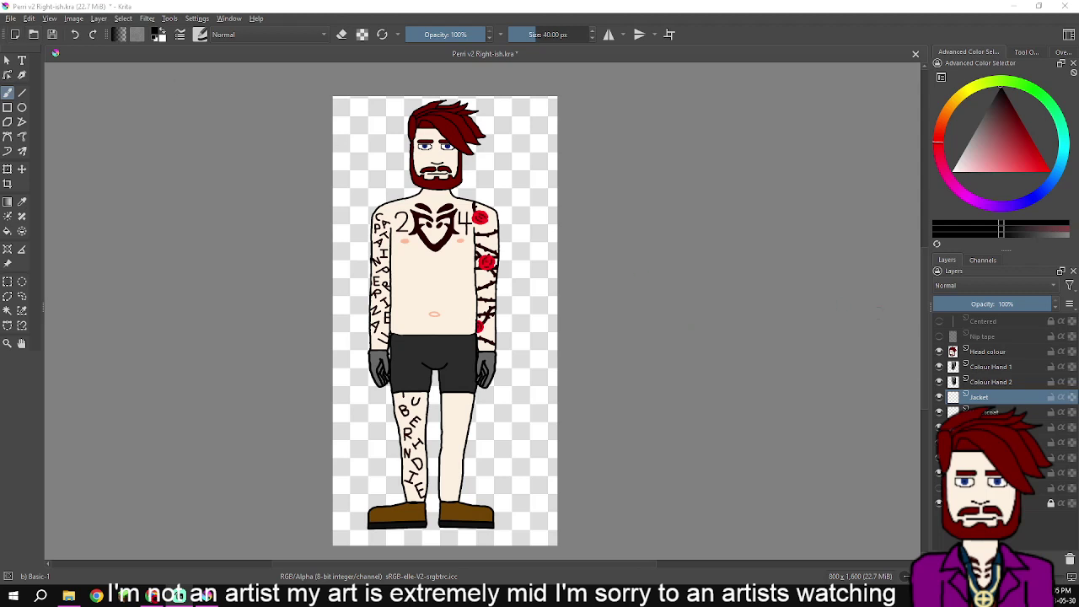
# - Stretch the legs and shorts layer slightly upward from its upper edge, keeping the feet in place
pyautogui.click(991, 473)
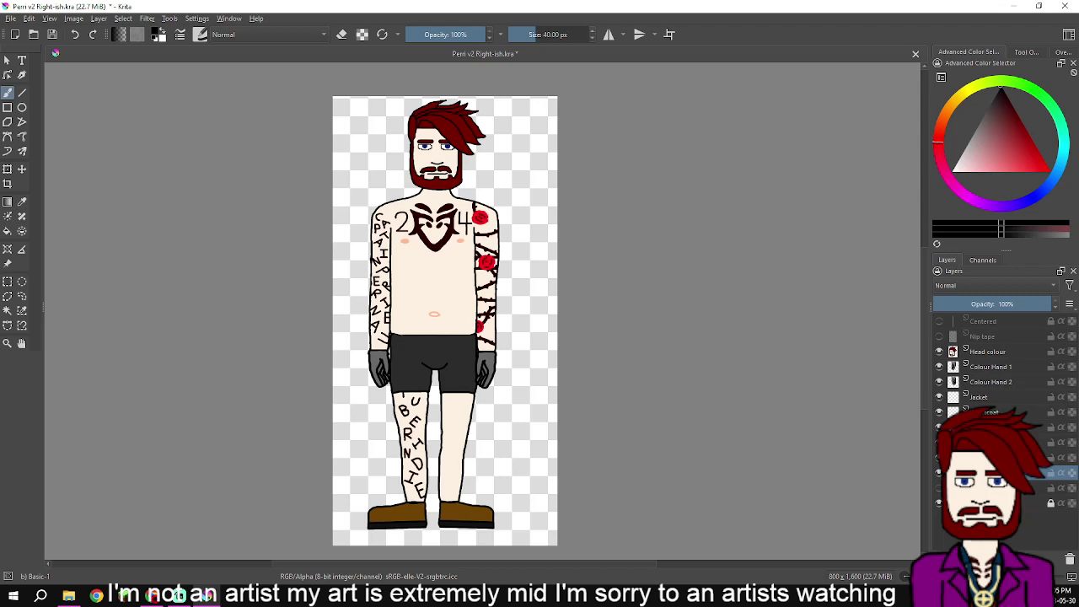
pyautogui.click(991, 458)
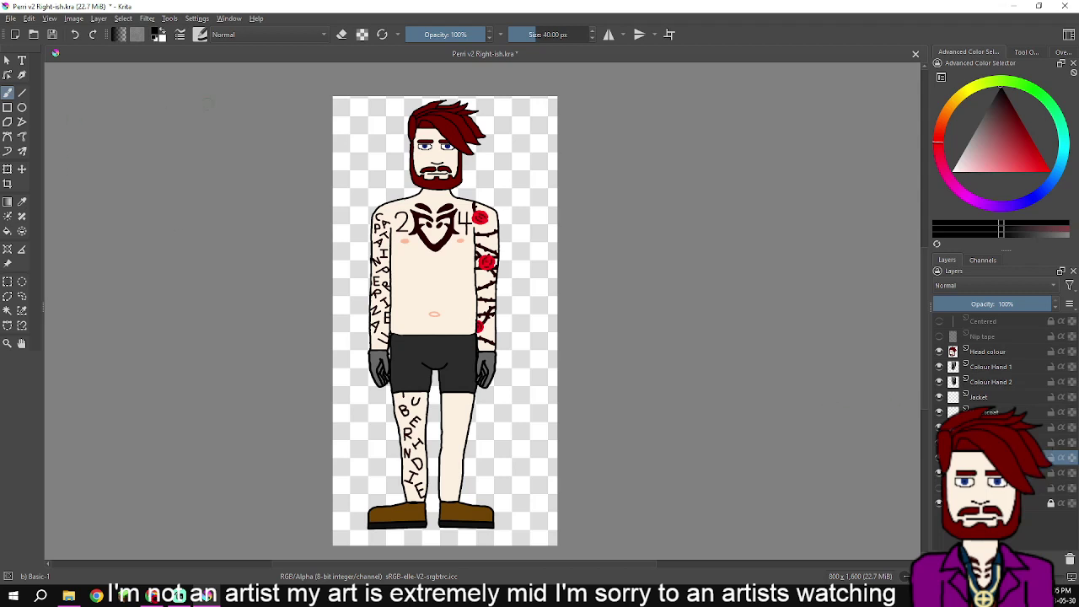
pyautogui.click(8, 169)
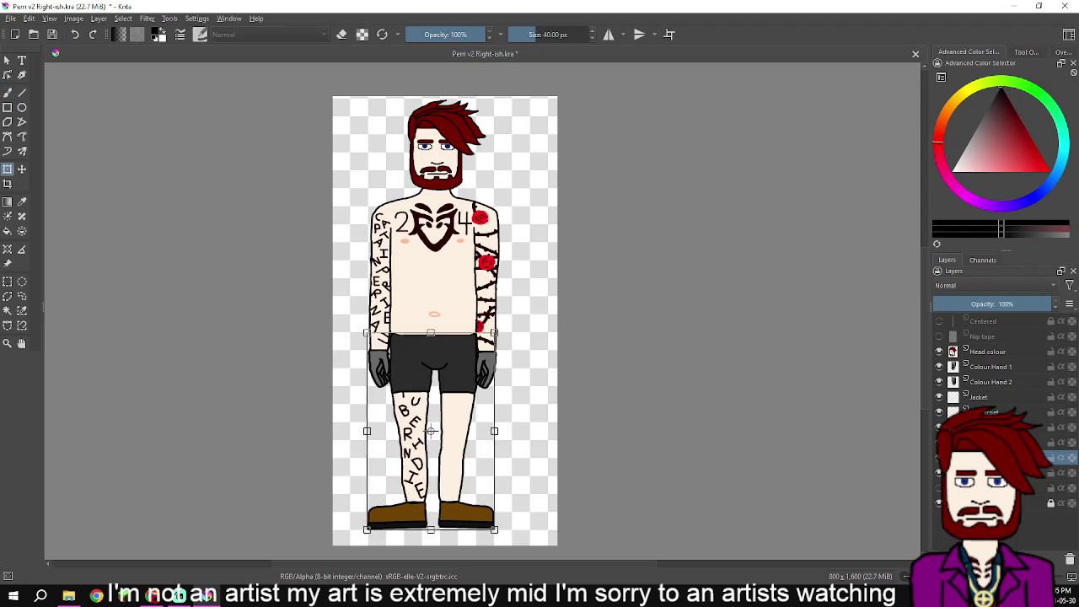
pyautogui.moveTo(431, 333); pyautogui.dragTo(431, 327)
pyautogui.scroll(4, 431, 327)
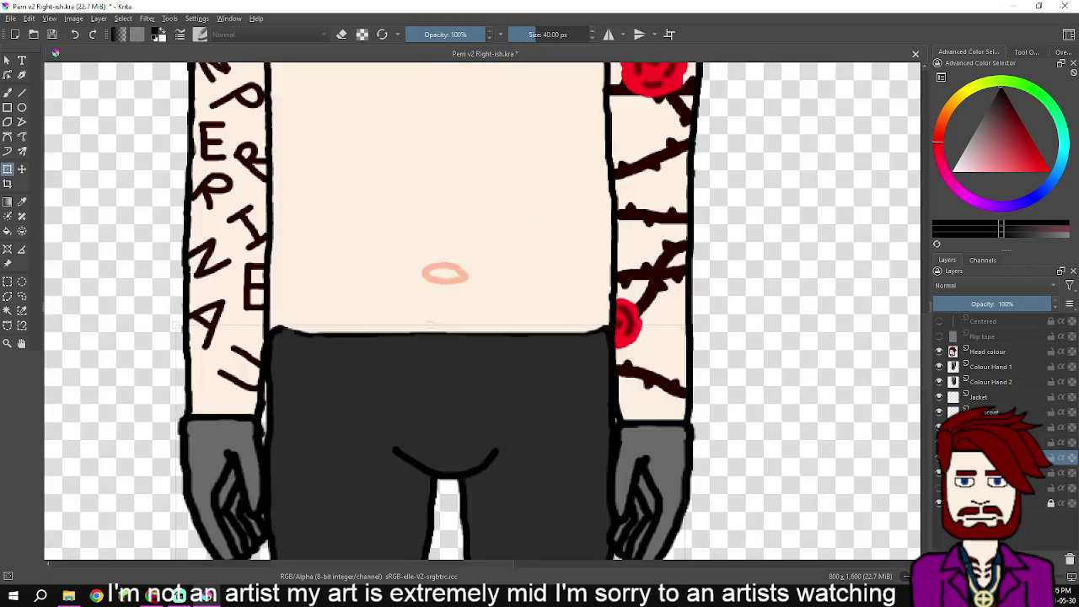
pyautogui.moveTo(430, 325); pyautogui.dragTo(448, 110)
pyautogui.scroll(-1, 432, 323)
pyautogui.scroll(-3, 448, 398)
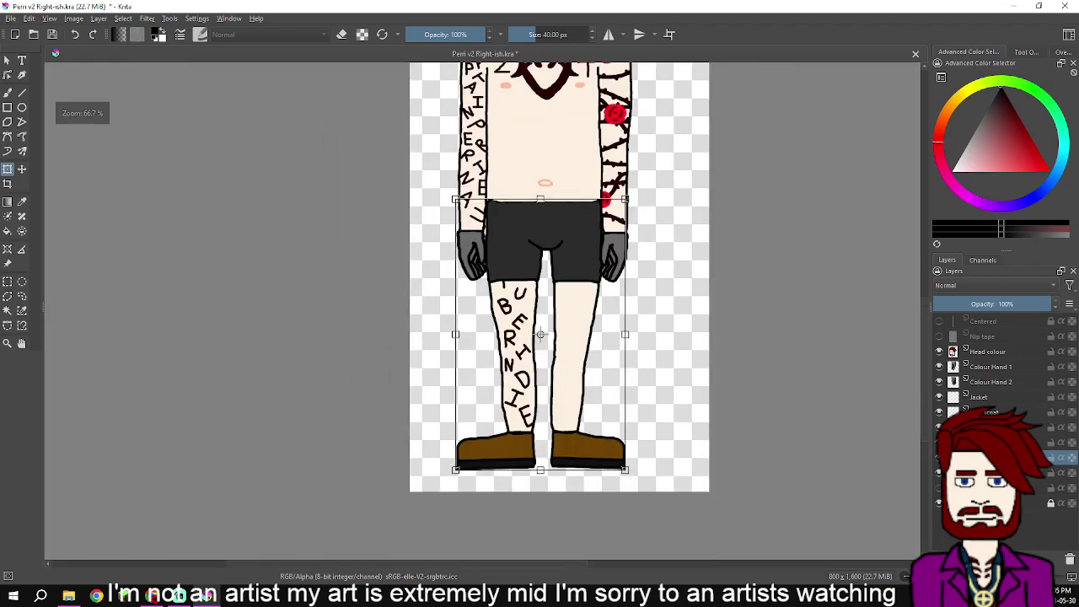
pyautogui.scroll(-3, 557, 338)
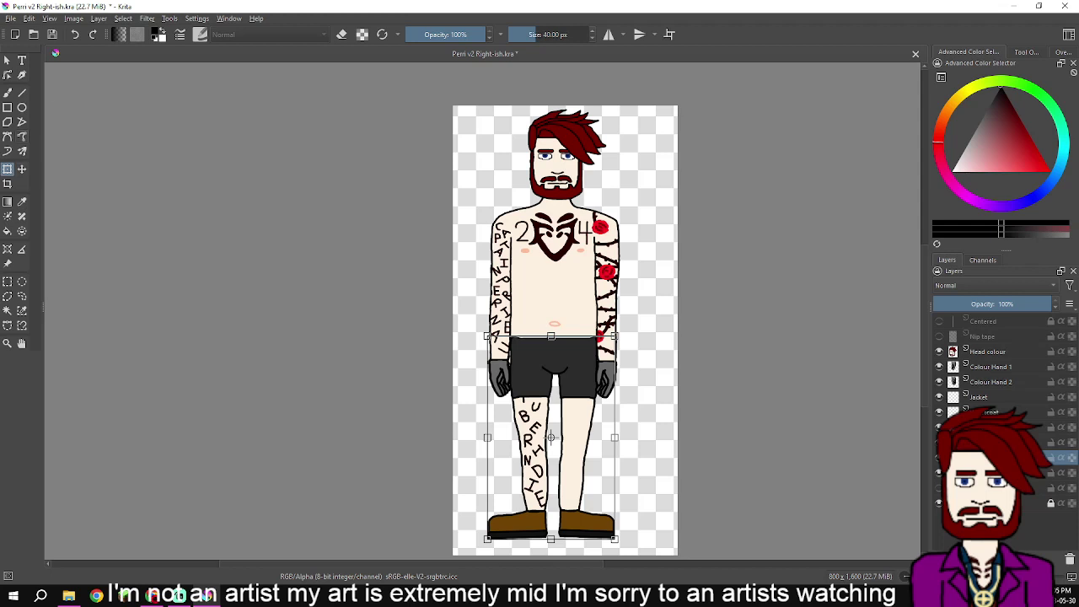
pyautogui.press('b')
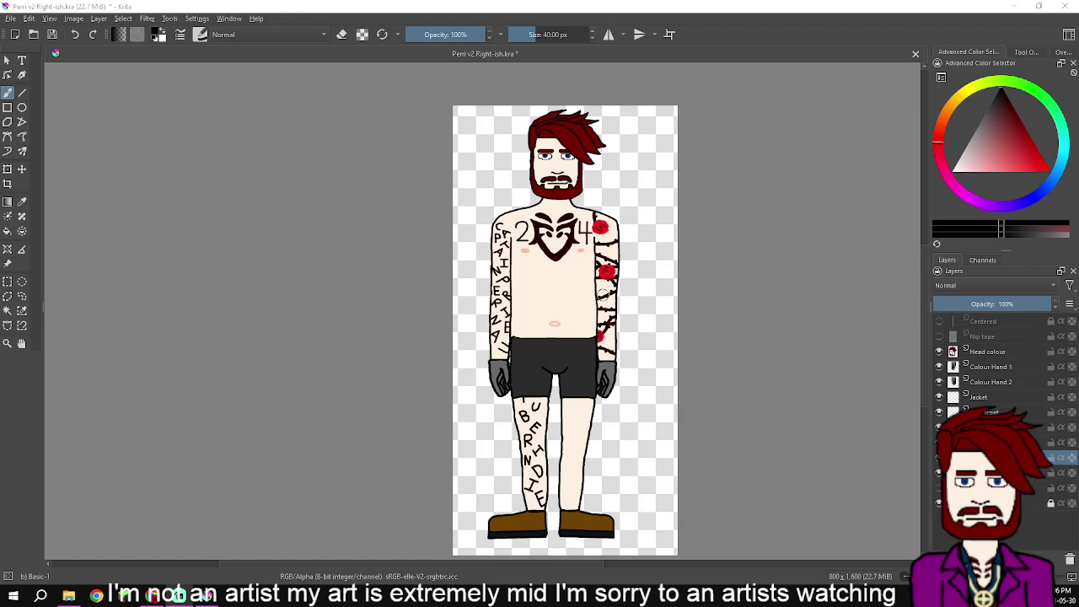
# - Set the brush size to 5 px and paint over the black outline along the waistband of the shorts
pyautogui.scroll(1, 617, 361)
pyautogui.scroll(2, 608, 356)
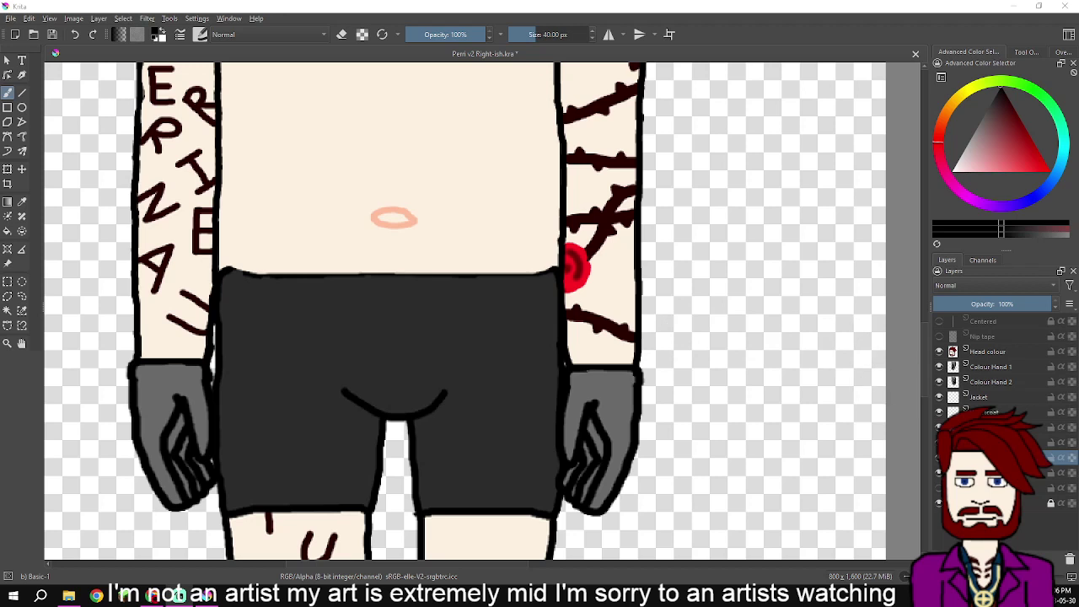
pyautogui.moveTo(671, 509)
pyautogui.mouseDown()
pyautogui.moveTo(696, 369)
pyautogui.moveTo(691, 407)
pyautogui.mouseUp()
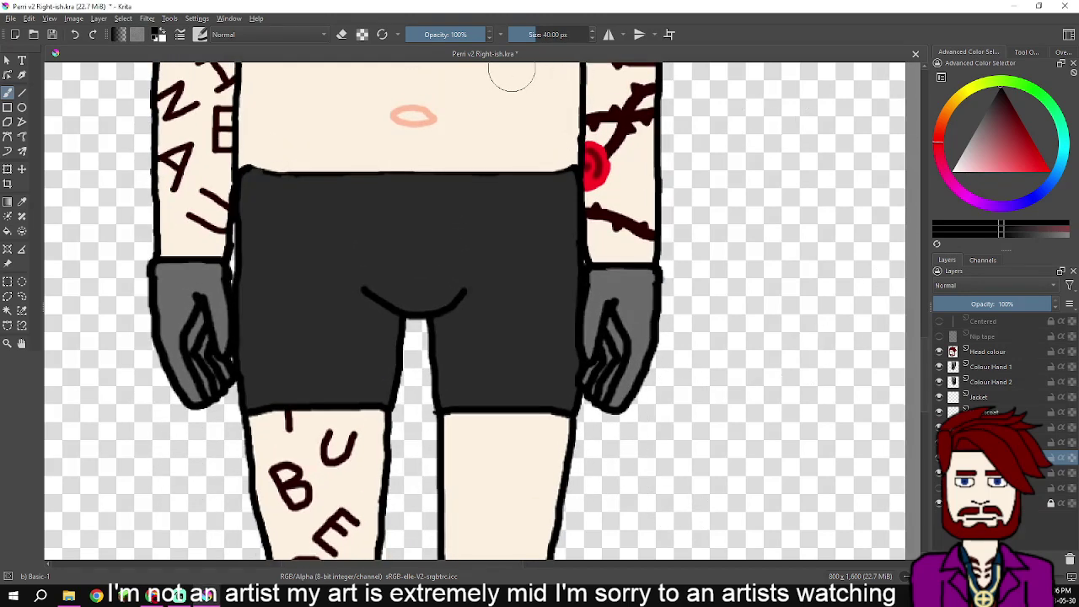
pyautogui.press('[')
pyautogui.press('[')
pyautogui.press('[')
pyautogui.press('[')
pyautogui.press('[')
pyautogui.press('[')
pyautogui.press('[')
pyautogui.press('[')
pyautogui.press('[')
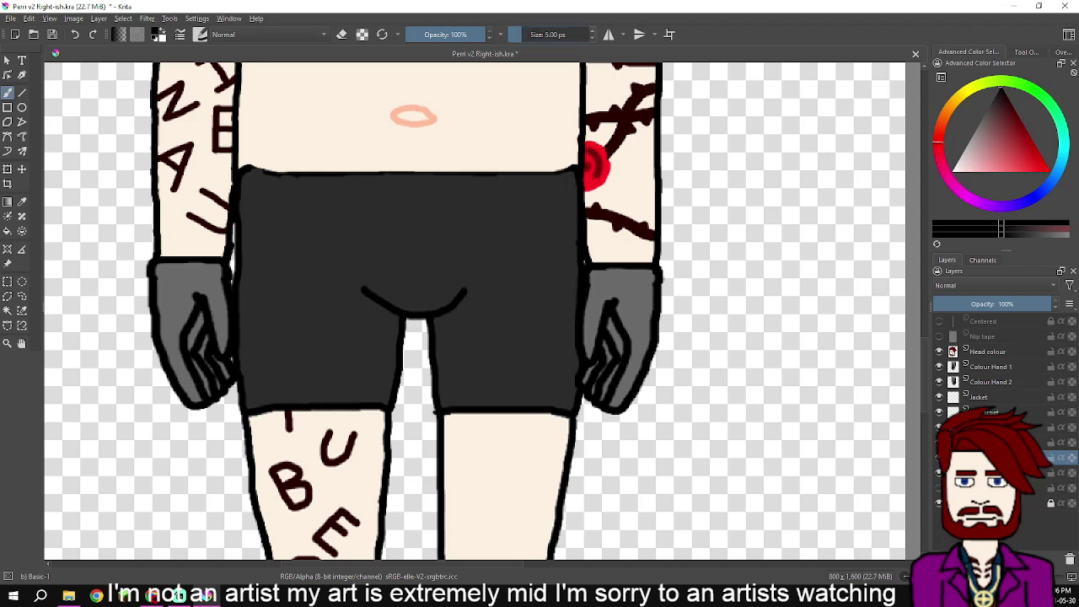
pyautogui.scroll(3, 401, 174)
pyautogui.moveTo(352, 182); pyautogui.dragTo(693, 232)
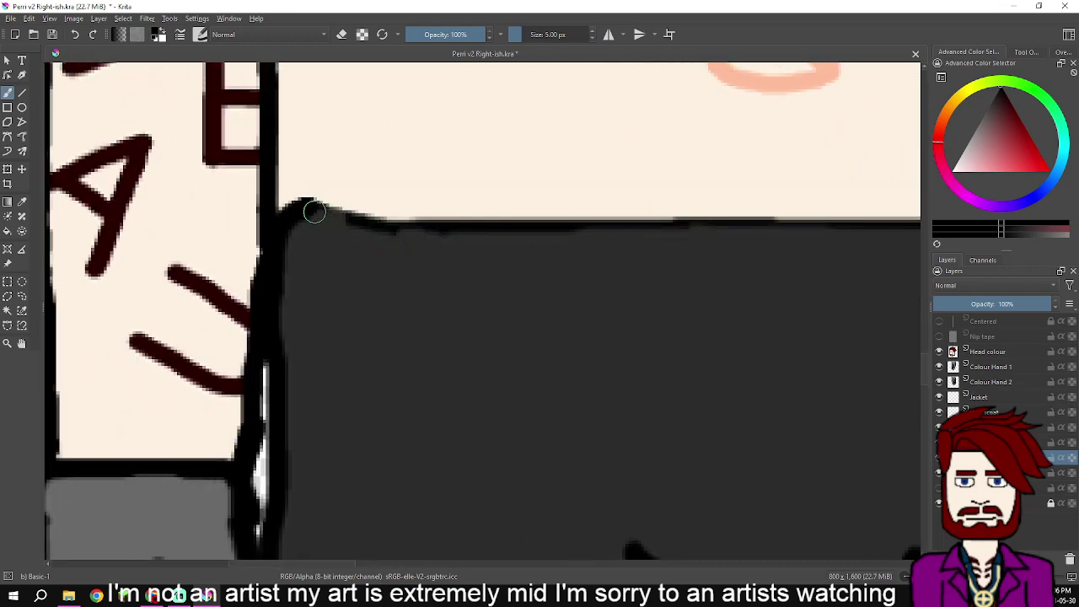
pyautogui.moveTo(319, 212)
pyautogui.mouseDown()
pyautogui.moveTo(431, 231)
pyautogui.moveTo(788, 229)
pyautogui.moveTo(381, 231)
pyautogui.moveTo(763, 231)
pyautogui.moveTo(815, 212)
pyautogui.mouseUp()
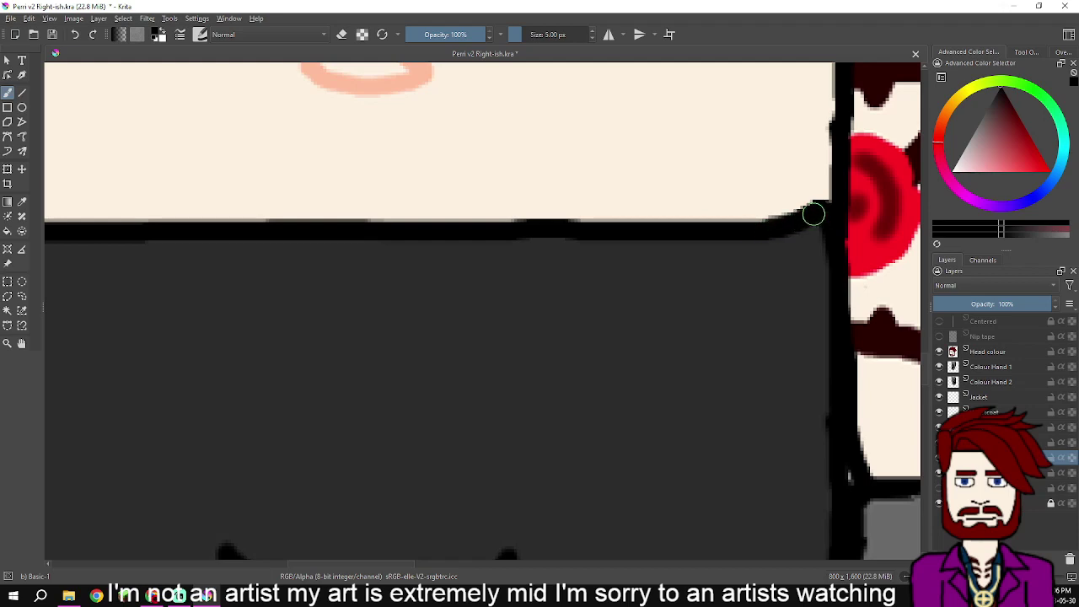
# - Inspect the figure's waistband, shorts hem, legs and upper body outlines
pyautogui.scroll(-4, 814, 213)
pyautogui.scroll(3, 691, 294)
pyautogui.scroll(-3, 692, 294)
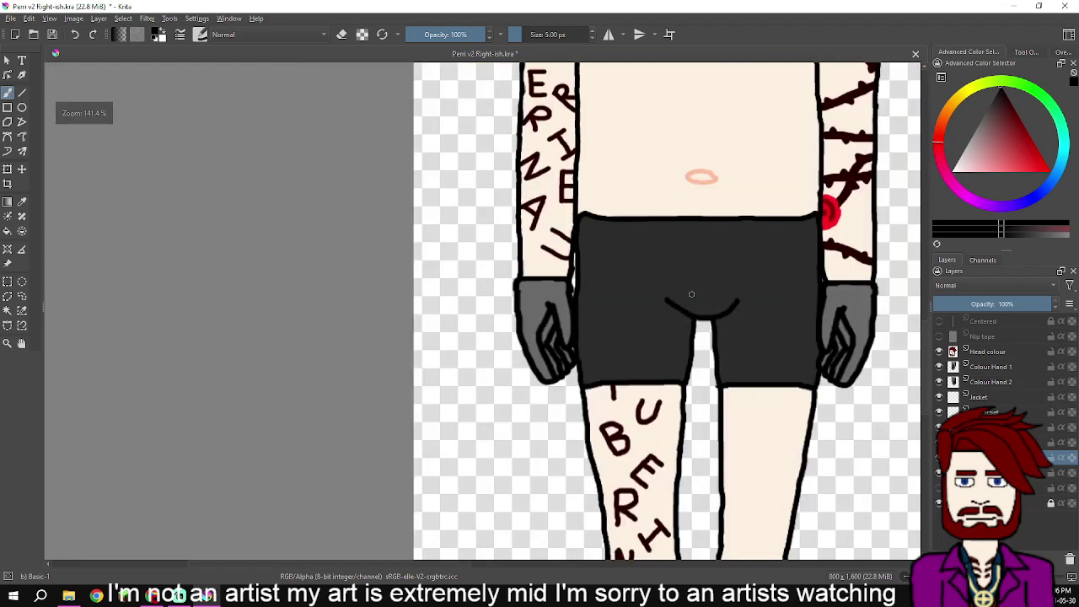
pyautogui.scroll(-3, 675, 253)
pyautogui.scroll(3, 666, 253)
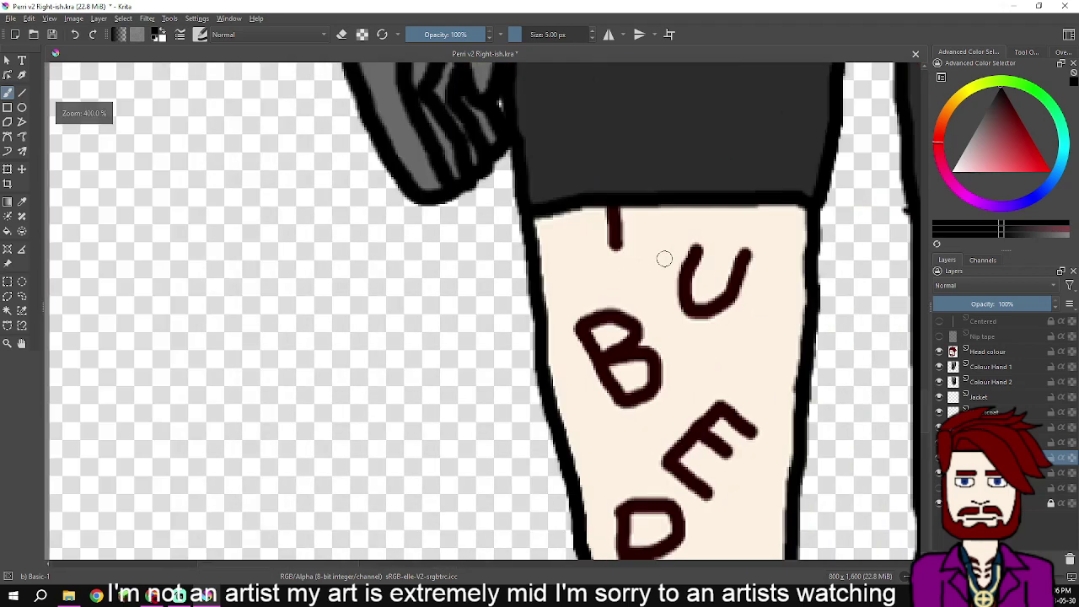
pyautogui.moveTo(666, 197)
pyautogui.mouseDown()
pyautogui.moveTo(701, 452)
pyautogui.moveTo(675, 486)
pyautogui.moveTo(484, 487)
pyautogui.mouseUp()
pyautogui.moveTo(692, 304)
pyautogui.mouseDown()
pyautogui.moveTo(544, 253)
pyautogui.moveTo(431, 245)
pyautogui.moveTo(279, 309)
pyautogui.moveTo(300, 423)
pyautogui.mouseUp()
pyautogui.moveTo(423, 144); pyautogui.dragTo(580, 514)
pyautogui.scroll(-4, 573, 488)
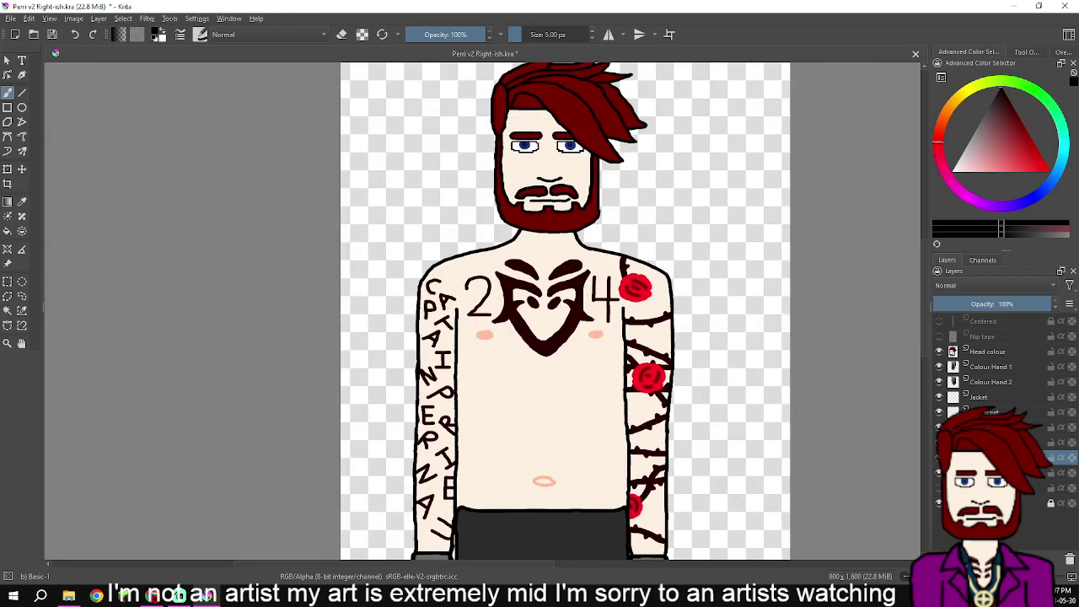
pyautogui.moveTo(991, 367)
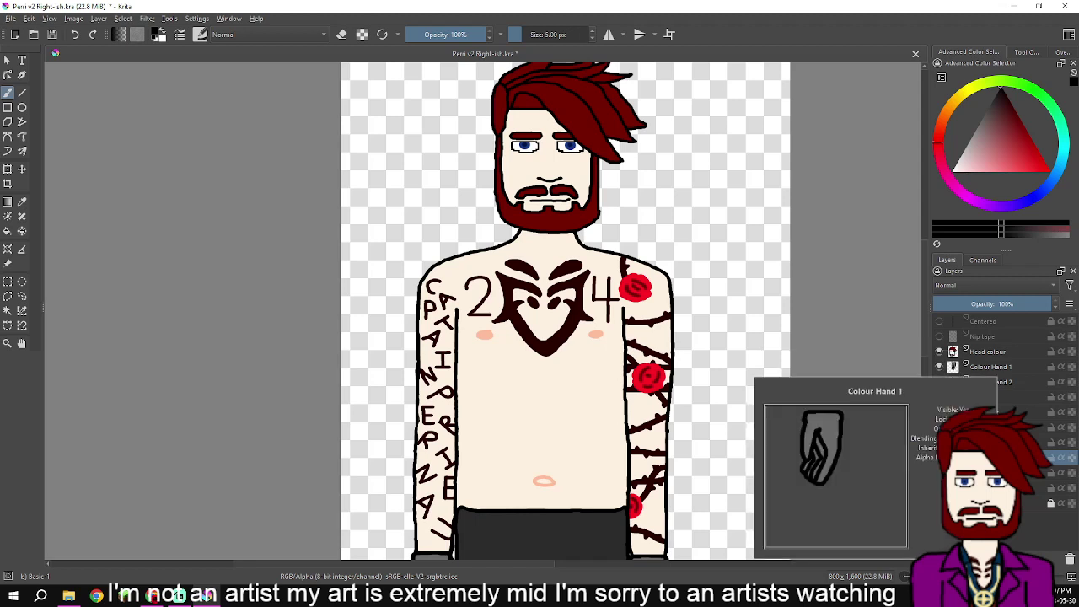
pyautogui.hotkey('alt', 'Tab')
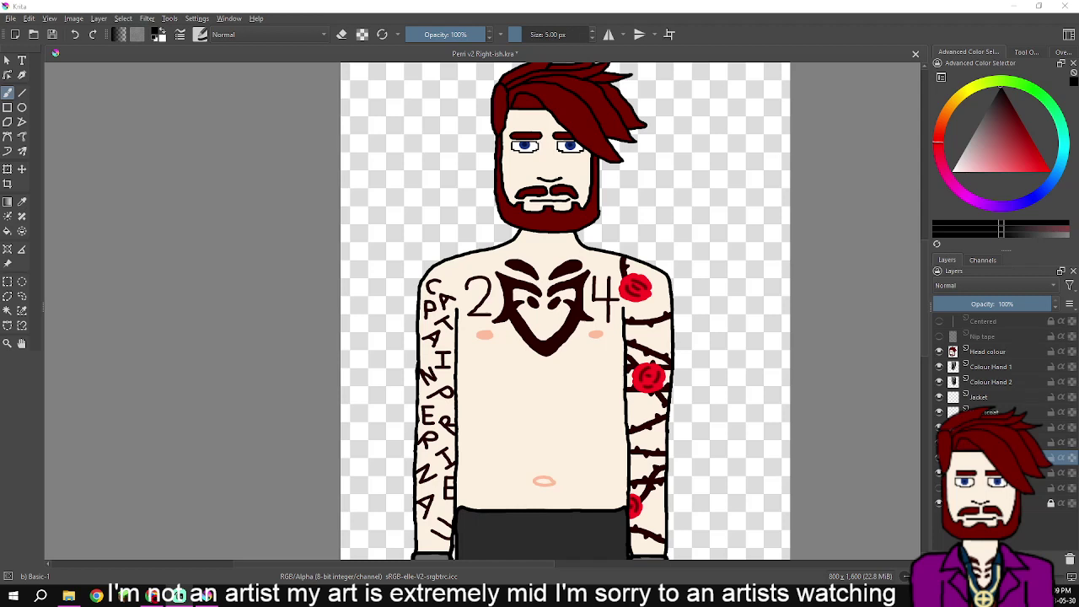
# - Rename the layer directly above the legs layer and keep it as the active layer
pyautogui.click(993, 443)
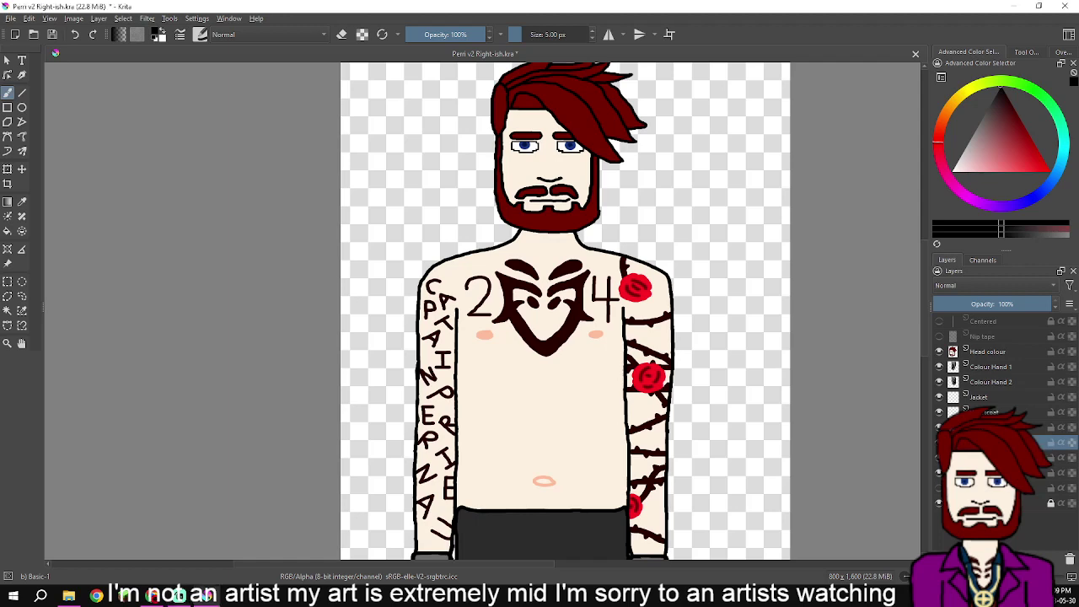
pyautogui.moveTo(728, 390); pyautogui.dragTo(765, 210)
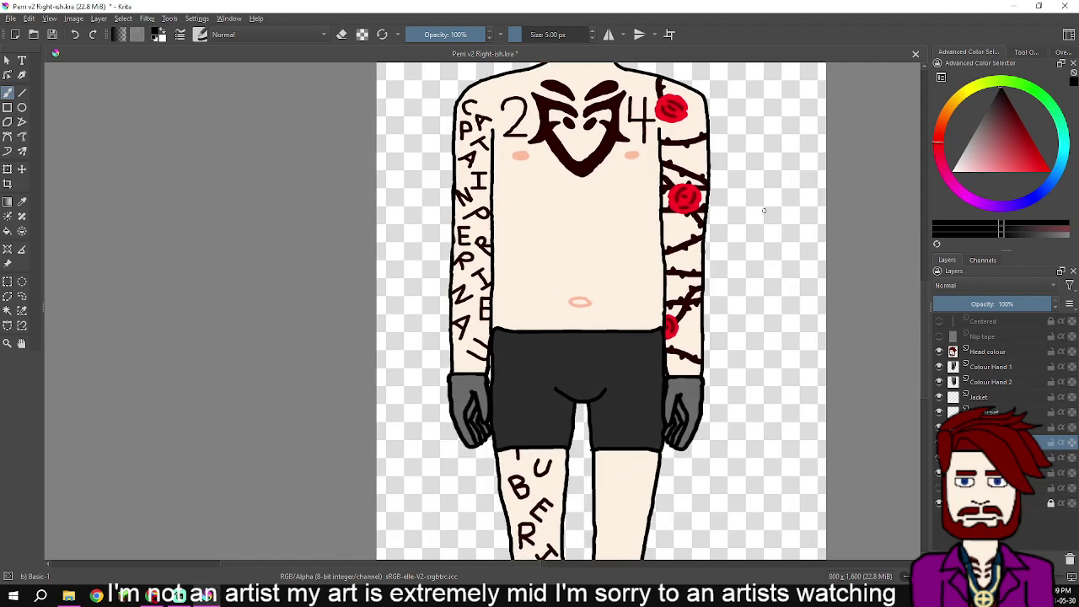
pyautogui.moveTo(756, 337); pyautogui.dragTo(782, 304)
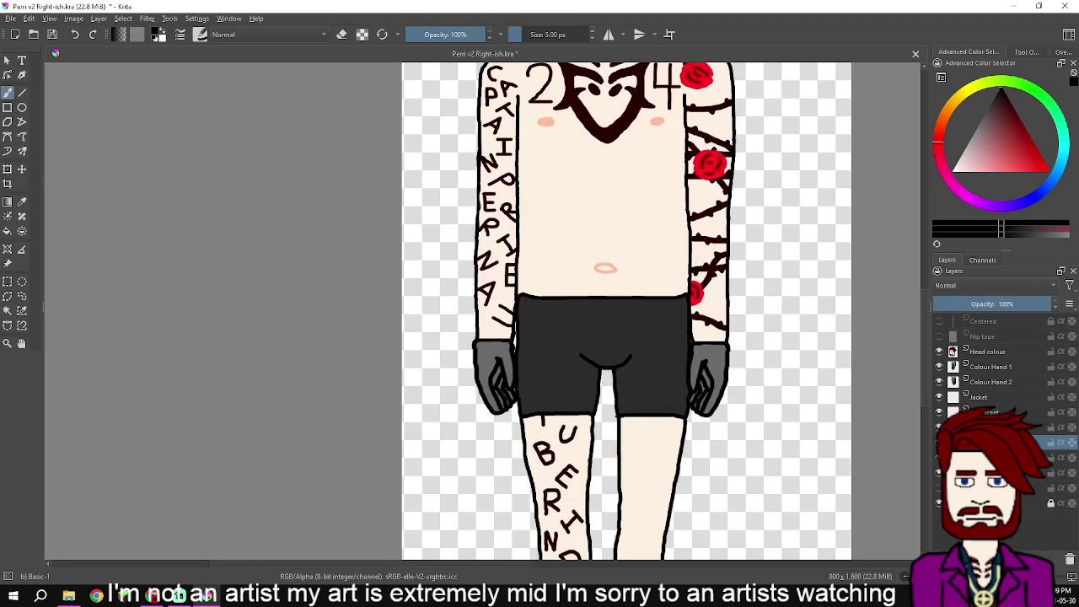
pyautogui.doubleClick(991, 443)
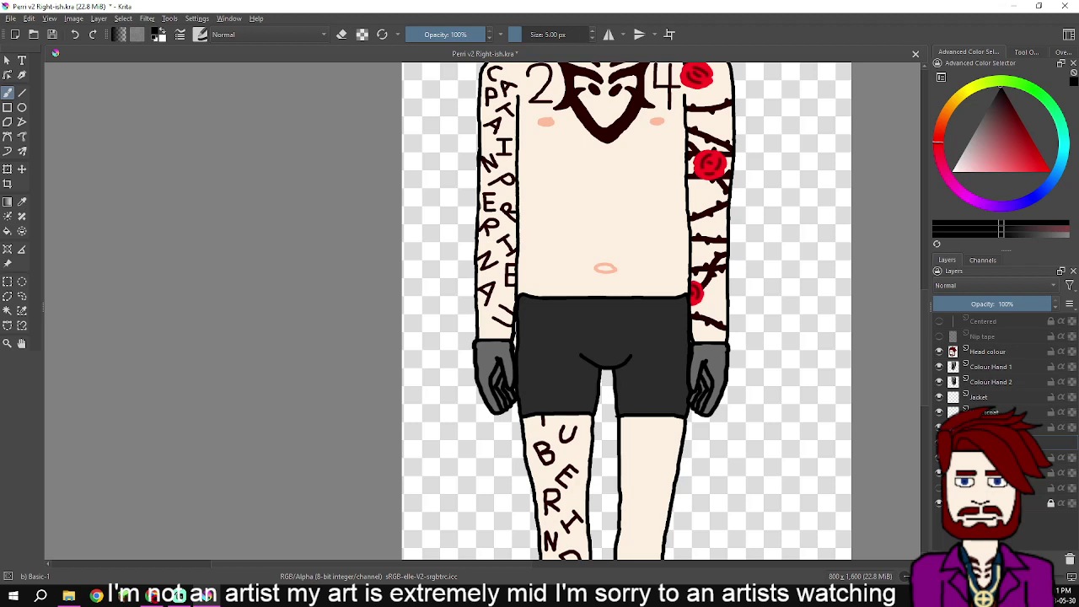
pyautogui.press('Return')
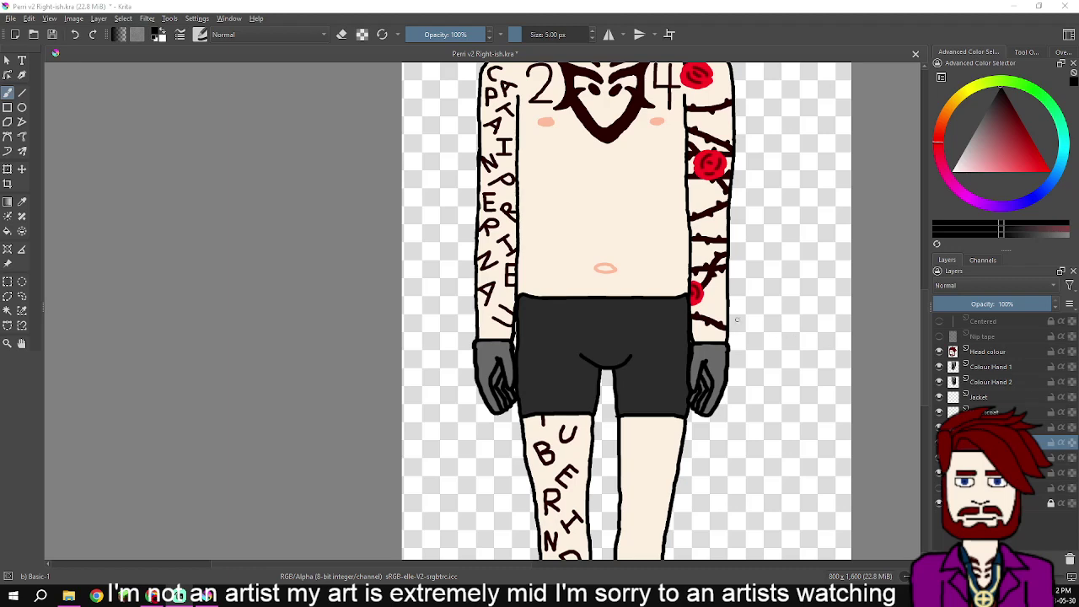
# - Paint a 5 px black line along the waistline of the shorts on the layer above the legs
pyautogui.scroll(2, 720, 319)
pyautogui.moveTo(590, 293); pyautogui.dragTo(688, 403)
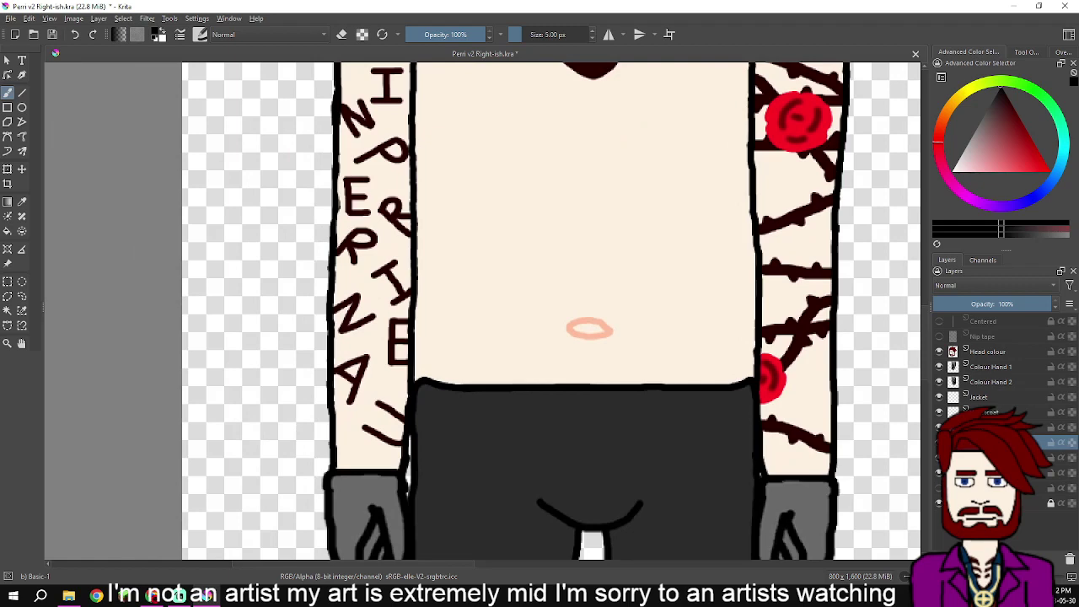
pyautogui.scroll(-3, 689, 403)
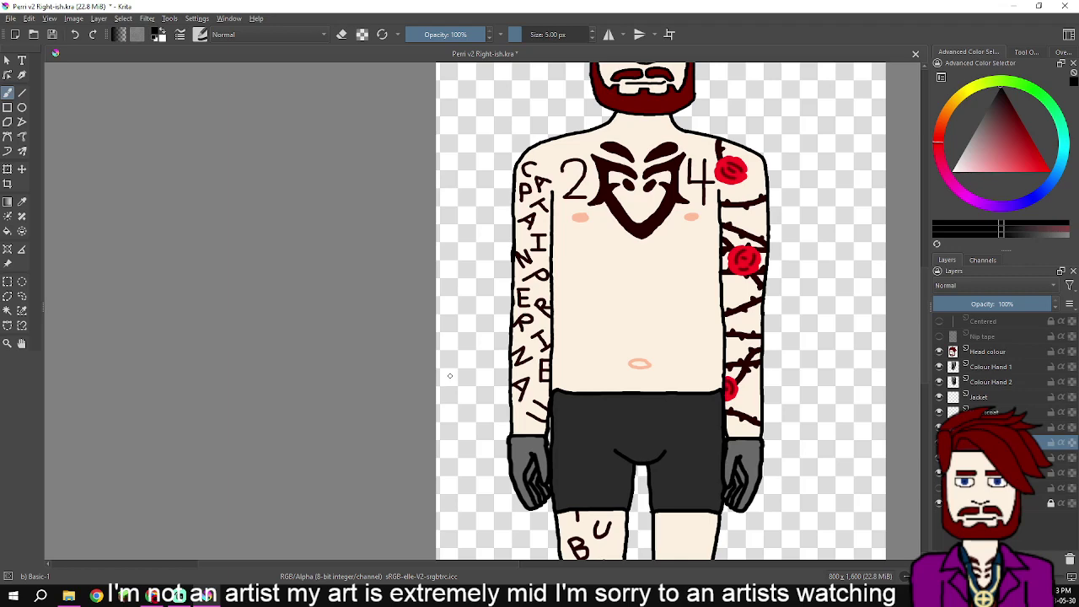
pyautogui.scroll(-3, 450, 376)
pyautogui.keyDown('ctrl'); pyautogui.scroll(3, 598, 231); pyautogui.keyUp('ctrl')
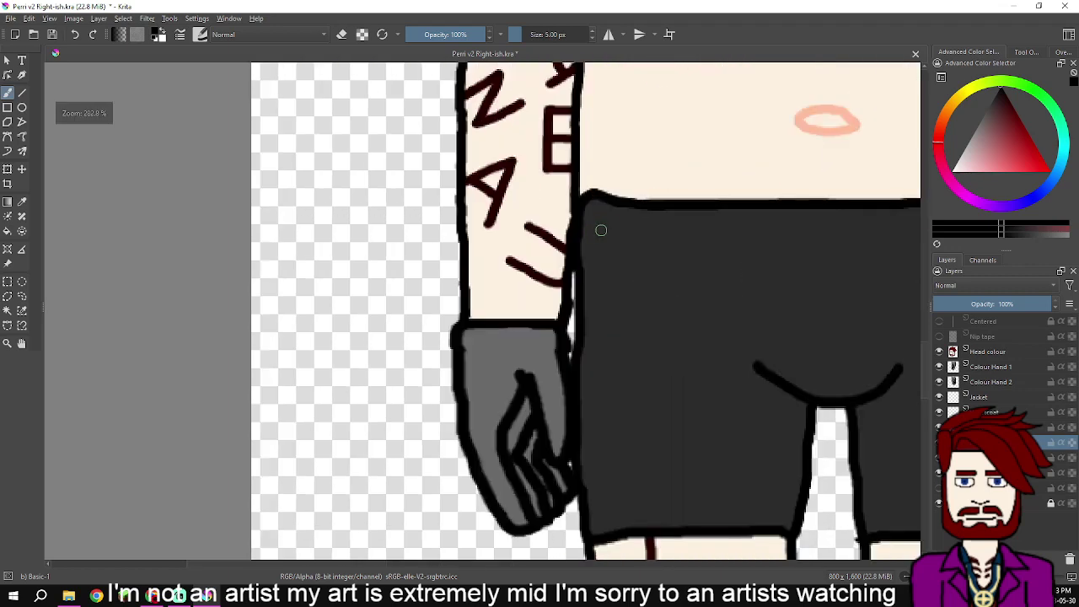
pyautogui.keyDown('ctrl'); pyautogui.scroll(3, 599, 231); pyautogui.keyUp('ctrl')
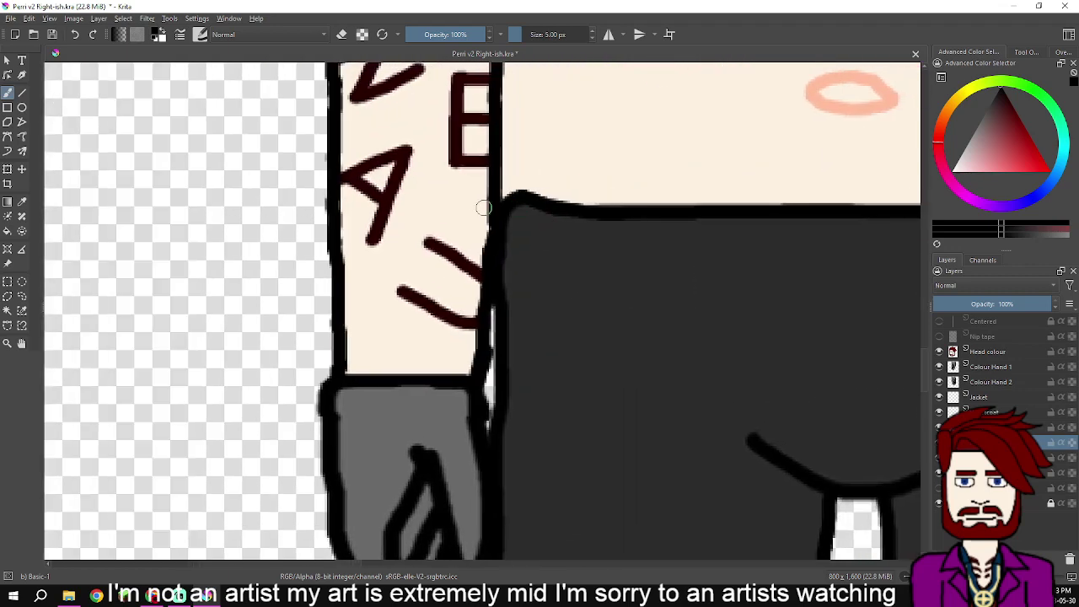
pyautogui.moveTo(498, 203); pyautogui.dragTo(724, 215)
pyautogui.moveTo(793, 231); pyautogui.dragTo(583, 248)
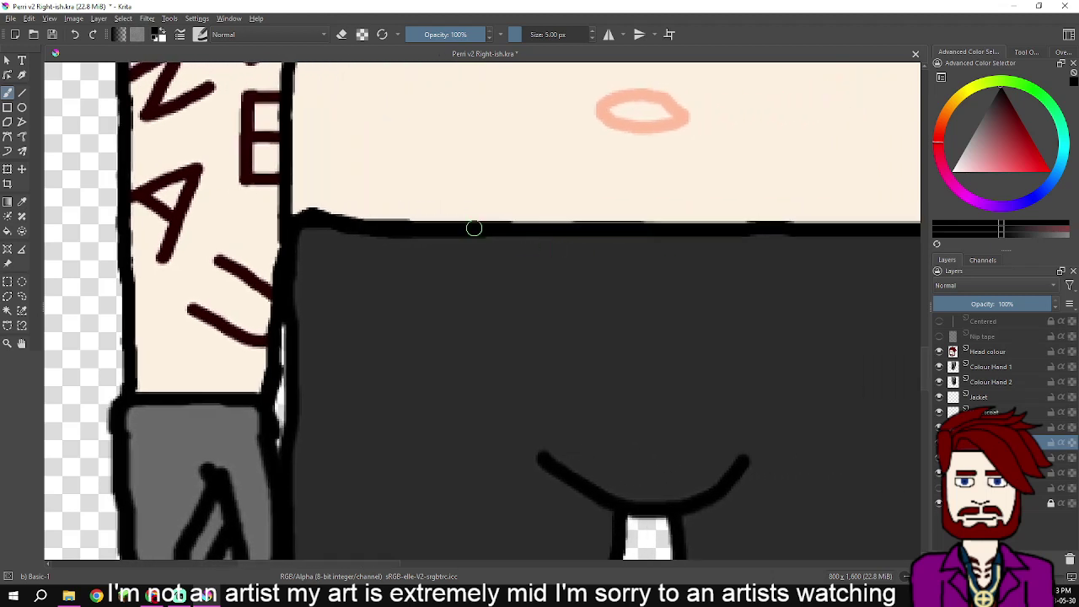
pyautogui.moveTo(479, 229)
pyautogui.mouseDown()
pyautogui.moveTo(822, 228)
pyautogui.moveTo(566, 232)
pyautogui.moveTo(725, 228)
pyautogui.moveTo(727, 408)
pyautogui.moveTo(707, 171)
pyautogui.moveTo(693, 307)
pyautogui.moveTo(707, 385)
pyautogui.moveTo(691, 466)
pyautogui.moveTo(706, 433)
pyautogui.moveTo(734, 156)
pyautogui.mouseUp()
# - Paint a black outline down the outer side of the shorts and the leg without lettering, just outside the existing line
pyautogui.moveTo(736, 203); pyautogui.dragTo(686, 483)
pyautogui.moveTo(735, 507); pyautogui.dragTo(740, 232)
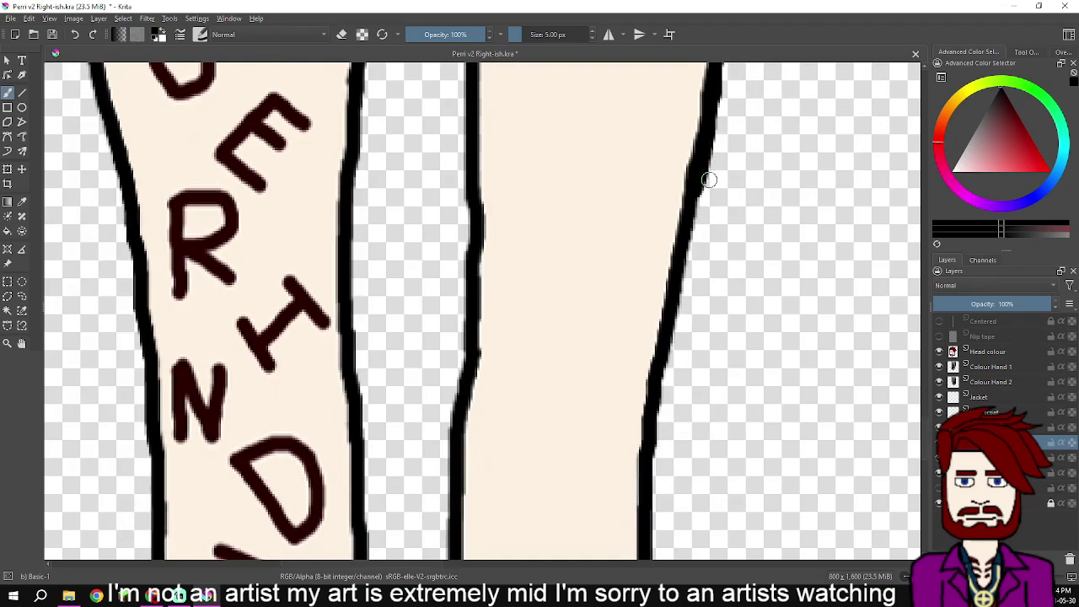
pyautogui.moveTo(694, 178); pyautogui.dragTo(670, 312)
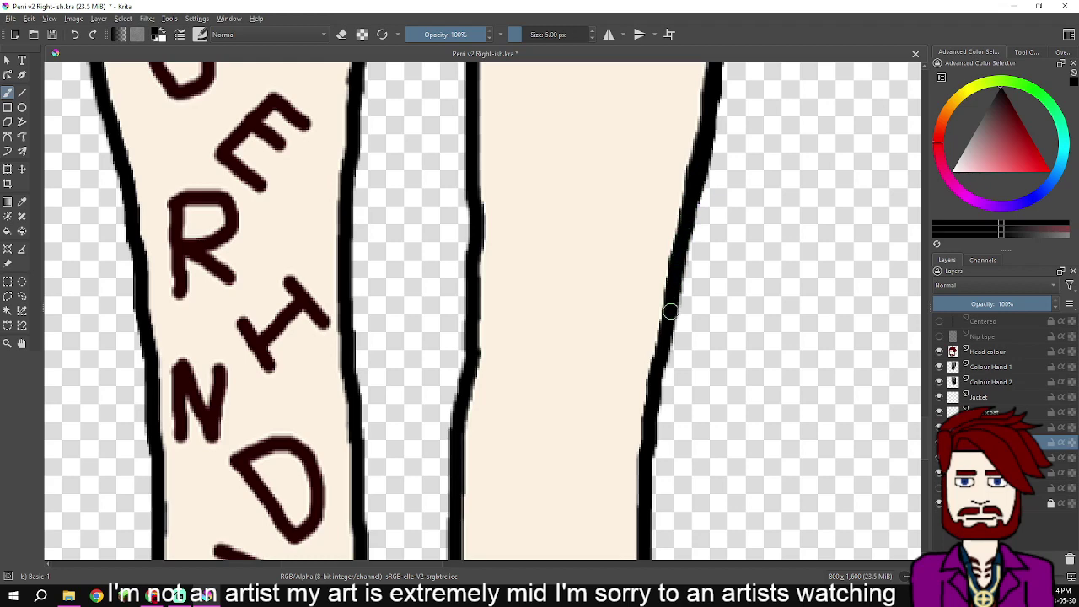
pyautogui.press('1')
pyautogui.scroll(4, 695, 293)
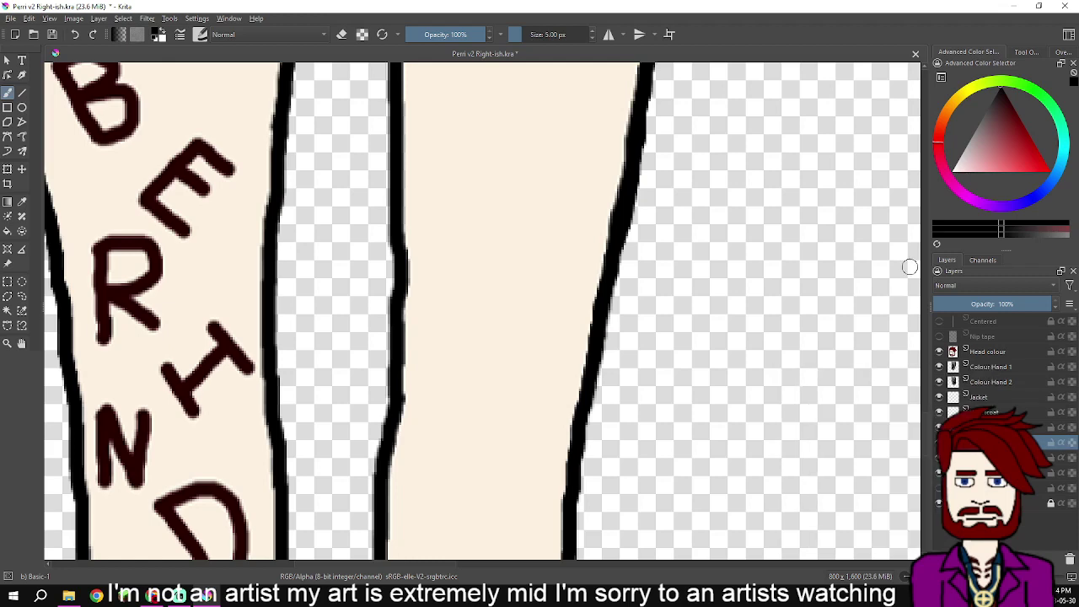
pyautogui.moveTo(807, 323); pyautogui.dragTo(824, 245)
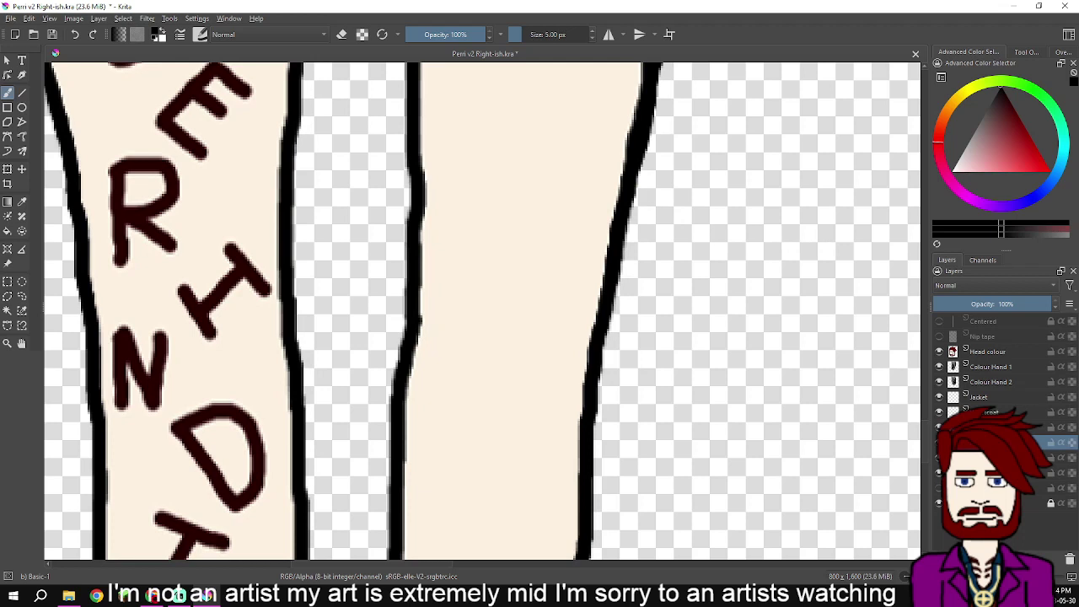
pyautogui.click(939, 458)
pyautogui.moveTo(614, 272); pyautogui.dragTo(590, 460)
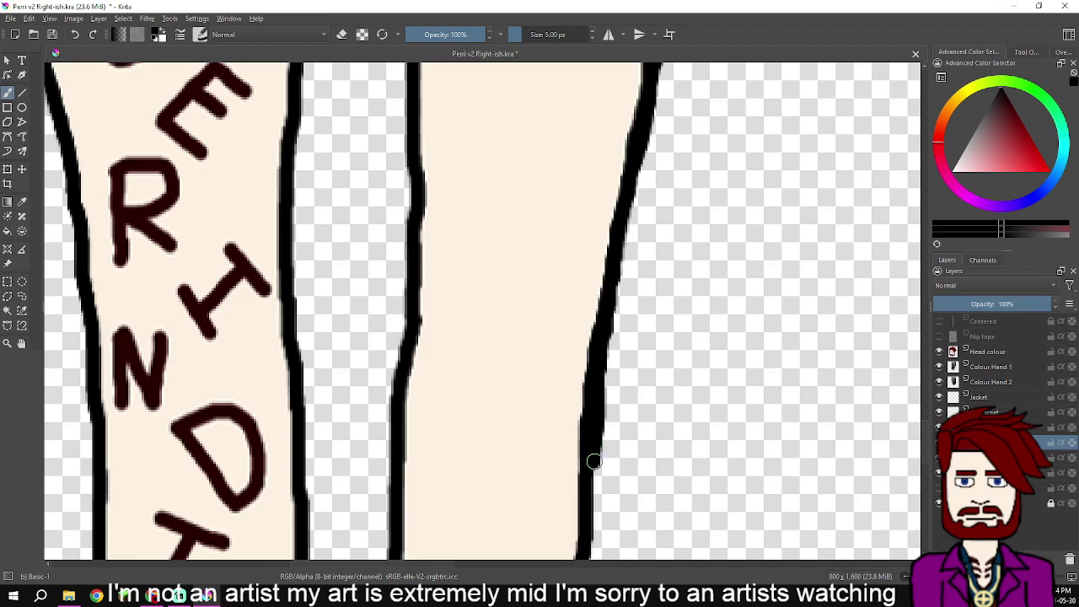
# - Continue the black outline down the plain leg's outer side, across its ankle and up the inner side of the shin
pyautogui.scroll(-5, 634, 151)
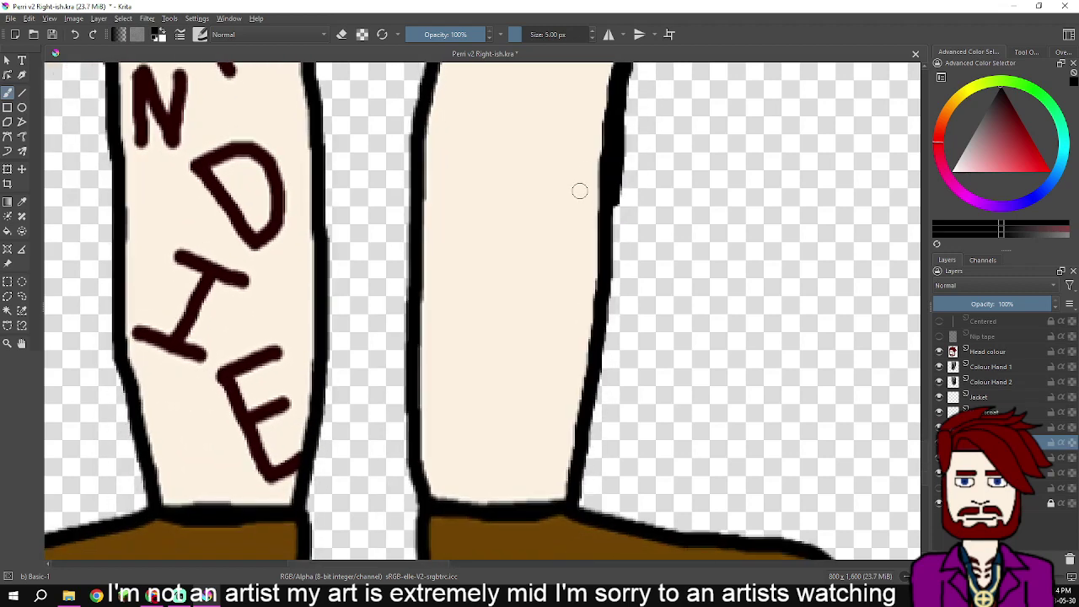
pyautogui.moveTo(612, 185)
pyautogui.mouseDown()
pyautogui.moveTo(575, 504)
pyautogui.moveTo(418, 502)
pyautogui.moveTo(414, 389)
pyautogui.mouseUp()
pyautogui.scroll(3, 516, 219)
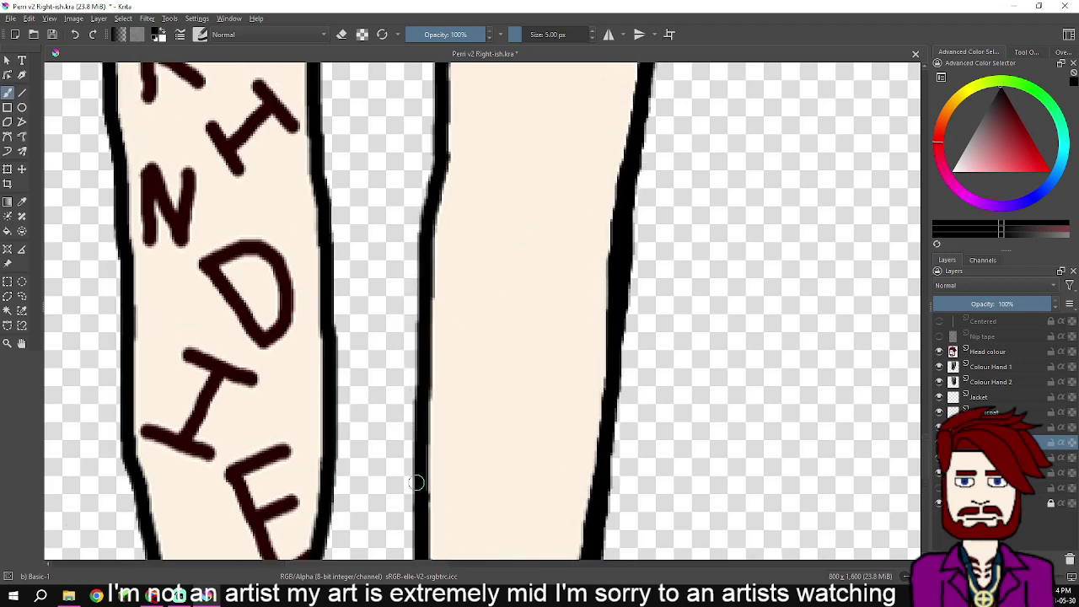
pyautogui.moveTo(418, 501)
pyautogui.mouseDown()
pyautogui.moveTo(424, 180)
pyautogui.moveTo(480, 304)
pyautogui.moveTo(523, 489)
pyautogui.moveTo(470, 478)
pyautogui.moveTo(487, 160)
pyautogui.mouseUp()
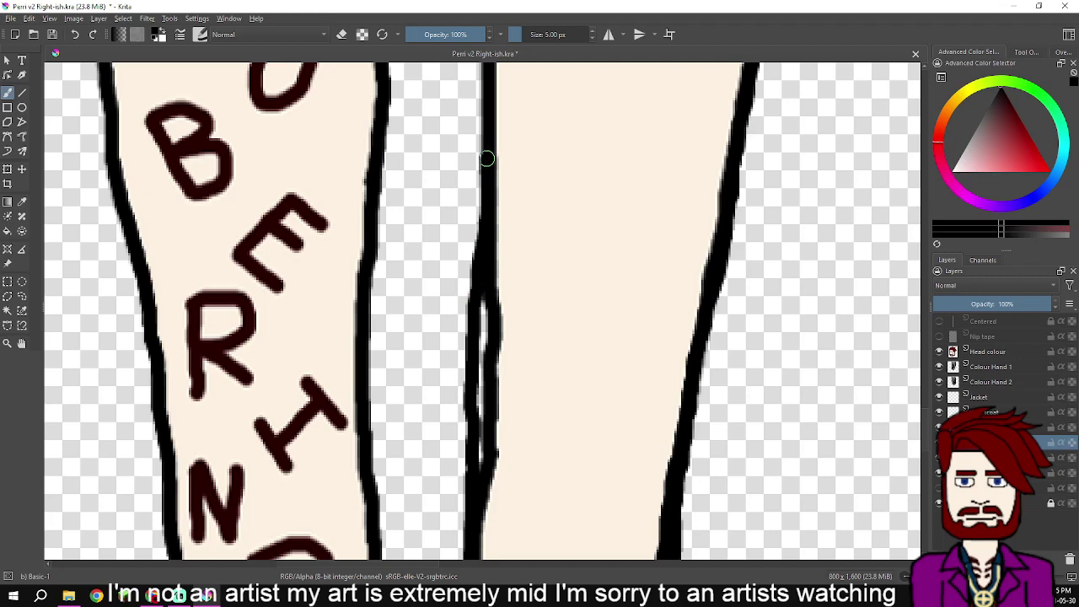
# - Undo the last inner-leg stroke and repaint the black line up the plain leg's inner side to the crotch
pyautogui.moveTo(523, 201); pyautogui.dragTo(556, 414)
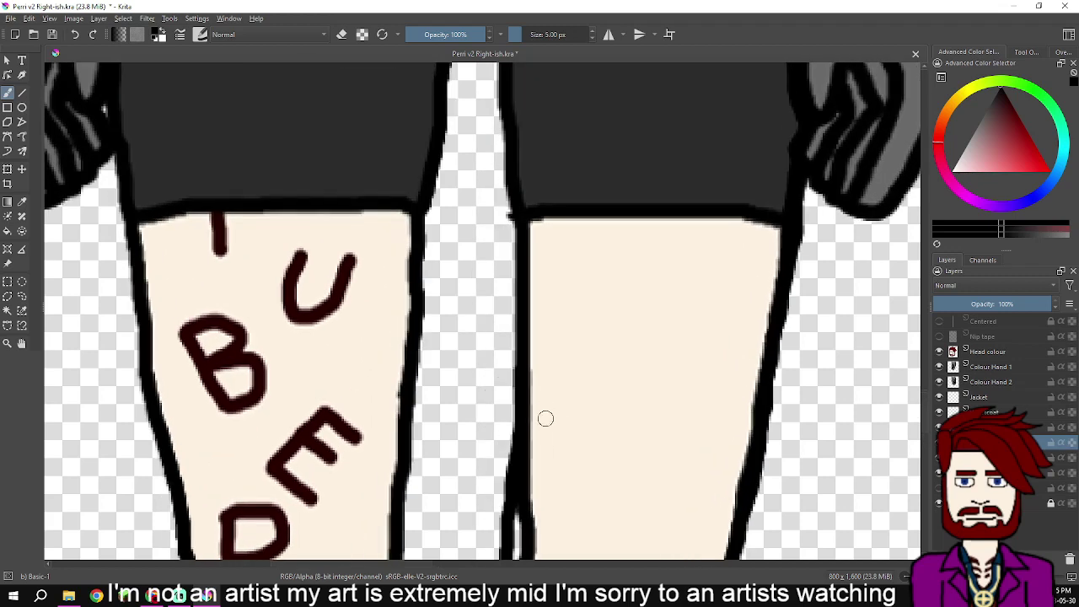
pyautogui.scroll(-3, 547, 396)
pyautogui.hotkey('ctrl', 'z')
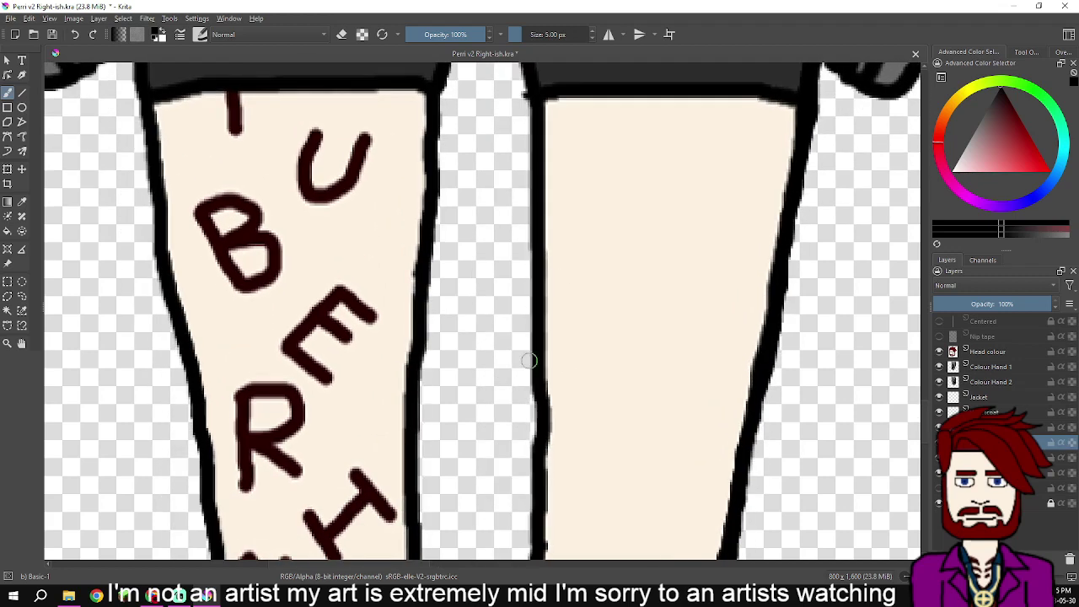
pyautogui.scroll(-5, 599, 393)
pyautogui.scroll(4, 565, 275)
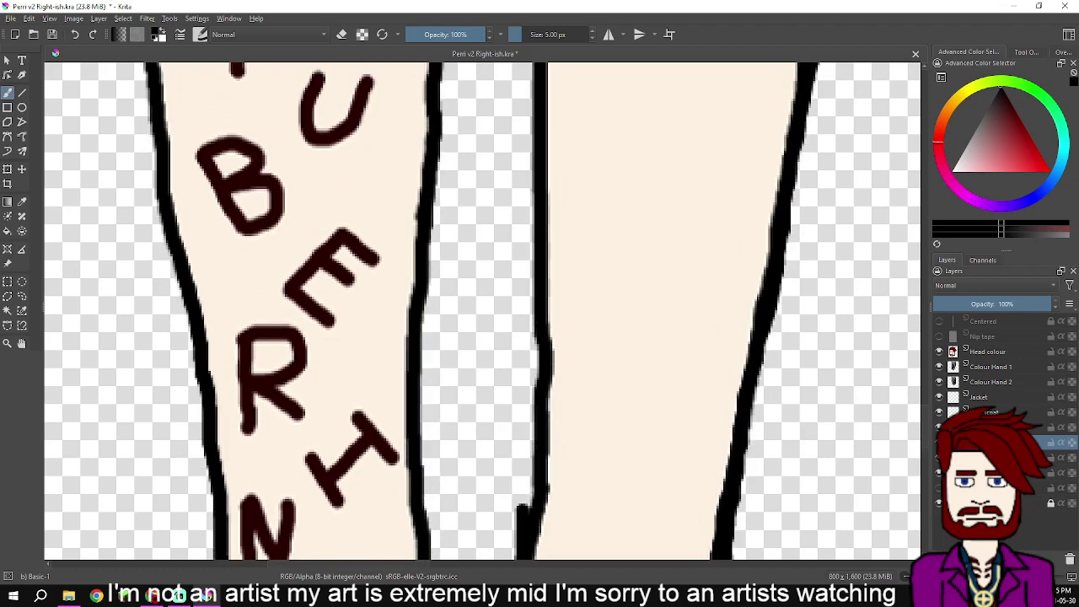
pyautogui.moveTo(523, 506)
pyautogui.mouseDown()
pyautogui.moveTo(525, 302)
pyautogui.moveTo(539, 215)
pyautogui.moveTo(577, 439)
pyautogui.moveTo(574, 246)
pyautogui.moveTo(666, 497)
pyautogui.moveTo(643, 448)
pyautogui.moveTo(623, 281)
pyautogui.moveTo(545, 255)
pyautogui.mouseUp()
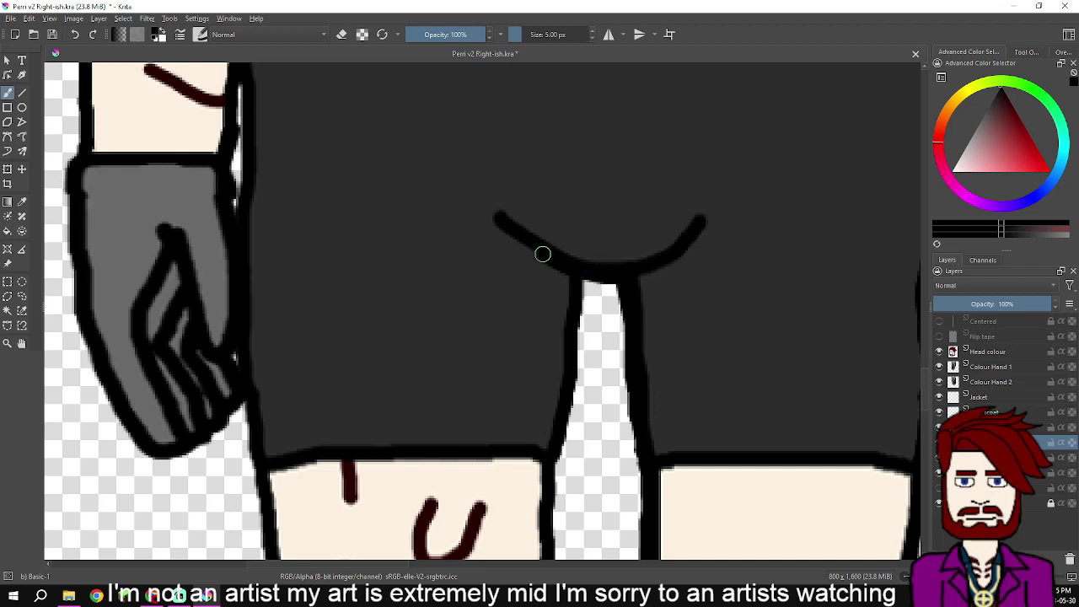
# - Paint black over the crotch curve and continue the outline down the inner side of the lettered leg to the ankle
pyautogui.moveTo(632, 276); pyautogui.dragTo(680, 250)
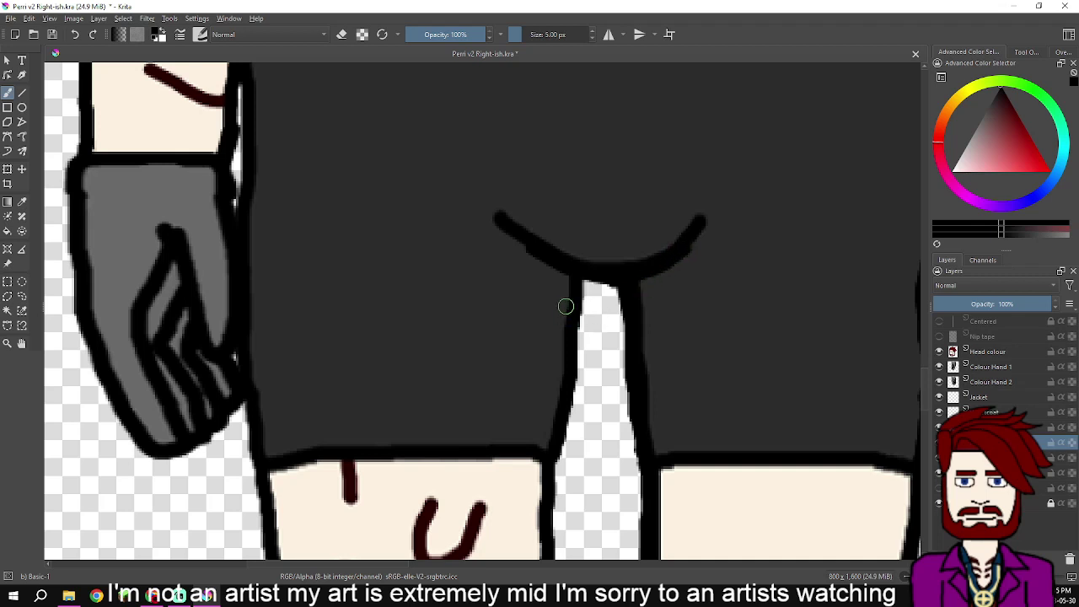
pyautogui.moveTo(582, 280); pyautogui.dragTo(570, 383)
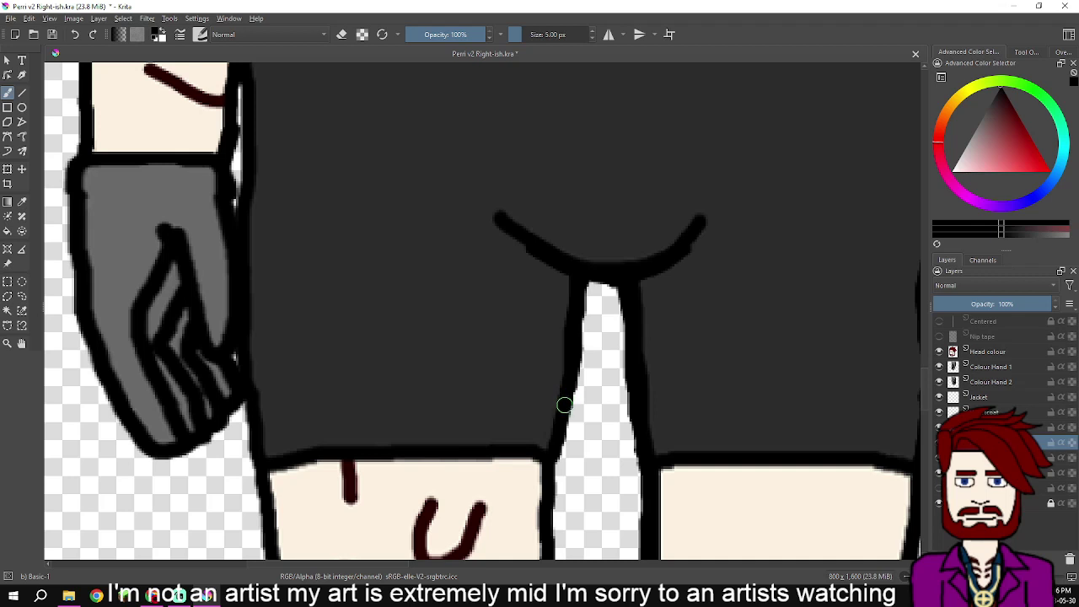
pyautogui.moveTo(557, 443)
pyautogui.mouseDown()
pyautogui.moveTo(553, 509)
pyautogui.moveTo(617, 323)
pyautogui.moveTo(600, 319)
pyautogui.moveTo(583, 554)
pyautogui.moveTo(637, 278)
pyautogui.moveTo(656, 234)
pyautogui.moveTo(633, 295)
pyautogui.moveTo(637, 491)
pyautogui.moveTo(648, 518)
pyautogui.mouseUp()
pyautogui.moveTo(649, 506); pyautogui.dragTo(697, 147)
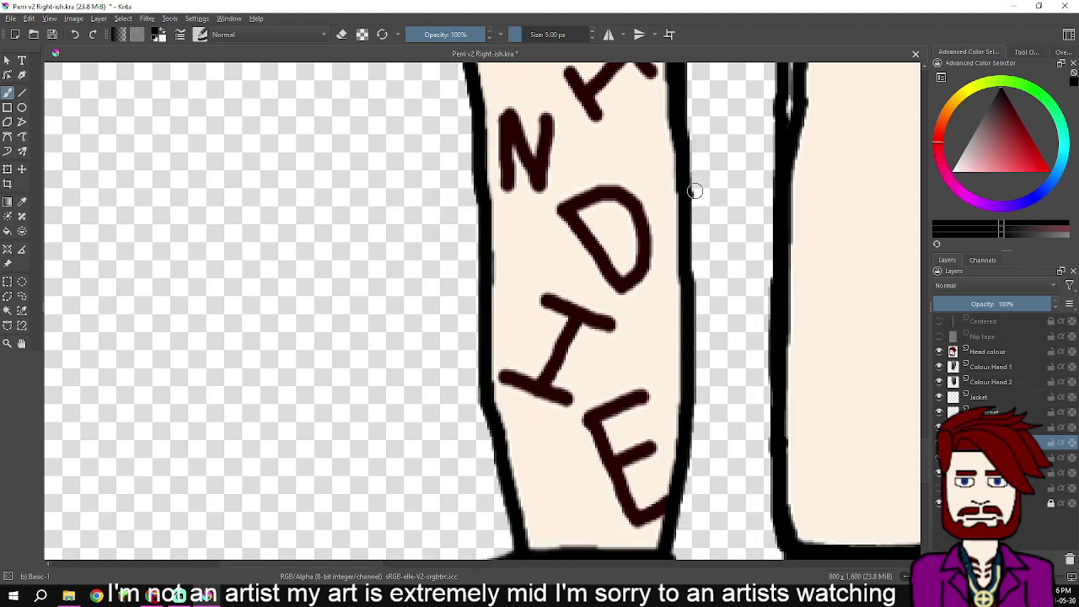
pyautogui.moveTo(688, 201); pyautogui.dragTo(684, 442)
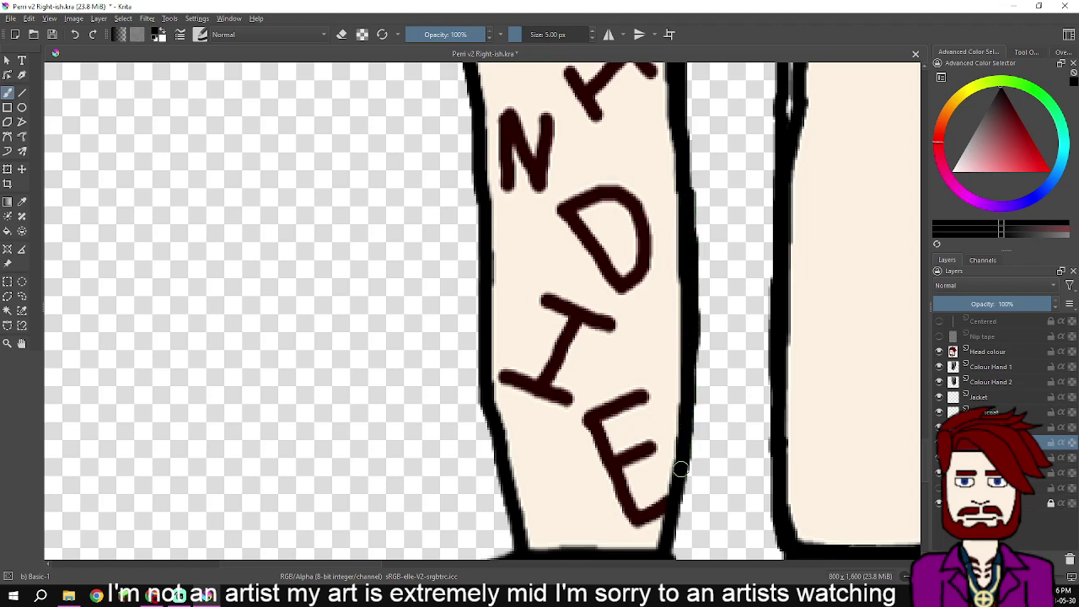
pyautogui.moveTo(677, 487); pyautogui.dragTo(668, 544)
# - Paint the black outline across the lettered leg's ankle and up the outer side of its calf
pyautogui.moveTo(688, 480); pyautogui.dragTo(733, 274)
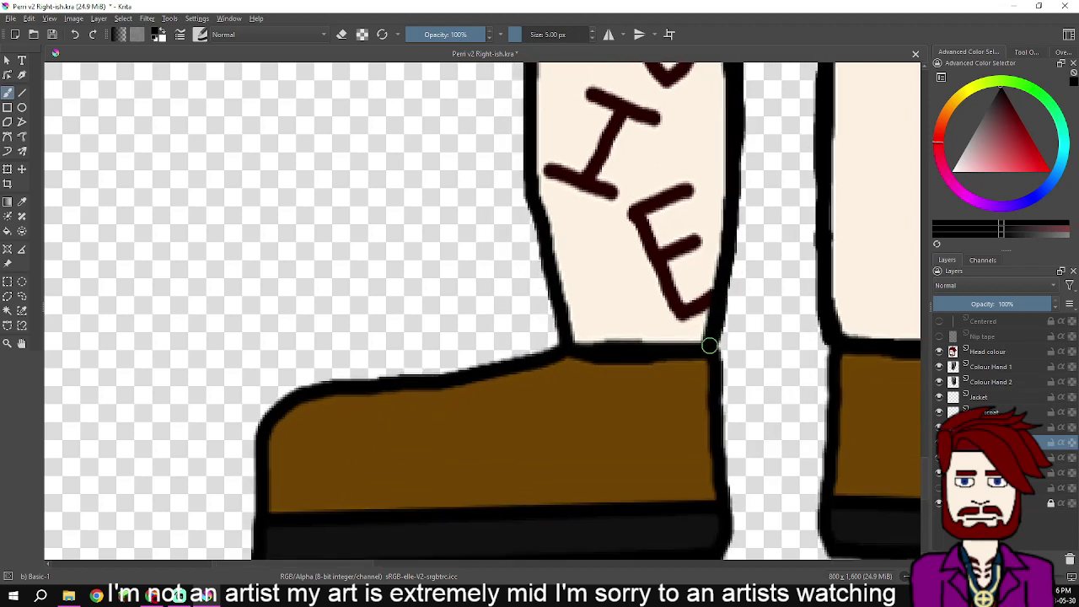
pyautogui.moveTo(705, 351); pyautogui.dragTo(571, 344)
pyautogui.moveTo(557, 303); pyautogui.dragTo(533, 162)
pyautogui.moveTo(570, 116); pyautogui.dragTo(592, 324)
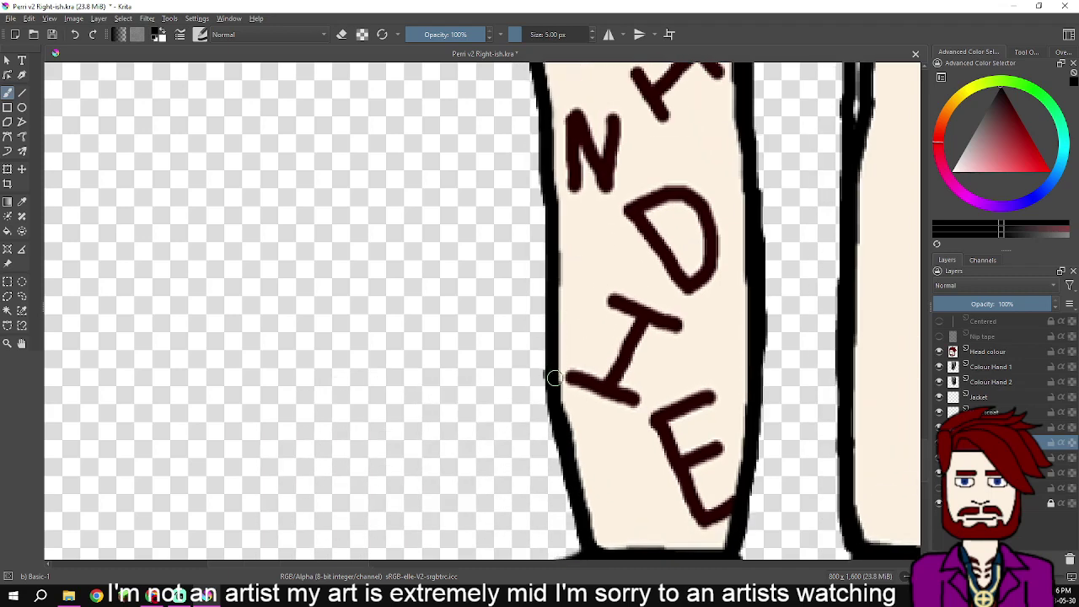
pyautogui.moveTo(549, 386); pyautogui.dragTo(538, 127)
pyautogui.scroll(5, 538, 127)
pyautogui.moveTo(613, 445)
pyautogui.mouseDown()
pyautogui.moveTo(583, 201)
pyautogui.moveTo(560, 122)
pyautogui.mouseUp()
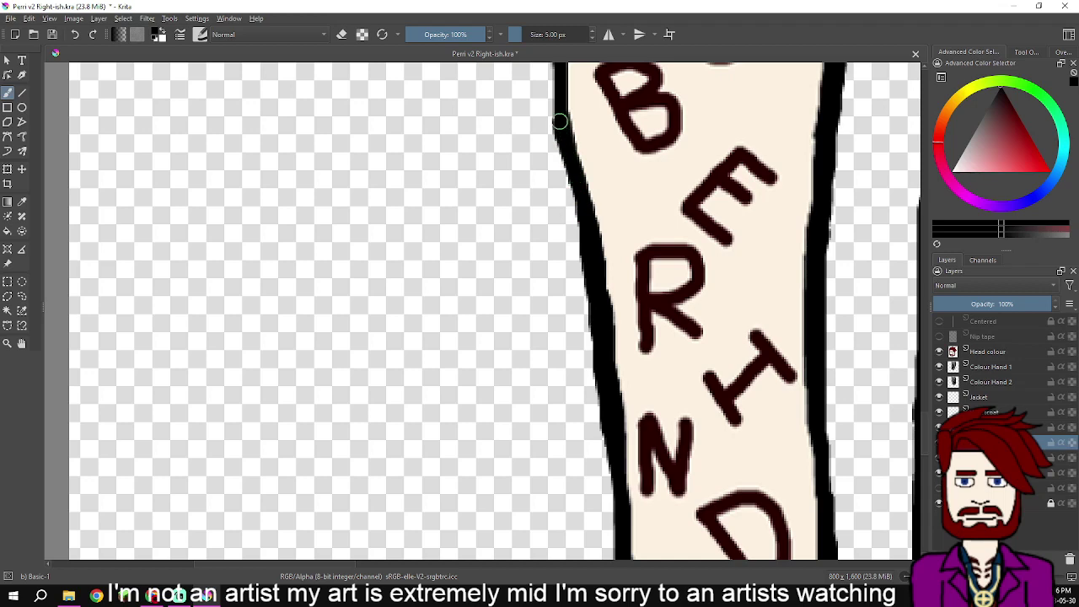
# - Extend the outline up the lettered leg's outer side from the letter B to the shorts hem
pyautogui.scroll(5, 563, 118)
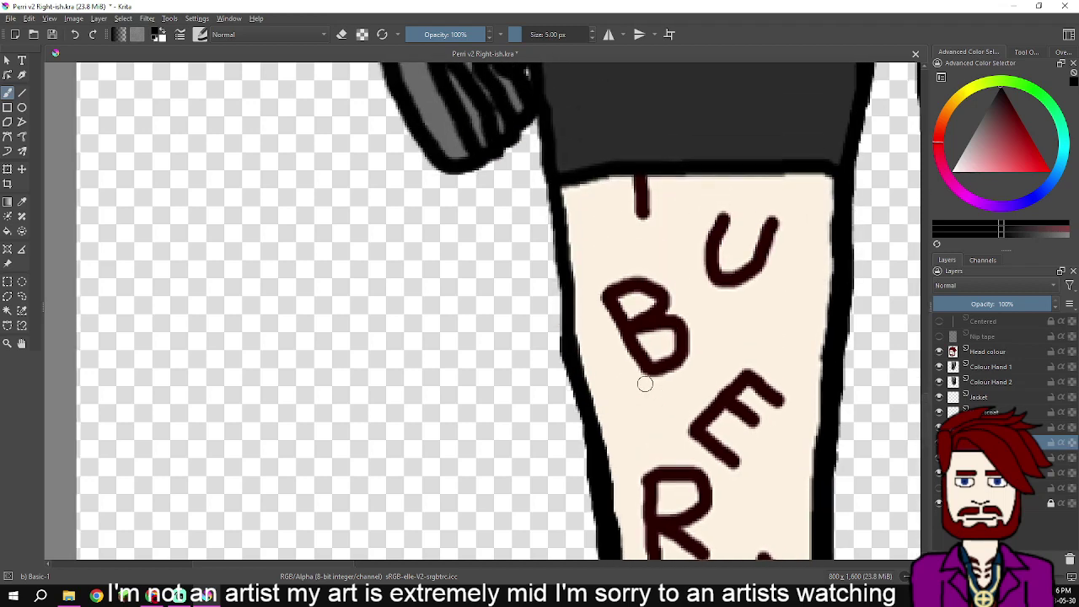
pyautogui.scroll(3, 645, 384)
pyautogui.scroll(-4, 641, 403)
pyautogui.scroll(6, 629, 403)
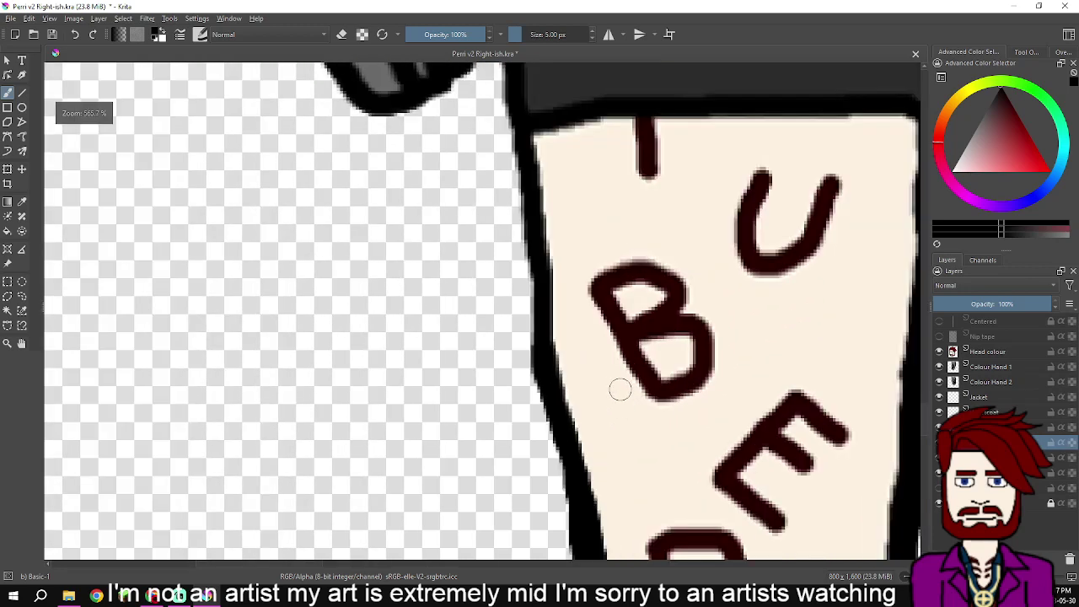
pyautogui.scroll(4, 622, 403)
pyautogui.moveTo(567, 441); pyautogui.dragTo(547, 203)
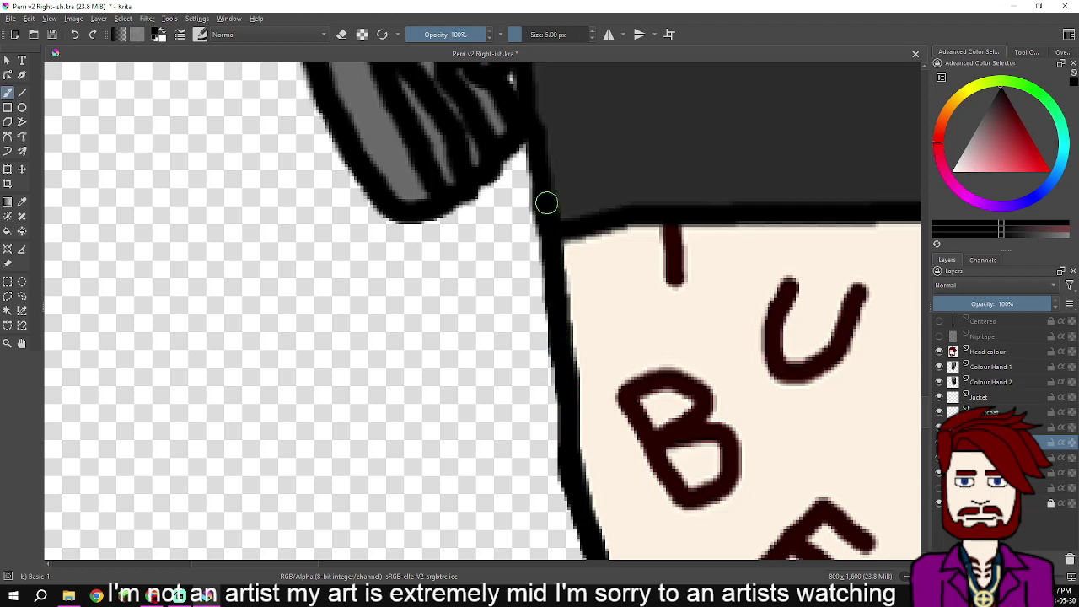
# - Paint the outline up the outer side of the shorts beside the gloved hand to join the waistline
pyautogui.scroll(6, 675, 475)
pyautogui.moveTo(643, 500); pyautogui.dragTo(624, 298)
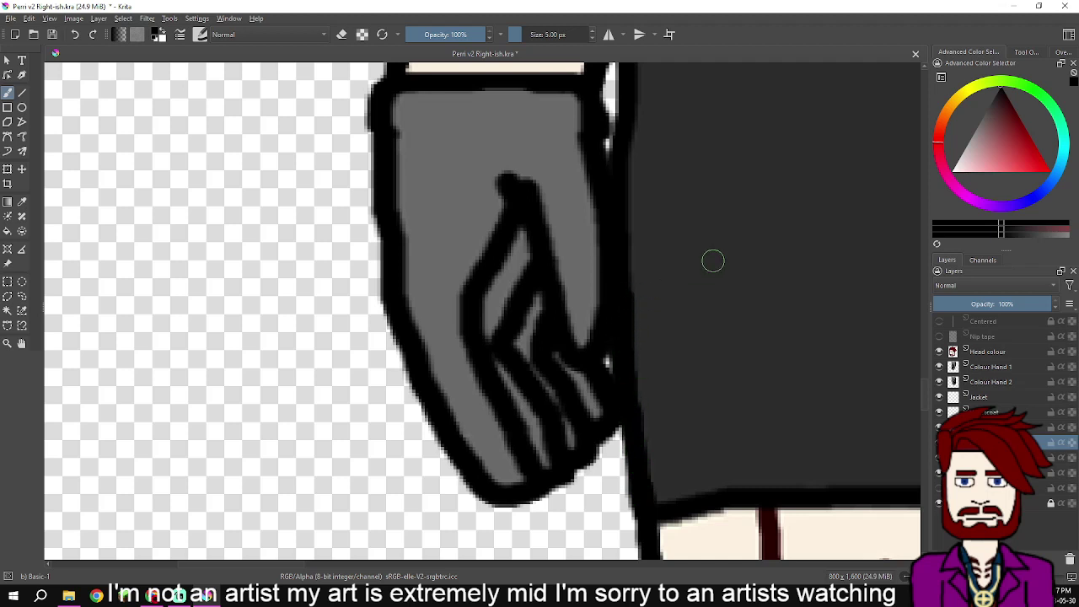
pyautogui.scroll(5, 717, 337)
pyautogui.moveTo(655, 486); pyautogui.dragTo(659, 275)
pyautogui.moveTo(723, 242); pyautogui.dragTo(776, 469)
pyautogui.moveTo(706, 540); pyautogui.dragTo(714, 257)
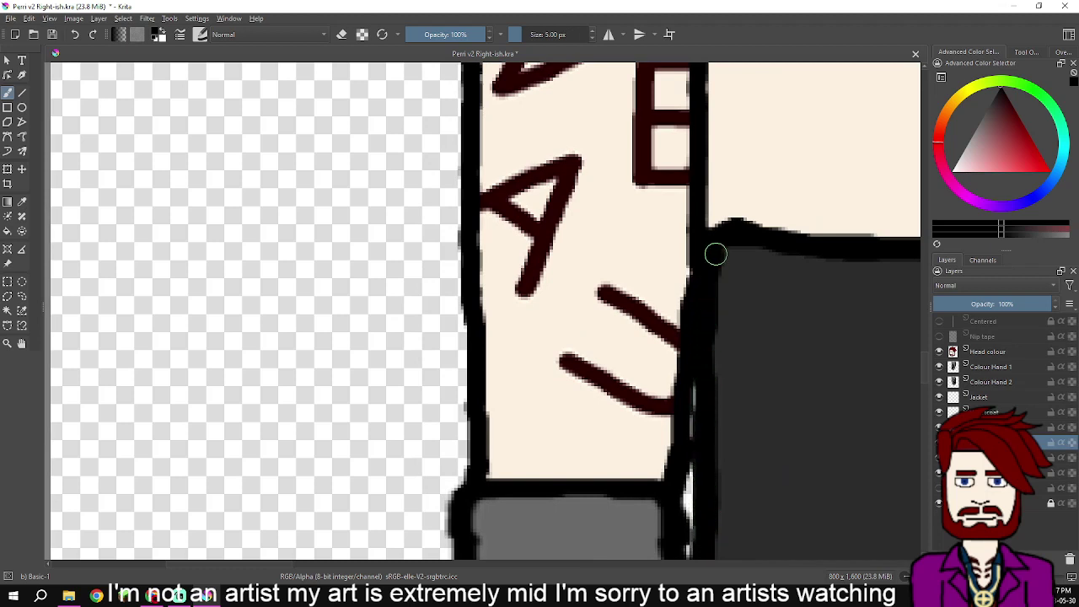
# - Check the complete trouser outline on its own by temporarily hiding the coloured legs, then show them again
pyautogui.scroll(-3, 865, 419)
pyautogui.moveTo(855, 420); pyautogui.dragTo(567, 235)
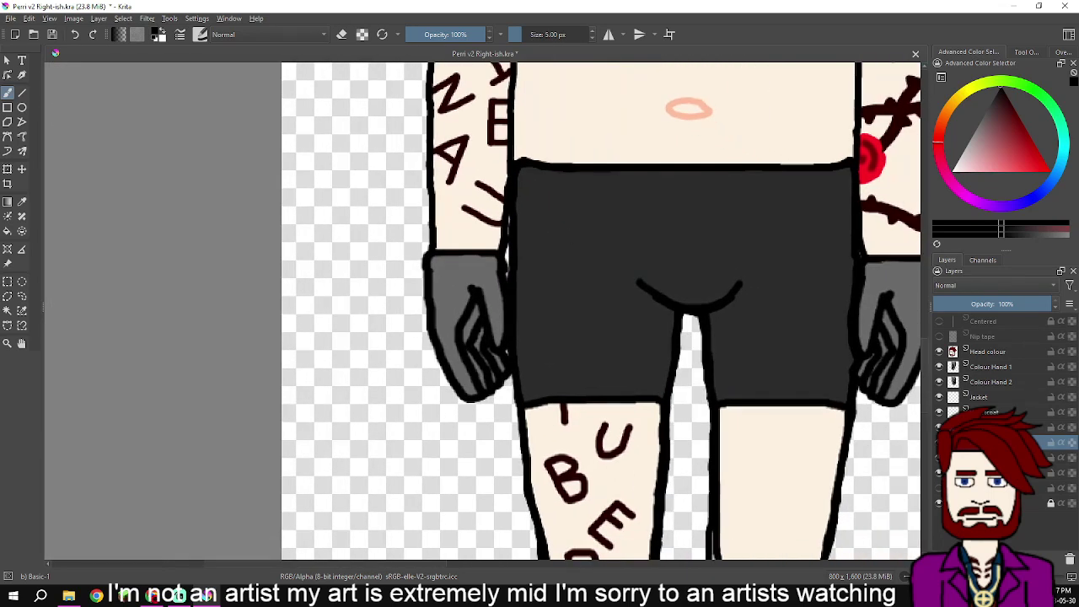
pyautogui.click(940, 443)
pyautogui.scroll(-2, 829, 461)
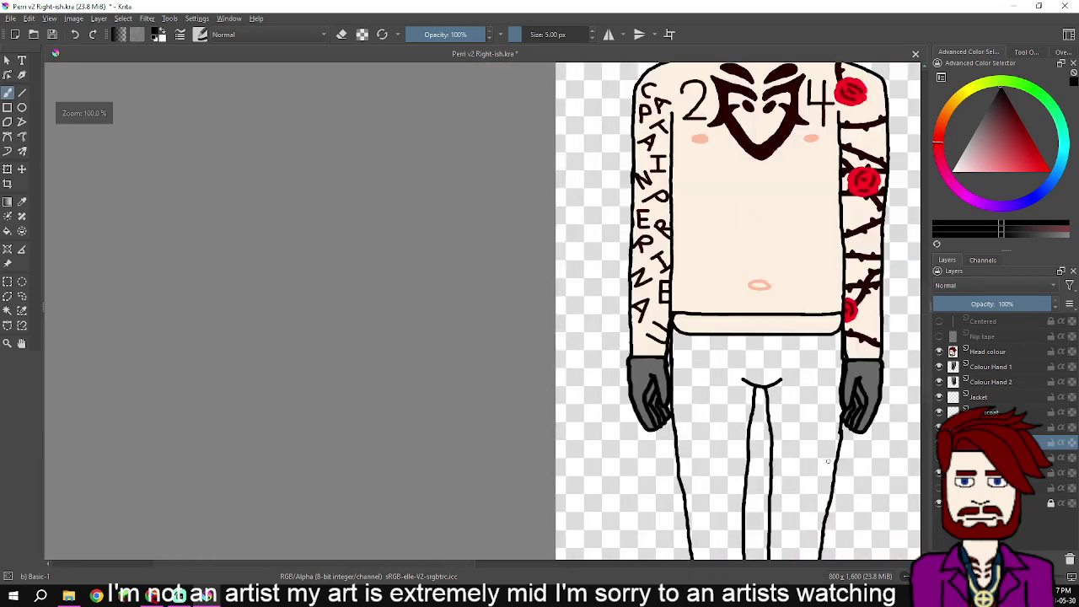
pyautogui.moveTo(819, 479); pyautogui.dragTo(802, 282)
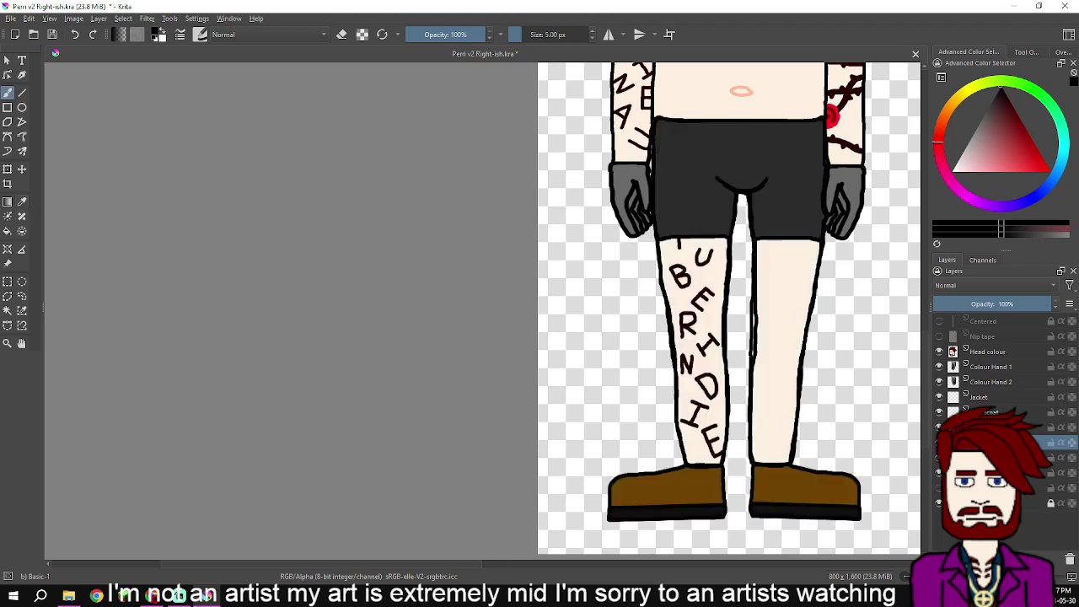
# - Show the colour swatches, sample the dark grey from the group marked P and switch to the Fill tool
pyautogui.click(22, 202)
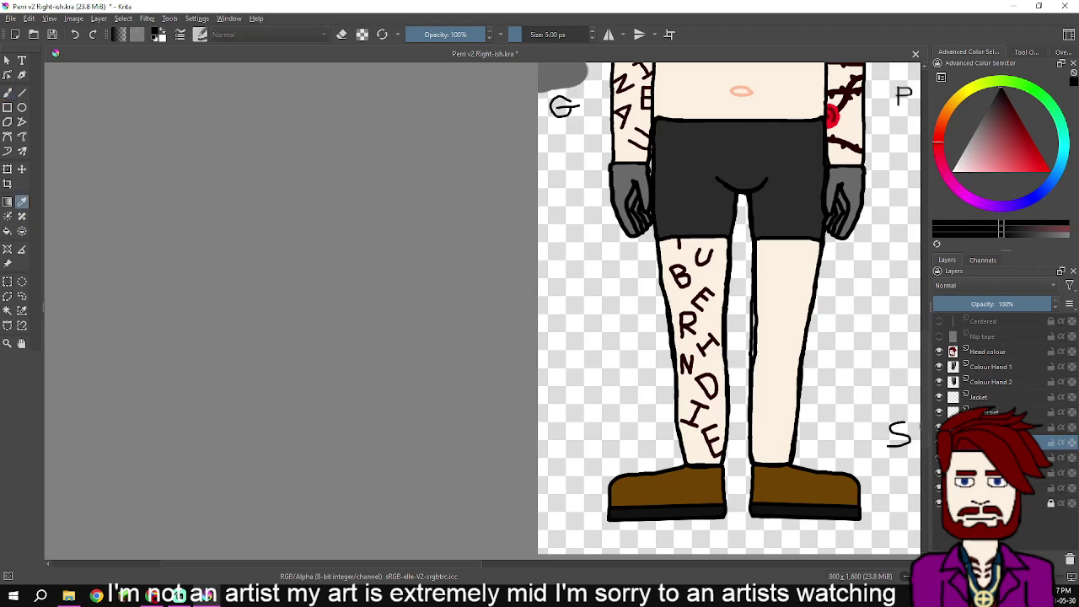
pyautogui.moveTo(708, 253); pyautogui.dragTo(500, 461)
pyautogui.scroll(2, 679, 383)
pyautogui.click(790, 191)
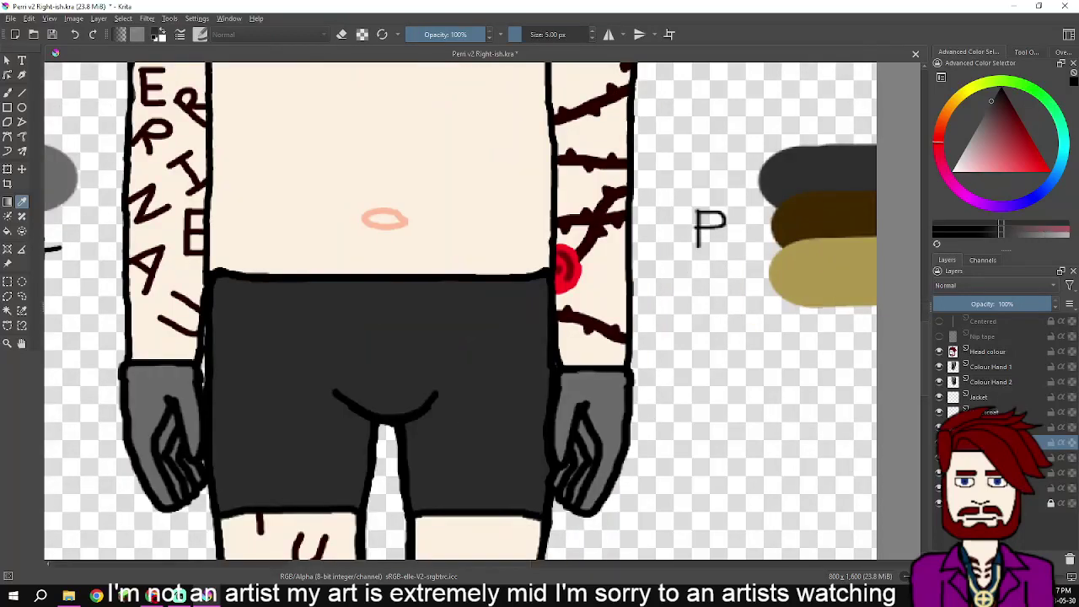
pyautogui.scroll(-4, 789, 209)
pyautogui.scroll(-1, 775, 315)
pyautogui.scroll(2, 774, 316)
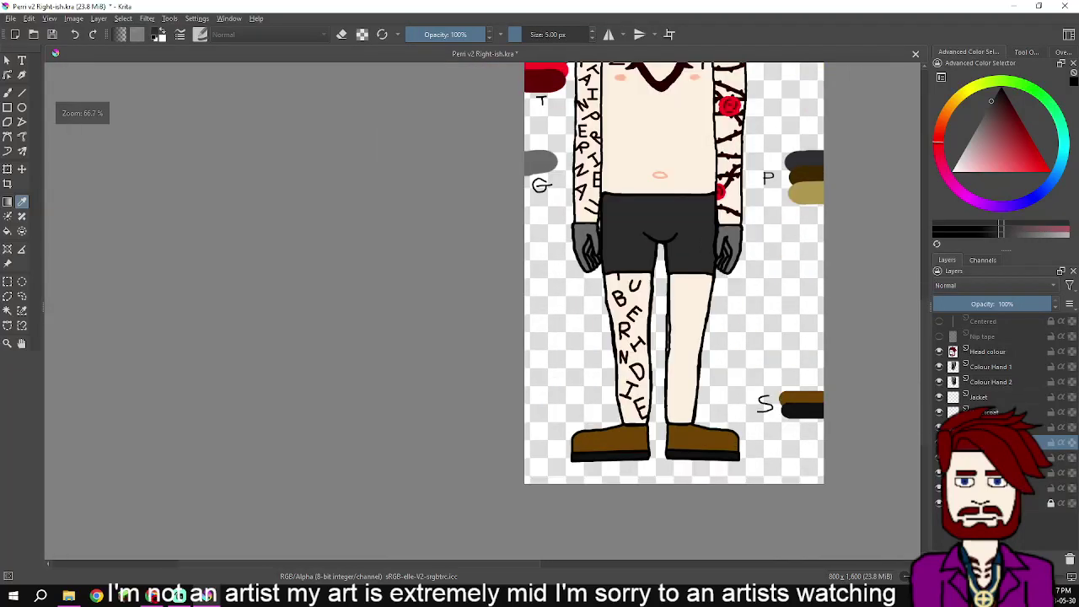
pyautogui.press('f')
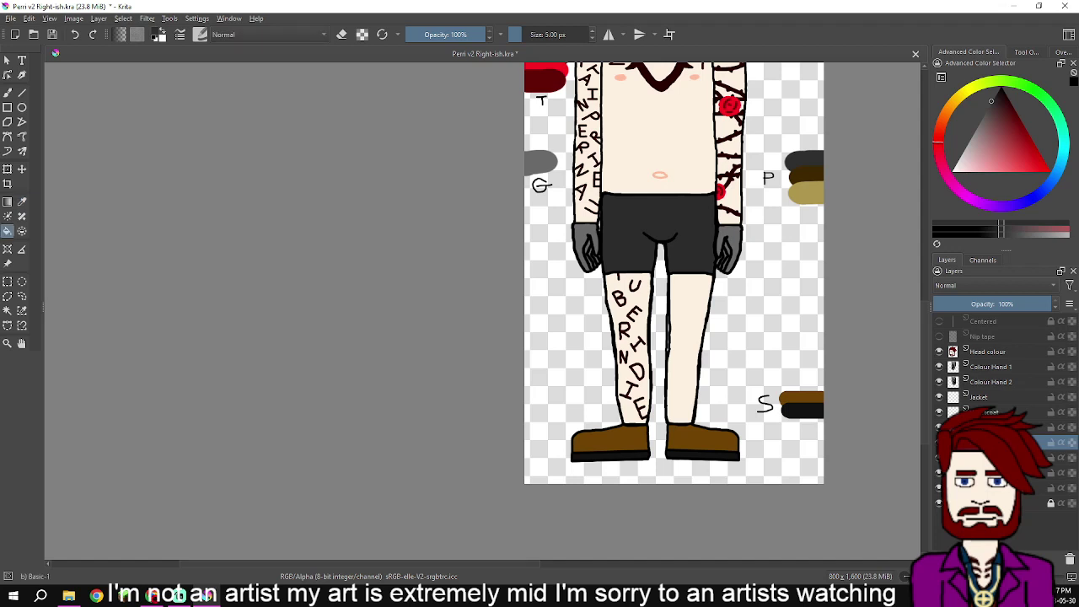
# - Duplicate the trouser outline layer and rename the copy
pyautogui.rightClick(995, 445)
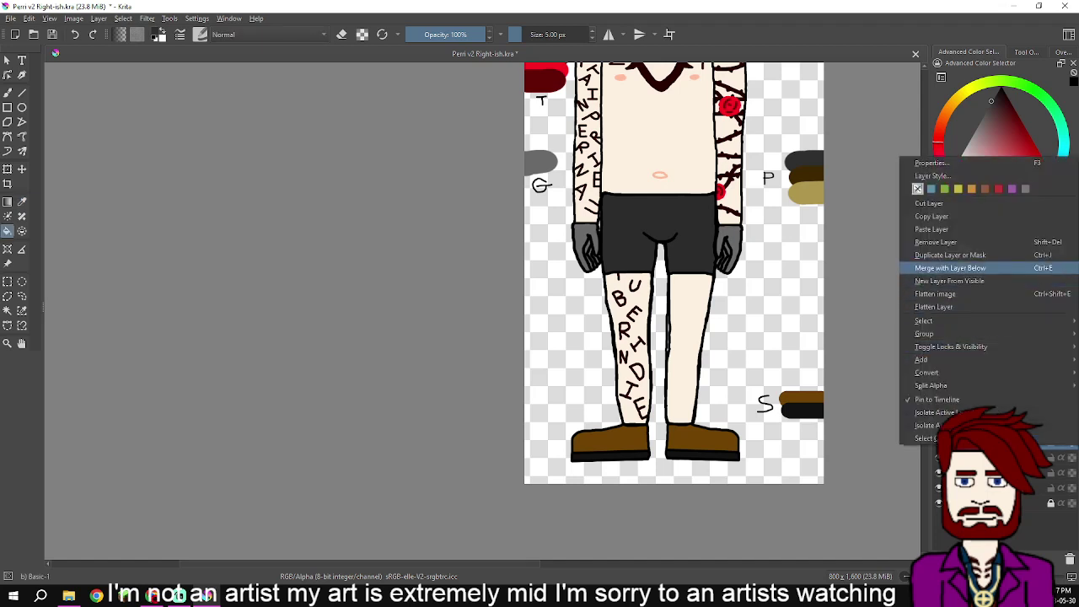
pyautogui.click(950, 254)
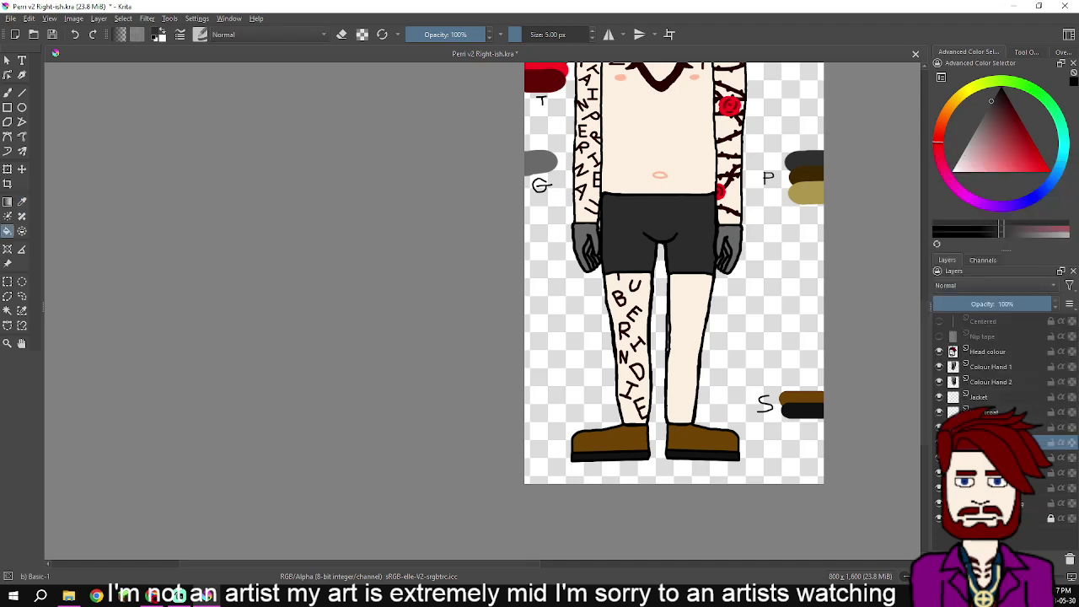
pyautogui.doubleClick(995, 443)
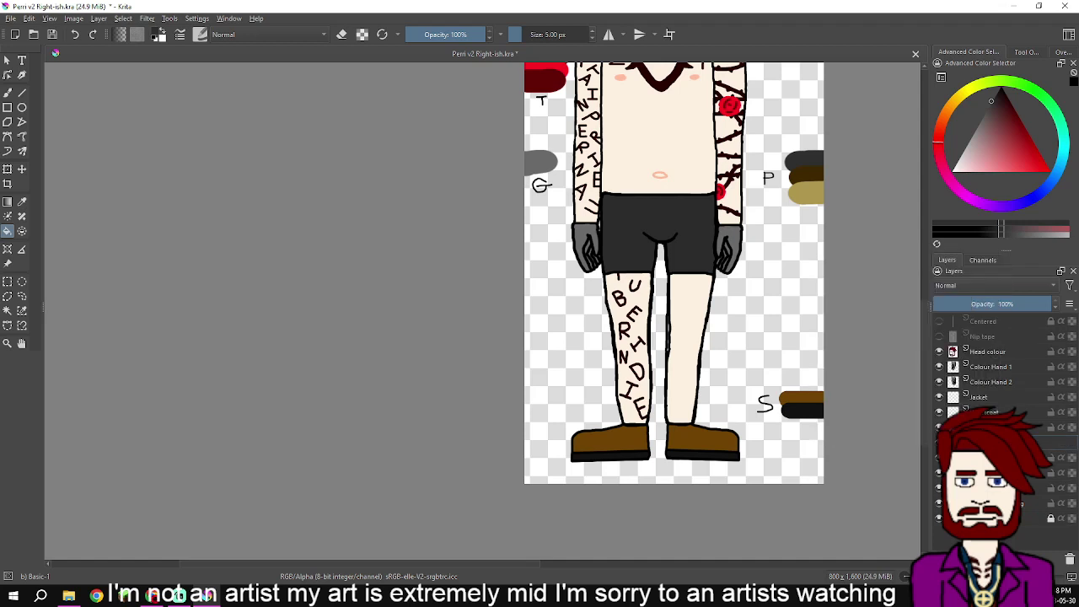
pyautogui.press('Return')
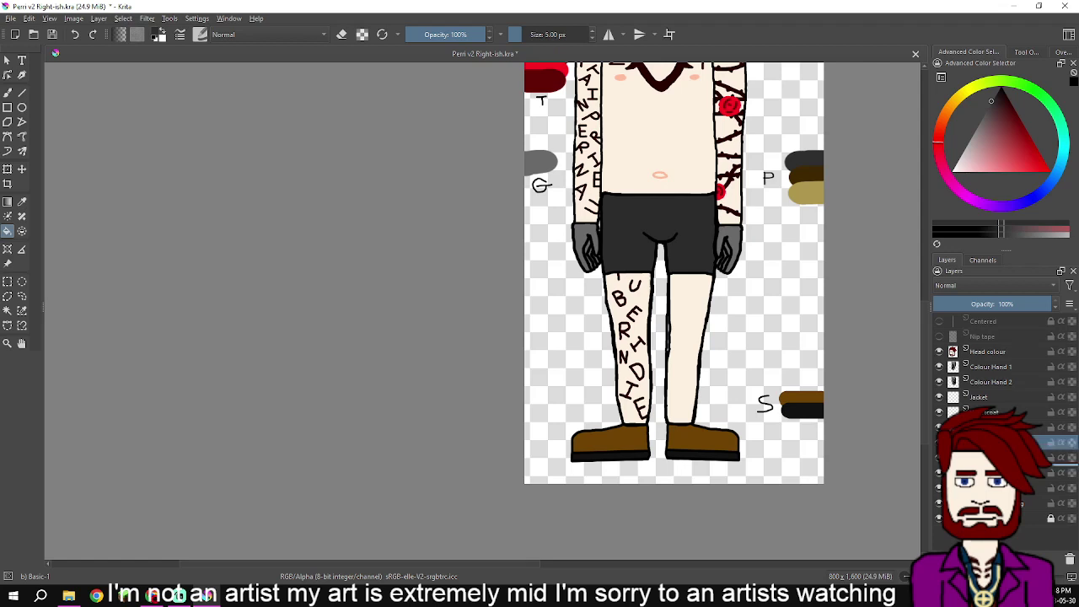
# - Move the renamed copy below the original outline layer, hide the original and fill the trousers with the sampled dark grey
pyautogui.moveTo(995, 443); pyautogui.dragTo(995, 464)
pyautogui.click(940, 443)
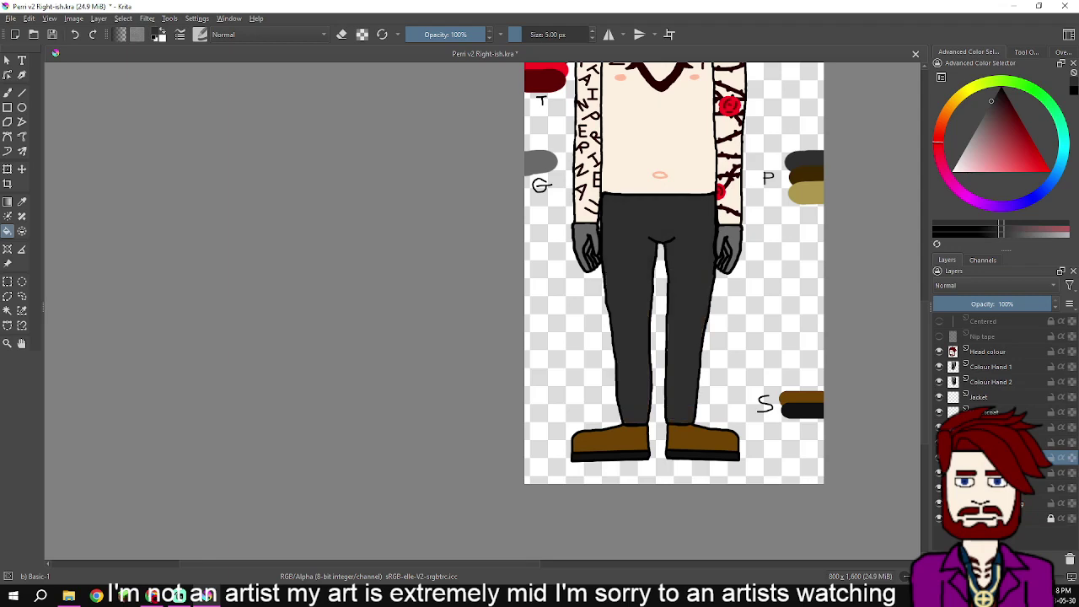
pyautogui.scroll(2, 698, 283)
pyautogui.scroll(-2, 698, 283)
pyautogui.scroll(2, 698, 282)
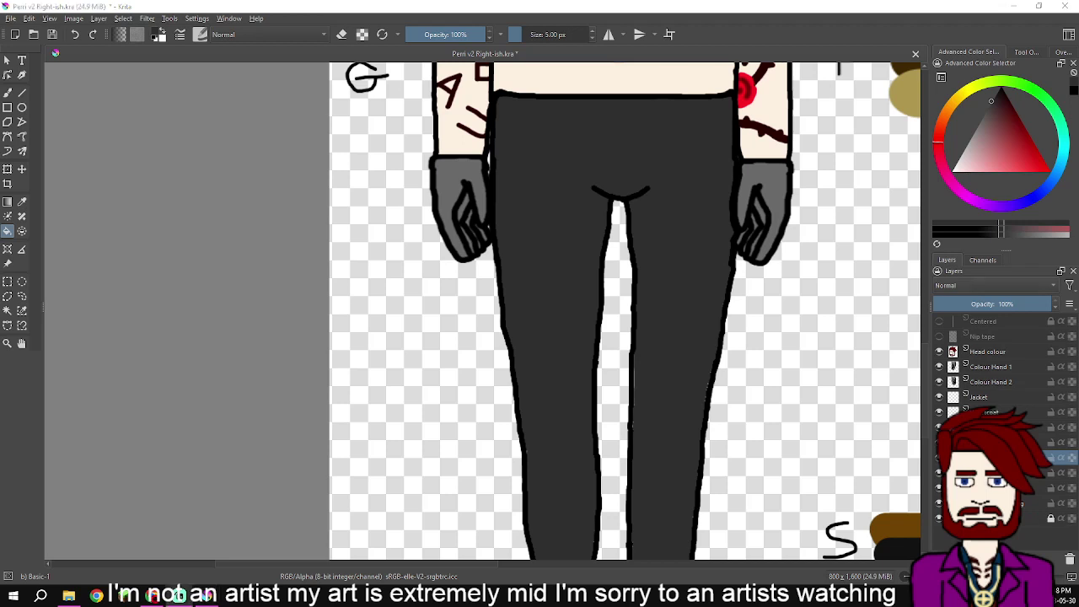
pyautogui.press('-')
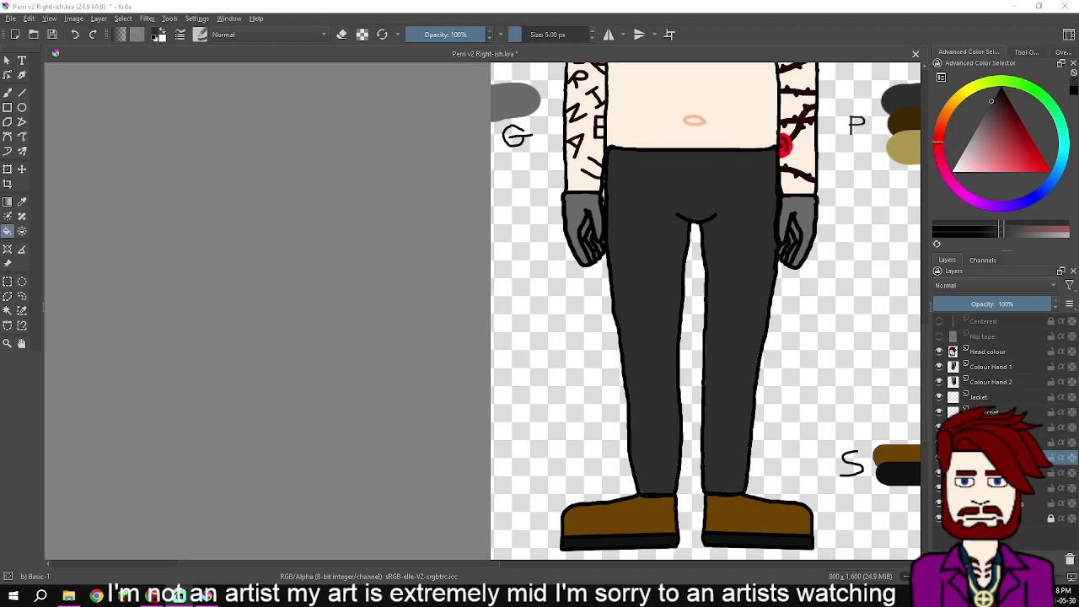
# - Brush dark grey over the light gaps between fill and outline along the outer edge of the left-hand trouser leg
pyautogui.press('b')
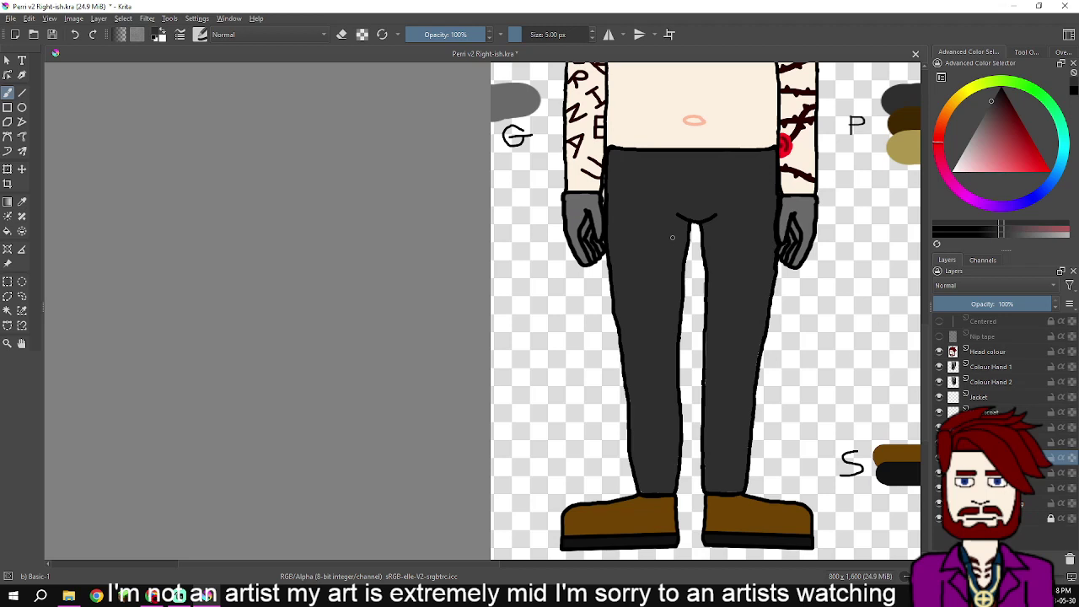
pyautogui.scroll(3, 675, 240)
pyautogui.moveTo(624, 131); pyautogui.dragTo(637, 323)
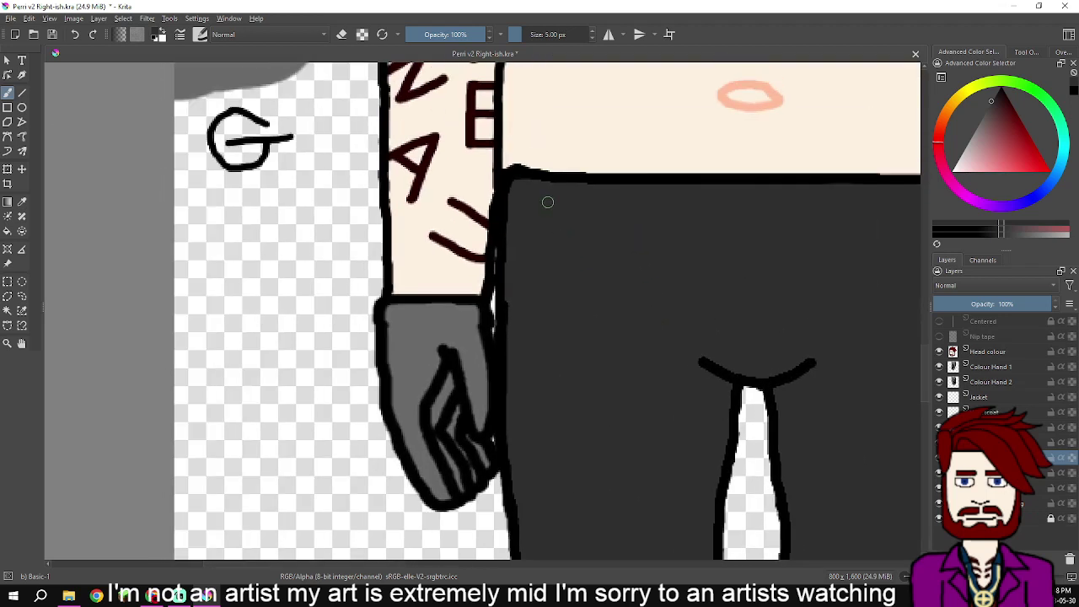
pyautogui.scroll(-10, 552, 278)
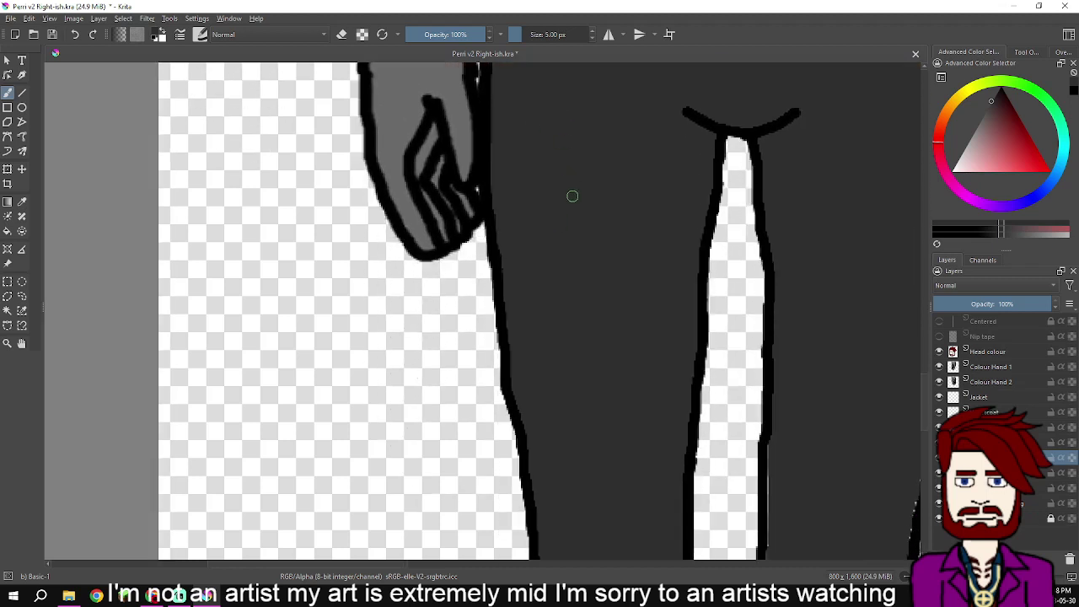
pyautogui.scroll(1, 597, 400)
pyautogui.moveTo(589, 419); pyautogui.dragTo(594, 297)
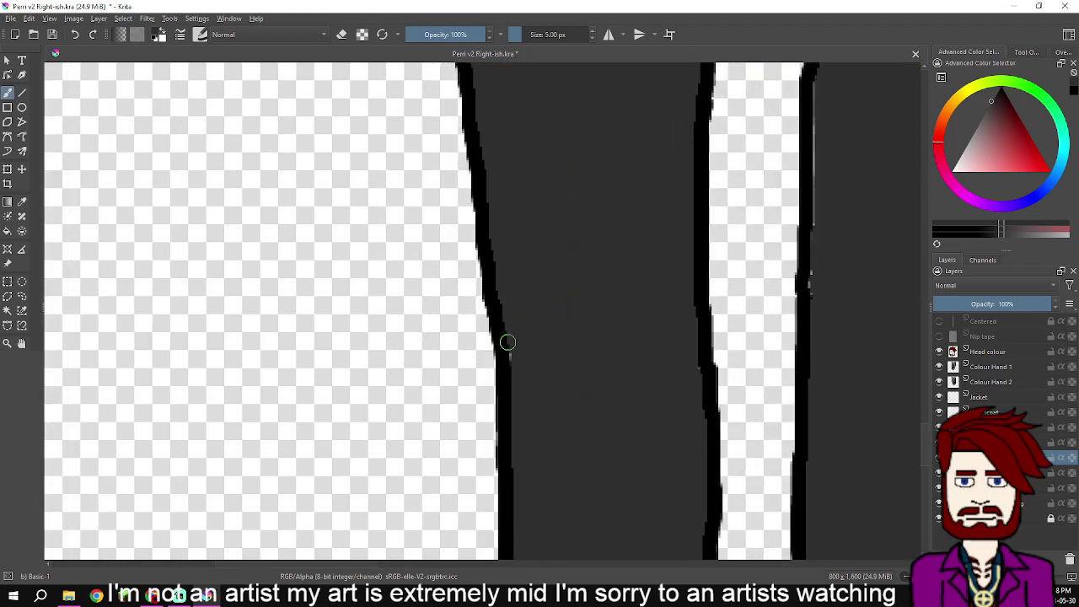
pyautogui.scroll(-3, 534, 420)
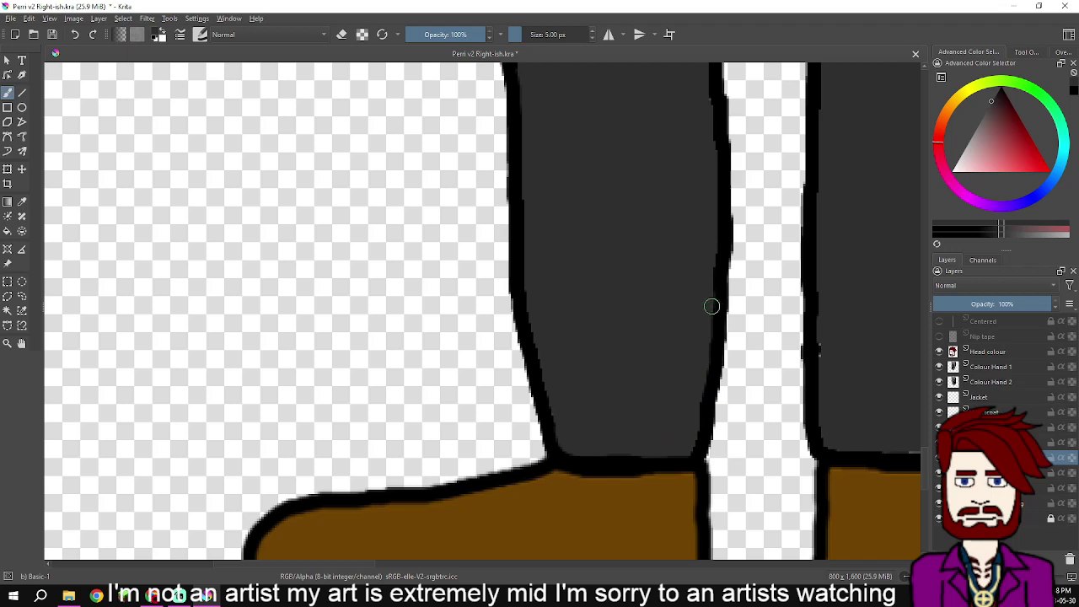
# - Touch up the fill along the inner edge of the left-hand trouser leg with the dark grey brush
pyautogui.moveTo(706, 244); pyautogui.dragTo(693, 434)
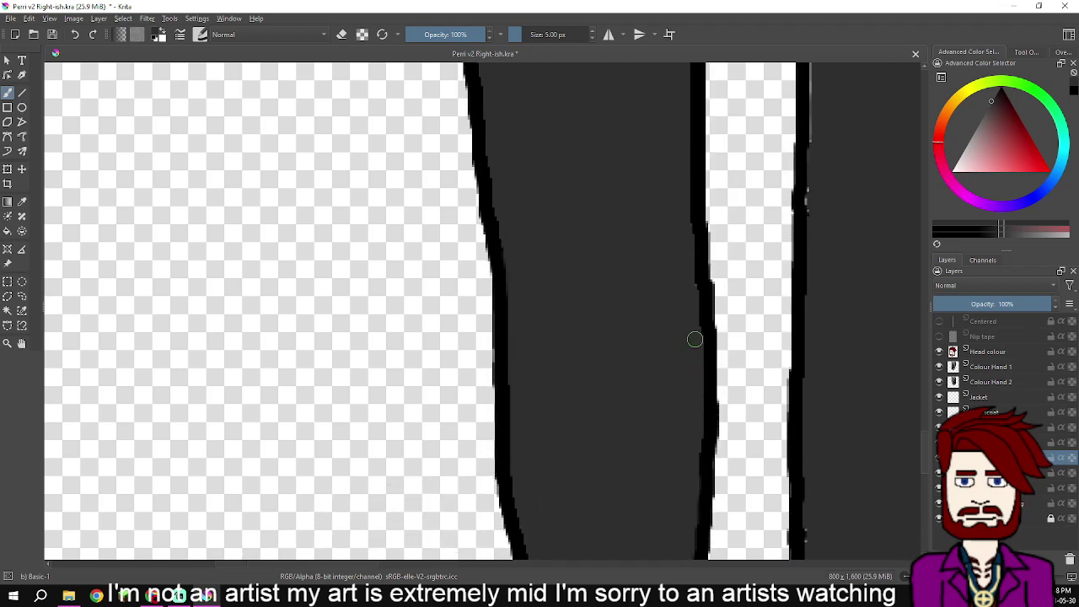
pyautogui.moveTo(682, 261); pyautogui.dragTo(602, 489)
pyautogui.moveTo(598, 288); pyautogui.dragTo(540, 507)
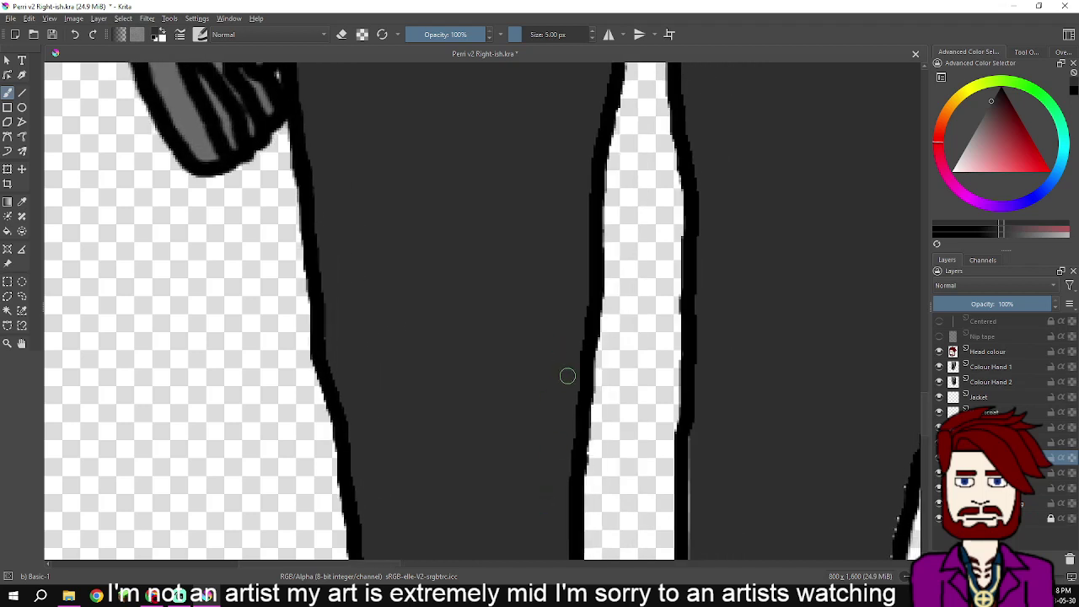
pyautogui.scroll(1, 583, 203)
pyautogui.moveTo(590, 191); pyautogui.dragTo(538, 395)
pyautogui.moveTo(553, 202); pyautogui.dragTo(448, 333)
pyautogui.moveTo(679, 411); pyautogui.dragTo(664, 296)
# - Paint dark grey over the light specks along the inner edge of the right-hand trouser leg
pyautogui.scroll(-3, 663, 255)
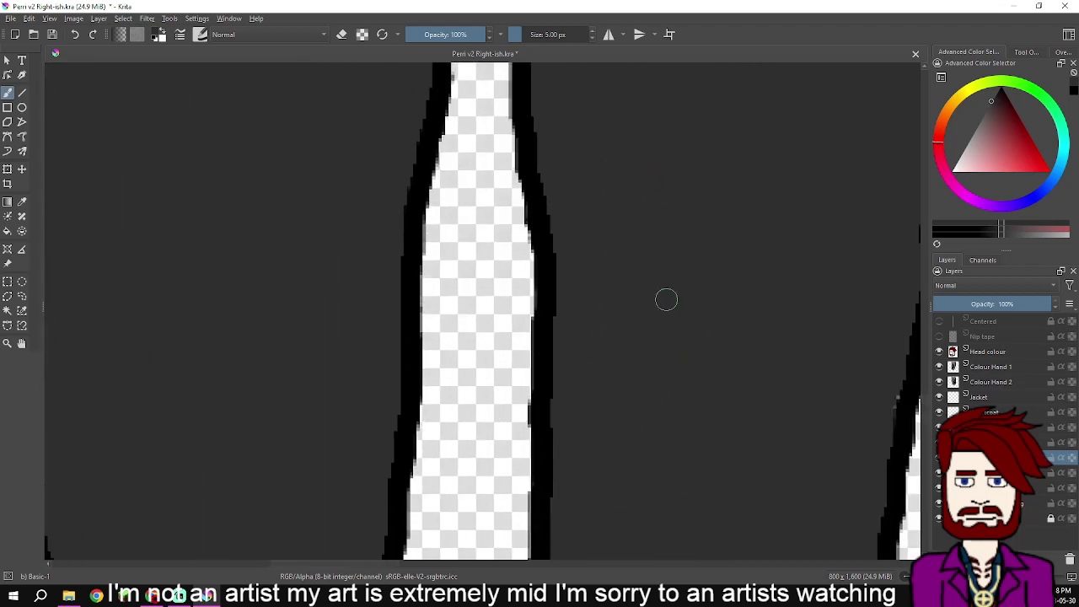
pyautogui.scroll(-5, 682, 444)
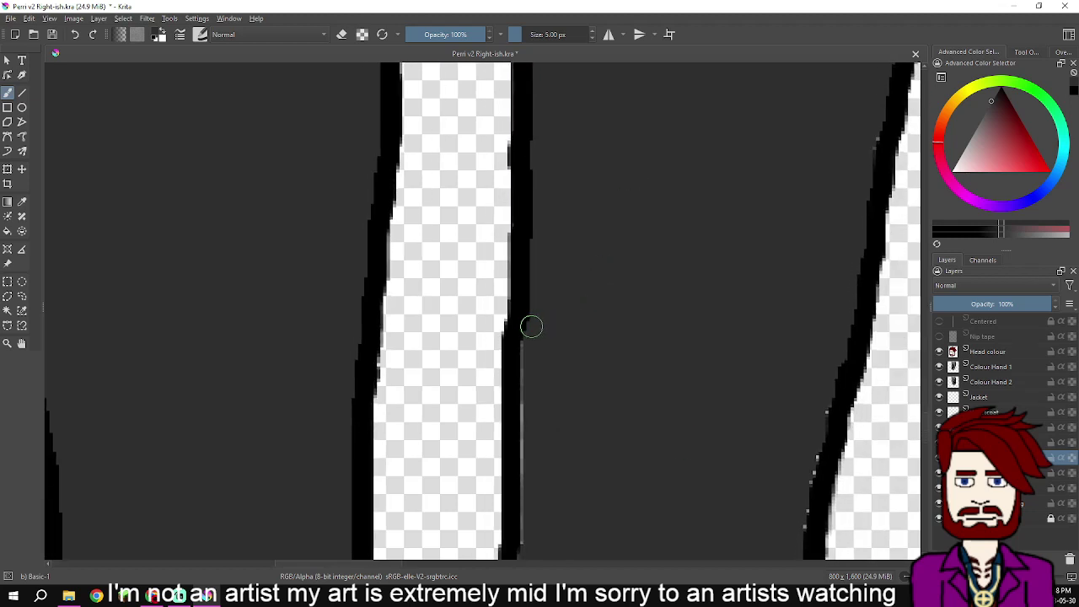
pyautogui.moveTo(520, 342)
pyautogui.mouseDown()
pyautogui.moveTo(523, 531)
pyautogui.moveTo(604, 233)
pyautogui.moveTo(571, 306)
pyautogui.moveTo(585, 380)
pyautogui.moveTo(632, 142)
pyautogui.mouseUp()
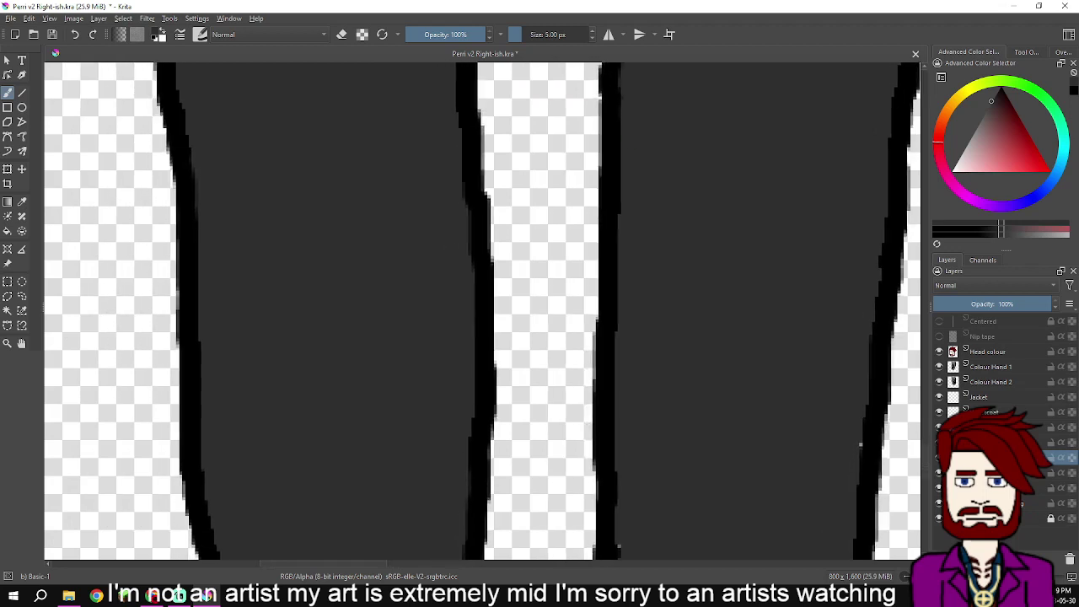
pyautogui.moveTo(695, 348); pyautogui.dragTo(665, 164)
pyautogui.moveTo(598, 354); pyautogui.dragTo(595, 403)
pyautogui.moveTo(612, 485)
pyautogui.mouseDown()
pyautogui.moveTo(667, 519)
pyautogui.moveTo(764, 518)
pyautogui.moveTo(803, 500)
pyautogui.moveTo(823, 441)
pyautogui.moveTo(837, 219)
pyautogui.moveTo(777, 423)
pyautogui.mouseUp()
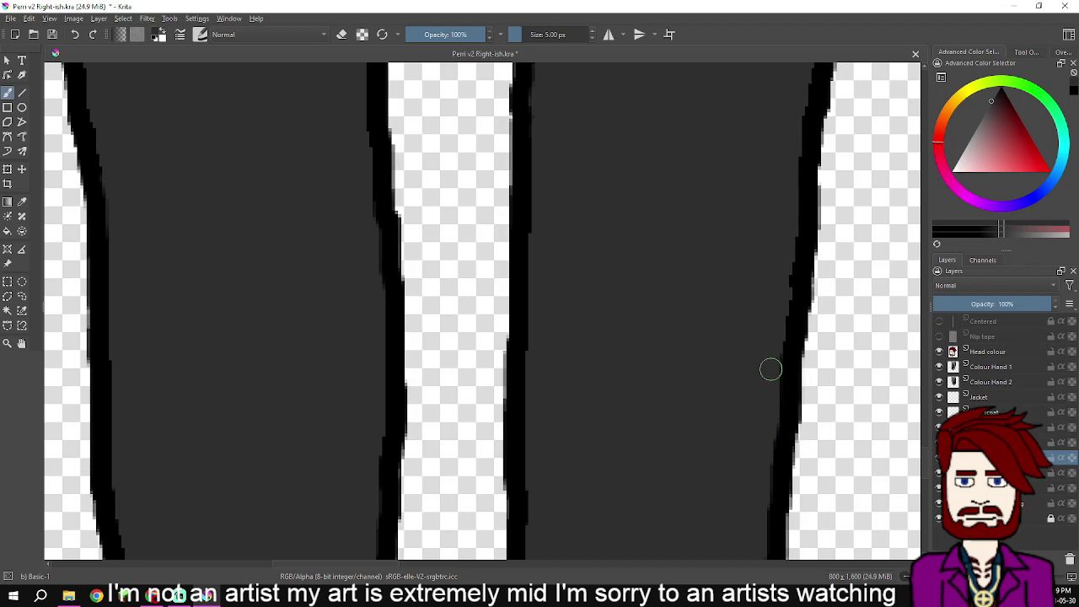
# - Cover the remaining light specks along the outer edge of the right-hand trouser leg in dark grey, and check the crotch and waistband
pyautogui.moveTo(773, 371); pyautogui.dragTo(754, 456)
pyautogui.moveTo(740, 309); pyautogui.dragTo(715, 508)
pyautogui.moveTo(750, 405)
pyautogui.mouseDown()
pyautogui.moveTo(791, 198)
pyautogui.moveTo(699, 550)
pyautogui.mouseUp()
pyautogui.moveTo(749, 294)
pyautogui.mouseDown()
pyautogui.moveTo(752, 223)
pyautogui.moveTo(712, 505)
pyautogui.mouseUp()
pyautogui.scroll(4, 690, 339)
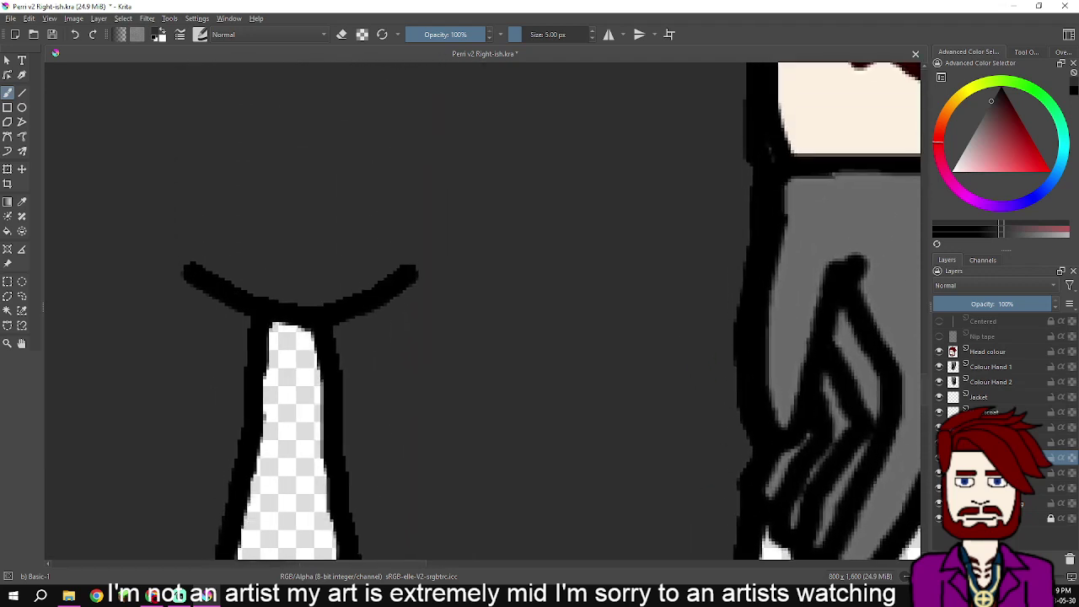
pyautogui.scroll(5, 634, 295)
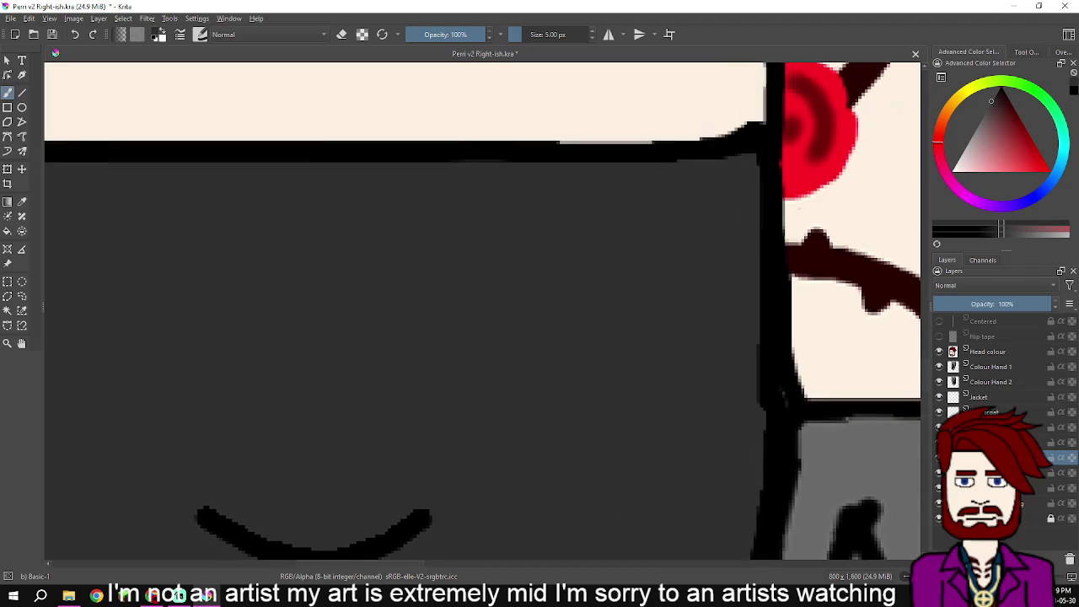
pyautogui.hscroll(-5, 657, 397)
pyautogui.moveTo(675, 386); pyautogui.dragTo(551, 211)
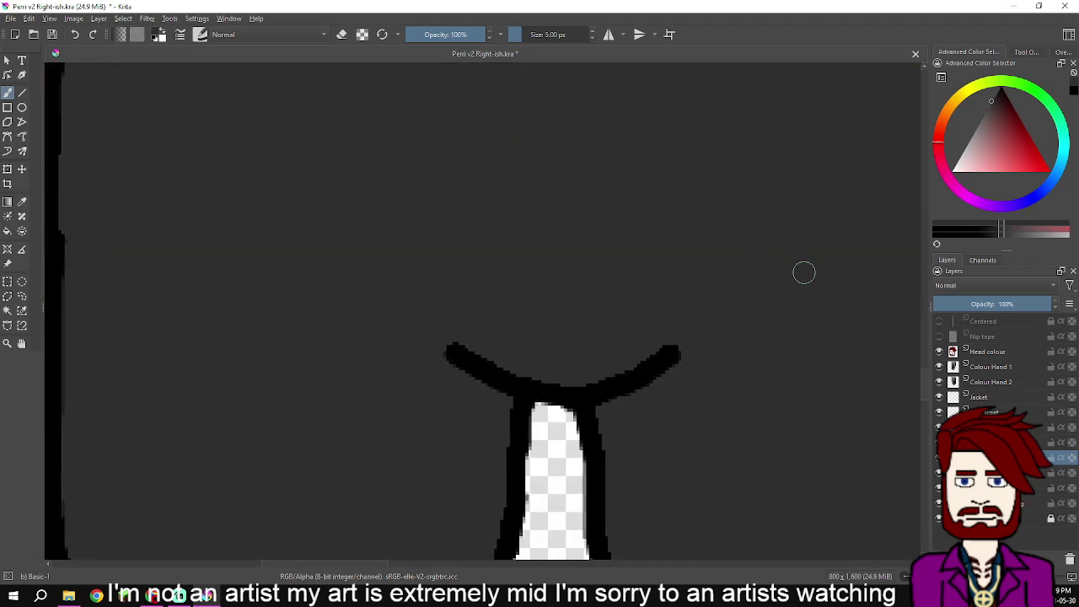
pyautogui.press('1')
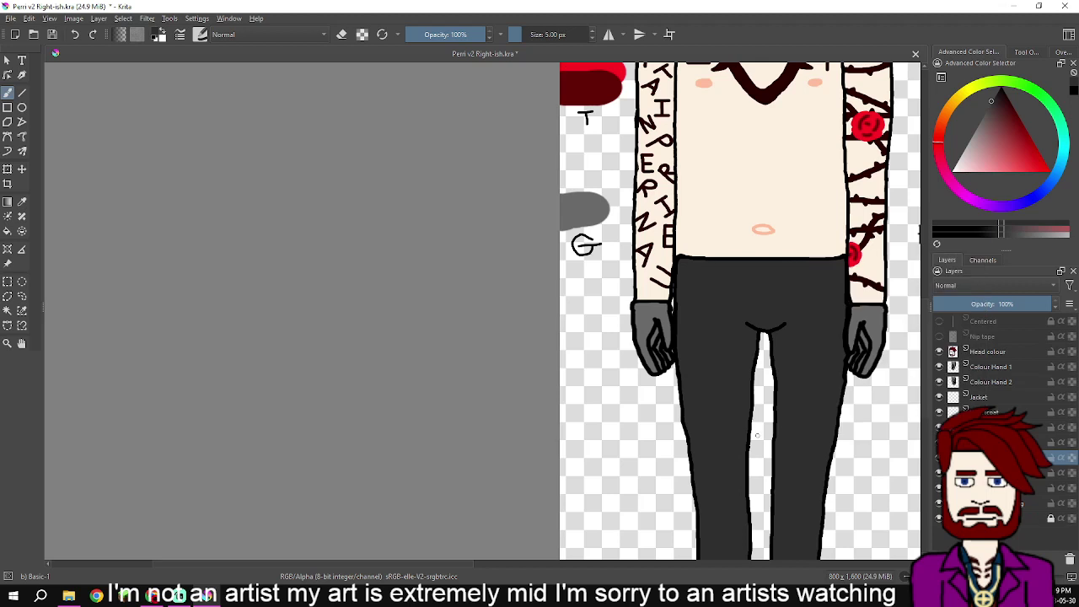
# - Add a new layer above the trouser layers for the belt details and select it
pyautogui.scroll(-5, 750, 250)
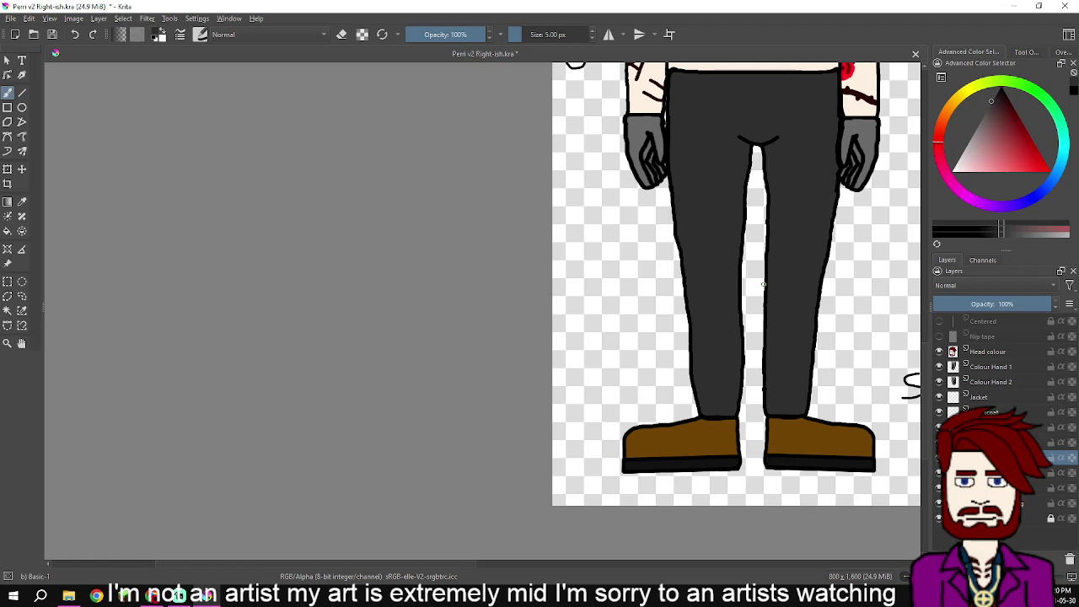
pyautogui.press('Insert')
pyautogui.moveTo(844, 446)
pyautogui.mouseDown()
pyautogui.moveTo(772, 451)
pyautogui.moveTo(733, 509)
pyautogui.mouseUp()
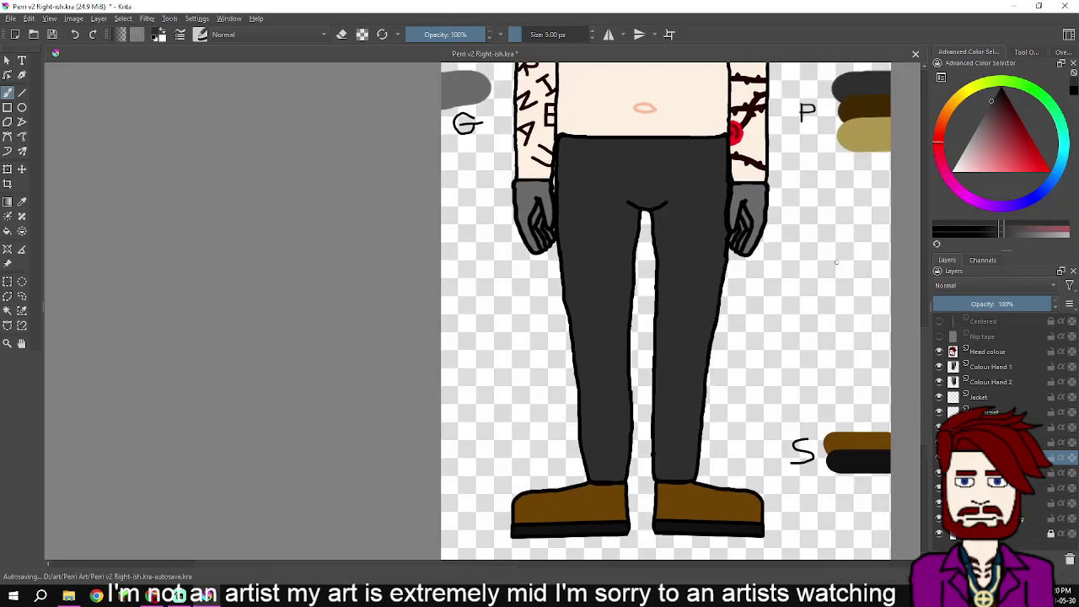
pyautogui.scroll(2, 838, 273)
pyautogui.moveTo(826, 276); pyautogui.dragTo(876, 416)
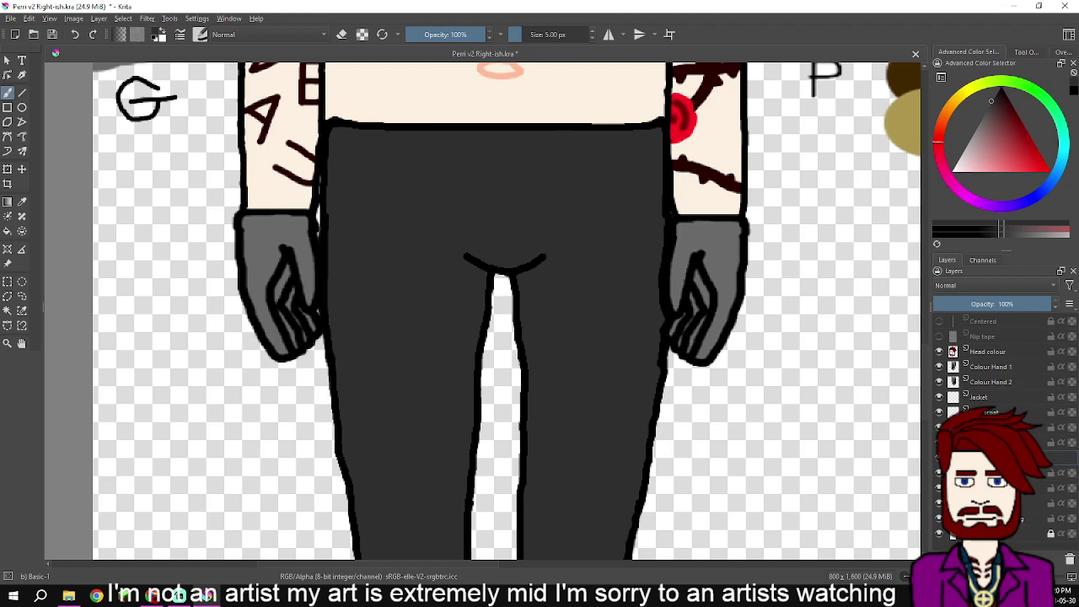
pyautogui.click(995, 458)
# - Try to draw a rectangular buckle outline at the middle of the waist in dark grey with the Rectangle tool
pyautogui.scroll(2, 523, 181)
pyautogui.moveTo(386, 180); pyautogui.dragTo(405, 232)
pyautogui.click(7, 107)
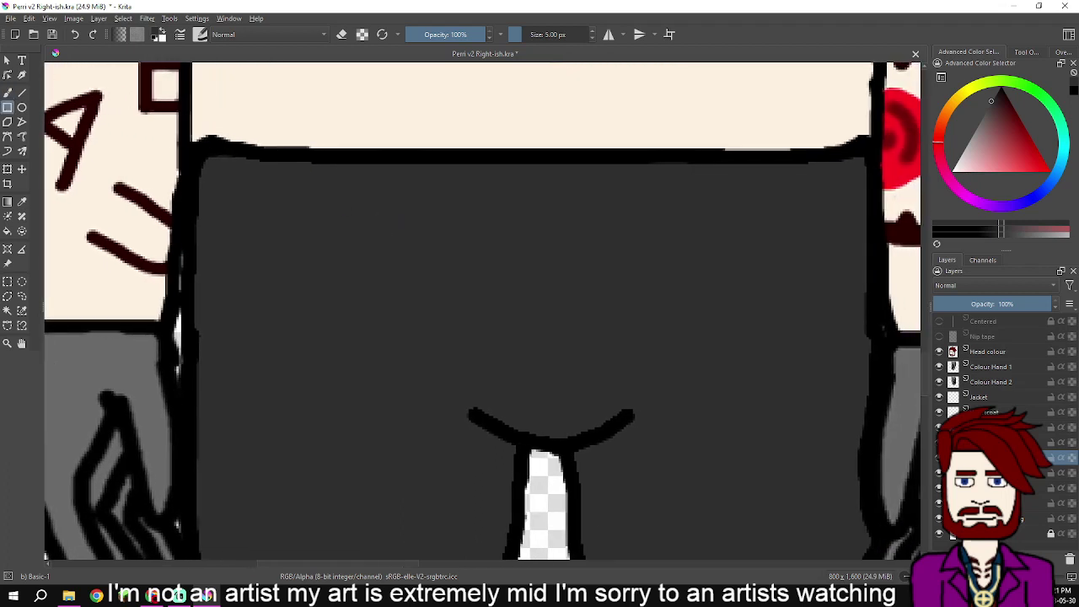
pyautogui.moveTo(468, 203); pyautogui.dragTo(410, 203)
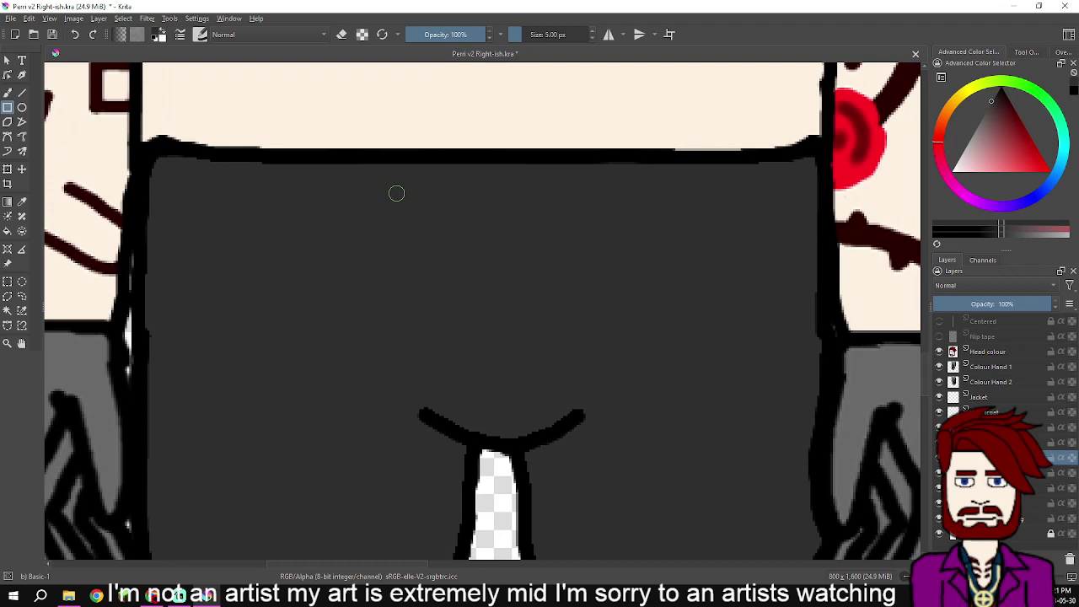
pyautogui.moveTo(399, 191); pyautogui.dragTo(594, 278)
pyautogui.moveTo(1000, 458)
pyautogui.mouseDown()
pyautogui.moveTo(999, 479)
pyautogui.moveTo(999, 451)
pyautogui.mouseUp()
pyautogui.click(940, 458)
pyautogui.click(939, 458)
# - Reset the colour to black, replace the dark grey rectangle with a black buckle outline and show the trouser fill layer
pyautogui.press('d')
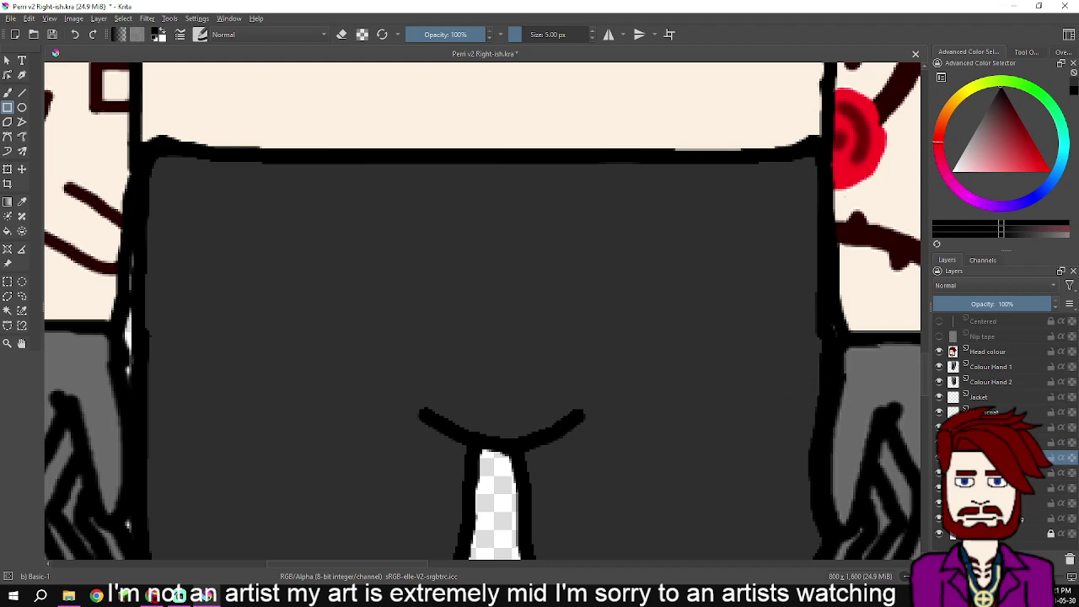
pyautogui.hotkey('ctrl', 'z')
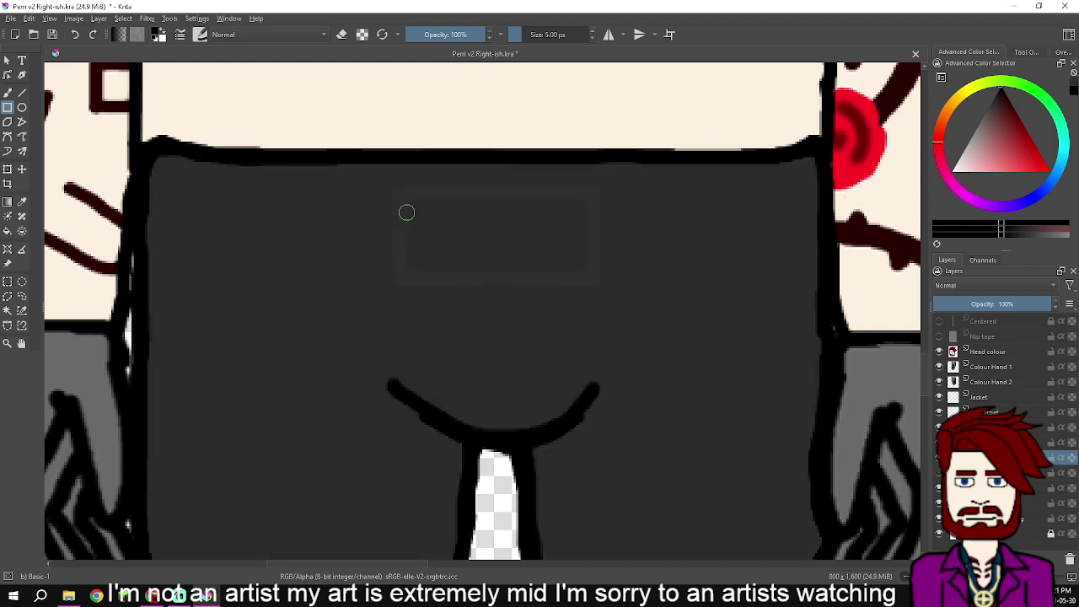
pyautogui.moveTo(399, 191)
pyautogui.mouseDown()
pyautogui.moveTo(561, 253)
pyautogui.moveTo(594, 279)
pyautogui.mouseUp()
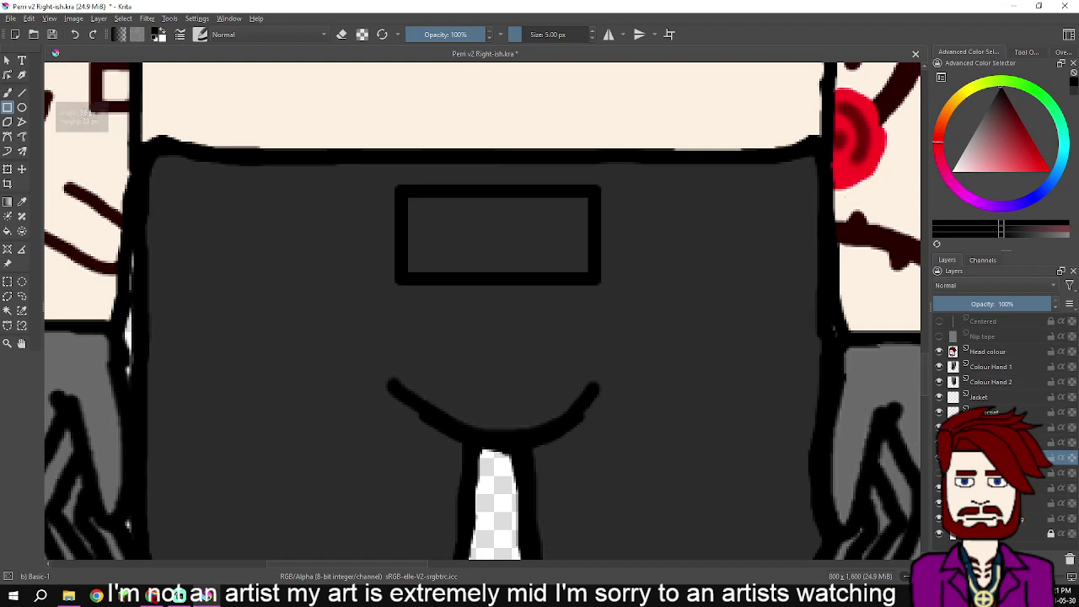
pyautogui.click(939, 473)
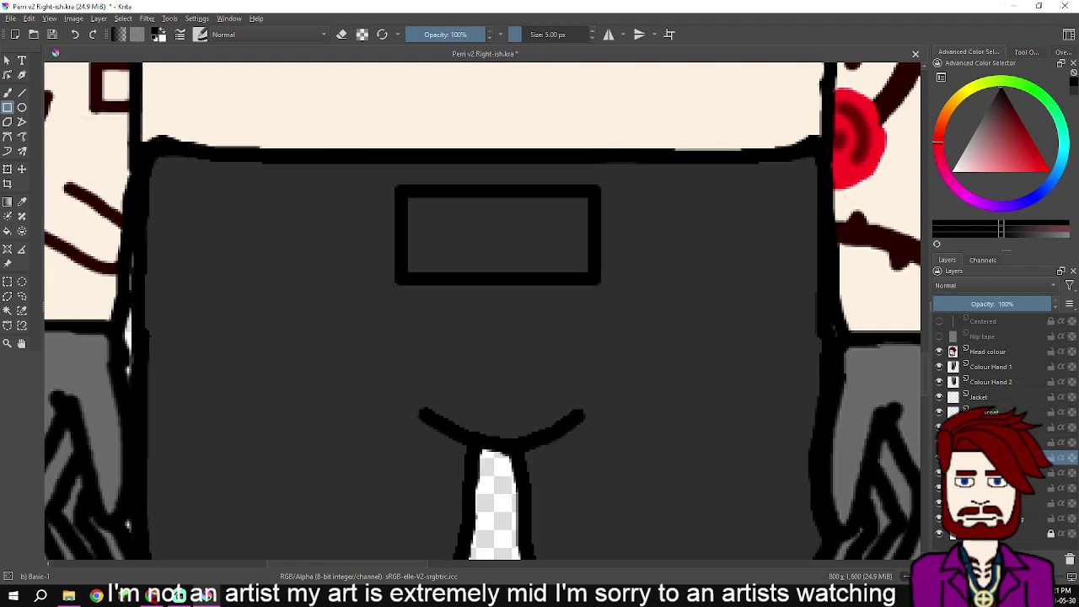
pyautogui.moveTo(885, 143); pyautogui.dragTo(661, 233)
pyautogui.moveTo(820, 239); pyautogui.dragTo(542, 330)
pyautogui.press('f')
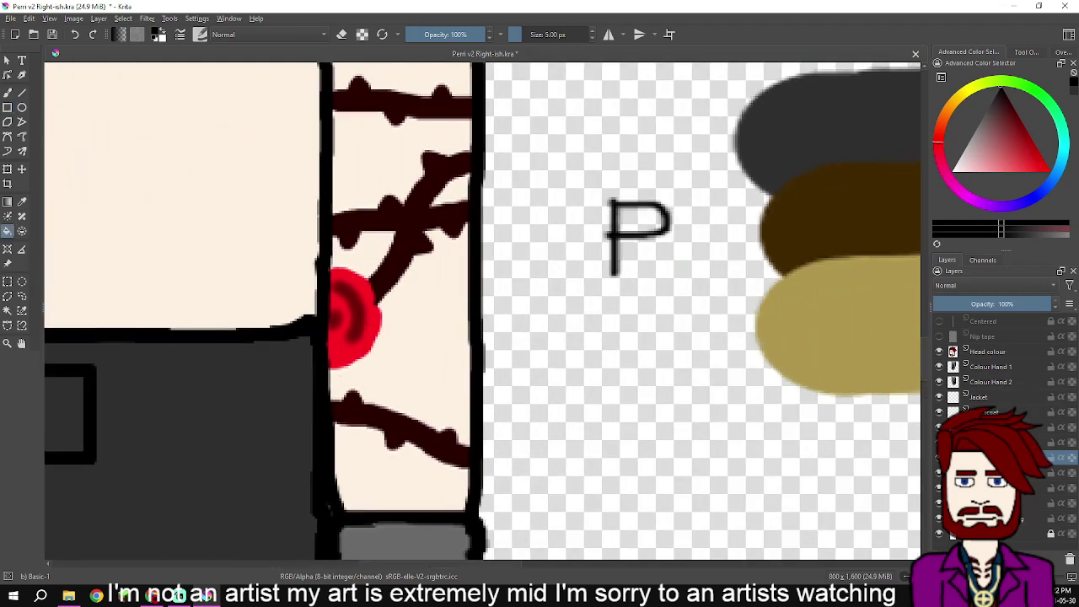
pyautogui.moveTo(261, 325); pyautogui.dragTo(714, 299)
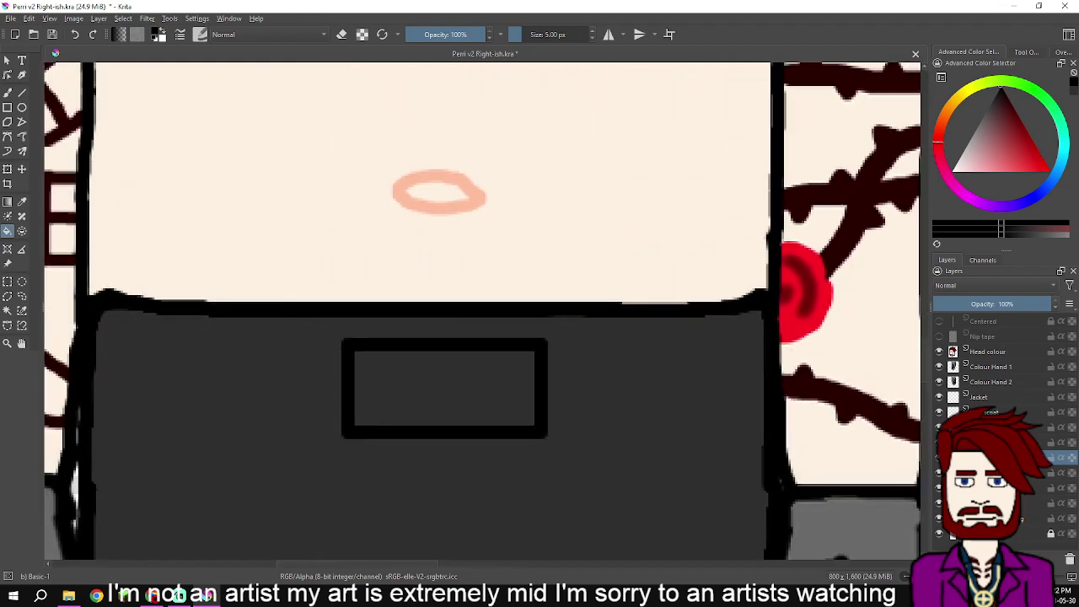
# - Try to draw a strap freehand from the buckle's left side with the brush, then undo the strokes
pyautogui.click(8, 93)
pyautogui.moveTo(207, 294); pyautogui.dragTo(340, 204)
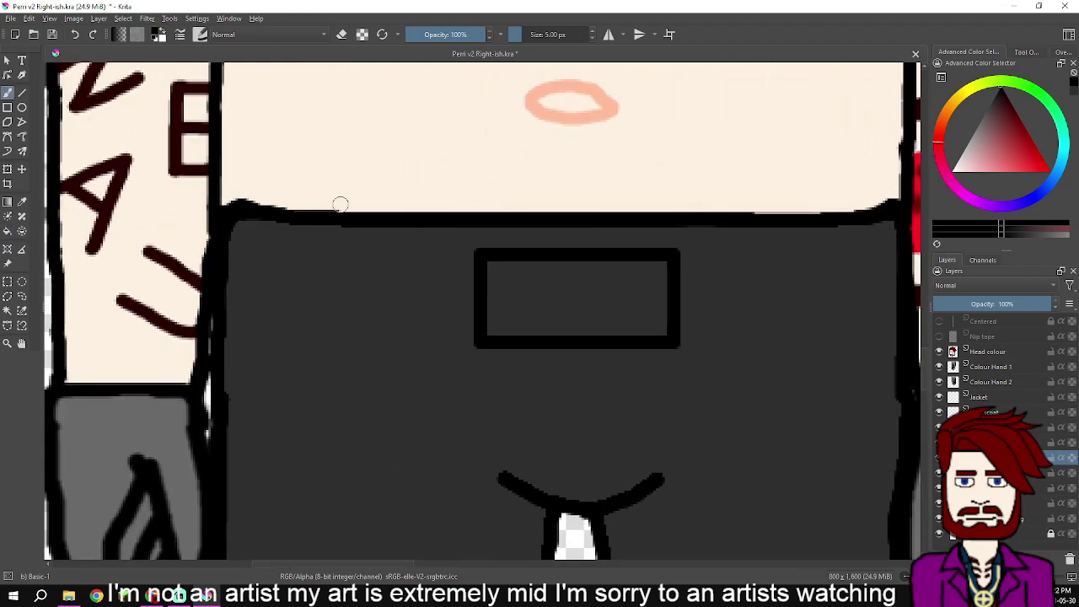
pyautogui.scroll(2, 393, 279)
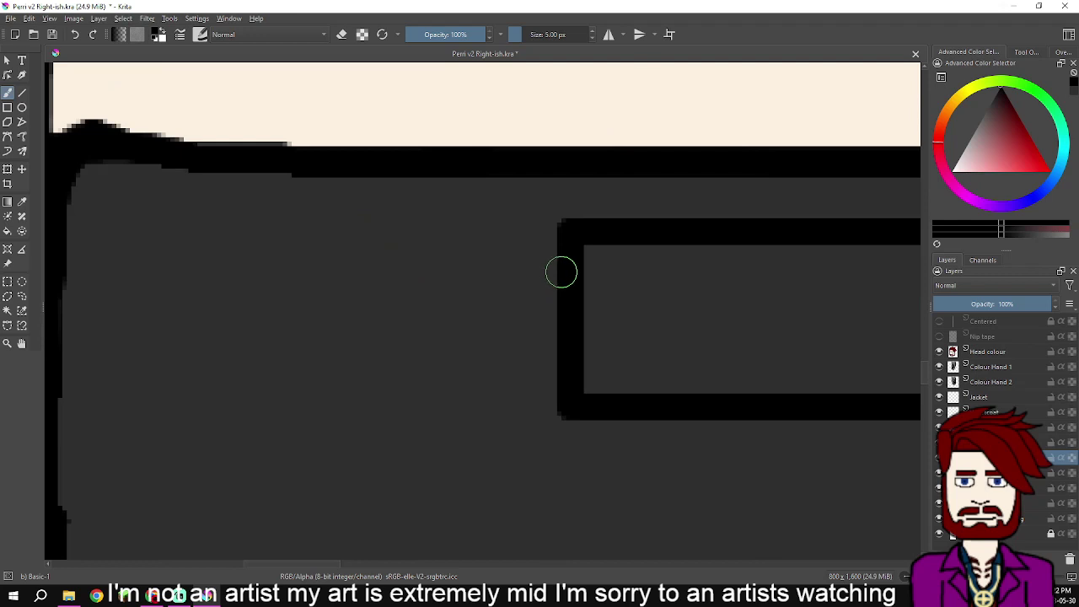
pyautogui.moveTo(563, 270); pyautogui.dragTo(481, 266)
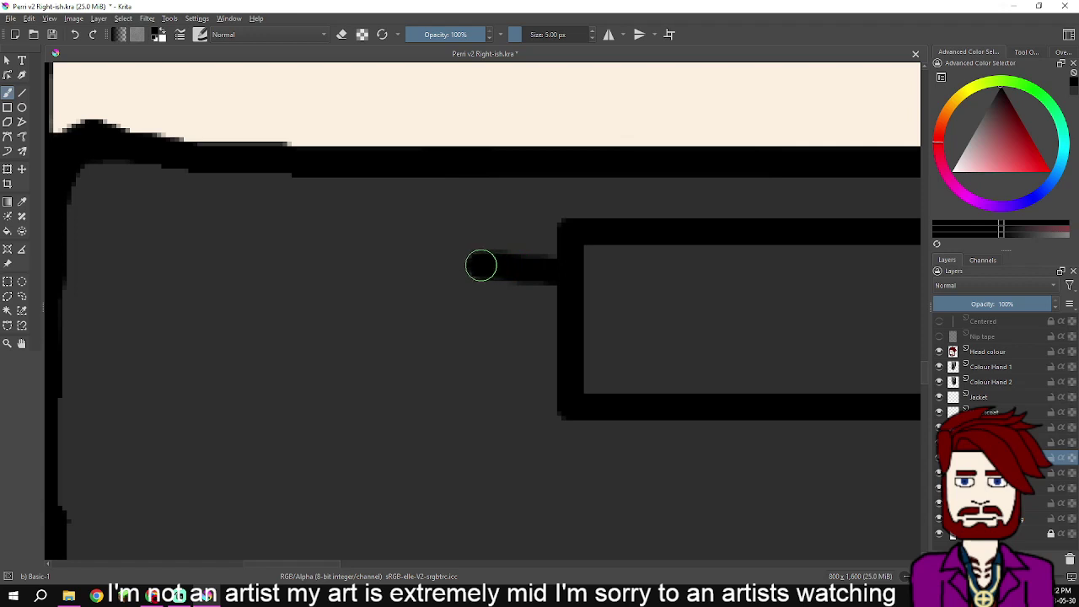
pyautogui.hotkey('ctrl', 'z')
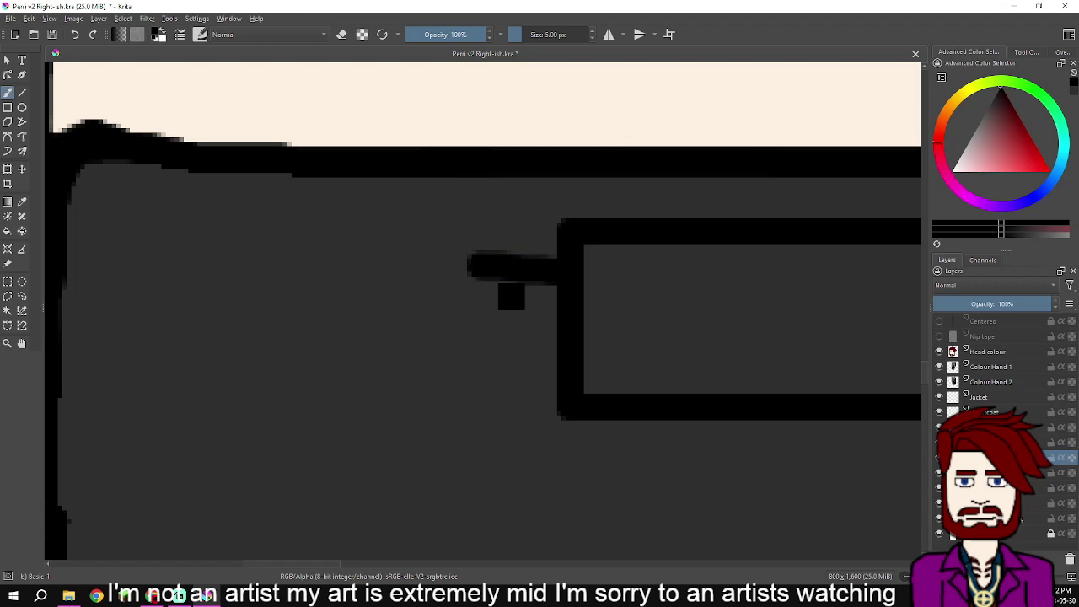
# - Draw a black rectangle outline of about 32 by 24 px joined to the left side of the buckle
pyautogui.click(8, 107)
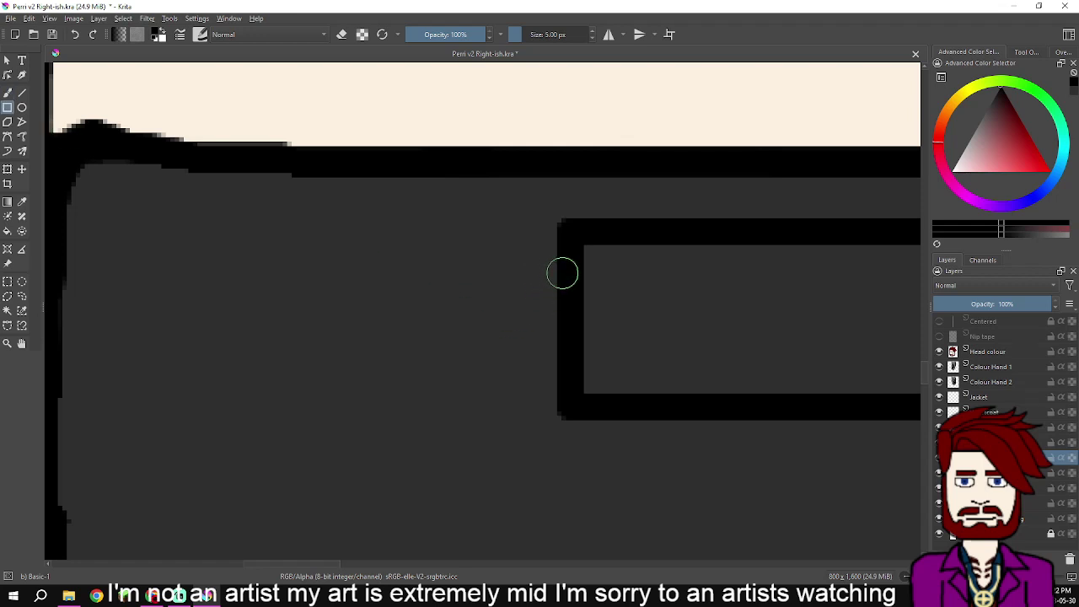
pyautogui.moveTo(562, 275); pyautogui.dragTo(444, 349)
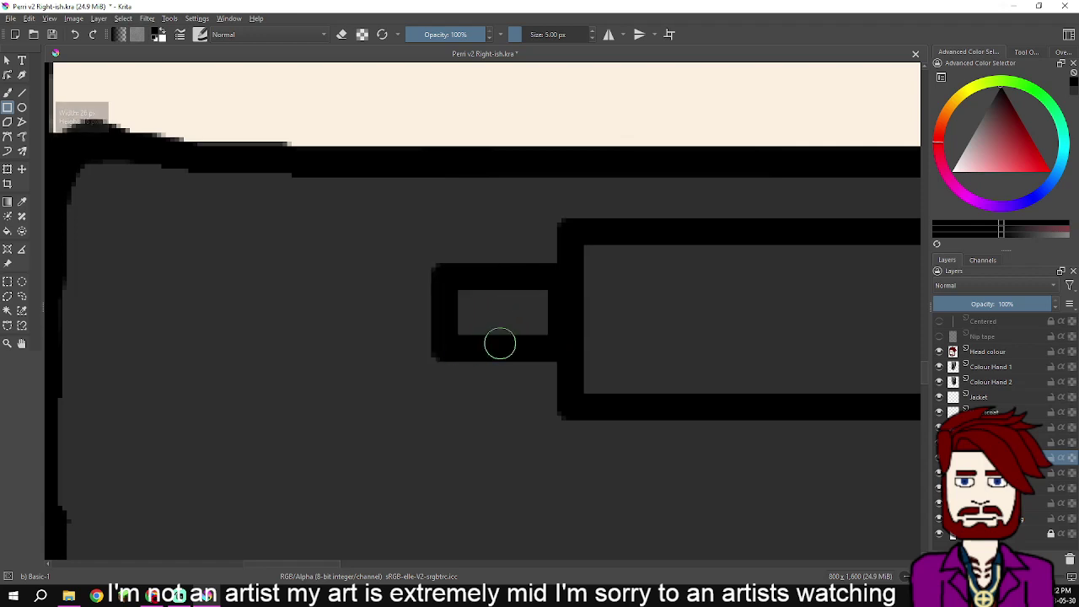
pyautogui.hotkey('ctrl', 'z')
pyautogui.moveTo(569, 267); pyautogui.dragTo(425, 373)
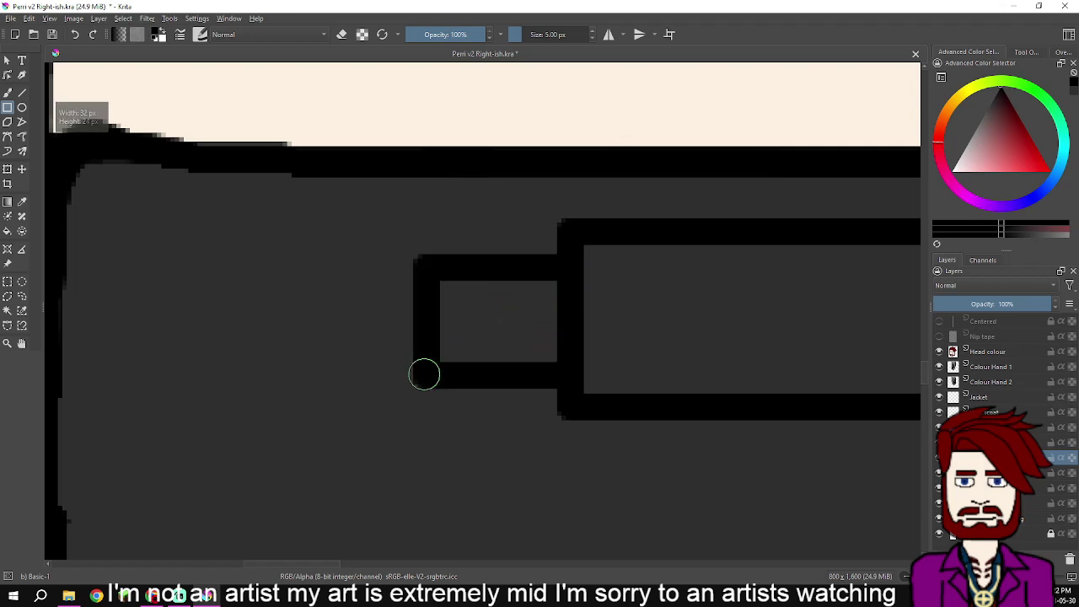
pyautogui.scroll(-5, 433, 352)
pyautogui.scroll(4, 666, 354)
pyautogui.scroll(1, 624, 327)
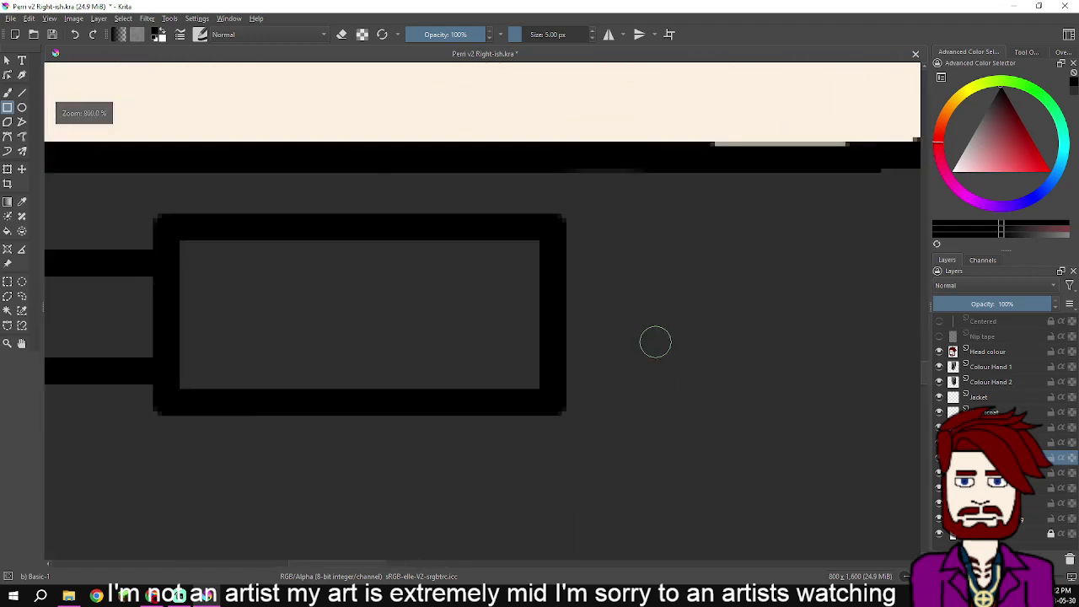
pyautogui.scroll(-1, 606, 314)
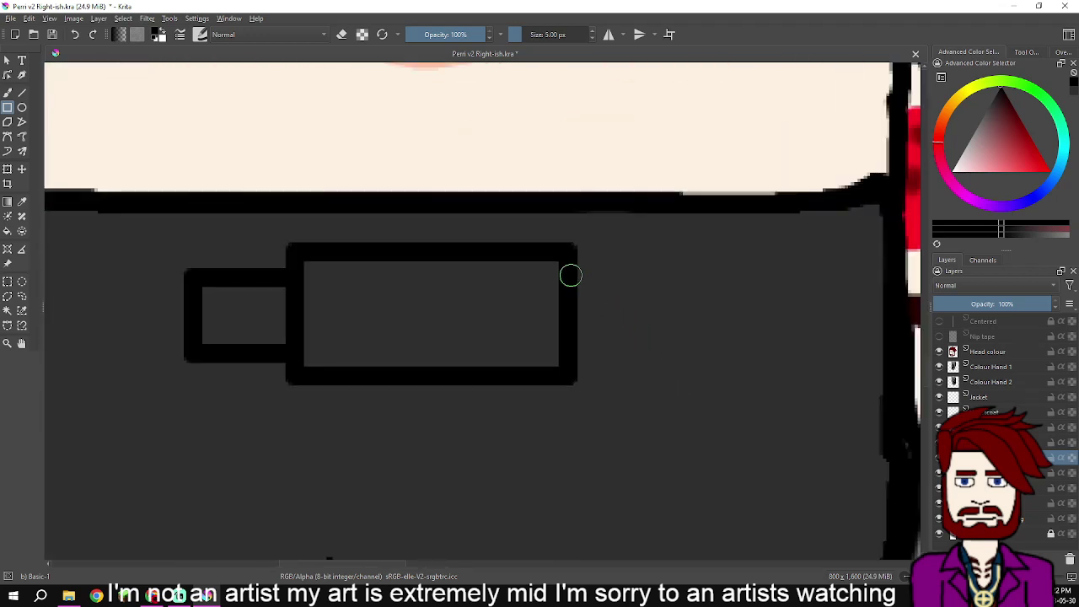
# - Draw a black rectangle outline of about 30 by 24 px joined to the right side of the buckle
pyautogui.moveTo(570, 275); pyautogui.dragTo(666, 354)
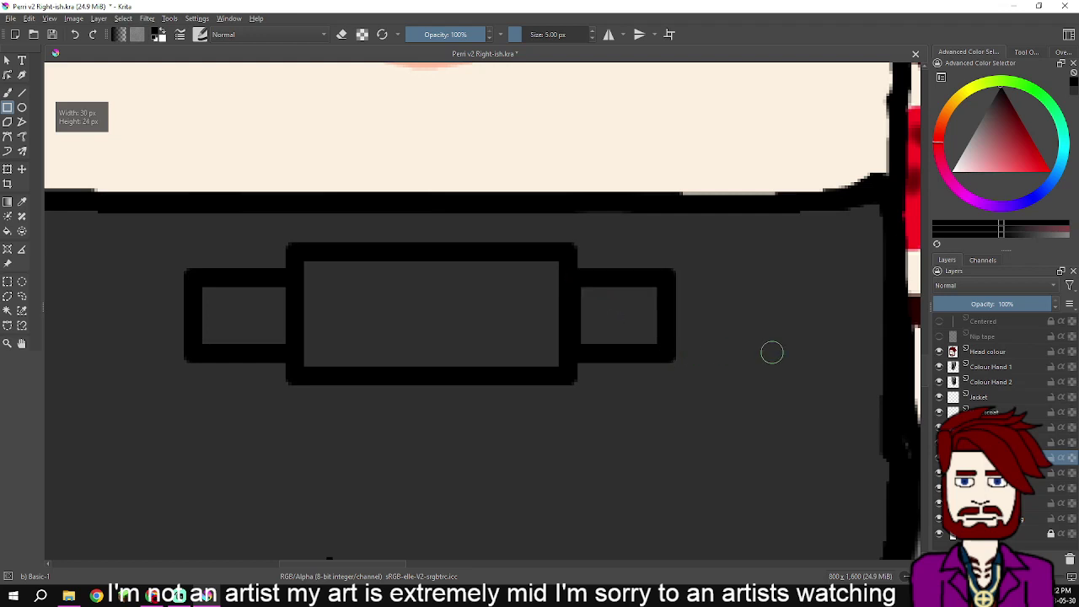
pyautogui.hscroll(1, 788, 332)
pyautogui.hscroll(3, 688, 327)
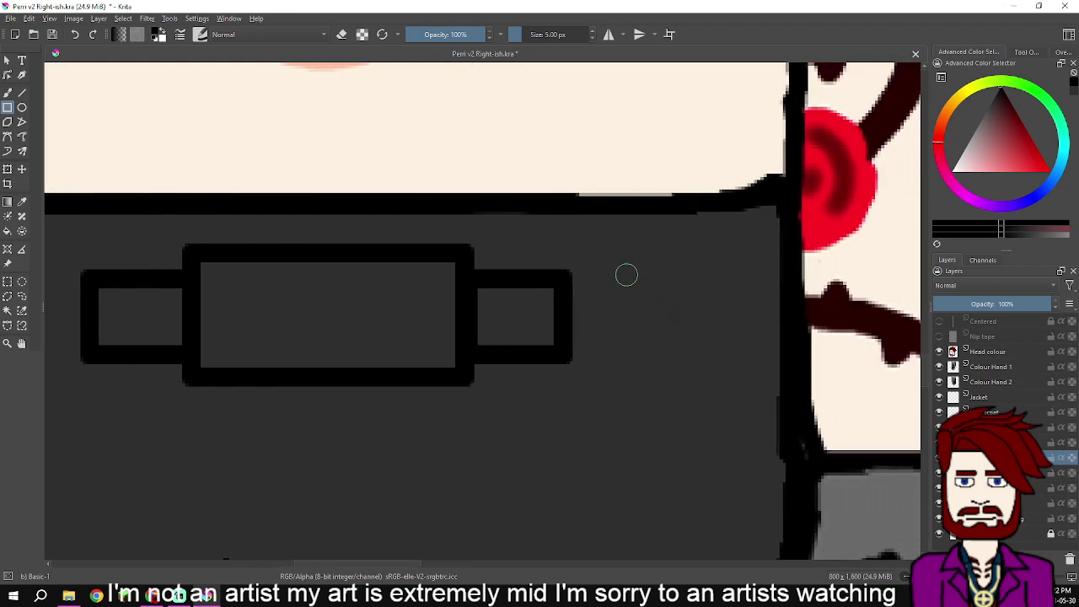
# - Try to draw a rectangular belt segment outline between the buckle's right side piece and the trousers' right edge
pyautogui.moveTo(626, 275)
pyautogui.mouseDown()
pyautogui.moveTo(718, 340)
pyautogui.moveTo(787, 357)
pyautogui.mouseUp()
pyautogui.moveTo(596, 366); pyautogui.dragTo(821, 346)
pyautogui.moveTo(609, 348)
pyautogui.mouseDown()
pyautogui.moveTo(691, 351)
pyautogui.moveTo(510, 329)
pyautogui.mouseUp()
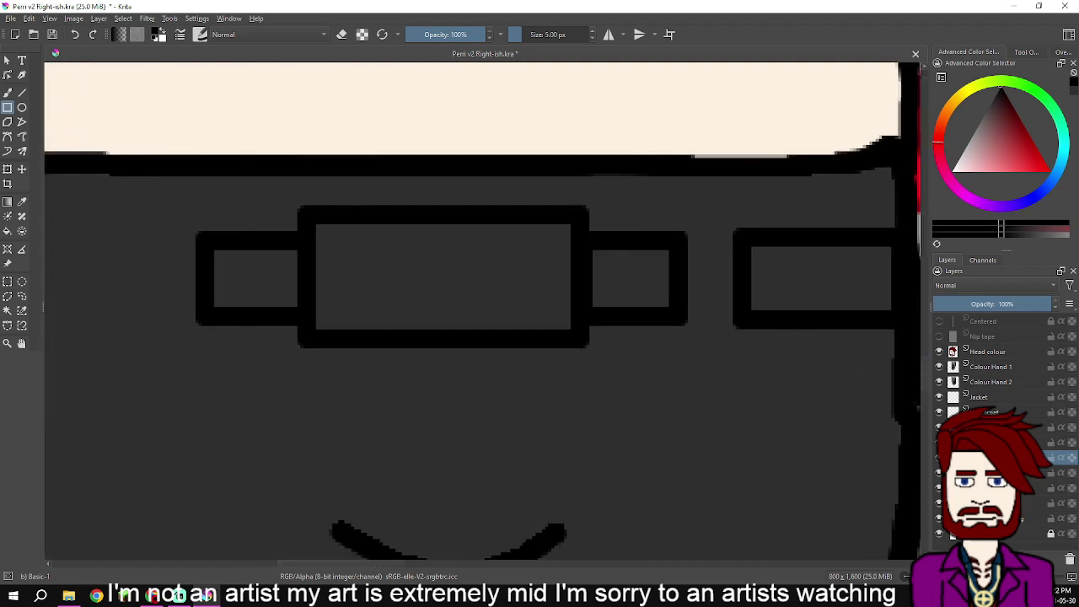
# - Draw a black belt segment outline of about 51 by 24 px, level with the right side piece and reaching the trousers' right edge
pyautogui.moveTo(737, 248); pyautogui.dragTo(415, 245)
pyautogui.scroll(3, 613, 270)
pyautogui.scroll(-1, 417, 245)
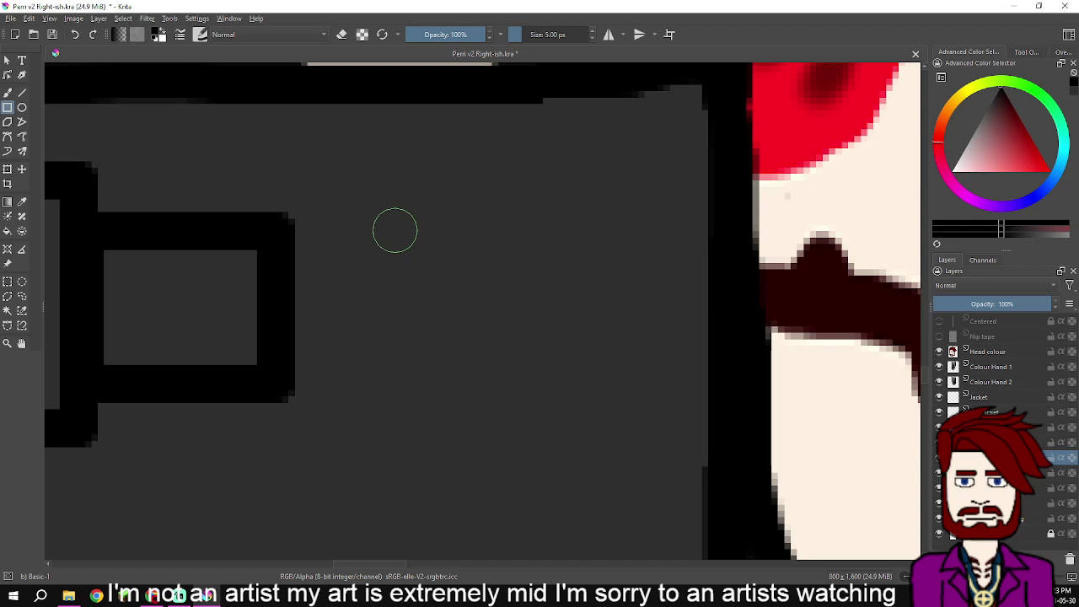
pyautogui.moveTo(395, 230)
pyautogui.mouseDown()
pyautogui.moveTo(429, 289)
pyautogui.moveTo(565, 352)
pyautogui.moveTo(721, 386)
pyautogui.mouseUp()
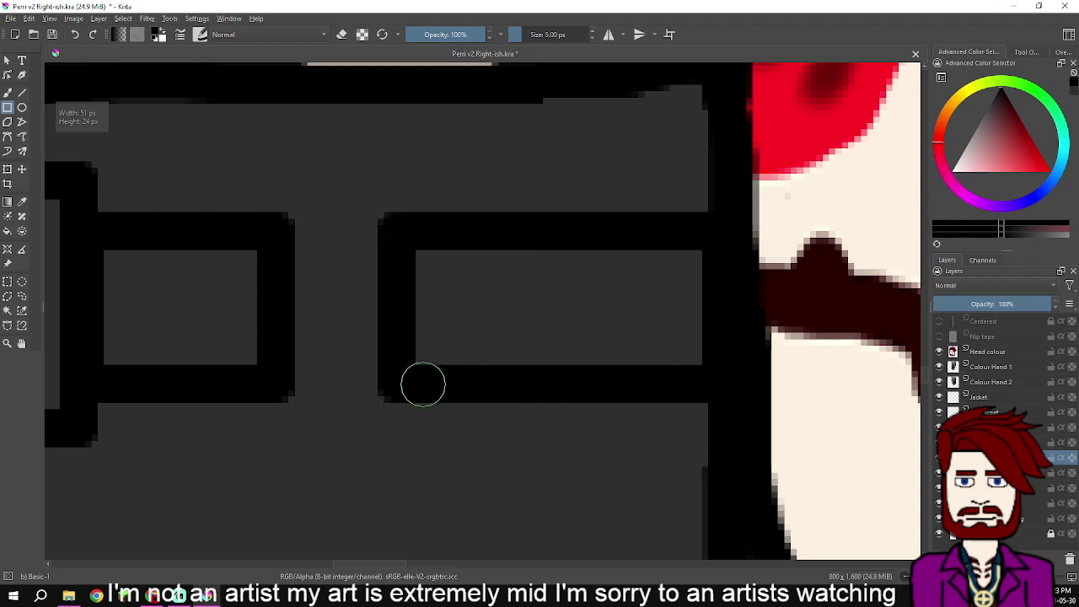
# - Draw a matching black rectangular belt segment outline between the trousers' left edge and the buckle's left side piece
pyautogui.scroll(-3, 431, 382)
pyautogui.moveTo(143, 379); pyautogui.dragTo(511, 378)
pyautogui.scroll(5, 346, 378)
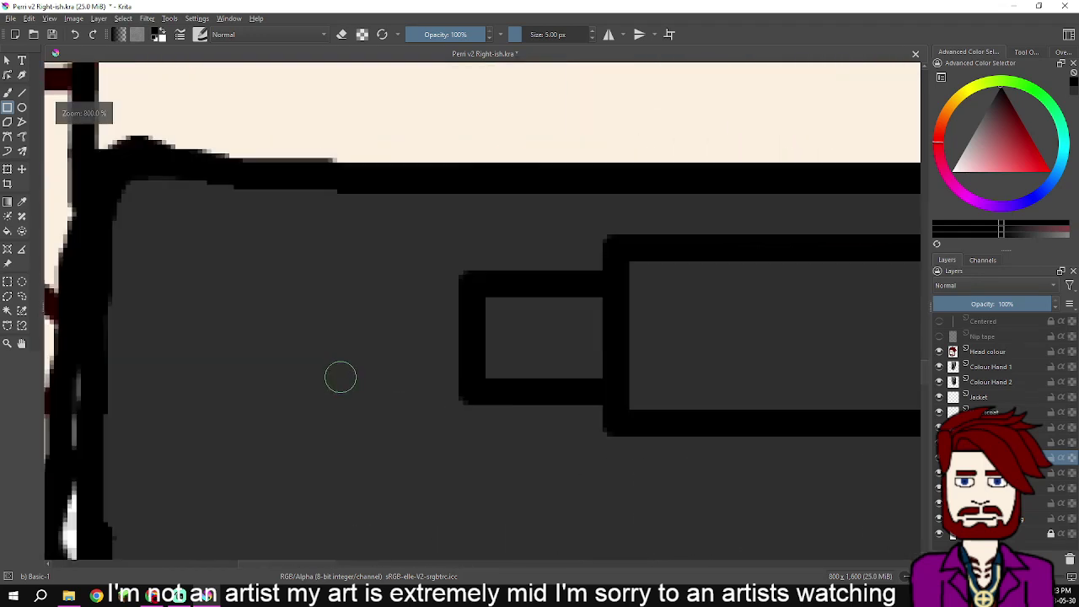
pyautogui.moveTo(382, 289); pyautogui.dragTo(552, 285)
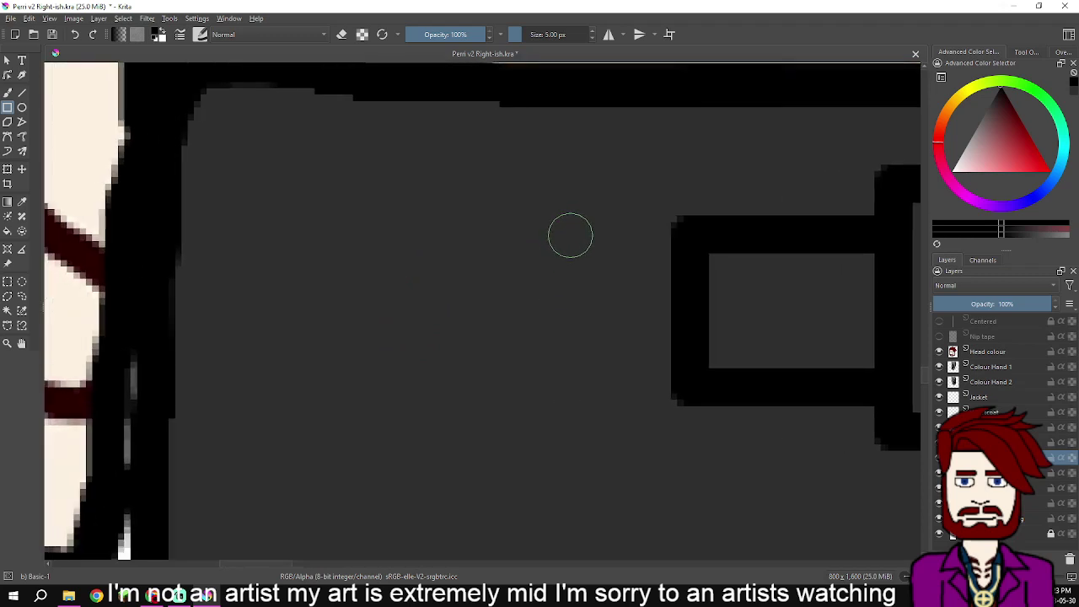
pyautogui.moveTo(570, 239); pyautogui.dragTo(250, 392)
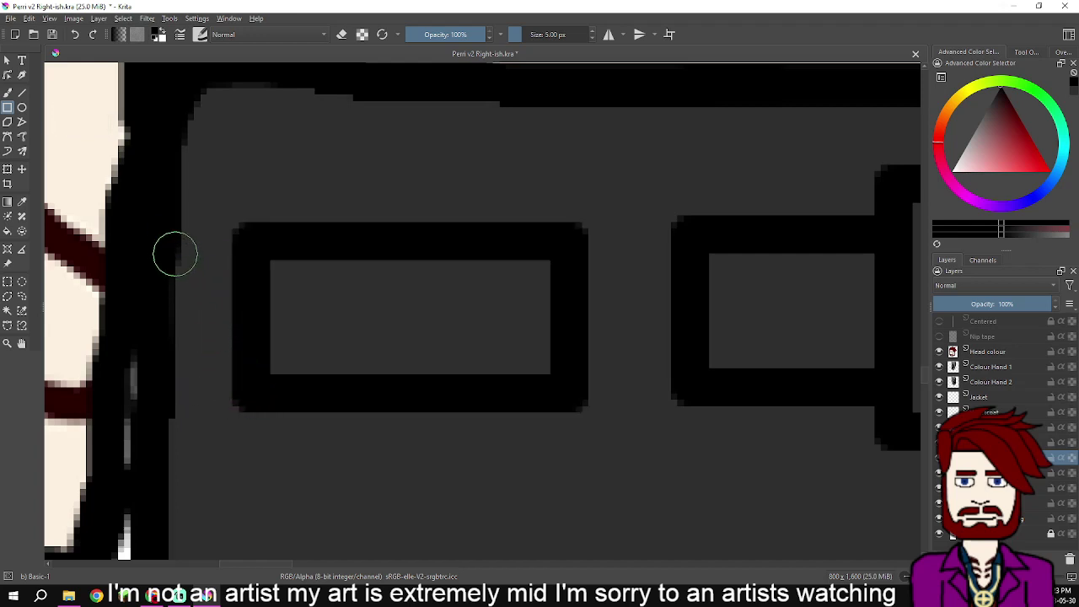
# - Try to add a narrow rectangular belt piece at the trousers' left edge, beside the left belt segment, and undo both attempts
pyautogui.moveTo(179, 241); pyautogui.dragTo(205, 397)
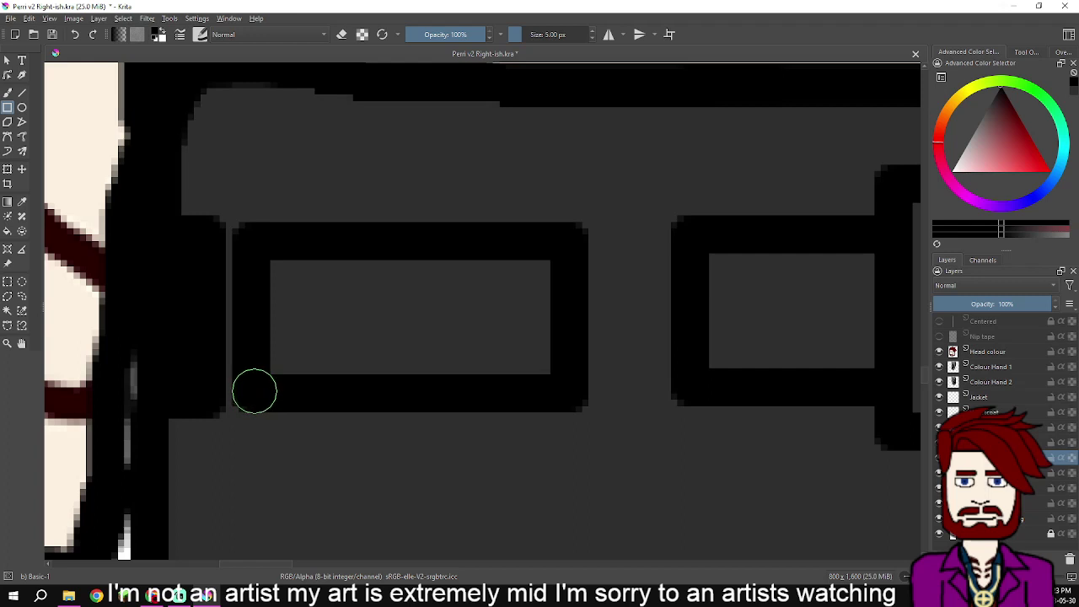
pyautogui.hotkey('ctrl', 'z')
pyautogui.moveTo(148, 233); pyautogui.dragTo(202, 392)
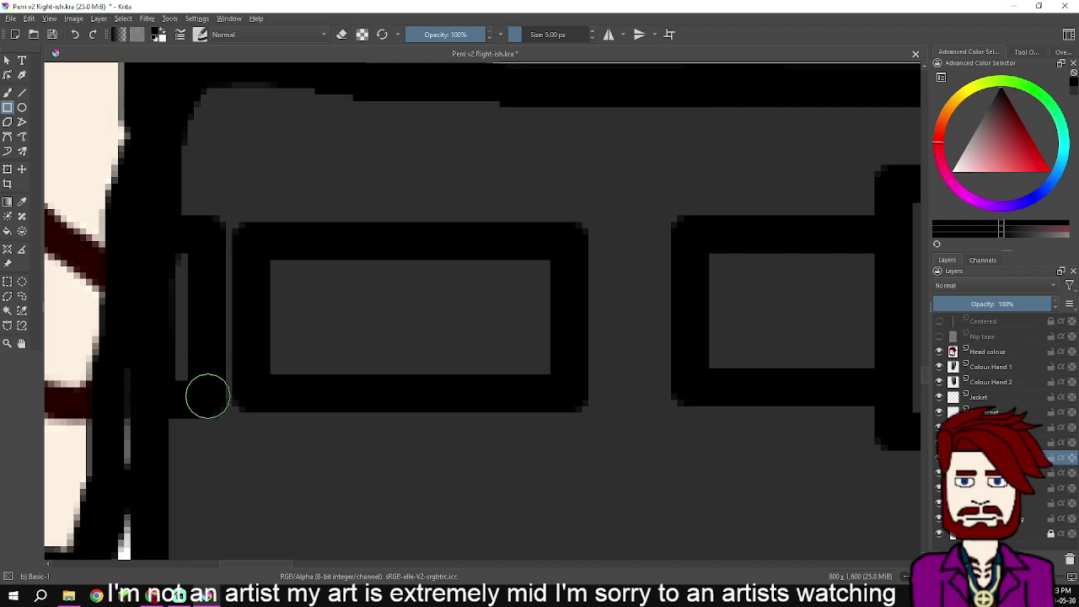
pyautogui.hotkey('ctrl', 'z')
# - Duplicate the belt outline layer, finish its renaming and make the lower belt layer, CB, the active one
pyautogui.scroll(-2, 277, 380)
pyautogui.scroll(-2, 386, 390)
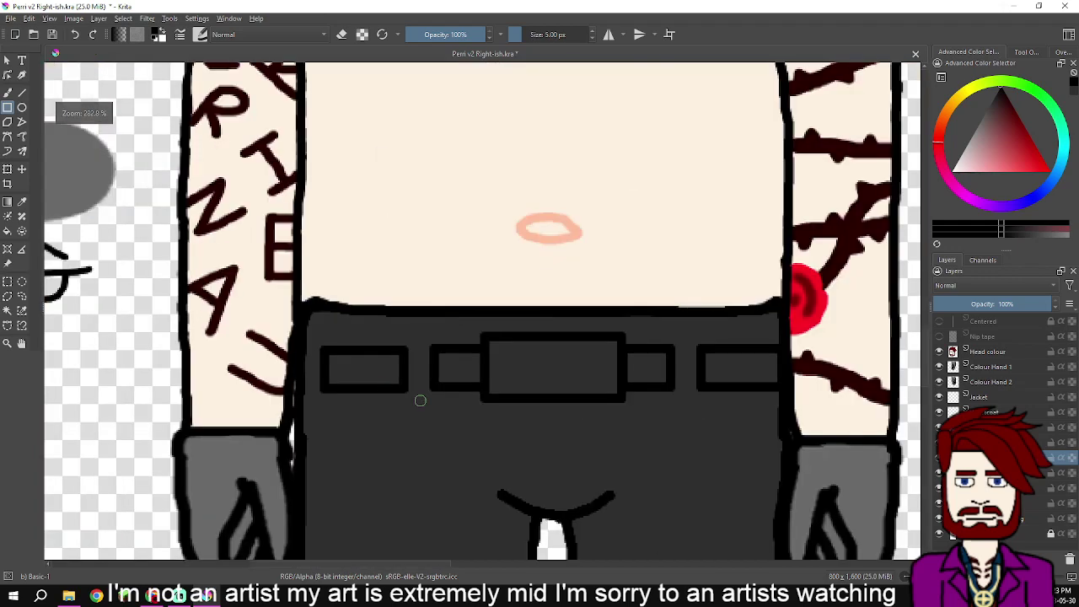
pyautogui.moveTo(434, 405); pyautogui.dragTo(351, 408)
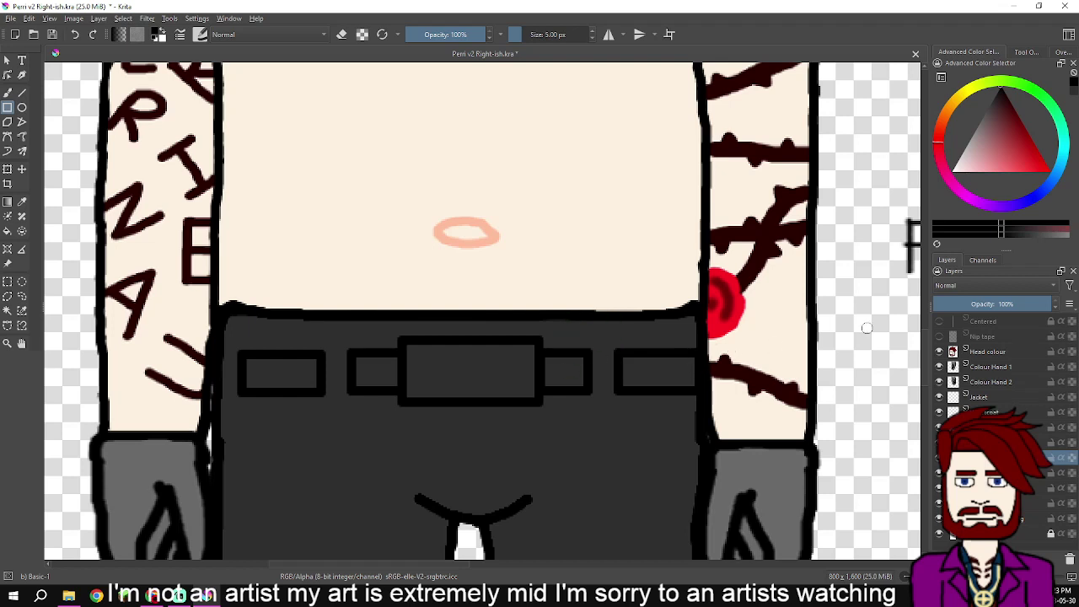
pyautogui.rightClick(996, 458)
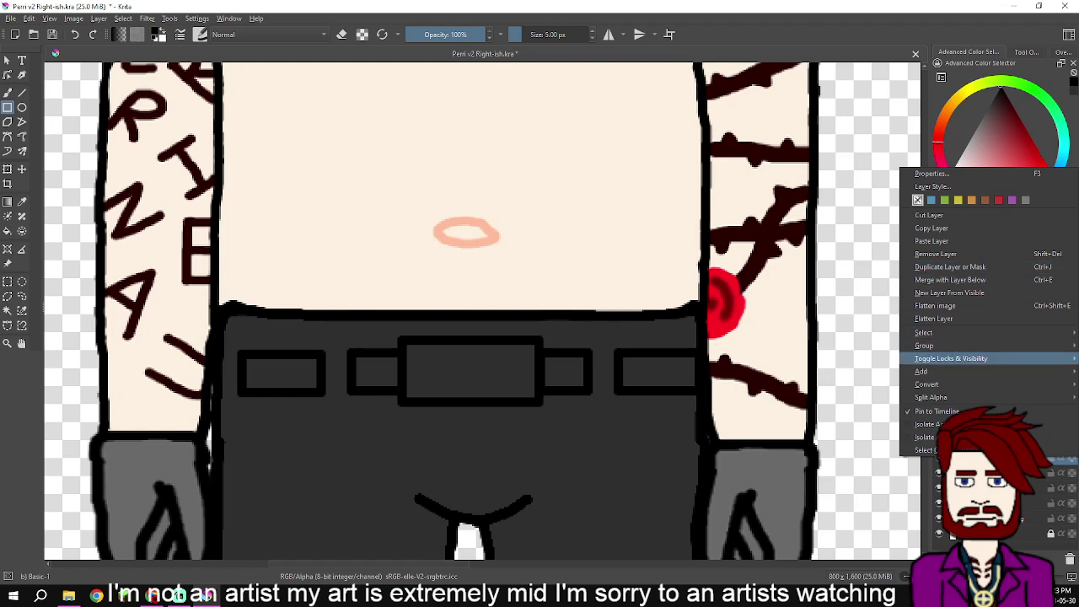
pyautogui.moveTo(926, 346)
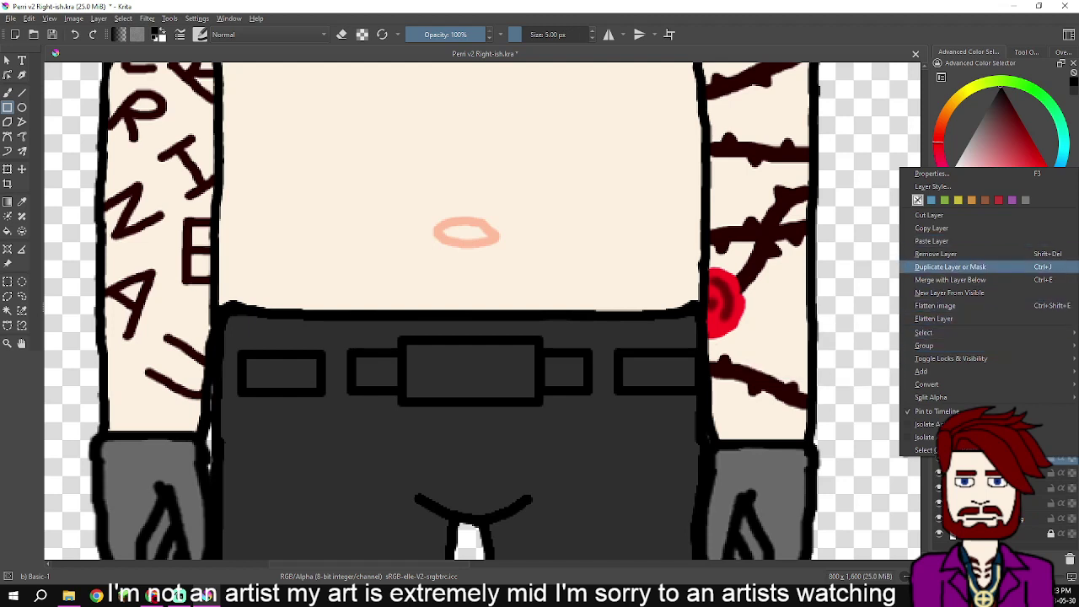
pyautogui.click(950, 266)
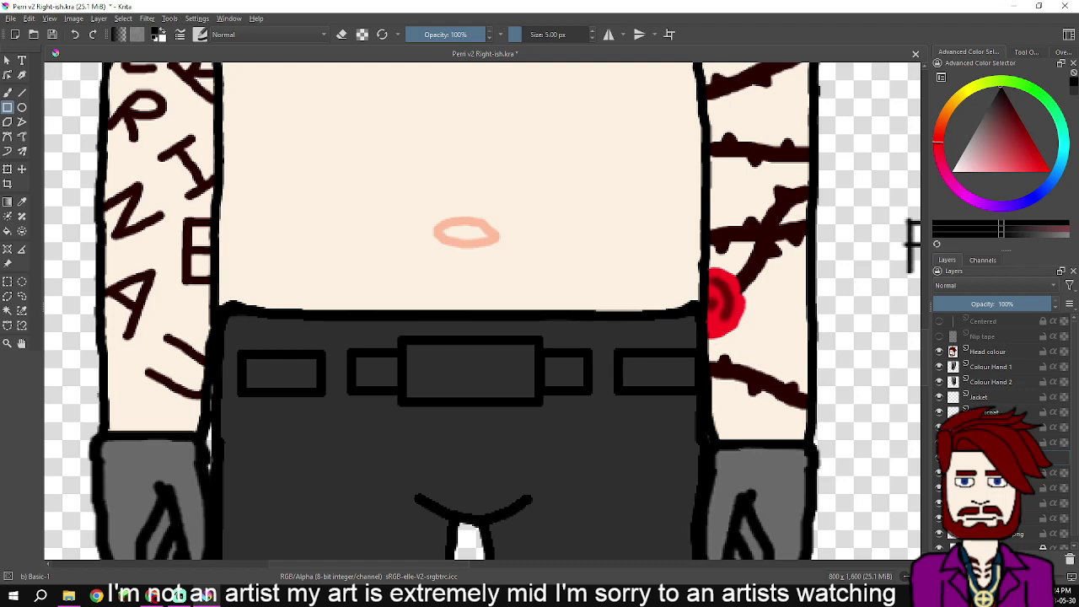
pyautogui.press('Return')
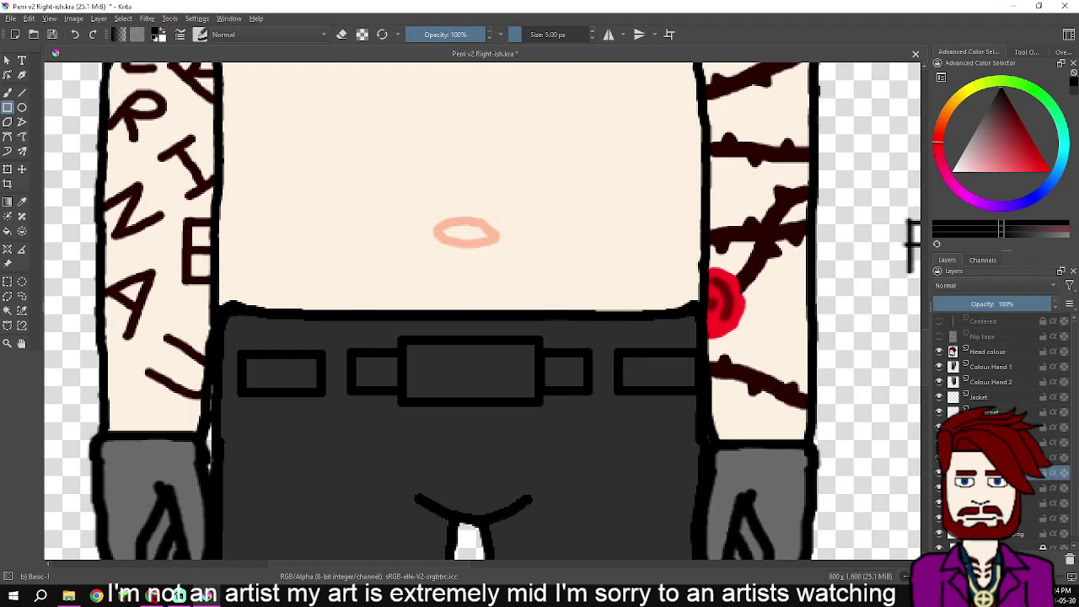
pyautogui.moveTo(1012, 473)
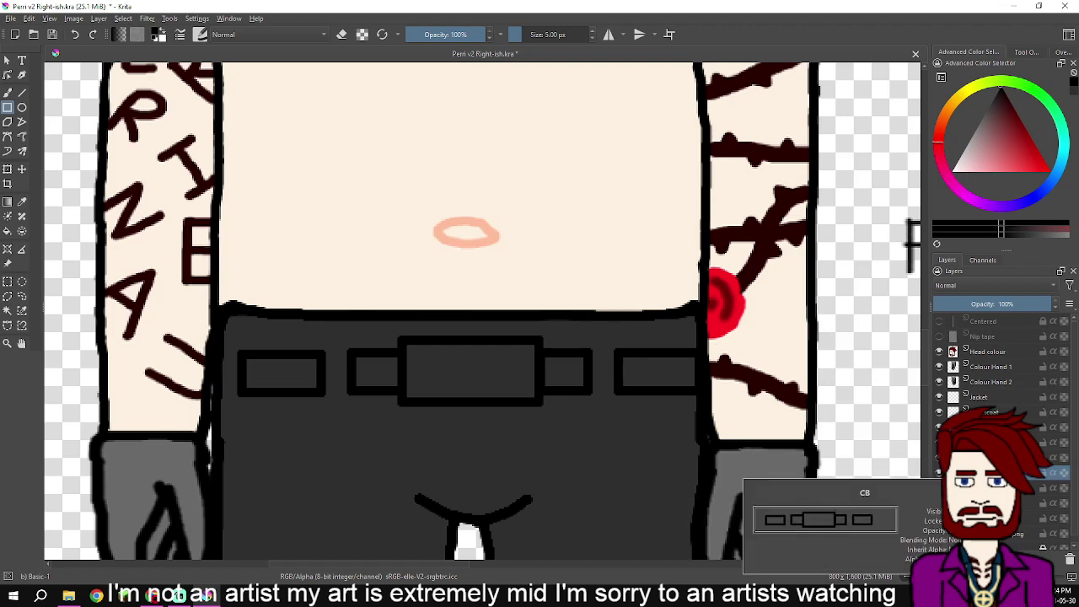
# - Sample the gold from the palette swatches beside the letter P and fill the centre of the belt buckle with it
pyautogui.moveTo(891, 237); pyautogui.dragTo(674, 247)
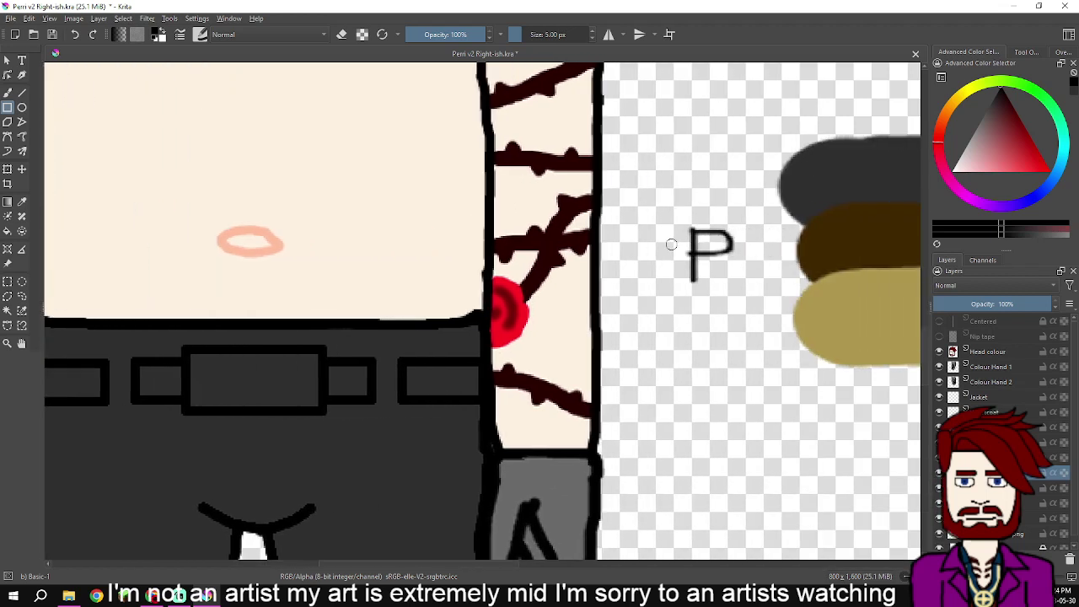
pyautogui.press('p')
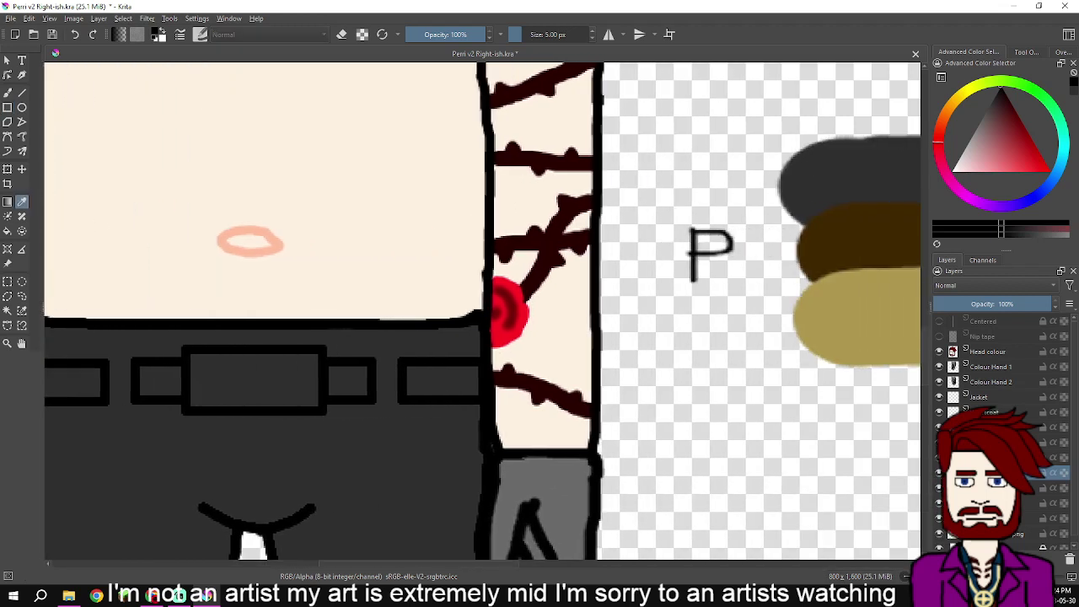
pyautogui.click(859, 320)
pyautogui.click(7, 231)
pyautogui.moveTo(215, 369); pyautogui.dragTo(396, 318)
pyautogui.scroll(2, 396, 318)
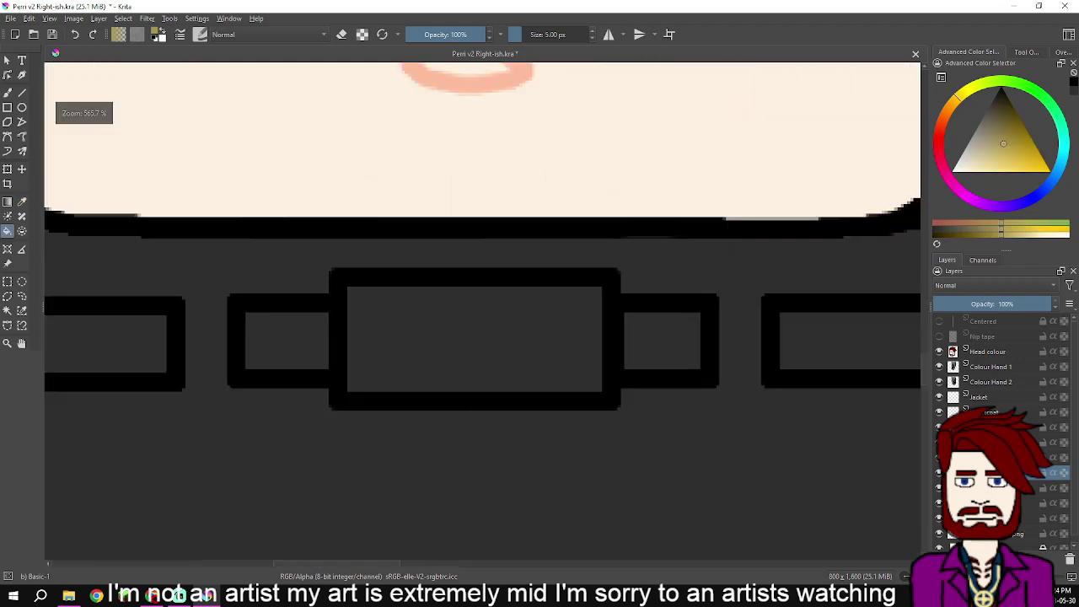
pyautogui.click(475, 337)
pyautogui.scroll(3, 470, 336)
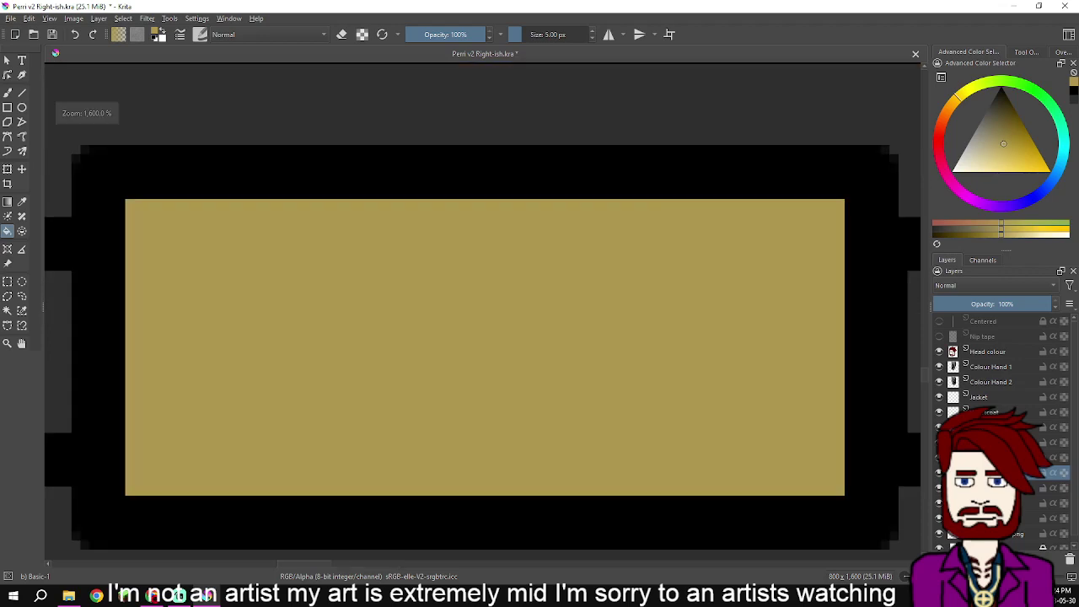
# - Sample the dark brown palette swatch and fill the buckle's side pieces and both outer belt segments with it
pyautogui.scroll(-3, 470, 336)
pyautogui.scroll(-2, 590, 328)
pyautogui.moveTo(589, 328); pyautogui.dragTo(224, 350)
pyautogui.press('p')
pyautogui.click(782, 213)
pyautogui.scroll(3, 339, 315)
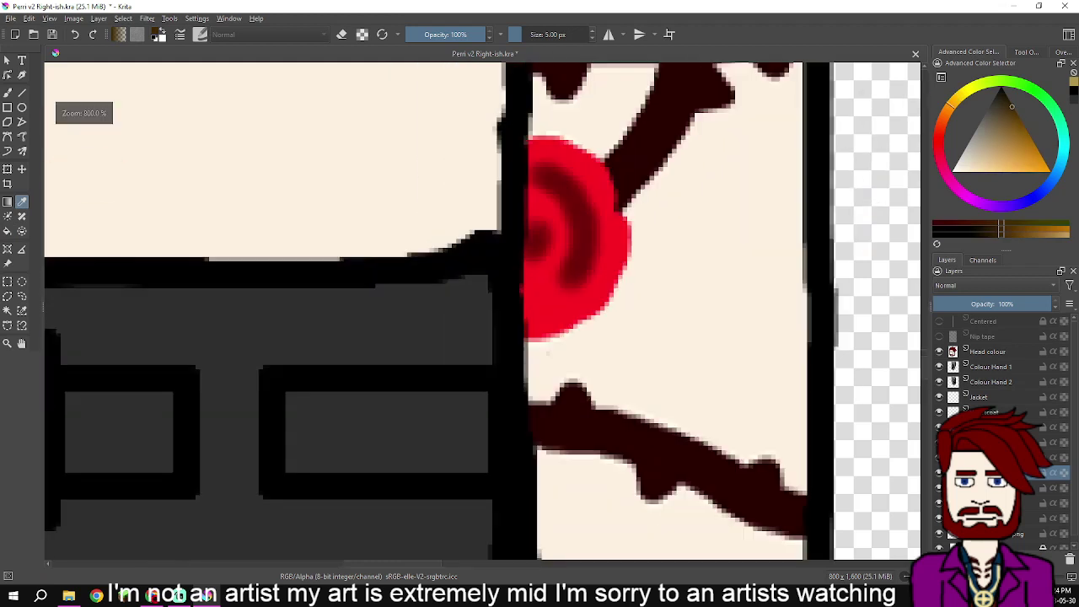
pyautogui.press('f')
pyautogui.moveTo(338, 315); pyautogui.dragTo(581, 250)
pyautogui.click(362, 367)
pyautogui.hscroll(-3, 481, 312)
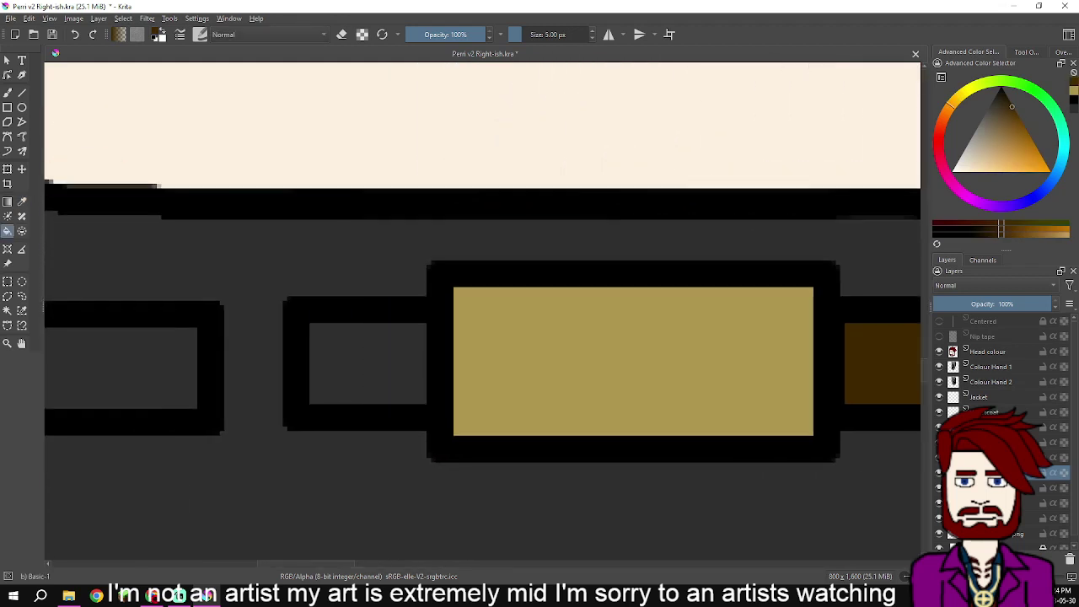
pyautogui.scroll(-4, 268, 371)
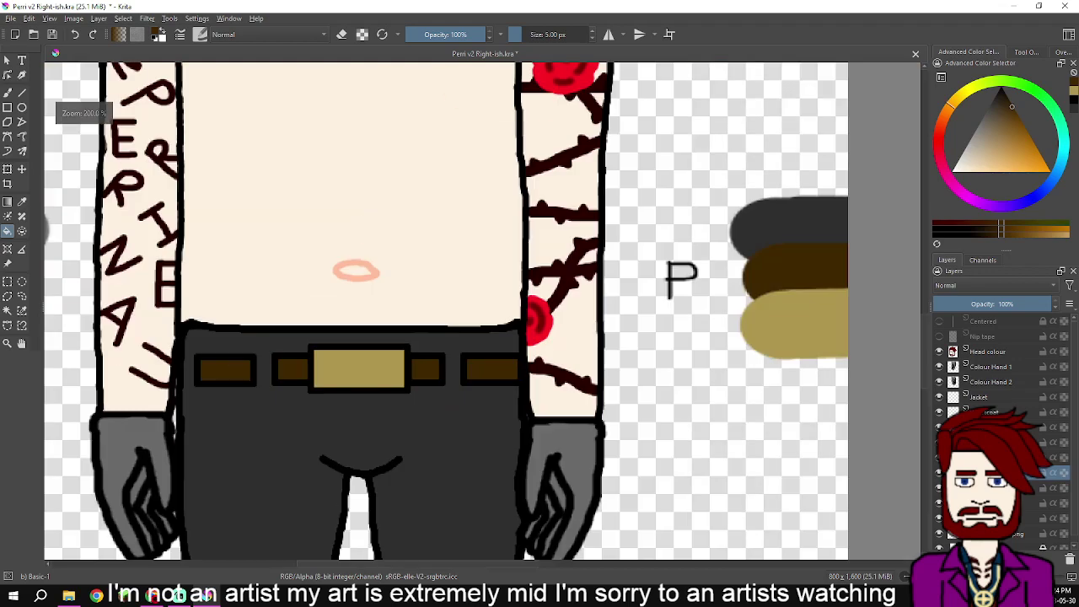
pyautogui.scroll(1, 368, 371)
pyautogui.scroll(3, 480, 312)
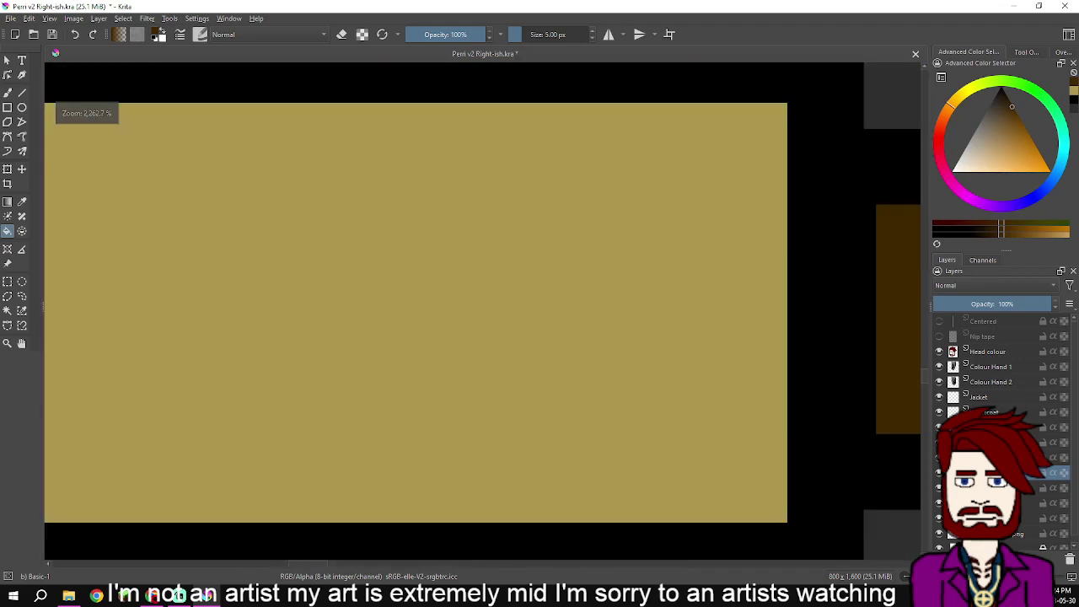
pyautogui.scroll(-2, 480, 312)
pyautogui.scroll(-4, 371, 374)
pyautogui.moveTo(371, 373); pyautogui.dragTo(483, 358)
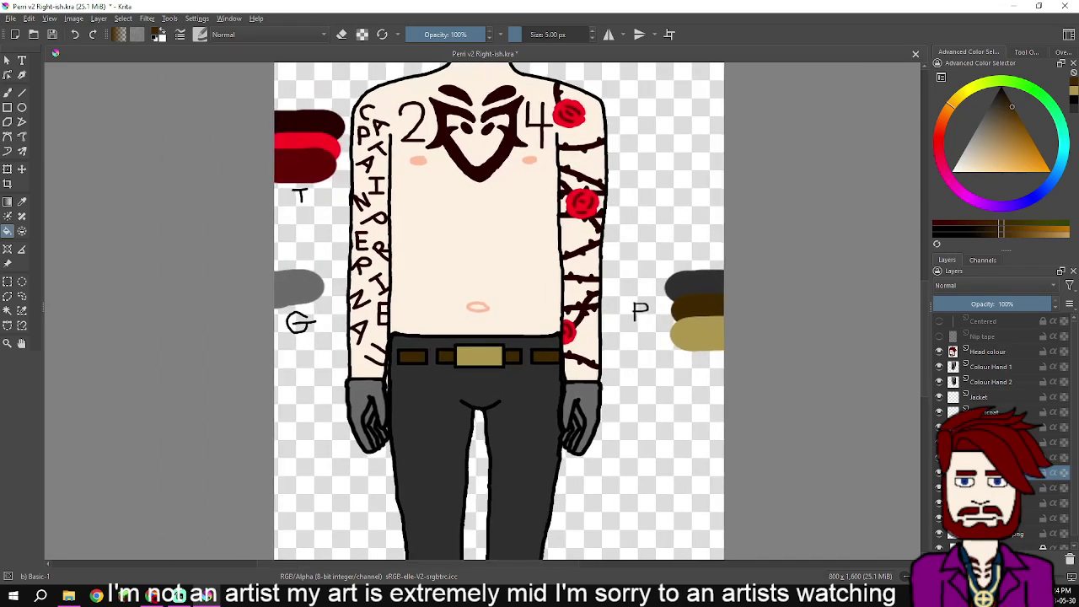
# - Merge the belt and trouser layers down and remove the leftover layer, toggling the remaining layer's visibility to check it
pyautogui.click(994, 457)
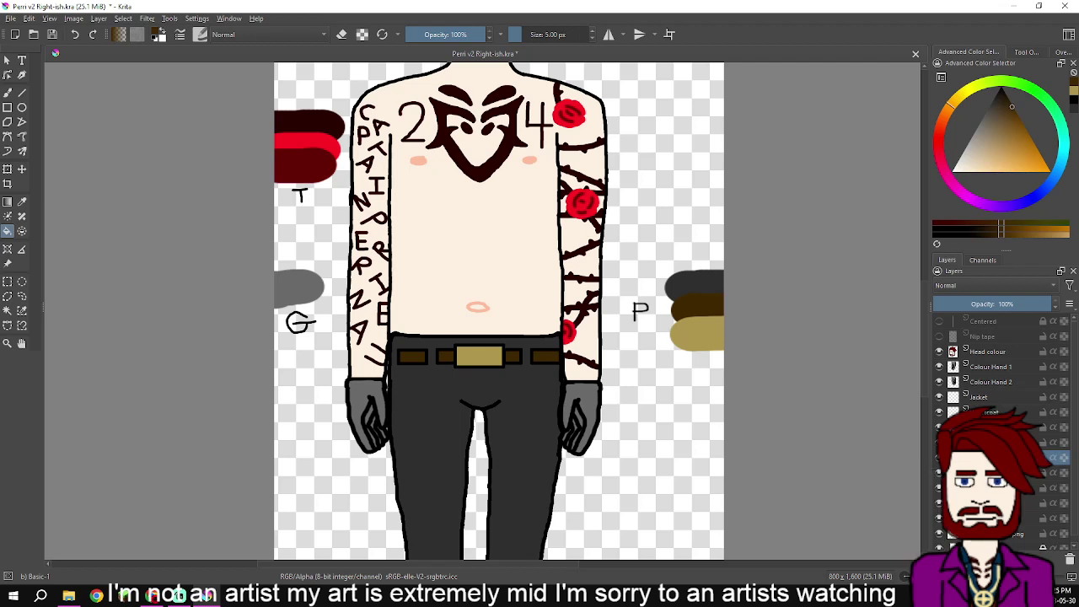
pyautogui.click(995, 443)
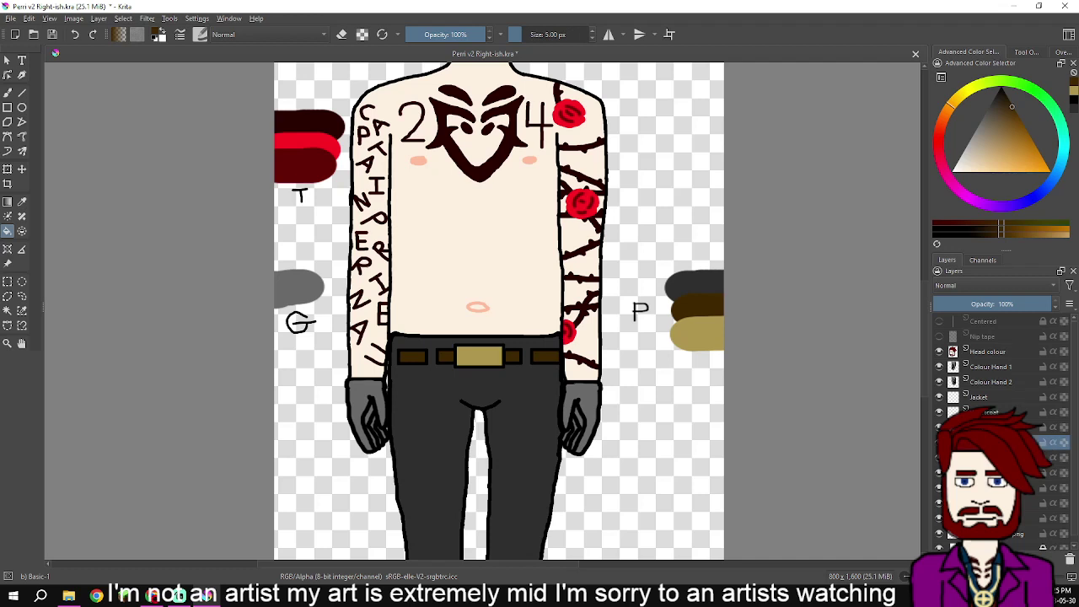
pyautogui.hotkey('ctrl', 'e')
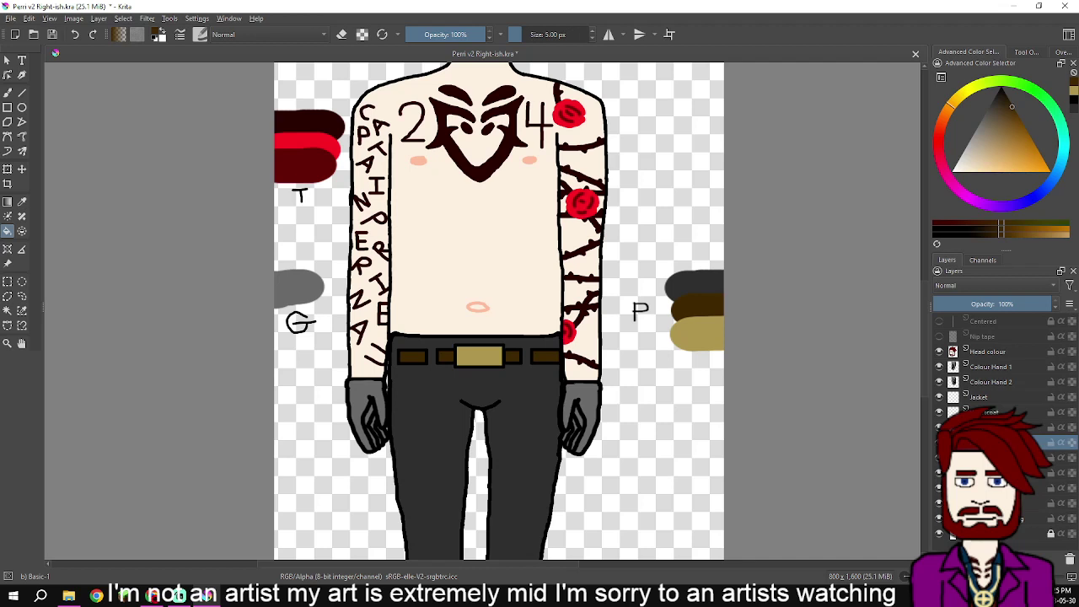
pyautogui.hotkey('ctrl', 'e')
pyautogui.hotkey('shift', 'Delete')
pyautogui.click(940, 442)
pyautogui.click(939, 443)
pyautogui.scroll(-2, 553, 289)
pyautogui.scroll(3, 556, 289)
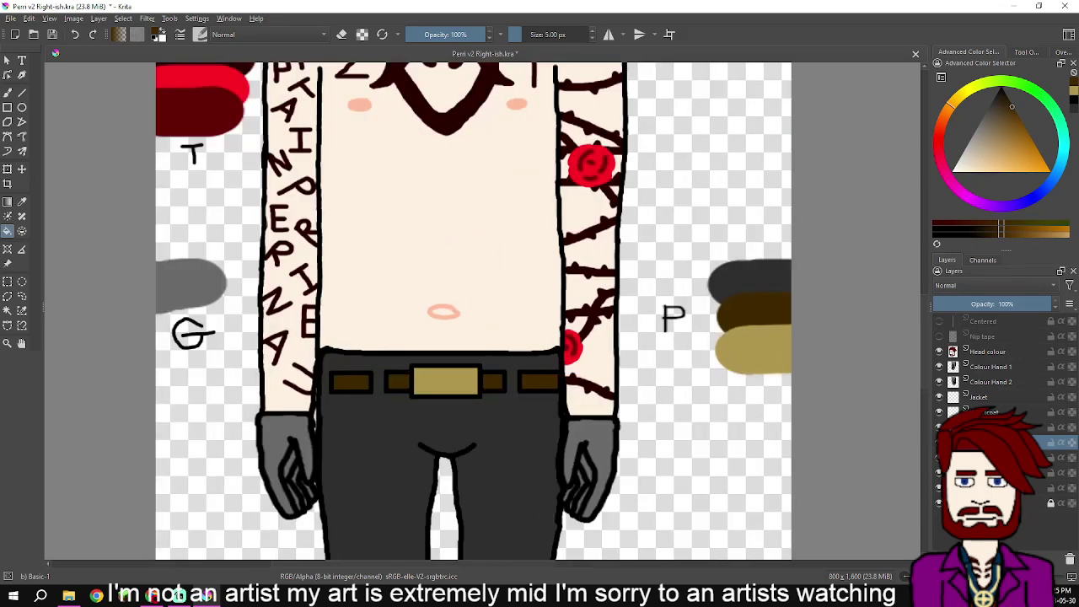
# - Stretch the glove on the Colour Hand 2 layer slightly upward and wider over the wrist, and switch to the Colour Hand 1 layer
pyautogui.click(992, 382)
pyautogui.press('-')
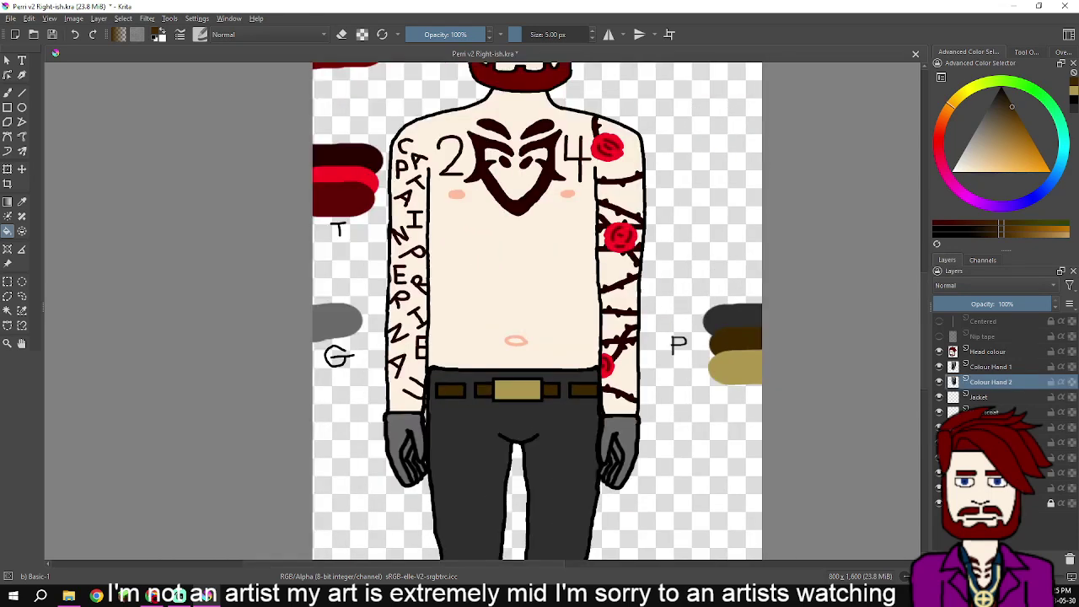
pyautogui.press('-')
pyautogui.press('+')
pyautogui.press('+')
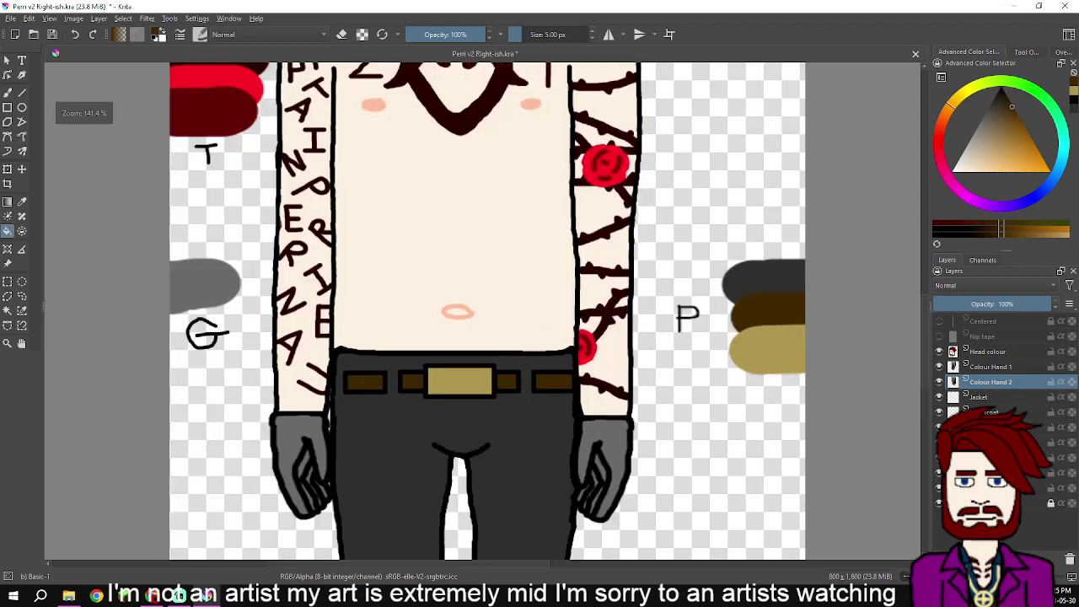
pyautogui.hotkey('ctrl', 't')
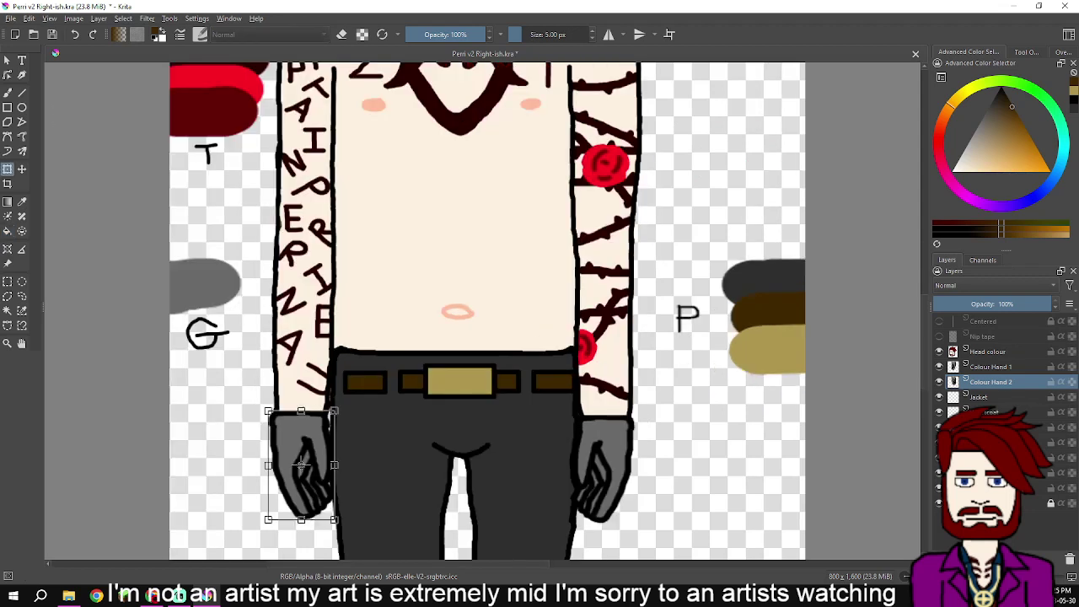
pyautogui.moveTo(301, 410); pyautogui.dragTo(301, 398)
pyautogui.moveTo(301, 458); pyautogui.dragTo(304, 459)
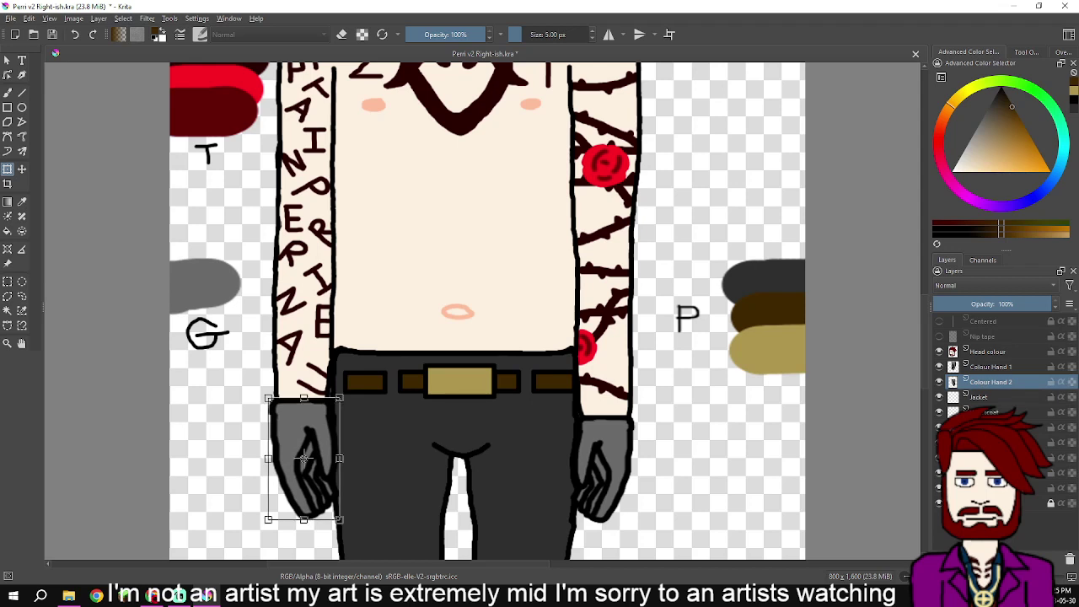
pyautogui.click(995, 367)
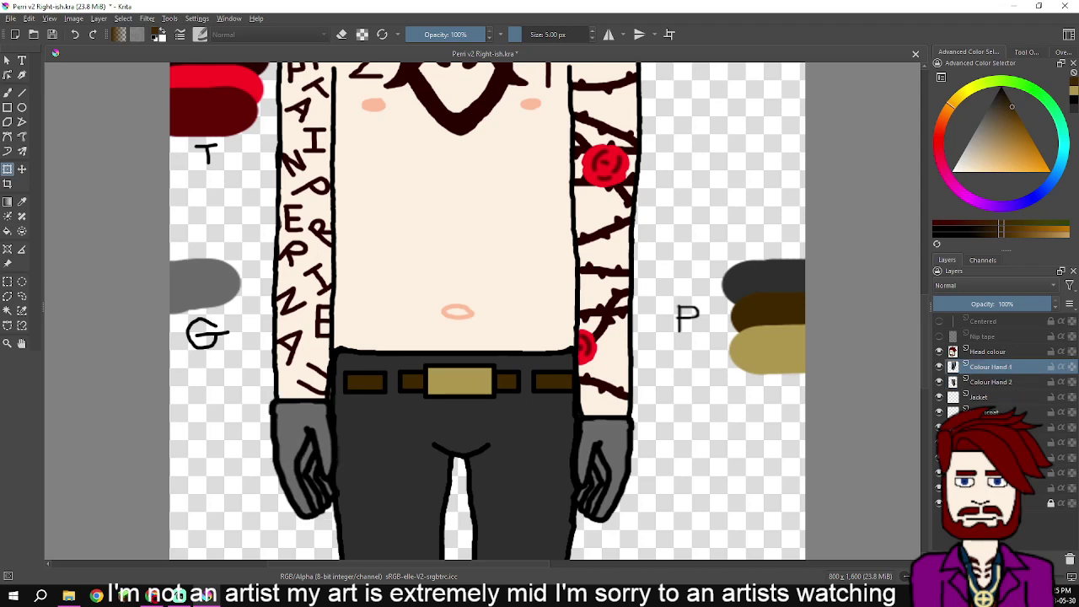
# - Move the glove on the Colour Hand 1 layer up against the wrist and stretch it wider to cover the arm's edges
pyautogui.click(603, 469)
pyautogui.moveTo(603, 468); pyautogui.dragTo(603, 463)
pyautogui.moveTo(603, 409); pyautogui.dragTo(604, 403)
pyautogui.click(604, 404)
pyautogui.moveTo(573, 463); pyautogui.dragTo(603, 462)
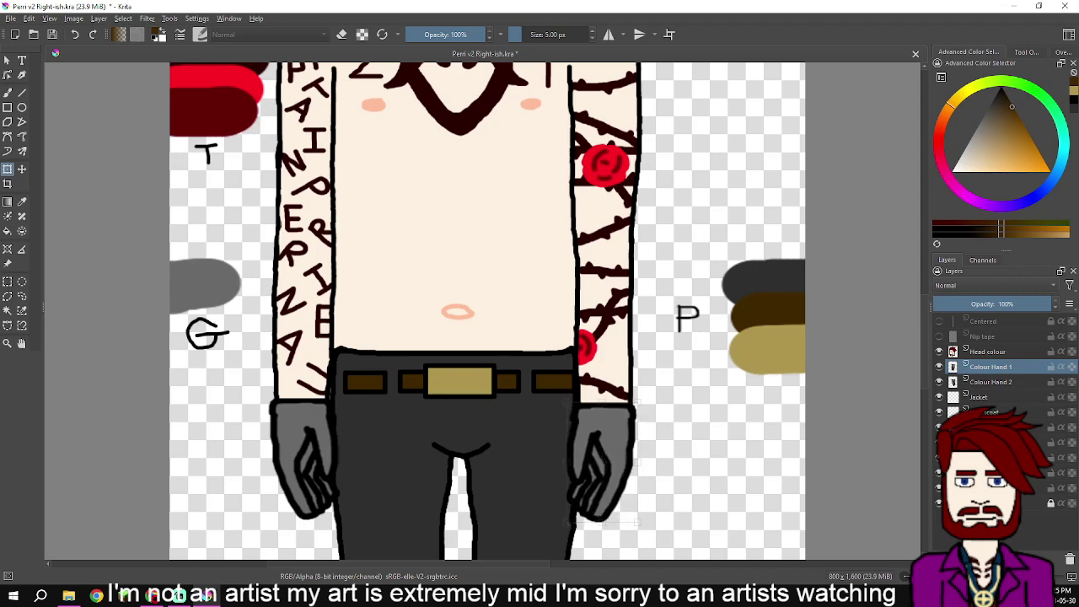
pyautogui.scroll(-1, 722, 471)
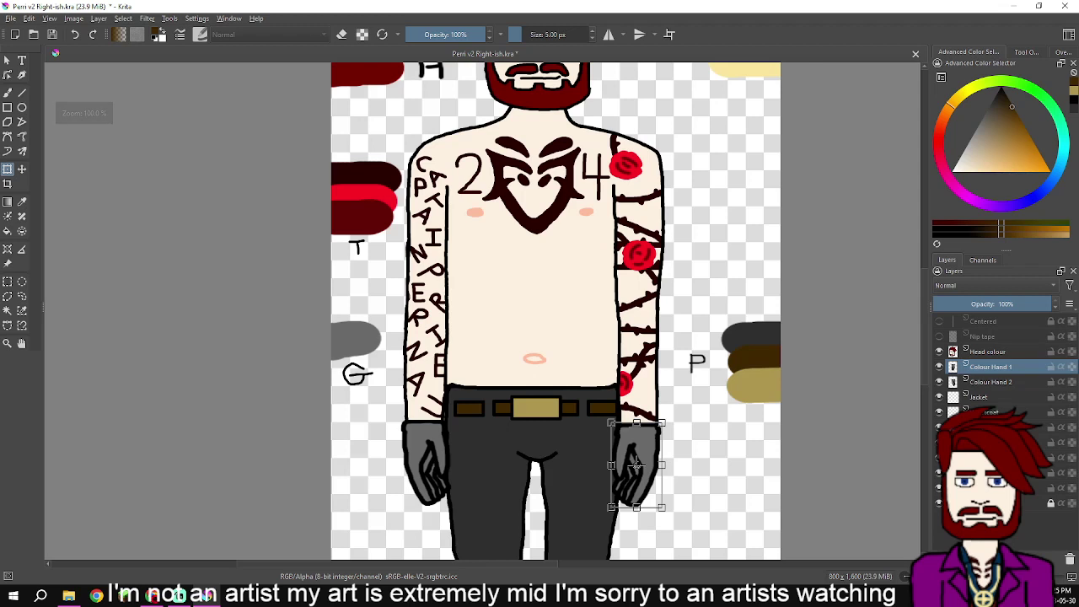
pyautogui.press('t')
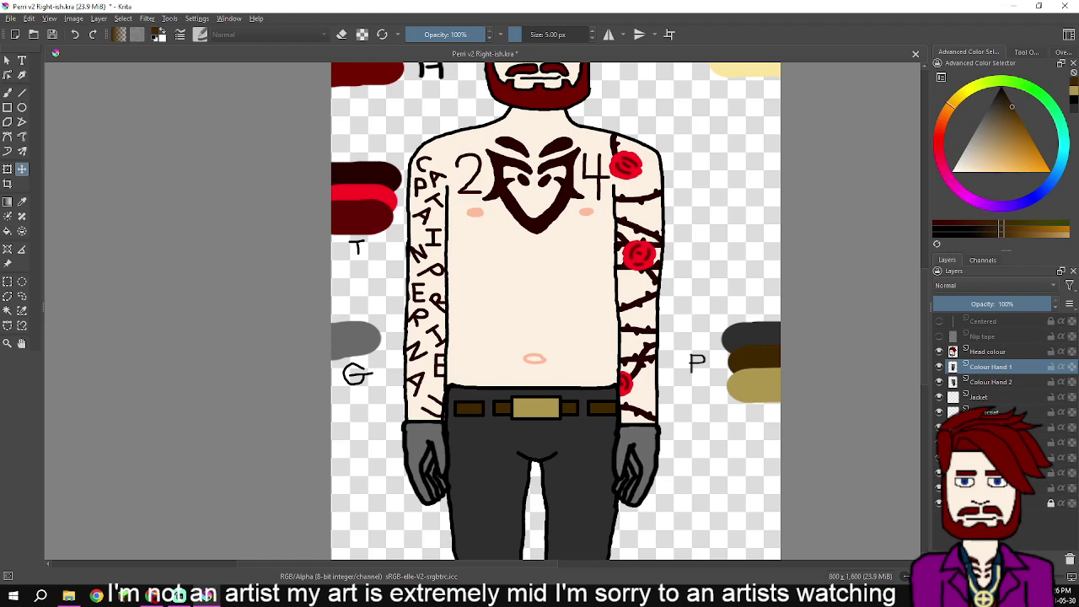
# - Sample the glove's grey and paint over the stray light pixels under the cuff outline on the Colour Hand 1 glove
pyautogui.scroll(6, 641, 427)
pyautogui.scroll(-3, 660, 459)
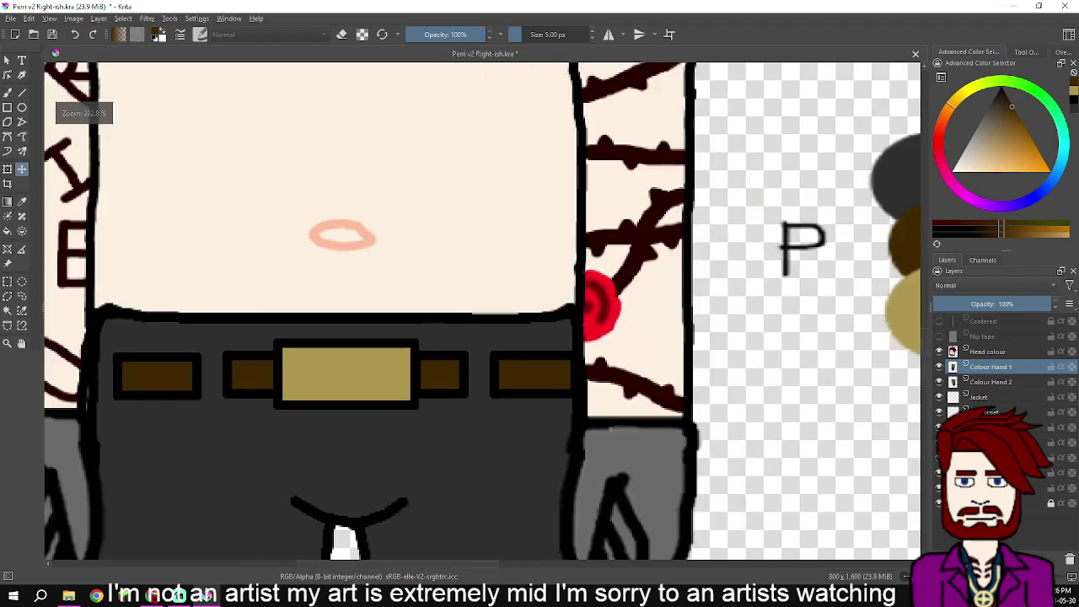
pyautogui.press('1')
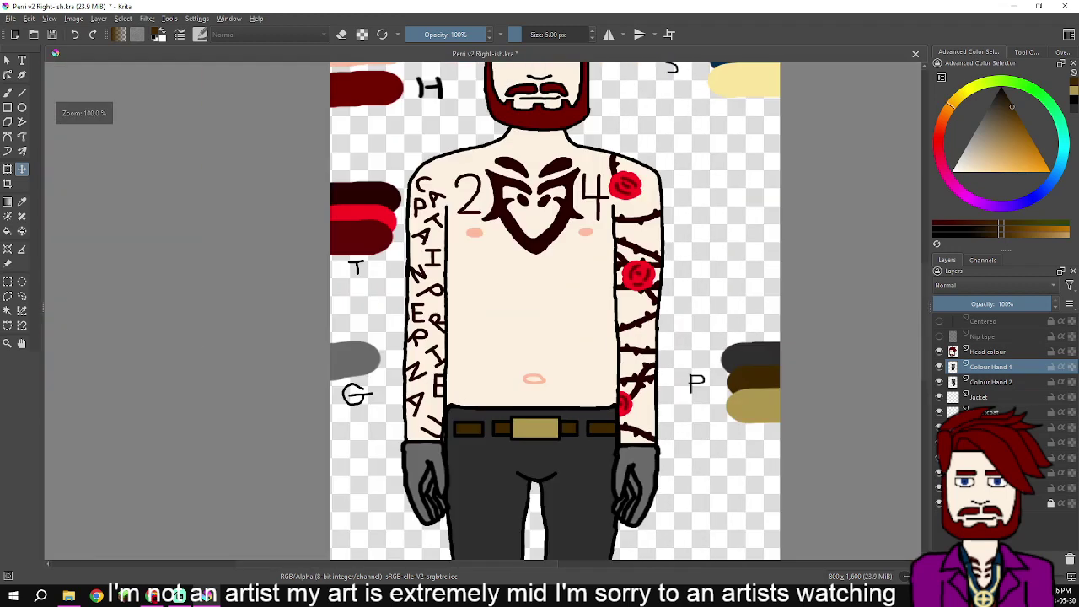
pyautogui.press('+')
pyautogui.press('+')
pyautogui.press('+')
pyautogui.press('+')
pyautogui.press('+')
pyautogui.press('+')
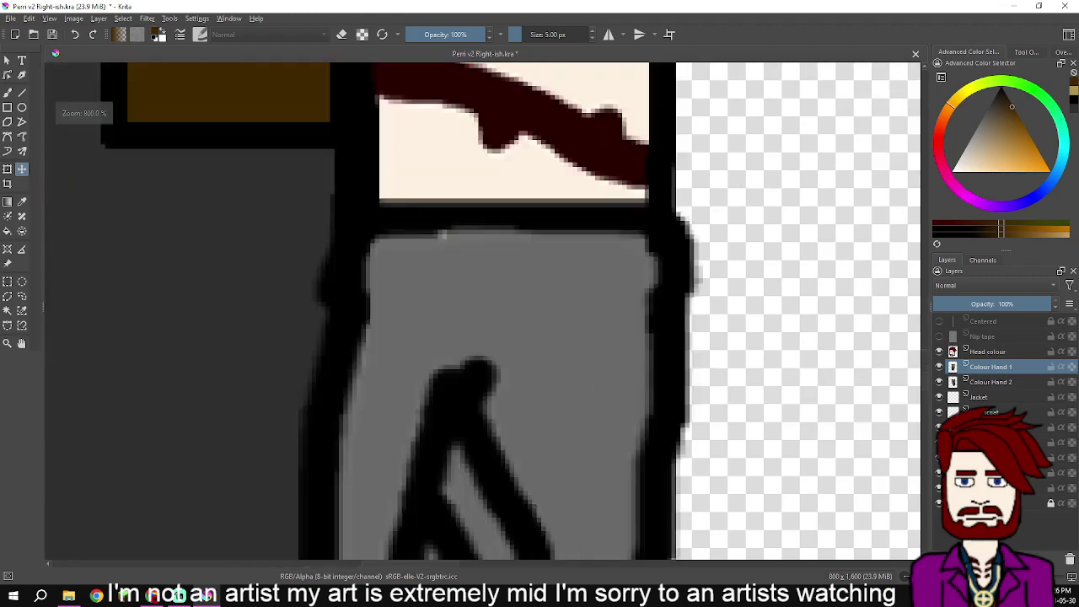
pyautogui.moveTo(540, 312); pyautogui.dragTo(555, 319)
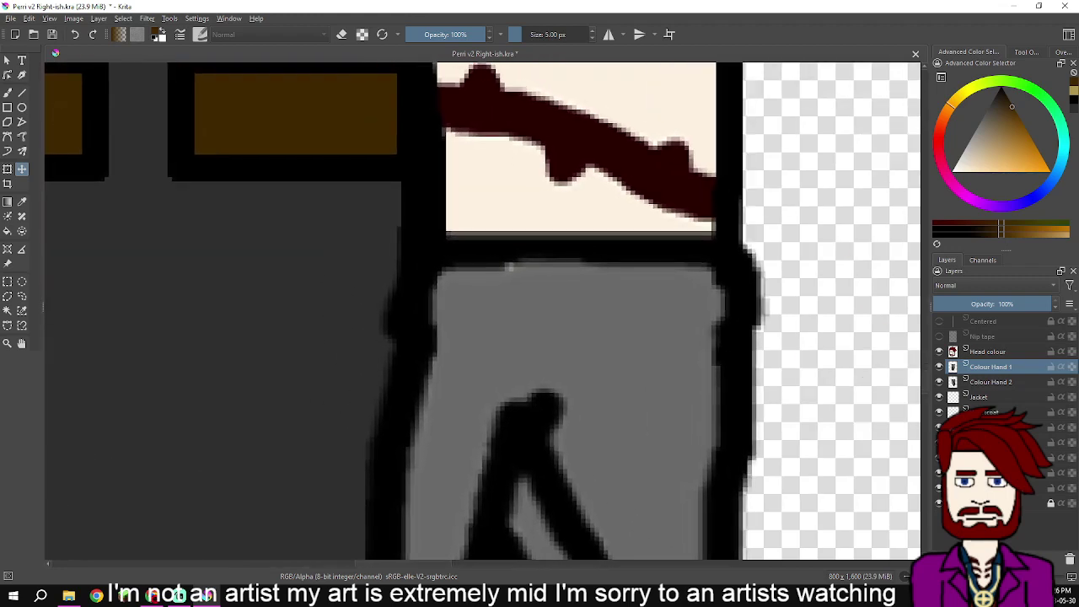
pyautogui.click(22, 201)
pyautogui.click(556, 329)
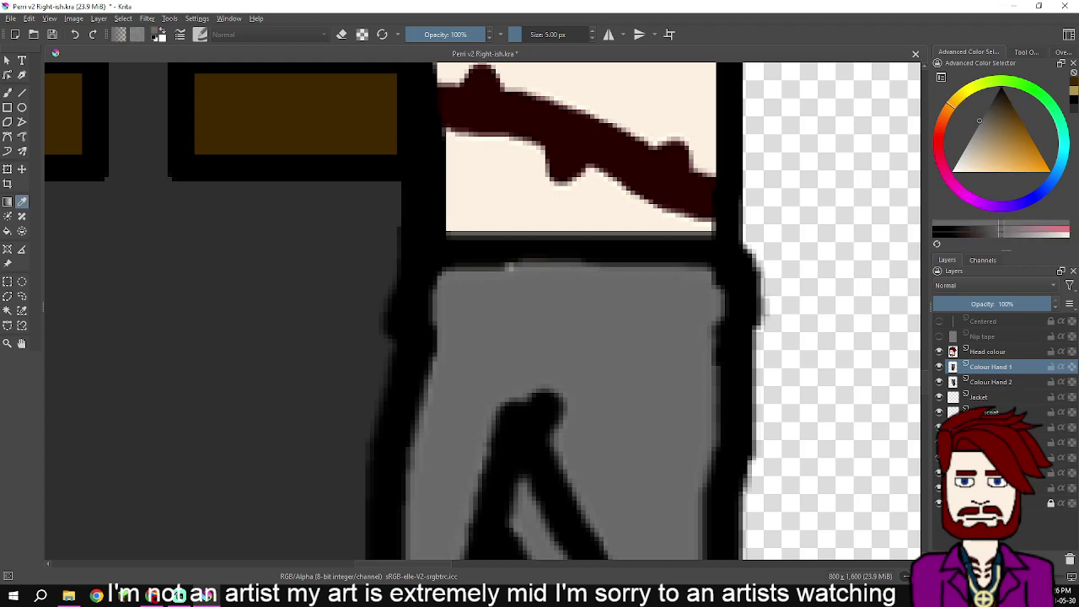
pyautogui.press('b')
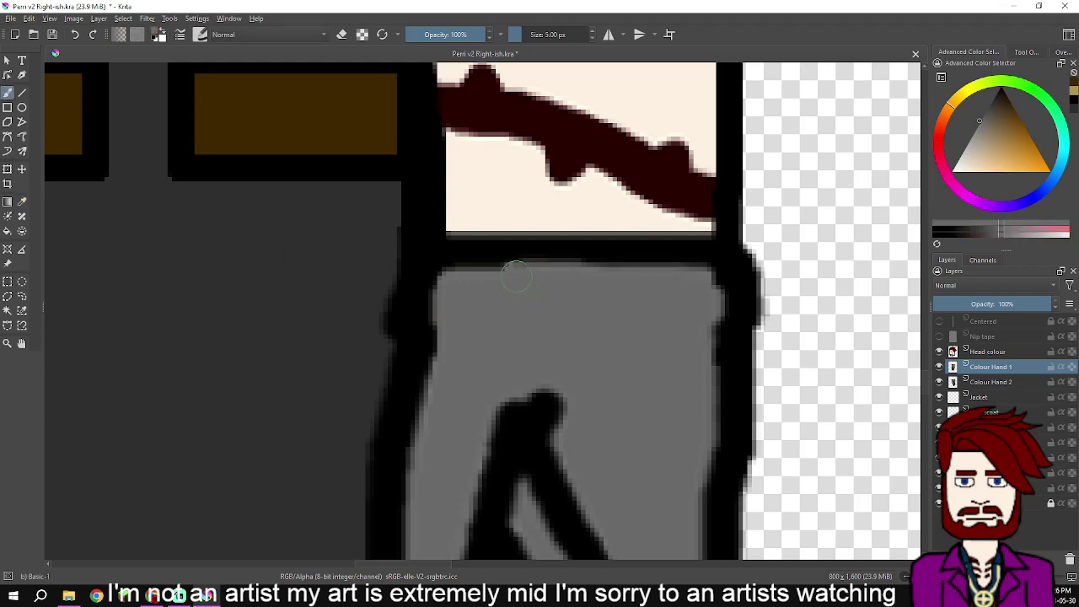
# - Examine both glove cuffs up close for stray pixels and check how they look on the whole figure
pyautogui.scroll(-5, 516, 276)
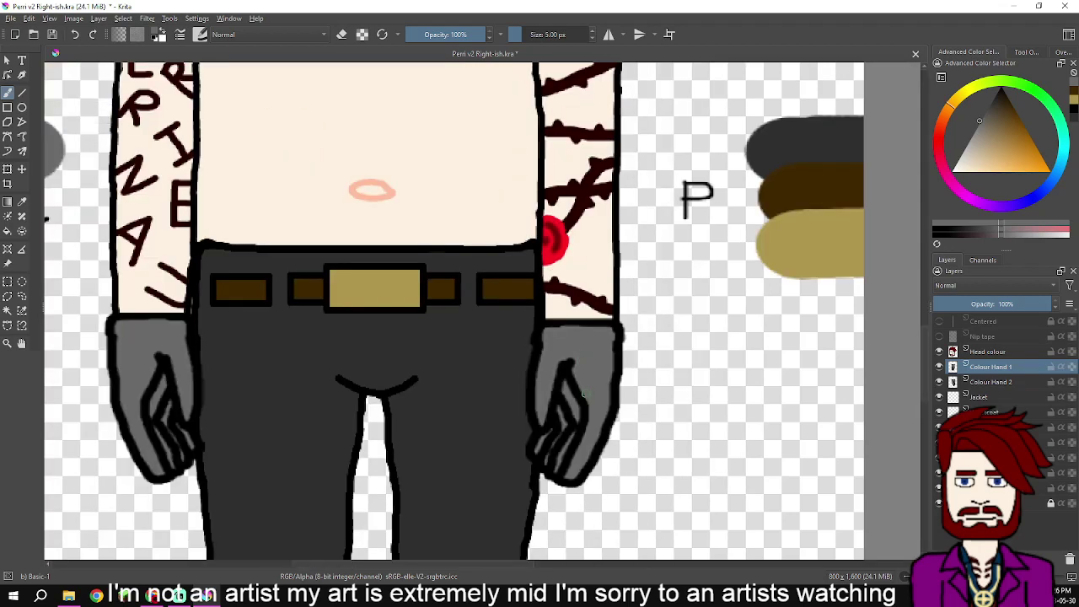
pyautogui.scroll(5, 118, 334)
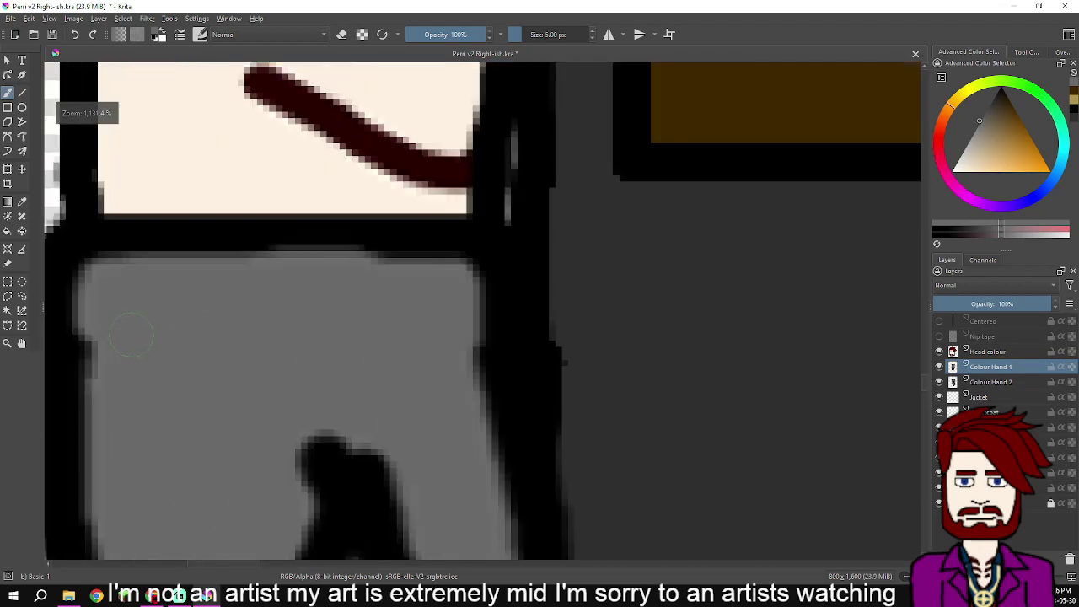
pyautogui.scroll(-5, 135, 336)
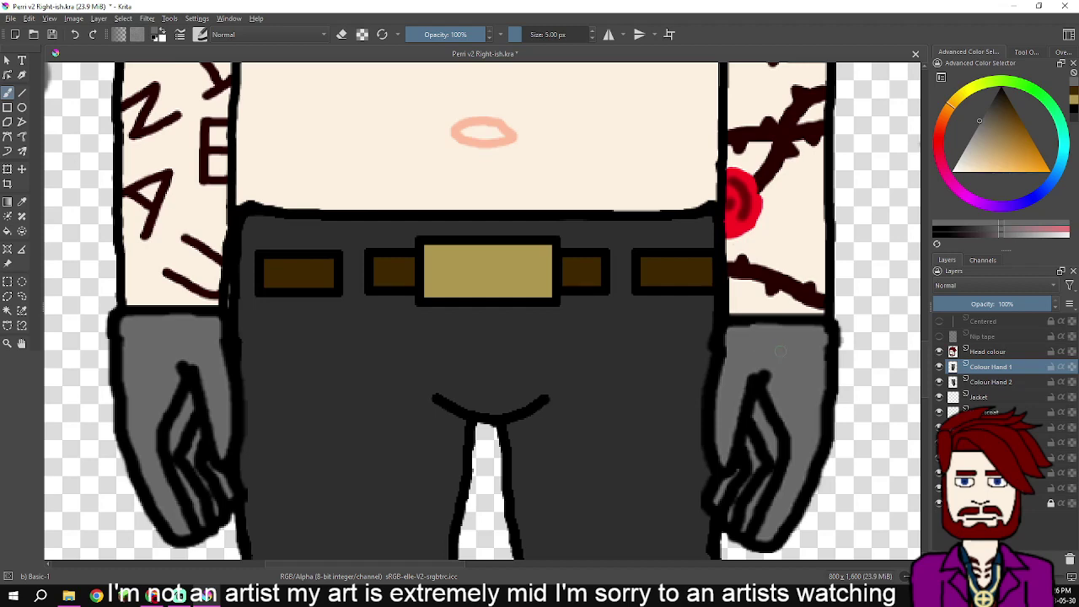
pyautogui.scroll(-3, 777, 352)
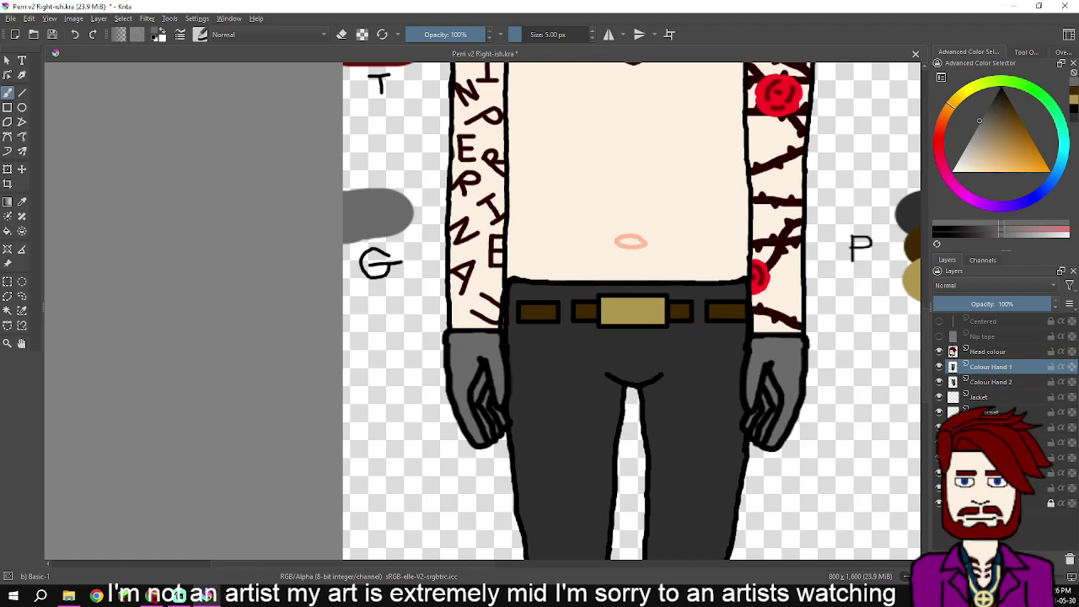
pyautogui.scroll(-2, 651, 312)
pyautogui.moveTo(652, 312); pyautogui.dragTo(579, 268)
pyautogui.scroll(5, 591, 312)
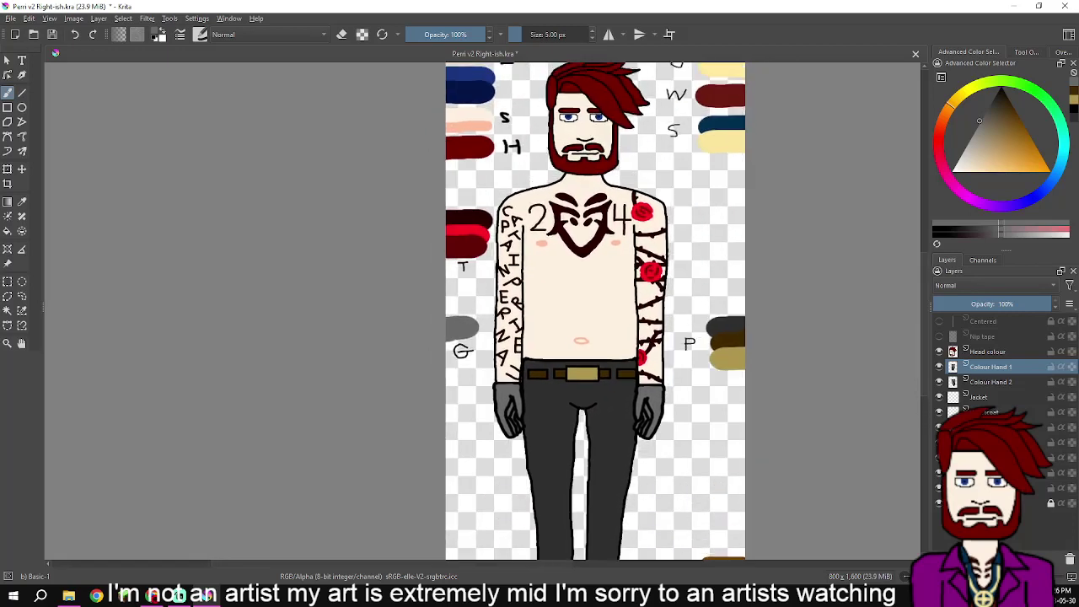
pyautogui.moveTo(590, 312); pyautogui.dragTo(588, 324)
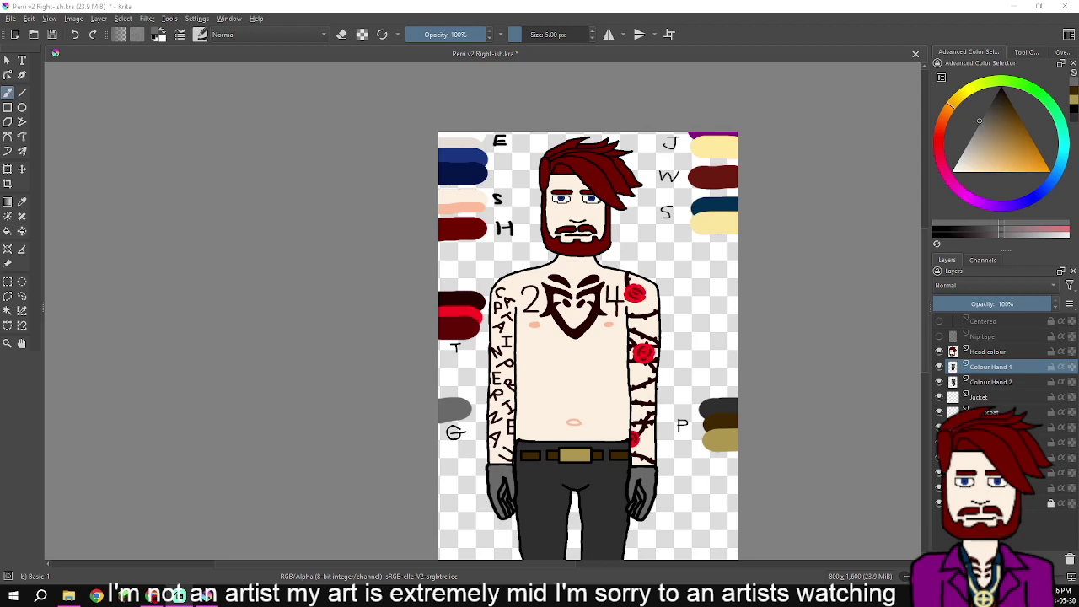
# - Add a new paint layer, place it directly below the Jacket layer and rename it
pyautogui.press('Insert')
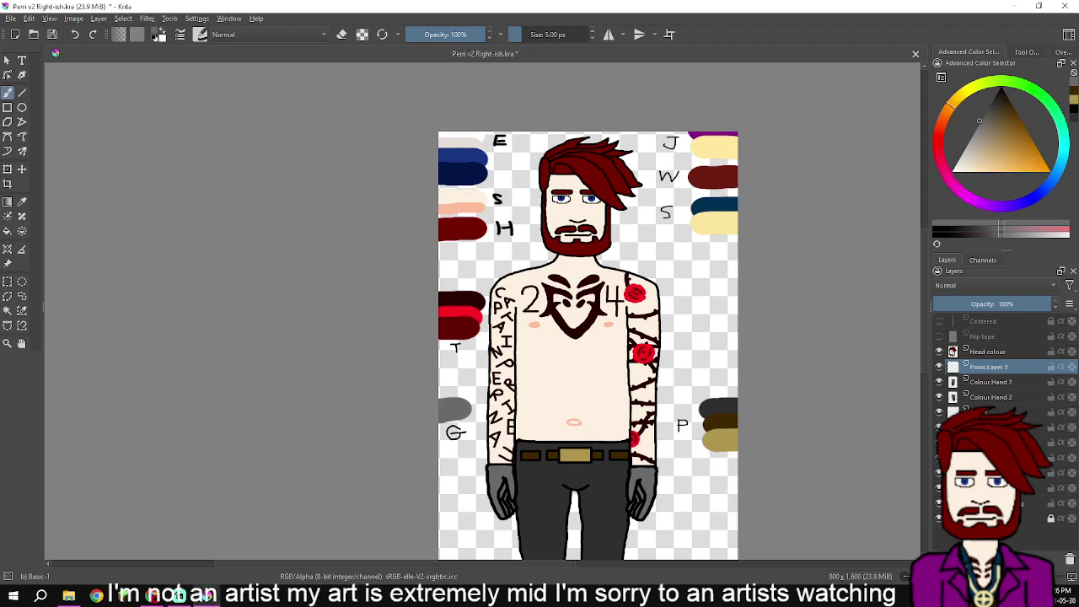
pyautogui.moveTo(989, 366); pyautogui.dragTo(991, 420)
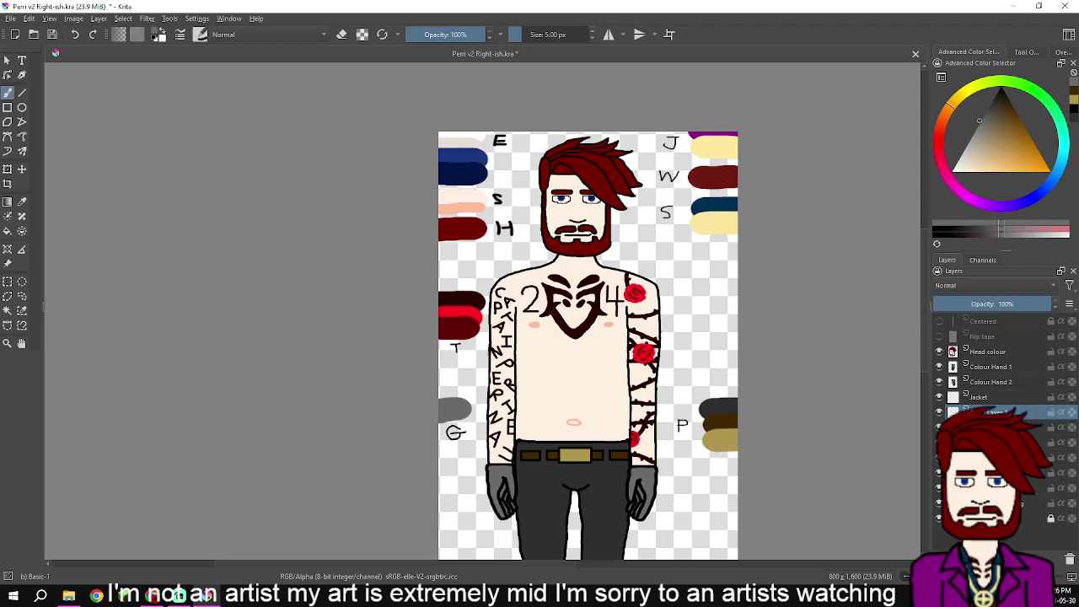
pyautogui.doubleClick(993, 412)
pyautogui.write('Ch')
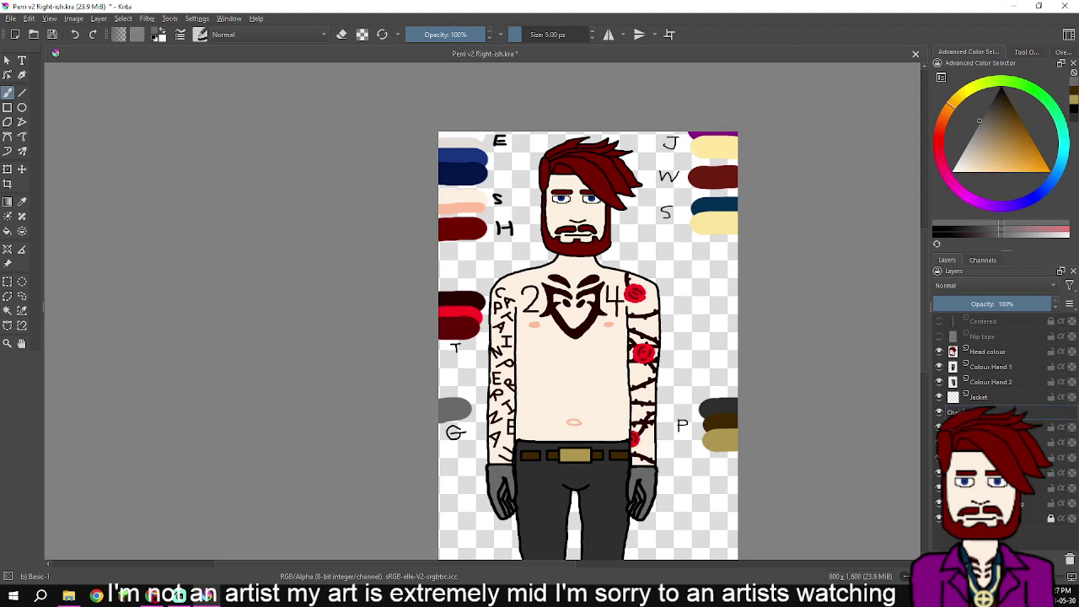
pyautogui.press('Return')
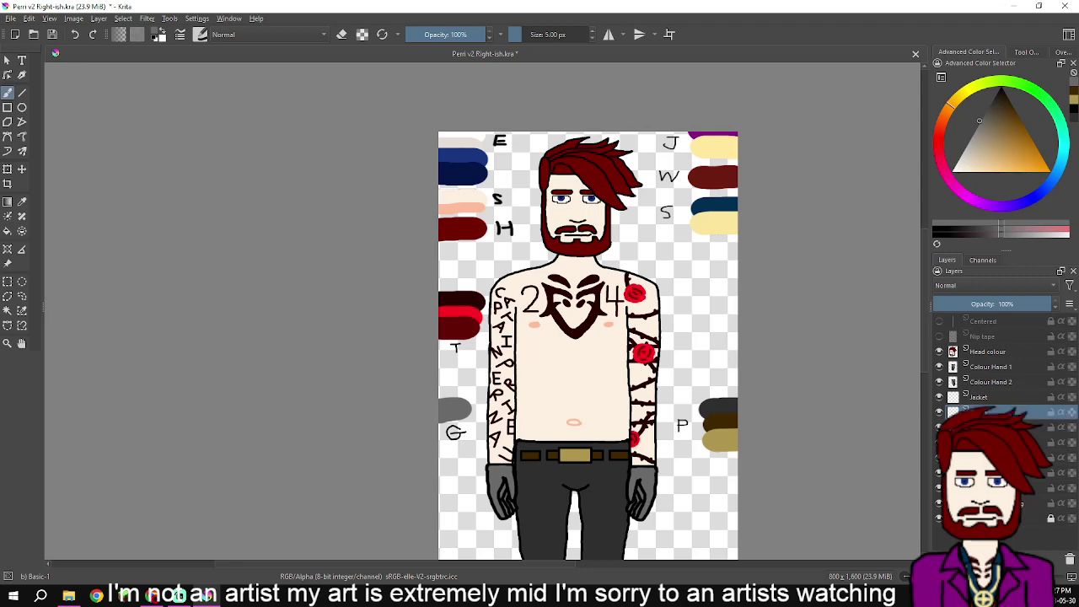
# - Hide the layer holding the lettered colour palette swatches, leaving only the character on the canvas
pyautogui.scroll(-1, 539, 355)
pyautogui.moveTo(540, 354); pyautogui.dragTo(576, 225)
pyautogui.moveTo(577, 314); pyautogui.dragTo(554, 392)
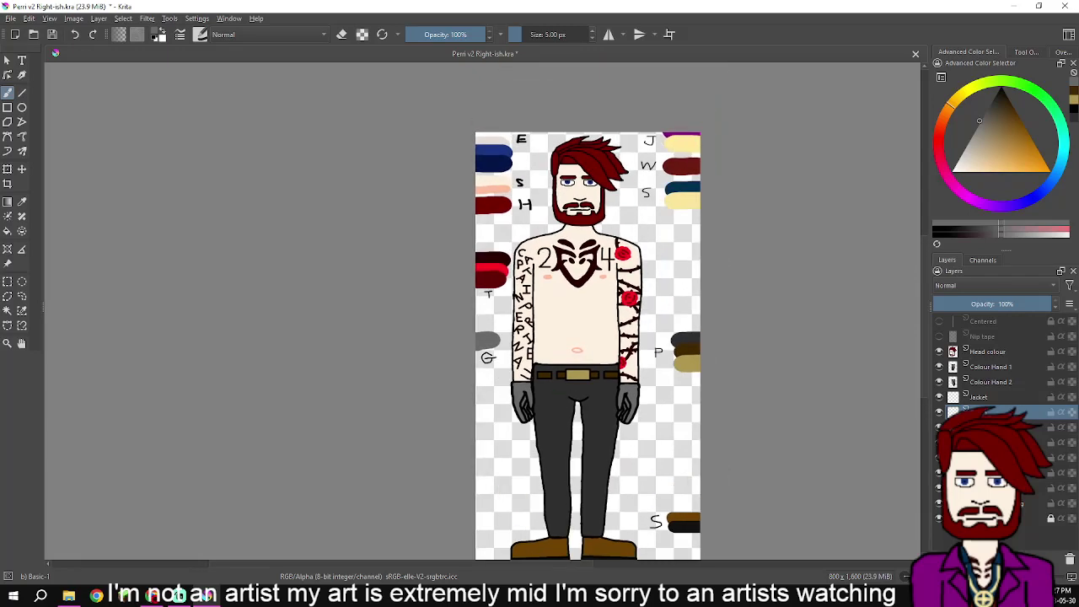
pyautogui.click(940, 504)
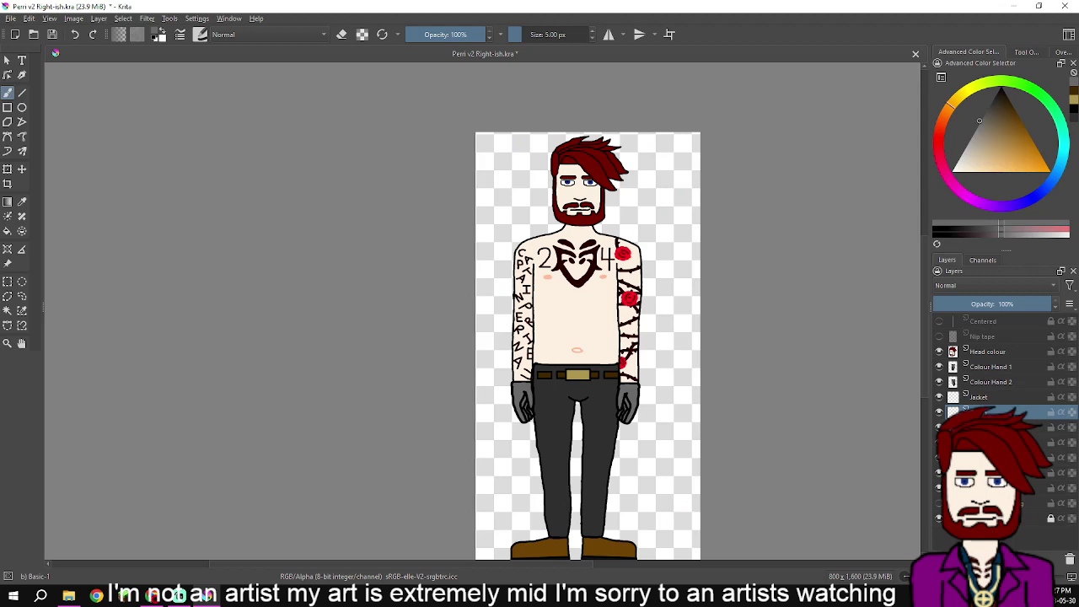
# - Save a copy of the drawing as a Krita document named Shirtless in the Perri Art folder
pyautogui.click(10, 19)
pyautogui.press('Return')
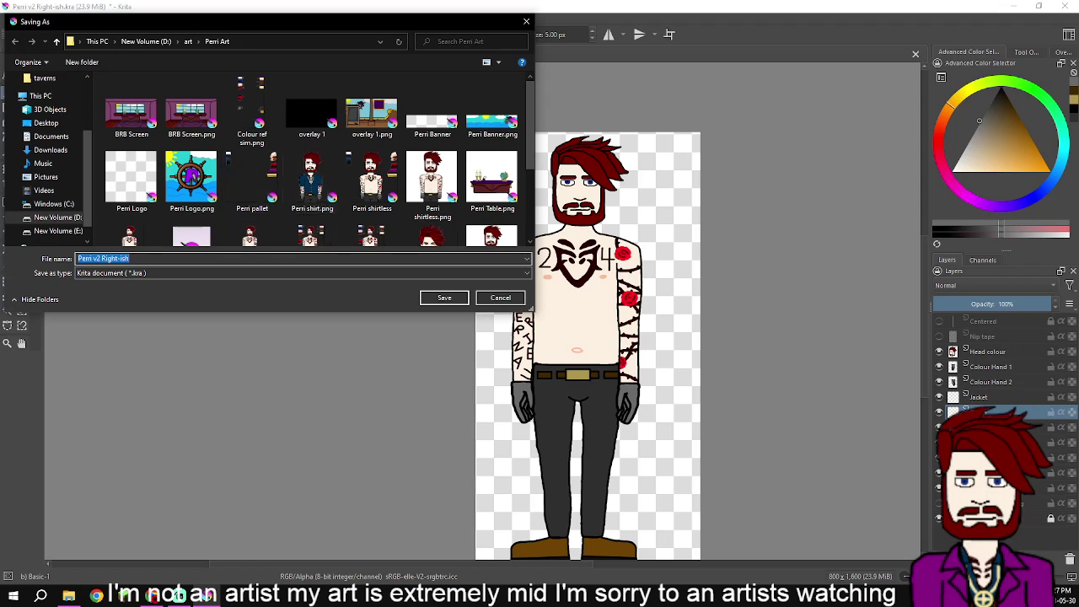
pyautogui.write('Shirtless')
pyautogui.press('Return')
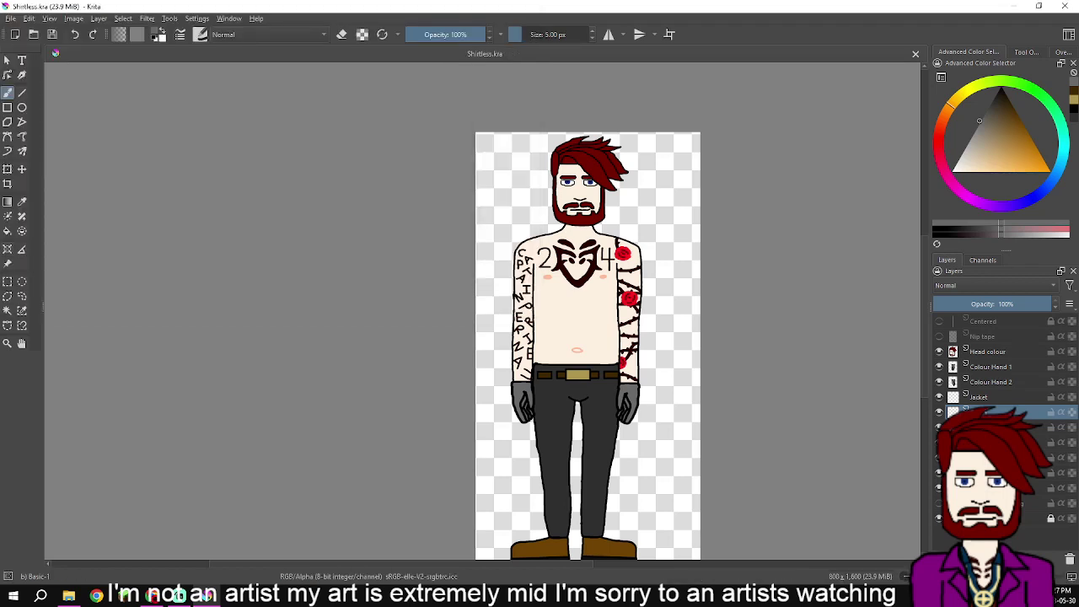
# - Save the drawing as a PNG image named Shirtless with transparency stored, without also saving a Krita file
pyautogui.click(11, 18)
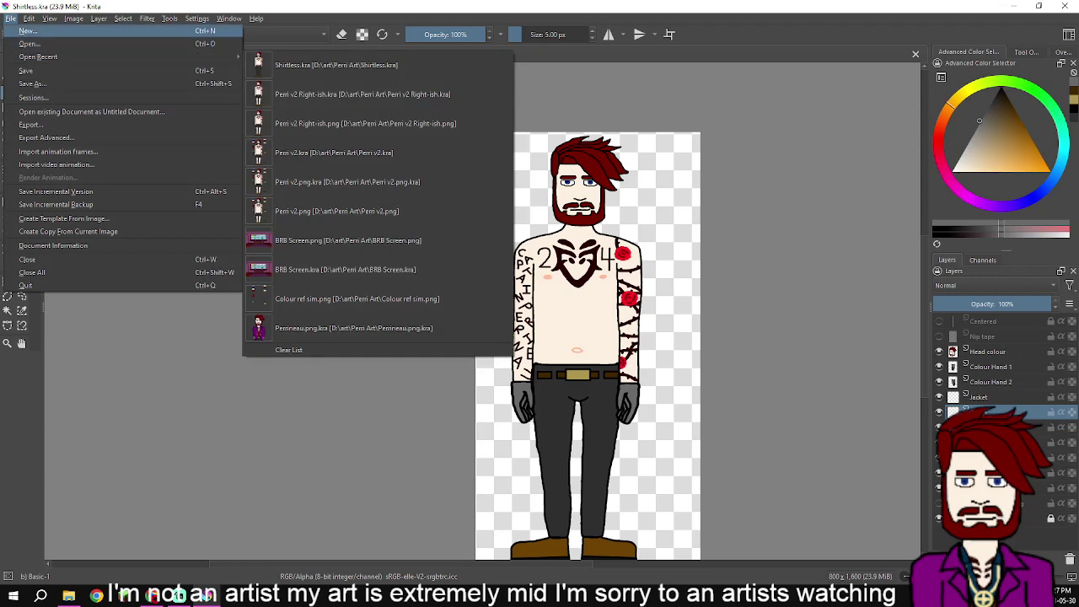
pyautogui.click(34, 84)
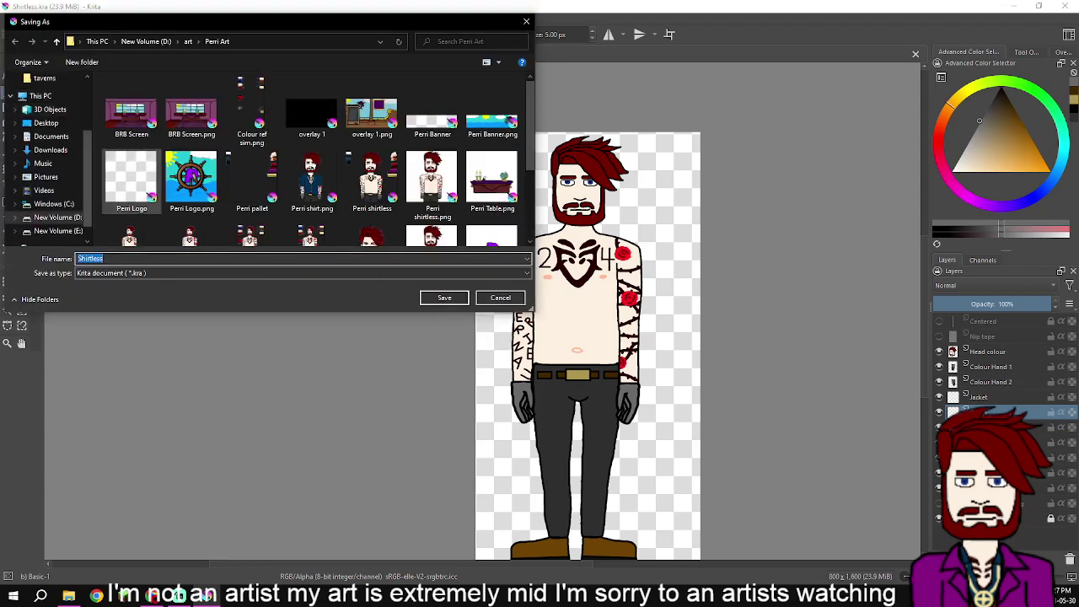
pyautogui.click(169, 274)
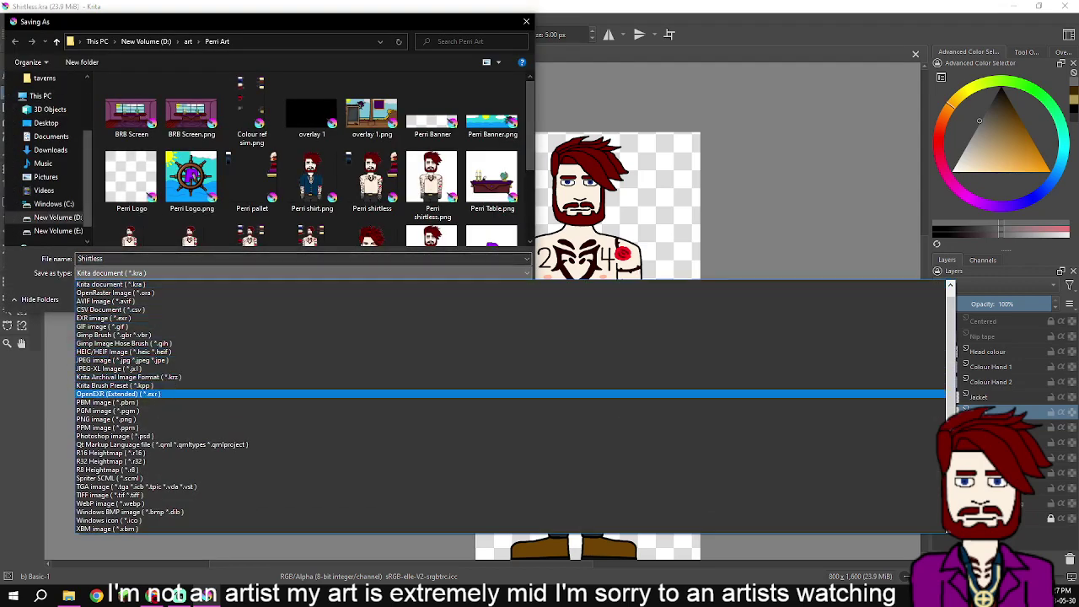
pyautogui.click(169, 419)
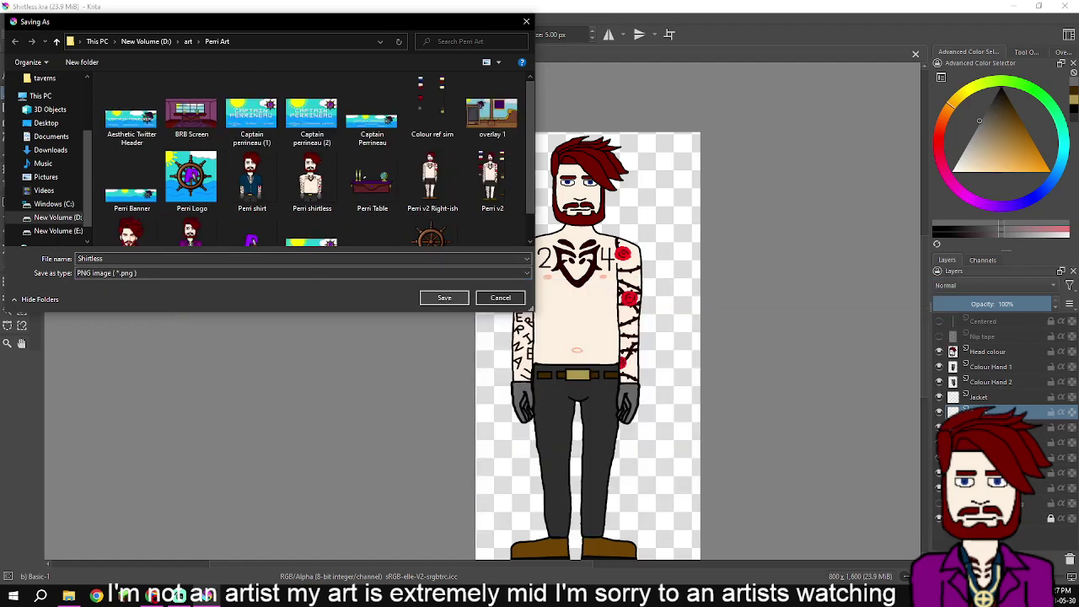
pyautogui.click(444, 298)
pyautogui.click(415, 391)
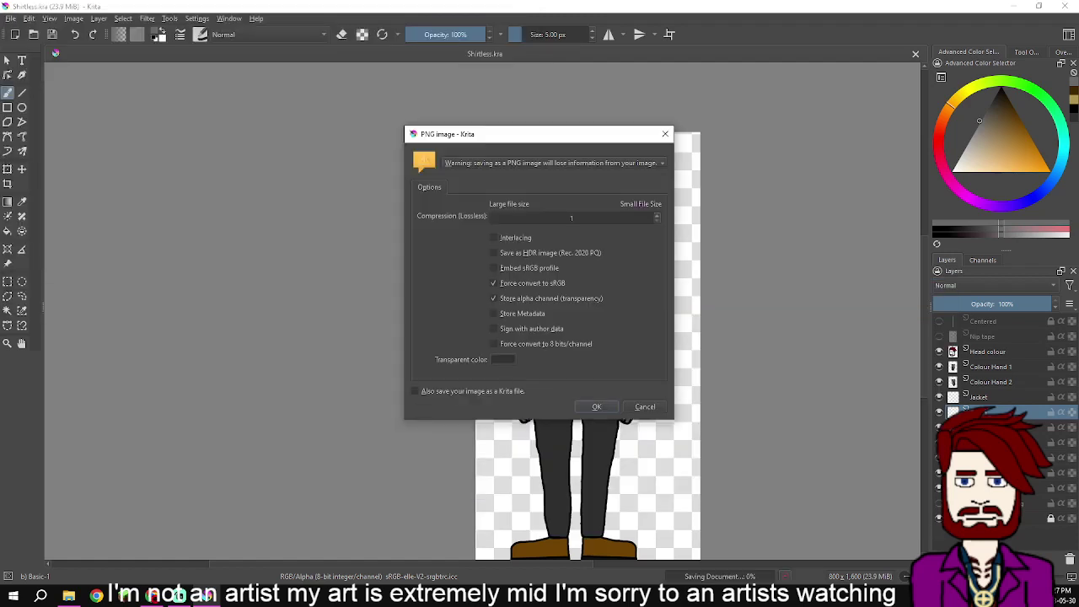
pyautogui.click(597, 406)
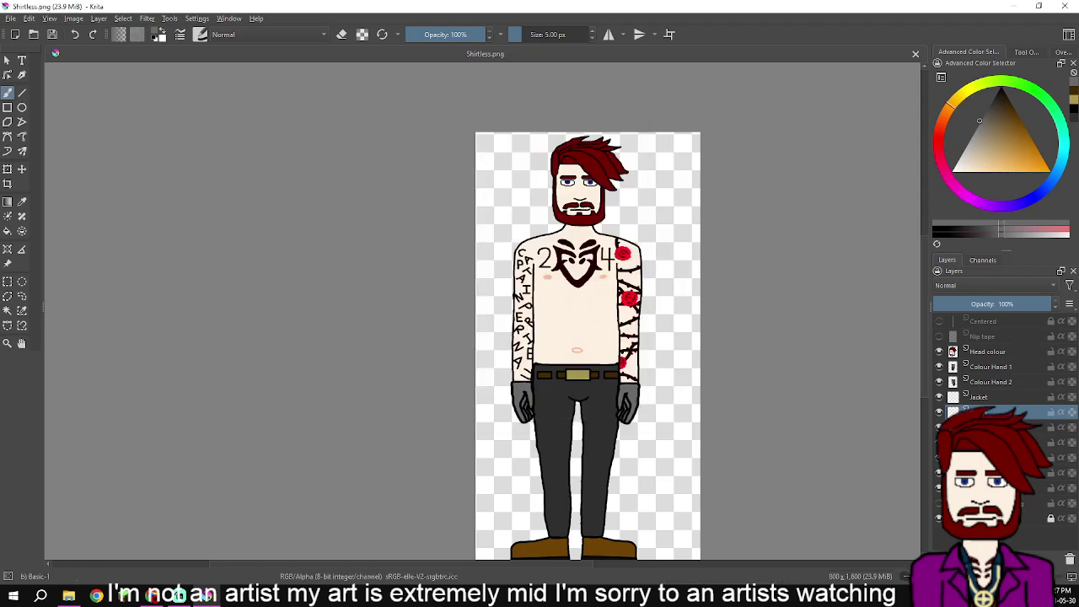
# - Select the Shirt layer and show the reference images over the canvas
pyautogui.moveTo(978, 397)
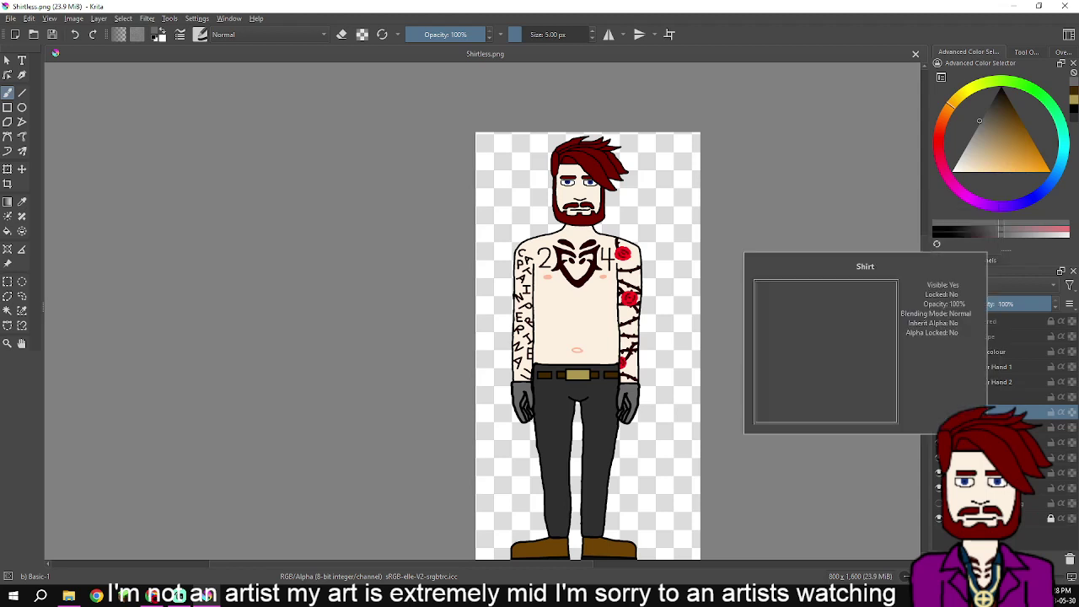
pyautogui.click(988, 443)
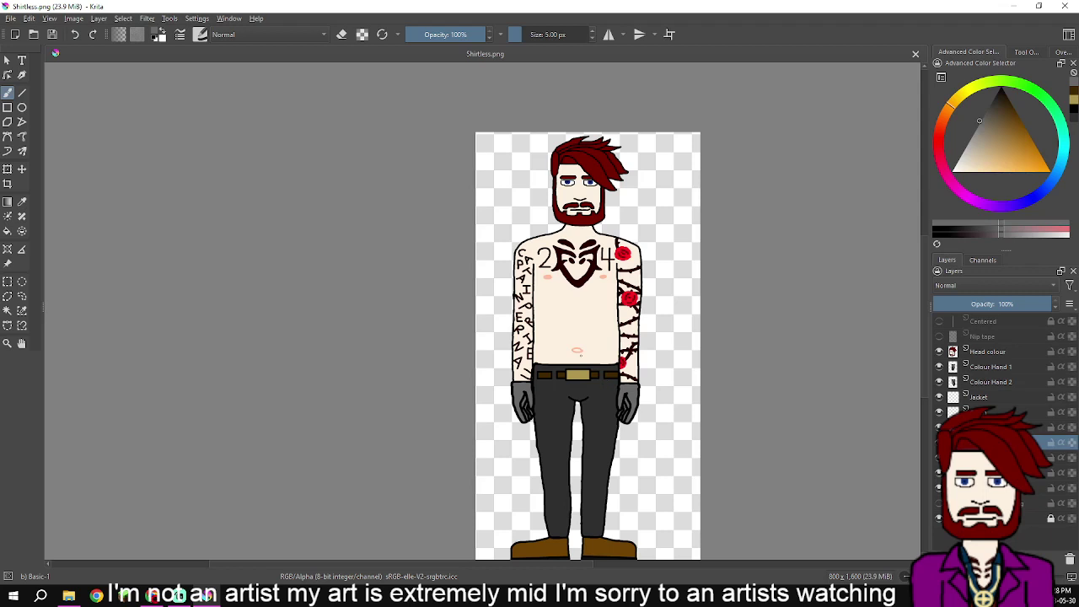
pyautogui.scroll(2, 577, 350)
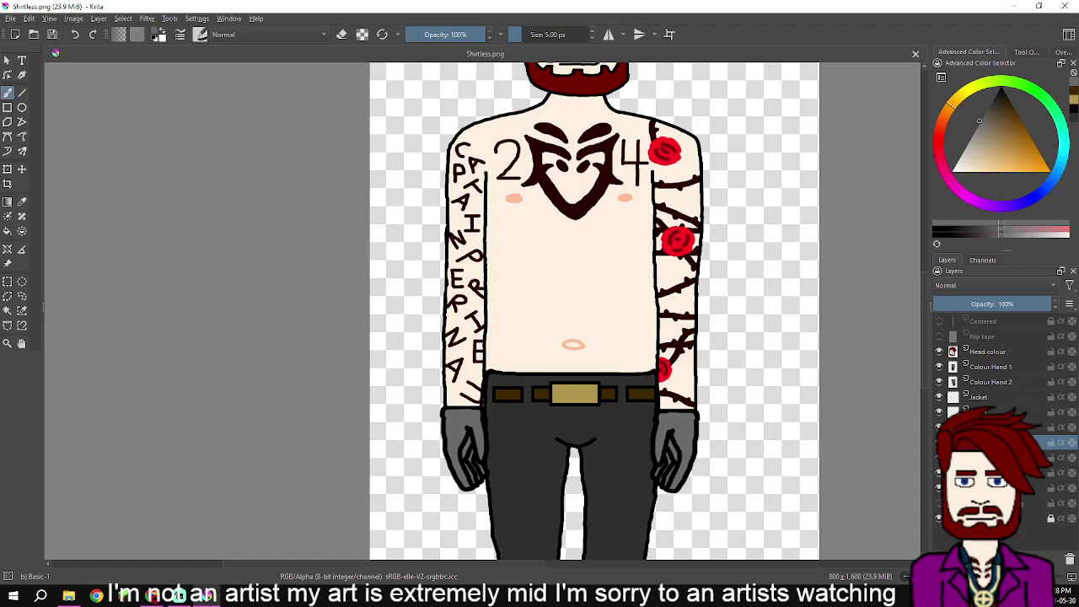
pyautogui.click(49, 18)
pyautogui.click(91, 269)
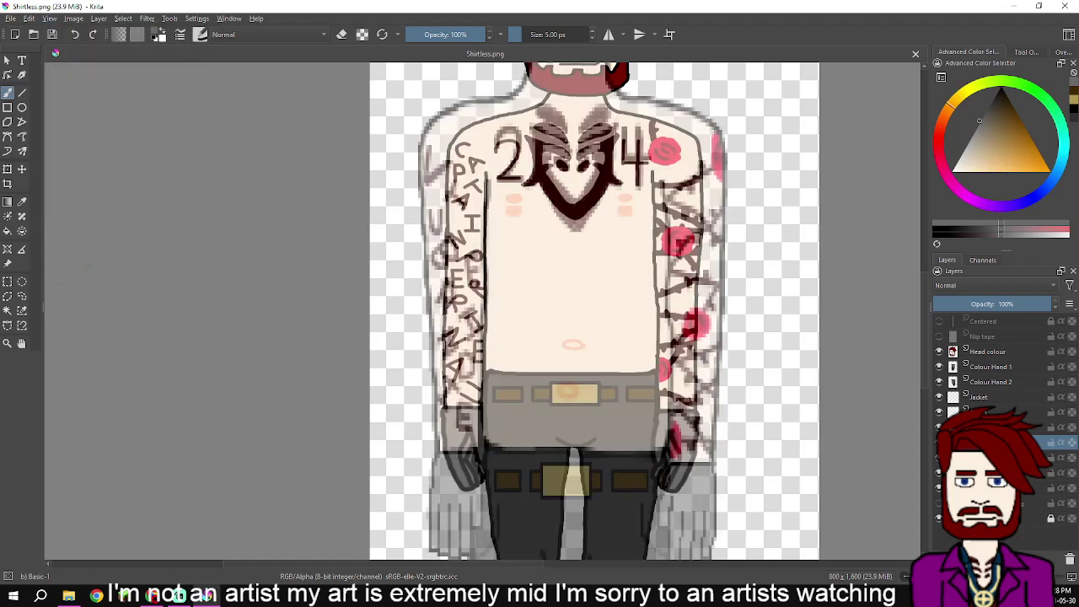
# - Move the large shirtless reference image off the figure to the empty area left of the canvas
pyautogui.click(7, 264)
pyautogui.scroll(-4, 438, 274)
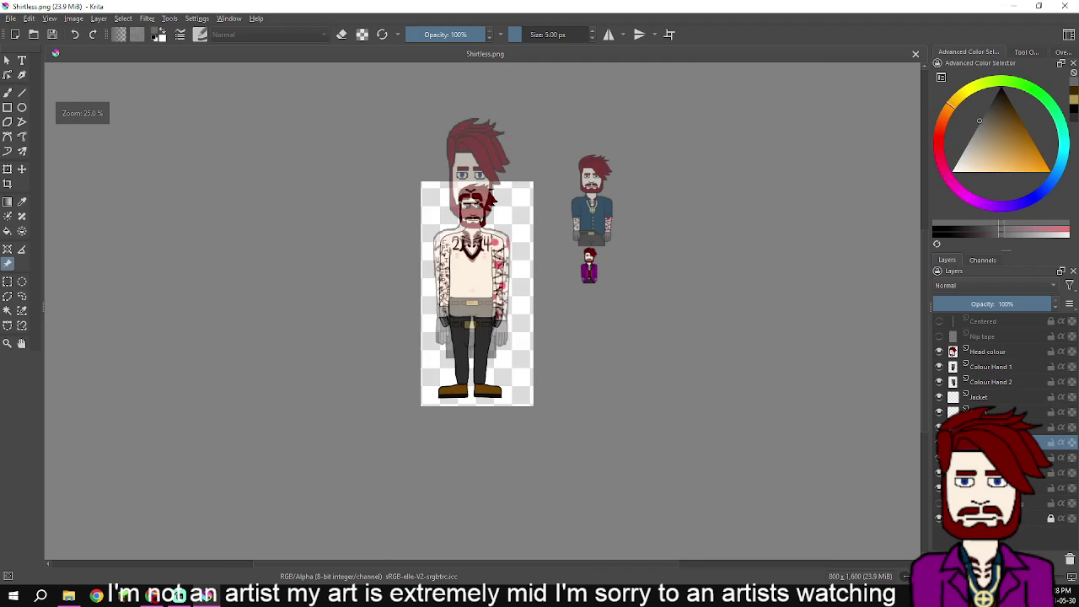
pyautogui.moveTo(496, 199); pyautogui.dragTo(163, 203)
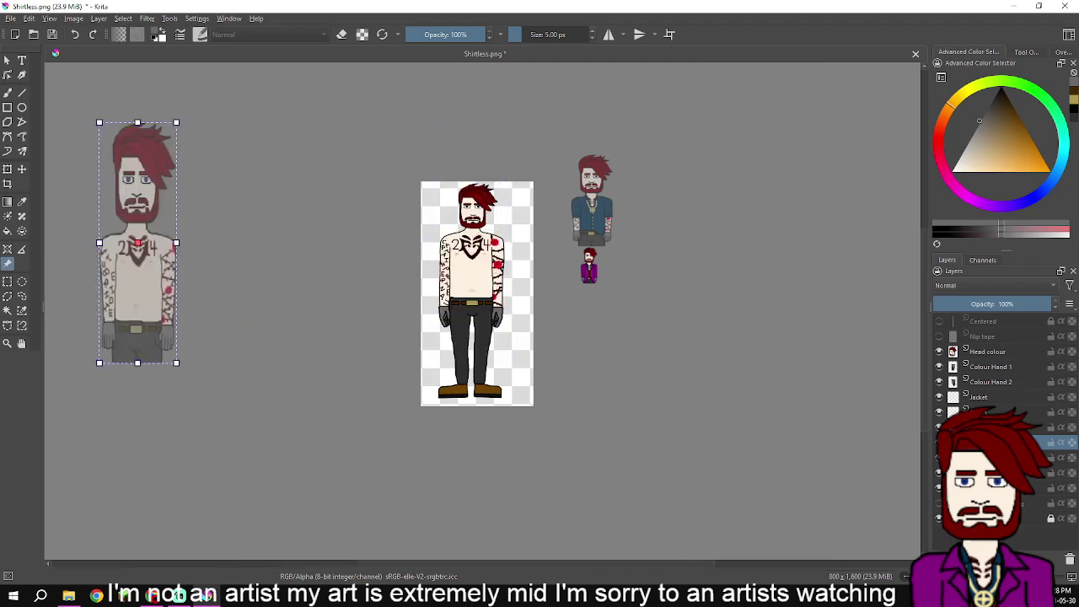
# - Place the blue-shirt reference image over the figure's torso and turn off its Keep aspect ratio option
pyautogui.moveTo(593, 202); pyautogui.dragTo(469, 266)
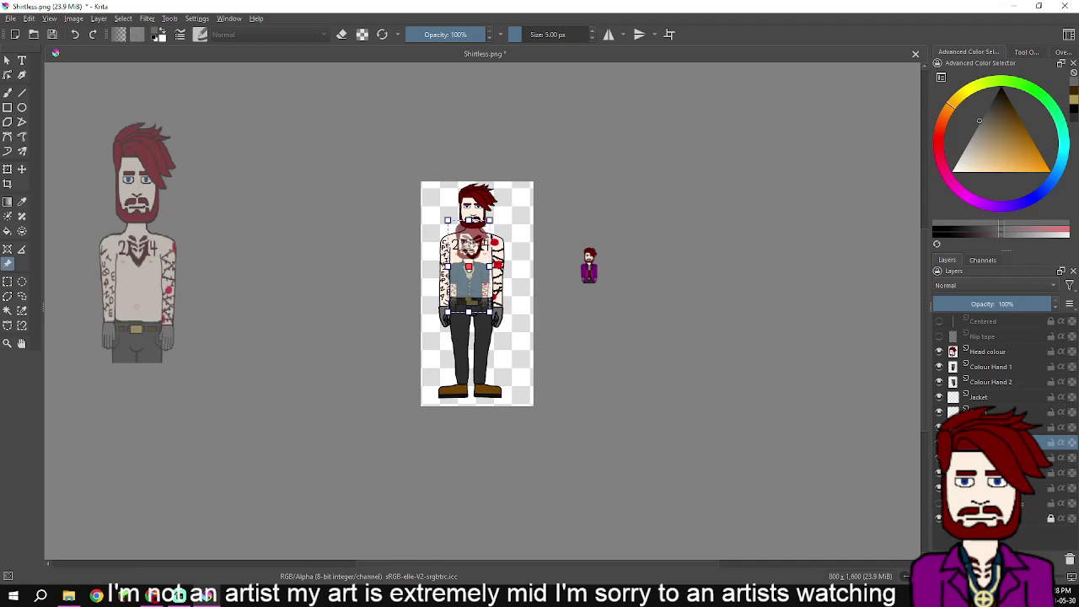
pyautogui.click(1026, 52)
pyautogui.click(944, 113)
pyautogui.scroll(4, 429, 268)
pyautogui.moveTo(429, 268); pyautogui.dragTo(417, 340)
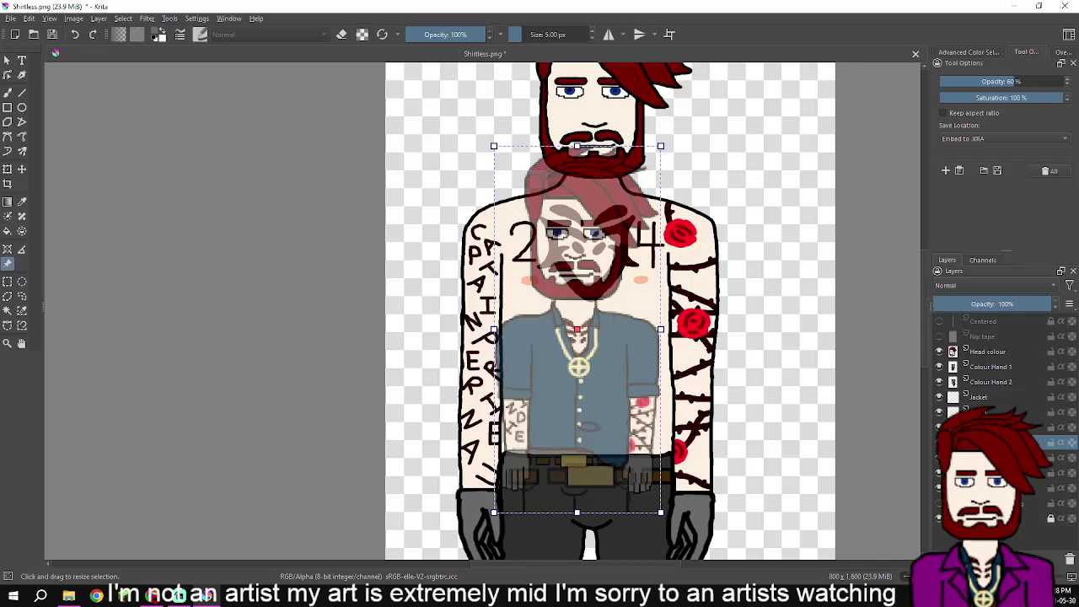
# - Widen the blue-shirt reference on both sides to cover the figure's arms and lengthen its lower edge slightly
pyautogui.moveTo(661, 329); pyautogui.dragTo(711, 329)
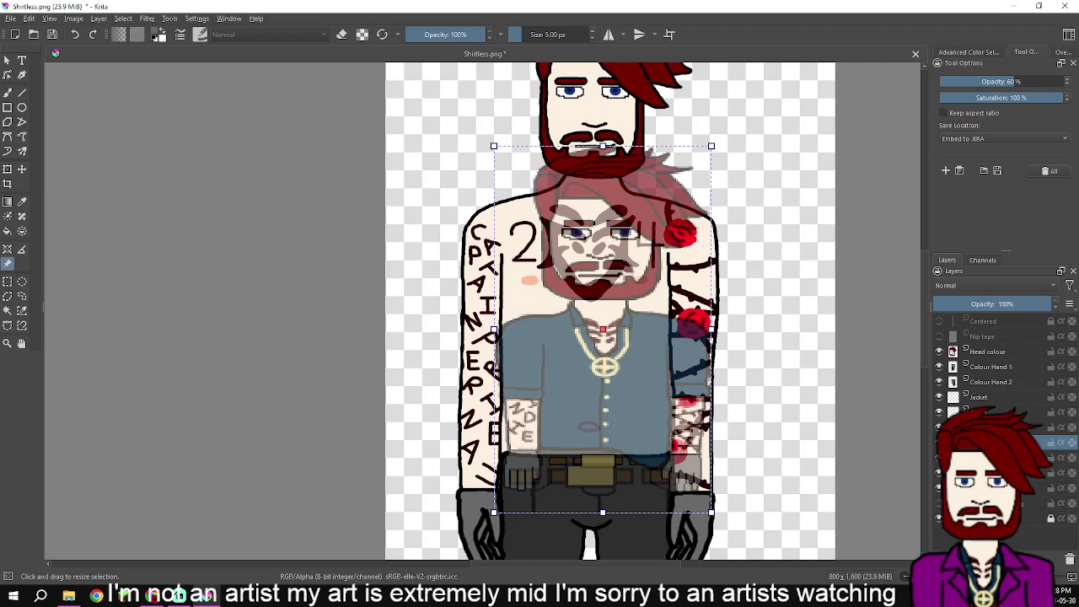
pyautogui.moveTo(494, 329); pyautogui.dragTo(454, 328)
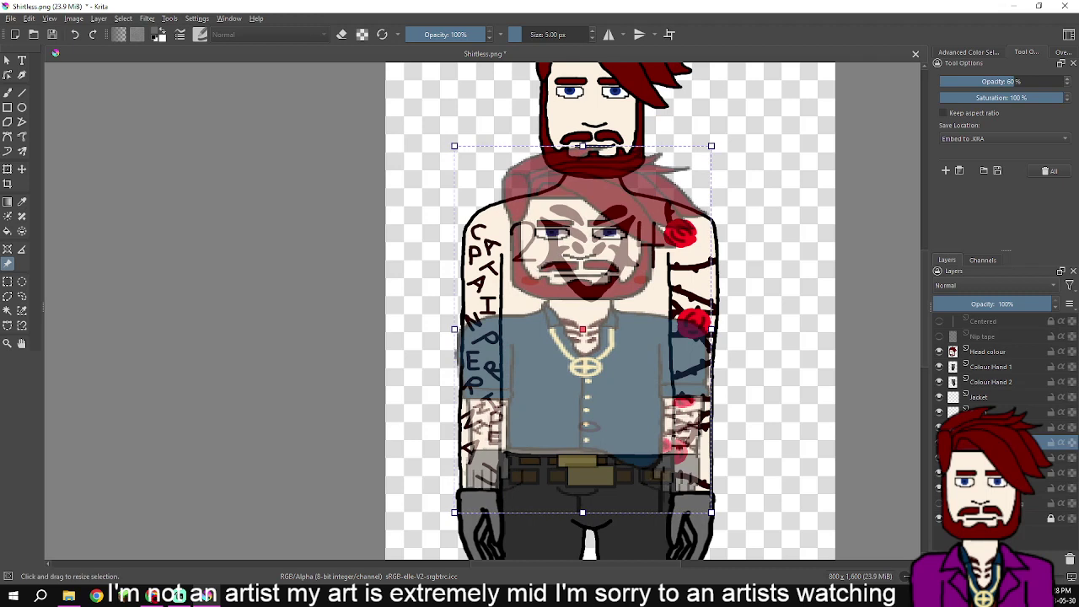
pyautogui.moveTo(582, 512); pyautogui.dragTo(583, 515)
pyautogui.moveTo(583, 521); pyautogui.dragTo(582, 517)
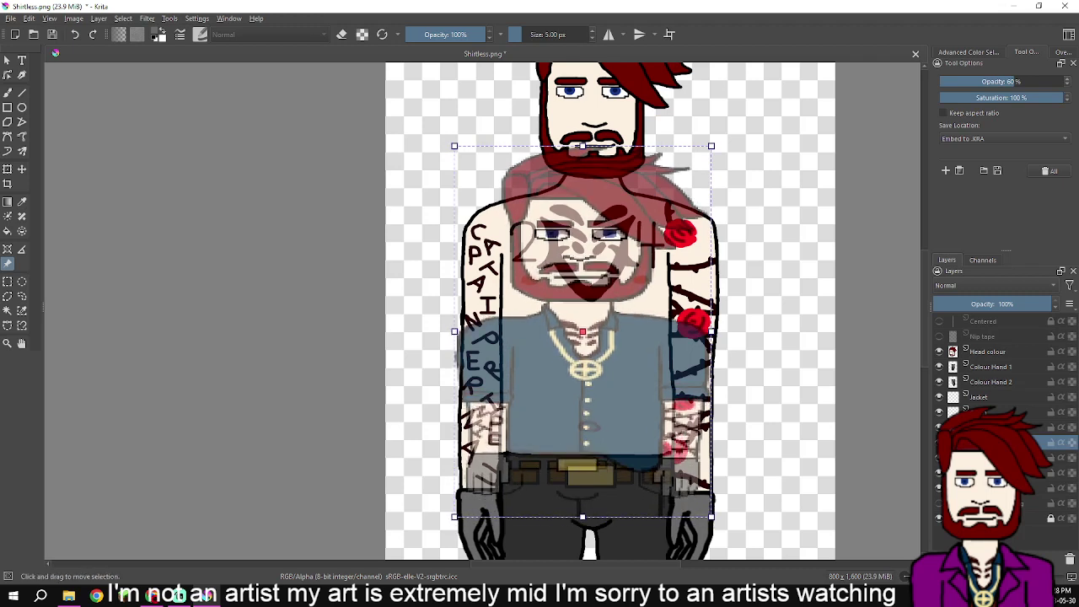
pyautogui.moveTo(711, 331); pyautogui.dragTo(727, 331)
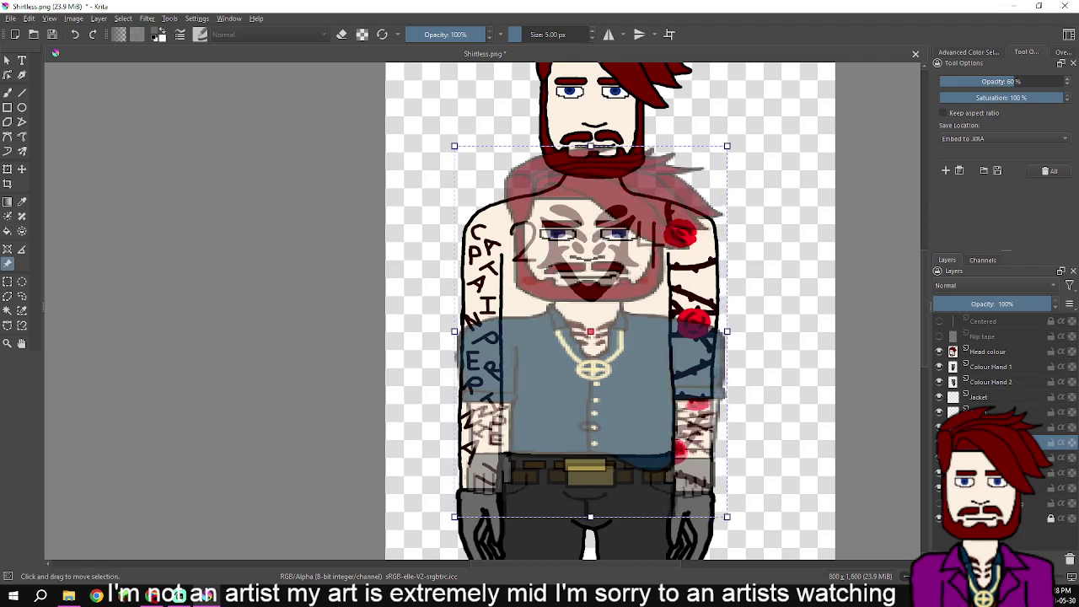
pyautogui.moveTo(455, 332); pyautogui.dragTo(445, 331)
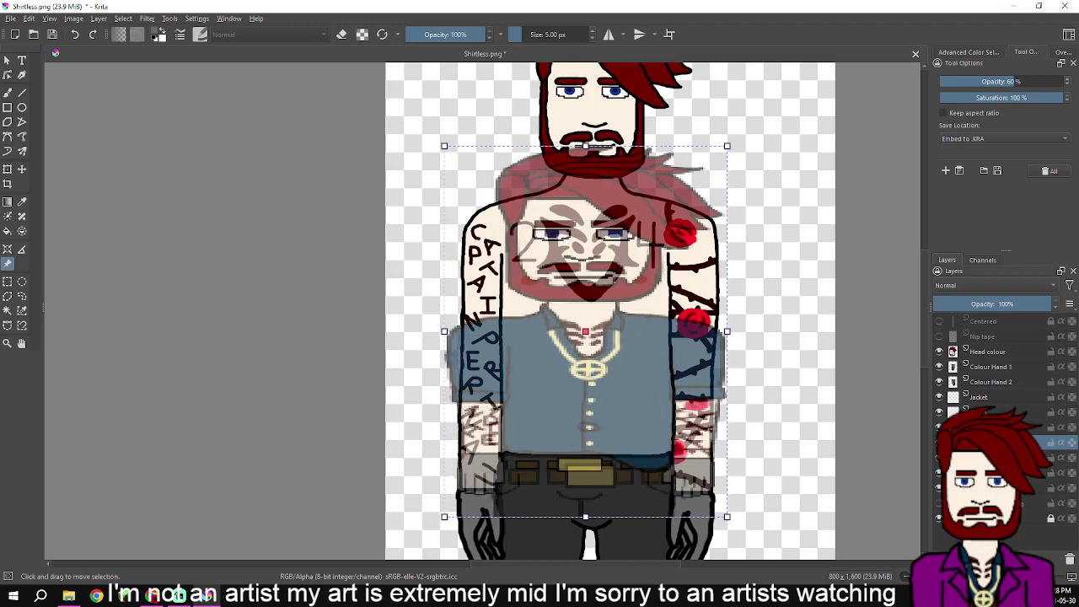
# - Adjust the blue-shirt reference's height from its upper edge so the shirt spans the figure's shoulders to waist
pyautogui.moveTo(586, 146); pyautogui.dragTo(586, 265)
pyautogui.scroll(-5, 601, 285)
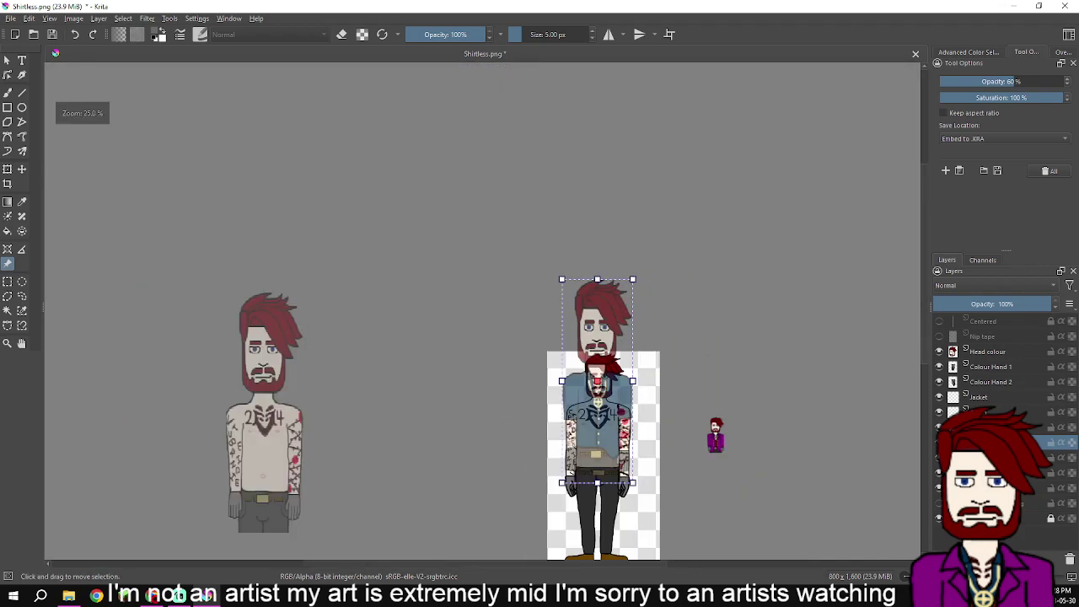
pyautogui.scroll(3, 621, 337)
pyautogui.moveTo(600, 405); pyautogui.dragTo(618, 335)
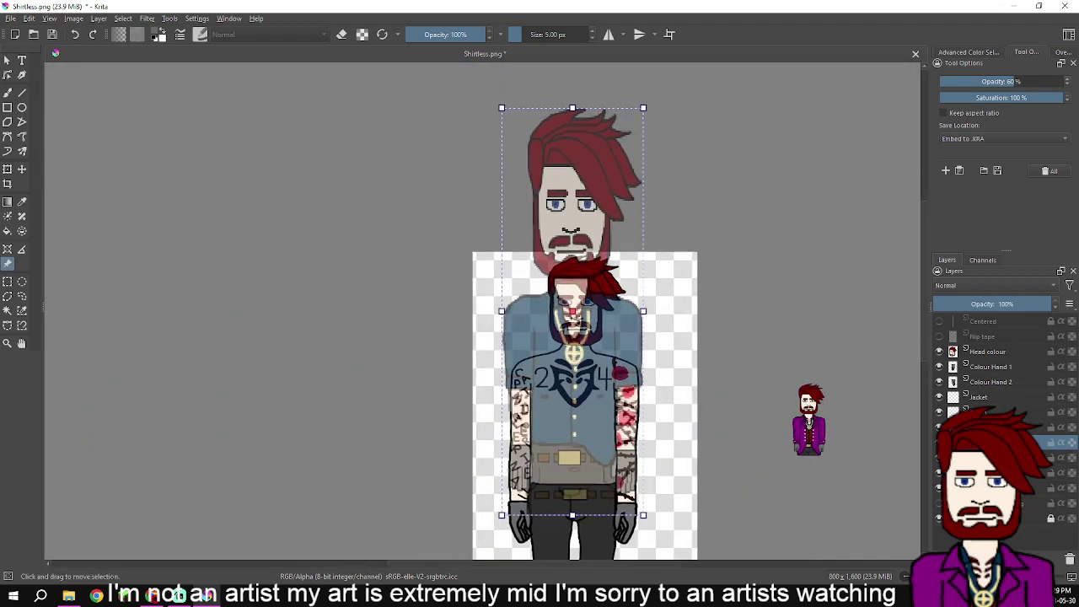
pyautogui.moveTo(572, 108); pyautogui.dragTo(572, 218)
# - Move the blue-shirt reference down until its belt lines up with the figure's belt
pyautogui.scroll(1, 552, 343)
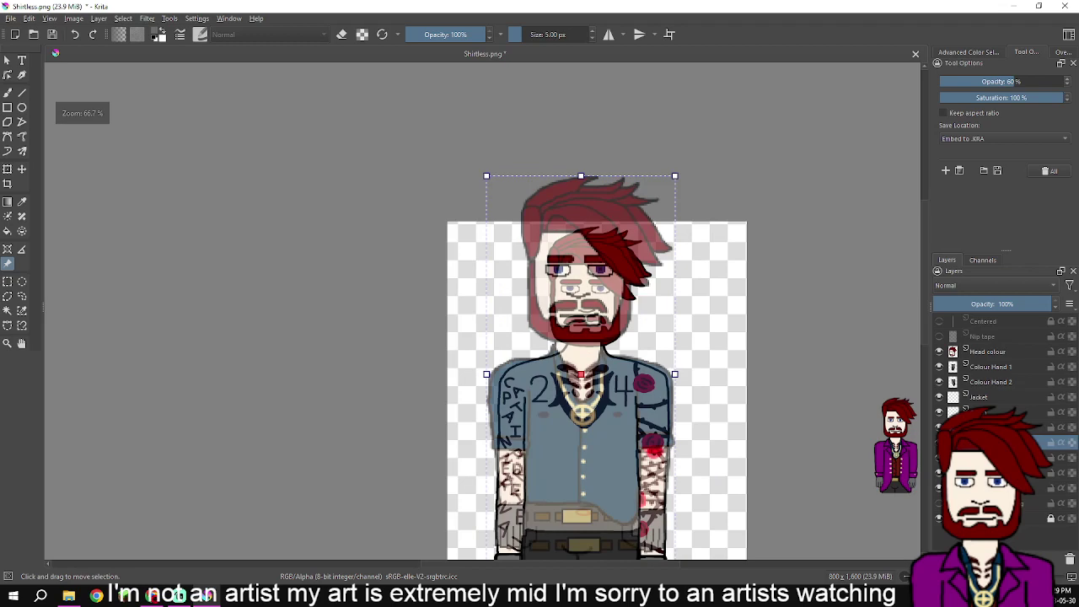
pyautogui.scroll(1, 553, 384)
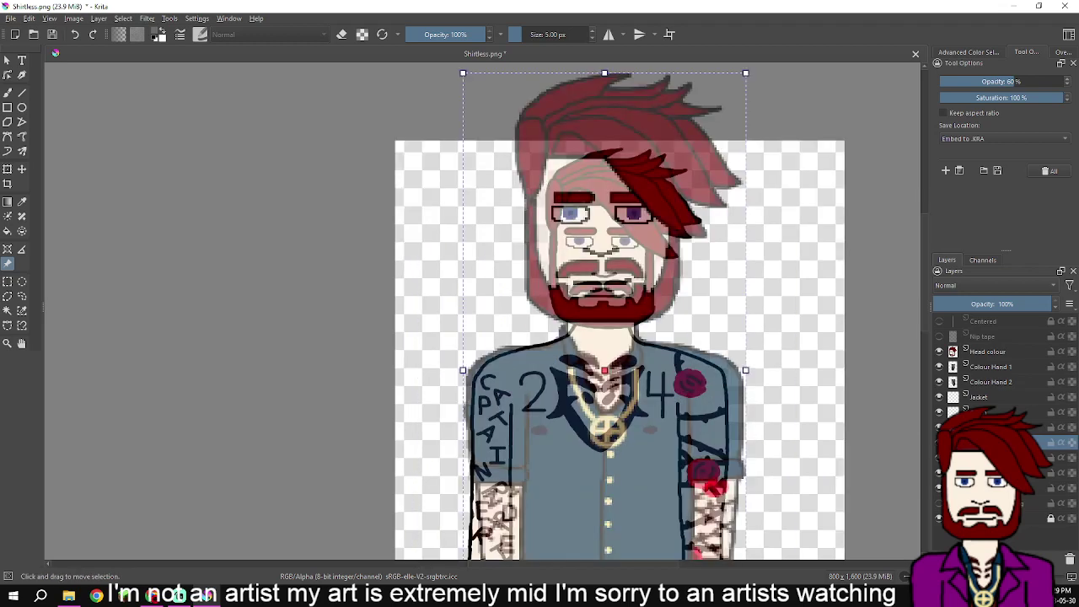
pyautogui.scroll(1, 560, 378)
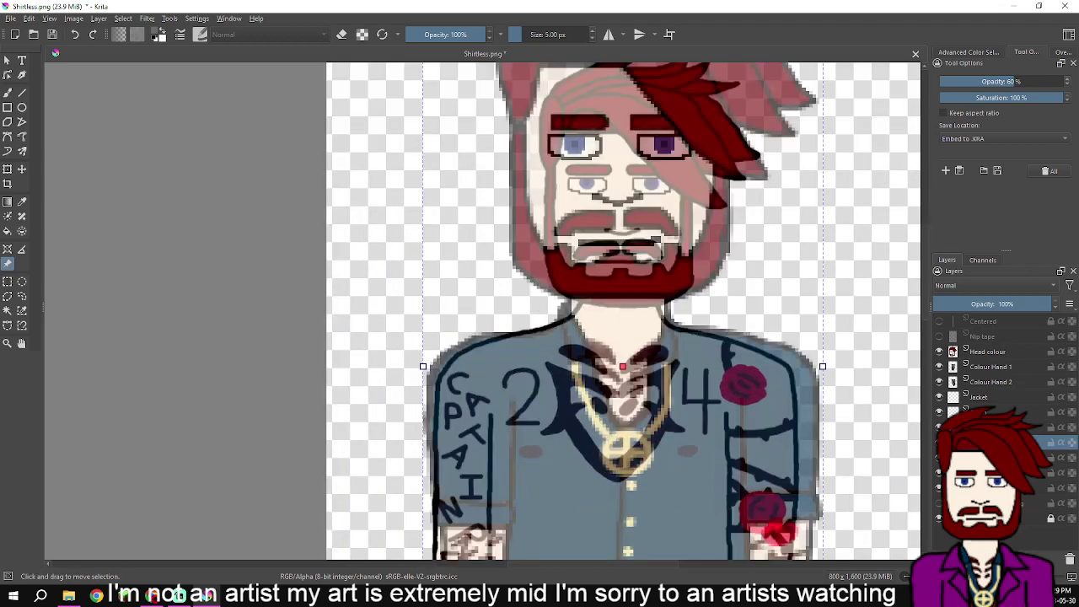
pyautogui.scroll(1, 689, 339)
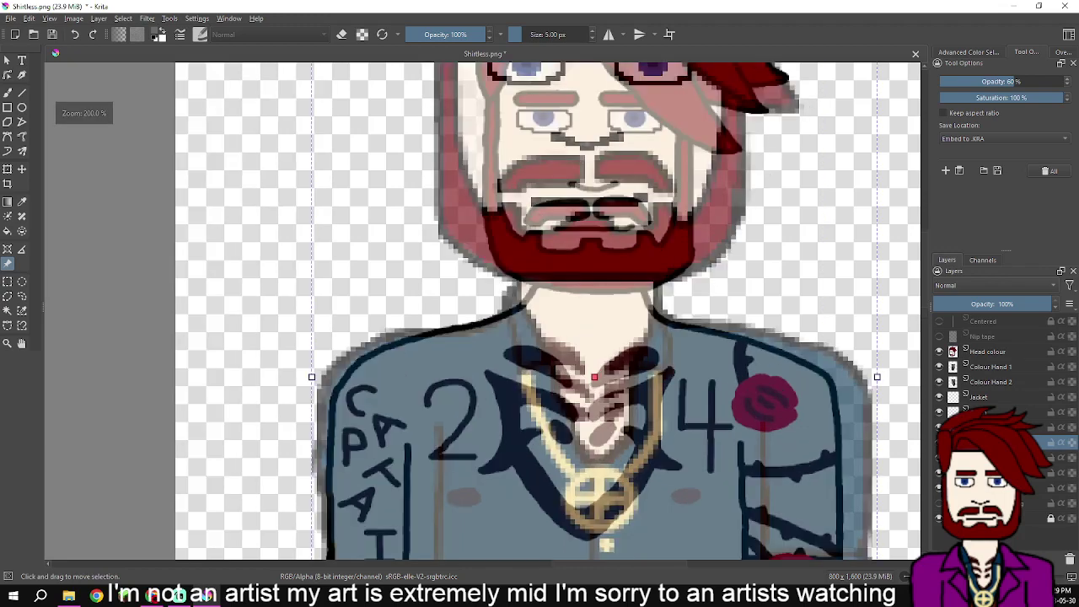
pyautogui.scroll(1, 678, 338)
pyautogui.moveTo(677, 337); pyautogui.dragTo(694, 288)
pyautogui.scroll(-4, 682, 287)
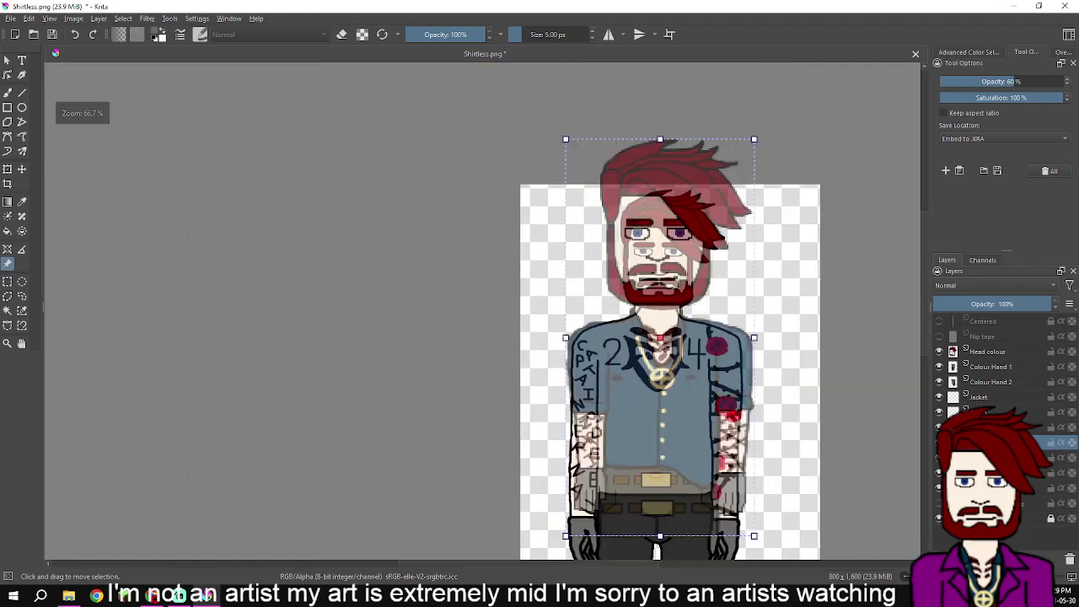
pyautogui.scroll(1, 675, 425)
pyautogui.moveTo(675, 425); pyautogui.dragTo(673, 451)
pyautogui.press('Down')
pyautogui.press('Down')
pyautogui.press('Down')
pyautogui.press('Down')
pyautogui.press('Down')
pyautogui.press('Down')
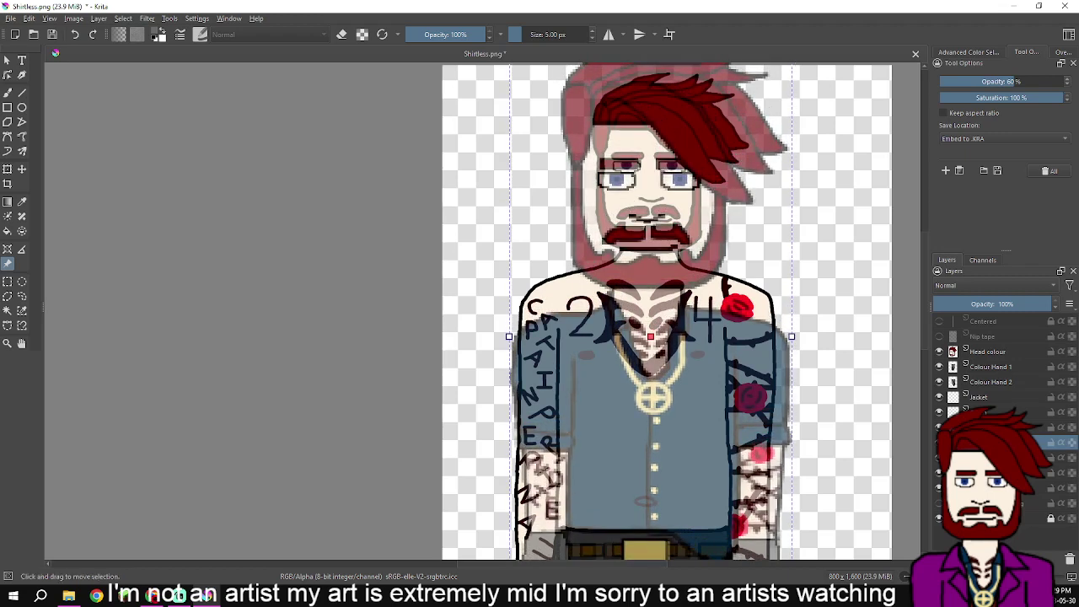
# - Stretch the blue-shirt reference outward past the lettered arm so its torso edges match the figure's torso
pyautogui.moveTo(661, 477); pyautogui.dragTo(674, 339)
pyautogui.scroll(2, 674, 339)
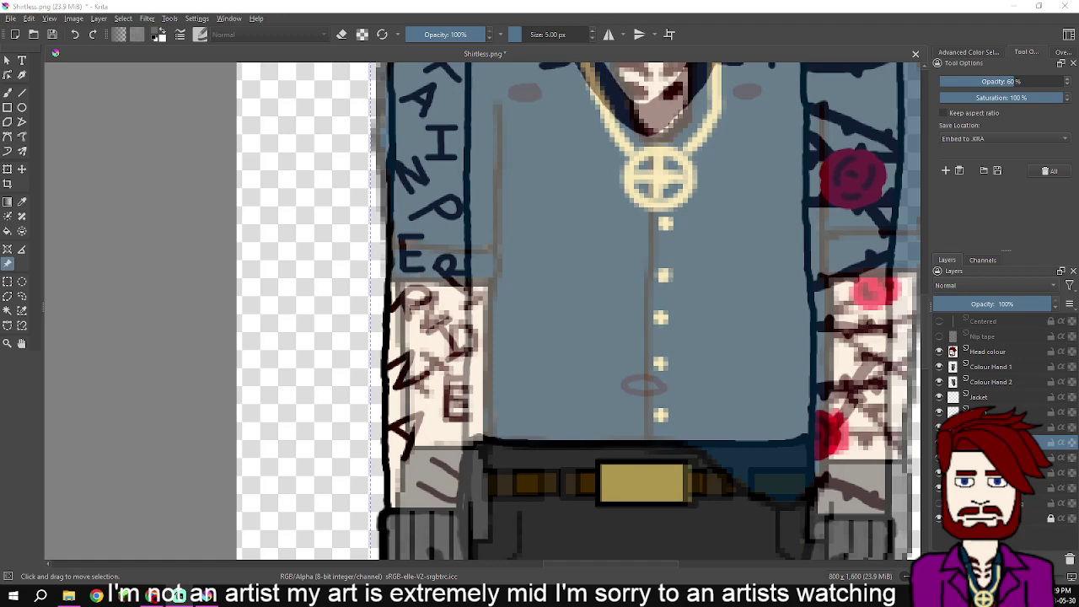
pyautogui.scroll(-3, 404, 240)
pyautogui.scroll(1, 395, 244)
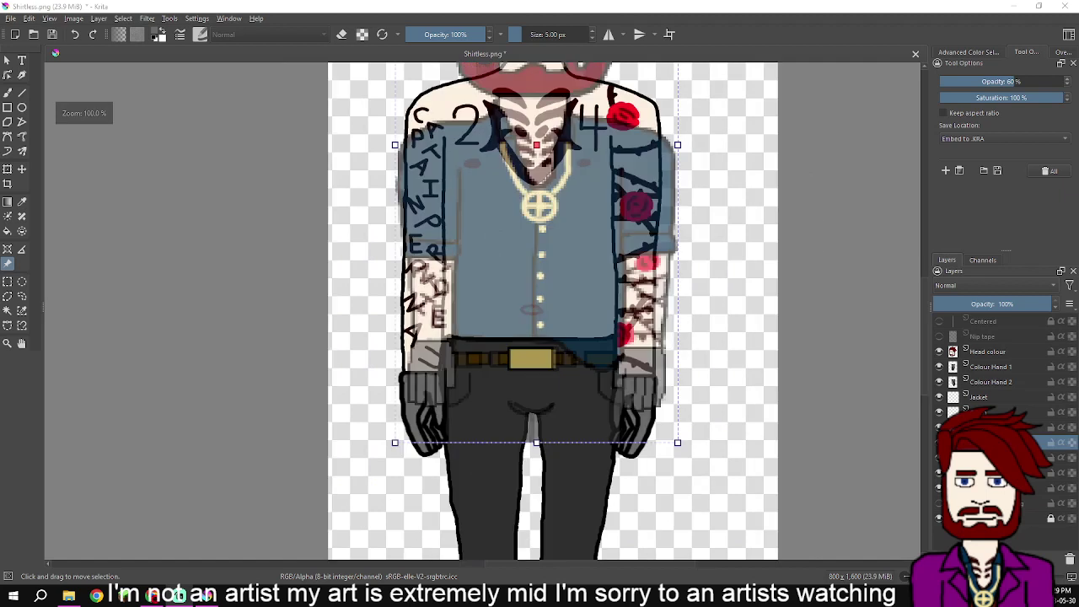
pyautogui.moveTo(395, 145); pyautogui.dragTo(382, 145)
pyautogui.moveTo(382, 294); pyautogui.dragTo(377, 294)
pyautogui.moveTo(377, 145); pyautogui.dragTo(378, 145)
pyautogui.moveTo(377, 294); pyautogui.dragTo(382, 293)
pyautogui.moveTo(529, 293); pyautogui.dragTo(527, 294)
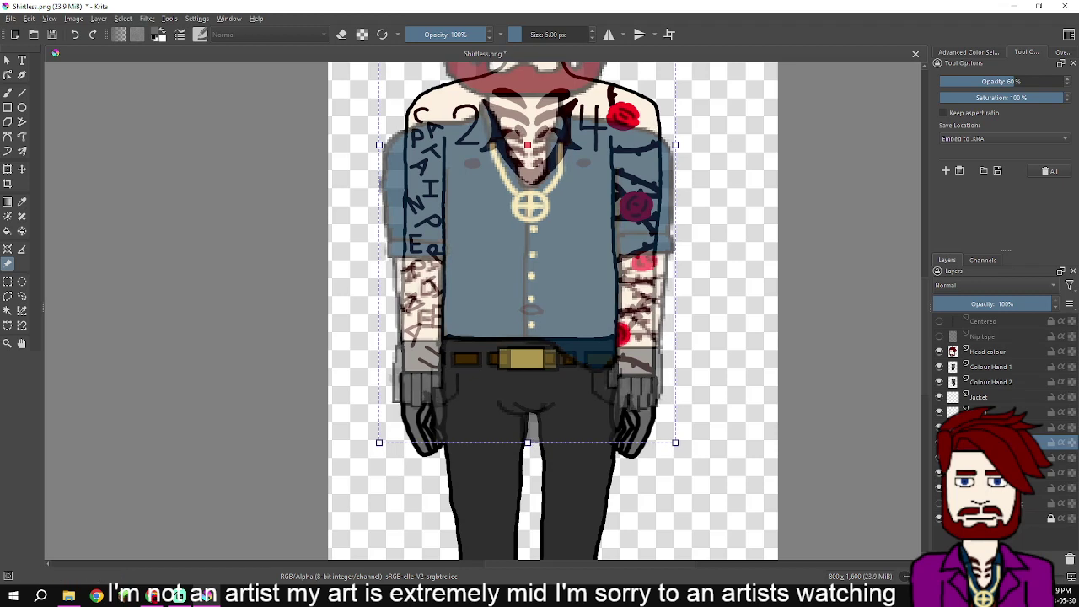
# - Trace the shirt's bottom hem and the loose tail over the belt with the black 5 px brush
pyautogui.press('b')
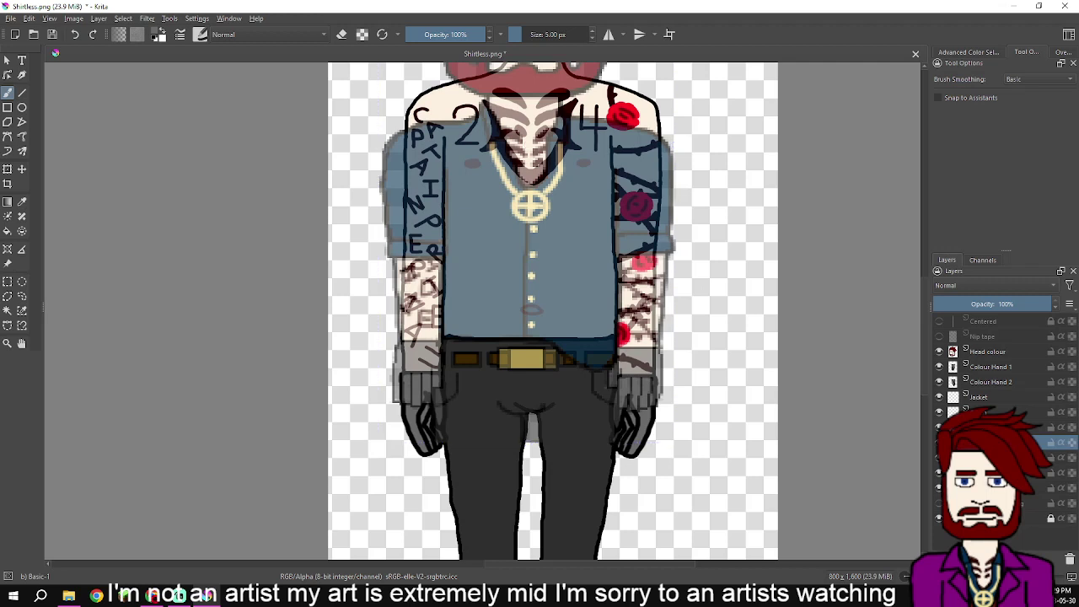
pyautogui.click(969, 52)
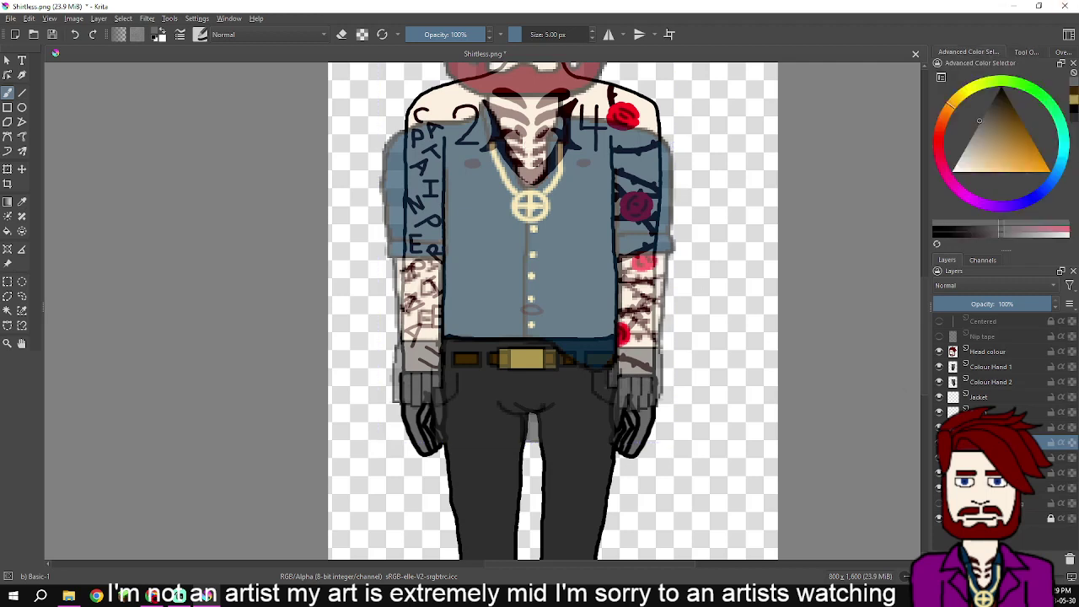
pyautogui.click(1001, 88)
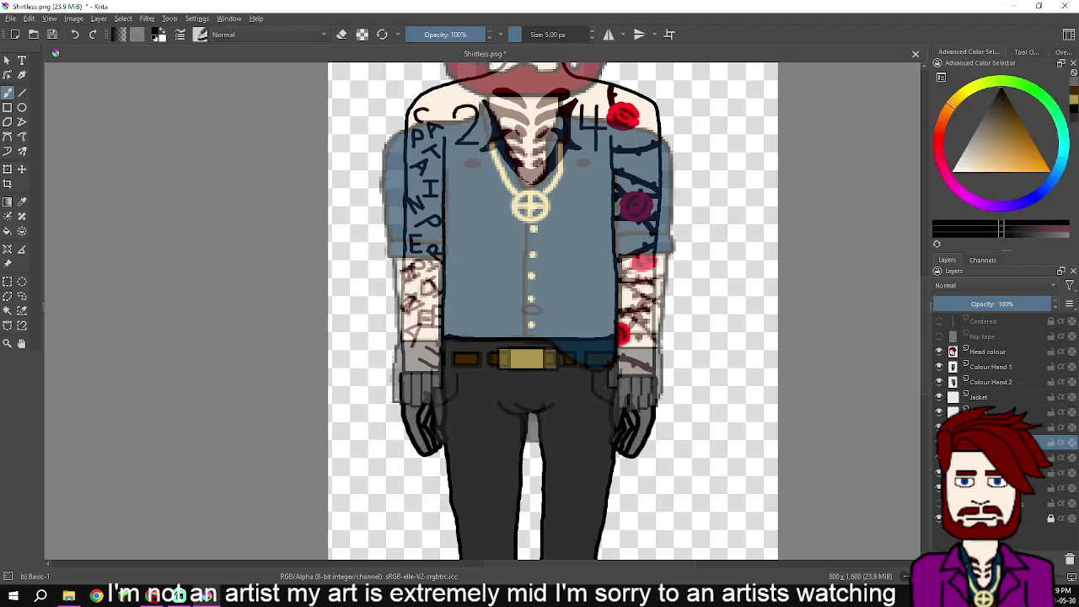
pyautogui.scroll(2, 631, 366)
pyautogui.scroll(1, 365, 317)
pyautogui.moveTo(365, 317); pyautogui.dragTo(504, 314)
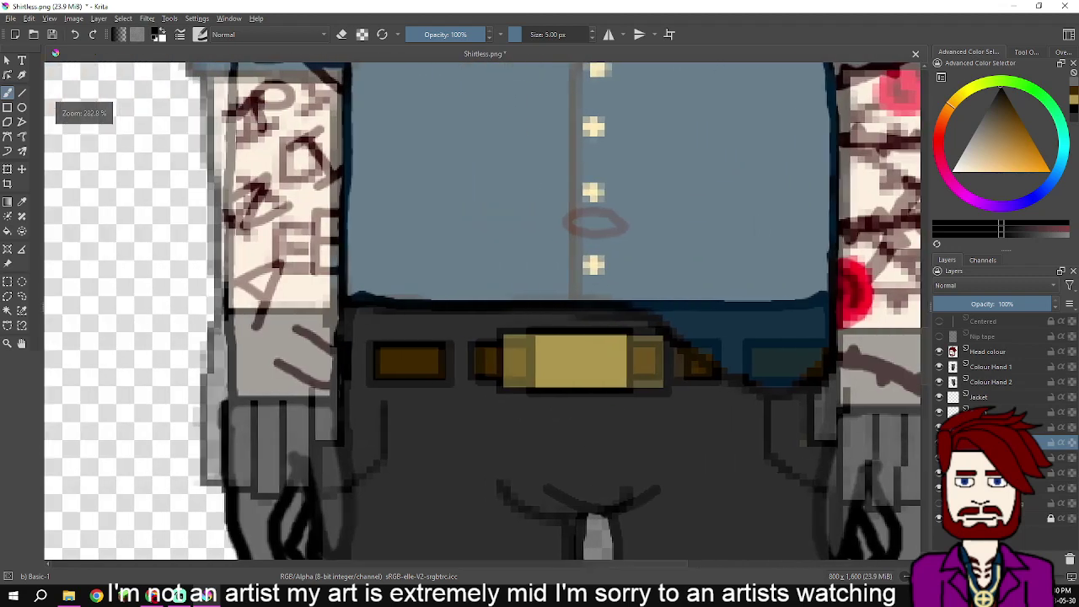
pyautogui.moveTo(351, 299)
pyautogui.mouseDown()
pyautogui.moveTo(602, 302)
pyautogui.moveTo(646, 315)
pyautogui.moveTo(705, 364)
pyautogui.moveTo(782, 397)
pyautogui.moveTo(828, 373)
pyautogui.moveTo(832, 277)
pyautogui.mouseUp()
pyautogui.moveTo(847, 236); pyautogui.dragTo(764, 422)
# - Outline the shirt's side beside the rose-tattooed arm in black, from the hem up to the armpit
pyautogui.moveTo(751, 478)
pyautogui.mouseDown()
pyautogui.moveTo(748, 196)
pyautogui.moveTo(759, 226)
pyautogui.moveTo(738, 412)
pyautogui.moveTo(736, 319)
pyautogui.mouseUp()
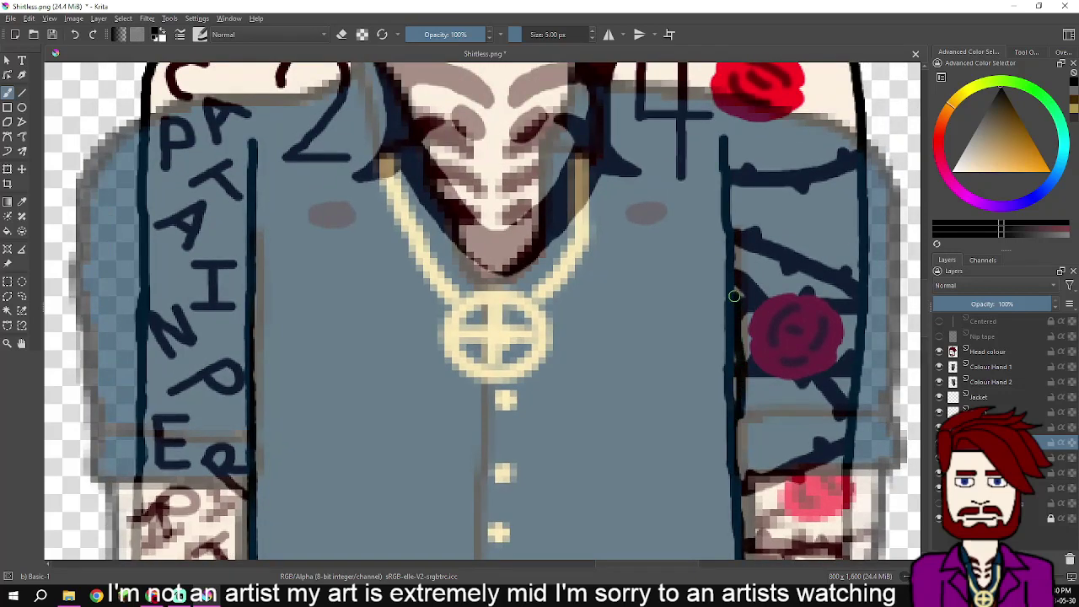
pyautogui.moveTo(736, 262); pyautogui.dragTo(736, 247)
pyautogui.scroll(-3, 736, 243)
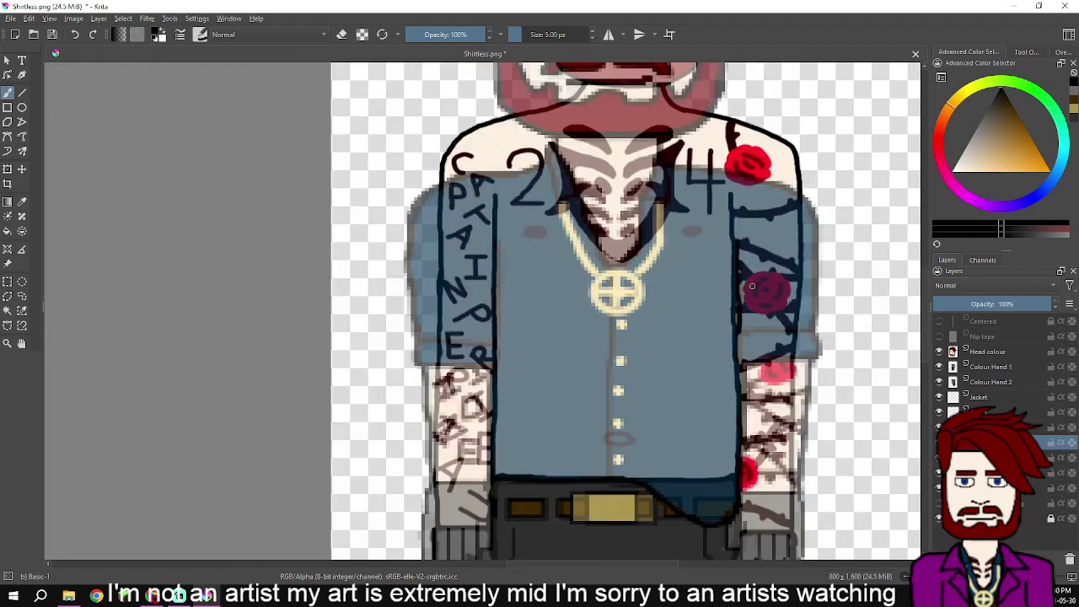
pyautogui.moveTo(624, 253); pyautogui.dragTo(629, 305)
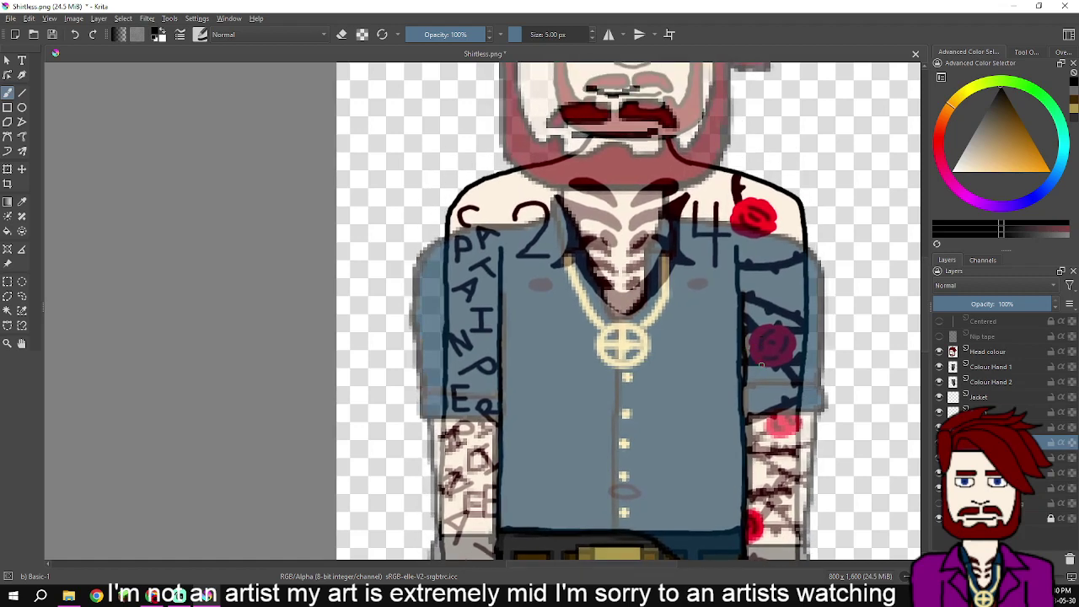
pyautogui.scroll(1, 748, 377)
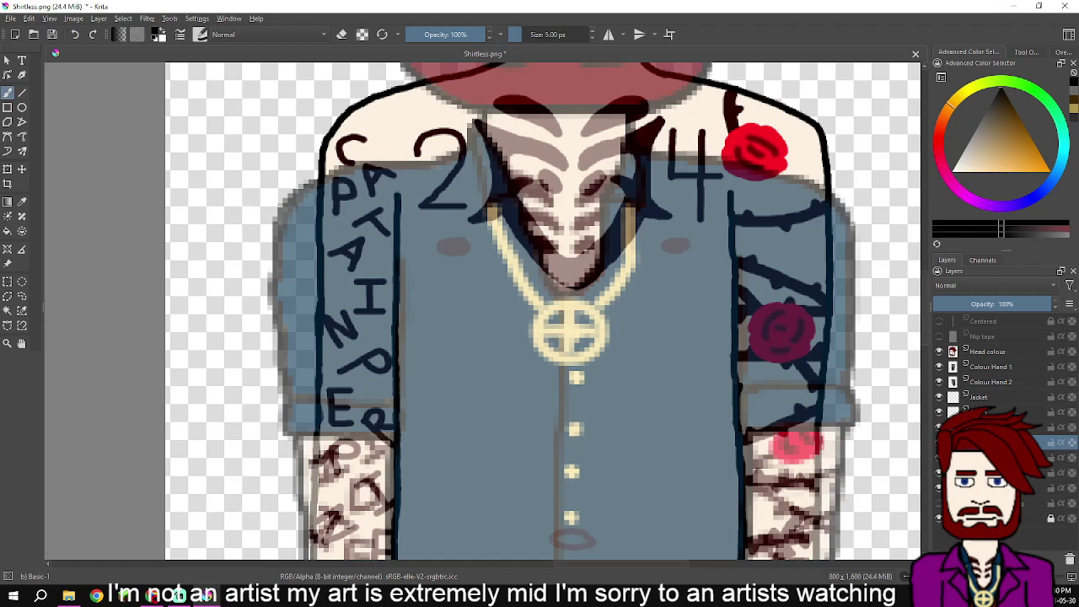
pyautogui.moveTo(741, 260); pyautogui.dragTo(743, 387)
pyautogui.scroll(5, 771, 253)
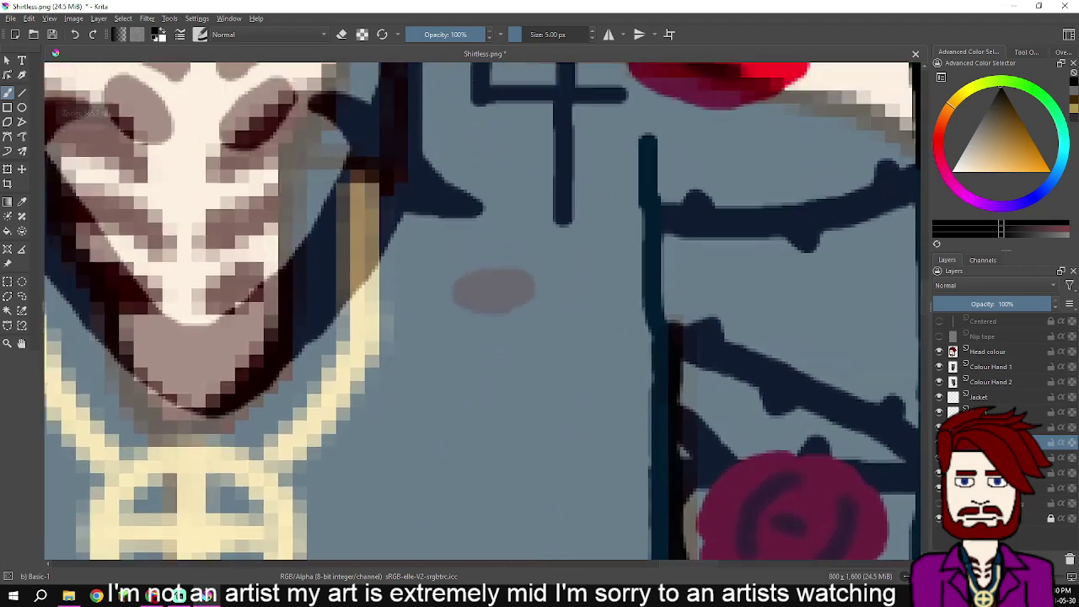
pyautogui.moveTo(710, 442); pyautogui.dragTo(710, 492)
pyautogui.moveTo(675, 382); pyautogui.dragTo(647, 187)
pyautogui.scroll(-5, 662, 253)
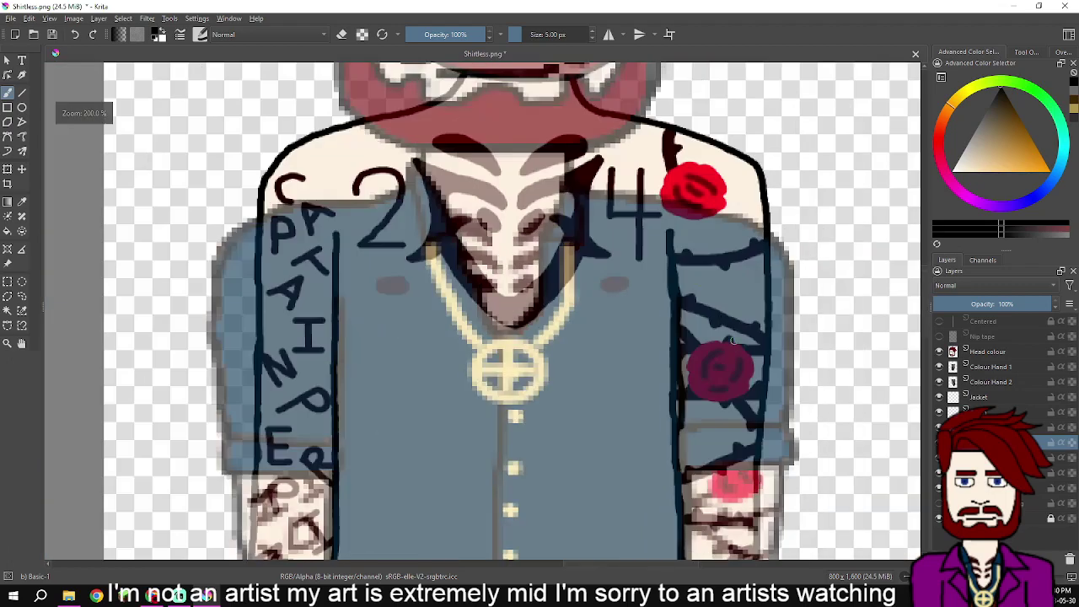
# - Draw the shirt's black side line beside the lettered arm from the armpit down to the sleeve cuff
pyautogui.moveTo(672, 304); pyautogui.dragTo(831, 195)
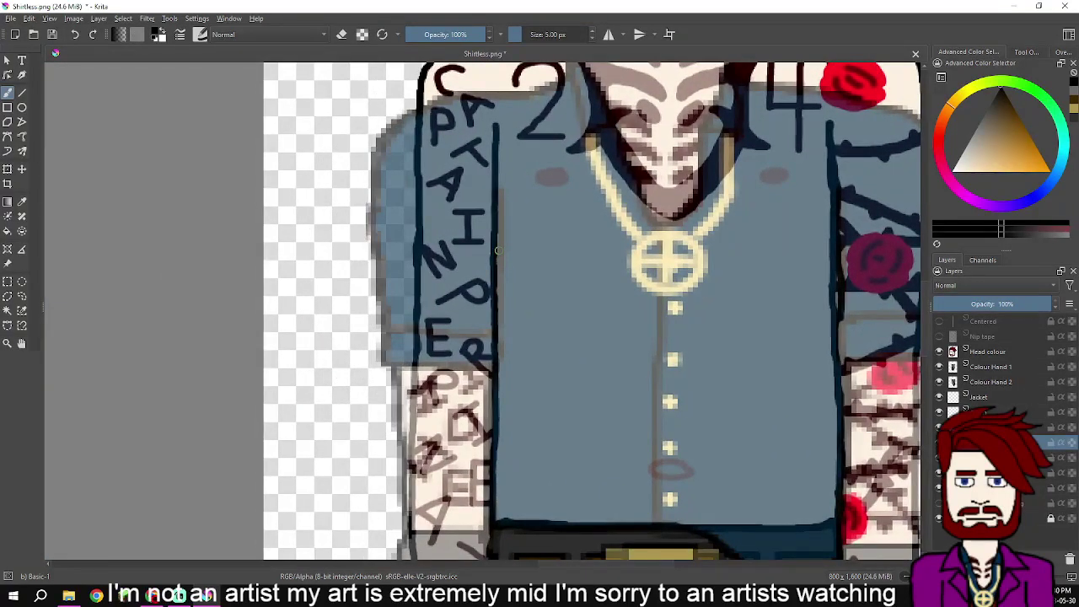
pyautogui.scroll(2, 495, 133)
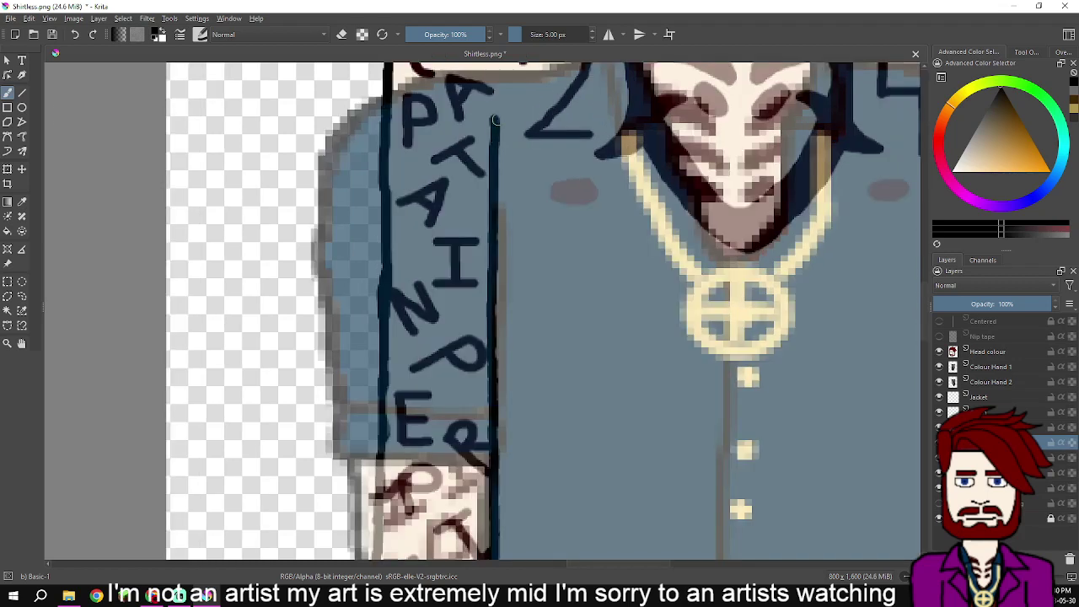
pyautogui.moveTo(498, 128); pyautogui.dragTo(494, 477)
pyautogui.scroll(-5, 494, 476)
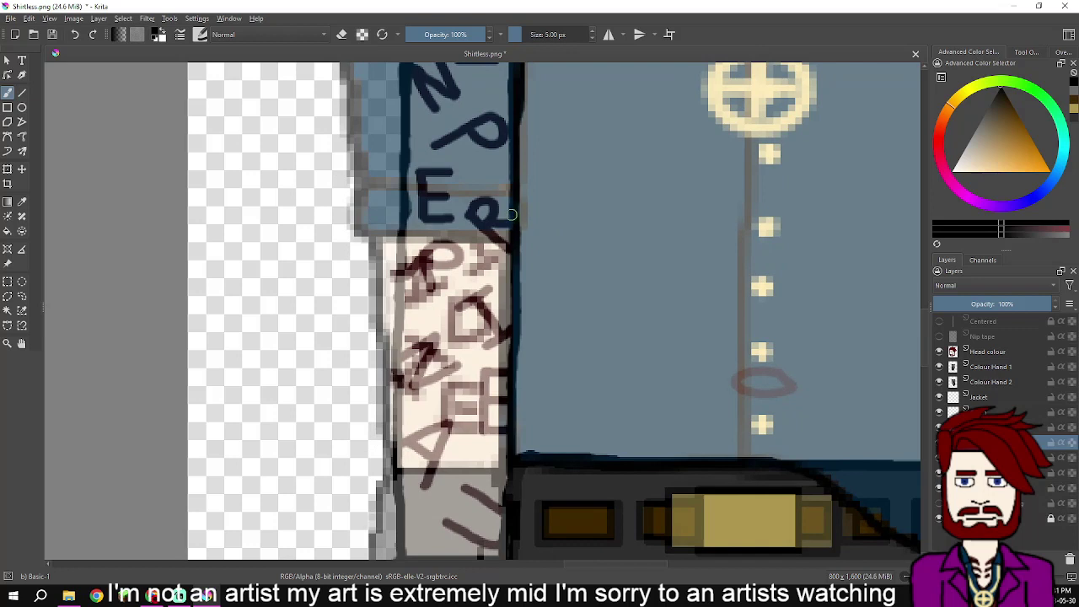
# - Continue the side line beside the lettered arm down to the hem, thickening it along the torso edge
pyautogui.moveTo(516, 215); pyautogui.dragTo(519, 243)
pyautogui.keyDown('ctrl'); pyautogui.scroll(4, 521, 232); pyautogui.keyUp('ctrl')
pyautogui.keyDown('ctrl'); pyautogui.scroll(-2, 523, 228); pyautogui.keyUp('ctrl')
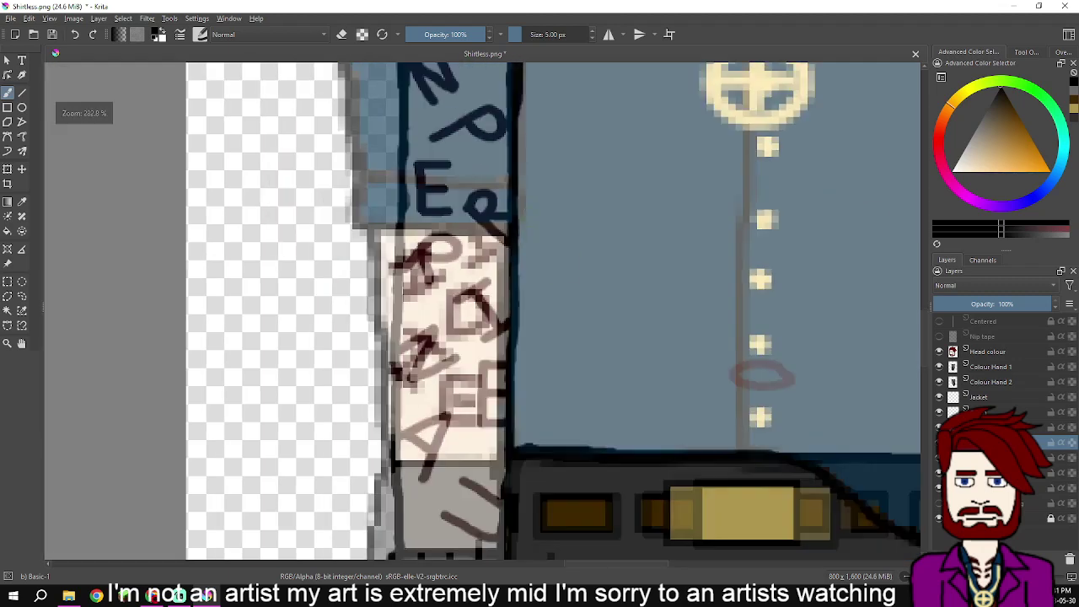
pyautogui.moveTo(514, 120)
pyautogui.mouseDown()
pyautogui.moveTo(510, 454)
pyautogui.moveTo(523, 457)
pyautogui.mouseUp()
pyautogui.moveTo(529, 197); pyautogui.dragTo(573, 401)
pyautogui.scroll(-2, 575, 399)
pyautogui.scroll(1, 584, 288)
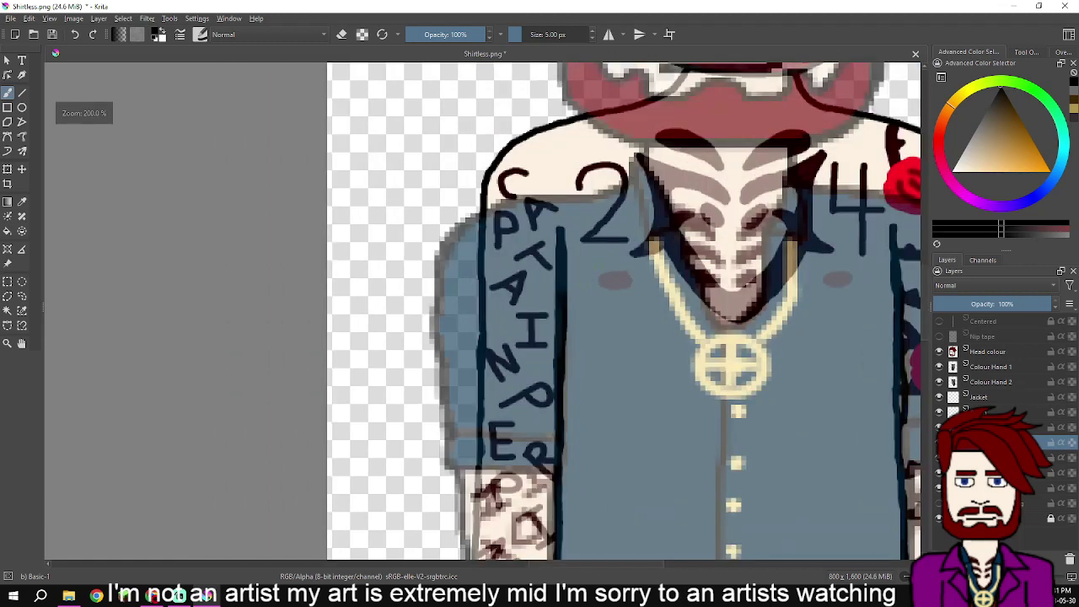
pyautogui.moveTo(583, 288); pyautogui.dragTo(551, 373)
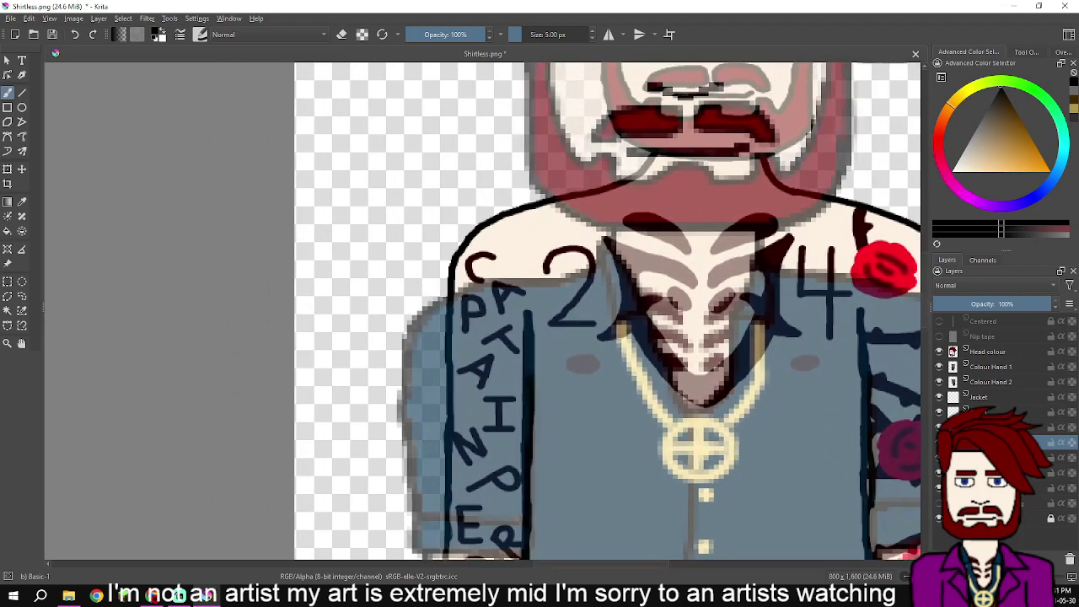
pyautogui.scroll(-8, 607, 312)
pyautogui.moveTo(607, 312); pyautogui.dragTo(611, 332)
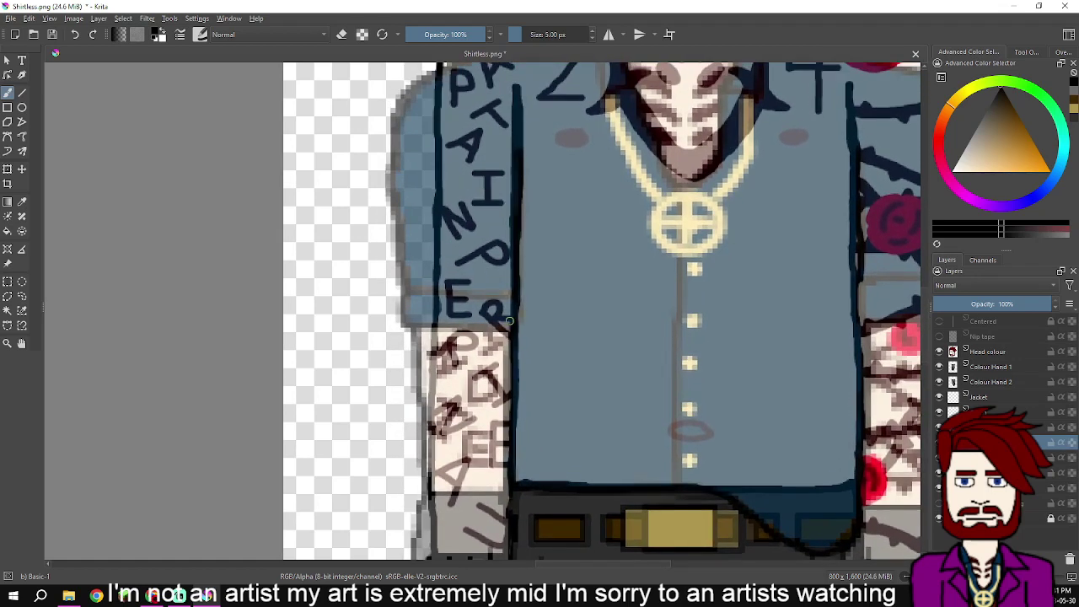
# - Outline the rolled sleeve cuff across the lettered arm in black, rounding its outer end
pyautogui.scroll(5, 519, 273)
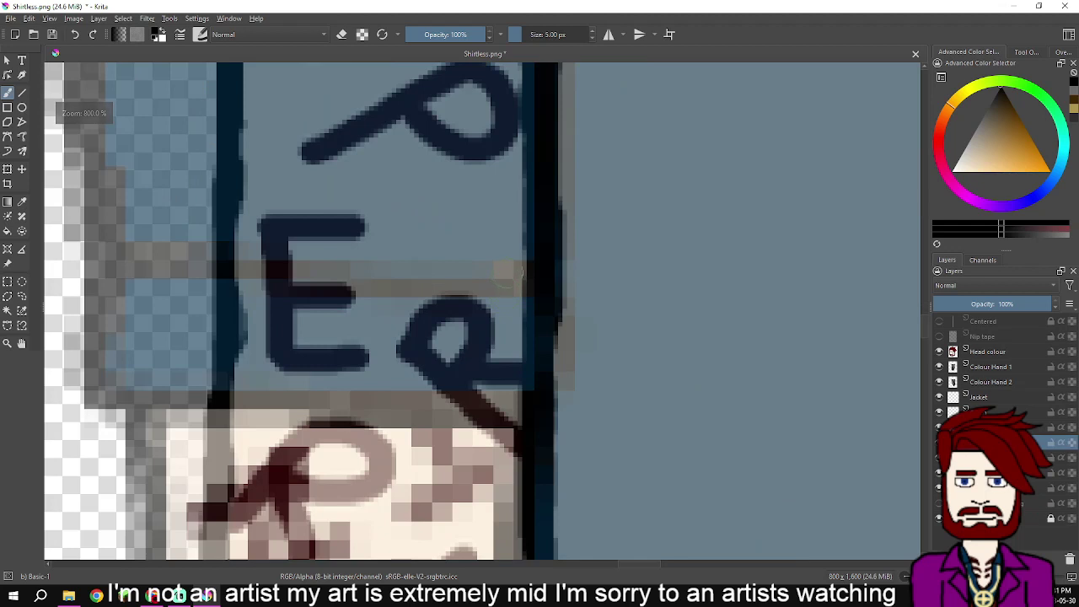
pyautogui.moveTo(519, 273)
pyautogui.mouseDown()
pyautogui.moveTo(542, 295)
pyautogui.moveTo(547, 343)
pyautogui.moveTo(537, 392)
pyautogui.moveTo(513, 397)
pyautogui.moveTo(235, 385)
pyautogui.moveTo(208, 369)
pyautogui.moveTo(194, 338)
pyautogui.moveTo(230, 271)
pyautogui.moveTo(514, 270)
pyautogui.mouseUp()
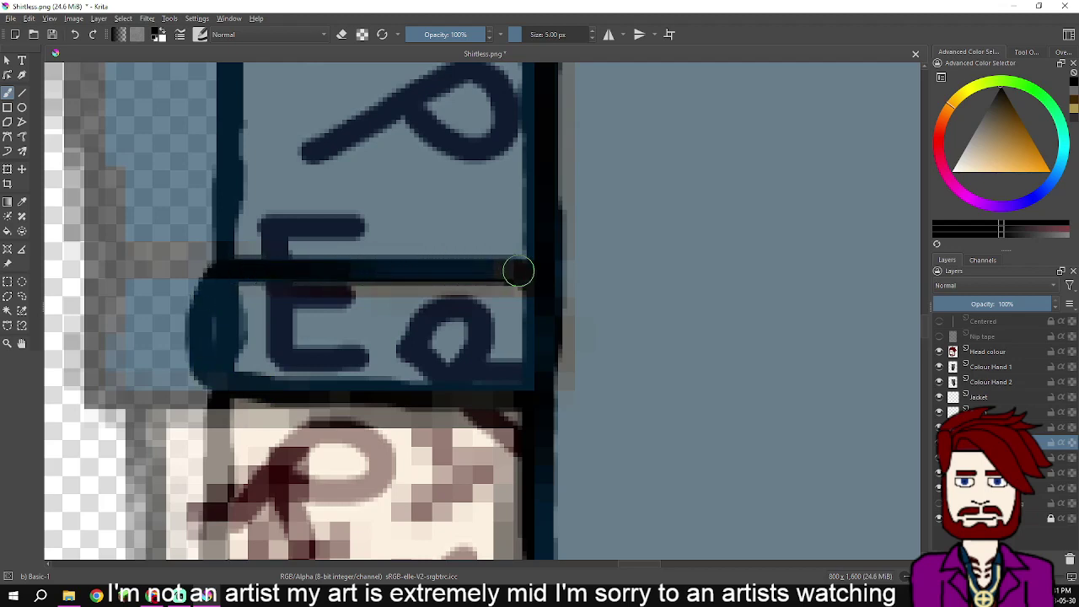
pyautogui.scroll(-5, 516, 270)
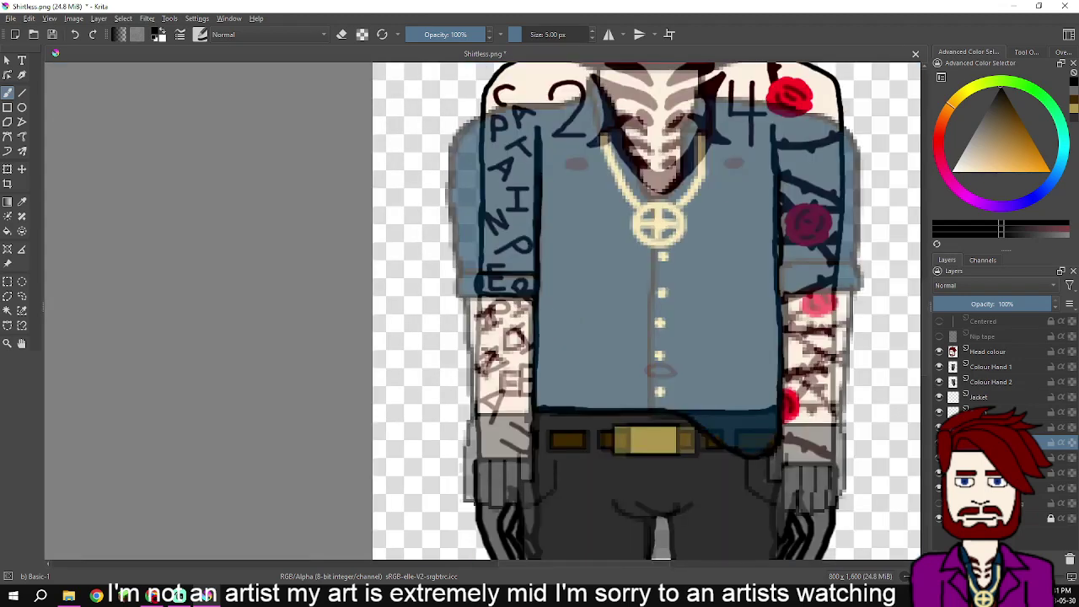
# - Try to outline the rose-tattooed arm's sleeve cuff out to the wider edge of the blue reference sleeve
pyautogui.moveTo(581, 564); pyautogui.dragTo(601, 564)
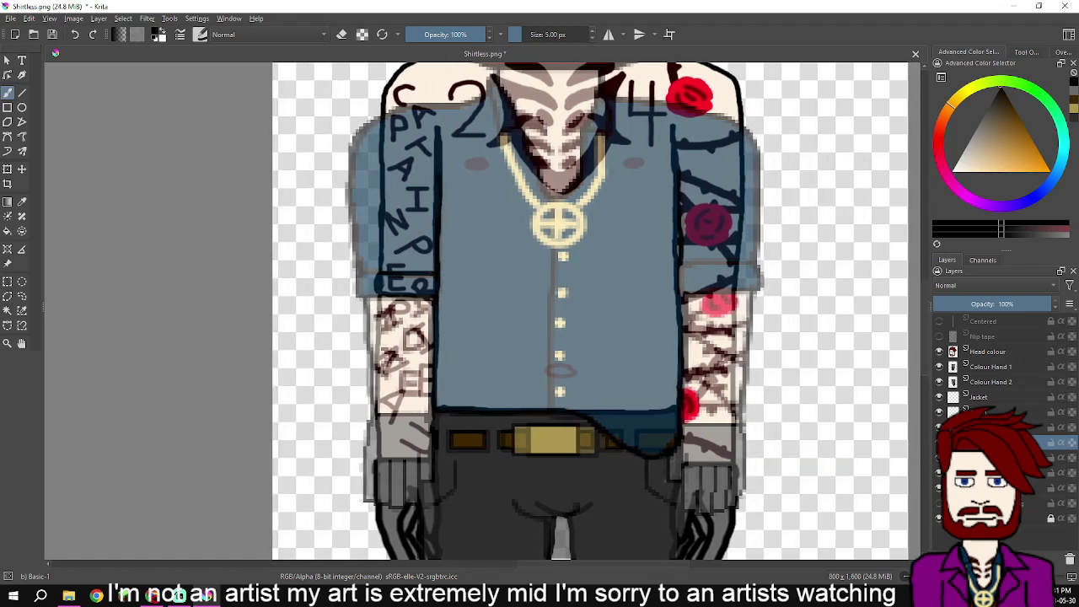
pyautogui.scroll(5, 722, 258)
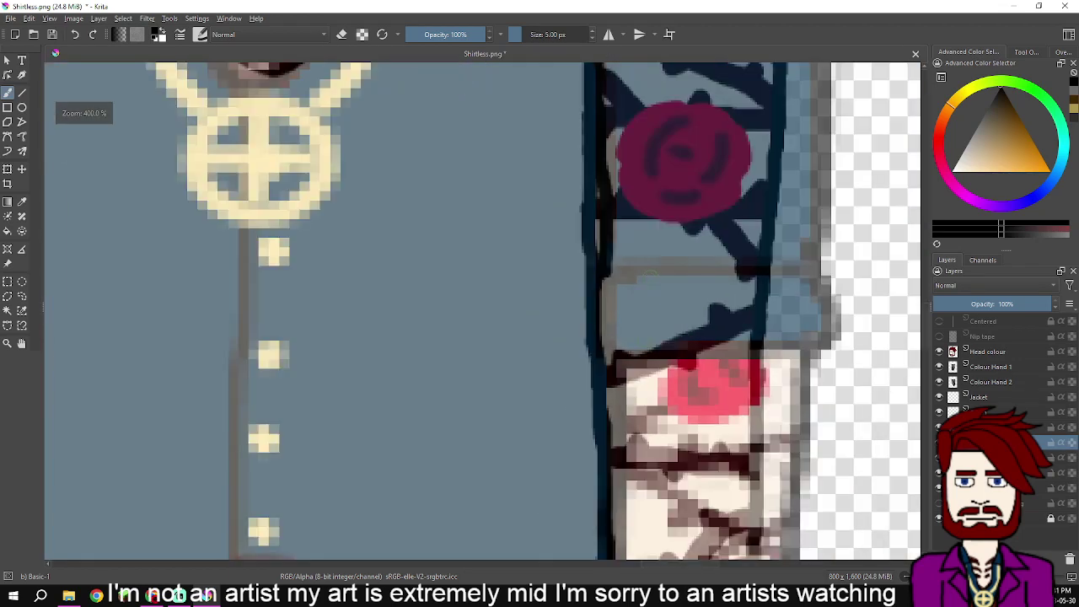
pyautogui.moveTo(648, 268)
pyautogui.mouseDown()
pyautogui.moveTo(591, 278)
pyautogui.moveTo(597, 355)
pyautogui.moveTo(783, 357)
pyautogui.moveTo(824, 350)
pyautogui.moveTo(834, 331)
pyautogui.moveTo(821, 273)
pyautogui.moveTo(624, 266)
pyautogui.mouseUp()
pyautogui.press('-')
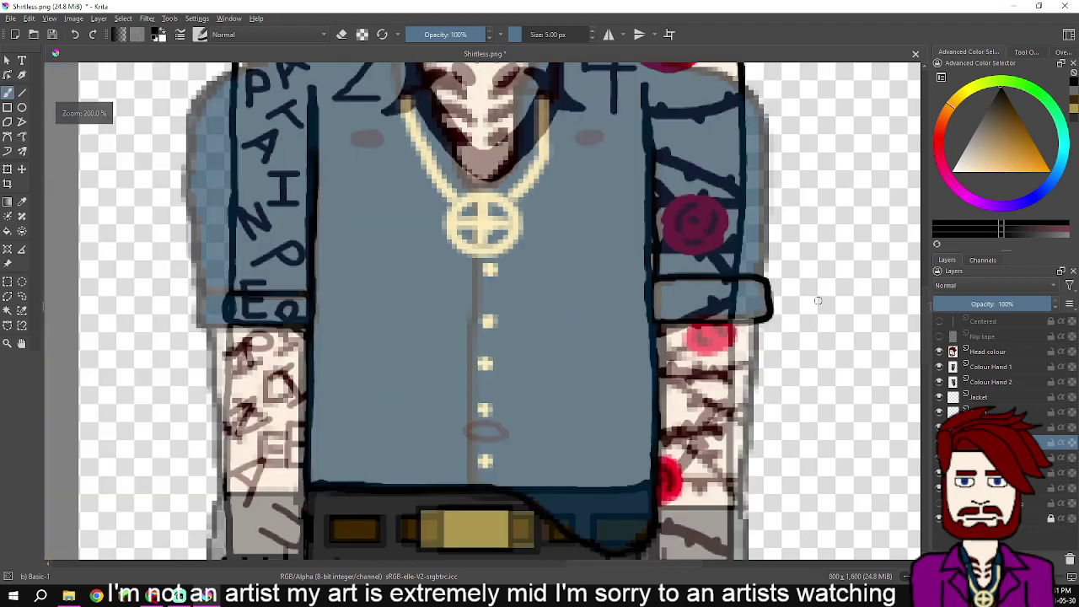
pyautogui.moveTo(814, 311)
pyautogui.mouseDown()
pyautogui.moveTo(802, 375)
pyautogui.moveTo(818, 326)
pyautogui.mouseUp()
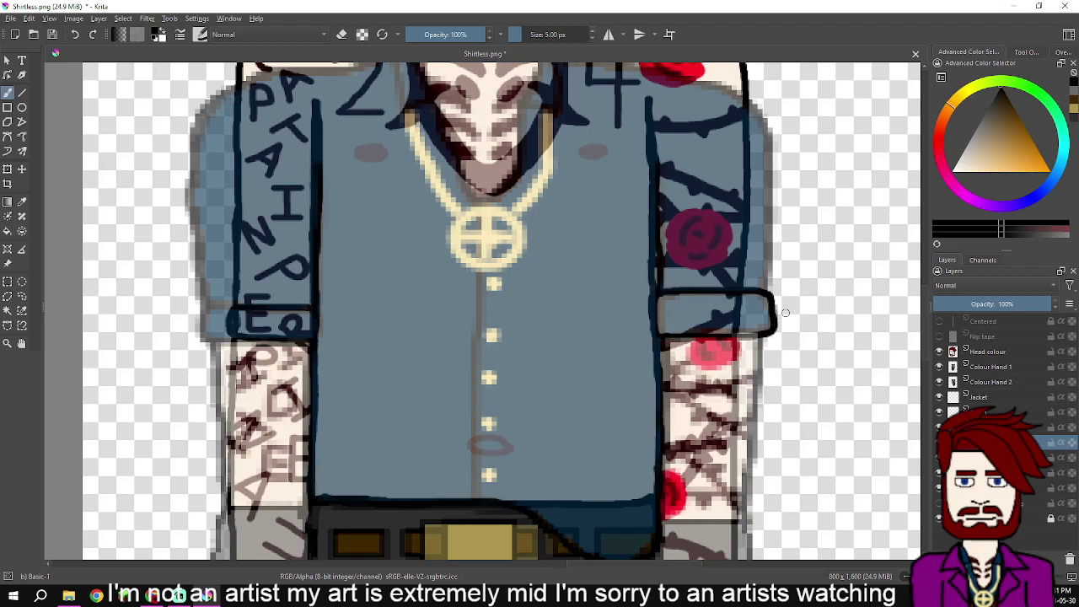
pyautogui.hotkey('ctrl', 'z')
# - Outline the sleeve cuff across the rose-tattooed arm in black, ending it just past the figure's own arm outline
pyautogui.scroll(3, 786, 312)
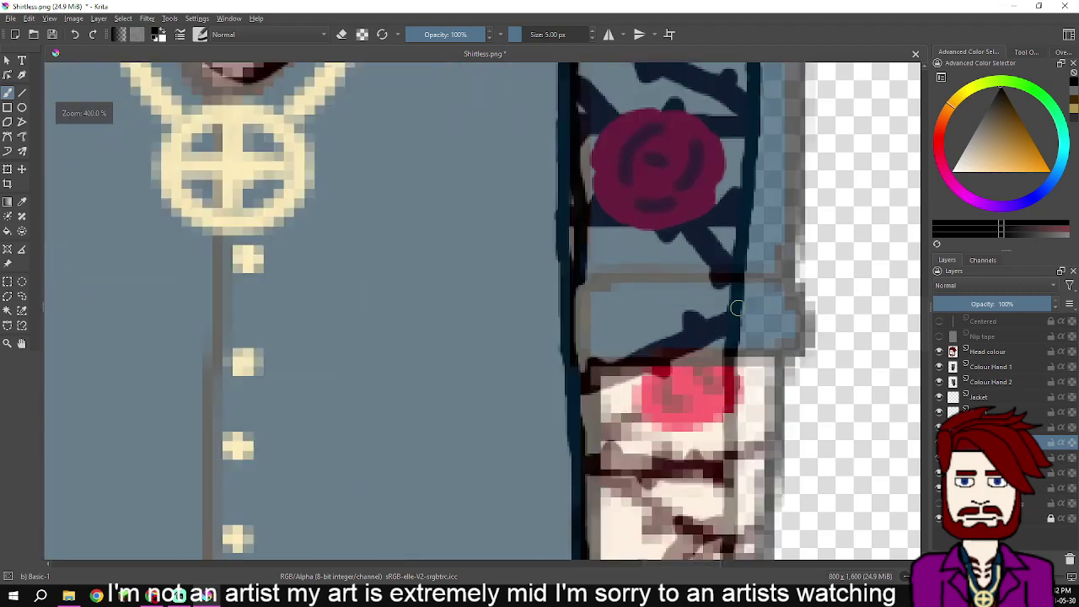
pyautogui.moveTo(581, 264)
pyautogui.mouseDown()
pyautogui.moveTo(513, 264)
pyautogui.moveTo(504, 275)
pyautogui.moveTo(498, 304)
pyautogui.moveTo(515, 386)
pyautogui.moveTo(731, 384)
pyautogui.moveTo(752, 369)
pyautogui.moveTo(749, 265)
pyautogui.moveTo(571, 265)
pyautogui.mouseUp()
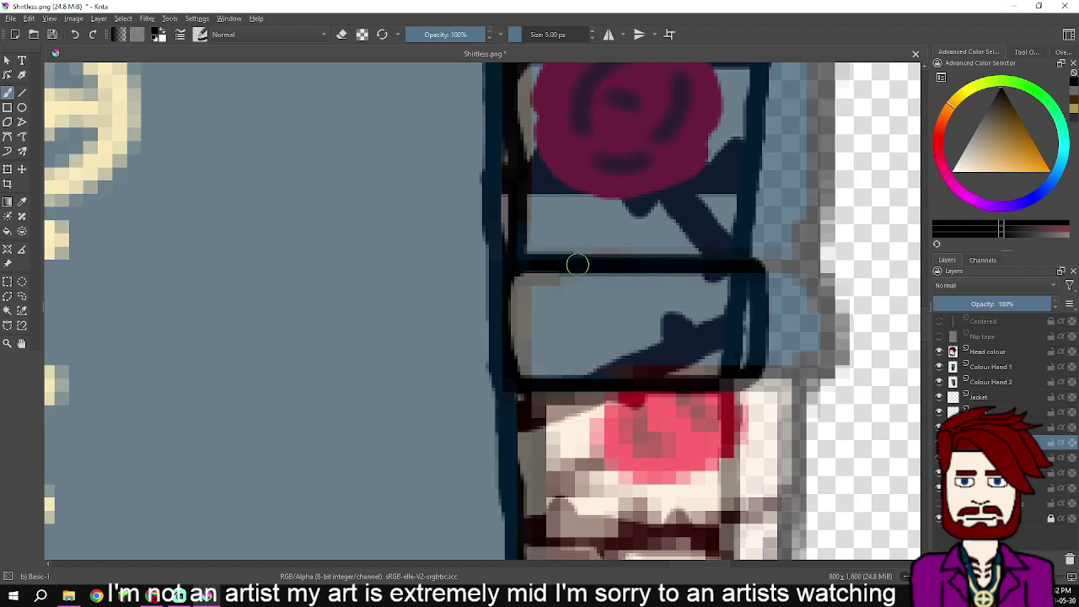
pyautogui.scroll(-3, 642, 264)
# - Trace the lettered arm's outer sleeve edge from the cuff up and along the shoulder toward the neck in black
pyautogui.moveTo(647, 262); pyautogui.dragTo(652, 461)
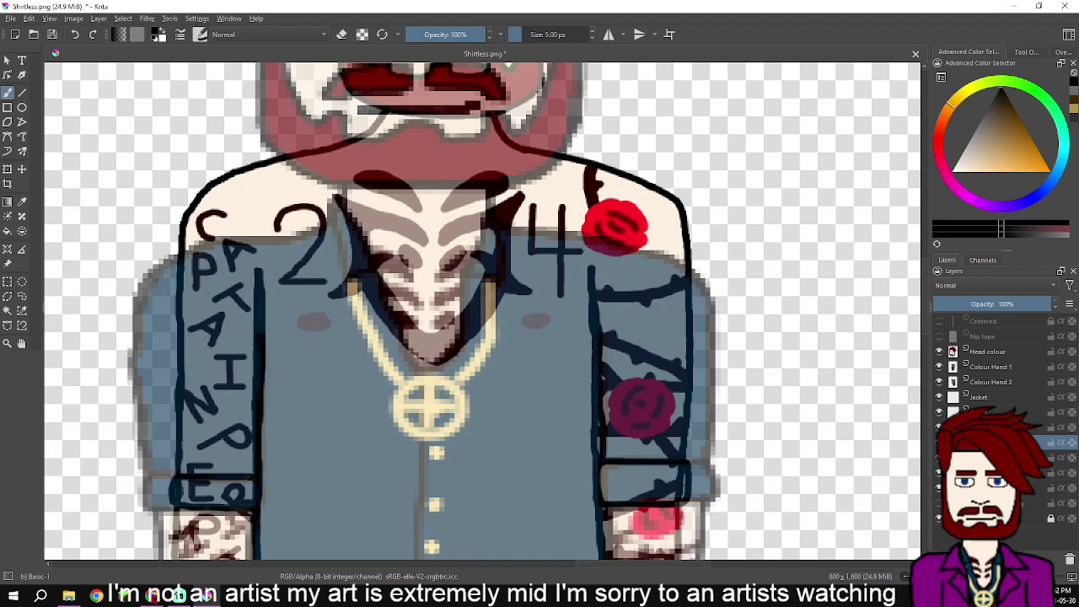
pyautogui.scroll(5, 181, 455)
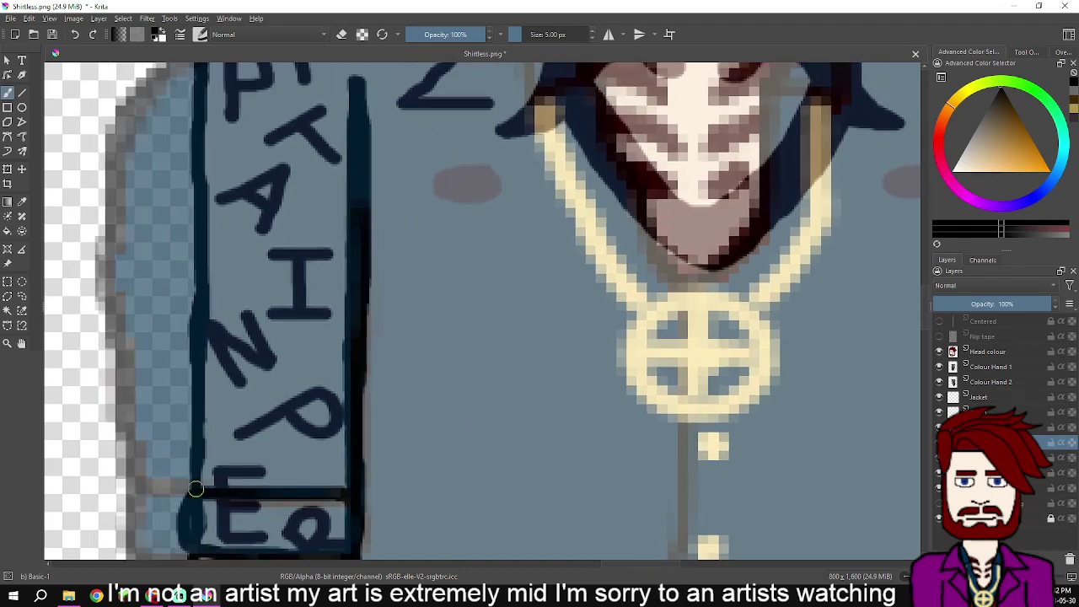
pyautogui.moveTo(195, 490)
pyautogui.mouseDown()
pyautogui.moveTo(199, 256)
pyautogui.moveTo(211, 467)
pyautogui.moveTo(215, 269)
pyautogui.mouseUp()
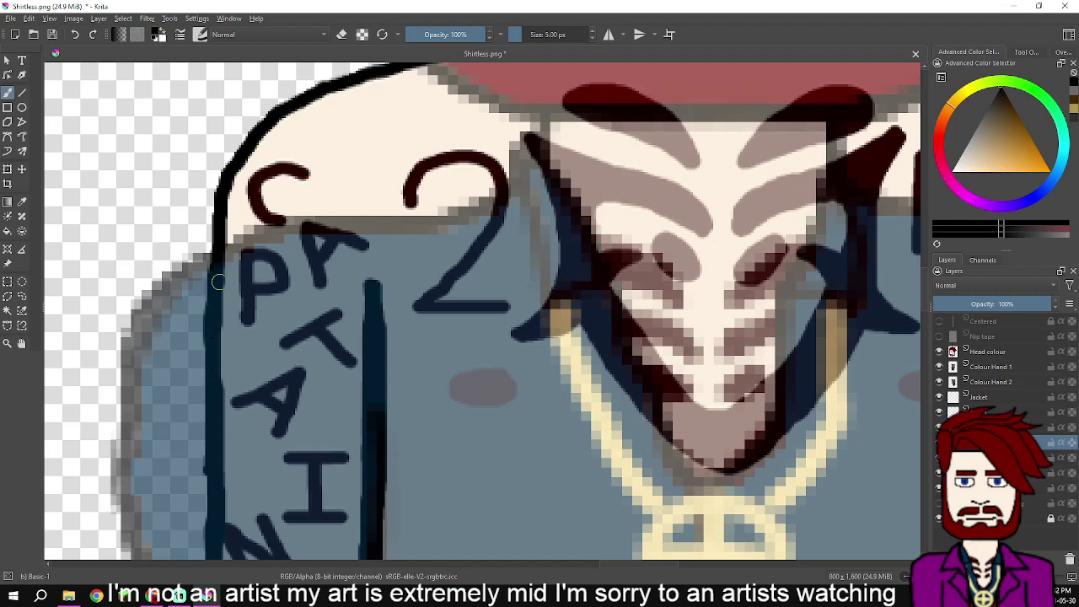
pyautogui.moveTo(213, 270)
pyautogui.mouseDown()
pyautogui.moveTo(235, 161)
pyautogui.moveTo(330, 86)
pyautogui.mouseUp()
pyautogui.moveTo(396, 86); pyautogui.dragTo(318, 378)
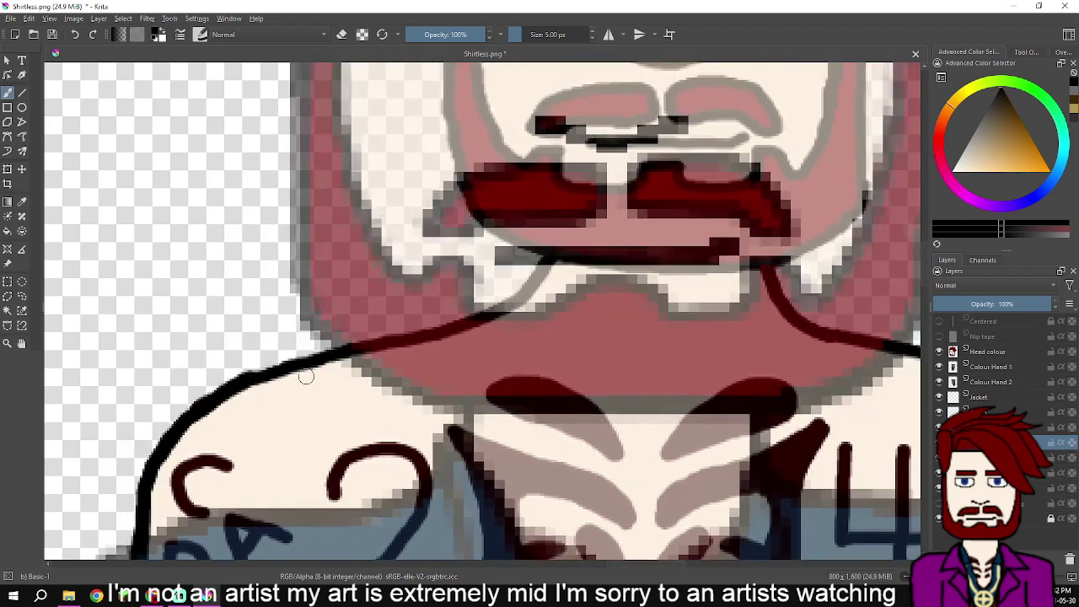
pyautogui.moveTo(245, 381); pyautogui.dragTo(434, 333)
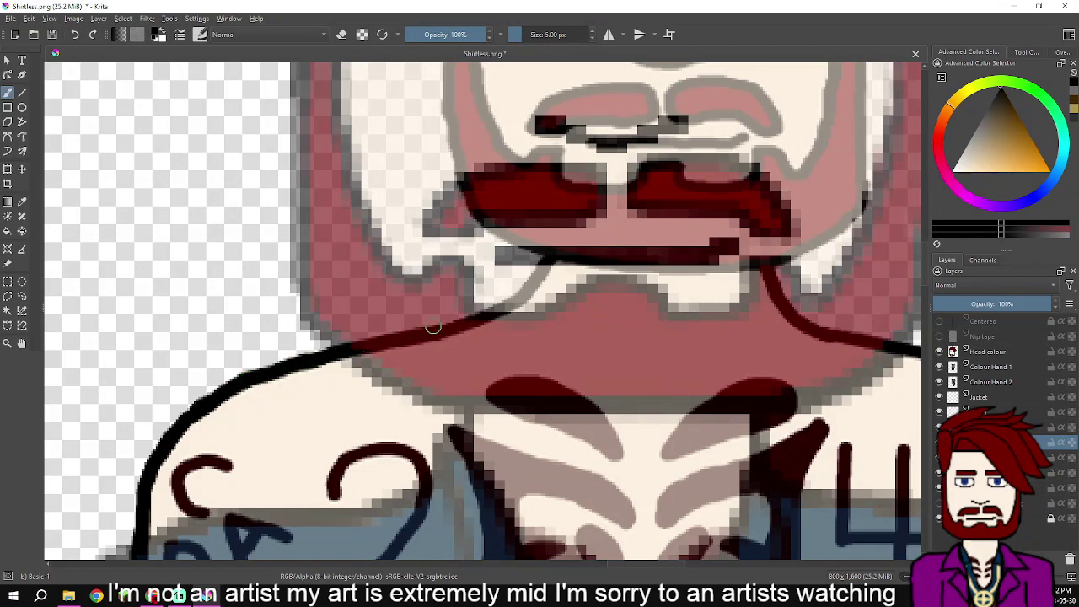
# - Draw the collar's folded top over the shoulder on the lettered-arm side and run its two edges down the chest
pyautogui.moveTo(408, 327)
pyautogui.mouseDown()
pyautogui.moveTo(448, 304)
pyautogui.moveTo(471, 318)
pyautogui.moveTo(597, 510)
pyautogui.moveTo(488, 305)
pyautogui.mouseUp()
pyautogui.scroll(-2, 571, 493)
pyautogui.scroll(2, 463, 283)
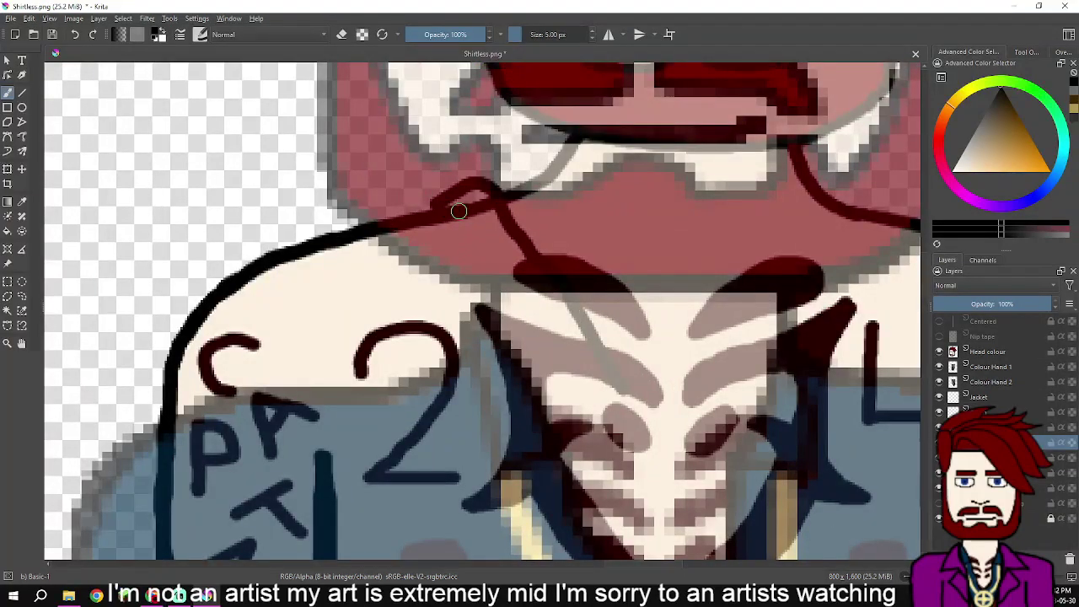
pyautogui.moveTo(475, 228)
pyautogui.mouseDown()
pyautogui.moveTo(591, 419)
pyautogui.moveTo(645, 483)
pyautogui.mouseUp()
pyautogui.moveTo(614, 442); pyautogui.dragTo(529, 186)
# - Extend both collar edges down the chest tattoo and join them in a point at the centre
pyautogui.scroll(-3, 531, 184)
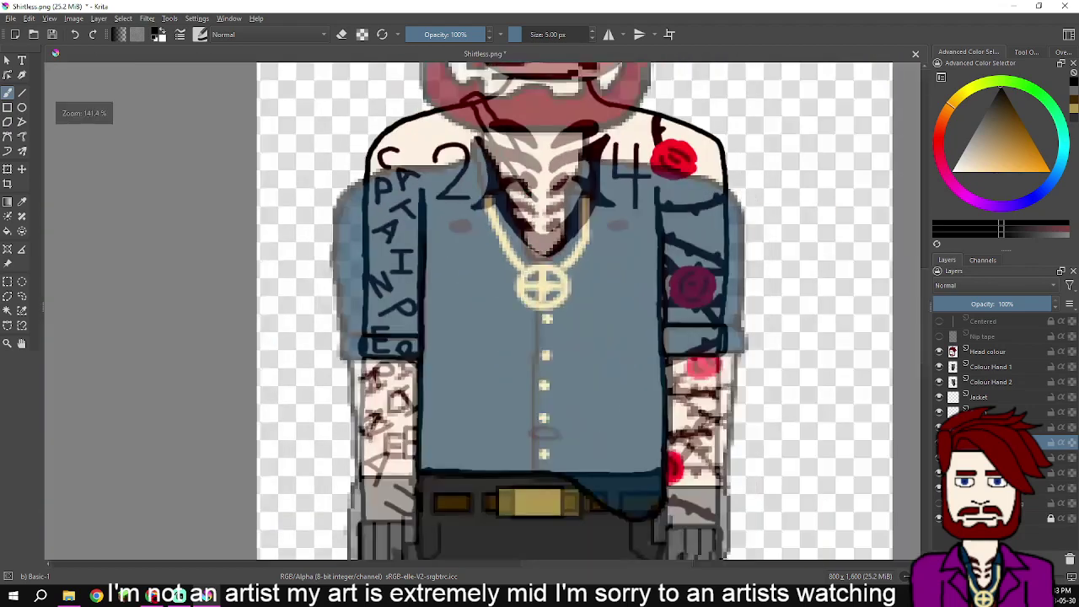
pyautogui.scroll(1, 533, 308)
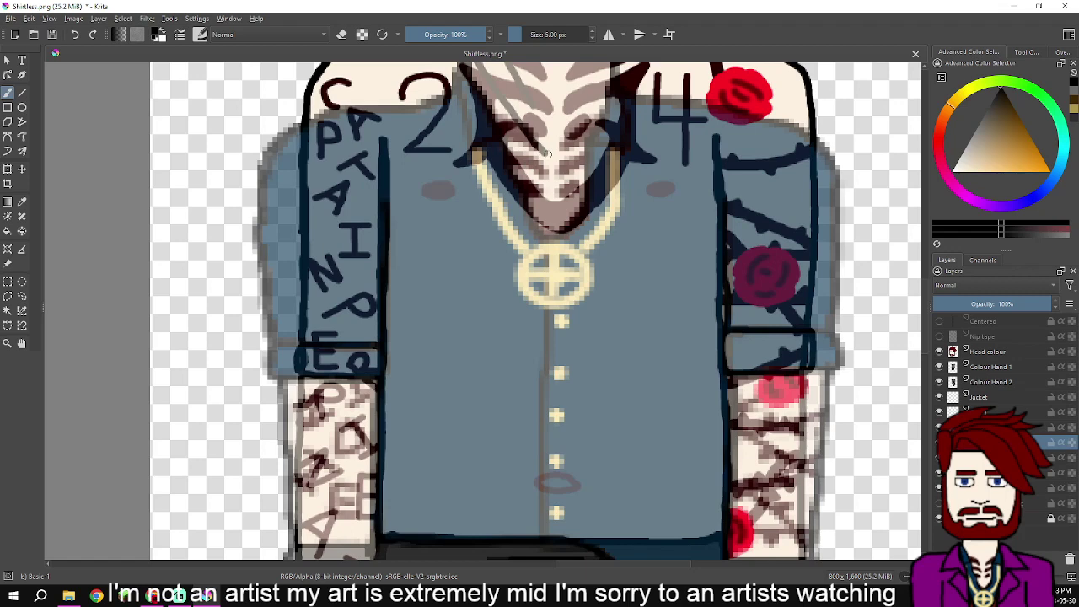
pyautogui.scroll(5, 533, 105)
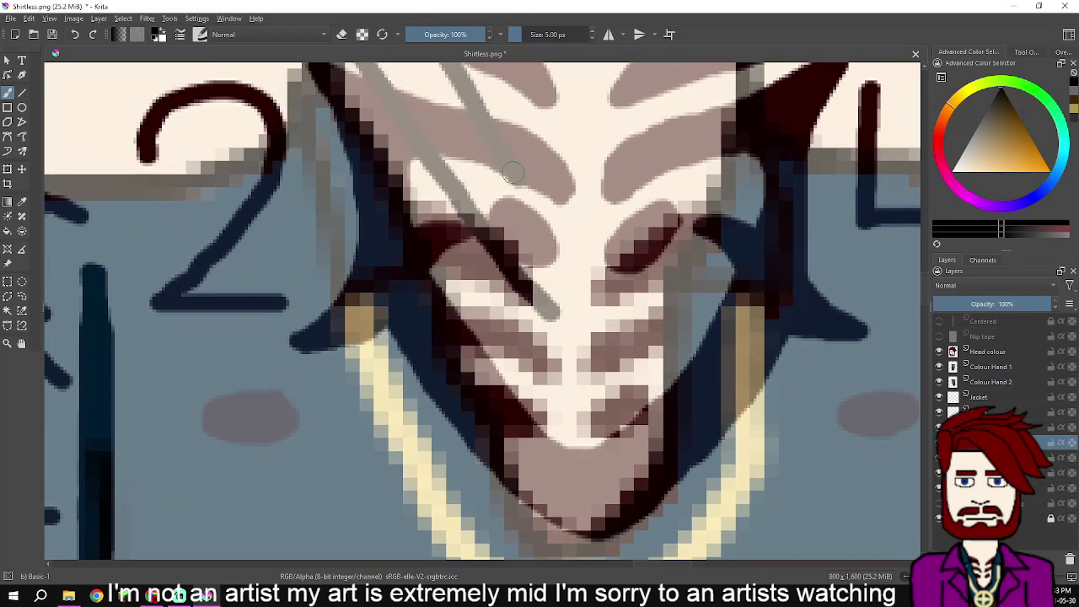
pyautogui.moveTo(512, 174)
pyautogui.mouseDown()
pyautogui.moveTo(600, 315)
pyautogui.moveTo(606, 388)
pyautogui.mouseUp()
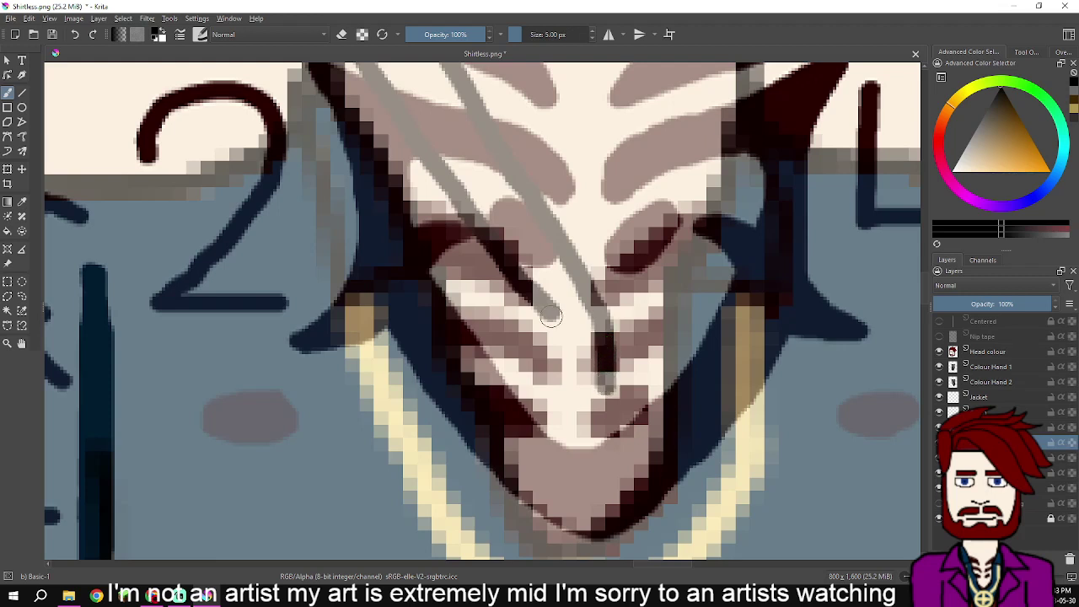
pyautogui.moveTo(562, 330); pyautogui.dragTo(600, 417)
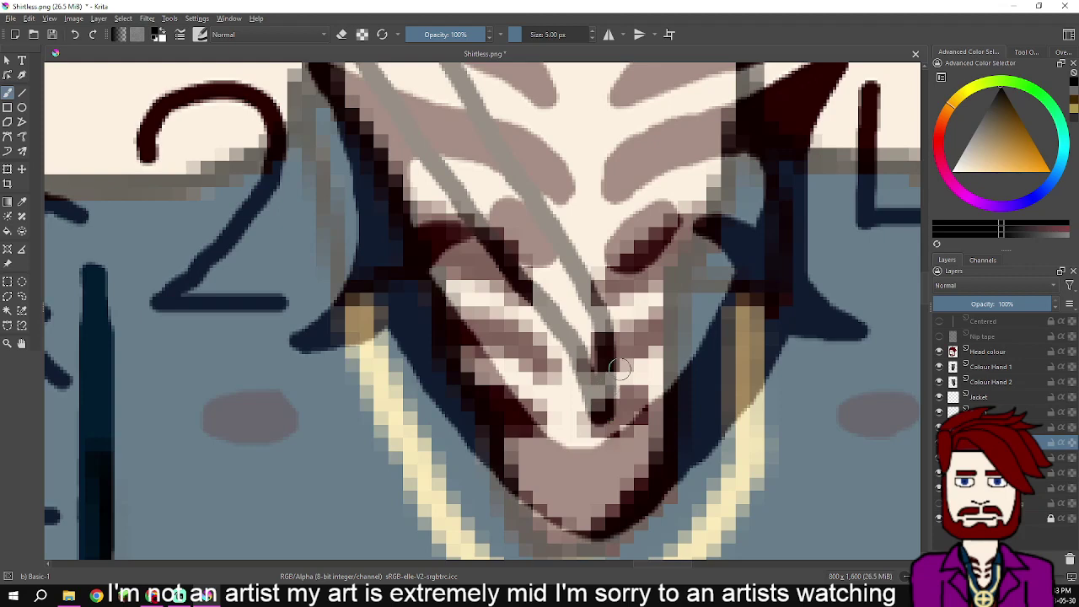
# - Draw the opposite collar edge from the centre of the V up toward the shoulder on the rose-tattooed side
pyautogui.scroll(-2, 614, 375)
pyautogui.moveTo(627, 306); pyautogui.dragTo(593, 375)
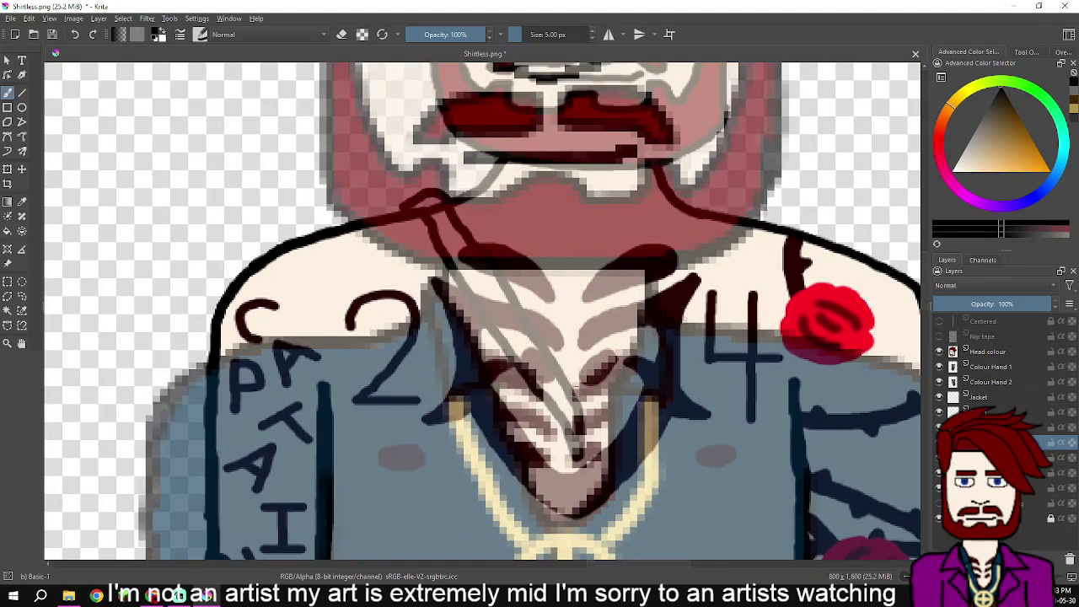
pyautogui.scroll(2, 576, 393)
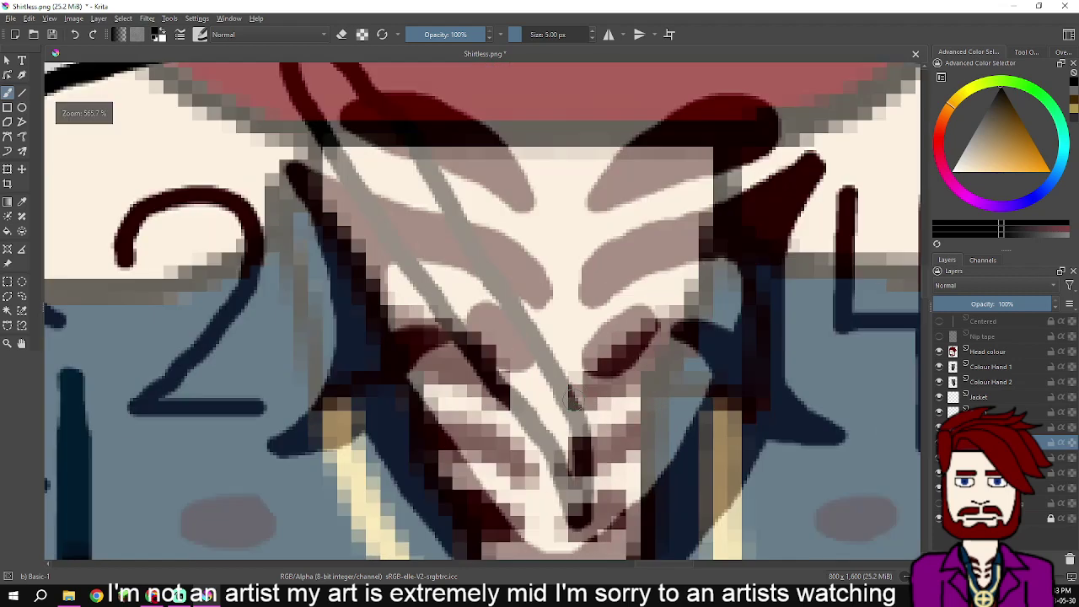
pyautogui.moveTo(574, 398)
pyautogui.mouseDown()
pyautogui.moveTo(637, 332)
pyautogui.moveTo(724, 181)
pyautogui.moveTo(747, 176)
pyautogui.moveTo(604, 374)
pyautogui.mouseUp()
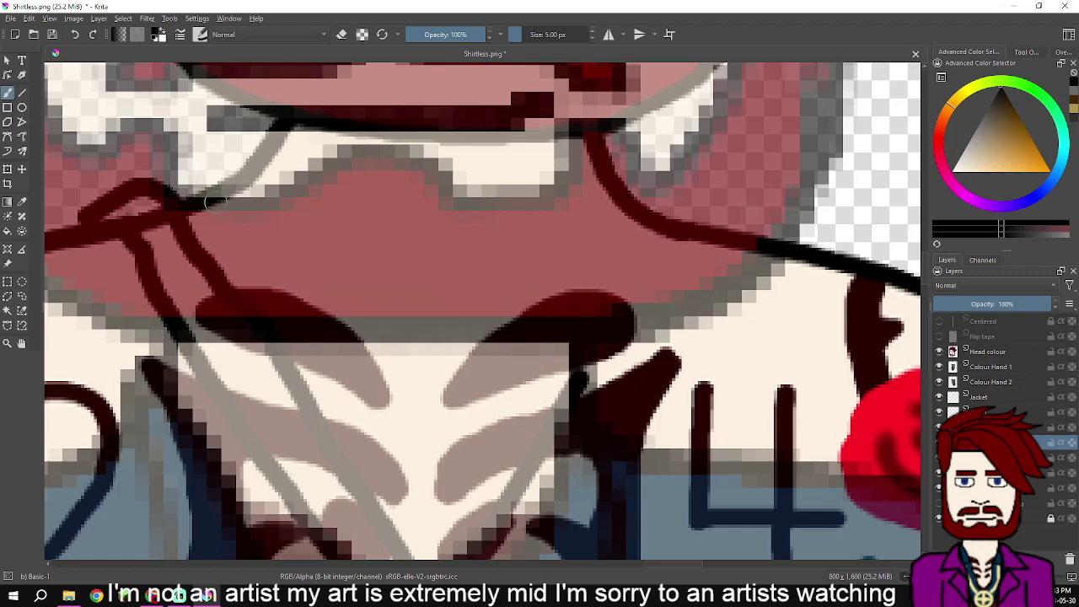
pyautogui.moveTo(313, 301); pyautogui.dragTo(325, 210)
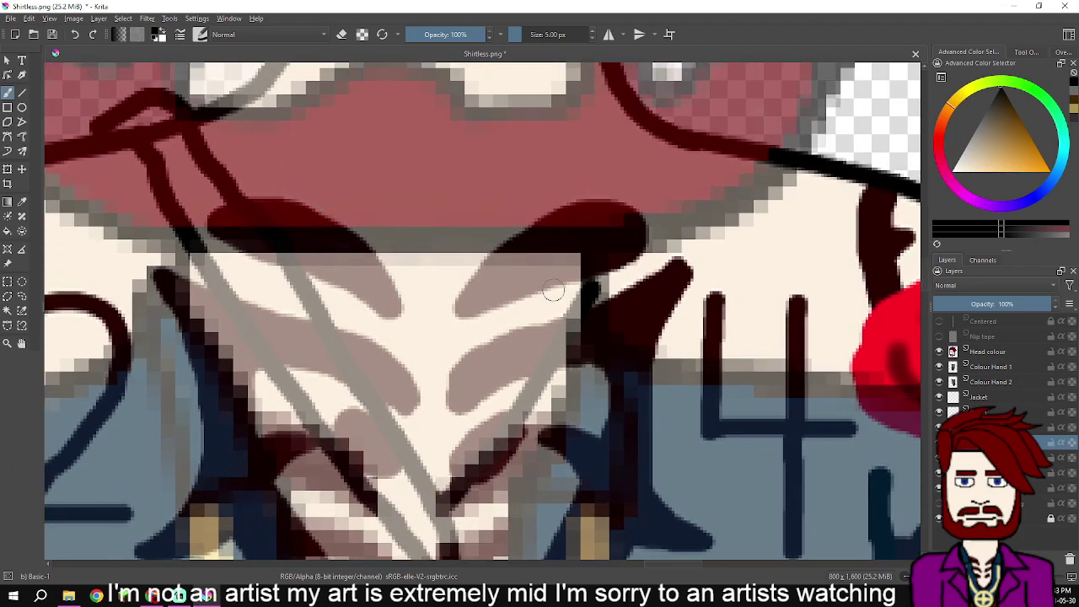
pyautogui.moveTo(617, 301); pyautogui.dragTo(675, 179)
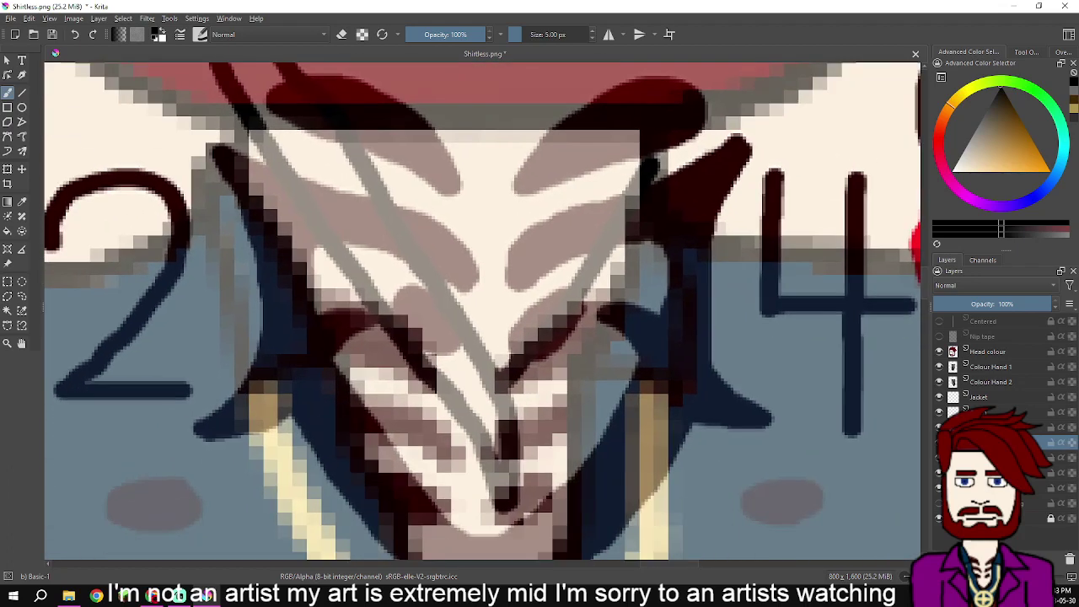
# - Hide the reference images to reveal the drawn shirt lines on the figure
pyautogui.scroll(-5, 766, 184)
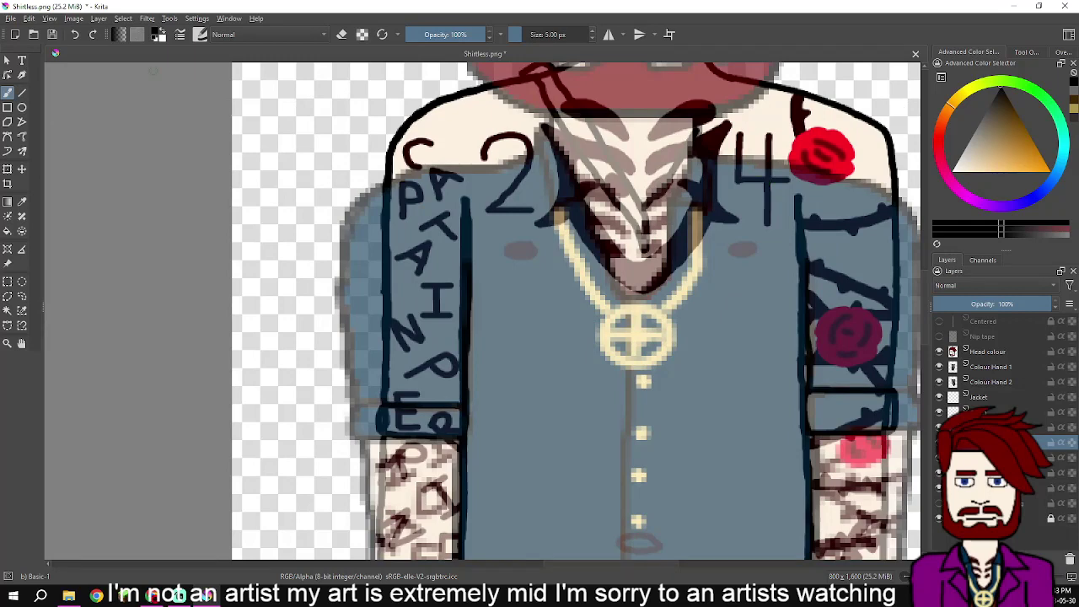
pyautogui.click(74, 18)
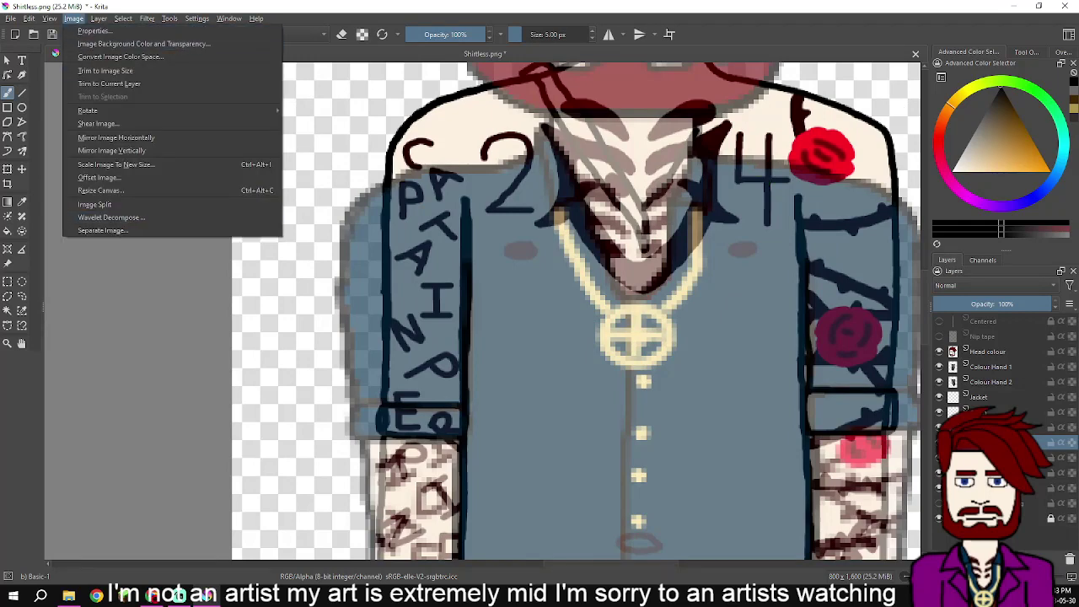
pyautogui.moveTo(49, 18)
pyautogui.click(92, 255)
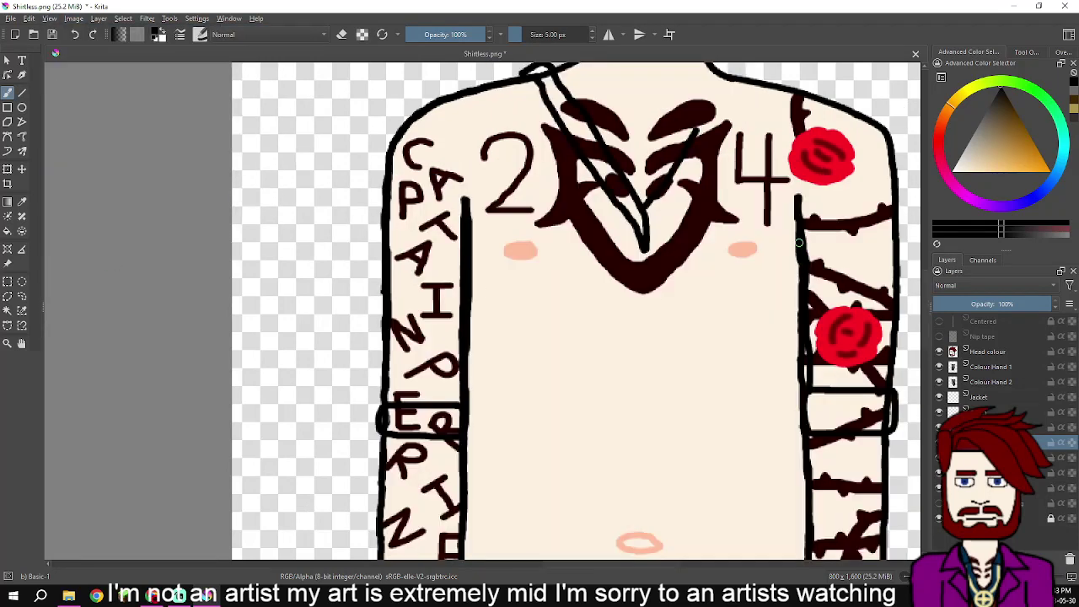
# - Erase the collar's folded top at the shoulder on the lettered-arm side, then return to painting
pyautogui.scroll(-1, 736, 234)
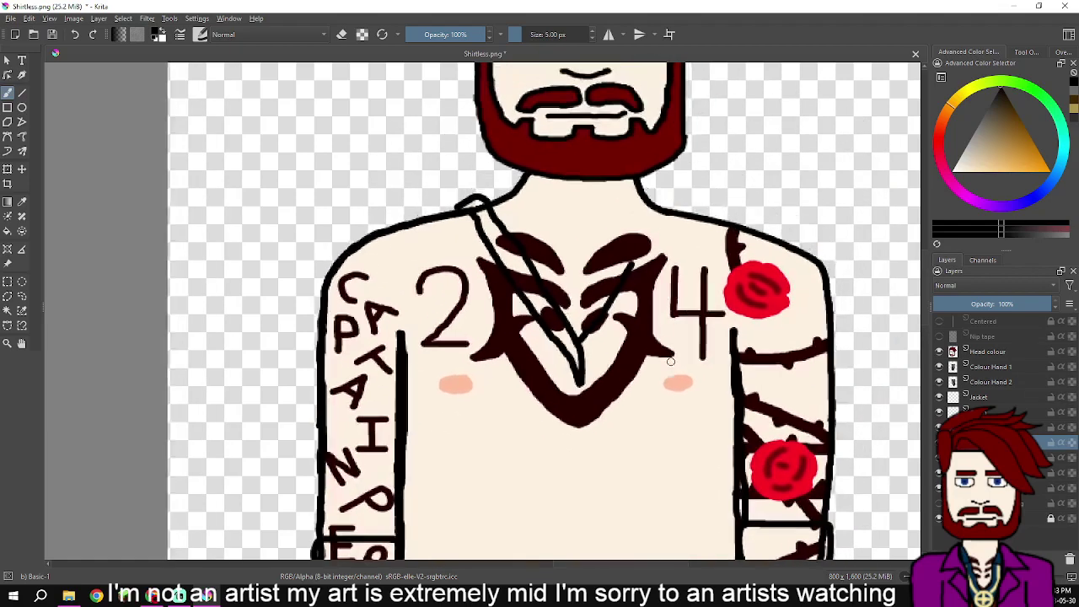
pyautogui.scroll(3, 674, 266)
pyautogui.moveTo(674, 267); pyautogui.dragTo(594, 357)
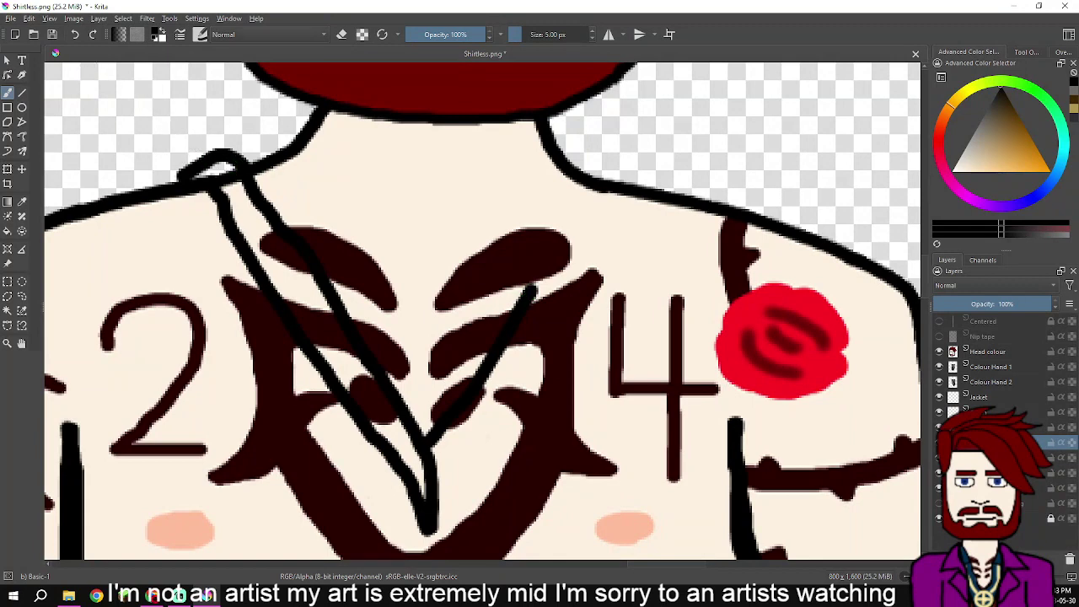
pyautogui.click(341, 34)
pyautogui.moveTo(180, 161)
pyautogui.mouseDown()
pyautogui.moveTo(205, 166)
pyautogui.moveTo(194, 161)
pyautogui.moveTo(227, 172)
pyautogui.moveTo(219, 148)
pyautogui.moveTo(204, 168)
pyautogui.moveTo(226, 183)
pyautogui.moveTo(205, 168)
pyautogui.moveTo(174, 172)
pyautogui.moveTo(207, 150)
pyautogui.moveTo(241, 152)
pyautogui.moveTo(242, 166)
pyautogui.moveTo(232, 160)
pyautogui.moveTo(252, 197)
pyautogui.mouseUp()
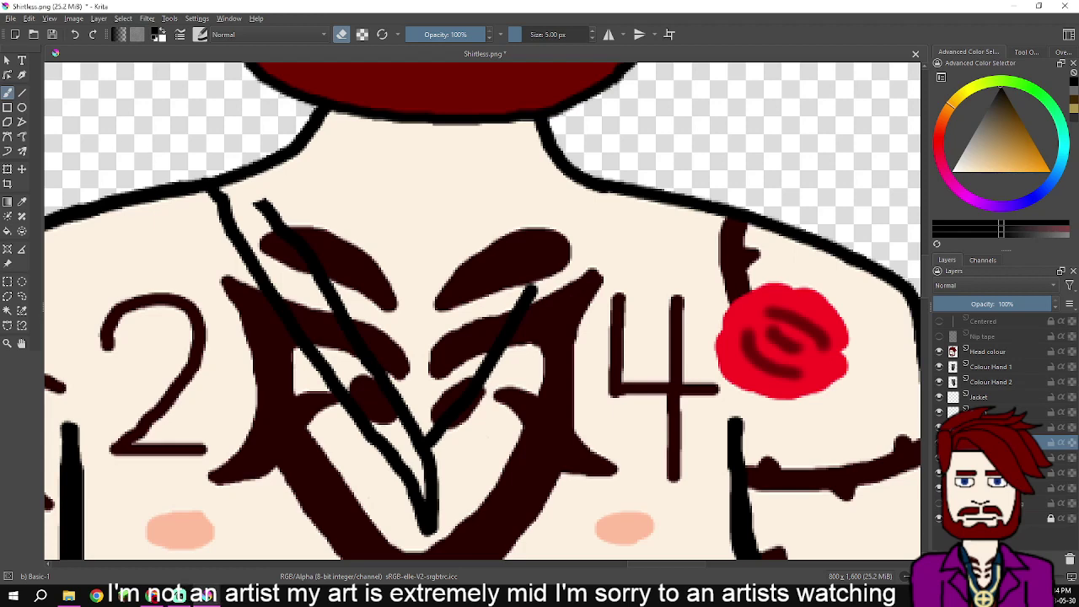
pyautogui.press('e')
# - Draw the collar flap on the rose-tattooed side with two edges rising from the V and a fold over the shoulder
pyautogui.scroll(-2, 630, 254)
pyautogui.scroll(5, 458, 306)
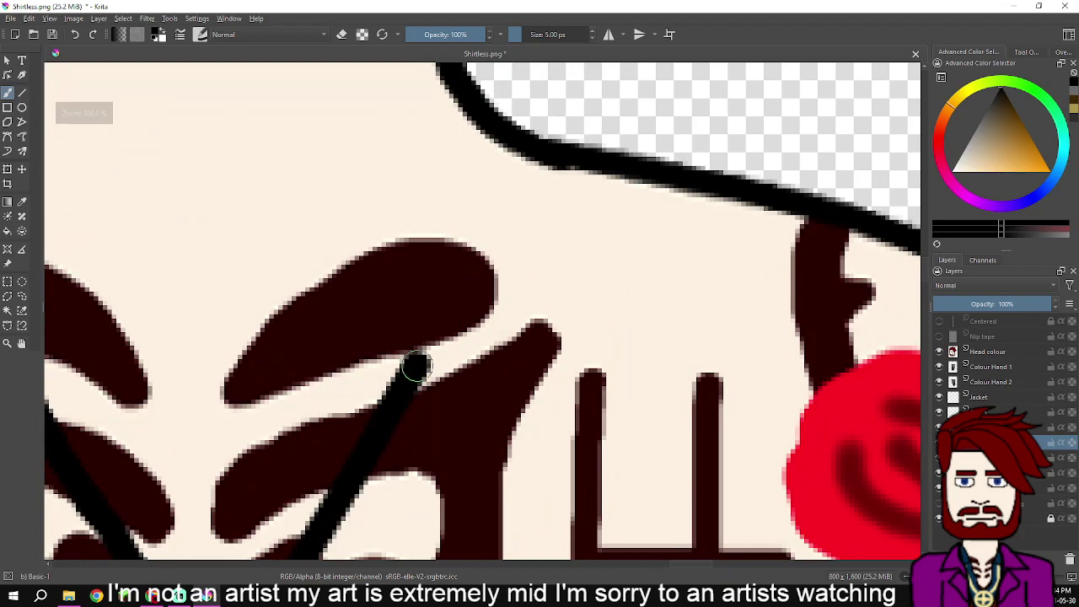
pyautogui.scroll(-3, 417, 365)
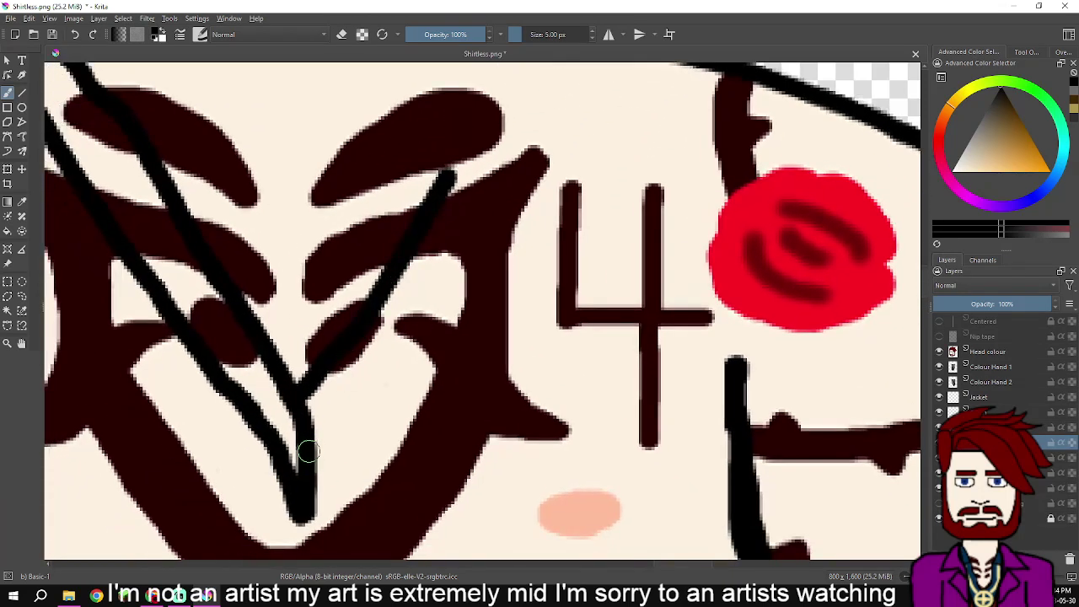
pyautogui.moveTo(310, 445); pyautogui.dragTo(506, 193)
pyautogui.moveTo(479, 249)
pyautogui.mouseDown()
pyautogui.moveTo(444, 376)
pyautogui.moveTo(413, 325)
pyautogui.moveTo(497, 192)
pyautogui.moveTo(478, 179)
pyautogui.moveTo(443, 181)
pyautogui.mouseUp()
pyautogui.moveTo(446, 399)
pyautogui.mouseDown()
pyautogui.moveTo(429, 391)
pyautogui.moveTo(505, 305)
pyautogui.moveTo(527, 246)
pyautogui.moveTo(532, 221)
pyautogui.moveTo(501, 188)
pyautogui.mouseUp()
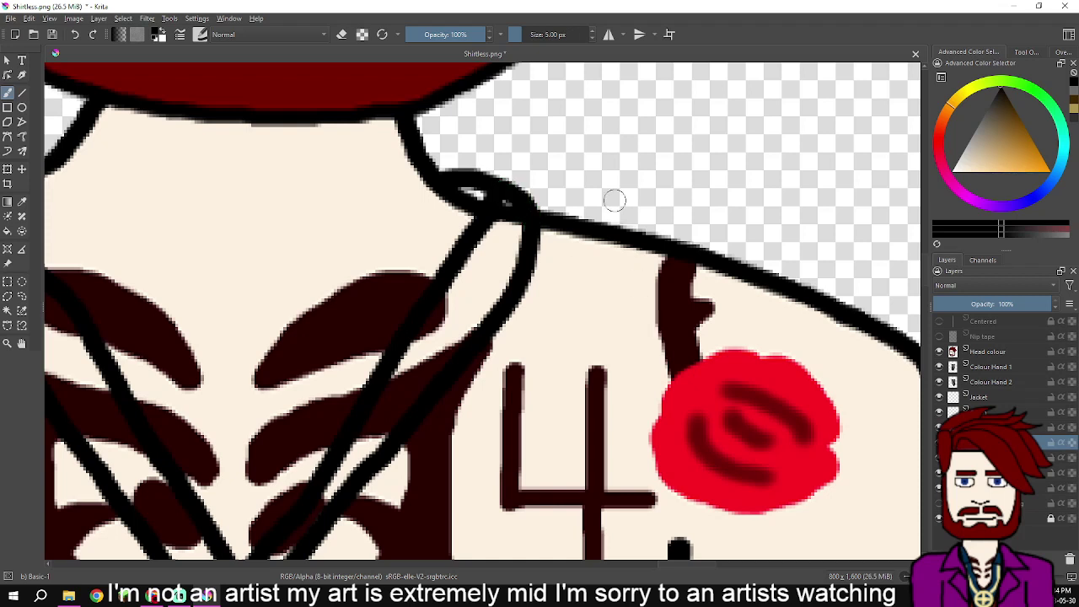
# - Show the reference images to compare the drawn collar with the blue shirt's neckline and collar
pyautogui.click(50, 19)
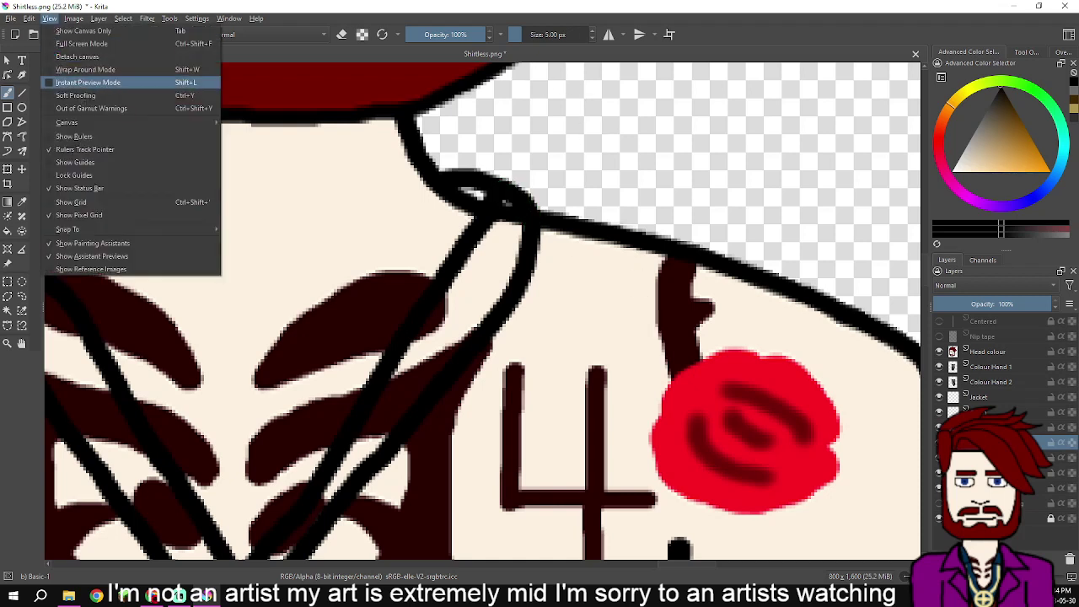
pyautogui.click(79, 257)
pyautogui.click(50, 19)
pyautogui.click(79, 257)
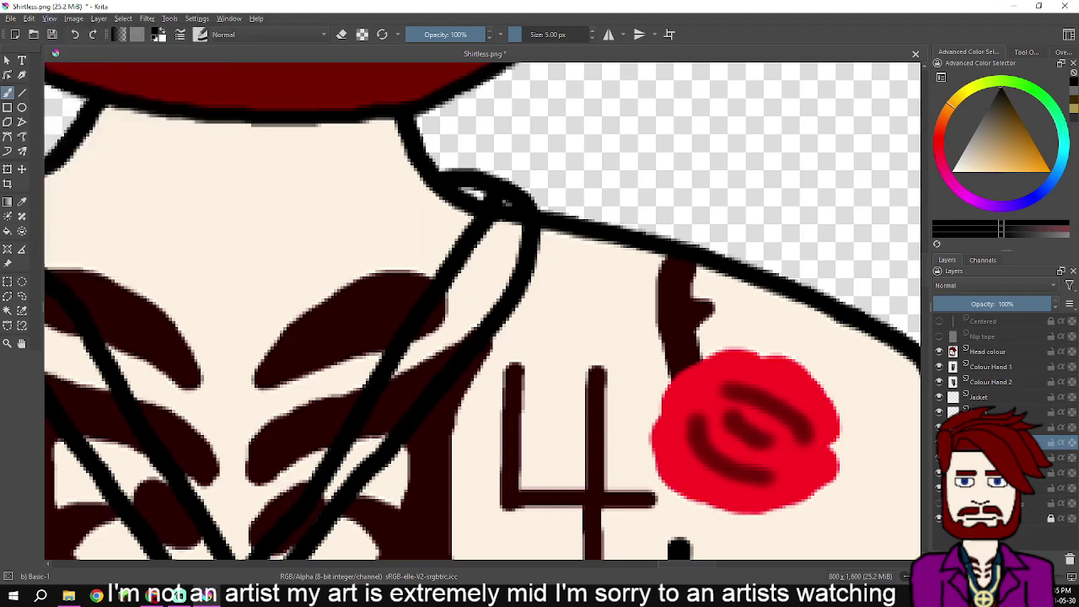
pyautogui.click(48, 17)
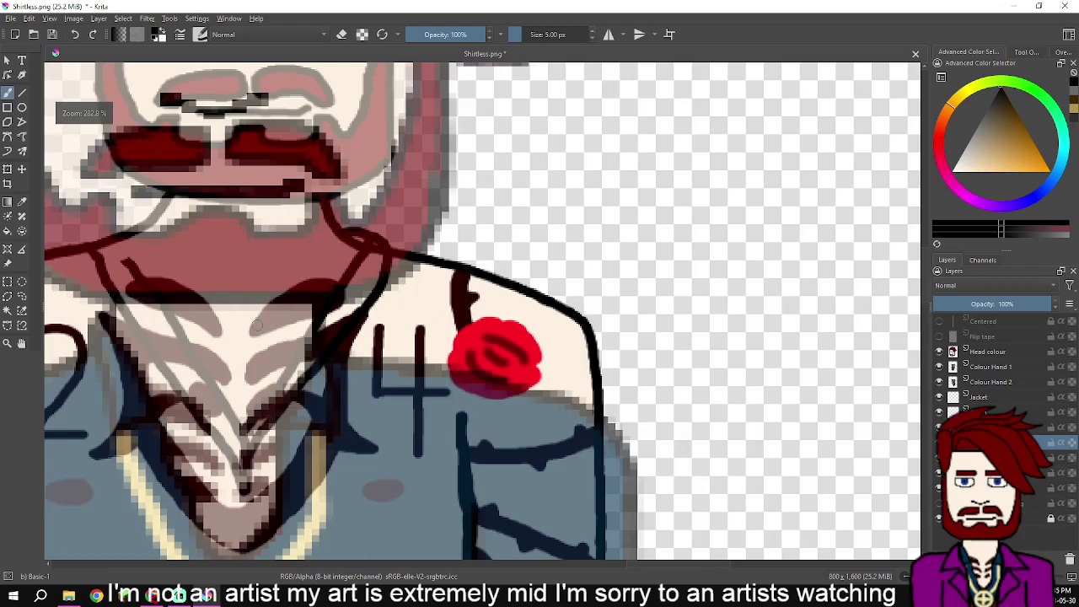
pyautogui.moveTo(257, 325); pyautogui.dragTo(461, 194)
pyautogui.scroll(3, 316, 256)
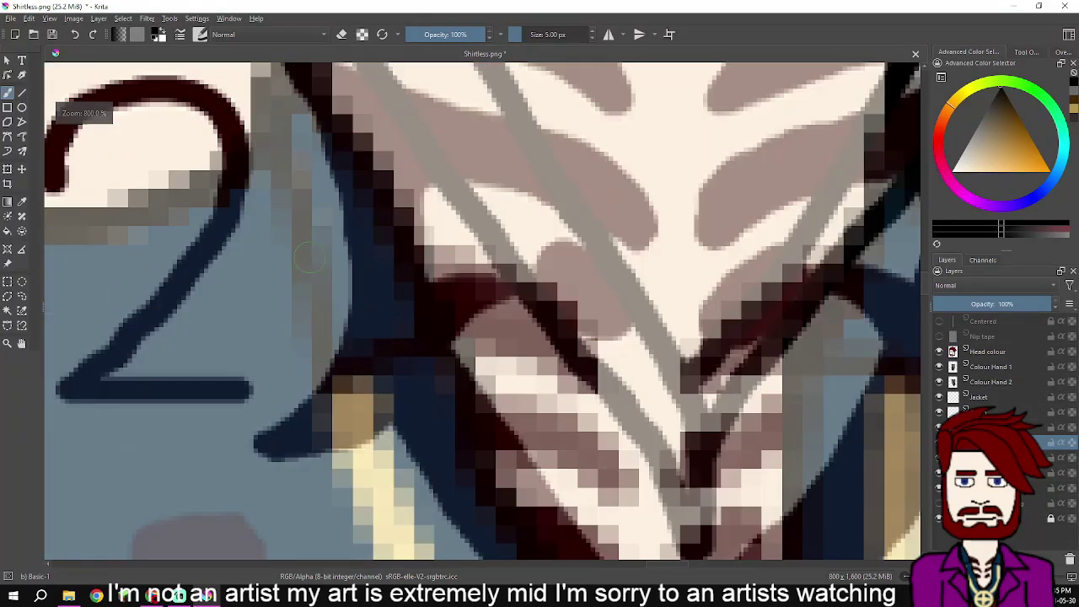
pyautogui.scroll(-3, 325, 256)
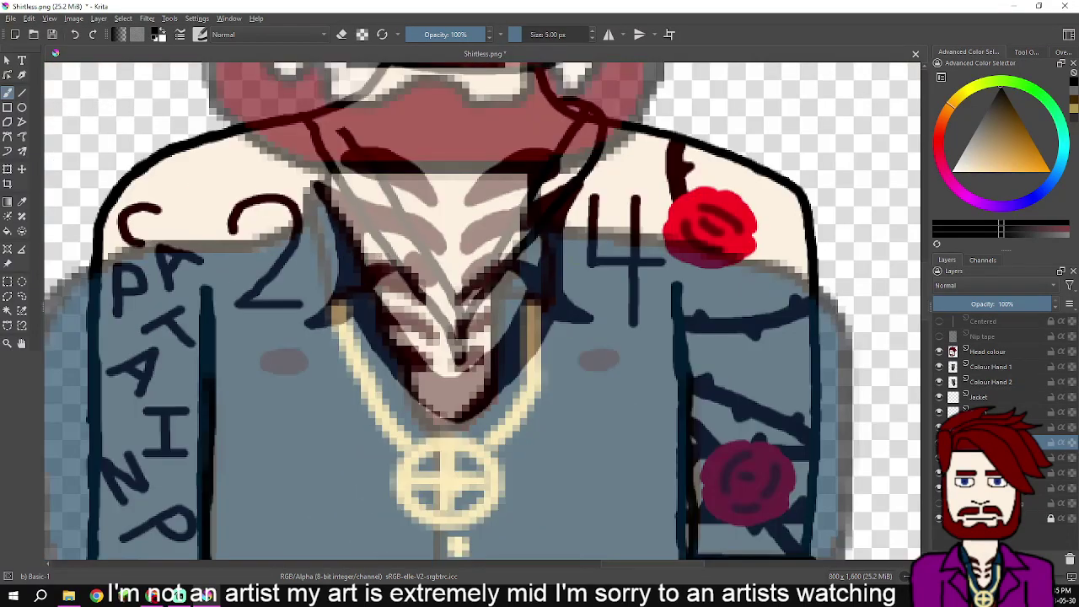
# - Undo the collar strokes on both sides of the neck and hide the reference images
pyautogui.hotkey('ctrl', 'z')
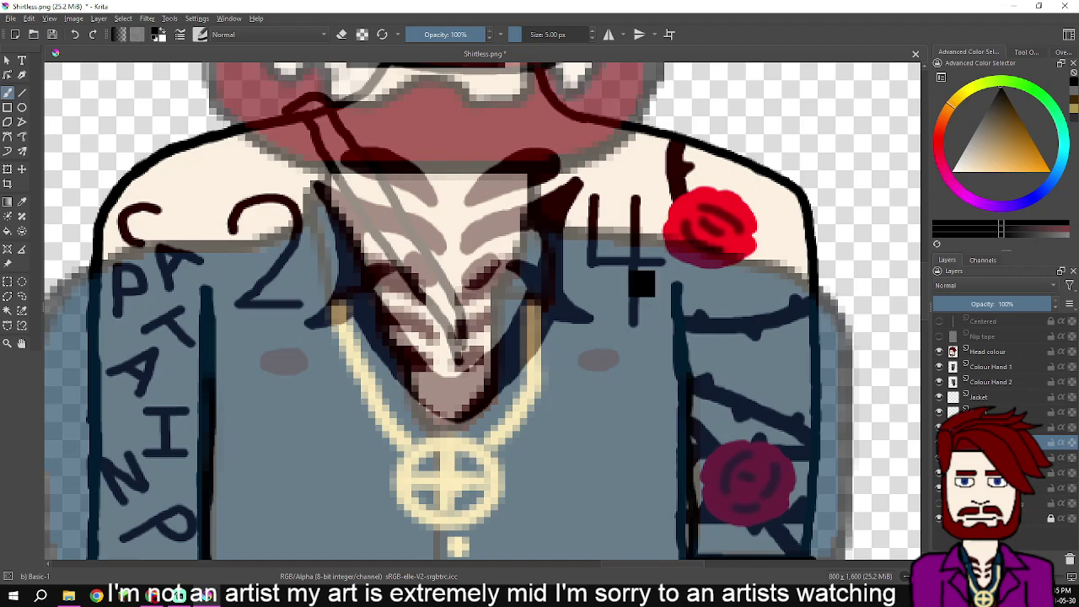
pyautogui.hotkey('ctrl', 'z')
pyautogui.hotkey('ctrl', 'z')
pyautogui.hotkey('ctrl', 'z')
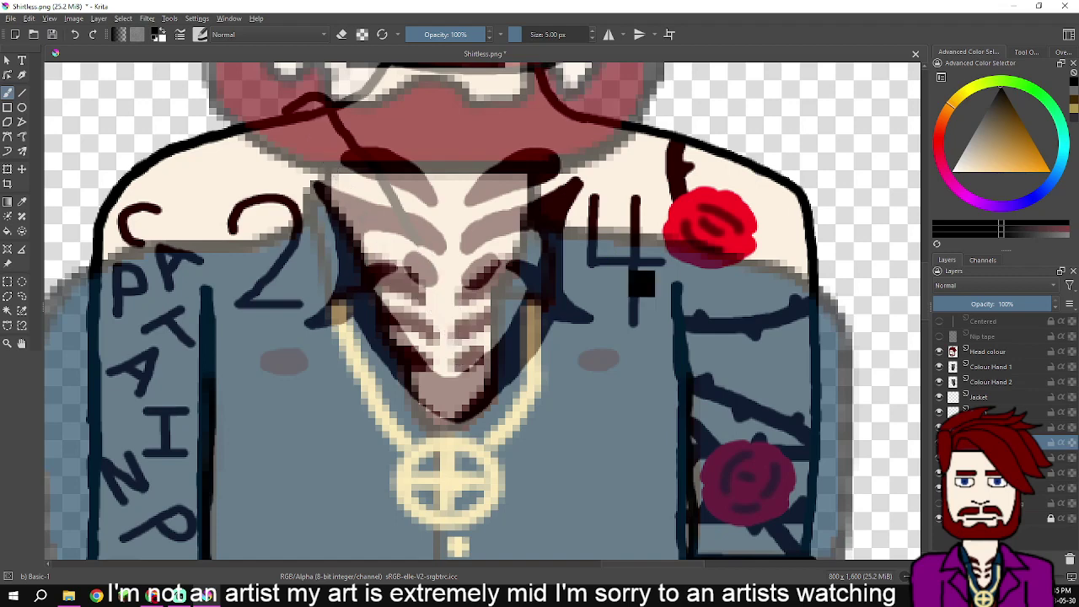
pyautogui.hotkey('ctrl', 'z')
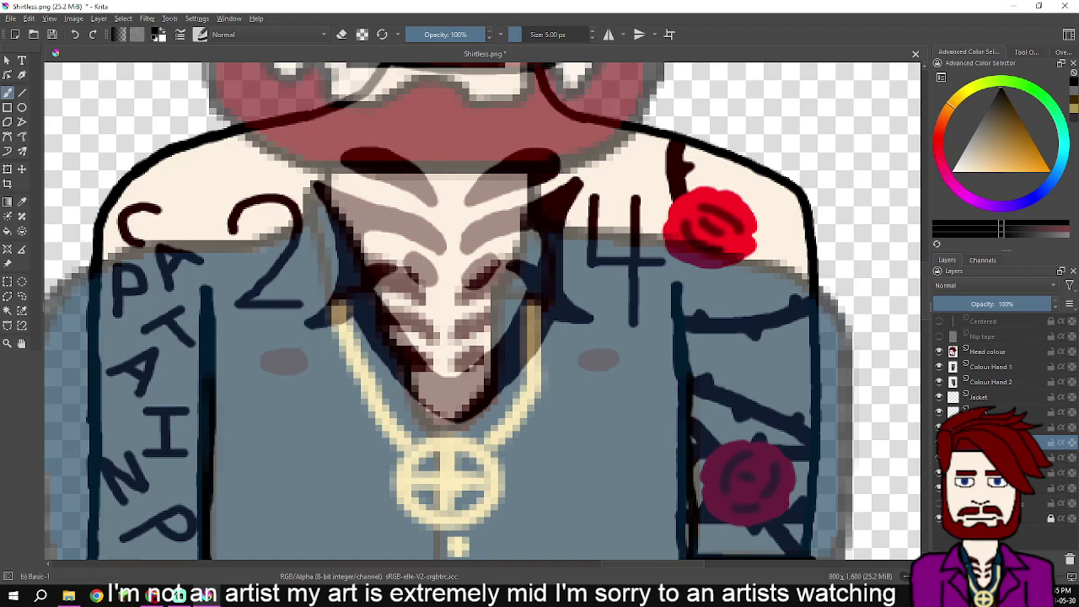
pyautogui.click(49, 18)
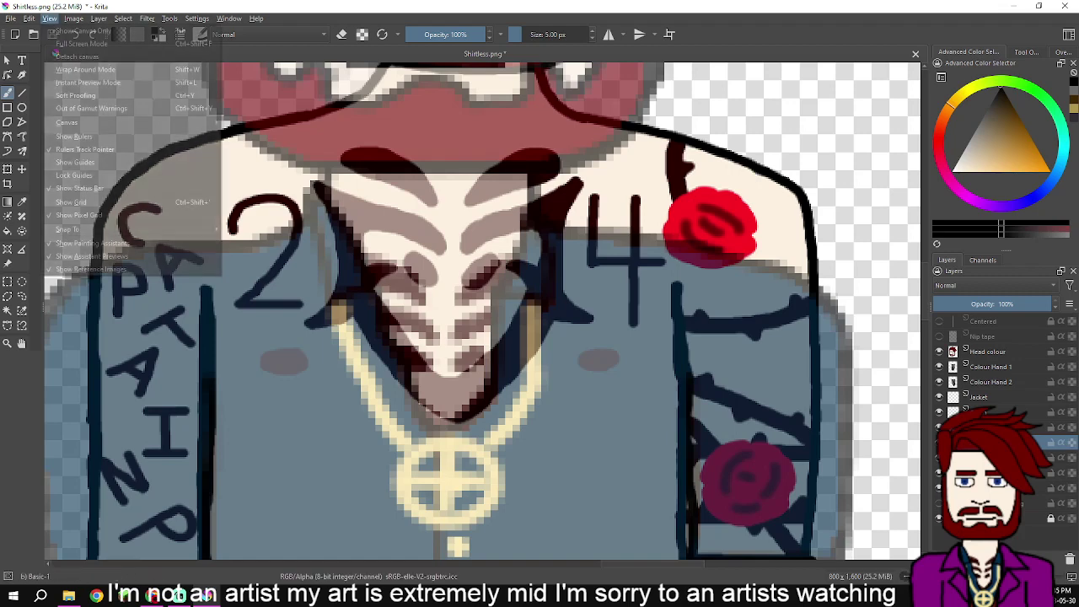
pyautogui.click(51, 268)
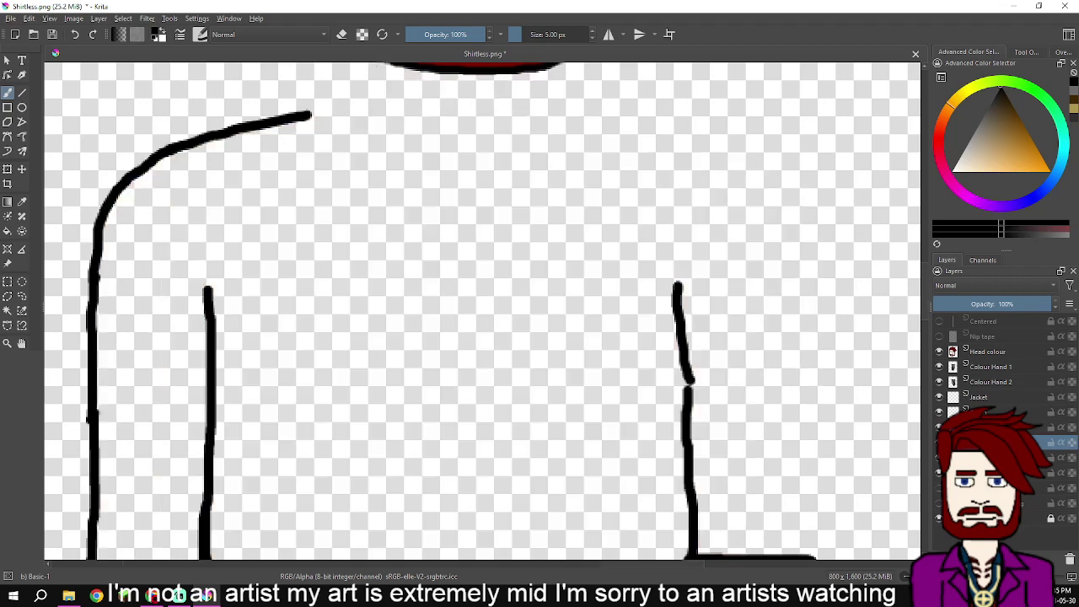
# - Draw the collar flap's outer edge straight down from the shoulder on the lettered-arm side, ending in a point that turns inward
pyautogui.scroll(2, 287, 162)
pyautogui.moveTo(306, 149)
pyautogui.mouseDown()
pyautogui.moveTo(365, 489)
pyautogui.moveTo(421, 421)
pyautogui.mouseUp()
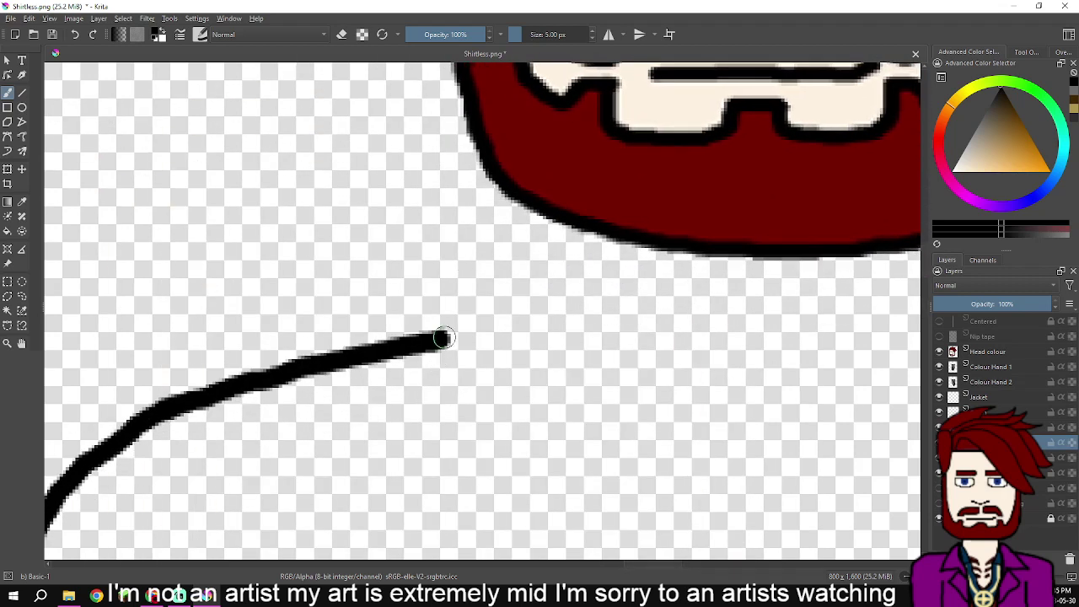
pyautogui.moveTo(444, 338); pyautogui.dragTo(446, 504)
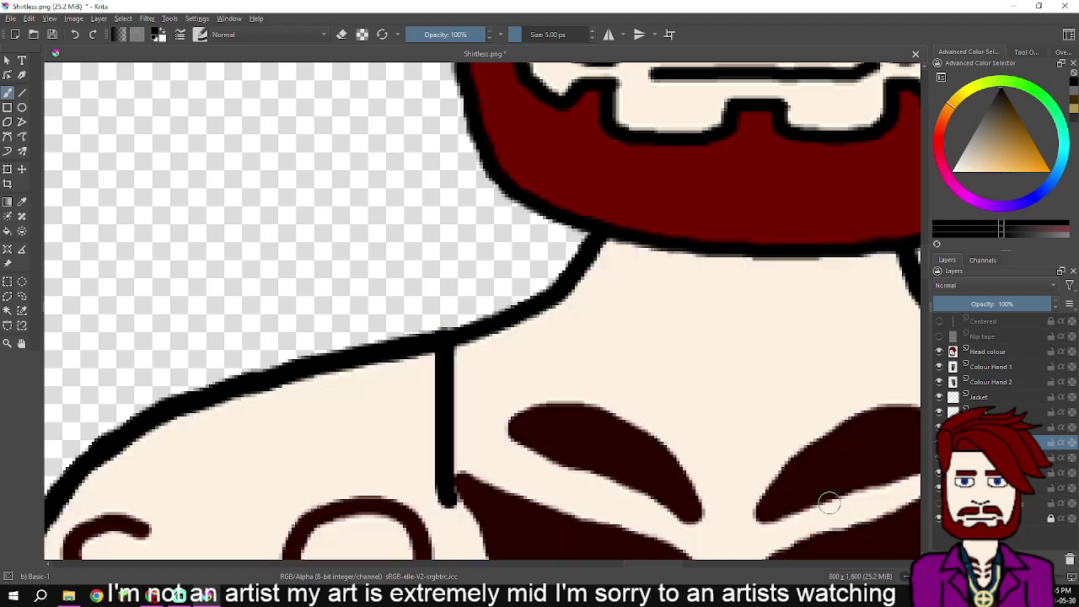
pyautogui.scroll(-2, 612, 218)
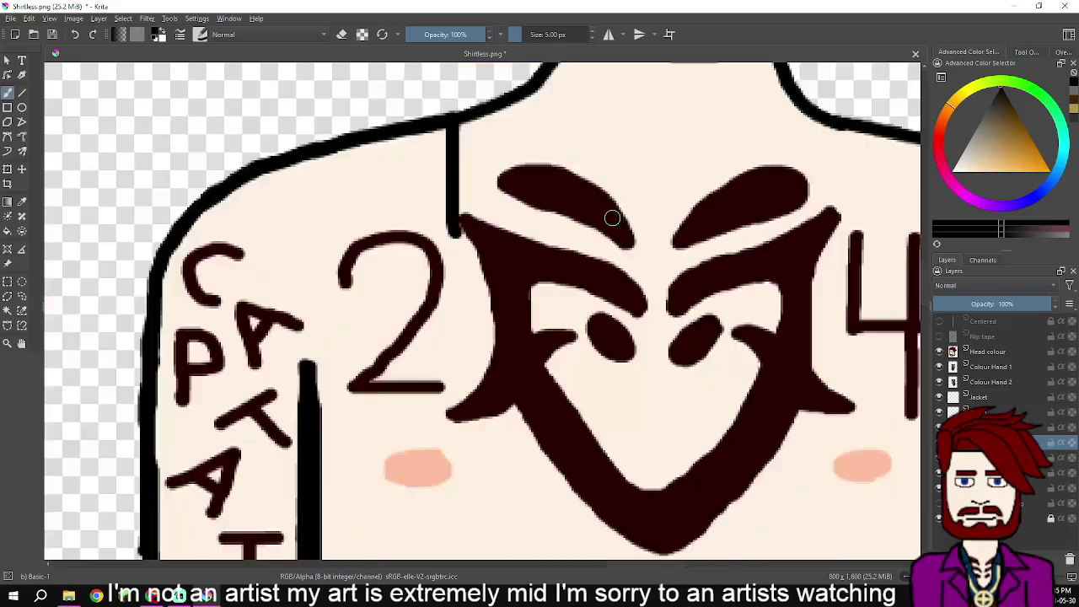
pyautogui.scroll(-3, 517, 221)
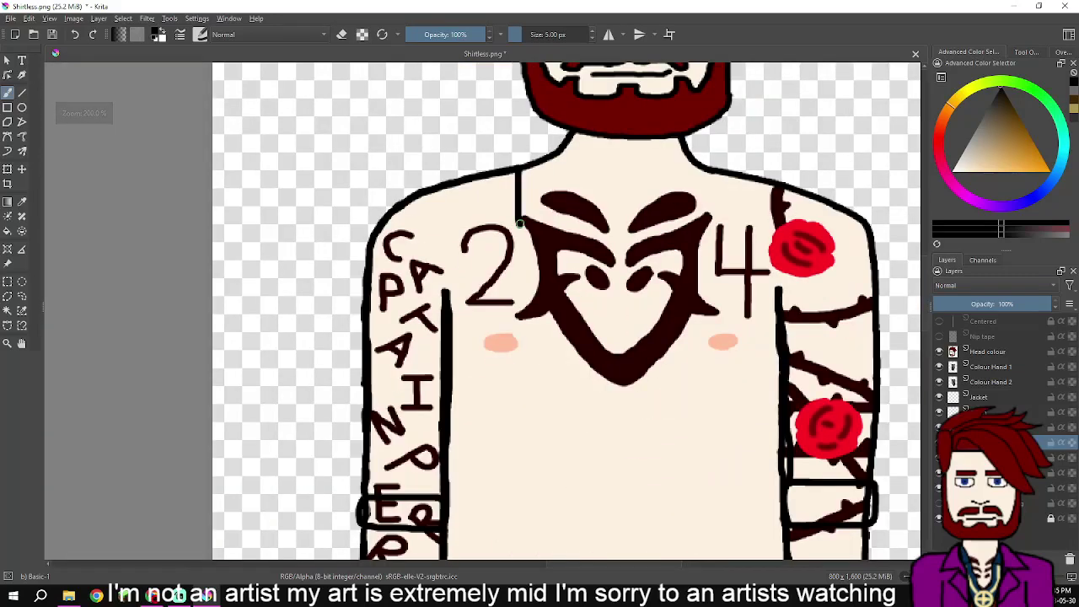
pyautogui.scroll(3, 516, 221)
pyautogui.moveTo(506, 213)
pyautogui.mouseDown()
pyautogui.moveTo(494, 215)
pyautogui.moveTo(491, 255)
pyautogui.moveTo(527, 226)
pyautogui.moveTo(570, 218)
pyautogui.mouseUp()
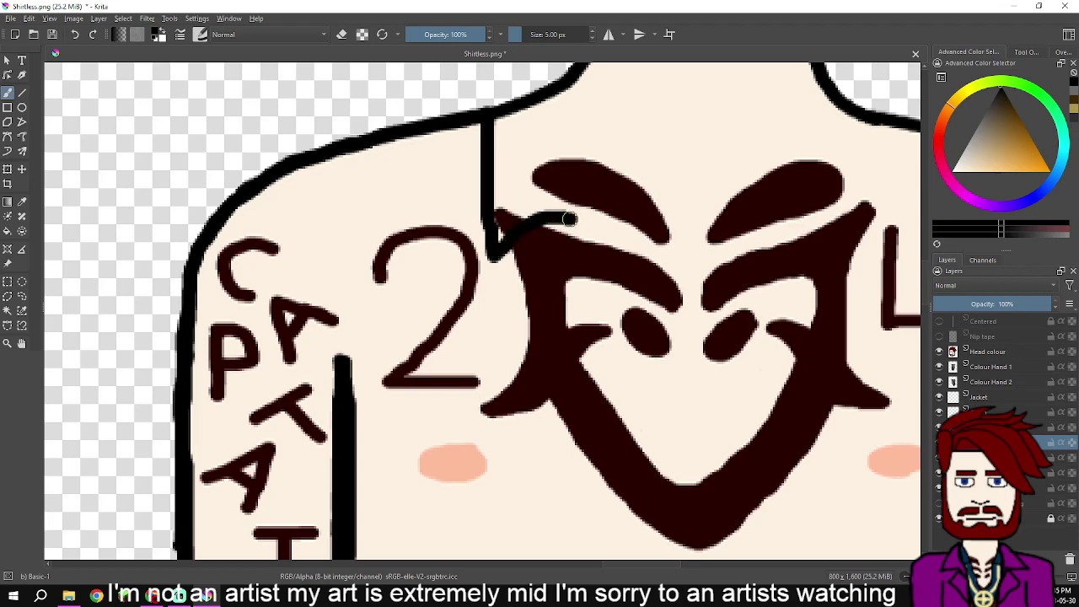
# - Complete the lettered-arm side collar flap with a fold over the shoulder and an inner edge running down to its lower edge
pyautogui.moveTo(486, 122)
pyautogui.mouseDown()
pyautogui.moveTo(493, 192)
pyautogui.moveTo(506, 174)
pyautogui.moveTo(578, 164)
pyautogui.mouseUp()
pyautogui.scroll(1, 492, 218)
pyautogui.moveTo(611, 353)
pyautogui.mouseDown()
pyautogui.moveTo(536, 229)
pyautogui.moveTo(524, 192)
pyautogui.moveTo(536, 175)
pyautogui.mouseUp()
pyautogui.moveTo(647, 332); pyautogui.dragTo(585, 177)
pyautogui.scroll(-2, 585, 178)
pyautogui.moveTo(606, 225); pyautogui.dragTo(571, 250)
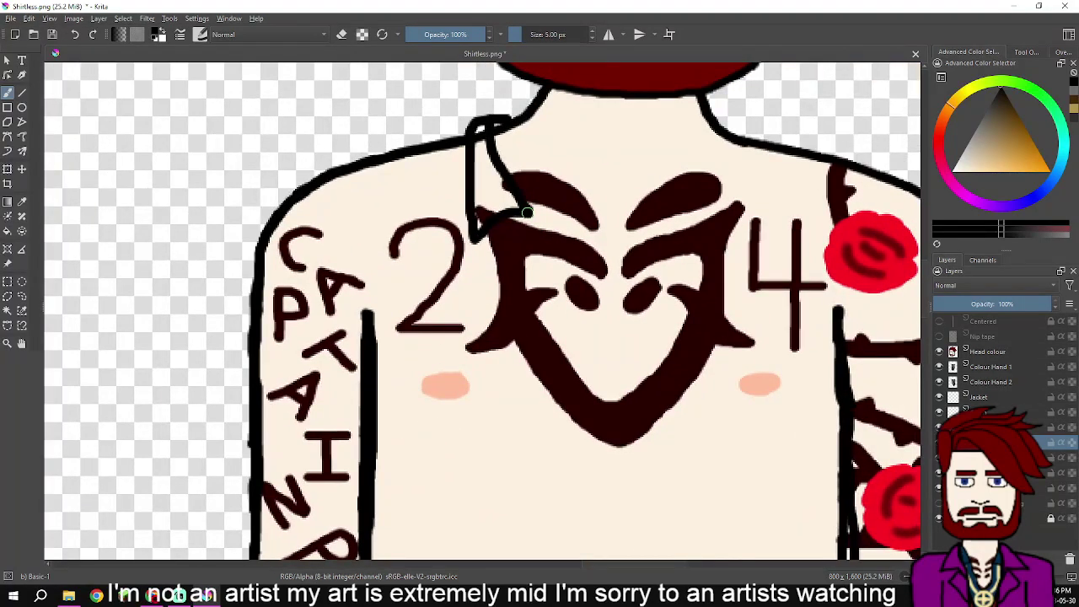
# - Draw the shirt's front opening line from the collar flap diagonally to the chest centre and down to the belt
pyautogui.moveTo(534, 217); pyautogui.dragTo(582, 290)
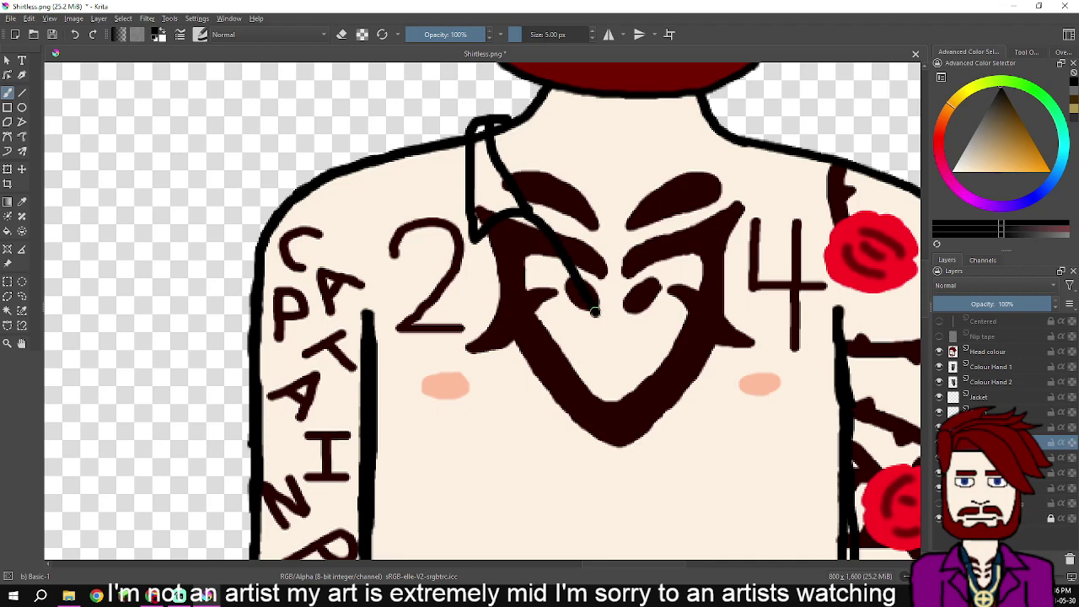
pyautogui.moveTo(607, 343)
pyautogui.mouseDown()
pyautogui.moveTo(612, 382)
pyautogui.moveTo(643, 186)
pyautogui.mouseUp()
pyautogui.scroll(-3, 646, 193)
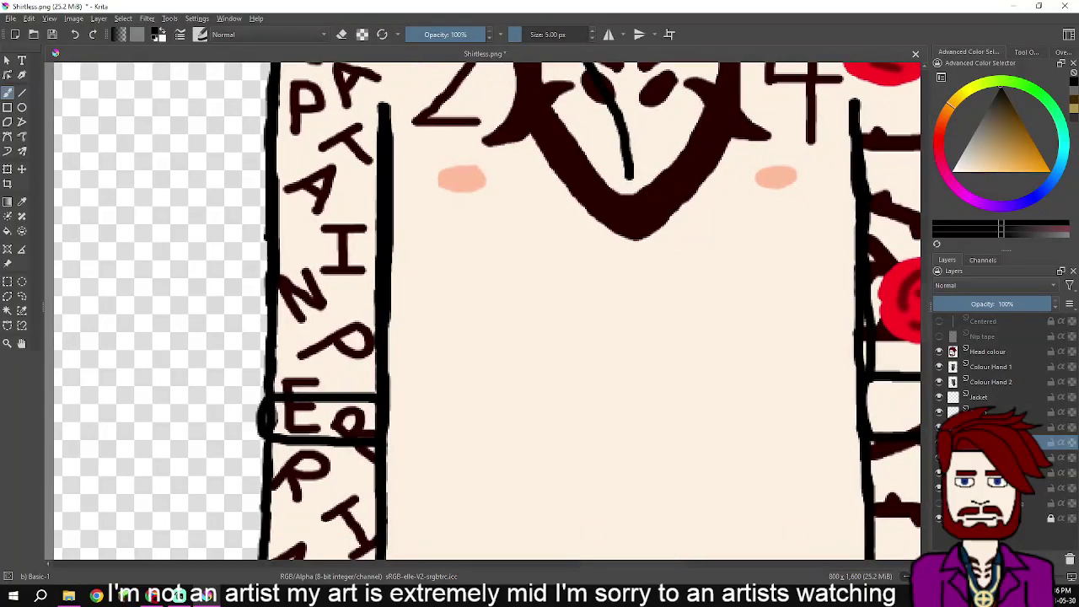
pyautogui.scroll(-2, 666, 196)
pyautogui.scroll(1, 671, 199)
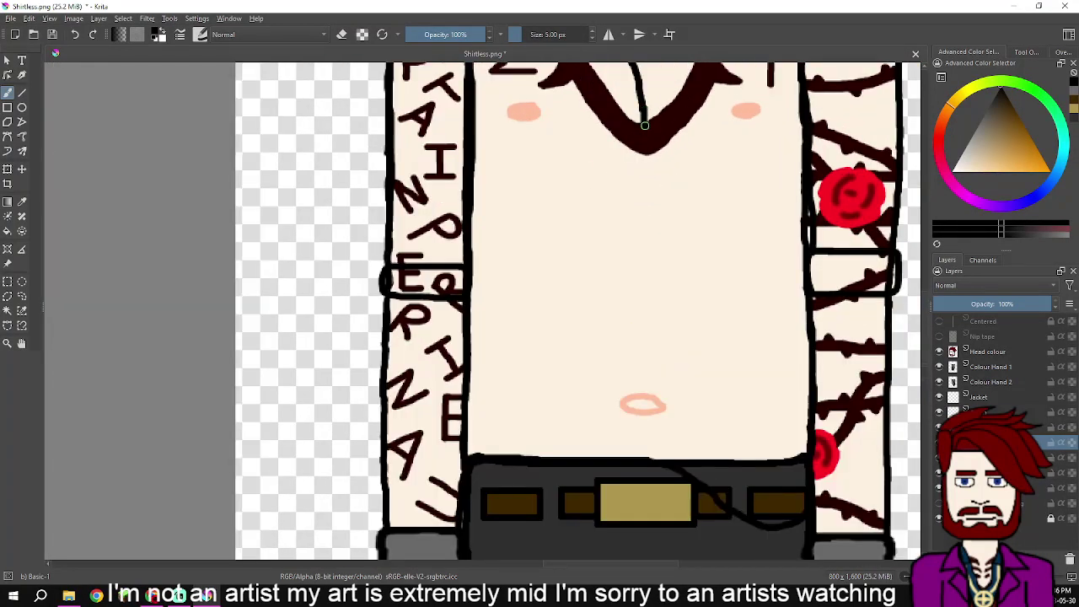
pyautogui.moveTo(643, 203); pyautogui.dragTo(632, 341)
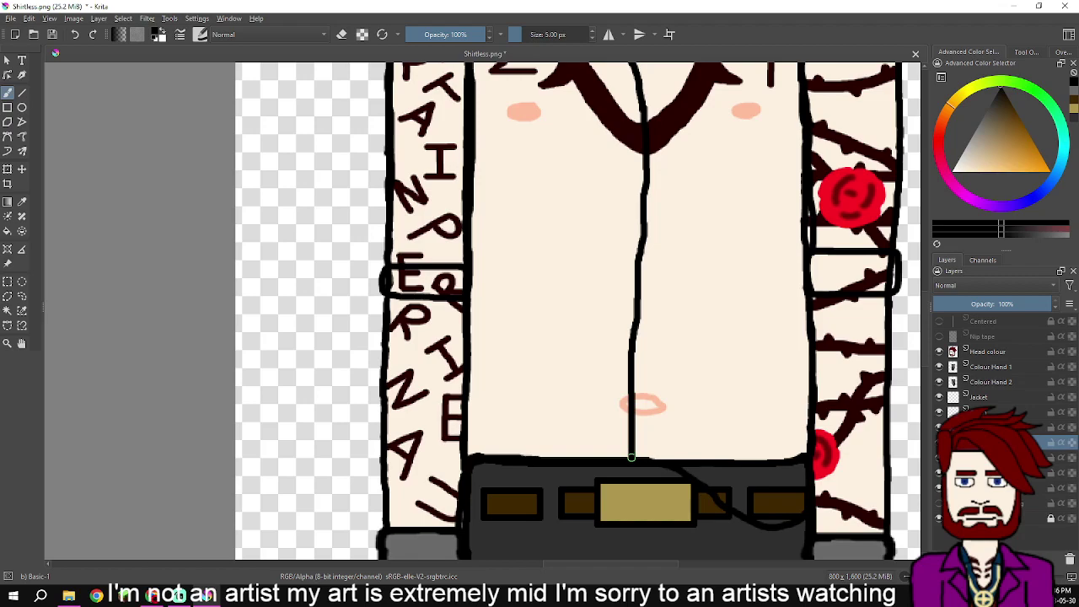
# - Draw the opposite neckline edge up from the front opening, with a pointed collar flap folding over the shoulder on the rose-tattooed side
pyautogui.scroll(5, 699, 134)
pyautogui.scroll(1, 655, 251)
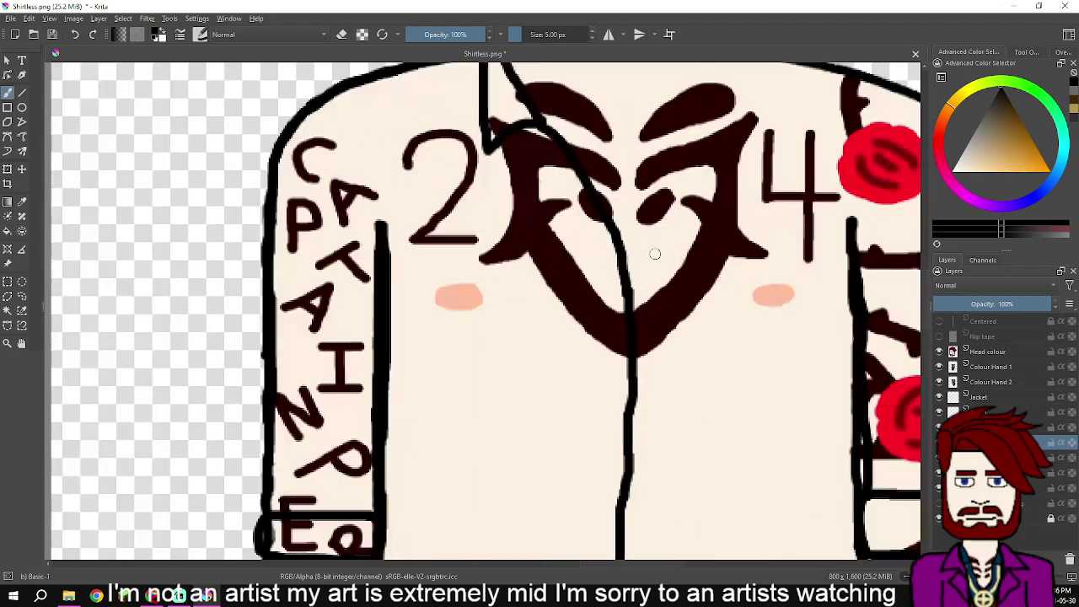
pyautogui.scroll(1, 654, 251)
pyautogui.scroll(2, 626, 320)
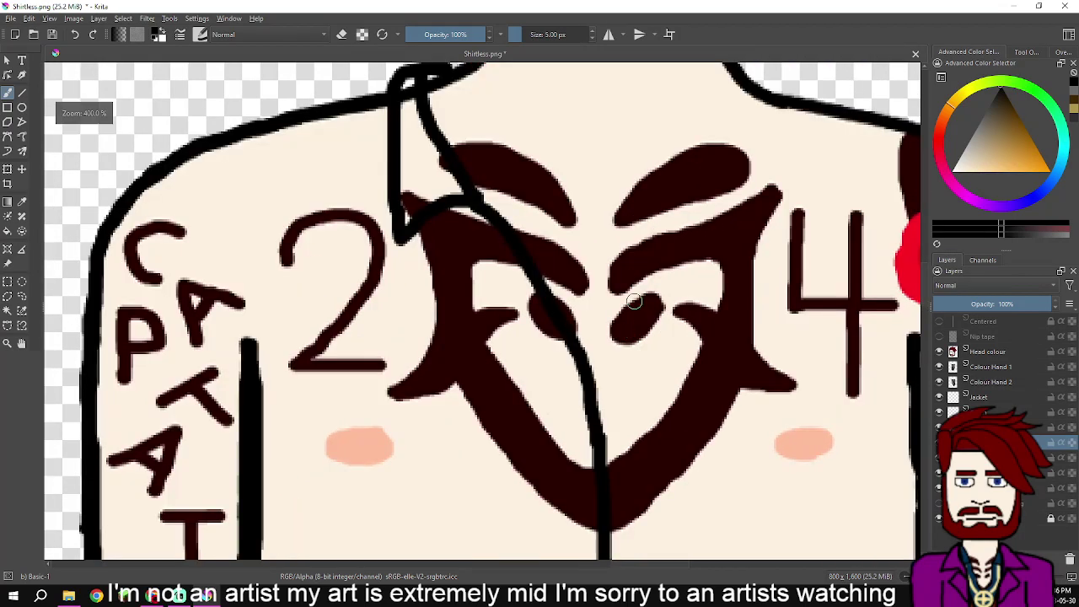
pyautogui.scroll(1, 615, 277)
pyautogui.moveTo(600, 337); pyautogui.dragTo(556, 344)
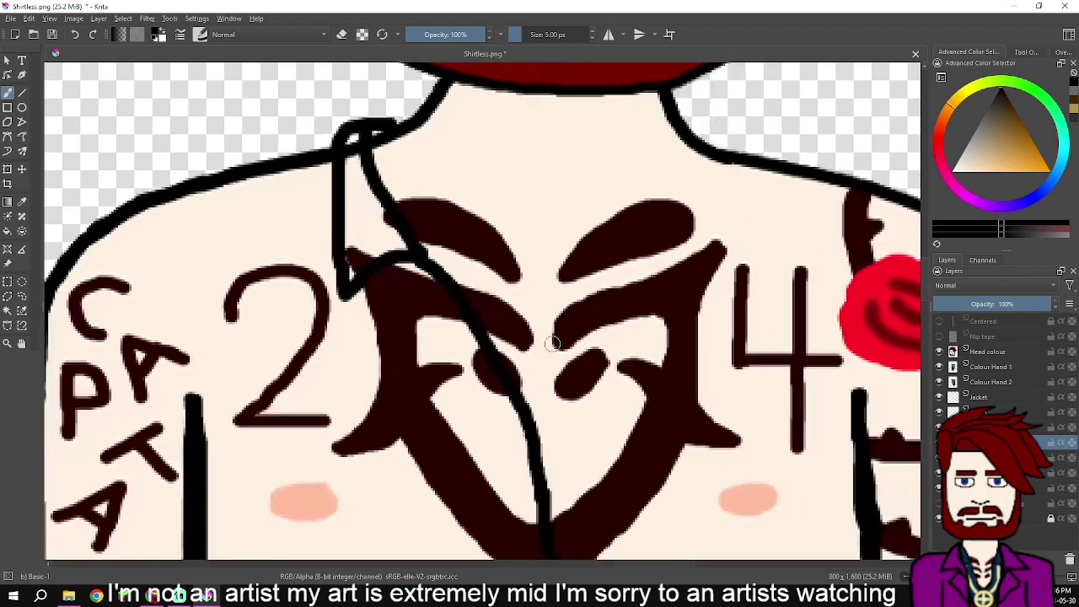
pyautogui.moveTo(534, 420); pyautogui.dragTo(595, 331)
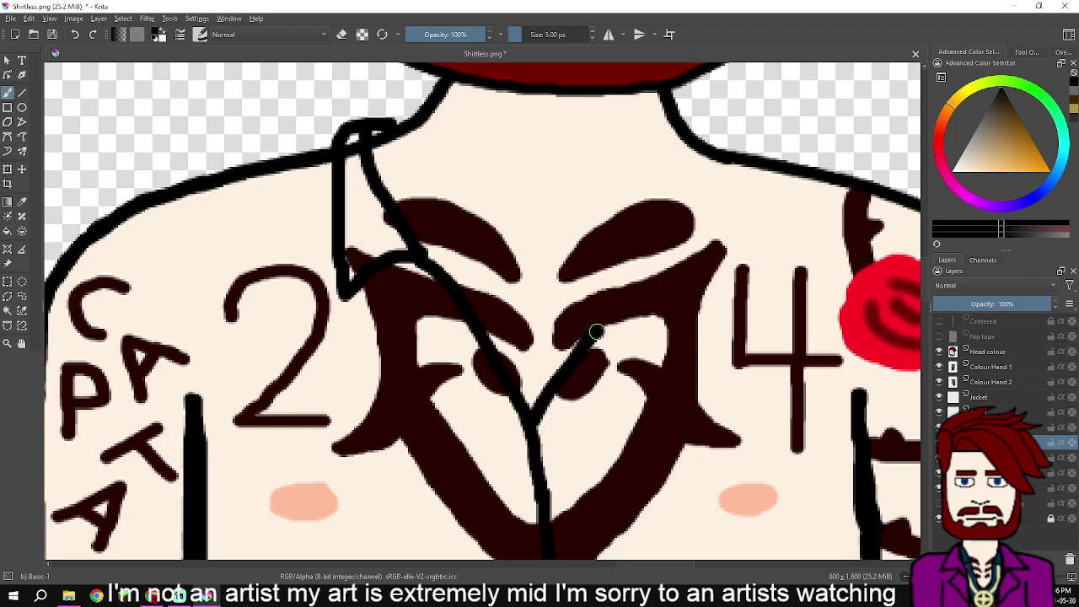
pyautogui.moveTo(608, 305)
pyautogui.mouseDown()
pyautogui.moveTo(715, 180)
pyautogui.moveTo(735, 146)
pyautogui.moveTo(705, 126)
pyautogui.moveTo(729, 124)
pyautogui.moveTo(747, 136)
pyautogui.moveTo(748, 184)
pyautogui.moveTo(707, 289)
pyautogui.moveTo(661, 264)
pyautogui.mouseUp()
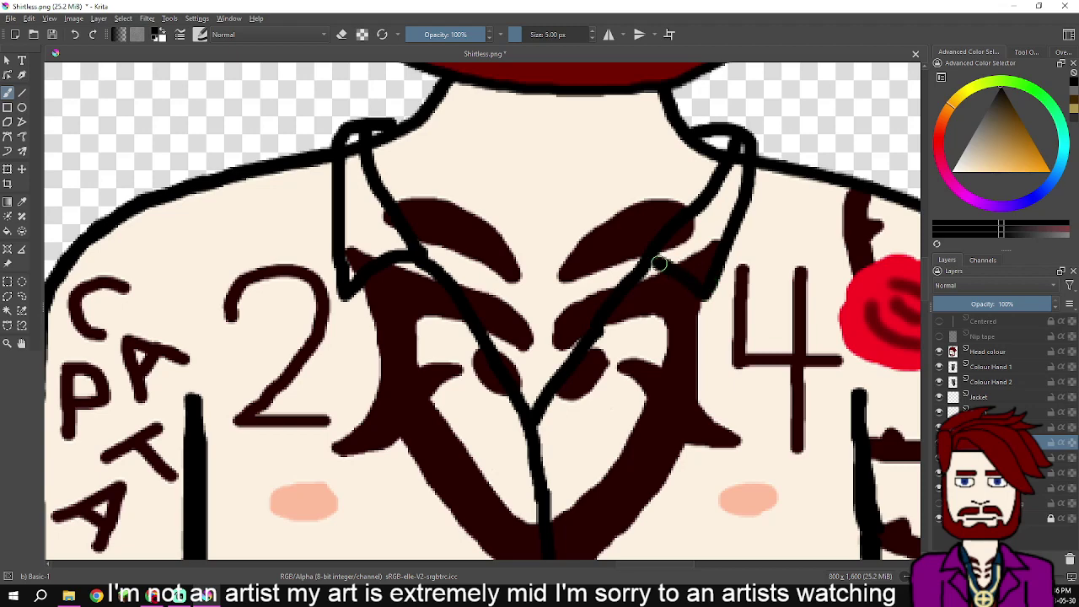
# - Hide the shirtless body layer and close the gap in the torso side line on the rose-tattooed side
pyautogui.scroll(-4, 757, 268)
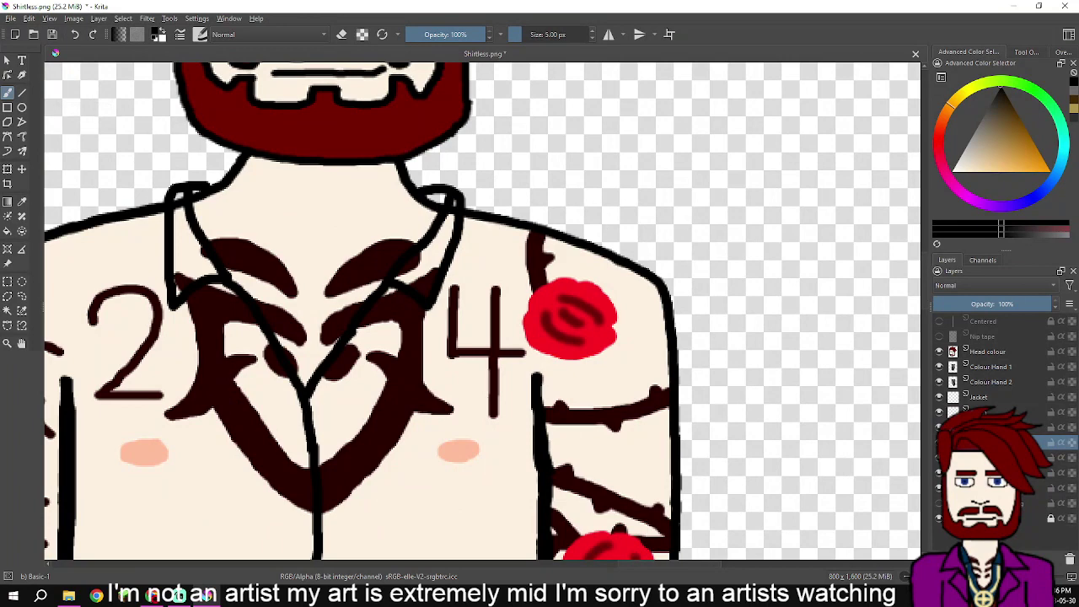
pyautogui.click(940, 489)
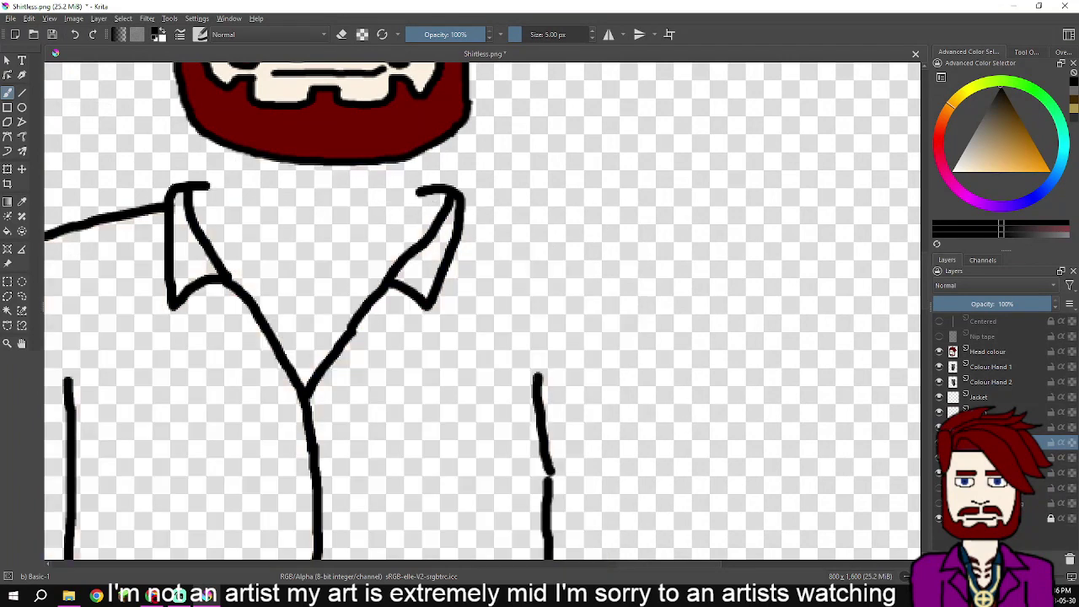
pyautogui.scroll(-2, 699, 418)
pyautogui.moveTo(664, 436); pyautogui.dragTo(690, 237)
pyautogui.scroll(3, 675, 239)
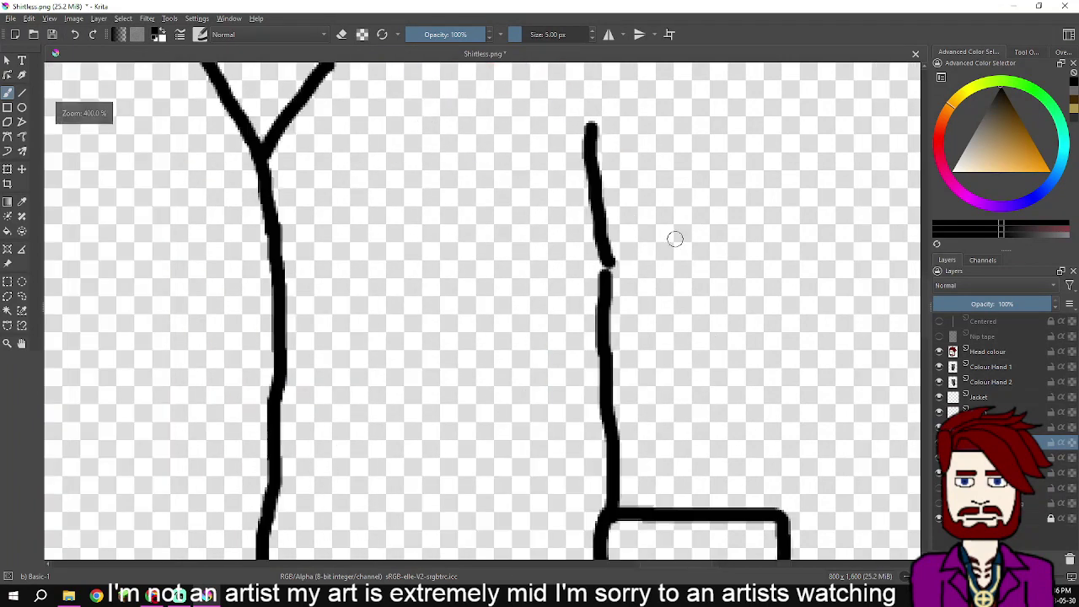
pyautogui.scroll(5, 607, 268)
pyautogui.click(609, 249)
pyautogui.moveTo(609, 249); pyautogui.dragTo(607, 260)
pyautogui.scroll(-6, 607, 260)
pyautogui.scroll(-4, 690, 282)
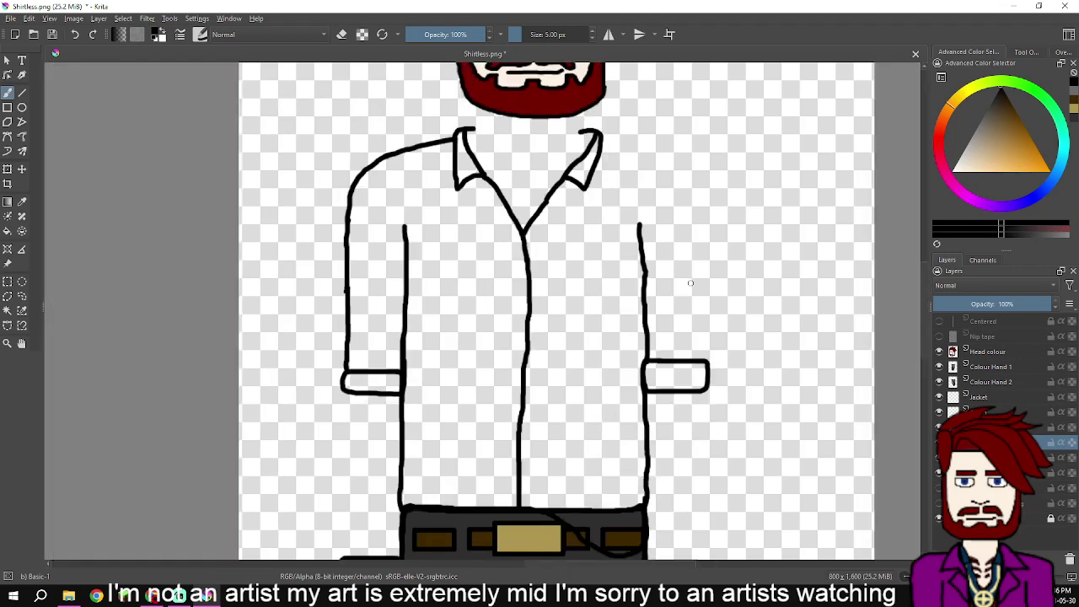
# - Show the shirtless body layer and draw the shoulder and outer sleeve line on the rose-tattooed side from the collar to the cuff
pyautogui.scroll(5, 683, 301)
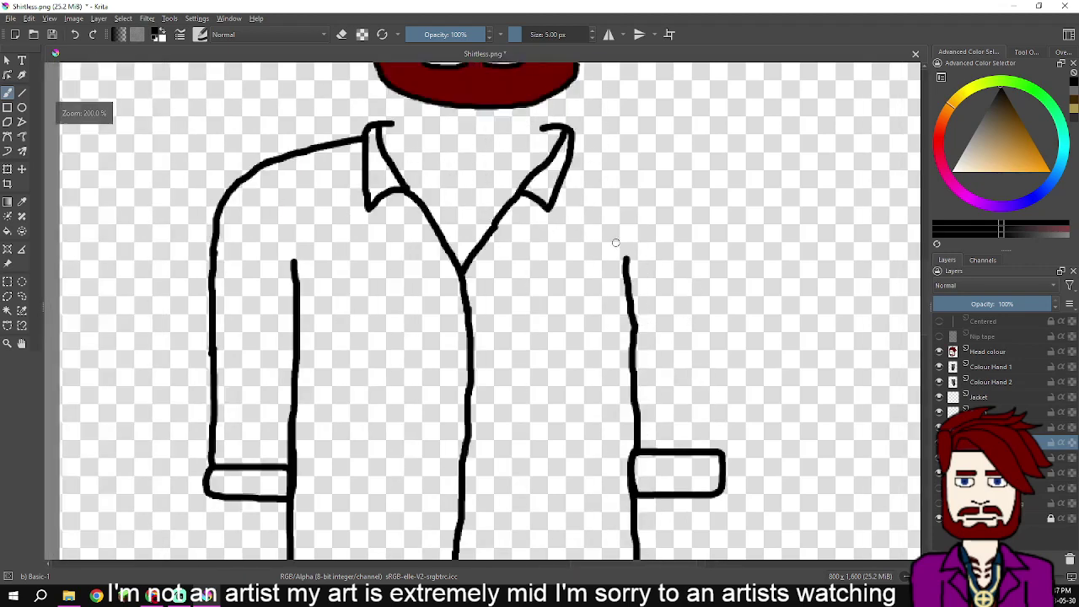
pyautogui.scroll(4, 683, 301)
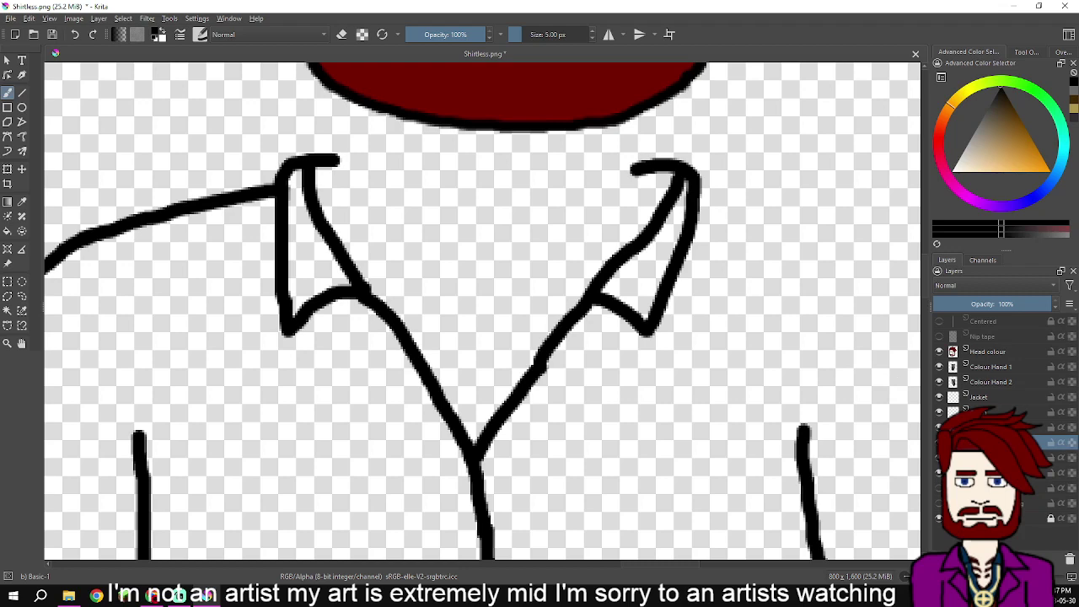
pyautogui.click(940, 488)
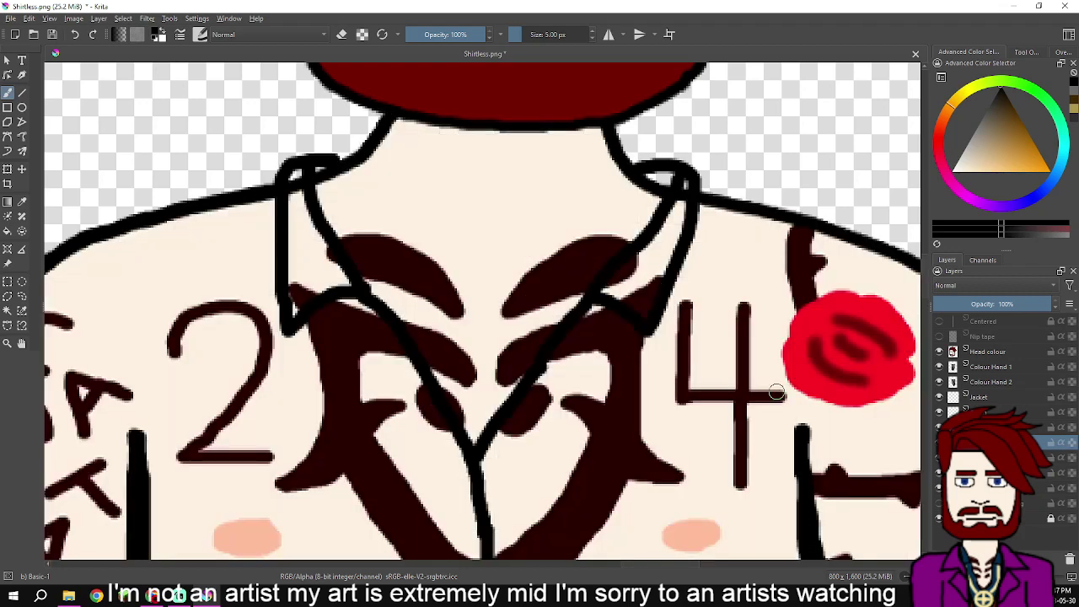
pyautogui.scroll(3, 347, 169)
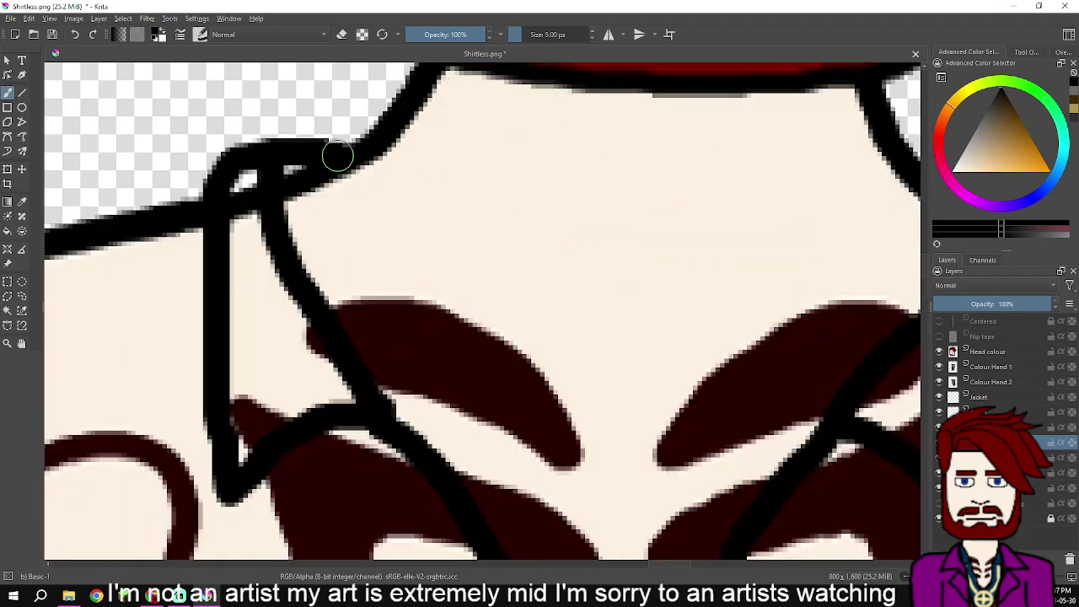
pyautogui.scroll(-2, 633, 212)
pyautogui.scroll(-2, 703, 243)
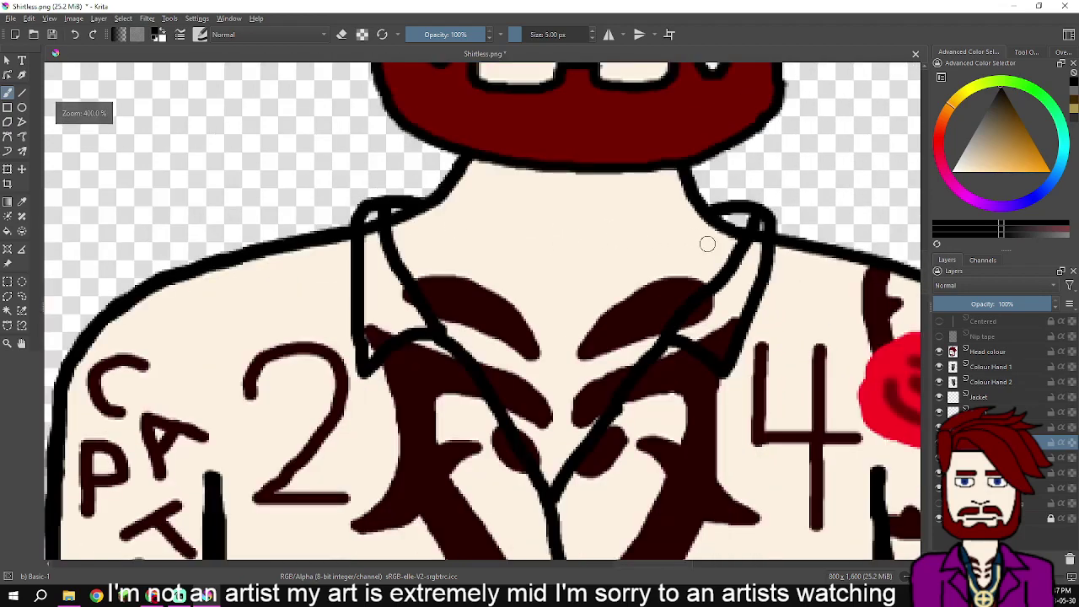
pyautogui.moveTo(734, 234)
pyautogui.mouseDown()
pyautogui.moveTo(540, 217)
pyautogui.moveTo(496, 176)
pyautogui.moveTo(490, 138)
pyautogui.moveTo(675, 180)
pyautogui.moveTo(740, 214)
pyautogui.moveTo(777, 243)
pyautogui.moveTo(793, 323)
pyautogui.moveTo(756, 97)
pyautogui.moveTo(768, 122)
pyautogui.moveTo(767, 264)
pyautogui.mouseUp()
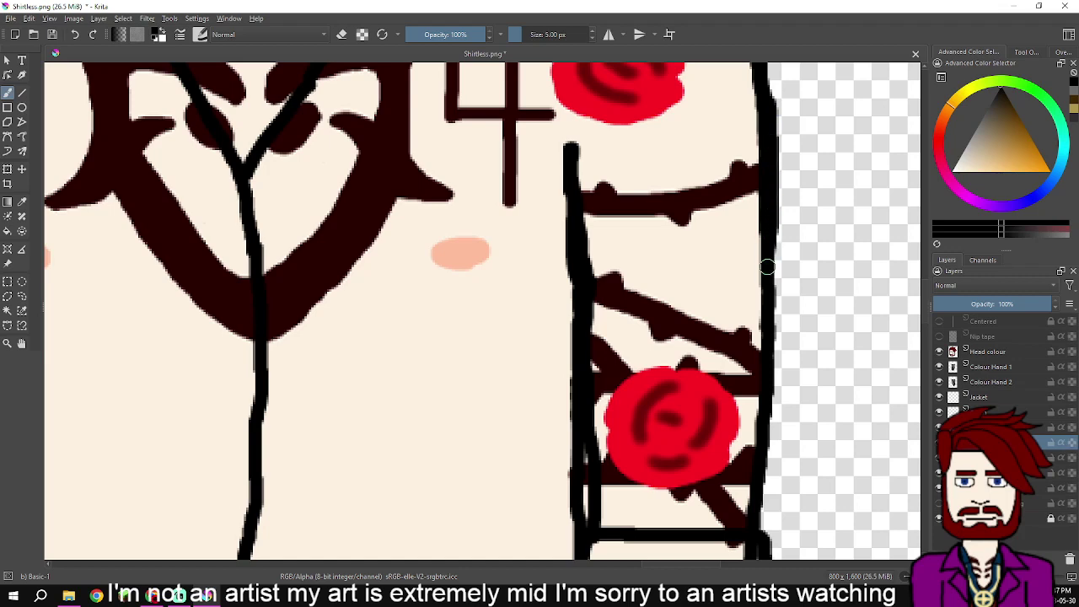
pyautogui.moveTo(767, 310); pyautogui.dragTo(758, 520)
# - Duplicate the Shirt layer, rename the copy and place it directly below the original line layer
pyautogui.scroll(-3, 810, 384)
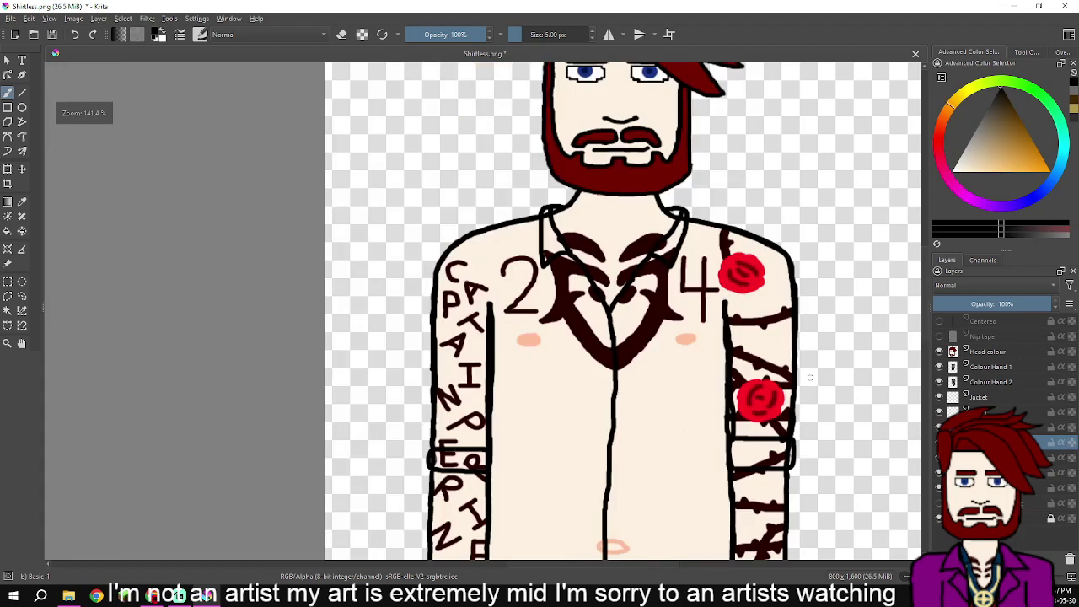
pyautogui.moveTo(842, 244); pyautogui.dragTo(832, 81)
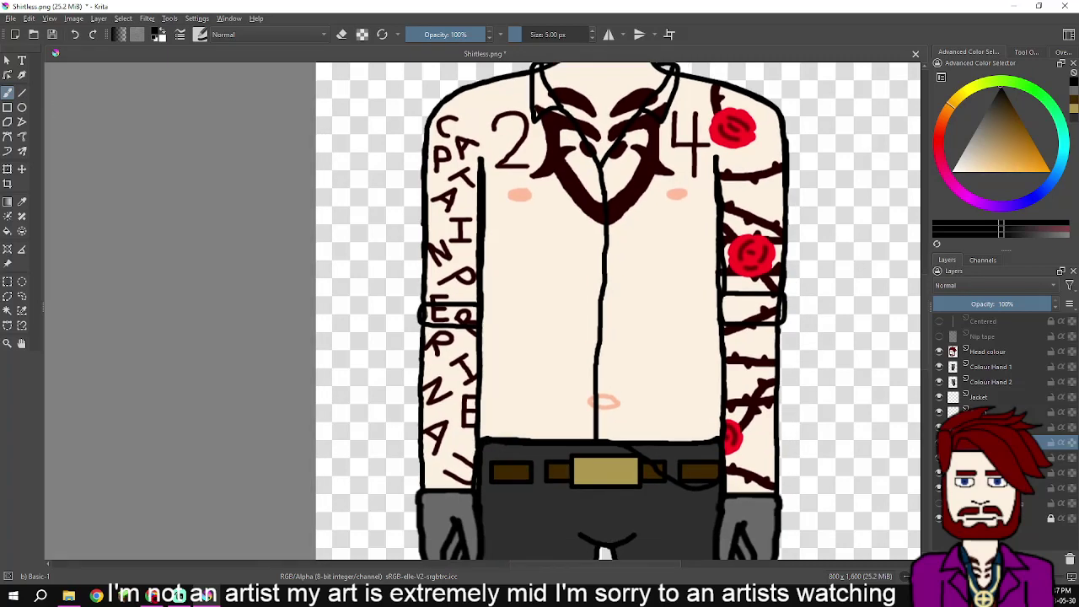
pyautogui.rightClick(996, 442)
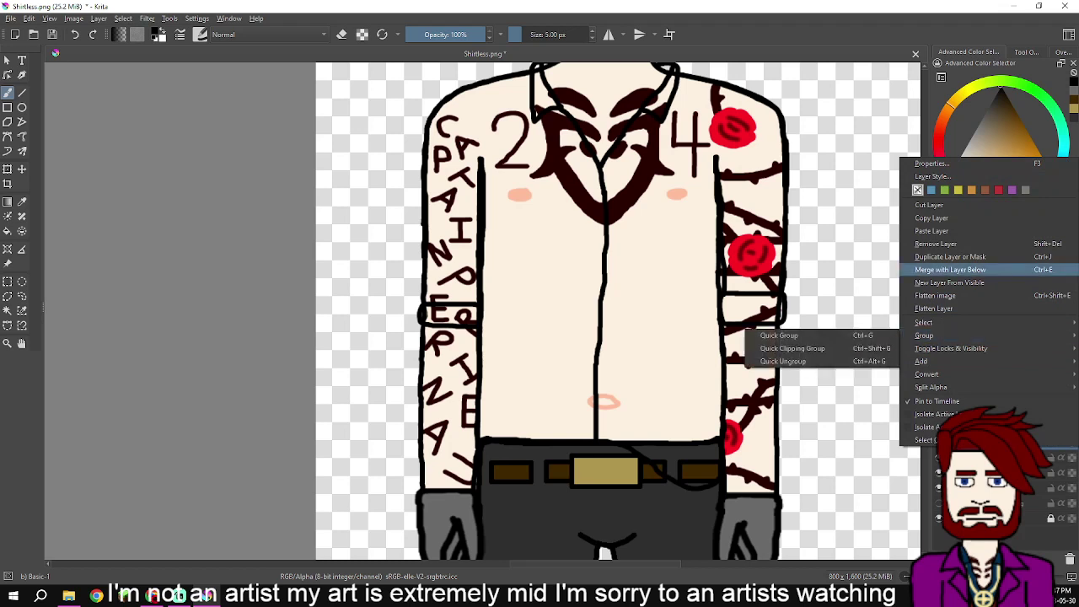
pyautogui.click(950, 256)
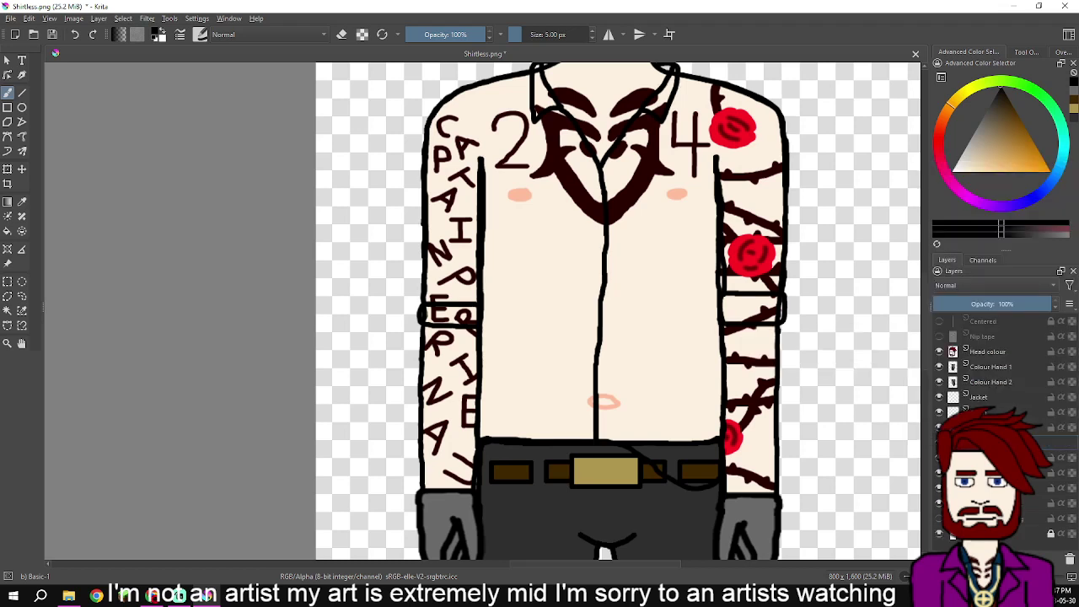
pyautogui.press('Return')
pyautogui.moveTo(991, 443); pyautogui.dragTo(992, 464)
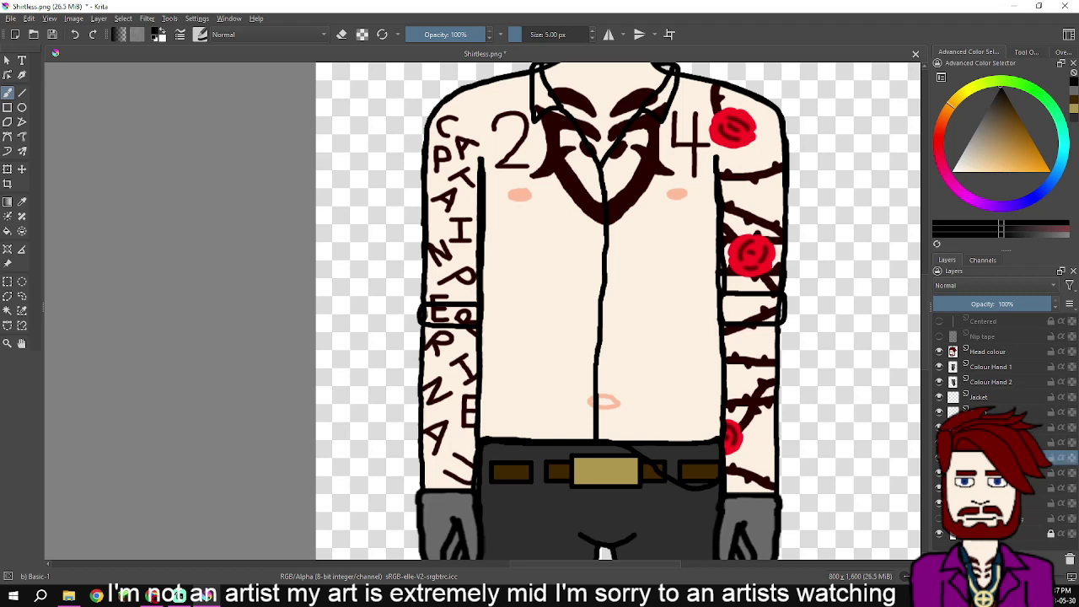
# - Sample the dark blue from the S palette swatch and fill the shirt's torso and sleeves with it
pyautogui.scroll(-3, 640, 226)
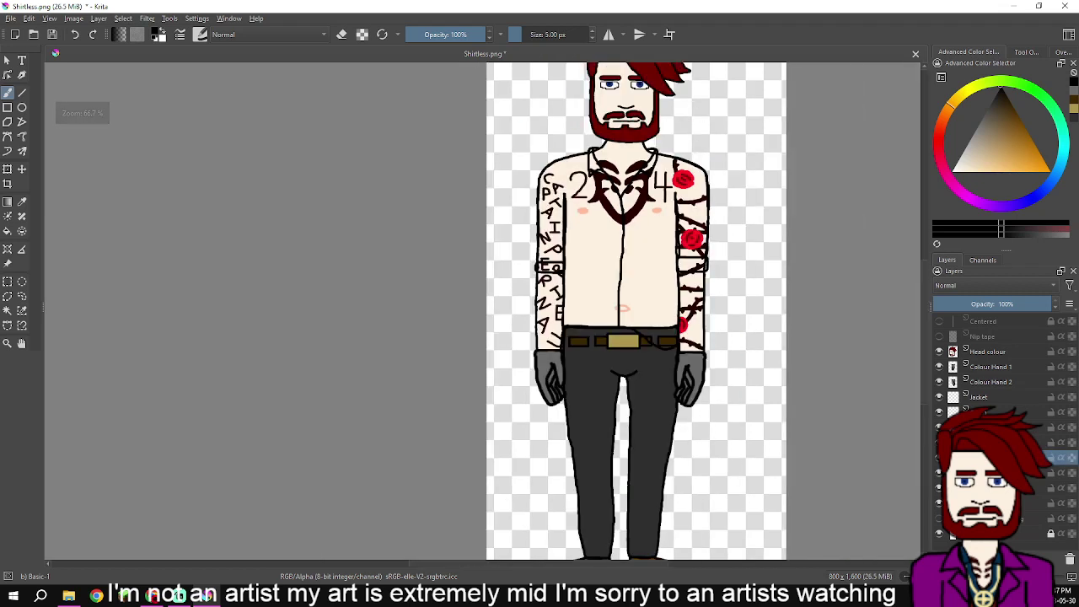
pyautogui.moveTo(639, 226); pyautogui.dragTo(647, 292)
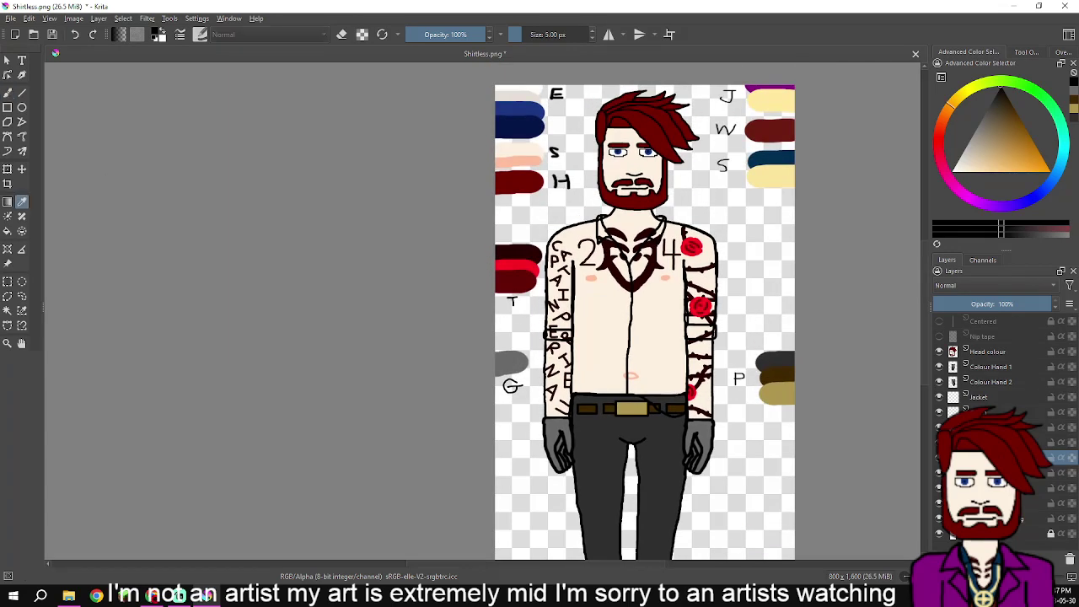
pyautogui.scroll(2, 676, 146)
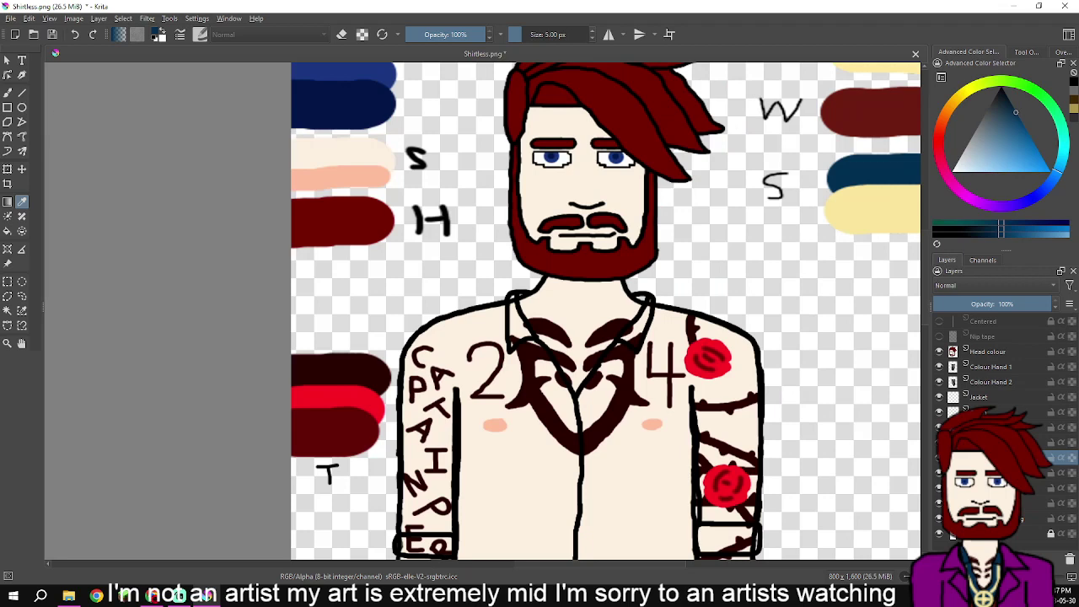
pyautogui.press('f')
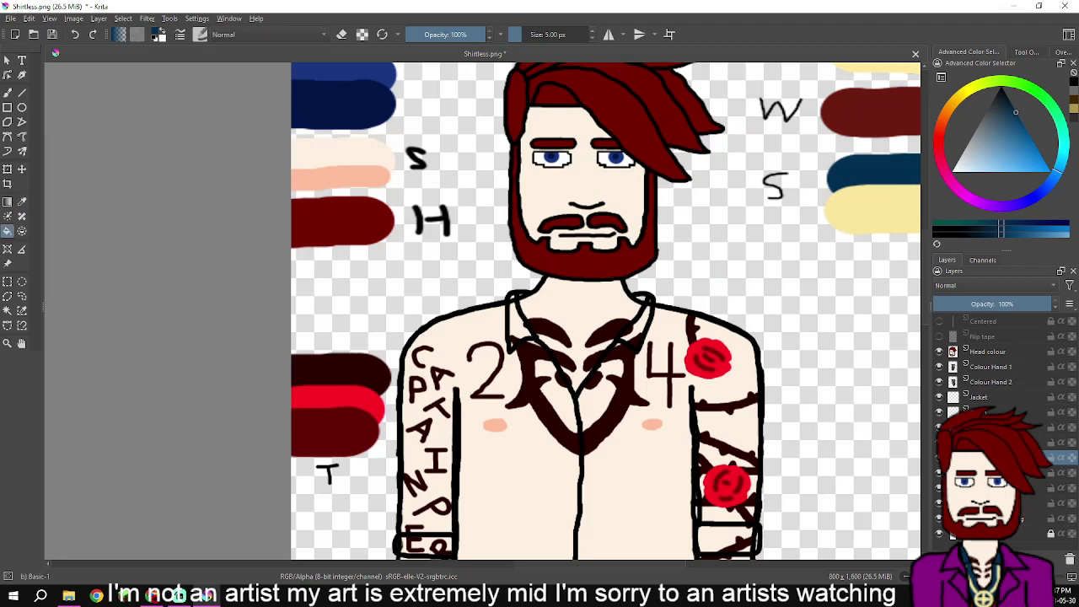
pyautogui.click(489, 438)
pyautogui.click(637, 472)
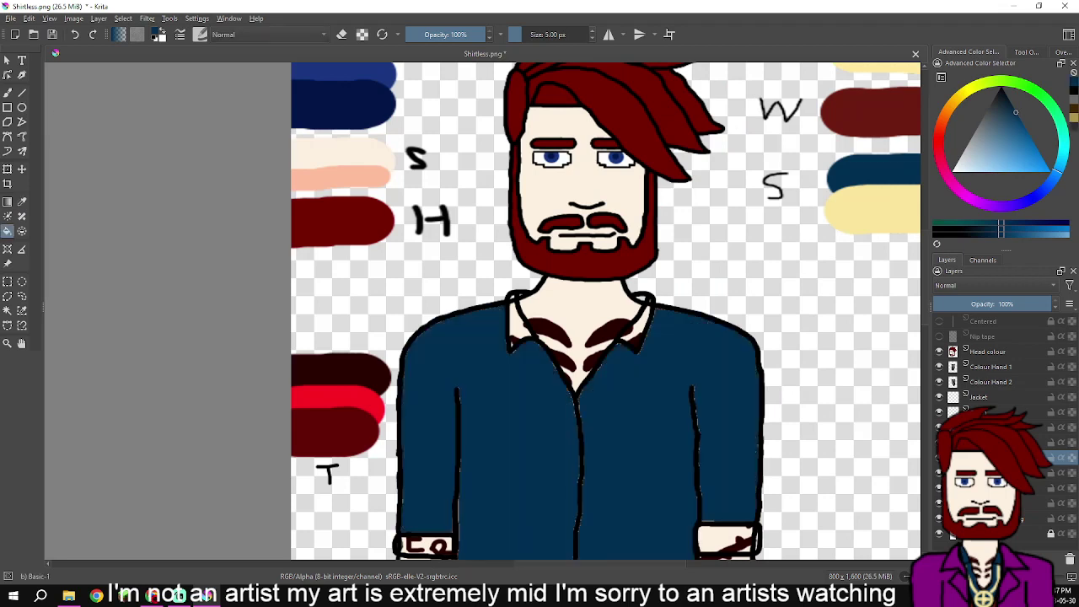
# - Fill both sleeve cuffs and both collar flaps with the same dark blue
pyautogui.moveTo(636, 473); pyautogui.dragTo(680, 271)
pyautogui.click(771, 338)
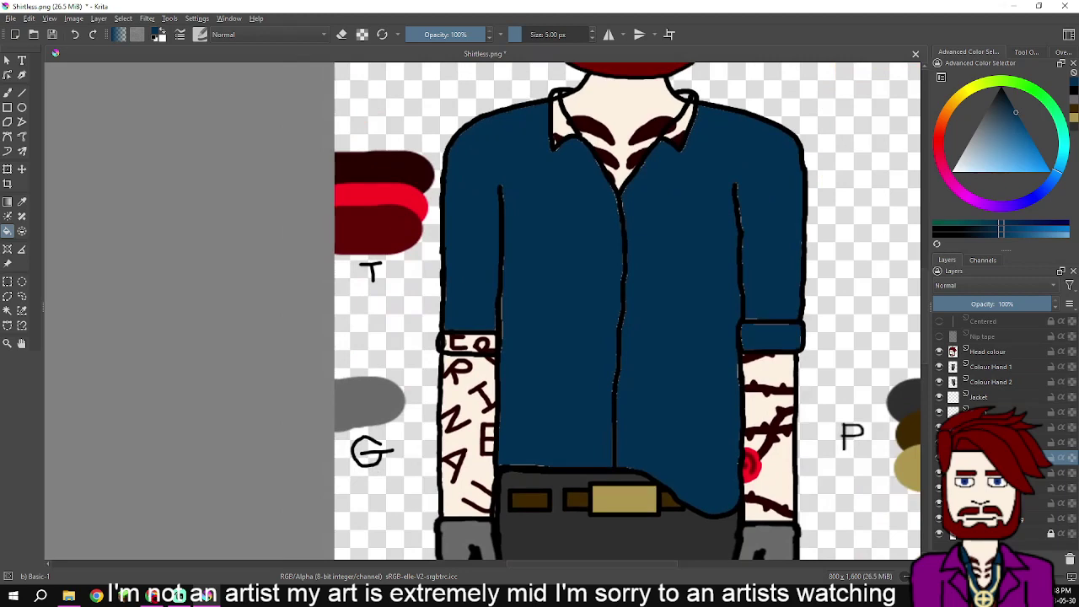
pyautogui.click(469, 344)
pyautogui.moveTo(469, 343); pyautogui.dragTo(463, 458)
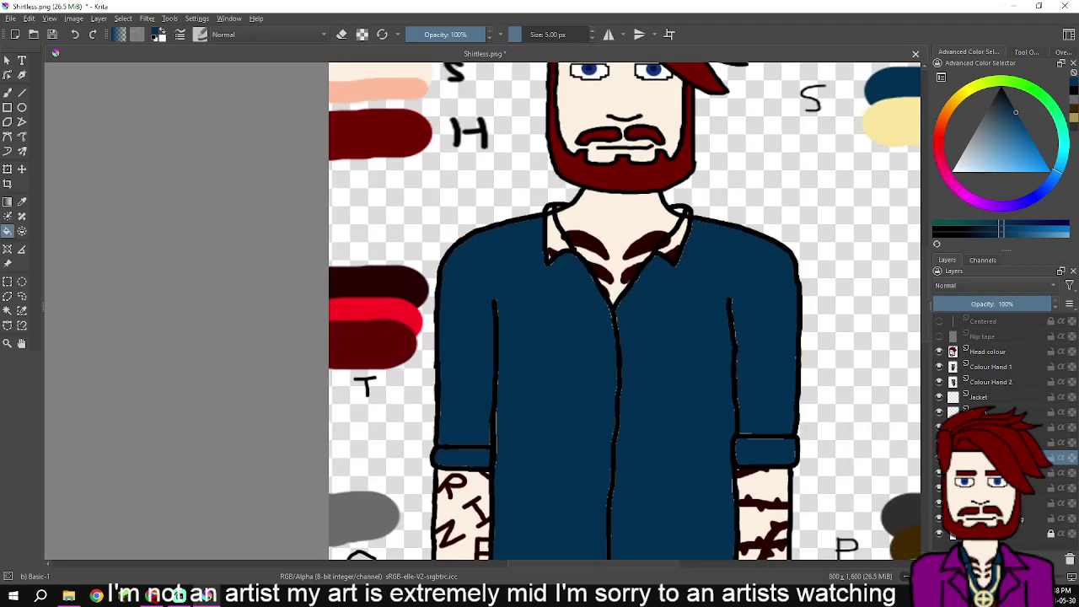
pyautogui.click(555, 241)
pyautogui.click(679, 237)
# - Try to paint the small gap inside the lettered-arm side collar fold dark blue with the 5 px brush
pyautogui.scroll(-2, 705, 323)
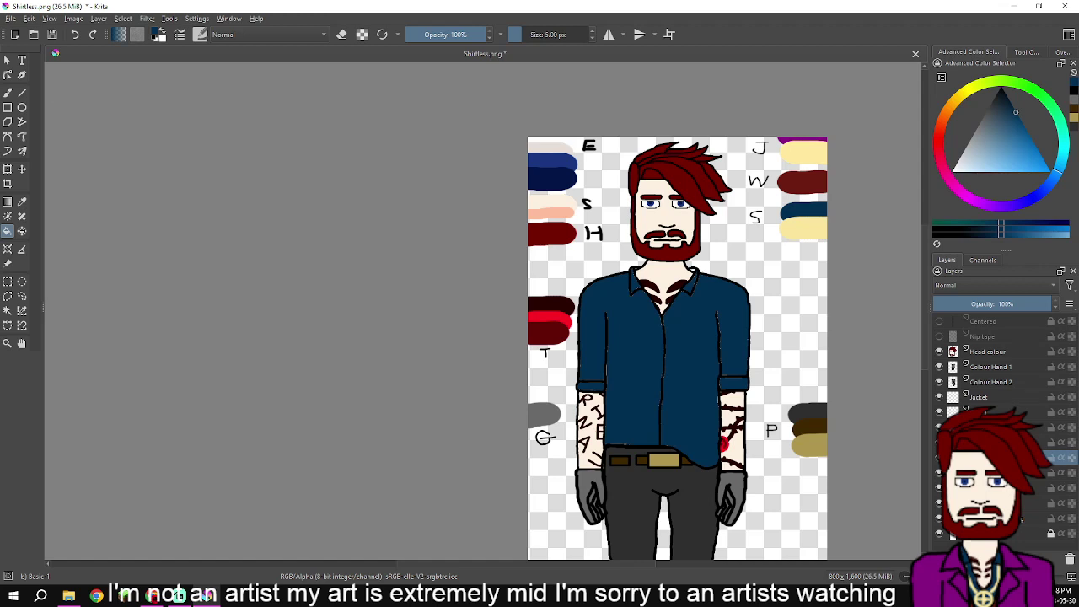
pyautogui.scroll(3, 708, 371)
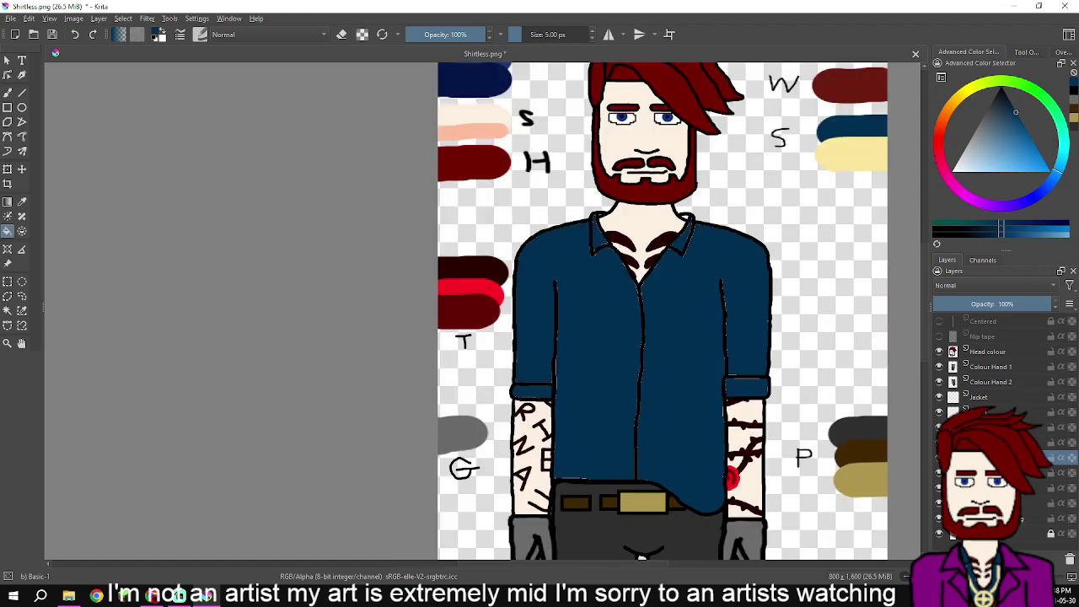
pyautogui.click(7, 93)
pyautogui.scroll(2, 358, 245)
pyautogui.moveTo(821, 236); pyautogui.dragTo(724, 318)
pyautogui.scroll(4, 723, 318)
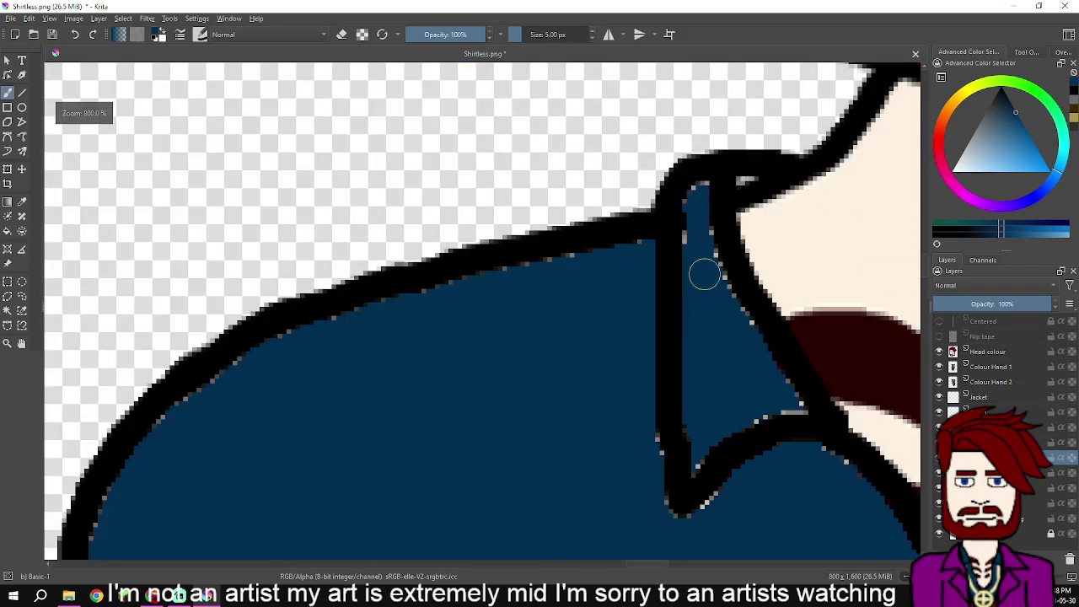
pyautogui.moveTo(742, 180); pyautogui.dragTo(721, 185)
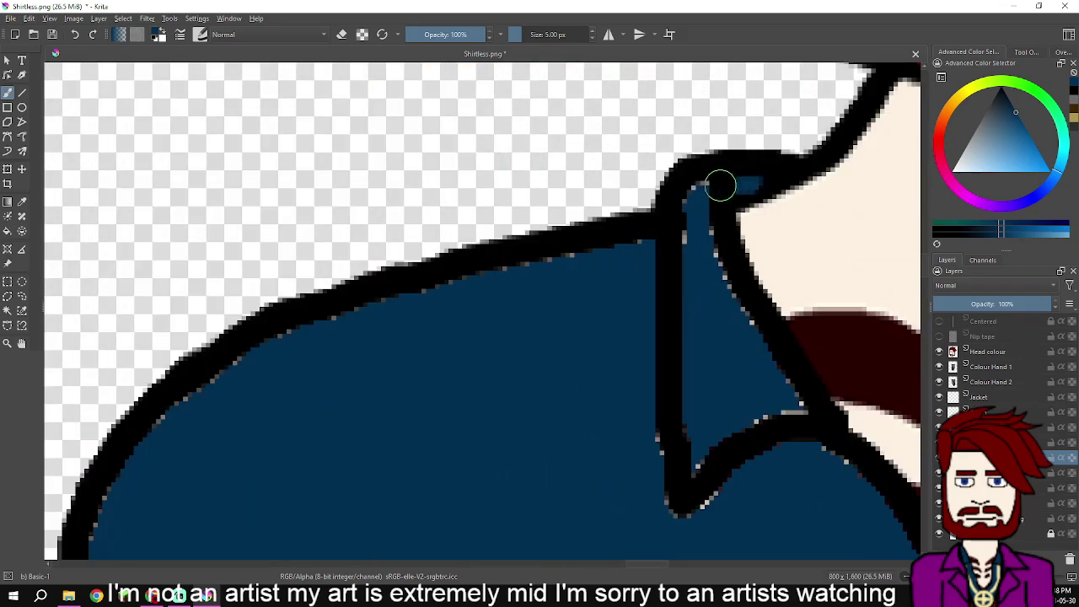
pyautogui.click(753, 218)
pyautogui.hotkey('ctrl', 'z')
pyautogui.hotkey('ctrl', 'z')
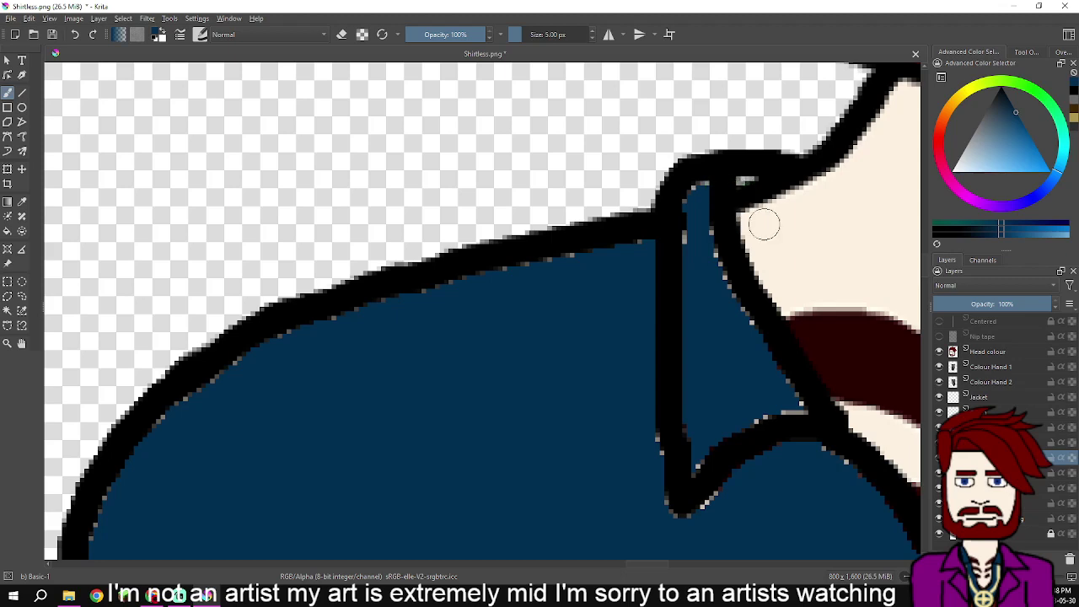
# - Reduce the brush size to 1 px and paint the small gap inside the lettered-arm side collar fold dark blue
pyautogui.click(593, 38)
pyautogui.click(592, 38)
pyautogui.scroll(6, 770, 163)
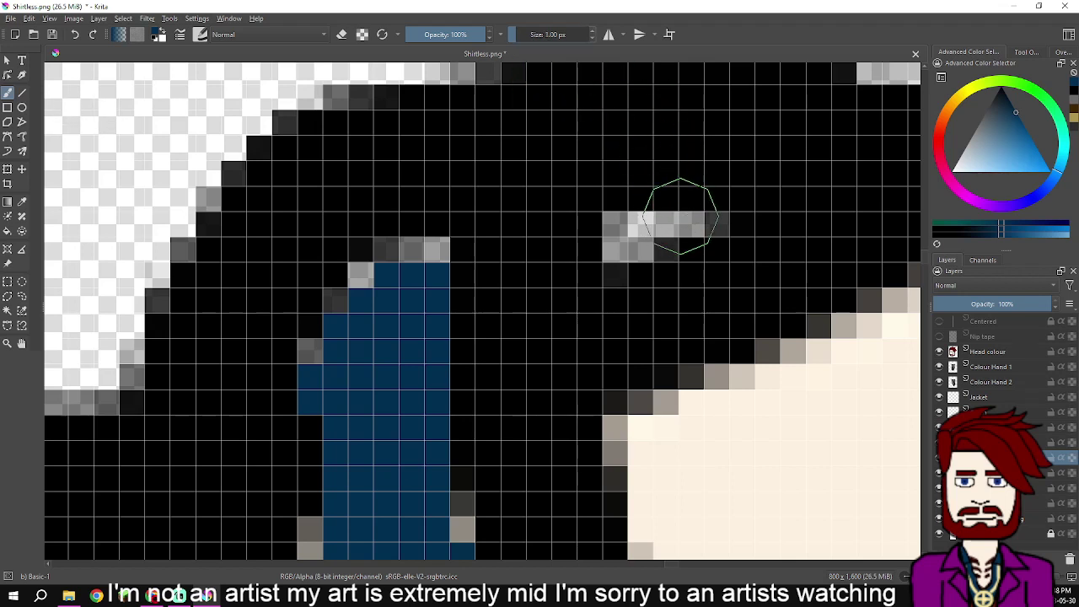
pyautogui.moveTo(692, 215)
pyautogui.mouseDown()
pyautogui.moveTo(655, 212)
pyautogui.moveTo(602, 239)
pyautogui.moveTo(681, 207)
pyautogui.mouseUp()
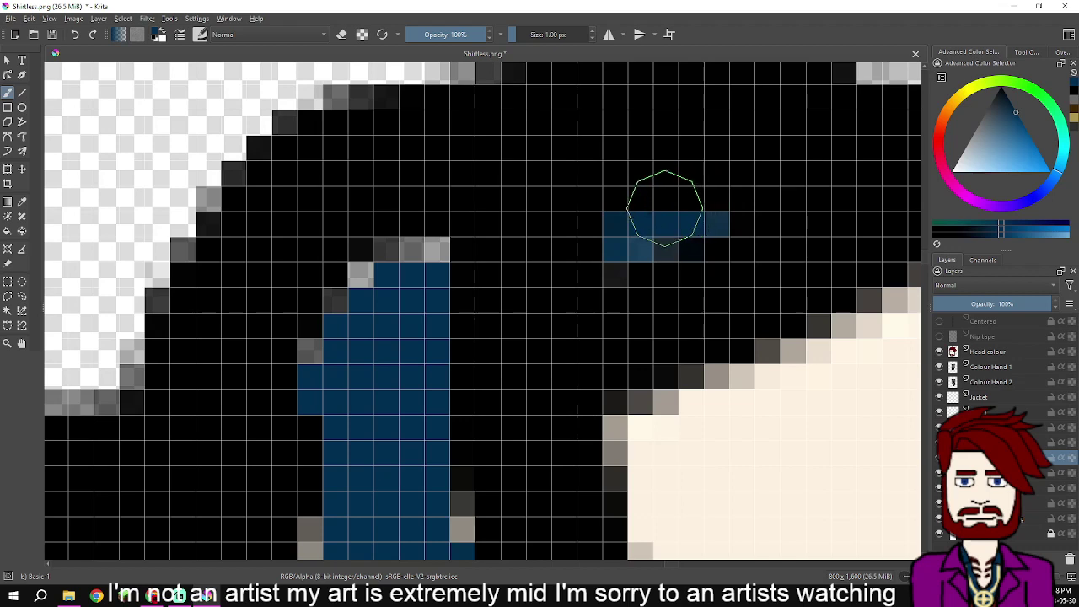
# - Paint the gap inside the rose-tattooed side collar fold dark blue, covering its remaining light edge pixels
pyautogui.scroll(-3, 590, 223)
pyautogui.moveTo(607, 230); pyautogui.dragTo(131, 234)
pyautogui.moveTo(848, 234); pyautogui.dragTo(327, 236)
pyautogui.scroll(2, 546, 242)
pyautogui.scroll(2, 547, 244)
pyautogui.moveTo(478, 244)
pyautogui.mouseDown()
pyautogui.moveTo(449, 259)
pyautogui.moveTo(466, 280)
pyautogui.moveTo(429, 269)
pyautogui.moveTo(561, 327)
pyautogui.moveTo(437, 295)
pyautogui.moveTo(478, 298)
pyautogui.moveTo(666, 378)
pyautogui.moveTo(658, 321)
pyautogui.moveTo(676, 296)
pyautogui.moveTo(727, 282)
pyautogui.moveTo(629, 241)
pyautogui.moveTo(603, 312)
pyautogui.moveTo(635, 296)
pyautogui.moveTo(592, 260)
pyautogui.moveTo(504, 271)
pyautogui.moveTo(637, 326)
pyautogui.moveTo(646, 341)
pyautogui.moveTo(577, 346)
pyautogui.mouseUp()
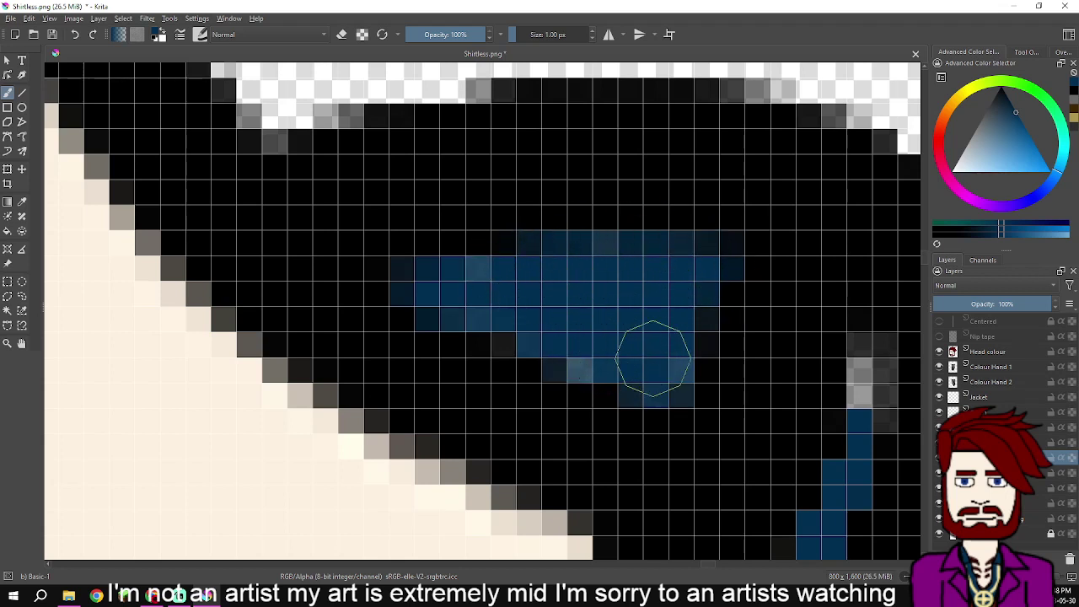
pyautogui.scroll(-5, 776, 204)
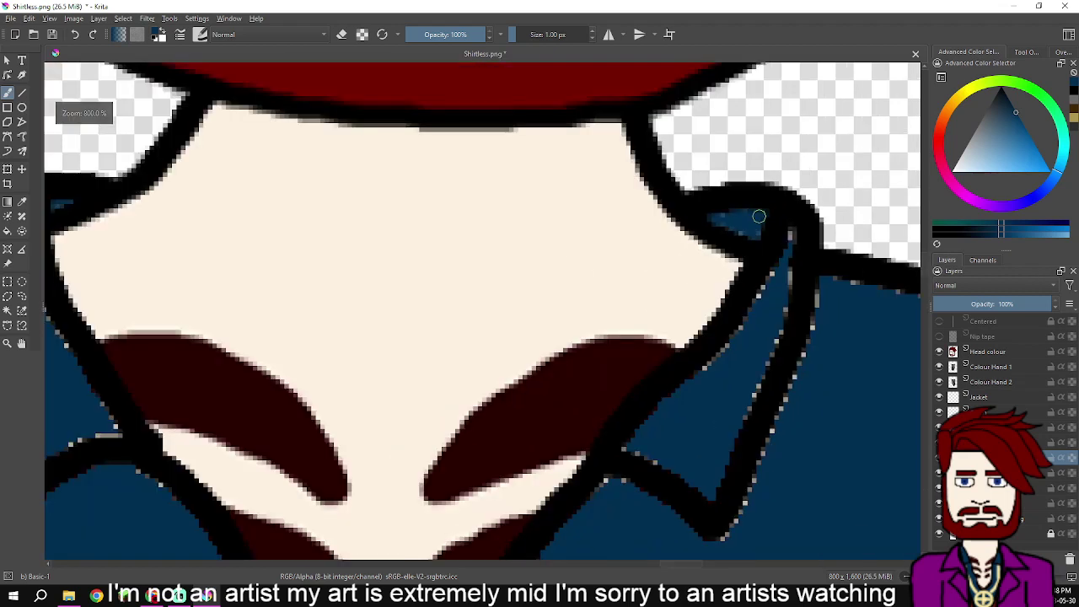
pyautogui.scroll(-1, 784, 234)
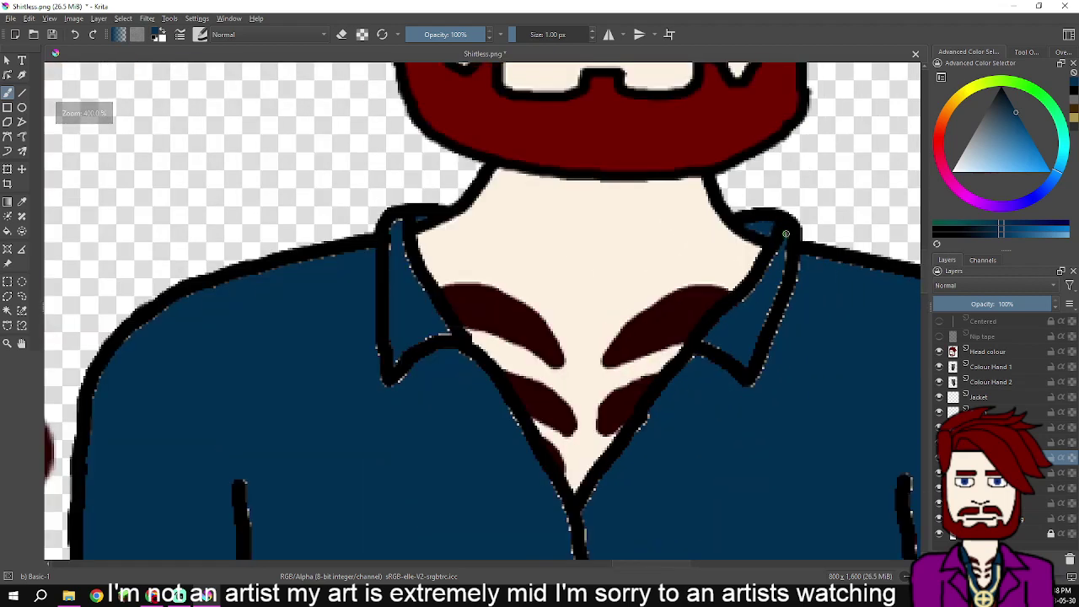
pyautogui.scroll(5, 771, 232)
pyautogui.moveTo(510, 232)
pyautogui.mouseDown()
pyautogui.moveTo(398, 208)
pyautogui.moveTo(626, 456)
pyautogui.moveTo(621, 447)
pyautogui.mouseUp()
pyautogui.moveTo(498, 357)
pyautogui.mouseDown()
pyautogui.moveTo(453, 371)
pyautogui.moveTo(482, 409)
pyautogui.mouseUp()
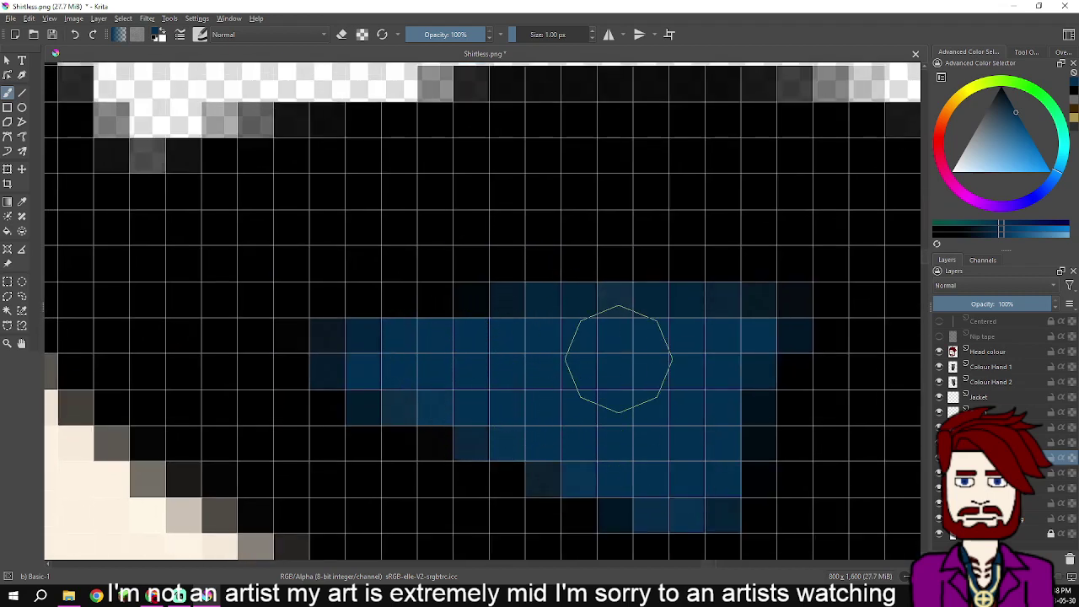
# - Touch up the remaining pixels in the lettered-arm side collar fold gap with dark blue
pyautogui.scroll(-2, 615, 326)
pyautogui.press('m')
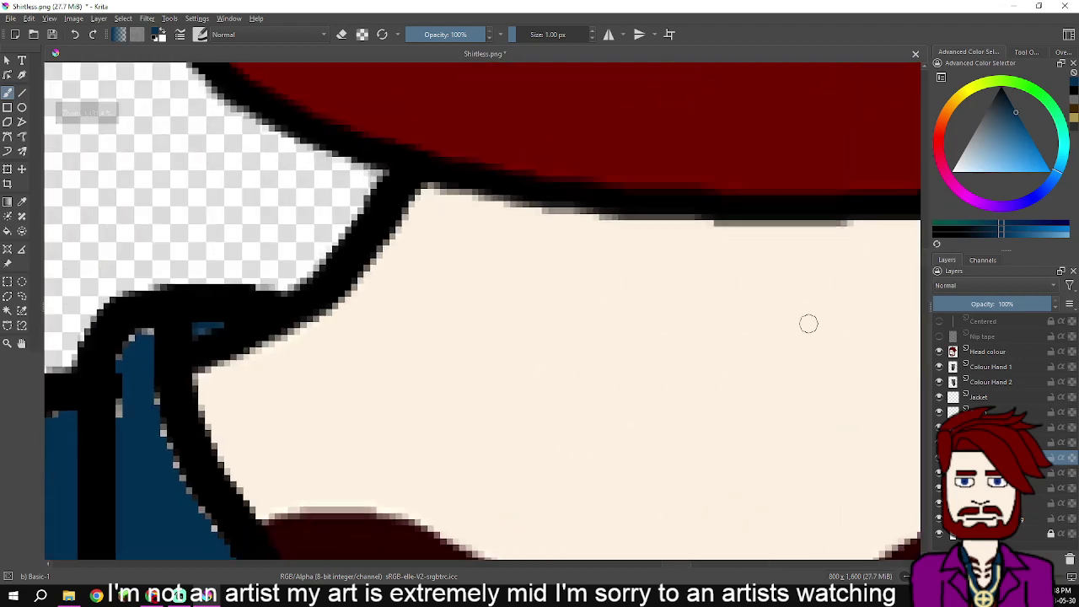
pyautogui.scroll(3, 429, 329)
pyautogui.scroll(2, 605, 318)
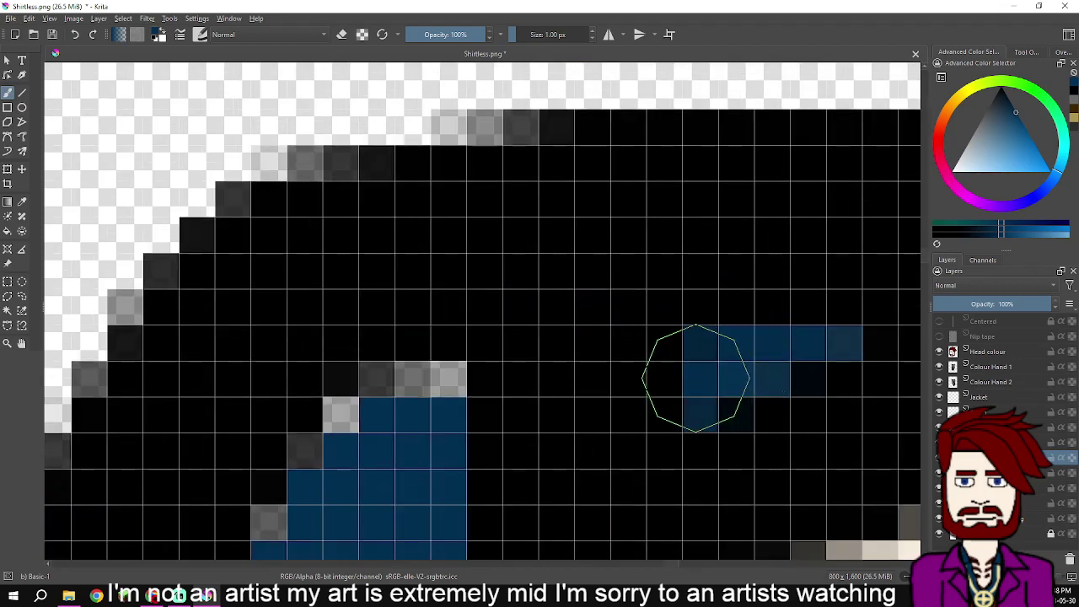
pyautogui.scroll(-4, 783, 325)
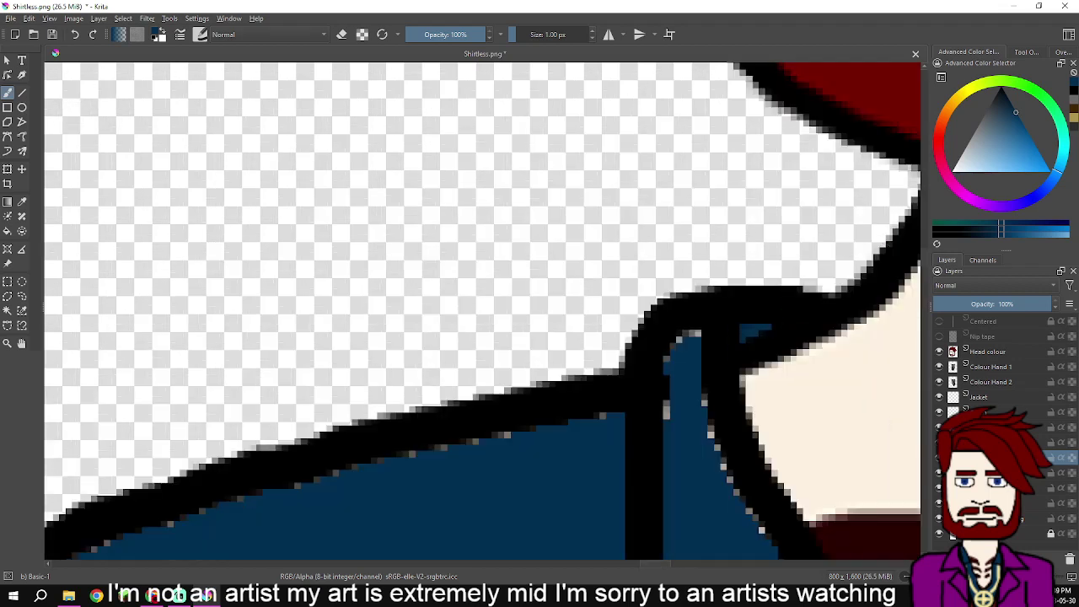
# - Paint over the light edge pixels around the lettered-arm side collar flap in dark blue, with the brush set back to 5 px
pyautogui.moveTo(696, 333)
pyautogui.mouseDown()
pyautogui.moveTo(674, 357)
pyautogui.moveTo(665, 424)
pyautogui.moveTo(675, 461)
pyautogui.moveTo(690, 363)
pyautogui.moveTo(711, 480)
pyautogui.moveTo(695, 425)
pyautogui.moveTo(564, 244)
pyautogui.mouseUp()
pyautogui.moveTo(719, 496)
pyautogui.mouseDown()
pyautogui.moveTo(640, 505)
pyautogui.moveTo(602, 530)
pyautogui.mouseUp()
pyautogui.moveTo(573, 465)
pyautogui.mouseDown()
pyautogui.moveTo(566, 429)
pyautogui.moveTo(580, 346)
pyautogui.mouseUp()
pyautogui.moveTo(598, 425)
pyautogui.mouseDown()
pyautogui.moveTo(593, 517)
pyautogui.moveTo(609, 497)
pyautogui.moveTo(528, 513)
pyautogui.moveTo(555, 527)
pyautogui.moveTo(551, 424)
pyautogui.mouseUp()
pyautogui.moveTo(671, 412)
pyautogui.mouseDown()
pyautogui.moveTo(784, 453)
pyautogui.moveTo(797, 442)
pyautogui.moveTo(831, 475)
pyautogui.mouseUp()
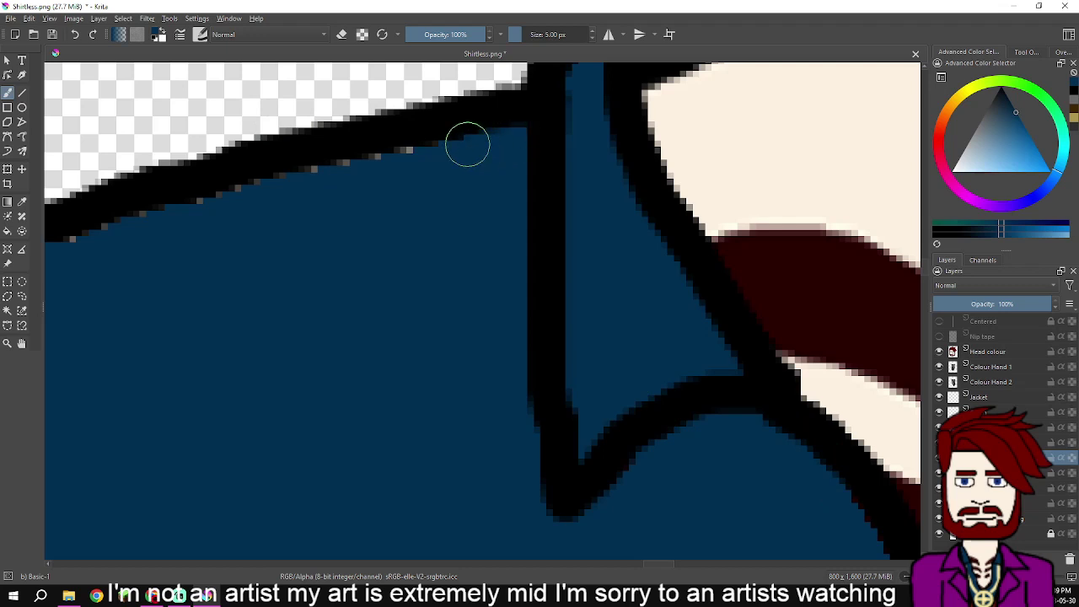
# - Paint over the light edge pixels along the lettered-arm side shoulder line and outer sleeve edge in dark blue
pyautogui.moveTo(228, 200)
pyautogui.mouseDown()
pyautogui.moveTo(578, 141)
pyautogui.moveTo(540, 118)
pyautogui.moveTo(379, 166)
pyautogui.moveTo(176, 302)
pyautogui.moveTo(167, 322)
pyautogui.moveTo(443, 131)
pyautogui.mouseUp()
pyautogui.moveTo(443, 148)
pyautogui.mouseDown()
pyautogui.moveTo(380, 181)
pyautogui.moveTo(337, 237)
pyautogui.moveTo(327, 432)
pyautogui.mouseUp()
pyautogui.moveTo(379, 455); pyautogui.dragTo(497, 207)
pyautogui.scroll(-2, 498, 206)
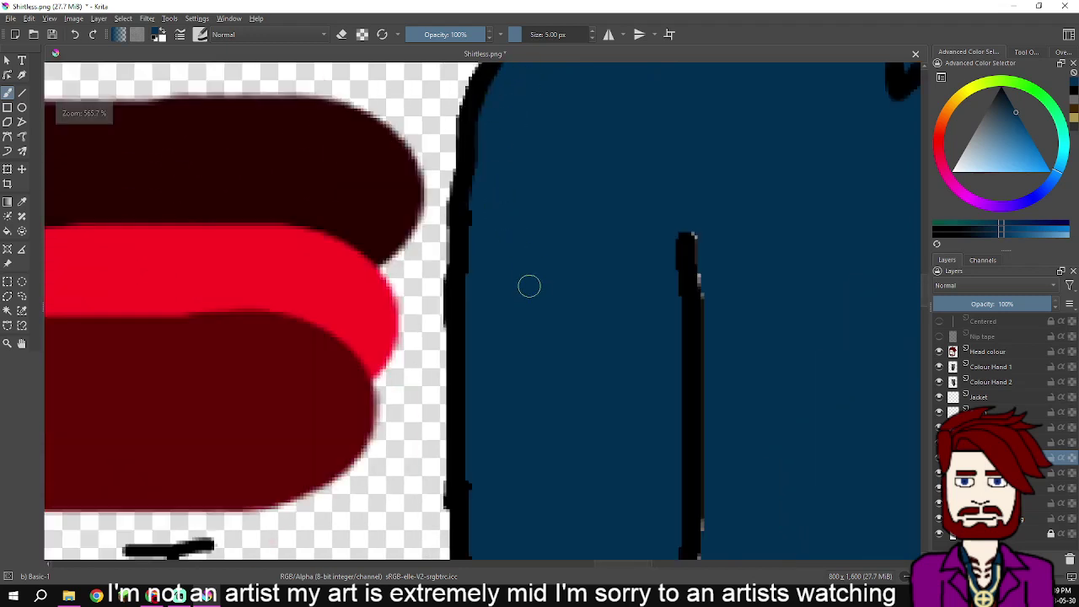
pyautogui.moveTo(537, 274); pyautogui.dragTo(605, 94)
pyautogui.scroll(2, 580, 212)
pyautogui.moveTo(536, 453)
pyautogui.mouseDown()
pyautogui.moveTo(601, 273)
pyautogui.moveTo(637, 122)
pyautogui.mouseUp()
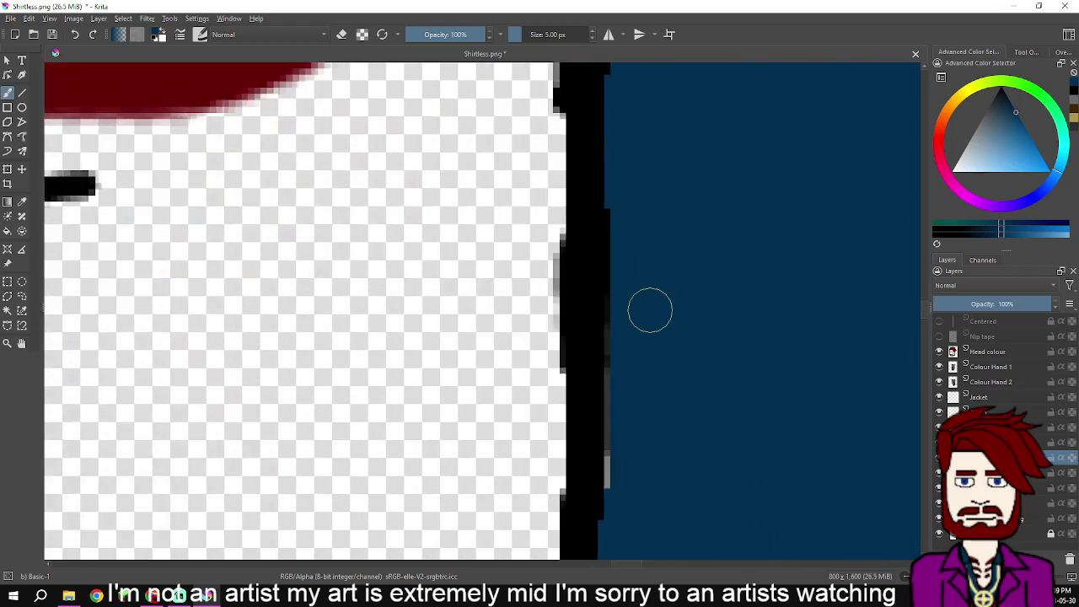
pyautogui.moveTo(606, 304); pyautogui.dragTo(605, 509)
# - Cover the light pixels along the line between the lettered-arm side sleeve and the torso with dark blue
pyautogui.moveTo(645, 462); pyautogui.dragTo(662, 220)
pyautogui.moveTo(619, 333)
pyautogui.mouseDown()
pyautogui.moveTo(609, 471)
pyautogui.moveTo(789, 471)
pyautogui.moveTo(491, 445)
pyautogui.moveTo(520, 464)
pyautogui.moveTo(645, 462)
pyautogui.moveTo(478, 463)
pyautogui.moveTo(725, 461)
pyautogui.moveTo(711, 328)
pyautogui.moveTo(753, 166)
pyautogui.mouseUp()
pyautogui.moveTo(730, 182)
pyautogui.mouseDown()
pyautogui.moveTo(693, 240)
pyautogui.moveTo(667, 438)
pyautogui.mouseUp()
pyautogui.moveTo(657, 148); pyautogui.dragTo(582, 442)
pyautogui.moveTo(607, 211); pyautogui.dragTo(537, 455)
pyautogui.moveTo(561, 124)
pyautogui.mouseDown()
pyautogui.moveTo(577, 180)
pyautogui.moveTo(583, 365)
pyautogui.mouseUp()
pyautogui.moveTo(585, 378)
pyautogui.mouseDown()
pyautogui.moveTo(574, 190)
pyautogui.moveTo(573, 531)
pyautogui.mouseUp()
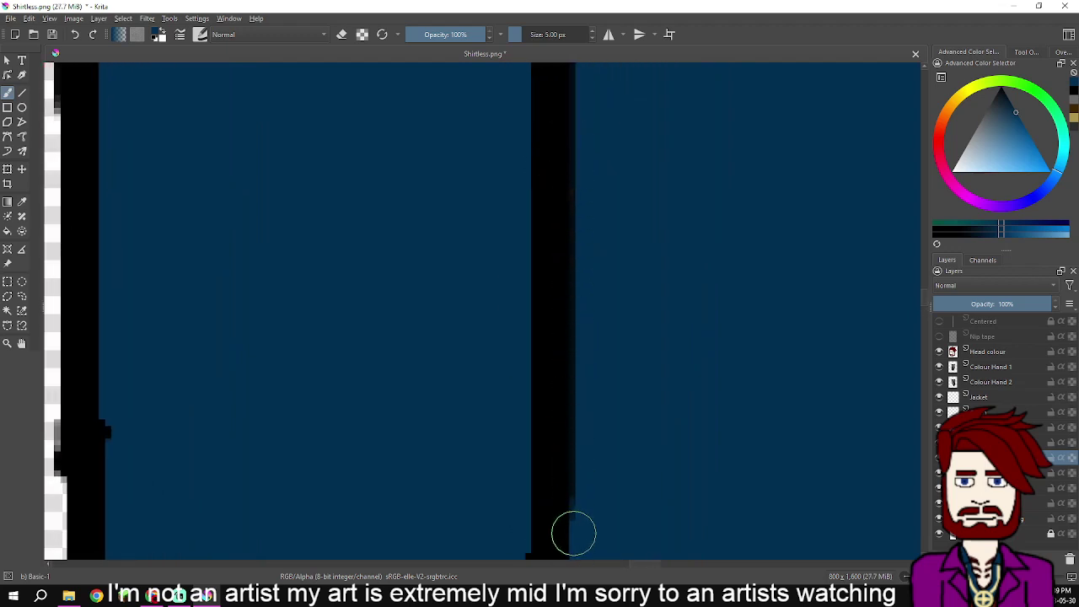
pyautogui.moveTo(570, 475); pyautogui.dragTo(601, 129)
# - Touch up the edges around the lettered-arm side sleeve cuff with dark blue
pyautogui.moveTo(604, 219)
pyautogui.mouseDown()
pyautogui.moveTo(570, 512)
pyautogui.moveTo(585, 511)
pyautogui.moveTo(581, 470)
pyautogui.moveTo(590, 456)
pyautogui.moveTo(589, 501)
pyautogui.moveTo(630, 180)
pyautogui.moveTo(618, 346)
pyautogui.moveTo(627, 460)
pyautogui.moveTo(641, 447)
pyautogui.moveTo(639, 232)
pyautogui.moveTo(613, 467)
pyautogui.moveTo(601, 448)
pyautogui.moveTo(407, 454)
pyautogui.moveTo(202, 447)
pyautogui.moveTo(164, 435)
pyautogui.moveTo(150, 417)
pyautogui.moveTo(151, 361)
pyautogui.moveTo(164, 344)
pyautogui.moveTo(213, 329)
pyautogui.mouseUp()
pyautogui.moveTo(304, 329); pyautogui.dragTo(530, 332)
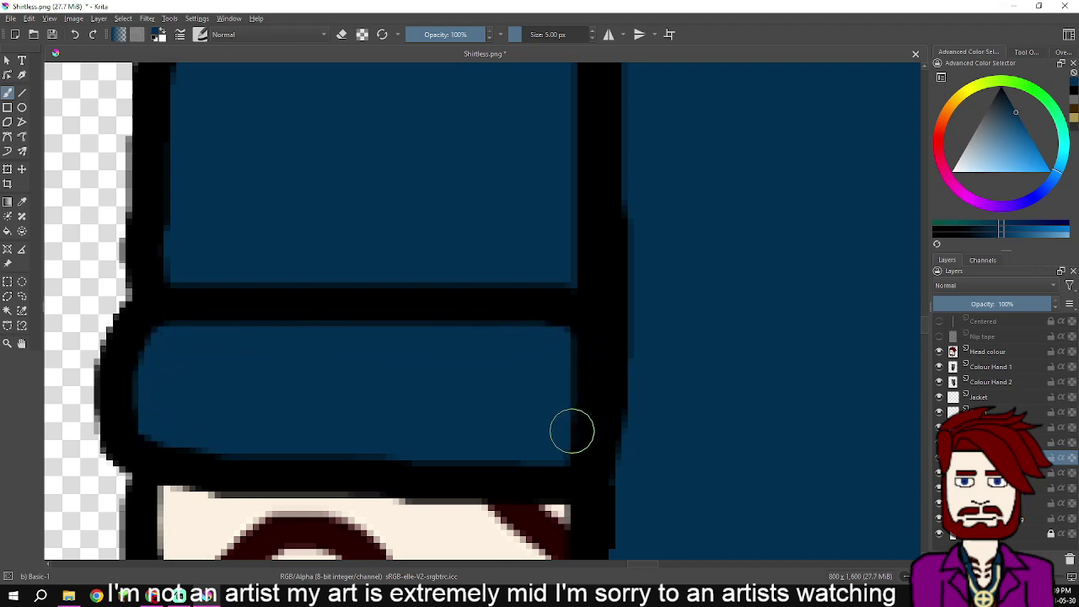
pyautogui.moveTo(817, 540); pyautogui.dragTo(765, 243)
pyautogui.moveTo(822, 336); pyautogui.dragTo(708, 87)
# - Paint dark blue over the light pixels along the torso edge beside the lettered arm and the adjoining hem above the belt
pyautogui.scroll(-3, 608, 373)
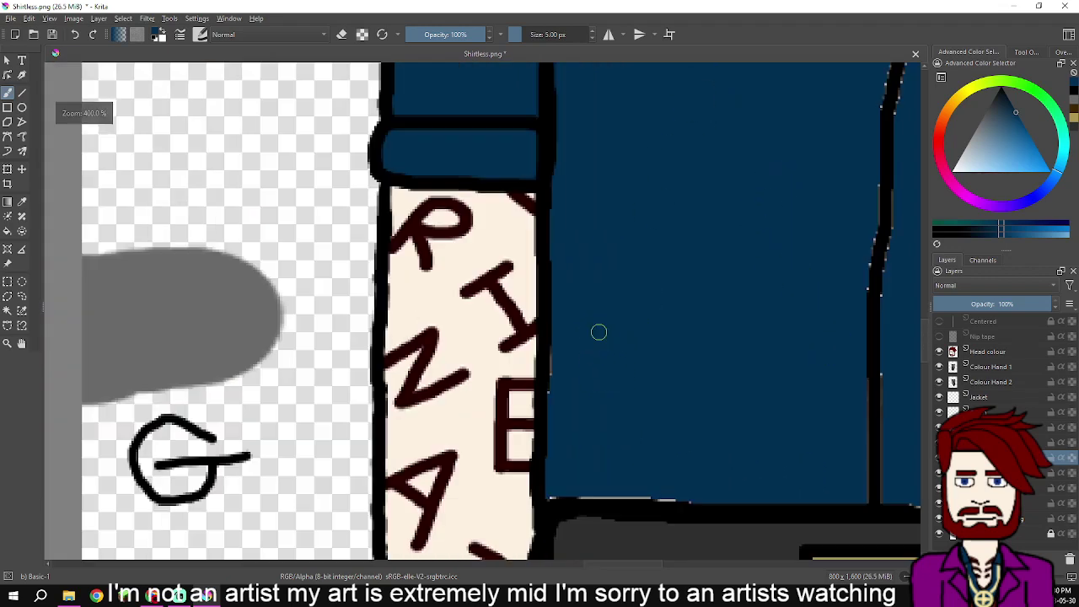
pyautogui.scroll(2, 576, 380)
pyautogui.scroll(2, 576, 382)
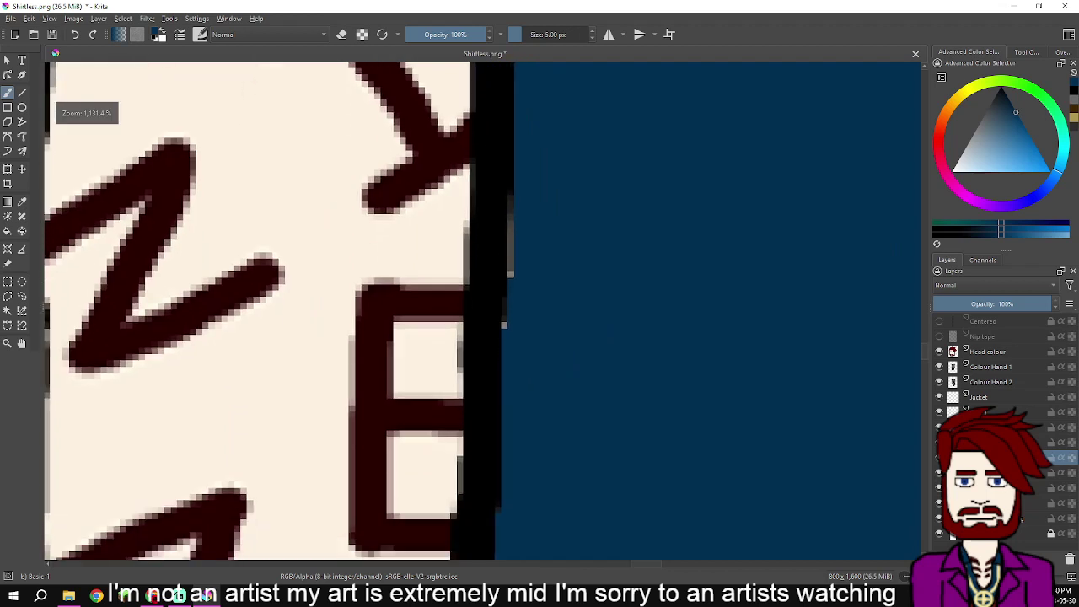
pyautogui.moveTo(529, 199); pyautogui.dragTo(521, 263)
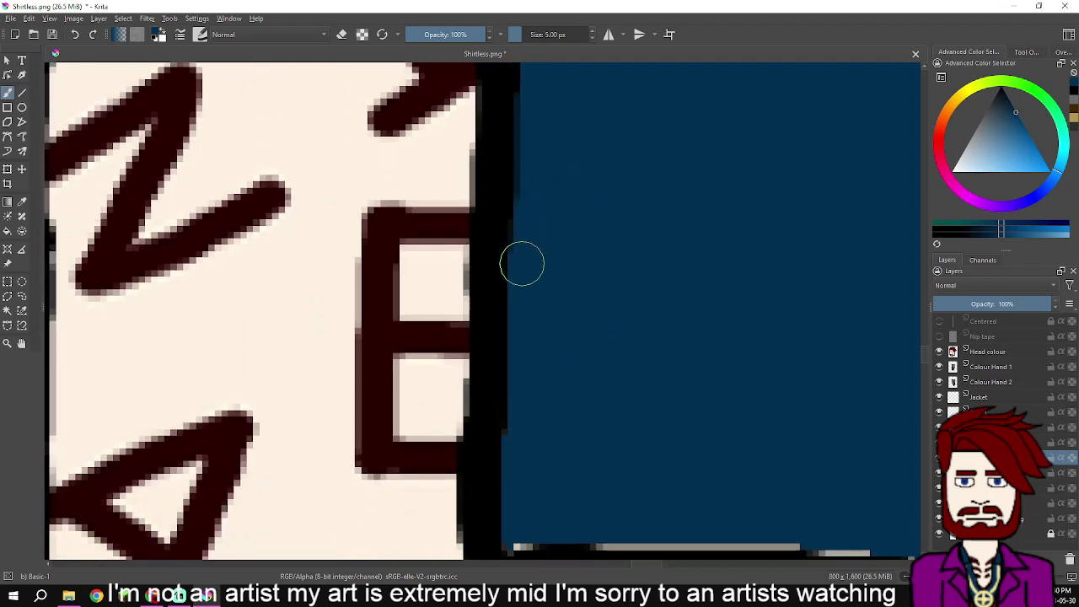
pyautogui.moveTo(554, 374); pyautogui.dragTo(570, 275)
pyautogui.moveTo(532, 342)
pyautogui.mouseDown()
pyautogui.moveTo(532, 451)
pyautogui.moveTo(545, 441)
pyautogui.moveTo(754, 440)
pyautogui.moveTo(894, 455)
pyautogui.mouseUp()
pyautogui.moveTo(874, 417)
pyautogui.mouseDown()
pyautogui.moveTo(738, 403)
pyautogui.moveTo(481, 407)
pyautogui.mouseUp()
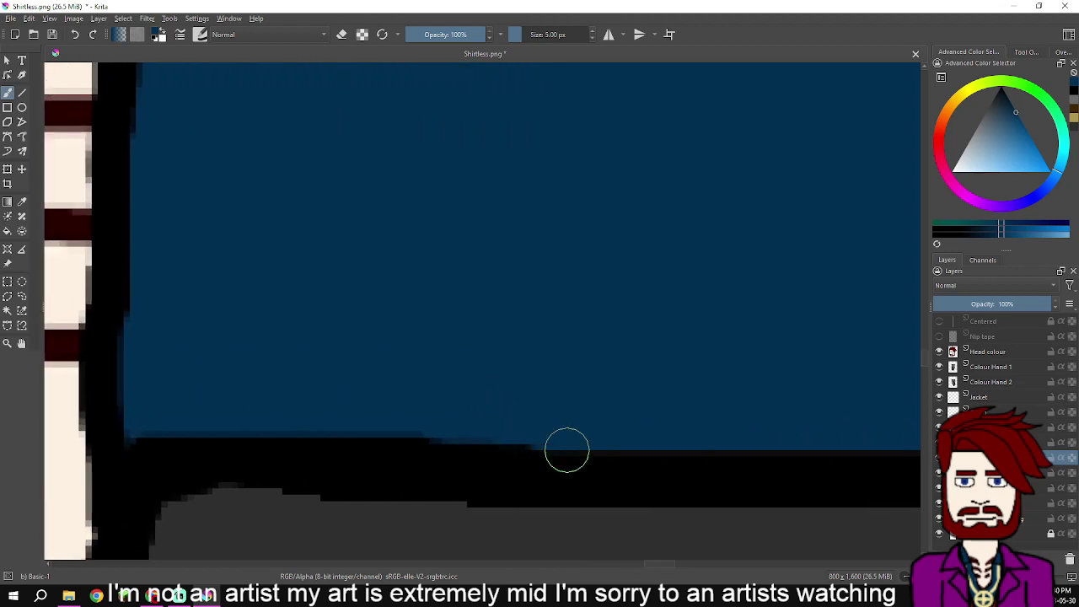
pyautogui.moveTo(805, 417); pyautogui.dragTo(438, 432)
# - Cover the light pixels on the lettered-arm side of the shirt's centre line with dark blue, from the hem upwards
pyautogui.moveTo(666, 462)
pyautogui.mouseDown()
pyautogui.moveTo(672, 100)
pyautogui.moveTo(659, 392)
pyautogui.mouseUp()
pyautogui.moveTo(645, 232); pyautogui.dragTo(631, 457)
pyautogui.moveTo(622, 385); pyautogui.dragTo(678, 179)
pyautogui.scroll(-3, 635, 453)
pyautogui.moveTo(628, 455); pyautogui.dragTo(626, 328)
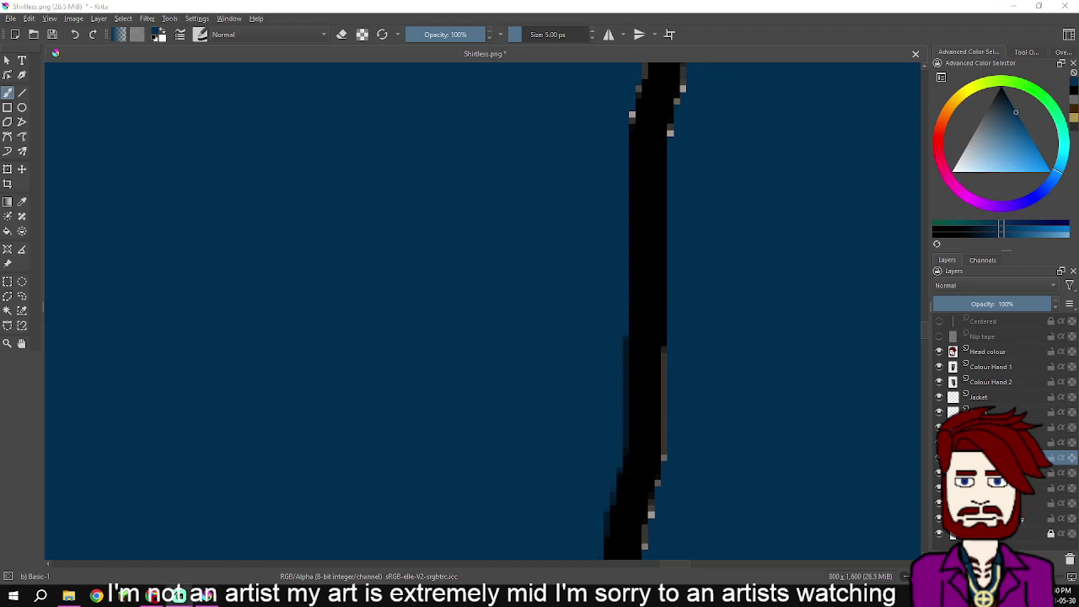
pyautogui.scroll(3, 689, 393)
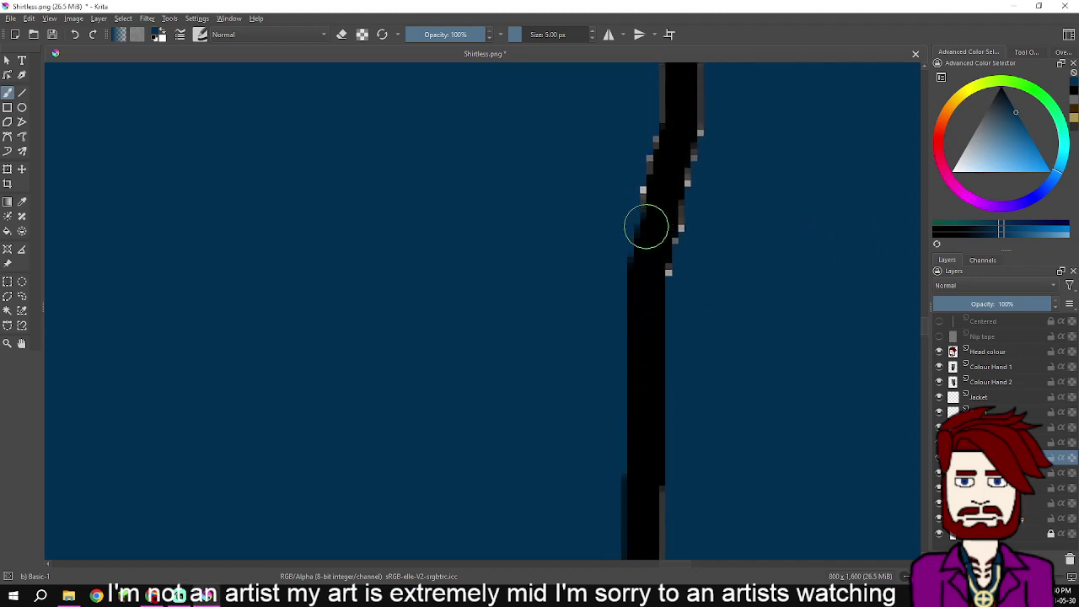
pyautogui.scroll(6, 654, 470)
# - Continue painting the lettered-arm side of the shirt's centre line dark blue up its upper part towards the collar
pyautogui.moveTo(654, 469); pyautogui.dragTo(629, 393)
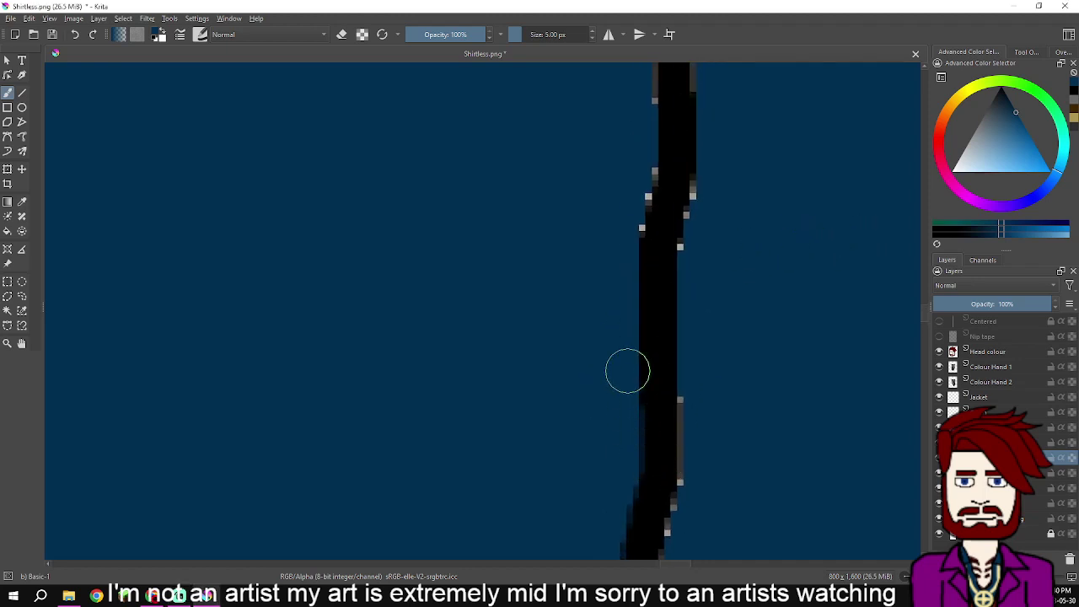
pyautogui.moveTo(646, 254)
pyautogui.mouseDown()
pyautogui.moveTo(663, 153)
pyautogui.moveTo(673, 408)
pyautogui.mouseUp()
pyautogui.moveTo(663, 372); pyautogui.dragTo(652, 238)
pyautogui.moveTo(645, 198); pyautogui.dragTo(656, 422)
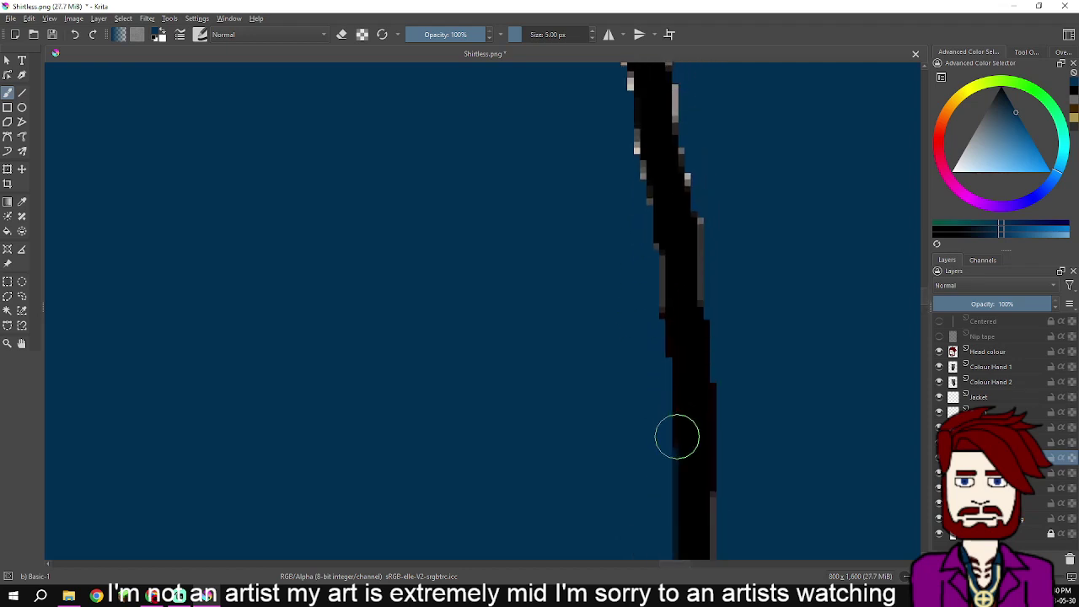
pyautogui.moveTo(672, 339); pyautogui.dragTo(624, 89)
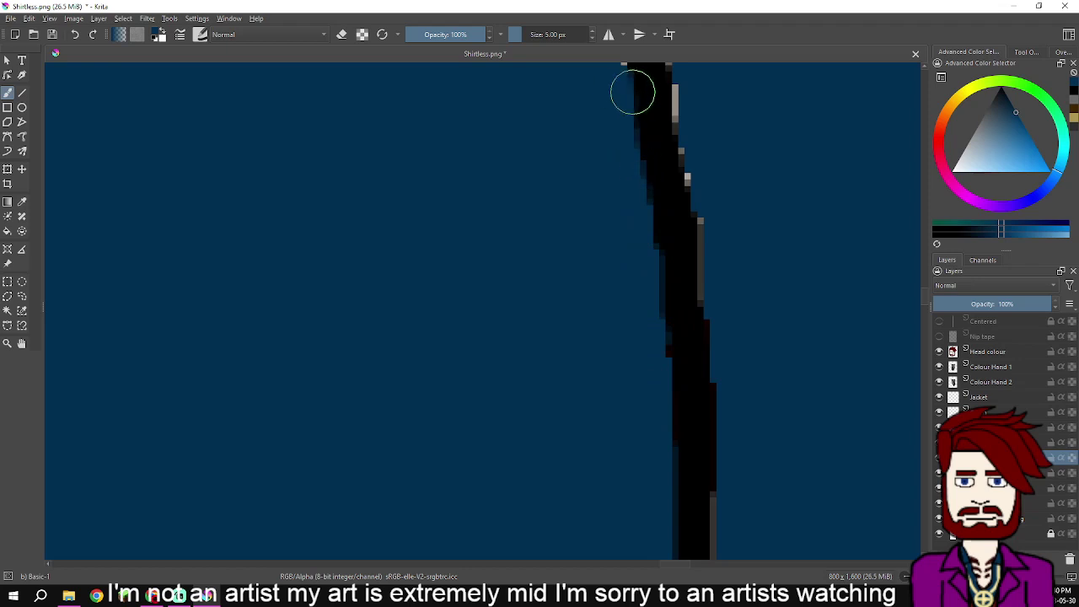
pyautogui.scroll(3, 624, 89)
pyautogui.moveTo(641, 311)
pyautogui.mouseDown()
pyautogui.moveTo(643, 352)
pyautogui.moveTo(598, 215)
pyautogui.moveTo(568, 184)
pyautogui.moveTo(666, 466)
pyautogui.mouseUp()
pyautogui.scroll(3, 552, 231)
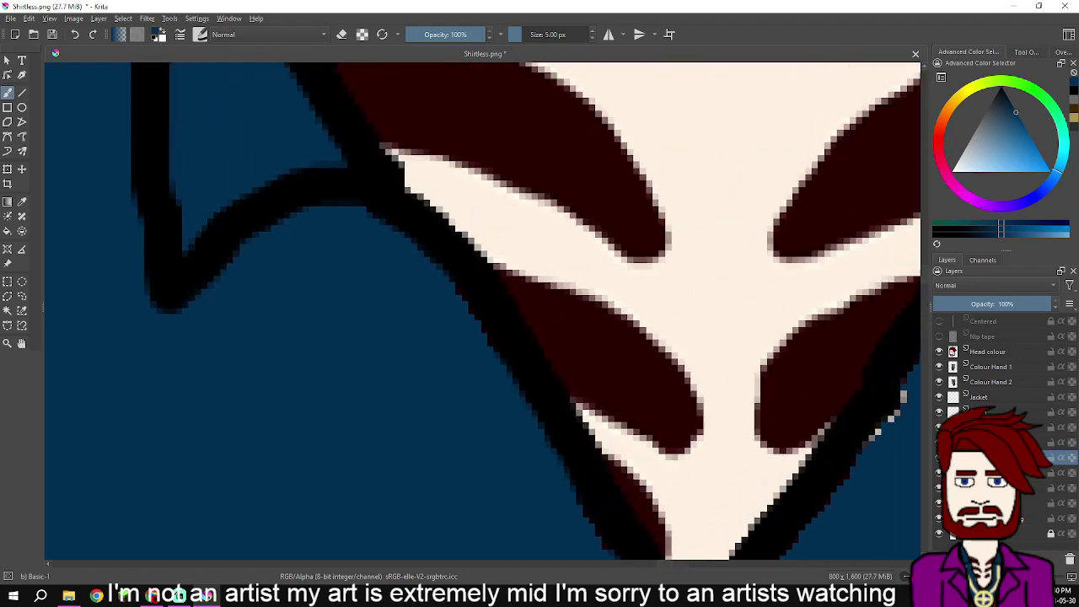
# - Paint over the light edge pixels around the rose-tattooed side collar flap in dark blue
pyautogui.moveTo(693, 278)
pyautogui.mouseDown()
pyautogui.moveTo(447, 321)
pyautogui.moveTo(338, 370)
pyautogui.mouseUp()
pyautogui.moveTo(772, 320); pyautogui.dragTo(638, 383)
pyautogui.moveTo(556, 416)
pyautogui.mouseDown()
pyautogui.moveTo(510, 446)
pyautogui.moveTo(495, 435)
pyautogui.moveTo(603, 335)
pyautogui.moveTo(659, 262)
pyautogui.moveTo(725, 152)
pyautogui.moveTo(728, 118)
pyautogui.moveTo(738, 122)
pyautogui.moveTo(720, 248)
pyautogui.moveTo(663, 424)
pyautogui.mouseUp()
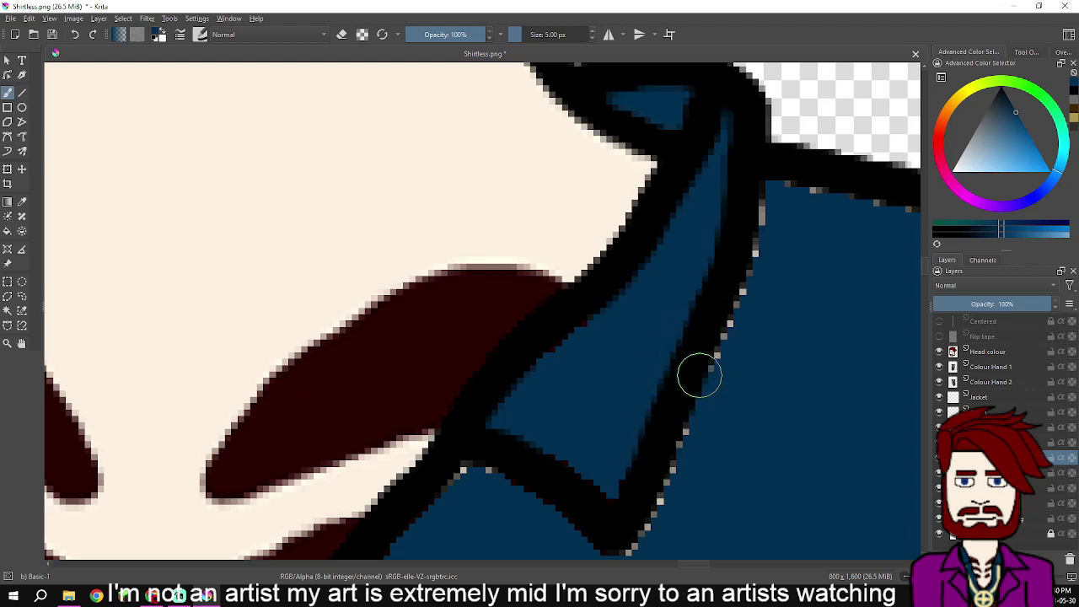
pyautogui.moveTo(769, 188)
pyautogui.mouseDown()
pyautogui.moveTo(751, 284)
pyautogui.moveTo(701, 429)
pyautogui.moveTo(642, 530)
pyautogui.moveTo(585, 523)
pyautogui.moveTo(484, 455)
pyautogui.moveTo(466, 490)
pyautogui.moveTo(800, 228)
pyautogui.moveTo(694, 292)
pyautogui.moveTo(601, 430)
pyautogui.mouseUp()
pyautogui.moveTo(596, 482); pyautogui.dragTo(789, 213)
pyautogui.moveTo(687, 286)
pyautogui.mouseDown()
pyautogui.moveTo(641, 363)
pyautogui.moveTo(658, 509)
pyautogui.moveTo(654, 242)
pyautogui.moveTo(646, 484)
pyautogui.mouseUp()
# - Cover the light pixels on the rose-tattooed side of the shirt's centre line with dark blue, down to the hem
pyautogui.scroll(-1, 682, 477)
pyautogui.scroll(-3, 685, 476)
pyautogui.moveTo(716, 466); pyautogui.dragTo(749, 206)
pyautogui.scroll(4, 711, 313)
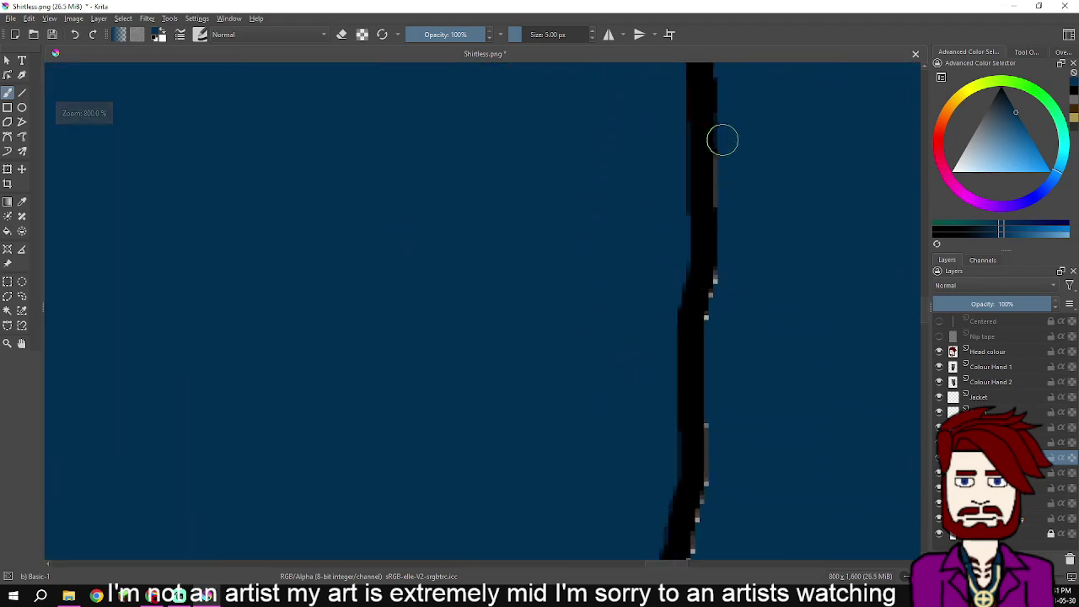
pyautogui.moveTo(722, 129); pyautogui.dragTo(709, 320)
pyautogui.moveTo(700, 415); pyautogui.dragTo(713, 304)
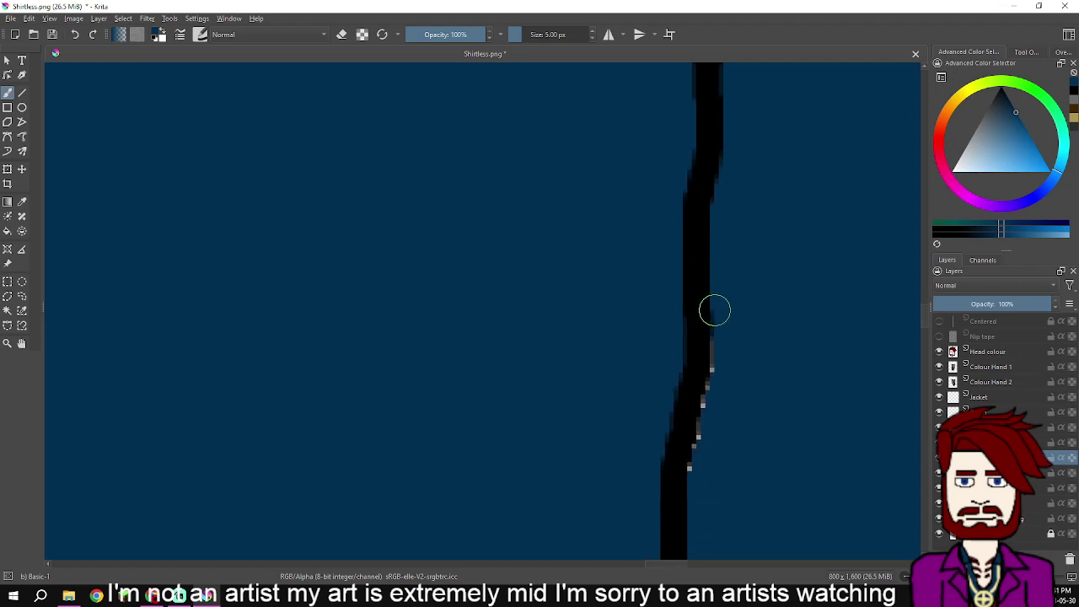
pyautogui.moveTo(714, 401)
pyautogui.mouseDown()
pyautogui.moveTo(690, 495)
pyautogui.moveTo(722, 454)
pyautogui.moveTo(721, 208)
pyautogui.mouseUp()
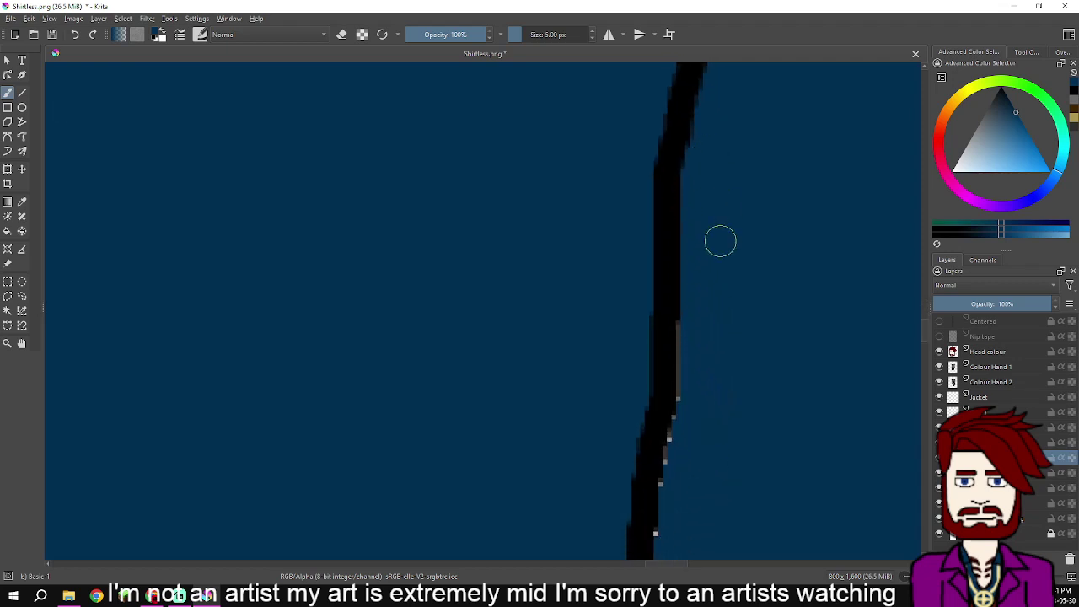
pyautogui.moveTo(681, 316)
pyautogui.mouseDown()
pyautogui.moveTo(674, 453)
pyautogui.moveTo(755, 217)
pyautogui.moveTo(763, 154)
pyautogui.mouseUp()
pyautogui.moveTo(716, 404)
pyautogui.mouseDown()
pyautogui.moveTo(719, 493)
pyautogui.moveTo(742, 245)
pyautogui.moveTo(729, 323)
pyautogui.mouseUp()
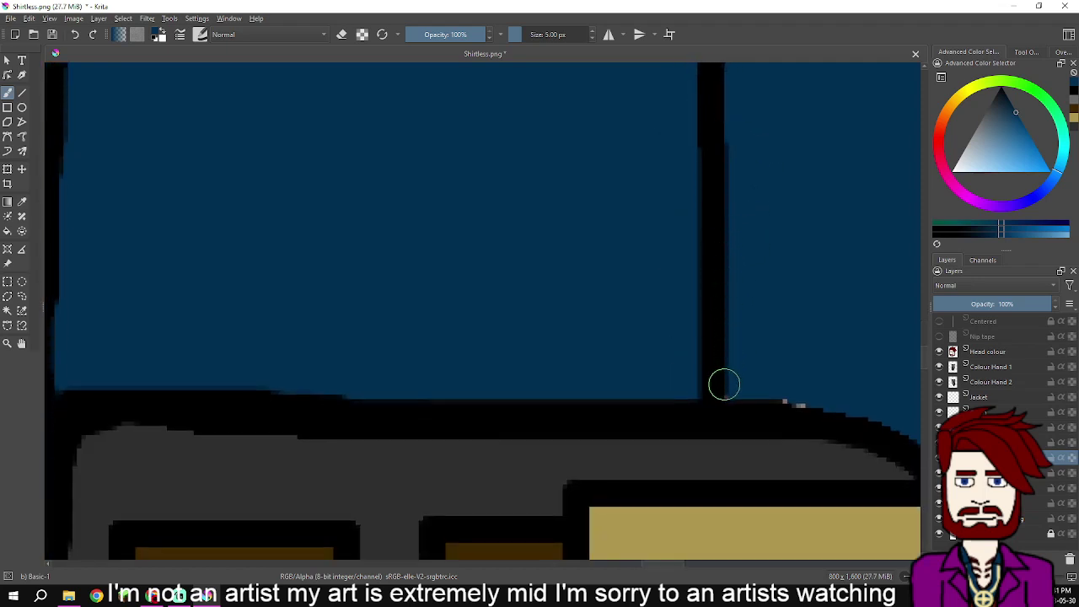
# - Paint dark blue over the light pixels along the curved hem above the belt on the rose-tattooed side
pyautogui.moveTo(866, 392); pyautogui.dragTo(604, 280)
pyautogui.moveTo(771, 317); pyautogui.dragTo(518, 210)
pyautogui.moveTo(667, 220); pyautogui.dragTo(540, 288)
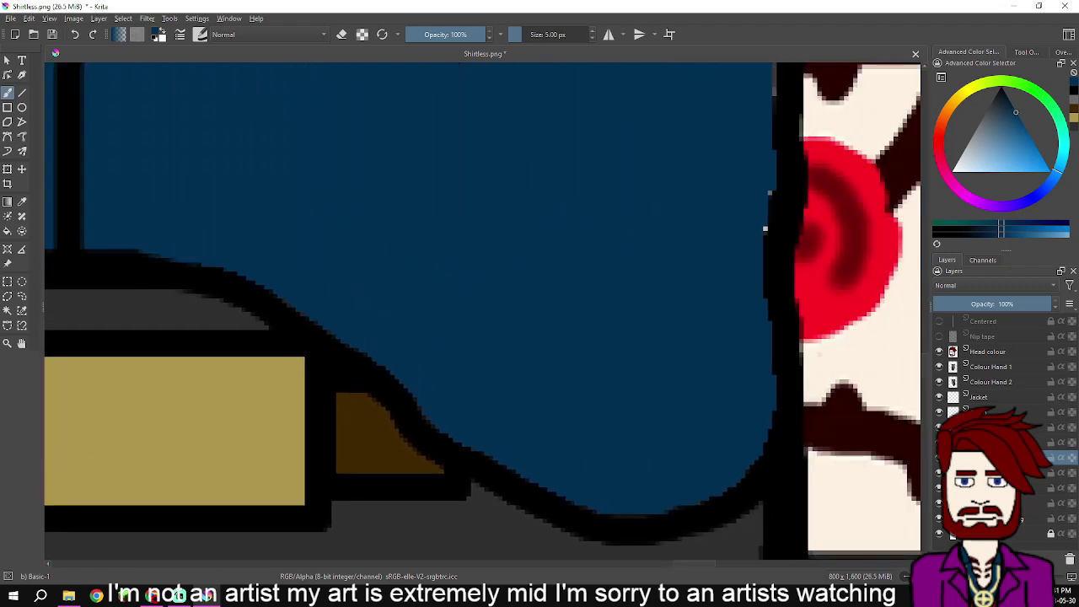
# - Cover the light pixels along the torso edge beside the rose-tattooed arm with dark blue, up to the sleeve cuff
pyautogui.moveTo(754, 298); pyautogui.dragTo(761, 220)
pyautogui.moveTo(772, 173); pyautogui.dragTo(712, 410)
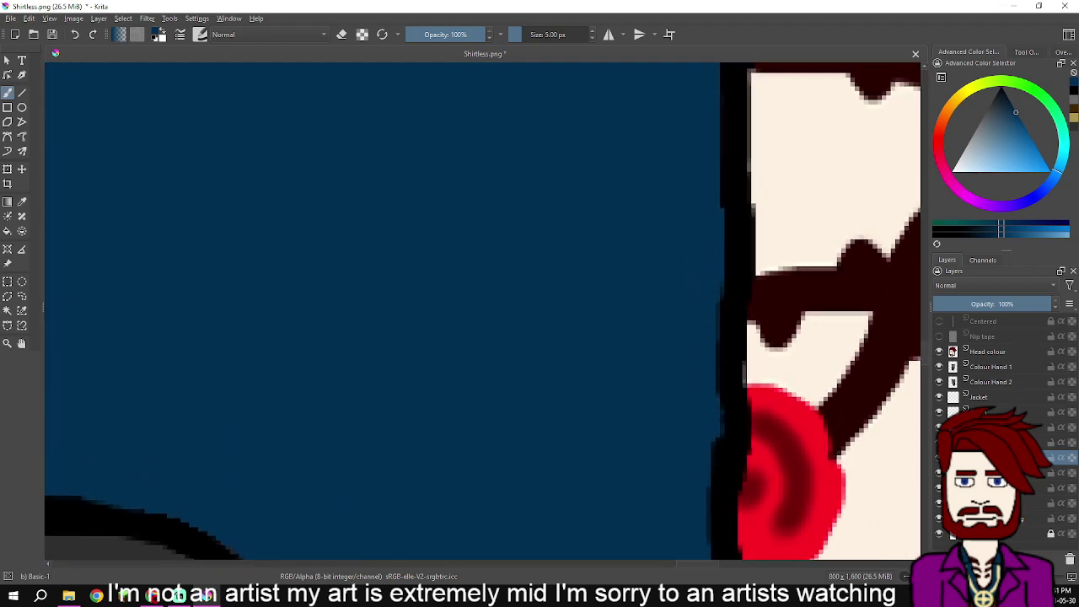
pyautogui.moveTo(695, 220); pyautogui.dragTo(660, 436)
pyautogui.moveTo(654, 323); pyautogui.dragTo(651, 423)
pyautogui.moveTo(668, 341)
pyautogui.mouseDown()
pyautogui.moveTo(658, 200)
pyautogui.moveTo(662, 315)
pyautogui.mouseUp()
pyautogui.moveTo(661, 227)
pyautogui.mouseDown()
pyautogui.moveTo(638, 287)
pyautogui.moveTo(617, 410)
pyautogui.mouseUp()
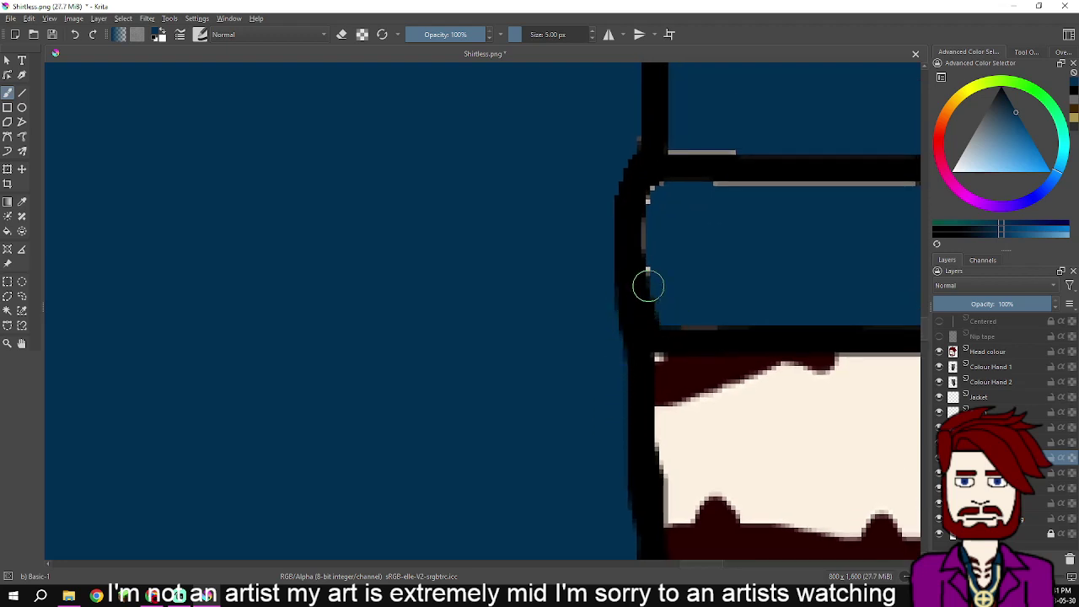
# - Paint over the light edge pixels inside the rose-tattooed side sleeve cuff in dark blue
pyautogui.moveTo(691, 184); pyautogui.dragTo(750, 199)
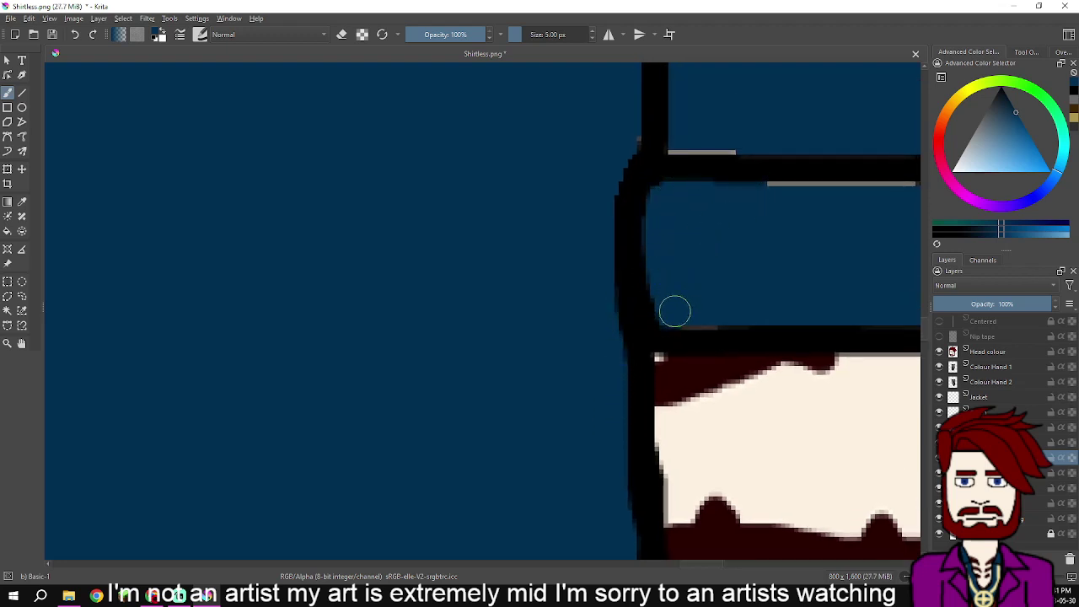
pyautogui.moveTo(758, 320); pyautogui.dragTo(591, 349)
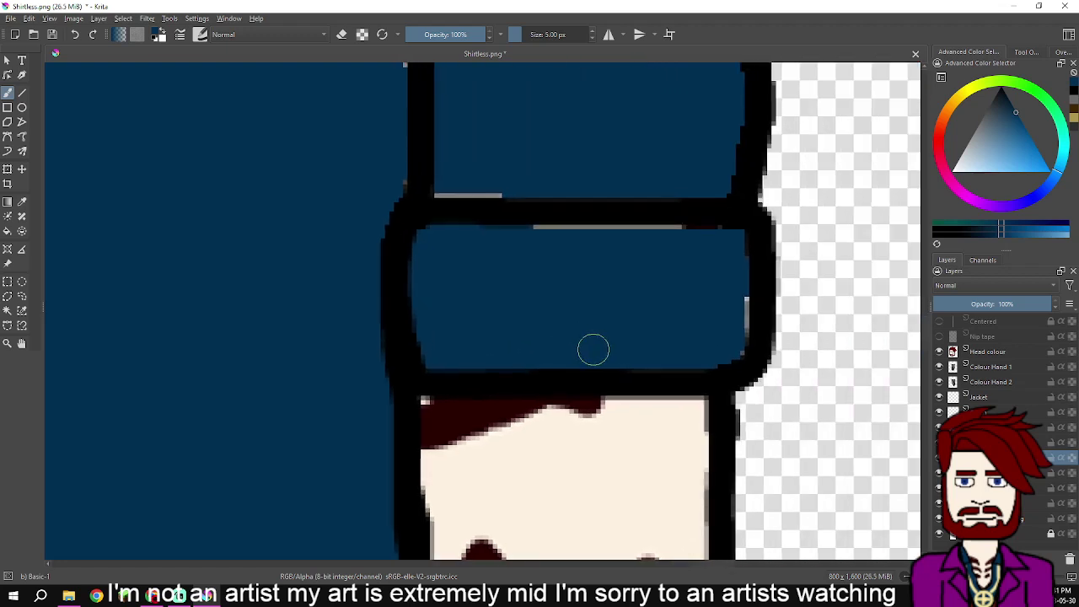
pyautogui.moveTo(741, 241)
pyautogui.mouseDown()
pyautogui.moveTo(718, 229)
pyautogui.moveTo(514, 232)
pyautogui.moveTo(496, 383)
pyautogui.mouseUp()
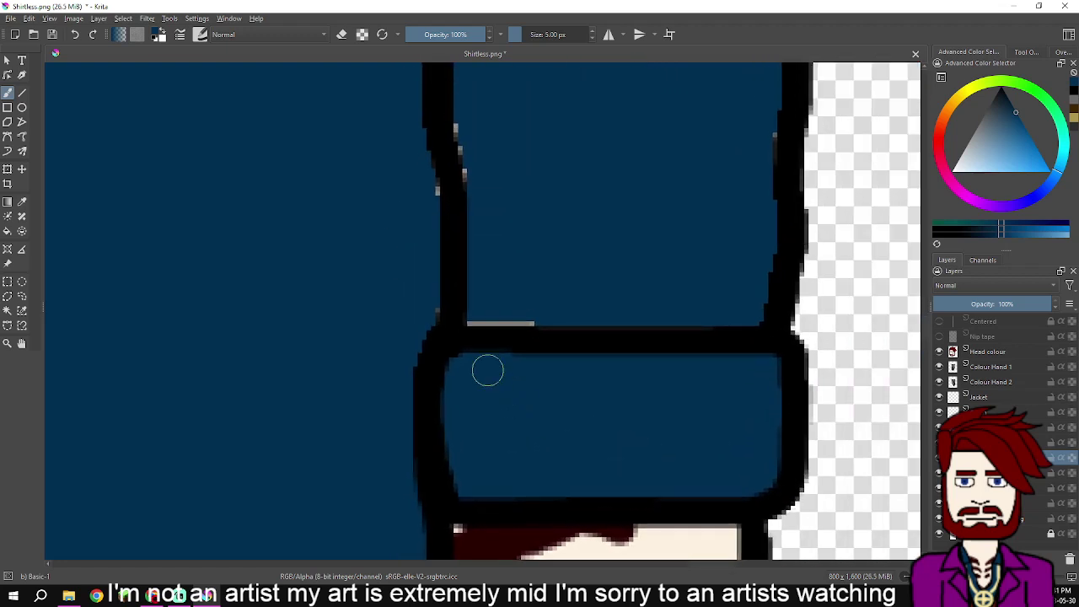
# - Cover the light pixels above the rose-tattooed side cuff and along the line between sleeve and torso with dark blue
pyautogui.moveTo(673, 291); pyautogui.dragTo(690, 412)
pyautogui.moveTo(446, 287); pyautogui.dragTo(495, 391)
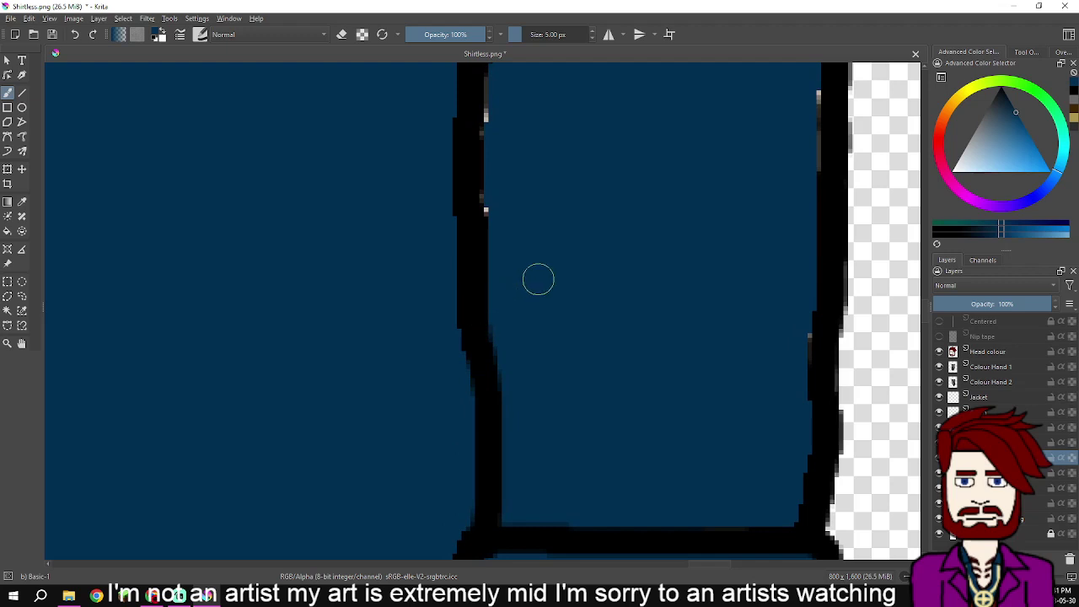
pyautogui.moveTo(537, 278); pyautogui.dragTo(571, 451)
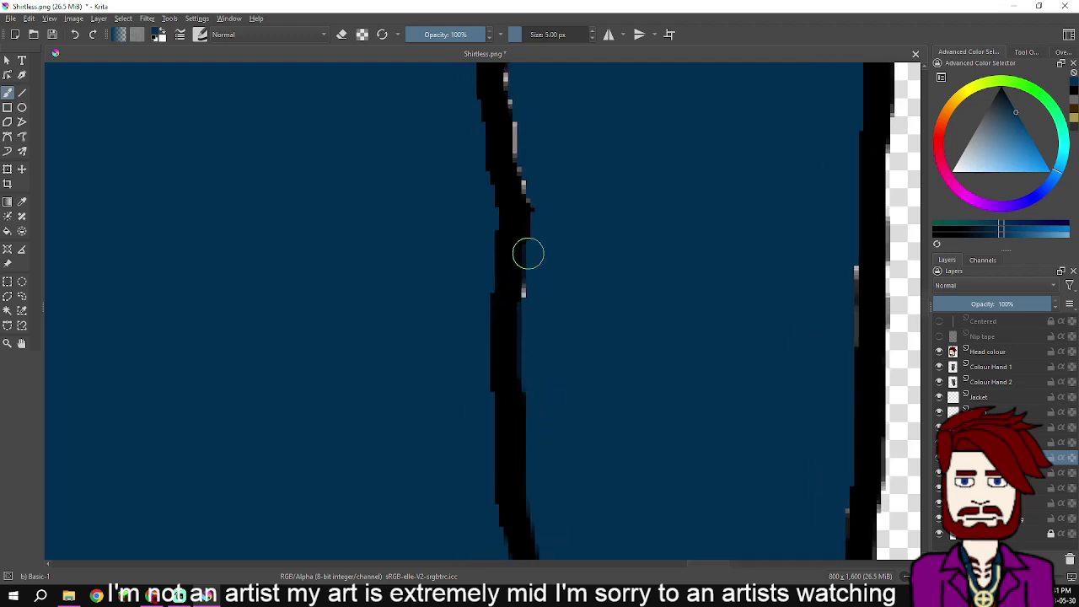
pyautogui.moveTo(524, 118); pyautogui.dragTo(536, 332)
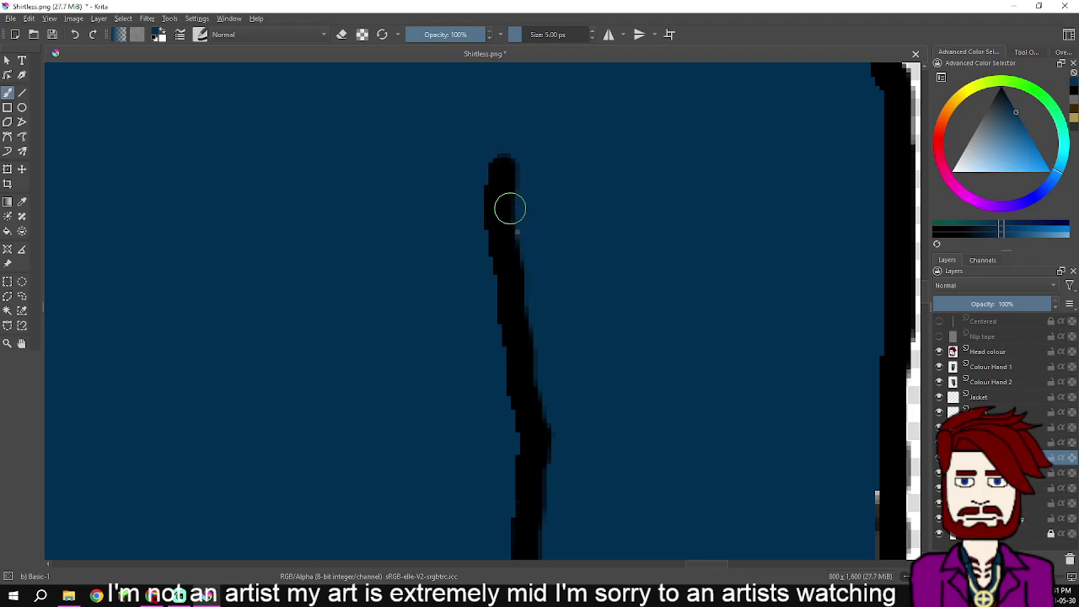
pyautogui.moveTo(635, 369); pyautogui.dragTo(520, 206)
# - Paint dark blue over the light pixels along the rose-tattooed side outer sleeve edge and the shoulder curve
pyautogui.moveTo(710, 304); pyautogui.dragTo(590, 184)
pyautogui.moveTo(639, 281); pyautogui.dragTo(616, 505)
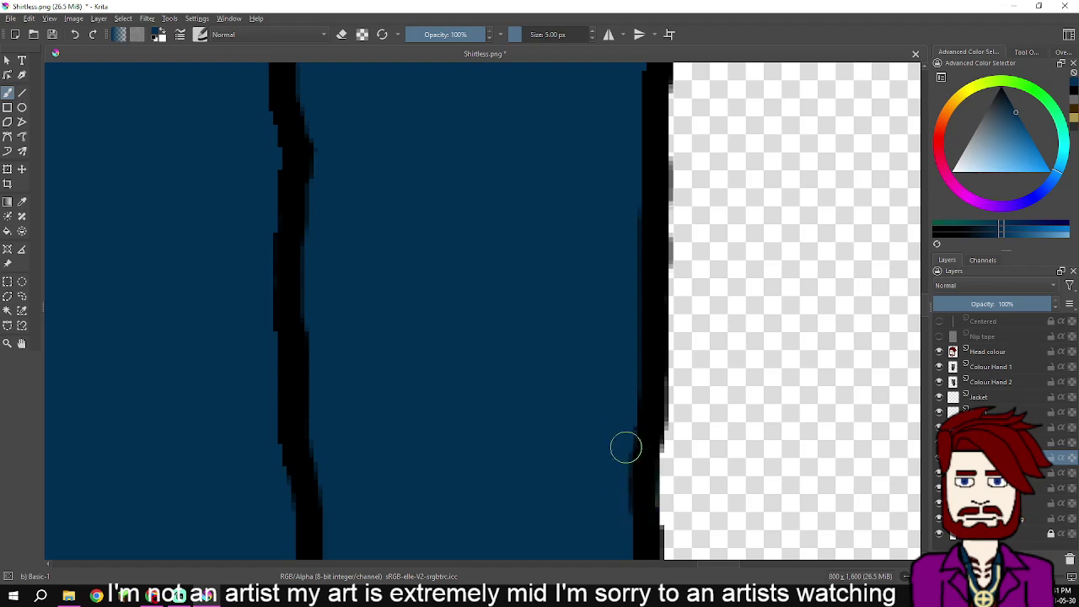
pyautogui.moveTo(628, 524); pyautogui.dragTo(543, 283)
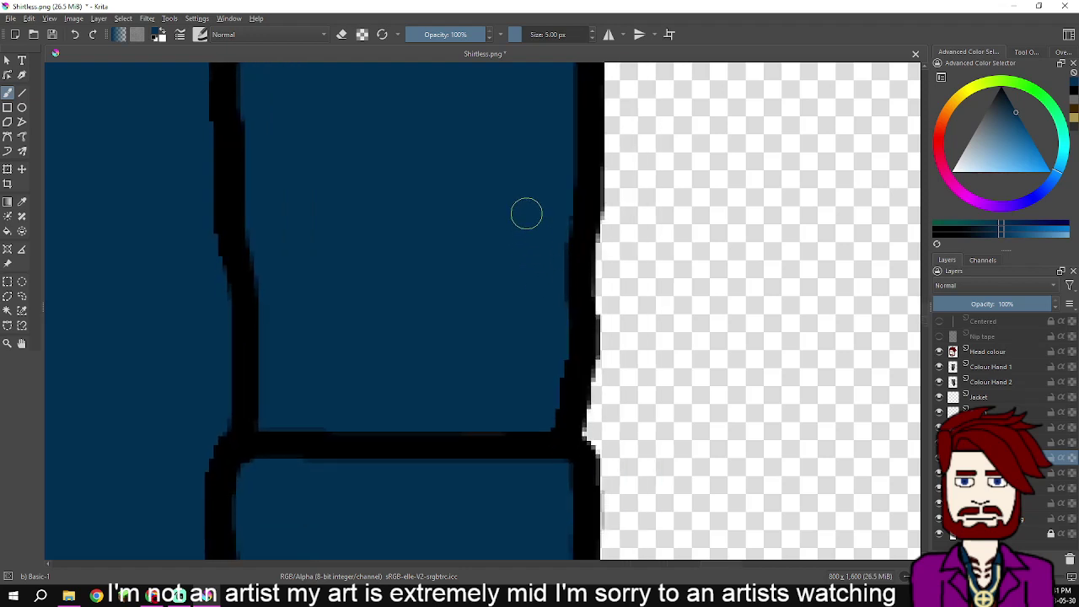
pyautogui.moveTo(526, 215); pyautogui.dragTo(552, 472)
pyautogui.moveTo(448, 226); pyautogui.dragTo(527, 497)
pyautogui.moveTo(494, 245); pyautogui.dragTo(513, 492)
pyautogui.moveTo(506, 305); pyautogui.dragTo(506, 348)
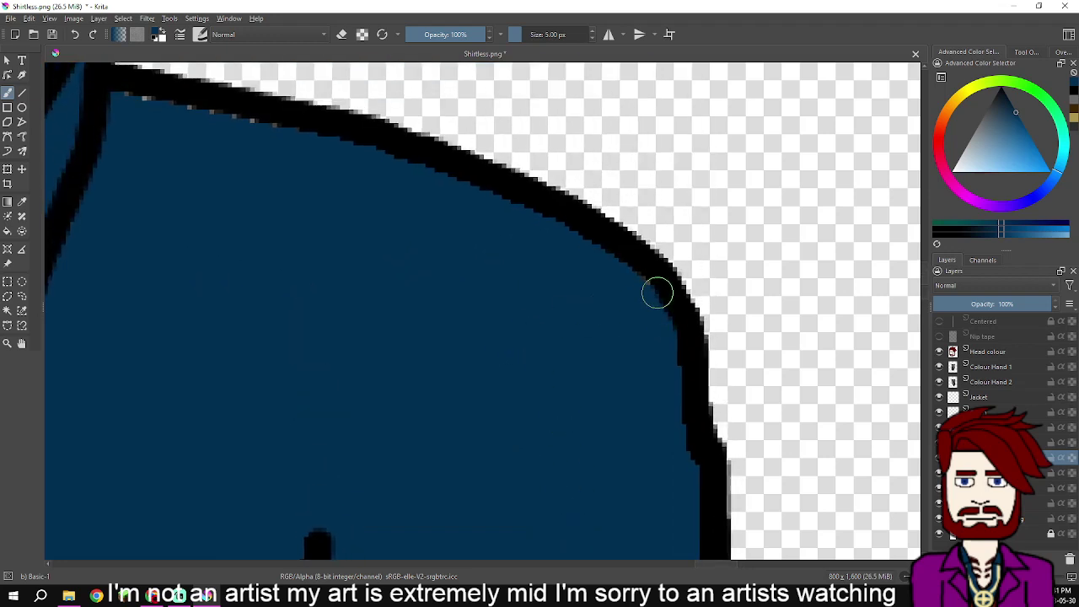
# - Paint dark blue over the remaining gaps along the inner edge of the shirt's shoulder outline
pyautogui.moveTo(545, 237); pyautogui.dragTo(685, 343)
pyautogui.moveTo(533, 264); pyautogui.dragTo(420, 223)
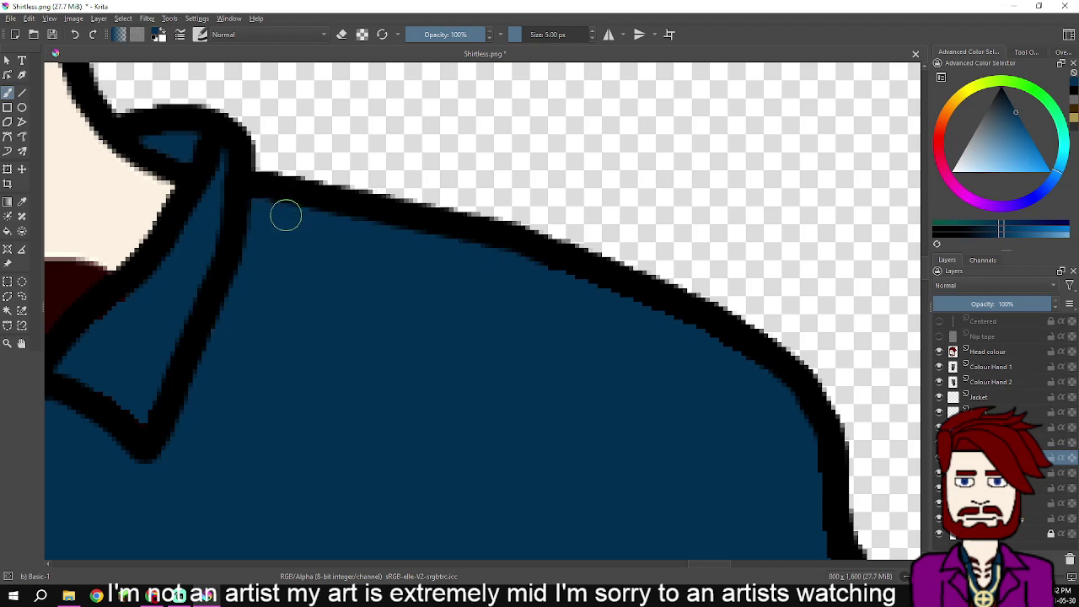
pyautogui.scroll(-3, 277, 211)
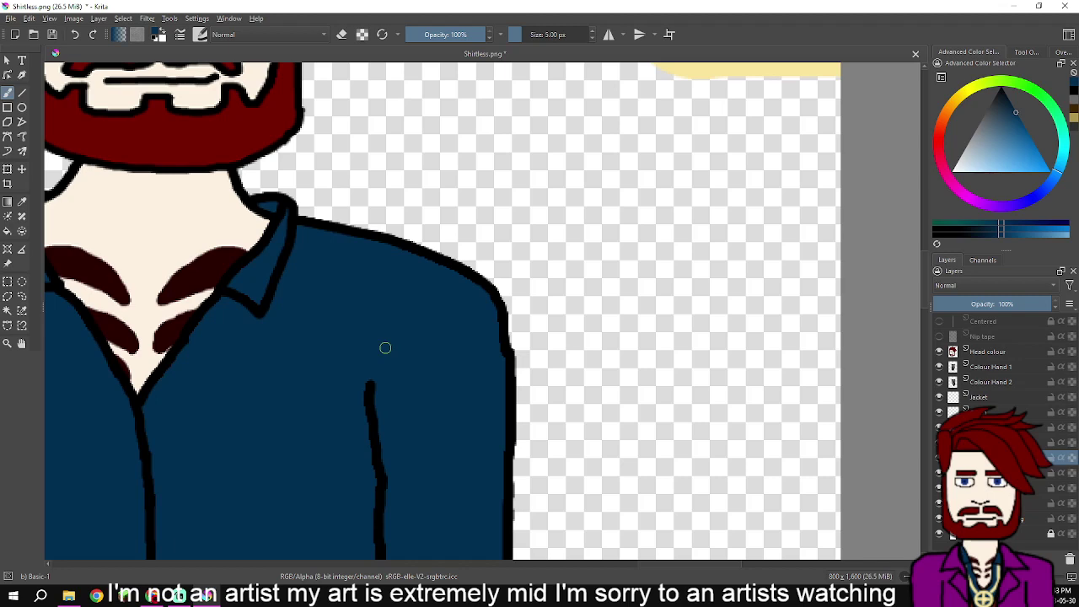
# - Examine the coloured shirt and the rest of the figure from head to shoes
pyautogui.moveTo(426, 405)
pyautogui.mouseDown()
pyautogui.moveTo(490, 434)
pyautogui.moveTo(606, 449)
pyautogui.moveTo(579, 418)
pyautogui.moveTo(592, 415)
pyautogui.mouseUp()
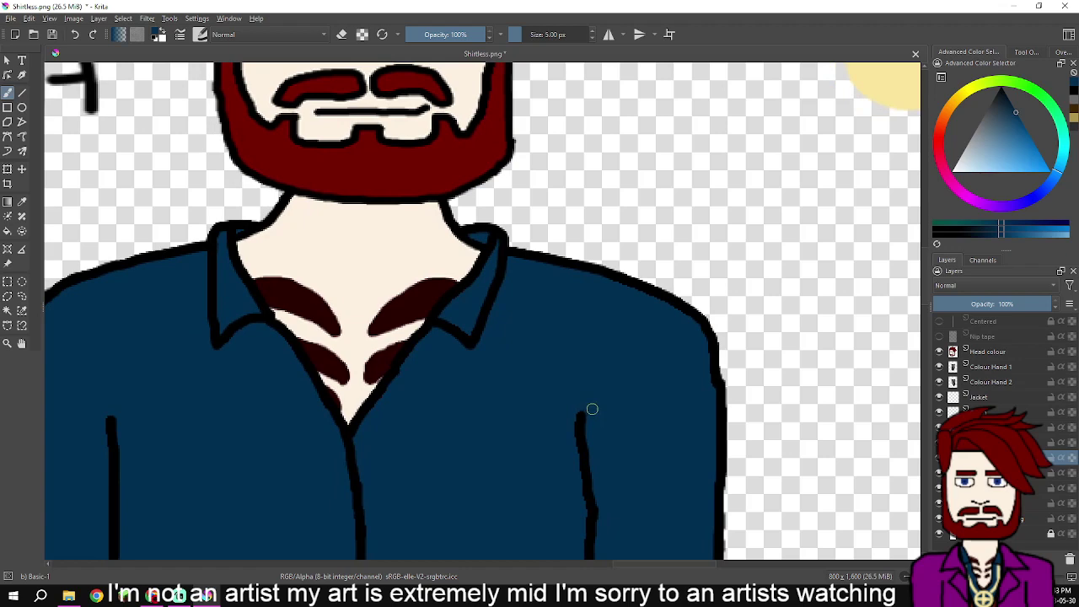
pyautogui.press('1')
pyautogui.moveTo(573, 397); pyautogui.dragTo(598, 236)
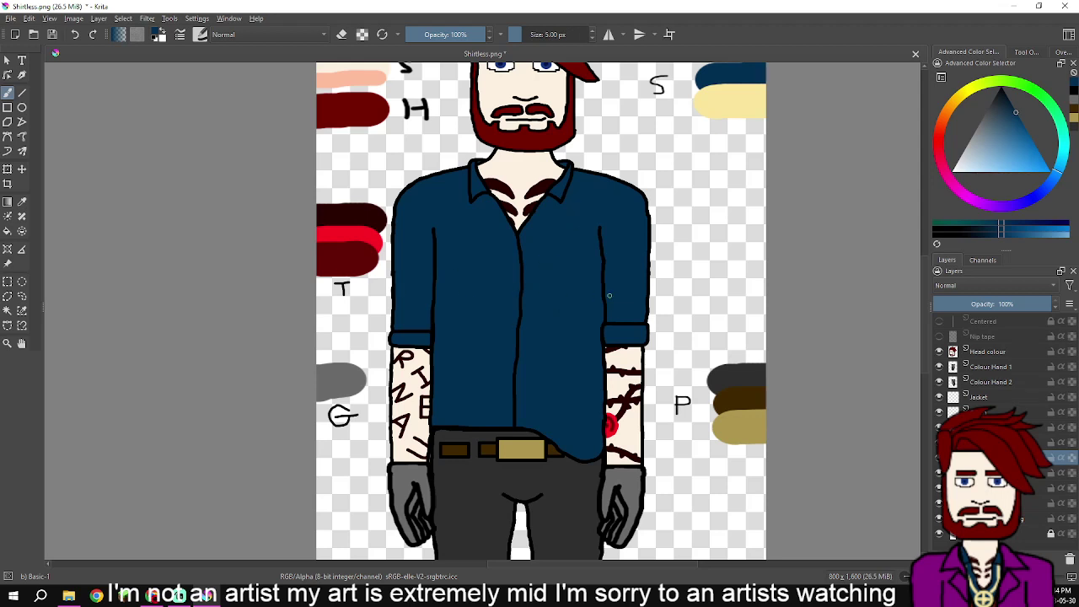
pyautogui.scroll(1, 725, 251)
pyautogui.scroll(-3, 742, 250)
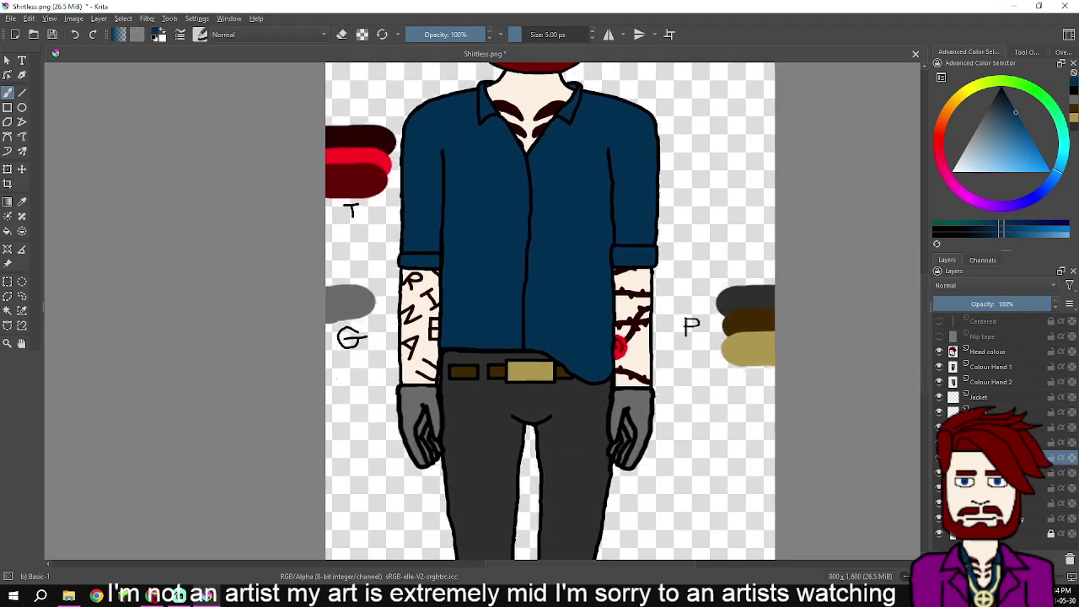
pyautogui.scroll(-5, 742, 244)
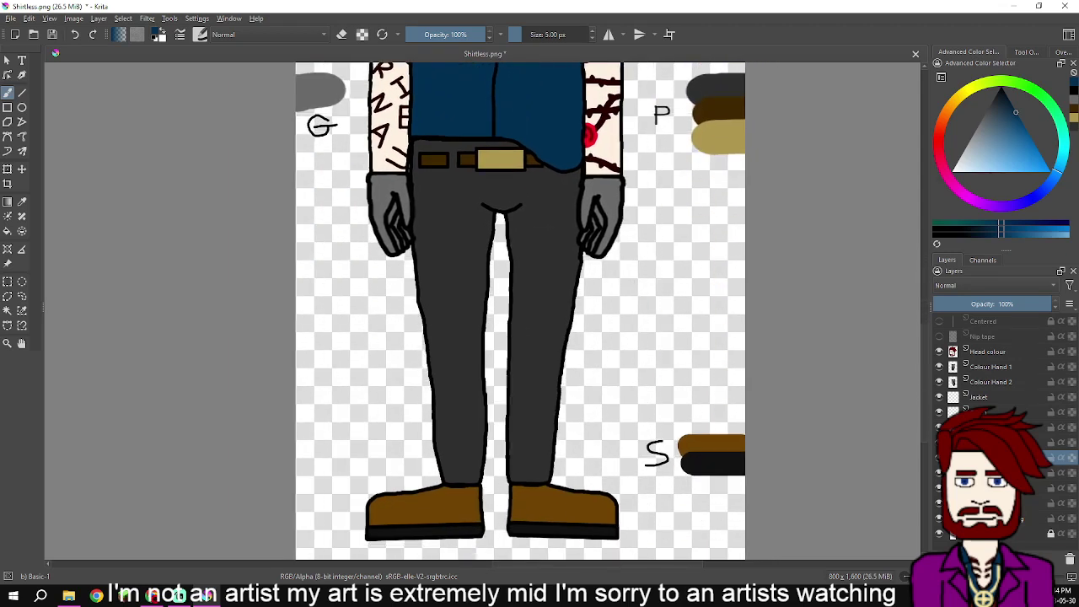
pyautogui.scroll(5, 725, 196)
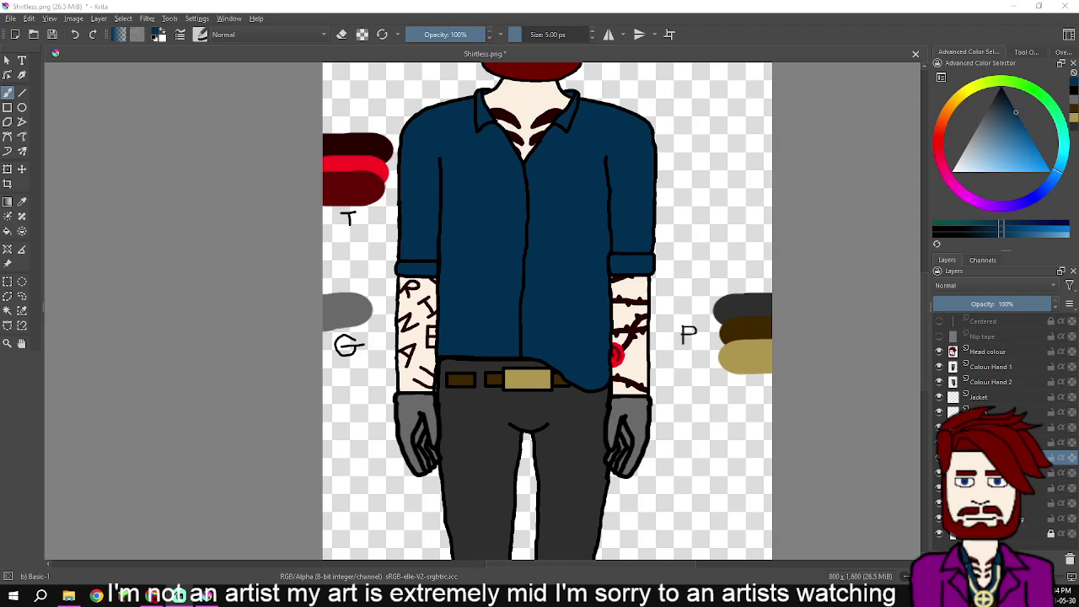
pyautogui.moveTo(714, 262); pyautogui.dragTo(751, 383)
pyautogui.scroll(1, 584, 311)
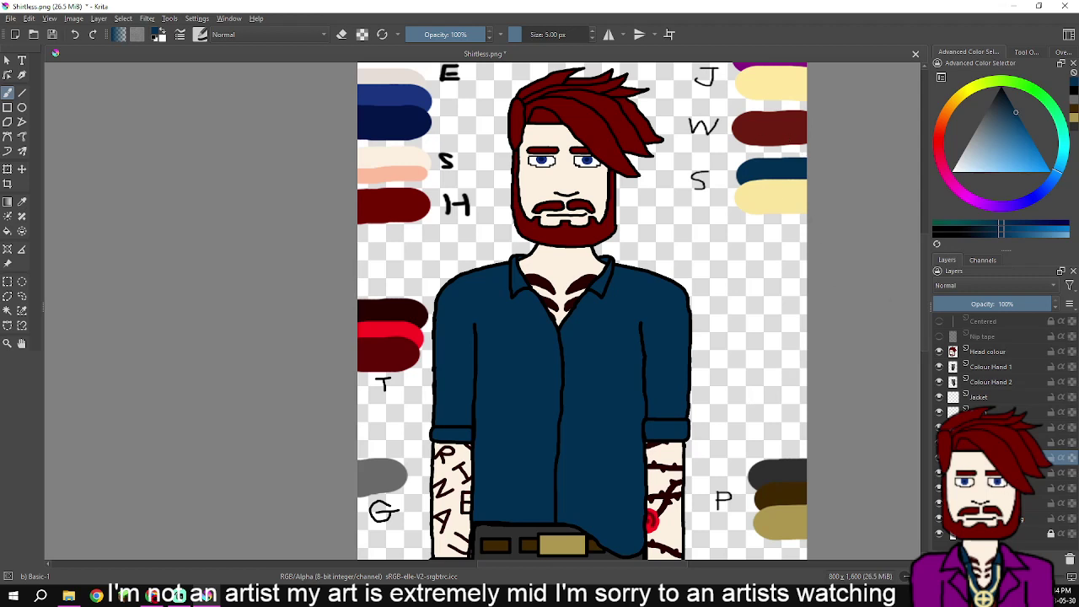
# - Add a new paint layer above the shirt's colour layer and rename it
pyautogui.click(941, 560)
pyautogui.doubleClick(989, 458)
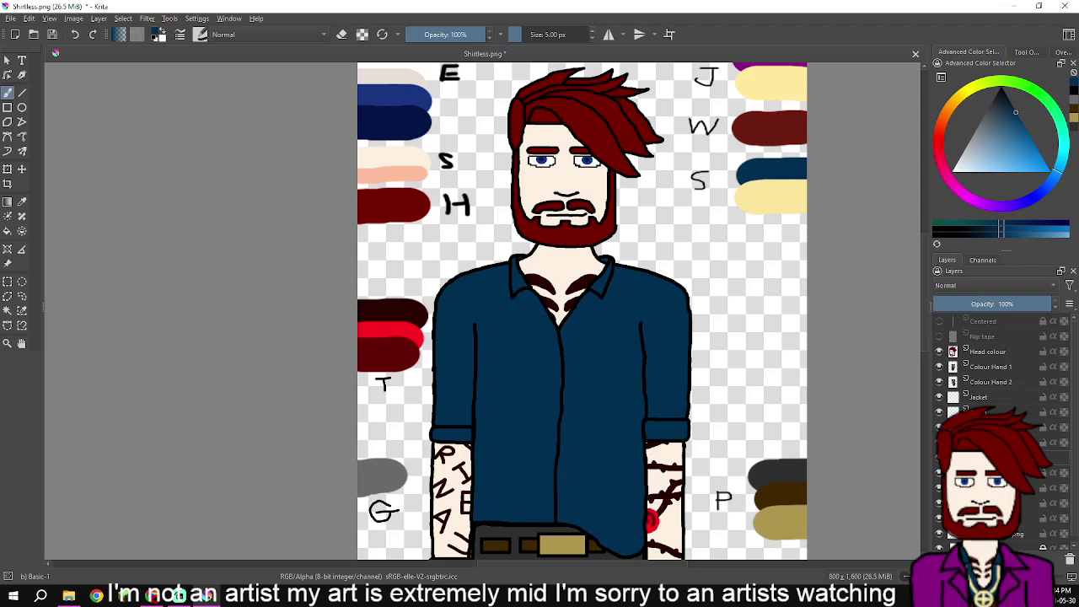
pyautogui.press('Return')
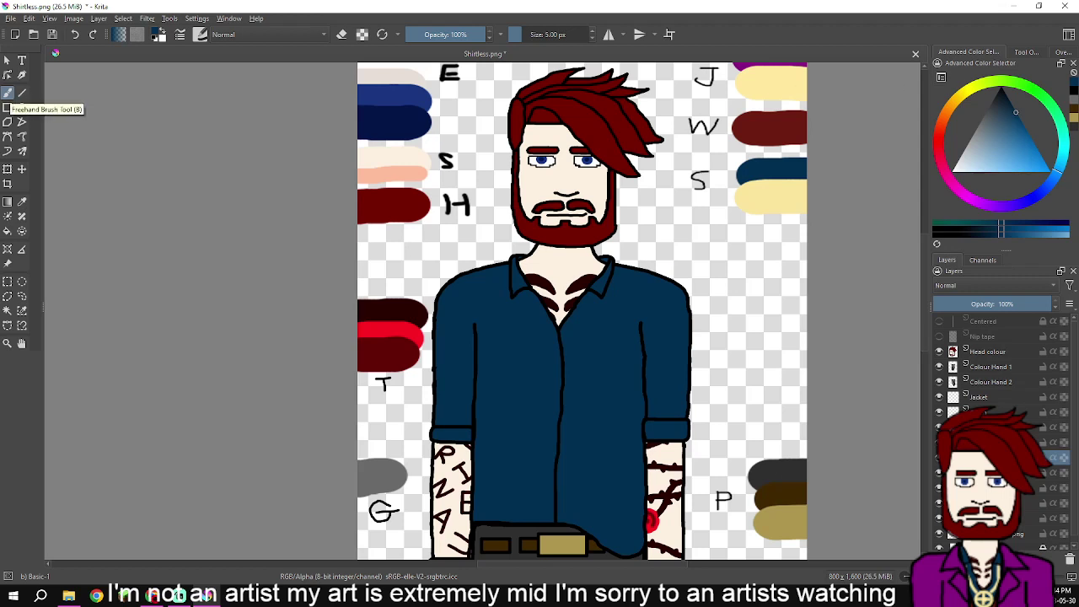
# - Sample the pale yellow from the shirt's S swatch as the freehand brush colour
pyautogui.click(22, 202)
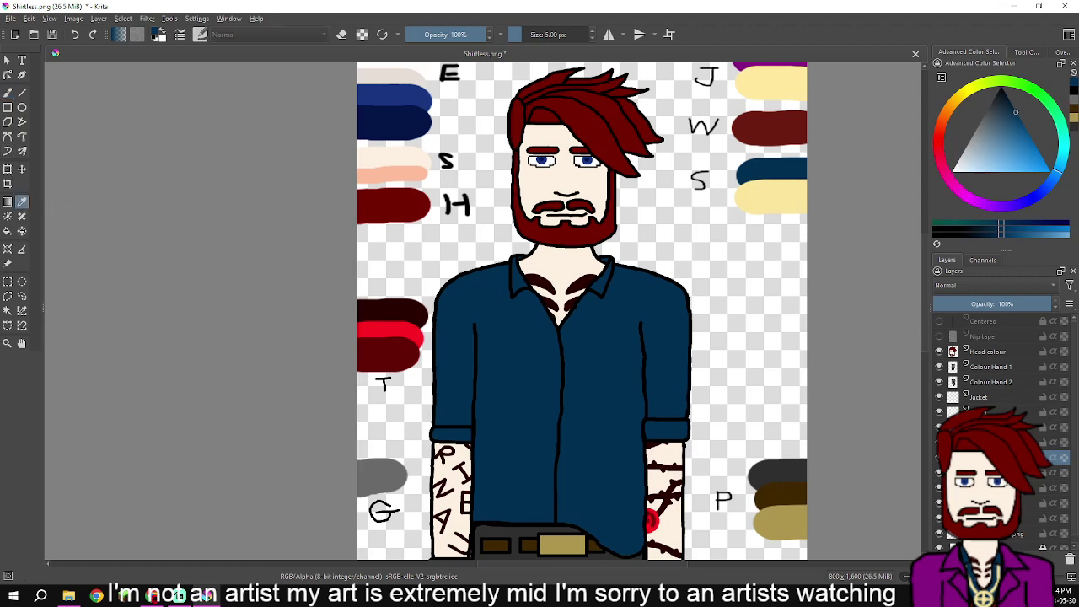
pyautogui.click(773, 197)
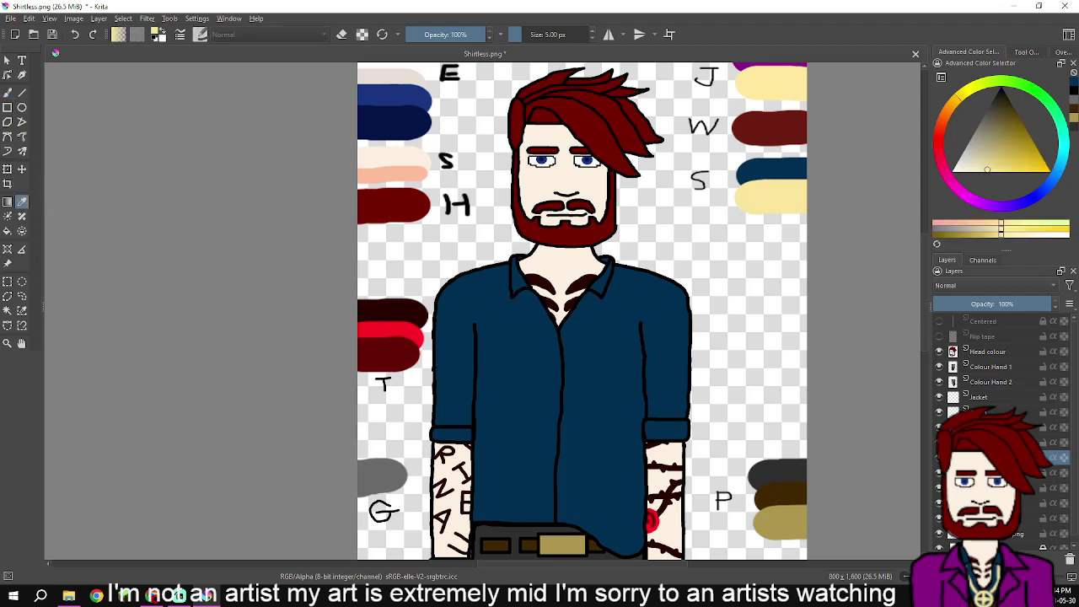
pyautogui.press('b')
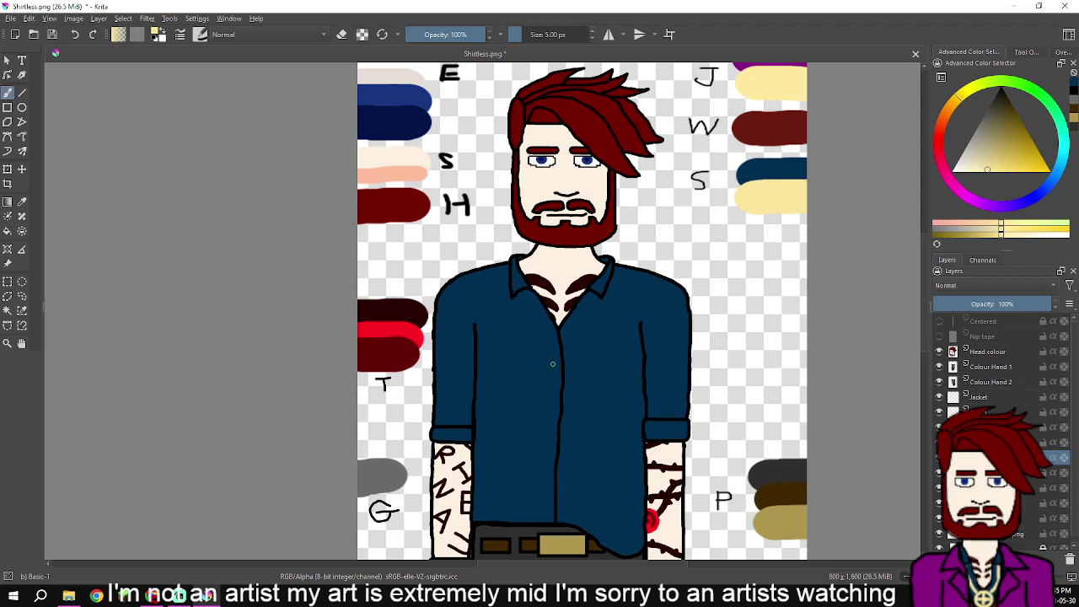
# - Paint a small round pale yellow button on the shirt just below the collar, beside the neck opening
pyautogui.scroll(3, 553, 364)
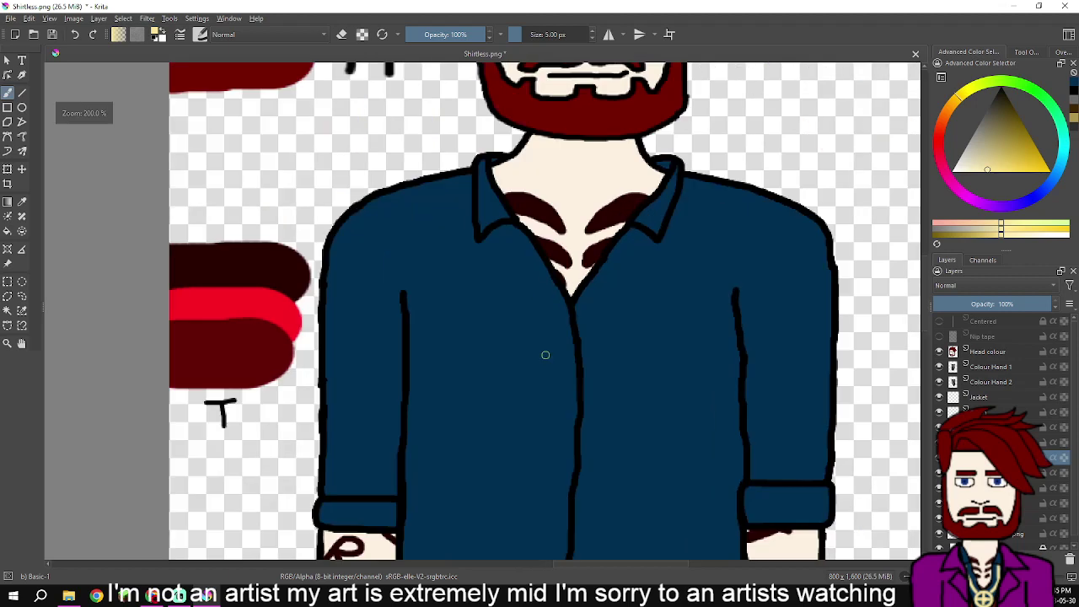
pyautogui.scroll(3, 537, 309)
pyautogui.scroll(6, 534, 381)
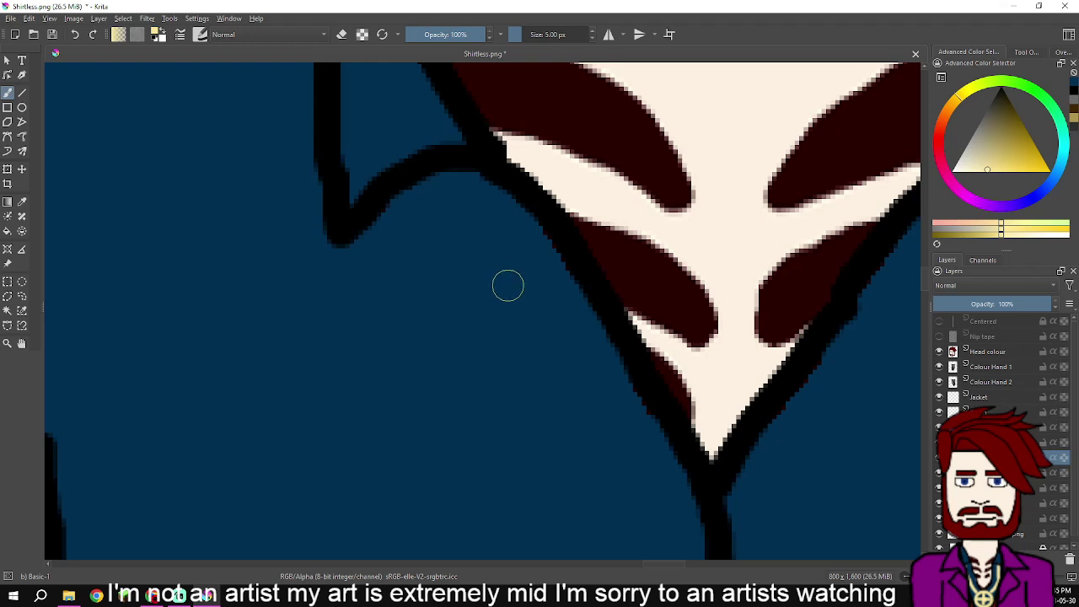
pyautogui.click(509, 291)
pyautogui.moveTo(514, 292); pyautogui.dragTo(506, 302)
pyautogui.scroll(-2, 539, 325)
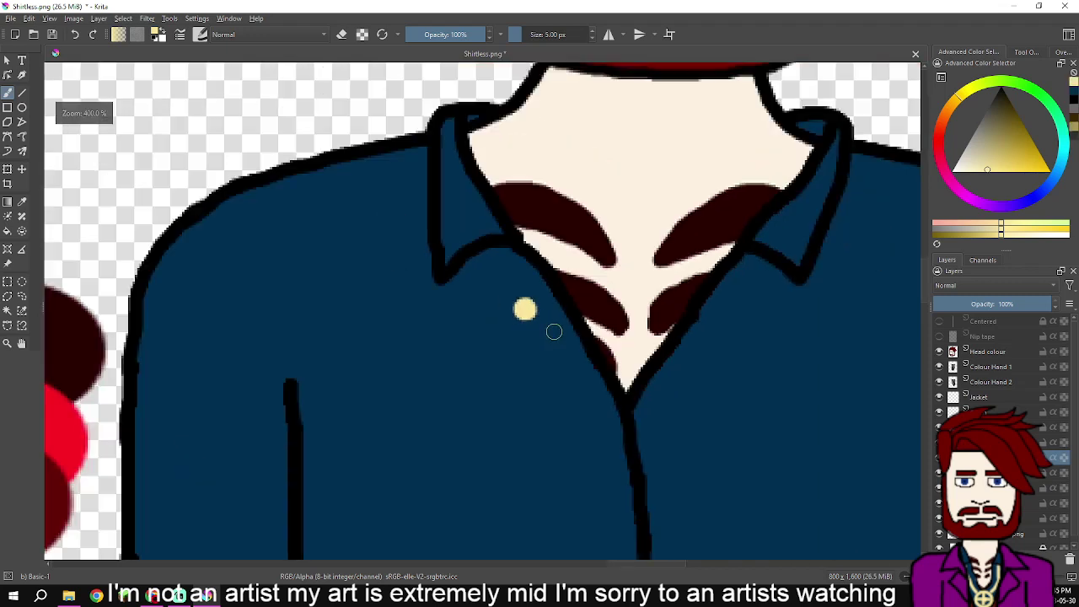
pyautogui.moveTo(566, 382); pyautogui.dragTo(547, 286)
pyautogui.scroll(1, 566, 339)
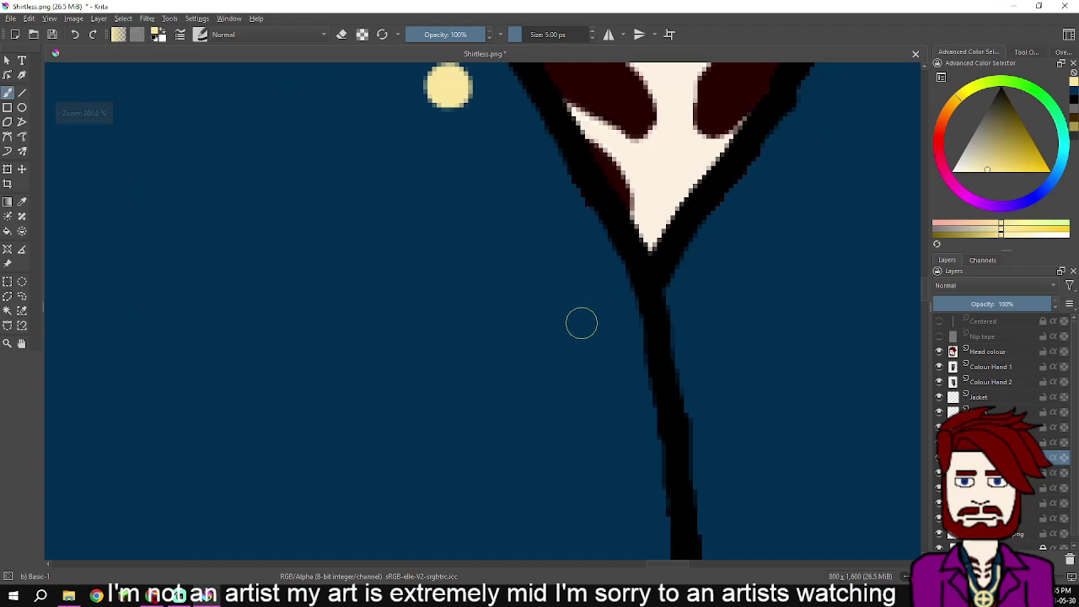
pyautogui.moveTo(578, 313); pyautogui.dragTo(578, 310)
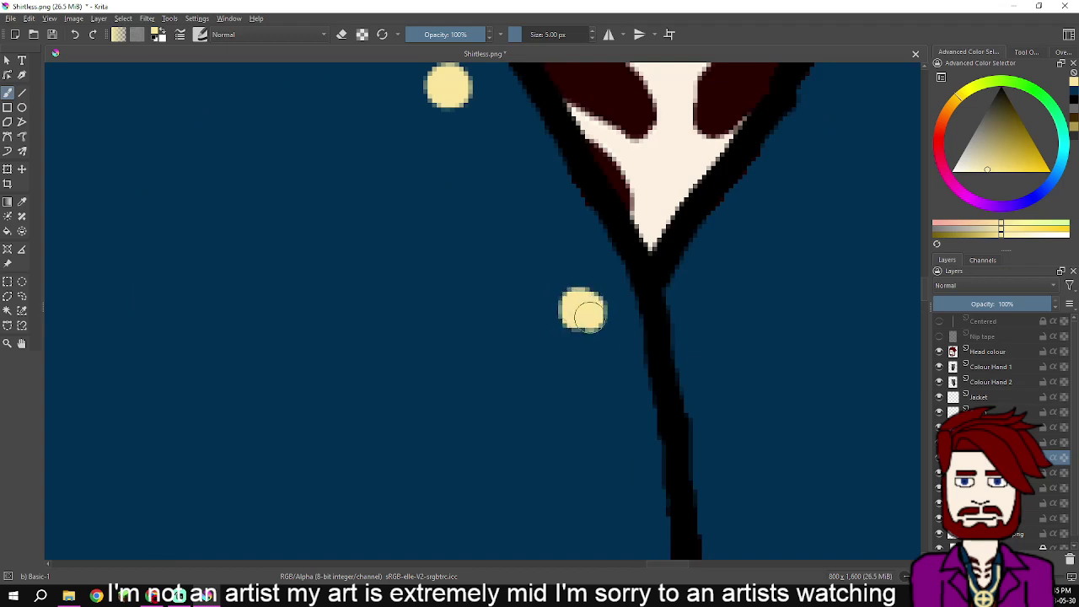
pyautogui.scroll(-1, 580, 310)
pyautogui.scroll(-2, 581, 310)
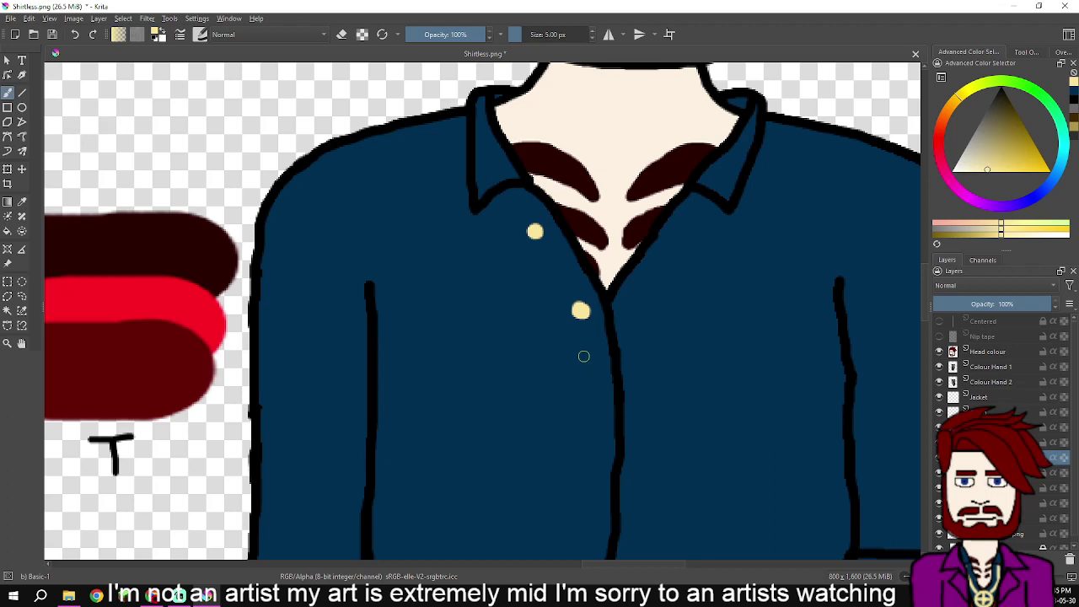
pyautogui.hotkey('ctrl', 'z')
# - Paint a second round button beside the bottom of the V-neck and touch up the first button's edge
pyautogui.scroll(2, 590, 318)
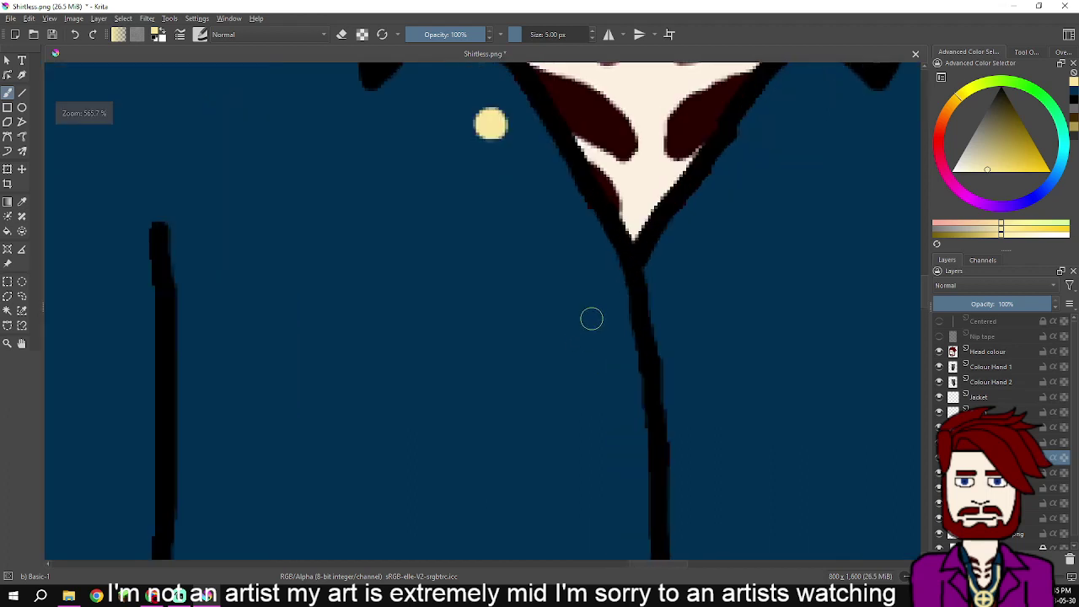
pyautogui.click(599, 312)
pyautogui.moveTo(599, 314)
pyautogui.mouseDown()
pyautogui.moveTo(609, 306)
pyautogui.moveTo(606, 332)
pyautogui.moveTo(587, 325)
pyautogui.moveTo(601, 329)
pyautogui.moveTo(590, 309)
pyautogui.mouseUp()
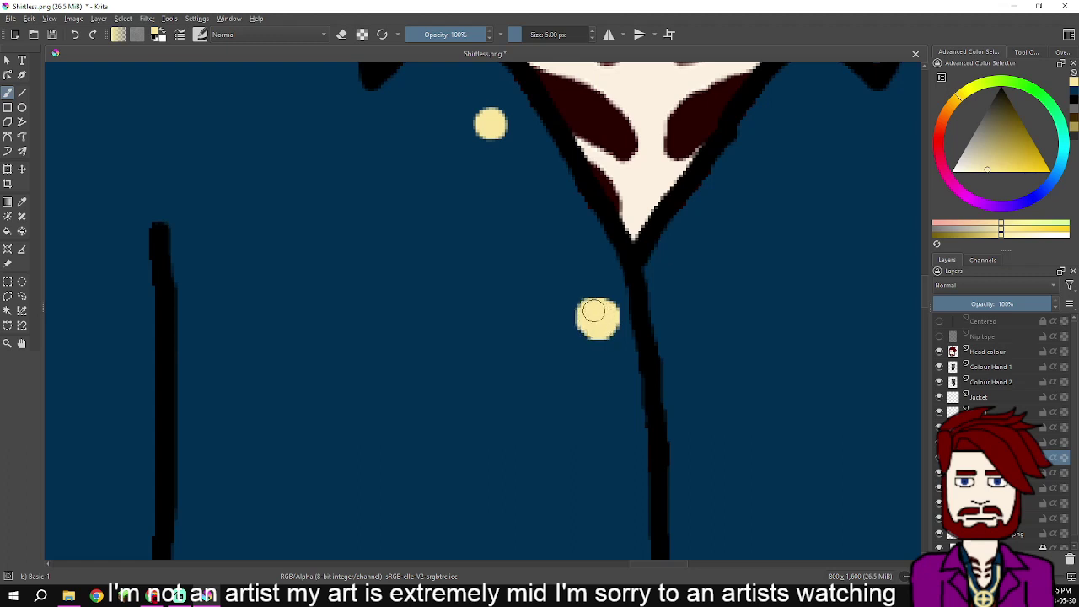
pyautogui.moveTo(564, 250); pyautogui.dragTo(611, 360)
pyautogui.moveTo(530, 226)
pyautogui.mouseDown()
pyautogui.moveTo(544, 246)
pyautogui.moveTo(533, 246)
pyautogui.moveTo(530, 227)
pyautogui.moveTo(546, 238)
pyautogui.moveTo(538, 249)
pyautogui.moveTo(524, 236)
pyautogui.moveTo(539, 226)
pyautogui.mouseUp()
pyautogui.keyDown('ctrl'); pyautogui.scroll(-3, 545, 241); pyautogui.keyUp('ctrl')
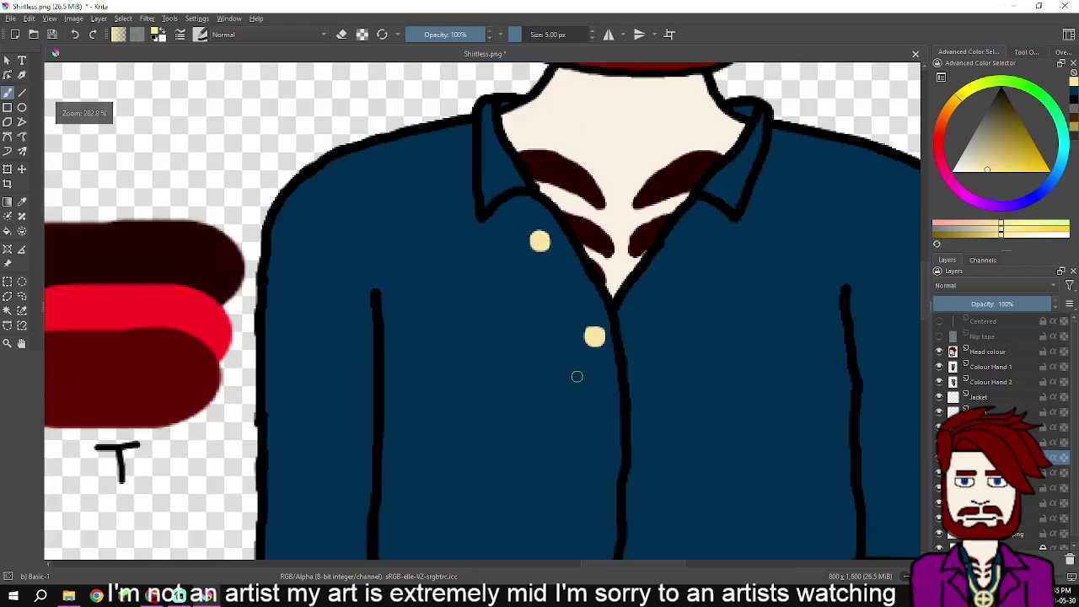
# - Paint a third round pale yellow button below the second, next to the shirt's centre line
pyautogui.scroll(-3, 590, 219)
pyautogui.scroll(-4, 612, 289)
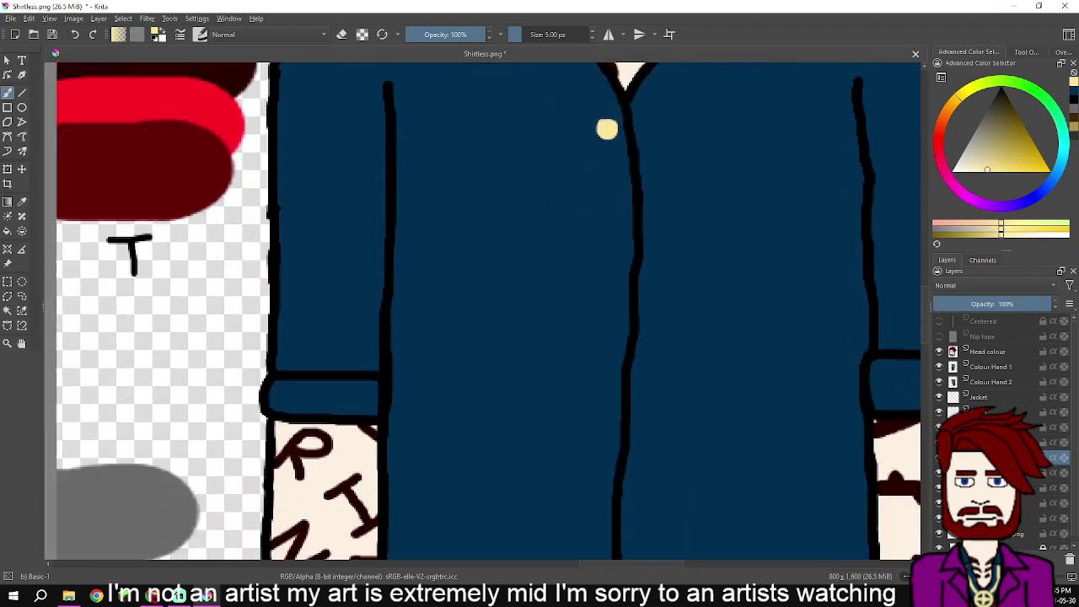
pyautogui.scroll(3, 587, 354)
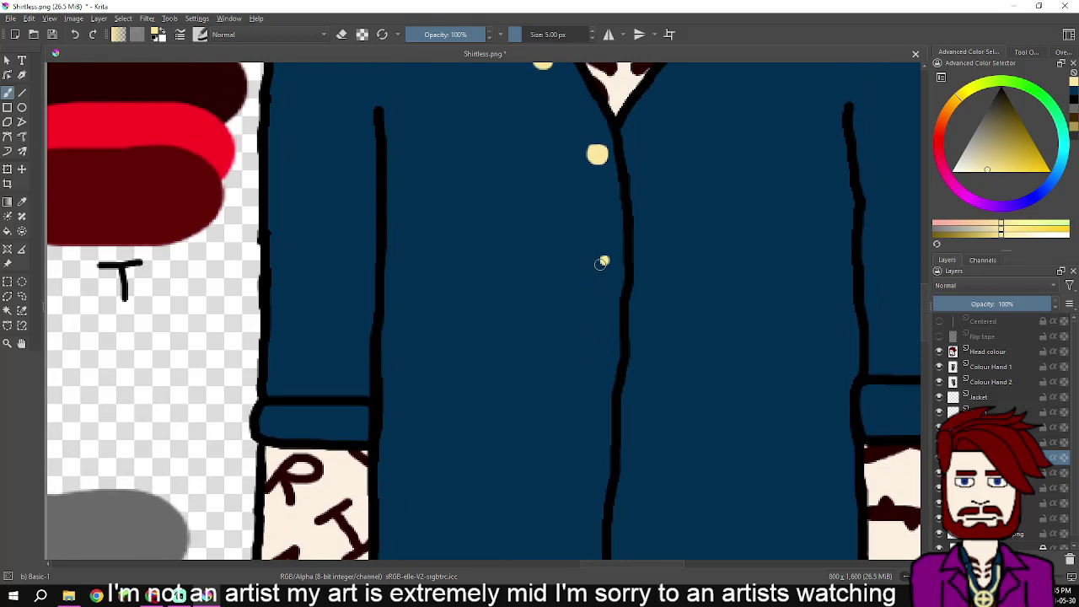
pyautogui.scroll(4, 602, 267)
pyautogui.moveTo(635, 250)
pyautogui.mouseDown()
pyautogui.moveTo(576, 377)
pyautogui.moveTo(580, 353)
pyautogui.moveTo(601, 377)
pyautogui.moveTo(587, 393)
pyautogui.moveTo(577, 361)
pyautogui.moveTo(601, 352)
pyautogui.moveTo(600, 390)
pyautogui.moveTo(578, 388)
pyautogui.moveTo(567, 366)
pyautogui.moveTo(584, 348)
pyautogui.moveTo(593, 380)
pyautogui.mouseUp()
pyautogui.keyDown('ctrl'); pyautogui.scroll(-3, 608, 383); pyautogui.keyUp('ctrl')
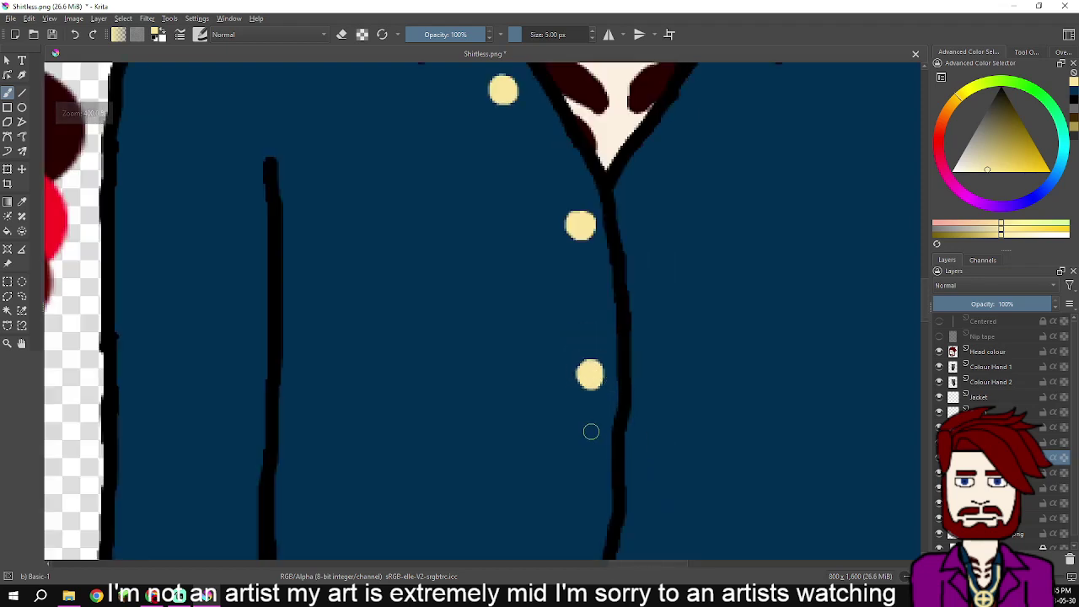
pyautogui.keyDown('ctrl'); pyautogui.scroll(4, 593, 419); pyautogui.keyUp('ctrl')
pyautogui.moveTo(578, 329)
pyautogui.mouseDown()
pyautogui.moveTo(590, 349)
pyautogui.moveTo(598, 309)
pyautogui.moveTo(583, 283)
pyautogui.moveTo(554, 291)
pyautogui.moveTo(534, 322)
pyautogui.moveTo(550, 354)
pyautogui.moveTo(564, 350)
pyautogui.mouseUp()
pyautogui.keyDown('ctrl'); pyautogui.scroll(-5, 564, 350); pyautogui.keyUp('ctrl')
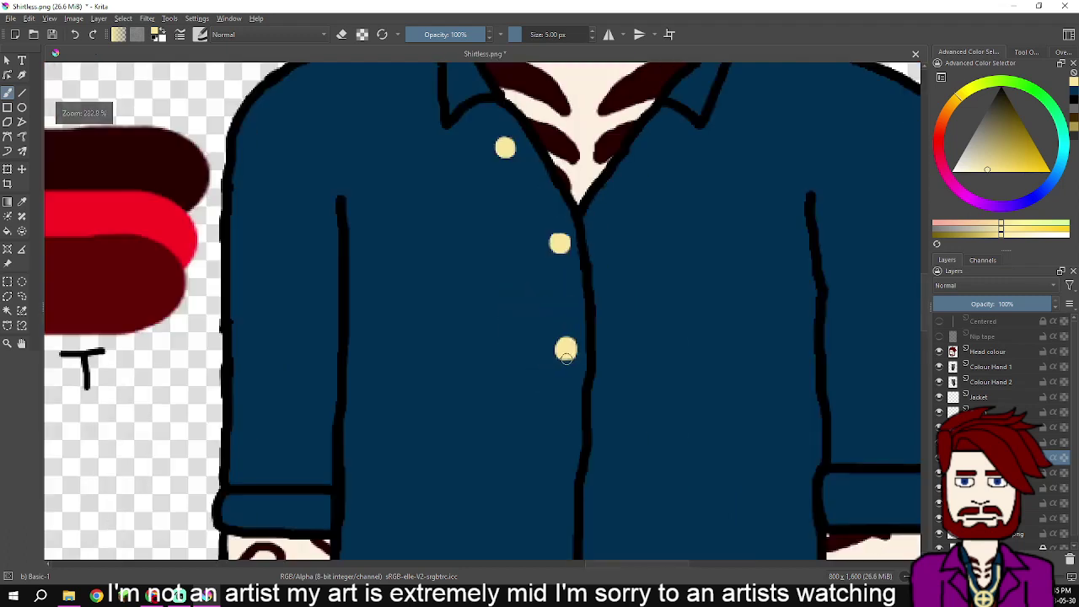
pyautogui.scroll(-3, 574, 405)
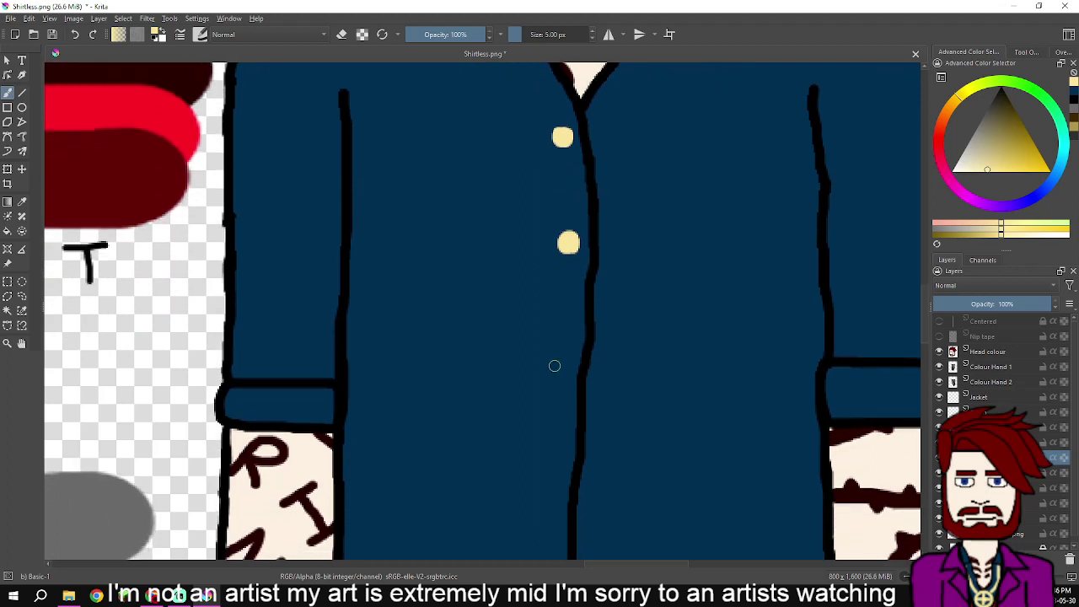
pyautogui.keyDown('ctrl'); pyautogui.scroll(5, 554, 365); pyautogui.keyUp('ctrl')
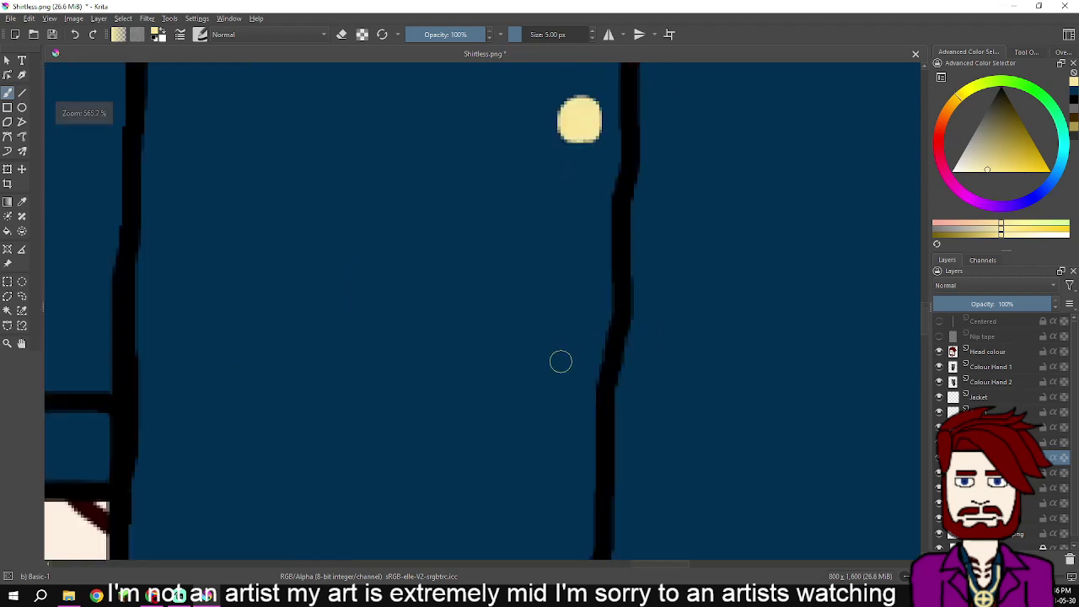
pyautogui.scroll(1, 556, 370)
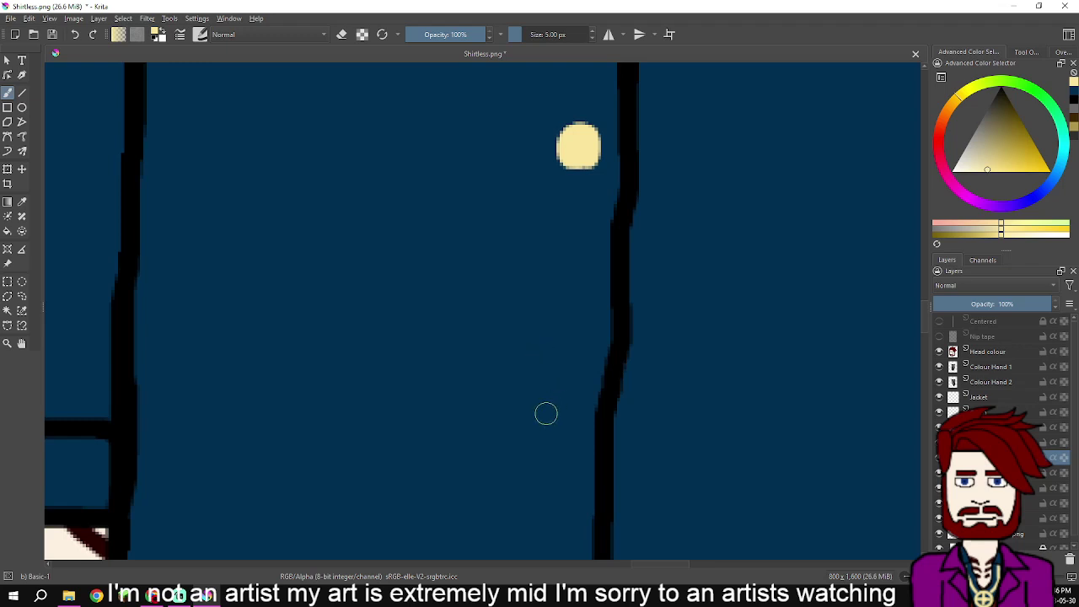
pyautogui.moveTo(546, 414)
pyautogui.mouseDown()
pyautogui.moveTo(550, 403)
pyautogui.moveTo(553, 418)
pyautogui.moveTo(540, 421)
pyautogui.moveTo(532, 403)
pyautogui.moveTo(545, 393)
pyautogui.moveTo(558, 429)
pyautogui.moveTo(538, 430)
pyautogui.moveTo(523, 415)
pyautogui.moveTo(531, 392)
pyautogui.moveTo(546, 394)
pyautogui.mouseUp()
pyautogui.scroll(-2, 554, 409)
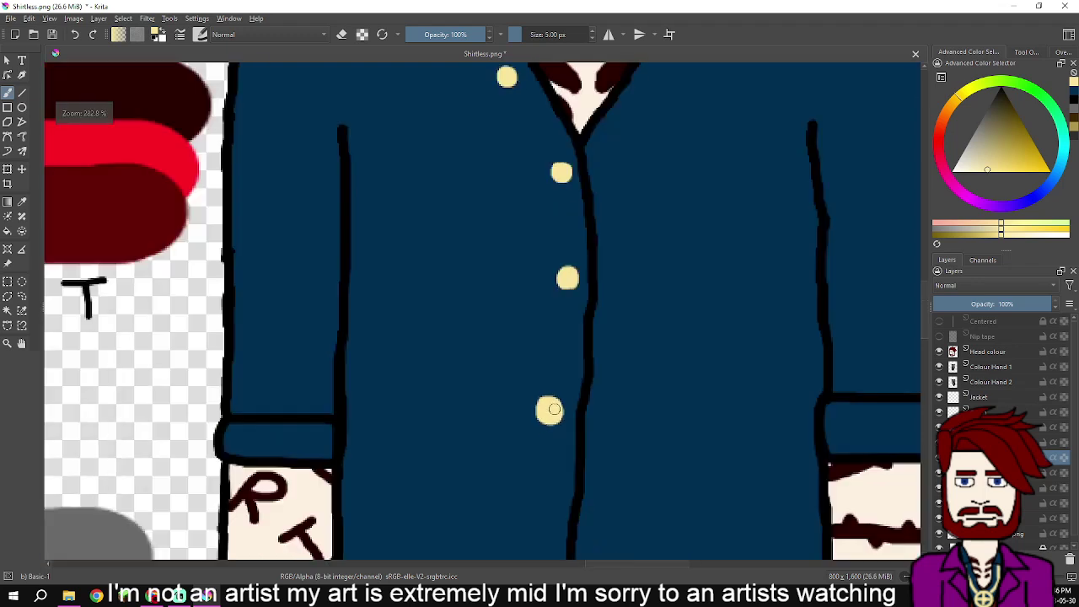
pyautogui.scroll(3, 563, 449)
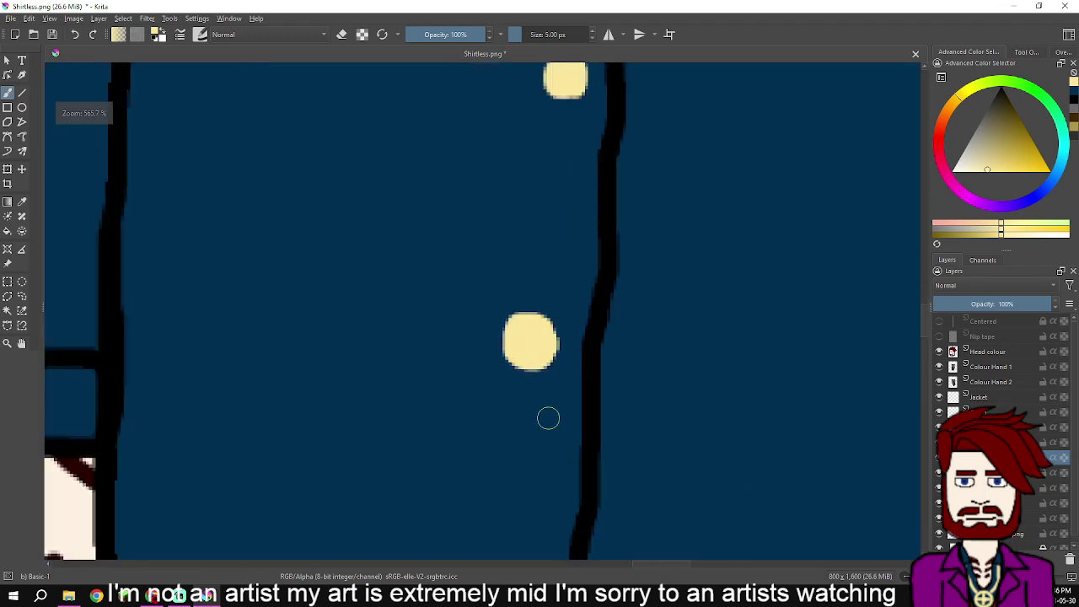
pyautogui.hotkey('ctrl', 'z')
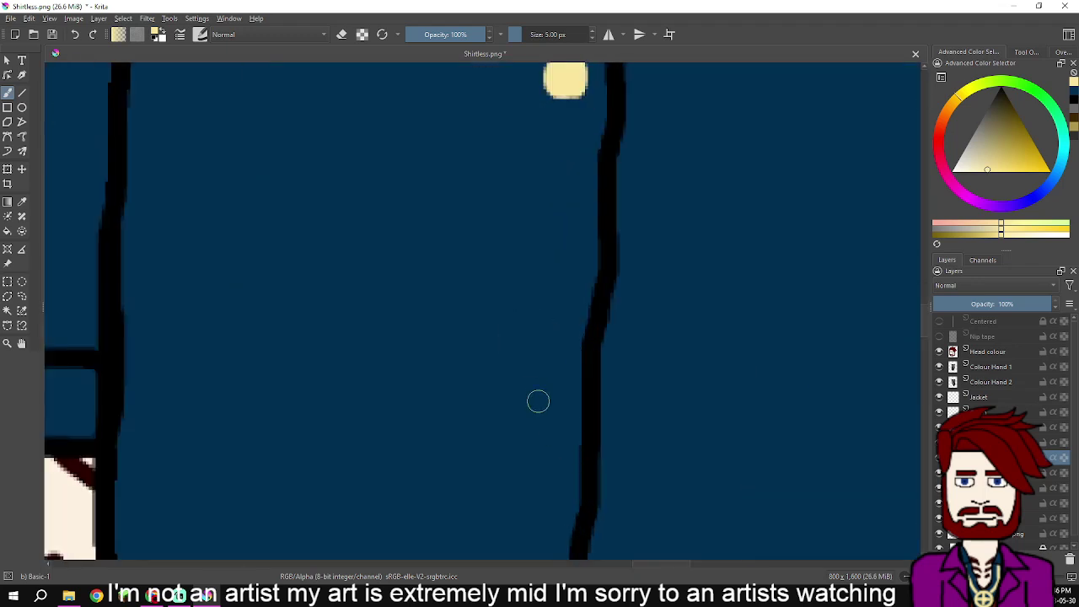
# - Paint a fourth round pale yellow button below the third, following the shirt's centre line
pyautogui.click(534, 355)
pyautogui.moveTo(533, 354)
pyautogui.mouseDown()
pyautogui.moveTo(528, 341)
pyautogui.moveTo(539, 348)
pyautogui.moveTo(536, 362)
pyautogui.moveTo(524, 341)
pyautogui.moveTo(540, 343)
pyautogui.moveTo(542, 363)
pyautogui.moveTo(516, 339)
pyautogui.moveTo(540, 338)
pyautogui.moveTo(531, 370)
pyautogui.moveTo(530, 339)
pyautogui.moveTo(537, 372)
pyautogui.moveTo(562, 290)
pyautogui.mouseUp()
pyautogui.scroll(-2, 528, 355)
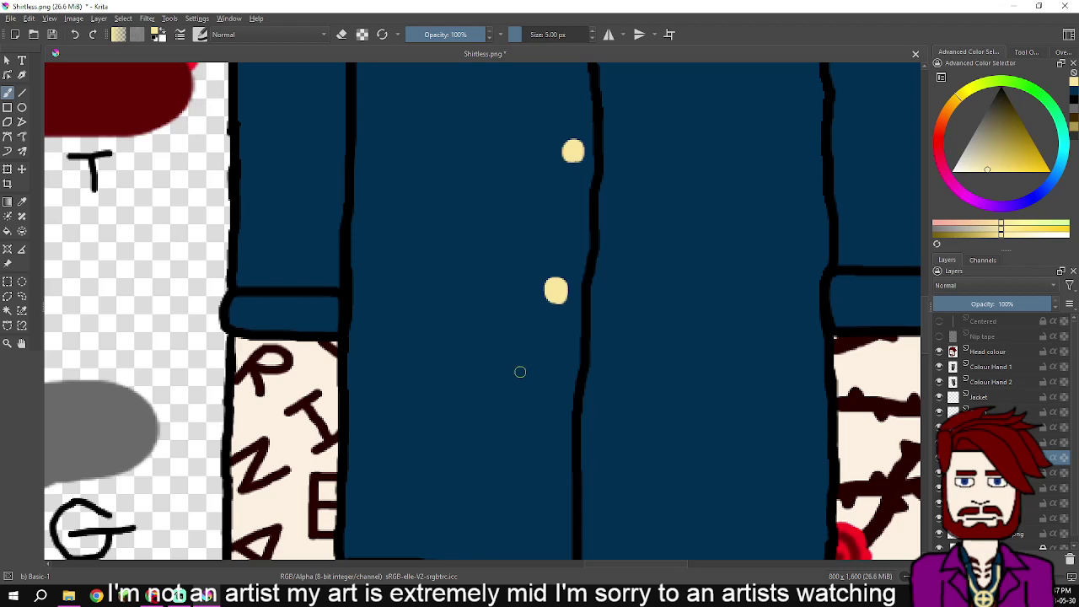
# - Paint a fifth round pale yellow button below the fourth, following the shirt's centre line
pyautogui.moveTo(531, 387); pyautogui.dragTo(554, 299)
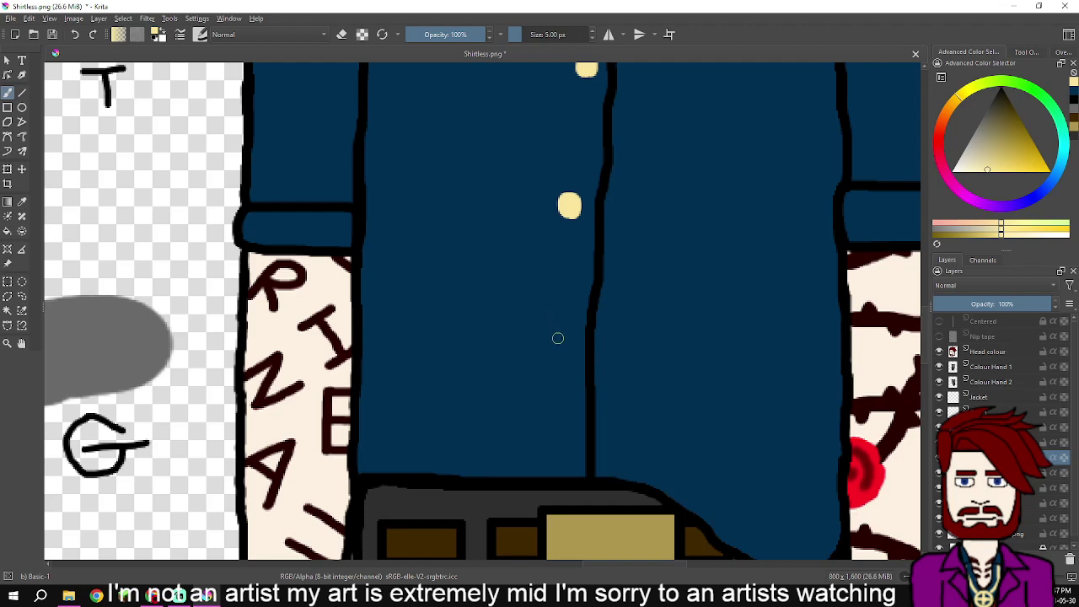
pyautogui.scroll(2, 557, 338)
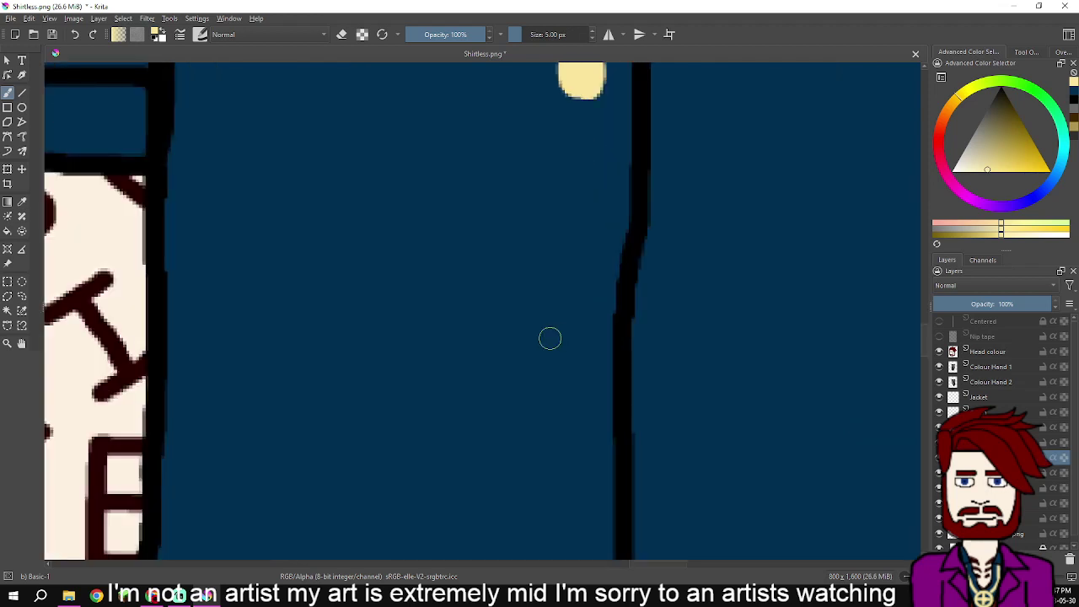
pyautogui.moveTo(549, 338)
pyautogui.mouseDown()
pyautogui.moveTo(558, 319)
pyautogui.moveTo(573, 346)
pyautogui.moveTo(560, 365)
pyautogui.moveTo(548, 343)
pyautogui.mouseUp()
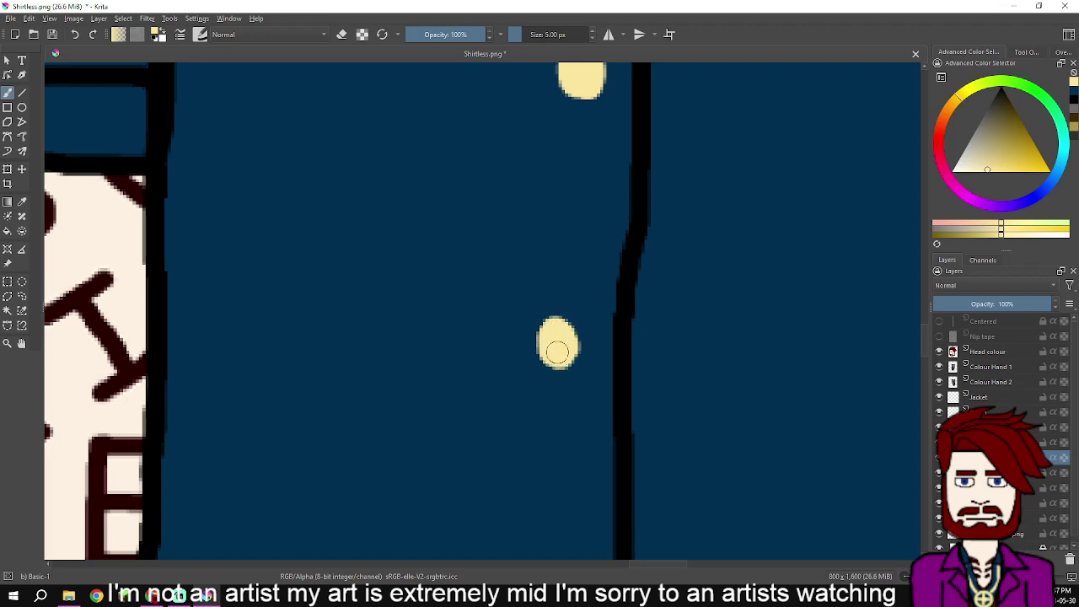
pyautogui.moveTo(567, 339)
pyautogui.mouseDown()
pyautogui.moveTo(566, 355)
pyautogui.moveTo(568, 327)
pyautogui.mouseUp()
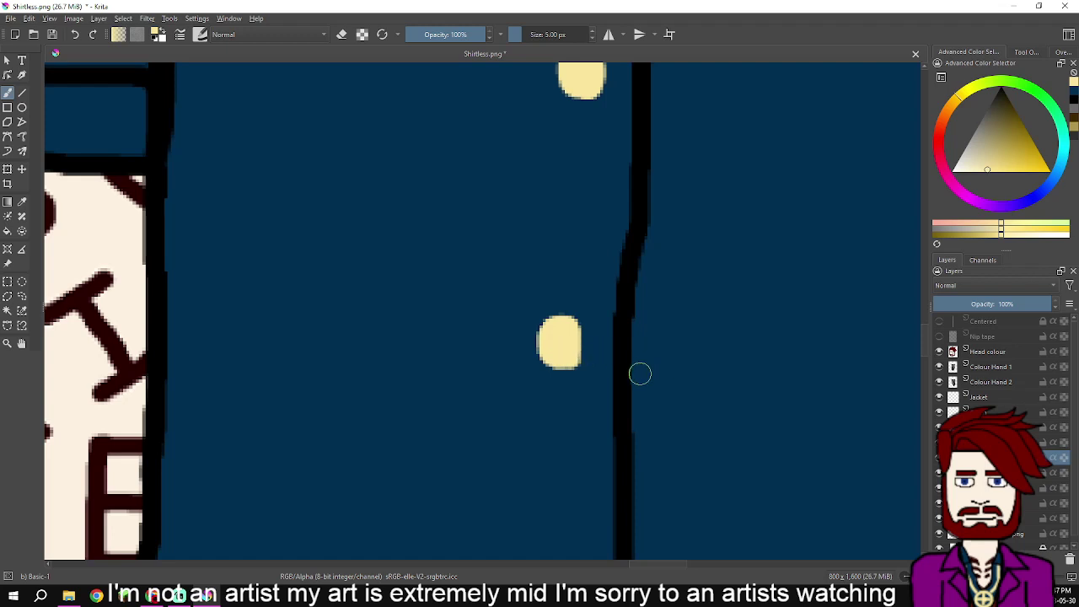
pyautogui.scroll(-2, 641, 371)
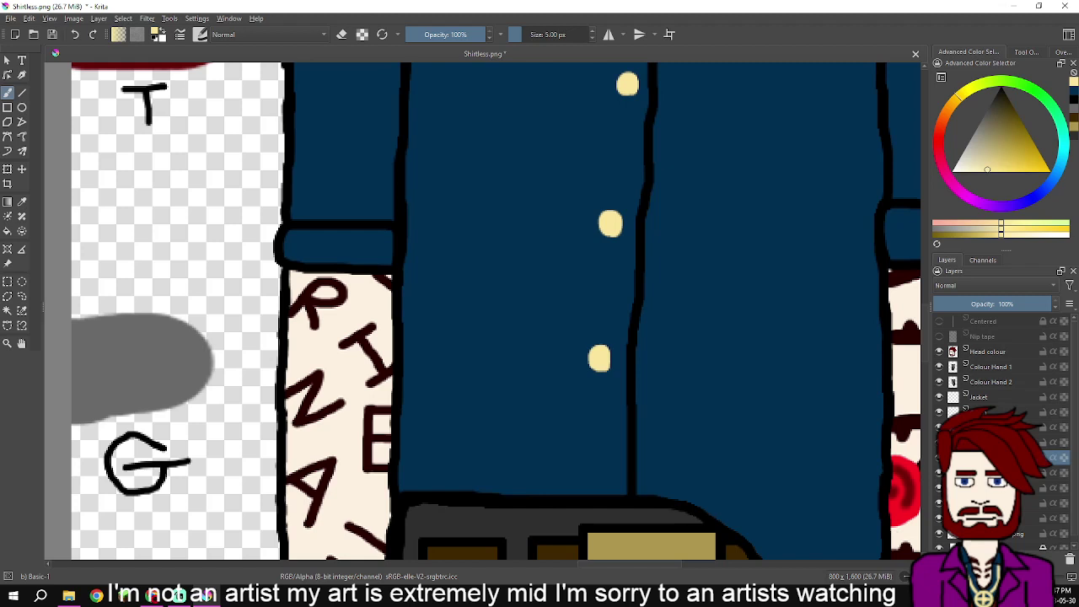
# - Paint a sixth round pale yellow button near the shirt's hem, just above the belt
pyautogui.moveTo(978, 427)
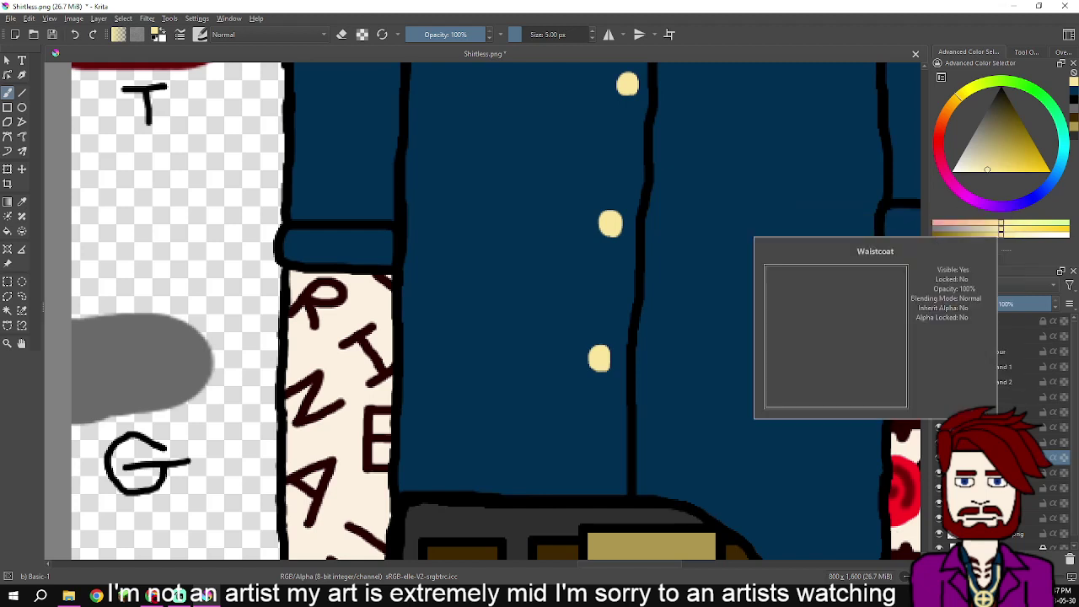
pyautogui.moveTo(980, 457)
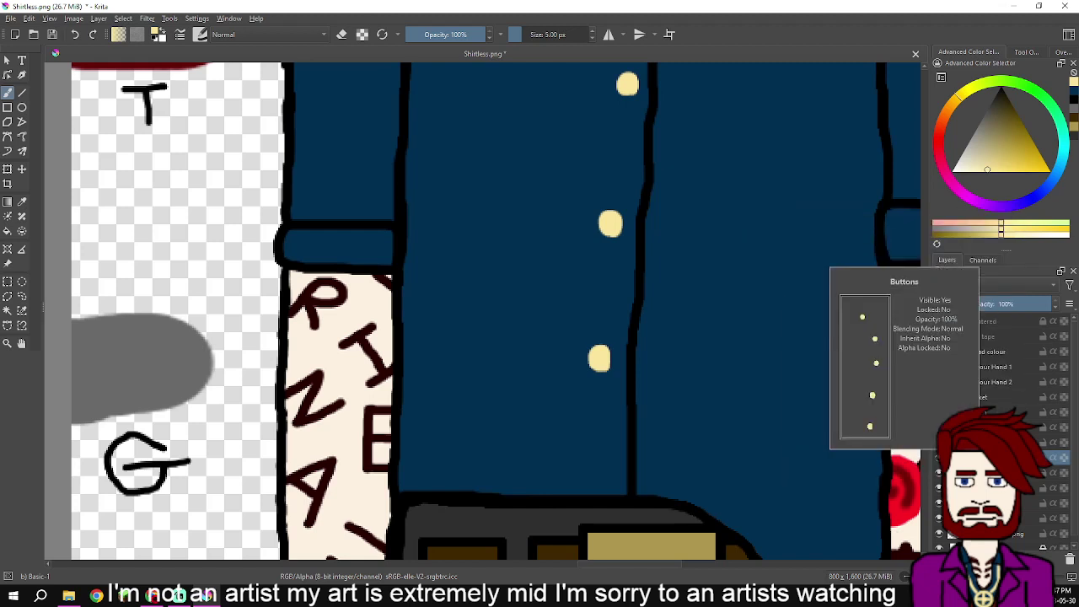
pyautogui.scroll(4, 566, 465)
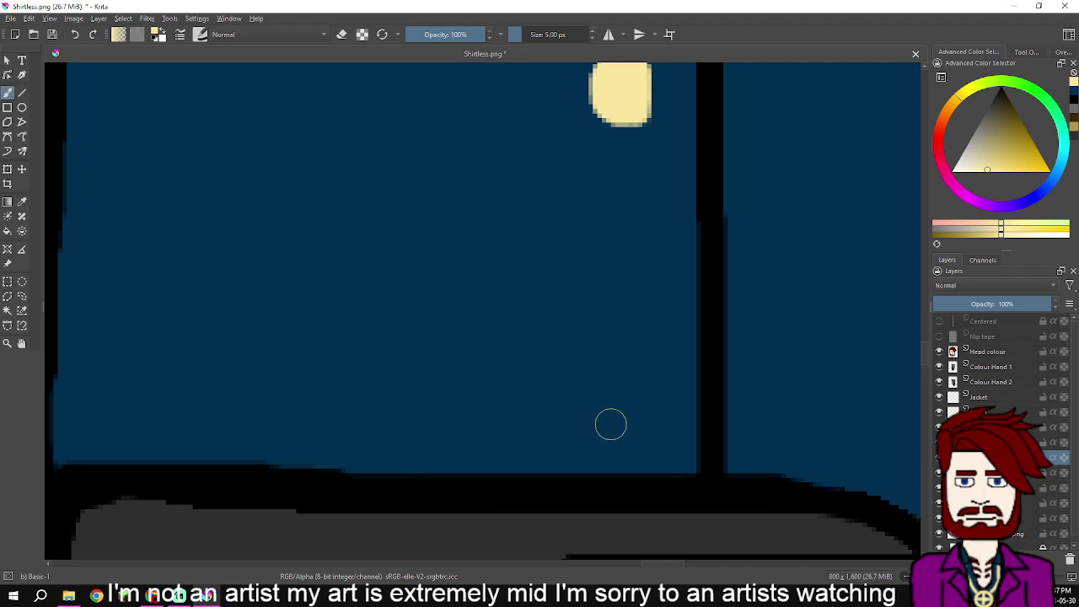
pyautogui.moveTo(609, 424)
pyautogui.mouseDown()
pyautogui.moveTo(609, 383)
pyautogui.moveTo(633, 396)
pyautogui.moveTo(631, 413)
pyautogui.moveTo(600, 420)
pyautogui.moveTo(610, 374)
pyautogui.moveTo(626, 383)
pyautogui.moveTo(625, 402)
pyautogui.moveTo(620, 409)
pyautogui.moveTo(628, 378)
pyautogui.moveTo(604, 393)
pyautogui.mouseUp()
pyautogui.scroll(-2, 619, 403)
pyautogui.scroll(-1, 624, 399)
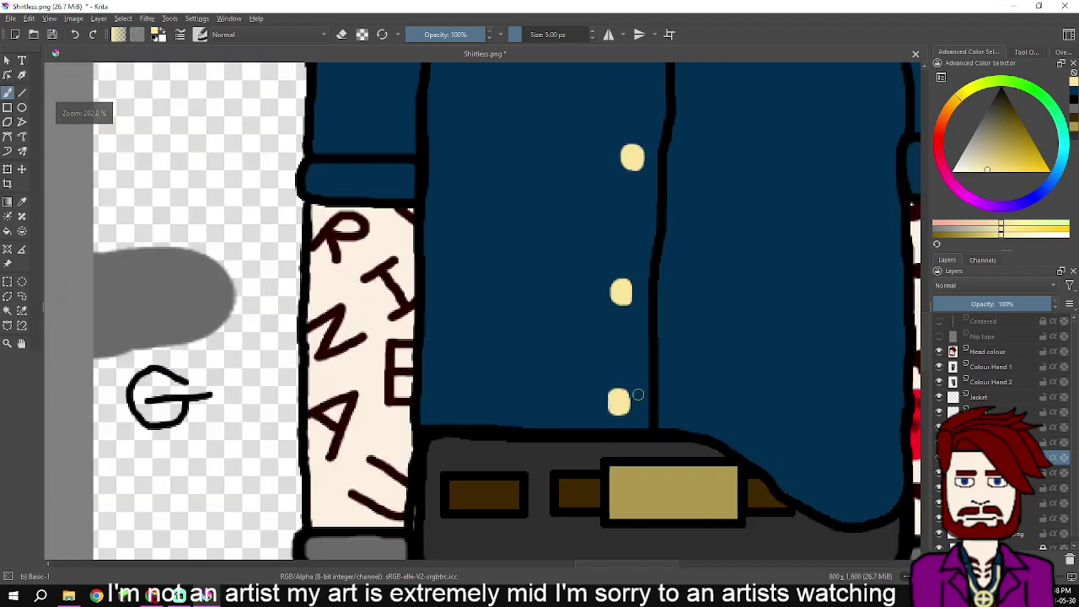
pyautogui.scroll(-2, 663, 374)
pyautogui.scroll(-1, 678, 370)
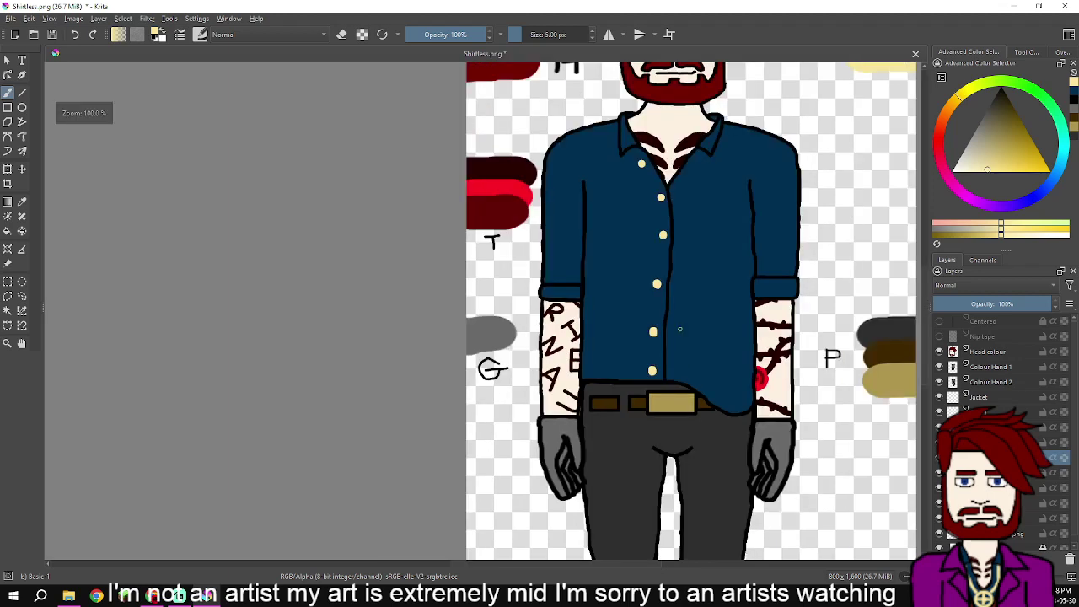
pyautogui.moveTo(678, 371); pyautogui.dragTo(671, 404)
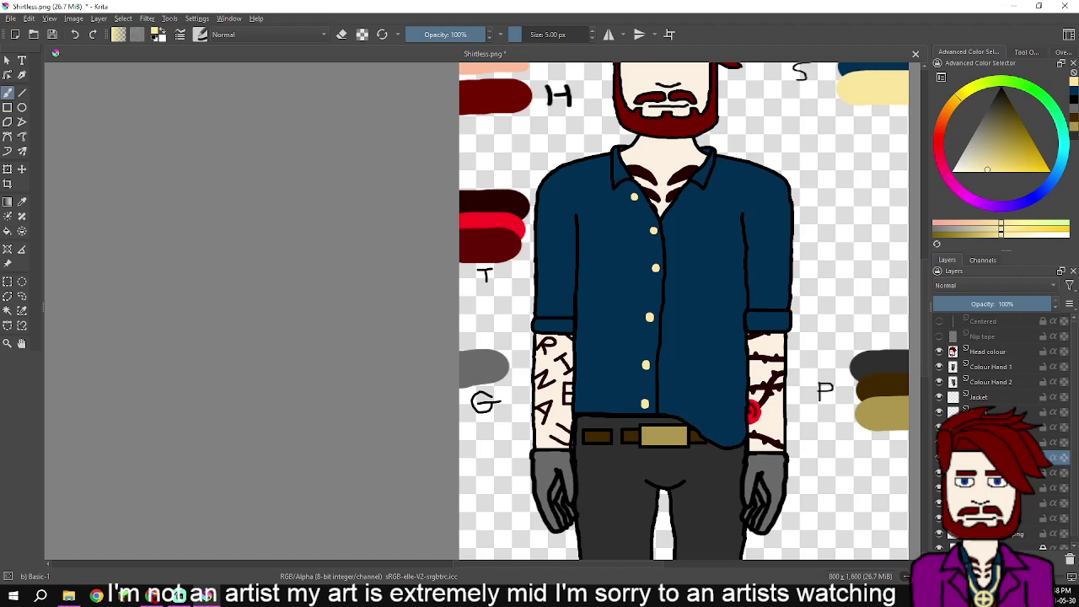
# - On the layer directly below Buttons, outline the first button beside the neck opening in black
pyautogui.click(995, 473)
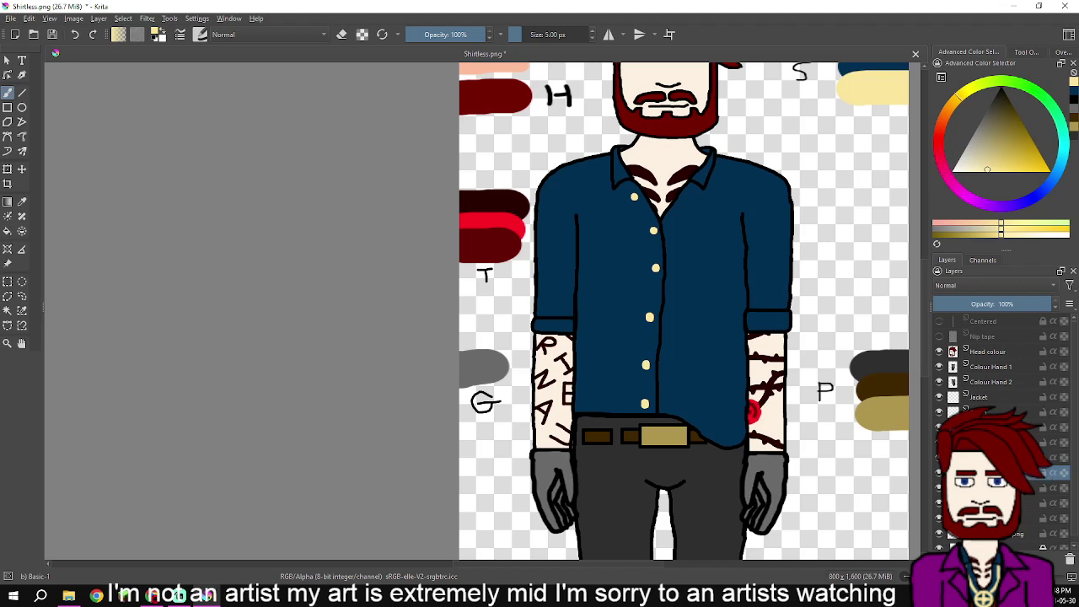
pyautogui.press('d')
pyautogui.scroll(12, 641, 198)
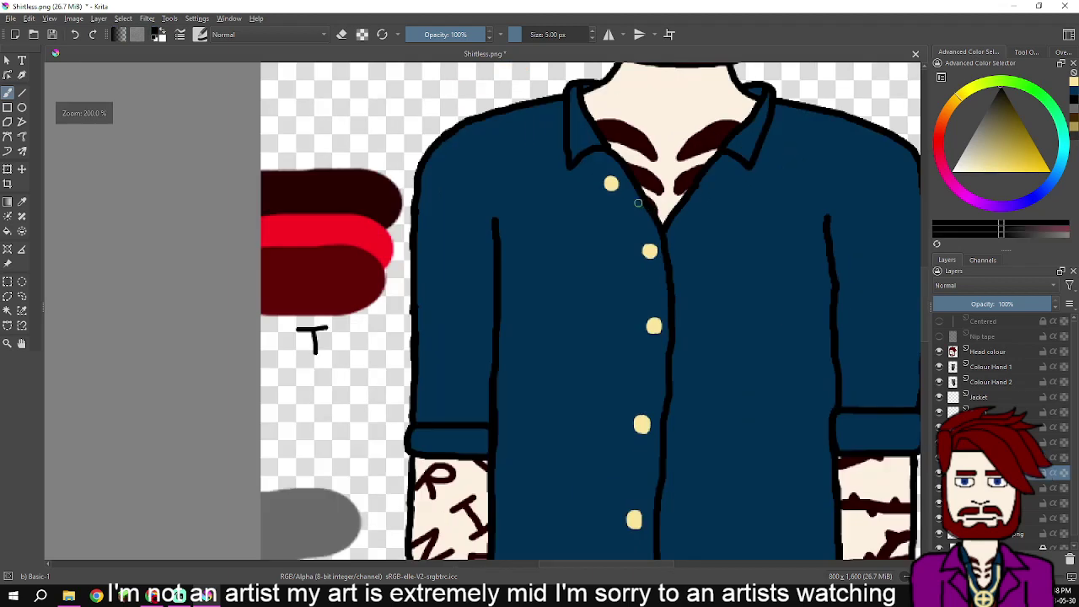
pyautogui.moveTo(648, 253)
pyautogui.mouseDown()
pyautogui.moveTo(637, 291)
pyautogui.moveTo(608, 236)
pyautogui.moveTo(626, 208)
pyautogui.moveTo(646, 203)
pyautogui.moveTo(673, 225)
pyautogui.moveTo(675, 251)
pyautogui.moveTo(653, 274)
pyautogui.moveTo(642, 271)
pyautogui.mouseUp()
pyautogui.scroll(-3, 646, 265)
# - Outline the second button beside the bottom of the V-neck in black
pyautogui.moveTo(683, 325); pyautogui.dragTo(615, 251)
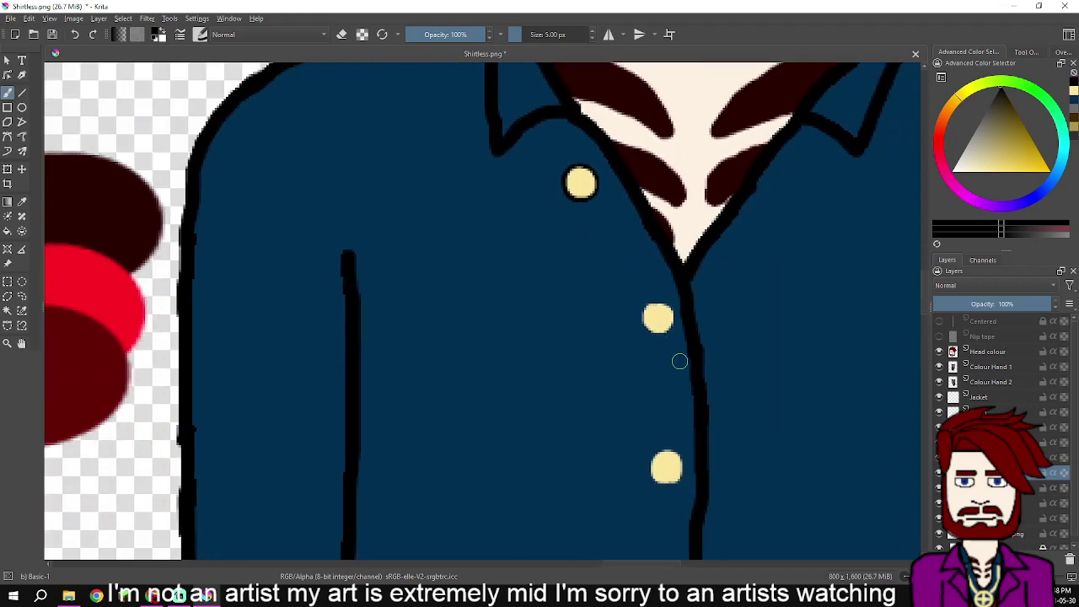
pyautogui.scroll(4, 675, 359)
pyautogui.moveTo(638, 311); pyautogui.dragTo(621, 321)
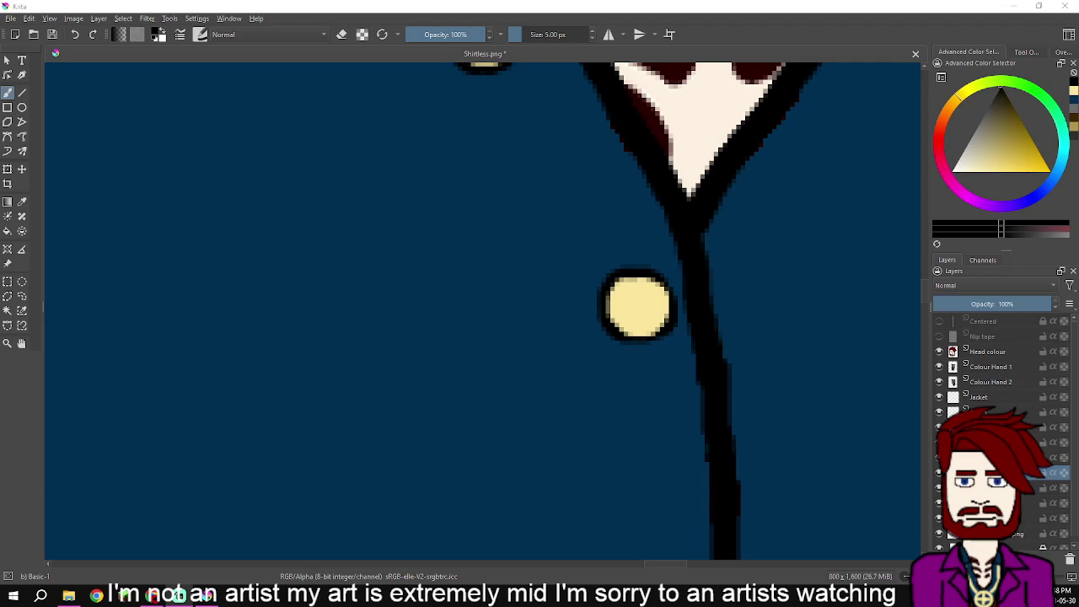
pyautogui.scroll(-5, 766, 410)
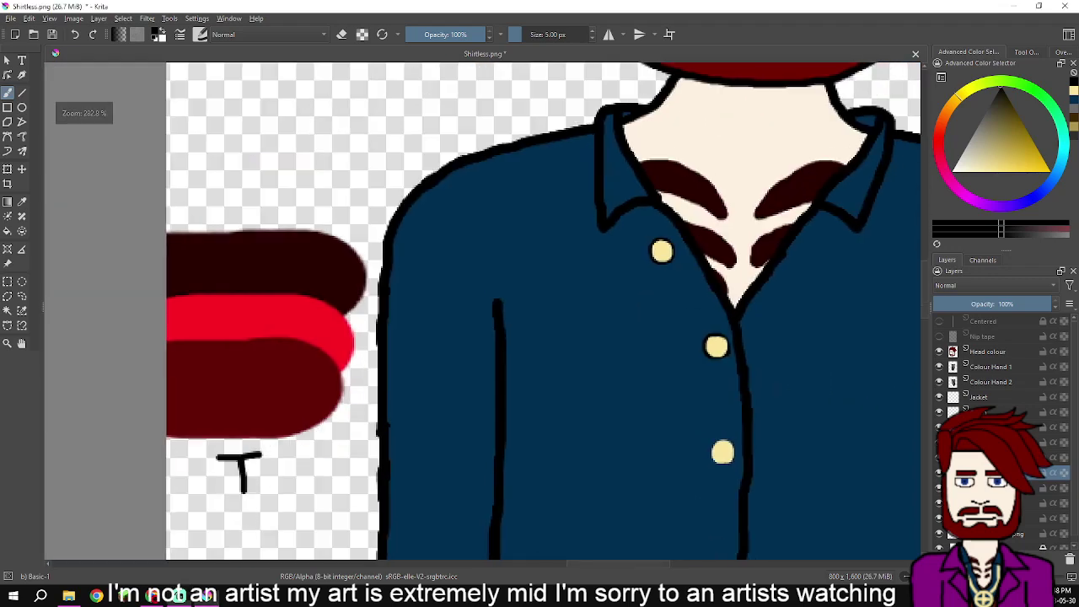
# - Outline the third button beside the shirt's centre line in black
pyautogui.scroll(5, 713, 240)
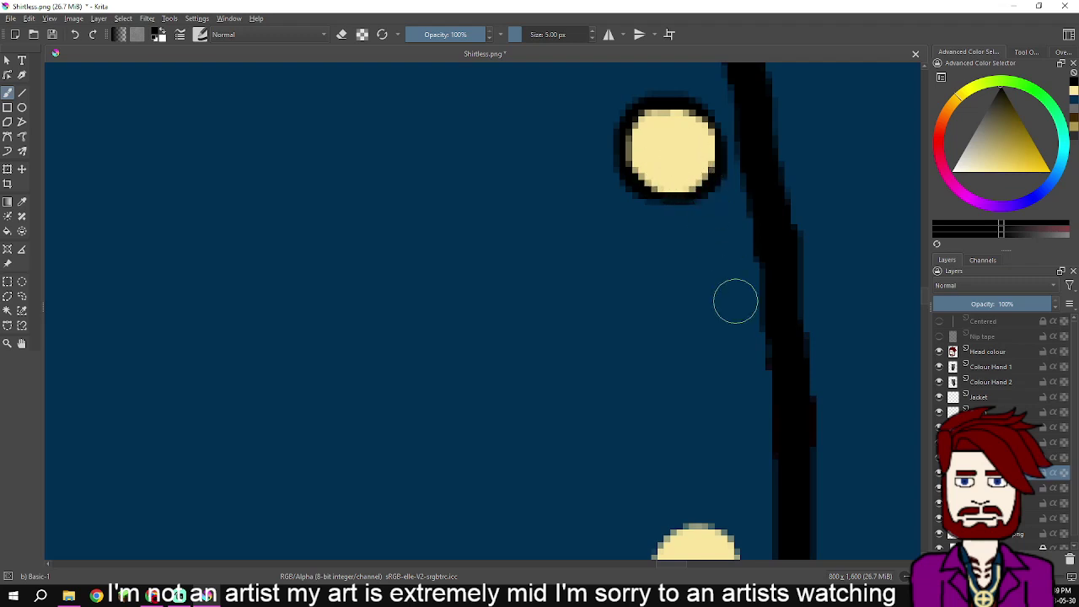
pyautogui.scroll(-3, 706, 250)
pyautogui.scroll(1, 686, 350)
pyautogui.moveTo(680, 338)
pyautogui.mouseDown()
pyautogui.moveTo(663, 338)
pyautogui.moveTo(636, 364)
pyautogui.moveTo(632, 415)
pyautogui.moveTo(643, 429)
pyautogui.moveTo(692, 434)
pyautogui.moveTo(719, 410)
pyautogui.moveTo(714, 359)
pyautogui.moveTo(697, 335)
pyautogui.moveTo(714, 390)
pyautogui.moveTo(696, 443)
pyautogui.moveTo(633, 429)
pyautogui.moveTo(644, 414)
pyautogui.moveTo(651, 427)
pyautogui.moveTo(694, 439)
pyautogui.moveTo(718, 427)
pyautogui.moveTo(715, 411)
pyautogui.mouseUp()
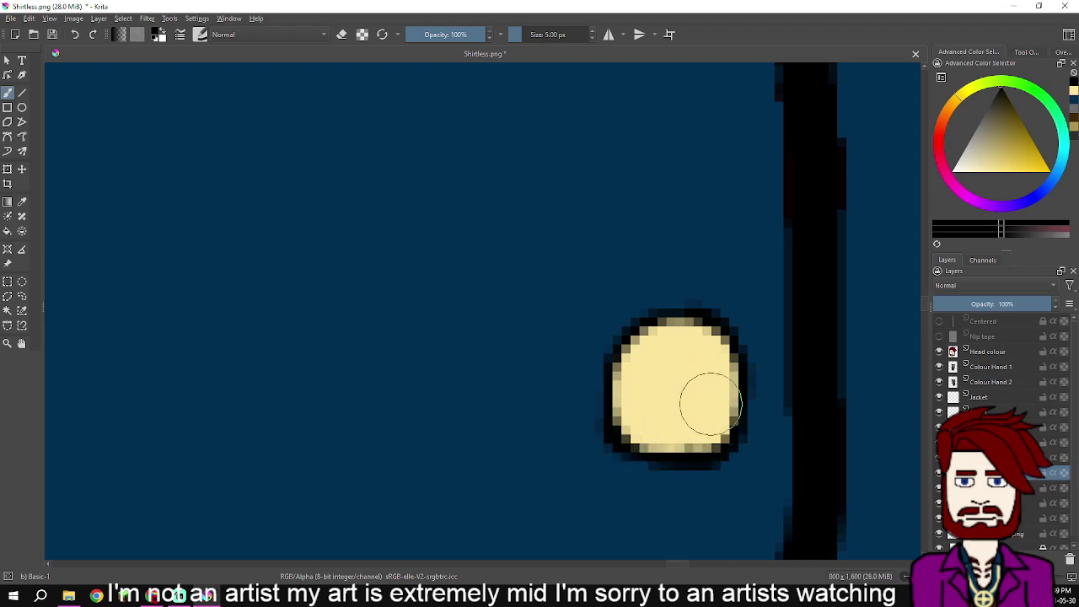
pyautogui.scroll(-2, 682, 375)
pyautogui.scroll(2, 682, 380)
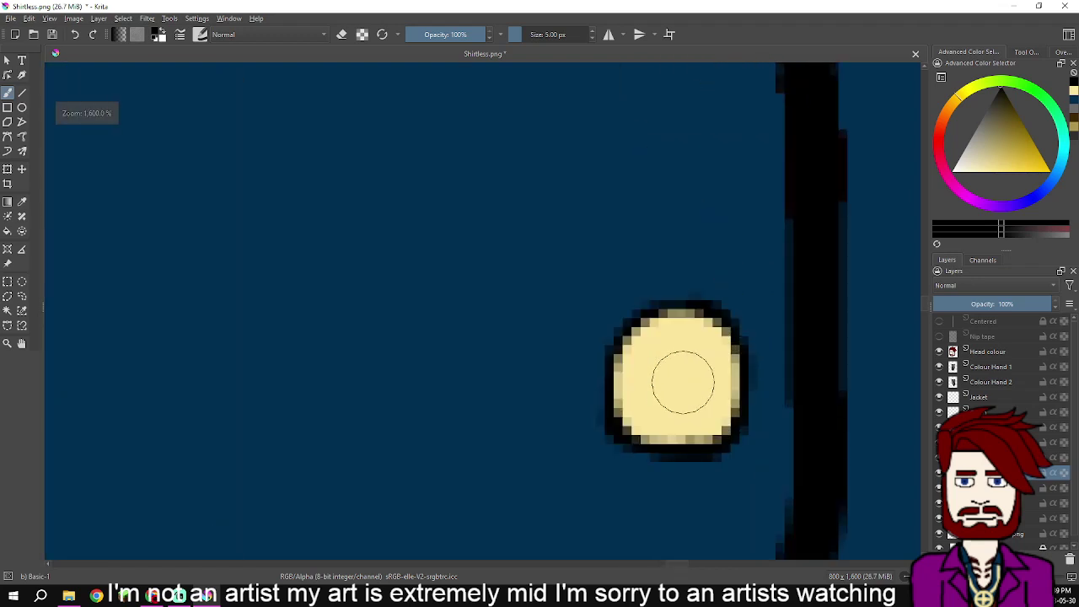
pyautogui.scroll(2, 683, 382)
pyautogui.moveTo(692, 354)
pyautogui.mouseDown()
pyautogui.moveTo(700, 295)
pyautogui.moveTo(687, 285)
pyautogui.mouseUp()
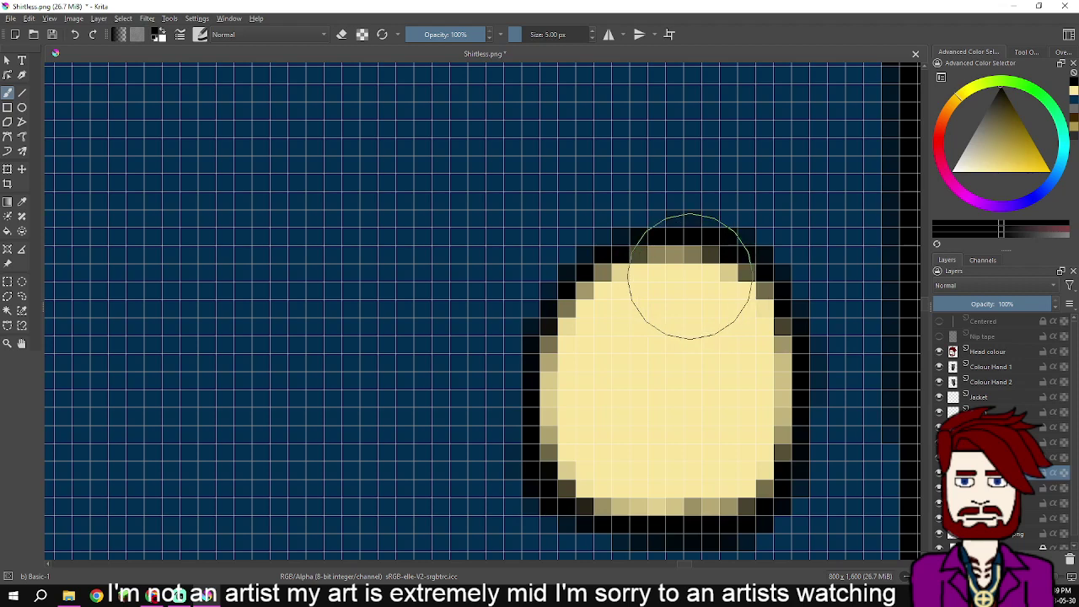
pyautogui.scroll(-2, 686, 428)
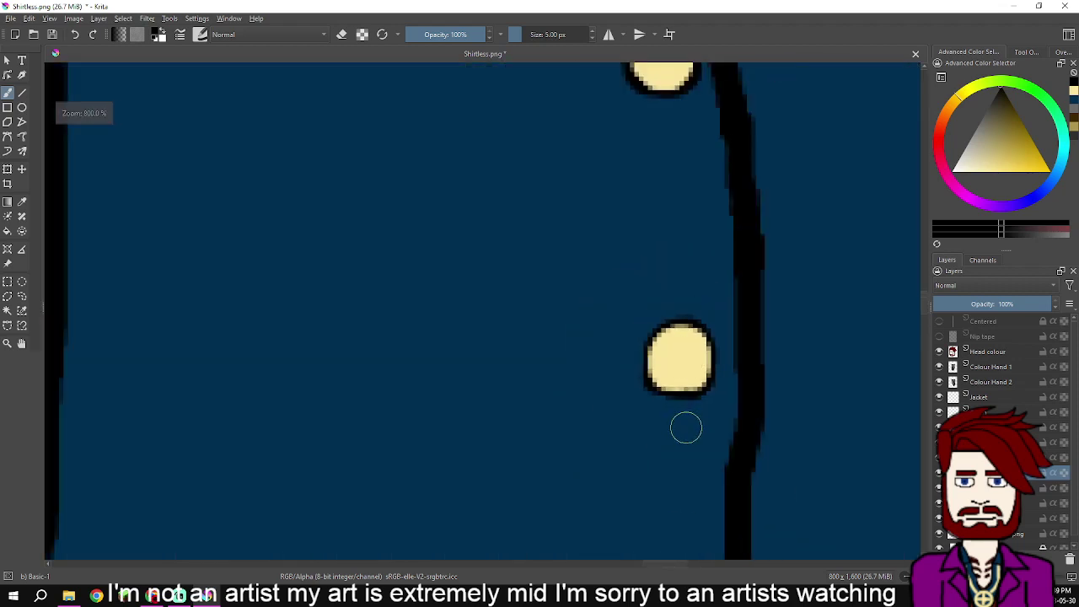
# - Outline the fourth button in black all the way around its edge
pyautogui.scroll(-3, 685, 428)
pyautogui.scroll(2, 691, 422)
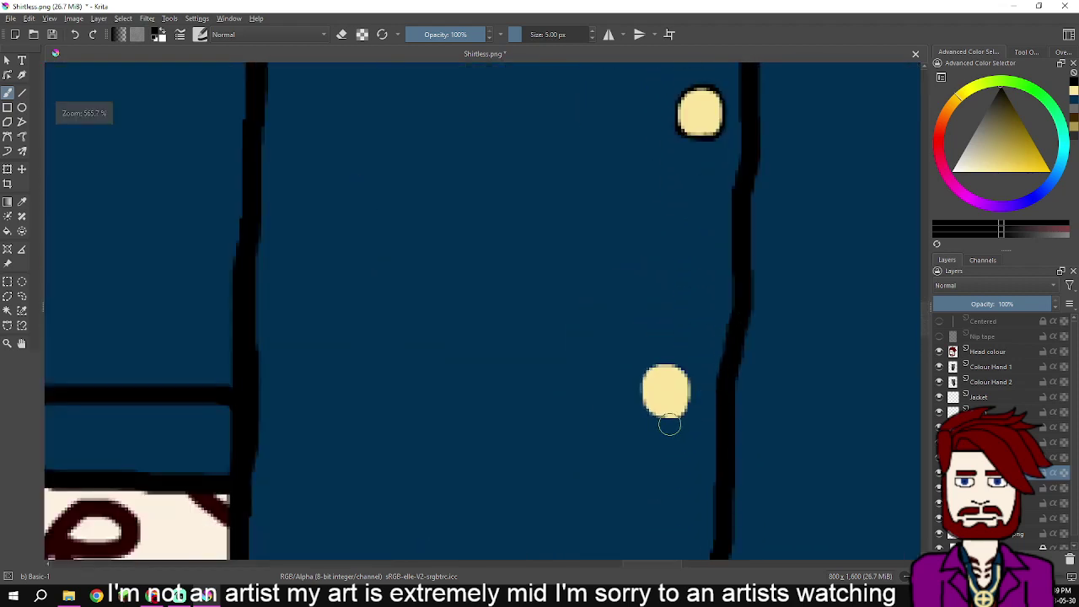
pyautogui.scroll(3, 670, 426)
pyautogui.moveTo(629, 307)
pyautogui.mouseDown()
pyautogui.moveTo(617, 321)
pyautogui.moveTo(617, 352)
pyautogui.moveTo(631, 402)
pyautogui.moveTo(694, 414)
pyautogui.moveTo(718, 369)
pyautogui.moveTo(718, 327)
pyautogui.moveTo(690, 293)
pyautogui.moveTo(636, 294)
pyautogui.mouseUp()
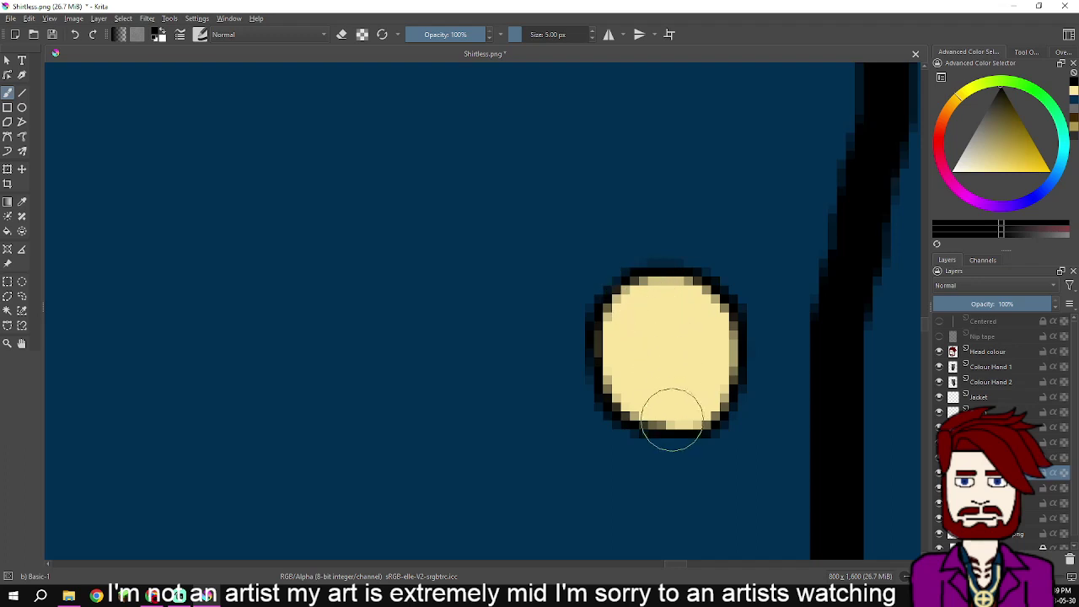
pyautogui.scroll(-3, 671, 419)
# - Outline the fifth button in black, matching the buttons above it
pyautogui.moveTo(680, 424); pyautogui.dragTo(718, 184)
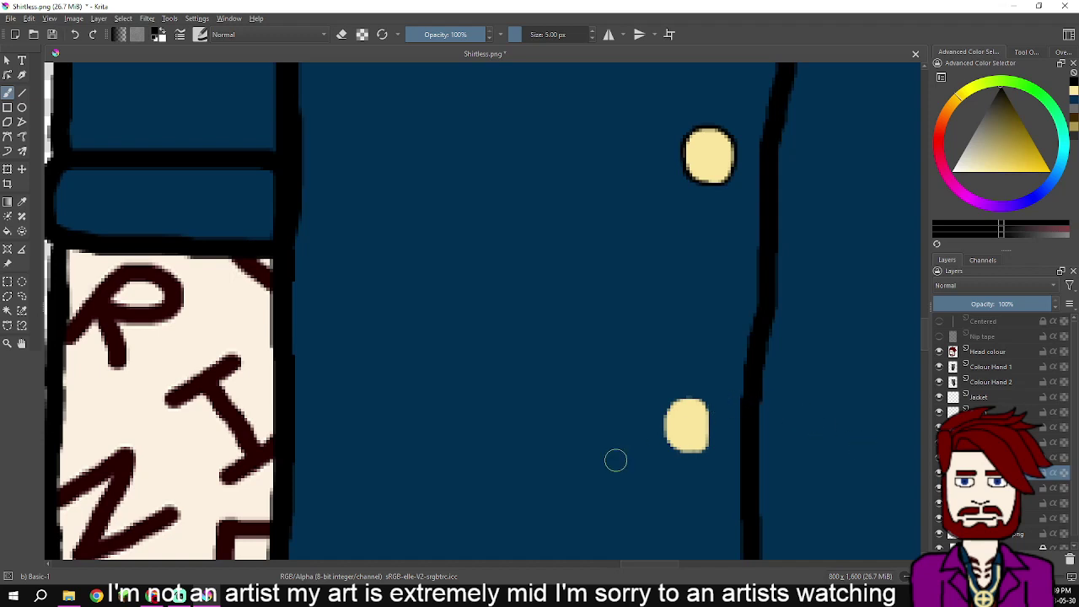
pyautogui.scroll(4, 675, 405)
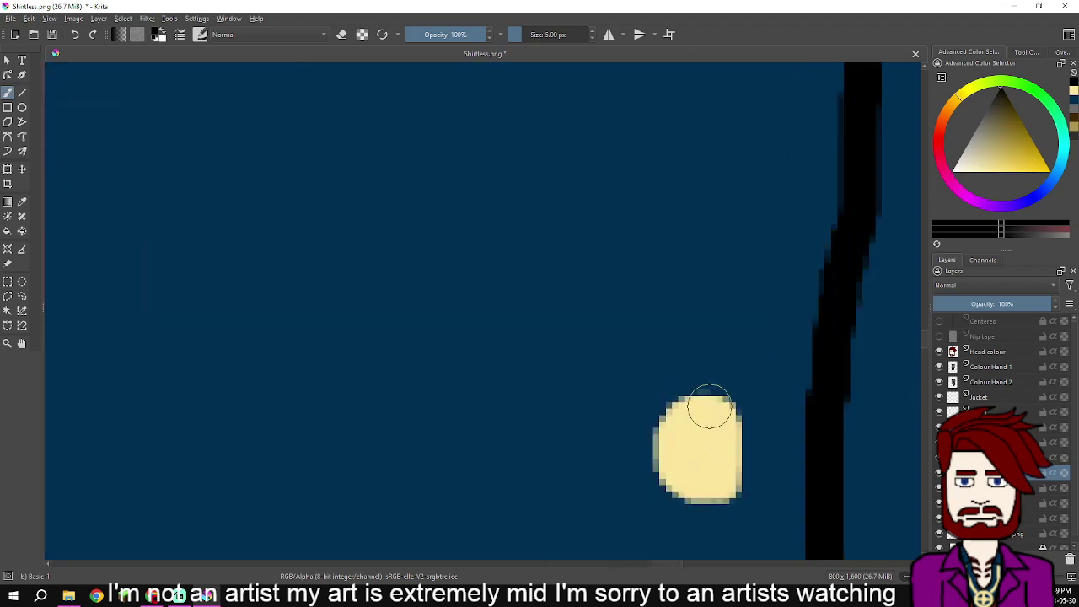
pyautogui.moveTo(710, 407)
pyautogui.mouseDown()
pyautogui.moveTo(664, 444)
pyautogui.moveTo(670, 474)
pyautogui.moveTo(694, 490)
pyautogui.moveTo(729, 485)
pyautogui.moveTo(718, 403)
pyautogui.mouseUp()
pyautogui.scroll(-2, 697, 497)
# - Outline the sixth button above the belt in black, undoing the first stroke and redrawing the outline
pyautogui.moveTo(696, 511)
pyautogui.mouseDown()
pyautogui.moveTo(710, 321)
pyautogui.moveTo(676, 344)
pyautogui.moveTo(672, 378)
pyautogui.mouseUp()
pyautogui.scroll(-1, 700, 295)
pyautogui.scroll(2, 699, 459)
pyautogui.scroll(2, 702, 424)
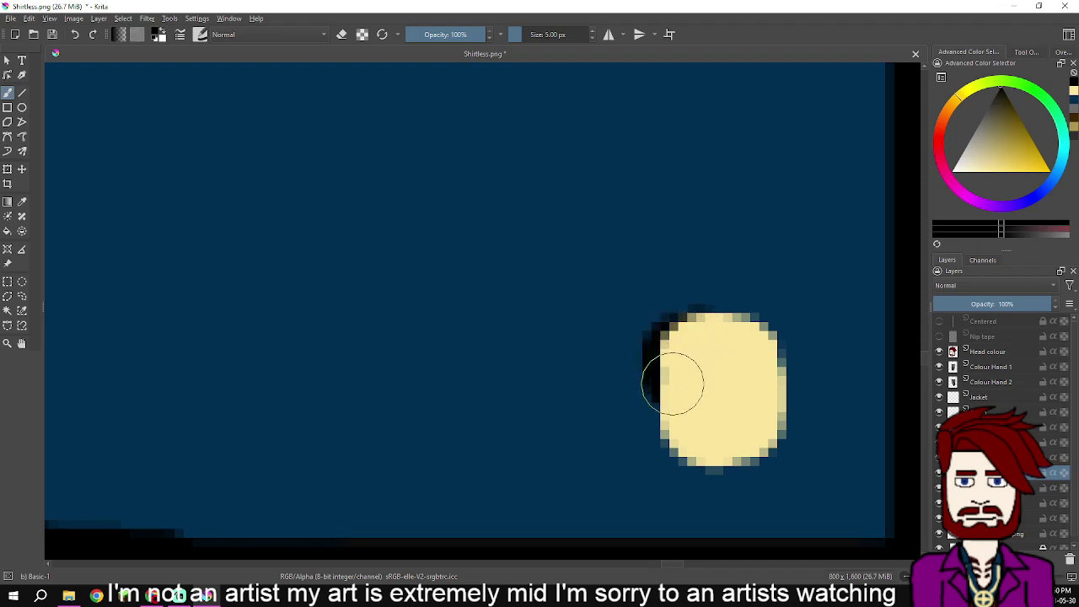
pyautogui.scroll(4, 675, 380)
pyautogui.hotkey('ctrl', 'z')
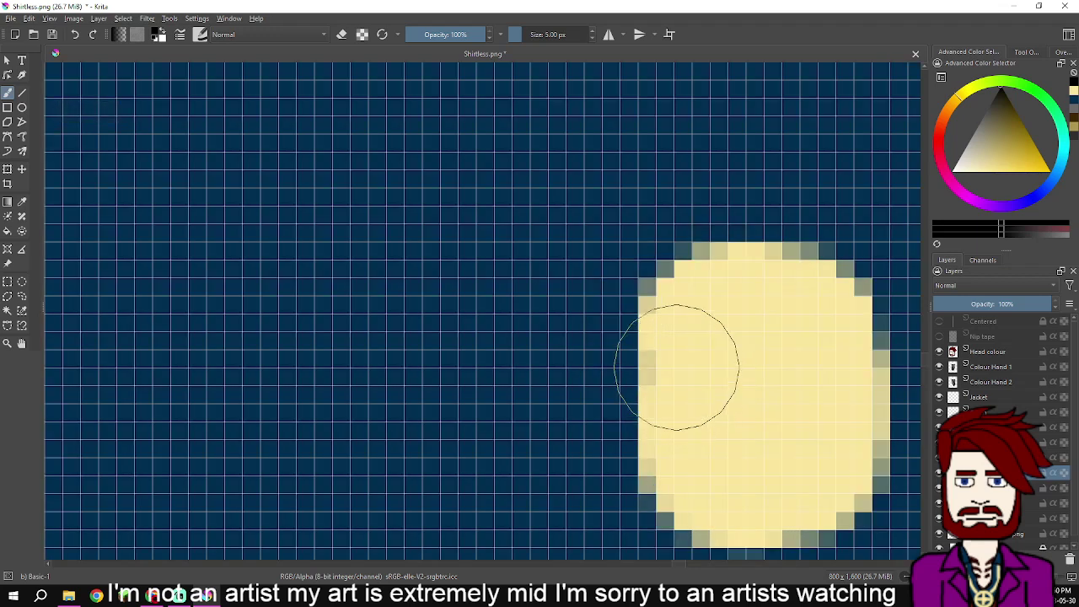
pyautogui.moveTo(712, 285)
pyautogui.mouseDown()
pyautogui.moveTo(689, 289)
pyautogui.moveTo(675, 429)
pyautogui.moveTo(702, 485)
pyautogui.moveTo(653, 337)
pyautogui.moveTo(669, 381)
pyautogui.moveTo(737, 373)
pyautogui.moveTo(788, 345)
pyautogui.moveTo(787, 222)
pyautogui.moveTo(761, 154)
pyautogui.moveTo(686, 144)
pyautogui.moveTo(627, 174)
pyautogui.mouseUp()
pyautogui.scroll(-2, 717, 235)
pyautogui.scroll(-6, 717, 235)
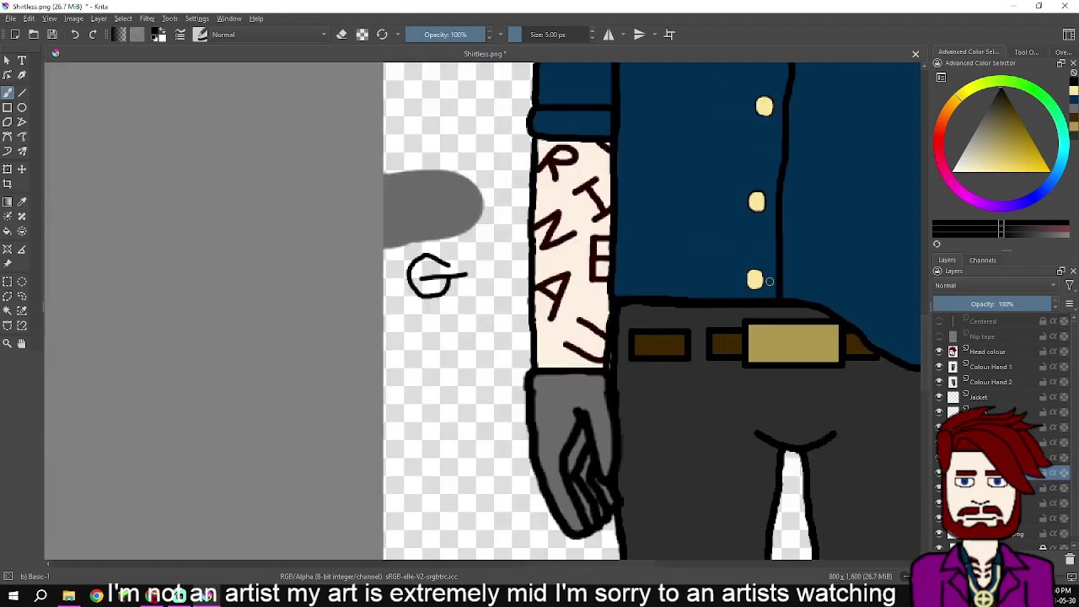
# - Merge the layer directly above Buttons down with the layers beneath it
pyautogui.scroll(-3, 791, 280)
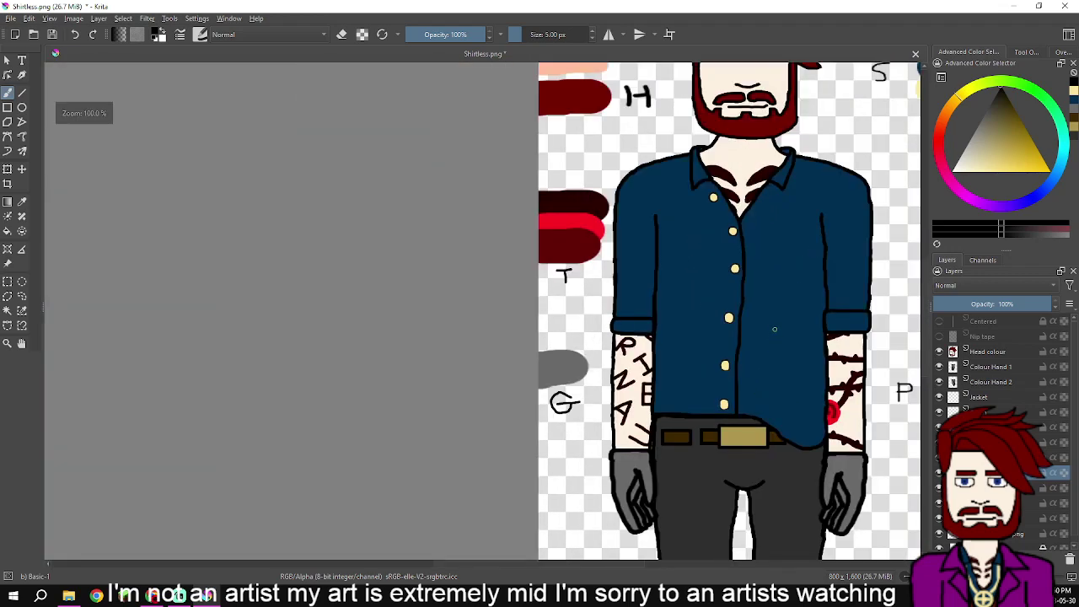
pyautogui.scroll(3, 769, 272)
pyautogui.scroll(-3, 767, 272)
pyautogui.scroll(3, 768, 278)
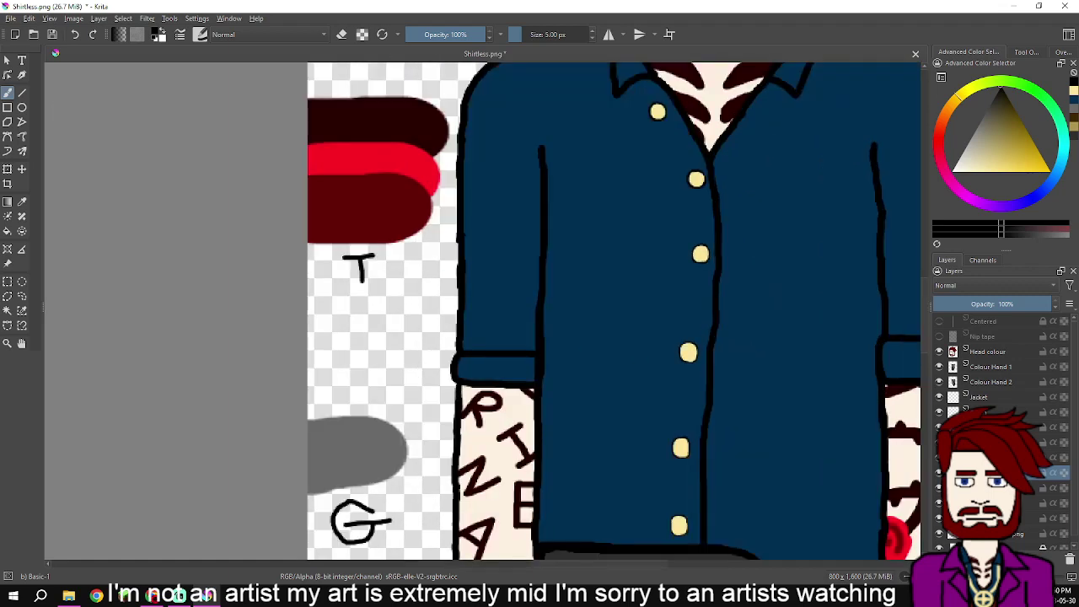
pyautogui.click(995, 443)
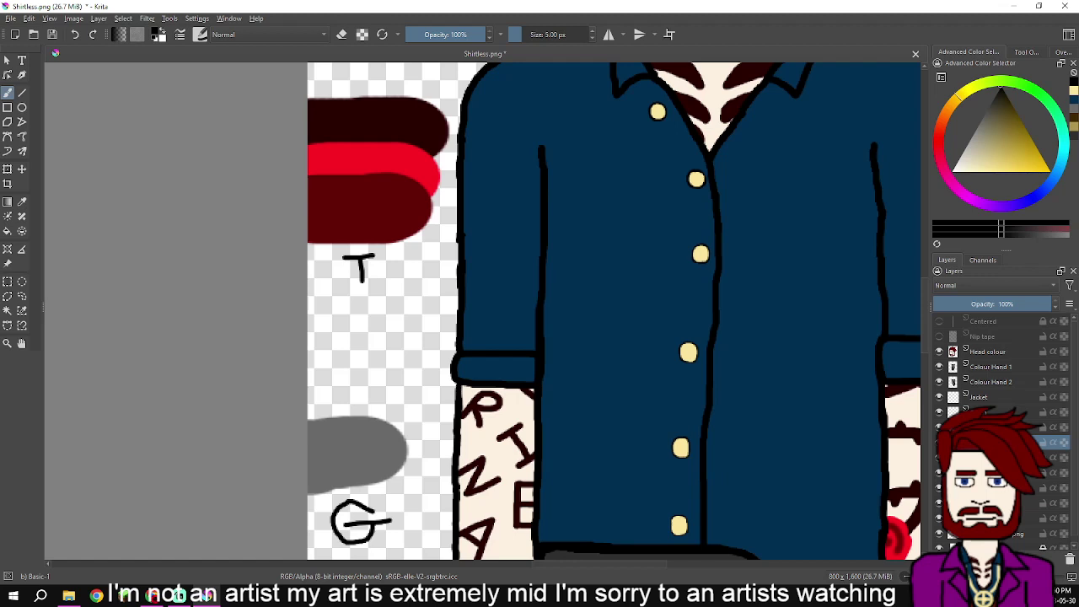
pyautogui.hotkey('ctrl', 'e')
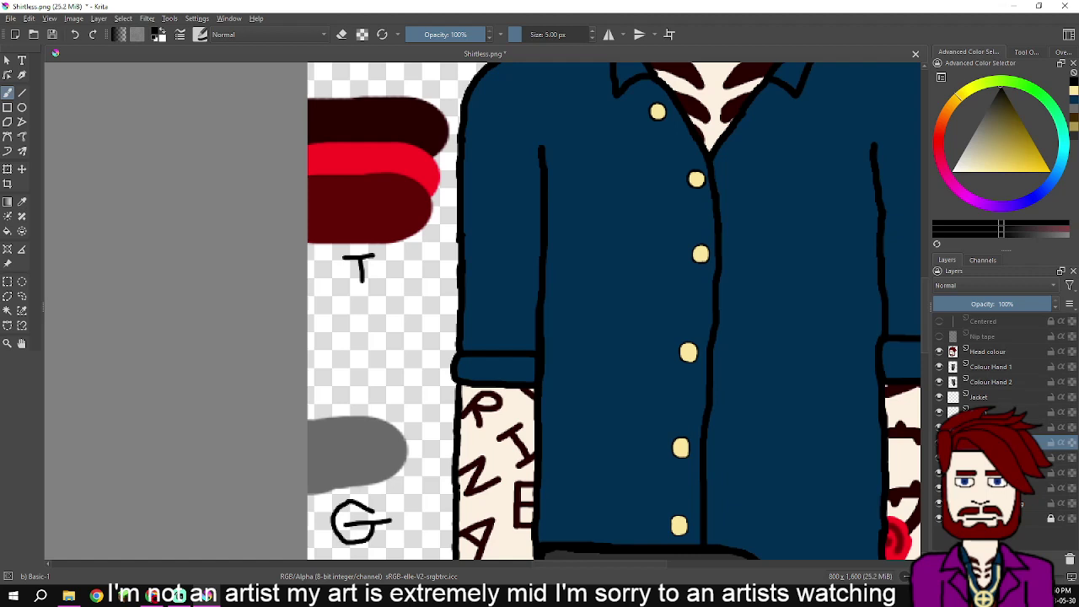
# - Activate the layer two below Jacket and set the brush colour to the buttons' pale yellow
pyautogui.moveTo(995, 442)
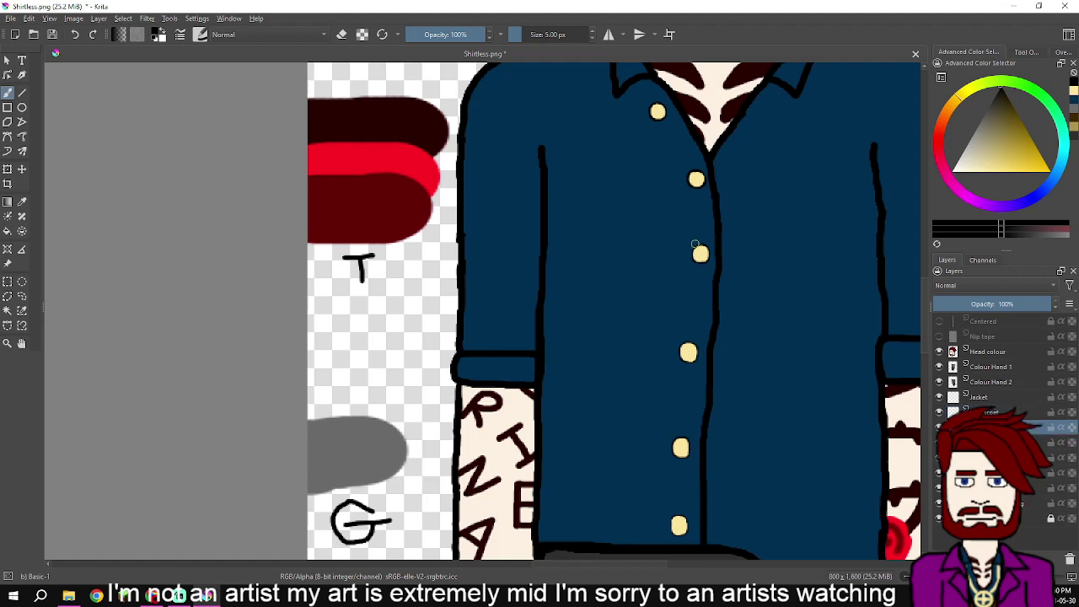
pyautogui.click(1075, 90)
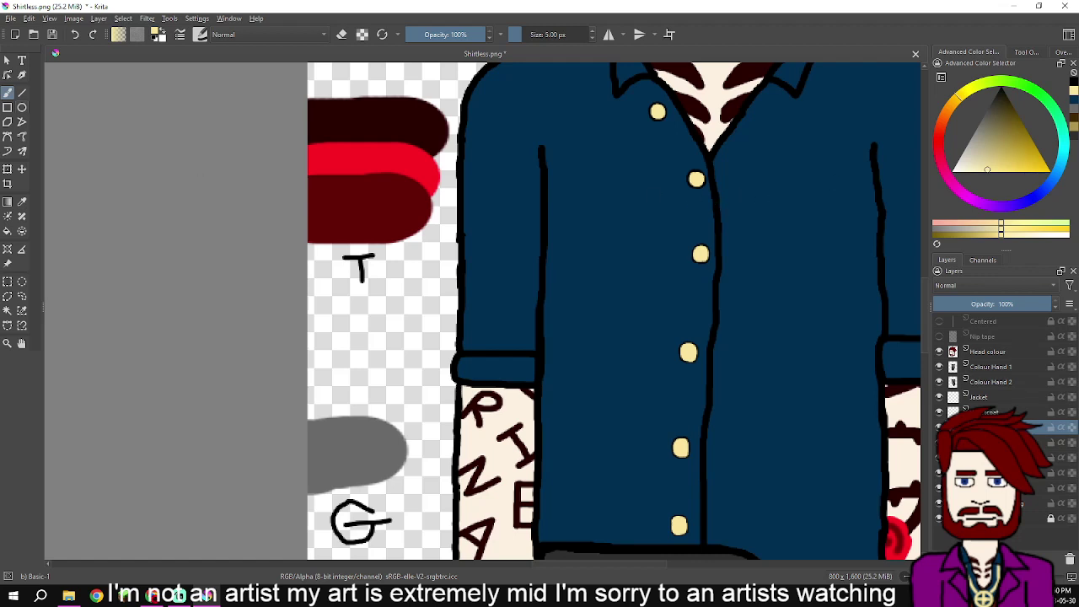
# - Try a 5 px pale yellow ellipse outline about 74 px wide around the third button
pyautogui.moveTo(682, 249); pyautogui.dragTo(580, 262)
pyautogui.scroll(2, 571, 245)
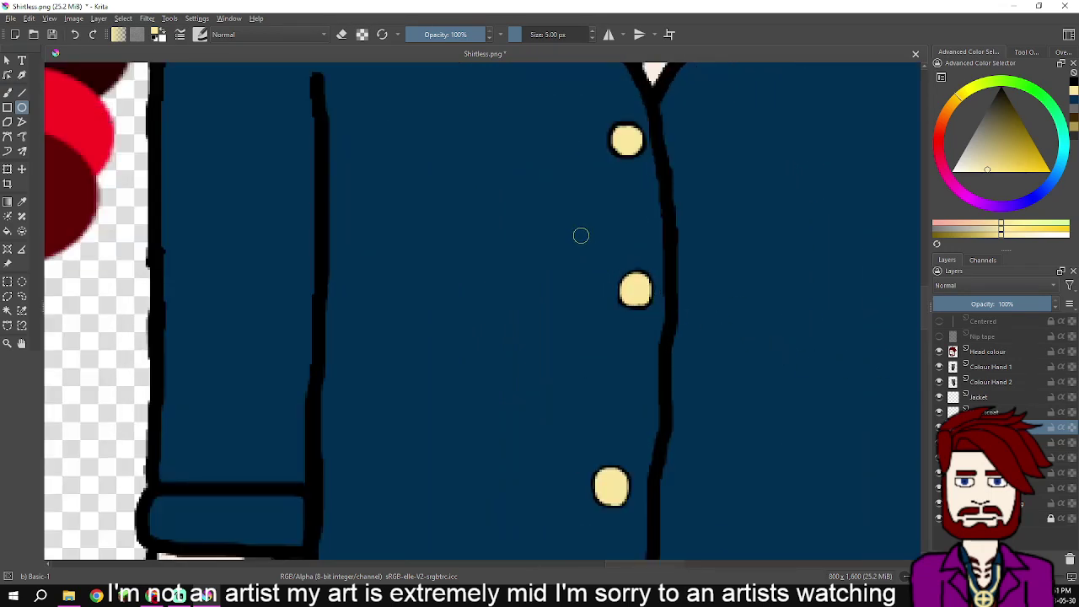
pyautogui.scroll(-4, 599, 236)
pyautogui.scroll(2, 611, 244)
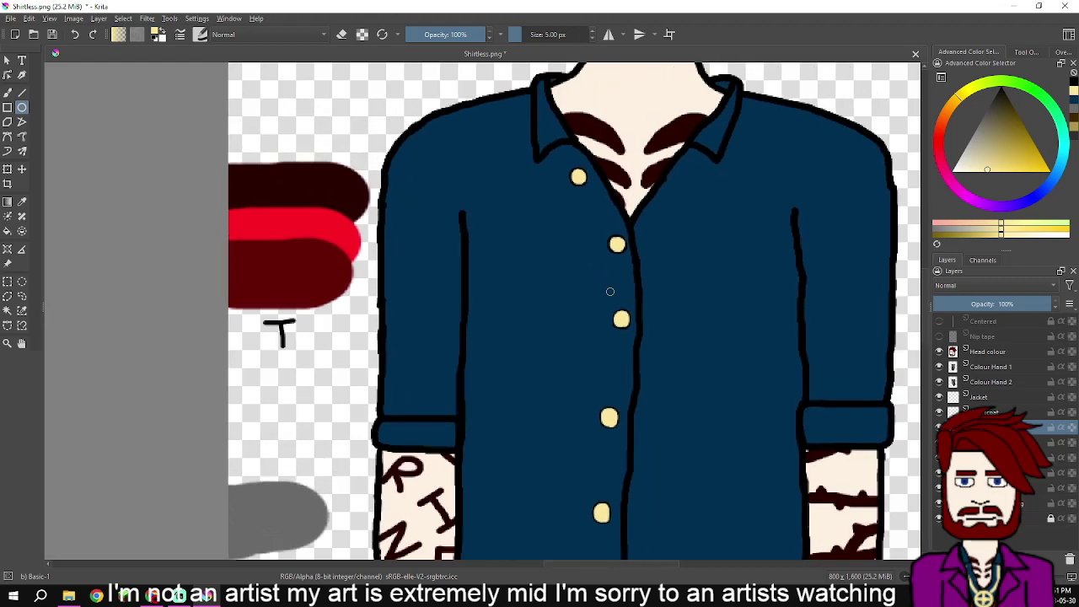
pyautogui.moveTo(593, 284); pyautogui.dragTo(671, 361)
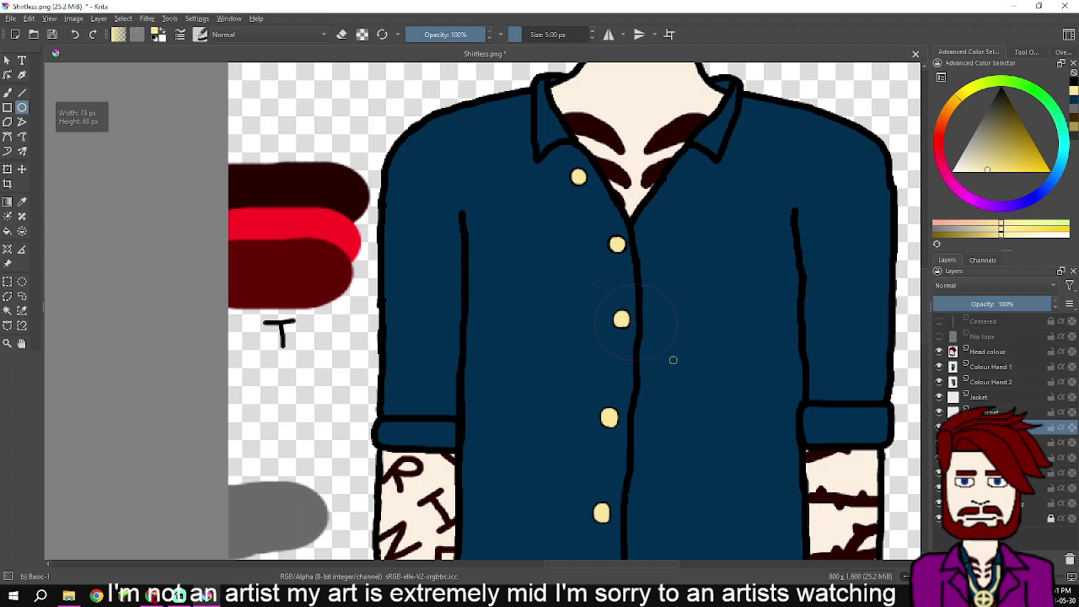
pyautogui.moveTo(675, 360); pyautogui.dragTo(676, 361)
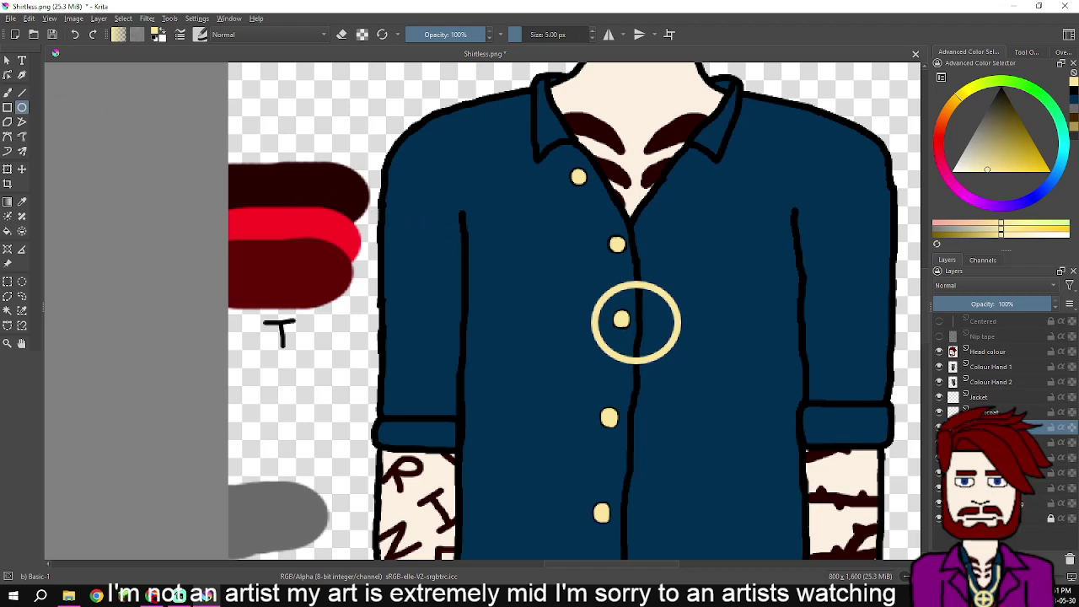
# - Try a vertical and a horizontal spoke inside the circle, and undo both spokes together with the circle
pyautogui.keyDown('ctrl'); pyautogui.scroll(2, 603, 268); pyautogui.keyUp('ctrl')
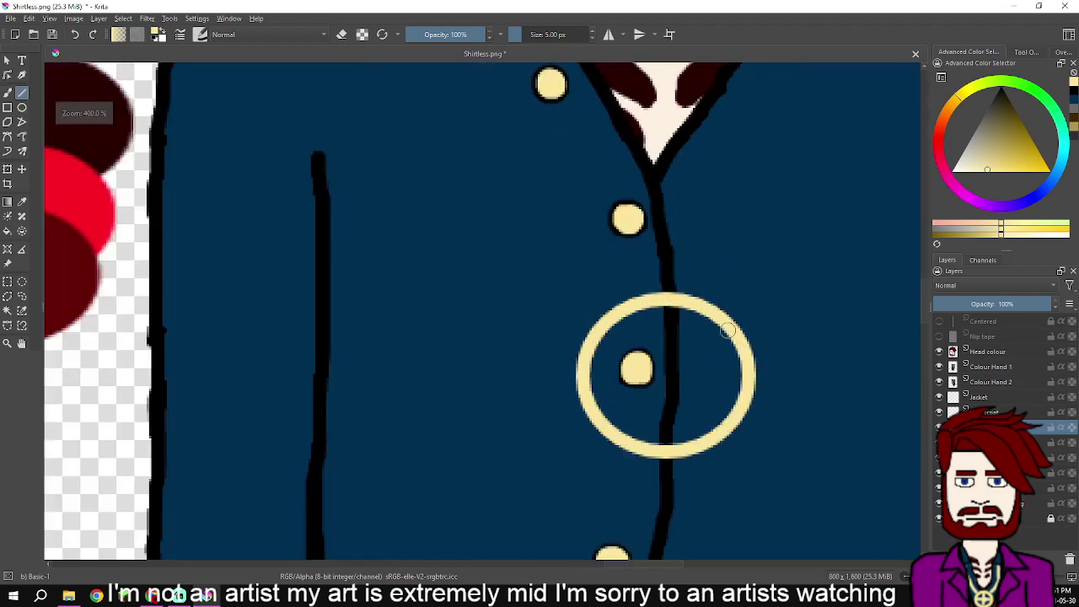
pyautogui.moveTo(671, 300); pyautogui.dragTo(670, 394)
pyautogui.moveTo(667, 434); pyautogui.dragTo(667, 449)
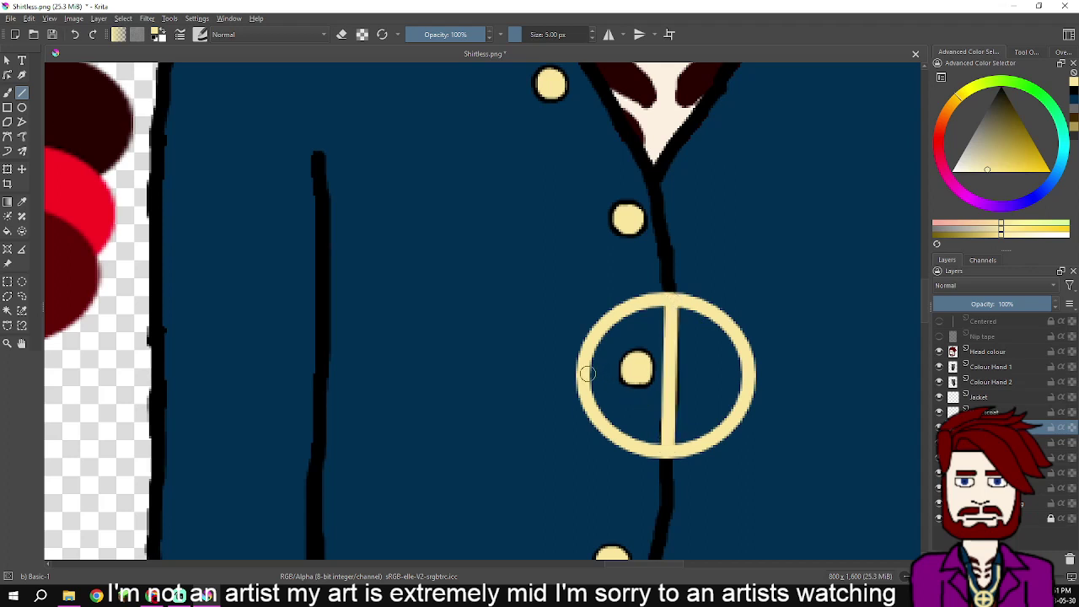
pyautogui.moveTo(586, 372); pyautogui.dragTo(670, 374)
pyautogui.moveTo(738, 373); pyautogui.dragTo(747, 374)
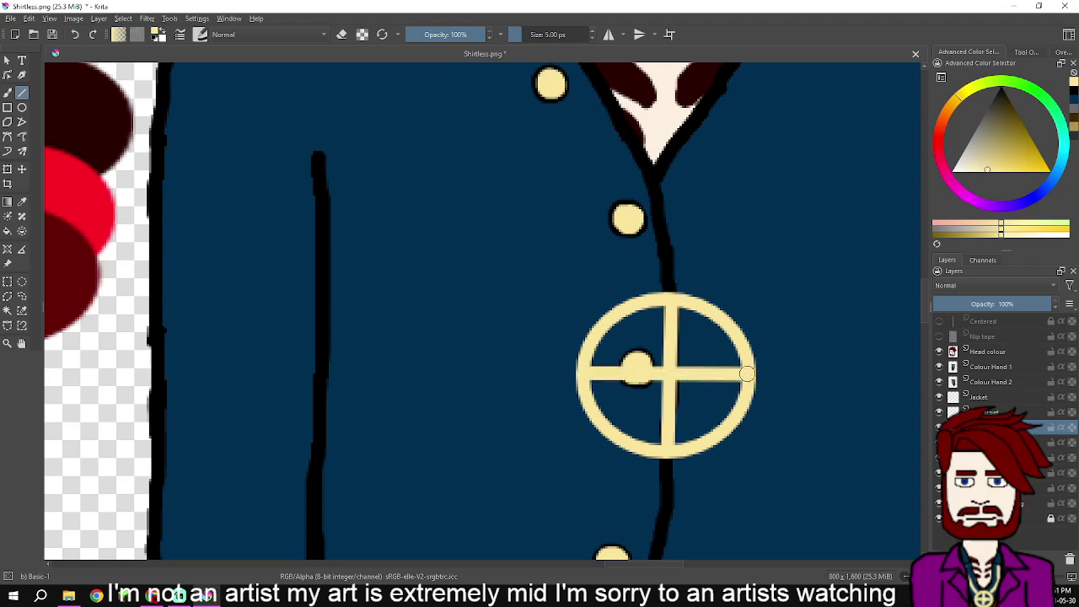
pyautogui.hotkey('ctrl', 'z')
pyautogui.hotkey('ctrl', 'z')
pyautogui.hotkey('ctrl', 'z')
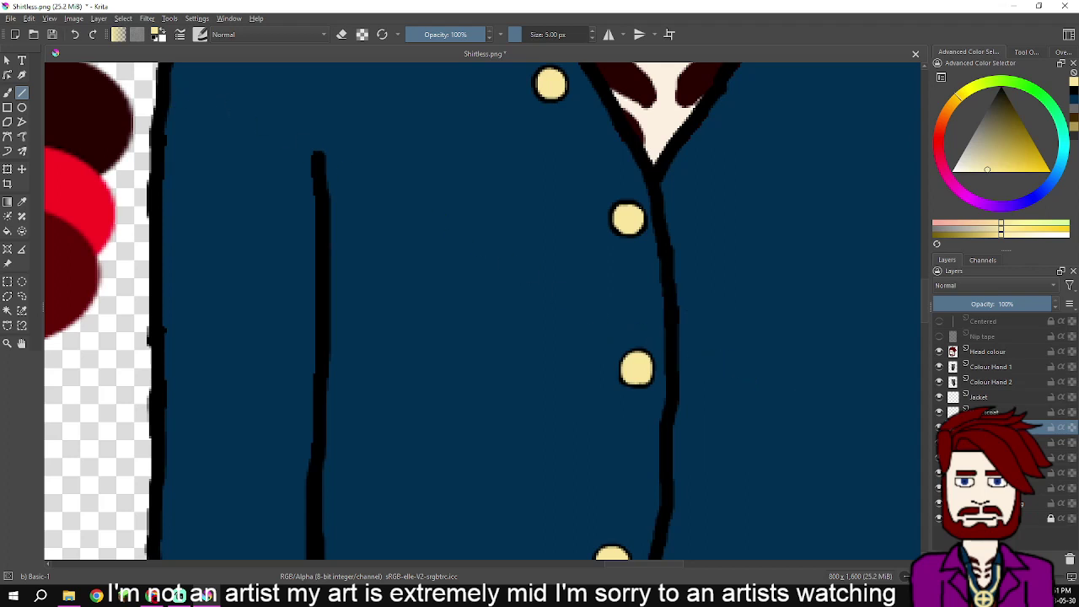
pyautogui.click(29, 17)
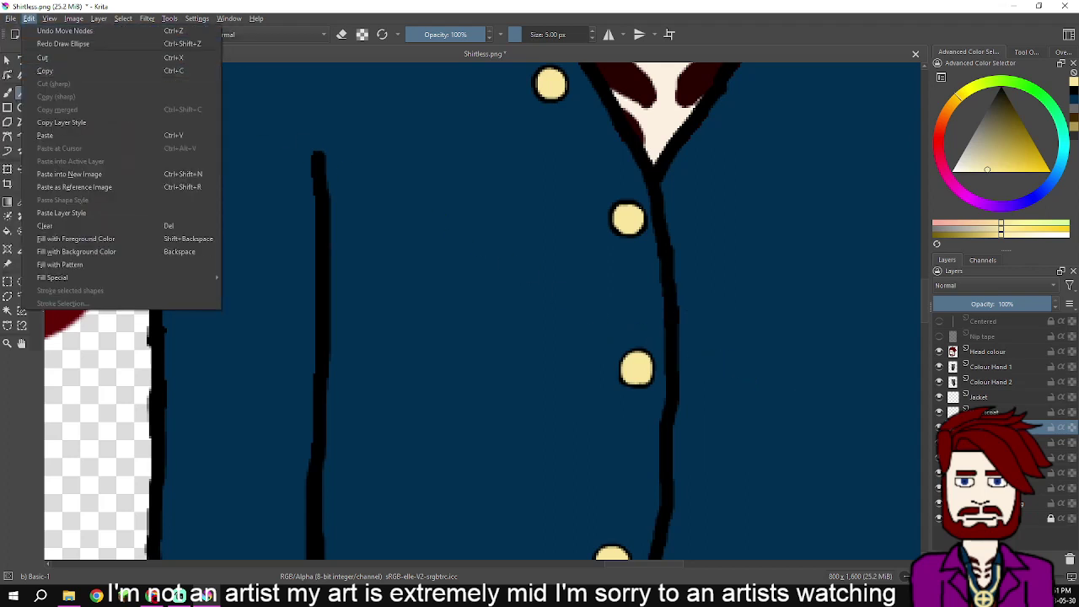
pyautogui.moveTo(10, 18)
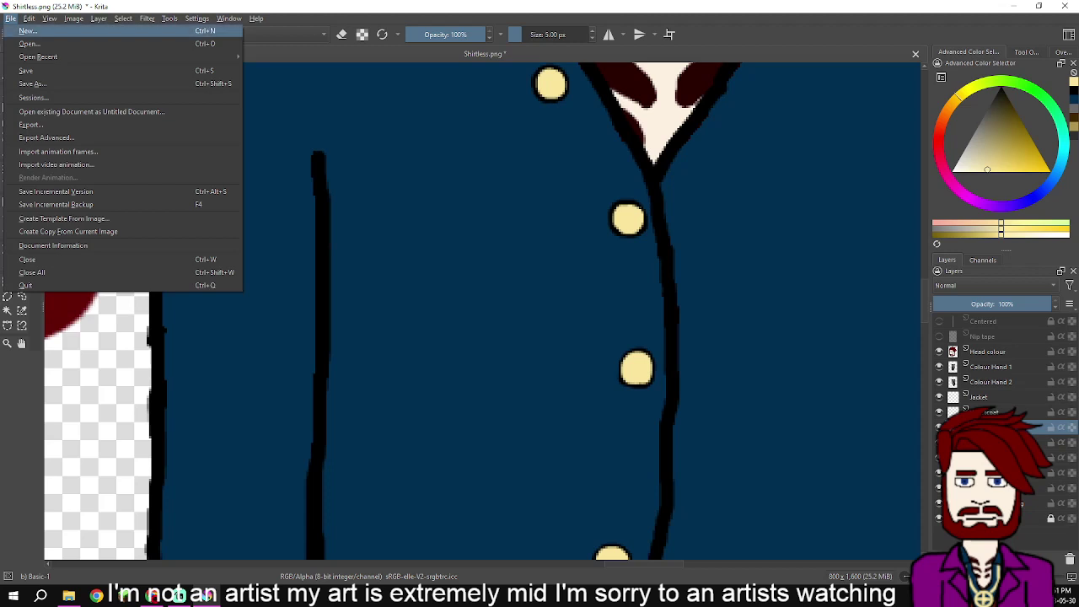
pyautogui.moveTo(38, 56)
pyautogui.press('Escape')
pyautogui.press('Escape')
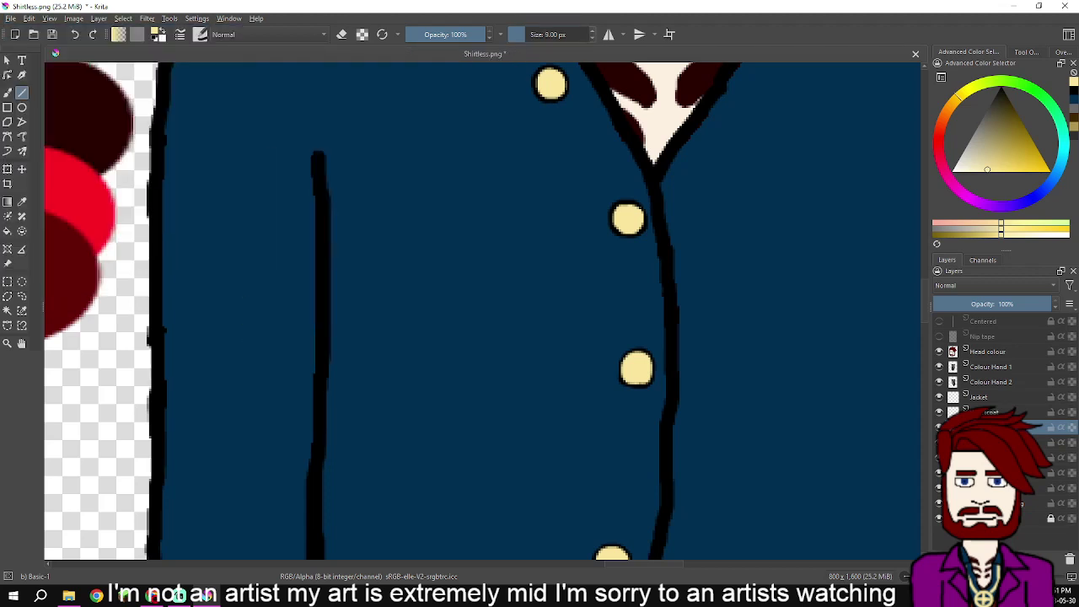
# - Draw a pale yellow circle outline with a 10 px line around the third button, centred near the shirt's front seam
pyautogui.click(22, 107)
pyautogui.scroll(-3, 574, 241)
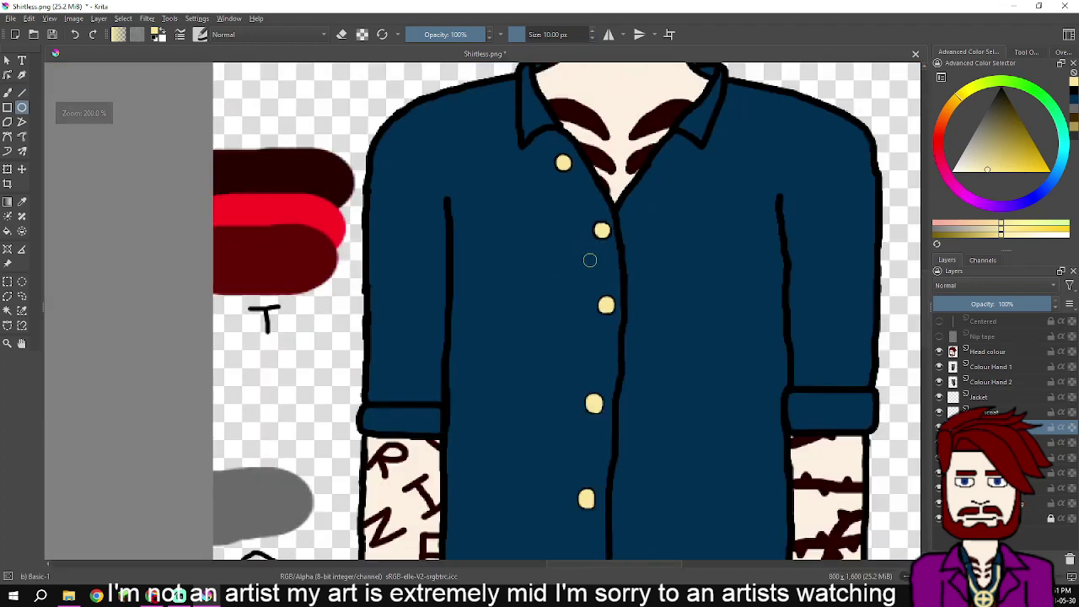
pyautogui.scroll(2, 588, 260)
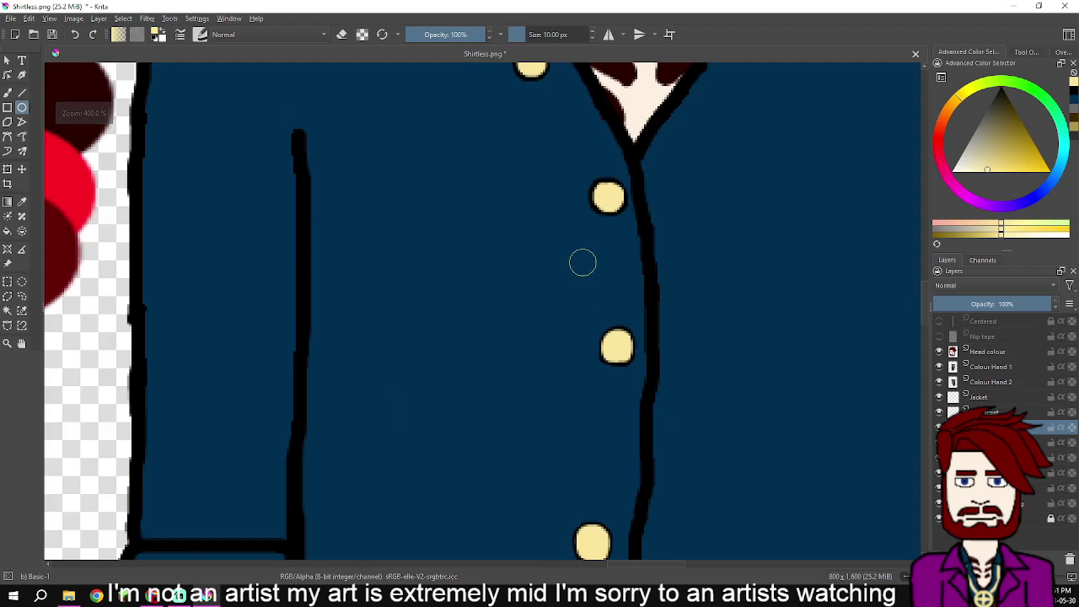
pyautogui.moveTo(568, 252)
pyautogui.mouseDown()
pyautogui.moveTo(669, 330)
pyautogui.moveTo(697, 387)
pyautogui.moveTo(723, 403)
pyautogui.mouseUp()
pyautogui.scroll(-4, 725, 397)
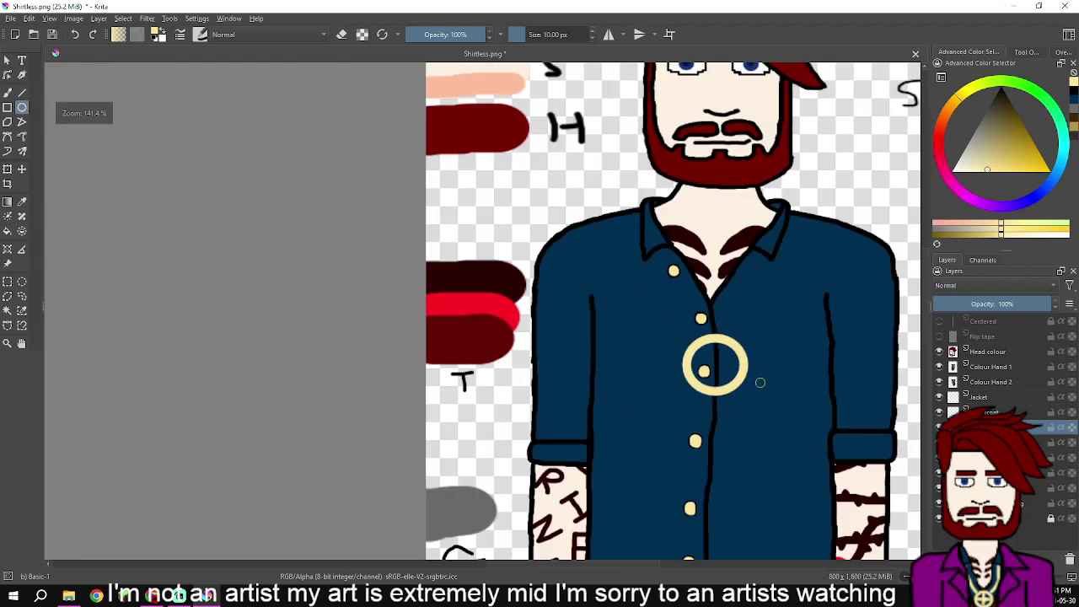
# - Draw 5 px vertical and horizontal spokes across the circle beyond its rim, the vertical about 102 px long, redrawing the horizontal one slightly higher
pyautogui.scroll(1, 760, 382)
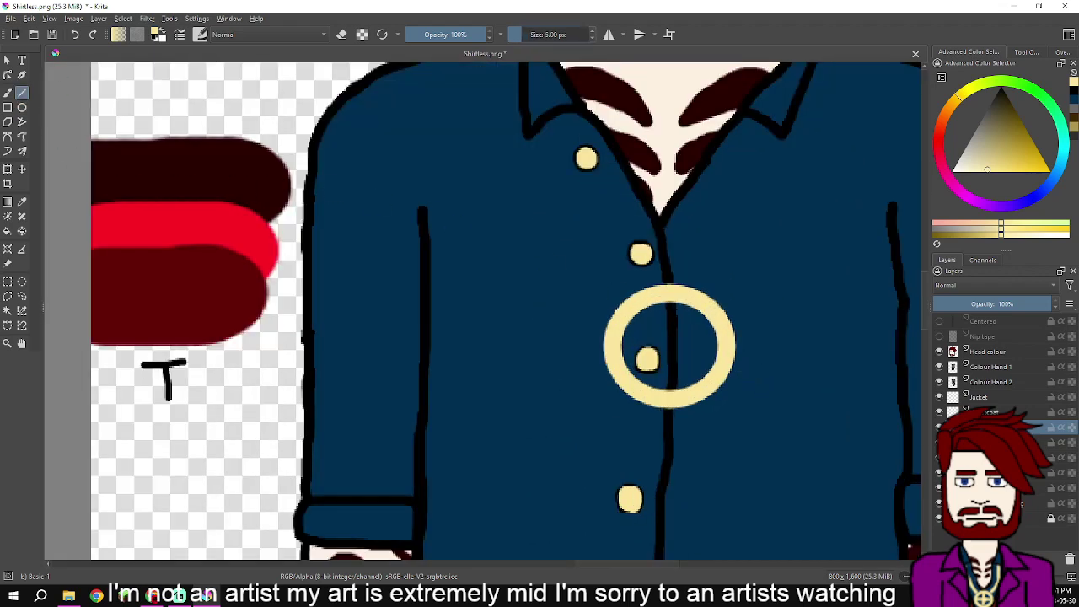
pyautogui.scroll(1, 685, 295)
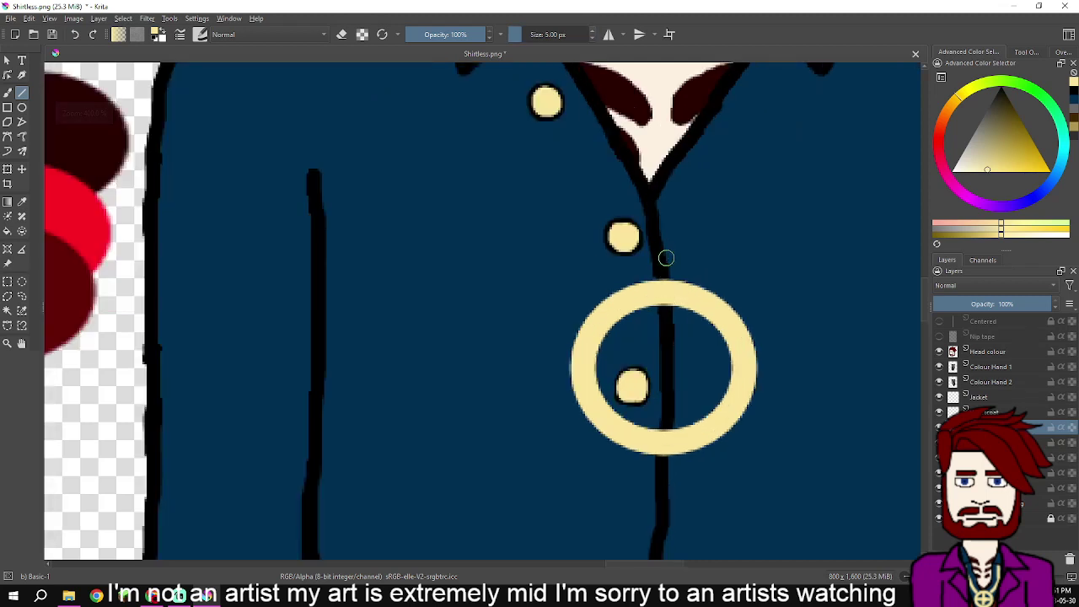
pyautogui.moveTo(665, 255); pyautogui.dragTo(665, 435)
pyautogui.moveTo(663, 475); pyautogui.dragTo(665, 484)
pyautogui.moveTo(665, 483); pyautogui.dragTo(664, 483)
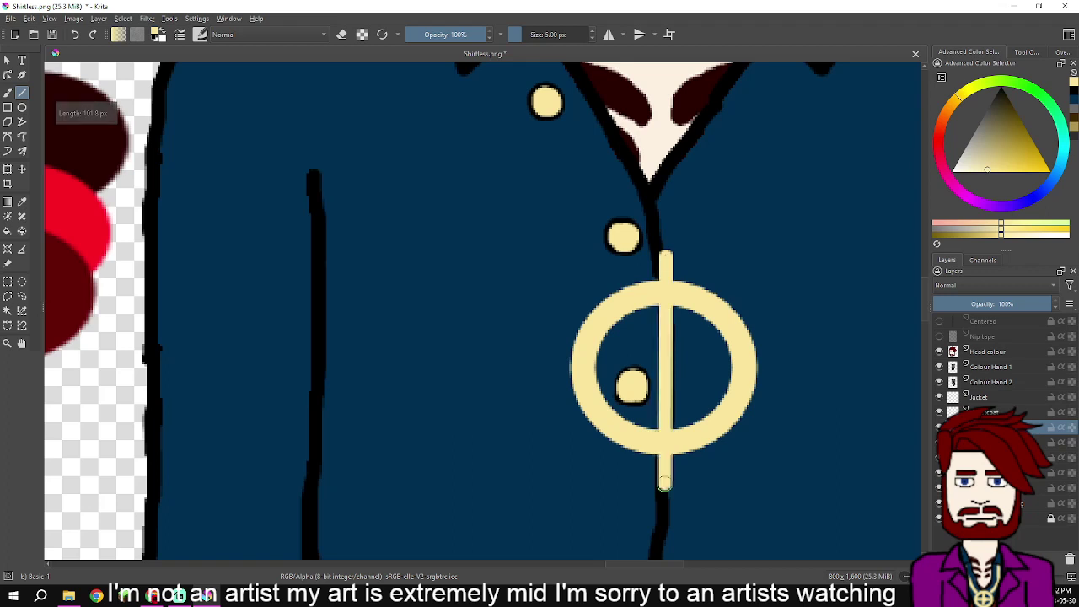
pyautogui.moveTo(521, 369); pyautogui.dragTo(794, 368)
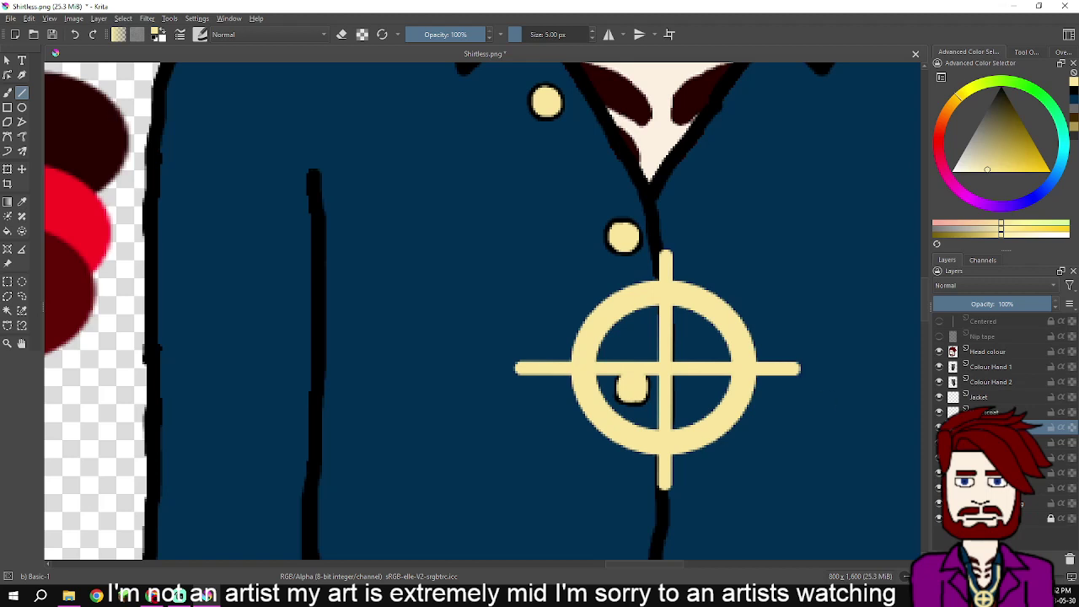
pyautogui.hotkey('ctrl', 'z')
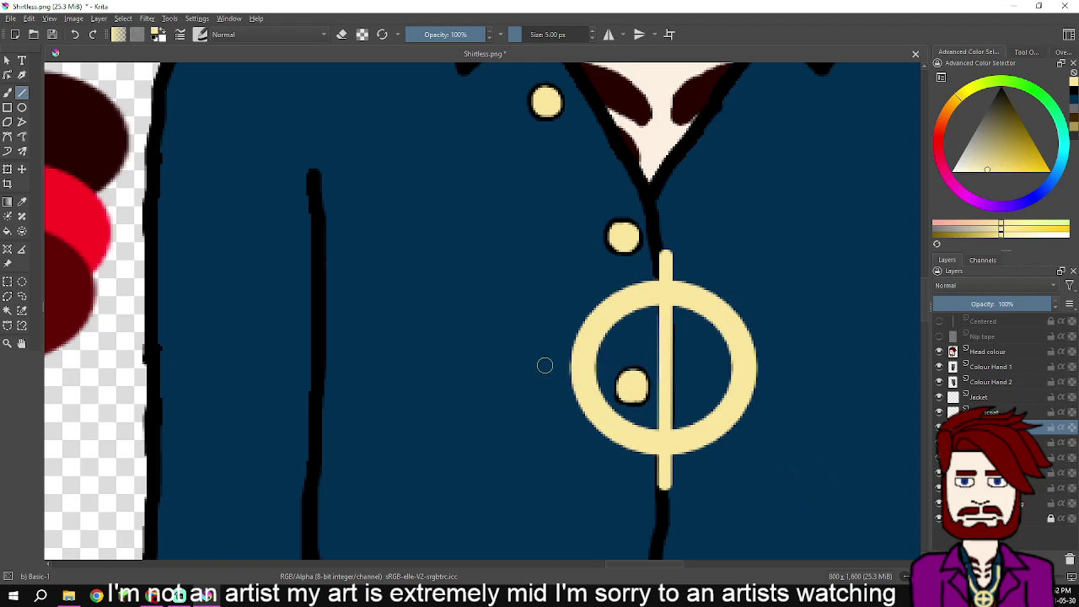
pyautogui.moveTo(538, 362); pyautogui.dragTo(784, 361)
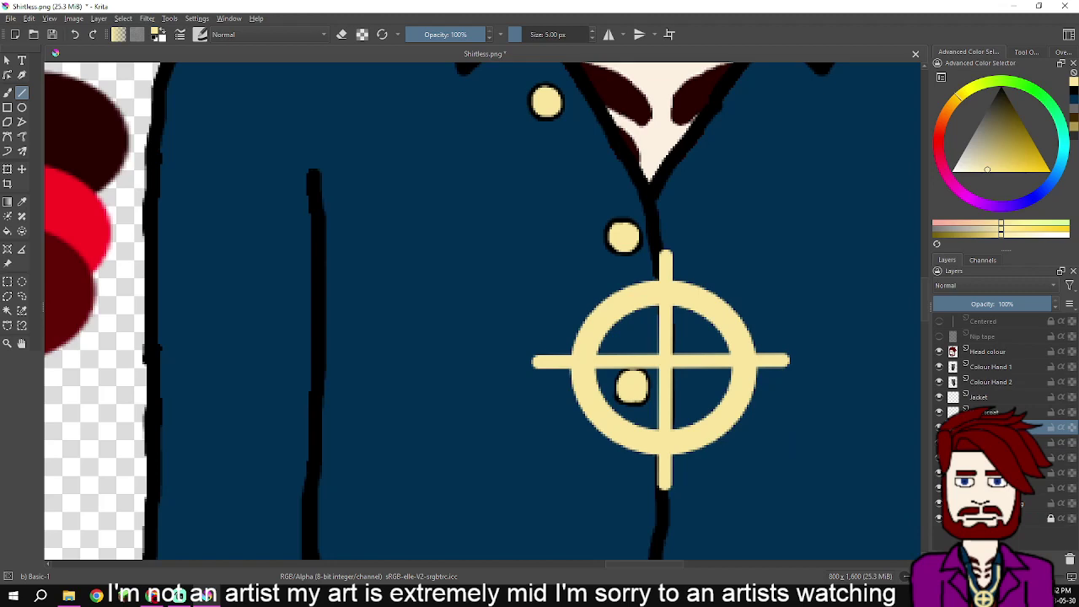
# - Add two 5 px diagonal spokes through the circle's centre, extending beyond its rim to form an eight-handled ship's wheel
pyautogui.press('4')
pyautogui.press('4')
pyautogui.press('4')
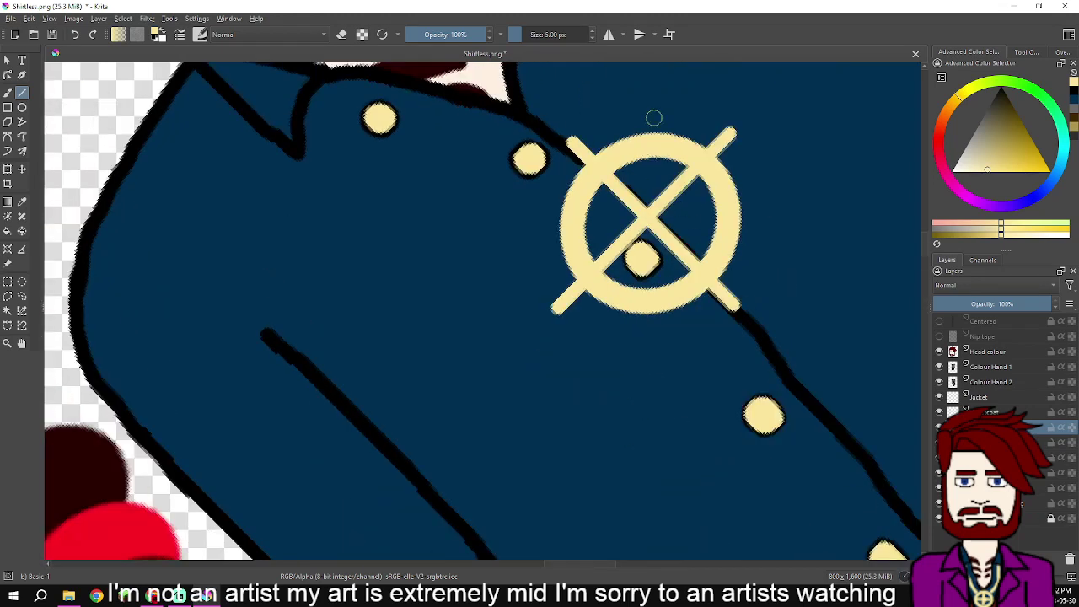
pyautogui.moveTo(650, 113); pyautogui.dragTo(642, 338)
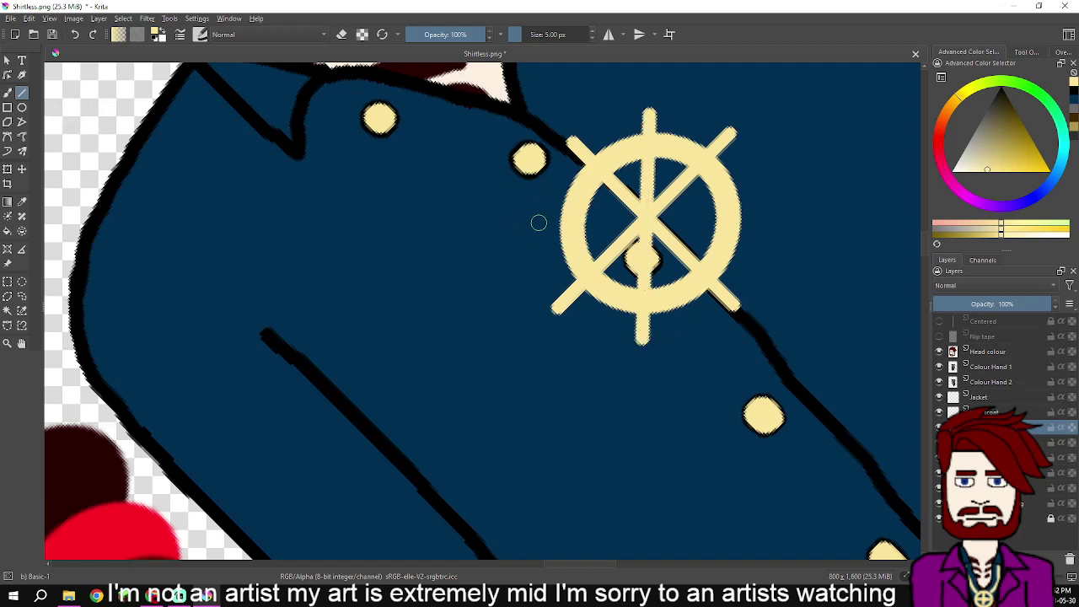
pyautogui.moveTo(538, 222)
pyautogui.mouseDown()
pyautogui.moveTo(778, 222)
pyautogui.moveTo(762, 222)
pyautogui.mouseUp()
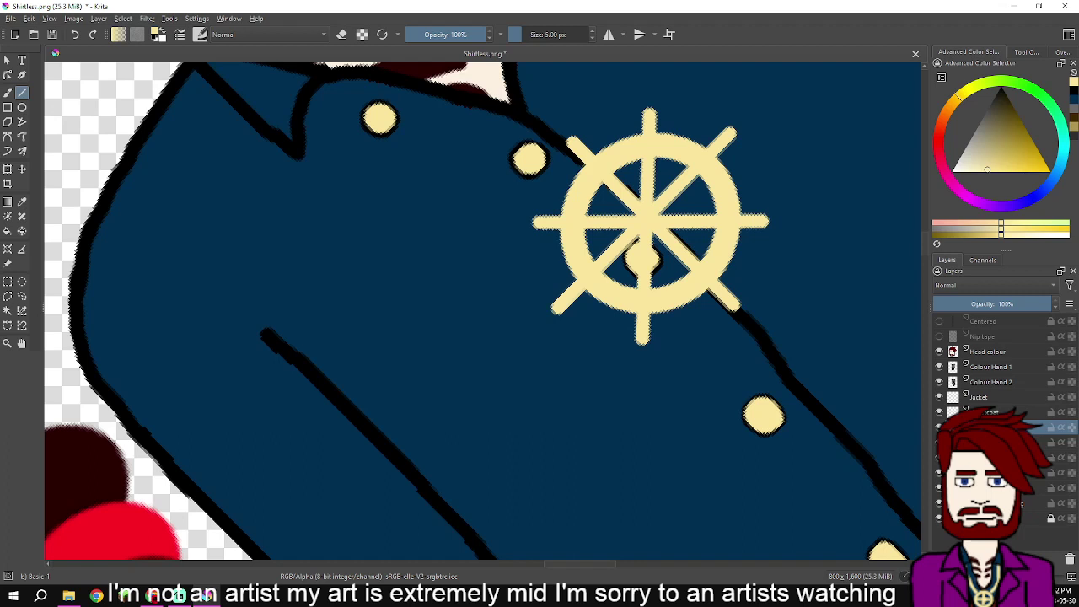
pyautogui.press('5')
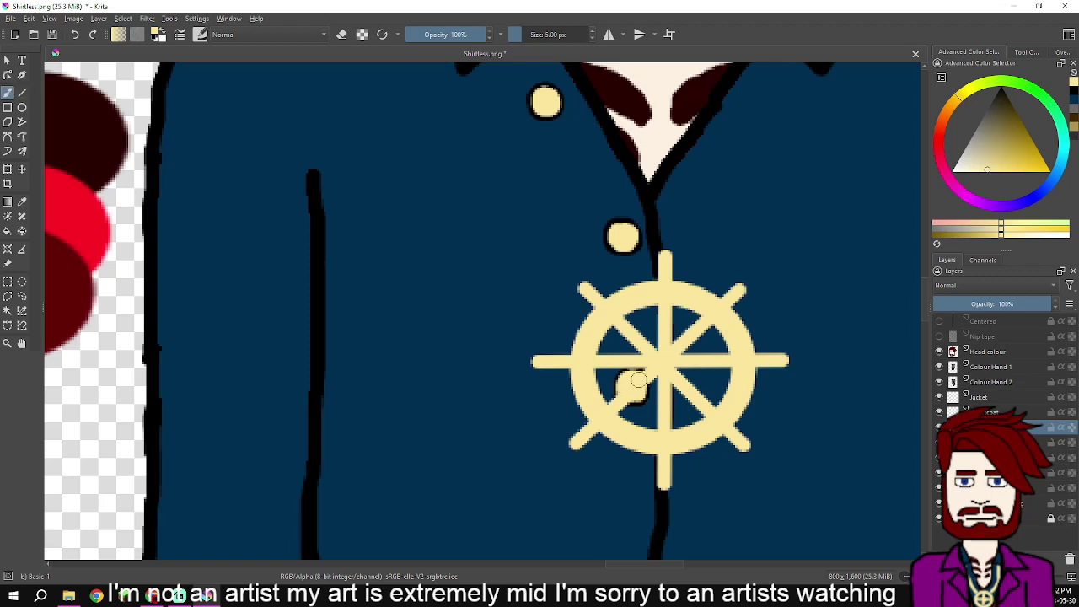
# - Paint a solid round pale yellow hub at the centre of the ship's wheel, undoing the first stroke and repainting it
pyautogui.scroll(2, 641, 380)
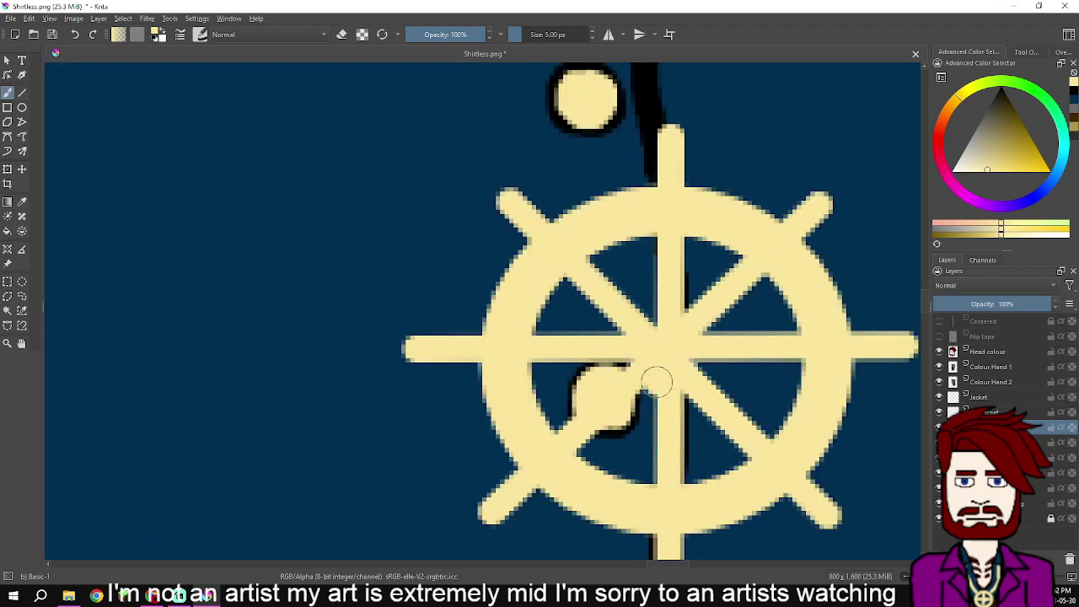
pyautogui.moveTo(645, 333)
pyautogui.mouseDown()
pyautogui.moveTo(691, 330)
pyautogui.moveTo(705, 346)
pyautogui.moveTo(695, 371)
pyautogui.moveTo(643, 381)
pyautogui.moveTo(638, 334)
pyautogui.moveTo(667, 322)
pyautogui.moveTo(695, 333)
pyautogui.moveTo(698, 381)
pyautogui.moveTo(661, 390)
pyautogui.moveTo(631, 380)
pyautogui.moveTo(636, 335)
pyautogui.moveTo(686, 316)
pyautogui.moveTo(714, 330)
pyautogui.moveTo(680, 385)
pyautogui.mouseUp()
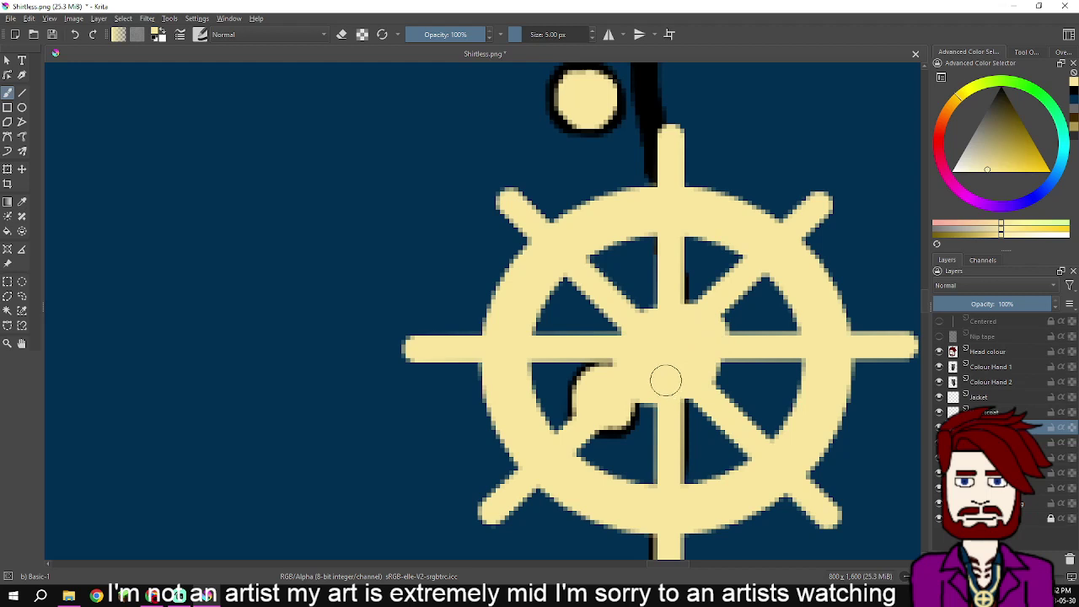
pyautogui.hotkey('ctrl', 'z')
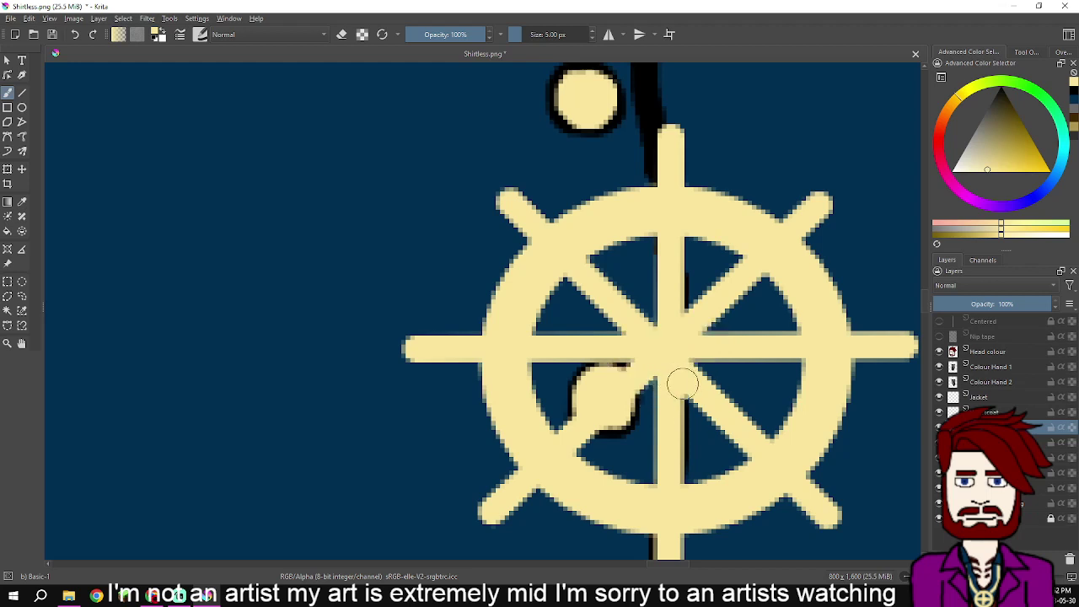
pyautogui.moveTo(644, 383)
pyautogui.mouseDown()
pyautogui.moveTo(627, 353)
pyautogui.moveTo(642, 328)
pyautogui.moveTo(694, 321)
pyautogui.moveTo(701, 354)
pyautogui.moveTo(667, 384)
pyautogui.moveTo(646, 378)
pyautogui.moveTo(627, 356)
pyautogui.moveTo(646, 325)
pyautogui.moveTo(673, 325)
pyautogui.mouseUp()
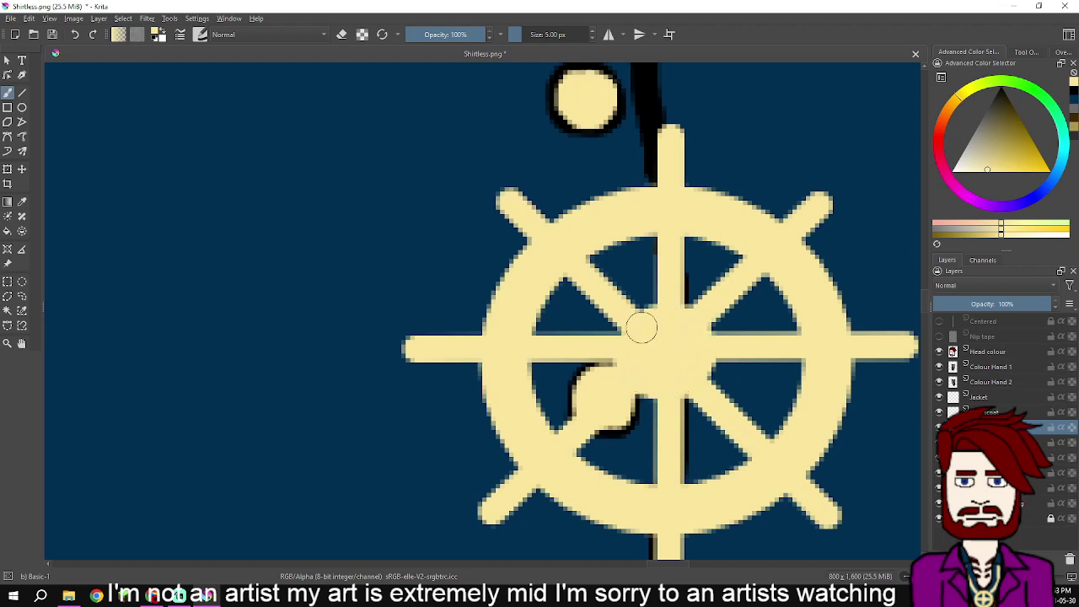
pyautogui.scroll(-2, 655, 344)
pyautogui.scroll(-2, 698, 332)
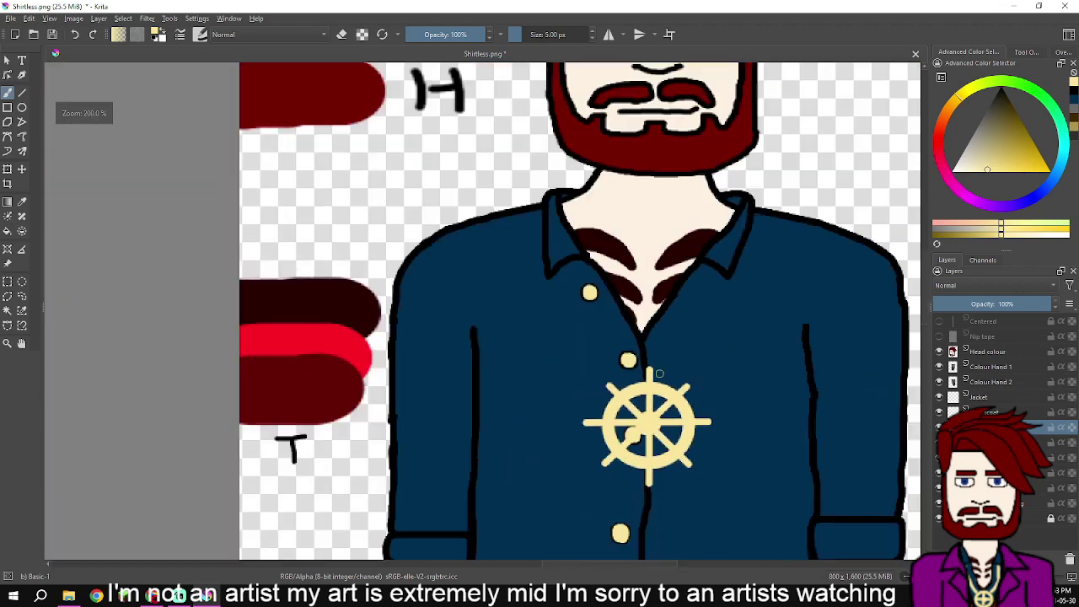
# - Set up the Ellipse tool with a 2 px line and tilt the canvas about 15° clockwise, undoing a trial ring at the collar
pyautogui.scroll(2, 638, 382)
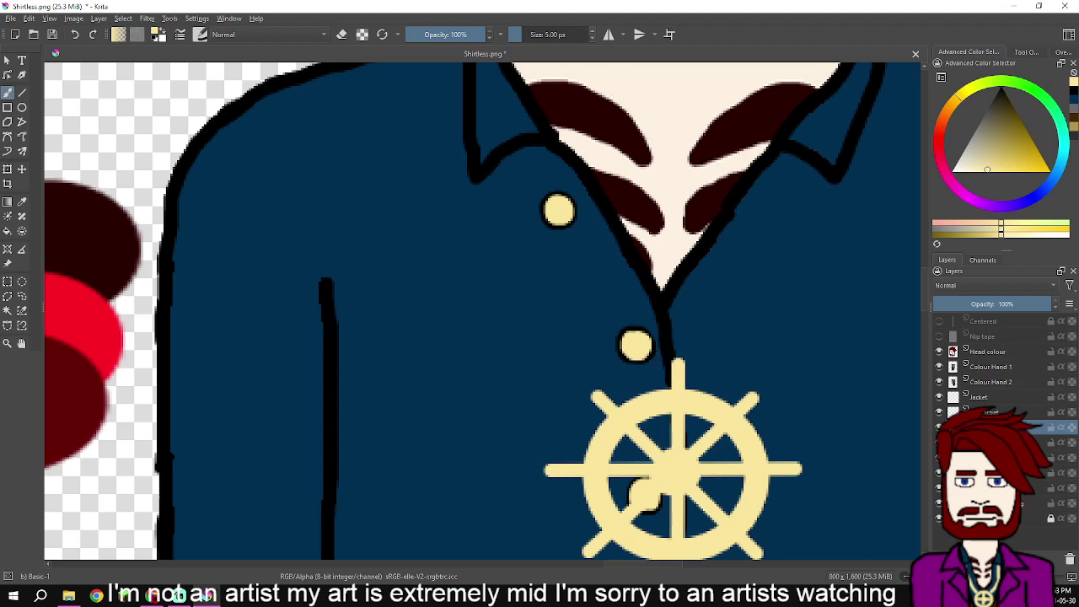
pyautogui.press('[')
pyautogui.click(22, 107)
pyautogui.scroll(3, 522, 166)
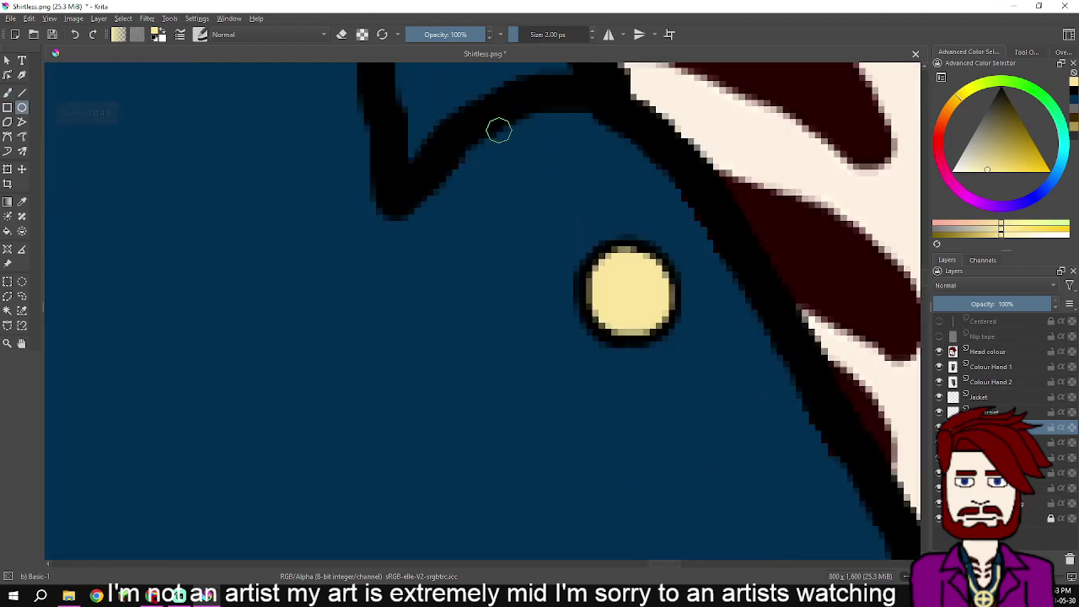
pyautogui.moveTo(484, 114); pyautogui.dragTo(523, 168)
pyautogui.scroll(-3, 540, 186)
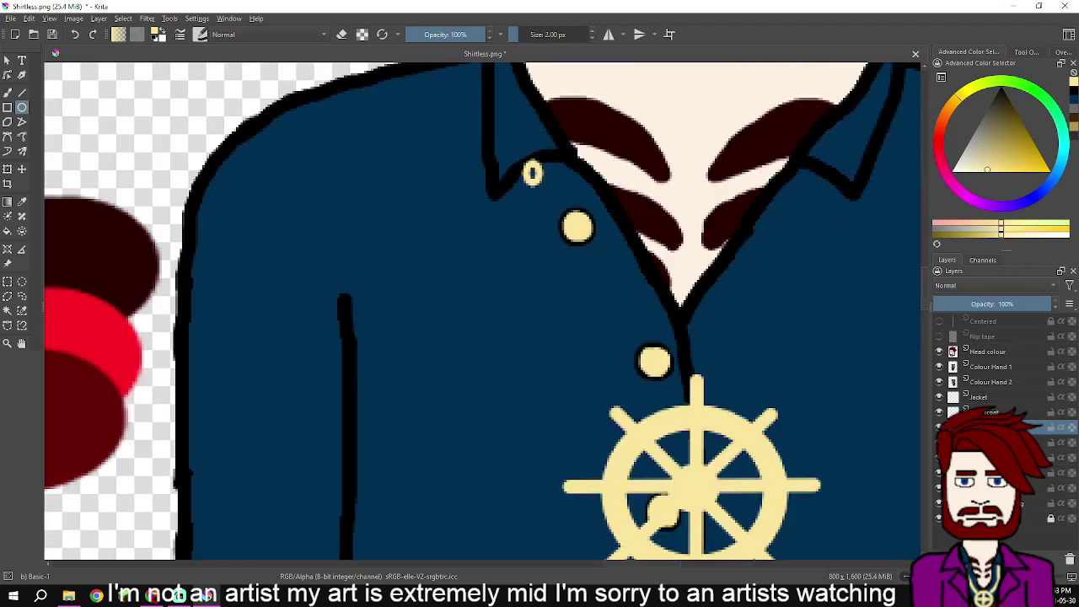
pyautogui.press('6')
pyautogui.press('6')
pyautogui.press('6')
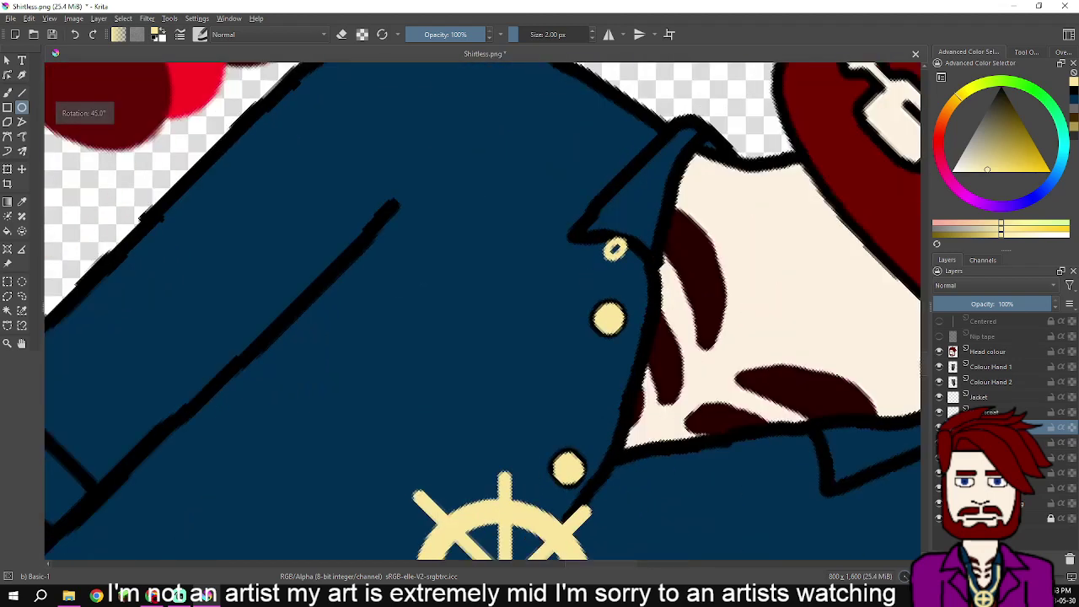
pyautogui.press('4')
pyautogui.press('4')
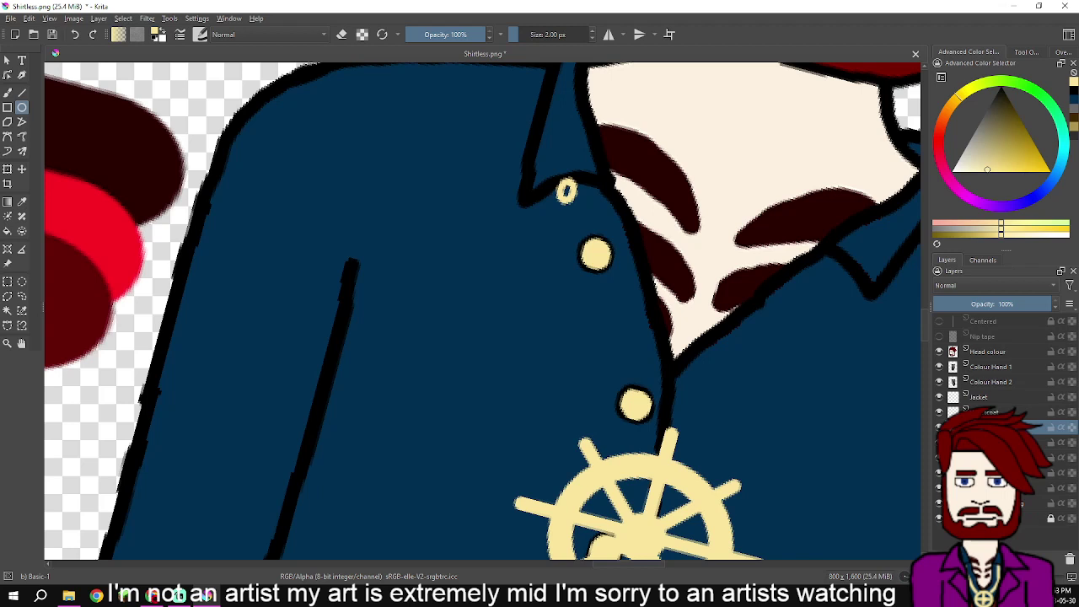
pyautogui.hotkey('ctrl', 'z')
# - Draw two interlocking pale yellow chain links from the ship's wheel rim up to the second button, redrawing the lower one until it sits right
pyautogui.scroll(1, 631, 439)
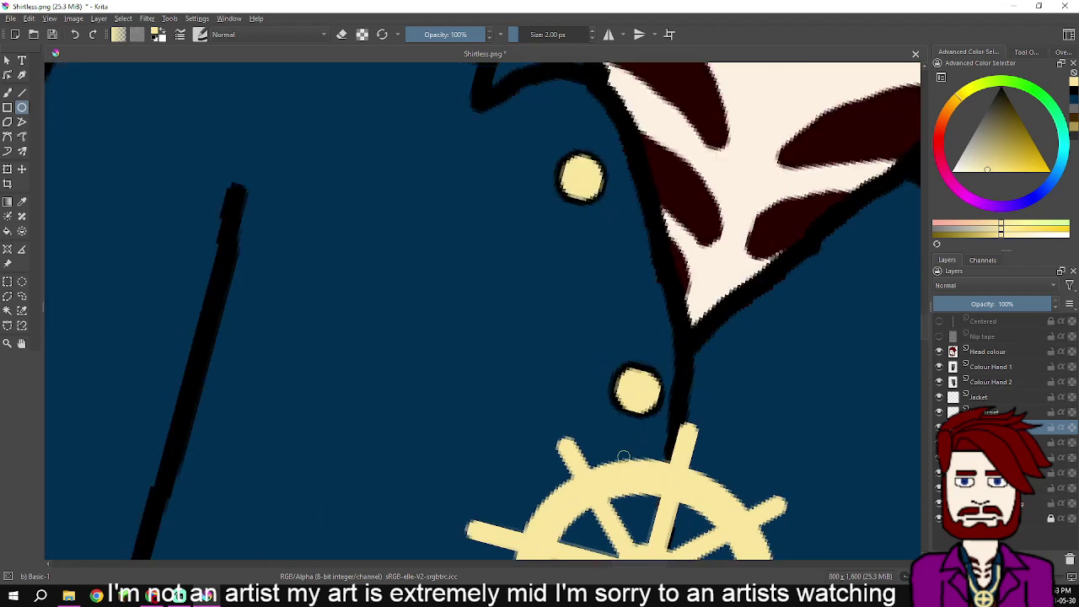
pyautogui.moveTo(625, 462); pyautogui.dragTo(616, 417)
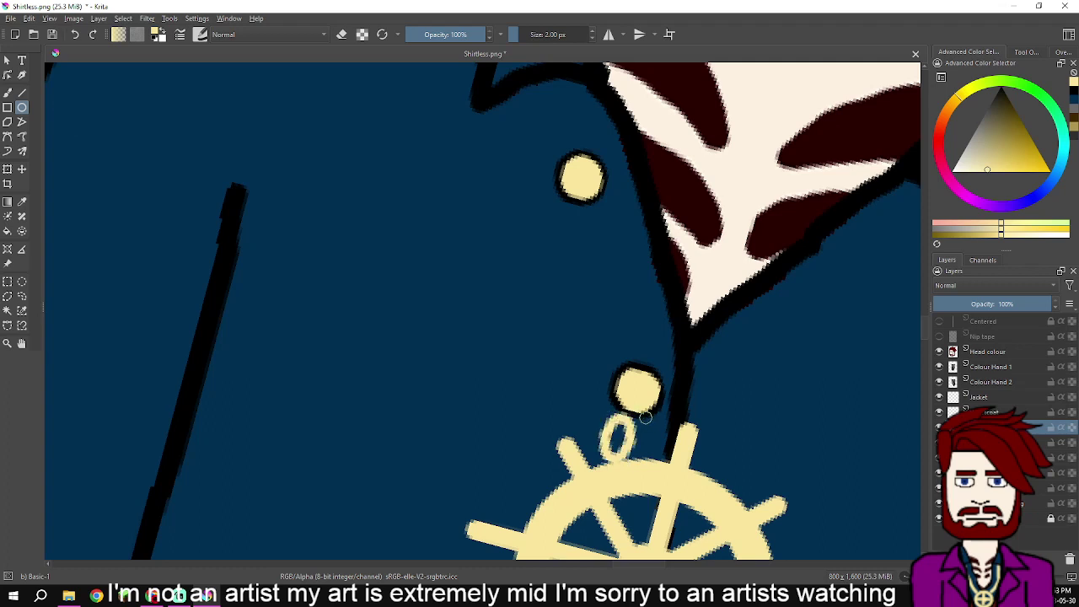
pyautogui.hotkey('ctrl', 'z')
pyautogui.moveTo(606, 418); pyautogui.dragTo(624, 469)
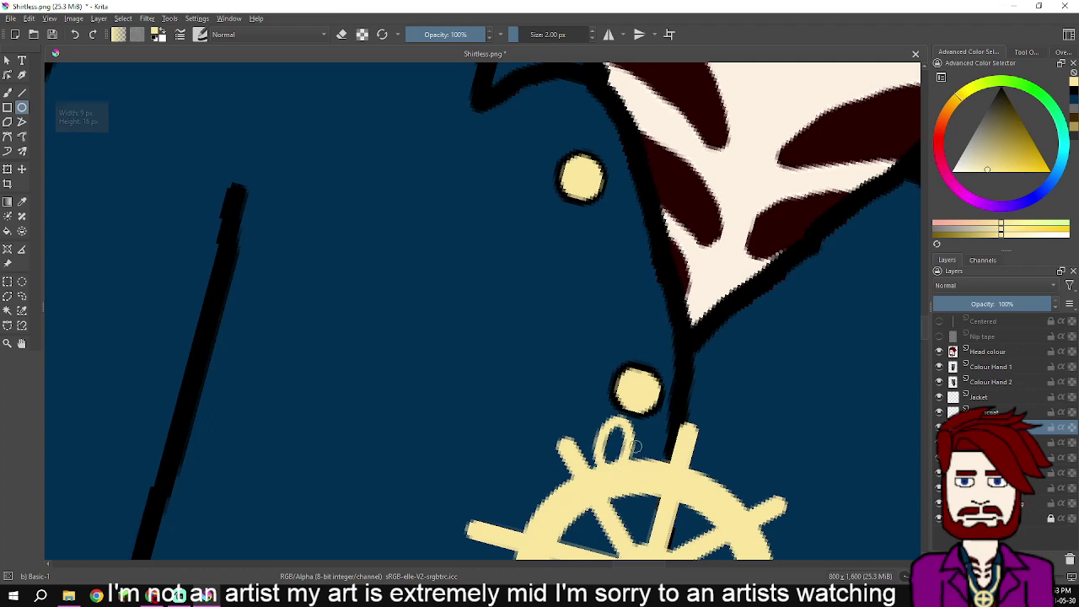
pyautogui.hotkey('ctrl', 'z')
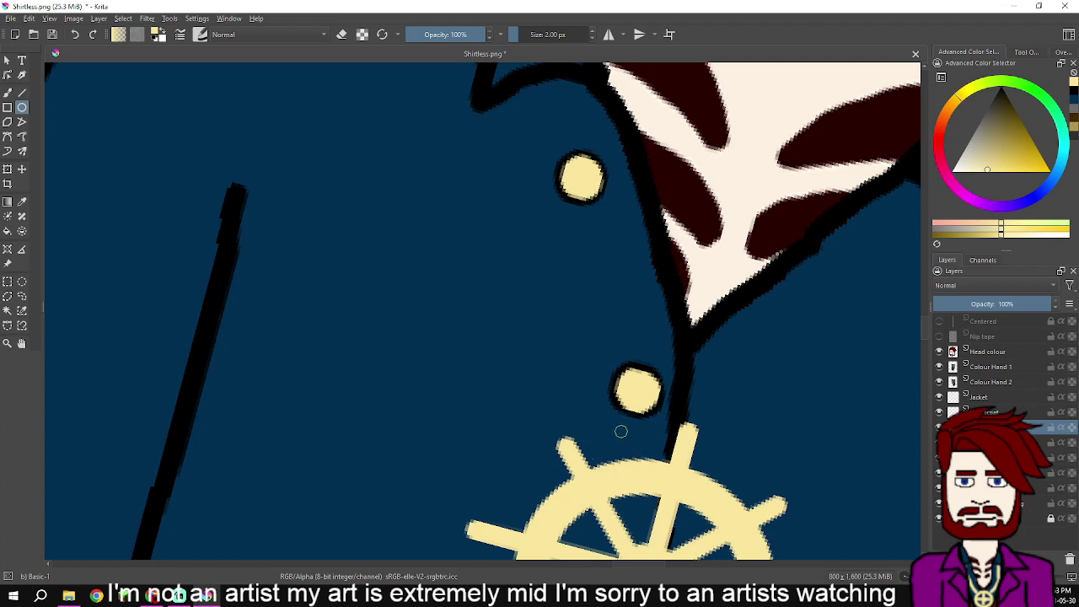
pyautogui.moveTo(615, 422); pyautogui.dragTo(632, 475)
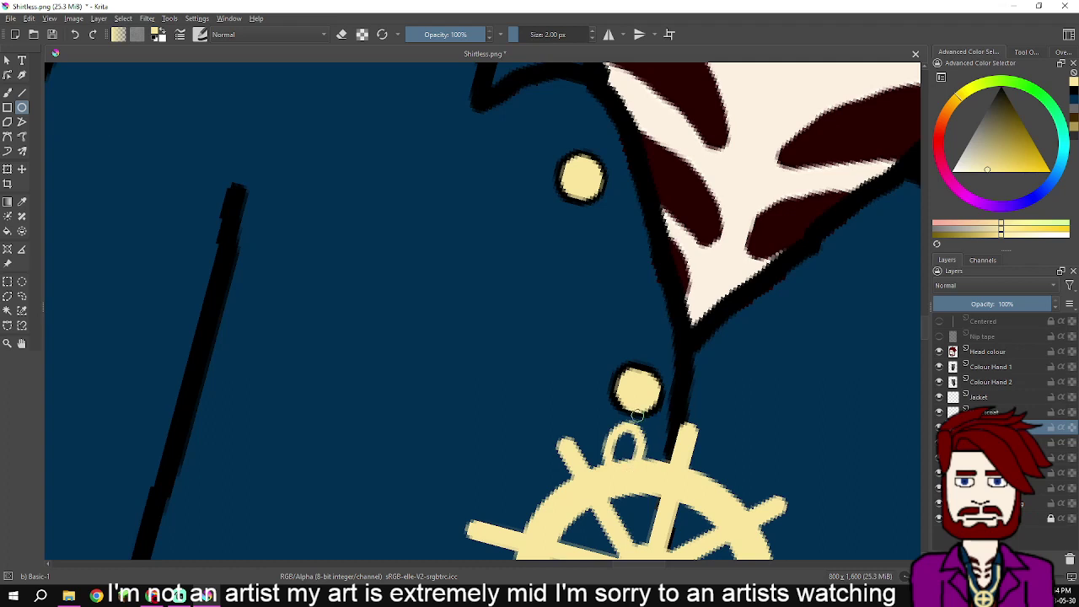
pyautogui.moveTo(627, 436); pyautogui.dragTo(612, 380)
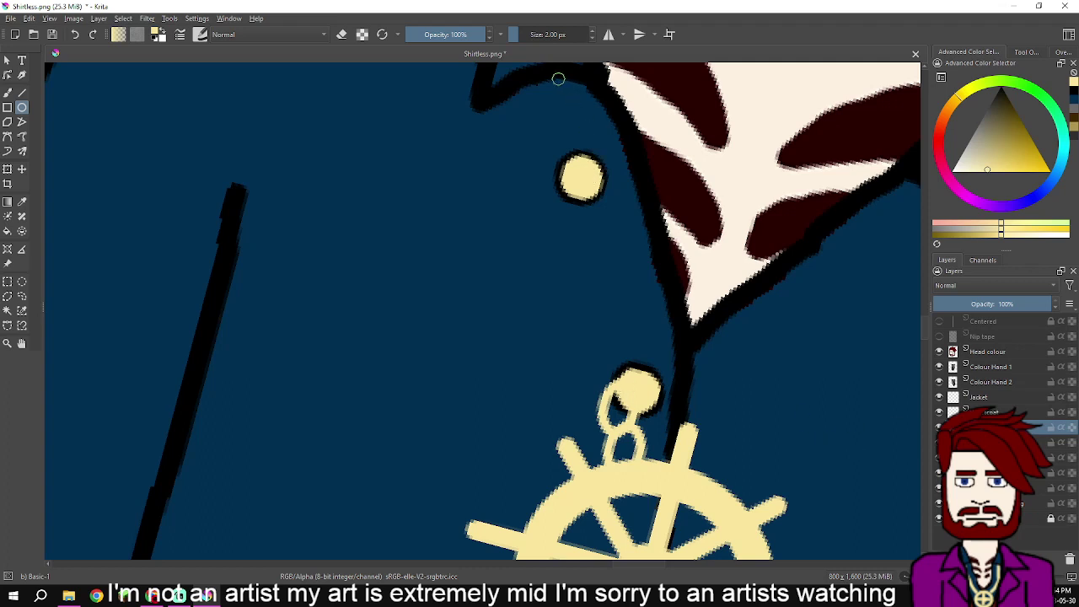
# - Draw a chain of overlapping oval links from the collar's lower edge past both upper buttons to the wheel, undoing misplaced first links
pyautogui.scroll(2, 548, 102)
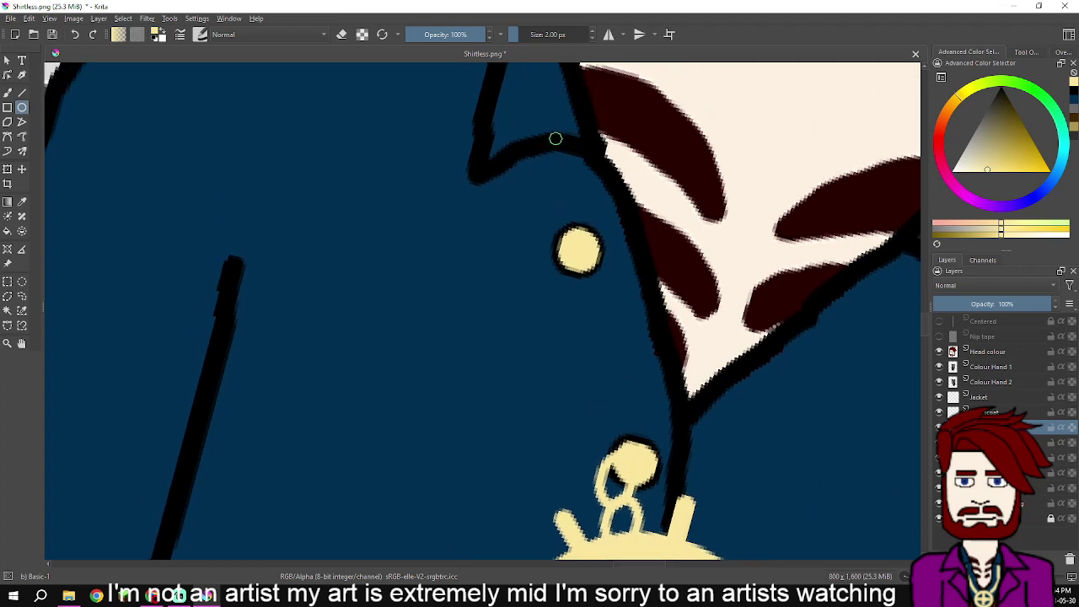
pyautogui.moveTo(558, 131); pyautogui.dragTo(557, 195)
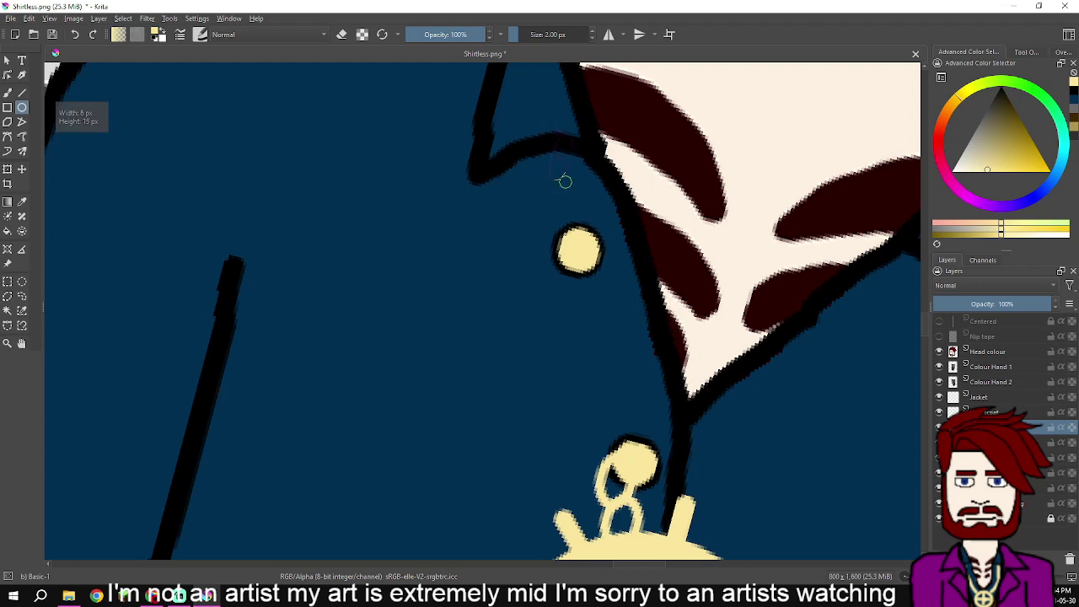
pyautogui.hotkey('ctrl', 'z')
pyautogui.moveTo(538, 131); pyautogui.dragTo(549, 188)
pyautogui.hotkey('ctrl', 'z')
pyautogui.moveTo(550, 126); pyautogui.dragTo(578, 289)
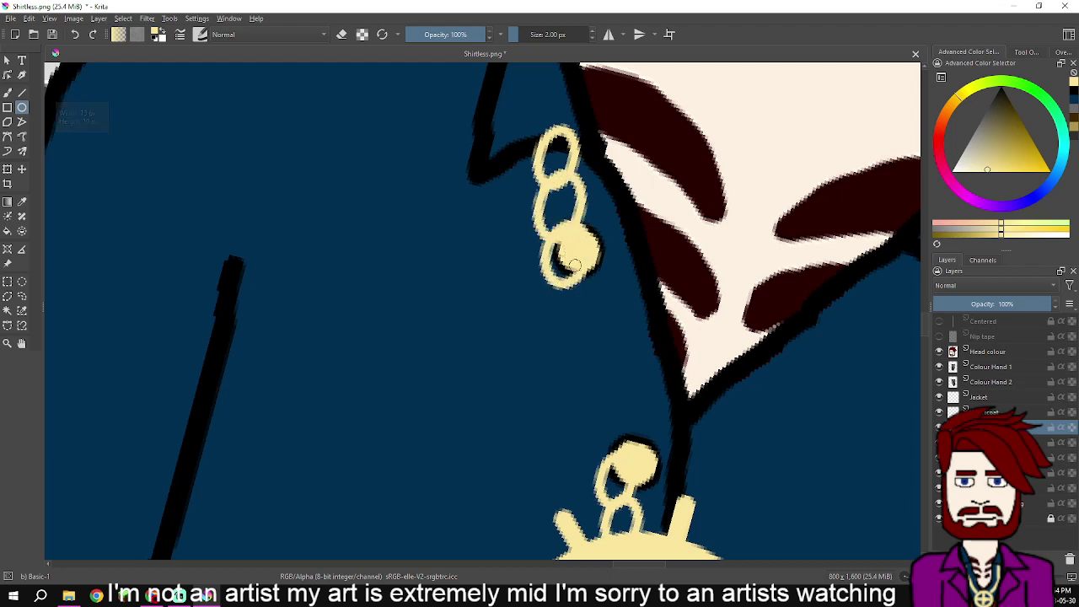
pyautogui.moveTo(572, 269)
pyautogui.mouseDown()
pyautogui.moveTo(594, 383)
pyautogui.moveTo(581, 393)
pyautogui.moveTo(594, 422)
pyautogui.moveTo(585, 423)
pyautogui.moveTo(612, 486)
pyautogui.mouseUp()
pyautogui.scroll(-3, 628, 482)
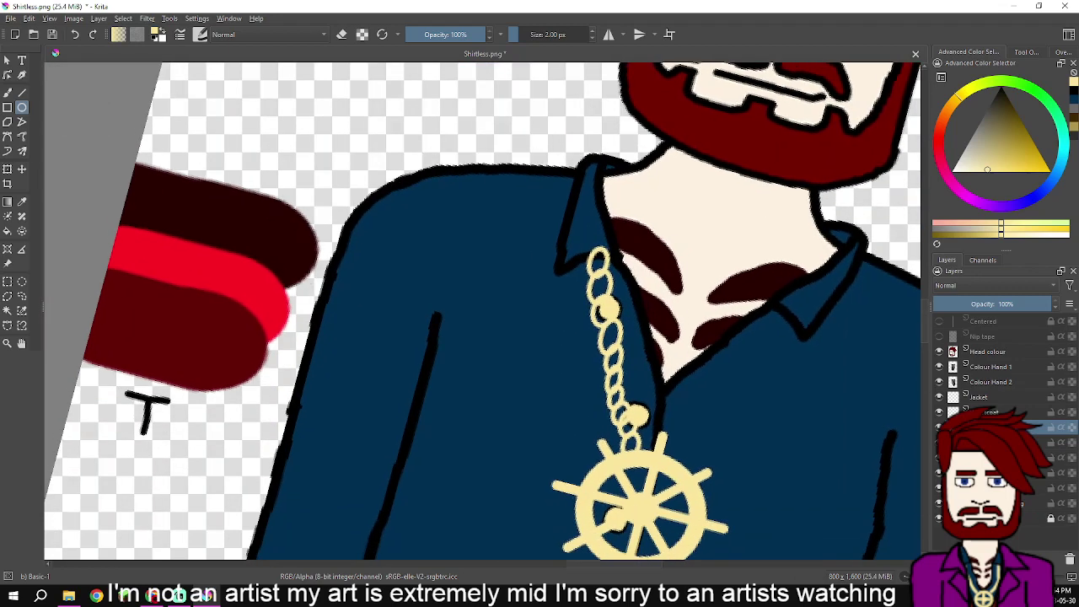
# - Undo the trial chain links drawn between the collar and the ship's wheel
pyautogui.hotkey('ctrl', 'z')
pyautogui.hotkey('ctrl', 'z')
pyautogui.hotkey('ctrl', 'z')
pyautogui.hotkey('ctrl', 'z')
pyautogui.hotkey('ctrl', 'z')
pyautogui.hotkey('ctrl', 'z')
pyautogui.hotkey('ctrl', 'z')
pyautogui.hotkey('ctrl', 'z')
pyautogui.hotkey('ctrl', 'z')
pyautogui.hotkey('ctrl', 'z')
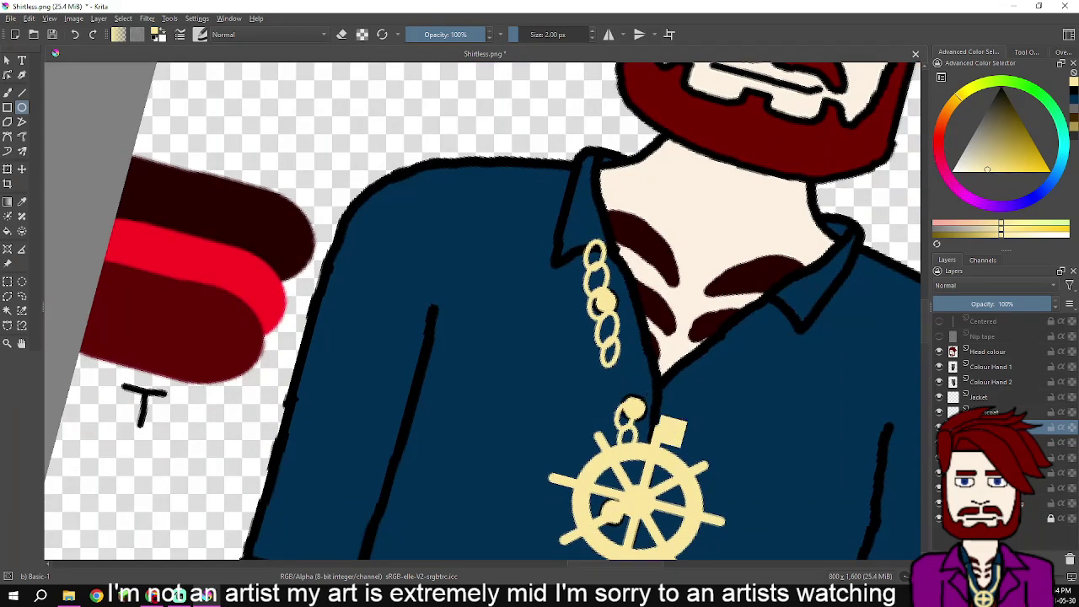
pyautogui.hotkey('ctrl', 'z')
pyautogui.hotkey('ctrl', 'z')
pyautogui.hotkey('ctrl', 'z')
pyautogui.hotkey('ctrl', 'z')
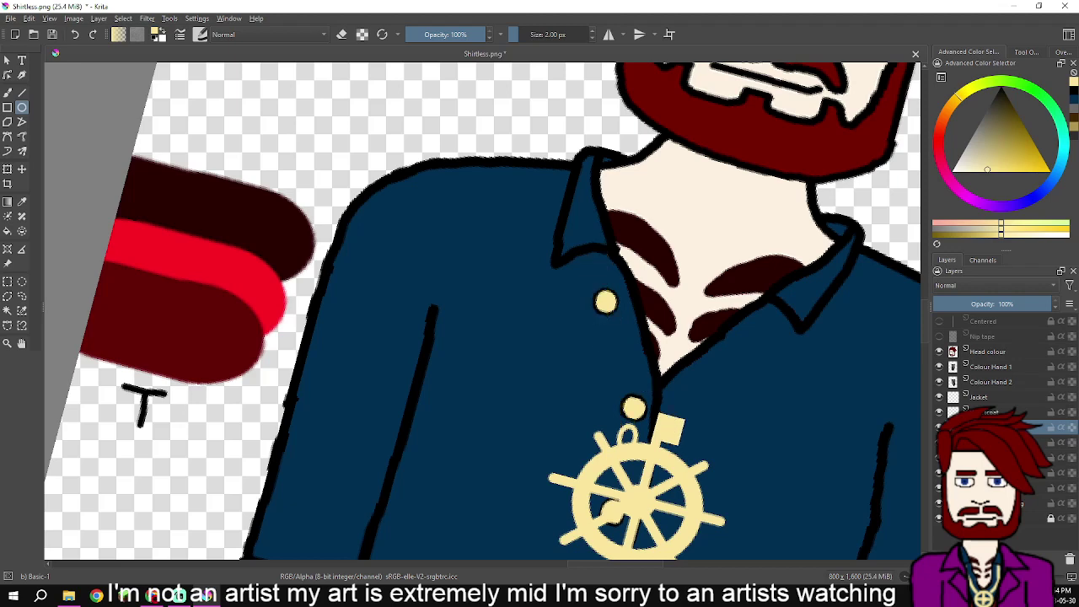
# - Draw two narrow interlocking pale yellow links hanging from the collar's lower edge above the top button, redrawing the first one
pyautogui.scroll(2, 609, 318)
pyautogui.scroll(4, 583, 227)
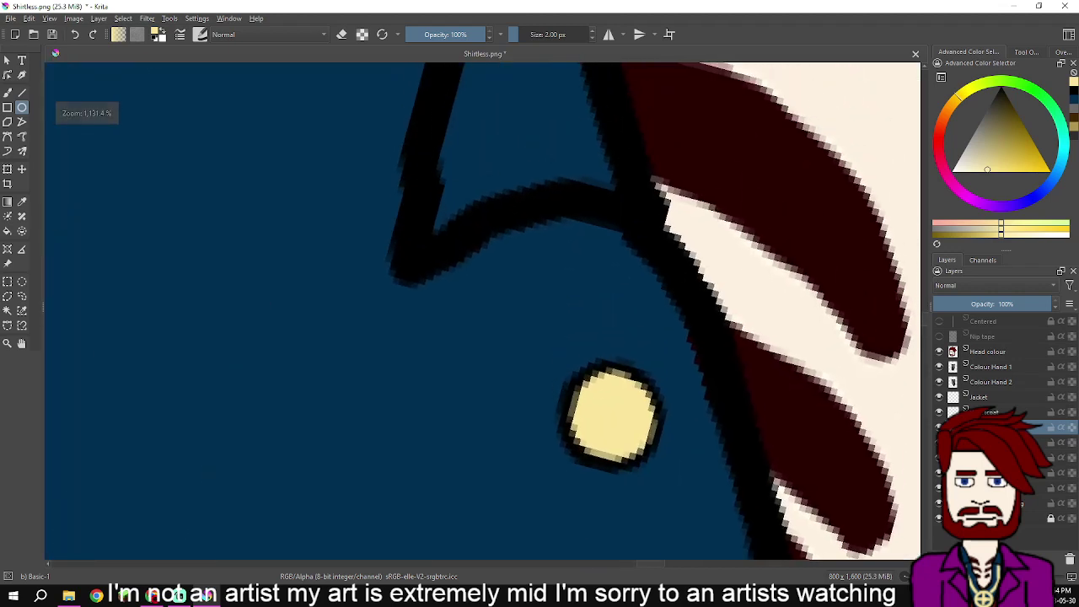
pyautogui.moveTo(559, 221); pyautogui.dragTo(576, 283)
pyautogui.hotkey('ctrl', 'z')
pyautogui.moveTo(551, 194); pyautogui.dragTo(569, 291)
pyautogui.moveTo(560, 251); pyautogui.dragTo(578, 314)
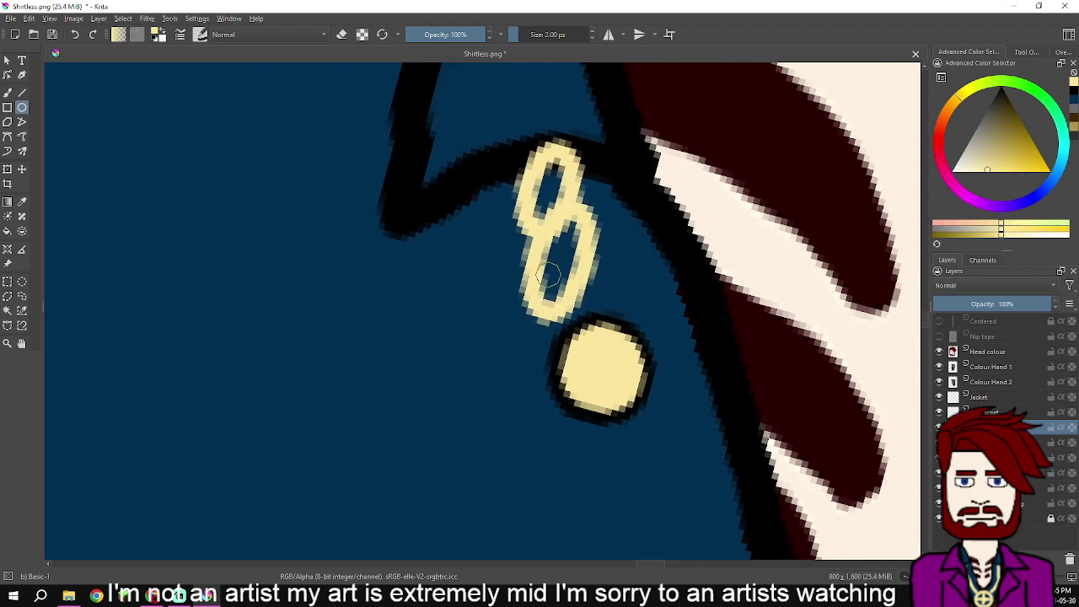
# - Continue the chain past the top button toward the second one with overlapping oval links about 8 px wide and 17 px high
pyautogui.moveTo(557, 278); pyautogui.dragTo(577, 393)
pyautogui.moveTo(615, 430); pyautogui.dragTo(581, 302)
pyautogui.scroll(-1, 580, 295)
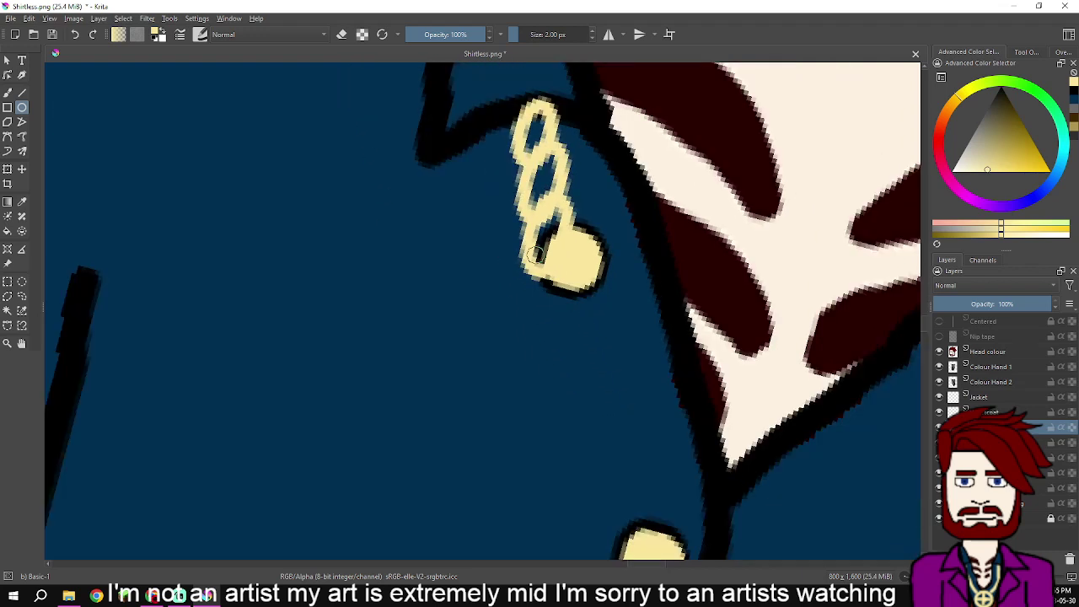
pyautogui.moveTo(548, 247); pyautogui.dragTo(577, 297)
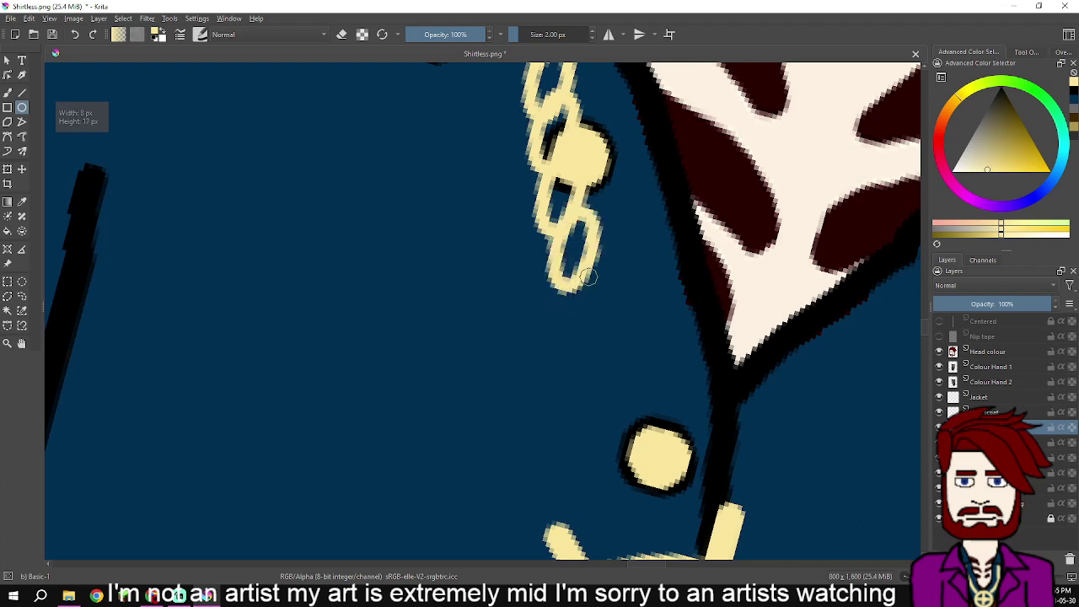
pyautogui.moveTo(586, 263); pyautogui.dragTo(600, 351)
pyautogui.scroll(-3, 624, 359)
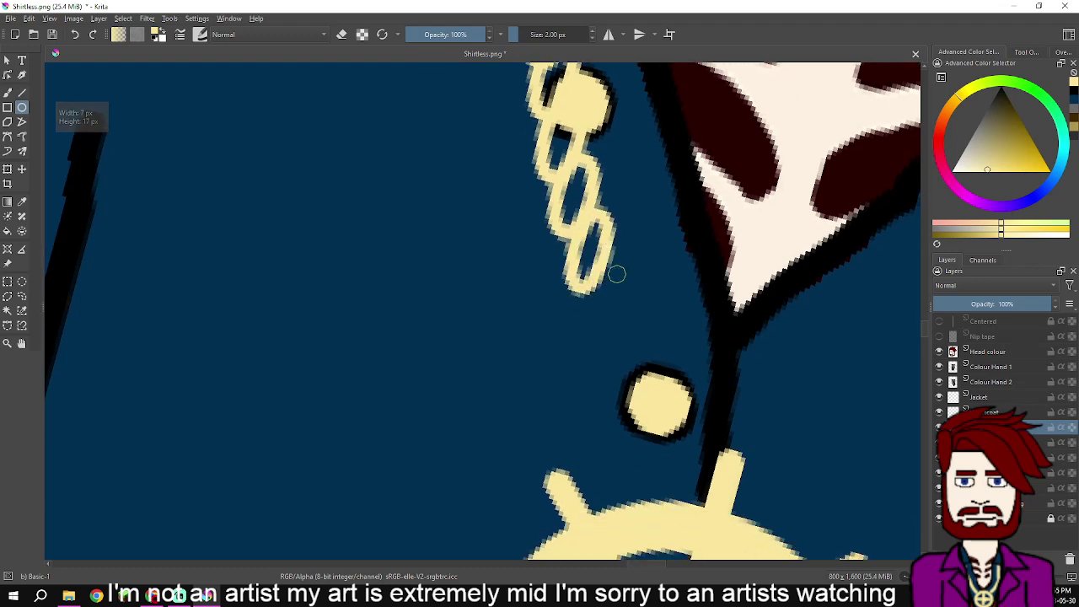
# - Complete the chain past the second button to the wheel's rim with smaller links about 5 px wide, redrawing misplaced ones
pyautogui.moveTo(604, 263); pyautogui.dragTo(589, 331)
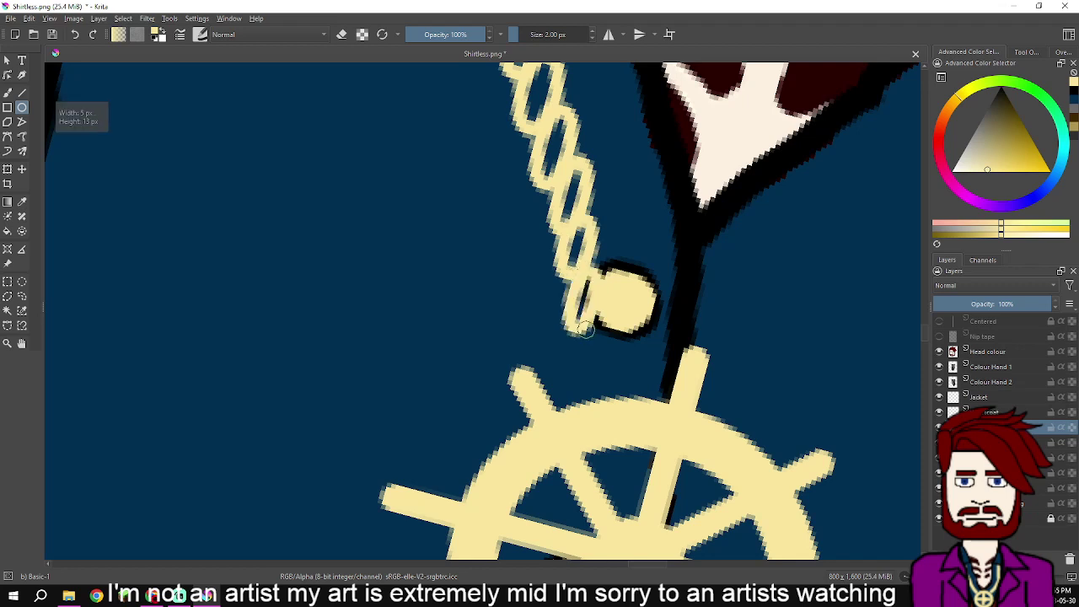
pyautogui.hotkey('ctrl', 'z')
pyautogui.moveTo(581, 266); pyautogui.dragTo(600, 378)
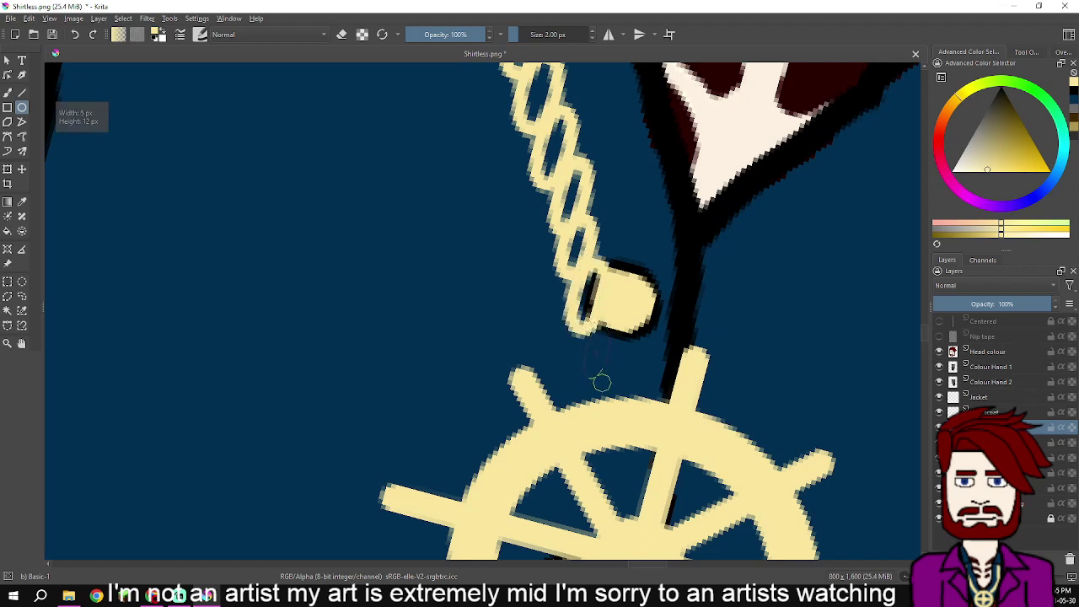
pyautogui.hotkey('ctrl', 'z')
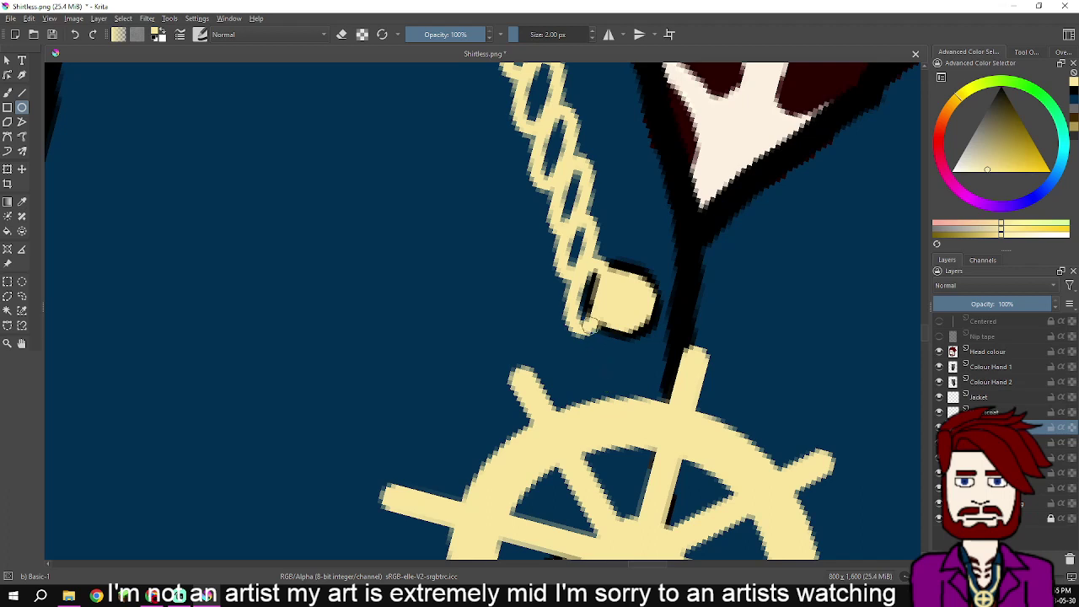
pyautogui.moveTo(590, 316); pyautogui.dragTo(610, 364)
pyautogui.hotkey('ctrl', 'z')
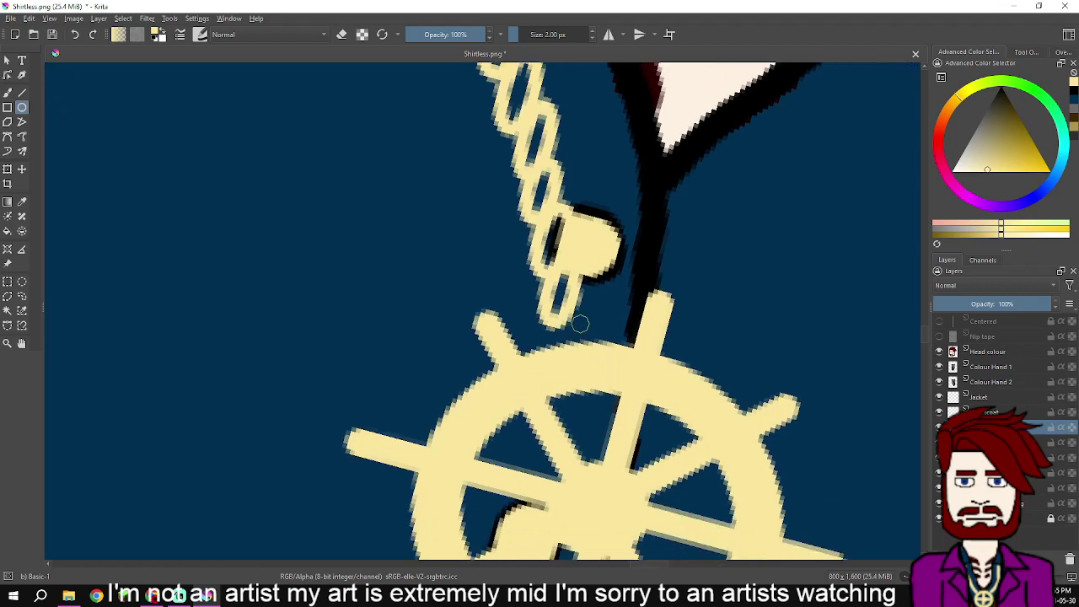
pyautogui.moveTo(567, 302); pyautogui.dragTo(628, 329)
pyautogui.scroll(-4, 590, 375)
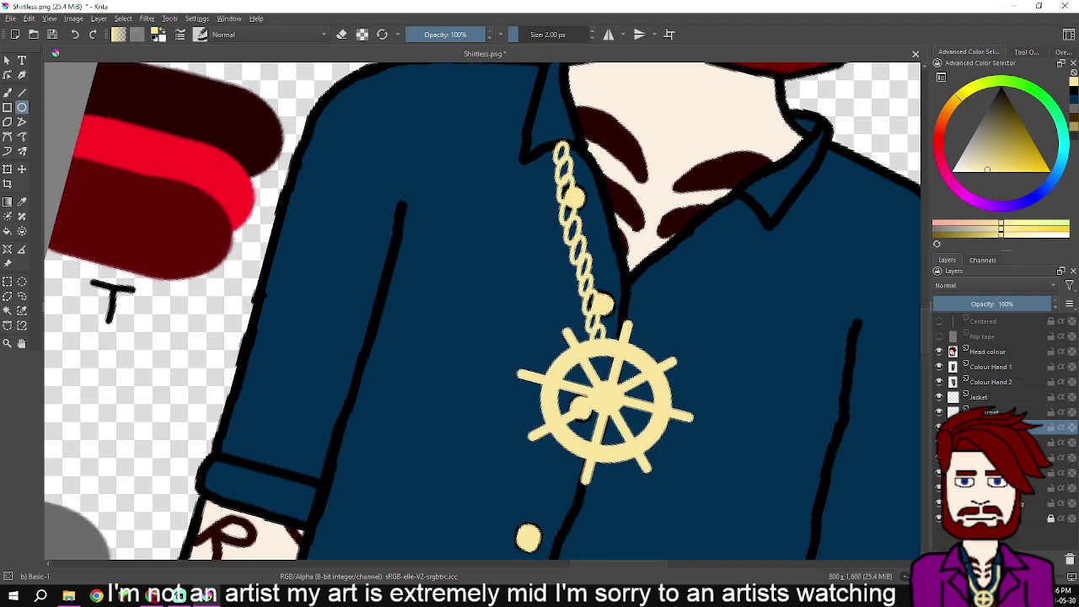
# - Erase the part of the top chain link that overlaps the collar's black outline, using a 2 px brush eraser
pyautogui.scroll(6, 477, 238)
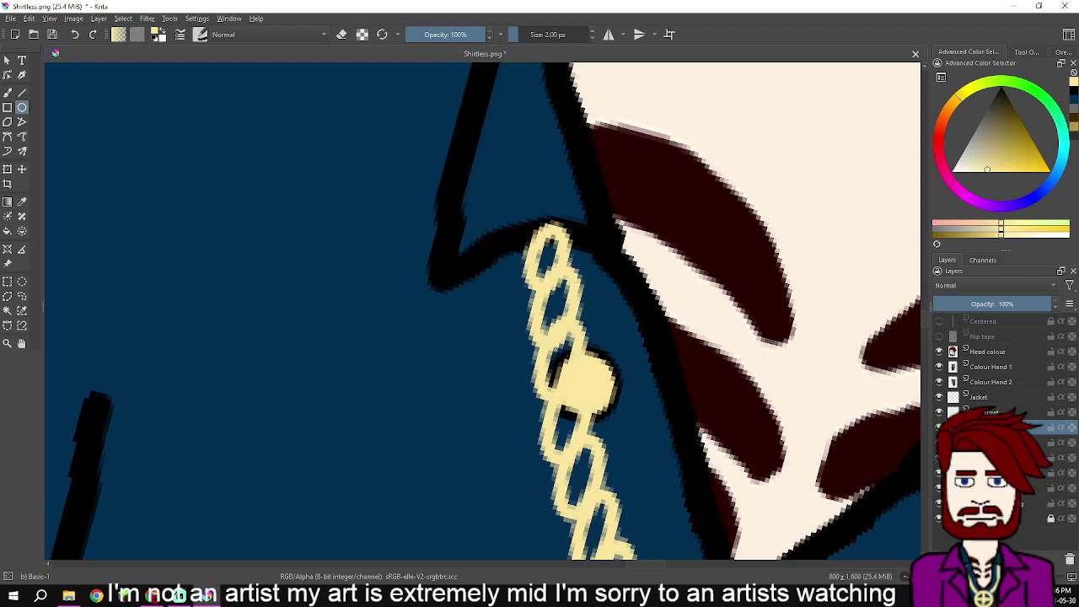
pyautogui.moveTo(207, 595)
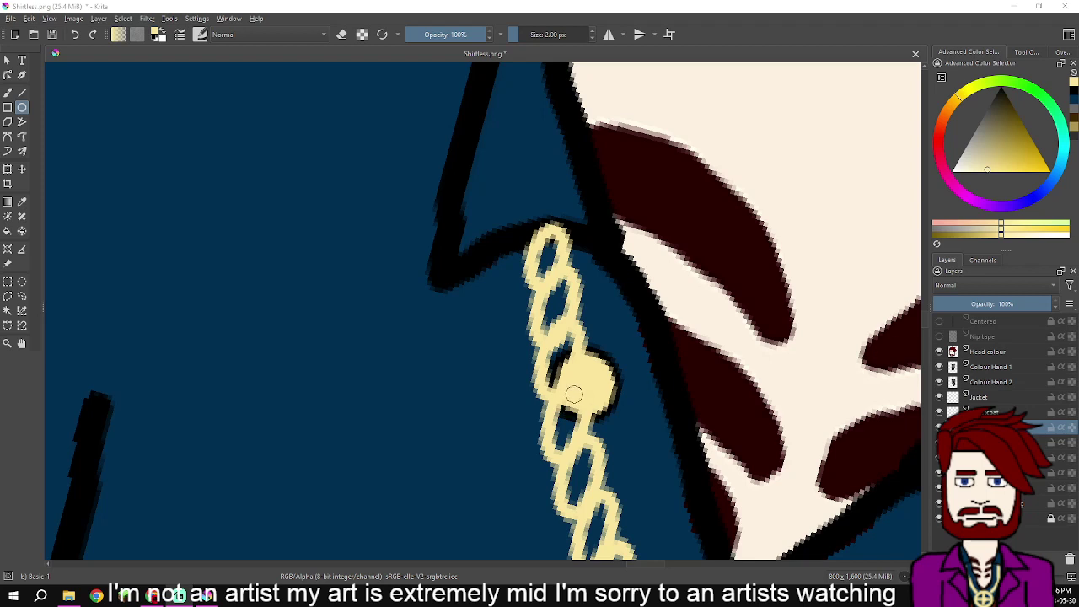
pyautogui.moveTo(574, 395); pyautogui.dragTo(560, 369)
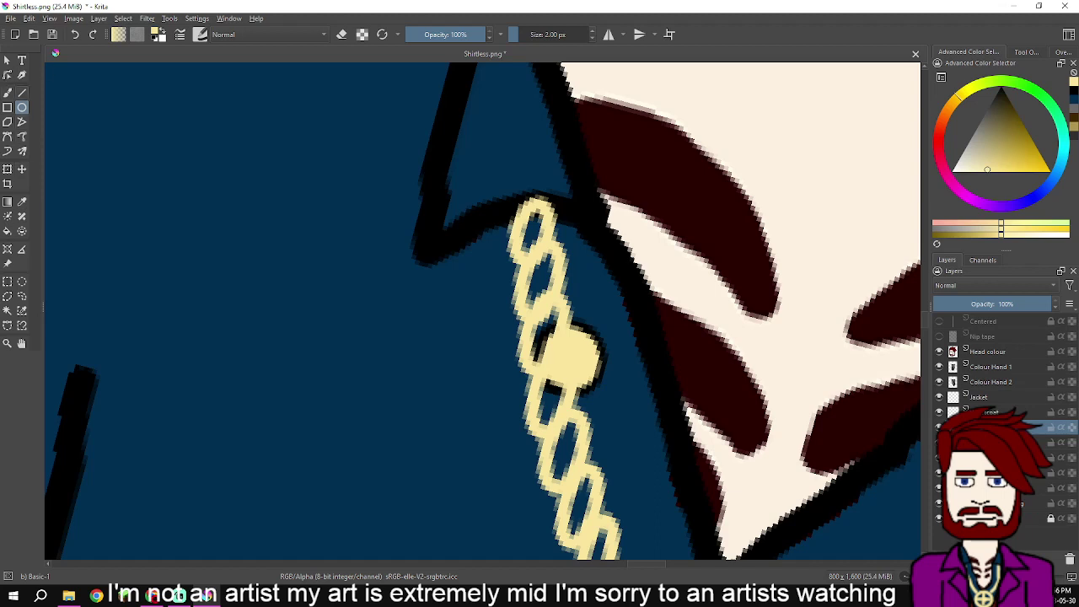
pyautogui.press('b')
pyautogui.click(341, 34)
pyautogui.scroll(2, 482, 120)
pyautogui.moveTo(604, 264)
pyautogui.mouseDown()
pyautogui.moveTo(483, 276)
pyautogui.moveTo(586, 269)
pyautogui.moveTo(554, 241)
pyautogui.mouseUp()
pyautogui.scroll(-4, 583, 256)
pyautogui.scroll(-1, 582, 257)
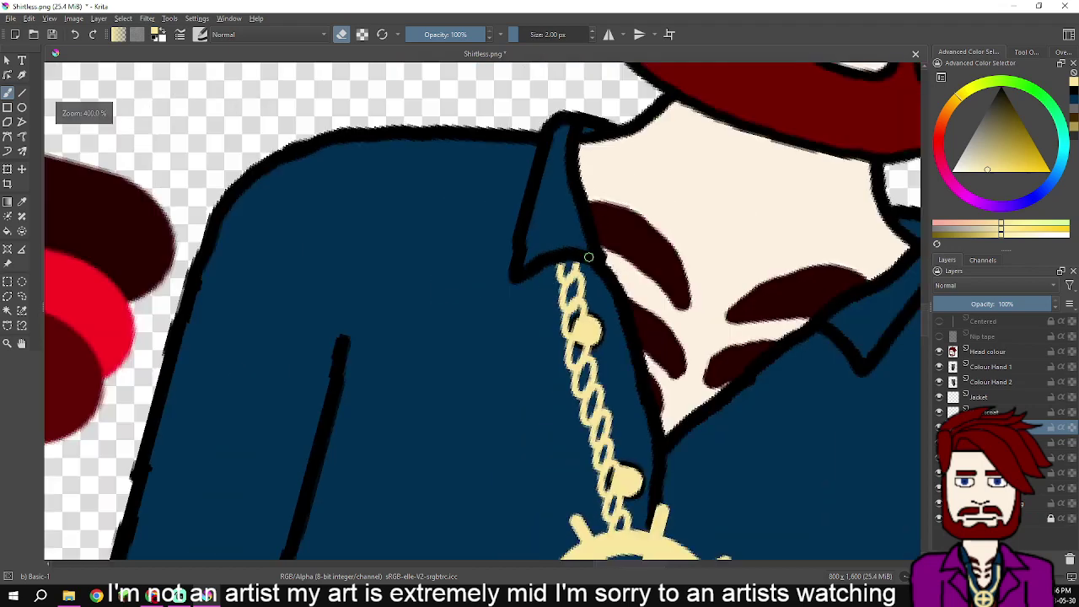
# - Try a small pale yellow oval link on the wheel's upper rim, right of the top spoke, with the Ellipse tool at 2 px
pyautogui.moveTo(682, 359); pyautogui.dragTo(618, 95)
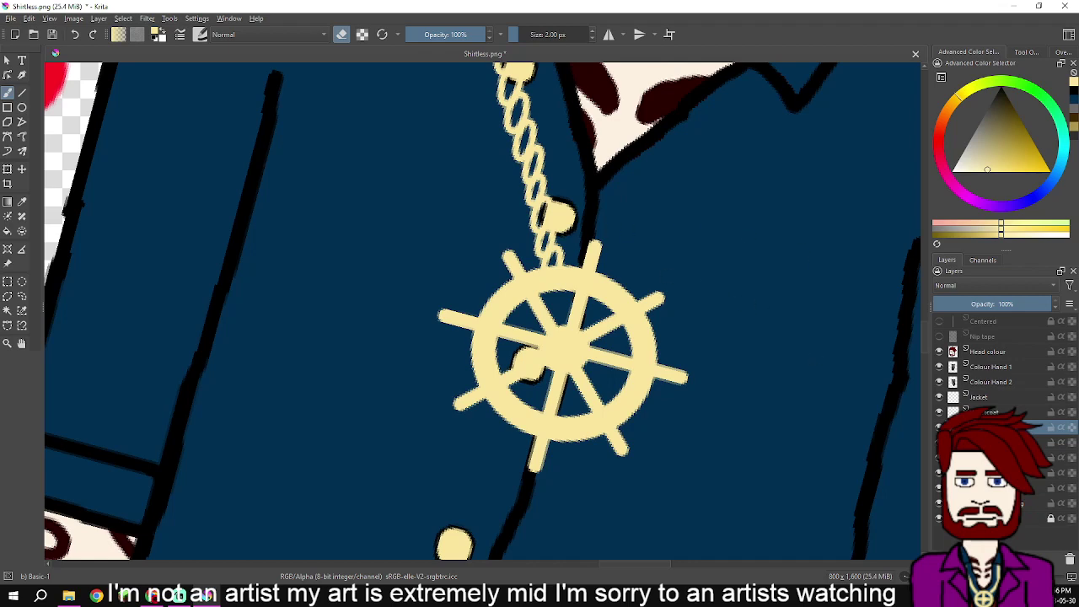
pyautogui.press('4')
pyautogui.press('4')
pyautogui.press('4')
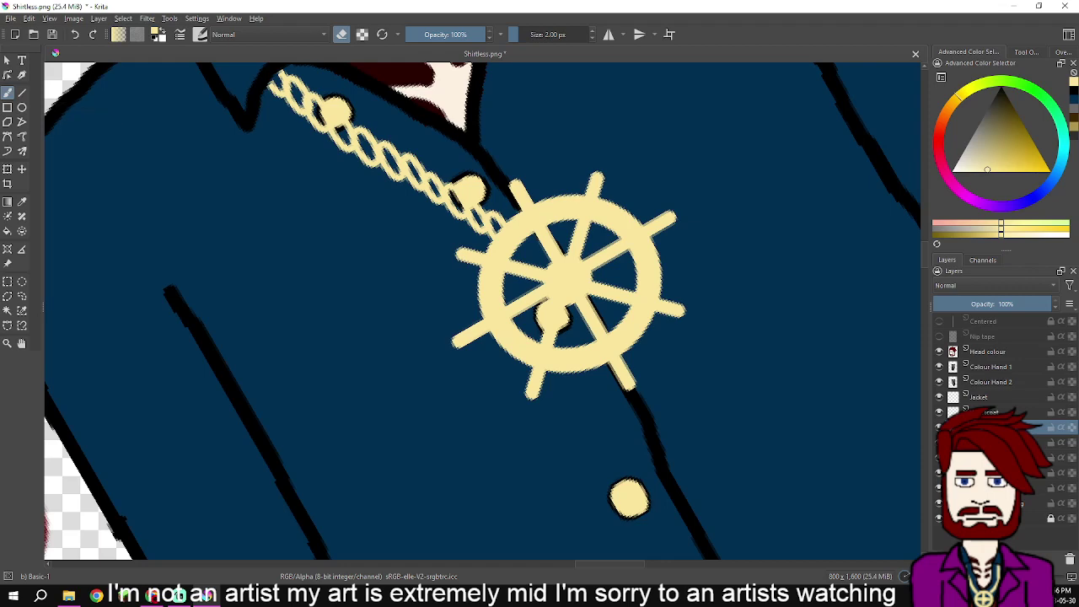
pyautogui.moveTo(701, 251); pyautogui.dragTo(725, 453)
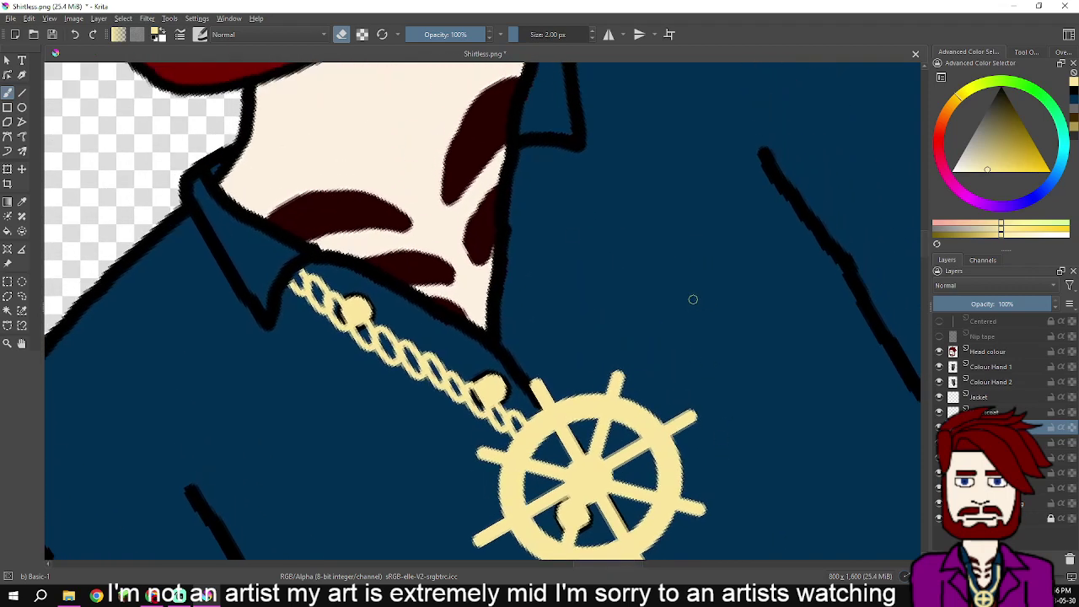
pyautogui.click(22, 107)
pyautogui.press('e')
pyautogui.scroll(2, 540, 278)
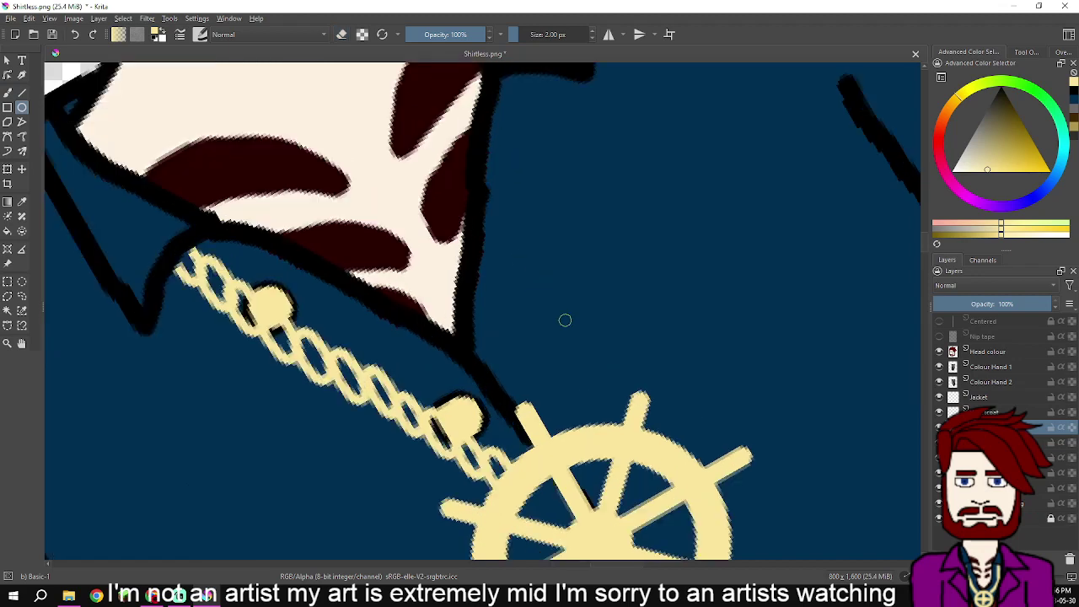
pyautogui.moveTo(582, 470); pyautogui.dragTo(580, 426)
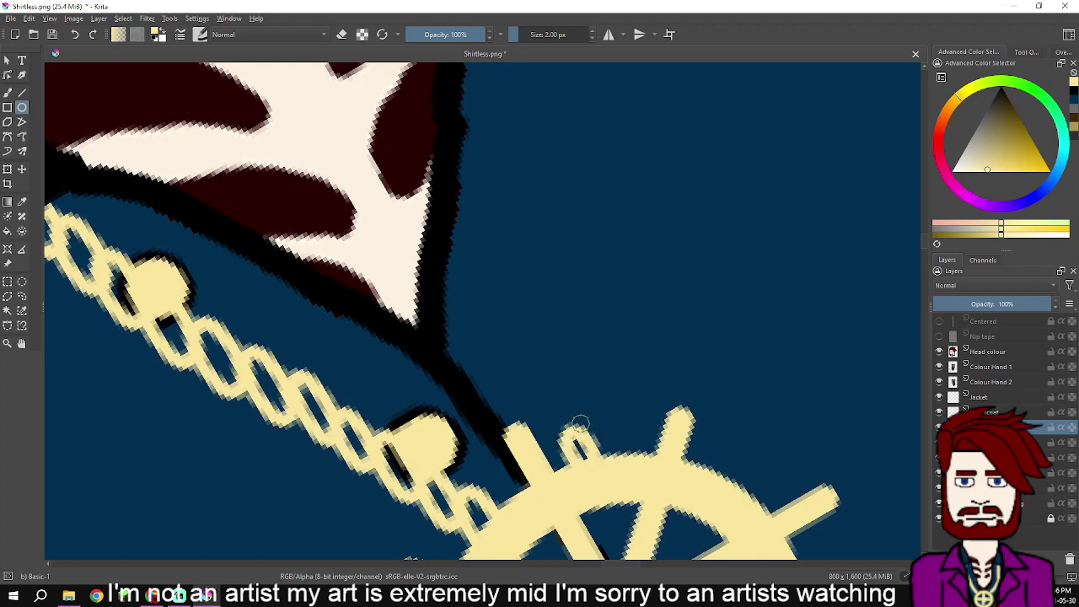
pyautogui.hotkey('ctrl', 'z')
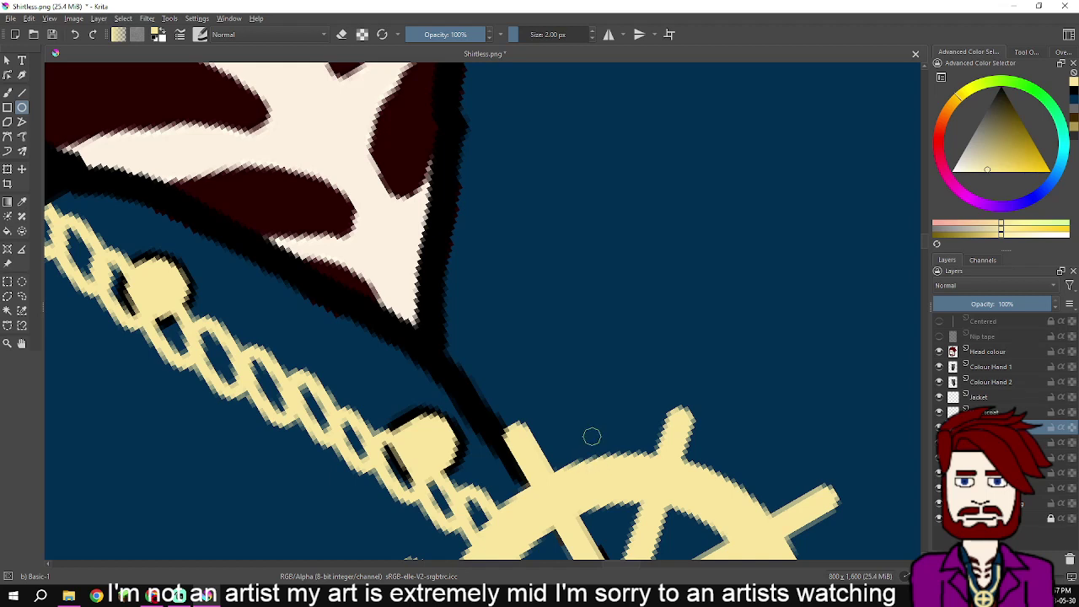
# - Try narrow oval links about 7 px wide hanging from the lower edge of the right collar flap
pyautogui.scroll(4, 593, 453)
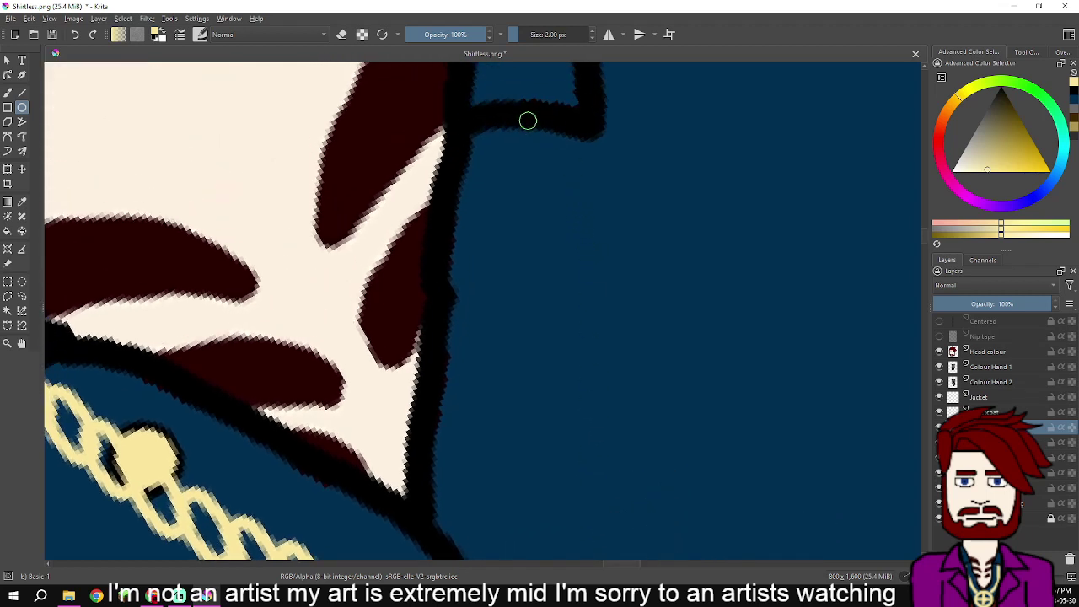
pyautogui.moveTo(521, 110); pyautogui.dragTo(576, 156)
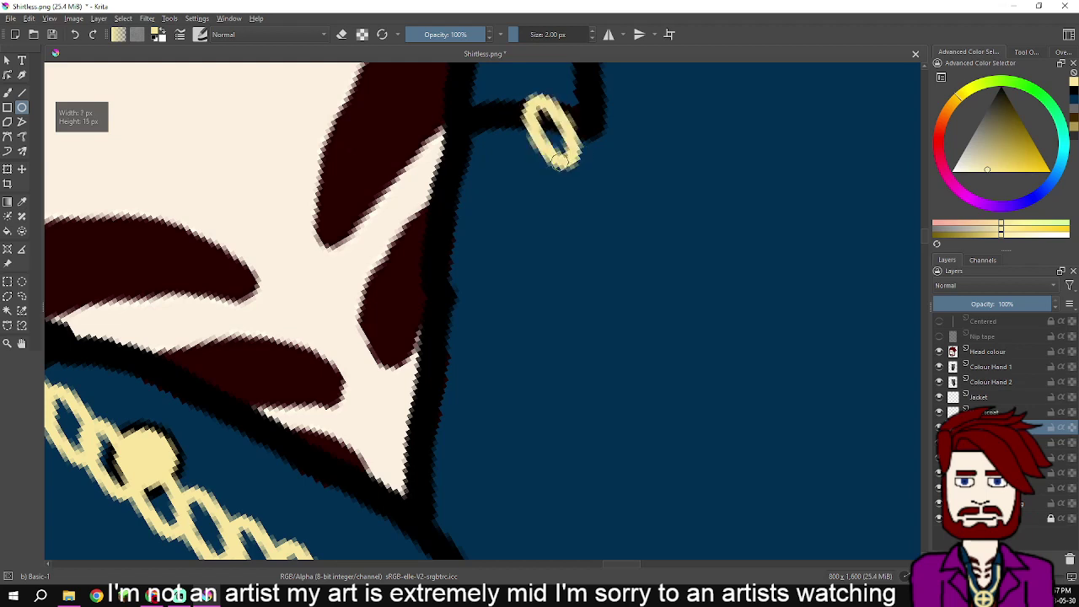
pyautogui.hotkey('ctrl', 'z')
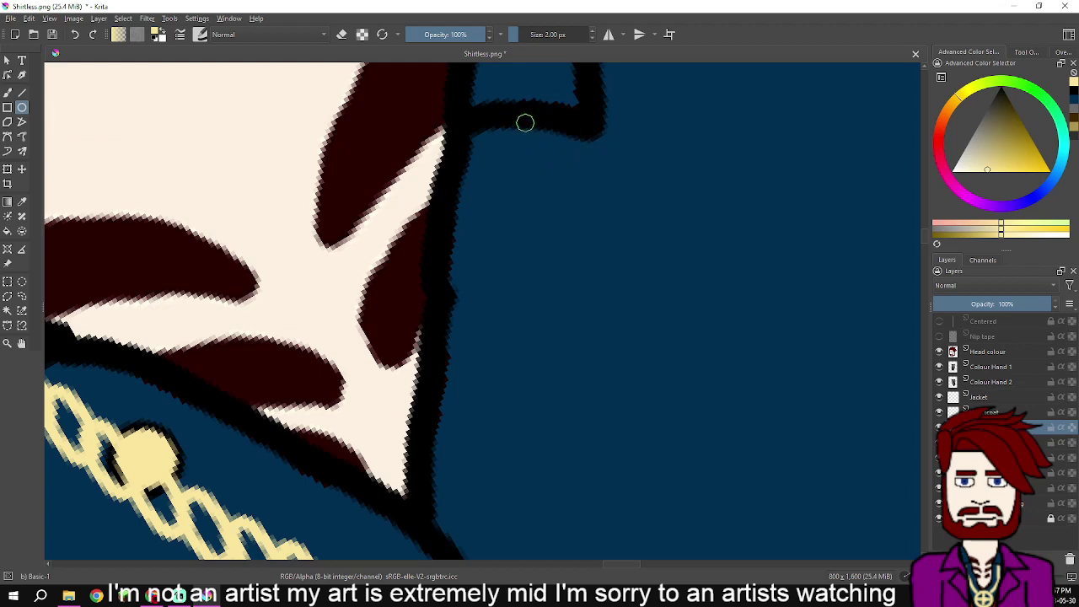
pyautogui.moveTo(515, 120); pyautogui.dragTo(581, 212)
pyautogui.hotkey('ctrl', 'z')
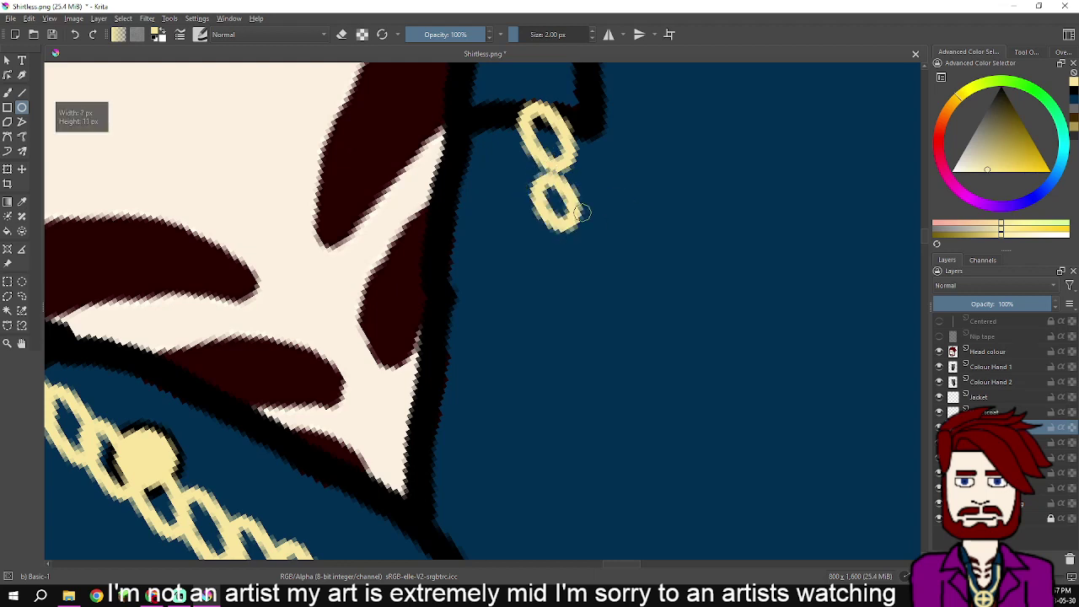
pyautogui.hotkey('ctrl', 'z')
pyautogui.moveTo(514, 171); pyautogui.dragTo(663, 335)
pyautogui.hotkey('ctrl', 'z')
pyautogui.hotkey('ctrl', 'z')
pyautogui.hotkey('ctrl', 'z')
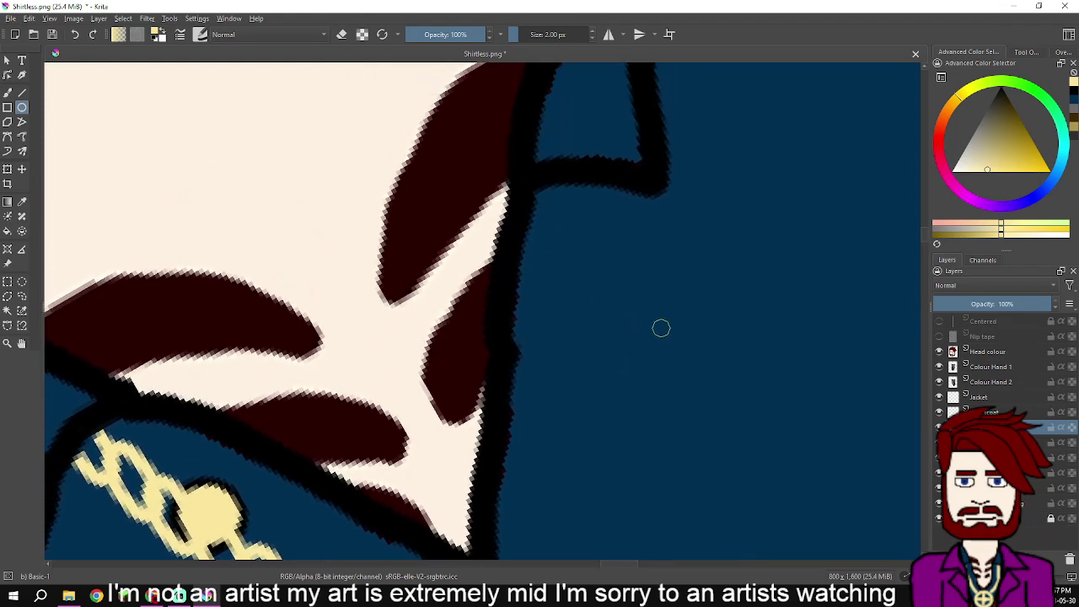
# - Try a run of three overlapping oval links, about 8 px wide and 14 px high, below the right collar flap
pyautogui.moveTo(602, 141); pyautogui.dragTo(607, 219)
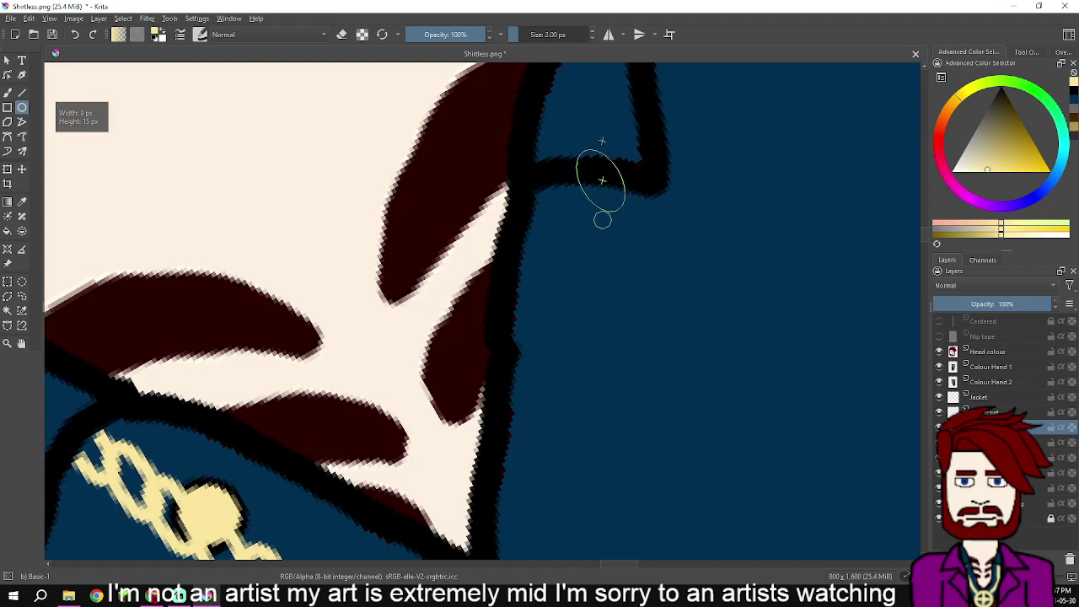
pyautogui.moveTo(602, 220); pyautogui.dragTo(597, 283)
pyautogui.hotkey('ctrl', 'z')
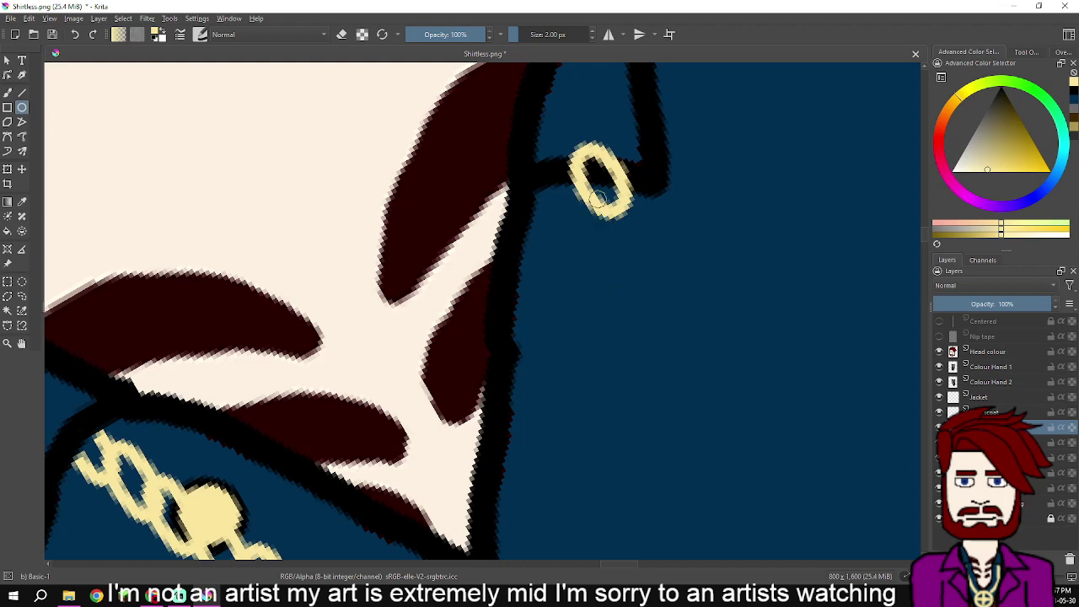
pyautogui.moveTo(596, 196); pyautogui.dragTo(604, 275)
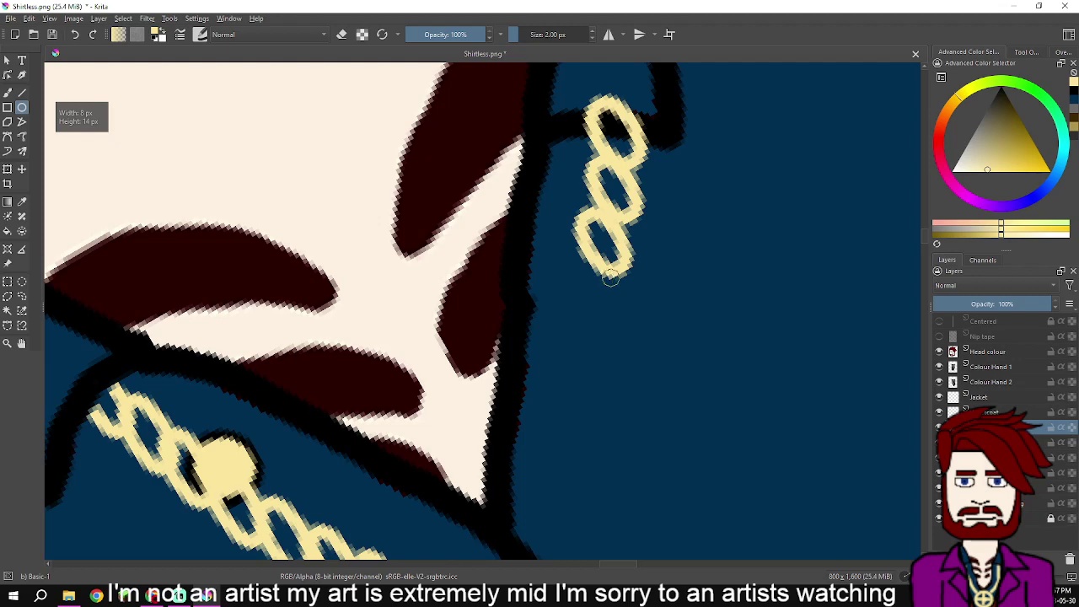
pyautogui.hotkey('ctrl', 'z')
pyautogui.hotkey('ctrl', 'z')
pyautogui.hotkey('ctrl', 'z')
pyautogui.hotkey('ctrl', 'z')
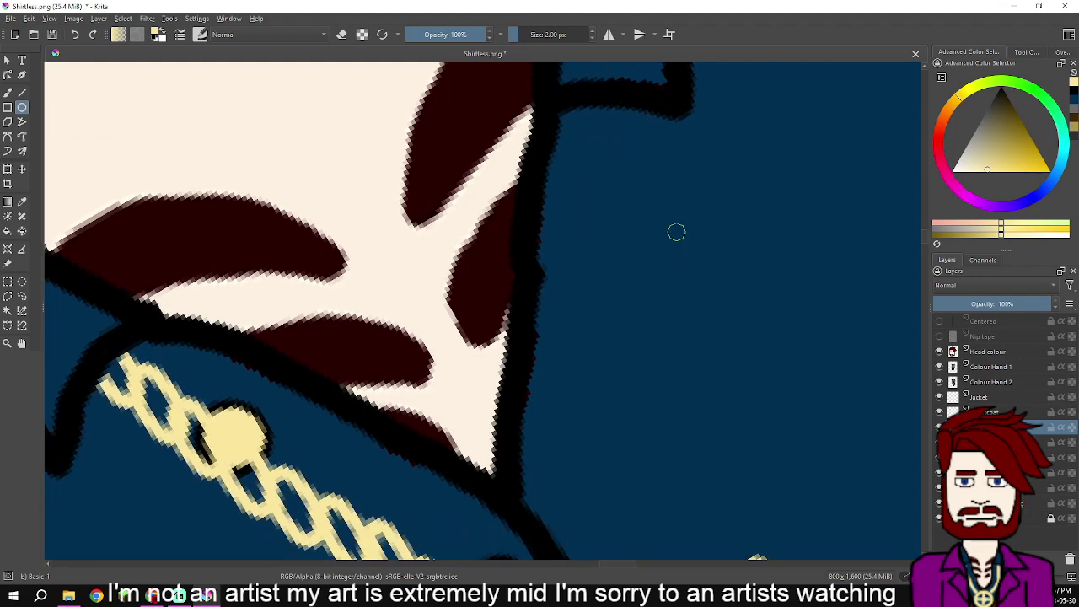
# - Draw one small pale yellow oval link rising from the wheel's upper rim, between the top and upper-right spokes
pyautogui.moveTo(696, 297); pyautogui.dragTo(685, 192)
pyautogui.moveTo(718, 351); pyautogui.dragTo(681, 208)
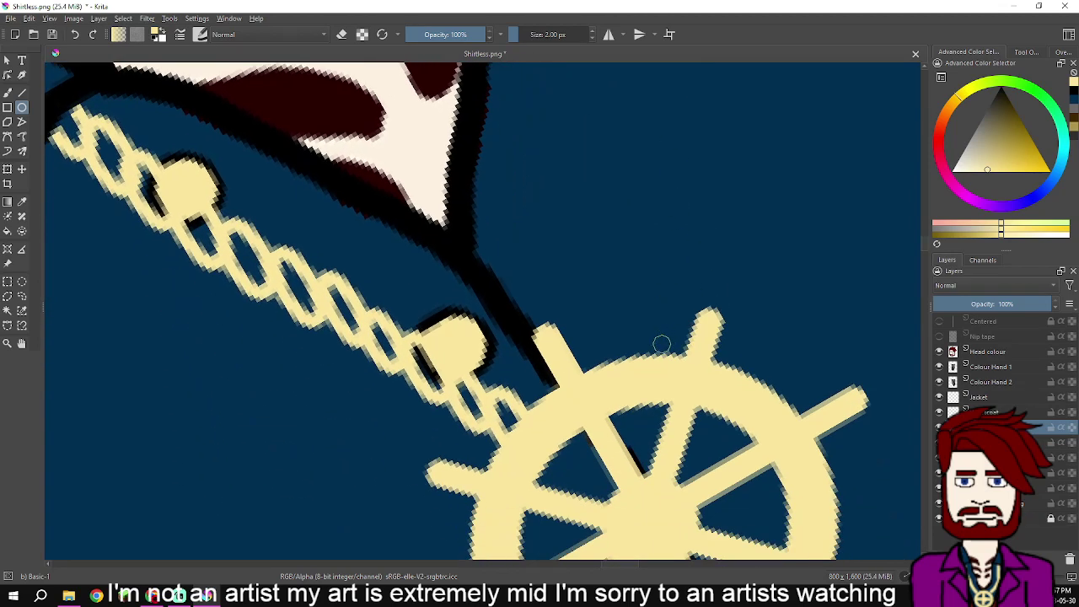
pyautogui.scroll(1, 663, 344)
pyautogui.moveTo(602, 385); pyautogui.dragTo(638, 349)
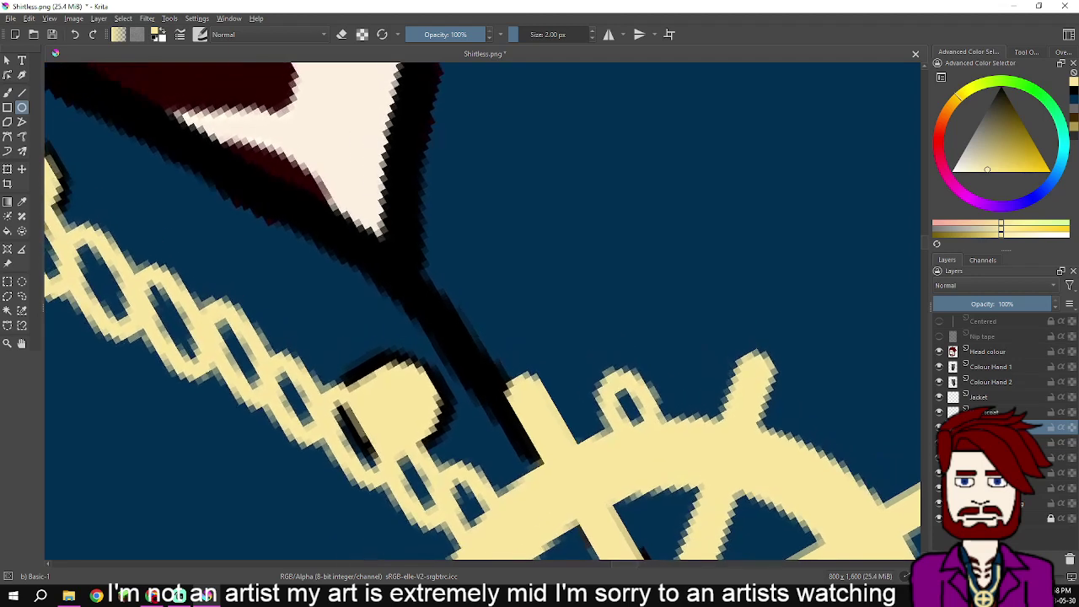
pyautogui.scroll(1, 637, 350)
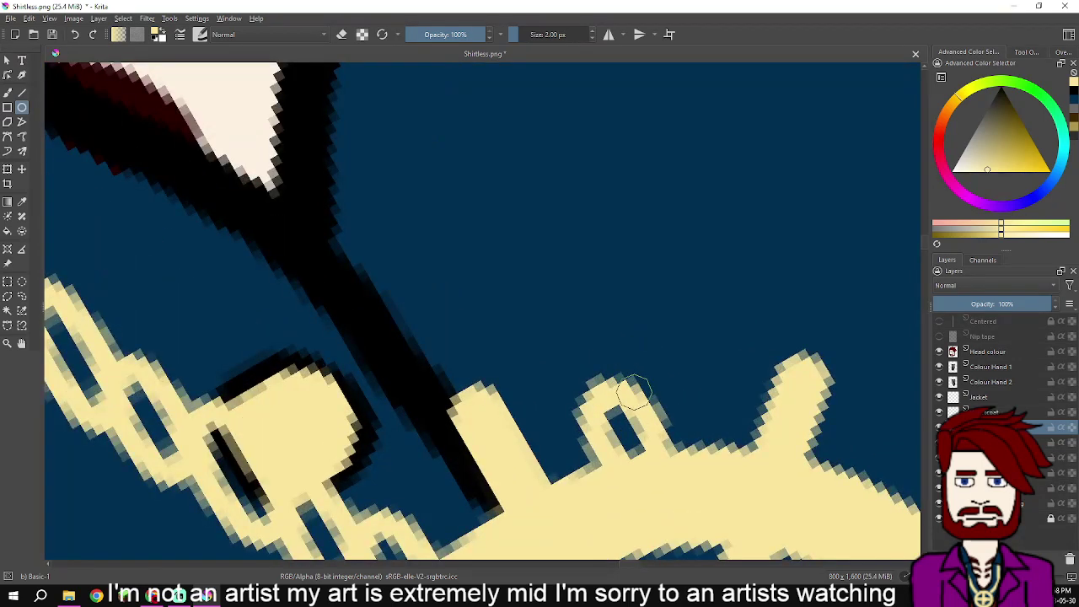
# - Add a second link about 5 px wide overlapping the upper end of the rim link, redrawing misplaced ones
pyautogui.moveTo(627, 400)
pyautogui.mouseDown()
pyautogui.moveTo(624, 307)
pyautogui.moveTo(632, 376)
pyautogui.mouseUp()
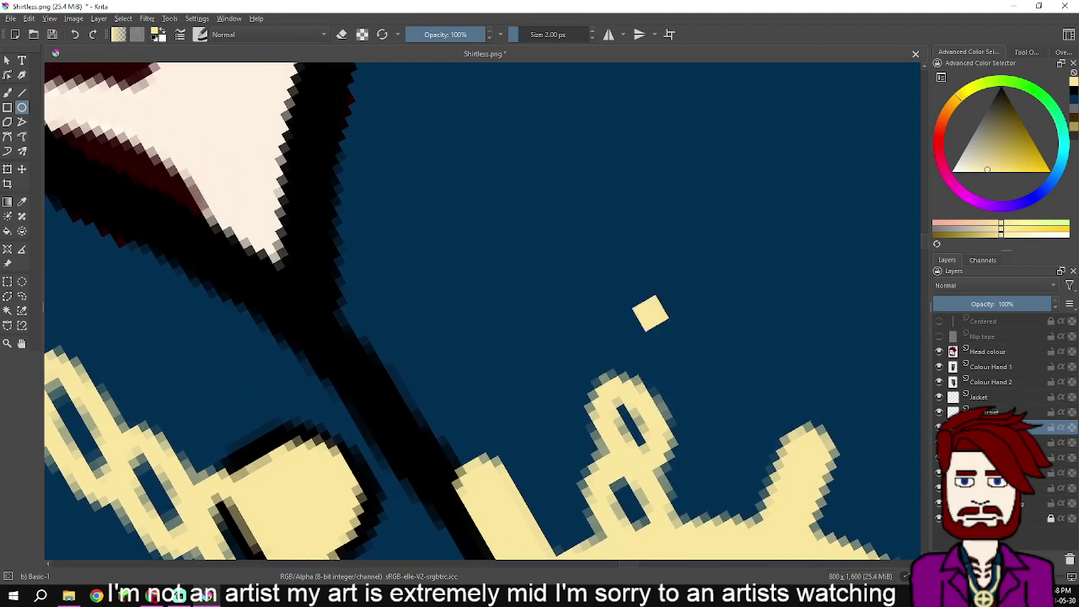
pyautogui.hotkey('ctrl', 'z')
pyautogui.click(641, 476)
pyautogui.moveTo(641, 476); pyautogui.dragTo(641, 373)
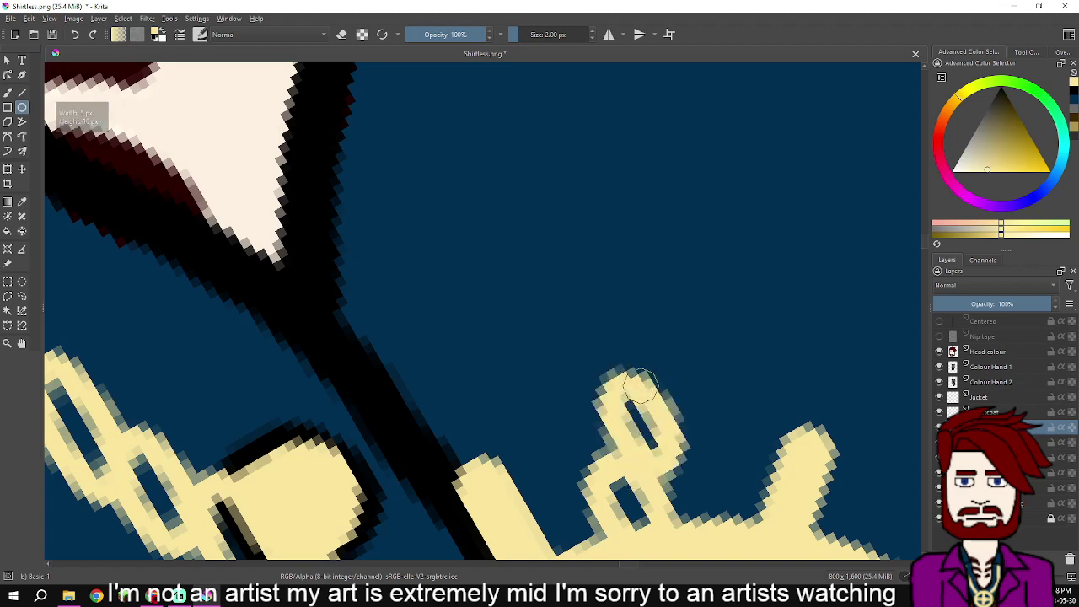
pyautogui.hotkey('ctrl', 'z')
pyautogui.moveTo(638, 476); pyautogui.dragTo(639, 452)
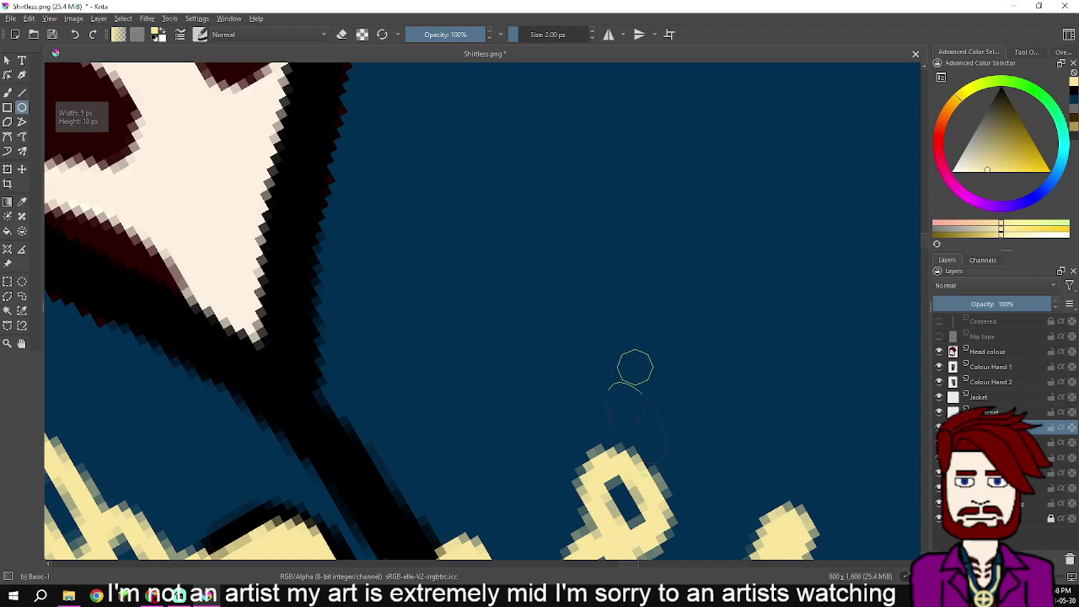
# - Continue the chain upward toward the right collar flap with overlapping oval links about 11 px high
pyautogui.moveTo(635, 368); pyautogui.dragTo(640, 386)
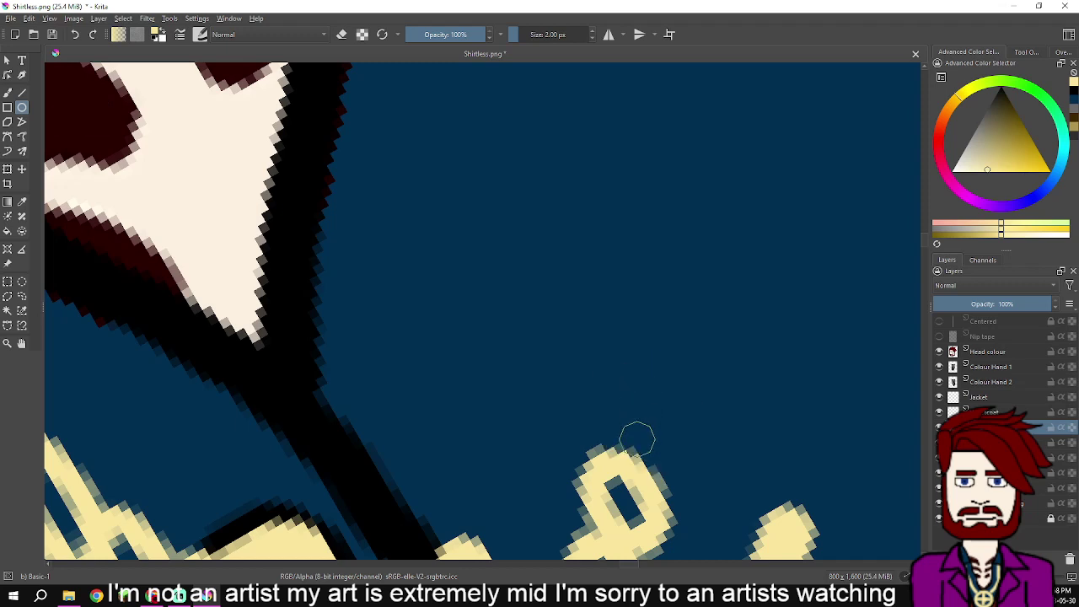
pyautogui.moveTo(643, 478); pyautogui.dragTo(628, 431)
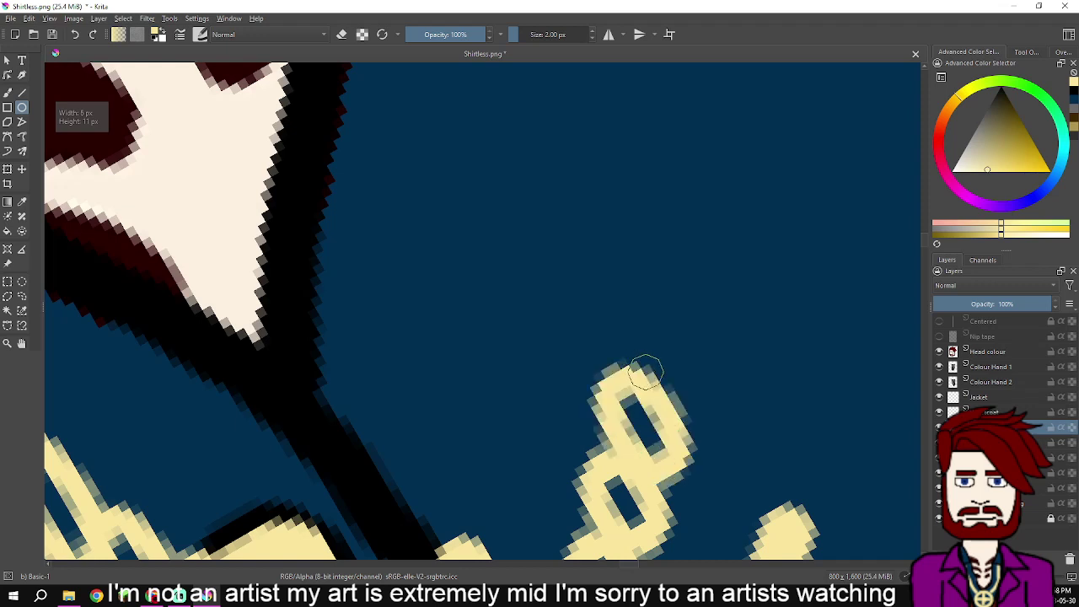
pyautogui.moveTo(644, 371); pyautogui.dragTo(625, 436)
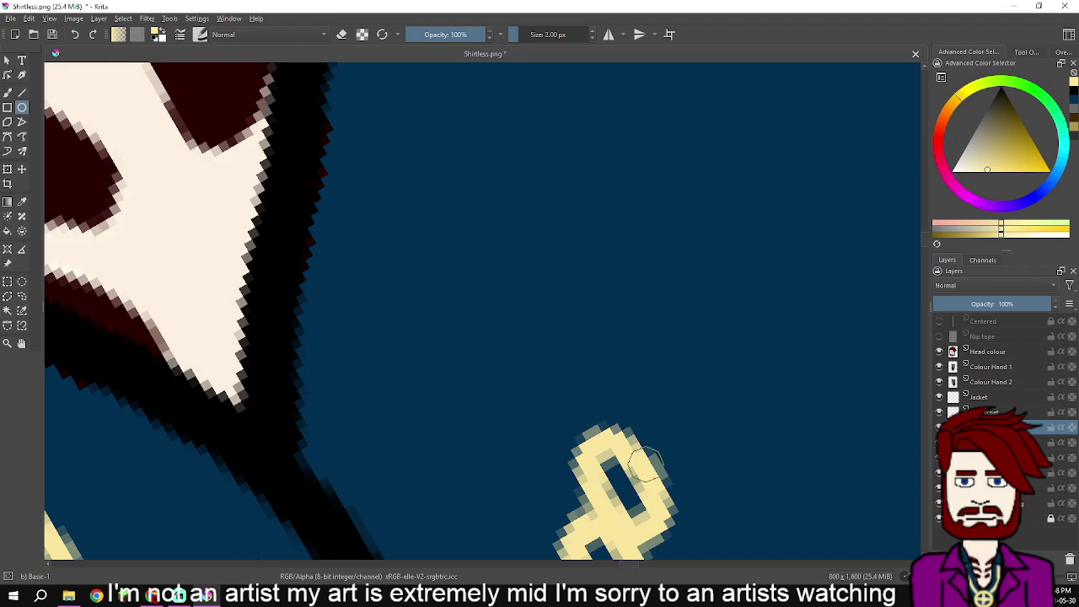
pyautogui.moveTo(638, 456); pyautogui.dragTo(641, 384)
pyautogui.scroll(2, 634, 425)
pyautogui.moveTo(649, 478); pyautogui.dragTo(646, 362)
pyautogui.scroll(4, 650, 405)
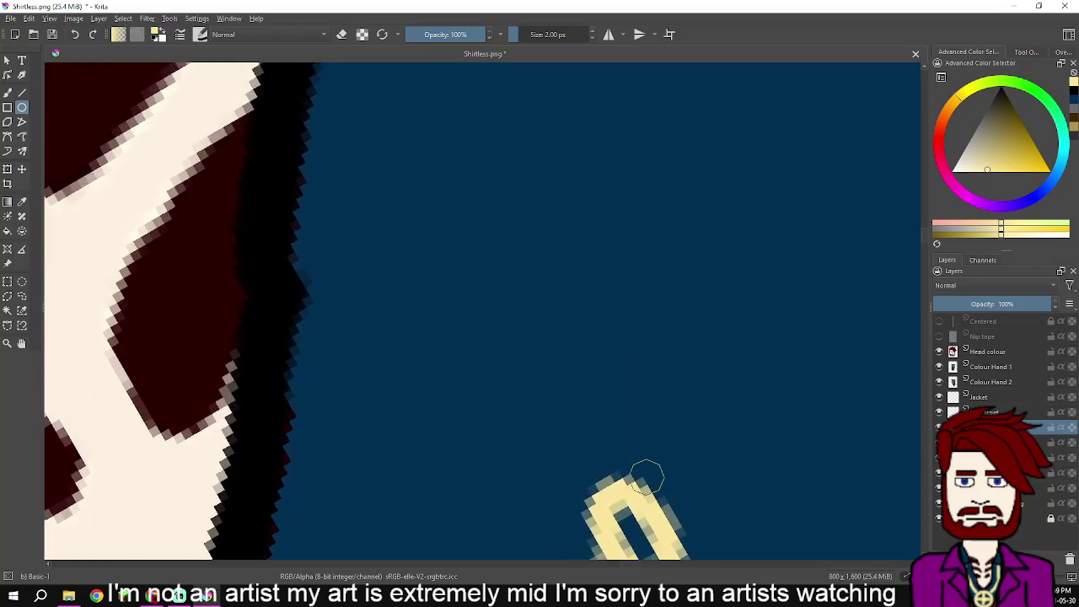
pyautogui.moveTo(649, 506); pyautogui.dragTo(646, 422)
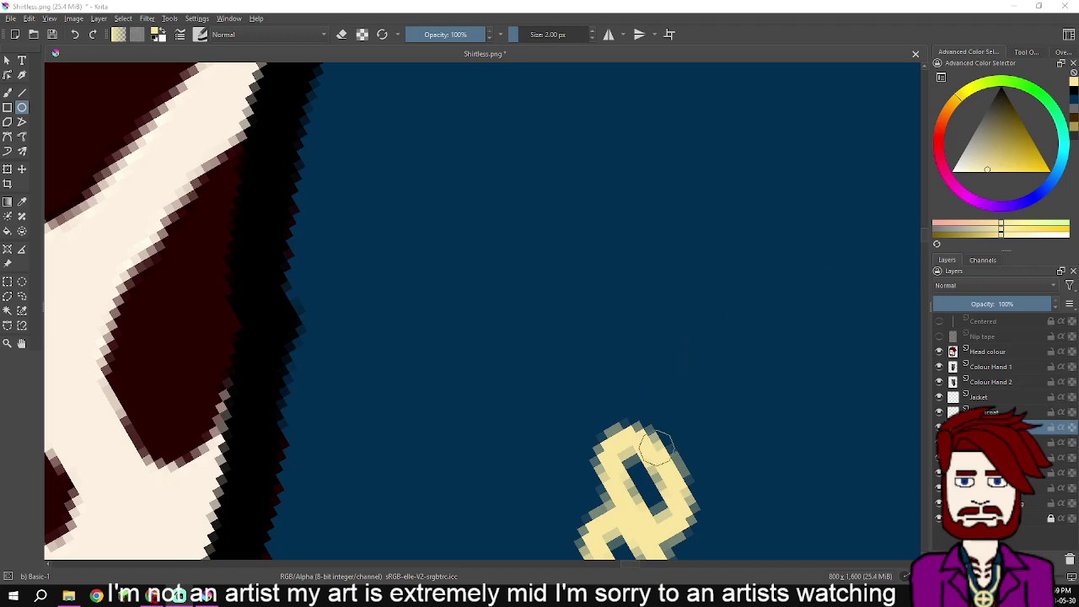
pyautogui.moveTo(648, 440)
pyautogui.mouseDown()
pyautogui.moveTo(656, 343)
pyautogui.moveTo(665, 376)
pyautogui.moveTo(629, 472)
pyautogui.moveTo(583, 446)
pyautogui.mouseUp()
pyautogui.scroll(-5, 680, 182)
pyautogui.moveTo(706, 208); pyautogui.dragTo(728, 298)
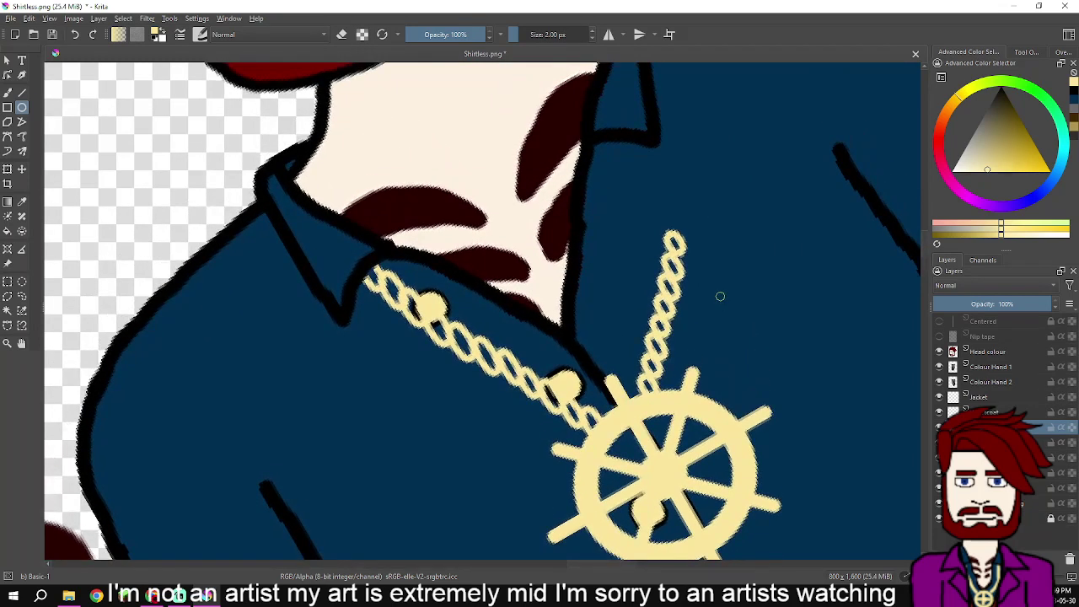
# - Undo all the chain links on both sides of the shirt, back to the wheel pendant without a chain
pyautogui.hotkey('ctrl', 'z')
pyautogui.hotkey('ctrl', 'z')
pyautogui.hotkey('ctrl', 'z')
pyautogui.hotkey('ctrl', 'z')
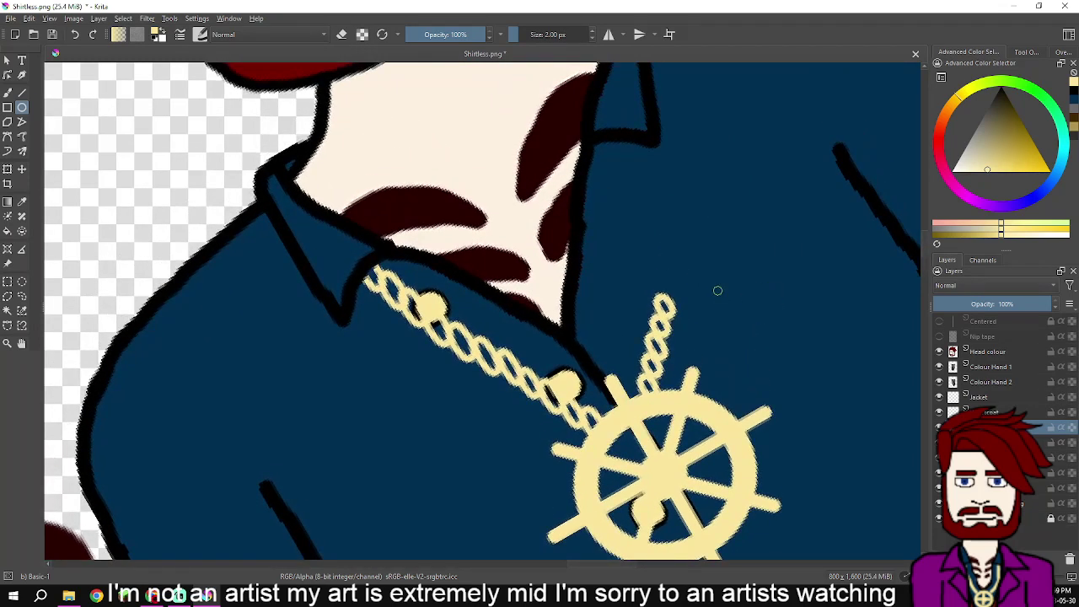
pyautogui.hotkey('ctrl', 'z')
pyautogui.hotkey('ctrl', 'z')
pyautogui.hotkey('ctrl', 'z')
pyautogui.hotkey('ctrl', 'z')
pyautogui.hotkey('ctrl', 'z')
pyautogui.hotkey('ctrl', 'z')
pyautogui.hotkey('ctrl', 'z')
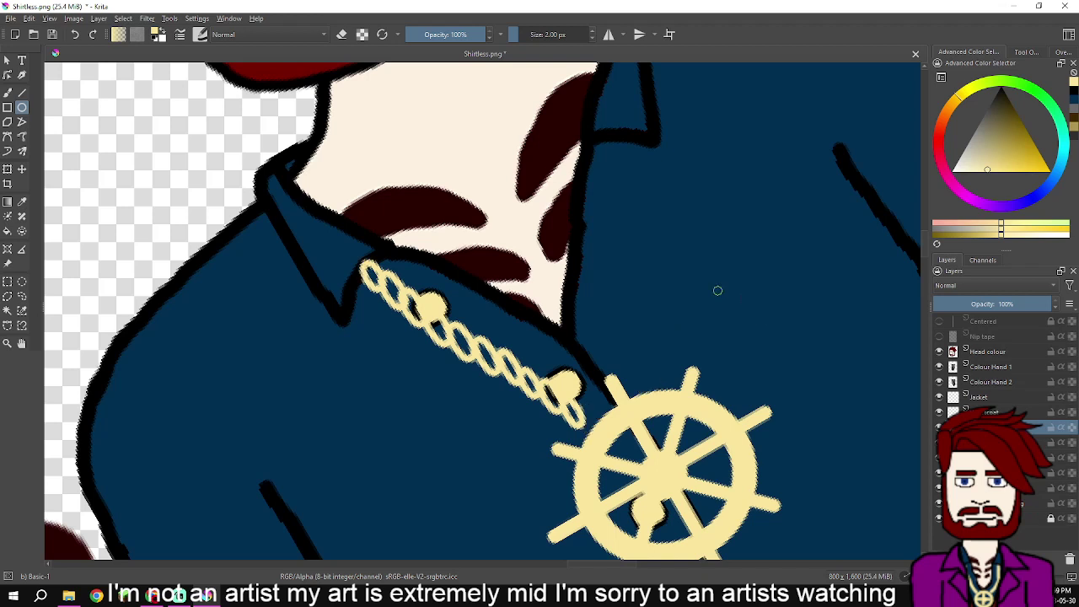
pyautogui.hotkey('ctrl', 'z')
pyautogui.hotkey('ctrl', 'z')
pyautogui.hotkey('ctrl', 'z')
pyautogui.hotkey('ctrl', 'z')
pyautogui.hotkey('ctrl', 'z')
pyautogui.hotkey('ctrl', 'z')
pyautogui.hotkey('ctrl', 'z')
pyautogui.hotkey('ctrl', 'z')
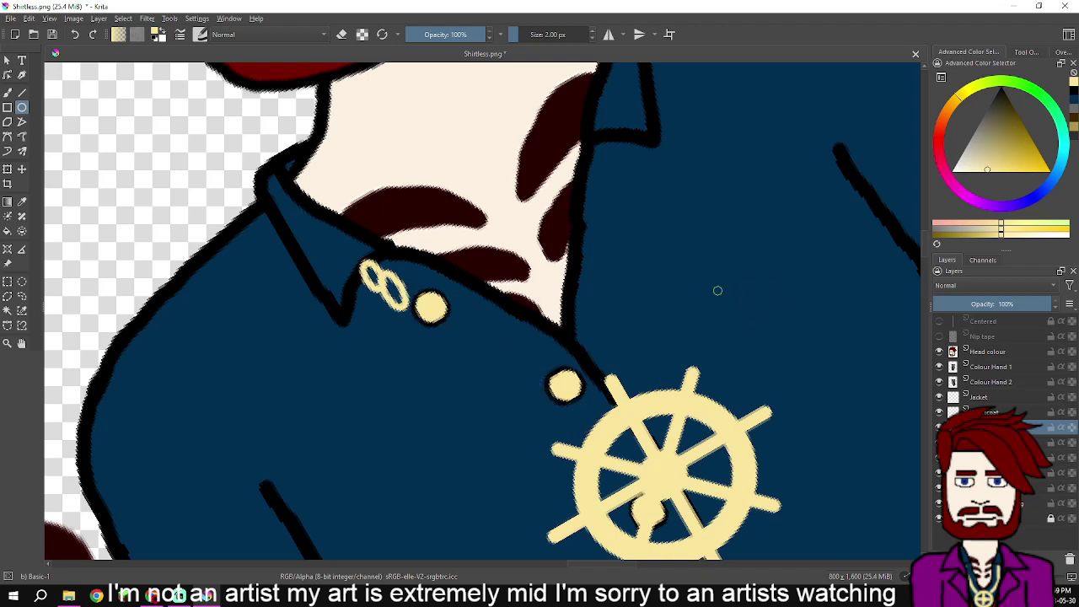
pyautogui.hotkey('ctrl', 'z')
pyautogui.hotkey('ctrl', 'z')
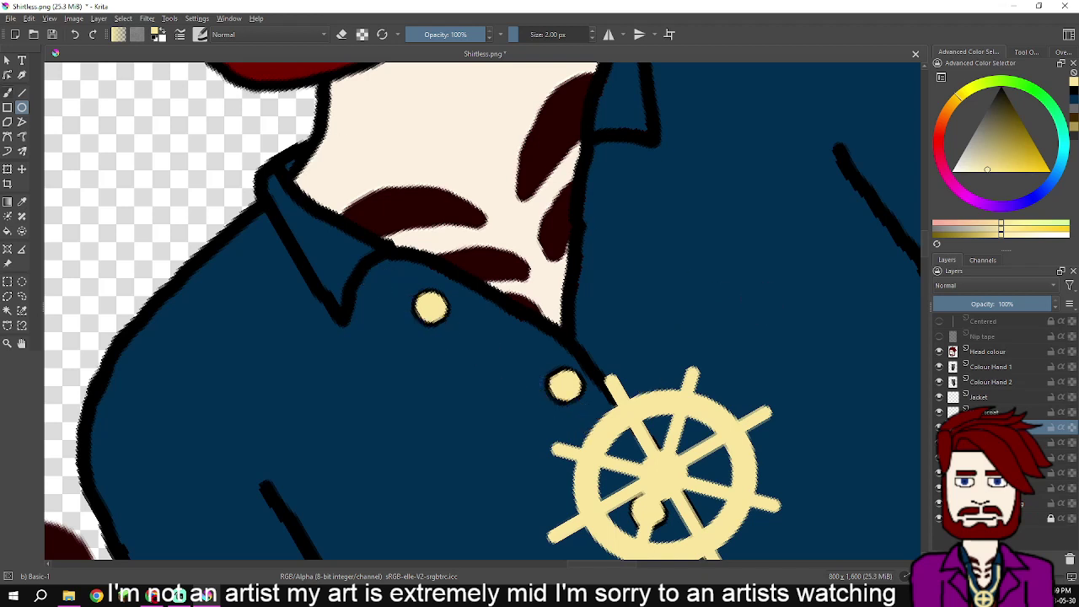
# - Draw a plain pale yellow cord from the wheel's upper rim up to the right collar flap's lower edge with a 5 px brush
pyautogui.press('b')
pyautogui.press(']')
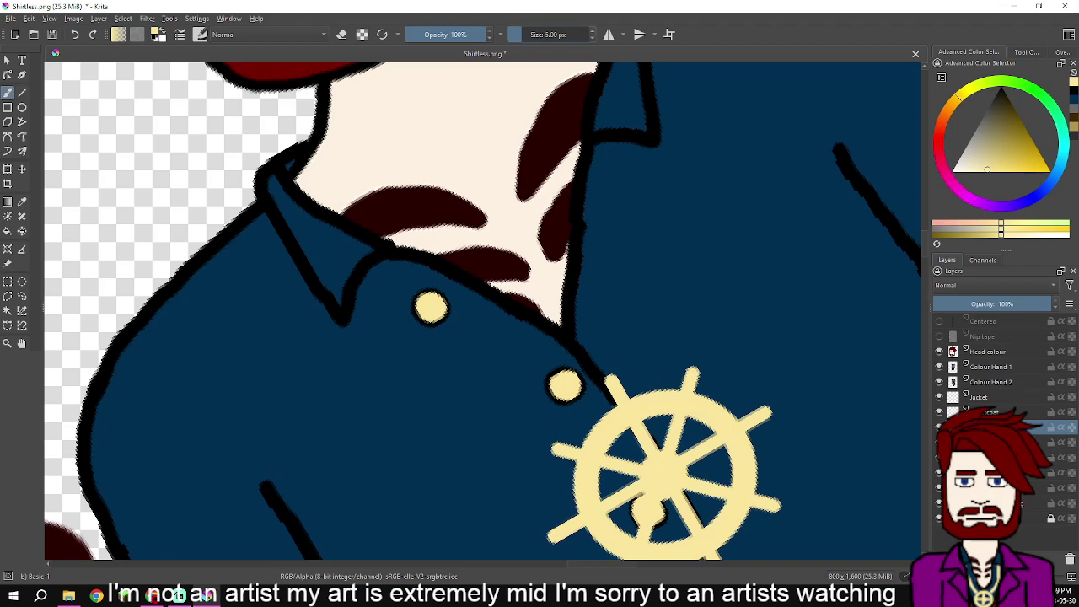
pyautogui.moveTo(689, 165); pyautogui.dragTo(631, 147)
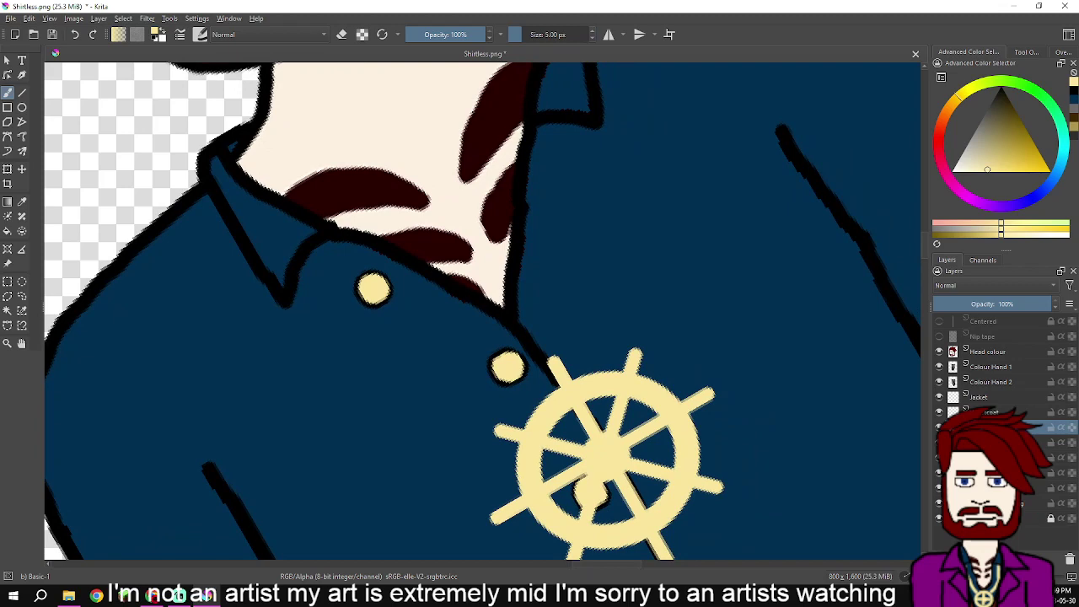
pyautogui.press('5')
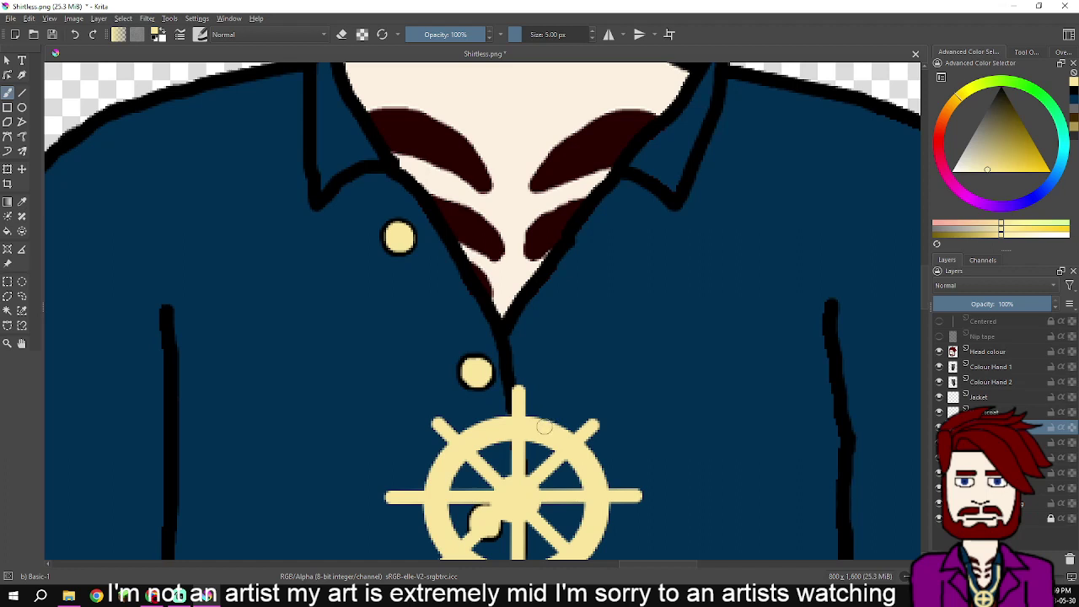
pyautogui.moveTo(553, 415); pyautogui.dragTo(640, 217)
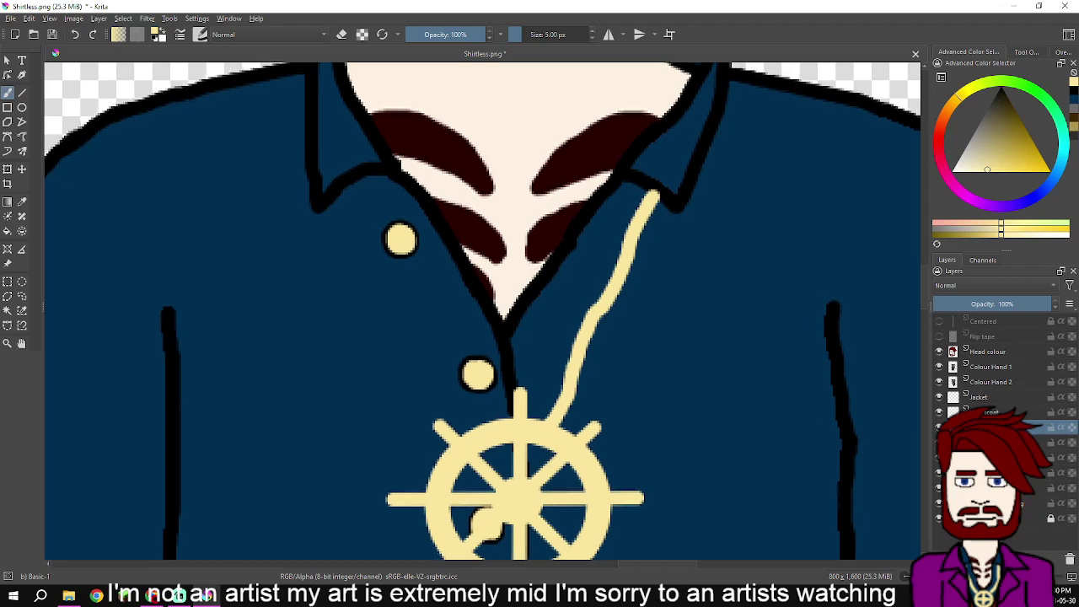
# - Draw the matching pale yellow cord from the wheel to the left collar flap, and erase both cord ends where they overlap the collar outline
pyautogui.moveTo(540, 271); pyautogui.dragTo(629, 329)
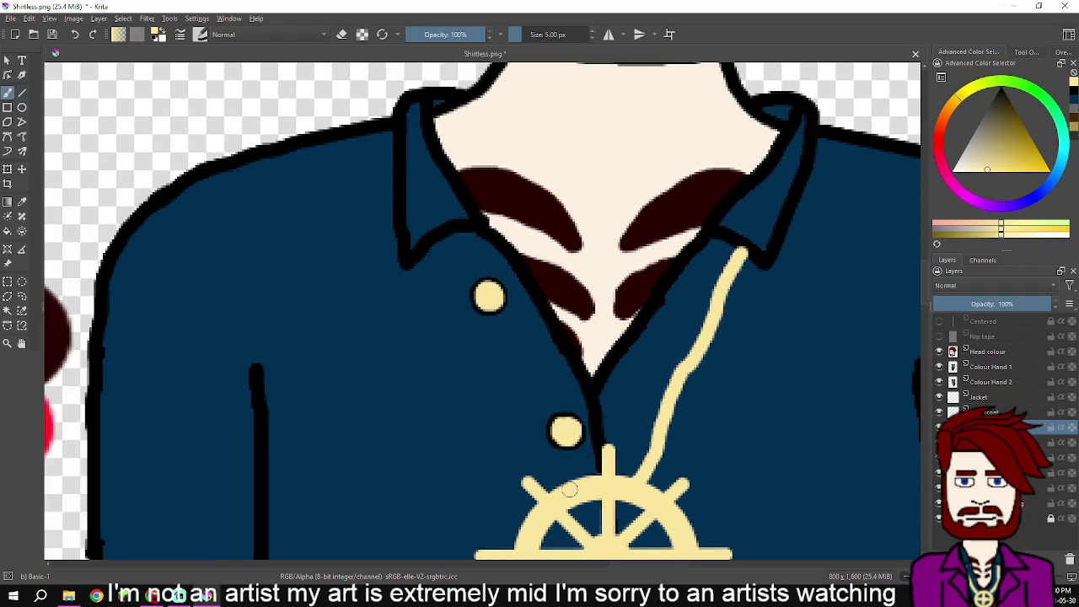
pyautogui.moveTo(570, 490)
pyautogui.mouseDown()
pyautogui.moveTo(471, 346)
pyautogui.moveTo(446, 276)
pyautogui.mouseUp()
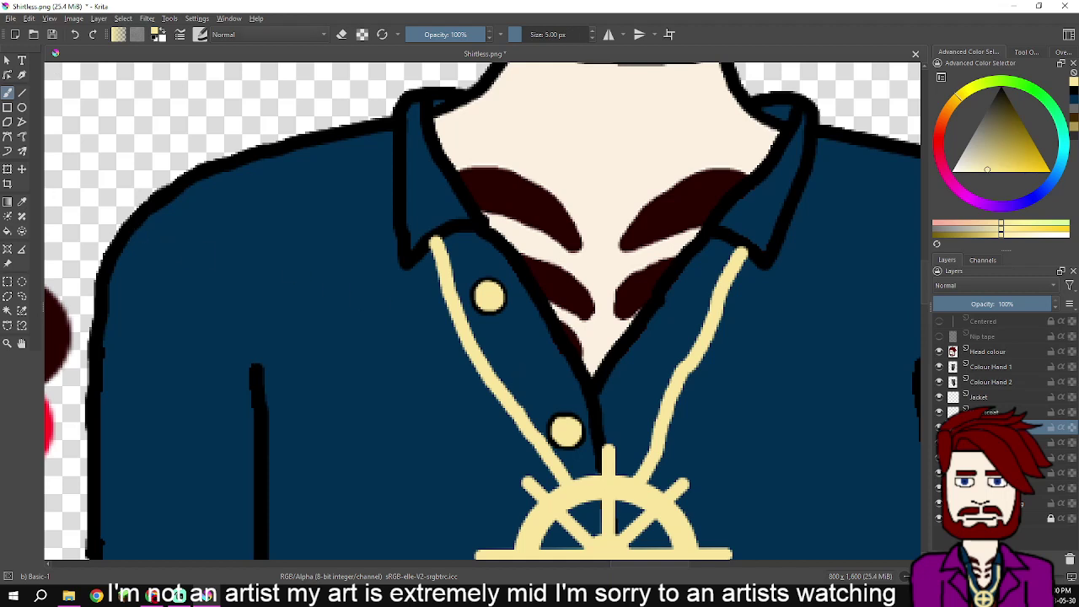
pyautogui.press('e')
pyautogui.scroll(10, 422, 181)
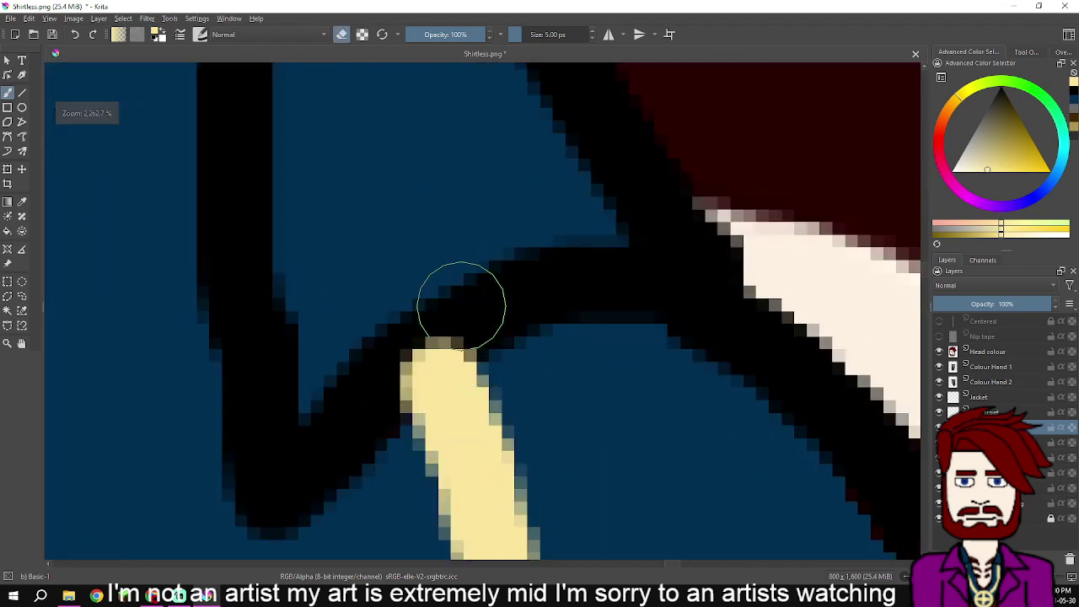
pyautogui.moveTo(457, 302)
pyautogui.mouseDown()
pyautogui.moveTo(444, 320)
pyautogui.moveTo(467, 320)
pyautogui.moveTo(419, 337)
pyautogui.moveTo(381, 371)
pyautogui.moveTo(430, 346)
pyautogui.moveTo(453, 326)
pyautogui.moveTo(439, 317)
pyautogui.moveTo(458, 308)
pyautogui.moveTo(389, 366)
pyautogui.moveTo(462, 317)
pyautogui.moveTo(397, 361)
pyautogui.mouseUp()
pyautogui.scroll(-3, 595, 362)
pyautogui.moveTo(807, 359); pyautogui.dragTo(271, 261)
pyautogui.scroll(6, 696, 249)
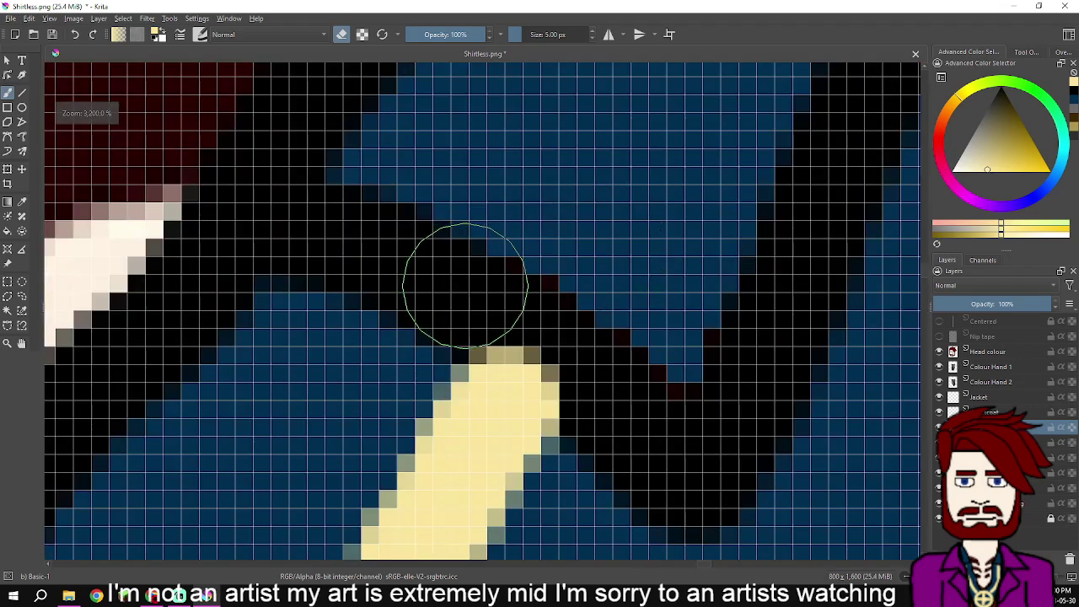
pyautogui.moveTo(553, 338)
pyautogui.mouseDown()
pyautogui.moveTo(593, 364)
pyautogui.moveTo(506, 302)
pyautogui.mouseUp()
pyautogui.scroll(-3, 562, 303)
pyautogui.scroll(-5, 562, 303)
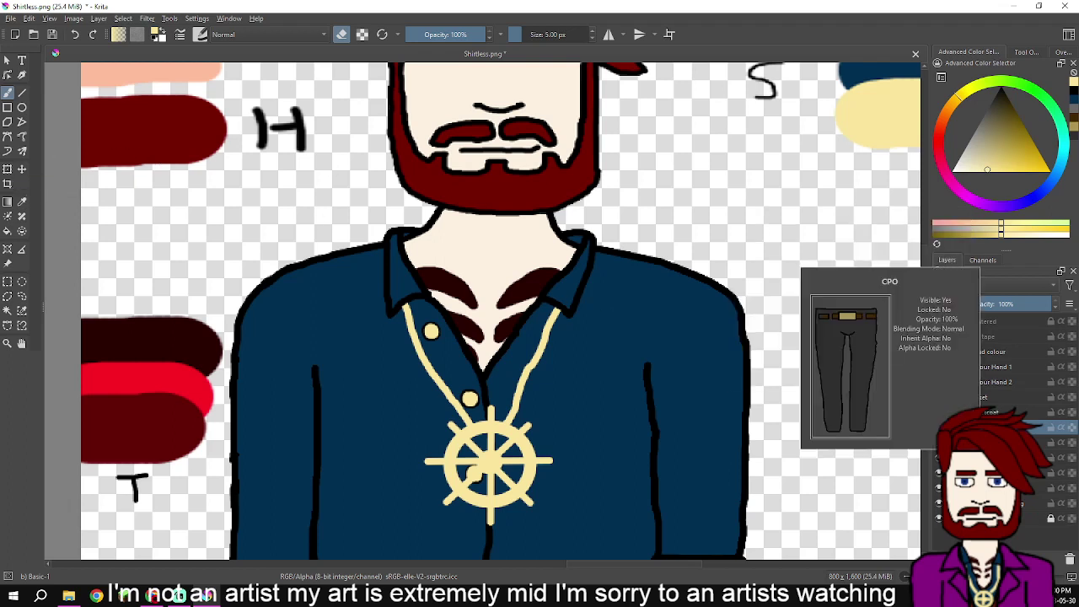
# - Add an empty layer directly beneath the pendant layer, remove the surplus layer, and make the new layer active
pyautogui.click(995, 443)
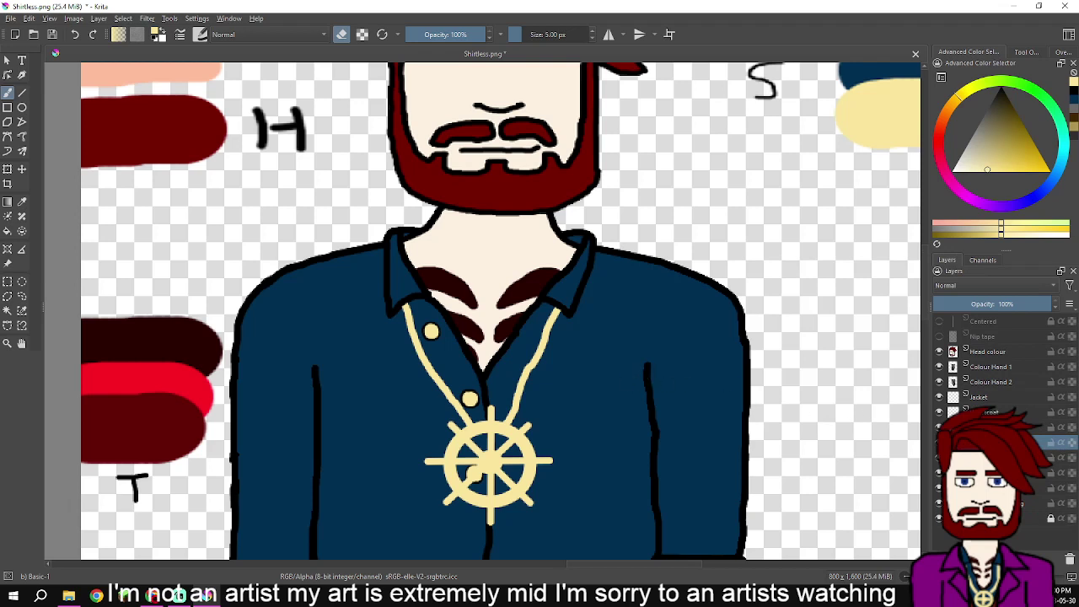
pyautogui.click(996, 428)
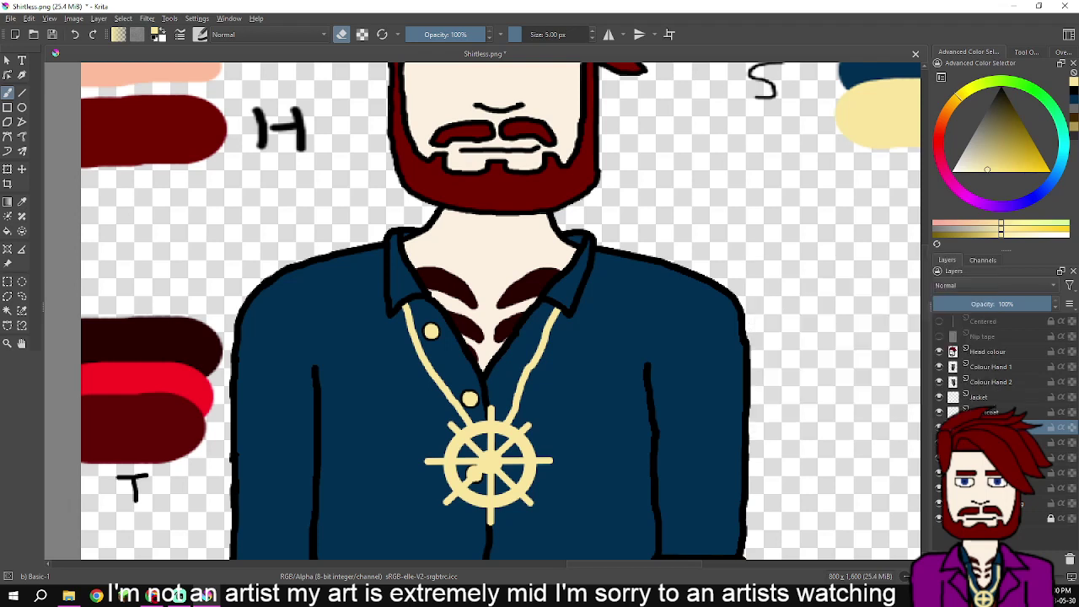
pyautogui.click(995, 442)
pyautogui.press('Insert')
pyautogui.press('Insert')
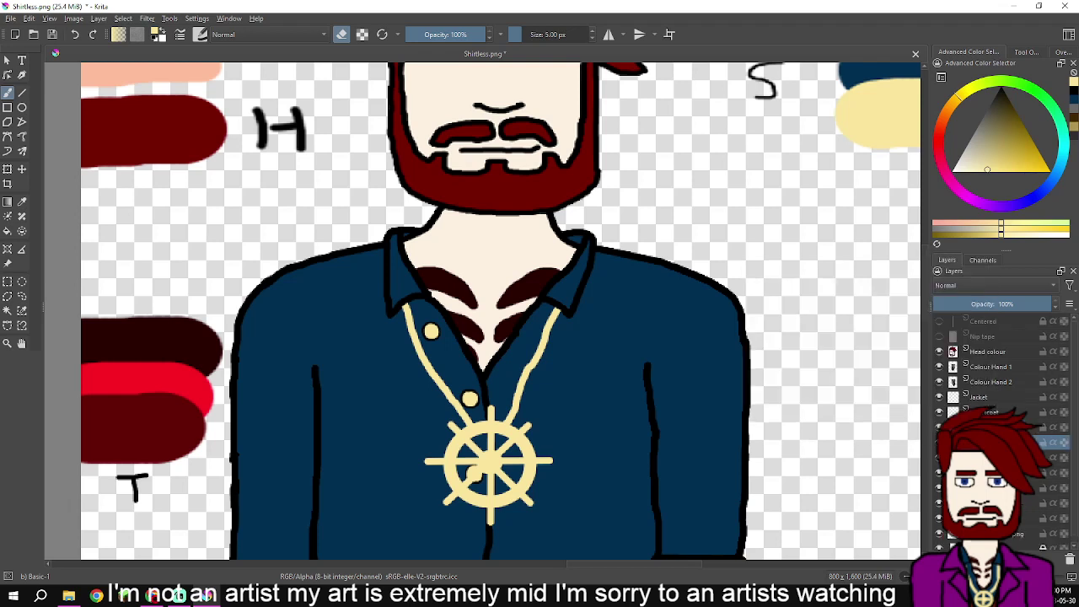
pyautogui.rightClick(995, 460)
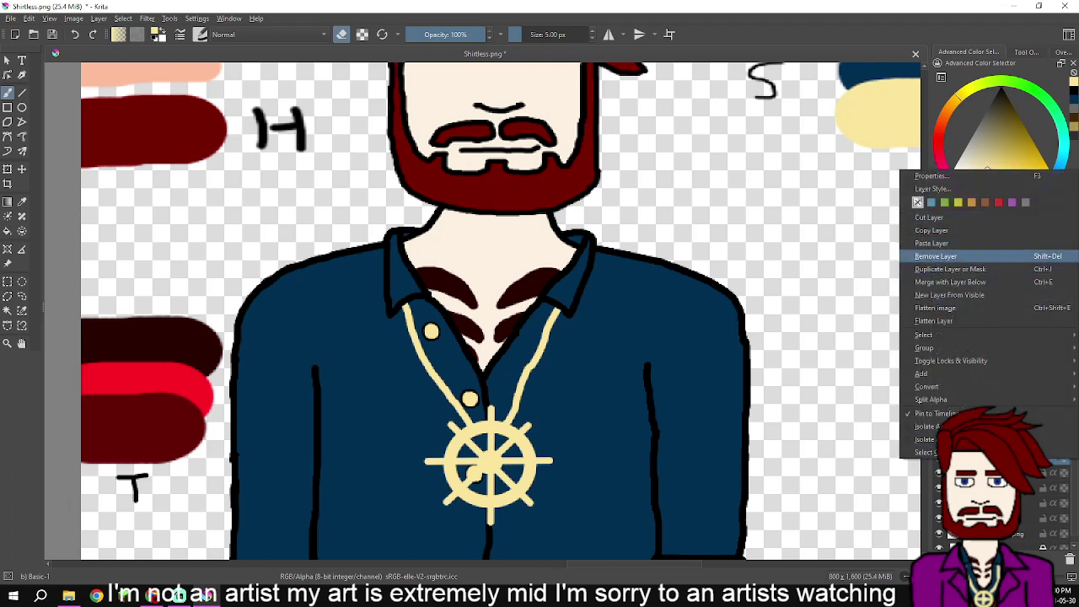
pyautogui.click(948, 256)
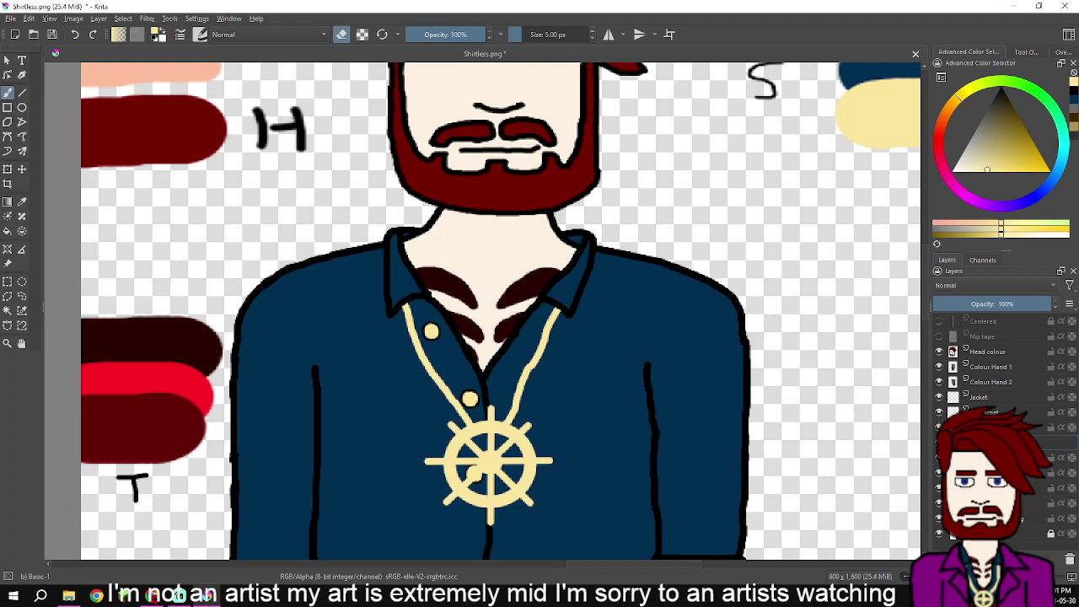
pyautogui.click(995, 443)
# - Outline the left cord's inner edge, the wheel's top and both sides of the right cord in black with a 5 px brush
pyautogui.keyDown('ctrl'); pyautogui.click(719, 284); pyautogui.keyUp('ctrl')
pyautogui.scroll(4, 421, 329)
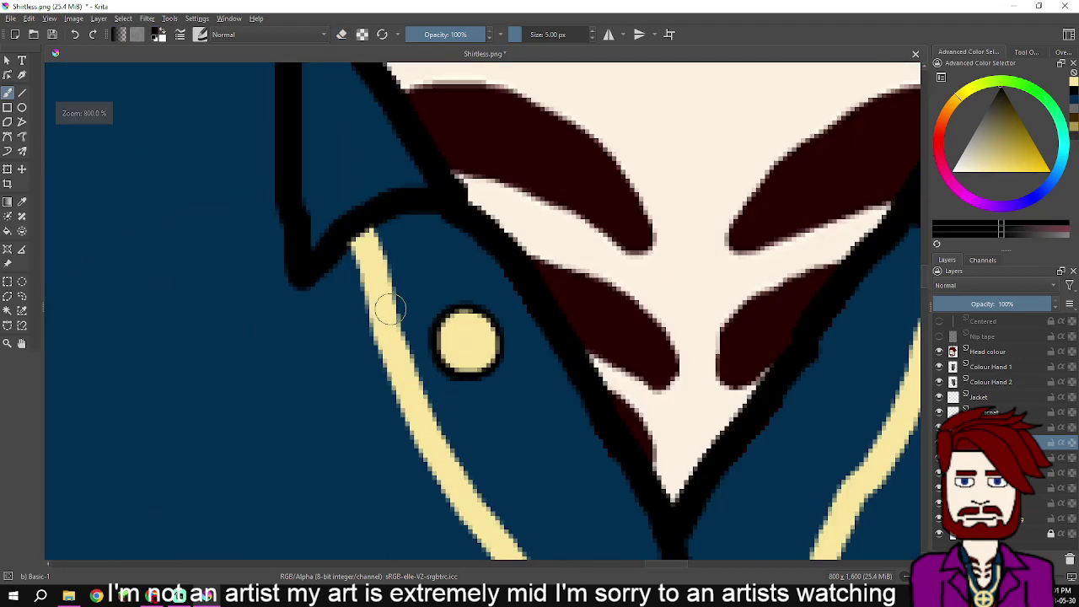
pyautogui.moveTo(373, 238)
pyautogui.mouseDown()
pyautogui.moveTo(421, 396)
pyautogui.moveTo(463, 473)
pyautogui.moveTo(478, 487)
pyautogui.moveTo(428, 299)
pyautogui.moveTo(584, 508)
pyautogui.moveTo(605, 521)
pyautogui.moveTo(641, 509)
pyautogui.moveTo(664, 449)
pyautogui.moveTo(673, 463)
pyautogui.moveTo(675, 510)
pyautogui.moveTo(597, 406)
pyautogui.moveTo(570, 393)
pyautogui.moveTo(620, 398)
pyautogui.moveTo(653, 352)
pyautogui.moveTo(661, 309)
pyautogui.mouseUp()
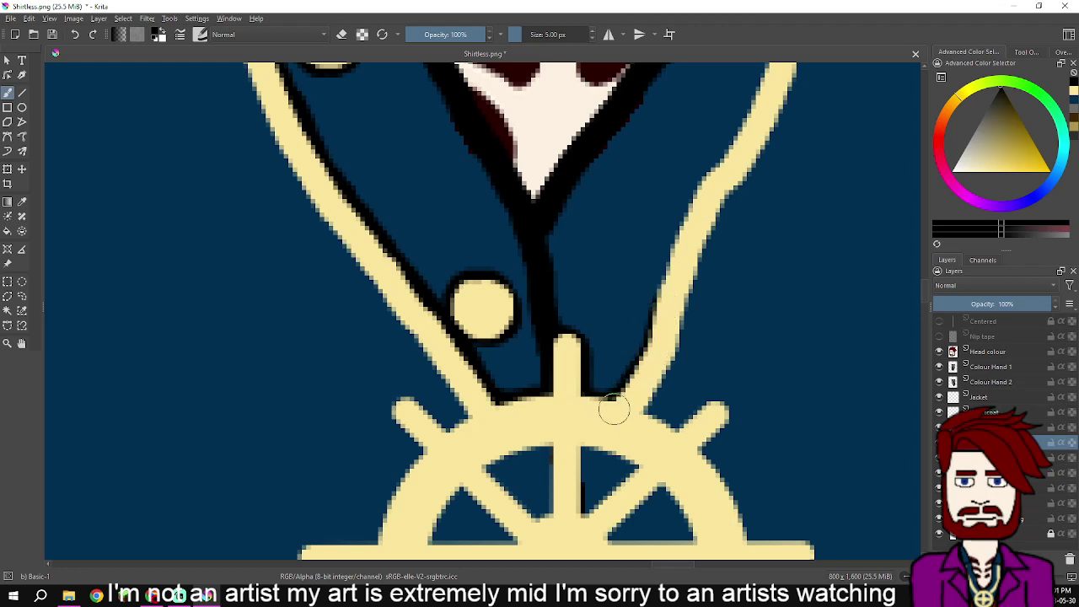
pyautogui.moveTo(651, 354)
pyautogui.mouseDown()
pyautogui.moveTo(690, 226)
pyautogui.moveTo(578, 429)
pyautogui.mouseUp()
pyautogui.moveTo(564, 469)
pyautogui.mouseDown()
pyautogui.moveTo(601, 364)
pyautogui.moveTo(656, 272)
pyautogui.moveTo(709, 140)
pyautogui.moveTo(729, 125)
pyautogui.moveTo(737, 137)
pyautogui.moveTo(706, 195)
pyautogui.mouseUp()
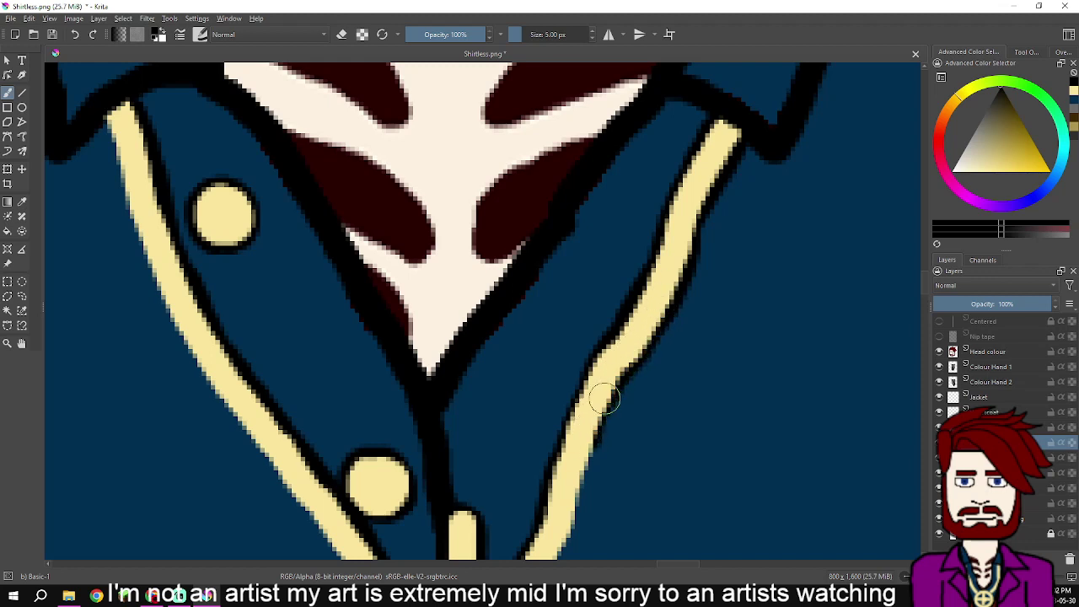
pyautogui.moveTo(579, 448); pyautogui.dragTo(634, 283)
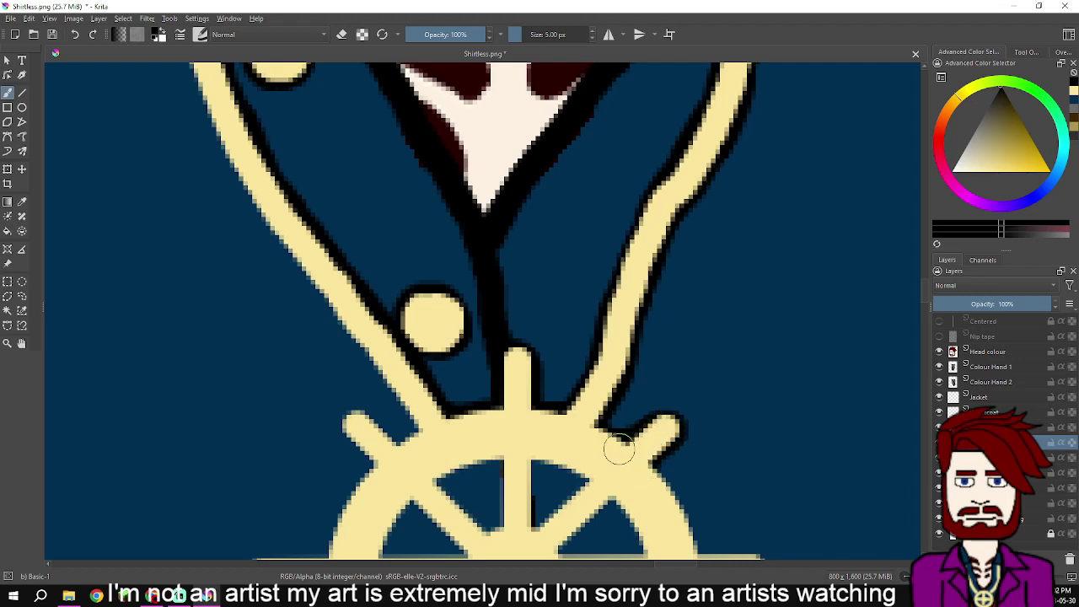
# - Continue the black outline around the wheel's right outer rim and handles down to the bottom handle
pyautogui.scroll(-4, 611, 464)
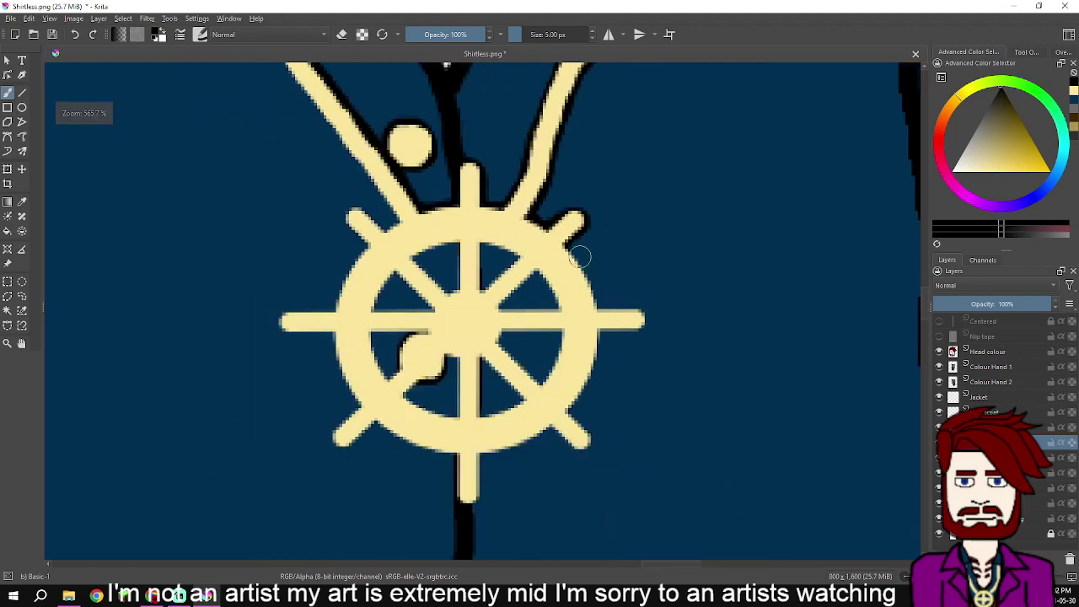
pyautogui.scroll(6, 566, 241)
pyautogui.moveTo(566, 241)
pyautogui.mouseDown()
pyautogui.moveTo(614, 296)
pyautogui.moveTo(588, 252)
pyautogui.moveTo(636, 322)
pyautogui.moveTo(656, 396)
pyautogui.moveTo(710, 422)
pyautogui.moveTo(786, 428)
pyautogui.moveTo(795, 451)
pyautogui.moveTo(681, 457)
pyautogui.moveTo(668, 445)
pyautogui.moveTo(655, 332)
pyautogui.moveTo(680, 356)
pyautogui.moveTo(653, 366)
pyautogui.moveTo(627, 466)
pyautogui.mouseUp()
pyautogui.scroll(-3, 627, 467)
pyautogui.scroll(3, 686, 267)
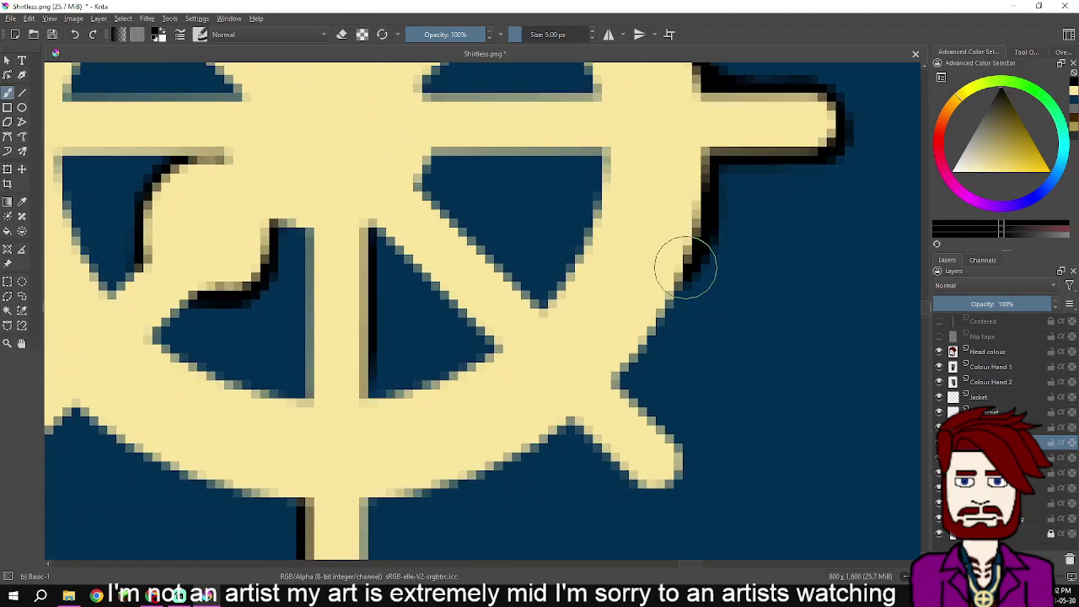
pyautogui.moveTo(677, 260)
pyautogui.mouseDown()
pyautogui.moveTo(627, 346)
pyautogui.moveTo(599, 366)
pyautogui.moveTo(639, 430)
pyautogui.moveTo(675, 458)
pyautogui.moveTo(667, 472)
pyautogui.moveTo(651, 477)
pyautogui.moveTo(578, 409)
pyautogui.moveTo(451, 469)
pyautogui.mouseUp()
pyautogui.moveTo(521, 437)
pyautogui.mouseDown()
pyautogui.moveTo(481, 462)
pyautogui.moveTo(377, 481)
pyautogui.mouseUp()
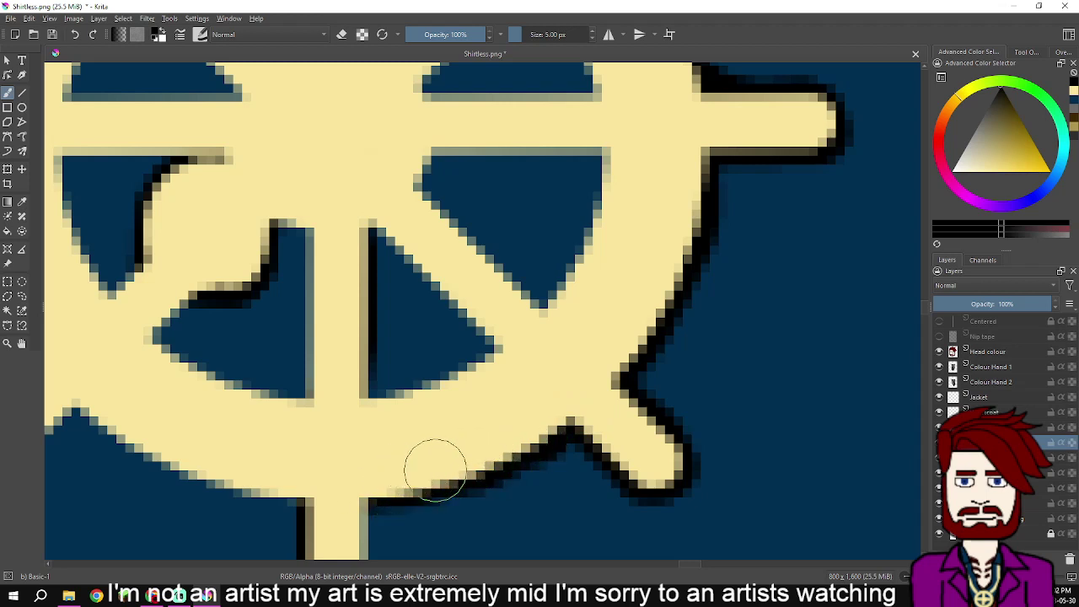
pyautogui.moveTo(430, 475)
pyautogui.mouseDown()
pyautogui.moveTo(373, 486)
pyautogui.moveTo(371, 474)
pyautogui.moveTo(466, 216)
pyautogui.mouseUp()
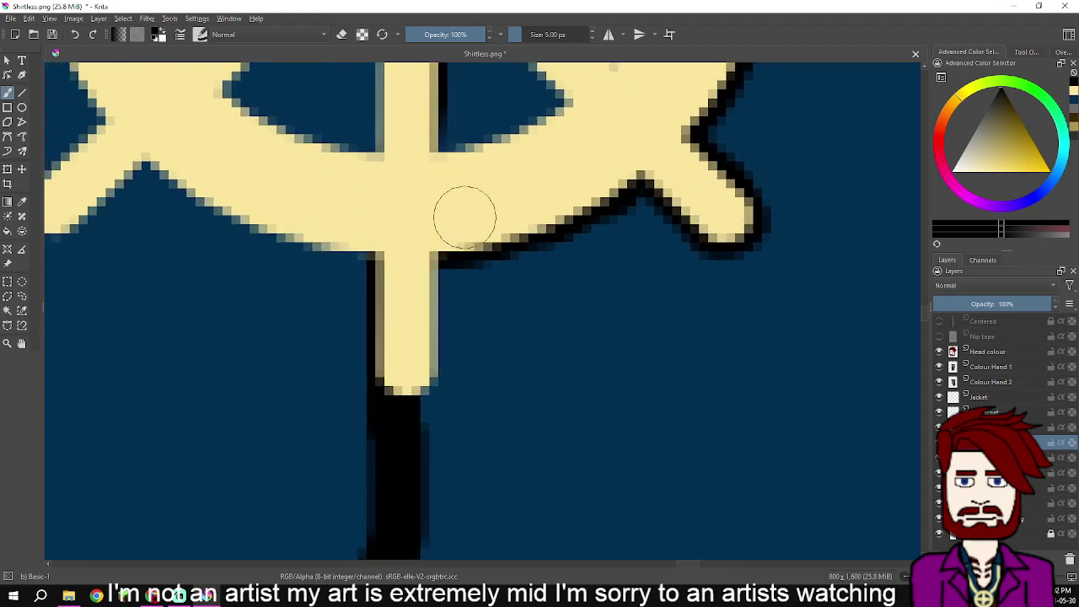
# - Outline the bottom handle, the lower-left rim and the wheel's lower-left and left handles in black
pyautogui.moveTo(427, 256)
pyautogui.mouseDown()
pyautogui.moveTo(425, 378)
pyautogui.moveTo(391, 387)
pyautogui.moveTo(380, 374)
pyautogui.moveTo(378, 251)
pyautogui.moveTo(233, 208)
pyautogui.moveTo(153, 157)
pyautogui.moveTo(501, 193)
pyautogui.moveTo(468, 190)
pyautogui.moveTo(418, 240)
pyautogui.moveTo(366, 261)
pyautogui.moveTo(377, 226)
pyautogui.moveTo(445, 174)
pyautogui.moveTo(403, 211)
pyautogui.mouseUp()
pyautogui.moveTo(494, 177); pyautogui.dragTo(561, 388)
pyautogui.moveTo(510, 354)
pyautogui.mouseDown()
pyautogui.moveTo(476, 316)
pyautogui.moveTo(441, 227)
pyautogui.moveTo(434, 170)
pyautogui.moveTo(445, 156)
pyautogui.moveTo(281, 142)
pyautogui.moveTo(301, 125)
pyautogui.moveTo(421, 124)
pyautogui.mouseUp()
pyautogui.scroll(-3, 449, 125)
pyautogui.scroll(3, 438, 179)
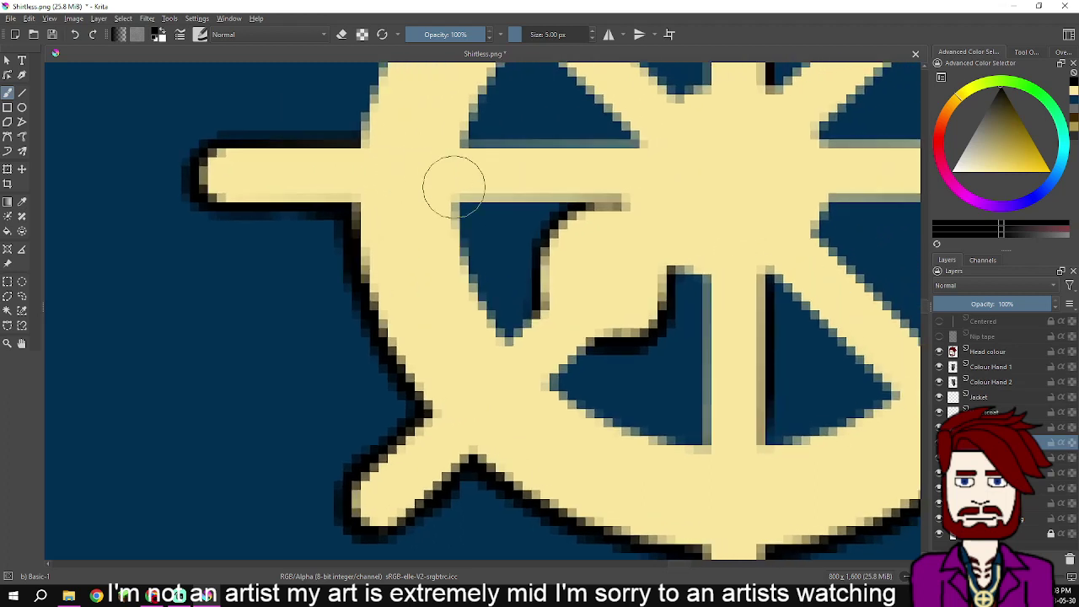
# - Outline the four openings between the spokes in the wheel's lower half in black
pyautogui.moveTo(448, 216)
pyautogui.mouseDown()
pyautogui.moveTo(463, 291)
pyautogui.moveTo(496, 331)
pyautogui.moveTo(573, 300)
pyautogui.moveTo(647, 240)
pyautogui.moveTo(603, 189)
pyautogui.moveTo(464, 191)
pyautogui.mouseUp()
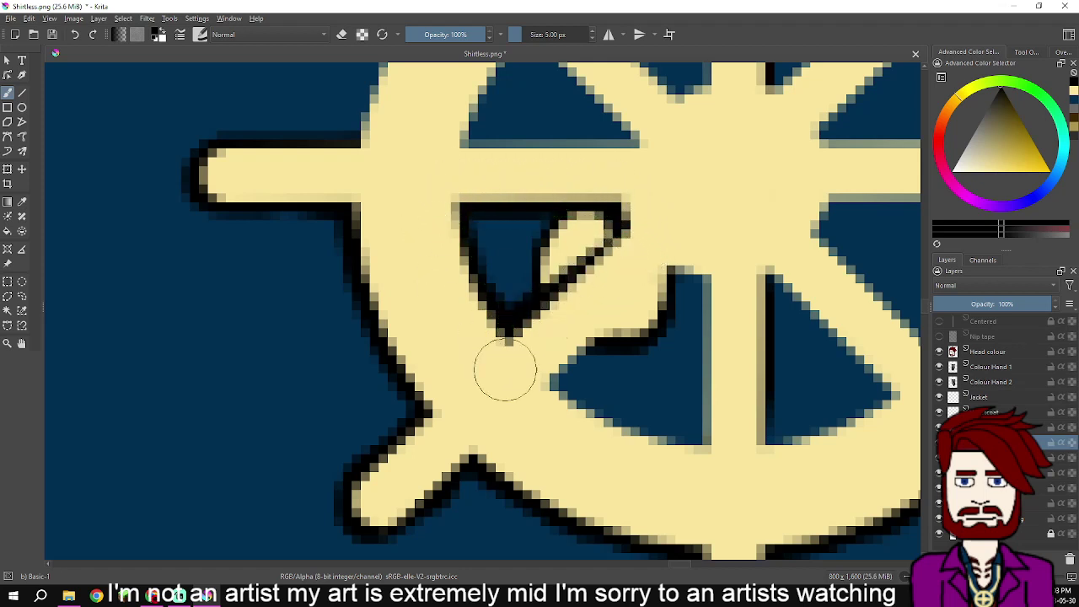
pyautogui.moveTo(548, 387)
pyautogui.mouseDown()
pyautogui.moveTo(589, 432)
pyautogui.moveTo(651, 459)
pyautogui.moveTo(708, 452)
pyautogui.moveTo(723, 415)
pyautogui.moveTo(721, 293)
pyautogui.mouseUp()
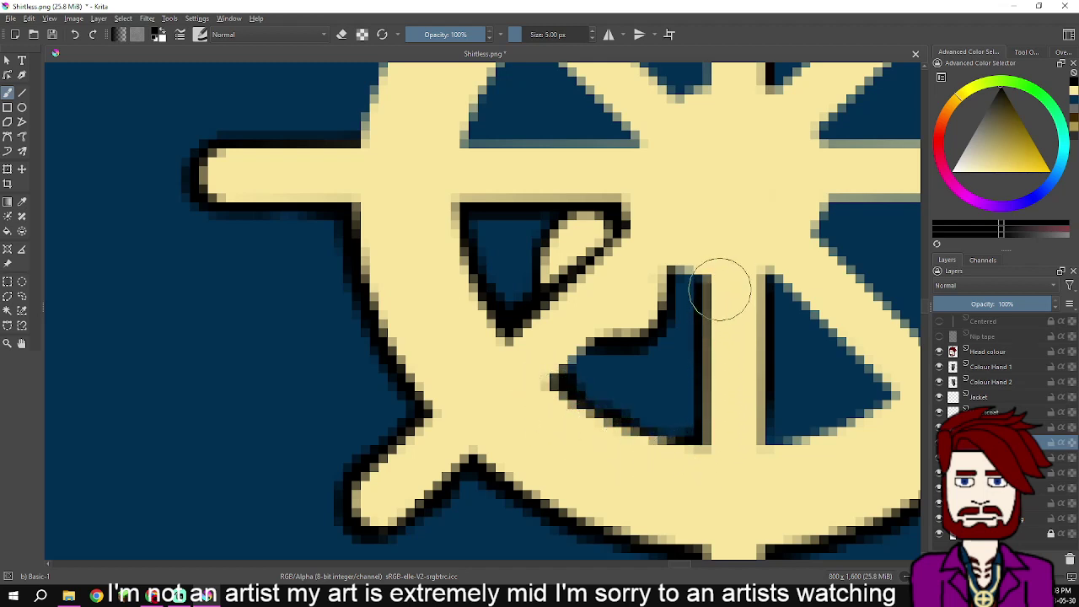
pyautogui.moveTo(693, 258)
pyautogui.mouseDown()
pyautogui.moveTo(669, 250)
pyautogui.moveTo(638, 265)
pyautogui.moveTo(621, 298)
pyautogui.moveTo(639, 253)
pyautogui.moveTo(615, 301)
pyautogui.moveTo(565, 334)
pyautogui.moveTo(595, 322)
pyautogui.mouseUp()
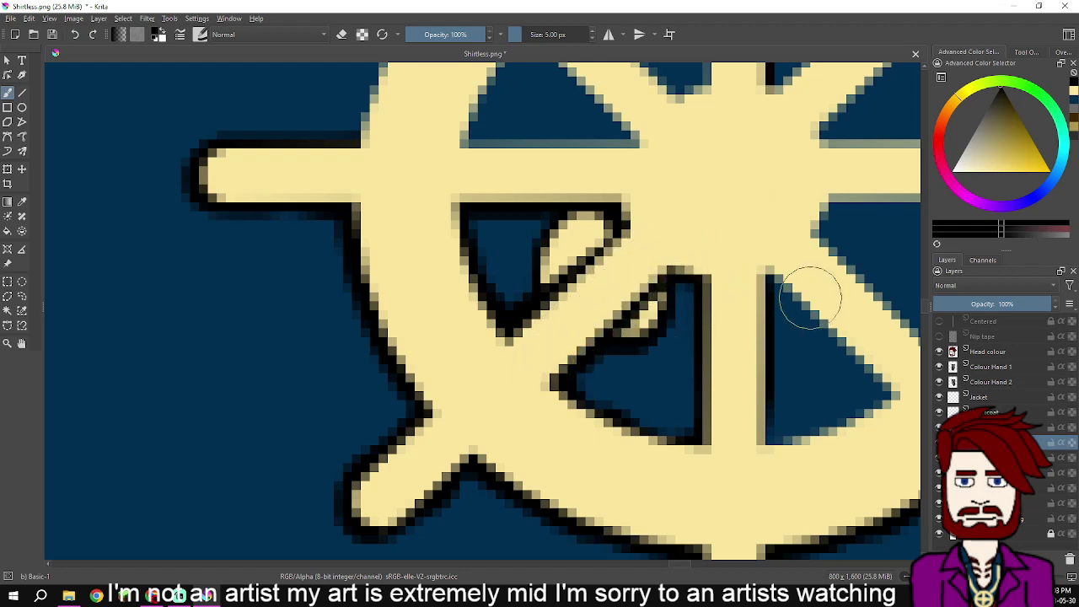
pyautogui.moveTo(761, 270)
pyautogui.mouseDown()
pyautogui.moveTo(758, 451)
pyautogui.moveTo(787, 450)
pyautogui.moveTo(882, 410)
pyautogui.moveTo(883, 380)
pyautogui.moveTo(790, 271)
pyautogui.moveTo(516, 326)
pyautogui.mouseUp()
pyautogui.moveTo(540, 270)
pyautogui.mouseDown()
pyautogui.moveTo(573, 337)
pyautogui.moveTo(641, 393)
pyautogui.moveTo(692, 395)
pyautogui.moveTo(727, 334)
pyautogui.moveTo(732, 270)
pyautogui.moveTo(718, 251)
pyautogui.moveTo(590, 246)
pyautogui.moveTo(530, 358)
pyautogui.mouseUp()
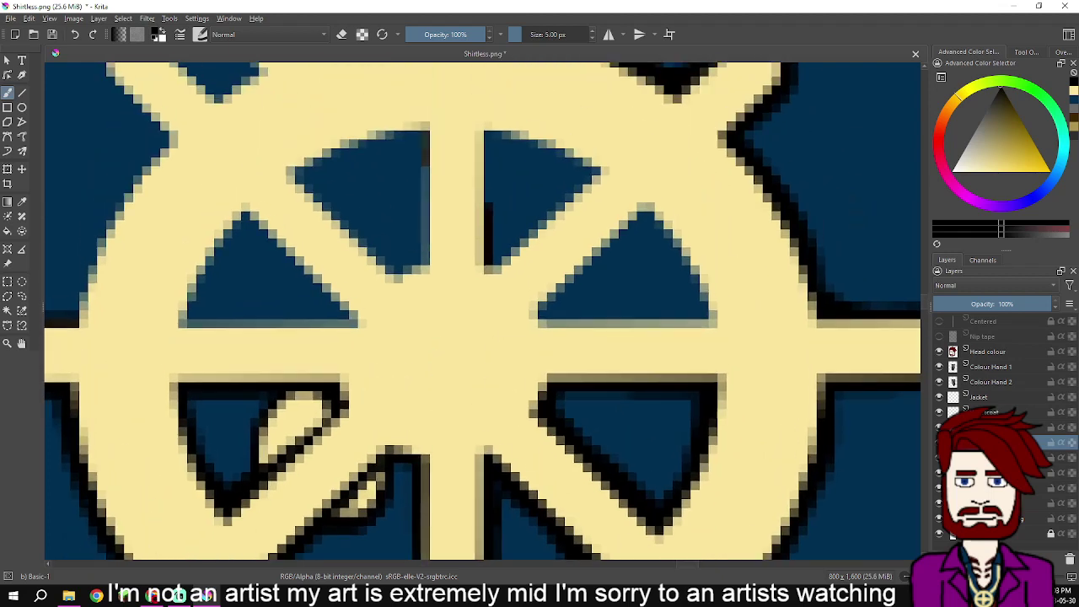
# - Outline the four openings between the spokes in the wheel's upper half in black
pyautogui.moveTo(548, 309)
pyautogui.mouseDown()
pyautogui.moveTo(536, 320)
pyautogui.moveTo(600, 340)
pyautogui.moveTo(681, 340)
pyautogui.mouseUp()
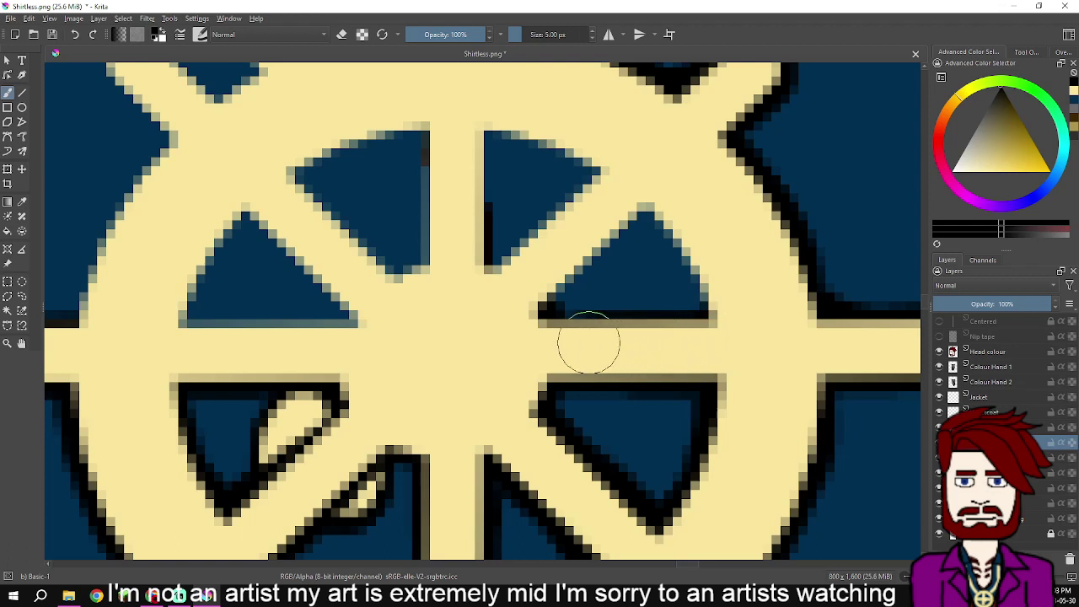
pyautogui.moveTo(533, 306)
pyautogui.mouseDown()
pyautogui.moveTo(583, 241)
pyautogui.moveTo(657, 209)
pyautogui.moveTo(699, 253)
pyautogui.moveTo(713, 288)
pyautogui.mouseUp()
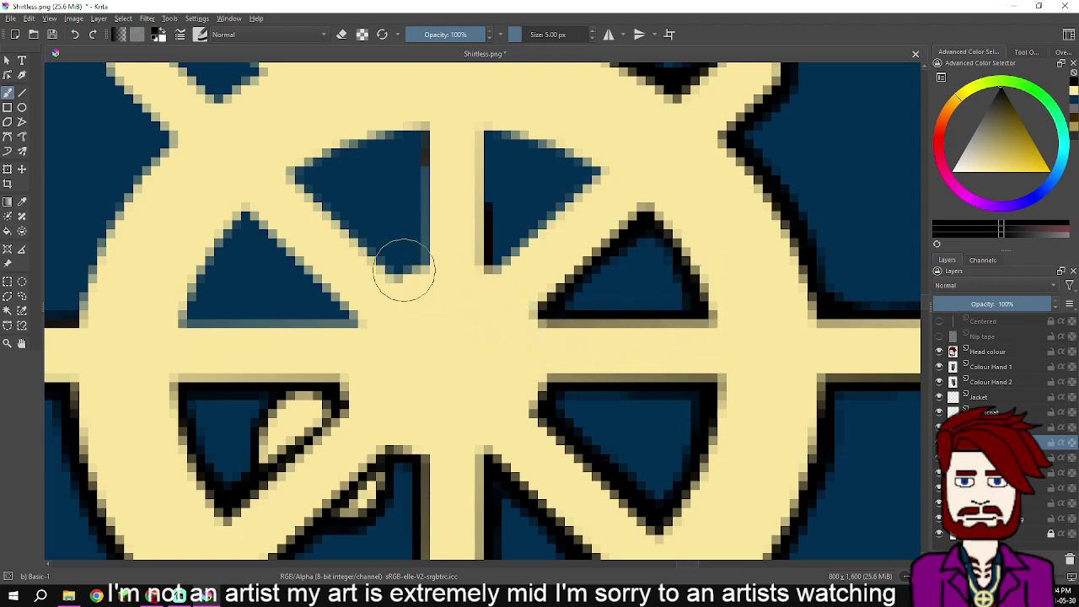
pyautogui.moveTo(502, 274)
pyautogui.mouseDown()
pyautogui.moveTo(489, 282)
pyautogui.moveTo(595, 186)
pyautogui.mouseUp()
pyautogui.moveTo(605, 141)
pyautogui.mouseDown()
pyautogui.moveTo(517, 120)
pyautogui.moveTo(479, 124)
pyautogui.moveTo(465, 193)
pyautogui.moveTo(469, 264)
pyautogui.mouseUp()
pyautogui.moveTo(429, 139)
pyautogui.mouseDown()
pyautogui.moveTo(443, 230)
pyautogui.moveTo(434, 269)
pyautogui.moveTo(412, 286)
pyautogui.moveTo(334, 239)
pyautogui.moveTo(285, 180)
pyautogui.moveTo(309, 141)
pyautogui.moveTo(389, 118)
pyautogui.mouseUp()
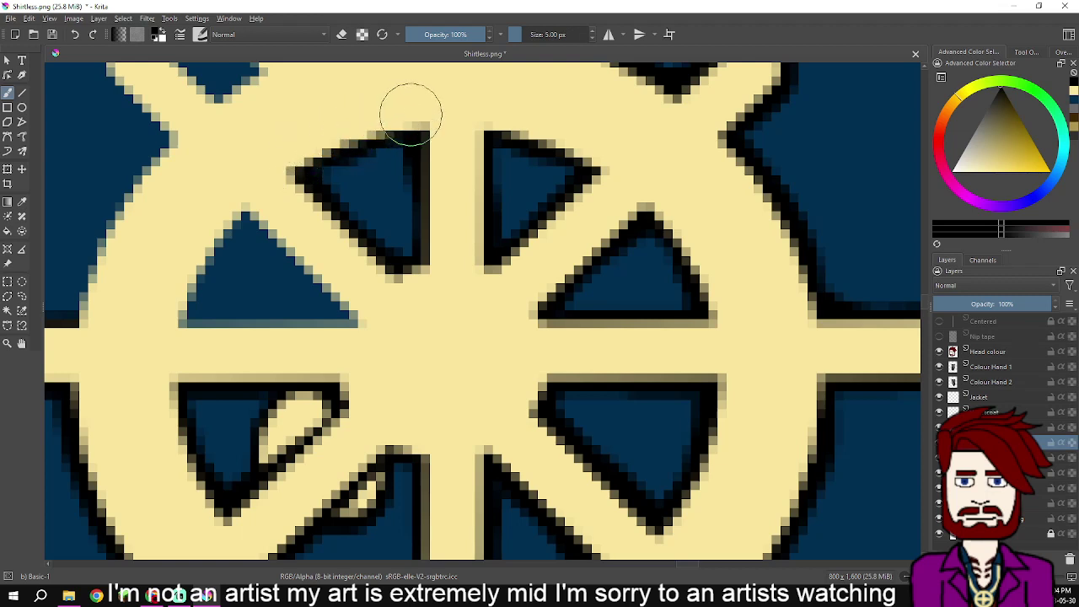
pyautogui.moveTo(350, 309)
pyautogui.mouseDown()
pyautogui.moveTo(355, 324)
pyautogui.moveTo(200, 335)
pyautogui.mouseUp()
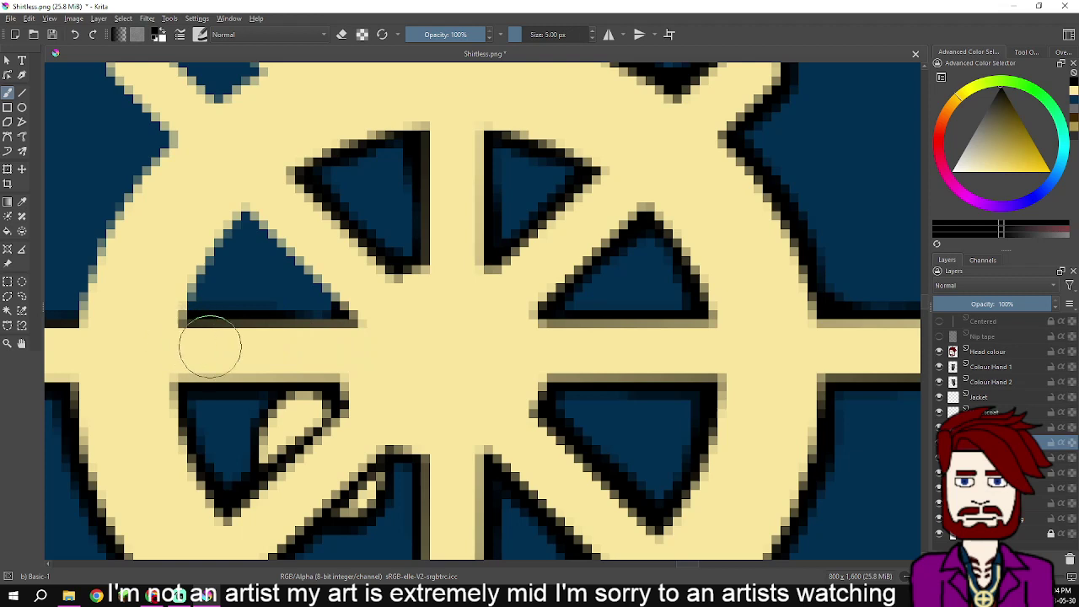
pyautogui.moveTo(367, 303)
pyautogui.mouseDown()
pyautogui.moveTo(260, 218)
pyautogui.moveTo(225, 209)
pyautogui.moveTo(161, 338)
pyautogui.moveTo(281, 406)
pyautogui.mouseUp()
# - Outline the wheel's upper-left outer rim and upper-left handle in black up to the left cord
pyautogui.moveTo(203, 399)
pyautogui.mouseDown()
pyautogui.moveTo(247, 301)
pyautogui.moveTo(306, 233)
pyautogui.moveTo(278, 253)
pyautogui.moveTo(314, 259)
pyautogui.moveTo(345, 318)
pyautogui.mouseUp()
pyautogui.moveTo(332, 264)
pyautogui.mouseDown()
pyautogui.moveTo(278, 217)
pyautogui.moveTo(279, 193)
pyautogui.moveTo(305, 198)
pyautogui.moveTo(367, 244)
pyautogui.moveTo(414, 226)
pyautogui.mouseUp()
pyautogui.moveTo(461, 257); pyautogui.dragTo(569, 431)
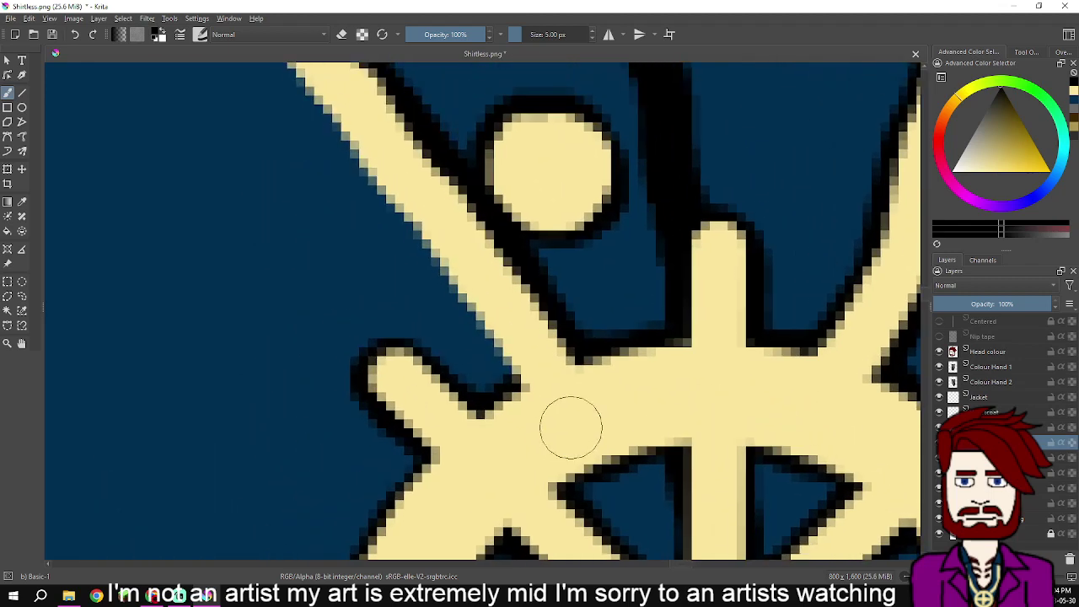
# - Outline the left cord's outer edge in black from the wheel up to the left collar flap
pyautogui.moveTo(525, 368)
pyautogui.mouseDown()
pyautogui.moveTo(436, 228)
pyautogui.moveTo(345, 121)
pyautogui.mouseUp()
pyautogui.moveTo(413, 175); pyautogui.dragTo(603, 435)
pyautogui.moveTo(529, 356)
pyautogui.mouseDown()
pyautogui.moveTo(489, 327)
pyautogui.moveTo(446, 253)
pyautogui.mouseUp()
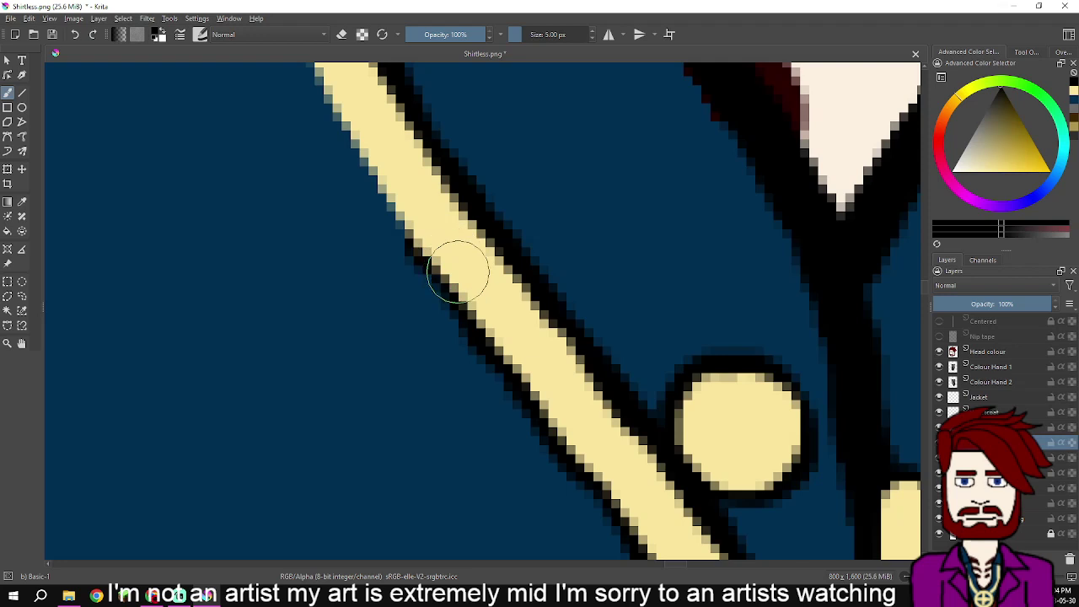
pyautogui.moveTo(463, 275)
pyautogui.mouseDown()
pyautogui.moveTo(567, 393)
pyautogui.moveTo(497, 304)
pyautogui.moveTo(410, 116)
pyautogui.mouseUp()
pyautogui.moveTo(455, 170); pyautogui.dragTo(516, 282)
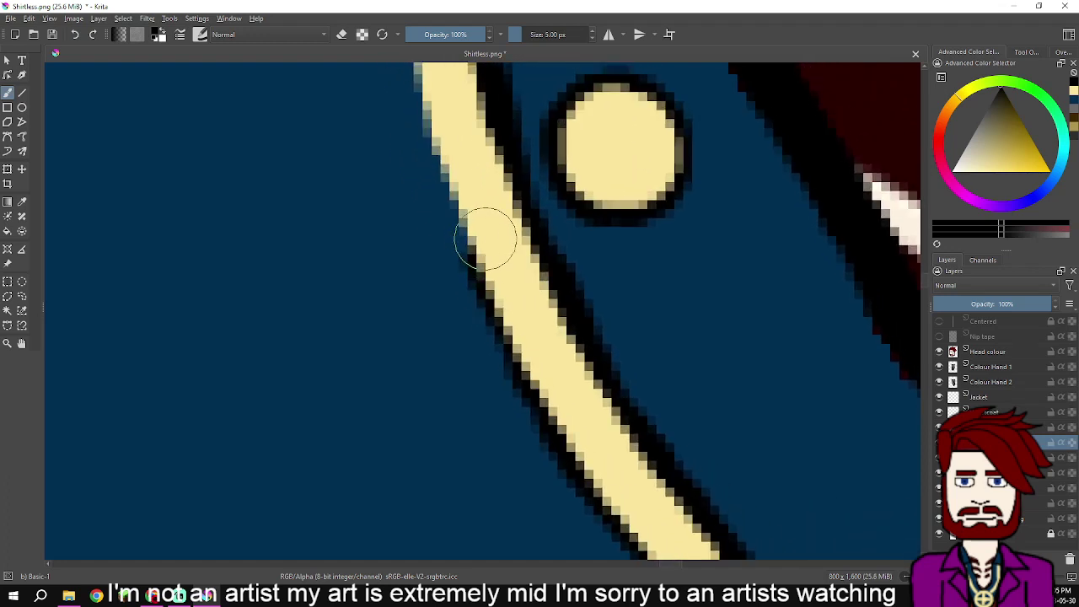
pyautogui.moveTo(488, 240)
pyautogui.mouseDown()
pyautogui.moveTo(467, 219)
pyautogui.moveTo(441, 127)
pyautogui.moveTo(548, 348)
pyautogui.moveTo(499, 258)
pyautogui.moveTo(479, 183)
pyautogui.mouseUp()
pyautogui.scroll(-6, 542, 301)
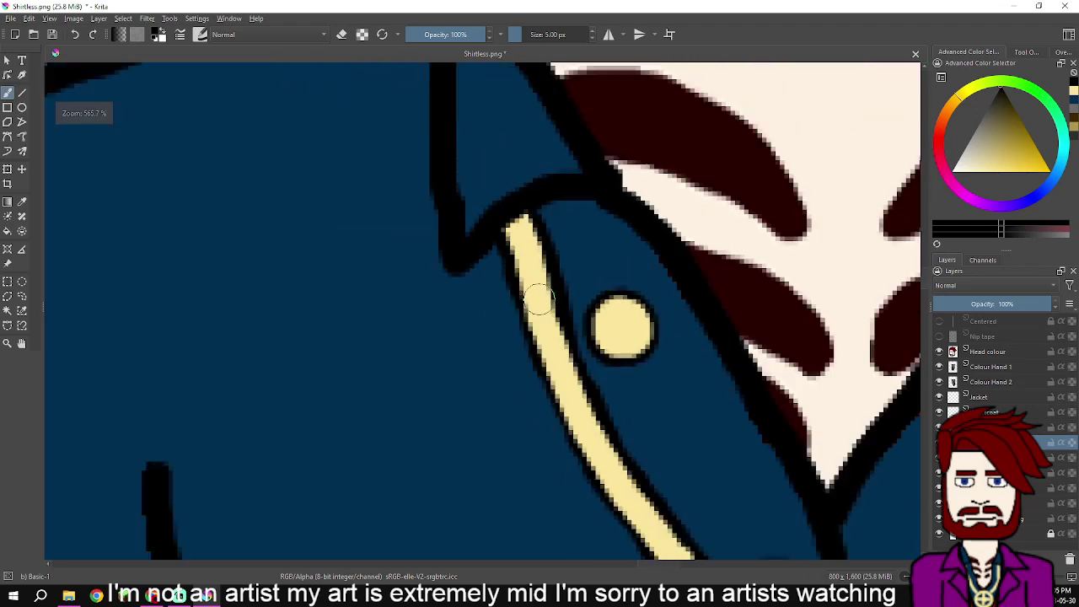
# - On the layer above, draw the wheel's black rim line across the lower ends of both cords with a 1.01 px brush
pyautogui.scroll(5, 633, 429)
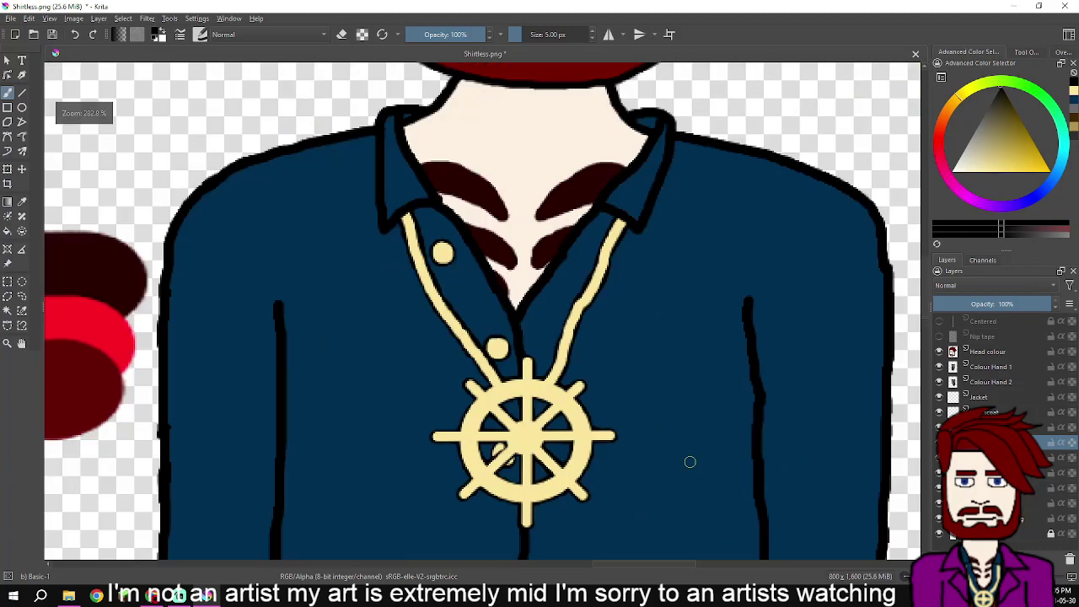
pyautogui.moveTo(422, 448); pyautogui.dragTo(500, 444)
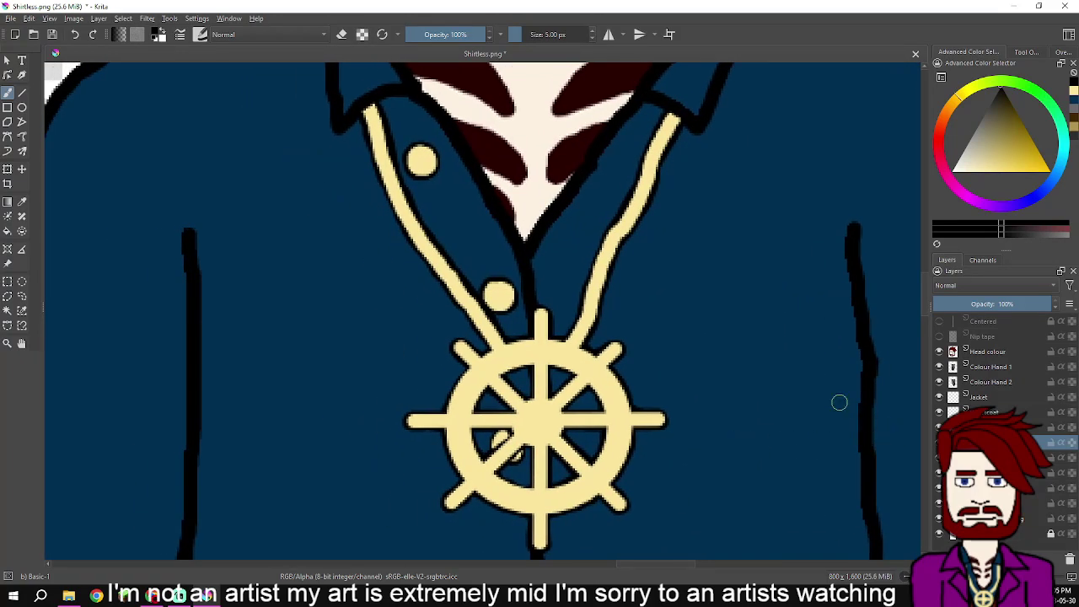
pyautogui.scroll(3, 595, 328)
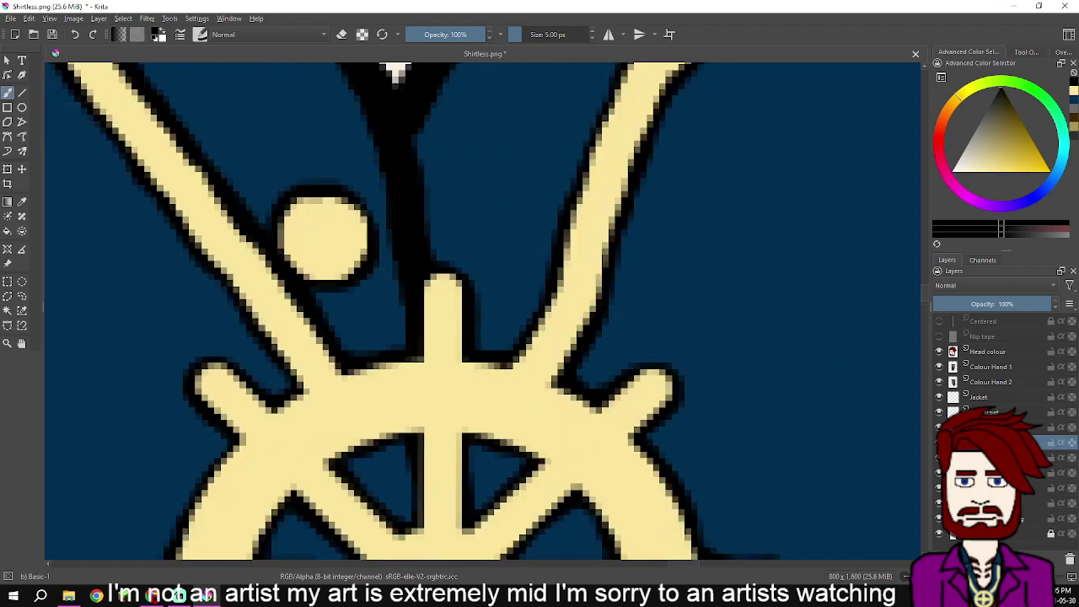
pyautogui.press('pageup')
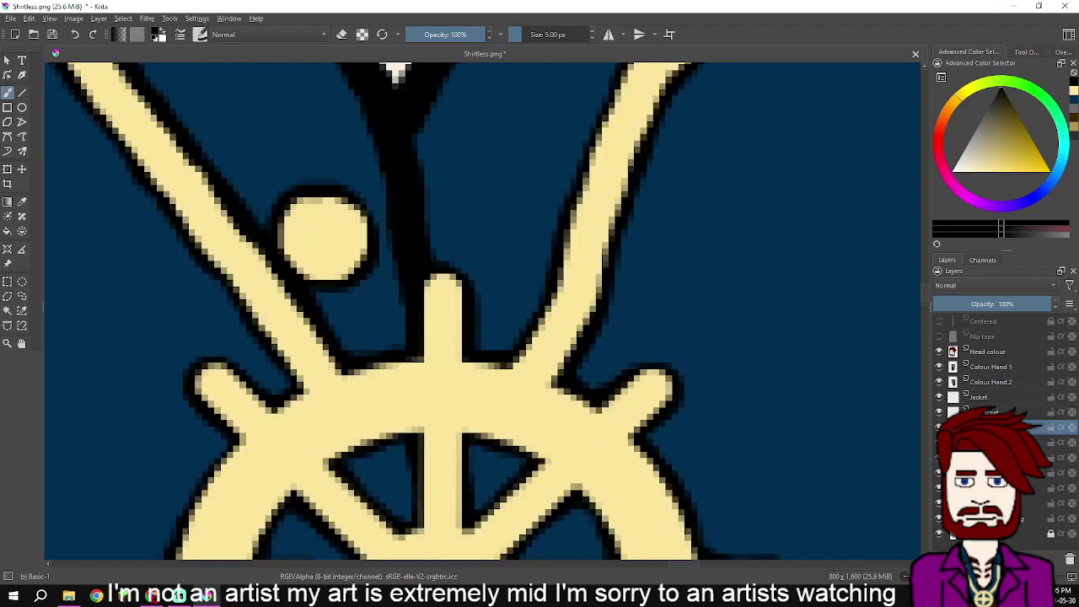
pyautogui.moveTo(952, 530)
pyautogui.moveTo(521, 35); pyautogui.dragTo(516, 34)
pyautogui.scroll(2, 523, 364)
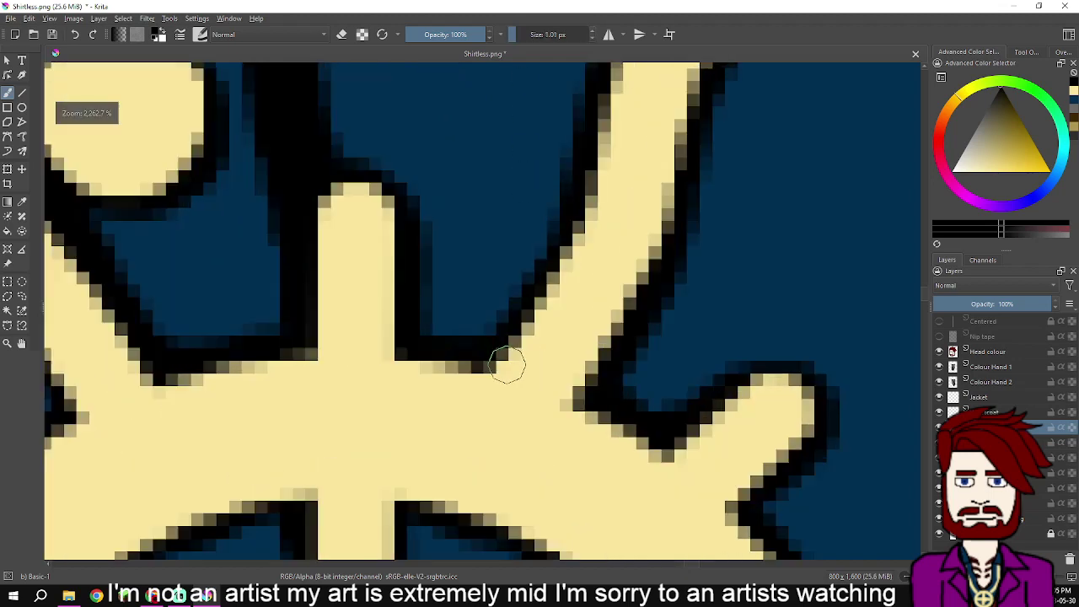
pyautogui.scroll(-4, 558, 388)
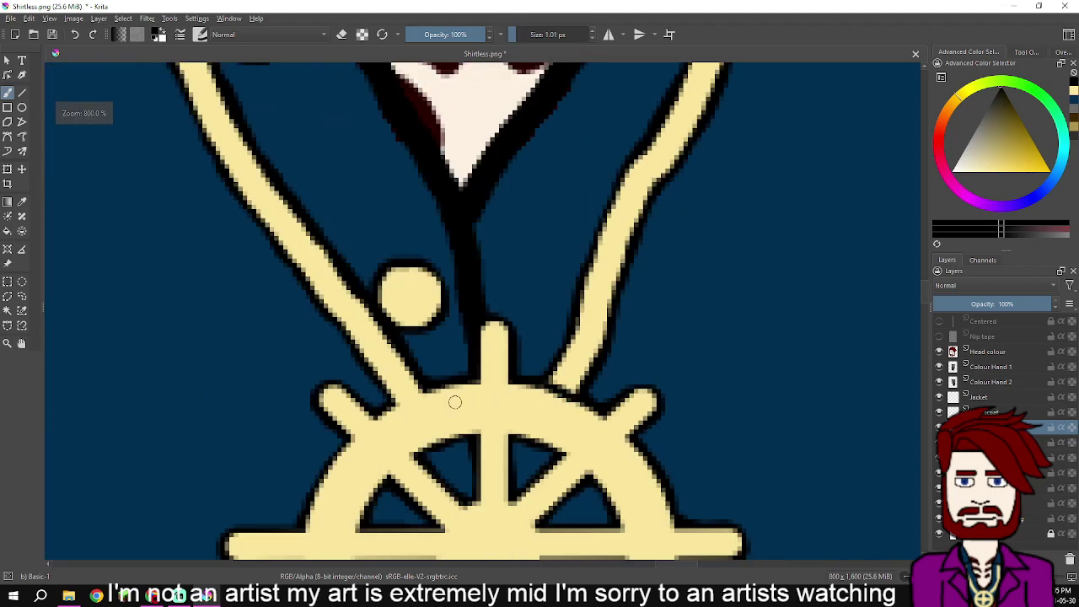
pyautogui.scroll(4, 439, 396)
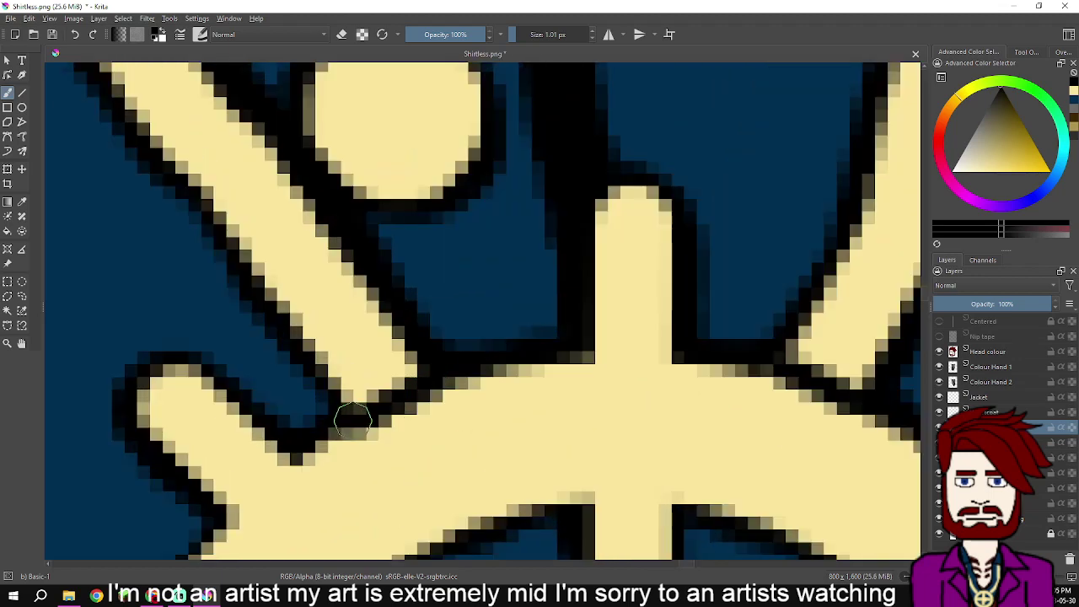
# - Examine the wheel pendant and its cords up close and from a distance for gaps in the outline
pyautogui.scroll(-4, 451, 400)
pyautogui.scroll(-4, 573, 401)
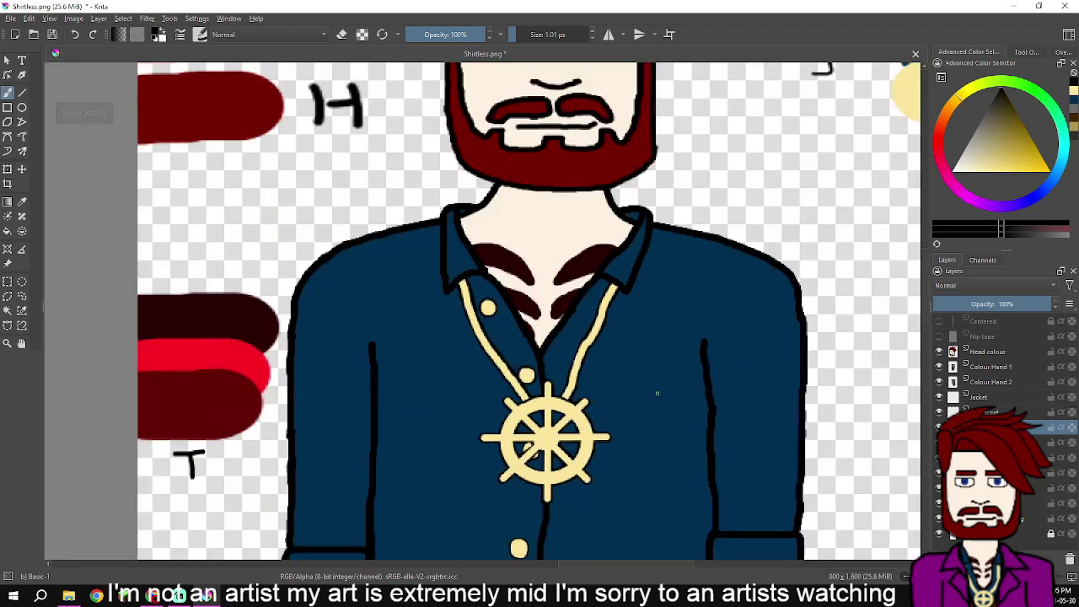
pyautogui.scroll(4, 632, 386)
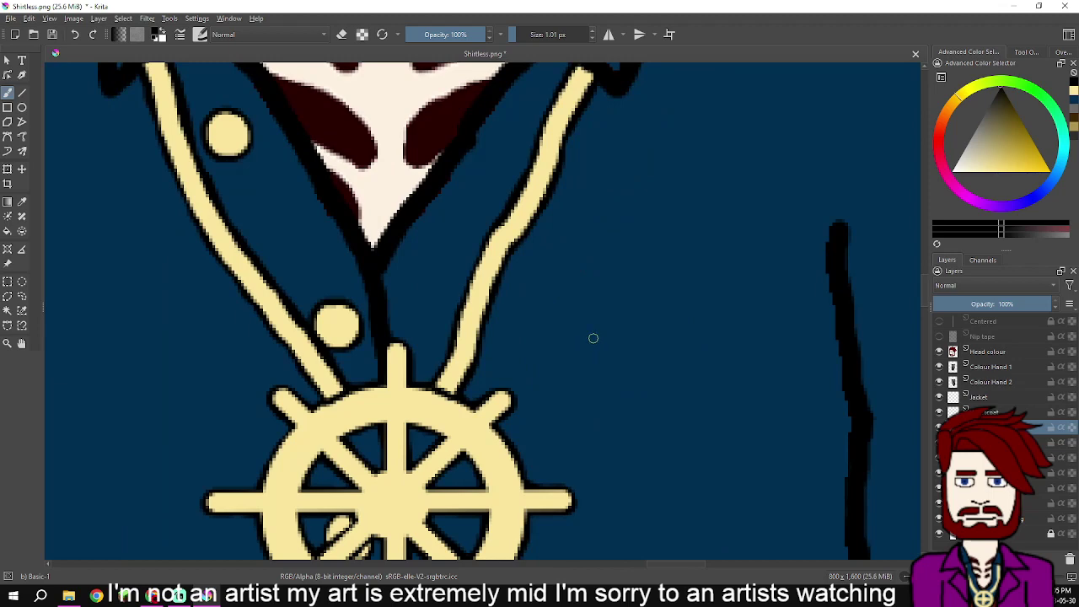
pyautogui.scroll(3, 398, 476)
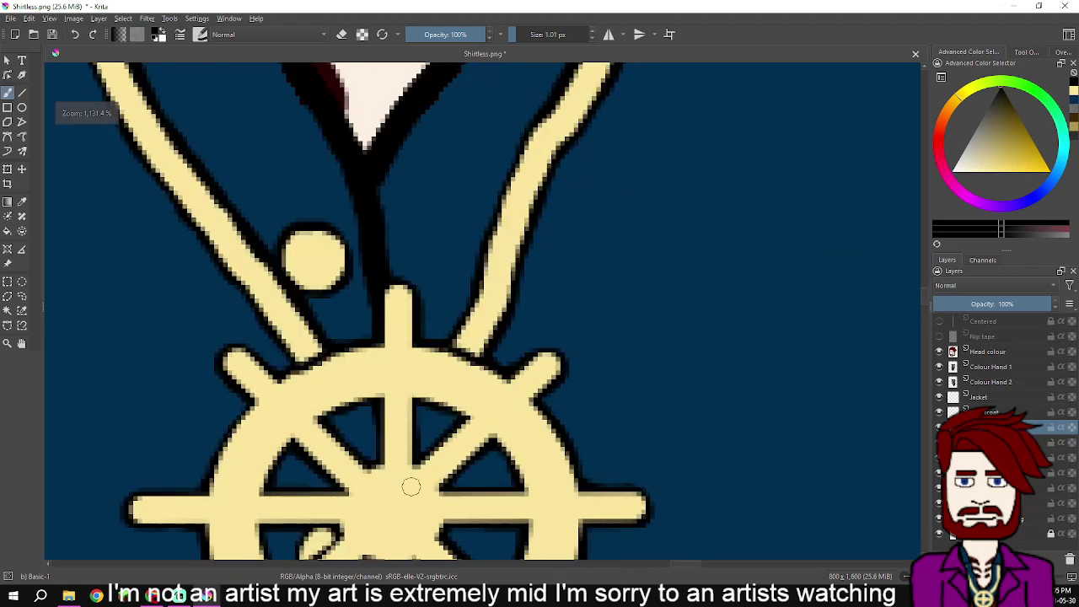
pyautogui.scroll(-2, 401, 464)
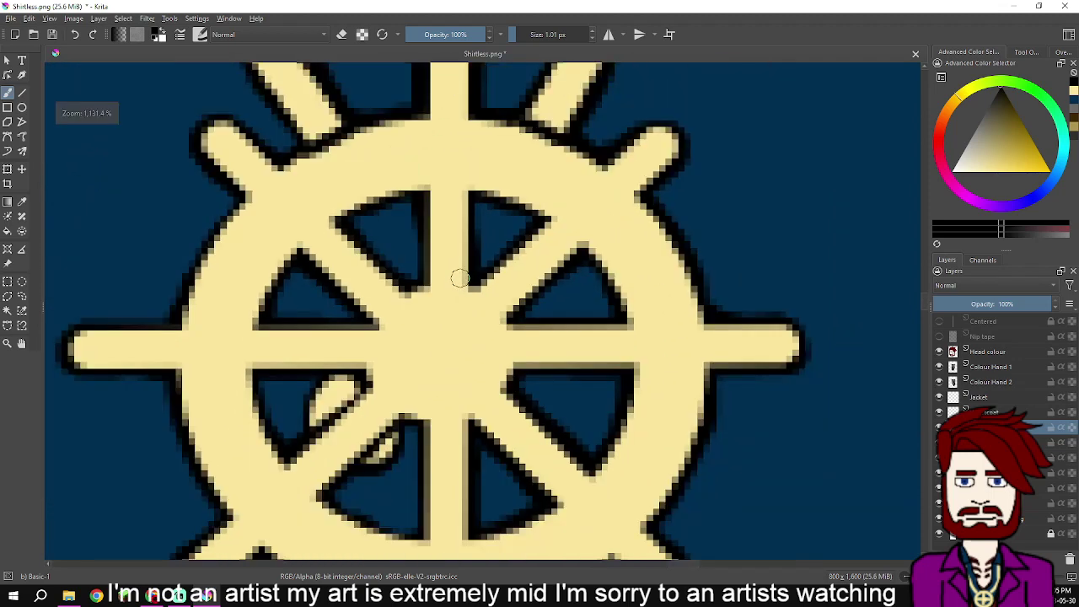
pyautogui.scroll(-1, 438, 382)
pyautogui.scroll(-2, 456, 384)
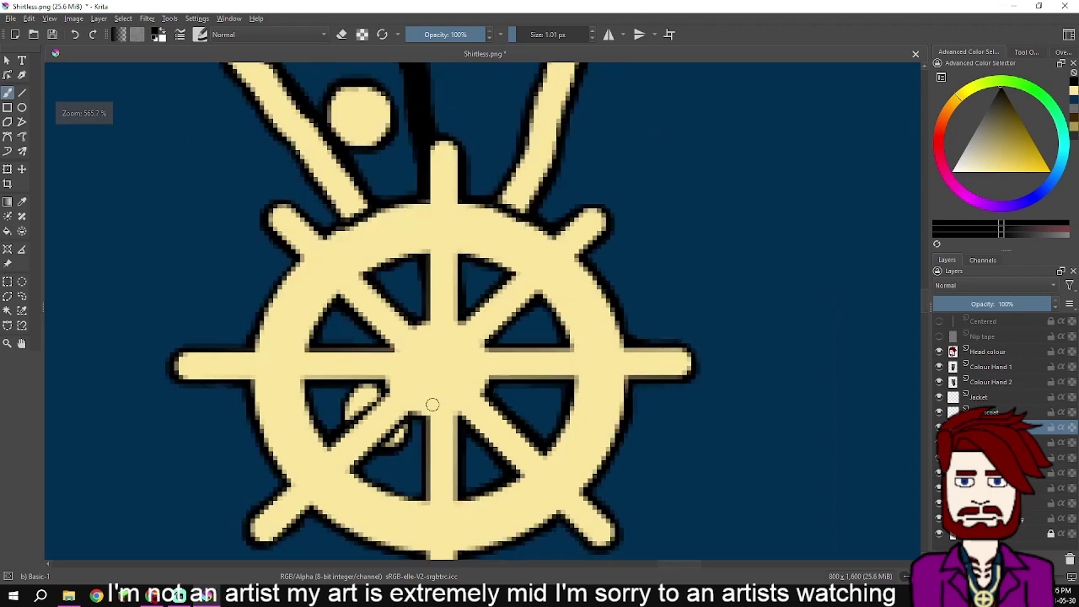
pyautogui.scroll(-1, 461, 382)
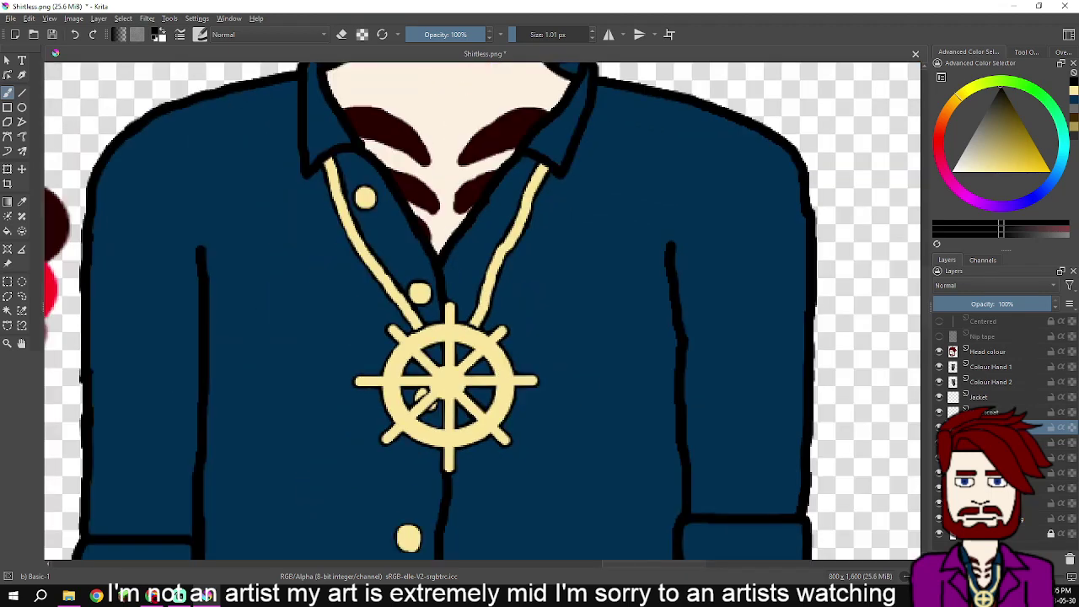
# - Set the brush size to 5 px
pyautogui.press(']')
pyautogui.press(']')
pyautogui.press(']')
pyautogui.press('[')
pyautogui.press('[')
pyautogui.press('[')
pyautogui.press(']')
pyautogui.press(']')
# - Hide the layer with the lettered colour swatches so that only the character shows
pyautogui.scroll(-3, 773, 209)
pyautogui.moveTo(772, 209); pyautogui.dragTo(684, 287)
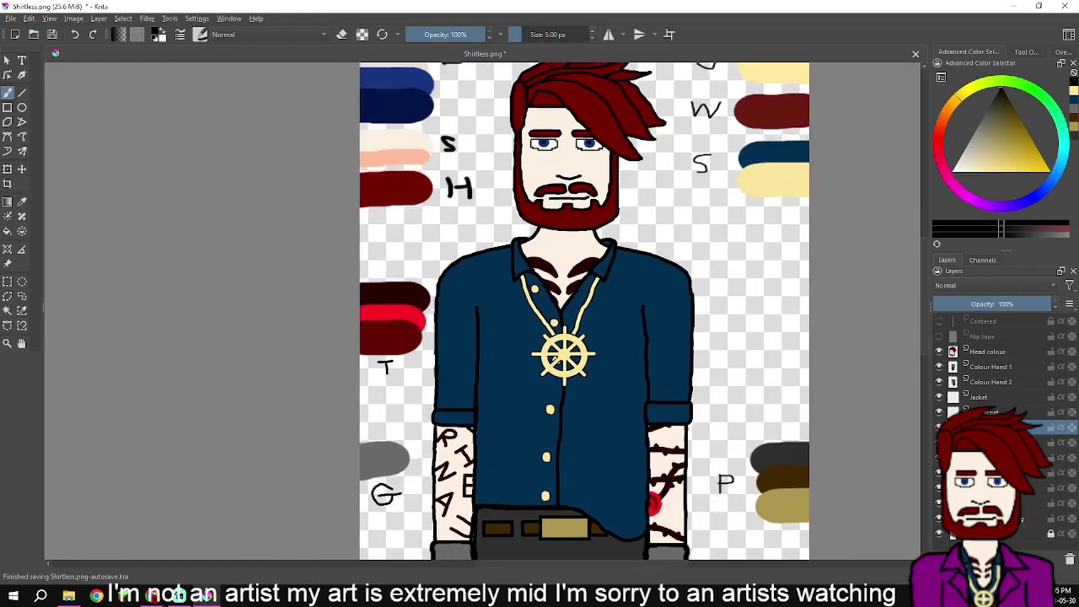
pyautogui.scroll(-3, 622, 234)
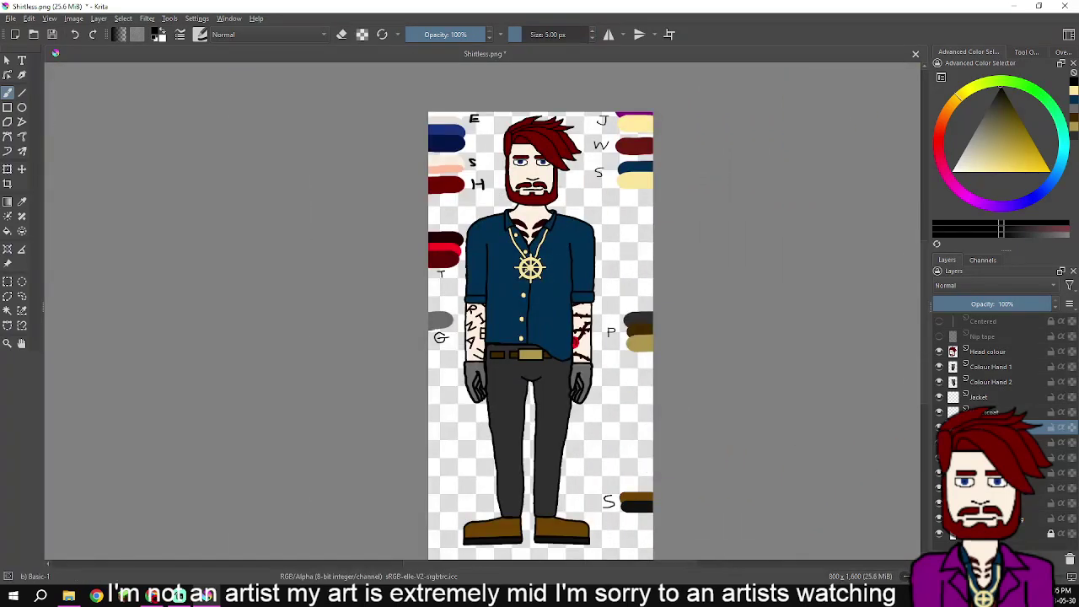
pyautogui.click(939, 518)
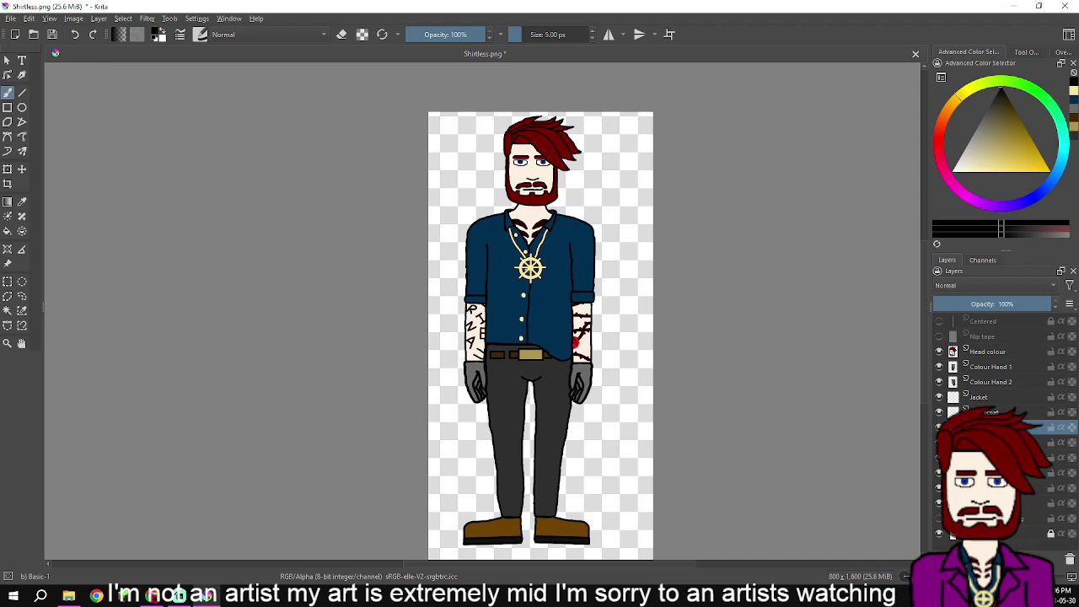
# - Save the drawing as the PNG image Perri v2 in the Perri Art folder, replacing the existing file and also saving a Krita file
pyautogui.click(10, 18)
pyautogui.click(32, 82)
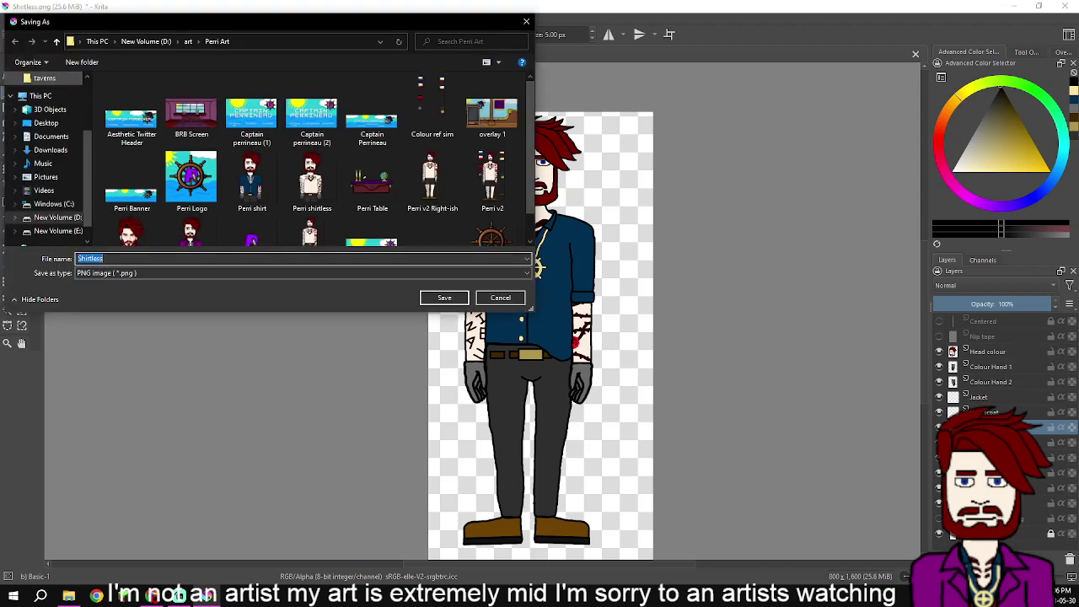
pyautogui.click(127, 259)
pyautogui.doubleClick(94, 259)
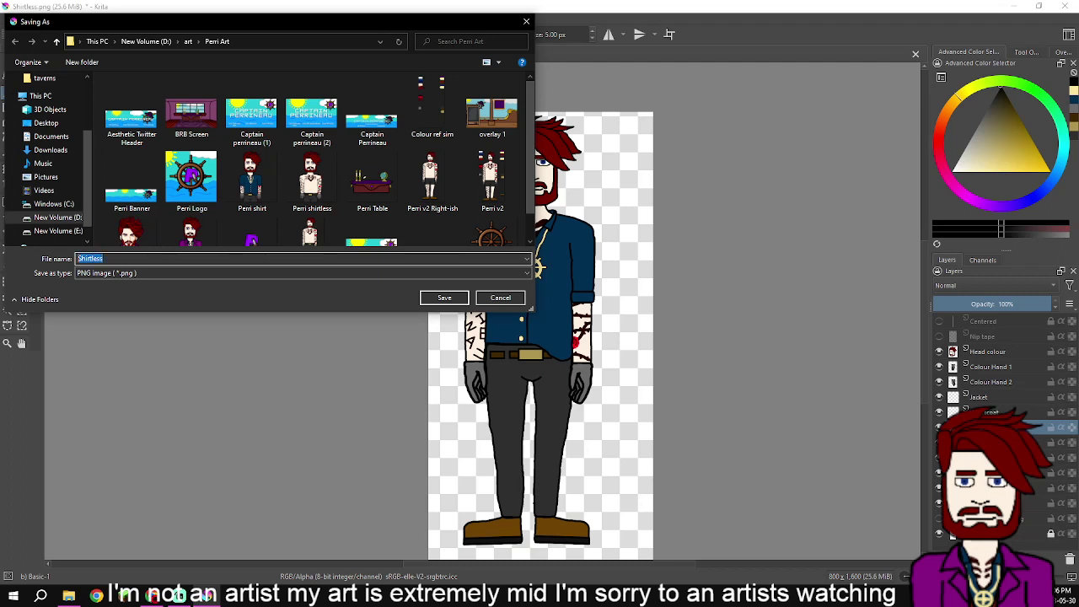
pyautogui.write('Perri')
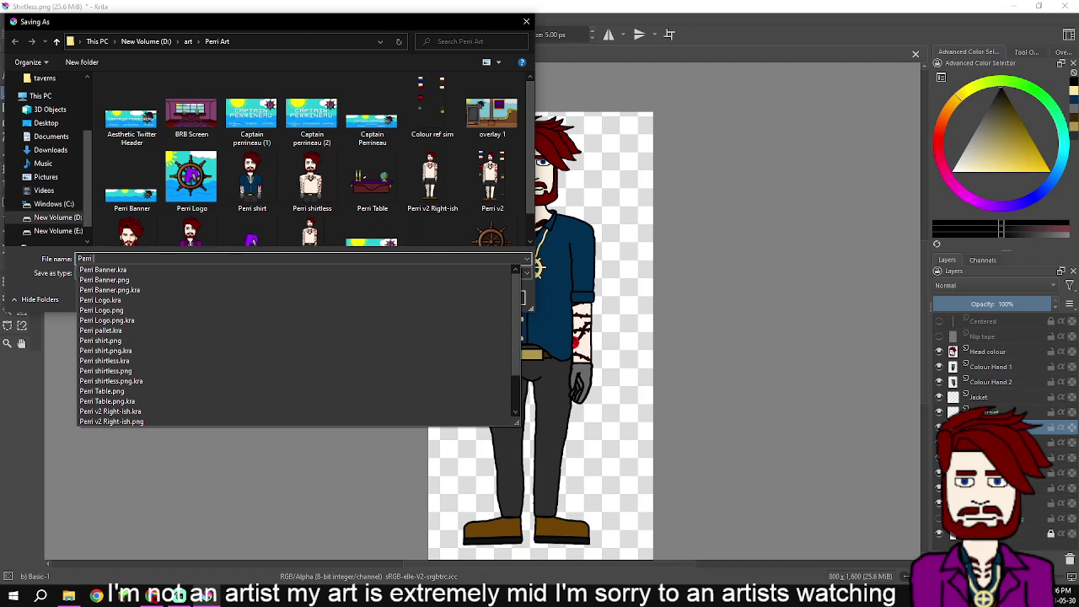
pyautogui.write(' v2')
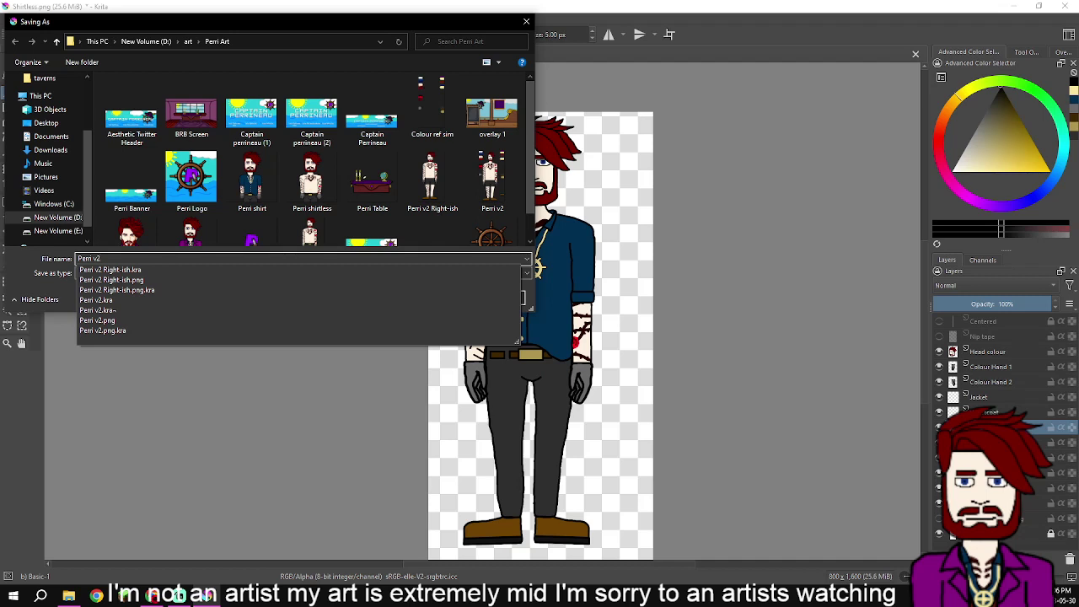
pyautogui.press('Escape')
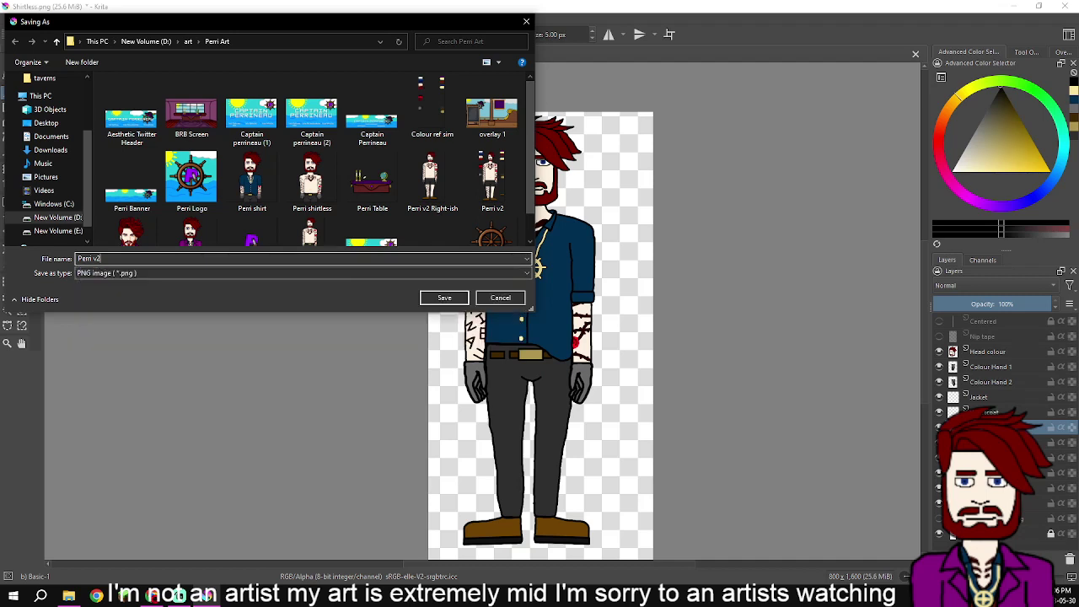
pyautogui.press('Return')
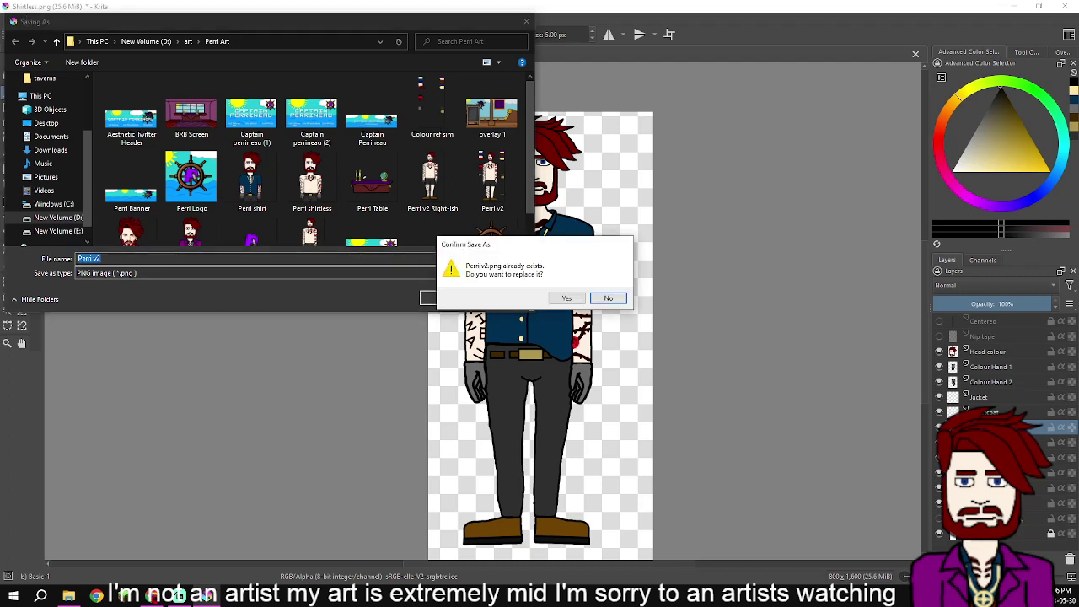
pyautogui.click(567, 298)
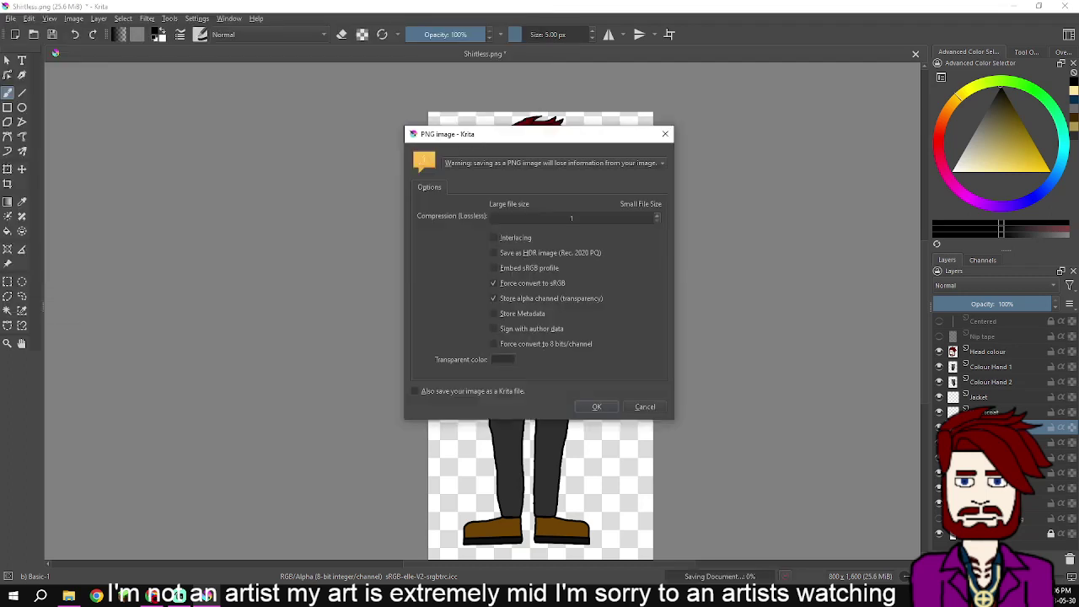
pyautogui.click(414, 391)
pyautogui.press('Return')
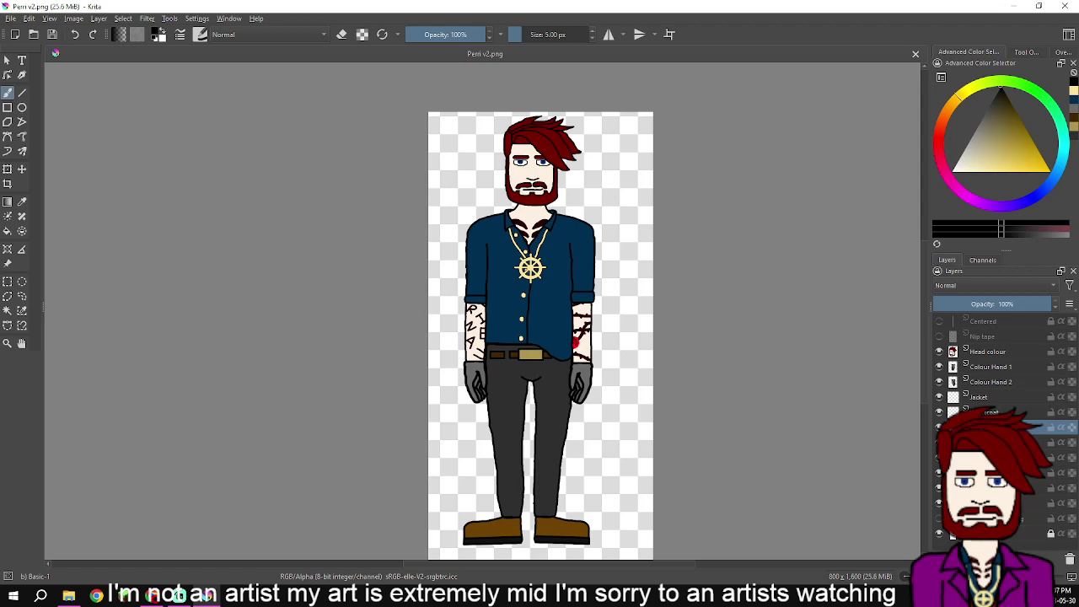
# - Merge the pendant's colour layer down into the Chain outline layer and move the merged layer directly below the Jacket layer
pyautogui.click(995, 413)
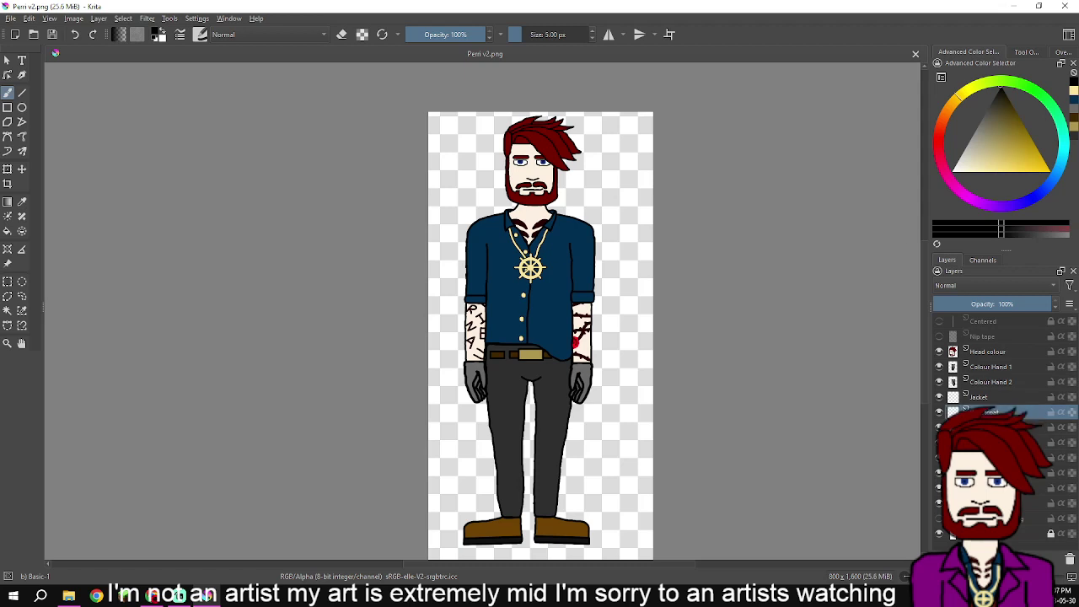
pyautogui.press('pagedown')
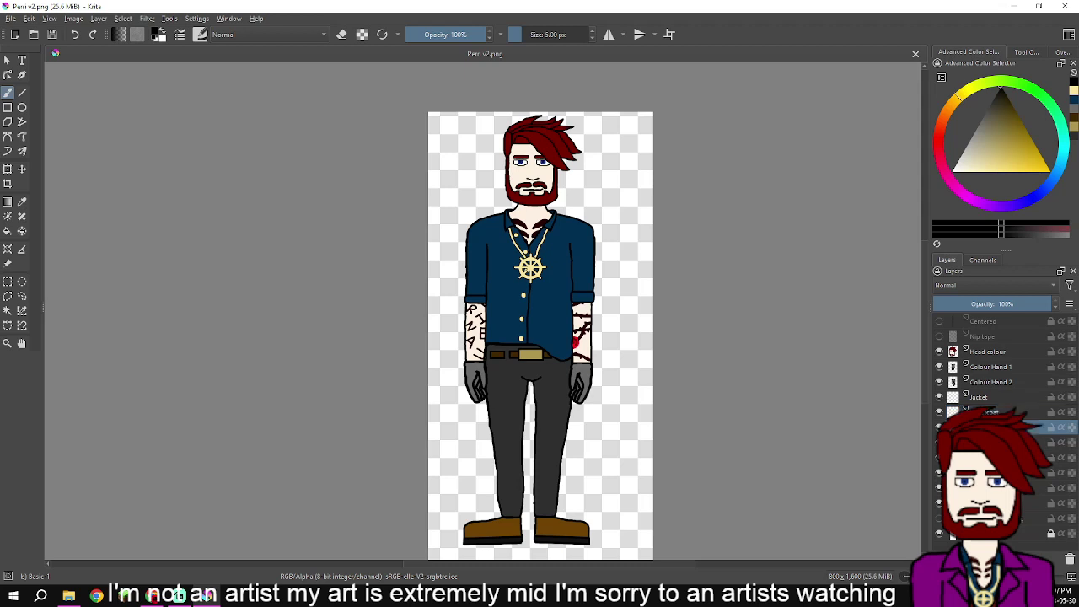
pyautogui.hotkey('shift', 'Delete')
pyautogui.moveTo(995, 427); pyautogui.dragTo(995, 390)
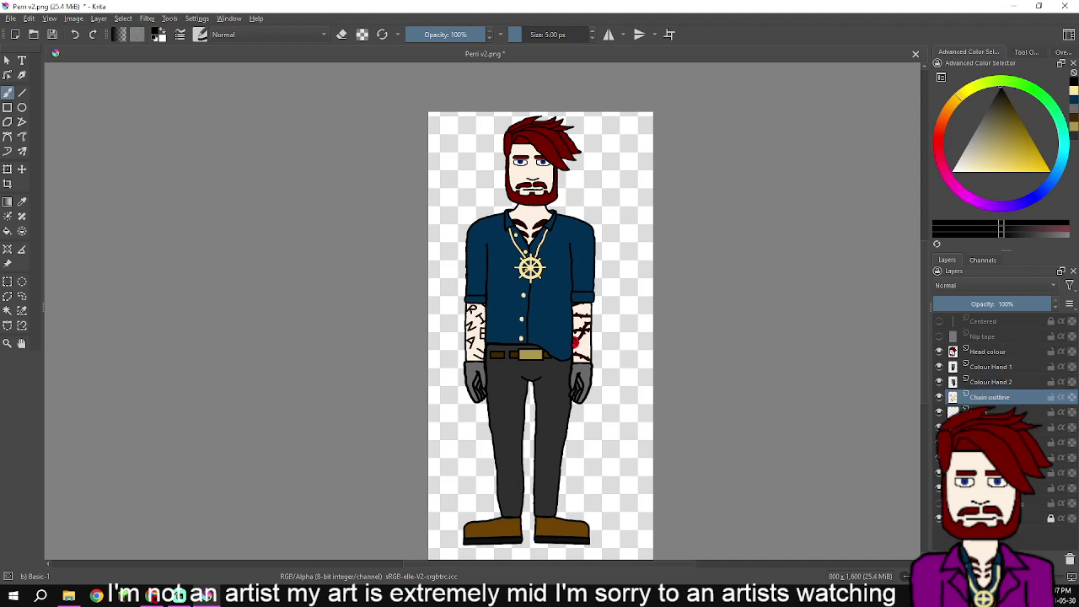
pyautogui.moveTo(996, 397); pyautogui.dragTo(995, 419)
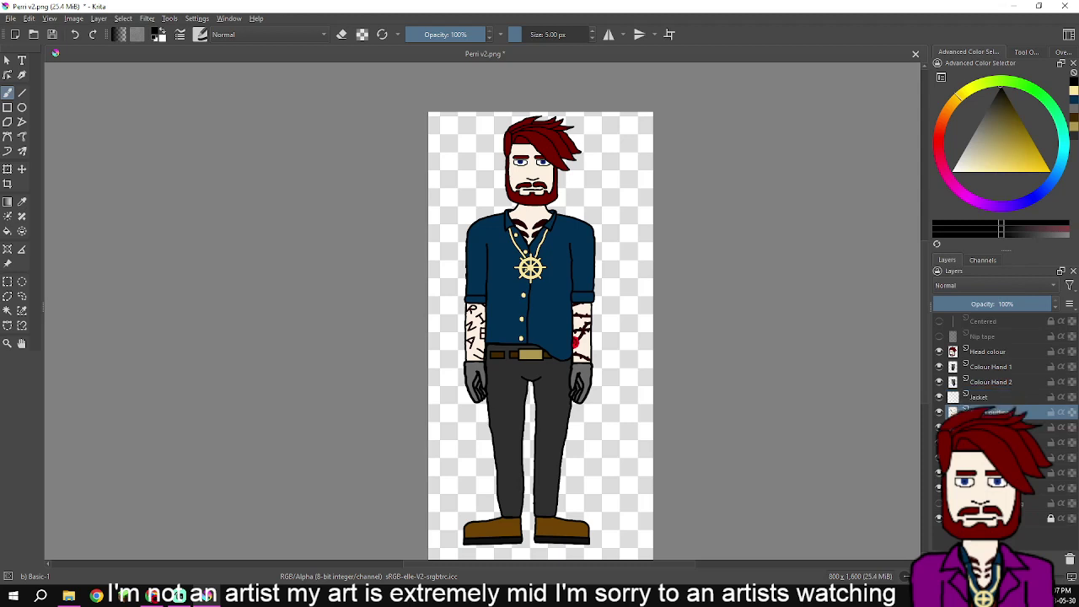
# - Show the colour swatches and, on the layer below Chain outline, draw a curved black armhole line from the left sleeve's inner line to the shoulder
pyautogui.click(995, 427)
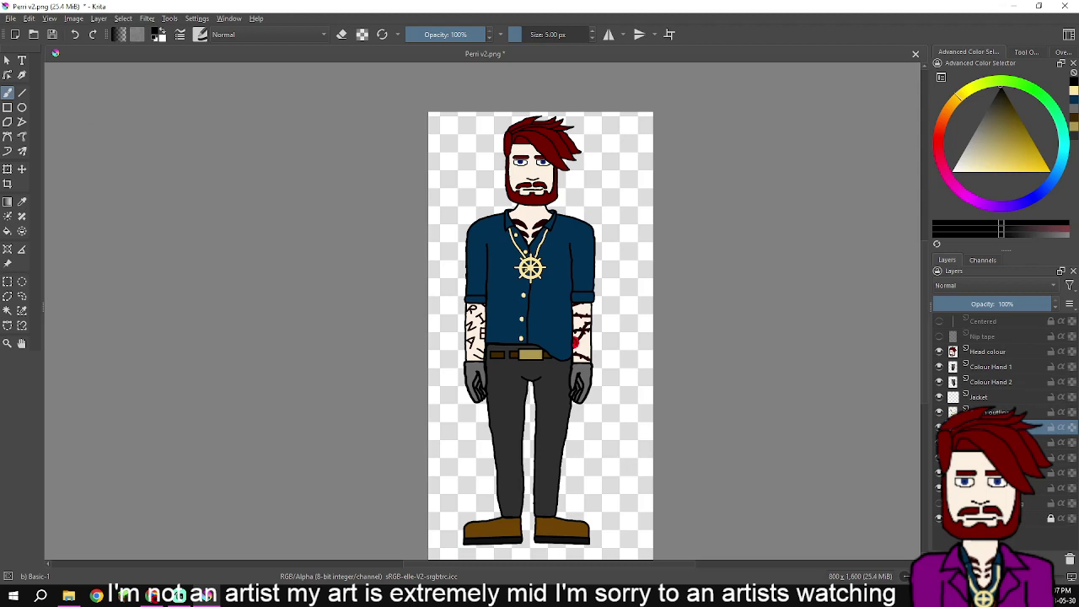
pyautogui.click(939, 503)
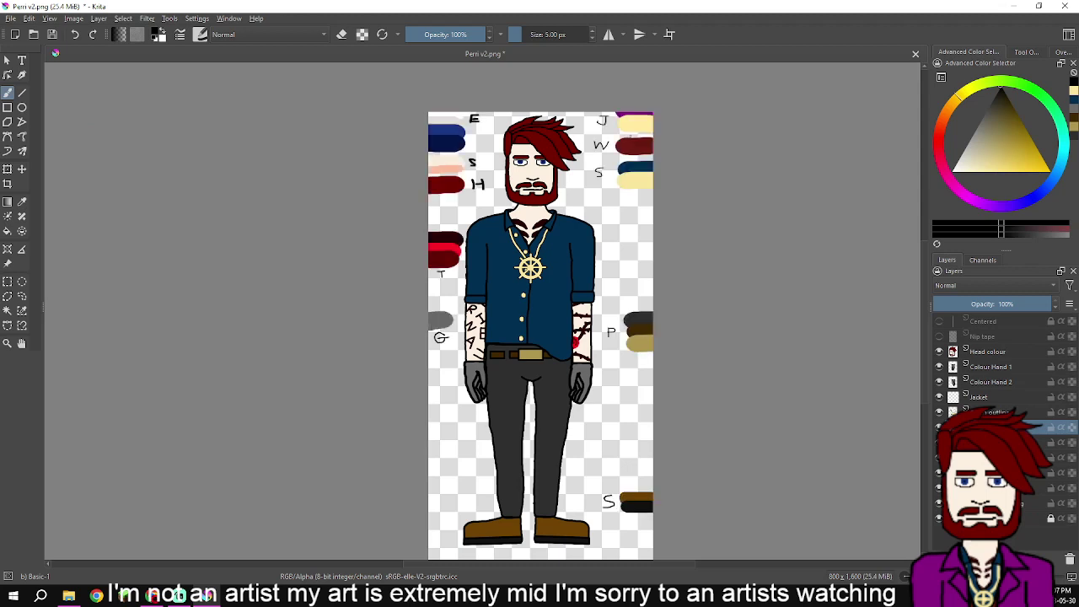
pyautogui.scroll(3, 640, 167)
pyautogui.moveTo(321, 460); pyautogui.dragTo(451, 417)
pyautogui.moveTo(628, 196); pyautogui.dragTo(680, 160)
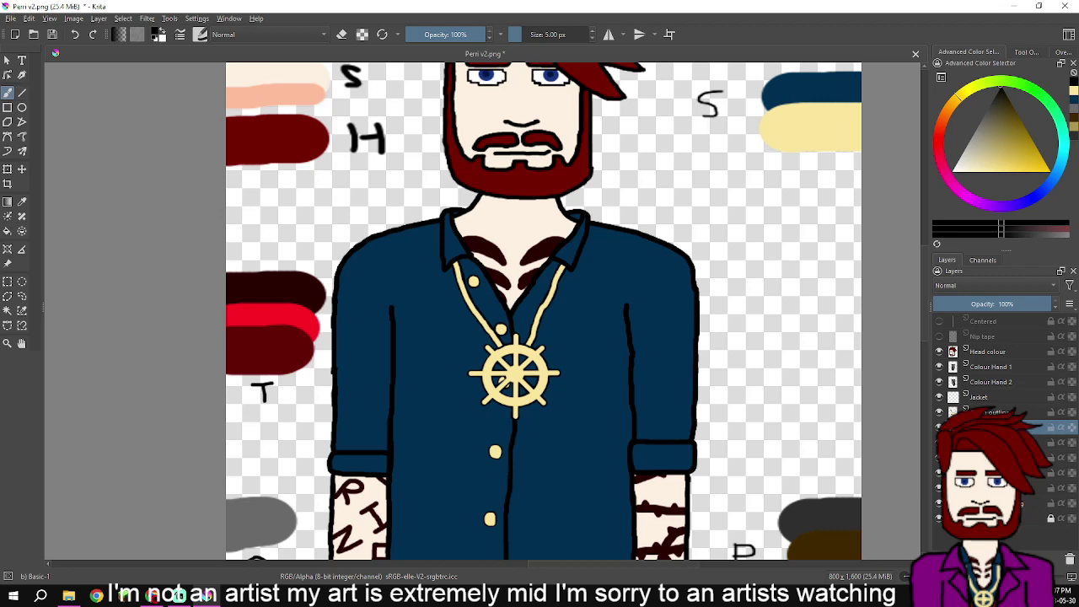
pyautogui.scroll(1, 395, 227)
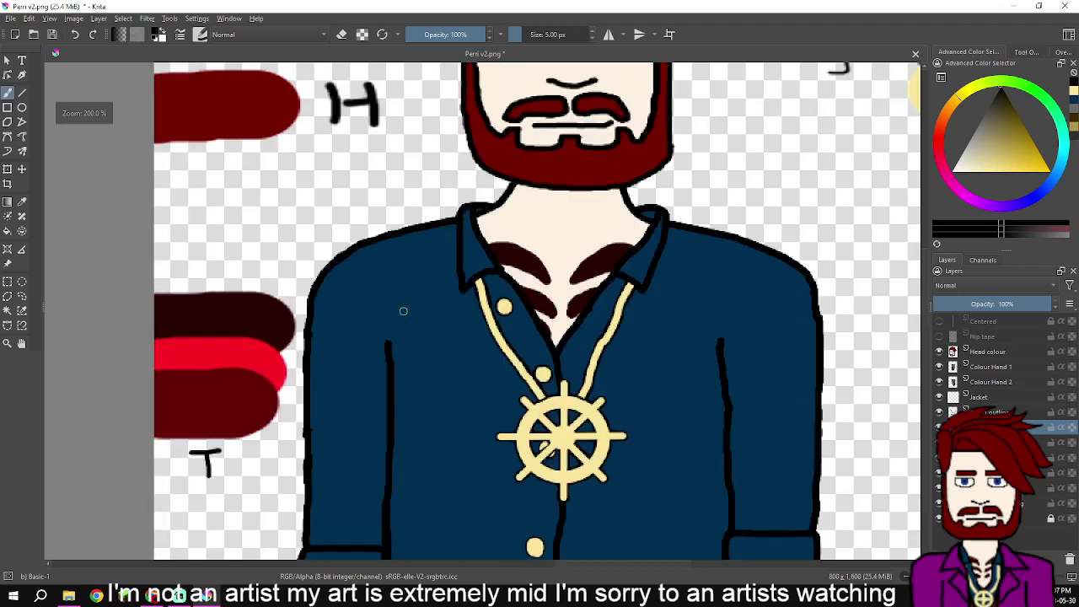
pyautogui.moveTo(423, 320); pyautogui.dragTo(466, 219)
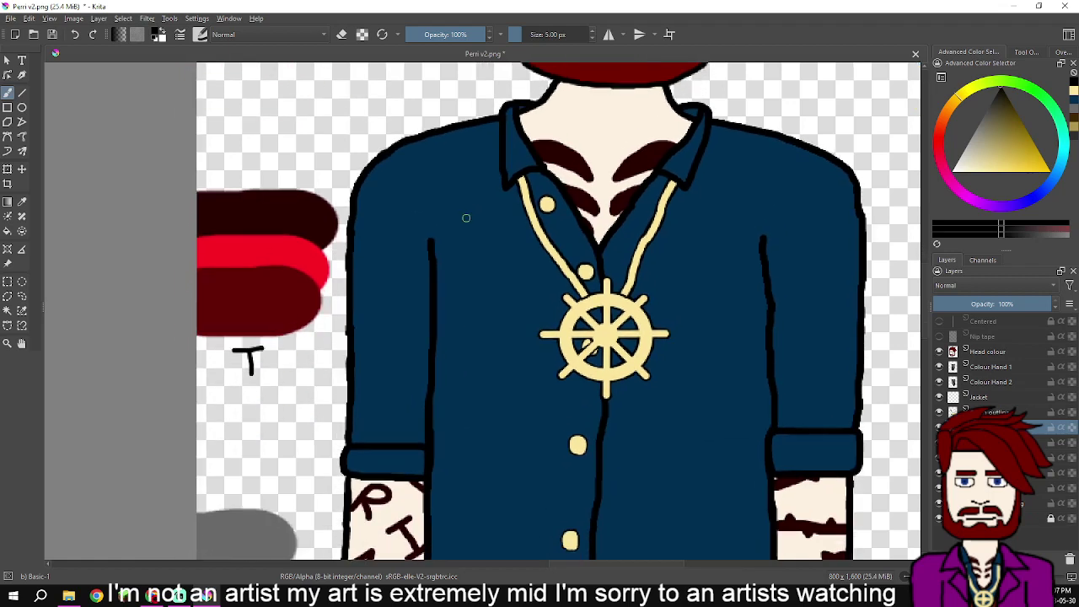
pyautogui.scroll(1, 448, 236)
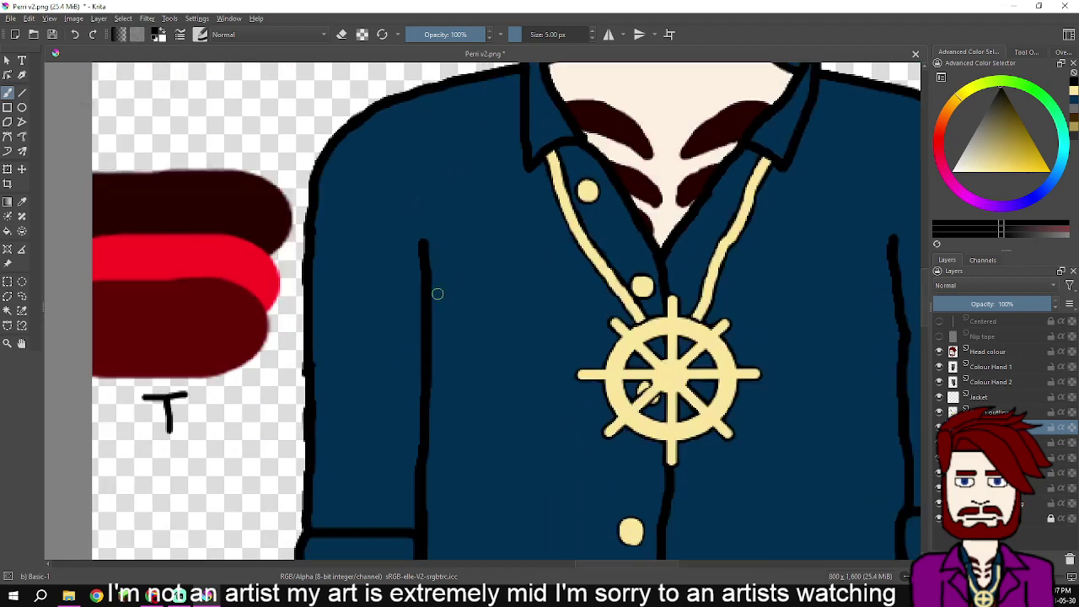
pyautogui.moveTo(432, 297)
pyautogui.mouseDown()
pyautogui.moveTo(454, 216)
pyautogui.moveTo(452, 152)
pyautogui.moveTo(431, 87)
pyautogui.mouseUp()
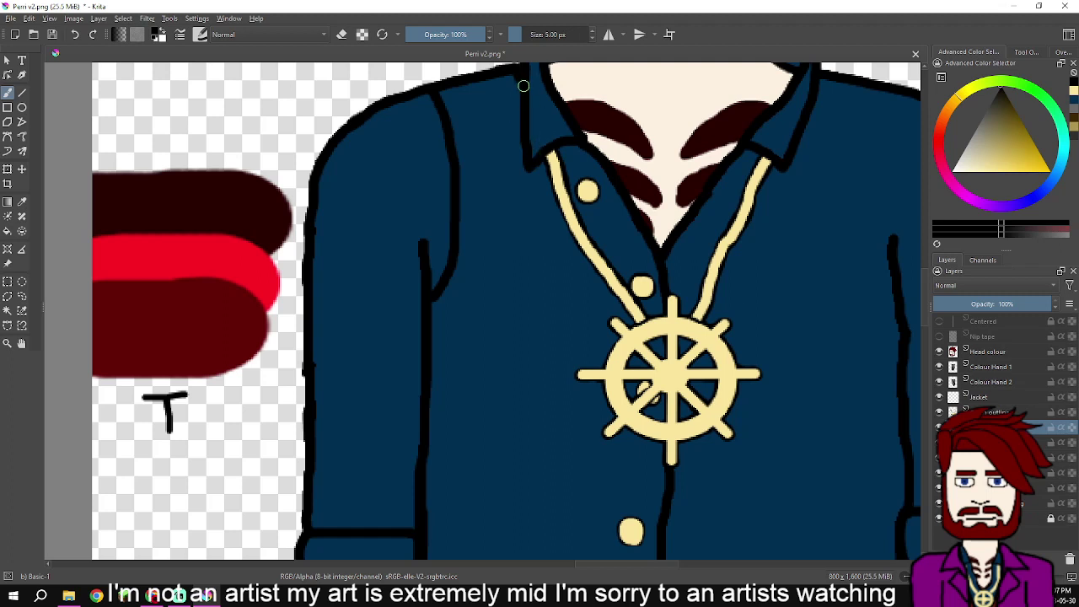
# - Draw the vest's left neckline in black from the collar to the shirt's front edge, and hide the Chain outline layer
pyautogui.moveTo(525, 101); pyautogui.dragTo(531, 164)
pyautogui.moveTo(530, 167)
pyautogui.mouseDown()
pyautogui.moveTo(559, 152)
pyautogui.moveTo(610, 306)
pyautogui.mouseUp()
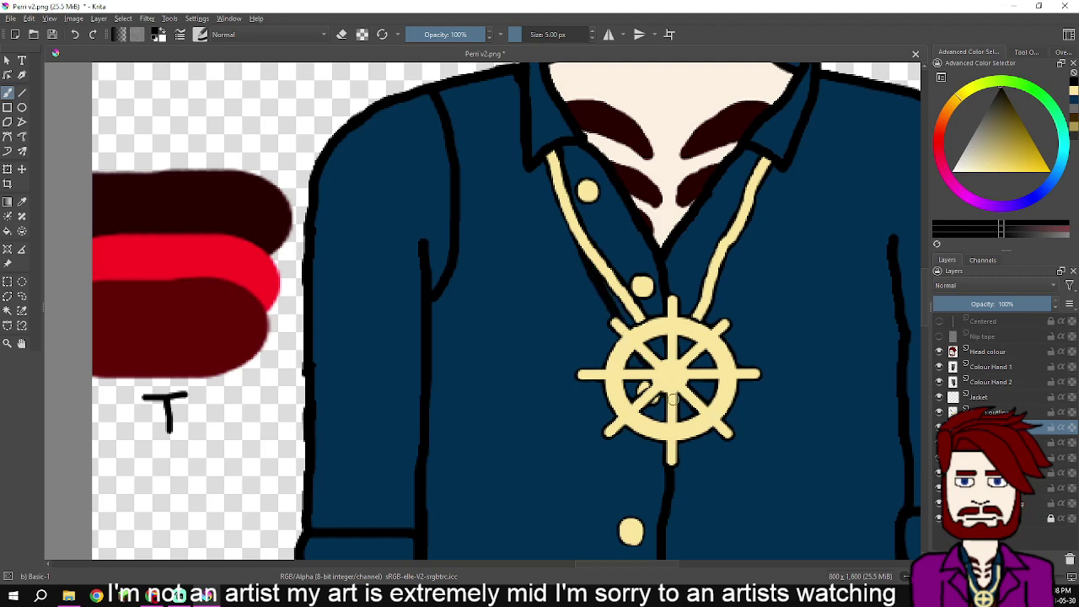
pyautogui.scroll(-4, 666, 354)
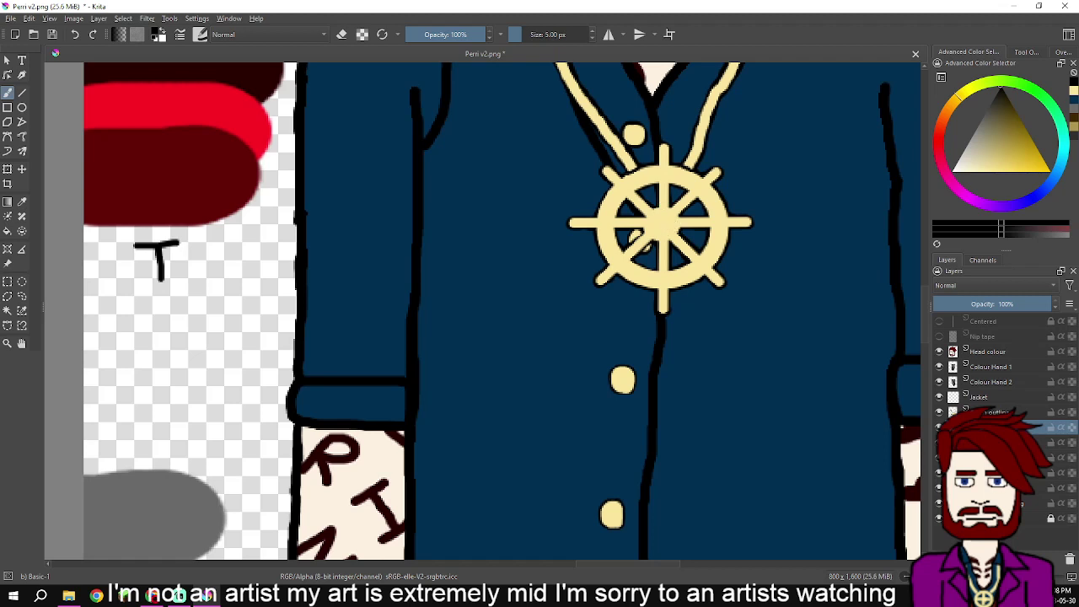
pyautogui.click(940, 412)
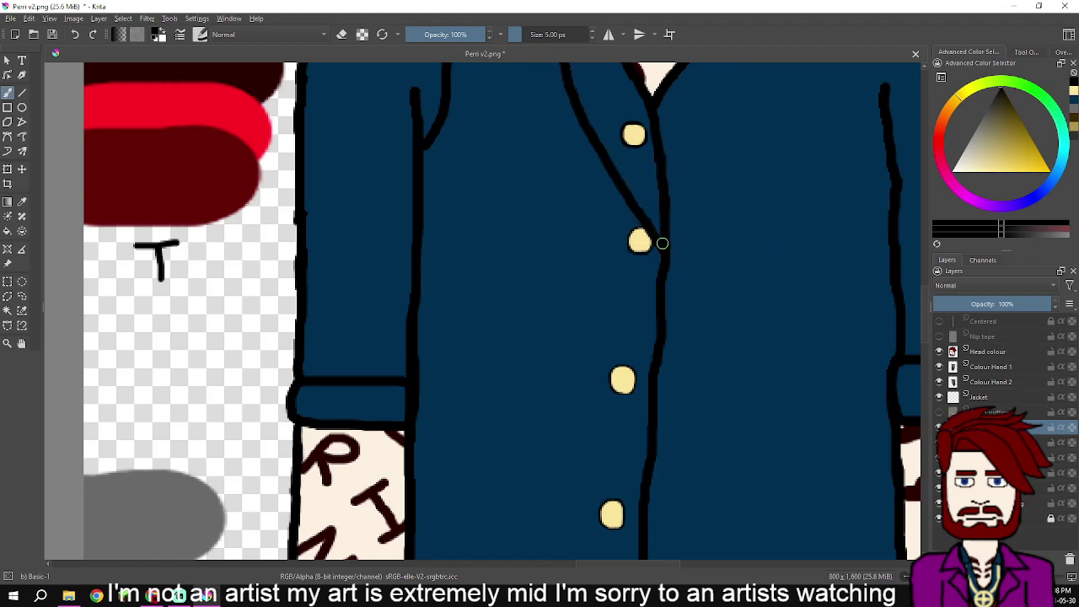
# - Draw the vest's front edge as a black line beside the button placket, from the neckline's point down to the shirt's hem
pyautogui.scroll(-1, 678, 258)
pyautogui.scroll(-2, 682, 137)
pyautogui.scroll(-1, 703, 151)
pyautogui.moveTo(681, 100); pyautogui.dragTo(669, 496)
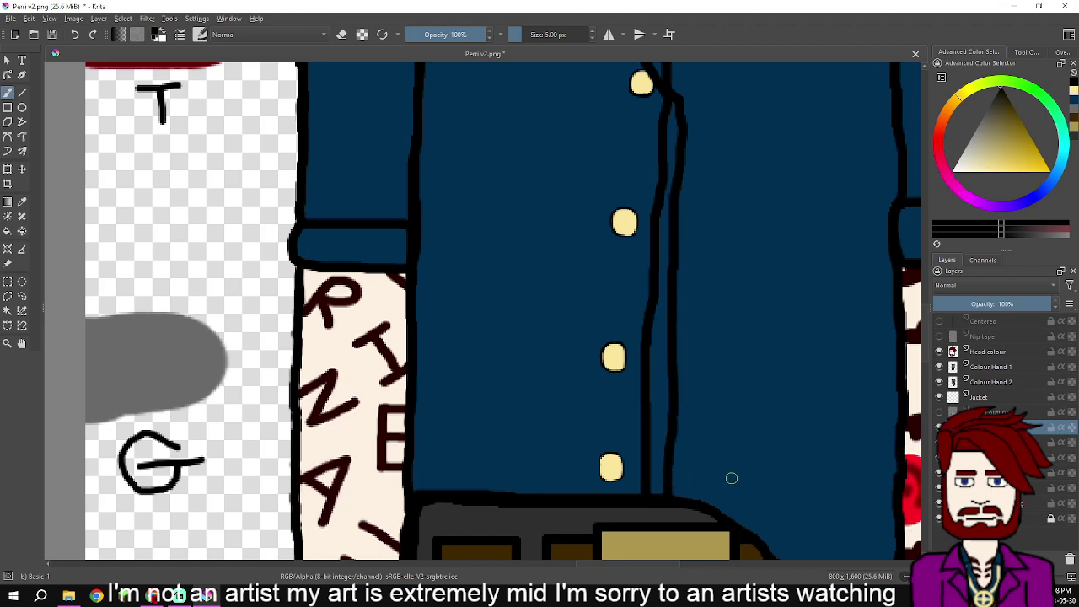
# - Draw the vest's left hem along the shirt's lower edge and a diagonal corner line up to the side line
pyautogui.moveTo(645, 502); pyautogui.dragTo(418, 505)
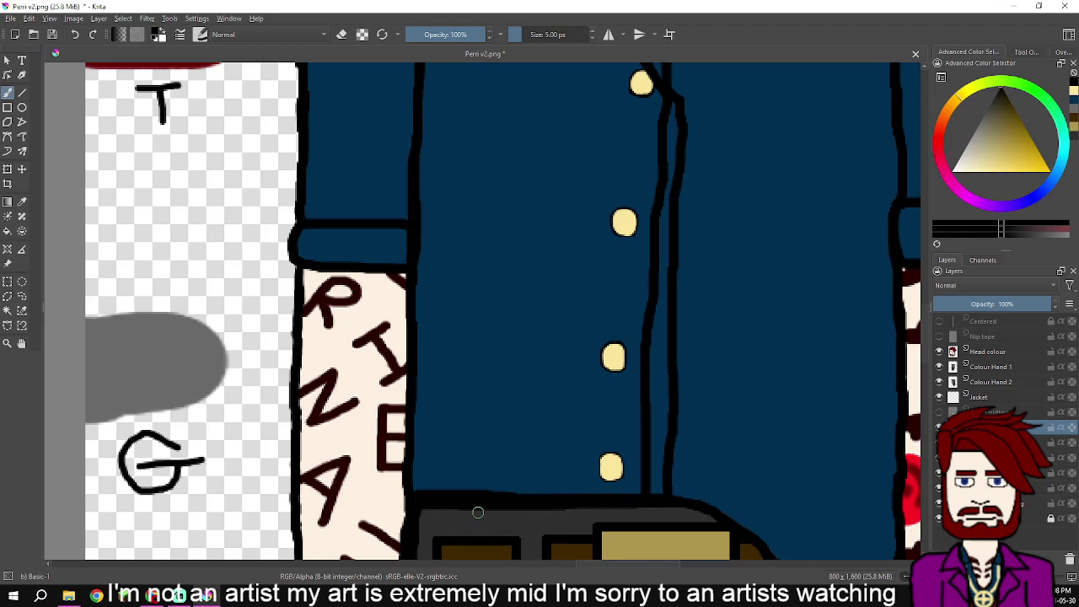
pyautogui.hotkey('ctrl', 'z')
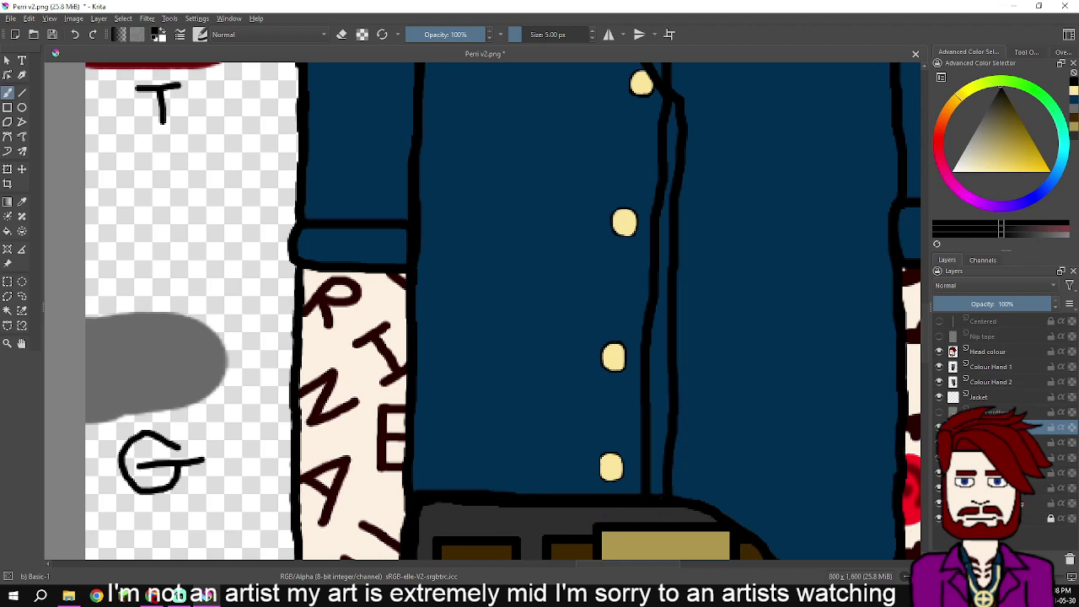
pyautogui.hotkey('ctrl', 'z')
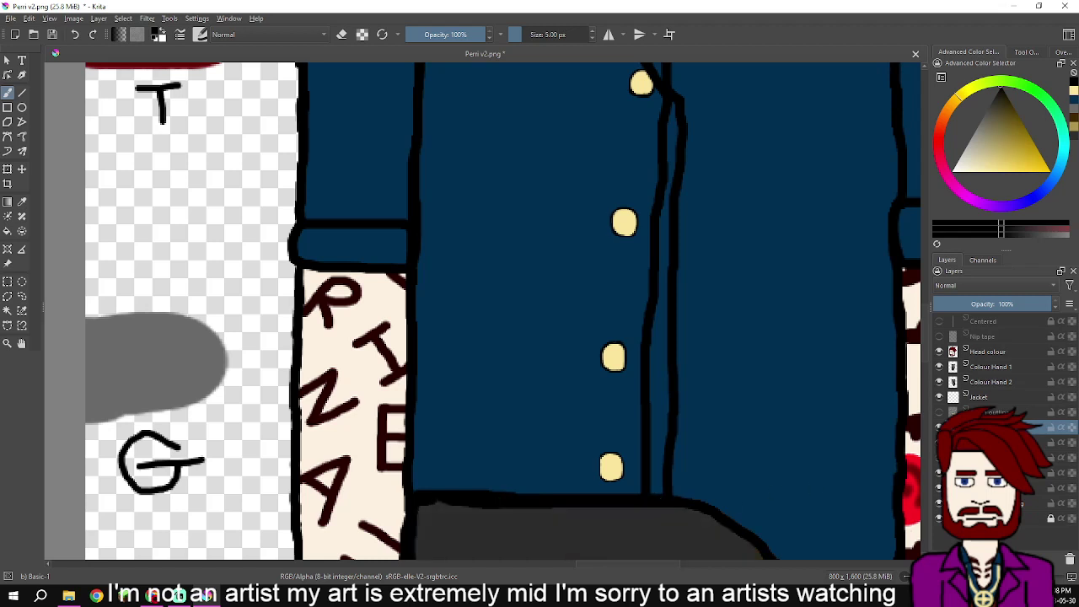
pyautogui.hotkey('ctrl', 'z')
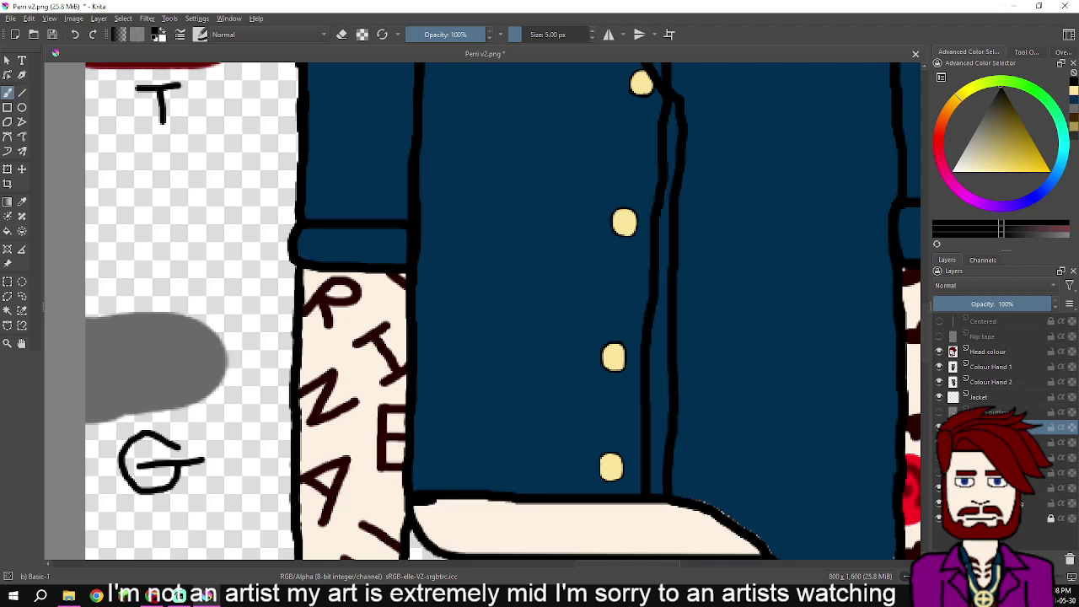
pyautogui.hotkey('ctrl', 'shift', 'z')
pyautogui.hotkey('ctrl', 'shift', 'z')
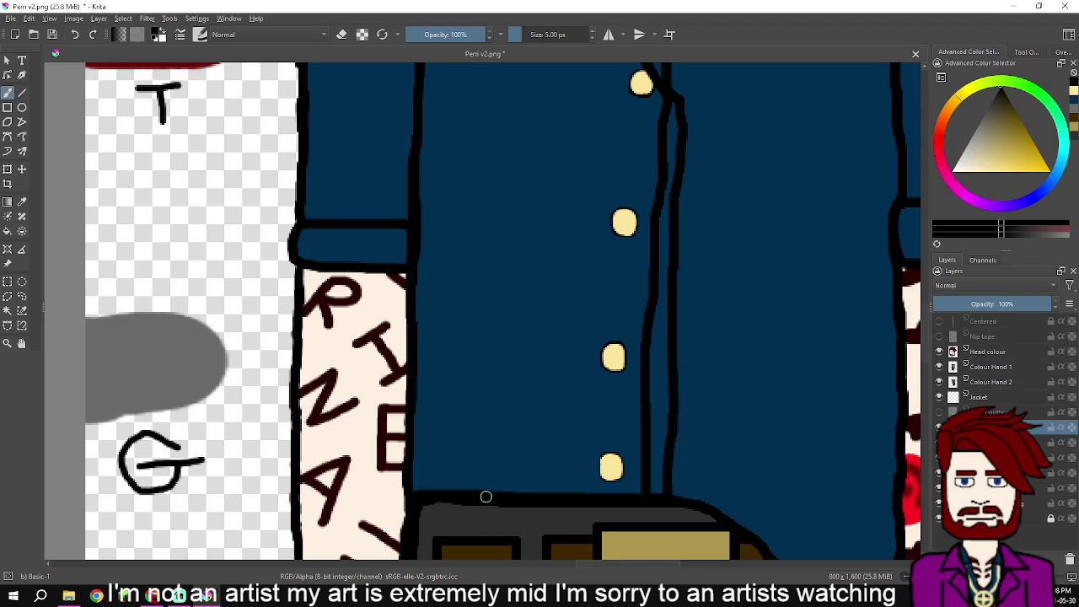
pyautogui.moveTo(482, 494); pyautogui.dragTo(415, 440)
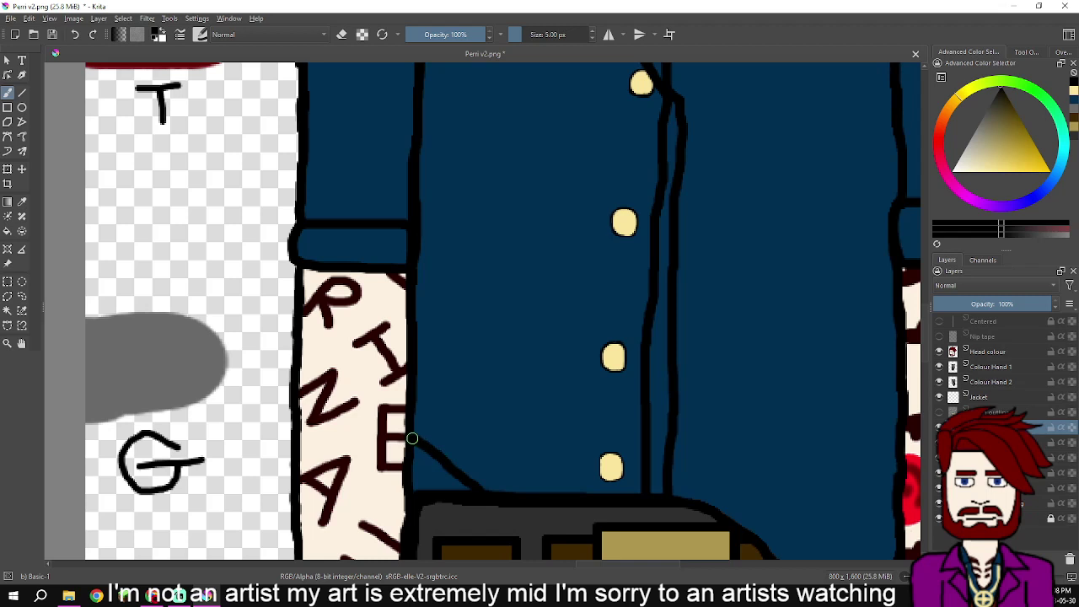
# - Trace the vest's left side line in black from the sleeve cuff up to the armhole
pyautogui.moveTo(407, 383); pyautogui.dragTo(464, 461)
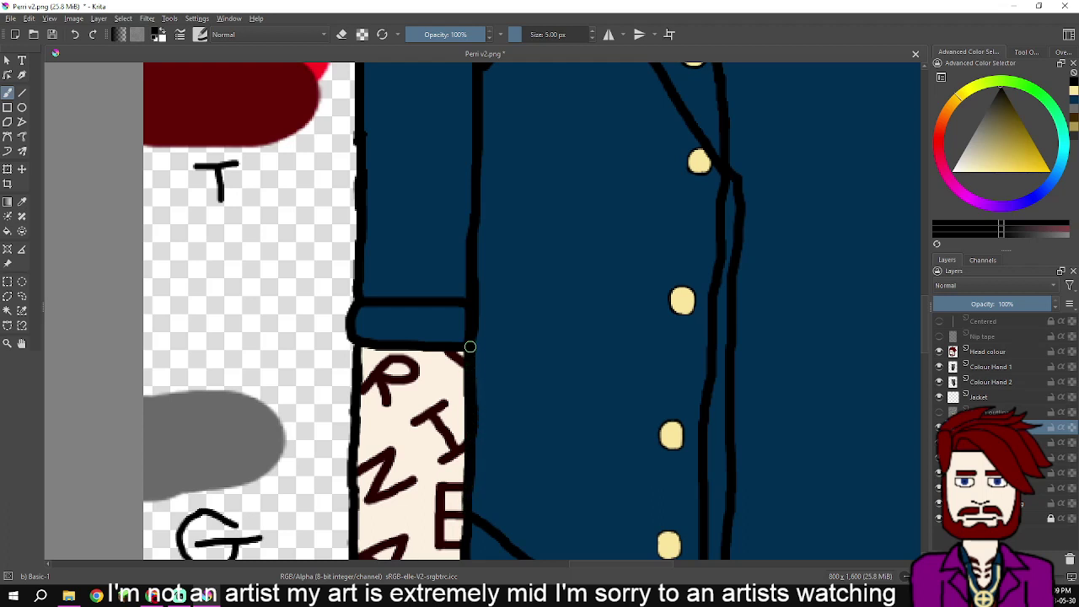
pyautogui.scroll(2, 470, 347)
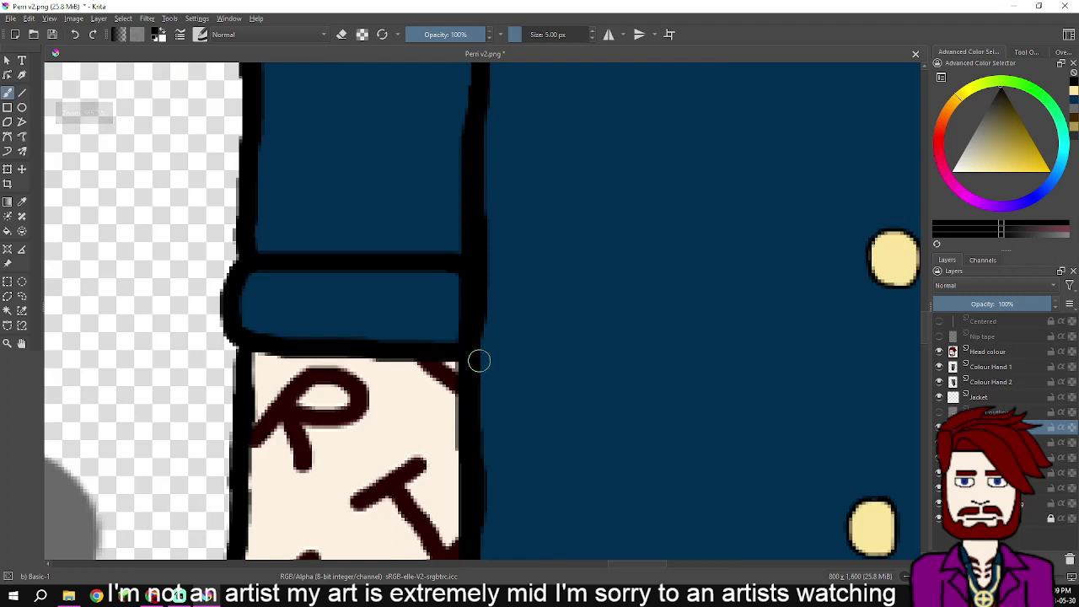
pyautogui.moveTo(476, 259); pyautogui.dragTo(482, 74)
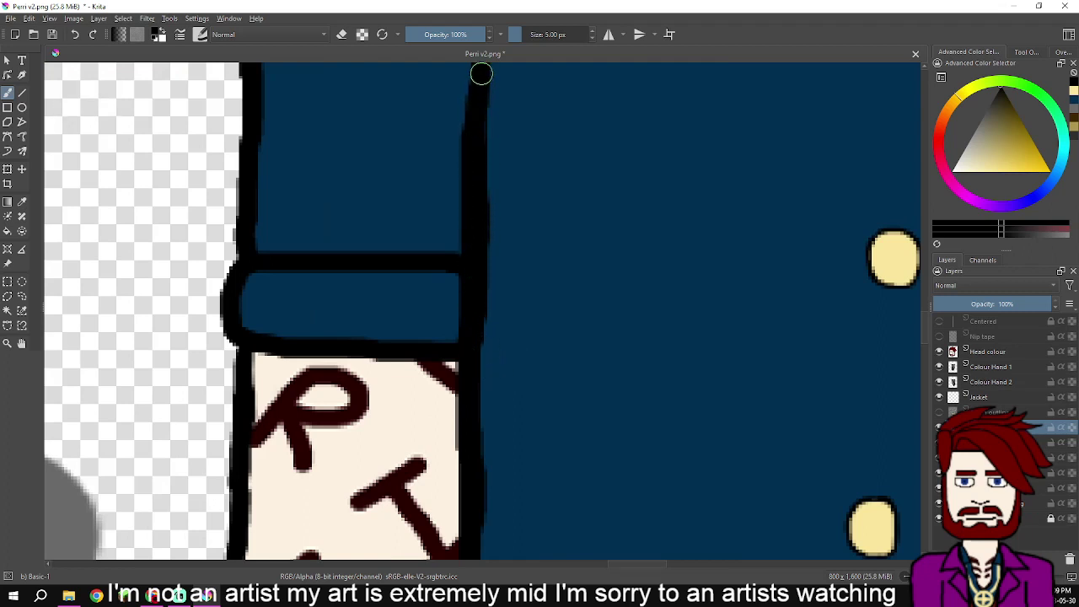
pyautogui.scroll(10, 482, 74)
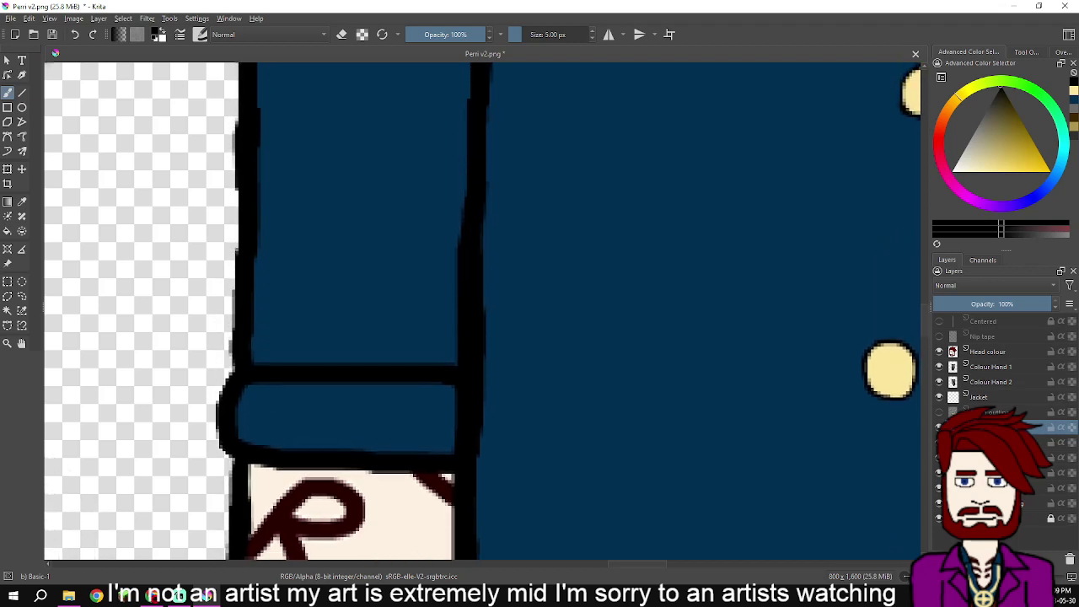
pyautogui.scroll(5, 483, 311)
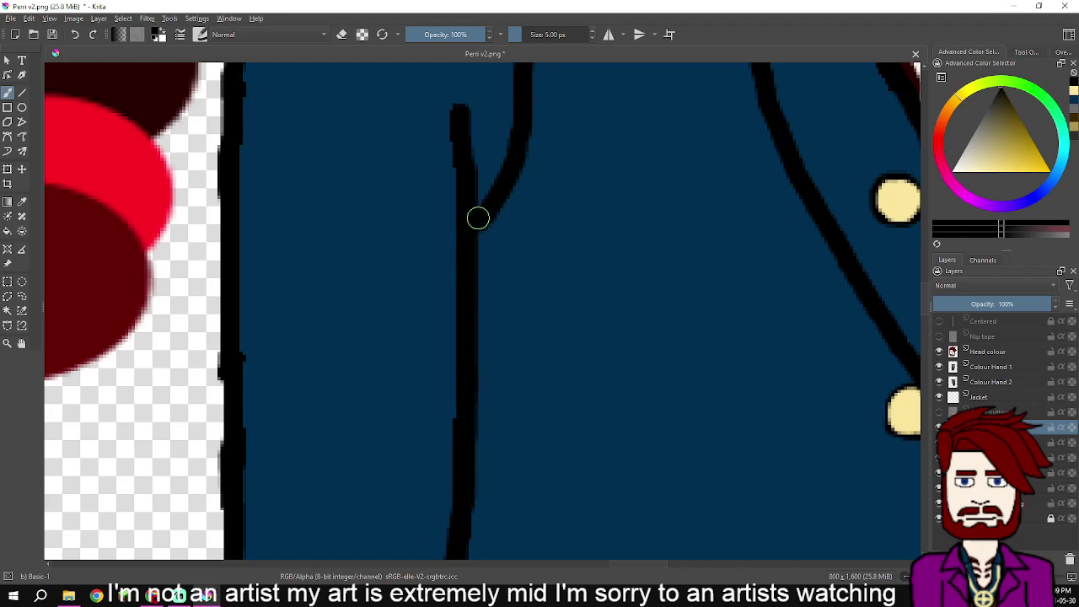
# - Draw the vest's right neckline as a black line from the front opening's point up to the right collar
pyautogui.scroll(-3, 506, 222)
pyautogui.scroll(-3, 577, 253)
pyautogui.moveTo(662, 279); pyautogui.dragTo(563, 275)
pyautogui.scroll(3, 558, 278)
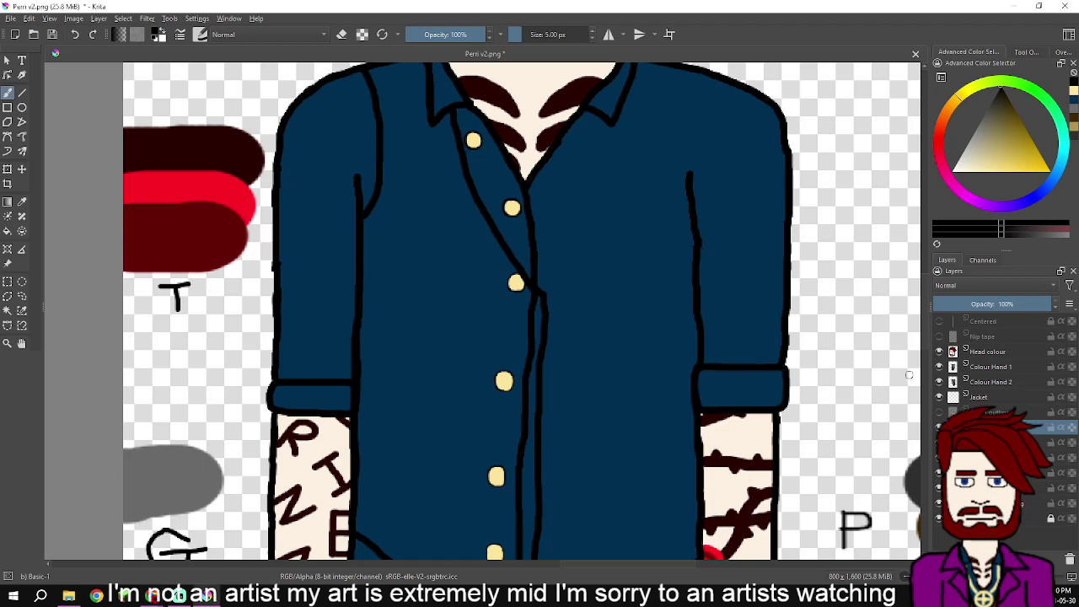
pyautogui.moveTo(582, 285); pyautogui.dragTo(567, 395)
pyautogui.scroll(2, 567, 396)
pyautogui.moveTo(539, 334); pyautogui.dragTo(535, 421)
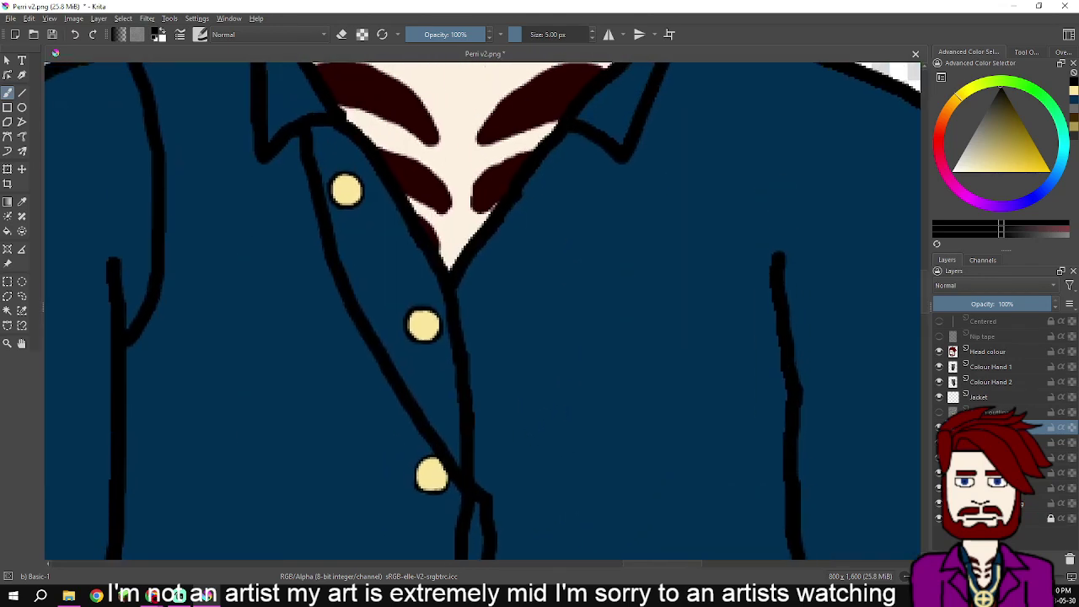
pyautogui.moveTo(484, 492)
pyautogui.mouseDown()
pyautogui.moveTo(578, 261)
pyautogui.moveTo(599, 149)
pyautogui.moveTo(577, 338)
pyautogui.mouseUp()
pyautogui.scroll(2, 576, 339)
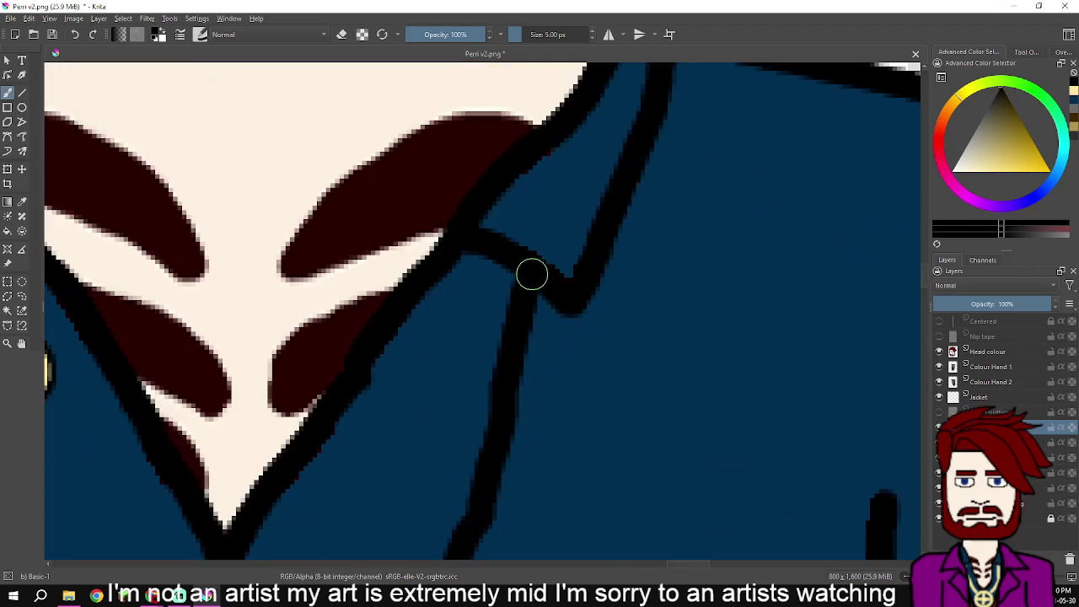
pyautogui.moveTo(555, 290)
pyautogui.mouseDown()
pyautogui.moveTo(571, 301)
pyautogui.moveTo(596, 267)
pyautogui.mouseUp()
# - Draw the right armhole curve between the sleeve's inner line and the shoulder, and trace the vest's right side line downward
pyautogui.moveTo(718, 225); pyautogui.dragTo(683, 388)
pyautogui.moveTo(559, 422)
pyautogui.mouseDown()
pyautogui.moveTo(612, 292)
pyautogui.moveTo(629, 214)
pyautogui.moveTo(770, 242)
pyautogui.mouseUp()
pyautogui.scroll(-4, 770, 242)
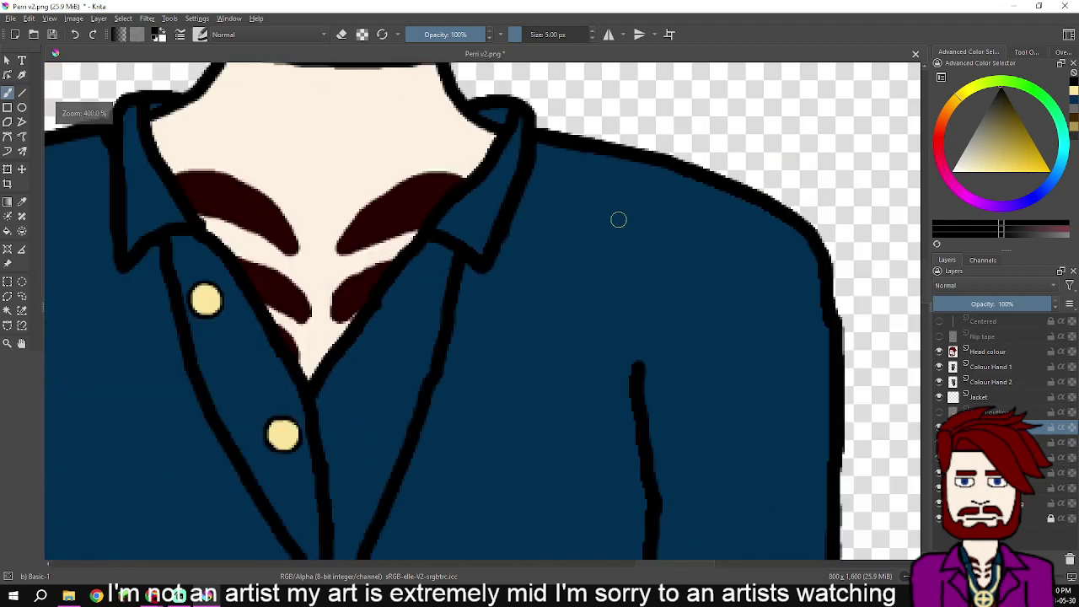
pyautogui.moveTo(637, 403)
pyautogui.mouseDown()
pyautogui.moveTo(616, 369)
pyautogui.moveTo(614, 324)
pyautogui.moveTo(647, 160)
pyautogui.mouseUp()
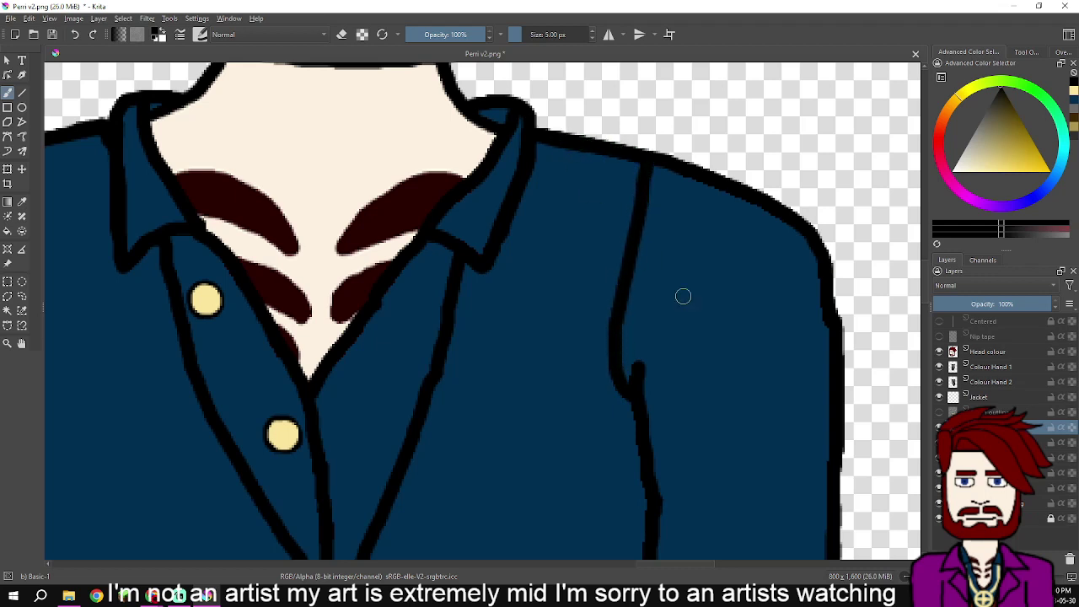
pyautogui.scroll(-3, 677, 381)
pyautogui.moveTo(670, 255); pyautogui.dragTo(669, 245)
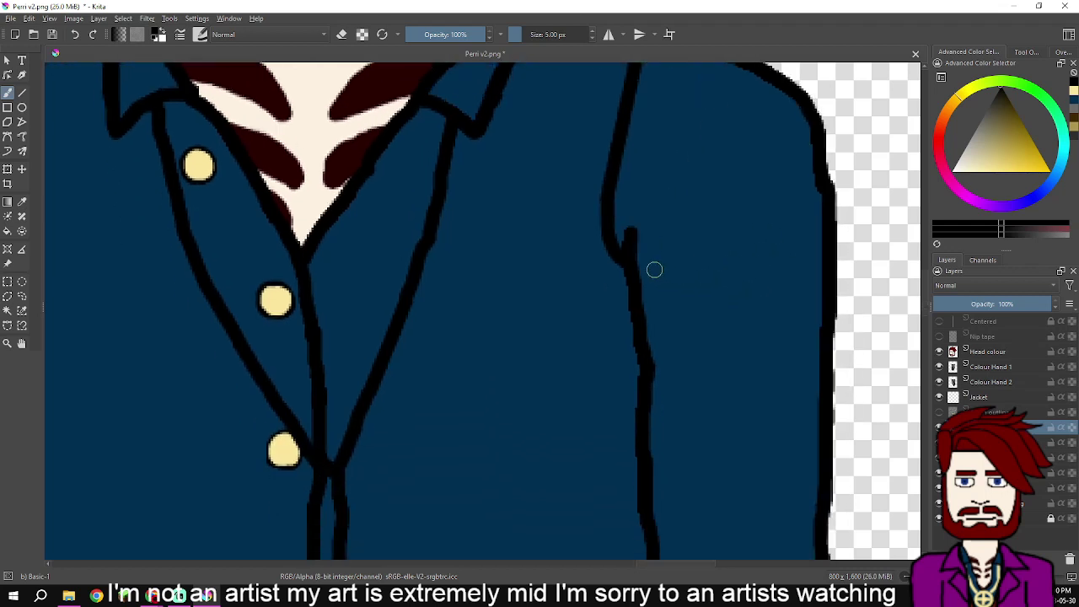
pyautogui.moveTo(637, 296)
pyautogui.mouseDown()
pyautogui.moveTo(646, 523)
pyautogui.moveTo(694, 327)
pyautogui.moveTo(694, 260)
pyautogui.mouseUp()
pyautogui.moveTo(667, 295)
pyautogui.mouseDown()
pyautogui.moveTo(670, 490)
pyautogui.moveTo(688, 286)
pyautogui.moveTo(673, 198)
pyautogui.moveTo(680, 436)
pyautogui.moveTo(688, 274)
pyautogui.mouseUp()
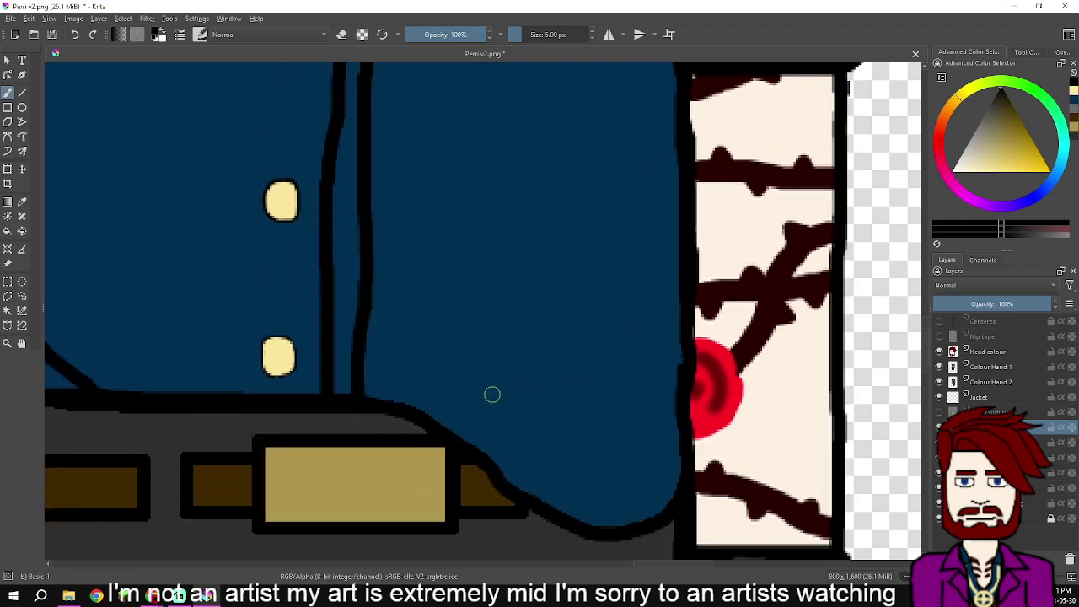
# - Draw the vest's right hem straight across above the shirt's tail, with a diagonal corner line up to the side line
pyautogui.moveTo(335, 403); pyautogui.dragTo(514, 406)
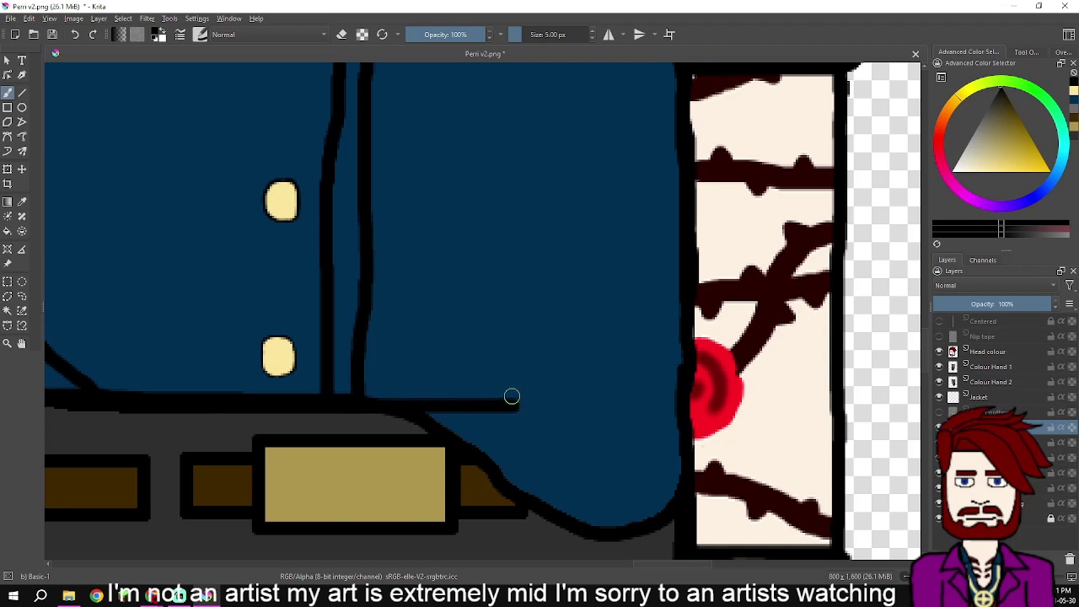
pyautogui.moveTo(517, 408)
pyautogui.mouseDown()
pyautogui.moveTo(574, 405)
pyautogui.moveTo(602, 387)
pyautogui.moveTo(668, 331)
pyautogui.moveTo(686, 275)
pyautogui.moveTo(660, 411)
pyautogui.mouseUp()
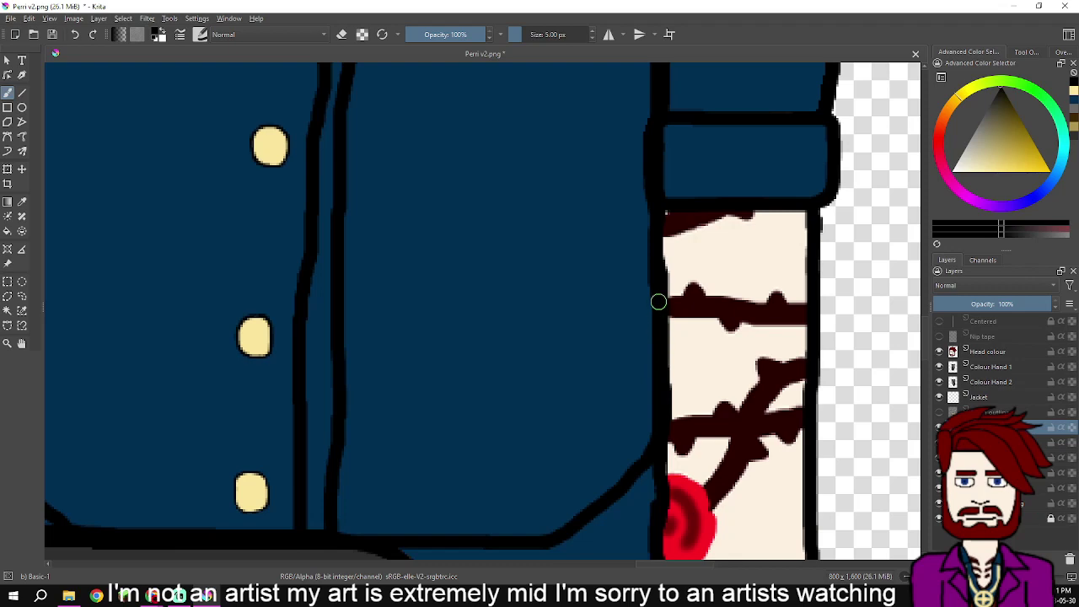
pyautogui.scroll(-3, 695, 329)
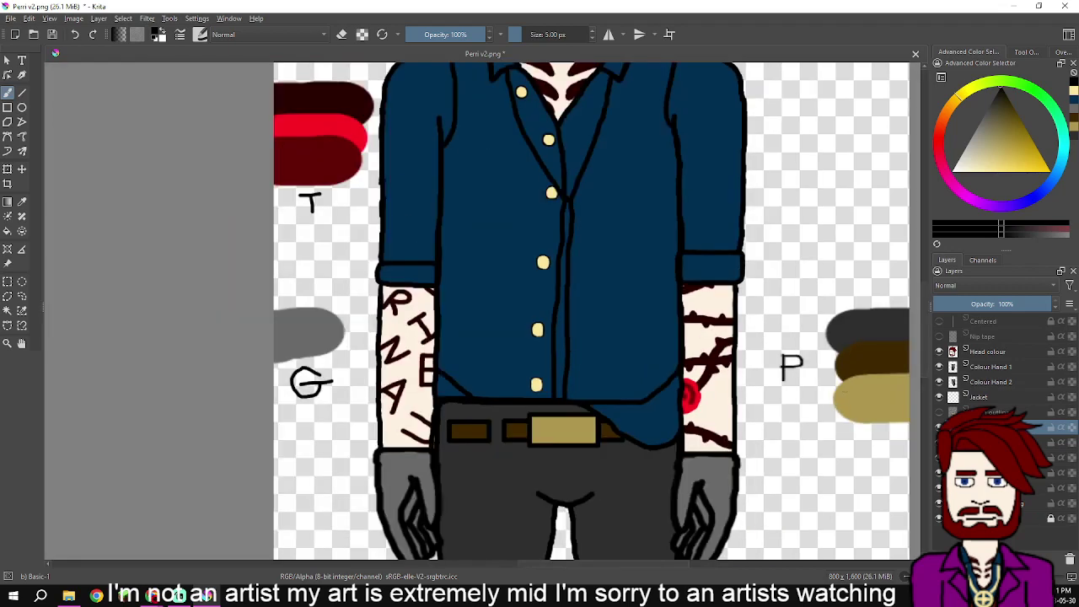
# - Duplicate the layer holding the vest's outlines and select the lower of the two copies
pyautogui.rightClick(995, 430)
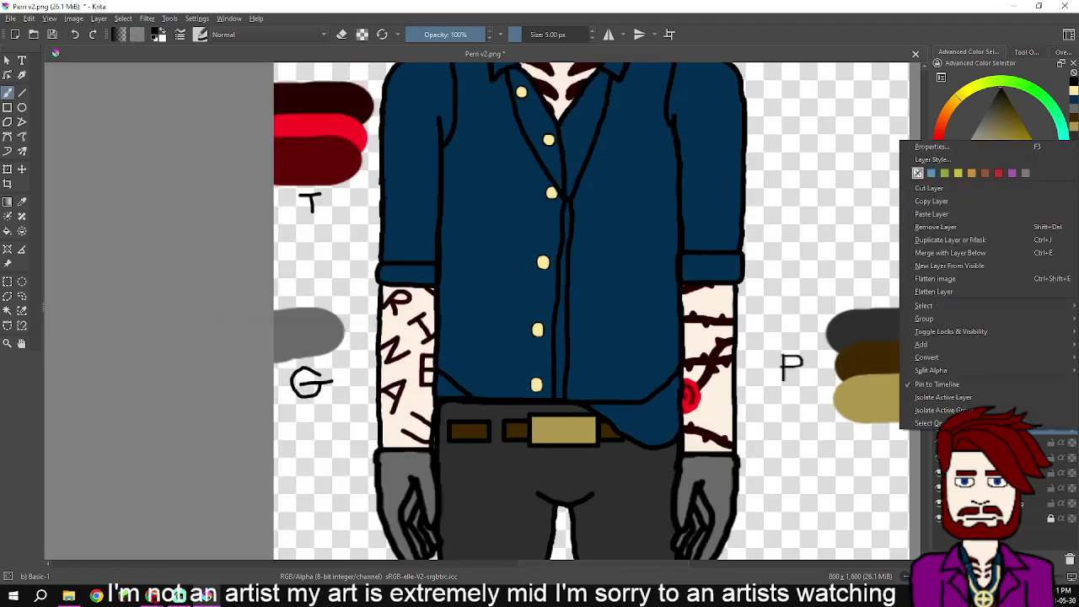
pyautogui.click(951, 241)
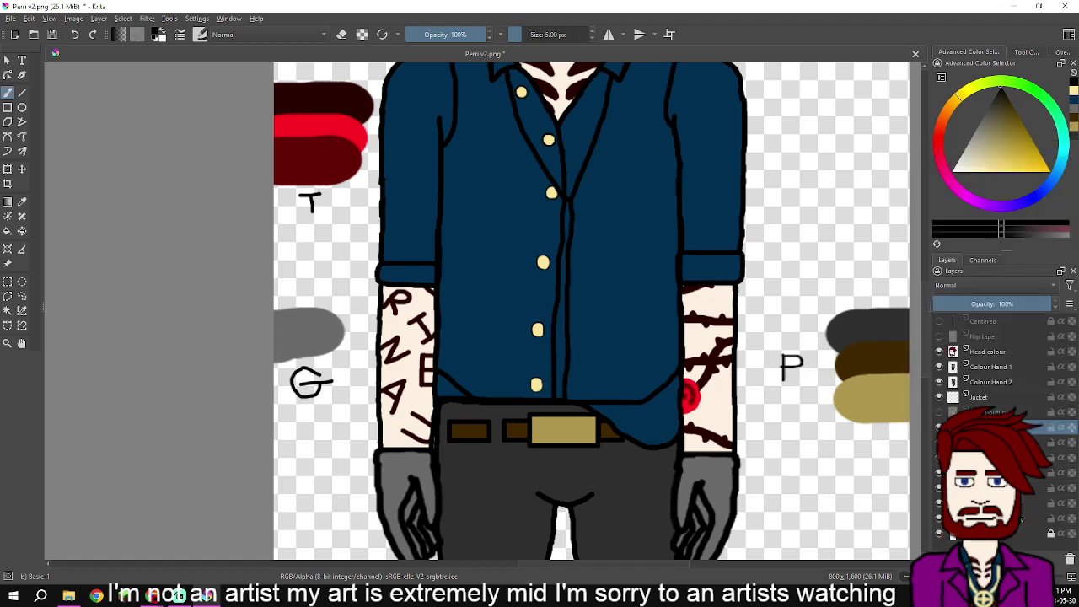
pyautogui.click(997, 442)
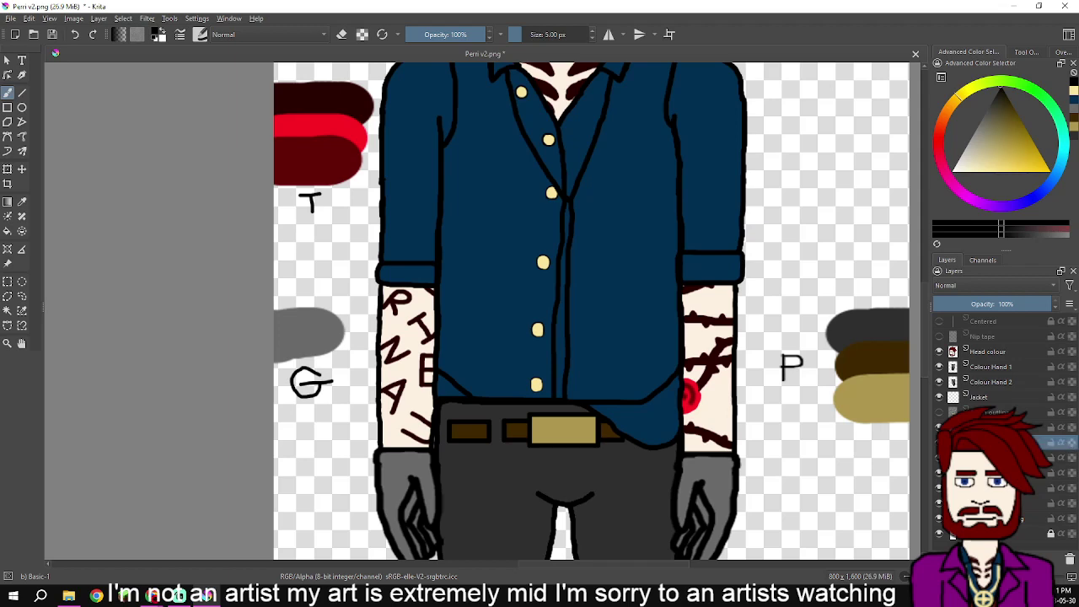
# - Sample the dark red swatch lettered W and fill both front panels of the vest with it
pyautogui.scroll(-2, 698, 325)
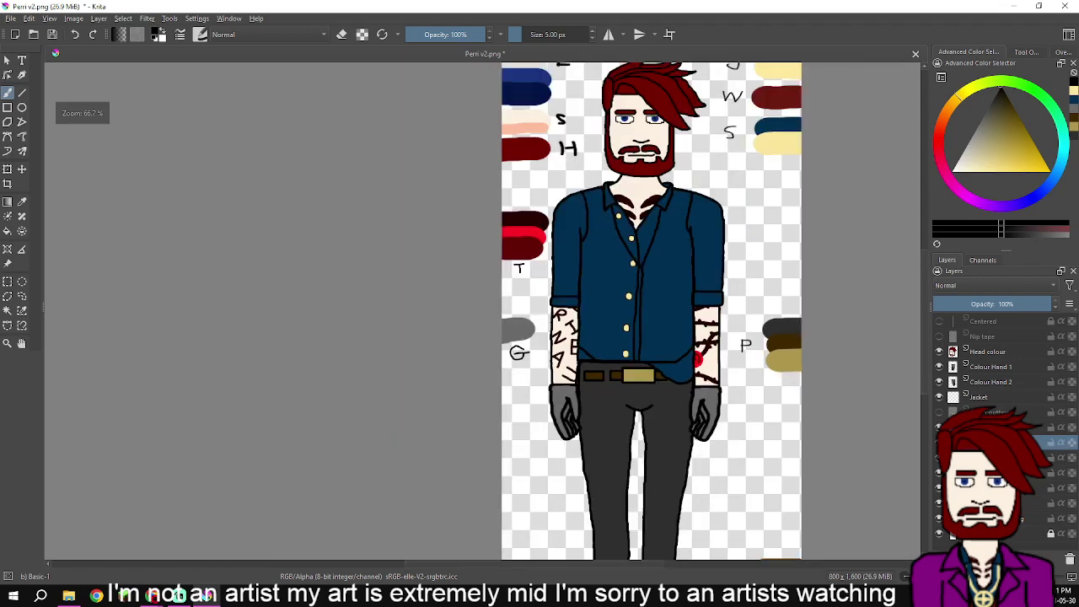
pyautogui.moveTo(698, 326); pyautogui.dragTo(652, 408)
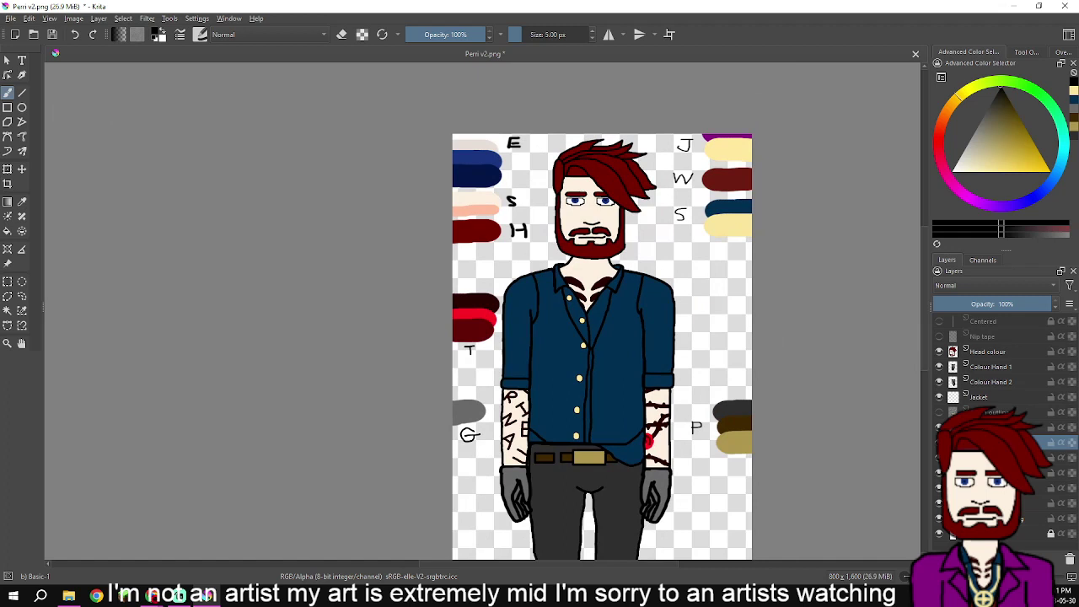
pyautogui.press('p')
pyautogui.click(728, 179)
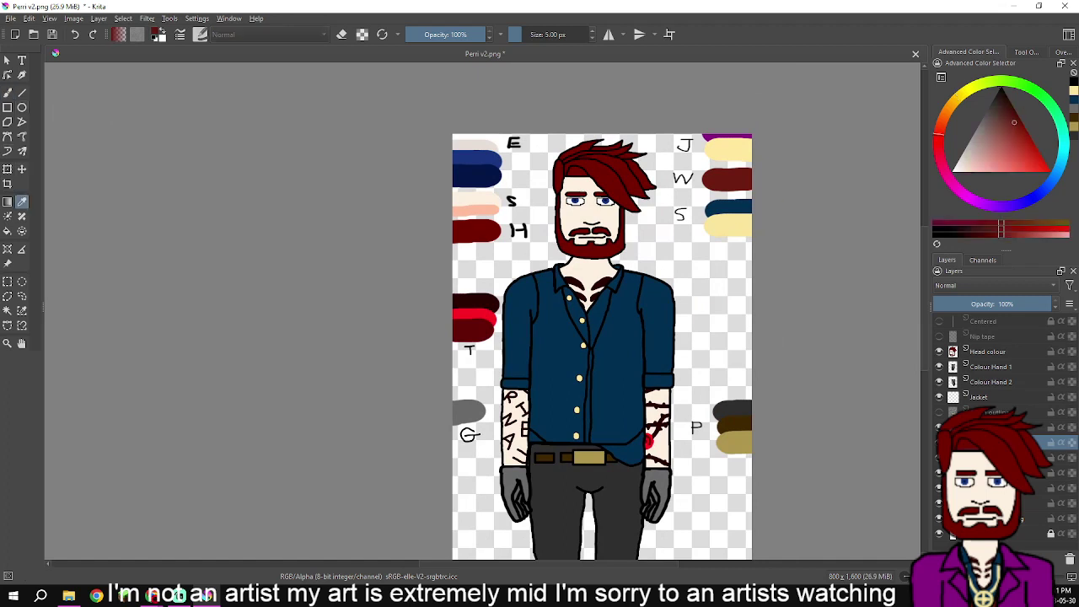
pyautogui.press('f')
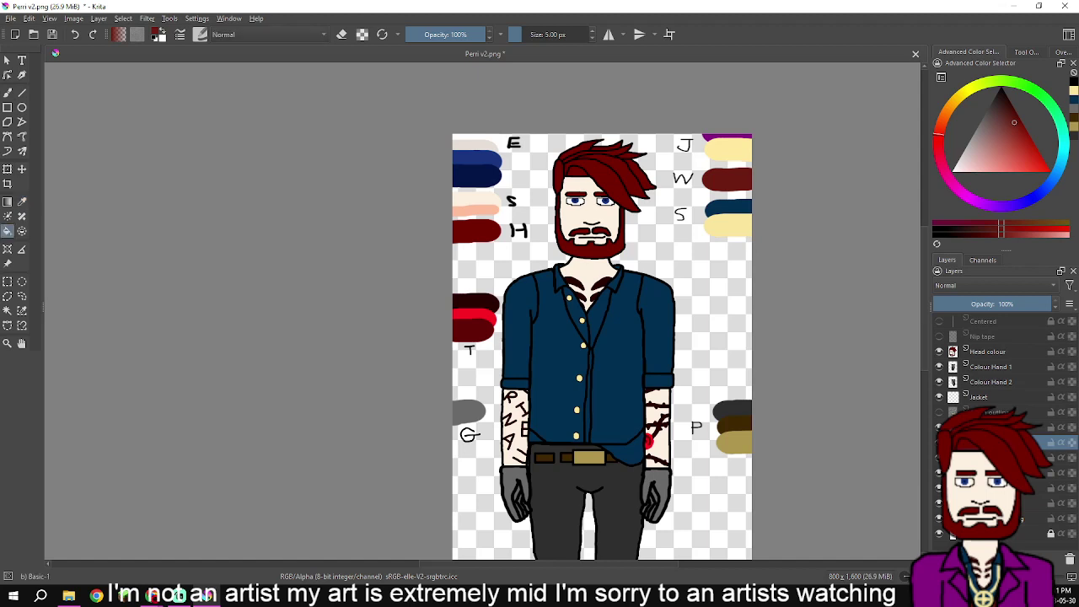
pyautogui.click(620, 371)
pyautogui.click(560, 372)
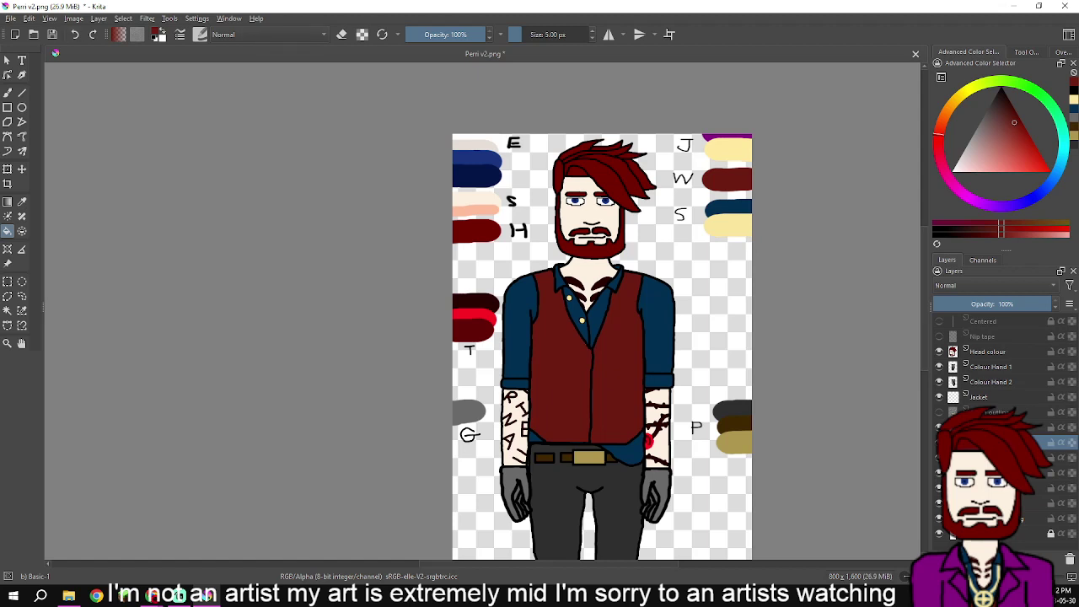
pyautogui.click(11, 18)
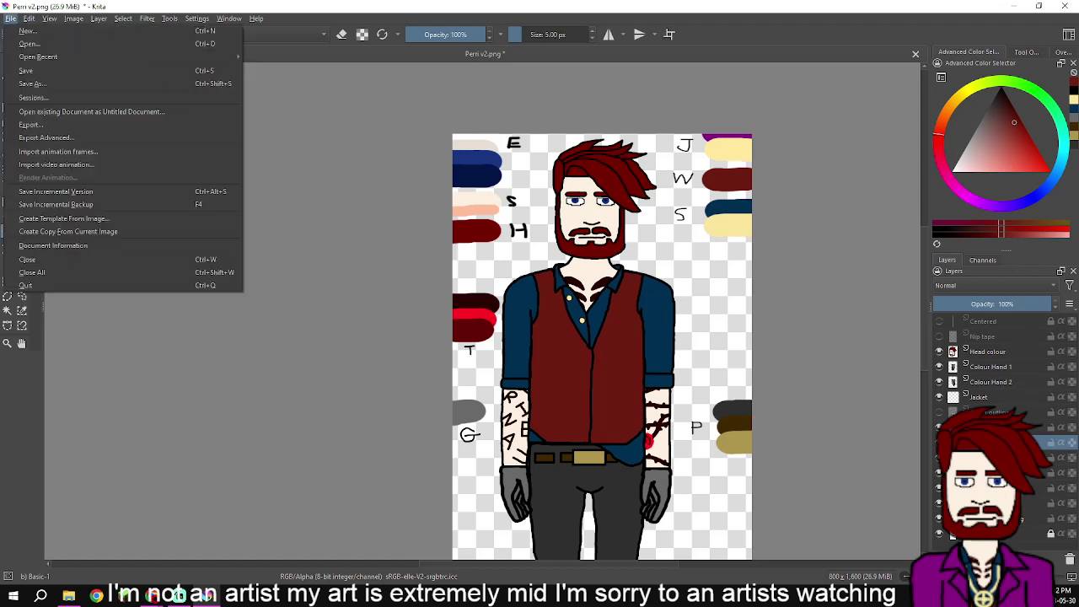
pyautogui.moveTo(29, 17)
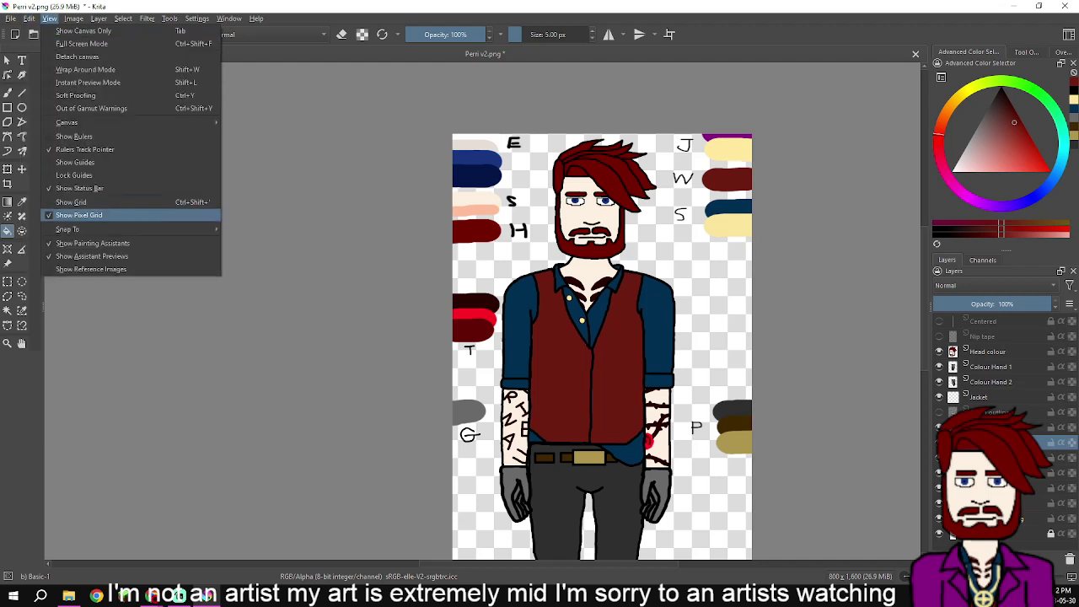
# - Show the reference images over the drawing to compare the vest with them, and hide them again
pyautogui.click(93, 267)
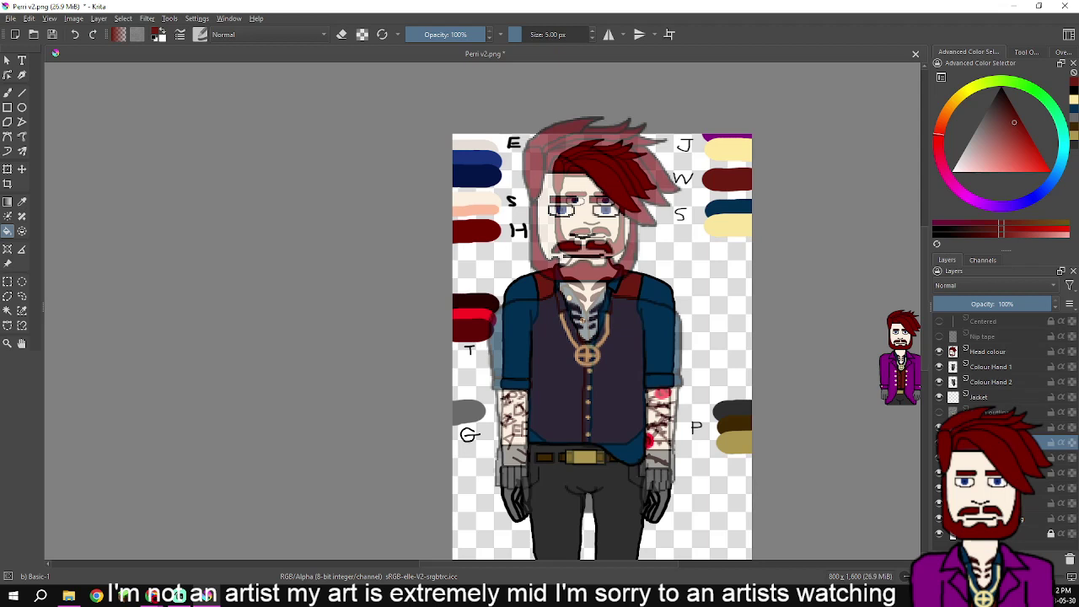
pyautogui.click(11, 18)
pyautogui.moveTo(29, 18)
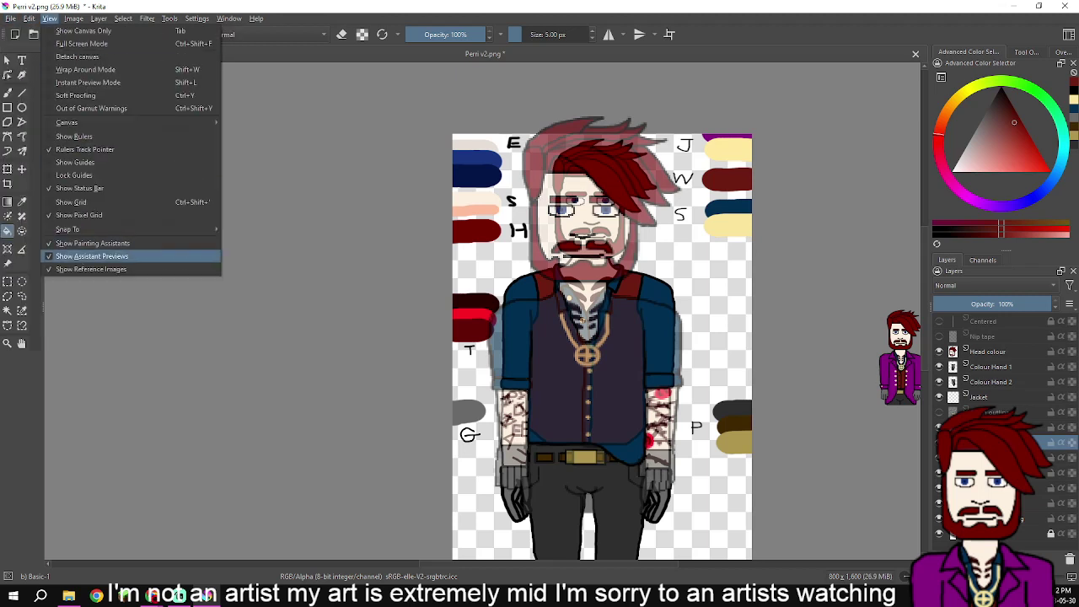
pyautogui.click(89, 269)
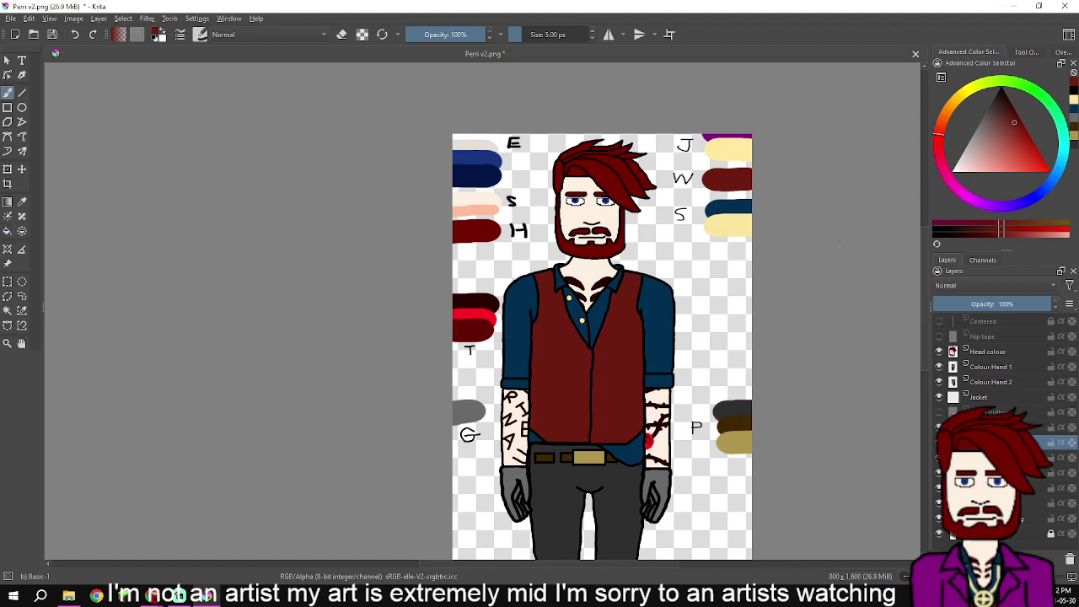
# - Sample the vest's dark red with the brush and paint over the gaps beside the left shoulder and collar outlines
pyautogui.press('d')
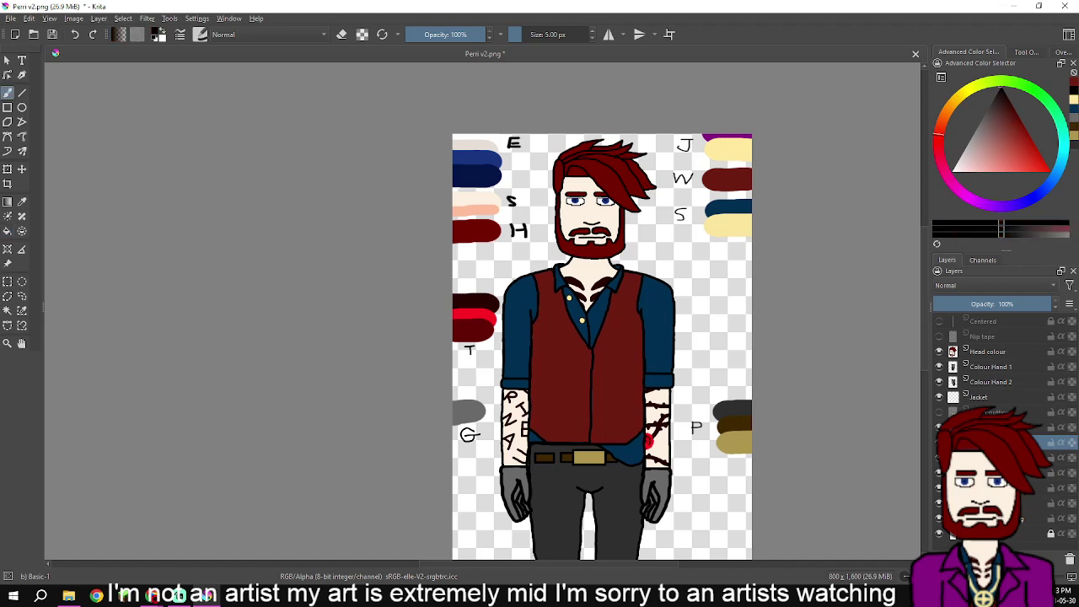
pyautogui.scroll(2, 608, 415)
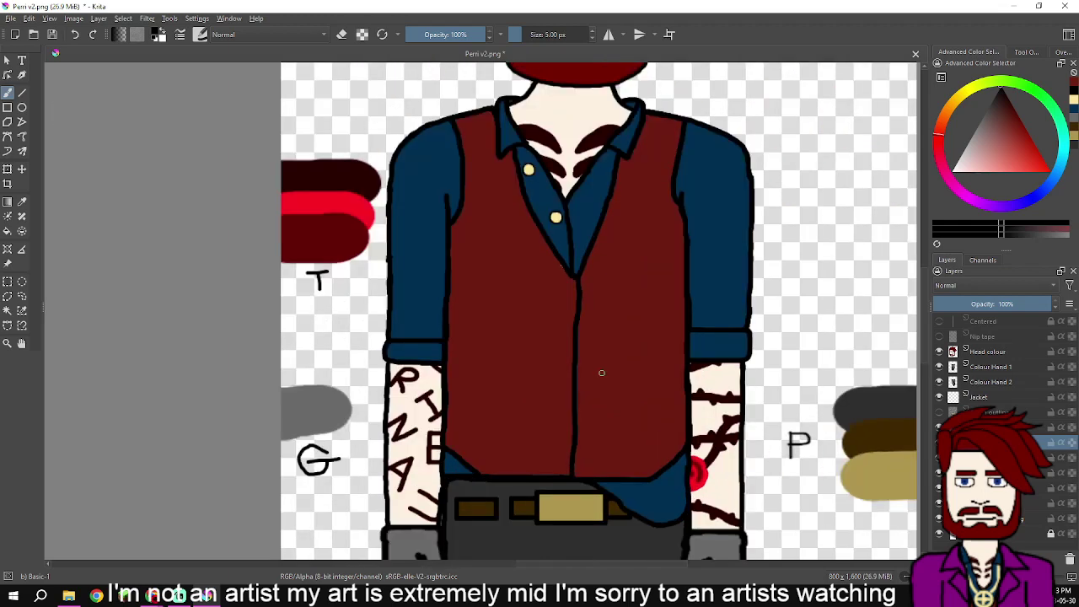
pyautogui.scroll(1, 601, 373)
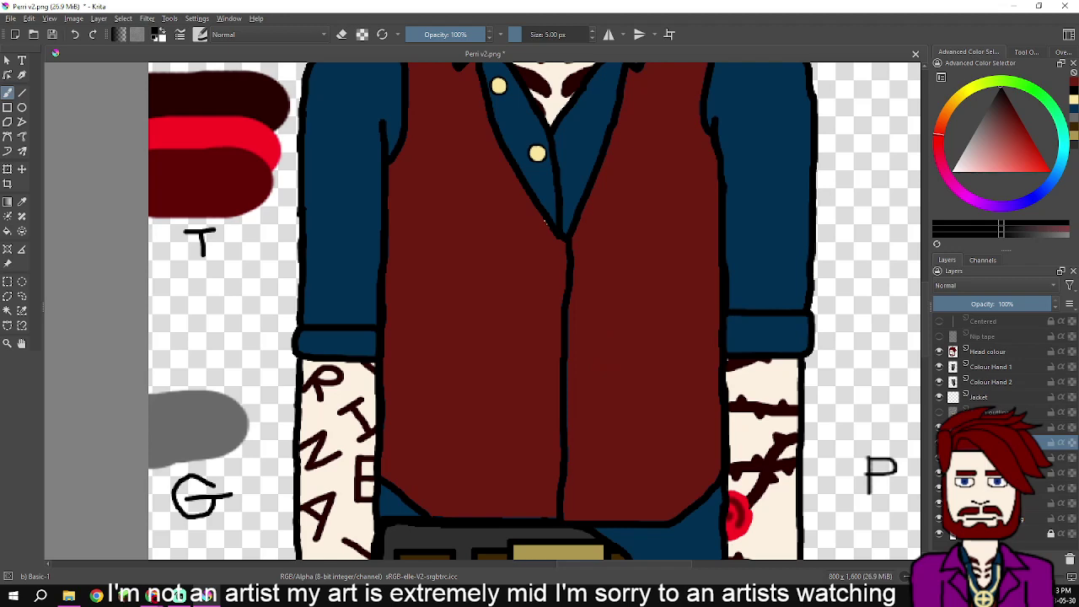
pyautogui.keyDown('ctrl'); pyautogui.click(557, 208); pyautogui.keyUp('ctrl')
pyautogui.scroll(1, 557, 211)
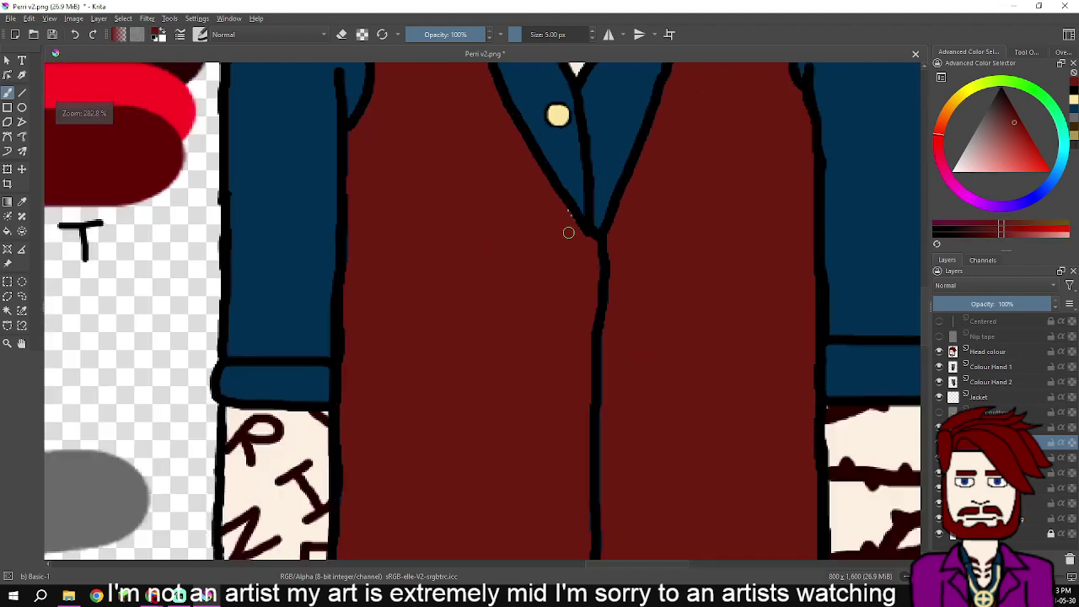
pyautogui.scroll(-1, 543, 214)
pyautogui.scroll(3, 494, 337)
pyautogui.moveTo(436, 215); pyautogui.dragTo(468, 459)
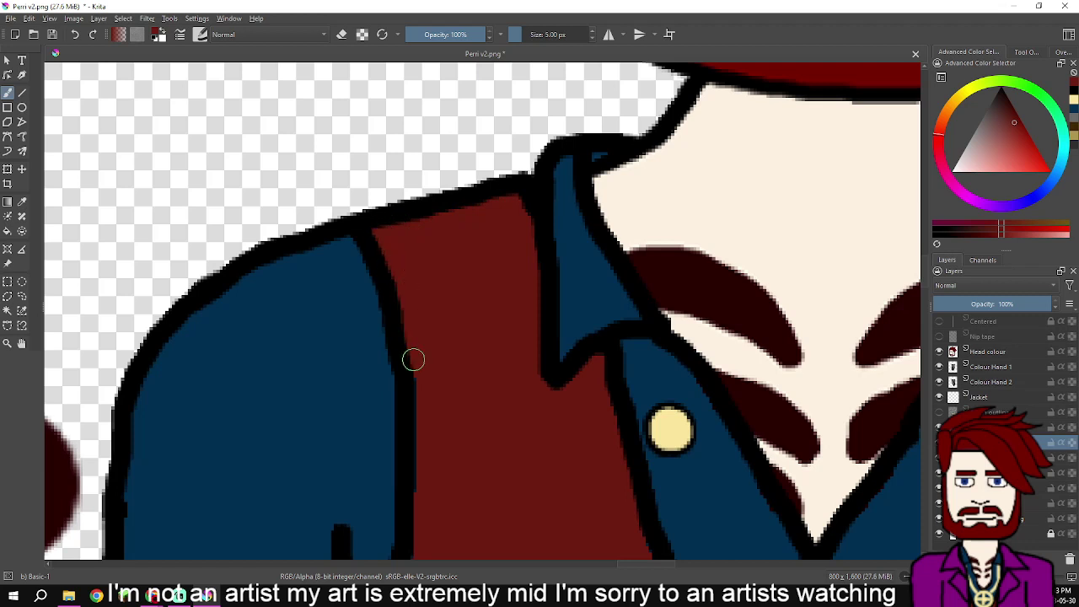
# - Paint dark red over the leftover gaps along the inner edge of the vest's left armhole line
pyautogui.scroll(4, 470, 207)
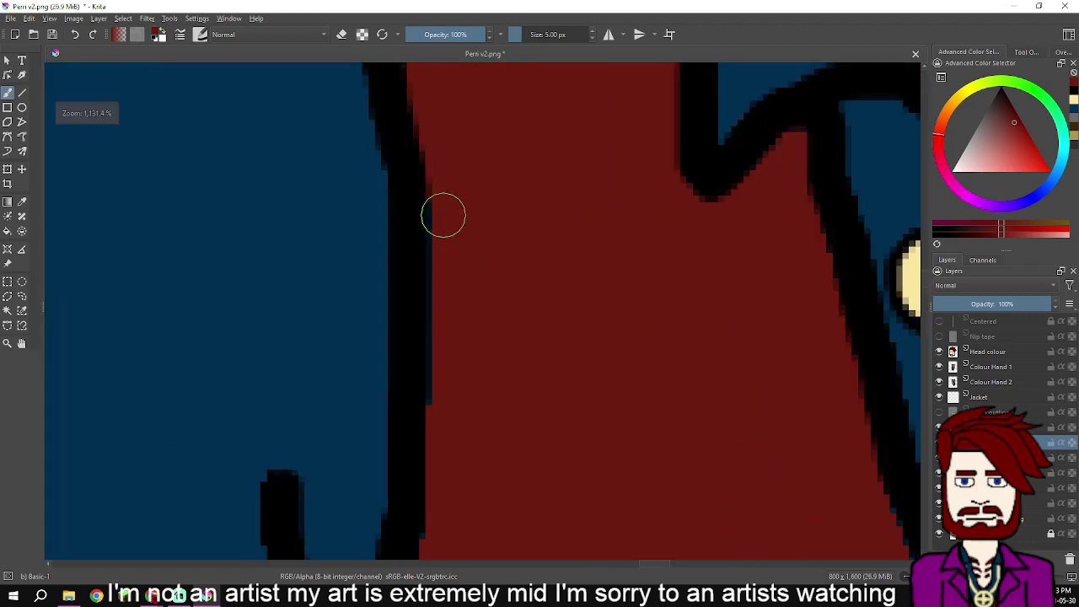
pyautogui.moveTo(430, 452); pyautogui.dragTo(493, 253)
pyautogui.moveTo(474, 347)
pyautogui.mouseDown()
pyautogui.moveTo(442, 450)
pyautogui.moveTo(383, 526)
pyautogui.moveTo(455, 518)
pyautogui.moveTo(435, 249)
pyautogui.moveTo(430, 268)
pyautogui.moveTo(428, 436)
pyautogui.moveTo(508, 227)
pyautogui.mouseUp()
pyautogui.moveTo(467, 314)
pyautogui.mouseDown()
pyautogui.moveTo(464, 470)
pyautogui.moveTo(506, 479)
pyautogui.mouseUp()
pyautogui.moveTo(533, 222)
pyautogui.mouseDown()
pyautogui.moveTo(553, 155)
pyautogui.moveTo(522, 260)
pyautogui.moveTo(522, 329)
pyautogui.mouseUp()
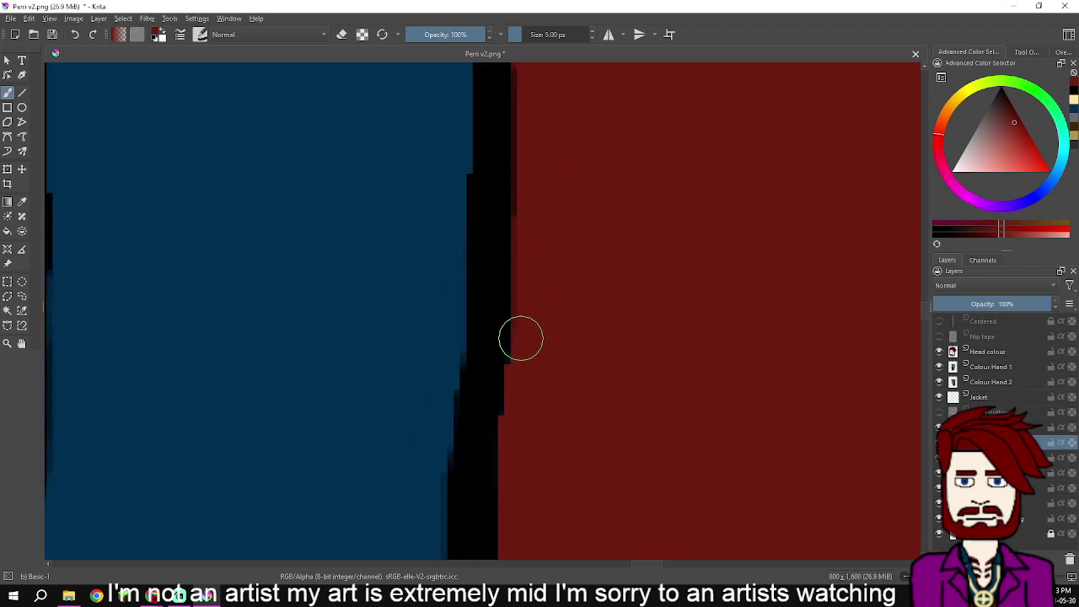
# - Fill the gaps along the left panel's side line, diagonal hem corner and hem with dark red
pyautogui.moveTo(513, 422)
pyautogui.mouseDown()
pyautogui.moveTo(567, 282)
pyautogui.moveTo(559, 450)
pyautogui.moveTo(607, 410)
pyautogui.moveTo(640, 203)
pyautogui.mouseUp()
pyautogui.moveTo(669, 368); pyautogui.dragTo(676, 164)
pyautogui.moveTo(609, 316)
pyautogui.mouseDown()
pyautogui.moveTo(606, 419)
pyautogui.moveTo(652, 188)
pyautogui.mouseUp()
pyautogui.moveTo(643, 225)
pyautogui.mouseDown()
pyautogui.moveTo(628, 384)
pyautogui.moveTo(689, 149)
pyautogui.mouseUp()
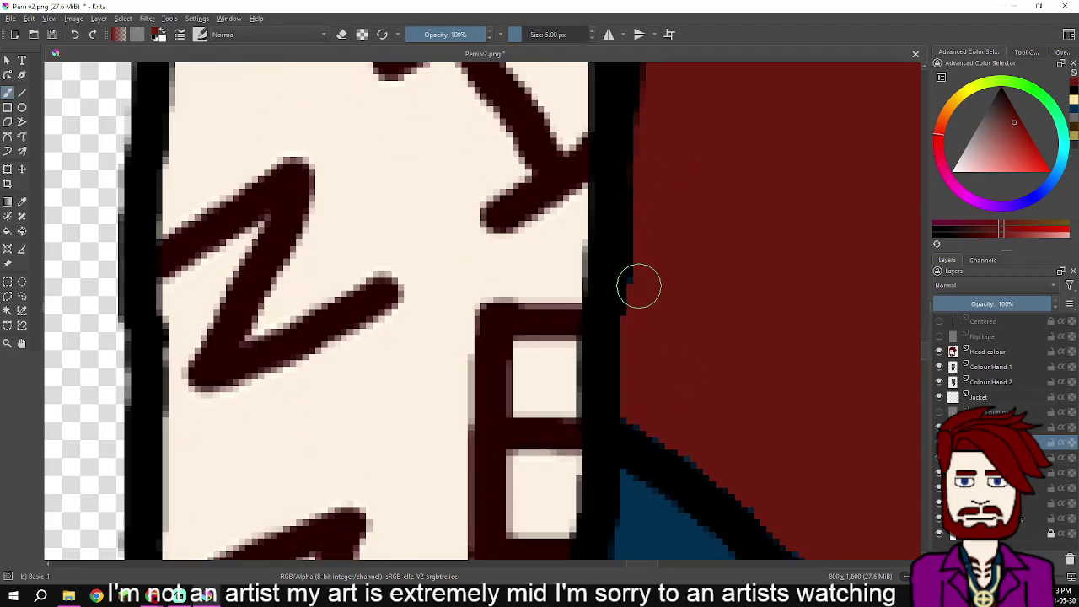
pyautogui.moveTo(645, 255)
pyautogui.mouseDown()
pyautogui.moveTo(633, 292)
pyautogui.moveTo(634, 420)
pyautogui.moveTo(740, 475)
pyautogui.mouseUp()
pyautogui.moveTo(739, 435); pyautogui.dragTo(550, 122)
pyautogui.moveTo(547, 177)
pyautogui.mouseDown()
pyautogui.moveTo(710, 319)
pyautogui.moveTo(767, 334)
pyautogui.moveTo(823, 313)
pyautogui.moveTo(834, 333)
pyautogui.moveTo(831, 318)
pyautogui.moveTo(492, 304)
pyautogui.moveTo(757, 305)
pyautogui.moveTo(746, 190)
pyautogui.moveTo(777, 133)
pyautogui.moveTo(771, 87)
pyautogui.moveTo(620, 512)
pyautogui.moveTo(544, 448)
pyautogui.moveTo(526, 456)
pyautogui.moveTo(604, 499)
pyautogui.moveTo(630, 501)
pyautogui.moveTo(651, 475)
pyautogui.moveTo(651, 167)
pyautogui.moveTo(665, 384)
pyautogui.mouseUp()
pyautogui.moveTo(658, 462)
pyautogui.mouseDown()
pyautogui.moveTo(656, 218)
pyautogui.moveTo(675, 274)
pyautogui.moveTo(697, 486)
pyautogui.moveTo(684, 397)
pyautogui.moveTo(702, 219)
pyautogui.moveTo(720, 472)
pyautogui.mouseUp()
# - Paint dark red up the left panel's centre edge and V neckline to close the gaps beside the outline
pyautogui.moveTo(711, 387)
pyautogui.mouseDown()
pyautogui.moveTo(701, 302)
pyautogui.moveTo(744, 178)
pyautogui.moveTo(732, 180)
pyautogui.moveTo(655, 414)
pyautogui.moveTo(672, 307)
pyautogui.moveTo(643, 229)
pyautogui.moveTo(599, 205)
pyautogui.moveTo(561, 157)
pyautogui.moveTo(642, 333)
pyautogui.mouseUp()
pyautogui.moveTo(650, 334)
pyautogui.mouseDown()
pyautogui.moveTo(494, 128)
pyautogui.moveTo(549, 274)
pyautogui.moveTo(580, 404)
pyautogui.moveTo(464, 167)
pyautogui.moveTo(418, 99)
pyautogui.mouseUp()
pyautogui.moveTo(418, 99)
pyautogui.mouseDown()
pyautogui.moveTo(503, 326)
pyautogui.moveTo(460, 248)
pyautogui.moveTo(495, 285)
pyautogui.mouseUp()
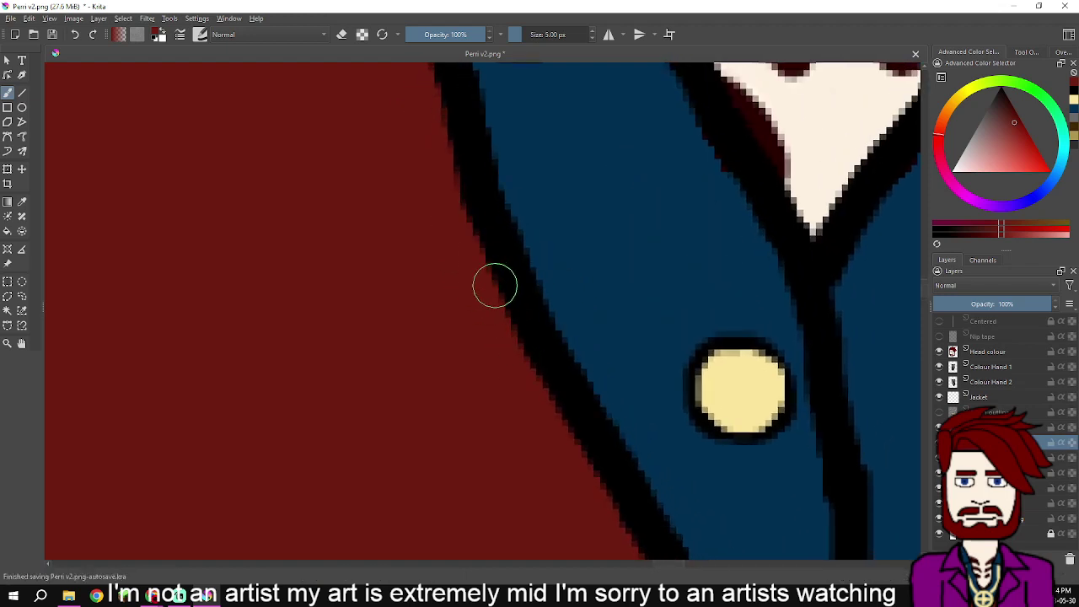
pyautogui.moveTo(468, 226); pyautogui.dragTo(533, 453)
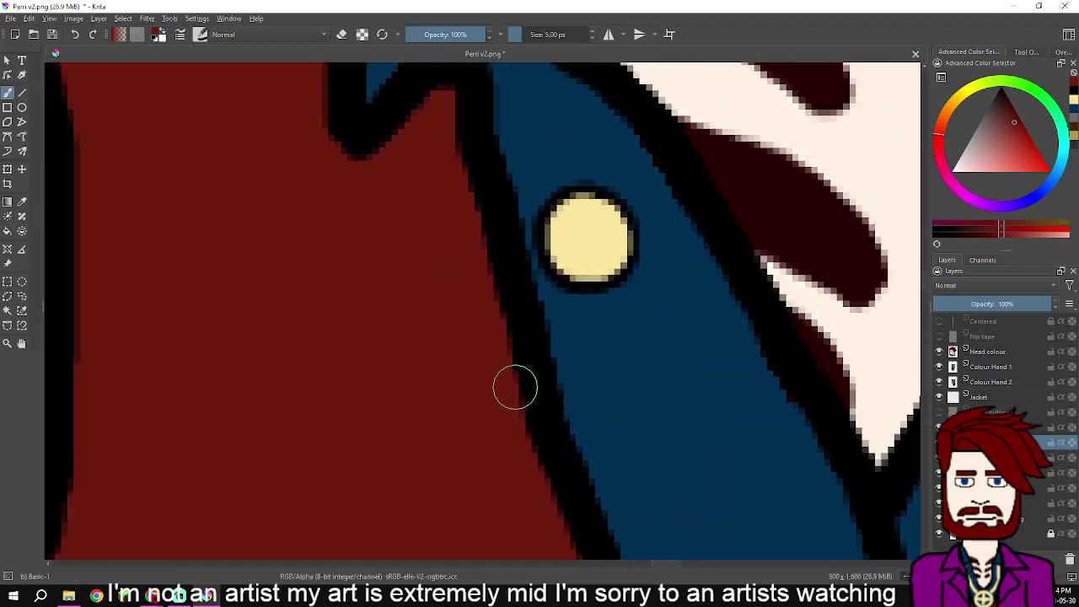
# - Paint dark red along the right panel's V neckline below the collar to cover the blue gaps
pyautogui.moveTo(849, 449); pyautogui.dragTo(513, 236)
pyautogui.moveTo(854, 408)
pyautogui.mouseDown()
pyautogui.moveTo(550, 448)
pyautogui.moveTo(459, 525)
pyautogui.mouseUp()
pyautogui.moveTo(560, 294); pyautogui.dragTo(539, 476)
pyautogui.moveTo(571, 248); pyautogui.dragTo(578, 250)
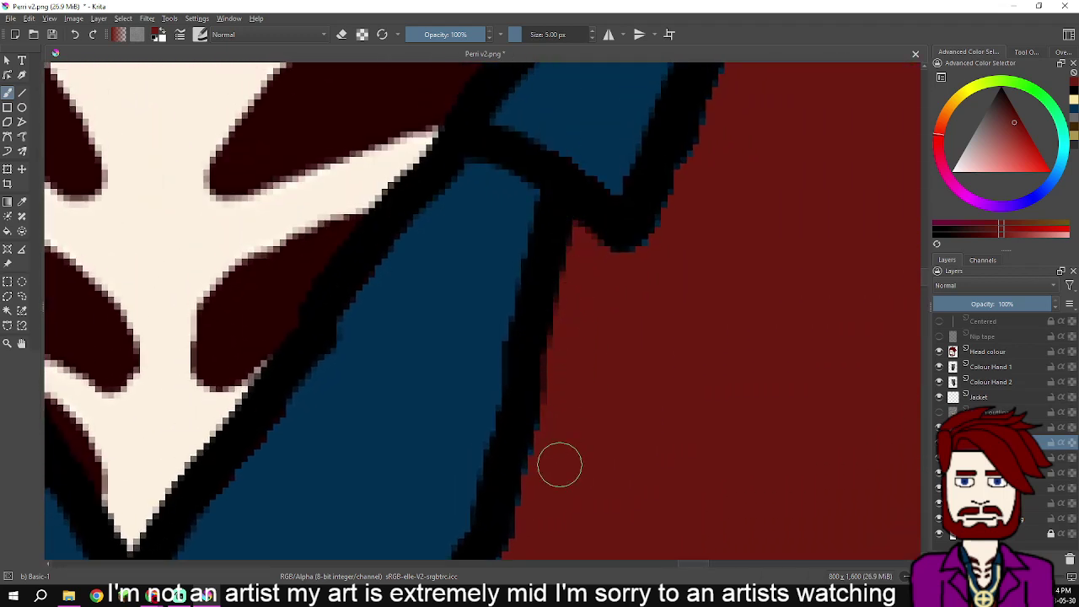
pyautogui.moveTo(528, 515)
pyautogui.mouseDown()
pyautogui.moveTo(557, 271)
pyautogui.moveTo(578, 223)
pyautogui.moveTo(475, 515)
pyautogui.moveTo(554, 304)
pyautogui.mouseUp()
pyautogui.moveTo(570, 297)
pyautogui.mouseDown()
pyautogui.moveTo(501, 460)
pyautogui.moveTo(585, 272)
pyautogui.moveTo(545, 311)
pyautogui.moveTo(463, 521)
pyautogui.moveTo(651, 171)
pyautogui.moveTo(603, 235)
pyautogui.moveTo(619, 419)
pyautogui.moveTo(607, 427)
pyautogui.moveTo(641, 249)
pyautogui.moveTo(612, 380)
pyautogui.moveTo(613, 458)
pyautogui.moveTo(626, 424)
pyautogui.moveTo(626, 210)
pyautogui.moveTo(619, 433)
pyautogui.moveTo(618, 291)
pyautogui.moveTo(610, 419)
pyautogui.moveTo(626, 480)
pyautogui.moveTo(602, 193)
pyautogui.mouseUp()
# - Cover the blue gaps on the right of the centre line and along the right hem with dark red
pyautogui.moveTo(574, 230)
pyautogui.mouseDown()
pyautogui.moveTo(584, 424)
pyautogui.moveTo(622, 372)
pyautogui.moveTo(608, 148)
pyautogui.moveTo(585, 351)
pyautogui.mouseUp()
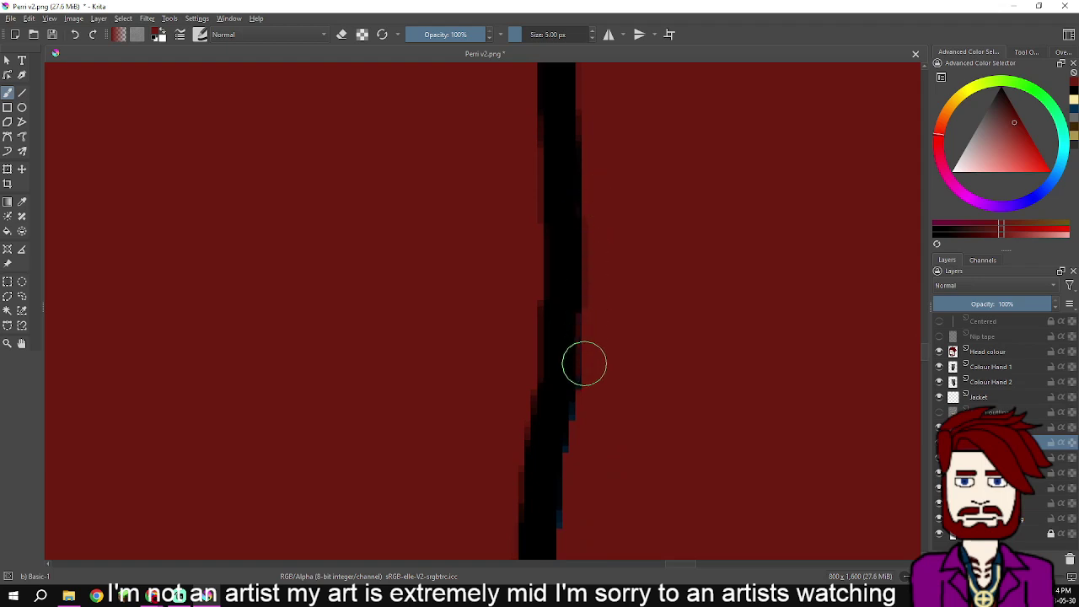
pyautogui.moveTo(606, 290); pyautogui.dragTo(591, 85)
pyautogui.moveTo(570, 169)
pyautogui.mouseDown()
pyautogui.moveTo(540, 219)
pyautogui.moveTo(542, 402)
pyautogui.moveTo(789, 415)
pyautogui.moveTo(800, 396)
pyautogui.moveTo(497, 349)
pyautogui.moveTo(548, 368)
pyautogui.moveTo(742, 371)
pyautogui.moveTo(855, 354)
pyautogui.moveTo(582, 393)
pyautogui.moveTo(677, 338)
pyautogui.moveTo(778, 241)
pyautogui.moveTo(869, 124)
pyautogui.moveTo(713, 457)
pyautogui.mouseUp()
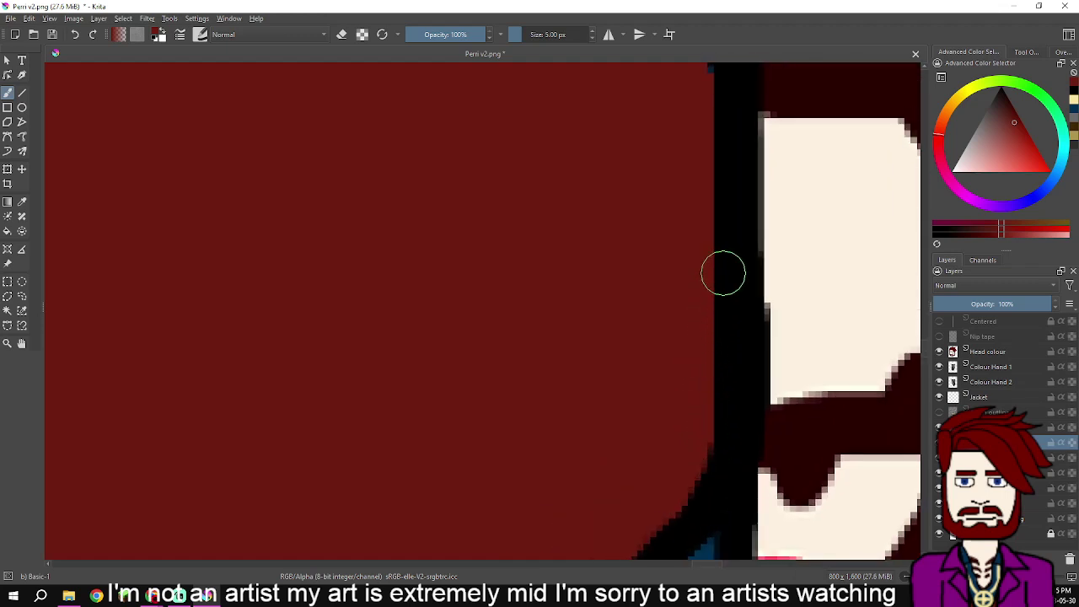
# - Paint dark red along the inside of the vest's right side line, from the hem corner up to the sleeve
pyautogui.moveTo(706, 113)
pyautogui.mouseDown()
pyautogui.moveTo(703, 220)
pyautogui.moveTo(729, 346)
pyautogui.mouseUp()
pyautogui.moveTo(722, 210); pyautogui.dragTo(725, 340)
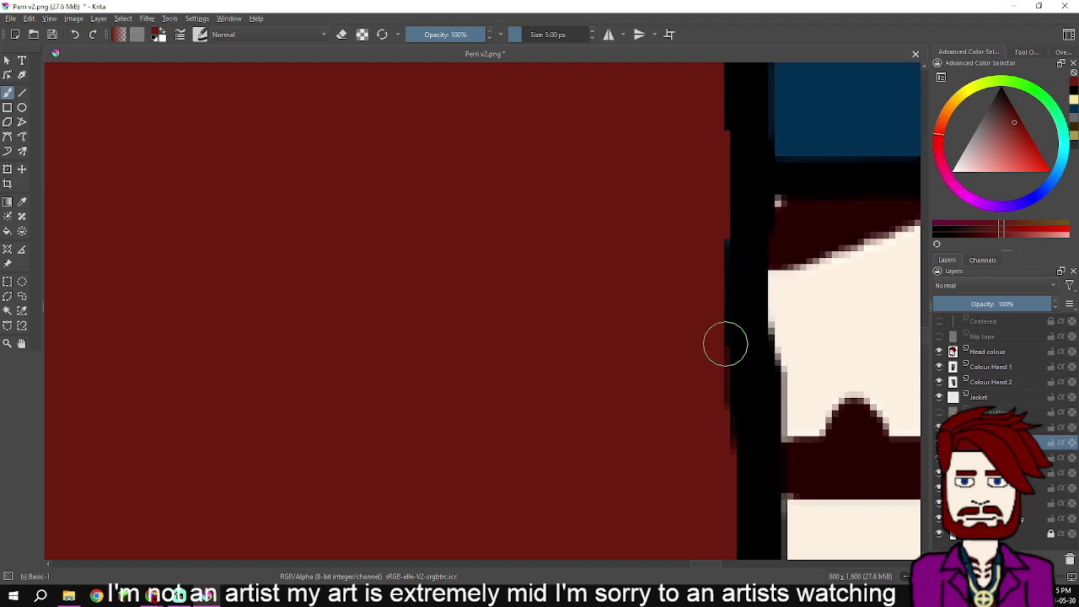
pyautogui.moveTo(731, 107); pyautogui.dragTo(722, 415)
pyautogui.moveTo(720, 224); pyautogui.dragTo(716, 373)
pyautogui.moveTo(723, 104); pyautogui.dragTo(756, 414)
pyautogui.moveTo(796, 280)
pyautogui.mouseDown()
pyautogui.moveTo(746, 347)
pyautogui.moveTo(740, 487)
pyautogui.mouseUp()
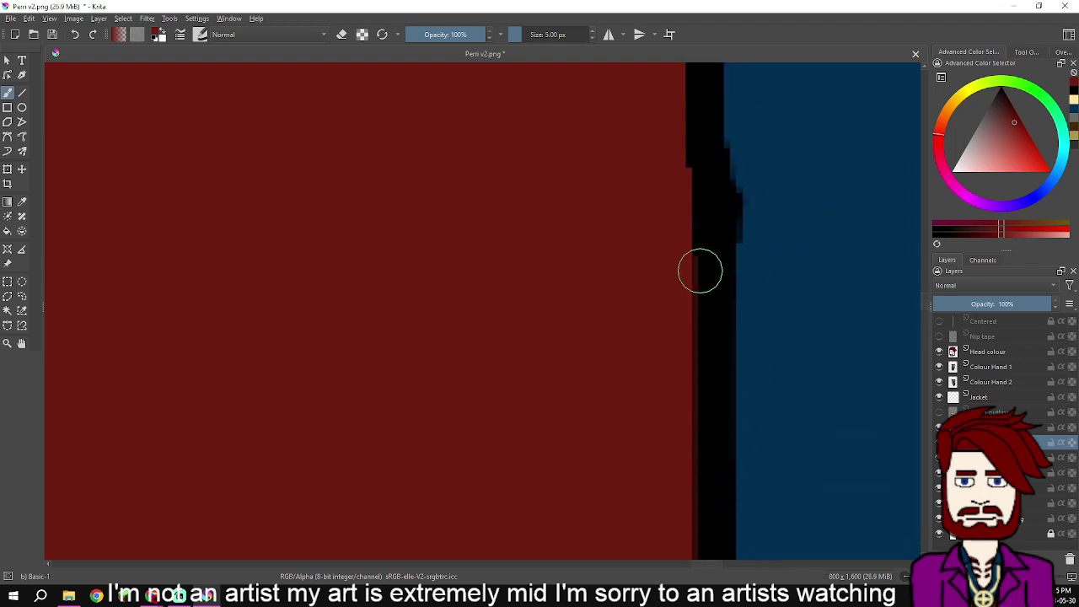
# - Fill the gaps along the right armhole, shoulder line and collar edge of the vest with dark red
pyautogui.scroll(3, 692, 142)
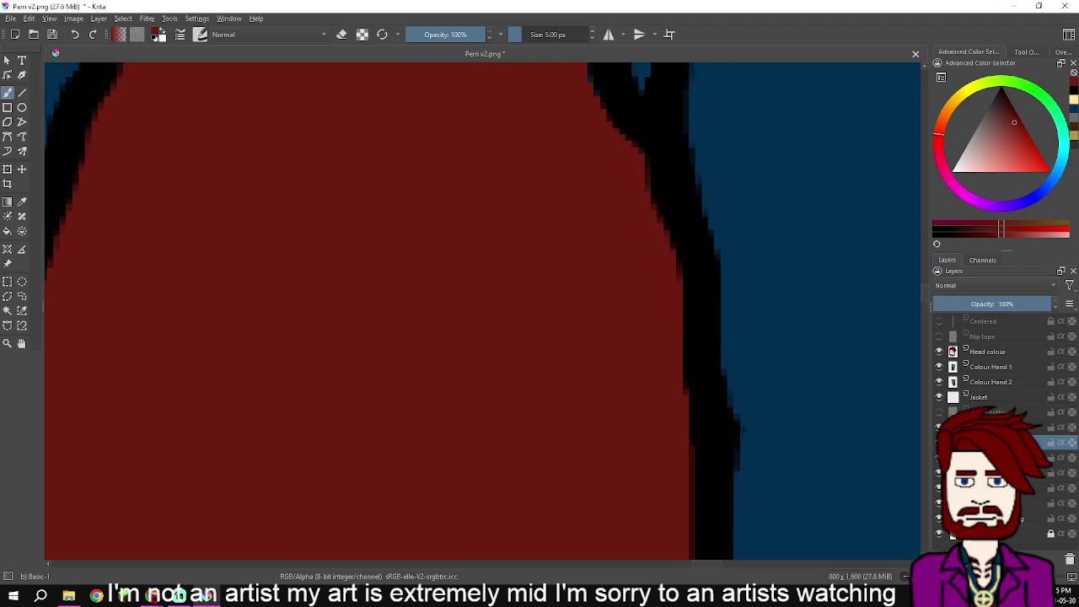
pyautogui.moveTo(608, 124); pyautogui.dragTo(665, 389)
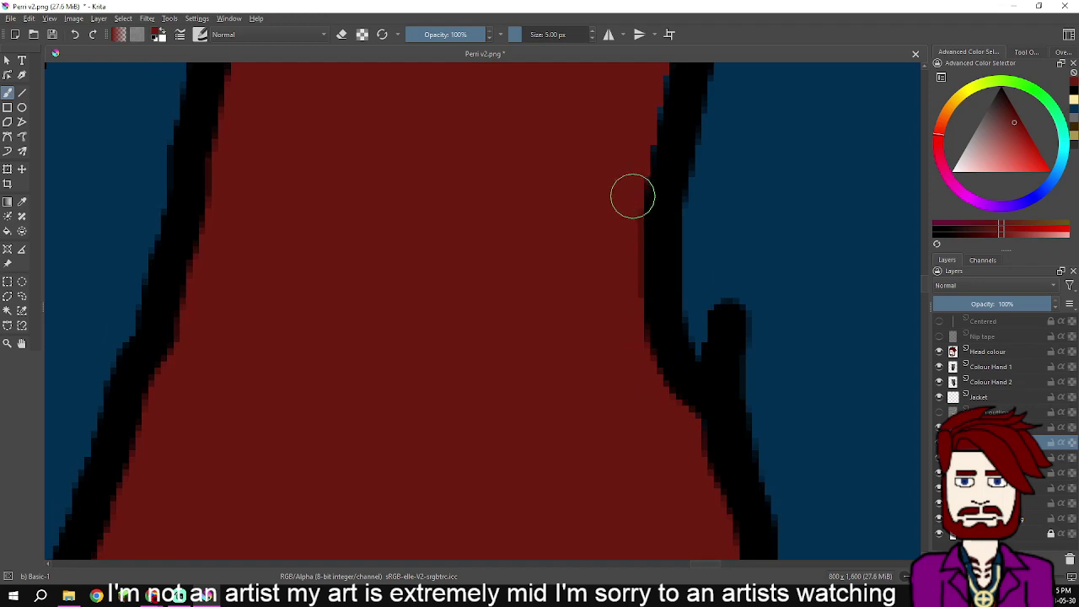
pyautogui.scroll(3, 636, 188)
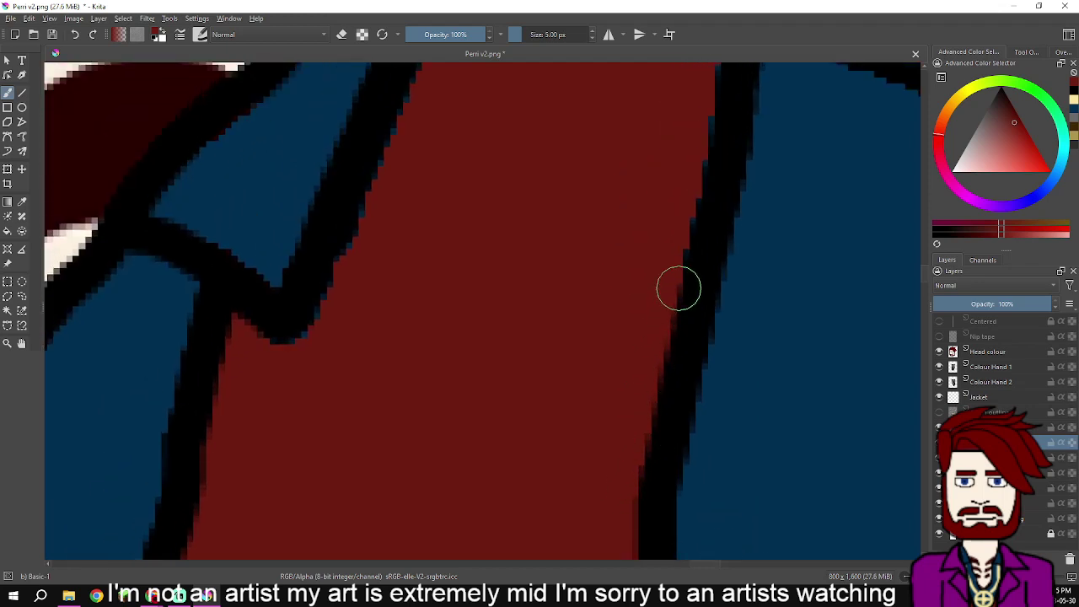
pyautogui.scroll(1, 725, 110)
pyautogui.scroll(3, 692, 402)
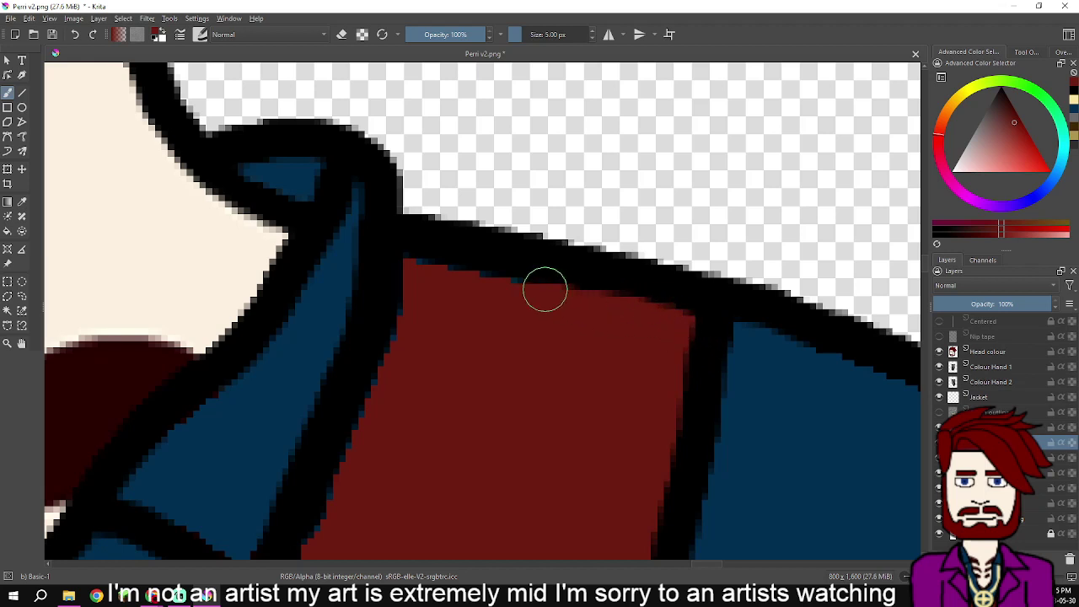
pyautogui.moveTo(416, 263)
pyautogui.mouseDown()
pyautogui.moveTo(384, 375)
pyautogui.moveTo(323, 514)
pyautogui.moveTo(394, 355)
pyautogui.moveTo(349, 471)
pyautogui.moveTo(327, 480)
pyautogui.moveTo(293, 466)
pyautogui.moveTo(277, 443)
pyautogui.mouseUp()
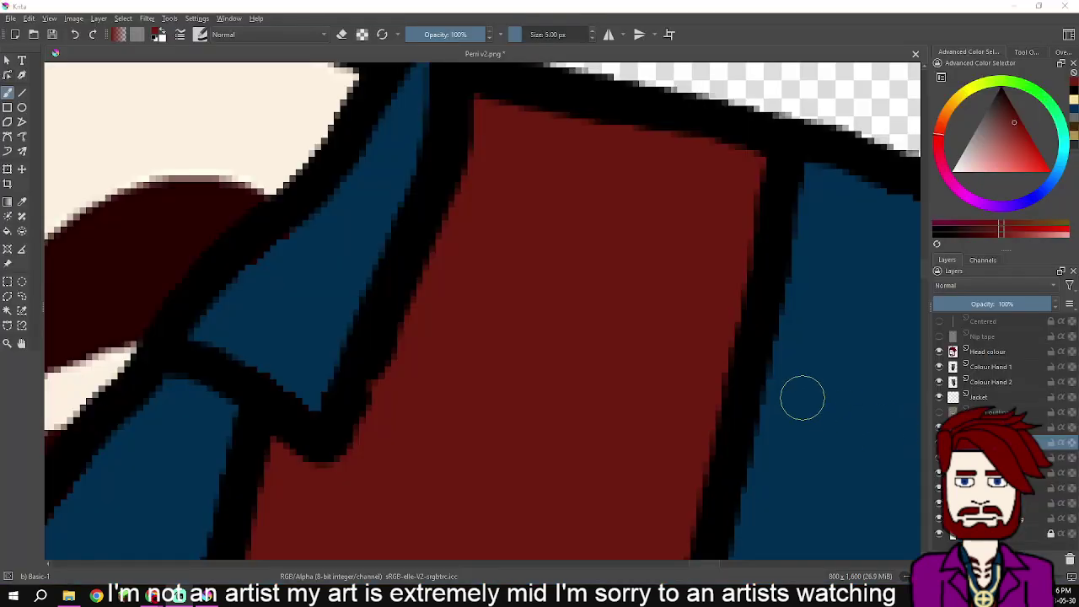
# - On the layer above the vest's colour, draw a small upright black oval on the left panel beside the centre line, below the V neckline
pyautogui.scroll(-5, 805, 397)
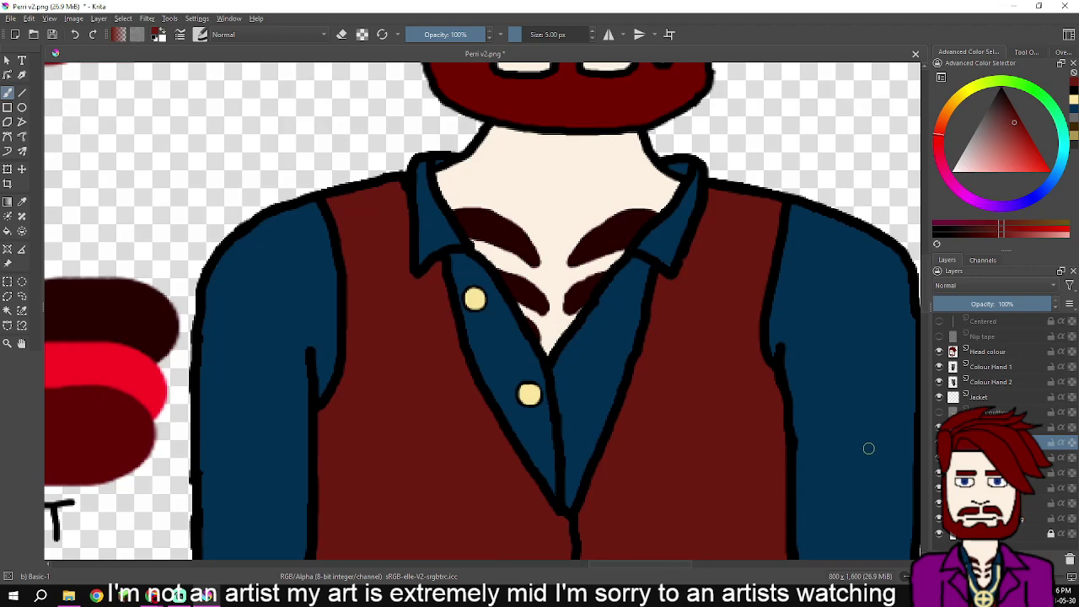
pyautogui.moveTo(869, 432); pyautogui.dragTo(810, 208)
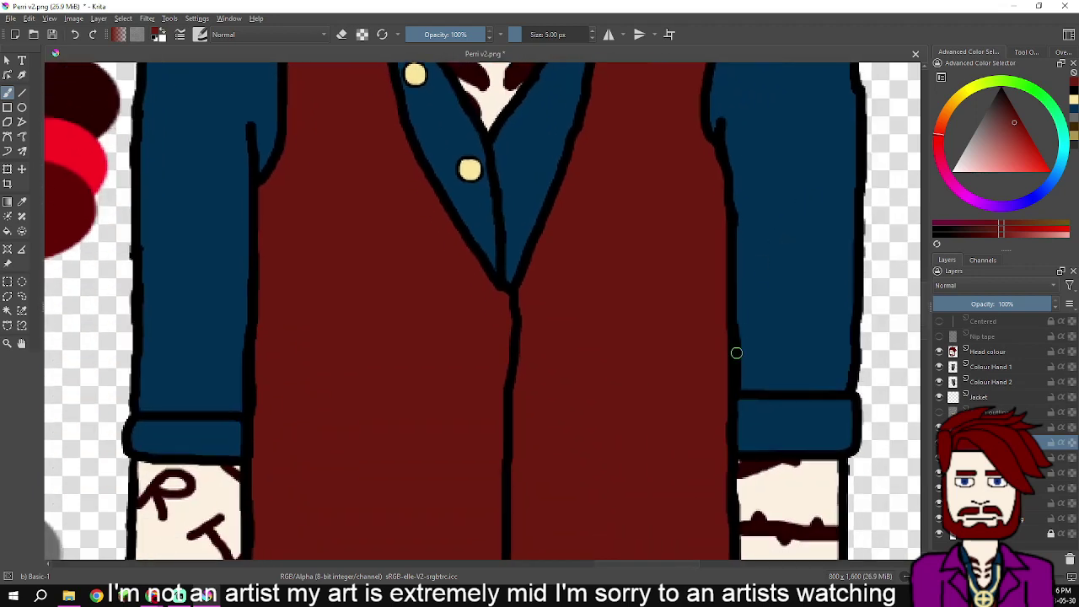
pyautogui.scroll(-5, 739, 357)
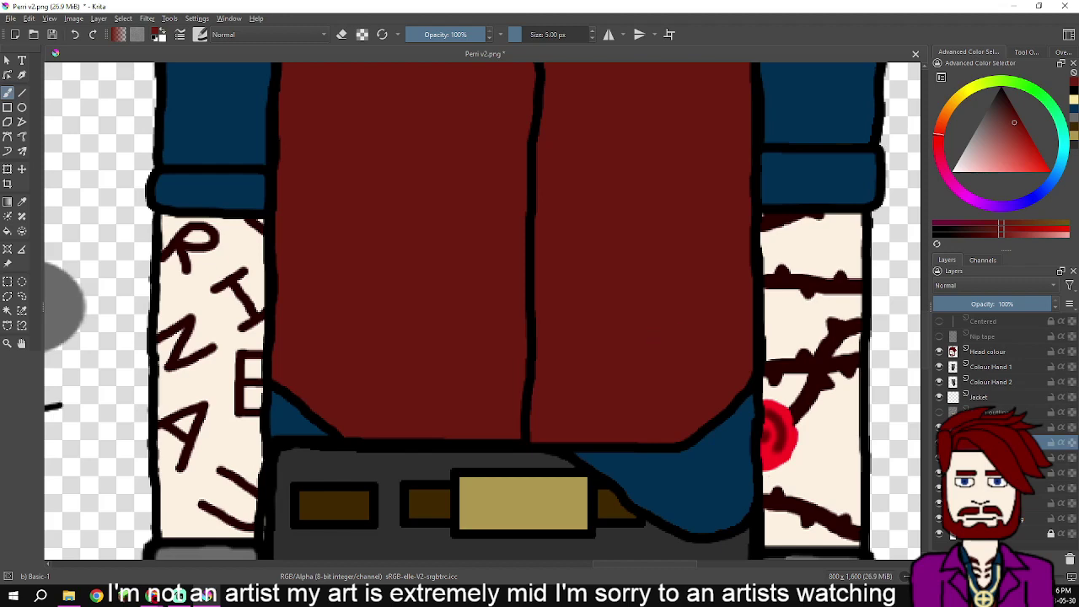
pyautogui.click(995, 428)
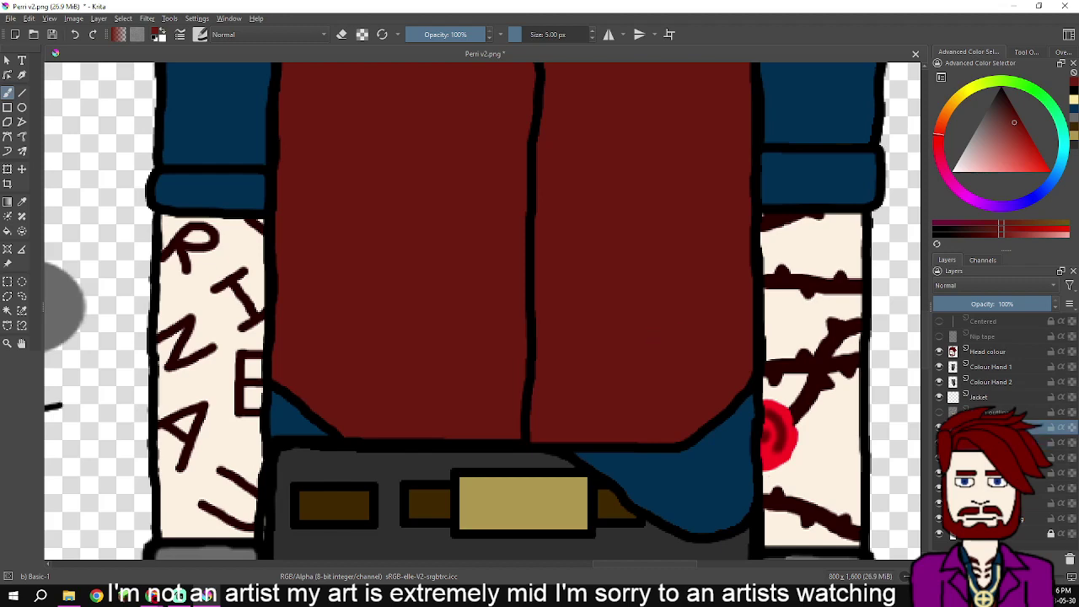
pyautogui.scroll(4, 706, 352)
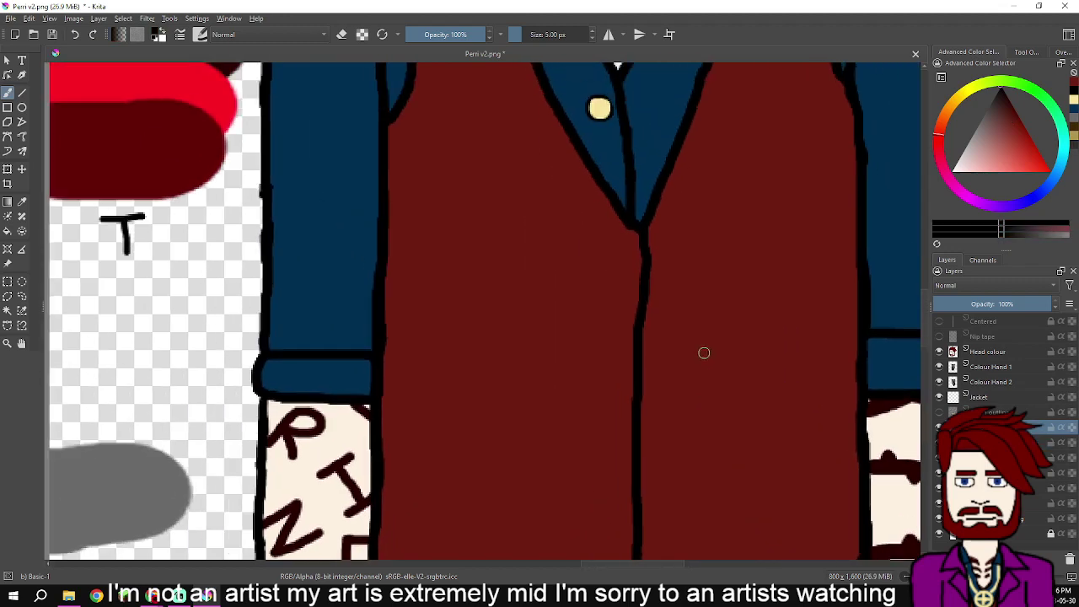
pyautogui.click(607, 216)
pyautogui.moveTo(607, 217)
pyautogui.mouseDown()
pyautogui.moveTo(607, 203)
pyautogui.moveTo(611, 232)
pyautogui.moveTo(602, 207)
pyautogui.moveTo(612, 197)
pyautogui.moveTo(615, 229)
pyautogui.moveTo(602, 233)
pyautogui.mouseUp()
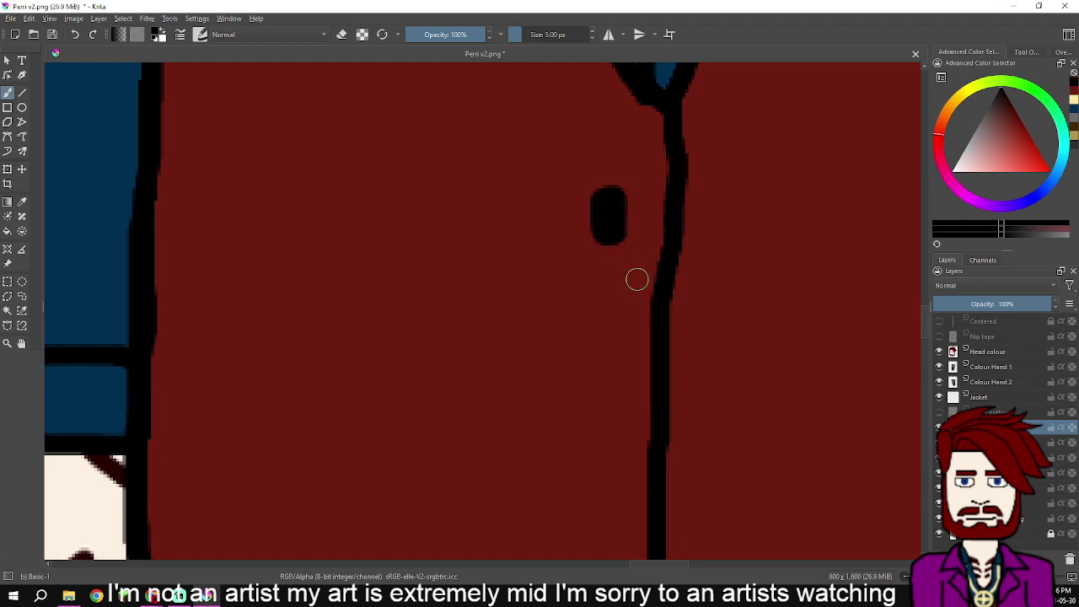
pyautogui.moveTo(633, 361); pyautogui.dragTo(606, 236)
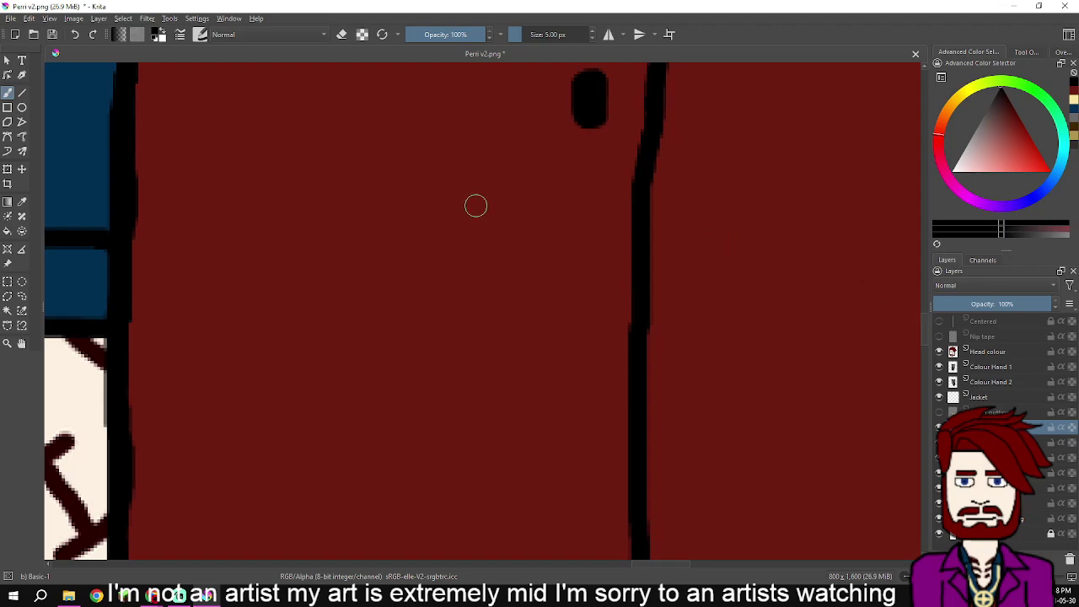
# - Try to draw a second upright black oval below the first one on the vest's left panel
pyautogui.scroll(-3, 600, 279)
pyautogui.scroll(1, 597, 292)
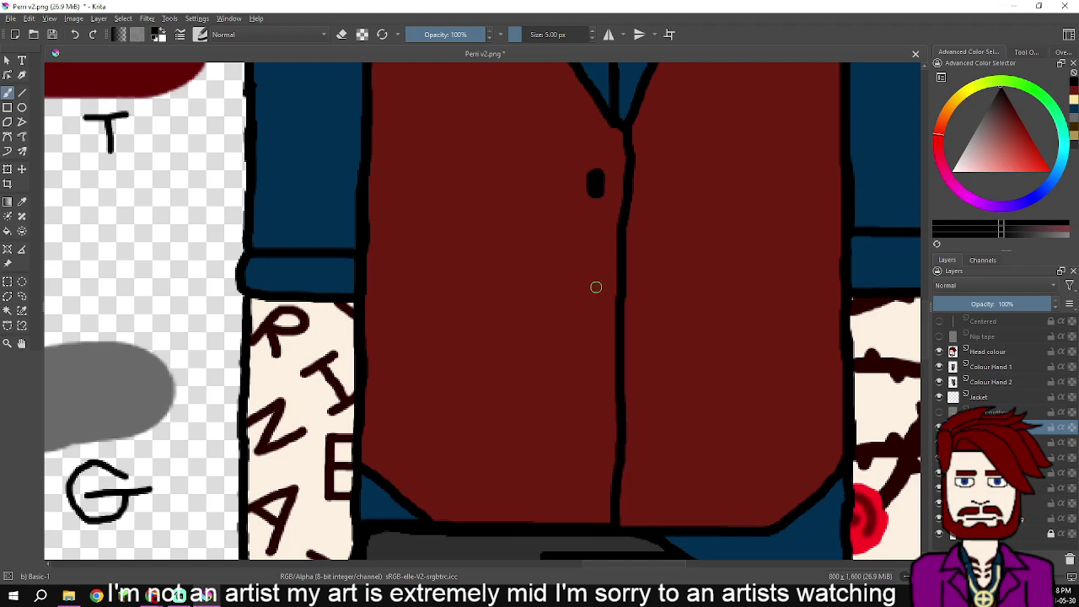
pyautogui.scroll(3, 596, 288)
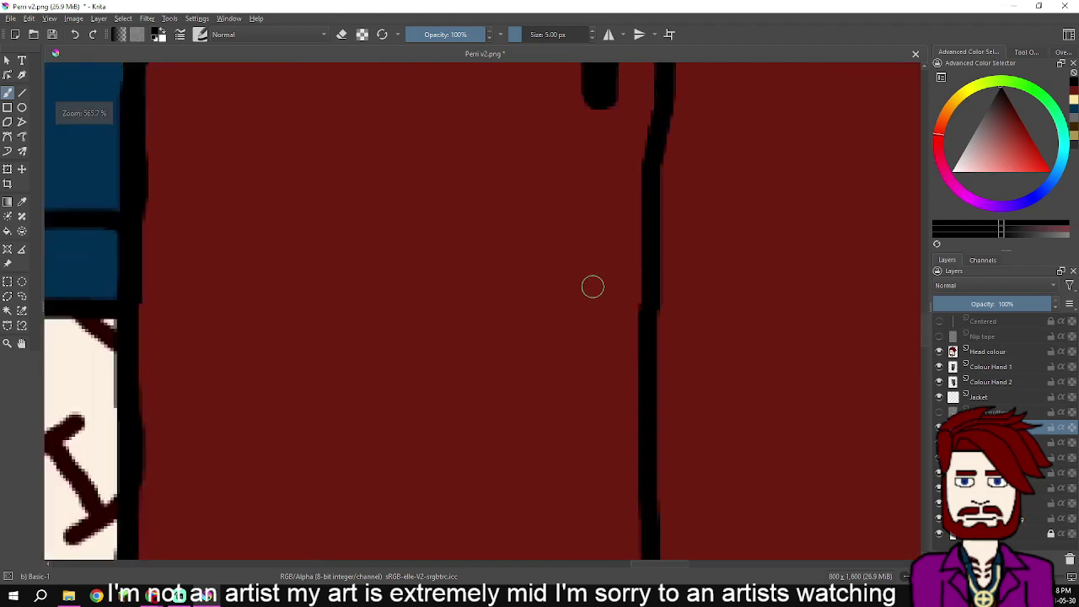
pyautogui.moveTo(596, 296)
pyautogui.mouseDown()
pyautogui.moveTo(596, 282)
pyautogui.moveTo(598, 335)
pyautogui.moveTo(584, 334)
pyautogui.moveTo(585, 278)
pyautogui.moveTo(590, 321)
pyautogui.mouseUp()
pyautogui.scroll(-4, 590, 318)
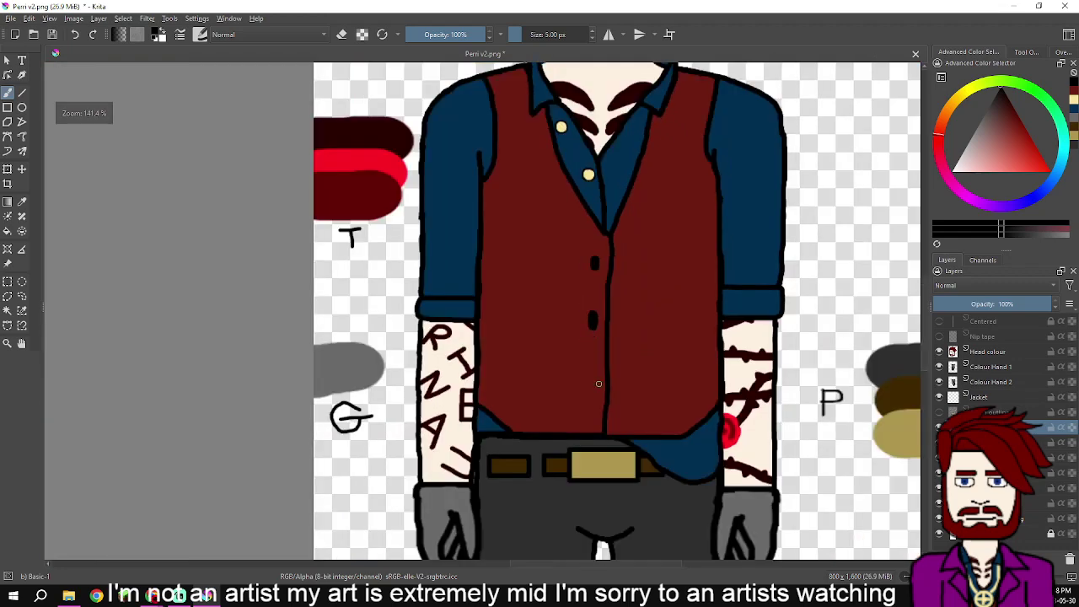
pyautogui.scroll(4, 599, 383)
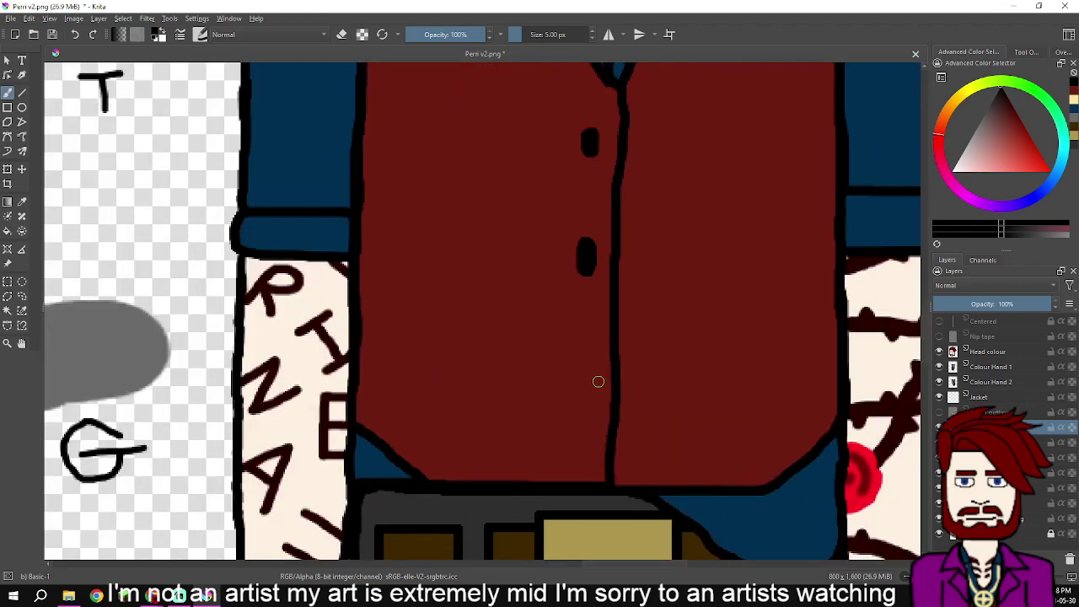
pyautogui.scroll(2, 597, 278)
pyautogui.moveTo(596, 244); pyautogui.dragTo(577, 349)
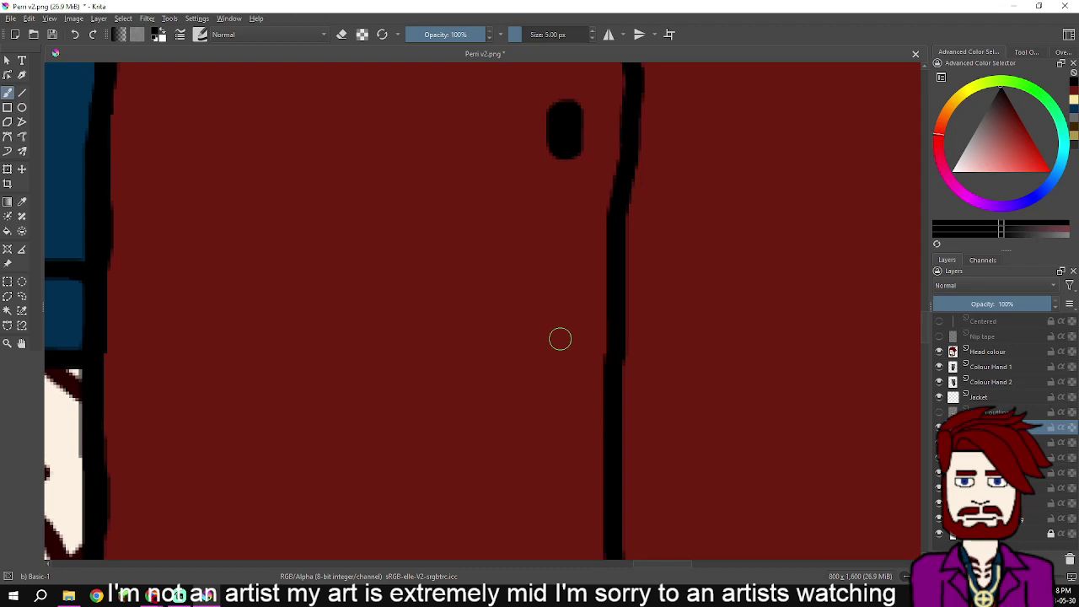
# - Draw a second upright black oval below the first on the vest's left panel, and enlarge the first oval to match
pyautogui.moveTo(564, 361)
pyautogui.mouseDown()
pyautogui.moveTo(562, 349)
pyautogui.moveTo(545, 350)
pyautogui.moveTo(540, 403)
pyautogui.moveTo(557, 402)
pyautogui.moveTo(565, 363)
pyautogui.moveTo(552, 366)
pyautogui.moveTo(551, 396)
pyautogui.moveTo(564, 389)
pyautogui.mouseUp()
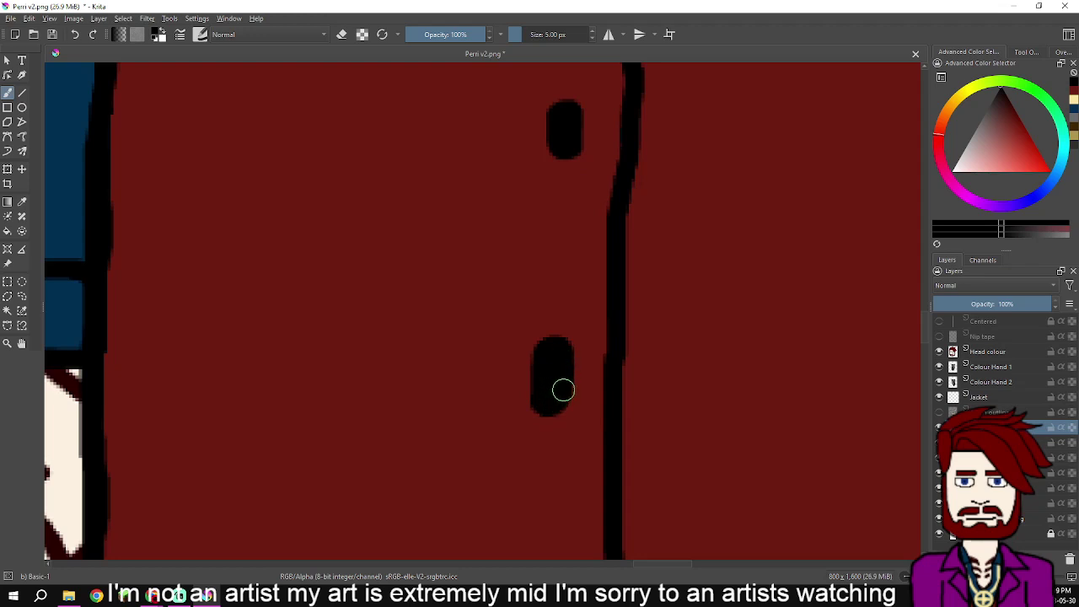
pyautogui.moveTo(573, 147)
pyautogui.mouseDown()
pyautogui.moveTo(570, 167)
pyautogui.moveTo(549, 159)
pyautogui.moveTo(554, 113)
pyautogui.moveTo(570, 113)
pyautogui.mouseUp()
pyautogui.hotkey('ctrl', 'z')
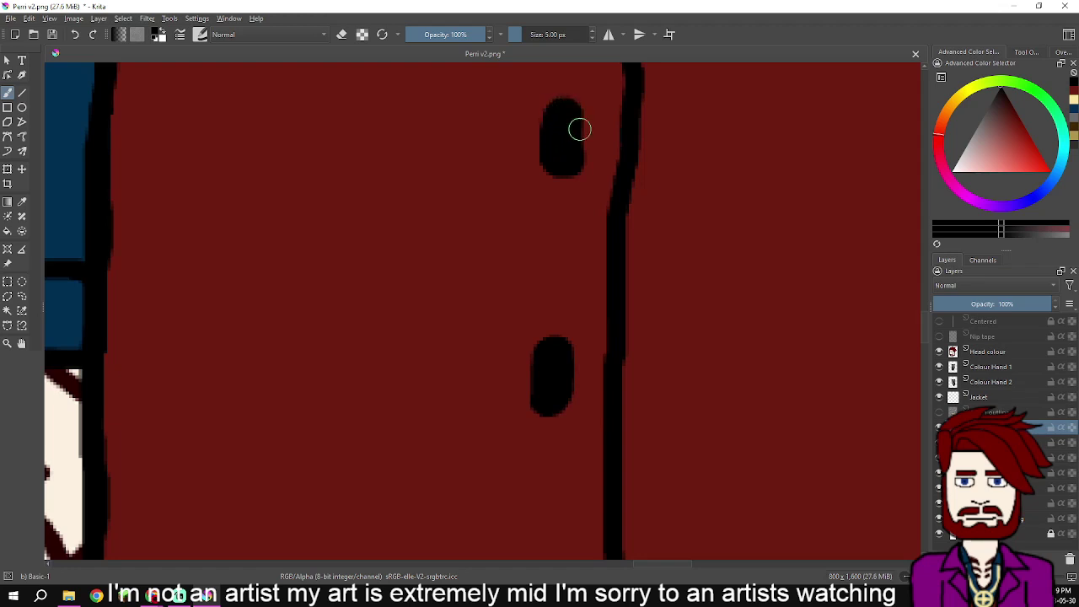
pyautogui.scroll(-3, 611, 183)
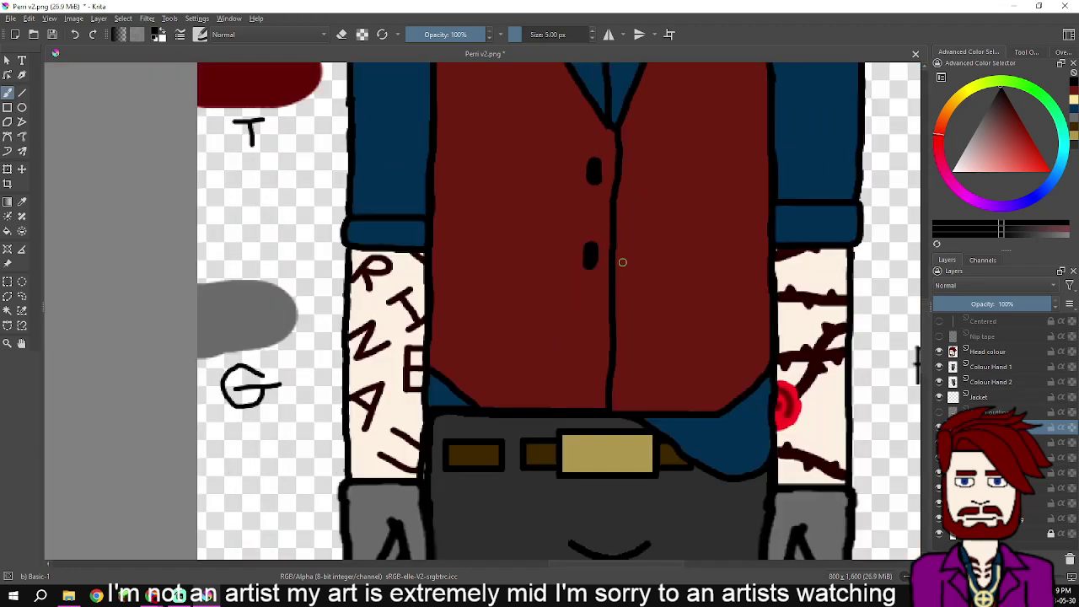
pyautogui.scroll(3, 607, 176)
pyautogui.moveTo(567, 175)
pyautogui.mouseDown()
pyautogui.moveTo(579, 135)
pyautogui.moveTo(569, 104)
pyautogui.moveTo(578, 105)
pyautogui.mouseUp()
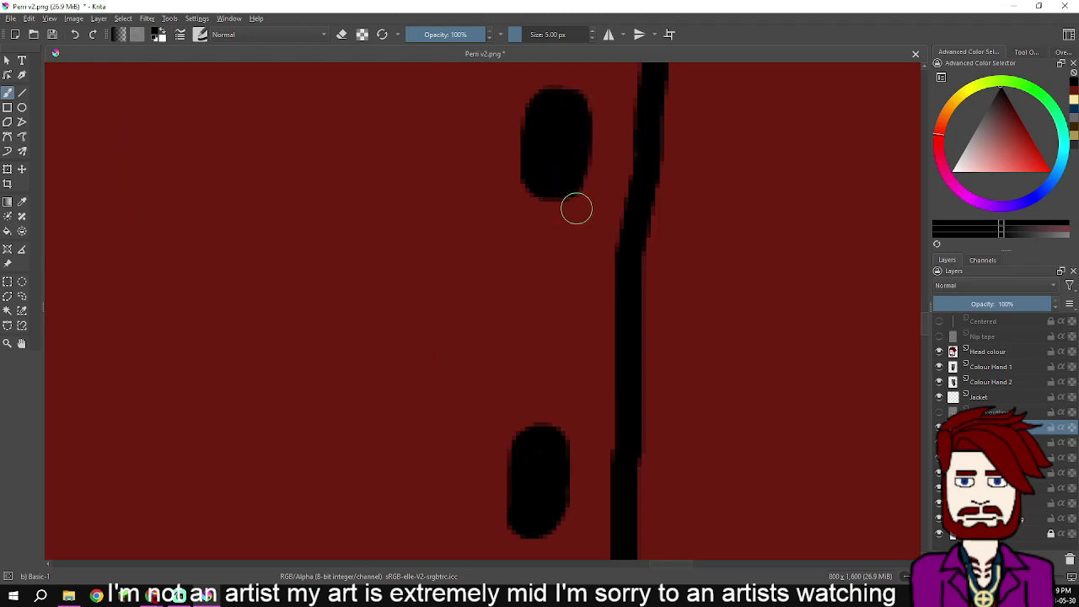
# - Round out the second black oval and draw a third one below it, above the vest's hem
pyautogui.scroll(2, 534, 444)
pyautogui.moveTo(532, 438)
pyautogui.mouseDown()
pyautogui.moveTo(509, 313)
pyautogui.moveTo(495, 335)
pyautogui.moveTo(485, 457)
pyautogui.moveTo(504, 479)
pyautogui.moveTo(528, 463)
pyautogui.moveTo(569, 302)
pyautogui.mouseUp()
pyautogui.scroll(1, 537, 317)
pyautogui.scroll(-2, 538, 436)
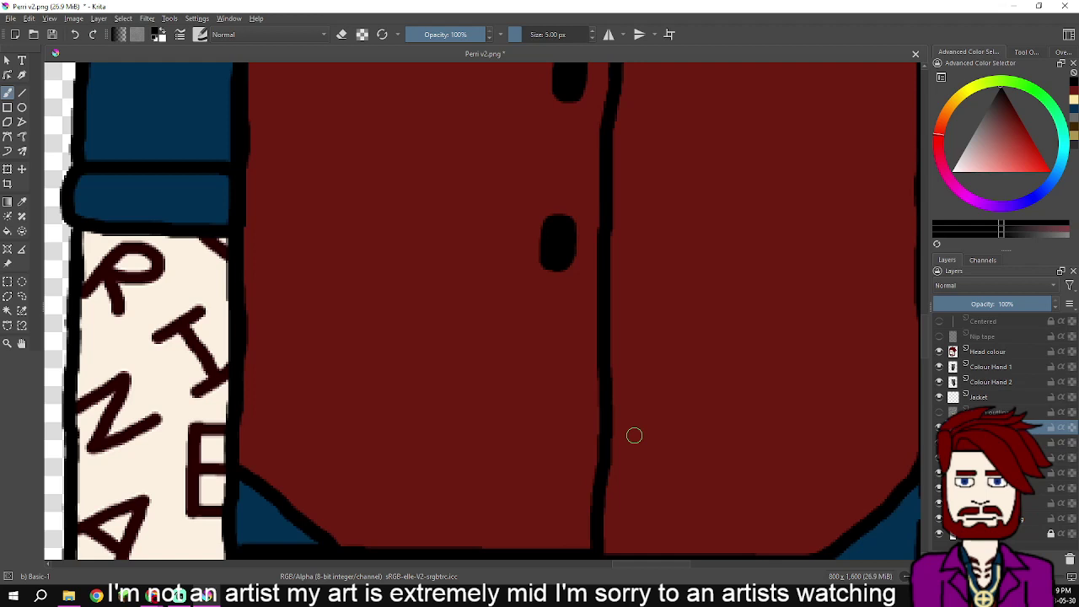
pyautogui.scroll(-5, 634, 435)
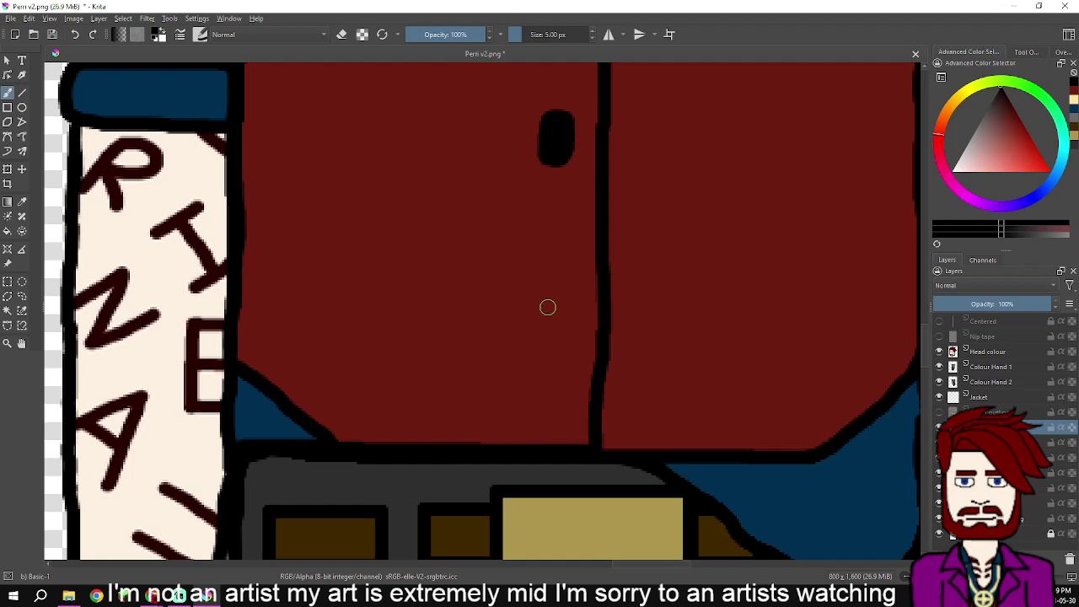
pyautogui.moveTo(553, 309)
pyautogui.mouseDown()
pyautogui.moveTo(535, 340)
pyautogui.moveTo(541, 367)
pyautogui.moveTo(560, 360)
pyautogui.moveTo(565, 331)
pyautogui.moveTo(548, 306)
pyautogui.moveTo(536, 321)
pyautogui.moveTo(546, 356)
pyautogui.moveTo(557, 321)
pyautogui.moveTo(546, 340)
pyautogui.mouseUp()
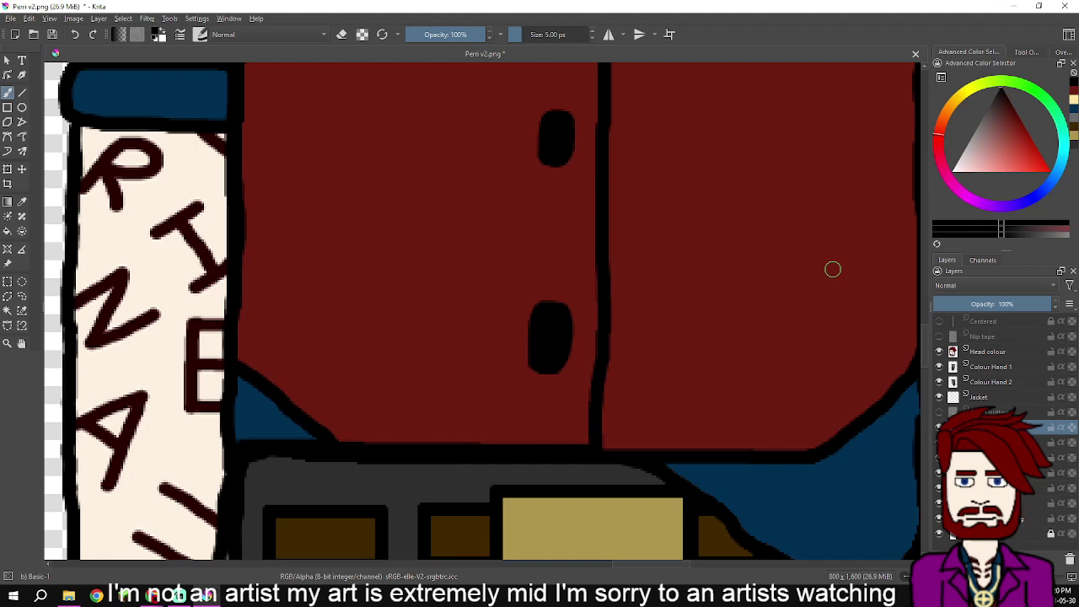
# - Show the ship's-wheel necklace layer and merge the Waistcoat line layer down into the WCC colour layer
pyautogui.scroll(-1, 833, 269)
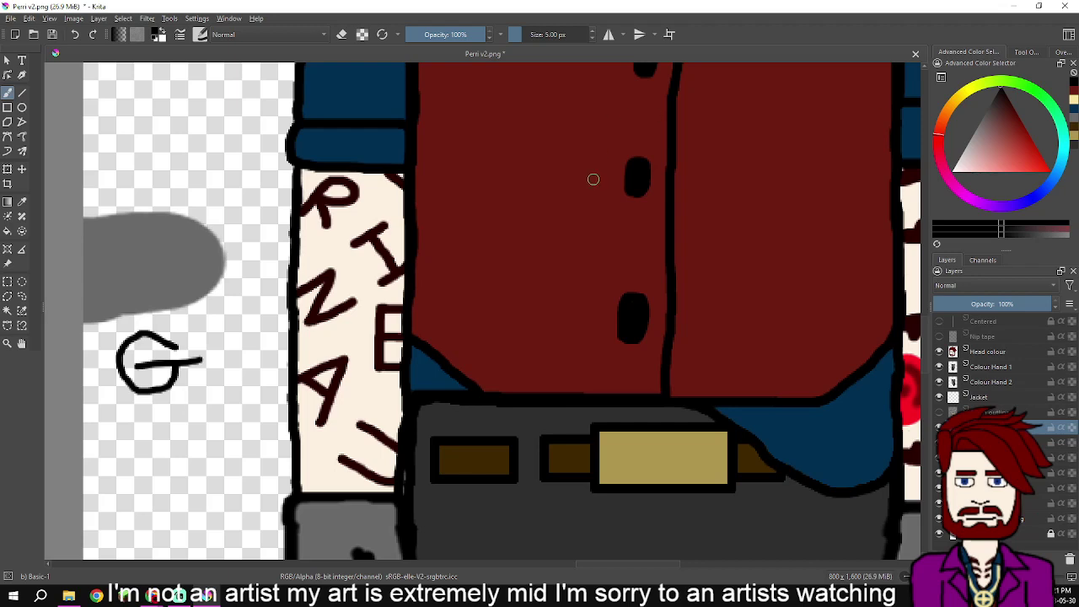
pyautogui.scroll(-4, 598, 150)
pyautogui.scroll(4, 778, 236)
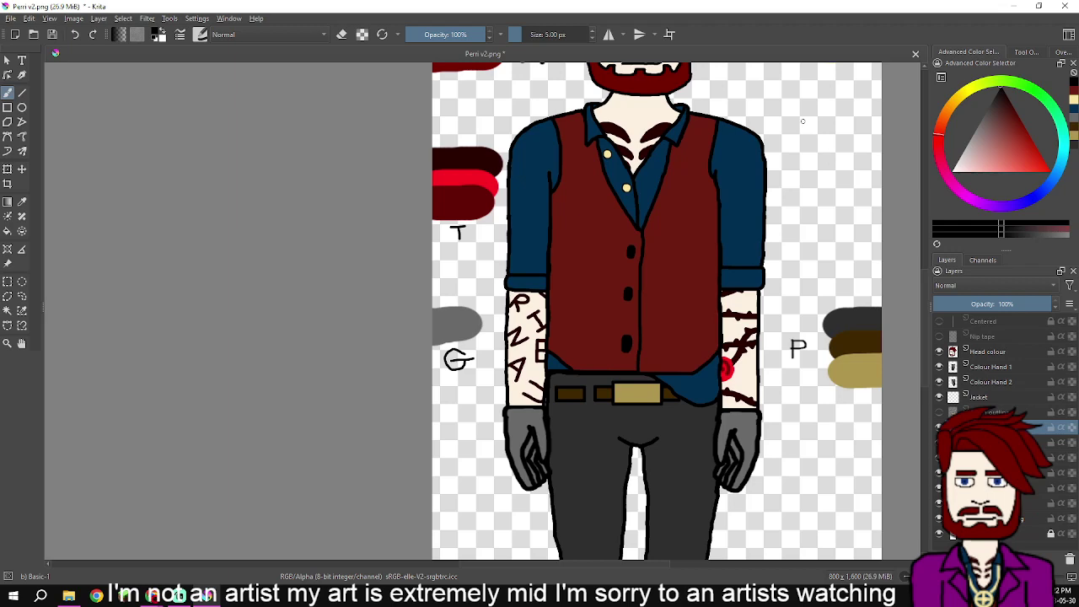
pyautogui.scroll(5, 809, 128)
pyautogui.moveTo(839, 286); pyautogui.dragTo(840, 282)
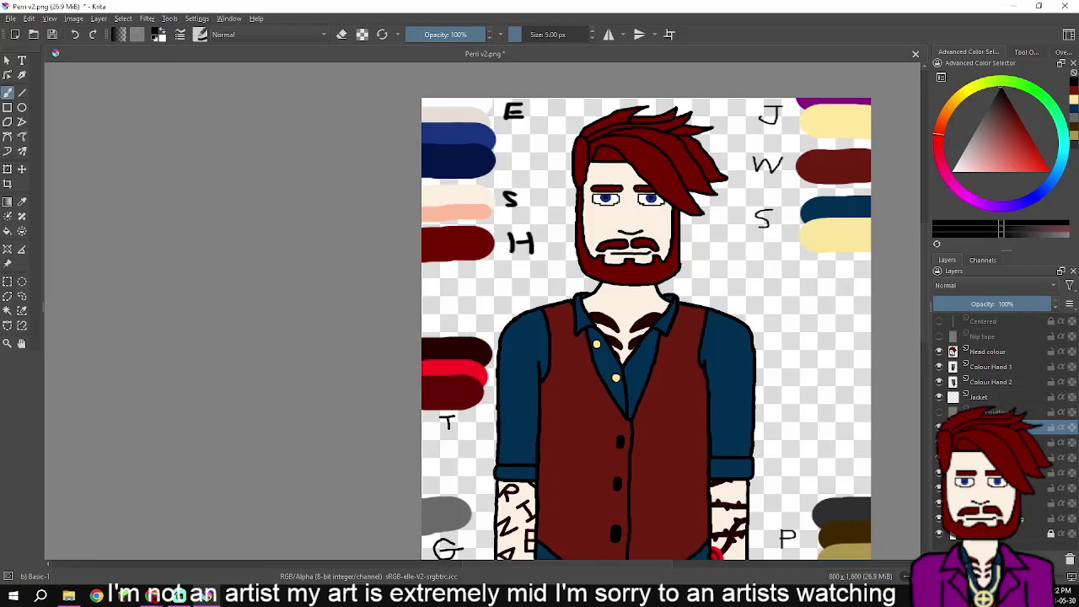
pyautogui.click(939, 413)
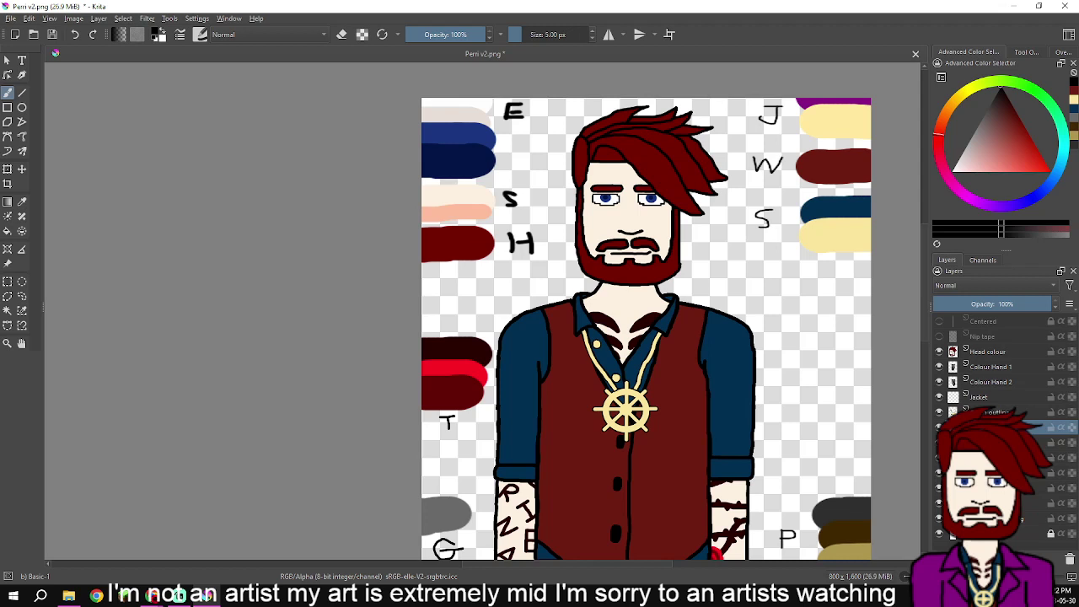
pyautogui.moveTo(999, 427)
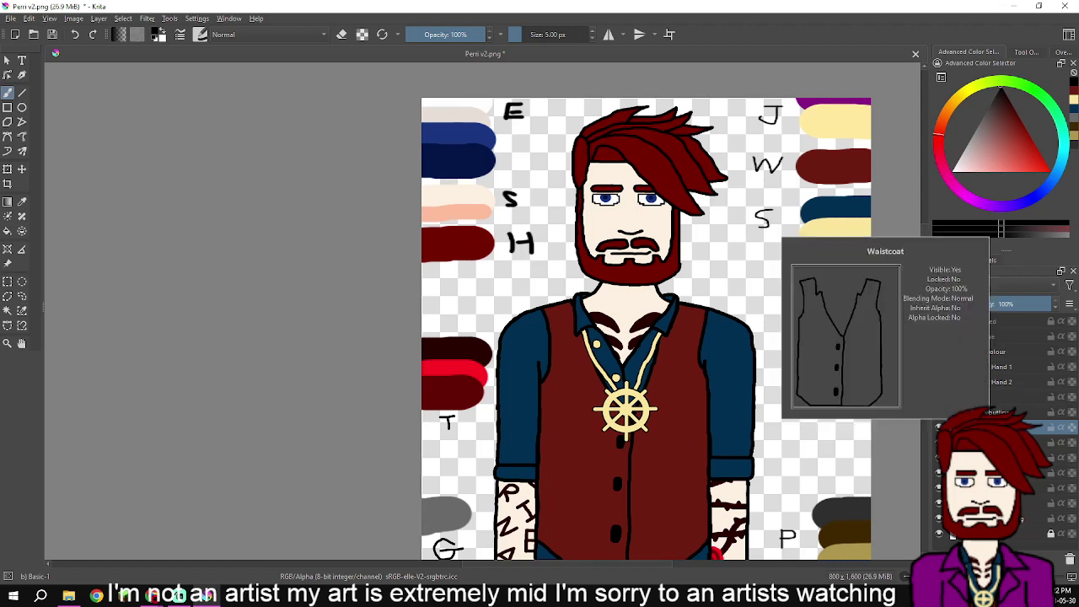
pyautogui.hotkey('ctrl', 'e')
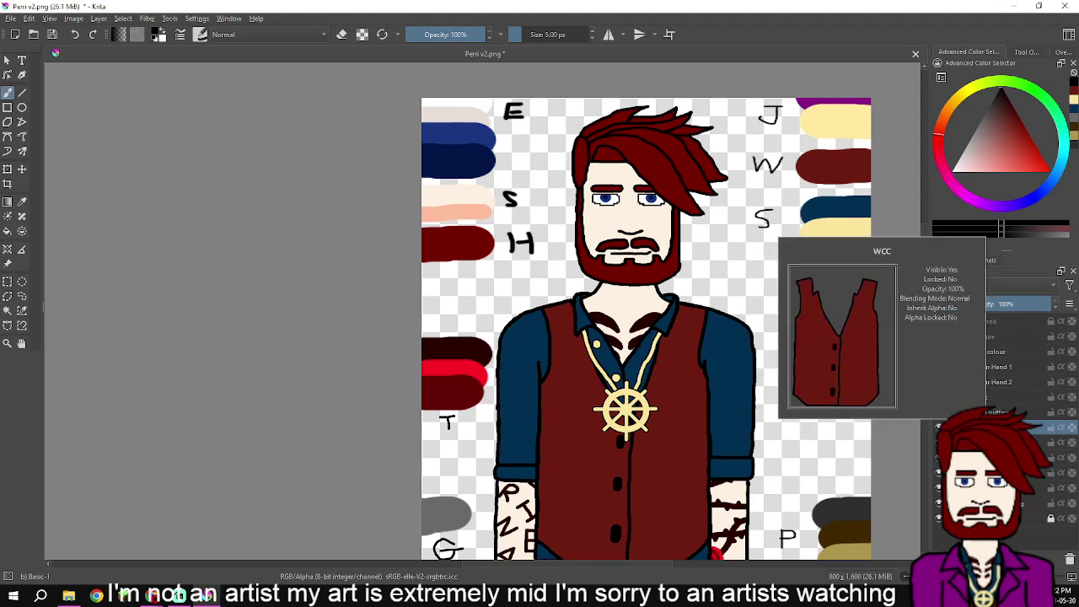
# - Make the Jacket layer active and display the reference images around the drawing
pyautogui.moveTo(995, 352)
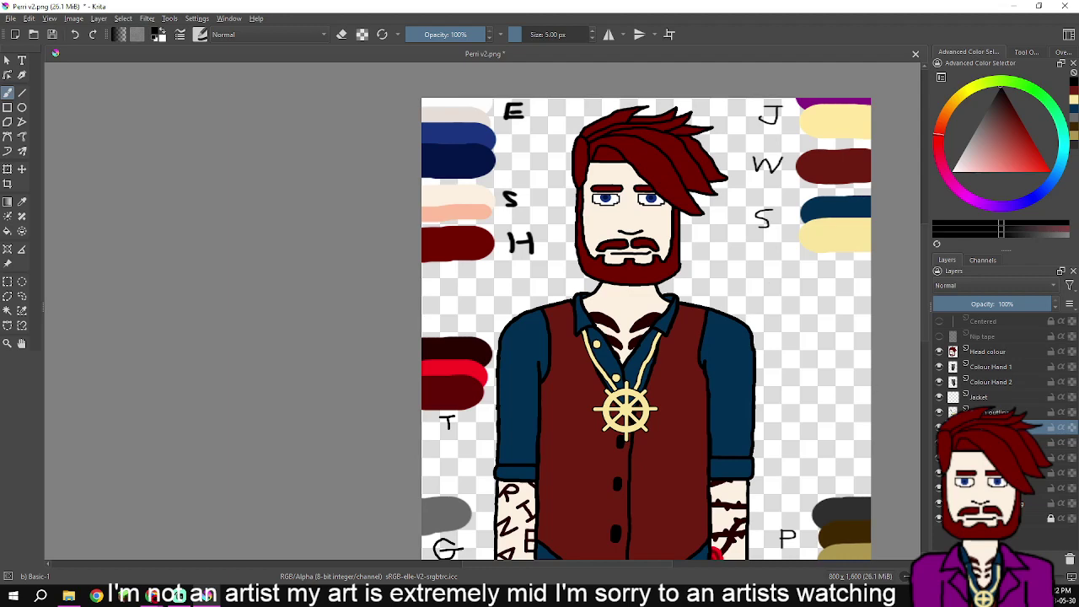
pyautogui.click(980, 397)
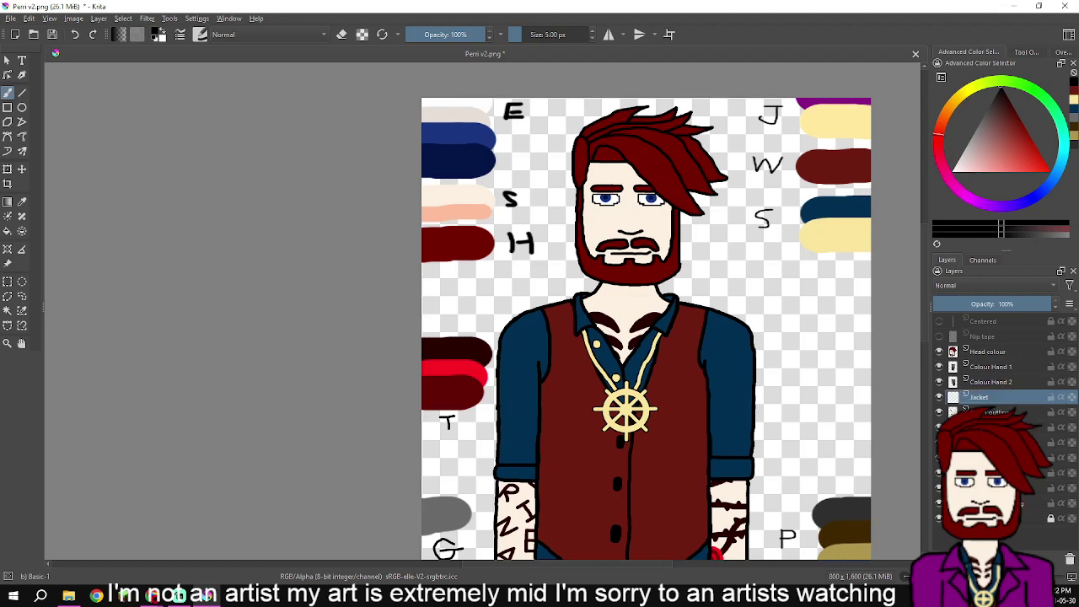
pyautogui.scroll(-4, 715, 393)
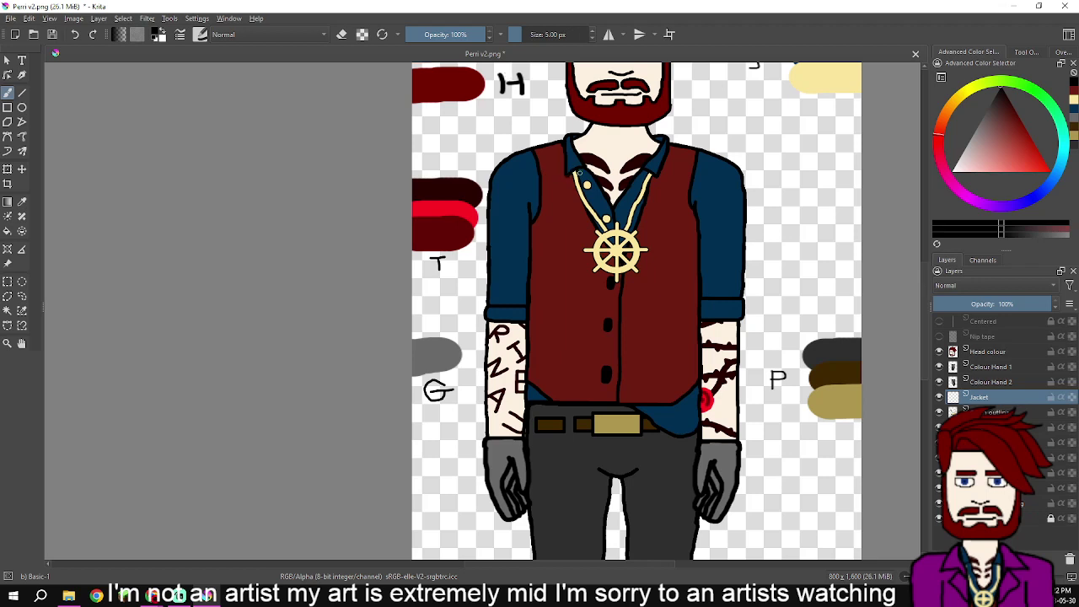
pyautogui.scroll(-4, 578, 172)
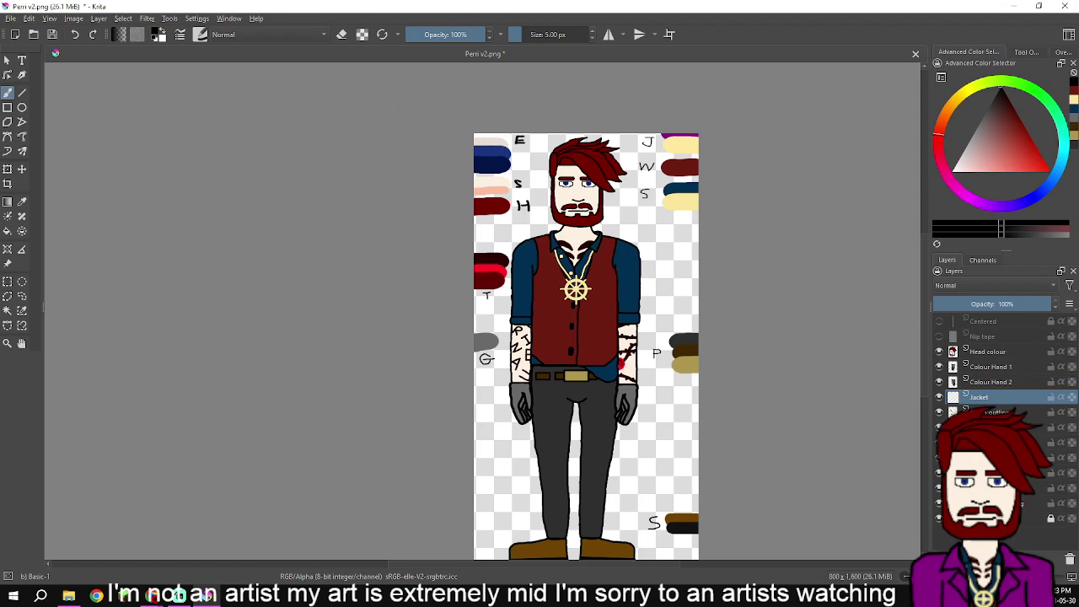
pyautogui.click(49, 18)
pyautogui.click(109, 267)
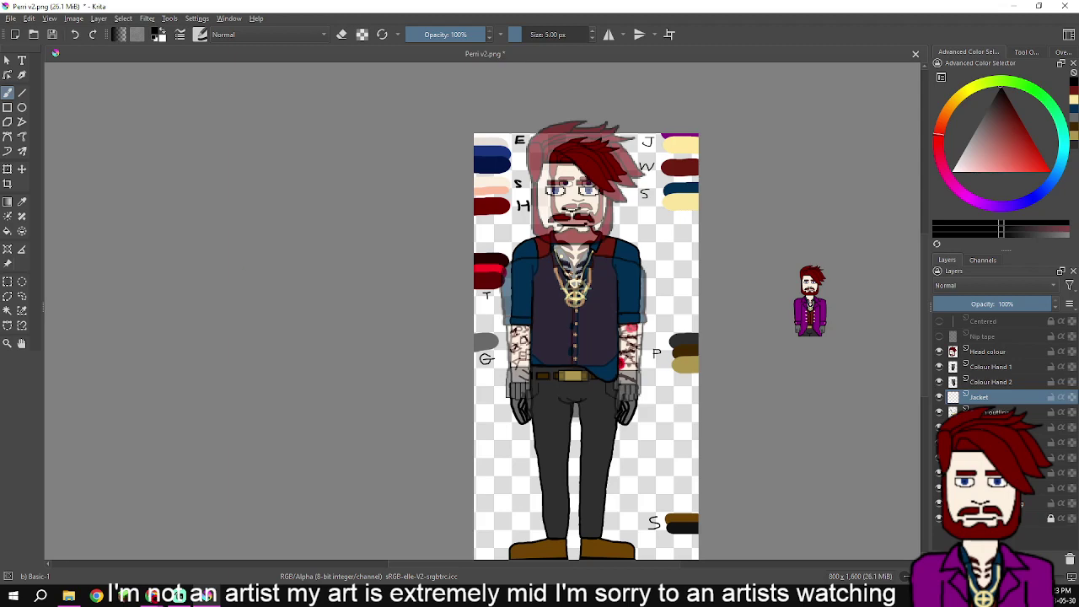
# - Move the blue-shirt reference image off the figure into the empty area beside the canvas
pyautogui.click(6, 264)
pyautogui.moveTo(578, 320); pyautogui.dragTo(271, 333)
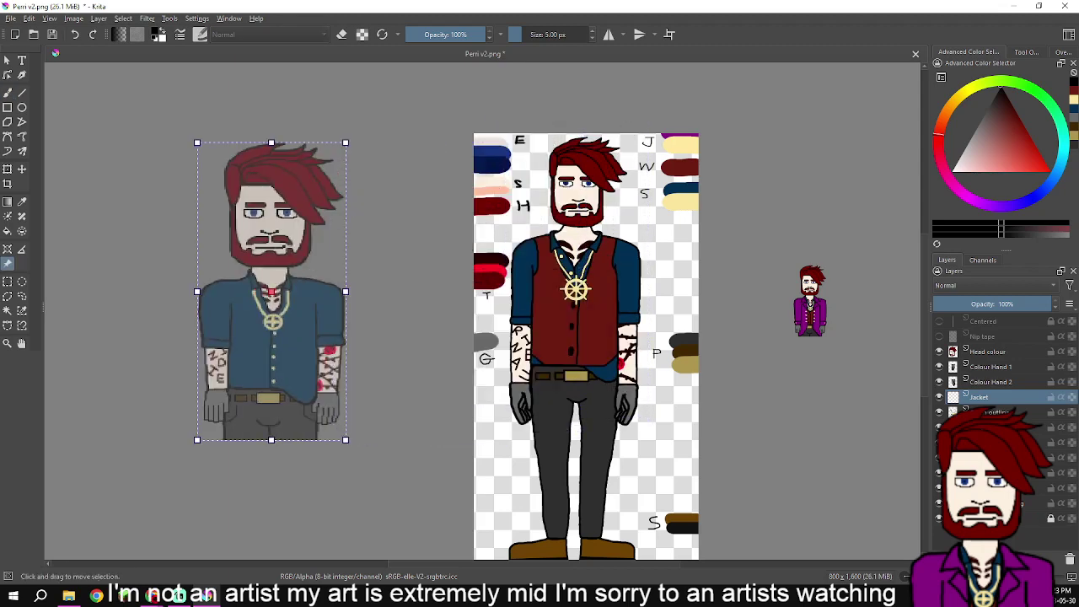
pyautogui.scroll(-3, 330, 352)
pyautogui.scroll(1, 330, 352)
# - Shrink the shirtless and blue-shirt reference images so they sit small, one above the other, beside the canvas
pyautogui.click(118, 337)
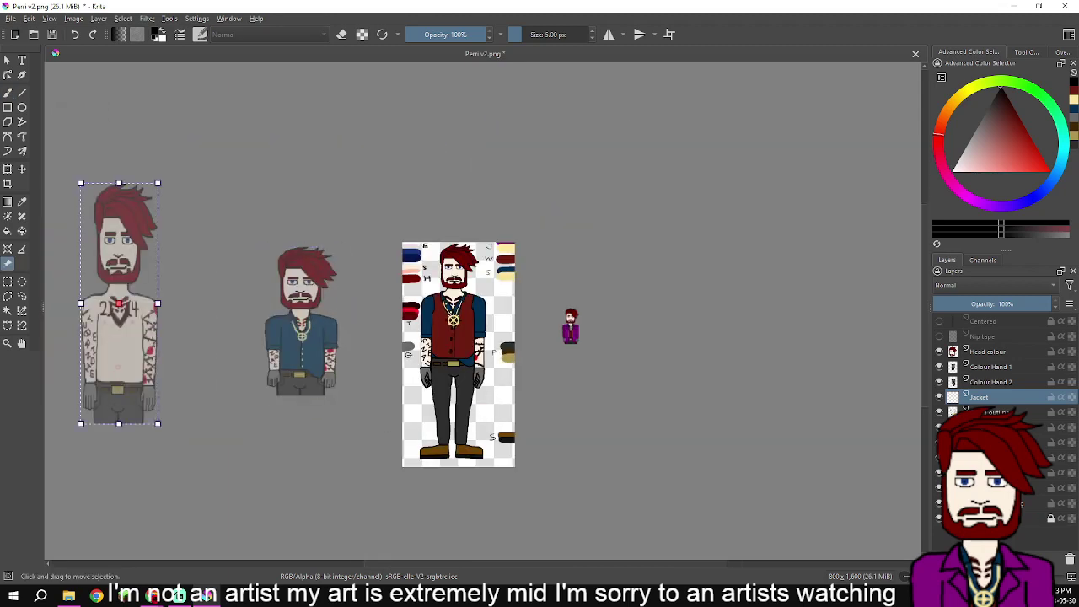
pyautogui.moveTo(158, 183); pyautogui.dragTo(336, 428)
pyautogui.click(303, 321)
pyautogui.moveTo(333, 244); pyautogui.dragTo(334, 382)
pyautogui.scroll(3, 558, 342)
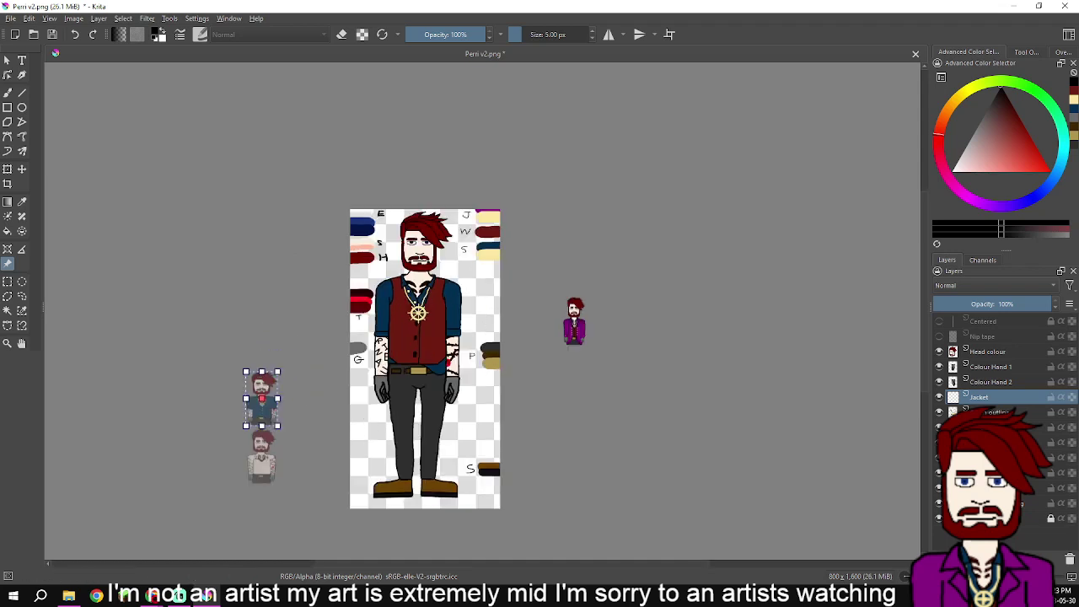
# - Set the purple-jacket reference image's opacity to 50%
pyautogui.click(582, 319)
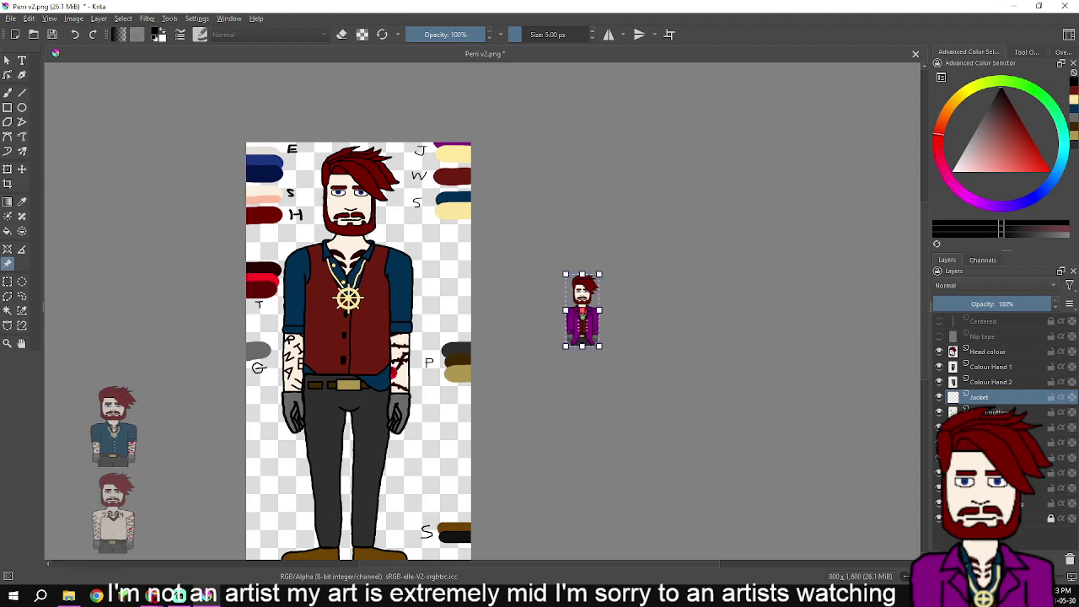
pyautogui.click(1026, 52)
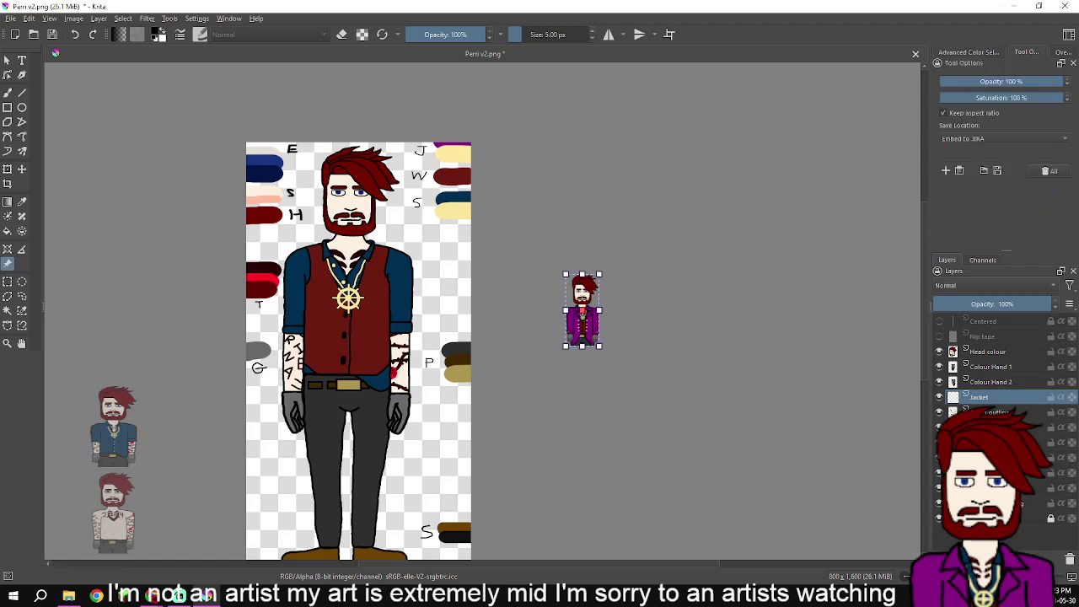
pyautogui.moveTo(1014, 82); pyautogui.dragTo(1002, 81)
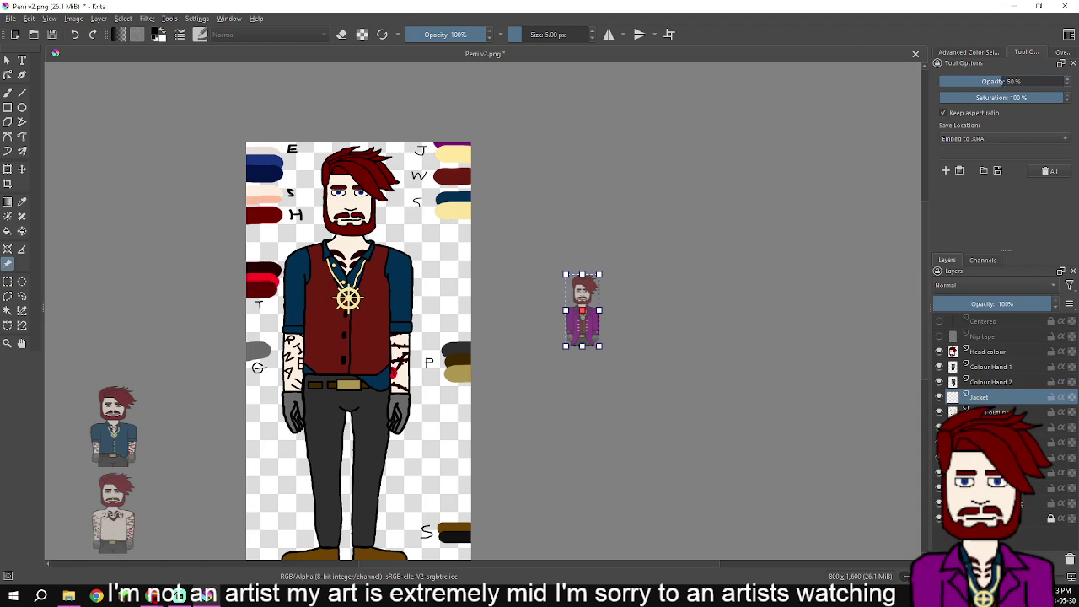
# - Move the purple-jacket reference over the figure and scale it up until its shoulders span the character's arms
pyautogui.moveTo(583, 310); pyautogui.dragTo(330, 352)
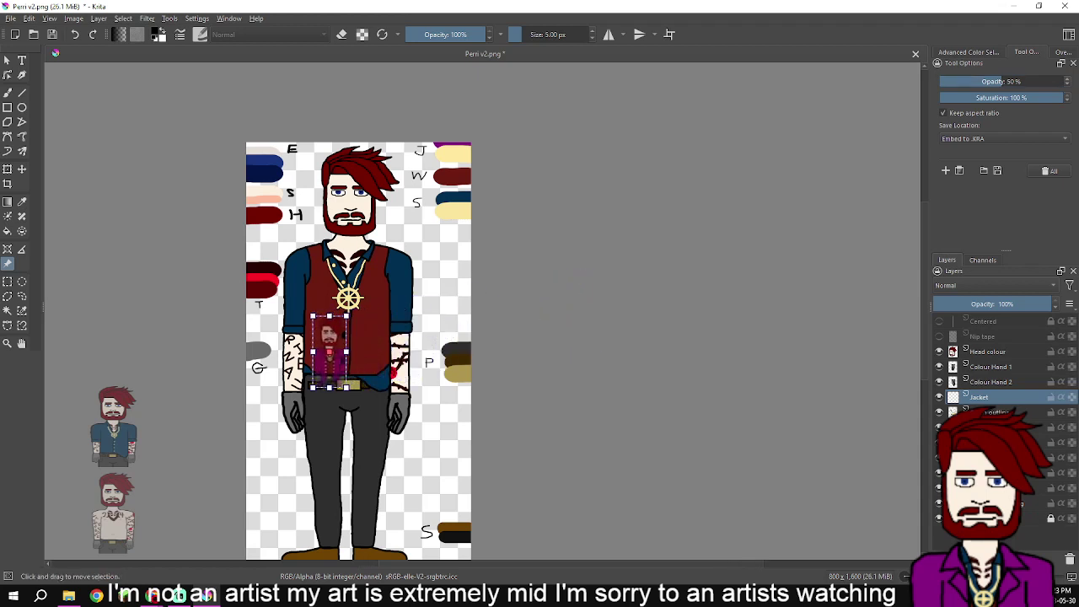
pyautogui.moveTo(347, 316); pyautogui.dragTo(415, 167)
pyautogui.moveTo(364, 277); pyautogui.dragTo(341, 279)
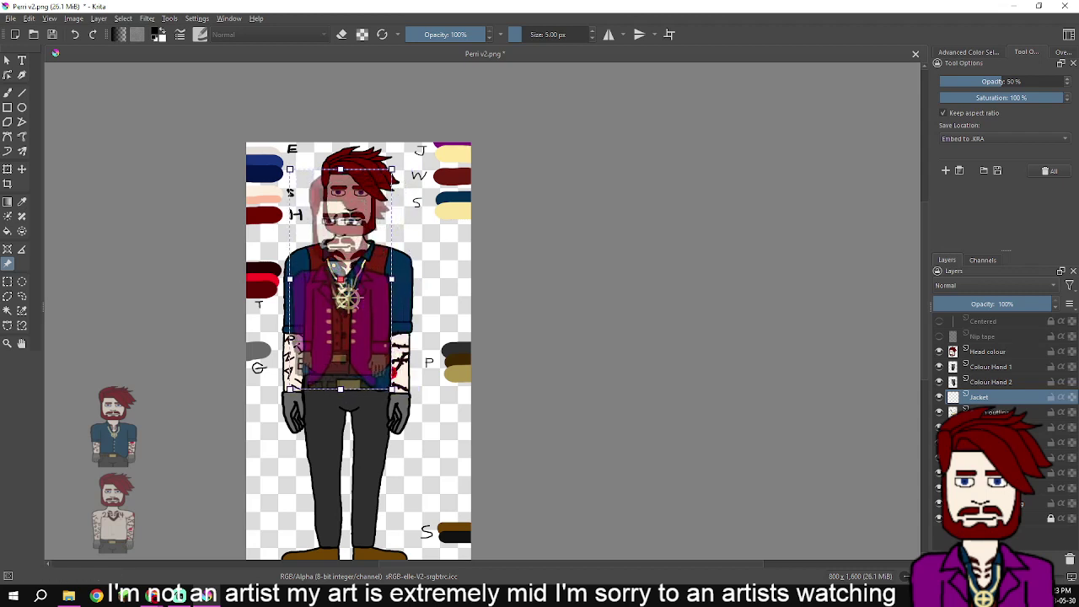
pyautogui.moveTo(392, 169); pyautogui.dragTo(417, 116)
pyautogui.moveTo(353, 253); pyautogui.dragTo(348, 255)
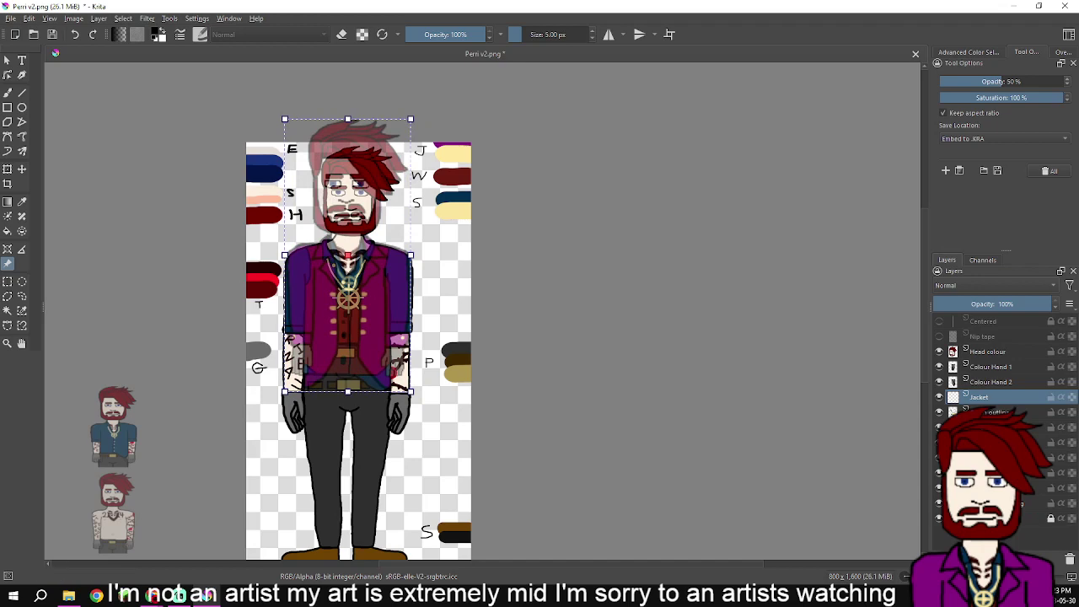
# - Turn off the jacket reference's fixed aspect ratio and widen it on both sides beyond the character's arms
pyautogui.scroll(2, 499, 256)
pyautogui.moveTo(312, 259); pyautogui.dragTo(496, 229)
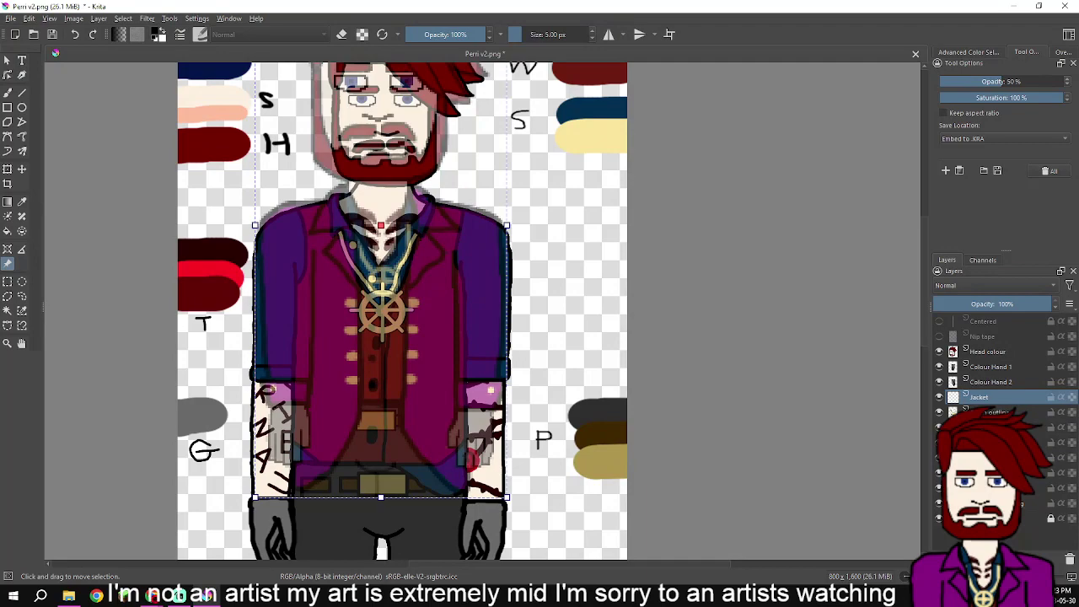
pyautogui.moveTo(421, 253); pyautogui.dragTo(464, 403)
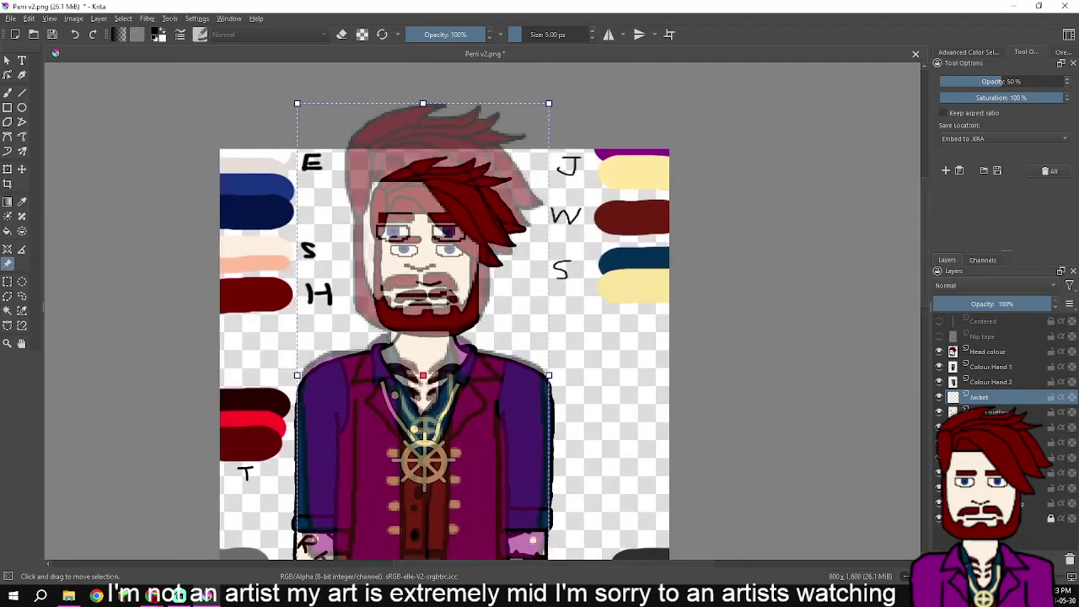
pyautogui.scroll(-4, 485, 312)
pyautogui.moveTo(643, 148); pyautogui.dragTo(656, 148)
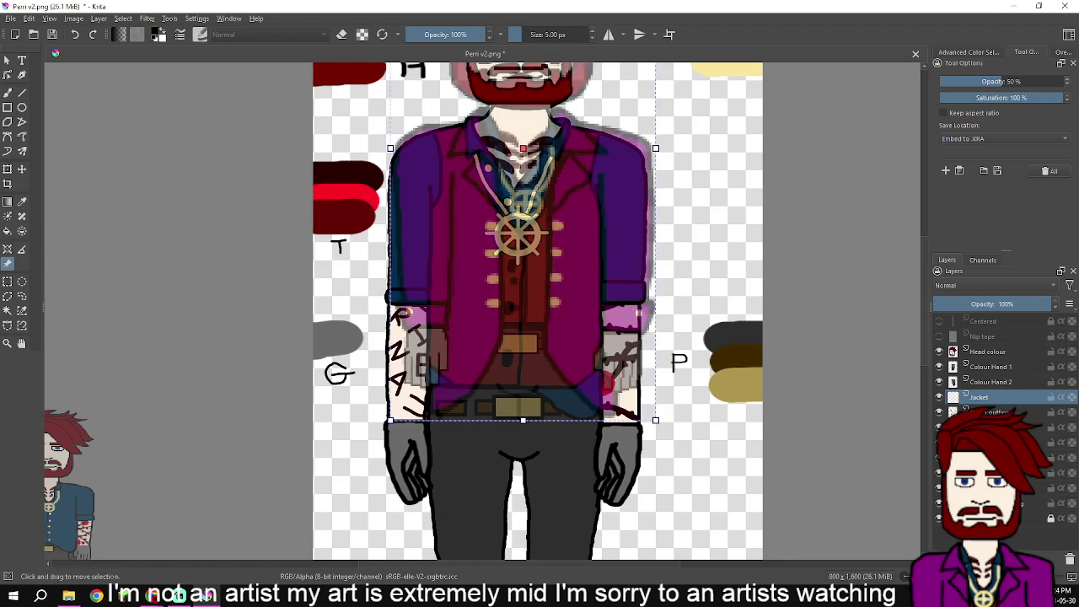
pyautogui.moveTo(390, 284); pyautogui.dragTo(374, 284)
# - Stretch the jacket reference downward so its tails reach the upper thighs, and extend it upward above the head
pyautogui.moveTo(514, 419); pyautogui.dragTo(515, 529)
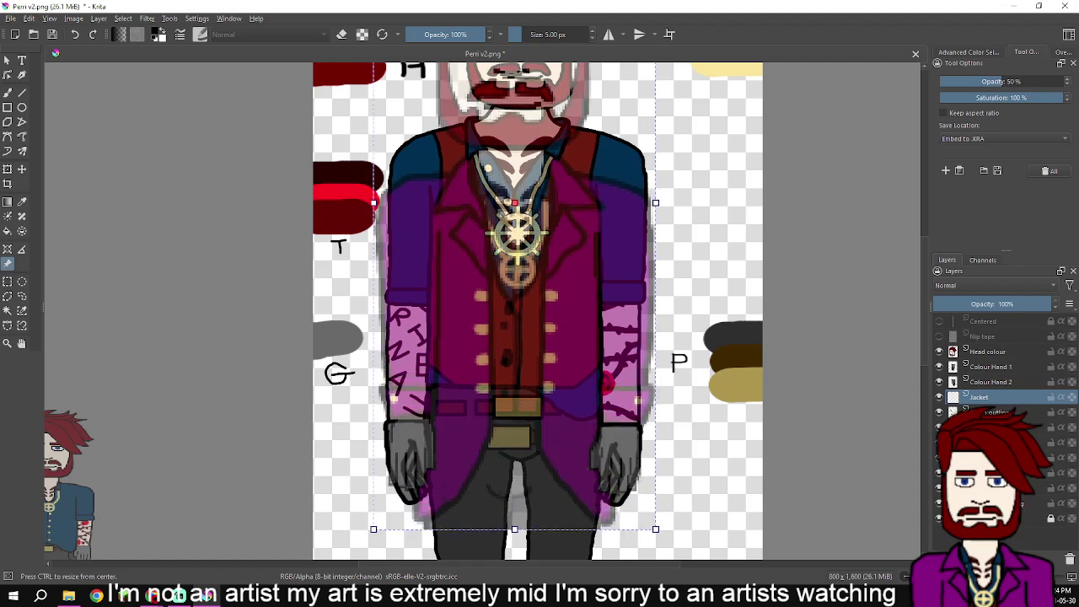
pyautogui.moveTo(514, 379)
pyautogui.mouseDown()
pyautogui.moveTo(516, 420)
pyautogui.moveTo(517, 350)
pyautogui.moveTo(521, 368)
pyautogui.mouseUp()
pyautogui.scroll(1, 539, 312)
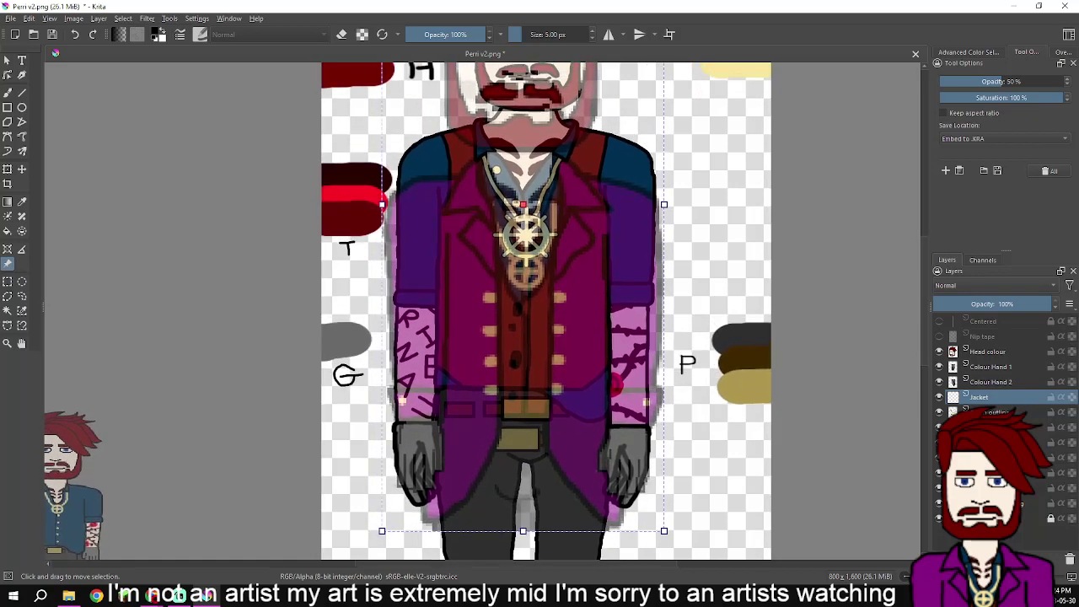
pyautogui.moveTo(523, 287); pyautogui.dragTo(505, 511)
pyautogui.moveTo(504, 103); pyautogui.dragTo(505, 74)
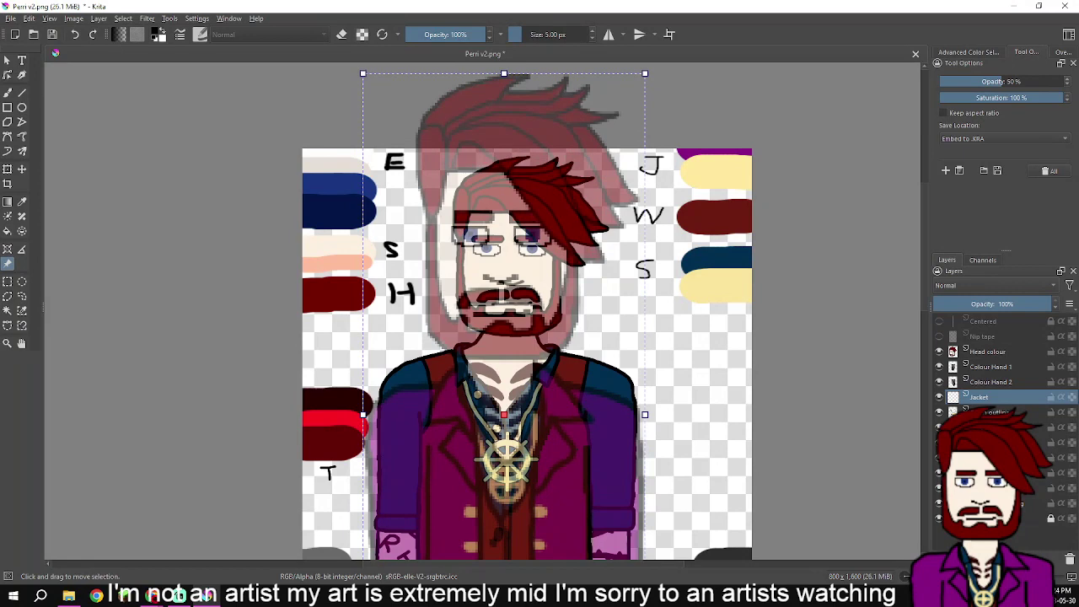
# - Stretch the semi-transparent reference image upward and downward so its clothing starts to line up with the drawn character
pyautogui.scroll(3, 504, 291)
pyautogui.moveTo(484, 194); pyautogui.dragTo(484, 143)
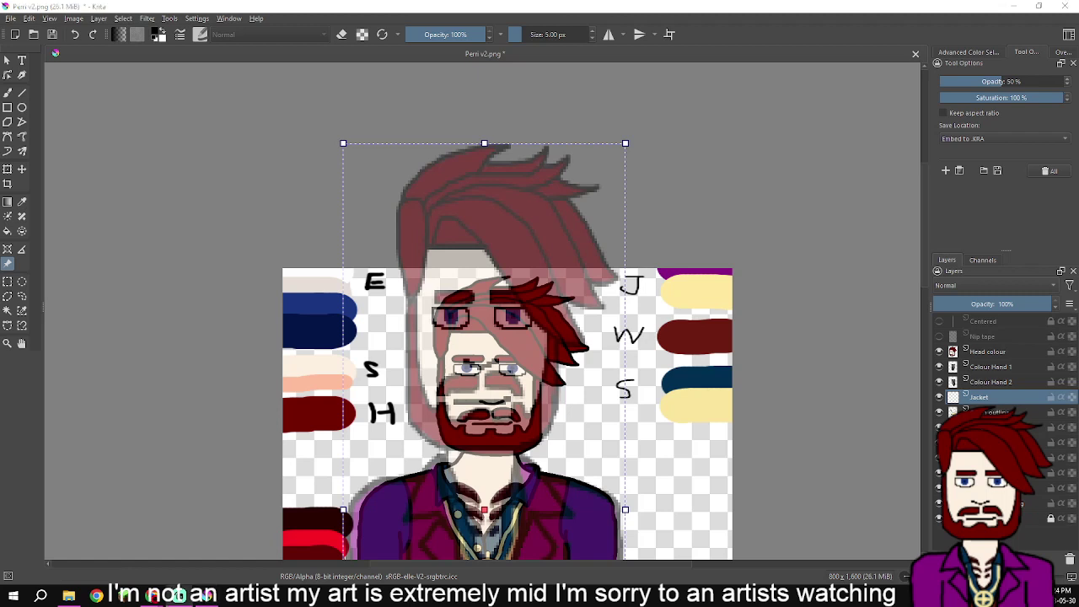
pyautogui.moveTo(498, 489); pyautogui.dragTo(553, 147)
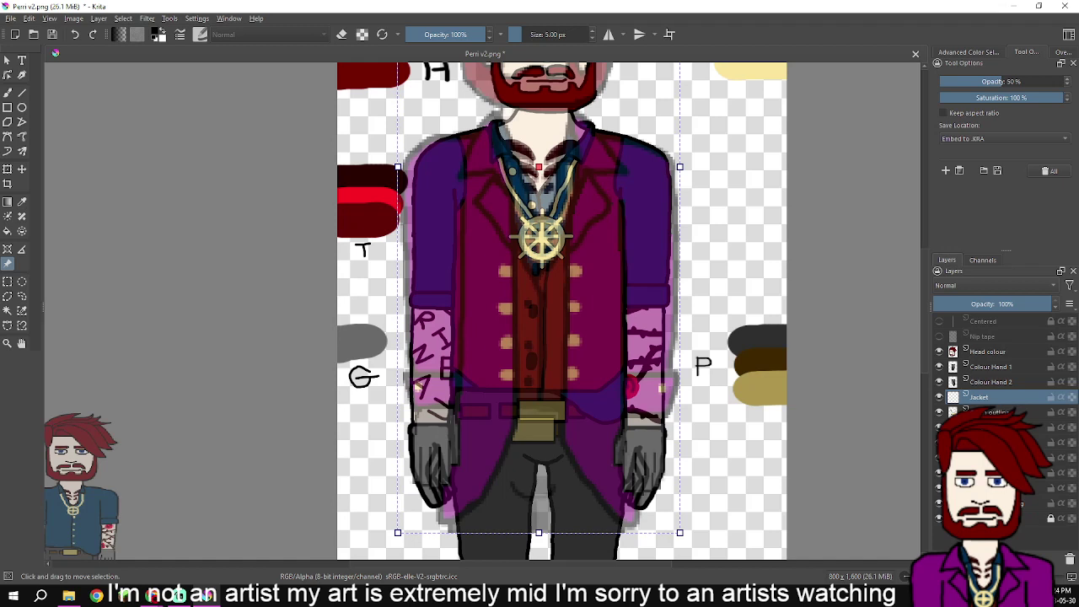
pyautogui.moveTo(539, 533); pyautogui.dragTo(539, 552)
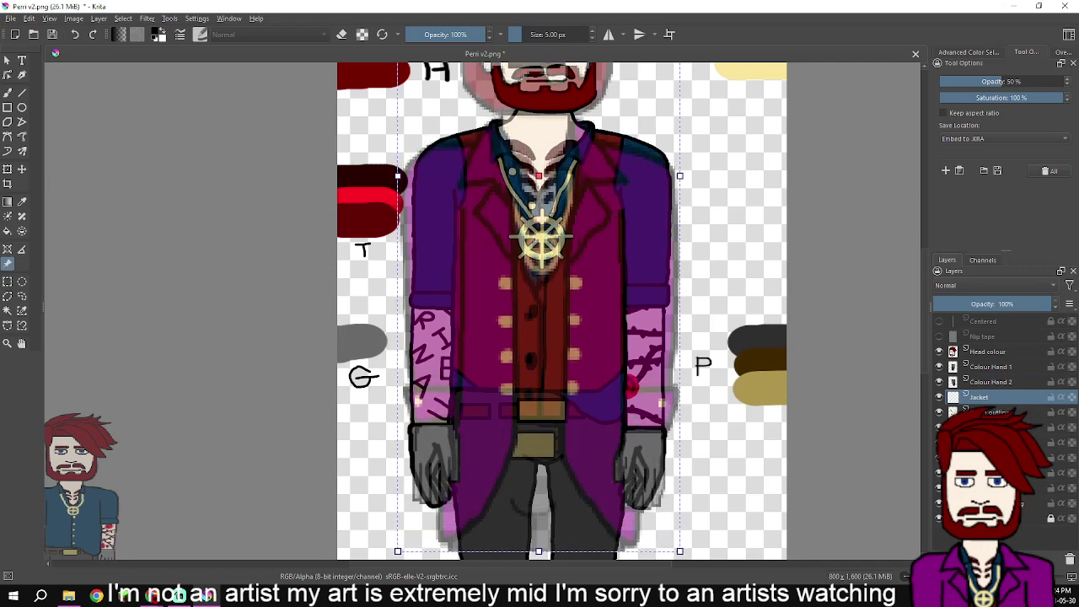
pyautogui.scroll(6, 569, 312)
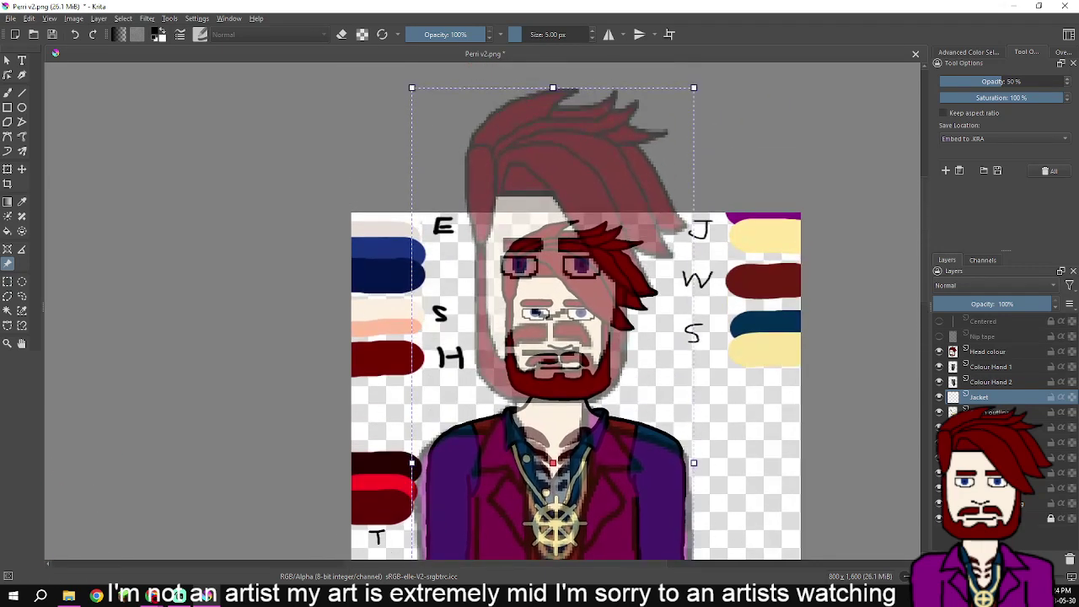
# - Raise the reference image's upper edge in two more small stretches to better match its coat to the character's shoulders
pyautogui.moveTo(569, 359); pyautogui.dragTo(582, 385)
pyautogui.scroll(3, 569, 312)
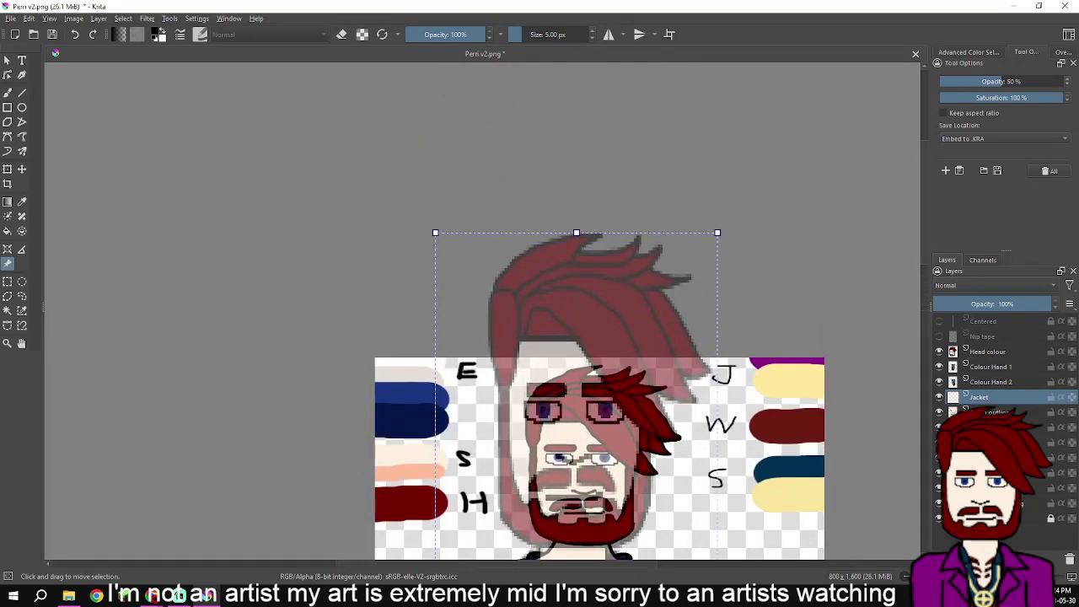
pyautogui.moveTo(577, 232); pyautogui.dragTo(577, 219)
pyautogui.moveTo(577, 354); pyautogui.dragTo(577, 284)
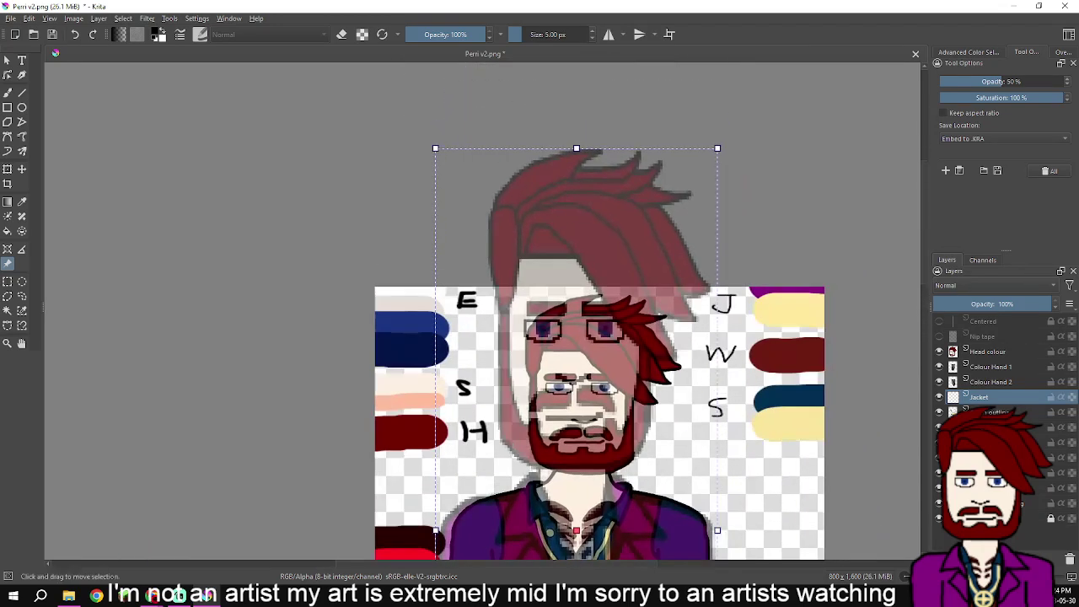
pyautogui.moveTo(577, 148); pyautogui.dragTo(577, 135)
pyautogui.moveTo(582, 414); pyautogui.dragTo(631, 135)
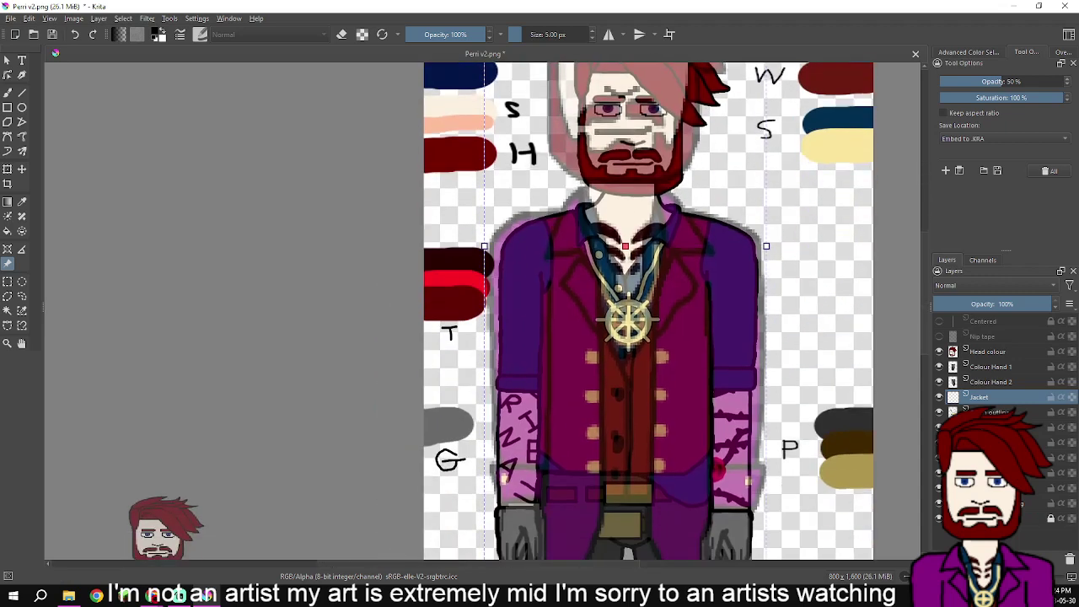
# - Lower the reference image's bottom edge slightly and widen both sides so the coat reaches beyond the character's arms
pyautogui.scroll(-3, 641, 337)
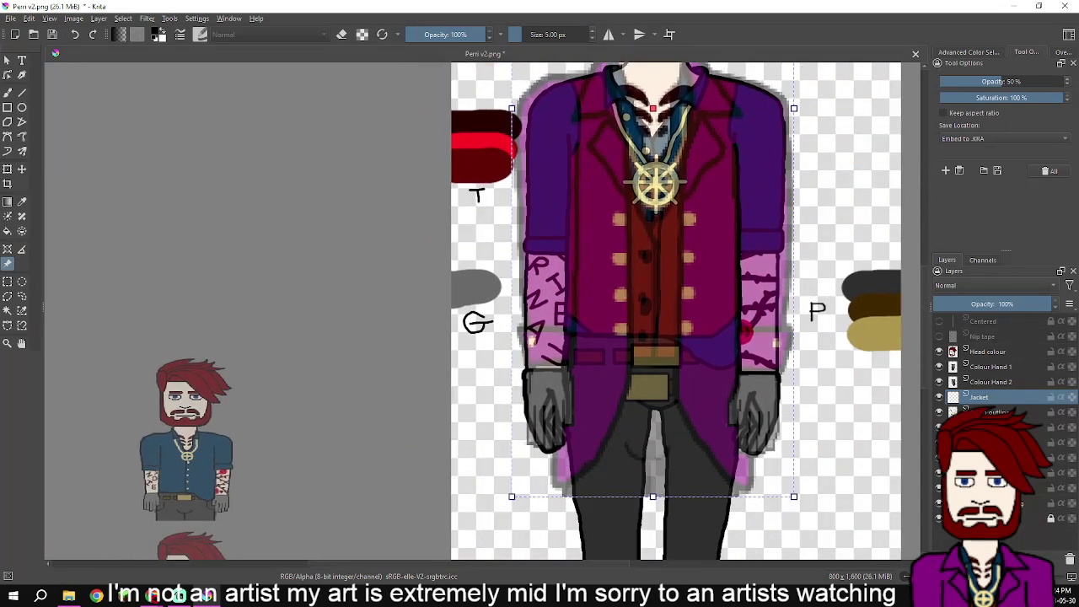
pyautogui.moveTo(653, 497); pyautogui.dragTo(653, 502)
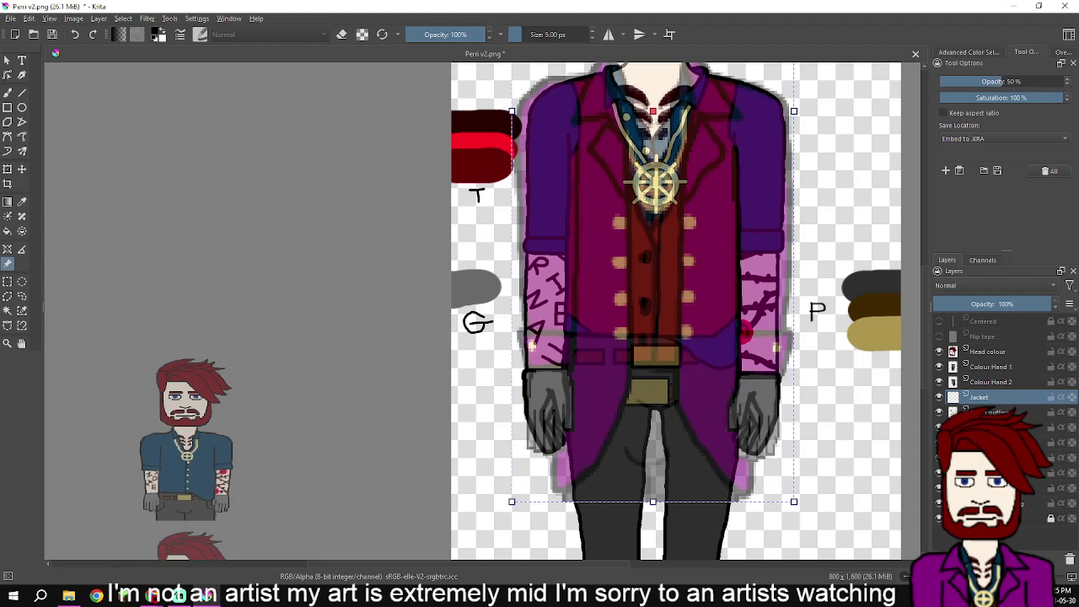
pyautogui.moveTo(793, 306); pyautogui.dragTo(797, 307)
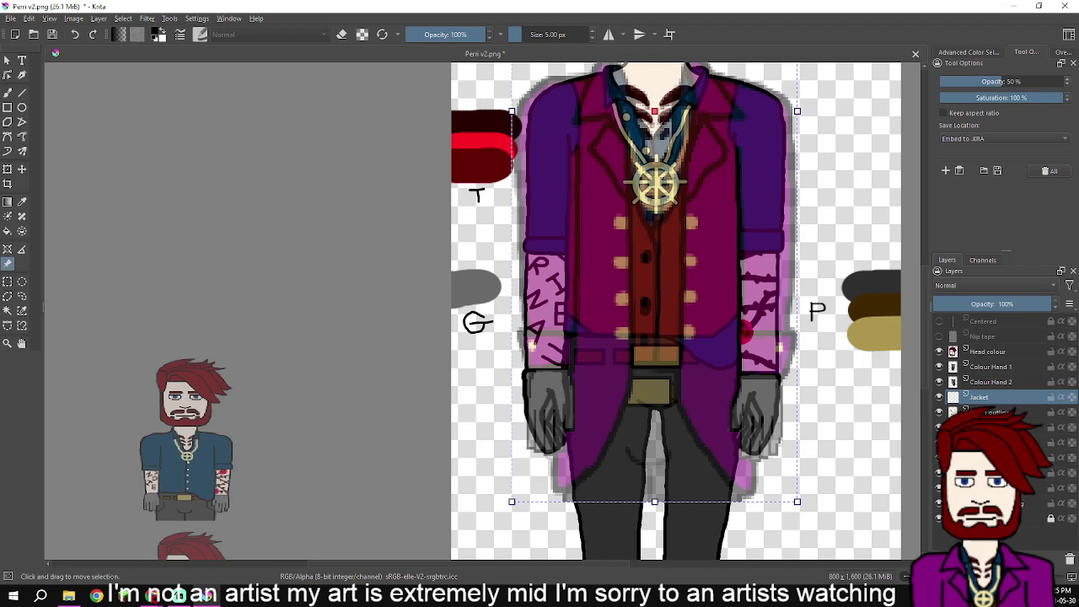
pyautogui.moveTo(512, 306); pyautogui.dragTo(503, 306)
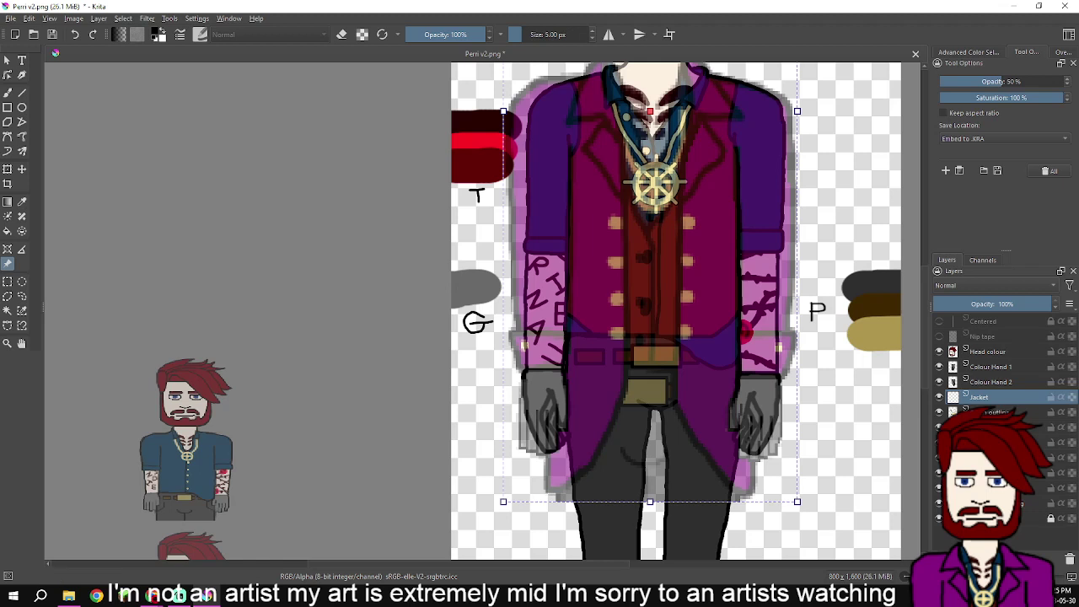
# - Switch to the freehand brush with the Jacket layer active and show the Advanced Color Selector
pyautogui.press('b')
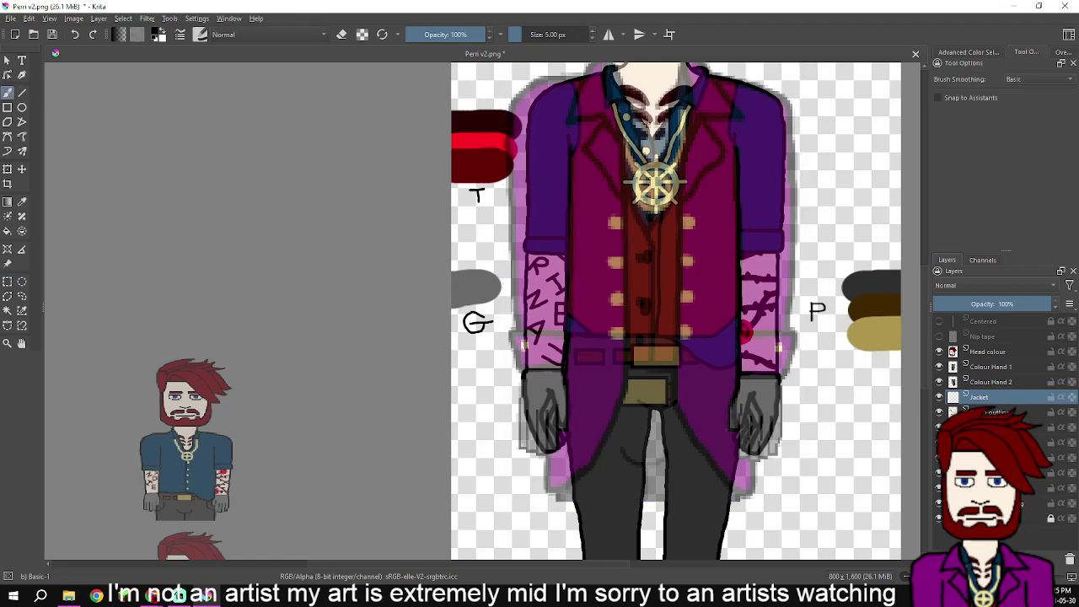
pyautogui.moveTo(606, 82); pyautogui.dragTo(615, 203)
pyautogui.scroll(1, 615, 203)
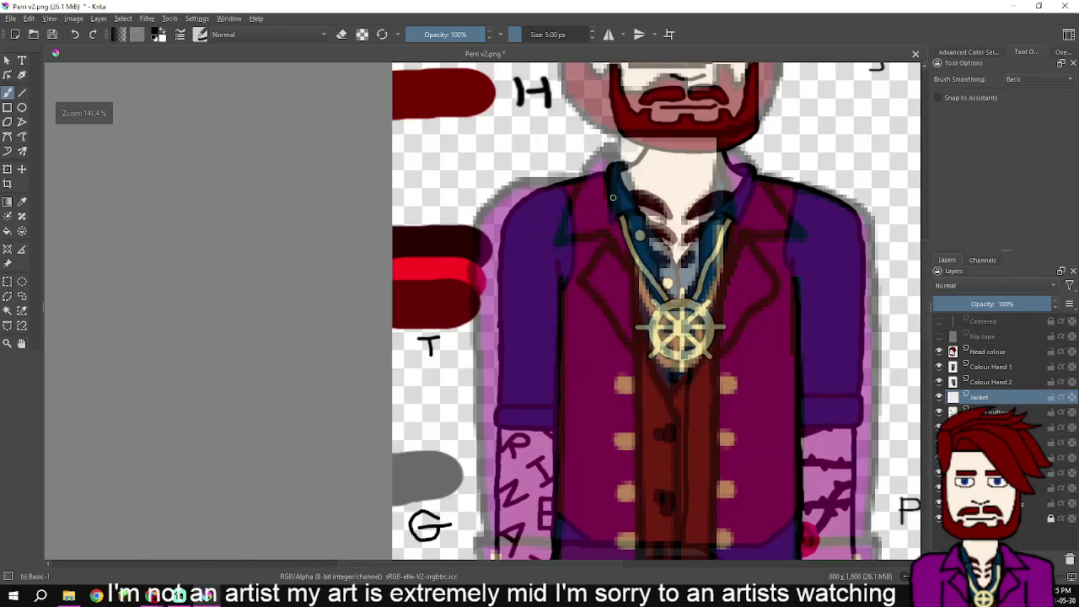
pyautogui.scroll(1, 617, 165)
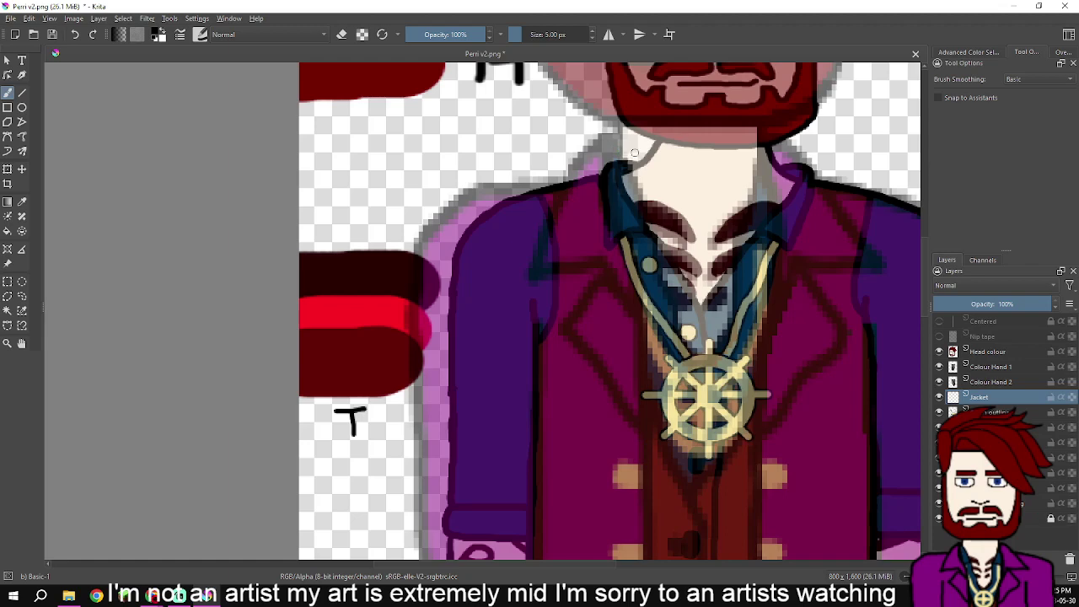
pyautogui.scroll(-3, 635, 152)
pyautogui.scroll(4, 624, 168)
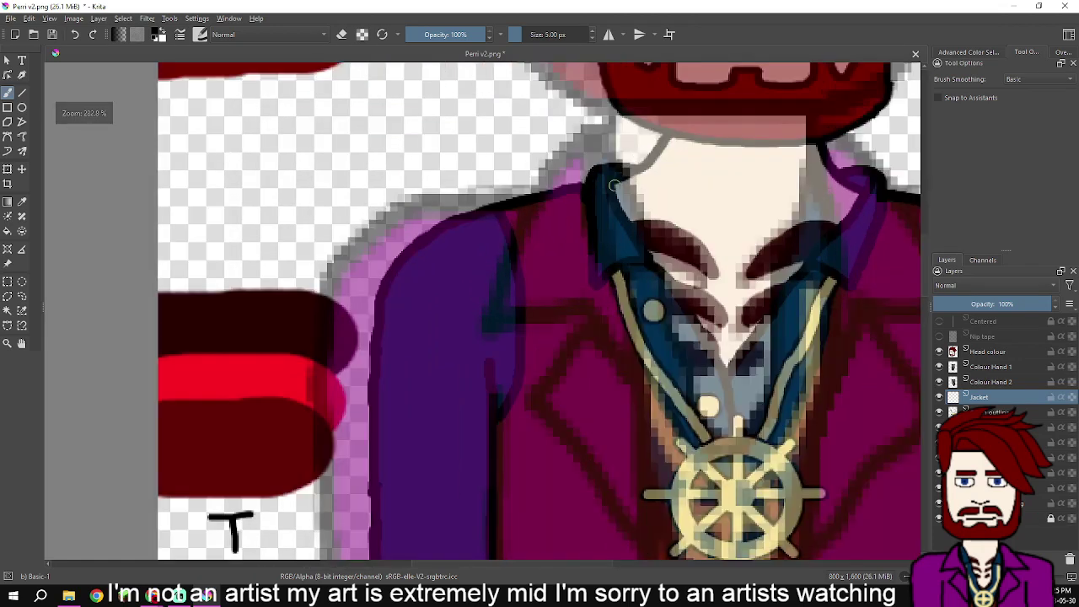
pyautogui.scroll(-2, 614, 190)
pyautogui.moveTo(606, 308); pyautogui.dragTo(639, 169)
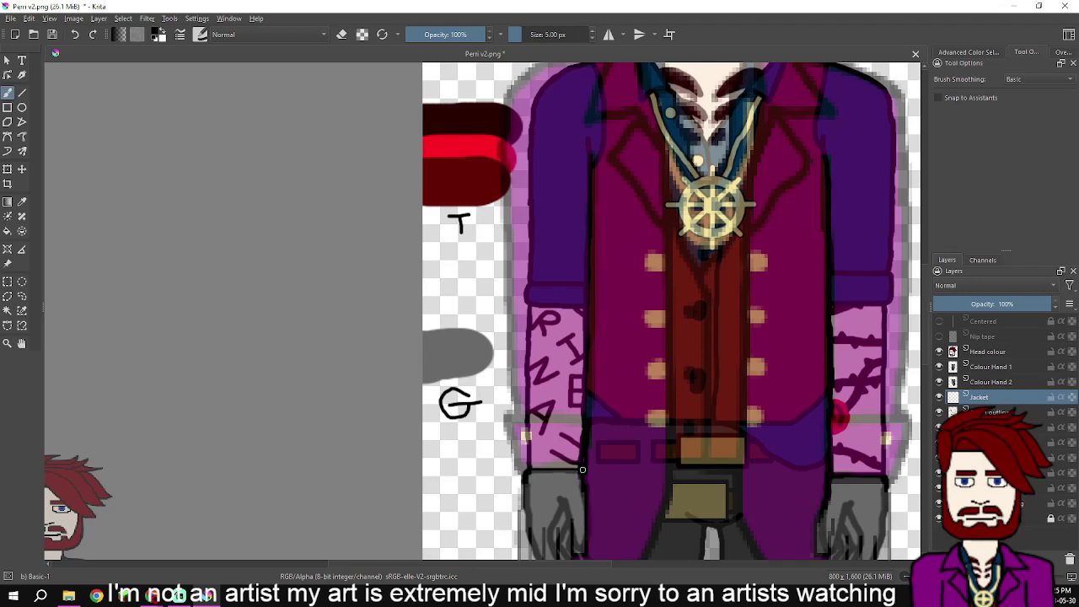
pyautogui.moveTo(560, 468); pyautogui.dragTo(534, 469)
pyautogui.hotkey('ctrl', 'z')
pyautogui.click(969, 52)
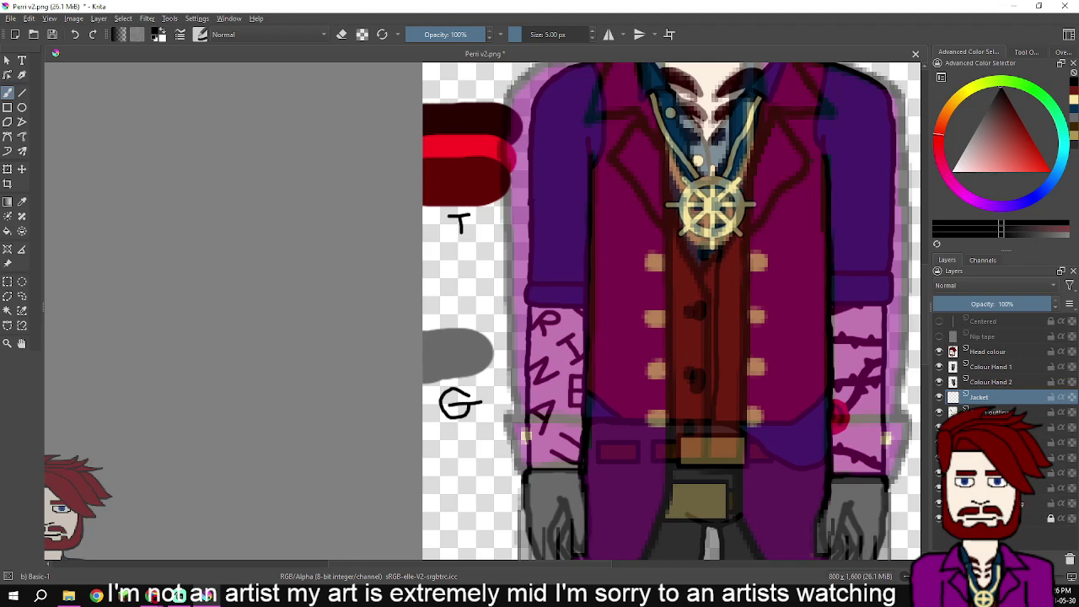
# - Trace the coat tail and the flared sleeve cuff on the figure's right-hand side in black with the 5 px brush
pyautogui.moveTo(751, 181); pyautogui.dragTo(733, 280)
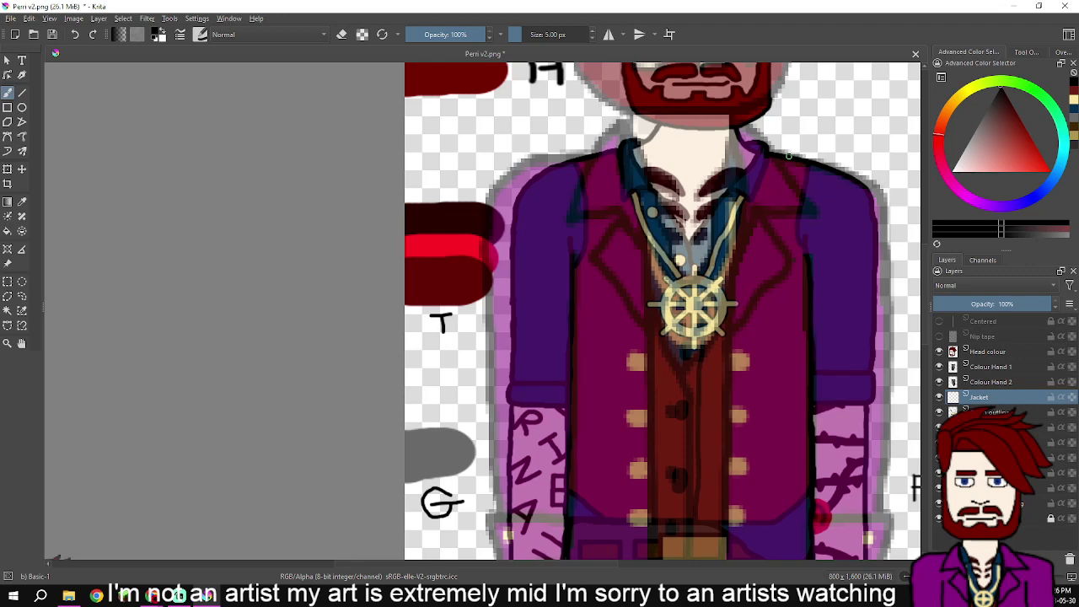
pyautogui.moveTo(846, 232); pyautogui.dragTo(799, 145)
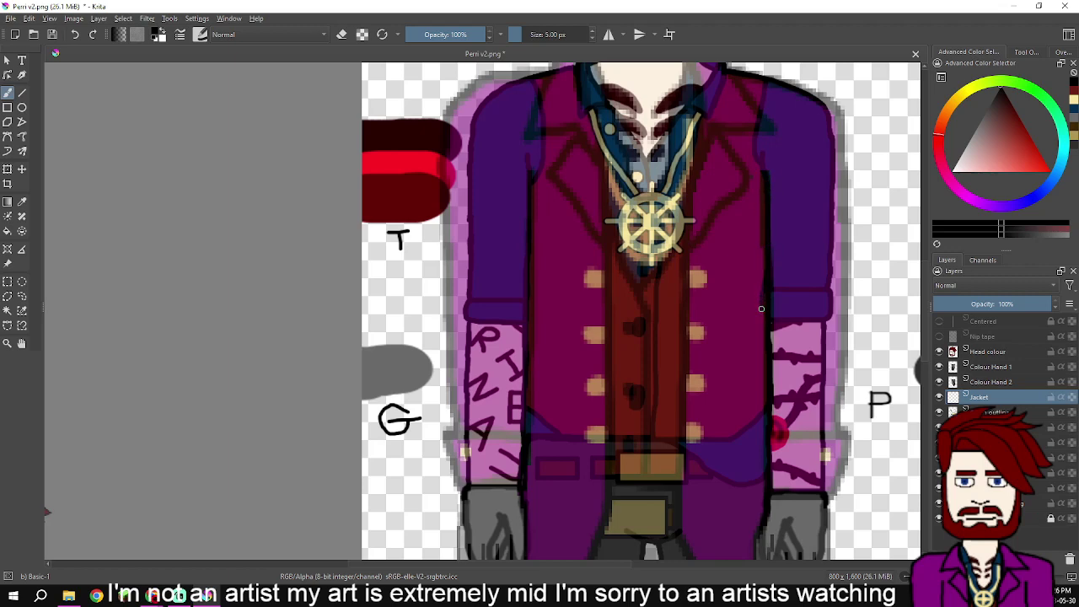
pyautogui.click(812, 366)
pyautogui.scroll(-4, 796, 306)
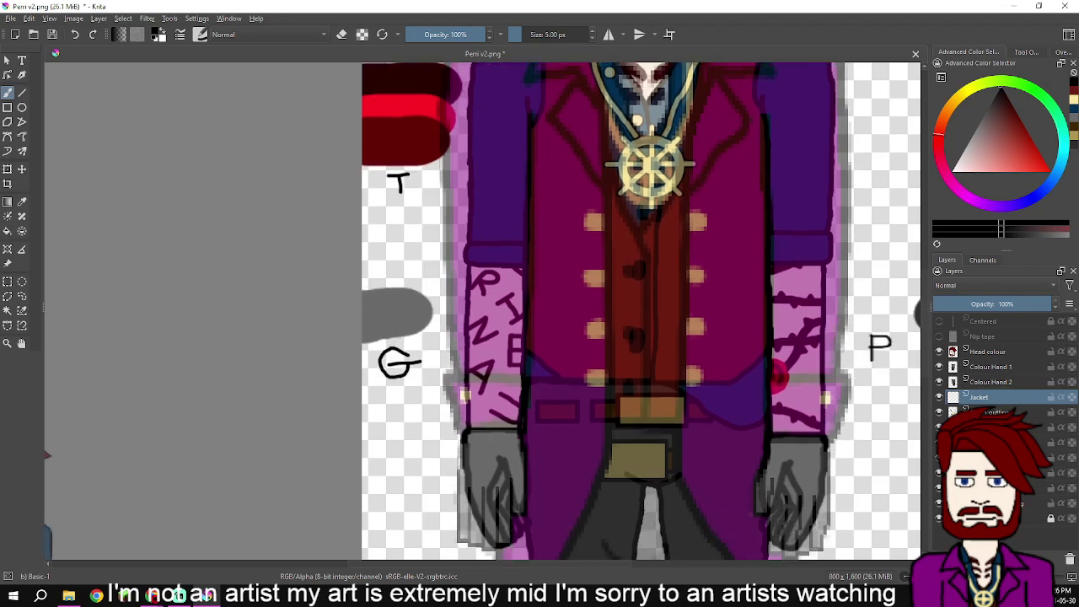
pyautogui.scroll(2, 749, 263)
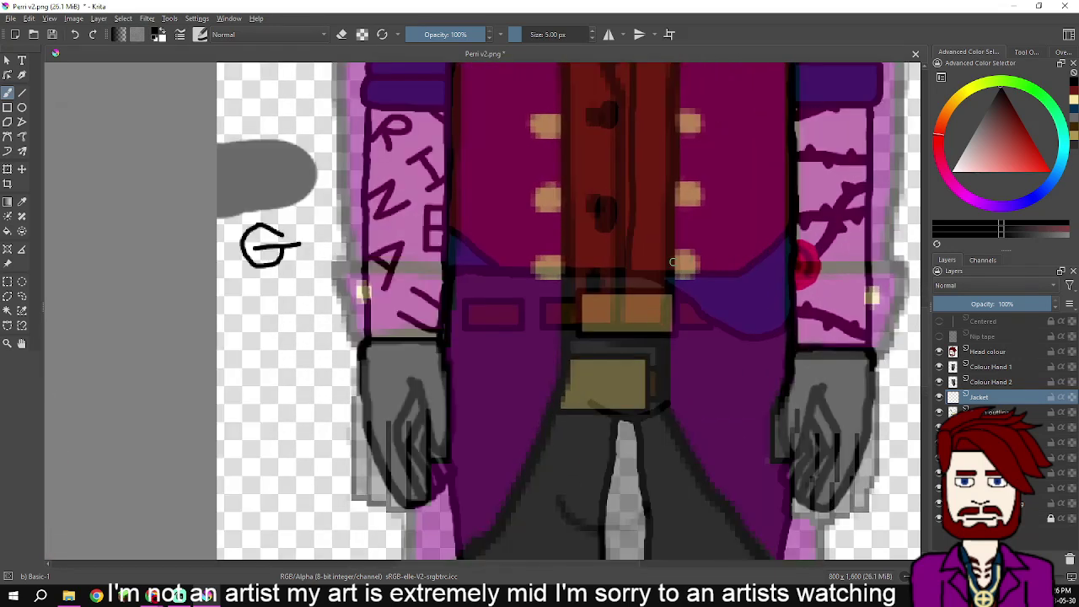
pyautogui.moveTo(672, 253)
pyautogui.mouseDown()
pyautogui.moveTo(665, 413)
pyautogui.moveTo(722, 507)
pyautogui.moveTo(669, 348)
pyautogui.moveTo(757, 445)
pyautogui.moveTo(775, 439)
pyautogui.moveTo(779, 370)
pyautogui.mouseUp()
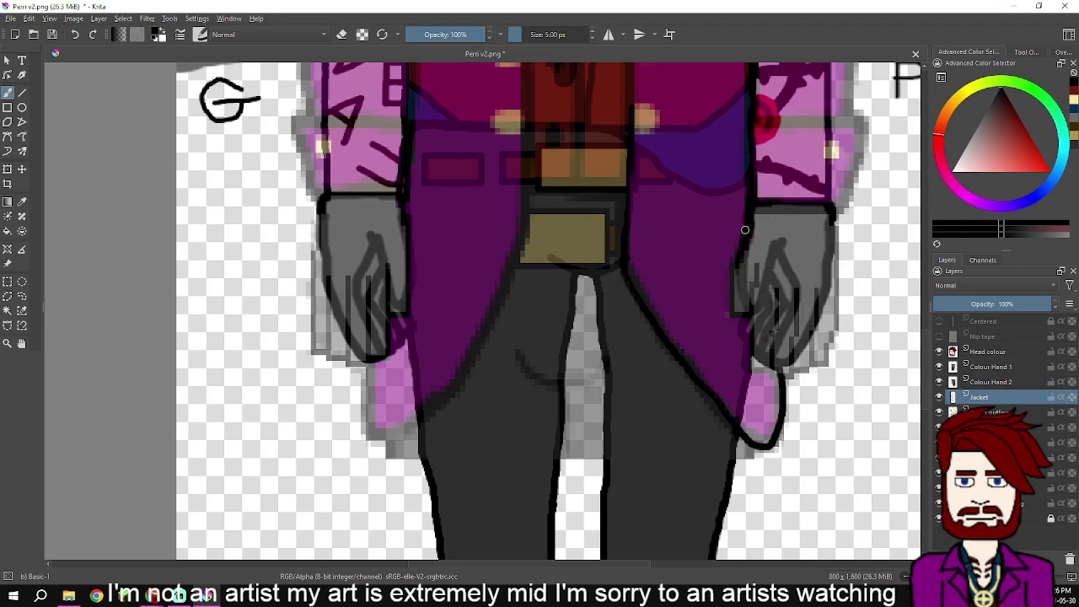
pyautogui.moveTo(755, 201)
pyautogui.mouseDown()
pyautogui.moveTo(683, 325)
pyautogui.moveTo(764, 328)
pyautogui.moveTo(773, 318)
pyautogui.moveTo(793, 241)
pyautogui.moveTo(680, 247)
pyautogui.moveTo(682, 319)
pyautogui.mouseUp()
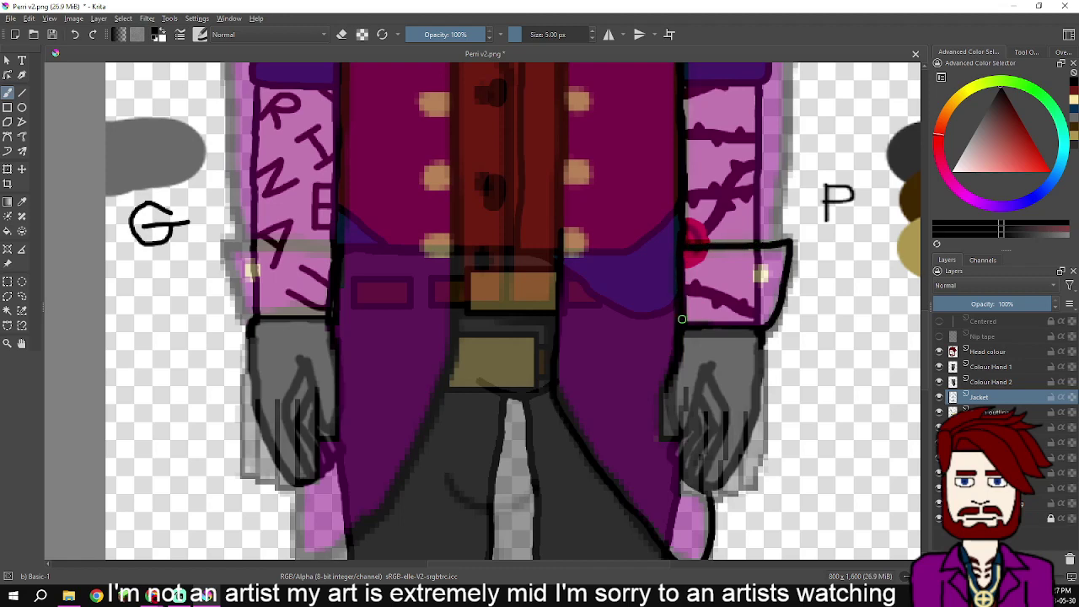
# - Trace the line between the right-hand sleeve and the coat body in black, from the waist up to the armpit
pyautogui.scroll(5, 682, 318)
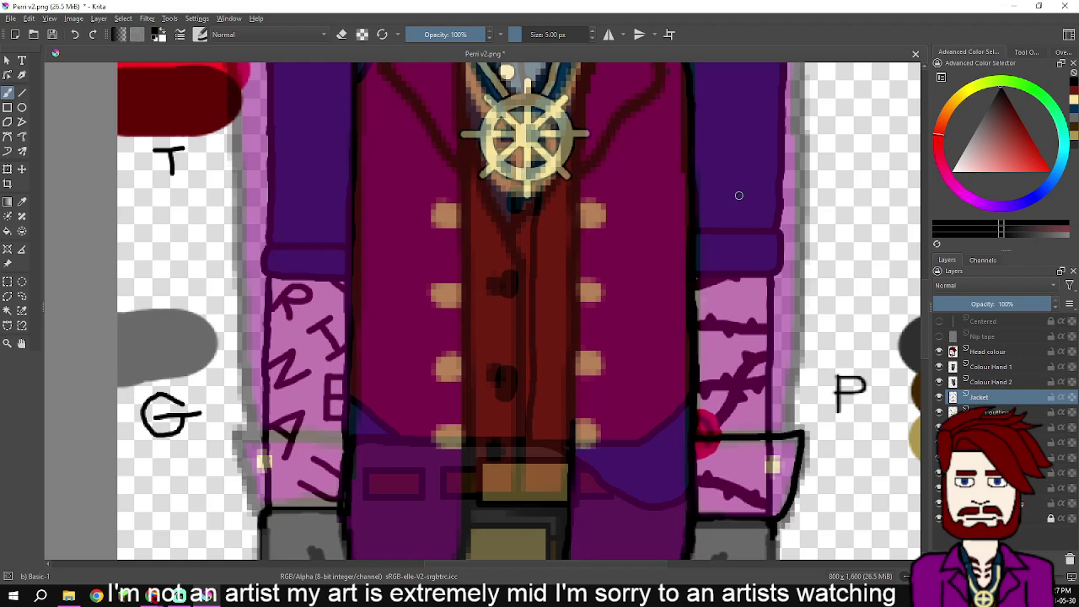
pyautogui.scroll(3, 740, 196)
pyautogui.scroll(2, 737, 385)
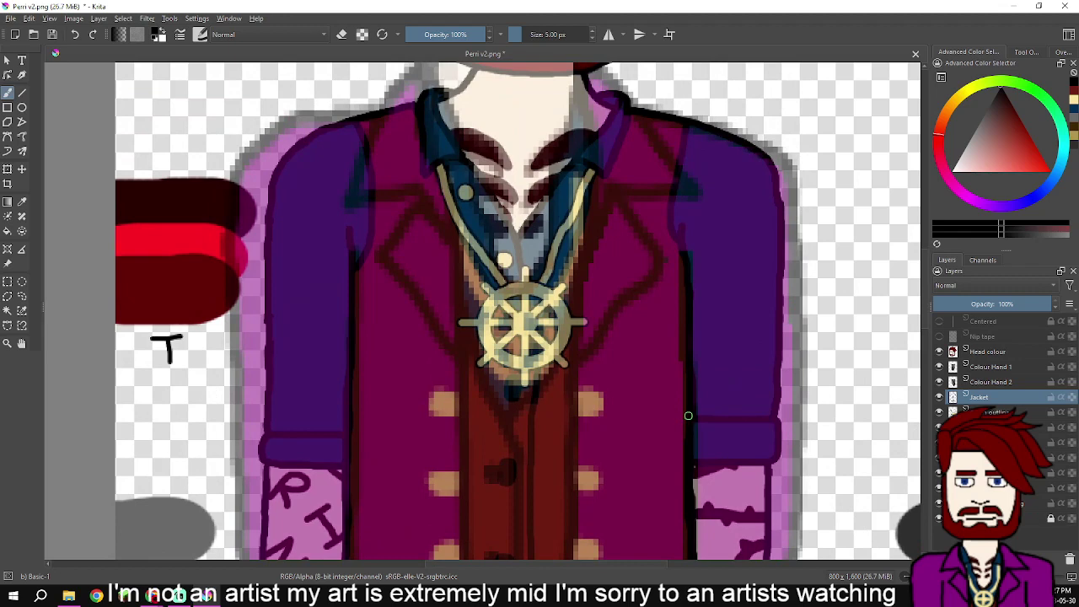
pyautogui.moveTo(689, 406); pyautogui.dragTo(683, 232)
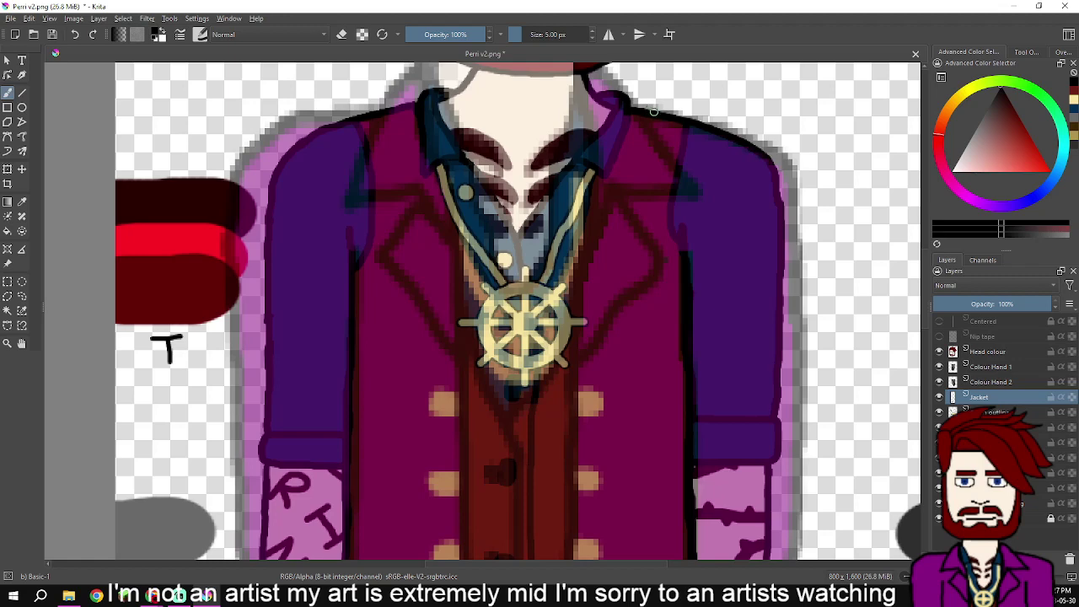
# - Outline the right-hand shoulder in black and continue the sleeve's outer edge down to the flared cuff
pyautogui.moveTo(653, 112)
pyautogui.mouseDown()
pyautogui.moveTo(765, 145)
pyautogui.moveTo(780, 163)
pyautogui.moveTo(783, 343)
pyautogui.mouseUp()
pyautogui.hotkey('ctrl', 'z')
pyautogui.moveTo(656, 110)
pyautogui.mouseDown()
pyautogui.moveTo(781, 162)
pyautogui.moveTo(791, 226)
pyautogui.mouseUp()
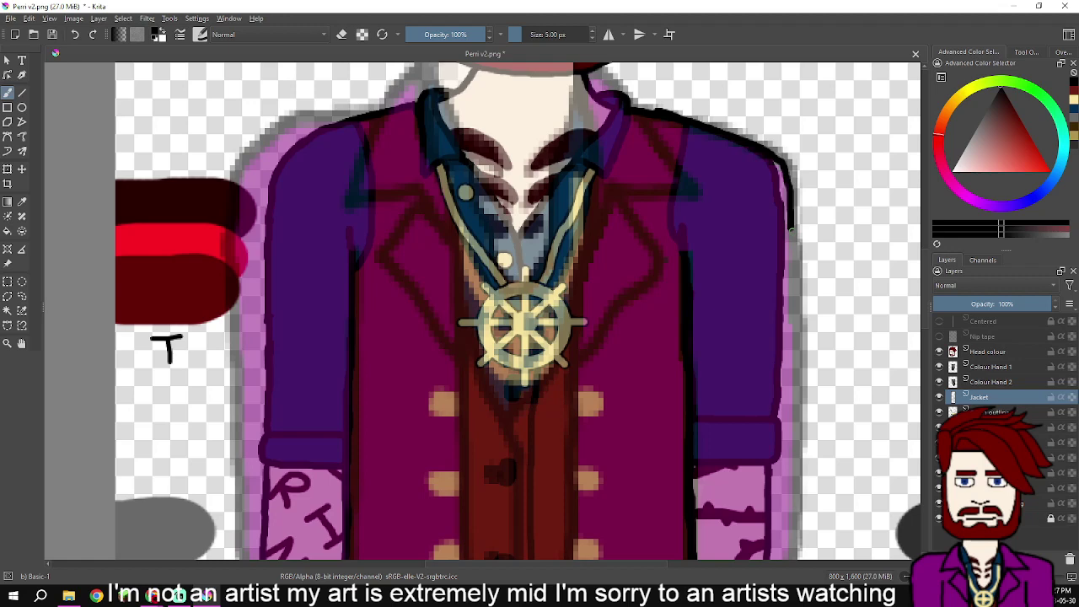
pyautogui.moveTo(791, 219); pyautogui.dragTo(761, 122)
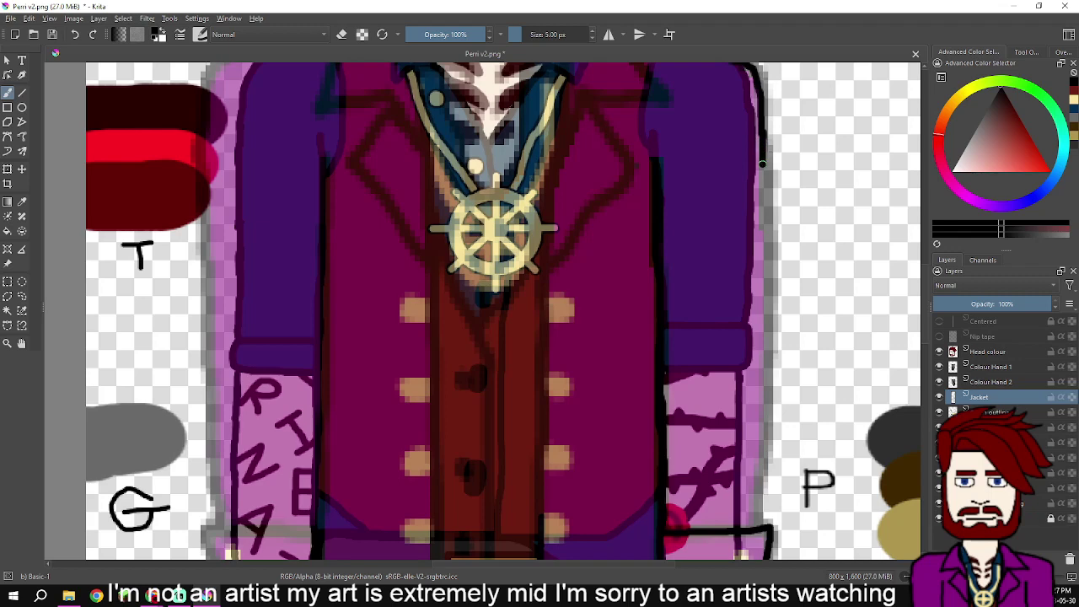
pyautogui.moveTo(762, 178); pyautogui.dragTo(755, 526)
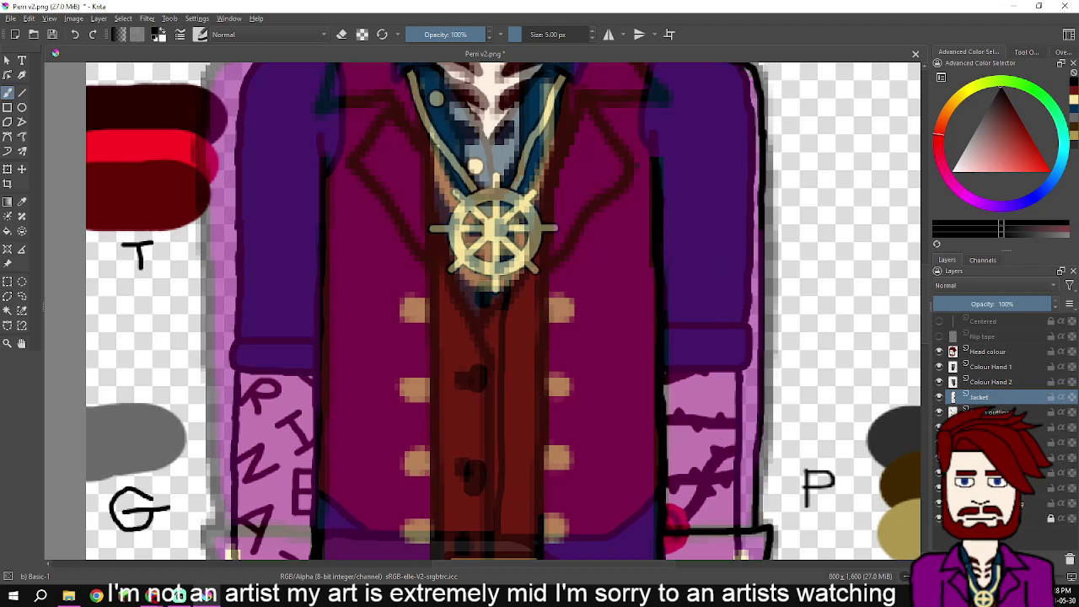
# - Trace the right-hand collar and the coat's front opening edge in black, down past the button column to the waist
pyautogui.scroll(3, 735, 329)
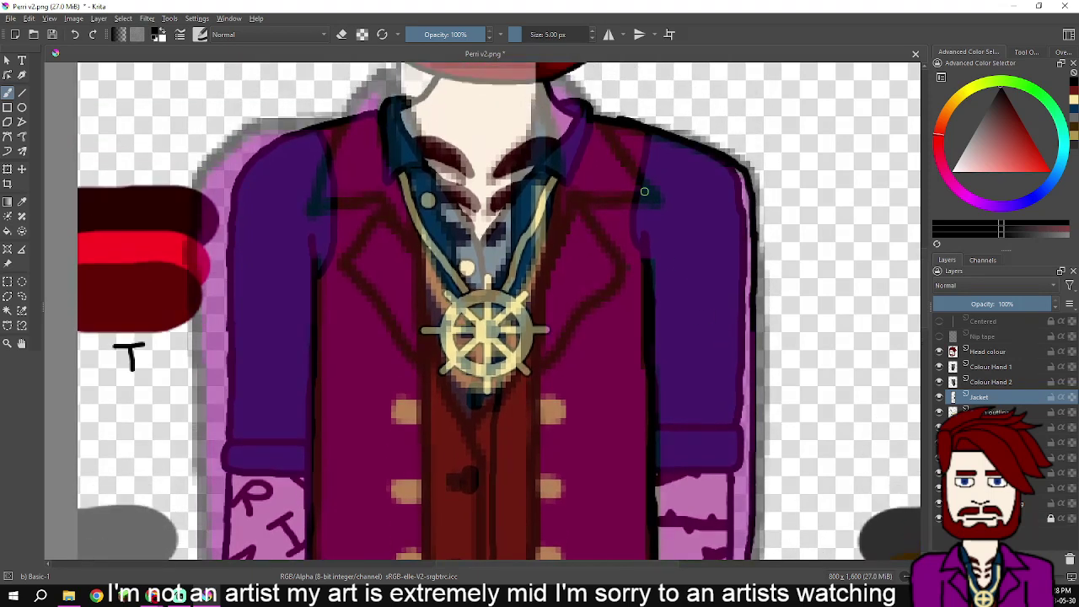
pyautogui.moveTo(586, 86)
pyautogui.mouseDown()
pyautogui.moveTo(603, 112)
pyautogui.moveTo(577, 128)
pyautogui.moveTo(580, 212)
pyautogui.moveTo(557, 332)
pyautogui.moveTo(557, 140)
pyautogui.mouseUp()
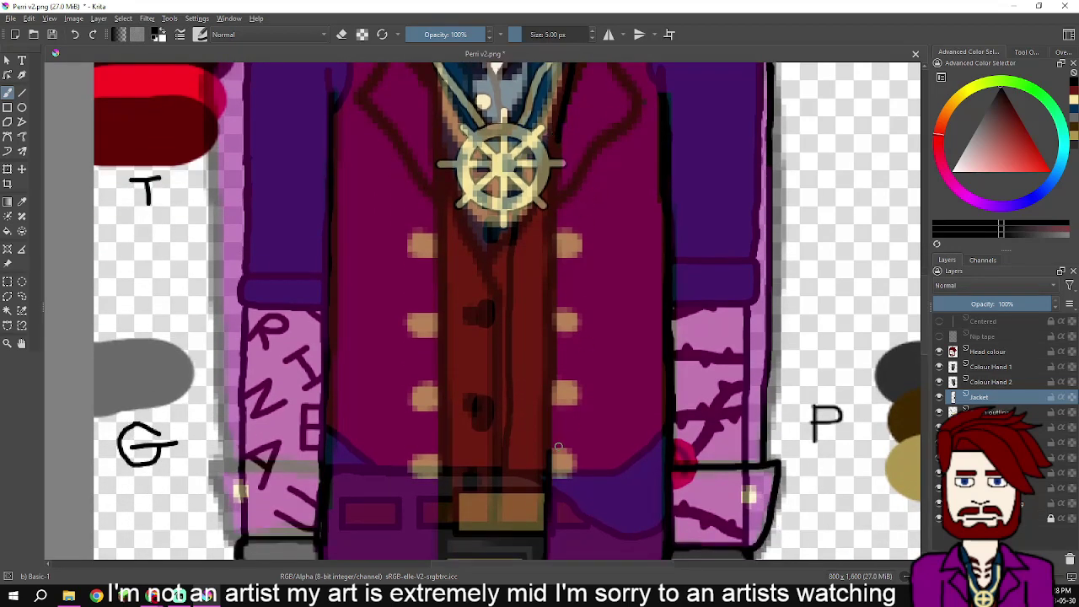
pyautogui.scroll(1, 569, 245)
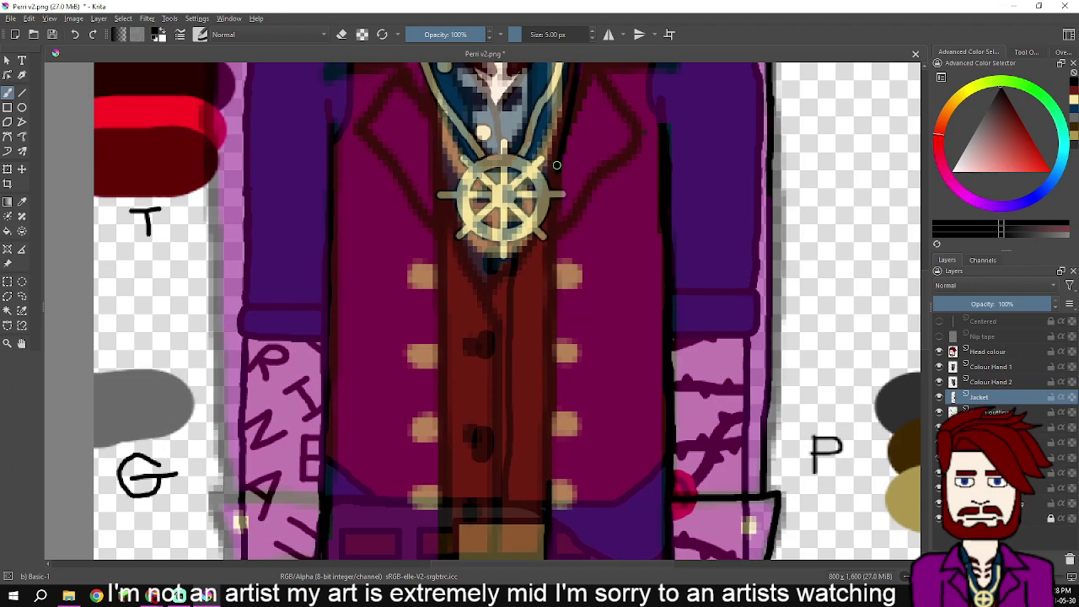
pyautogui.moveTo(559, 170); pyautogui.dragTo(551, 485)
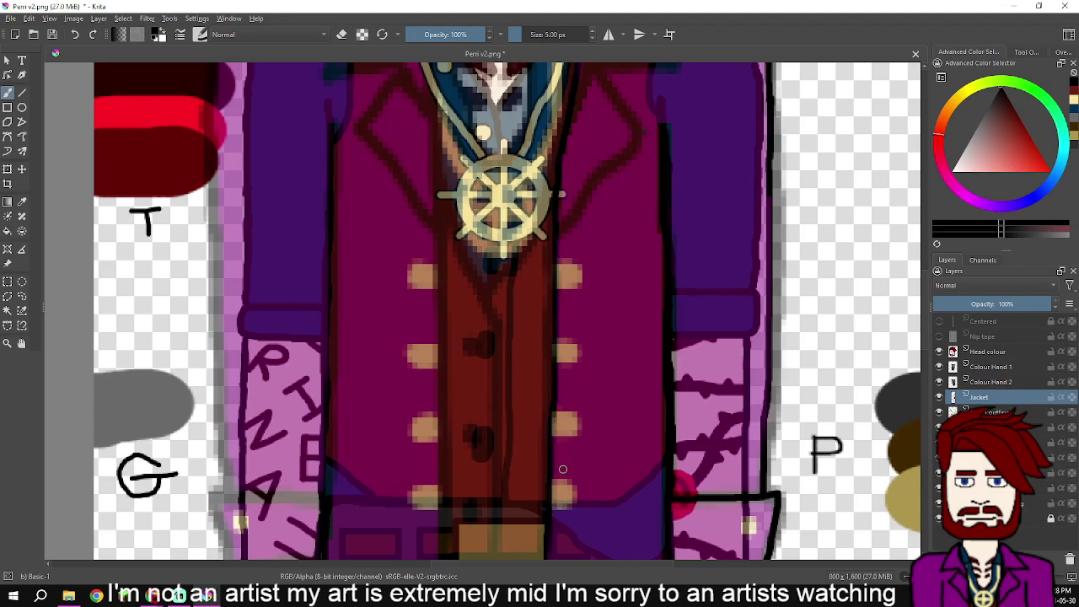
# - Trace the right-hand lapel in black from the front opening, then continue around the pointed collar above it
pyautogui.moveTo(674, 127); pyautogui.dragTo(656, 177)
pyautogui.scroll(4, 548, 409)
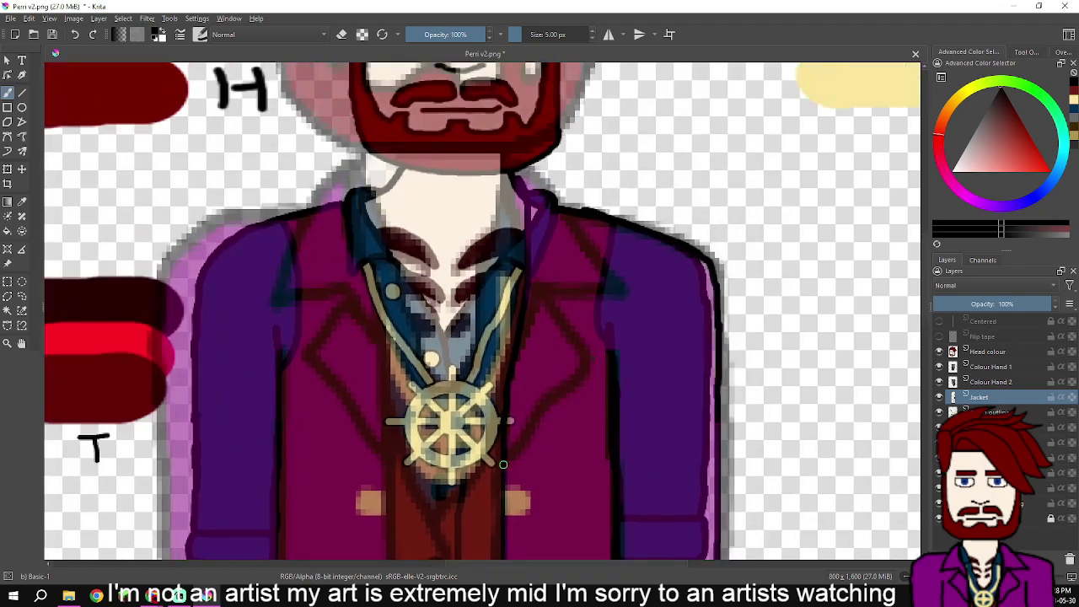
pyautogui.moveTo(503, 465); pyautogui.dragTo(583, 366)
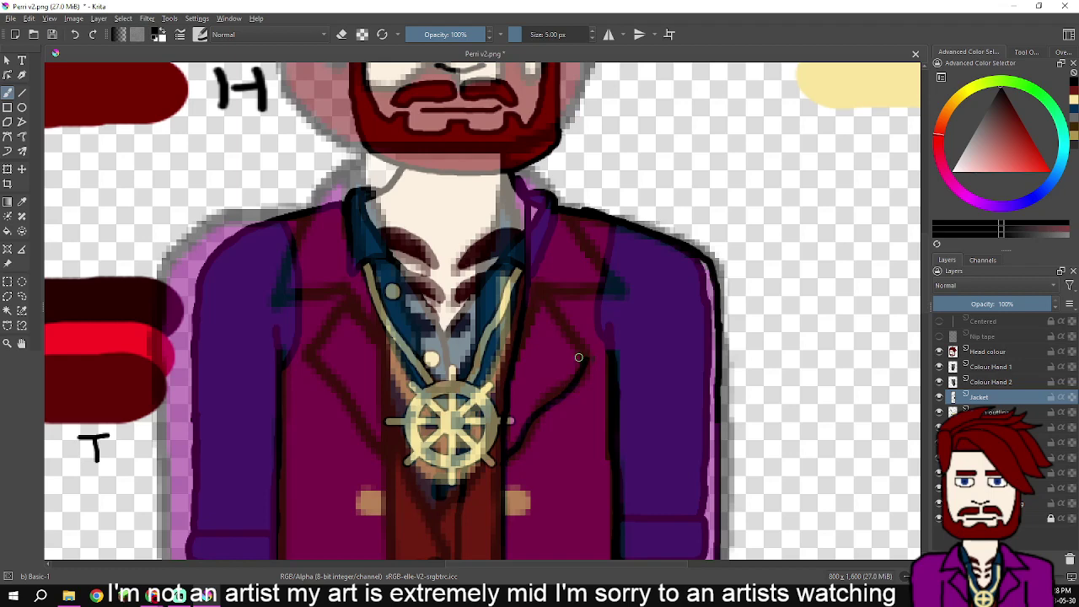
pyautogui.hotkey('ctrl', 'z')
pyautogui.moveTo(509, 462)
pyautogui.mouseDown()
pyautogui.moveTo(592, 359)
pyautogui.moveTo(559, 310)
pyautogui.moveTo(527, 289)
pyautogui.moveTo(620, 290)
pyautogui.mouseUp()
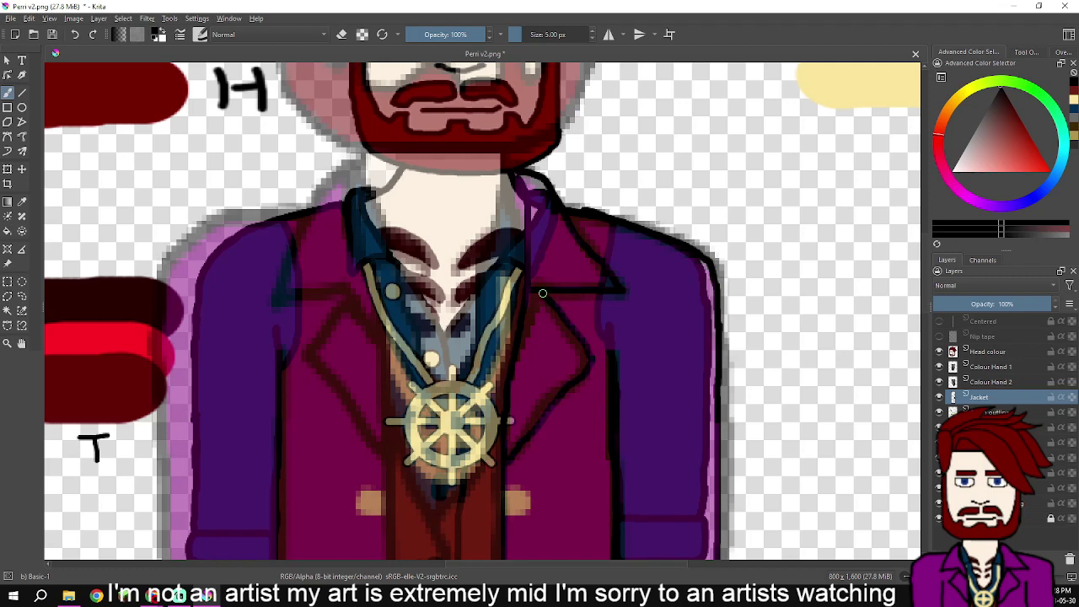
# - Trace the inner edge of the right-hand collar in black from the neck down to the lapel notch and close the collar-shoulder join
pyautogui.scroll(2, 586, 312)
pyautogui.scroll(3, 575, 303)
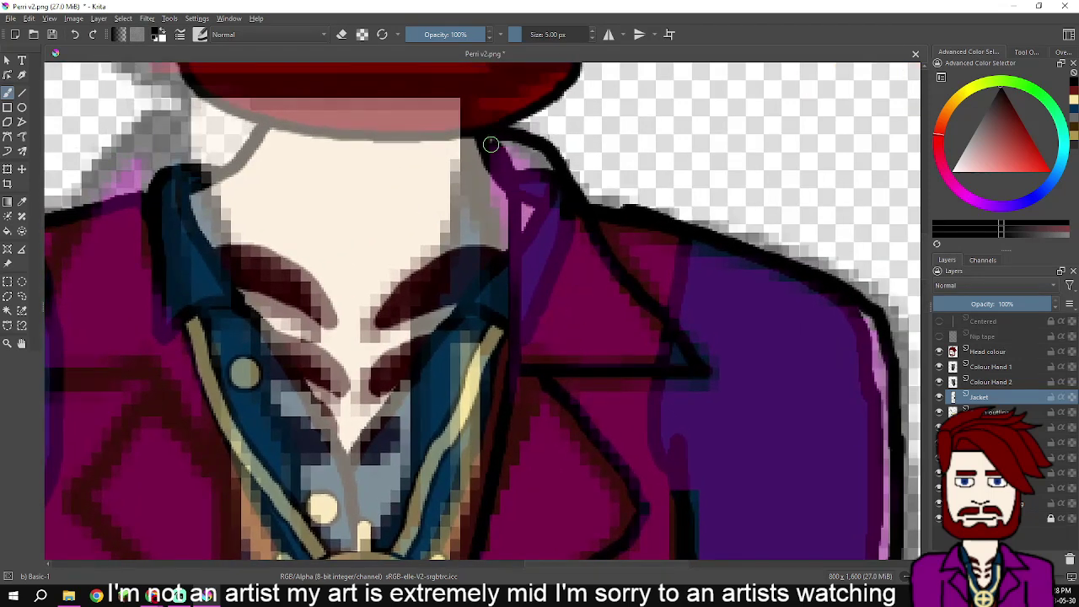
pyautogui.moveTo(491, 144)
pyautogui.mouseDown()
pyautogui.moveTo(525, 229)
pyautogui.moveTo(521, 371)
pyautogui.mouseUp()
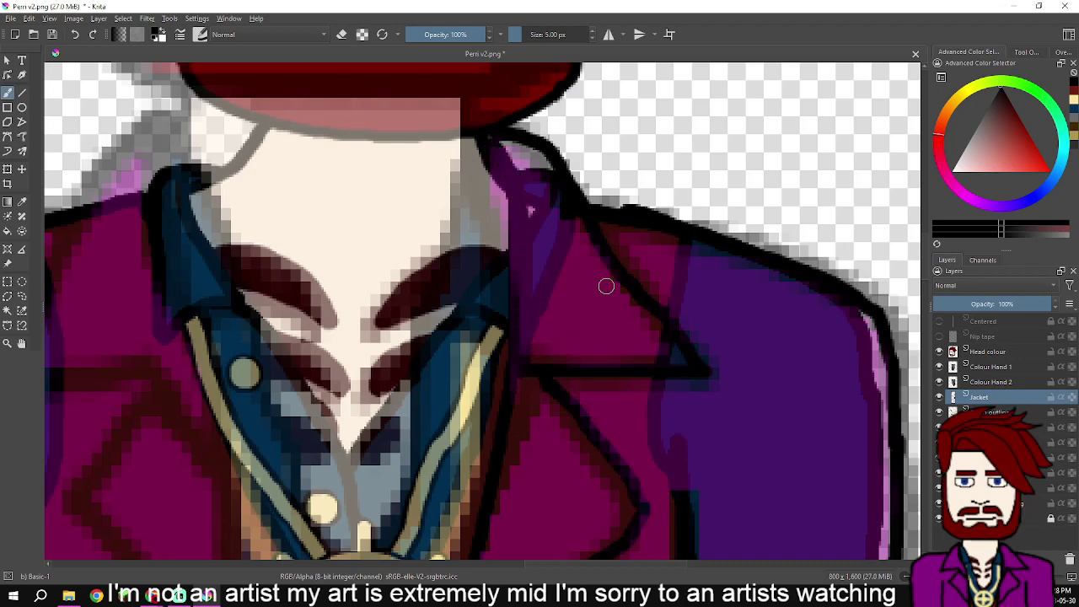
pyautogui.moveTo(625, 214); pyautogui.dragTo(591, 208)
pyautogui.moveTo(770, 388); pyautogui.dragTo(726, 153)
# - Draw the notched hem of the coat's back in black, shown in the gap between the character's legs
pyautogui.scroll(-3, 743, 211)
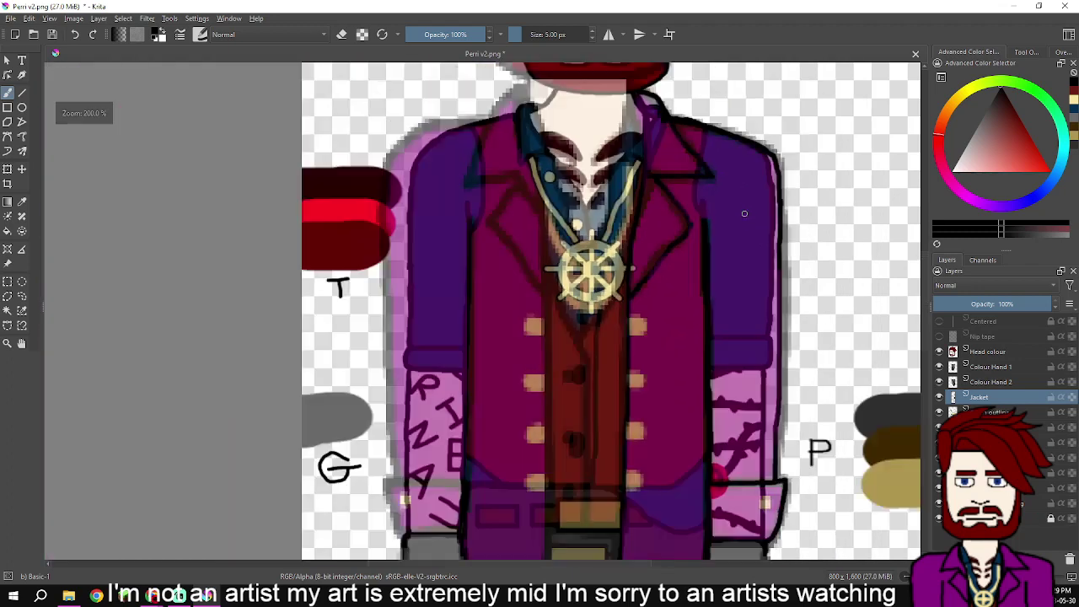
pyautogui.moveTo(732, 347); pyautogui.dragTo(744, 122)
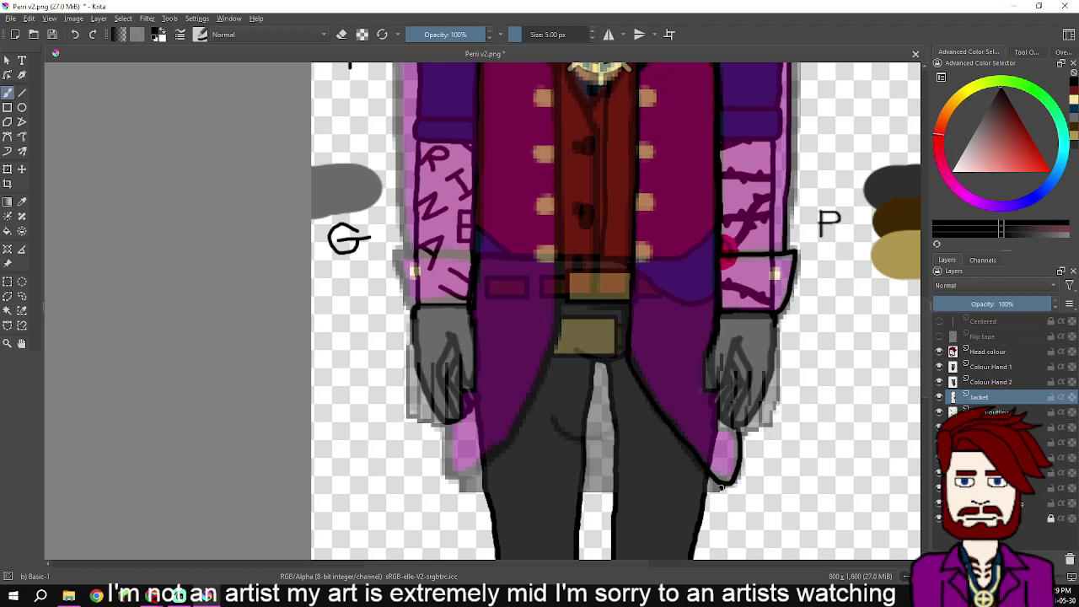
pyautogui.scroll(5, 721, 487)
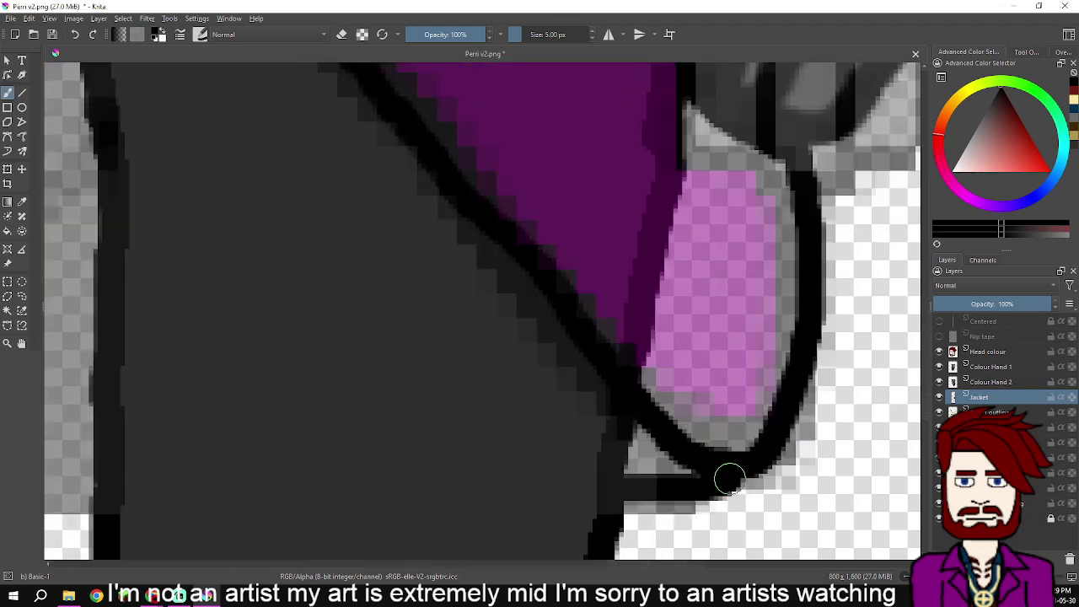
pyautogui.moveTo(555, 427); pyautogui.dragTo(886, 350)
pyautogui.moveTo(770, 371); pyautogui.dragTo(538, 434)
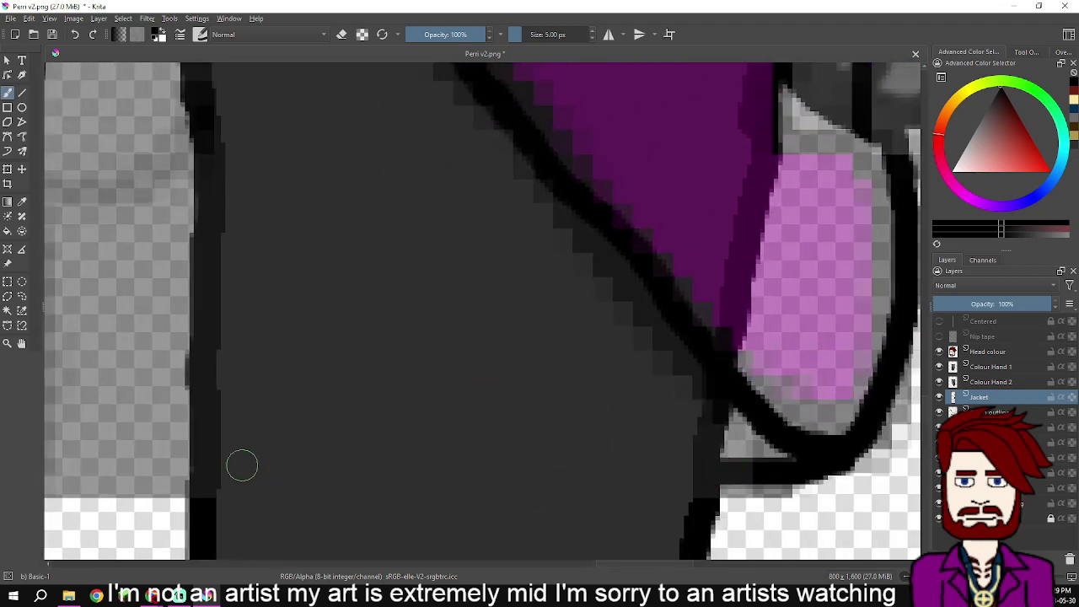
pyautogui.moveTo(193, 458); pyautogui.dragTo(157, 386)
pyautogui.moveTo(179, 312)
pyautogui.mouseDown()
pyautogui.moveTo(246, 362)
pyautogui.moveTo(426, 433)
pyautogui.mouseUp()
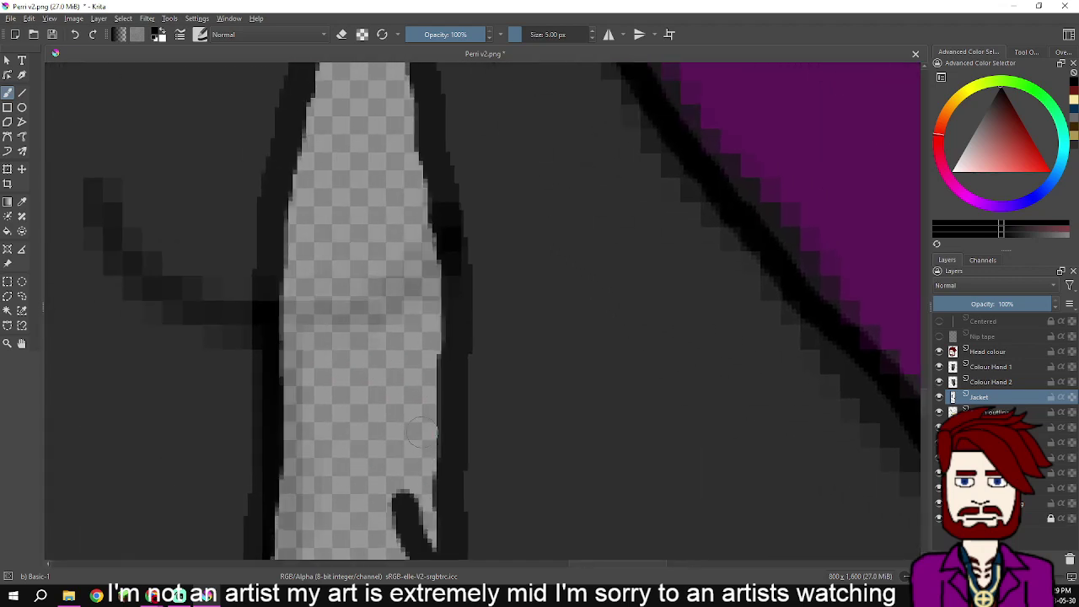
pyautogui.scroll(-2, 381, 407)
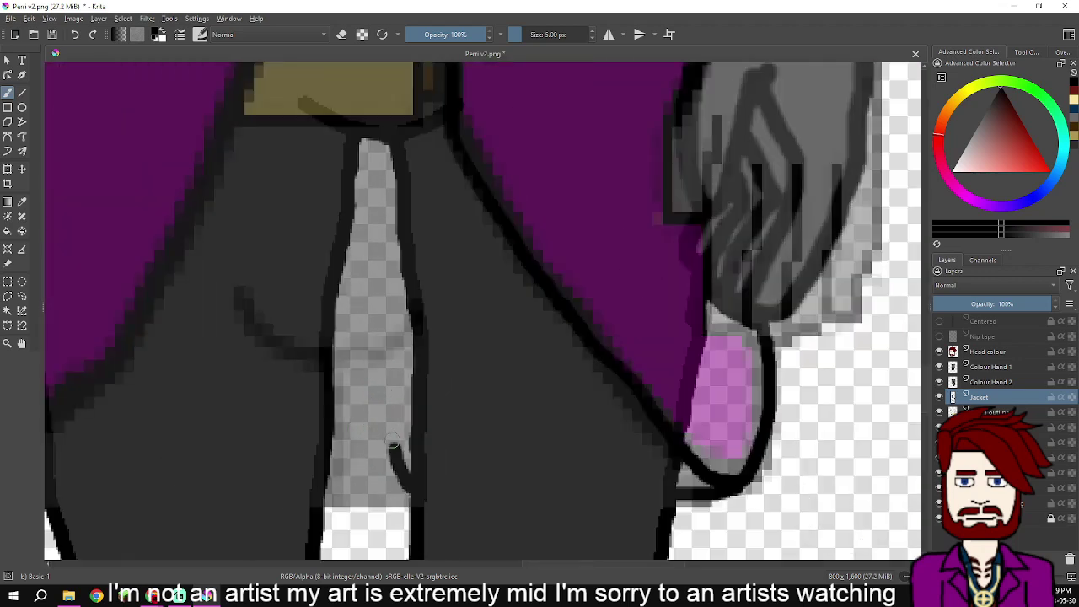
pyautogui.moveTo(394, 452)
pyautogui.mouseDown()
pyautogui.moveTo(371, 379)
pyautogui.moveTo(362, 290)
pyautogui.moveTo(335, 476)
pyautogui.mouseUp()
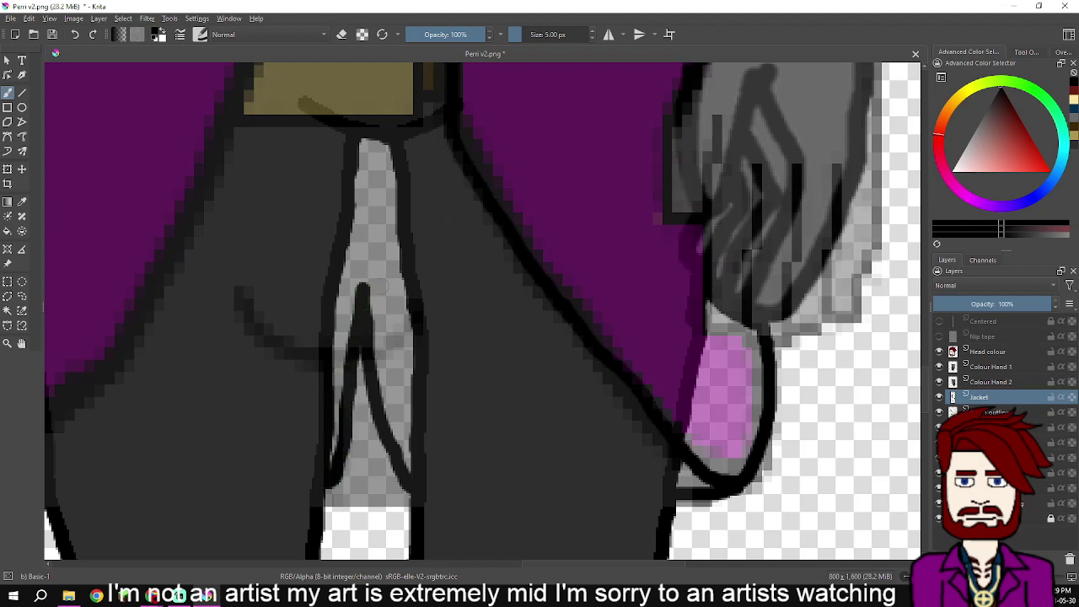
# - Trace the inner leg edges in black to close the coat-back shape in the gap between the legs
pyautogui.scroll(3, 362, 390)
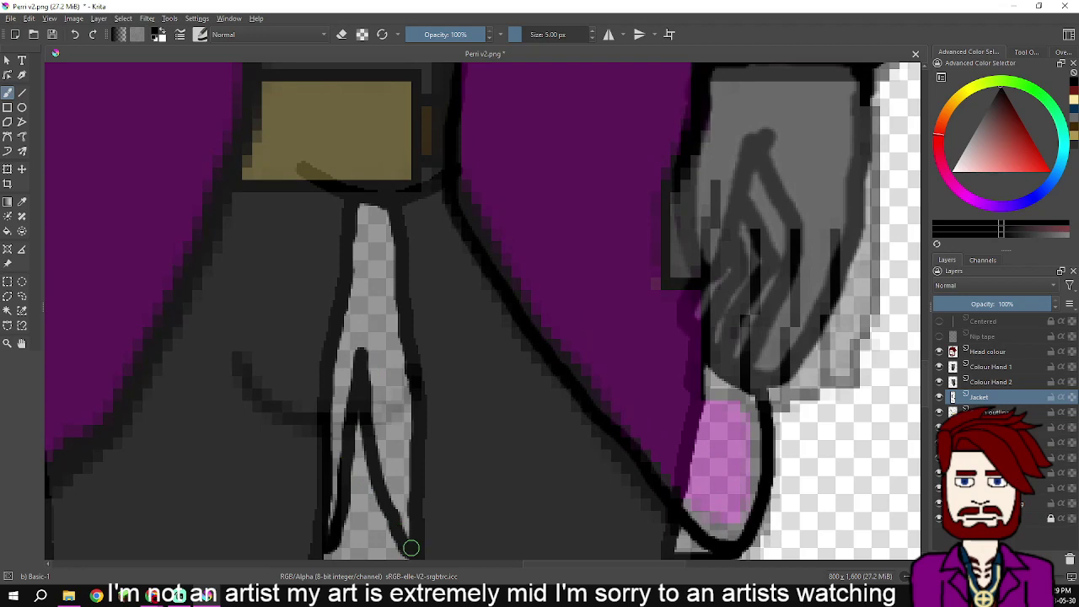
pyautogui.scroll(2, 633, 410)
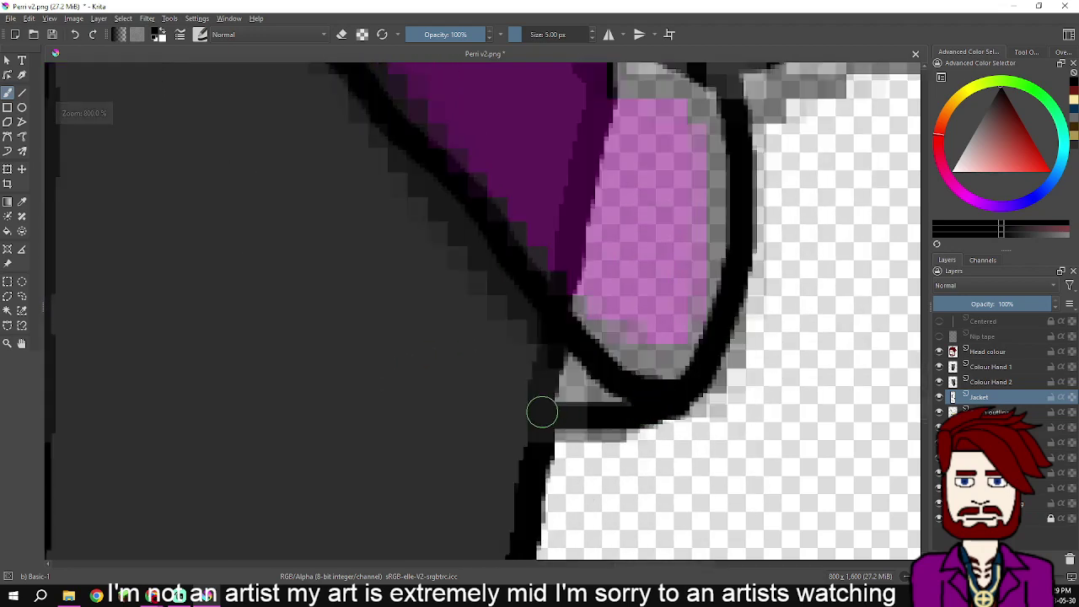
pyautogui.moveTo(563, 309)
pyautogui.mouseDown()
pyautogui.moveTo(721, 411)
pyautogui.moveTo(764, 425)
pyautogui.mouseUp()
pyautogui.moveTo(252, 516)
pyautogui.mouseDown()
pyautogui.moveTo(248, 280)
pyautogui.moveTo(228, 101)
pyautogui.moveTo(286, 211)
pyautogui.mouseUp()
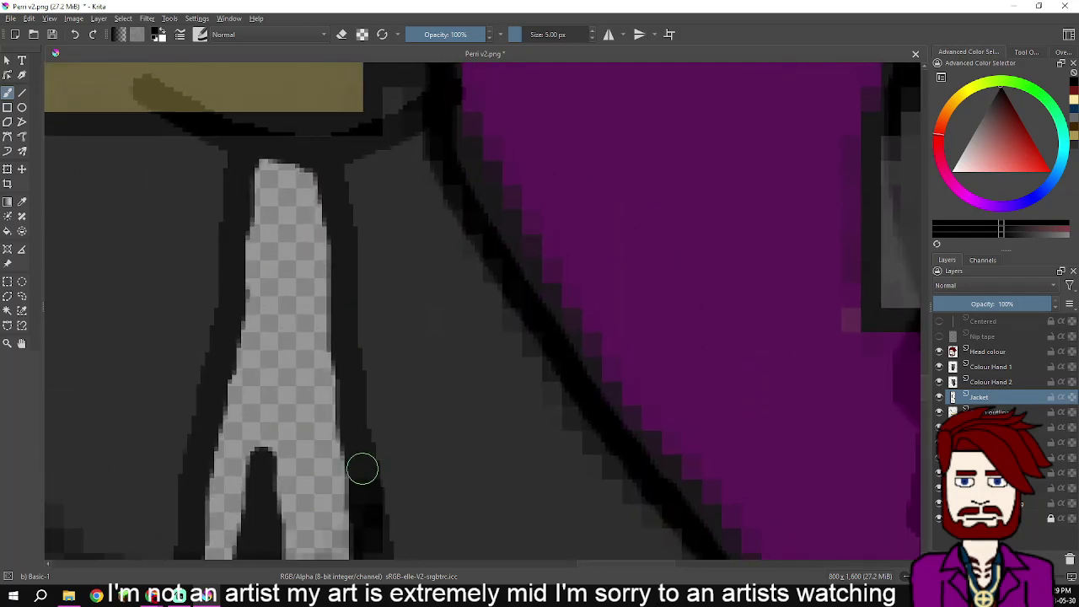
pyautogui.moveTo(363, 480)
pyautogui.mouseDown()
pyautogui.moveTo(331, 187)
pyautogui.moveTo(319, 165)
pyautogui.moveTo(246, 161)
pyautogui.moveTo(207, 408)
pyautogui.moveTo(246, 240)
pyautogui.mouseUp()
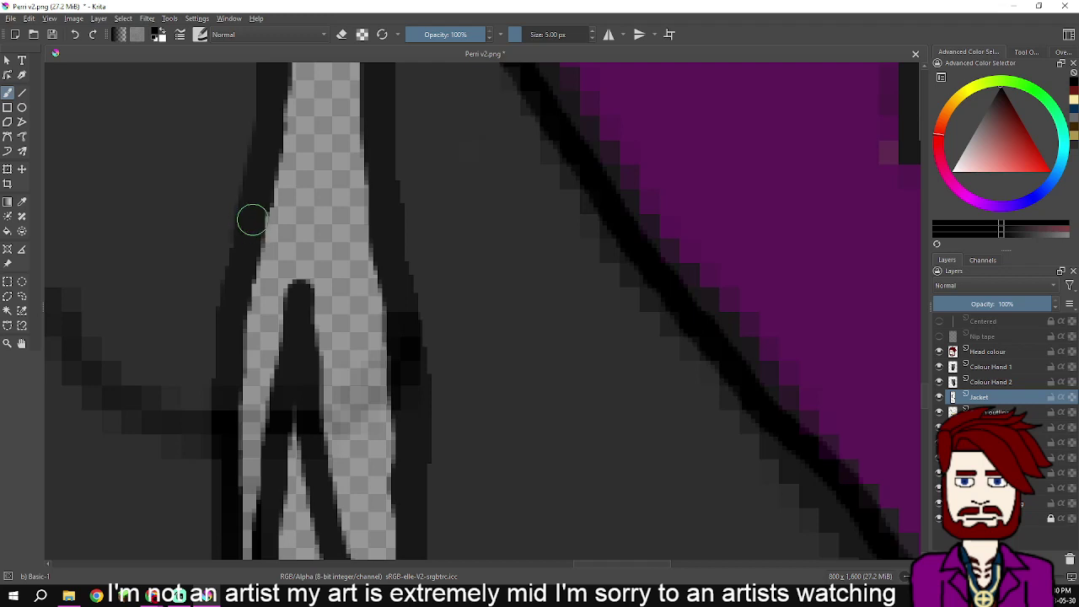
pyautogui.moveTo(248, 244)
pyautogui.mouseDown()
pyautogui.moveTo(226, 368)
pyautogui.moveTo(227, 447)
pyautogui.mouseUp()
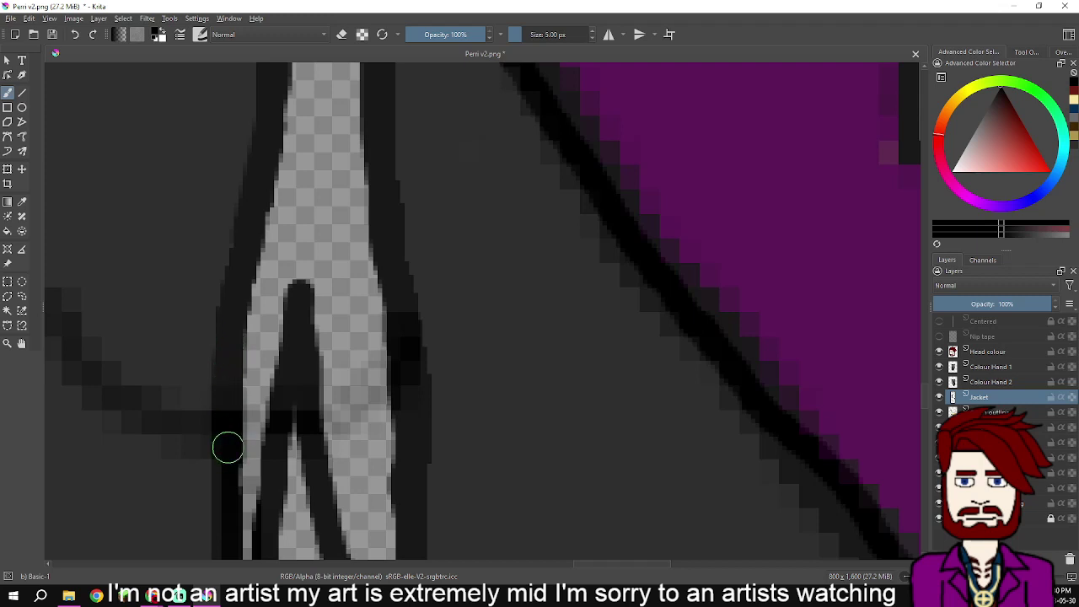
pyautogui.scroll(-3, 226, 447)
pyautogui.moveTo(241, 300); pyautogui.dragTo(233, 511)
pyautogui.scroll(-6, 234, 512)
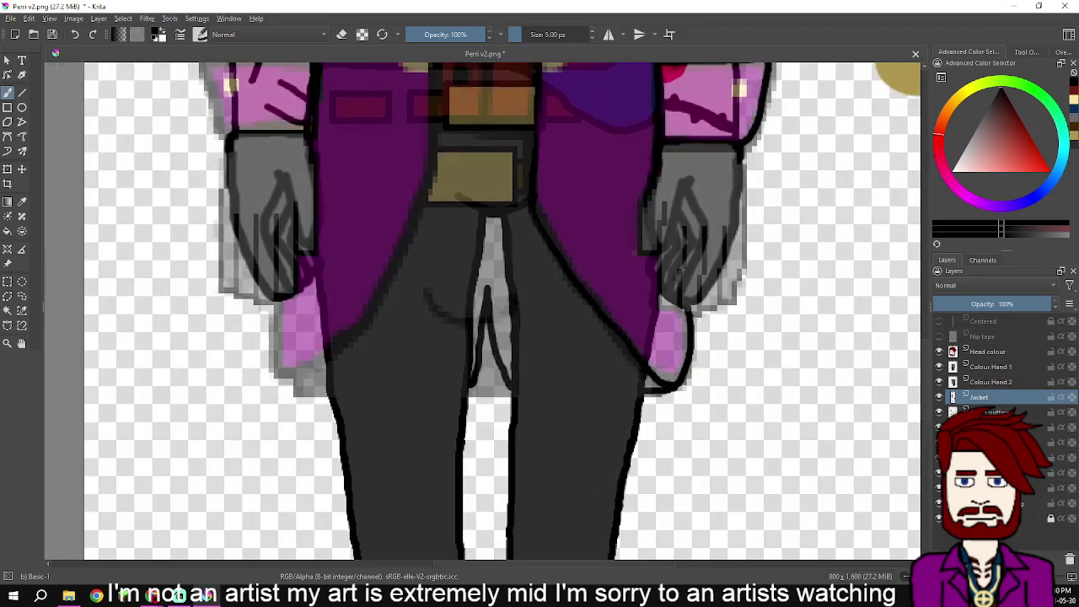
# - Outline the left-hand coat tail's hem and outer edge in black, then trace its curved front edge up toward the belt
pyautogui.scroll(3, 378, 396)
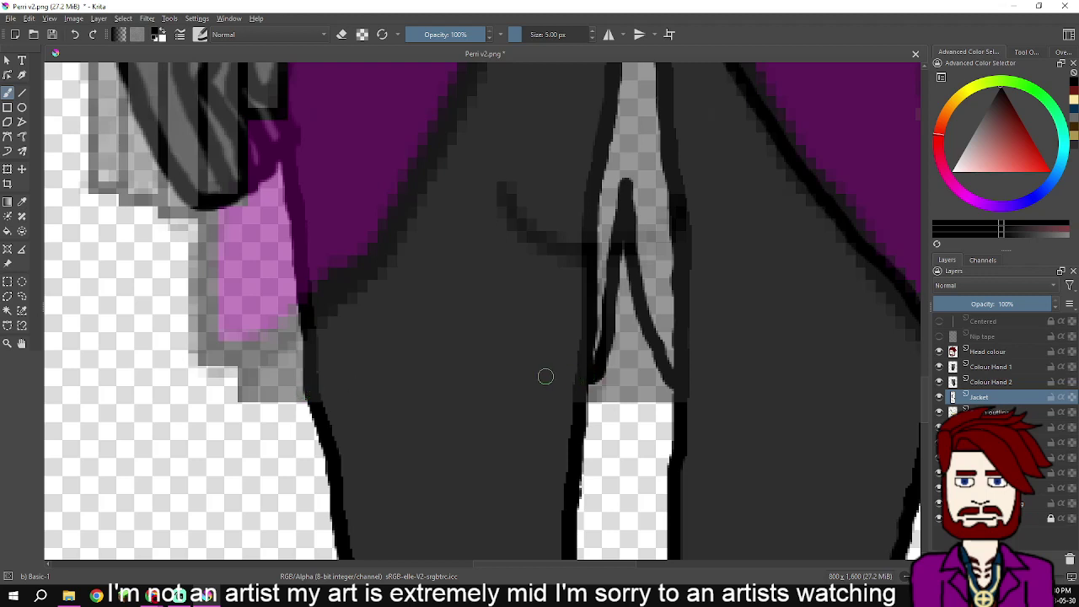
pyautogui.moveTo(308, 380)
pyautogui.mouseDown()
pyautogui.moveTo(210, 376)
pyautogui.moveTo(201, 211)
pyautogui.mouseUp()
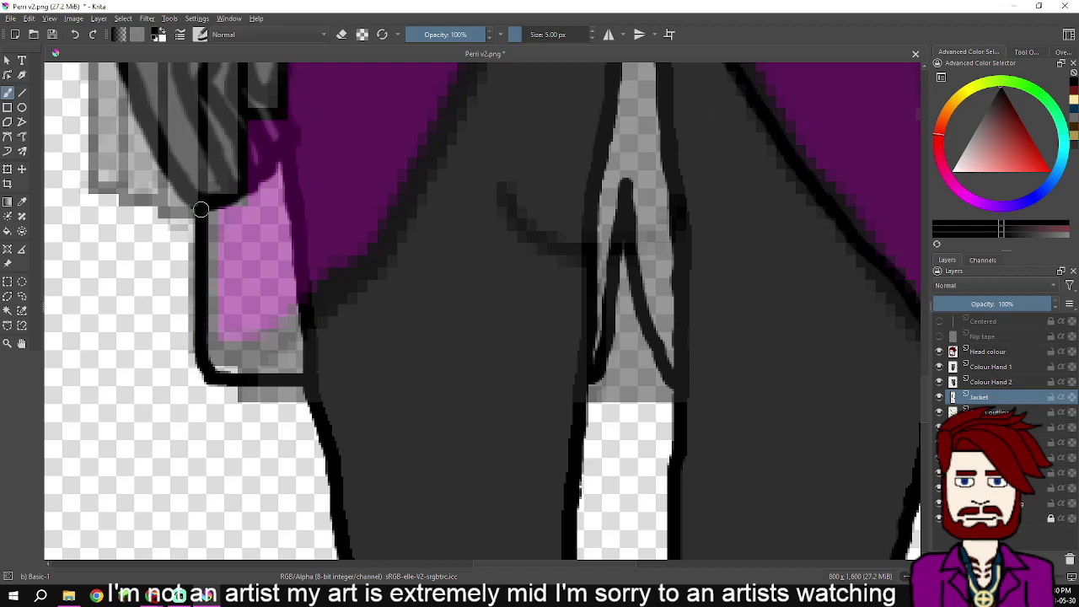
pyautogui.moveTo(240, 376)
pyautogui.mouseDown()
pyautogui.moveTo(343, 292)
pyautogui.moveTo(399, 224)
pyautogui.mouseUp()
pyautogui.moveTo(444, 180); pyautogui.dragTo(365, 437)
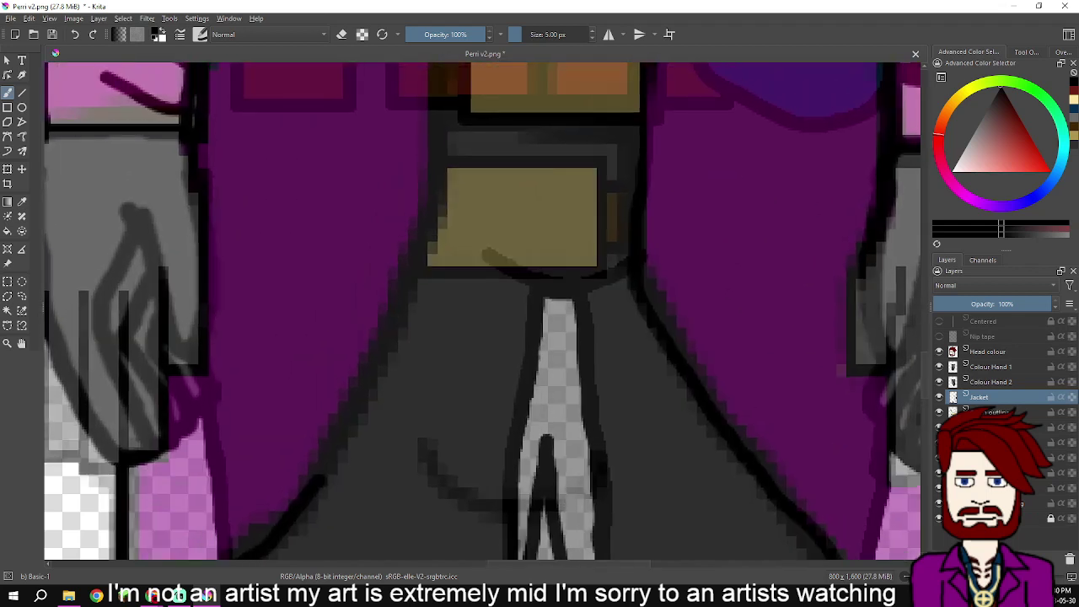
pyautogui.moveTo(316, 482)
pyautogui.mouseDown()
pyautogui.moveTo(391, 340)
pyautogui.moveTo(394, 469)
pyautogui.moveTo(387, 480)
pyautogui.moveTo(444, 314)
pyautogui.moveTo(447, 253)
pyautogui.moveTo(472, 486)
pyautogui.mouseUp()
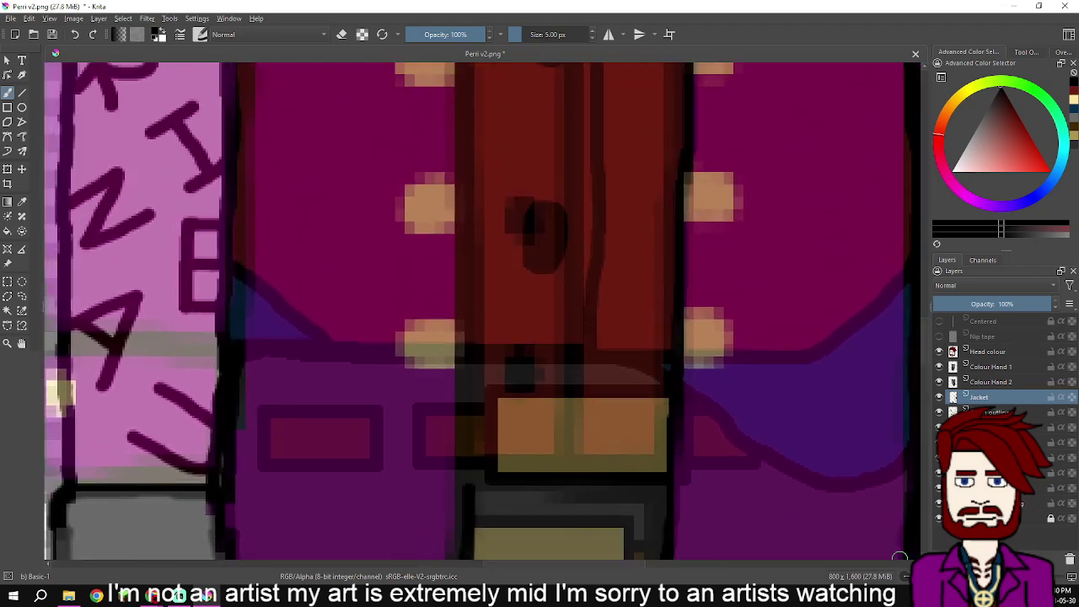
# - Trace the left-hand edge of the coat's front opening in black from the belt up past the button column to the collar
pyautogui.moveTo(468, 491); pyautogui.dragTo(474, 326)
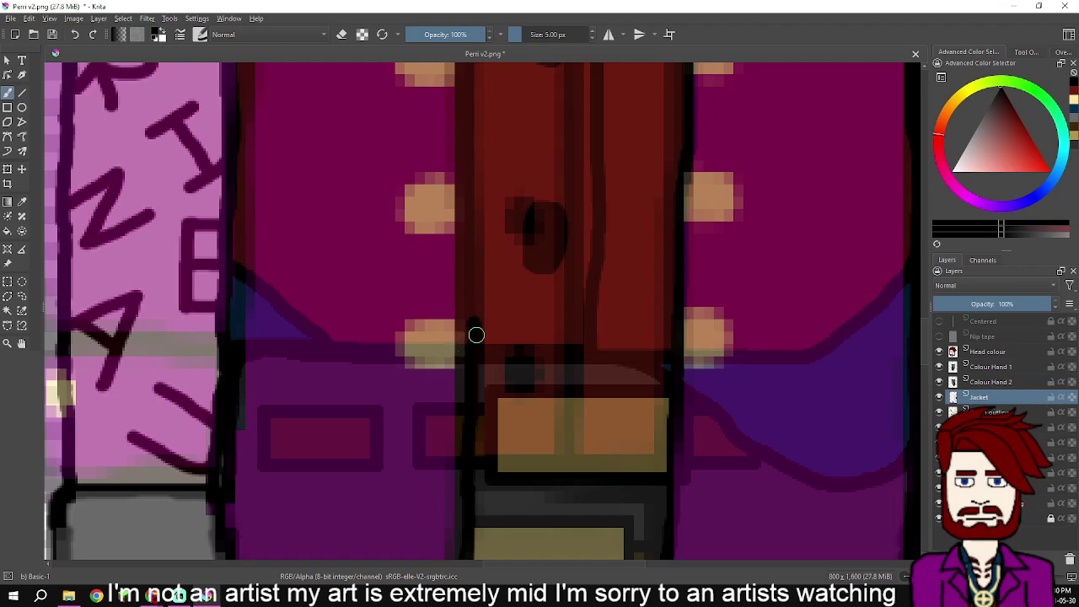
pyautogui.moveTo(476, 325); pyautogui.dragTo(471, 204)
pyautogui.moveTo(515, 172); pyautogui.dragTo(546, 385)
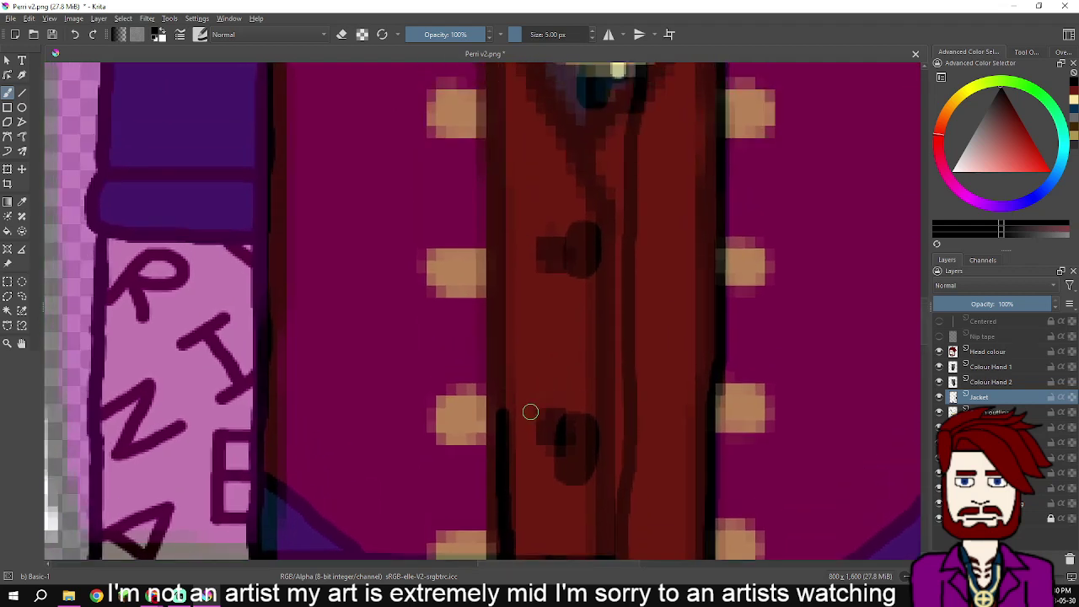
pyautogui.moveTo(503, 423)
pyautogui.mouseDown()
pyautogui.moveTo(499, 242)
pyautogui.moveTo(529, 280)
pyautogui.moveTo(540, 408)
pyautogui.moveTo(514, 395)
pyautogui.moveTo(515, 253)
pyautogui.mouseUp()
pyautogui.scroll(6, 515, 253)
pyautogui.moveTo(556, 494); pyautogui.dragTo(545, 246)
pyautogui.scroll(6, 546, 246)
pyautogui.moveTo(632, 480)
pyautogui.mouseDown()
pyautogui.moveTo(635, 504)
pyautogui.moveTo(615, 397)
pyautogui.moveTo(599, 172)
pyautogui.mouseUp()
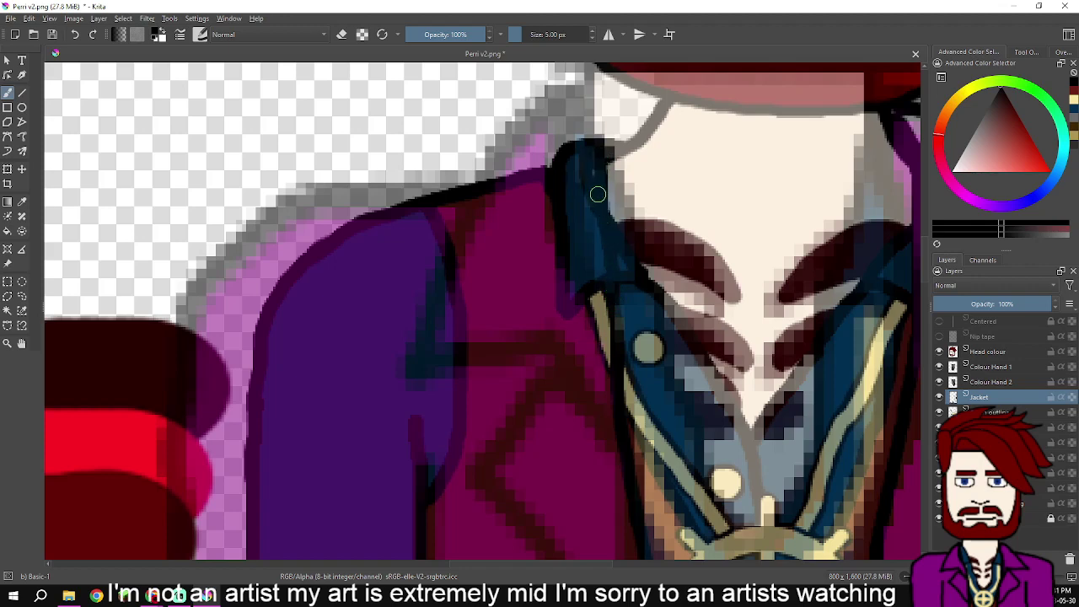
# - Trace the left-hand collar in black from the neck to its point, and outline the angular lapel below it
pyautogui.scroll(2, 598, 195)
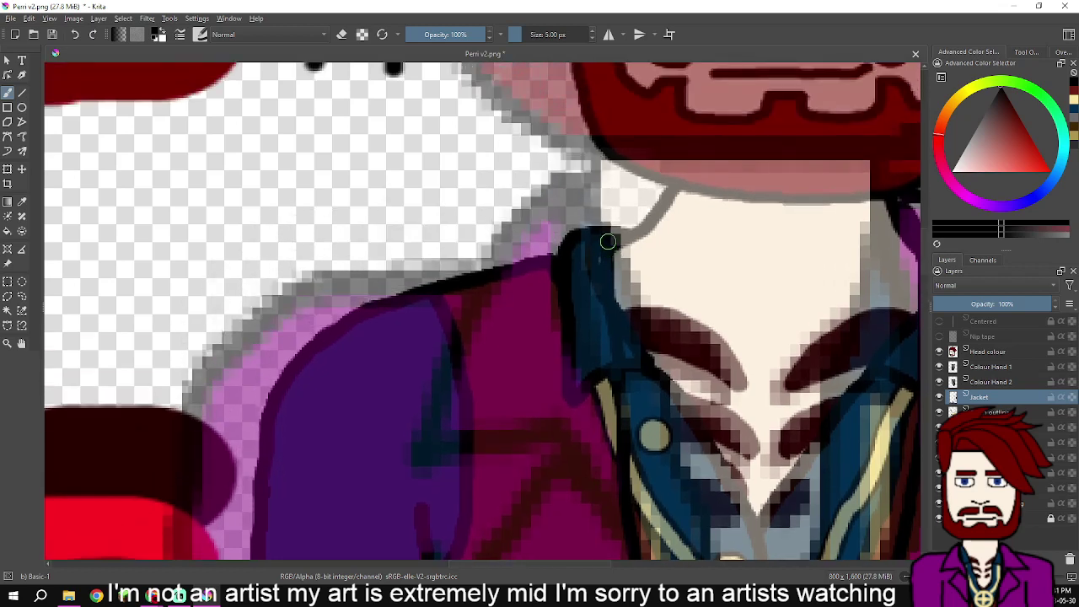
pyautogui.moveTo(611, 228); pyautogui.dragTo(645, 216)
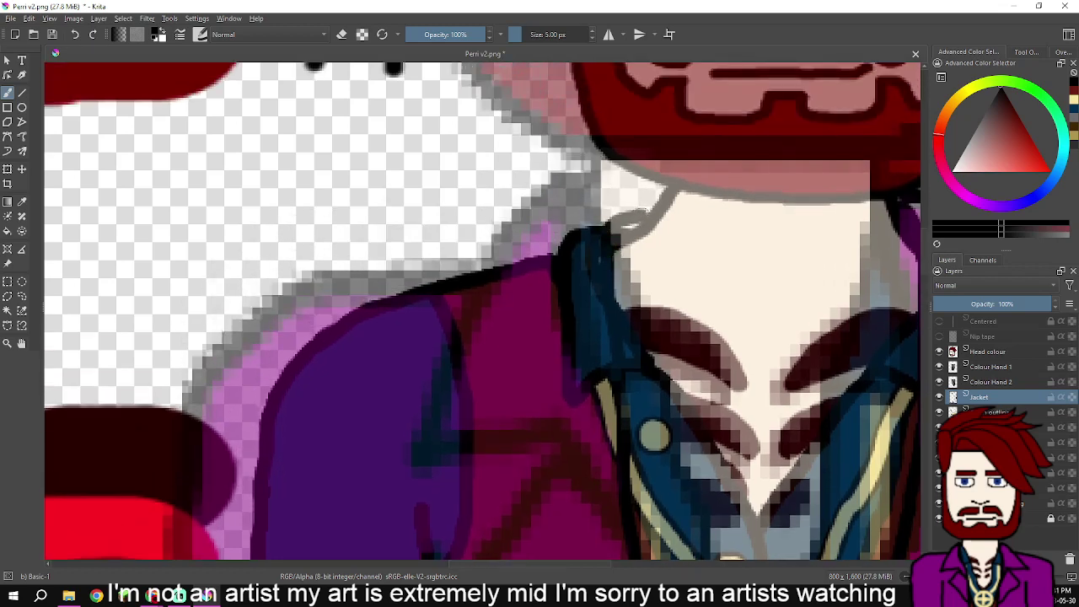
pyautogui.scroll(-2, 672, 217)
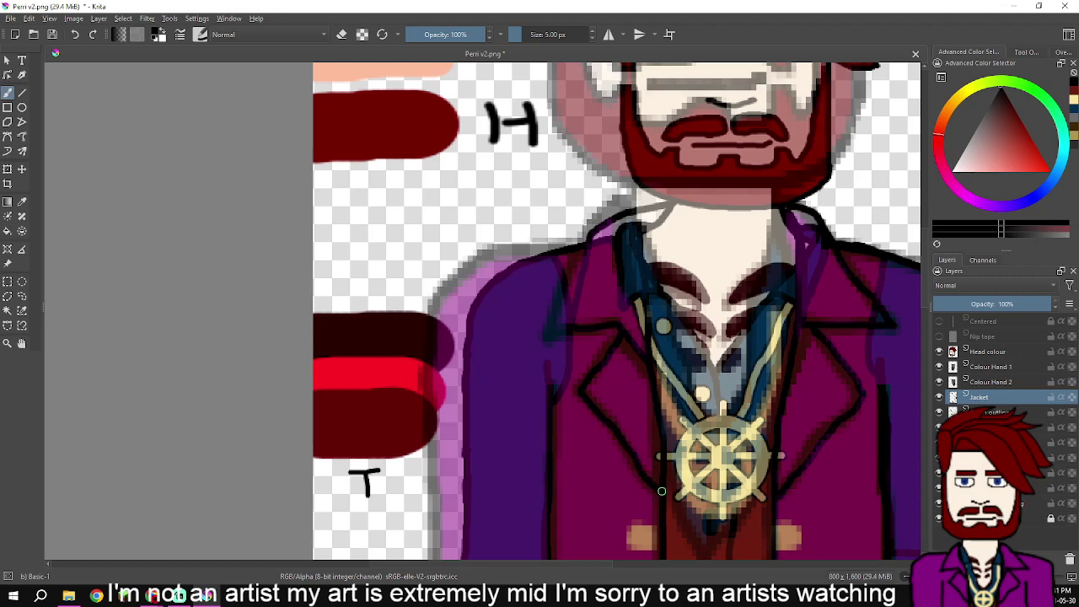
pyautogui.scroll(5, 646, 269)
pyautogui.moveTo(660, 377)
pyautogui.mouseDown()
pyautogui.moveTo(621, 227)
pyautogui.moveTo(624, 167)
pyautogui.mouseUp()
pyautogui.scroll(-4, 684, 207)
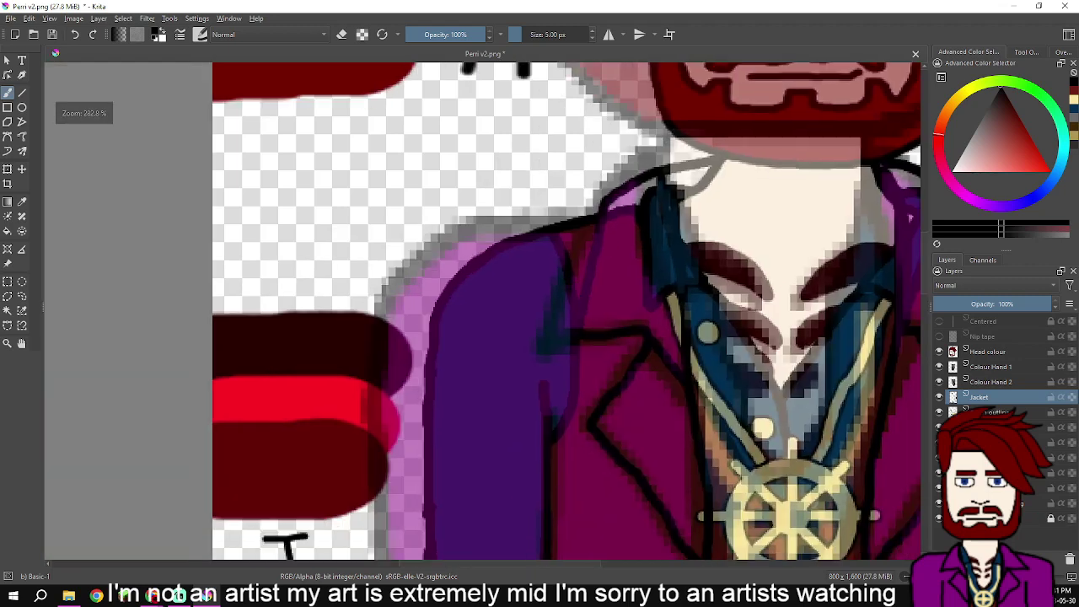
# - Outline the left-hand shoulder in black and start the outer edge of the sleeve below it
pyautogui.moveTo(580, 283); pyautogui.dragTo(651, 242)
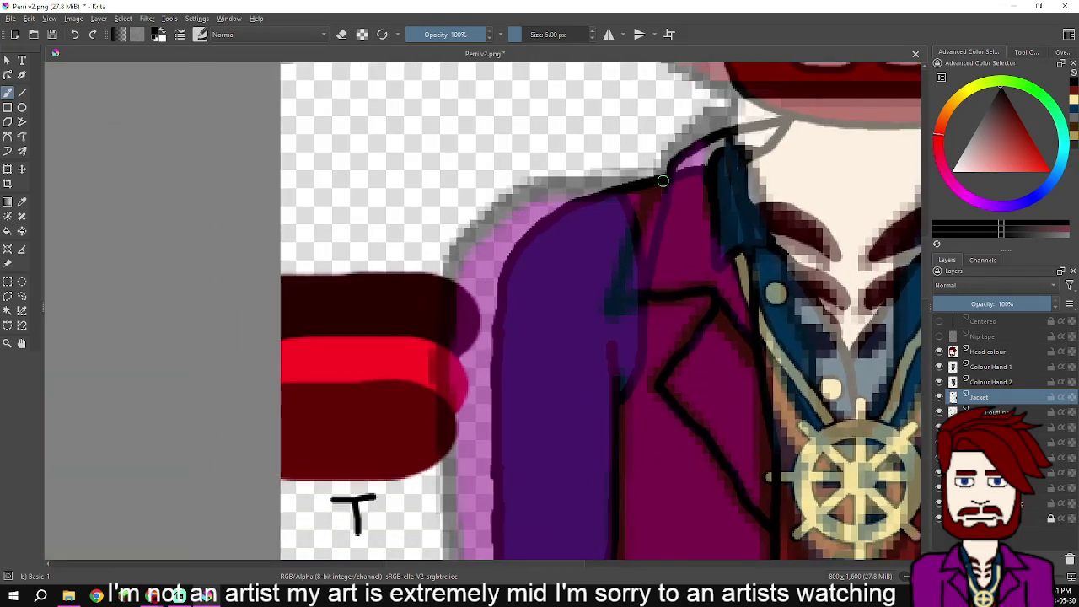
pyautogui.moveTo(631, 187); pyautogui.dragTo(591, 197)
pyautogui.moveTo(512, 255); pyautogui.dragTo(482, 327)
pyautogui.moveTo(479, 338); pyautogui.dragTo(476, 411)
pyautogui.scroll(-5, 476, 411)
pyautogui.scroll(-2, 493, 104)
# - Continue the left-hand sleeve's outer edge down to the wrist and outline the flared cuff in black
pyautogui.moveTo(492, 104); pyautogui.dragTo(489, 377)
pyautogui.scroll(-5, 490, 377)
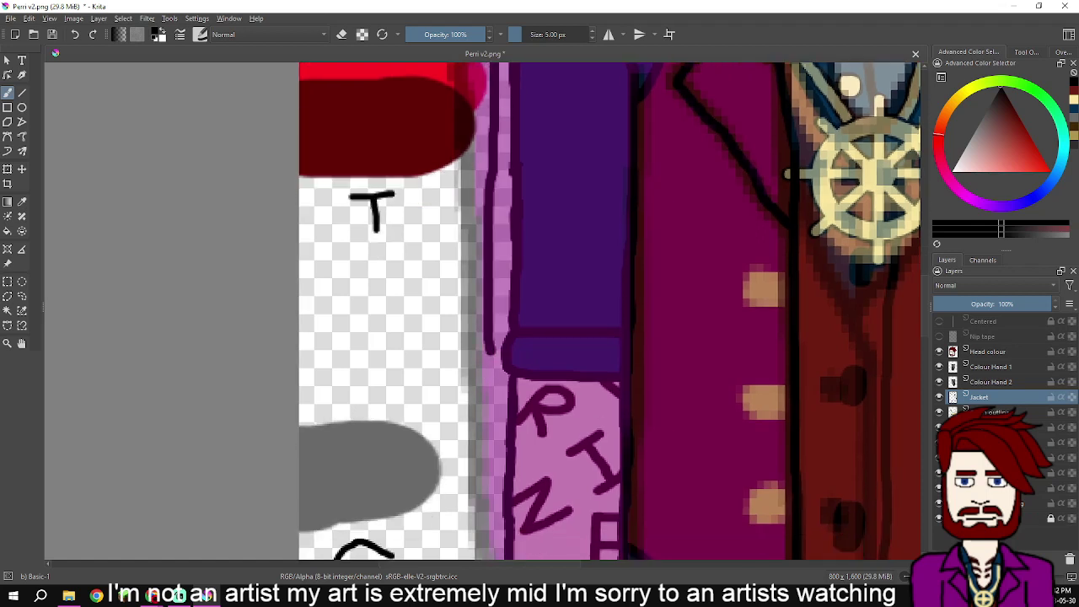
pyautogui.moveTo(492, 174)
pyautogui.mouseDown()
pyautogui.moveTo(493, 425)
pyautogui.moveTo(630, 429)
pyautogui.moveTo(468, 426)
pyautogui.moveTo(491, 525)
pyautogui.moveTo(620, 529)
pyautogui.moveTo(630, 438)
pyautogui.mouseUp()
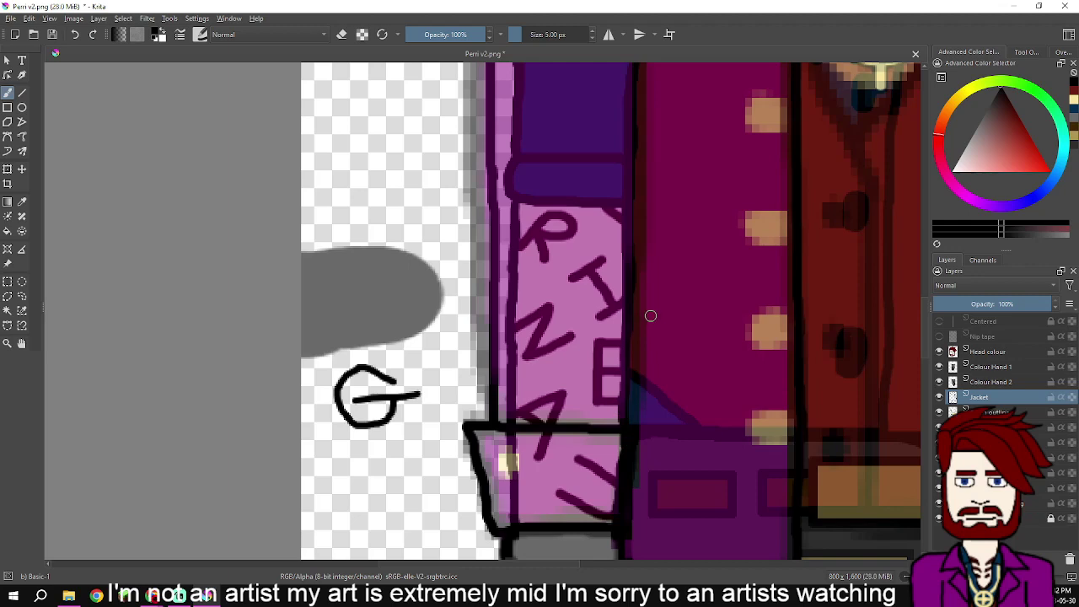
# - Trace the line between the left-hand sleeve and the coat body in black, from the coat tail up to the armpit
pyautogui.scroll(3, 675, 405)
pyautogui.scroll(-5, 558, 286)
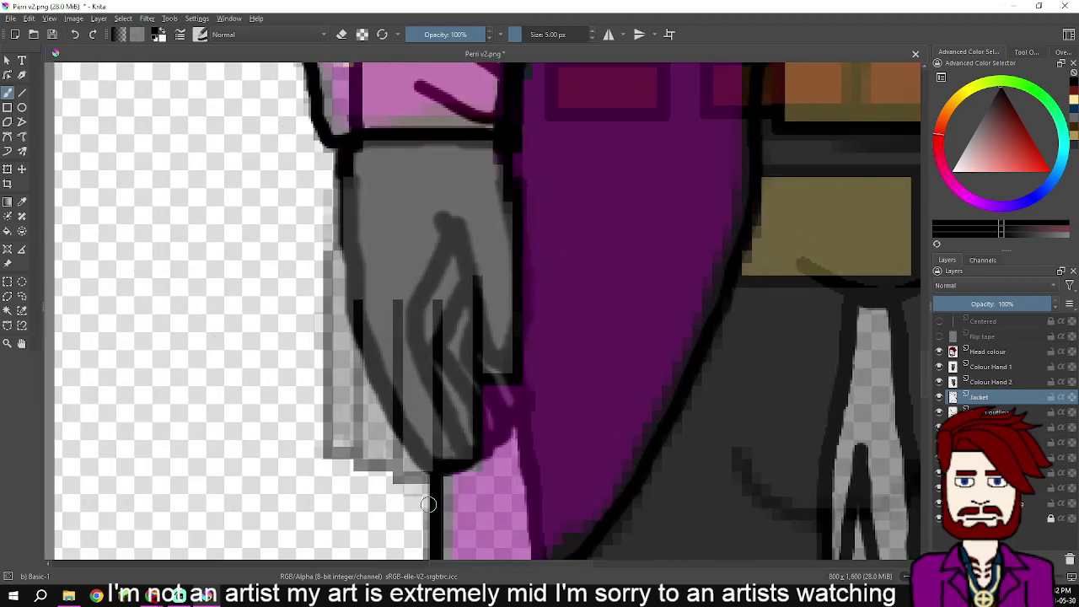
pyautogui.moveTo(440, 473)
pyautogui.mouseDown()
pyautogui.moveTo(494, 451)
pyautogui.moveTo(525, 389)
pyautogui.moveTo(511, 359)
pyautogui.moveTo(523, 258)
pyautogui.moveTo(504, 131)
pyautogui.moveTo(568, 558)
pyautogui.mouseUp()
pyautogui.moveTo(535, 428)
pyautogui.mouseDown()
pyautogui.moveTo(527, 242)
pyautogui.moveTo(562, 243)
pyautogui.moveTo(585, 487)
pyautogui.mouseUp()
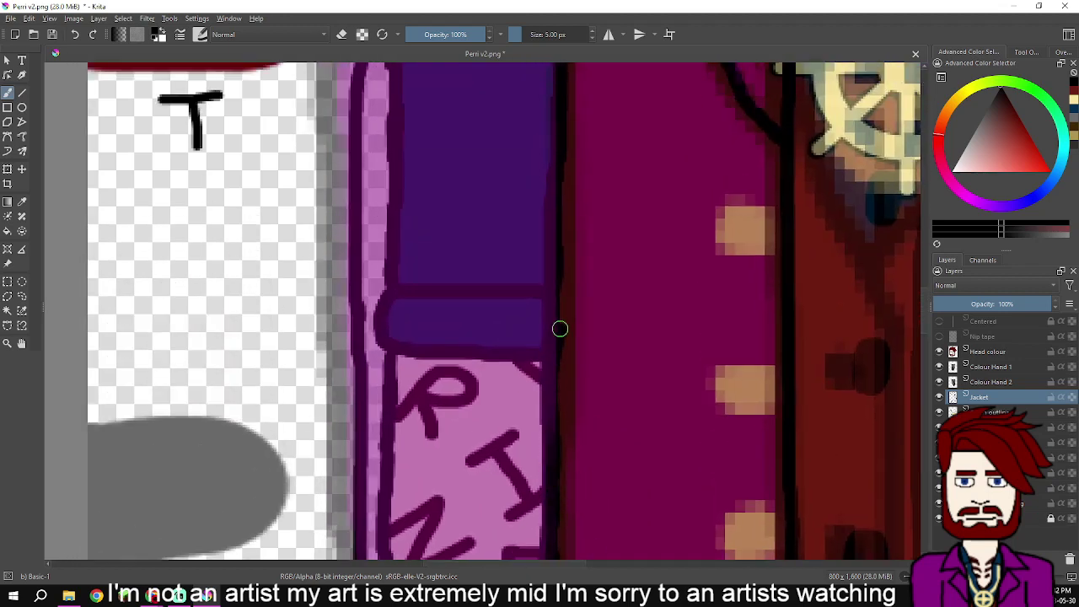
pyautogui.moveTo(590, 306)
pyautogui.mouseDown()
pyautogui.moveTo(612, 516)
pyautogui.moveTo(585, 503)
pyautogui.moveTo(590, 306)
pyautogui.mouseUp()
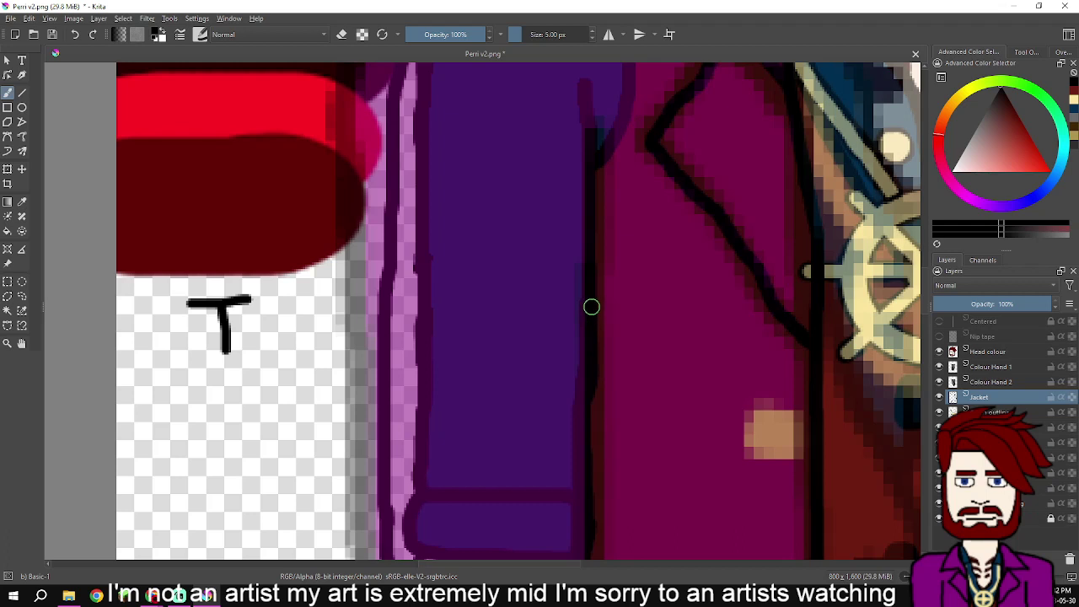
# - Go over the upper part of the black line between the left-hand sleeve and coat body up to the armpit
pyautogui.moveTo(724, 307); pyautogui.dragTo(733, 479)
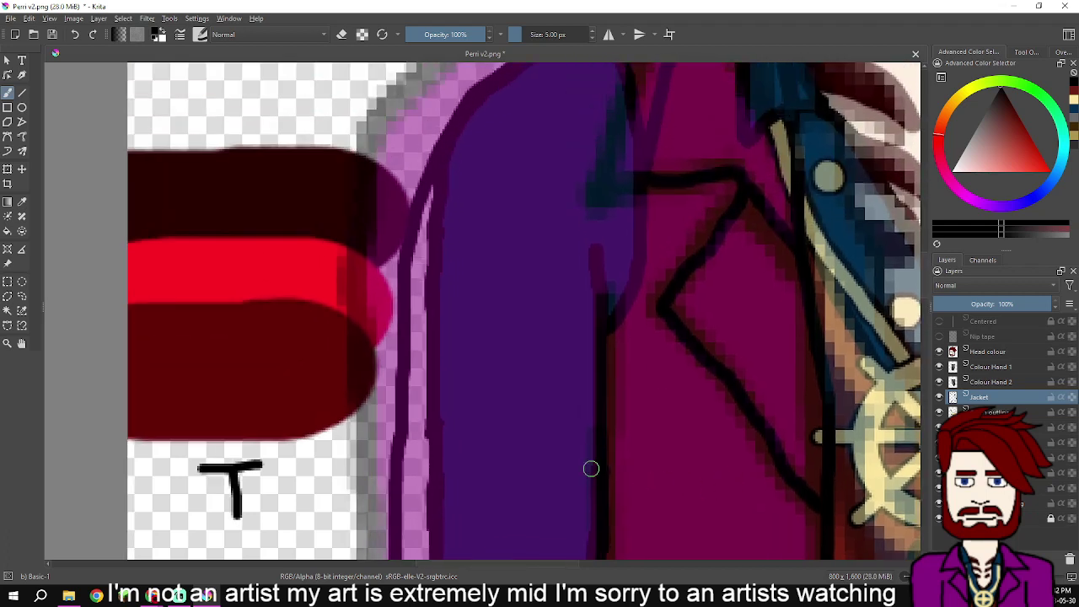
pyautogui.moveTo(602, 473); pyautogui.dragTo(600, 257)
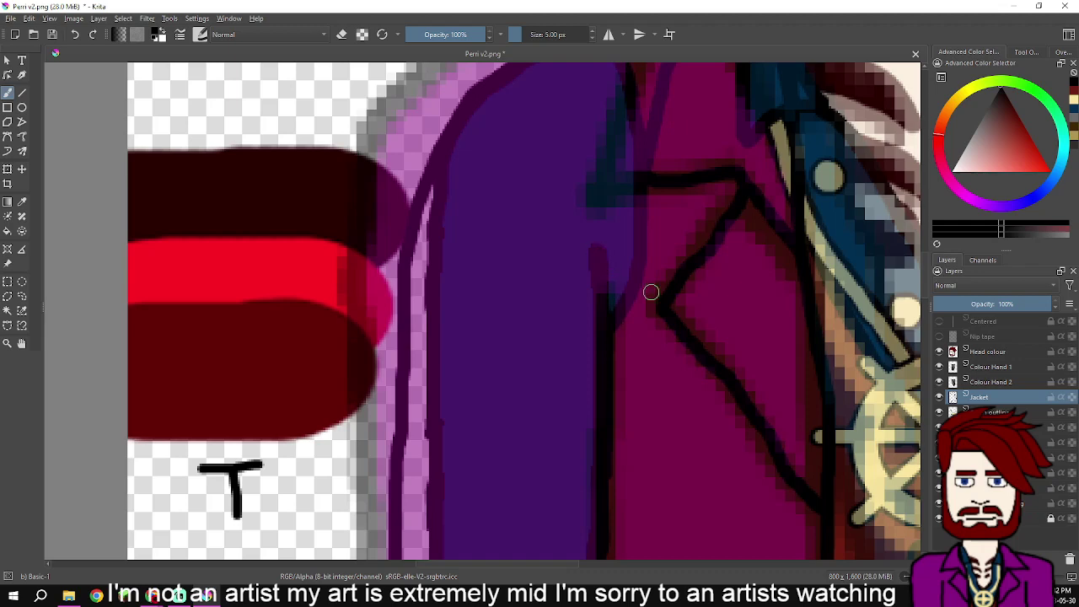
pyautogui.scroll(-2, 693, 323)
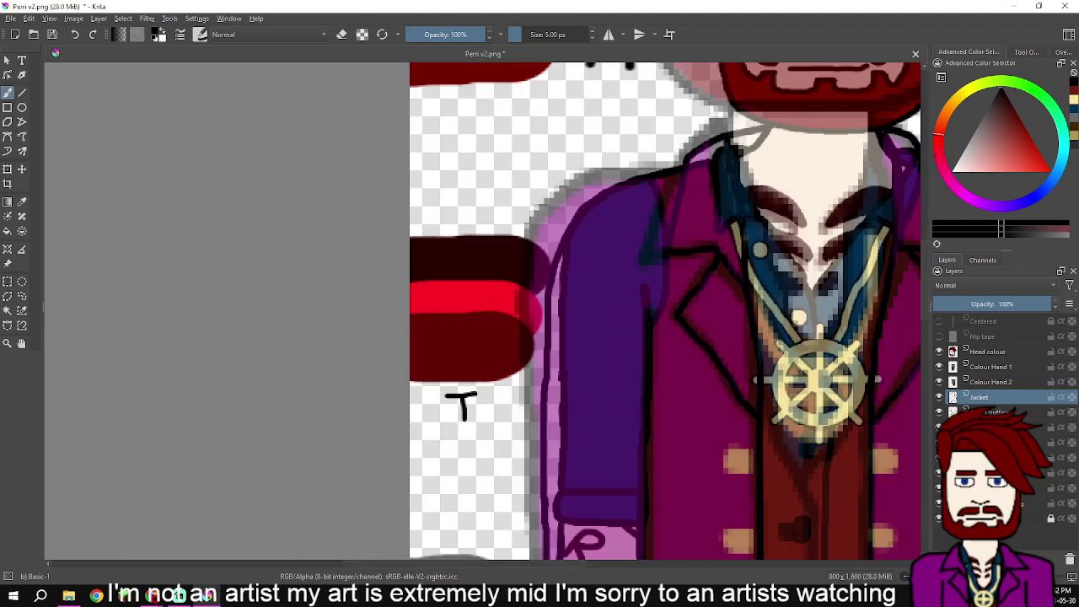
# - Hide the overlaid reference images so only the character's own layers are displayed
pyautogui.click(49, 19)
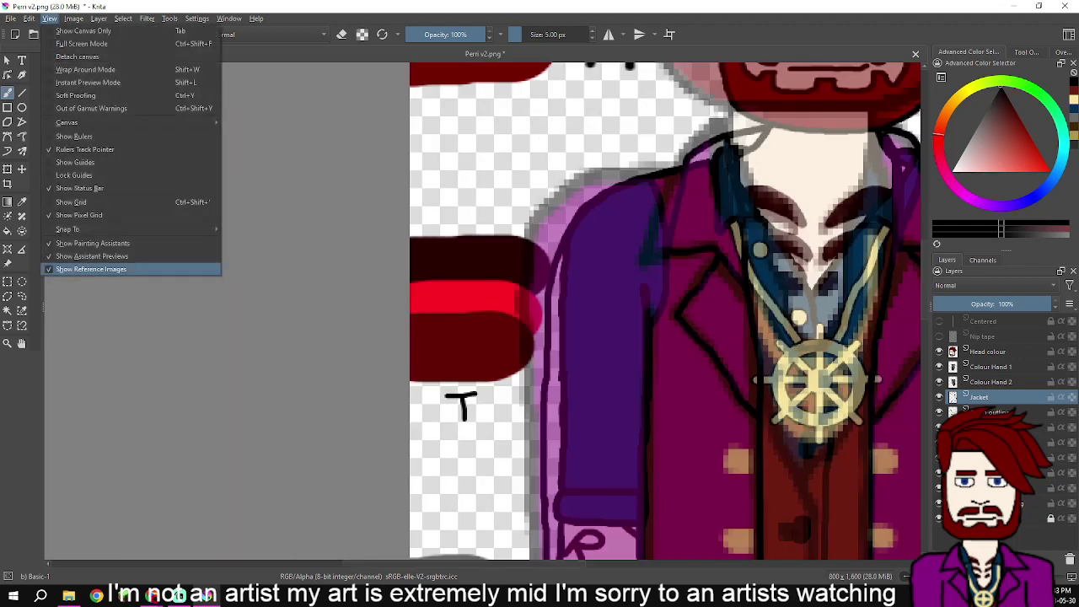
pyautogui.click(91, 269)
pyautogui.scroll(-3, 350, 383)
pyautogui.scroll(2, 472, 410)
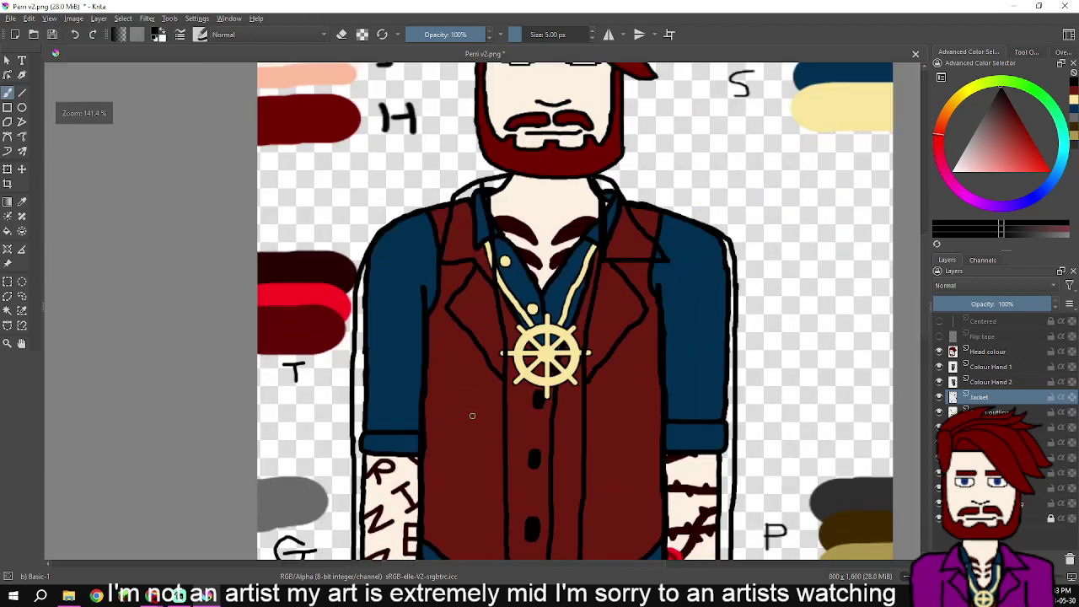
# - Hide the necklace, clothing and body layers and examine the jacket line art from collar to coat tails
pyautogui.moveTo(939, 427); pyautogui.dragTo(987, 451)
pyautogui.click(940, 412)
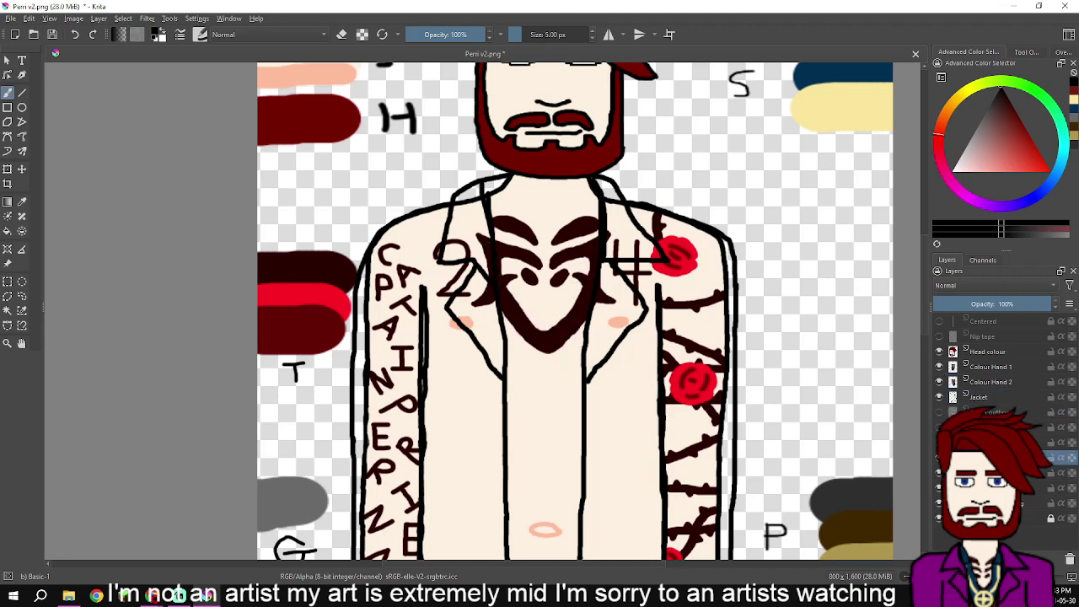
pyautogui.click(940, 488)
pyautogui.scroll(-2, 793, 419)
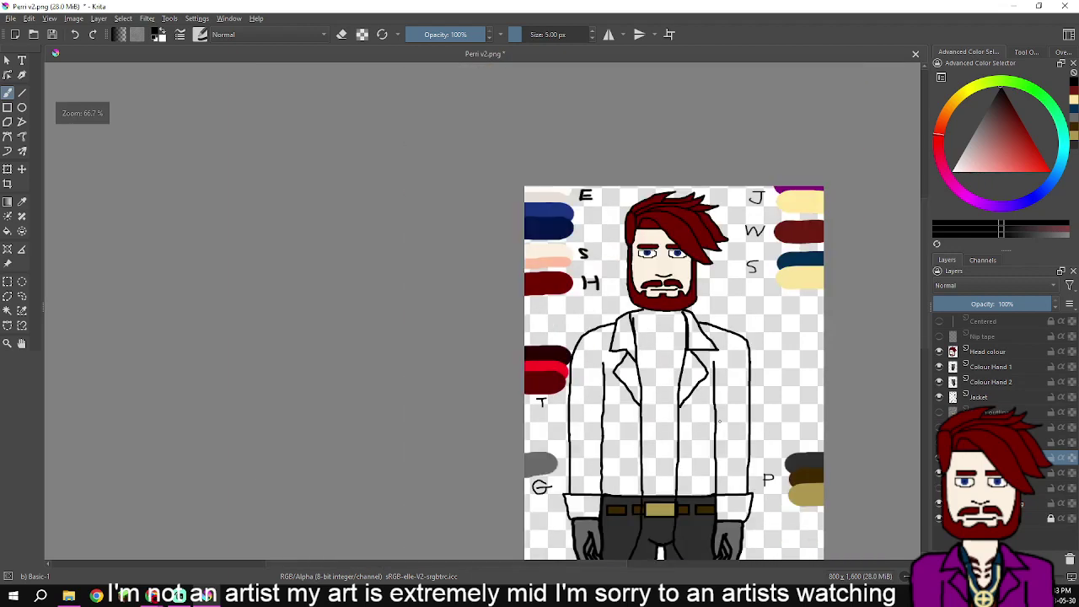
pyautogui.scroll(3, 721, 398)
pyautogui.moveTo(634, 272); pyautogui.dragTo(674, 348)
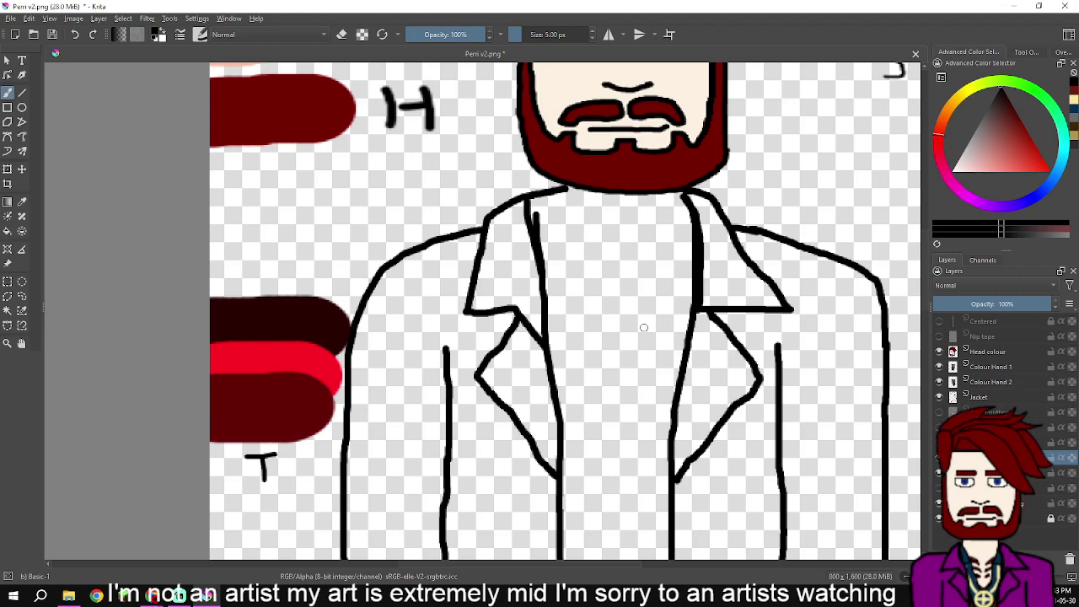
pyautogui.scroll(-5, 681, 227)
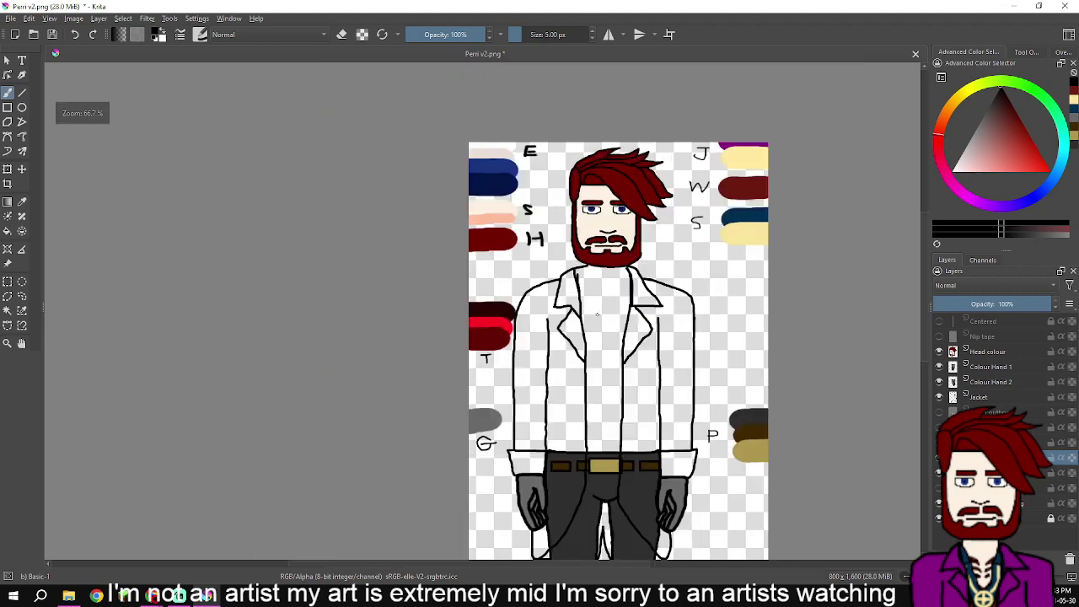
pyautogui.scroll(-3, 624, 312)
pyautogui.scroll(2, 624, 295)
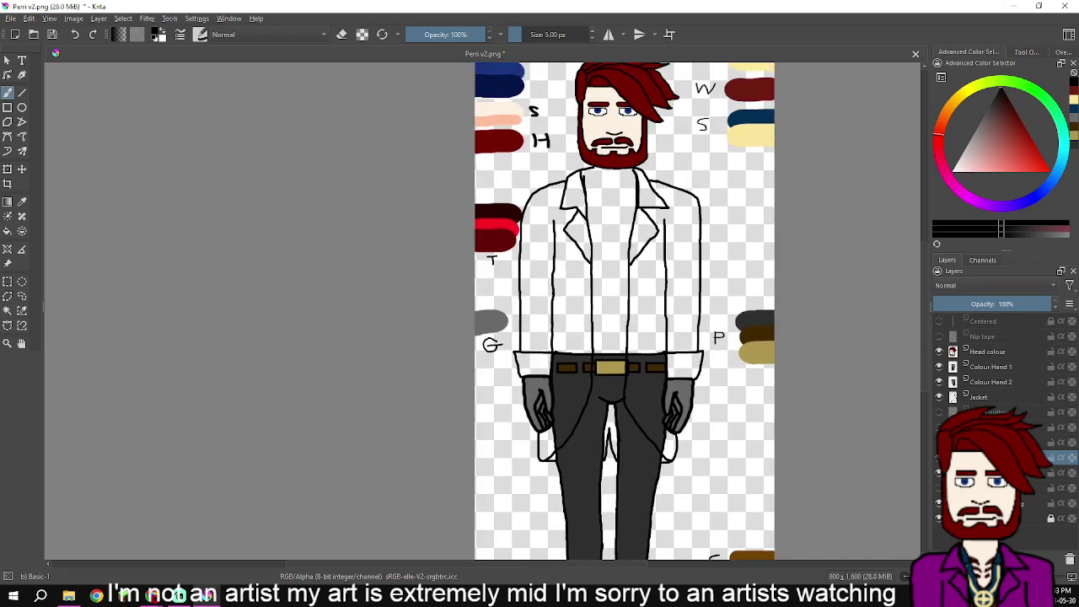
# - Show the body layer again and retrace its left-hand neck line in black, from inside the jacket collar up to the beard
pyautogui.click(940, 488)
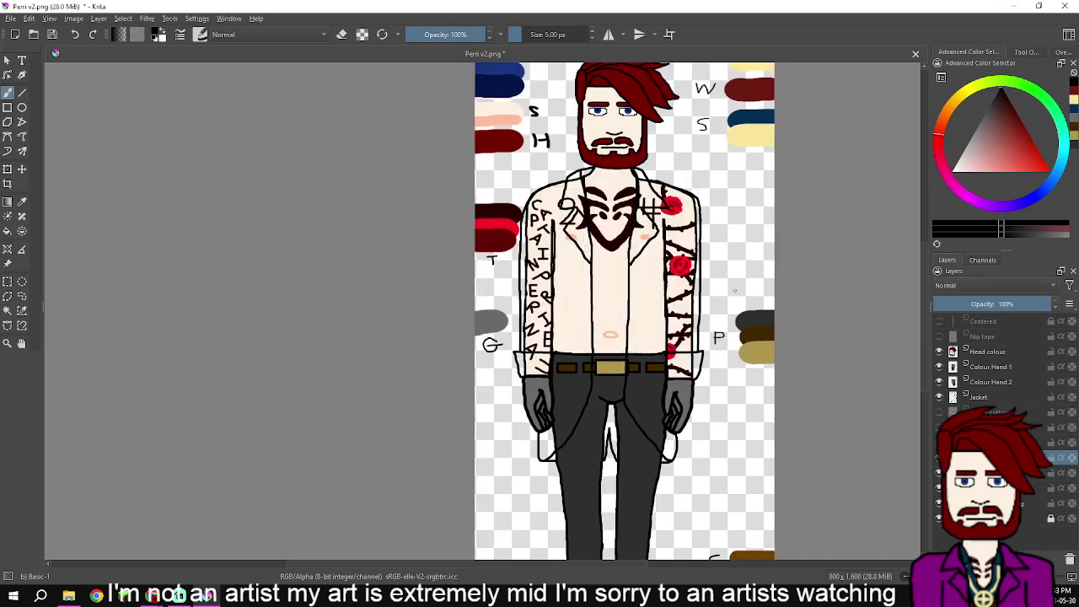
pyautogui.scroll(4, 620, 181)
pyautogui.scroll(5, 576, 154)
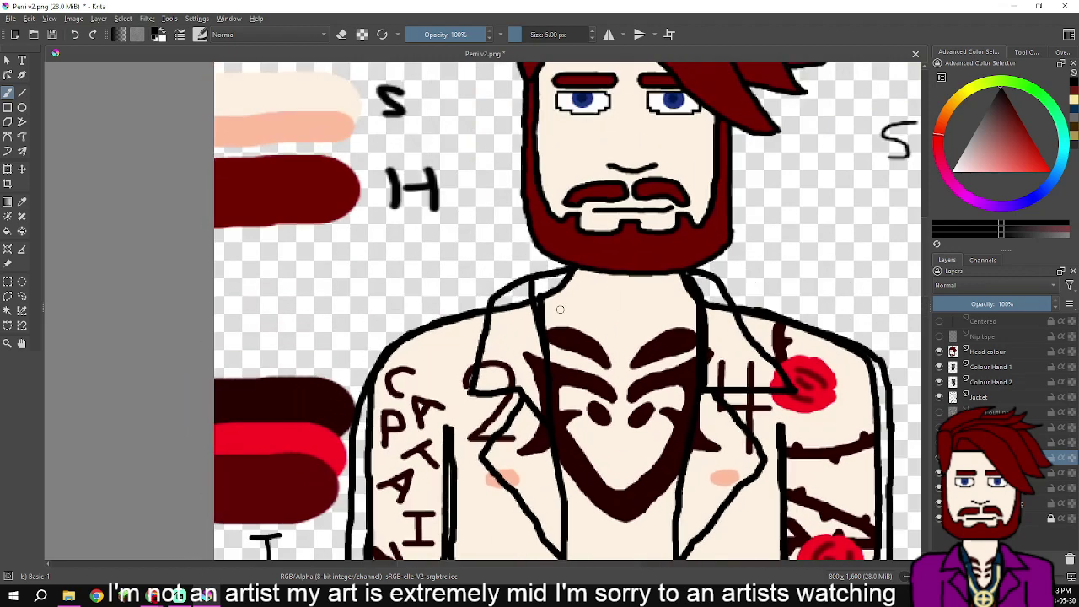
pyautogui.scroll(3, 566, 310)
pyautogui.moveTo(542, 300); pyautogui.dragTo(606, 244)
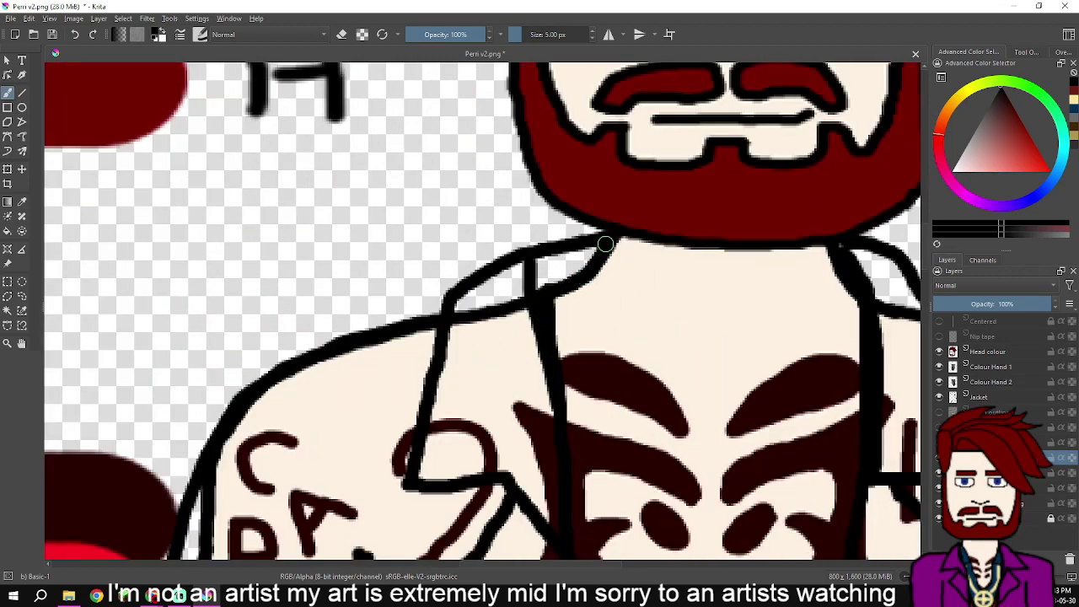
pyautogui.scroll(-3, 668, 348)
pyautogui.scroll(2, 704, 344)
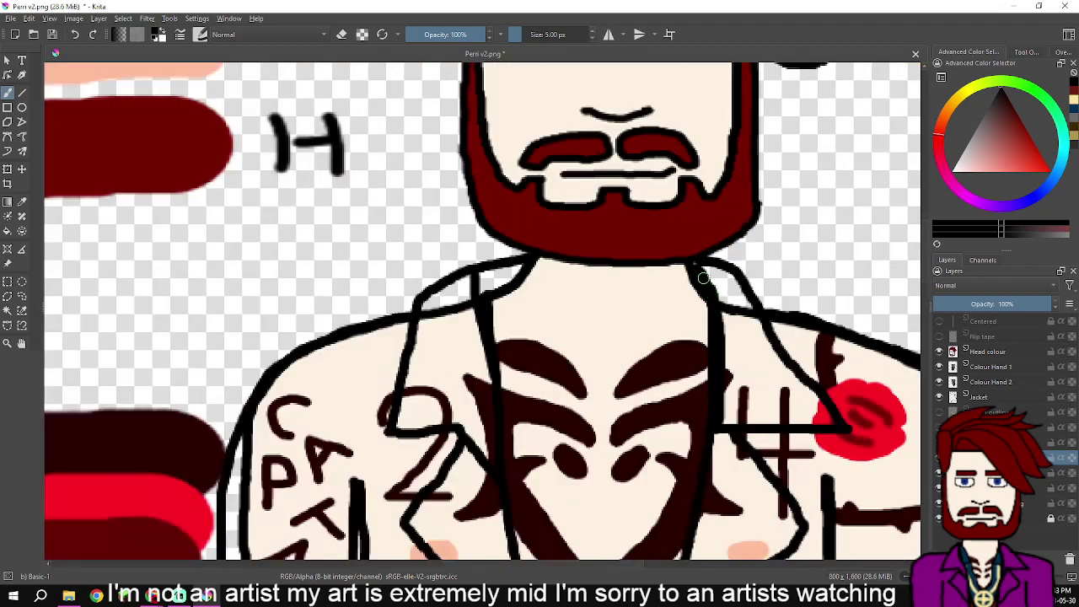
# - Make the shirt, waistcoat and necklace layers visible again
pyautogui.scroll(-3, 695, 268)
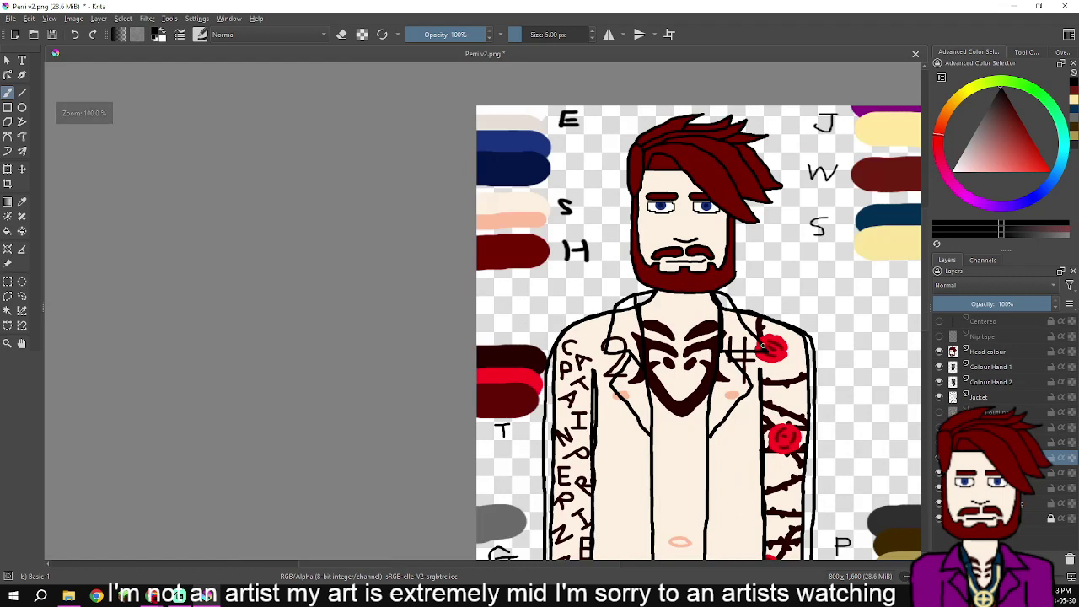
pyautogui.click(939, 443)
pyautogui.click(940, 428)
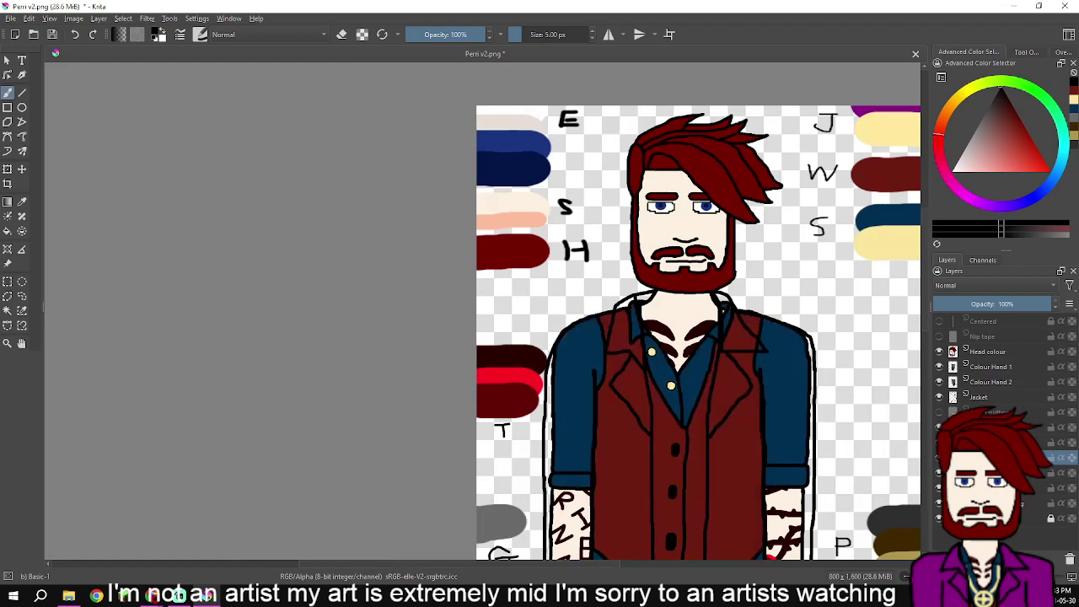
pyautogui.click(939, 412)
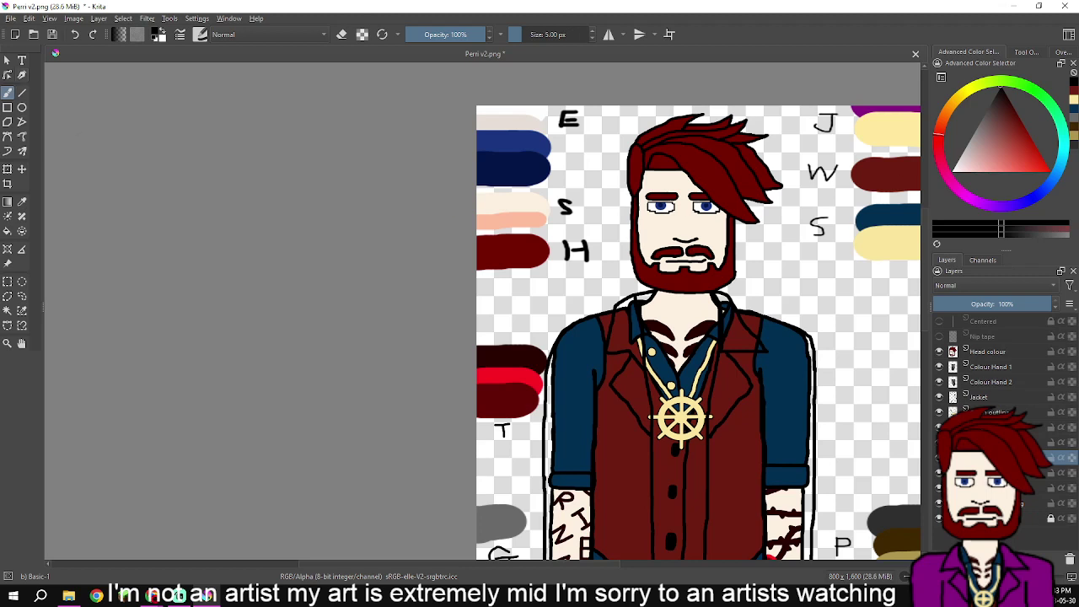
# - Sample the purple from the J palette swatch, try filling the left-hand side of the coat on the Jacket layer, and undo that fill
pyautogui.click(22, 201)
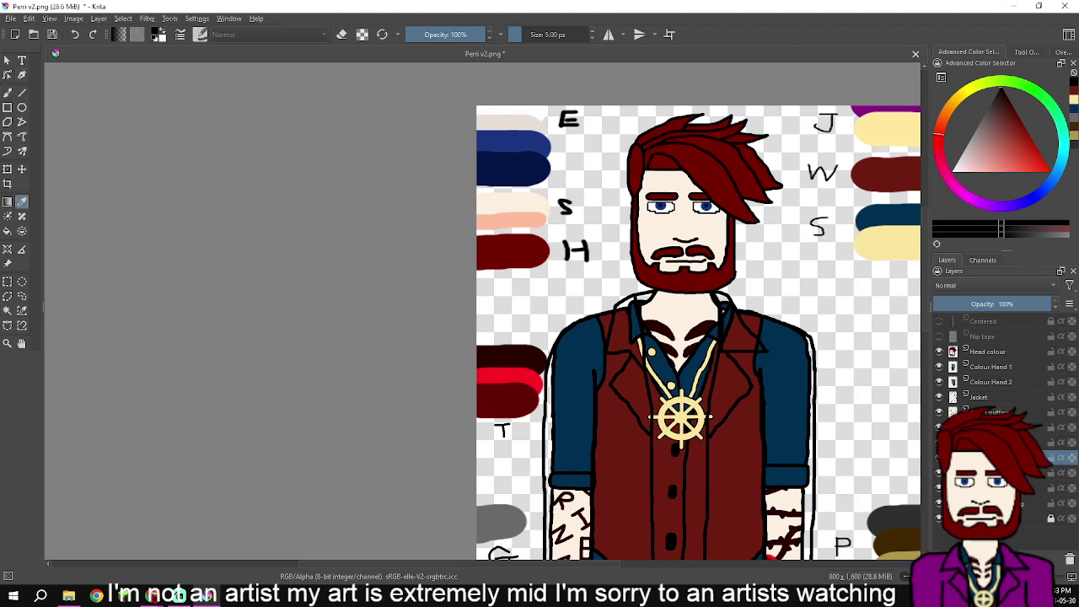
pyautogui.click(882, 109)
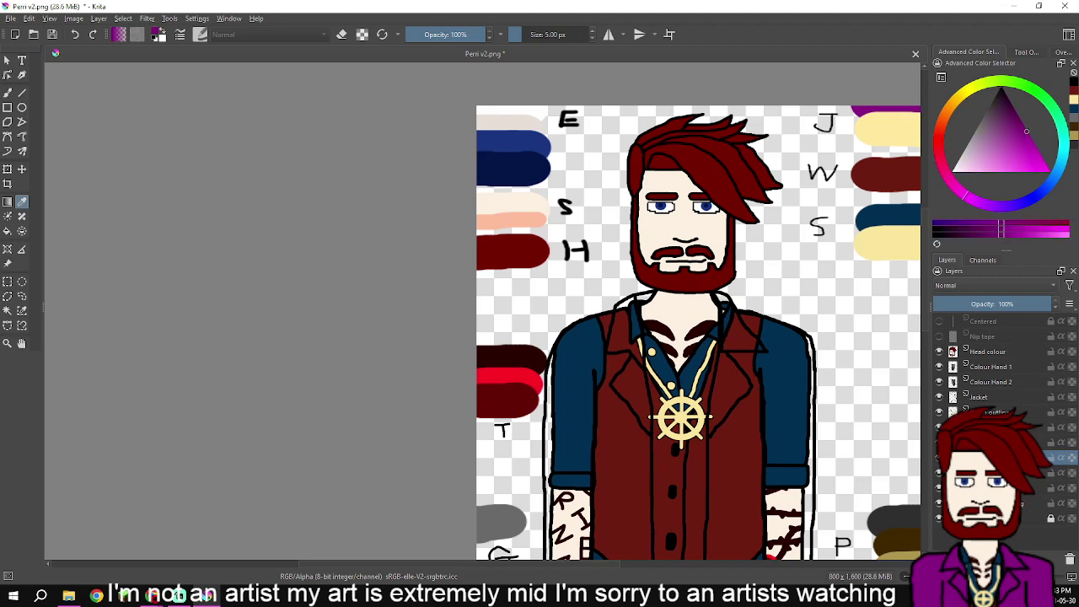
pyautogui.press('f')
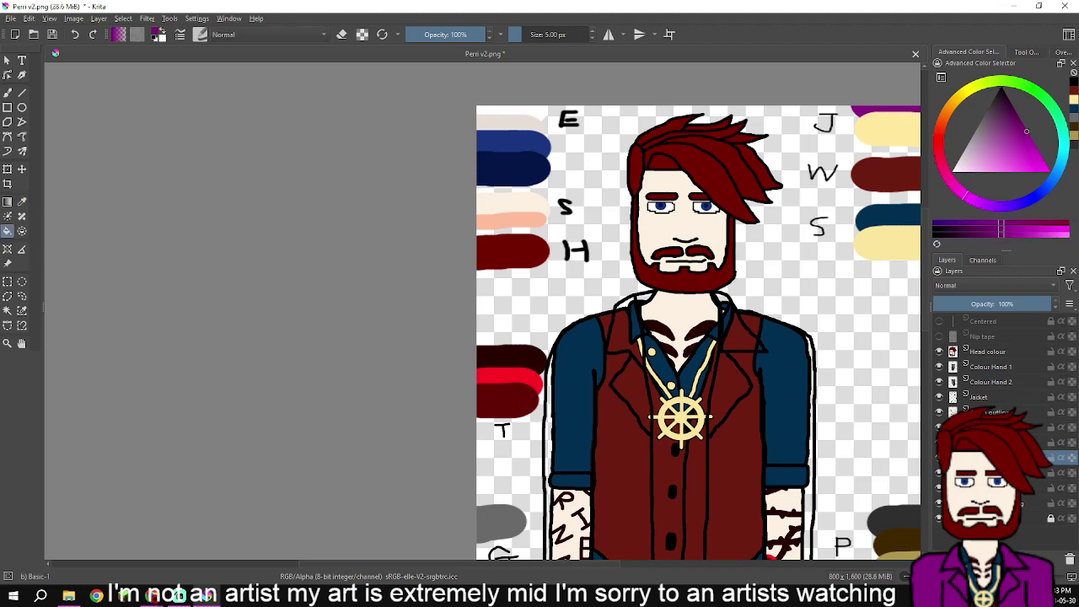
pyautogui.click(980, 397)
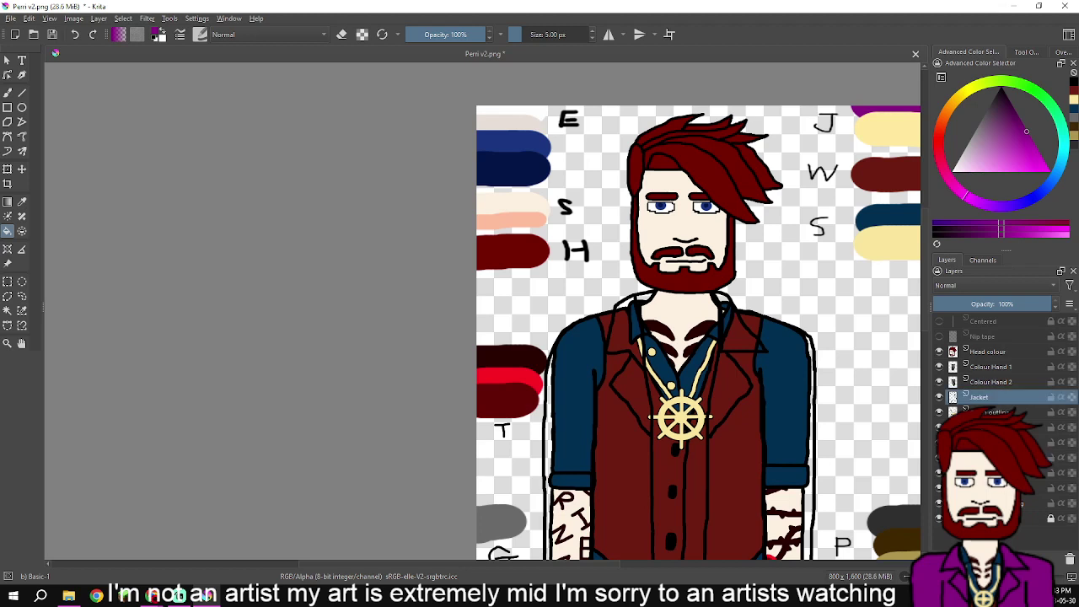
pyautogui.click(574, 439)
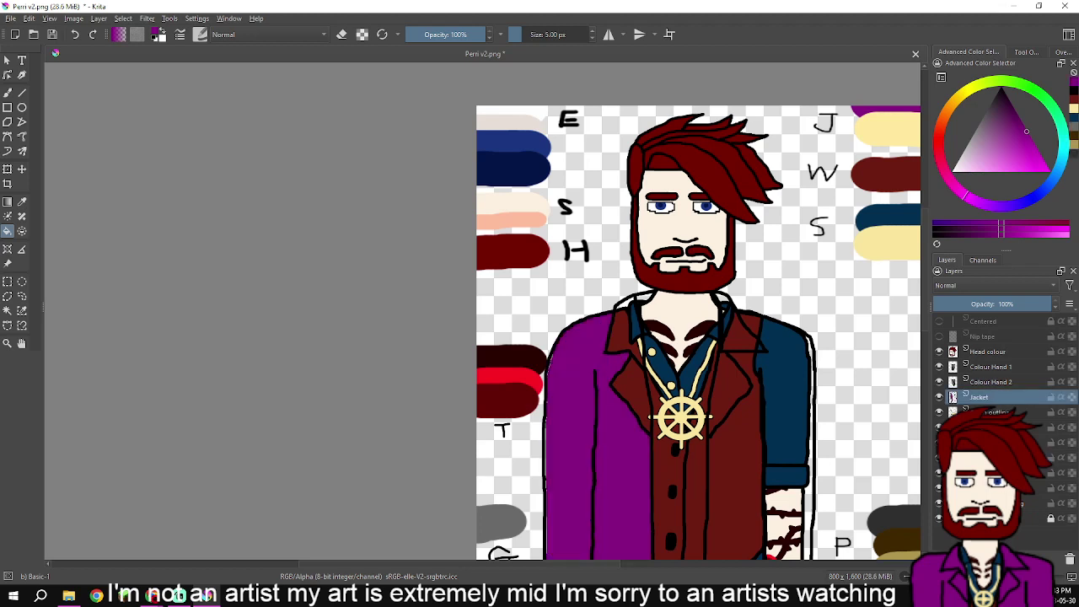
pyautogui.hotkey('ctrl', 'z')
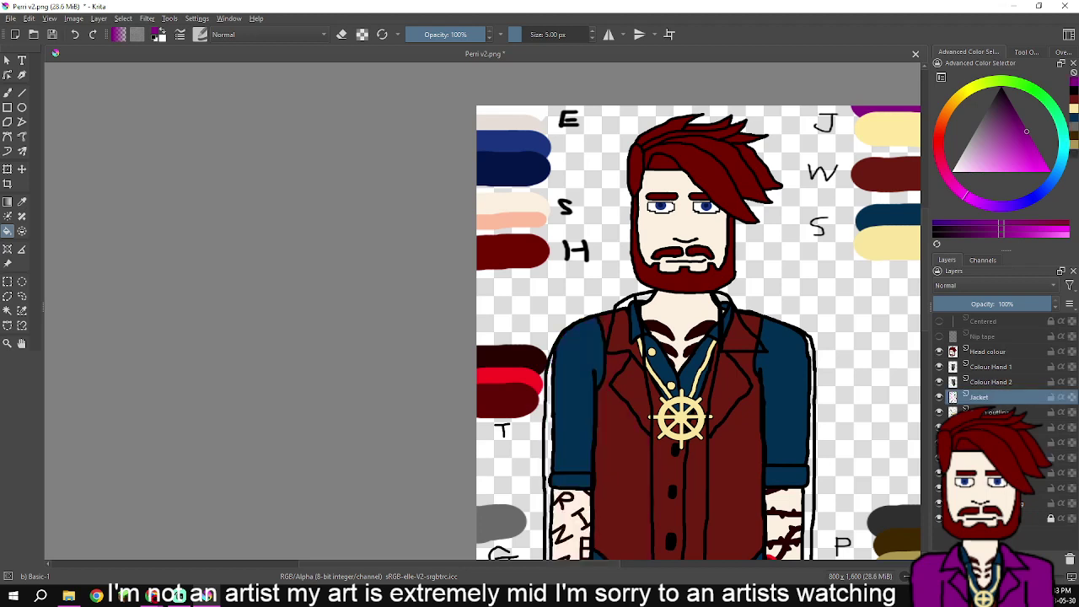
# - Duplicate the Jacket layer, rename the copy CJ, and place it directly below the Jacket layer
pyautogui.rightClick(980, 397)
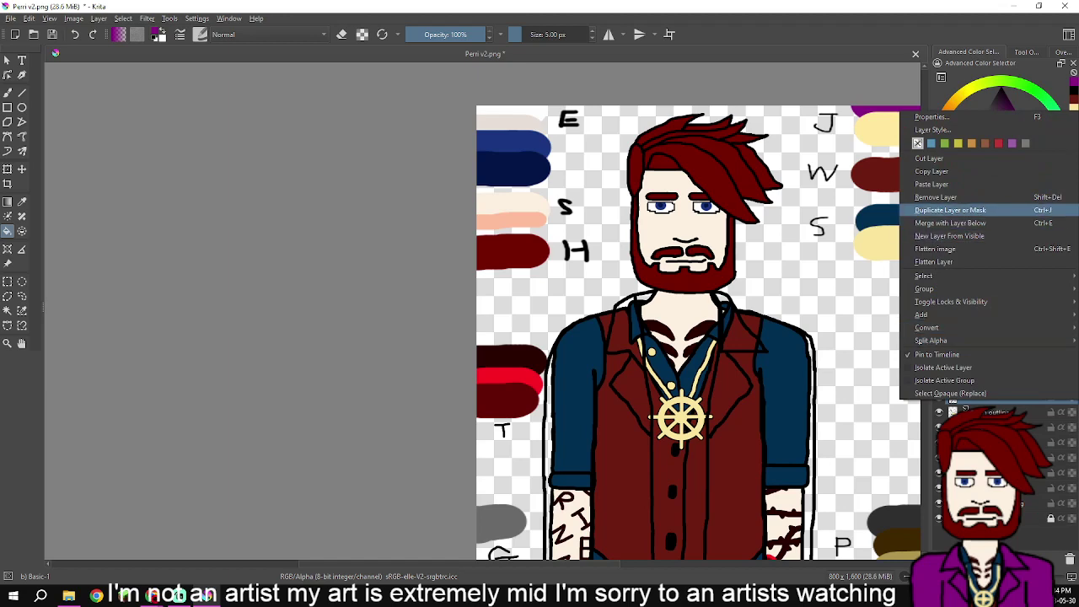
pyautogui.click(951, 210)
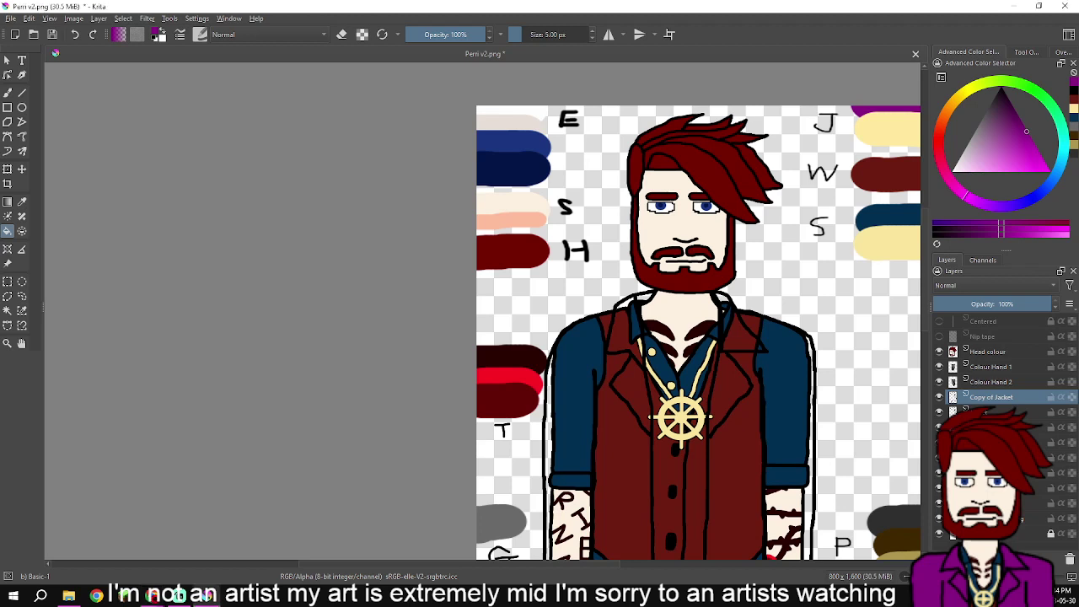
pyautogui.doubleClick(992, 397)
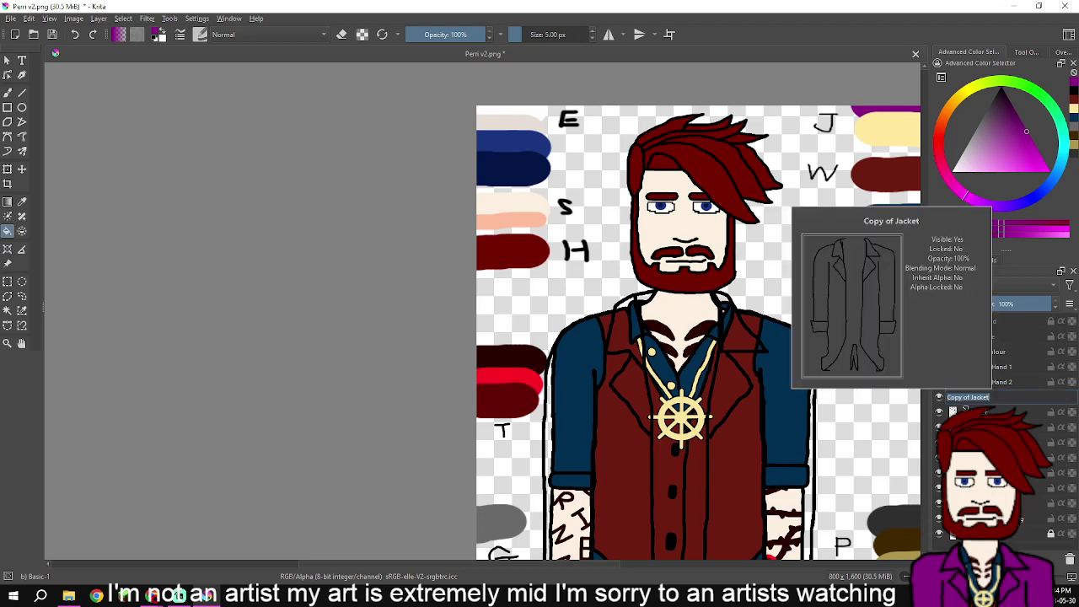
pyautogui.write('Cl')
pyautogui.press('Return')
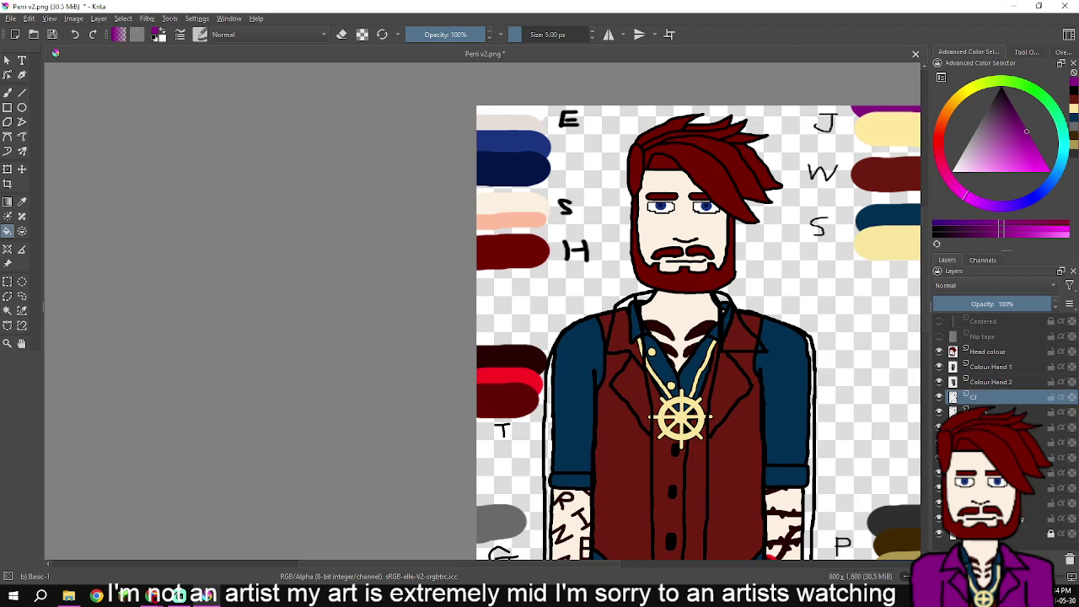
pyautogui.moveTo(987, 397); pyautogui.dragTo(988, 419)
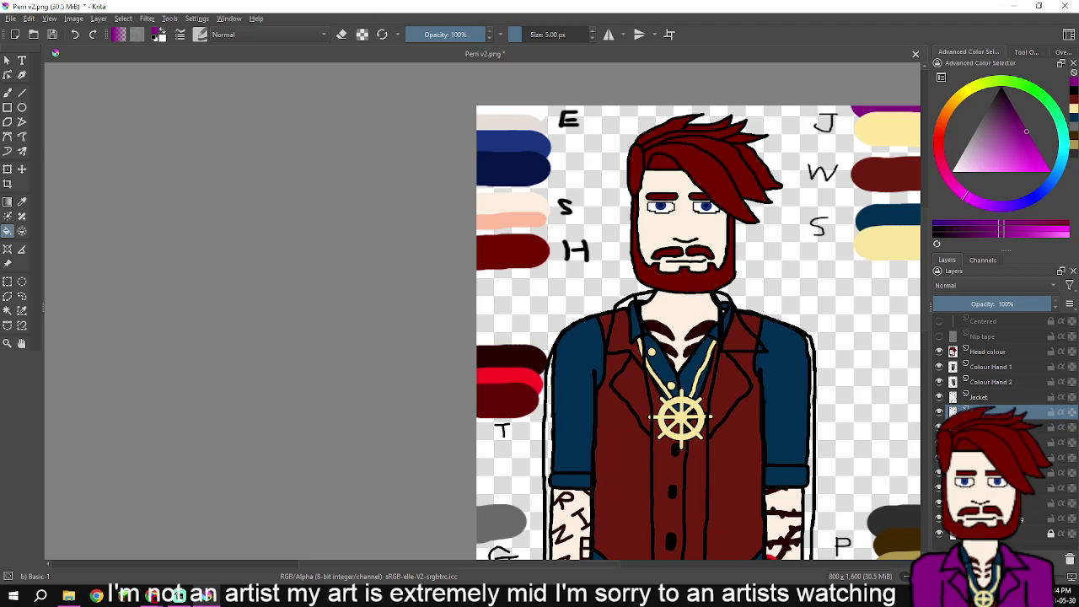
# - Fill the right-hand side of the coat, including its sleeve and collar, with purple on the duplicated layer
pyautogui.press('-')
pyautogui.press('-')
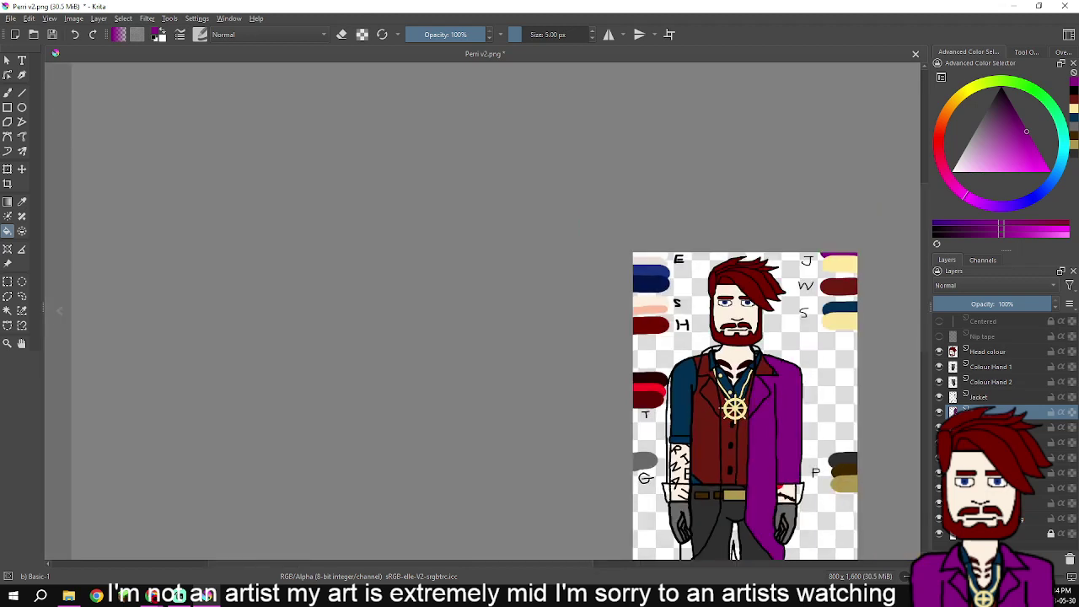
pyautogui.click(763, 366)
pyautogui.scroll(4, 731, 412)
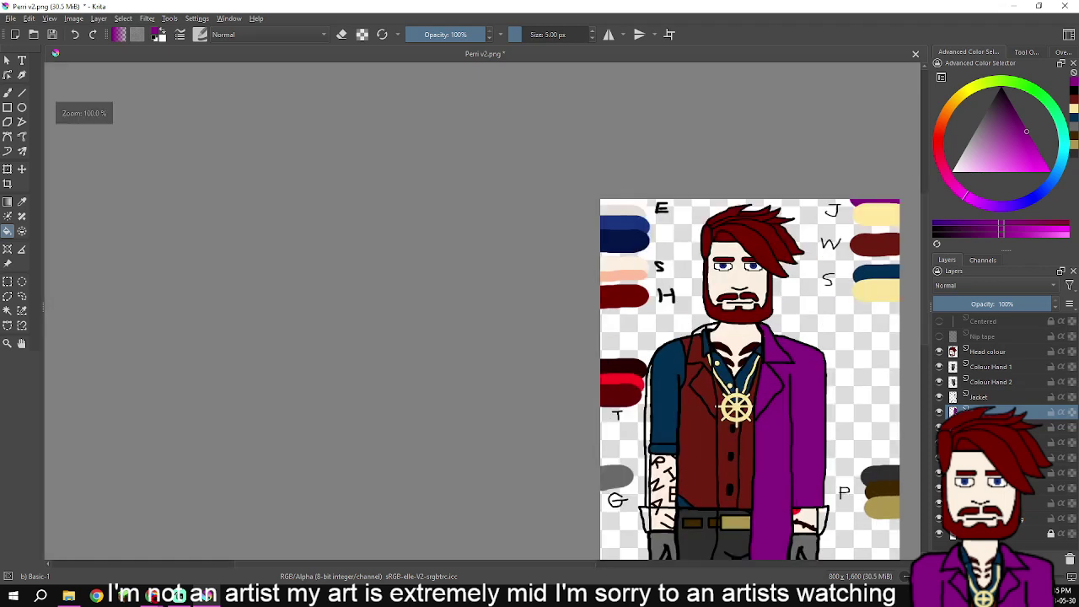
# - Fill the left-hand coat body and sleeve, lapel and collar with the same purple
pyautogui.click(675, 411)
pyautogui.click(694, 380)
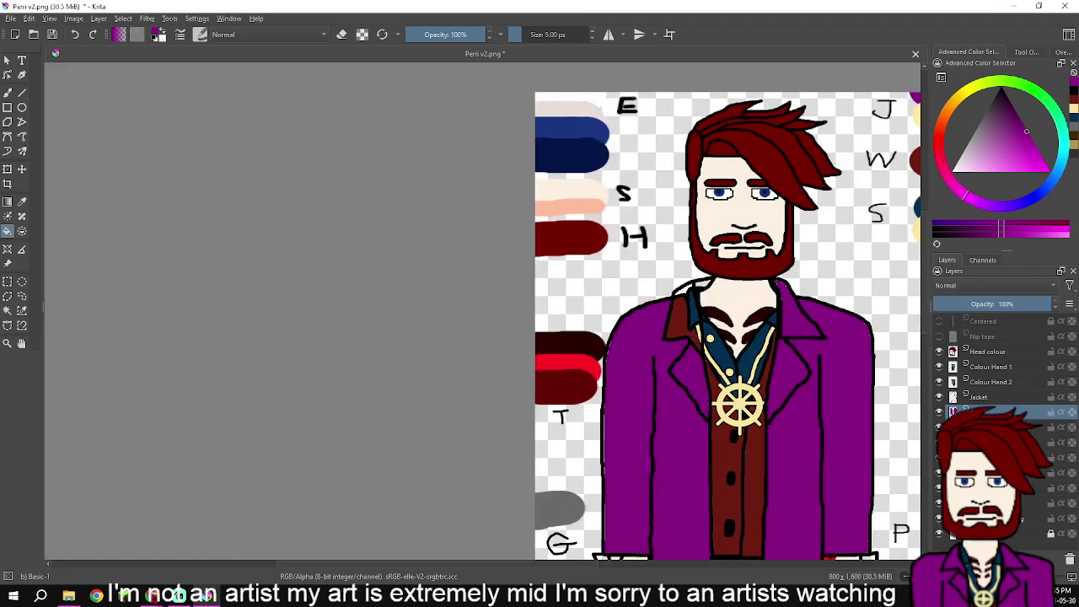
pyautogui.click(681, 322)
# - Try to fill the gap inside the left-hand collar beside the neck with purple, and undo the fill
pyautogui.scroll(2, 681, 326)
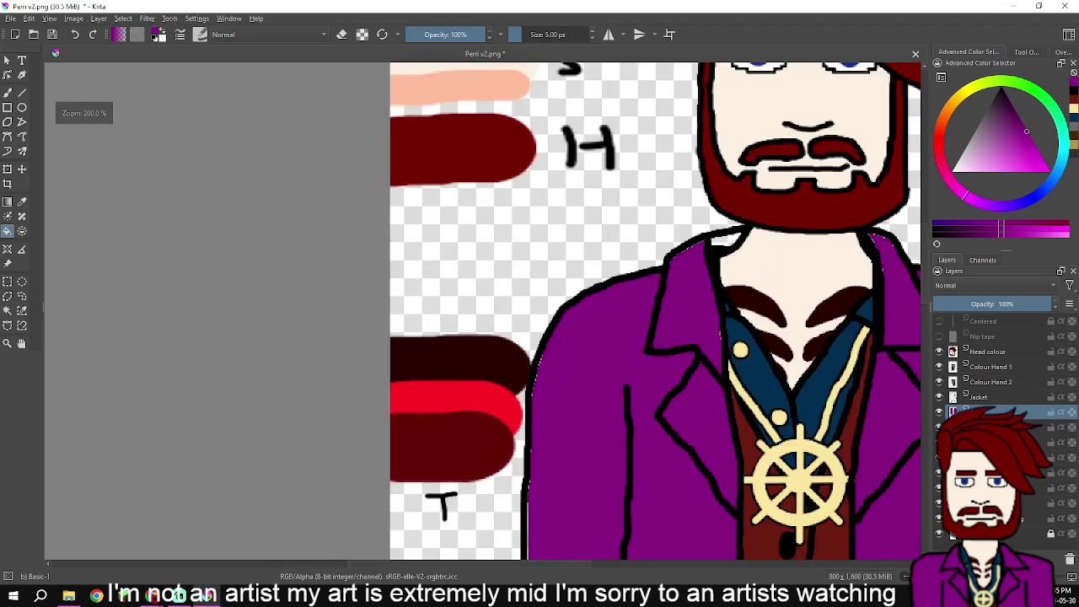
pyautogui.click(721, 243)
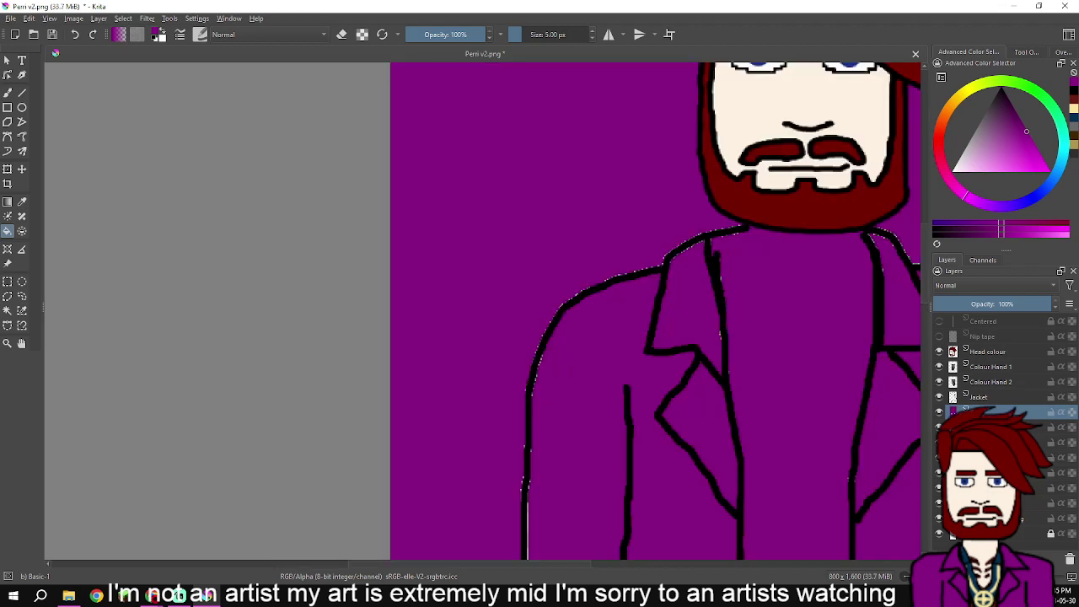
pyautogui.hotkey('ctrl', 'z')
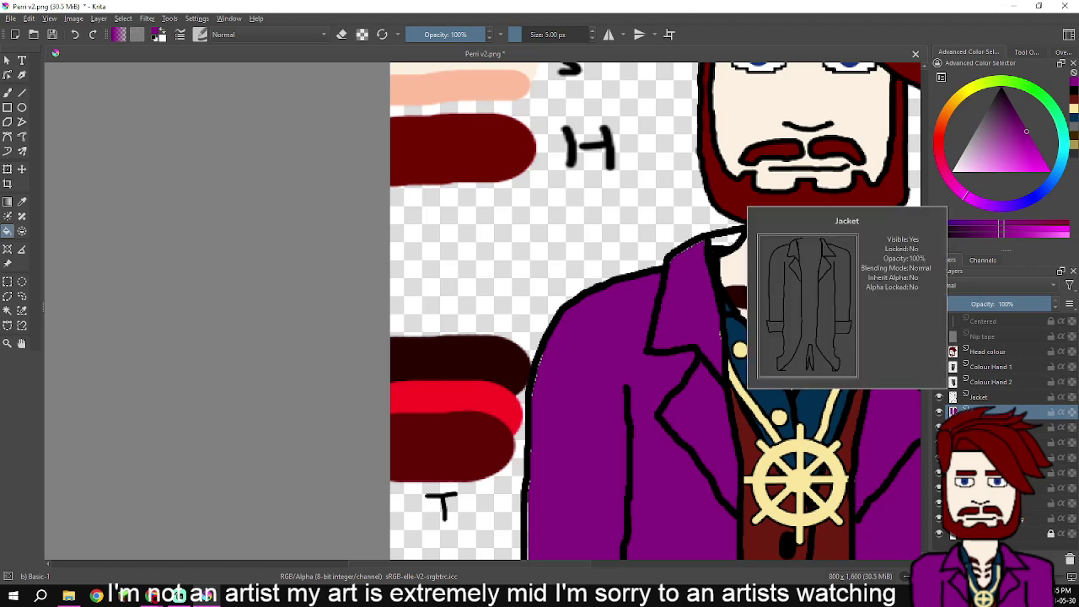
pyautogui.scroll(-2, 773, 445)
pyautogui.moveTo(771, 445); pyautogui.dragTo(771, 211)
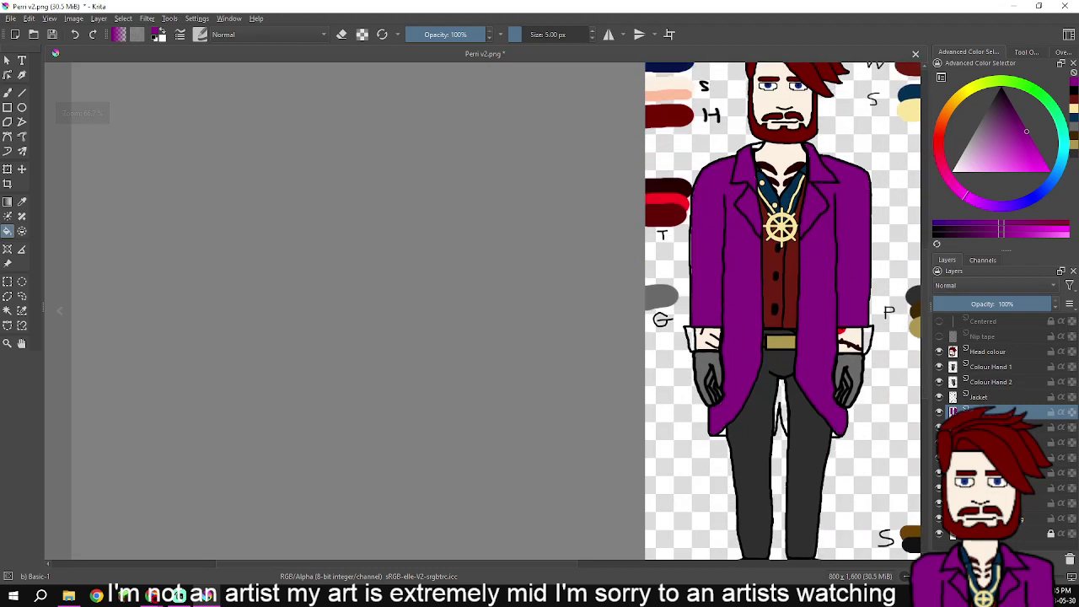
# - Fill both jacket cuffs and the gap between the legs with purple on the CJ layer
pyautogui.click(704, 339)
pyautogui.click(853, 340)
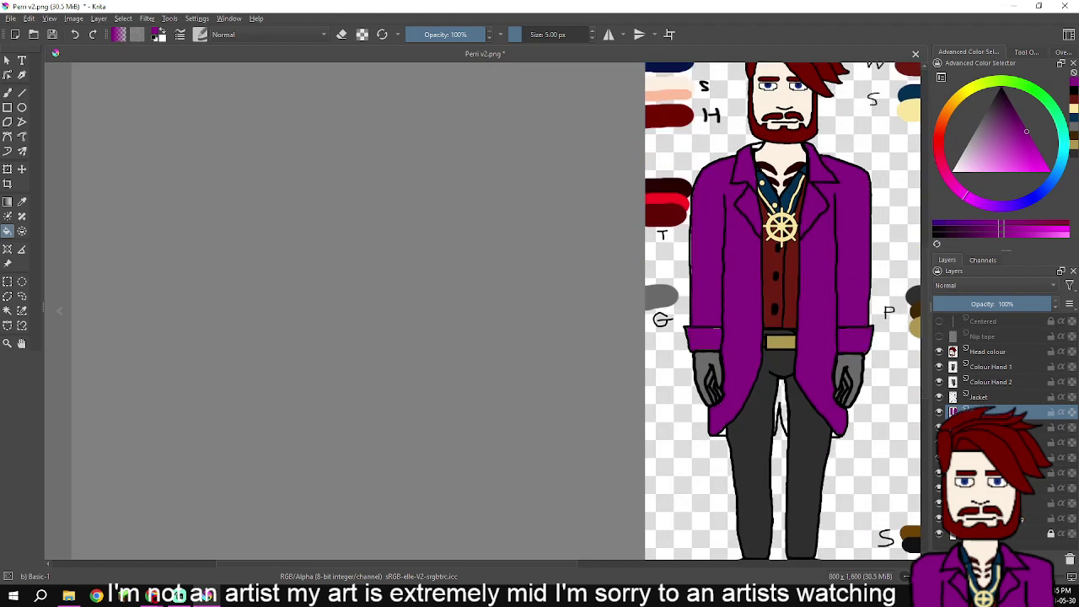
pyautogui.click(782, 409)
# - Undo the purple fill that misses the right-hand coat tail, and fill the small triangular gap at that tail's lower corner instead
pyautogui.click(835, 432)
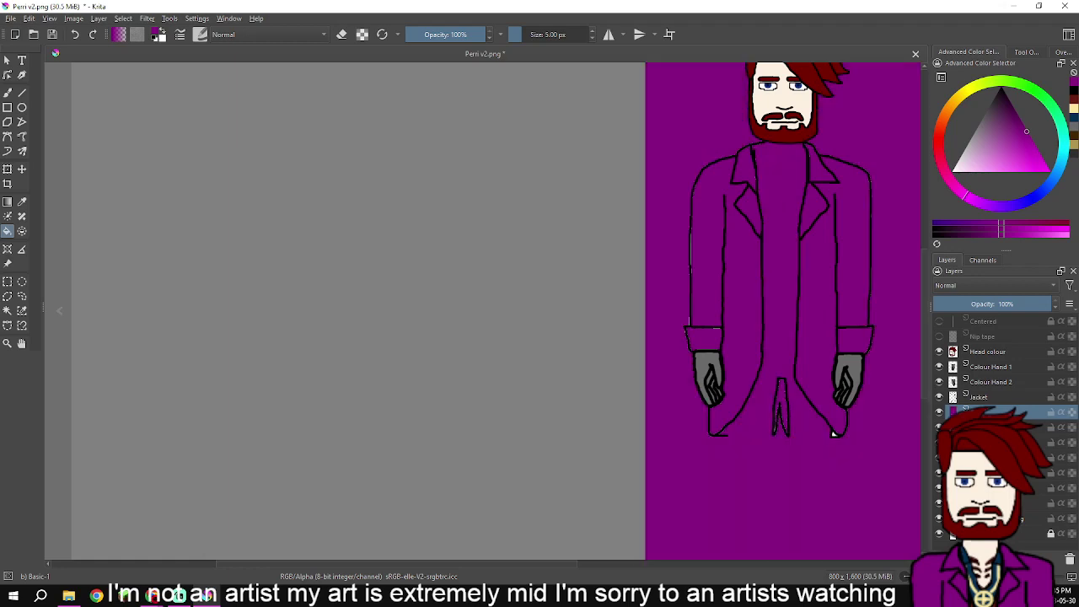
pyautogui.hotkey('ctrl', 'z')
pyautogui.scroll(5, 835, 433)
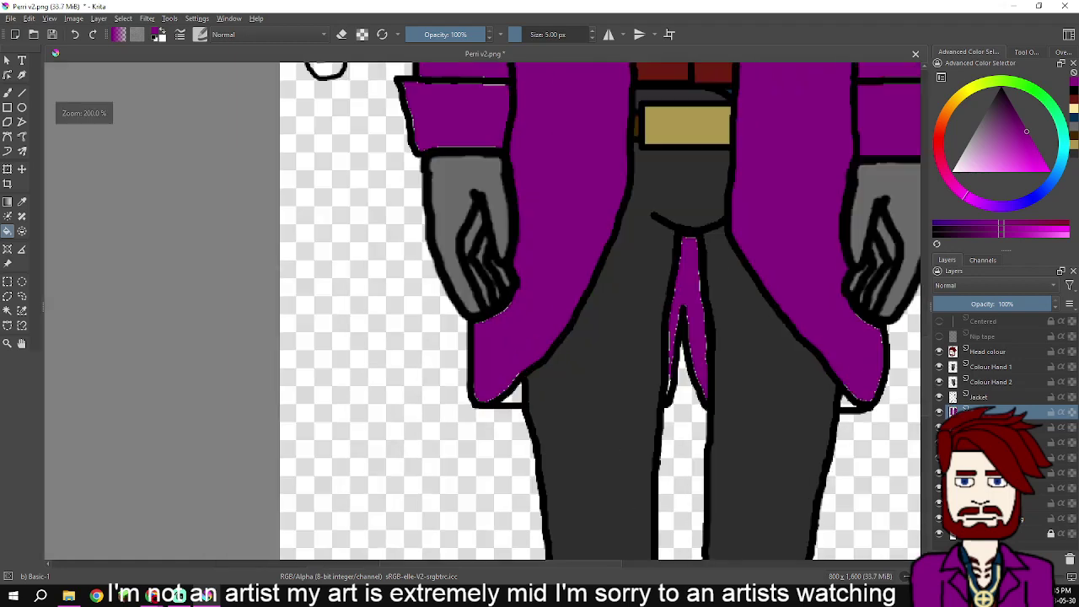
pyautogui.click(835, 393)
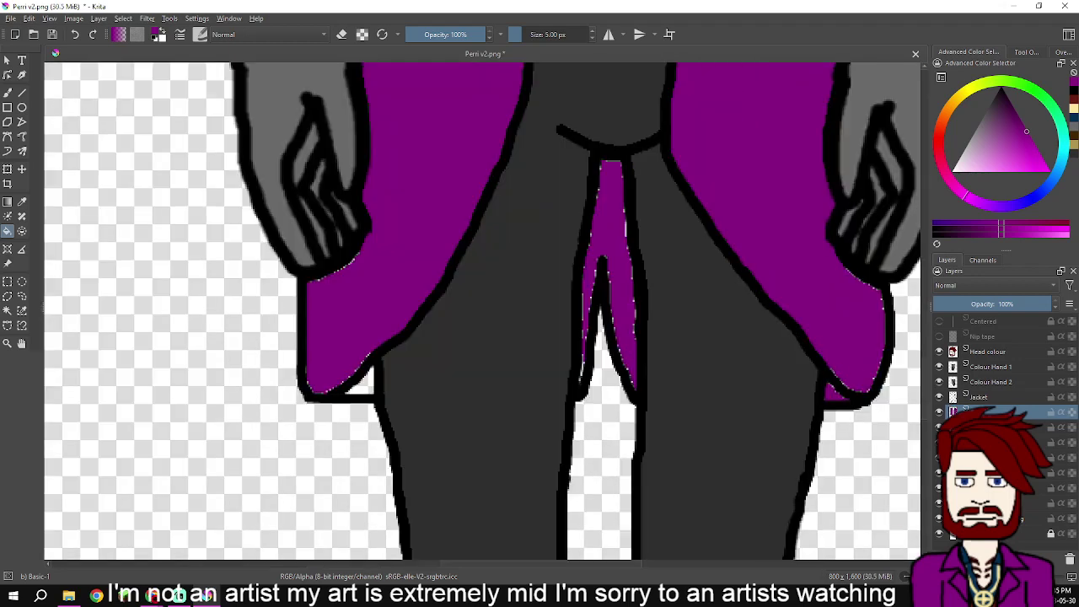
# - Brush purple into the small triangular gap at the lower corner of the left-hand coat tail, undoing the first stroke
pyautogui.press('b')
pyautogui.scroll(4, 362, 390)
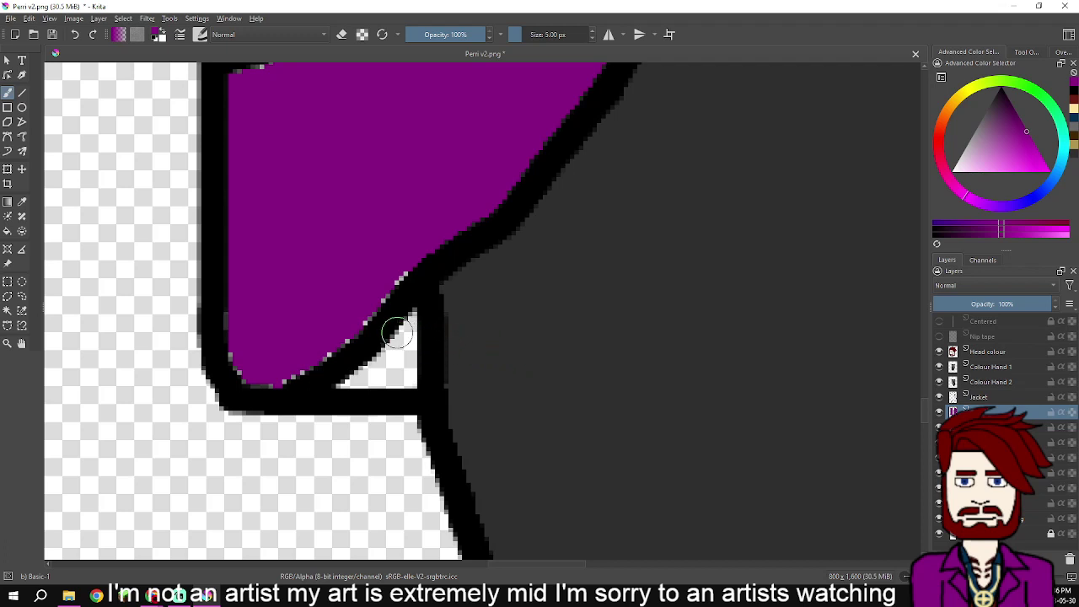
pyautogui.moveTo(407, 316); pyautogui.dragTo(413, 376)
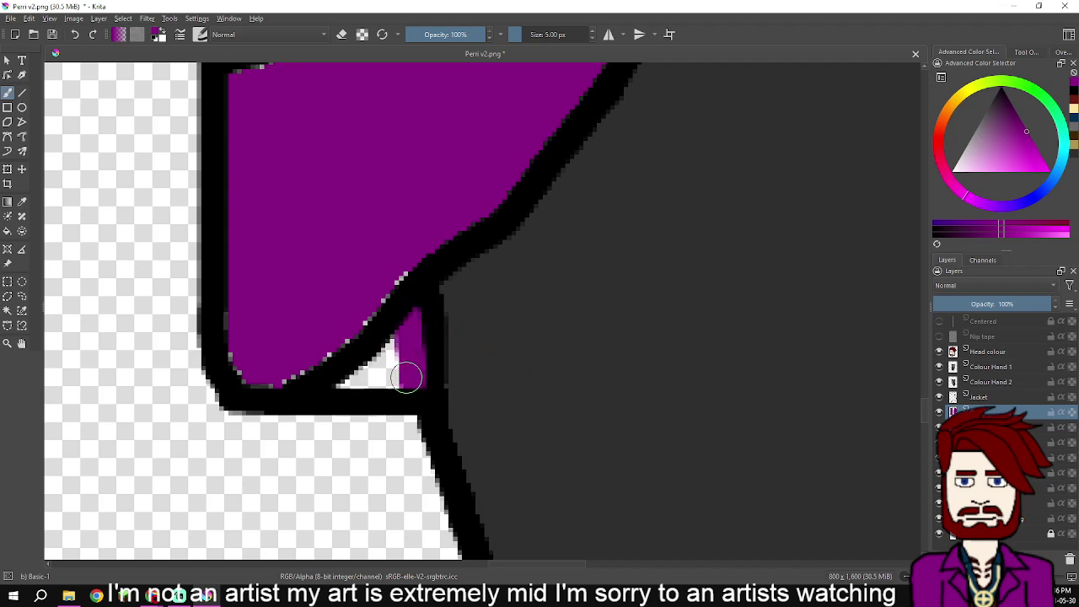
pyautogui.scroll(3, 408, 377)
pyautogui.hotkey('ctrl', 'z')
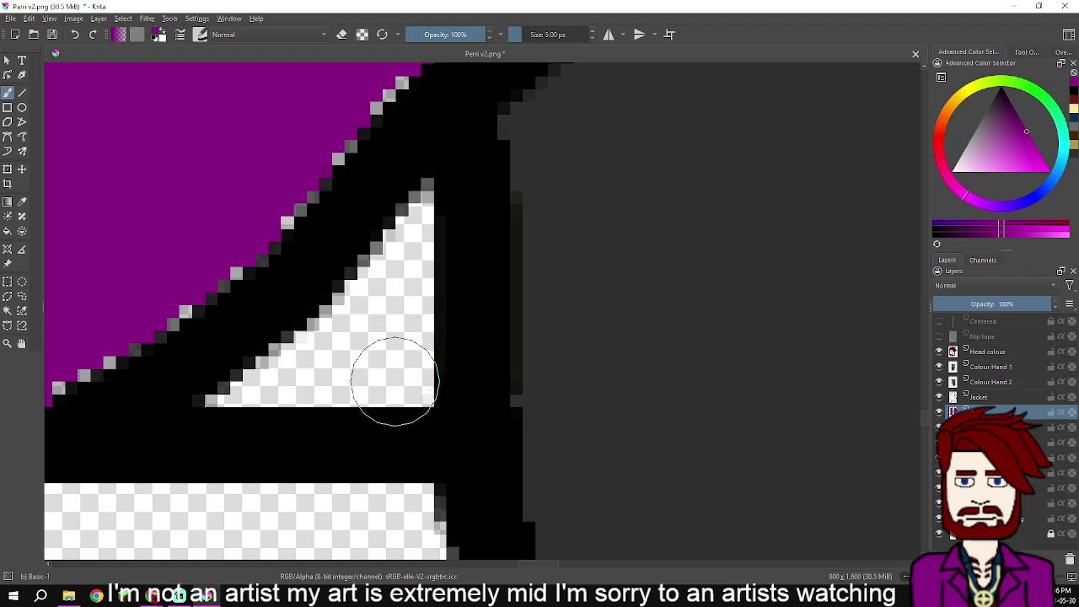
pyautogui.moveTo(395, 381)
pyautogui.mouseDown()
pyautogui.moveTo(397, 389)
pyautogui.moveTo(405, 193)
pyautogui.moveTo(334, 396)
pyautogui.moveTo(234, 393)
pyautogui.moveTo(349, 332)
pyautogui.moveTo(326, 318)
pyautogui.moveTo(527, 332)
pyautogui.mouseUp()
# - Paint purple over the pale edge pixels along the curved inner outline of the left-hand coat tail
pyautogui.moveTo(498, 257)
pyautogui.mouseDown()
pyautogui.moveTo(434, 308)
pyautogui.moveTo(260, 405)
pyautogui.moveTo(149, 386)
pyautogui.moveTo(121, 176)
pyautogui.mouseUp()
pyautogui.moveTo(292, 223); pyautogui.dragTo(211, 540)
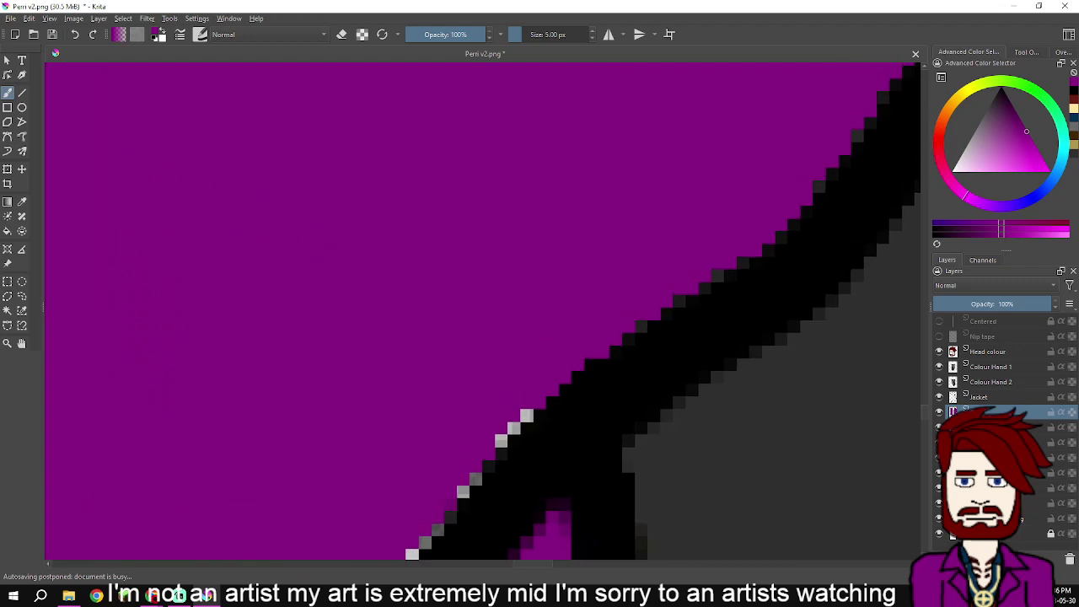
pyautogui.moveTo(389, 477); pyautogui.dragTo(432, 400)
pyautogui.moveTo(450, 481)
pyautogui.mouseDown()
pyautogui.moveTo(424, 510)
pyautogui.moveTo(491, 375)
pyautogui.moveTo(570, 329)
pyautogui.moveTo(515, 419)
pyautogui.moveTo(609, 321)
pyautogui.mouseUp()
pyautogui.moveTo(714, 231); pyautogui.dragTo(366, 511)
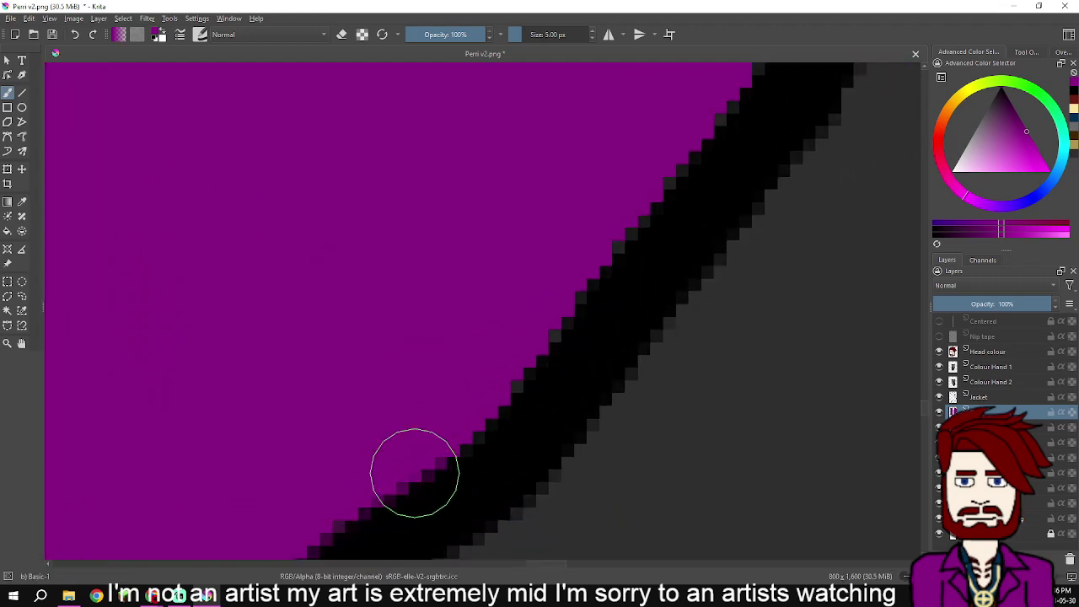
pyautogui.moveTo(544, 342)
pyautogui.mouseDown()
pyautogui.moveTo(600, 234)
pyautogui.moveTo(741, 104)
pyautogui.moveTo(651, 315)
pyautogui.moveTo(577, 452)
pyautogui.moveTo(735, 152)
pyautogui.mouseUp()
pyautogui.moveTo(735, 151)
pyautogui.mouseDown()
pyautogui.moveTo(599, 487)
pyautogui.moveTo(725, 250)
pyautogui.moveTo(652, 511)
pyautogui.moveTo(755, 269)
pyautogui.moveTo(653, 520)
pyautogui.moveTo(619, 552)
pyautogui.moveTo(711, 362)
pyautogui.moveTo(722, 306)
pyautogui.mouseUp()
# - Brush purple along the front edge of the left-hand coat body, up past the belt and alongside the red waistcoat
pyautogui.scroll(-3, 641, 511)
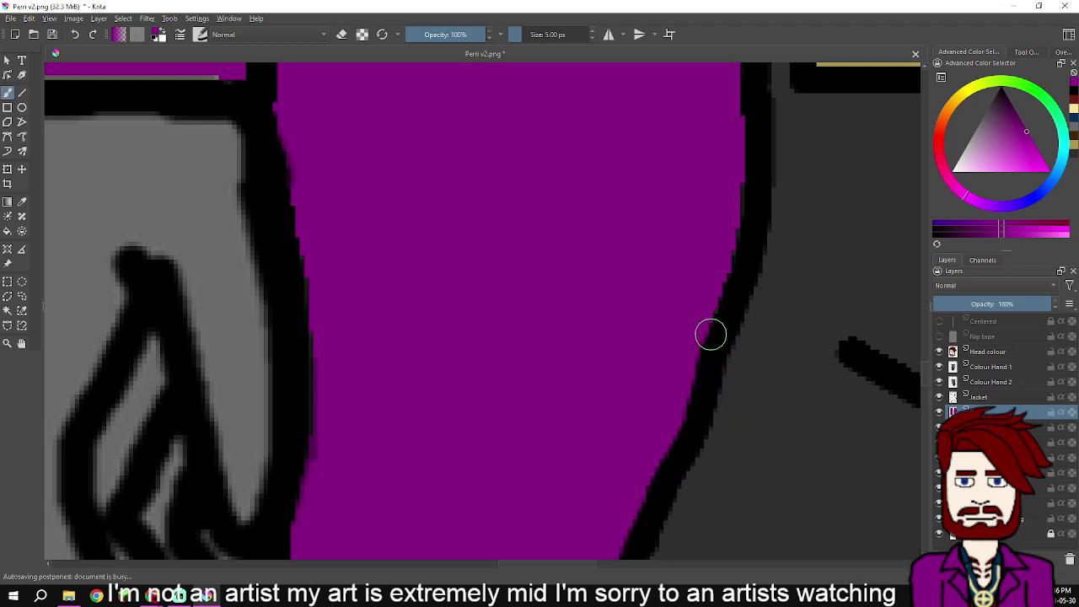
pyautogui.moveTo(743, 135); pyautogui.dragTo(748, 424)
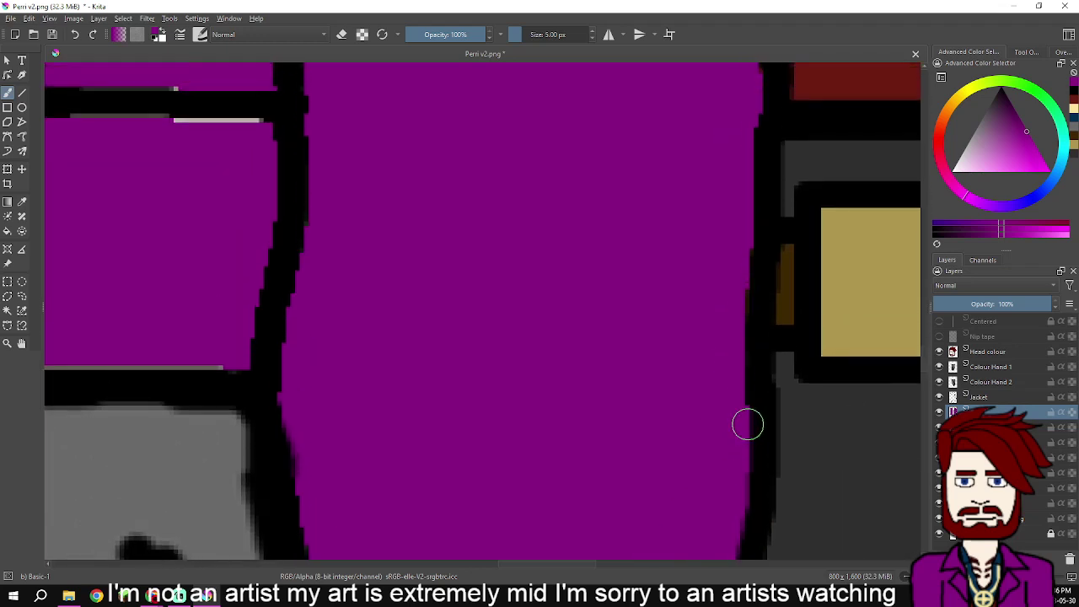
pyautogui.moveTo(745, 244); pyautogui.dragTo(730, 453)
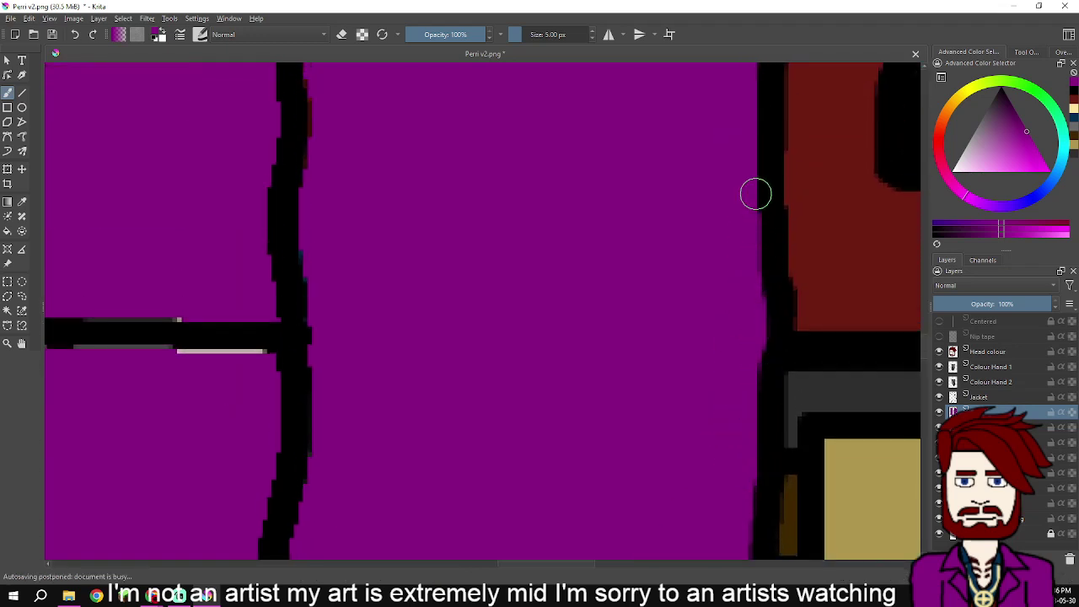
pyautogui.moveTo(761, 200); pyautogui.dragTo(762, 495)
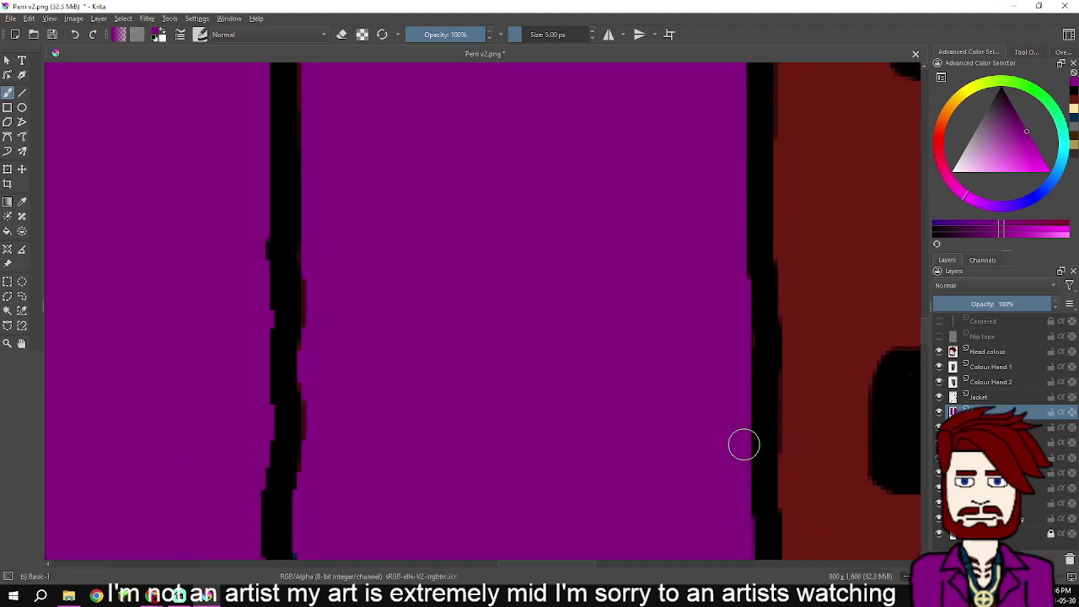
pyautogui.moveTo(750, 326); pyautogui.dragTo(761, 353)
pyautogui.moveTo(750, 244); pyautogui.dragTo(749, 442)
pyautogui.moveTo(740, 328); pyautogui.dragTo(748, 81)
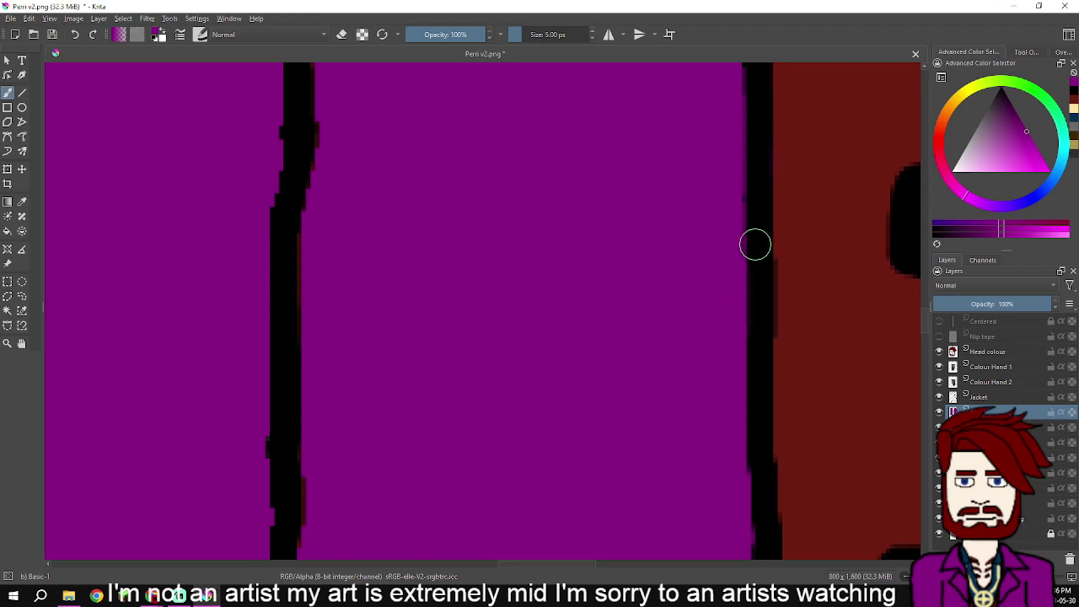
pyautogui.moveTo(756, 244); pyautogui.dragTo(726, 439)
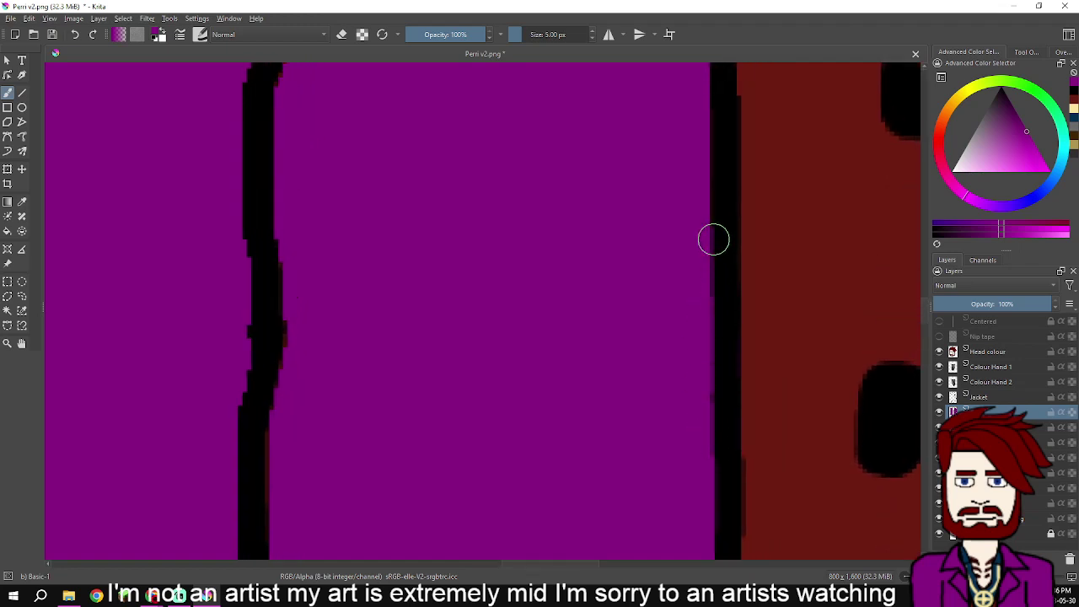
# - Paint purple along the front edge beneath the left-hand lapel and the lapel's lower diagonal outline
pyautogui.scroll(-3, 713, 239)
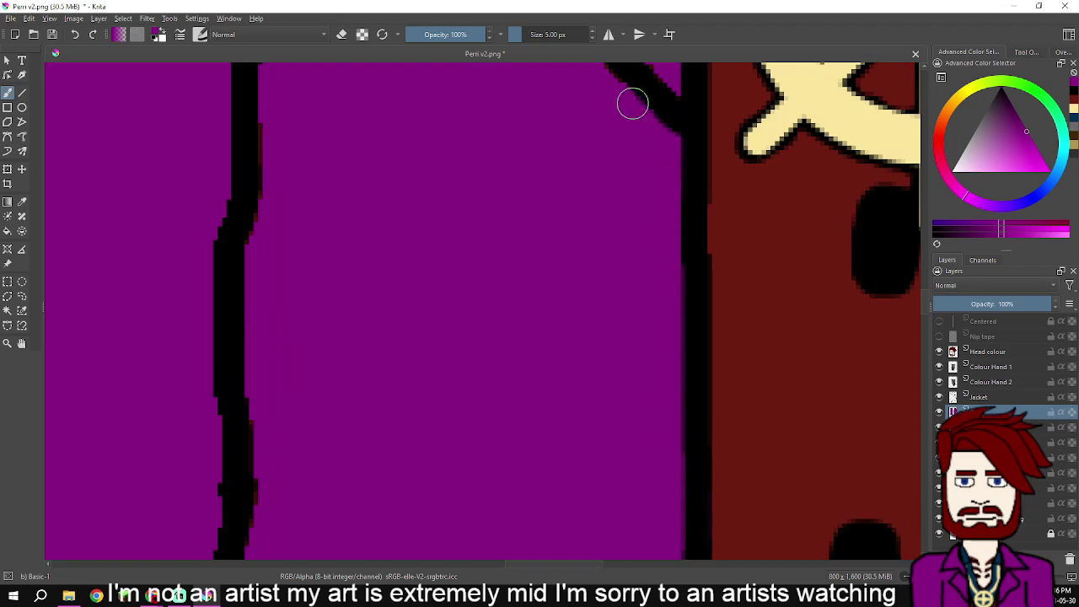
pyautogui.moveTo(650, 147); pyautogui.dragTo(782, 453)
pyautogui.moveTo(771, 402)
pyautogui.mouseDown()
pyautogui.moveTo(726, 354)
pyautogui.moveTo(581, 133)
pyautogui.moveTo(536, 112)
pyautogui.mouseUp()
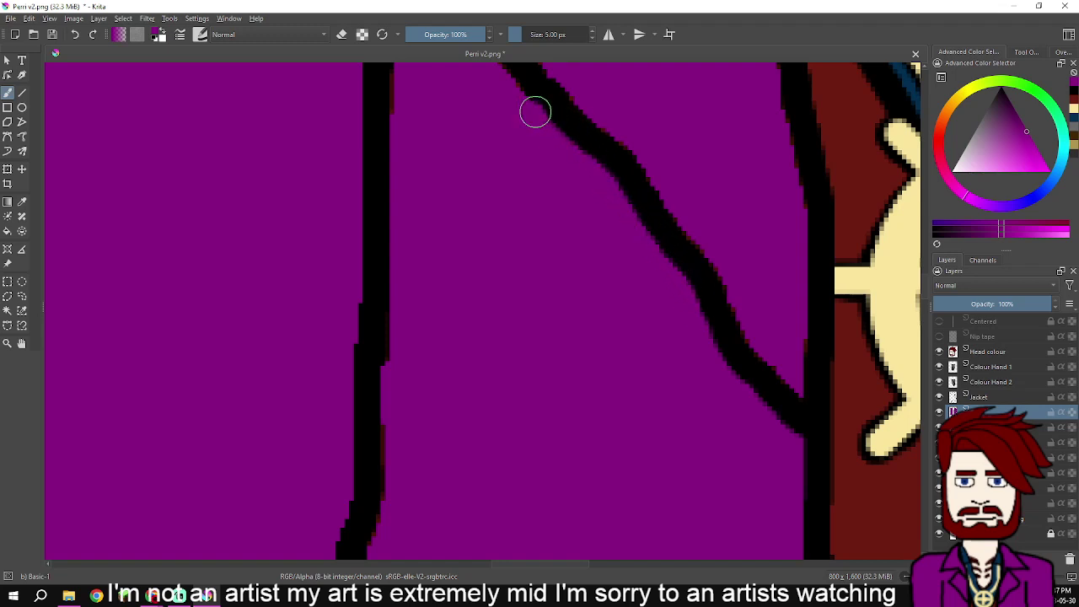
pyautogui.moveTo(563, 151)
pyautogui.mouseDown()
pyautogui.moveTo(697, 427)
pyautogui.moveTo(602, 286)
pyautogui.moveTo(745, 110)
pyautogui.moveTo(642, 452)
pyautogui.moveTo(646, 350)
pyautogui.moveTo(489, 374)
pyautogui.moveTo(452, 330)
pyautogui.mouseUp()
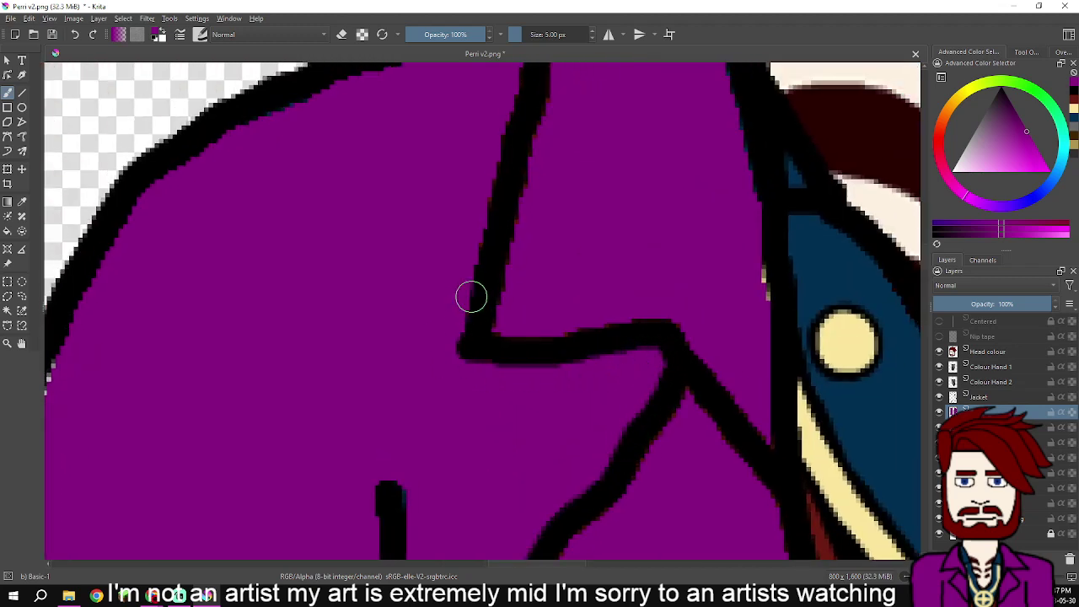
# - Cover the stray edge pixels around the left-hand collar, its notch and the adjoining shoulder outline with purple
pyautogui.moveTo(598, 275); pyautogui.dragTo(581, 342)
pyautogui.moveTo(515, 351)
pyautogui.mouseDown()
pyautogui.moveTo(511, 366)
pyautogui.moveTo(455, 339)
pyautogui.moveTo(499, 125)
pyautogui.moveTo(530, 226)
pyautogui.moveTo(519, 205)
pyautogui.moveTo(477, 407)
pyautogui.moveTo(681, 414)
pyautogui.moveTo(705, 472)
pyautogui.moveTo(760, 528)
pyautogui.moveTo(743, 320)
pyautogui.mouseUp()
pyautogui.moveTo(743, 319); pyautogui.dragTo(742, 334)
pyautogui.scroll(3, 718, 542)
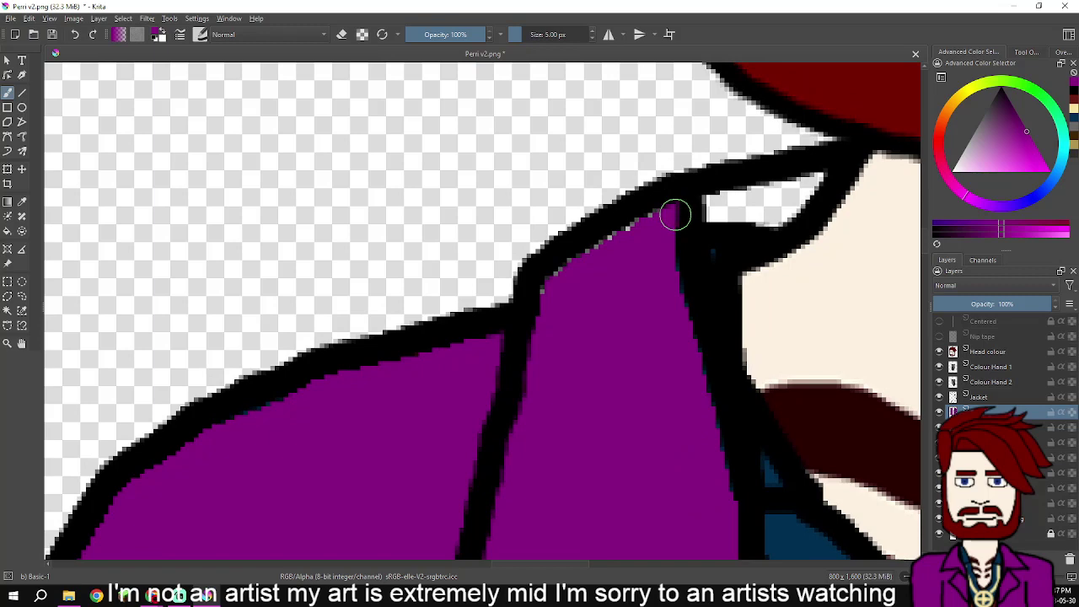
pyautogui.moveTo(668, 214)
pyautogui.mouseDown()
pyautogui.moveTo(584, 254)
pyautogui.moveTo(528, 309)
pyautogui.mouseUp()
pyautogui.moveTo(569, 460); pyautogui.dragTo(708, 184)
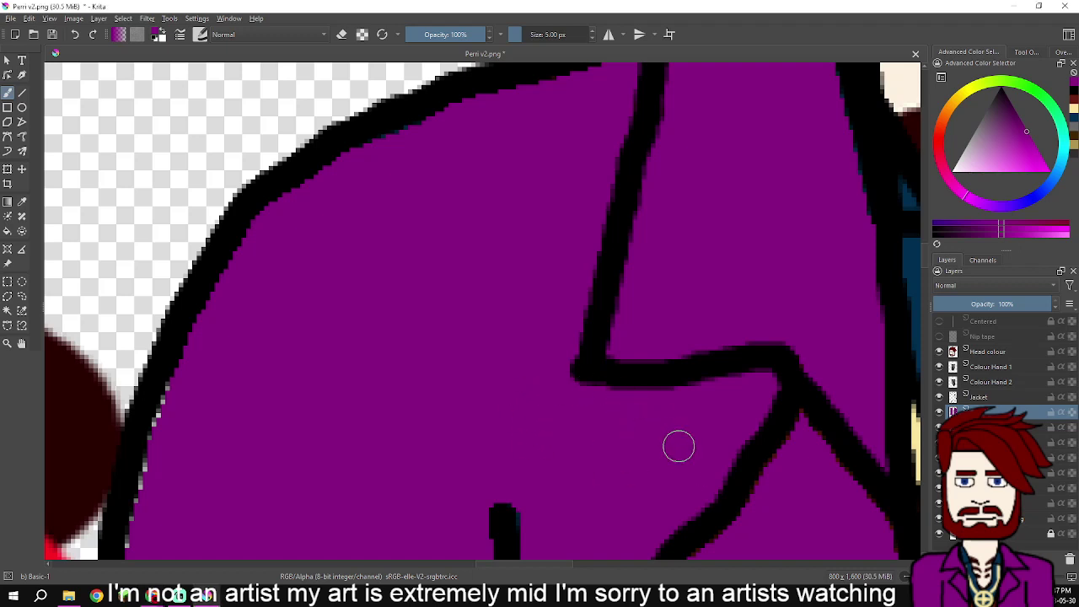
# - Paint purple along the left-hand lapel's outlines and its inner edge beside the shirt and waistcoat
pyautogui.scroll(-3, 762, 450)
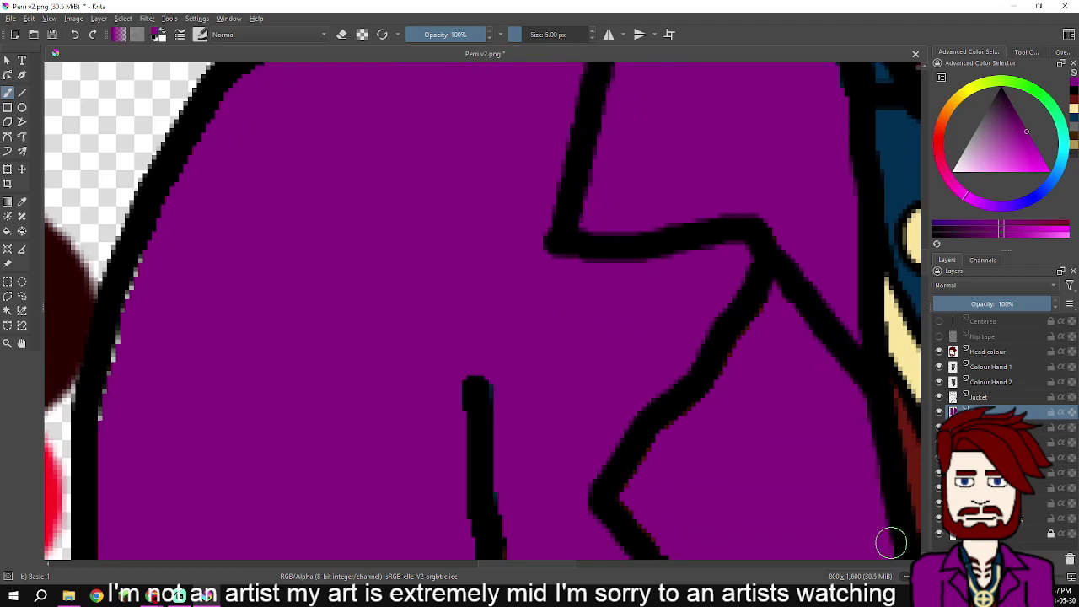
pyautogui.moveTo(773, 319)
pyautogui.mouseDown()
pyautogui.moveTo(753, 349)
pyautogui.moveTo(756, 310)
pyautogui.moveTo(736, 371)
pyautogui.moveTo(727, 375)
pyautogui.moveTo(725, 355)
pyautogui.moveTo(711, 404)
pyautogui.moveTo(658, 433)
pyautogui.moveTo(619, 512)
pyautogui.moveTo(668, 542)
pyautogui.moveTo(646, 358)
pyautogui.moveTo(633, 361)
pyautogui.moveTo(644, 381)
pyautogui.moveTo(724, 447)
pyautogui.moveTo(788, 532)
pyautogui.moveTo(803, 513)
pyautogui.moveTo(741, 319)
pyautogui.moveTo(723, 329)
pyautogui.moveTo(735, 379)
pyautogui.moveTo(840, 499)
pyautogui.mouseUp()
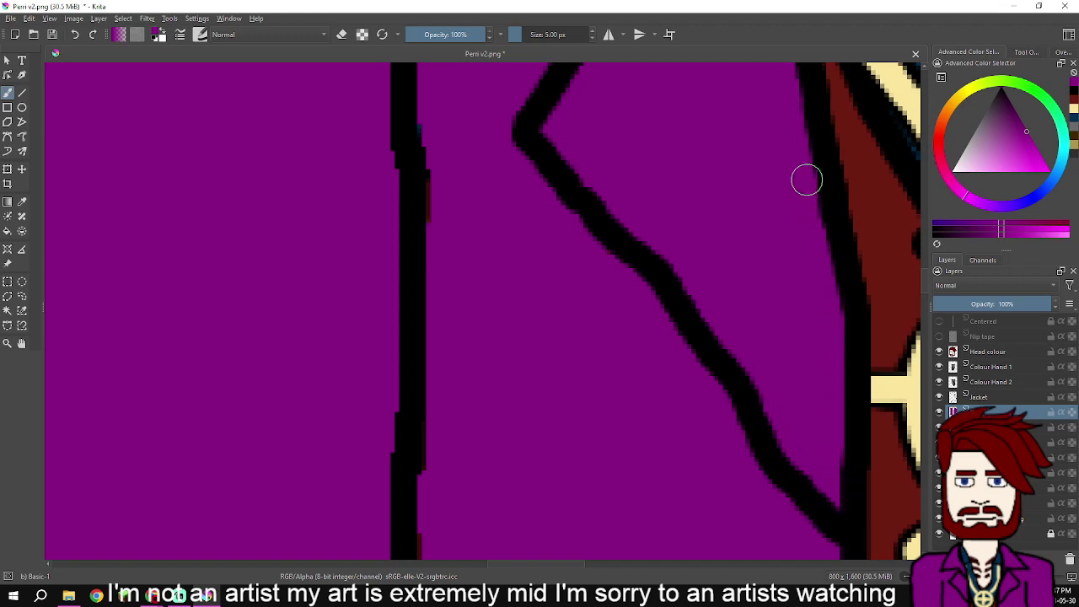
pyautogui.scroll(1, 834, 177)
pyautogui.moveTo(811, 193); pyautogui.dragTo(865, 376)
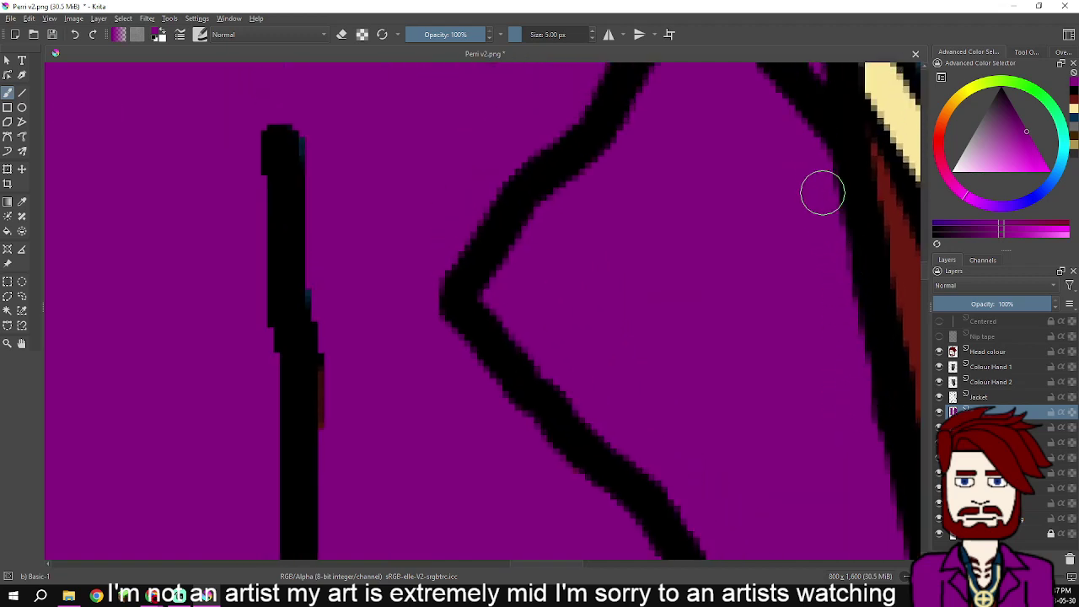
# - Brush purple over the stray pixels on both sides of the line separating the left-hand sleeve from the coat body, down to the cuff
pyautogui.scroll(-3, 766, 233)
pyautogui.scroll(5, 636, 120)
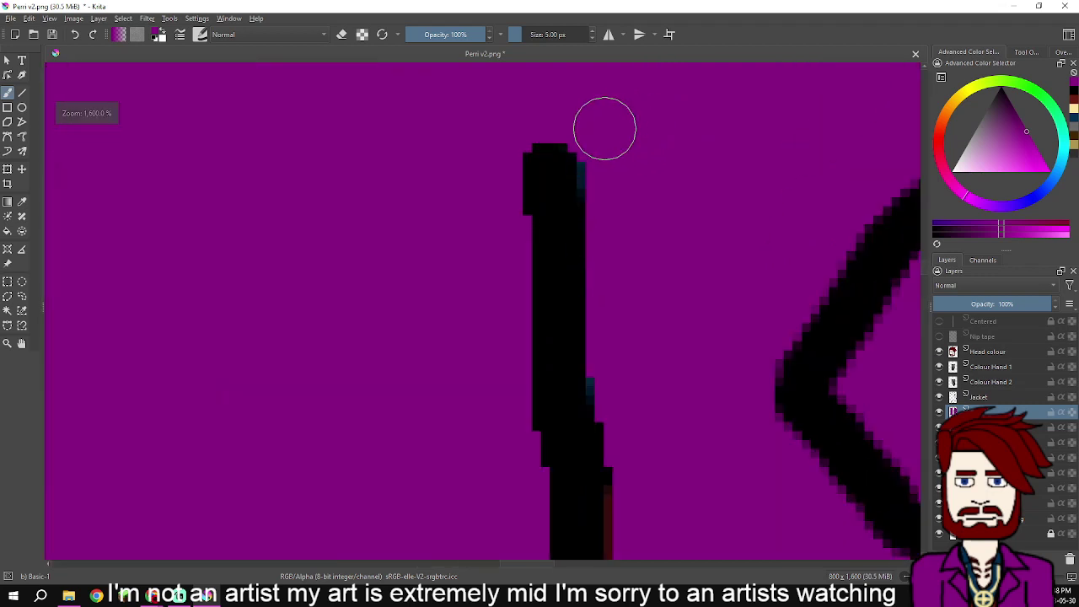
pyautogui.moveTo(611, 420); pyautogui.dragTo(627, 529)
pyautogui.moveTo(532, 135)
pyautogui.mouseDown()
pyautogui.moveTo(556, 453)
pyautogui.moveTo(602, 222)
pyautogui.mouseUp()
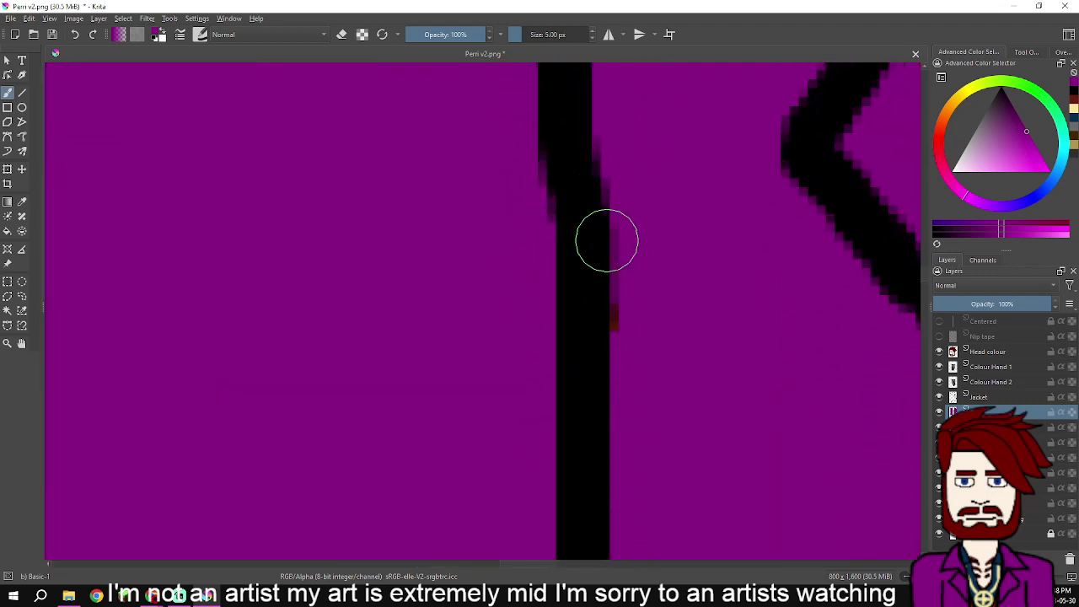
pyautogui.scroll(-3, 617, 388)
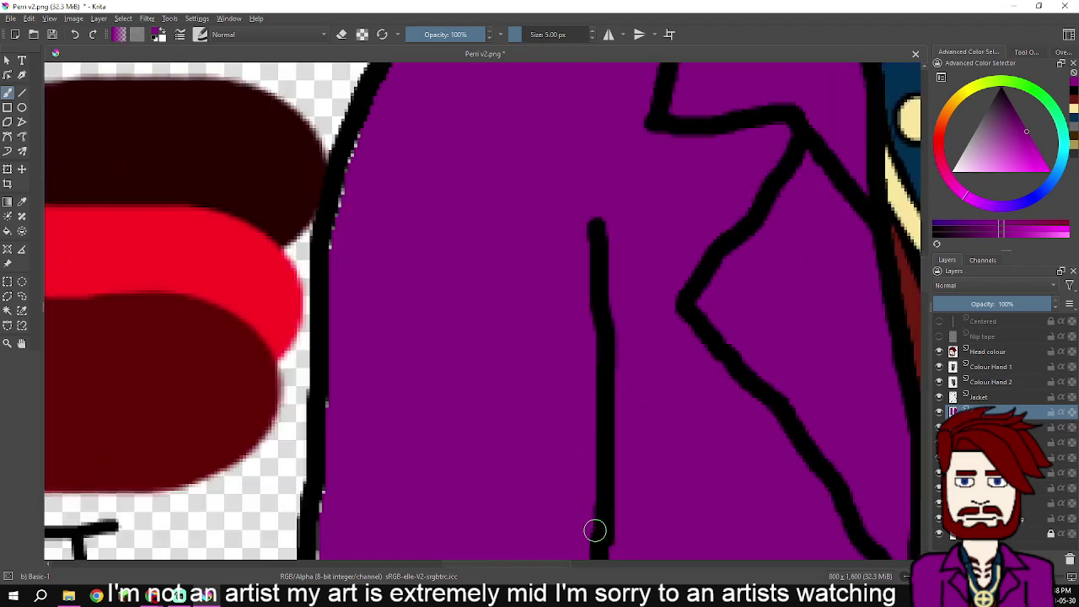
pyautogui.scroll(-3, 592, 527)
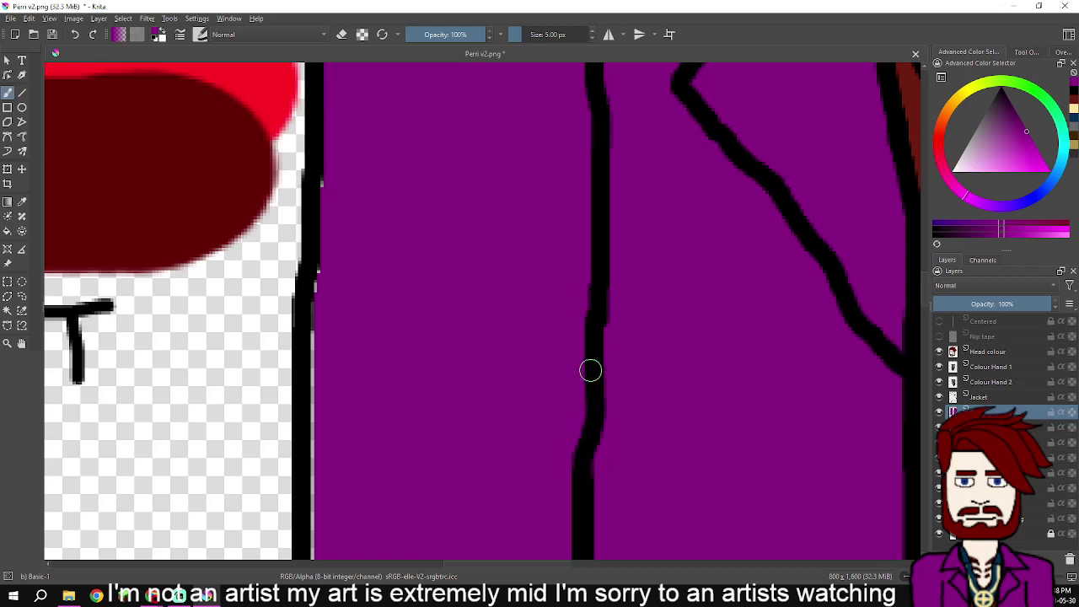
pyautogui.scroll(-3, 582, 287)
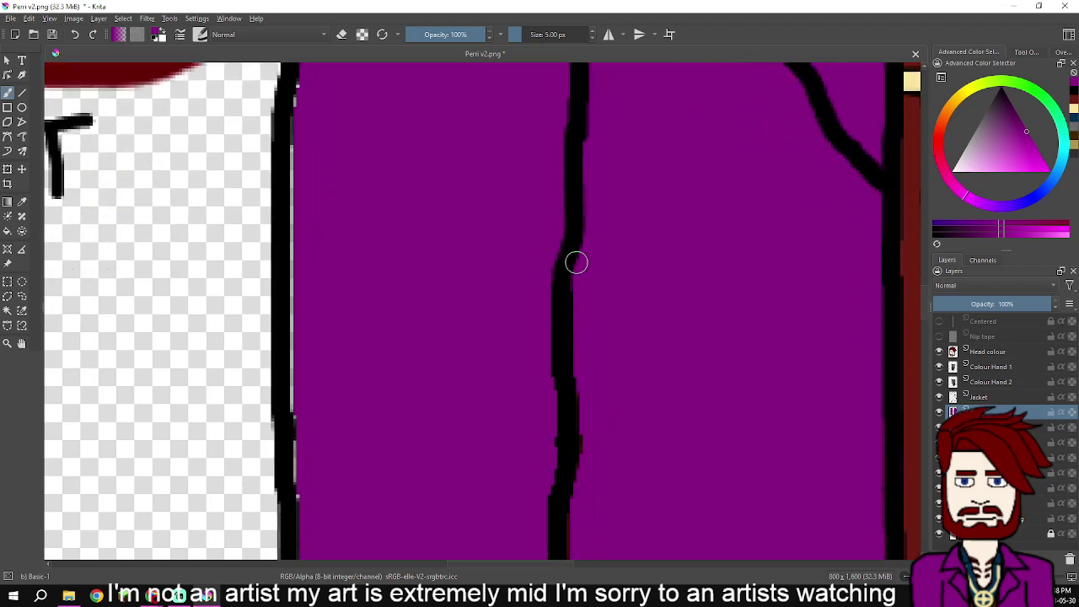
pyautogui.moveTo(571, 314); pyautogui.dragTo(574, 421)
pyautogui.moveTo(554, 347); pyautogui.dragTo(558, 447)
pyautogui.scroll(-5, 564, 523)
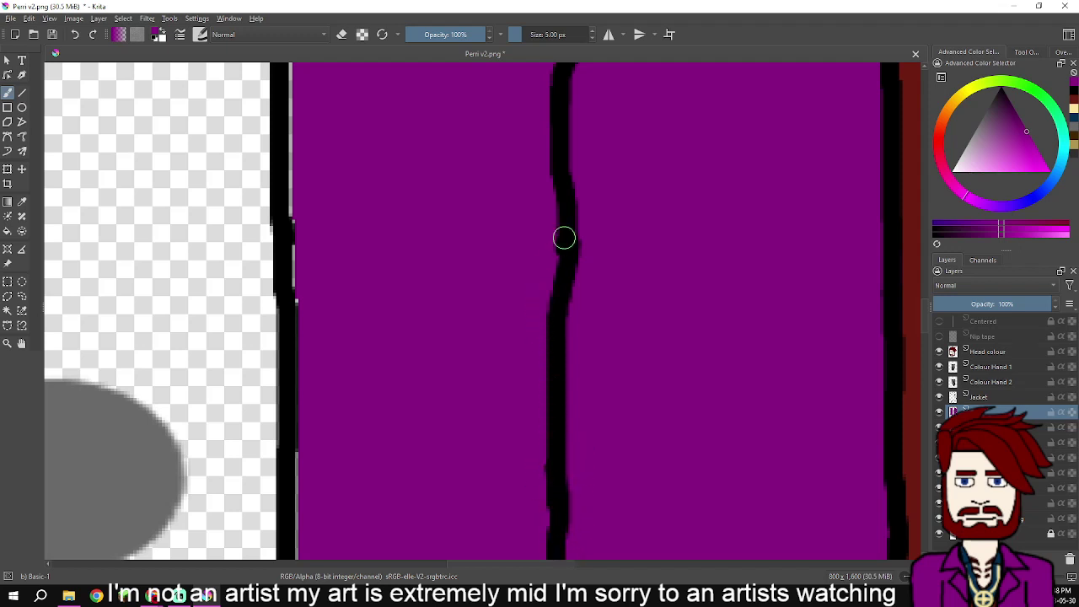
pyautogui.scroll(-5, 581, 486)
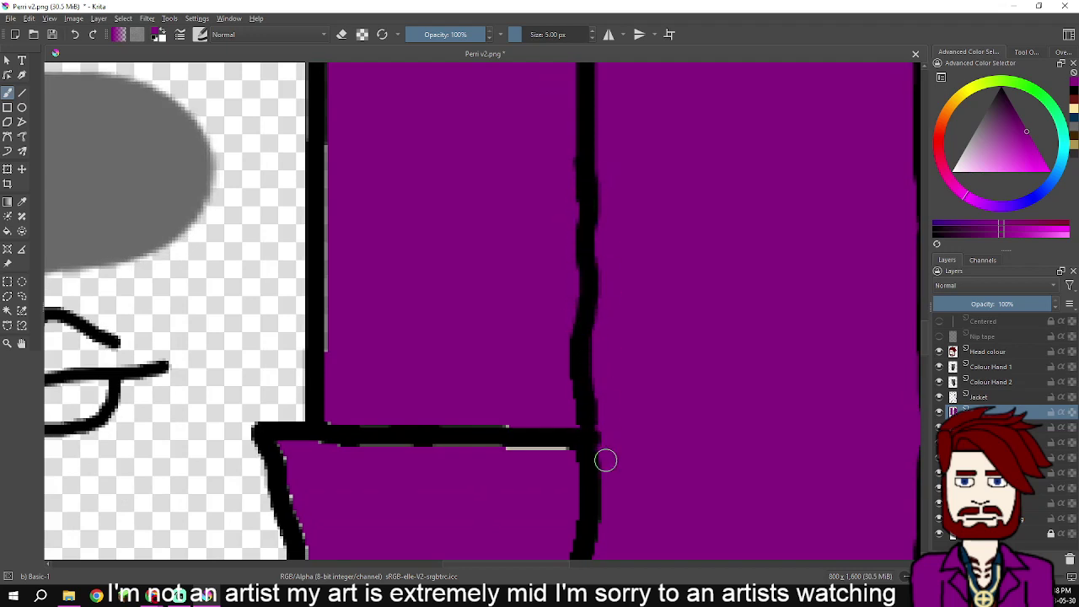
# - Paint purple over the pale gaps along the top, outer and bottom edges inside the left-hand cuff
pyautogui.moveTo(554, 453); pyautogui.dragTo(481, 453)
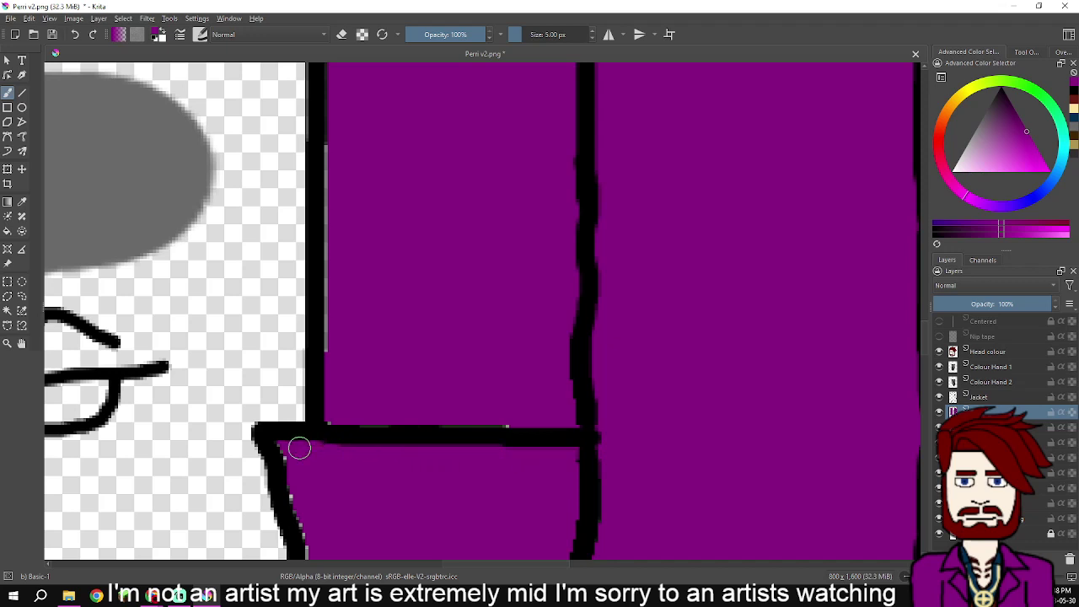
pyautogui.moveTo(300, 512); pyautogui.dragTo(321, 318)
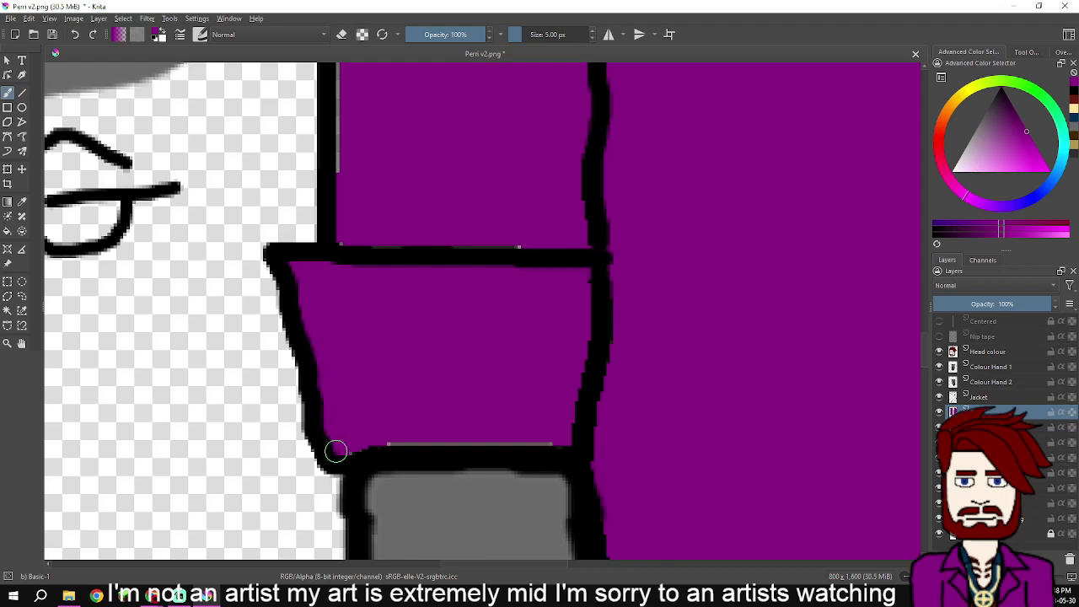
pyautogui.moveTo(381, 444); pyautogui.dragTo(542, 448)
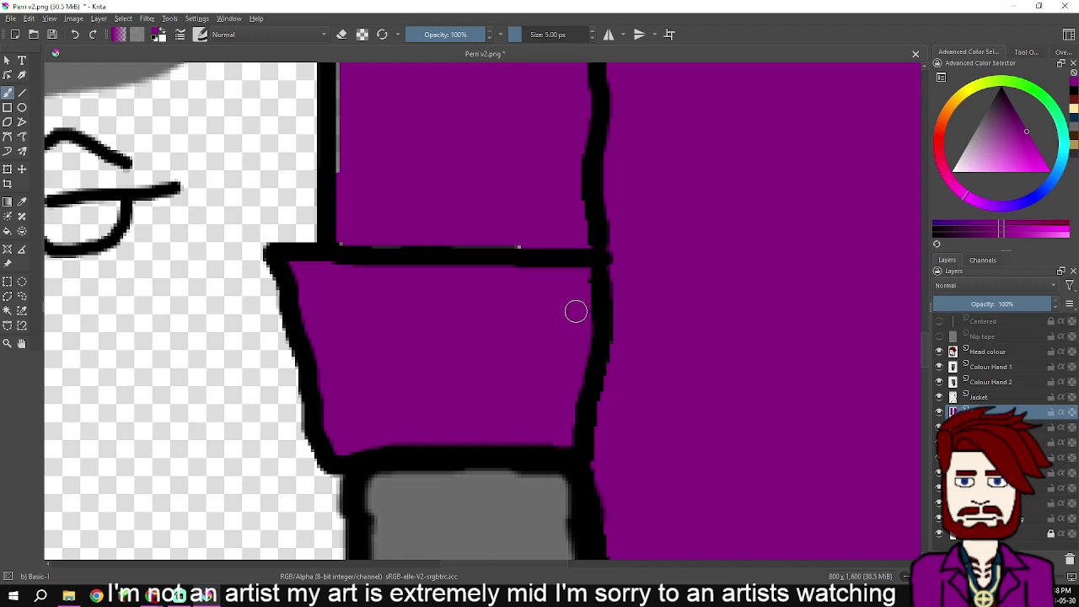
# - Paint purple over the pale gaps along the inside of the left-hand sleeve's outer outline, from the cuff up to the shoulder curve
pyautogui.scroll(2, 578, 315)
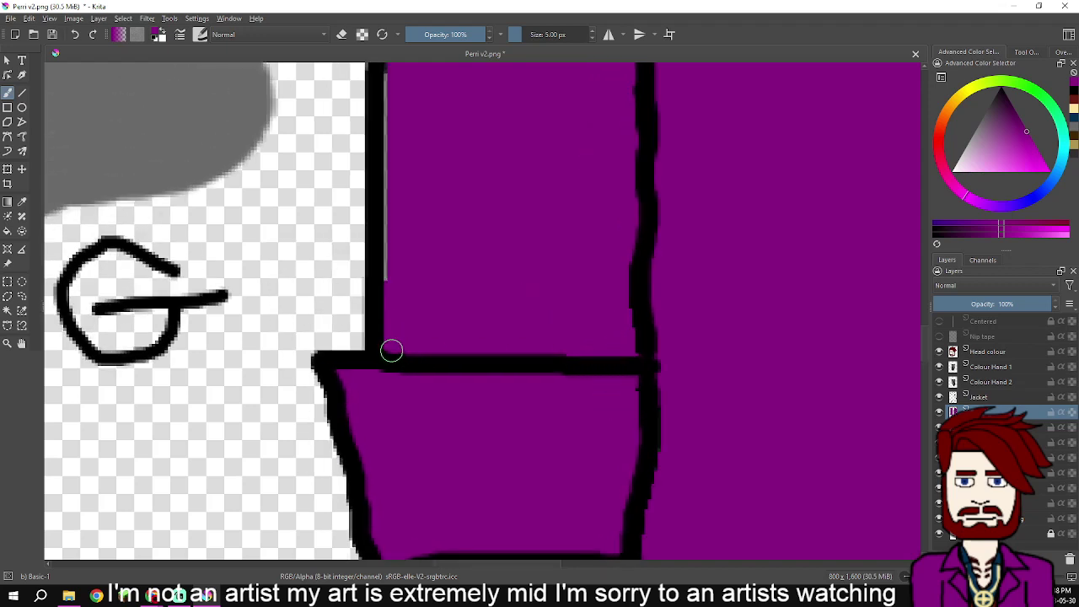
pyautogui.moveTo(388, 234)
pyautogui.mouseDown()
pyautogui.moveTo(391, 76)
pyautogui.moveTo(422, 91)
pyautogui.moveTo(460, 422)
pyautogui.mouseUp()
pyautogui.moveTo(427, 297)
pyautogui.mouseDown()
pyautogui.moveTo(428, 134)
pyautogui.moveTo(484, 414)
pyautogui.moveTo(474, 400)
pyautogui.moveTo(476, 149)
pyautogui.mouseUp()
pyautogui.moveTo(539, 166); pyautogui.dragTo(556, 382)
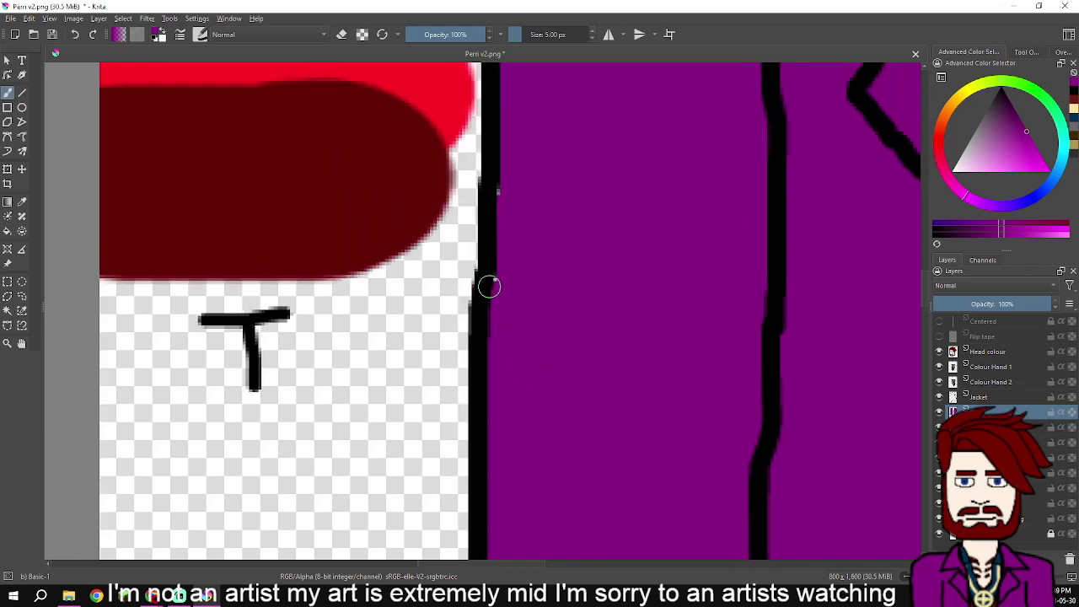
pyautogui.moveTo(499, 263); pyautogui.dragTo(523, 363)
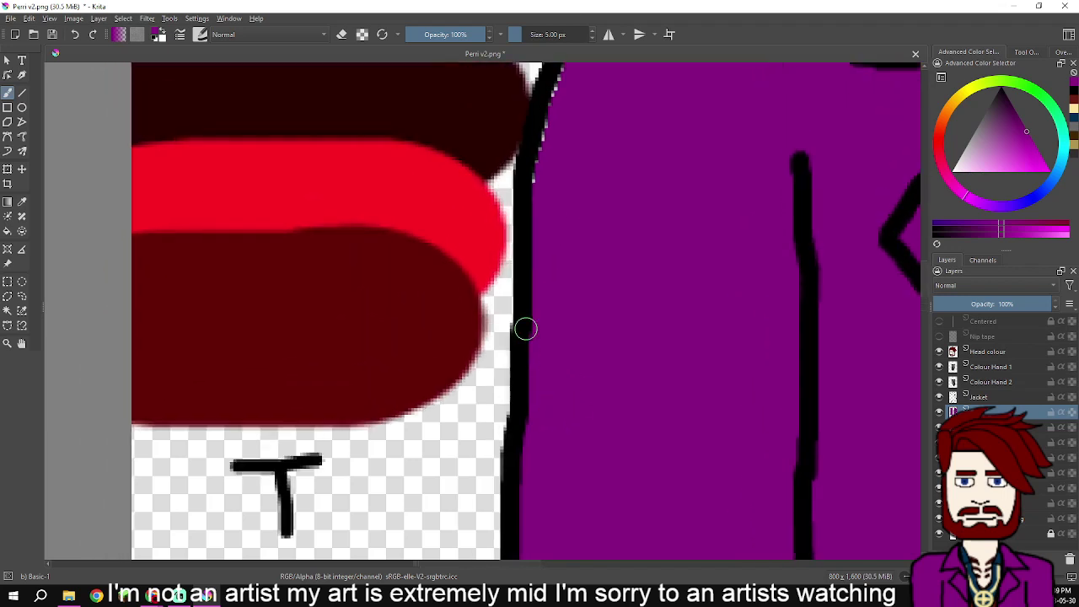
pyautogui.moveTo(554, 313); pyautogui.dragTo(560, 473)
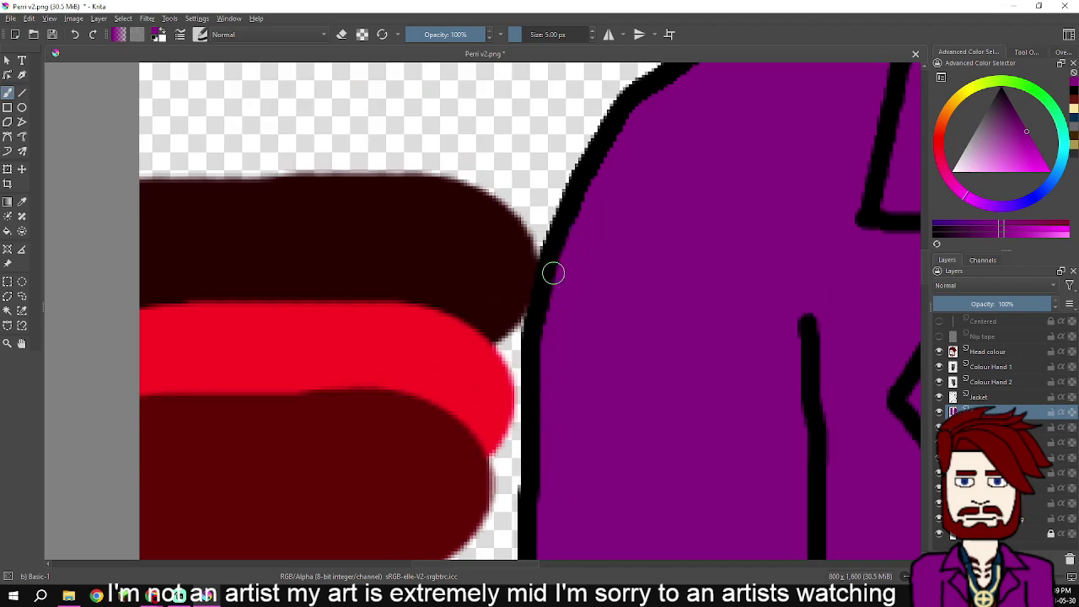
# - Examine the left-hand shoulder, the coat edge beside the hand and the coat tail down to its hem for leftover gaps
pyautogui.moveTo(678, 288); pyautogui.dragTo(560, 494)
pyautogui.moveTo(647, 481); pyautogui.dragTo(564, 333)
pyautogui.scroll(-3, 690, 460)
pyautogui.moveTo(668, 529); pyautogui.dragTo(610, 149)
pyautogui.moveTo(796, 507); pyautogui.dragTo(732, 317)
pyautogui.scroll(3, 382, 541)
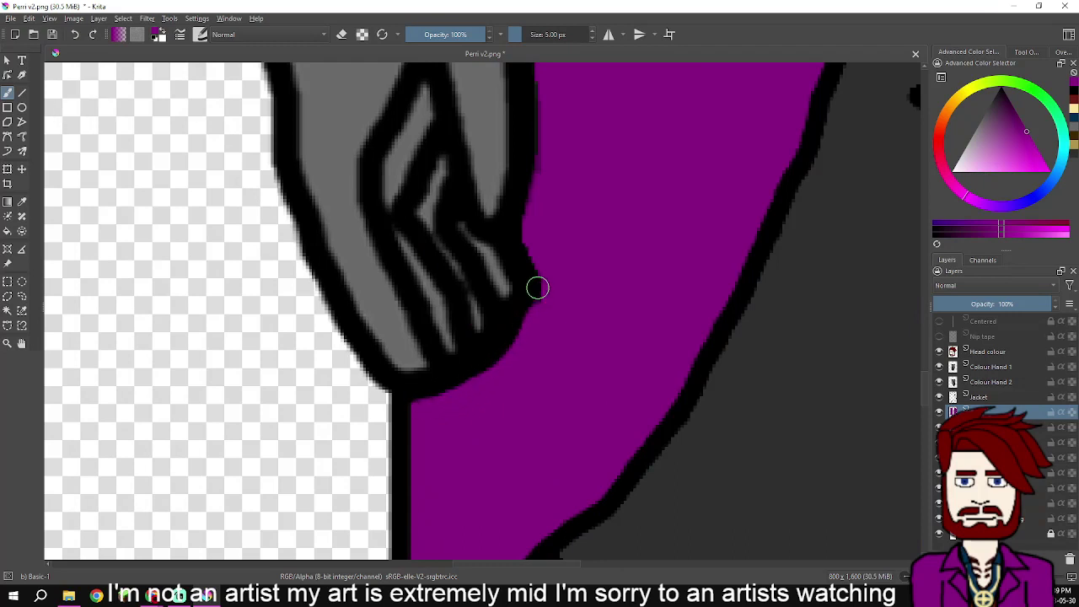
pyautogui.moveTo(558, 240); pyautogui.dragTo(580, 465)
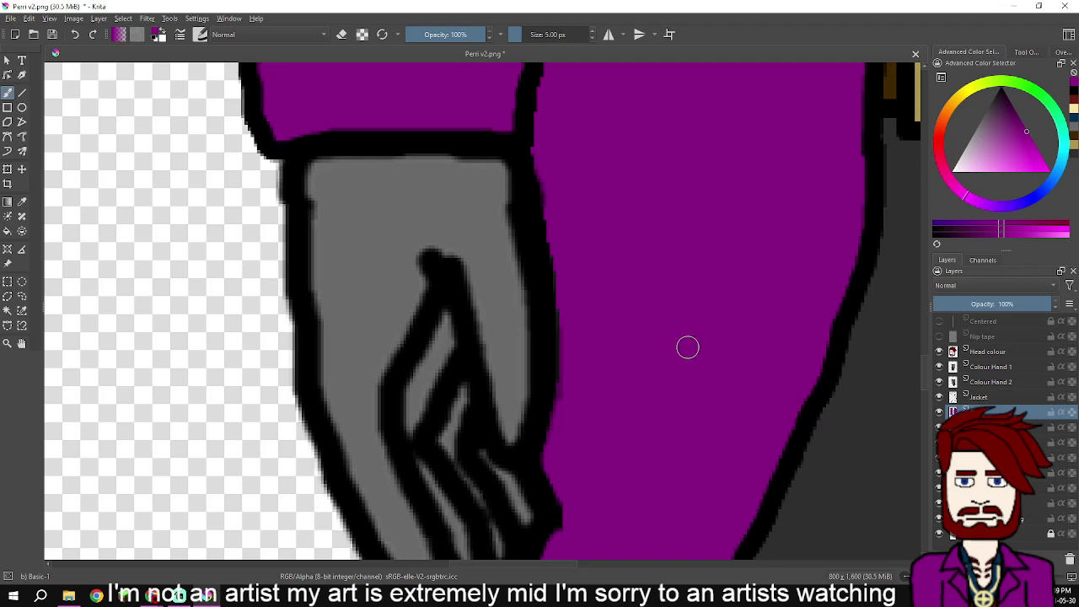
pyautogui.moveTo(687, 358); pyautogui.dragTo(679, 185)
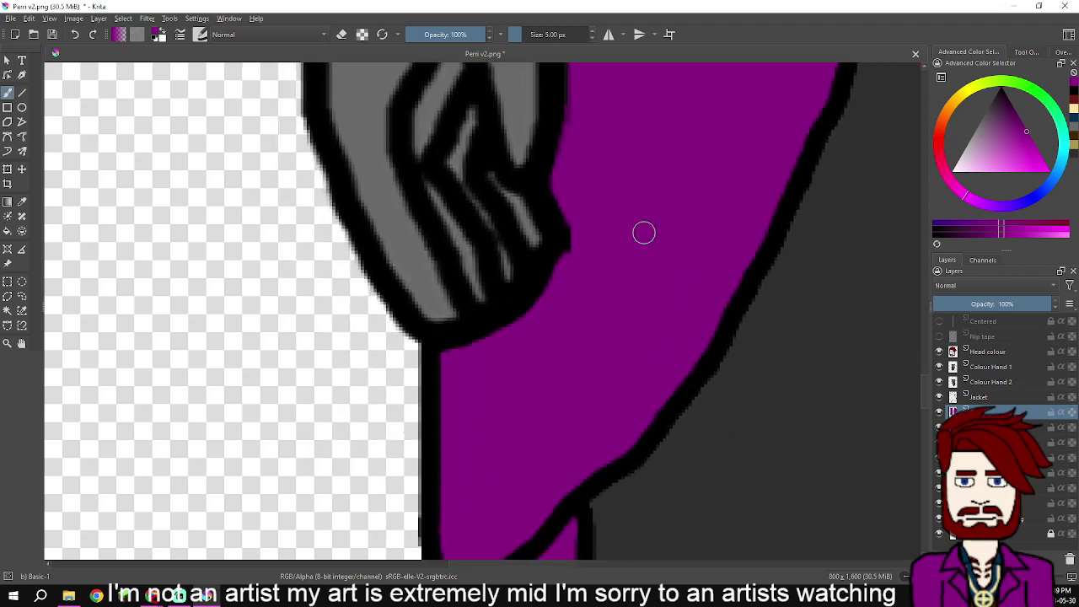
pyautogui.moveTo(459, 442); pyautogui.dragTo(523, 311)
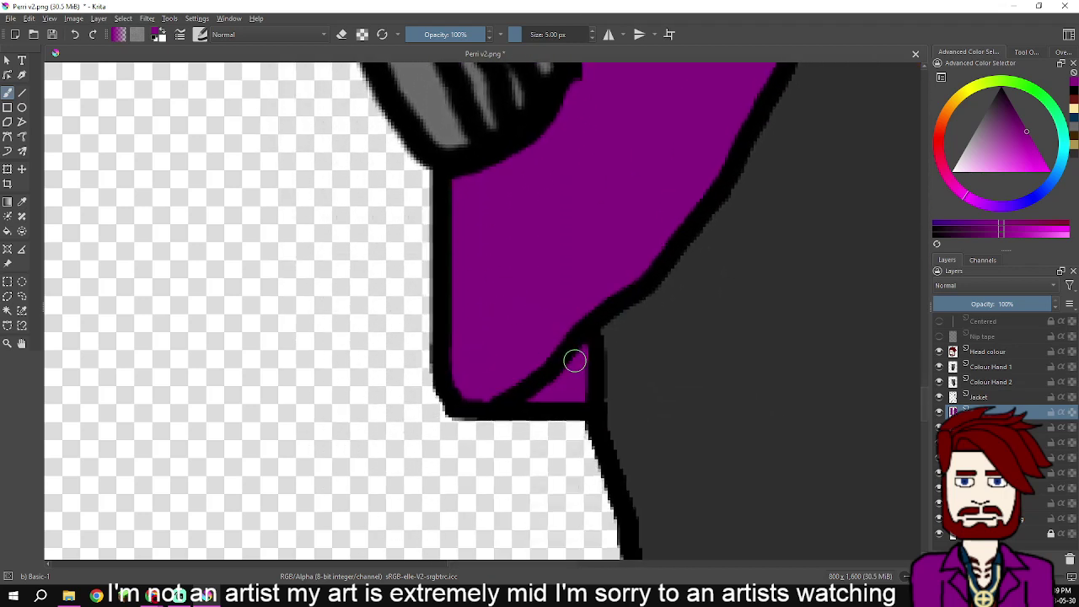
# - Brush purple over the pale edge pixels inside the narrow coat piece between the legs, including both sides of its central notch
pyautogui.moveTo(900, 277); pyautogui.dragTo(399, 382)
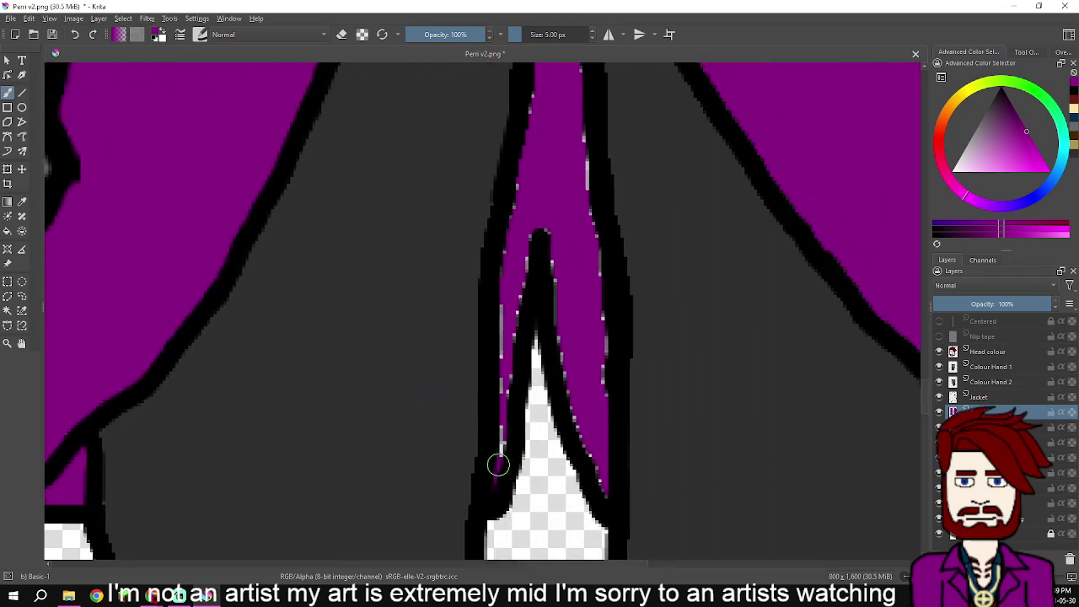
pyautogui.moveTo(506, 394); pyautogui.dragTo(514, 313)
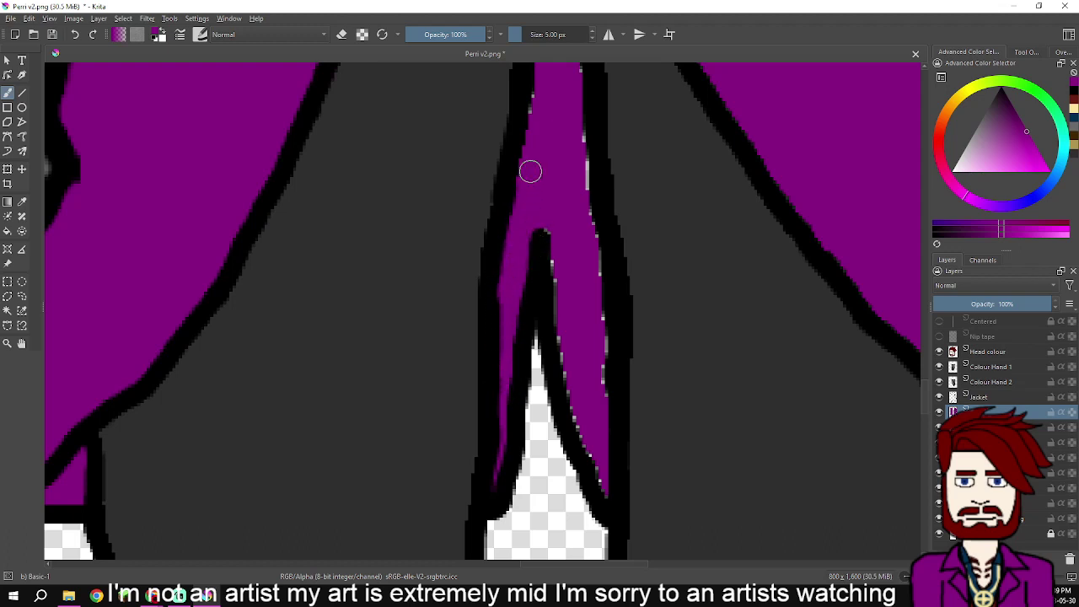
pyautogui.moveTo(553, 186); pyautogui.dragTo(530, 367)
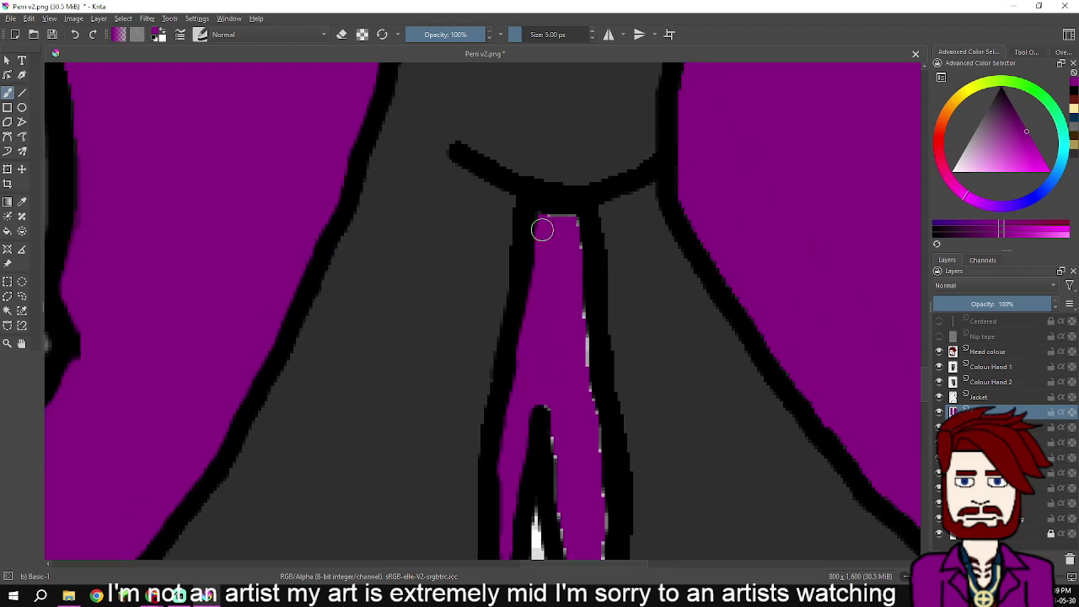
pyautogui.moveTo(582, 255); pyautogui.dragTo(582, 344)
pyautogui.moveTo(609, 520); pyautogui.dragTo(564, 360)
pyautogui.moveTo(572, 398); pyautogui.dragTo(570, 490)
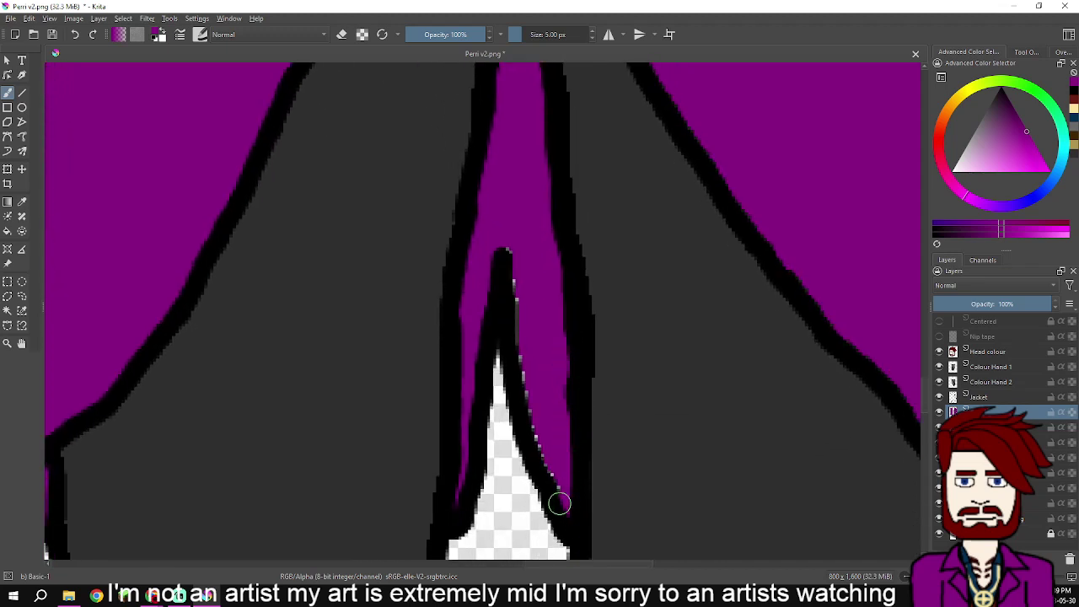
pyautogui.moveTo(541, 451); pyautogui.dragTo(514, 365)
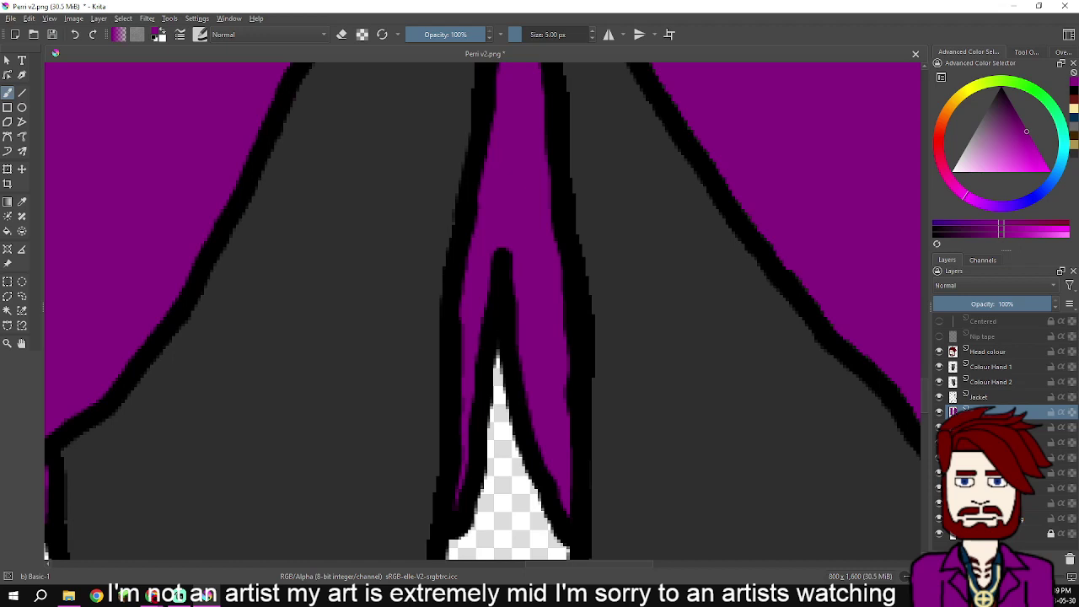
# - Paint purple along the front, bottom and outer outlines of the right-hand coat tail and inside the small triangle at its hem
pyautogui.scroll(10, 753, 185)
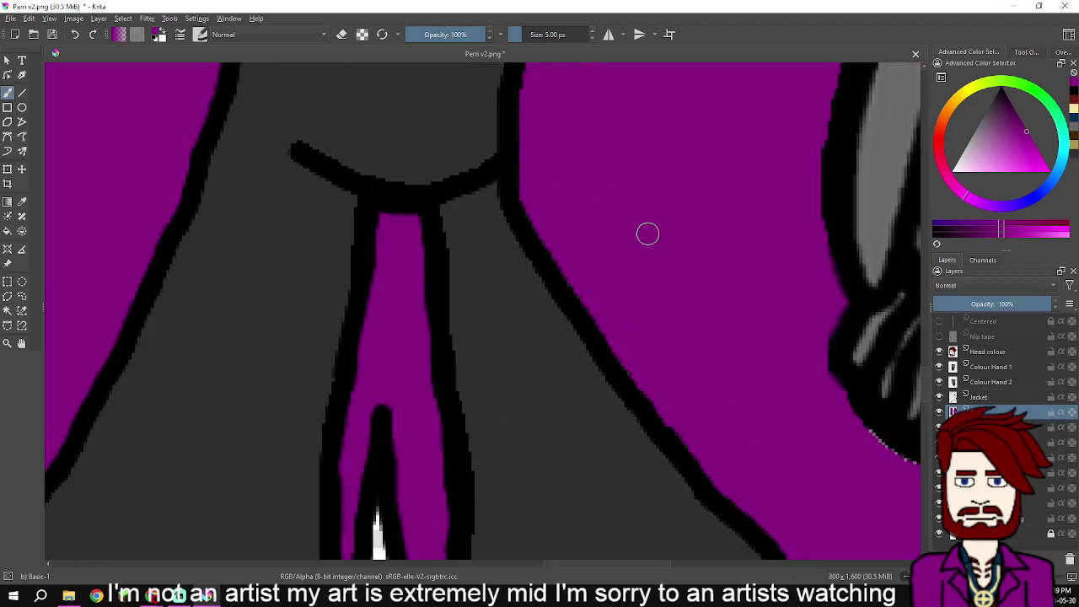
pyautogui.scroll(-5, 572, 226)
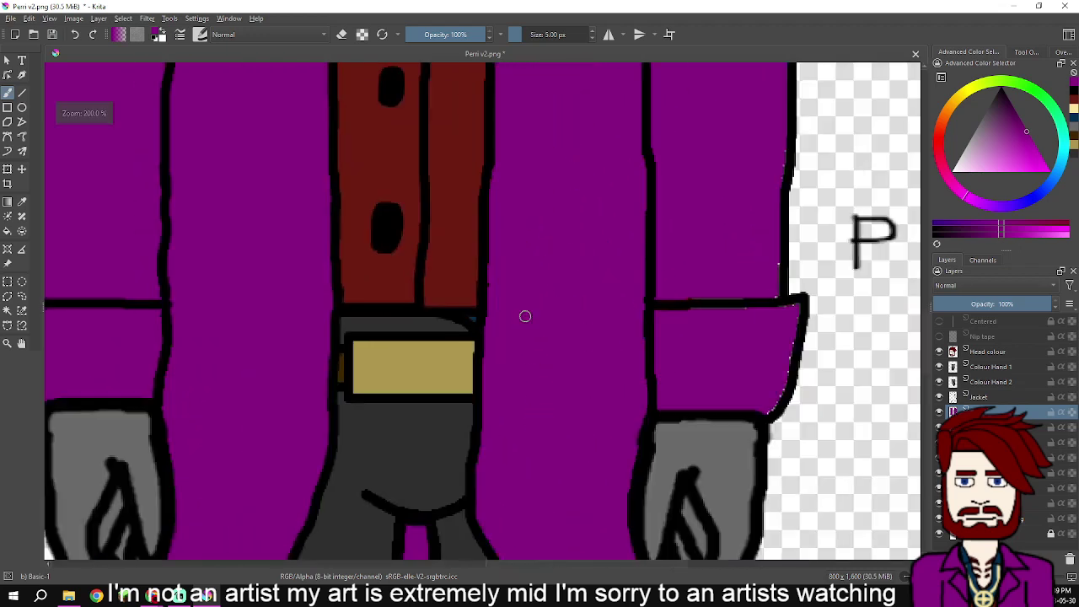
pyautogui.scroll(-3, 528, 429)
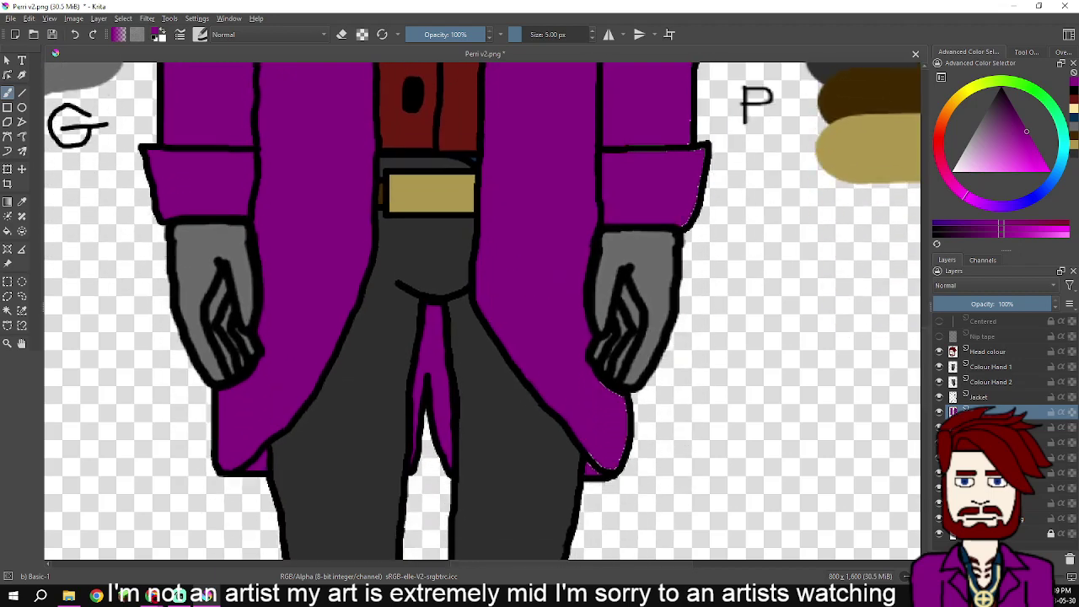
pyautogui.scroll(5, 520, 313)
pyautogui.moveTo(608, 441); pyautogui.dragTo(579, 379)
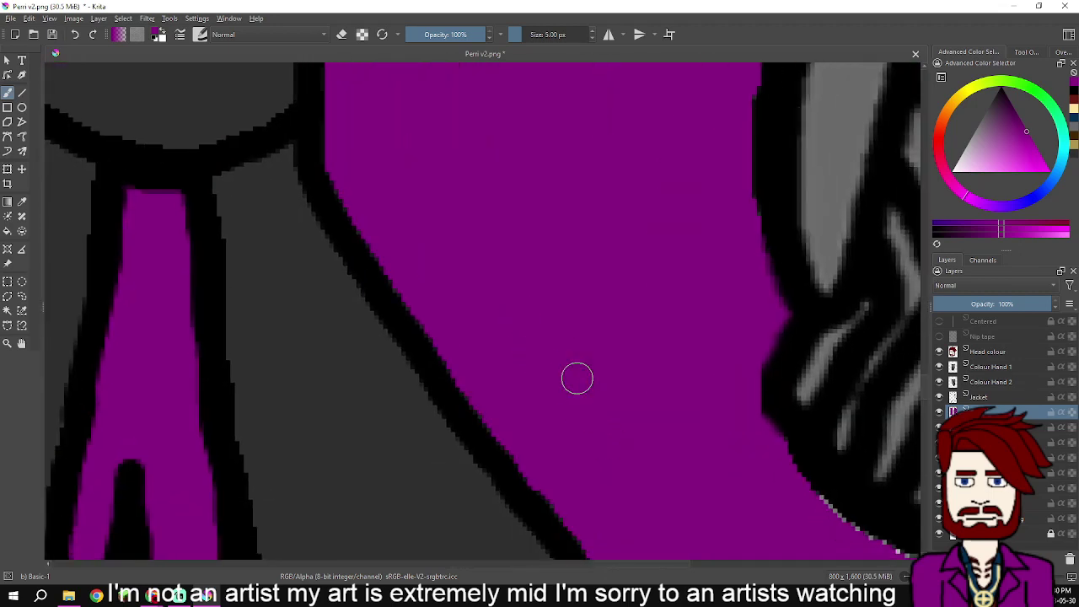
pyautogui.moveTo(334, 172)
pyautogui.mouseDown()
pyautogui.moveTo(403, 308)
pyautogui.moveTo(552, 514)
pyautogui.moveTo(548, 311)
pyautogui.mouseUp()
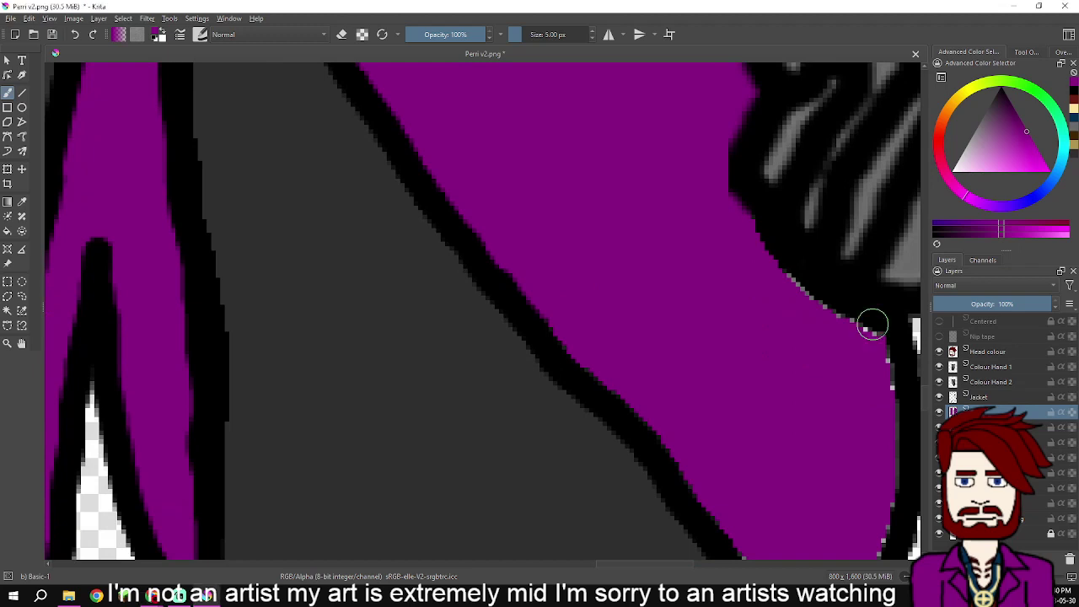
pyautogui.scroll(-1, 784, 433)
pyautogui.moveTo(775, 431); pyautogui.dragTo(682, 255)
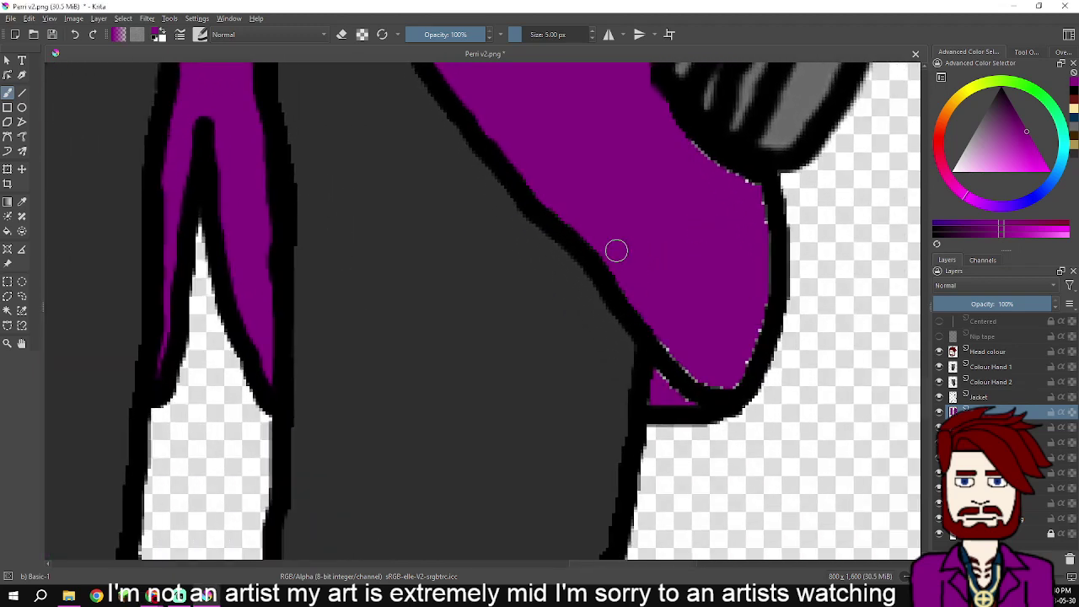
pyautogui.scroll(2, 617, 250)
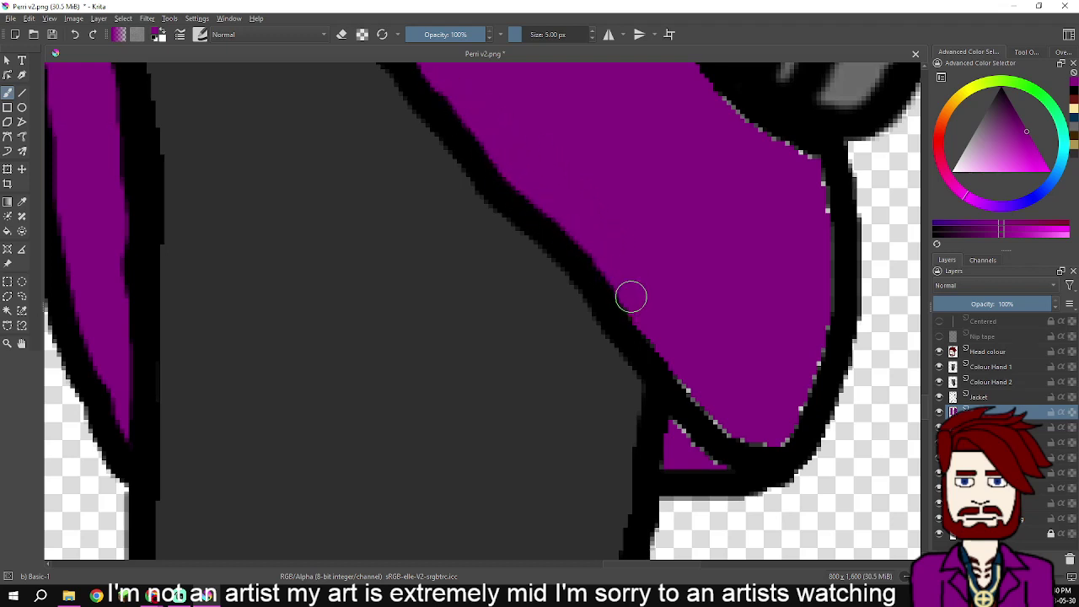
pyautogui.moveTo(629, 313)
pyautogui.mouseDown()
pyautogui.moveTo(704, 410)
pyautogui.moveTo(739, 439)
pyautogui.moveTo(776, 447)
pyautogui.moveTo(805, 406)
pyautogui.moveTo(843, 277)
pyautogui.moveTo(843, 219)
pyautogui.moveTo(820, 169)
pyautogui.moveTo(840, 228)
pyautogui.moveTo(793, 366)
pyautogui.mouseUp()
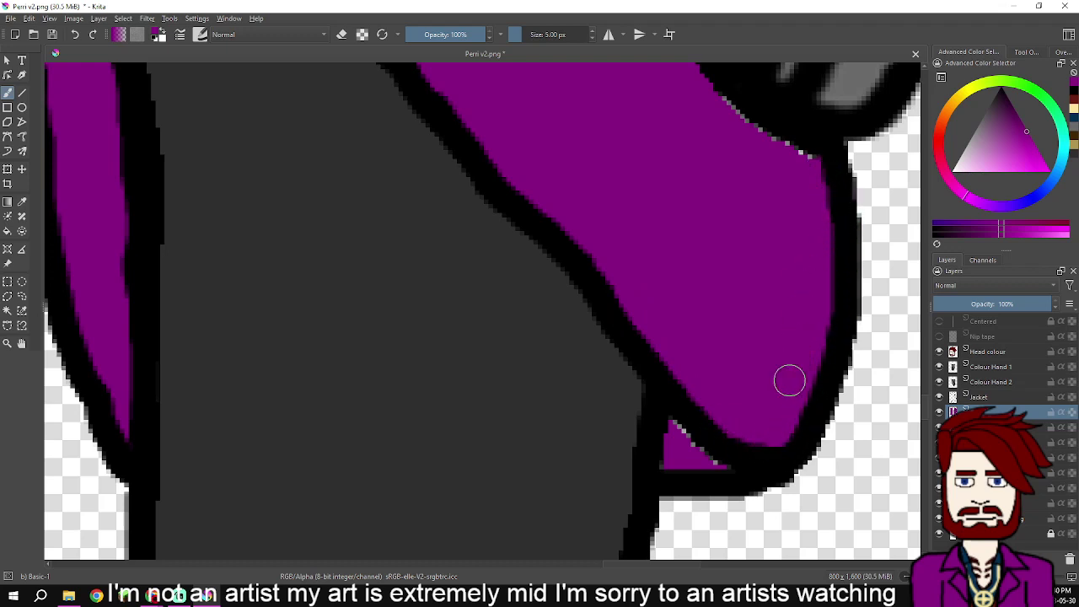
pyautogui.moveTo(680, 426)
pyautogui.mouseDown()
pyautogui.moveTo(717, 464)
pyautogui.moveTo(815, 351)
pyautogui.mouseUp()
# - Cover the stray pixels where the coat meets the right-hand glove, from beneath the fingers up to the wrist
pyautogui.moveTo(811, 264); pyautogui.dragTo(802, 415)
pyautogui.scroll(1, 802, 416)
pyautogui.moveTo(816, 276)
pyautogui.mouseDown()
pyautogui.moveTo(739, 241)
pyautogui.moveTo(683, 187)
pyautogui.moveTo(757, 374)
pyautogui.mouseUp()
pyautogui.moveTo(765, 389)
pyautogui.mouseDown()
pyautogui.moveTo(715, 288)
pyautogui.moveTo(655, 227)
pyautogui.mouseUp()
pyautogui.scroll(2, 655, 227)
pyautogui.moveTo(642, 432)
pyautogui.mouseDown()
pyautogui.moveTo(674, 298)
pyautogui.moveTo(660, 264)
pyautogui.mouseUp()
pyautogui.scroll(3, 659, 264)
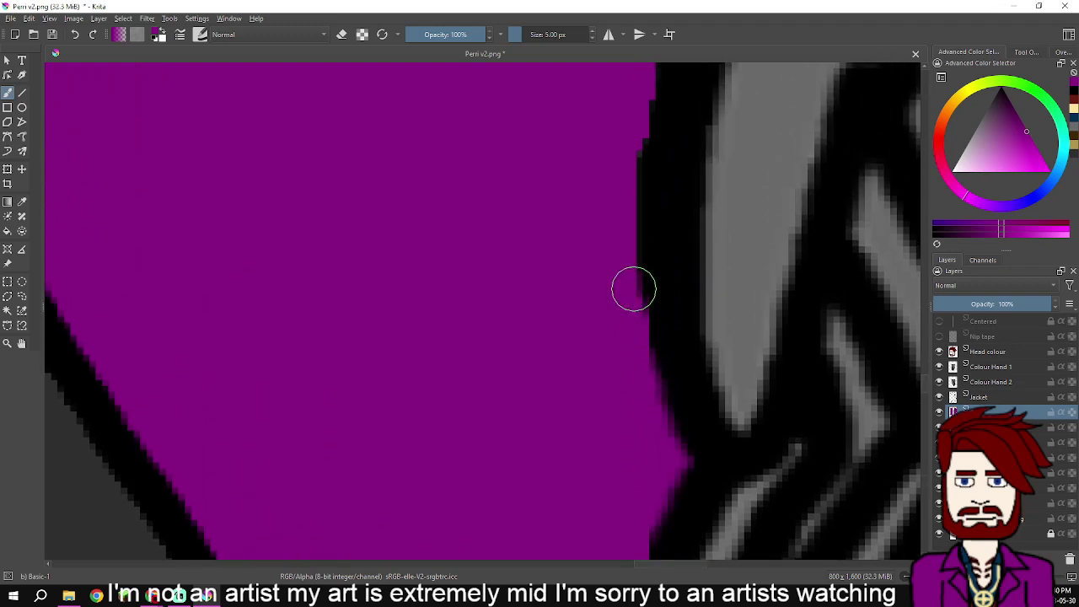
pyautogui.moveTo(634, 289)
pyautogui.mouseDown()
pyautogui.moveTo(622, 151)
pyautogui.moveTo(638, 144)
pyautogui.mouseUp()
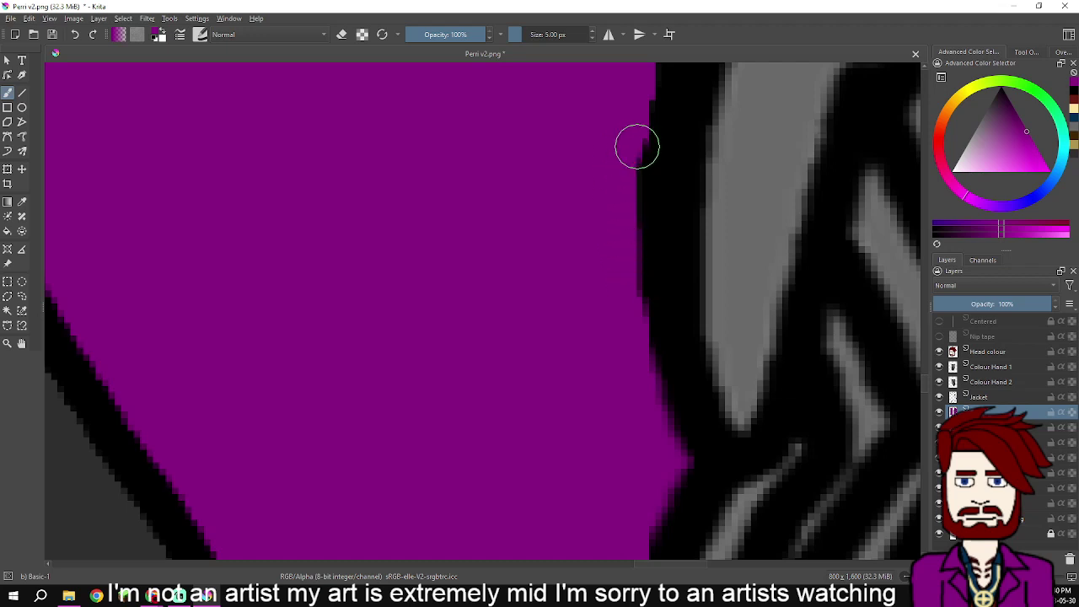
pyautogui.scroll(3, 637, 151)
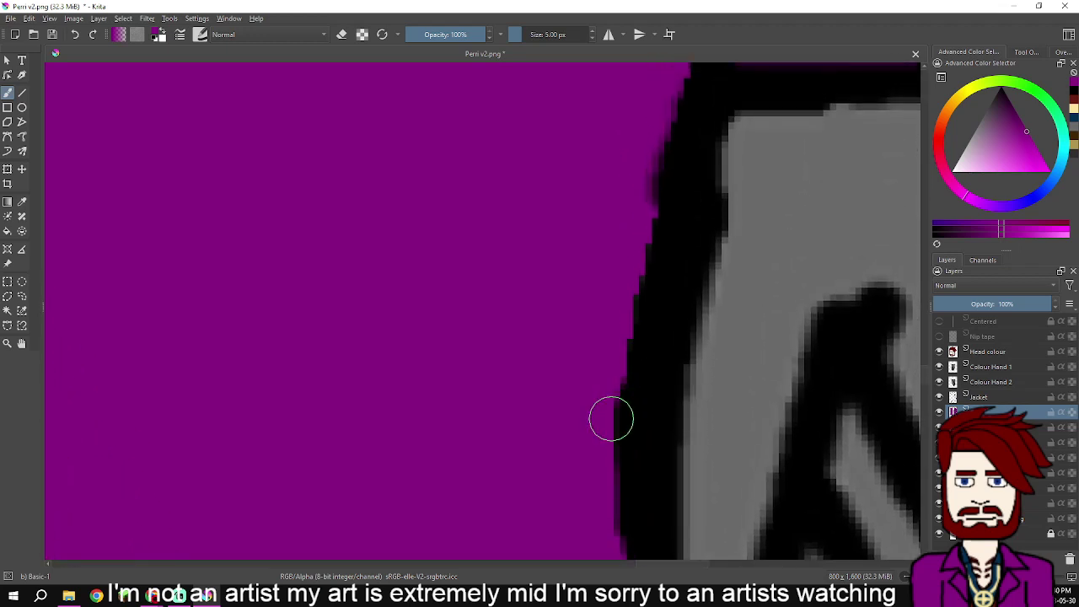
pyautogui.scroll(-2, 627, 355)
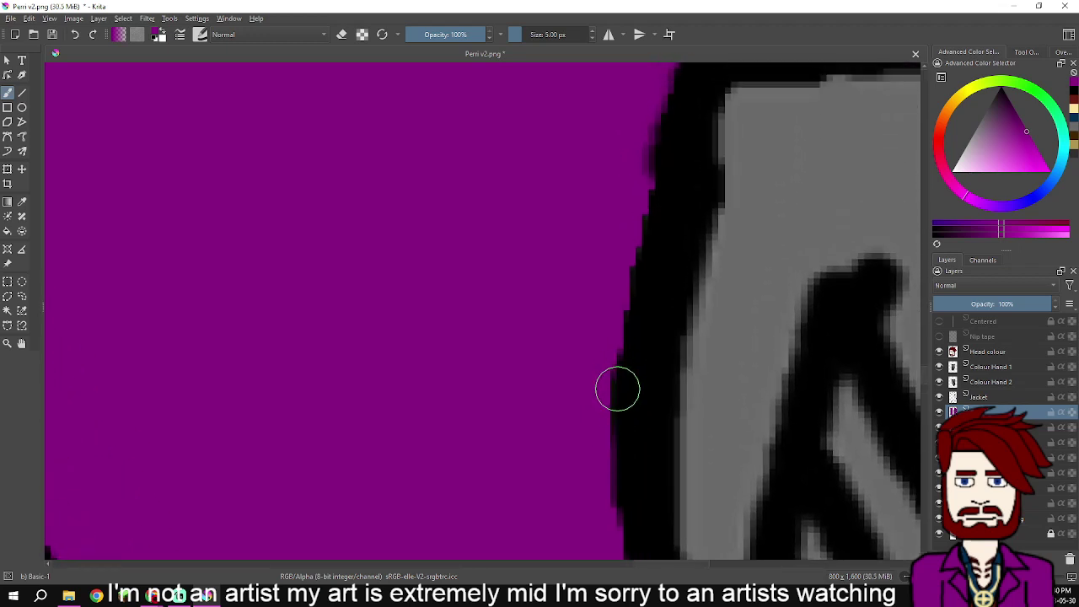
pyautogui.moveTo(660, 115)
pyautogui.mouseDown()
pyautogui.moveTo(558, 429)
pyautogui.moveTo(593, 296)
pyautogui.moveTo(569, 190)
pyautogui.mouseUp()
# - Brush purple over the stray pixels on both sides of the right-hand cuff's top seam and along the cuff's inner edges
pyautogui.scroll(10, 571, 159)
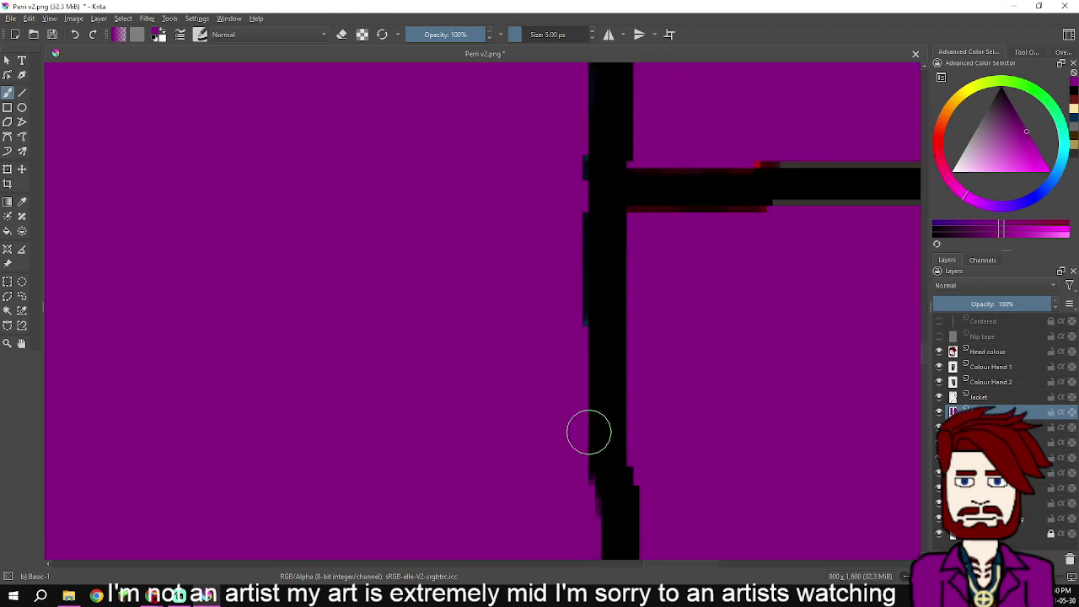
pyautogui.moveTo(643, 205)
pyautogui.mouseDown()
pyautogui.moveTo(802, 191)
pyautogui.moveTo(801, 200)
pyautogui.mouseUp()
pyautogui.moveTo(851, 223)
pyautogui.mouseDown()
pyautogui.moveTo(566, 289)
pyautogui.moveTo(878, 250)
pyautogui.moveTo(763, 286)
pyautogui.moveTo(815, 313)
pyautogui.moveTo(766, 494)
pyautogui.moveTo(770, 382)
pyautogui.moveTo(739, 526)
pyautogui.moveTo(711, 530)
pyautogui.moveTo(762, 293)
pyautogui.moveTo(771, 338)
pyautogui.moveTo(725, 374)
pyautogui.mouseUp()
pyautogui.moveTo(740, 295); pyautogui.dragTo(793, 477)
pyautogui.scroll(-1, 703, 441)
pyautogui.moveTo(682, 260); pyautogui.dragTo(710, 477)
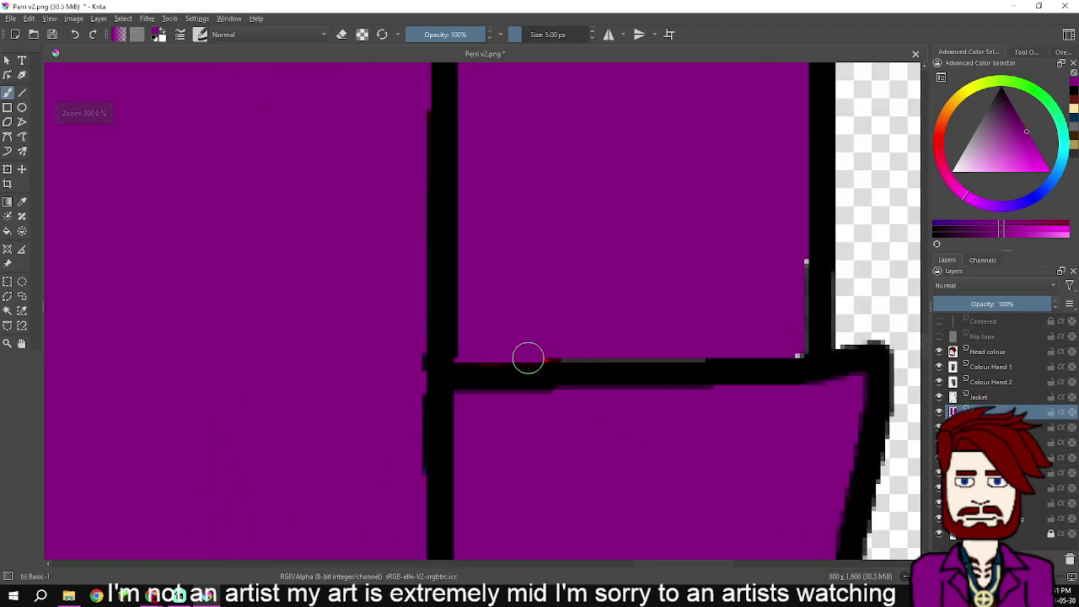
pyautogui.moveTo(544, 354)
pyautogui.mouseDown()
pyautogui.moveTo(804, 349)
pyautogui.moveTo(803, 232)
pyautogui.mouseUp()
# - Cover the dark blue and red edge pixels along the line separating the right-hand sleeve from the coat body with purple
pyautogui.scroll(4, 642, 448)
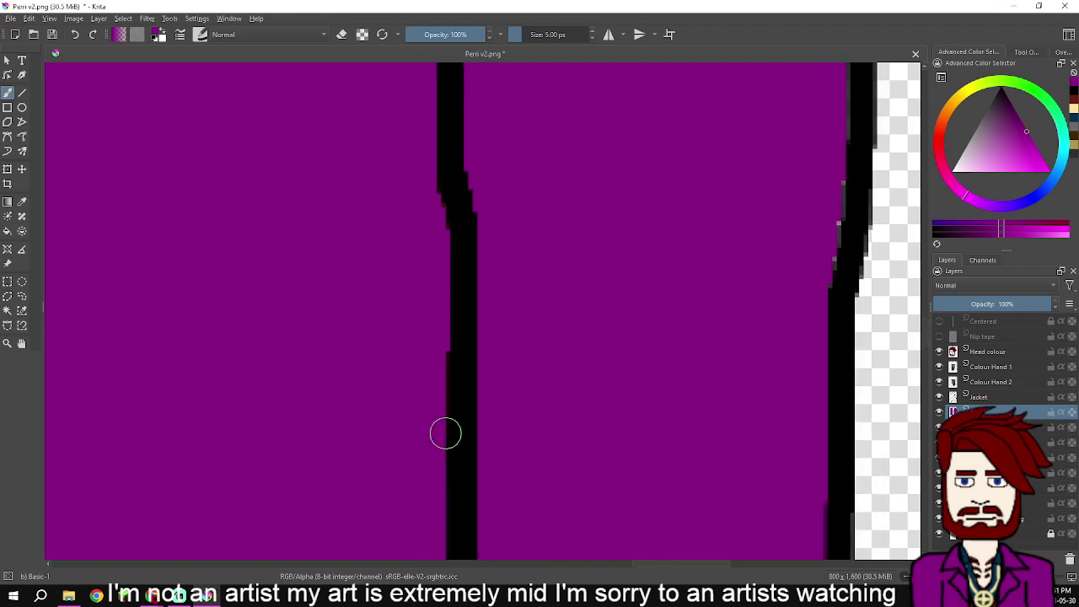
pyautogui.scroll(-4, 443, 468)
pyautogui.scroll(6, 489, 397)
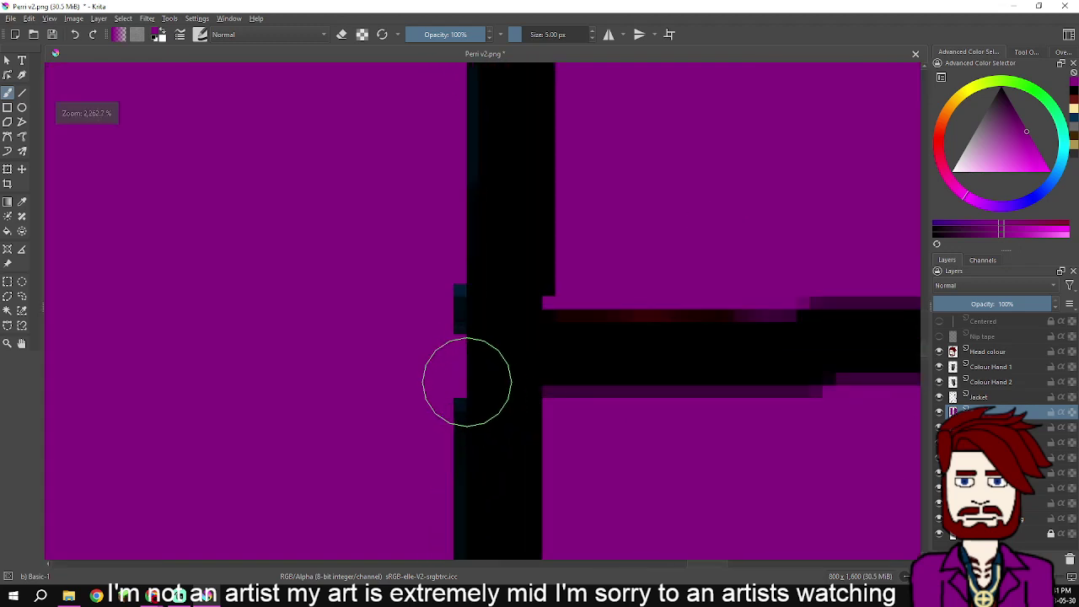
pyautogui.scroll(-4, 440, 407)
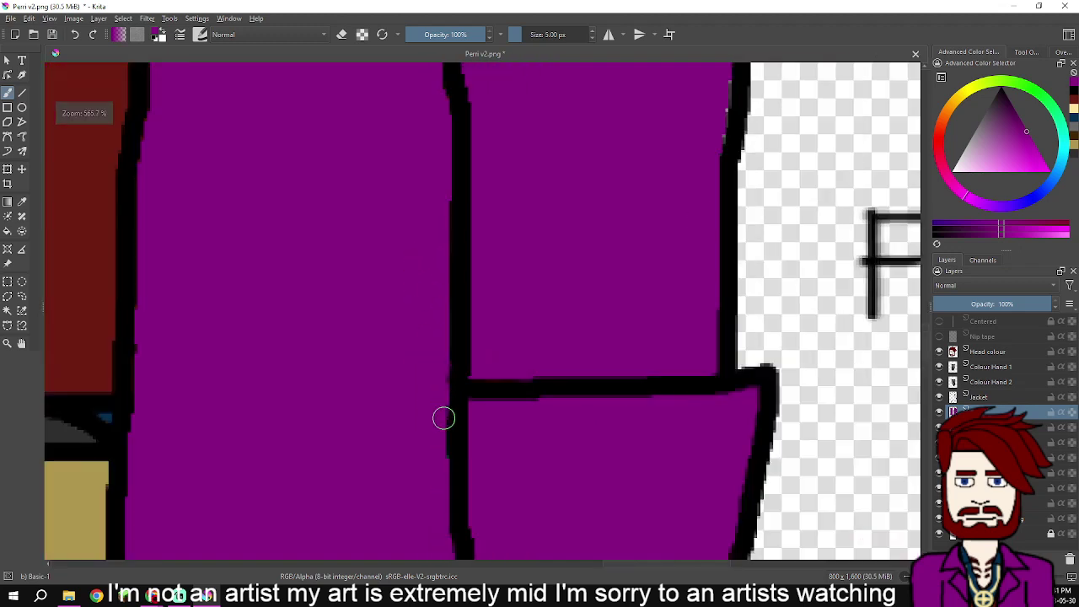
pyautogui.moveTo(445, 410); pyautogui.dragTo(447, 477)
pyautogui.scroll(3, 439, 420)
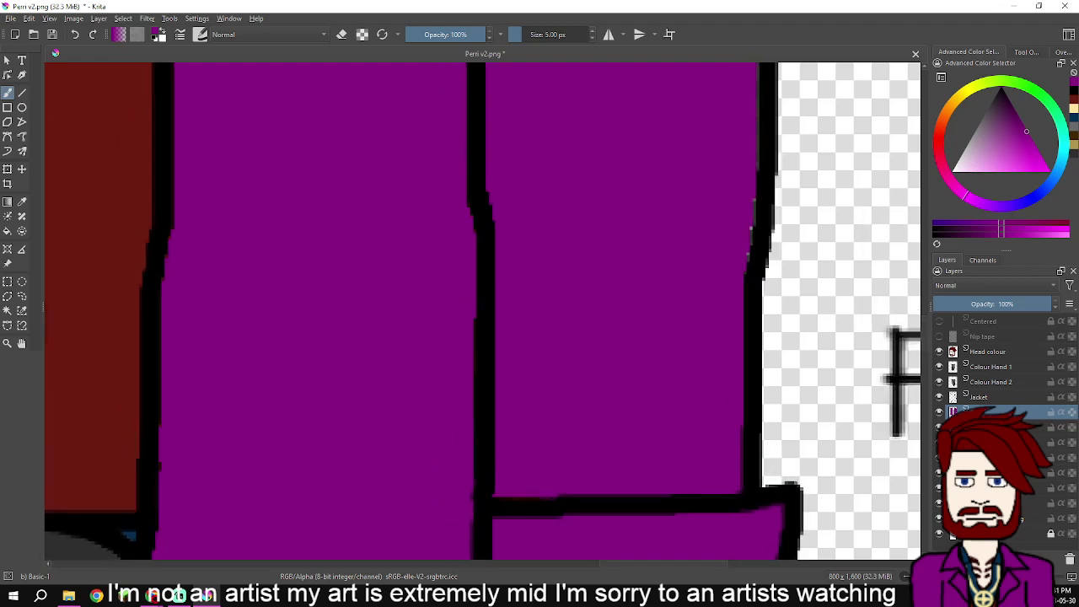
pyautogui.moveTo(498, 372); pyautogui.dragTo(490, 483)
pyautogui.moveTo(501, 208); pyautogui.dragTo(503, 365)
pyautogui.scroll(4, 487, 458)
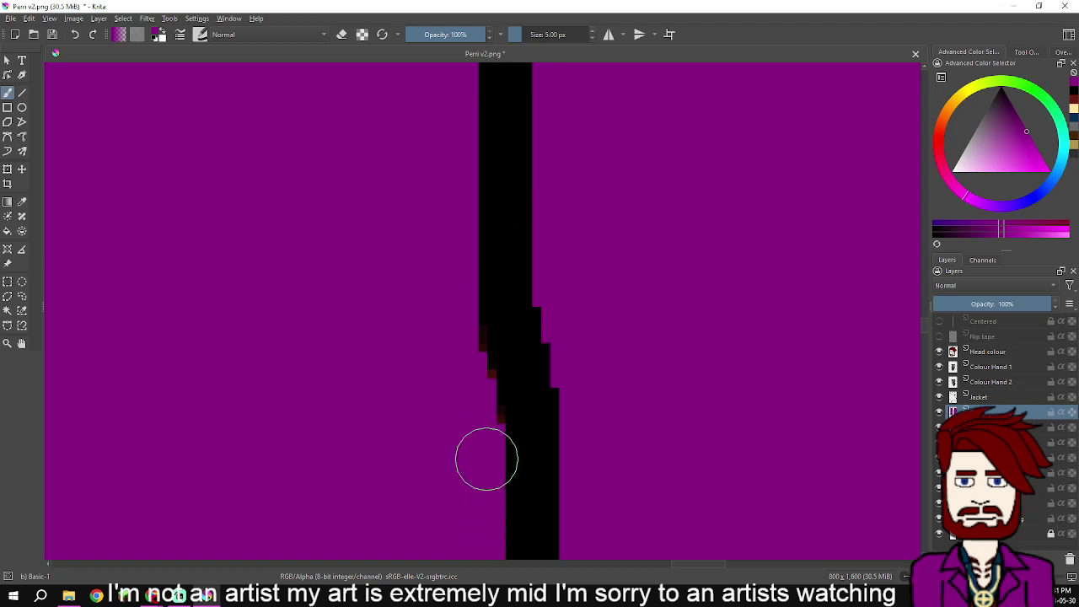
pyautogui.moveTo(537, 229); pyautogui.dragTo(568, 582)
# - Brush purple over the dark red edge pixels along the underside of the right-hand lapel, from its bottom point up towards its corner
pyautogui.scroll(-3, 661, 215)
pyautogui.scroll(2, 692, 177)
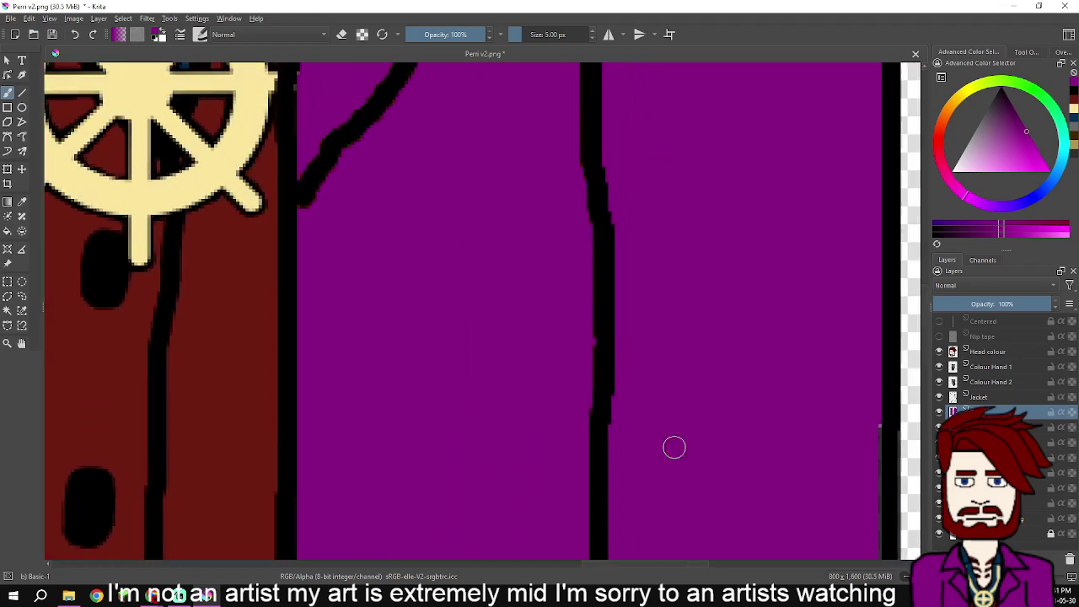
pyautogui.scroll(3, 703, 194)
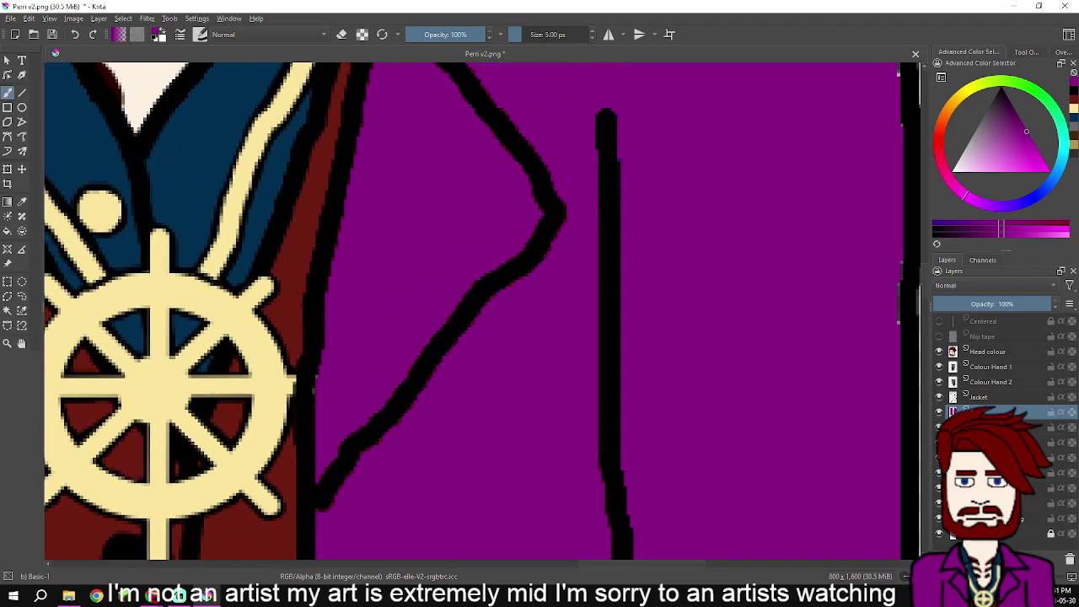
pyautogui.scroll(4, 363, 480)
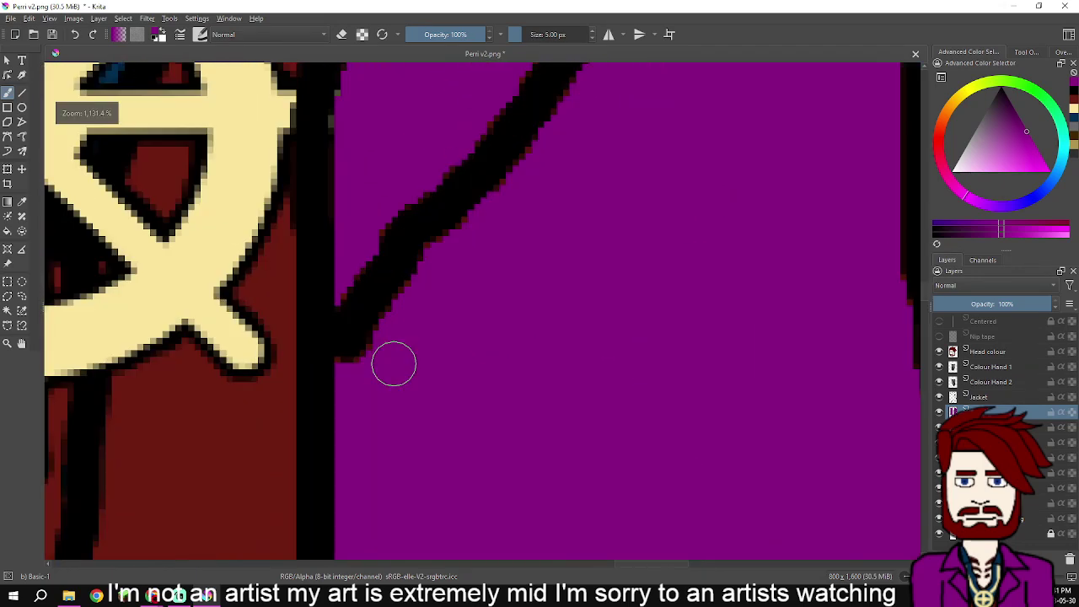
pyautogui.moveTo(351, 362)
pyautogui.mouseDown()
pyautogui.moveTo(458, 209)
pyautogui.moveTo(525, 159)
pyautogui.moveTo(580, 82)
pyautogui.mouseUp()
pyautogui.moveTo(630, 129); pyautogui.dragTo(589, 376)
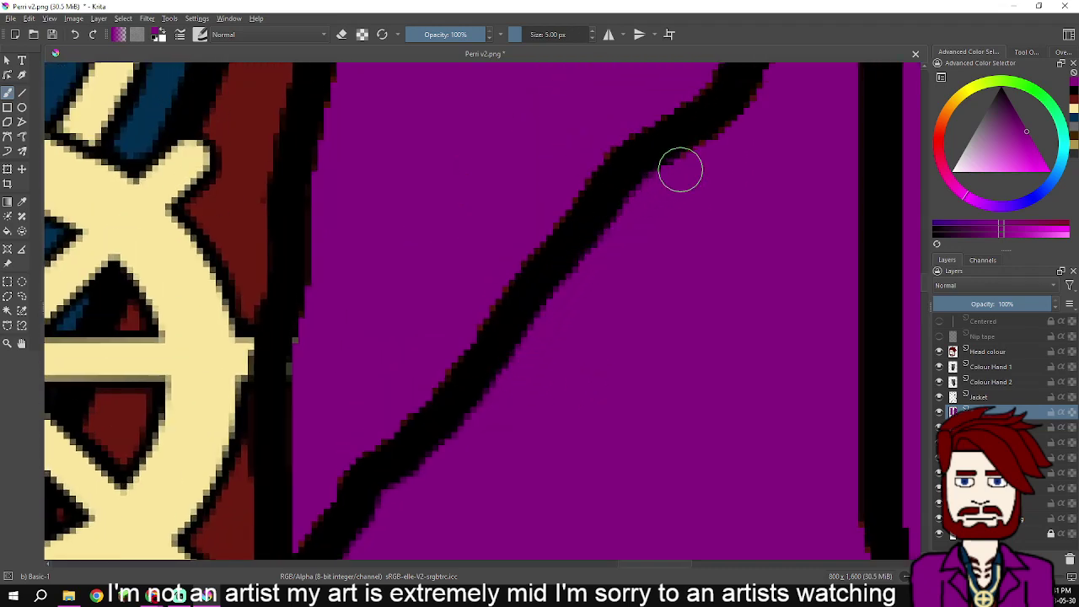
pyautogui.moveTo(780, 107); pyautogui.dragTo(725, 378)
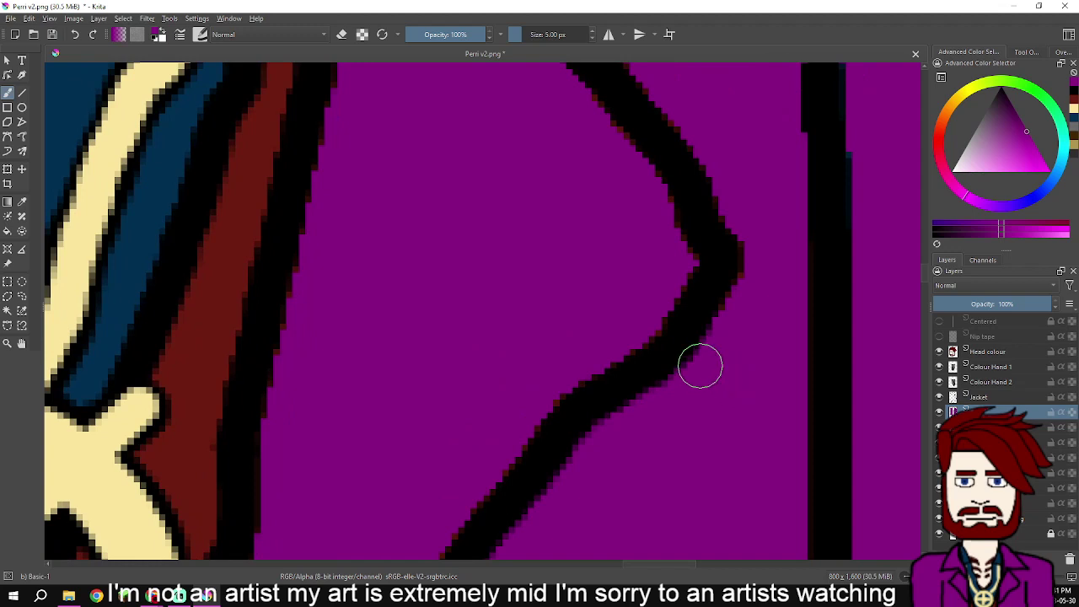
# - Cover the red edge pixels around the right-hand lapel's outer corner and along both sides of its upper edge up to the collar
pyautogui.moveTo(756, 262); pyautogui.dragTo(790, 386)
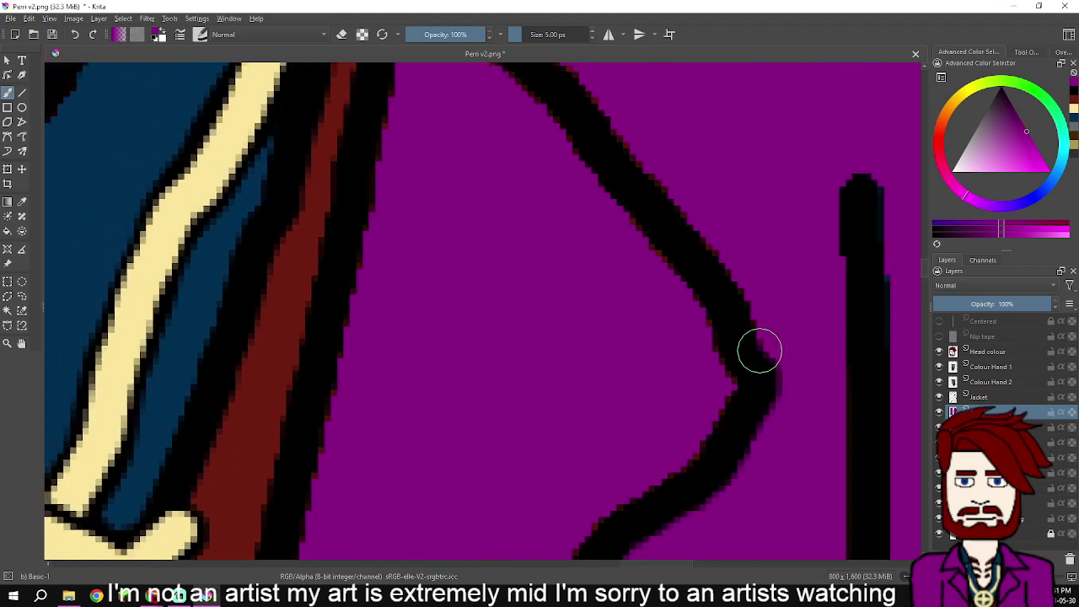
pyautogui.moveTo(643, 164); pyautogui.dragTo(771, 374)
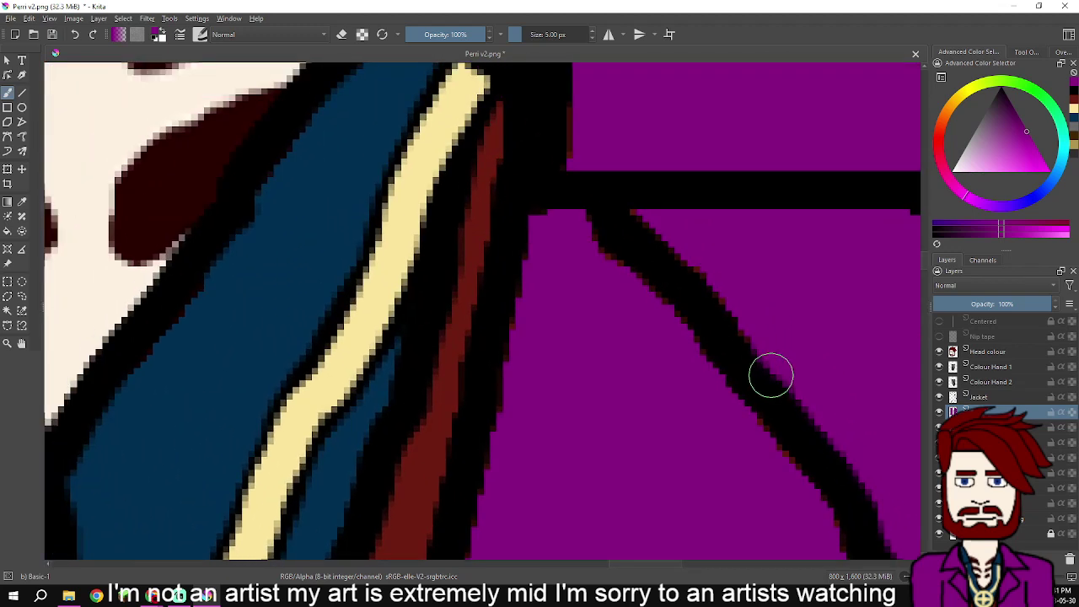
pyautogui.moveTo(582, 214)
pyautogui.mouseDown()
pyautogui.moveTo(697, 321)
pyautogui.moveTo(816, 473)
pyautogui.mouseUp()
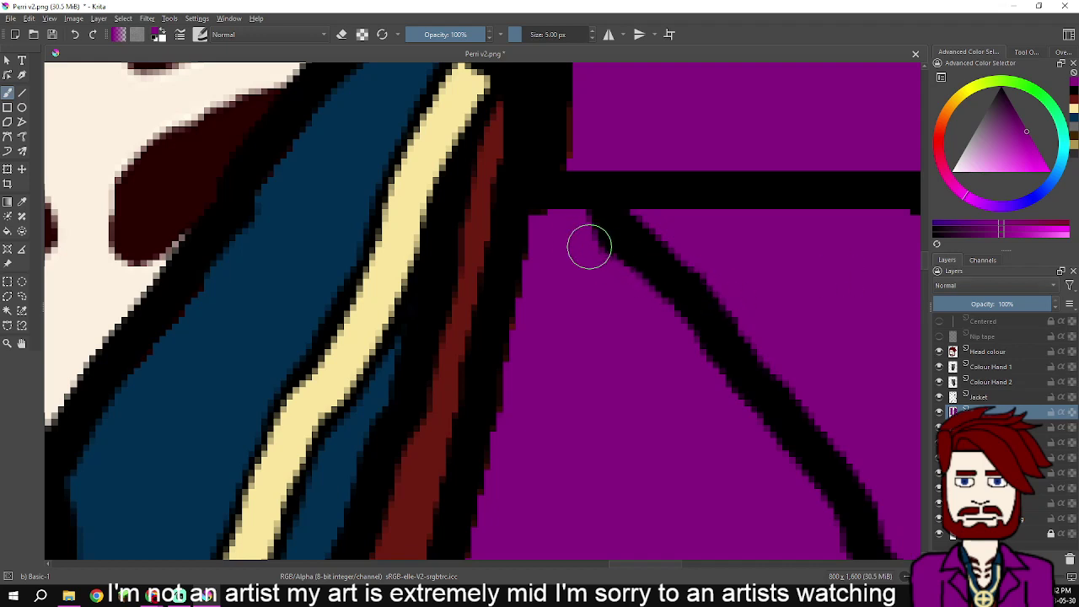
# - Paint purple over the stray pixels along the coat's front edge, from beside the right-hand lapel down past the ship's wheel
pyautogui.moveTo(498, 449); pyautogui.dragTo(479, 521)
pyautogui.moveTo(528, 475)
pyautogui.mouseDown()
pyautogui.moveTo(650, 237)
pyautogui.moveTo(581, 323)
pyautogui.moveTo(554, 506)
pyautogui.moveTo(578, 516)
pyautogui.moveTo(653, 302)
pyautogui.moveTo(617, 358)
pyautogui.moveTo(614, 448)
pyautogui.mouseUp()
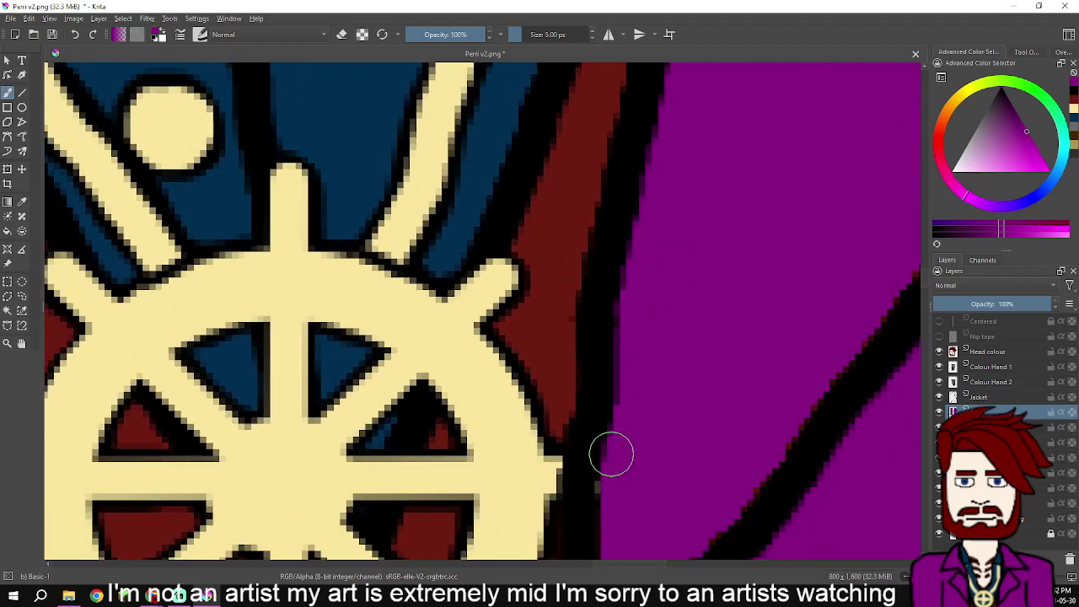
pyautogui.moveTo(600, 514); pyautogui.dragTo(632, 309)
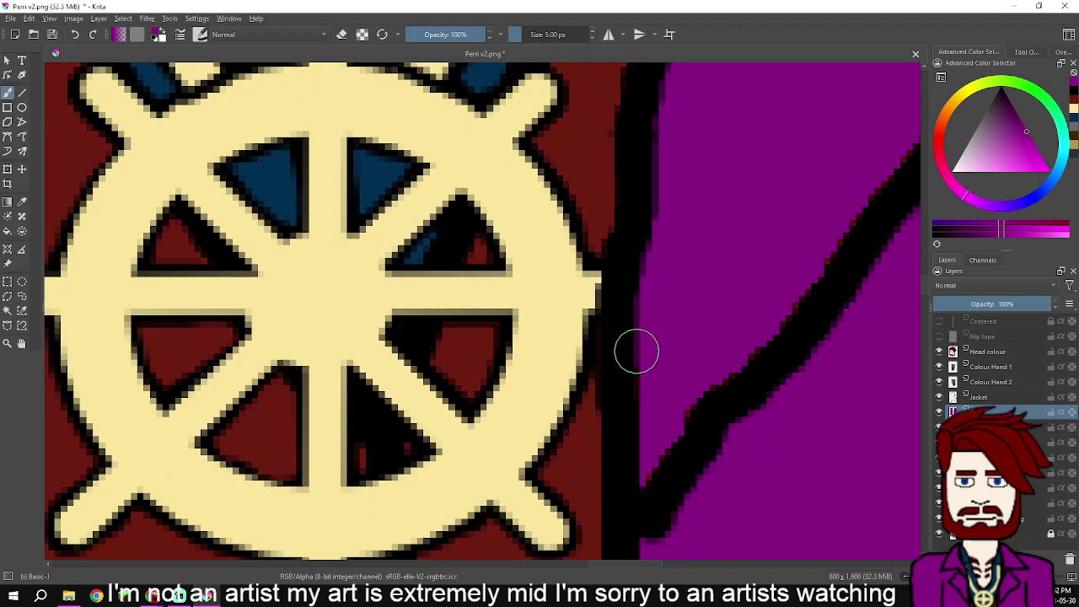
# - Brush purple over the red pixels on the inner side of the right-hand lapel's lower edge, up to its outer corner
pyautogui.moveTo(824, 281)
pyautogui.mouseDown()
pyautogui.moveTo(874, 202)
pyautogui.moveTo(640, 405)
pyautogui.mouseUp()
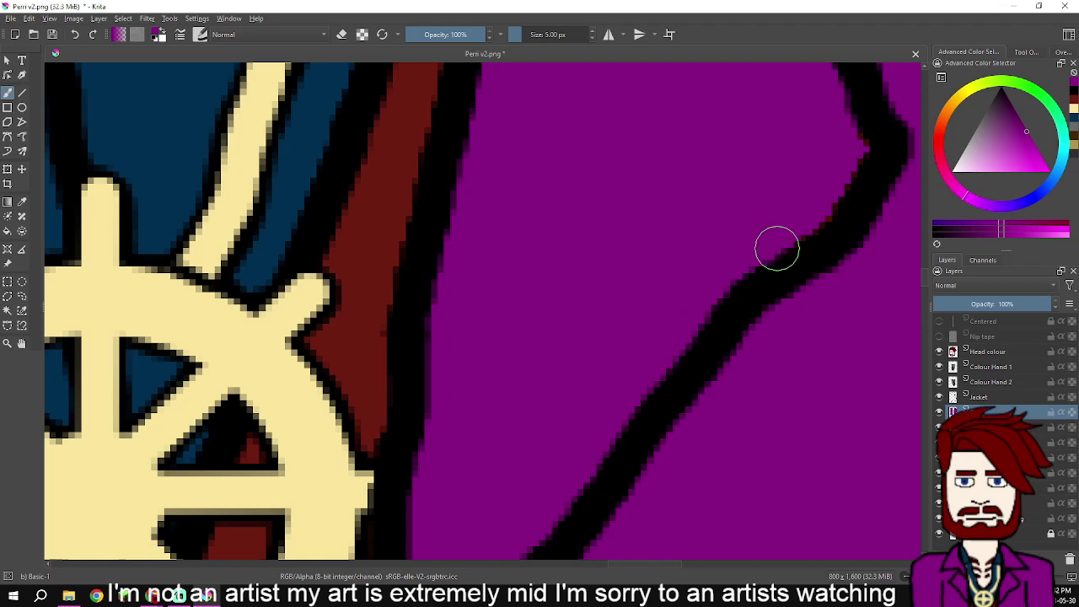
pyautogui.moveTo(873, 177); pyautogui.dragTo(612, 178)
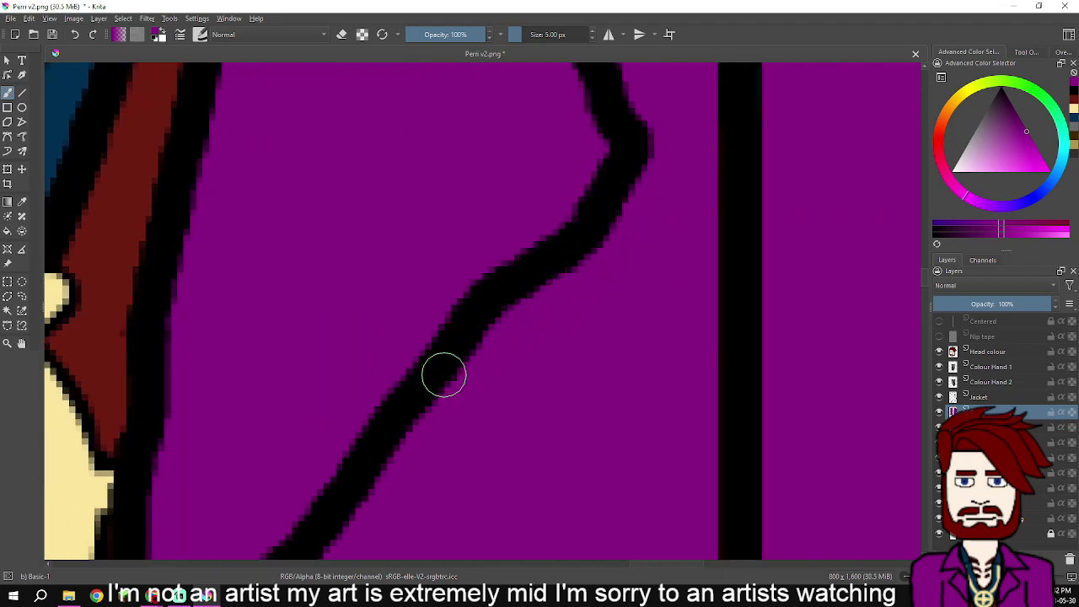
pyautogui.moveTo(450, 396)
pyautogui.mouseDown()
pyautogui.moveTo(617, 140)
pyautogui.moveTo(446, 482)
pyautogui.mouseUp()
pyautogui.moveTo(507, 160)
pyautogui.mouseDown()
pyautogui.moveTo(509, 292)
pyautogui.moveTo(552, 381)
pyautogui.mouseUp()
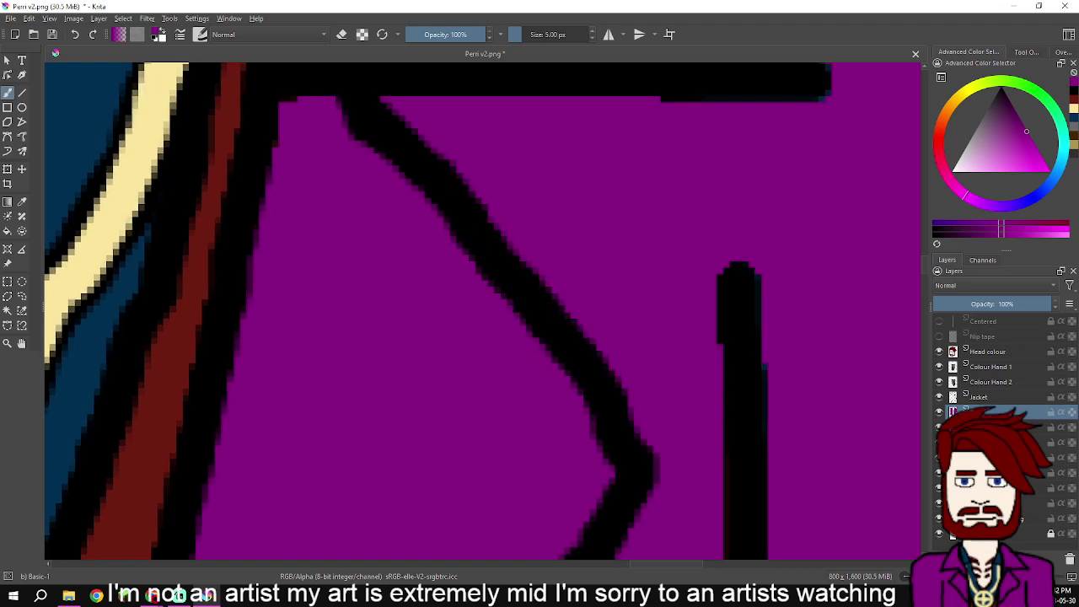
# - Cover the stray red and blue pixels along the inner edges of the right-hand collar flap with purple
pyautogui.moveTo(364, 105); pyautogui.dragTo(390, 276)
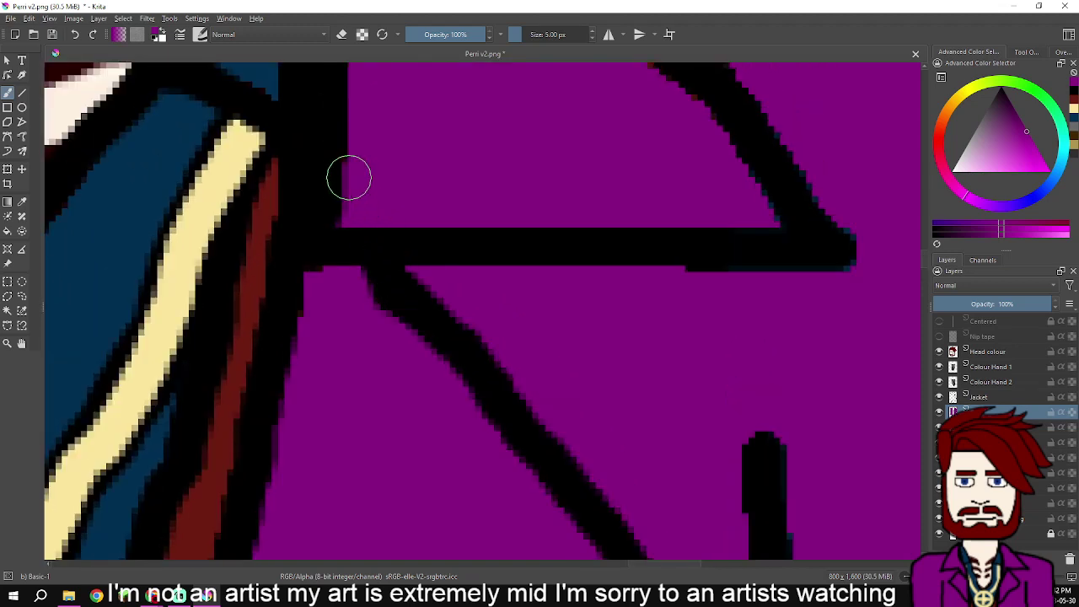
pyautogui.moveTo(363, 135); pyautogui.dragTo(407, 329)
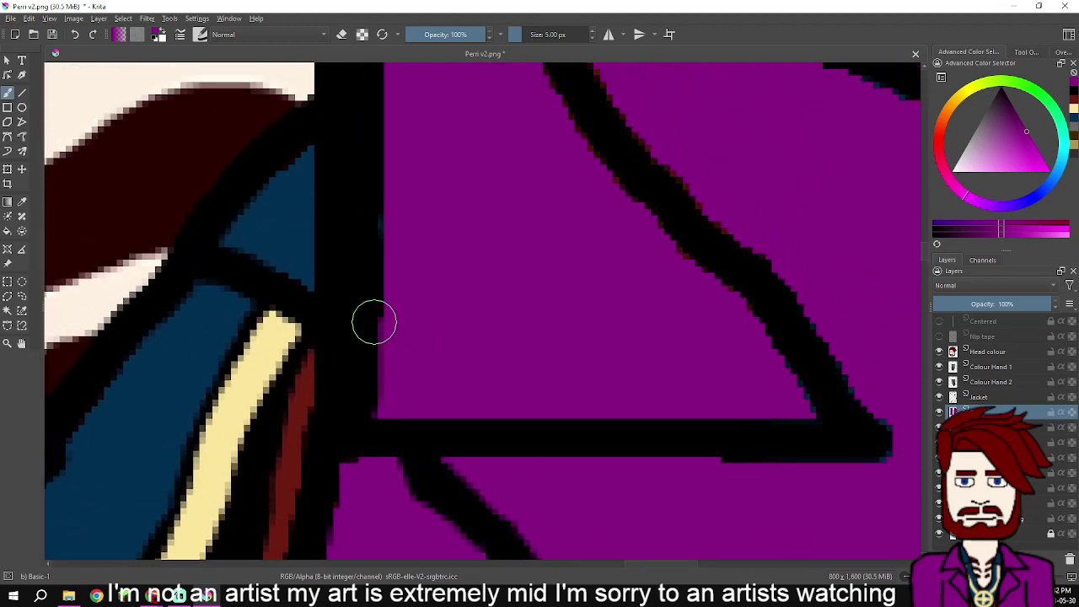
pyautogui.moveTo(404, 136); pyautogui.dragTo(483, 345)
pyautogui.moveTo(472, 283)
pyautogui.mouseDown()
pyautogui.moveTo(463, 158)
pyautogui.moveTo(514, 309)
pyautogui.moveTo(499, 297)
pyautogui.moveTo(467, 187)
pyautogui.moveTo(414, 128)
pyautogui.moveTo(438, 115)
pyautogui.moveTo(528, 158)
pyautogui.moveTo(689, 454)
pyautogui.moveTo(578, 269)
pyautogui.moveTo(623, 306)
pyautogui.moveTo(679, 384)
pyautogui.moveTo(805, 495)
pyautogui.mouseUp()
pyautogui.moveTo(740, 349); pyautogui.dragTo(732, 313)
pyautogui.moveTo(763, 374)
pyautogui.mouseDown()
pyautogui.moveTo(755, 391)
pyautogui.moveTo(692, 388)
pyautogui.mouseUp()
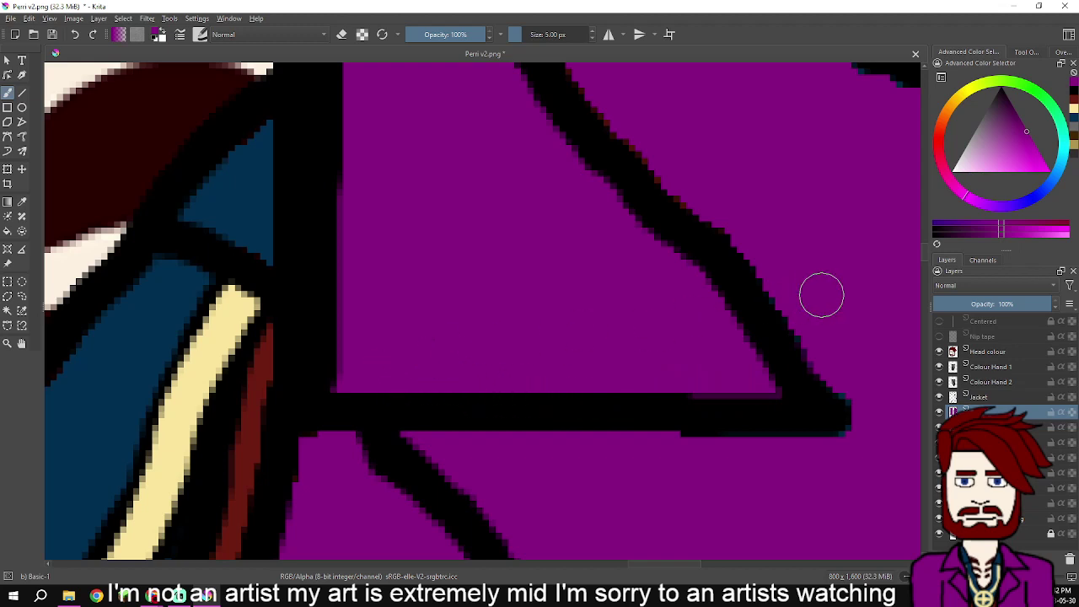
# - Paint purple around the right-hand collar flap's tip, along its underside and up its outer edge
pyautogui.moveTo(818, 331)
pyautogui.mouseDown()
pyautogui.moveTo(814, 357)
pyautogui.moveTo(856, 417)
pyautogui.moveTo(850, 444)
pyautogui.moveTo(755, 451)
pyautogui.moveTo(651, 439)
pyautogui.mouseUp()
pyautogui.scroll(3, 826, 249)
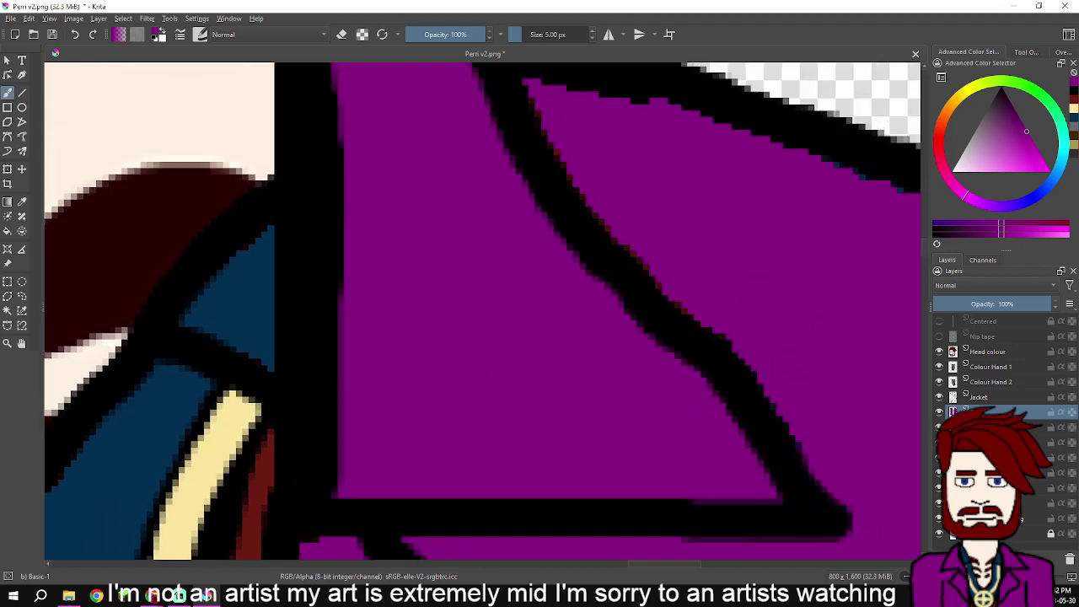
pyautogui.moveTo(771, 399)
pyautogui.mouseDown()
pyautogui.moveTo(706, 323)
pyautogui.moveTo(660, 299)
pyautogui.moveTo(524, 88)
pyautogui.moveTo(639, 98)
pyautogui.moveTo(814, 169)
pyautogui.moveTo(615, 189)
pyautogui.moveTo(611, 160)
pyautogui.moveTo(629, 161)
pyautogui.moveTo(892, 251)
pyautogui.moveTo(624, 215)
pyautogui.moveTo(752, 251)
pyautogui.moveTo(842, 322)
pyautogui.moveTo(868, 361)
pyautogui.moveTo(882, 405)
pyautogui.moveTo(786, 254)
pyautogui.moveTo(818, 331)
pyautogui.moveTo(807, 498)
pyautogui.moveTo(675, 119)
pyautogui.mouseUp()
# - Brush purple over the leftover edge pixels along the right-hand shoulder and down the inside of the sleeve's outer outline
pyautogui.moveTo(727, 185)
pyautogui.mouseDown()
pyautogui.moveTo(736, 263)
pyautogui.moveTo(716, 394)
pyautogui.moveTo(718, 520)
pyautogui.mouseUp()
pyautogui.moveTo(672, 478)
pyautogui.mouseDown()
pyautogui.moveTo(640, 388)
pyautogui.moveTo(600, 186)
pyautogui.mouseUp()
pyautogui.moveTo(646, 267); pyautogui.dragTo(642, 355)
pyautogui.moveTo(566, 390); pyautogui.dragTo(549, 127)
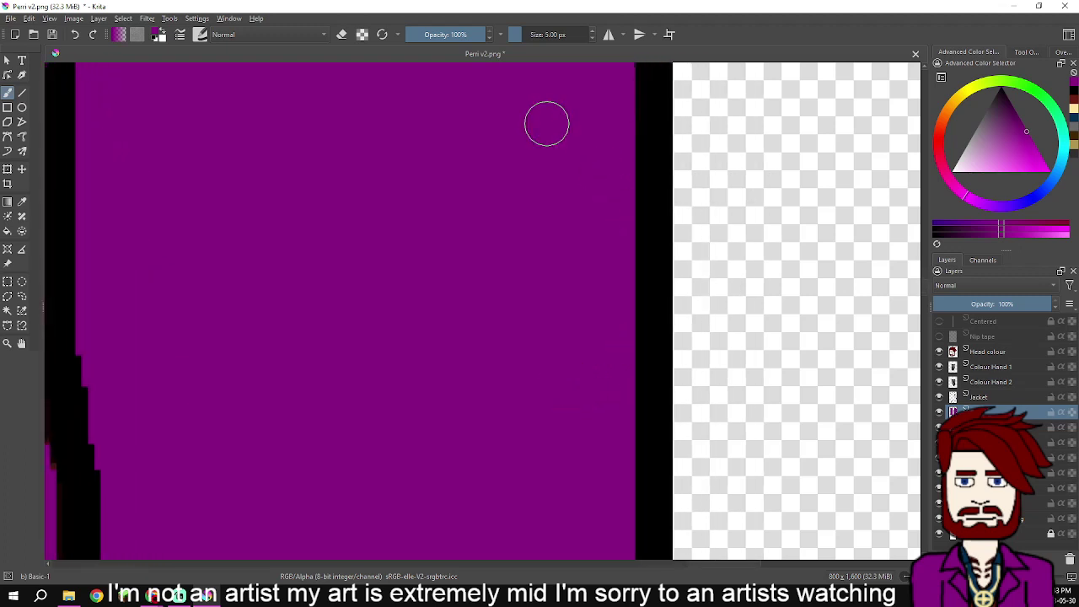
pyautogui.scroll(-3, 531, 148)
pyautogui.scroll(4, 369, 325)
# - Cover the blue and dark edge pixels along the upper part of the line between the right-hand sleeve and the coat body
pyautogui.moveTo(360, 307)
pyautogui.mouseDown()
pyautogui.moveTo(330, 362)
pyautogui.moveTo(296, 526)
pyautogui.moveTo(323, 121)
pyautogui.moveTo(311, 86)
pyautogui.moveTo(326, 331)
pyautogui.moveTo(280, 103)
pyautogui.moveTo(286, 321)
pyautogui.moveTo(299, 172)
pyautogui.moveTo(289, 99)
pyautogui.moveTo(296, 347)
pyautogui.moveTo(313, 109)
pyautogui.moveTo(332, 372)
pyautogui.moveTo(303, 304)
pyautogui.moveTo(324, 98)
pyautogui.moveTo(326, 368)
pyautogui.moveTo(304, 278)
pyautogui.moveTo(325, 113)
pyautogui.moveTo(360, 193)
pyautogui.moveTo(390, 354)
pyautogui.moveTo(396, 325)
pyautogui.moveTo(381, 472)
pyautogui.moveTo(427, 421)
pyautogui.moveTo(481, 96)
pyautogui.mouseUp()
pyautogui.moveTo(411, 196)
pyautogui.mouseDown()
pyautogui.moveTo(448, 389)
pyautogui.moveTo(488, 211)
pyautogui.moveTo(459, 457)
pyautogui.moveTo(465, 497)
pyautogui.mouseUp()
pyautogui.moveTo(574, 371); pyautogui.dragTo(599, 124)
pyautogui.moveTo(466, 259)
pyautogui.mouseDown()
pyautogui.moveTo(468, 402)
pyautogui.moveTo(527, 473)
pyautogui.moveTo(506, 224)
pyautogui.mouseUp()
pyautogui.scroll(-3, 429, 340)
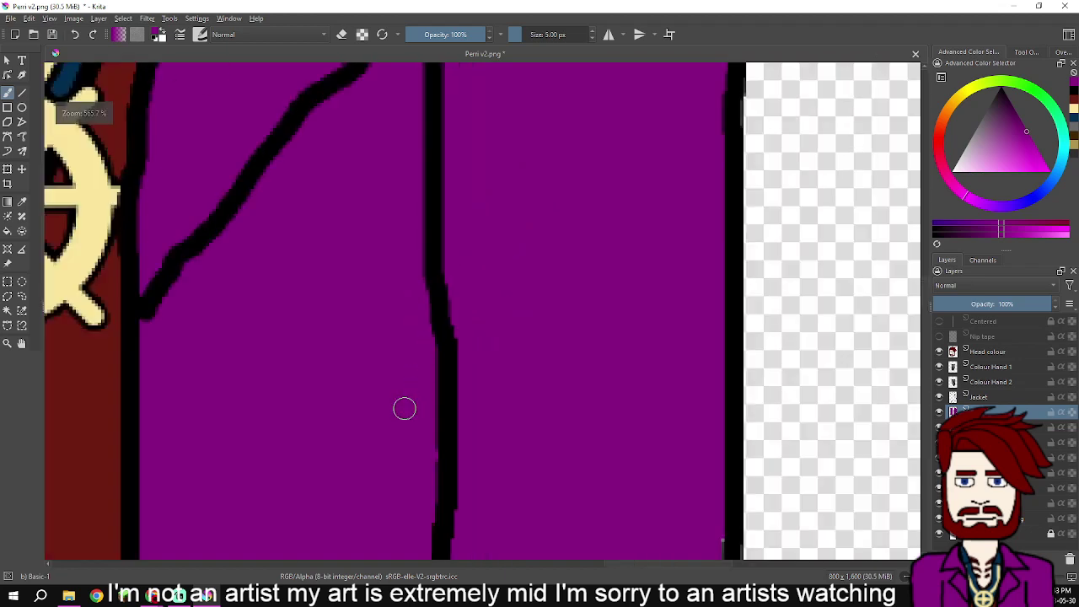
# - Paint purple over the remaining dark red pixels along the middle and lower part of the right-hand sleeve's inner line
pyautogui.scroll(3, 494, 261)
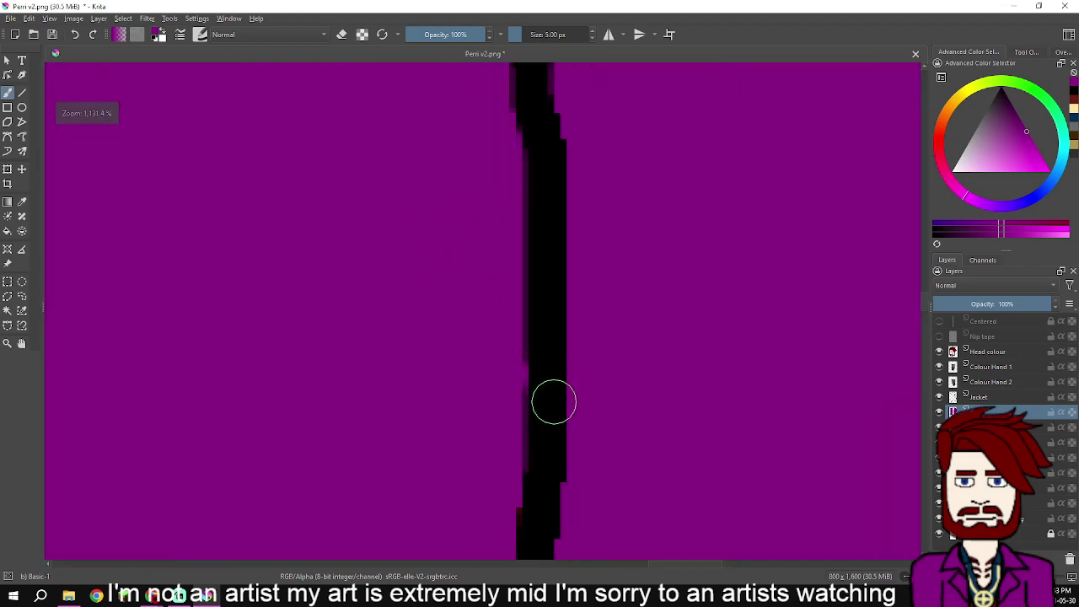
pyautogui.moveTo(554, 403); pyautogui.dragTo(578, 188)
pyautogui.moveTo(554, 227); pyautogui.dragTo(547, 399)
pyautogui.moveTo(602, 350); pyautogui.dragTo(408, 109)
pyautogui.moveTo(793, 244)
pyautogui.mouseDown()
pyautogui.moveTo(693, 243)
pyautogui.moveTo(468, 90)
pyautogui.mouseUp()
pyautogui.moveTo(597, 239); pyautogui.dragTo(575, 525)
pyautogui.moveTo(483, 403); pyautogui.dragTo(449, 130)
# - Inspect the right-hand sleeve, cuff, glove, coat tail and lapel for any unpainted gaps or stray pixels
pyautogui.scroll(-1, 423, 268)
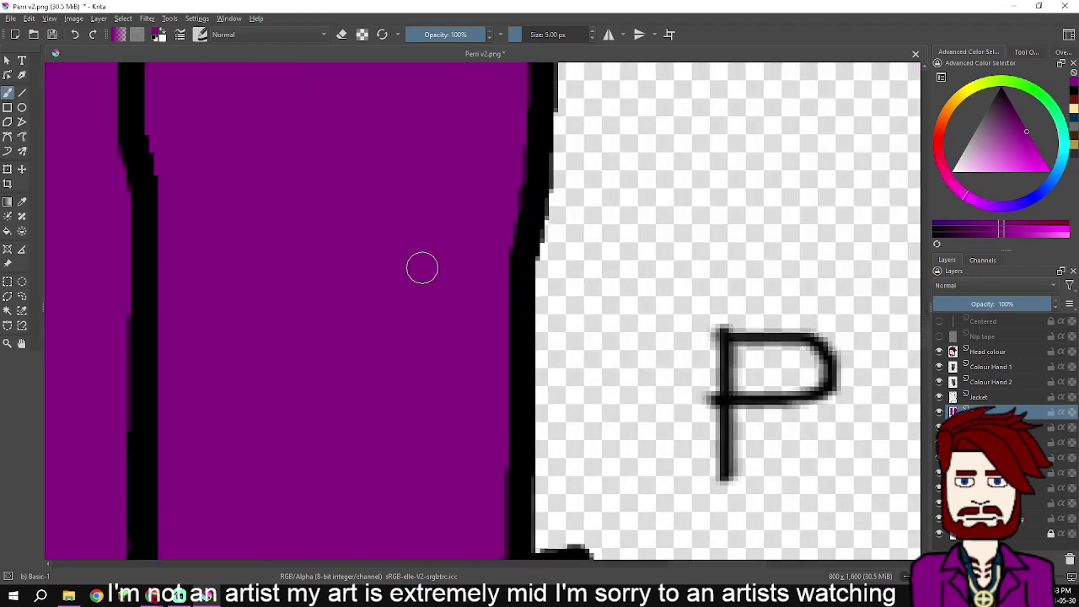
pyautogui.moveTo(411, 356)
pyautogui.mouseDown()
pyautogui.moveTo(440, 164)
pyautogui.moveTo(406, 363)
pyautogui.moveTo(432, 487)
pyautogui.mouseUp()
pyautogui.scroll(-2, 402, 230)
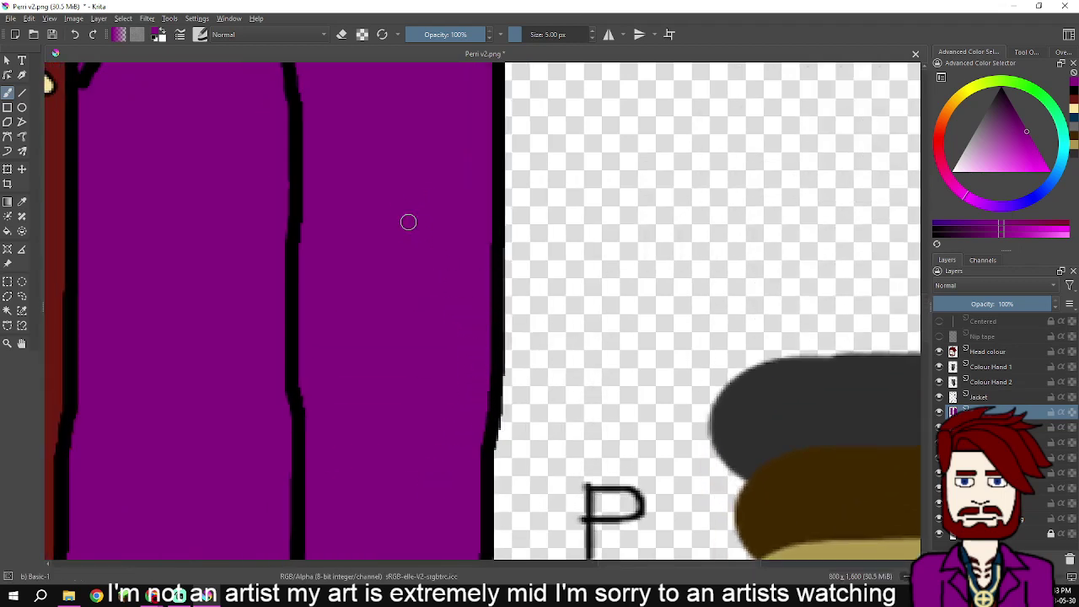
pyautogui.moveTo(411, 225); pyautogui.dragTo(392, 348)
pyautogui.scroll(1, 387, 423)
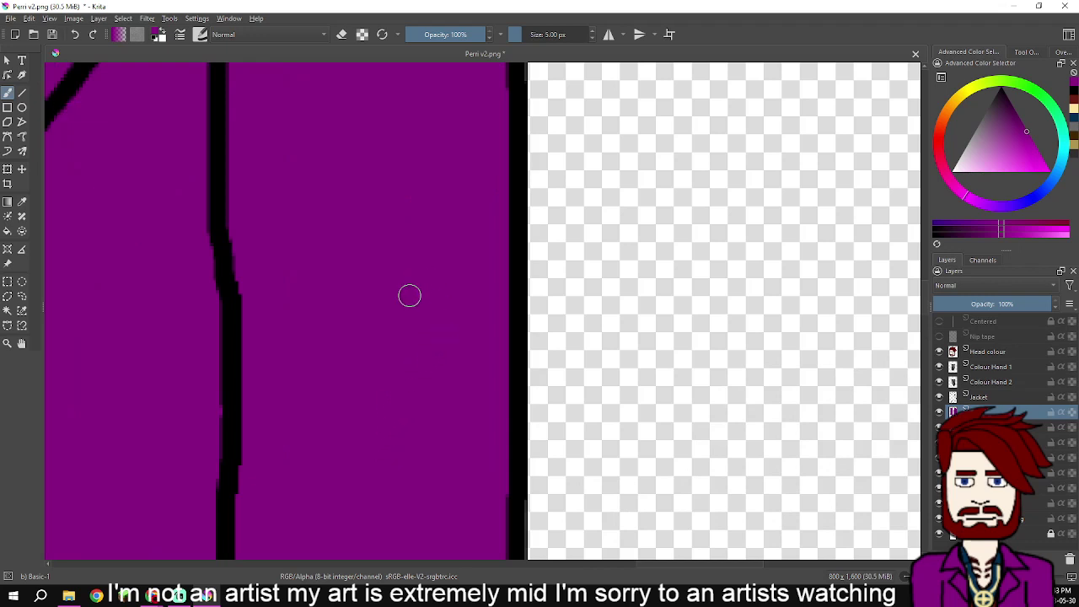
pyautogui.scroll(-2, 409, 211)
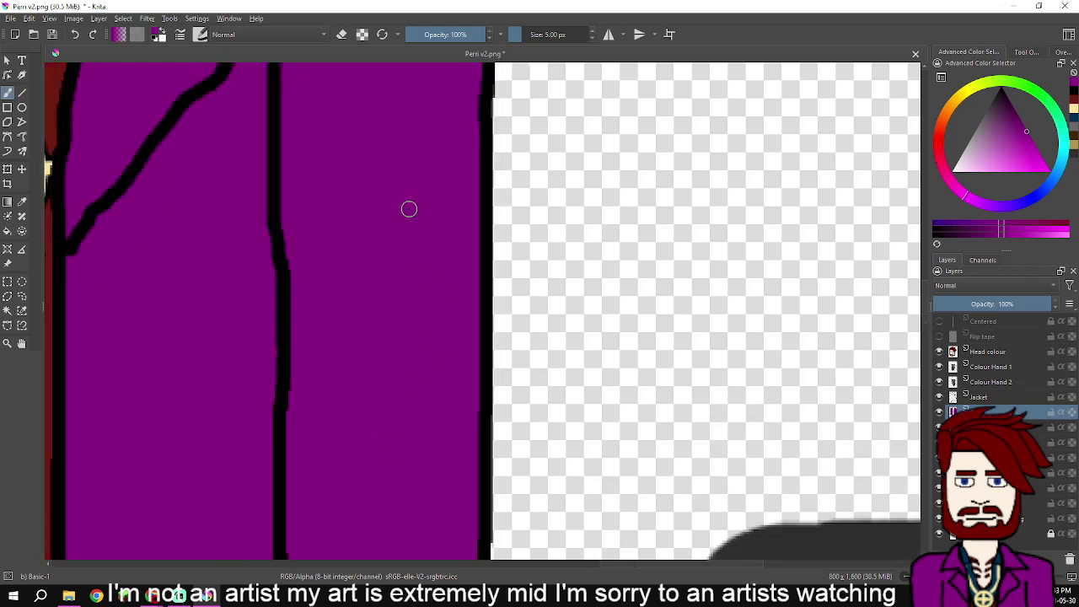
pyautogui.moveTo(410, 221)
pyautogui.mouseDown()
pyautogui.moveTo(442, 406)
pyautogui.moveTo(441, 275)
pyautogui.moveTo(475, 160)
pyautogui.mouseUp()
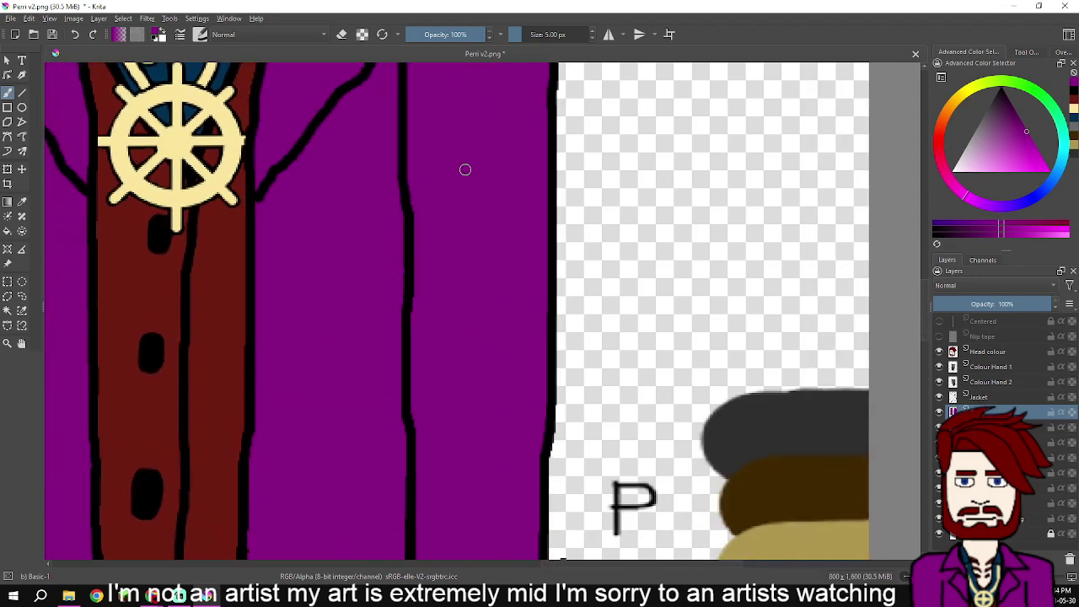
pyautogui.moveTo(443, 229); pyautogui.dragTo(451, 74)
pyautogui.moveTo(472, 403); pyautogui.dragTo(459, 201)
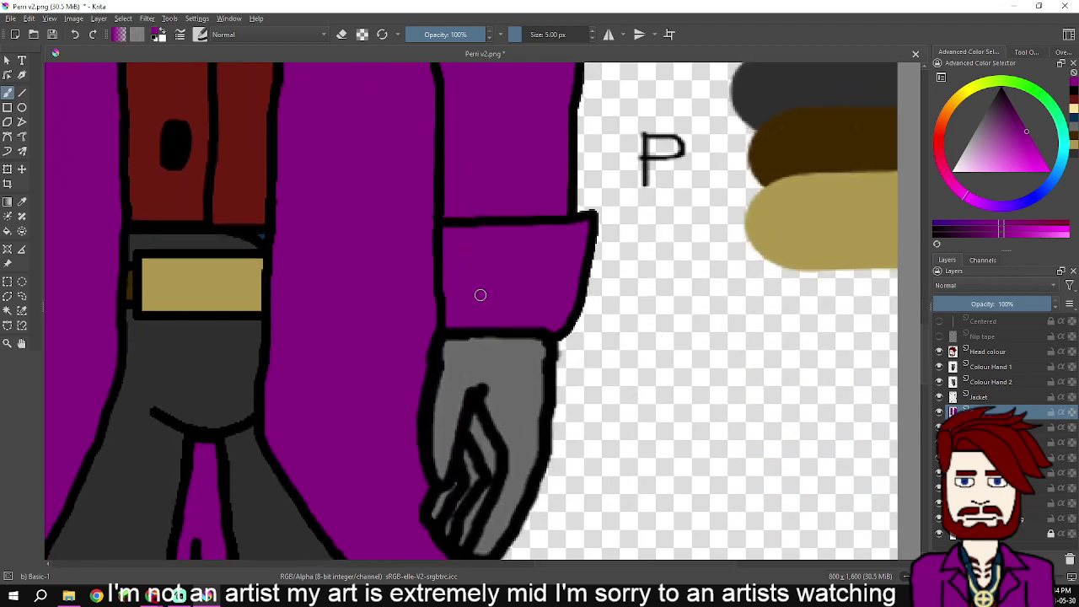
pyautogui.moveTo(481, 294); pyautogui.dragTo(510, 102)
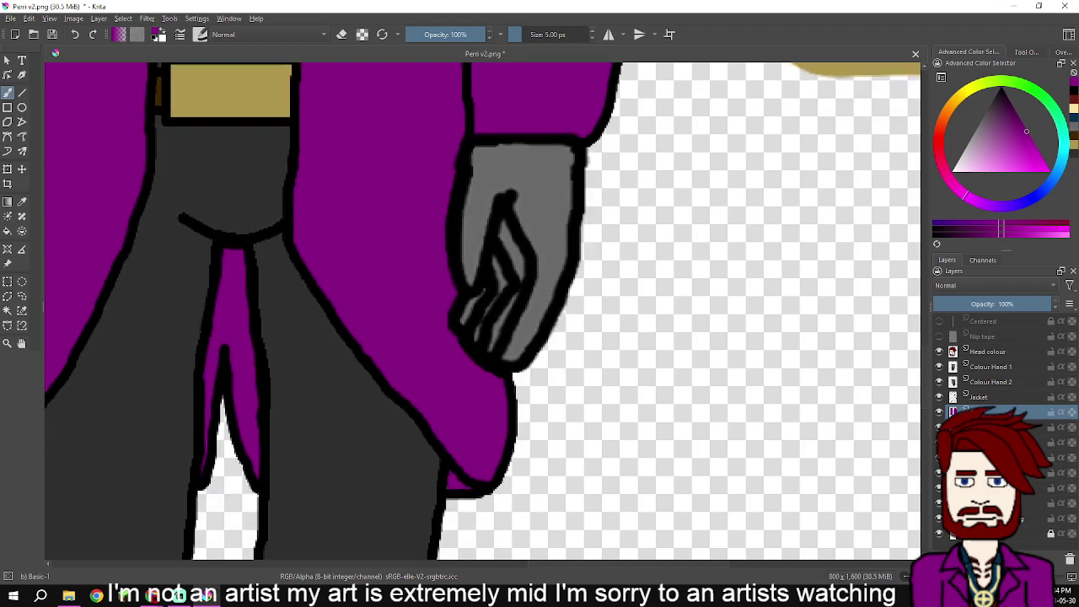
pyautogui.moveTo(515, 101); pyautogui.dragTo(434, 374)
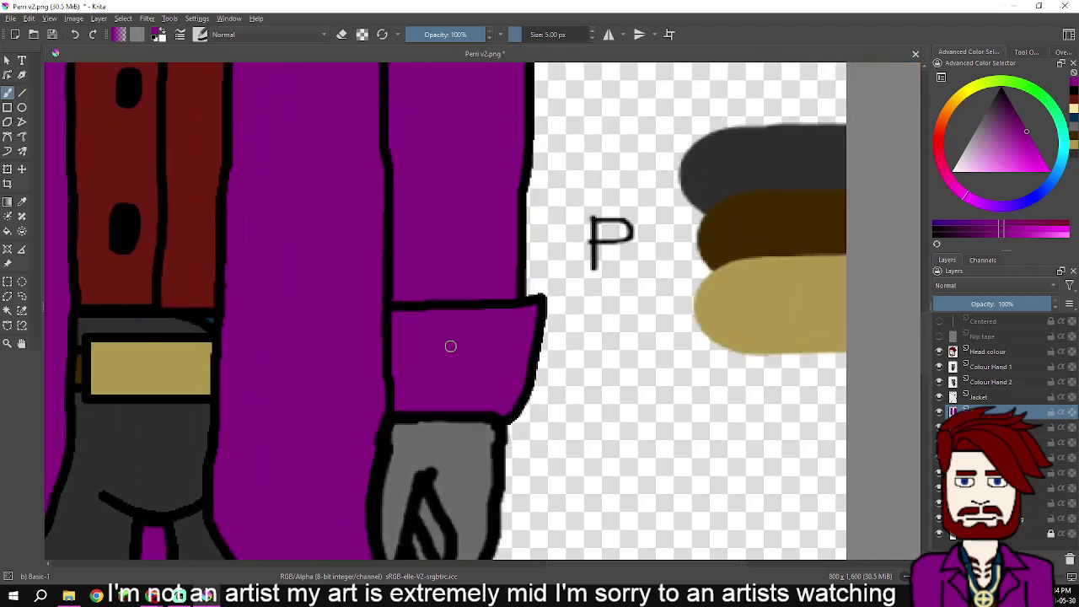
pyautogui.scroll(3, 464, 304)
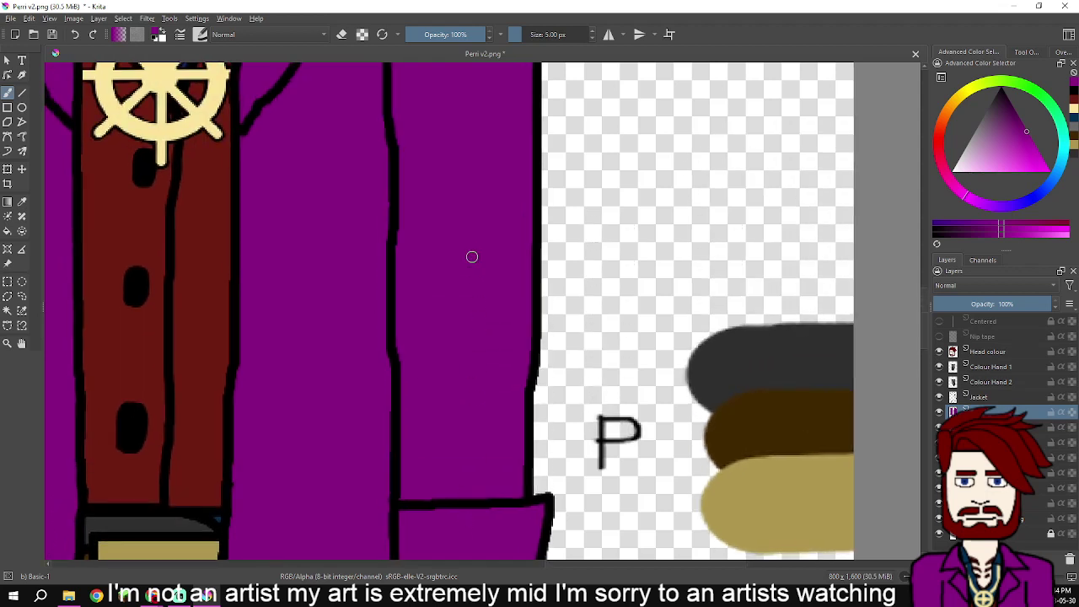
pyautogui.scroll(3, 473, 338)
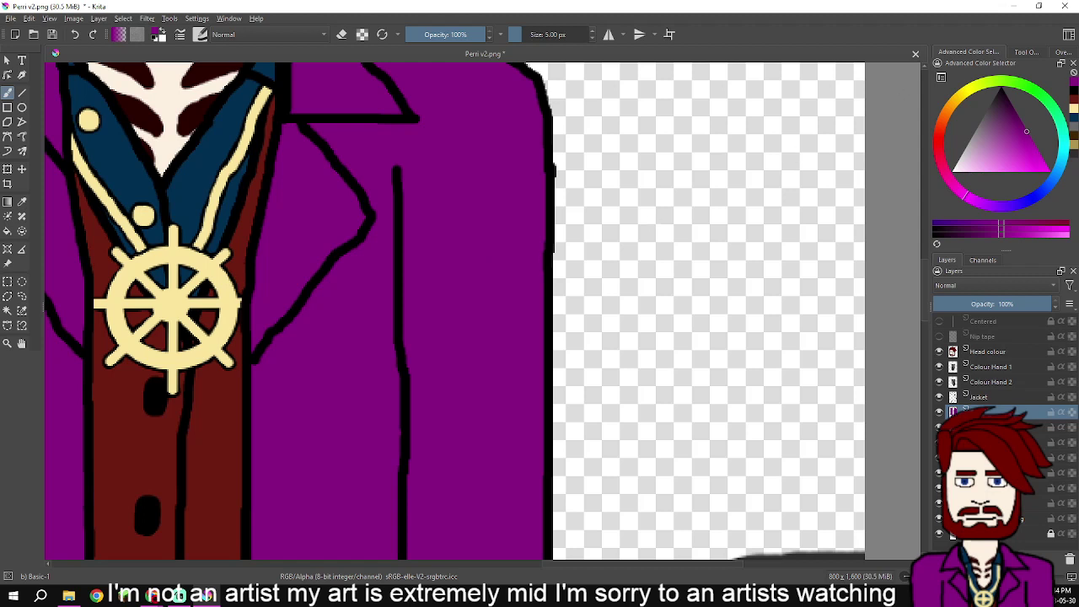
# - Switch to black on the Jacket layer and touch up the outline where the right-hand lapel's bottom point meets the coat's front edge
pyautogui.click(1074, 90)
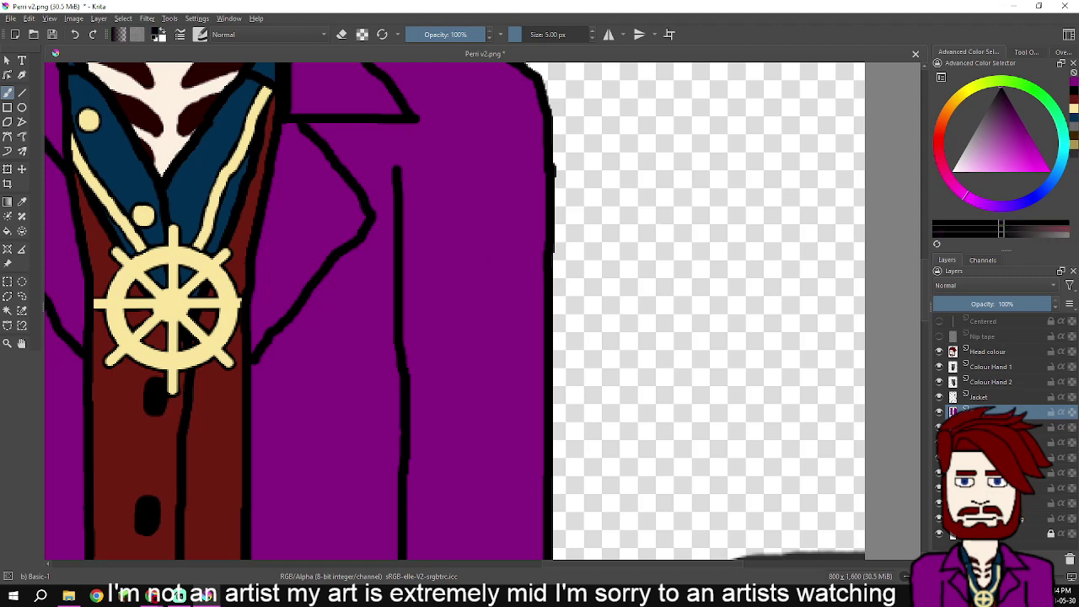
pyautogui.click(981, 398)
pyautogui.moveTo(287, 374); pyautogui.dragTo(471, 289)
pyautogui.scroll(4, 470, 289)
pyautogui.moveTo(392, 245); pyautogui.dragTo(368, 274)
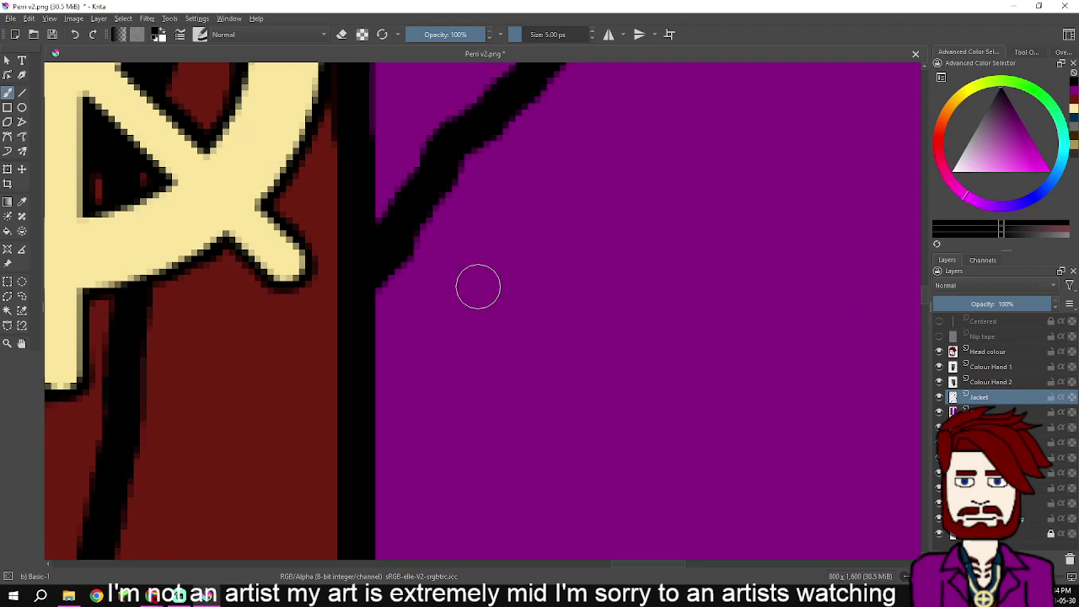
# - Switch the brush colour to purple for the transparent gap inside the left-hand side of the coat collar
pyautogui.scroll(-3, 559, 235)
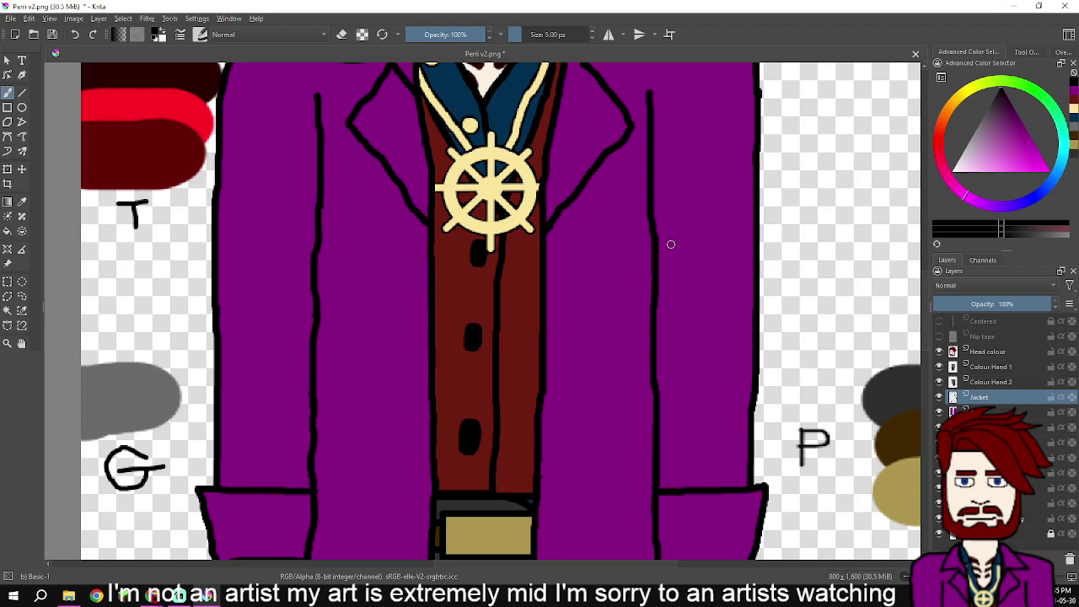
pyautogui.scroll(-5, 671, 244)
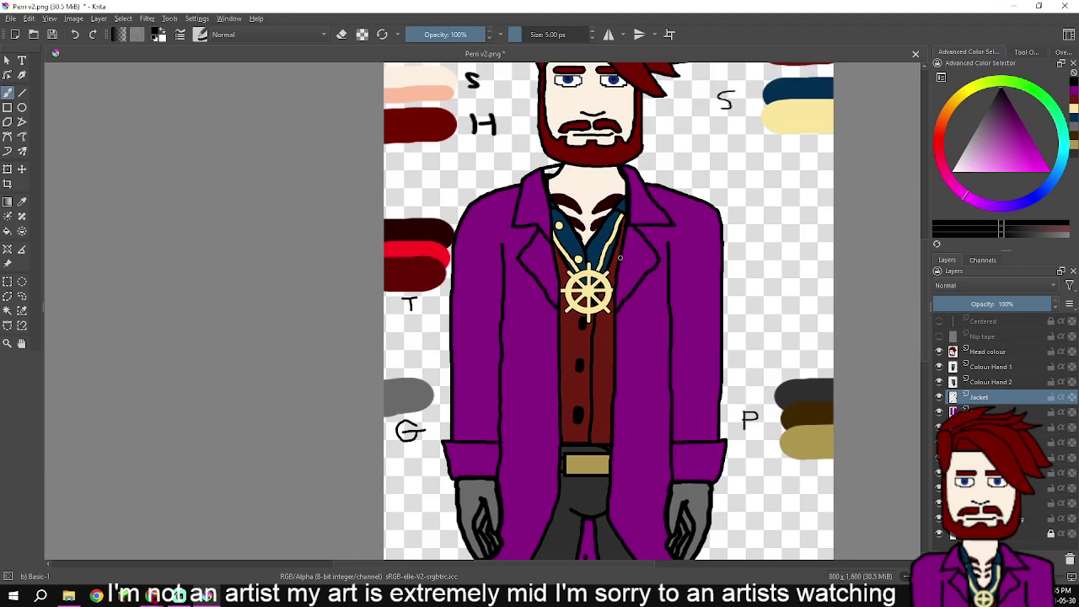
pyautogui.scroll(8, 548, 173)
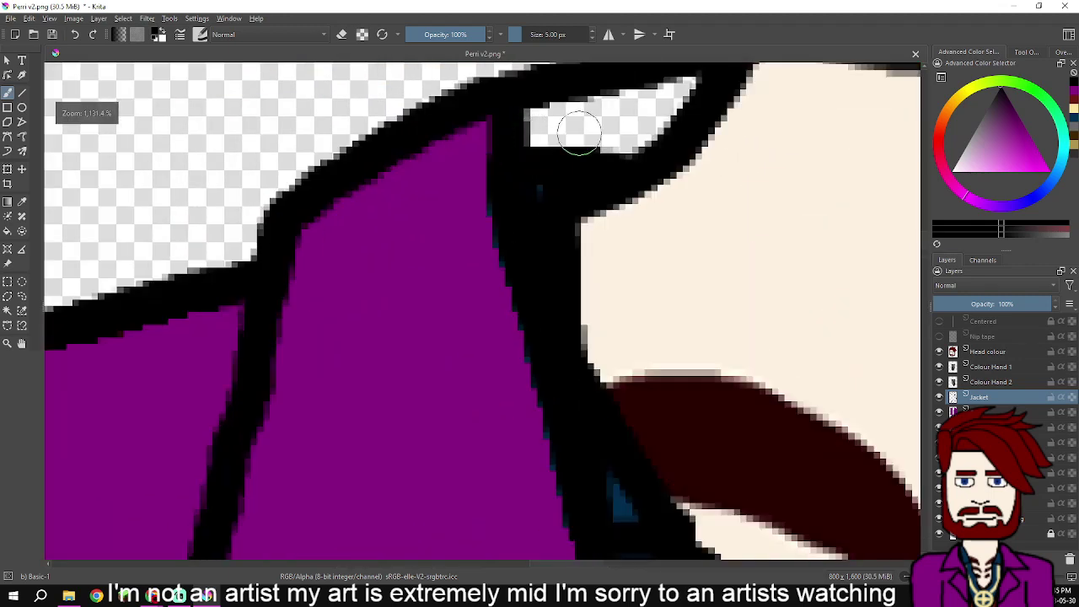
pyautogui.click(588, 142)
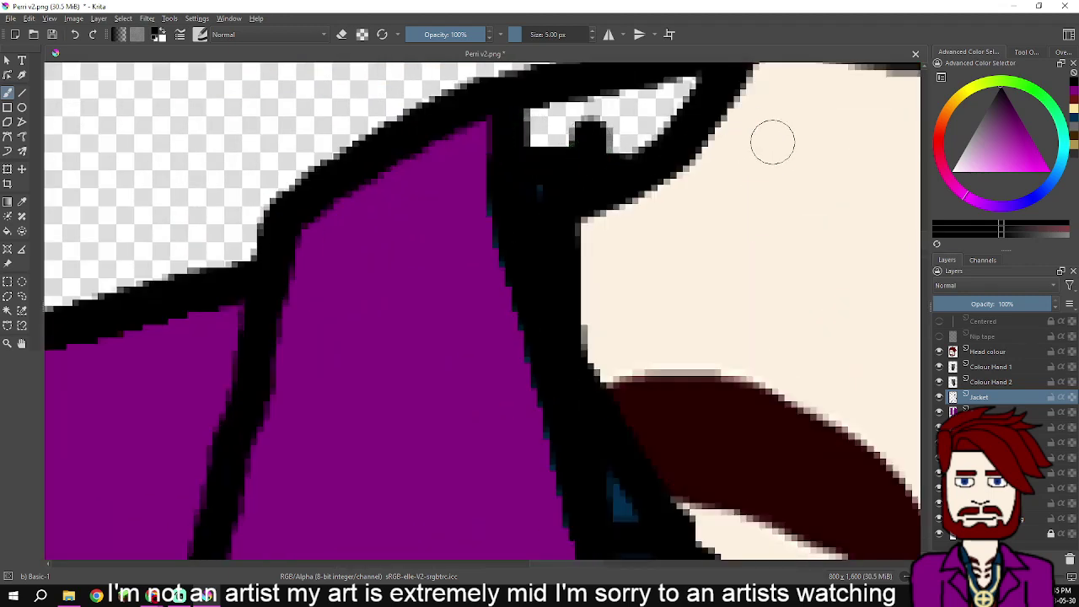
pyautogui.hotkey('ctrl', 'z')
pyautogui.click(1075, 90)
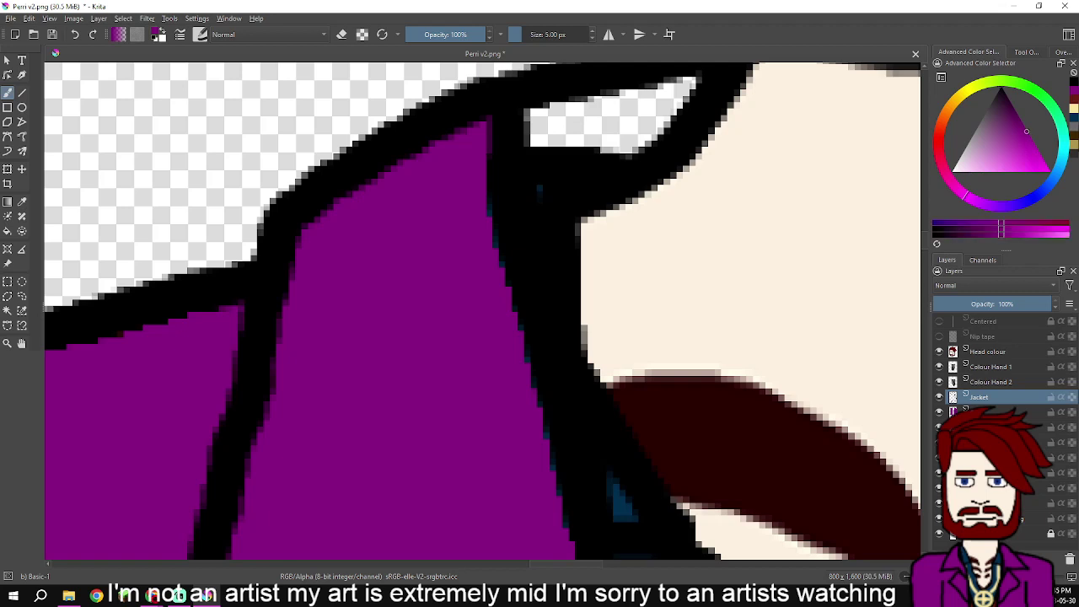
pyautogui.moveTo(662, 105); pyautogui.dragTo(672, 89)
pyautogui.moveTo(657, 153)
pyautogui.mouseDown()
pyautogui.moveTo(607, 173)
pyautogui.moveTo(599, 181)
pyautogui.moveTo(612, 187)
pyautogui.moveTo(516, 240)
pyautogui.mouseUp()
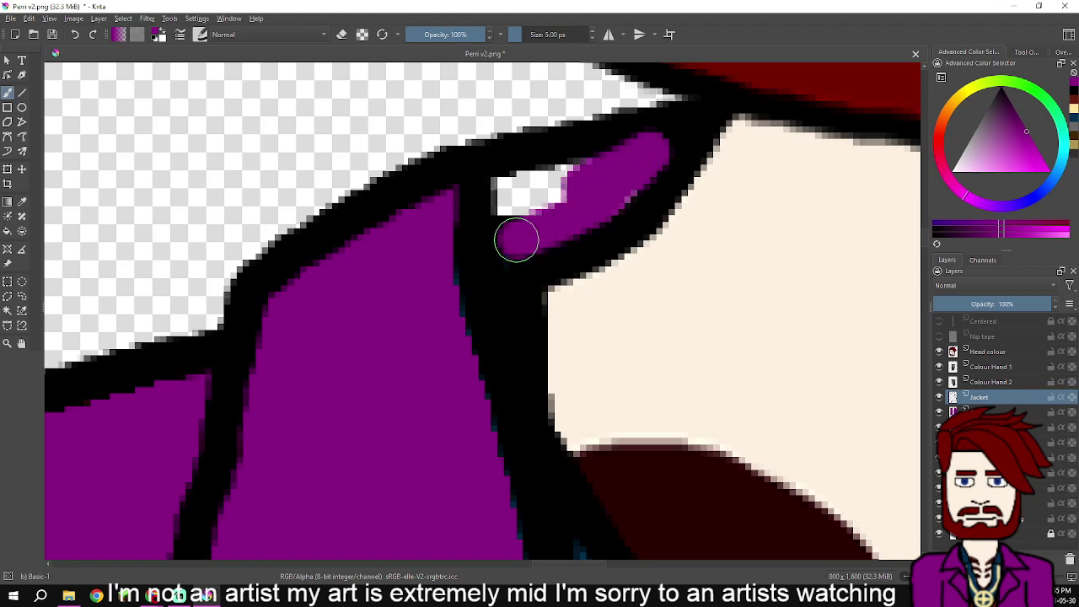
pyautogui.hotkey('ctrl', 'z')
pyautogui.hotkey('ctrl', 'z')
pyautogui.hotkey('ctrl', 'z')
pyautogui.hotkey('ctrl', 'z')
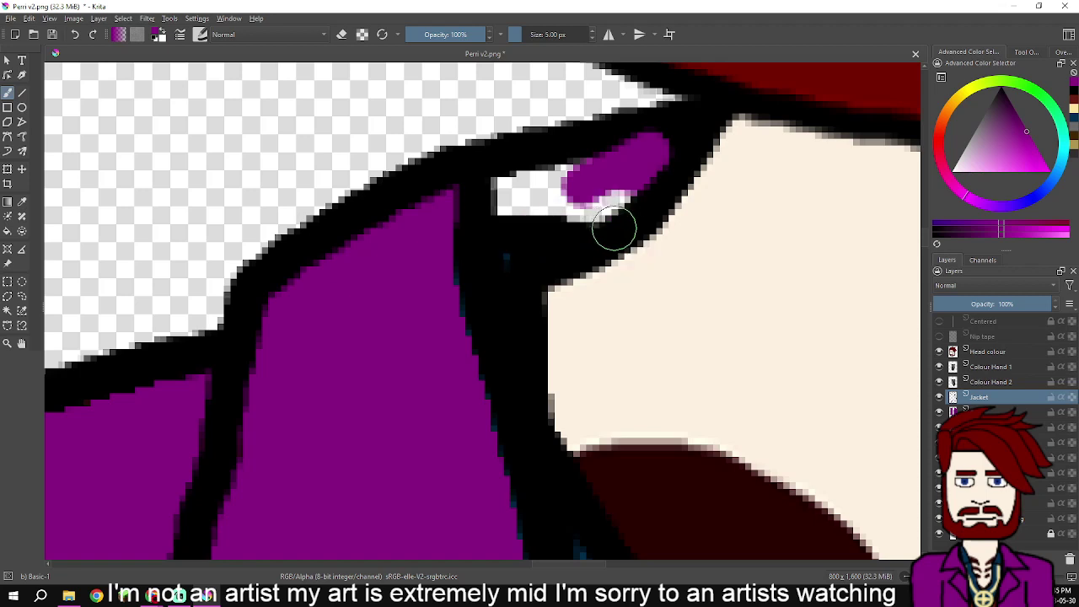
# - On the purple fill layer directly below Jacket, paint the transparent gap inside the left-hand collar purple
pyautogui.press('pagedown')
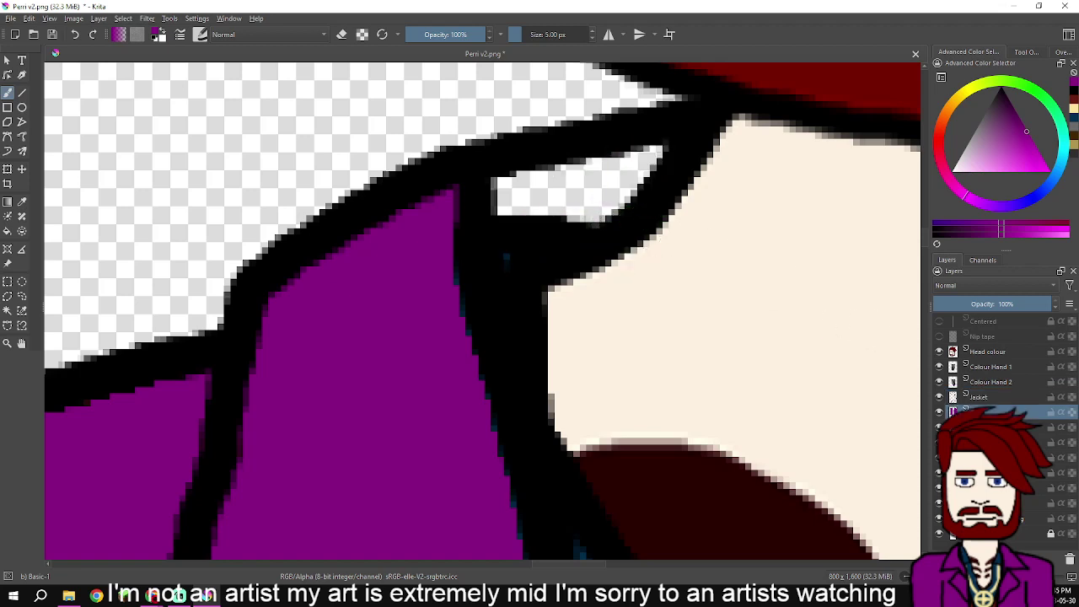
pyautogui.moveTo(651, 150)
pyautogui.mouseDown()
pyautogui.moveTo(605, 197)
pyautogui.moveTo(510, 240)
pyautogui.moveTo(506, 196)
pyautogui.moveTo(516, 185)
pyautogui.moveTo(550, 182)
pyautogui.moveTo(525, 204)
pyautogui.moveTo(611, 164)
pyautogui.mouseUp()
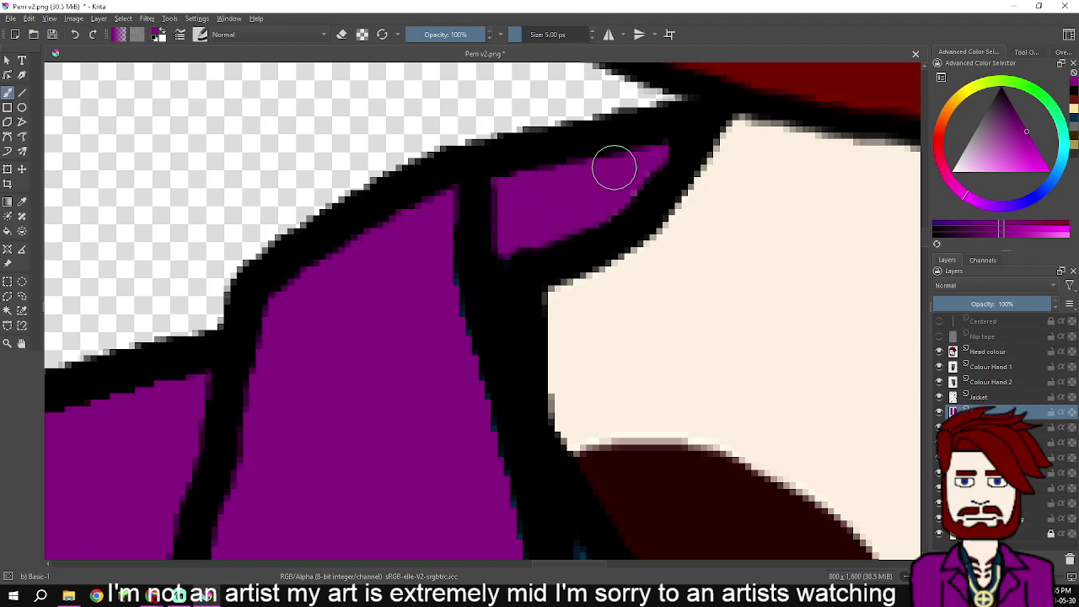
pyautogui.scroll(-2, 598, 195)
pyautogui.scroll(-4, 639, 235)
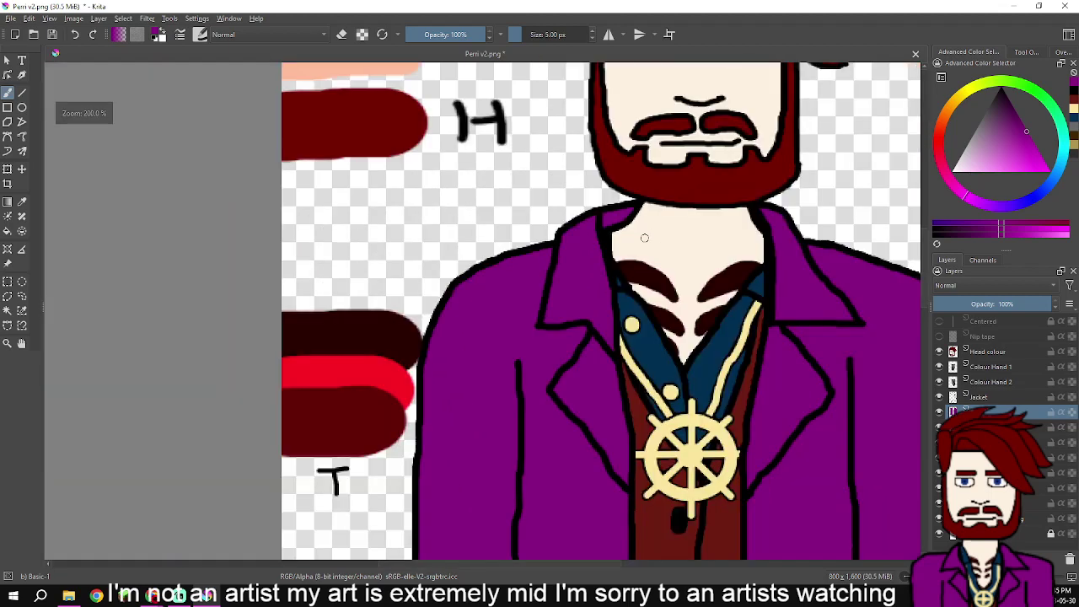
pyautogui.scroll(-3, 876, 277)
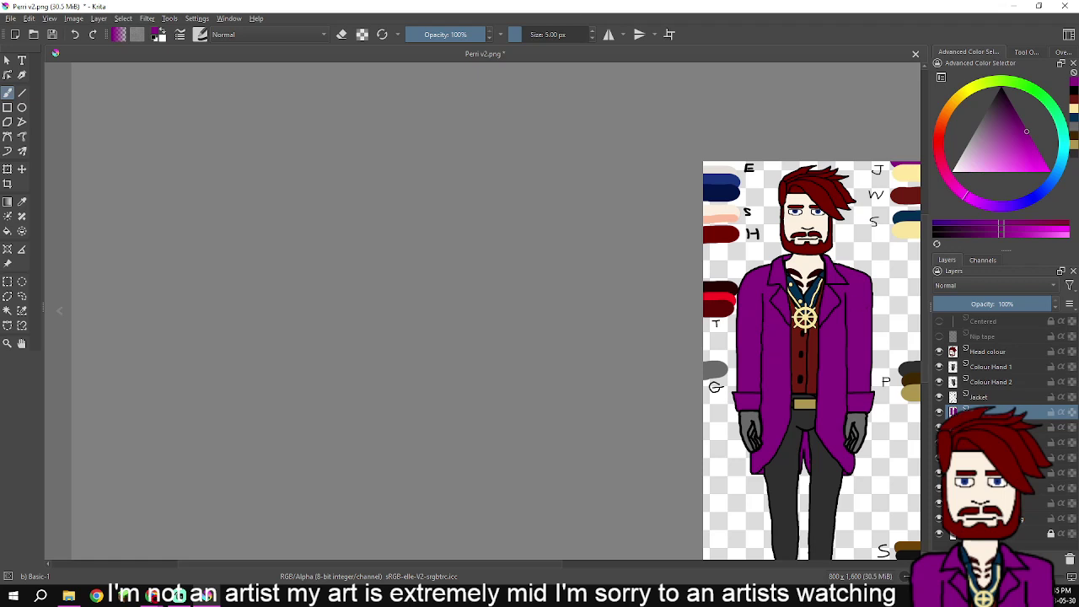
# - Add a new paint layer directly below Jacket and name it "Buttons and shoulder thingies"
pyautogui.press('Insert')
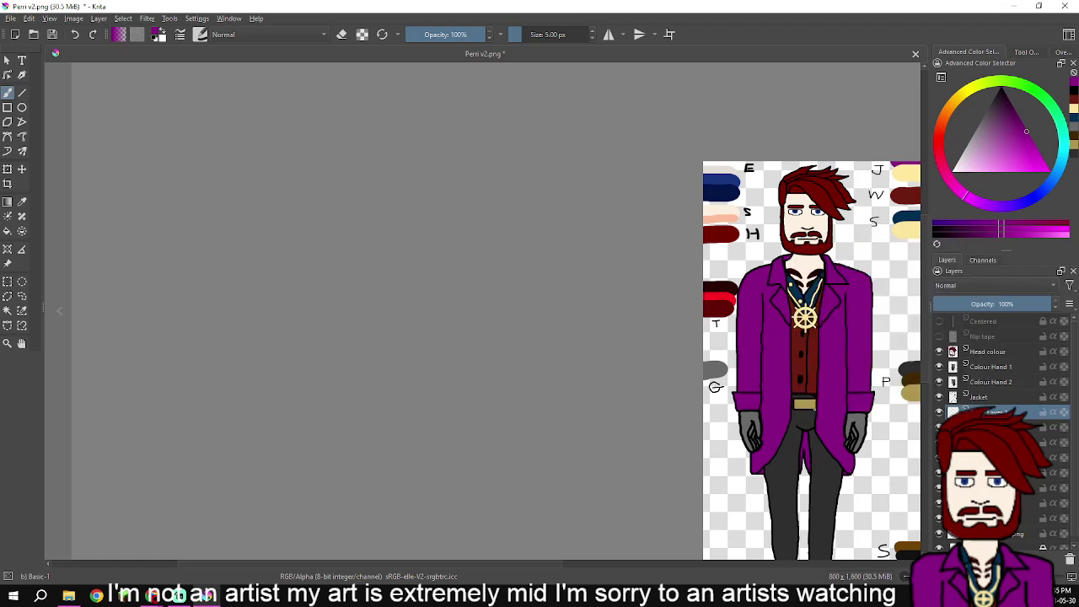
pyautogui.click(939, 397)
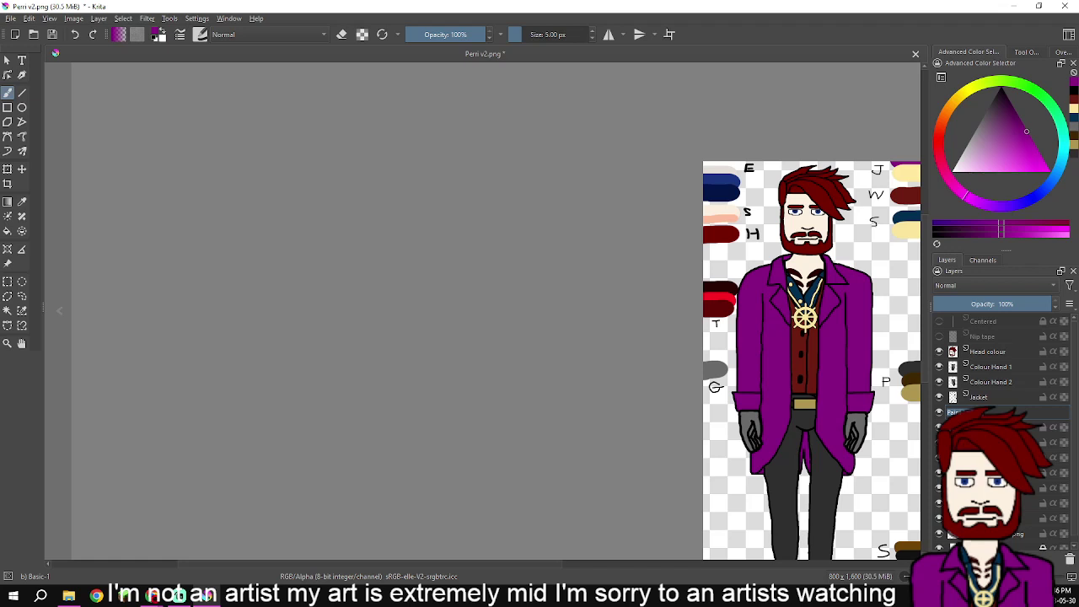
pyautogui.write('B')
pyautogui.write('Bu')
pyautogui.write('ttons and s')
pyautogui.write('houlde')
pyautogui.write('r thing')
pyautogui.write('ies')
pyautogui.press('Return')
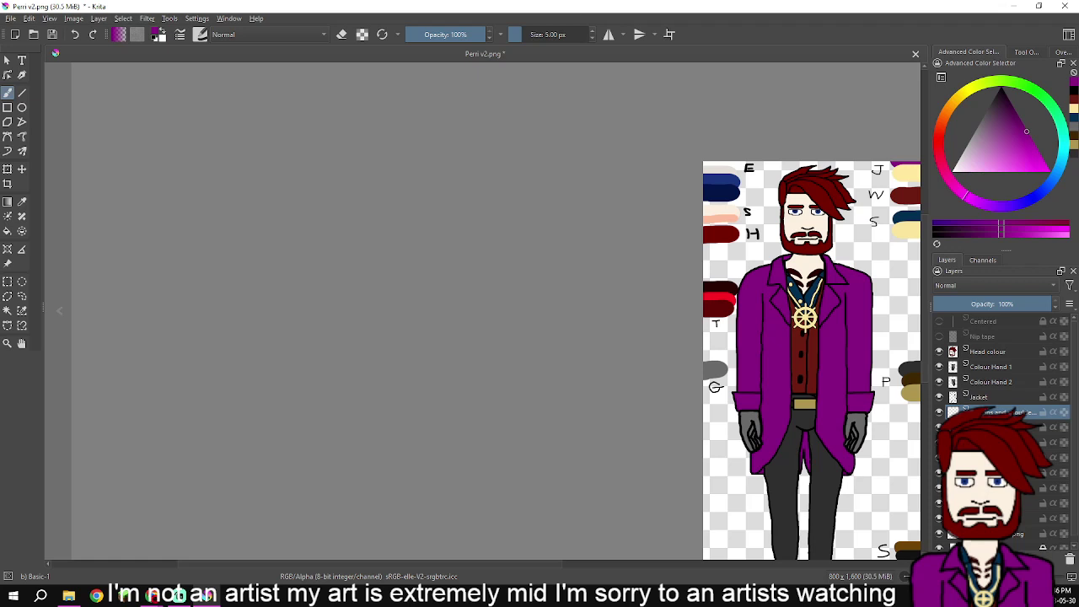
# - Move the new layer above Jacket and paint a thick cream band along the right-hand shoulder's outline
pyautogui.scroll(5, 776, 349)
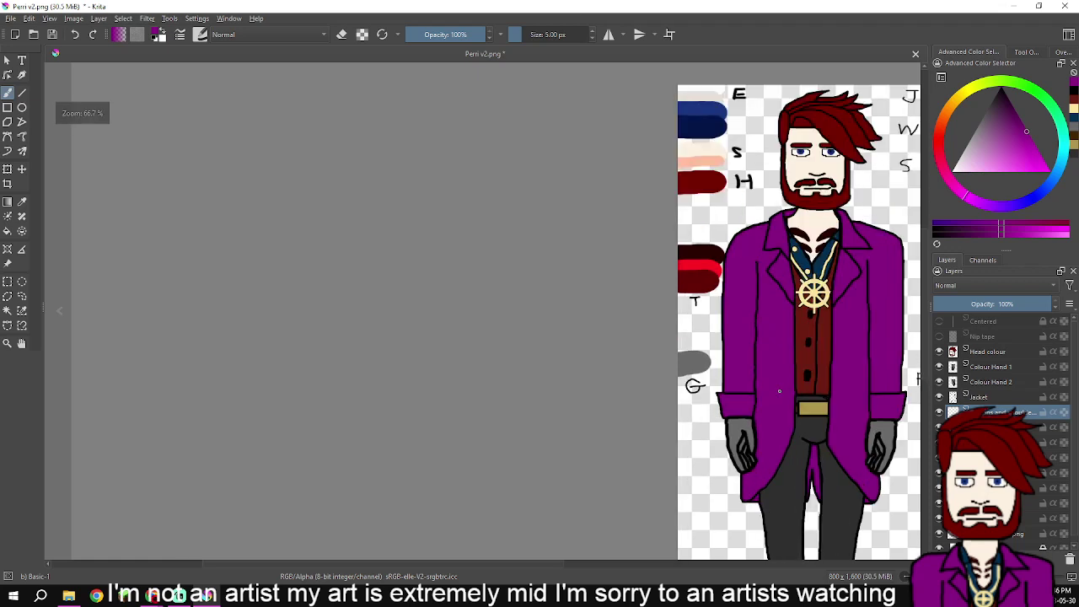
pyautogui.moveTo(729, 361); pyautogui.dragTo(695, 357)
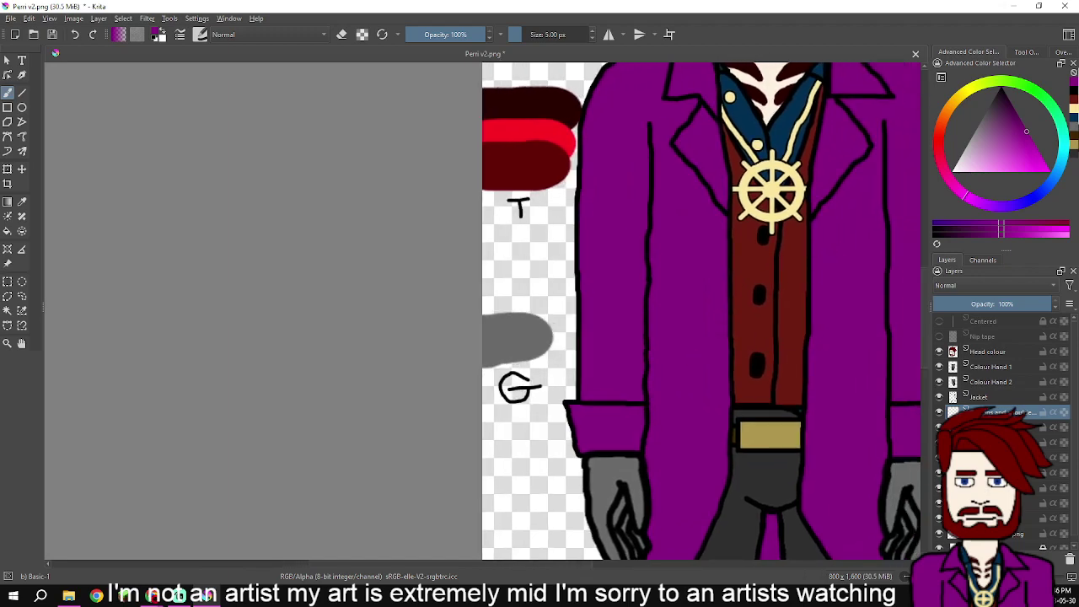
pyautogui.click(1075, 108)
pyautogui.moveTo(866, 121); pyautogui.dragTo(770, 263)
pyautogui.scroll(8, 771, 263)
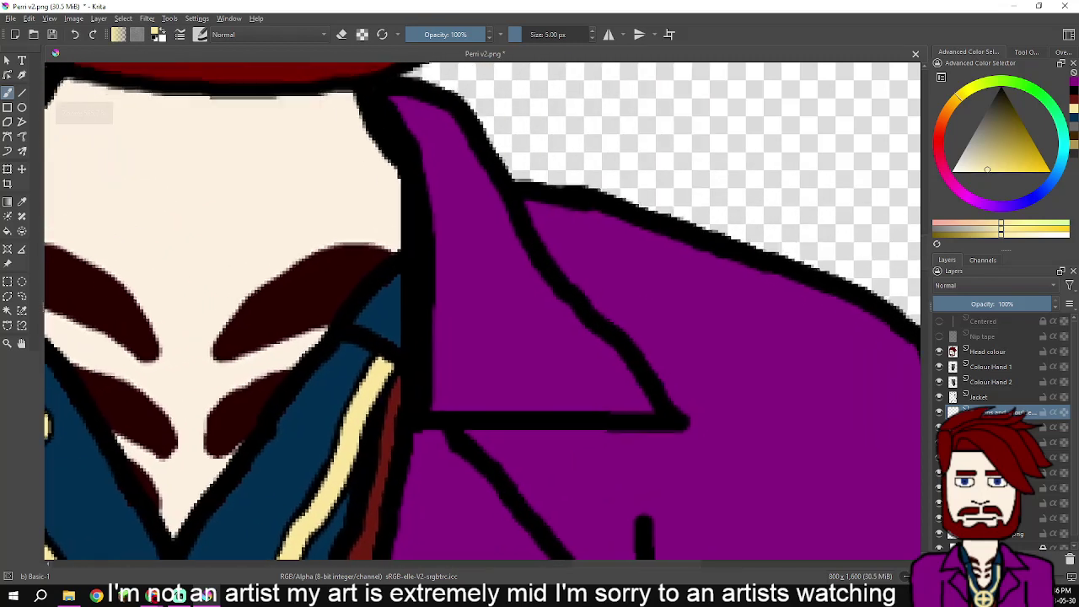
pyautogui.moveTo(660, 238); pyautogui.dragTo(641, 241)
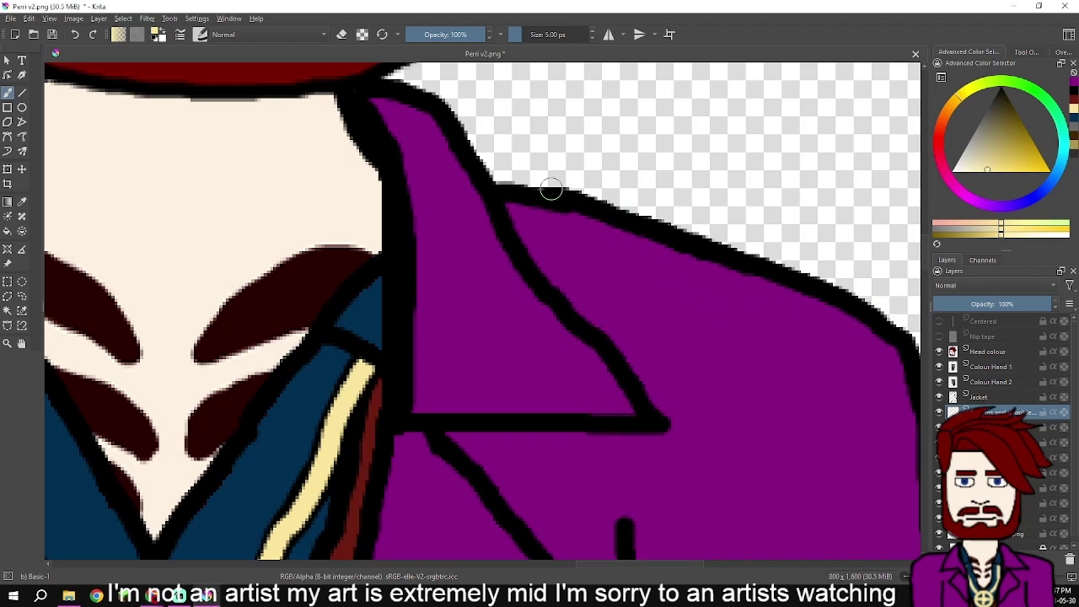
pyautogui.moveTo(539, 184); pyautogui.dragTo(541, 204)
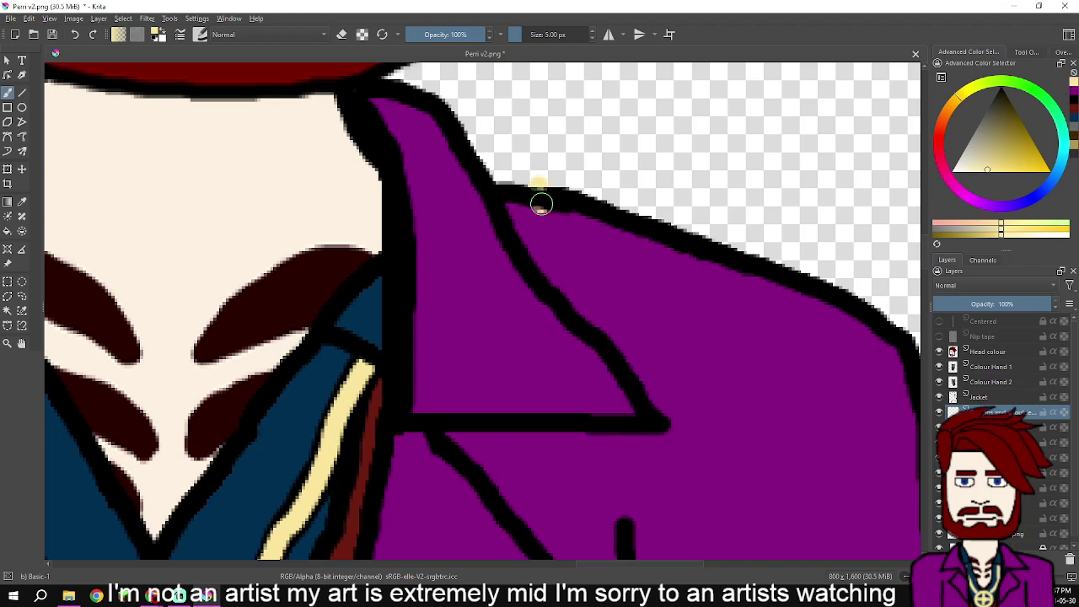
pyautogui.moveTo(995, 412); pyautogui.dragTo(995, 392)
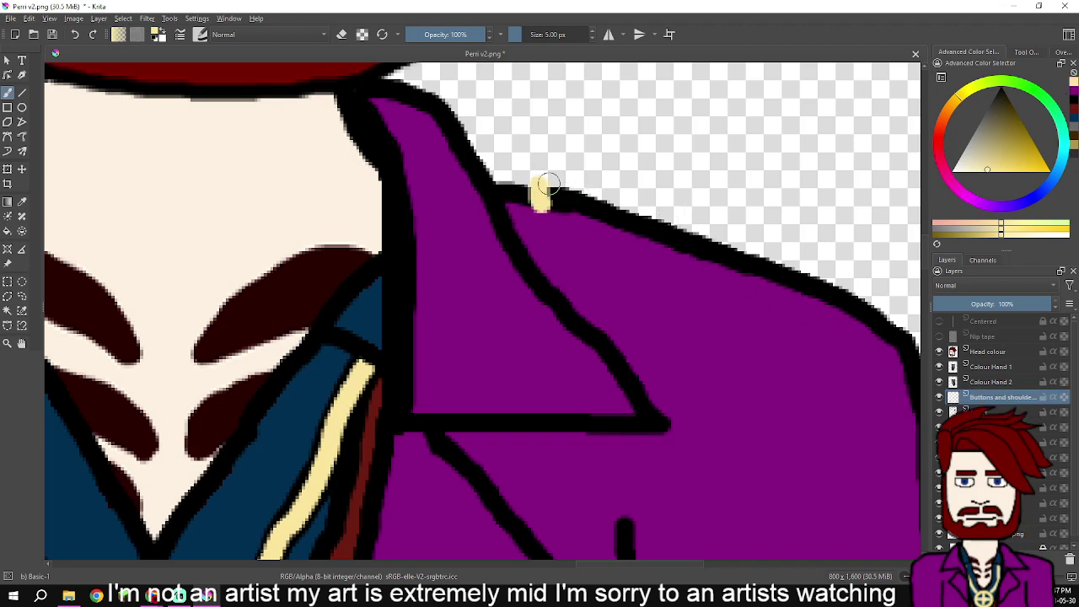
pyautogui.moveTo(544, 184)
pyautogui.mouseDown()
pyautogui.moveTo(795, 306)
pyautogui.moveTo(834, 312)
pyautogui.moveTo(845, 296)
pyautogui.moveTo(558, 182)
pyautogui.moveTo(561, 200)
pyautogui.moveTo(624, 211)
pyautogui.moveTo(640, 222)
pyautogui.moveTo(623, 221)
pyautogui.moveTo(710, 251)
pyautogui.moveTo(648, 225)
pyautogui.moveTo(707, 250)
pyautogui.moveTo(684, 251)
pyautogui.moveTo(748, 272)
pyautogui.moveTo(673, 244)
pyautogui.moveTo(808, 293)
pyautogui.mouseUp()
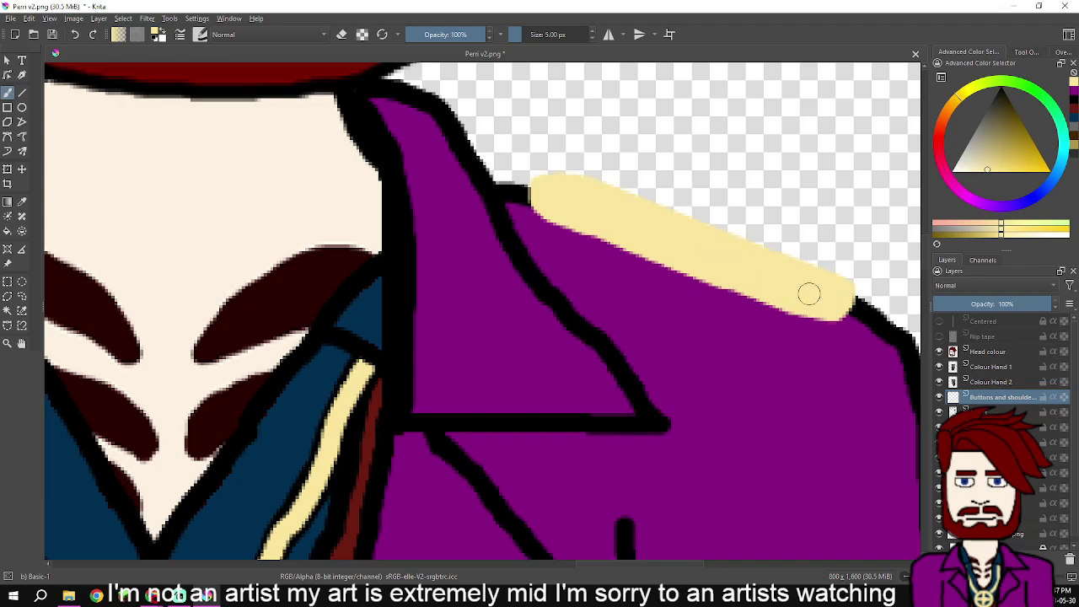
# - Paint a matching solid cream band along the left-hand shoulder, from the collar outwards, leaving no gaps inside it
pyautogui.scroll(-4, 809, 293)
pyautogui.scroll(2, 687, 282)
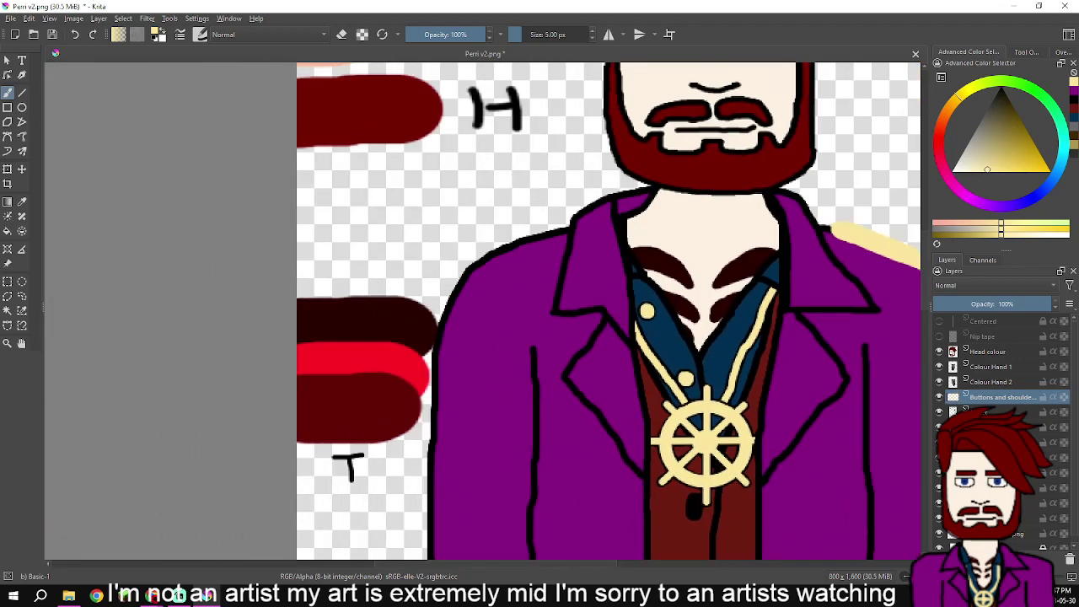
pyautogui.scroll(3, 579, 265)
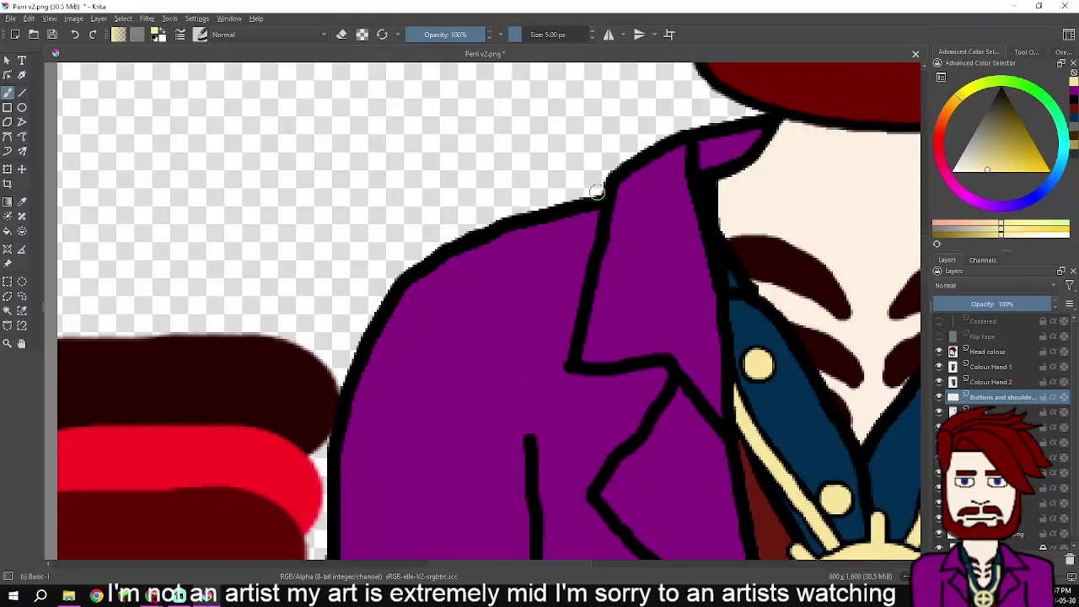
pyautogui.scroll(2, 596, 192)
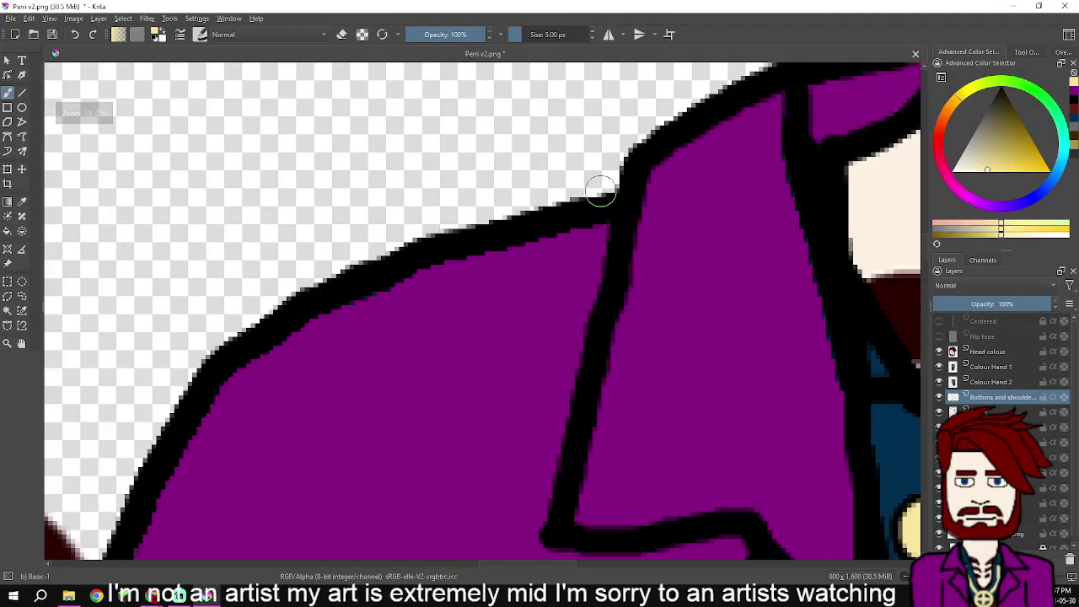
pyautogui.moveTo(600, 192)
pyautogui.mouseDown()
pyautogui.moveTo(598, 224)
pyautogui.moveTo(605, 191)
pyautogui.moveTo(599, 224)
pyautogui.moveTo(358, 310)
pyautogui.moveTo(346, 309)
pyautogui.moveTo(342, 284)
pyautogui.moveTo(358, 298)
pyautogui.moveTo(336, 293)
pyautogui.moveTo(342, 275)
pyautogui.moveTo(431, 238)
pyautogui.moveTo(375, 254)
pyautogui.moveTo(353, 278)
pyautogui.moveTo(467, 253)
pyautogui.moveTo(421, 248)
pyautogui.moveTo(590, 190)
pyautogui.moveTo(532, 206)
pyautogui.mouseUp()
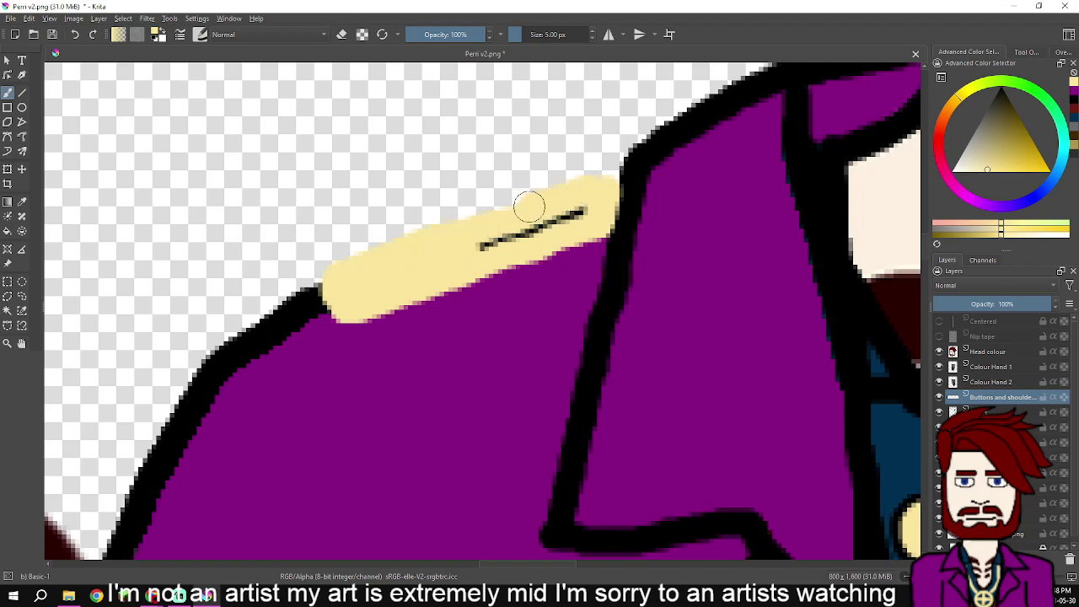
pyautogui.moveTo(465, 243); pyautogui.dragTo(585, 212)
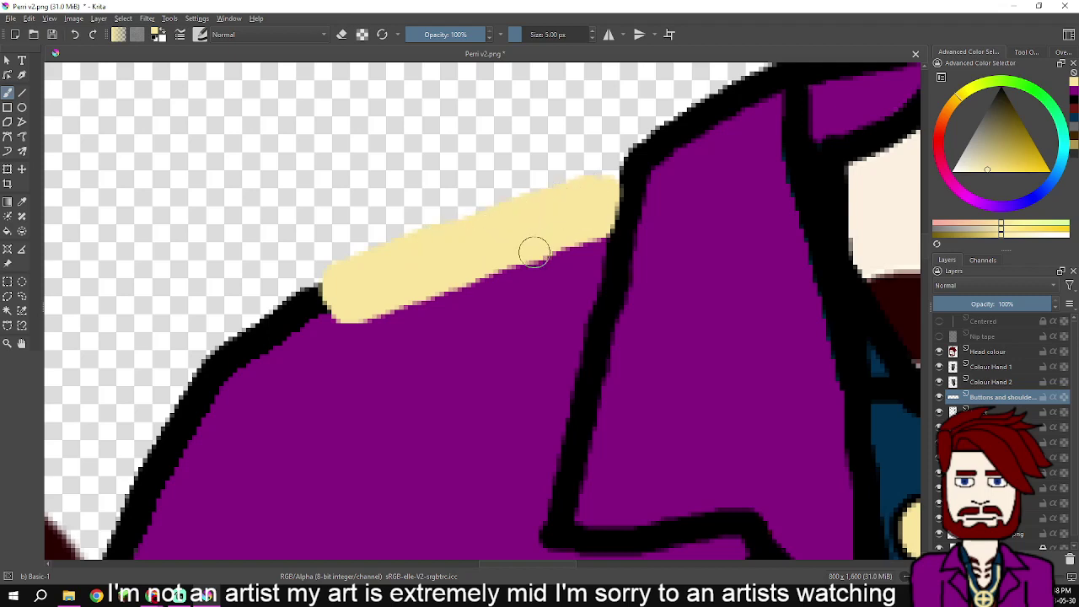
# - Paint a small oval cream button on the left-hand coat front, level with the vest's top buttons
pyautogui.scroll(-4, 534, 251)
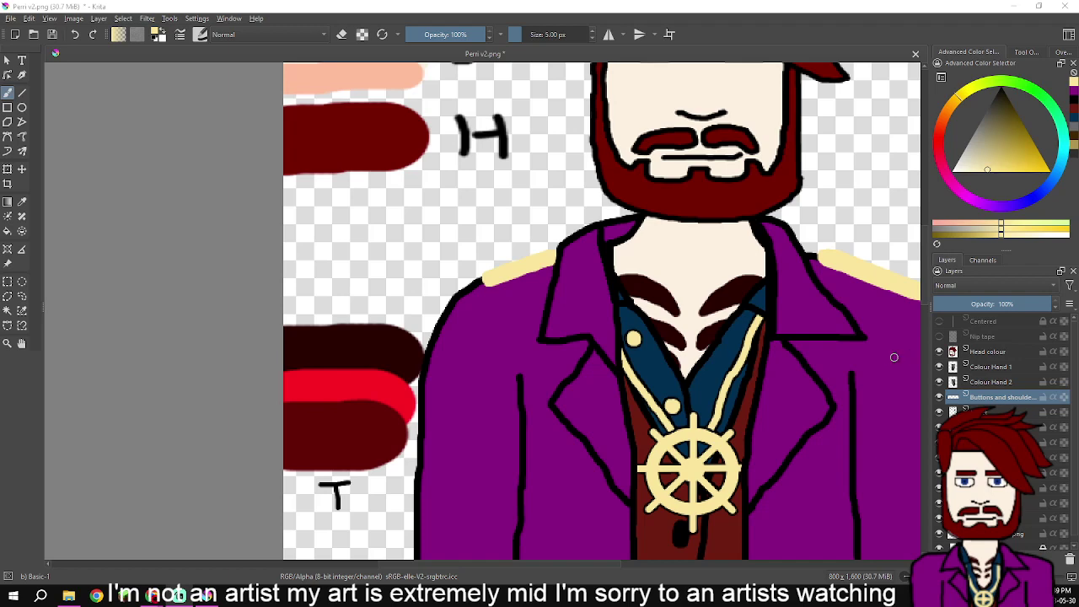
pyautogui.scroll(-5, 865, 424)
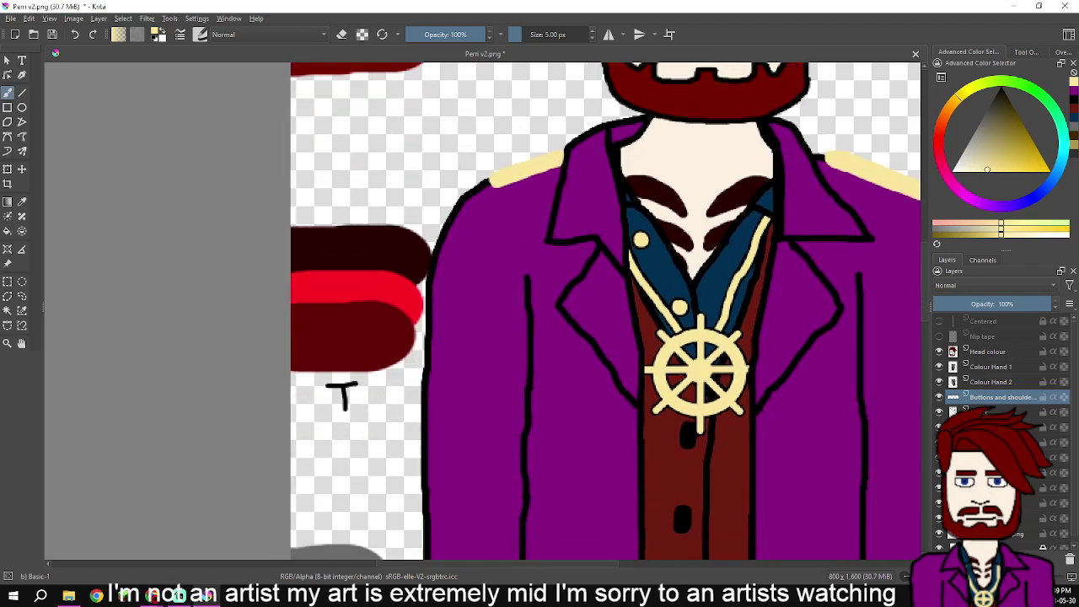
pyautogui.scroll(2, 711, 332)
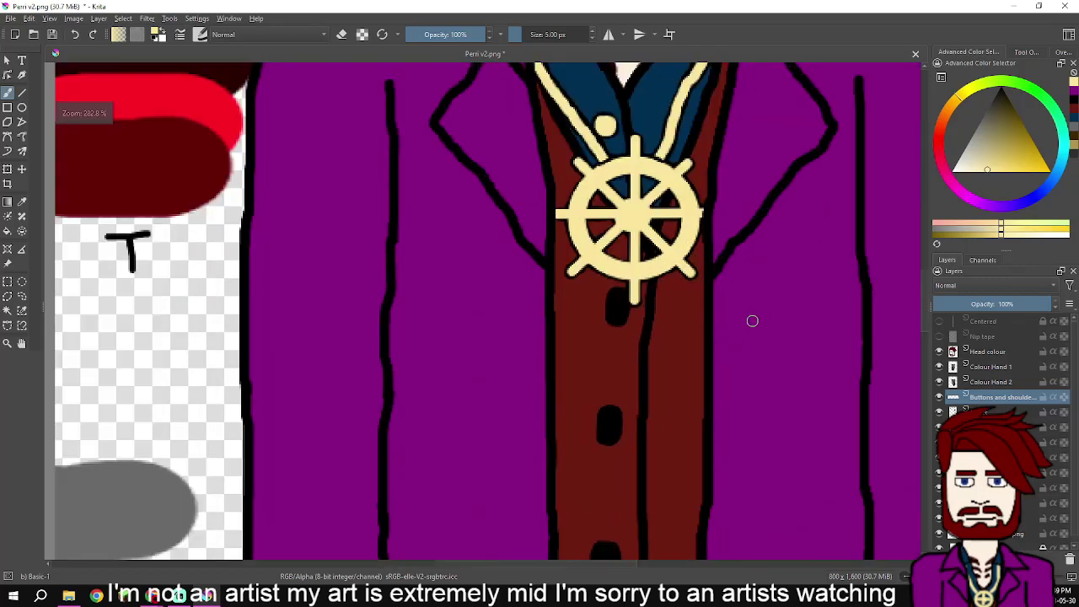
pyautogui.moveTo(749, 320); pyautogui.dragTo(679, 320)
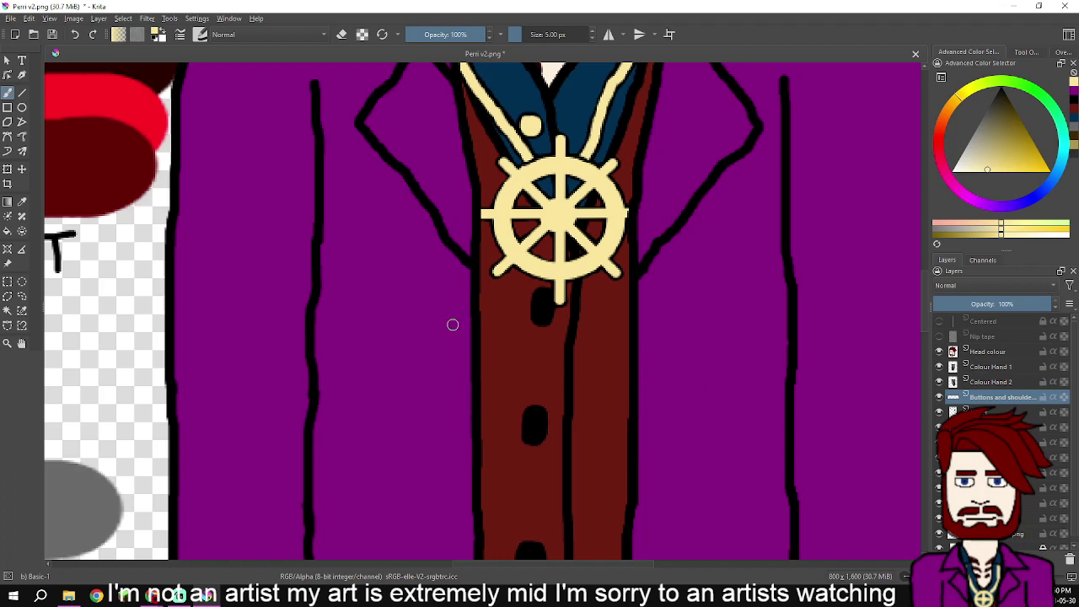
pyautogui.scroll(1, 444, 323)
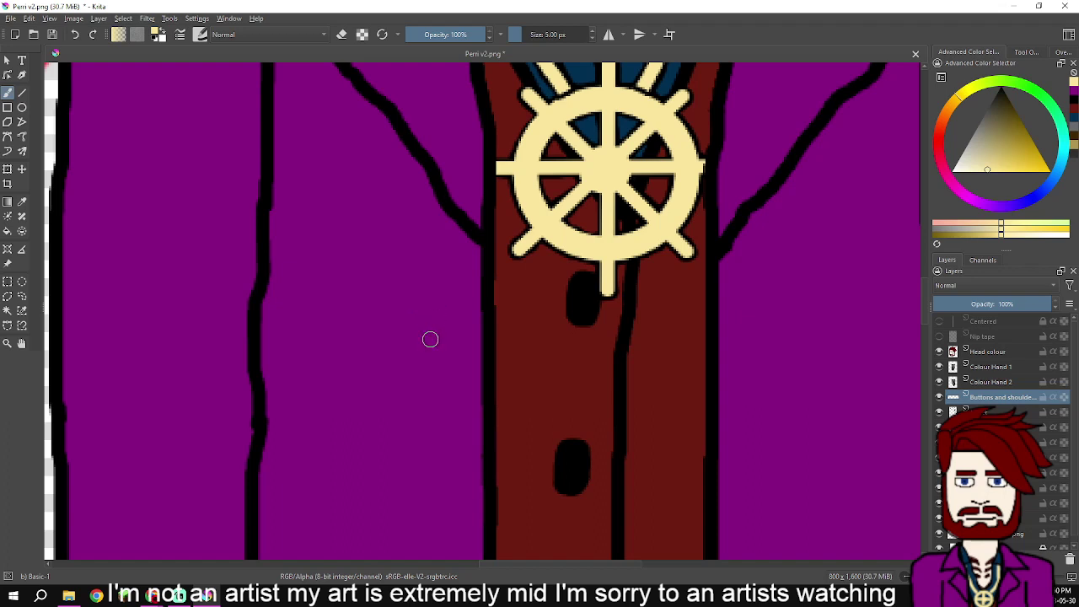
pyautogui.moveTo(430, 339)
pyautogui.mouseDown()
pyautogui.moveTo(429, 319)
pyautogui.moveTo(444, 324)
pyautogui.moveTo(437, 346)
pyautogui.moveTo(423, 341)
pyautogui.moveTo(428, 321)
pyautogui.moveTo(435, 342)
pyautogui.moveTo(425, 340)
pyautogui.mouseUp()
# - Examine the new button's size and placement and the shoulder bands against the whole figure
pyautogui.press('2')
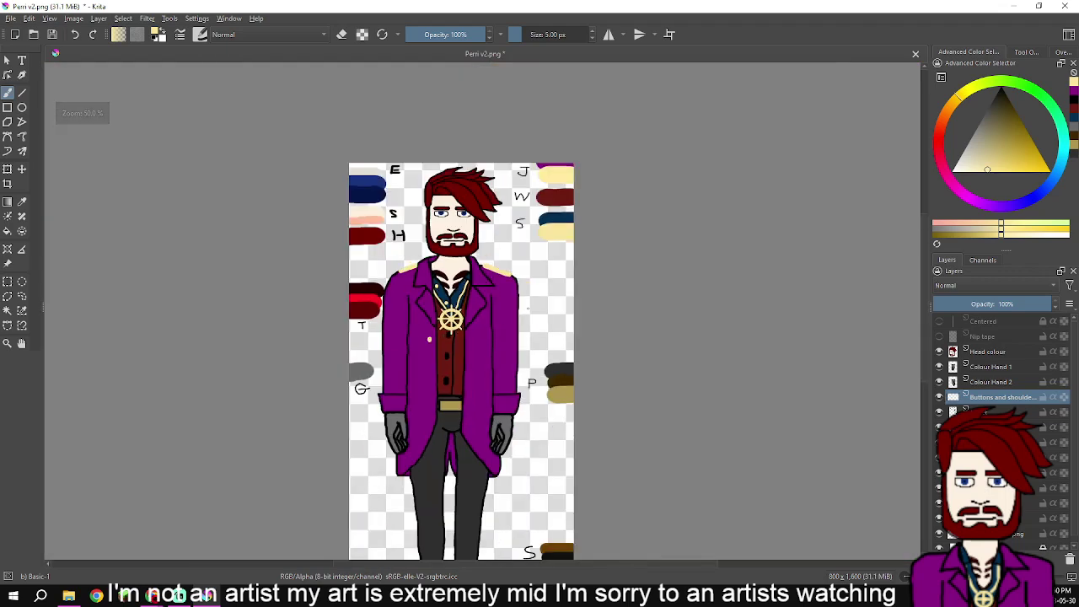
pyautogui.press('1')
pyautogui.moveTo(533, 370); pyautogui.dragTo(527, 403)
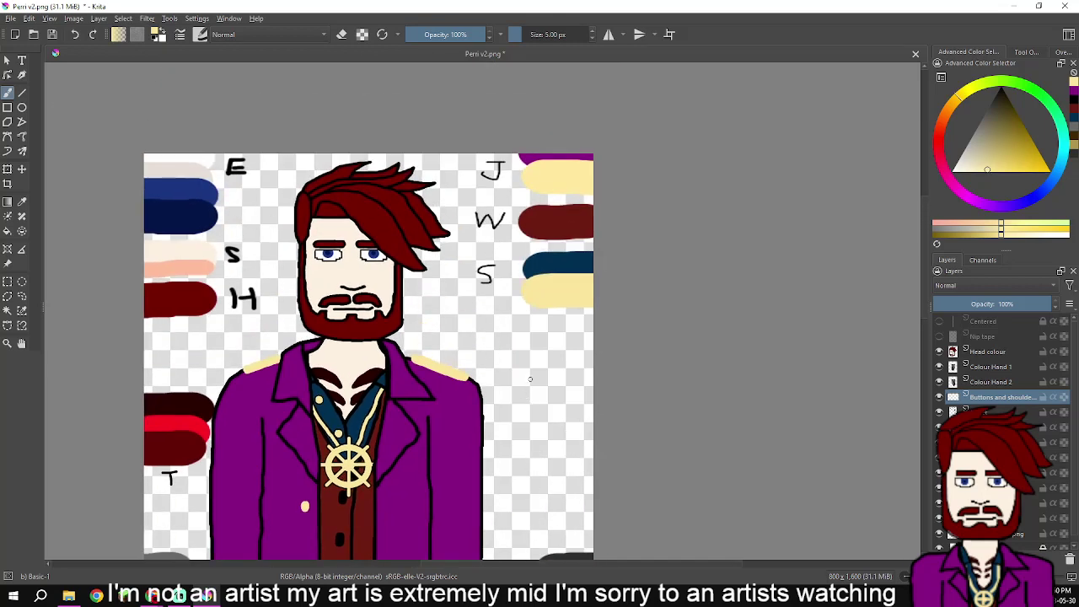
pyautogui.scroll(3, 529, 305)
pyautogui.moveTo(518, 270)
pyautogui.mouseDown()
pyautogui.moveTo(421, 547)
pyautogui.moveTo(589, 177)
pyautogui.mouseUp()
pyautogui.scroll(-4, 539, 245)
pyautogui.moveTo(382, 348); pyautogui.dragTo(472, 243)
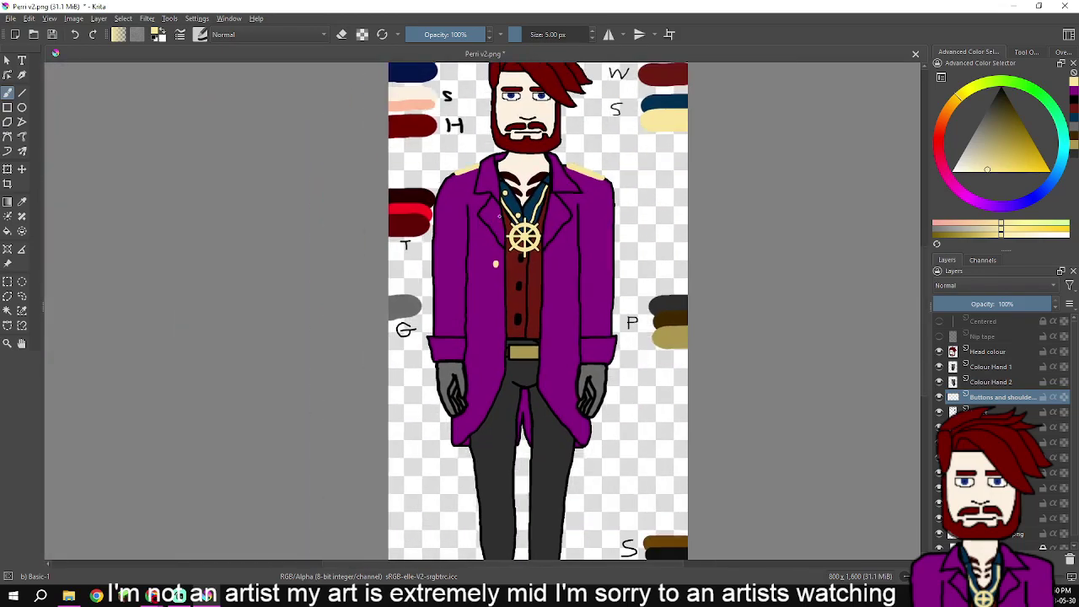
pyautogui.scroll(3, 472, 242)
pyautogui.scroll(3, 503, 285)
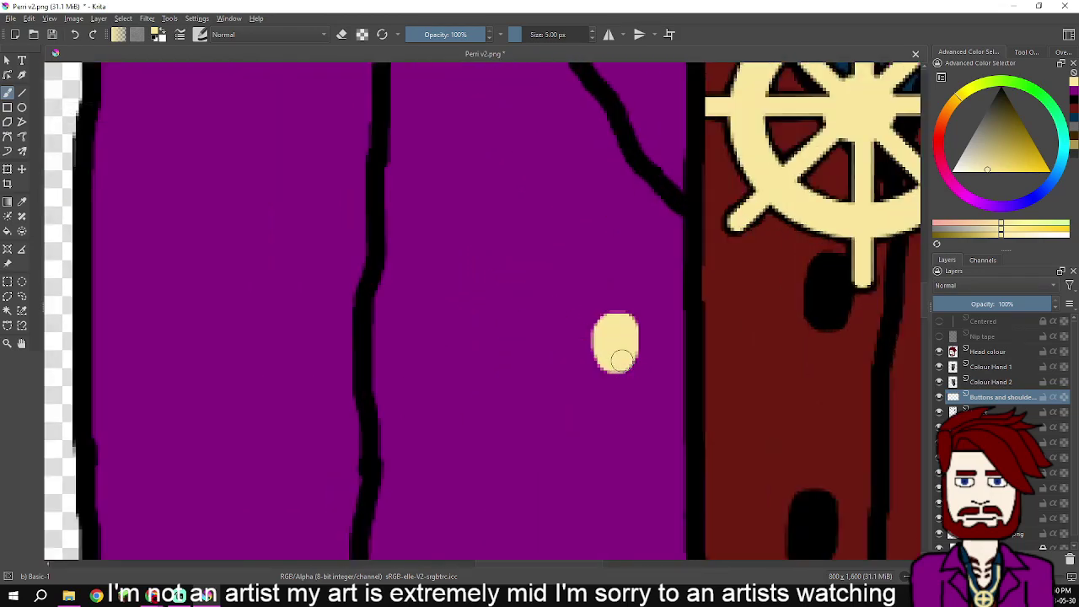
# - Undo the oval button and try a rounded solid cream tab on the left-hand coat front, against its inner edge
pyautogui.hotkey('ctrl', 'z')
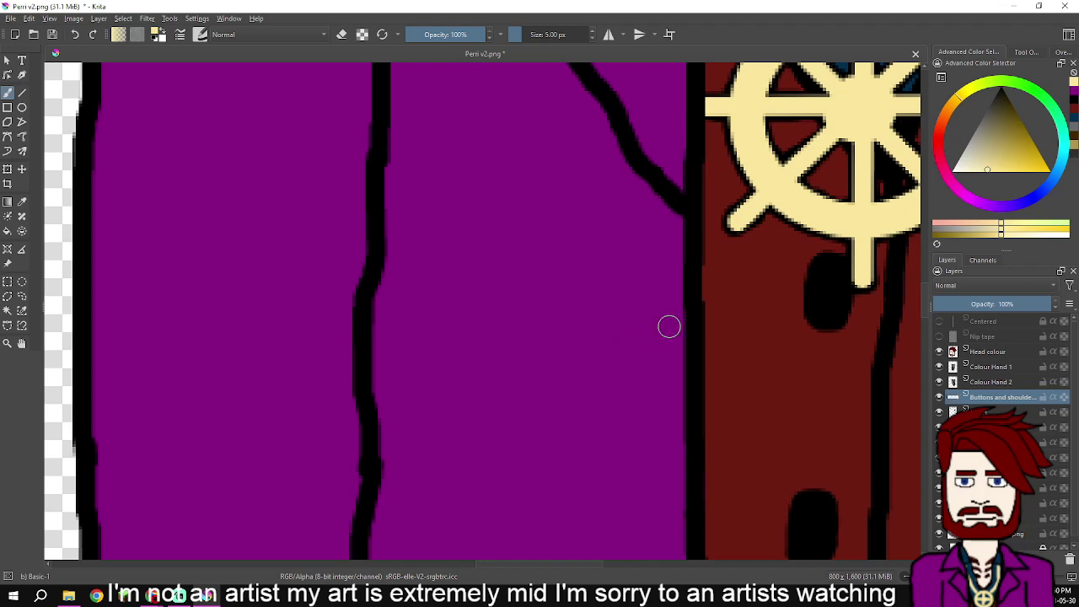
pyautogui.moveTo(676, 316)
pyautogui.mouseDown()
pyautogui.moveTo(599, 321)
pyautogui.moveTo(583, 345)
pyautogui.moveTo(590, 373)
pyautogui.moveTo(668, 378)
pyautogui.mouseUp()
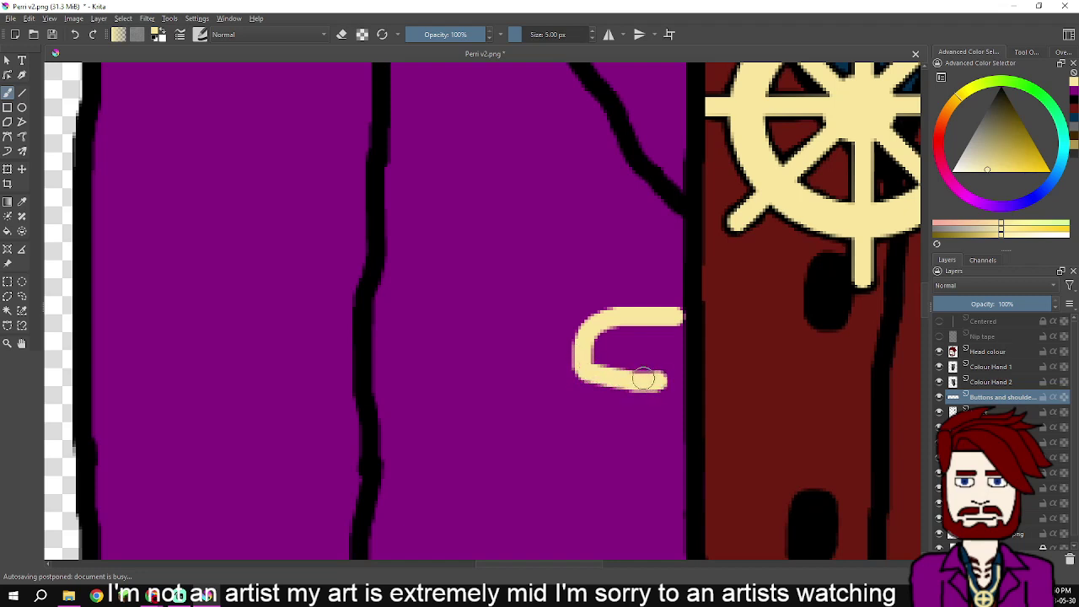
pyautogui.hotkey('ctrl', 'z')
pyautogui.moveTo(681, 318)
pyautogui.mouseDown()
pyautogui.moveTo(598, 324)
pyautogui.moveTo(588, 356)
pyautogui.moveTo(610, 369)
pyautogui.moveTo(680, 370)
pyautogui.moveTo(678, 327)
pyautogui.moveTo(660, 346)
pyautogui.moveTo(667, 353)
pyautogui.moveTo(651, 331)
pyautogui.moveTo(642, 352)
pyautogui.moveTo(652, 357)
pyautogui.moveTo(602, 347)
pyautogui.moveTo(605, 331)
pyautogui.moveTo(632, 333)
pyautogui.moveTo(605, 345)
pyautogui.mouseUp()
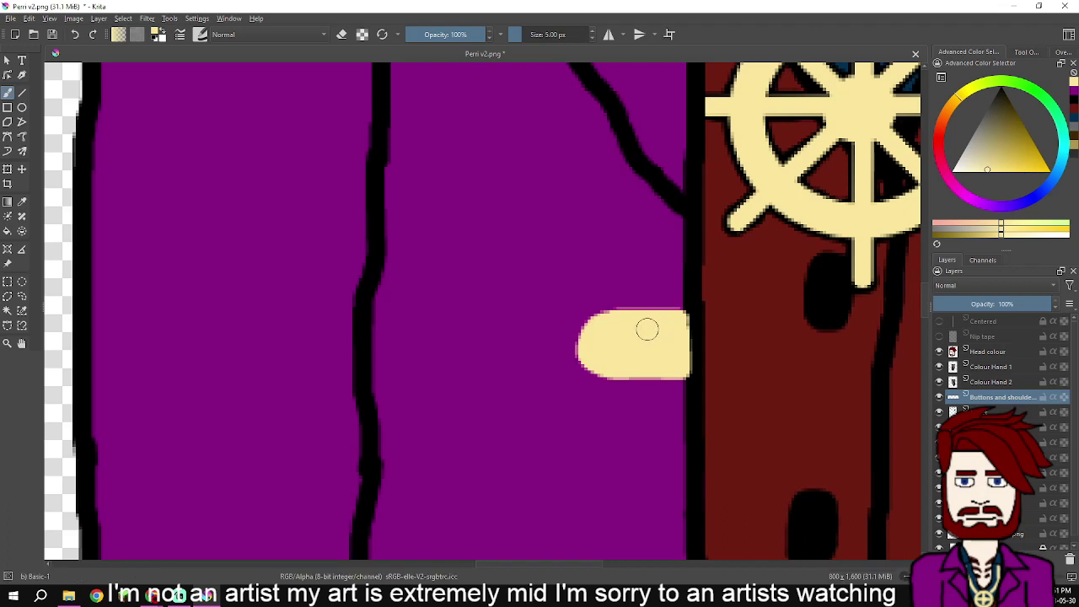
pyautogui.moveTo(719, 340); pyautogui.dragTo(438, 334)
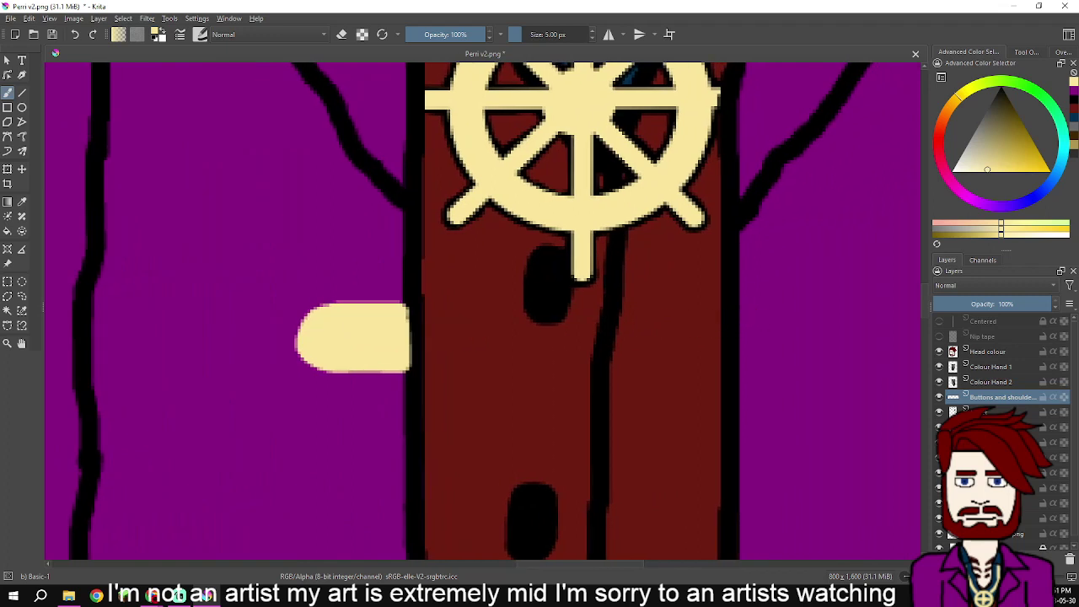
pyautogui.hotkey('ctrl', 'z')
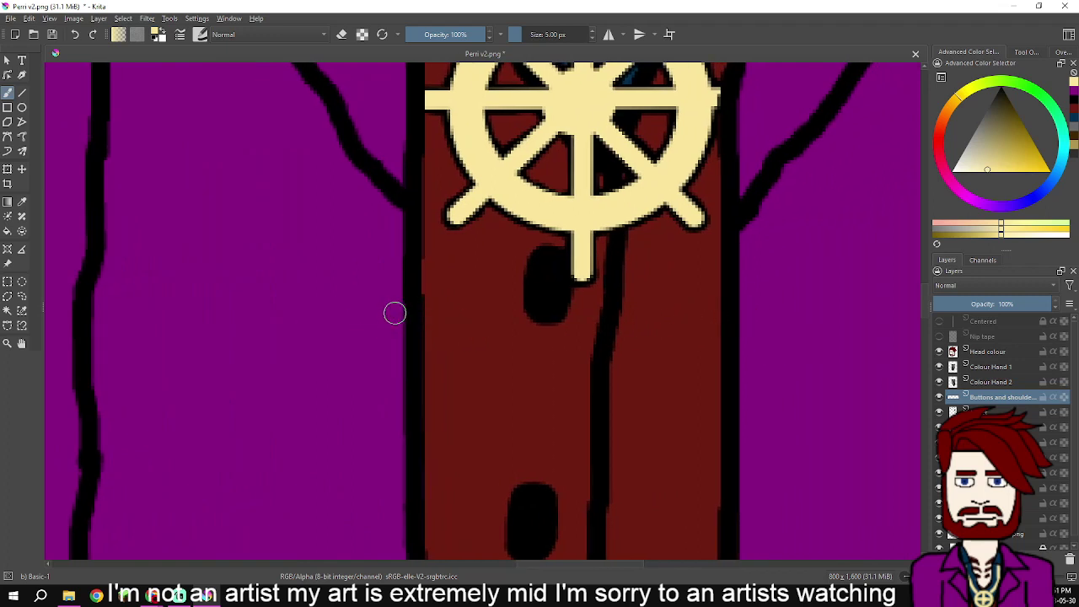
# - Paint a solid cream tab with a rounded outer end from the left-hand coat front's inner edge, below the wheel pendant
pyautogui.moveTo(394, 309); pyautogui.dragTo(393, 360)
pyautogui.scroll(3, 391, 337)
pyautogui.scroll(1, 397, 321)
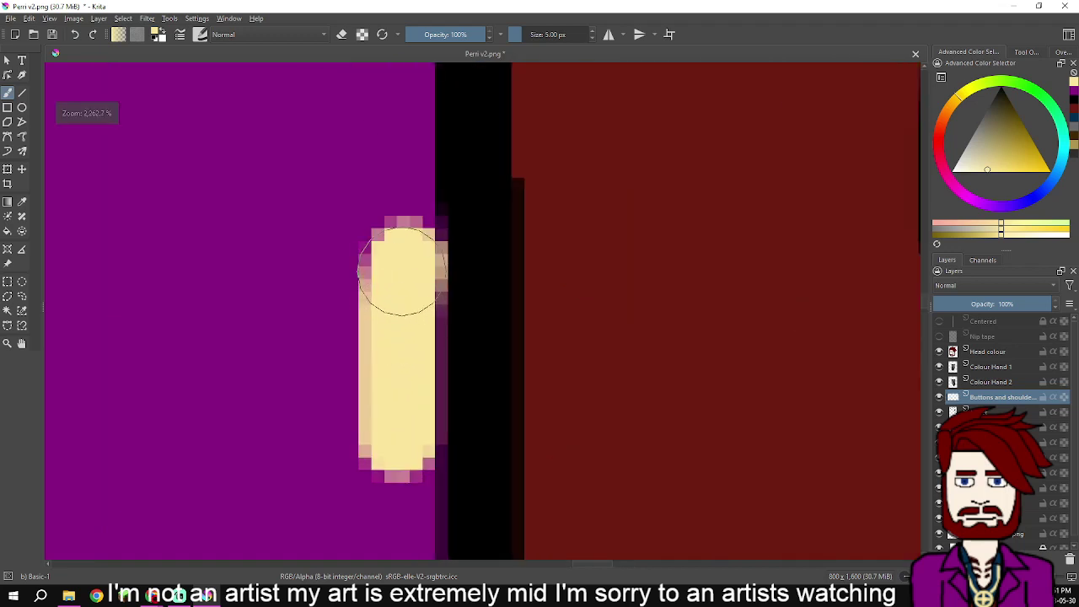
pyautogui.moveTo(408, 262)
pyautogui.mouseDown()
pyautogui.moveTo(405, 451)
pyautogui.moveTo(405, 440)
pyautogui.moveTo(276, 443)
pyautogui.moveTo(246, 419)
pyautogui.moveTo(249, 378)
pyautogui.moveTo(269, 359)
pyautogui.moveTo(403, 351)
pyautogui.moveTo(289, 352)
pyautogui.moveTo(253, 366)
pyautogui.moveTo(270, 408)
pyautogui.moveTo(285, 420)
pyautogui.moveTo(277, 377)
pyautogui.moveTo(330, 437)
pyautogui.moveTo(370, 407)
pyautogui.mouseUp()
pyautogui.scroll(-1, 406, 439)
pyautogui.scroll(-1, 406, 440)
pyautogui.scroll(-3, 369, 407)
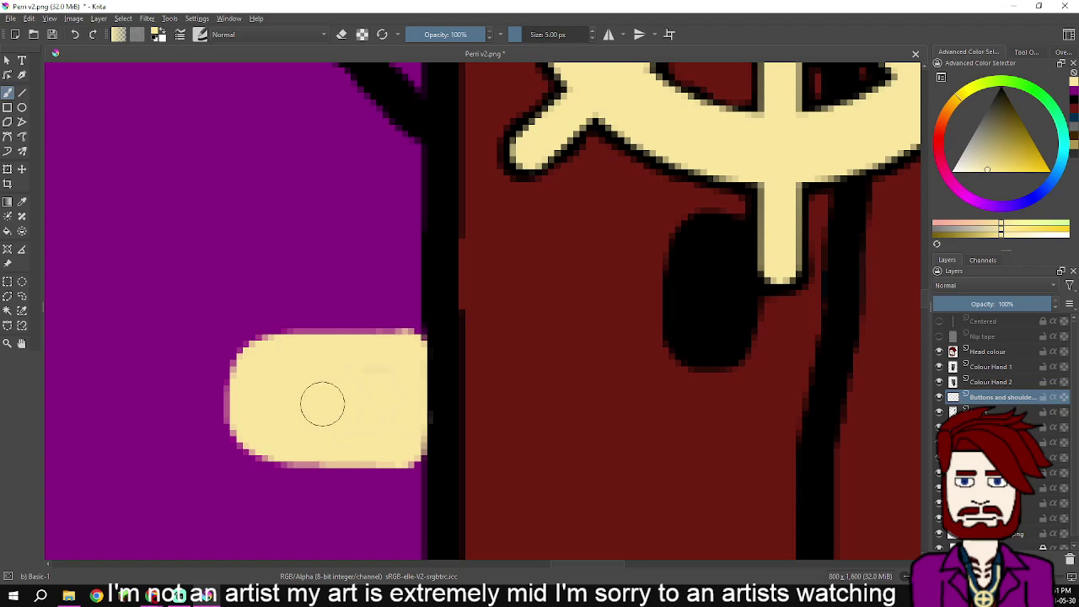
# - Examine the cream tab's size and placement against the vest buttons, the coat fronts and the whole figure
pyautogui.scroll(2, 669, 387)
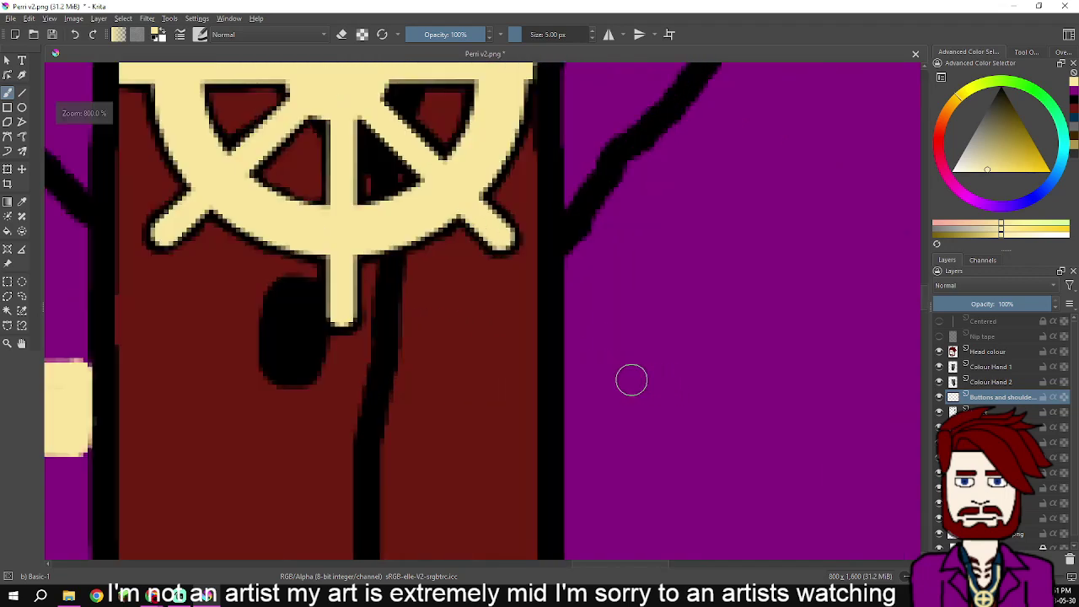
pyautogui.scroll(-2, 628, 379)
pyautogui.moveTo(333, 461); pyautogui.dragTo(390, 299)
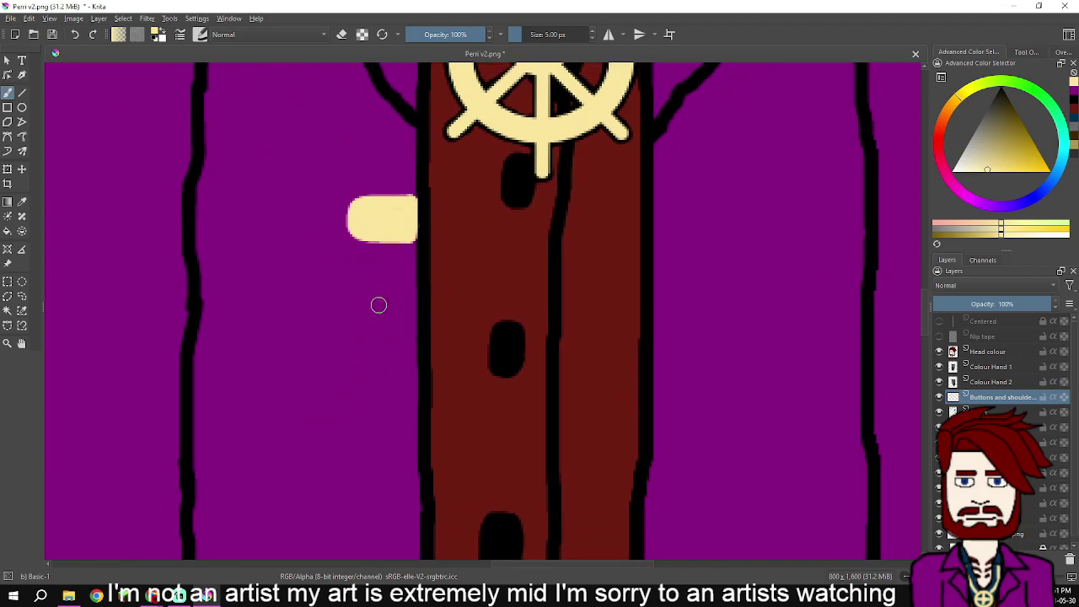
pyautogui.scroll(2, 378, 305)
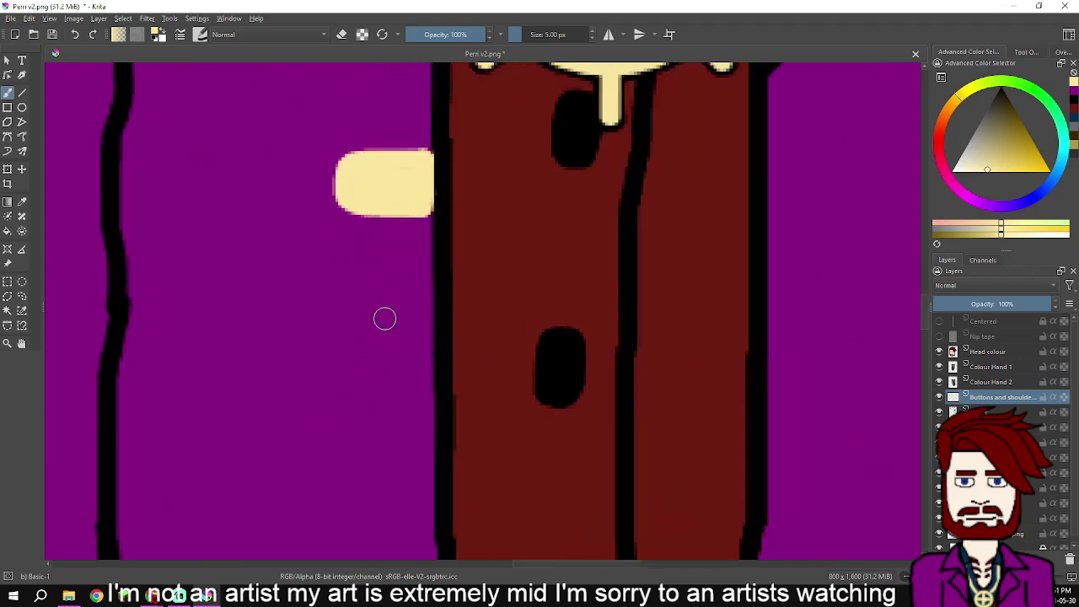
pyautogui.scroll(-3, 452, 314)
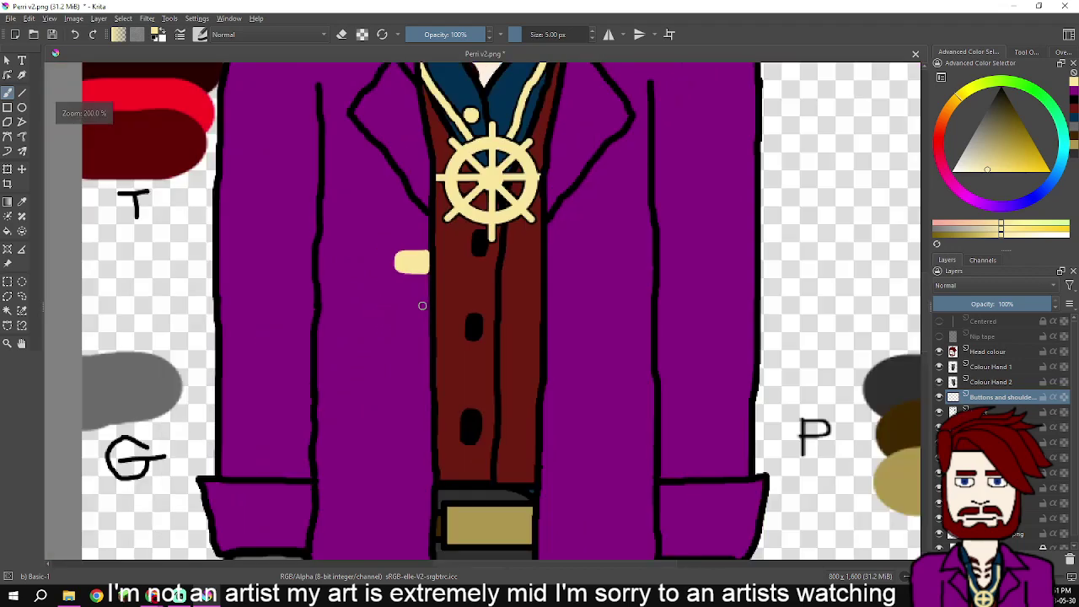
pyautogui.scroll(-1, 404, 314)
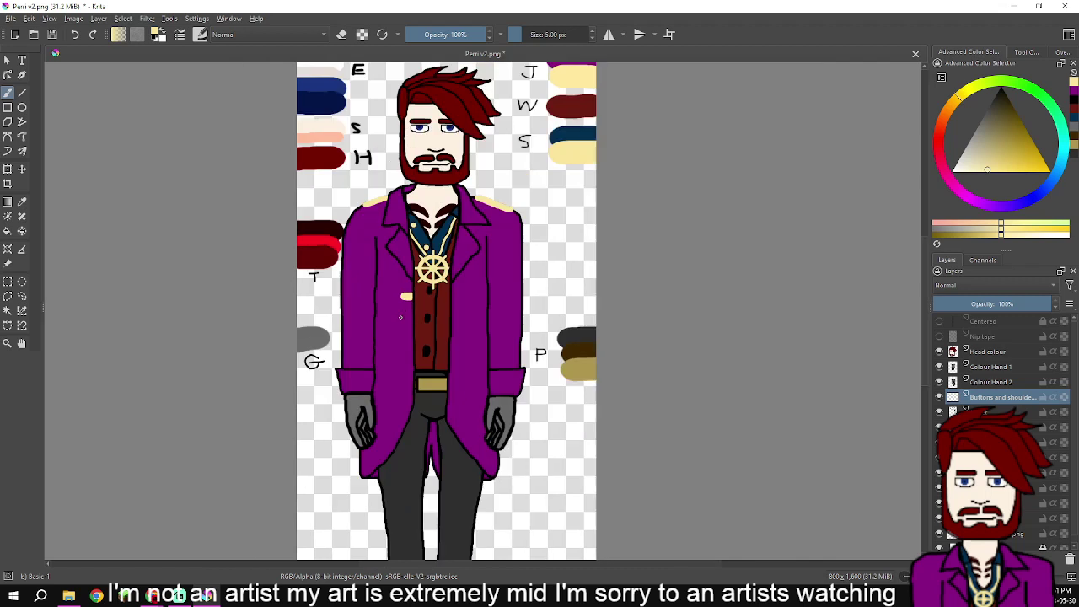
pyautogui.scroll(6, 400, 317)
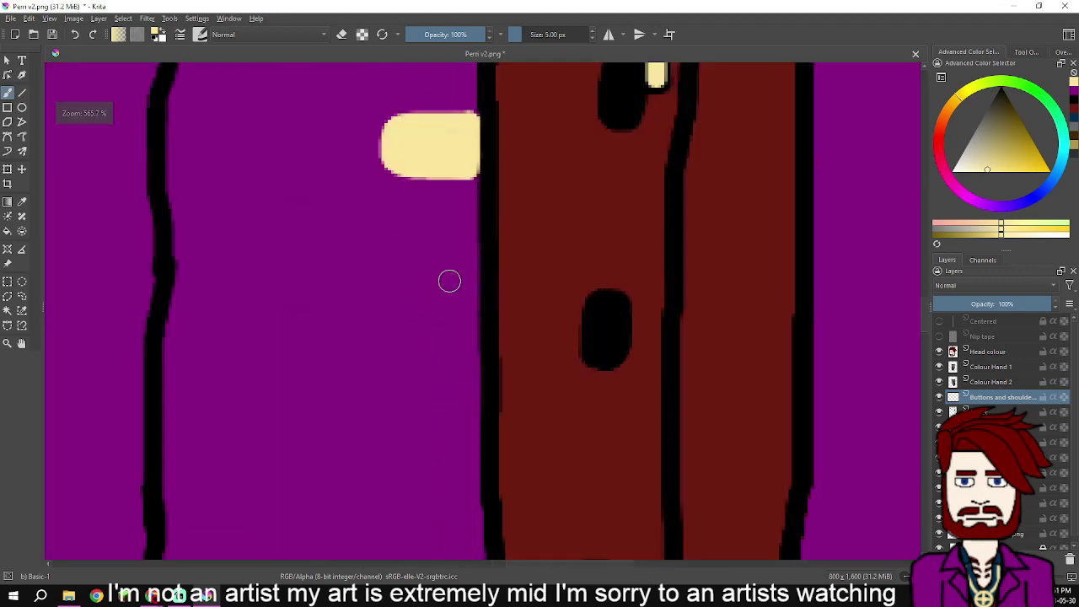
pyautogui.scroll(-1, 455, 313)
pyautogui.moveTo(453, 324); pyautogui.dragTo(458, 219)
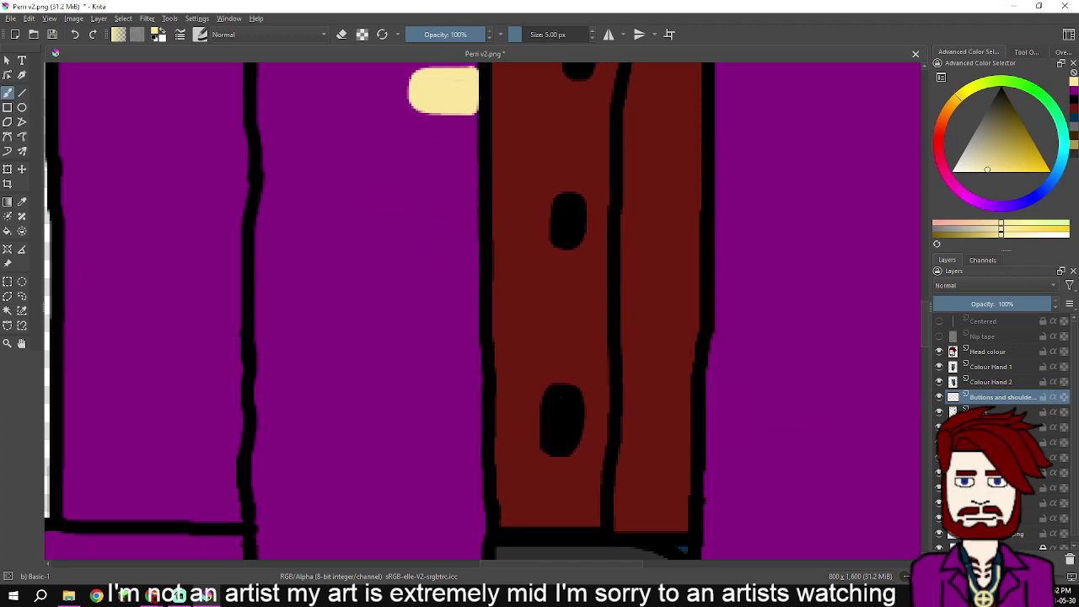
# - Undo all strokes of the cream tab on the left-hand coat front
pyautogui.moveTo(1002, 397)
pyautogui.hotkey('ctrl', 'z')
pyautogui.hotkey('ctrl', 'z')
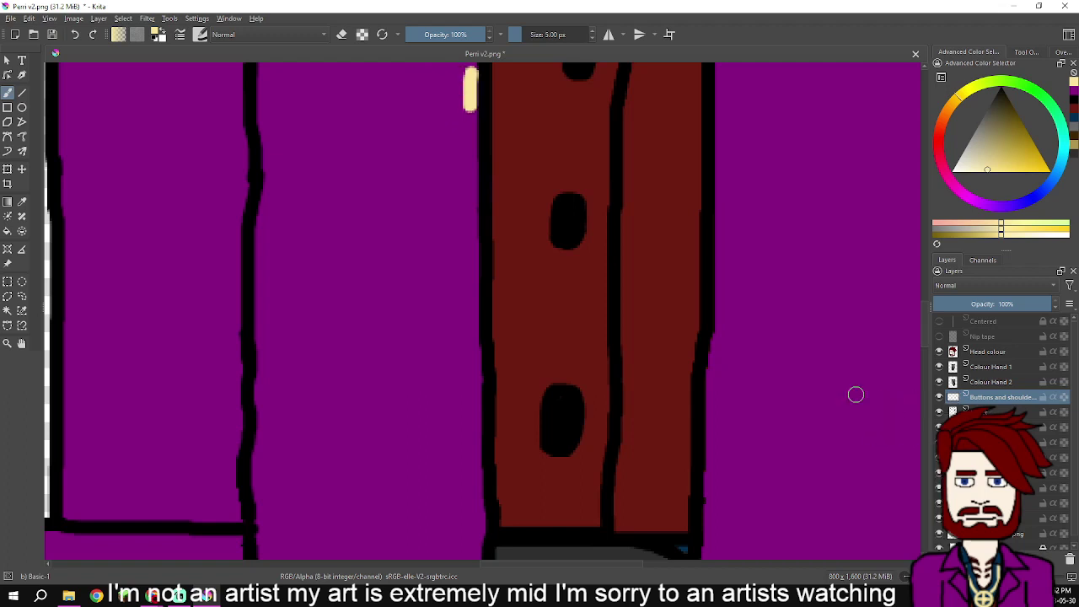
pyautogui.hotkey('ctrl', 'z')
# - On the Jacket layer, paint a black outline around the left-hand shoulder's cream band
pyautogui.scroll(-3, 885, 402)
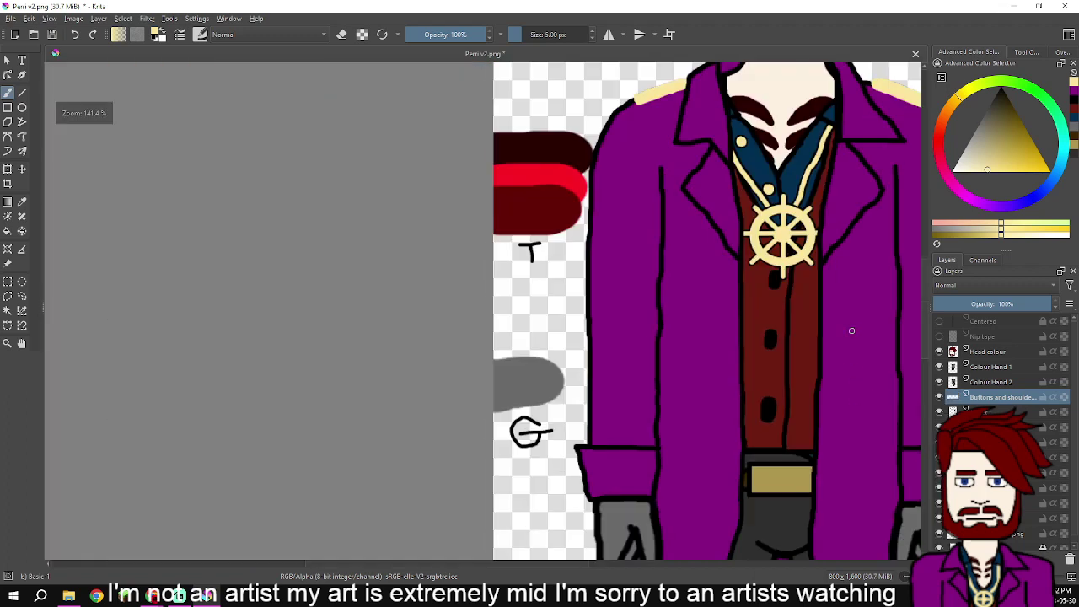
pyautogui.moveTo(852, 330); pyautogui.dragTo(786, 394)
pyautogui.click(1002, 413)
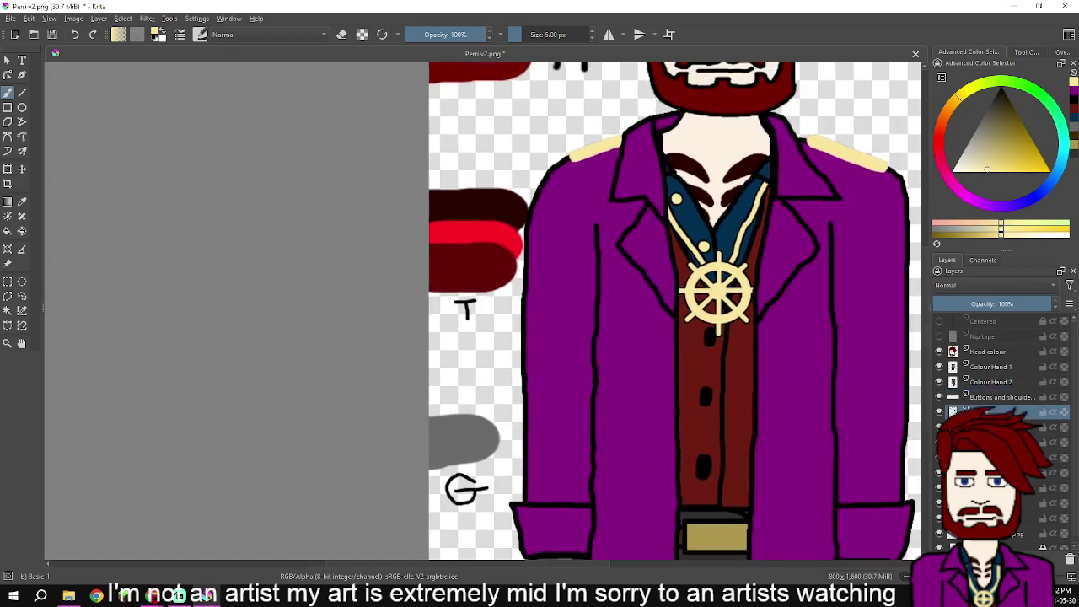
pyautogui.click(1073, 100)
pyautogui.scroll(2, 646, 174)
pyautogui.moveTo(580, 117)
pyautogui.mouseDown()
pyautogui.moveTo(591, 201)
pyautogui.moveTo(554, 173)
pyautogui.moveTo(231, 277)
pyautogui.moveTo(192, 308)
pyautogui.moveTo(197, 350)
pyautogui.moveTo(222, 366)
pyautogui.moveTo(261, 361)
pyautogui.moveTo(500, 285)
pyautogui.moveTo(600, 241)
pyautogui.moveTo(621, 212)
pyautogui.moveTo(621, 172)
pyautogui.moveTo(542, 166)
pyautogui.moveTo(291, 251)
pyautogui.mouseUp()
pyautogui.scroll(1, 600, 197)
pyautogui.scroll(3, 599, 196)
pyautogui.scroll(-3, 855, 294)
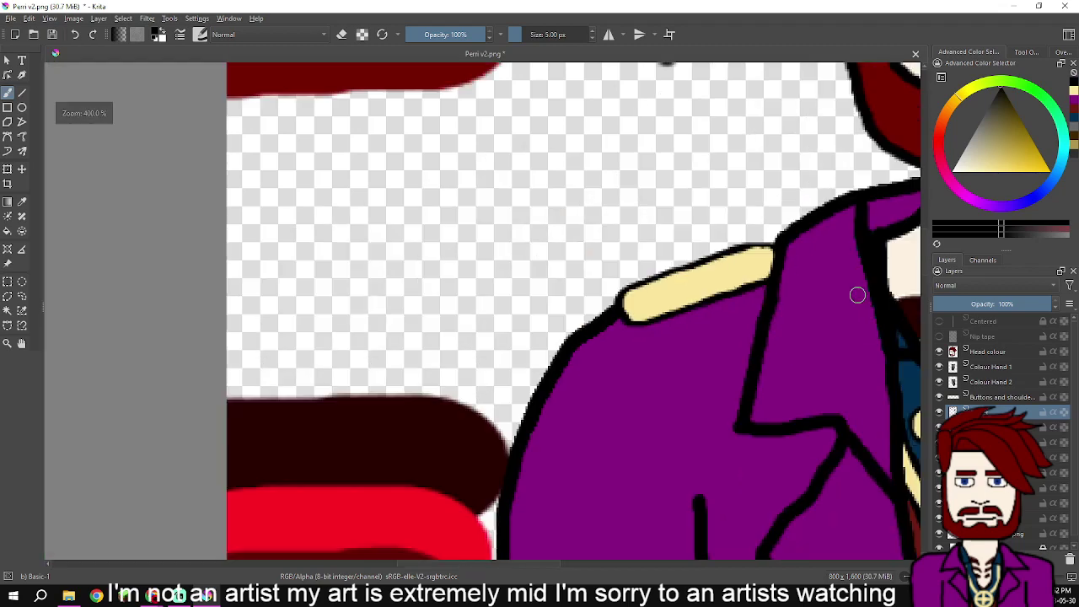
# - Paint a matching black outline around the right-hand shoulder's cream band, joining it to the jacket's outline
pyautogui.moveTo(888, 307); pyautogui.dragTo(533, 314)
pyautogui.moveTo(820, 314); pyautogui.dragTo(571, 314)
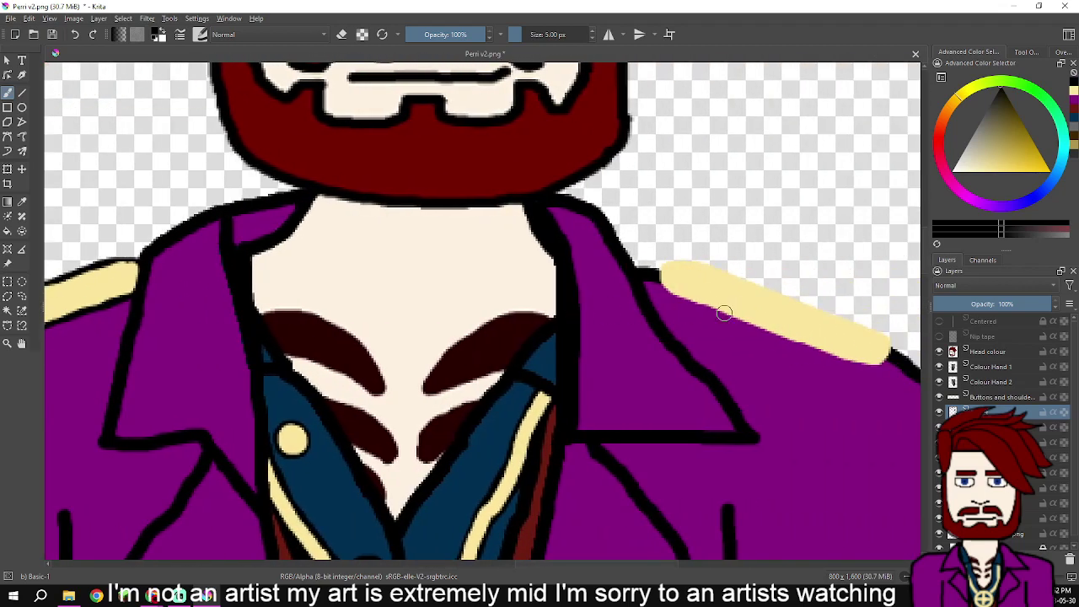
pyautogui.scroll(2, 730, 312)
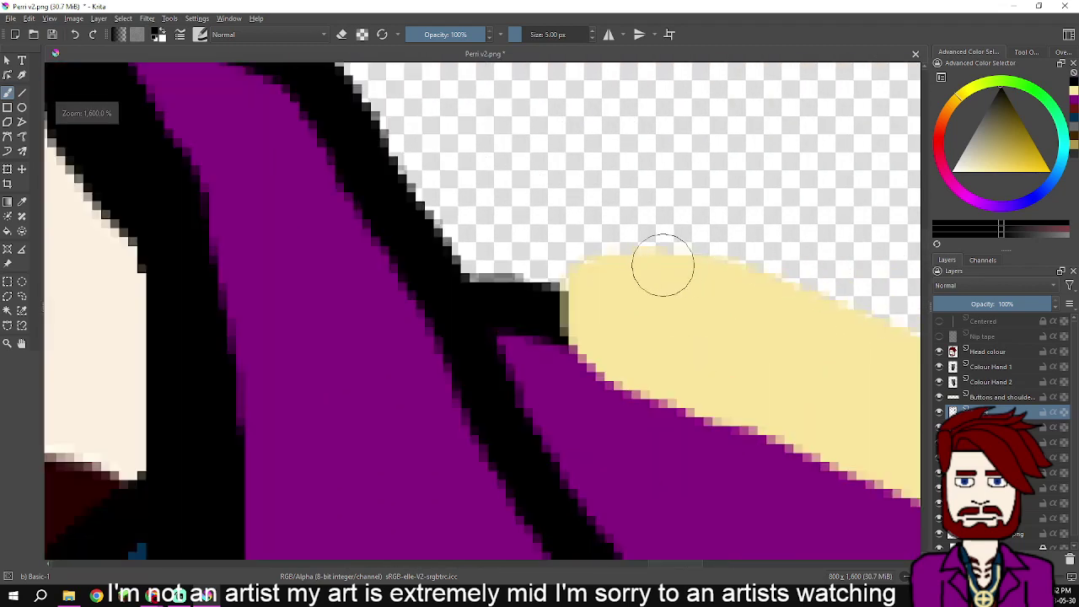
pyautogui.moveTo(667, 266)
pyautogui.mouseDown()
pyautogui.moveTo(591, 261)
pyautogui.moveTo(565, 323)
pyautogui.moveTo(635, 381)
pyautogui.moveTo(756, 429)
pyautogui.mouseUp()
pyautogui.moveTo(836, 455); pyautogui.dragTo(576, 329)
pyautogui.moveTo(517, 306)
pyautogui.mouseDown()
pyautogui.moveTo(859, 443)
pyautogui.moveTo(698, 407)
pyautogui.moveTo(719, 425)
pyautogui.moveTo(867, 468)
pyautogui.moveTo(684, 426)
pyautogui.moveTo(831, 452)
pyautogui.moveTo(852, 437)
pyautogui.moveTo(866, 398)
pyautogui.moveTo(856, 364)
pyautogui.moveTo(821, 346)
pyautogui.moveTo(848, 356)
pyautogui.moveTo(867, 382)
pyautogui.moveTo(865, 399)
pyautogui.moveTo(864, 379)
pyautogui.moveTo(820, 341)
pyautogui.moveTo(504, 221)
pyautogui.moveTo(742, 388)
pyautogui.moveTo(373, 239)
pyautogui.moveTo(318, 234)
pyautogui.mouseUp()
pyautogui.scroll(-5, 429, 328)
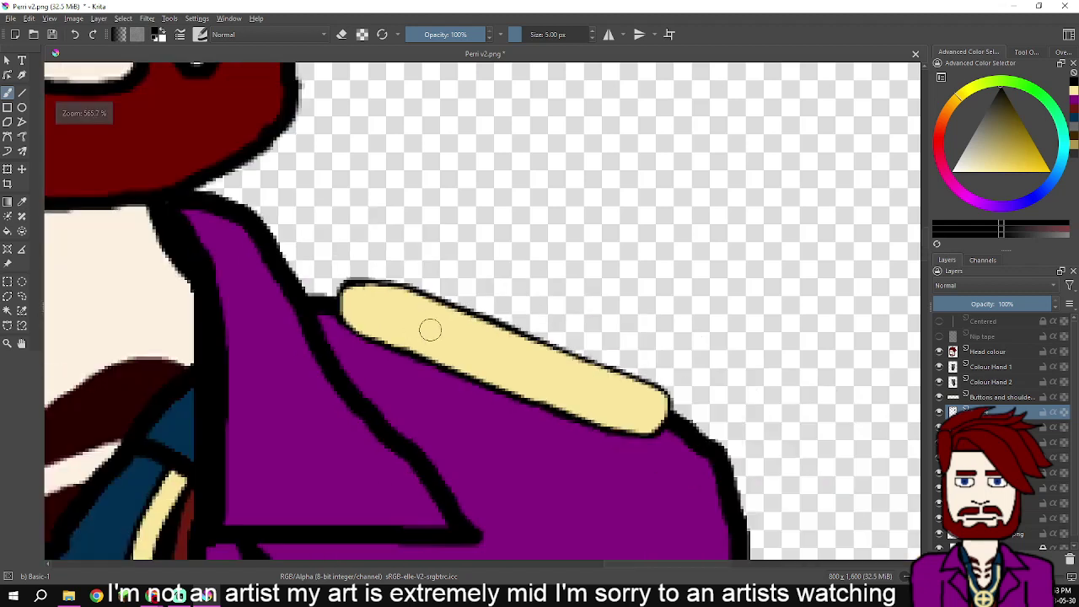
pyautogui.scroll(-1, 452, 340)
pyautogui.moveTo(414, 380); pyautogui.dragTo(562, 316)
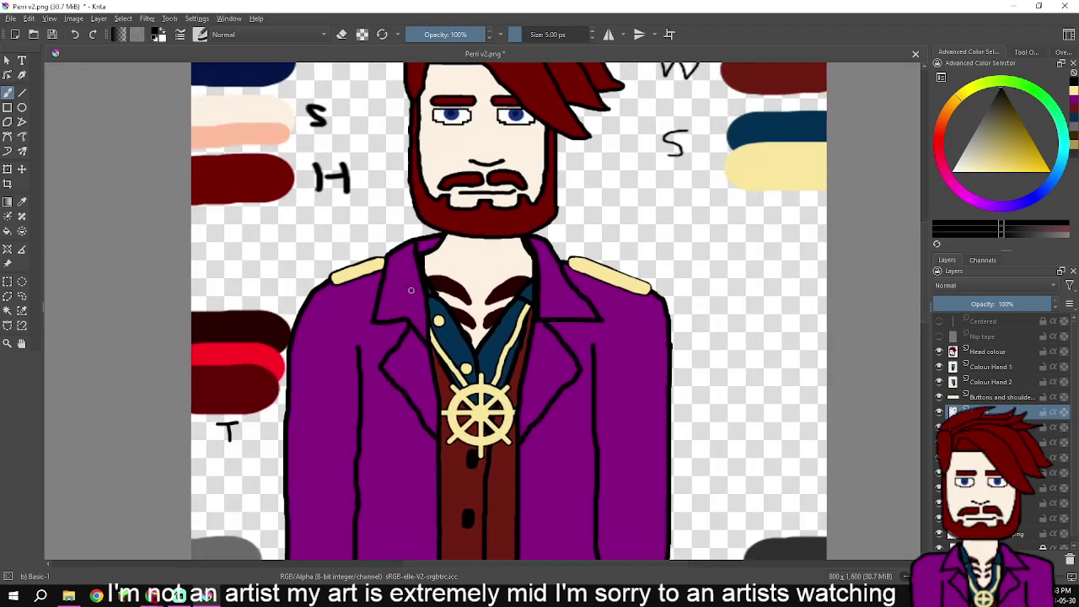
# - Erase the black outline above the left-hand shoulder band's collar end
pyautogui.scroll(4, 380, 285)
pyautogui.scroll(2, 368, 279)
pyautogui.moveTo(368, 268); pyautogui.dragTo(582, 373)
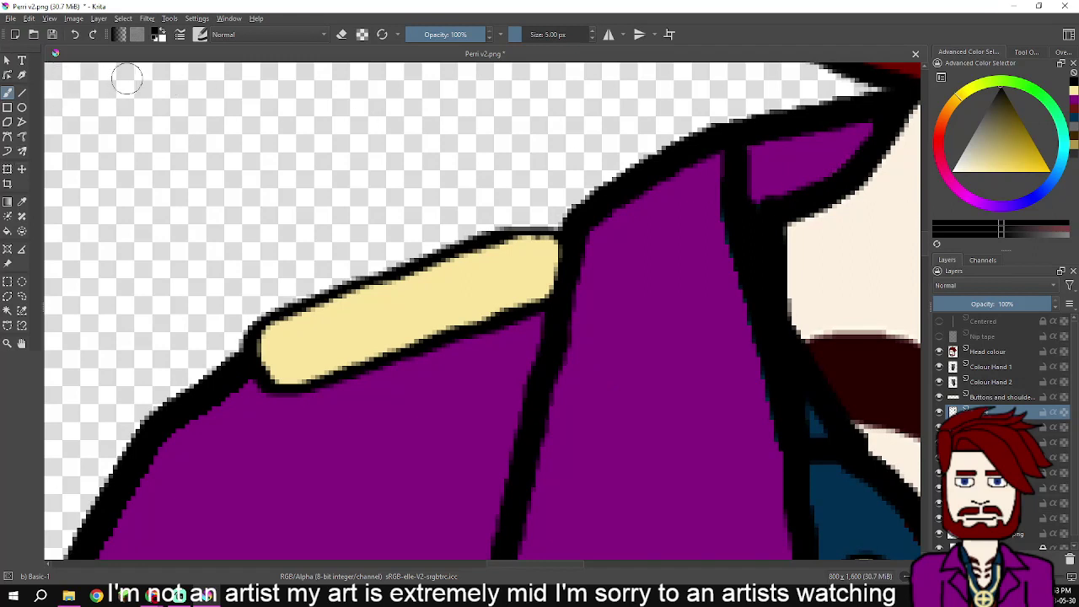
pyautogui.click(342, 33)
pyautogui.moveTo(489, 206)
pyautogui.mouseDown()
pyautogui.moveTo(542, 238)
pyautogui.moveTo(535, 221)
pyautogui.mouseUp()
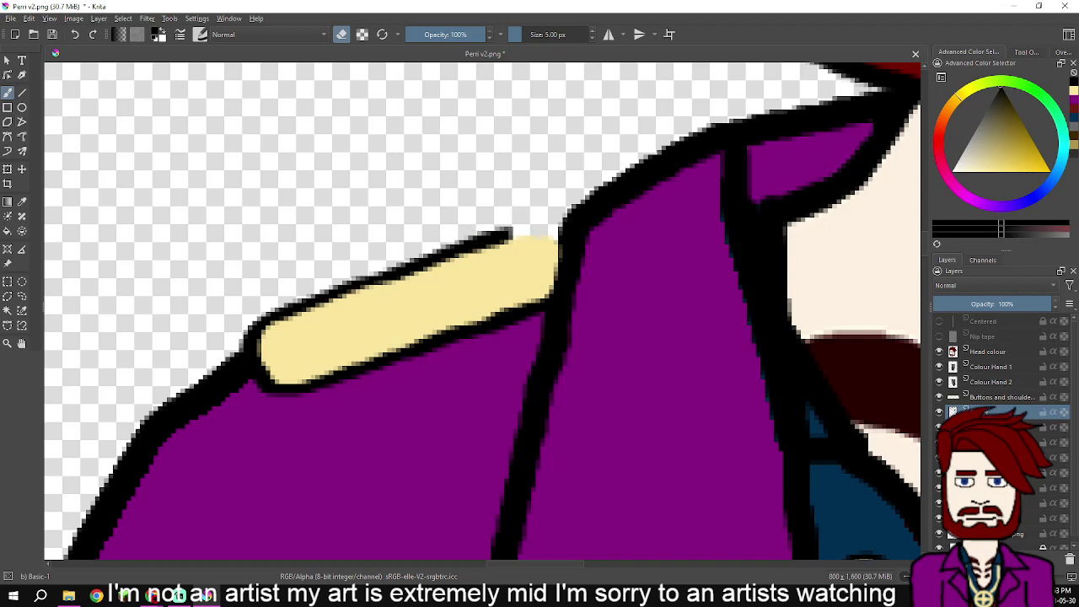
pyautogui.press('e')
# - On the buttons and shoulders layer, extend the left-hand band's cream fill at the collar end and erase its overlap onto the collar outline
pyautogui.click(1002, 397)
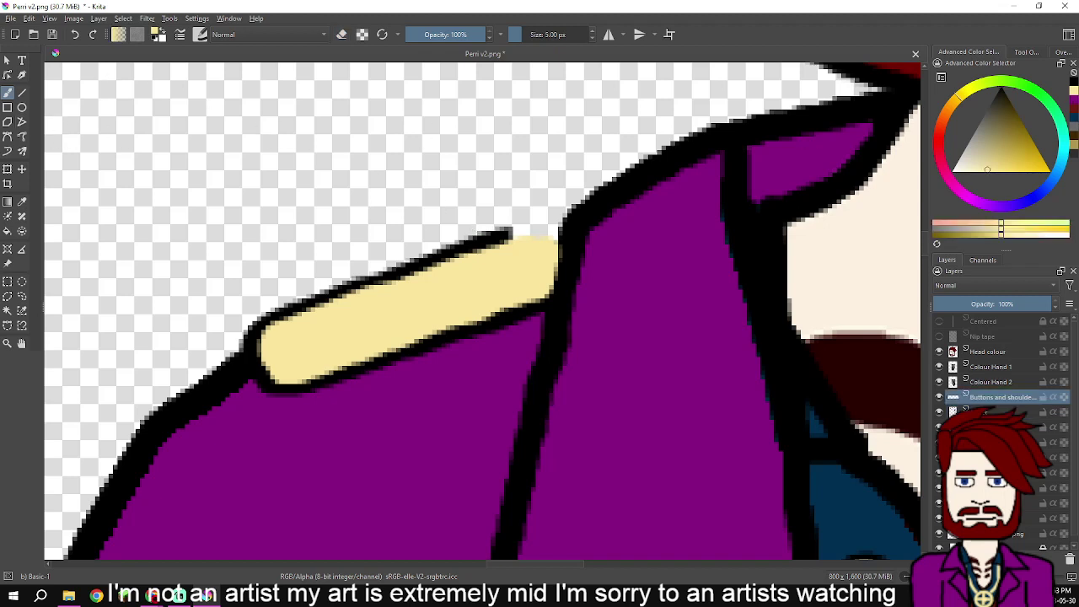
pyautogui.scroll(2, 709, 295)
pyautogui.moveTo(326, 210)
pyautogui.mouseDown()
pyautogui.moveTo(401, 181)
pyautogui.moveTo(347, 202)
pyautogui.mouseUp()
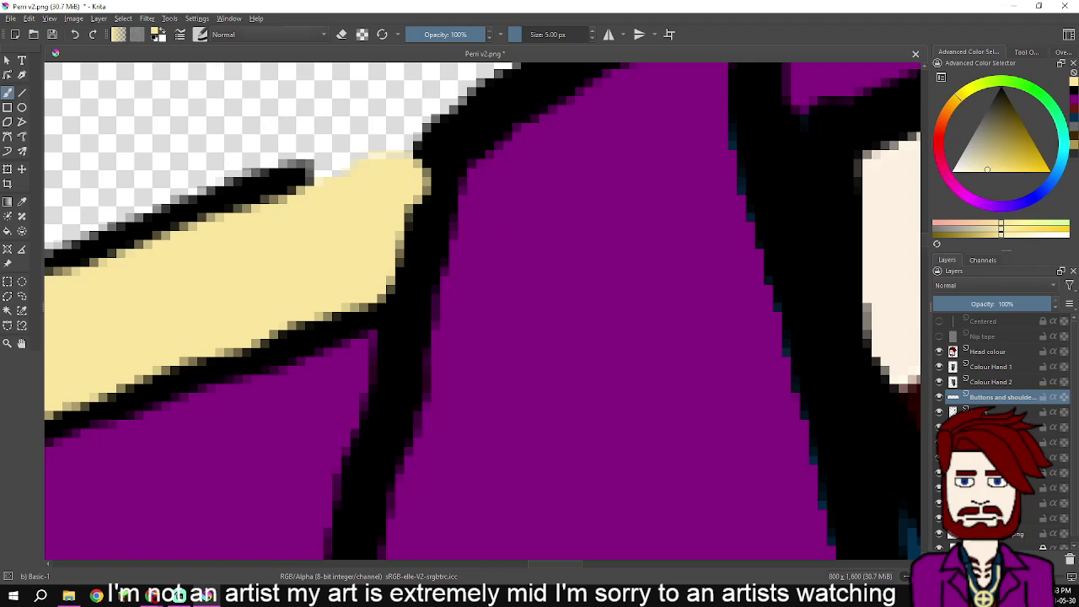
pyautogui.press('e')
pyautogui.moveTo(450, 154)
pyautogui.mouseDown()
pyautogui.moveTo(436, 193)
pyautogui.moveTo(470, 293)
pyautogui.mouseUp()
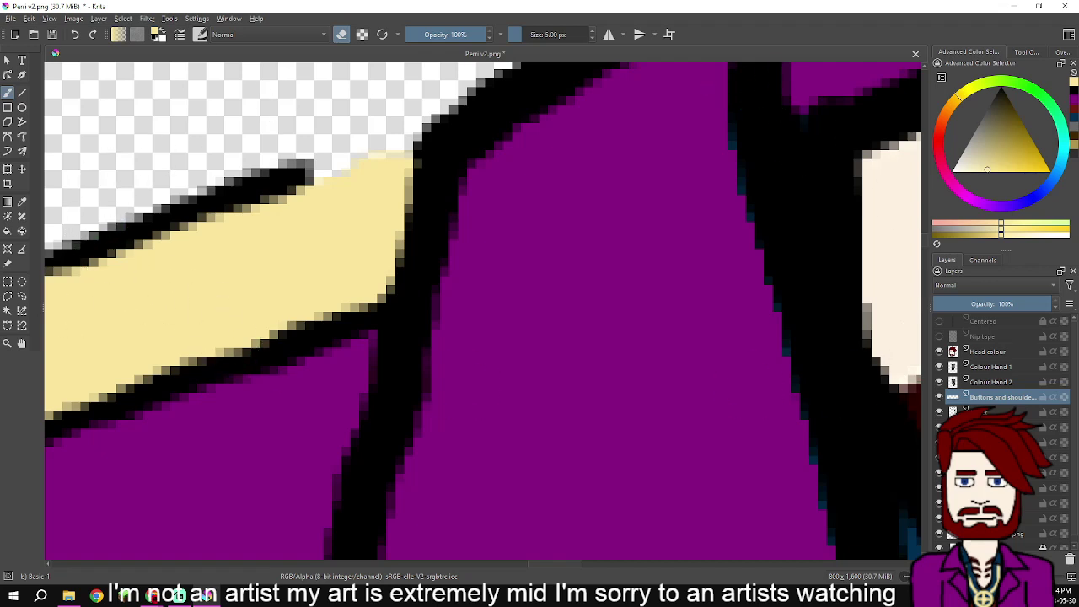
pyautogui.press('e')
# - Repaint the missing black outline above the left-hand band's collar end on the Jacket layer, closing it against the collar
pyautogui.press('d')
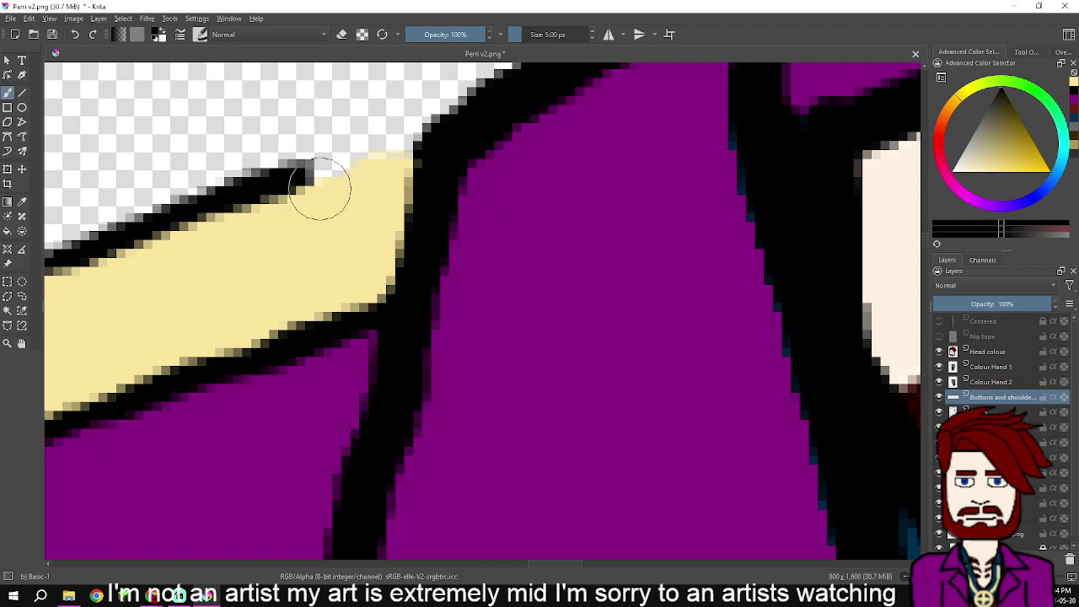
pyautogui.moveTo(313, 193); pyautogui.dragTo(329, 187)
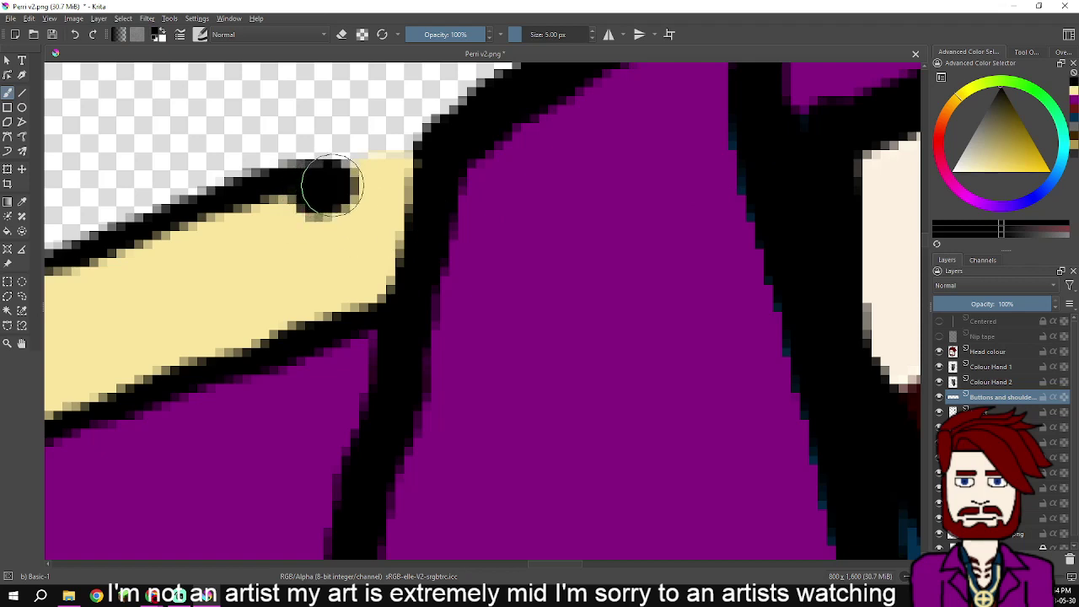
pyautogui.hotkey('ctrl', 'z')
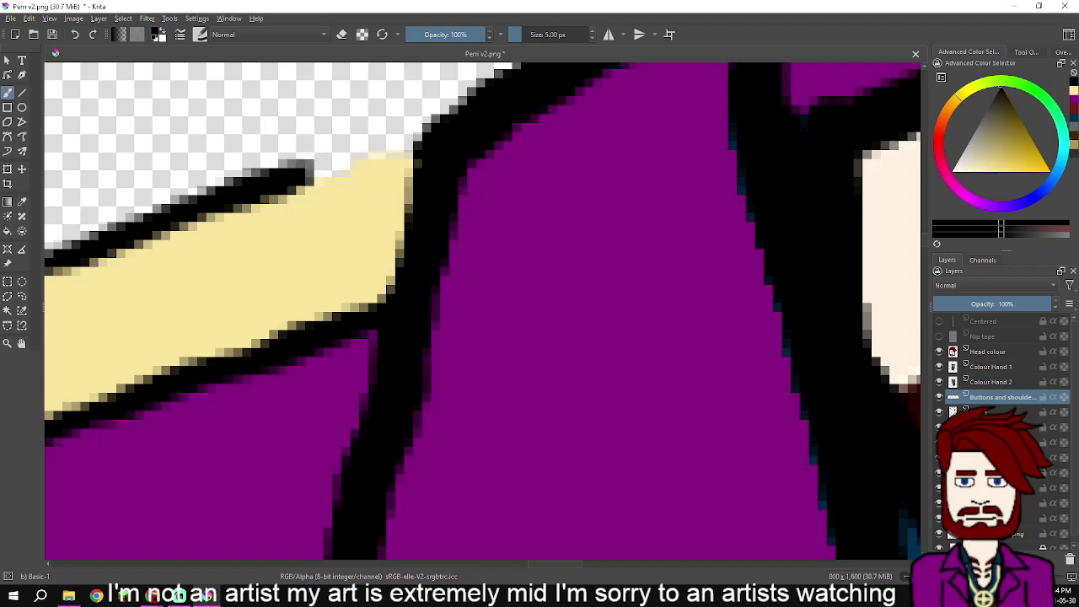
pyautogui.click(1003, 412)
pyautogui.moveTo(315, 188); pyautogui.dragTo(373, 169)
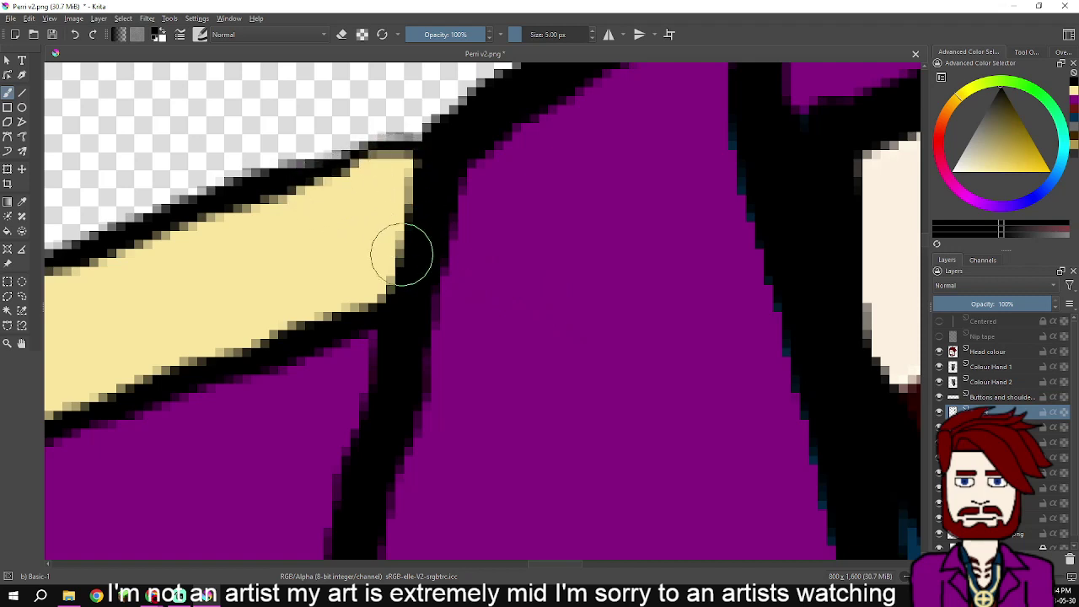
pyautogui.scroll(-1, 398, 263)
pyautogui.moveTo(347, 203)
pyautogui.mouseDown()
pyautogui.moveTo(410, 193)
pyautogui.moveTo(361, 195)
pyautogui.mouseUp()
# - Examine both outlined shoulder bands for symmetry and against the whole figure
pyautogui.scroll(-2, 347, 218)
pyautogui.scroll(-2, 321, 258)
pyautogui.scroll(-1, 448, 306)
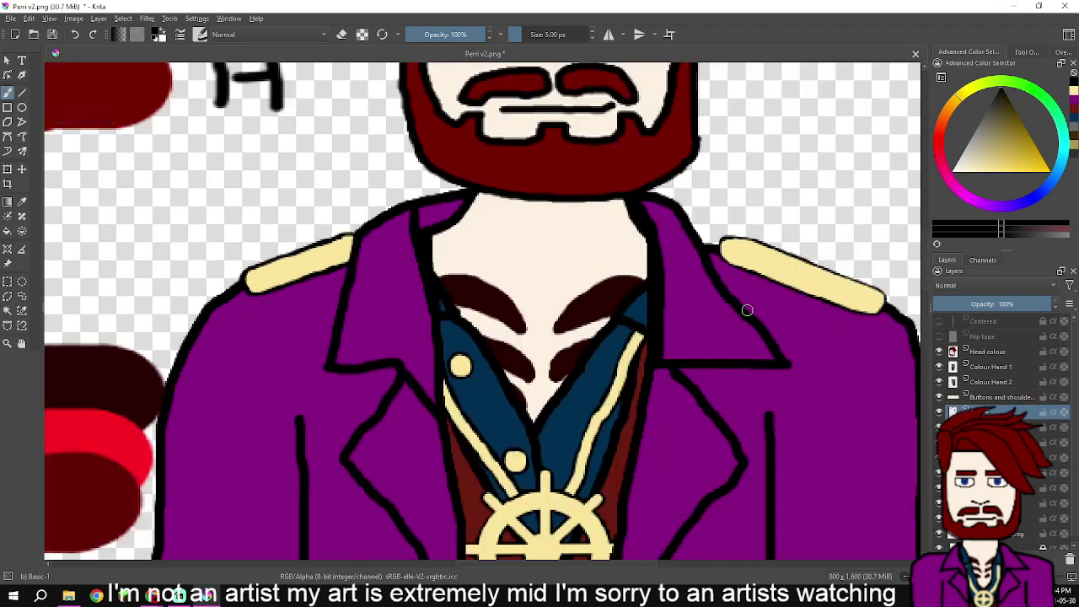
pyautogui.moveTo(809, 304); pyautogui.dragTo(653, 293)
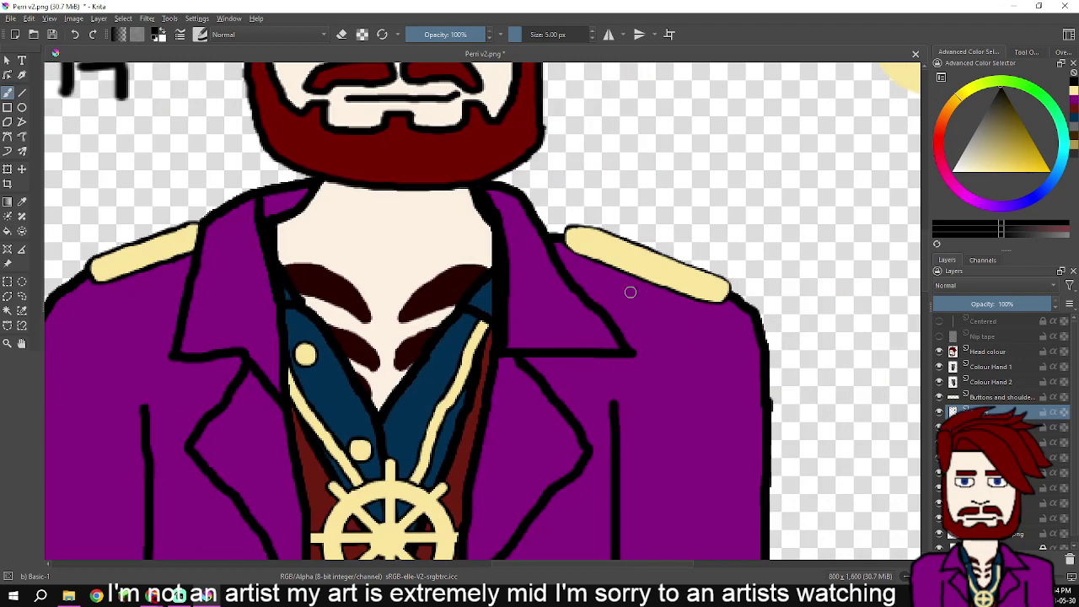
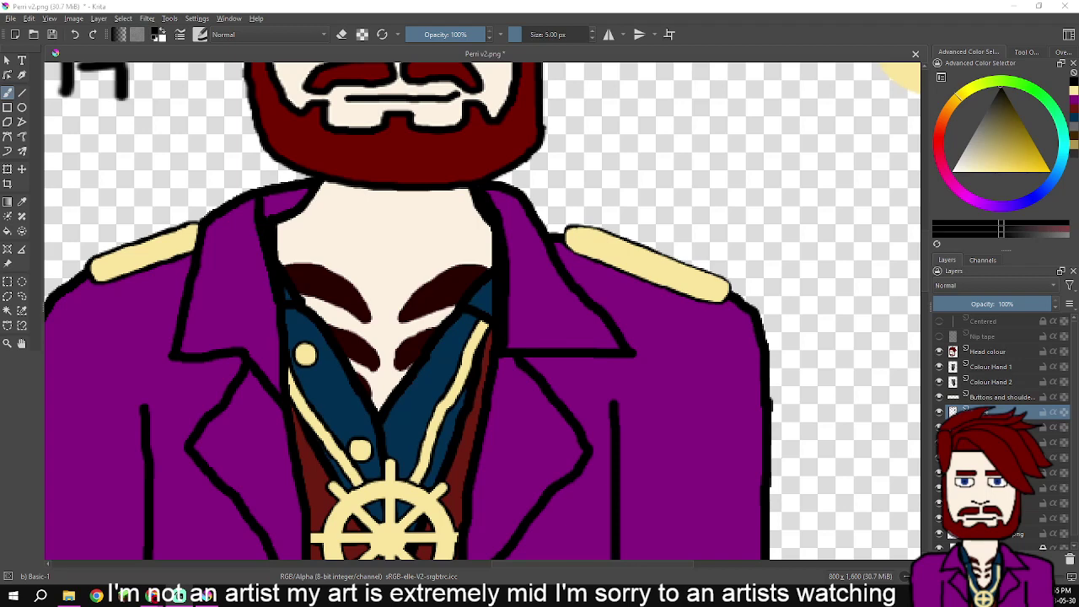
pyautogui.scroll(-5, 906, 288)
pyautogui.scroll(2, 845, 286)
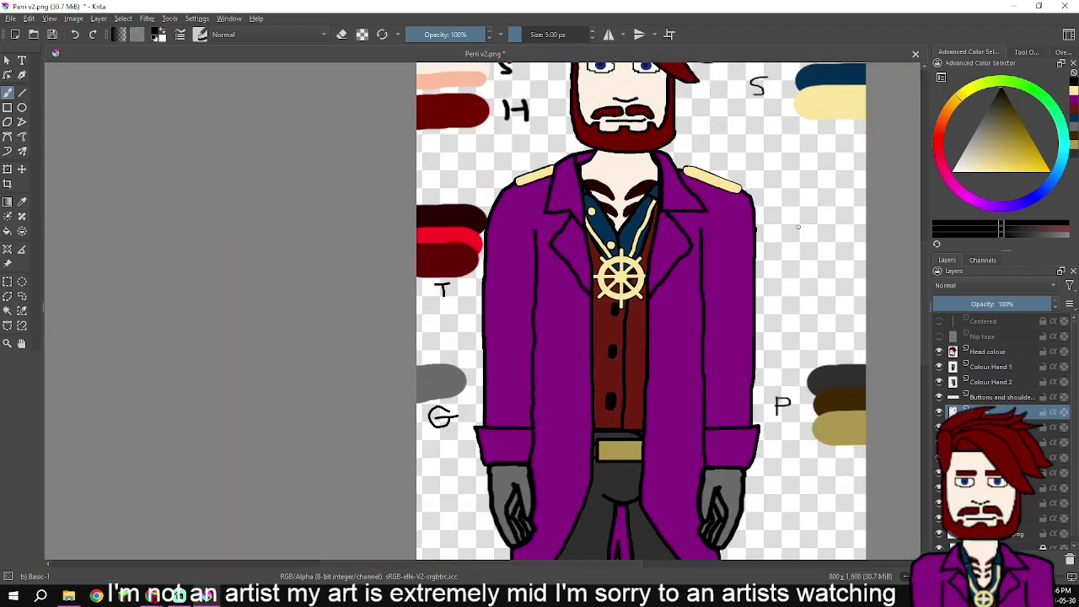
# - On the buttons and shoulders layer, paint a round cream button near the outer edge of the right-hand cuff
pyautogui.moveTo(819, 324); pyautogui.dragTo(795, 251)
pyautogui.scroll(3, 688, 305)
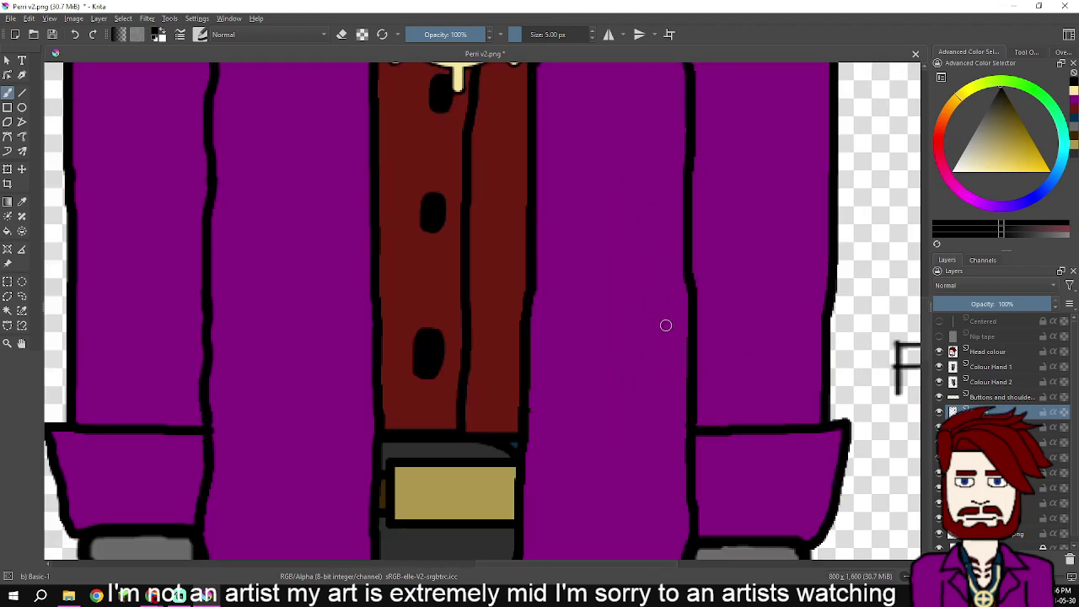
pyautogui.scroll(2, 666, 325)
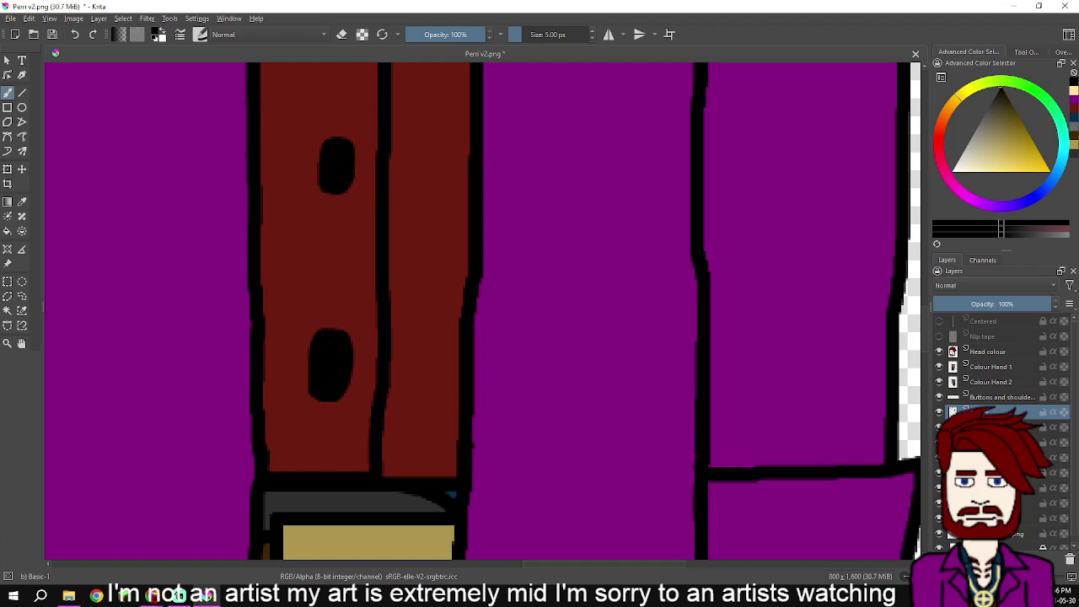
pyautogui.click(1074, 90)
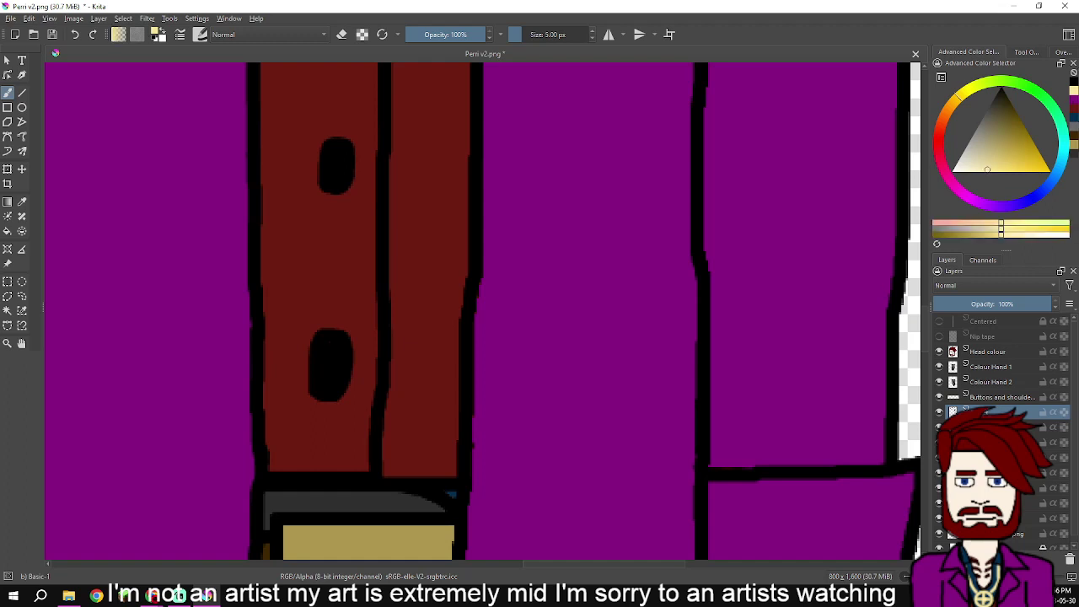
pyautogui.click(1002, 397)
pyautogui.moveTo(850, 474); pyautogui.dragTo(755, 360)
pyautogui.scroll(2, 773, 408)
pyautogui.scroll(-1, 786, 391)
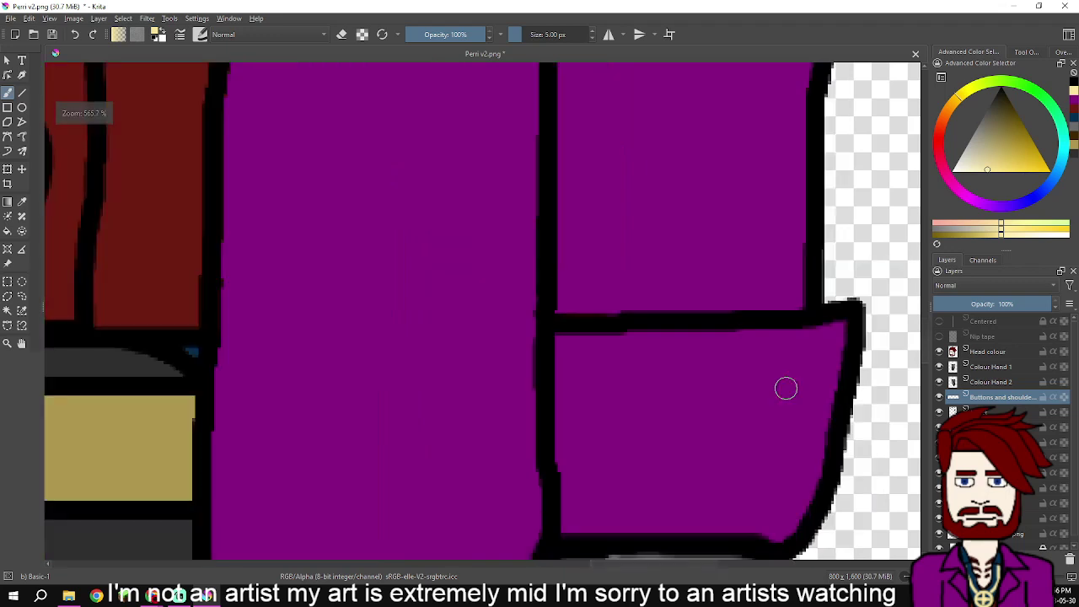
pyautogui.moveTo(785, 383)
pyautogui.mouseDown()
pyautogui.moveTo(794, 367)
pyautogui.moveTo(796, 386)
pyautogui.moveTo(776, 389)
pyautogui.moveTo(776, 368)
pyautogui.moveTo(791, 371)
pyautogui.mouseUp()
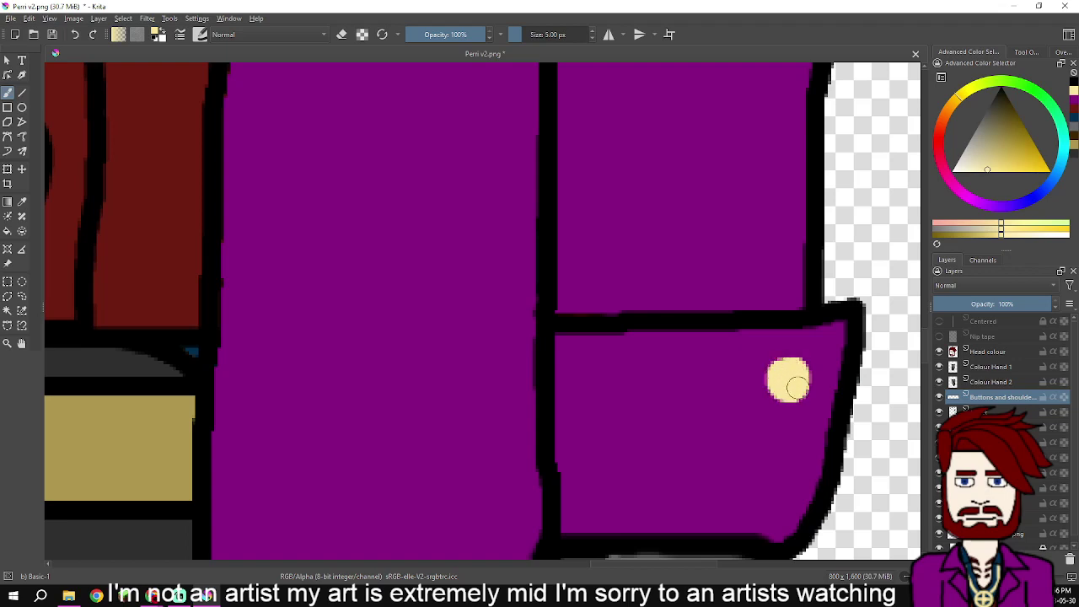
# - Paint a matching cream button near the outer edge of the left-hand cuff
pyautogui.scroll(-6, 776, 380)
pyautogui.scroll(2, 858, 365)
pyautogui.scroll(6, 610, 377)
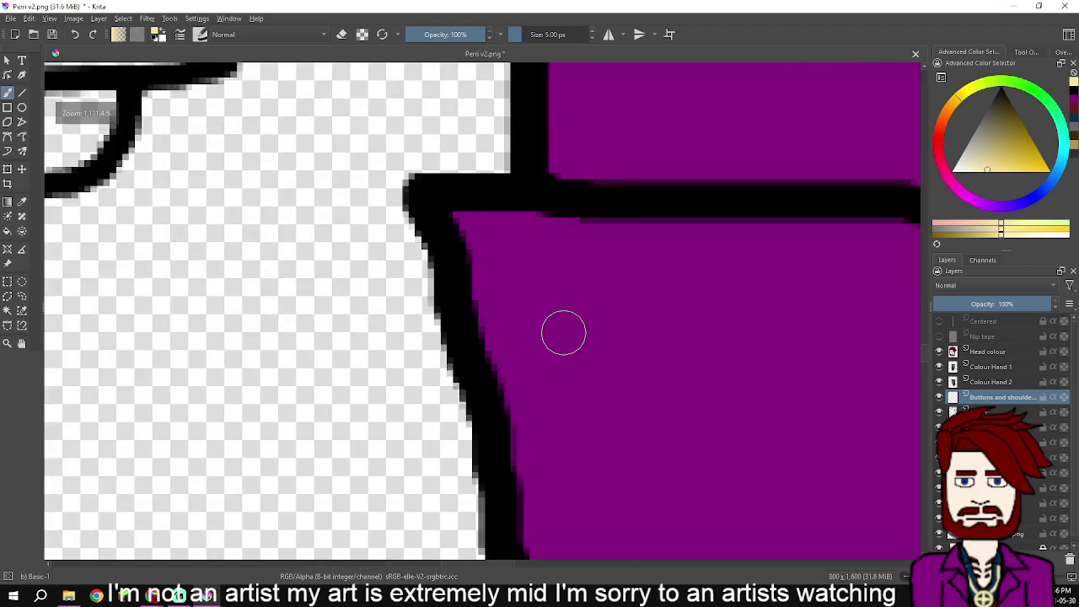
pyautogui.moveTo(579, 356)
pyautogui.mouseDown()
pyautogui.moveTo(563, 340)
pyautogui.moveTo(569, 319)
pyautogui.moveTo(594, 323)
pyautogui.moveTo(590, 361)
pyautogui.moveTo(564, 352)
pyautogui.moveTo(567, 314)
pyautogui.moveTo(583, 326)
pyautogui.moveTo(579, 346)
pyautogui.moveTo(563, 344)
pyautogui.mouseUp()
pyautogui.scroll(-5, 610, 335)
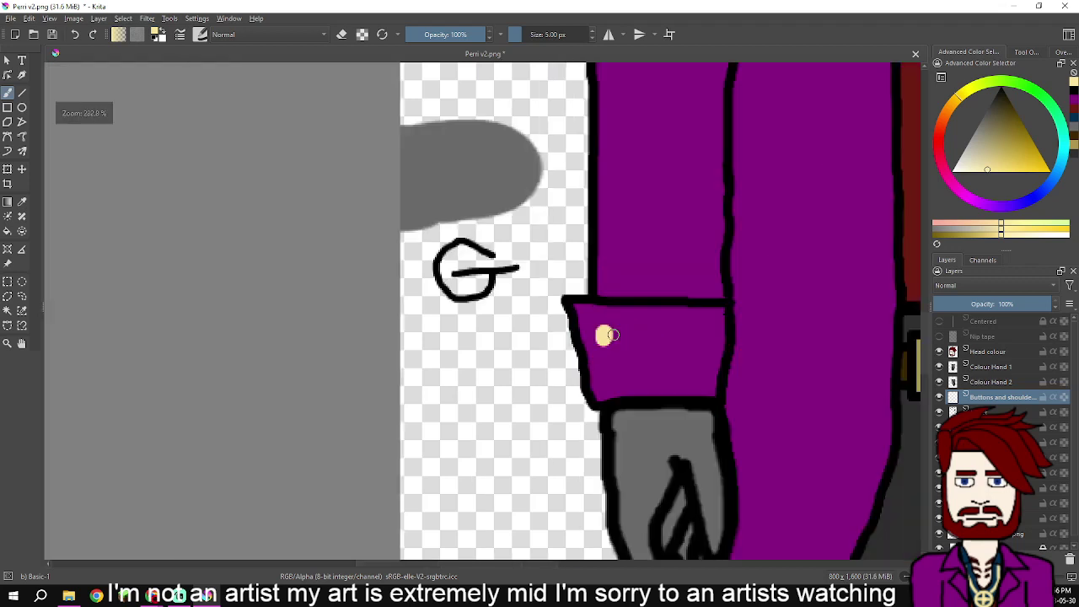
pyautogui.moveTo(742, 354); pyautogui.dragTo(590, 360)
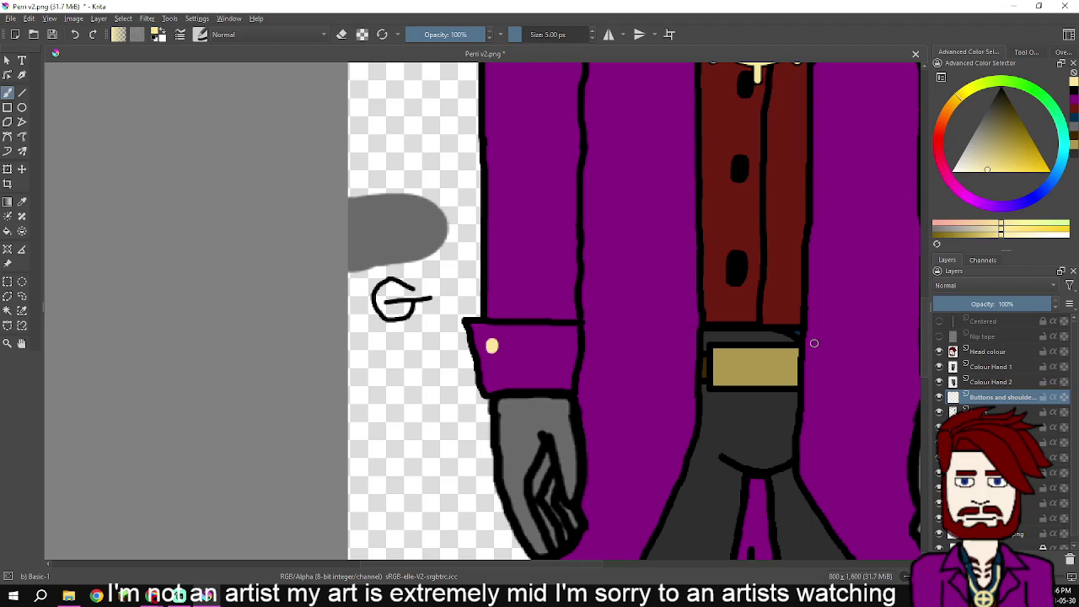
# - Compare the two cuff buttons and extend the left-hand one's cream fill to match the right-hand one
pyautogui.hscroll(4, 586, 343)
pyautogui.scroll(3, 368, 342)
pyautogui.moveTo(266, 335); pyautogui.dragTo(627, 340)
pyautogui.scroll(3, 552, 358)
pyautogui.moveTo(481, 349)
pyautogui.mouseDown()
pyautogui.moveTo(495, 326)
pyautogui.moveTo(527, 327)
pyautogui.moveTo(535, 379)
pyautogui.moveTo(499, 408)
pyautogui.moveTo(480, 393)
pyautogui.mouseUp()
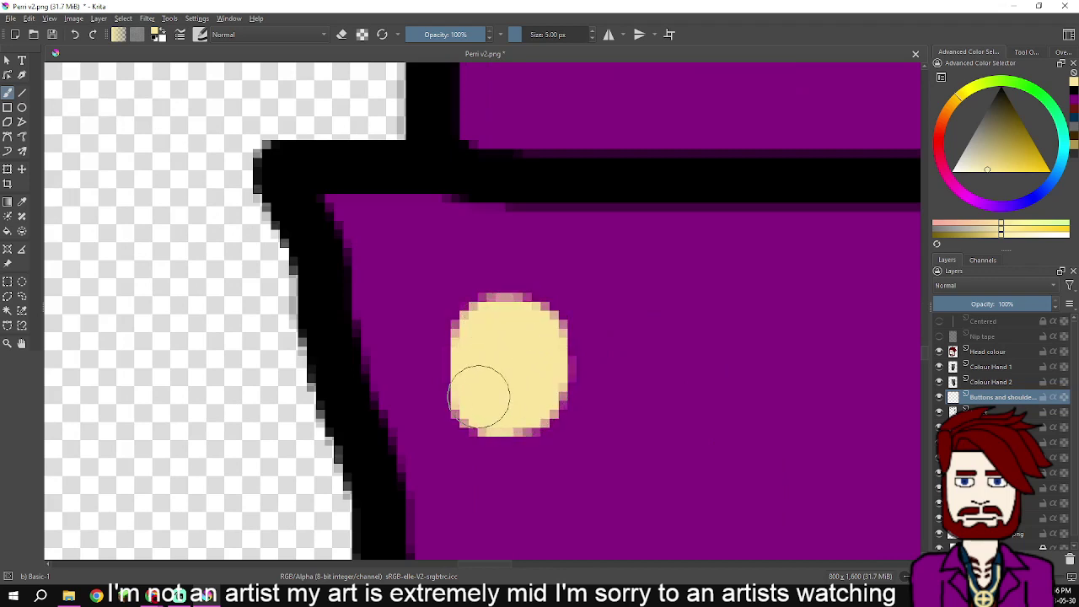
pyautogui.scroll(-6, 480, 393)
pyautogui.moveTo(721, 354); pyautogui.dragTo(546, 371)
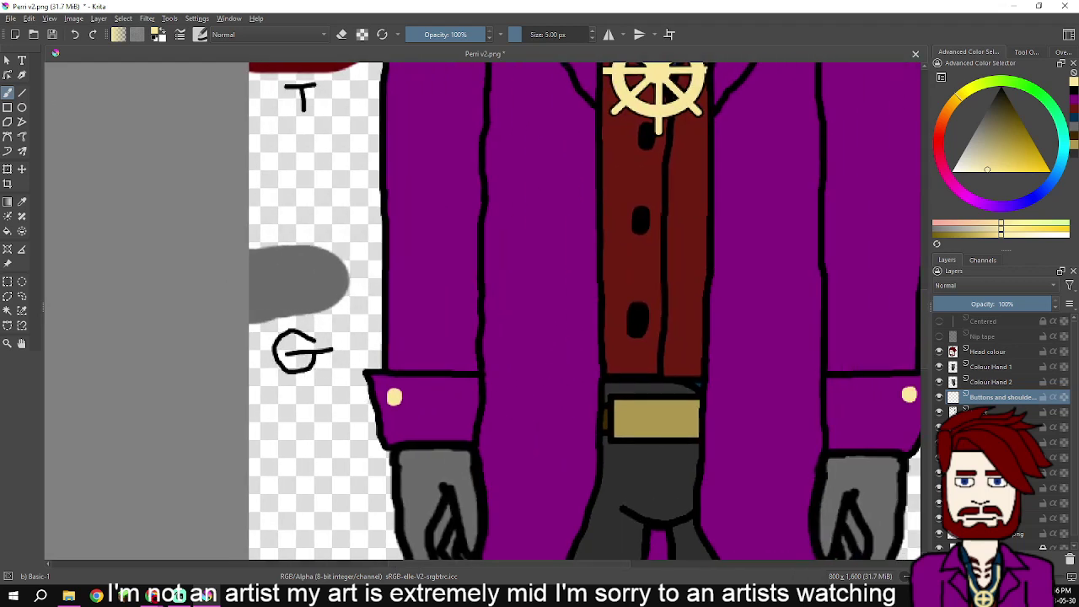
# - On the Jacket layer, paint a thin black outline around the right-hand cuff button
pyautogui.click(1003, 413)
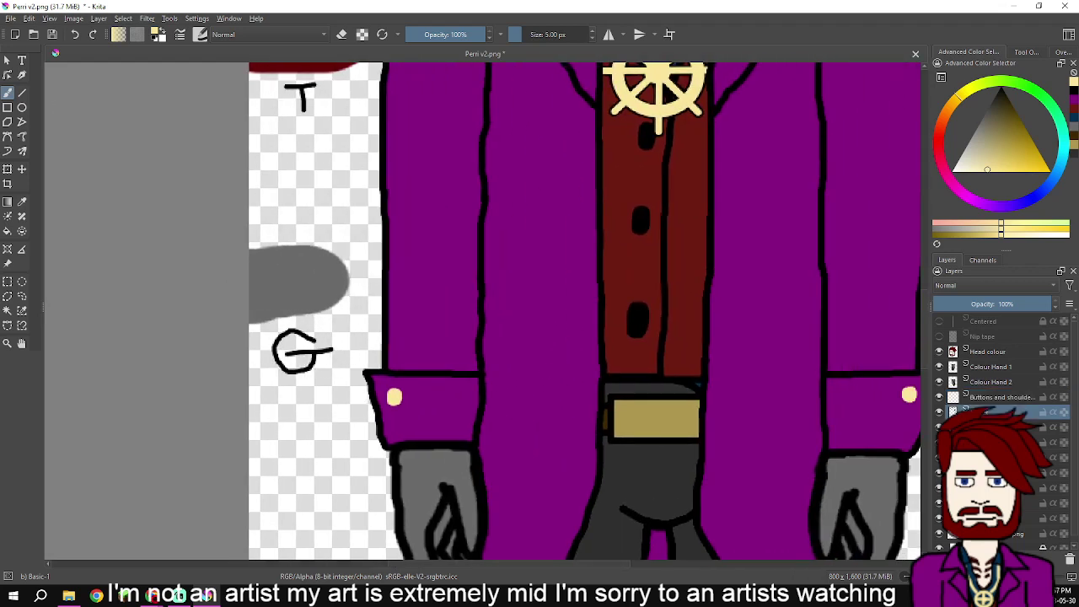
pyautogui.click(1074, 90)
pyautogui.moveTo(925, 330)
pyautogui.mouseDown()
pyautogui.moveTo(925, 307)
pyautogui.moveTo(925, 338)
pyautogui.mouseUp()
pyautogui.moveTo(856, 361)
pyautogui.mouseDown()
pyautogui.moveTo(722, 354)
pyautogui.moveTo(657, 380)
pyautogui.moveTo(632, 373)
pyautogui.moveTo(617, 337)
pyautogui.moveTo(655, 270)
pyautogui.moveTo(689, 277)
pyautogui.moveTo(723, 328)
pyautogui.moveTo(693, 381)
pyautogui.moveTo(672, 376)
pyautogui.mouseUp()
pyautogui.scroll(4, 796, 338)
pyautogui.scroll(2, 726, 339)
pyautogui.scroll(-4, 639, 366)
pyautogui.moveTo(190, 316); pyautogui.dragTo(460, 305)
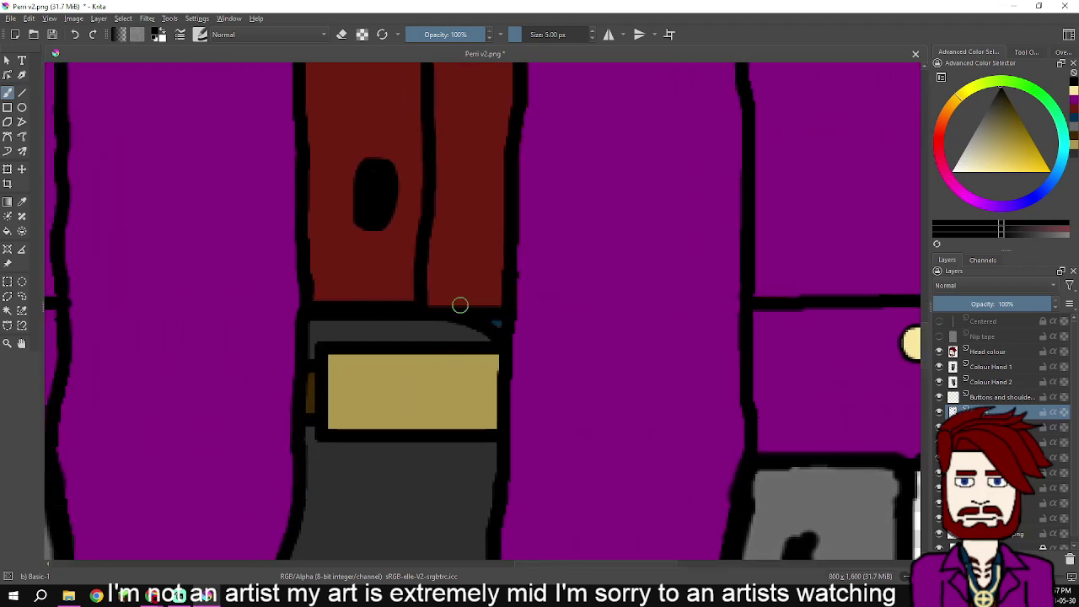
# - Paint the same thin black outline around the left-hand cuff button
pyautogui.hscroll(-10, 771, 309)
pyautogui.scroll(4, 417, 345)
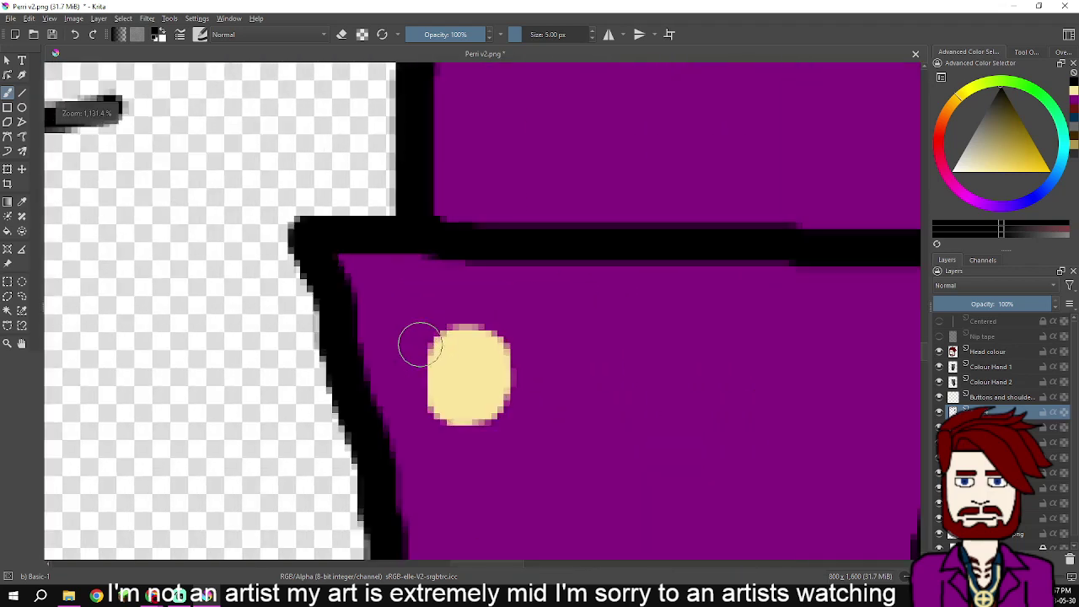
pyautogui.scroll(3, 417, 345)
pyautogui.moveTo(456, 337)
pyautogui.mouseDown()
pyautogui.moveTo(429, 362)
pyautogui.moveTo(426, 432)
pyautogui.moveTo(451, 475)
pyautogui.moveTo(501, 494)
pyautogui.moveTo(556, 439)
pyautogui.moveTo(548, 356)
pyautogui.moveTo(530, 335)
pyautogui.moveTo(458, 325)
pyautogui.moveTo(475, 337)
pyautogui.mouseUp()
pyautogui.scroll(-4, 580, 397)
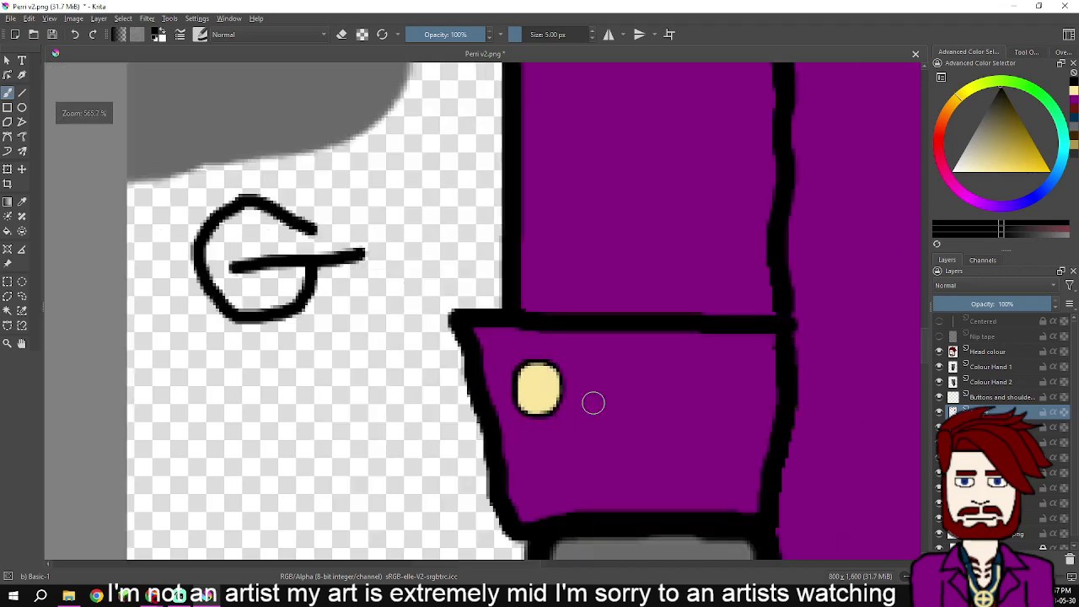
pyautogui.scroll(-4, 580, 397)
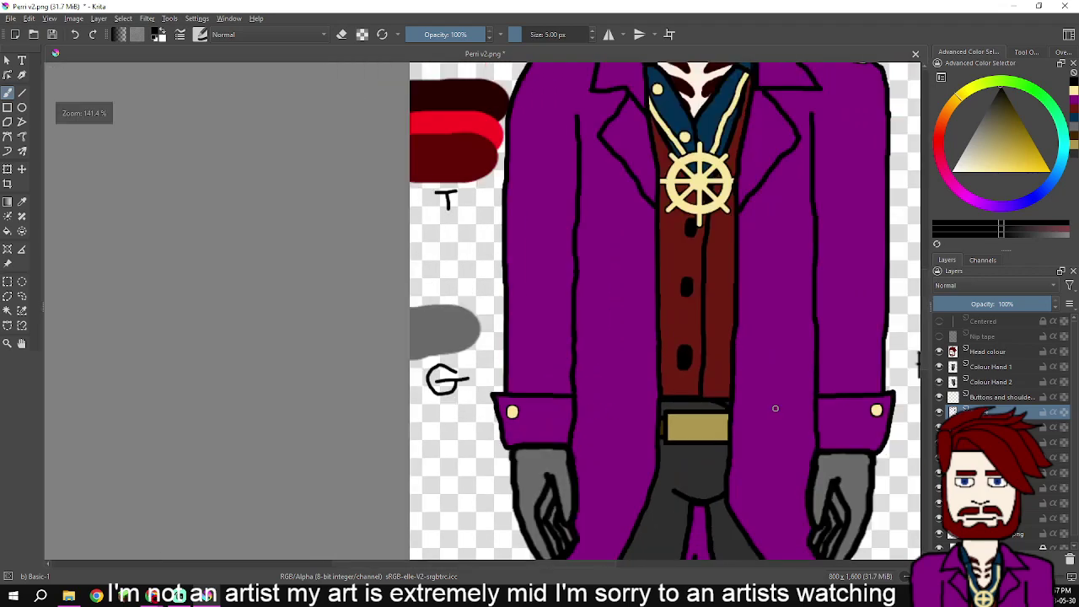
pyautogui.moveTo(776, 409); pyautogui.dragTo(740, 405)
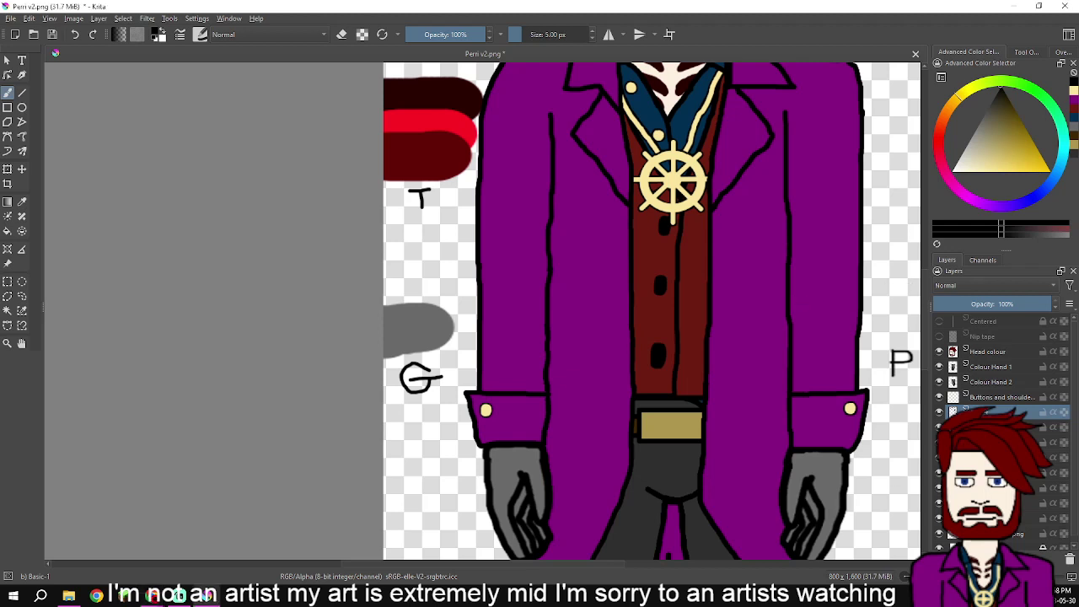
# - Add a new layer beneath the Jacket layer, set the brush colour to cream and open the new layer's name for editing
pyautogui.click(1002, 397)
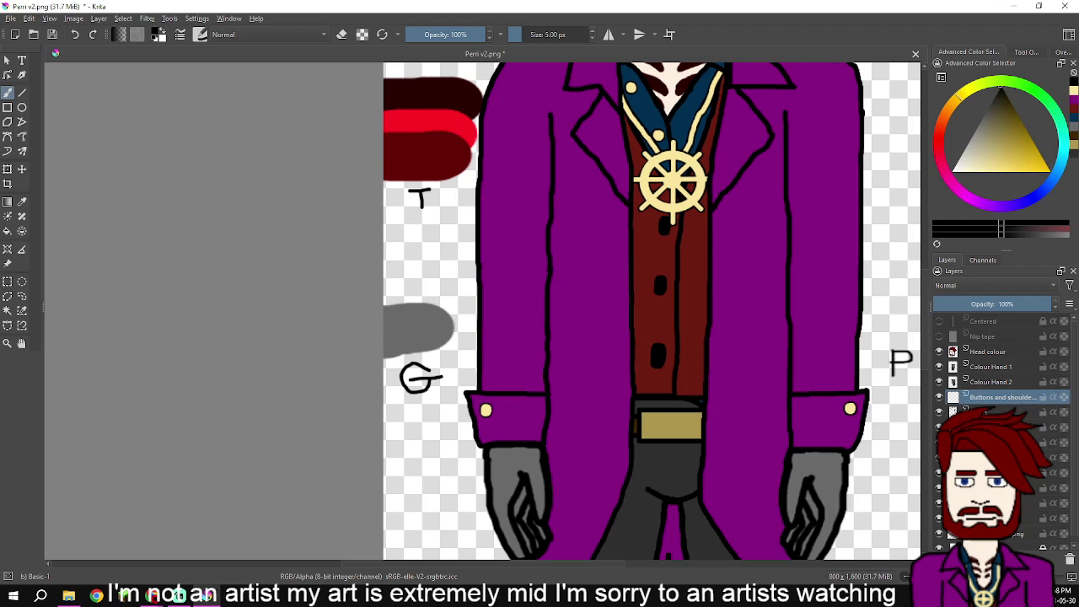
pyautogui.click(1002, 427)
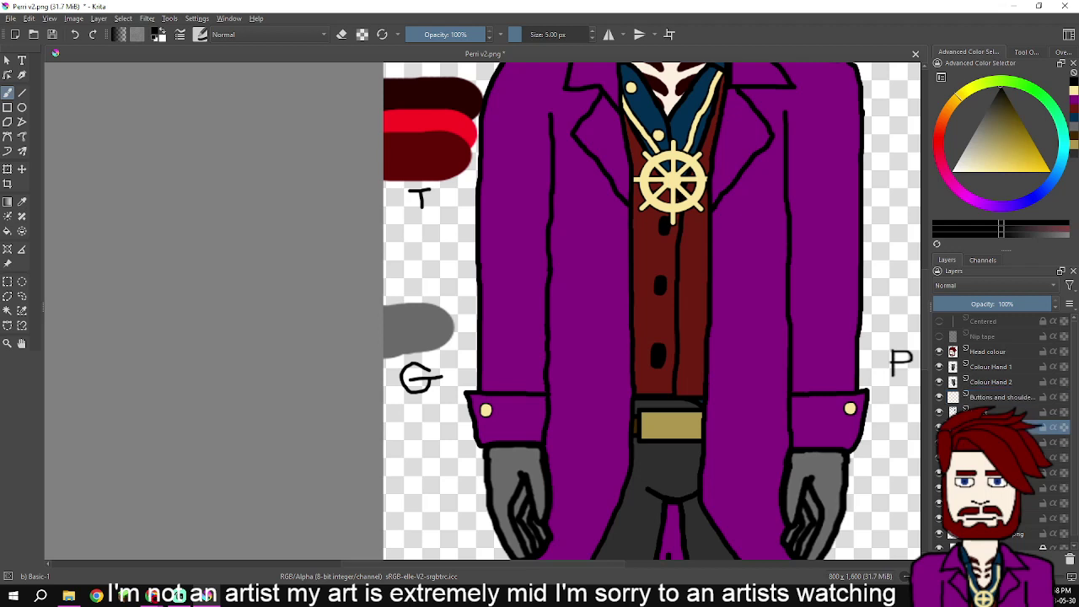
pyautogui.click(1002, 412)
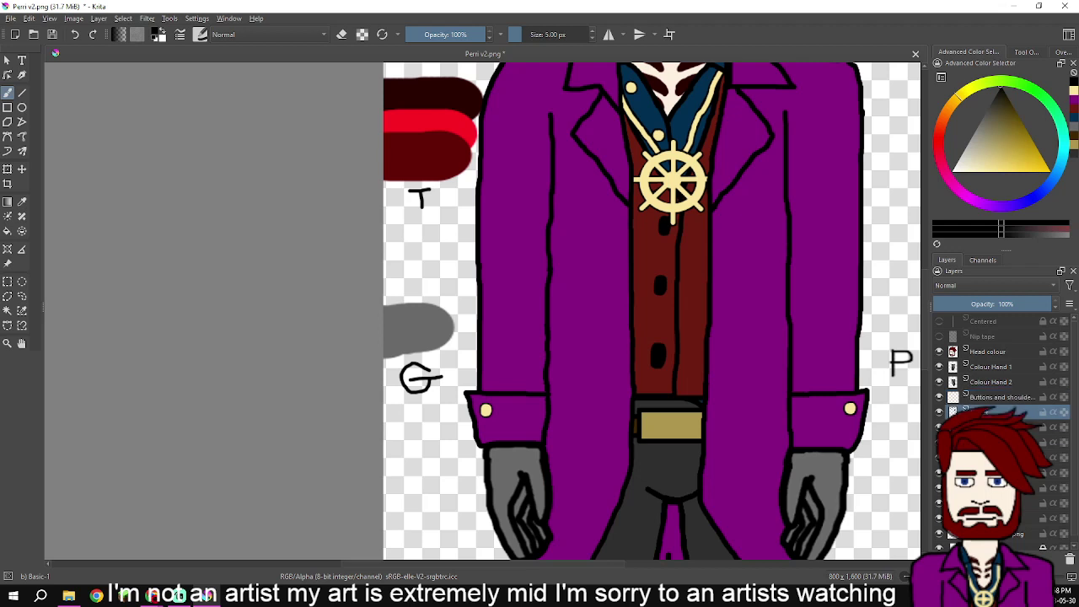
pyautogui.click(1002, 428)
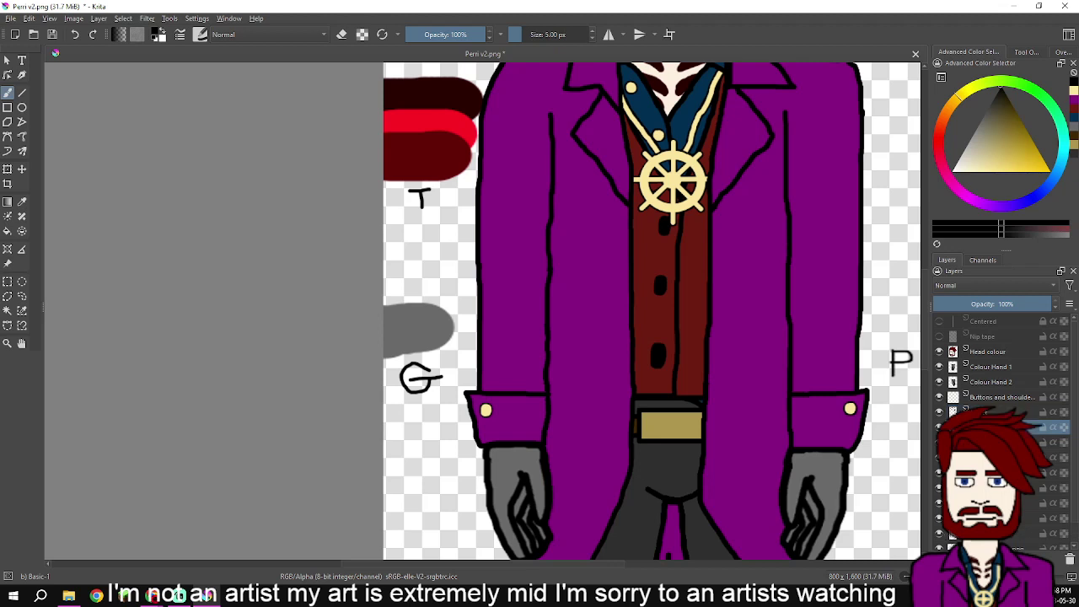
pyautogui.moveTo(985, 430)
pyautogui.click(987, 170)
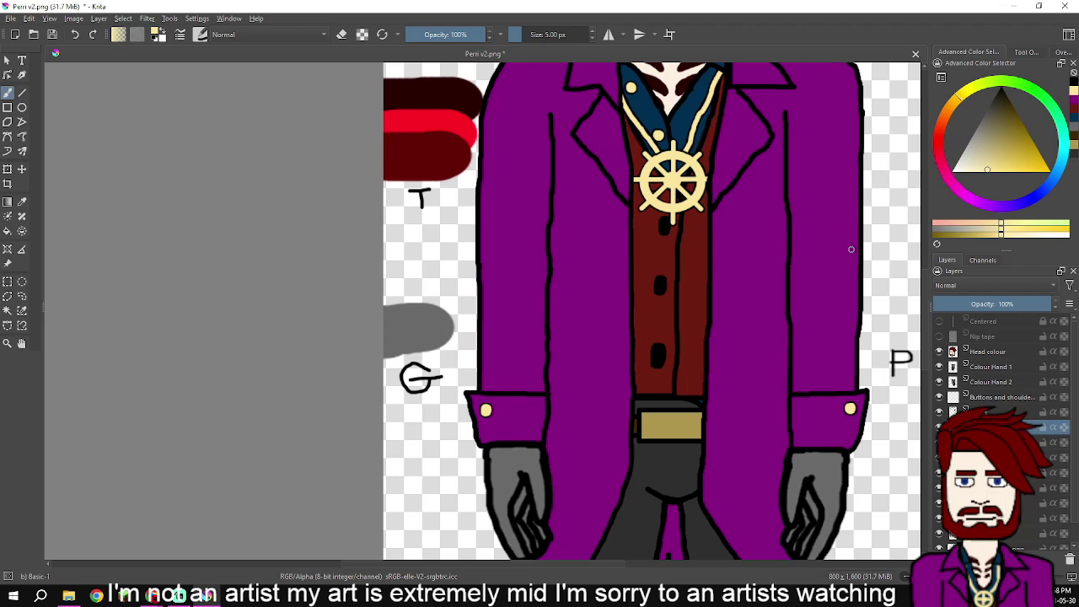
pyautogui.doubleClick(1001, 428)
# - On the new layer, paint a short round-ended cream strap extending outward from the jacket's right-hand front edge, just below the wheel pendant
pyautogui.scroll(3, 732, 253)
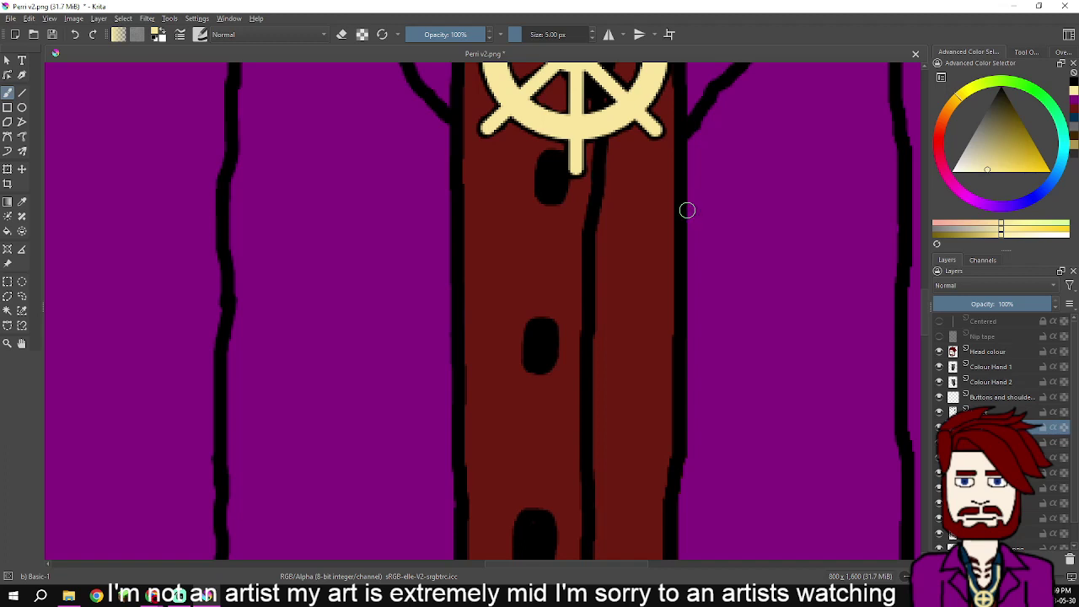
pyautogui.moveTo(686, 210); pyautogui.dragTo(685, 250)
pyautogui.scroll(4, 684, 250)
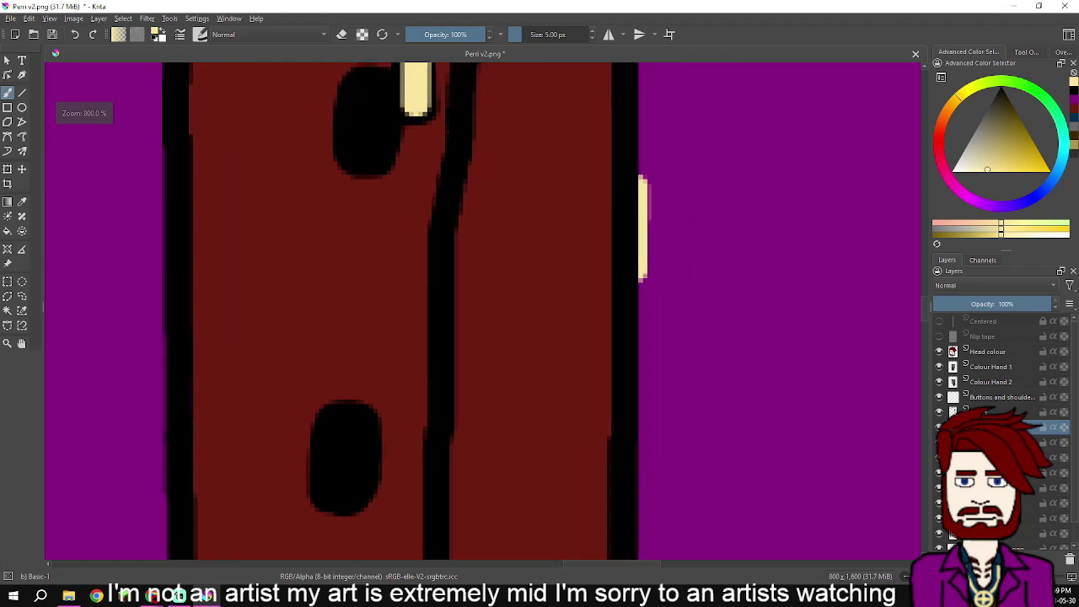
pyautogui.moveTo(559, 208)
pyautogui.mouseDown()
pyautogui.moveTo(564, 185)
pyautogui.moveTo(692, 189)
pyautogui.moveTo(713, 193)
pyautogui.moveTo(737, 221)
pyautogui.moveTo(734, 272)
pyautogui.moveTo(718, 283)
pyautogui.moveTo(564, 287)
pyautogui.moveTo(573, 284)
pyautogui.moveTo(574, 221)
pyautogui.moveTo(616, 206)
pyautogui.moveTo(693, 207)
pyautogui.moveTo(717, 229)
pyautogui.moveTo(694, 261)
pyautogui.moveTo(723, 256)
pyautogui.moveTo(633, 270)
pyautogui.moveTo(590, 262)
pyautogui.moveTo(618, 221)
pyautogui.moveTo(688, 224)
pyautogui.moveTo(653, 247)
pyautogui.moveTo(616, 239)
pyautogui.moveTo(637, 245)
pyautogui.moveTo(703, 227)
pyautogui.moveTo(627, 241)
pyautogui.moveTo(583, 217)
pyautogui.moveTo(633, 243)
pyautogui.mouseUp()
pyautogui.scroll(-5, 633, 243)
pyautogui.scroll(2, 709, 242)
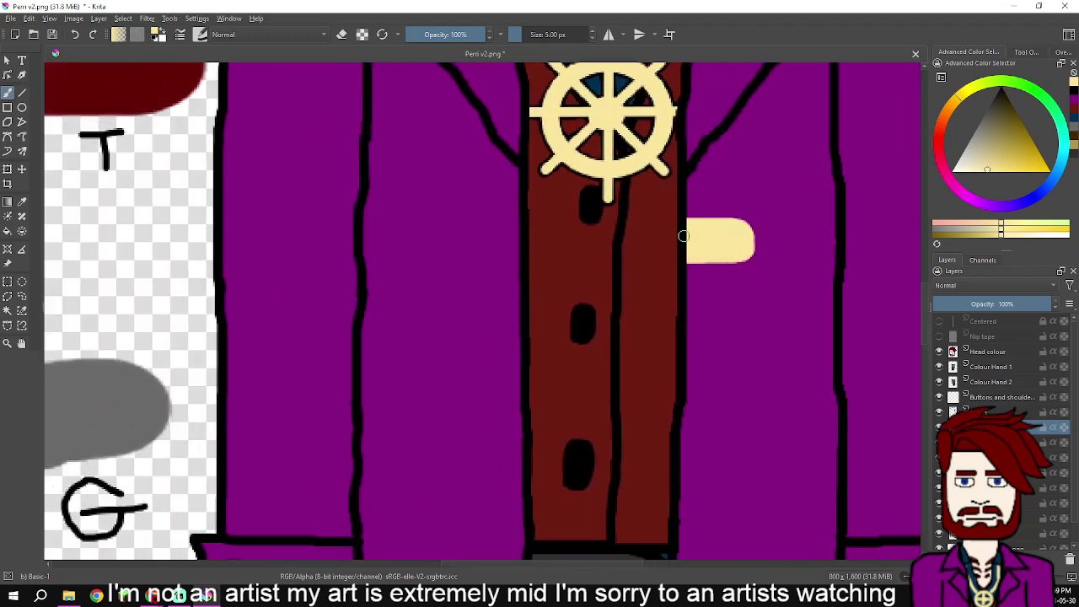
# - Paint a matching cream strap extending outward from the jacket's left-hand front edge and even out its lower edge
pyautogui.scroll(2, 529, 225)
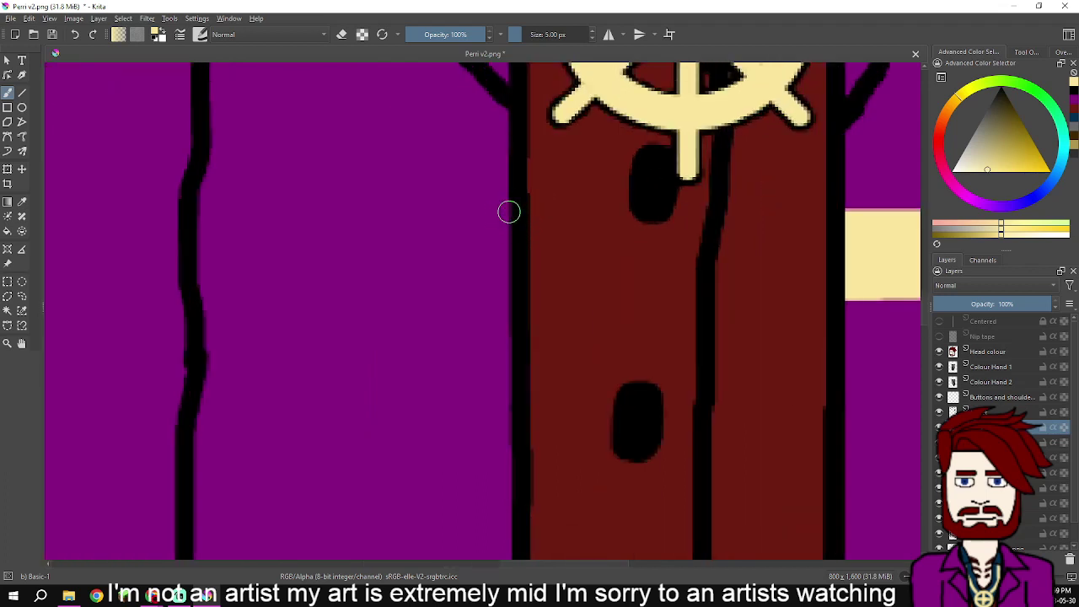
pyautogui.moveTo(510, 211)
pyautogui.mouseDown()
pyautogui.moveTo(509, 284)
pyautogui.moveTo(396, 284)
pyautogui.moveTo(380, 255)
pyautogui.moveTo(383, 224)
pyautogui.moveTo(403, 207)
pyautogui.moveTo(499, 205)
pyautogui.moveTo(495, 270)
pyautogui.moveTo(482, 217)
pyautogui.moveTo(476, 277)
pyautogui.moveTo(484, 236)
pyautogui.moveTo(480, 273)
pyautogui.moveTo(405, 269)
pyautogui.moveTo(392, 234)
pyautogui.moveTo(431, 217)
pyautogui.moveTo(469, 234)
pyautogui.moveTo(431, 258)
pyautogui.moveTo(400, 244)
pyautogui.moveTo(448, 228)
pyautogui.moveTo(456, 244)
pyautogui.moveTo(414, 248)
pyautogui.mouseUp()
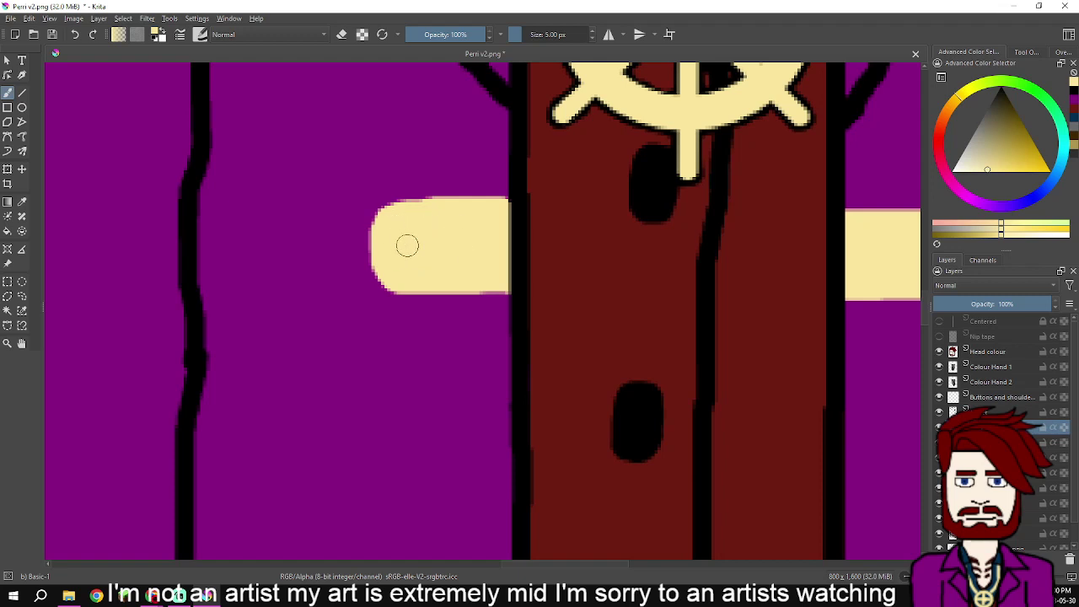
pyautogui.scroll(-2, 426, 253)
pyautogui.scroll(4, 436, 258)
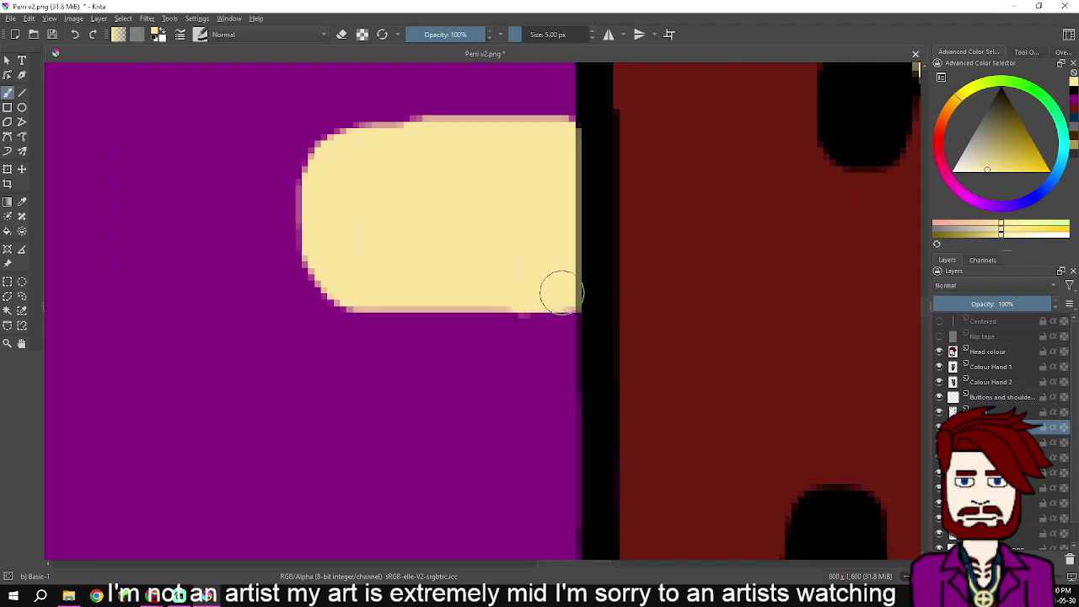
pyautogui.moveTo(562, 291); pyautogui.dragTo(390, 282)
pyautogui.scroll(-2, 390, 282)
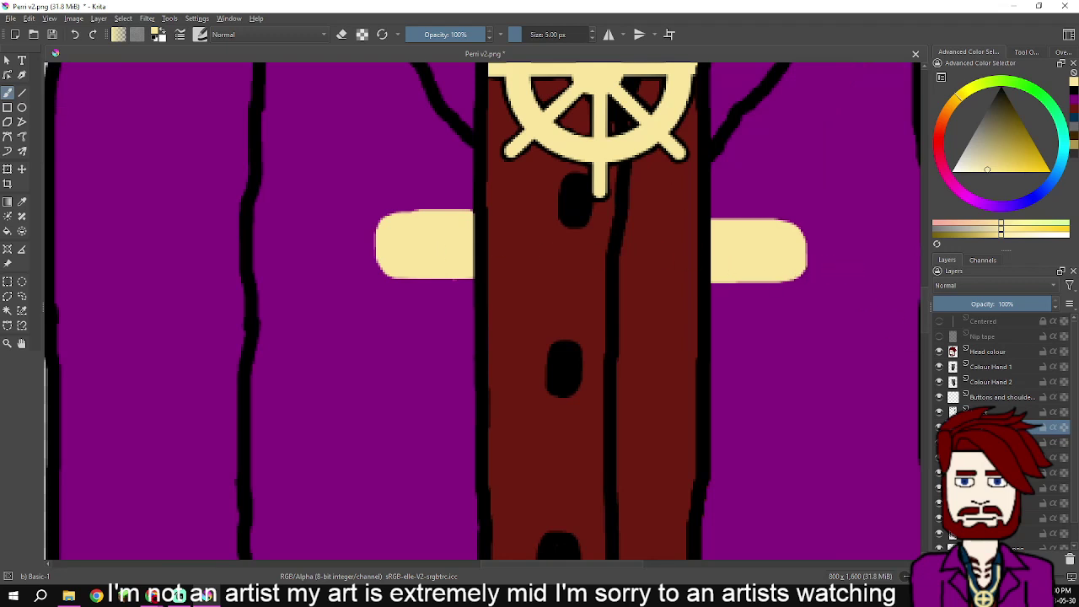
# - Duplicate the cream strap layer twice and move one copy down as a second row, nudging it into line with the first
pyautogui.rightClick(979, 428)
pyautogui.press('Escape')
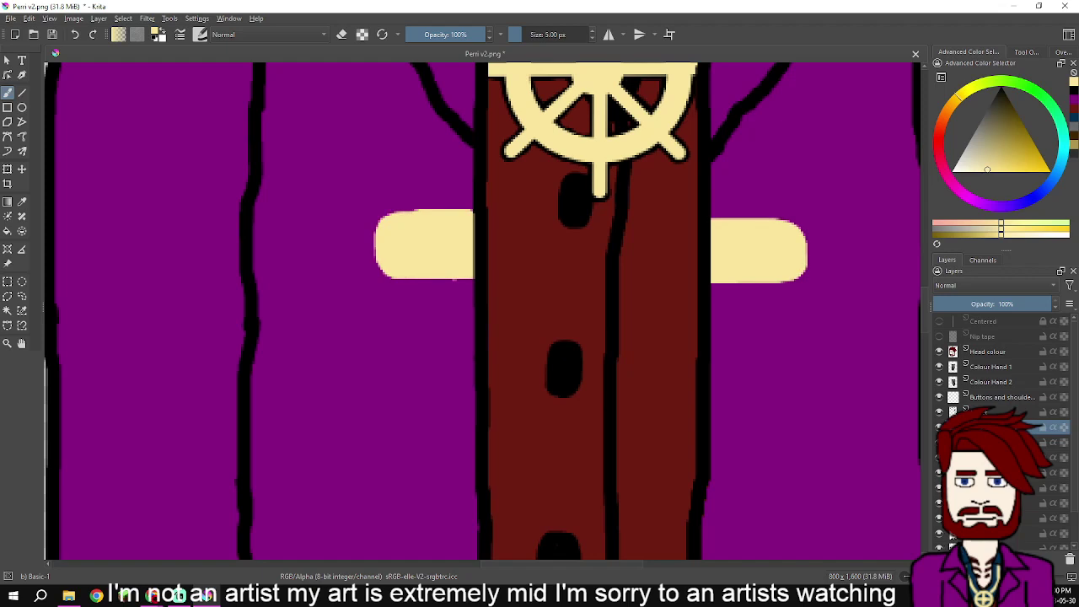
pyautogui.scroll(-5, 735, 387)
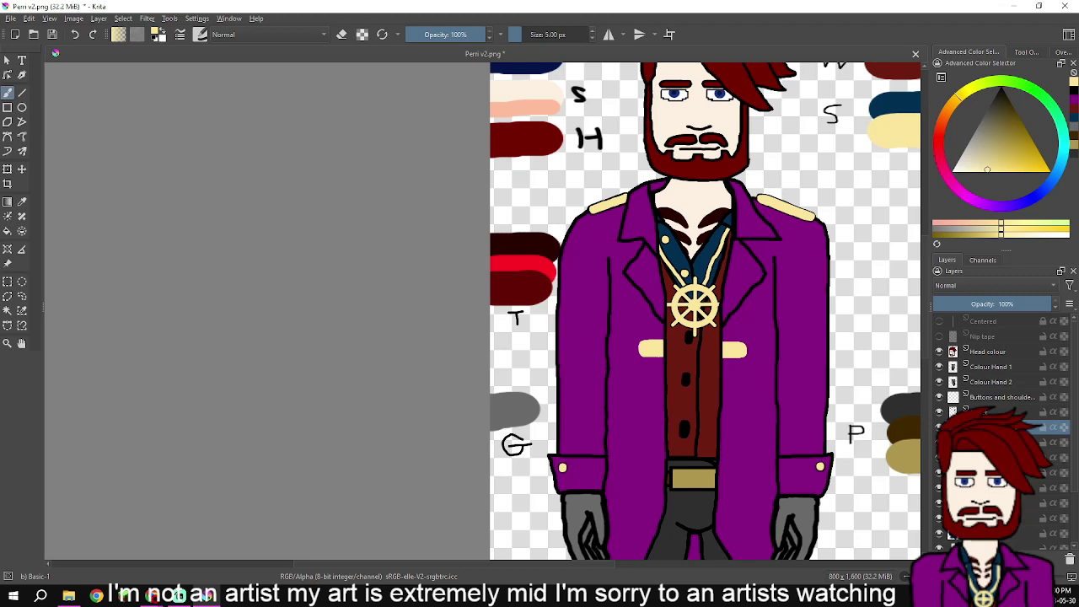
pyautogui.press('t')
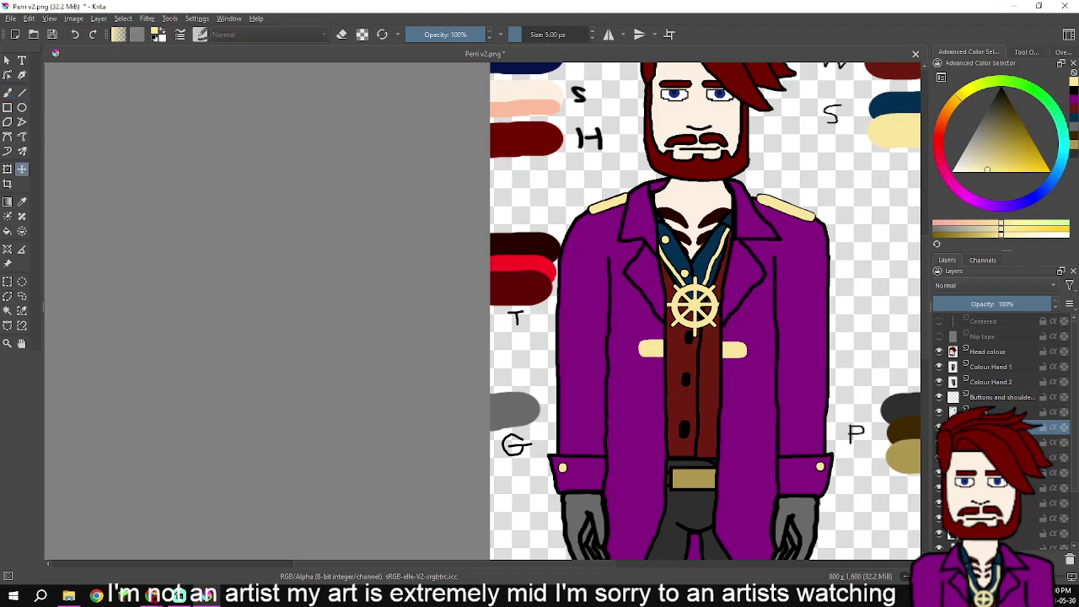
pyautogui.moveTo(694, 349); pyautogui.dragTo(695, 384)
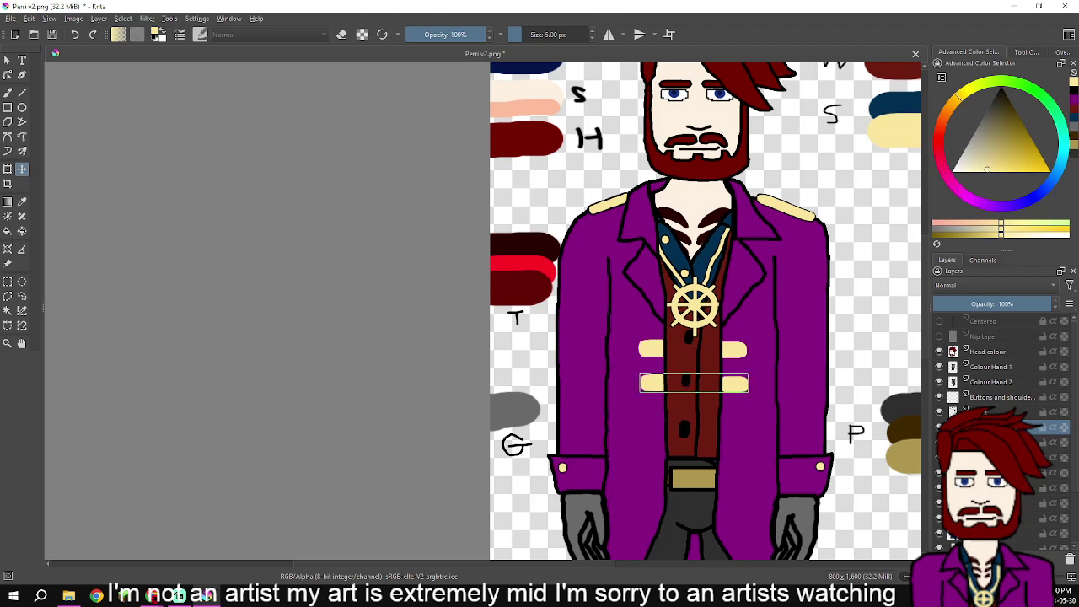
pyautogui.press('Left')
pyautogui.press('Down')
pyautogui.press('Left')
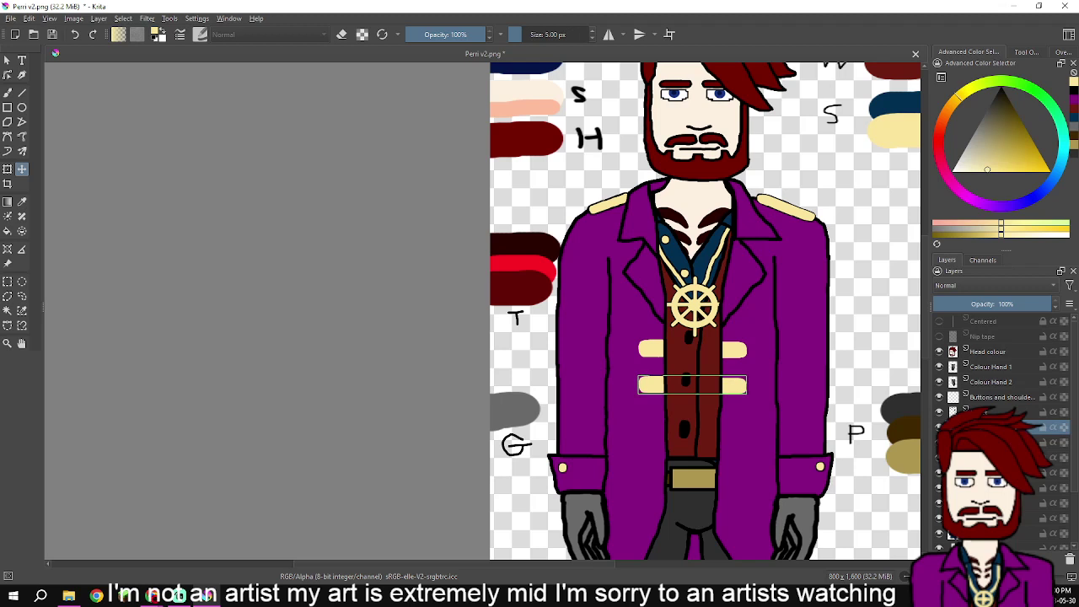
# - Select another copy of the cream strap layer and move it down as a third row beneath the second
pyautogui.click(1004, 443)
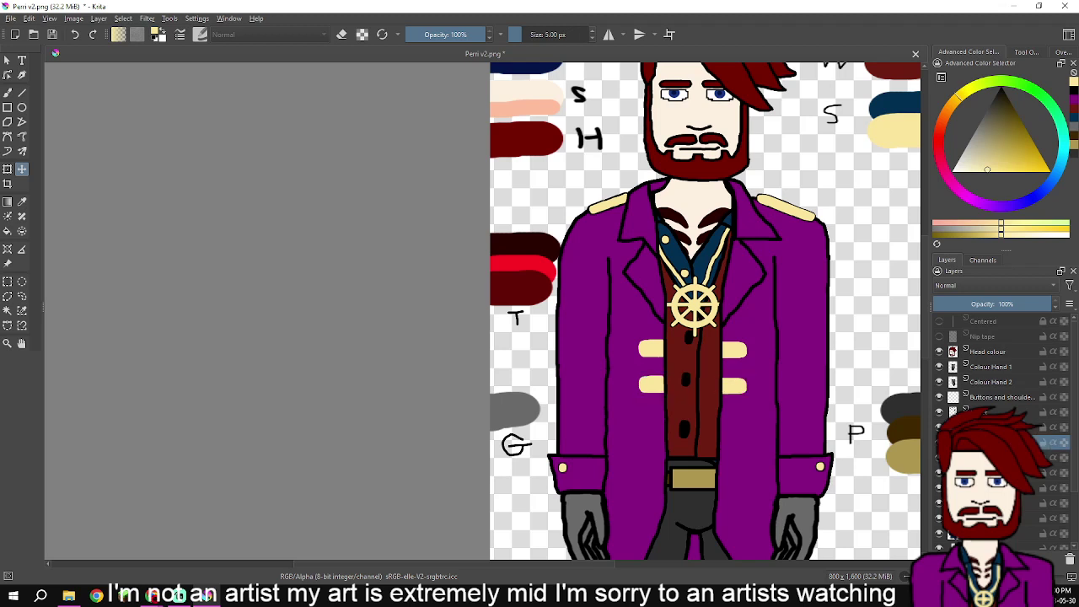
pyautogui.moveTo(693, 349); pyautogui.dragTo(692, 418)
pyautogui.scroll(2, 734, 422)
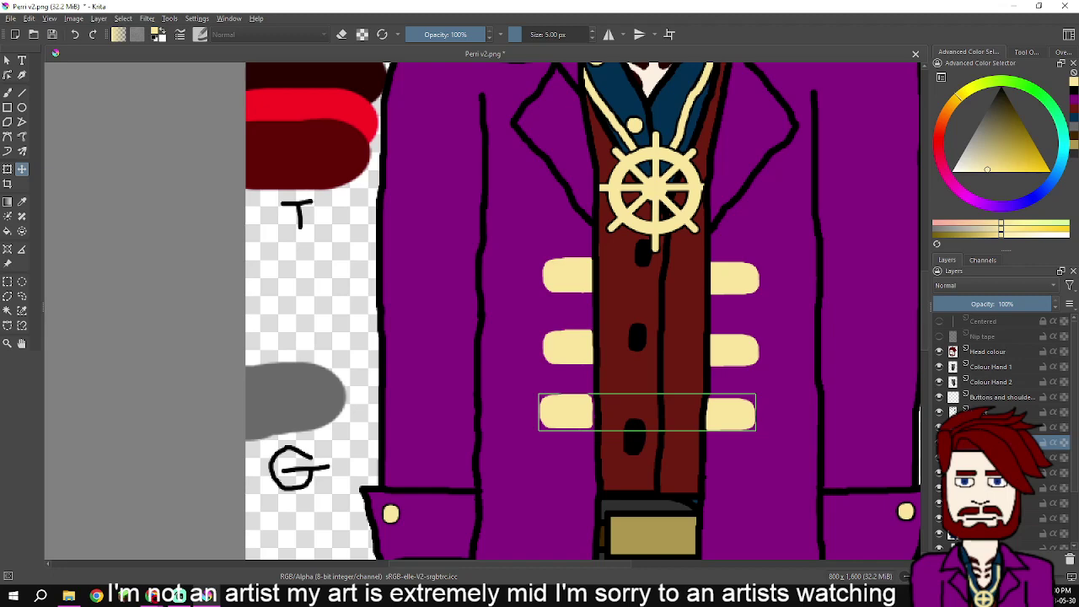
# - Select the remaining strap layer, move it down as a fourth row just above the belt and nudge it into line
pyautogui.click(1003, 457)
pyautogui.moveTo(725, 337); pyautogui.dragTo(729, 211)
pyautogui.moveTo(734, 153); pyautogui.dragTo(730, 341)
pyautogui.hotkey('shift', 'Down')
pyautogui.hotkey('shift', 'Down')
pyautogui.press('Right')
pyautogui.press('Right')
pyautogui.press('Right')
pyautogui.press('Right')
pyautogui.press('Left')
pyautogui.press('Left')
pyautogui.press('Left')
pyautogui.press('Right')
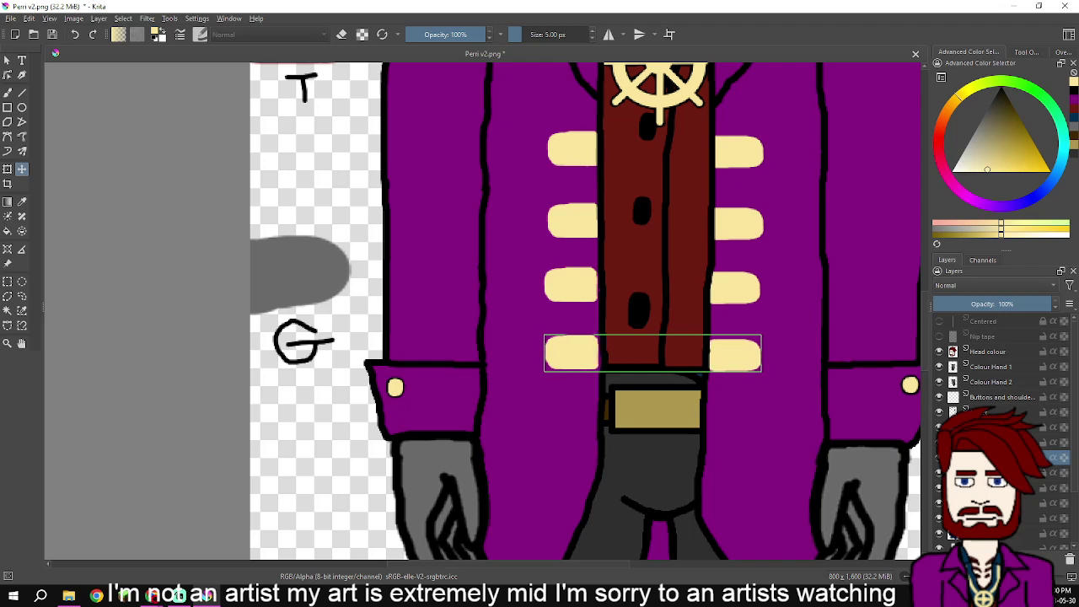
pyautogui.scroll(2, 741, 382)
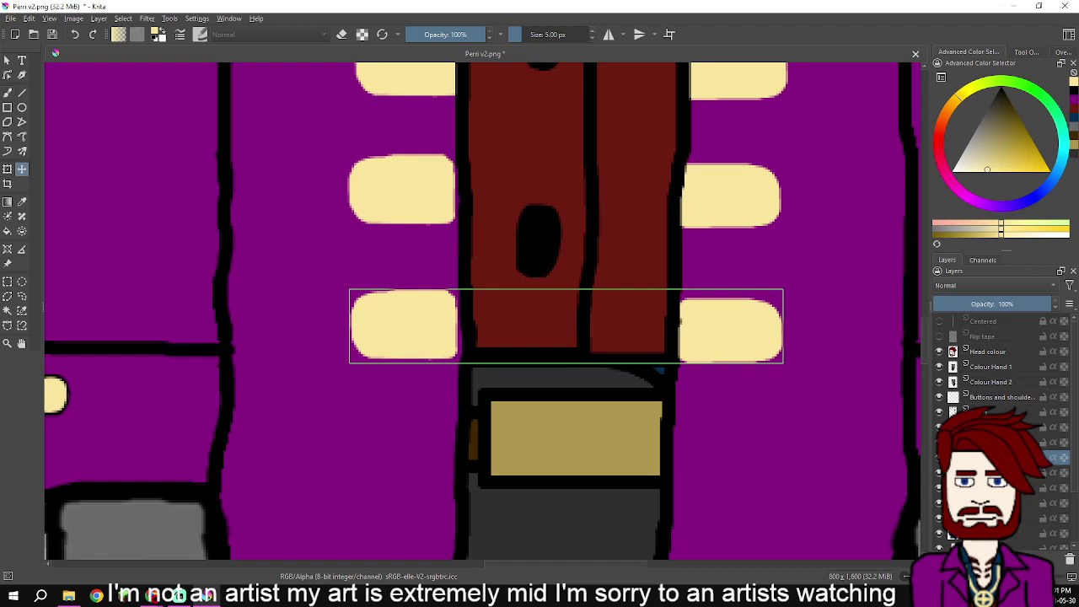
# - Touch up the inner ends of the strap rows with cream so they meet the jacket's black front edge lines
pyautogui.press('b')
pyautogui.scroll(2, 325, 367)
pyautogui.moveTo(545, 215)
pyautogui.mouseDown()
pyautogui.moveTo(559, 224)
pyautogui.moveTo(571, 321)
pyautogui.moveTo(459, 318)
pyautogui.mouseUp()
pyautogui.moveTo(743, 299); pyautogui.dragTo(590, 331)
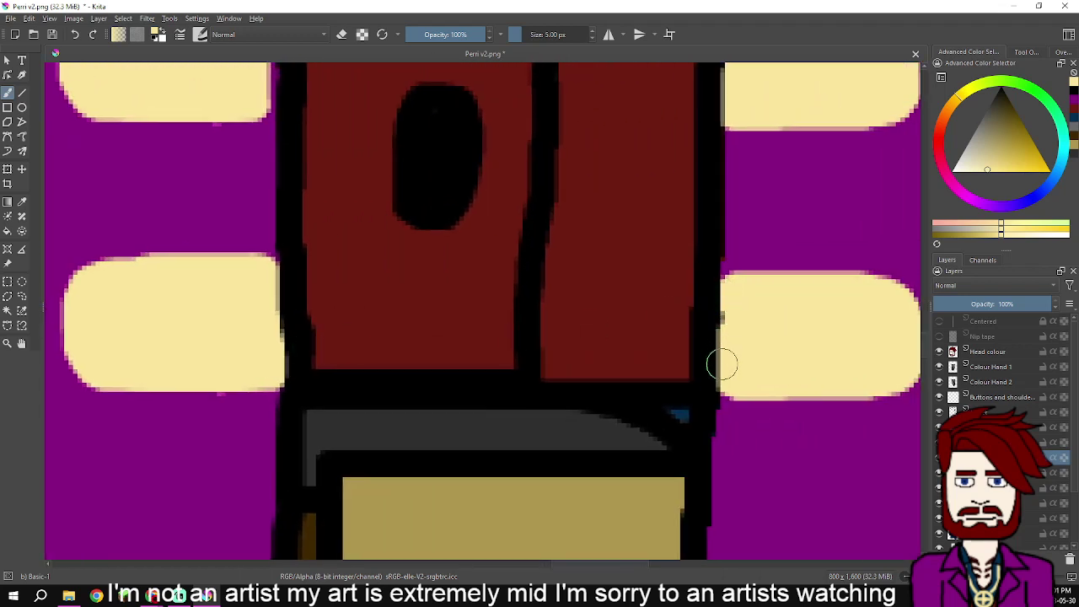
pyautogui.moveTo(735, 308)
pyautogui.mouseDown()
pyautogui.moveTo(742, 337)
pyautogui.moveTo(818, 356)
pyautogui.mouseUp()
pyautogui.moveTo(329, 192)
pyautogui.mouseDown()
pyautogui.moveTo(357, 197)
pyautogui.moveTo(366, 251)
pyautogui.moveTo(357, 298)
pyautogui.moveTo(351, 254)
pyautogui.mouseUp()
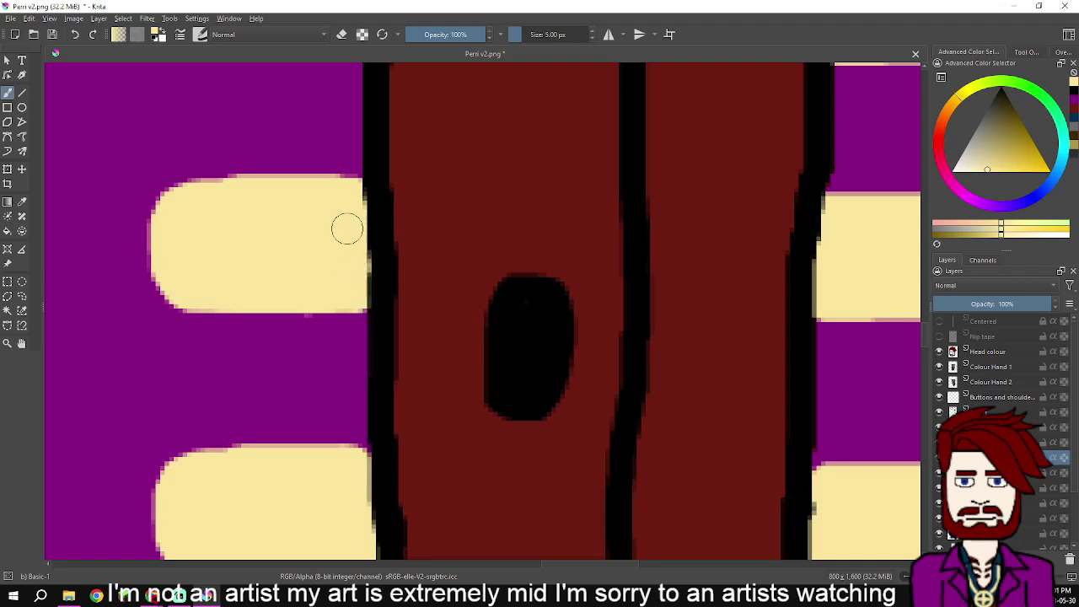
pyautogui.scroll(-4, 351, 254)
pyautogui.scroll(4, 359, 278)
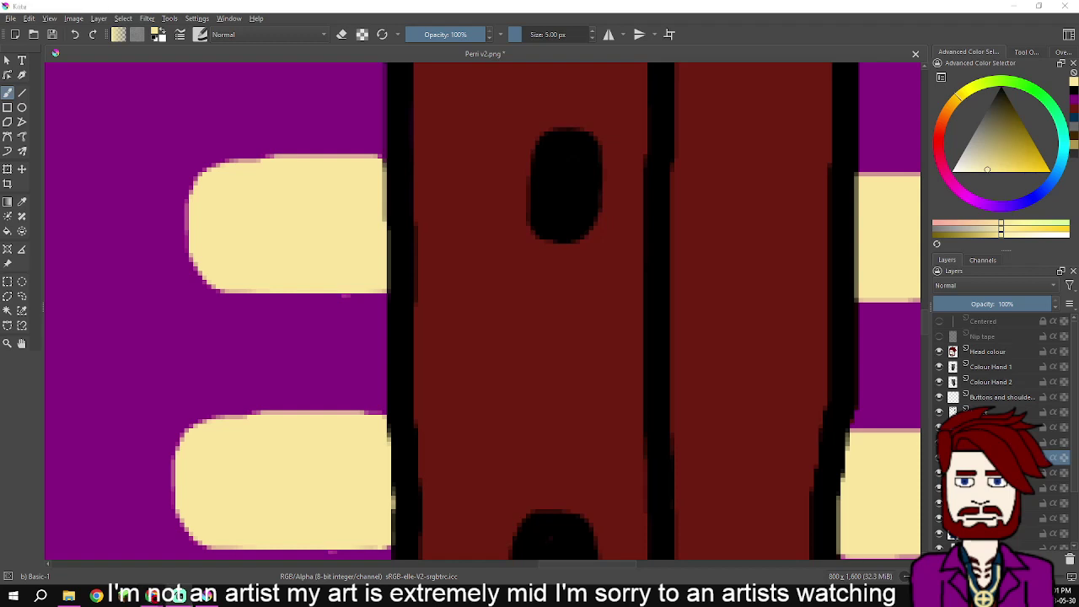
pyautogui.scroll(-3, 761, 269)
pyautogui.moveTo(799, 258); pyautogui.dragTo(768, 325)
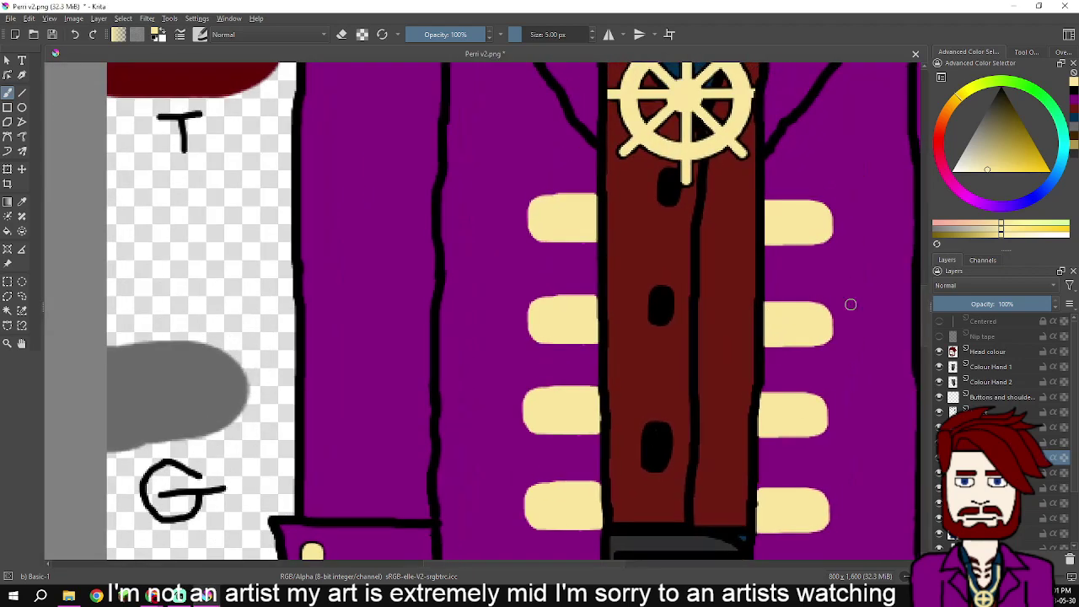
# - Toggle the third strap row's visibility to identify its layer and name the layer Buckles
pyautogui.doubleClick(999, 458)
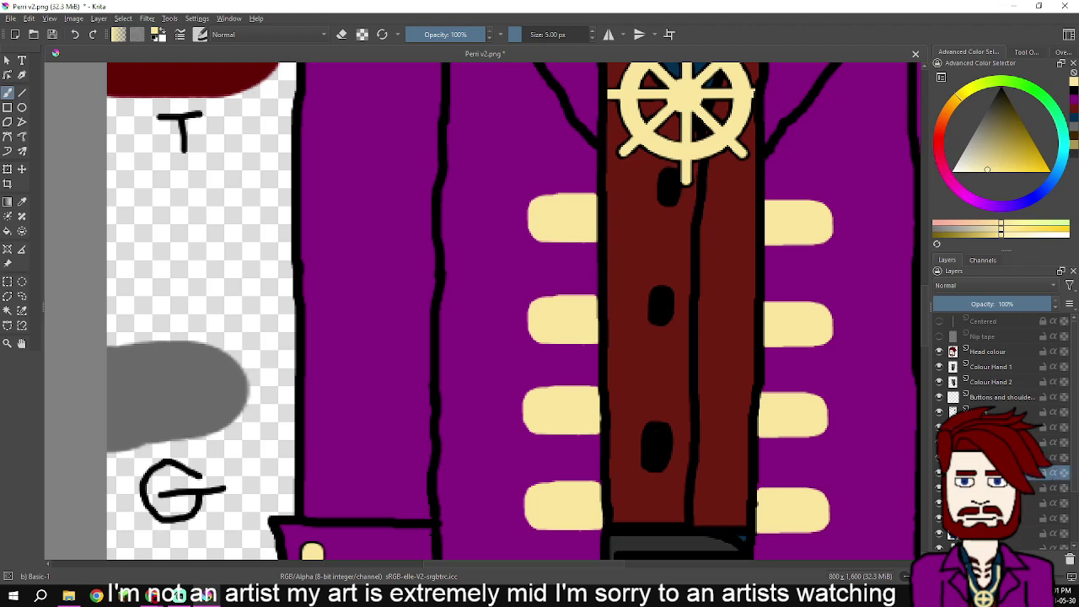
pyautogui.click(939, 443)
pyautogui.click(940, 442)
pyautogui.click(939, 443)
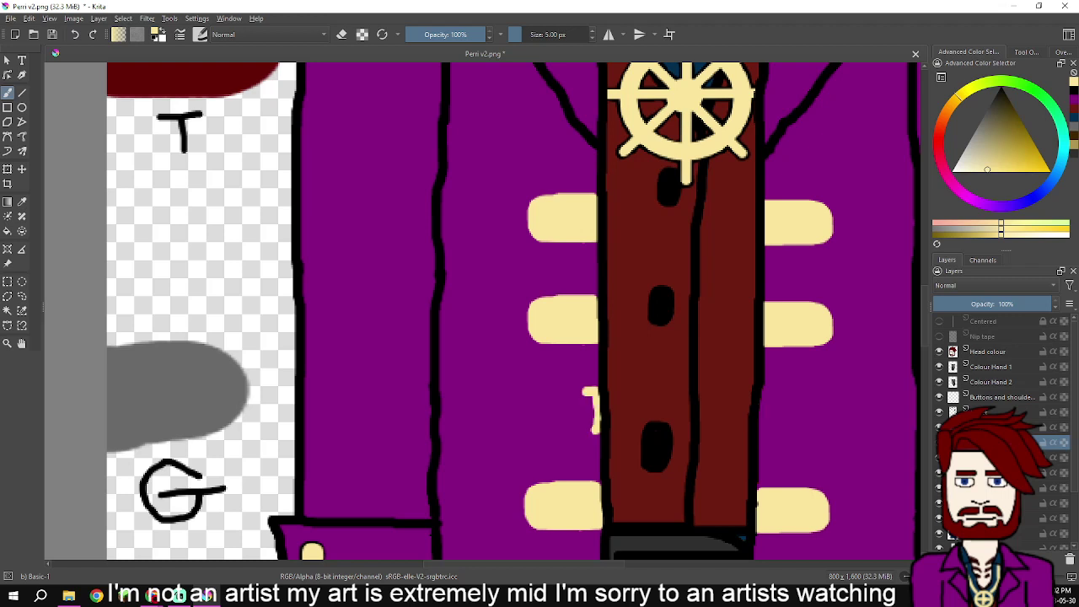
pyautogui.click(939, 442)
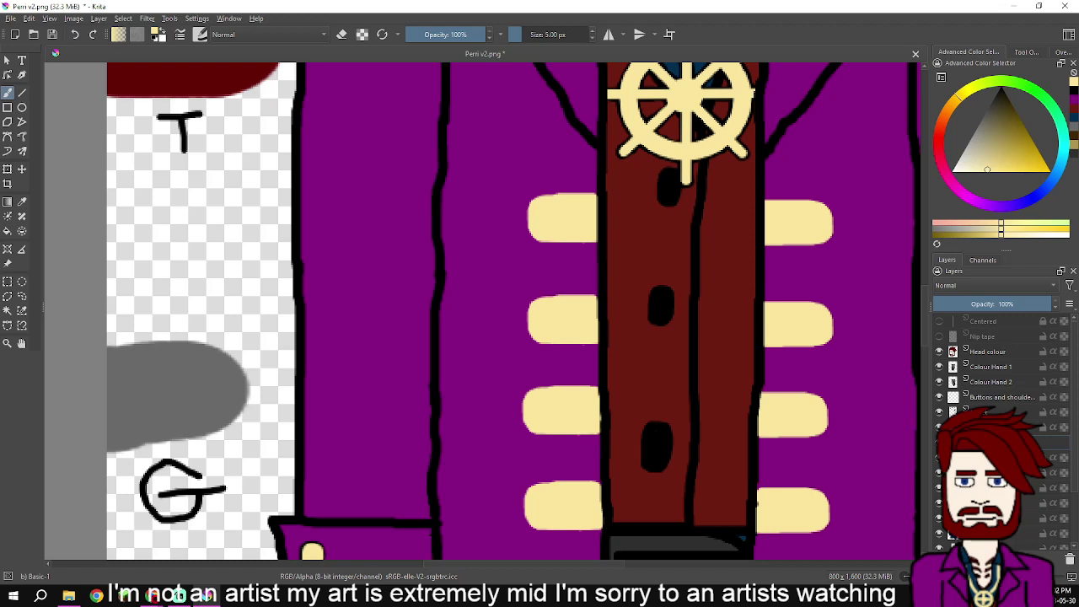
pyautogui.press('Return')
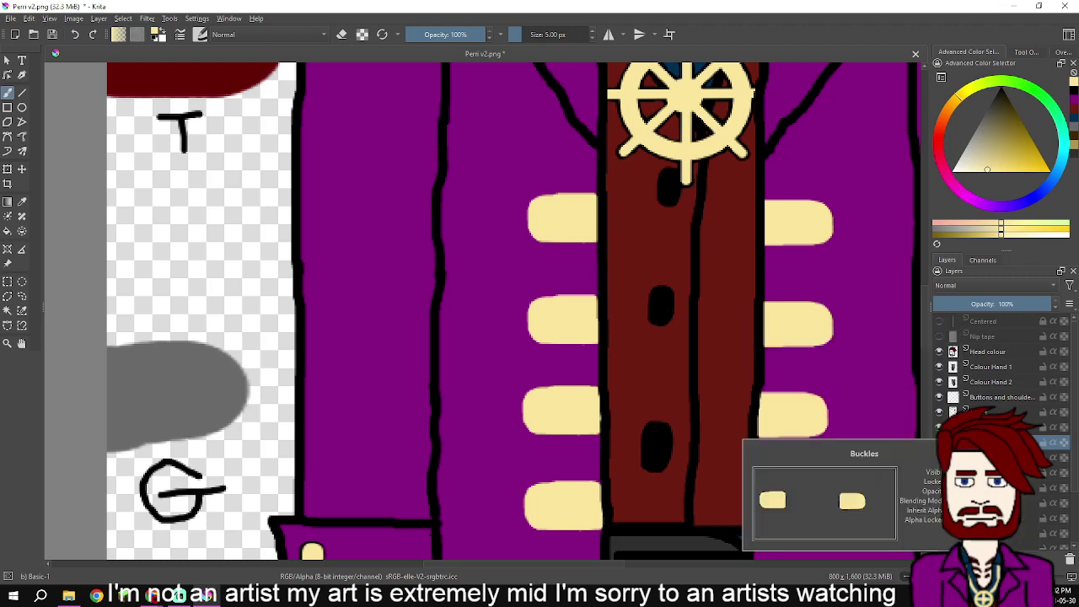
# - Open the strap layer's name for editing, select the layer beneath it and set the brush colour to black
pyautogui.click(1004, 428)
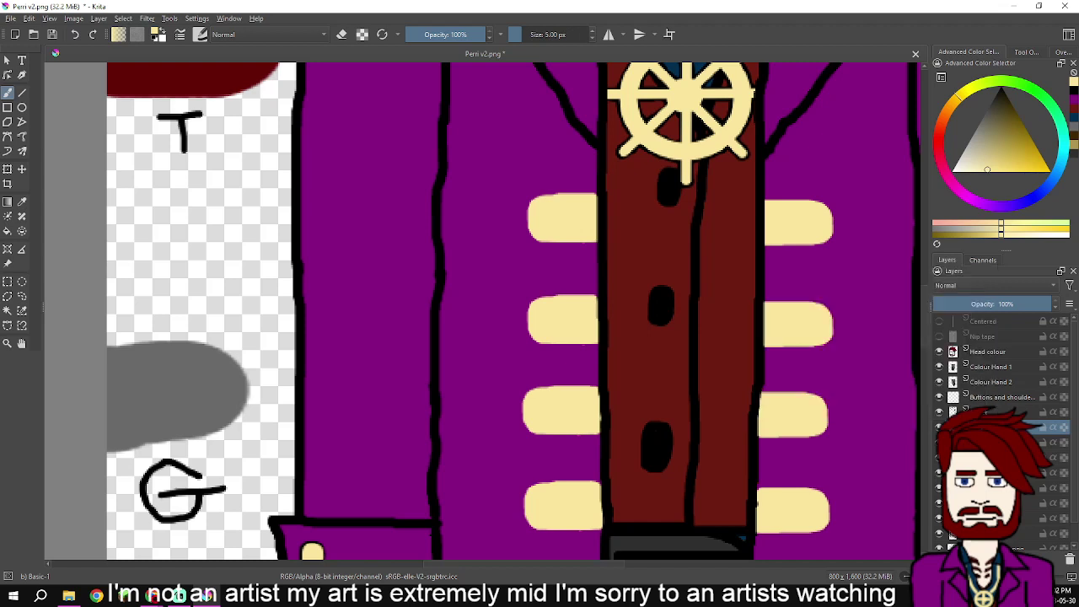
pyautogui.doubleClick(1000, 428)
pyautogui.click(1003, 443)
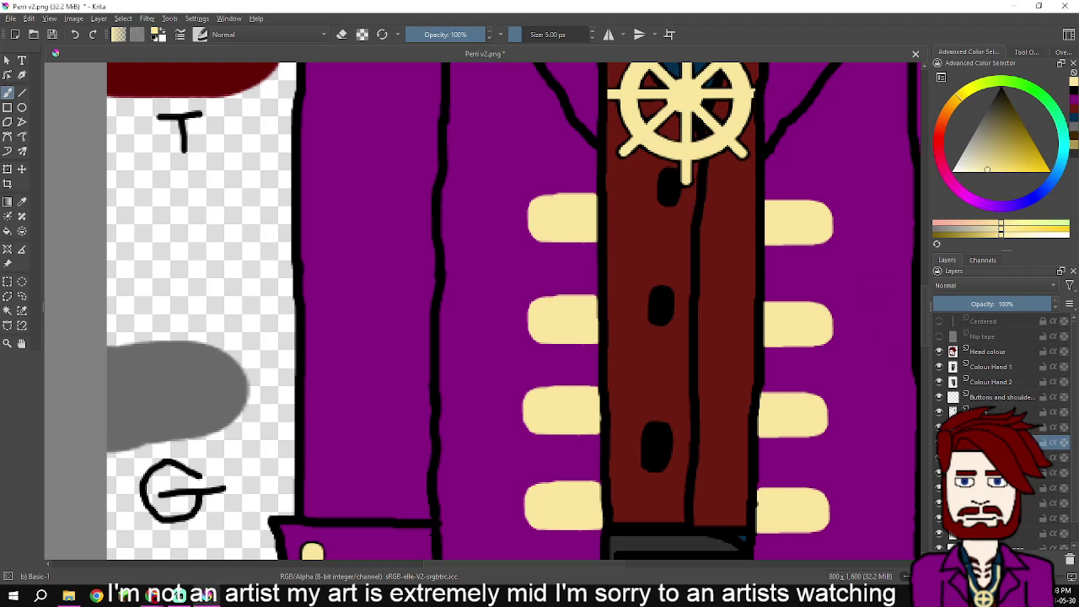
pyautogui.press('d')
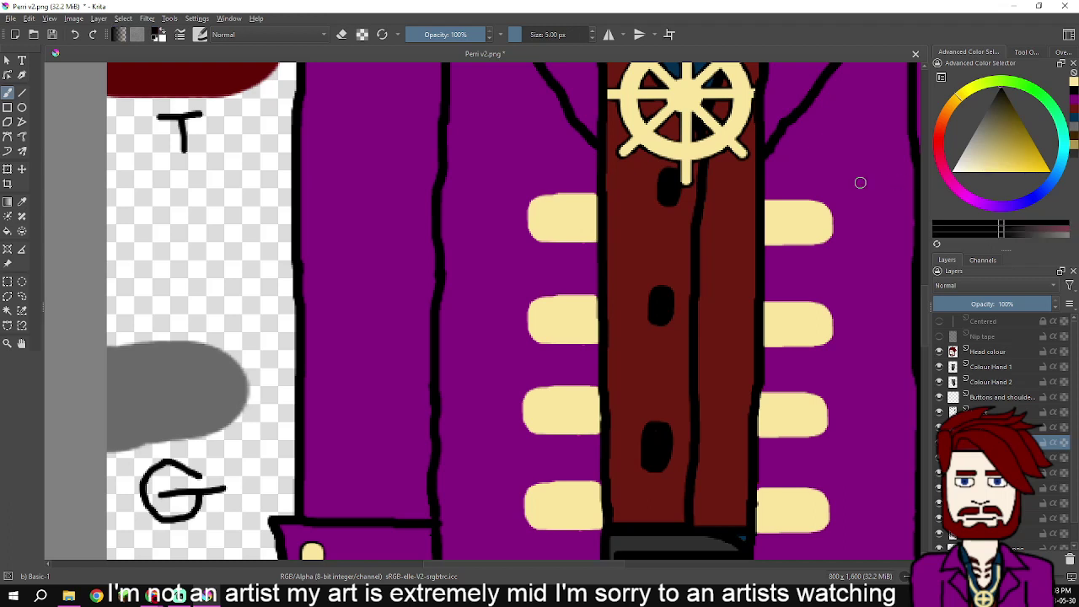
# - Paint black outlines around the upper three straps on the jacket's right-hand front edge, beneath the cream
pyautogui.scroll(2, 784, 202)
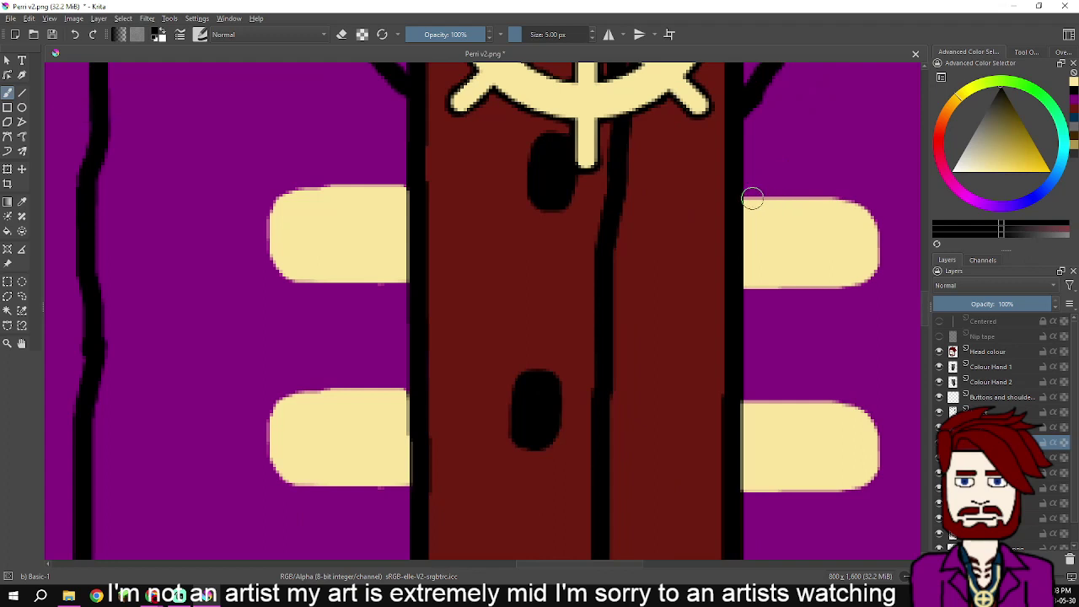
pyautogui.moveTo(749, 200)
pyautogui.mouseDown()
pyautogui.moveTo(838, 197)
pyautogui.moveTo(877, 216)
pyautogui.mouseUp()
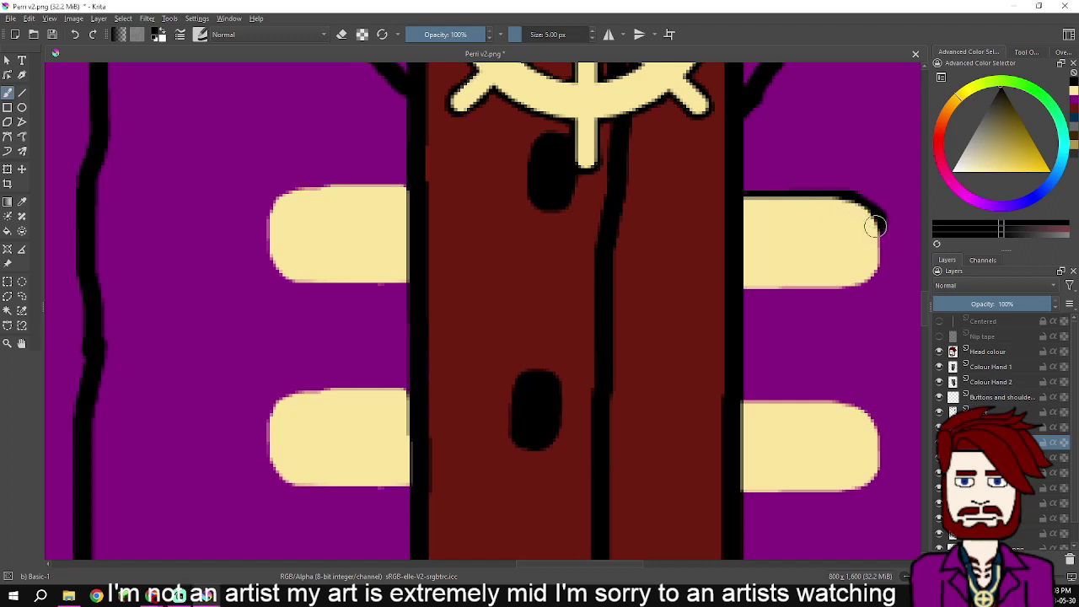
pyautogui.moveTo(876, 233)
pyautogui.mouseDown()
pyautogui.moveTo(875, 272)
pyautogui.moveTo(853, 287)
pyautogui.moveTo(747, 288)
pyautogui.mouseUp()
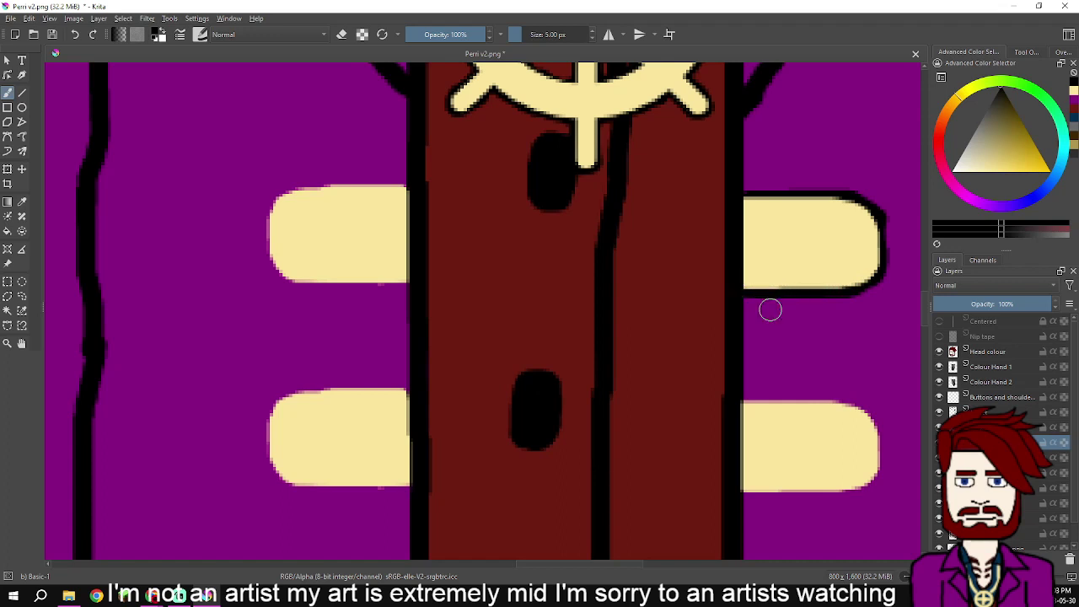
pyautogui.moveTo(739, 401)
pyautogui.mouseDown()
pyautogui.moveTo(863, 409)
pyautogui.moveTo(882, 446)
pyautogui.moveTo(866, 483)
pyautogui.moveTo(752, 490)
pyautogui.mouseUp()
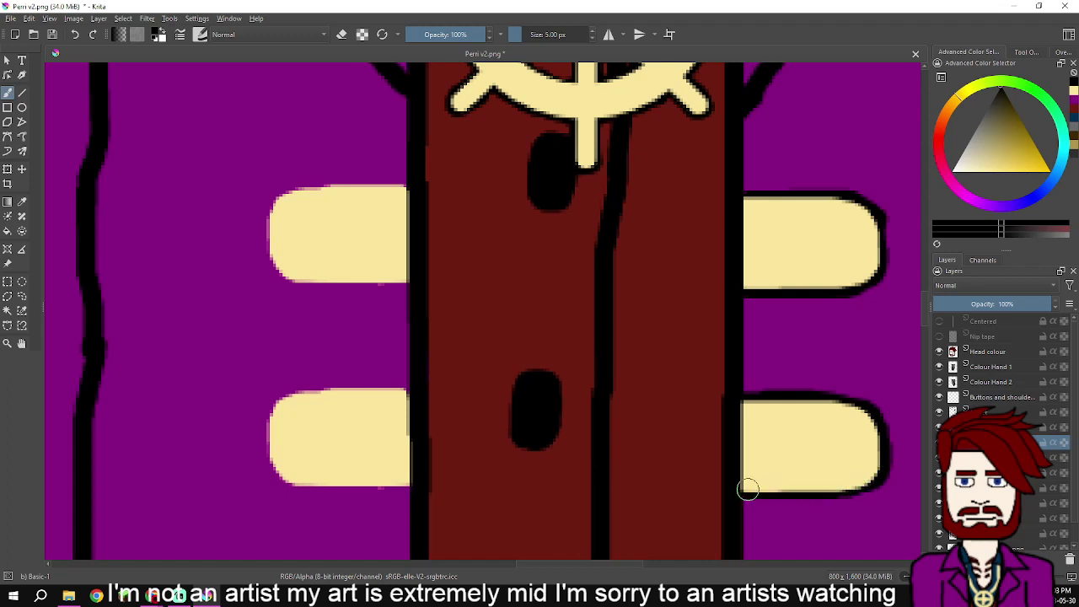
pyautogui.moveTo(778, 446); pyautogui.dragTo(761, 345)
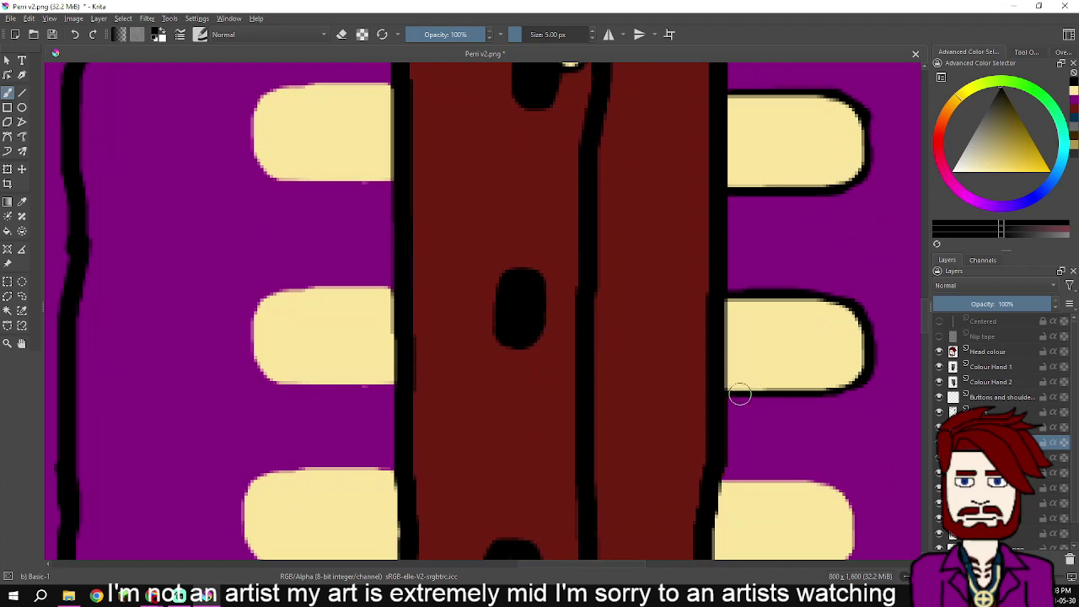
pyautogui.moveTo(742, 390); pyautogui.dragTo(850, 384)
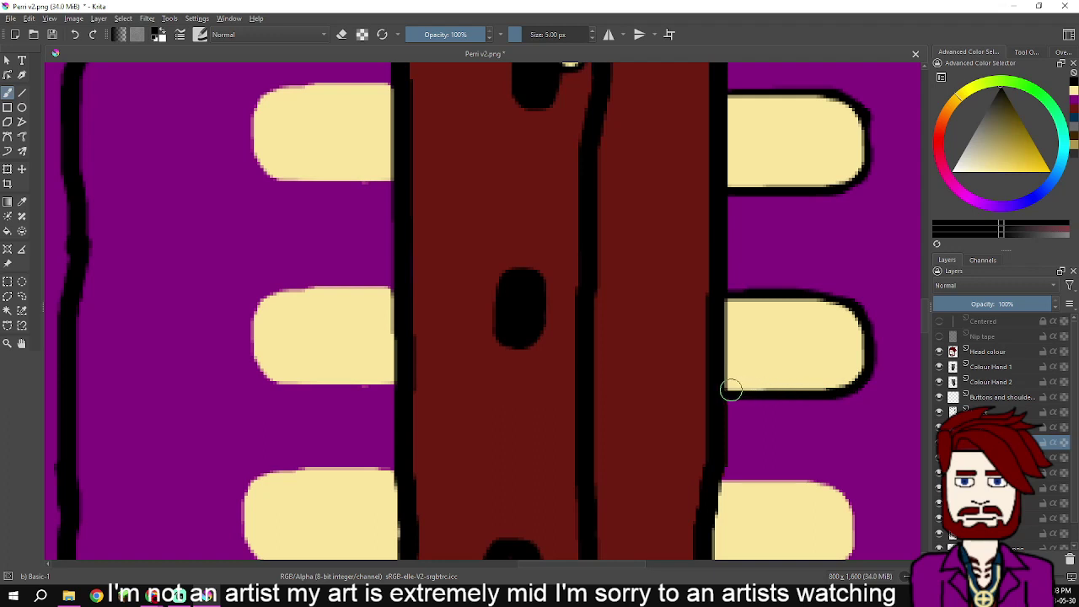
pyautogui.scroll(-3, 733, 383)
pyautogui.moveTo(739, 381)
pyautogui.mouseDown()
pyautogui.moveTo(790, 379)
pyautogui.moveTo(741, 376)
pyautogui.moveTo(856, 383)
pyautogui.moveTo(867, 447)
pyautogui.moveTo(845, 462)
pyautogui.moveTo(731, 464)
pyautogui.moveTo(856, 460)
pyautogui.mouseUp()
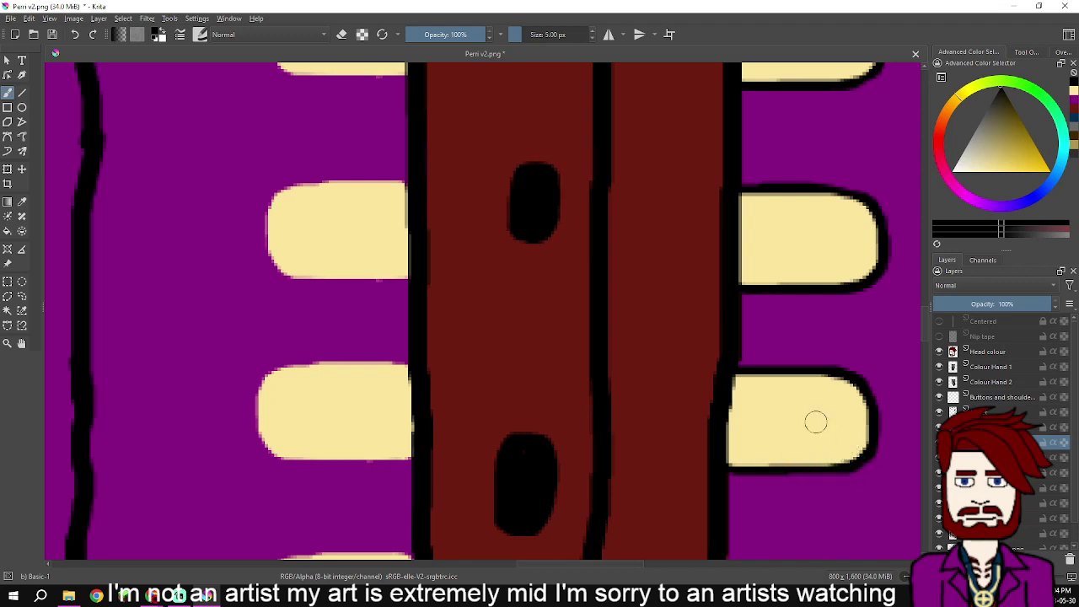
pyautogui.moveTo(565, 326); pyautogui.dragTo(709, 354)
pyautogui.moveTo(595, 398)
pyautogui.mouseDown()
pyautogui.moveTo(521, 234)
pyautogui.moveTo(432, 132)
pyautogui.mouseUp()
pyautogui.moveTo(705, 333)
pyautogui.mouseDown()
pyautogui.moveTo(811, 334)
pyautogui.moveTo(846, 367)
pyautogui.moveTo(842, 400)
pyautogui.moveTo(817, 417)
pyautogui.moveTo(702, 417)
pyautogui.mouseUp()
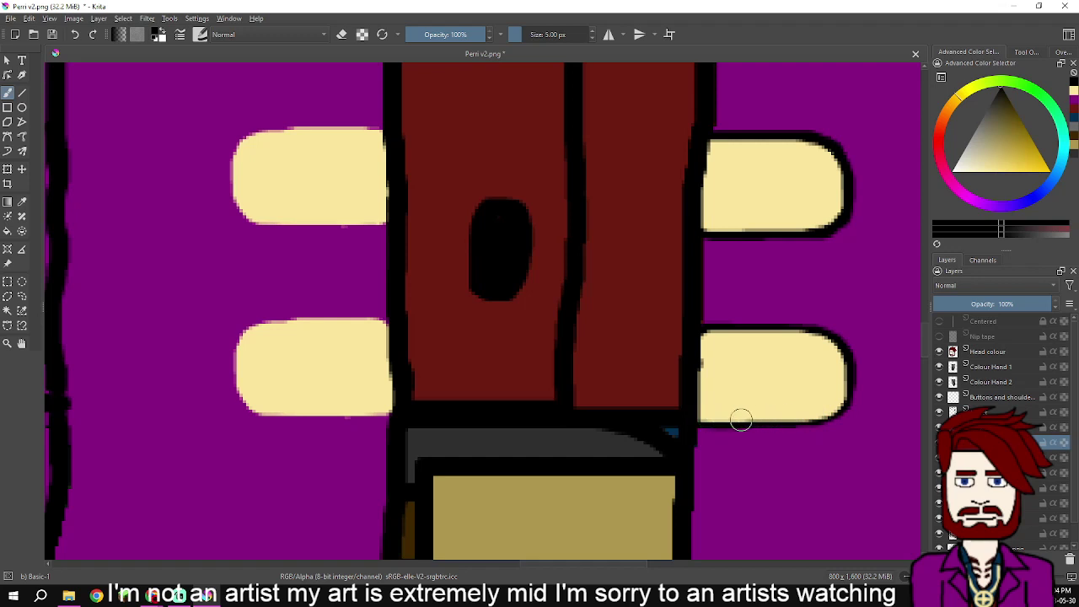
pyautogui.moveTo(809, 420)
pyautogui.mouseDown()
pyautogui.moveTo(846, 404)
pyautogui.moveTo(854, 377)
pyautogui.mouseUp()
pyautogui.scroll(5, 832, 361)
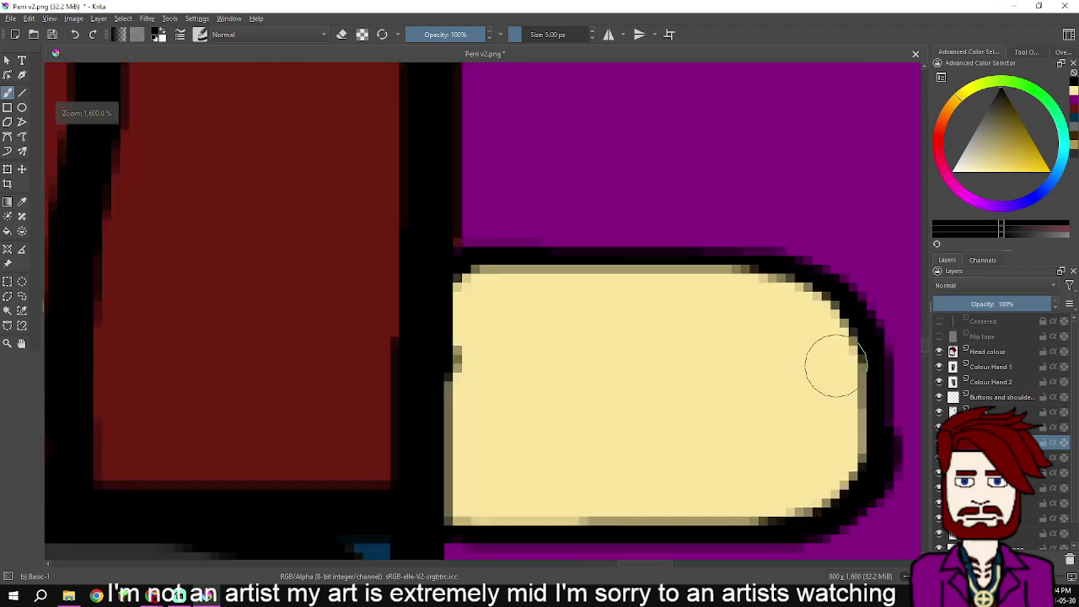
pyautogui.hotkey('ctrl', 'z')
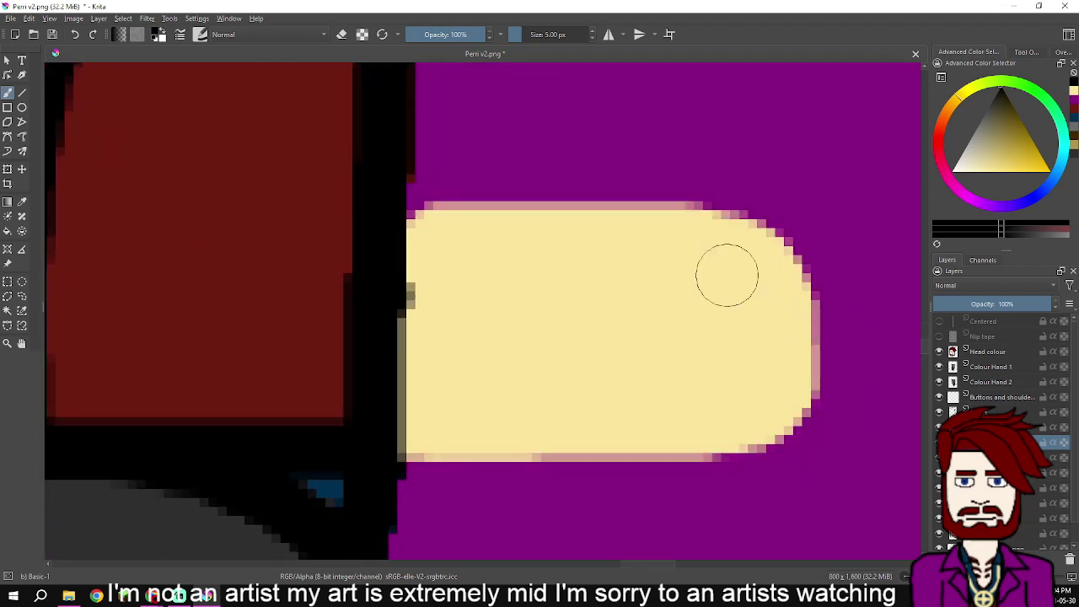
# - Paint a black outline around the lowest strap on the jacket's right-hand front edge
pyautogui.moveTo(424, 216)
pyautogui.mouseDown()
pyautogui.moveTo(720, 217)
pyautogui.moveTo(776, 243)
pyautogui.moveTo(802, 274)
pyautogui.moveTo(809, 381)
pyautogui.moveTo(790, 414)
pyautogui.moveTo(739, 443)
pyautogui.moveTo(414, 448)
pyautogui.moveTo(564, 456)
pyautogui.mouseUp()
pyautogui.scroll(-3, 573, 397)
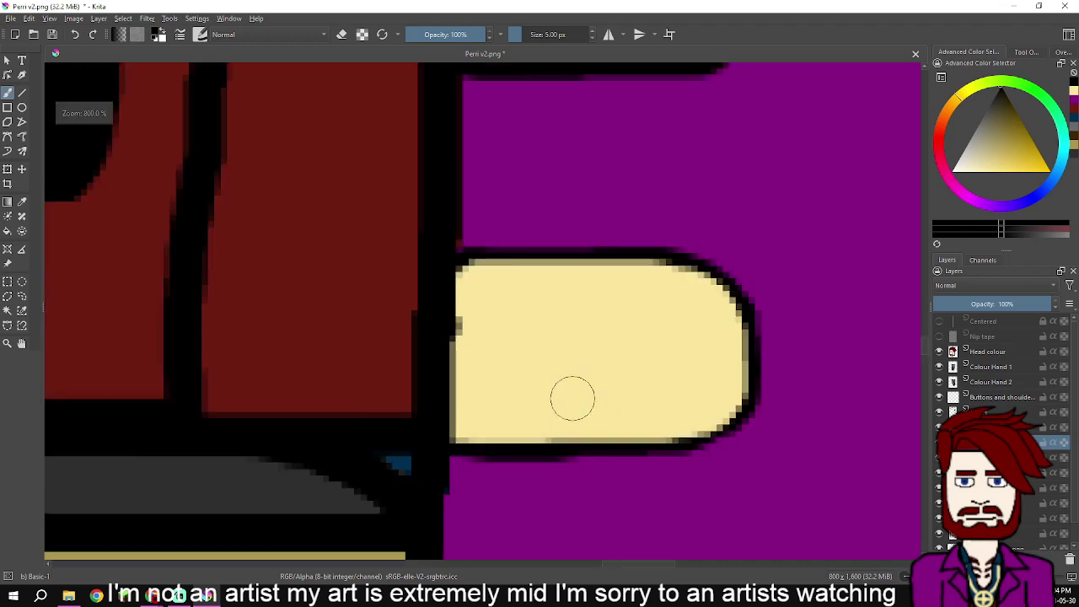
# - Paint a black outline around the lowest strap on the jacket's left-hand front edge
pyautogui.moveTo(86, 342); pyautogui.dragTo(405, 313)
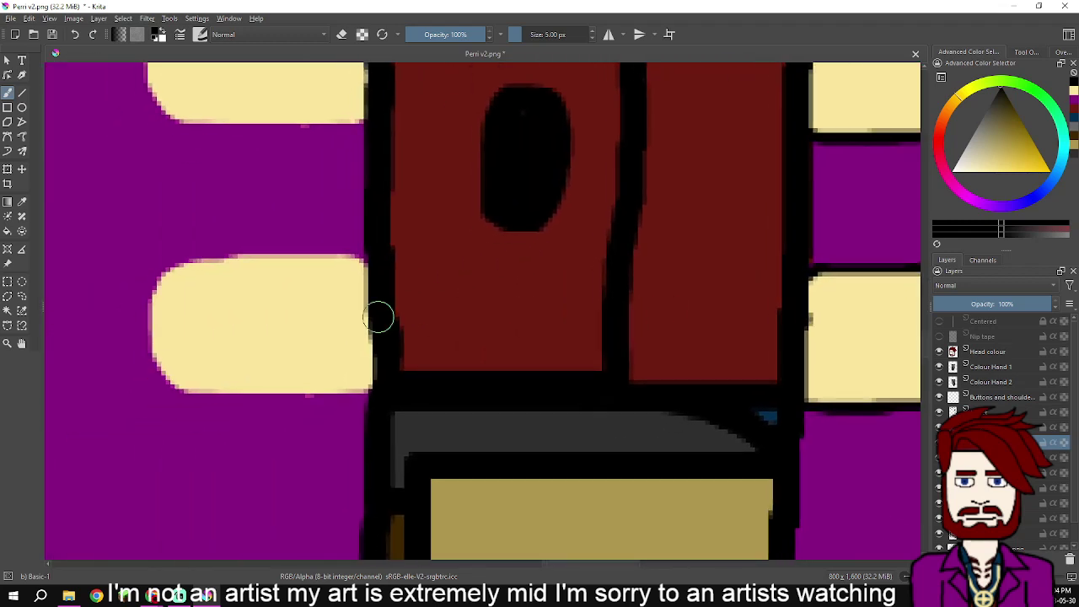
pyautogui.scroll(2, 358, 324)
pyautogui.moveTo(344, 439)
pyautogui.mouseDown()
pyautogui.moveTo(486, 390)
pyautogui.moveTo(484, 403)
pyautogui.moveTo(150, 397)
pyautogui.moveTo(93, 322)
pyautogui.moveTo(92, 234)
pyautogui.moveTo(109, 197)
pyautogui.moveTo(129, 173)
pyautogui.moveTo(261, 150)
pyautogui.moveTo(513, 150)
pyautogui.mouseUp()
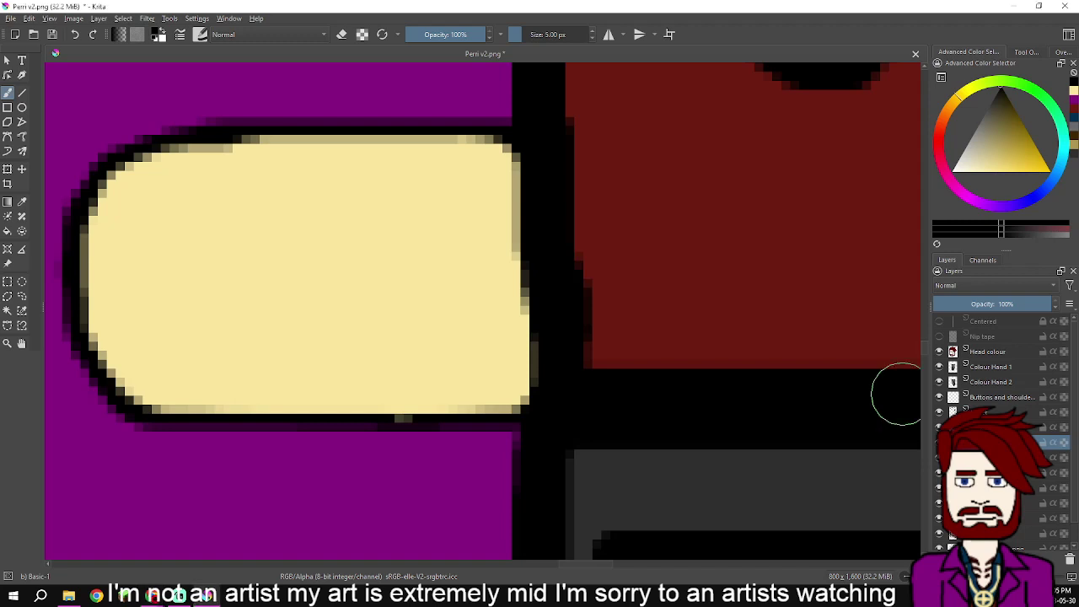
# - Try to outline the third strap on the jacket's left-hand front edge in black and undo the stroke
pyautogui.moveTo(503, 92); pyautogui.dragTo(567, 492)
pyautogui.moveTo(566, 257)
pyautogui.mouseDown()
pyautogui.moveTo(220, 258)
pyautogui.moveTo(159, 228)
pyautogui.moveTo(137, 183)
pyautogui.moveTo(159, 181)
pyautogui.mouseUp()
pyautogui.hotkey('ctrl', 'z')
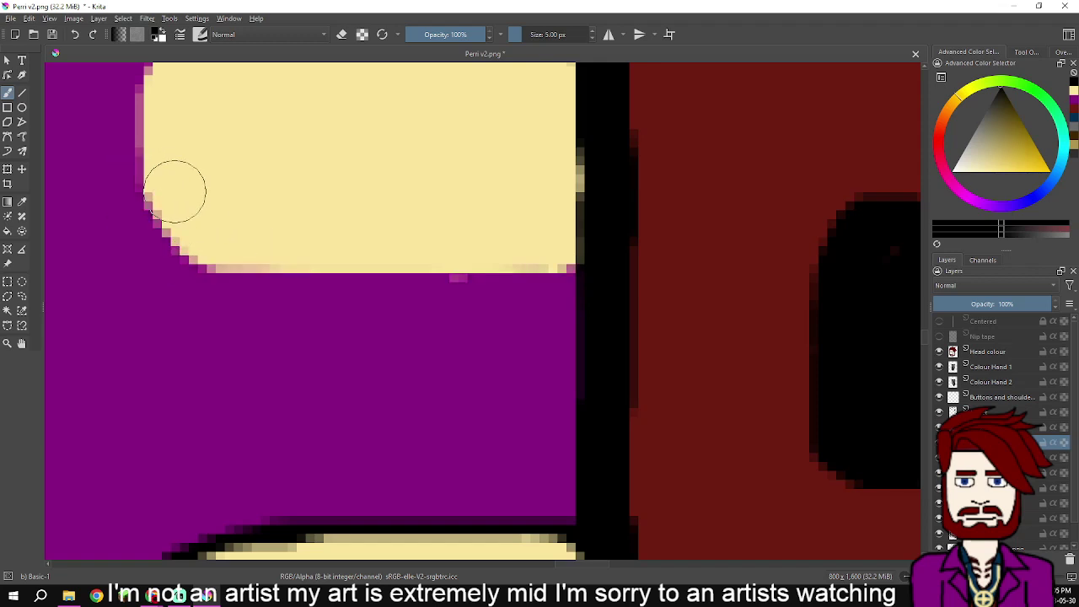
# - Paint a black outline along the lower edge, rounded end and upper edge of the third cream bar down on the jacket's left side
pyautogui.moveTo(156, 207)
pyautogui.mouseDown()
pyautogui.moveTo(189, 242)
pyautogui.moveTo(234, 262)
pyautogui.moveTo(544, 258)
pyautogui.mouseUp()
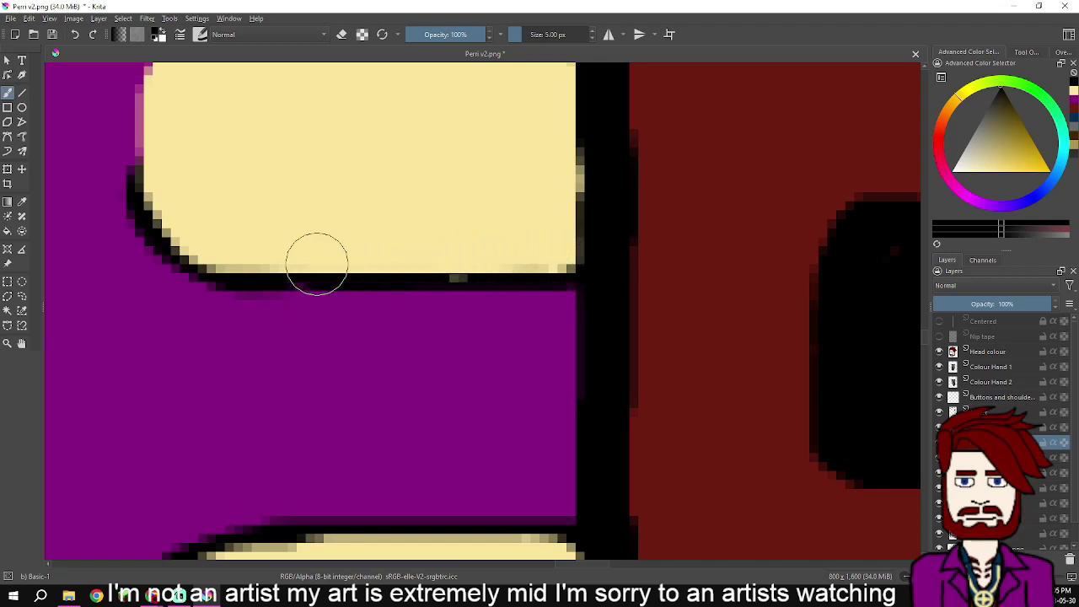
pyautogui.moveTo(263, 248)
pyautogui.mouseDown()
pyautogui.moveTo(329, 342)
pyautogui.moveTo(361, 417)
pyautogui.mouseUp()
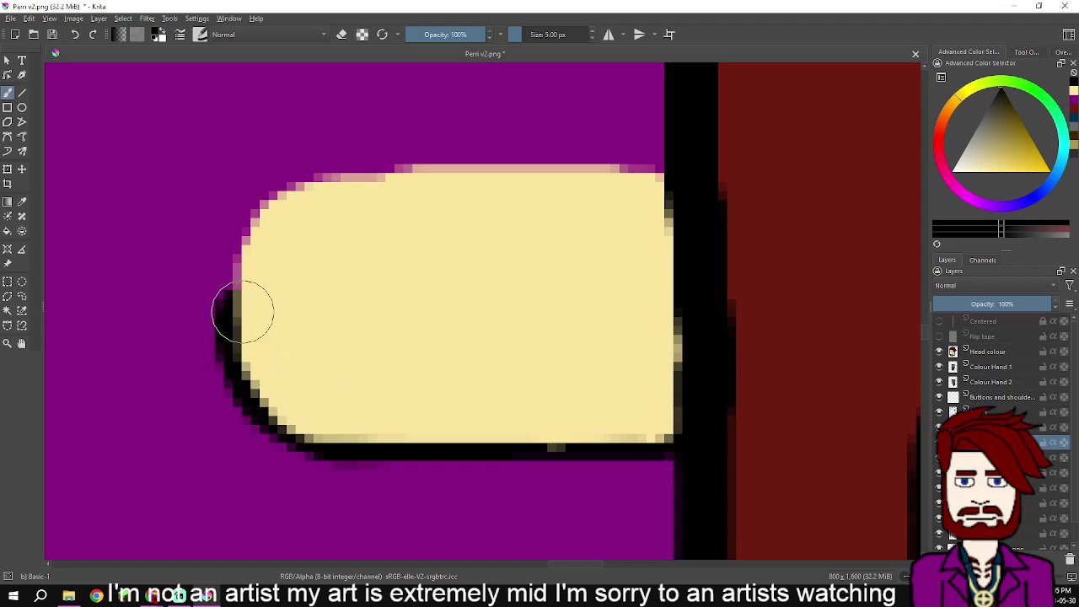
pyautogui.moveTo(243, 314); pyautogui.dragTo(244, 278)
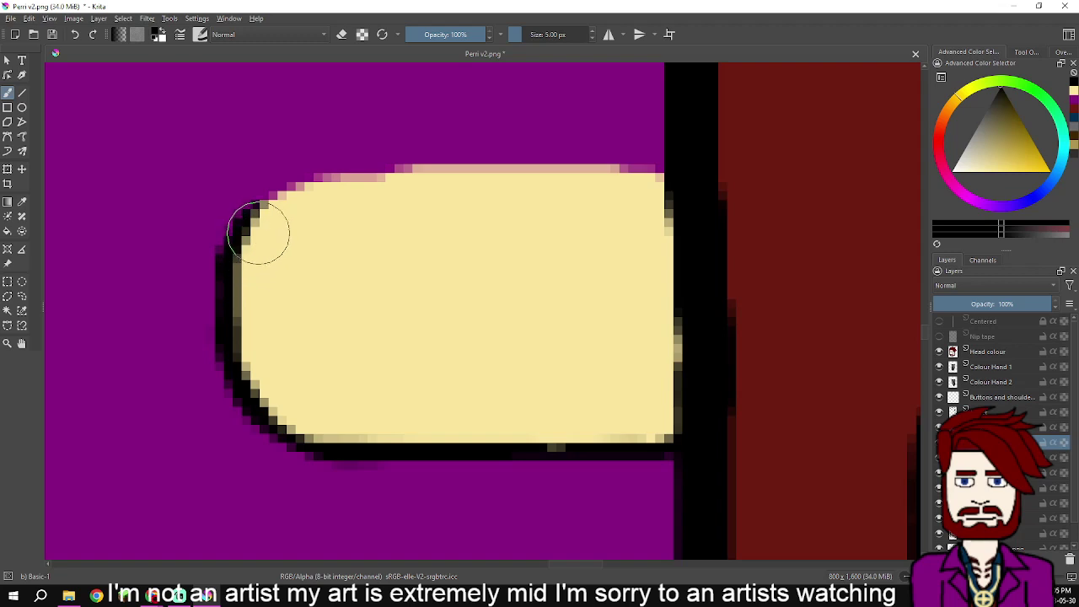
pyautogui.moveTo(271, 214)
pyautogui.mouseDown()
pyautogui.moveTo(326, 186)
pyautogui.moveTo(418, 175)
pyautogui.moveTo(655, 174)
pyautogui.moveTo(619, 324)
pyautogui.mouseUp()
# - Outline the second cream bar down on the jacket's left side in black, following its lower edge, rounded end and upper edge
pyautogui.scroll(-2, 640, 196)
pyautogui.scroll(2, 614, 239)
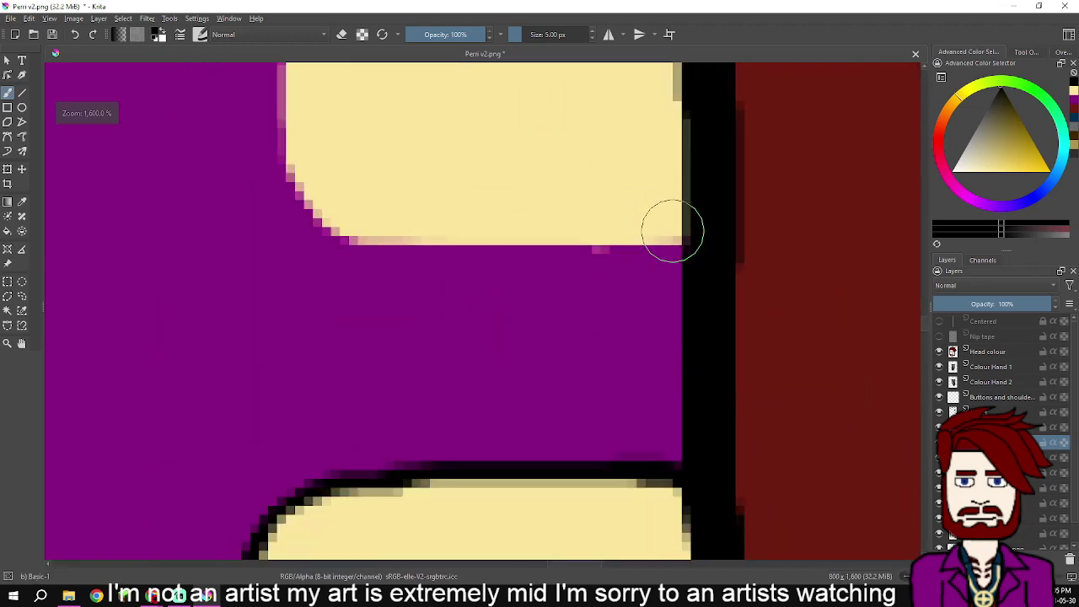
pyautogui.moveTo(676, 233); pyautogui.dragTo(667, 234)
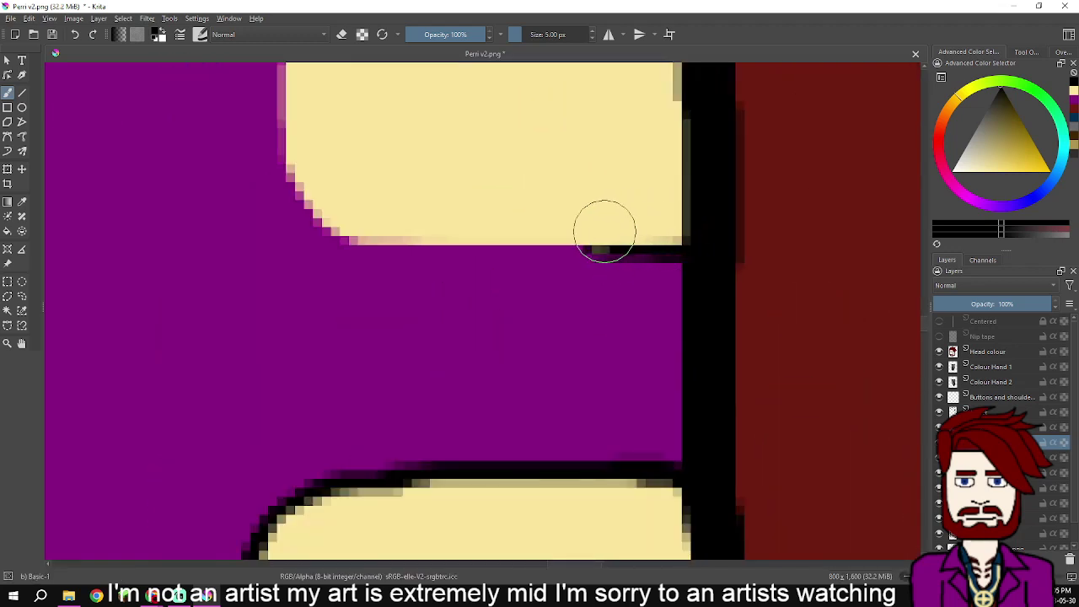
pyautogui.moveTo(570, 231)
pyautogui.mouseDown()
pyautogui.moveTo(642, 234)
pyautogui.moveTo(374, 236)
pyautogui.moveTo(323, 216)
pyautogui.moveTo(291, 157)
pyautogui.mouseUp()
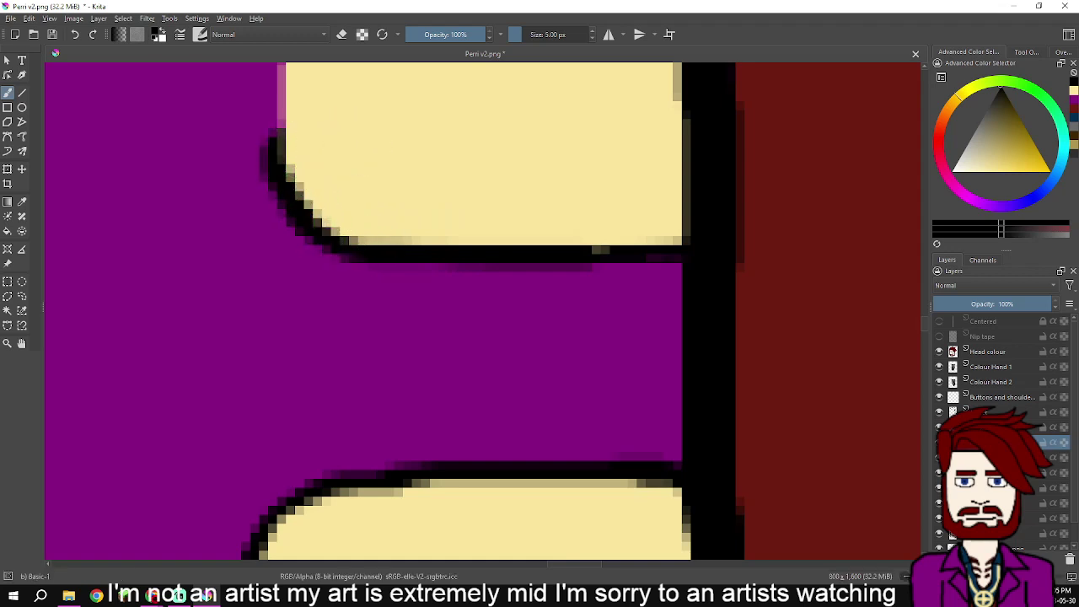
pyautogui.moveTo(357, 147); pyautogui.dragTo(384, 339)
pyautogui.moveTo(317, 322); pyautogui.dragTo(313, 278)
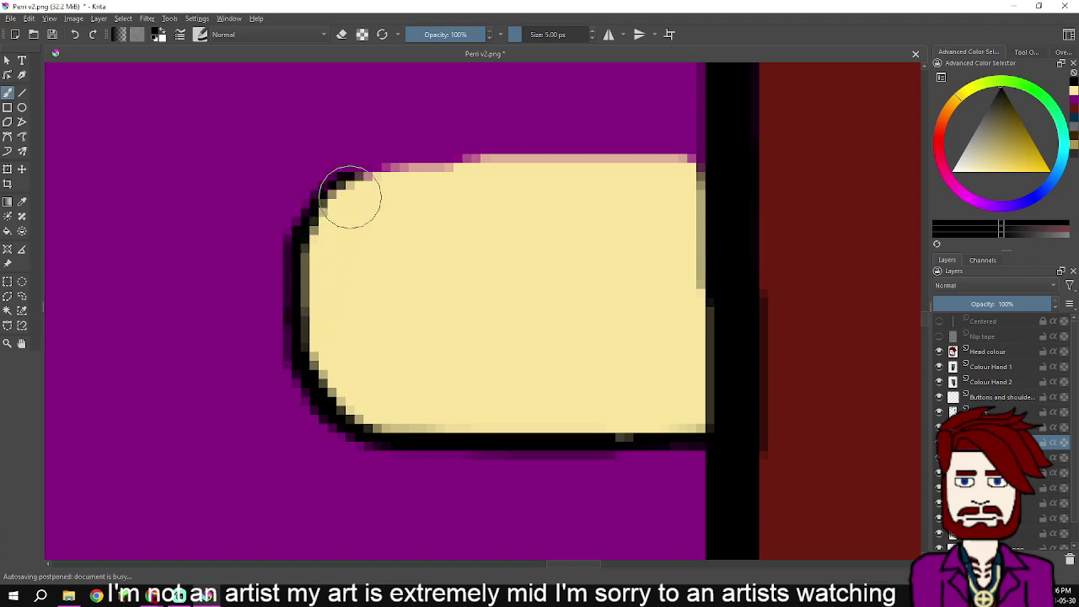
pyautogui.moveTo(391, 183); pyautogui.dragTo(376, 202)
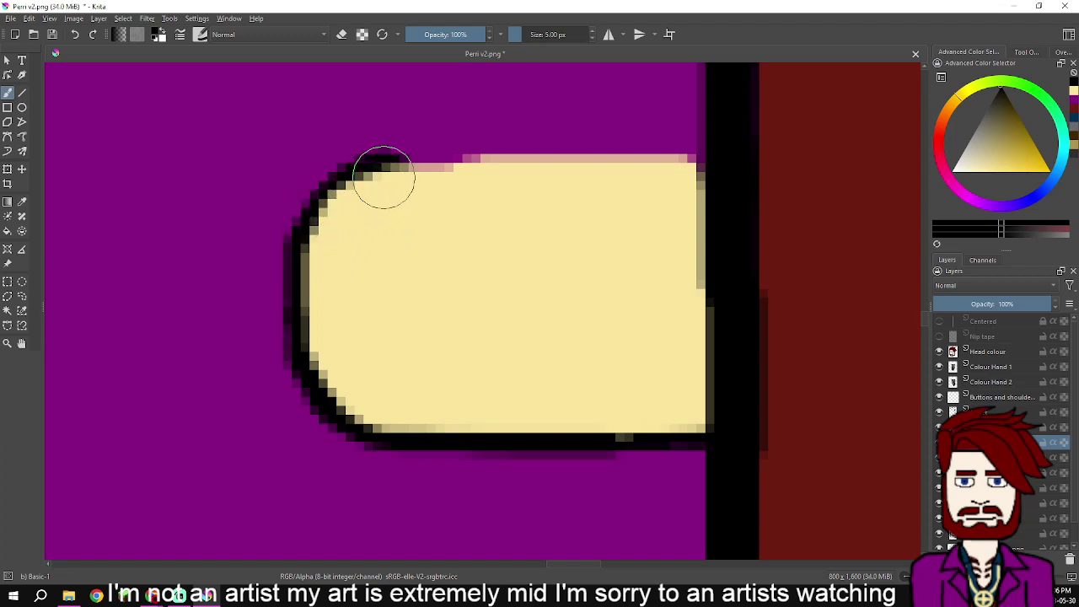
pyautogui.moveTo(402, 175); pyautogui.dragTo(481, 162)
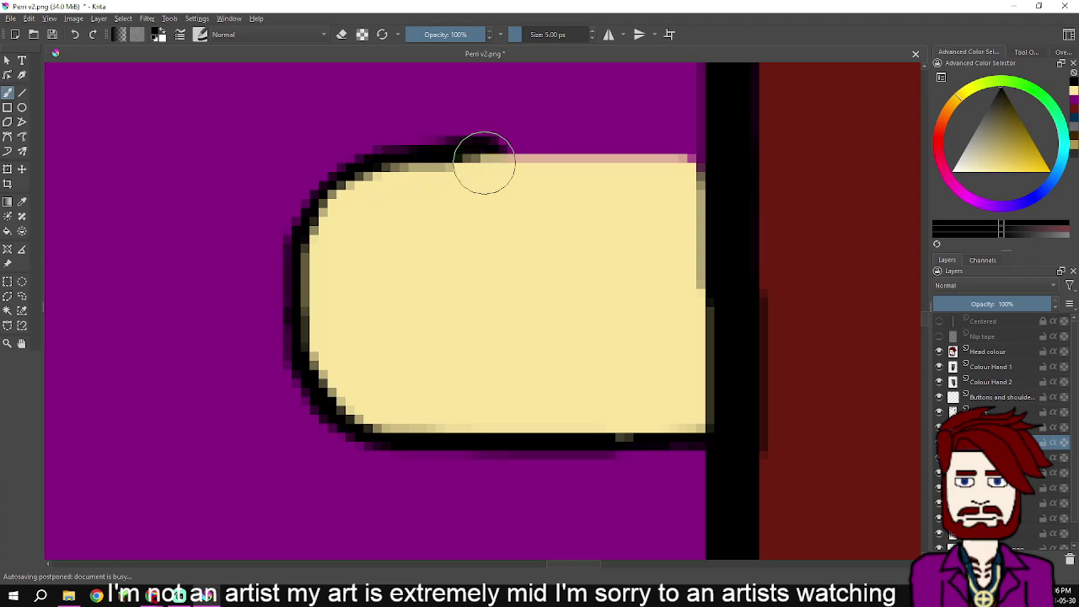
pyautogui.moveTo(571, 164); pyautogui.dragTo(691, 158)
# - Outline the topmost cream bar on the jacket's left side in black all the way around to the jacket's front edge
pyautogui.scroll(-2, 645, 234)
pyautogui.moveTo(644, 234); pyautogui.dragTo(653, 405)
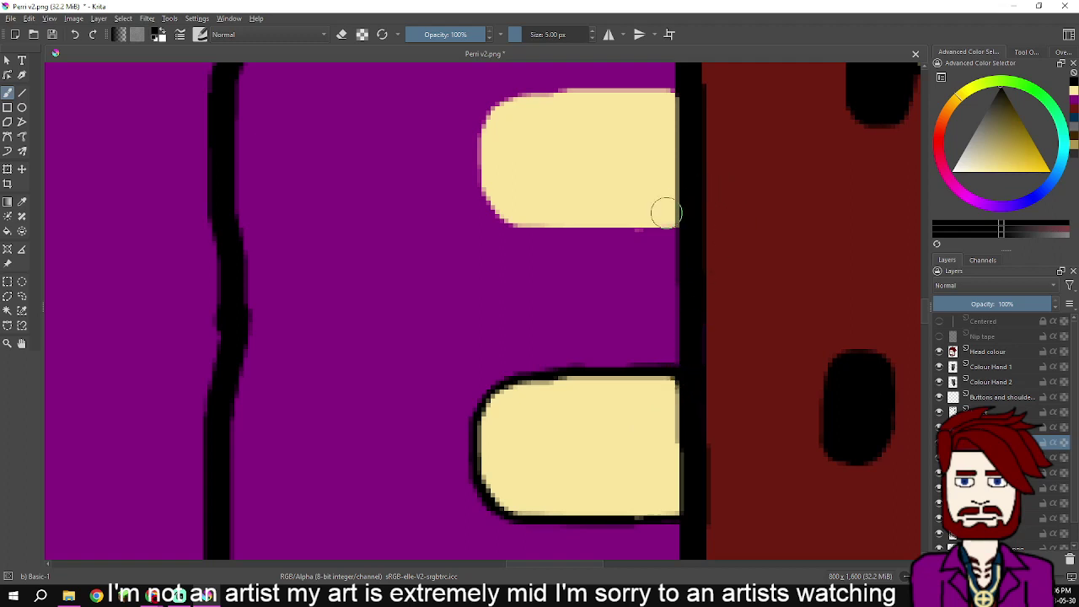
pyautogui.scroll(5, 670, 225)
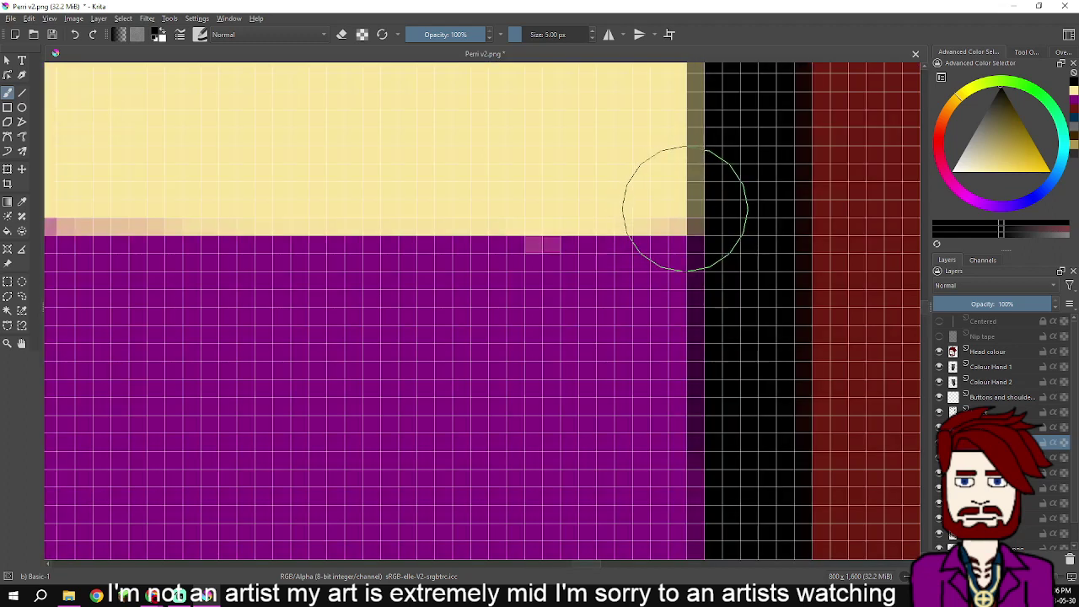
pyautogui.moveTo(683, 210); pyautogui.dragTo(217, 211)
pyautogui.moveTo(348, 237)
pyautogui.mouseDown()
pyautogui.moveTo(592, 288)
pyautogui.moveTo(400, 272)
pyautogui.moveTo(457, 274)
pyautogui.mouseUp()
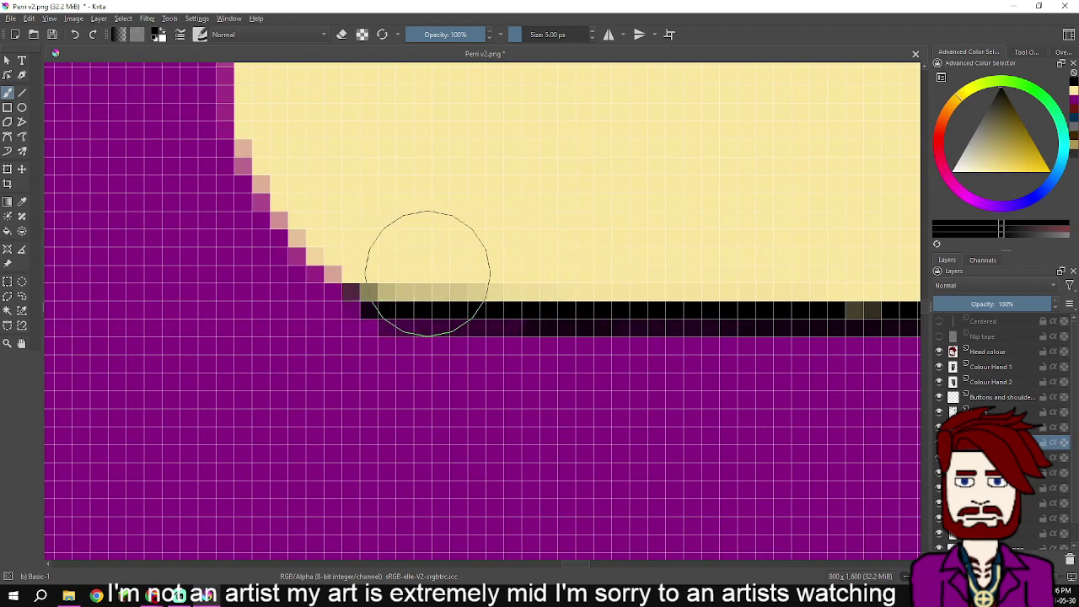
pyautogui.click(390, 273)
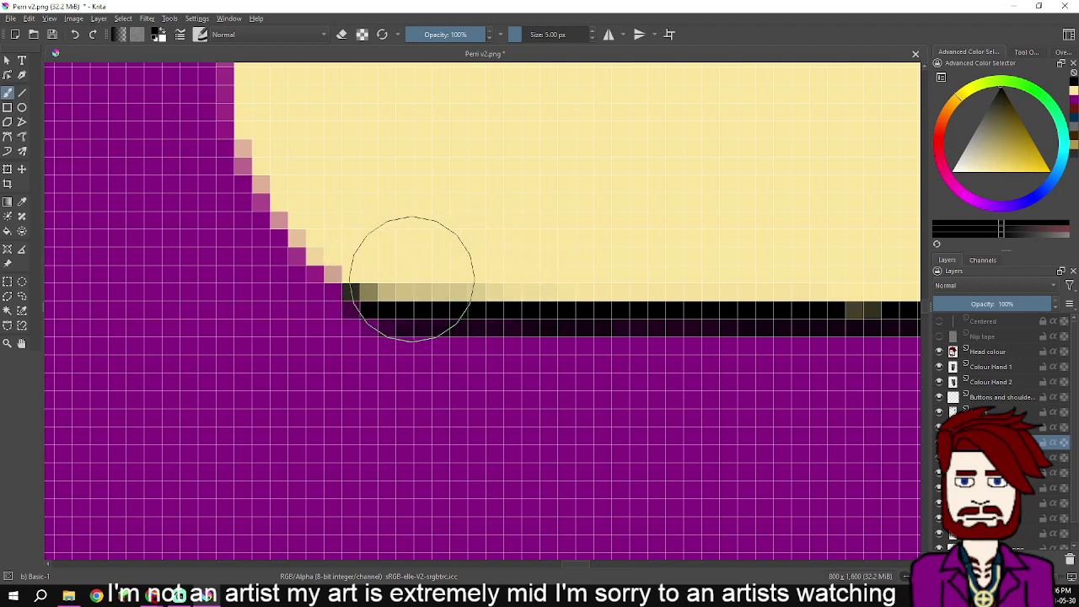
pyautogui.moveTo(385, 271); pyautogui.dragTo(326, 241)
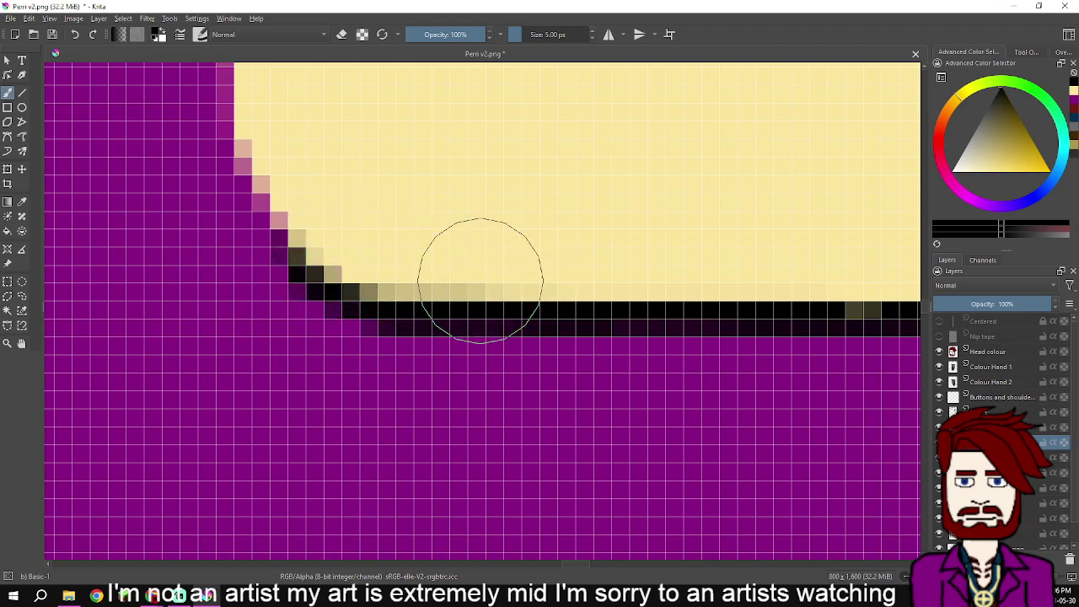
pyautogui.moveTo(477, 297); pyautogui.dragTo(590, 403)
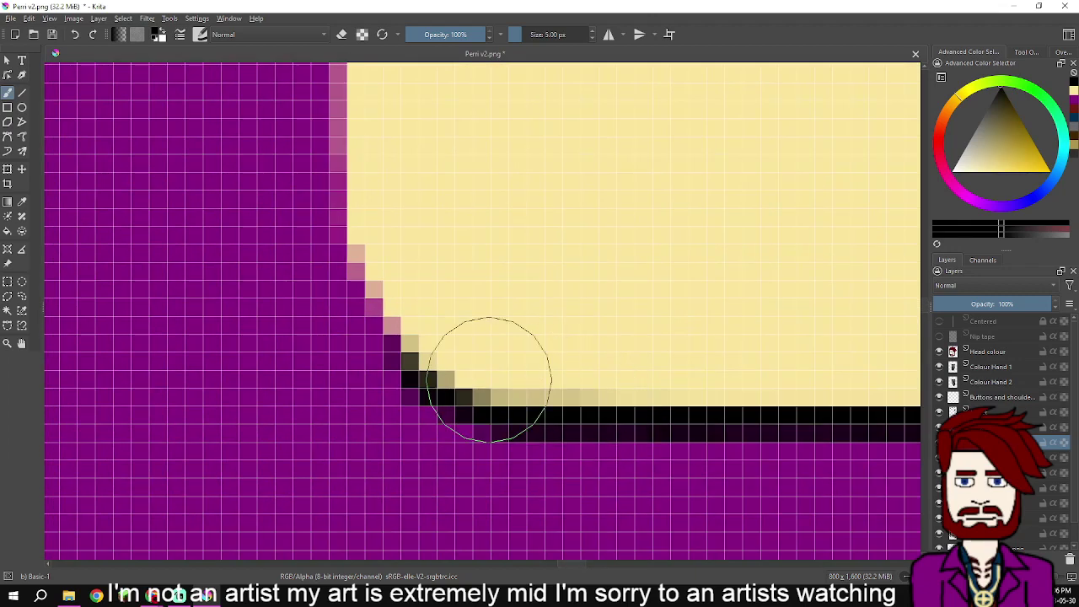
pyautogui.moveTo(458, 369)
pyautogui.mouseDown()
pyautogui.moveTo(374, 269)
pyautogui.moveTo(358, 205)
pyautogui.moveTo(378, 202)
pyautogui.moveTo(470, 355)
pyautogui.moveTo(437, 355)
pyautogui.moveTo(440, 204)
pyautogui.moveTo(463, 197)
pyautogui.moveTo(479, 365)
pyautogui.moveTo(472, 338)
pyautogui.moveTo(502, 283)
pyautogui.moveTo(542, 249)
pyautogui.moveTo(501, 291)
pyautogui.moveTo(520, 260)
pyautogui.moveTo(488, 287)
pyautogui.moveTo(460, 362)
pyautogui.moveTo(497, 282)
pyautogui.moveTo(559, 233)
pyautogui.moveTo(792, 196)
pyautogui.moveTo(801, 204)
pyautogui.moveTo(579, 325)
pyautogui.moveTo(771, 313)
pyautogui.moveTo(811, 318)
pyautogui.moveTo(615, 354)
pyautogui.moveTo(823, 352)
pyautogui.mouseUp()
pyautogui.click(572, 321)
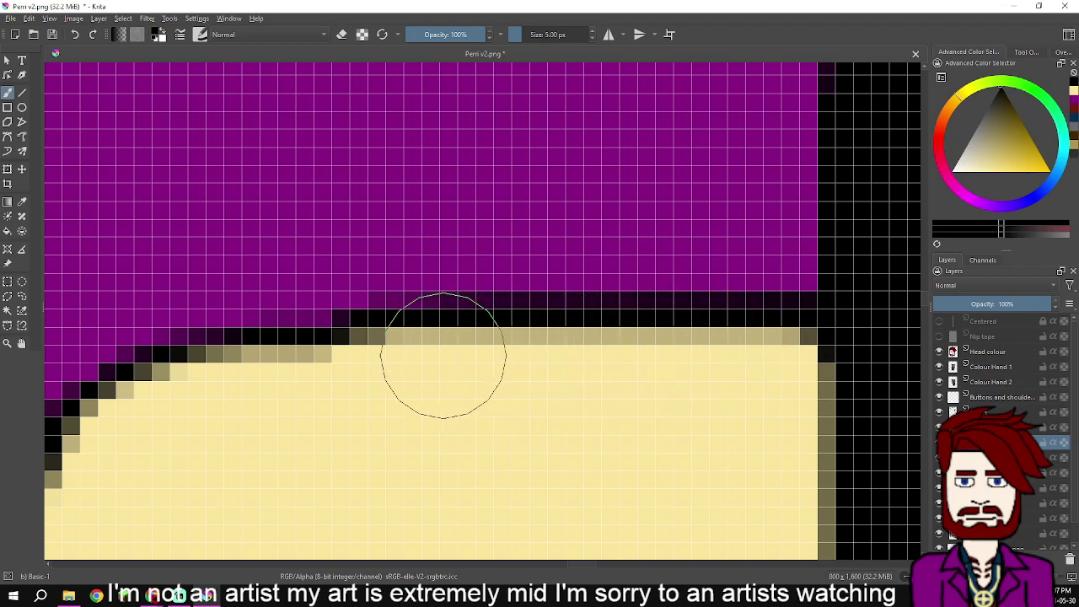
pyautogui.moveTo(386, 355)
pyautogui.mouseDown()
pyautogui.moveTo(322, 371)
pyautogui.moveTo(214, 374)
pyautogui.moveTo(163, 408)
pyautogui.moveTo(129, 414)
pyautogui.moveTo(394, 332)
pyautogui.moveTo(548, 299)
pyautogui.moveTo(498, 294)
pyautogui.moveTo(479, 316)
pyautogui.moveTo(430, 420)
pyautogui.moveTo(445, 445)
pyautogui.moveTo(520, 286)
pyautogui.moveTo(513, 279)
pyautogui.moveTo(509, 409)
pyautogui.moveTo(520, 427)
pyautogui.moveTo(544, 456)
pyautogui.moveTo(570, 331)
pyautogui.moveTo(532, 314)
pyautogui.moveTo(617, 413)
pyautogui.mouseUp()
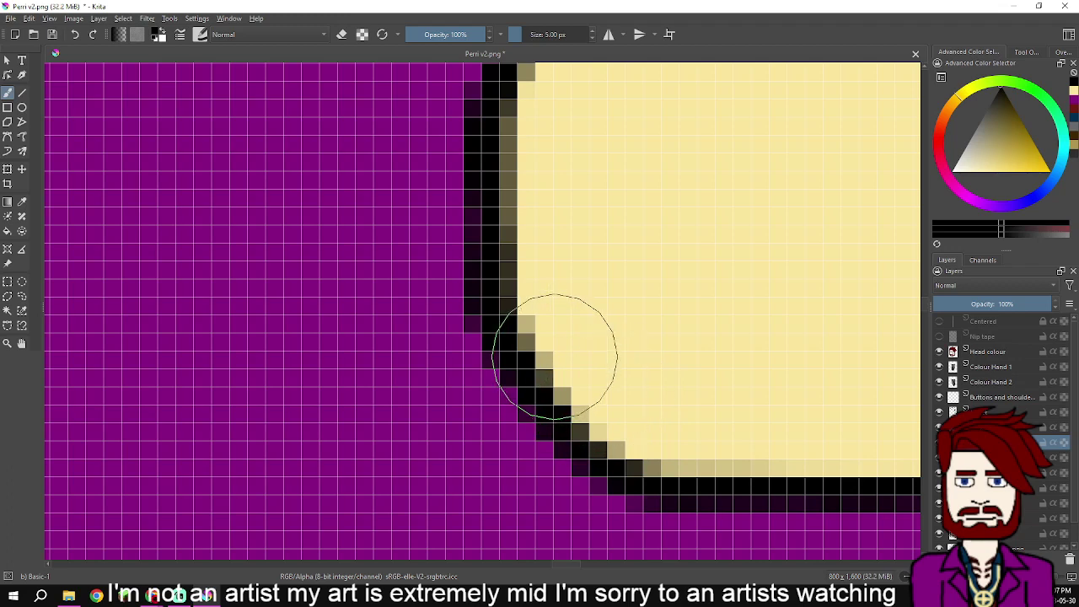
pyautogui.moveTo(688, 416)
pyautogui.mouseDown()
pyautogui.moveTo(562, 417)
pyautogui.moveTo(611, 451)
pyautogui.mouseUp()
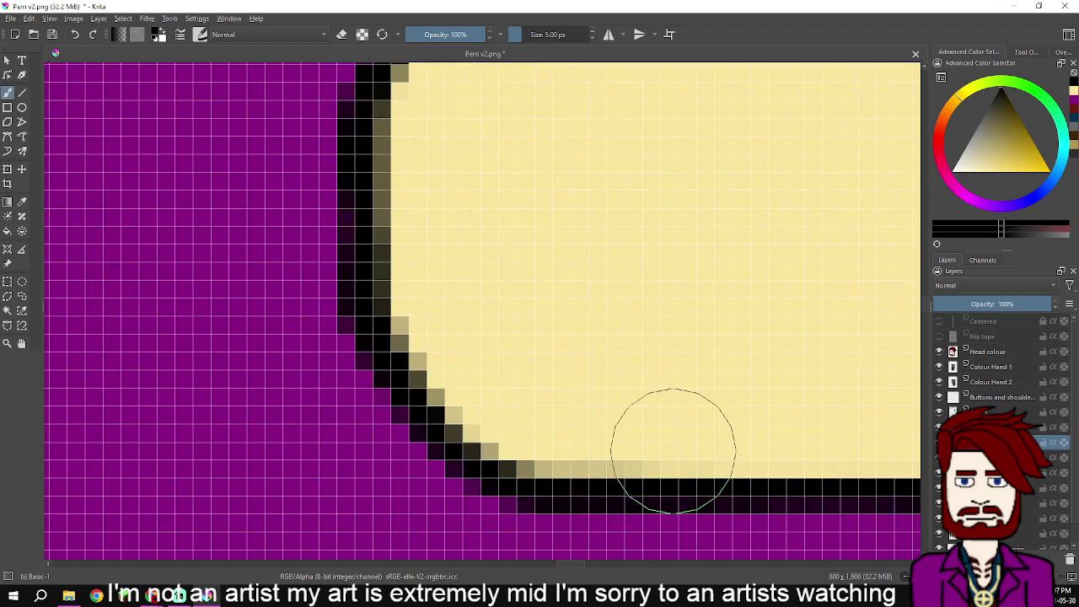
pyautogui.moveTo(771, 442)
pyautogui.mouseDown()
pyautogui.moveTo(623, 426)
pyautogui.moveTo(772, 432)
pyautogui.moveTo(530, 418)
pyautogui.mouseUp()
# - Make the Buttons and shoulder thingies layer active and hide the layer holding the colour swatches and their letters
pyautogui.scroll(-4, 644, 342)
pyautogui.moveTo(624, 290); pyautogui.dragTo(642, 379)
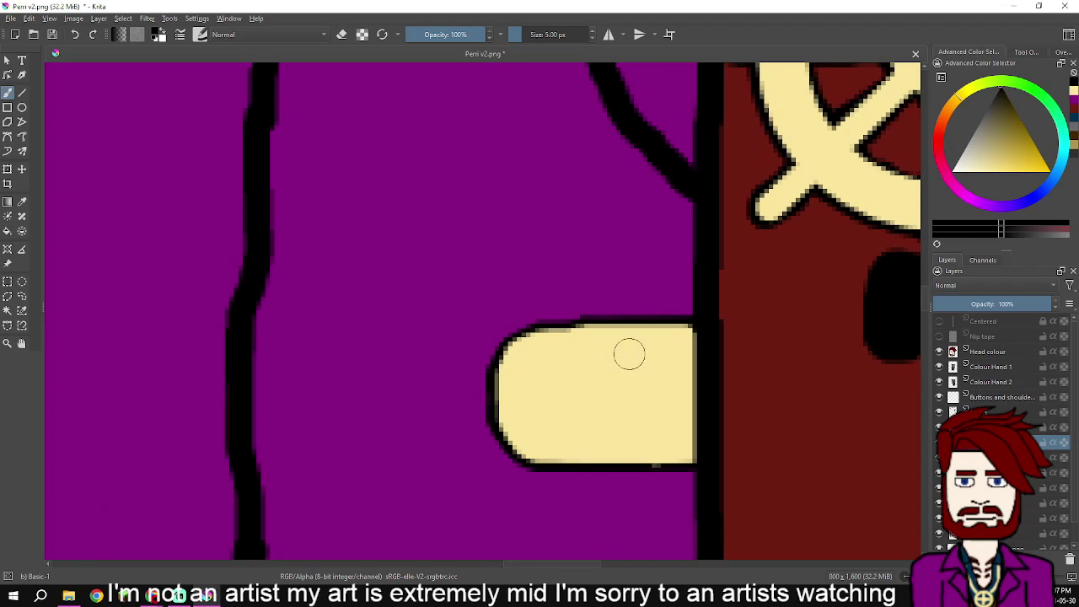
pyautogui.scroll(-4, 627, 351)
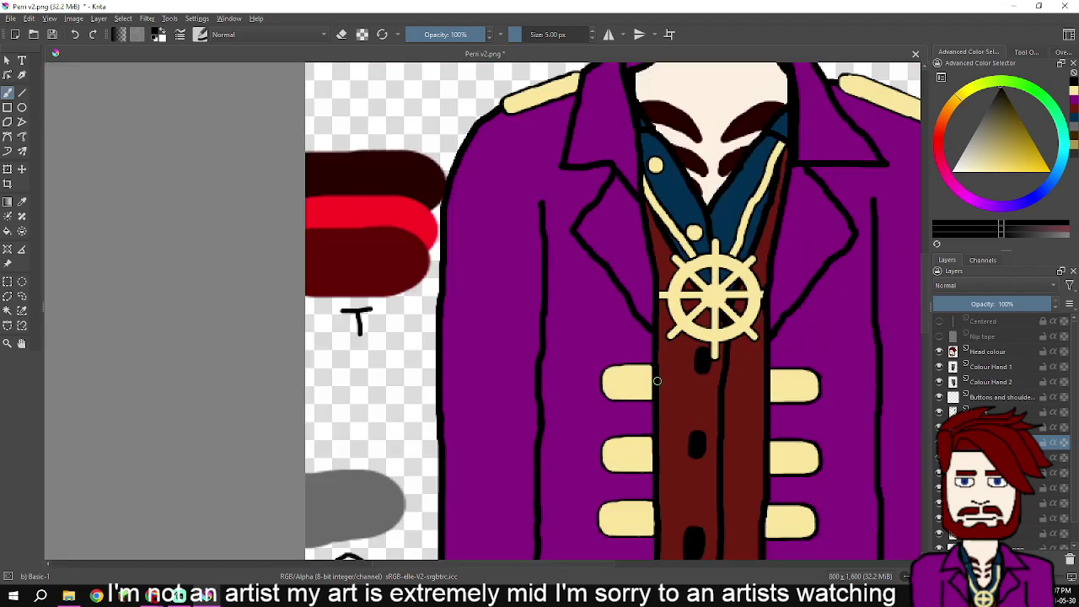
pyautogui.moveTo(679, 378); pyautogui.dragTo(630, 392)
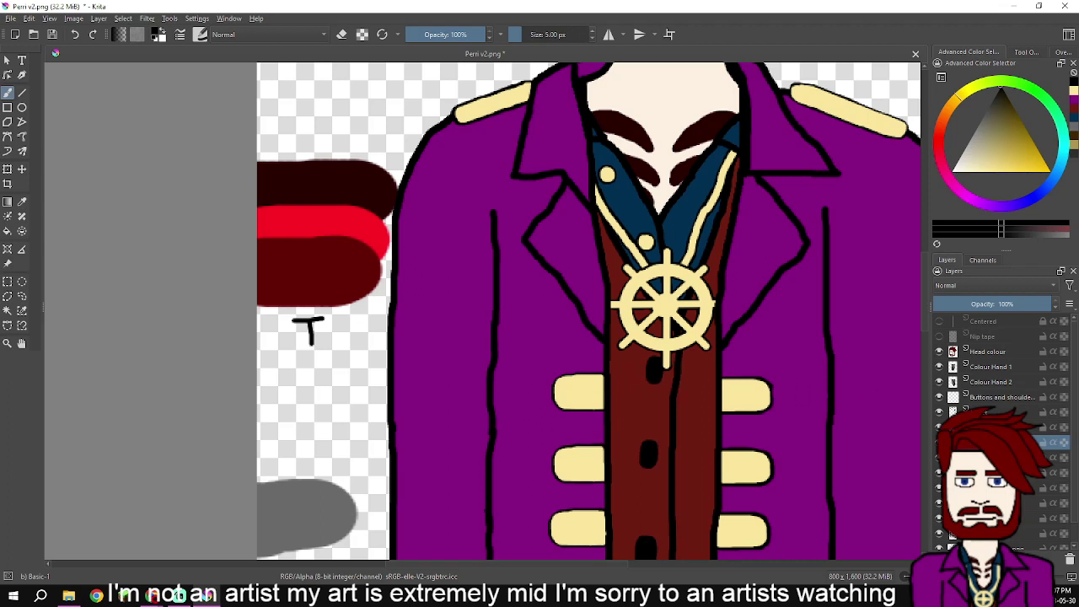
pyautogui.moveTo(997, 397)
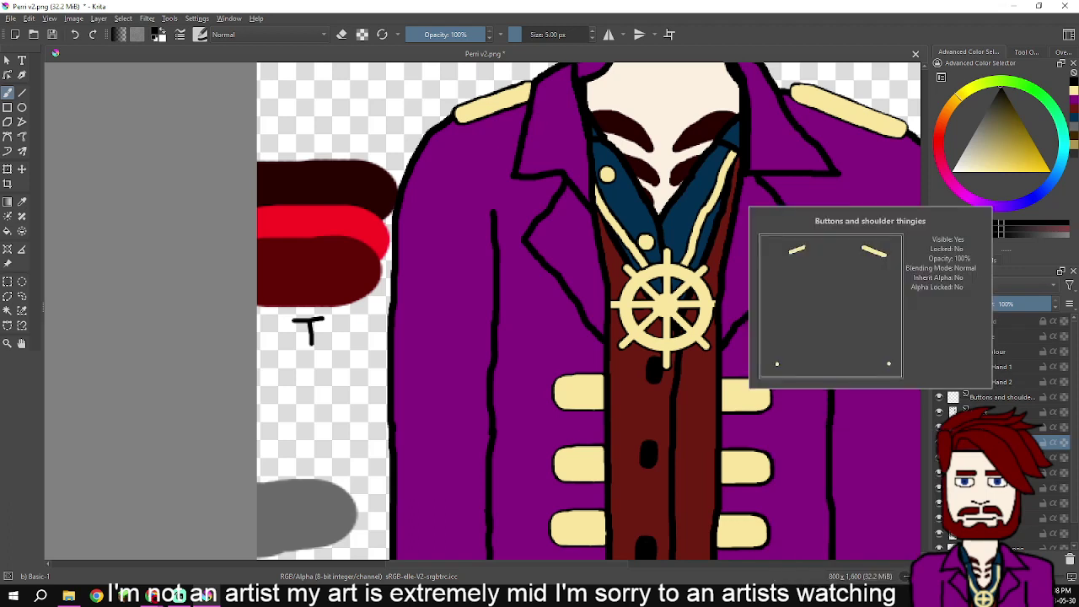
pyautogui.click(997, 397)
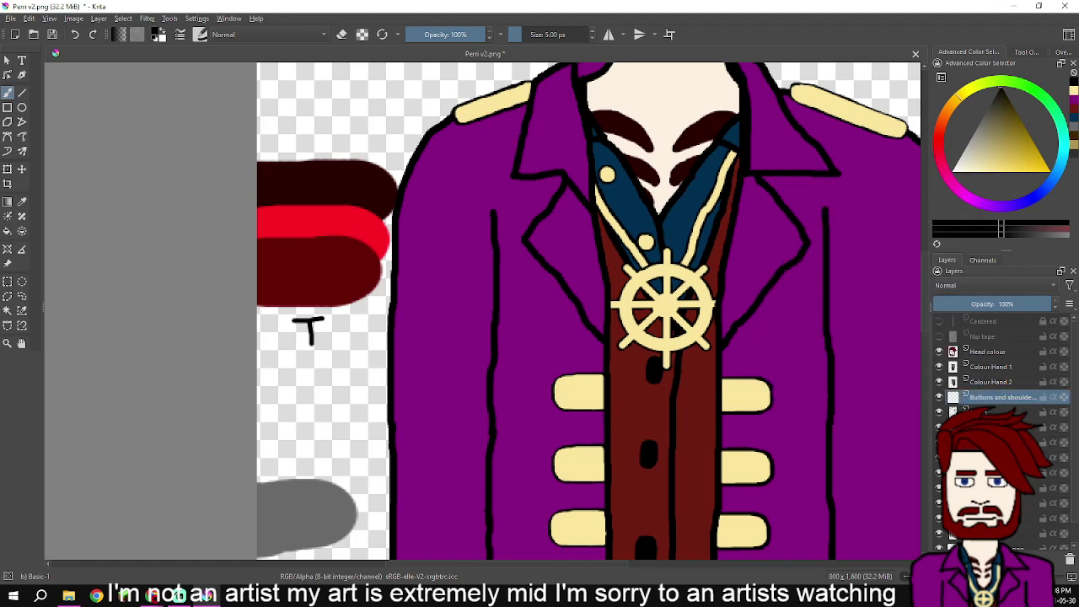
pyautogui.moveTo(991, 412)
pyautogui.scroll(-3, 767, 327)
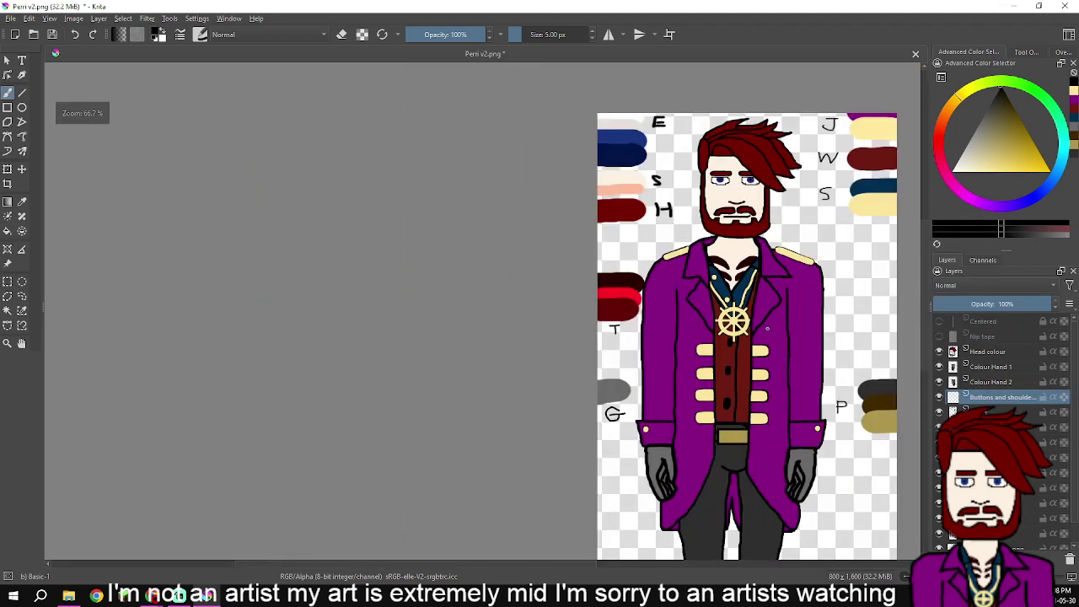
pyautogui.scroll(-1, 999, 422)
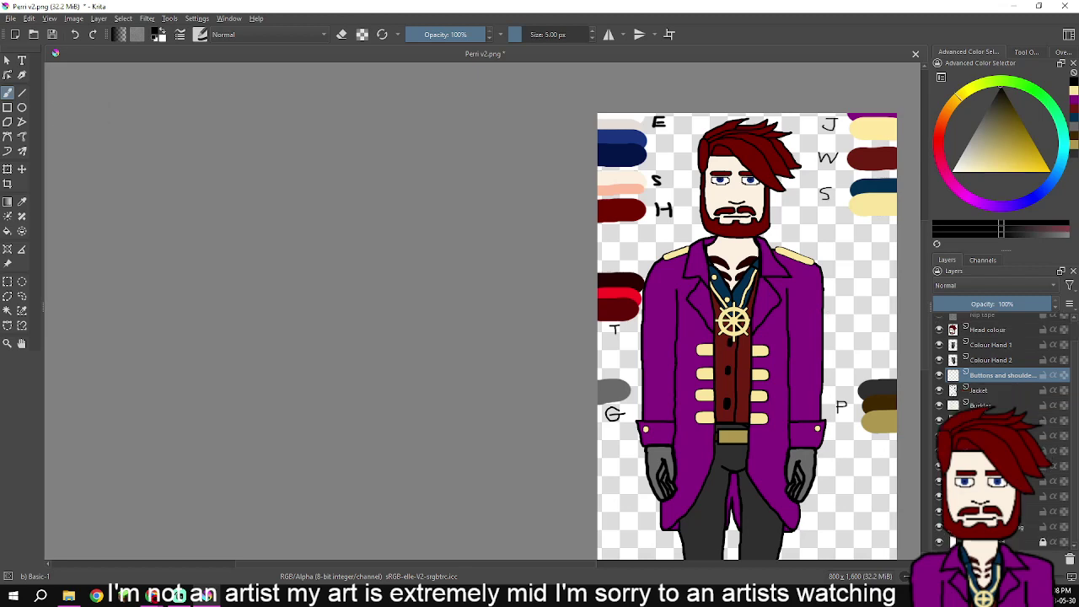
pyautogui.click(940, 527)
# - Examine the finished character from head to boots, checking the jacket bars, buttons and overall outlines
pyautogui.moveTo(861, 372); pyautogui.dragTo(795, 277)
pyautogui.scroll(-2, 794, 279)
pyautogui.scroll(1, 813, 317)
pyautogui.scroll(1, 811, 323)
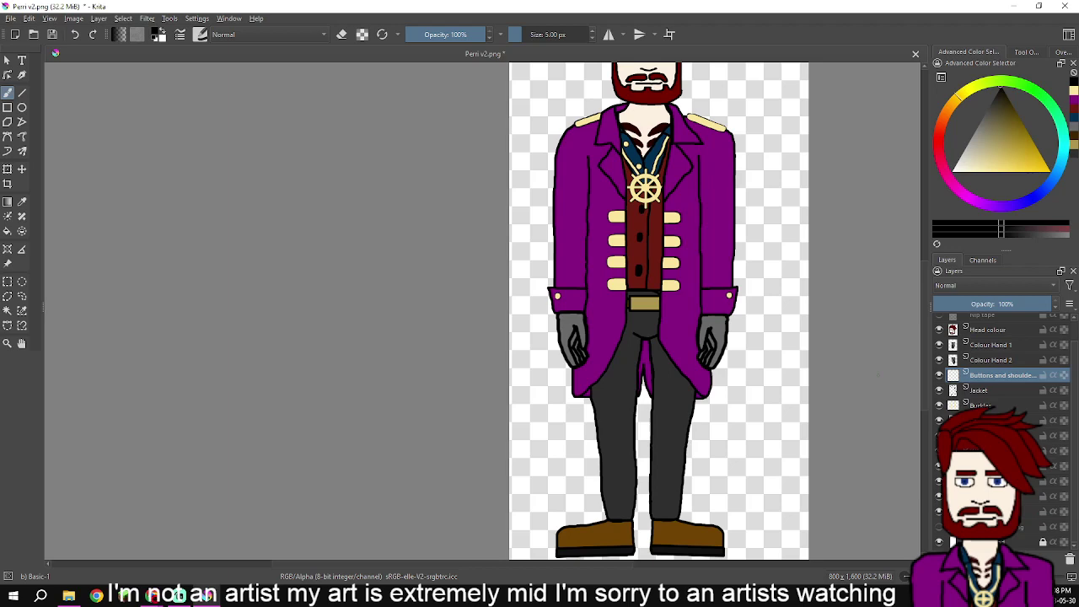
pyautogui.scroll(1, 675, 242)
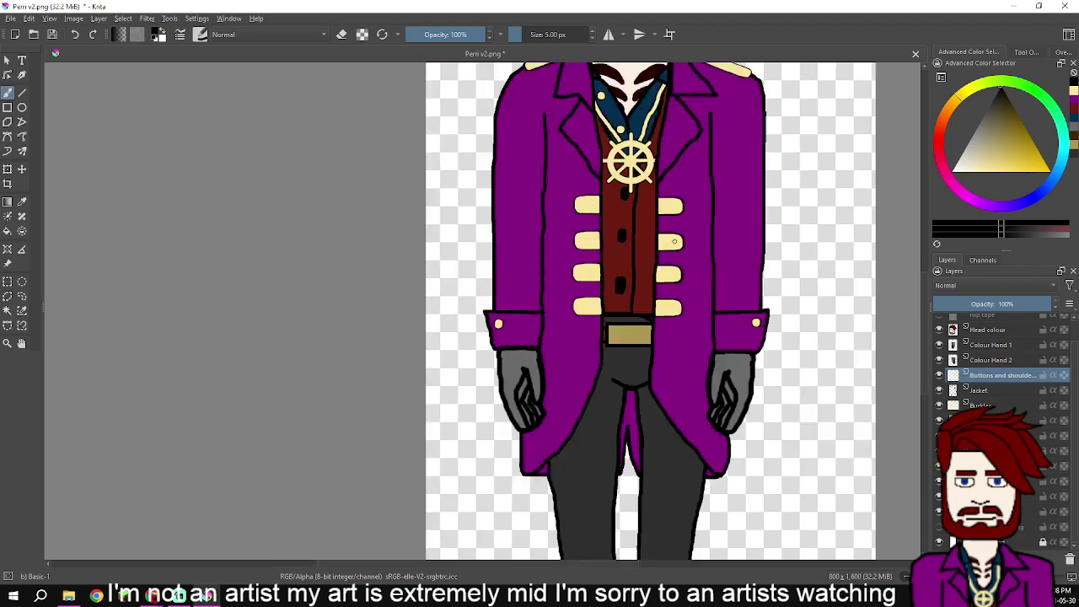
pyautogui.moveTo(703, 231); pyautogui.dragTo(640, 347)
pyautogui.scroll(-5, 546, 373)
pyautogui.scroll(3, 545, 374)
pyautogui.scroll(-4, 545, 373)
pyautogui.scroll(-2, 727, 302)
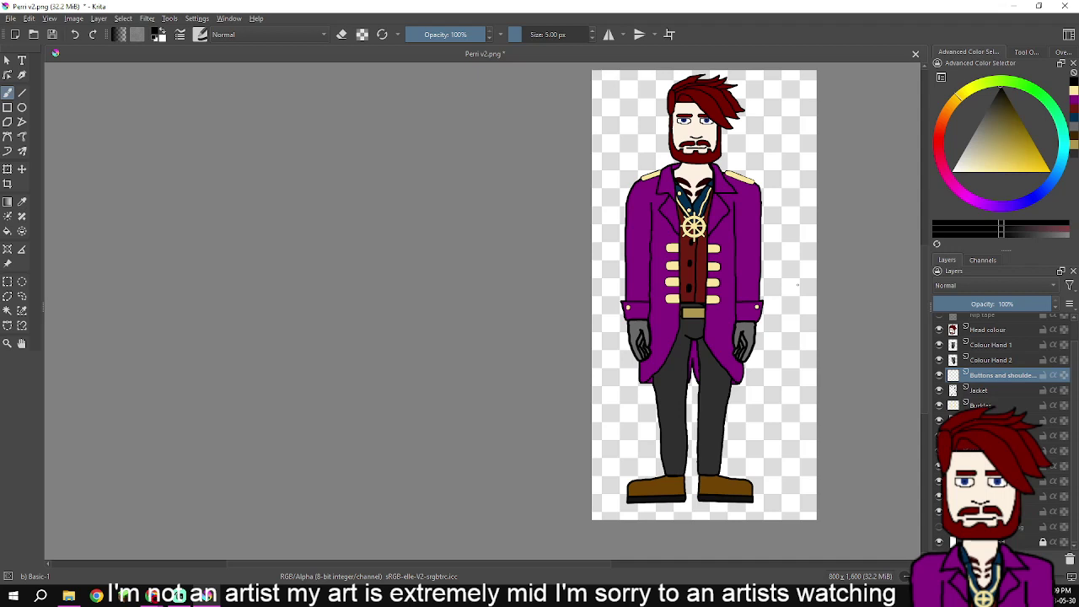
# - Save the drawing as a separate PNG image named Perri full v2 in the Perri Art folder, keeping the existing export options
pyautogui.click(10, 19)
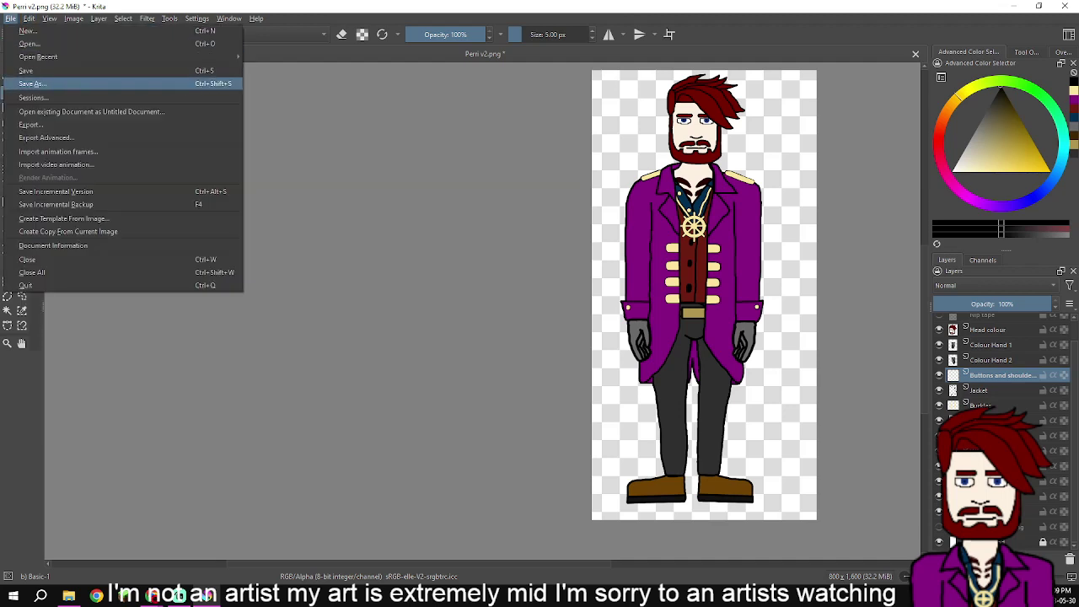
pyautogui.click(32, 84)
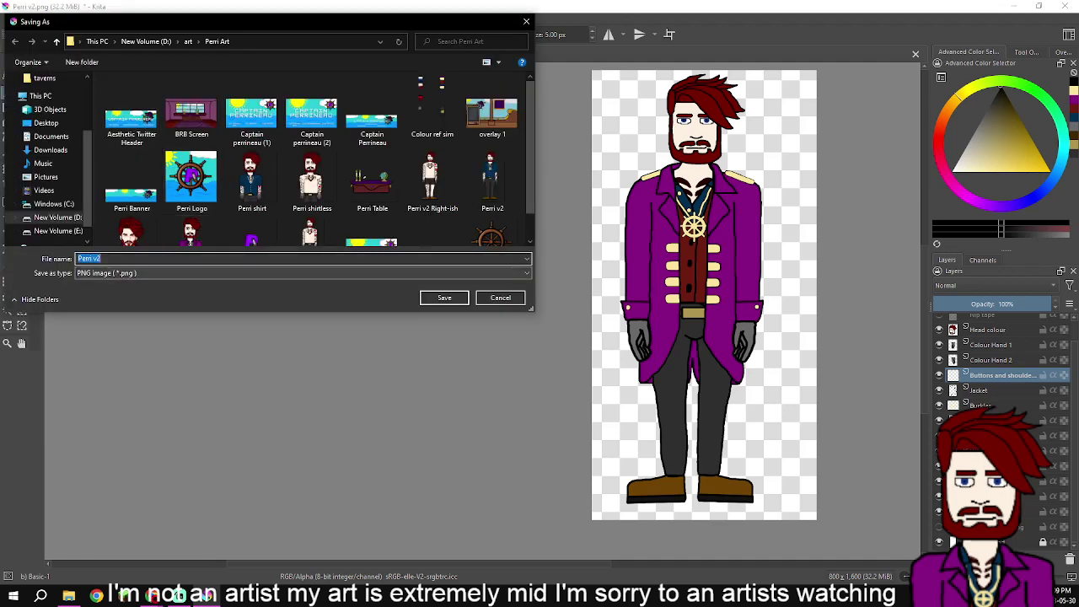
pyautogui.click(445, 297)
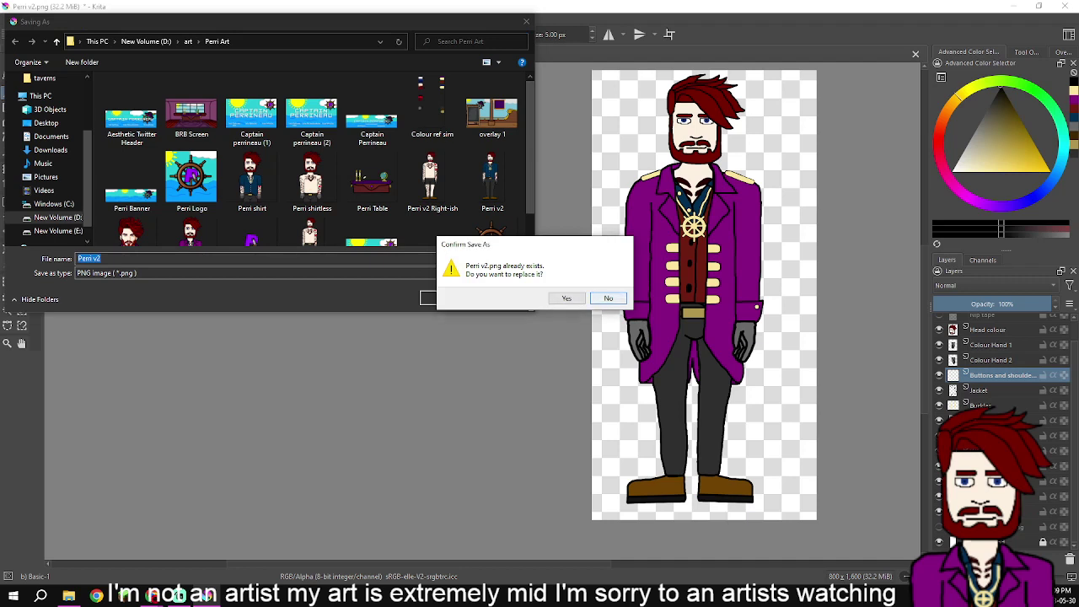
pyautogui.click(609, 298)
pyautogui.click(135, 259)
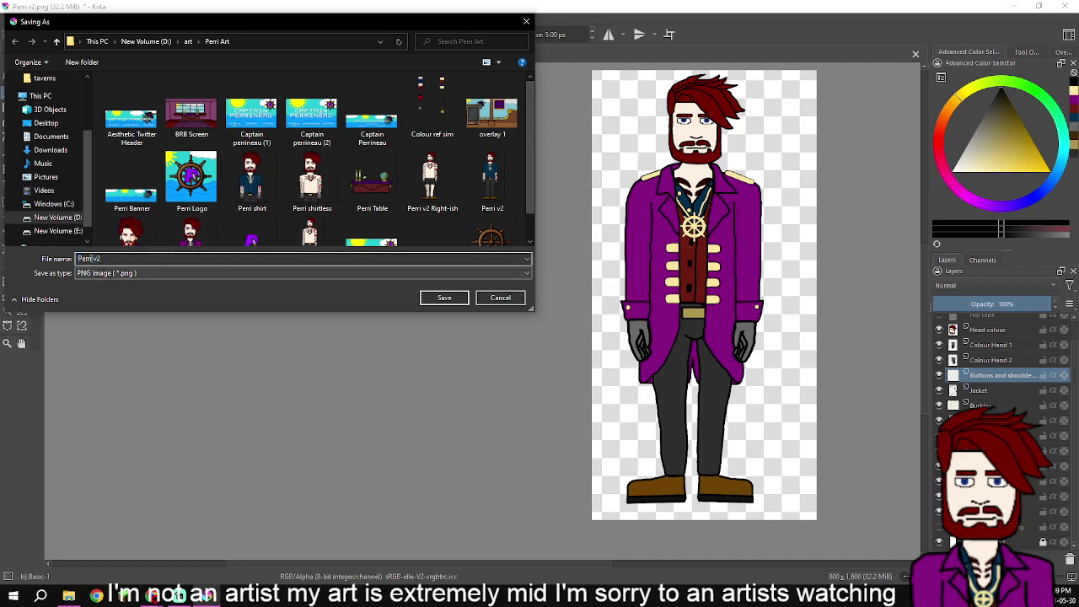
pyautogui.write('full')
pyautogui.click(444, 298)
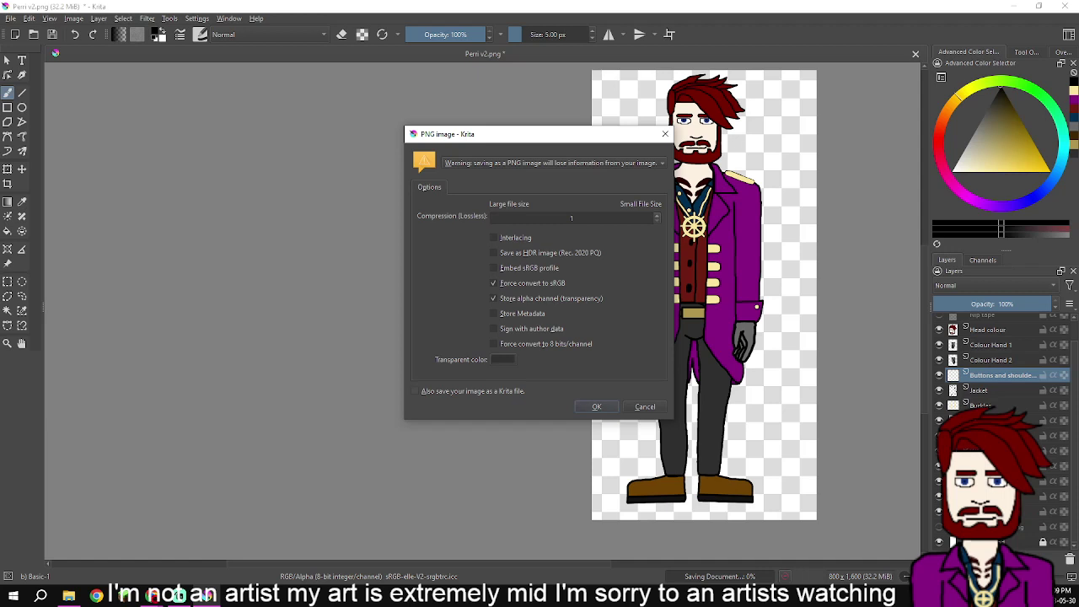
pyautogui.click(596, 406)
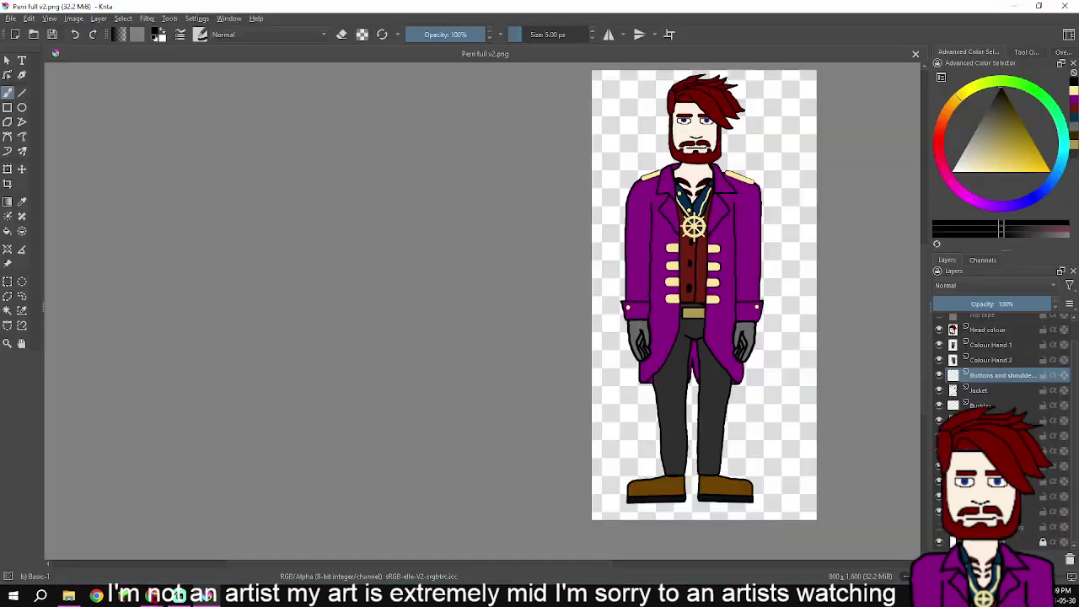
pyautogui.scroll(3, 756, 308)
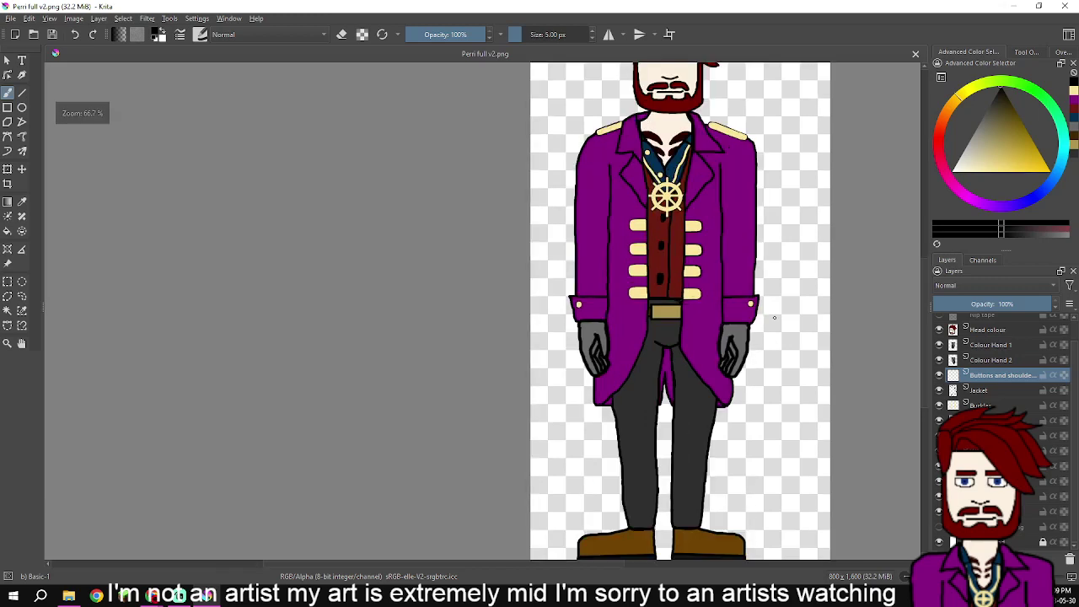
pyautogui.scroll(-3, 769, 300)
pyautogui.moveTo(808, 254); pyautogui.dragTo(743, 294)
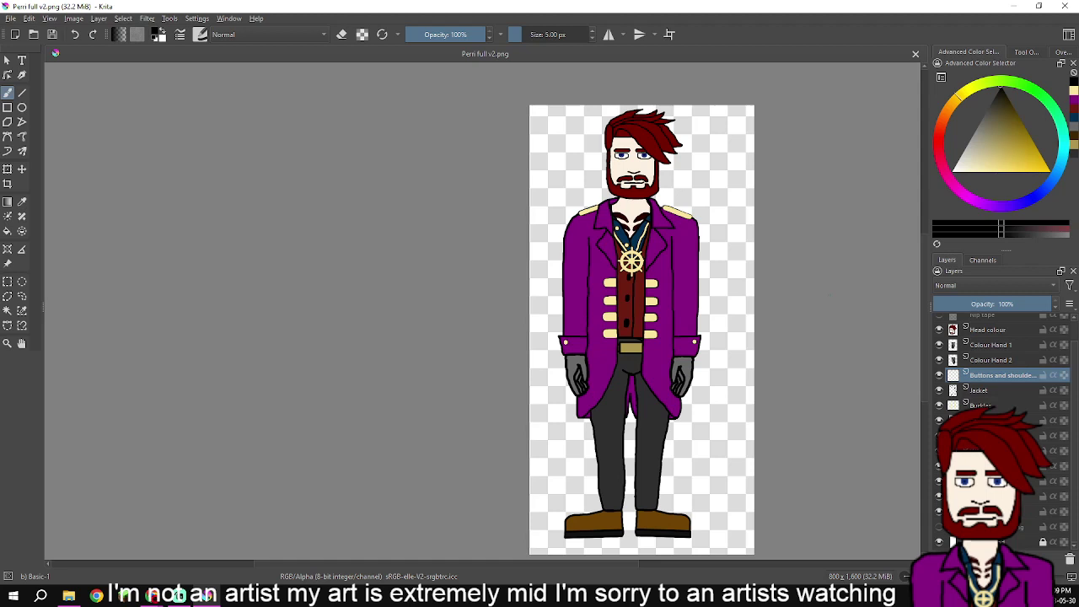
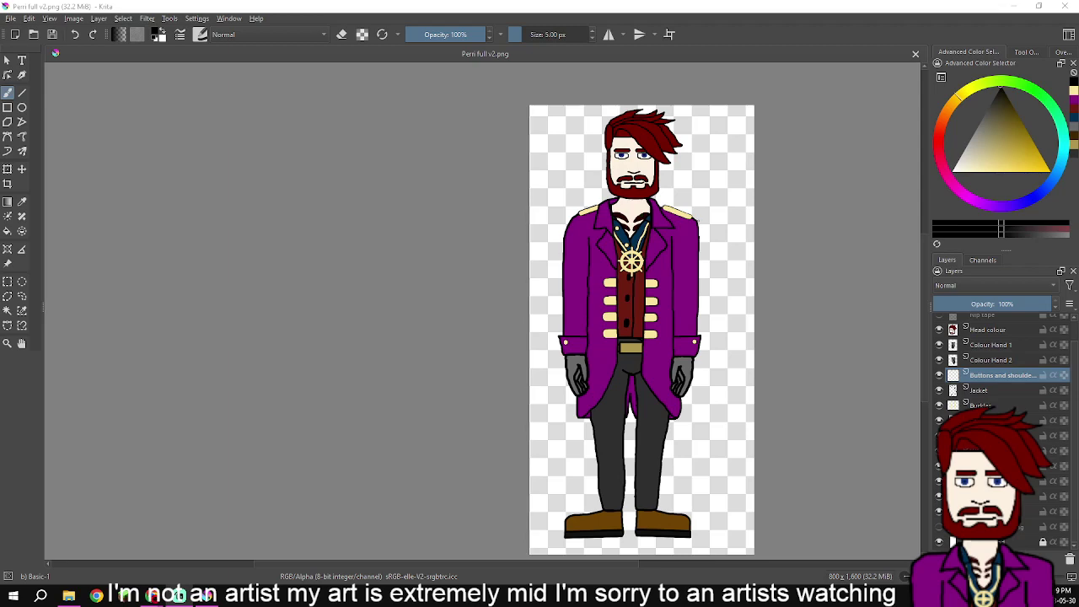
pyautogui.scroll(3, 646, 156)
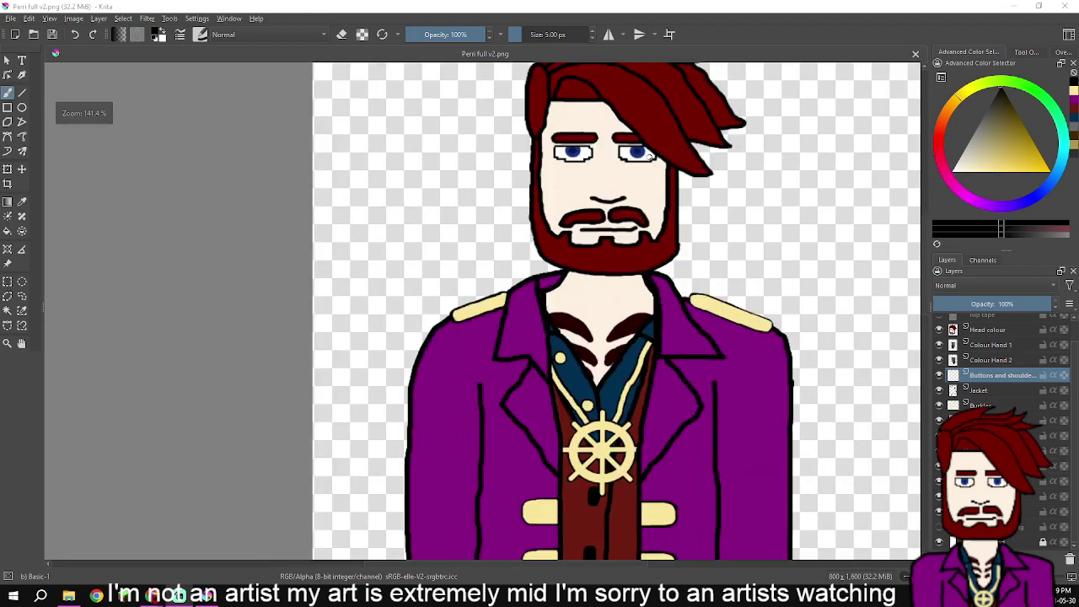
pyautogui.scroll(-2, 647, 156)
pyautogui.press('-')
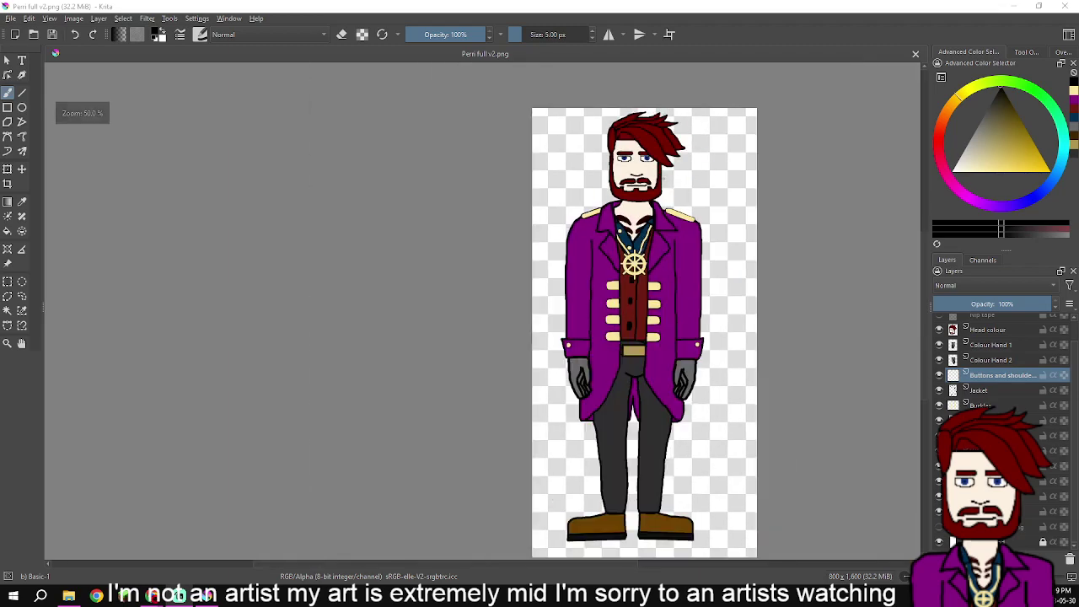
# - Hide the Jacket, Buttons and shoulder thingies, Buckles, red waistcoat and Chain outline layers, and make the chain layer active
pyautogui.press('+')
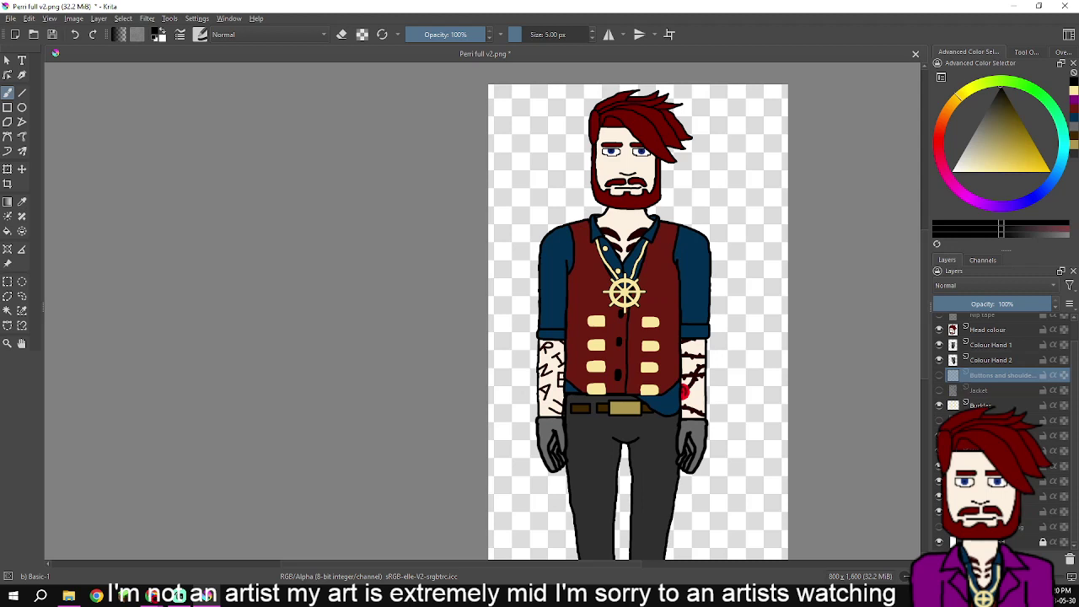
pyautogui.moveTo(980, 406)
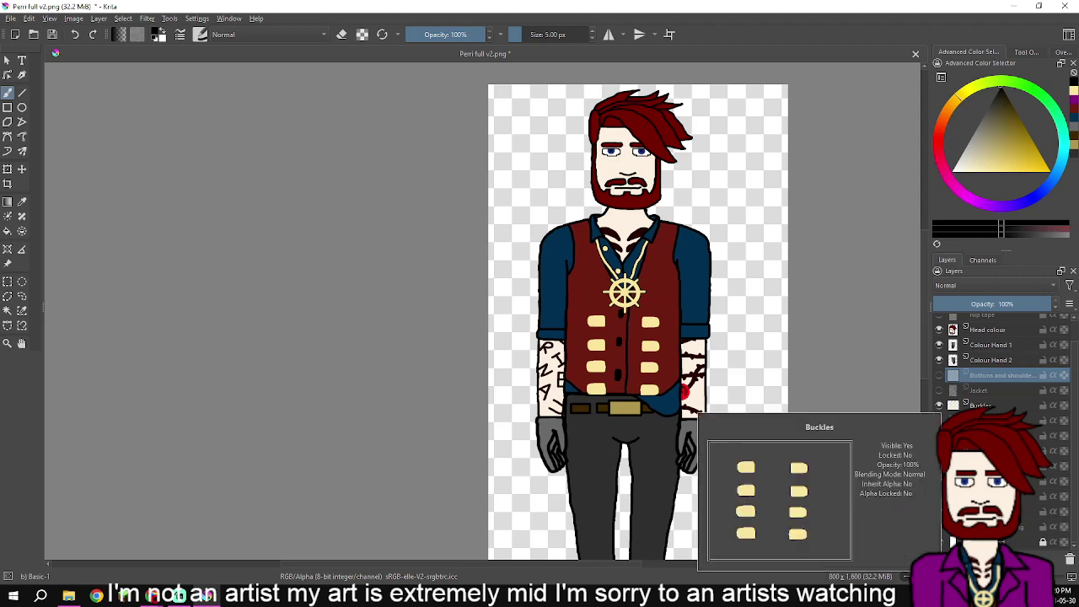
pyautogui.click(939, 406)
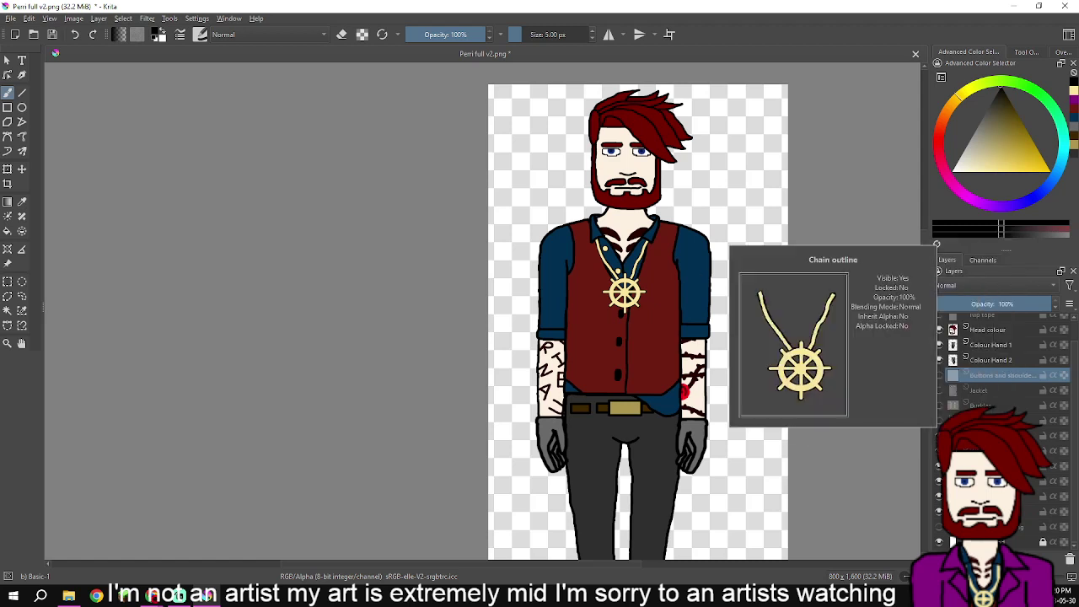
pyautogui.click(940, 451)
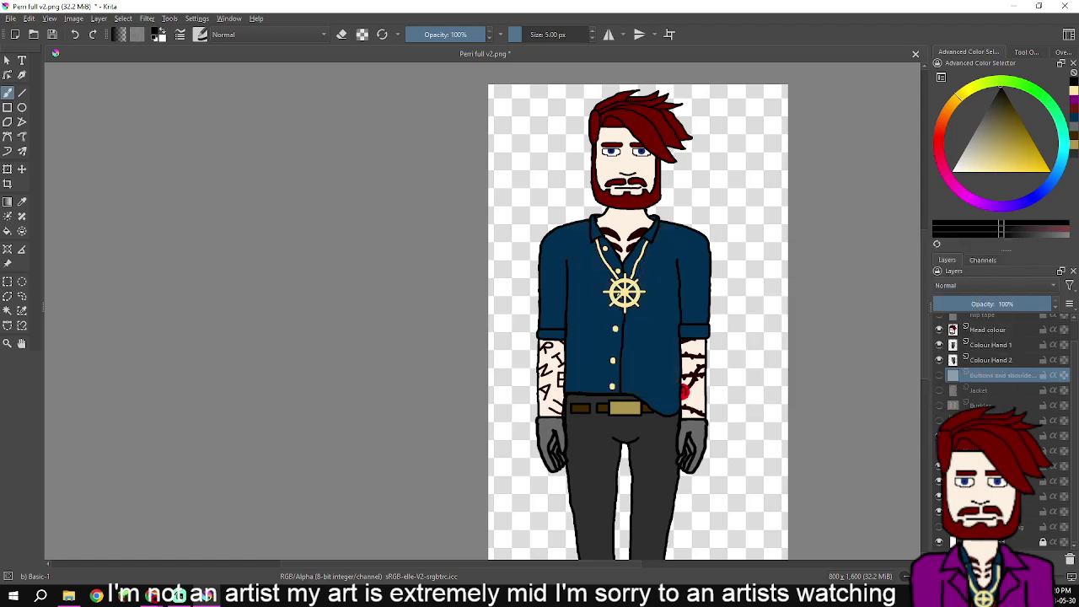
pyautogui.click(941, 436)
pyautogui.moveTo(990, 436)
pyautogui.mouseDown()
pyautogui.moveTo(991, 368)
pyautogui.moveTo(991, 429)
pyautogui.mouseUp()
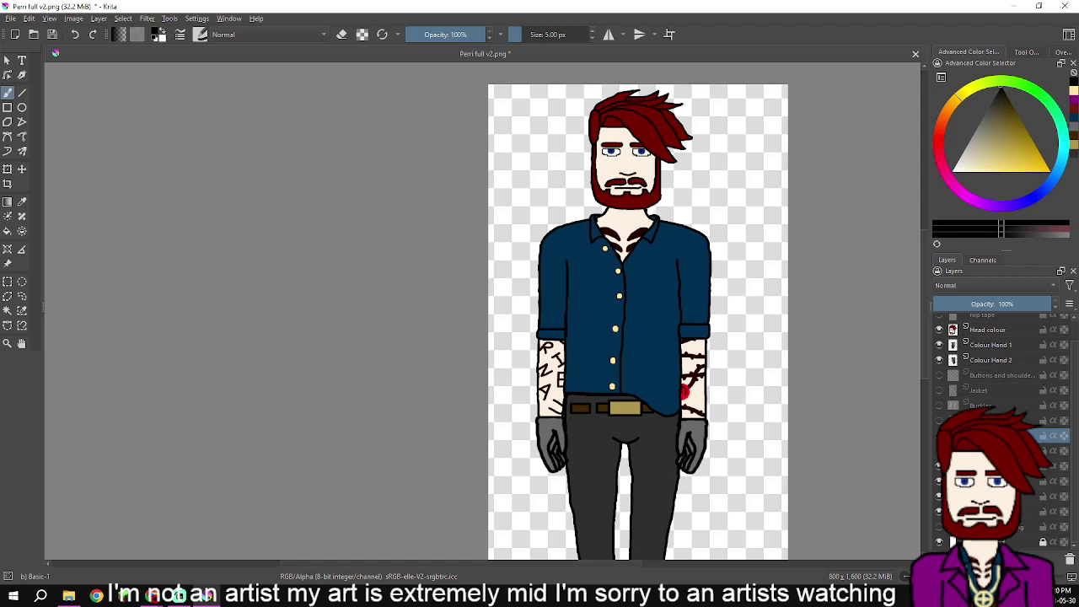
# - Select the blue shirt layer and add a new paint layer directly above it
pyautogui.moveTo(992, 380)
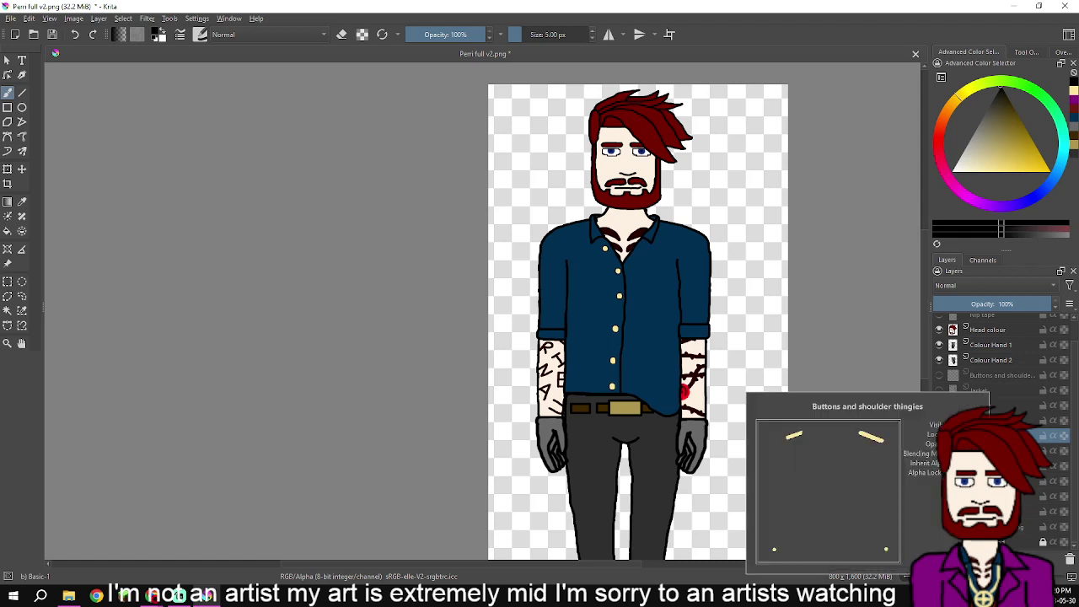
pyautogui.moveTo(987, 406)
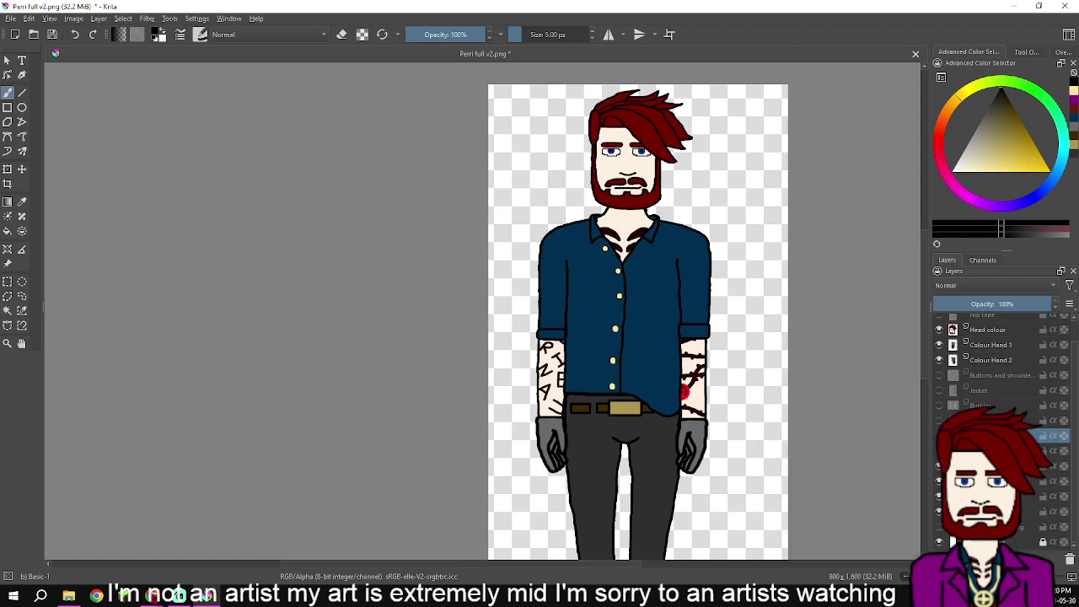
pyautogui.moveTo(759, 442); pyautogui.dragTo(766, 415)
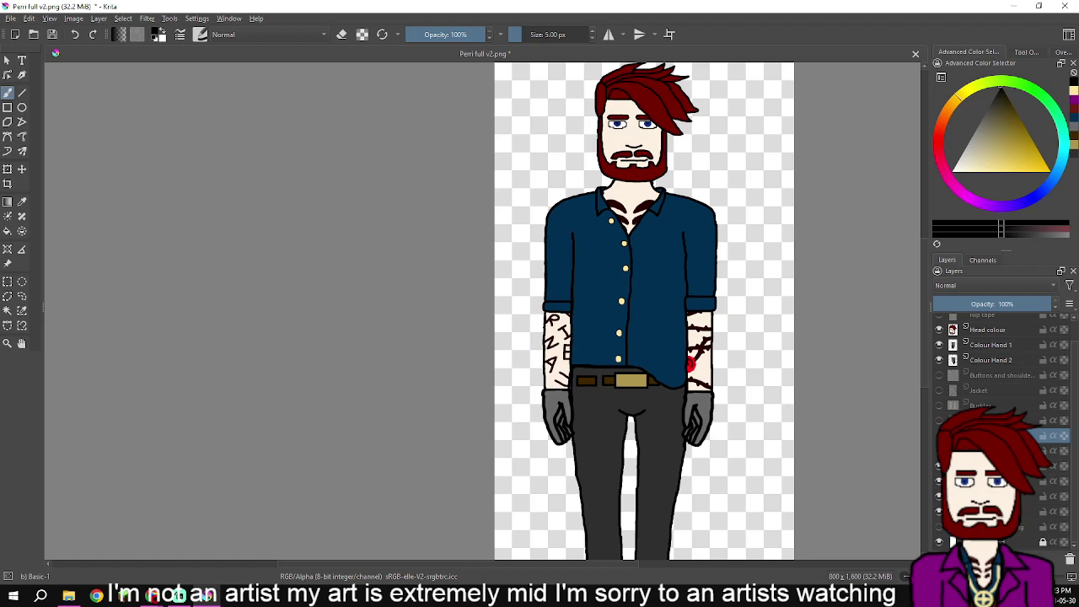
pyautogui.click(997, 466)
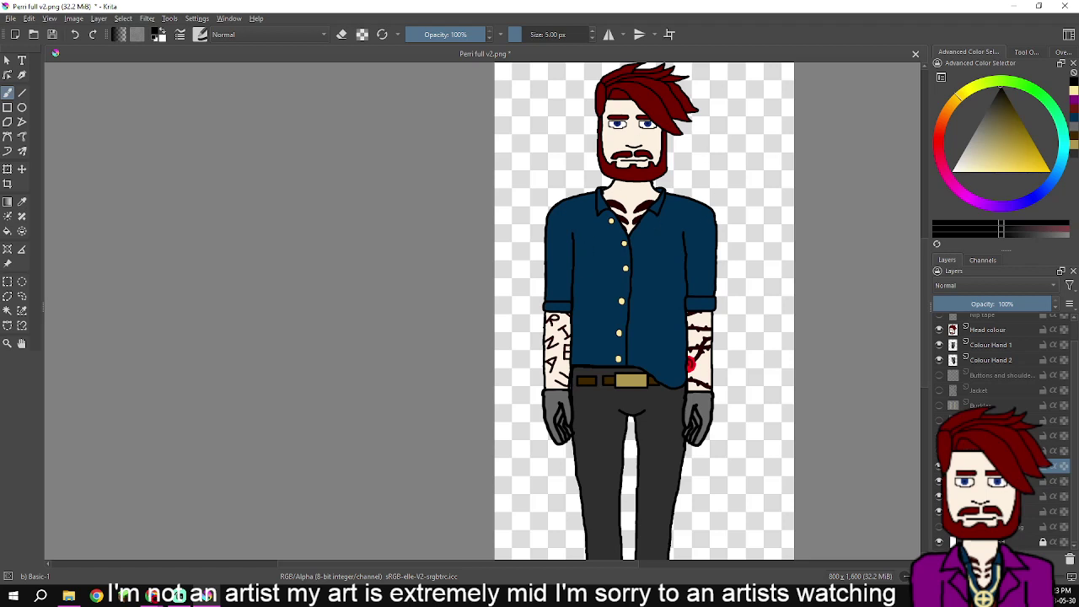
pyautogui.press('Insert')
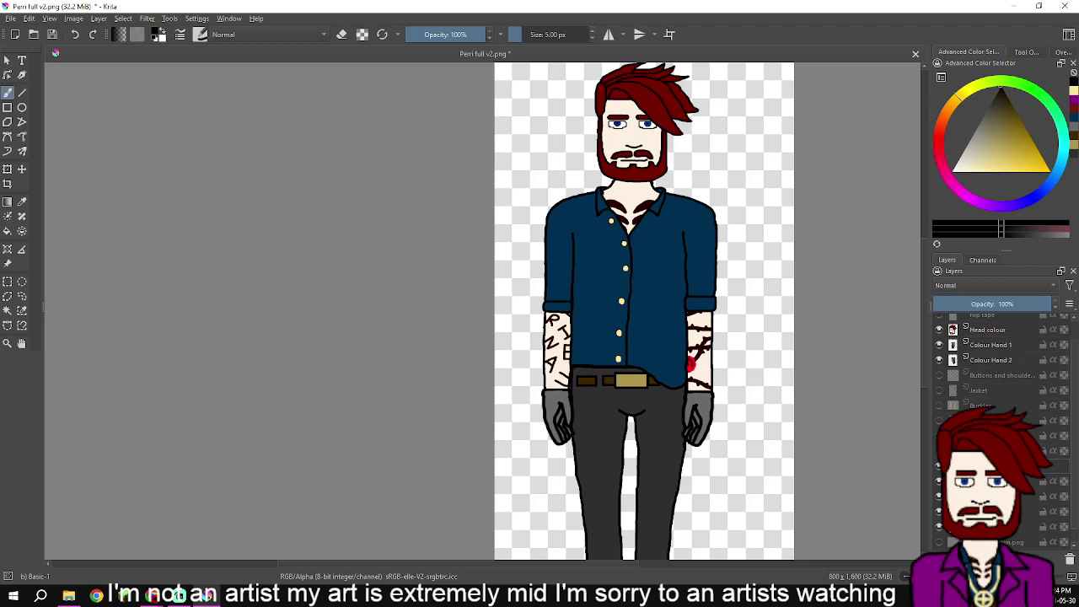
# - Draw a straight horizontal black line across the shirt's chest, just below the open collar, with the Line tool
pyautogui.moveTo(995, 451)
pyautogui.scroll(2, 588, 211)
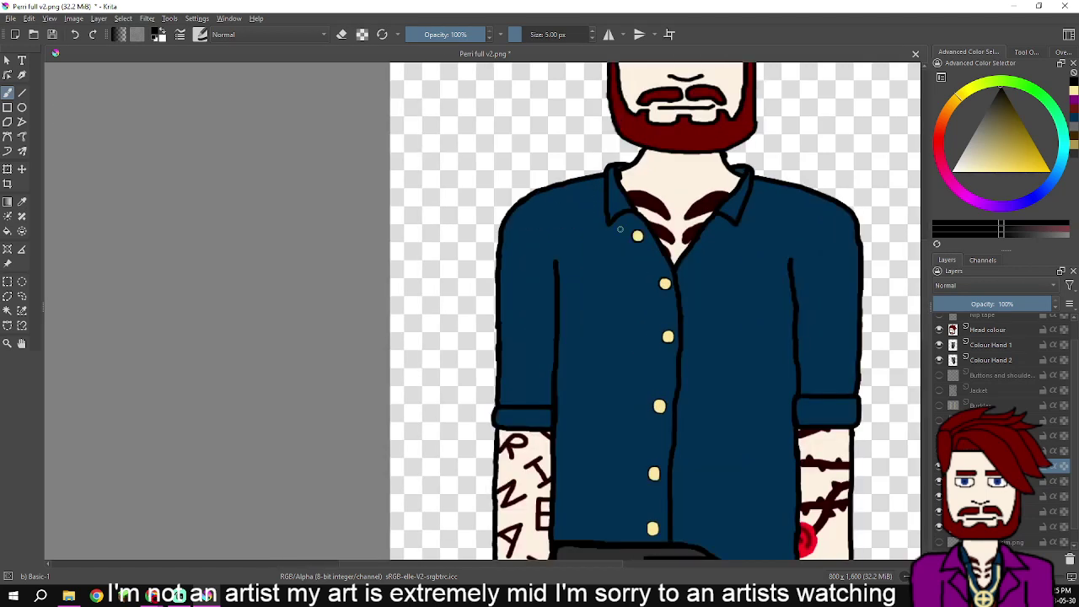
pyautogui.press('v')
pyautogui.moveTo(578, 273); pyautogui.dragTo(770, 274)
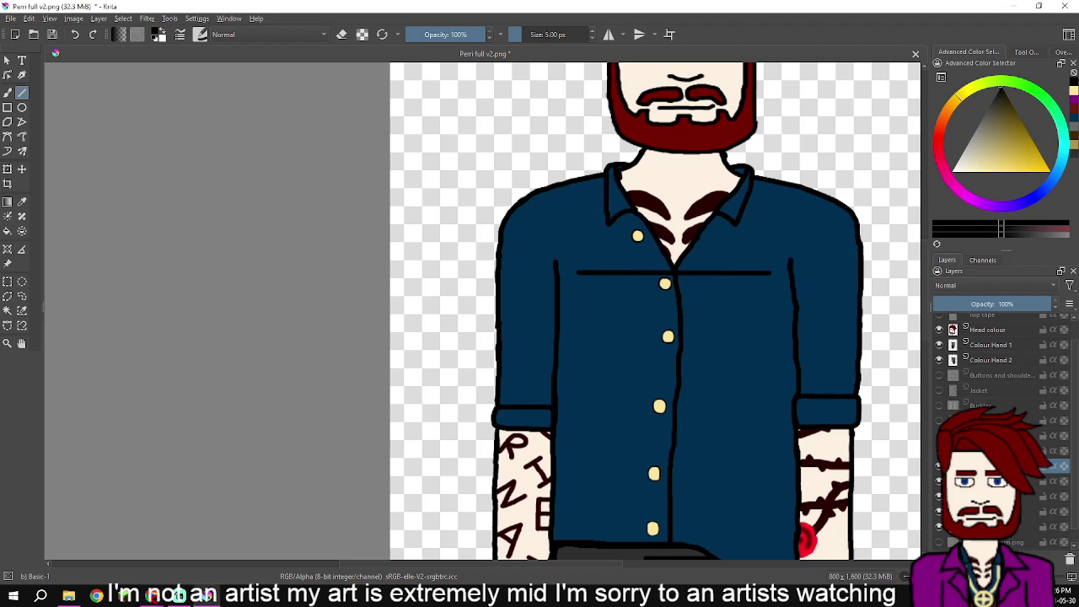
# - Draw a straight, near-vertical black line along the inner seam of the sleeve with the lettered forearm, down to the glove's cuff
pyautogui.scroll(-3, 620, 339)
pyautogui.scroll(2, 606, 265)
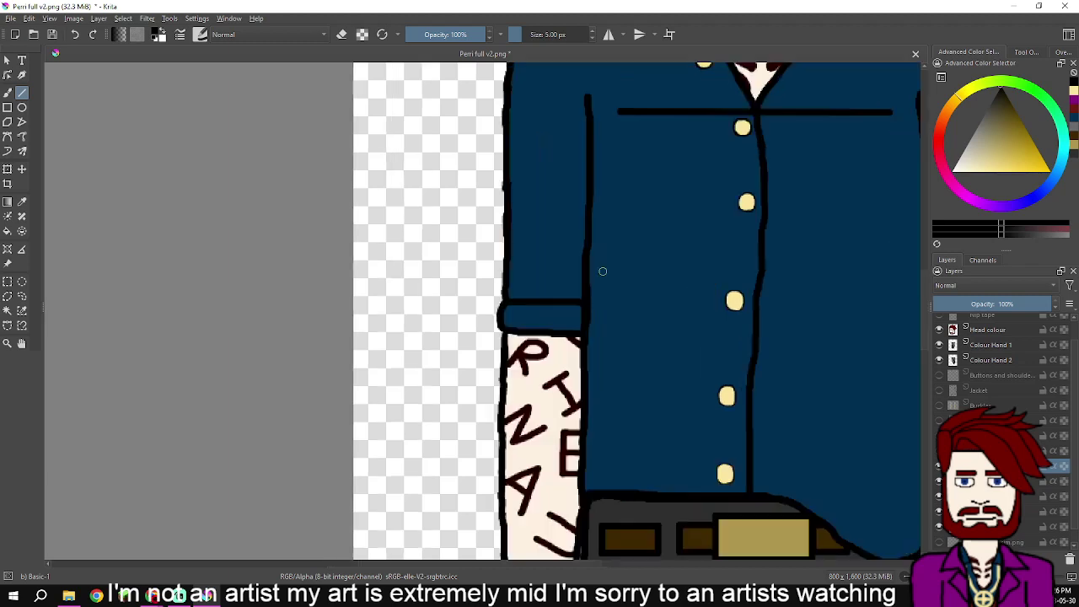
pyautogui.scroll(-2, 609, 253)
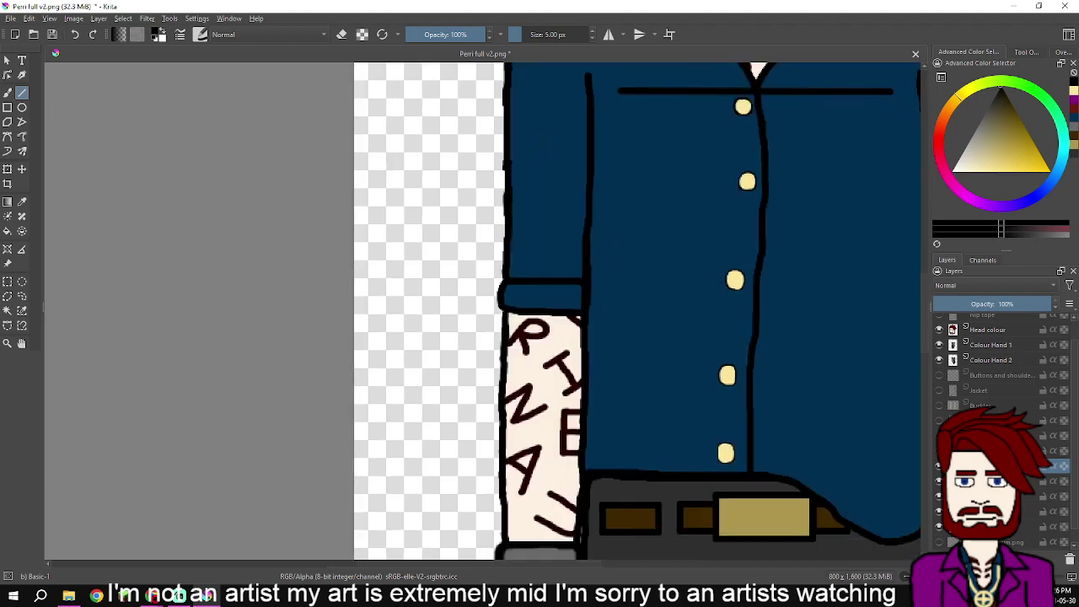
pyautogui.scroll(1, 603, 204)
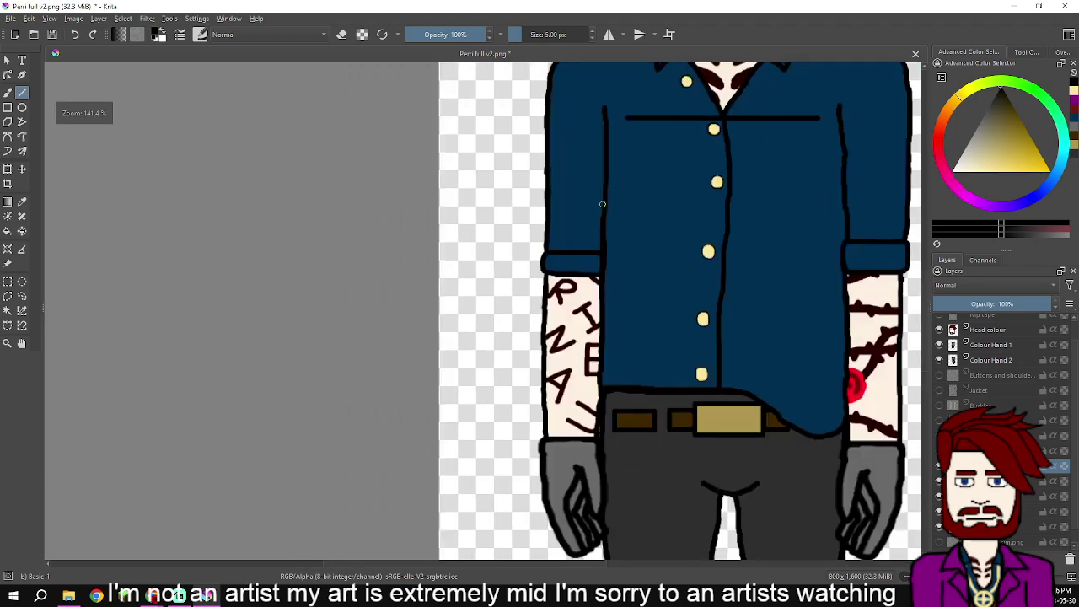
pyautogui.scroll(1, 606, 197)
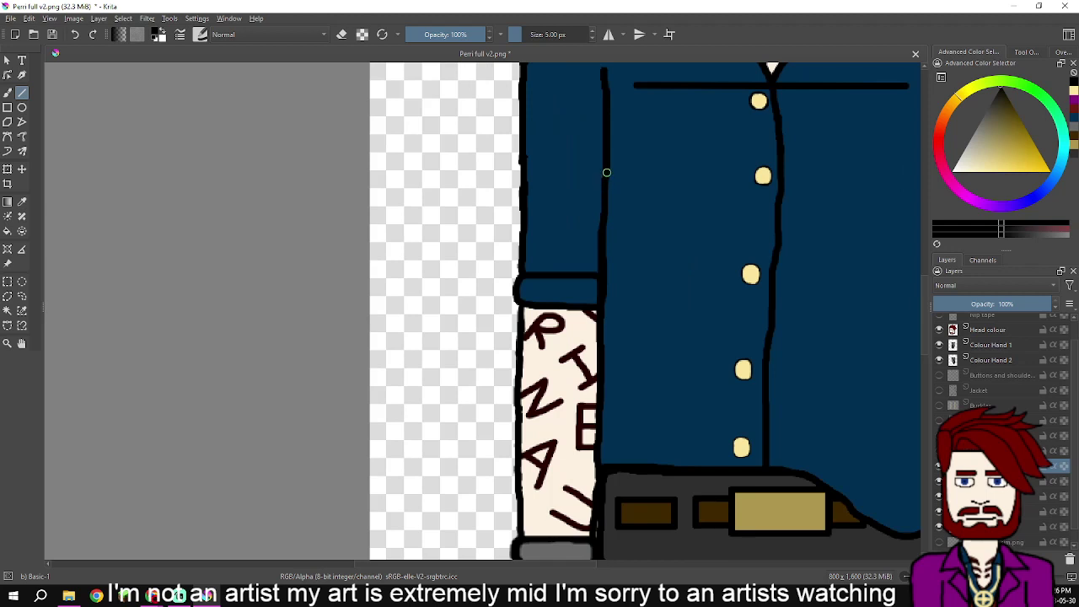
pyautogui.moveTo(604, 174); pyautogui.dragTo(599, 540)
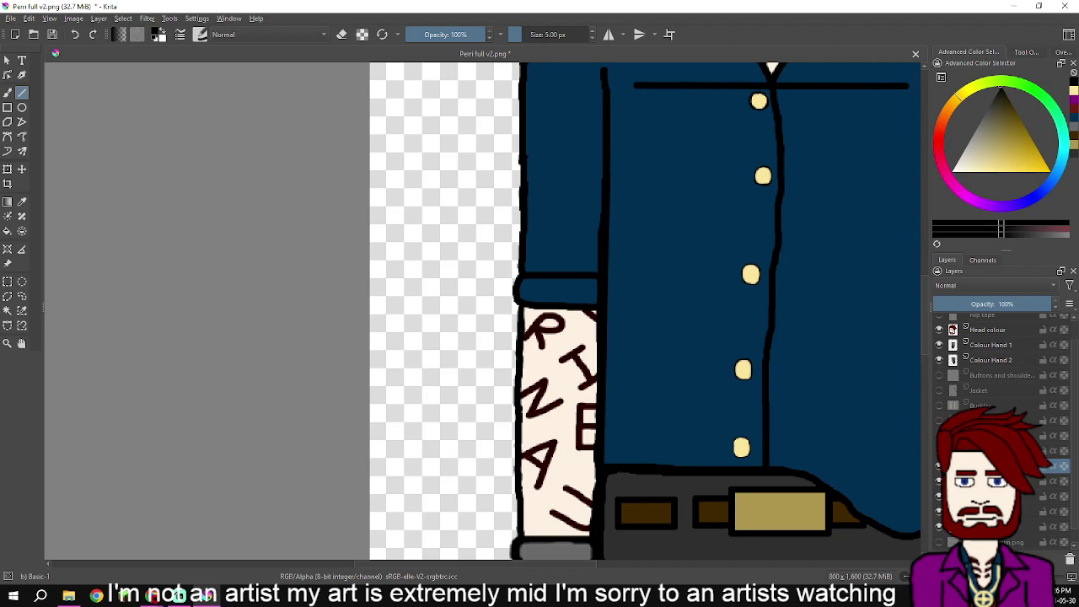
# - Hide the blue shirt layer and the bare torso and arms layer beneath it
pyautogui.moveTo(807, 402); pyautogui.dragTo(675, 160)
pyautogui.moveTo(680, 377); pyautogui.dragTo(785, 390)
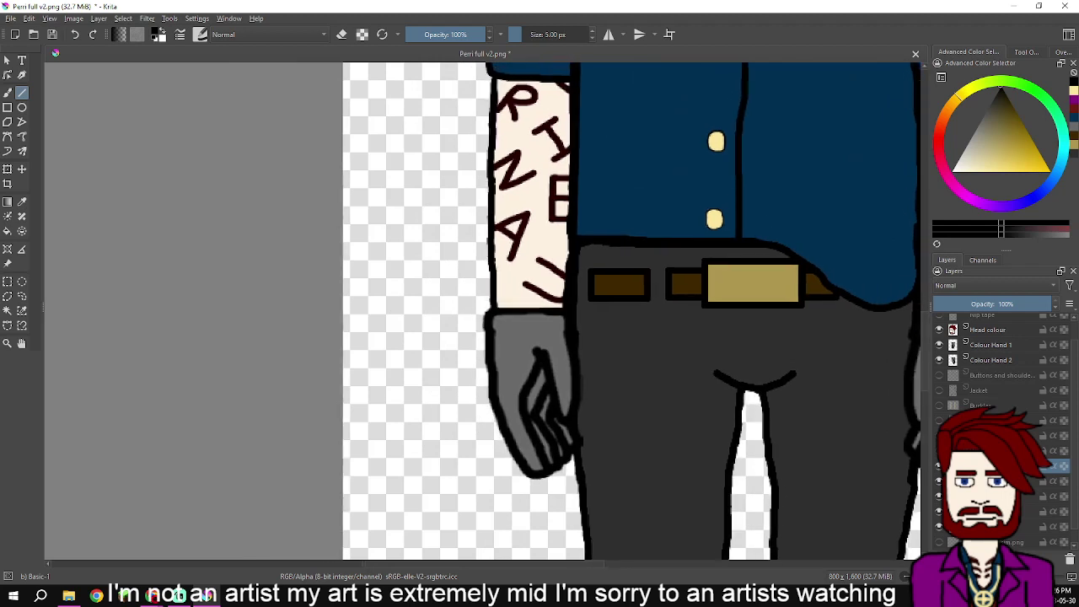
pyautogui.click(939, 482)
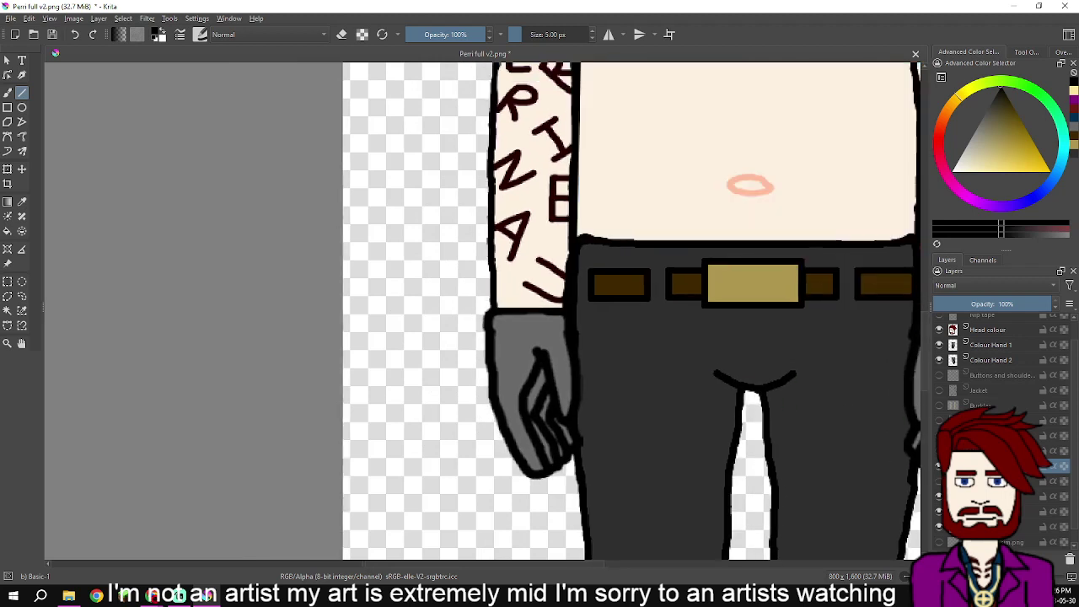
pyautogui.click(940, 527)
# - Extend the vertical black line straight down from the belt, past the adjacent gloved hand to the thigh
pyautogui.scroll(-5, 661, 293)
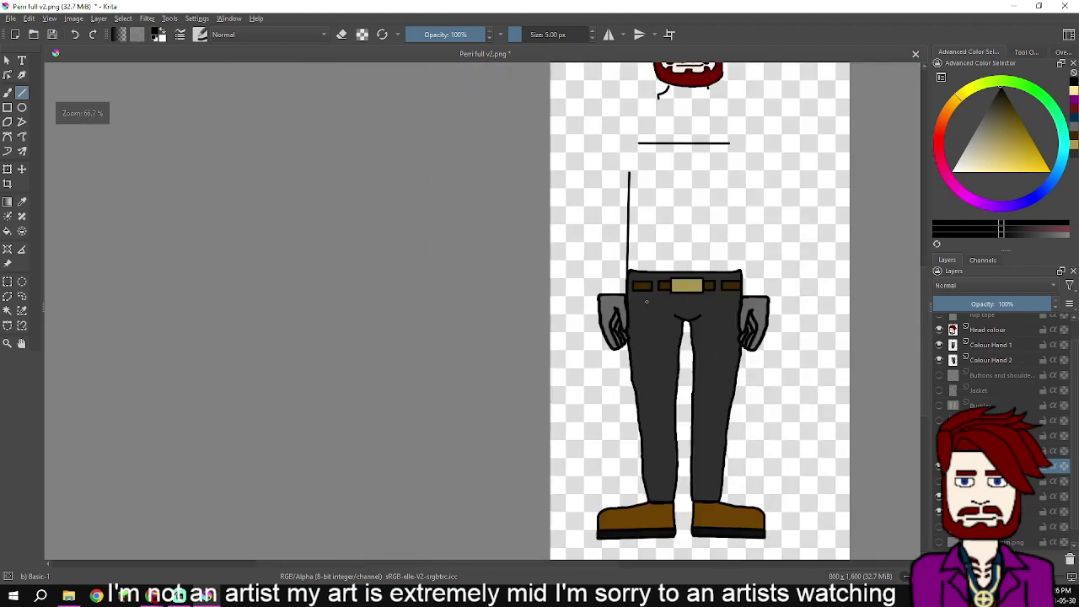
pyautogui.scroll(5, 598, 274)
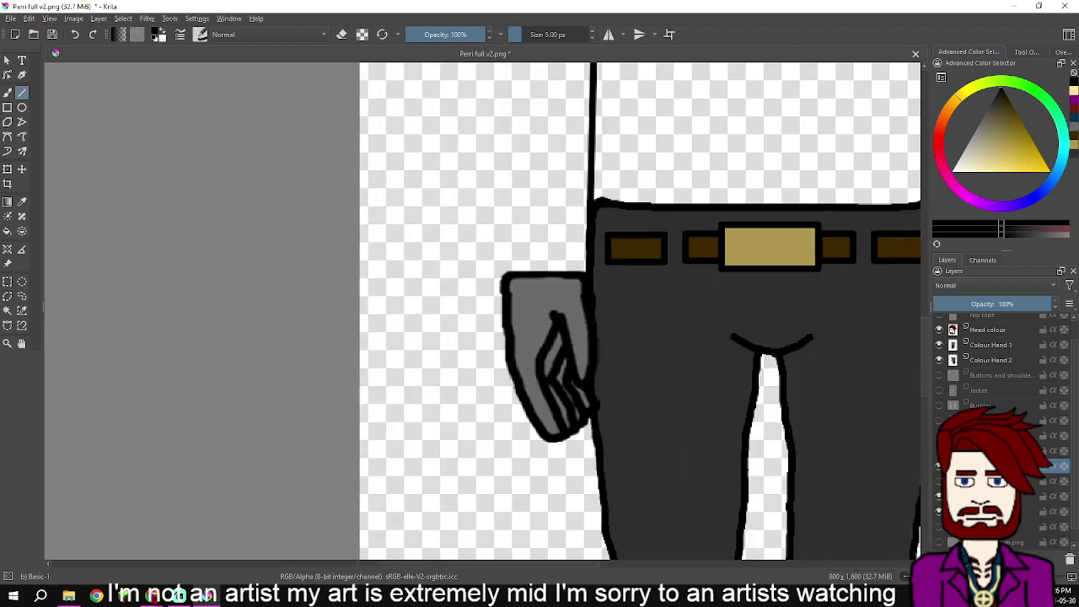
pyautogui.scroll(-3, 624, 236)
pyautogui.scroll(2, 646, 198)
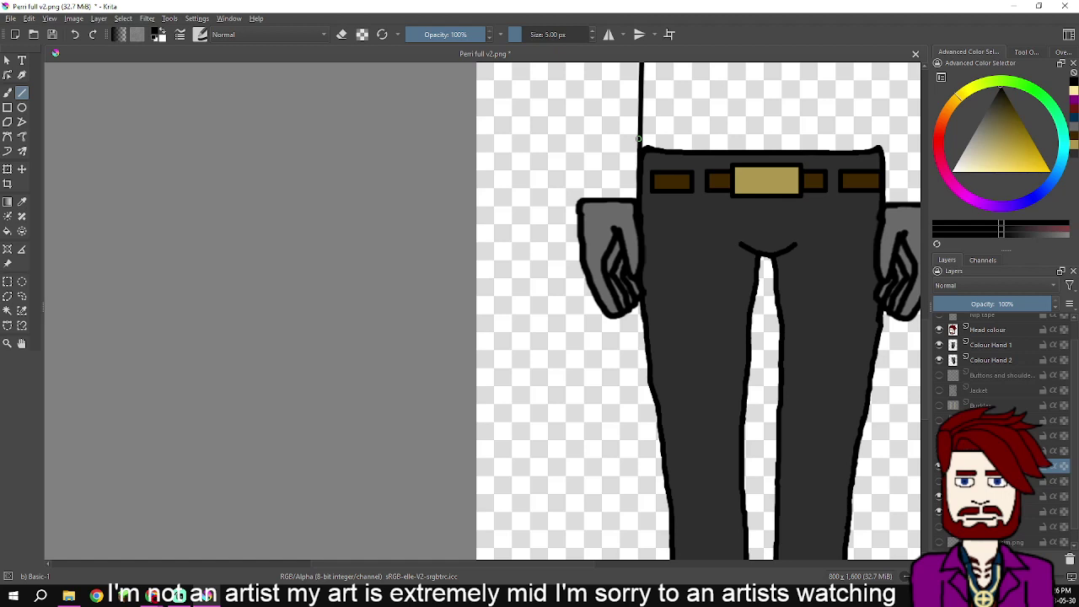
pyautogui.scroll(-3, 641, 144)
pyautogui.scroll(3, 650, 139)
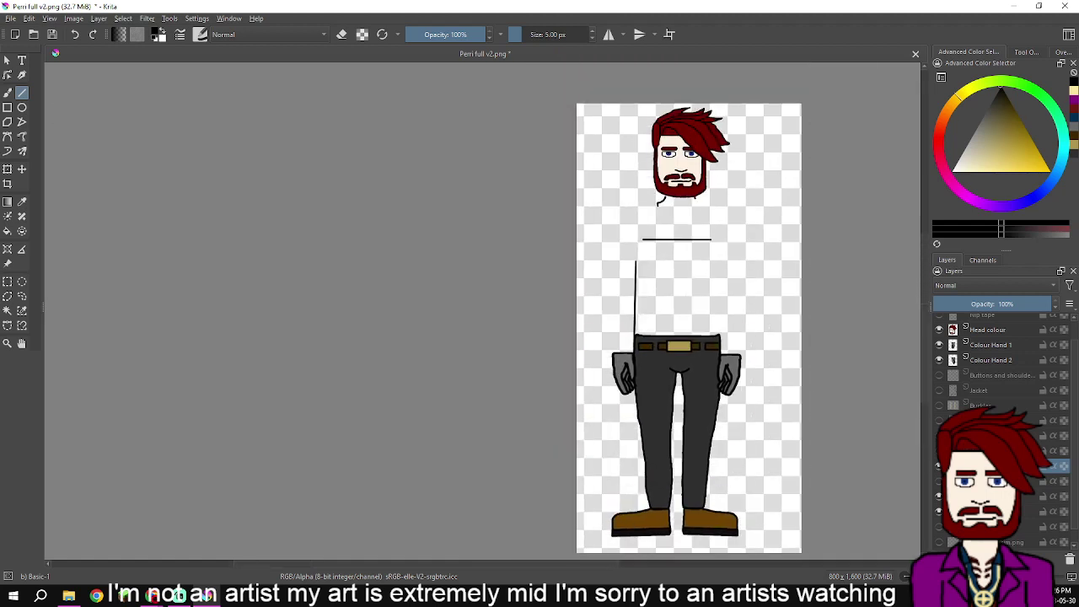
pyautogui.scroll(-2, 656, 138)
pyautogui.scroll(-1, 675, 236)
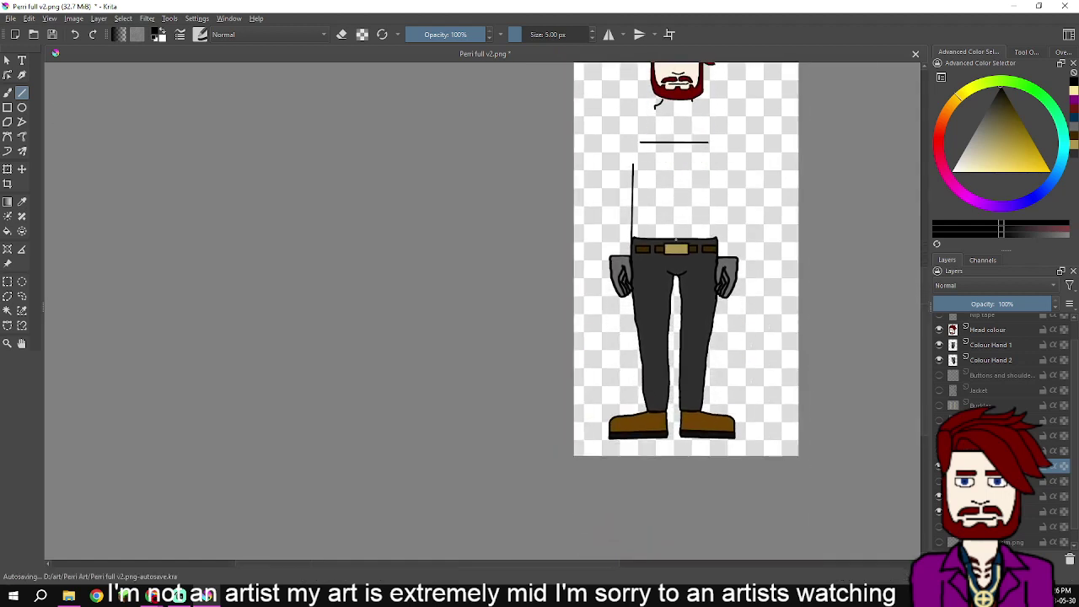
pyautogui.scroll(3, 641, 278)
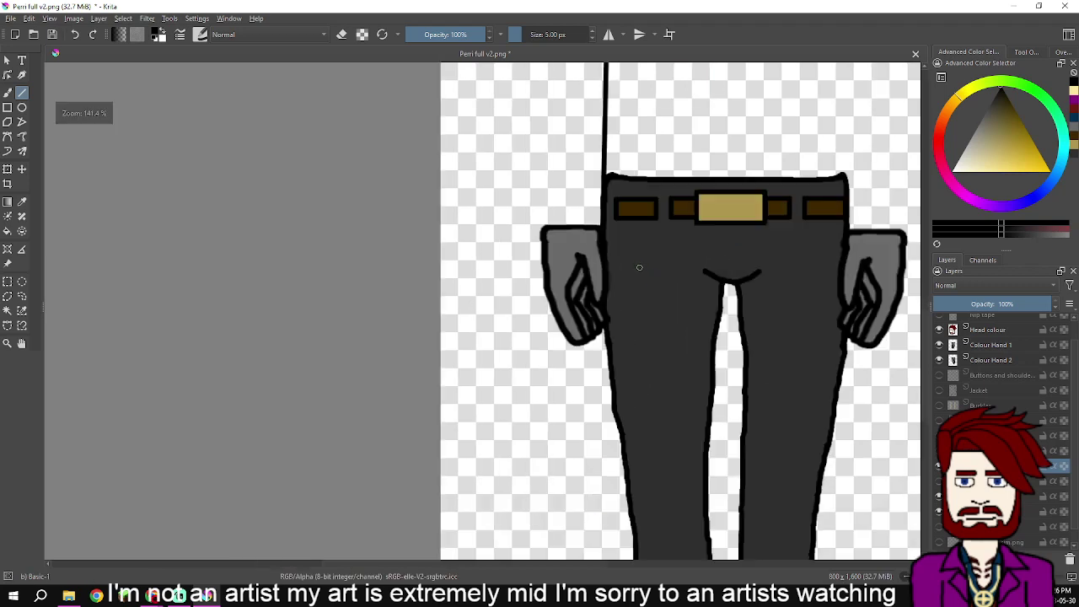
pyautogui.scroll(2, 621, 241)
pyautogui.moveTo(630, 160); pyautogui.dragTo(635, 147)
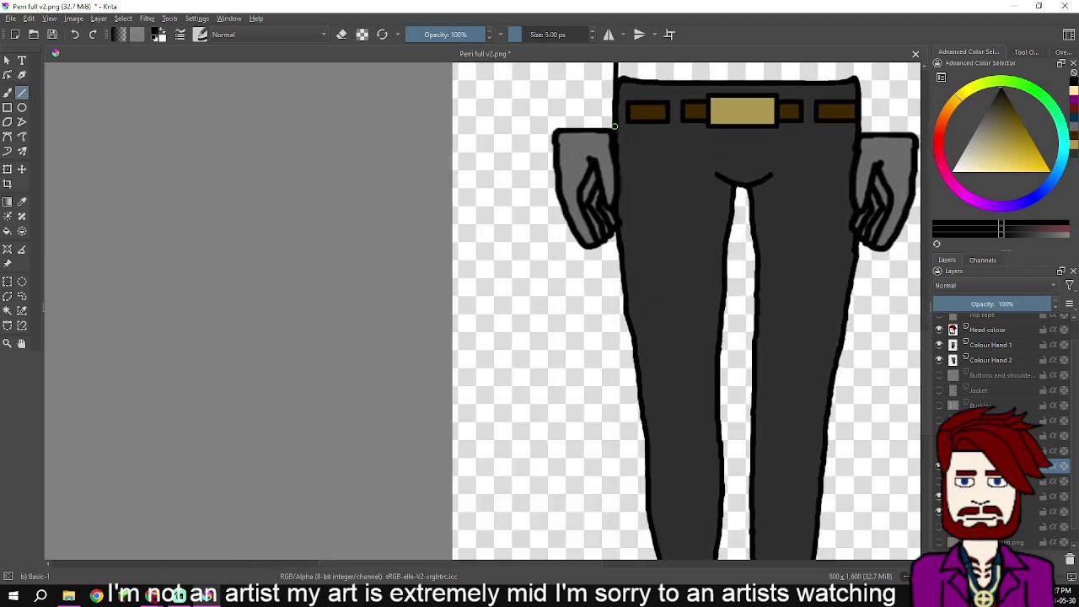
pyautogui.moveTo(615, 125); pyautogui.dragTo(618, 347)
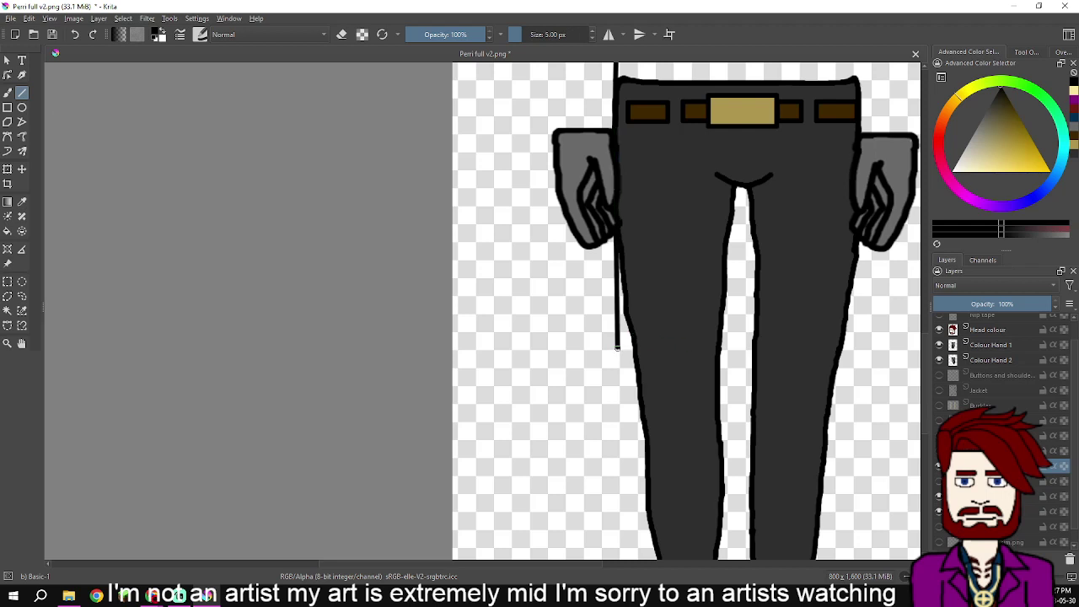
# - Hide the belt and trousers, the shorts and bare legs, and the Colour Hand 1 layer
pyautogui.moveTo(807, 216); pyautogui.dragTo(673, 543)
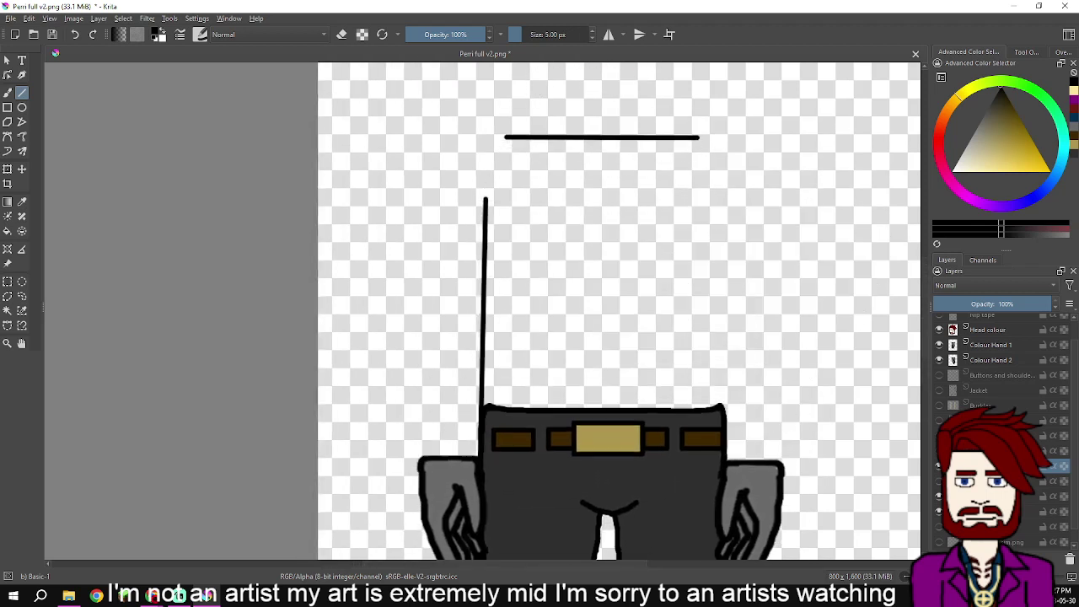
pyautogui.scroll(-6, 620, 312)
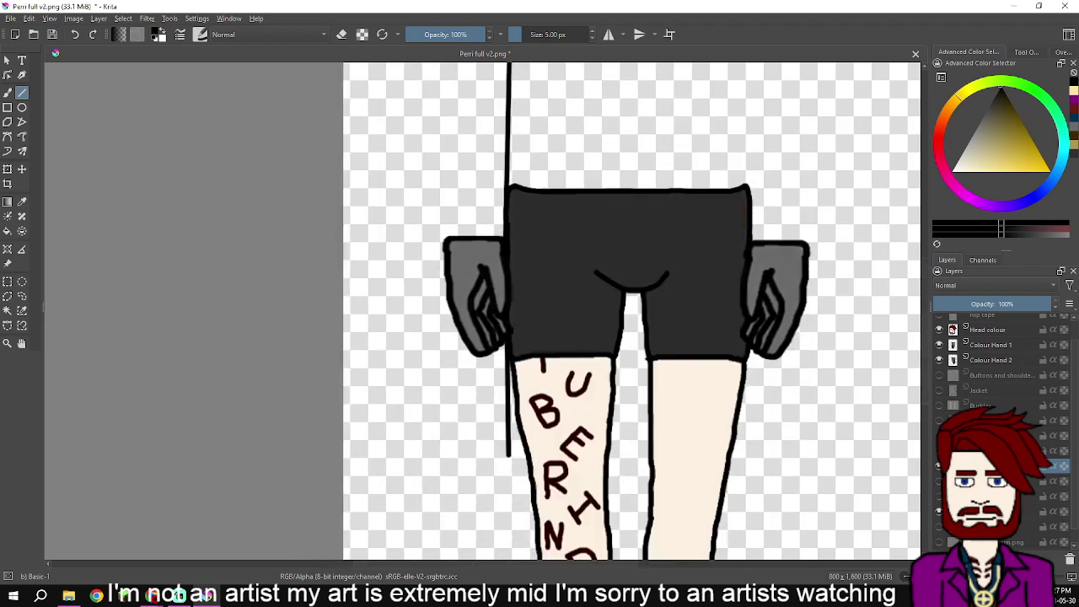
pyautogui.click(939, 511)
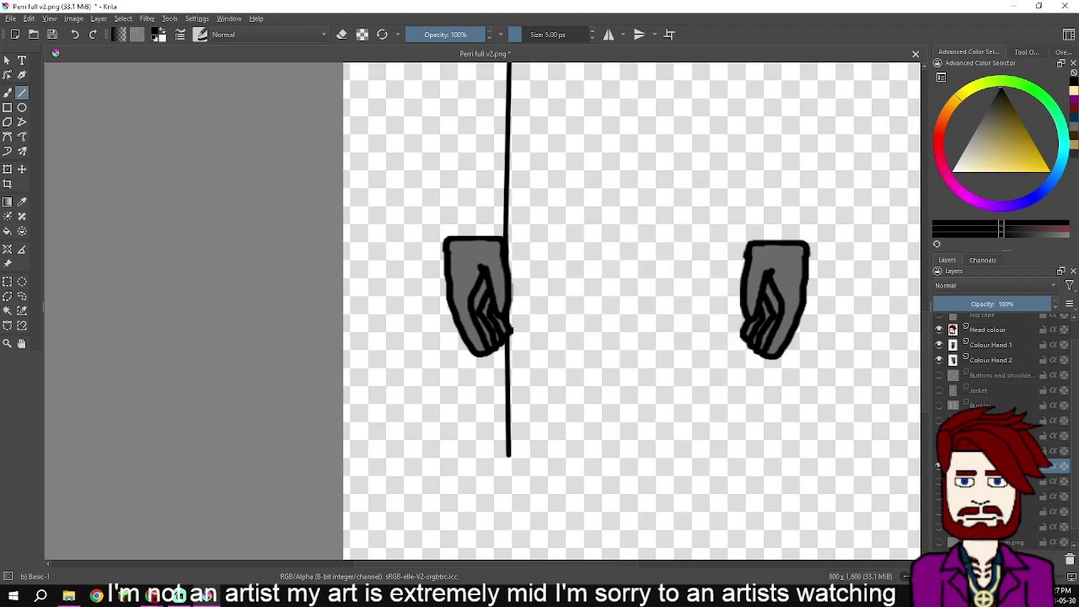
pyautogui.click(939, 345)
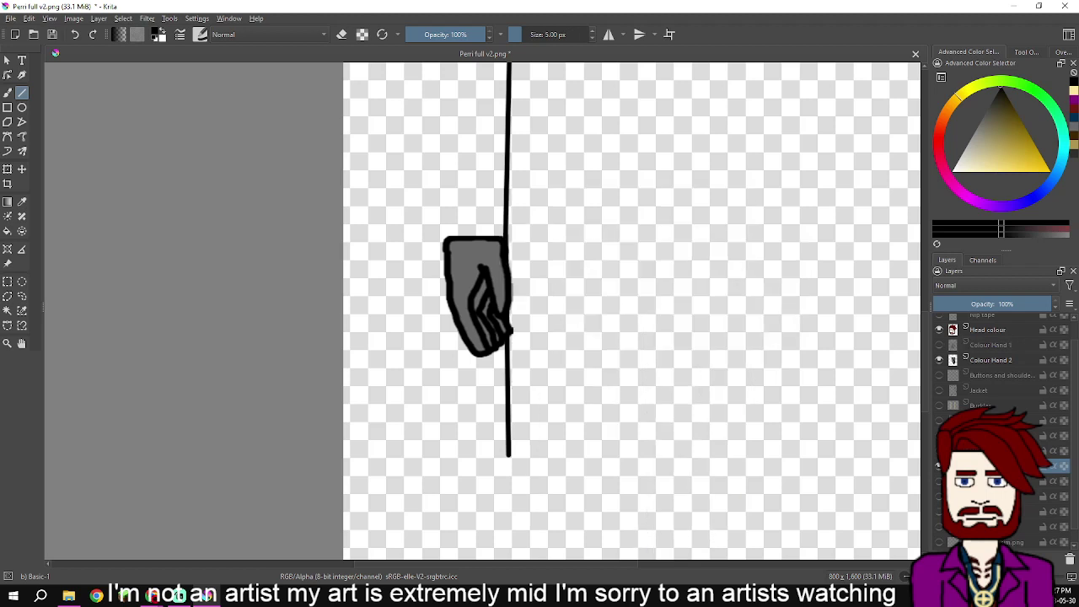
# - Show both gloved-hand layers, the belt and trousers, and the shorts and bare legs layer again, keeping the bare torso hidden
pyautogui.click(939, 345)
pyautogui.click(939, 360)
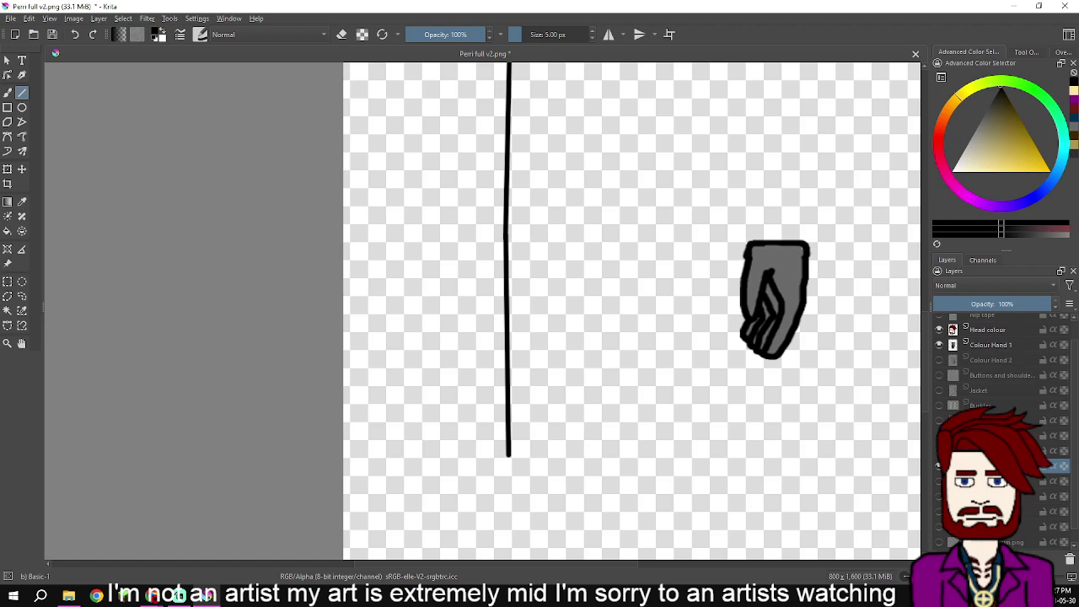
pyautogui.click(940, 360)
pyautogui.click(940, 496)
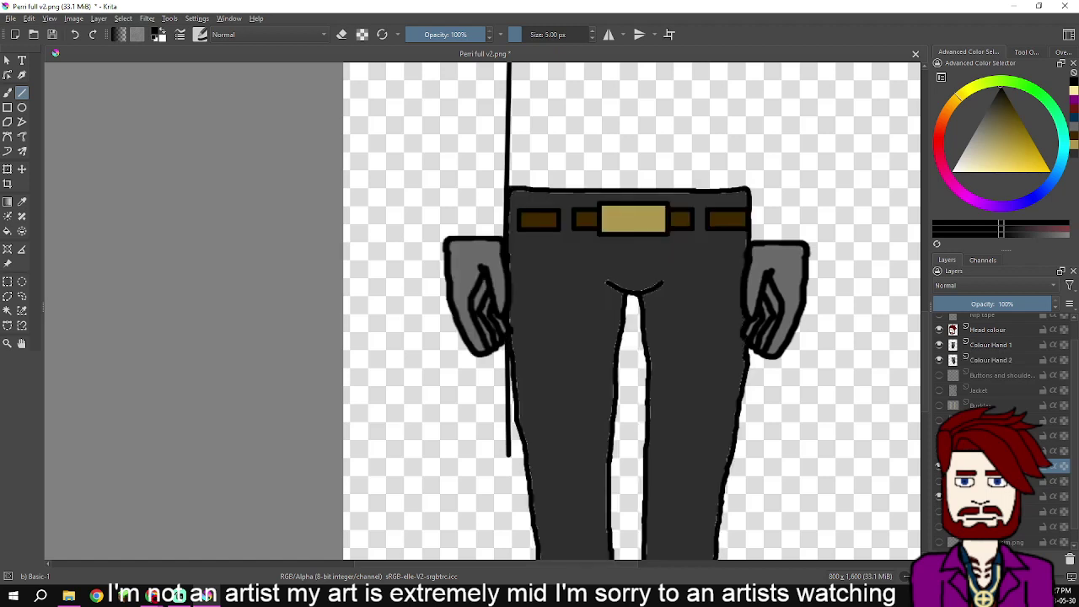
pyautogui.click(939, 512)
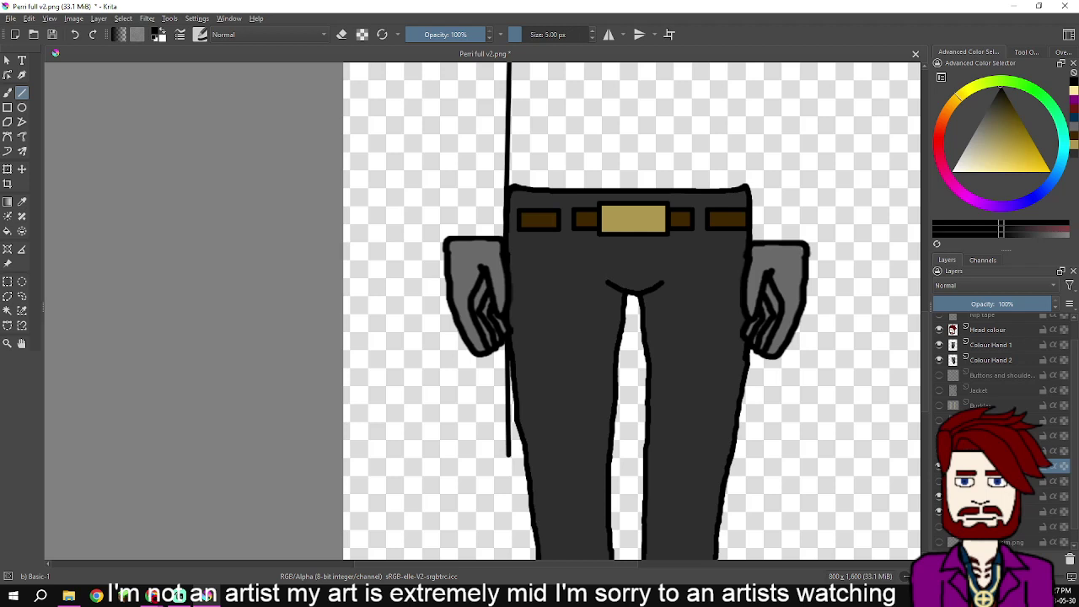
pyautogui.click(945, 512)
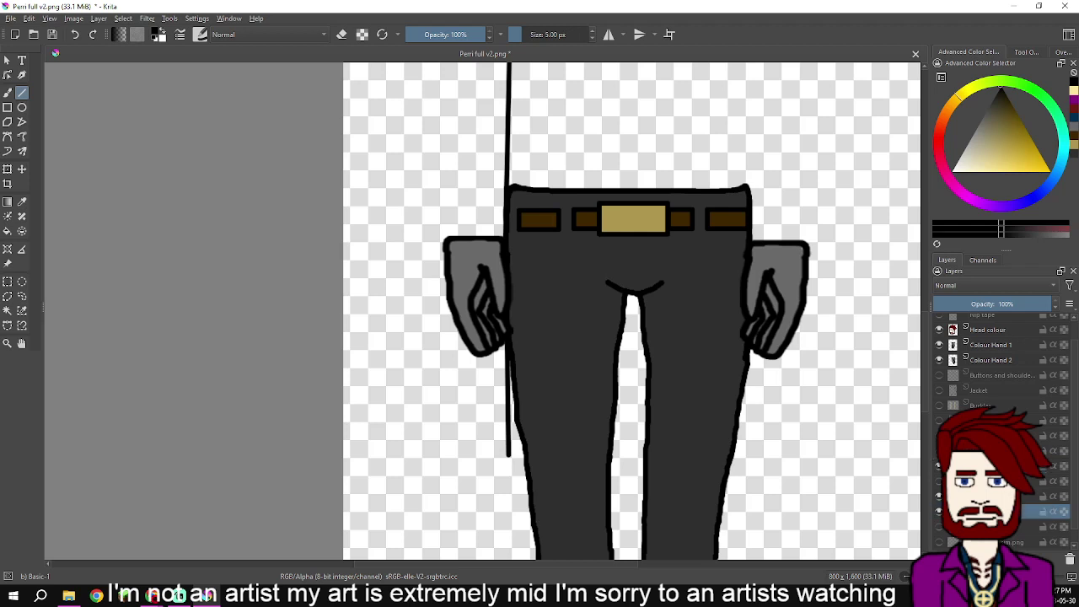
pyautogui.scroll(-1, 941, 513)
pyautogui.click(940, 512)
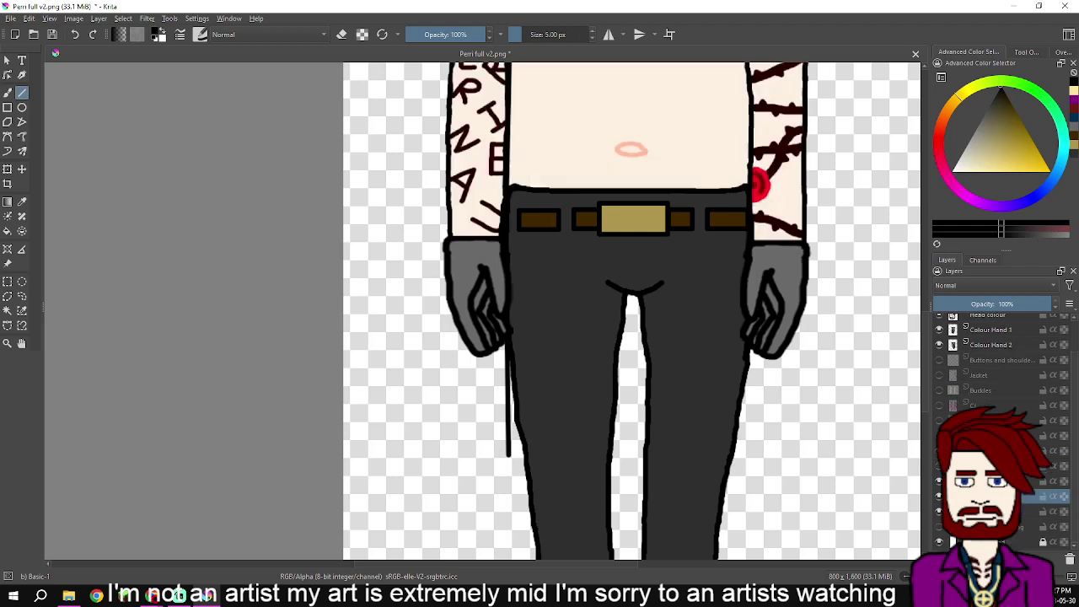
pyautogui.click(940, 512)
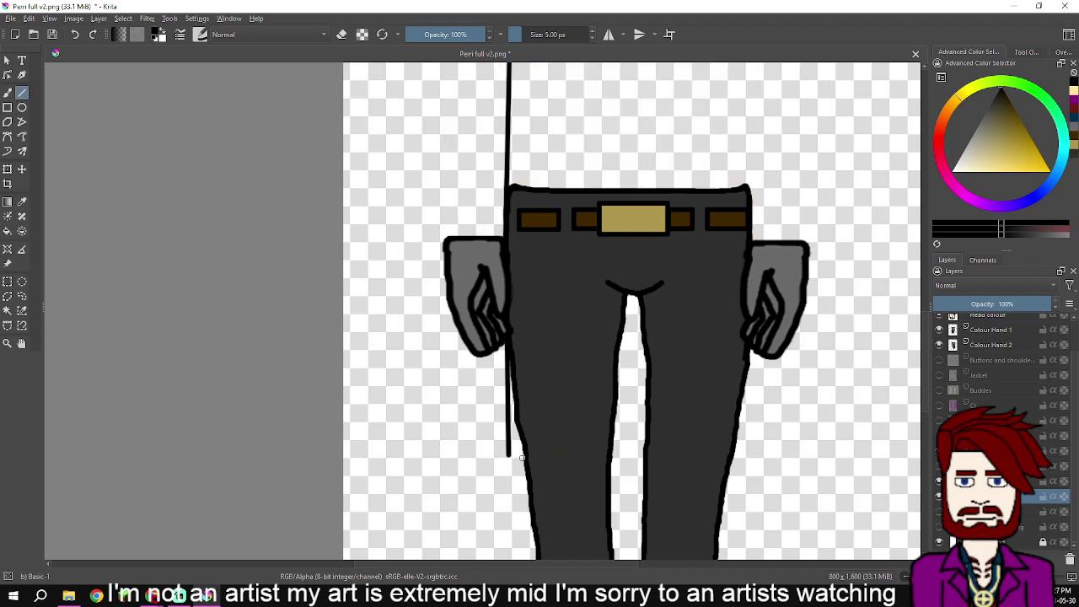
# - Try to draw a freehand curve joining the horizontal chest line's end to the vertical line's upper end, then undo it
pyautogui.scroll(5, 830, 261)
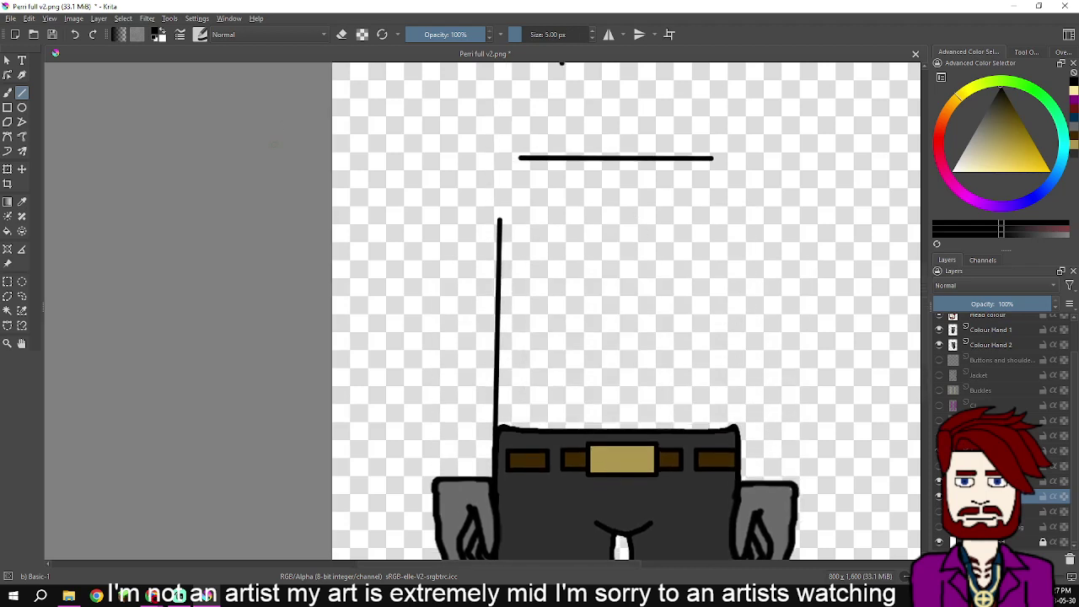
pyautogui.scroll(3, 502, 184)
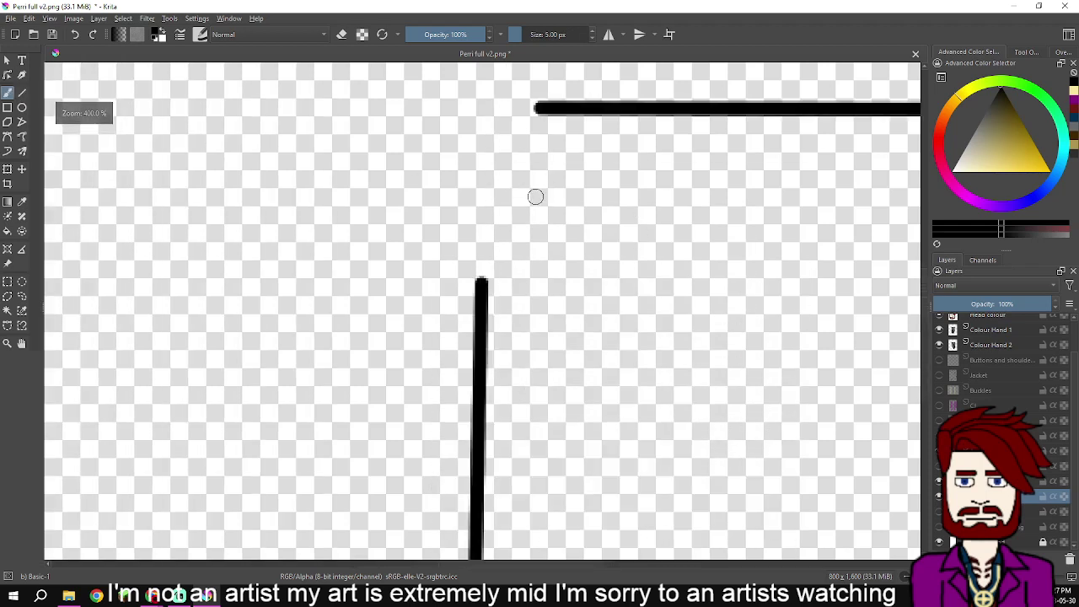
pyautogui.scroll(2, 534, 202)
pyautogui.moveTo(534, 202); pyautogui.dragTo(481, 345)
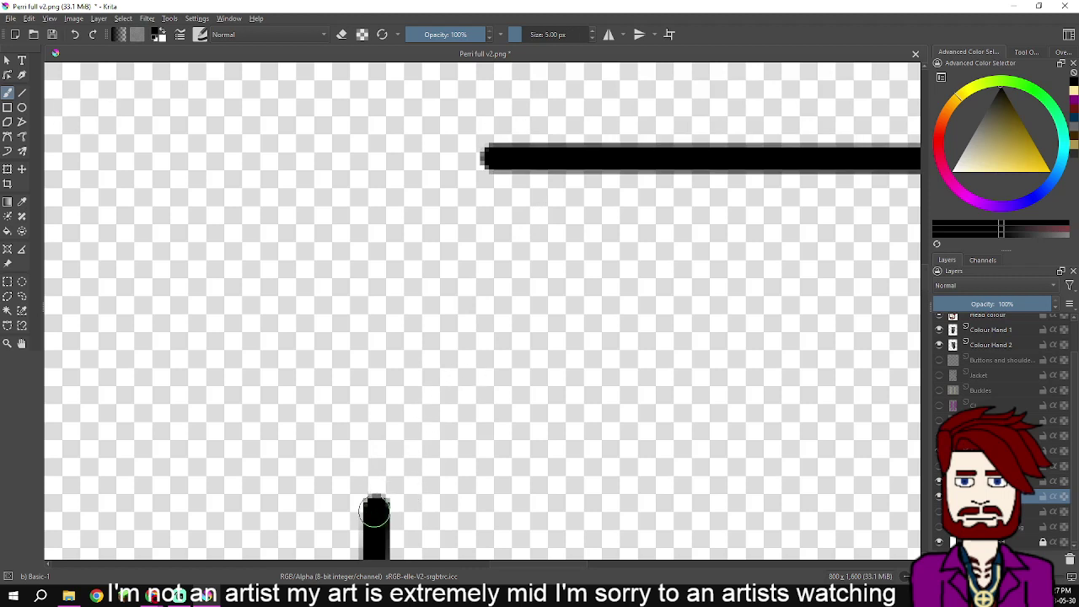
pyautogui.moveTo(377, 512)
pyautogui.mouseDown()
pyautogui.moveTo(439, 455)
pyautogui.moveTo(478, 356)
pyautogui.moveTo(505, 252)
pyautogui.moveTo(506, 168)
pyautogui.moveTo(477, 396)
pyautogui.moveTo(442, 483)
pyautogui.moveTo(377, 512)
pyautogui.mouseUp()
pyautogui.hotkey('ctrl', 'z')
pyautogui.moveTo(688, 437)
pyautogui.mouseDown()
pyautogui.moveTo(620, 390)
pyautogui.moveTo(517, 357)
pyautogui.moveTo(324, 377)
pyautogui.mouseUp()
pyautogui.scroll(-3, 588, 340)
pyautogui.moveTo(647, 341); pyautogui.dragTo(466, 292)
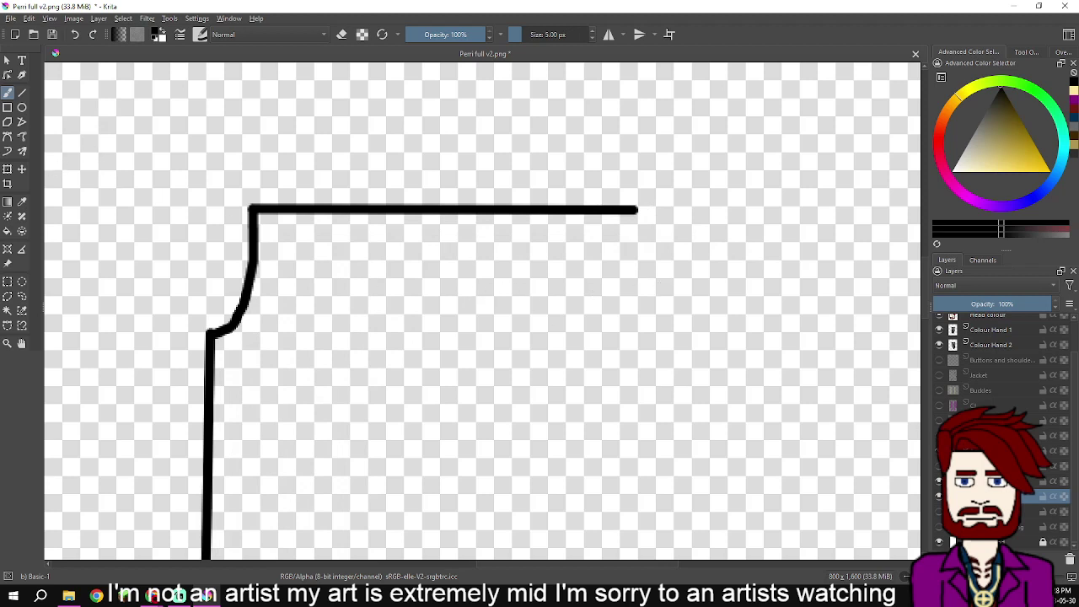
pyautogui.click(939, 467)
pyautogui.hotkey('ctrl', 'z')
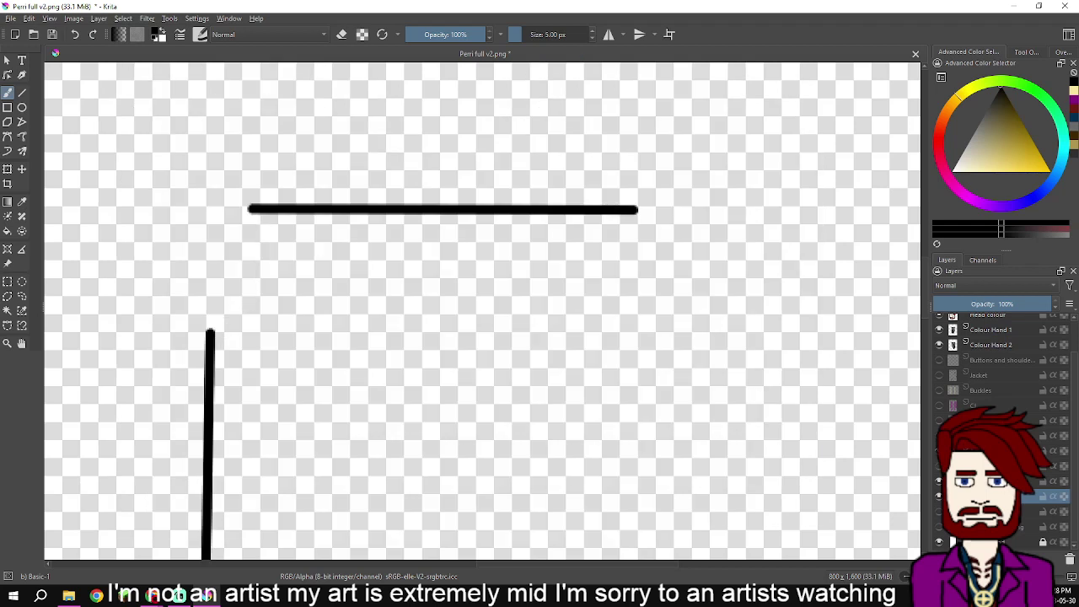
# - Select the new line-art layer and draw a freehand concave curve joining the horizontal chest line to the vertical line's upper end
pyautogui.click(1000, 451)
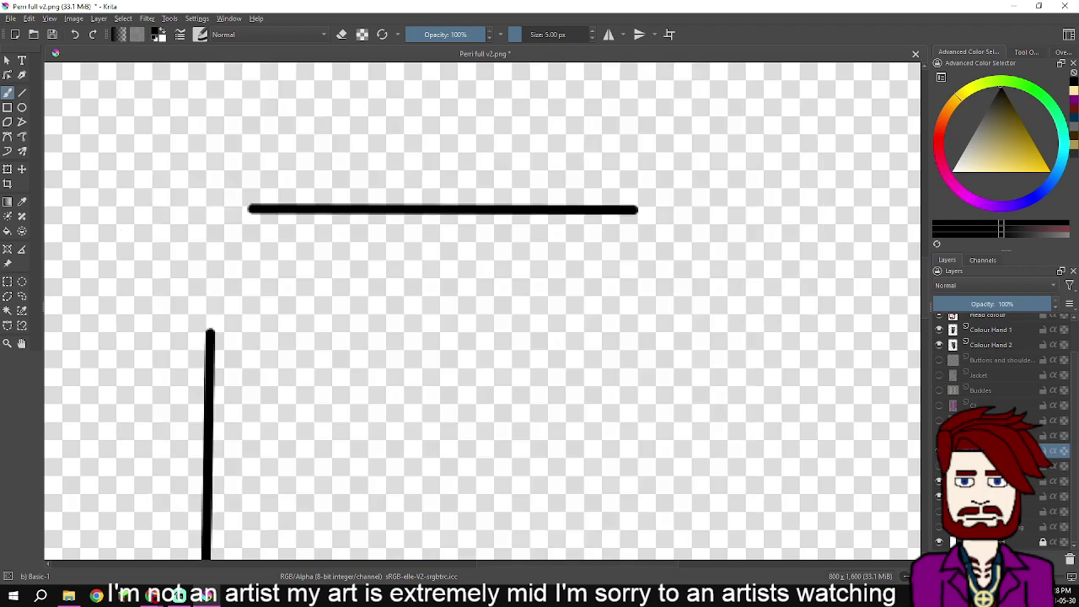
pyautogui.scroll(2, 244, 288)
pyautogui.moveTo(233, 295); pyautogui.dragTo(258, 371)
pyautogui.moveTo(204, 452)
pyautogui.mouseDown()
pyautogui.moveTo(250, 405)
pyautogui.moveTo(264, 368)
pyautogui.moveTo(286, 207)
pyautogui.mouseUp()
pyautogui.moveTo(591, 317); pyautogui.dragTo(245, 328)
pyautogui.scroll(-2, 445, 340)
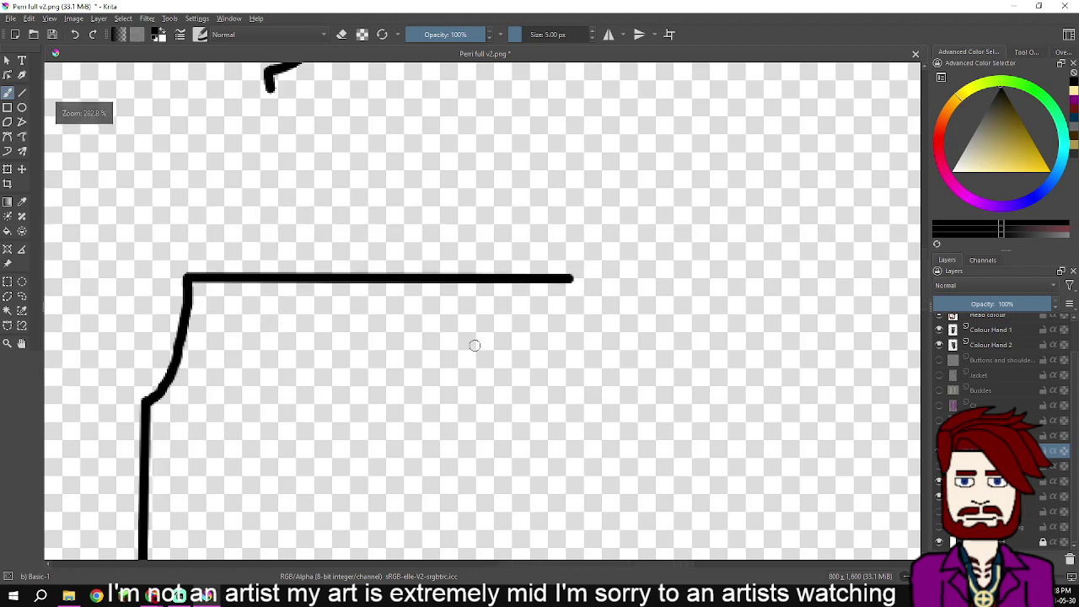
# - Show the bare torso layer and draw a mirrored curve from the chest line's other end to the rose-tattooed arm's inner edge
pyautogui.moveTo(552, 380); pyautogui.dragTo(556, 211)
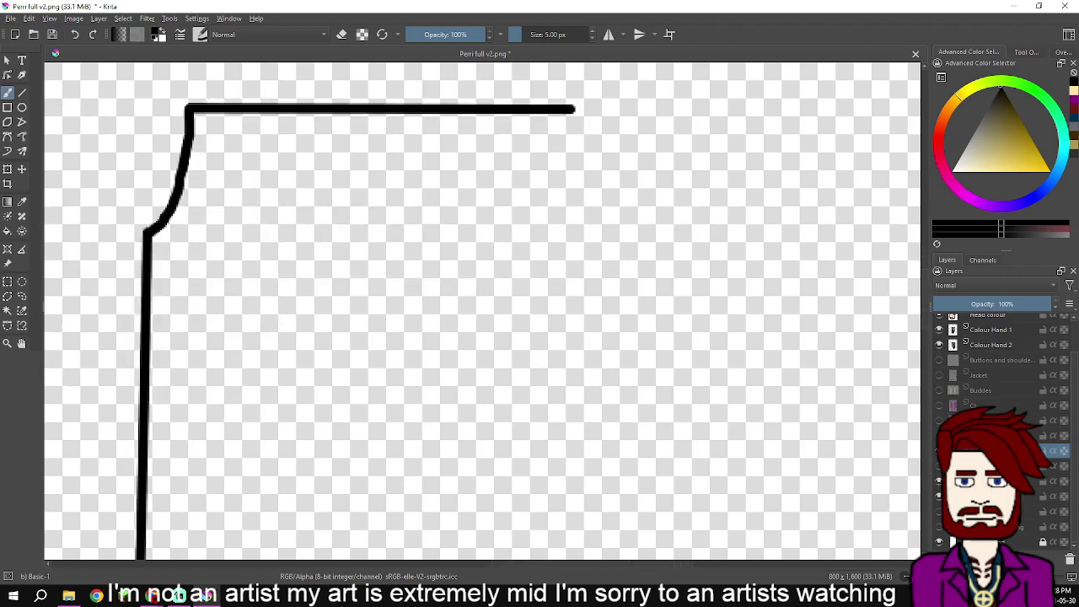
pyautogui.click(939, 512)
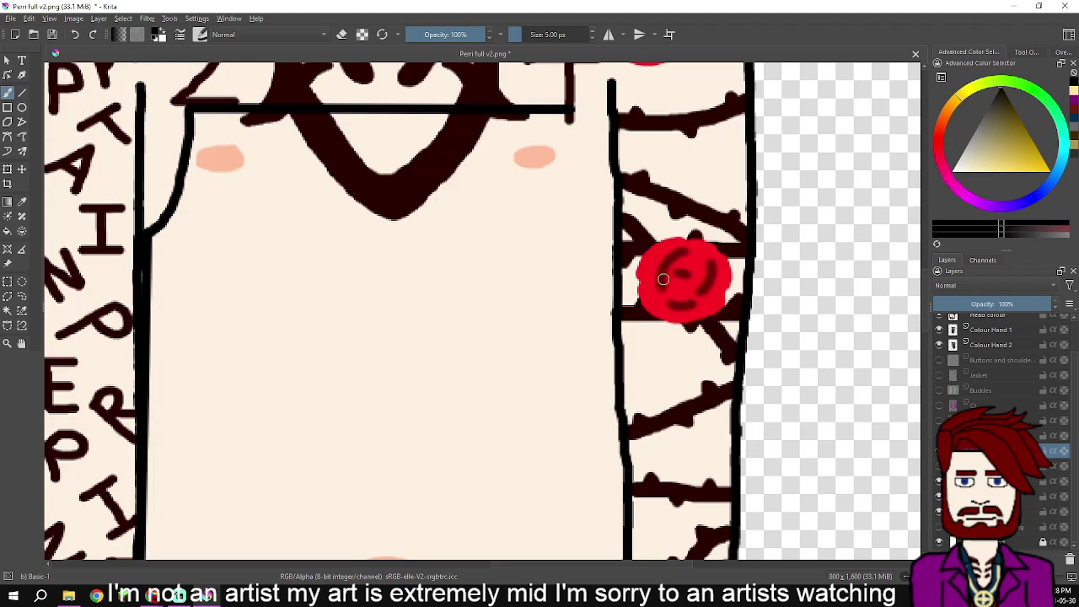
pyautogui.scroll(1, 591, 142)
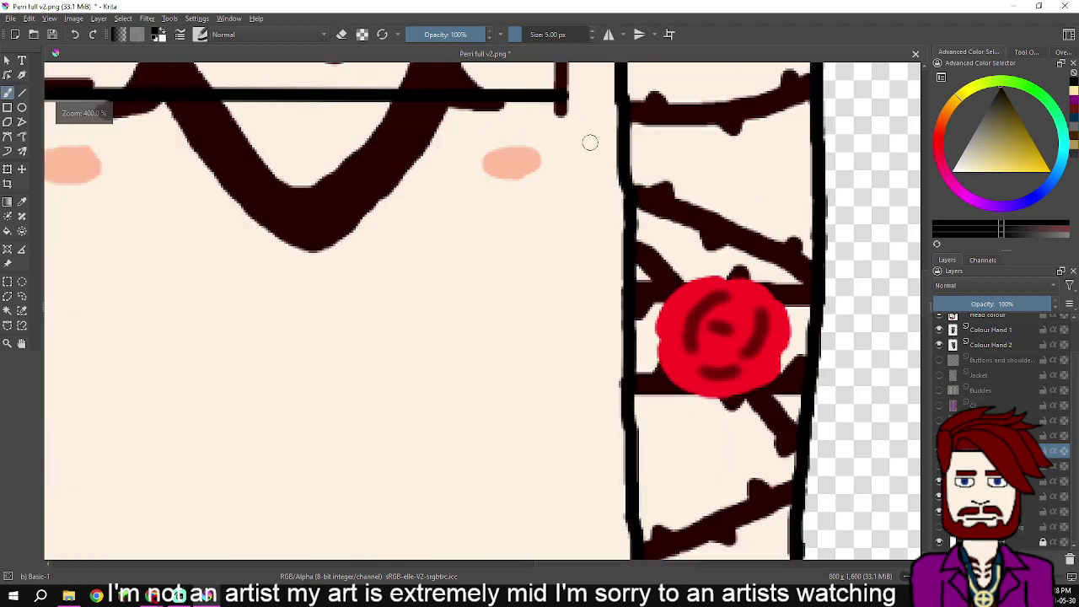
pyautogui.scroll(-2, 563, 103)
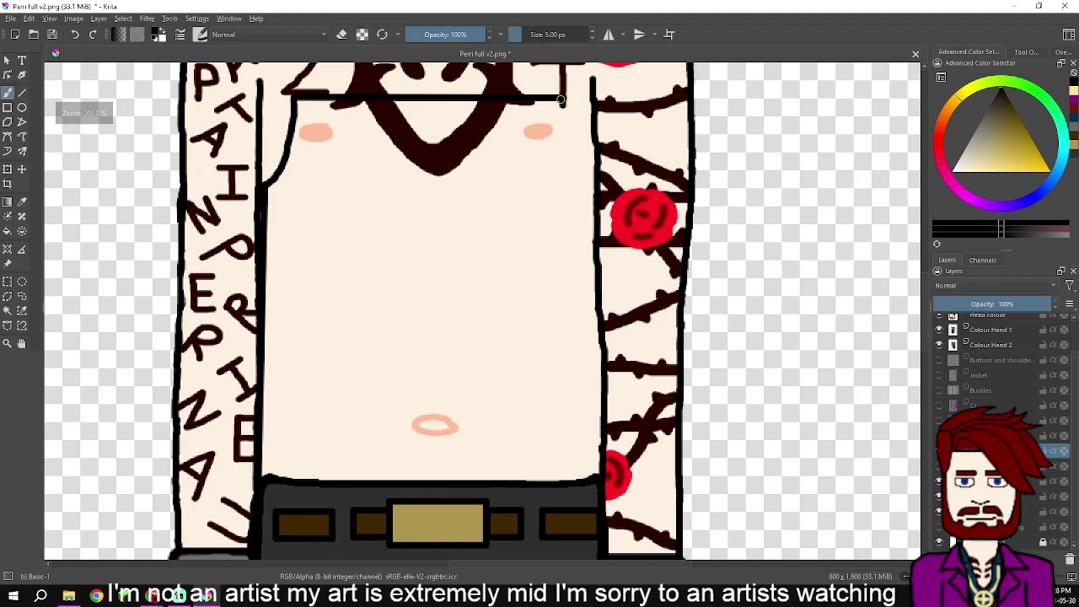
pyautogui.scroll(1, 563, 101)
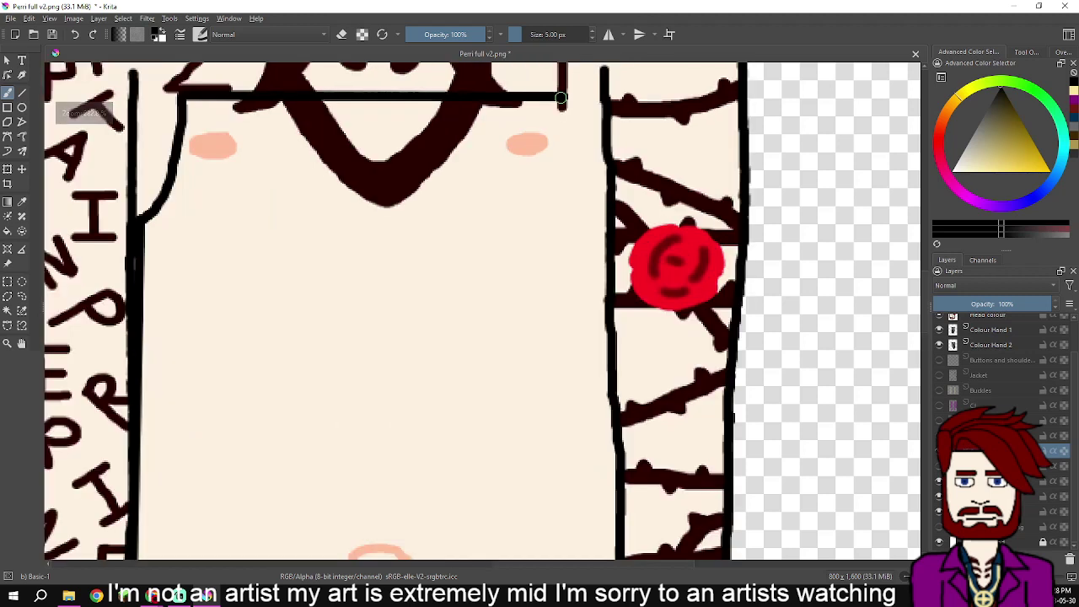
pyautogui.moveTo(562, 99)
pyautogui.mouseDown()
pyautogui.moveTo(567, 166)
pyautogui.moveTo(607, 221)
pyautogui.mouseUp()
pyautogui.scroll(-2, 608, 260)
pyautogui.moveTo(612, 281); pyautogui.dragTo(615, 218)
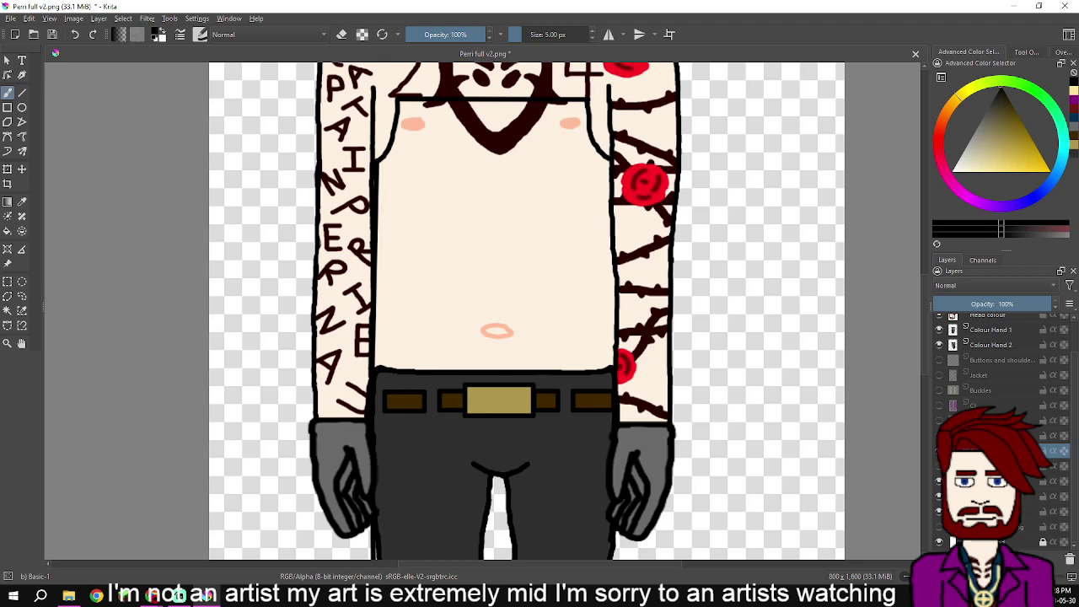
# - Draw a straight, near-vertical line from the second curve's lower end past the adjacent gloved hand to the thigh
pyautogui.click(22, 93)
pyautogui.moveTo(615, 221); pyautogui.dragTo(614, 191)
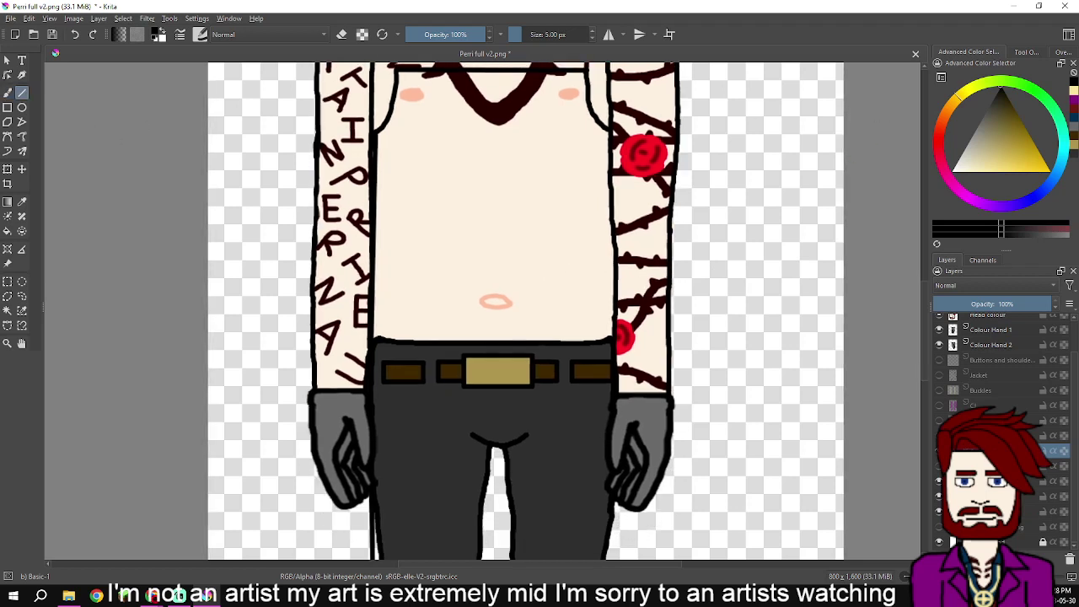
pyautogui.scroll(-1, 608, 95)
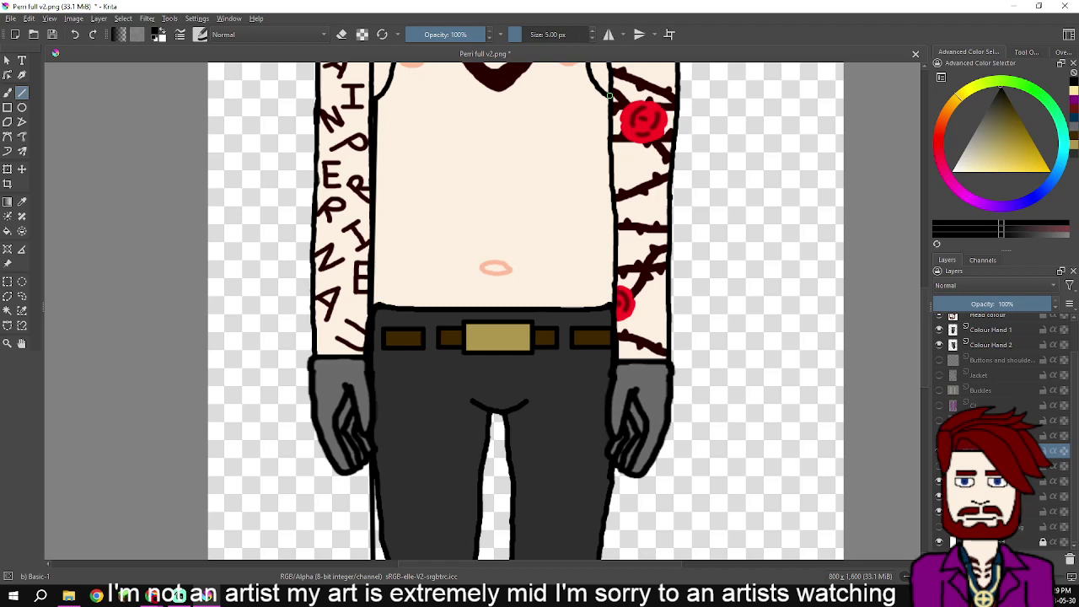
pyautogui.moveTo(609, 94)
pyautogui.mouseDown()
pyautogui.moveTo(618, 548)
pyautogui.moveTo(617, 520)
pyautogui.mouseUp()
# - Close the outline with a straight horizontal line across the thighs between the lower ends of the two vertical lines
pyautogui.scroll(-2, 619, 549)
pyautogui.moveTo(485, 531); pyautogui.dragTo(504, 381)
pyautogui.scroll(1, 504, 381)
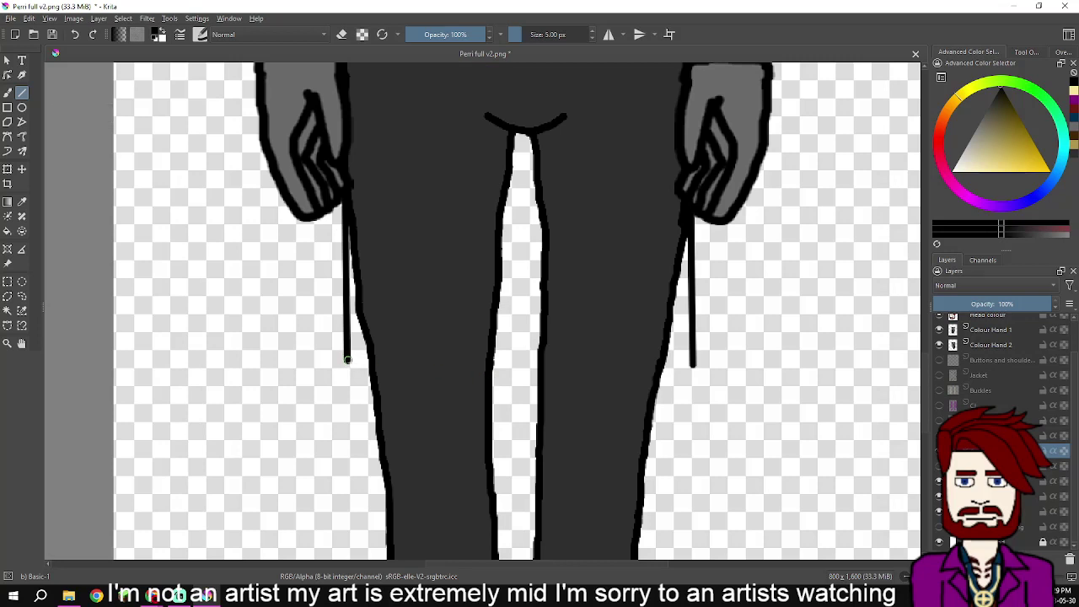
pyautogui.moveTo(347, 360)
pyautogui.mouseDown()
pyautogui.moveTo(700, 359)
pyautogui.moveTo(691, 361)
pyautogui.mouseUp()
# - Erase the vertical line's short overhang below the hem line at the corner on the rose-tattooed arm's side
pyautogui.scroll(3, 696, 371)
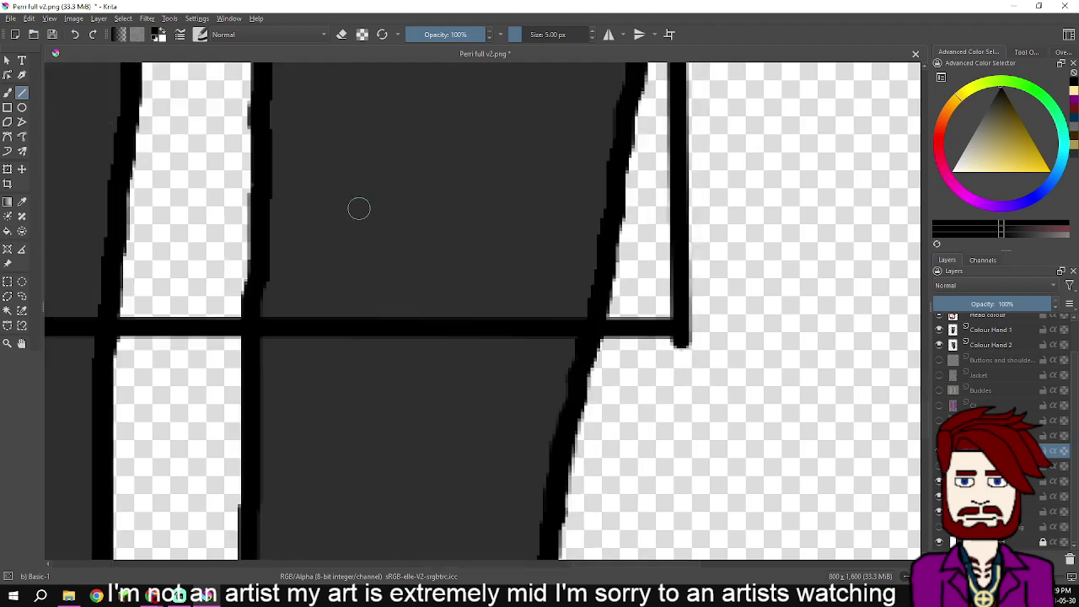
pyautogui.click(7, 93)
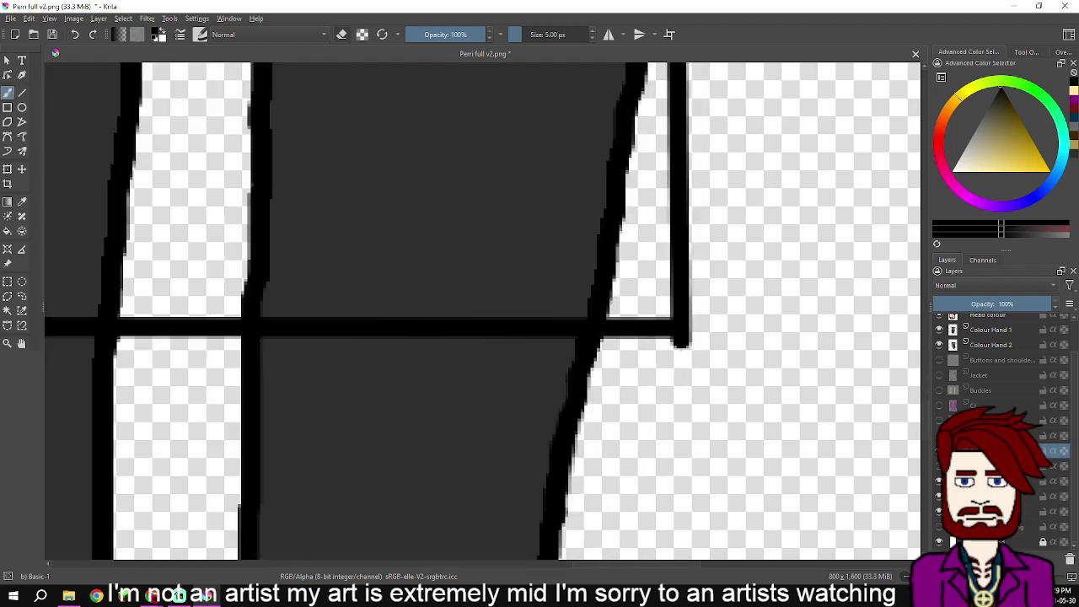
pyautogui.press('e')
pyautogui.scroll(3, 593, 323)
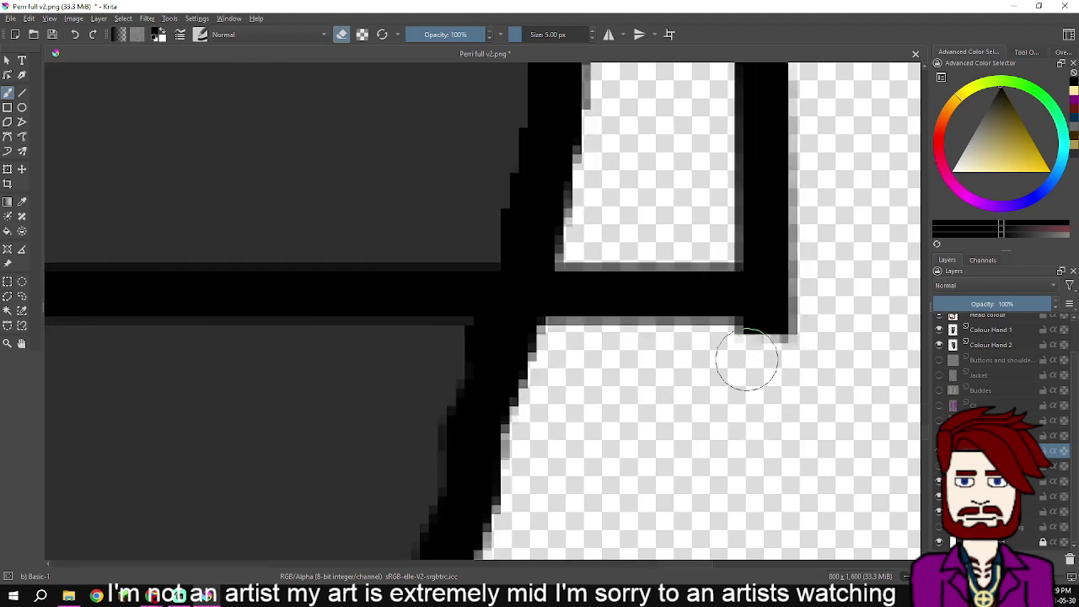
pyautogui.moveTo(747, 359)
pyautogui.mouseDown()
pyautogui.moveTo(783, 349)
pyautogui.moveTo(737, 354)
pyautogui.moveTo(756, 354)
pyautogui.mouseUp()
pyautogui.scroll(-5, 763, 364)
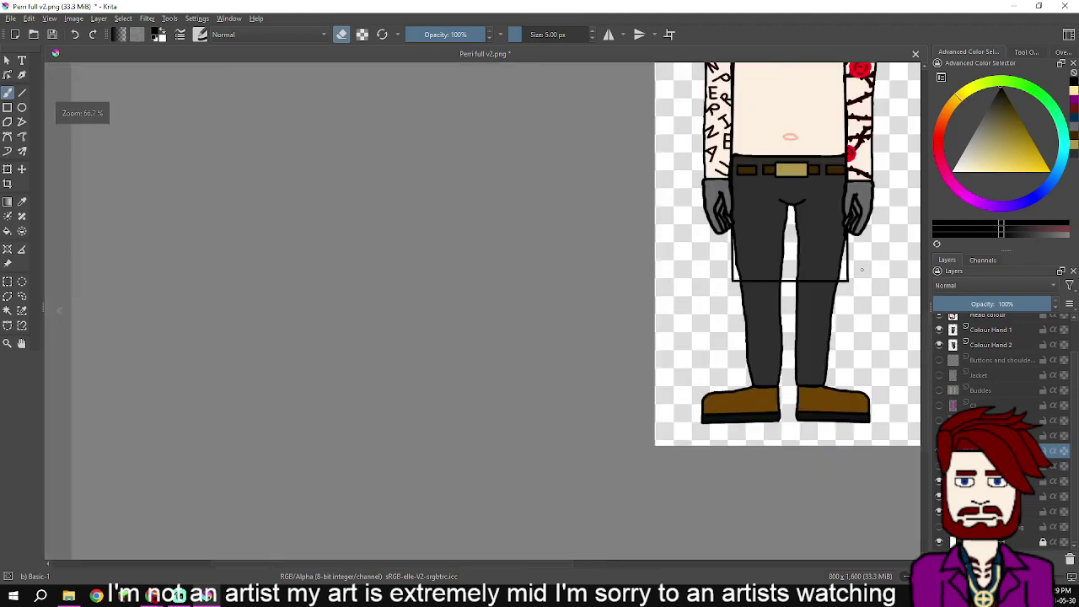
# - Show the blue shirt layer and check the new outline over it from the chest to the thighs
pyautogui.moveTo(861, 270); pyautogui.dragTo(820, 474)
pyautogui.scroll(3, 857, 241)
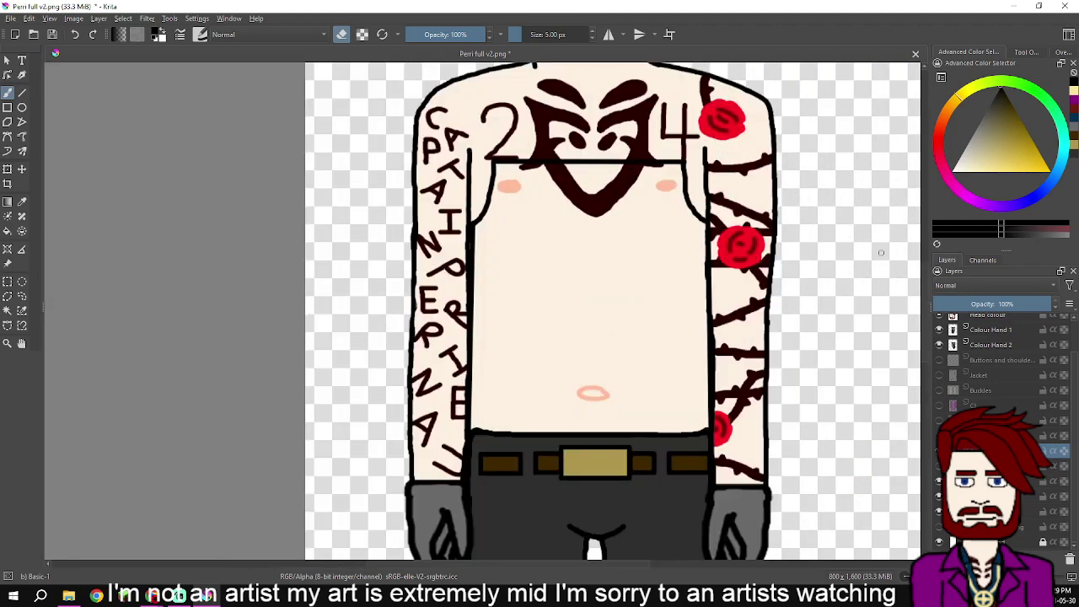
pyautogui.click(939, 466)
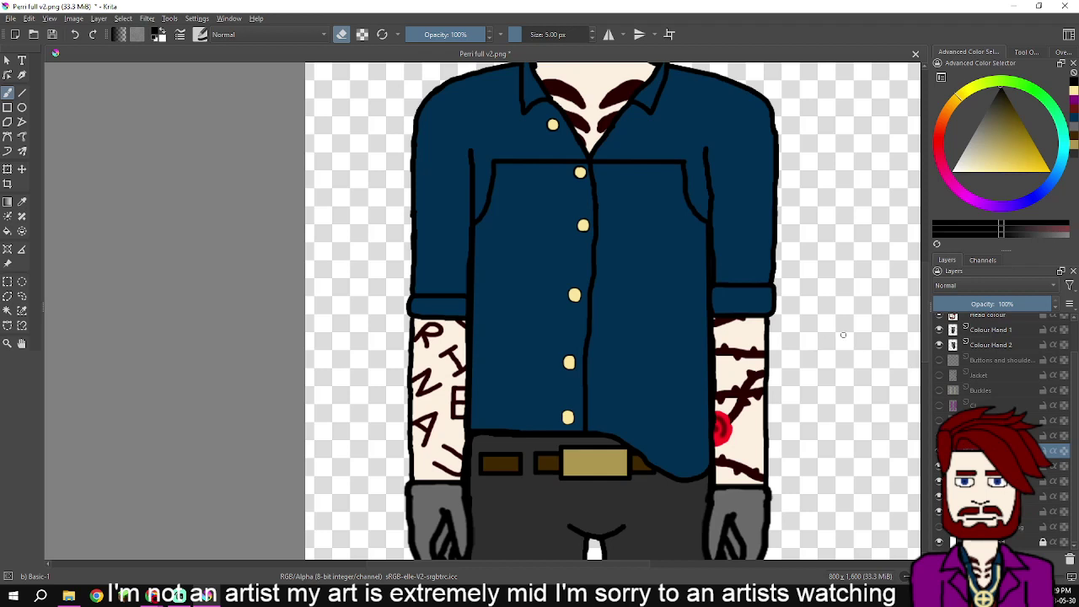
pyautogui.scroll(-5, 858, 354)
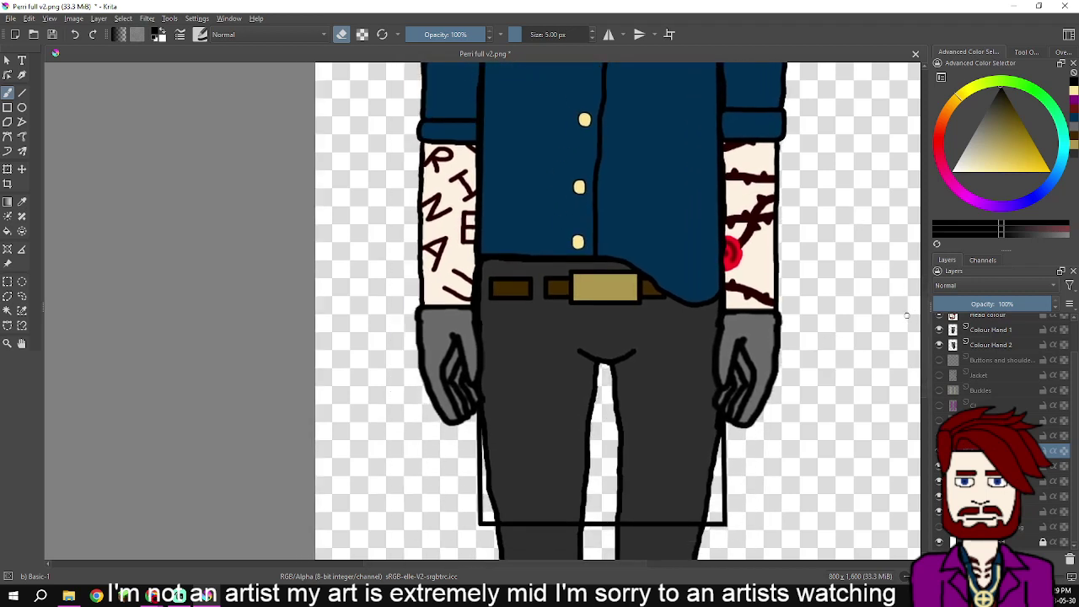
pyautogui.scroll(4, 906, 315)
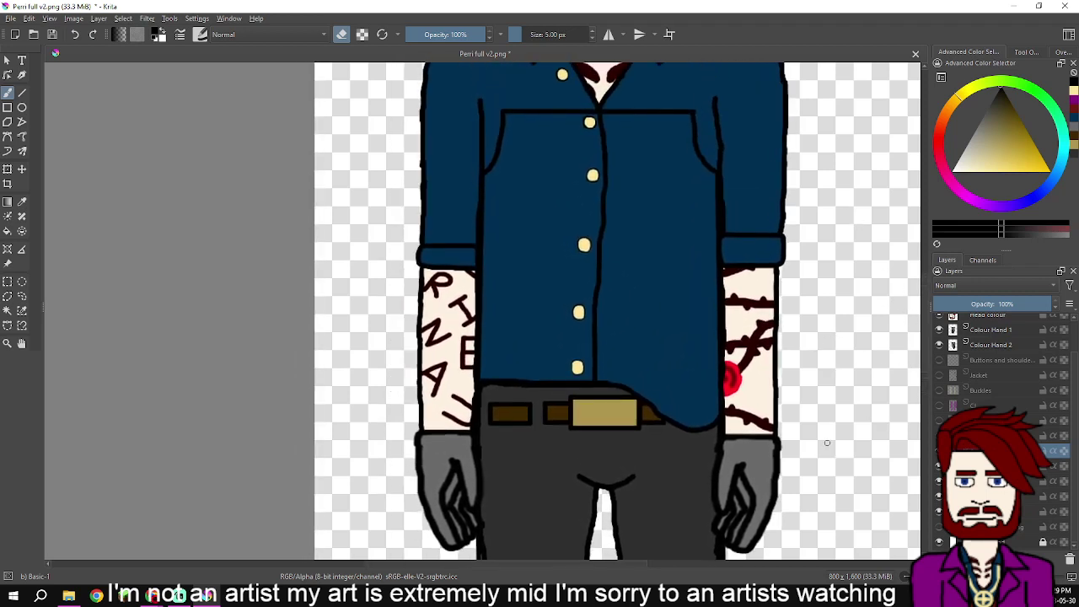
pyautogui.scroll(-3, 827, 443)
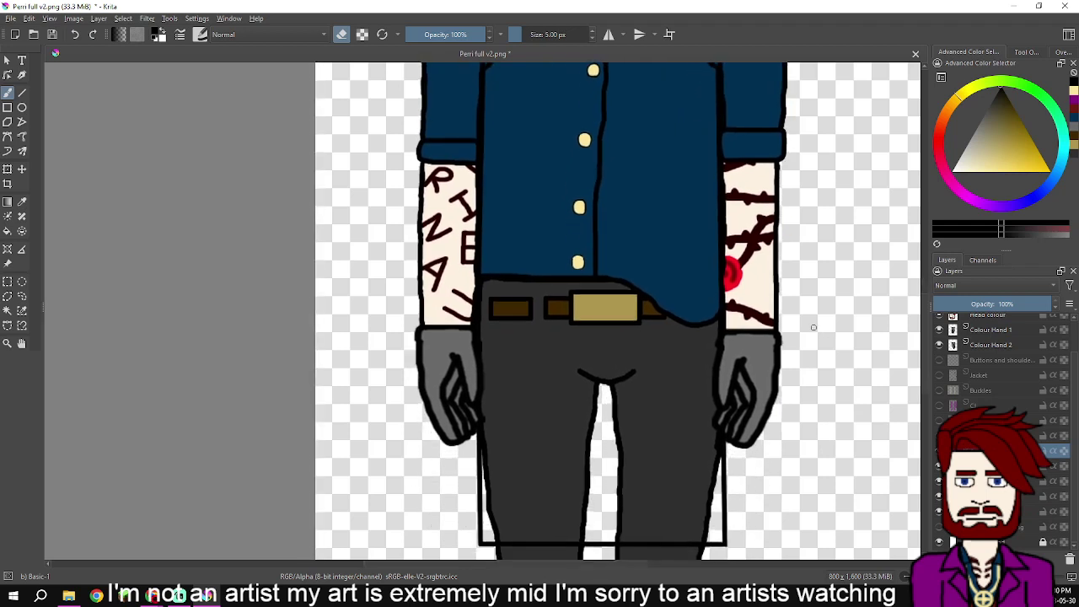
pyautogui.scroll(4, 823, 300)
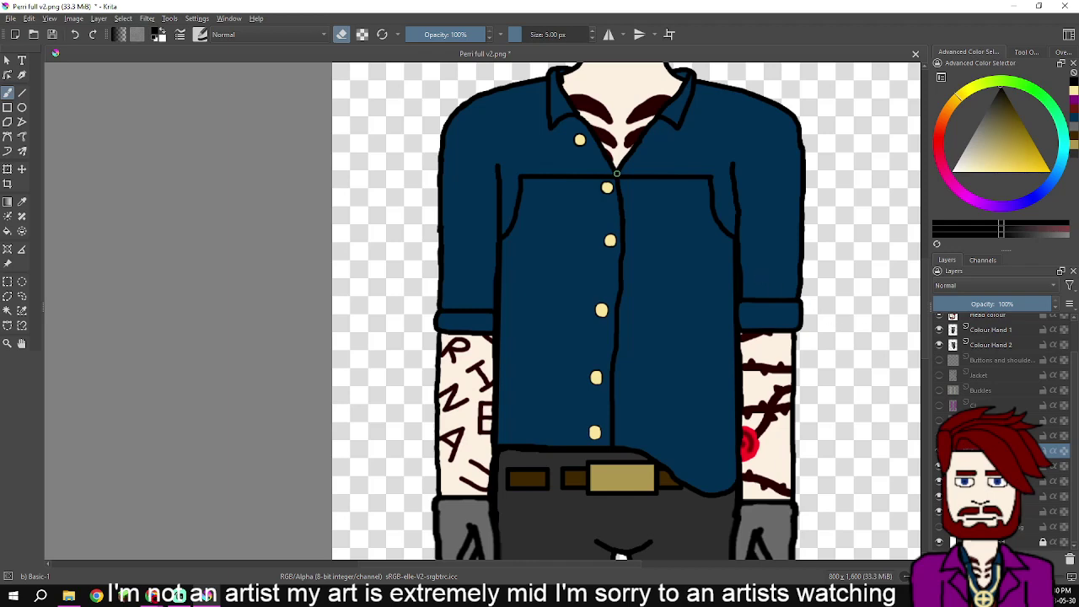
# - Draw two parallel straight lines from the apron's top edge to the shoulder on the rose-tattooed arm's side, forming a strap
pyautogui.scroll(4, 643, 185)
pyautogui.scroll(5, 673, 303)
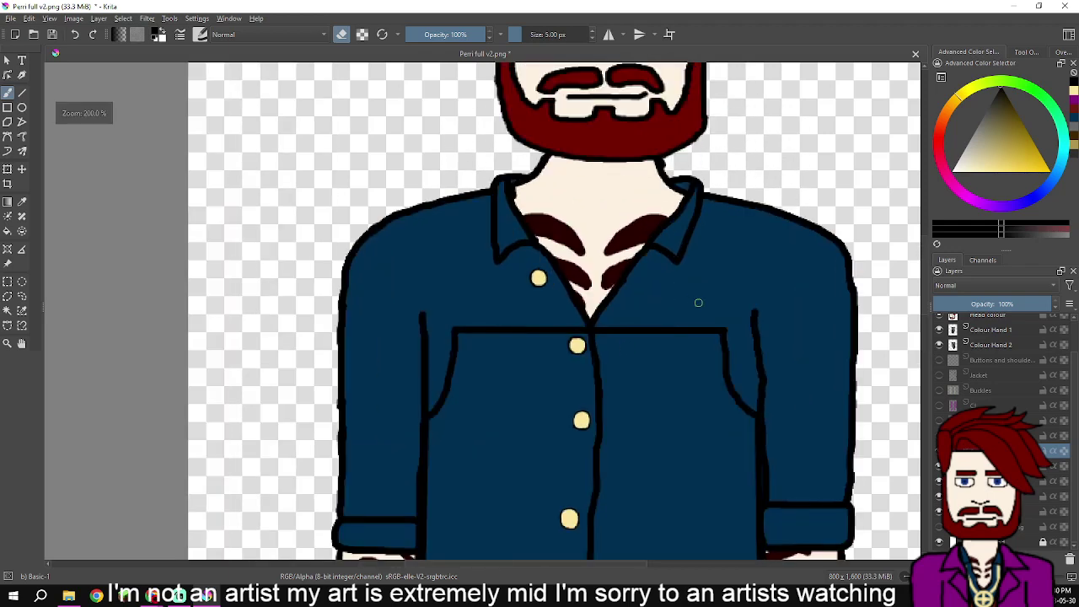
pyautogui.moveTo(693, 361); pyautogui.dragTo(684, 392)
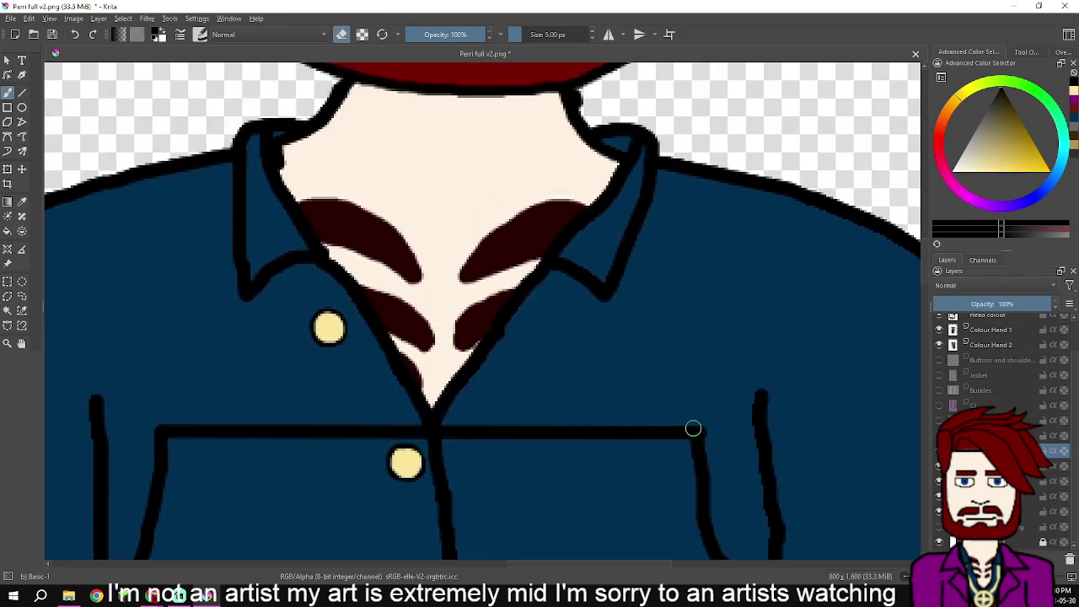
pyautogui.moveTo(696, 431); pyautogui.dragTo(703, 437)
pyautogui.click(22, 93)
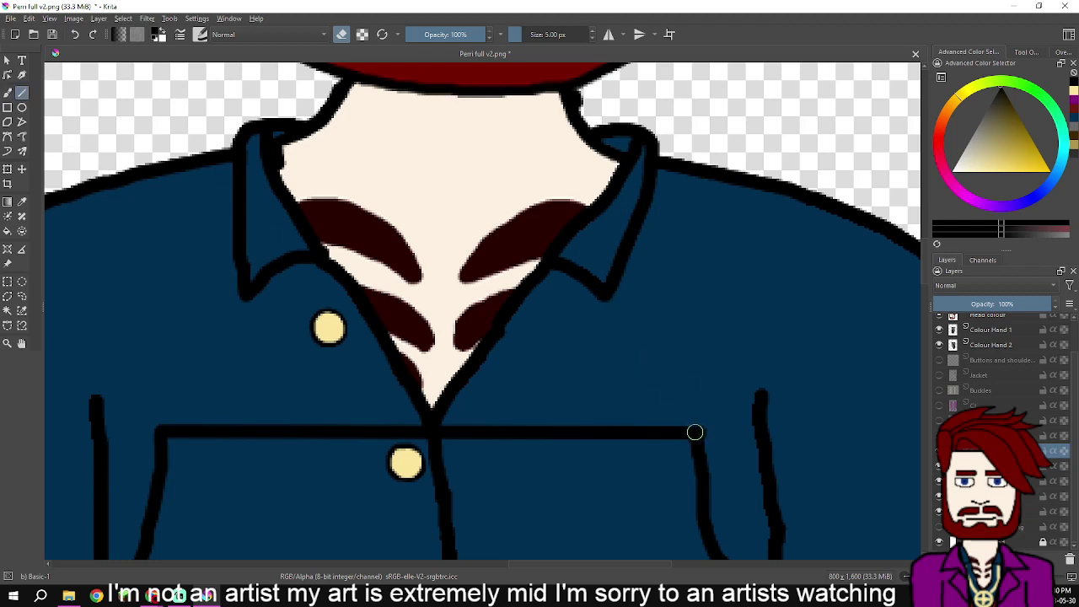
pyautogui.moveTo(696, 431); pyautogui.dragTo(713, 193)
pyautogui.moveTo(698, 435); pyautogui.dragTo(739, 181)
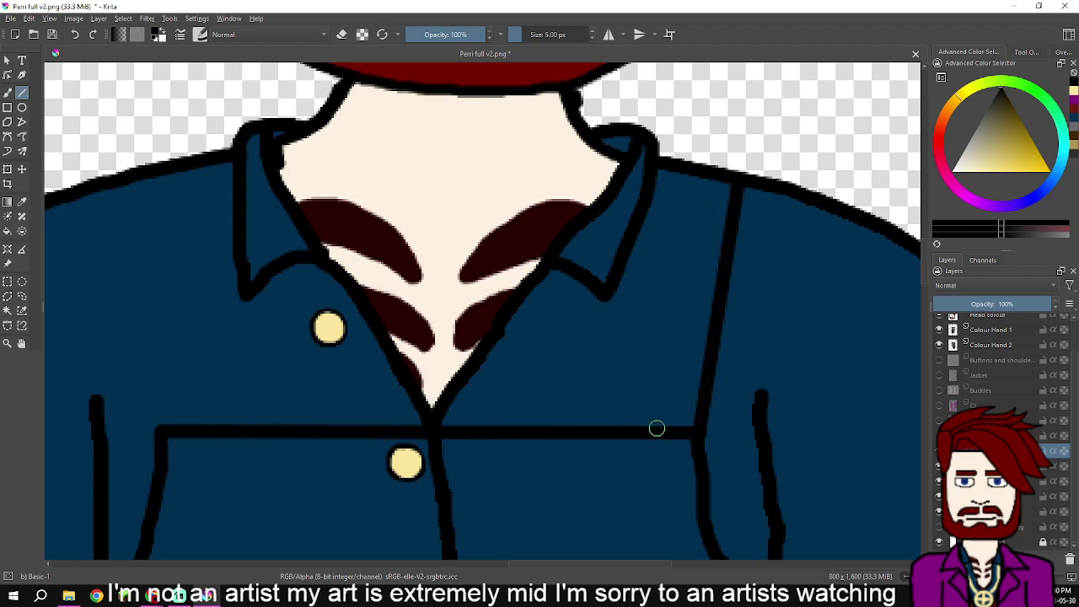
pyautogui.moveTo(657, 428); pyautogui.dragTo(703, 177)
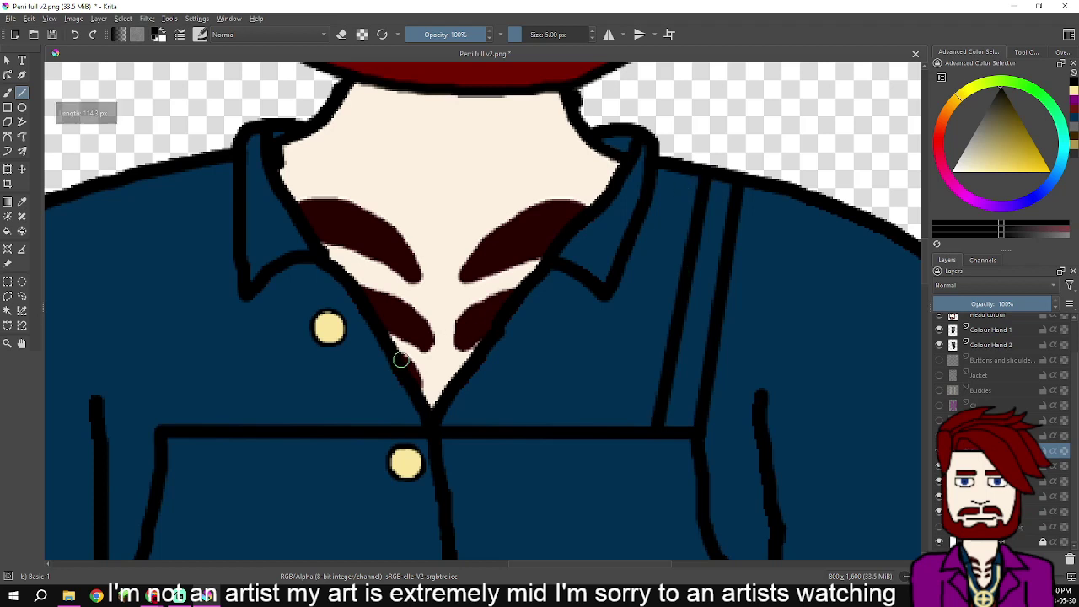
# - Draw the matching strap as two parallel straight lines from the apron's other top corner to the shoulder above the letter-tattooed arm
pyautogui.moveTo(463, 371); pyautogui.dragTo(657, 389)
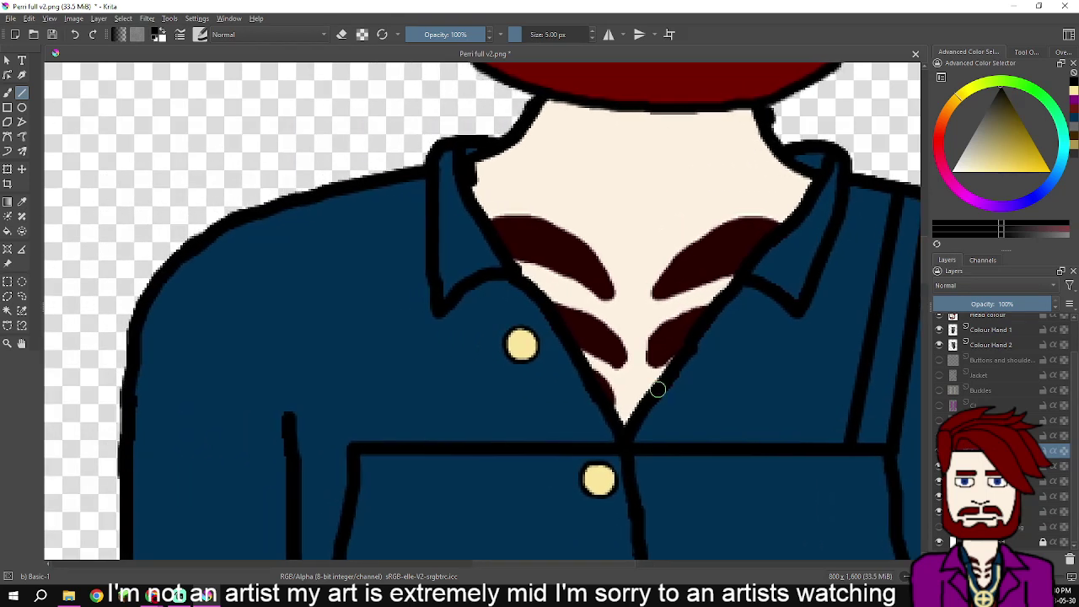
pyautogui.moveTo(355, 448); pyautogui.dragTo(311, 200)
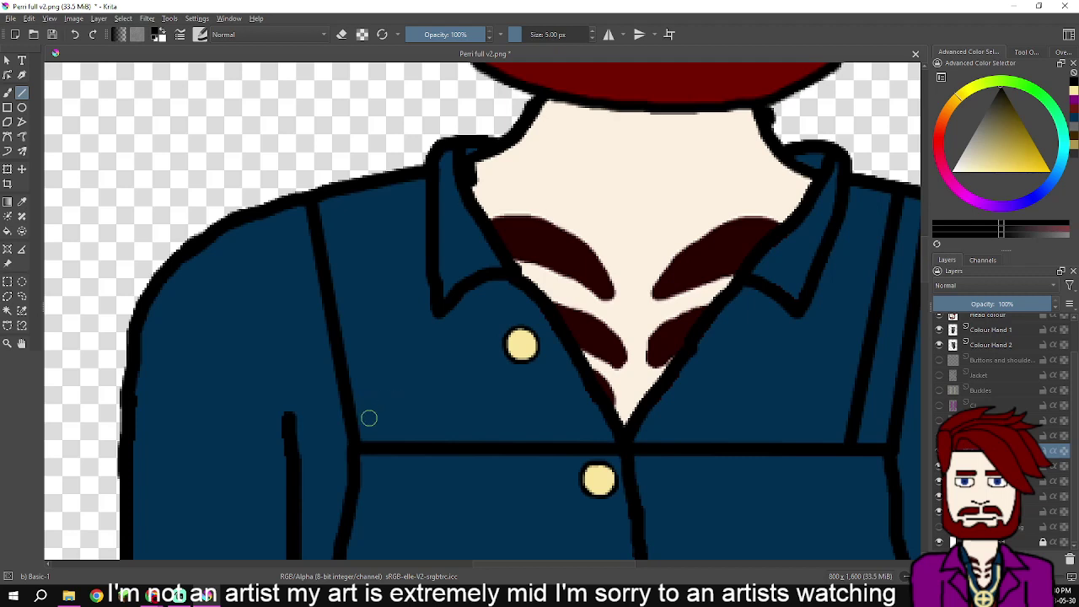
pyautogui.moveTo(389, 444); pyautogui.dragTo(338, 191)
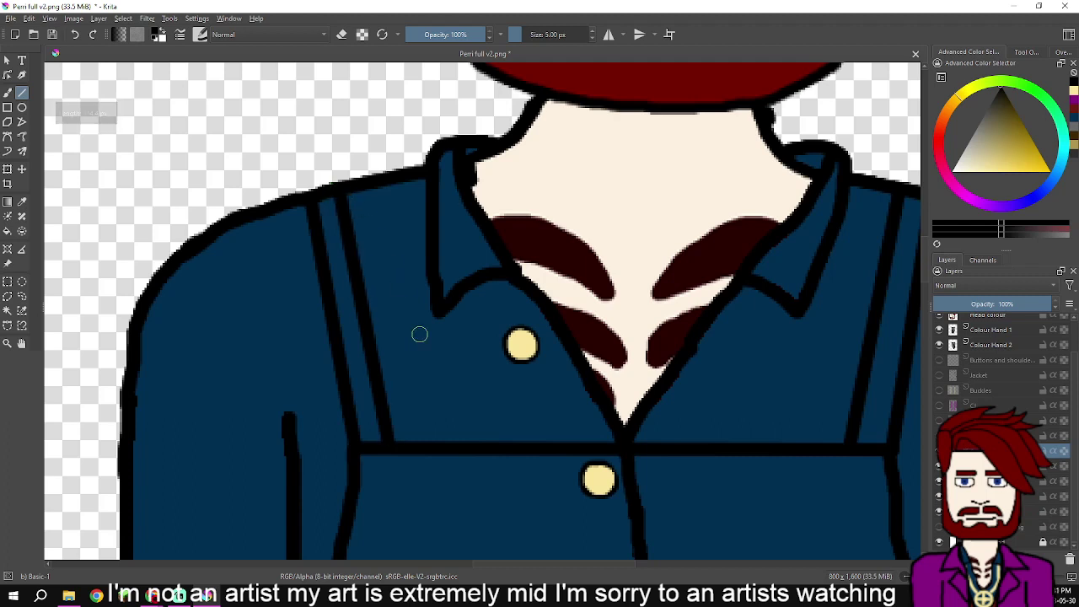
# - Touch up with the brush where the strap lines meet the shoulder outline, and check the joints on both shoulders
pyautogui.scroll(2, 386, 243)
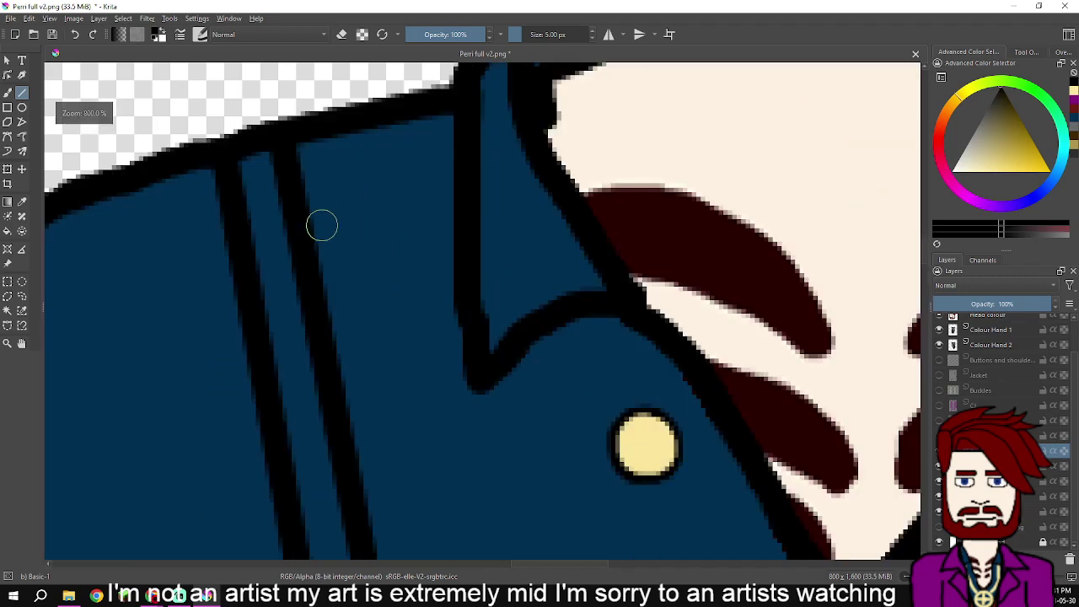
pyautogui.scroll(3, 178, 161)
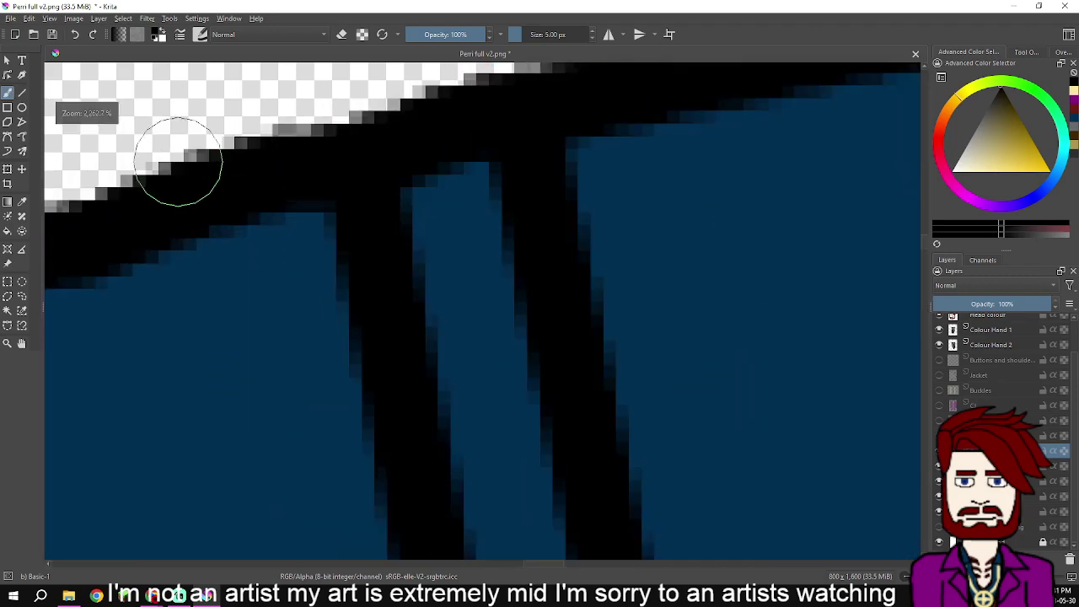
pyautogui.moveTo(374, 169); pyautogui.dragTo(380, 228)
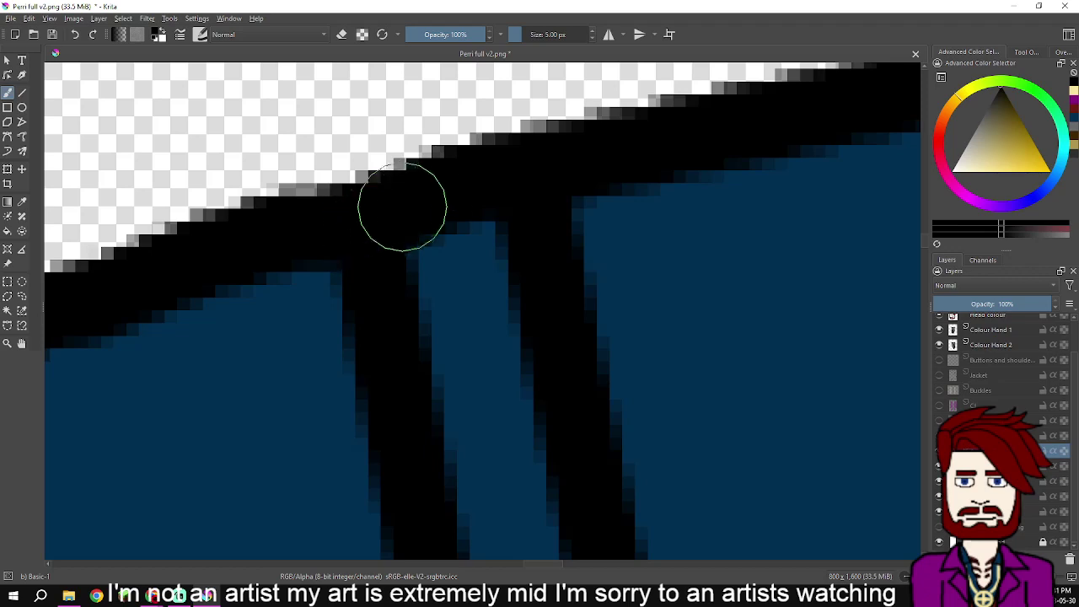
pyautogui.scroll(-5, 739, 255)
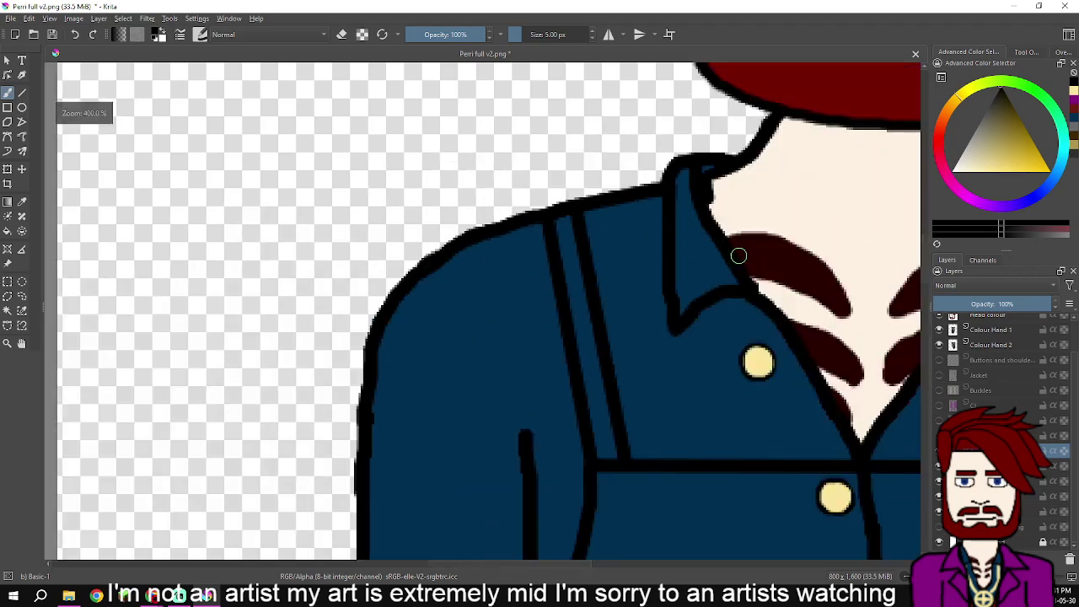
pyautogui.moveTo(739, 256); pyautogui.dragTo(277, 274)
pyautogui.scroll(3, 698, 228)
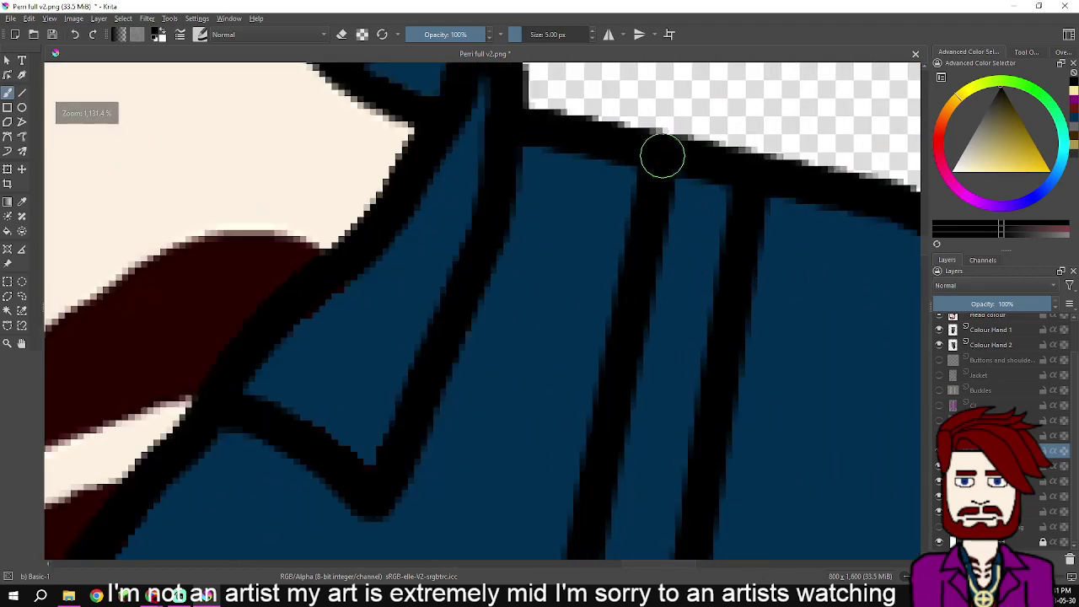
pyautogui.scroll(-4, 750, 171)
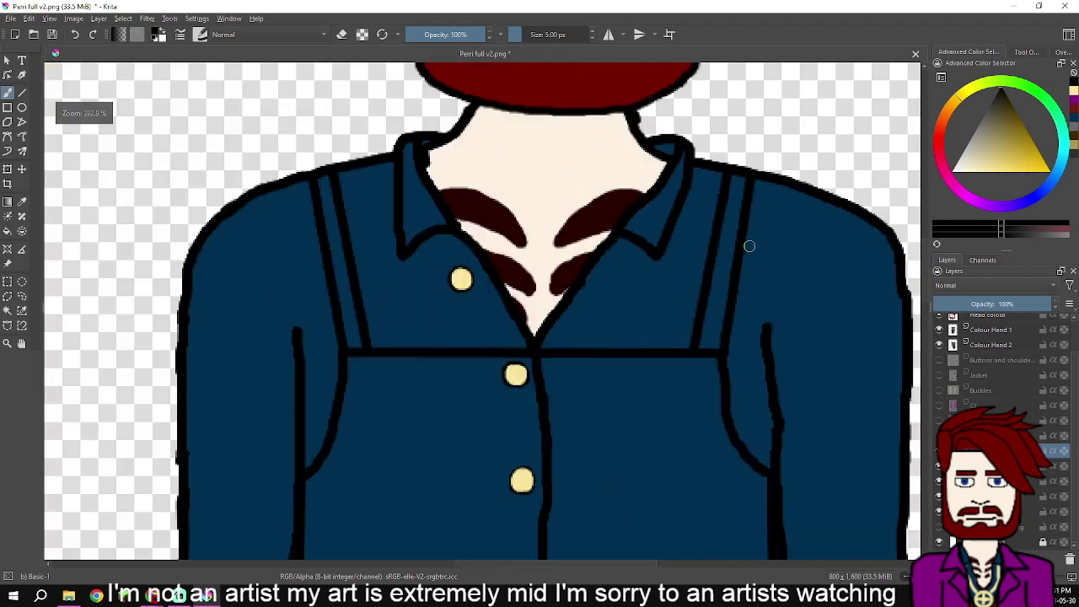
# - Duplicate the Apron layer and make the layer just below the outline active for colouring
pyautogui.scroll(-4, 750, 245)
pyautogui.scroll(-3, 749, 245)
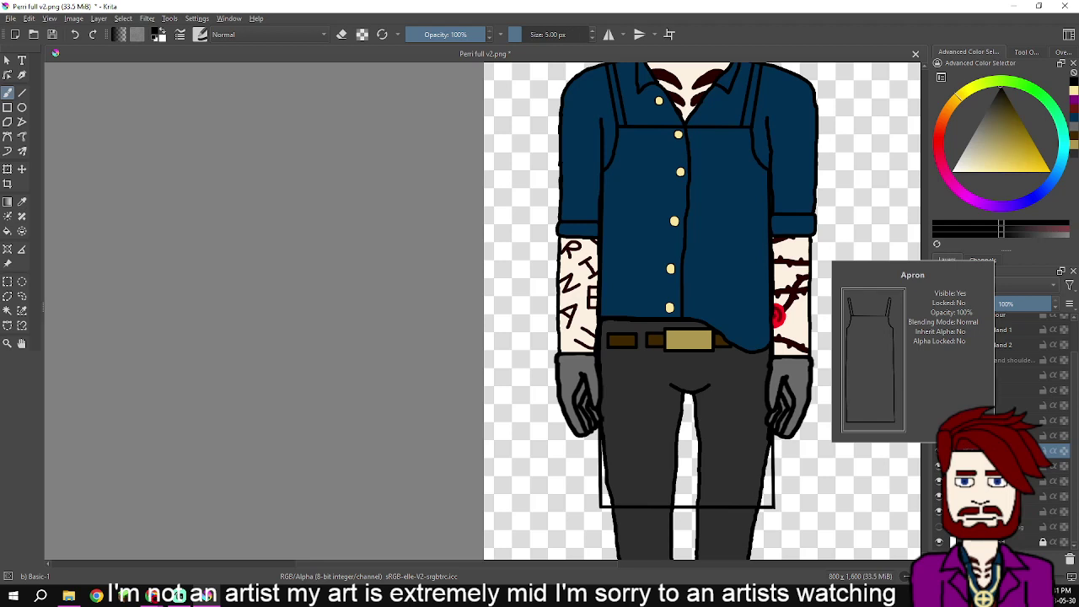
pyautogui.rightClick(995, 451)
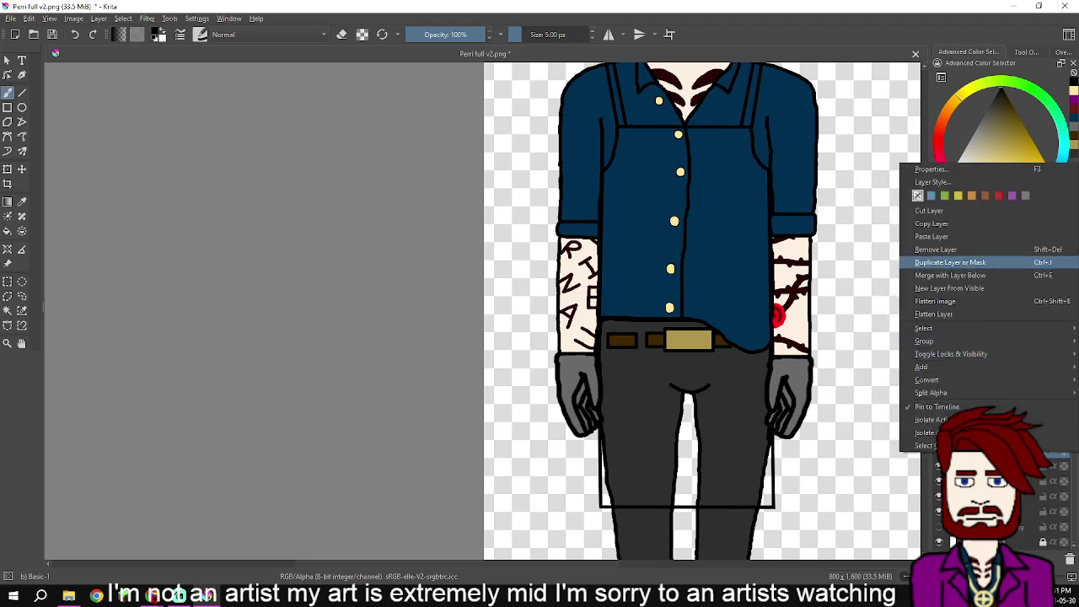
pyautogui.click(952, 262)
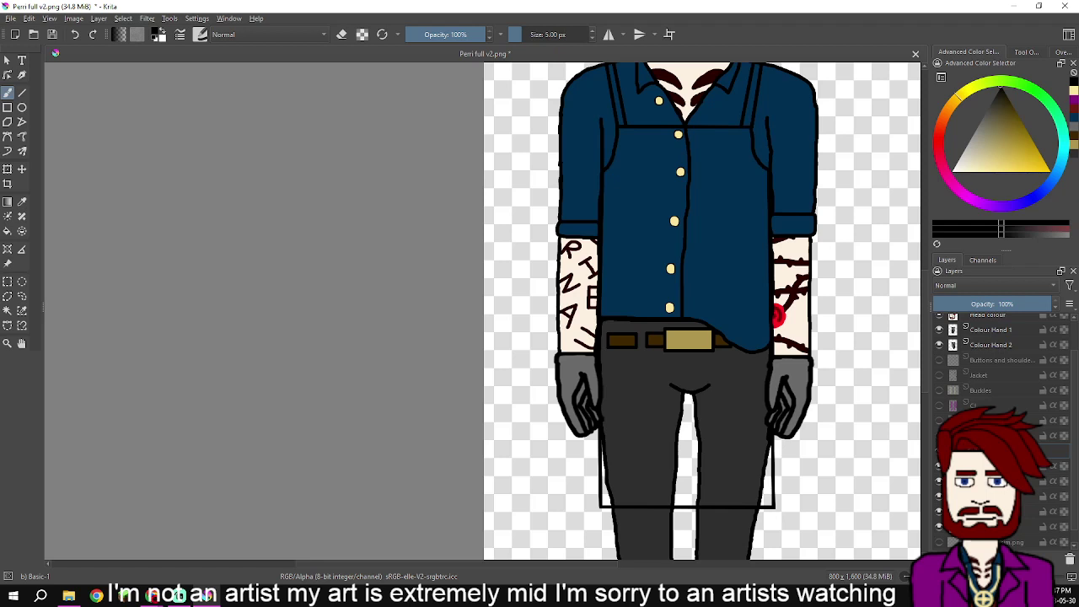
pyautogui.press('Return')
pyautogui.moveTo(999, 451); pyautogui.dragTo(999, 473)
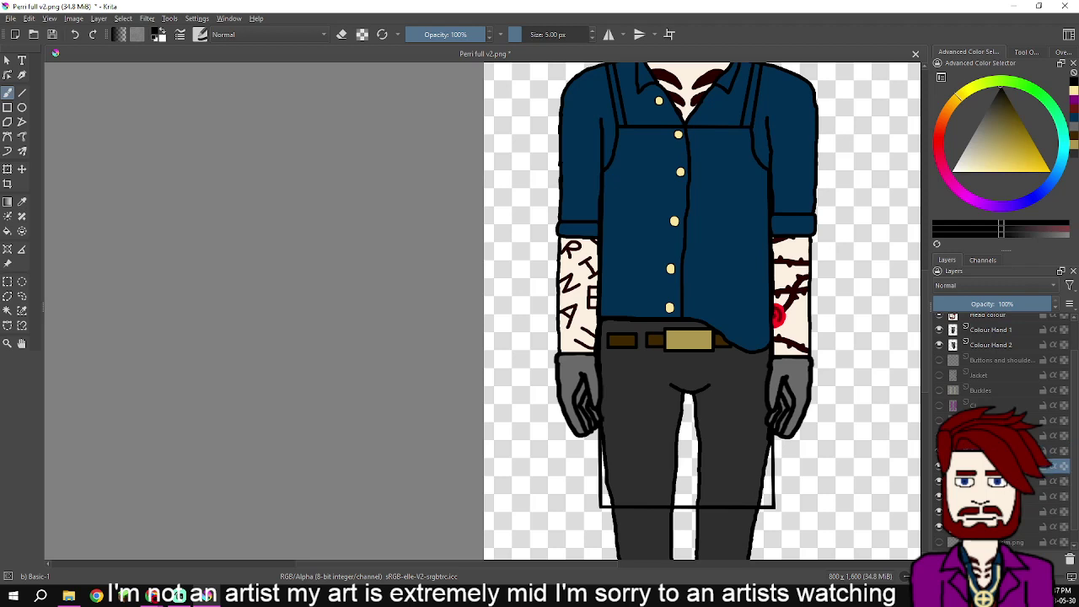
# - Choose a light pink and fill the apron's body with it
pyautogui.moveTo(959, 161); pyautogui.dragTo(954, 166)
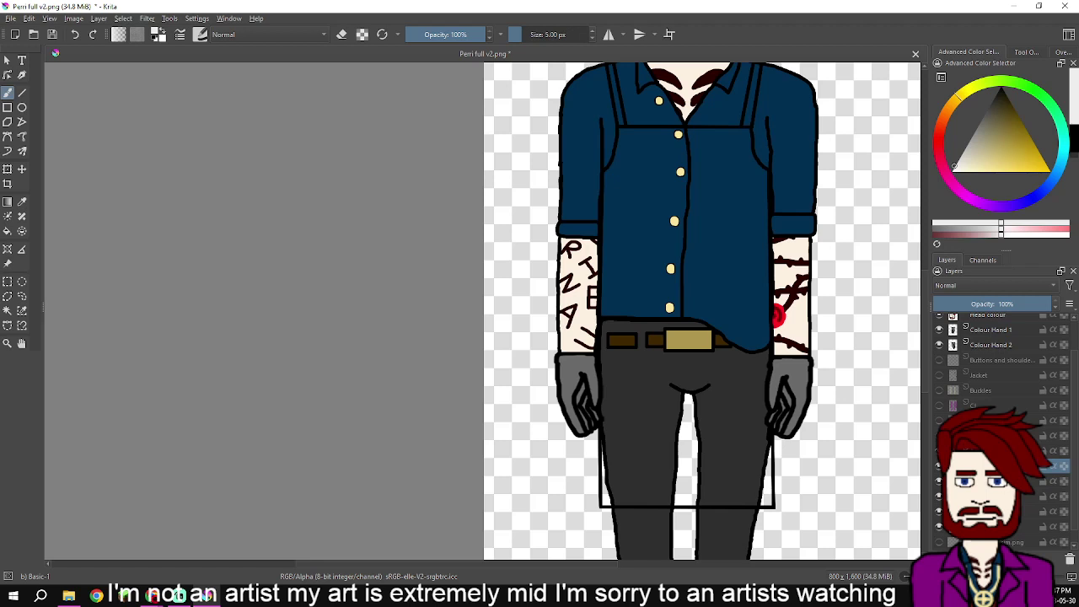
pyautogui.moveTo(955, 166); pyautogui.dragTo(957, 171)
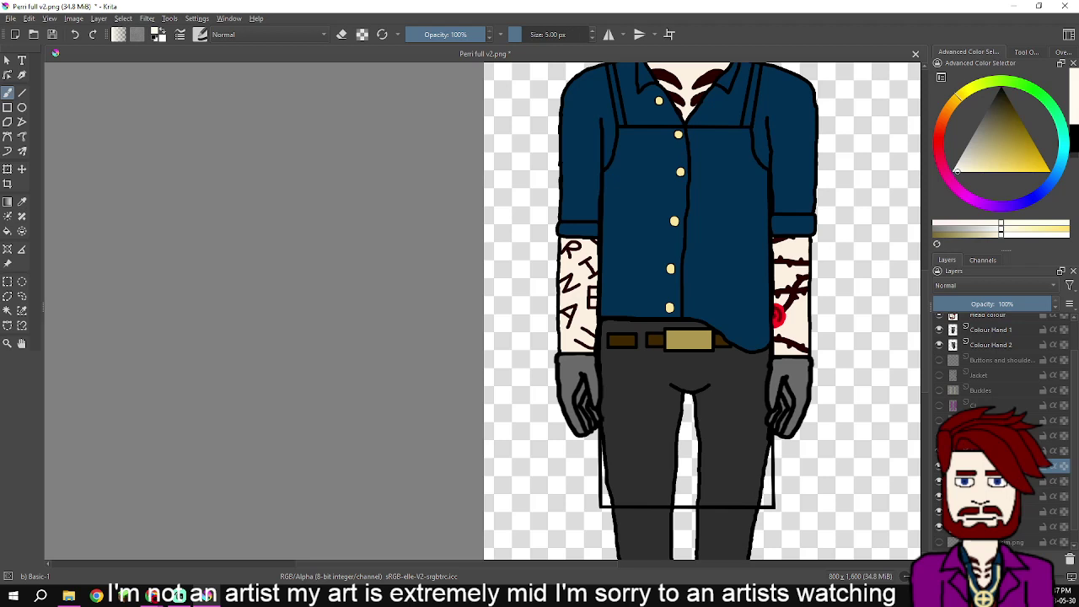
pyautogui.moveTo(987, 204); pyautogui.dragTo(953, 183)
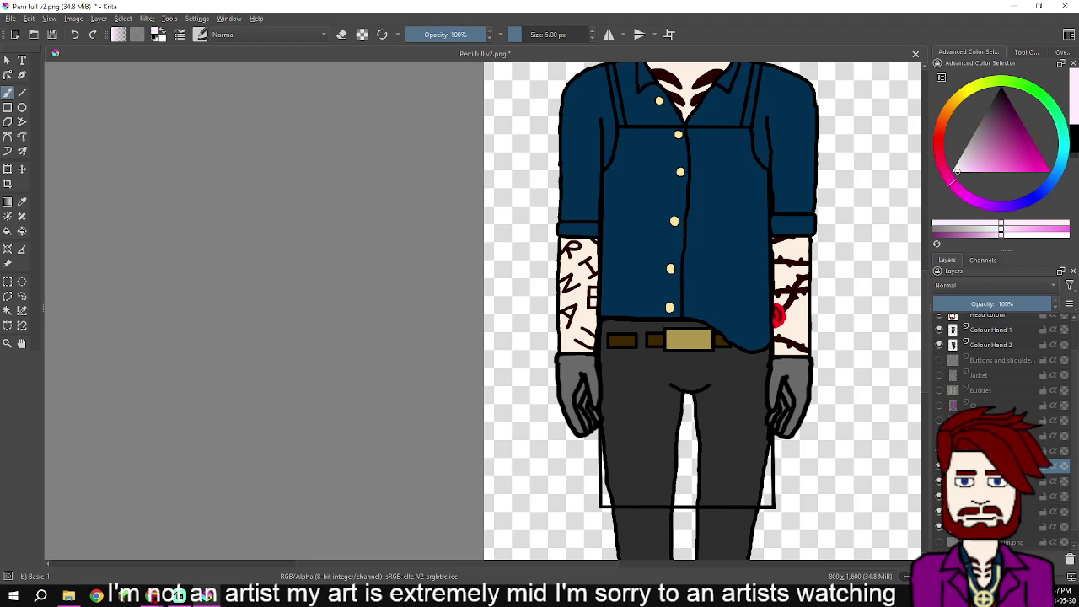
pyautogui.moveTo(957, 171); pyautogui.dragTo(968, 172)
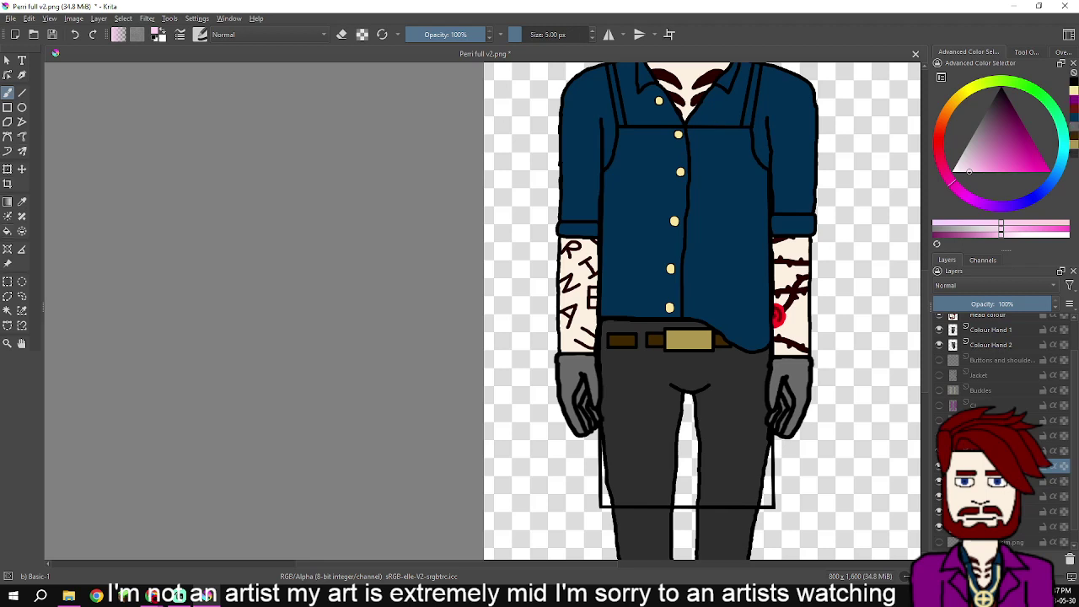
pyautogui.click(7, 230)
pyautogui.click(684, 303)
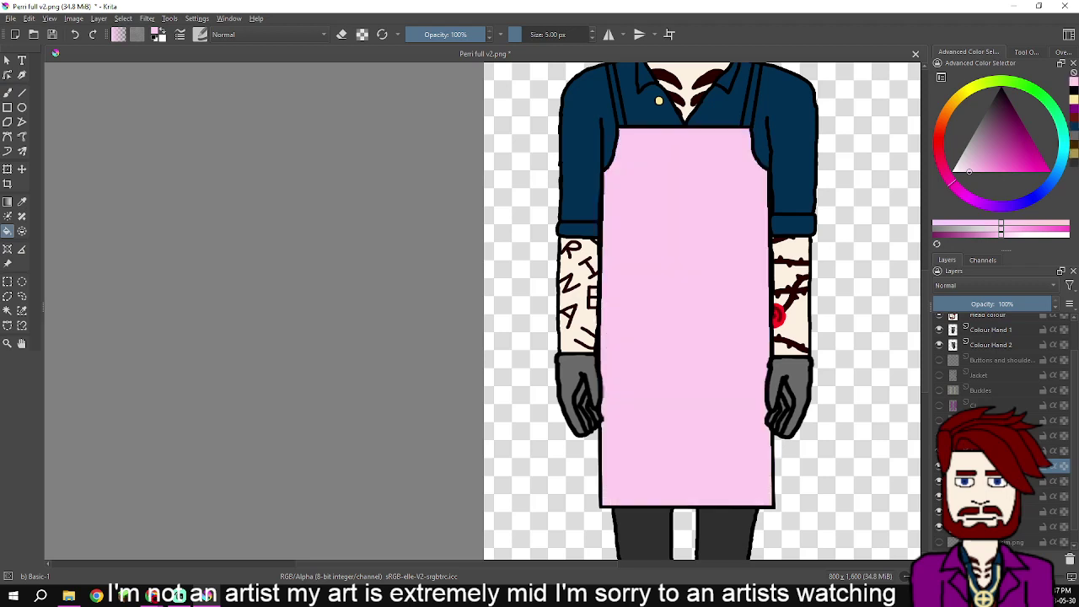
# - Darken the colour to a muted pink and fill the apron's body and both shoulder straps with it
pyautogui.moveTo(970, 171); pyautogui.dragTo(977, 156)
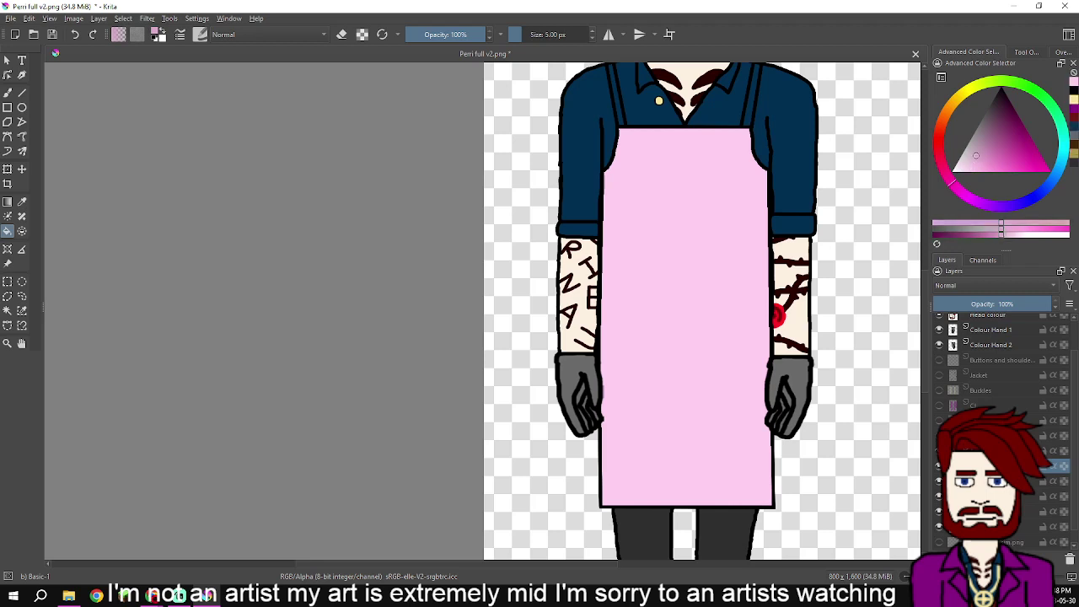
pyautogui.click(685, 303)
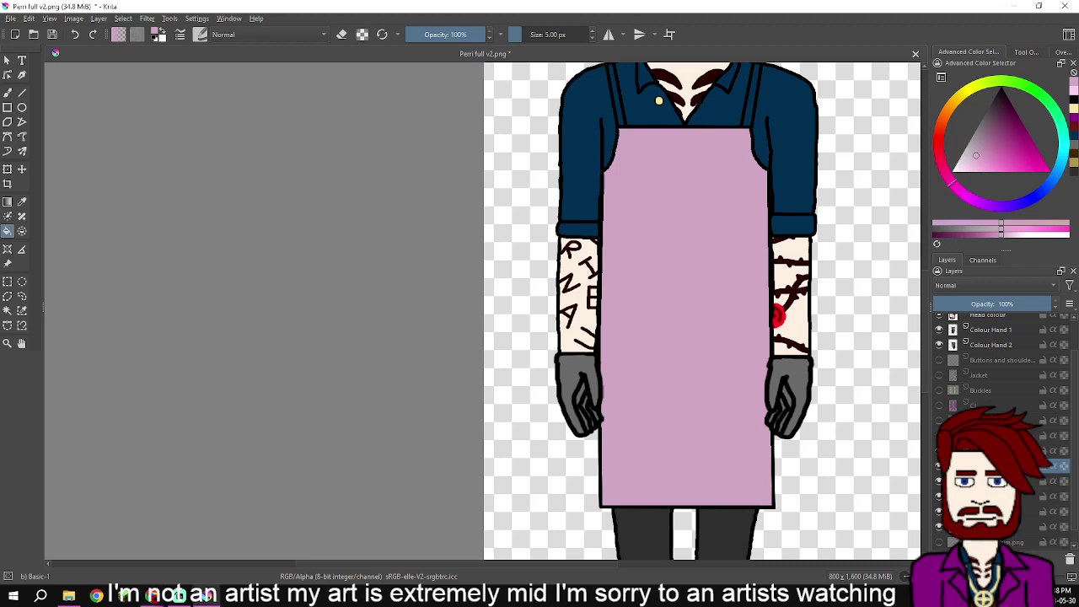
pyautogui.click(752, 97)
pyautogui.click(616, 92)
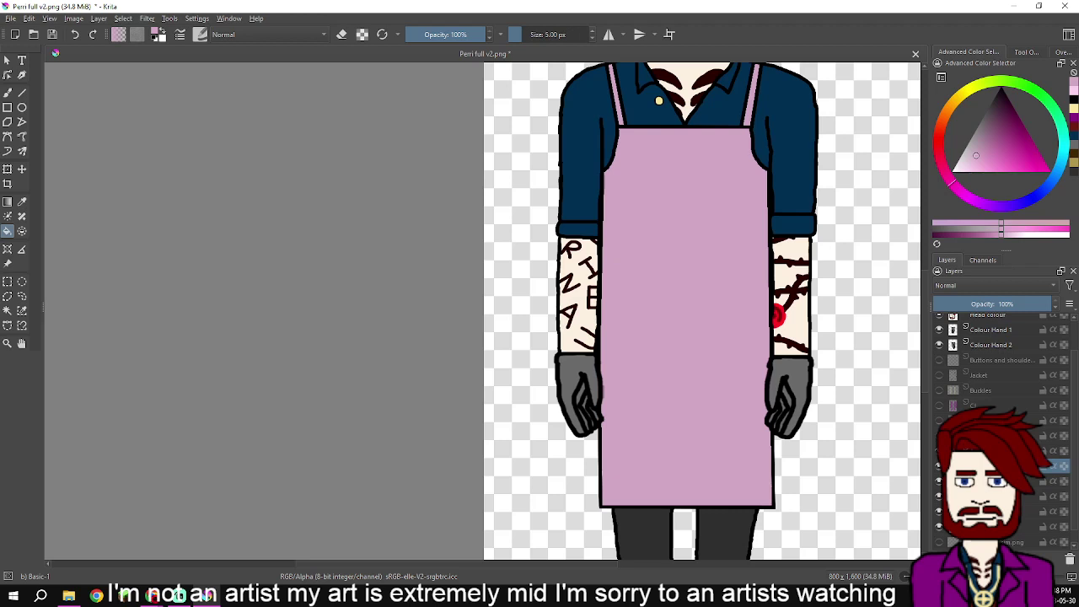
# - On the apron outline layer, draw a straight black horizontal line across the apron level with the glove cuffs, short of both side edges
pyautogui.moveTo(685, 270); pyautogui.dragTo(672, 347)
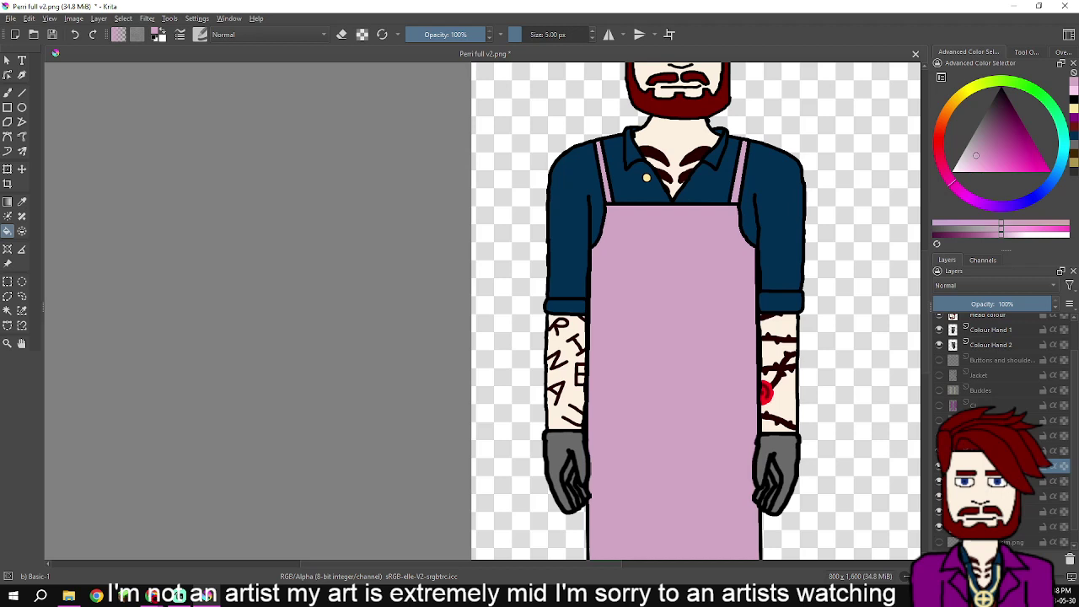
pyautogui.scroll(-3, 696, 312)
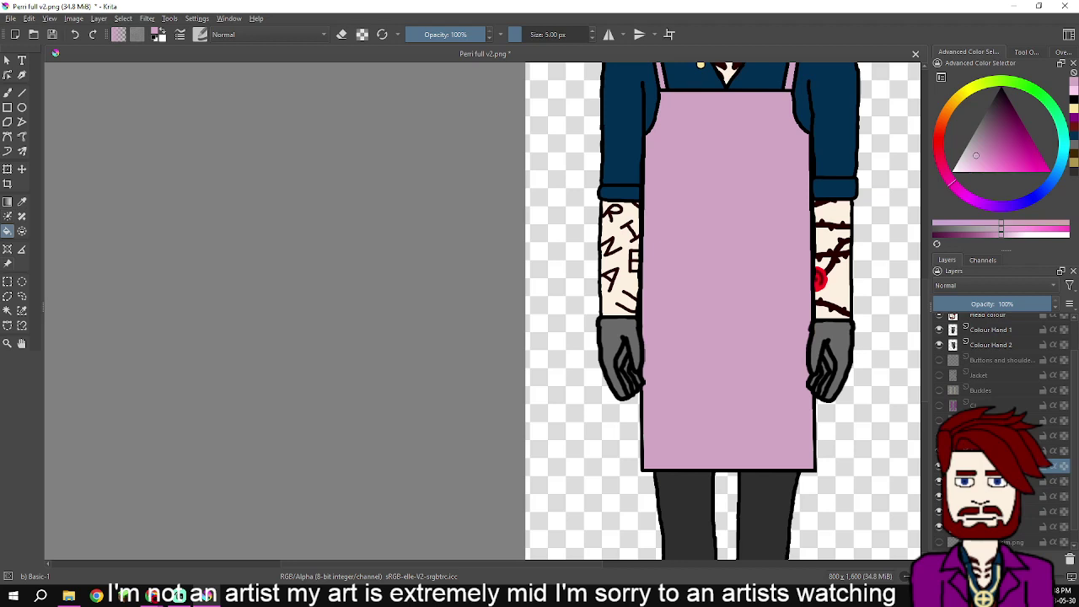
pyautogui.click(7, 92)
pyautogui.click(1002, 451)
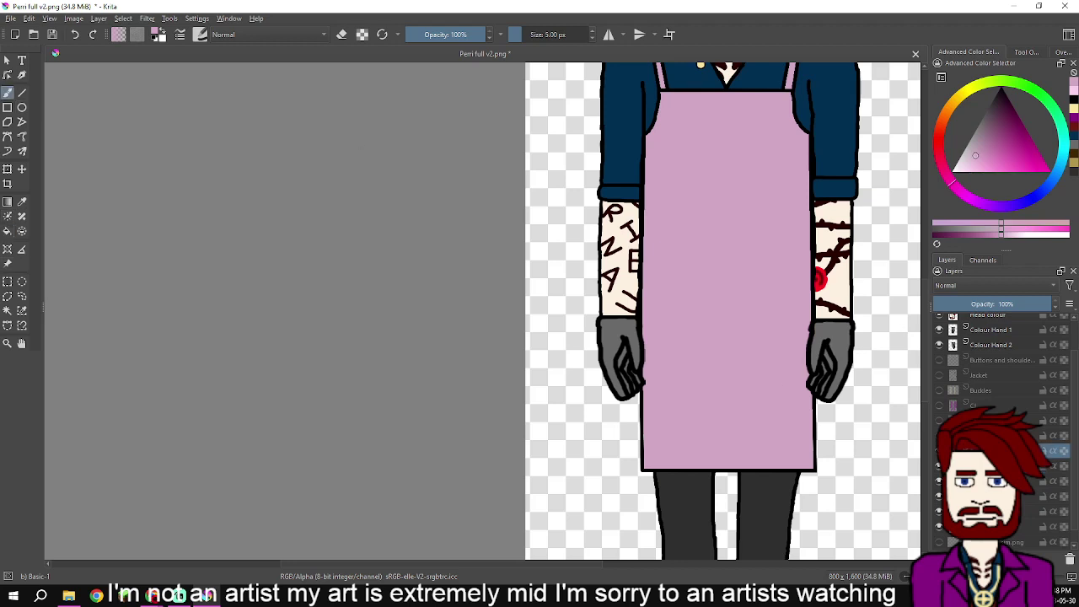
pyautogui.click(22, 92)
pyautogui.moveTo(670, 283); pyautogui.dragTo(780, 284)
pyautogui.scroll(4, 692, 314)
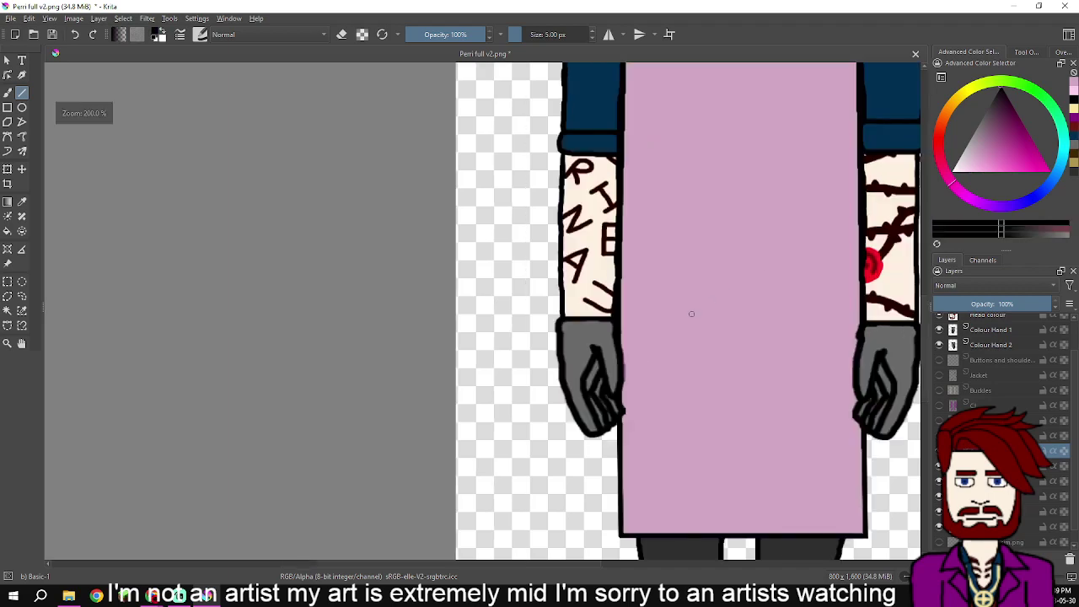
pyautogui.scroll(-4, 522, 429)
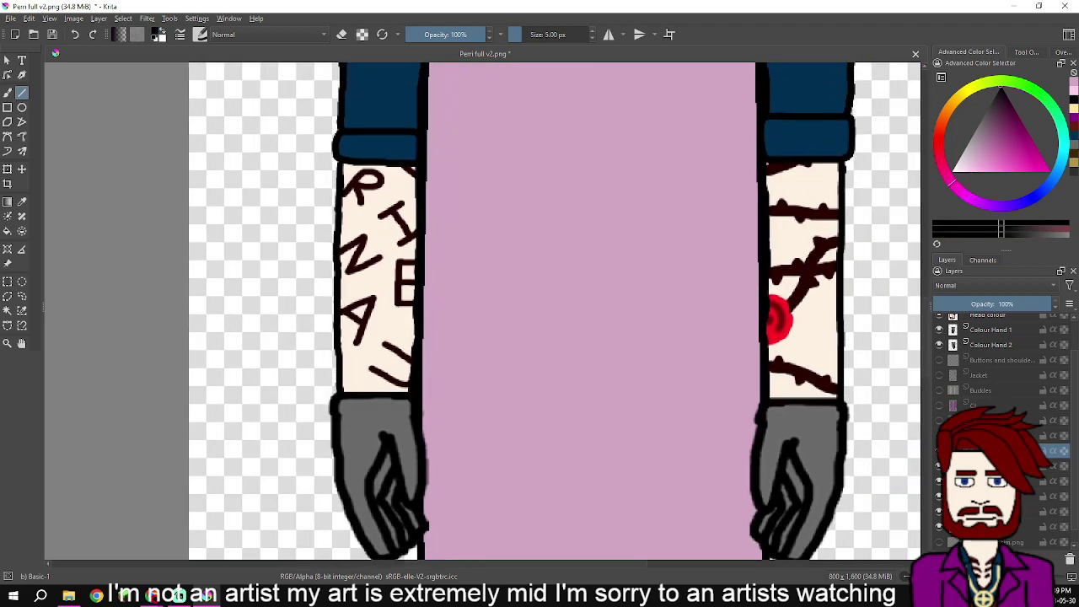
pyautogui.scroll(2, 512, 444)
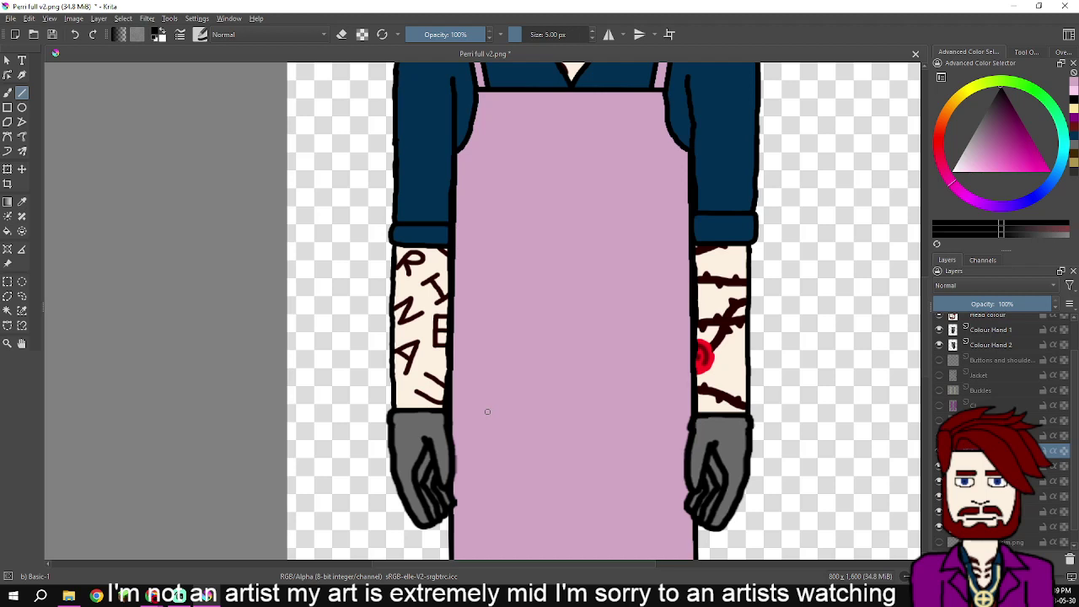
pyautogui.moveTo(490, 411); pyautogui.dragTo(654, 412)
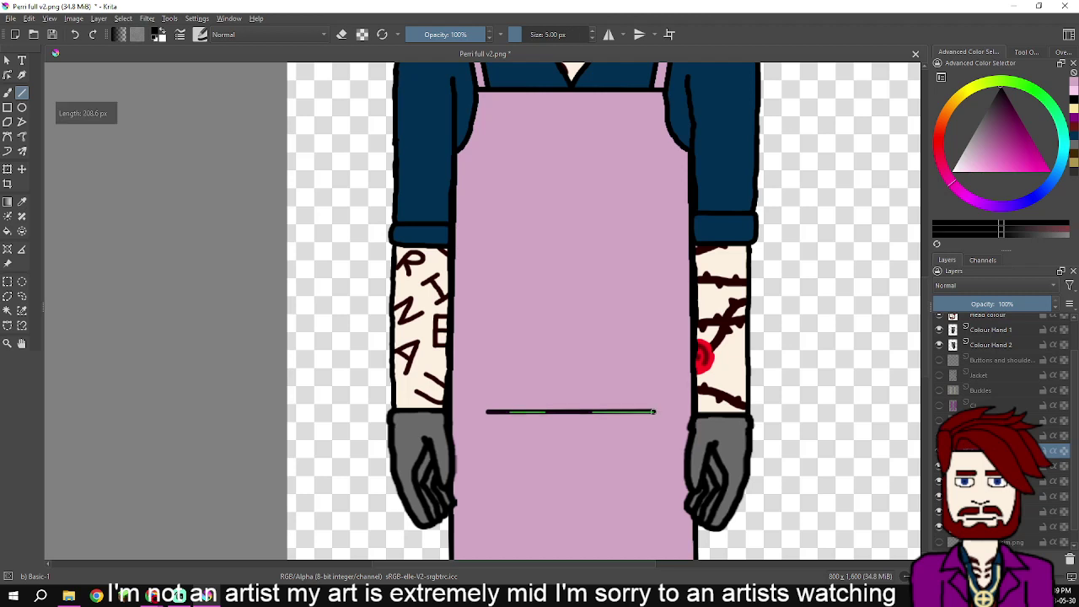
pyautogui.moveTo(654, 411); pyautogui.dragTo(653, 412)
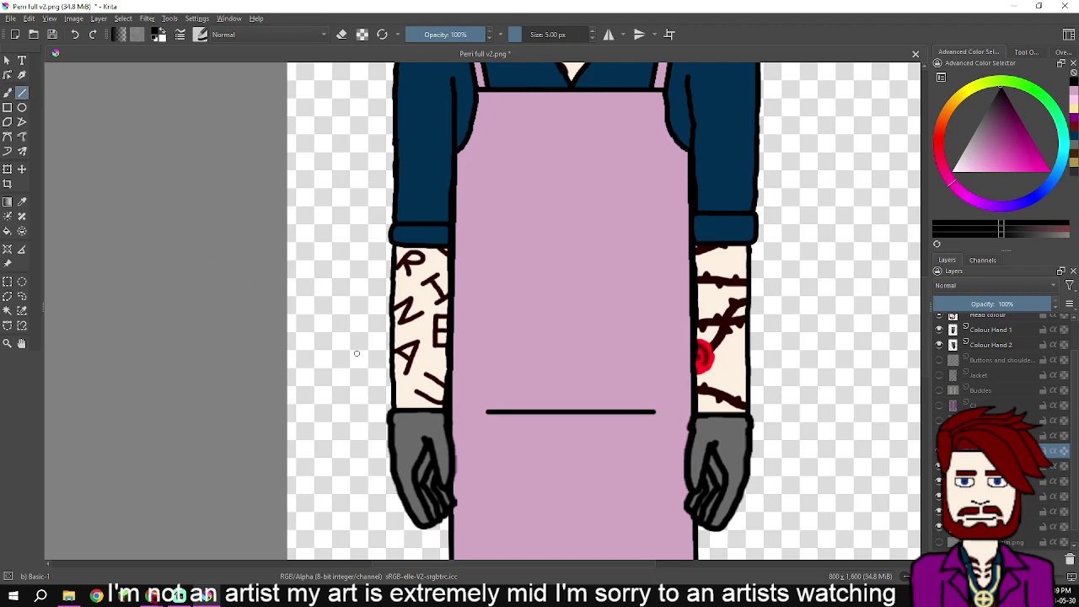
pyautogui.scroll(-3, 356, 353)
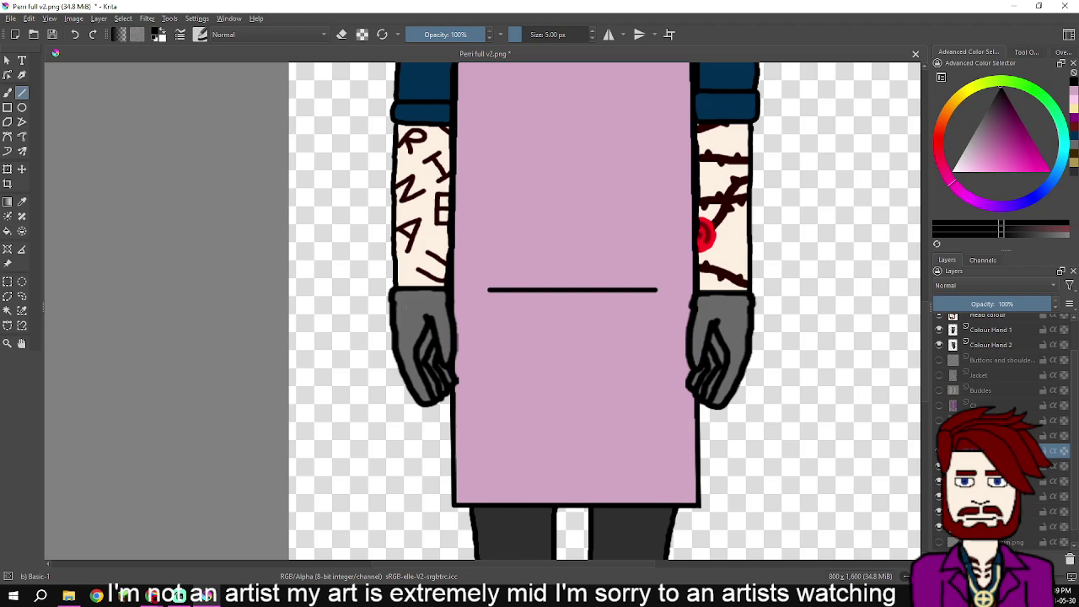
# - Brush both sides of the apron pocket down from the ends of the horizontal line, curving each inward at its lower corner
pyautogui.press('b')
pyautogui.scroll(5, 547, 324)
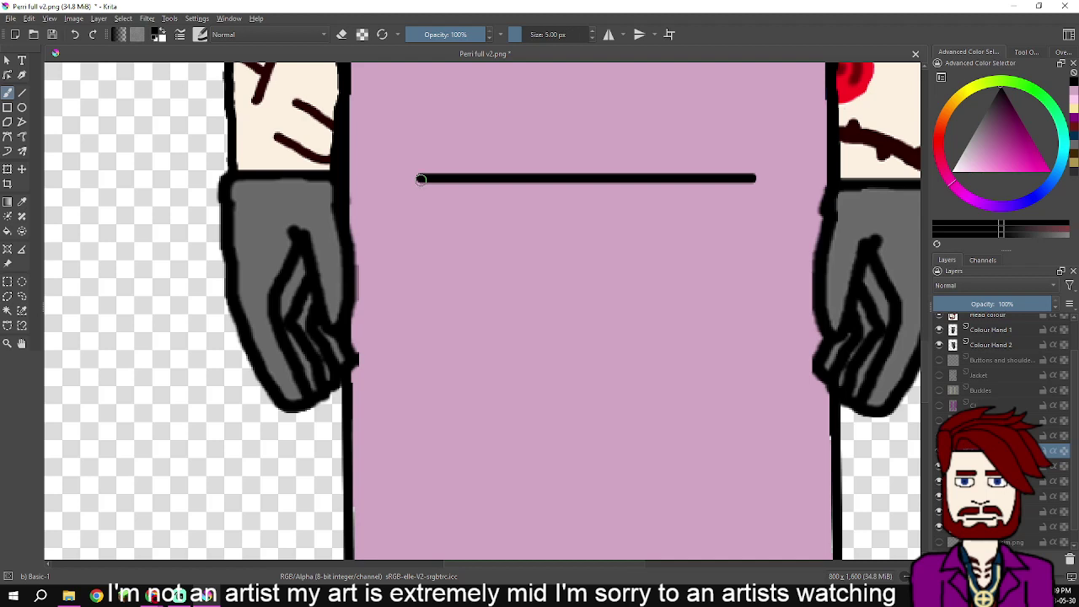
pyautogui.moveTo(421, 179)
pyautogui.mouseDown()
pyautogui.moveTo(422, 348)
pyautogui.moveTo(431, 381)
pyautogui.moveTo(447, 384)
pyautogui.mouseUp()
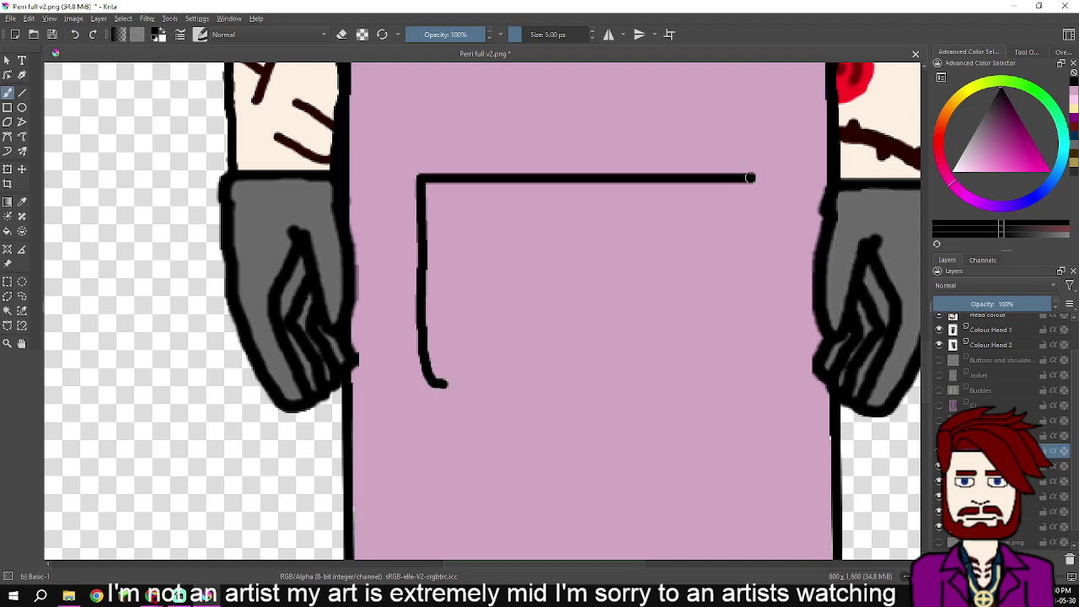
pyautogui.moveTo(750, 178); pyautogui.dragTo(748, 201)
pyautogui.moveTo(752, 179); pyautogui.dragTo(755, 207)
pyautogui.hotkey('ctrl', 'z')
pyautogui.keyDown('ctrl'); pyautogui.scroll(3, 751, 178); pyautogui.keyUp('ctrl')
pyautogui.scroll(-2, 751, 178)
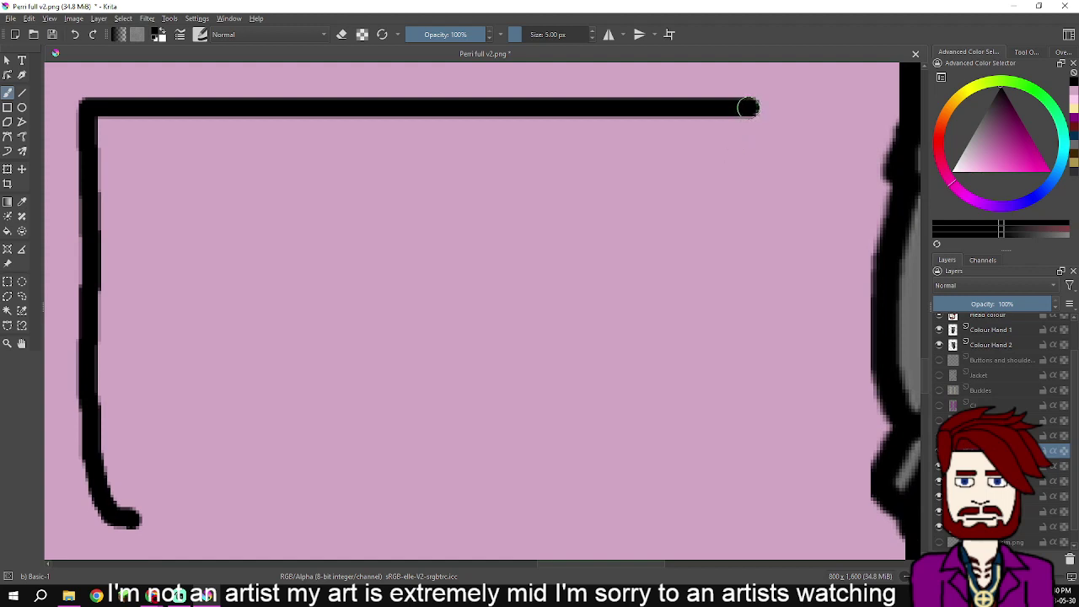
pyautogui.moveTo(748, 108)
pyautogui.mouseDown()
pyautogui.moveTo(729, 490)
pyautogui.moveTo(725, 515)
pyautogui.moveTo(683, 516)
pyautogui.mouseUp()
pyautogui.scroll(-3, 685, 511)
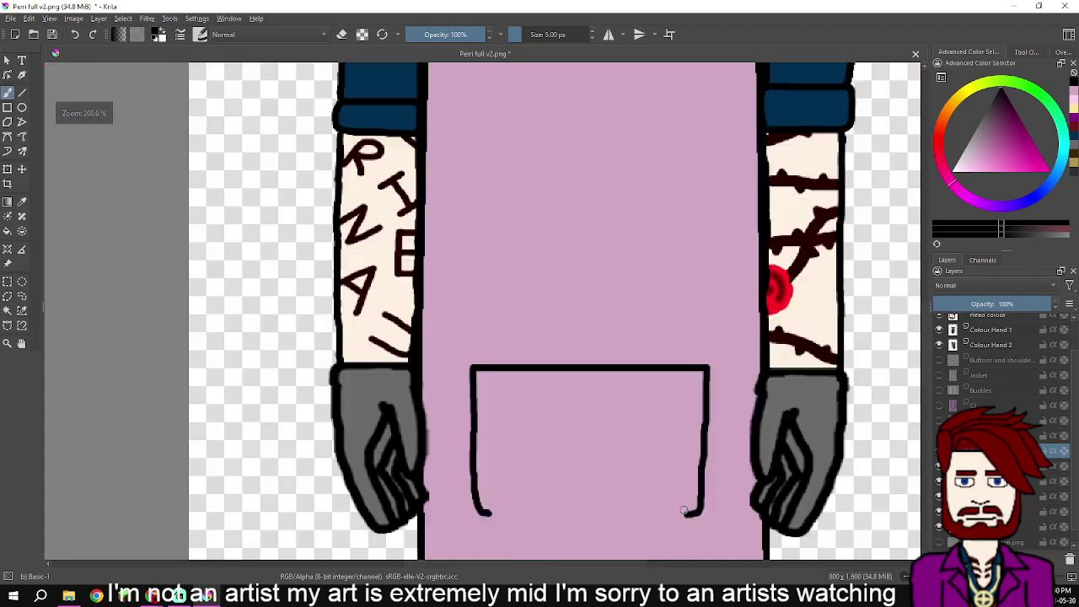
# - Close the pocket with a freehand black line joining its two lower corners and smooth the join at the right corner
pyautogui.scroll(-2, 684, 511)
pyautogui.scroll(-5, 667, 380)
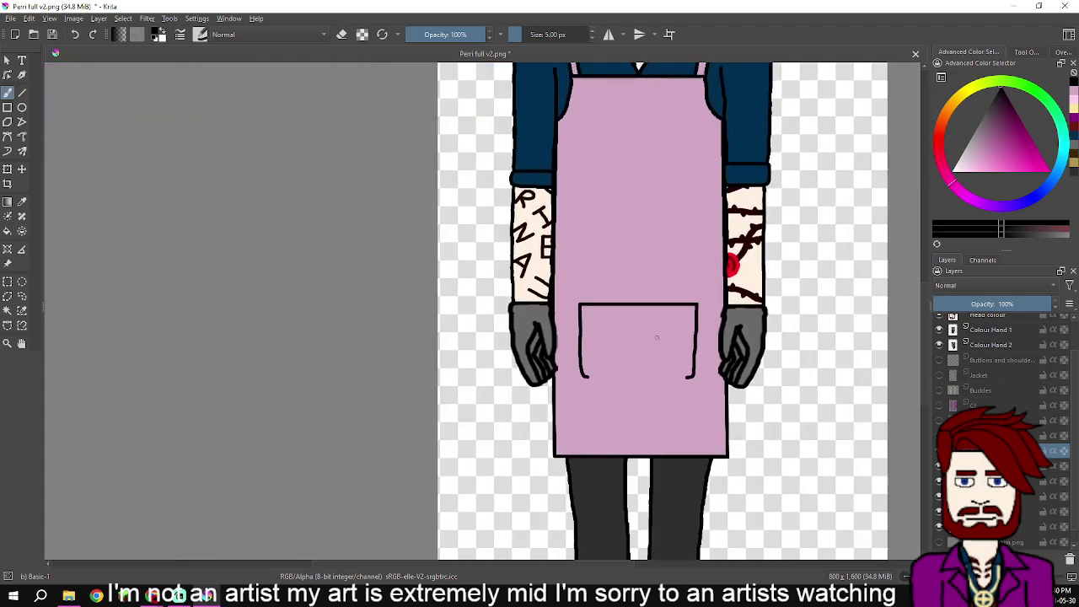
pyautogui.scroll(1, 668, 319)
pyautogui.scroll(-1, 667, 318)
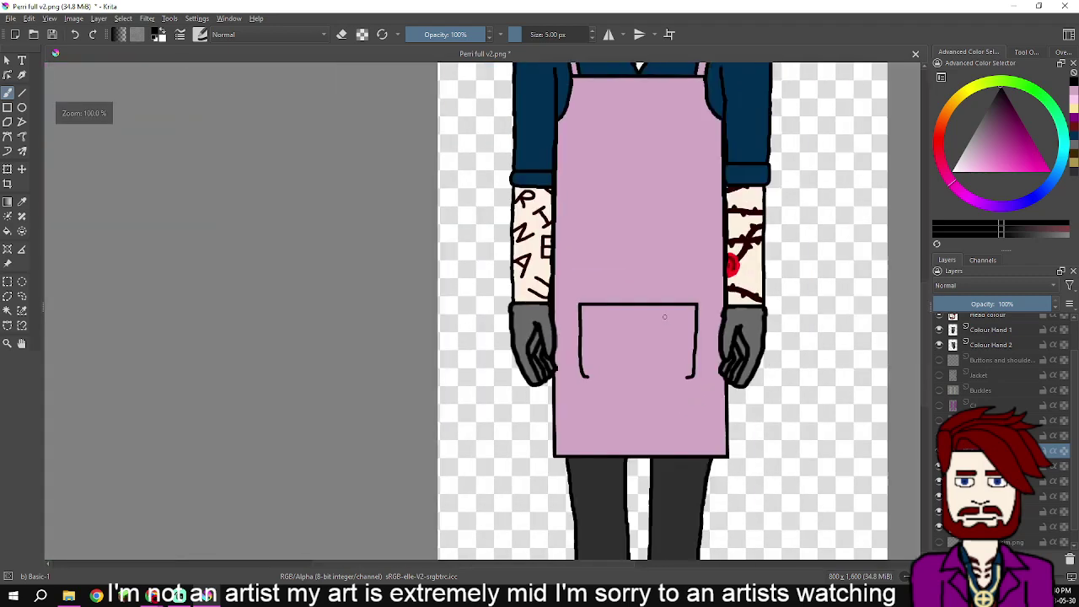
pyautogui.moveTo(667, 318); pyautogui.dragTo(657, 388)
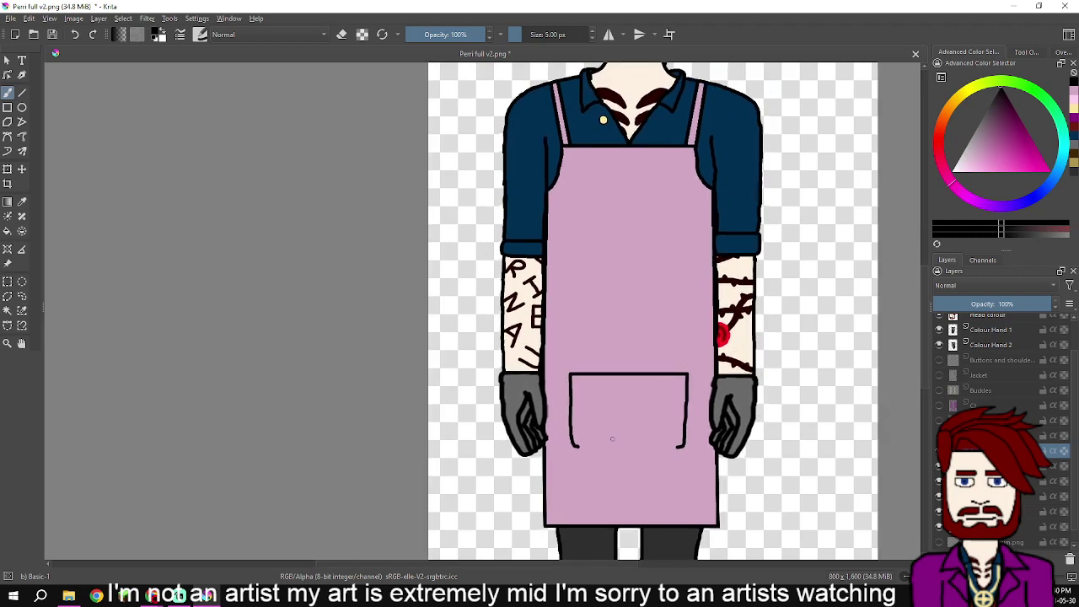
pyautogui.scroll(1, 595, 443)
pyautogui.moveTo(607, 441)
pyautogui.mouseDown()
pyautogui.moveTo(562, 369)
pyautogui.moveTo(468, 359)
pyautogui.moveTo(383, 371)
pyautogui.mouseUp()
pyautogui.scroll(1, 540, 374)
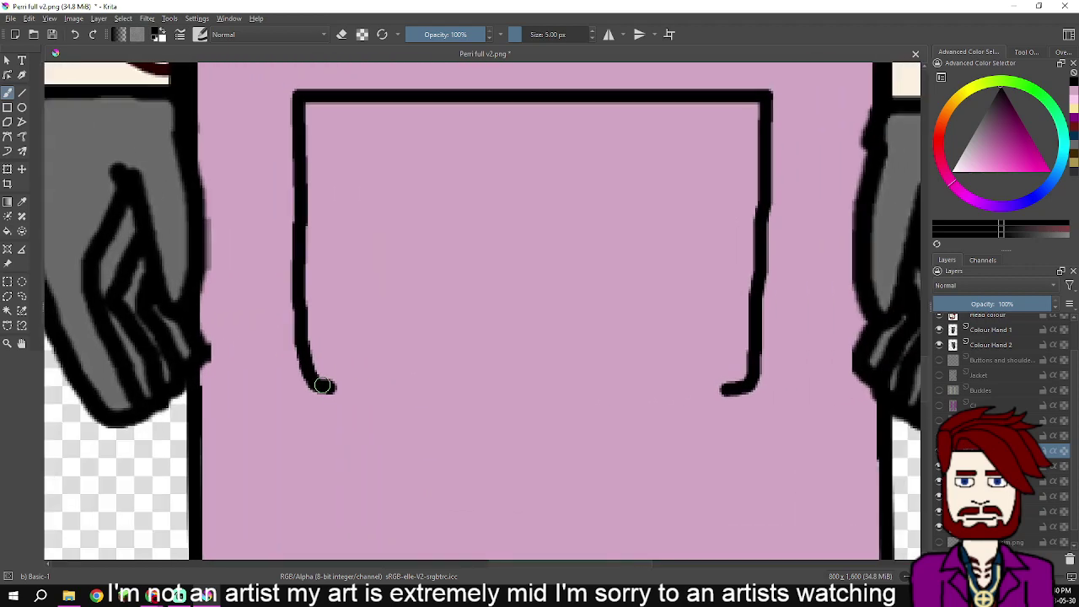
pyautogui.moveTo(322, 385); pyautogui.dragTo(546, 401)
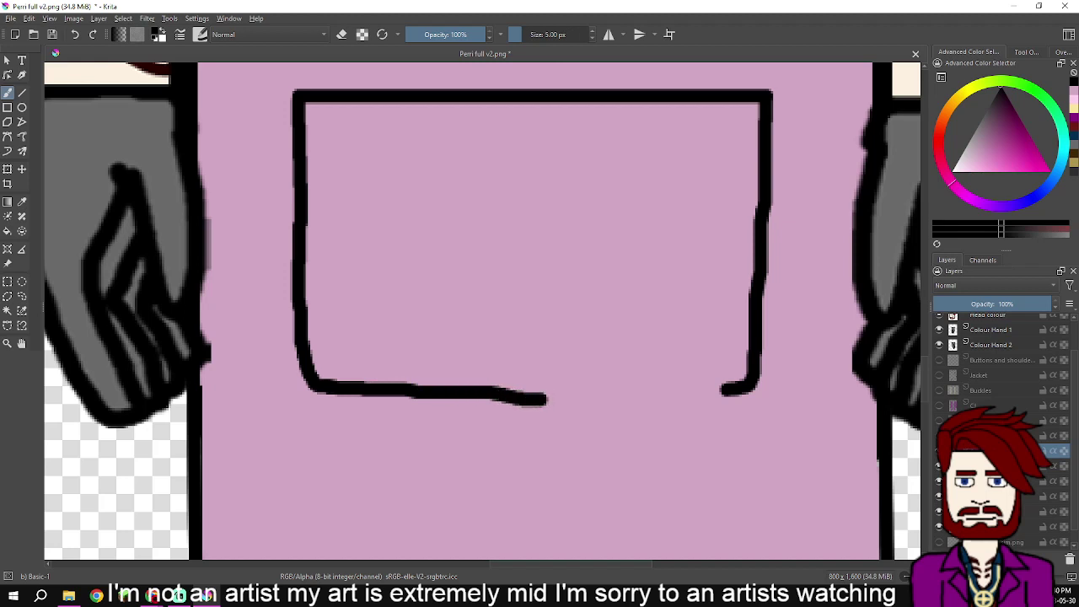
pyautogui.hotkey('ctrl', 'z')
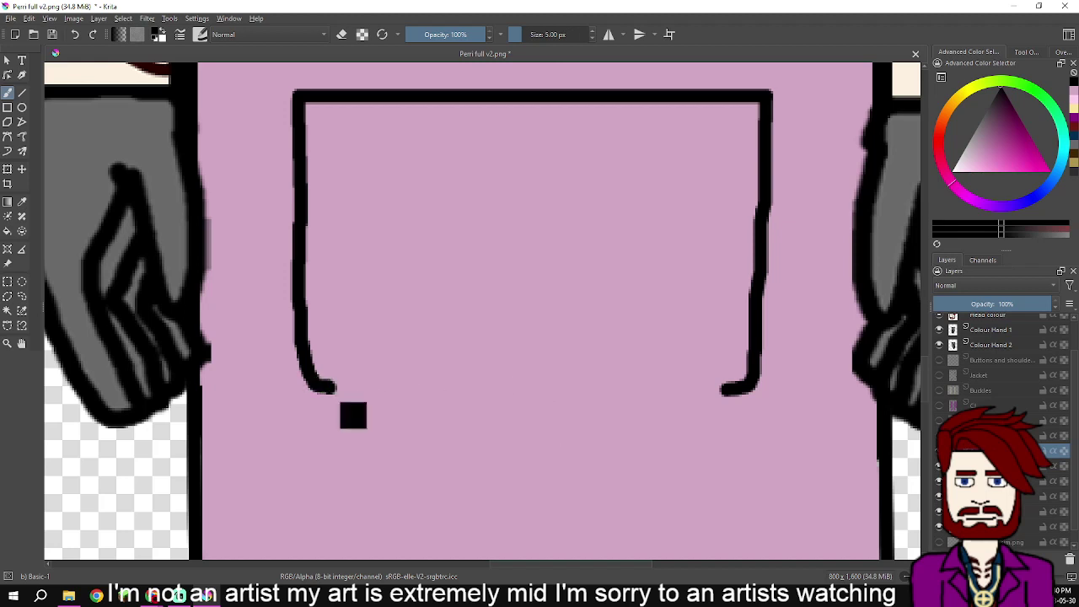
pyautogui.moveTo(316, 387); pyautogui.dragTo(724, 393)
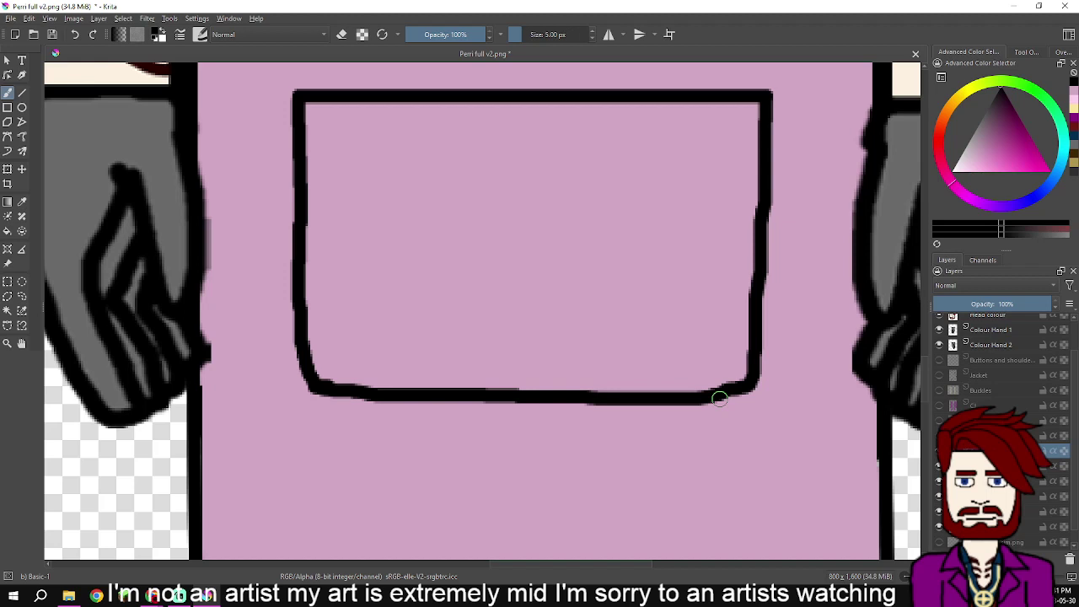
pyautogui.moveTo(719, 399); pyautogui.dragTo(729, 393)
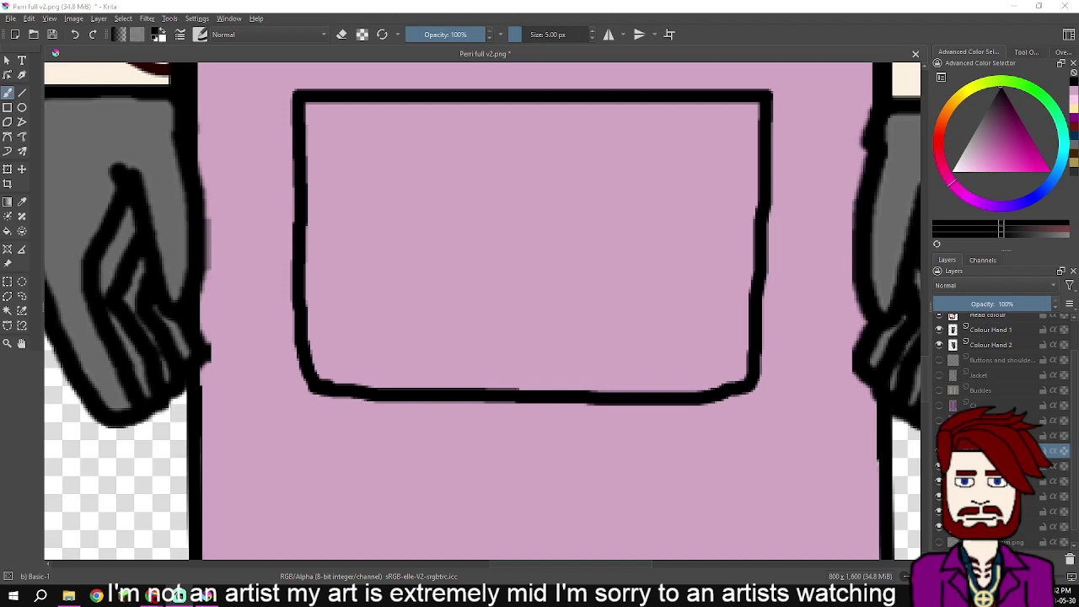
# - Make the apron colour layer below the outline active and choose the apron's muted pink for painting
pyautogui.keyDown('ctrl'); pyautogui.scroll(-2, 834, 381); pyautogui.keyUp('ctrl')
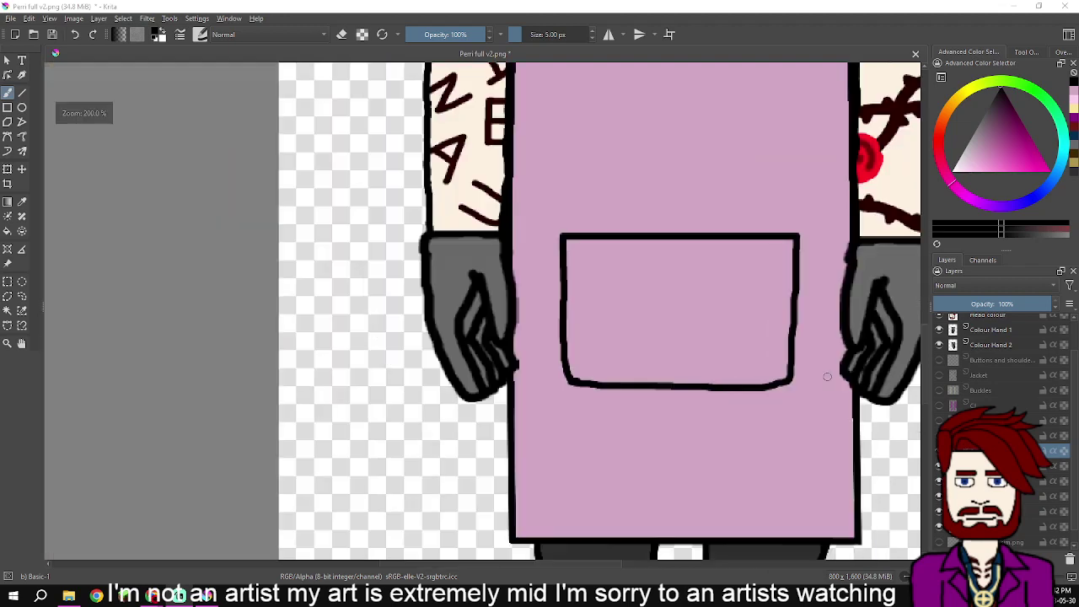
pyautogui.scroll(3, 822, 375)
pyautogui.keyDown('ctrl'); pyautogui.scroll(-2, 811, 483); pyautogui.keyUp('ctrl')
pyautogui.keyDown('ctrl'); pyautogui.scroll(-1, 811, 484); pyautogui.keyUp('ctrl')
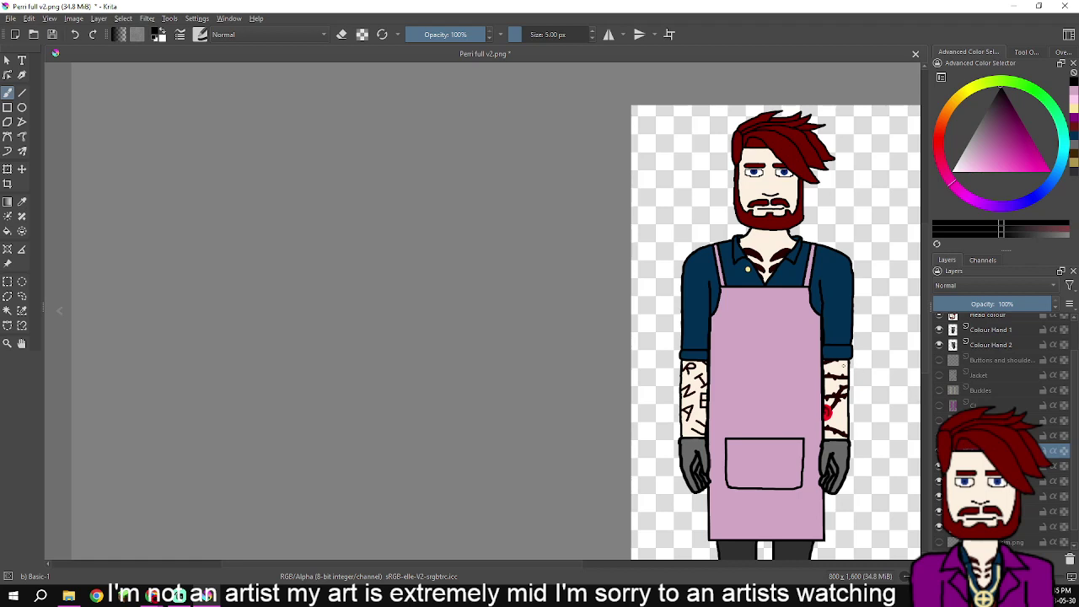
pyautogui.moveTo(741, 358); pyautogui.dragTo(687, 377)
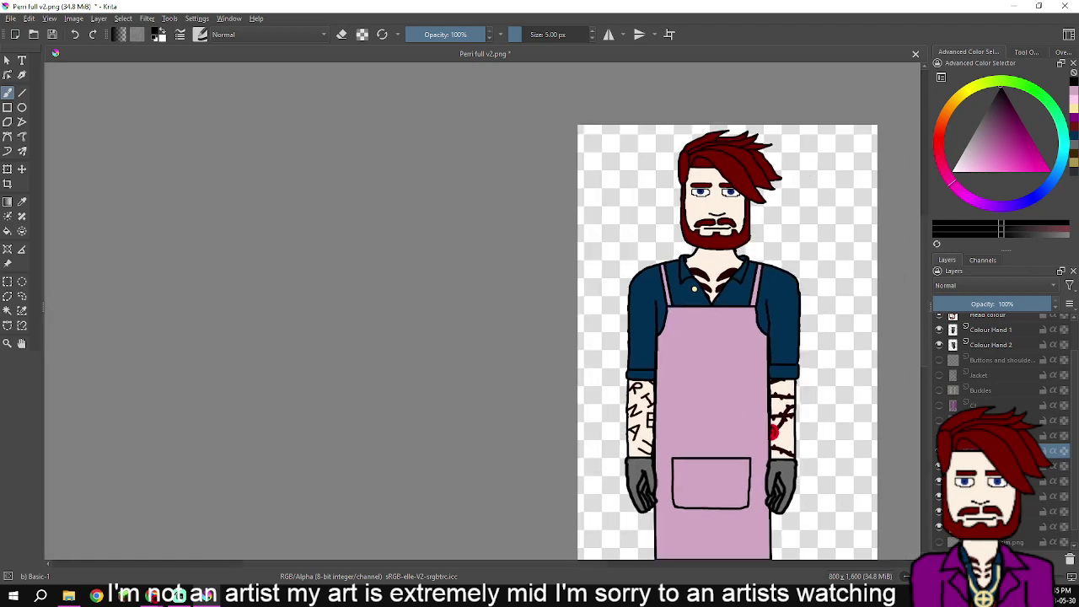
pyautogui.scroll(3, 708, 372)
pyautogui.moveTo(744, 358); pyautogui.dragTo(634, 424)
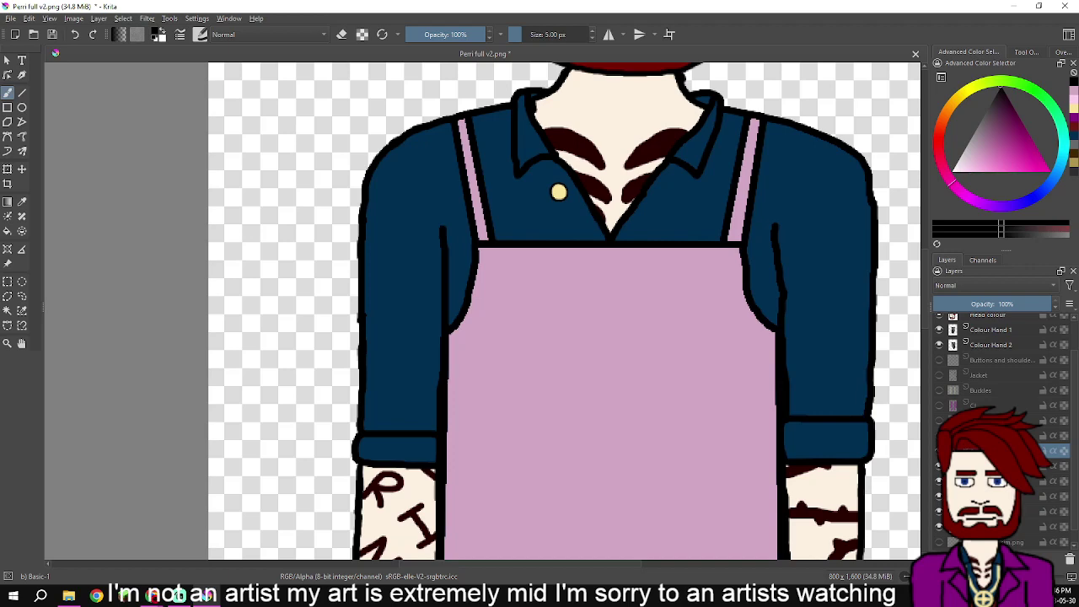
pyautogui.click(999, 466)
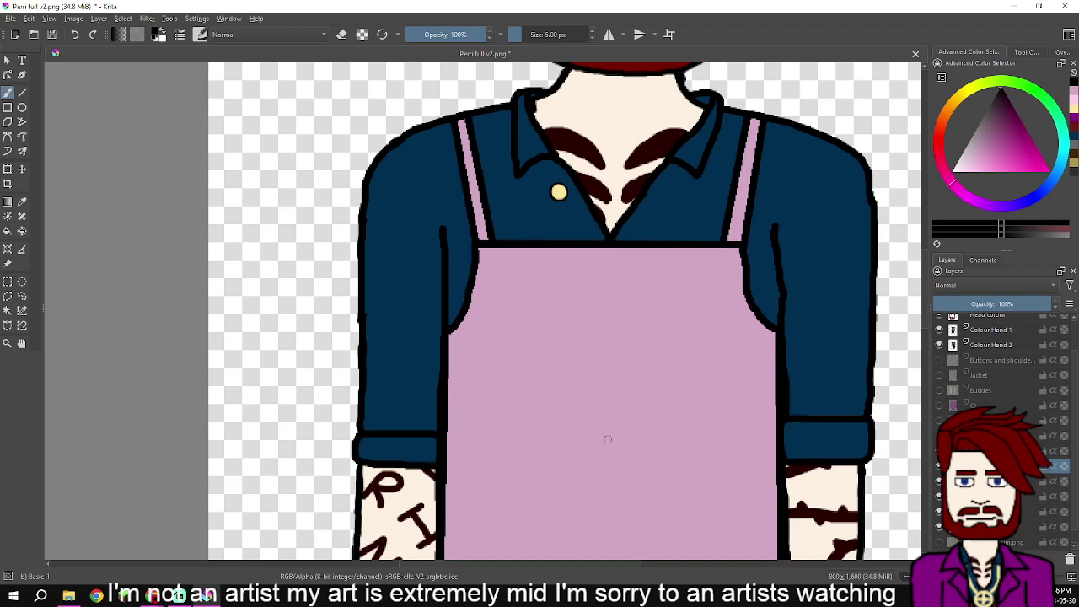
pyautogui.moveTo(562, 399); pyautogui.dragTo(702, 413)
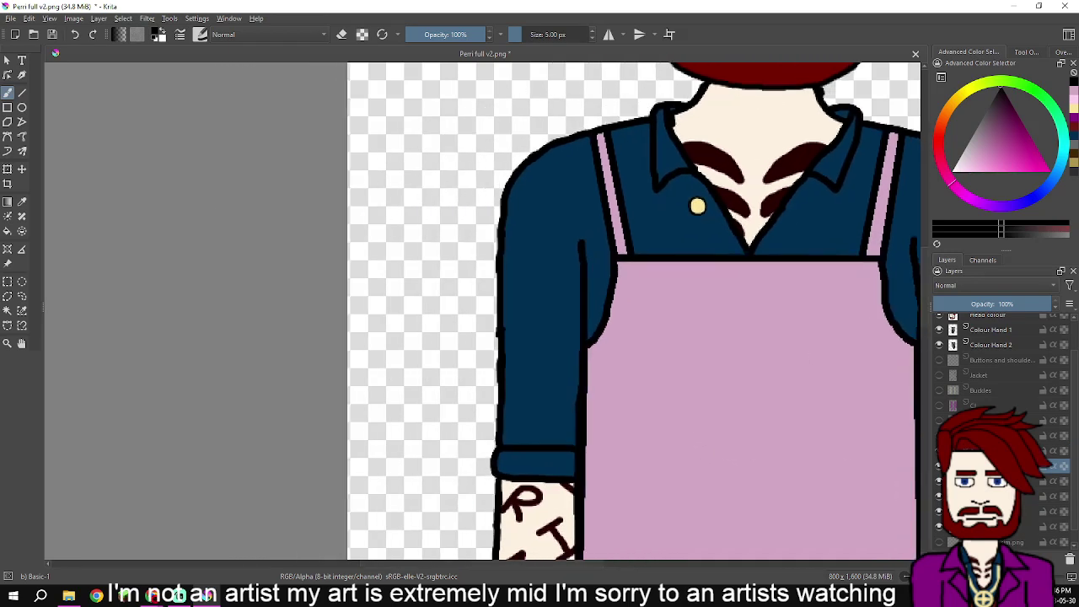
pyautogui.click(1074, 91)
# - Paint pink up to the outline along the apron's left armhole curve and the edge beside the sleeve
pyautogui.scroll(3, 690, 269)
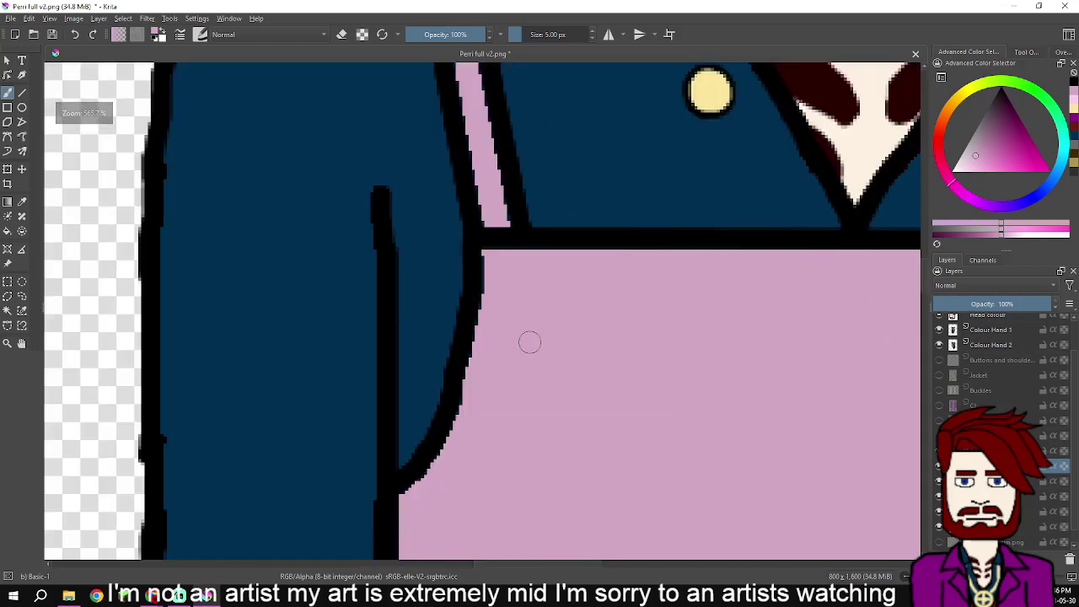
pyautogui.moveTo(536, 327); pyautogui.dragTo(625, 256)
pyautogui.moveTo(573, 187)
pyautogui.mouseDown()
pyautogui.moveTo(532, 363)
pyautogui.moveTo(489, 451)
pyautogui.moveTo(535, 374)
pyautogui.mouseUp()
pyautogui.moveTo(567, 286)
pyautogui.mouseDown()
pyautogui.moveTo(542, 313)
pyautogui.moveTo(540, 460)
pyautogui.moveTo(637, 264)
pyautogui.moveTo(600, 306)
pyautogui.moveTo(593, 440)
pyautogui.mouseUp()
pyautogui.moveTo(663, 336); pyautogui.dragTo(664, 297)
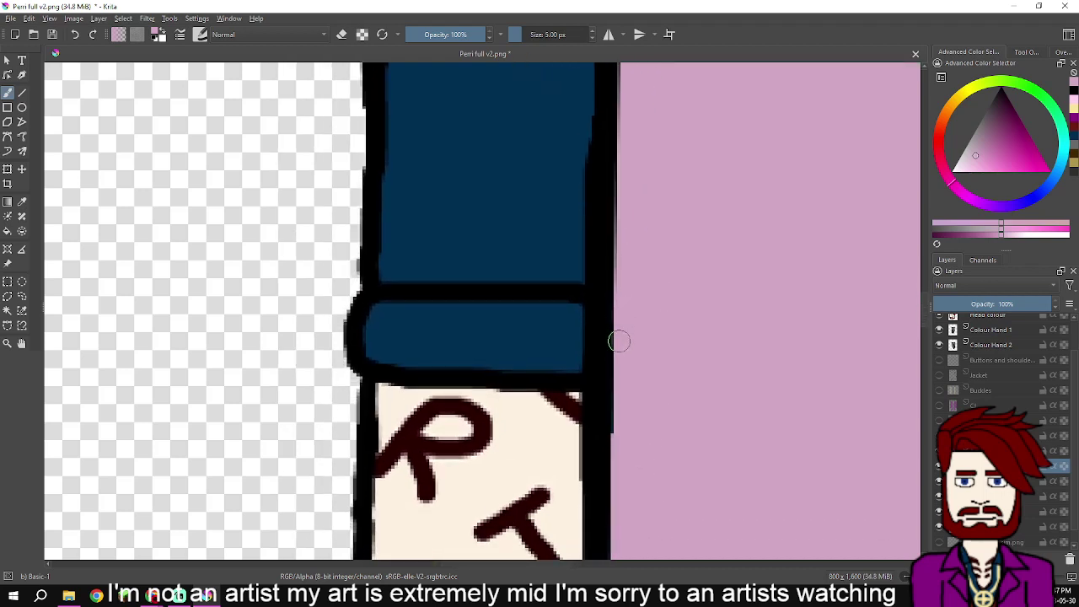
# - Cover the uncoloured gaps along the apron's left edge beside the sleeve cuff and the lettered forearm with pink
pyautogui.moveTo(619, 341)
pyautogui.mouseDown()
pyautogui.moveTo(614, 453)
pyautogui.moveTo(621, 294)
pyautogui.moveTo(677, 246)
pyautogui.mouseUp()
pyautogui.moveTo(652, 297); pyautogui.dragTo(646, 424)
pyautogui.moveTo(674, 343); pyautogui.dragTo(692, 199)
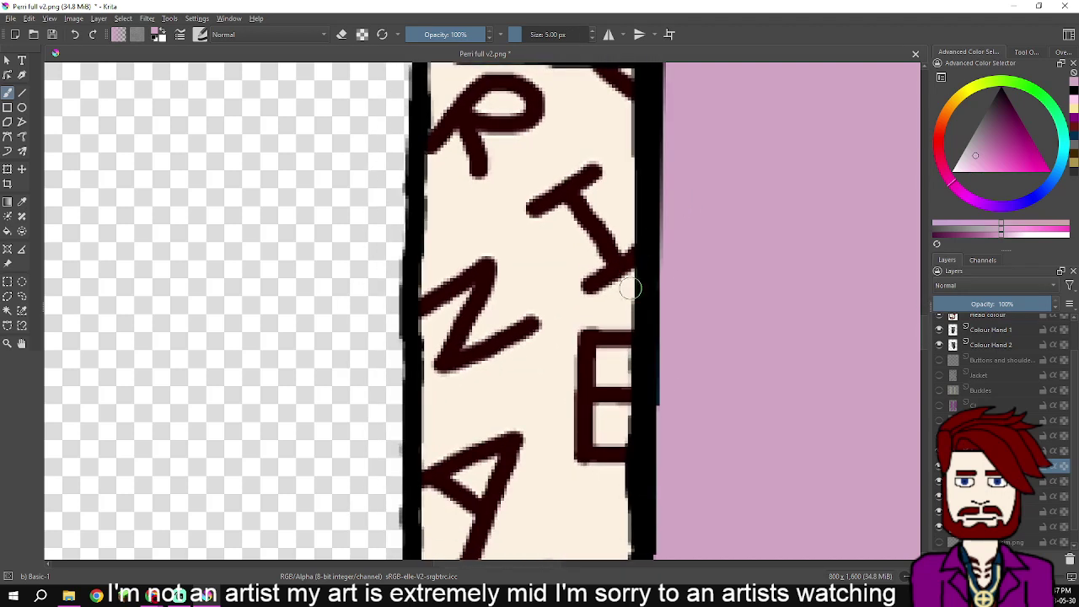
pyautogui.moveTo(661, 299); pyautogui.dragTo(663, 436)
pyautogui.scroll(-4, 663, 436)
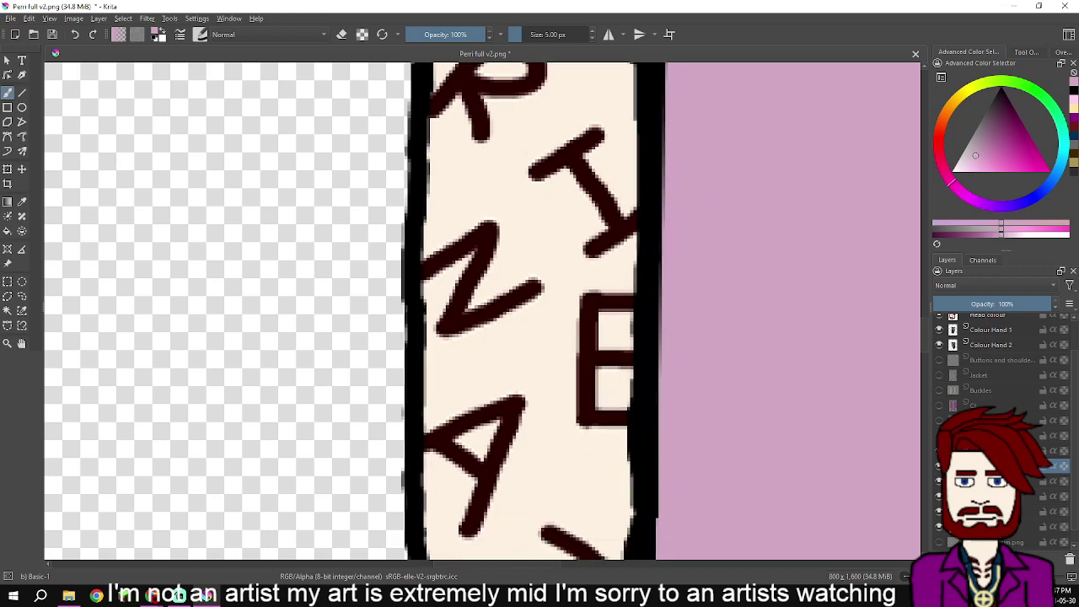
pyautogui.moveTo(674, 324)
pyautogui.mouseDown()
pyautogui.moveTo(664, 437)
pyautogui.moveTo(699, 419)
pyautogui.moveTo(695, 493)
pyautogui.mouseUp()
# - Touch up the pink along the apron's left edge beside the glove and down to the hem
pyautogui.scroll(-4, 665, 436)
pyautogui.scroll(-7, 766, 216)
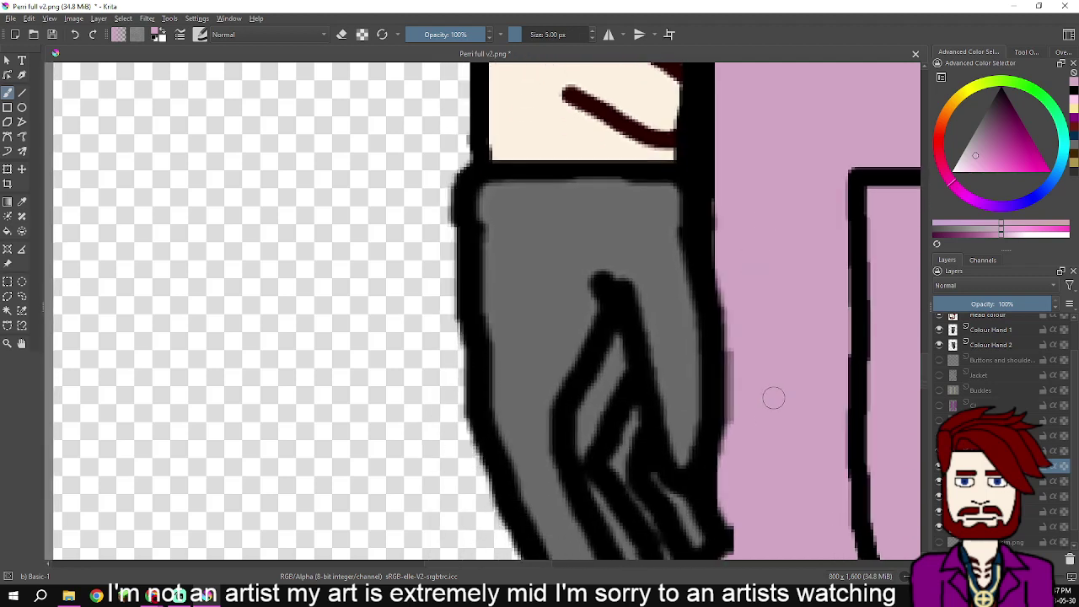
pyautogui.scroll(-3, 774, 397)
pyautogui.scroll(-6, 730, 373)
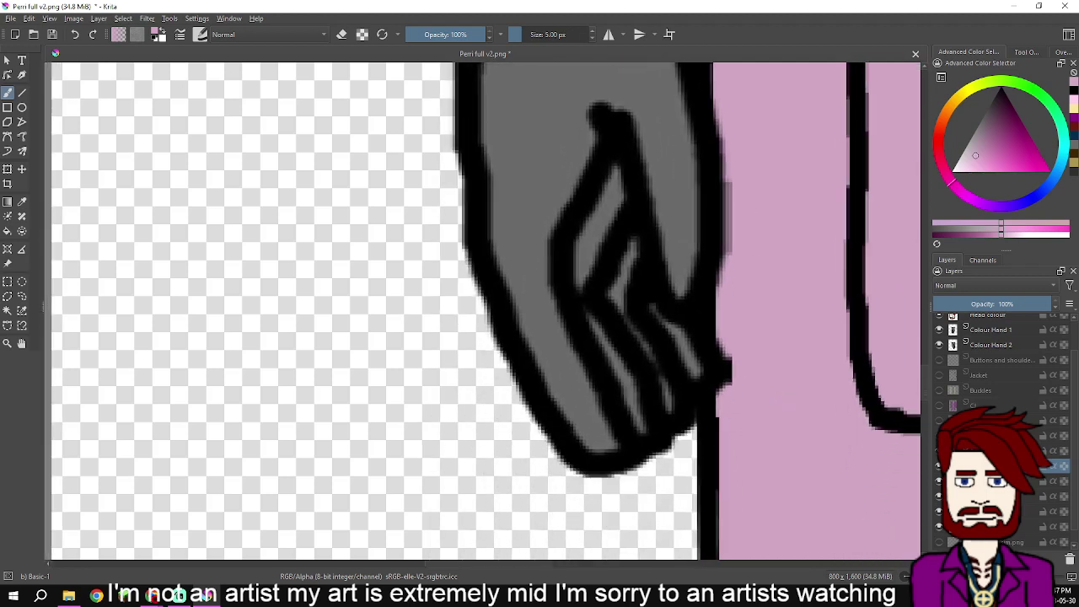
pyautogui.moveTo(781, 343); pyautogui.dragTo(737, 189)
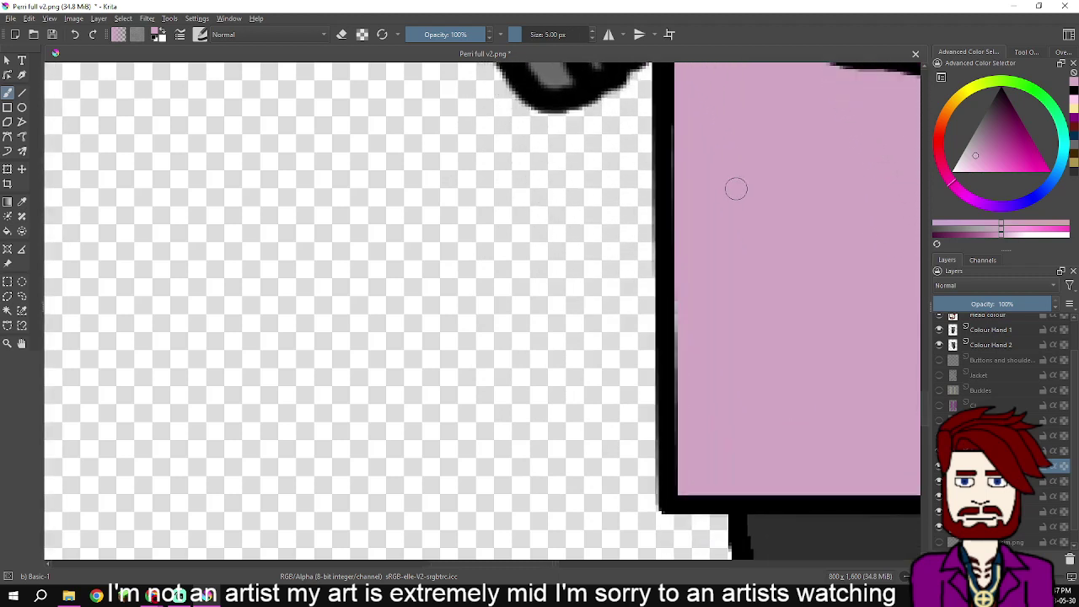
pyautogui.moveTo(878, 264)
pyautogui.mouseDown()
pyautogui.moveTo(856, 272)
pyautogui.moveTo(736, 232)
pyautogui.mouseUp()
pyautogui.hscroll(5, 735, 232)
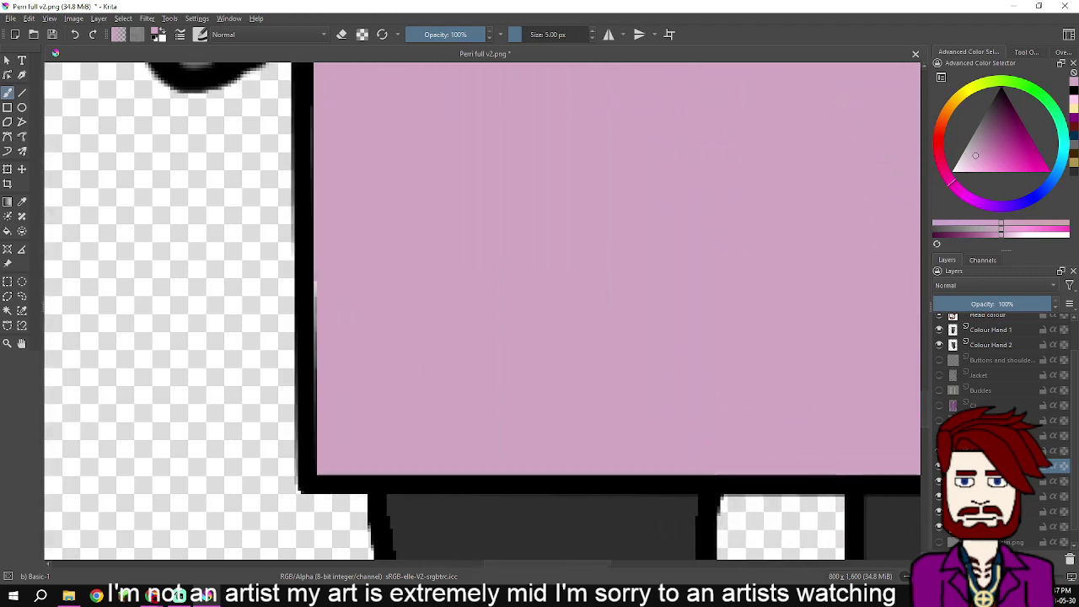
pyautogui.hscroll(10, 739, 251)
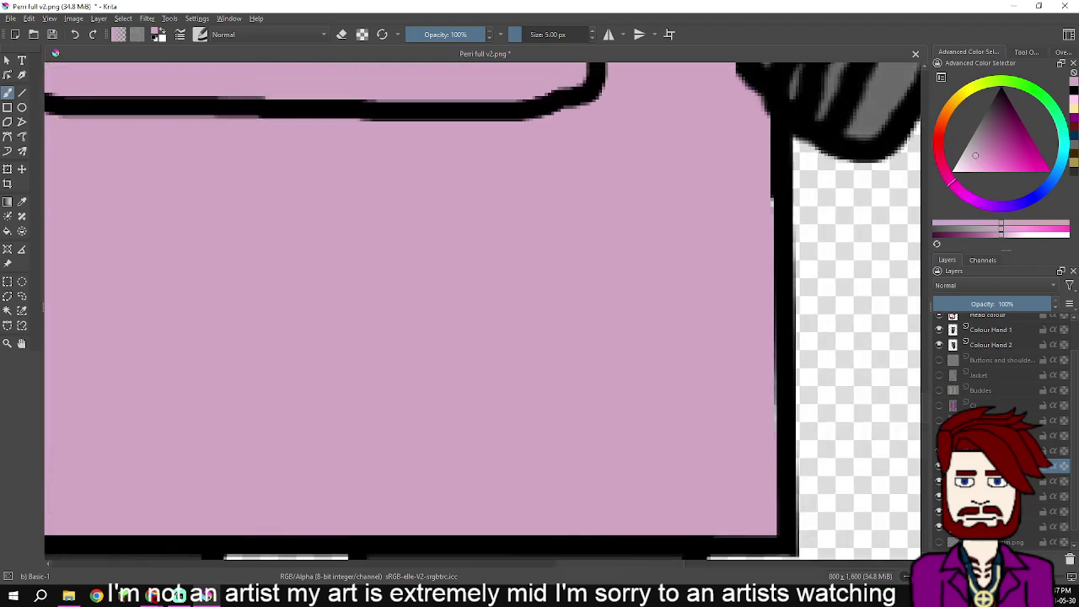
# - Fill the gaps with pink along the apron's right edge, from below the glove up past the rose-tattooed forearm
pyautogui.scroll(5, 676, 227)
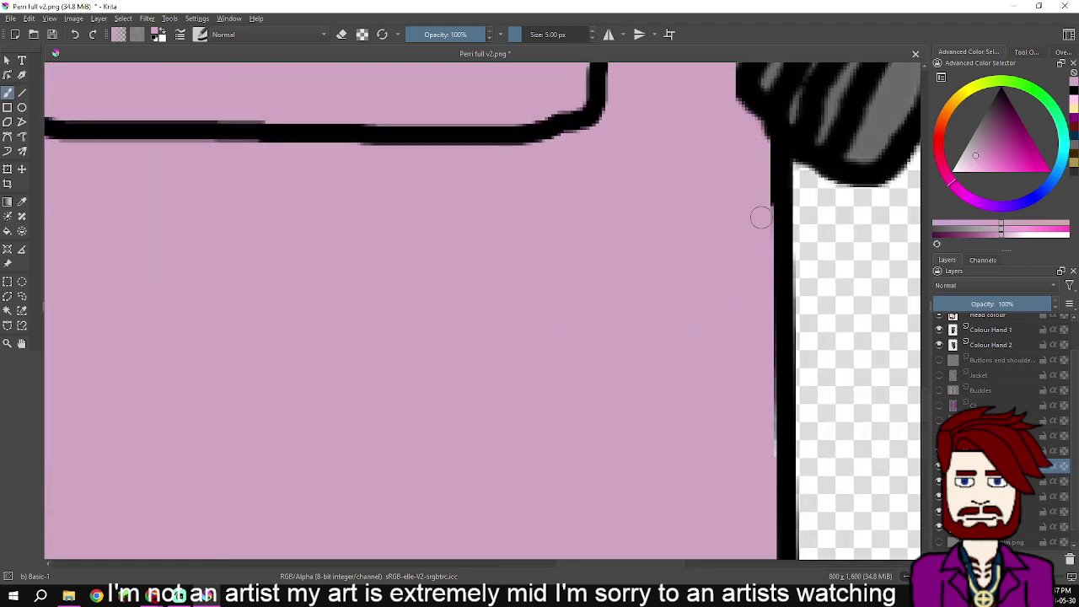
pyautogui.scroll(5, 722, 185)
pyautogui.scroll(10, 593, 265)
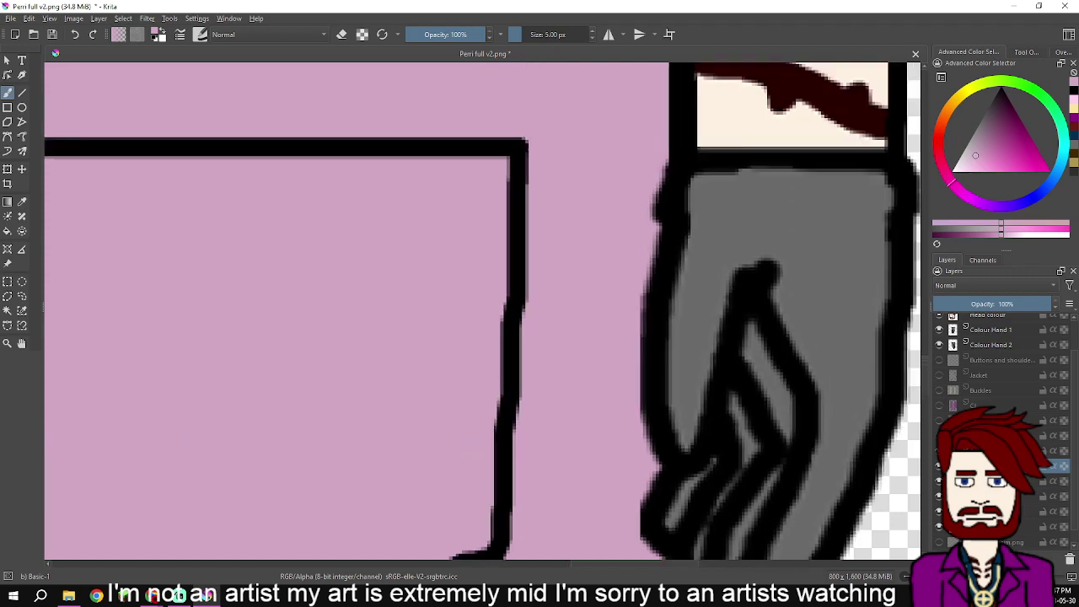
pyautogui.scroll(5, 585, 169)
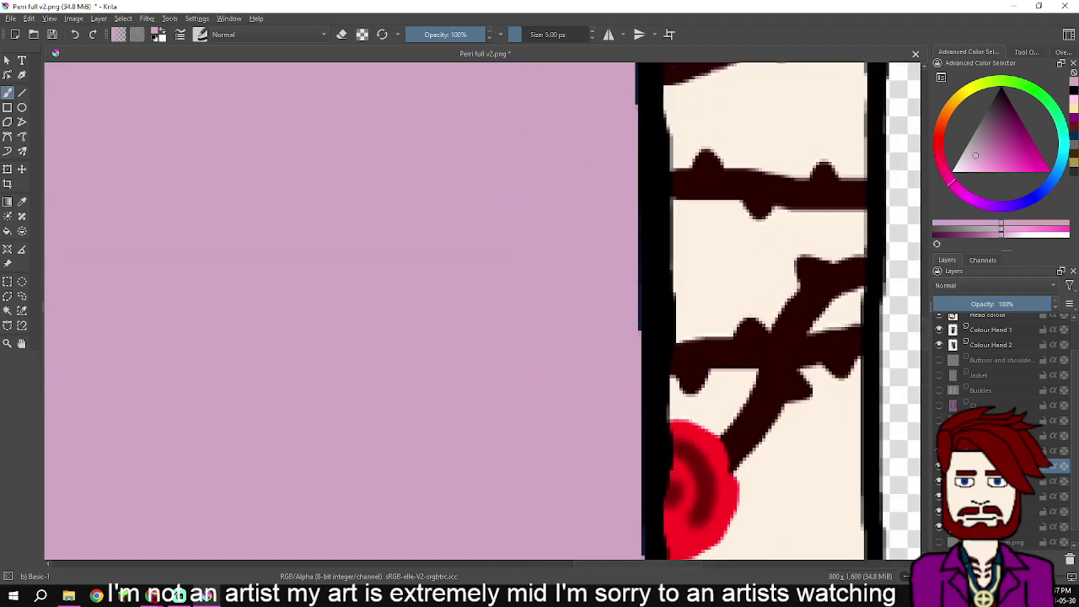
pyautogui.scroll(3, 590, 244)
pyautogui.scroll(3, 580, 454)
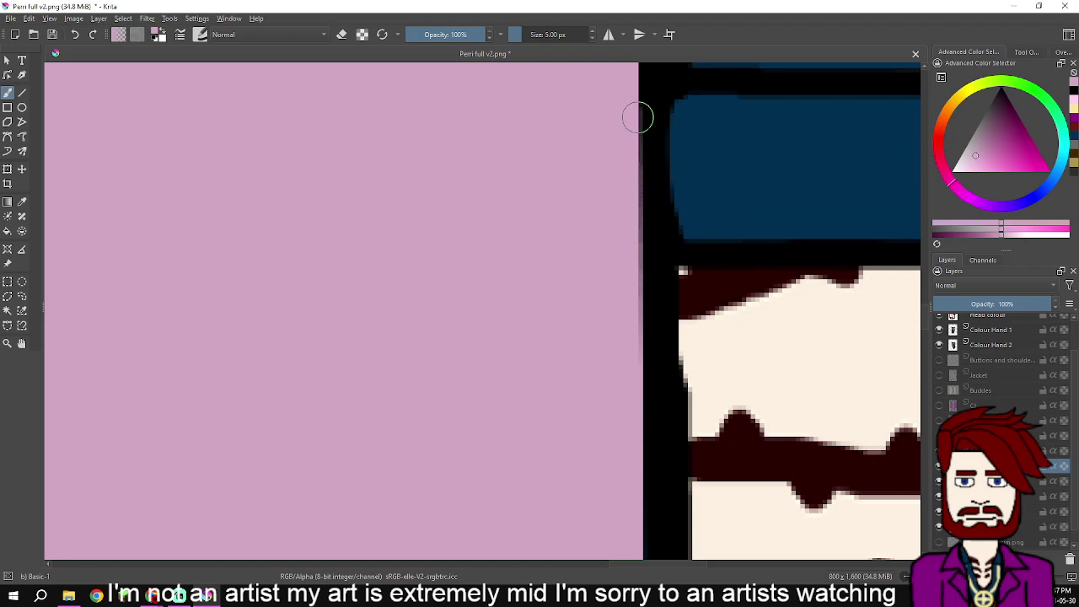
# - Paint pink up to the outline along the apron's right edge beside the sleeve and around the right armhole
pyautogui.scroll(3, 638, 118)
pyautogui.moveTo(615, 265); pyautogui.dragTo(620, 87)
pyautogui.scroll(4, 621, 87)
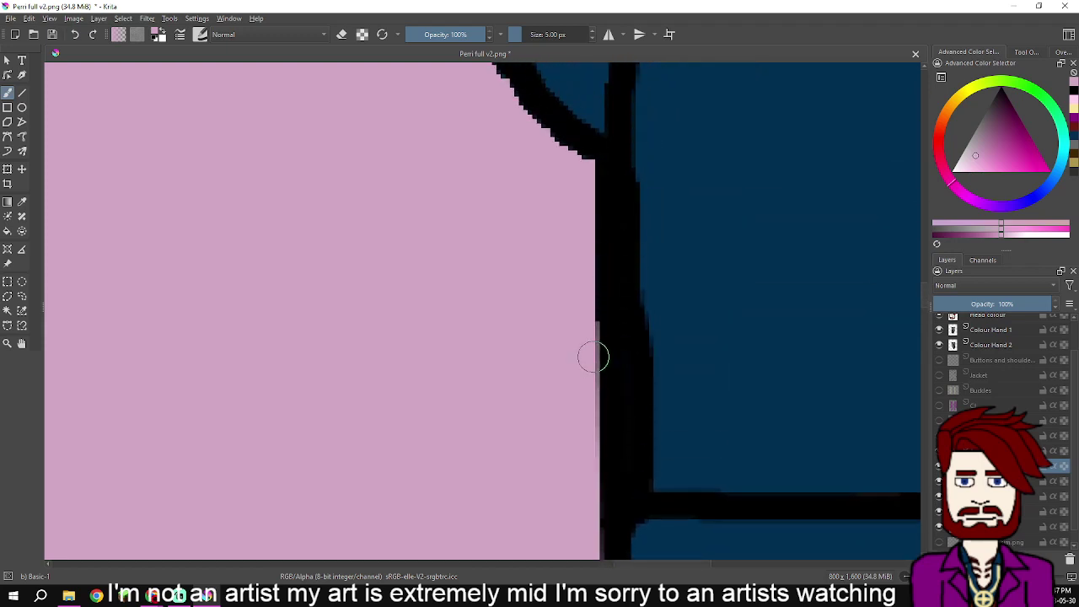
pyautogui.moveTo(593, 357)
pyautogui.mouseDown()
pyautogui.moveTo(596, 182)
pyautogui.moveTo(528, 123)
pyautogui.moveTo(650, 404)
pyautogui.moveTo(645, 359)
pyautogui.moveTo(639, 368)
pyautogui.moveTo(623, 353)
pyautogui.moveTo(577, 253)
pyautogui.moveTo(560, 92)
pyautogui.moveTo(575, 142)
pyautogui.mouseUp()
pyautogui.scroll(3, 554, 169)
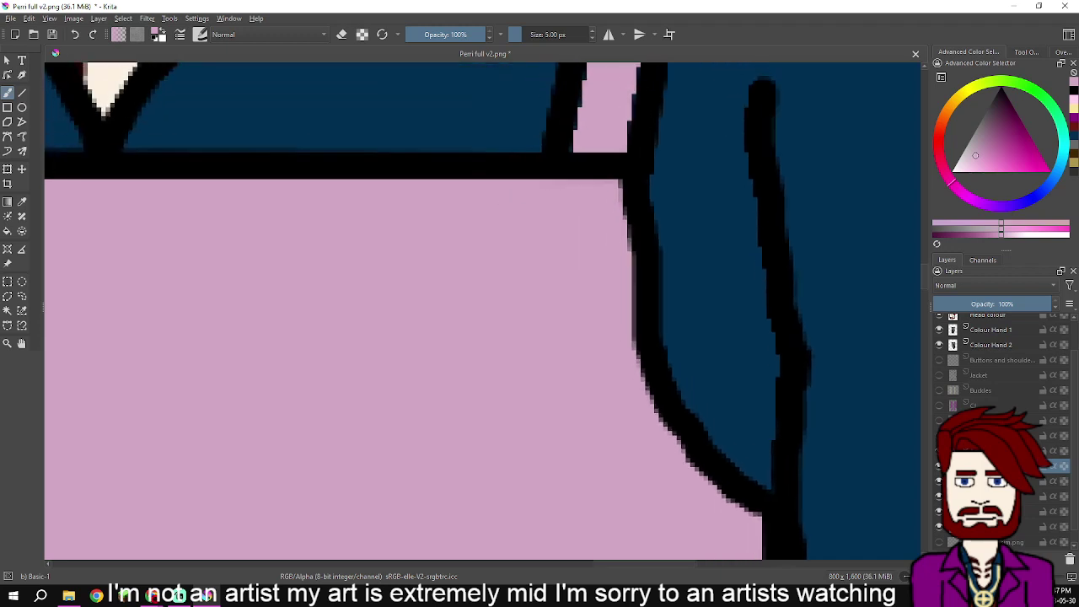
# - Fill the uncoloured gaps with pink along both edges of the apron's right strap, up to the shoulder
pyautogui.scroll(5, 575, 290)
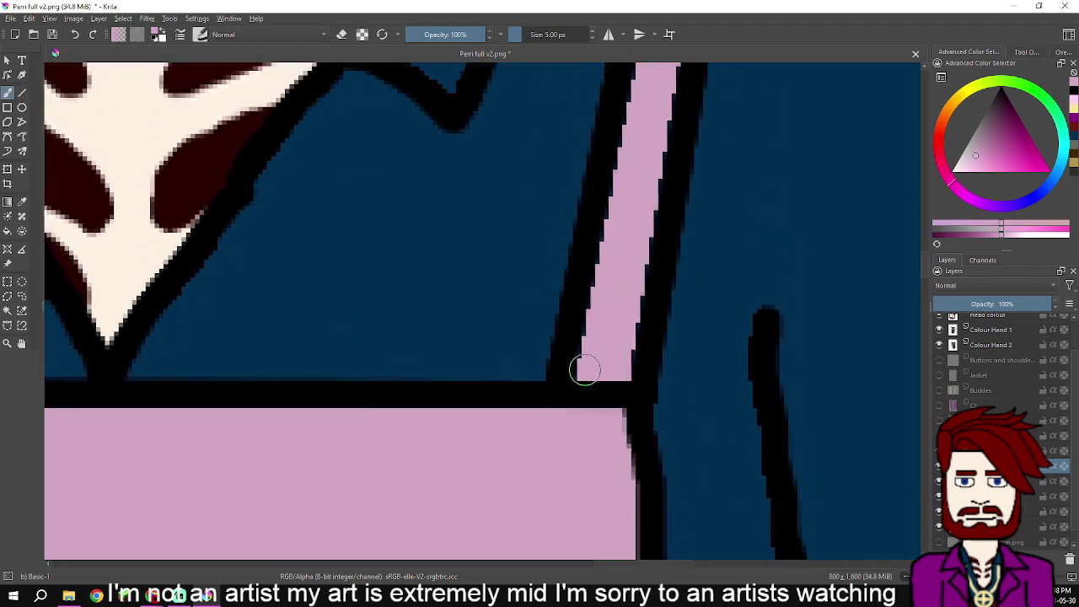
pyautogui.moveTo(588, 351); pyautogui.dragTo(638, 118)
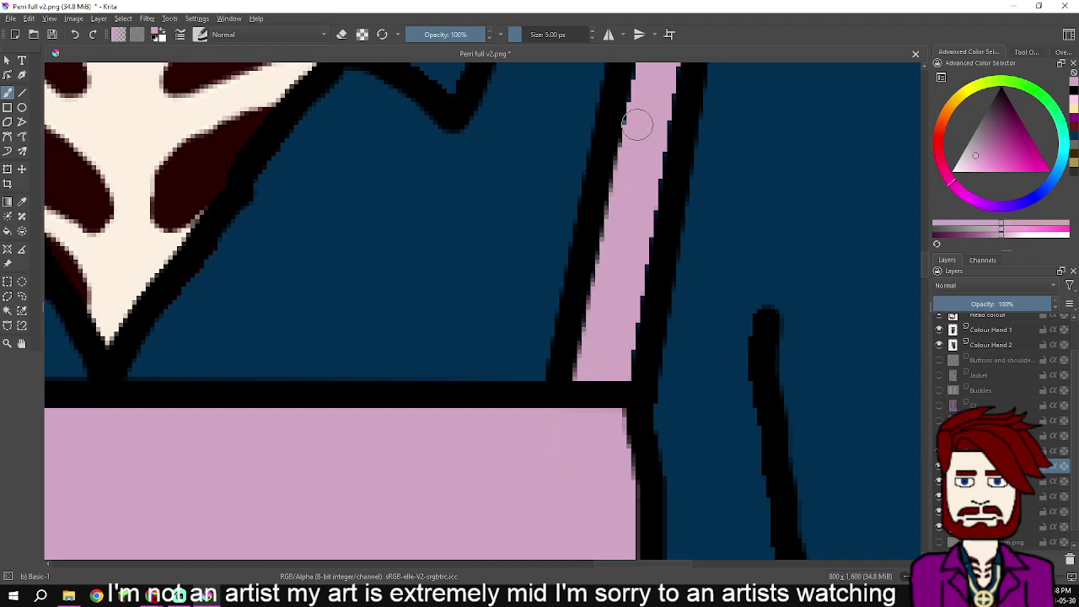
pyautogui.scroll(4, 628, 351)
pyautogui.moveTo(628, 351)
pyautogui.mouseDown()
pyautogui.moveTo(619, 344)
pyautogui.moveTo(646, 164)
pyautogui.moveTo(664, 98)
pyautogui.moveTo(682, 102)
pyautogui.moveTo(682, 159)
pyautogui.moveTo(633, 357)
pyautogui.moveTo(628, 455)
pyautogui.mouseUp()
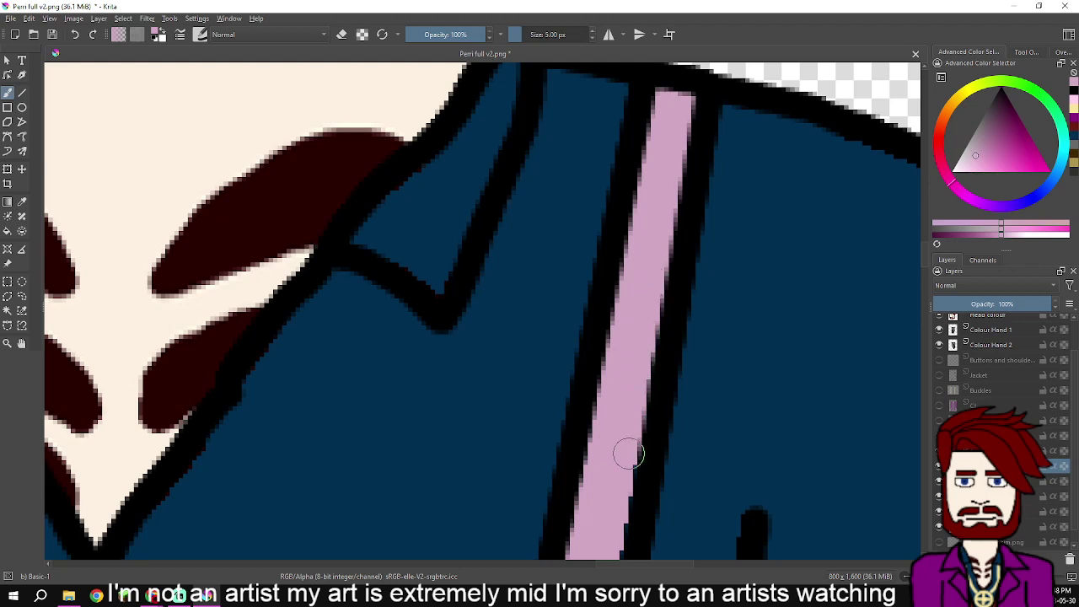
pyautogui.scroll(-3, 628, 455)
pyautogui.moveTo(637, 337)
pyautogui.mouseDown()
pyautogui.moveTo(638, 413)
pyautogui.moveTo(613, 466)
pyautogui.mouseUp()
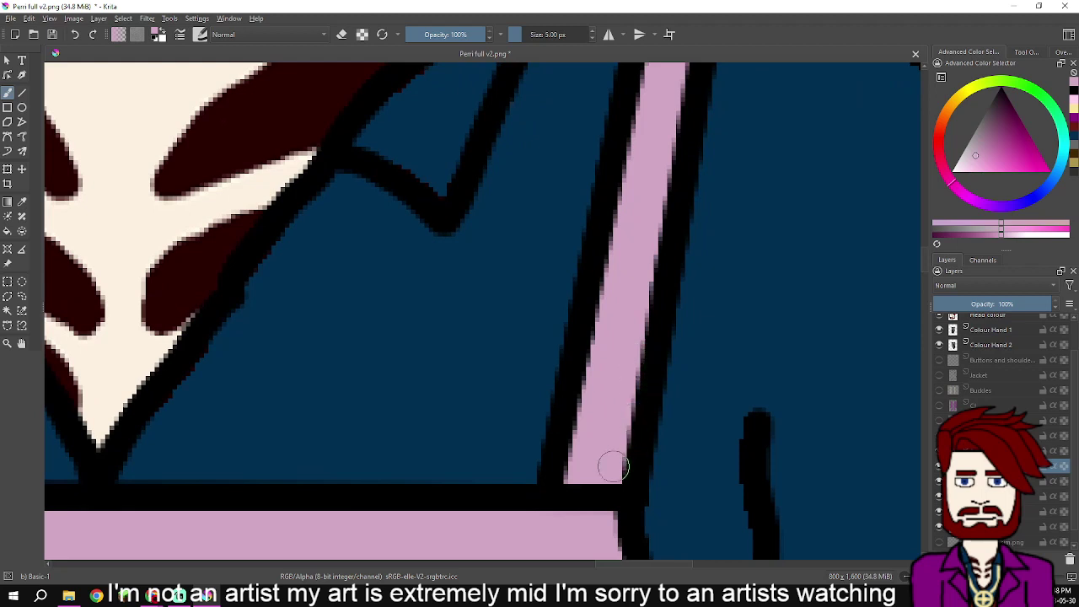
# - Fill the apron's left strap with pink up to its outlines, from the shoulder down to the bib
pyautogui.moveTo(179, 383); pyautogui.dragTo(590, 361)
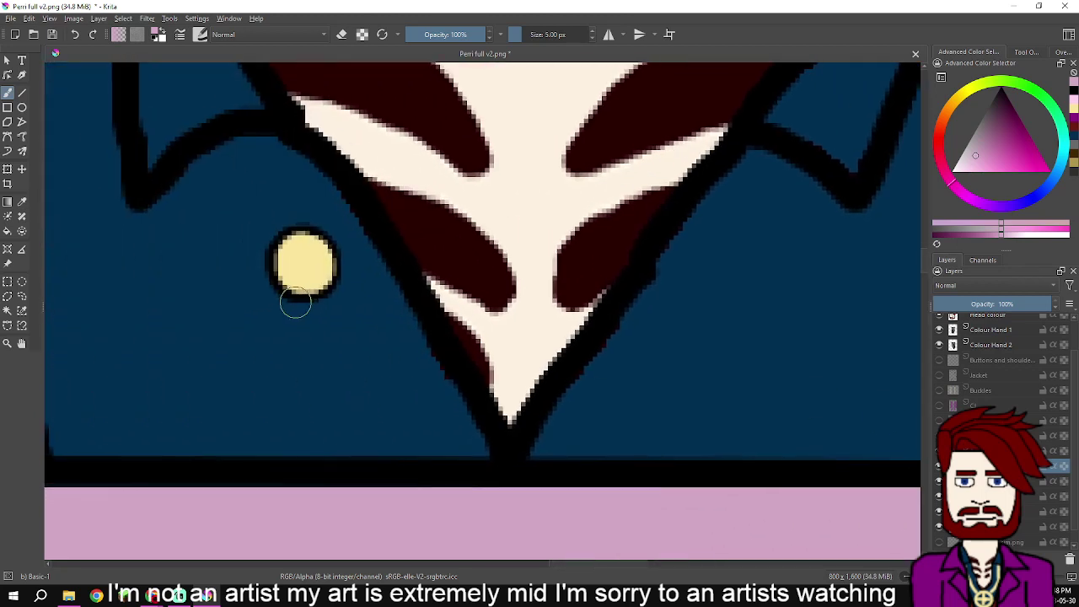
pyautogui.moveTo(295, 302); pyautogui.dragTo(678, 390)
pyautogui.moveTo(401, 538)
pyautogui.mouseDown()
pyautogui.moveTo(335, 217)
pyautogui.moveTo(395, 393)
pyautogui.moveTo(403, 348)
pyautogui.moveTo(361, 236)
pyautogui.moveTo(345, 252)
pyautogui.moveTo(349, 301)
pyautogui.moveTo(384, 464)
pyautogui.mouseUp()
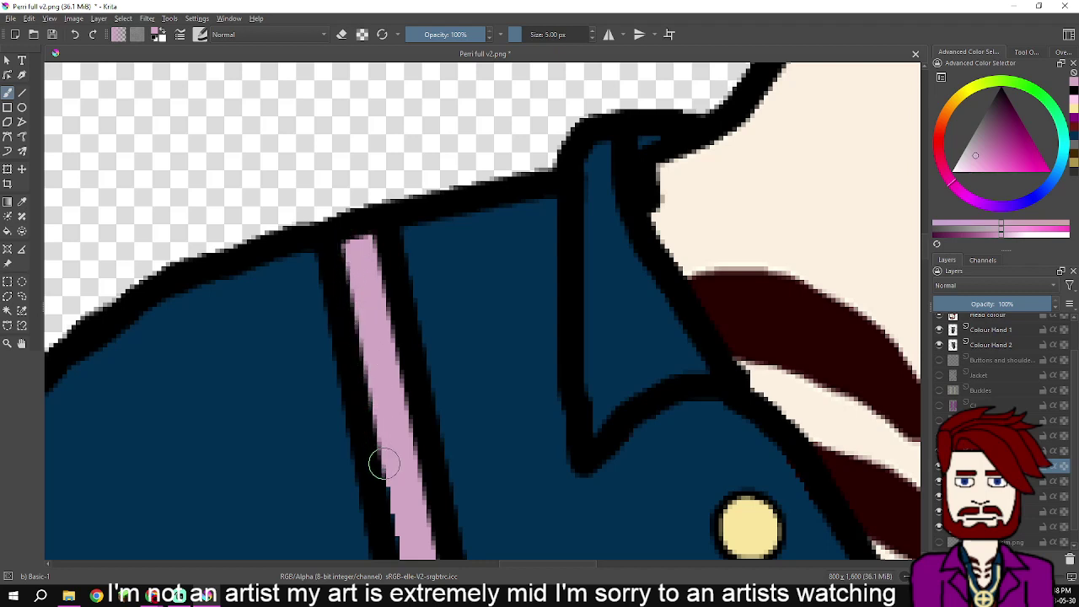
pyautogui.scroll(-5, 384, 463)
pyautogui.moveTo(385, 290)
pyautogui.mouseDown()
pyautogui.moveTo(410, 354)
pyautogui.moveTo(436, 530)
pyautogui.moveTo(453, 549)
pyautogui.moveTo(470, 534)
pyautogui.mouseUp()
pyautogui.scroll(-2, 467, 477)
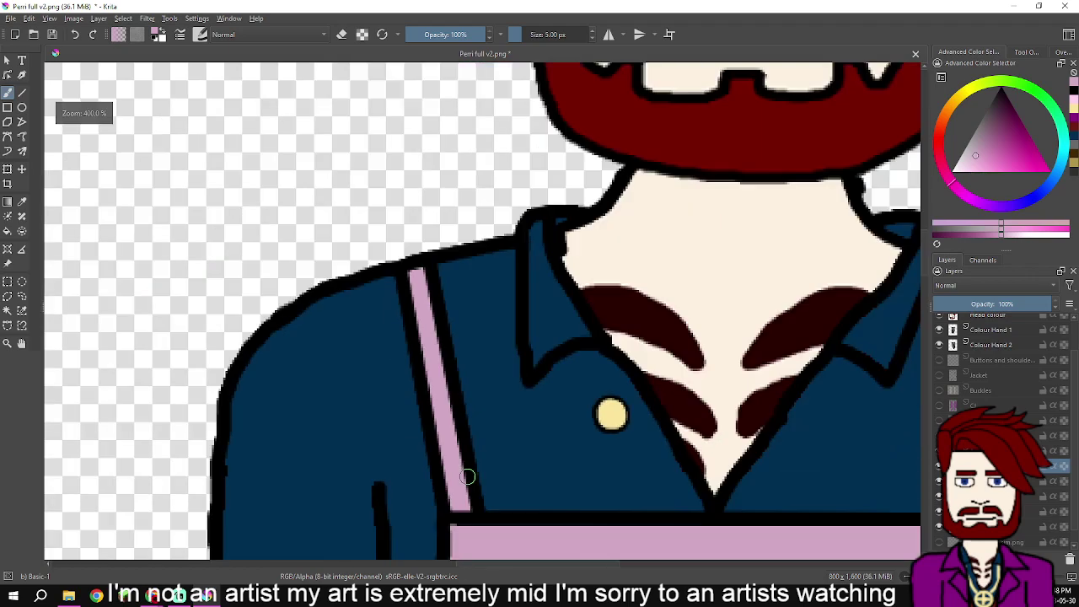
# - Check the apron's pink colouring from the straps down to the front pocket
pyautogui.scroll(-3, 467, 478)
pyautogui.scroll(2, 524, 474)
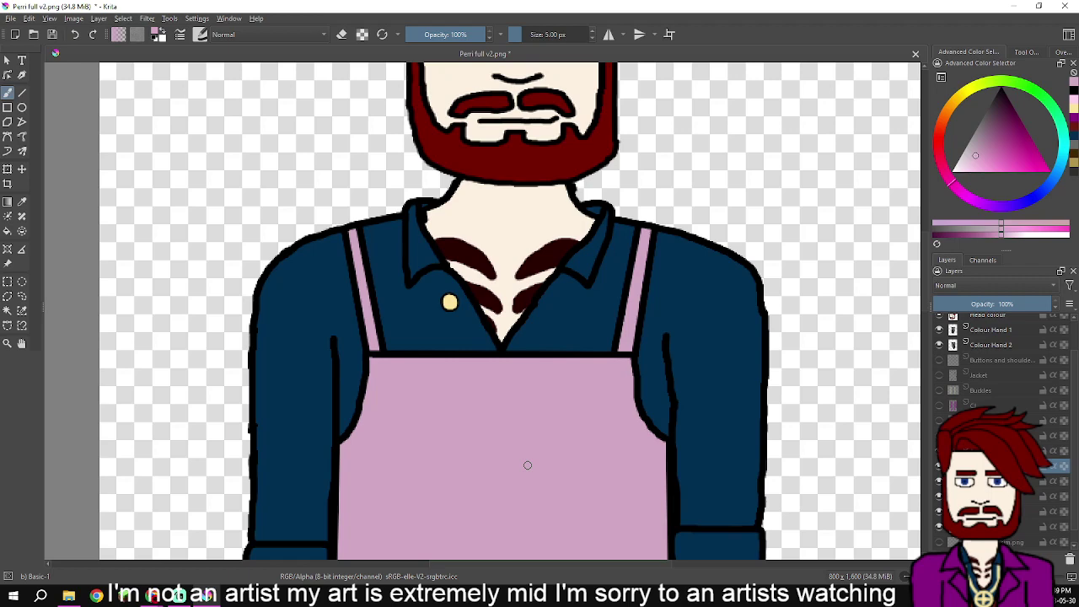
pyautogui.moveTo(532, 448); pyautogui.dragTo(621, 244)
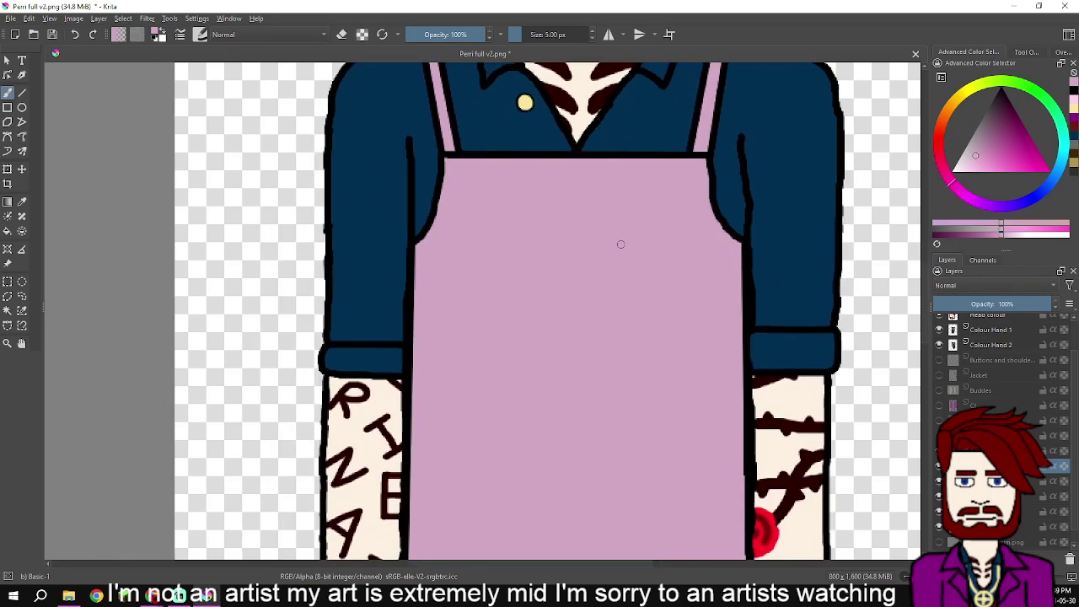
pyautogui.moveTo(621, 480); pyautogui.dragTo(662, 271)
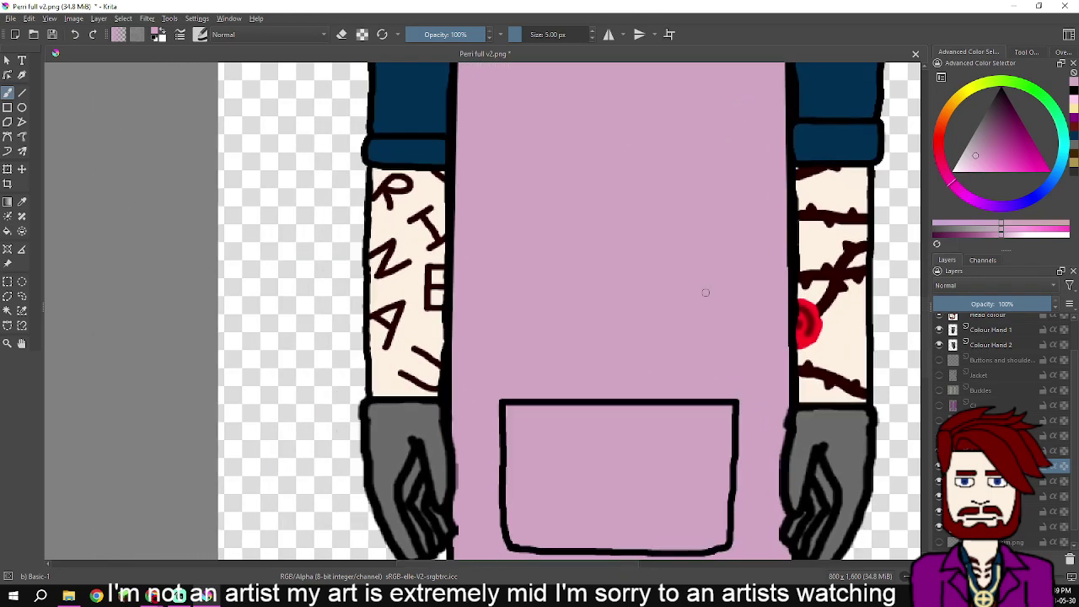
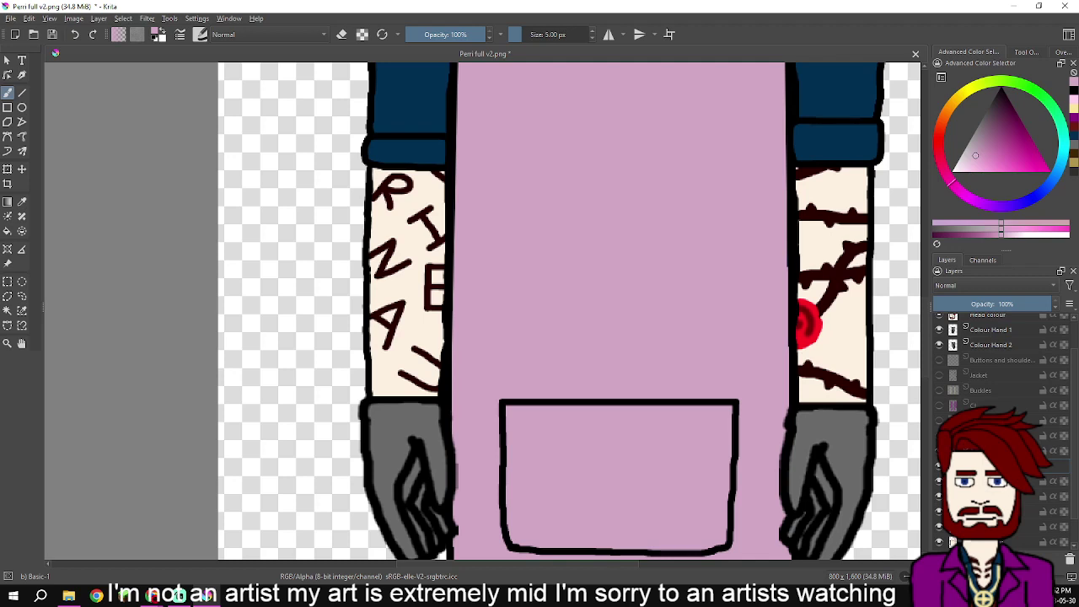
pyautogui.press('Return')
pyautogui.scroll(4, 569, 312)
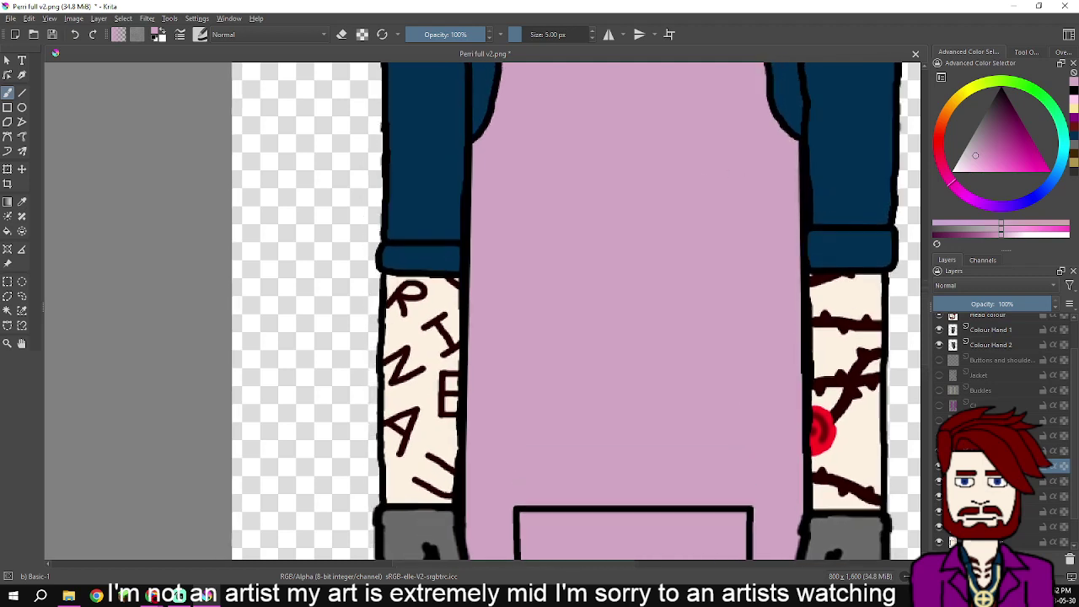
pyautogui.moveTo(712, 327); pyautogui.dragTo(711, 324)
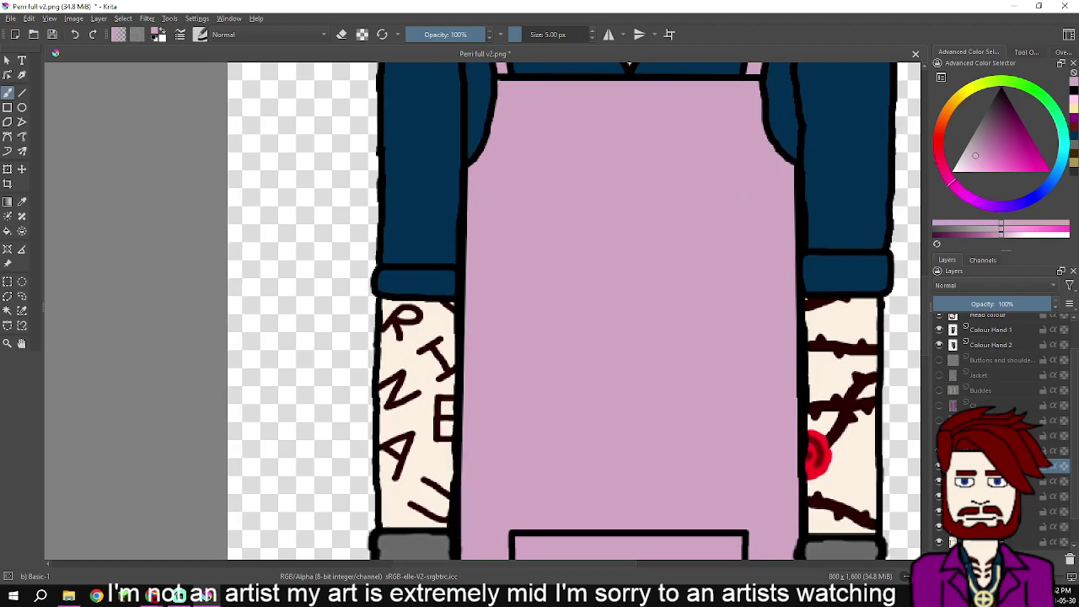
# - Set the painting colour to white and the brush size to 10 px, and switch to the Line tool
pyautogui.moveTo(976, 156); pyautogui.dragTo(953, 173)
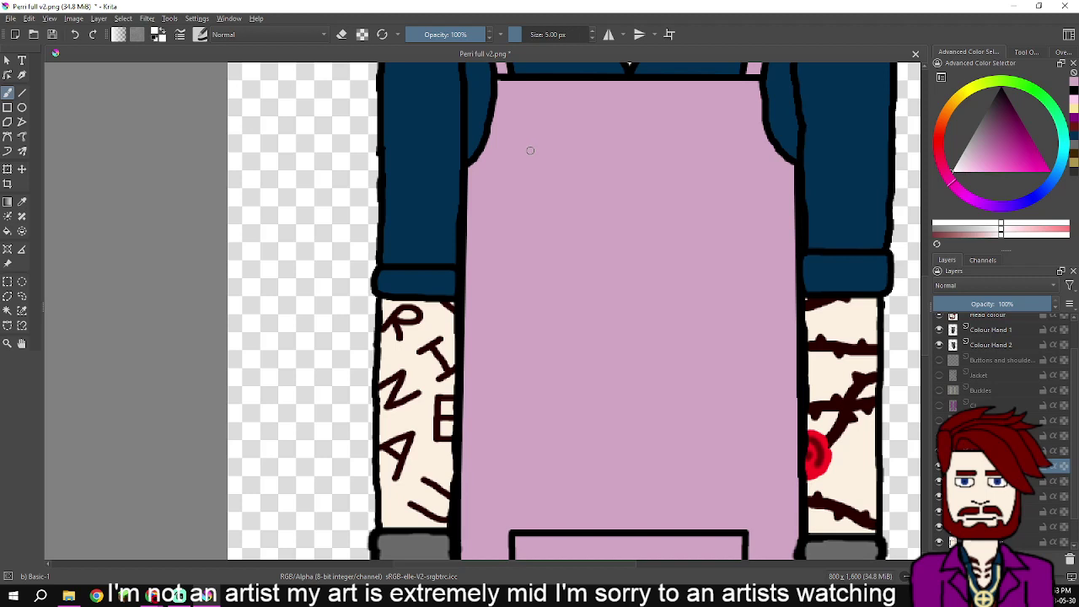
pyautogui.doubleClick(592, 31)
pyautogui.press(']')
pyautogui.press(']')
pyautogui.press('v')
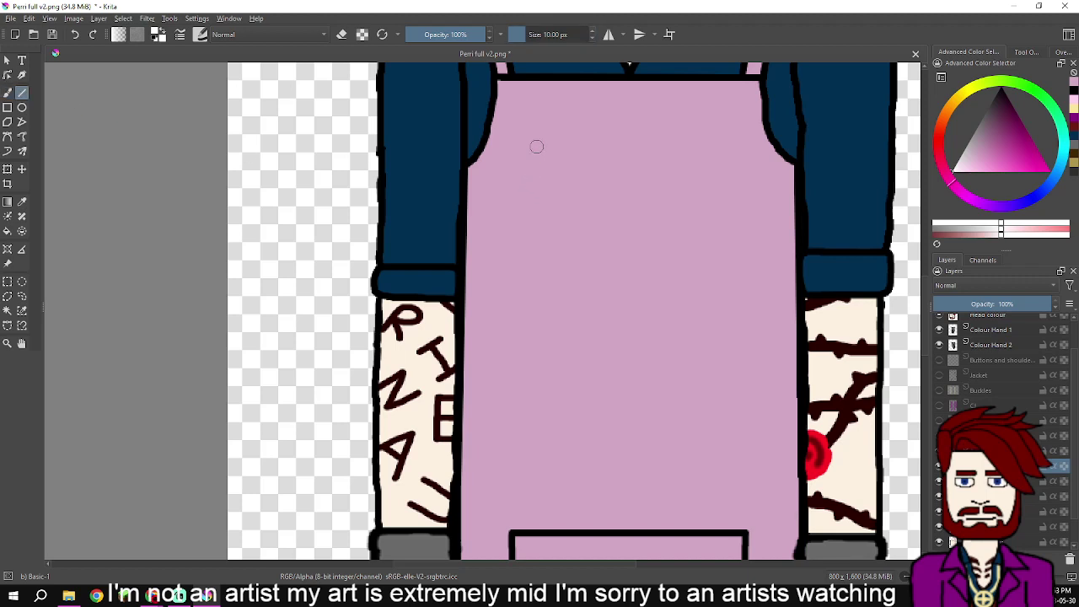
# - Draw a white capital K from straight lines on the upper left of the apron's chest
pyautogui.moveTo(537, 148); pyautogui.dragTo(536, 231)
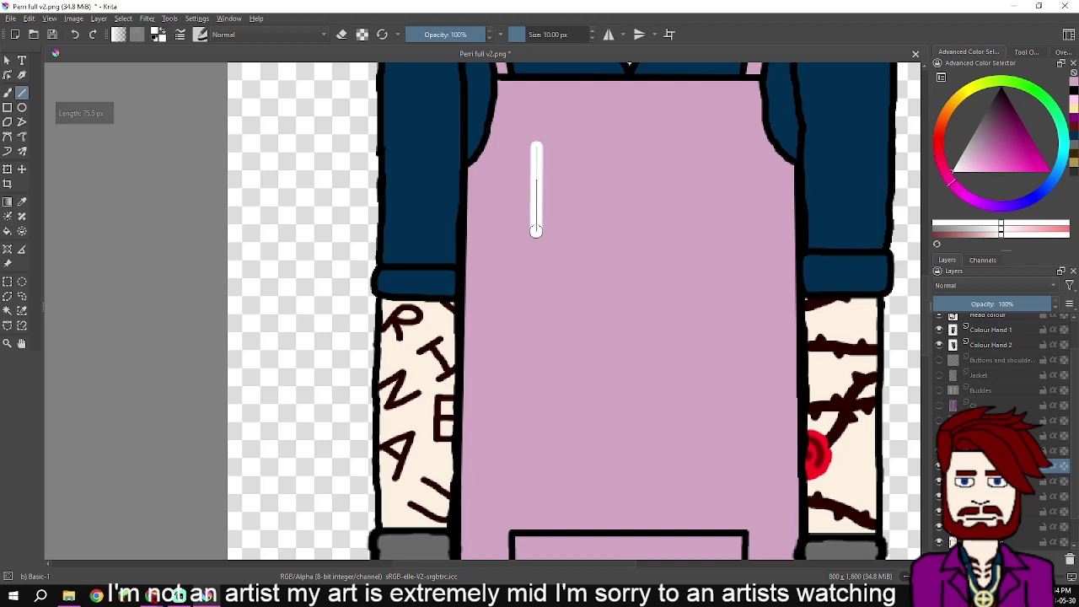
pyautogui.scroll(5, 560, 180)
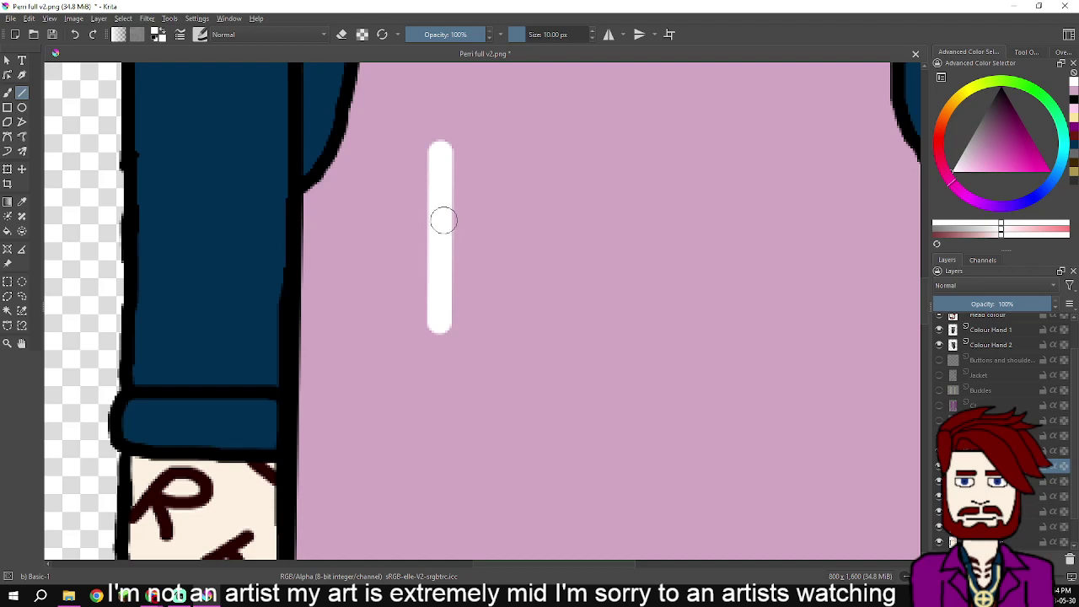
pyautogui.moveTo(443, 225); pyautogui.dragTo(523, 156)
pyautogui.hotkey('ctrl', 'z')
pyautogui.moveTo(524, 156)
pyautogui.mouseDown()
pyautogui.moveTo(473, 227)
pyautogui.moveTo(449, 229)
pyautogui.moveTo(531, 294)
pyautogui.moveTo(537, 320)
pyautogui.mouseUp()
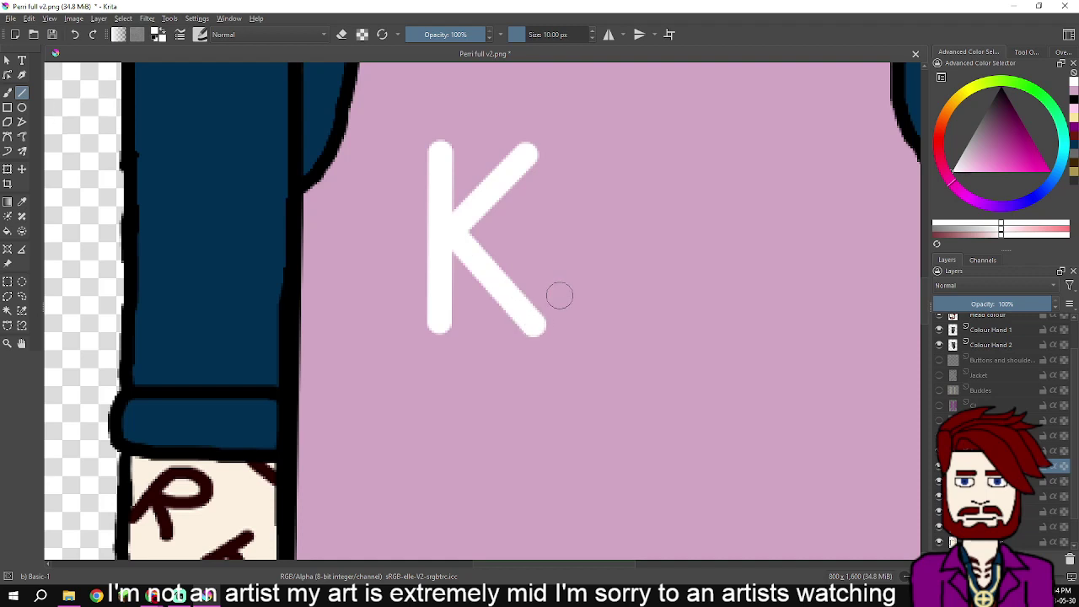
pyautogui.moveTo(615, 240); pyautogui.dragTo(519, 274)
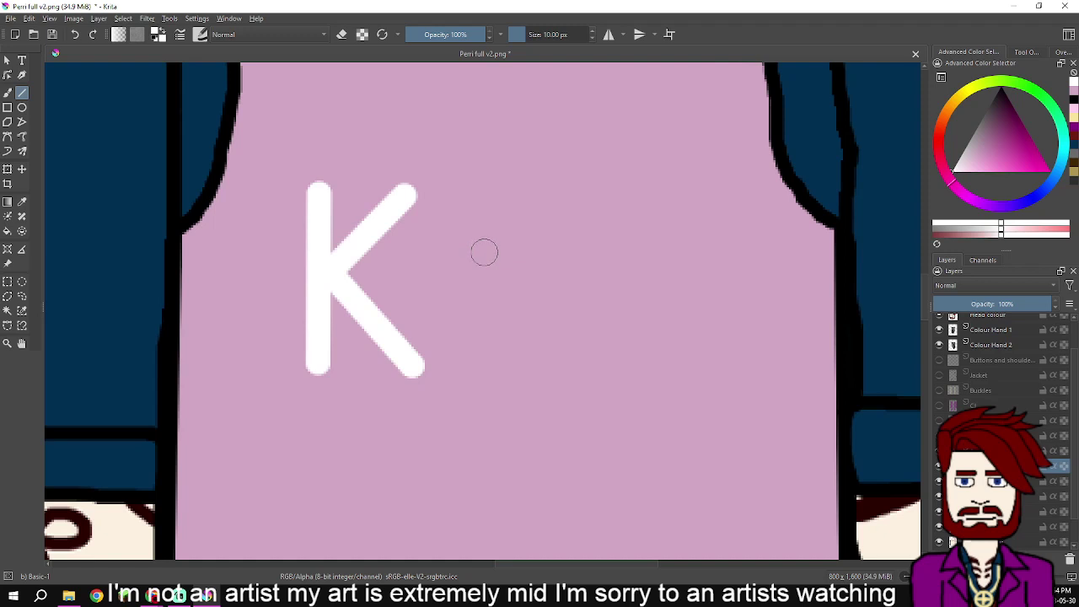
# - Draw a white I stem beside the K and a white T below it from straight lines
pyautogui.moveTo(473, 260)
pyautogui.mouseDown()
pyautogui.moveTo(472, 372)
pyautogui.moveTo(524, 250)
pyautogui.moveTo(536, 317)
pyautogui.moveTo(523, 359)
pyautogui.moveTo(523, 328)
pyautogui.mouseUp()
pyautogui.scroll(-1, 529, 313)
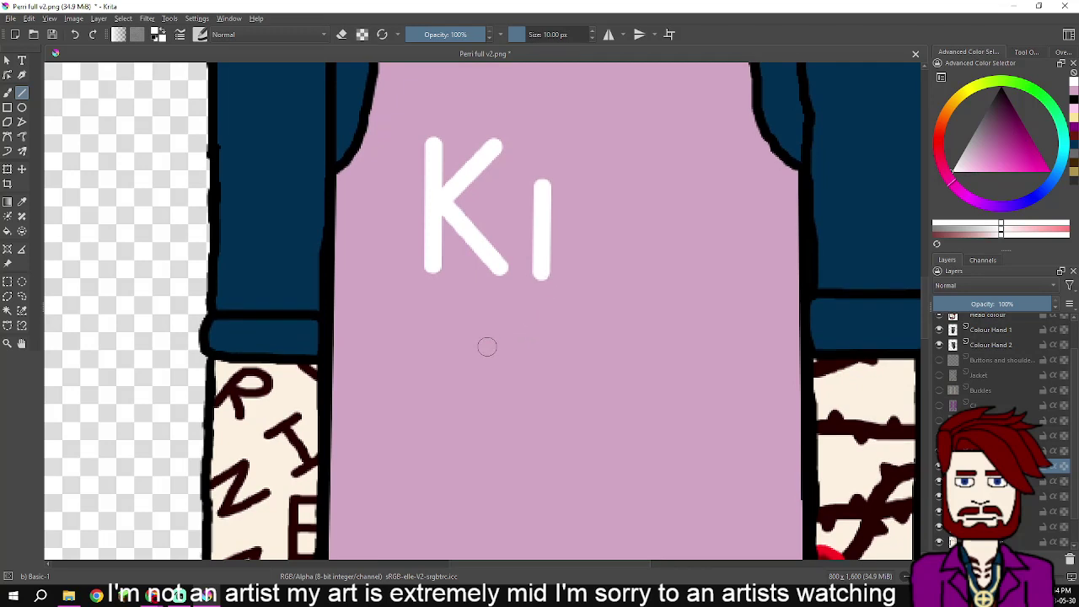
pyautogui.moveTo(484, 345)
pyautogui.mouseDown()
pyautogui.moveTo(493, 283)
pyautogui.moveTo(508, 282)
pyautogui.mouseUp()
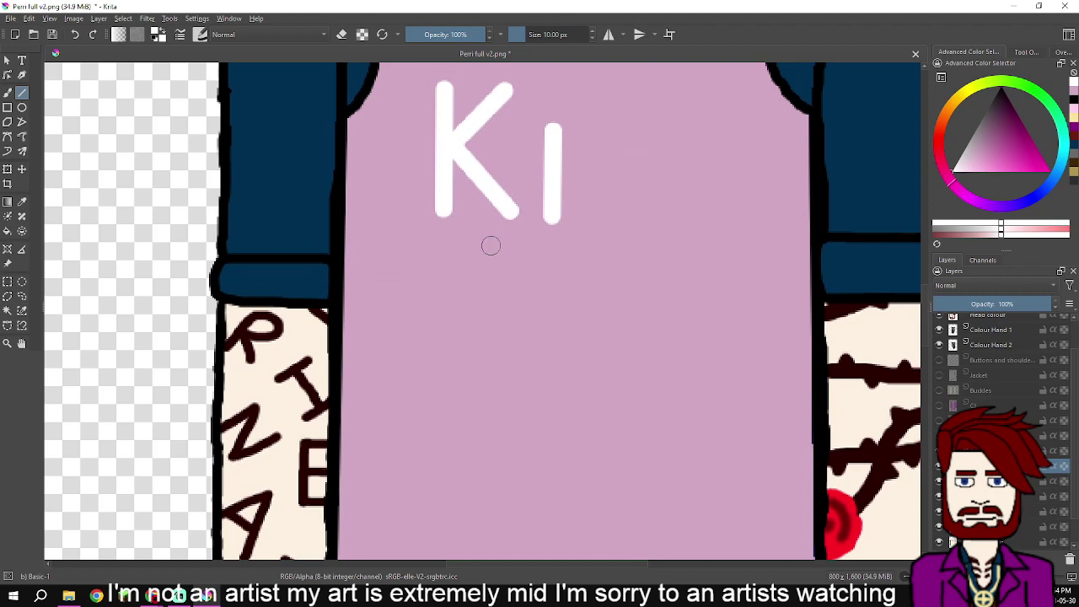
pyautogui.scroll(2, 506, 243)
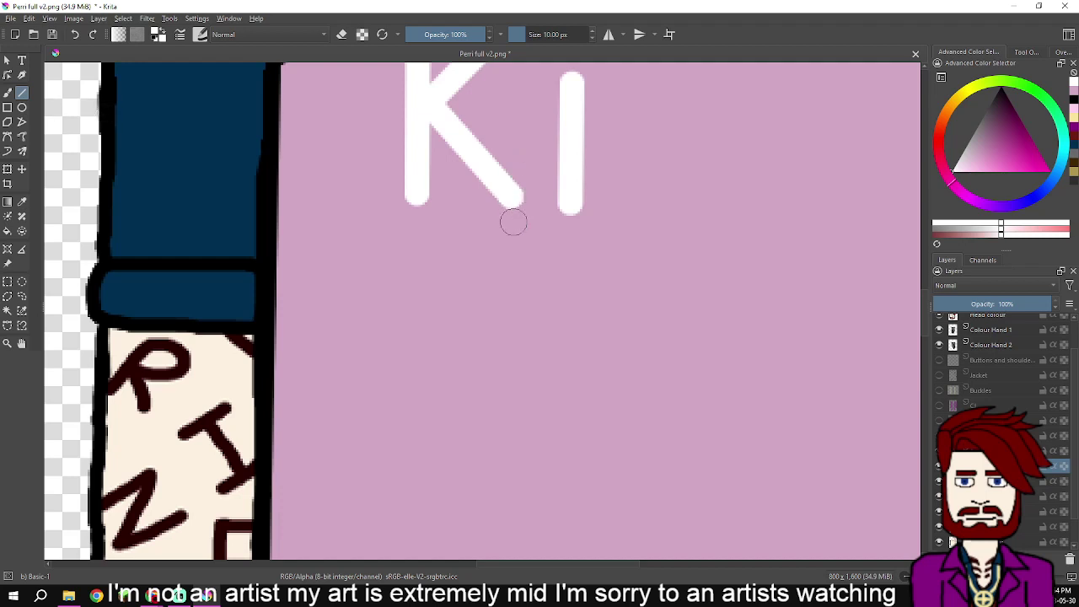
pyautogui.scroll(-2, 383, 262)
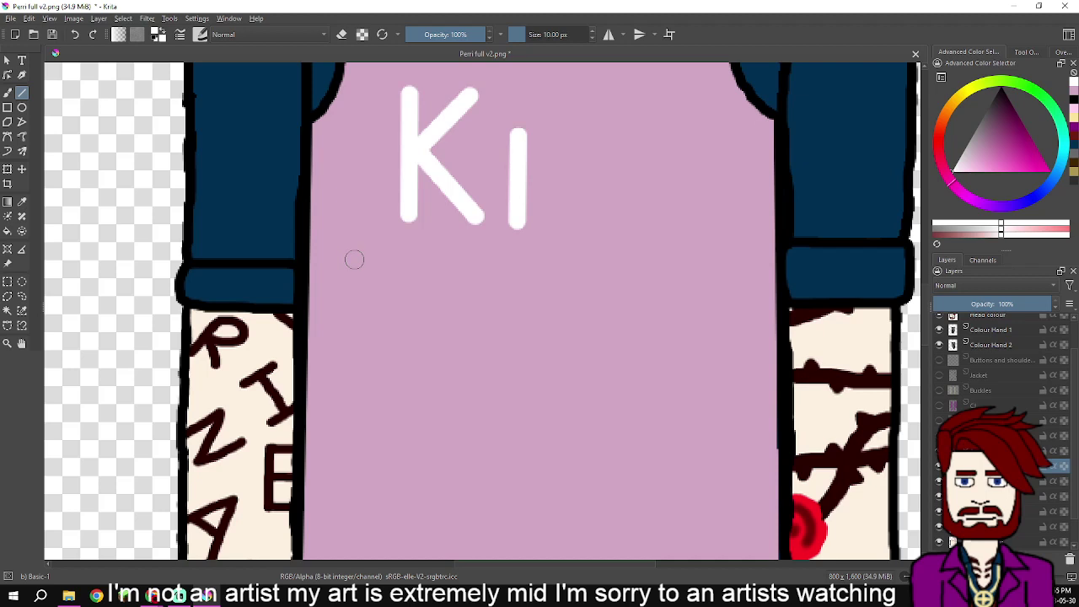
pyautogui.click(347, 255)
pyautogui.moveTo(348, 256)
pyautogui.mouseDown()
pyautogui.moveTo(408, 255)
pyautogui.moveTo(378, 258)
pyautogui.moveTo(378, 338)
pyautogui.mouseUp()
pyautogui.scroll(-2, 376, 334)
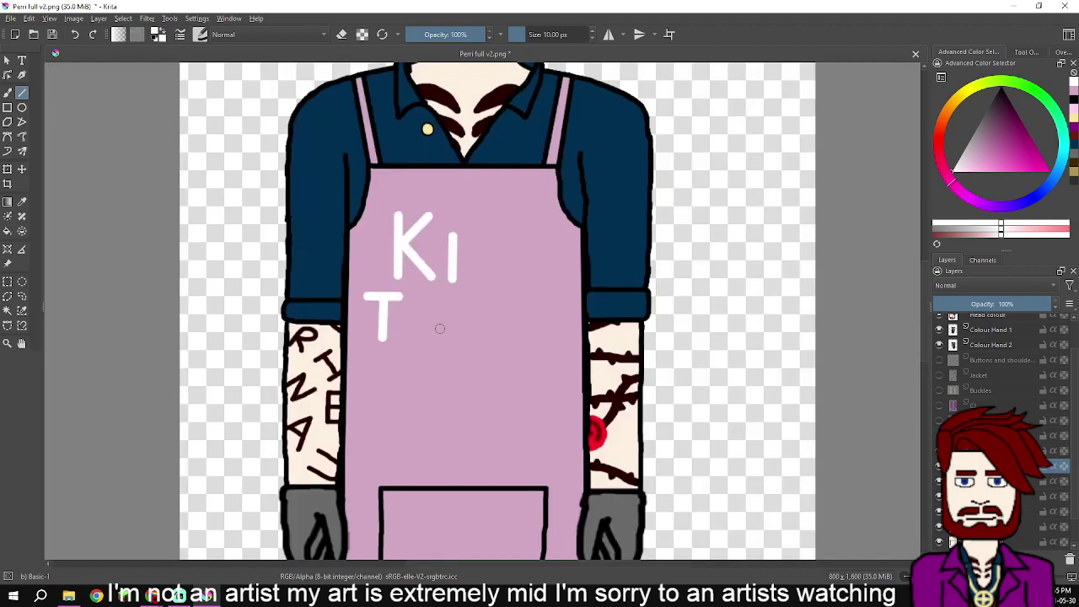
pyautogui.scroll(2, 419, 301)
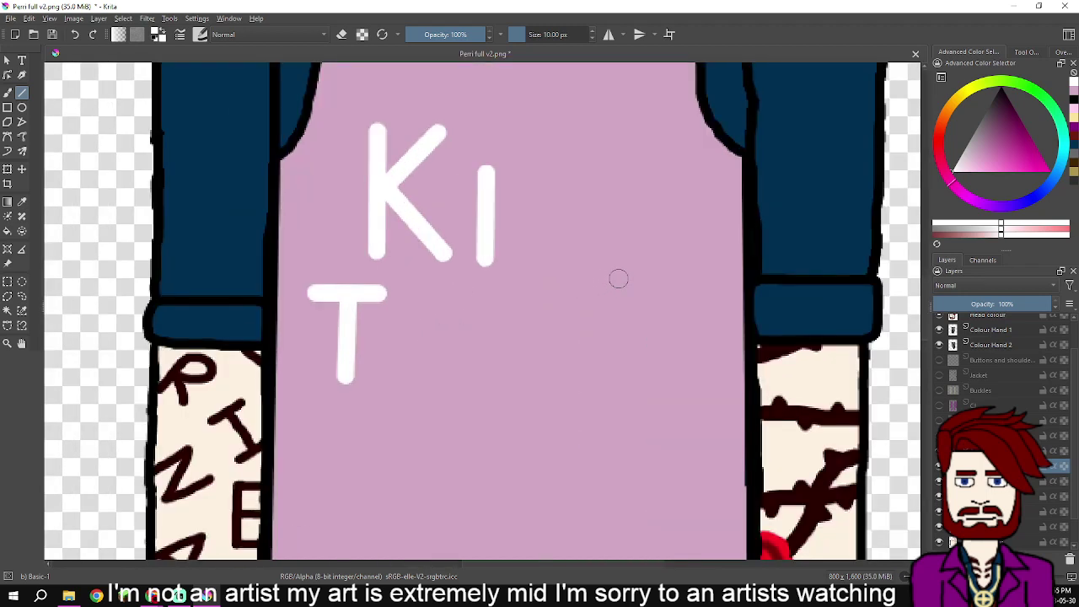
# - Undo all the white straight-line lettering on the apron
pyautogui.hotkey('ctrl', 'z')
pyautogui.hotkey('ctrl', 'z')
pyautogui.hotkey('ctrl', 'z')
pyautogui.hotkey('ctrl', 'z')
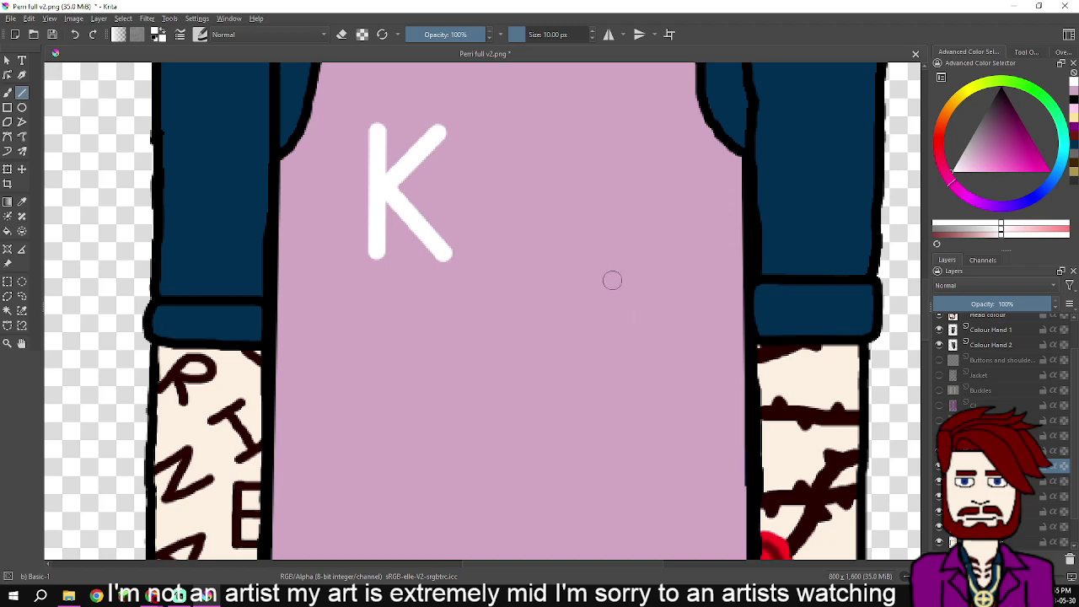
pyautogui.hotkey('ctrl', 'z')
pyautogui.hotkey('ctrl', 'z')
pyautogui.moveTo(455, 236); pyautogui.dragTo(491, 295)
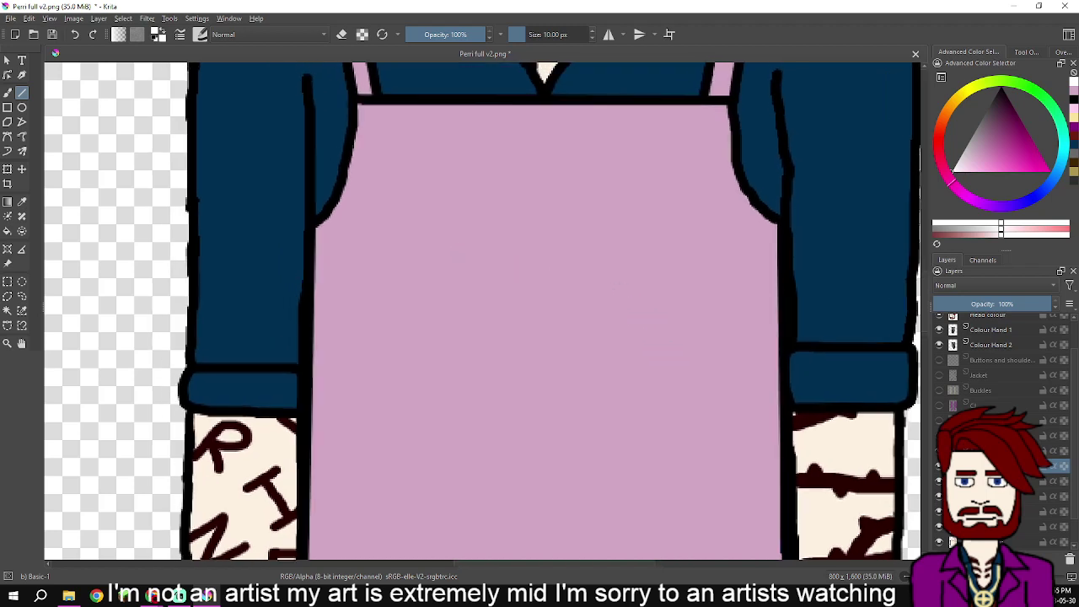
# - Try a freehand white letter S on the apron's chest, and replace it with a short vertical white stroke
pyautogui.click(7, 93)
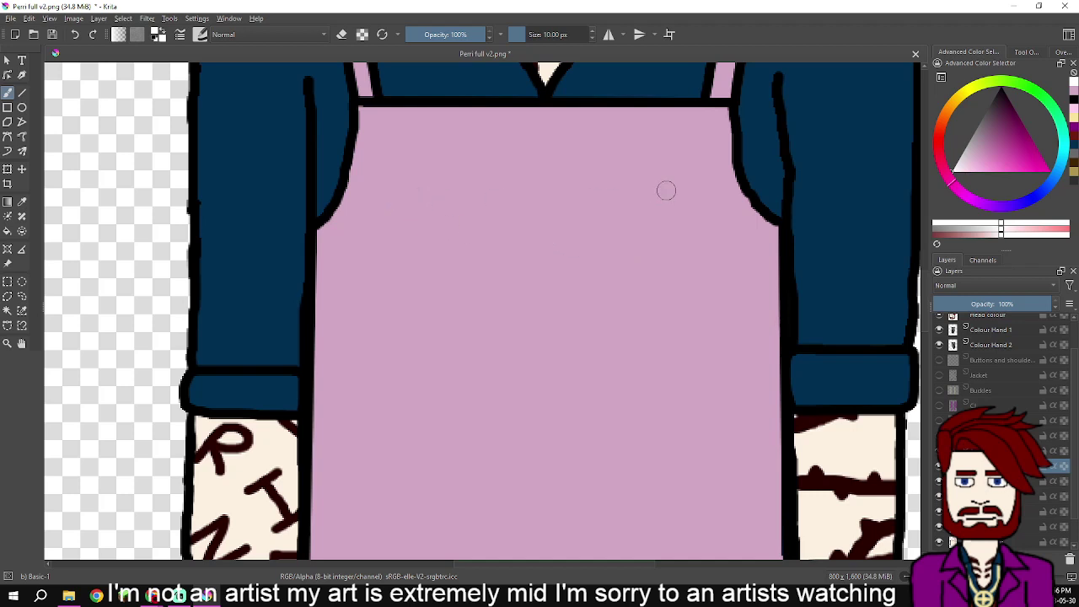
pyautogui.moveTo(669, 190)
pyautogui.mouseDown()
pyautogui.moveTo(611, 196)
pyautogui.moveTo(601, 216)
pyautogui.moveTo(602, 239)
pyautogui.moveTo(660, 258)
pyautogui.moveTo(674, 280)
pyautogui.moveTo(666, 309)
pyautogui.moveTo(592, 316)
pyautogui.mouseUp()
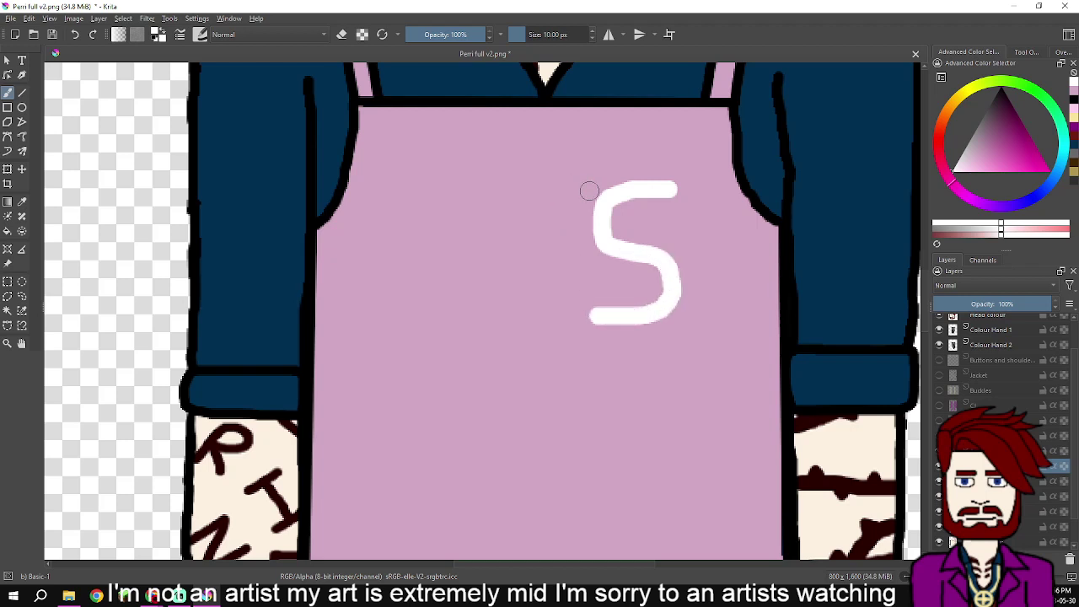
pyautogui.hotkey('ctrl', 'z')
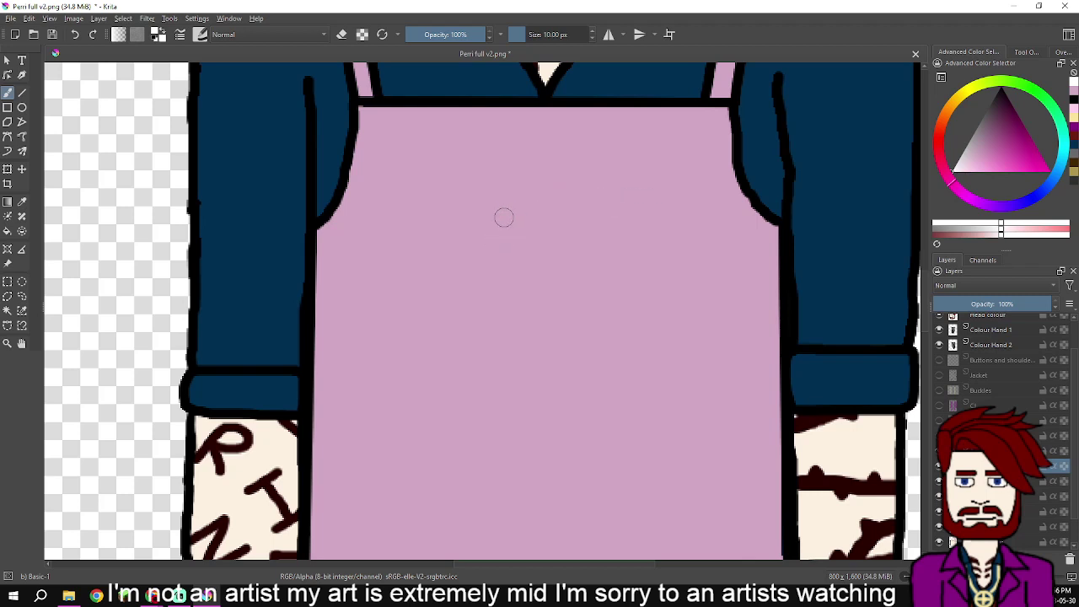
pyautogui.moveTo(503, 217); pyautogui.dragTo(502, 291)
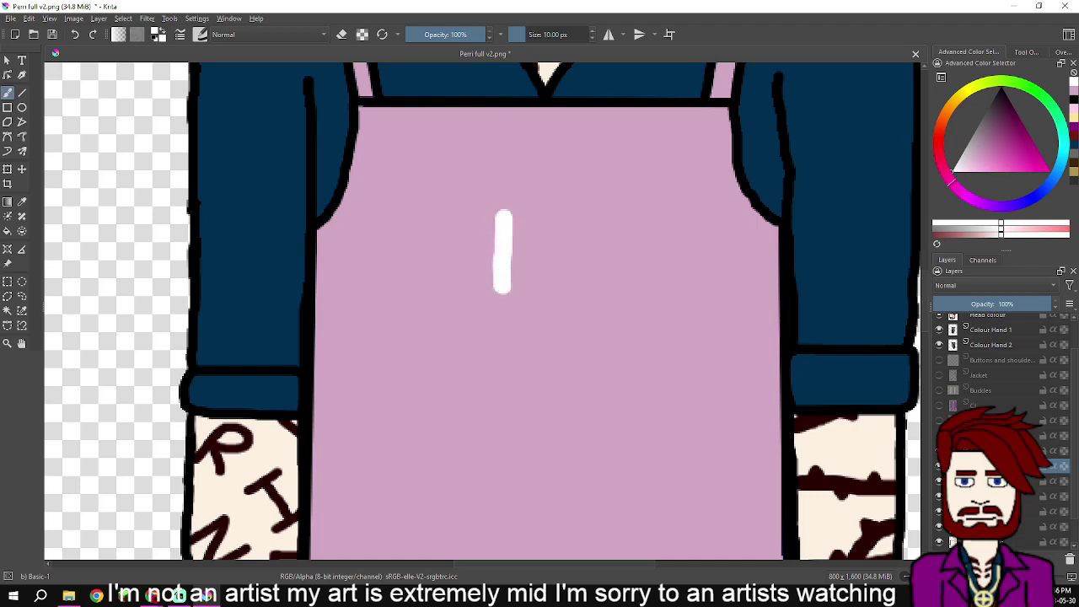
# - Paint a small filled crimson-pink heart above the white stroke with a 5 px brush
pyautogui.moveTo(940, 153); pyautogui.dragTo(940, 158)
pyautogui.moveTo(1005, 165); pyautogui.dragTo(1025, 166)
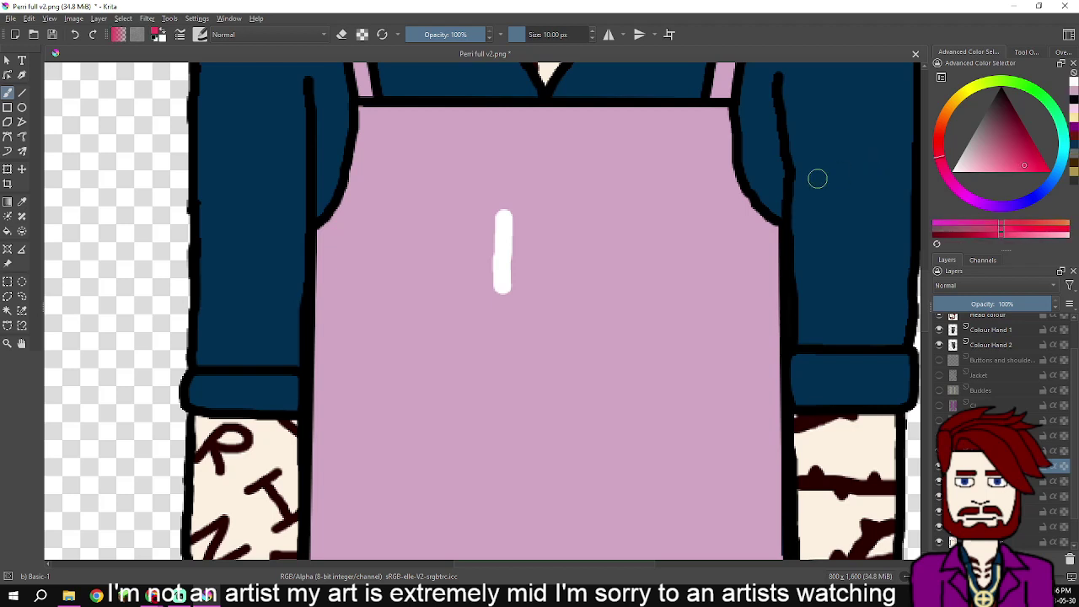
pyautogui.press('[')
pyautogui.scroll(2, 502, 178)
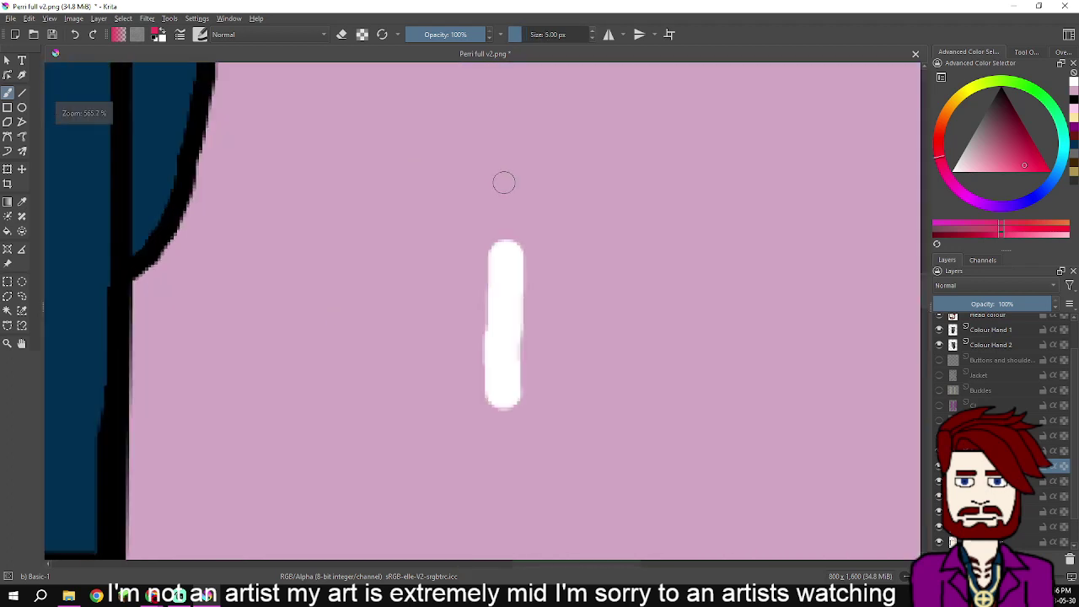
pyautogui.moveTo(506, 186)
pyautogui.mouseDown()
pyautogui.moveTo(497, 247)
pyautogui.moveTo(498, 195)
pyautogui.moveTo(478, 184)
pyautogui.moveTo(468, 193)
pyautogui.moveTo(481, 243)
pyautogui.moveTo(493, 251)
pyautogui.moveTo(483, 197)
pyautogui.moveTo(496, 210)
pyautogui.moveTo(519, 193)
pyautogui.moveTo(533, 200)
pyautogui.moveTo(527, 234)
pyautogui.moveTo(501, 256)
pyautogui.moveTo(527, 185)
pyautogui.moveTo(537, 191)
pyautogui.moveTo(520, 220)
pyautogui.mouseUp()
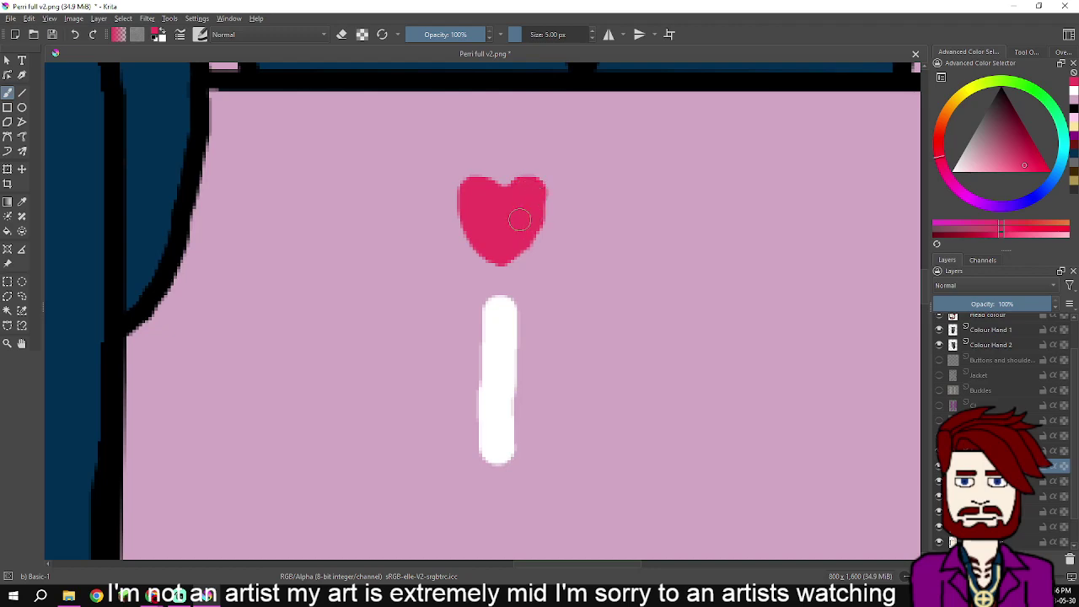
pyautogui.scroll(-5, 519, 221)
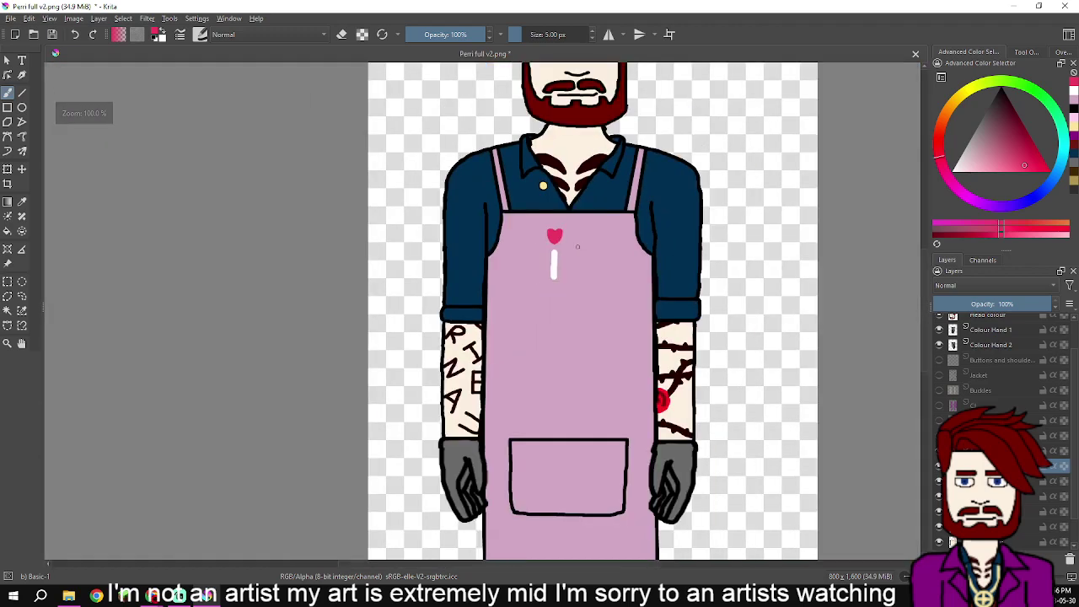
# - Undo the crimson heart and the white stroke on the apron's chest, leaving the chest blank
pyautogui.hotkey('ctrl', 'z')
pyautogui.hotkey('ctrl', 'z')
pyautogui.hotkey('ctrl', 'z')
pyautogui.hotkey('ctrl', 'z')
pyautogui.hotkey('ctrl', 'z')
pyautogui.hotkey('ctrl', 'z')
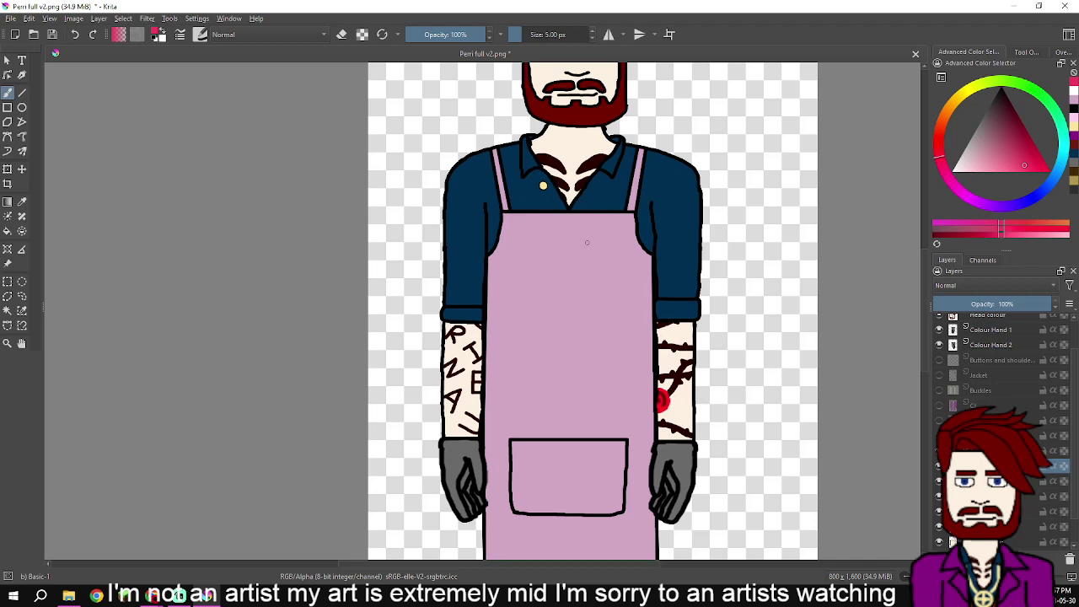
pyautogui.scroll(3, 586, 243)
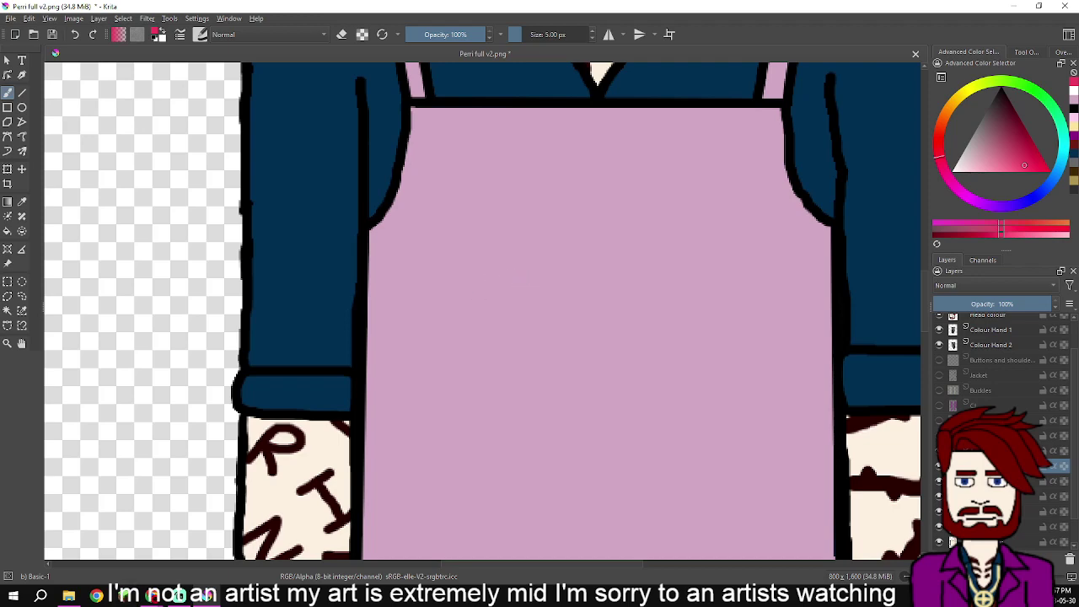
# - Turn on the display of reference images over the canvas
pyautogui.moveTo(153, 596)
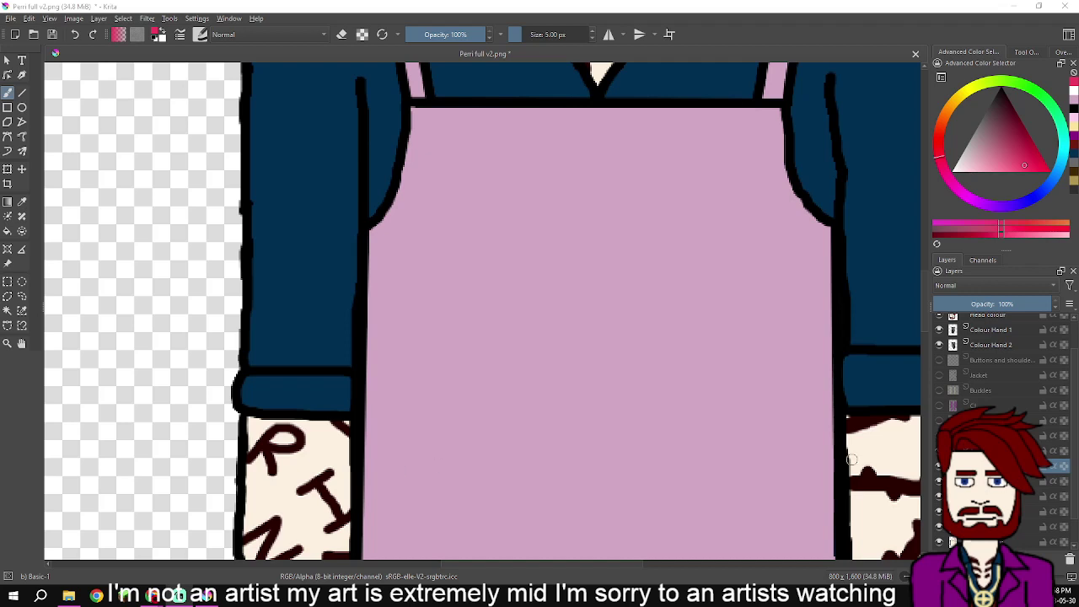
pyautogui.click(29, 18)
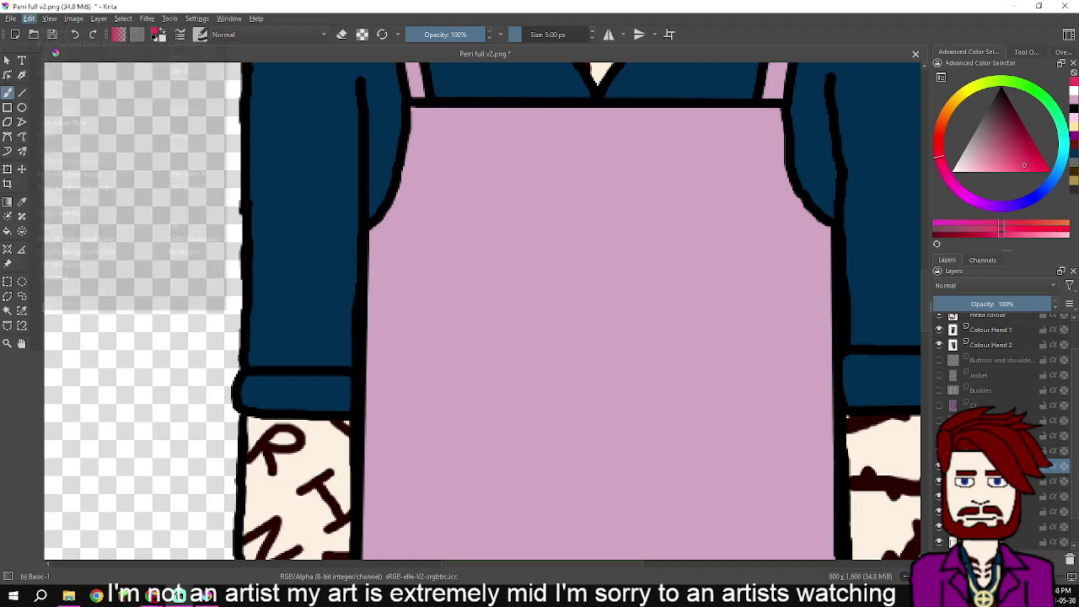
pyautogui.click(108, 71)
pyautogui.click(49, 18)
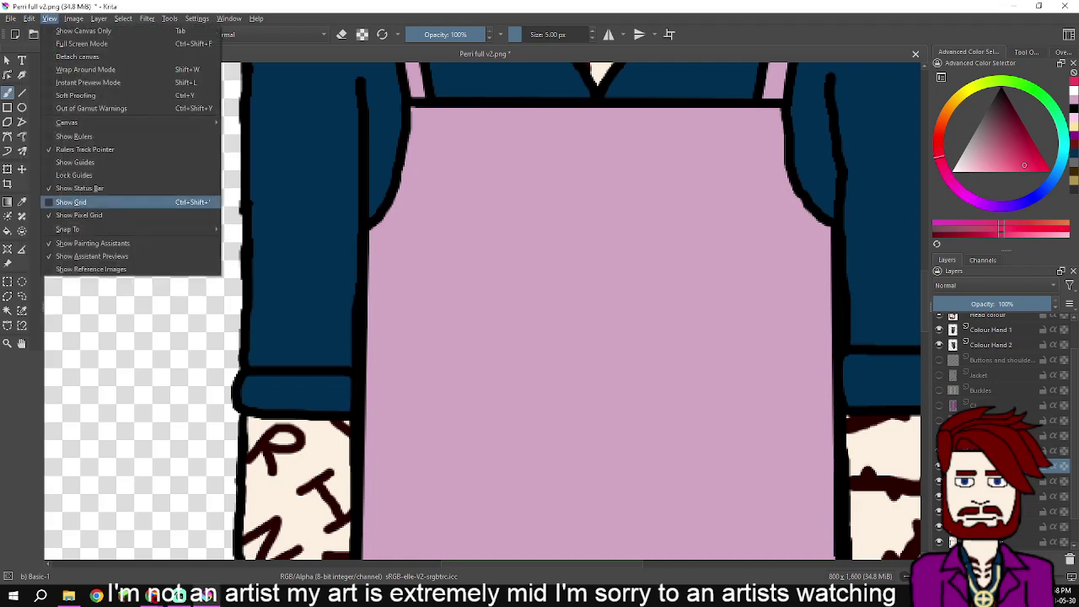
pyautogui.click(81, 266)
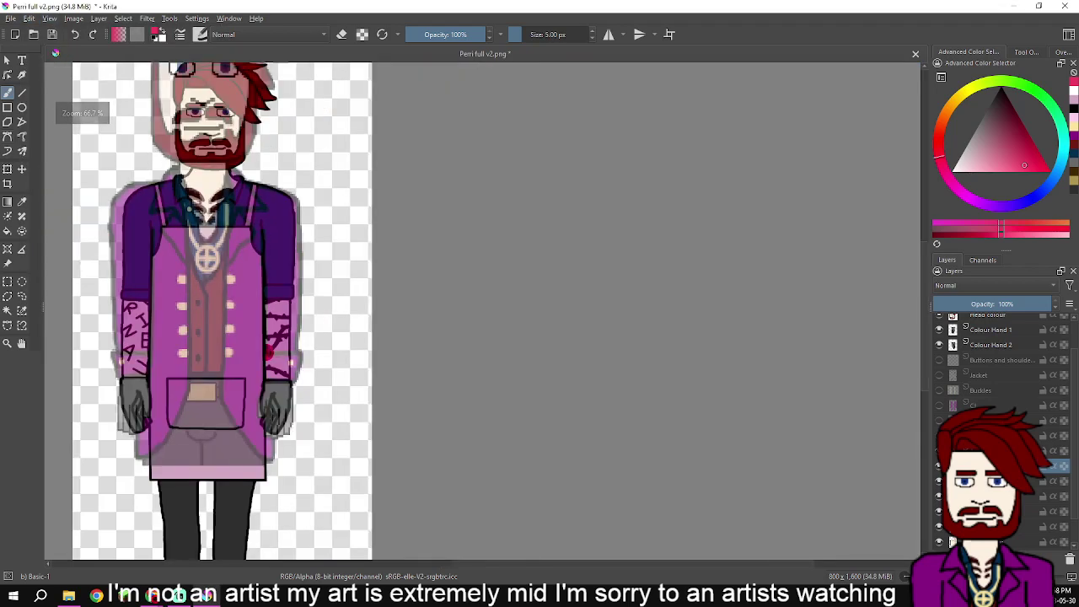
# - Shrink the purple-jacket character reference image and place it beside the canvas, above the other two character references
pyautogui.click(8, 264)
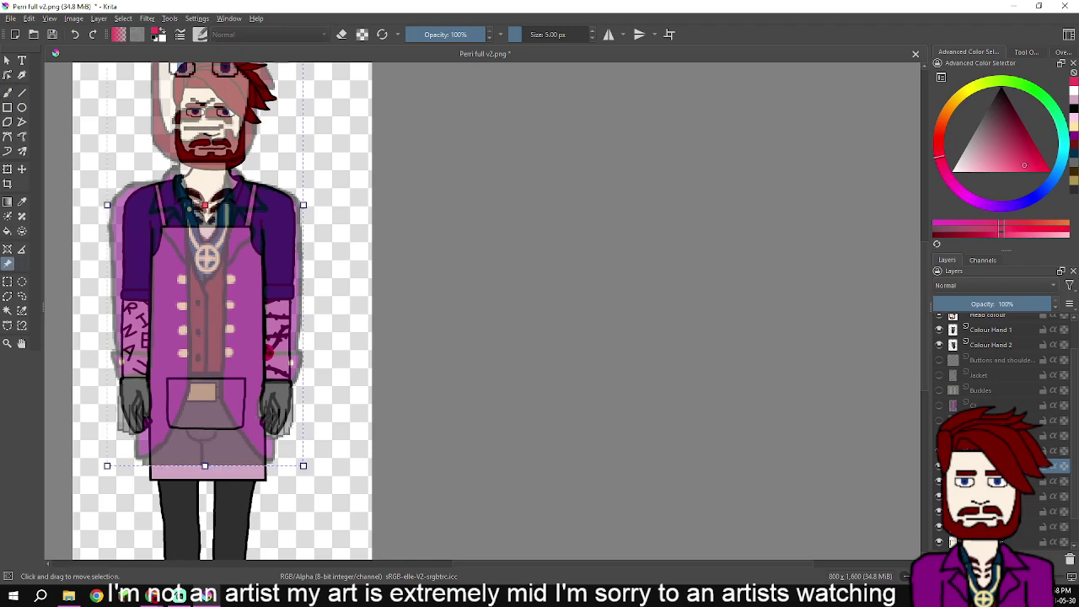
pyautogui.moveTo(199, 257)
pyautogui.mouseDown()
pyautogui.moveTo(253, 323)
pyautogui.moveTo(503, 319)
pyautogui.mouseUp()
pyautogui.moveTo(558, 299); pyautogui.dragTo(645, 284)
pyautogui.scroll(-2, 617, 301)
pyautogui.moveTo(644, 154); pyautogui.dragTo(283, 331)
pyautogui.press('Return')
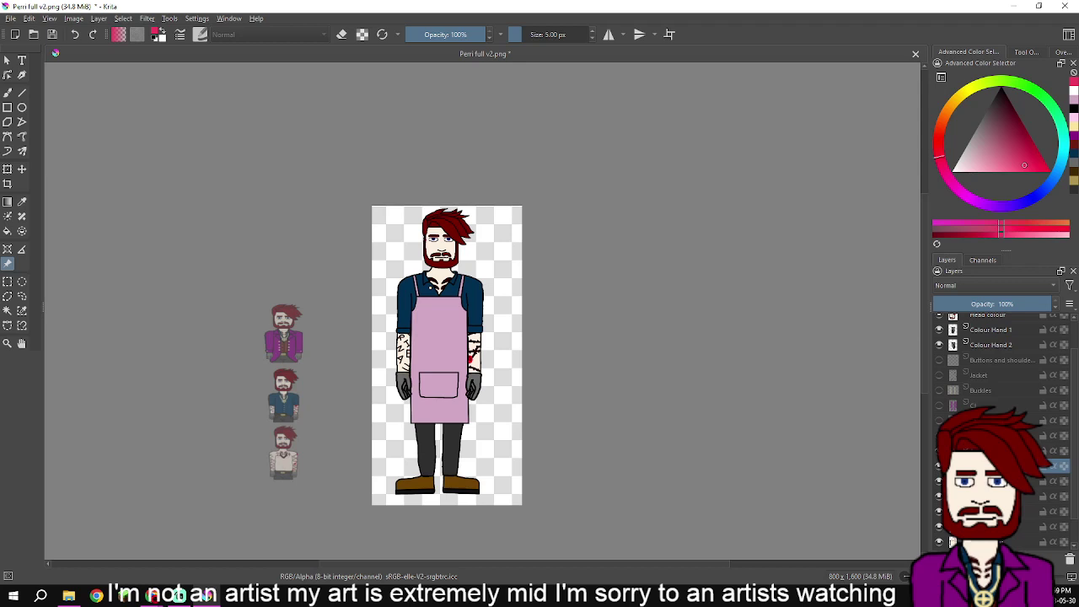
# - Narrow the purple-jacket reference image to about the width of the character references below it
pyautogui.scroll(1, 309, 298)
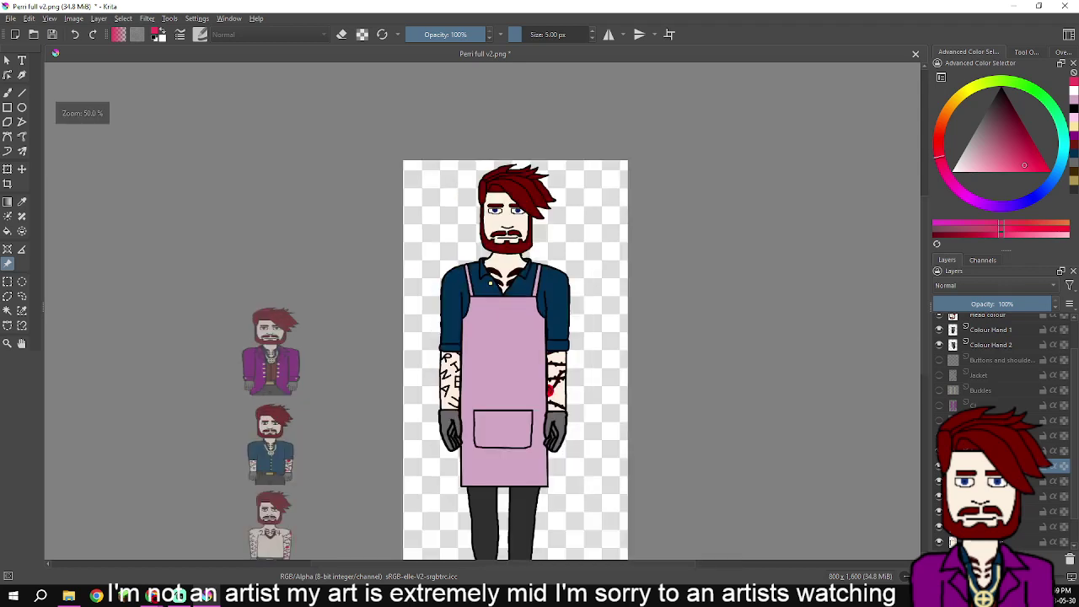
pyautogui.click(270, 352)
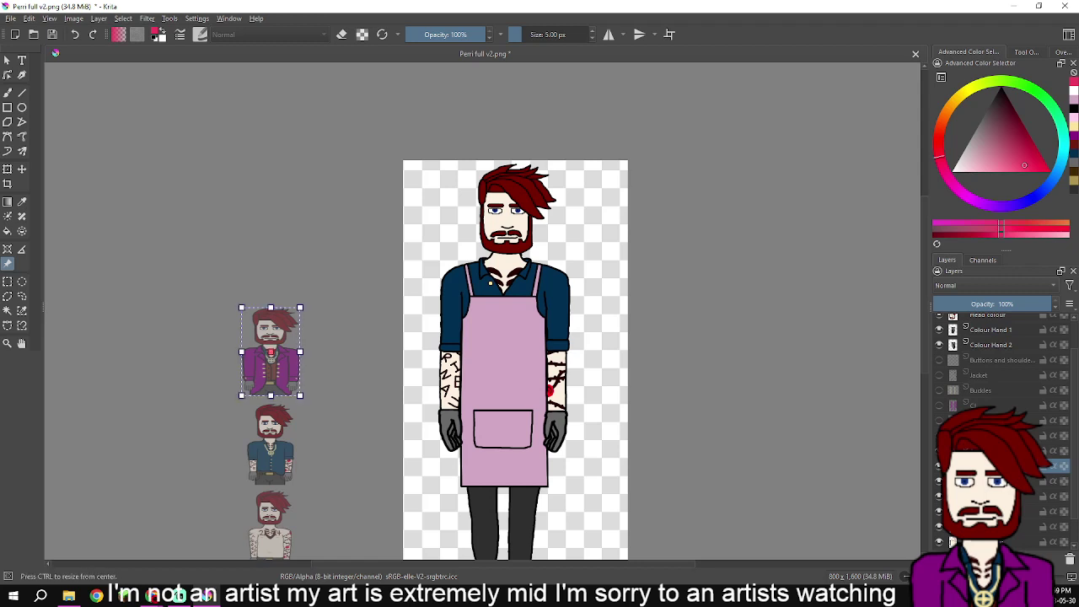
pyautogui.moveTo(242, 352); pyautogui.dragTo(298, 352)
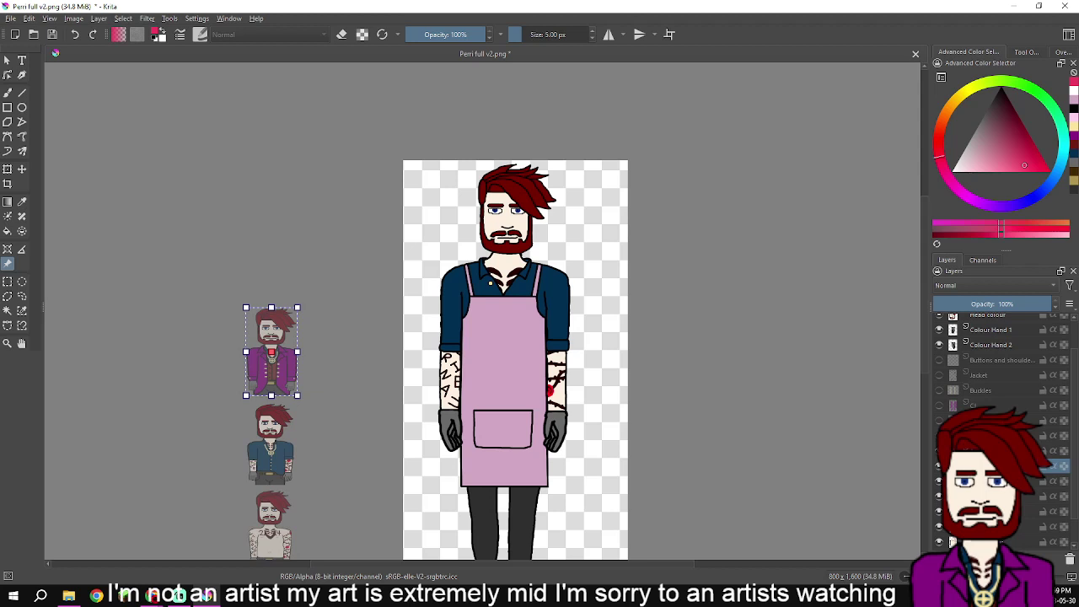
pyautogui.click(341, 351)
pyautogui.hotkey('alt', 'e')
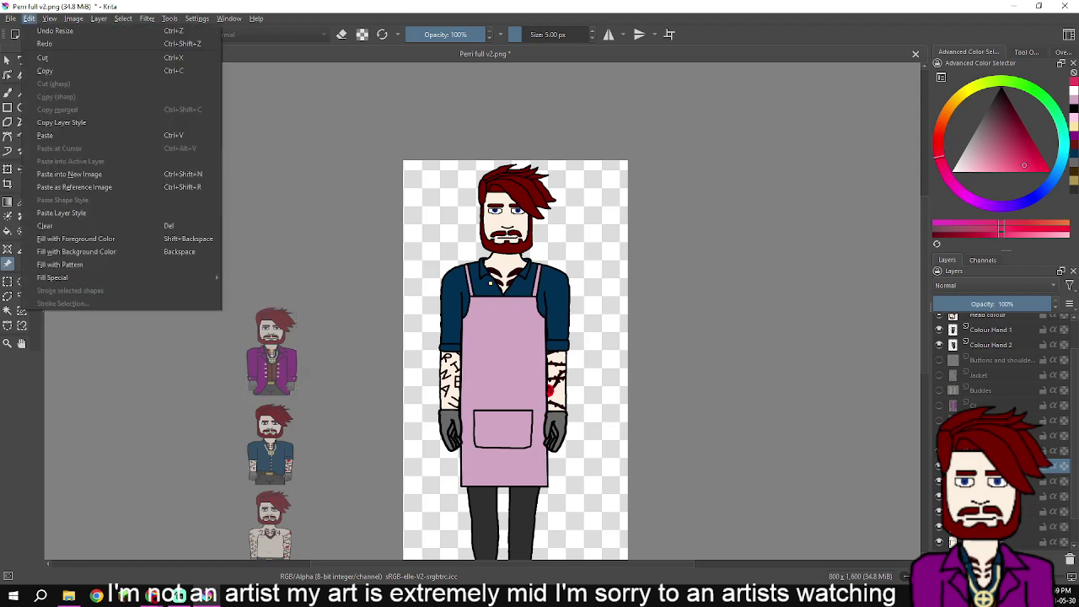
pyautogui.press('Right')
pyautogui.press('Left')
pyautogui.press('Left')
pyautogui.press('Down')
pyautogui.press('Down')
pyautogui.press('Down')
pyautogui.press('Down')
pyautogui.press('Down')
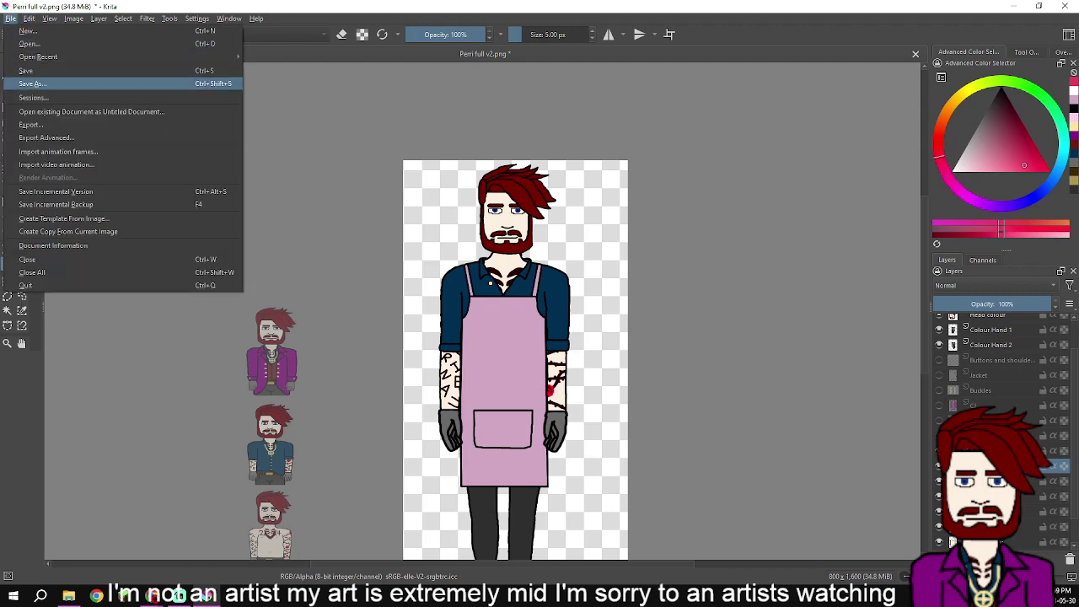
pyautogui.press('Escape')
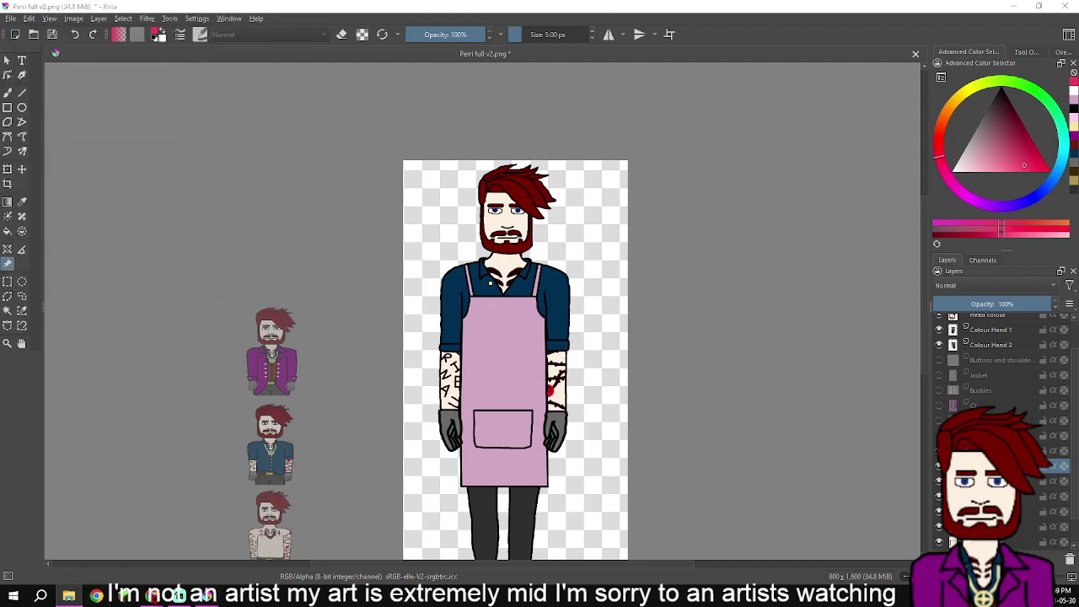
# - Insert the "kiss the cook" picture as a reference image beside the canvas and reduce its opacity to about 50%
pyautogui.moveTo(1078, 312); pyautogui.dragTo(719, 320)
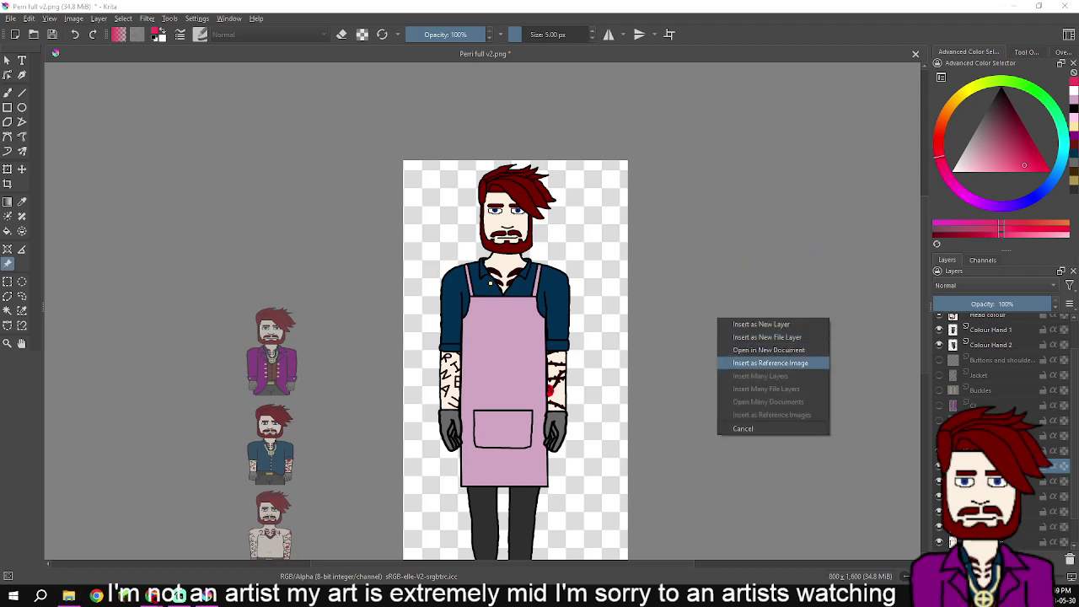
pyautogui.click(770, 362)
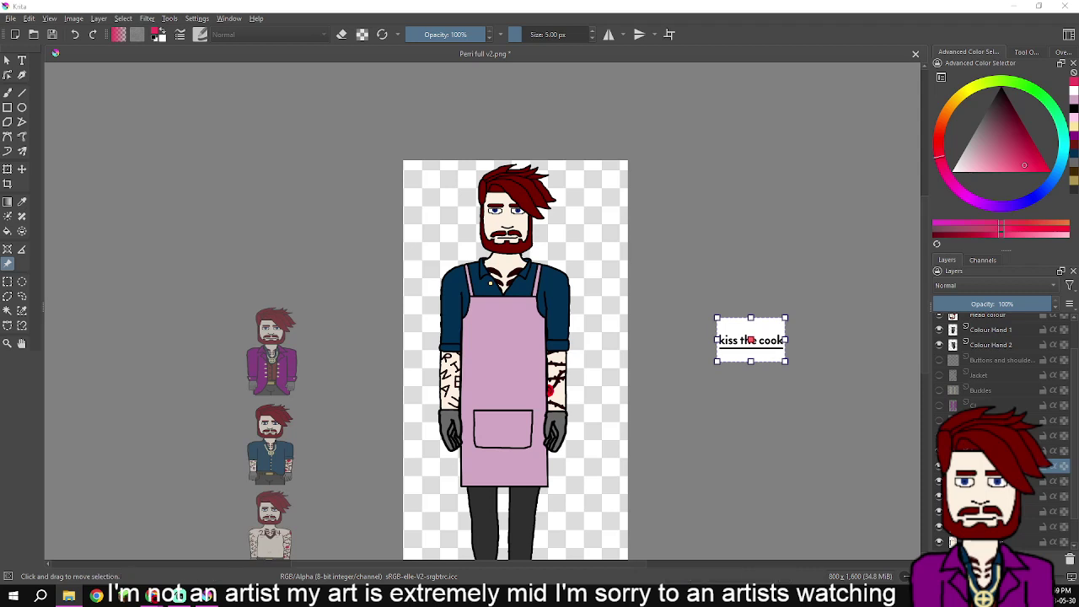
pyautogui.moveTo(751, 340); pyautogui.dragTo(724, 340)
pyautogui.click(1003, 82)
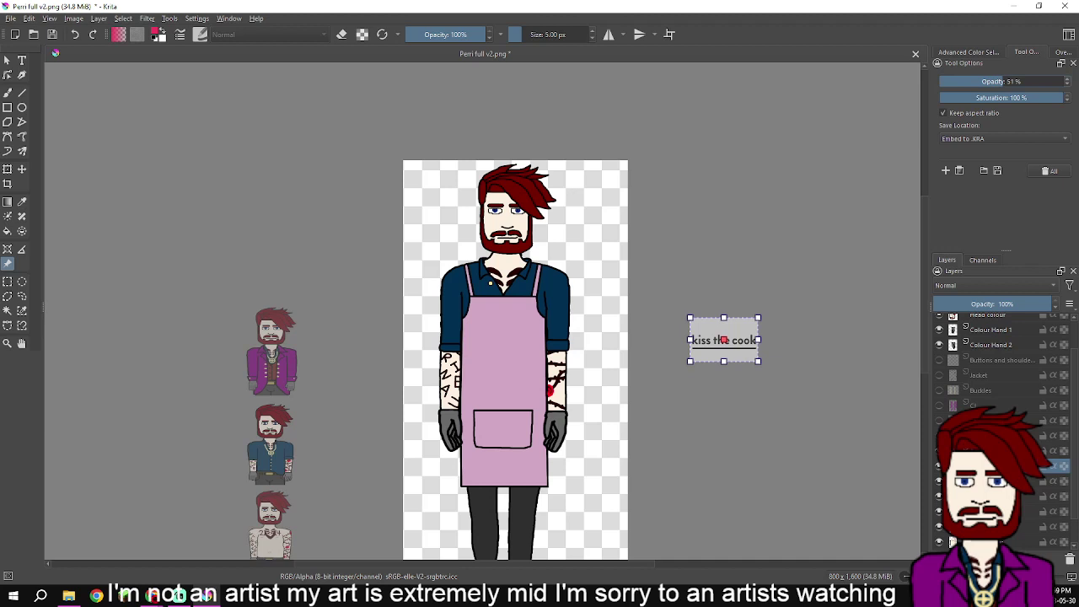
pyautogui.click(1068, 85)
pyautogui.click(969, 52)
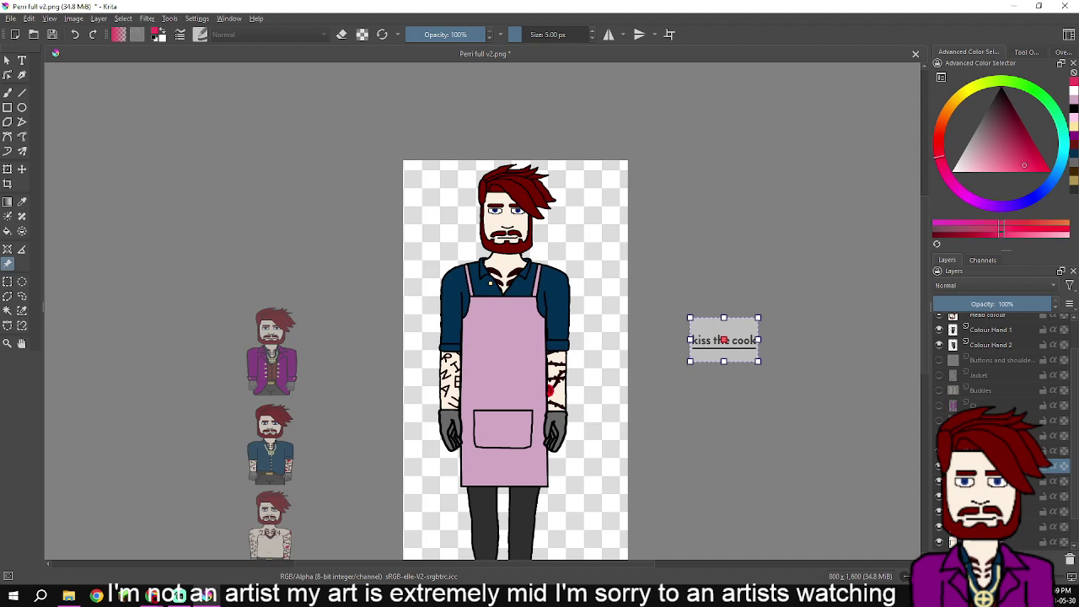
# - Enlarge the "kiss the cook" reference image and place it over the apron's chest
pyautogui.hotkey('alt', 'Tab')
pyautogui.moveTo(723, 340); pyautogui.dragTo(594, 277)
pyautogui.moveTo(533, 319); pyautogui.dragTo(544, 323)
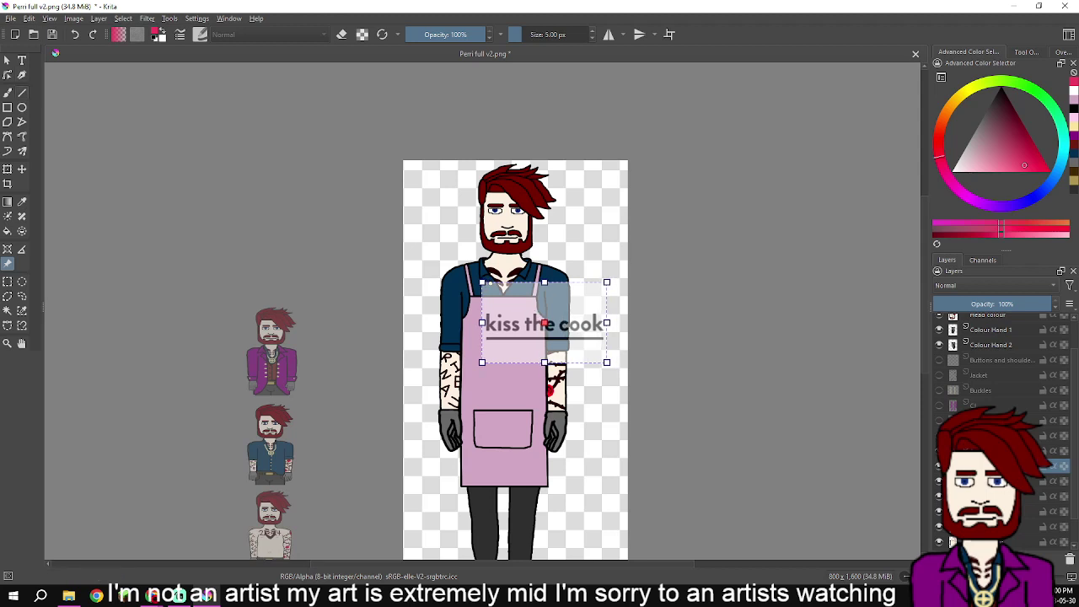
# - Insert the red-haired man's portrait as a reference image and place it beside the character, against the canvas edge
pyautogui.moveTo(97, 596)
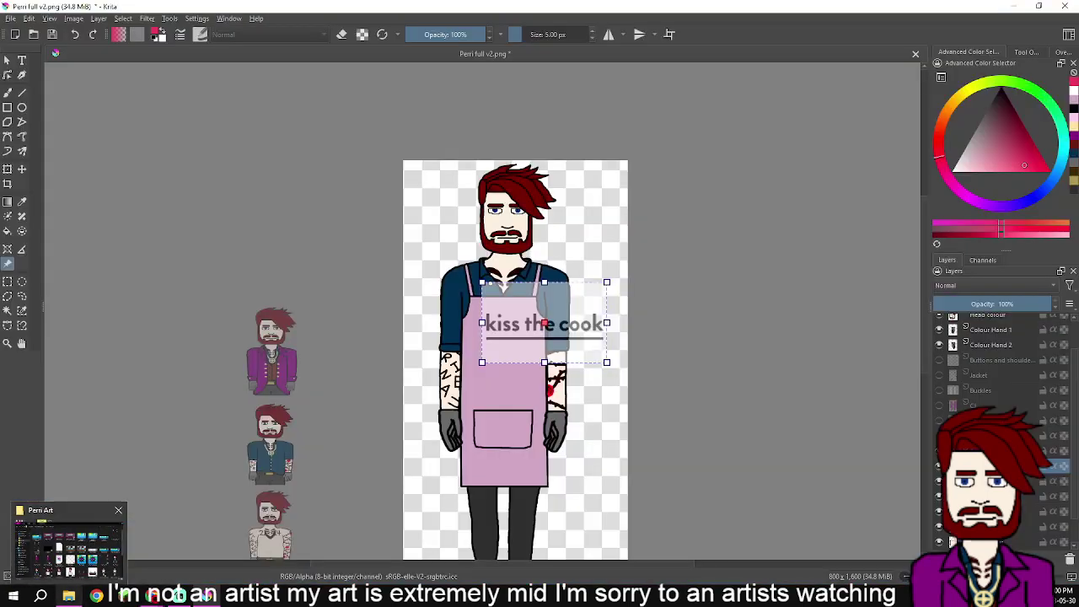
pyautogui.moveTo(69, 548)
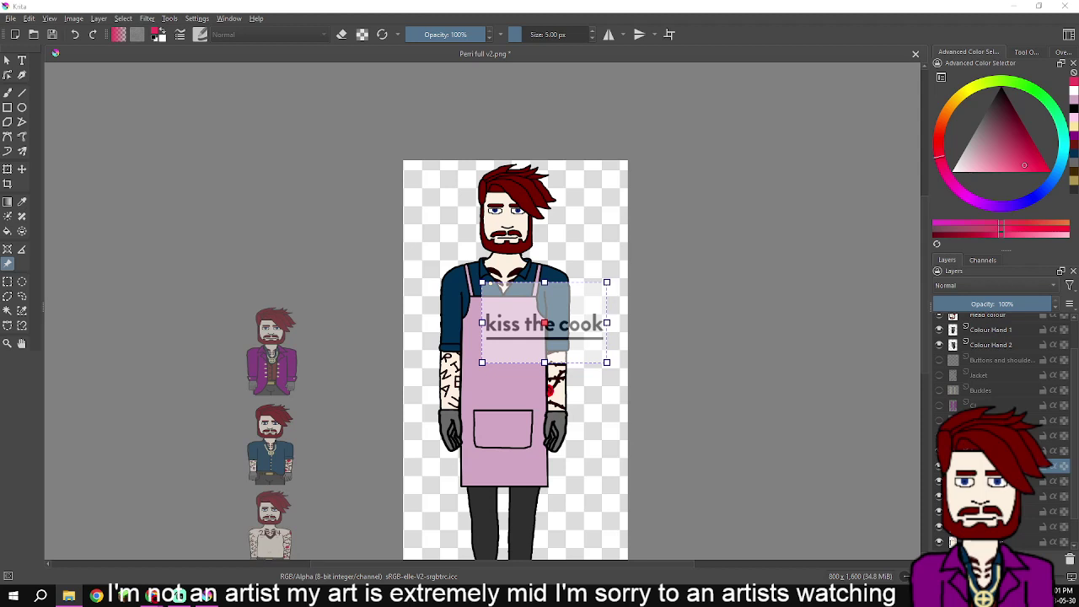
pyautogui.moveTo(909, 351); pyautogui.dragTo(757, 333)
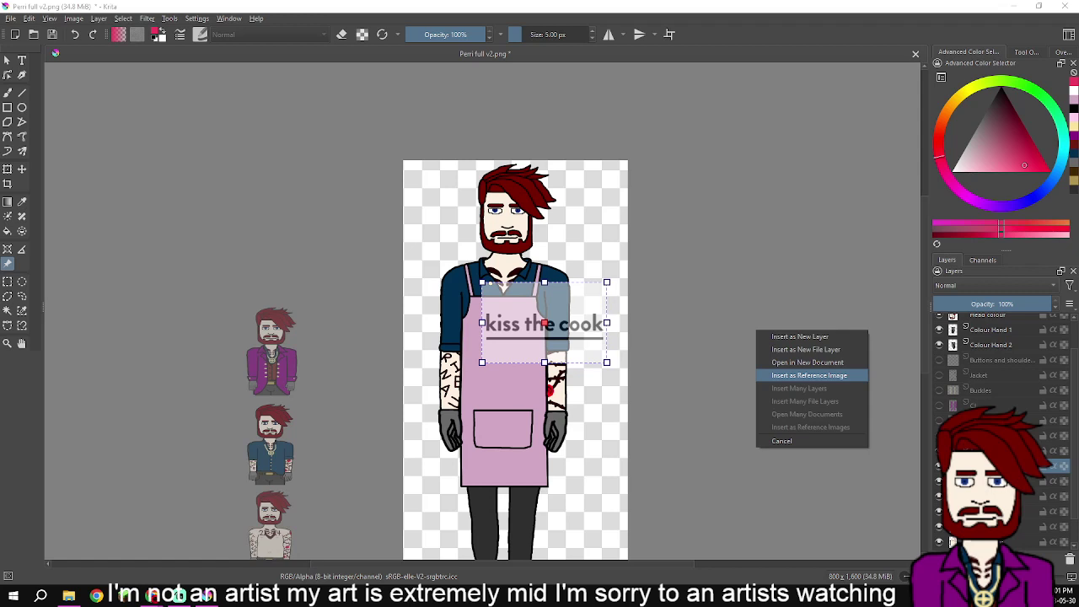
pyautogui.click(810, 376)
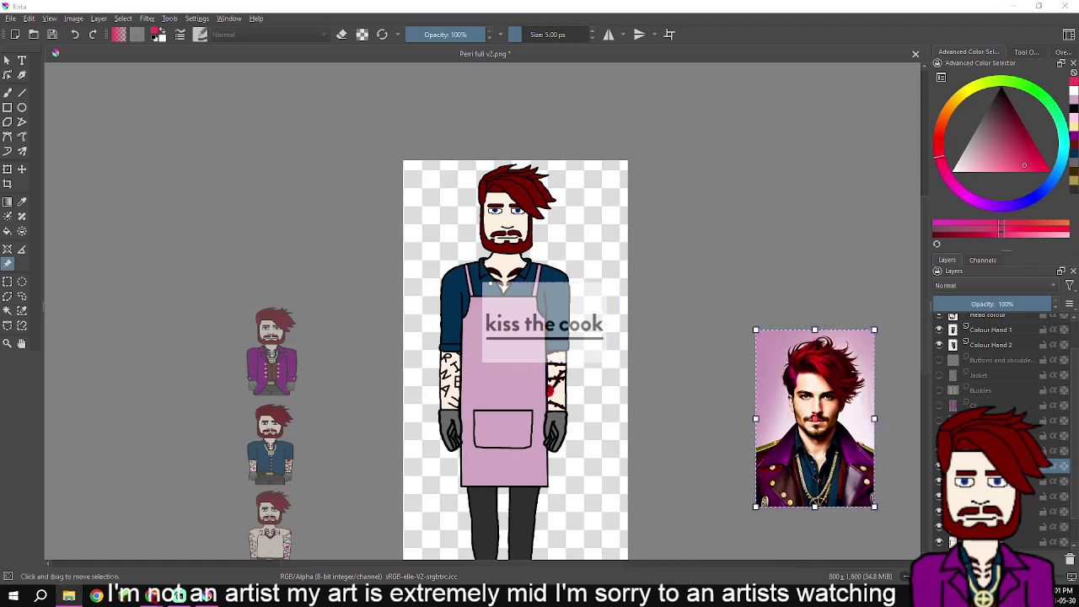
pyautogui.moveTo(872, 499); pyautogui.dragTo(742, 357)
pyautogui.click(801, 363)
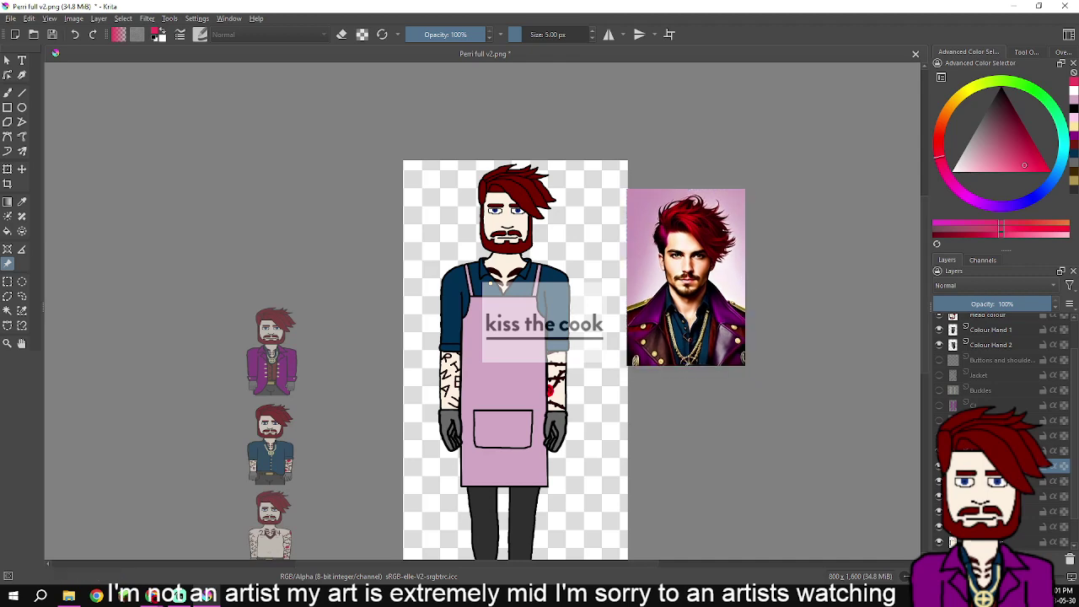
# - Examine the face, hair and jacket of the portrait reference up close and compare them with the drawn character
pyautogui.scroll(4, 714, 226)
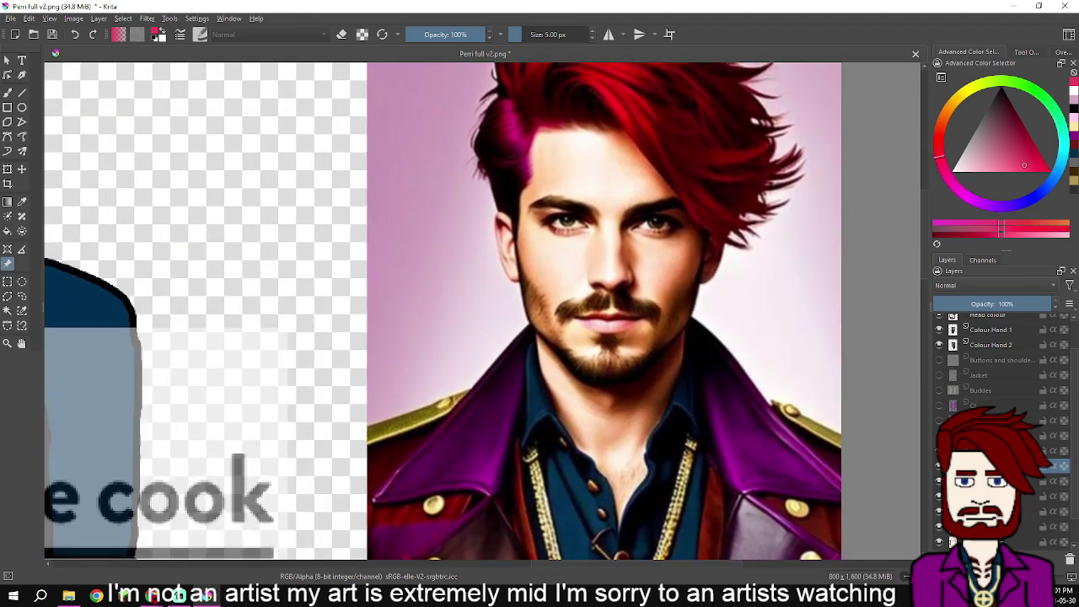
pyautogui.scroll(-4, 707, 202)
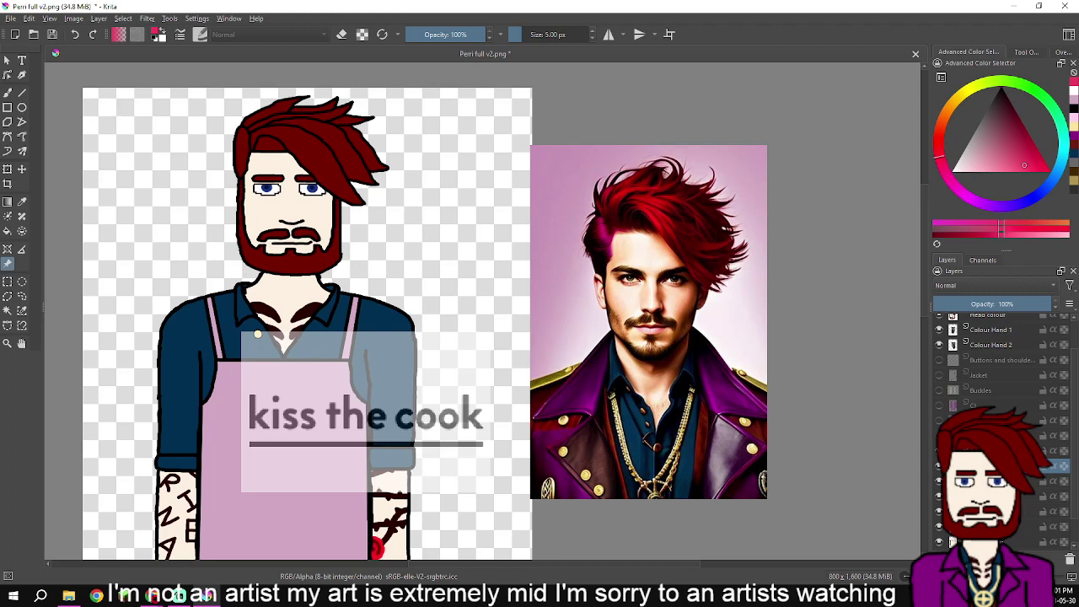
pyautogui.scroll(3, 641, 329)
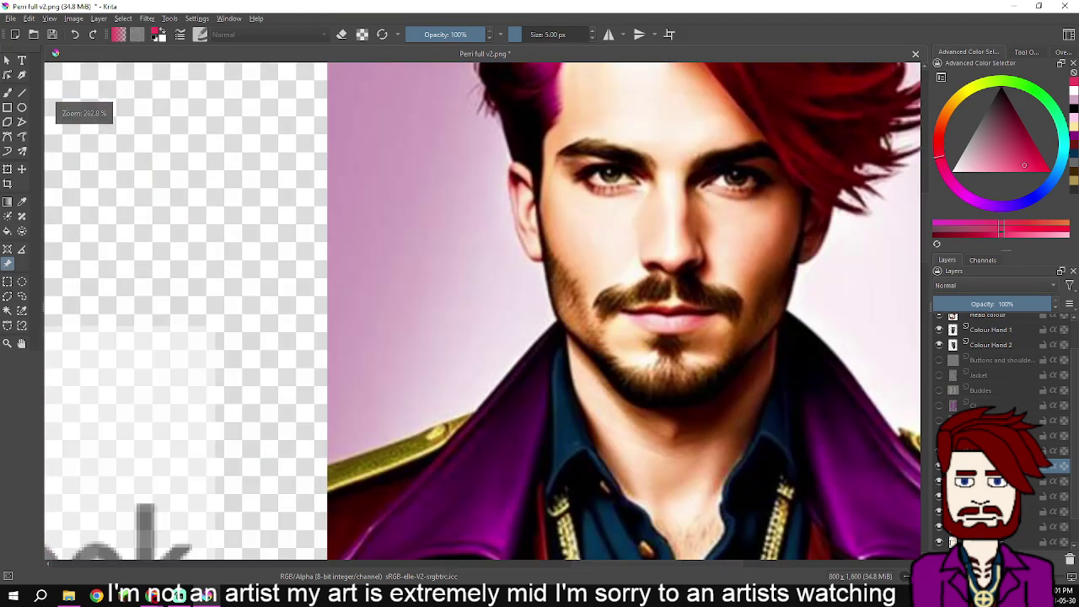
pyautogui.scroll(2, 656, 306)
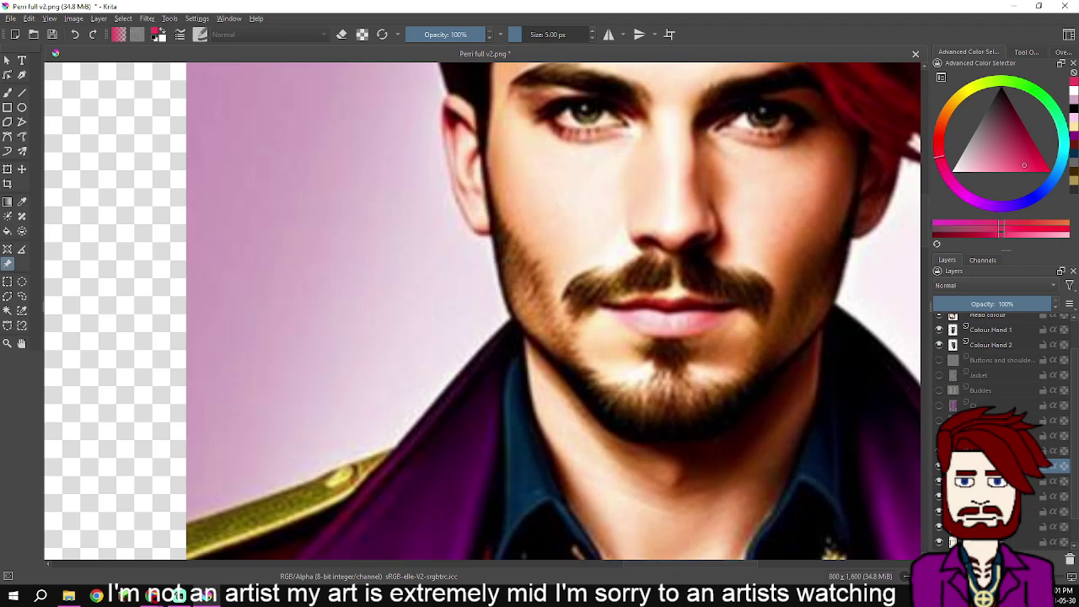
pyautogui.scroll(-2, 759, 313)
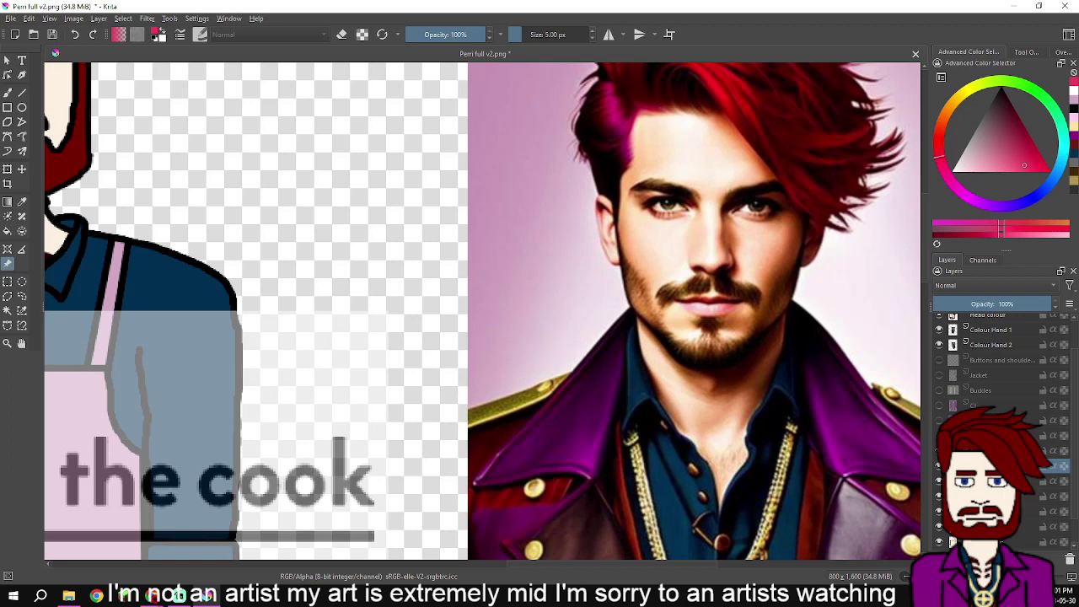
pyautogui.scroll(-3, 626, 309)
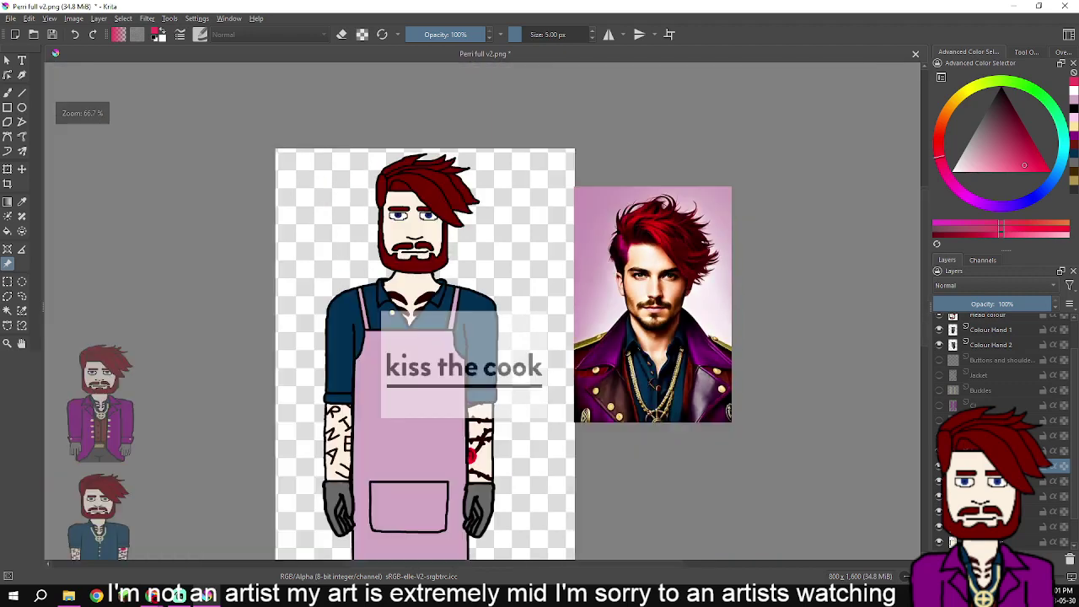
pyautogui.scroll(1, 626, 310)
pyautogui.scroll(1, 632, 310)
pyautogui.scroll(-1, 631, 310)
# - Remove the red-haired man's portrait from the reference images by cutting it
pyautogui.rightClick(662, 320)
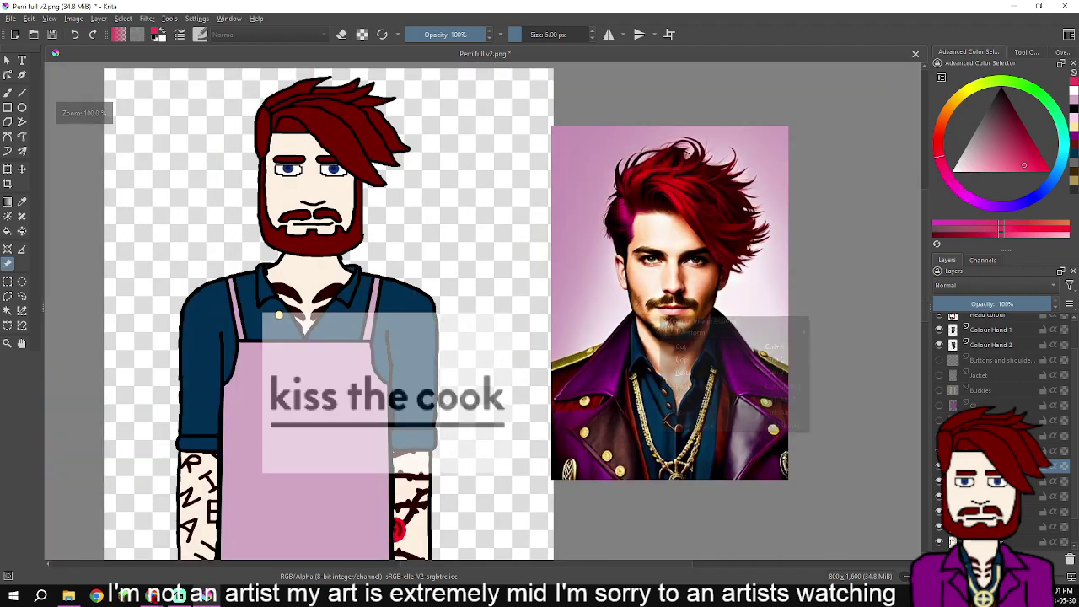
pyautogui.click(653, 312)
pyautogui.rightClick(655, 336)
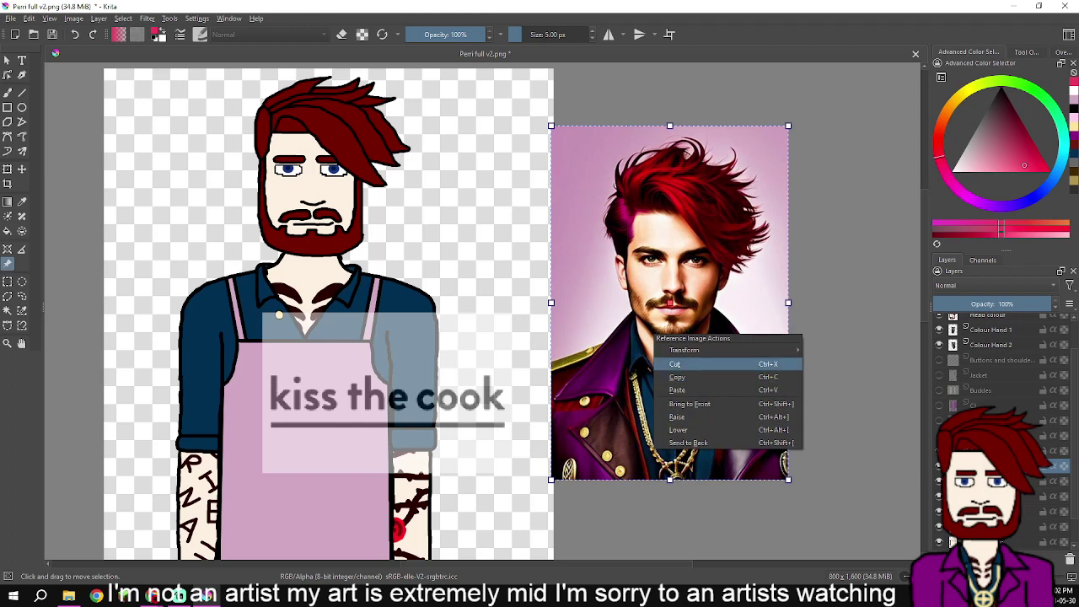
pyautogui.click(675, 363)
# - Enlarge the "kiss the cook" reference image slightly and reposition it over the apron's chest
pyautogui.scroll(-3, 673, 388)
pyautogui.scroll(3, 673, 388)
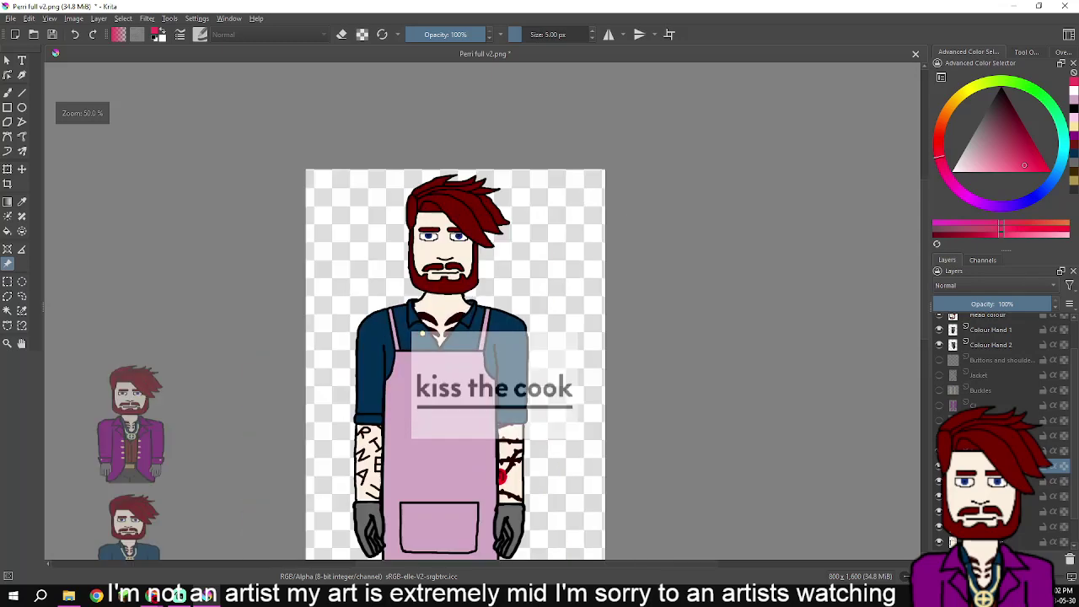
pyautogui.moveTo(673, 388); pyautogui.dragTo(850, 342)
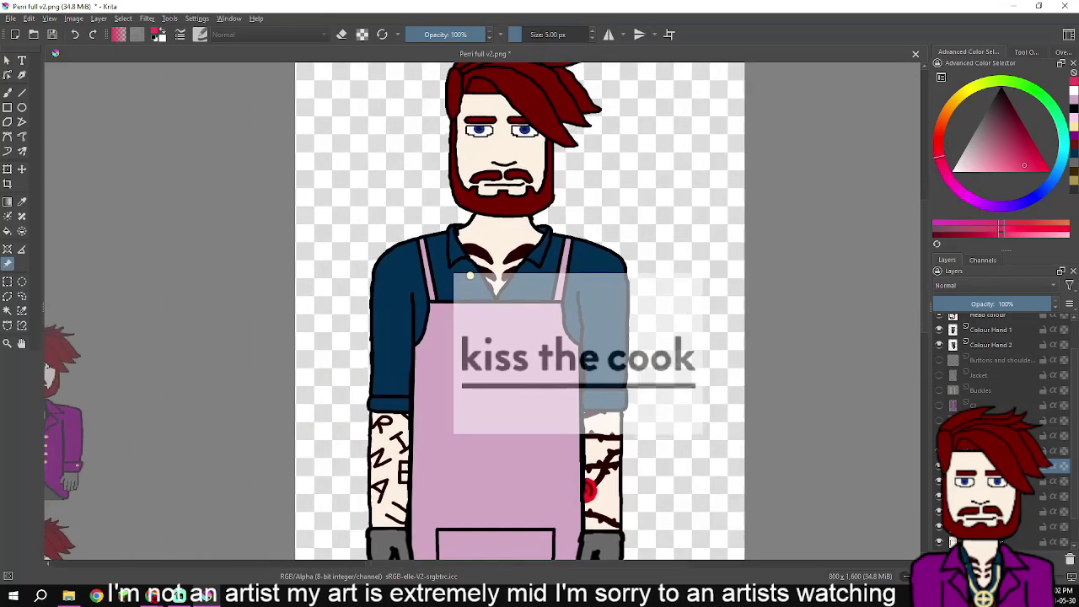
pyautogui.click(592, 355)
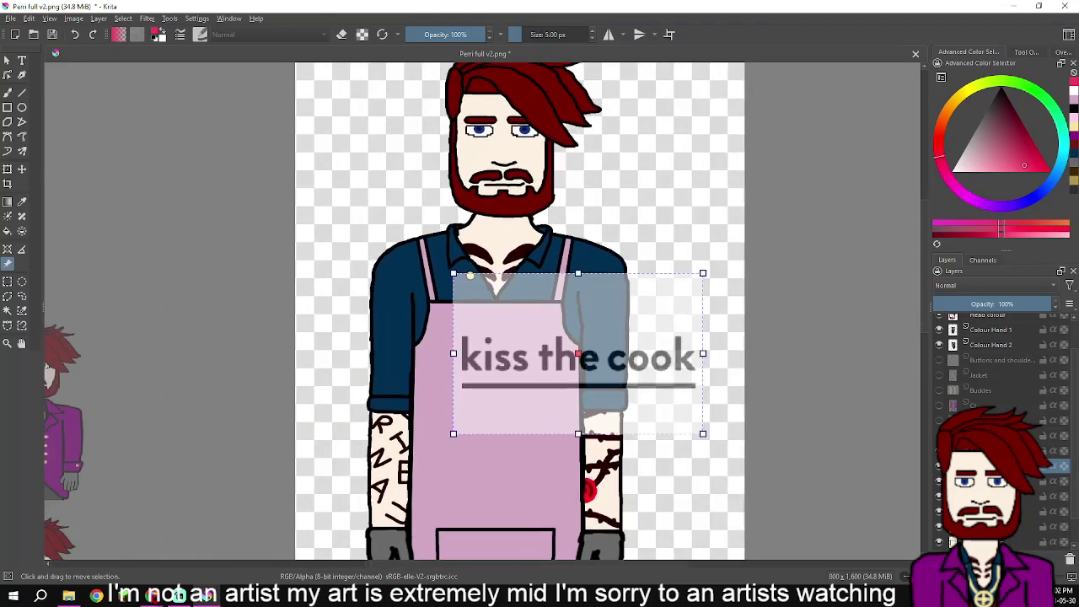
pyautogui.moveTo(453, 273); pyautogui.dragTo(435, 261)
pyautogui.moveTo(499, 318); pyautogui.dragTo(508, 318)
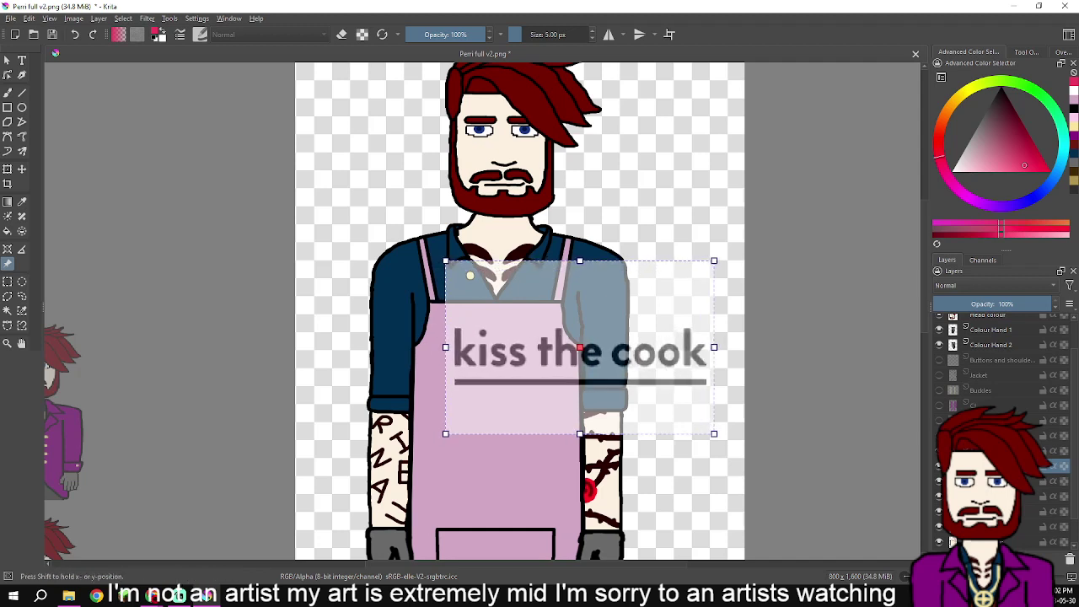
pyautogui.moveTo(580, 348); pyautogui.dragTo(585, 347)
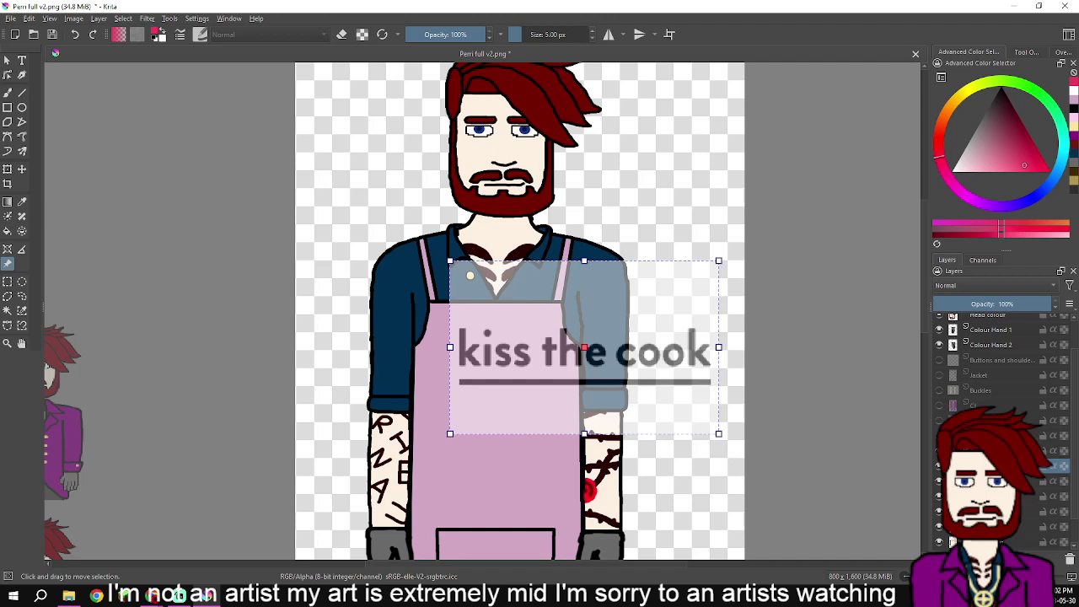
# - Move the "kiss the cook" reference image off the character and remove it by cutting it
pyautogui.moveTo(585, 346); pyautogui.dragTo(920, 237)
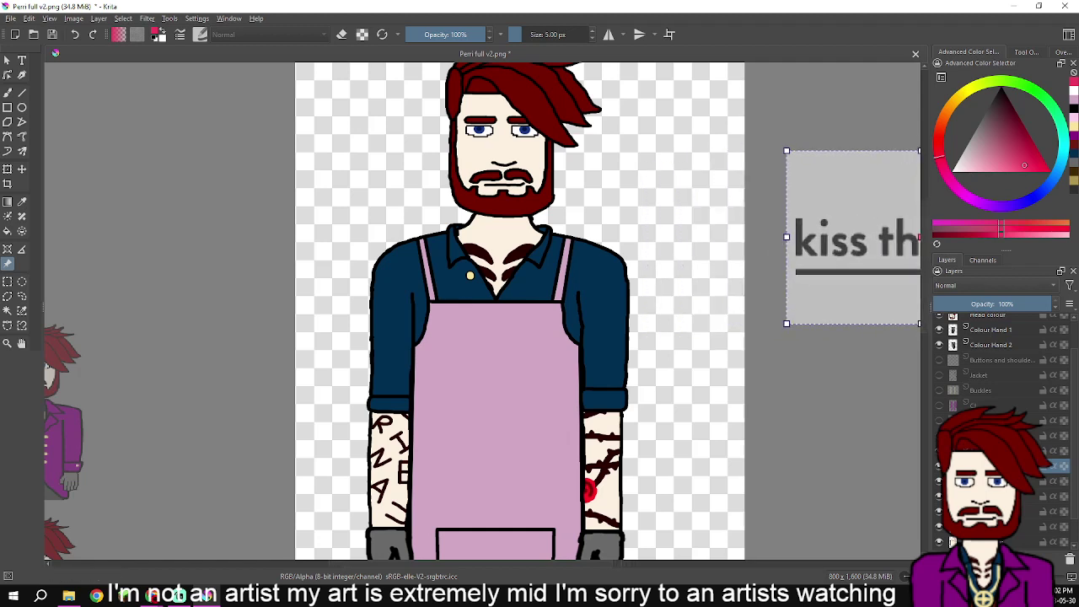
pyautogui.scroll(-3, 786, 283)
pyautogui.click(831, 338)
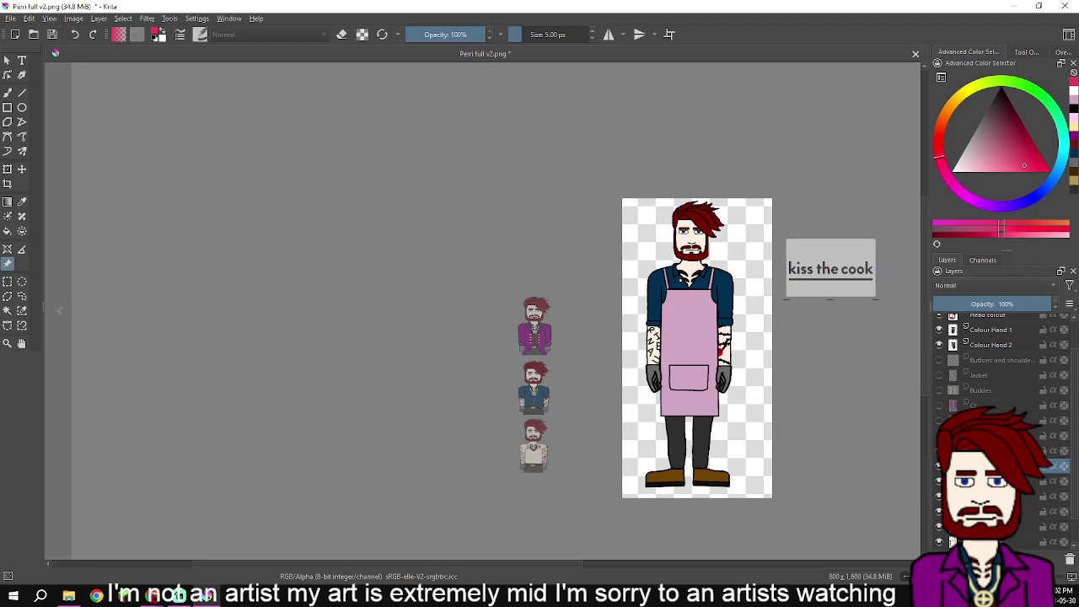
pyautogui.scroll(2, 831, 338)
pyautogui.scroll(1, 830, 338)
pyautogui.scroll(-1, 787, 346)
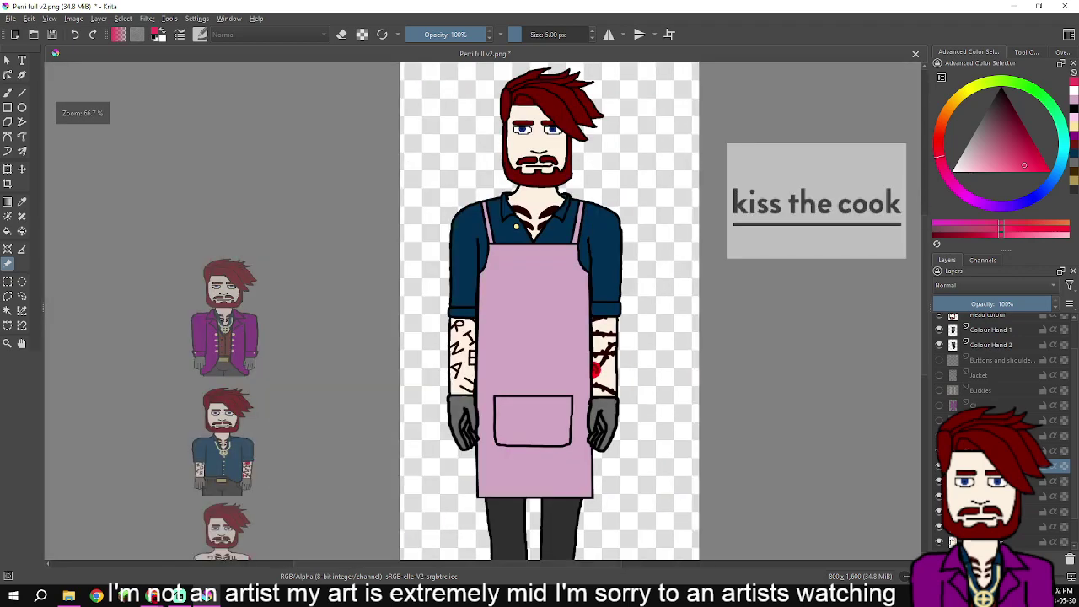
pyautogui.moveTo(817, 201); pyautogui.dragTo(776, 255)
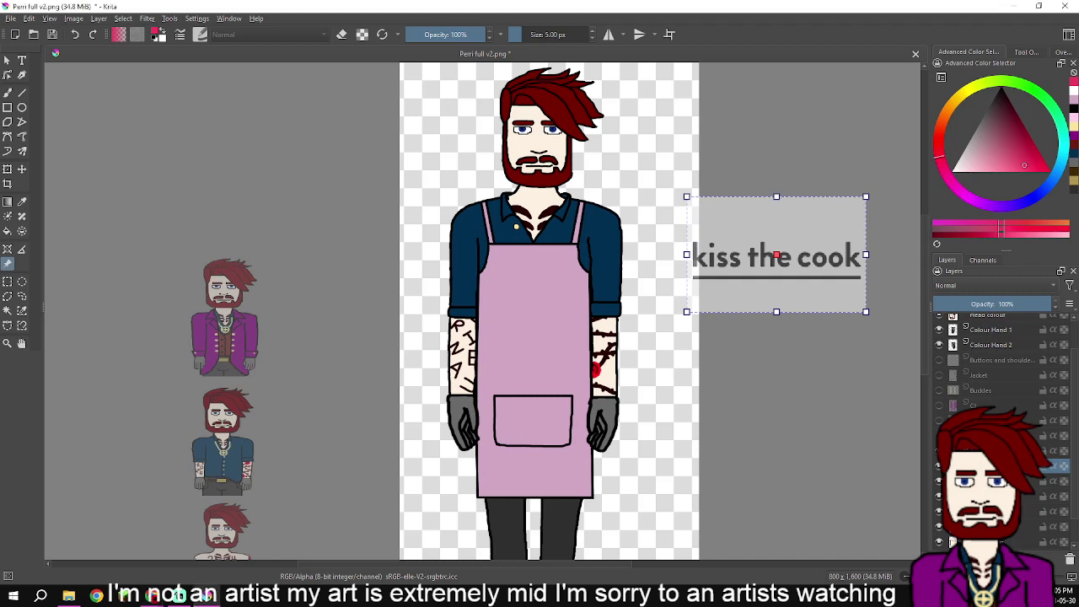
pyautogui.rightClick(796, 256)
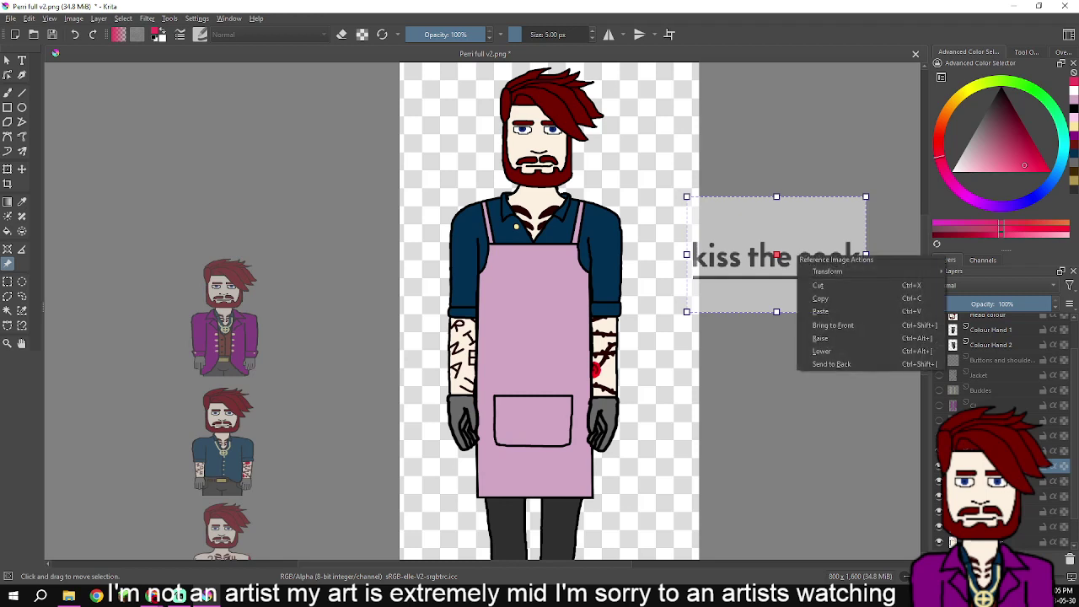
pyautogui.click(810, 280)
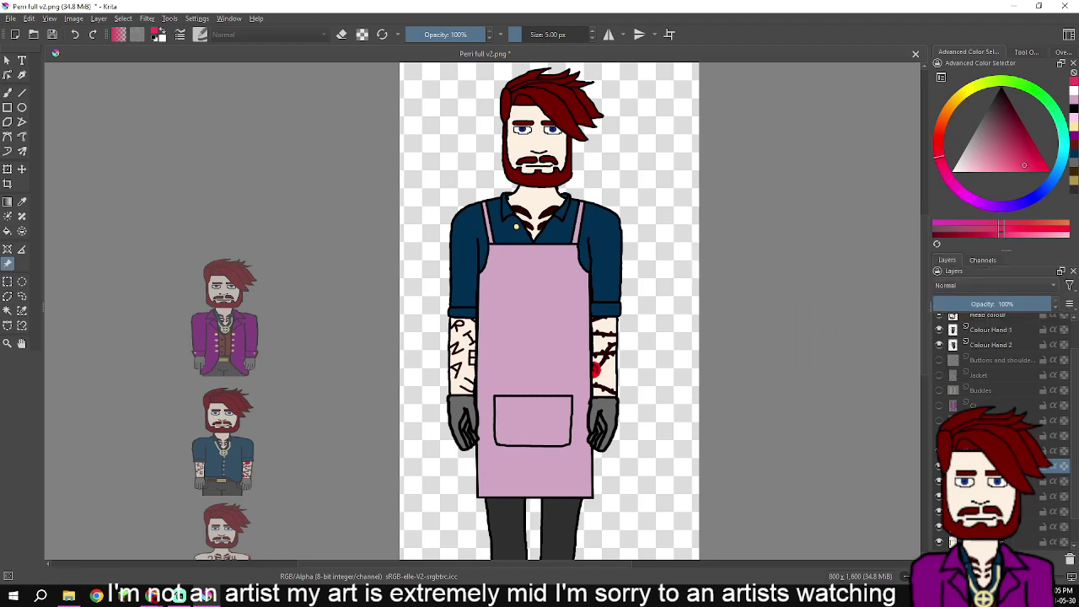
# - Remove the three small character reference images beside the canvas by cutting them one after another
pyautogui.click(212, 313)
pyautogui.rightClick(209, 313)
pyautogui.click(229, 342)
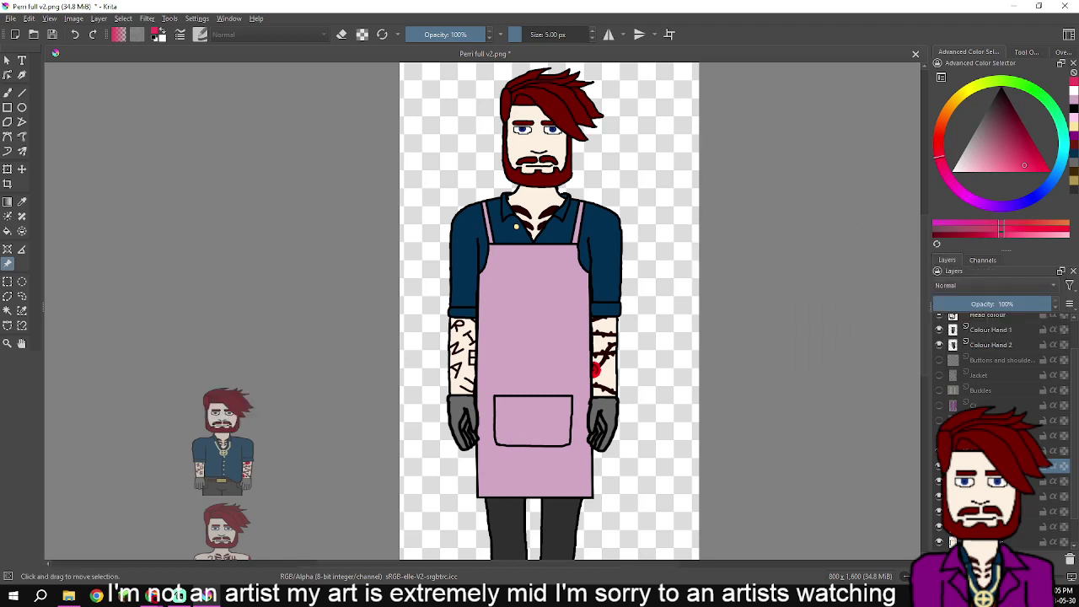
pyautogui.rightClick(223, 442)
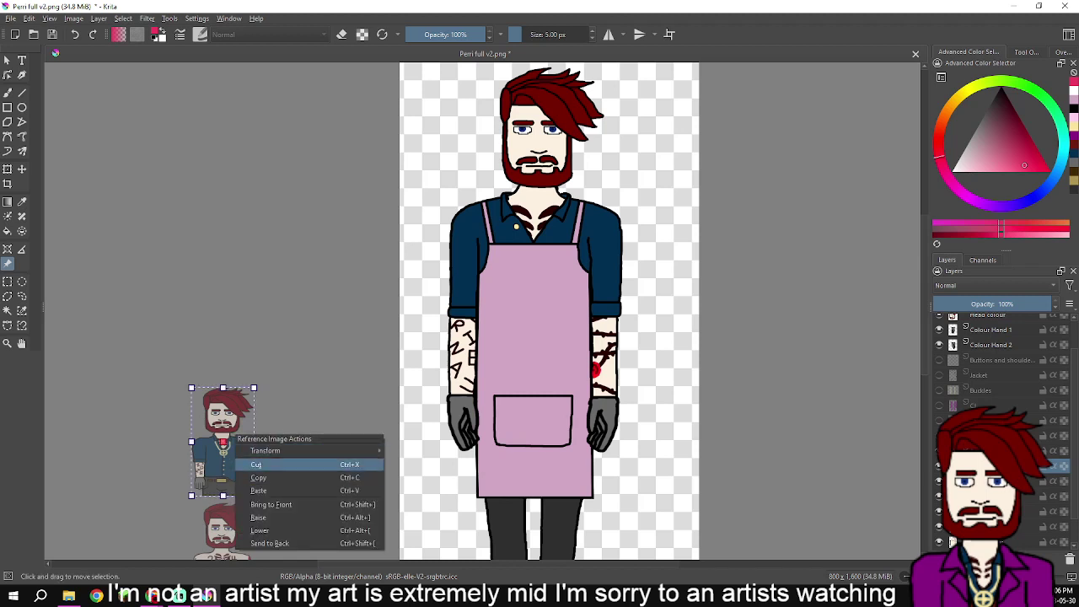
pyautogui.click(256, 464)
pyautogui.click(221, 531)
pyautogui.rightClick(218, 537)
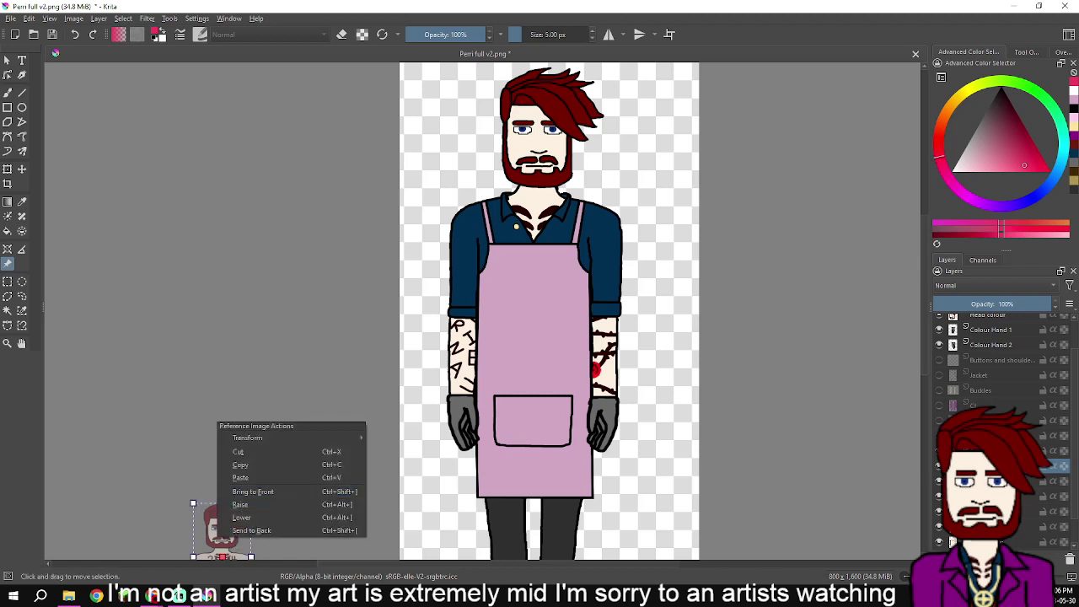
pyautogui.click(239, 452)
pyautogui.scroll(-4, 175, 371)
pyautogui.scroll(4, 181, 371)
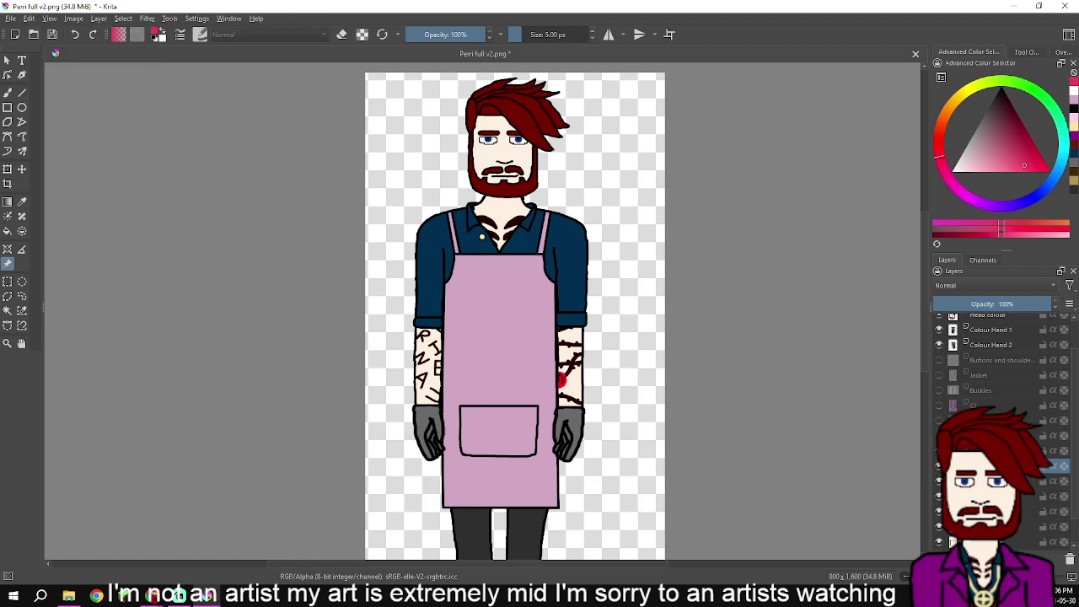
pyautogui.click(29, 17)
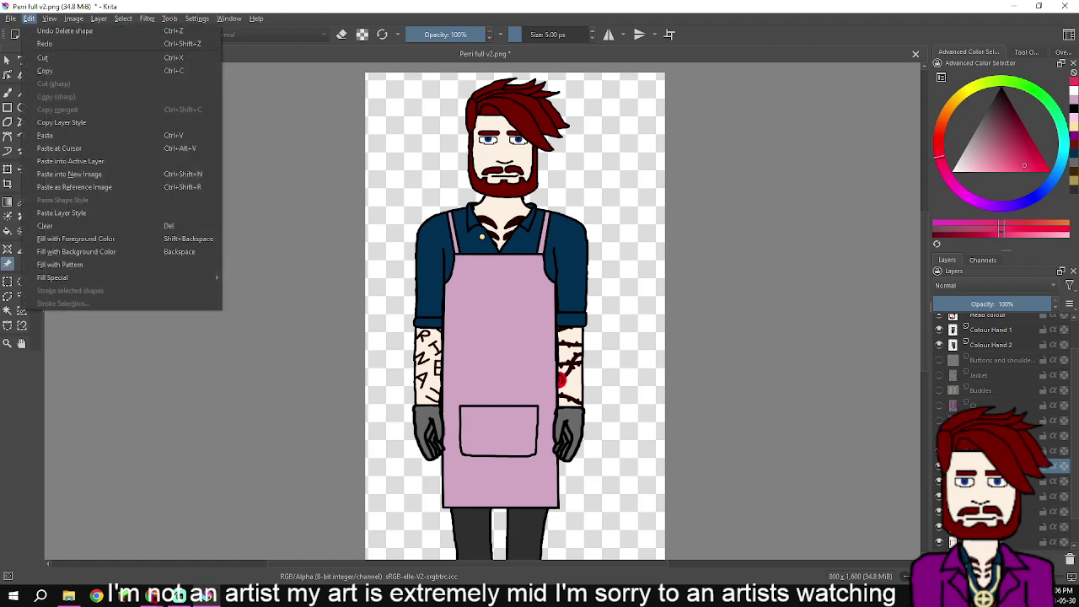
pyautogui.moveTo(99, 19)
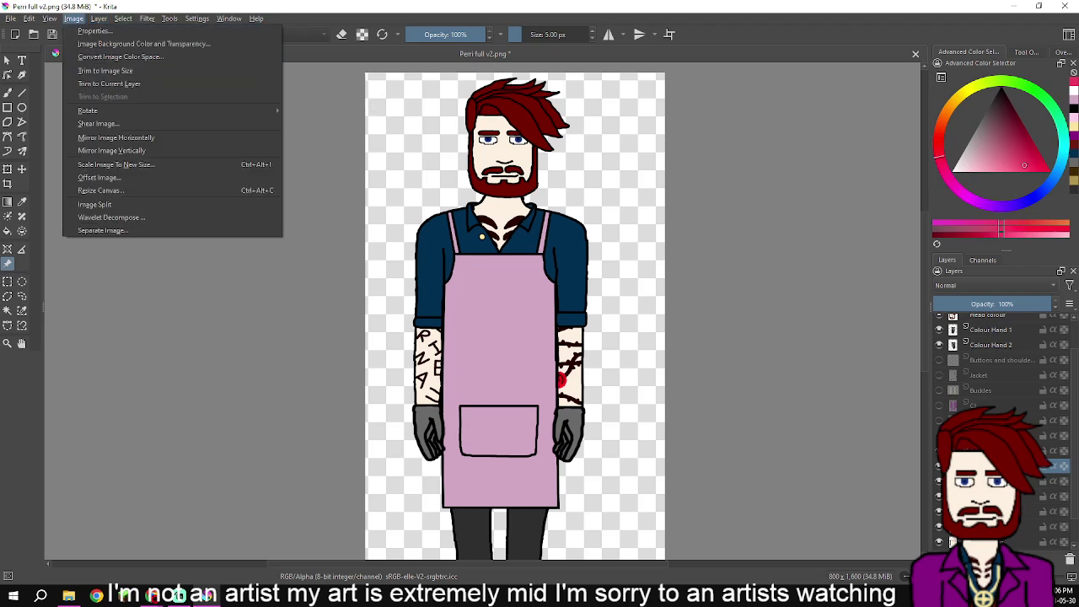
pyautogui.moveTo(29, 18)
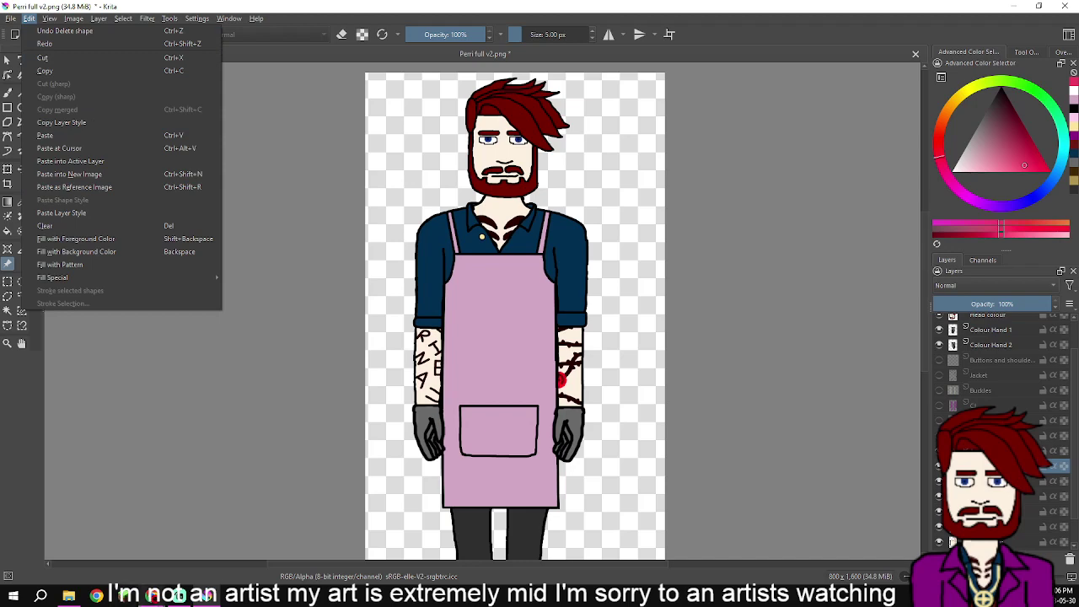
# - Insert the white "Kiss the Cook" apron picture from the Downloads folder as a reference image beside the character
pyautogui.moveTo(153, 595)
pyautogui.moveTo(69, 596)
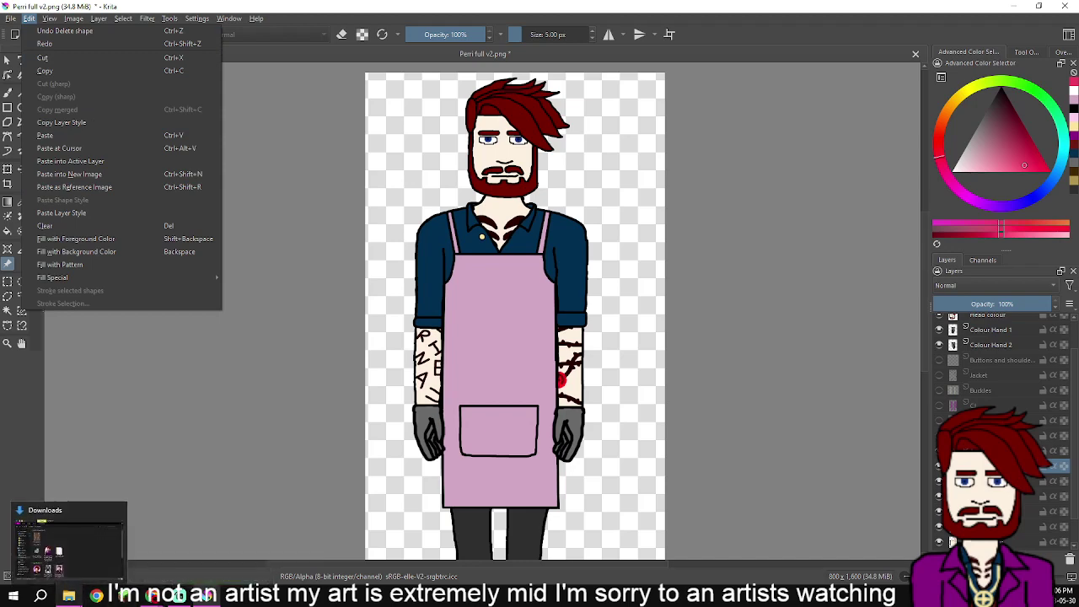
pyautogui.click(71, 550)
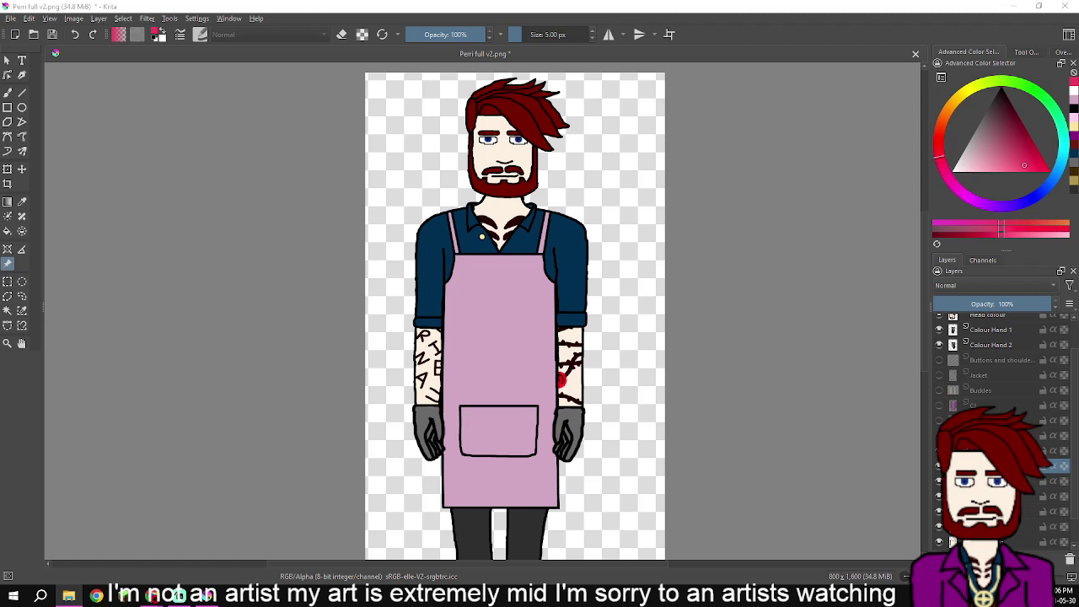
pyautogui.moveTo(1027, 301); pyautogui.dragTo(778, 357)
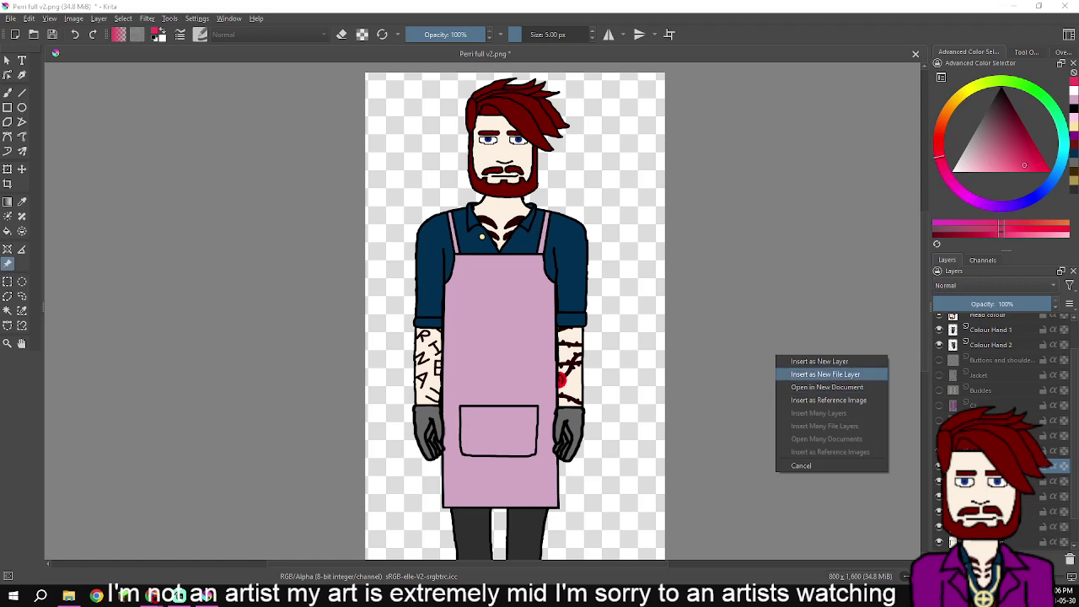
pyautogui.click(829, 400)
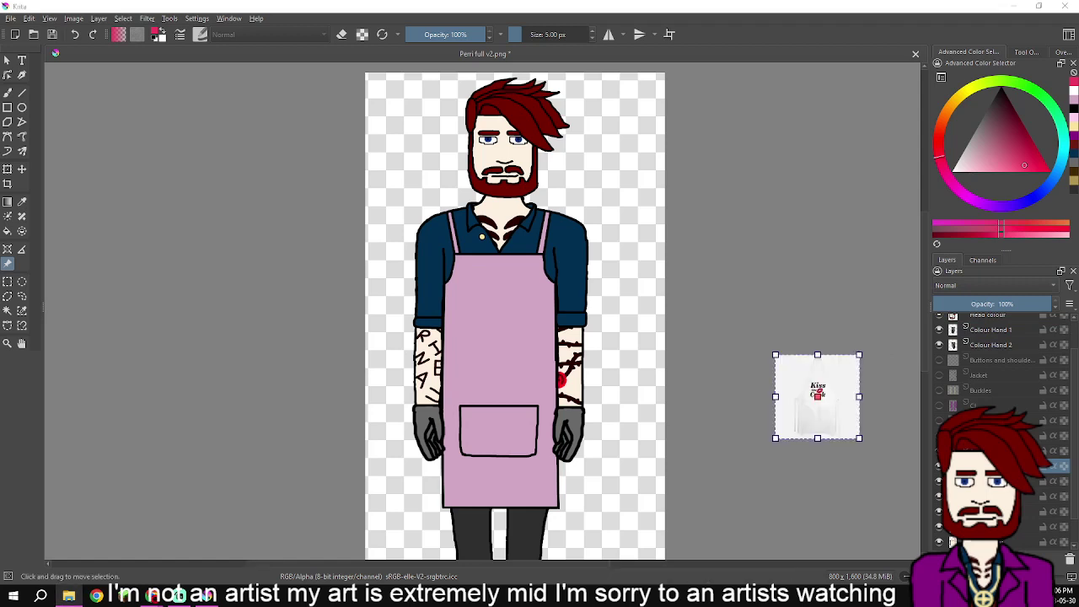
# - Enlarge the white apron reference image and set its opacity to 50%
pyautogui.moveTo(775, 355); pyautogui.dragTo(659, 239)
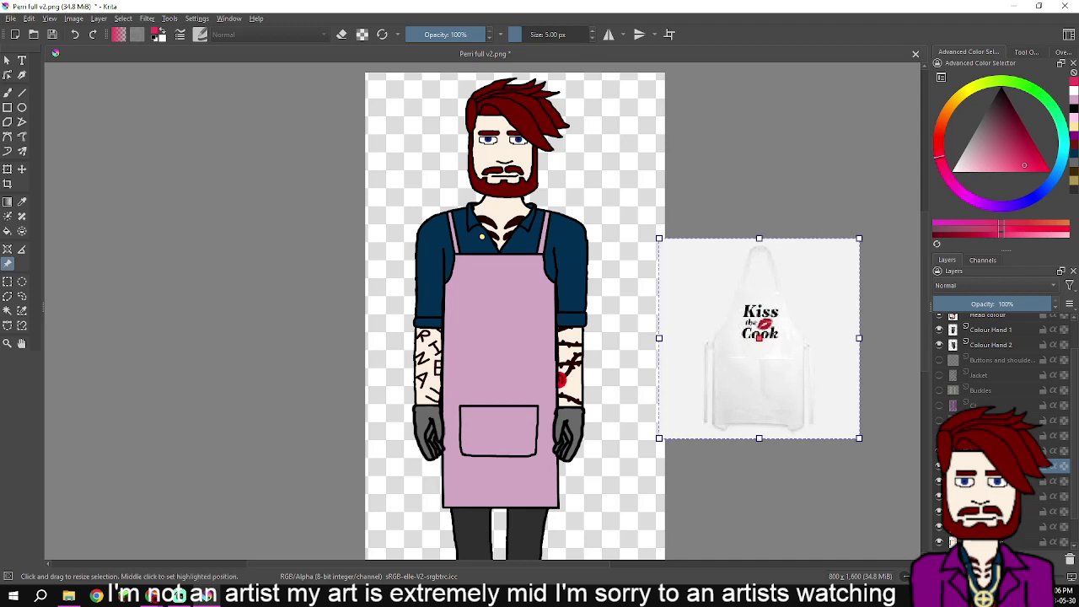
pyautogui.moveTo(859, 238); pyautogui.dragTo(896, 201)
pyautogui.click(1026, 53)
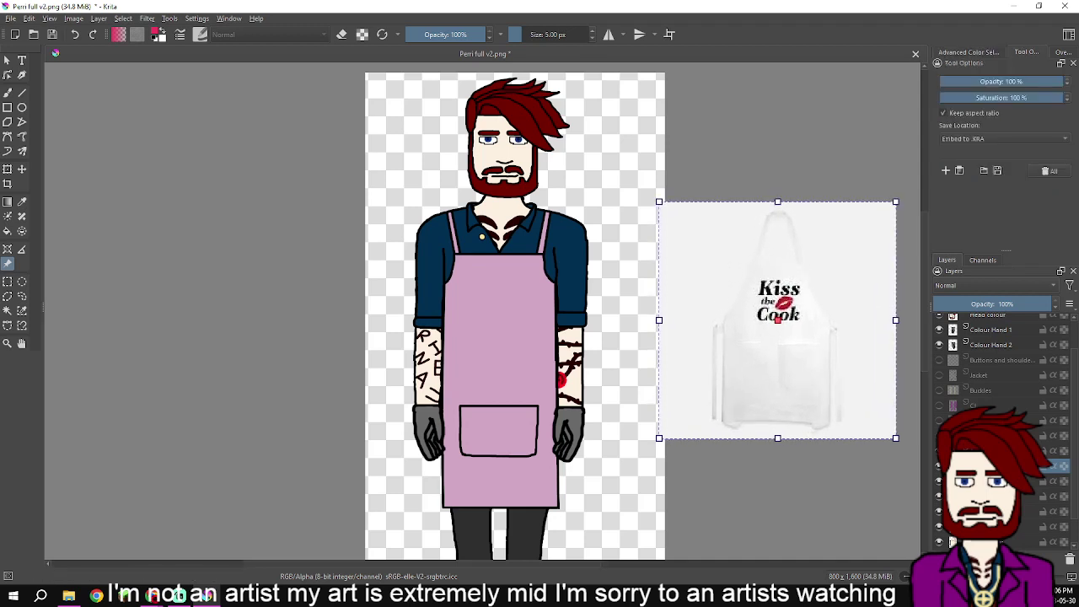
pyautogui.click(1008, 82)
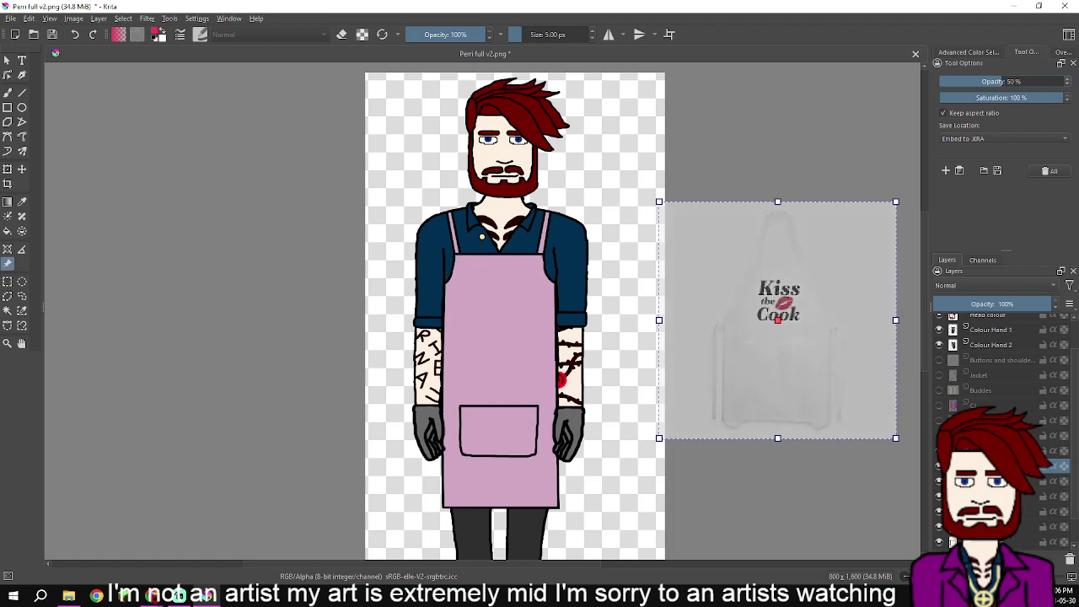
# - Place the apron reference image over the character and enlarge it until its "Kiss the Cook" lettering is centred on the pink apron's chest
pyautogui.moveTo(778, 319); pyautogui.dragTo(497, 342)
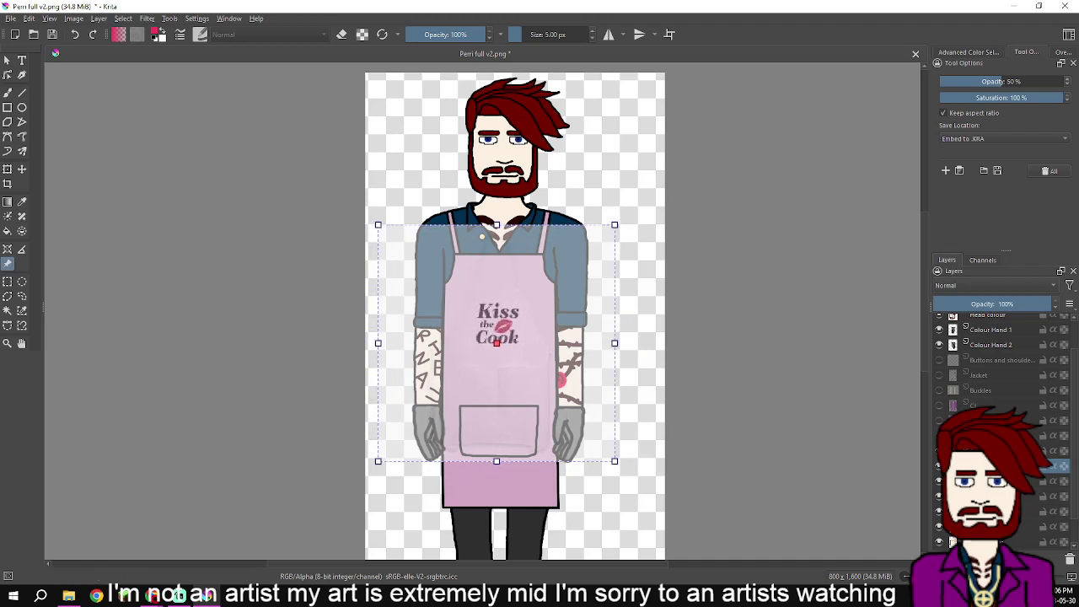
pyautogui.moveTo(615, 225); pyautogui.dragTo(672, 167)
pyautogui.moveTo(540, 296); pyautogui.dragTo(485, 344)
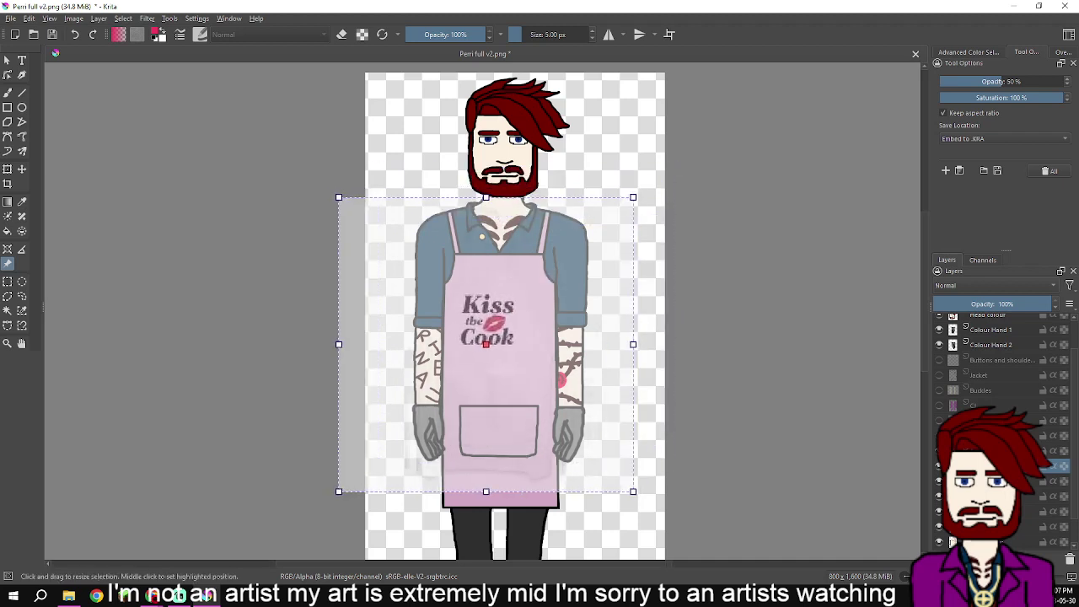
pyautogui.moveTo(633, 197); pyautogui.dragTo(656, 174)
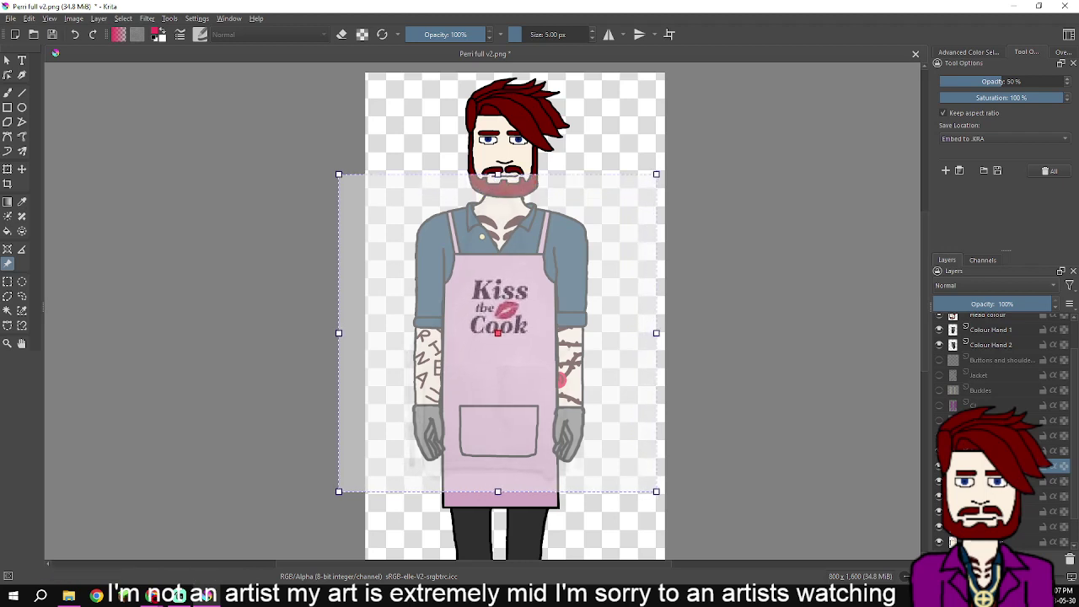
pyautogui.moveTo(506, 324); pyautogui.dragTo(504, 326)
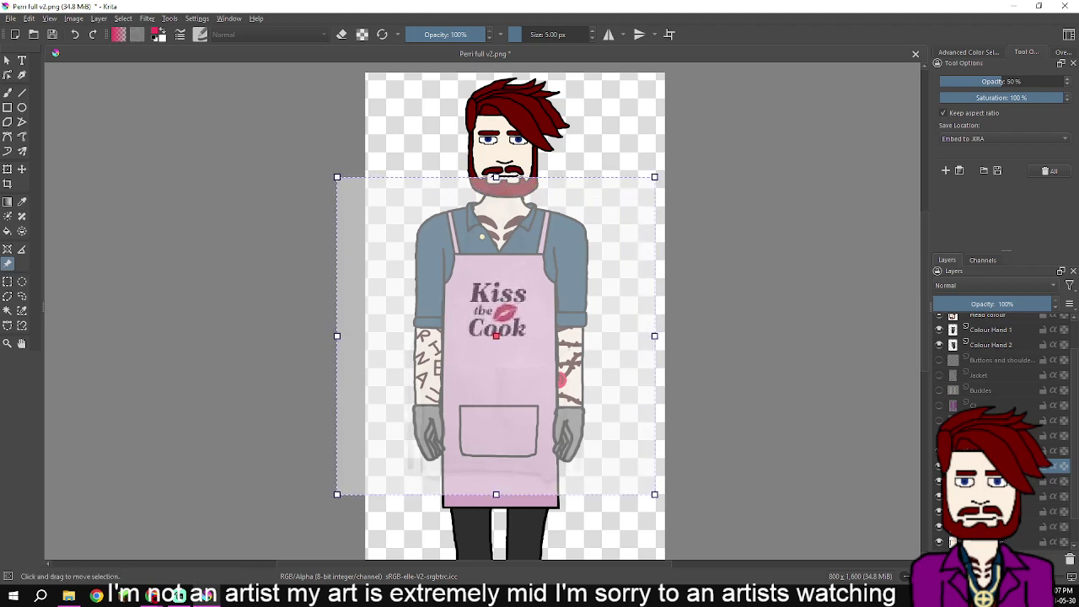
pyautogui.moveTo(655, 177); pyautogui.dragTo(679, 152)
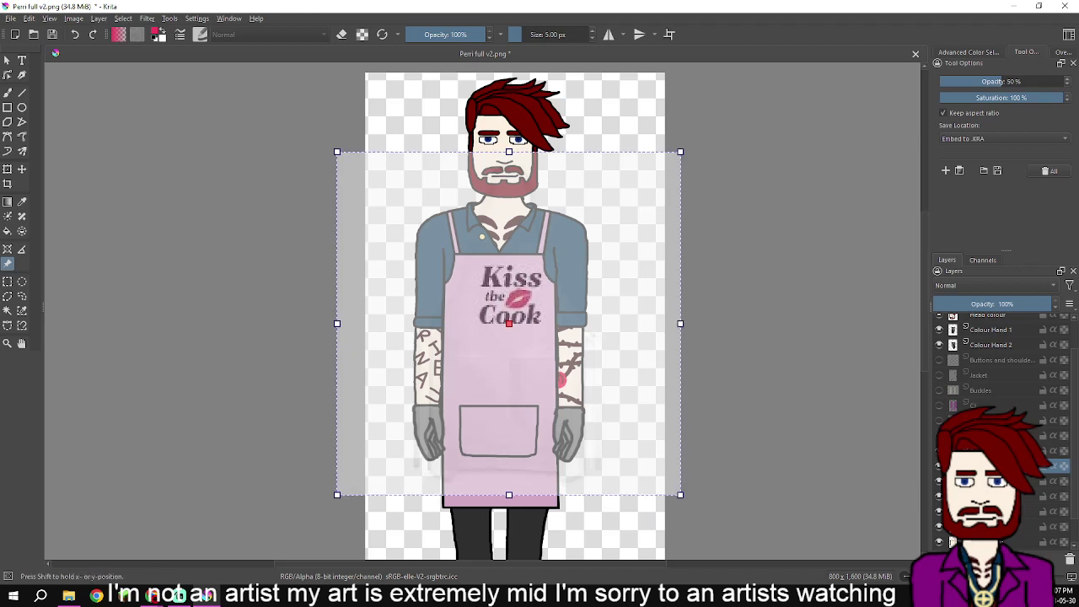
pyautogui.moveTo(510, 324); pyautogui.dragTo(499, 337)
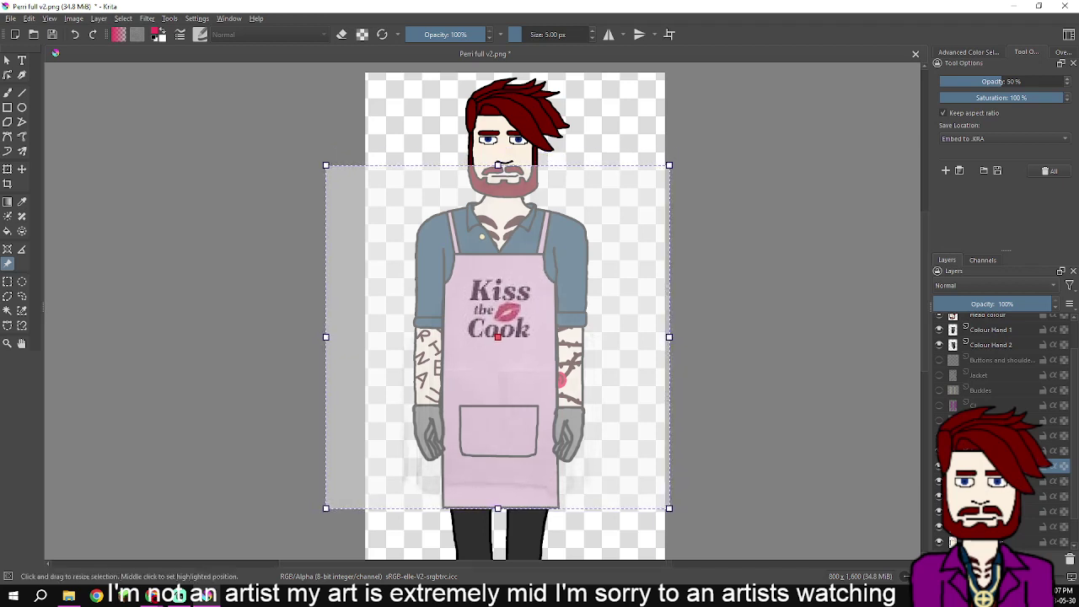
pyautogui.moveTo(669, 166); pyautogui.dragTo(699, 140)
pyautogui.moveTo(512, 325); pyautogui.dragTo(498, 342)
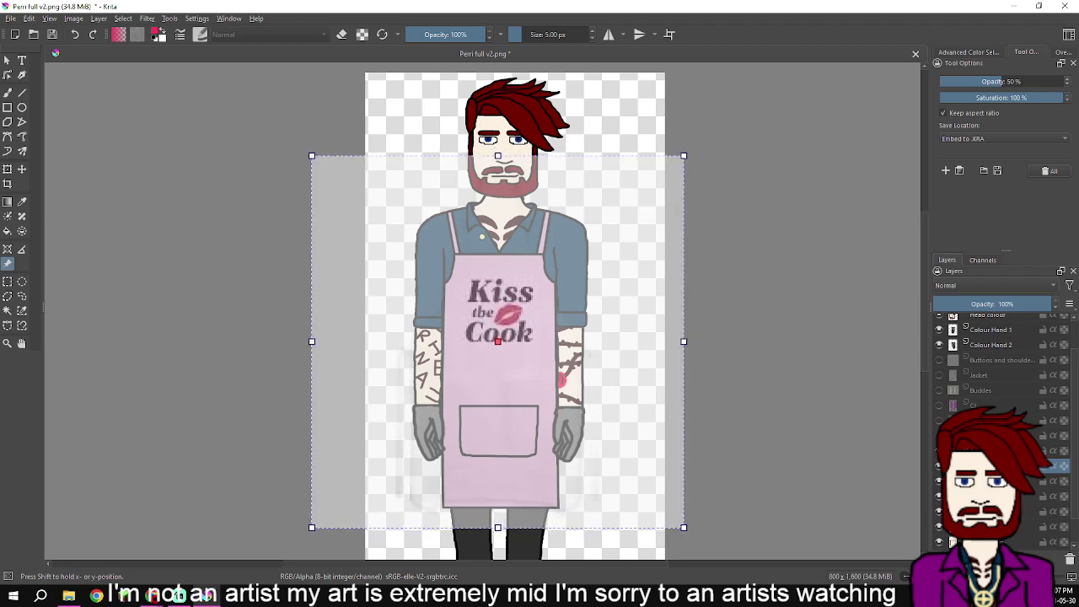
# - Paint a small crimson heart over the dot of the "i" in "Kiss" with the 5 px brush
pyautogui.scroll(4, 499, 342)
pyautogui.scroll(-1, 502, 392)
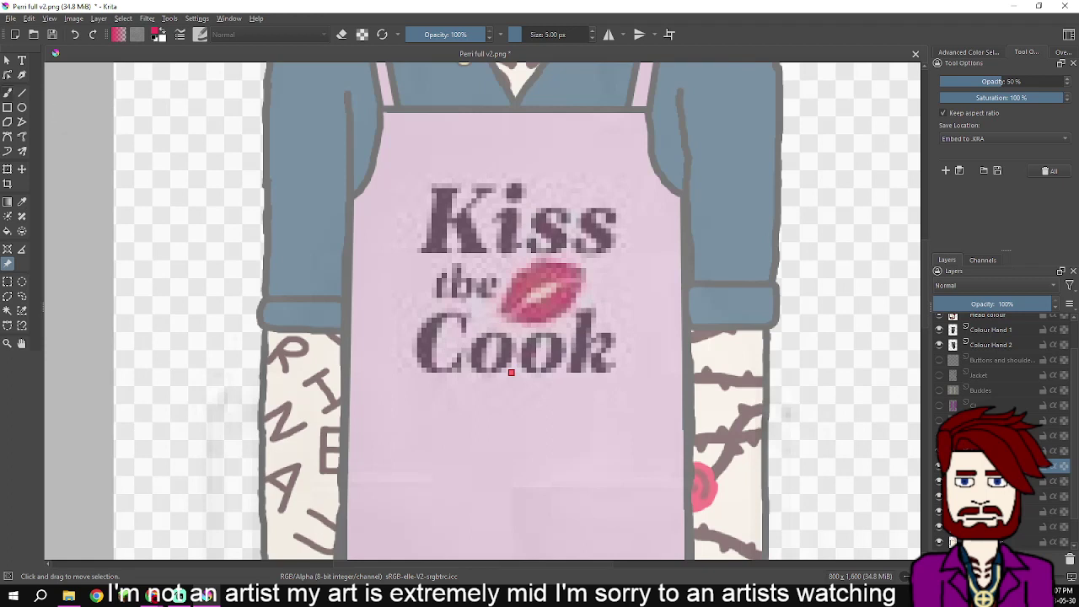
pyautogui.press('b')
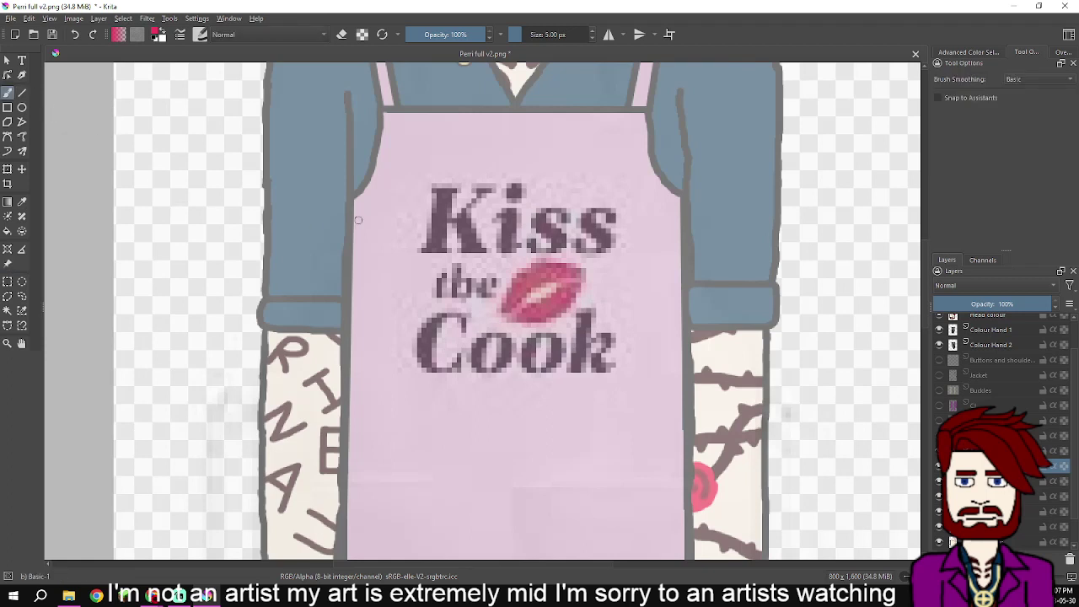
pyautogui.scroll(3, 373, 215)
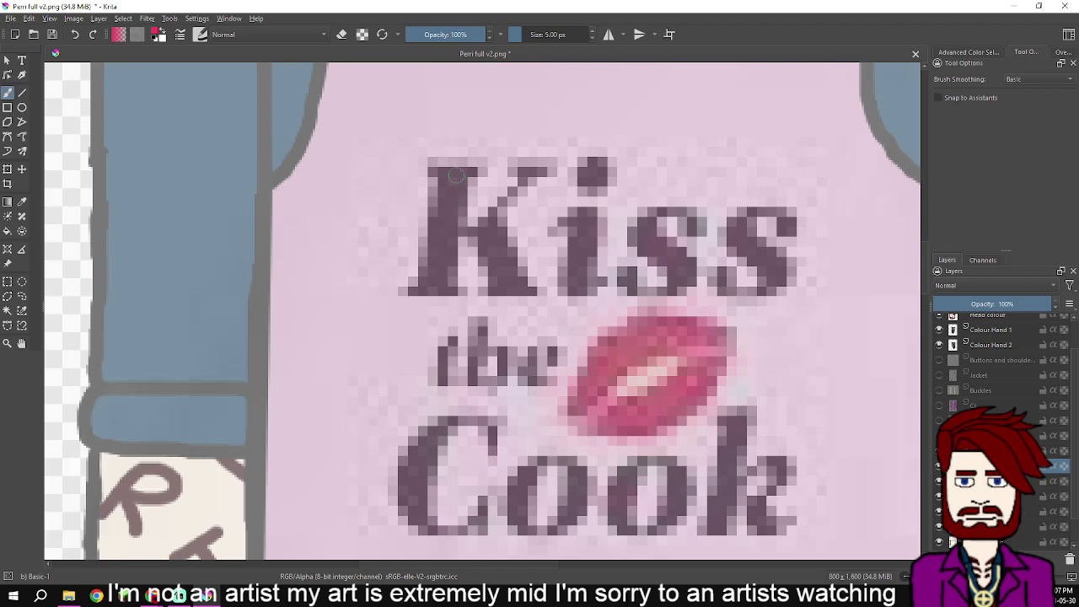
pyautogui.moveTo(456, 175); pyautogui.dragTo(448, 206)
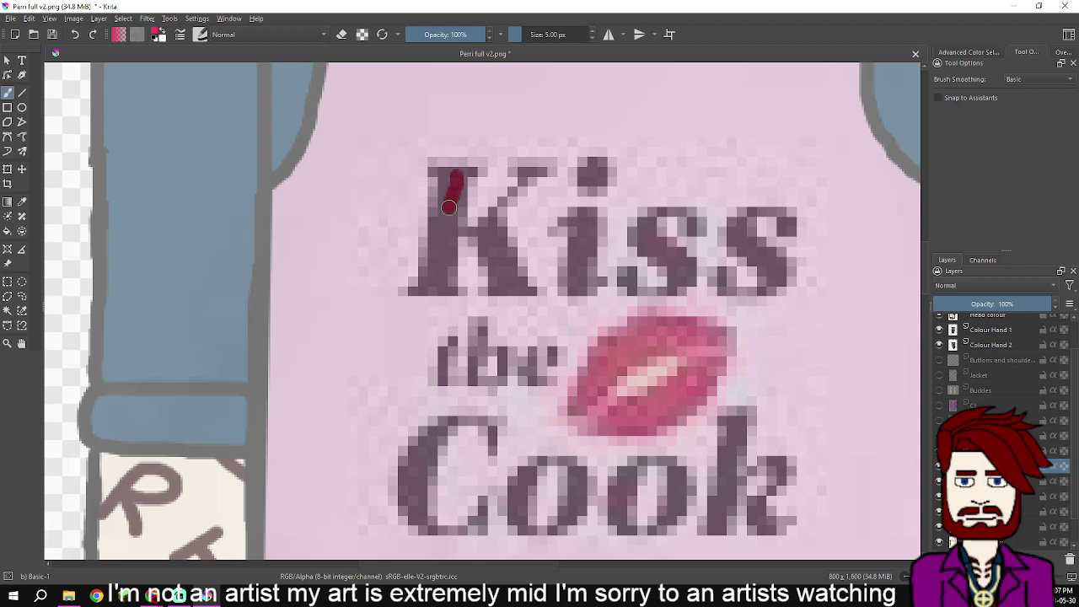
pyautogui.hotkey('ctrl', 'z')
pyautogui.scroll(3, 614, 198)
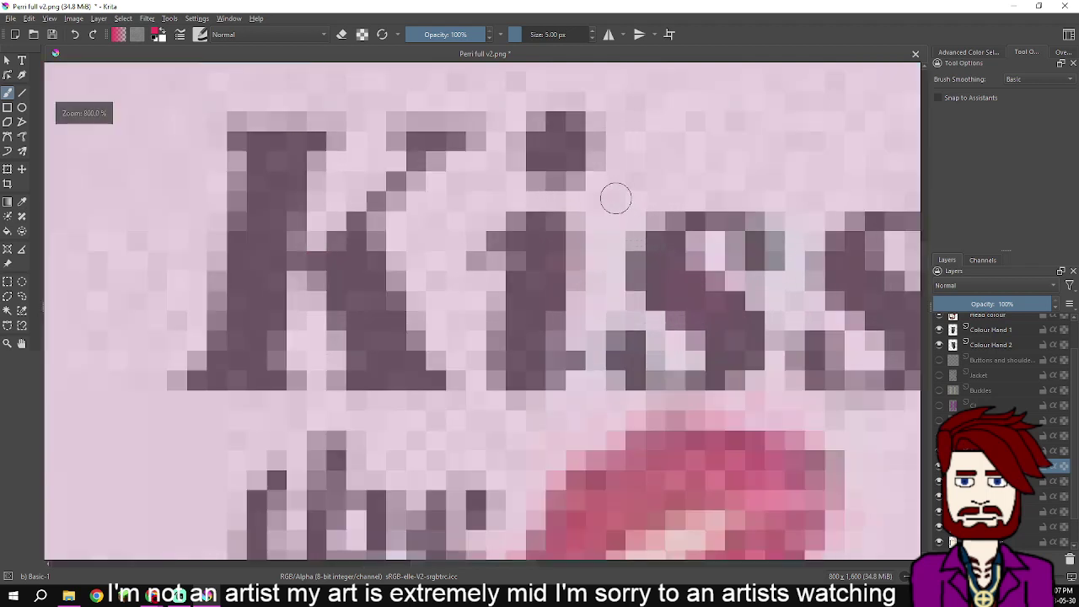
pyautogui.moveTo(602, 251)
pyautogui.mouseDown()
pyautogui.moveTo(603, 274)
pyautogui.moveTo(536, 246)
pyautogui.moveTo(516, 203)
pyautogui.moveTo(531, 184)
pyautogui.moveTo(555, 196)
pyautogui.moveTo(553, 249)
pyautogui.moveTo(536, 215)
pyautogui.moveTo(542, 247)
pyautogui.moveTo(568, 192)
pyautogui.moveTo(595, 196)
pyautogui.moveTo(589, 226)
pyautogui.moveTo(548, 261)
pyautogui.moveTo(544, 249)
pyautogui.moveTo(582, 206)
pyautogui.moveTo(594, 214)
pyautogui.mouseUp()
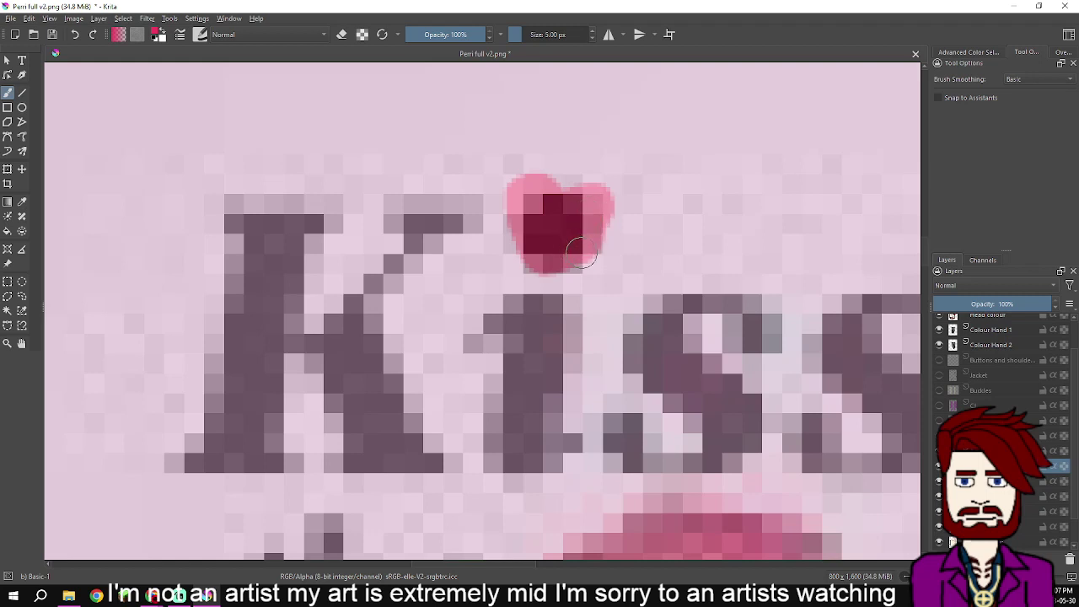
# - Trace the upper and lower curves of the reference's kiss mark in crimson
pyautogui.scroll(-3, 673, 245)
pyautogui.scroll(-2, 618, 331)
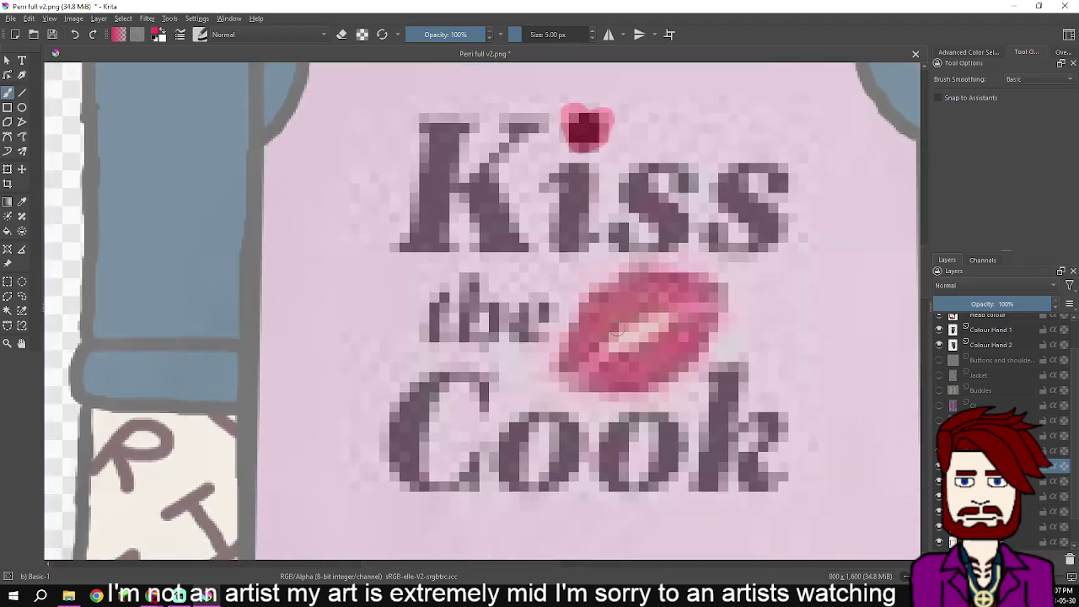
pyautogui.moveTo(577, 361)
pyautogui.mouseDown()
pyautogui.moveTo(624, 311)
pyautogui.moveTo(696, 294)
pyautogui.moveTo(708, 320)
pyautogui.moveTo(692, 341)
pyautogui.moveTo(604, 381)
pyautogui.mouseUp()
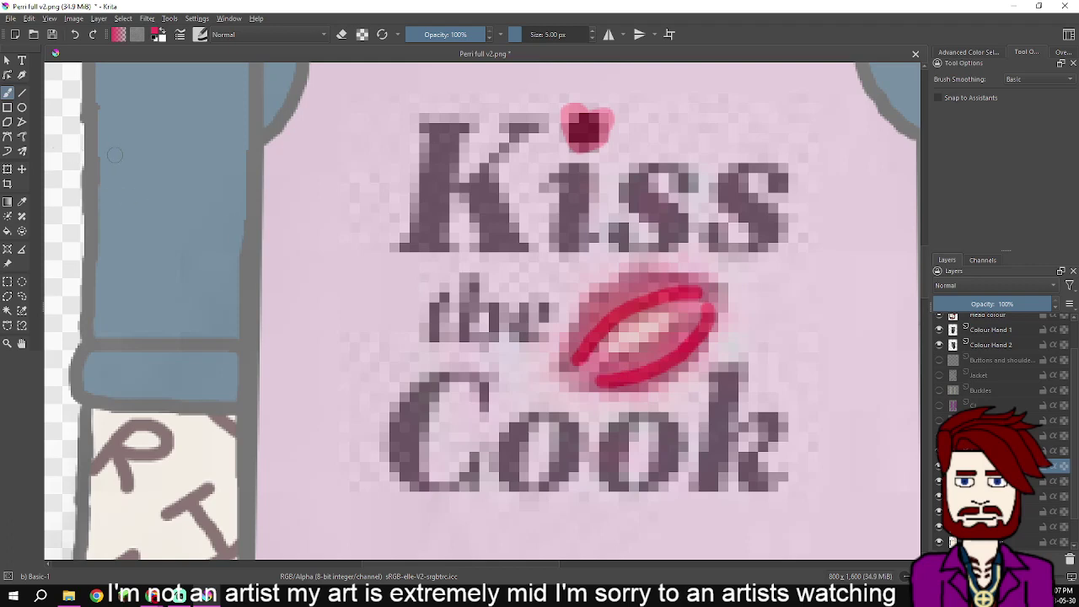
pyautogui.scroll(-3, 842, 233)
pyautogui.moveTo(840, 233); pyautogui.dragTo(708, 317)
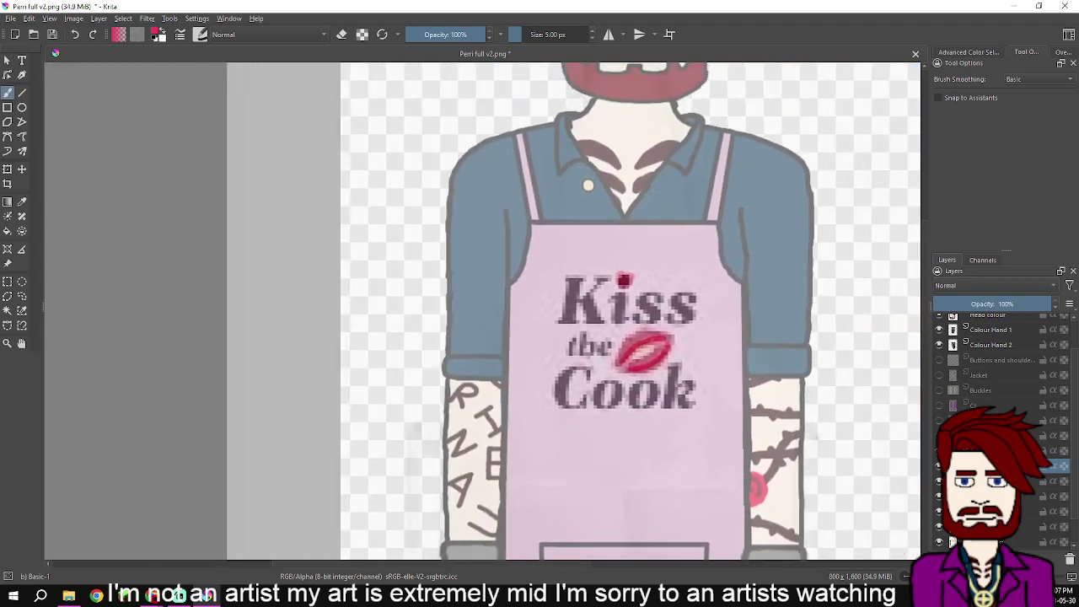
pyautogui.scroll(-1, 702, 320)
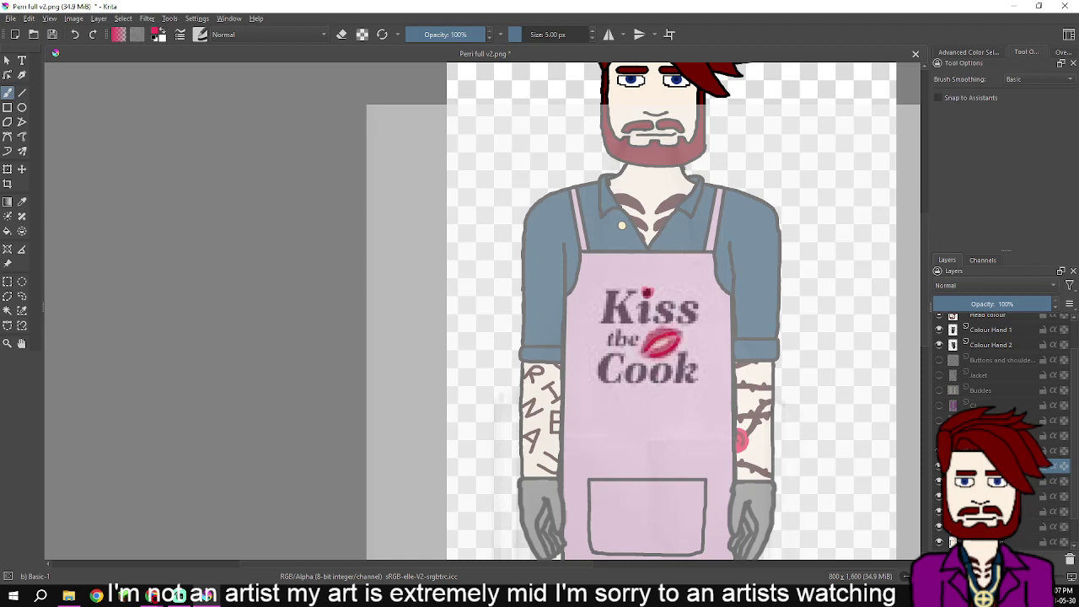
pyautogui.click(968, 52)
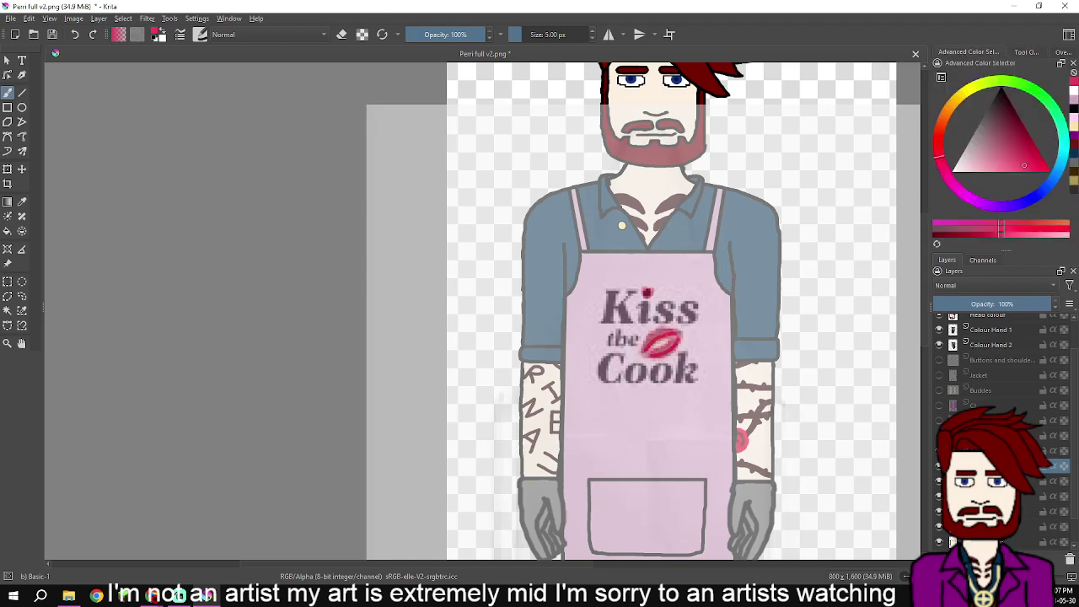
pyautogui.click(1073, 90)
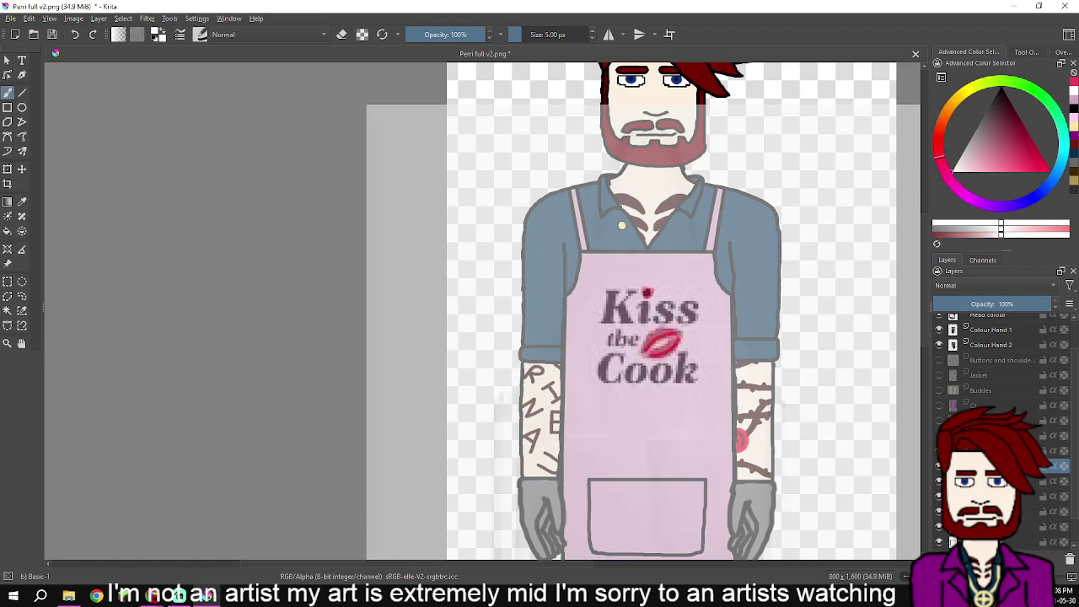
pyautogui.click(1073, 81)
# - Paint the whole kiss mark solid crimson, following the reference's lip contour and leaving a narrow opening between the lips
pyautogui.scroll(3, 796, 265)
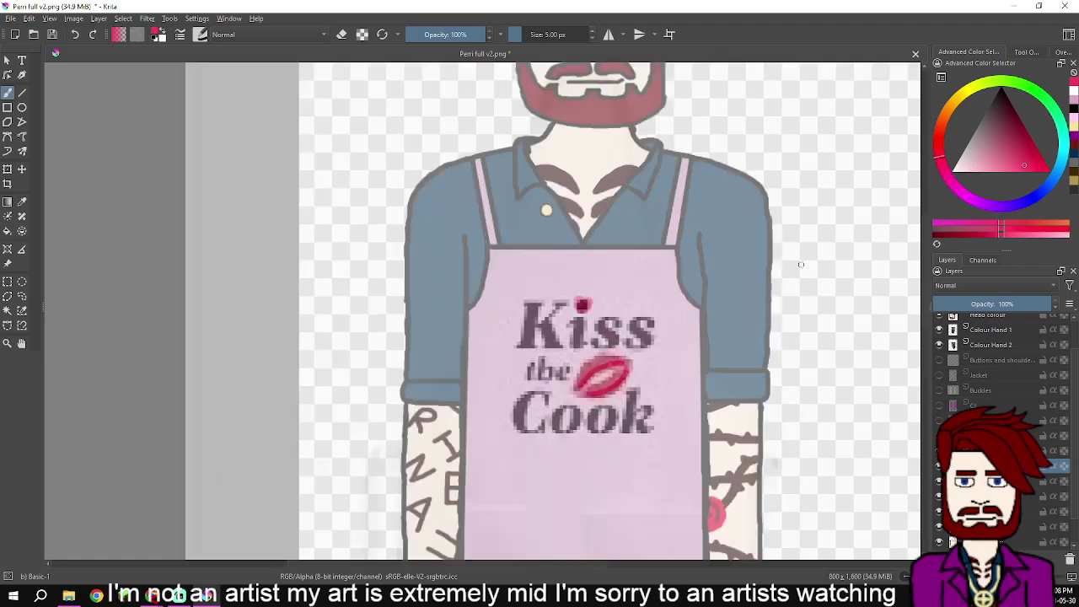
pyautogui.moveTo(471, 254); pyautogui.dragTo(565, 115)
pyautogui.scroll(3, 493, 324)
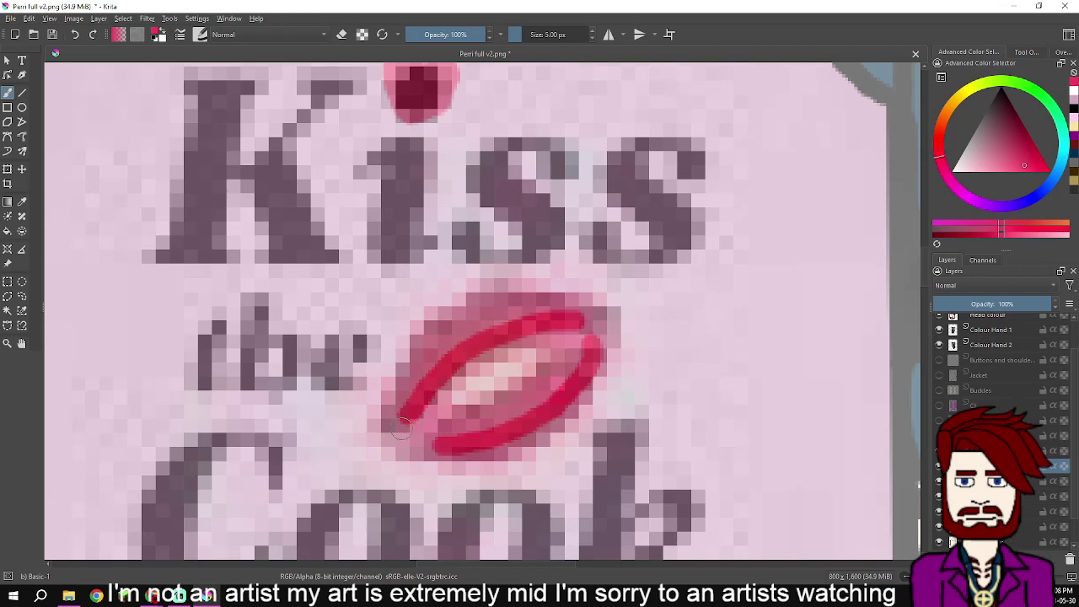
pyautogui.moveTo(403, 429)
pyautogui.mouseDown()
pyautogui.moveTo(438, 381)
pyautogui.moveTo(550, 324)
pyautogui.mouseUp()
pyautogui.moveTo(477, 360)
pyautogui.mouseDown()
pyautogui.moveTo(605, 313)
pyautogui.moveTo(544, 295)
pyautogui.moveTo(480, 302)
pyautogui.moveTo(468, 335)
pyautogui.moveTo(549, 307)
pyautogui.moveTo(508, 309)
pyautogui.moveTo(491, 314)
pyautogui.moveTo(564, 315)
pyautogui.moveTo(513, 332)
pyautogui.moveTo(493, 362)
pyautogui.moveTo(430, 388)
pyautogui.moveTo(396, 434)
pyautogui.moveTo(425, 338)
pyautogui.moveTo(466, 334)
pyautogui.moveTo(426, 384)
pyautogui.moveTo(450, 342)
pyautogui.moveTo(434, 356)
pyautogui.moveTo(428, 380)
pyautogui.moveTo(445, 406)
pyautogui.moveTo(435, 418)
pyautogui.moveTo(525, 386)
pyautogui.moveTo(565, 336)
pyautogui.moveTo(604, 315)
pyautogui.moveTo(606, 355)
pyautogui.moveTo(573, 410)
pyautogui.moveTo(518, 443)
pyautogui.moveTo(467, 456)
pyautogui.moveTo(407, 440)
pyautogui.moveTo(499, 419)
pyautogui.moveTo(550, 386)
pyautogui.moveTo(582, 335)
pyautogui.mouseUp()
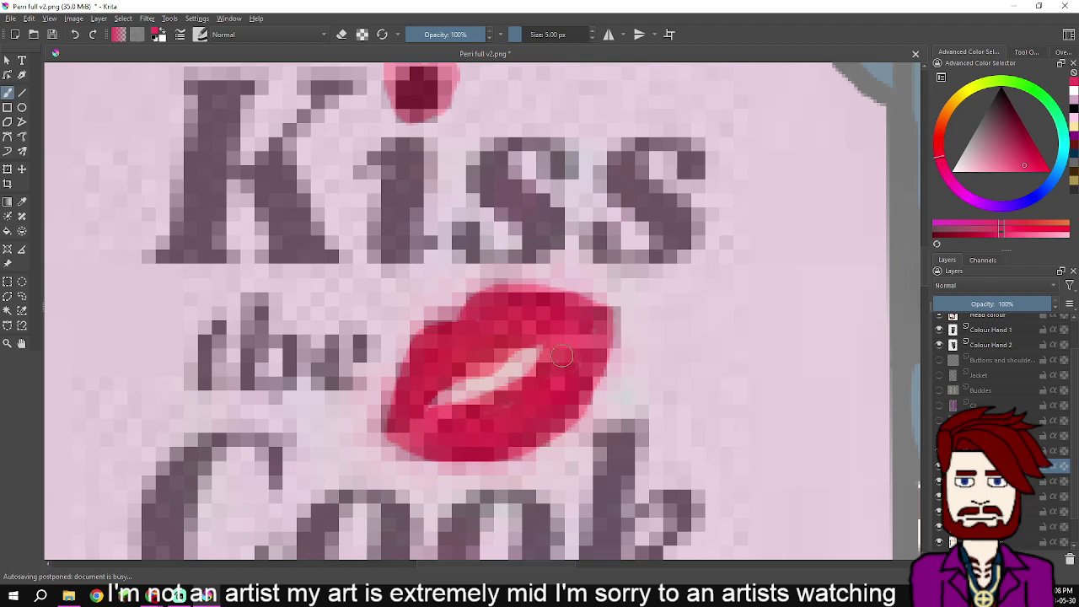
pyautogui.scroll(-3, 508, 412)
pyautogui.scroll(3, 507, 413)
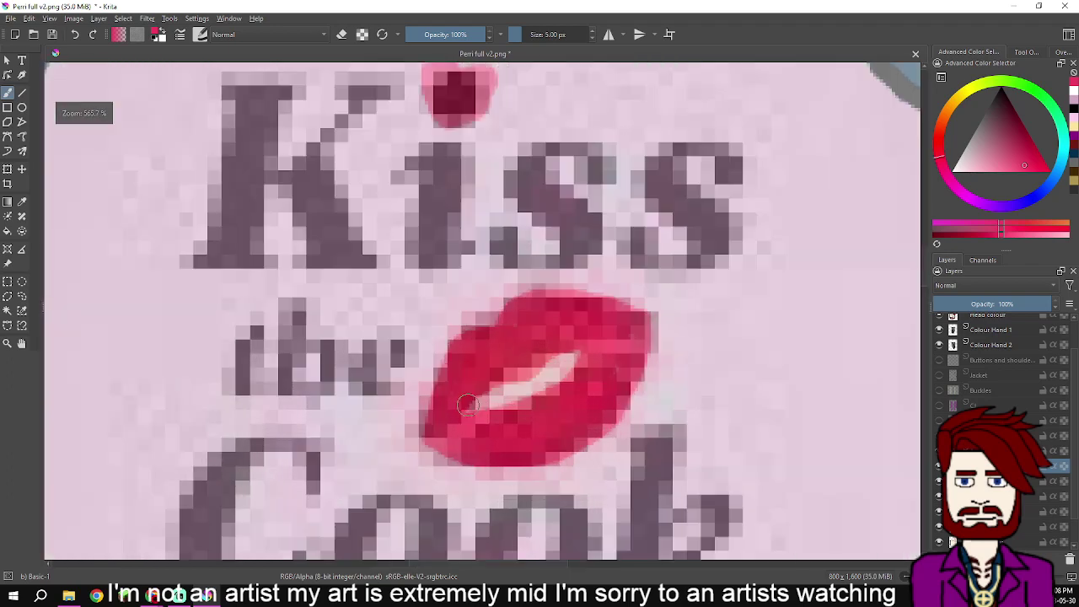
pyautogui.scroll(2, 518, 354)
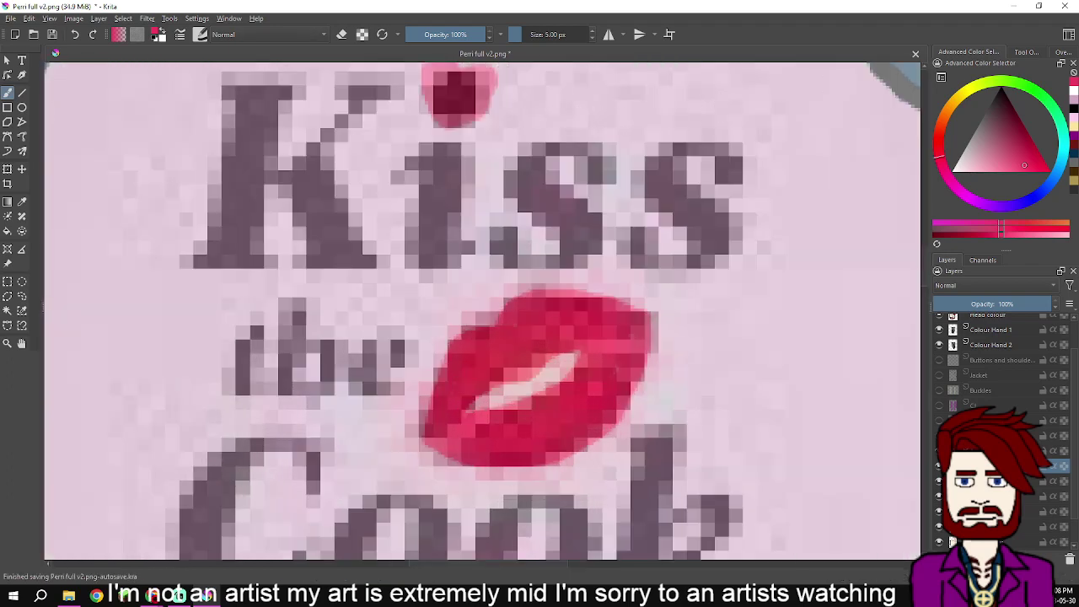
# - Hide the reference images and extend the crimson lips' left side out to a clean corner
pyautogui.click(50, 18)
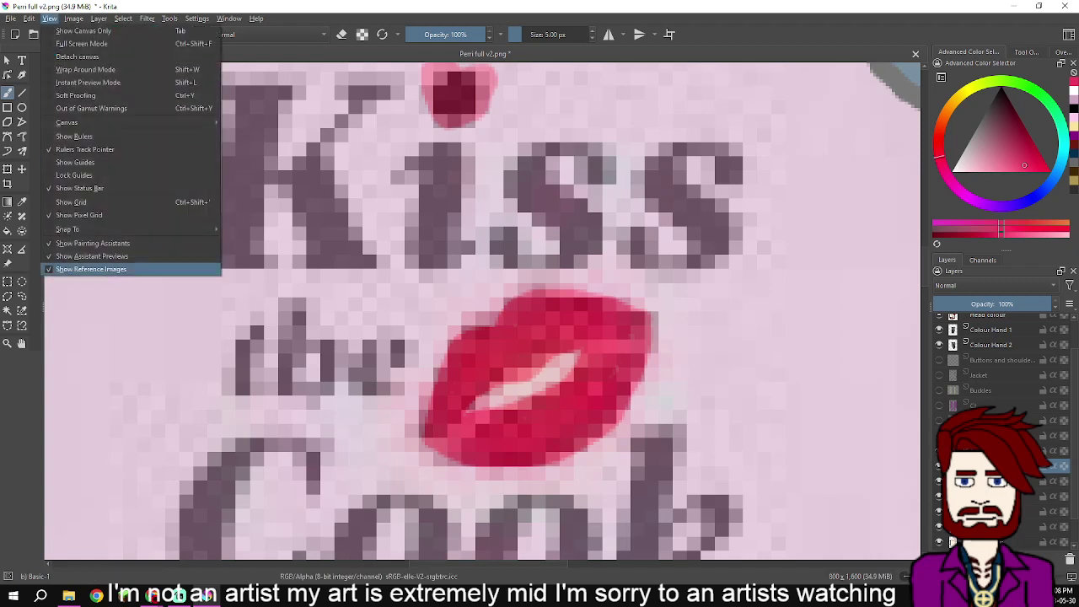
pyautogui.click(107, 269)
pyautogui.scroll(1, 556, 337)
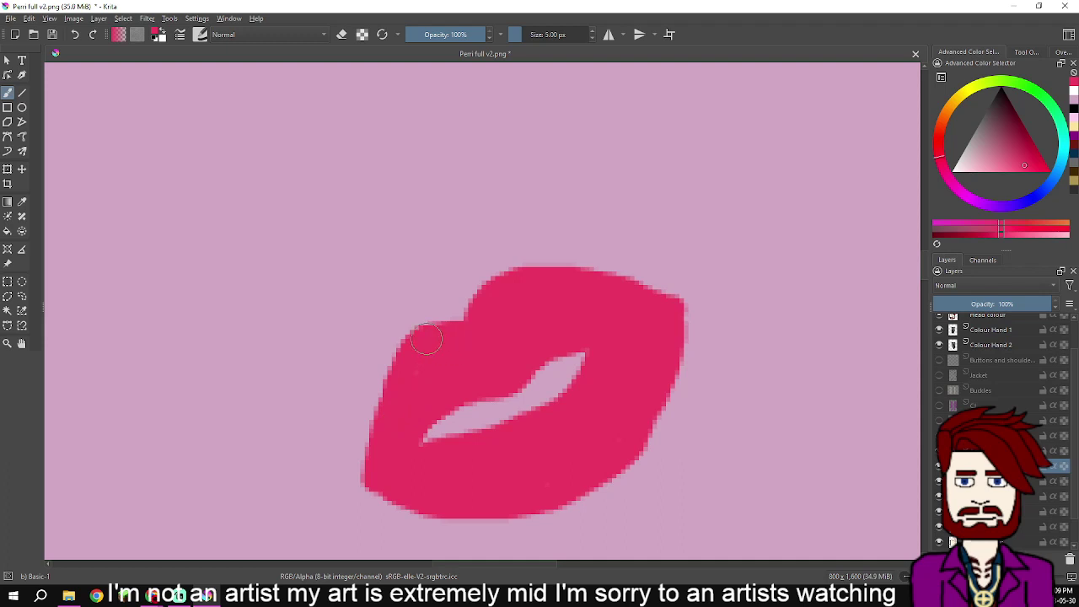
pyautogui.moveTo(409, 350); pyautogui.dragTo(367, 471)
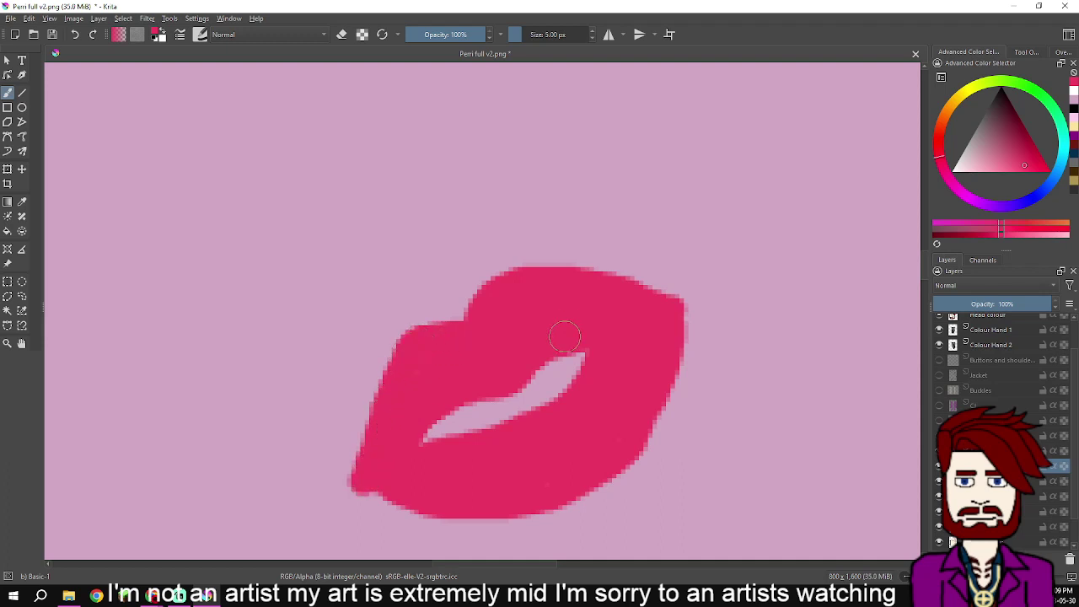
pyautogui.moveTo(402, 377); pyautogui.dragTo(371, 450)
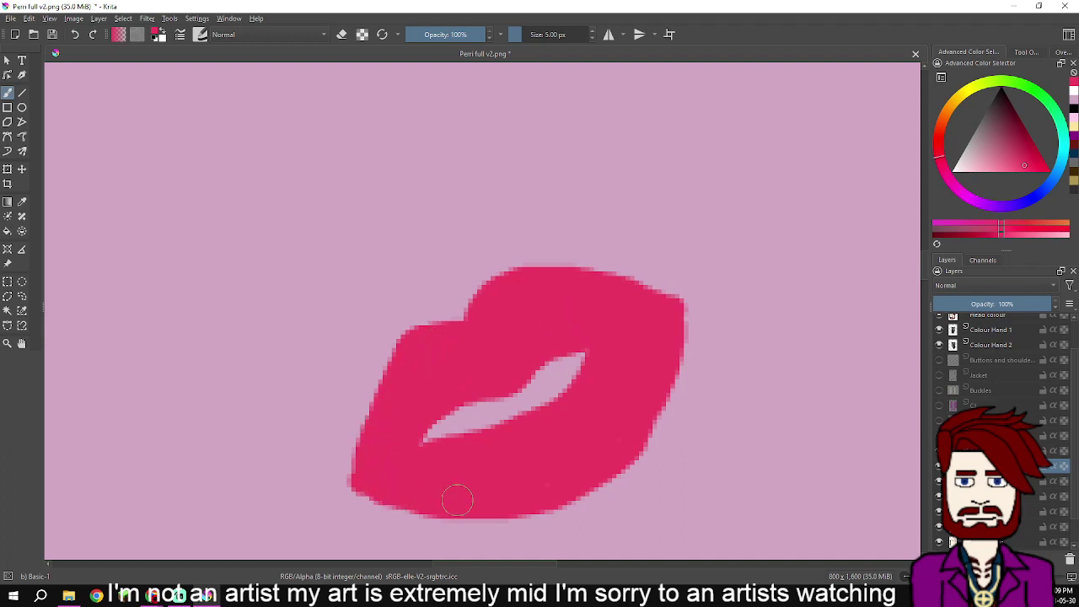
pyautogui.scroll(-4, 556, 456)
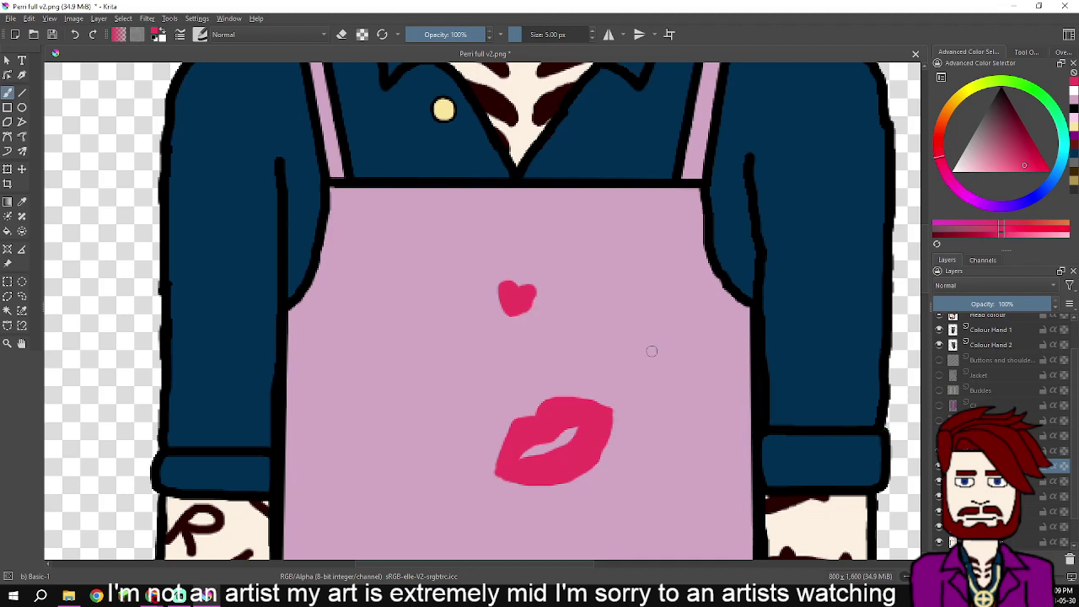
# - Reshape the crimson heart on the apron's chest so it tapers to a point at the bottom
pyautogui.scroll(8, 517, 304)
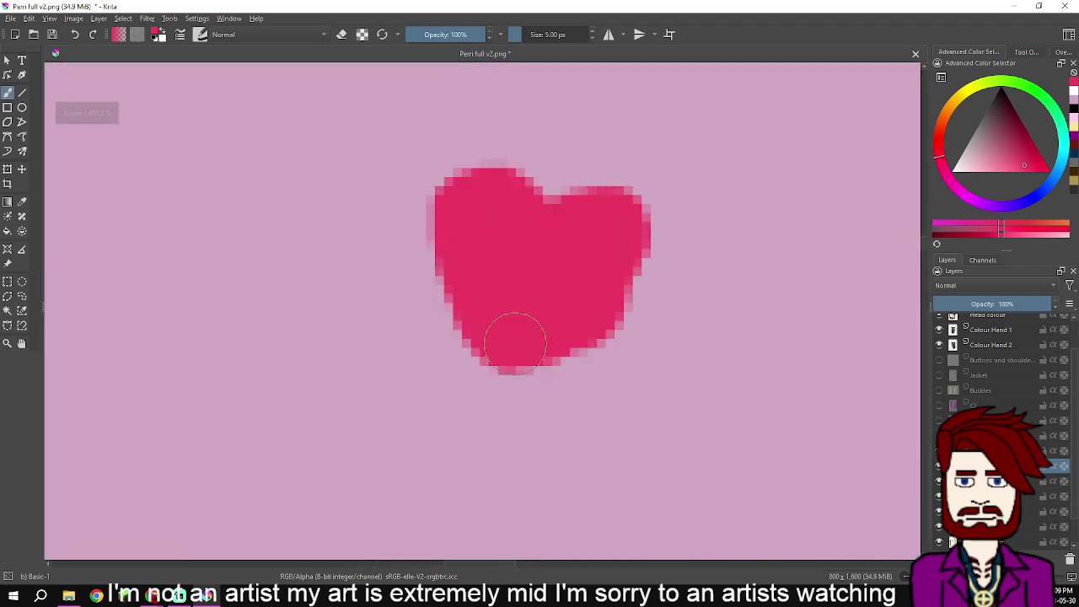
pyautogui.moveTo(516, 346)
pyautogui.mouseDown()
pyautogui.moveTo(611, 279)
pyautogui.moveTo(640, 239)
pyautogui.moveTo(631, 218)
pyautogui.moveTo(578, 220)
pyautogui.moveTo(560, 267)
pyautogui.moveTo(575, 212)
pyautogui.moveTo(618, 212)
pyautogui.moveTo(604, 229)
pyautogui.moveTo(542, 241)
pyautogui.moveTo(515, 233)
pyautogui.moveTo(502, 189)
pyautogui.moveTo(459, 196)
pyautogui.moveTo(456, 269)
pyautogui.moveTo(498, 367)
pyautogui.moveTo(605, 290)
pyautogui.moveTo(622, 263)
pyautogui.moveTo(498, 374)
pyautogui.mouseUp()
pyautogui.scroll(-4, 525, 319)
pyautogui.scroll(-2, 566, 391)
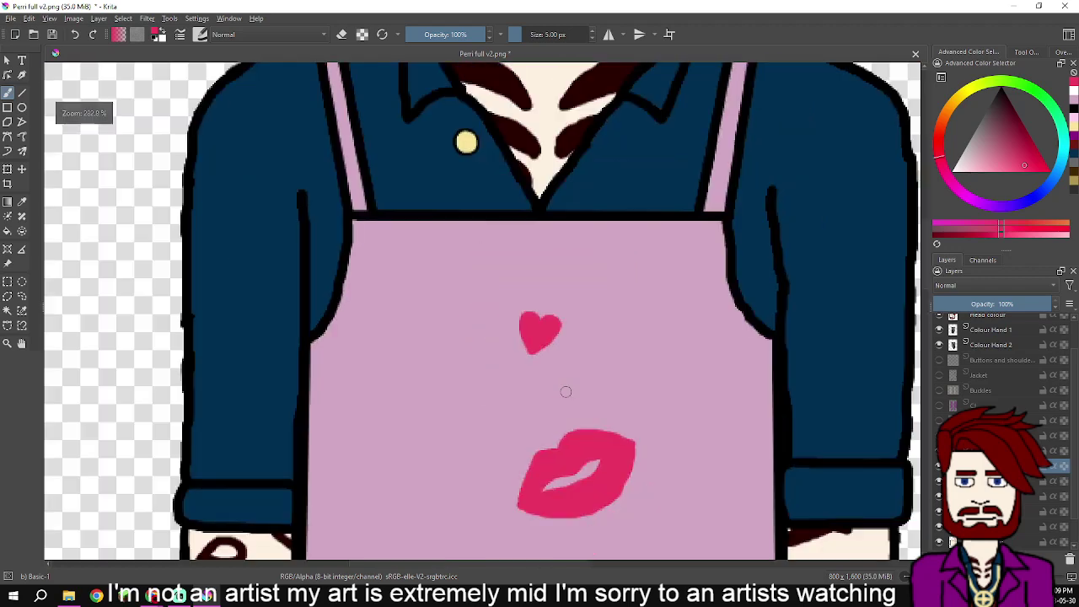
pyautogui.scroll(-2, 585, 435)
# - Round out the left edge of the crimson lips with further brush strokes in the same colour
pyautogui.scroll(5, 578, 293)
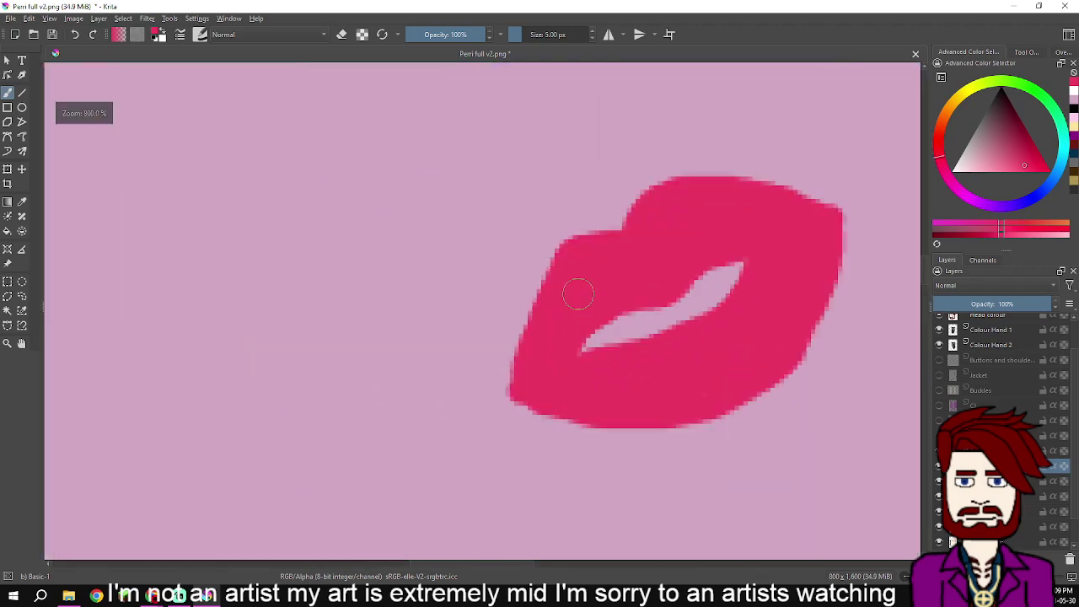
pyautogui.scroll(2, 634, 265)
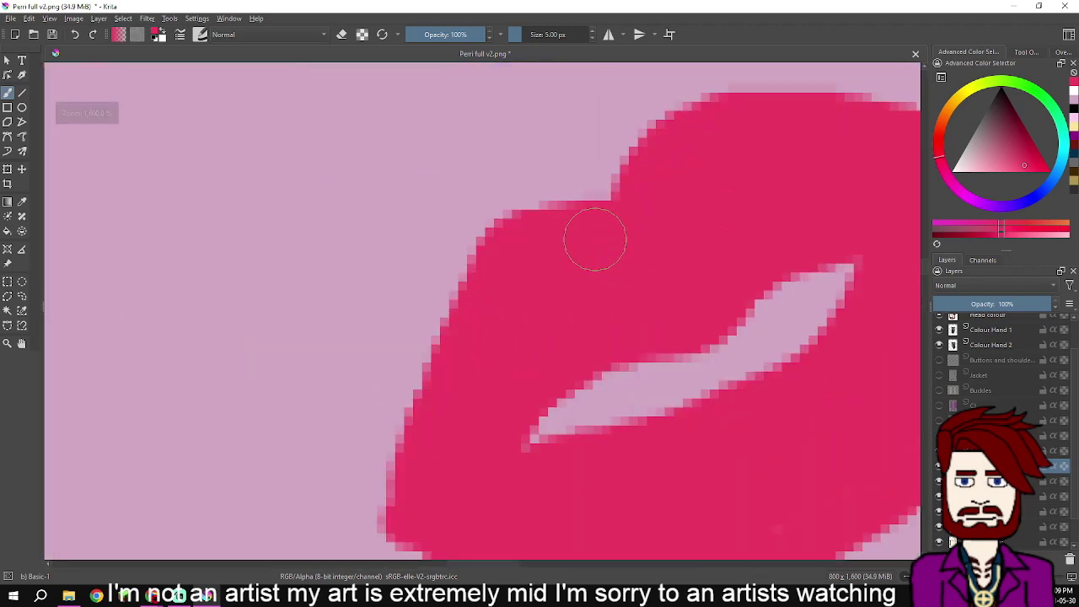
pyautogui.moveTo(550, 243)
pyautogui.mouseDown()
pyautogui.moveTo(520, 248)
pyautogui.moveTo(441, 379)
pyautogui.moveTo(414, 511)
pyautogui.moveTo(435, 518)
pyautogui.mouseUp()
pyautogui.scroll(-3, 482, 481)
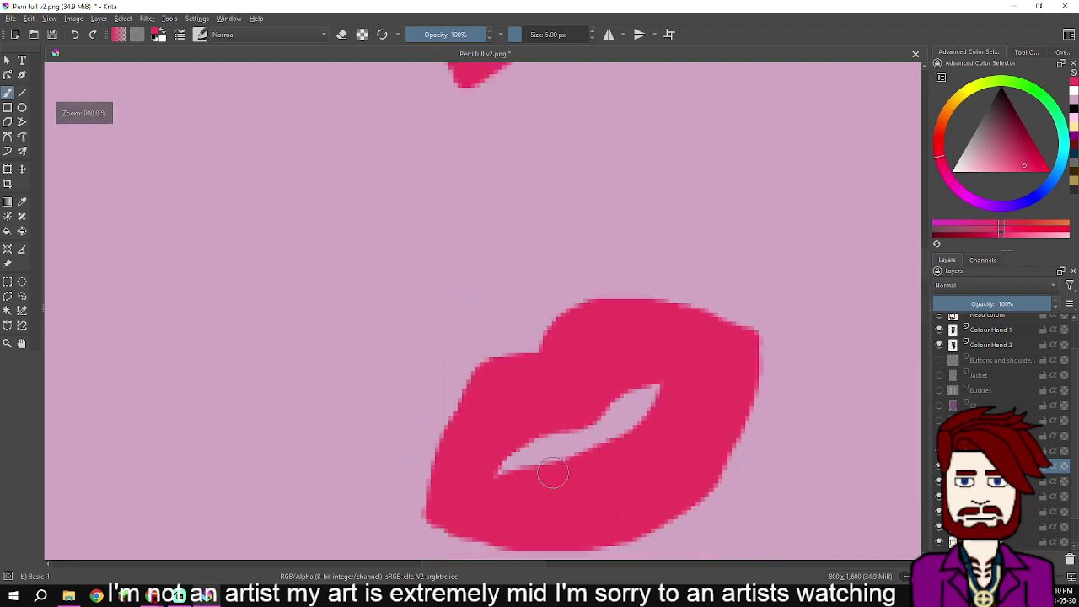
pyautogui.scroll(-1, 679, 407)
pyautogui.scroll(3, 679, 409)
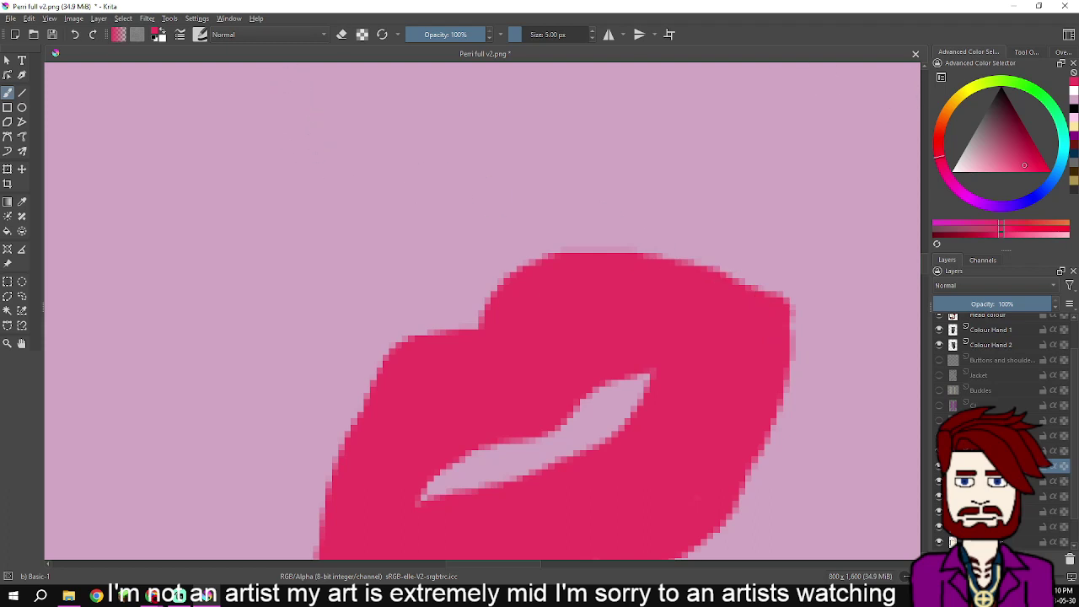
# - Outline the lips' outer edge and the opening between them in black on the layer directly below the current one
pyautogui.press('d')
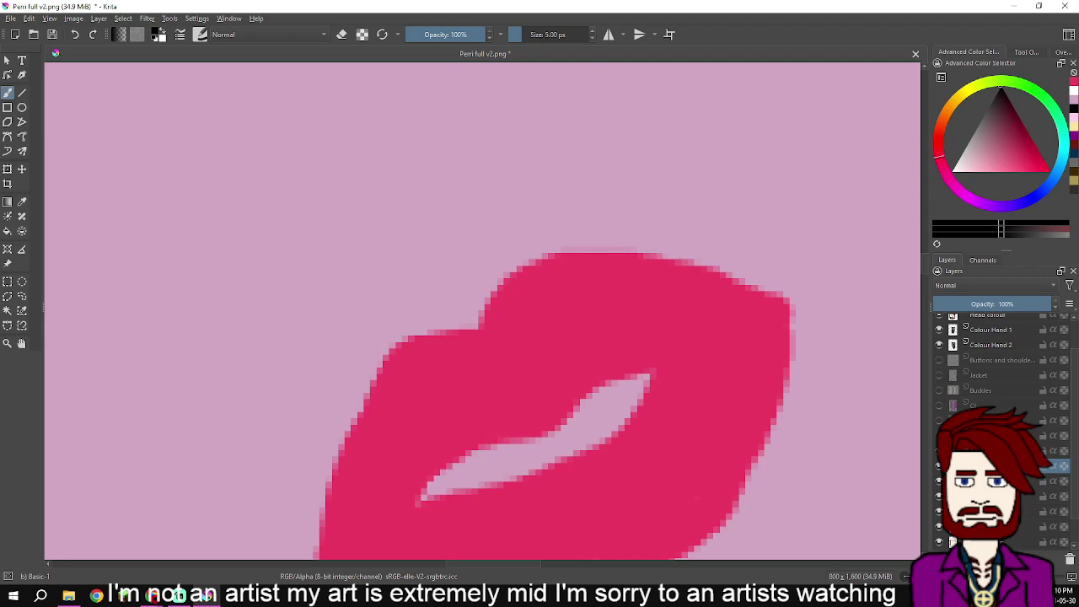
pyautogui.click(1002, 482)
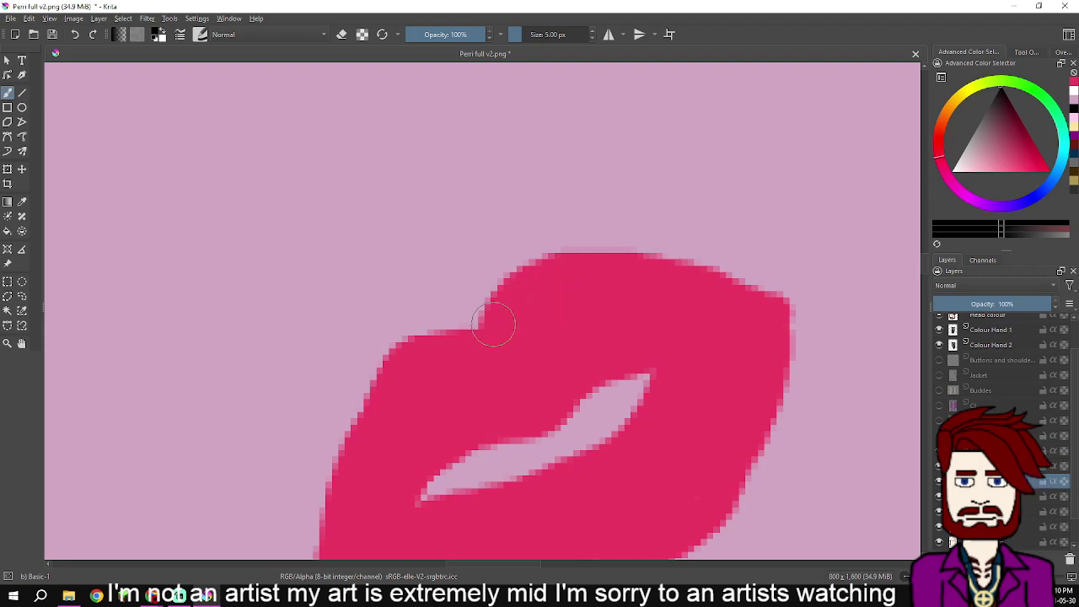
pyautogui.moveTo(476, 322)
pyautogui.mouseDown()
pyautogui.moveTo(508, 275)
pyautogui.moveTo(544, 255)
pyautogui.moveTo(612, 256)
pyautogui.moveTo(733, 283)
pyautogui.moveTo(770, 304)
pyautogui.moveTo(772, 342)
pyautogui.mouseUp()
pyautogui.moveTo(758, 299)
pyautogui.mouseDown()
pyautogui.moveTo(779, 375)
pyautogui.moveTo(737, 469)
pyautogui.moveTo(804, 263)
pyautogui.moveTo(769, 322)
pyautogui.moveTo(646, 384)
pyautogui.moveTo(585, 390)
pyautogui.moveTo(623, 381)
pyautogui.moveTo(619, 368)
pyautogui.moveTo(629, 383)
pyautogui.moveTo(598, 392)
pyautogui.moveTo(478, 387)
pyautogui.moveTo(396, 353)
pyautogui.moveTo(421, 371)
pyautogui.moveTo(505, 382)
pyautogui.mouseUp()
pyautogui.moveTo(459, 346)
pyautogui.mouseDown()
pyautogui.moveTo(473, 403)
pyautogui.moveTo(413, 418)
pyautogui.moveTo(403, 386)
pyautogui.moveTo(413, 342)
pyautogui.moveTo(461, 229)
pyautogui.moveTo(506, 187)
pyautogui.moveTo(543, 189)
pyautogui.mouseUp()
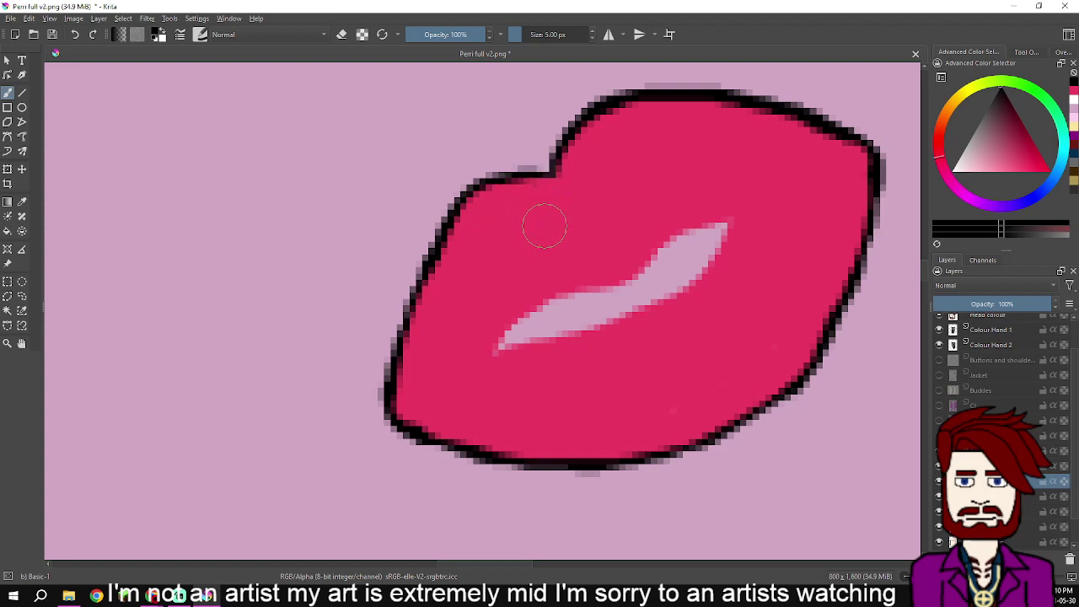
pyautogui.moveTo(620, 273)
pyautogui.mouseDown()
pyautogui.moveTo(521, 300)
pyautogui.moveTo(495, 326)
pyautogui.moveTo(490, 357)
pyautogui.moveTo(526, 363)
pyautogui.moveTo(640, 332)
pyautogui.mouseUp()
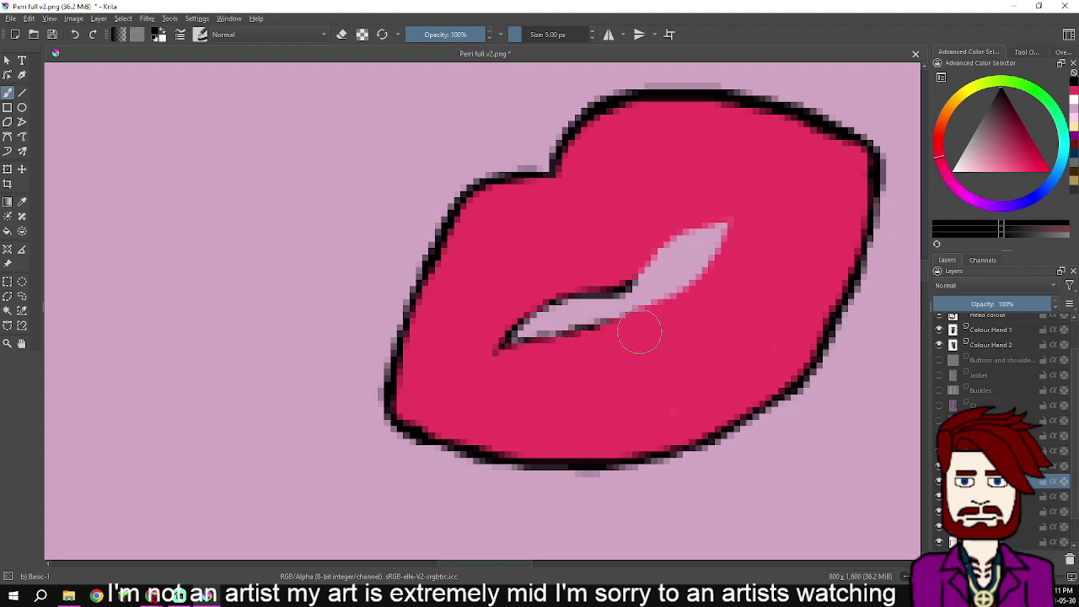
pyautogui.moveTo(517, 358)
pyautogui.mouseDown()
pyautogui.moveTo(690, 302)
pyautogui.moveTo(726, 271)
pyautogui.moveTo(743, 229)
pyautogui.moveTo(741, 190)
pyautogui.moveTo(664, 221)
pyautogui.moveTo(622, 270)
pyautogui.moveTo(660, 226)
pyautogui.moveTo(697, 213)
pyautogui.moveTo(739, 218)
pyautogui.mouseUp()
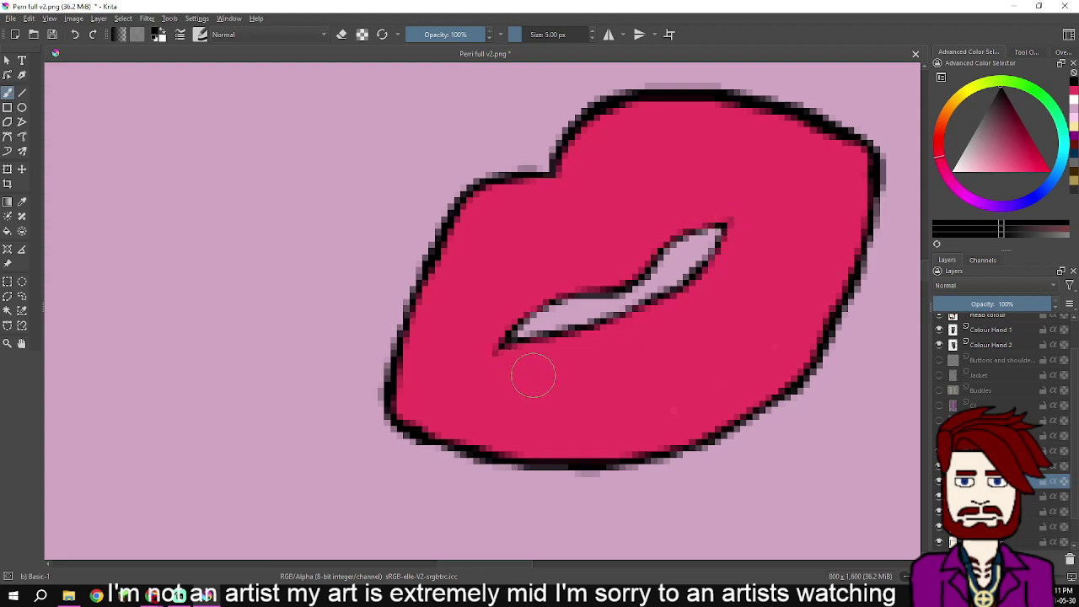
# - Outline the crimson heart on the apron's chest in black with the 5 px brush
pyautogui.scroll(-3, 581, 378)
pyautogui.scroll(2, 588, 182)
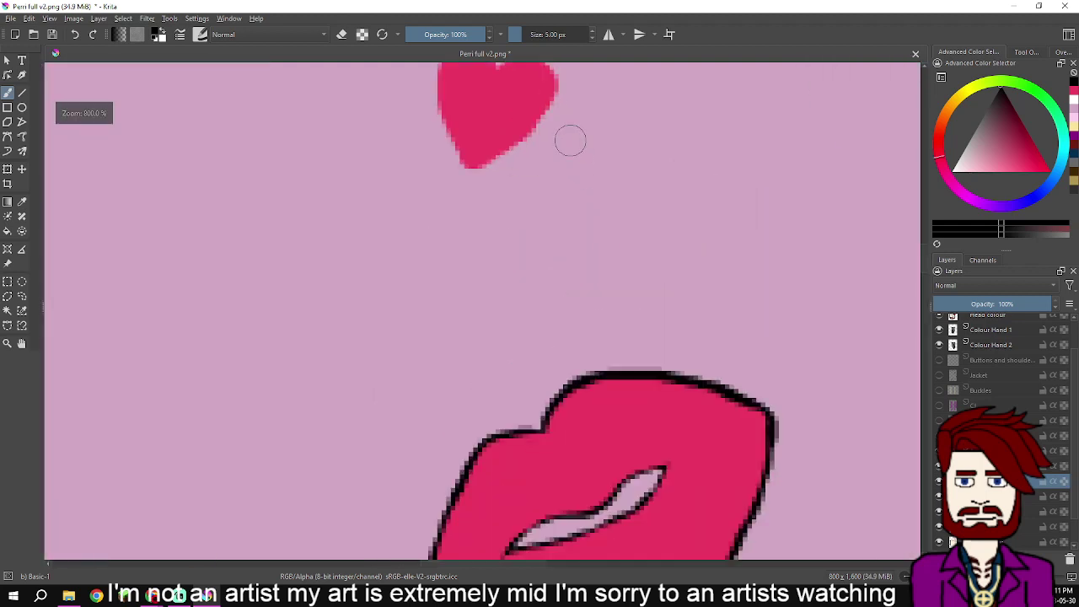
pyautogui.moveTo(570, 141); pyautogui.dragTo(604, 259)
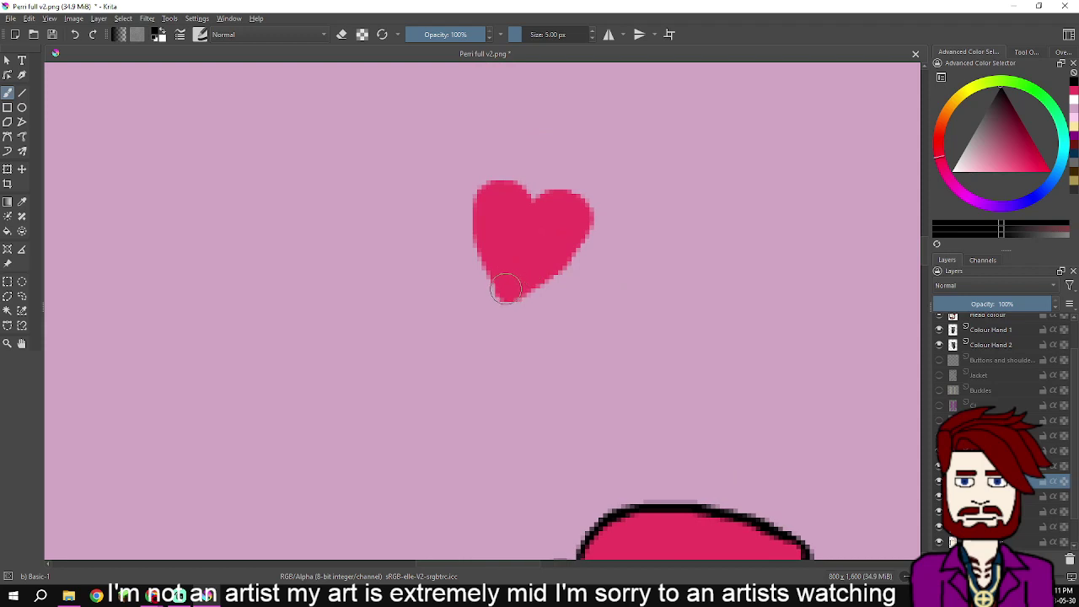
pyautogui.moveTo(506, 290); pyautogui.dragTo(499, 281)
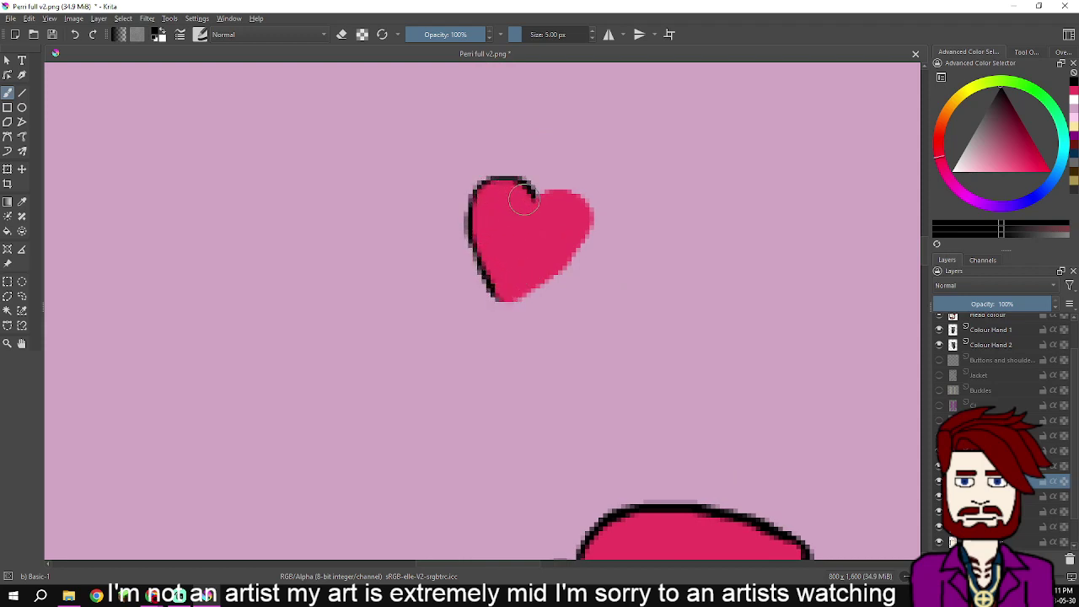
pyautogui.moveTo(544, 188); pyautogui.dragTo(582, 205)
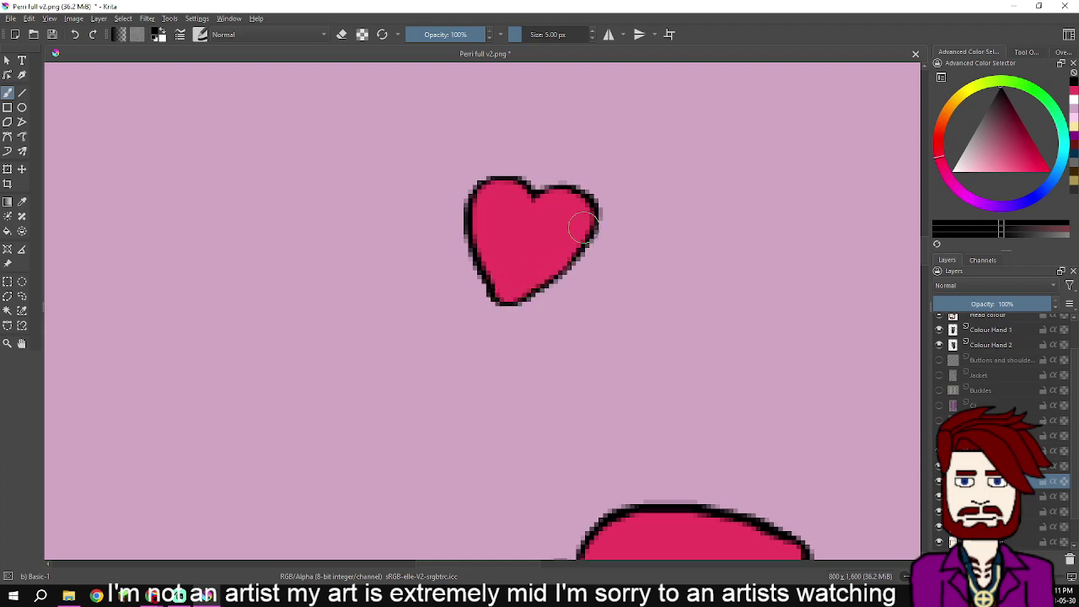
# - Thicken the heart's black outline along its upper lobes and left side to even out the line
pyautogui.moveTo(584, 205); pyautogui.dragTo(546, 196)
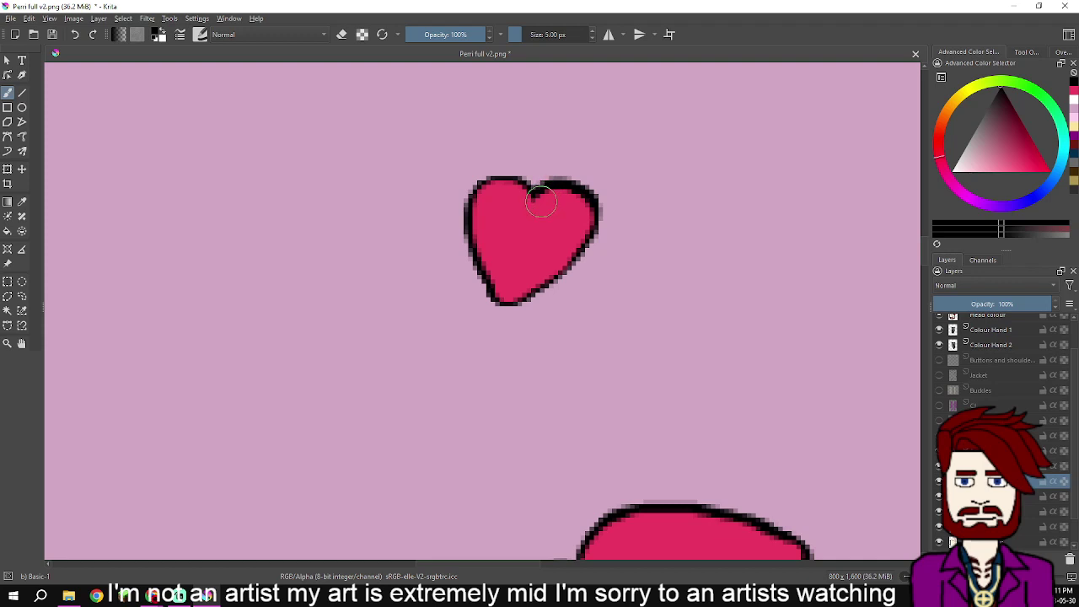
pyautogui.scroll(-4, 553, 270)
pyautogui.scroll(5, 544, 269)
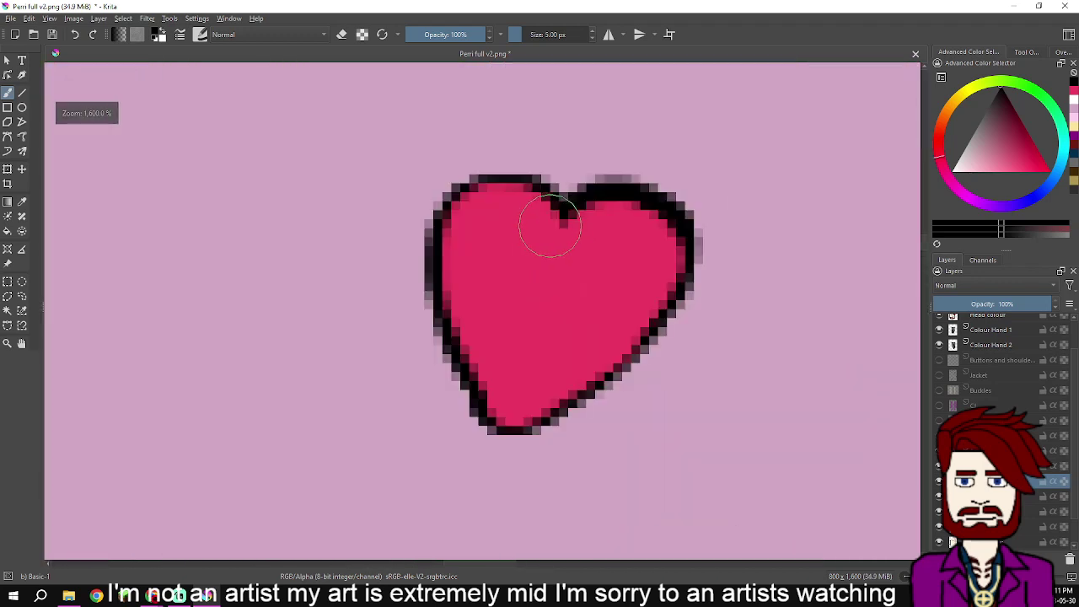
pyautogui.moveTo(541, 213)
pyautogui.mouseDown()
pyautogui.moveTo(512, 193)
pyautogui.moveTo(488, 196)
pyautogui.moveTo(462, 243)
pyautogui.moveTo(482, 193)
pyautogui.moveTo(514, 192)
pyautogui.moveTo(525, 229)
pyautogui.mouseUp()
pyautogui.scroll(-4, 544, 291)
pyautogui.scroll(2, 545, 292)
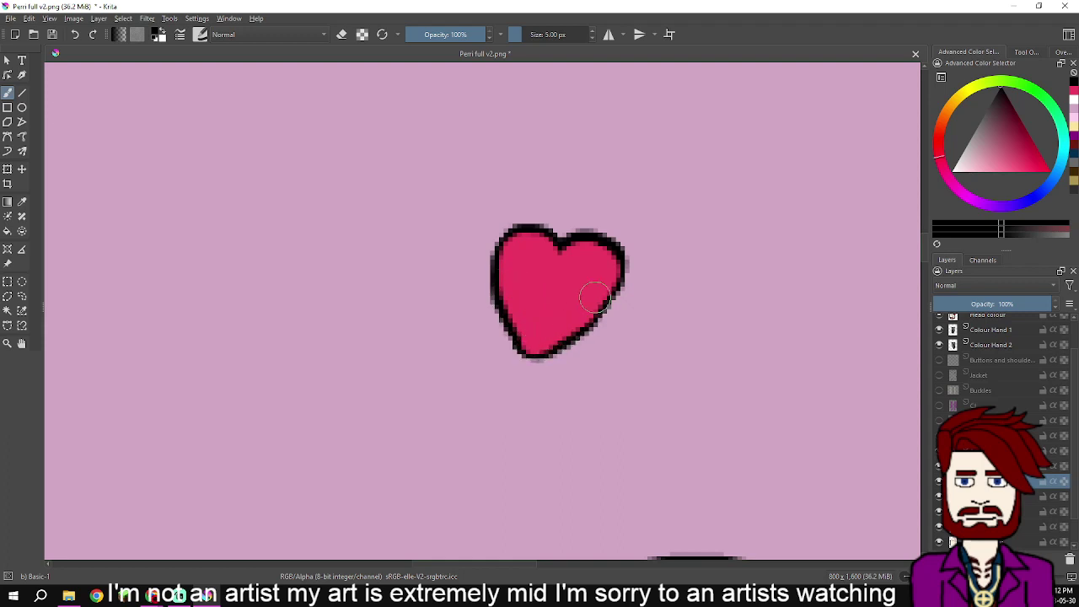
pyautogui.scroll(-2, 602, 278)
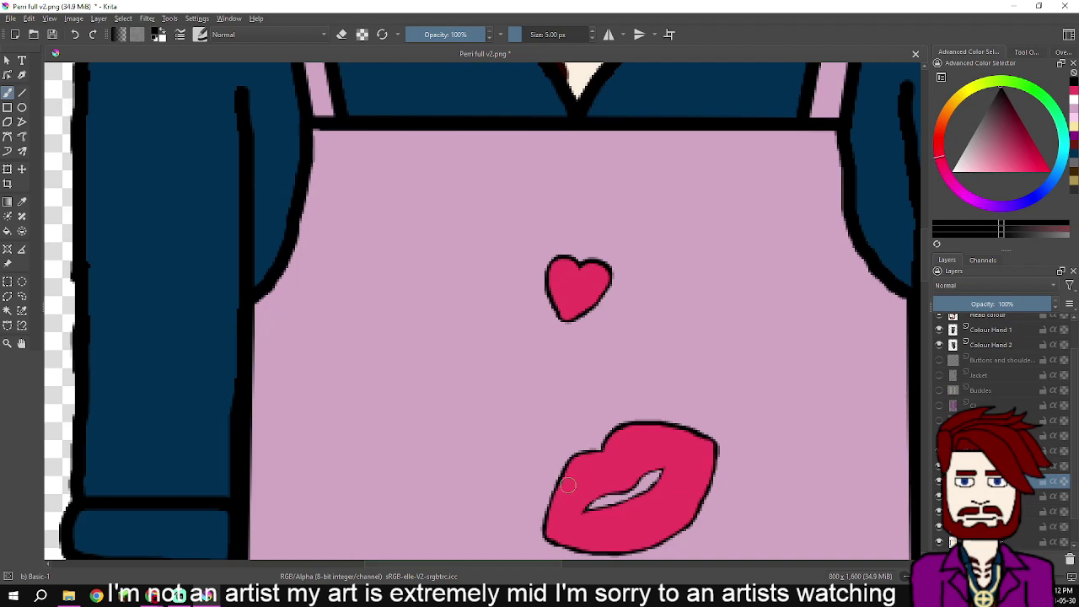
# - Thicken the black outline around the lips and darken both pointed corners of the opening between them
pyautogui.scroll(6, 619, 389)
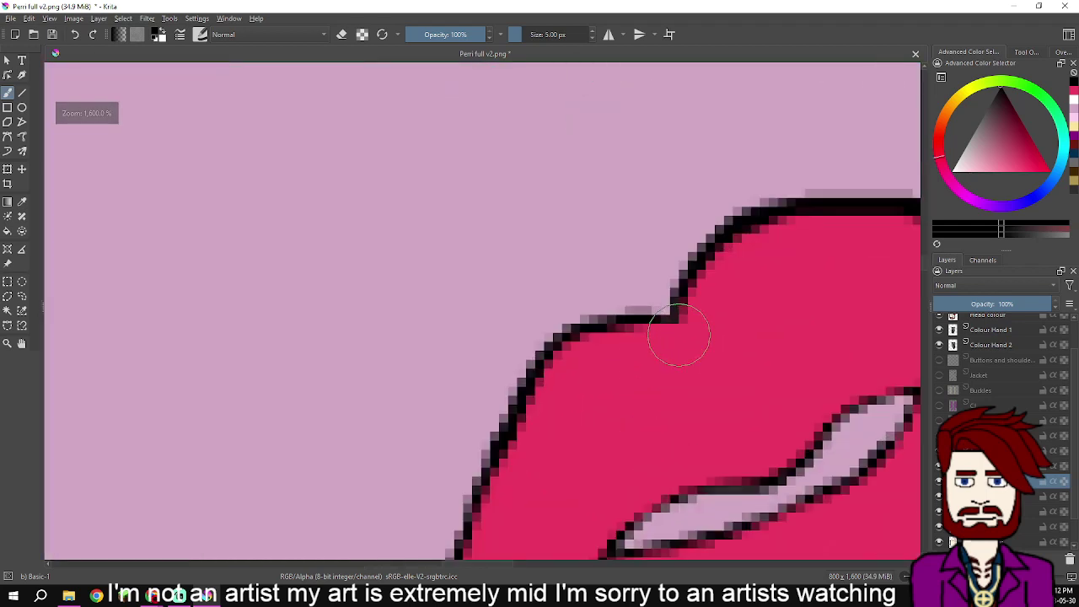
pyautogui.moveTo(680, 340)
pyautogui.mouseDown()
pyautogui.moveTo(605, 337)
pyautogui.moveTo(536, 396)
pyautogui.moveTo(521, 445)
pyautogui.moveTo(641, 305)
pyautogui.moveTo(593, 338)
pyautogui.moveTo(595, 422)
pyautogui.moveTo(595, 371)
pyautogui.moveTo(568, 506)
pyautogui.moveTo(597, 405)
pyautogui.moveTo(562, 511)
pyautogui.moveTo(602, 489)
pyautogui.moveTo(622, 295)
pyautogui.moveTo(580, 298)
pyautogui.moveTo(583, 330)
pyautogui.moveTo(607, 357)
pyautogui.moveTo(757, 392)
pyautogui.moveTo(740, 393)
pyautogui.moveTo(822, 384)
pyautogui.moveTo(642, 382)
pyautogui.moveTo(573, 414)
pyautogui.moveTo(669, 410)
pyautogui.moveTo(704, 391)
pyautogui.moveTo(770, 384)
pyautogui.moveTo(722, 386)
pyautogui.moveTo(686, 404)
pyautogui.moveTo(793, 375)
pyautogui.moveTo(599, 423)
pyautogui.moveTo(690, 375)
pyautogui.moveTo(711, 313)
pyautogui.moveTo(723, 308)
pyautogui.moveTo(649, 402)
pyautogui.moveTo(656, 410)
pyautogui.moveTo(696, 319)
pyautogui.moveTo(717, 231)
pyautogui.moveTo(707, 230)
pyautogui.mouseUp()
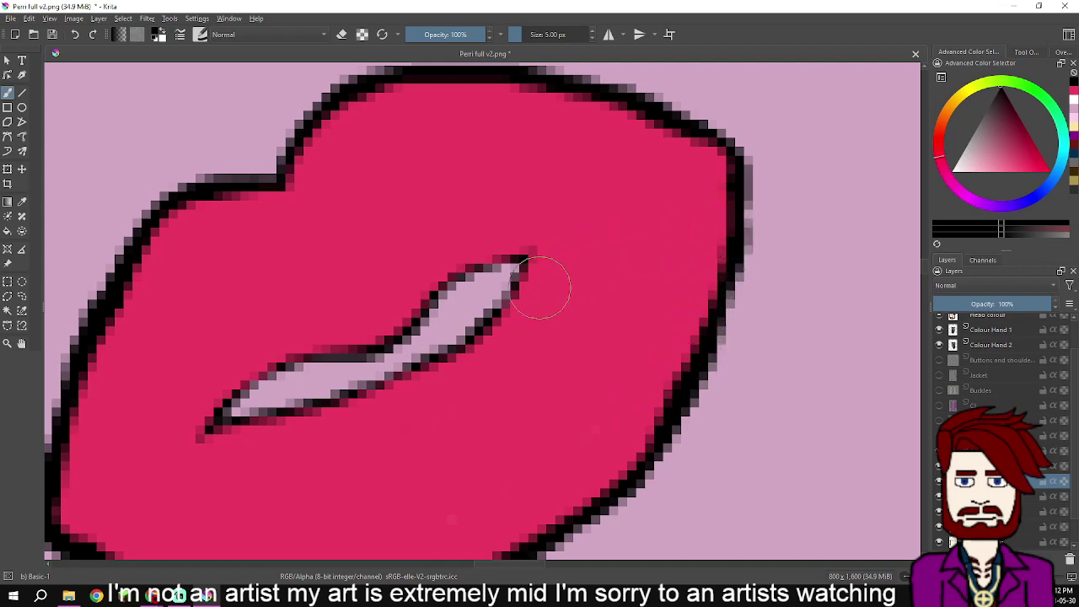
pyautogui.moveTo(543, 285)
pyautogui.mouseDown()
pyautogui.moveTo(516, 296)
pyautogui.moveTo(535, 286)
pyautogui.moveTo(532, 306)
pyautogui.moveTo(491, 344)
pyautogui.moveTo(518, 317)
pyautogui.mouseUp()
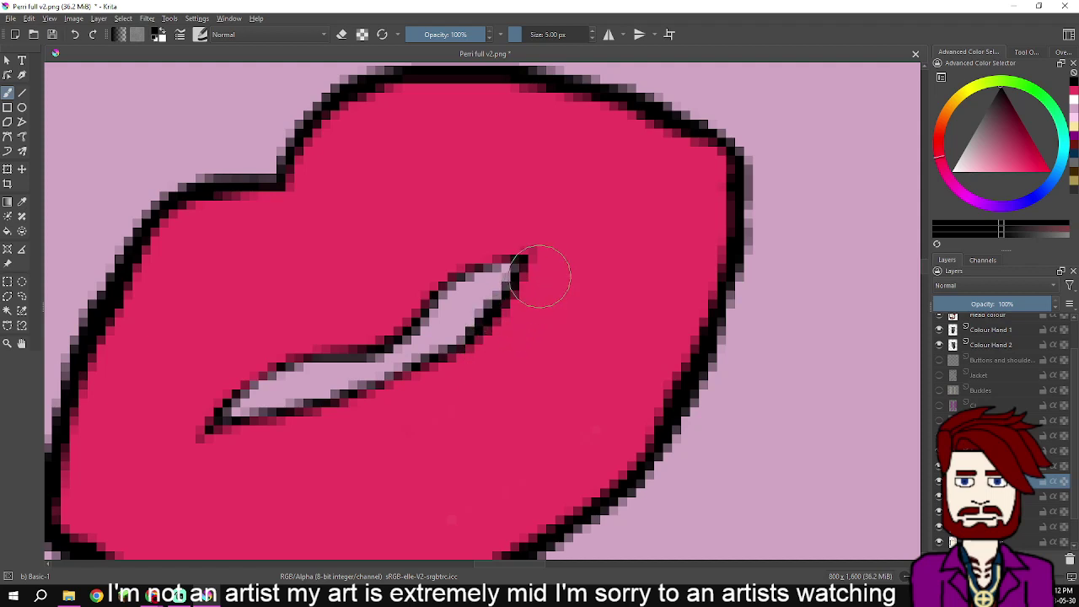
pyautogui.moveTo(500, 231)
pyautogui.mouseDown()
pyautogui.moveTo(479, 244)
pyautogui.moveTo(521, 238)
pyautogui.moveTo(496, 242)
pyautogui.moveTo(509, 236)
pyautogui.moveTo(498, 240)
pyautogui.moveTo(525, 248)
pyautogui.moveTo(472, 249)
pyautogui.moveTo(370, 326)
pyautogui.moveTo(281, 339)
pyautogui.moveTo(278, 348)
pyautogui.moveTo(300, 333)
pyautogui.moveTo(222, 375)
pyautogui.moveTo(258, 359)
pyautogui.moveTo(225, 380)
pyautogui.moveTo(207, 424)
pyautogui.moveTo(217, 441)
pyautogui.moveTo(287, 439)
pyautogui.moveTo(257, 447)
pyautogui.moveTo(264, 438)
pyautogui.moveTo(247, 444)
pyautogui.moveTo(363, 422)
pyautogui.moveTo(370, 411)
pyautogui.moveTo(354, 426)
pyautogui.moveTo(454, 386)
pyautogui.mouseUp()
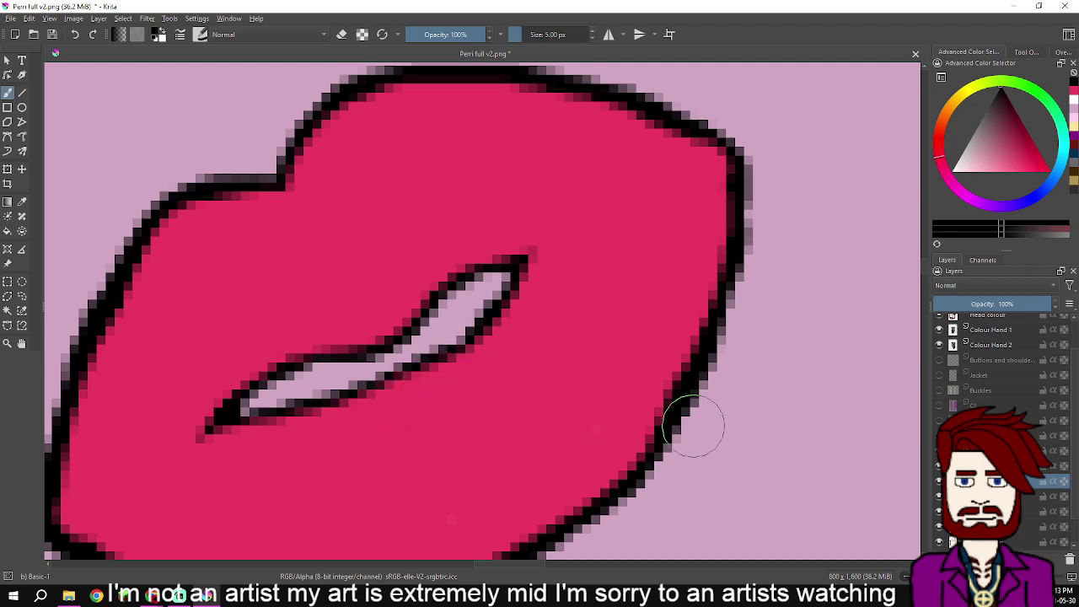
pyautogui.scroll(-4, 621, 290)
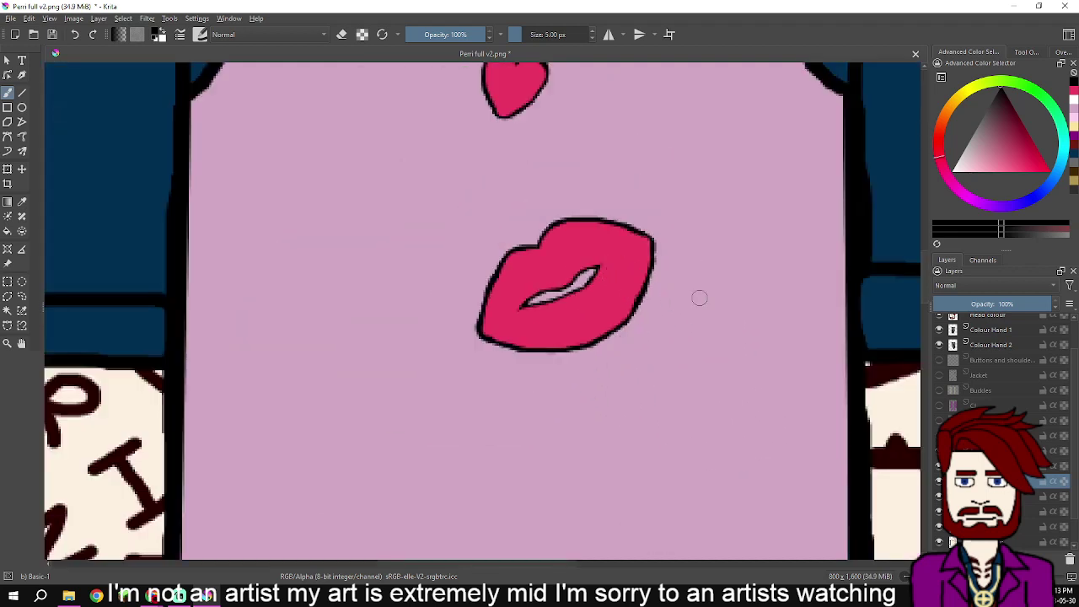
# - Try a thin 1 px black line from the opening's upper corner to the lips' outer corner, one layer higher, and undo it
pyautogui.click(995, 467)
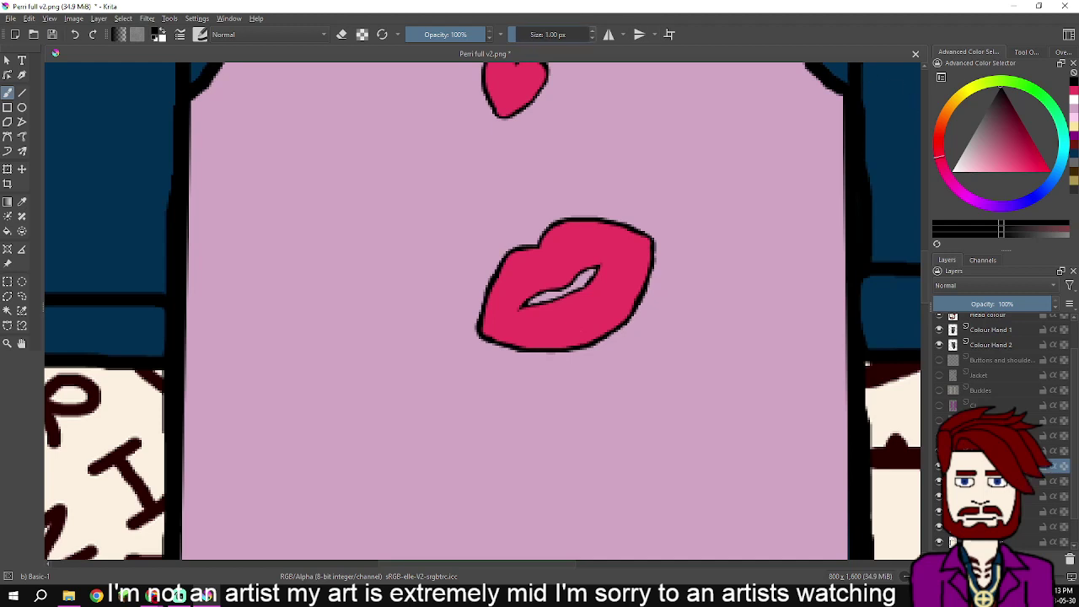
pyautogui.scroll(5, 624, 186)
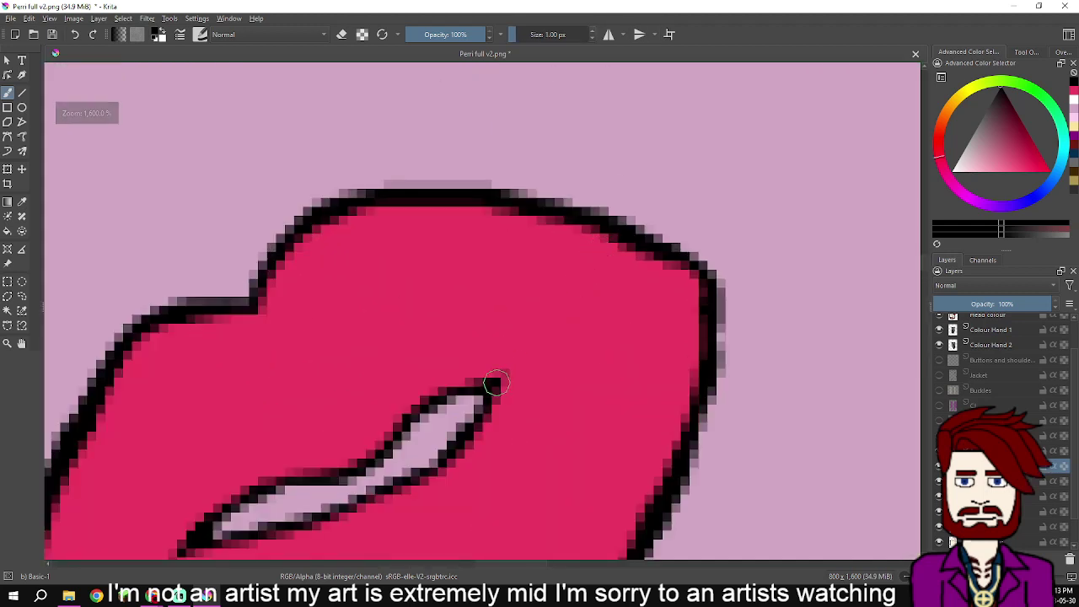
pyautogui.moveTo(500, 380)
pyautogui.mouseDown()
pyautogui.moveTo(686, 256)
pyautogui.moveTo(688, 269)
pyautogui.mouseUp()
pyautogui.scroll(-5, 688, 268)
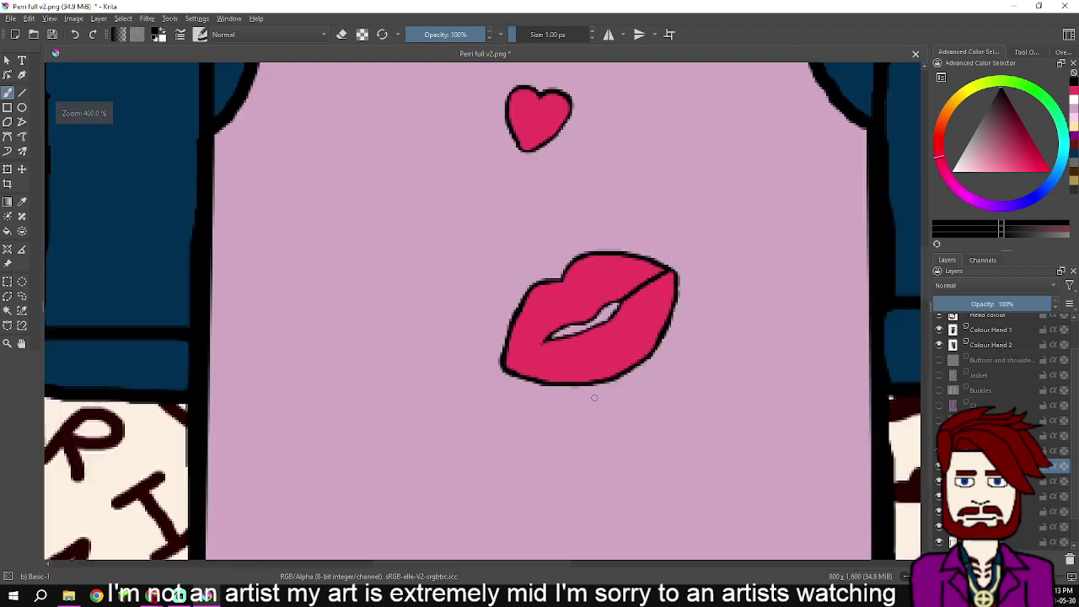
pyautogui.hotkey('ctrl', 'z')
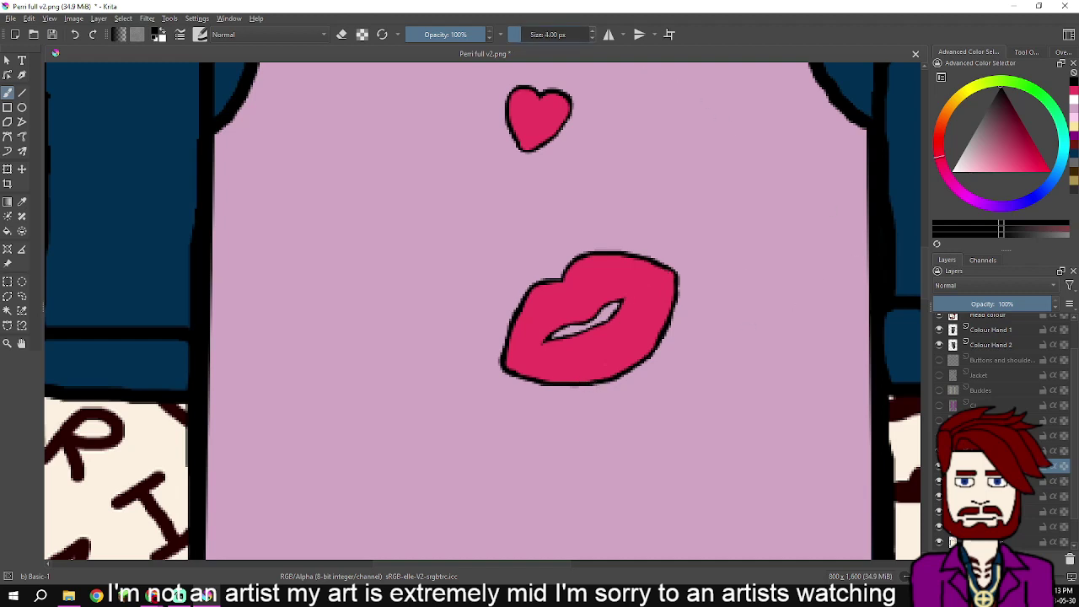
# - Show the "Kiss the Cook" reference image over the apron again
pyautogui.scroll(-3, 686, 228)
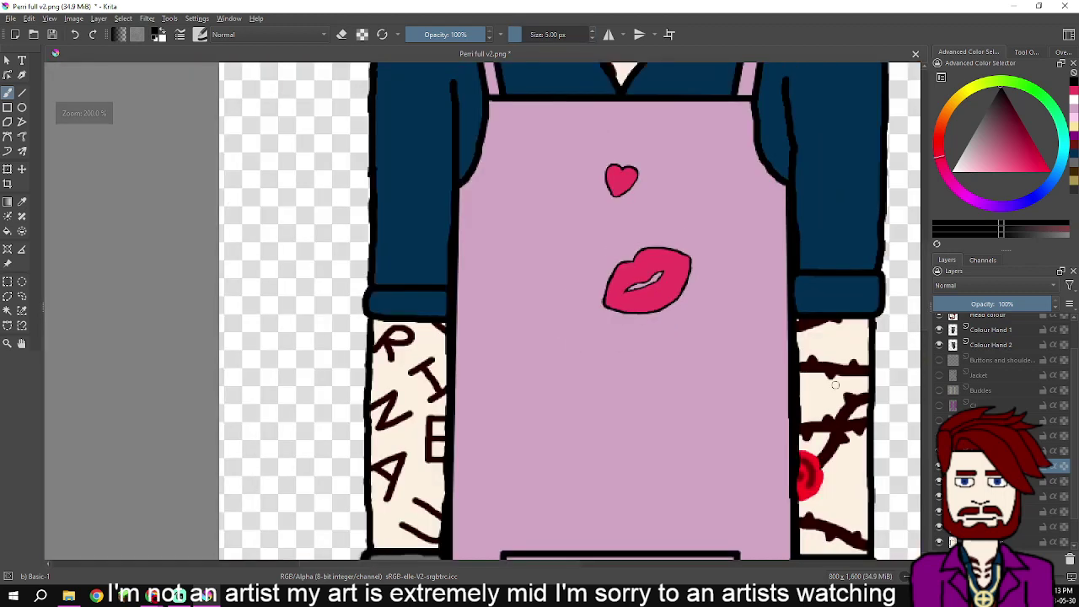
pyautogui.click(1002, 481)
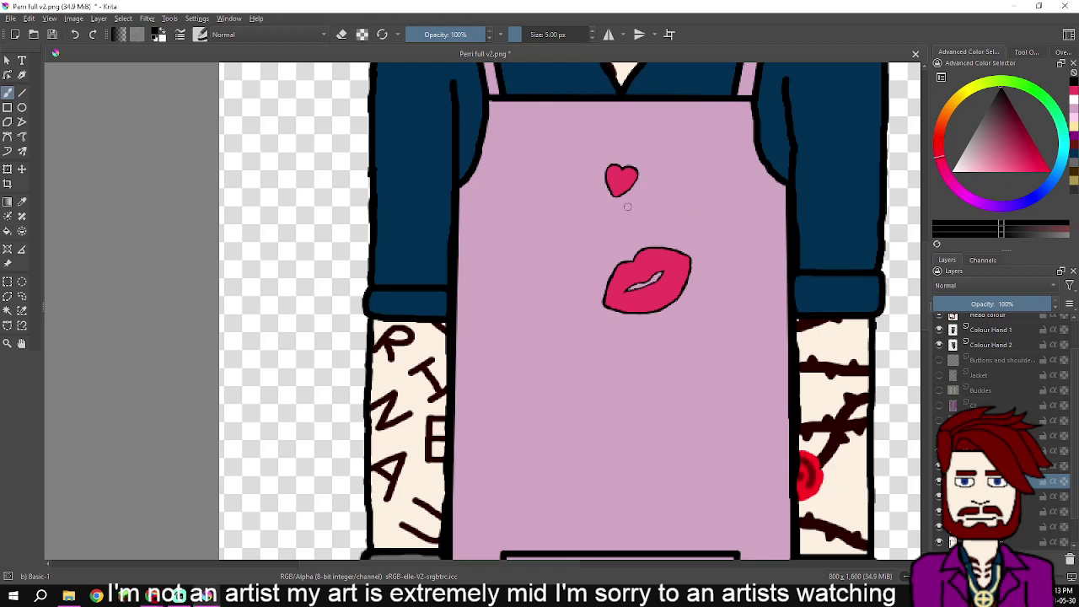
pyautogui.click(74, 17)
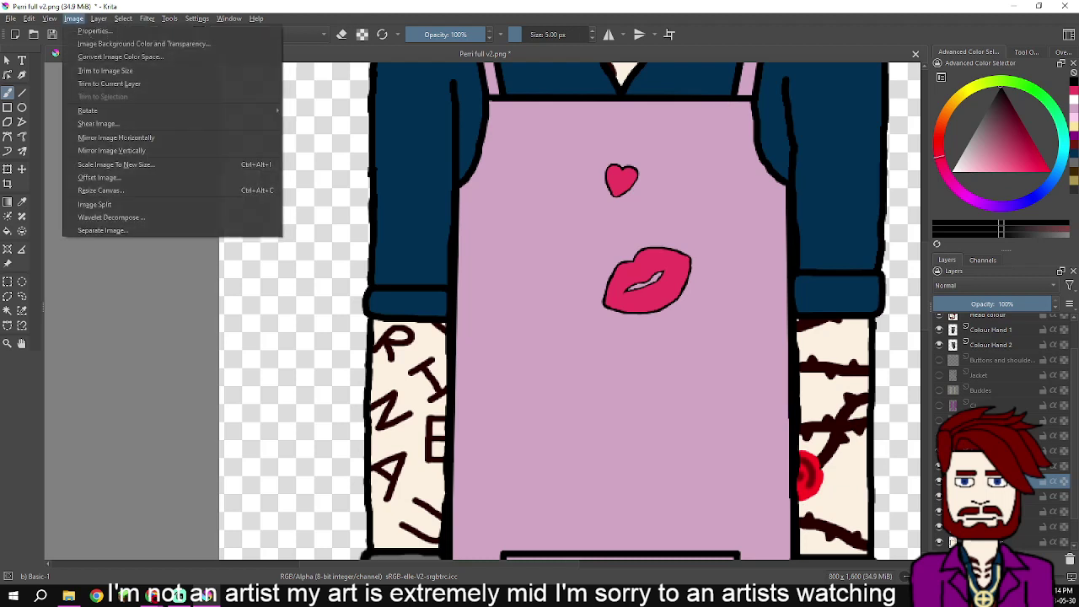
pyautogui.moveTo(99, 18)
pyautogui.moveTo(50, 18)
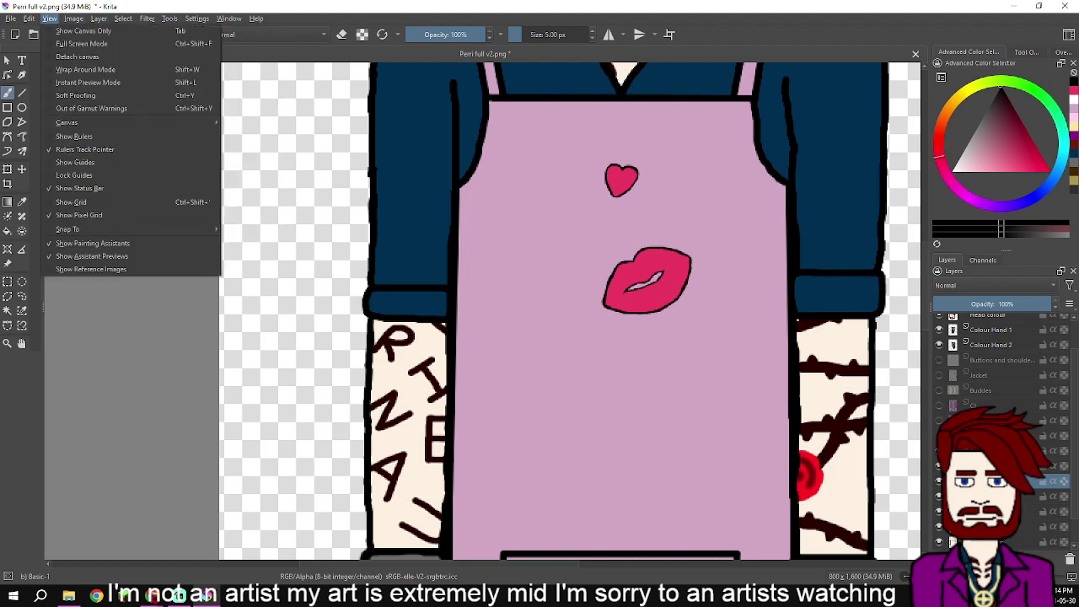
pyautogui.click(50, 269)
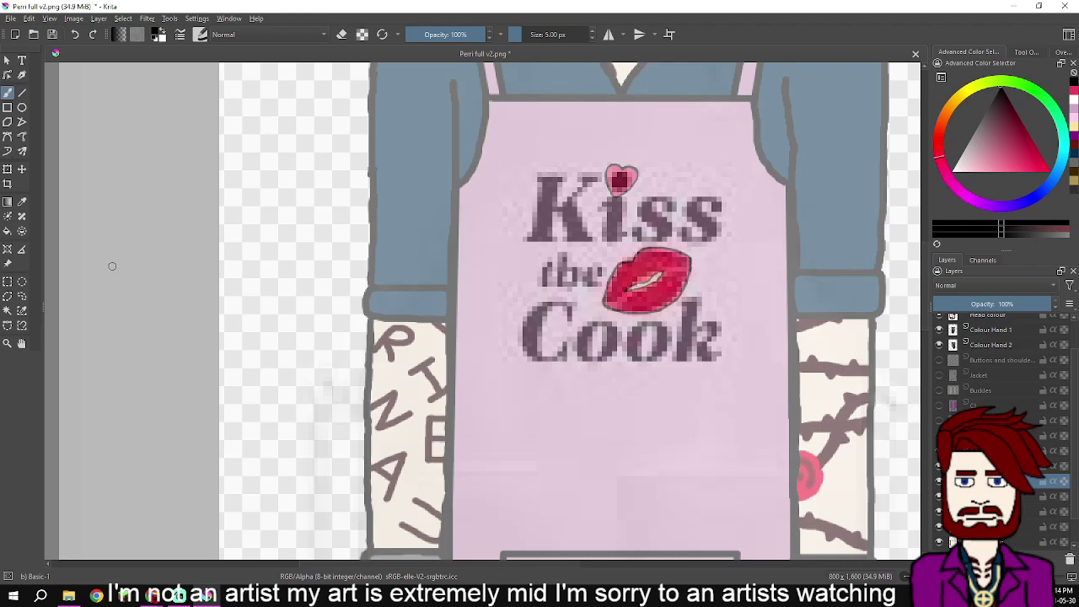
# - Trace the "i" and the first "s" of "Kiss" in white with the 5 px brush on the layer directly above the current one
pyautogui.scroll(2, 675, 235)
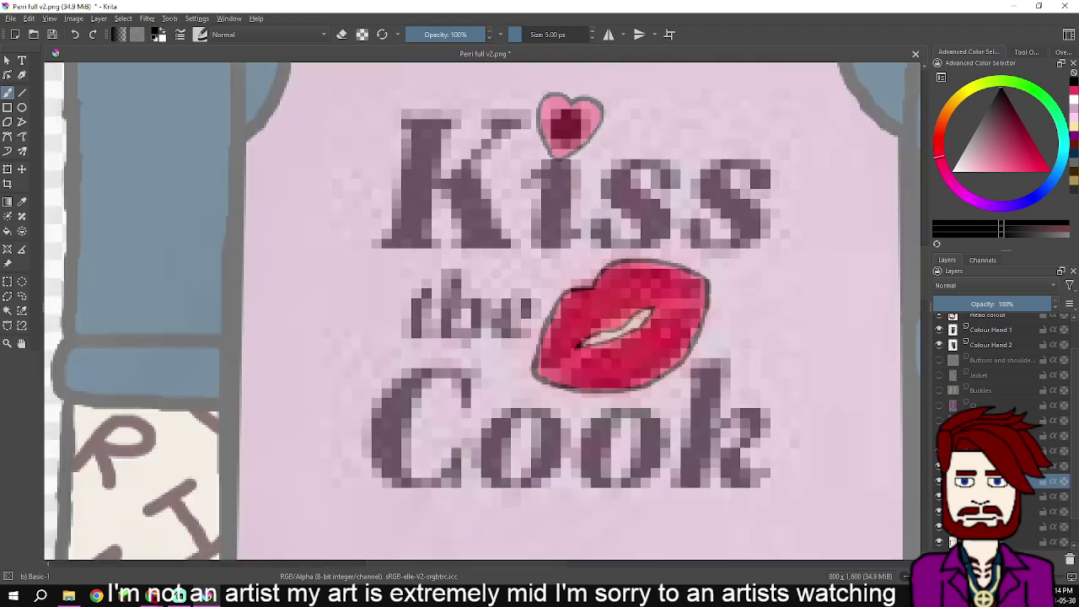
pyautogui.scroll(1, 641, 211)
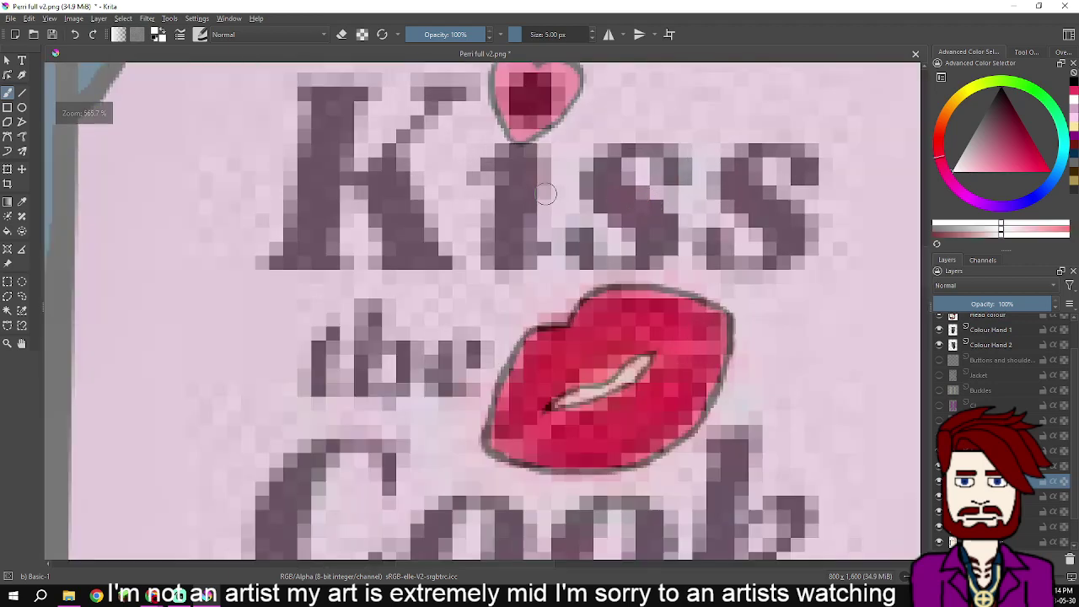
pyautogui.click(993, 467)
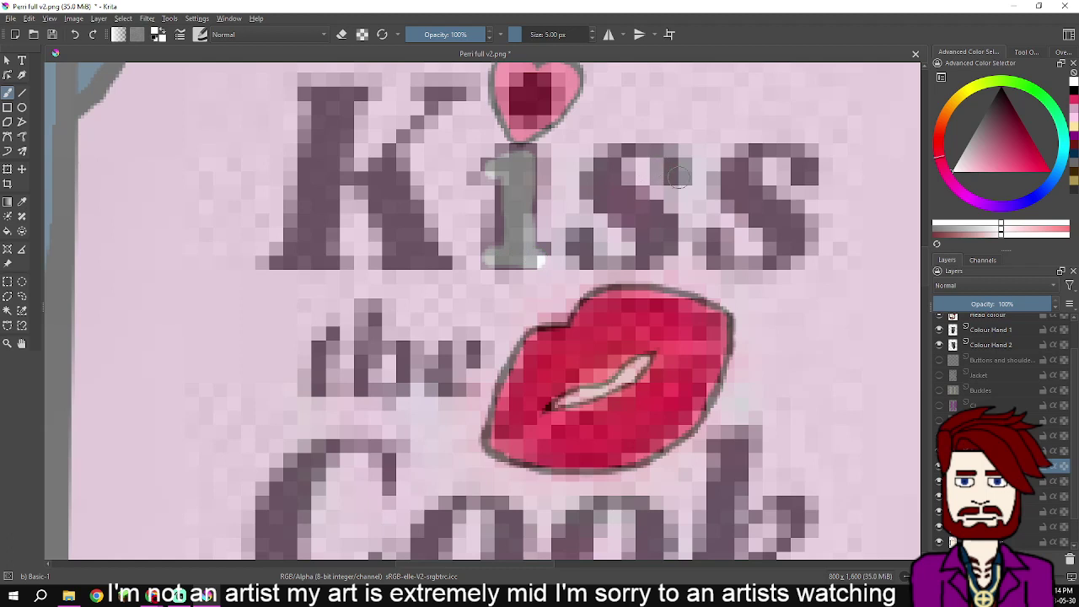
pyautogui.moveTo(679, 176)
pyautogui.mouseDown()
pyautogui.moveTo(638, 147)
pyautogui.moveTo(596, 163)
pyautogui.moveTo(601, 202)
pyautogui.moveTo(624, 221)
pyautogui.moveTo(608, 257)
pyautogui.moveTo(589, 255)
pyautogui.mouseUp()
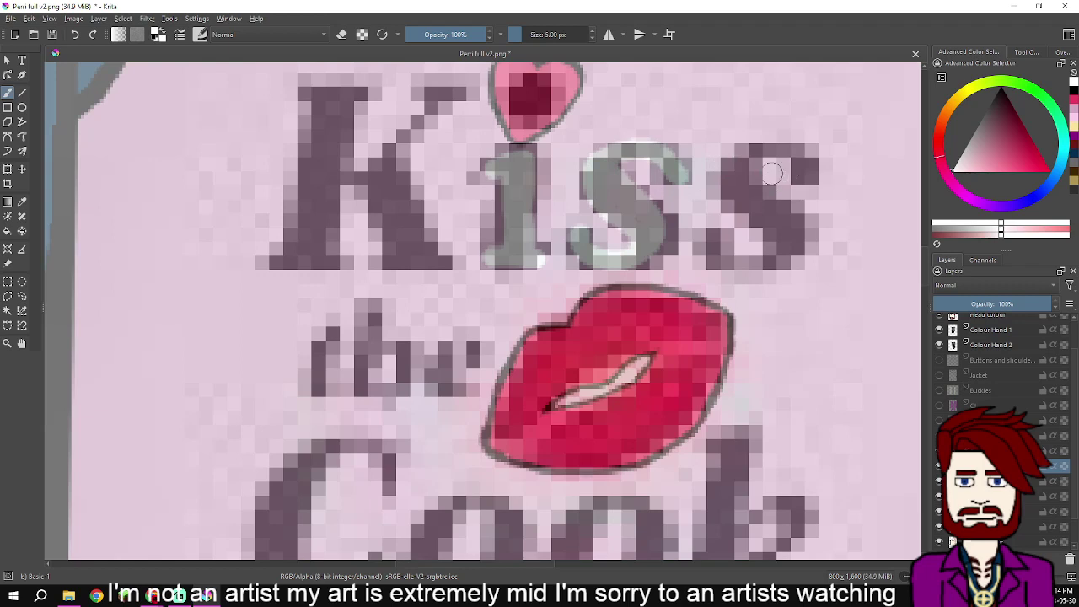
pyautogui.scroll(3, 624, 179)
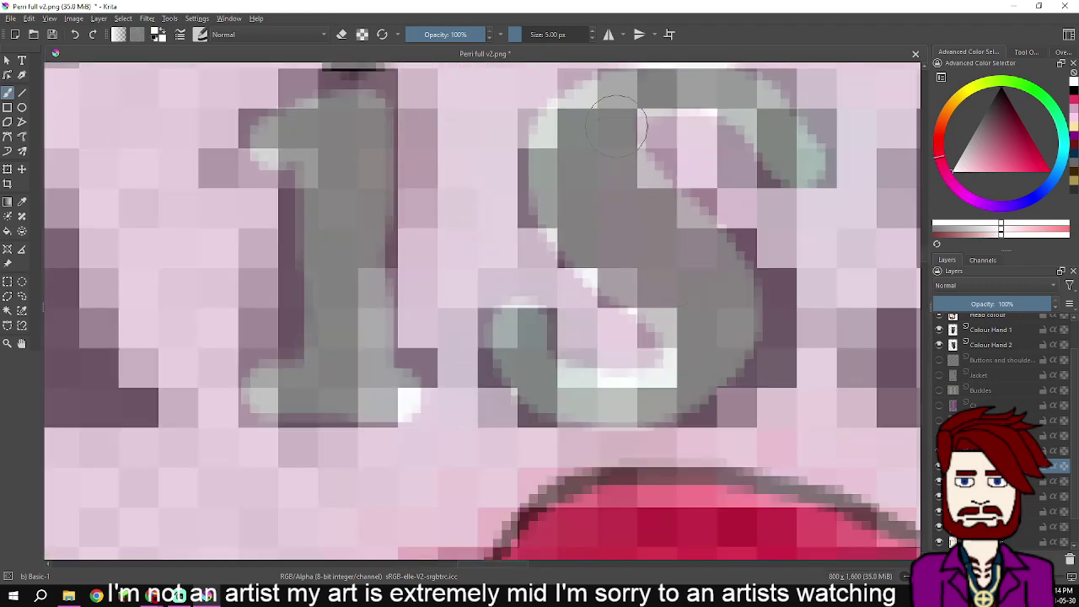
pyautogui.scroll(-3, 700, 169)
pyautogui.scroll(1, 713, 195)
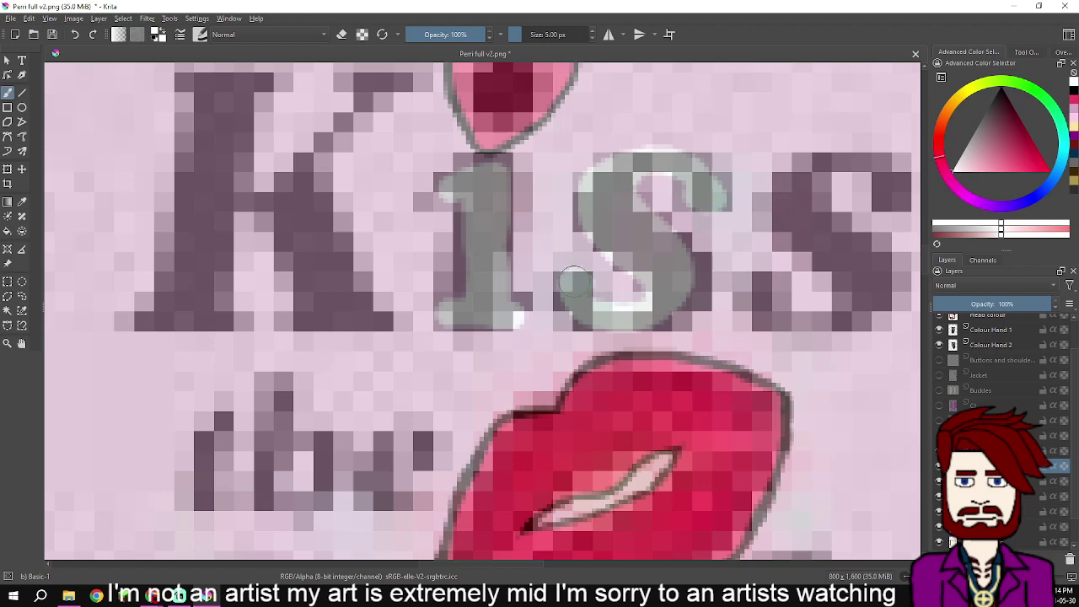
pyautogui.scroll(-3, 816, 251)
pyautogui.scroll(3, 666, 266)
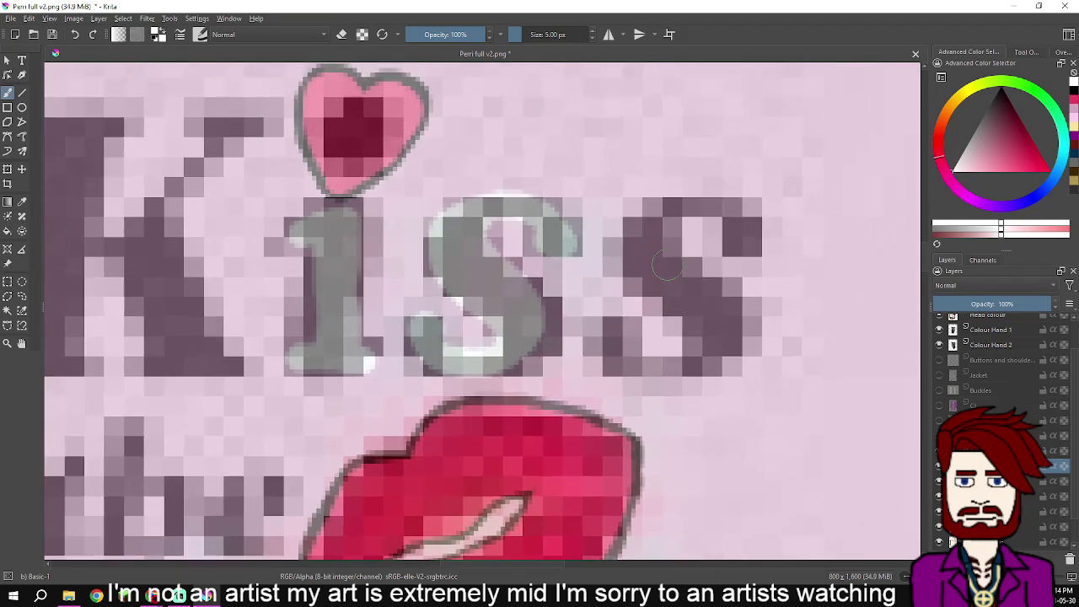
# - Paint over the last s of "Kiss" with the 5 px brush, following its diagonal body and both curved ends
pyautogui.moveTo(666, 241)
pyautogui.mouseDown()
pyautogui.moveTo(630, 237)
pyautogui.moveTo(623, 265)
pyautogui.moveTo(708, 340)
pyautogui.moveTo(735, 341)
pyautogui.moveTo(738, 327)
pyautogui.moveTo(699, 268)
pyautogui.moveTo(651, 243)
pyautogui.moveTo(656, 267)
pyautogui.moveTo(706, 295)
pyautogui.mouseUp()
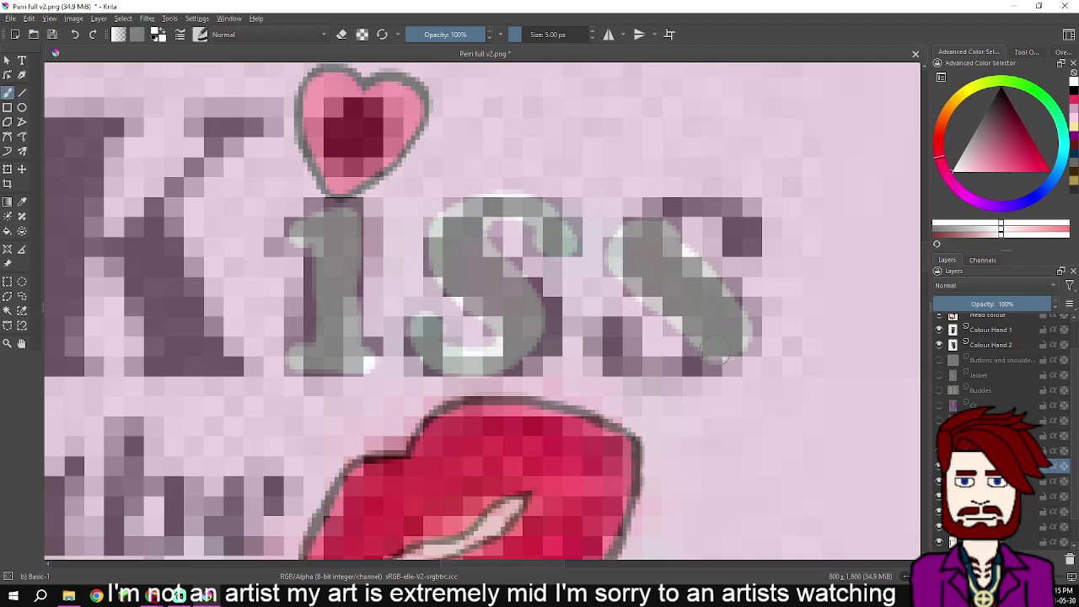
pyautogui.moveTo(714, 350)
pyautogui.mouseDown()
pyautogui.moveTo(646, 356)
pyautogui.moveTo(621, 352)
pyautogui.moveTo(613, 336)
pyautogui.mouseUp()
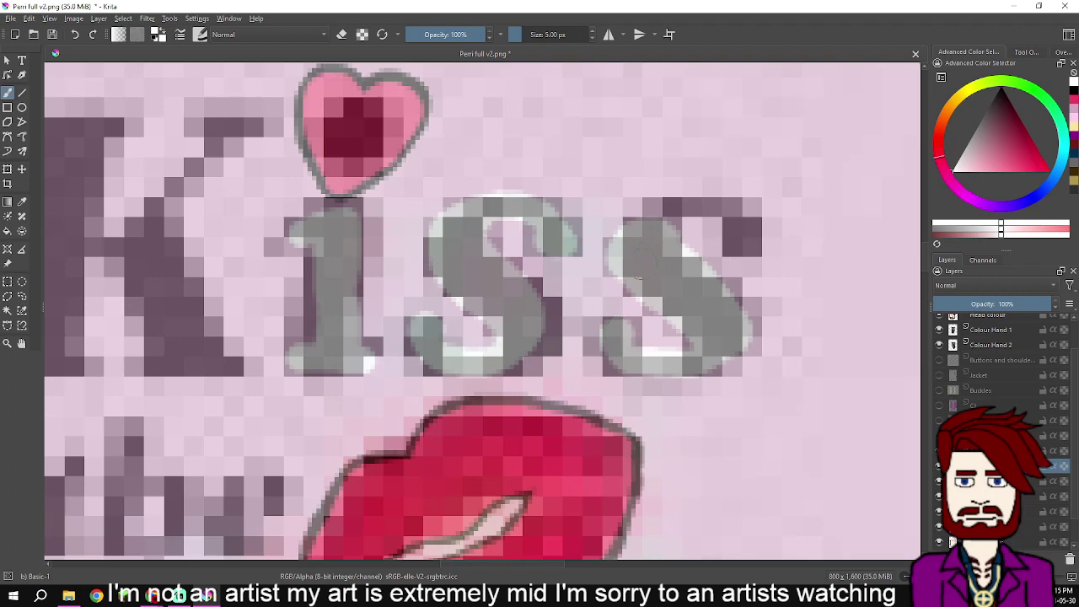
pyautogui.moveTo(649, 239)
pyautogui.mouseDown()
pyautogui.moveTo(679, 210)
pyautogui.moveTo(631, 233)
pyautogui.moveTo(696, 206)
pyautogui.moveTo(739, 236)
pyautogui.mouseUp()
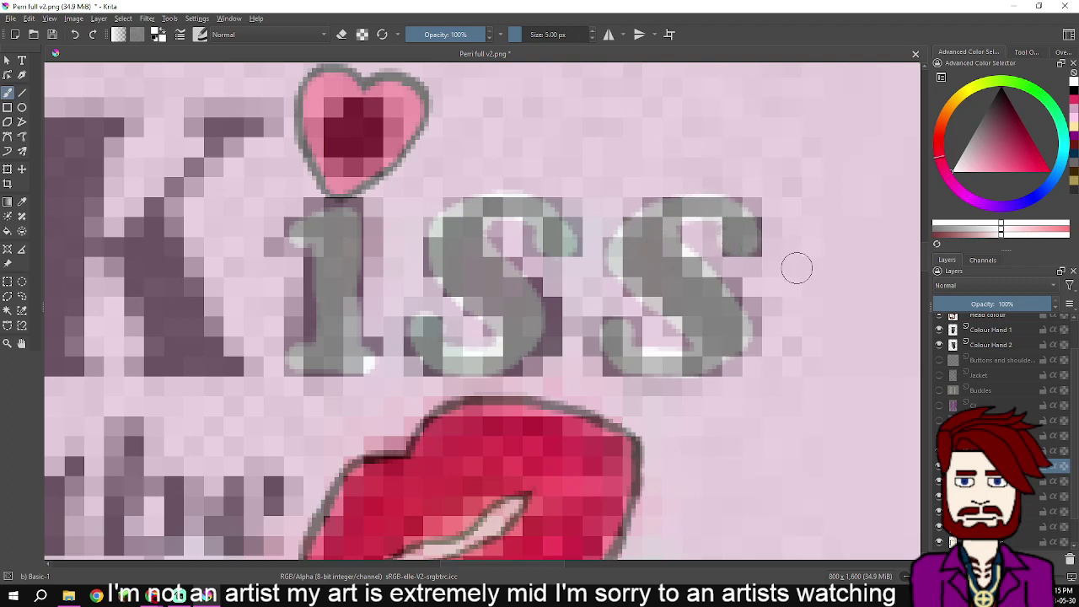
# - Paint over the upper arm, diagonal leg and connecting bar of the K in "Kiss", including the arm and leg serifs
pyautogui.scroll(-2, 728, 254)
pyautogui.moveTo(544, 248); pyautogui.dragTo(716, 256)
pyautogui.scroll(4, 650, 231)
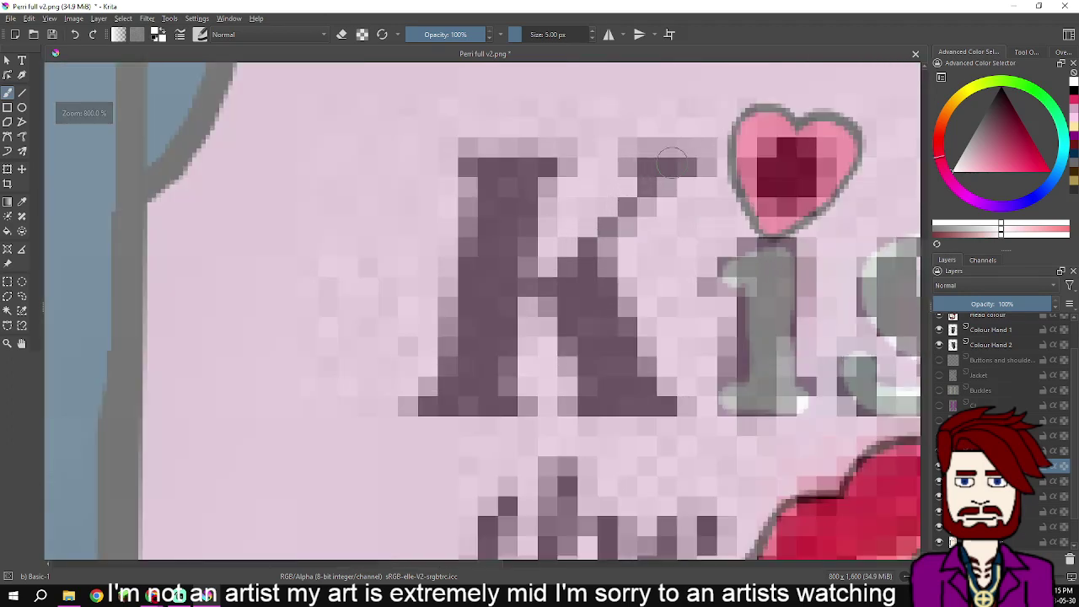
pyautogui.moveTo(694, 162)
pyautogui.mouseDown()
pyautogui.moveTo(633, 158)
pyautogui.moveTo(665, 161)
pyautogui.moveTo(576, 271)
pyautogui.moveTo(668, 403)
pyautogui.moveTo(575, 403)
pyautogui.mouseUp()
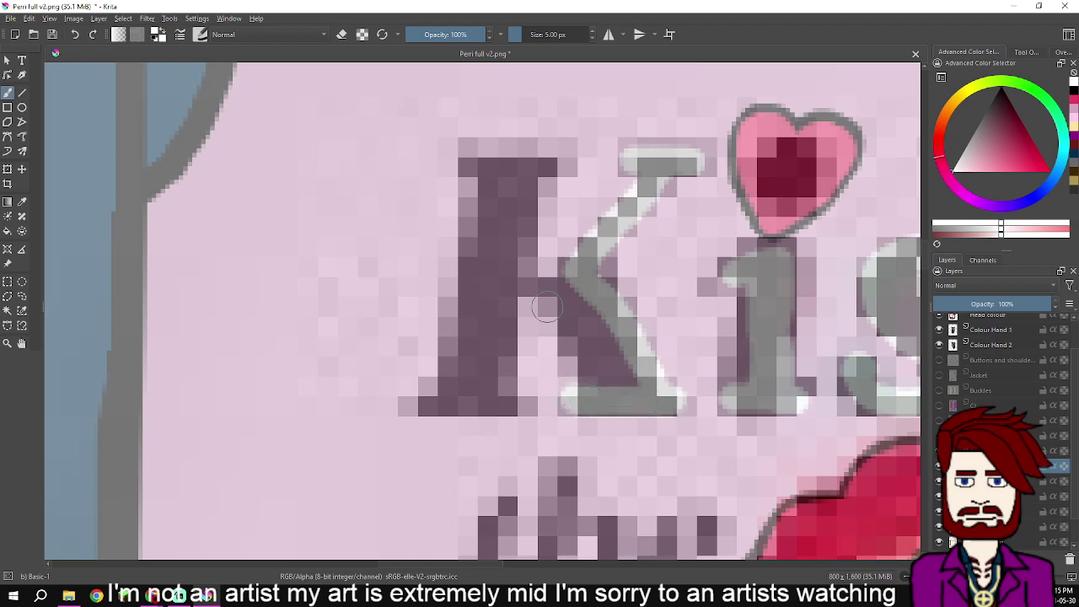
pyautogui.moveTo(548, 299)
pyautogui.mouseDown()
pyautogui.moveTo(630, 387)
pyautogui.moveTo(595, 364)
pyautogui.moveTo(579, 317)
pyautogui.moveTo(628, 379)
pyautogui.mouseUp()
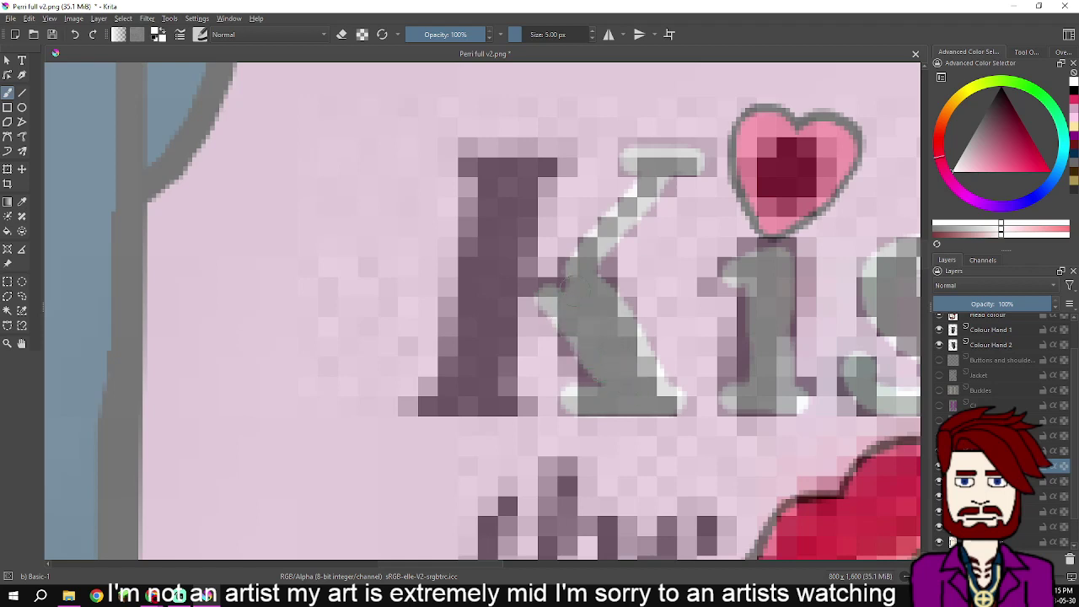
pyautogui.moveTo(564, 284); pyautogui.dragTo(516, 286)
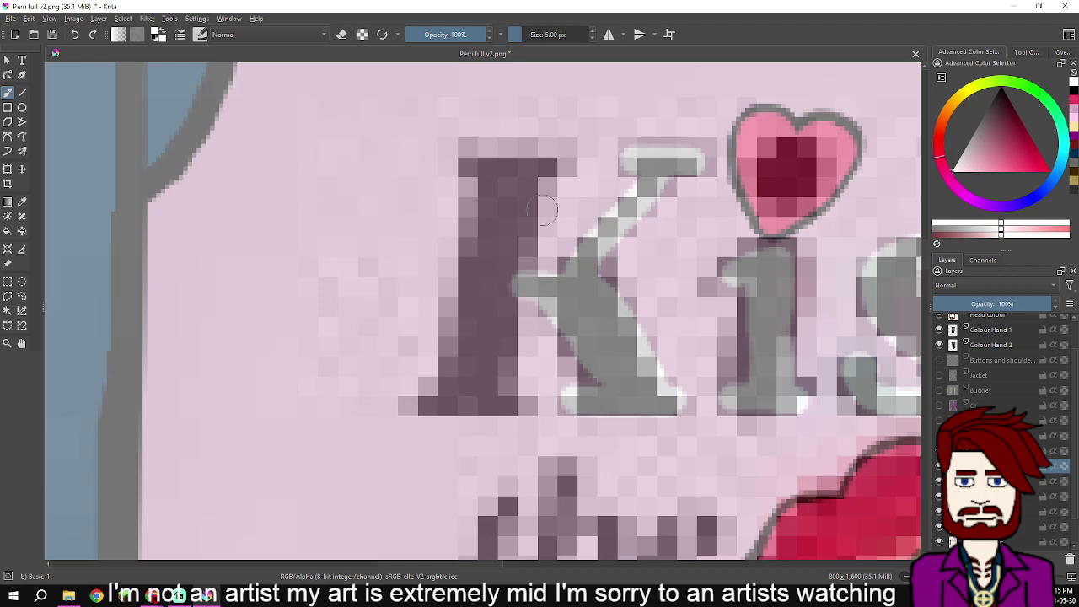
# - Paint over the thick stem of the K in "Kiss" and its upper and lower serifs until it is filled
pyautogui.moveTo(541, 175); pyautogui.dragTo(495, 385)
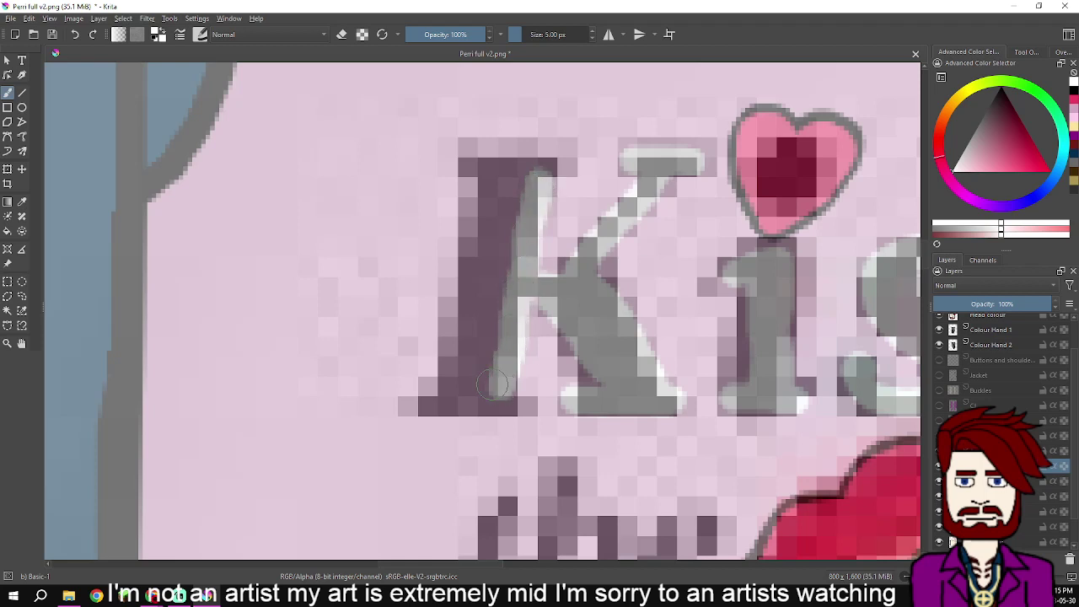
pyautogui.moveTo(547, 153)
pyautogui.mouseDown()
pyautogui.moveTo(540, 167)
pyautogui.moveTo(557, 169)
pyautogui.moveTo(544, 160)
pyautogui.moveTo(460, 171)
pyautogui.mouseUp()
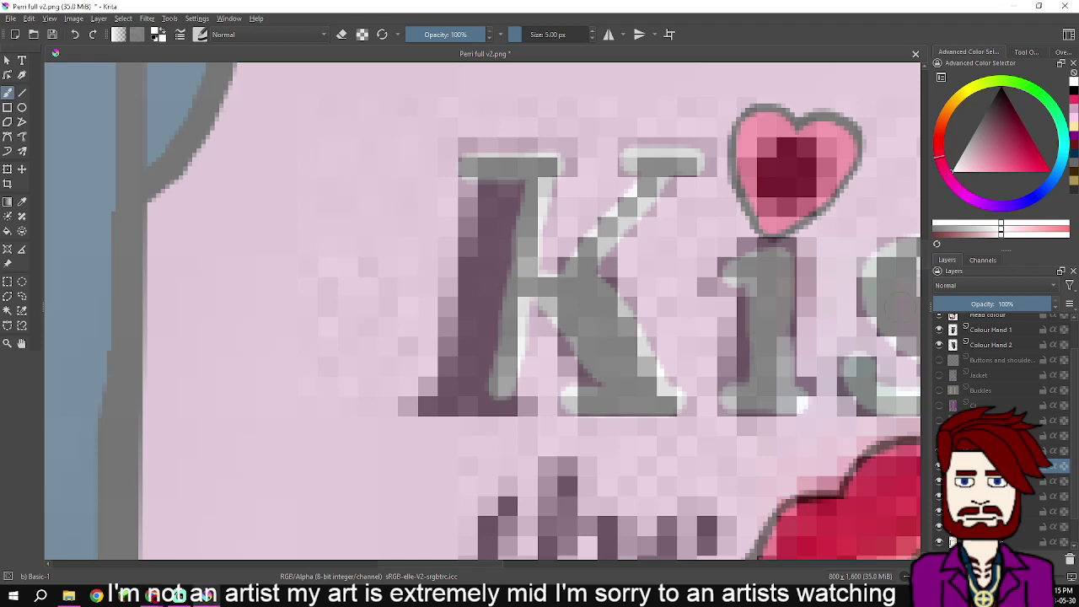
pyautogui.moveTo(499, 187); pyautogui.dragTo(472, 235)
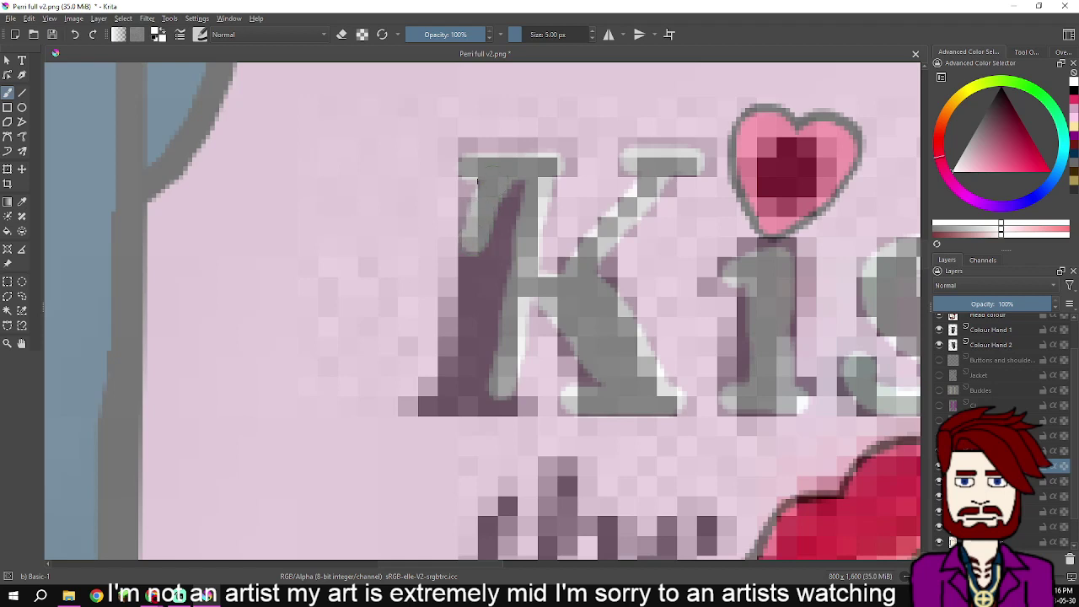
pyautogui.moveTo(491, 191)
pyautogui.mouseDown()
pyautogui.moveTo(520, 194)
pyautogui.moveTo(491, 273)
pyautogui.mouseUp()
pyautogui.moveTo(487, 229)
pyautogui.mouseDown()
pyautogui.moveTo(474, 272)
pyautogui.moveTo(477, 238)
pyautogui.moveTo(440, 378)
pyautogui.moveTo(503, 193)
pyautogui.moveTo(507, 248)
pyautogui.moveTo(473, 367)
pyautogui.mouseUp()
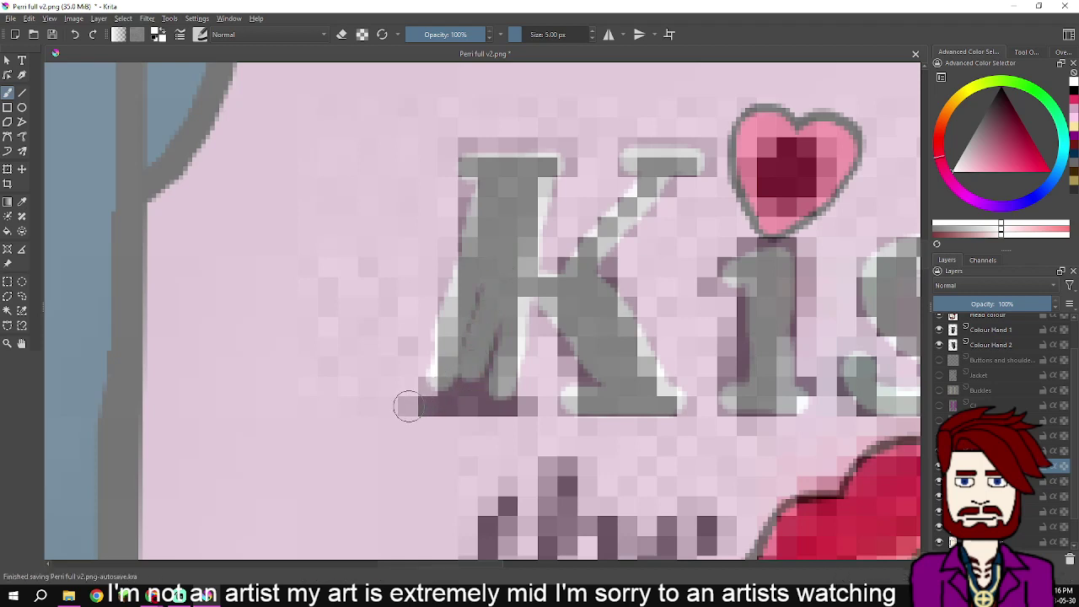
pyautogui.moveTo(405, 405)
pyautogui.mouseDown()
pyautogui.moveTo(530, 403)
pyautogui.moveTo(501, 373)
pyautogui.moveTo(504, 334)
pyautogui.moveTo(474, 387)
pyautogui.moveTo(436, 390)
pyautogui.moveTo(482, 271)
pyautogui.moveTo(439, 377)
pyautogui.mouseUp()
pyautogui.scroll(-4, 428, 383)
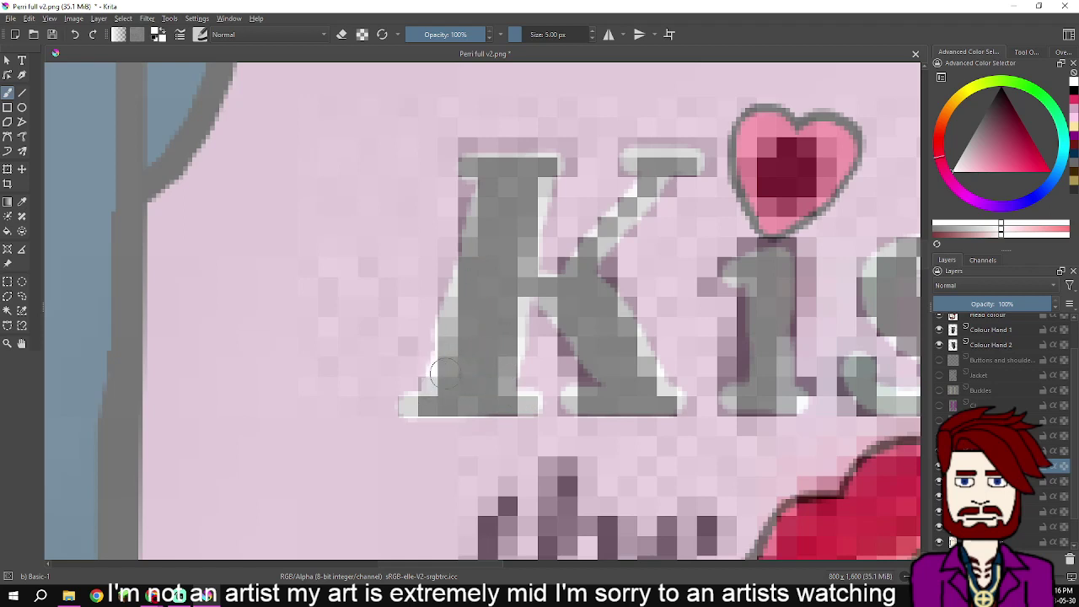
# - Try to trace the letters t, h and e of "the" with the 5 px brush
pyautogui.scroll(4, 497, 388)
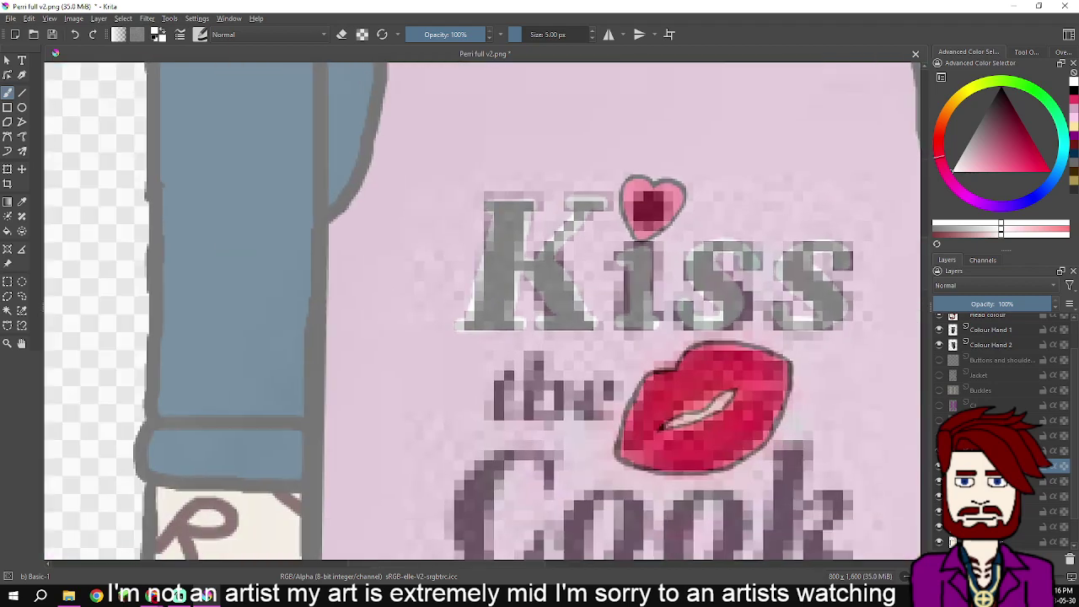
pyautogui.scroll(1, 530, 261)
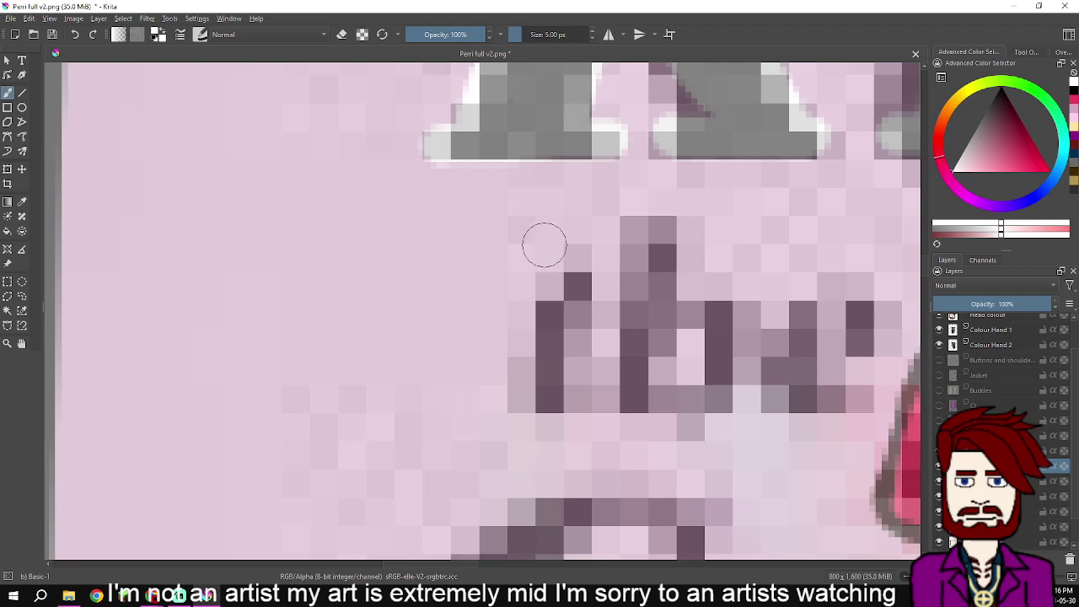
pyautogui.moveTo(544, 244); pyautogui.dragTo(548, 417)
pyautogui.moveTo(497, 303); pyautogui.dragTo(580, 303)
pyautogui.moveTo(643, 264)
pyautogui.mouseDown()
pyautogui.moveTo(641, 253)
pyautogui.moveTo(641, 415)
pyautogui.mouseUp()
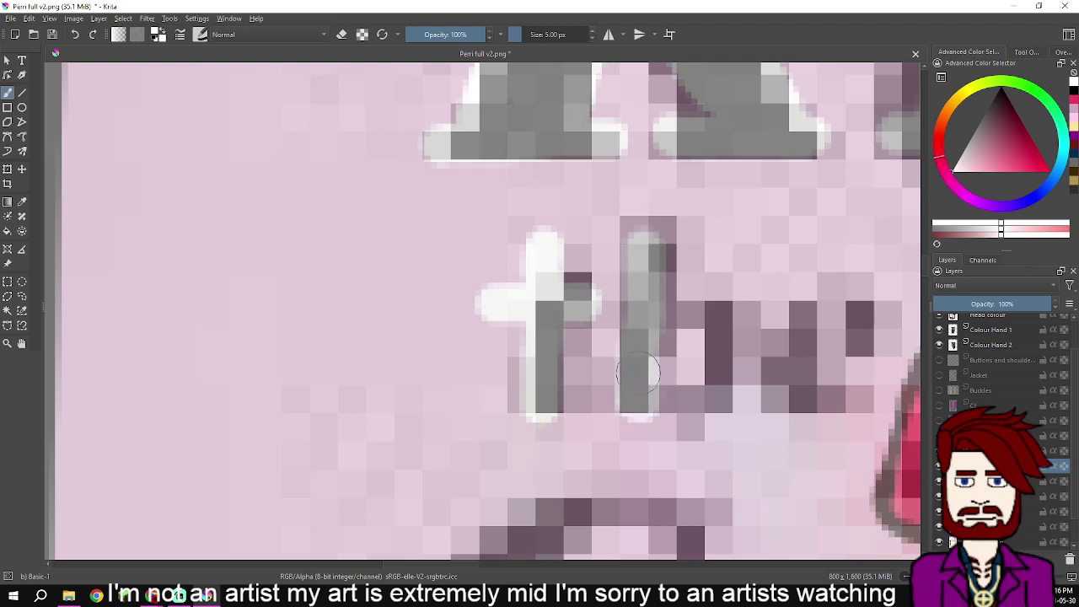
pyautogui.moveTo(648, 317)
pyautogui.mouseDown()
pyautogui.moveTo(694, 314)
pyautogui.moveTo(712, 342)
pyautogui.moveTo(715, 395)
pyautogui.mouseUp()
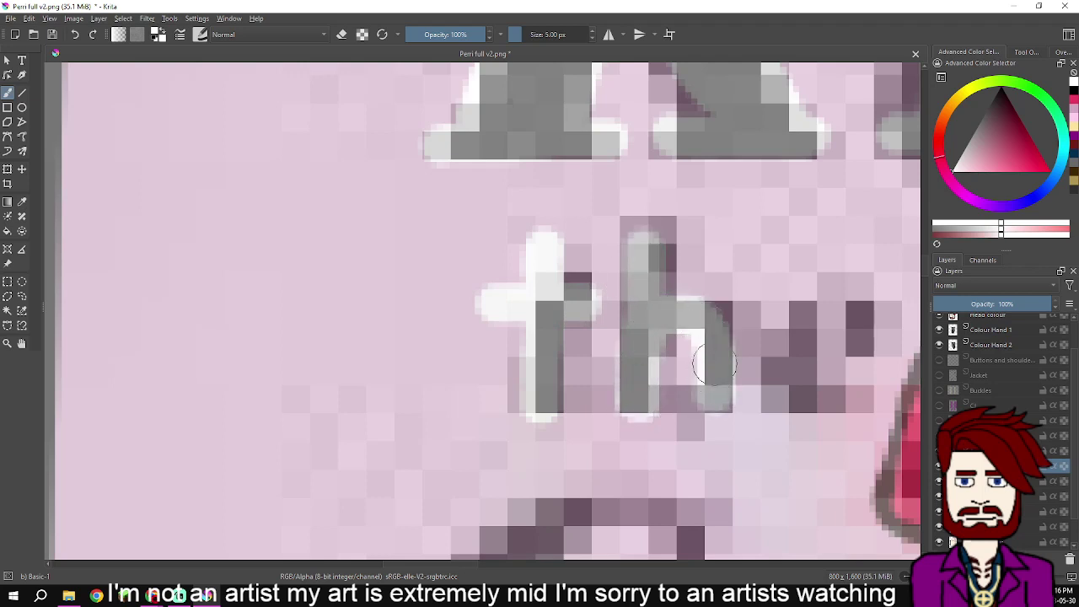
pyautogui.moveTo(798, 335)
pyautogui.mouseDown()
pyautogui.moveTo(738, 355)
pyautogui.moveTo(783, 341)
pyautogui.moveTo(788, 326)
pyautogui.moveTo(781, 307)
pyautogui.moveTo(739, 297)
pyautogui.moveTo(717, 307)
pyautogui.moveTo(704, 345)
pyautogui.moveTo(714, 388)
pyautogui.moveTo(791, 405)
pyautogui.mouseUp()
pyautogui.scroll(-1, 797, 403)
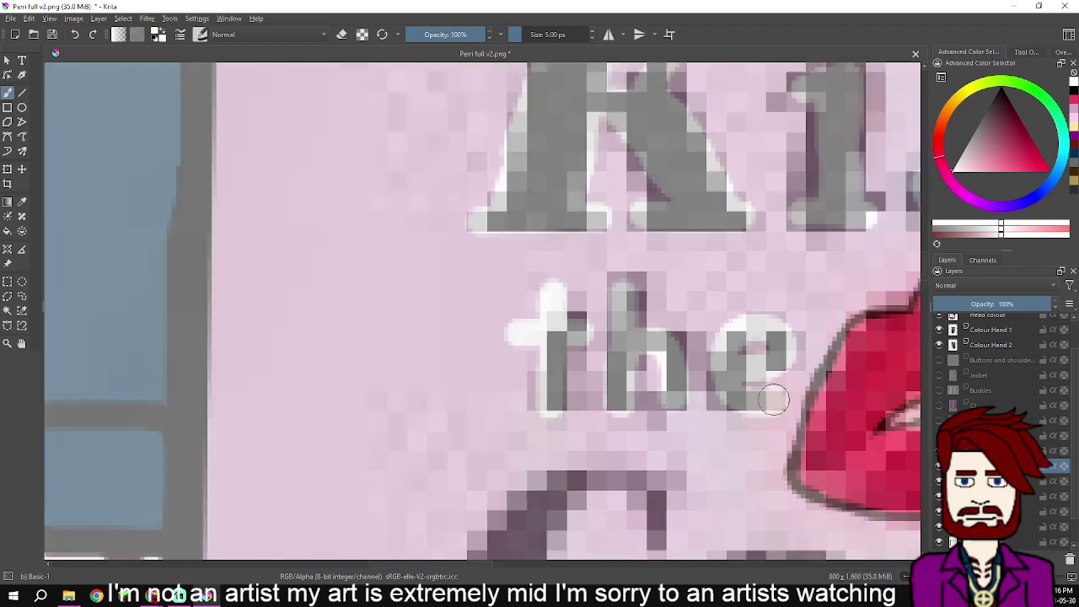
# - Examine the traced "the" up close and against the surrounding "Kiss" and "Cook" lettering
pyautogui.scroll(-4, 690, 348)
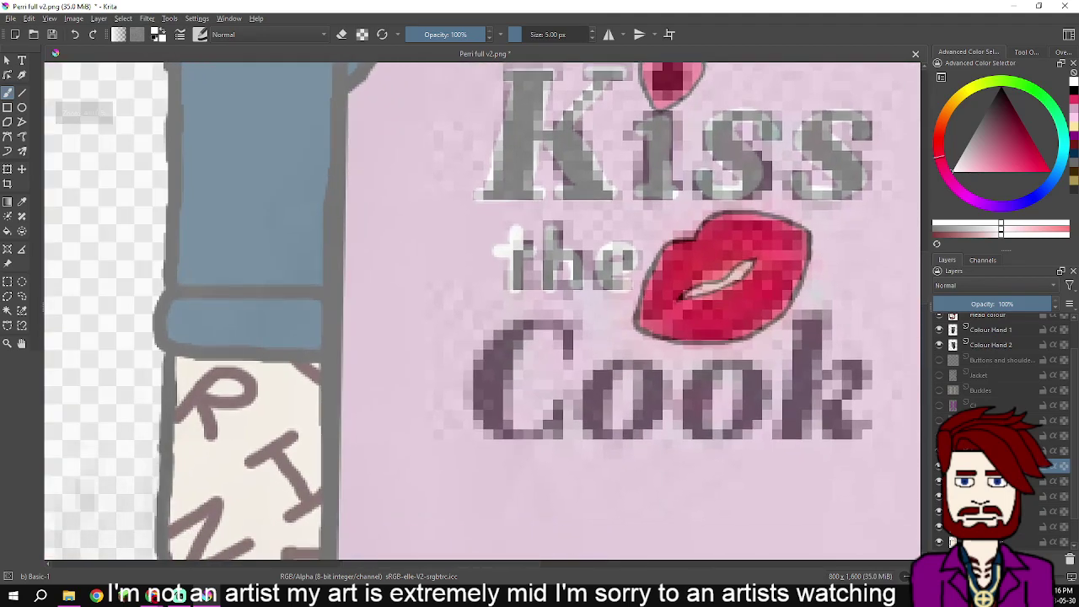
pyautogui.moveTo(598, 340); pyautogui.dragTo(589, 327)
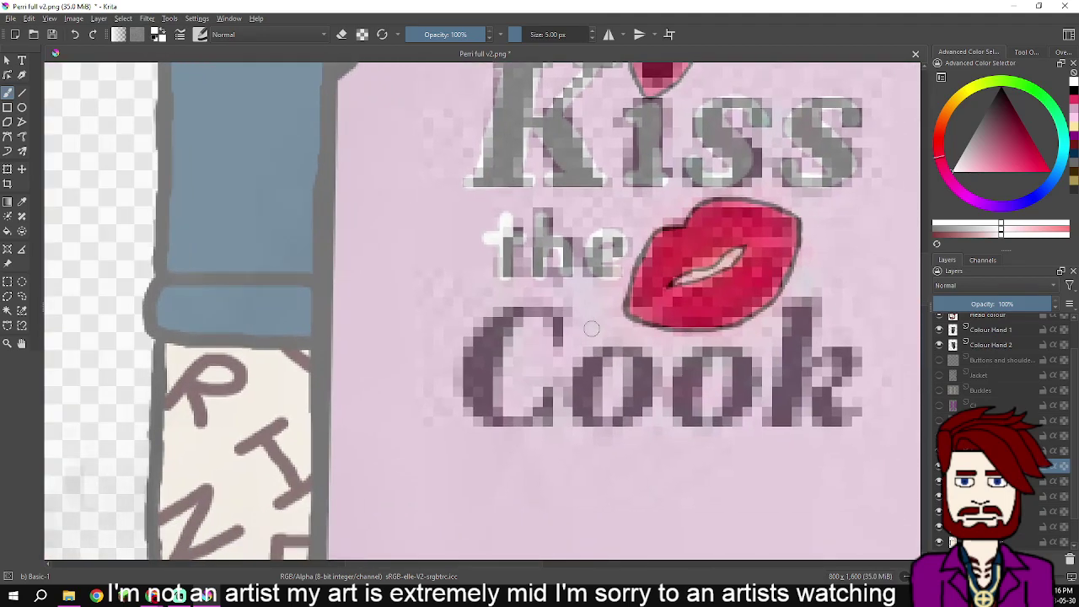
pyautogui.scroll(1, 546, 346)
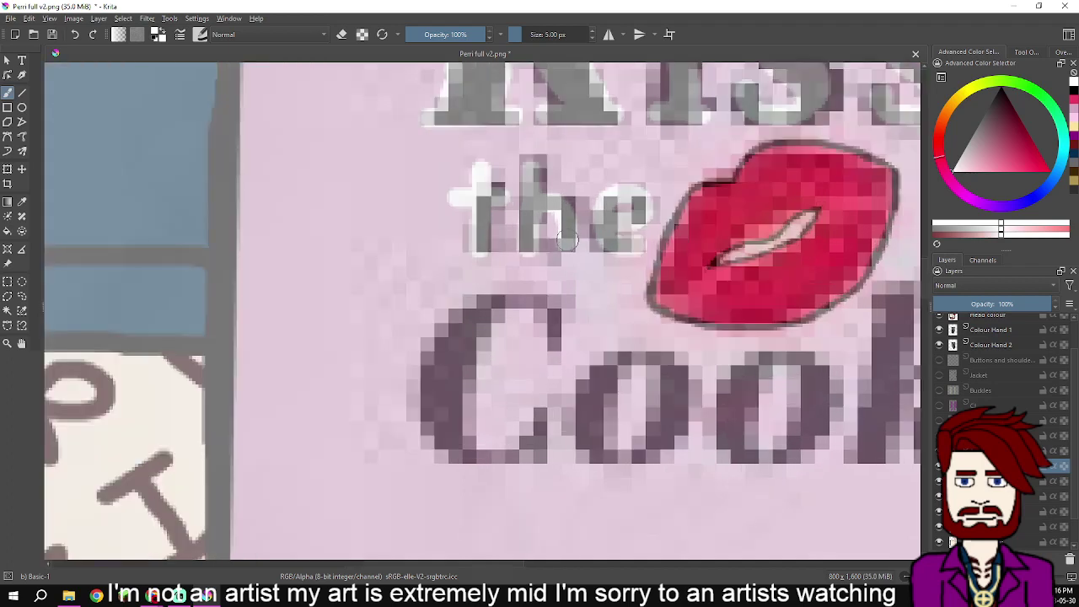
pyautogui.scroll(3, 566, 240)
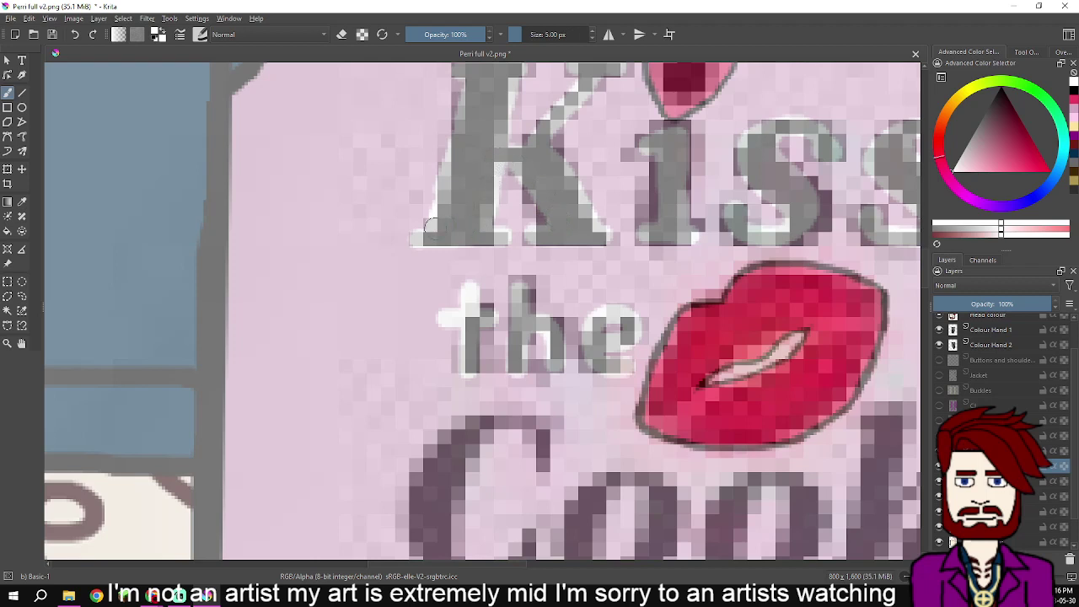
pyautogui.scroll(1, 471, 137)
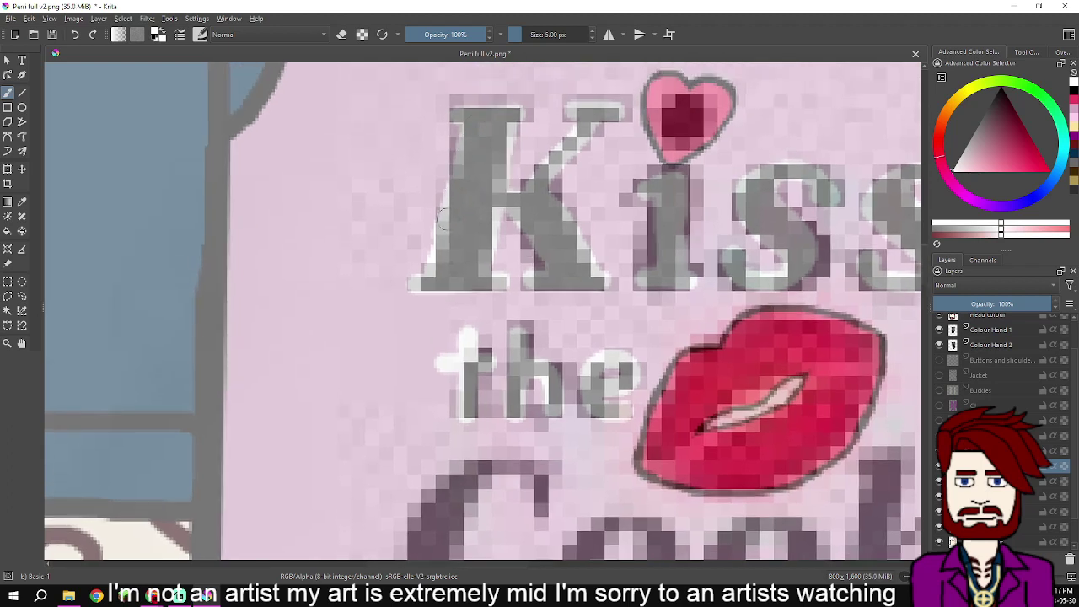
pyautogui.moveTo(447, 220); pyautogui.dragTo(441, 266)
pyautogui.scroll(5, 487, 386)
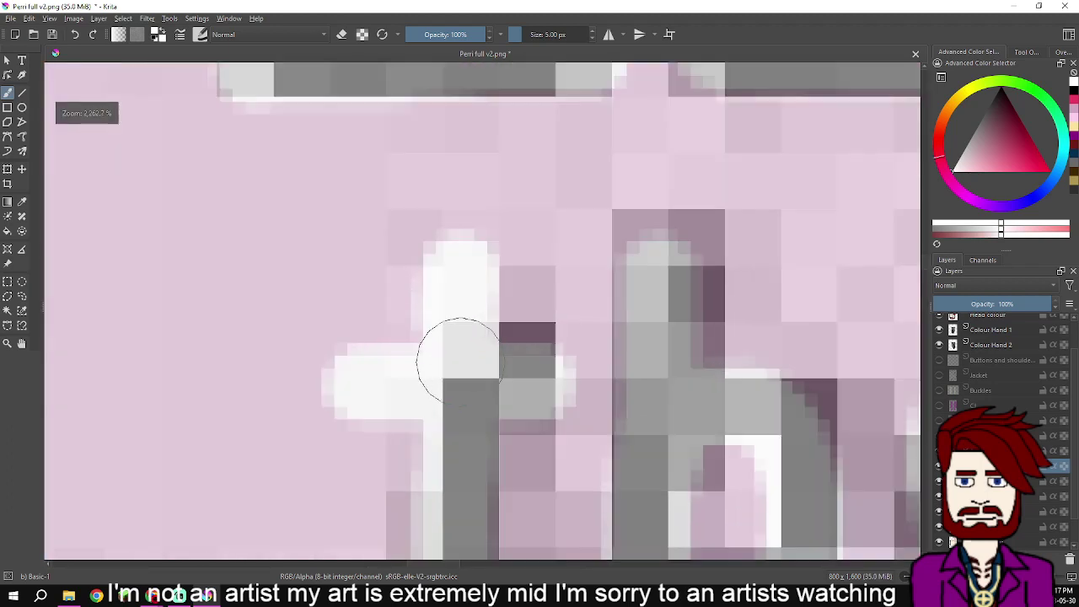
pyautogui.scroll(-2, 460, 240)
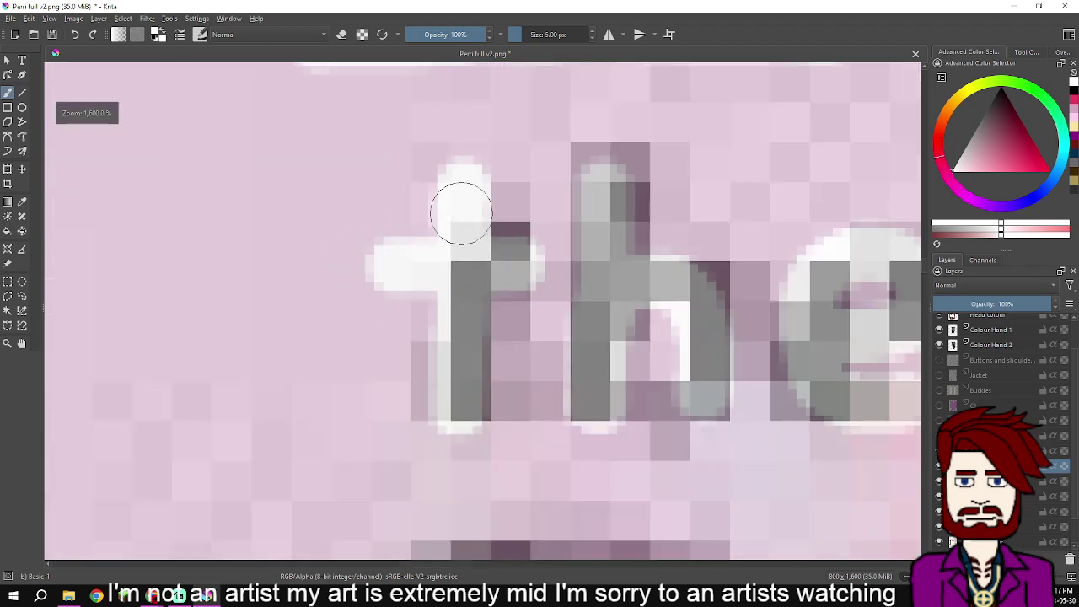
pyautogui.moveTo(444, 195); pyautogui.dragTo(483, 173)
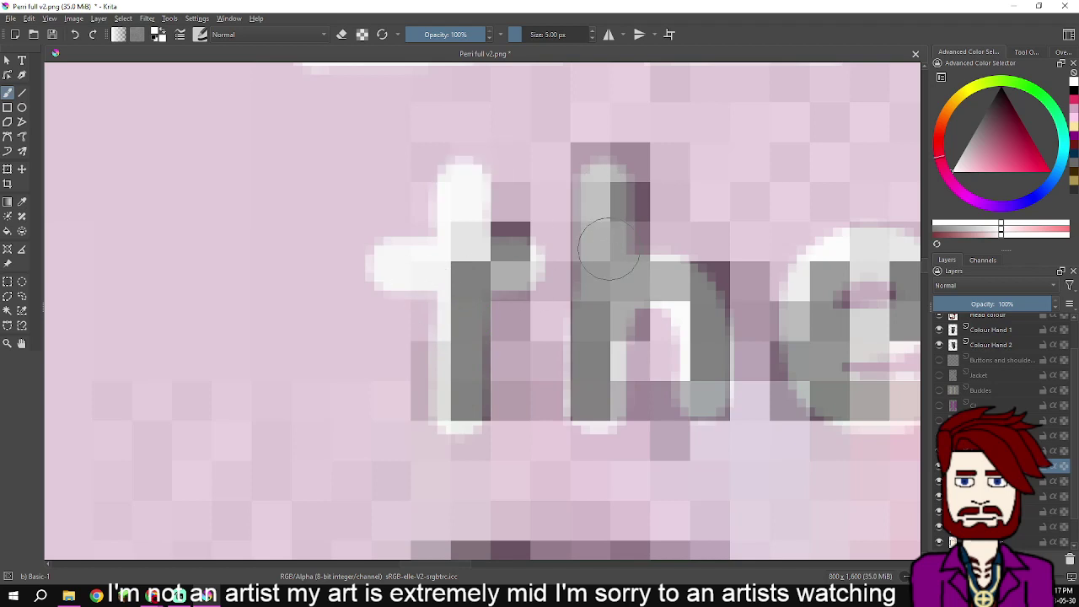
pyautogui.scroll(-3, 608, 249)
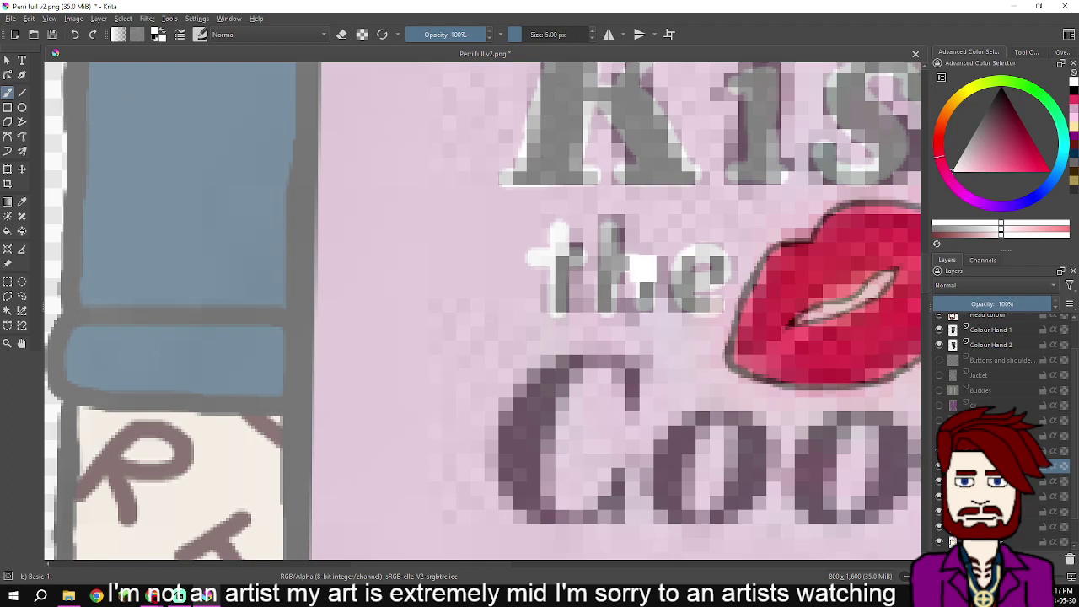
# - Undo the brush strokes painted over the word "the"
pyautogui.hotkey('ctrl', 'z')
pyautogui.hotkey('ctrl', 'z')
pyautogui.hotkey('ctrl', 'z')
pyautogui.hotkey('ctrl', 'z')
pyautogui.hotkey('ctrl', 'z')
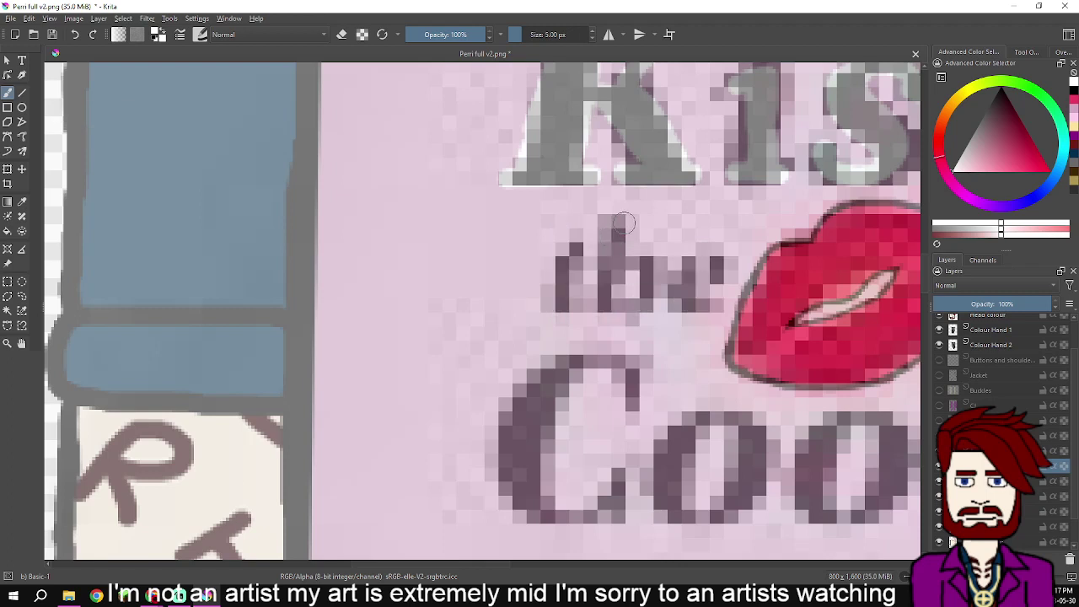
# - Try to retrace the h and e of "the" with a slanted h stem, replacing the first stem stroke
pyautogui.moveTo(621, 220); pyautogui.dragTo(598, 300)
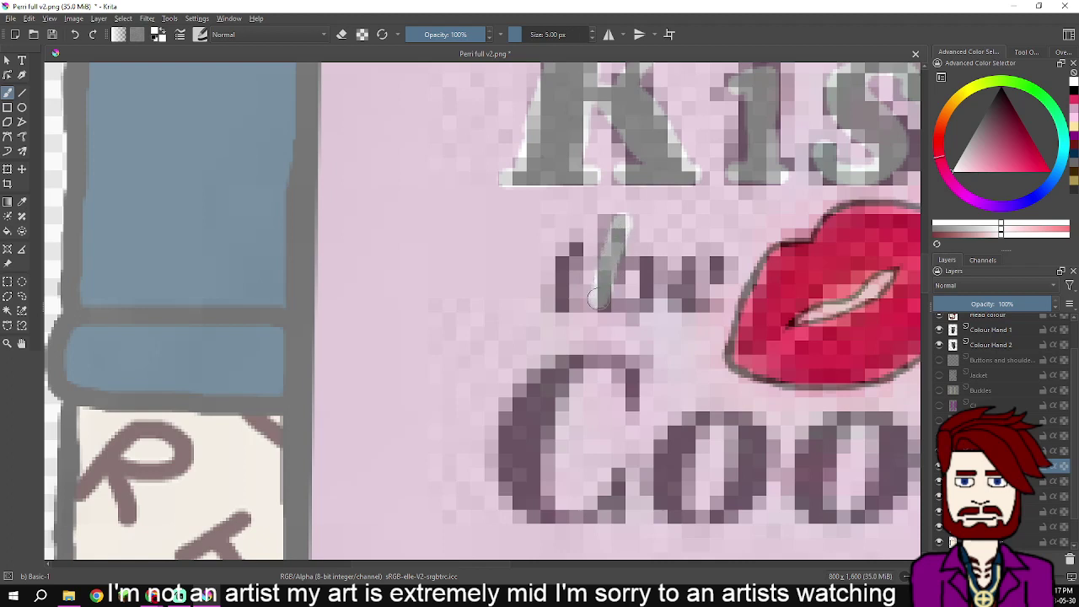
pyautogui.hotkey('ctrl', 'z')
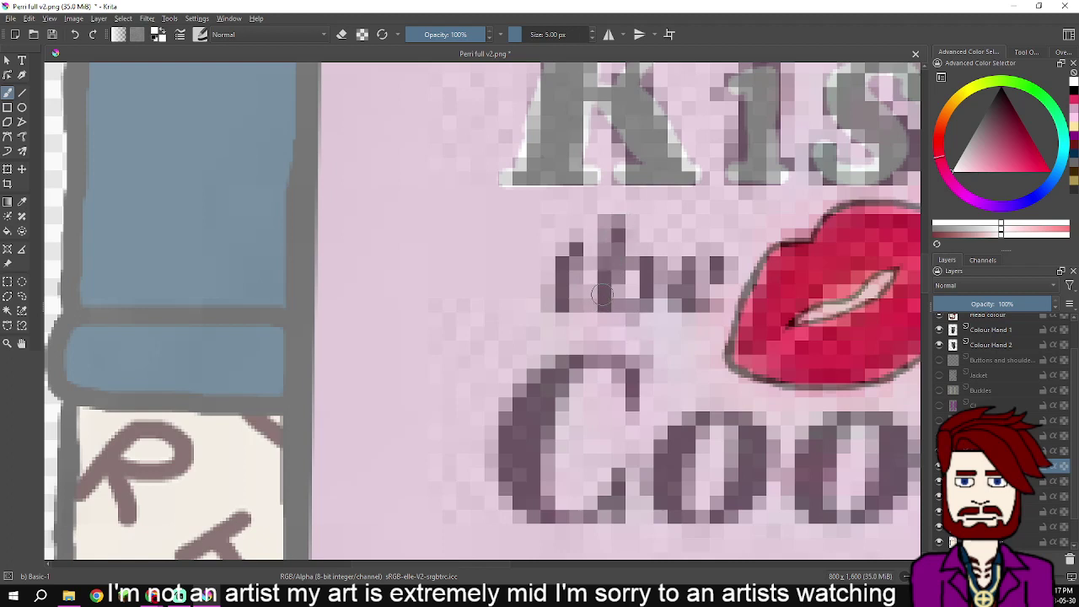
pyautogui.moveTo(601, 303); pyautogui.dragTo(625, 219)
pyautogui.moveTo(609, 280)
pyautogui.mouseDown()
pyautogui.moveTo(621, 255)
pyautogui.moveTo(639, 258)
pyautogui.moveTo(643, 303)
pyautogui.mouseUp()
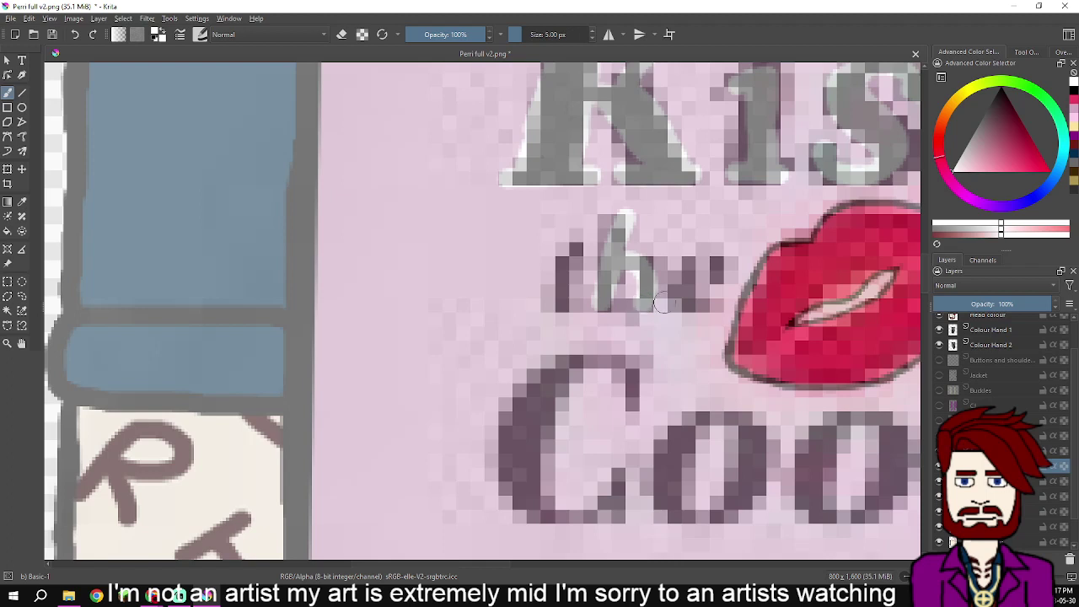
pyautogui.moveTo(723, 307)
pyautogui.mouseDown()
pyautogui.moveTo(680, 302)
pyautogui.moveTo(672, 278)
pyautogui.moveTo(683, 256)
pyautogui.moveTo(717, 258)
pyautogui.moveTo(720, 268)
pyautogui.moveTo(684, 278)
pyautogui.mouseUp()
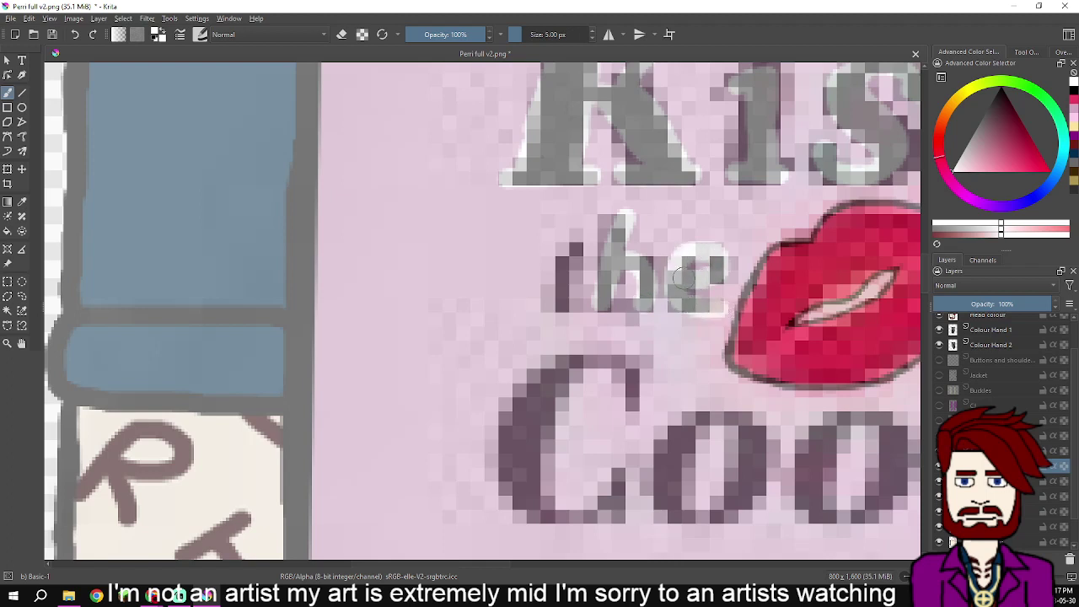
# - Compare "the" with and without the retraced h and e, leave those strokes undone, and remove a further stroke over the e
pyautogui.hotkey('ctrl', 'z')
pyautogui.hotkey('ctrl', 'z')
pyautogui.hotkey('ctrl', 'z')
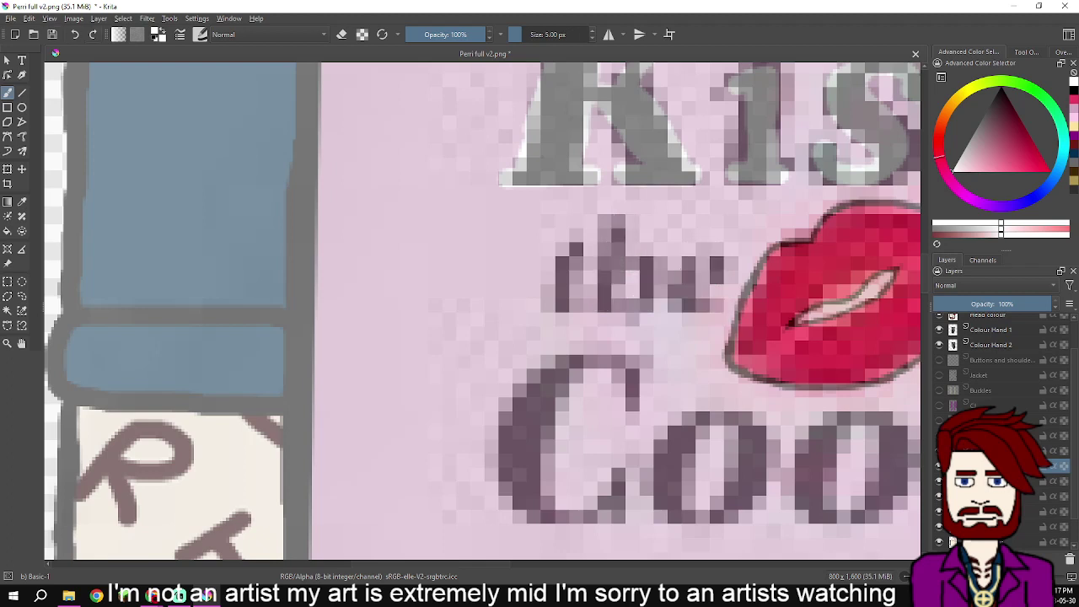
pyautogui.hotkey('ctrl', 'shift', 'z')
pyautogui.hotkey('ctrl', 'shift', 'z')
pyautogui.hotkey('ctrl', 'shift', 'z')
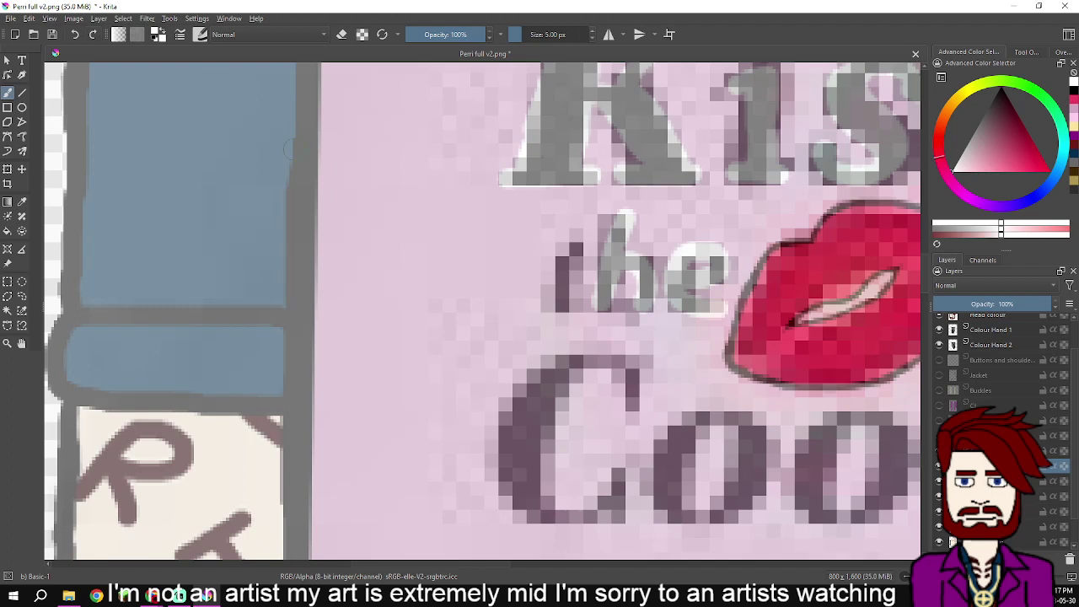
pyautogui.hotkey('ctrl', 'z')
pyautogui.hotkey('ctrl', 'z')
pyautogui.hotkey('ctrl', 'z')
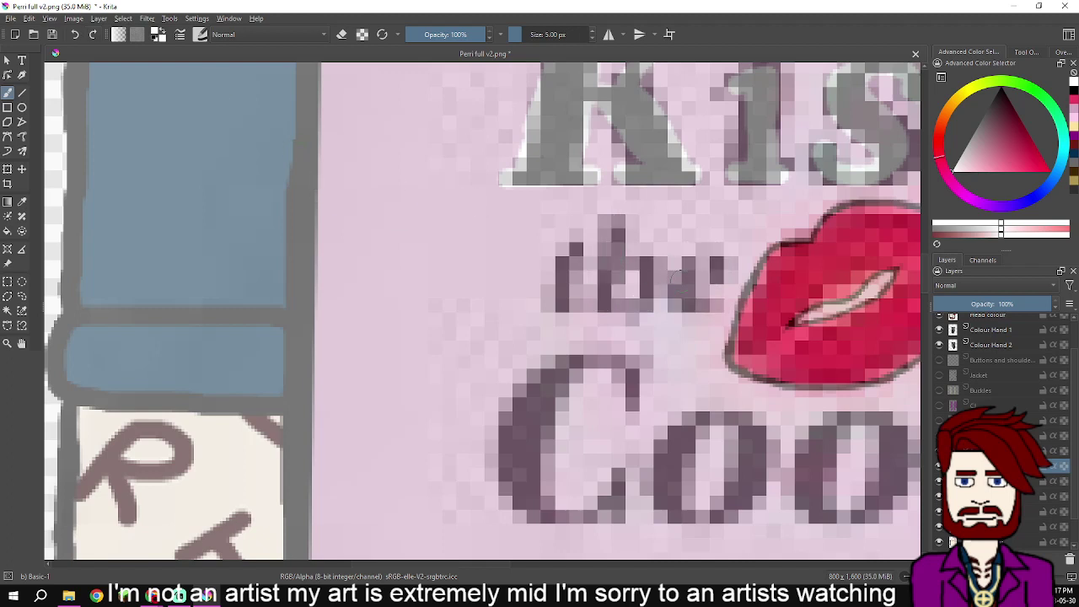
pyautogui.moveTo(693, 284)
pyautogui.mouseDown()
pyautogui.moveTo(731, 275)
pyautogui.moveTo(722, 250)
pyautogui.moveTo(671, 271)
pyautogui.moveTo(681, 302)
pyautogui.moveTo(717, 306)
pyautogui.moveTo(705, 370)
pyautogui.mouseUp()
pyautogui.hotkey('ctrl', 'z')
# - Reduce the brush size to 2 px for close work on the word "the"
pyautogui.scroll(4, 718, 306)
pyautogui.press('[')
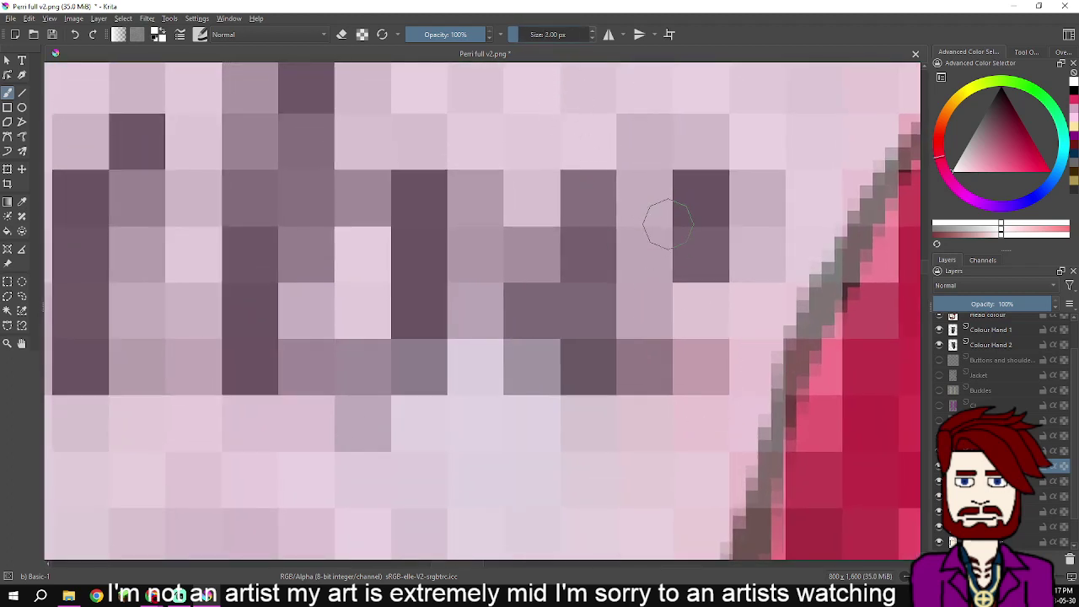
# - Try to trace the e of "the" with a curved 2 px brush stroke, and undo it
pyautogui.scroll(-4, 650, 248)
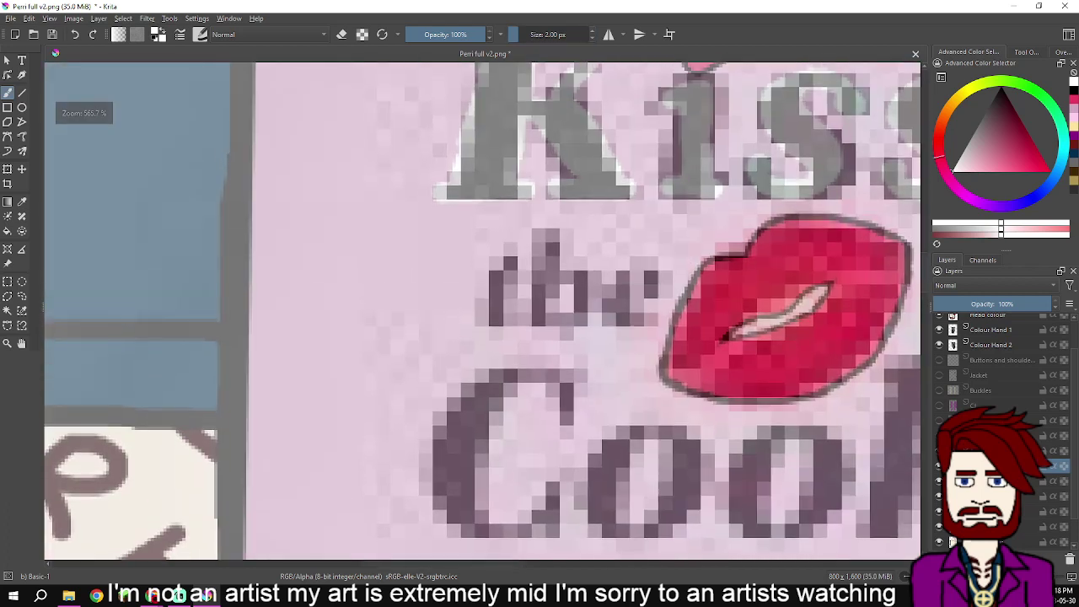
pyautogui.moveTo(570, 250); pyautogui.dragTo(571, 254)
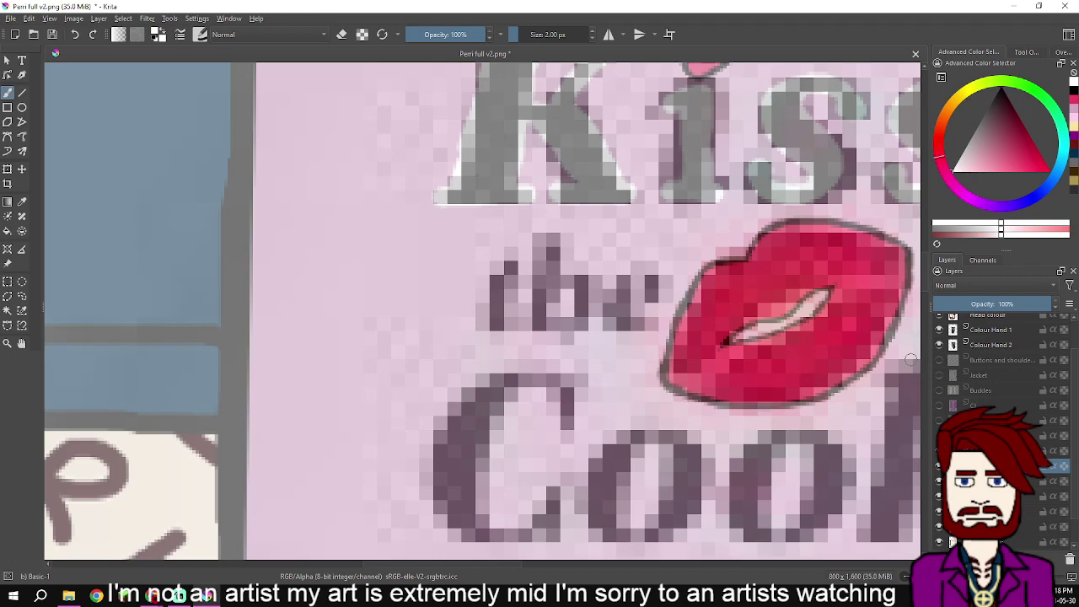
pyautogui.scroll(5, 540, 297)
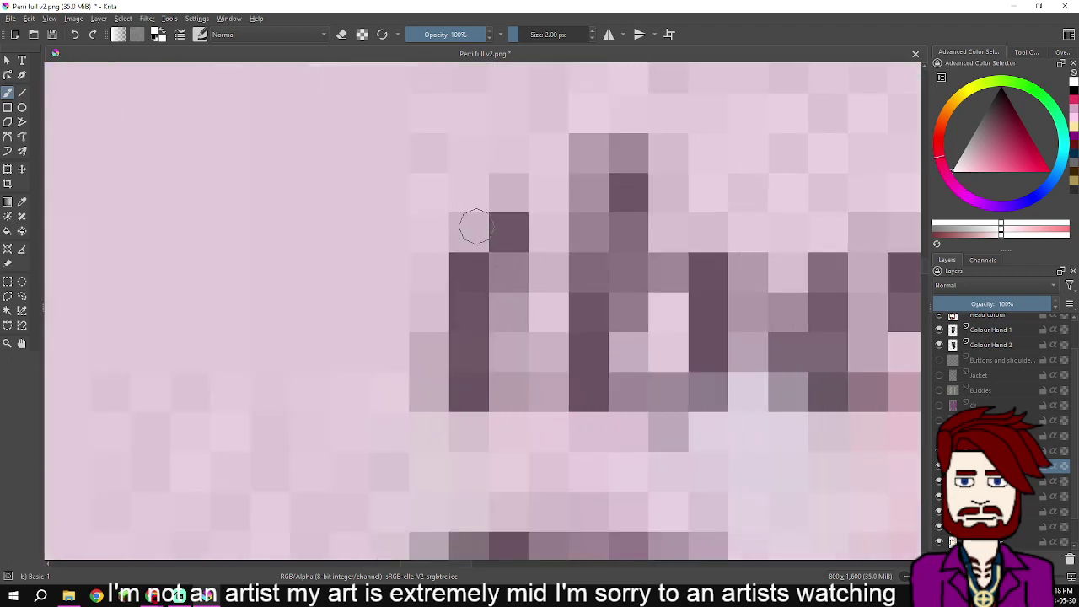
pyautogui.scroll(-5, 510, 230)
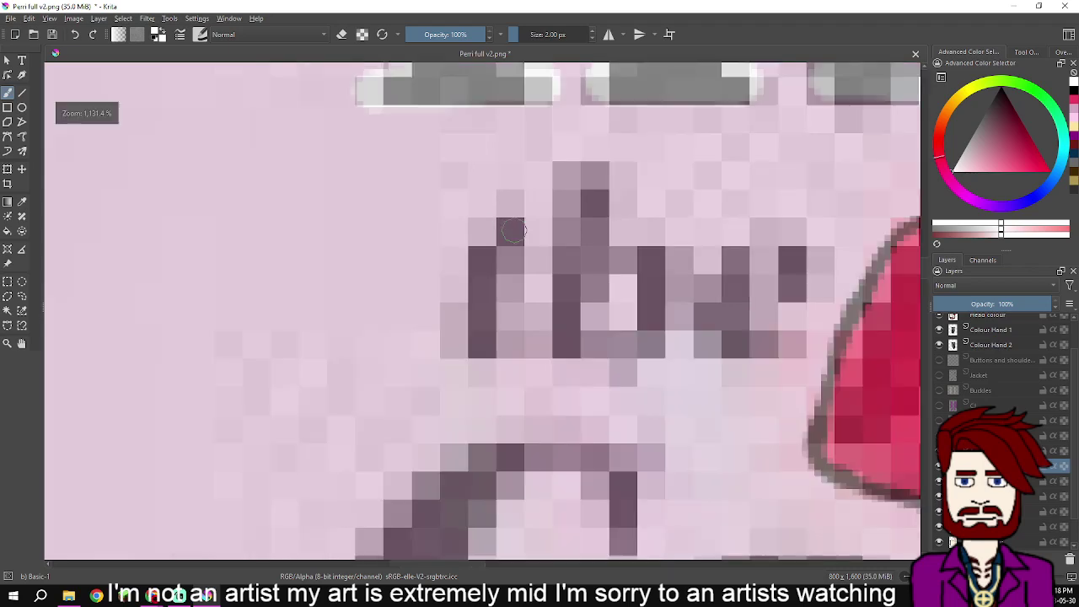
pyautogui.scroll(4, 548, 287)
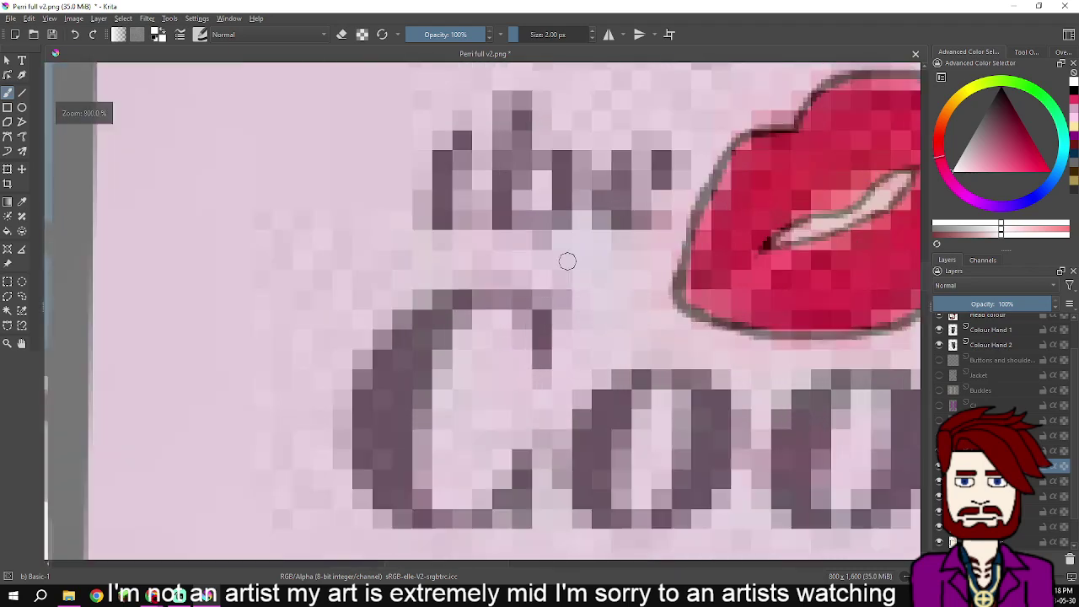
pyautogui.scroll(2, 610, 233)
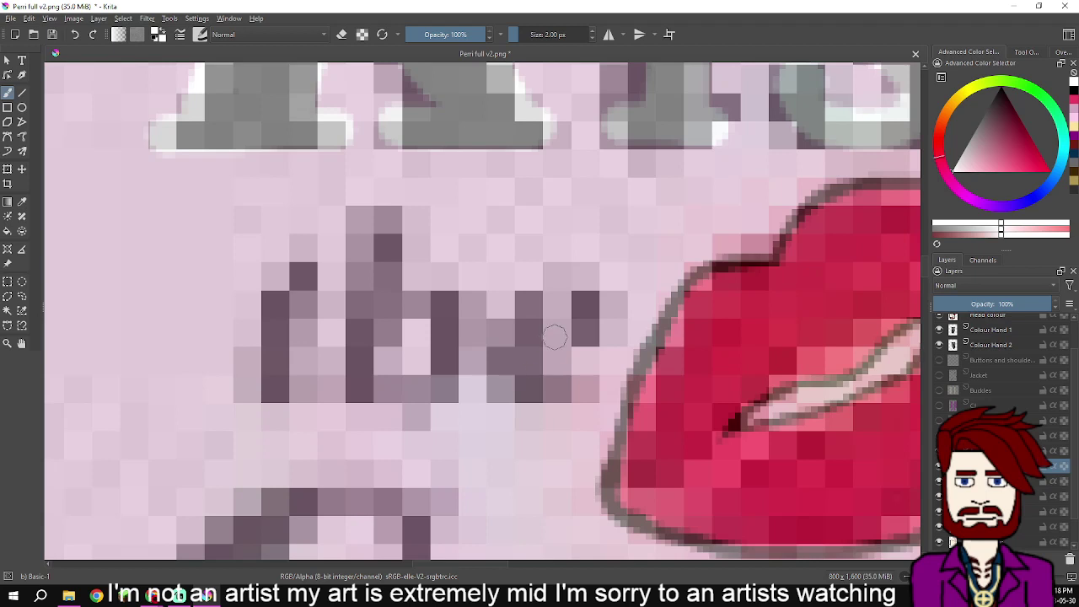
pyautogui.moveTo(542, 340)
pyautogui.mouseDown()
pyautogui.moveTo(603, 334)
pyautogui.moveTo(600, 298)
pyautogui.moveTo(582, 288)
pyautogui.moveTo(557, 295)
pyautogui.moveTo(516, 335)
pyautogui.moveTo(515, 374)
pyautogui.moveTo(587, 382)
pyautogui.mouseUp()
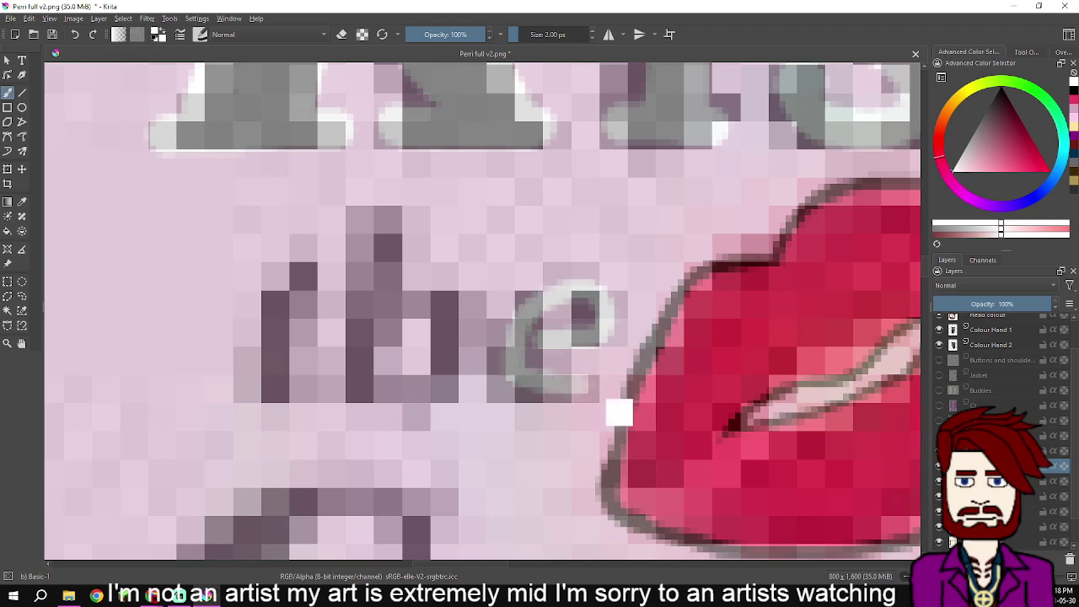
pyautogui.hotkey('ctrl', 'z')
# - Try to retrace the e of "the" twice more, starting from its lower tail, and undo the strokes
pyautogui.moveTo(592, 389)
pyautogui.mouseDown()
pyautogui.moveTo(534, 388)
pyautogui.moveTo(503, 360)
pyautogui.mouseUp()
pyautogui.moveTo(509, 339)
pyautogui.mouseDown()
pyautogui.moveTo(535, 296)
pyautogui.moveTo(562, 282)
pyautogui.moveTo(596, 288)
pyautogui.moveTo(610, 303)
pyautogui.moveTo(594, 335)
pyautogui.moveTo(526, 334)
pyautogui.mouseUp()
pyautogui.scroll(-3, 520, 334)
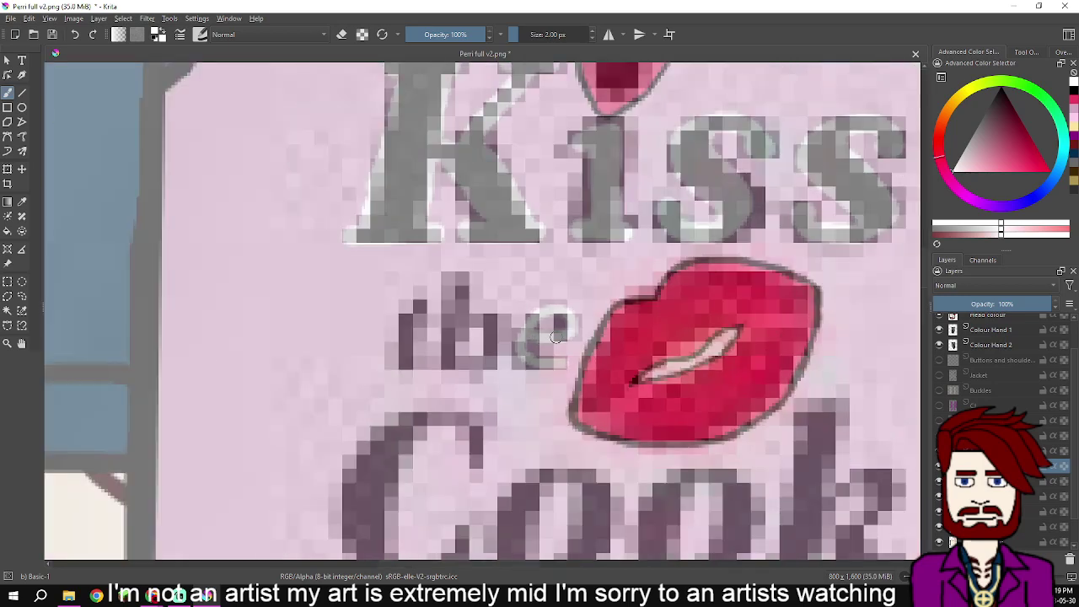
pyautogui.hotkey('ctrl', 'z')
pyautogui.scroll(5, 556, 341)
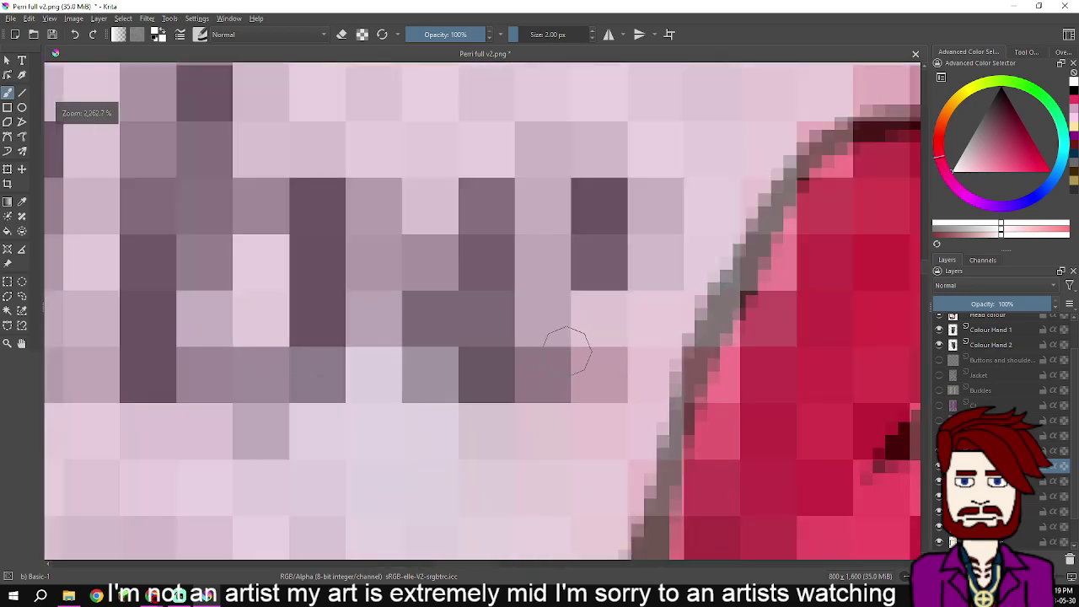
pyautogui.moveTo(568, 352)
pyautogui.mouseDown()
pyautogui.moveTo(587, 434)
pyautogui.moveTo(525, 432)
pyautogui.moveTo(452, 385)
pyautogui.moveTo(422, 322)
pyautogui.moveTo(471, 265)
pyautogui.moveTo(569, 238)
pyautogui.moveTo(627, 249)
pyautogui.moveTo(643, 298)
pyautogui.moveTo(610, 322)
pyautogui.moveTo(554, 330)
pyautogui.moveTo(463, 300)
pyautogui.mouseUp()
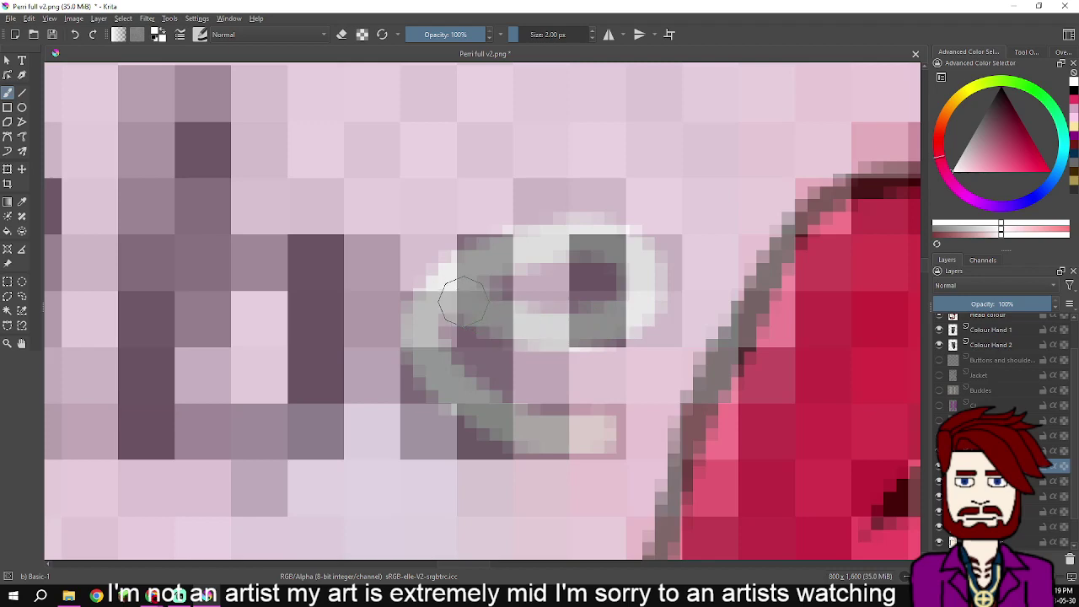
pyautogui.scroll(-2, 464, 300)
pyautogui.scroll(-2, 472, 306)
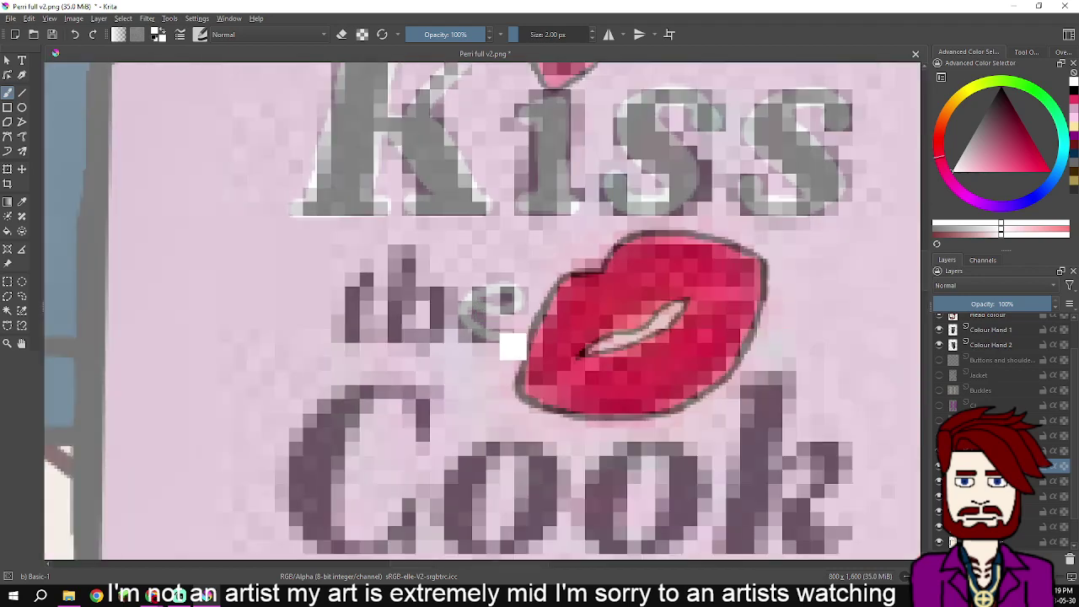
pyautogui.hotkey('ctrl', 'z')
pyautogui.scroll(-2, 506, 334)
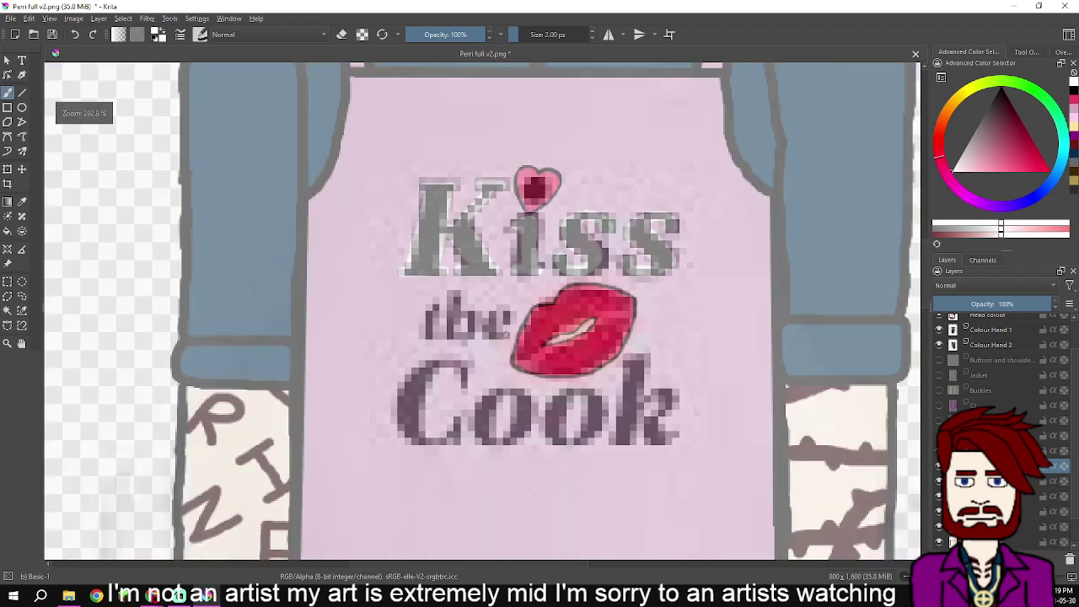
# - Set the brush size to 5 px and paint along the outer edge of the K's thick stem in "Kiss" to smooth it
pyautogui.click(519, 35)
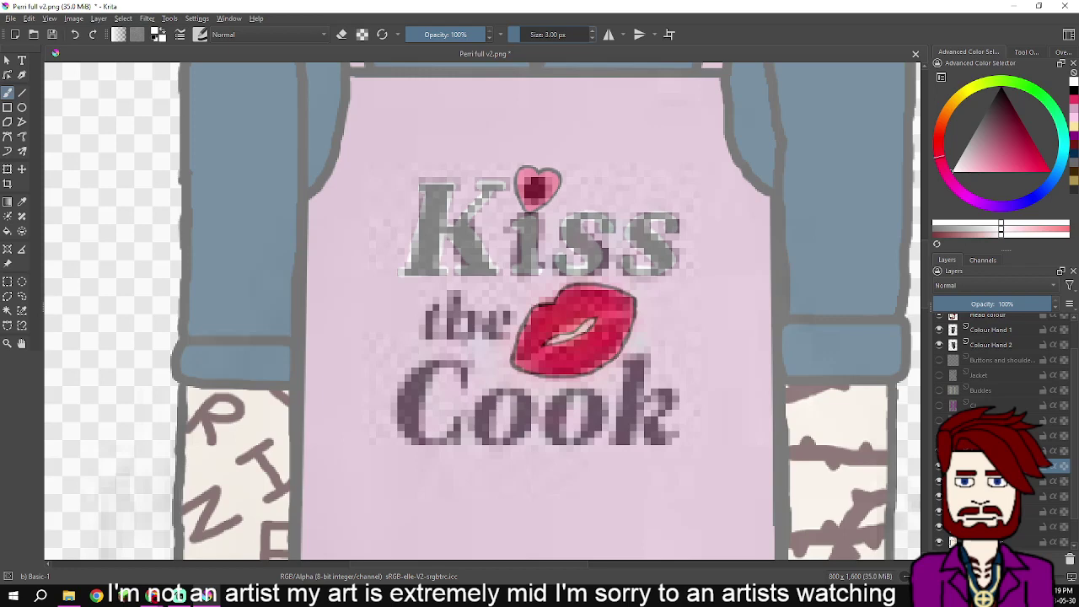
pyautogui.scroll(2, 488, 361)
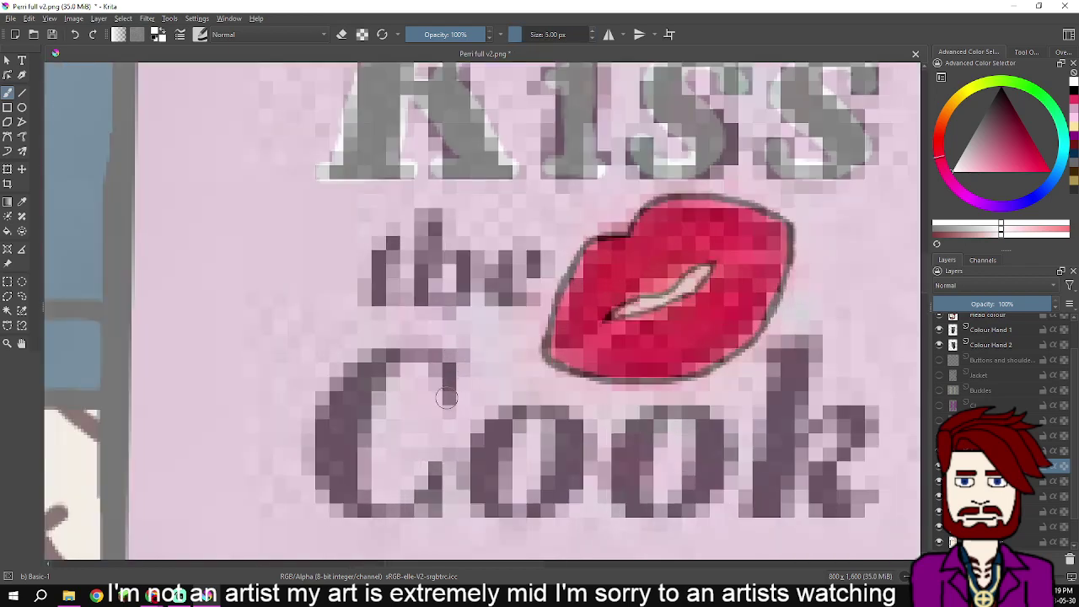
pyautogui.moveTo(453, 149); pyautogui.dragTo(494, 256)
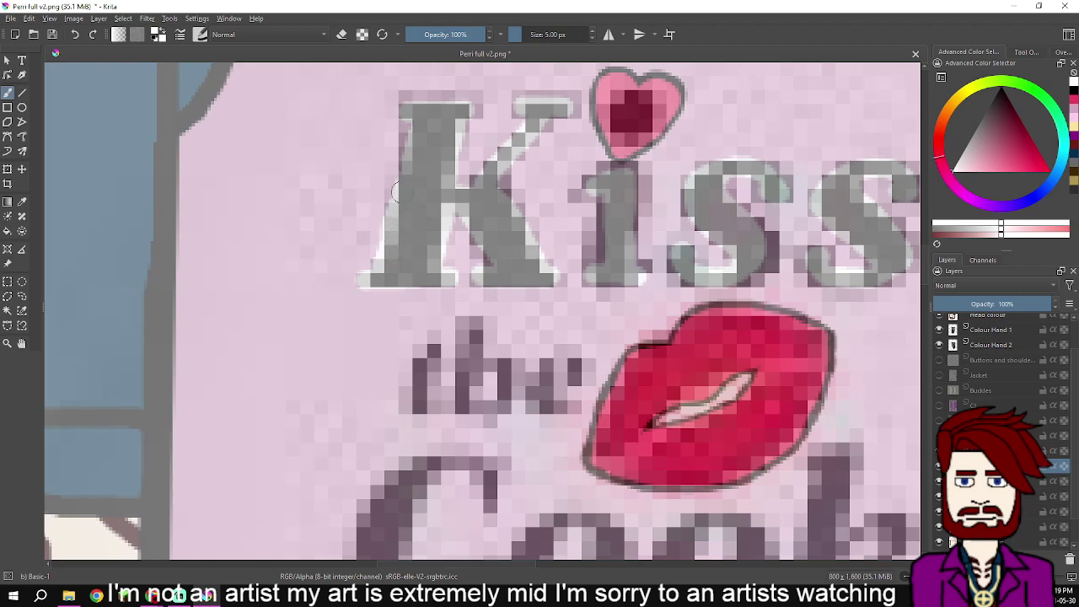
pyautogui.scroll(1, 405, 190)
pyautogui.moveTo(400, 191); pyautogui.dragTo(448, 331)
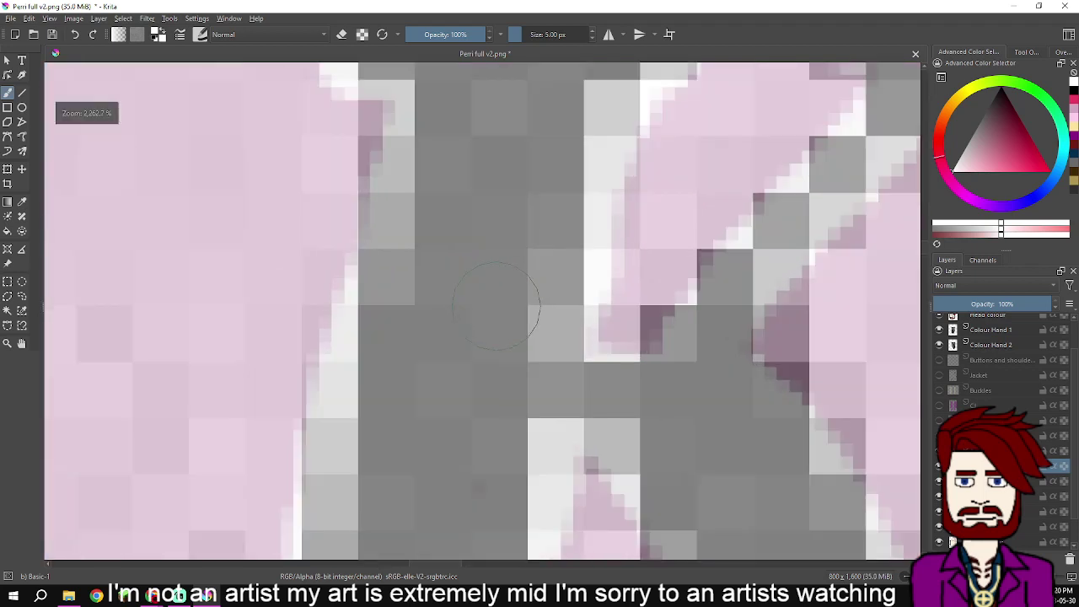
pyautogui.scroll(5, 500, 319)
pyautogui.scroll(1, 554, 320)
pyautogui.moveTo(506, 435)
pyautogui.mouseDown()
pyautogui.moveTo(498, 445)
pyautogui.moveTo(549, 285)
pyautogui.moveTo(549, 222)
pyautogui.moveTo(493, 202)
pyautogui.mouseUp()
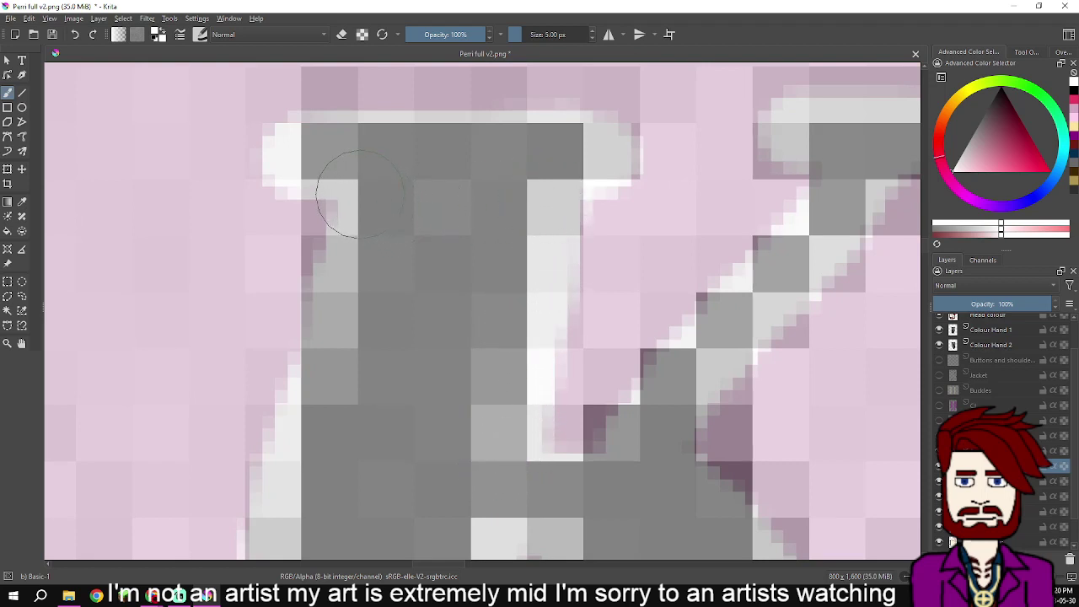
pyautogui.moveTo(360, 195)
pyautogui.mouseDown()
pyautogui.moveTo(334, 221)
pyautogui.moveTo(305, 425)
pyautogui.mouseUp()
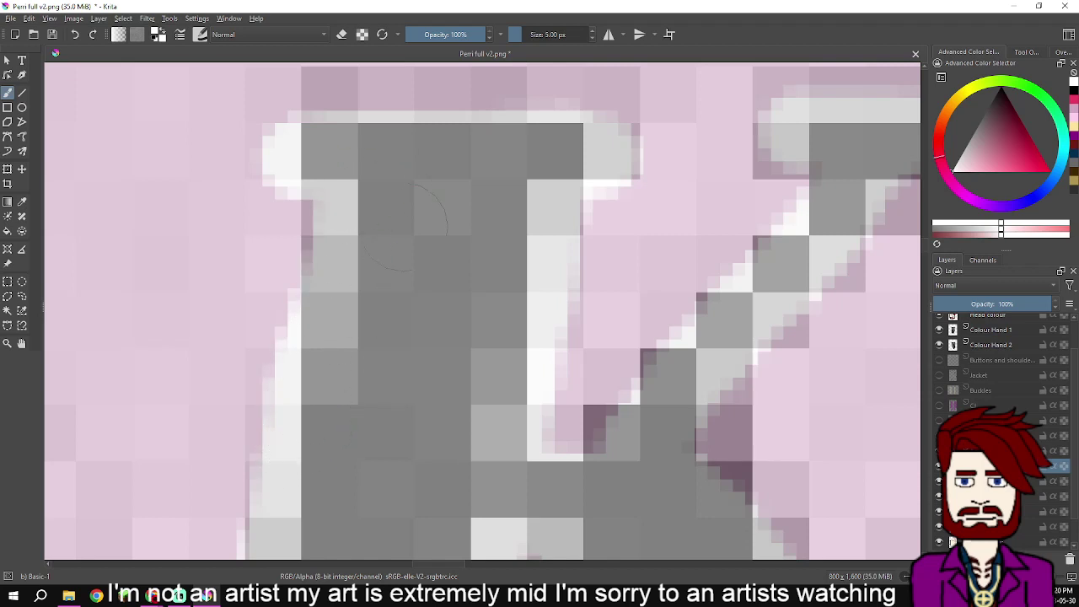
pyautogui.scroll(-4, 430, 211)
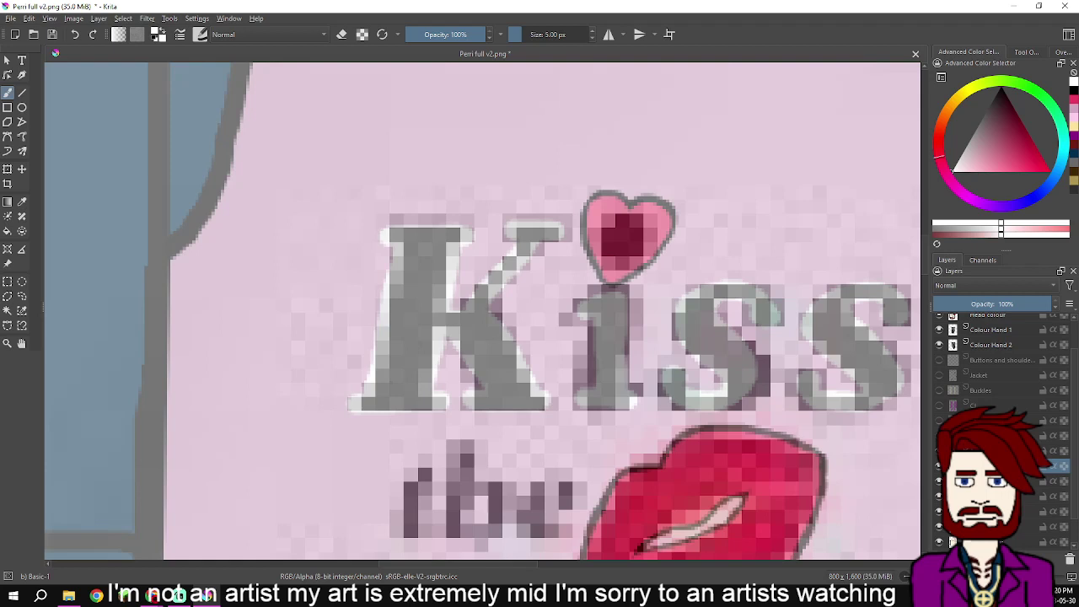
# - Trace and fill the C of "Cook" with the 5 px brush, redoing its inner curve and thickening the bowl
pyautogui.moveTo(655, 437); pyautogui.dragTo(658, 218)
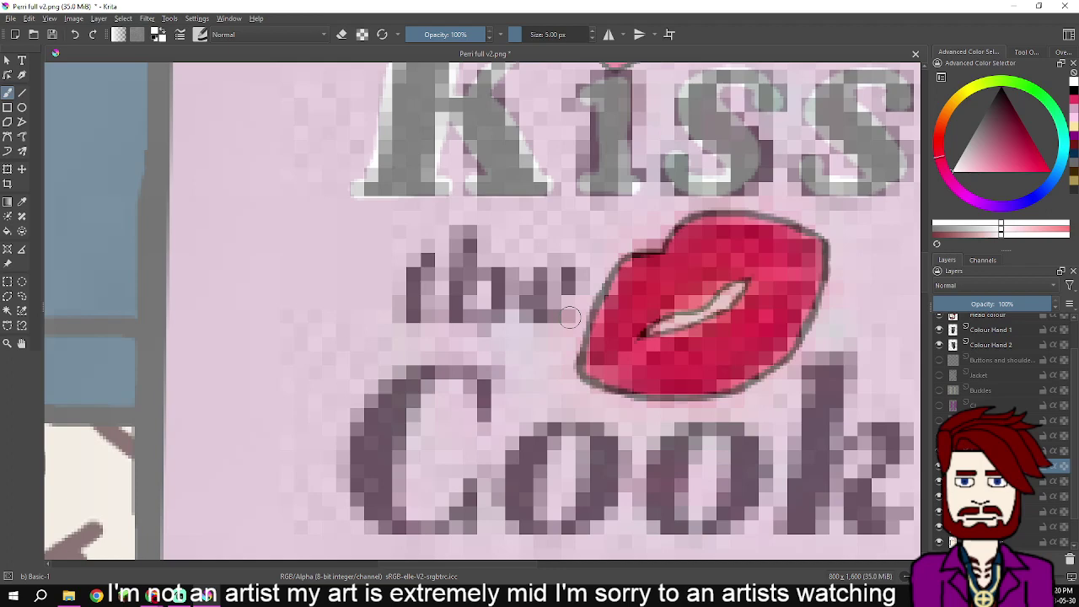
pyautogui.moveTo(498, 344); pyautogui.dragTo(531, 295)
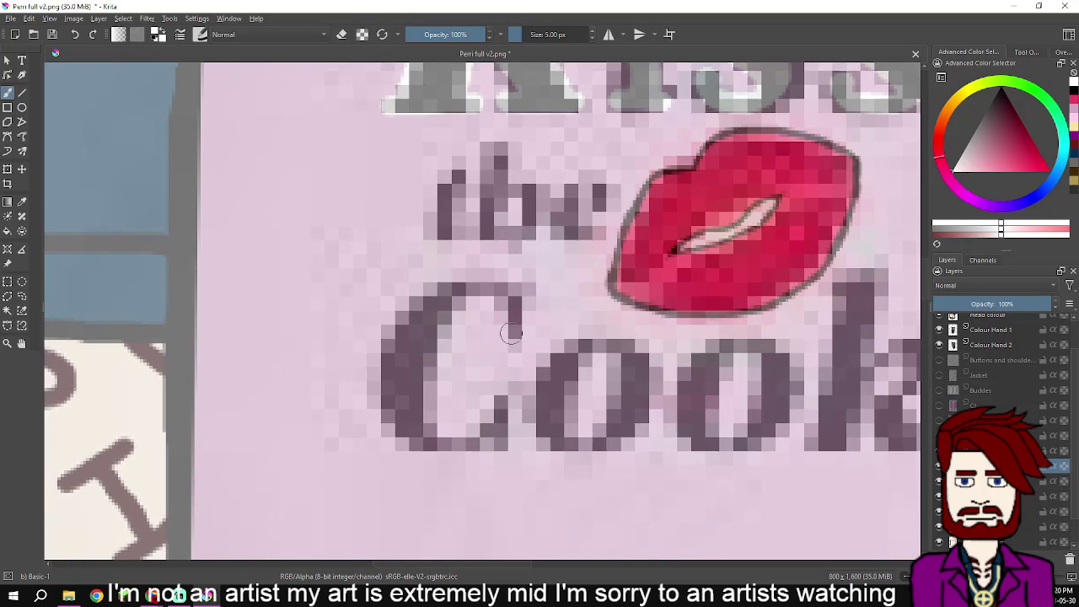
pyautogui.scroll(3, 511, 333)
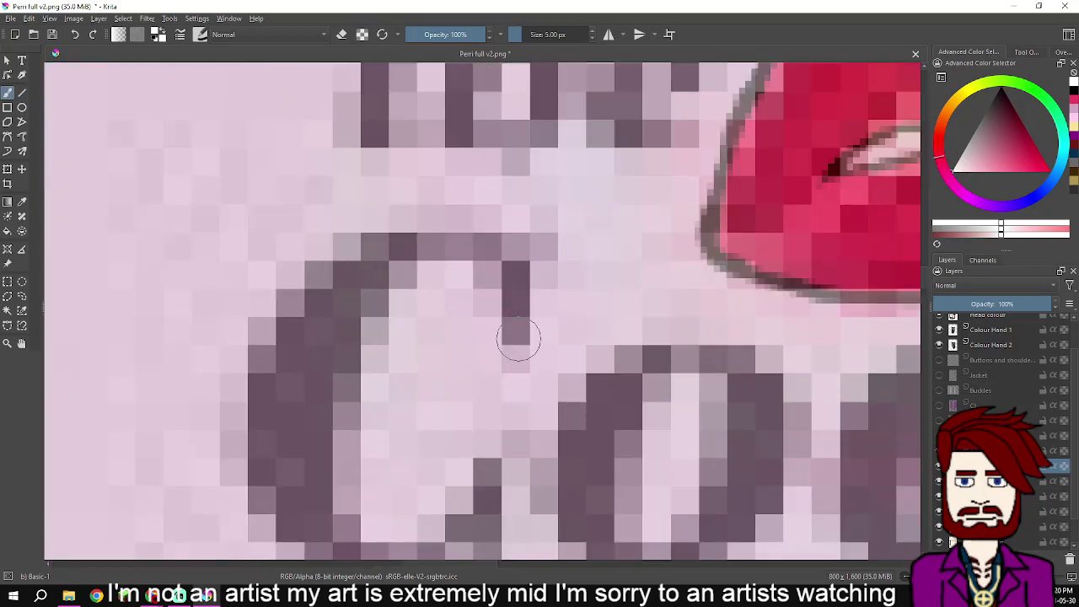
pyautogui.moveTo(518, 339)
pyautogui.mouseDown()
pyautogui.moveTo(499, 266)
pyautogui.moveTo(464, 251)
pyautogui.moveTo(368, 257)
pyautogui.moveTo(406, 258)
pyautogui.moveTo(386, 267)
pyautogui.moveTo(353, 314)
pyautogui.moveTo(364, 213)
pyautogui.moveTo(336, 370)
pyautogui.moveTo(365, 432)
pyautogui.moveTo(396, 450)
pyautogui.moveTo(438, 450)
pyautogui.moveTo(487, 406)
pyautogui.moveTo(500, 375)
pyautogui.moveTo(466, 450)
pyautogui.moveTo(329, 452)
pyautogui.mouseUp()
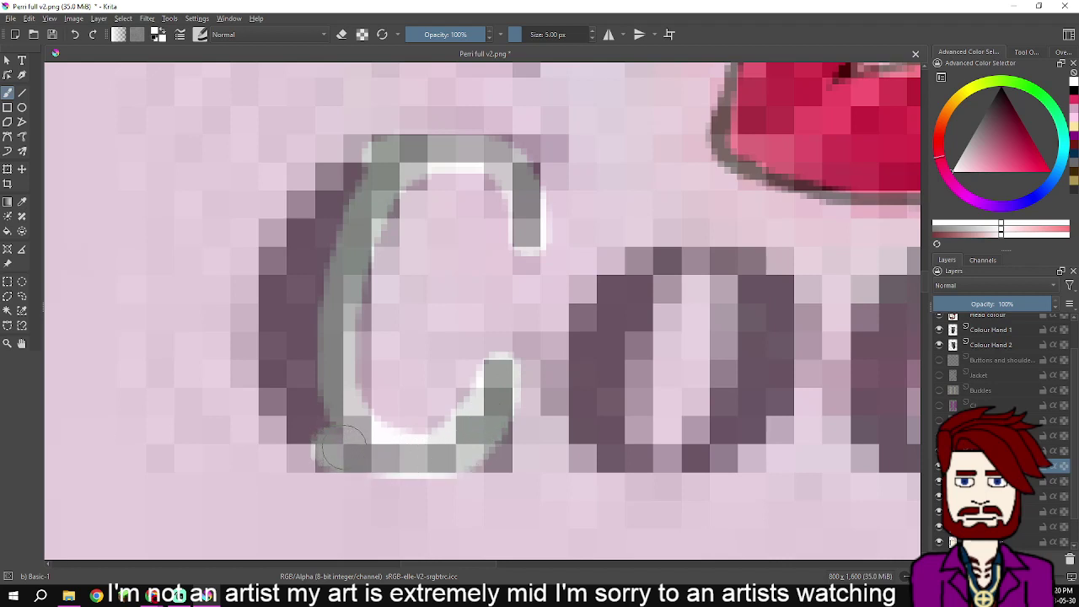
pyautogui.hotkey('ctrl', 'z')
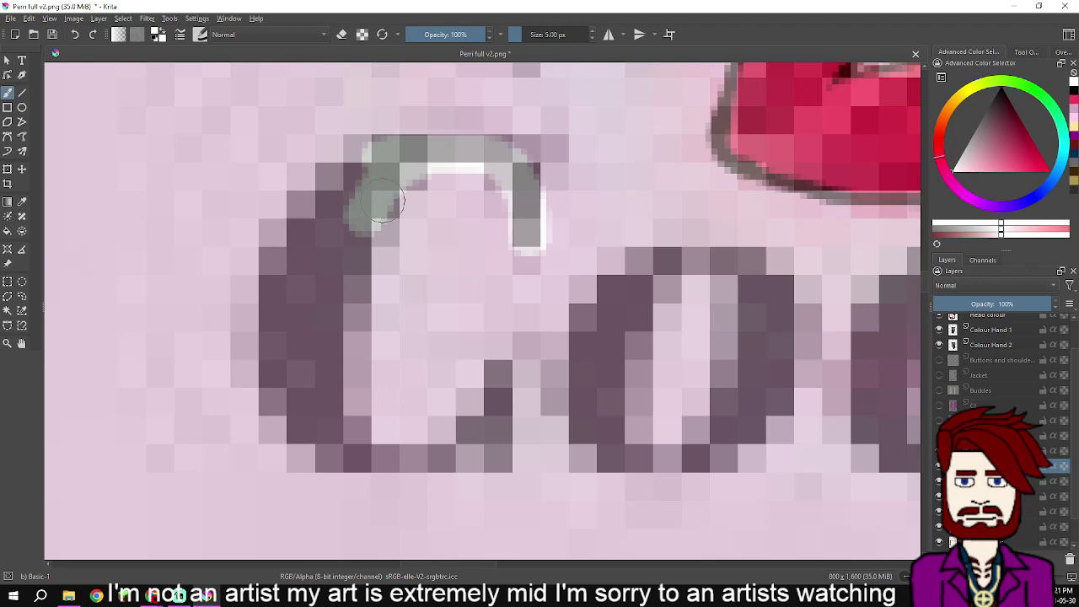
pyautogui.moveTo(382, 200)
pyautogui.mouseDown()
pyautogui.moveTo(344, 272)
pyautogui.moveTo(336, 250)
pyautogui.moveTo(355, 250)
pyautogui.moveTo(330, 318)
pyautogui.moveTo(344, 398)
pyautogui.moveTo(361, 432)
pyautogui.moveTo(425, 445)
pyautogui.moveTo(460, 428)
pyautogui.moveTo(493, 369)
pyautogui.moveTo(486, 449)
pyautogui.moveTo(478, 413)
pyautogui.moveTo(450, 438)
pyautogui.moveTo(365, 453)
pyautogui.moveTo(320, 437)
pyautogui.moveTo(277, 391)
pyautogui.moveTo(278, 272)
pyautogui.moveTo(365, 171)
pyautogui.moveTo(316, 253)
pyautogui.moveTo(299, 354)
pyautogui.moveTo(318, 419)
pyautogui.mouseUp()
pyautogui.moveTo(348, 150); pyautogui.dragTo(309, 258)
pyautogui.moveTo(486, 263); pyautogui.dragTo(475, 294)
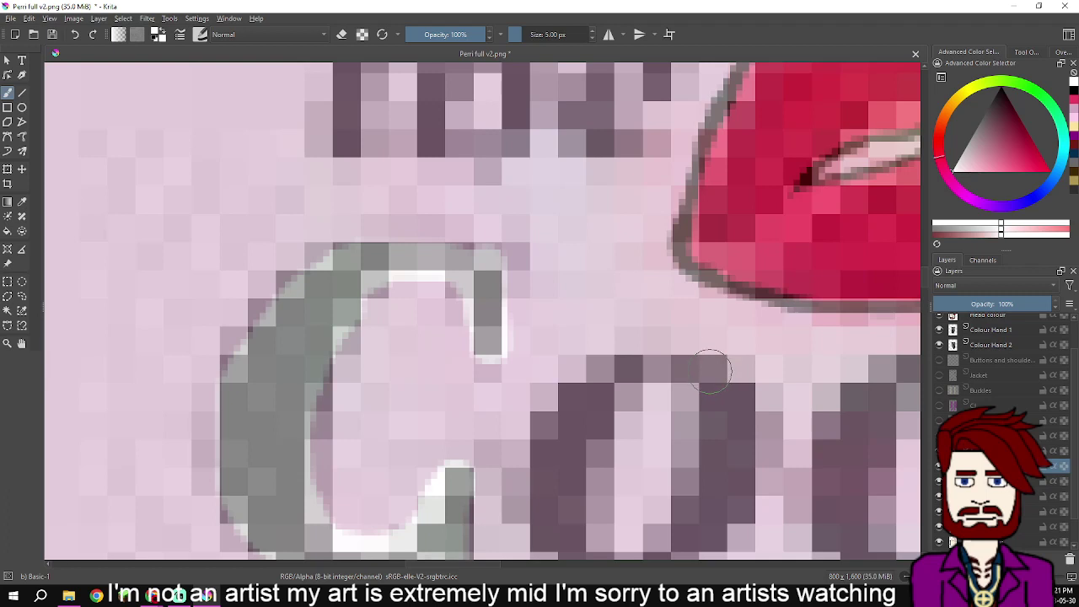
# - Trace the first o of "Cook" as a slanted oval and thicken both of its sides
pyautogui.moveTo(713, 371)
pyautogui.mouseDown()
pyautogui.moveTo(627, 376)
pyautogui.moveTo(604, 391)
pyautogui.moveTo(585, 432)
pyautogui.moveTo(614, 409)
pyautogui.moveTo(602, 283)
pyautogui.moveTo(592, 278)
pyautogui.moveTo(566, 360)
pyautogui.moveTo(565, 403)
pyautogui.moveTo(583, 435)
pyautogui.moveTo(642, 436)
pyautogui.moveTo(688, 398)
pyautogui.moveTo(714, 312)
pyautogui.moveTo(705, 259)
pyautogui.moveTo(725, 293)
pyautogui.moveTo(724, 278)
pyautogui.moveTo(729, 308)
pyautogui.moveTo(711, 384)
pyautogui.mouseUp()
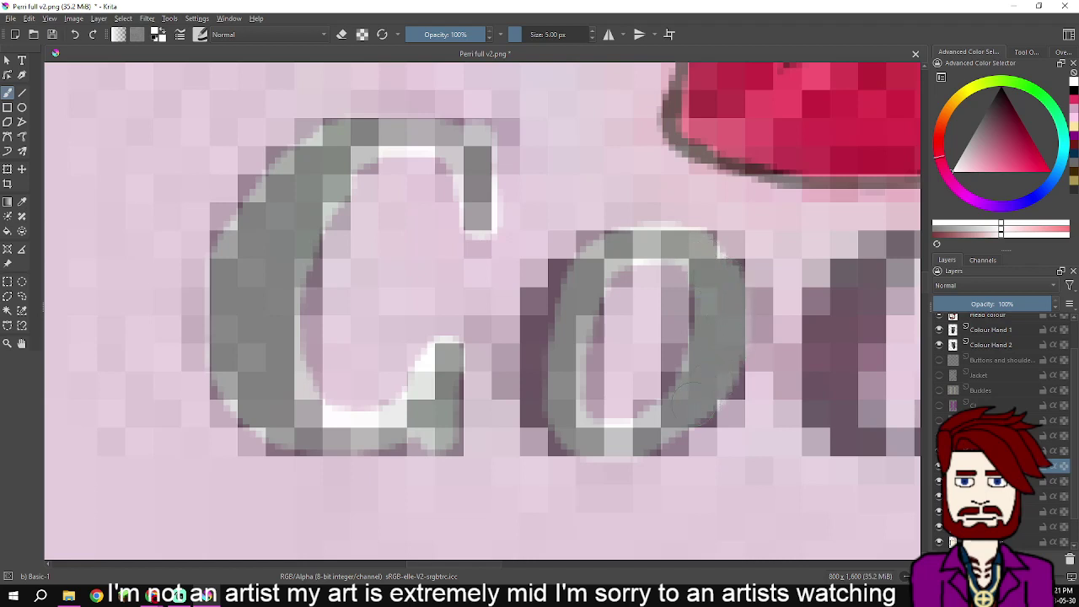
pyautogui.moveTo(662, 426); pyautogui.dragTo(627, 437)
pyautogui.moveTo(562, 415)
pyautogui.mouseDown()
pyautogui.moveTo(544, 413)
pyautogui.moveTo(533, 367)
pyautogui.moveTo(559, 292)
pyautogui.mouseUp()
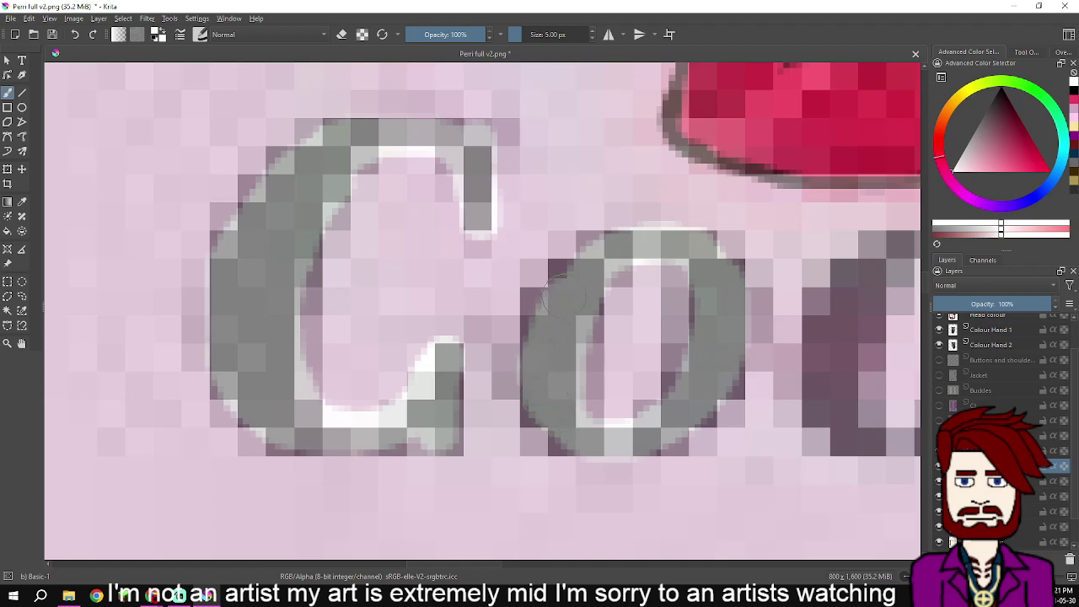
pyautogui.moveTo(588, 253); pyautogui.dragTo(547, 281)
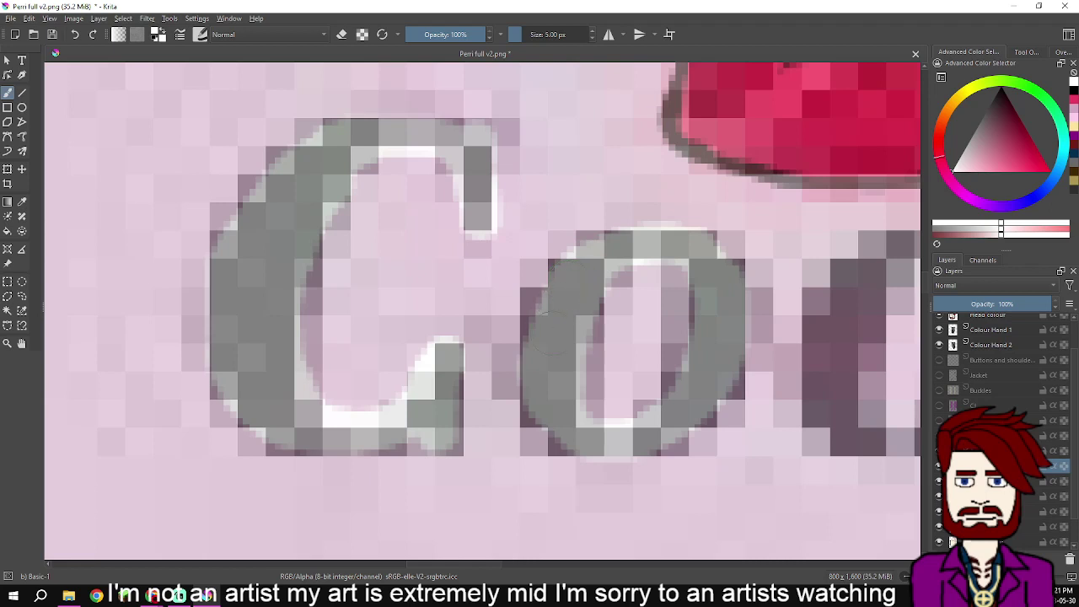
# - Trace the second o of "Cook" as a slanted oval matching the first, and fill out its outer edge
pyautogui.scroll(-2, 580, 316)
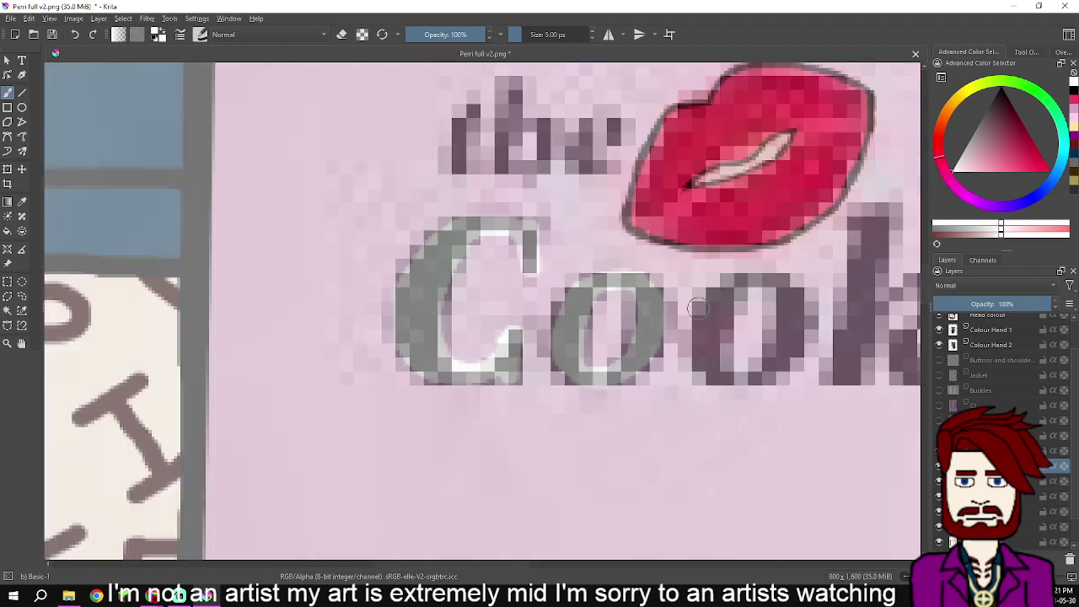
pyautogui.moveTo(699, 308); pyautogui.dragTo(639, 324)
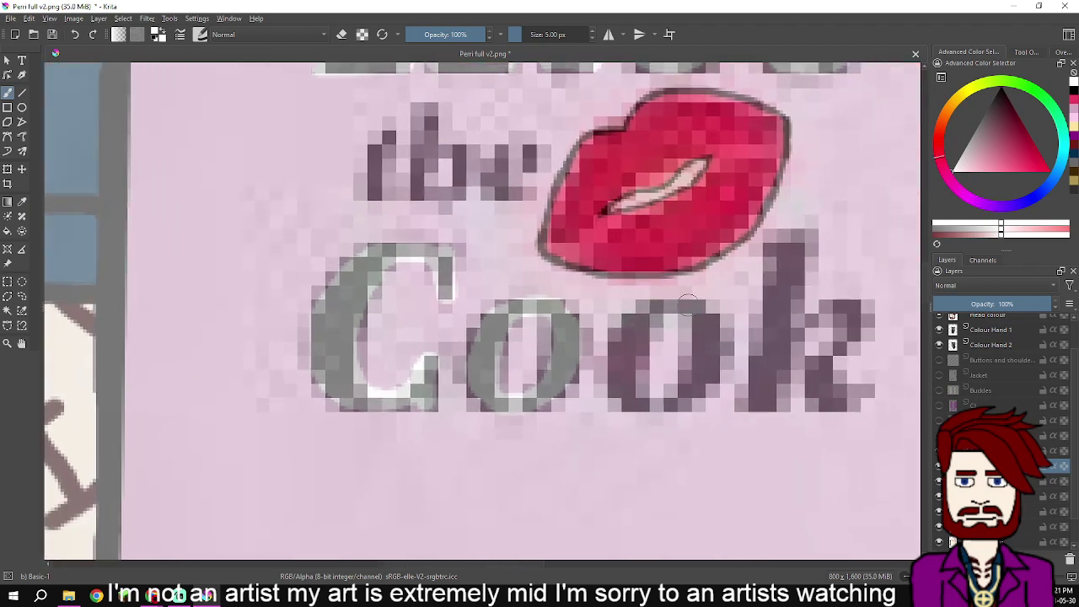
pyautogui.scroll(3, 700, 306)
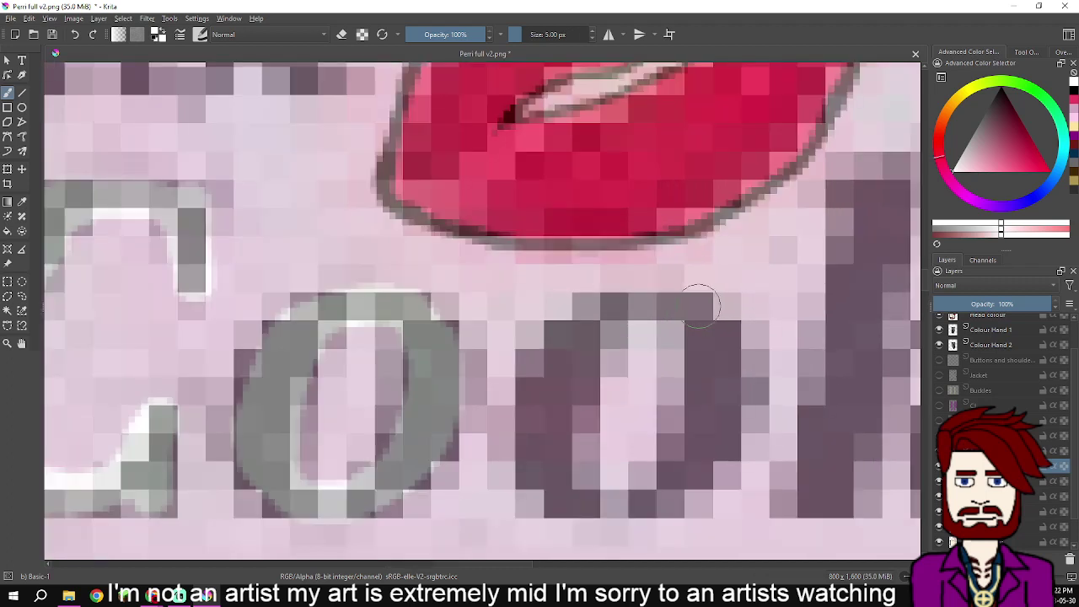
pyautogui.moveTo(699, 305)
pyautogui.mouseDown()
pyautogui.moveTo(644, 308)
pyautogui.moveTo(611, 327)
pyautogui.moveTo(574, 403)
pyautogui.moveTo(568, 456)
pyautogui.moveTo(595, 498)
pyautogui.moveTo(630, 504)
pyautogui.moveTo(673, 486)
pyautogui.moveTo(707, 426)
pyautogui.moveTo(706, 323)
pyautogui.moveTo(727, 386)
pyautogui.moveTo(694, 487)
pyautogui.mouseUp()
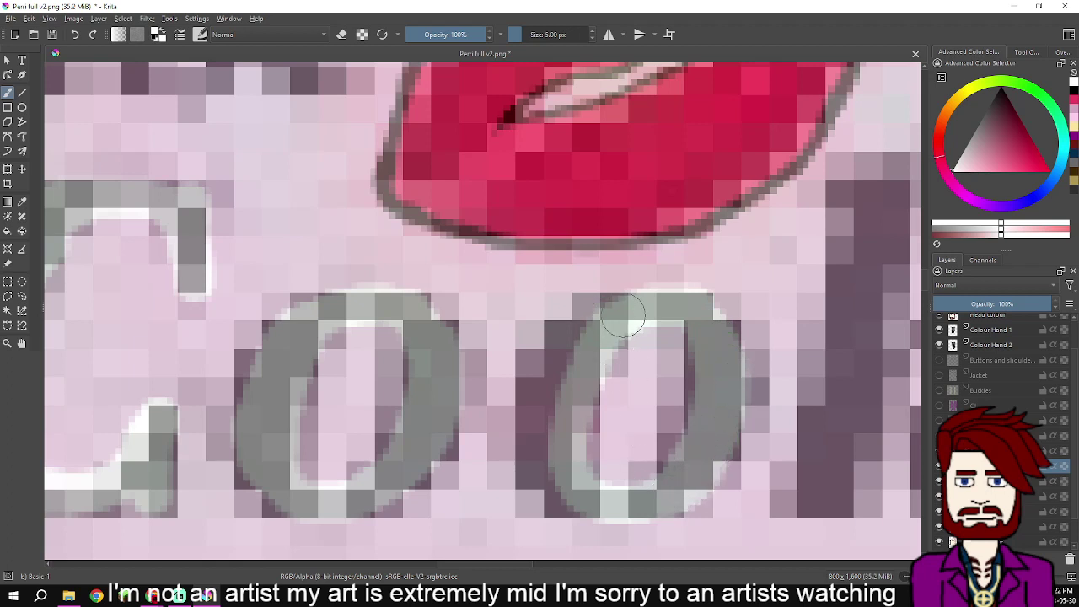
pyautogui.moveTo(600, 323)
pyautogui.mouseDown()
pyautogui.moveTo(561, 376)
pyautogui.moveTo(544, 426)
pyautogui.moveTo(559, 459)
pyautogui.moveTo(530, 451)
pyautogui.moveTo(531, 388)
pyautogui.moveTo(586, 314)
pyautogui.moveTo(613, 318)
pyautogui.mouseUp()
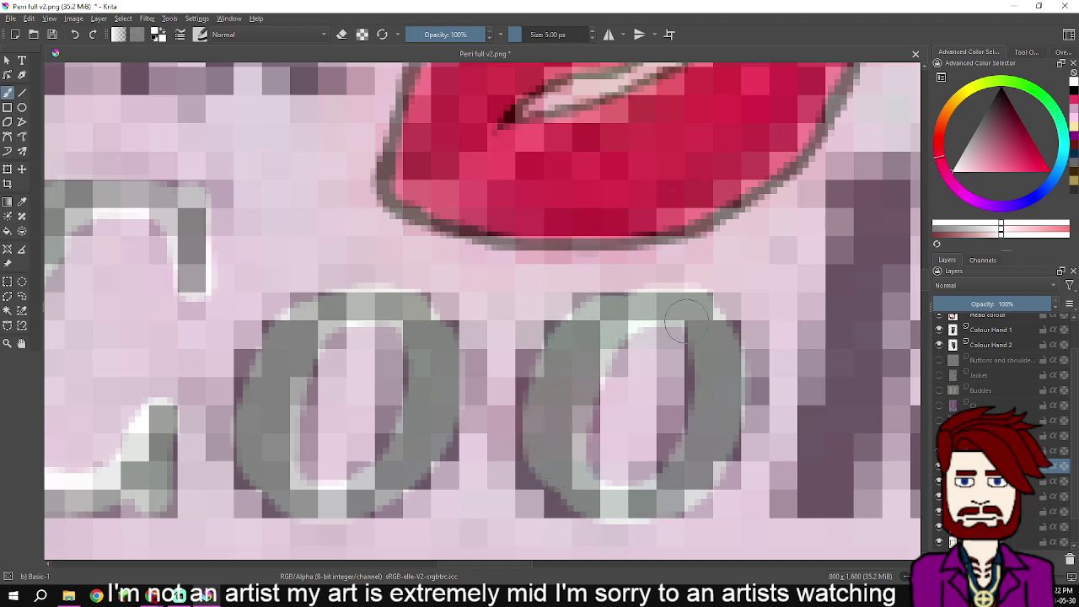
# - Paint the slanted stem of the k in "Cook" with its top serif, and thicken its outer side with the 5 px brush
pyautogui.moveTo(774, 288)
pyautogui.mouseDown()
pyautogui.moveTo(691, 311)
pyautogui.moveTo(552, 309)
pyautogui.mouseUp()
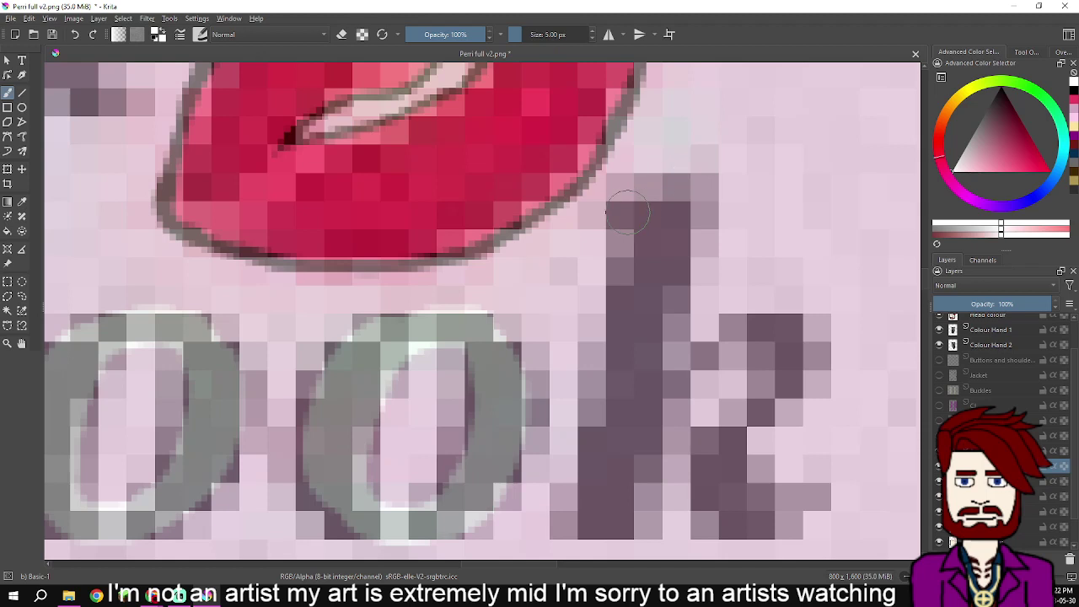
pyautogui.moveTo(616, 212)
pyautogui.mouseDown()
pyautogui.moveTo(682, 212)
pyautogui.moveTo(604, 533)
pyautogui.mouseUp()
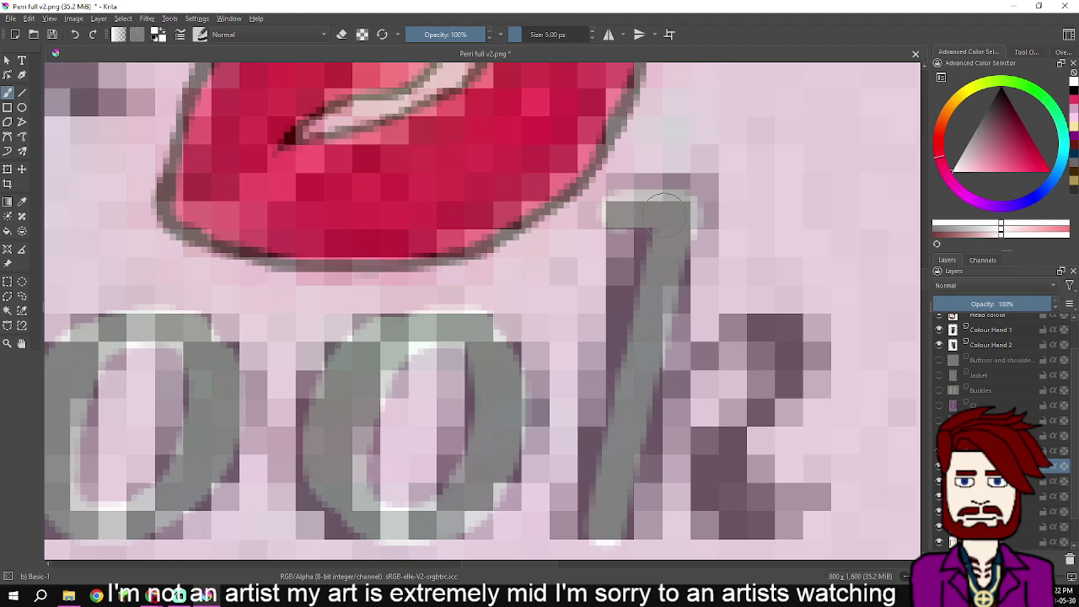
pyautogui.moveTo(665, 213)
pyautogui.mouseDown()
pyautogui.moveTo(641, 245)
pyautogui.moveTo(577, 524)
pyautogui.mouseUp()
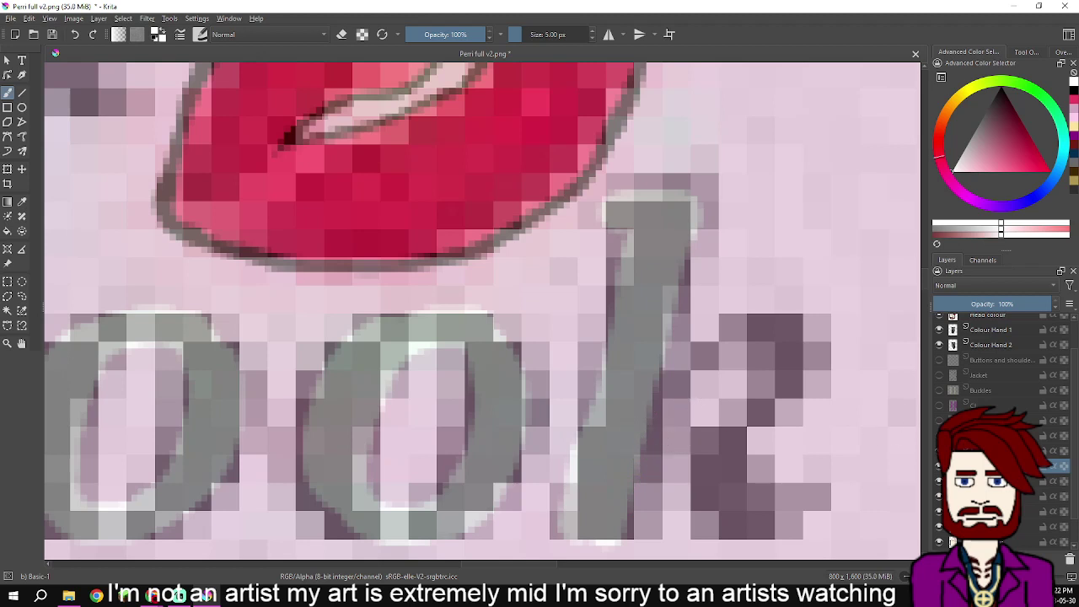
# - Paint the k's diagonal leg and thicken it, then add the curved upper arm, undoing a first attempt at the arm
pyautogui.moveTo(635, 399)
pyautogui.mouseDown()
pyautogui.moveTo(702, 451)
pyautogui.moveTo(758, 523)
pyautogui.mouseUp()
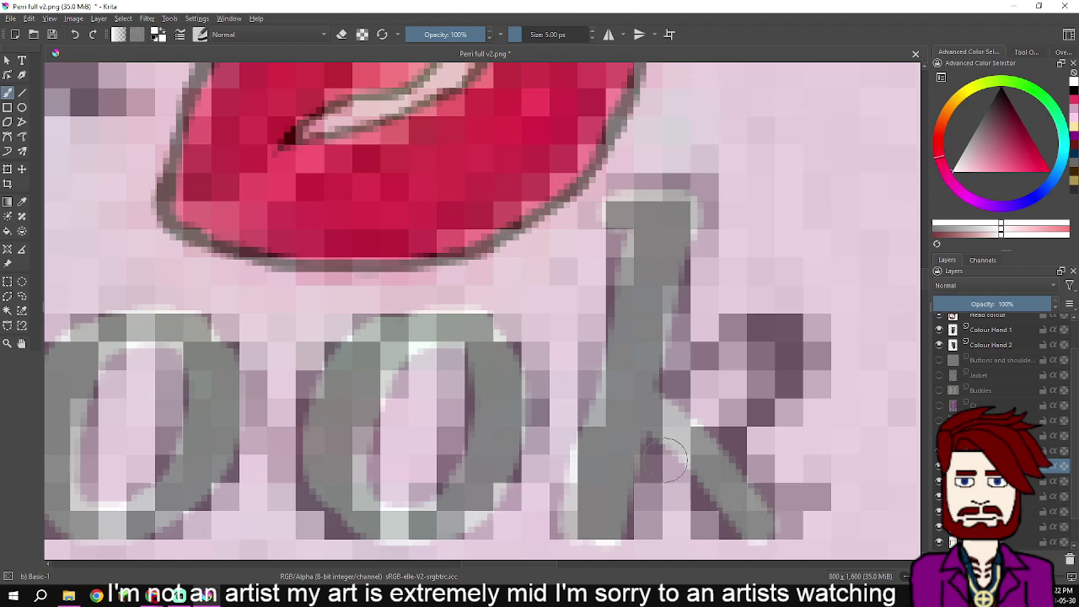
pyautogui.moveTo(647, 434); pyautogui.dragTo(732, 516)
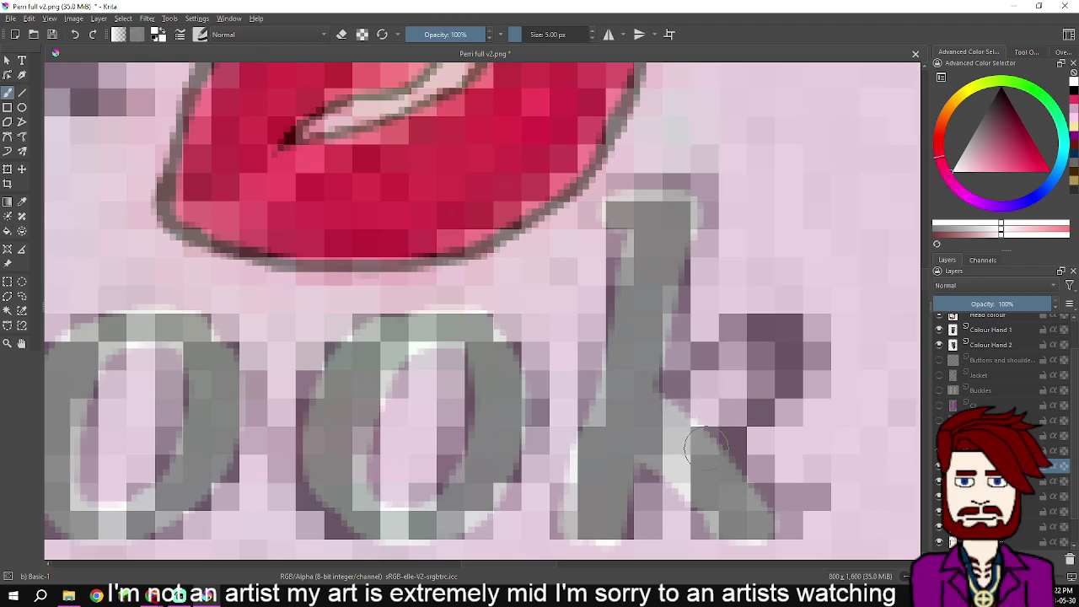
pyautogui.moveTo(705, 445); pyautogui.dragTo(741, 390)
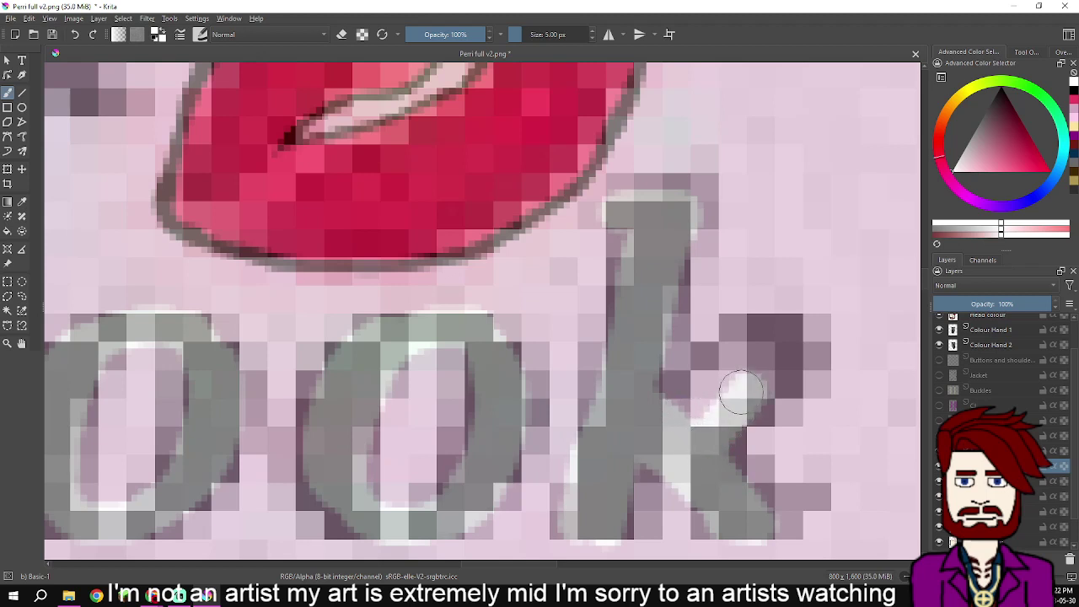
pyautogui.hotkey('ctrl', 'z')
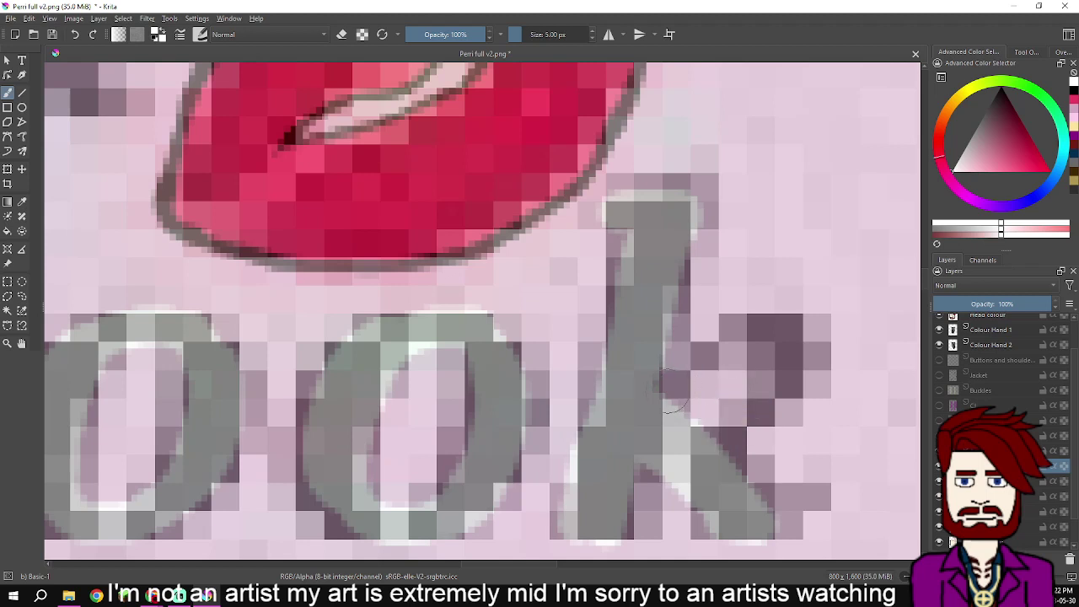
pyautogui.moveTo(671, 396)
pyautogui.mouseDown()
pyautogui.moveTo(784, 385)
pyautogui.moveTo(688, 387)
pyautogui.moveTo(781, 382)
pyautogui.moveTo(791, 349)
pyautogui.moveTo(773, 372)
pyautogui.moveTo(710, 389)
pyautogui.mouseUp()
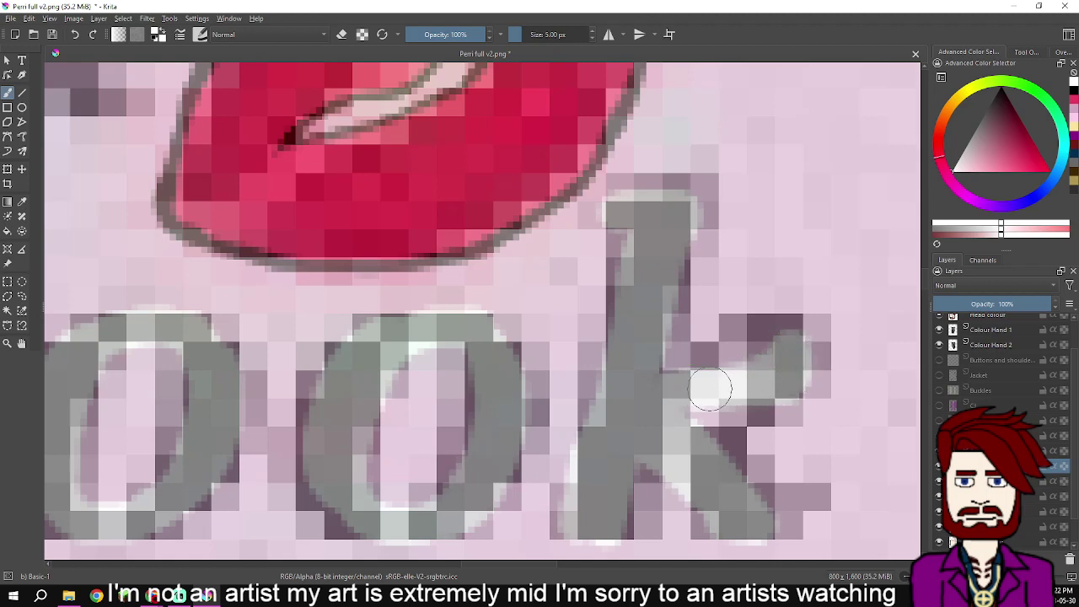
# - Hide the reference images so the painted lettering appears alone on the apron
pyautogui.scroll(-6, 709, 388)
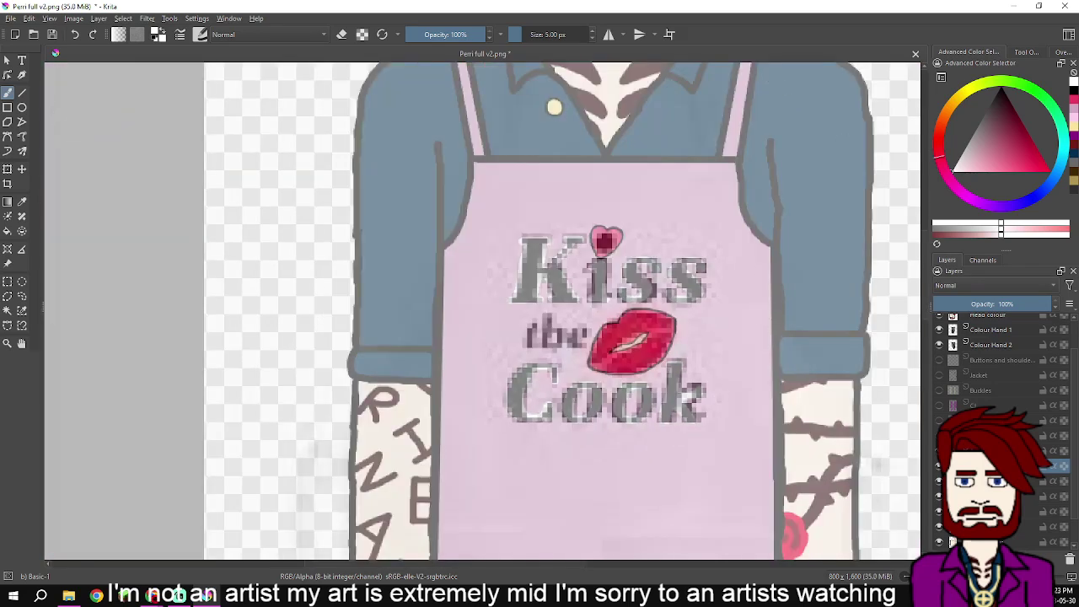
pyautogui.click(49, 18)
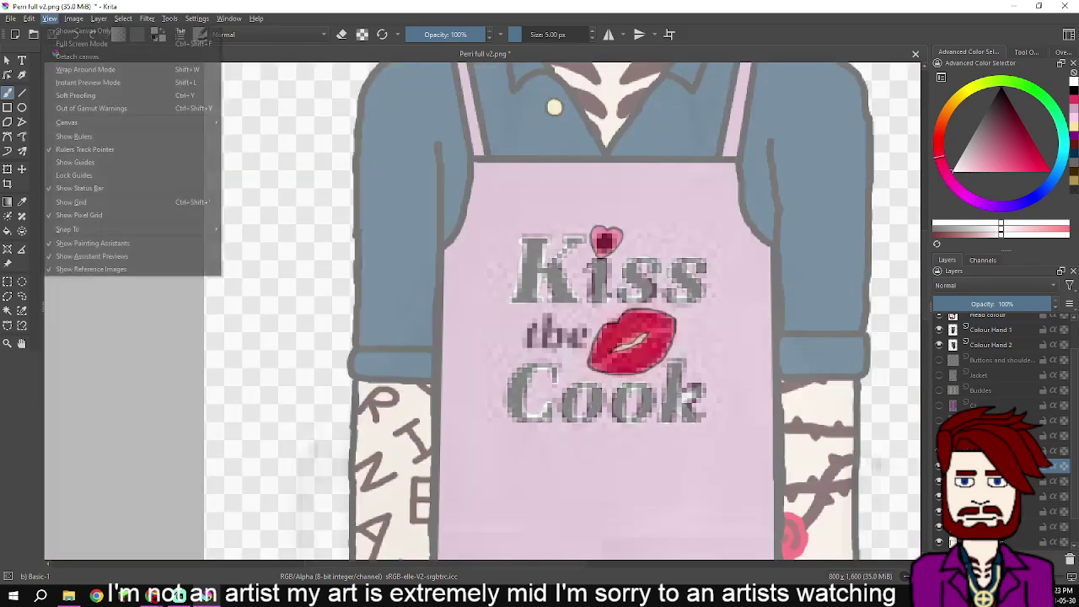
pyautogui.click(110, 268)
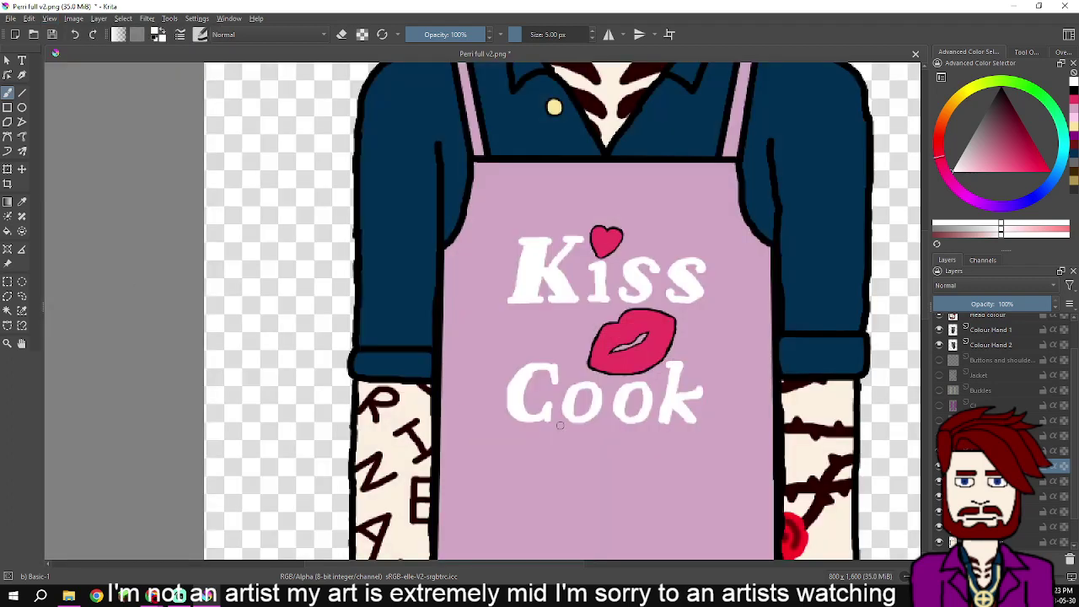
# - Examine the painted words "Kiss" and "Cook" up close and at apron scale for uneven letter shapes
pyautogui.scroll(5, 560, 425)
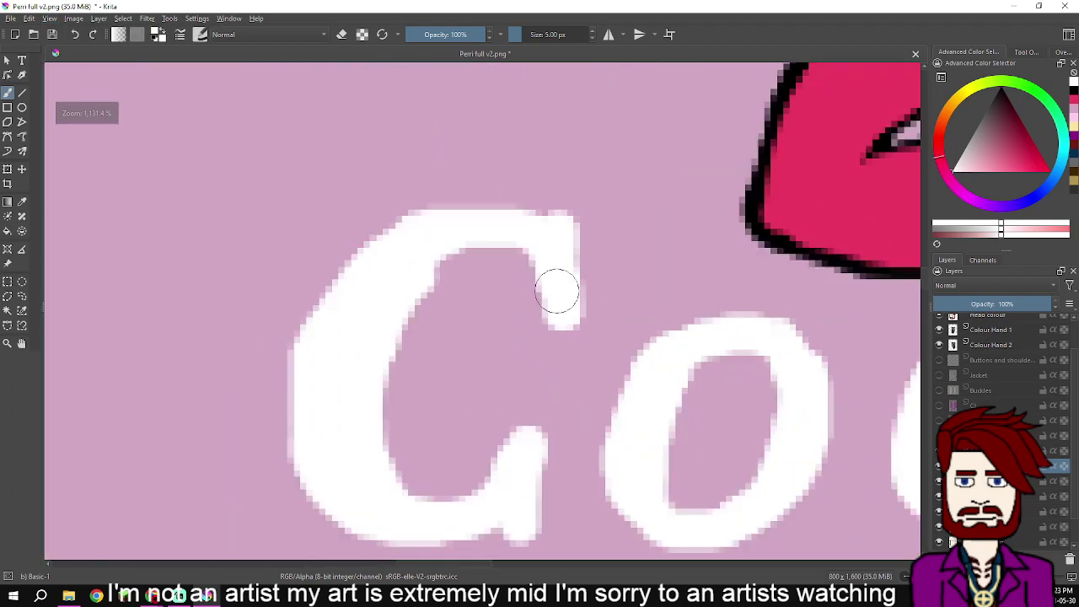
pyautogui.moveTo(557, 291)
pyautogui.mouseDown()
pyautogui.moveTo(548, 261)
pyautogui.moveTo(516, 241)
pyautogui.moveTo(464, 243)
pyautogui.moveTo(414, 272)
pyautogui.moveTo(422, 284)
pyautogui.mouseUp()
pyautogui.scroll(-4, 422, 284)
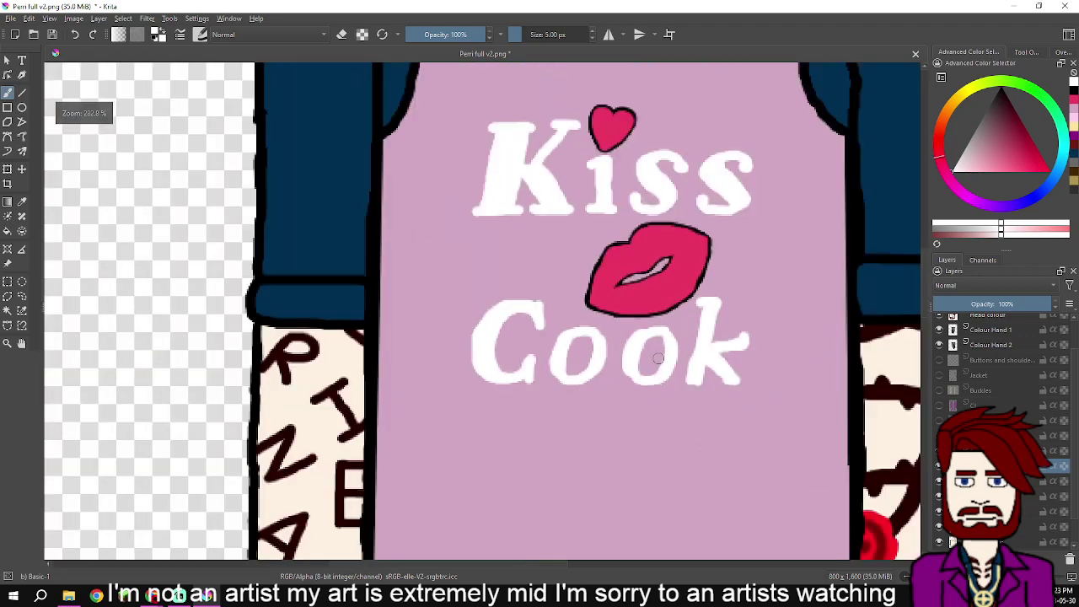
pyautogui.scroll(3, 659, 359)
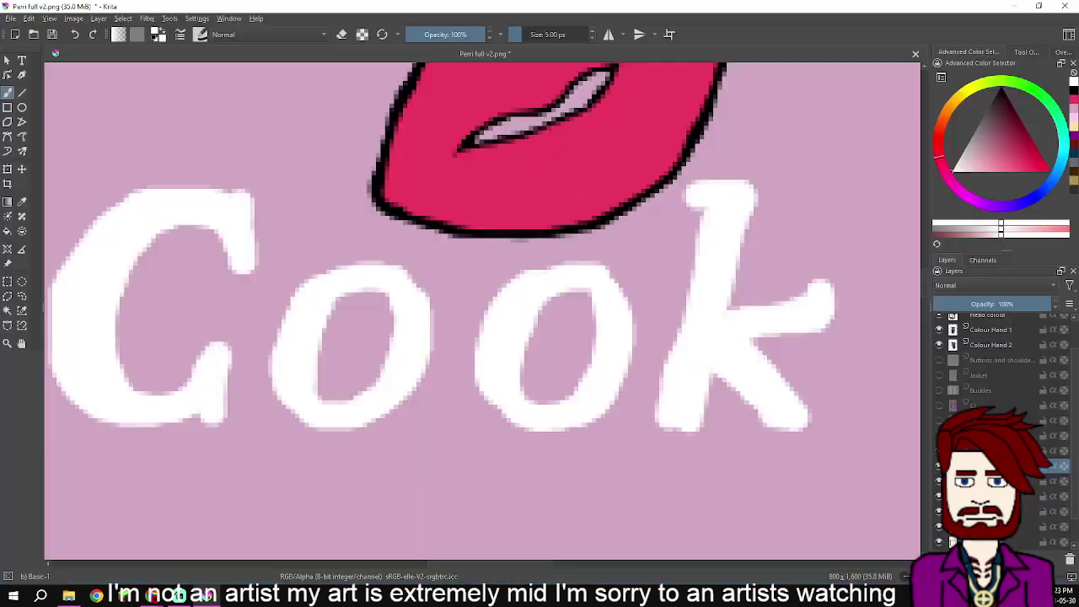
pyautogui.scroll(-5, 518, 289)
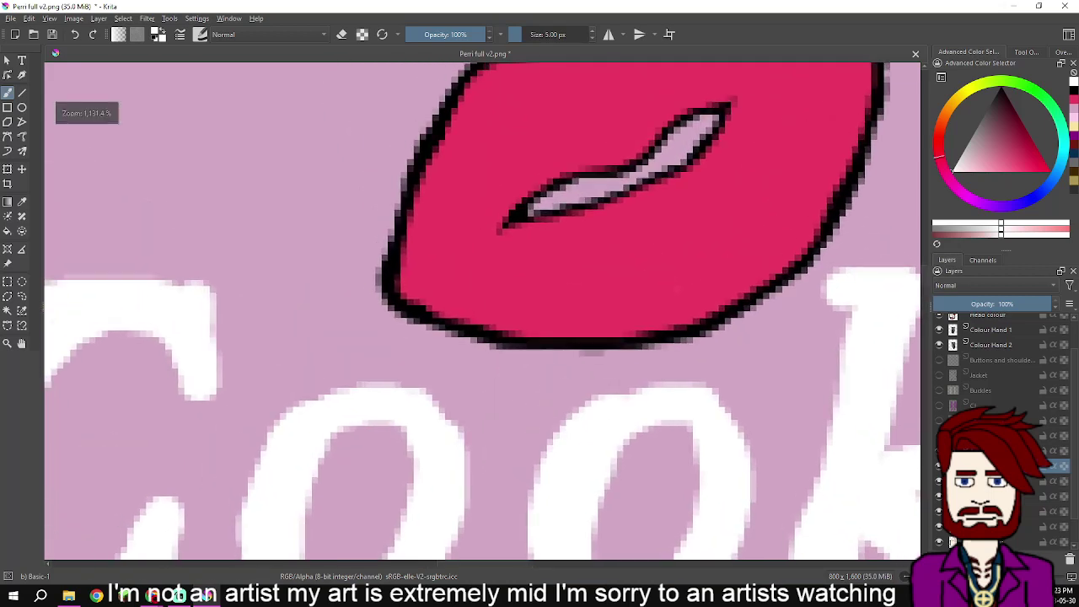
pyautogui.scroll(4, 539, 272)
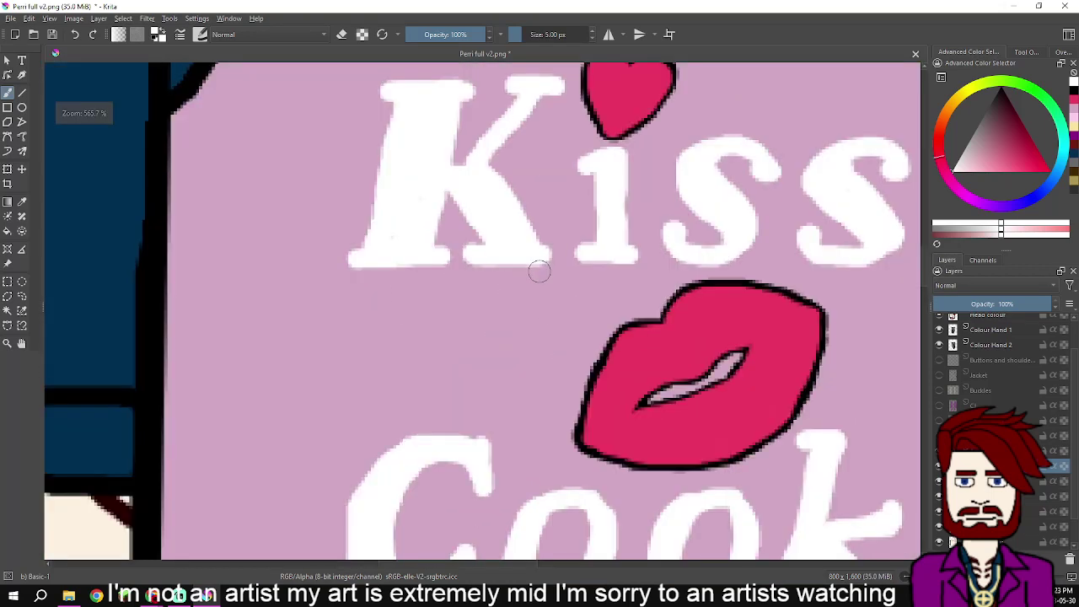
pyautogui.moveTo(517, 173); pyautogui.dragTo(544, 310)
pyautogui.scroll(-1, 544, 310)
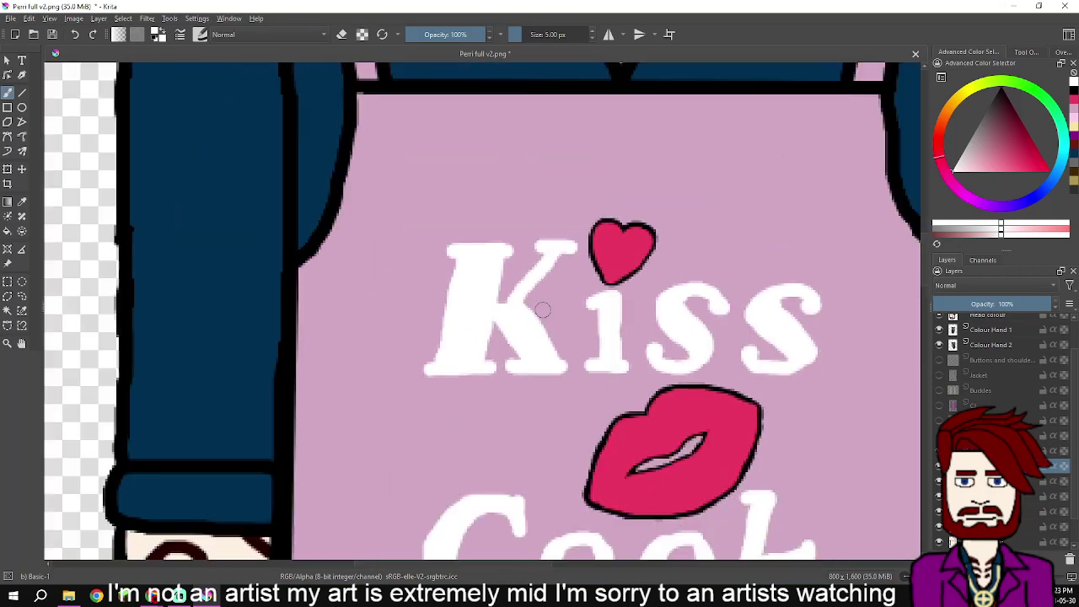
# - Turn on eraser mode at 2 px and trim the inner and outer edges of the K's diagonal leg in "Kiss"
pyautogui.scroll(2, 535, 310)
pyautogui.scroll(1, 522, 310)
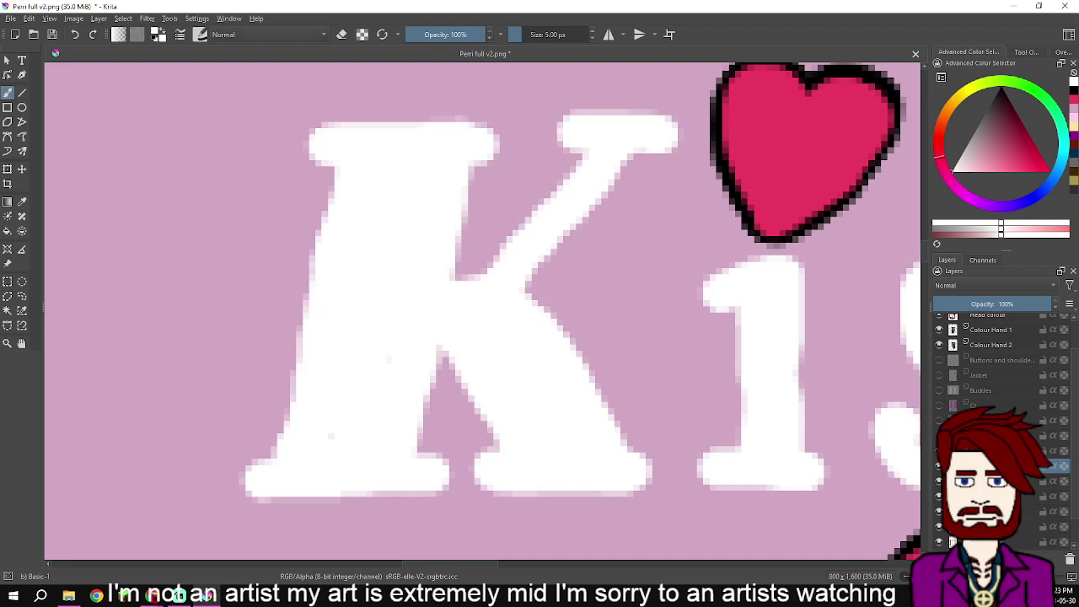
pyautogui.click(342, 34)
pyautogui.click(520, 35)
pyautogui.moveTo(477, 180)
pyautogui.mouseDown()
pyautogui.moveTo(459, 267)
pyautogui.moveTo(545, 302)
pyautogui.moveTo(537, 302)
pyautogui.moveTo(632, 441)
pyautogui.mouseUp()
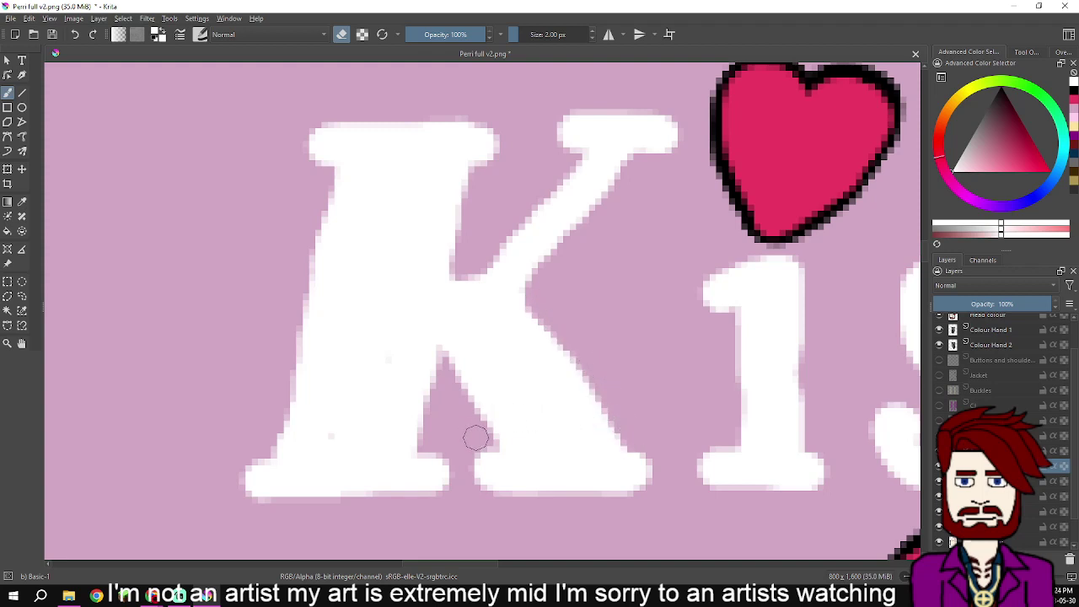
pyautogui.moveTo(487, 439); pyautogui.dragTo(444, 365)
pyautogui.moveTo(540, 306); pyautogui.dragTo(617, 421)
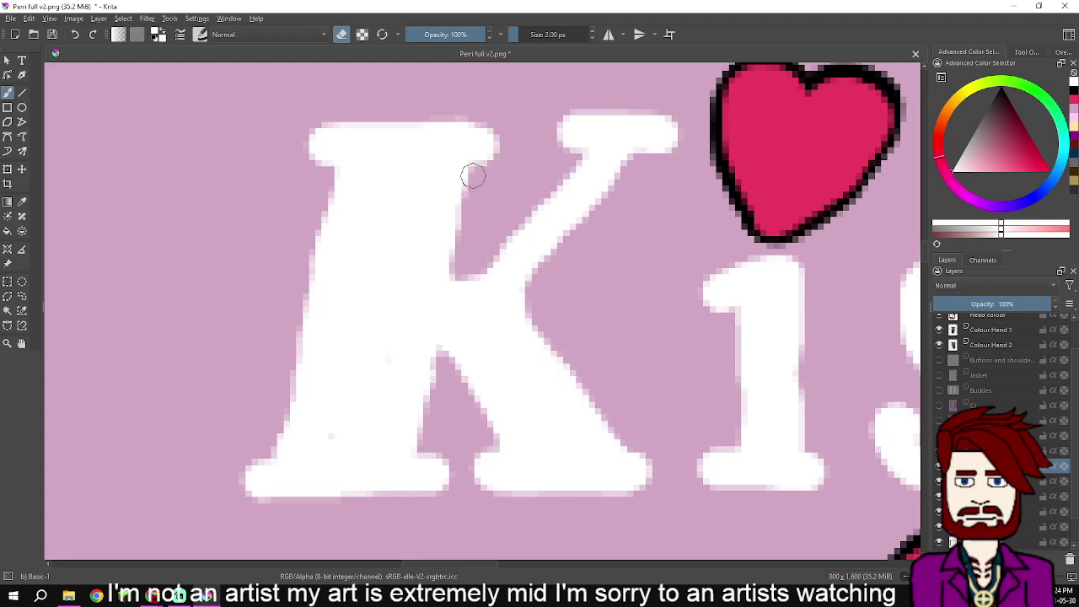
# - Erase along both sides of the K's thick stem to slim it and even out its edges
pyautogui.moveTo(473, 175)
pyautogui.mouseDown()
pyautogui.moveTo(459, 267)
pyautogui.moveTo(473, 175)
pyautogui.mouseUp()
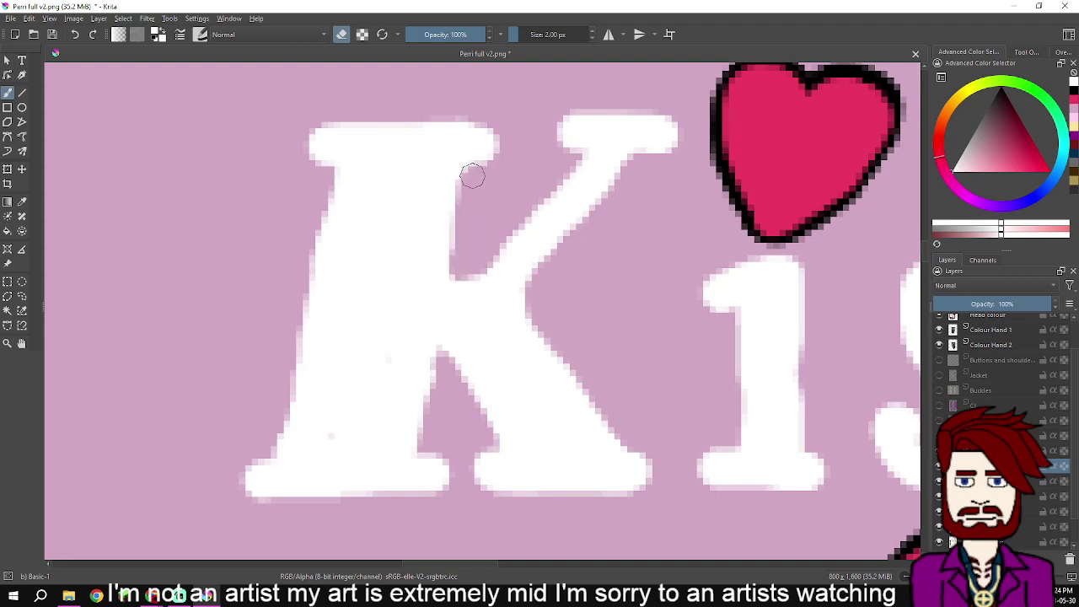
pyautogui.moveTo(439, 364); pyautogui.dragTo(436, 423)
pyautogui.moveTo(329, 173); pyautogui.dragTo(296, 294)
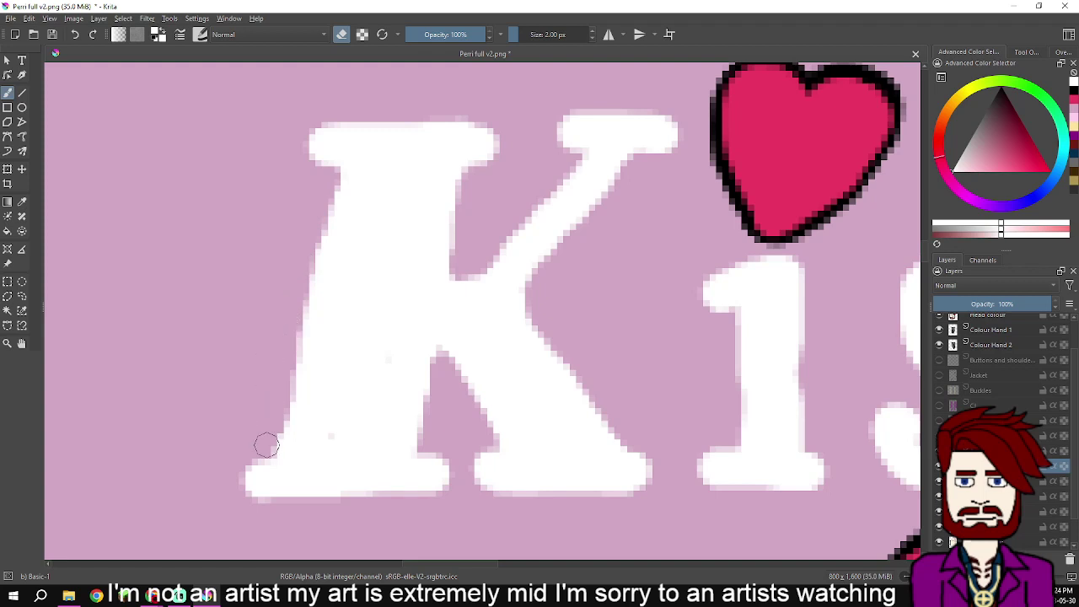
pyautogui.moveTo(266, 447); pyautogui.dragTo(334, 178)
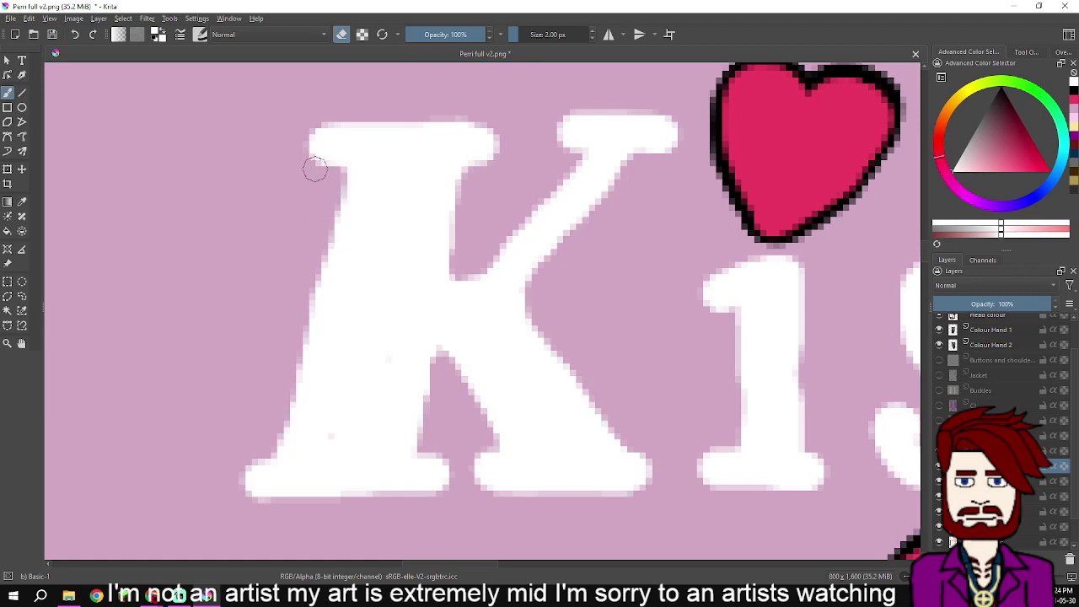
# - Try to shorten and round the outer end of the top serif on the K's thick stem with the eraser
pyautogui.scroll(-2, 290, 210)
pyautogui.scroll(5, 293, 223)
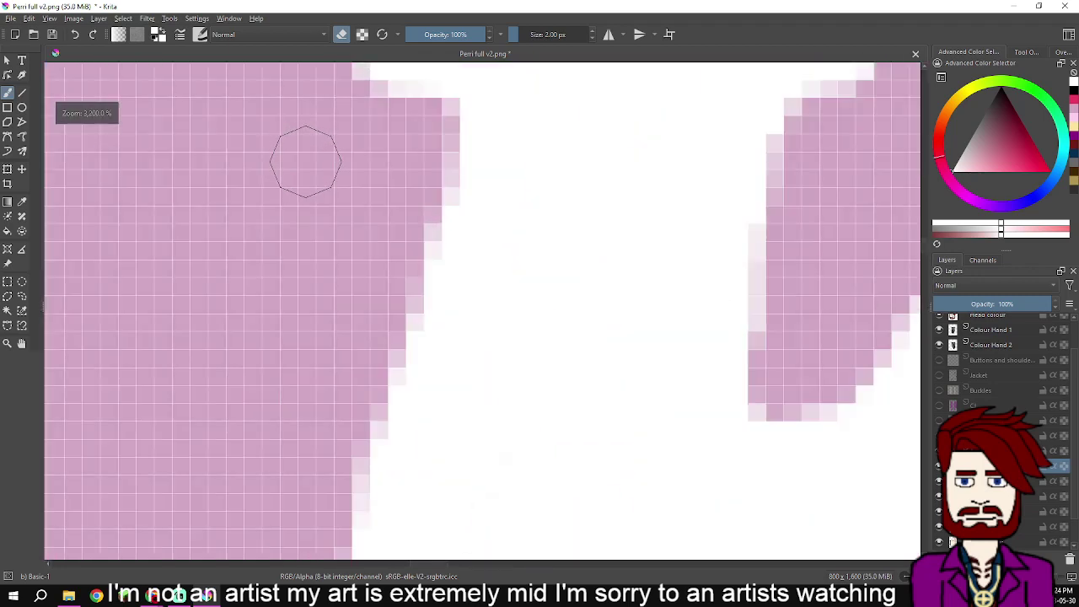
pyautogui.moveTo(323, 344)
pyautogui.mouseDown()
pyautogui.moveTo(301, 306)
pyautogui.moveTo(313, 229)
pyautogui.moveTo(391, 177)
pyautogui.moveTo(414, 174)
pyautogui.mouseUp()
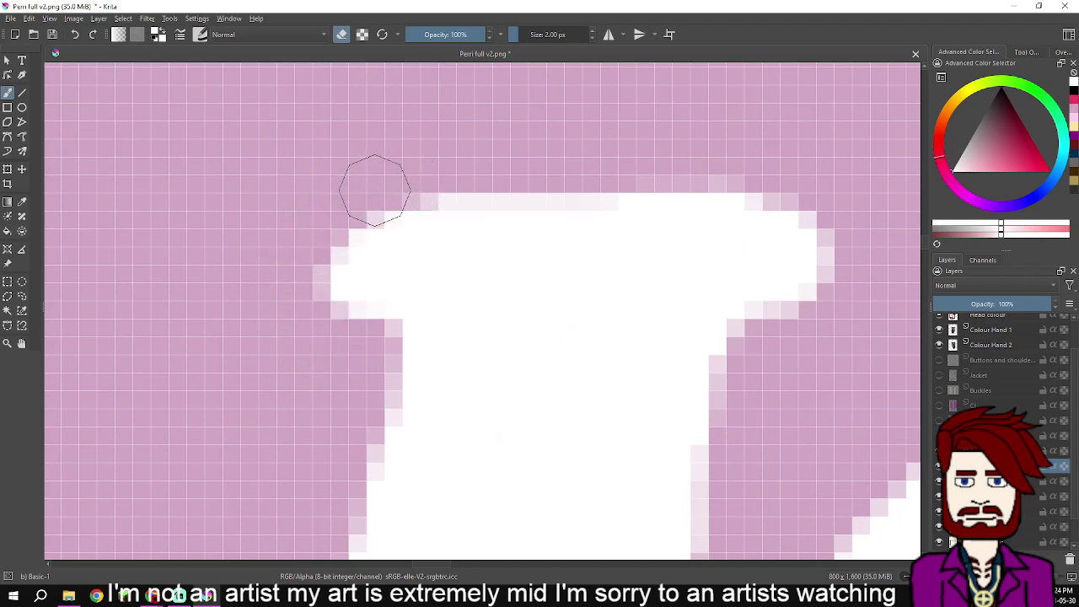
pyautogui.hotkey('ctrl', 'z')
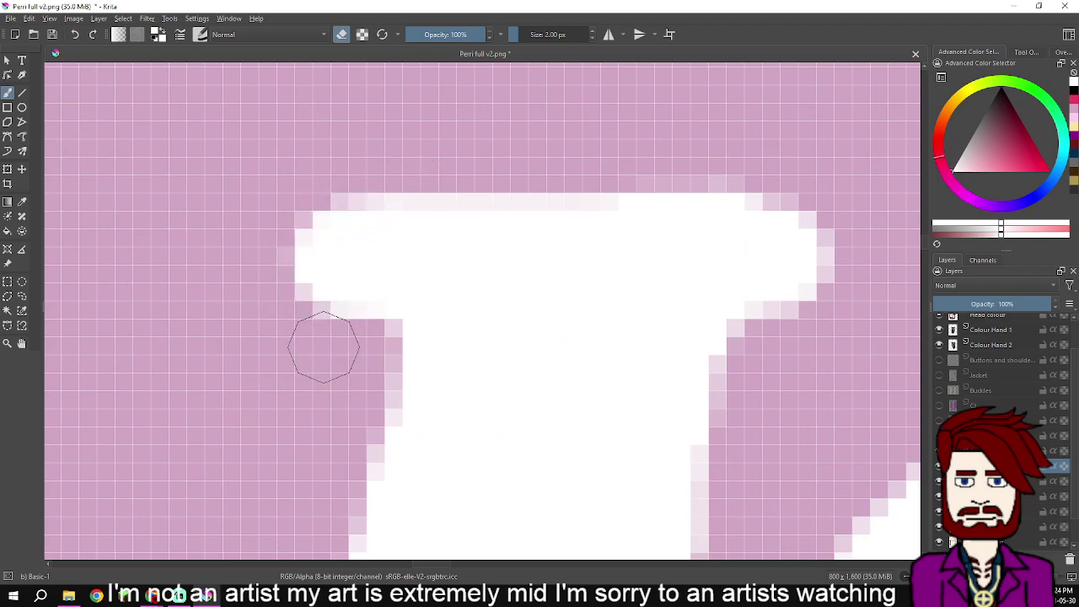
pyautogui.moveTo(309, 320)
pyautogui.mouseDown()
pyautogui.moveTo(301, 243)
pyautogui.moveTo(328, 207)
pyautogui.moveTo(391, 174)
pyautogui.mouseUp()
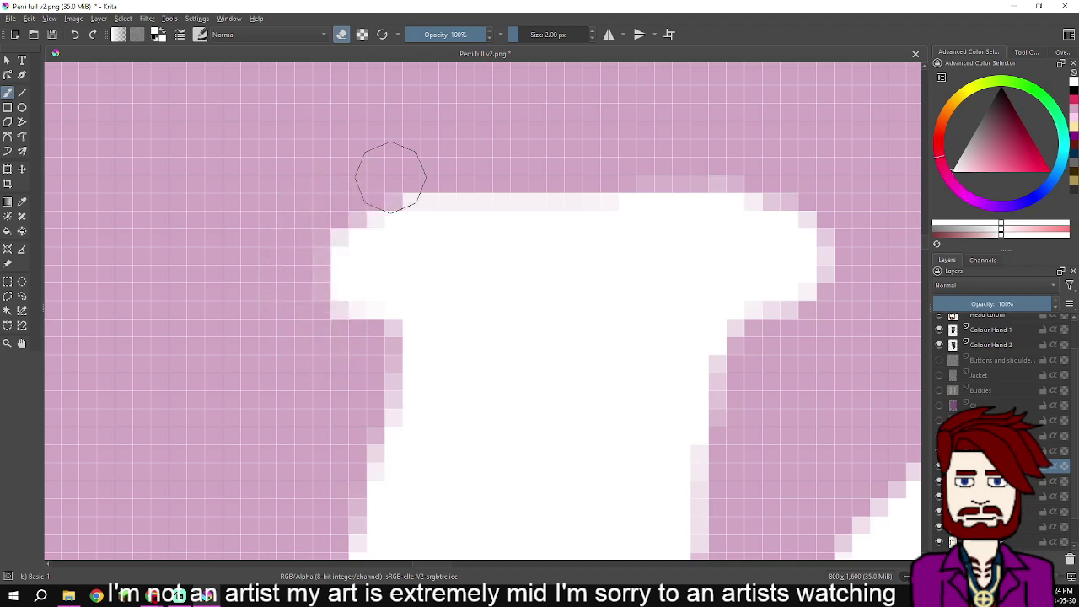
pyautogui.hotkey('ctrl', 'z')
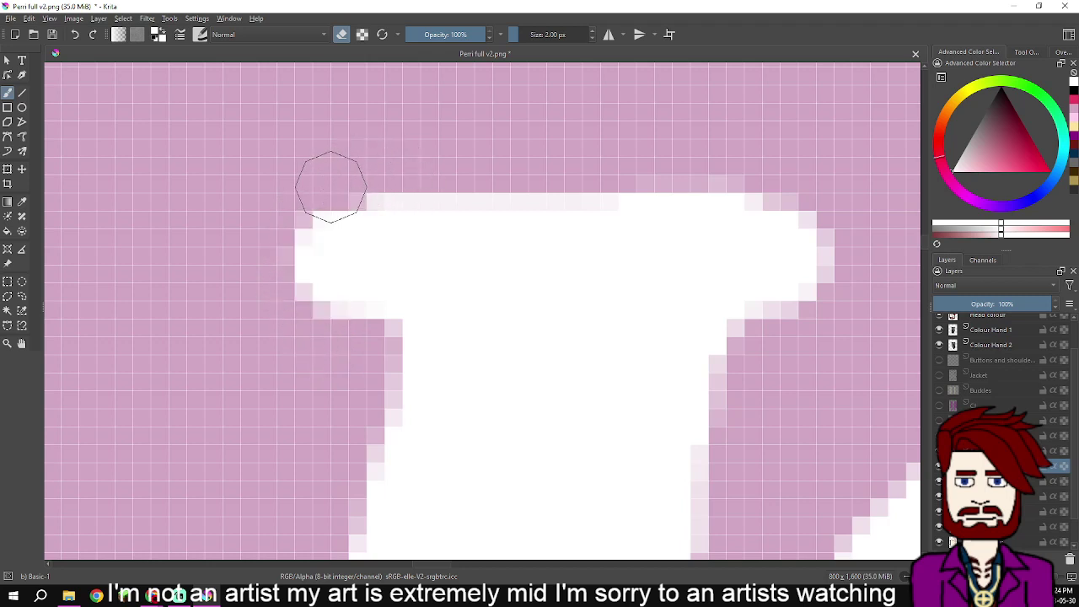
# - Turn off eraser mode and fill in the lower inner curve of the last s in "Kiss" with the 2 px brush
pyautogui.scroll(-6, 326, 333)
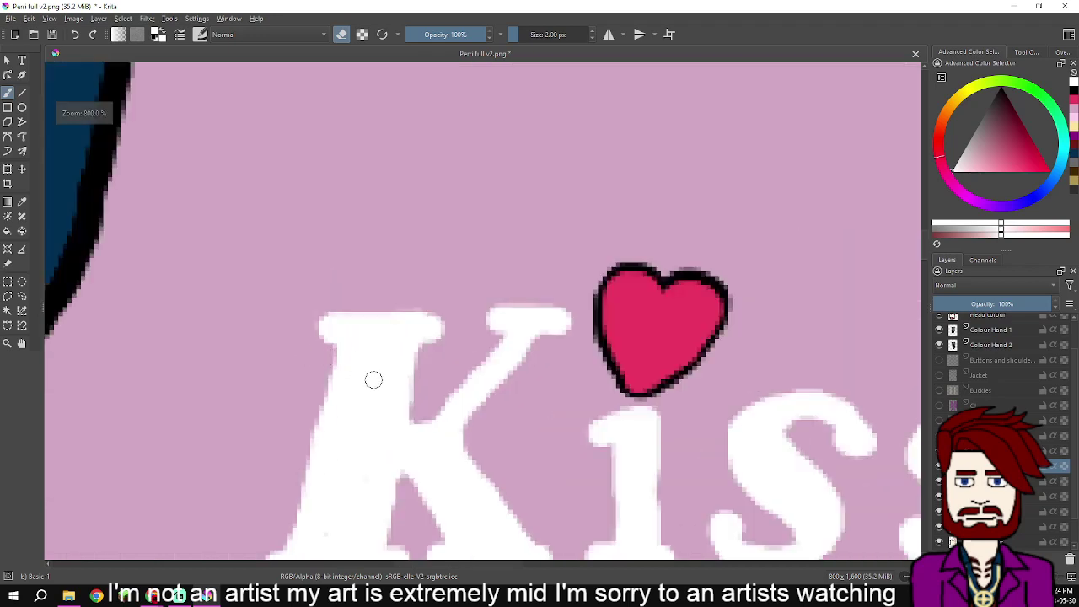
pyautogui.scroll(-3, 410, 392)
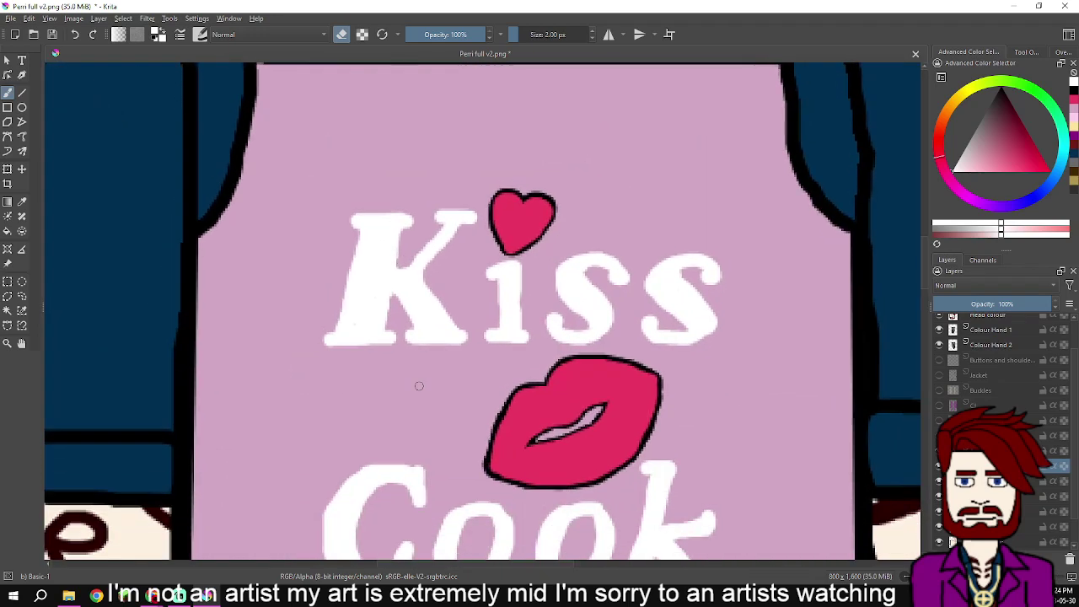
pyautogui.scroll(2, 525, 313)
pyautogui.moveTo(445, 380); pyautogui.dragTo(392, 402)
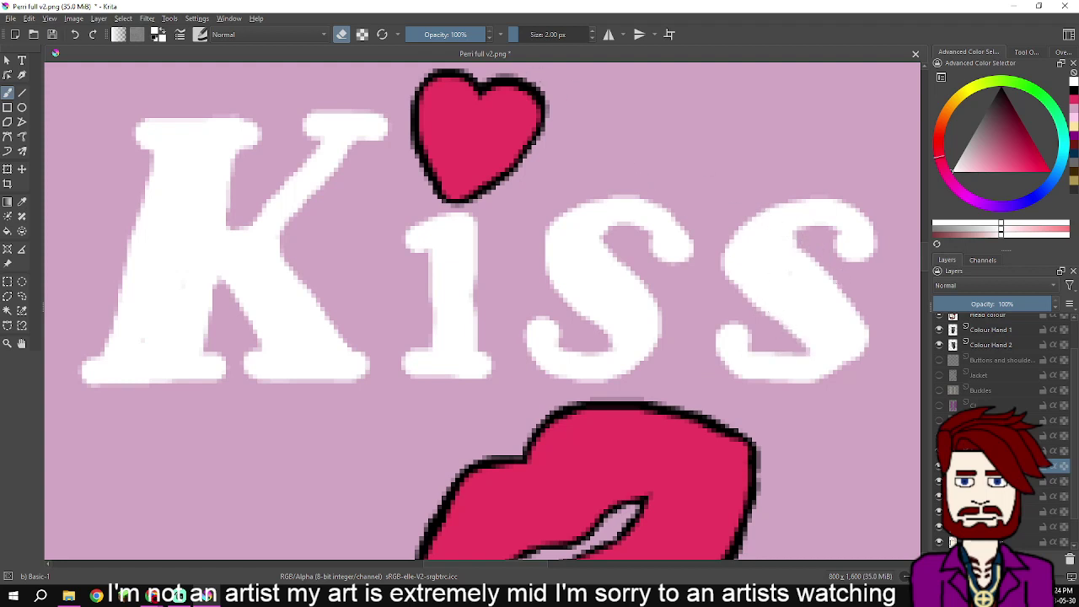
pyautogui.scroll(2, 843, 345)
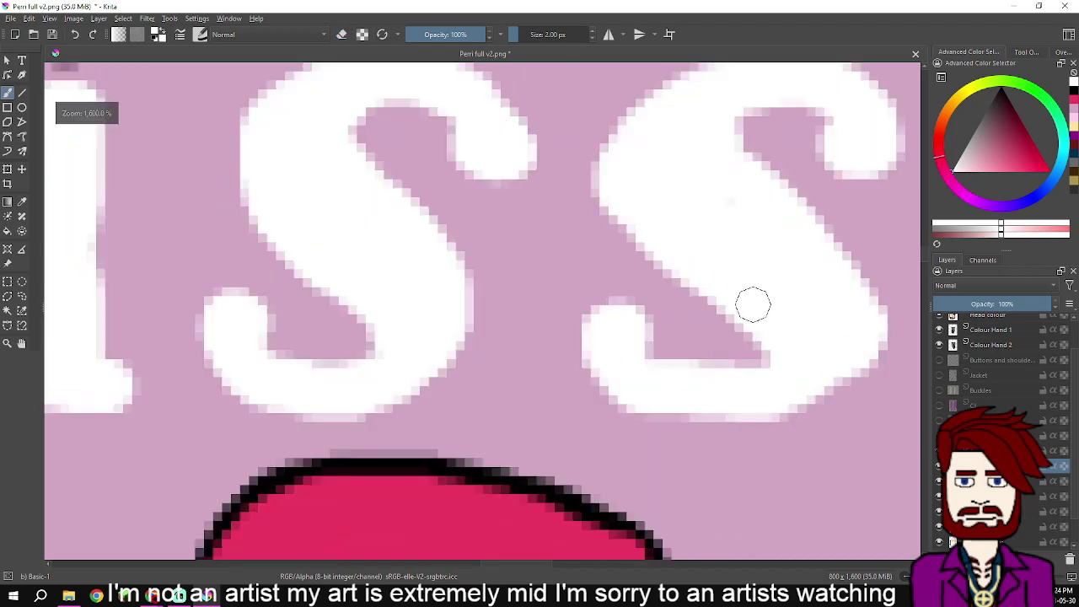
pyautogui.moveTo(765, 348)
pyautogui.mouseDown()
pyautogui.moveTo(717, 378)
pyautogui.moveTo(749, 349)
pyautogui.moveTo(734, 295)
pyautogui.mouseUp()
pyautogui.scroll(-4, 776, 303)
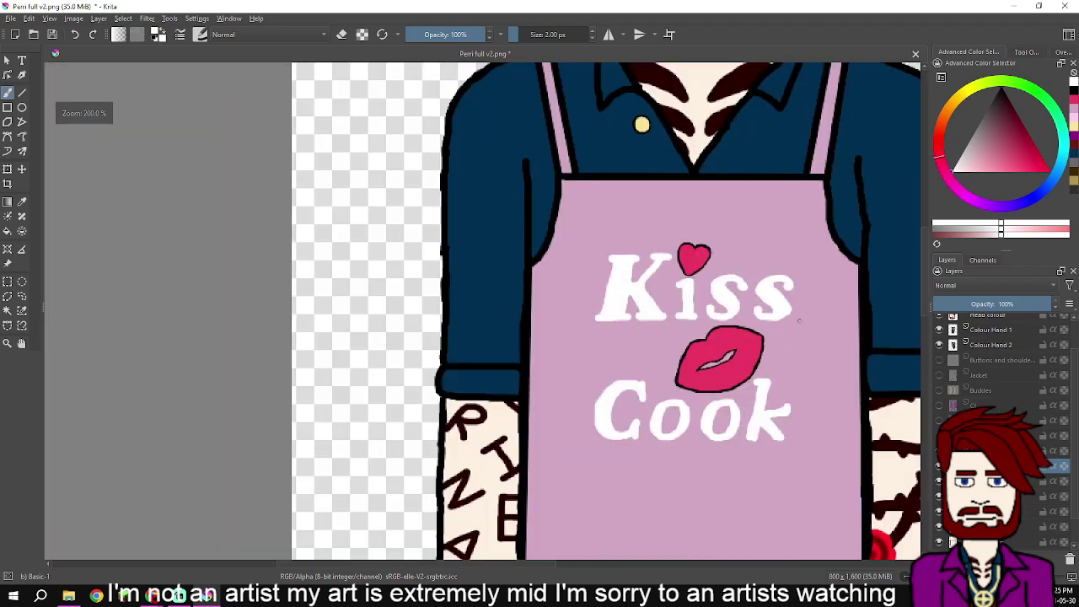
# - Turn eraser mode back on and trim the outer edge of the last s's lower bowl in "Kiss"
pyautogui.press('e')
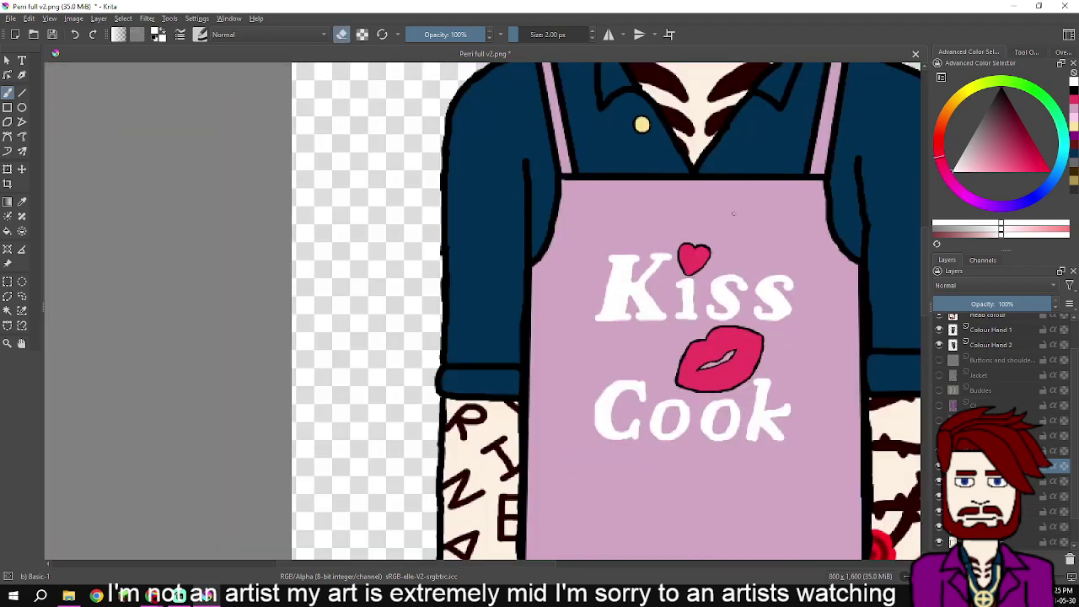
pyautogui.scroll(4, 817, 308)
pyautogui.moveTo(679, 260); pyautogui.dragTo(689, 314)
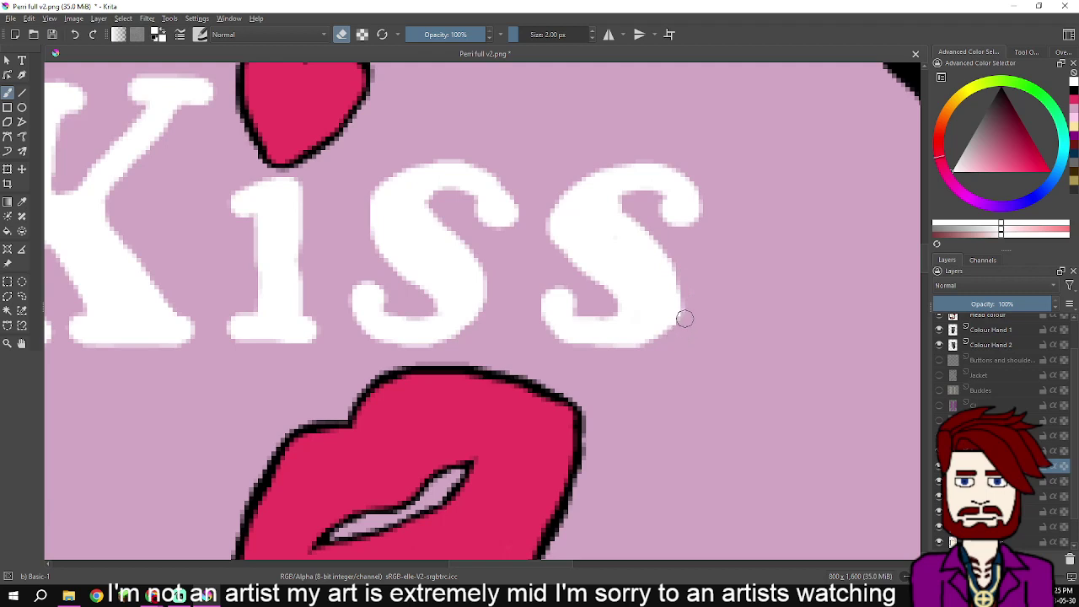
# - Turn off eraser mode and paint white along both sides of the i's stem in "Kiss" to fill its uneven edges
pyautogui.scroll(-2, 732, 291)
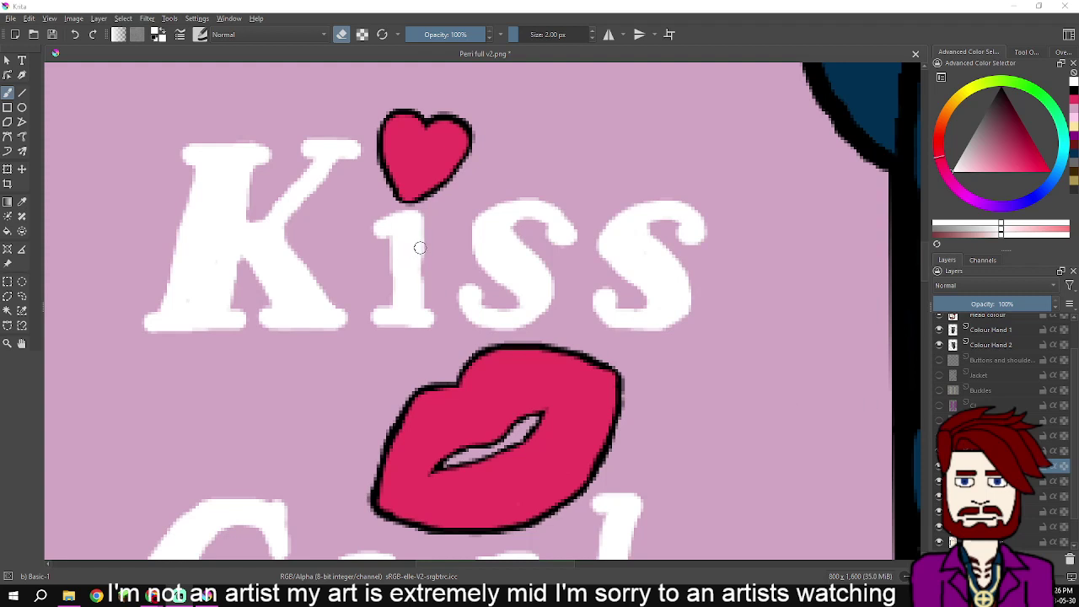
pyautogui.scroll(3, 420, 247)
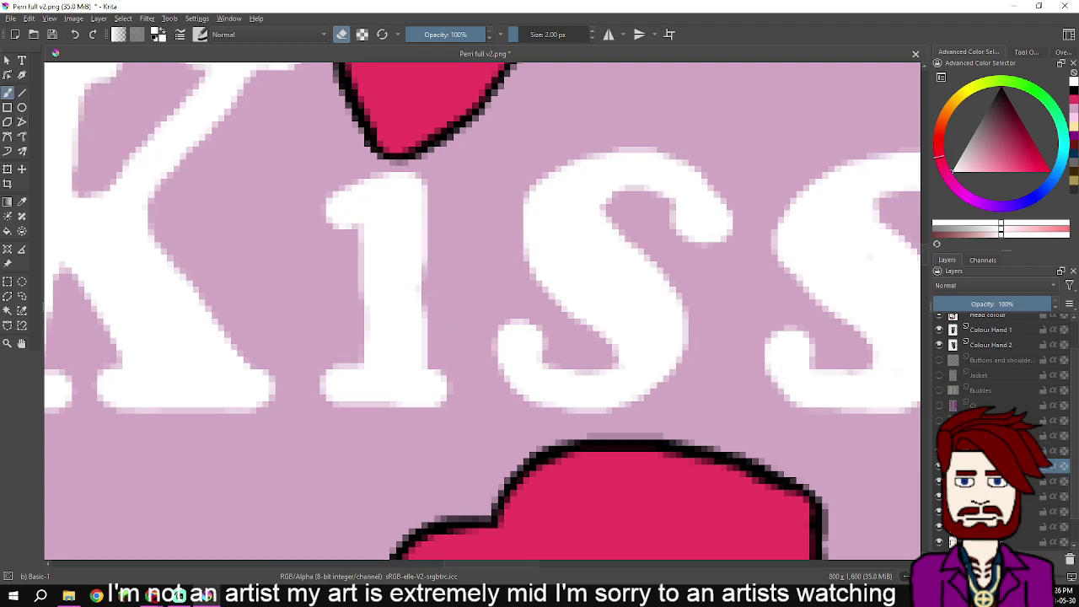
pyautogui.press('e')
pyautogui.moveTo(416, 247); pyautogui.dragTo(415, 309)
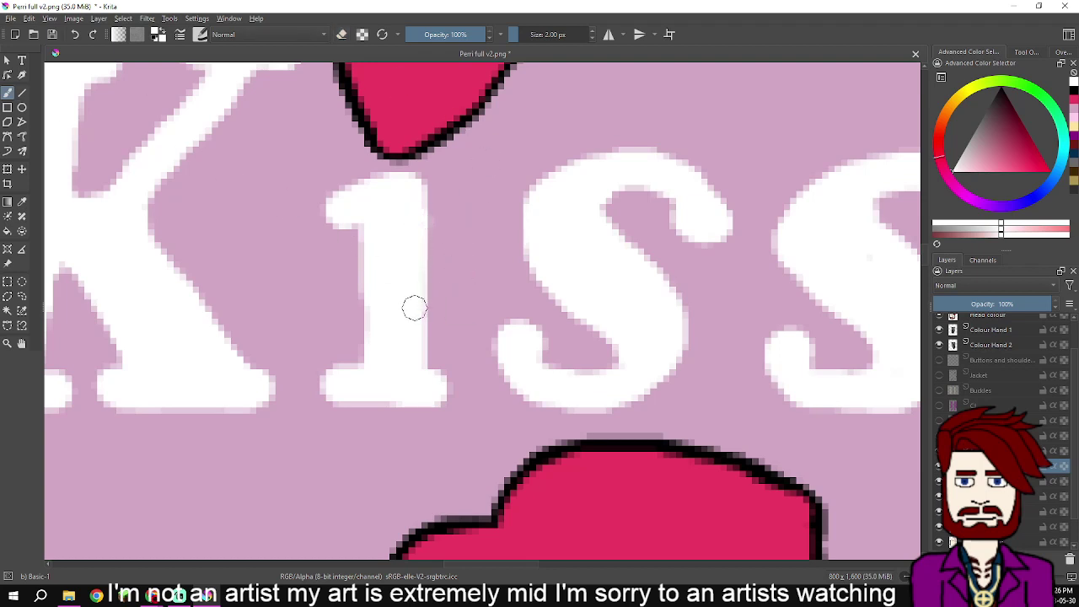
pyautogui.moveTo(370, 230); pyautogui.dragTo(358, 364)
pyautogui.scroll(1, 356, 342)
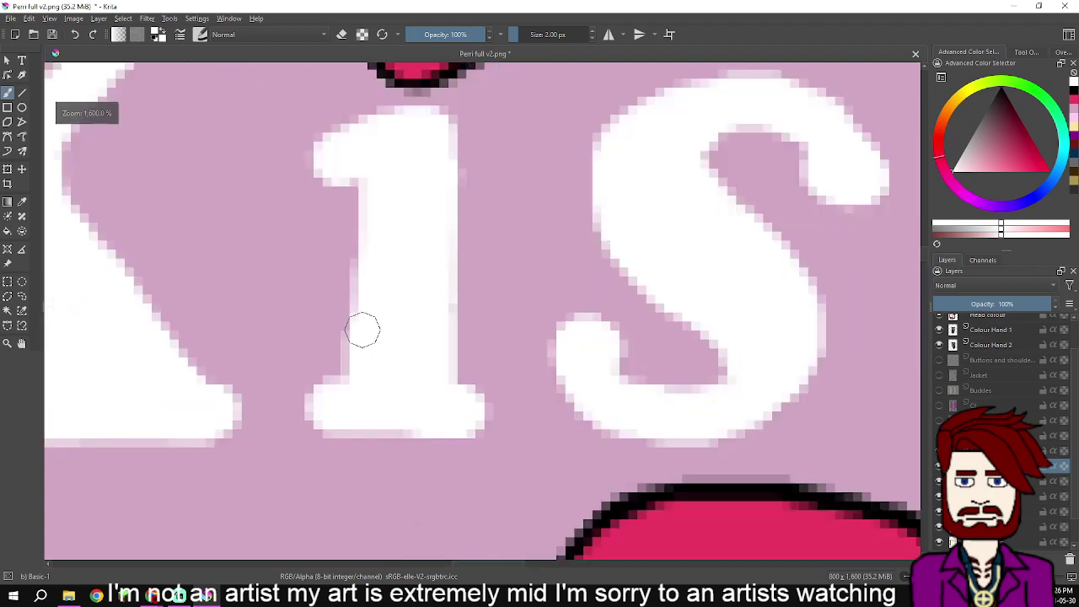
# - Trim the left edge of the i's stem with the eraser and repaint it as a straight white edge with the brush
pyautogui.press('e')
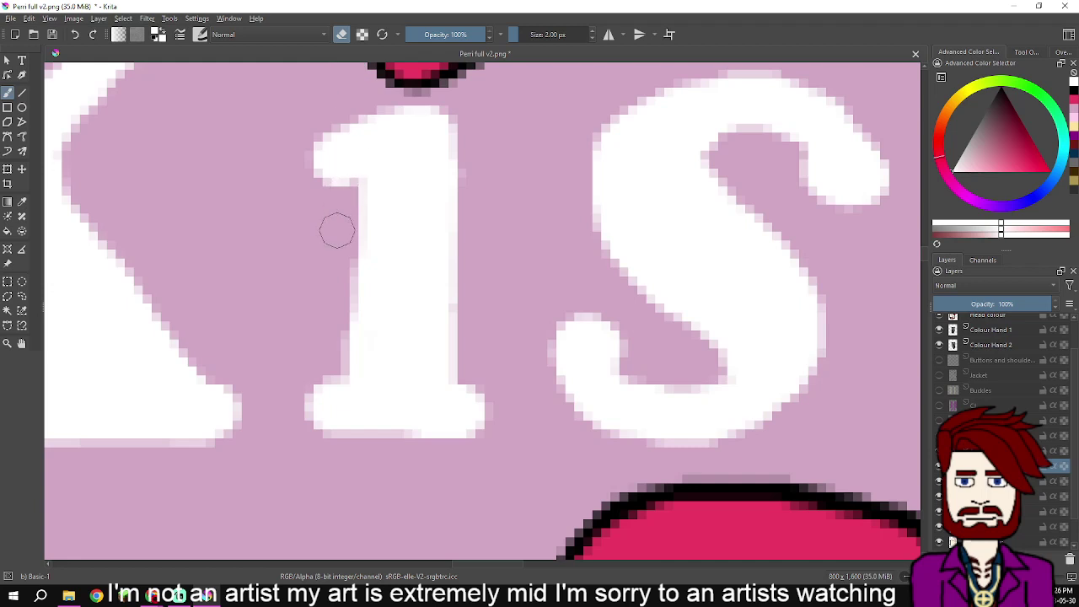
pyautogui.moveTo(341, 276); pyautogui.dragTo(336, 361)
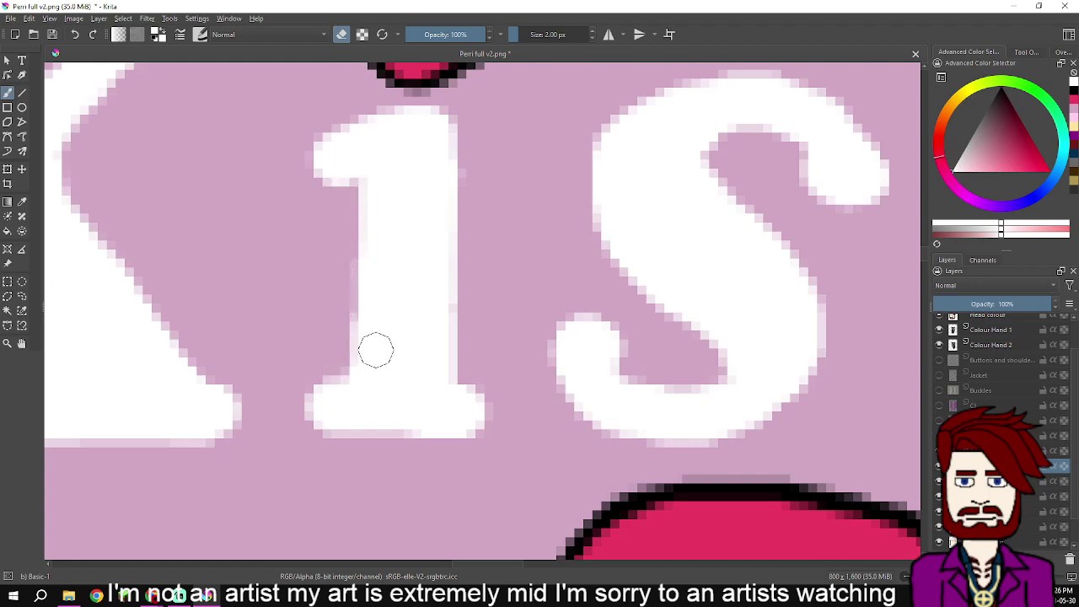
pyautogui.press('e')
pyautogui.moveTo(363, 211); pyautogui.dragTo(363, 345)
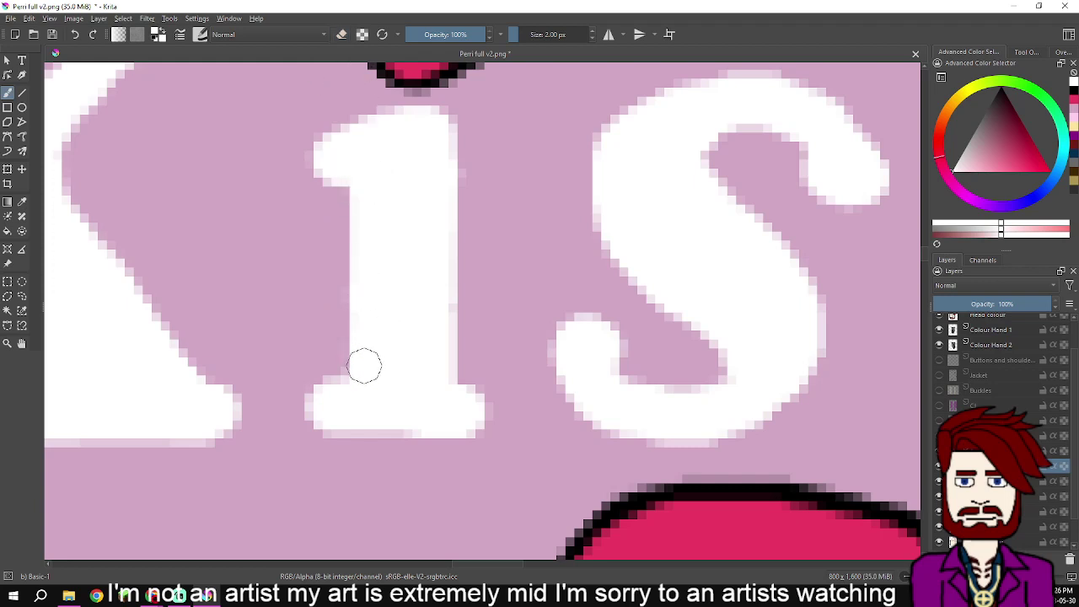
pyautogui.scroll(-1, 396, 258)
pyautogui.scroll(-2, 399, 249)
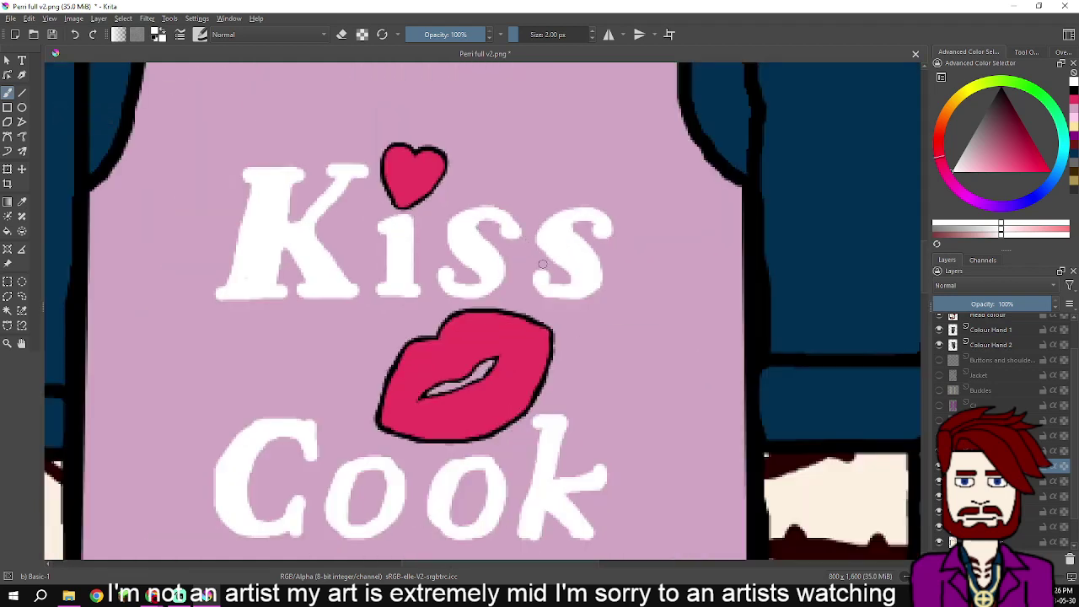
# - Fill in the outer upper and lower-left curves of the first s in "Kiss" with the white 2 px brush
pyautogui.scroll(3, 518, 231)
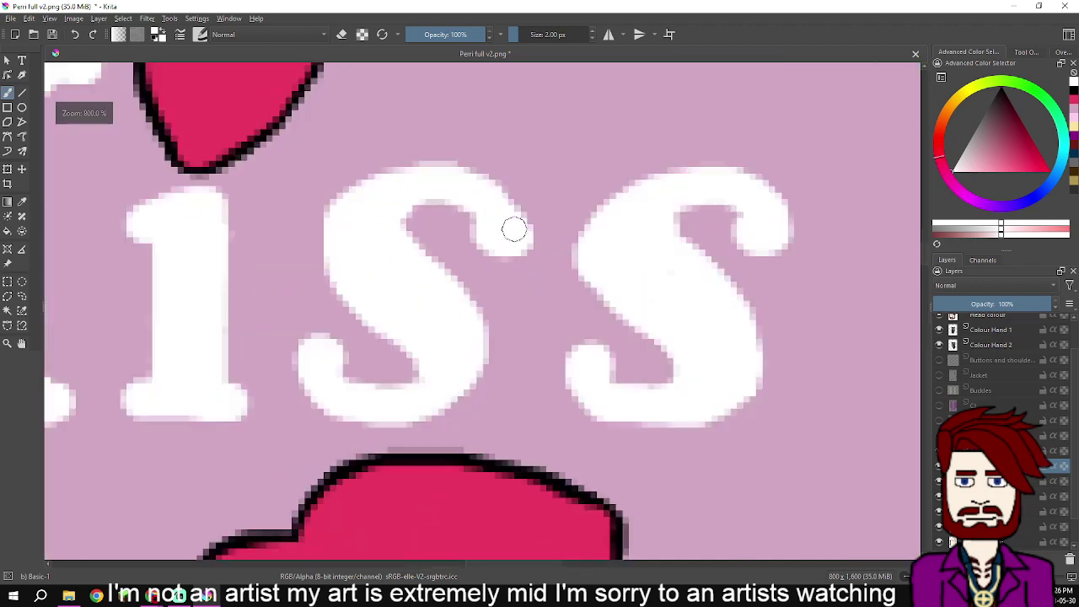
pyautogui.moveTo(525, 230)
pyautogui.mouseDown()
pyautogui.moveTo(495, 176)
pyautogui.moveTo(447, 152)
pyautogui.mouseUp()
pyautogui.moveTo(253, 419)
pyautogui.mouseDown()
pyautogui.moveTo(223, 430)
pyautogui.moveTo(228, 465)
pyautogui.moveTo(246, 482)
pyautogui.moveTo(285, 490)
pyautogui.moveTo(382, 475)
pyautogui.moveTo(286, 499)
pyautogui.moveTo(328, 487)
pyautogui.mouseUp()
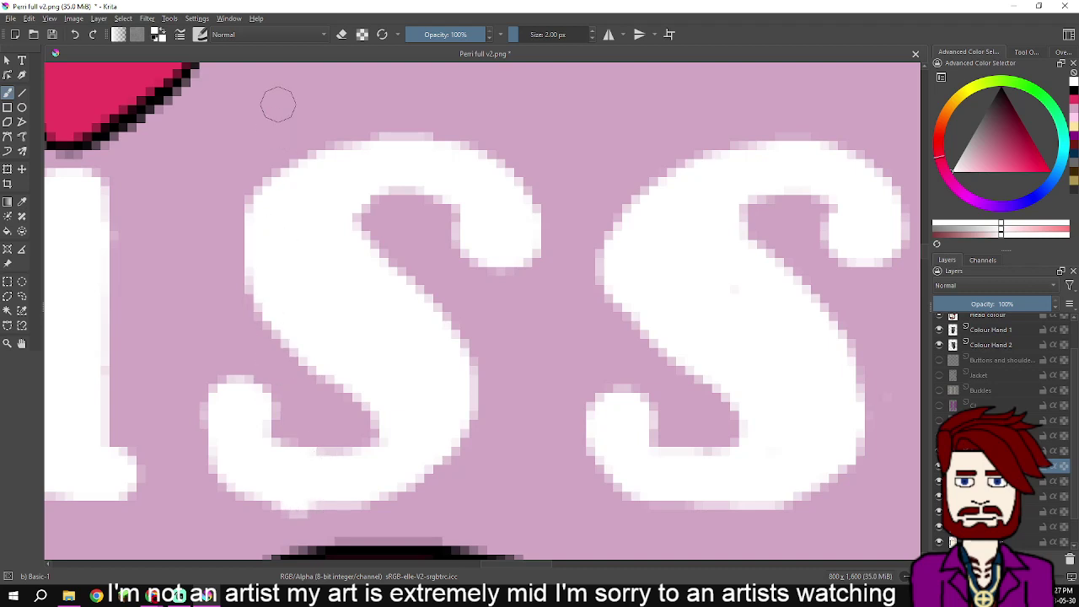
# - Turn eraser mode on and trim the lower outer curve and the underside of the upper terminal on the first s
pyautogui.click(342, 34)
pyautogui.moveTo(385, 360); pyautogui.dragTo(444, 231)
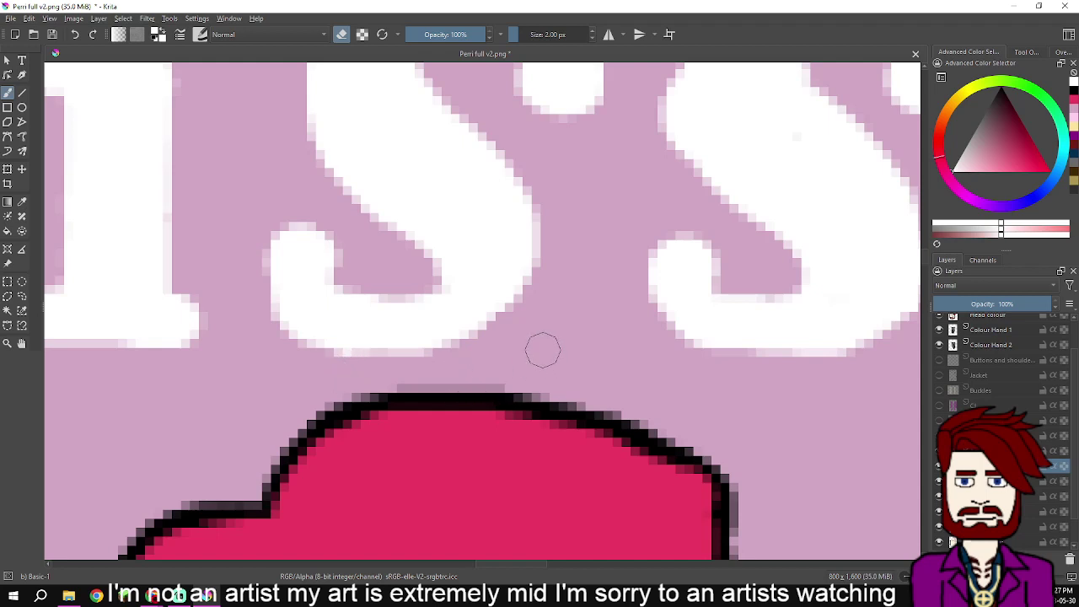
pyautogui.scroll(3, 576, 251)
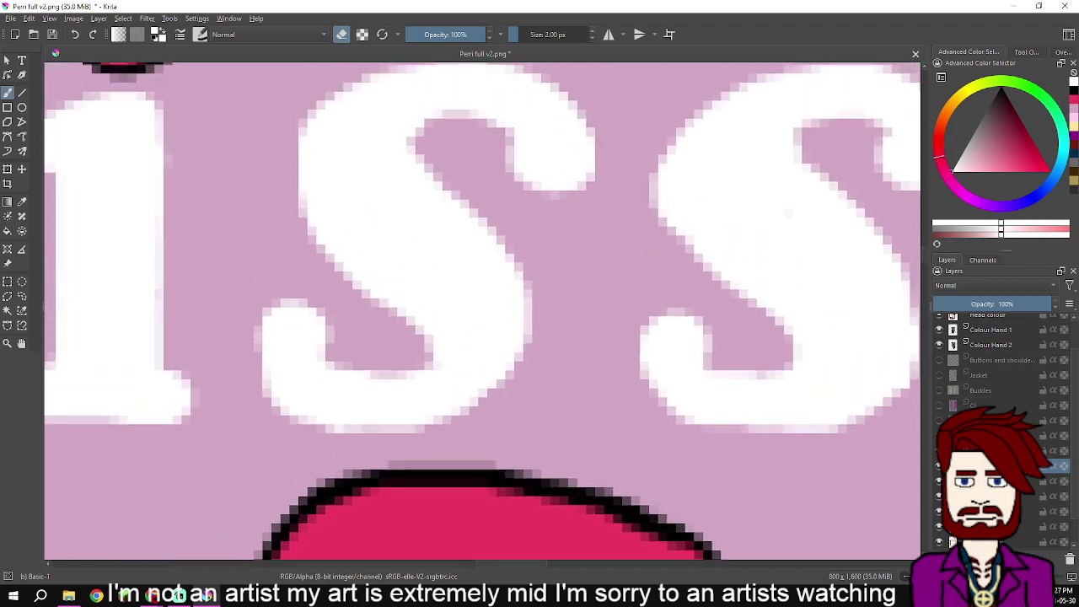
pyautogui.moveTo(576, 359); pyautogui.dragTo(574, 359)
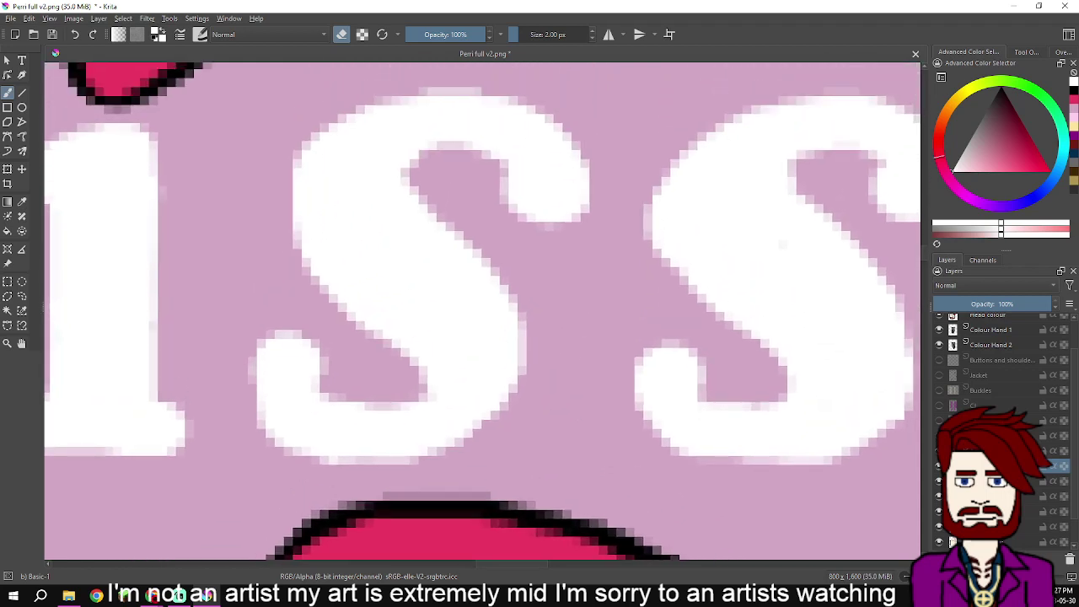
pyautogui.keyDown('ctrl'); pyautogui.scroll(5, 560, 356); pyautogui.keyUp('ctrl')
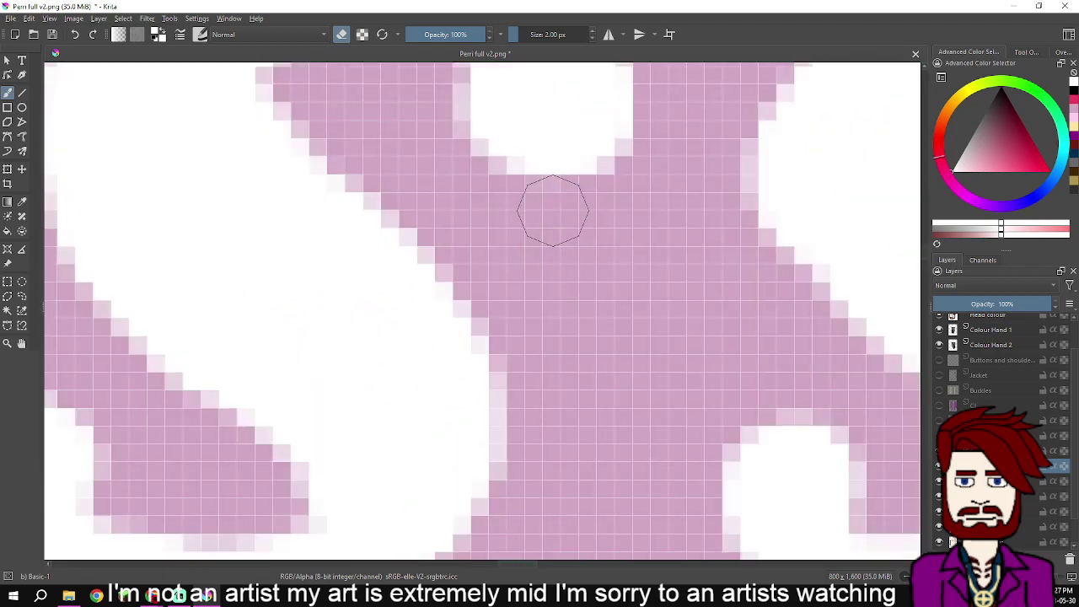
pyautogui.keyDown('ctrl'); pyautogui.scroll(-5, 565, 226); pyautogui.keyUp('ctrl')
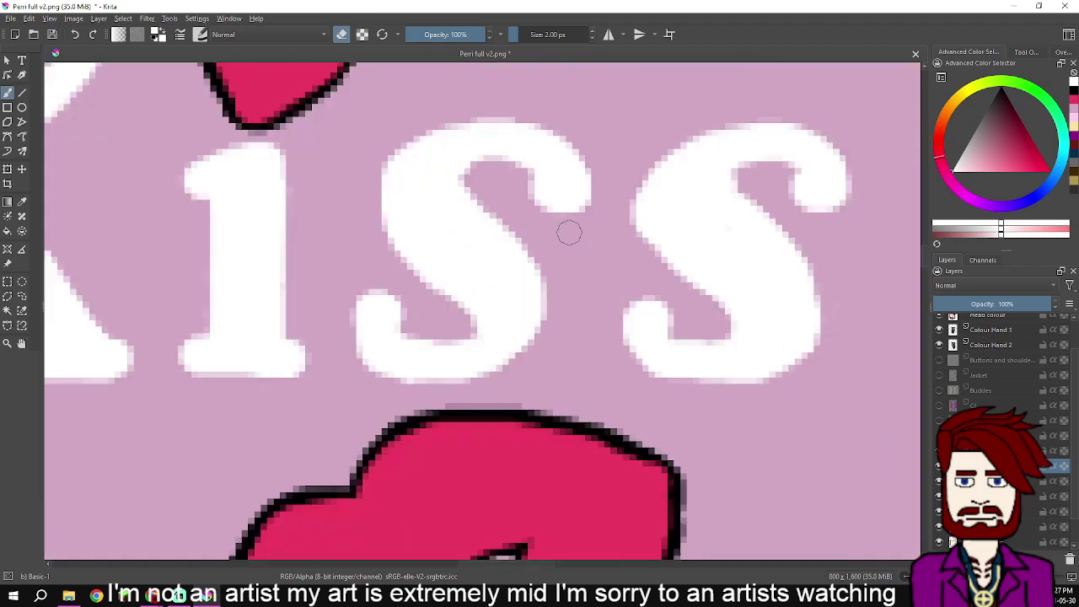
# - Erase inside the upper hook of the last s in "Kiss" to widen and round its opening
pyautogui.keyDown('ctrl'); pyautogui.scroll(2, 774, 199); pyautogui.keyUp('ctrl')
pyautogui.keyDown('ctrl'); pyautogui.scroll(2, 763, 182); pyautogui.keyUp('ctrl')
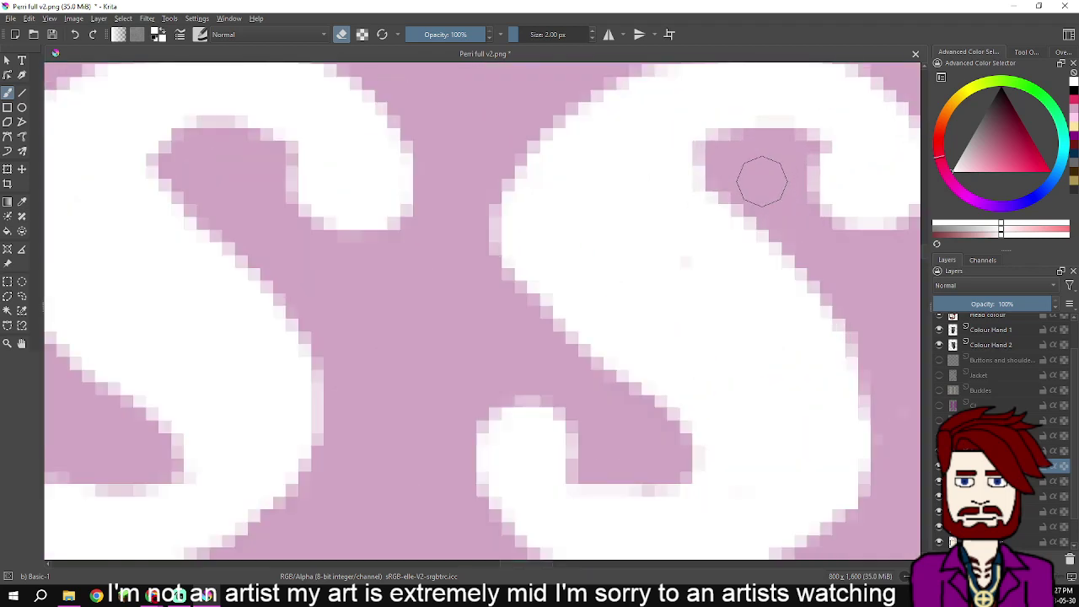
pyautogui.moveTo(767, 171); pyautogui.dragTo(712, 225)
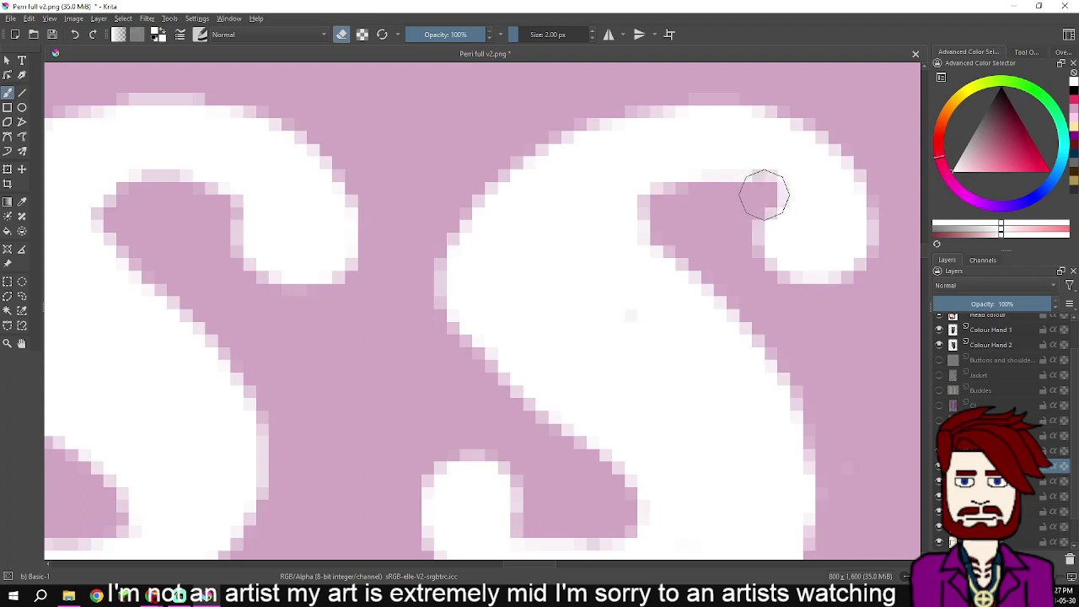
pyautogui.moveTo(764, 195)
pyautogui.mouseDown()
pyautogui.moveTo(706, 186)
pyautogui.moveTo(670, 208)
pyautogui.mouseUp()
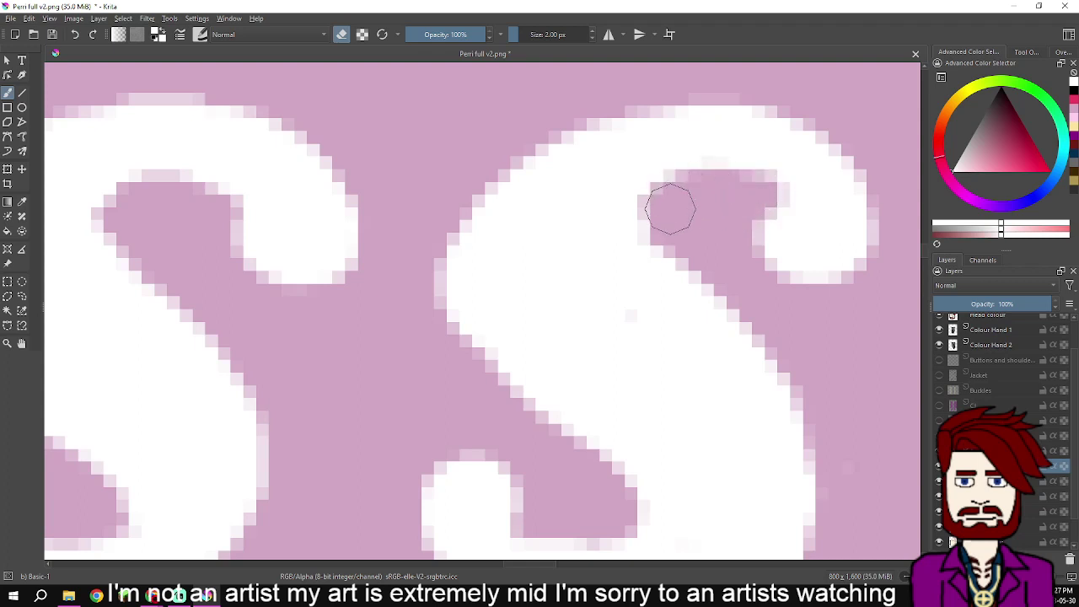
pyautogui.scroll(-2, 670, 208)
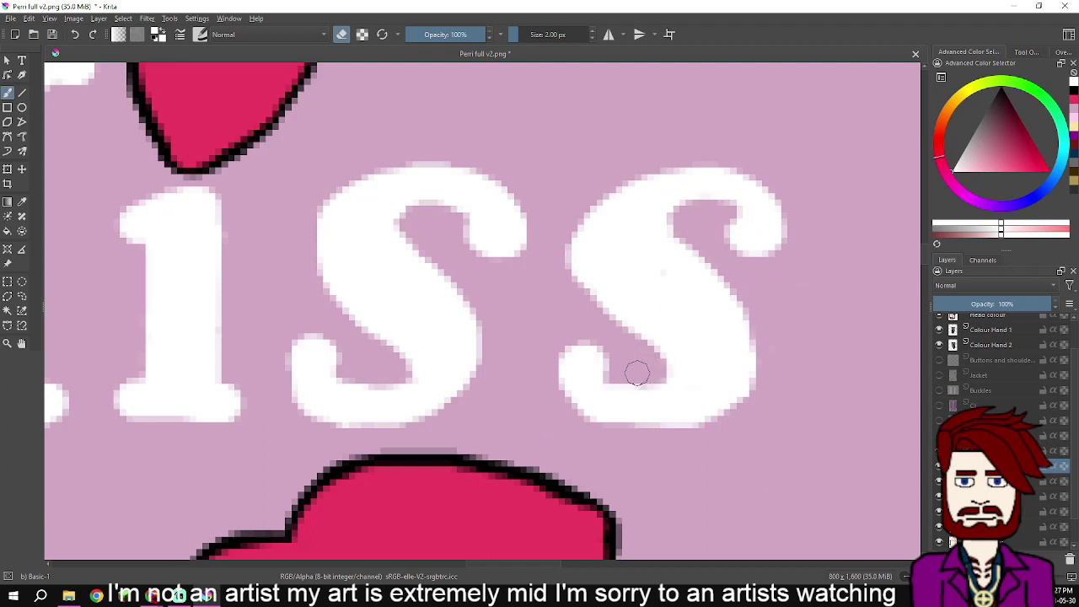
# - Erase along the bottom of the last s's lower opening to even out its inner curve
pyautogui.scroll(4, 637, 373)
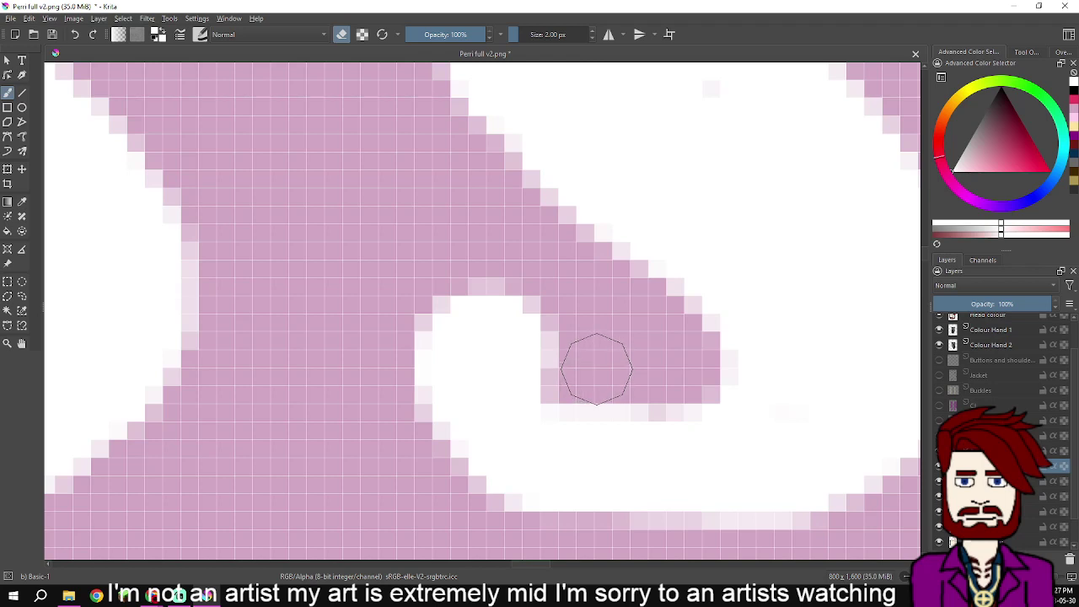
pyautogui.moveTo(585, 385)
pyautogui.mouseDown()
pyautogui.moveTo(603, 401)
pyautogui.moveTo(685, 404)
pyautogui.moveTo(709, 364)
pyautogui.mouseUp()
pyautogui.scroll(-10, 670, 357)
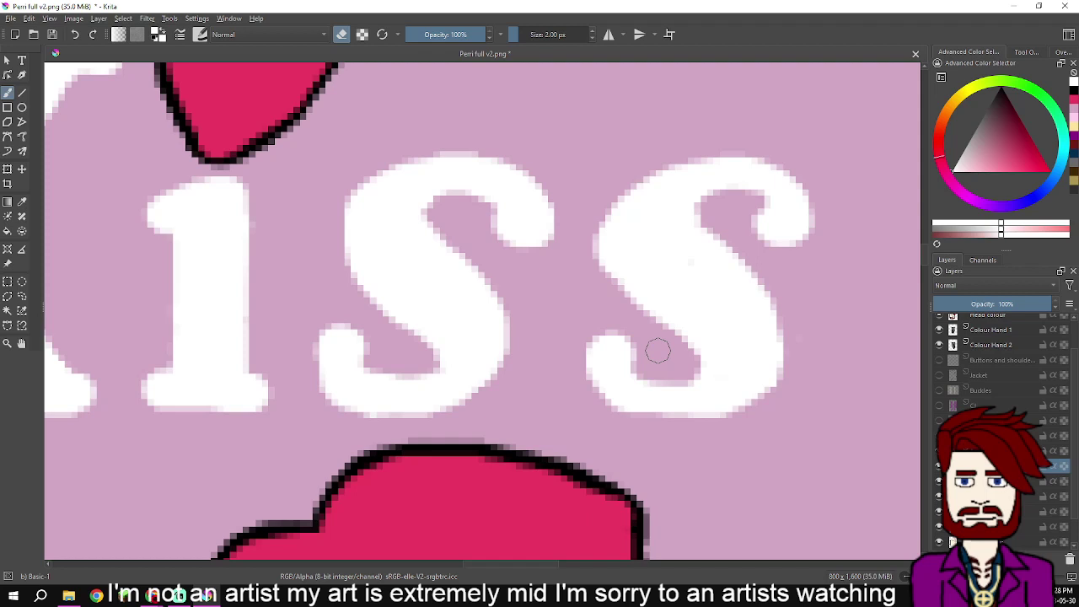
# - Show the reference images and move the apron reference off the character onto the empty area beside the canvas
pyautogui.scroll(-3, 659, 350)
pyautogui.scroll(3, 692, 346)
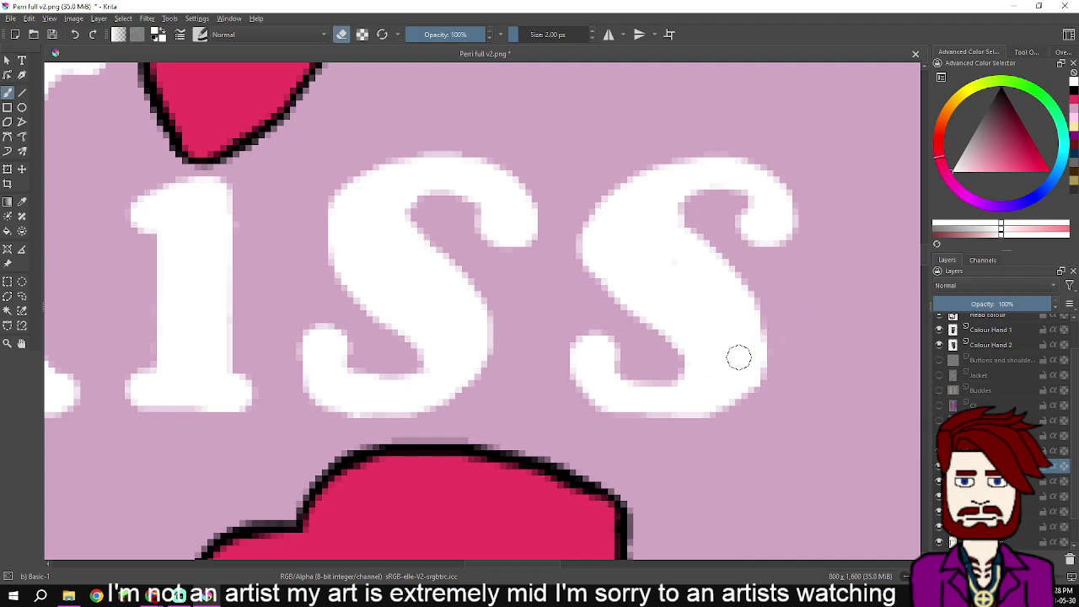
pyautogui.scroll(-3, 737, 357)
pyautogui.scroll(2, 751, 446)
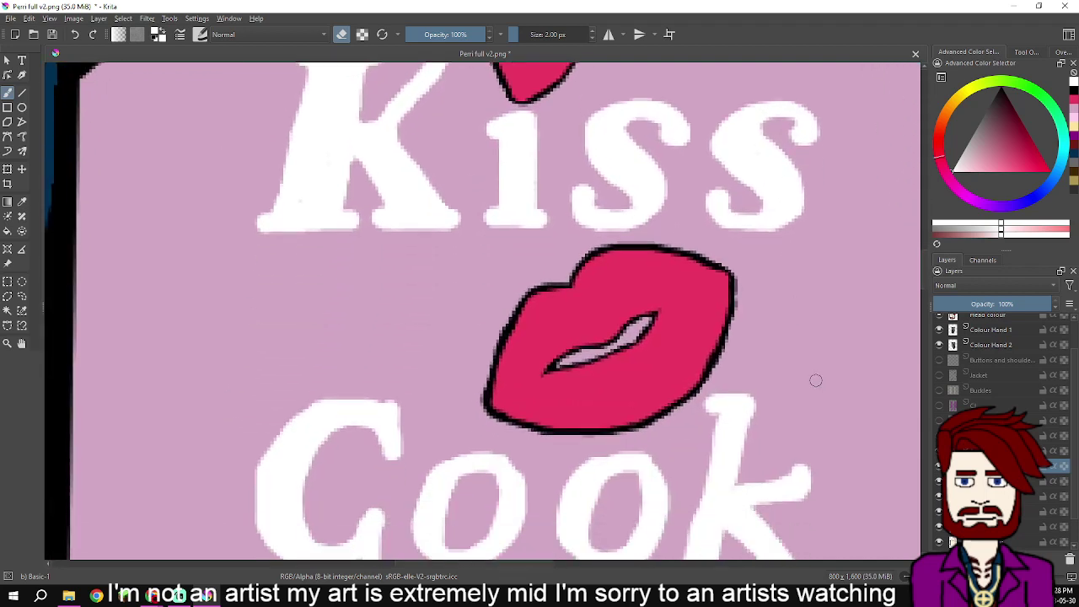
pyautogui.scroll(-3, 810, 379)
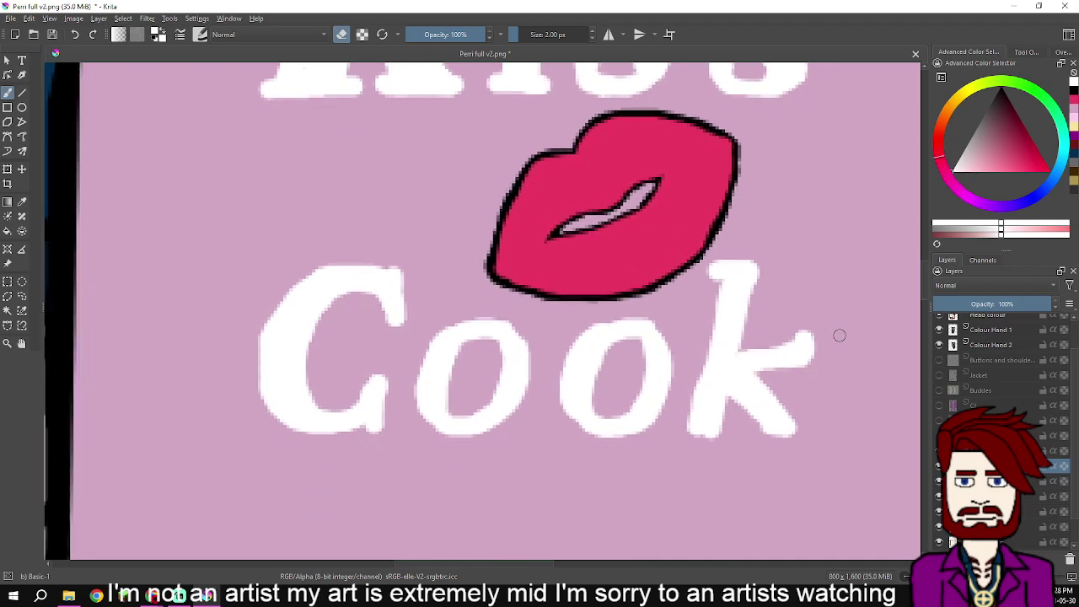
pyautogui.scroll(-3, 771, 258)
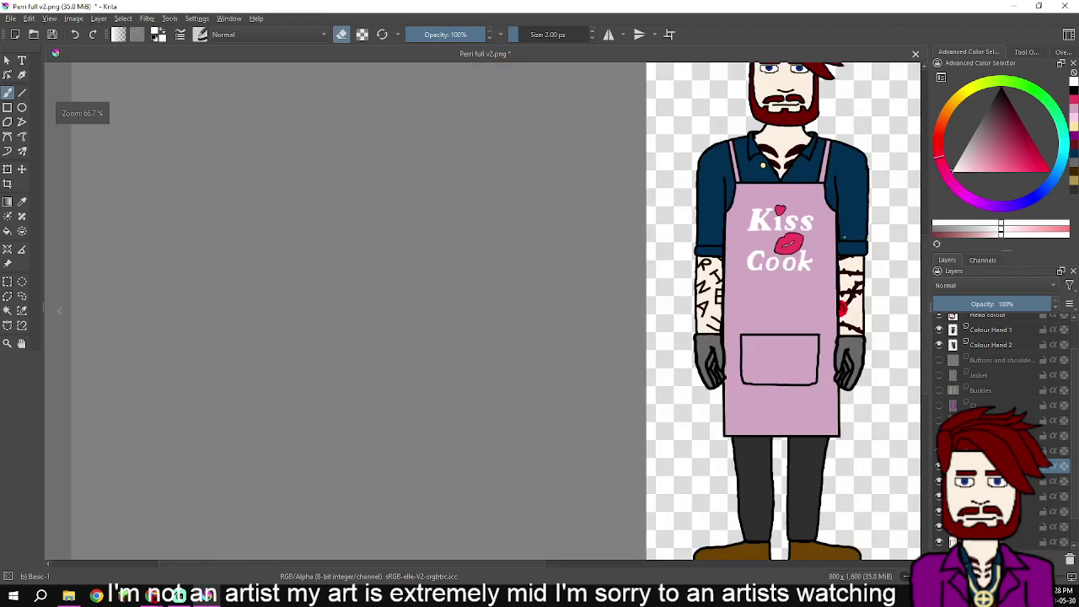
pyautogui.scroll(-2, 319, 282)
pyautogui.click(50, 19)
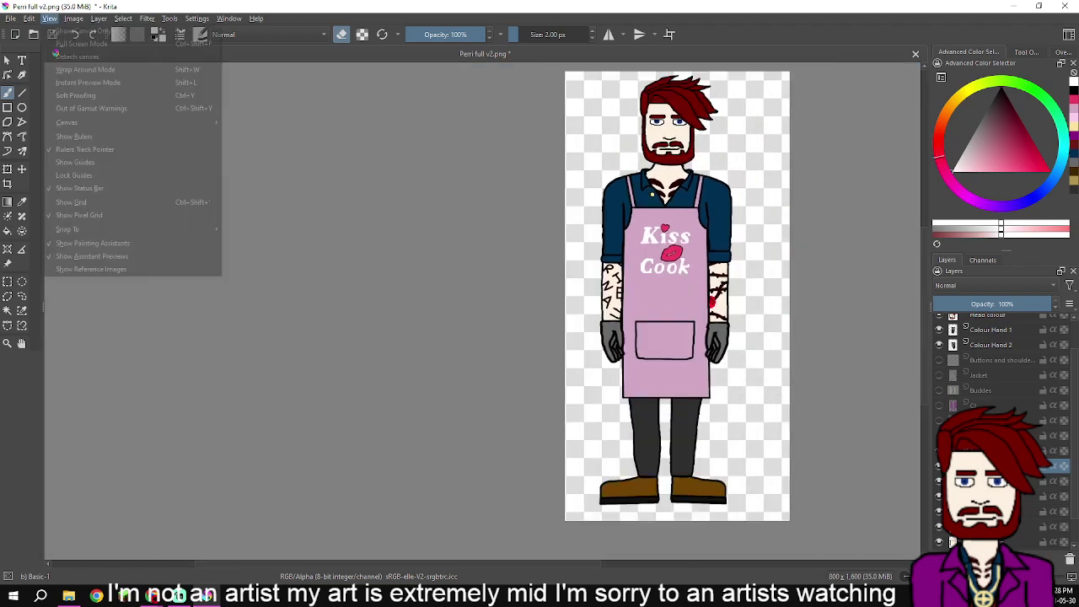
pyautogui.click(95, 269)
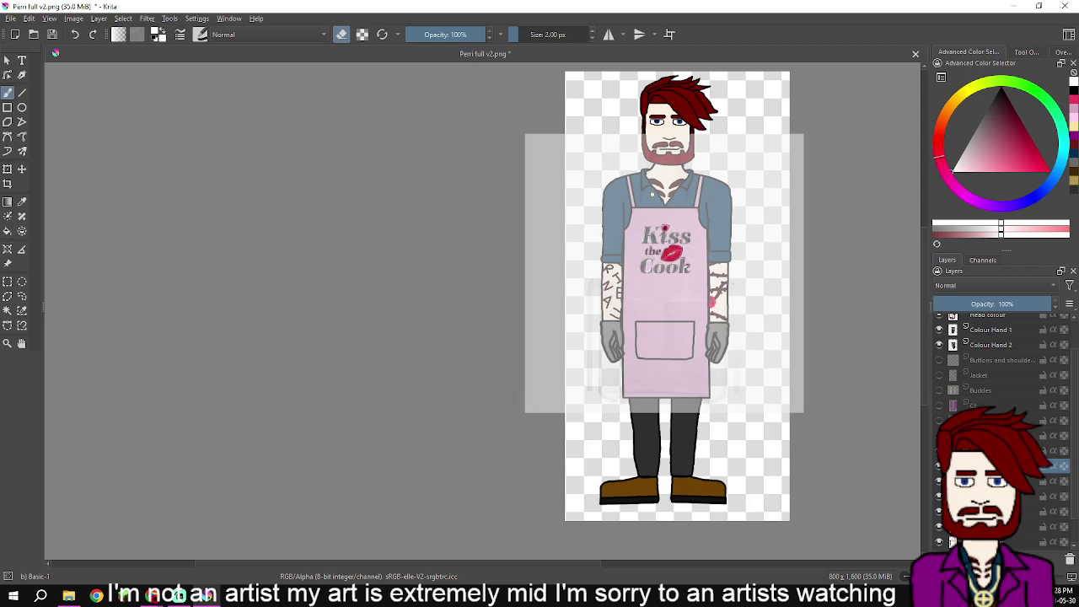
pyautogui.click(7, 263)
pyautogui.moveTo(664, 283); pyautogui.dragTo(388, 285)
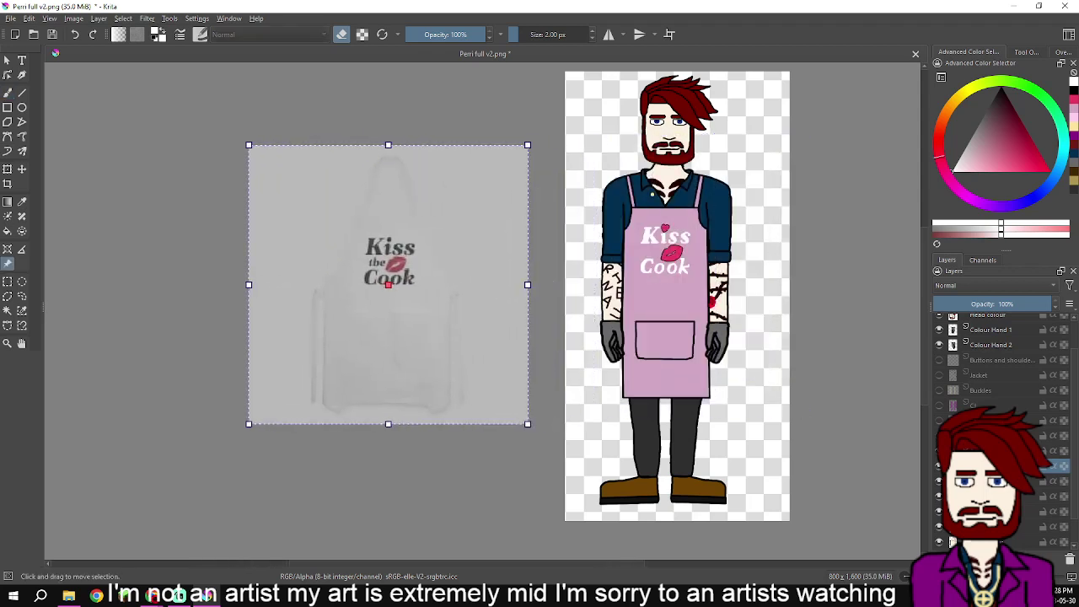
# - Enlarge the apron reference in several stages, repositioning it so it stays clear of the character drawing
pyautogui.moveTo(527, 146); pyautogui.dragTo(601, 72)
pyautogui.moveTo(456, 228); pyautogui.dragTo(307, 295)
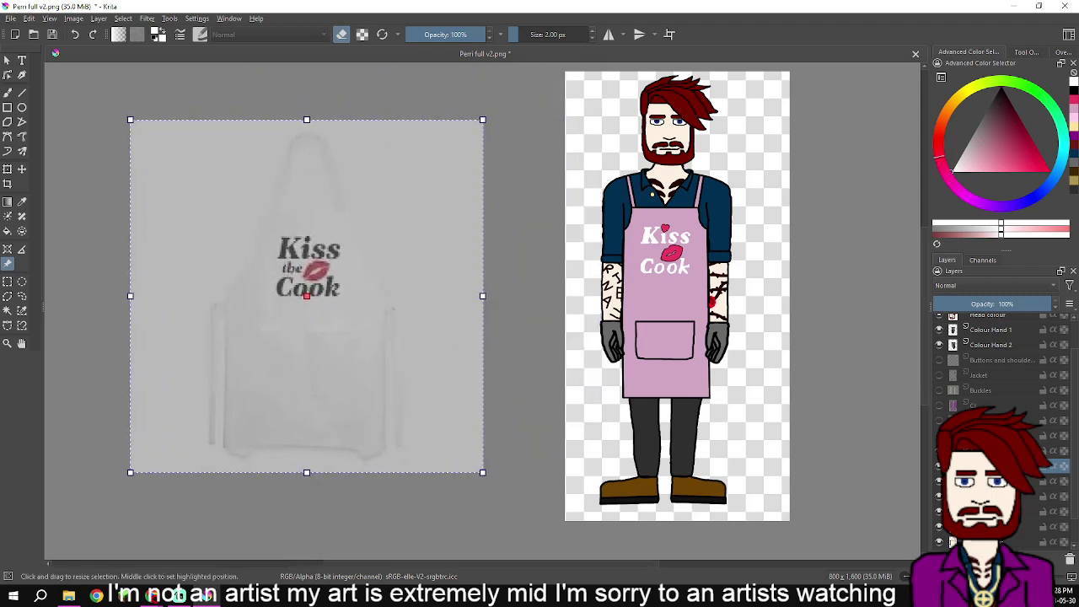
pyautogui.moveTo(482, 120); pyautogui.dragTo(523, 76)
pyautogui.moveTo(326, 275); pyautogui.dragTo(267, 374)
pyautogui.moveTo(465, 176); pyautogui.dragTo(564, 75)
pyautogui.moveTo(337, 295); pyautogui.dragTo(230, 359)
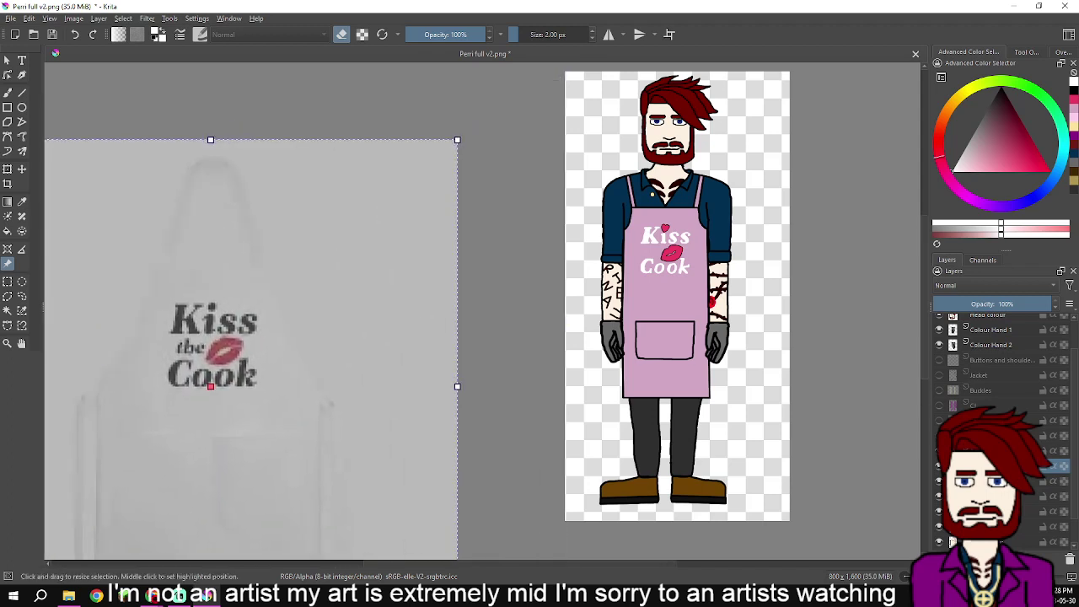
pyautogui.moveTo(458, 140); pyautogui.dragTo(517, 80)
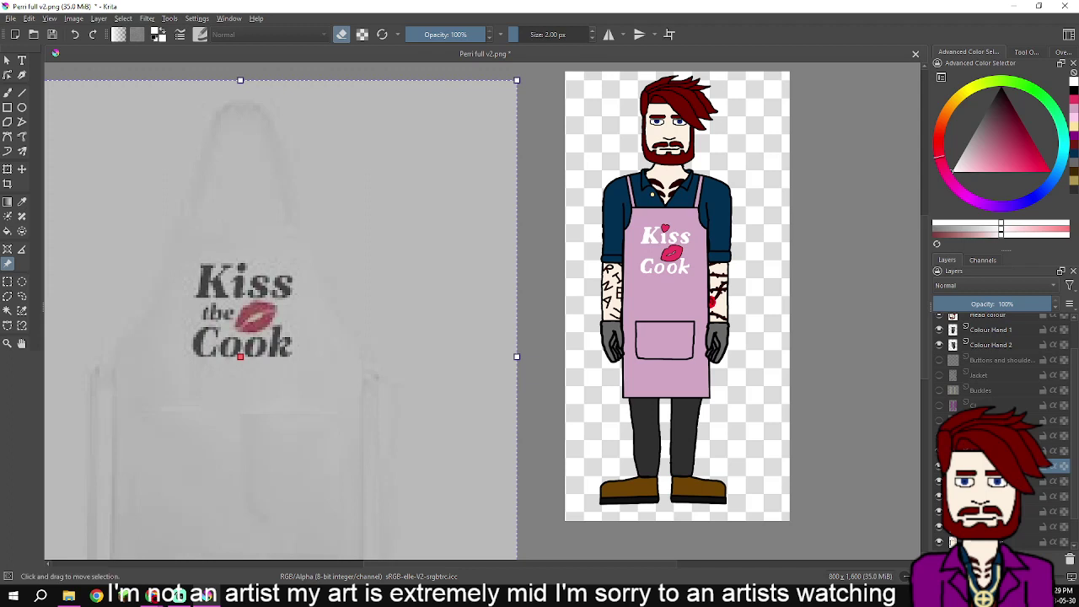
# - Scale the apron reference up further and place it just beside the canvas without overlapping the character
pyautogui.scroll(-2, 457, 219)
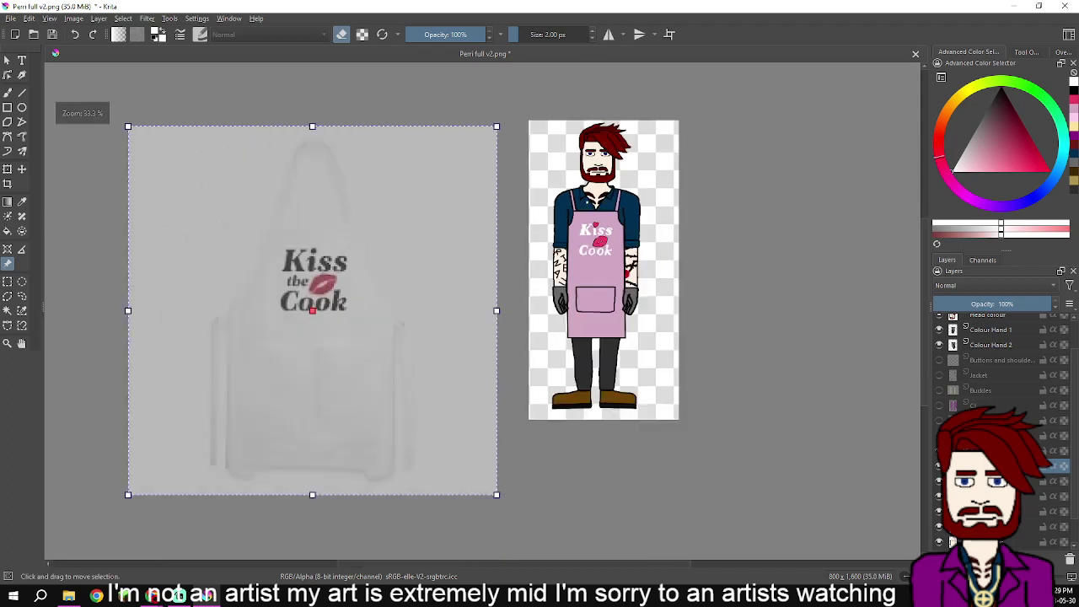
pyautogui.moveTo(499, 126); pyautogui.dragTo(546, 77)
pyautogui.moveTo(447, 186); pyautogui.dragTo(372, 245)
pyautogui.moveTo(261, 345); pyautogui.dragTo(264, 345)
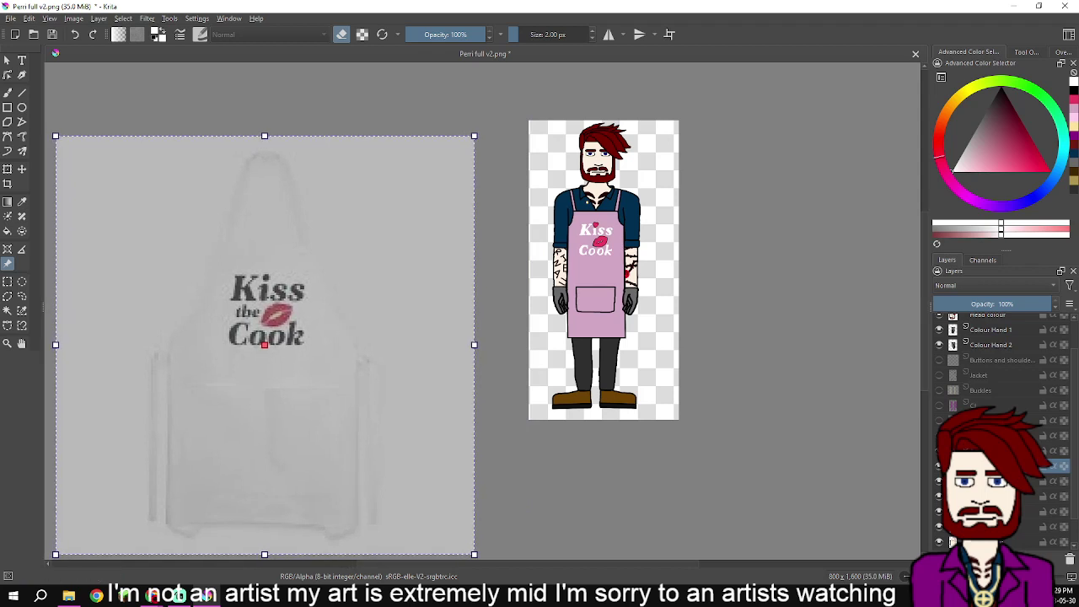
pyautogui.moveTo(474, 136); pyautogui.dragTo(508, 101)
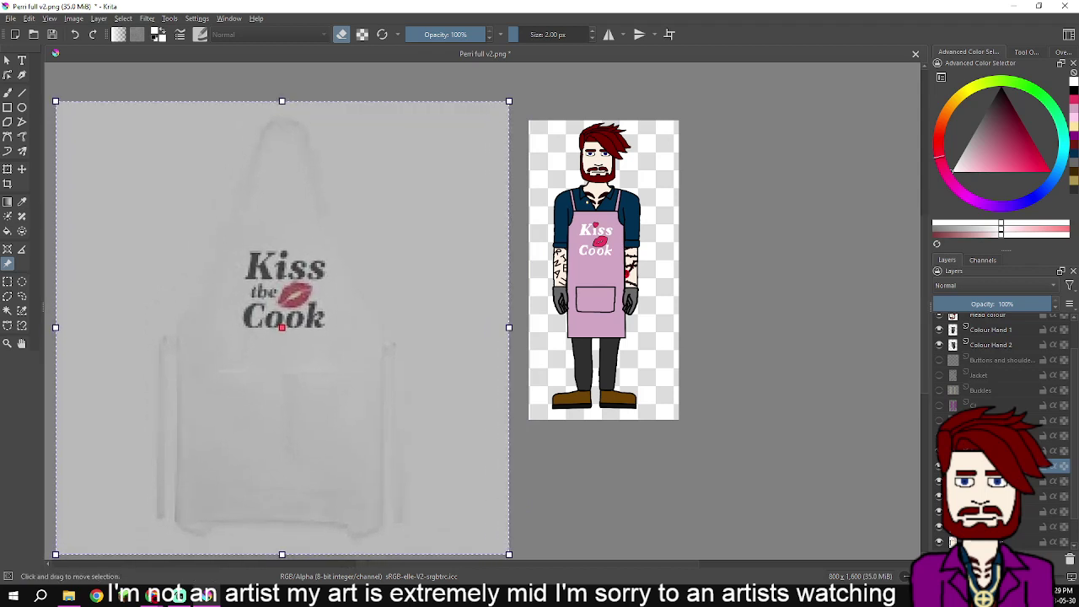
pyautogui.moveTo(438, 177); pyautogui.dragTo(422, 184)
pyautogui.moveTo(491, 108); pyautogui.dragTo(500, 101)
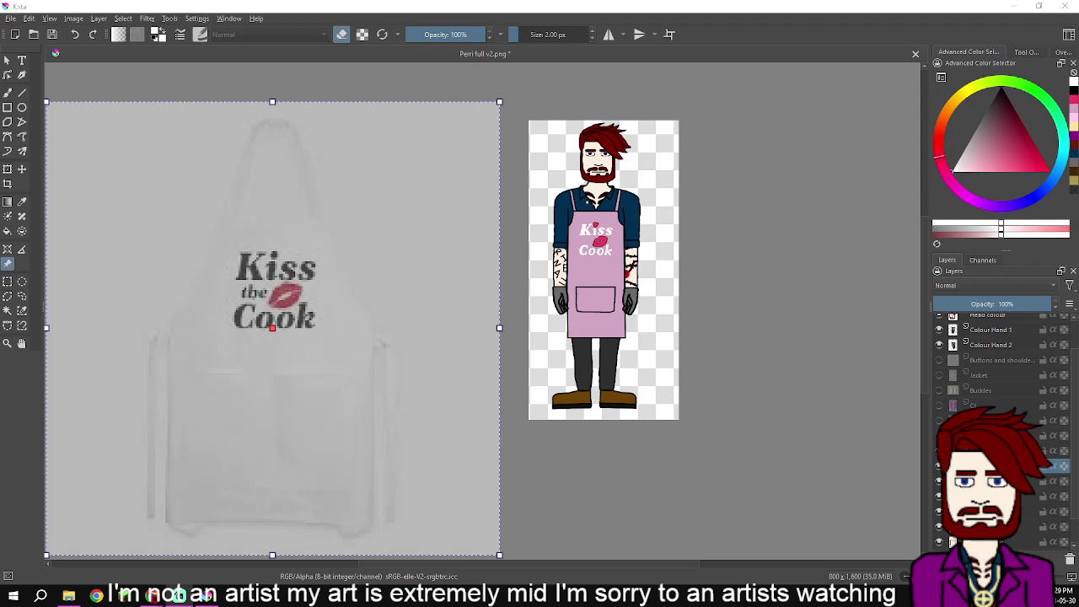
# - Enlarge the apron reference in further stages, shifting it outward each time to keep its lettering large and clear of the character
pyautogui.moveTo(272, 328); pyautogui.dragTo(199, 348)
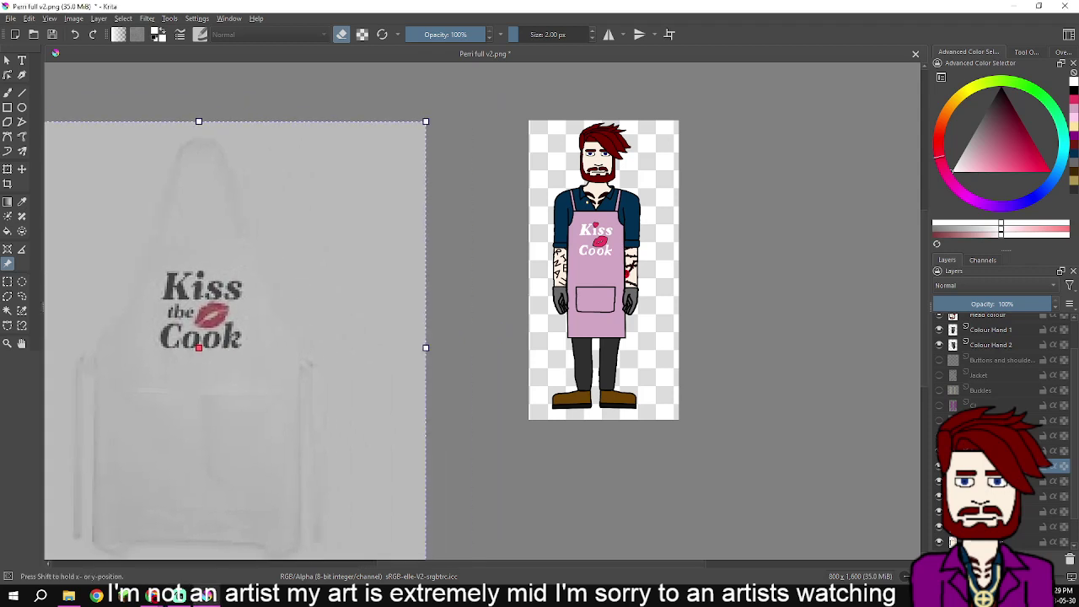
pyautogui.moveTo(426, 121); pyautogui.dragTo(477, 70)
pyautogui.moveTo(354, 220); pyautogui.dragTo(233, 339)
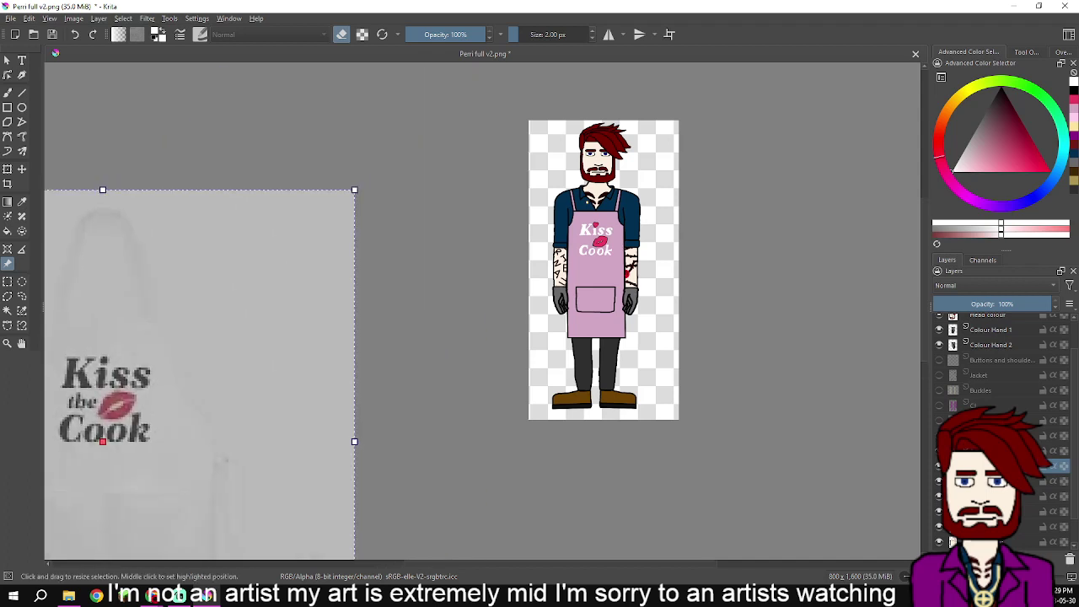
pyautogui.moveTo(354, 190); pyautogui.dragTo(430, 114)
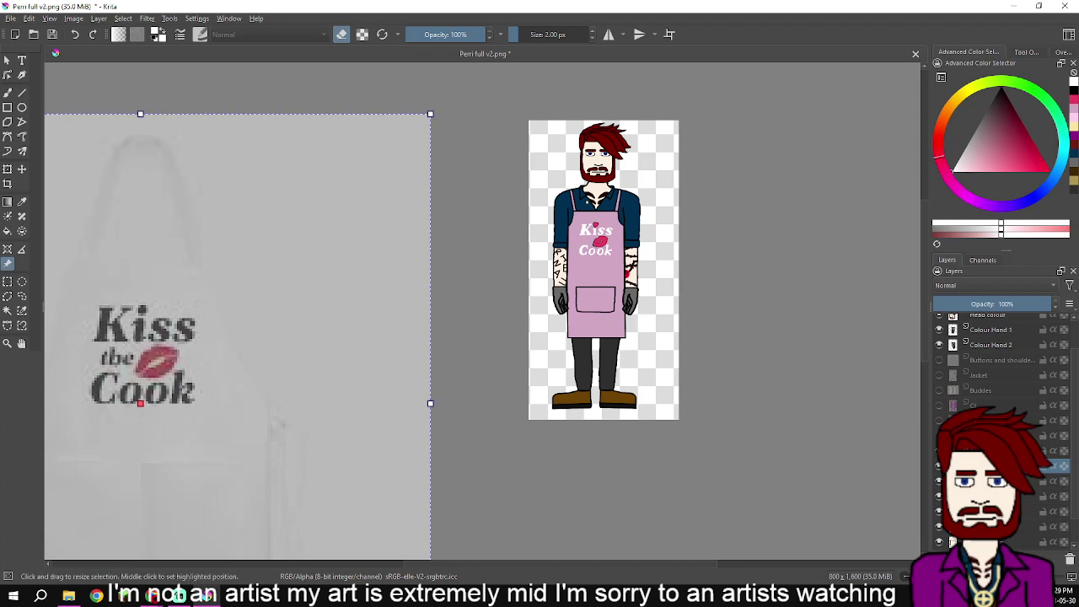
pyautogui.moveTo(430, 113); pyautogui.dragTo(460, 84)
pyautogui.moveTo(354, 202); pyautogui.dragTo(333, 240)
pyautogui.moveTo(438, 122); pyautogui.dragTo(467, 94)
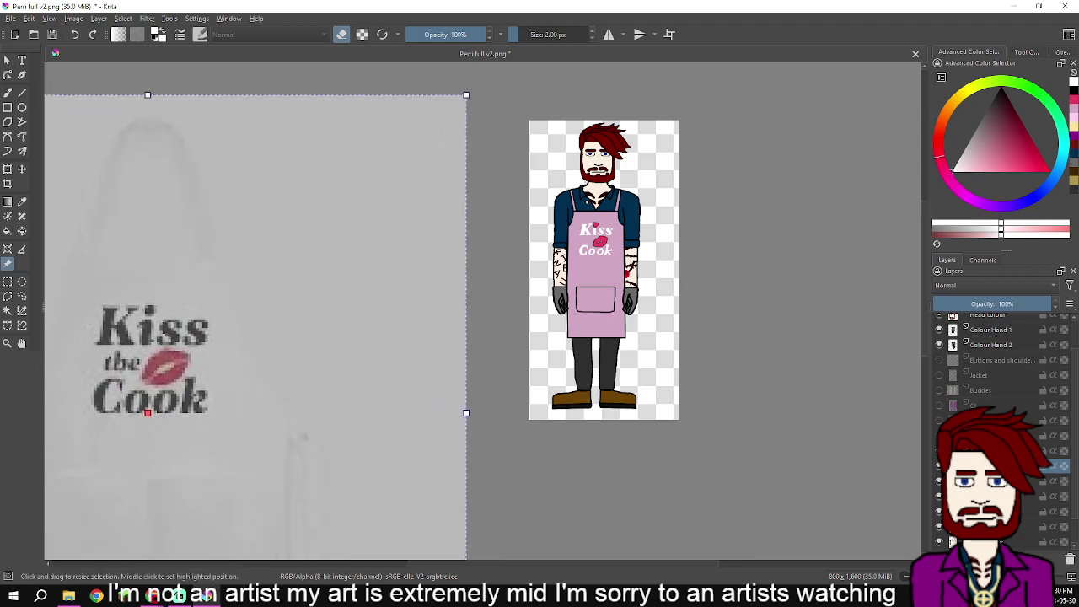
pyautogui.moveTo(363, 202); pyautogui.dragTo(338, 235)
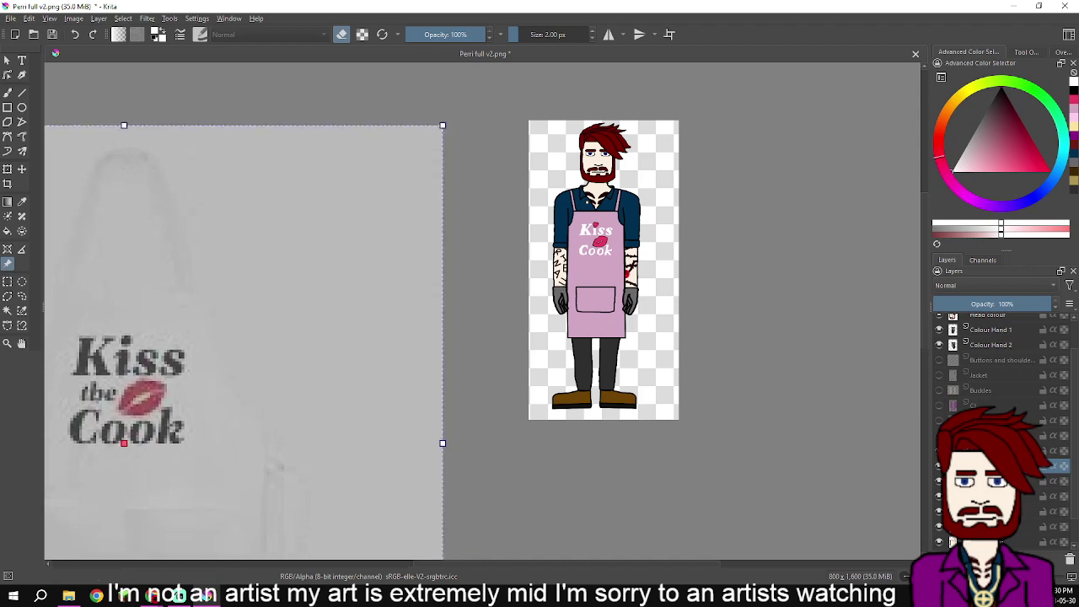
pyautogui.moveTo(443, 125); pyautogui.dragTo(492, 77)
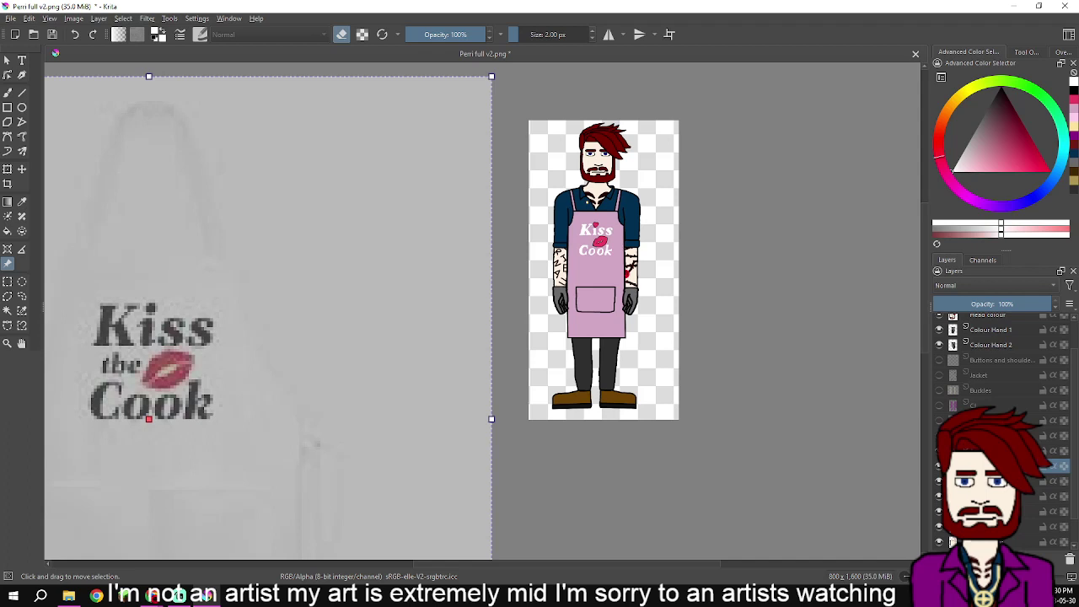
# - Remove the enlarged apron reference from beside the canvas
pyautogui.rightClick(402, 180)
pyautogui.click(426, 212)
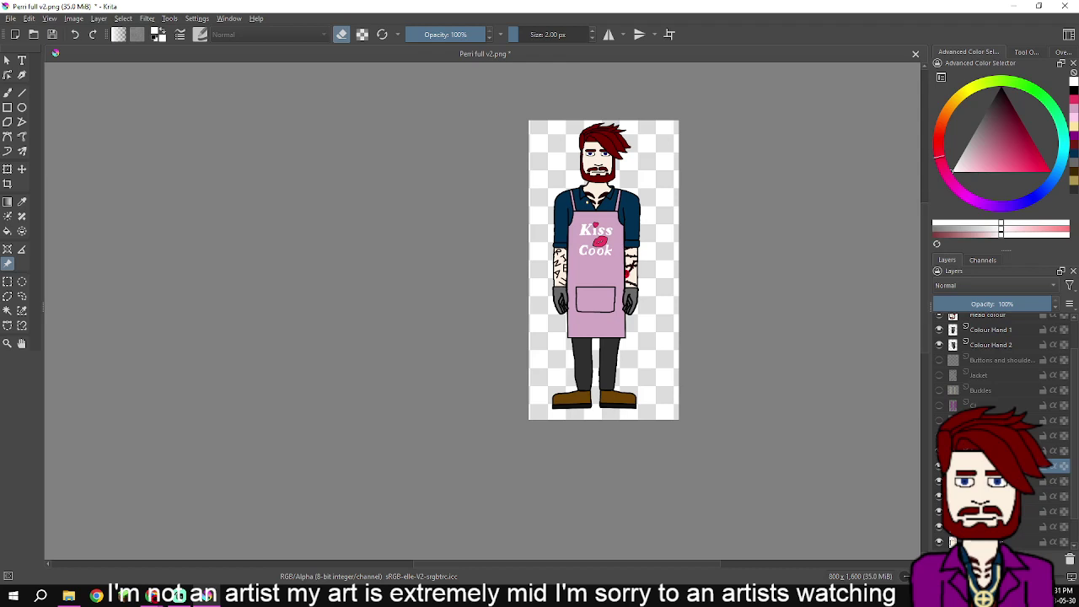
# - Paint white with the 2 px brush along the outer edge of the K's upper diagonal arm to thicken and smooth it
pyautogui.scroll(6, 594, 169)
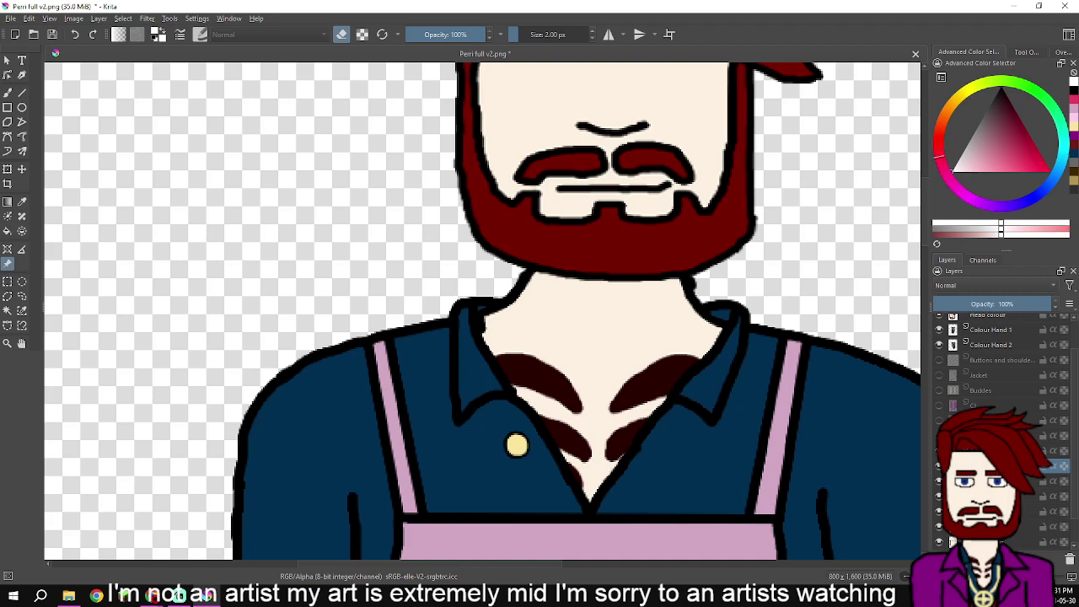
pyautogui.press('1')
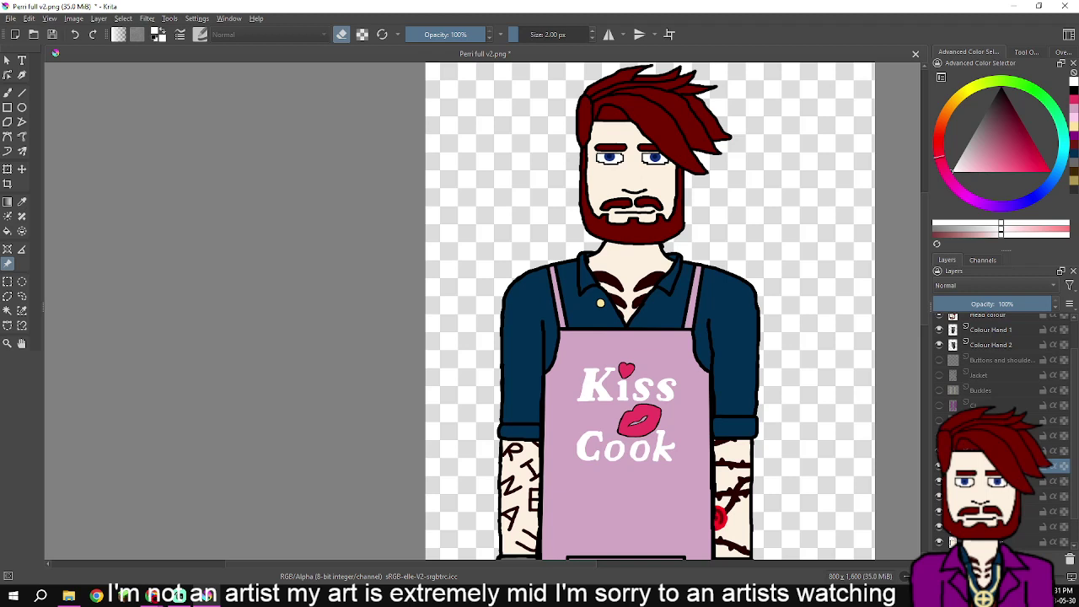
pyautogui.scroll(2, 665, 229)
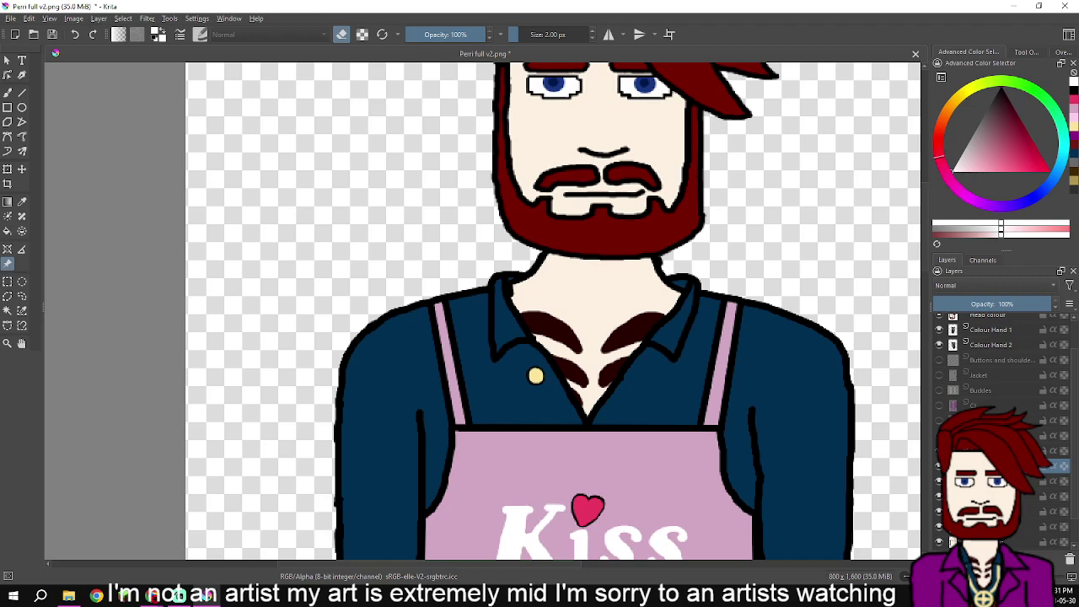
pyautogui.moveTo(540, 380); pyautogui.dragTo(563, 206)
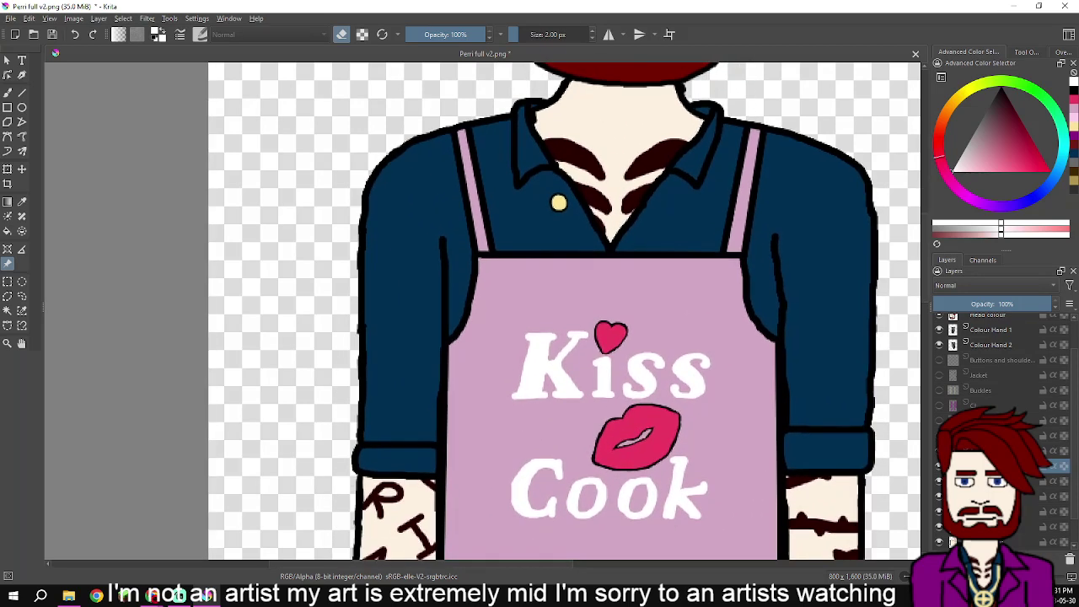
pyautogui.scroll(1, 616, 337)
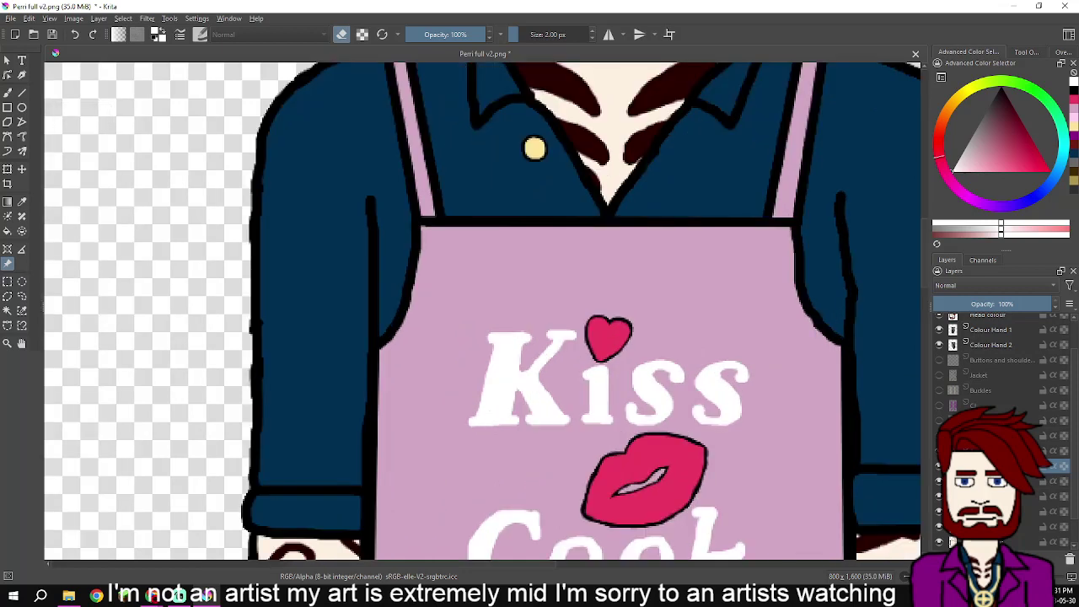
pyautogui.press('x')
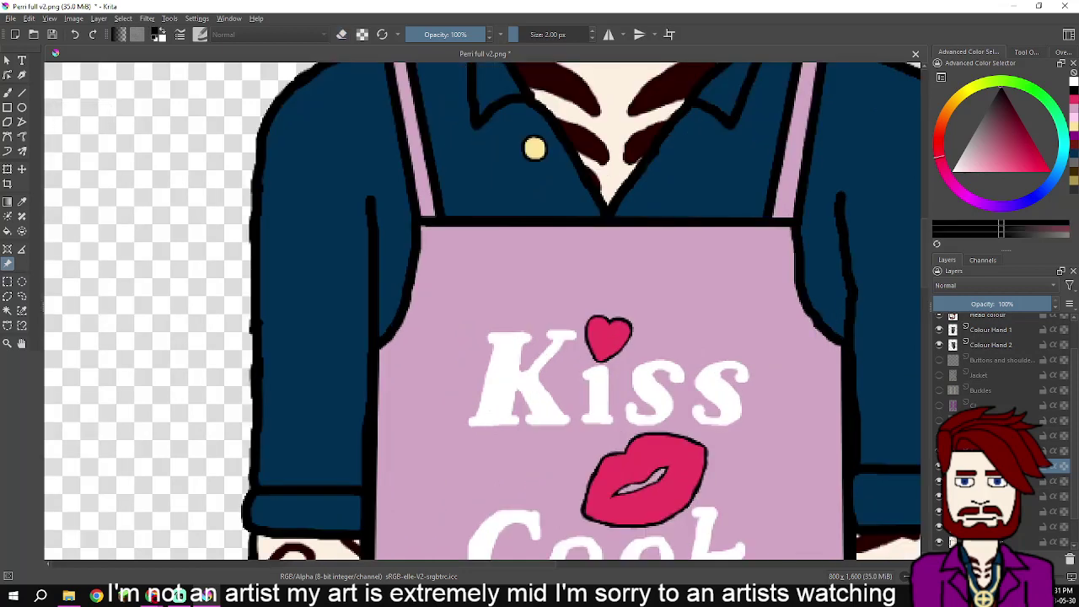
pyautogui.scroll(2, 587, 354)
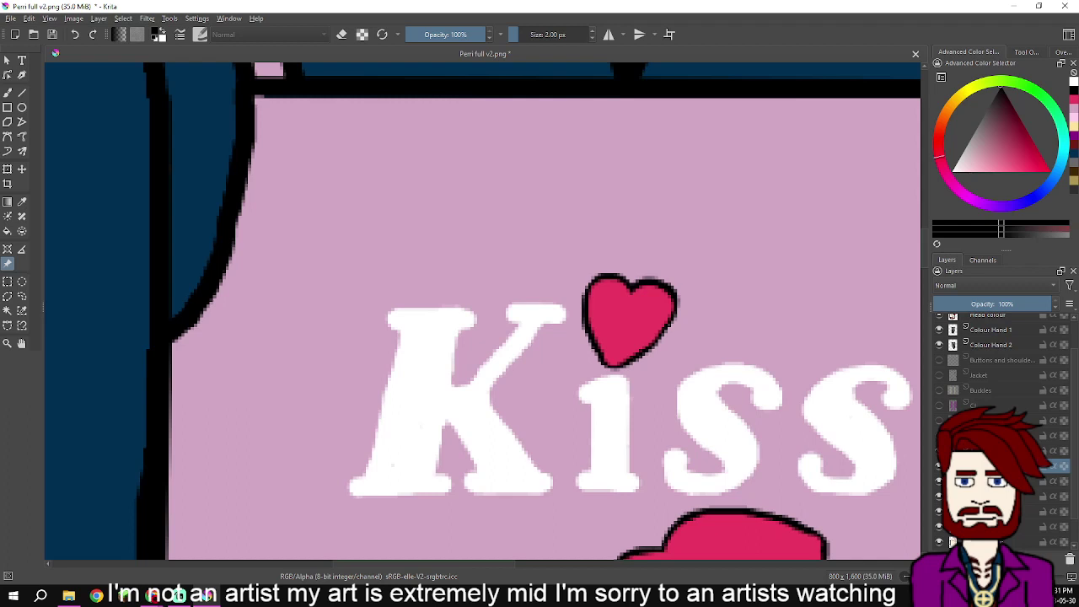
pyautogui.press('x')
pyautogui.moveTo(588, 371); pyautogui.dragTo(625, 242)
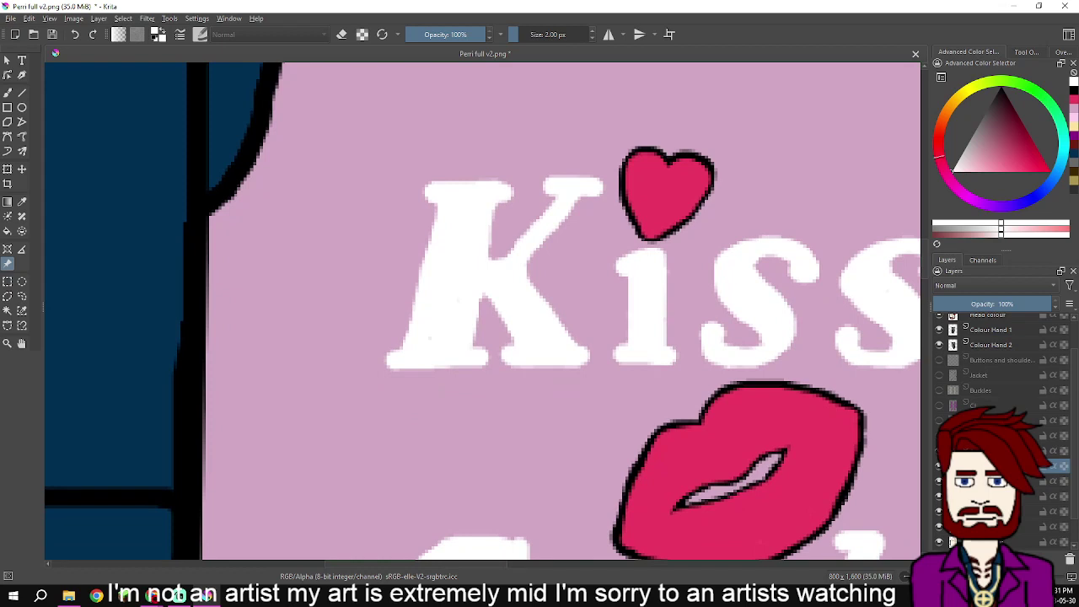
pyautogui.press('b')
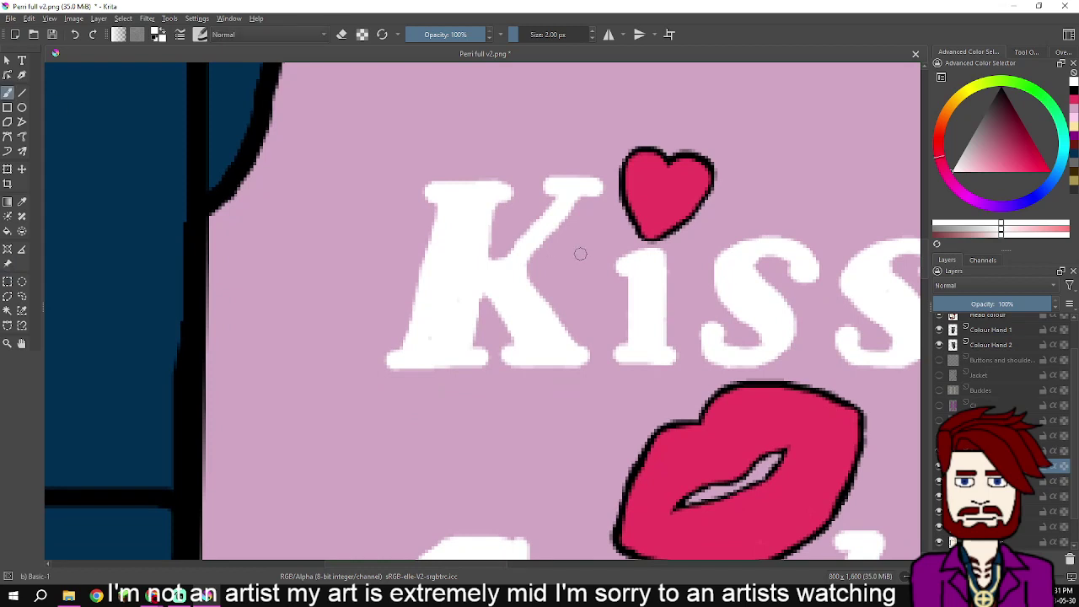
pyautogui.scroll(1, 561, 205)
pyautogui.scroll(1, 569, 204)
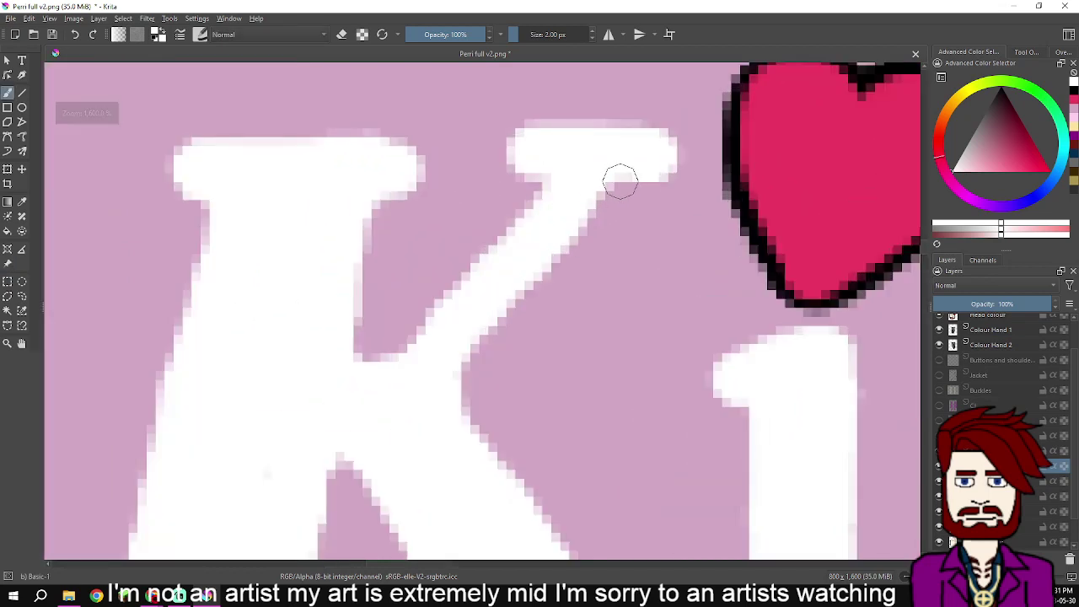
pyautogui.moveTo(612, 179); pyautogui.dragTo(451, 375)
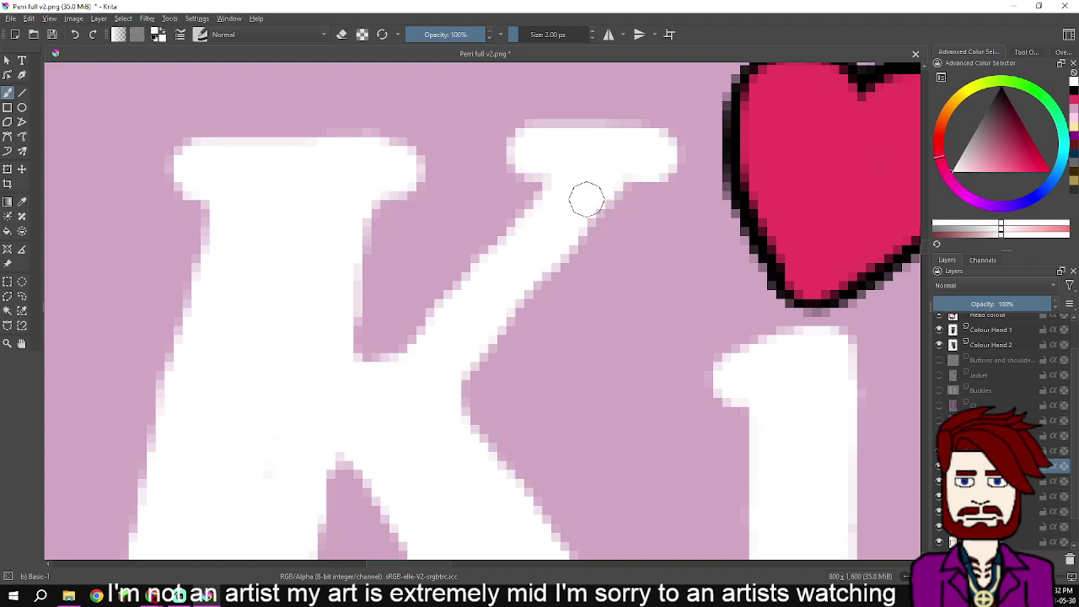
# - Paint white along the top and upper-left outline of the first o in "Cook" to even its curve
pyautogui.scroll(-2, 512, 446)
pyautogui.scroll(-4, 494, 228)
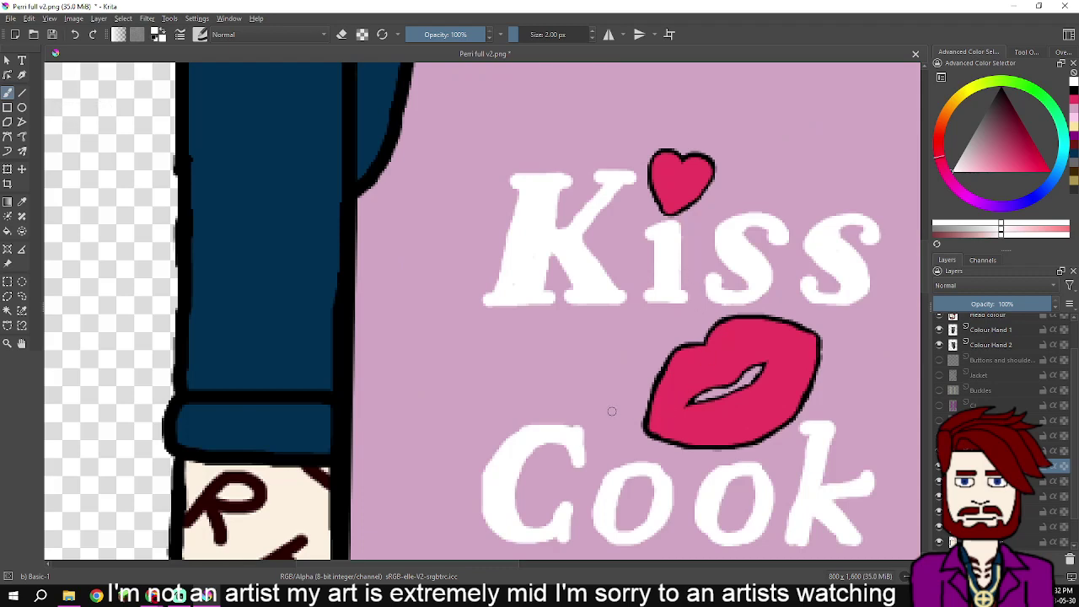
pyautogui.scroll(4, 590, 396)
pyautogui.scroll(2, 555, 292)
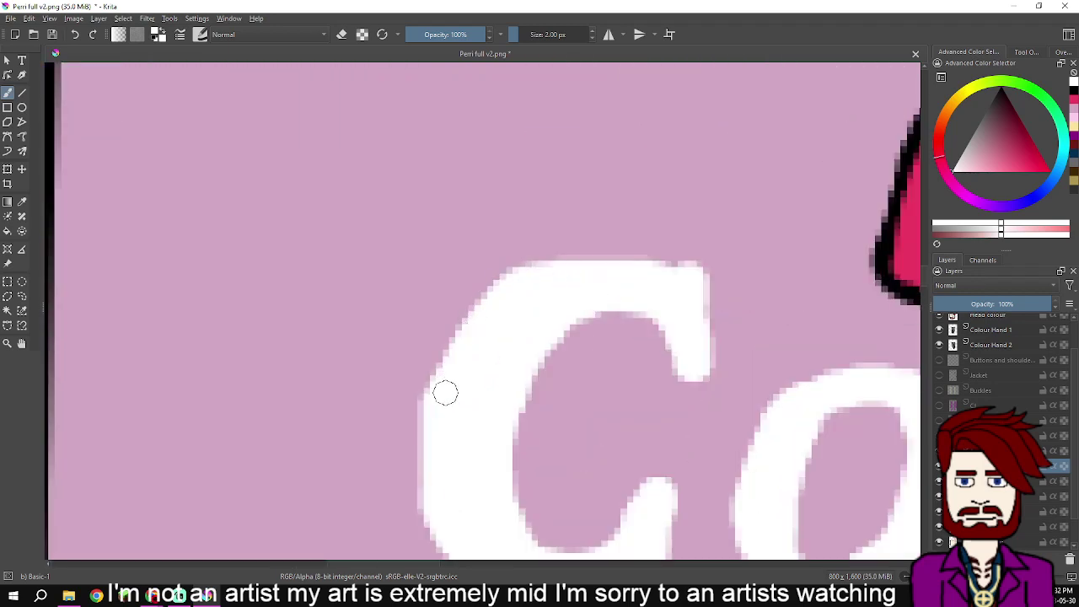
pyautogui.scroll(-3, 501, 385)
pyautogui.scroll(2, 662, 382)
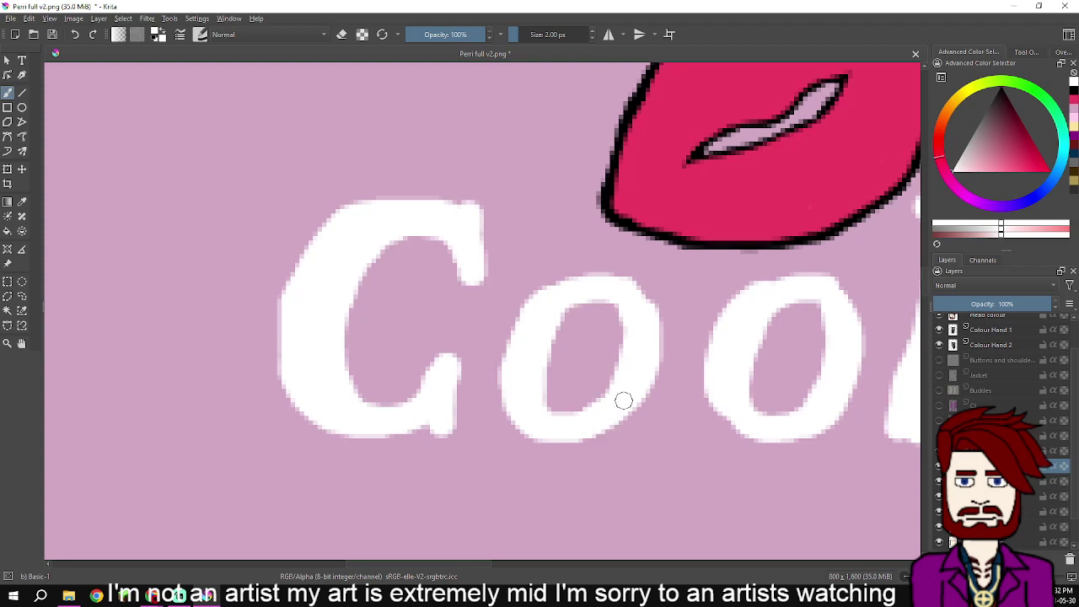
pyautogui.moveTo(638, 294)
pyautogui.mouseDown()
pyautogui.moveTo(598, 284)
pyautogui.moveTo(542, 291)
pyautogui.moveTo(558, 298)
pyautogui.mouseUp()
# - Round out the outer edge of the second o in "Cook" with white, filling in its uneven lower-left curve
pyautogui.moveTo(807, 283)
pyautogui.mouseDown()
pyautogui.moveTo(750, 289)
pyautogui.moveTo(718, 403)
pyautogui.moveTo(742, 436)
pyautogui.moveTo(738, 422)
pyautogui.mouseUp()
pyautogui.hotkey('ctrl', 'z')
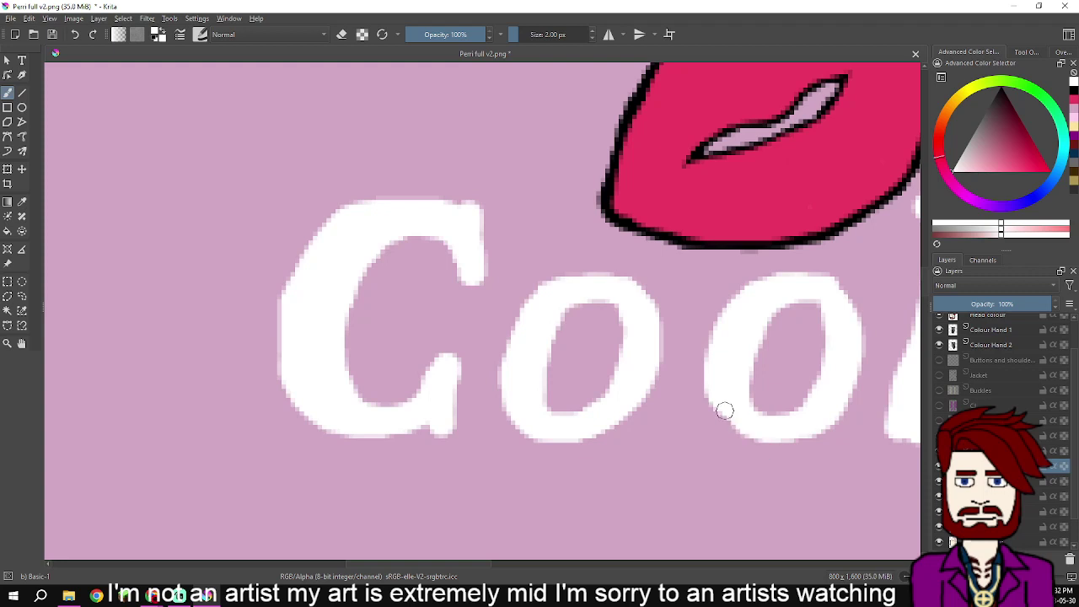
pyautogui.moveTo(718, 384)
pyautogui.mouseDown()
pyautogui.moveTo(727, 422)
pyautogui.moveTo(775, 432)
pyautogui.mouseUp()
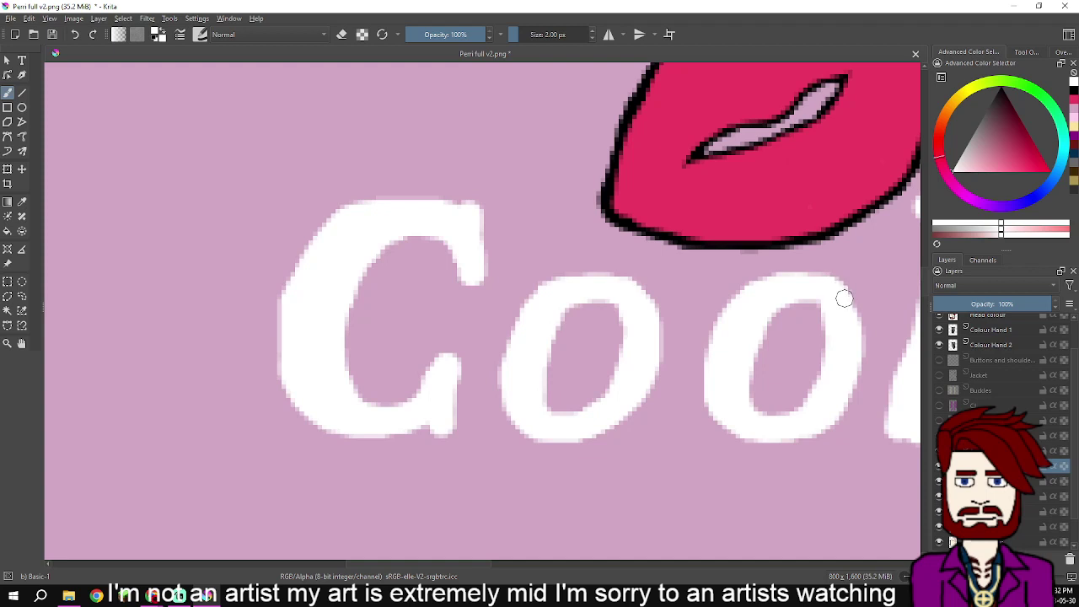
# - Smooth the stem of the k in "Cook" with white and paint a curved stroke from its arm tip back to the stem
pyautogui.moveTo(848, 310); pyautogui.dragTo(664, 324)
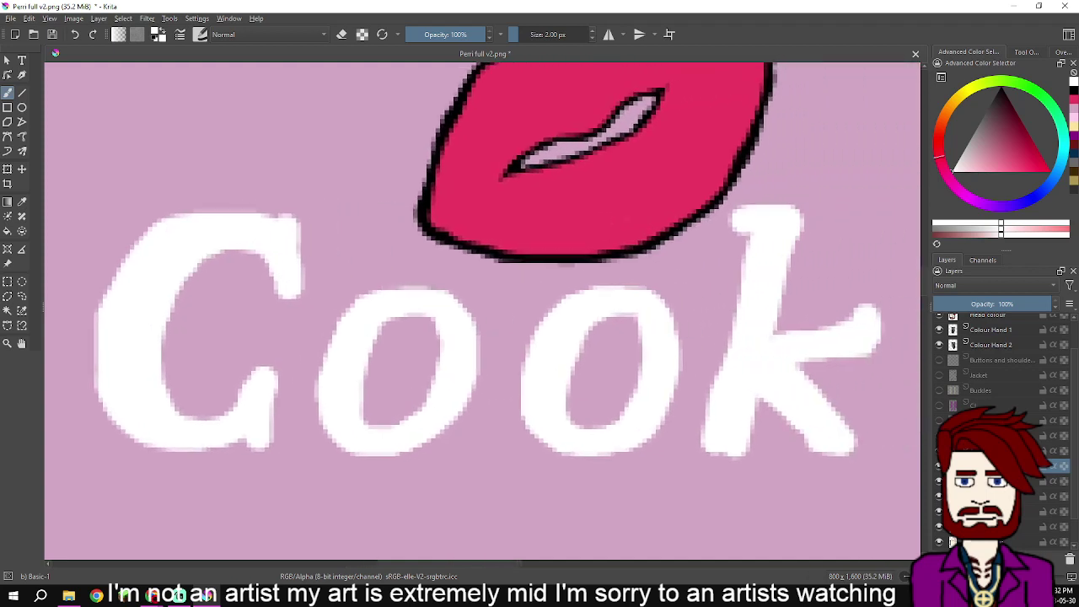
pyautogui.moveTo(759, 235)
pyautogui.mouseDown()
pyautogui.moveTo(721, 387)
pyautogui.moveTo(739, 321)
pyautogui.mouseUp()
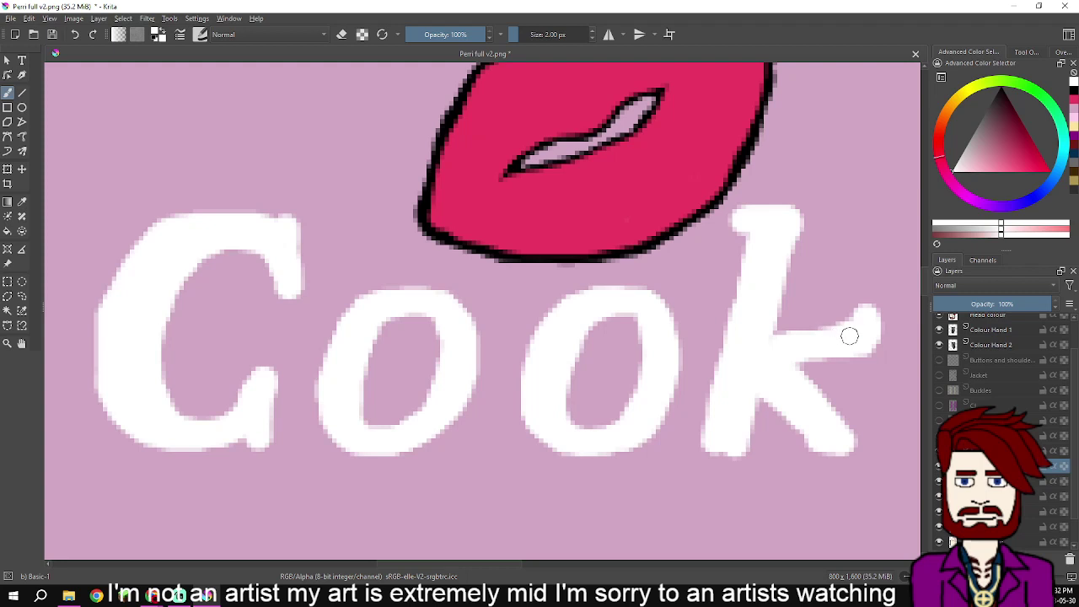
pyautogui.moveTo(862, 327)
pyautogui.mouseDown()
pyautogui.moveTo(863, 304)
pyautogui.moveTo(830, 295)
pyautogui.moveTo(778, 326)
pyautogui.moveTo(779, 337)
pyautogui.mouseUp()
pyautogui.scroll(-3, 774, 353)
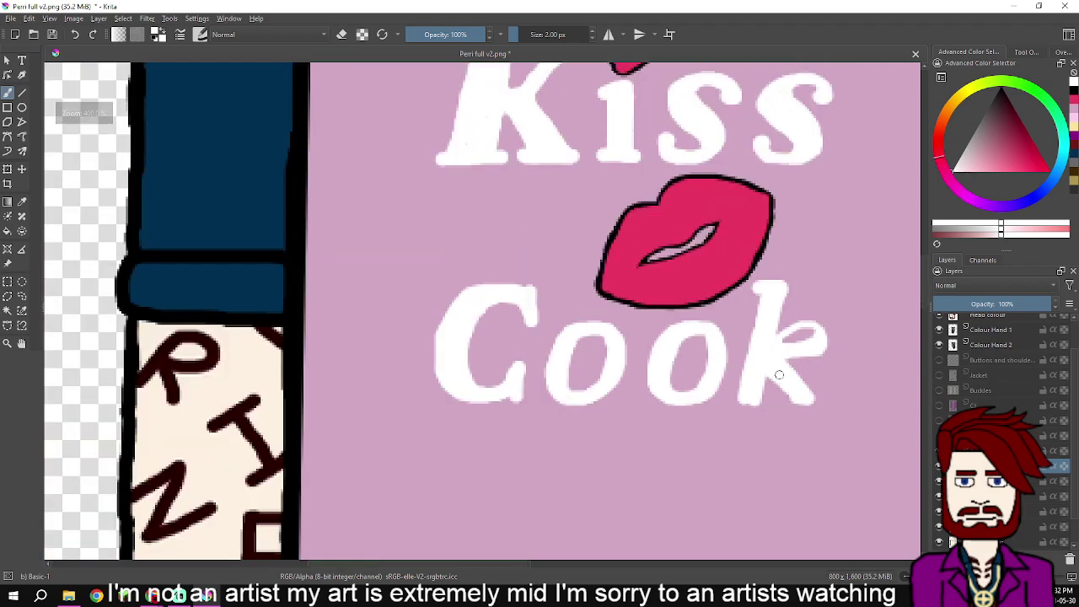
pyautogui.scroll(-5, 802, 399)
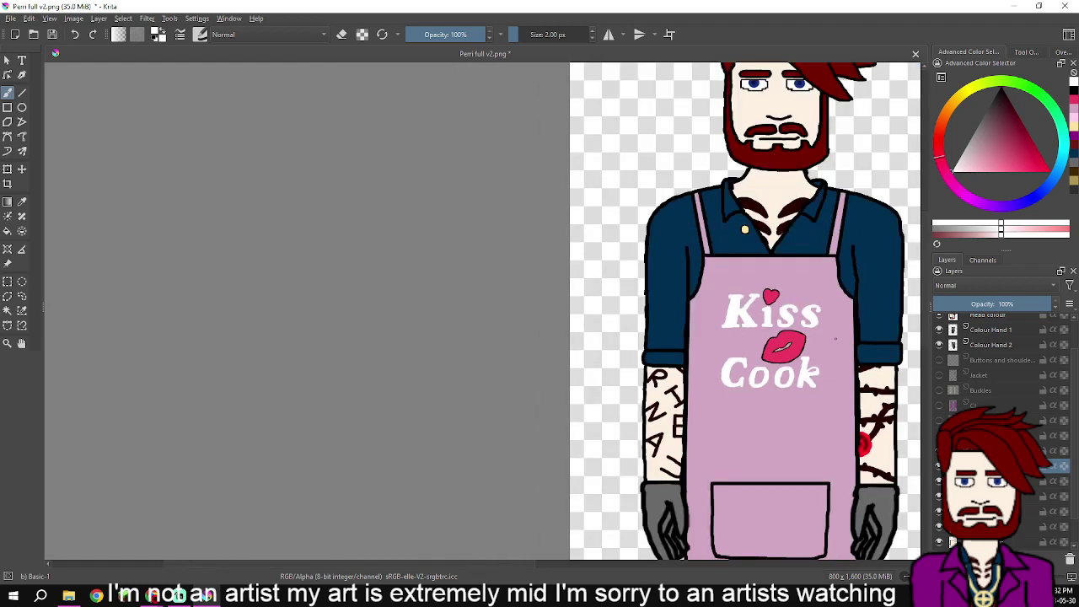
# - Fill in the lower terminal of the C in "Cook" with white and smooth the letter's upper-left outer curve
pyautogui.moveTo(801, 399); pyautogui.dragTo(718, 391)
pyautogui.scroll(6, 736, 323)
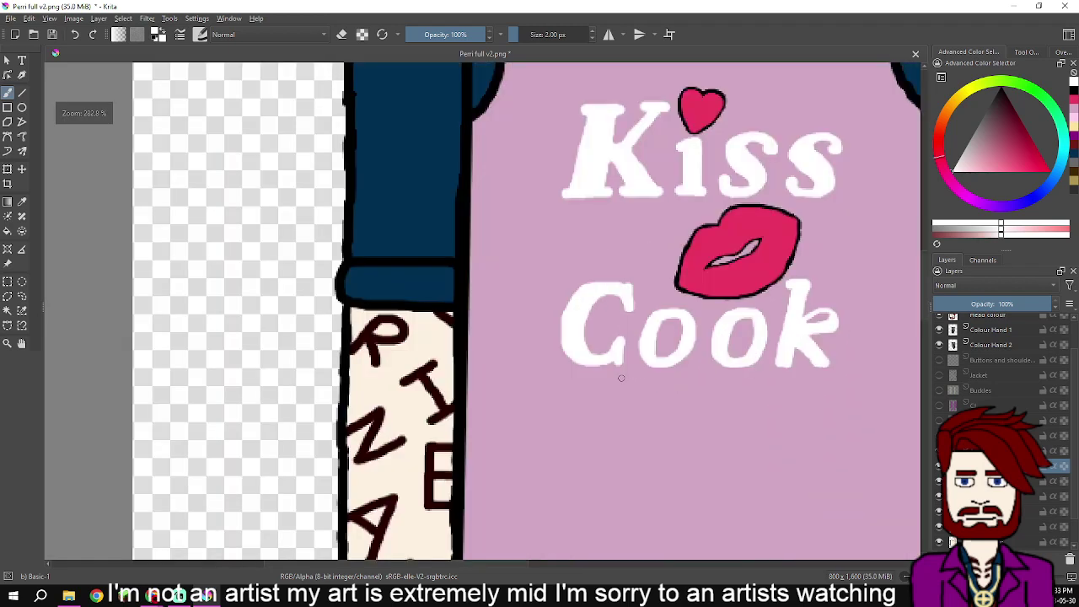
pyautogui.scroll(-2, 643, 282)
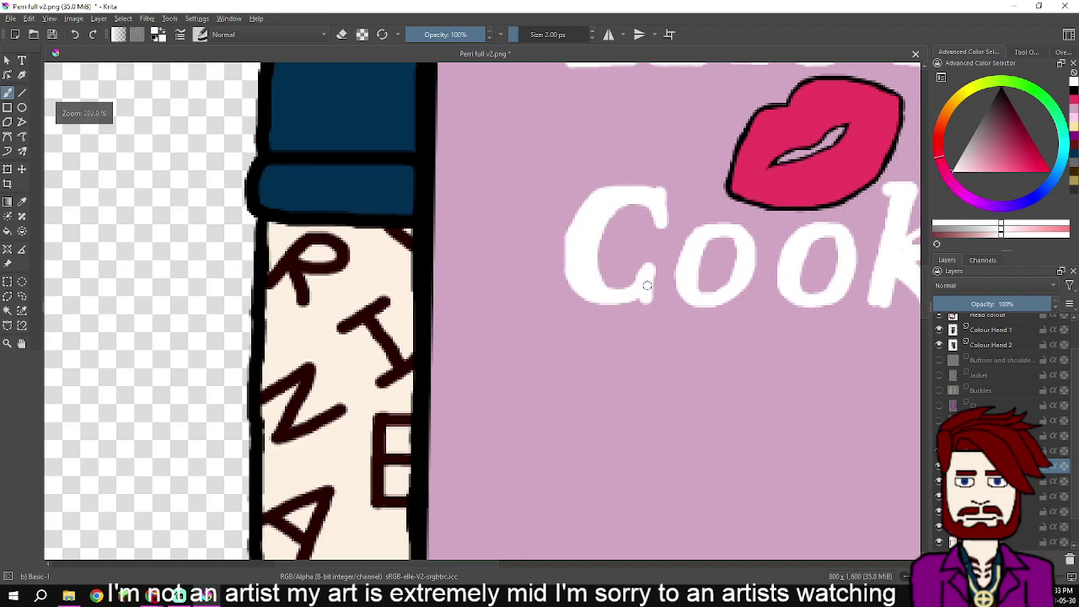
pyautogui.scroll(-2, 648, 285)
pyautogui.scroll(5, 646, 285)
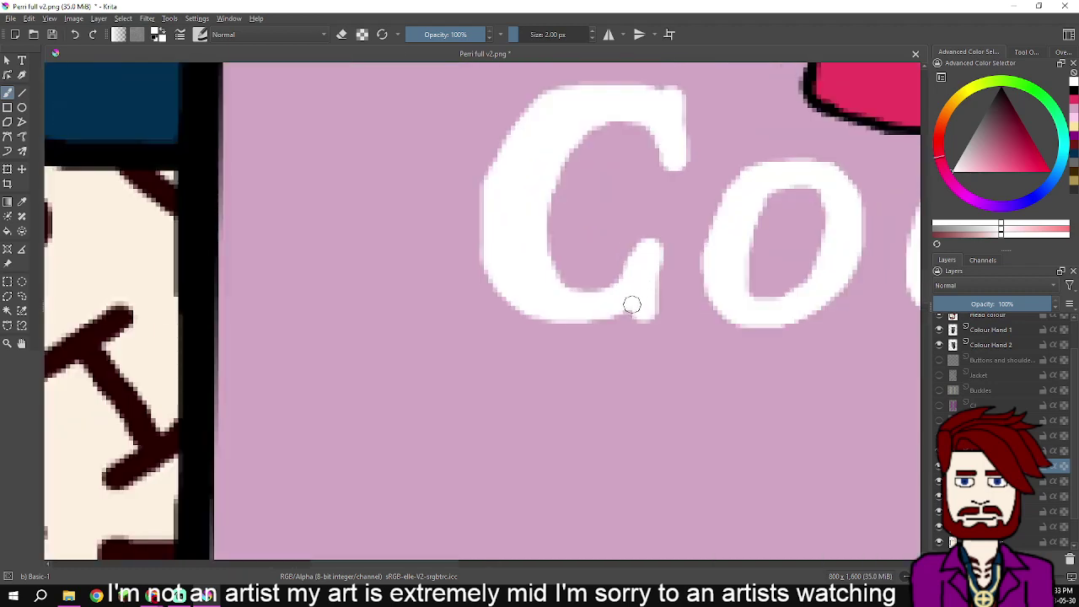
pyautogui.moveTo(632, 305)
pyautogui.mouseDown()
pyautogui.moveTo(585, 314)
pyautogui.moveTo(632, 284)
pyautogui.moveTo(654, 297)
pyautogui.mouseUp()
pyautogui.scroll(-5, 654, 301)
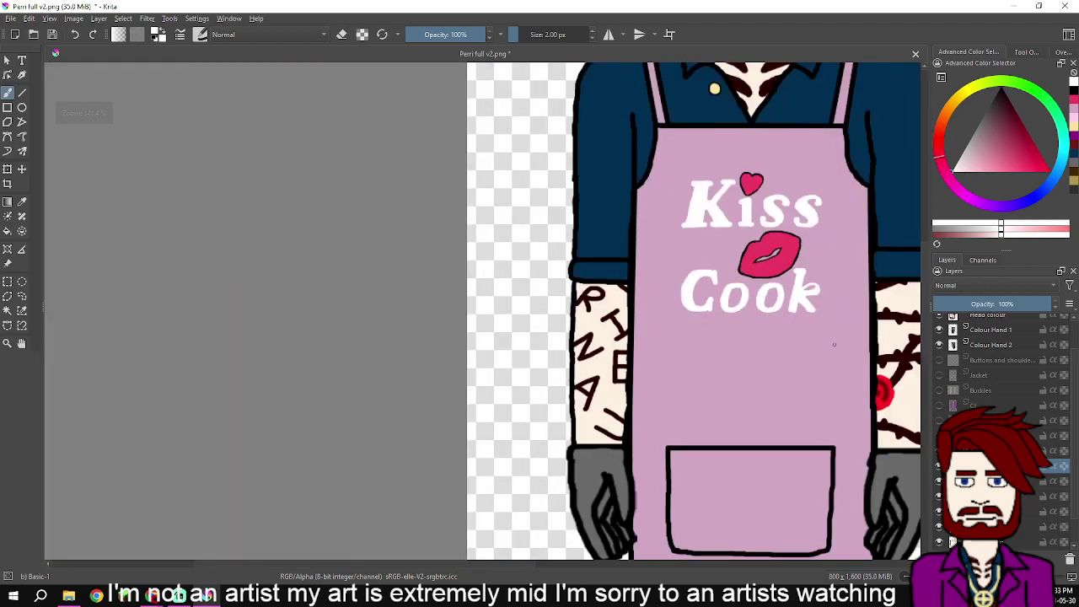
pyautogui.scroll(5, 772, 328)
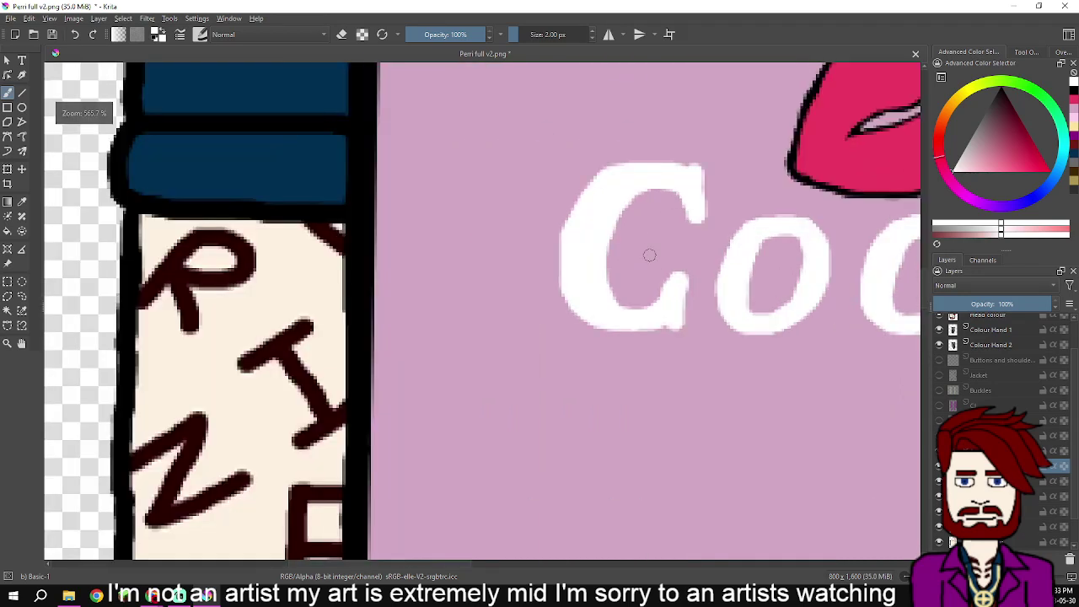
pyautogui.moveTo(599, 150)
pyautogui.mouseDown()
pyautogui.moveTo(559, 182)
pyautogui.moveTo(538, 228)
pyautogui.mouseUp()
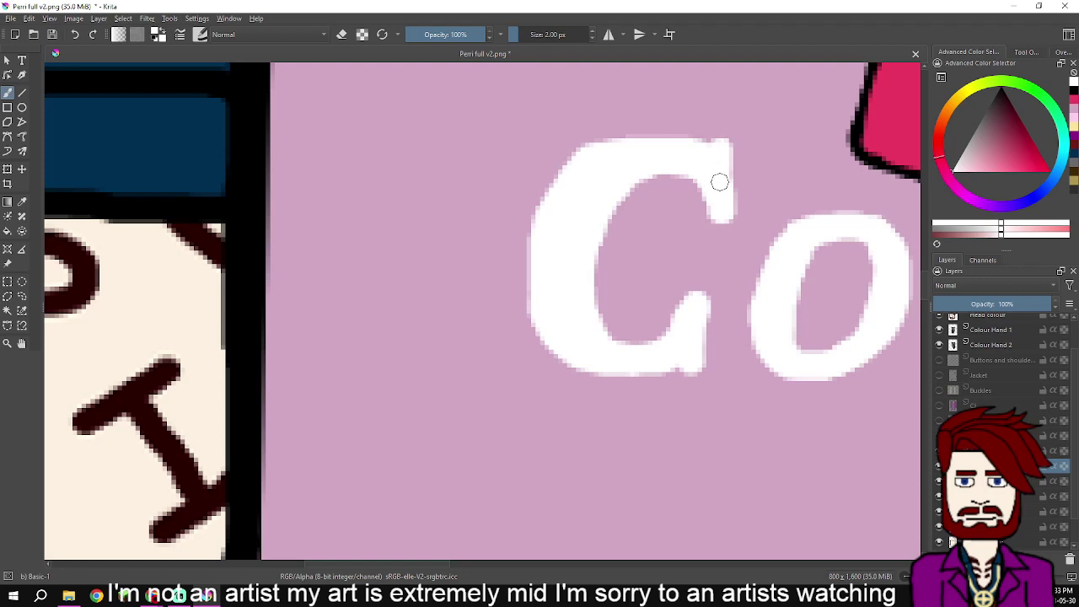
# - Paint white down the outer side of the C's lower terminal to its bottom corner to straighten the serif
pyautogui.scroll(-1, 721, 185)
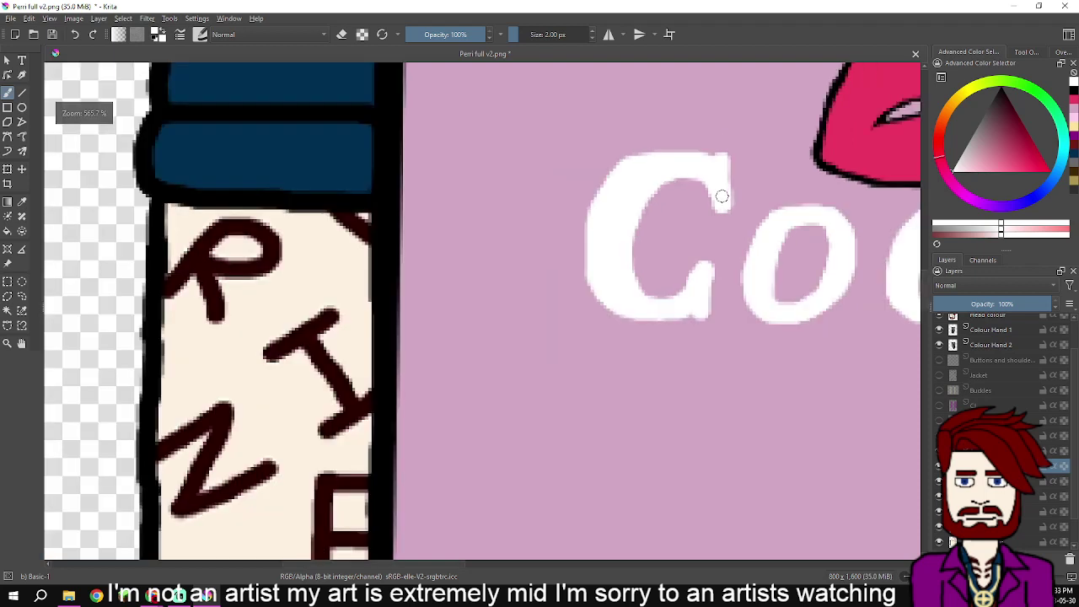
pyautogui.scroll(1, 720, 193)
pyautogui.scroll(2, 705, 283)
pyautogui.scroll(1, 704, 280)
pyautogui.moveTo(706, 246); pyautogui.dragTo(706, 399)
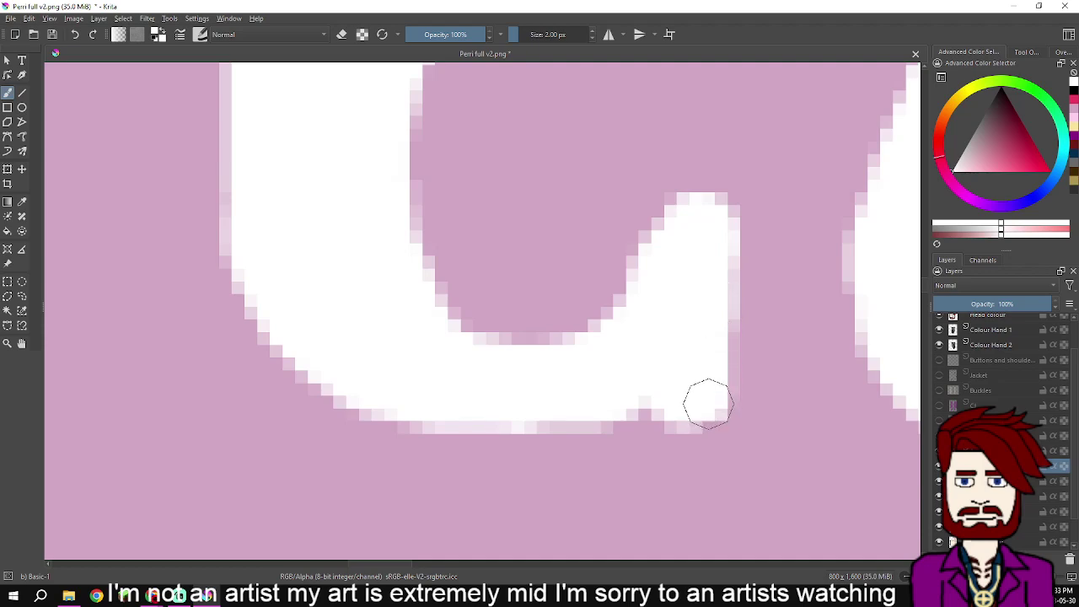
# - Erase a narrow parting line through the lips from the mouth opening to the lower-left corner with a 1 px eraser
pyautogui.scroll(-3, 712, 390)
pyautogui.scroll(-5, 720, 377)
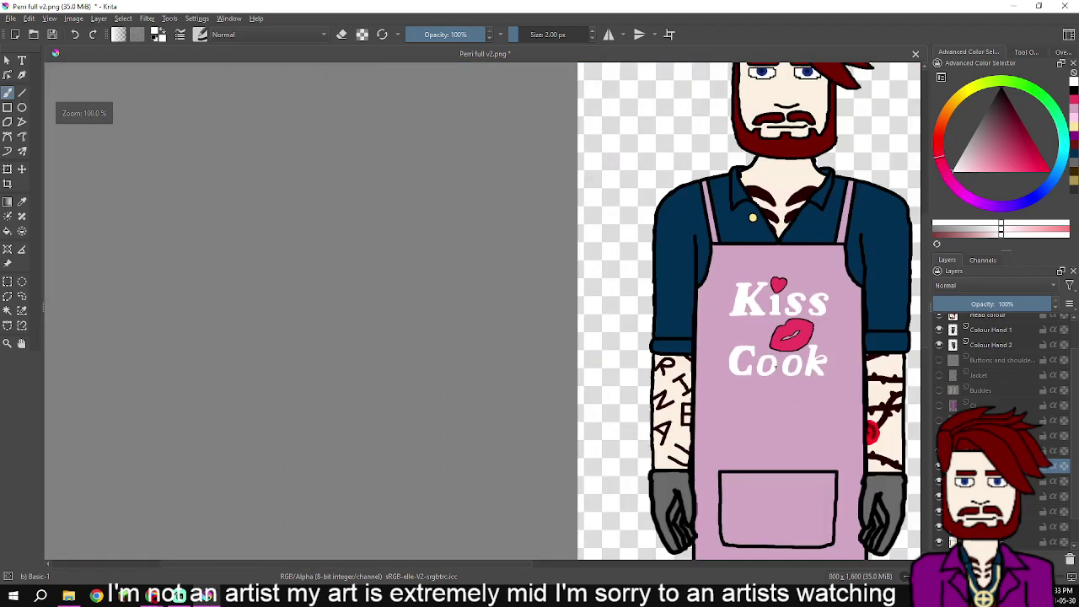
pyautogui.scroll(3, 806, 371)
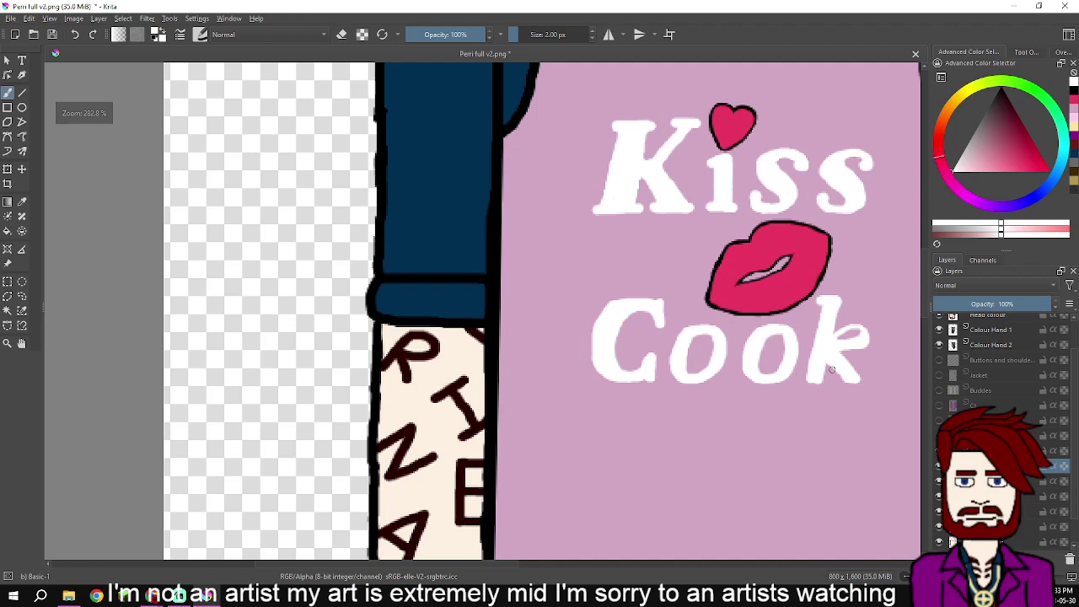
pyautogui.scroll(1, 811, 333)
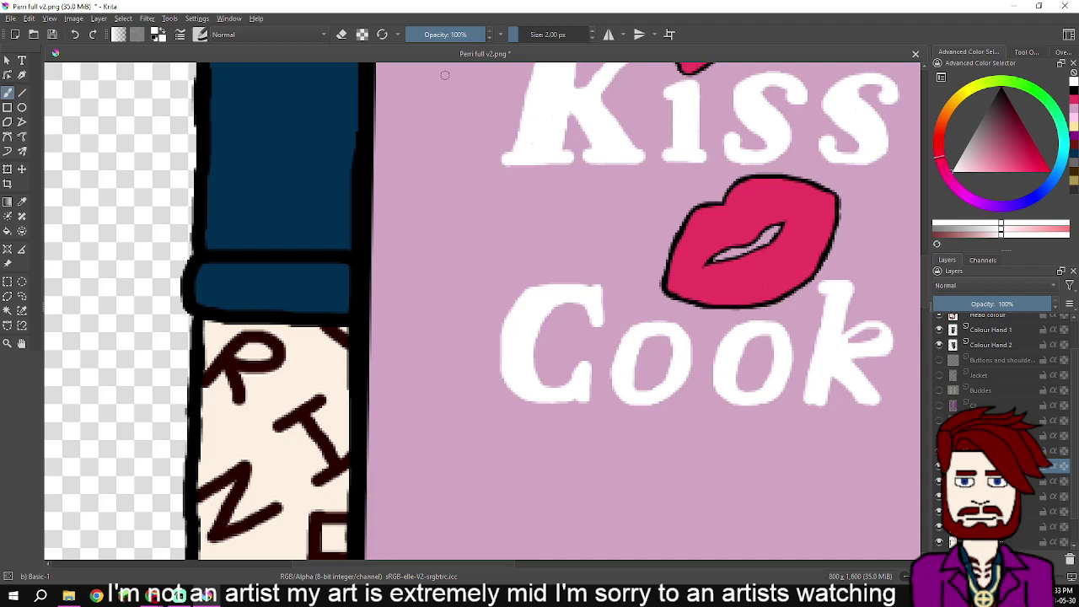
pyautogui.press(']')
pyautogui.click(342, 34)
pyautogui.scroll(3, 682, 232)
pyautogui.moveTo(735, 284)
pyautogui.mouseDown()
pyautogui.moveTo(637, 243)
pyautogui.moveTo(653, 275)
pyautogui.moveTo(638, 286)
pyautogui.mouseUp()
pyautogui.hotkey('ctrl', 'z')
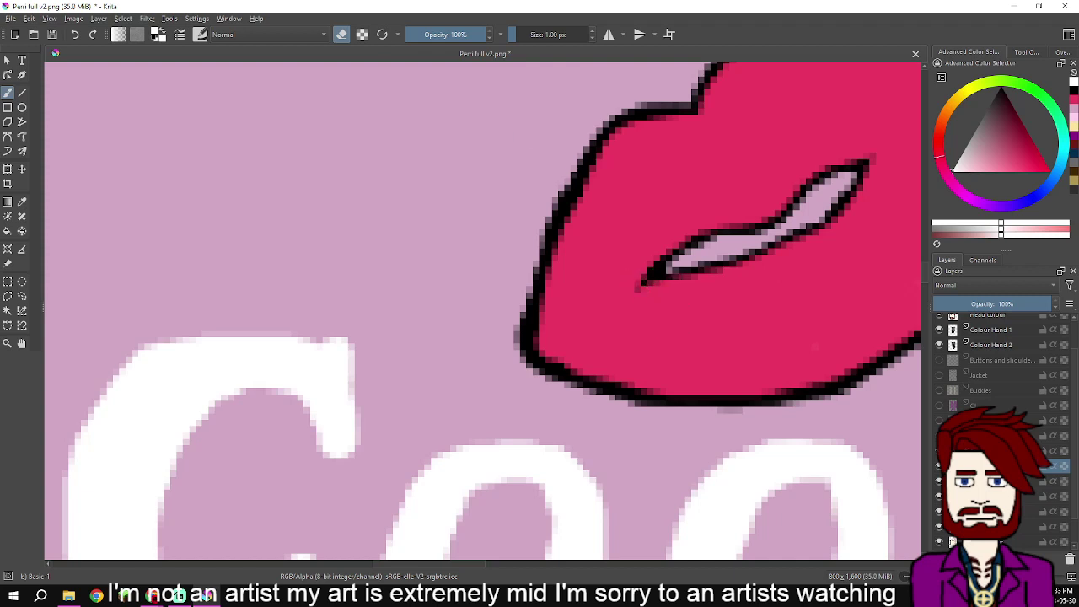
pyautogui.moveTo(658, 270); pyautogui.dragTo(536, 335)
# - Hide the apron layer, extend the erased parting line to the lips' upper-right corner and widen the mouth opening
pyautogui.click(940, 482)
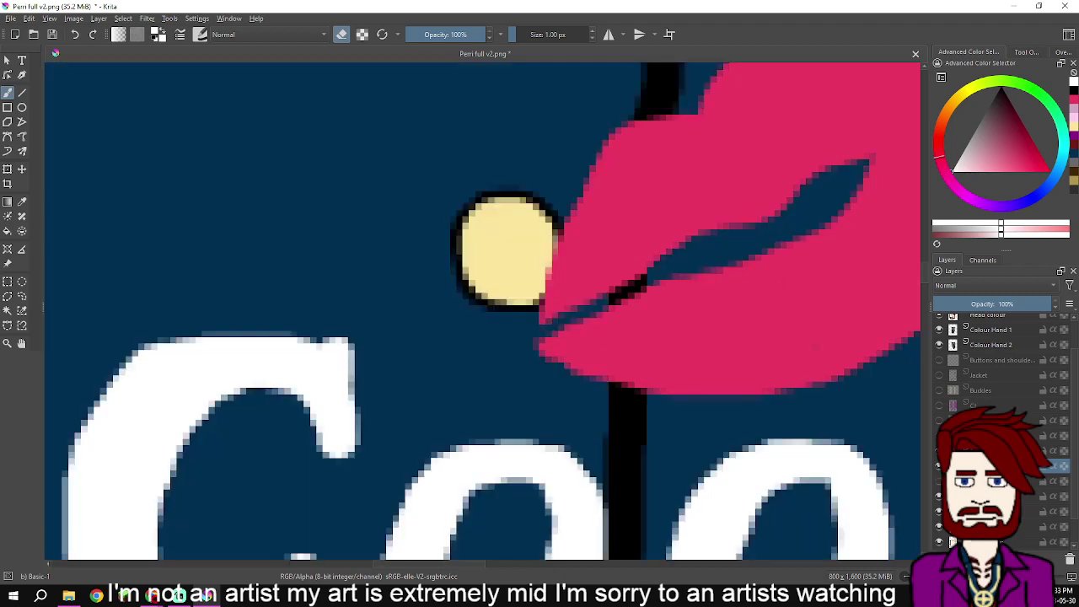
pyautogui.scroll(-5, 822, 360)
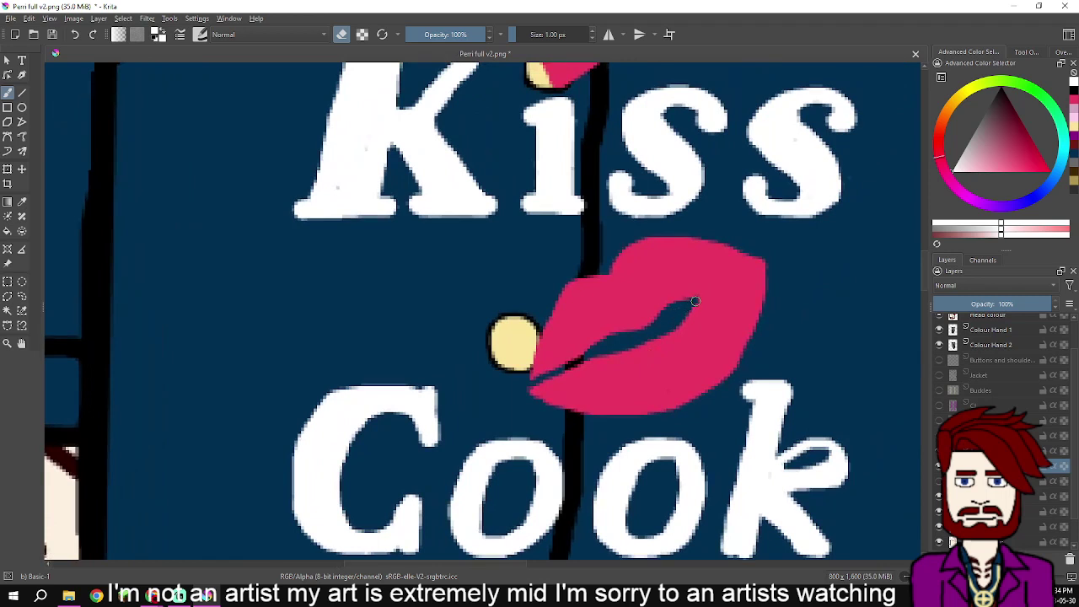
pyautogui.moveTo(703, 294); pyautogui.dragTo(722, 284)
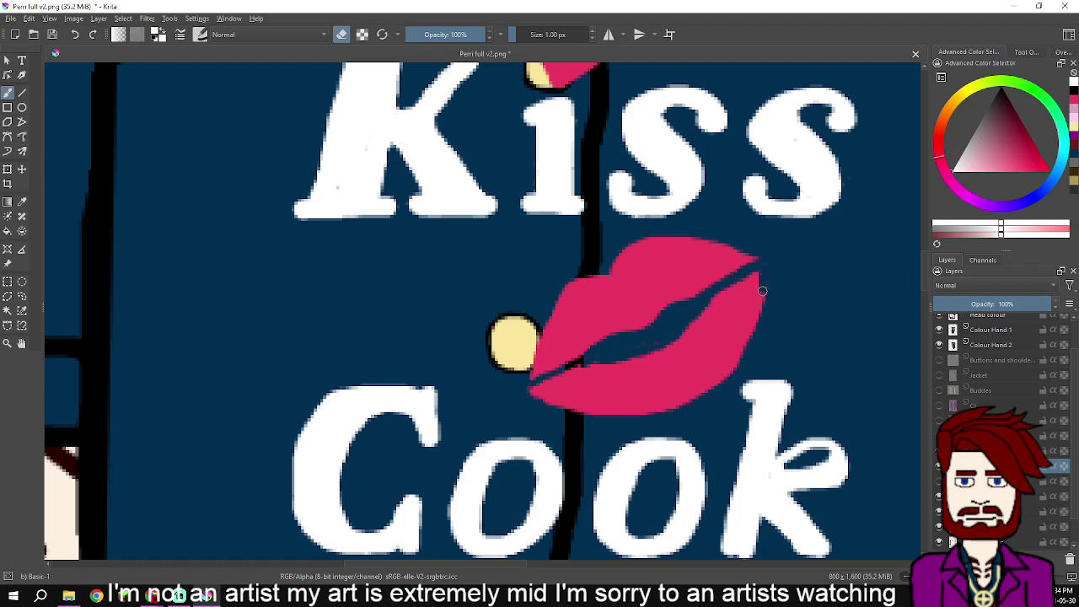
pyautogui.scroll(2, 762, 324)
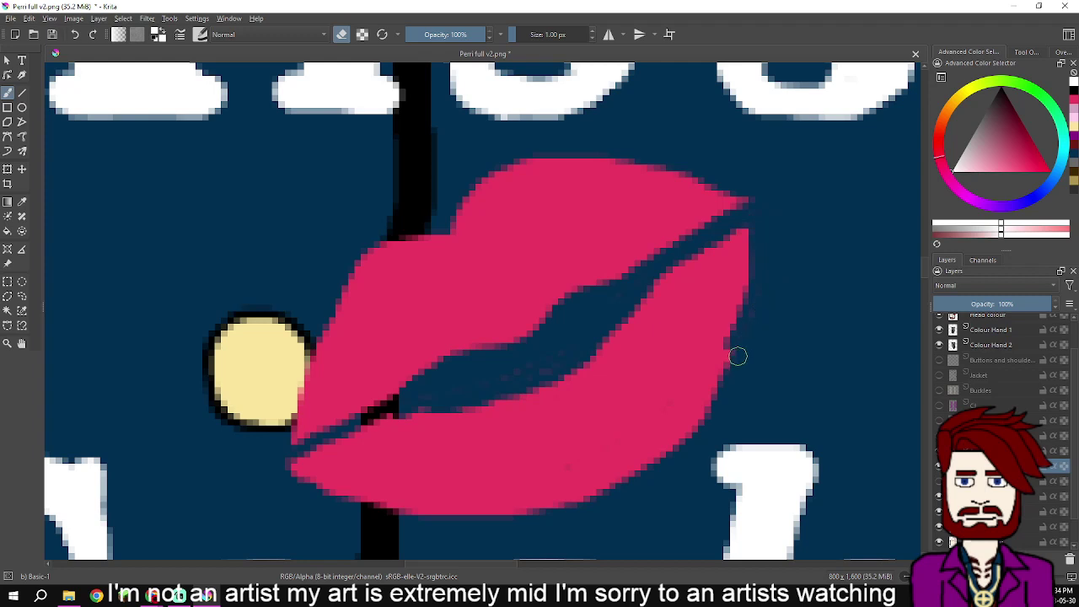
# - Touch up the lower lip's right edge in crimson and erase the stray specks inside the mouth opening
pyautogui.click(1073, 100)
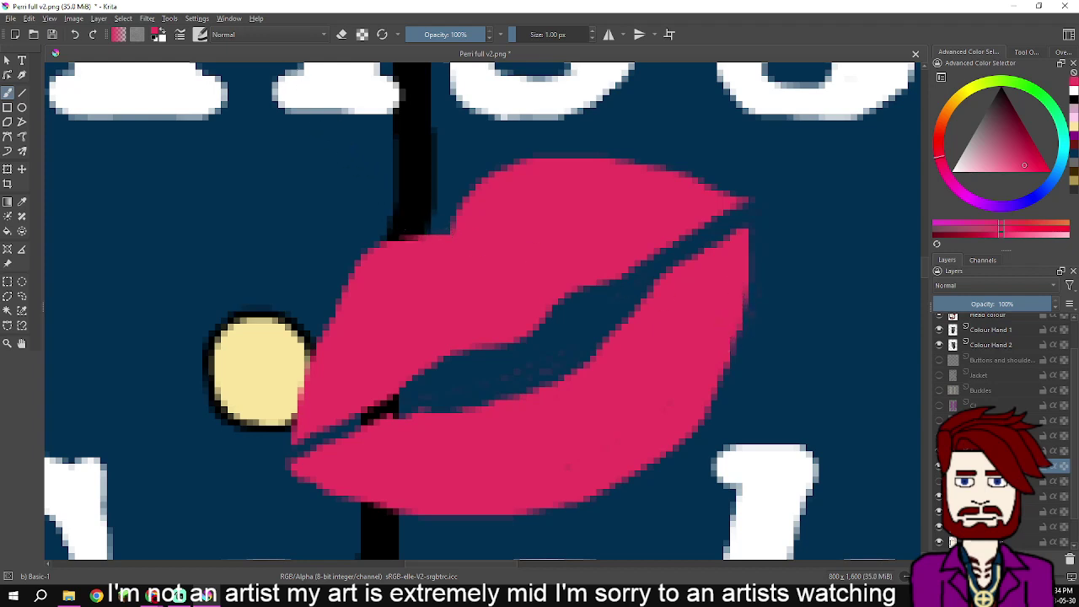
pyautogui.press('e')
pyautogui.scroll(5, 548, 360)
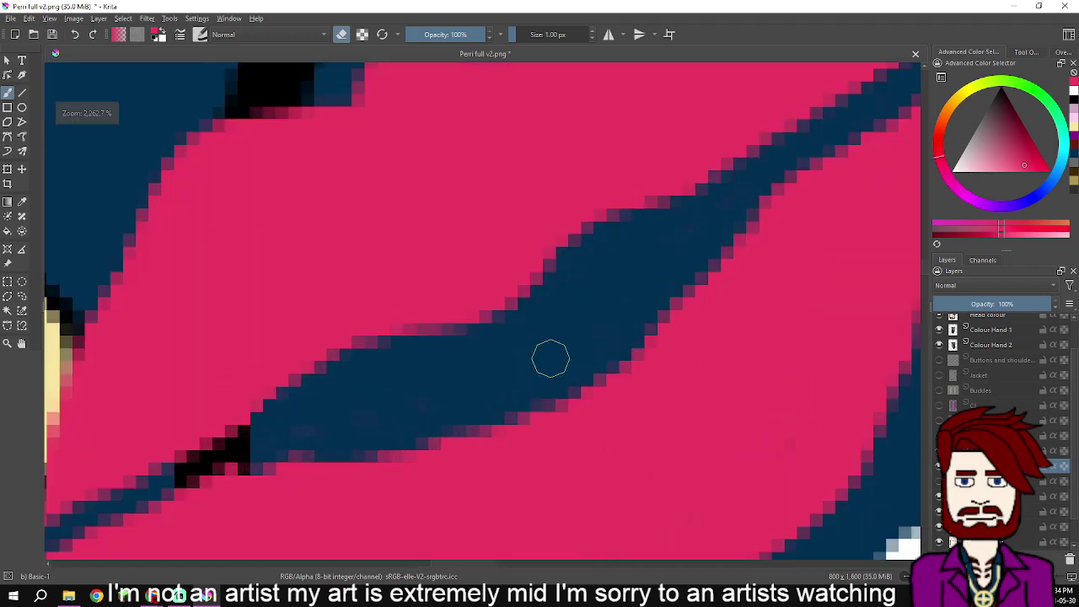
pyautogui.moveTo(535, 356); pyautogui.dragTo(639, 284)
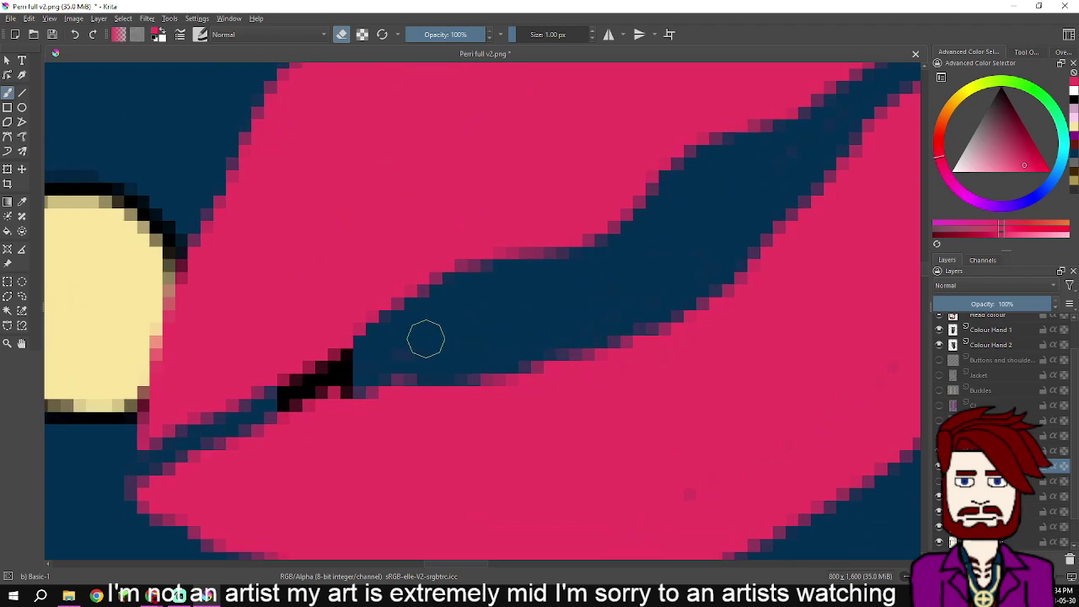
pyautogui.moveTo(413, 356); pyautogui.dragTo(504, 291)
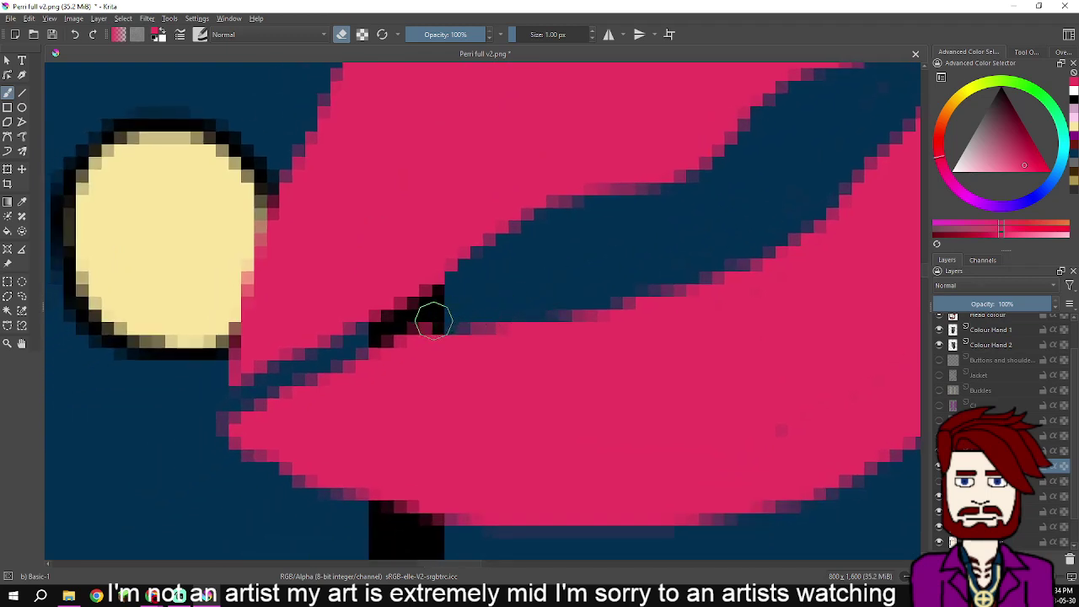
pyautogui.moveTo(434, 321); pyautogui.dragTo(423, 326)
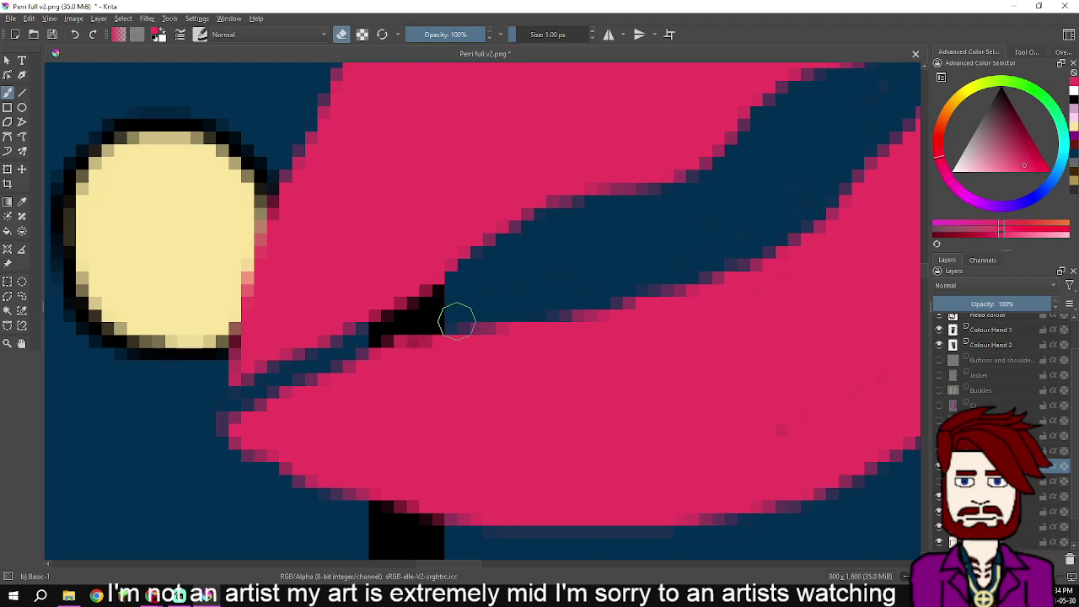
# - Trim the lower lip's left tip into a rounded end with the eraser and show the apron layer again
pyautogui.moveTo(223, 415)
pyautogui.mouseDown()
pyautogui.moveTo(232, 453)
pyautogui.moveTo(244, 418)
pyautogui.moveTo(397, 324)
pyautogui.moveTo(403, 334)
pyautogui.moveTo(252, 427)
pyautogui.moveTo(272, 465)
pyautogui.moveTo(314, 486)
pyautogui.moveTo(244, 451)
pyautogui.moveTo(258, 473)
pyautogui.moveTo(245, 429)
pyautogui.moveTo(253, 446)
pyautogui.moveTo(377, 449)
pyautogui.mouseUp()
pyautogui.scroll(-4, 377, 449)
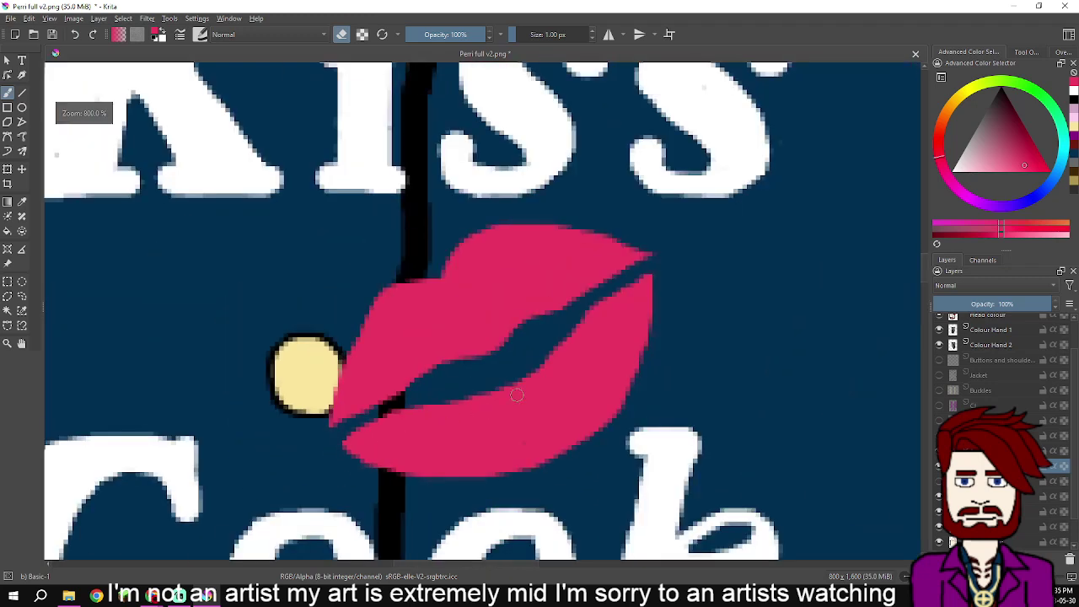
pyautogui.scroll(2, 632, 294)
pyautogui.scroll(-3, 693, 258)
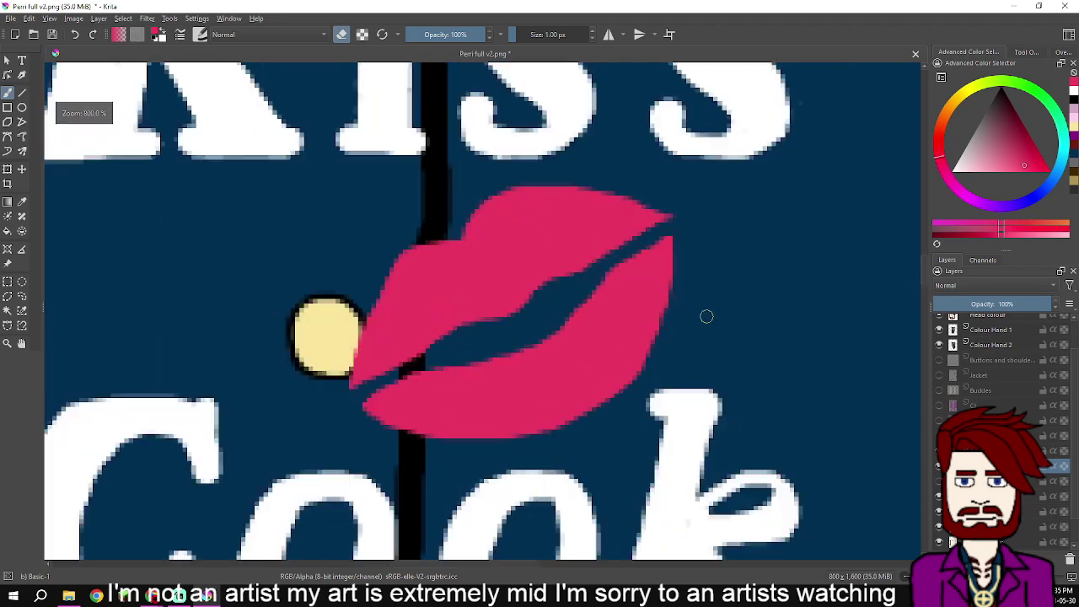
pyautogui.scroll(4, 706, 313)
pyautogui.scroll(-4, 642, 295)
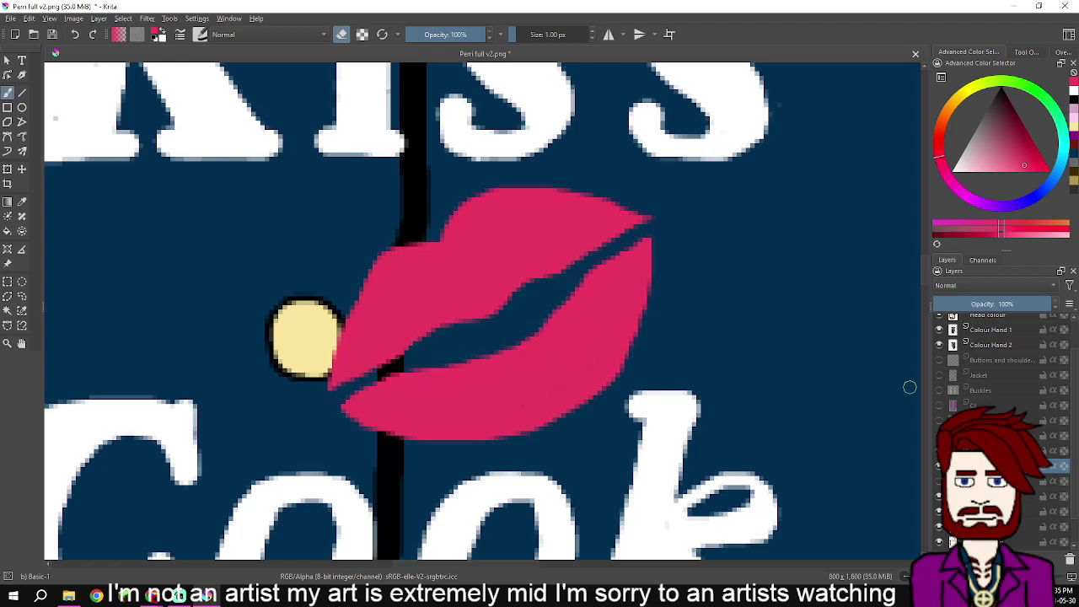
pyautogui.scroll(-2, 697, 333)
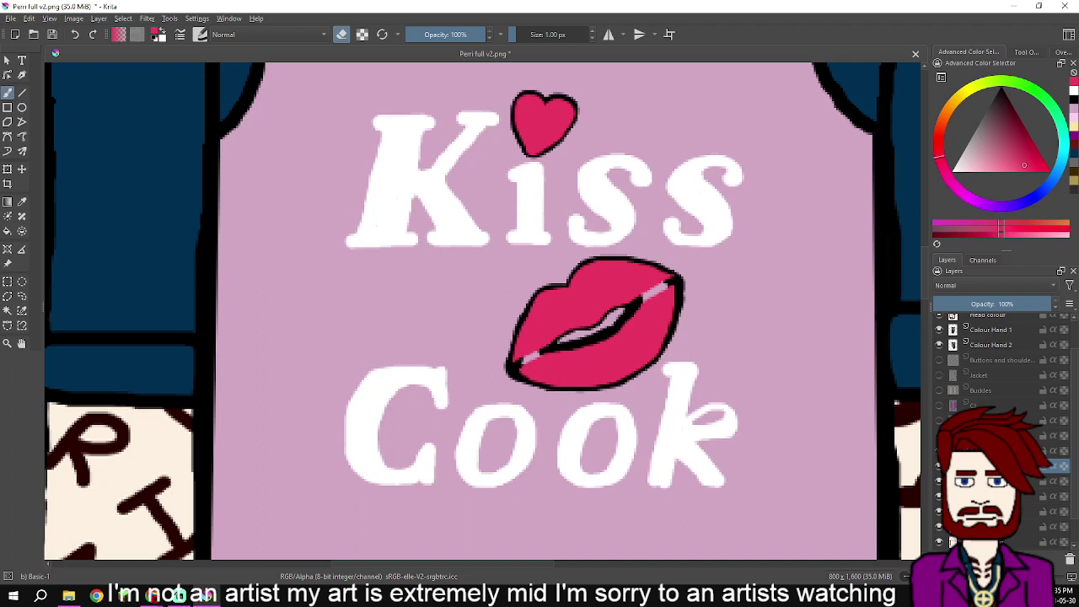
# - Cover the old black lip outline on the apron layer with the apron's pink using a 6 px brush, hiding the lettering layer while painting
pyautogui.click(1075, 118)
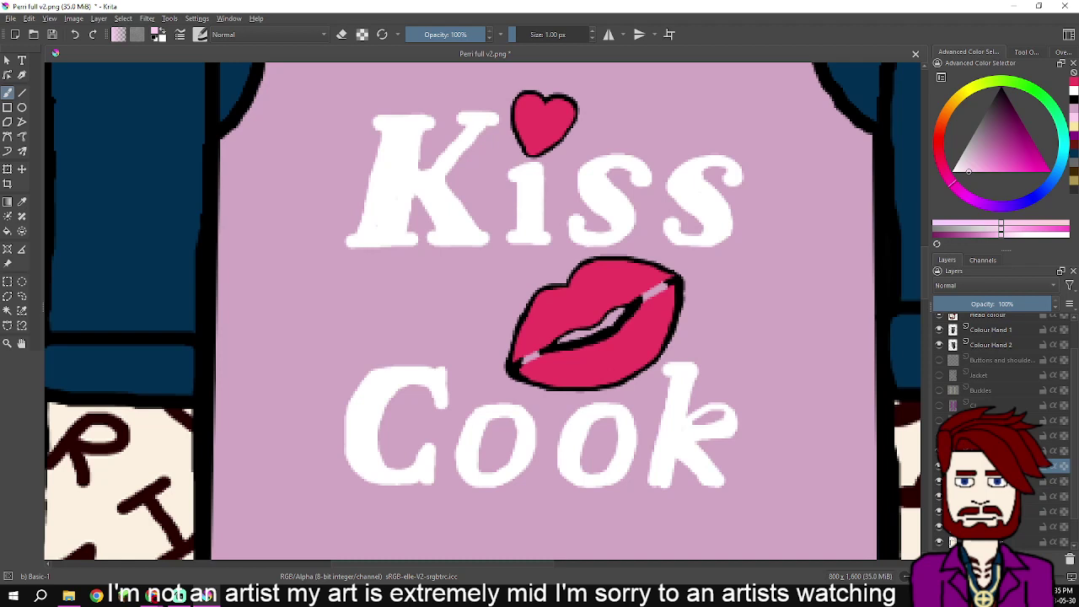
pyautogui.click(1074, 109)
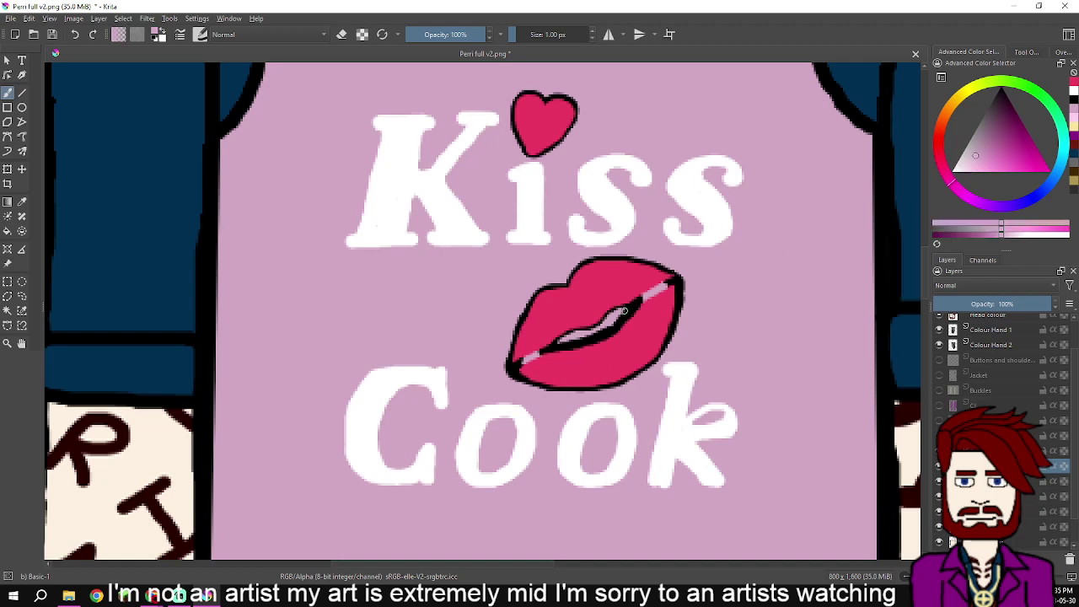
pyautogui.click(522, 34)
pyautogui.click(1002, 481)
pyautogui.moveTo(697, 281)
pyautogui.mouseDown()
pyautogui.moveTo(608, 331)
pyautogui.moveTo(633, 307)
pyautogui.moveTo(576, 318)
pyautogui.moveTo(576, 354)
pyautogui.moveTo(605, 304)
pyautogui.moveTo(532, 356)
pyautogui.moveTo(511, 387)
pyautogui.moveTo(530, 358)
pyautogui.moveTo(516, 330)
pyautogui.moveTo(530, 352)
pyautogui.moveTo(546, 325)
pyautogui.moveTo(539, 281)
pyautogui.moveTo(527, 318)
pyautogui.moveTo(563, 310)
pyautogui.moveTo(569, 279)
pyautogui.moveTo(576, 299)
pyautogui.moveTo(589, 278)
pyautogui.moveTo(583, 256)
pyautogui.moveTo(589, 280)
pyautogui.moveTo(636, 270)
pyautogui.moveTo(608, 262)
pyautogui.moveTo(634, 266)
pyautogui.moveTo(638, 279)
pyautogui.moveTo(678, 277)
pyautogui.moveTo(661, 269)
pyautogui.moveTo(663, 305)
pyautogui.moveTo(686, 319)
pyautogui.moveTo(672, 306)
pyautogui.moveTo(666, 346)
pyautogui.moveTo(669, 321)
pyautogui.moveTo(638, 368)
pyautogui.moveTo(676, 345)
pyautogui.moveTo(602, 380)
pyautogui.moveTo(633, 361)
pyautogui.moveTo(642, 376)
pyautogui.moveTo(574, 393)
pyautogui.moveTo(550, 392)
pyautogui.moveTo(609, 367)
pyautogui.moveTo(529, 378)
pyautogui.moveTo(606, 333)
pyautogui.moveTo(631, 335)
pyautogui.mouseUp()
pyautogui.click(939, 466)
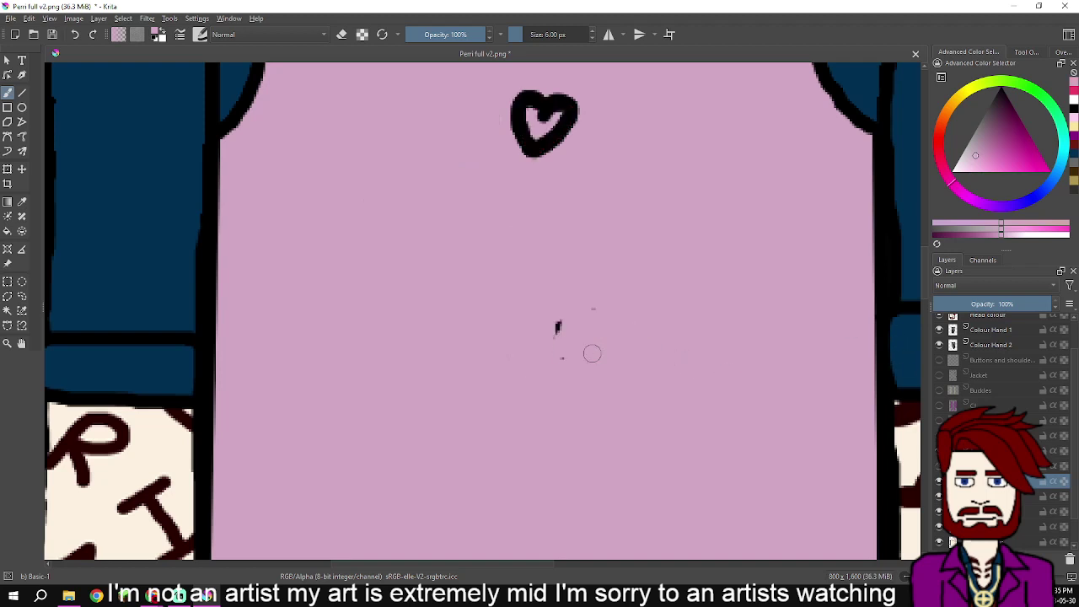
pyautogui.moveTo(554, 354); pyautogui.dragTo(574, 315)
pyautogui.click(940, 467)
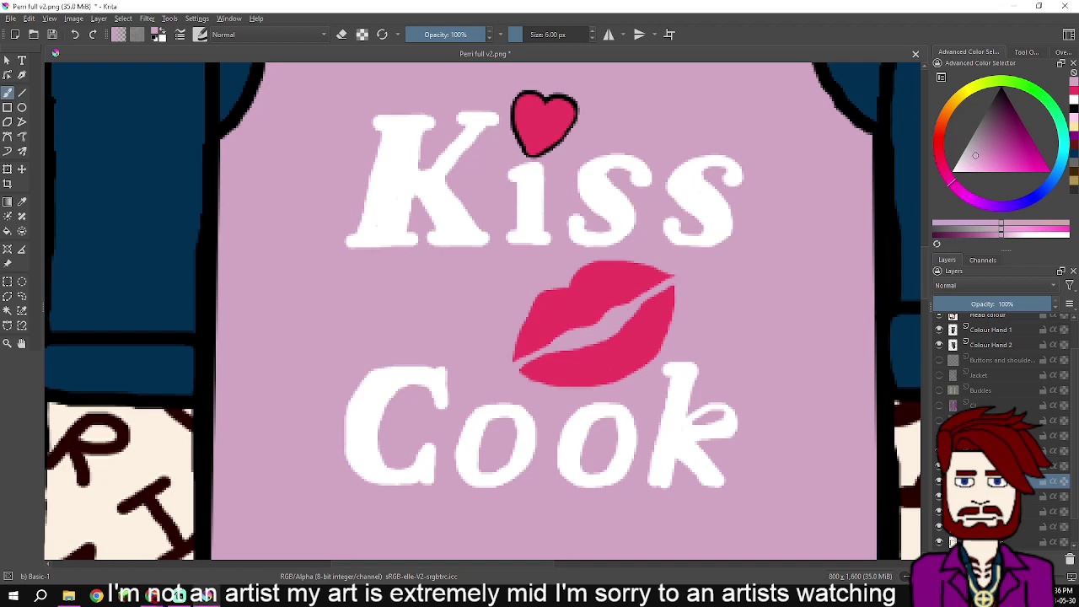
# - Outline the lower lip in black with the 6 px brush and undo the misplaced last stroke at the upper lip's corner
pyautogui.press('d')
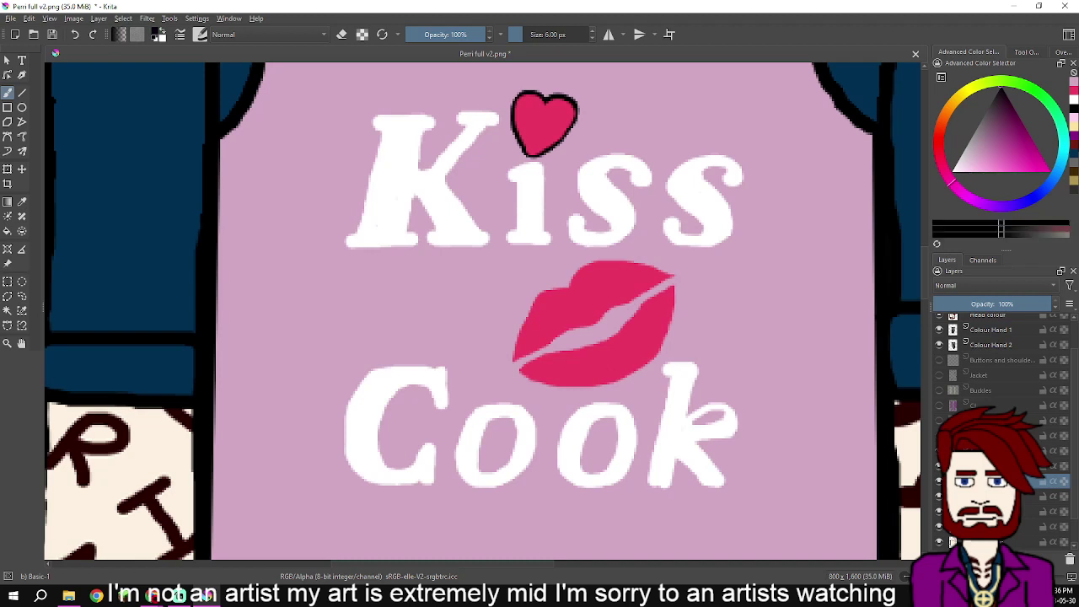
pyautogui.scroll(3, 689, 301)
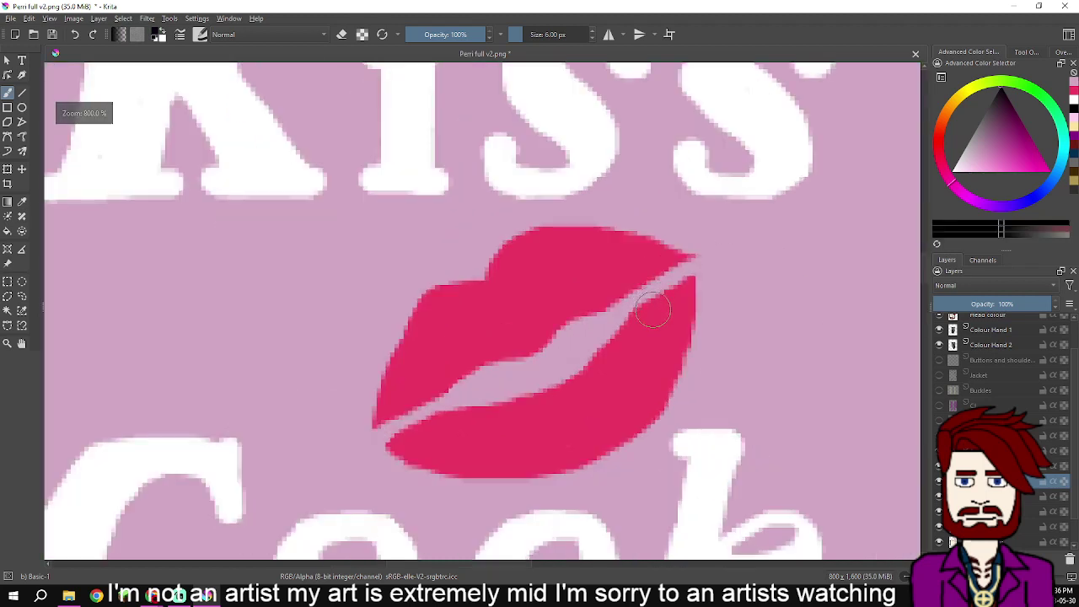
pyautogui.moveTo(645, 311)
pyautogui.mouseDown()
pyautogui.moveTo(691, 287)
pyautogui.moveTo(686, 299)
pyautogui.moveTo(695, 286)
pyautogui.moveTo(654, 411)
pyautogui.moveTo(601, 449)
pyautogui.moveTo(500, 473)
pyautogui.moveTo(420, 469)
pyautogui.moveTo(396, 457)
pyautogui.moveTo(409, 433)
pyautogui.moveTo(585, 378)
pyautogui.moveTo(675, 280)
pyautogui.moveTo(682, 244)
pyautogui.mouseUp()
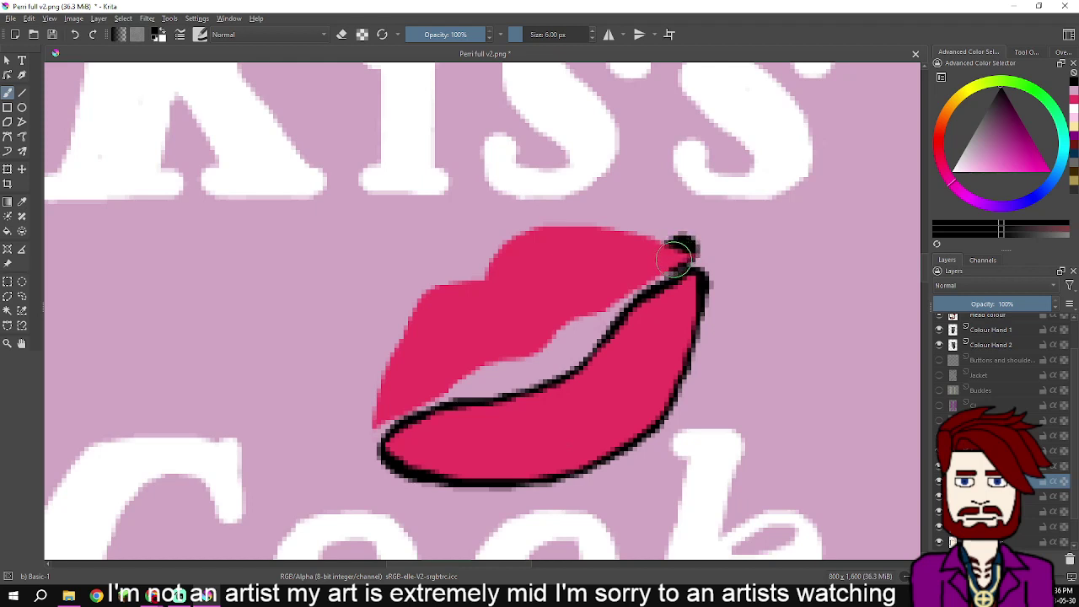
pyautogui.hotkey('ctrl', 'z')
# - Outline the upper lip in black along the parting line, its left side and its top contour
pyautogui.moveTo(688, 251)
pyautogui.mouseDown()
pyautogui.moveTo(622, 281)
pyautogui.moveTo(658, 272)
pyautogui.moveTo(635, 287)
pyautogui.moveTo(560, 317)
pyautogui.moveTo(539, 341)
pyautogui.moveTo(480, 356)
pyautogui.moveTo(381, 420)
pyautogui.moveTo(418, 321)
pyautogui.mouseUp()
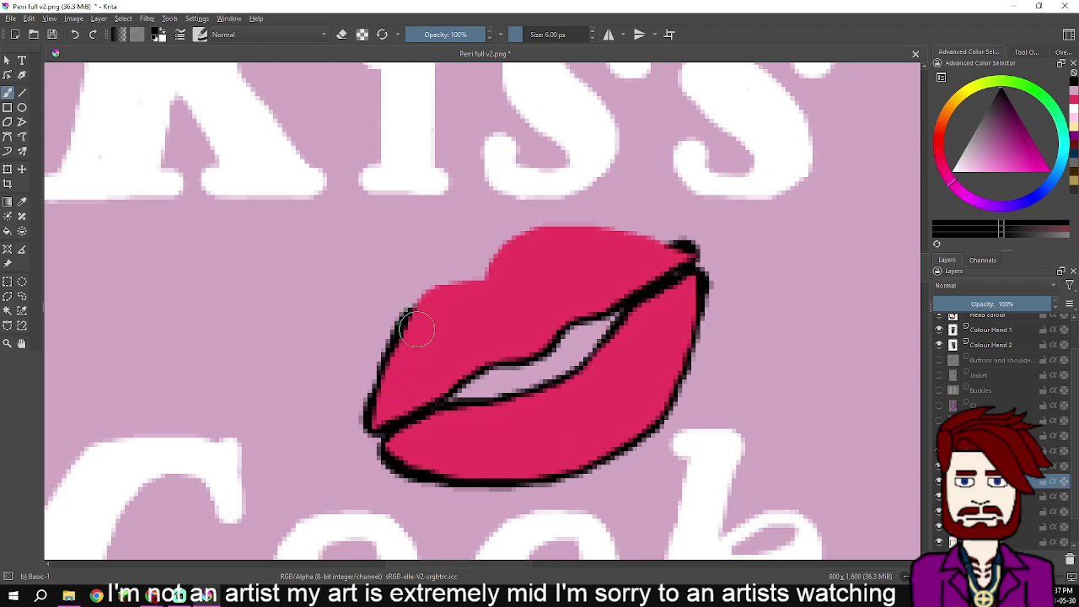
pyautogui.moveTo(404, 361)
pyautogui.mouseDown()
pyautogui.moveTo(373, 403)
pyautogui.moveTo(423, 309)
pyautogui.moveTo(481, 291)
pyautogui.moveTo(443, 295)
pyautogui.moveTo(483, 289)
pyautogui.moveTo(503, 253)
pyautogui.moveTo(496, 268)
pyautogui.moveTo(532, 236)
pyautogui.moveTo(684, 253)
pyautogui.mouseUp()
pyautogui.scroll(-3, 667, 261)
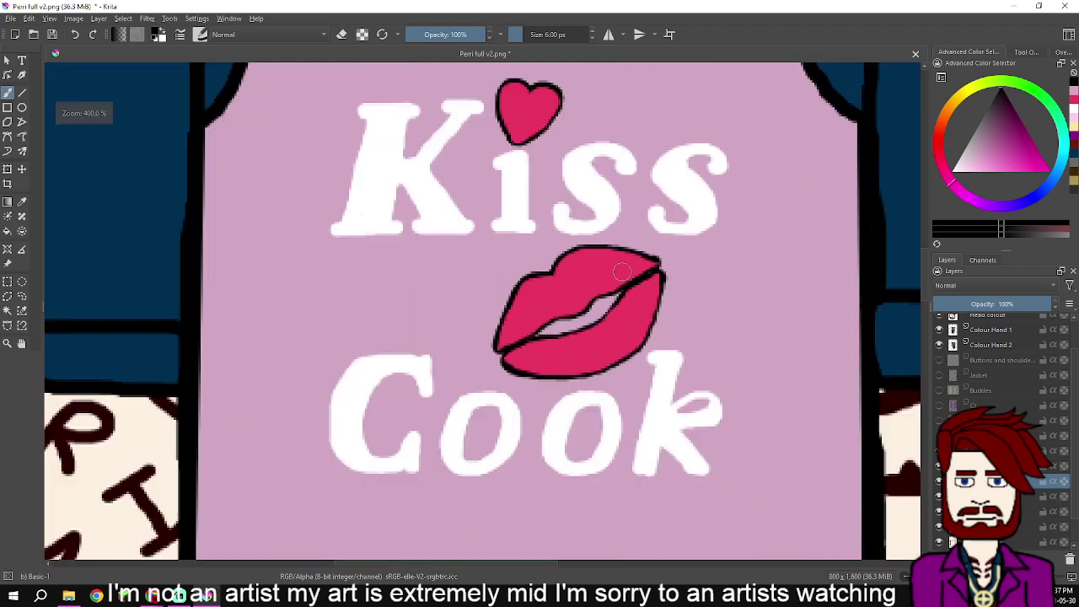
pyautogui.scroll(-1, 649, 285)
# - Switch to the lettering layer and touch up the C in "Cook" with white
pyautogui.scroll(3, 608, 279)
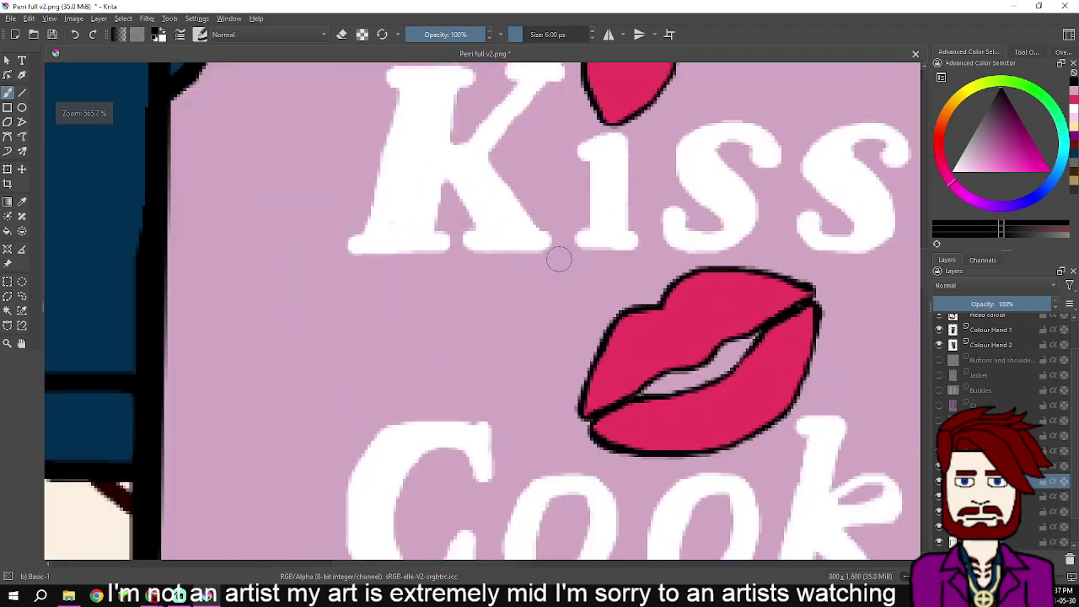
pyautogui.moveTo(558, 221); pyautogui.dragTo(579, 304)
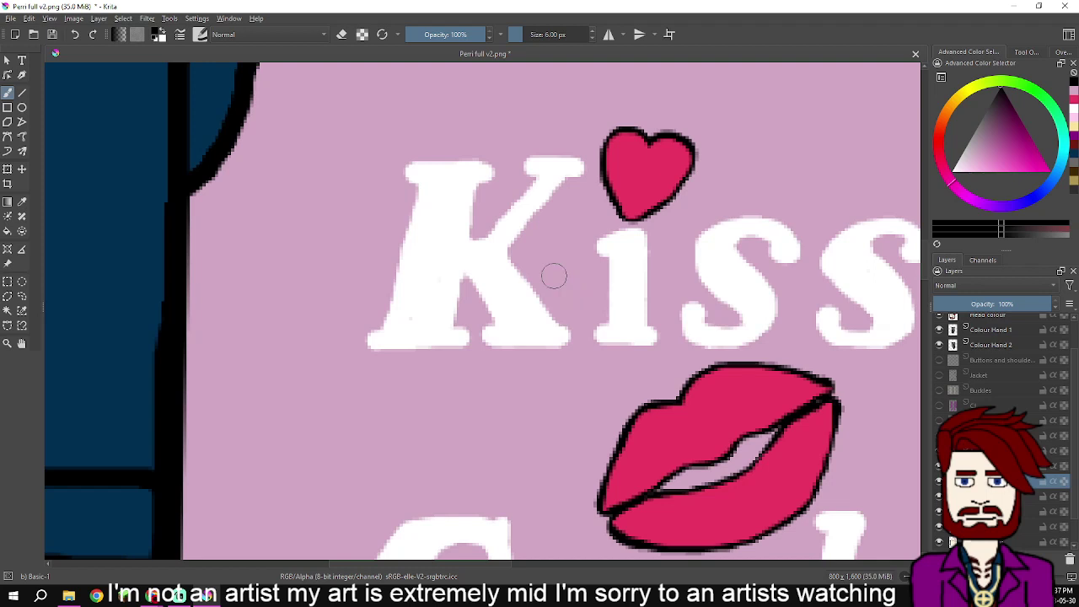
pyautogui.click(999, 466)
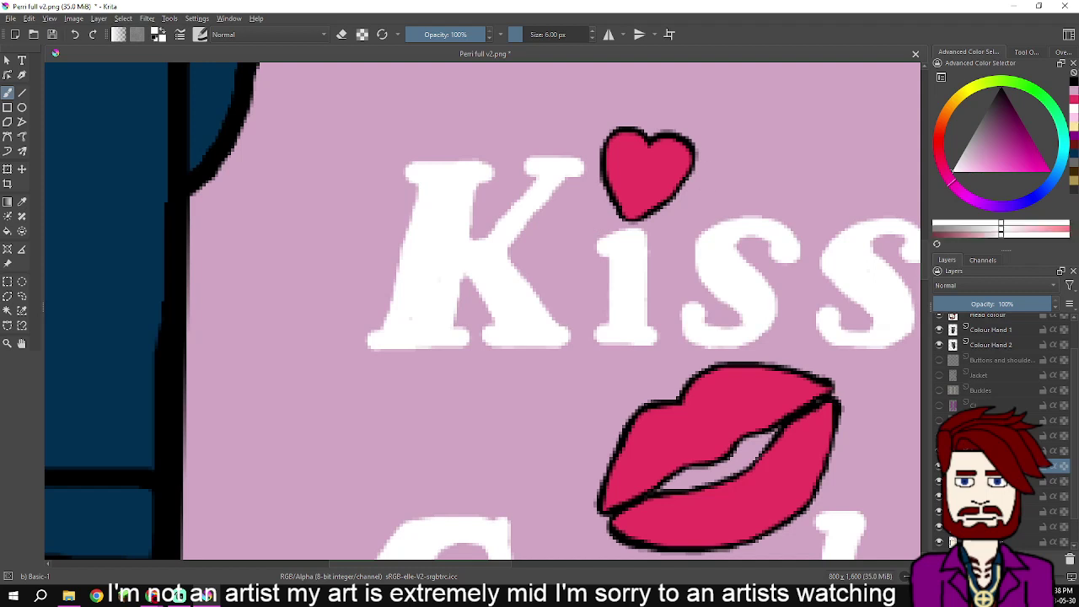
pyautogui.scroll(-3, 761, 212)
pyautogui.scroll(-3, 456, 295)
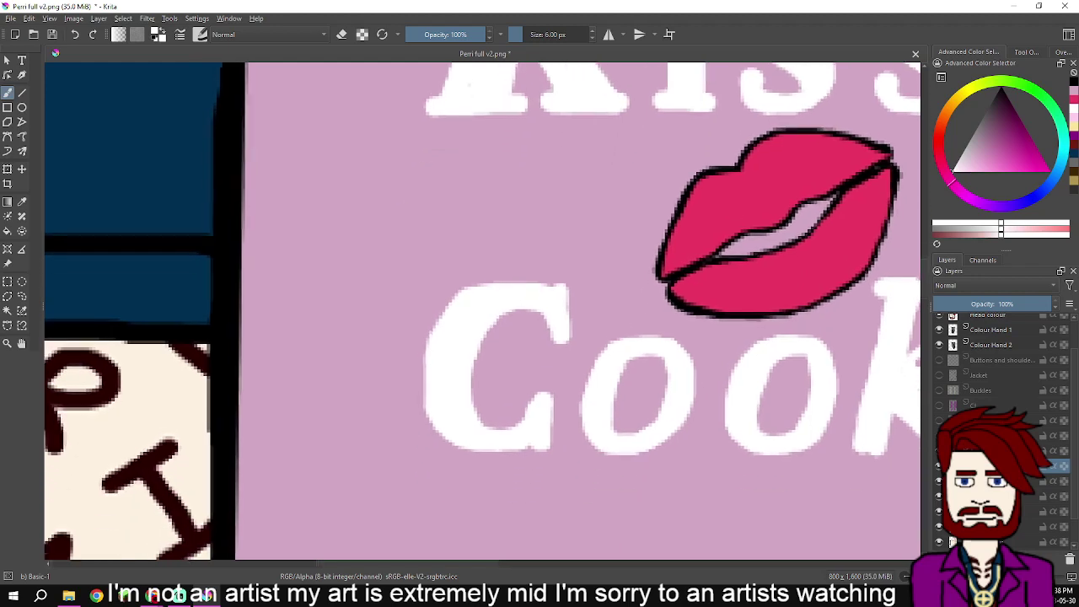
pyautogui.scroll(1, 491, 294)
pyautogui.scroll(1, 488, 294)
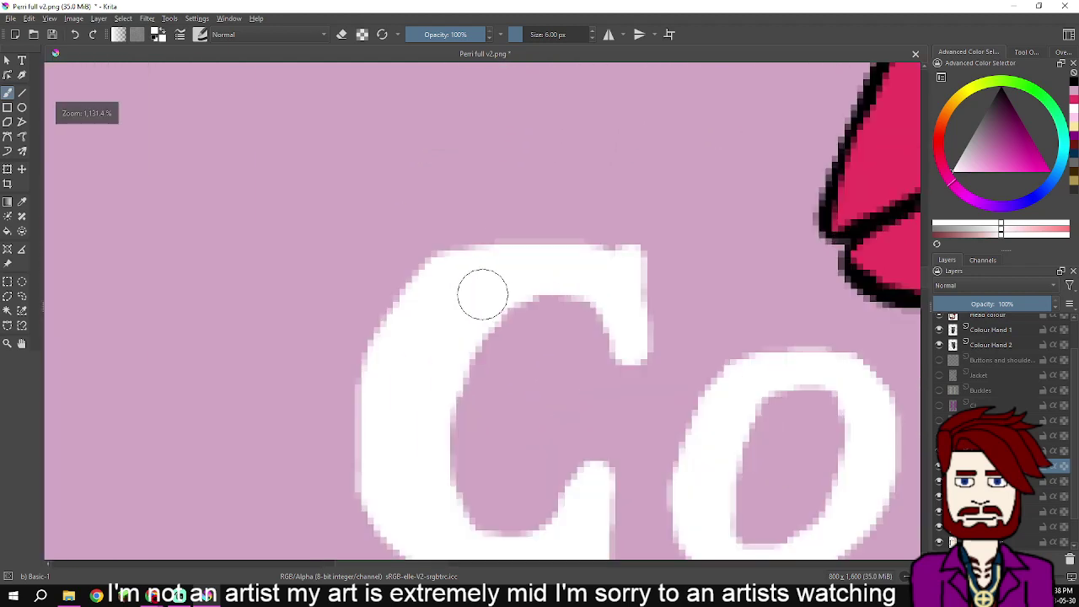
pyautogui.scroll(-2, 482, 294)
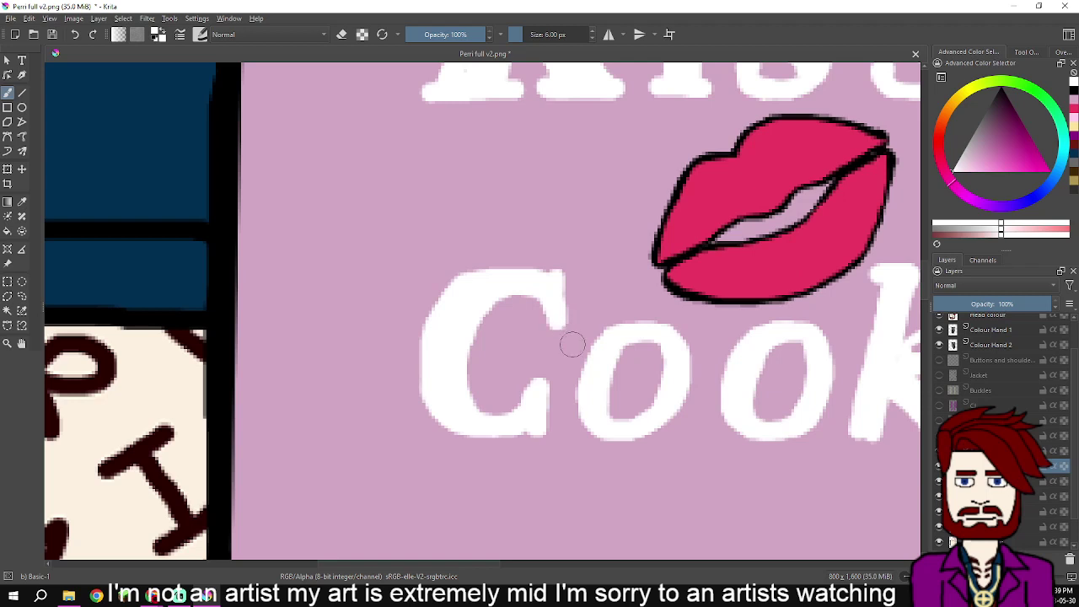
pyautogui.moveTo(645, 327)
pyautogui.mouseDown()
pyautogui.moveTo(538, 374)
pyautogui.moveTo(453, 388)
pyautogui.moveTo(521, 505)
pyautogui.mouseUp()
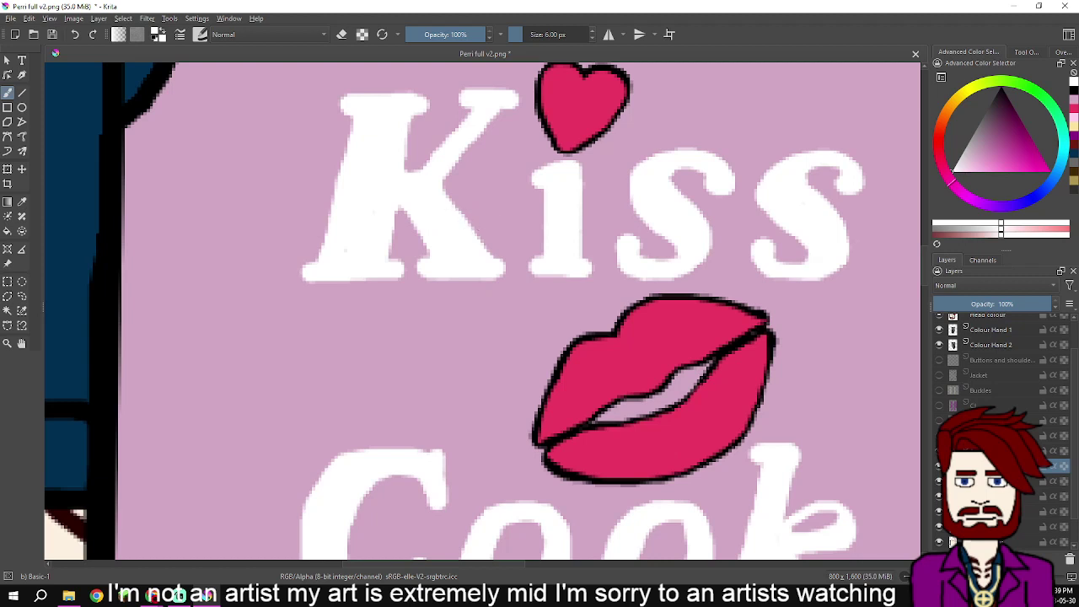
# - On the layer beneath the lettering, outline the first s of "Kiss" in black with the 6 px brush
pyautogui.press('d')
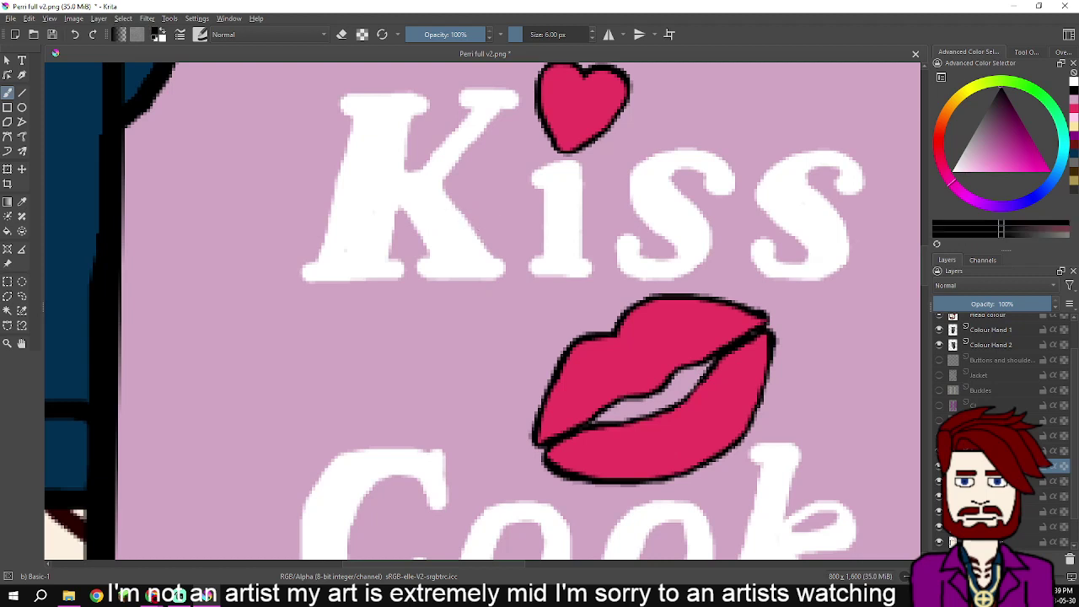
pyautogui.scroll(5, 689, 221)
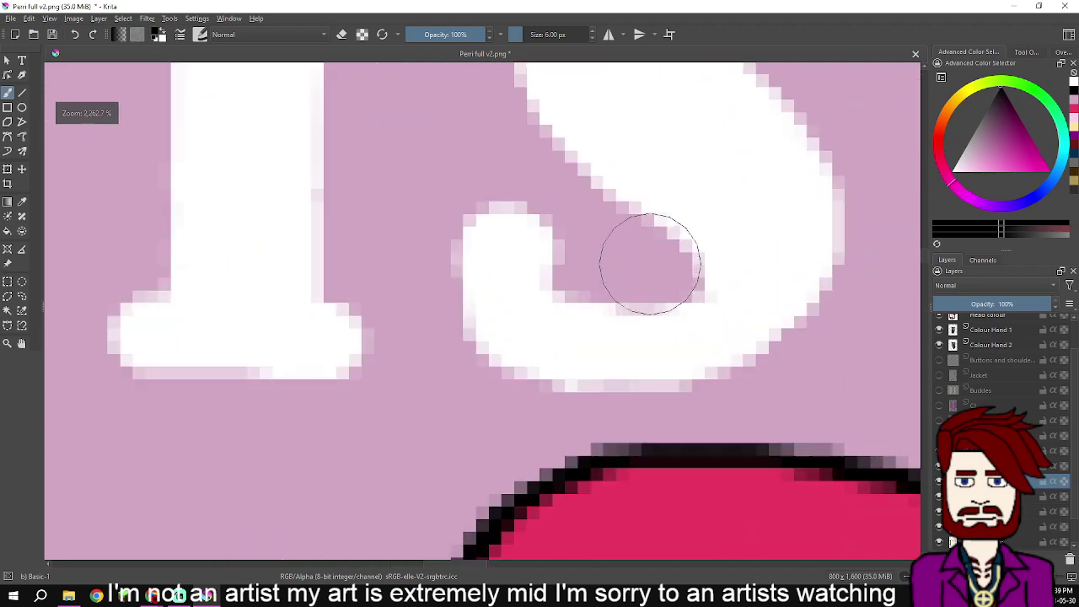
pyautogui.moveTo(561, 312)
pyautogui.mouseDown()
pyautogui.moveTo(533, 253)
pyautogui.moveTo(510, 241)
pyautogui.moveTo(485, 261)
pyautogui.moveTo(481, 301)
pyautogui.moveTo(494, 317)
pyautogui.moveTo(514, 337)
pyautogui.moveTo(572, 357)
pyautogui.moveTo(675, 352)
pyautogui.moveTo(774, 303)
pyautogui.moveTo(807, 212)
pyautogui.moveTo(807, 187)
pyautogui.moveTo(789, 174)
pyautogui.moveTo(806, 354)
pyautogui.moveTo(794, 343)
pyautogui.mouseUp()
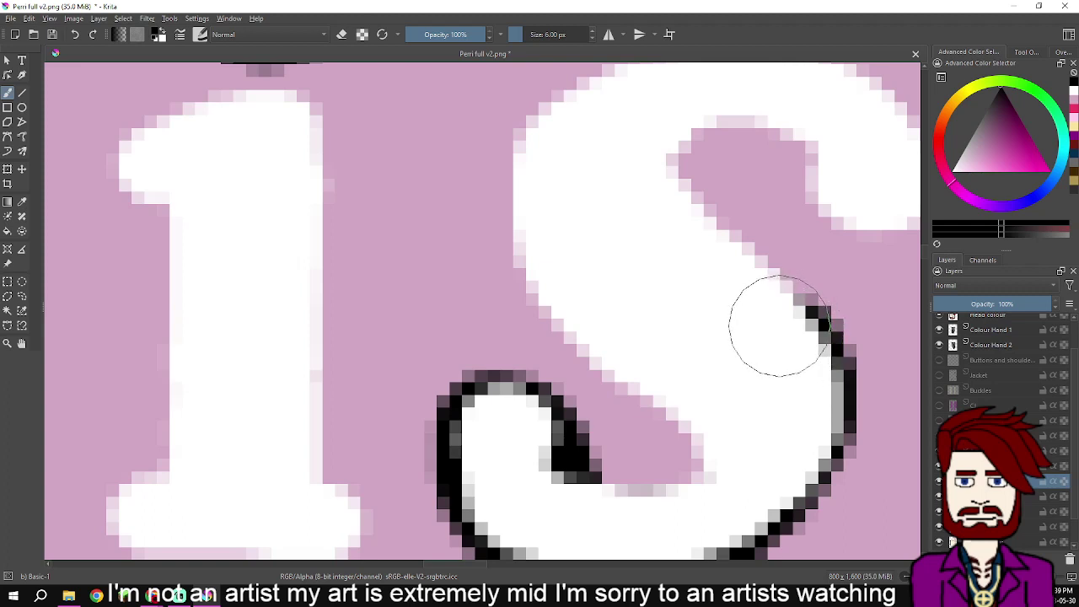
pyautogui.moveTo(778, 327)
pyautogui.mouseDown()
pyautogui.moveTo(666, 217)
pyautogui.moveTo(660, 198)
pyautogui.moveTo(708, 257)
pyautogui.moveTo(602, 329)
pyautogui.moveTo(554, 337)
pyautogui.mouseUp()
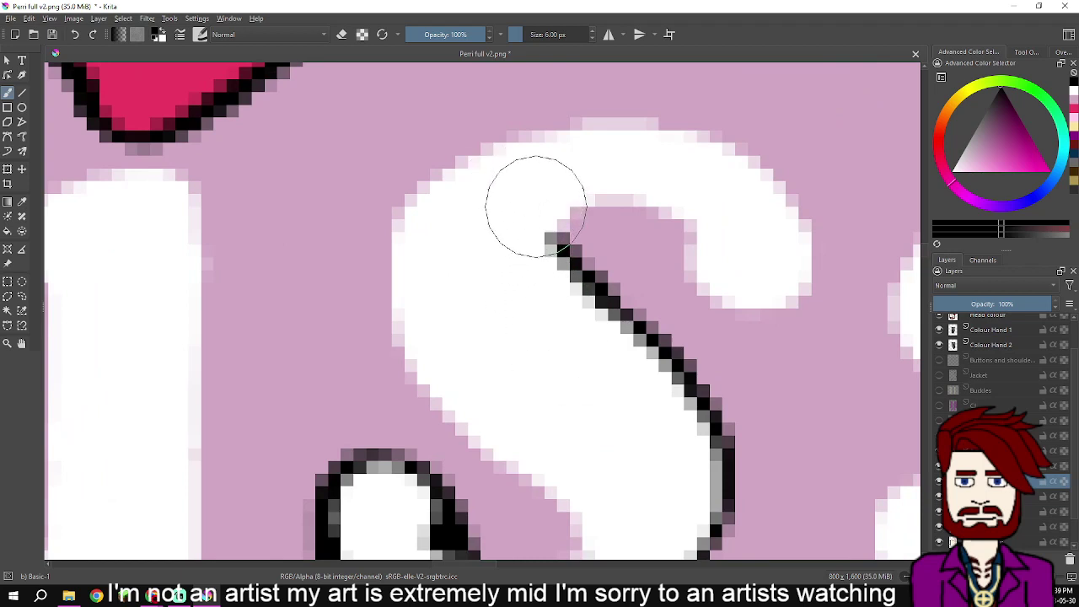
pyautogui.moveTo(535, 206)
pyautogui.mouseDown()
pyautogui.moveTo(594, 183)
pyautogui.moveTo(662, 188)
pyautogui.moveTo(697, 210)
pyautogui.moveTo(718, 268)
pyautogui.moveTo(742, 280)
pyautogui.moveTo(782, 272)
pyautogui.moveTo(786, 244)
pyautogui.moveTo(772, 206)
pyautogui.moveTo(749, 192)
pyautogui.moveTo(621, 144)
pyautogui.moveTo(493, 166)
pyautogui.moveTo(445, 190)
pyautogui.moveTo(414, 250)
pyautogui.moveTo(415, 318)
pyautogui.moveTo(446, 372)
pyautogui.moveTo(484, 408)
pyautogui.moveTo(480, 386)
pyautogui.moveTo(518, 434)
pyautogui.moveTo(426, 348)
pyautogui.moveTo(477, 382)
pyautogui.moveTo(508, 436)
pyautogui.moveTo(545, 448)
pyautogui.moveTo(581, 481)
pyautogui.moveTo(638, 324)
pyautogui.moveTo(654, 379)
pyautogui.moveTo(592, 428)
pyautogui.moveTo(554, 422)
pyautogui.mouseUp()
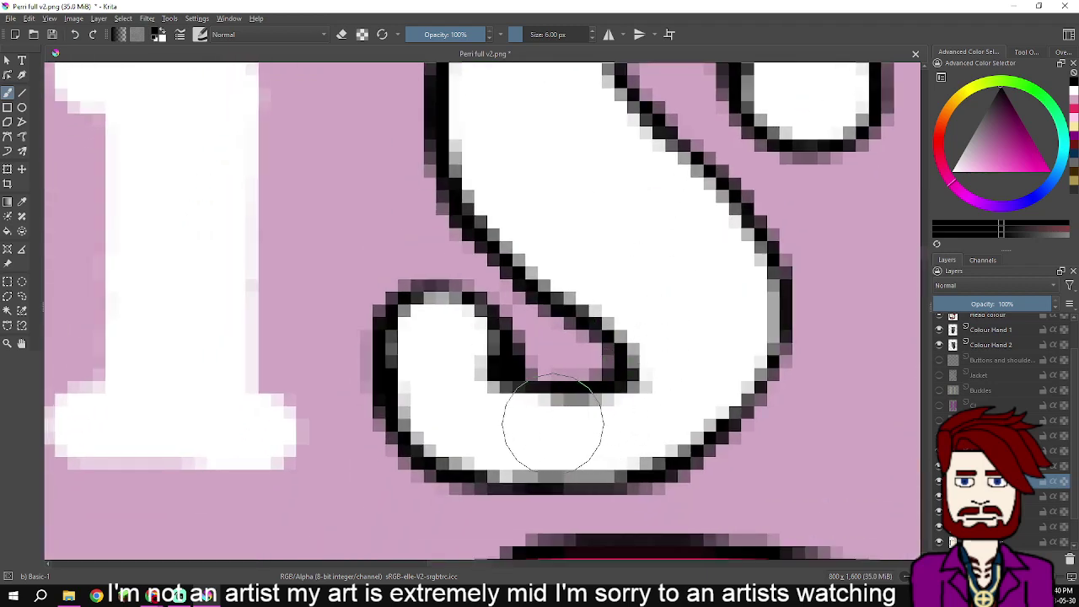
# - Outline the second s of "Kiss" in black along its outer contour and inner curves
pyautogui.scroll(-5, 607, 415)
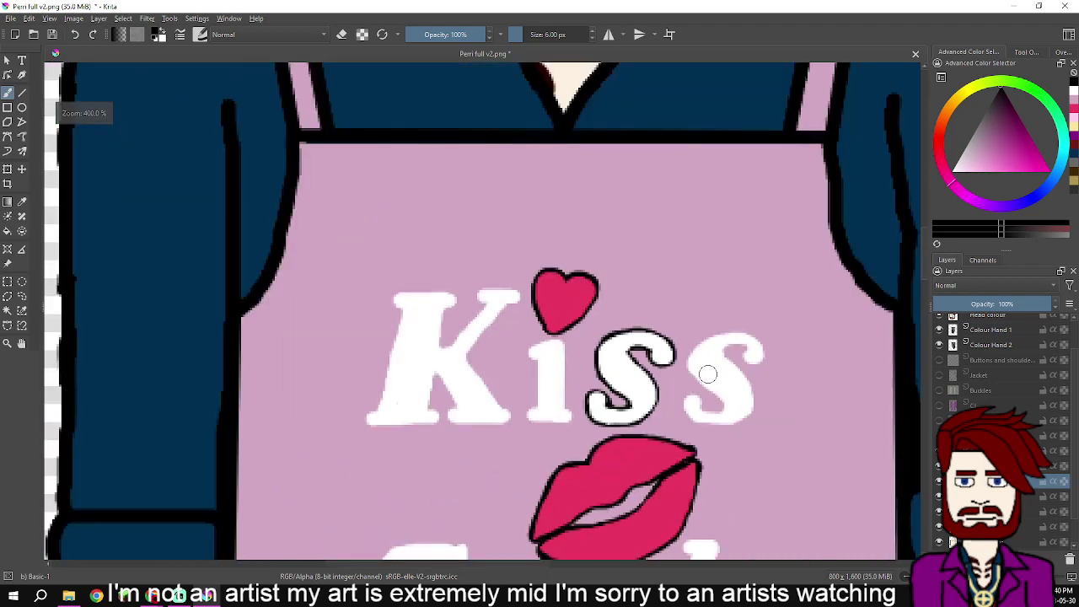
pyautogui.scroll(4, 660, 412)
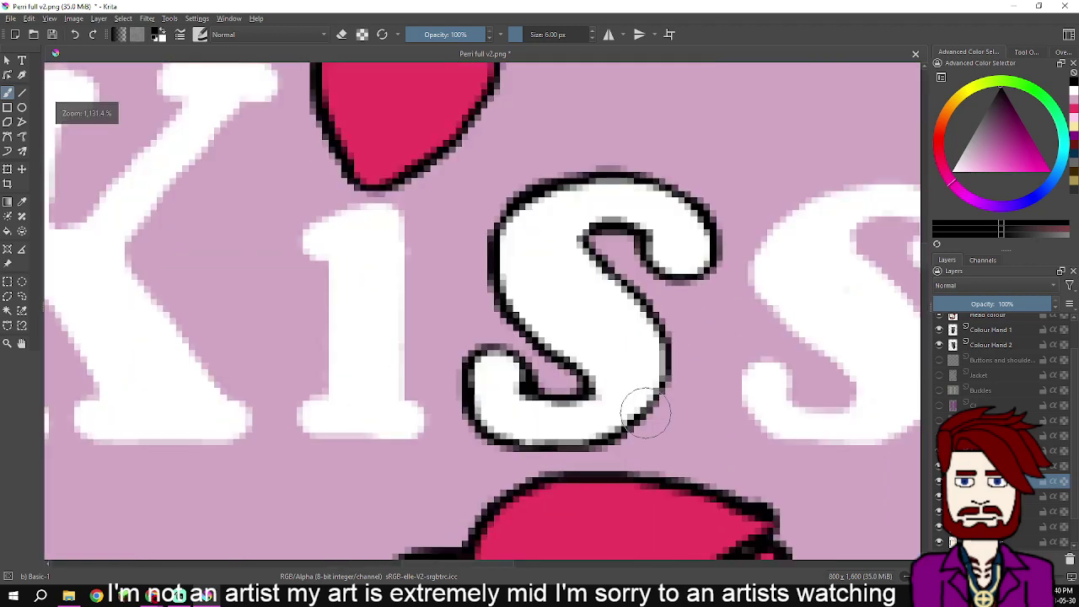
pyautogui.moveTo(829, 284); pyautogui.dragTo(673, 338)
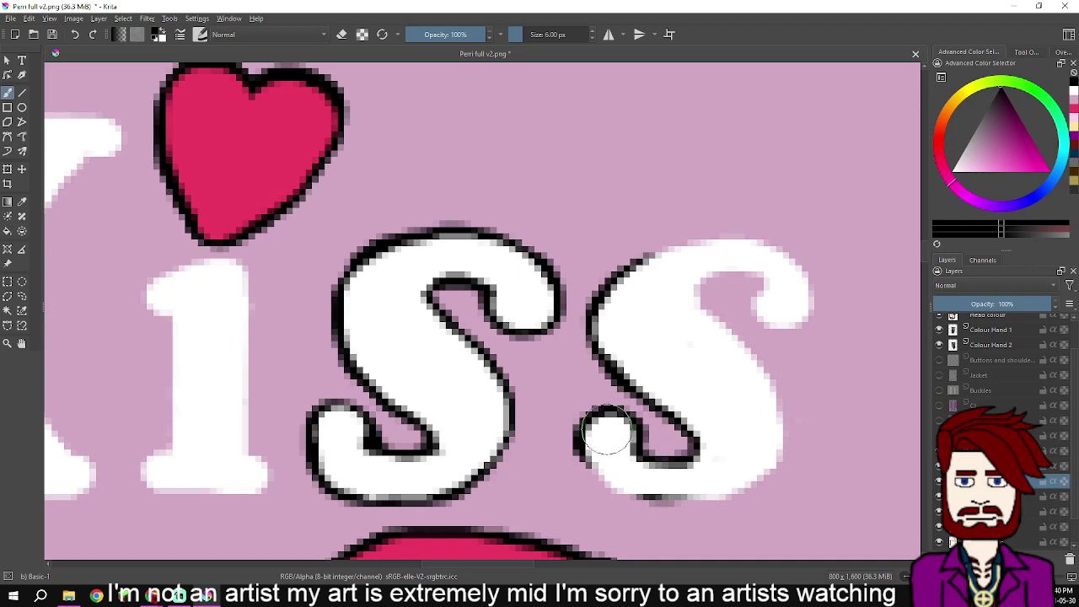
pyautogui.scroll(4, 606, 432)
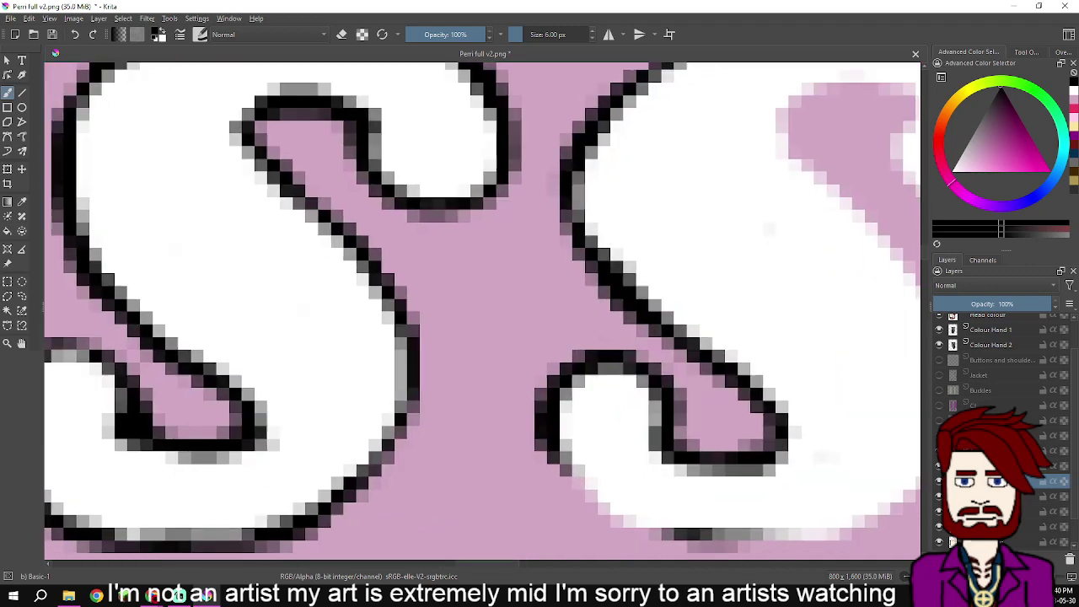
pyautogui.moveTo(605, 432)
pyautogui.mouseDown()
pyautogui.moveTo(564, 324)
pyautogui.moveTo(555, 355)
pyautogui.moveTo(581, 377)
pyautogui.moveTo(649, 396)
pyautogui.moveTo(691, 385)
pyautogui.moveTo(788, 391)
pyautogui.moveTo(758, 398)
pyautogui.moveTo(840, 375)
pyautogui.moveTo(719, 453)
pyautogui.moveTo(738, 447)
pyautogui.moveTo(747, 421)
pyautogui.moveTo(751, 318)
pyautogui.moveTo(695, 233)
pyautogui.mouseUp()
pyautogui.moveTo(729, 275); pyautogui.dragTo(744, 300)
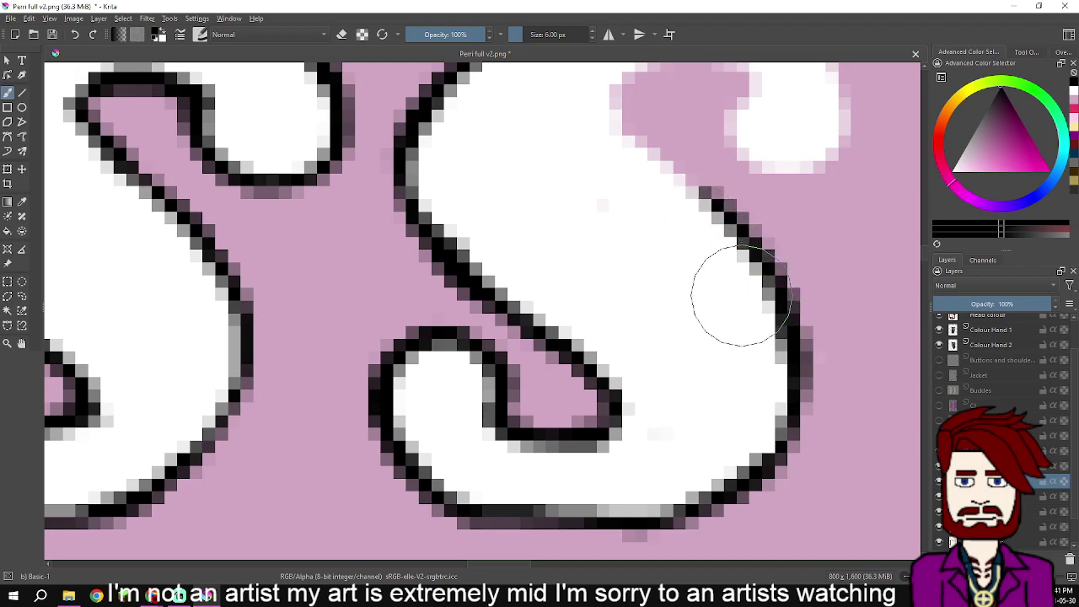
pyautogui.moveTo(702, 268); pyautogui.dragTo(722, 450)
pyautogui.moveTo(698, 398)
pyautogui.mouseDown()
pyautogui.moveTo(631, 334)
pyautogui.moveTo(603, 285)
pyautogui.moveTo(607, 257)
pyautogui.moveTo(634, 229)
pyautogui.moveTo(671, 217)
pyautogui.moveTo(757, 219)
pyautogui.moveTo(782, 261)
pyautogui.moveTo(787, 314)
pyautogui.moveTo(770, 301)
pyautogui.moveTo(810, 325)
pyautogui.moveTo(832, 312)
pyautogui.moveTo(835, 291)
pyautogui.moveTo(810, 234)
pyautogui.moveTo(767, 203)
pyautogui.moveTo(671, 196)
pyautogui.moveTo(527, 258)
pyautogui.mouseUp()
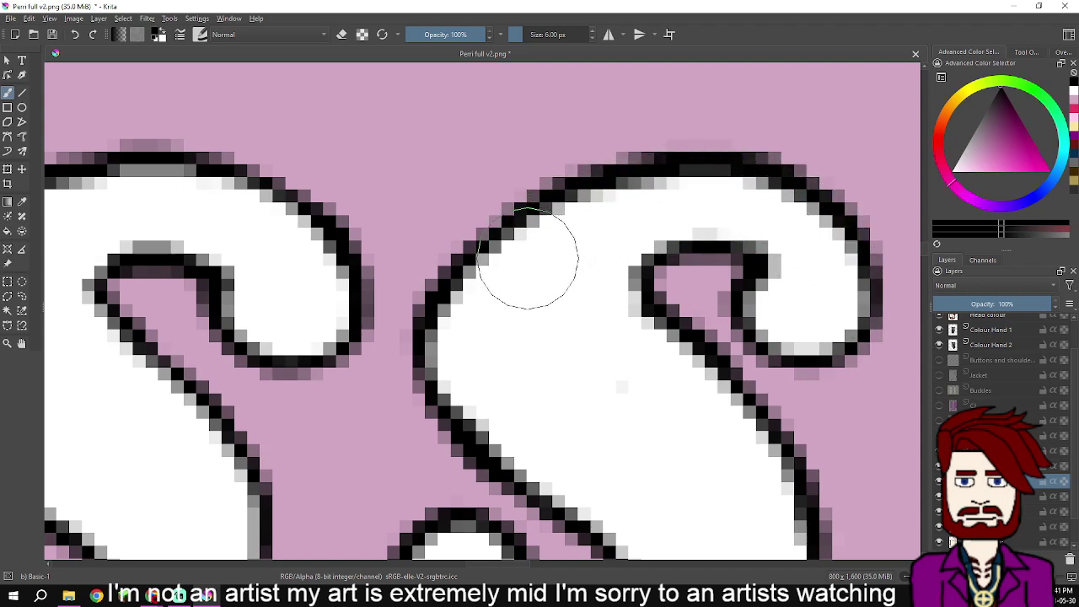
# - Outline the i of "Kiss" in black around its base, stem and top serif
pyautogui.scroll(-5, 536, 304)
pyautogui.moveTo(550, 323); pyautogui.dragTo(729, 123)
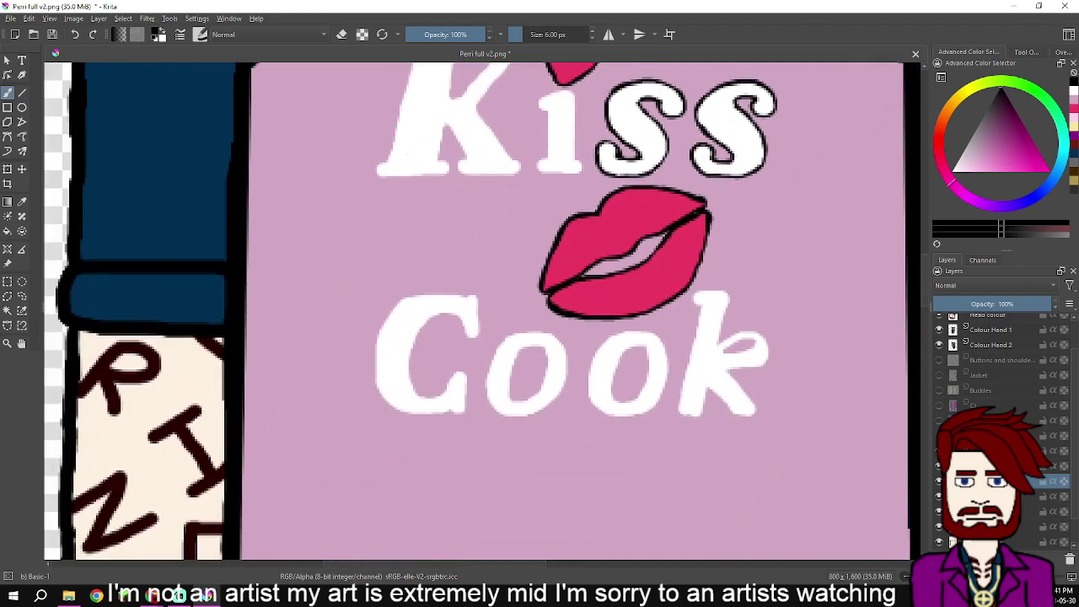
pyautogui.scroll(4, 551, 153)
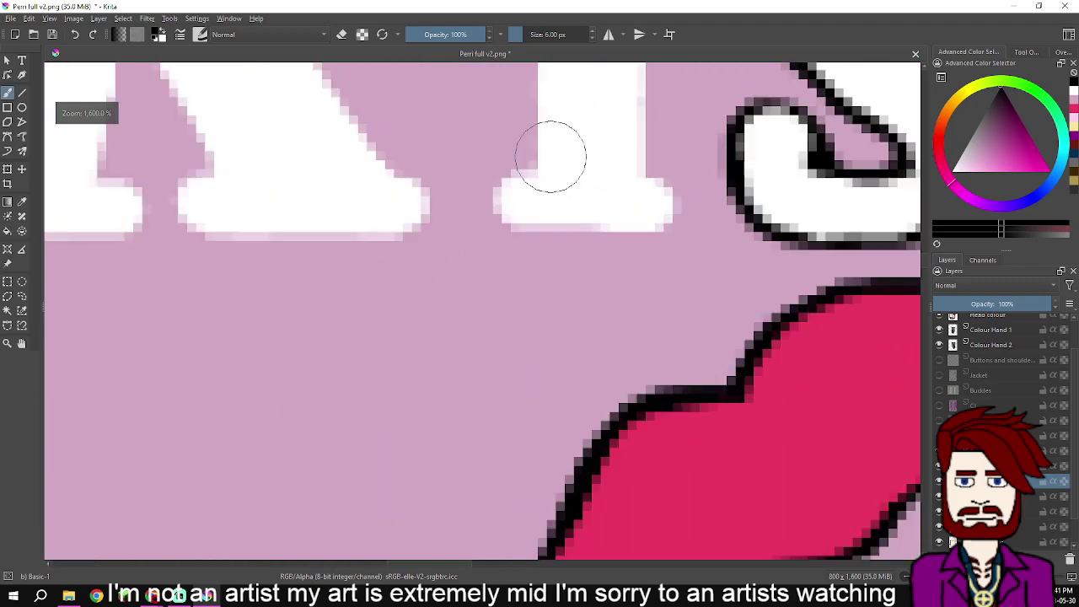
pyautogui.moveTo(542, 181)
pyautogui.mouseDown()
pyautogui.moveTo(525, 183)
pyautogui.moveTo(519, 205)
pyautogui.mouseUp()
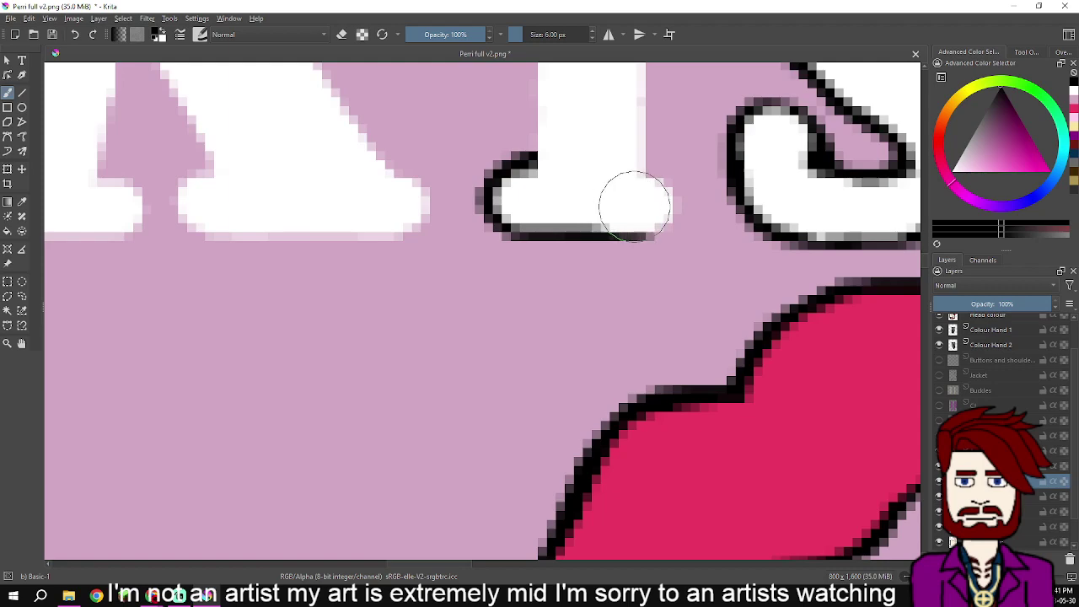
pyautogui.moveTo(635, 206); pyautogui.dragTo(647, 208)
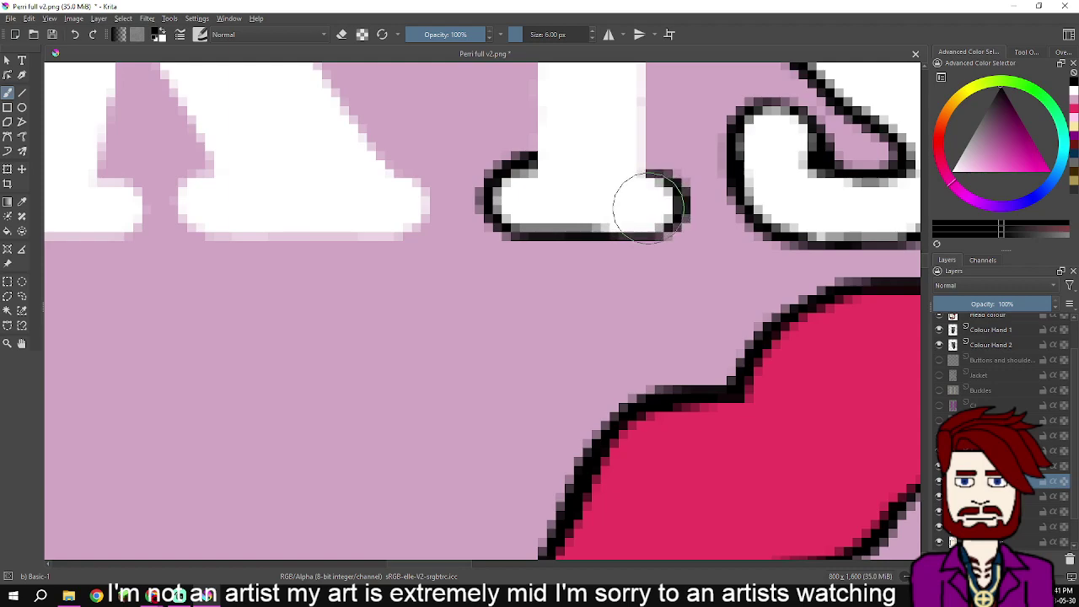
pyautogui.scroll(4, 658, 206)
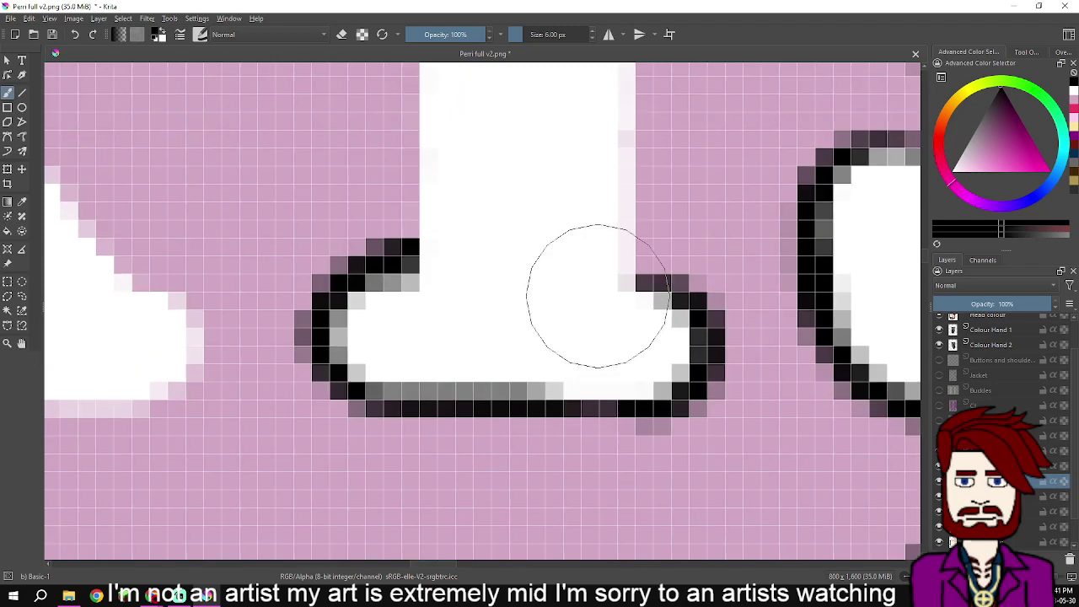
pyautogui.moveTo(597, 295)
pyautogui.mouseDown()
pyautogui.moveTo(578, 277)
pyautogui.moveTo(578, 189)
pyautogui.moveTo(592, 153)
pyautogui.mouseUp()
pyautogui.moveTo(591, 155)
pyautogui.mouseDown()
pyautogui.moveTo(535, 401)
pyautogui.moveTo(536, 215)
pyautogui.moveTo(516, 398)
pyautogui.moveTo(515, 255)
pyautogui.moveTo(503, 220)
pyautogui.moveTo(522, 229)
pyautogui.moveTo(509, 212)
pyautogui.moveTo(518, 215)
pyautogui.moveTo(525, 225)
pyautogui.moveTo(506, 208)
pyautogui.moveTo(400, 223)
pyautogui.moveTo(440, 209)
pyautogui.moveTo(418, 207)
pyautogui.moveTo(323, 254)
pyautogui.moveTo(330, 289)
pyautogui.mouseUp()
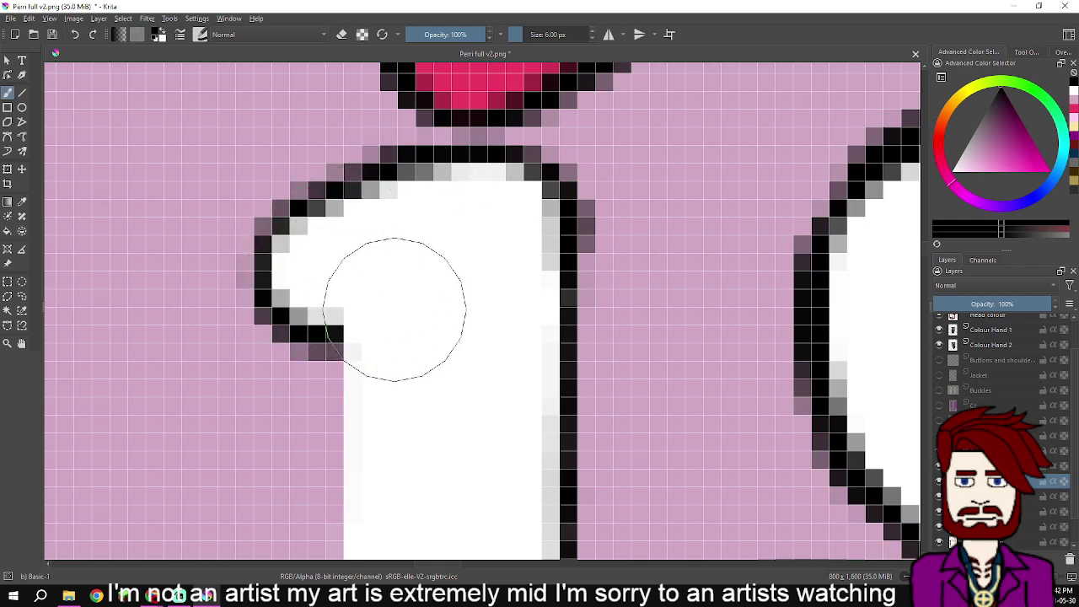
pyautogui.moveTo(402, 321); pyautogui.dragTo(449, 191)
pyautogui.moveTo(427, 259)
pyautogui.mouseDown()
pyautogui.moveTo(510, 167)
pyautogui.moveTo(514, 138)
pyautogui.moveTo(506, 434)
pyautogui.moveTo(501, 232)
pyautogui.mouseUp()
pyautogui.scroll(-8, 502, 232)
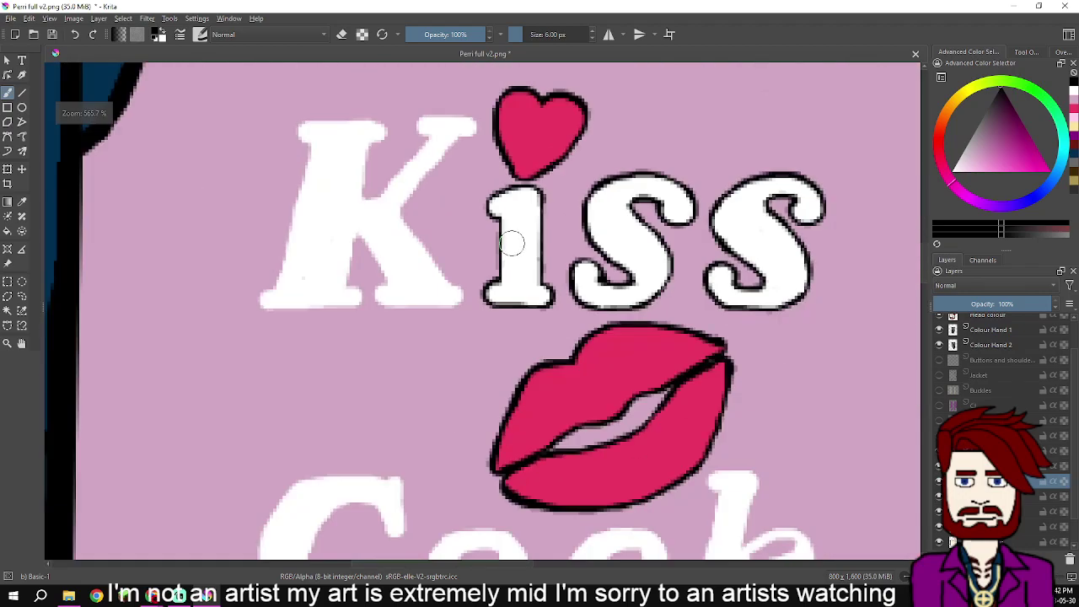
pyautogui.scroll(3, 533, 266)
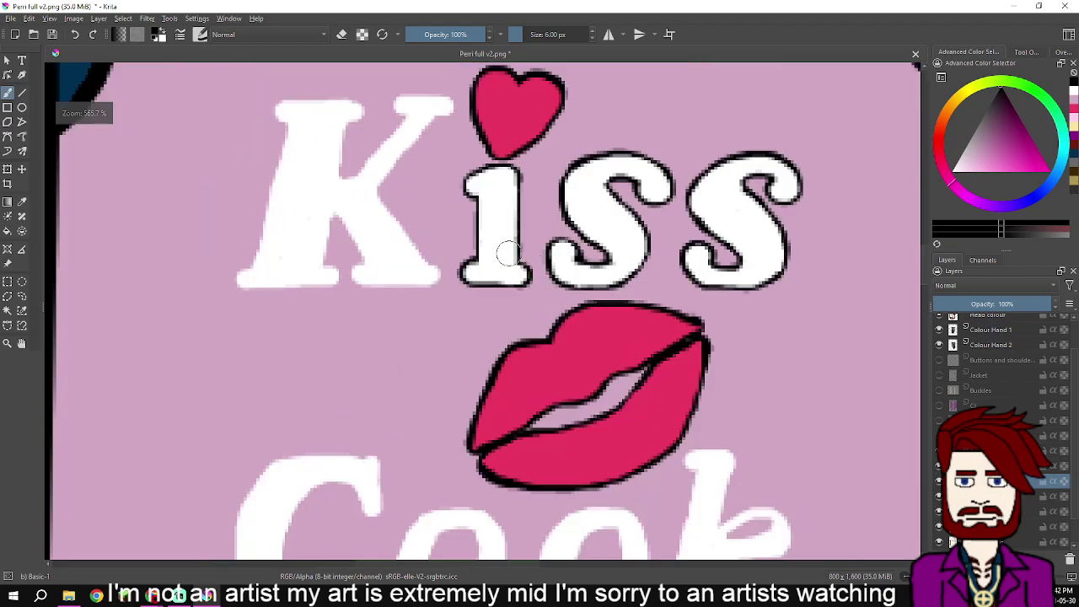
pyautogui.moveTo(512, 121); pyautogui.dragTo(629, 256)
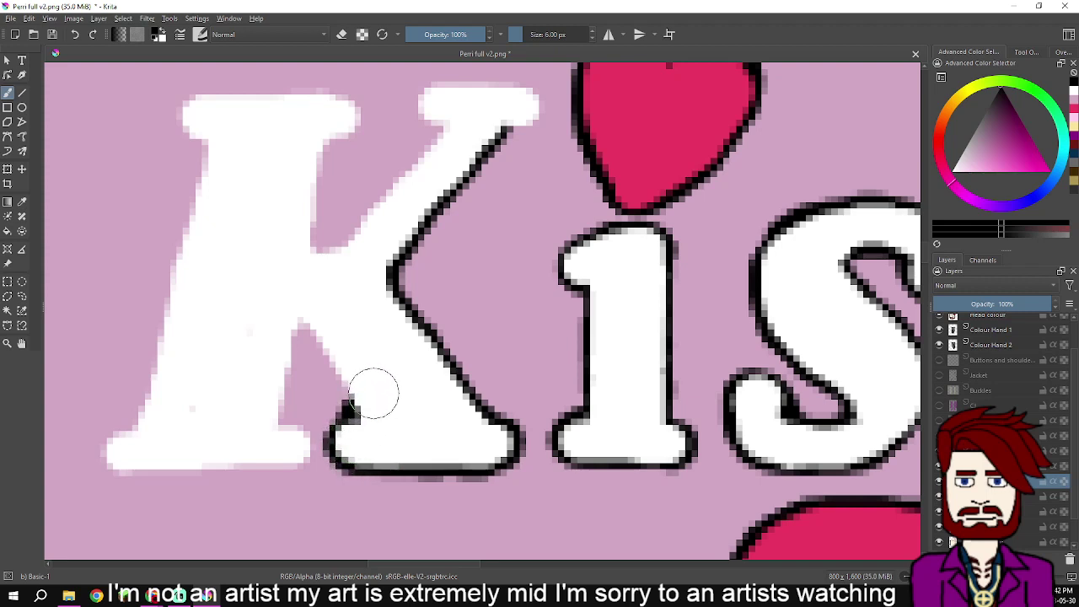
pyautogui.hotkey('ctrl', 'z')
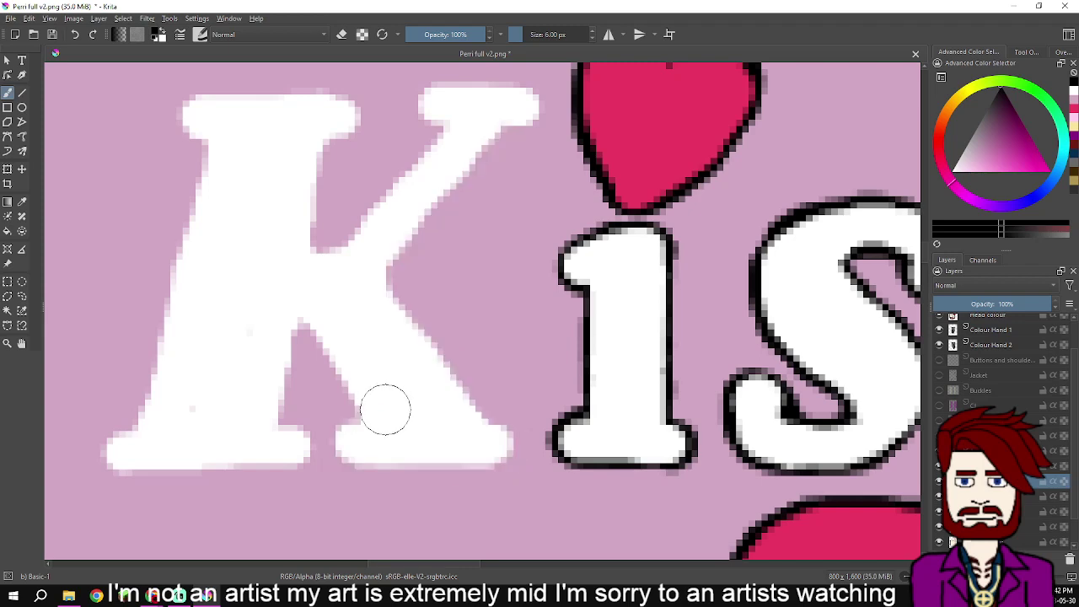
# - Outline the K's diagonal leg with its foot and both sides of its upper arm in black
pyautogui.scroll(6, 377, 397)
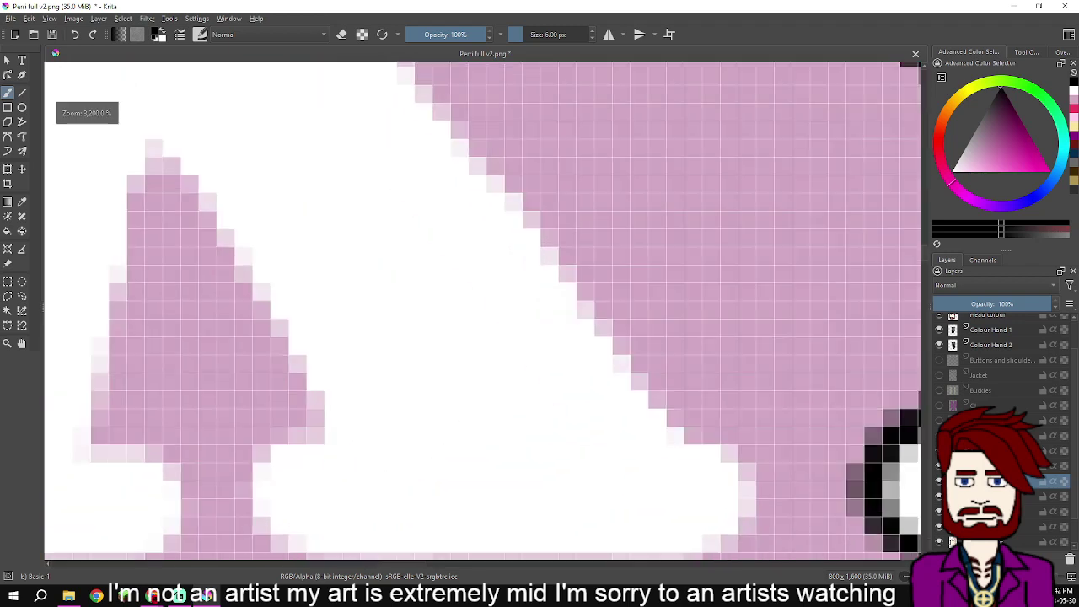
pyautogui.moveTo(397, 329)
pyautogui.mouseDown()
pyautogui.moveTo(393, 270)
pyautogui.moveTo(345, 194)
pyautogui.moveTo(345, 173)
pyautogui.mouseUp()
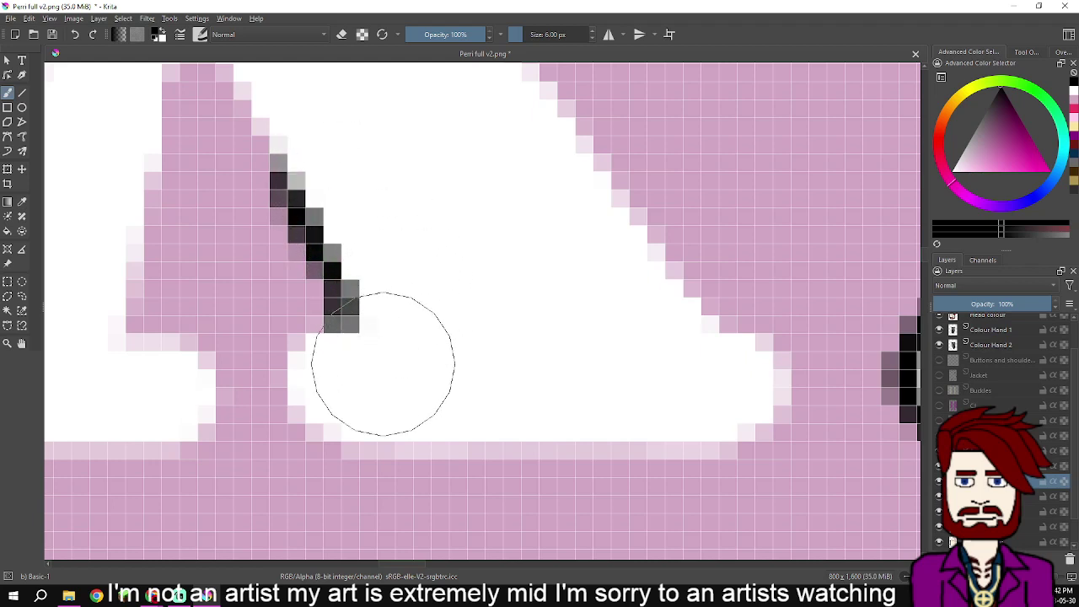
pyautogui.moveTo(357, 376)
pyautogui.mouseDown()
pyautogui.moveTo(325, 380)
pyautogui.moveTo(362, 396)
pyautogui.moveTo(342, 393)
pyautogui.moveTo(385, 386)
pyautogui.moveTo(420, 402)
pyautogui.moveTo(385, 397)
pyautogui.moveTo(405, 411)
pyautogui.moveTo(364, 411)
pyautogui.moveTo(445, 385)
pyautogui.moveTo(428, 402)
pyautogui.moveTo(448, 402)
pyautogui.moveTo(436, 411)
pyautogui.moveTo(450, 393)
pyautogui.moveTo(600, 411)
pyautogui.moveTo(722, 407)
pyautogui.moveTo(733, 403)
pyautogui.moveTo(730, 384)
pyautogui.moveTo(742, 390)
pyautogui.moveTo(723, 374)
pyautogui.moveTo(737, 384)
pyautogui.moveTo(716, 385)
pyautogui.moveTo(703, 354)
pyautogui.moveTo(591, 229)
pyautogui.moveTo(708, 449)
pyautogui.moveTo(527, 178)
pyautogui.moveTo(389, 317)
pyautogui.mouseUp()
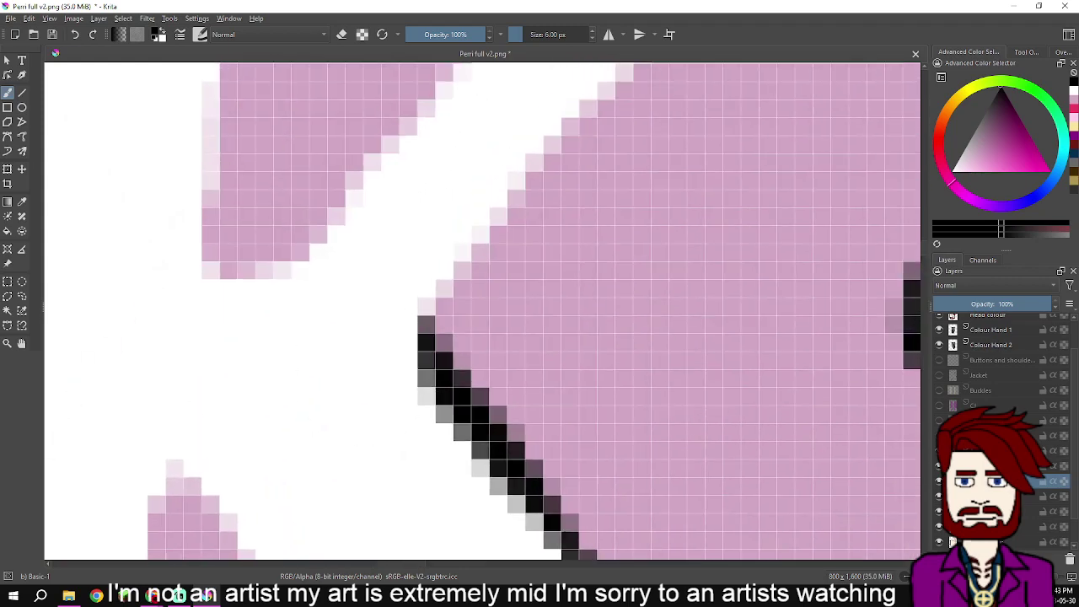
pyautogui.moveTo(392, 275)
pyautogui.mouseDown()
pyautogui.moveTo(455, 198)
pyautogui.moveTo(413, 371)
pyautogui.moveTo(465, 289)
pyautogui.moveTo(554, 197)
pyautogui.moveTo(560, 211)
pyautogui.moveTo(514, 234)
pyautogui.moveTo(500, 267)
pyautogui.mouseUp()
pyautogui.moveTo(573, 220); pyautogui.dragTo(491, 408)
pyautogui.moveTo(508, 360)
pyautogui.mouseDown()
pyautogui.moveTo(526, 313)
pyautogui.moveTo(575, 279)
pyautogui.moveTo(595, 233)
pyautogui.moveTo(682, 222)
pyautogui.moveTo(667, 243)
pyautogui.moveTo(673, 218)
pyautogui.moveTo(612, 205)
pyautogui.moveTo(640, 204)
pyautogui.moveTo(434, 201)
pyautogui.moveTo(456, 219)
pyautogui.moveTo(462, 257)
pyautogui.moveTo(502, 275)
pyautogui.moveTo(621, 152)
pyautogui.mouseUp()
pyautogui.moveTo(602, 219)
pyautogui.mouseDown()
pyautogui.moveTo(580, 254)
pyautogui.moveTo(608, 226)
pyautogui.moveTo(498, 337)
pyautogui.moveTo(425, 387)
pyautogui.moveTo(406, 429)
pyautogui.moveTo(363, 470)
pyautogui.moveTo(268, 543)
pyautogui.mouseUp()
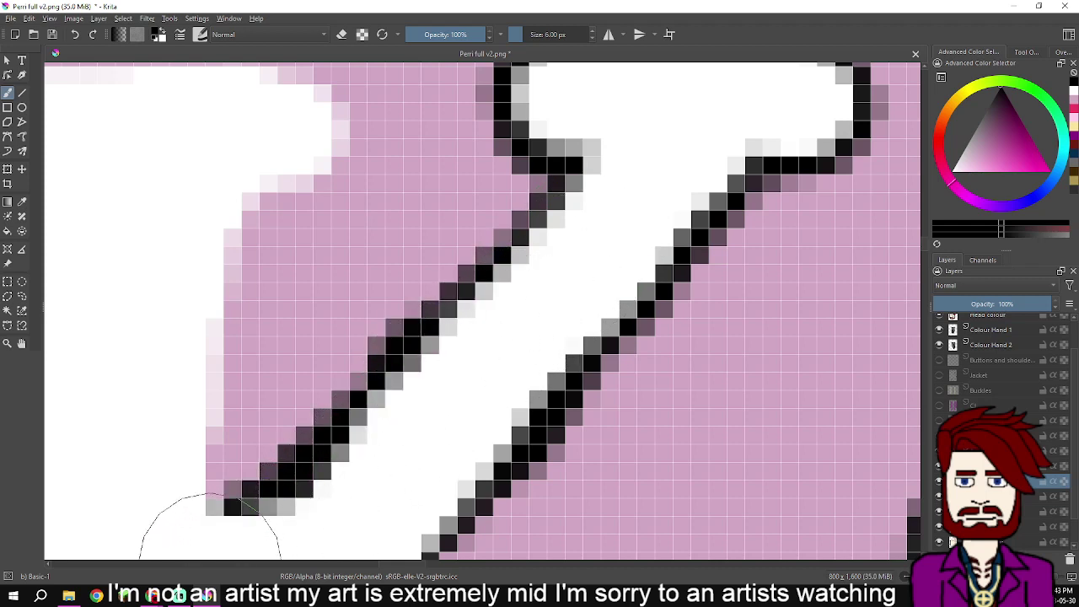
# - Outline the upper part of the K's stem in black, including its top serif and both side edges
pyautogui.moveTo(210, 564)
pyautogui.mouseDown()
pyautogui.moveTo(162, 529)
pyautogui.moveTo(157, 448)
pyautogui.moveTo(171, 506)
pyautogui.mouseUp()
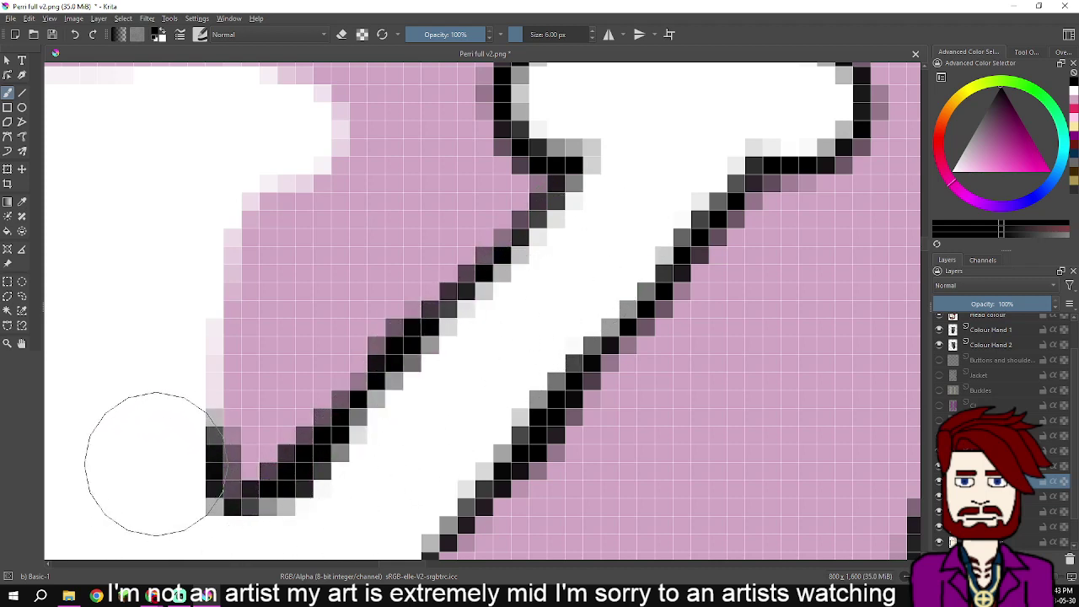
pyautogui.moveTo(154, 463)
pyautogui.mouseDown()
pyautogui.moveTo(166, 401)
pyautogui.moveTo(162, 432)
pyautogui.moveTo(180, 410)
pyautogui.moveTo(176, 436)
pyautogui.moveTo(187, 248)
pyautogui.moveTo(191, 278)
pyautogui.moveTo(194, 247)
pyautogui.moveTo(206, 252)
pyautogui.moveTo(201, 282)
pyautogui.moveTo(206, 220)
pyautogui.moveTo(282, 136)
pyautogui.moveTo(360, 295)
pyautogui.moveTo(329, 269)
pyautogui.moveTo(227, 263)
pyautogui.moveTo(287, 253)
pyautogui.moveTo(253, 254)
pyautogui.moveTo(471, 322)
pyautogui.moveTo(227, 314)
pyautogui.moveTo(145, 325)
pyautogui.moveTo(136, 348)
pyautogui.moveTo(162, 366)
pyautogui.moveTo(128, 350)
pyautogui.moveTo(217, 414)
pyautogui.mouseUp()
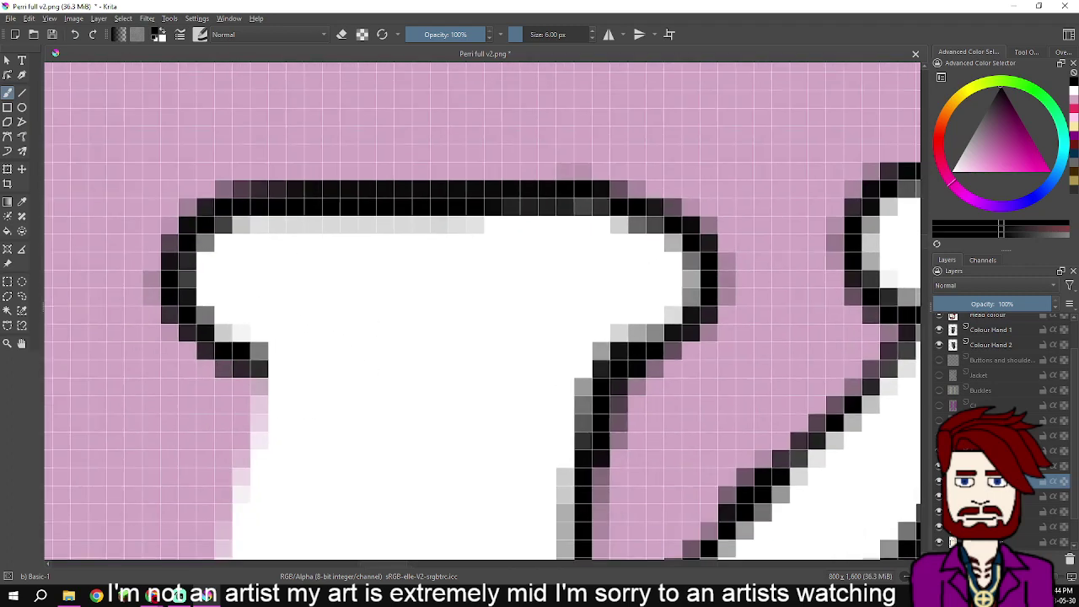
pyautogui.moveTo(322, 364); pyautogui.dragTo(359, 245)
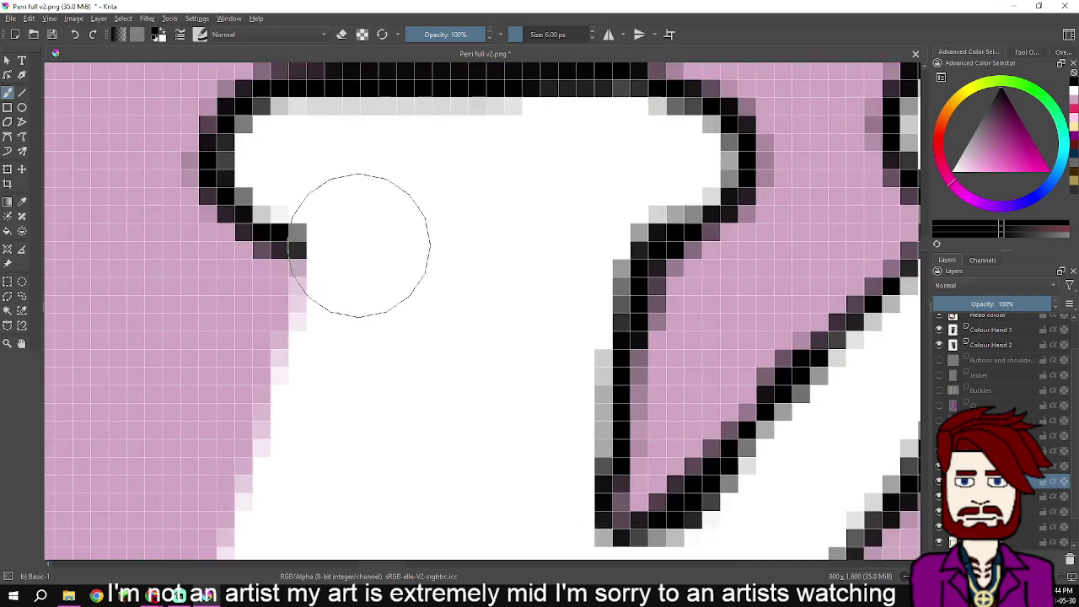
pyautogui.scroll(-2, 316, 298)
pyautogui.moveTo(320, 307)
pyautogui.mouseDown()
pyautogui.moveTo(461, 200)
pyautogui.moveTo(430, 299)
pyautogui.moveTo(456, 248)
pyautogui.moveTo(408, 369)
pyautogui.mouseUp()
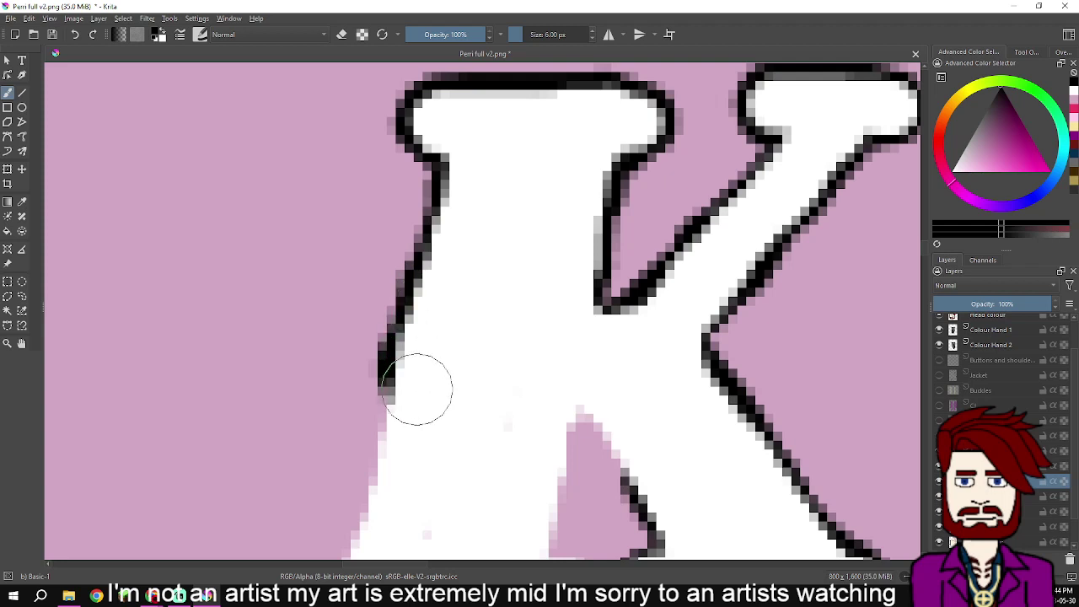
# - Complete the K's black outline along the lower stem, its foot and the inner notch, undoing a misplaced stroke at the foot
pyautogui.scroll(-2, 417, 390)
pyautogui.scroll(2, 511, 274)
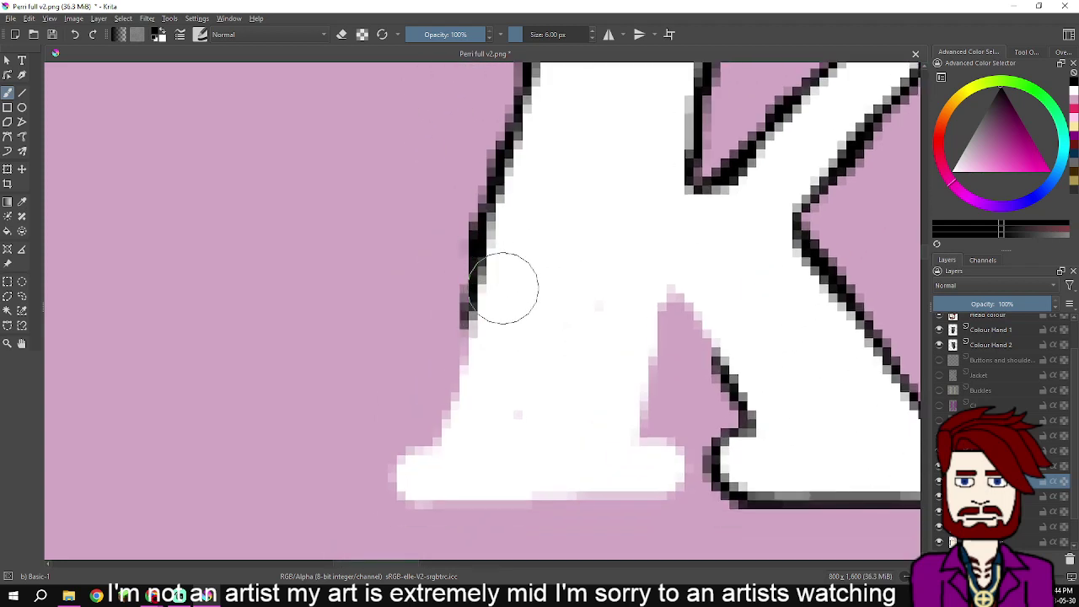
pyautogui.moveTo(476, 368); pyautogui.dragTo(462, 424)
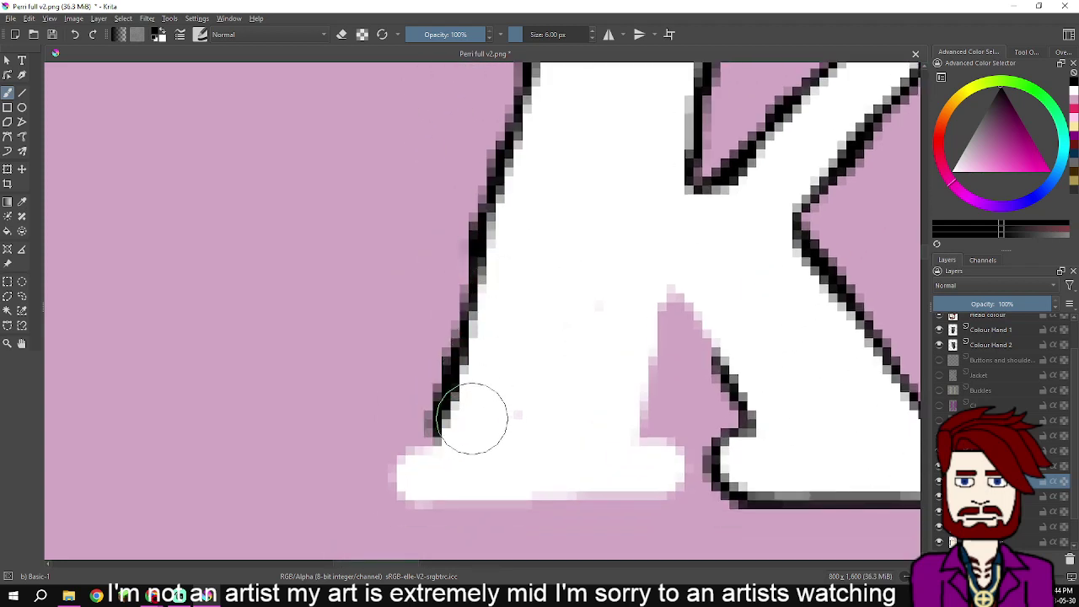
pyautogui.moveTo(424, 464); pyautogui.dragTo(414, 488)
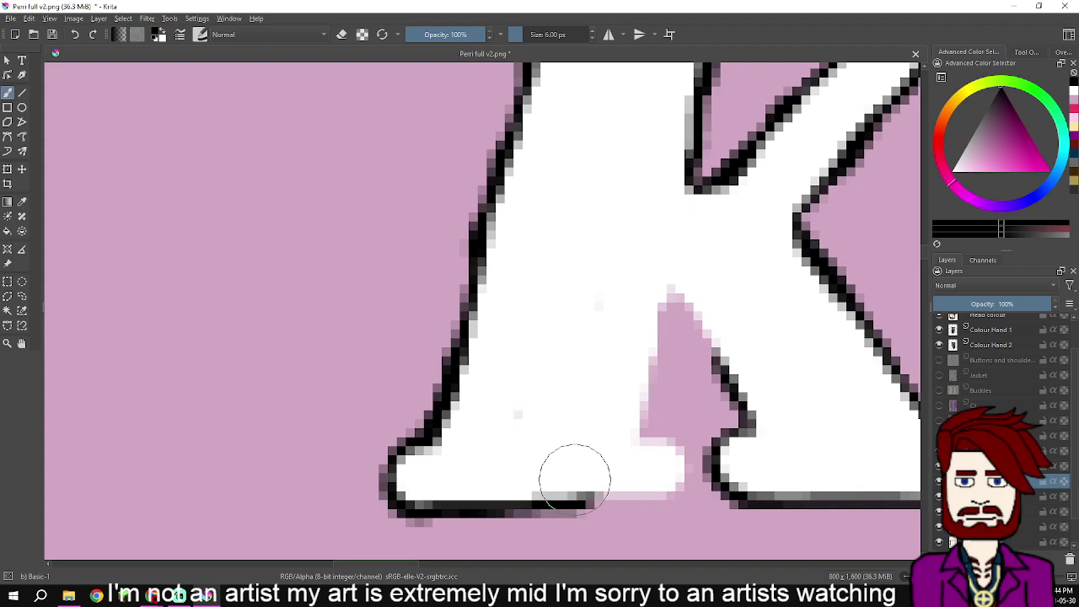
pyautogui.moveTo(553, 485)
pyautogui.mouseDown()
pyautogui.moveTo(660, 468)
pyautogui.moveTo(661, 477)
pyautogui.moveTo(641, 441)
pyautogui.moveTo(609, 436)
pyautogui.mouseUp()
pyautogui.hotkey('ctrl', 'z')
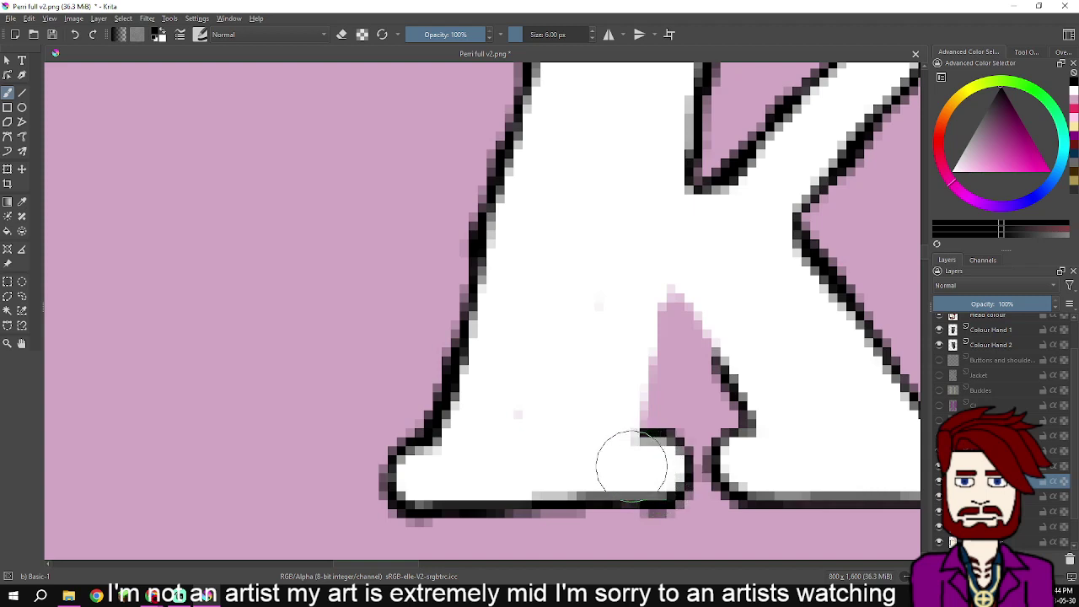
pyautogui.scroll(3, 588, 459)
pyautogui.moveTo(596, 459); pyautogui.dragTo(387, 555)
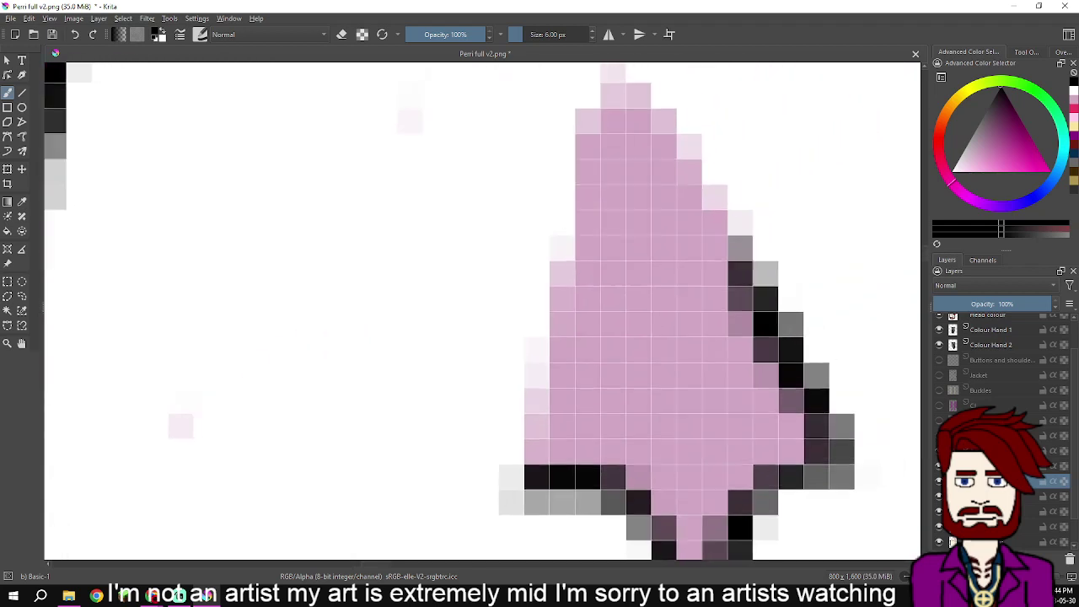
pyautogui.moveTo(449, 461)
pyautogui.mouseDown()
pyautogui.moveTo(474, 380)
pyautogui.moveTo(475, 217)
pyautogui.moveTo(433, 310)
pyautogui.moveTo(429, 357)
pyautogui.moveTo(425, 339)
pyautogui.moveTo(436, 331)
pyautogui.moveTo(467, 175)
pyautogui.moveTo(505, 154)
pyautogui.moveTo(609, 157)
pyautogui.moveTo(661, 204)
pyautogui.moveTo(664, 240)
pyautogui.moveTo(710, 313)
pyautogui.mouseUp()
pyautogui.scroll(-8, 757, 332)
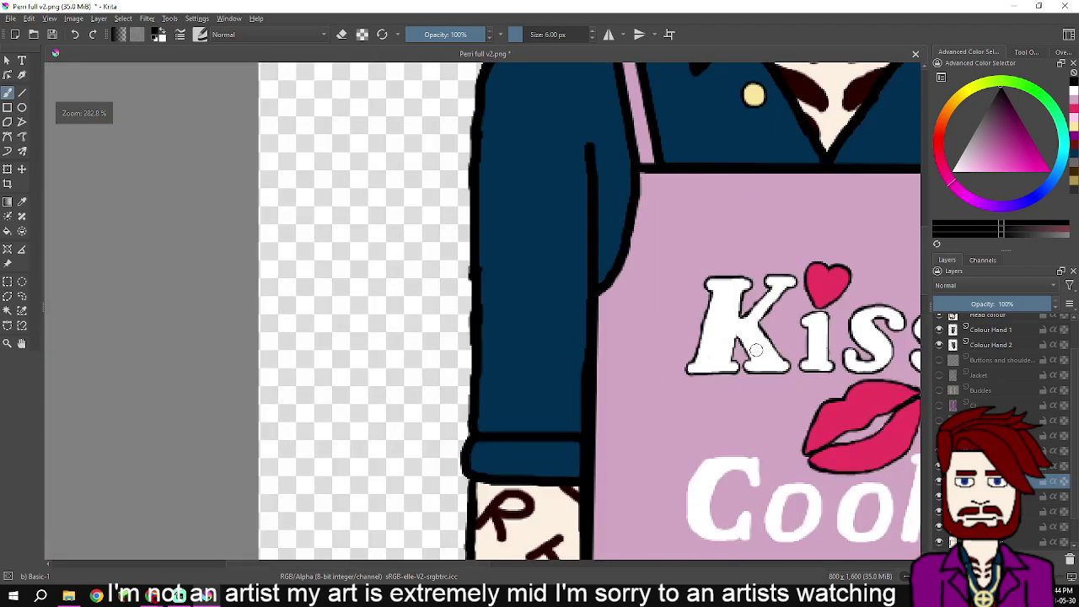
# - Outline the C of "Cook" in black along its top edge, outer left curve and lower-left curve
pyautogui.moveTo(787, 410); pyautogui.dragTo(610, 251)
pyautogui.scroll(4, 602, 261)
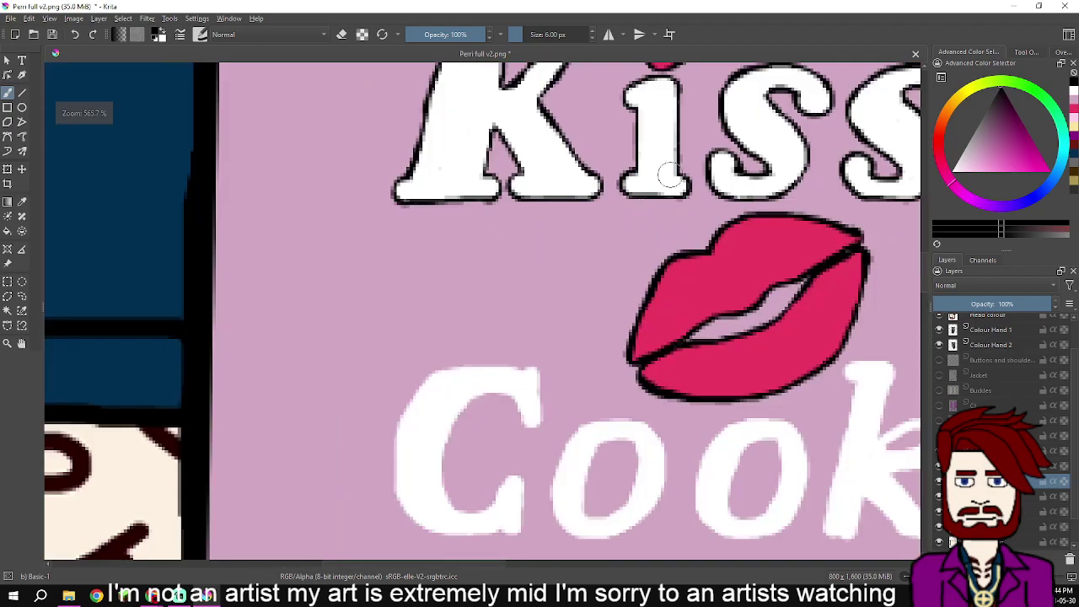
pyautogui.scroll(-4, 628, 337)
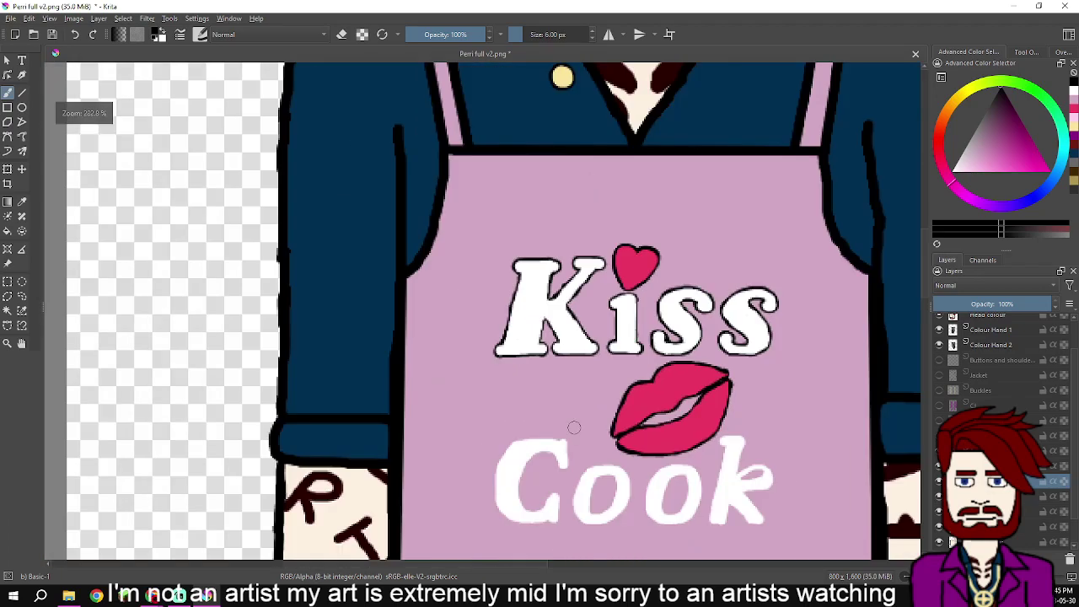
pyautogui.moveTo(574, 427); pyautogui.dragTo(585, 193)
pyautogui.scroll(8, 573, 219)
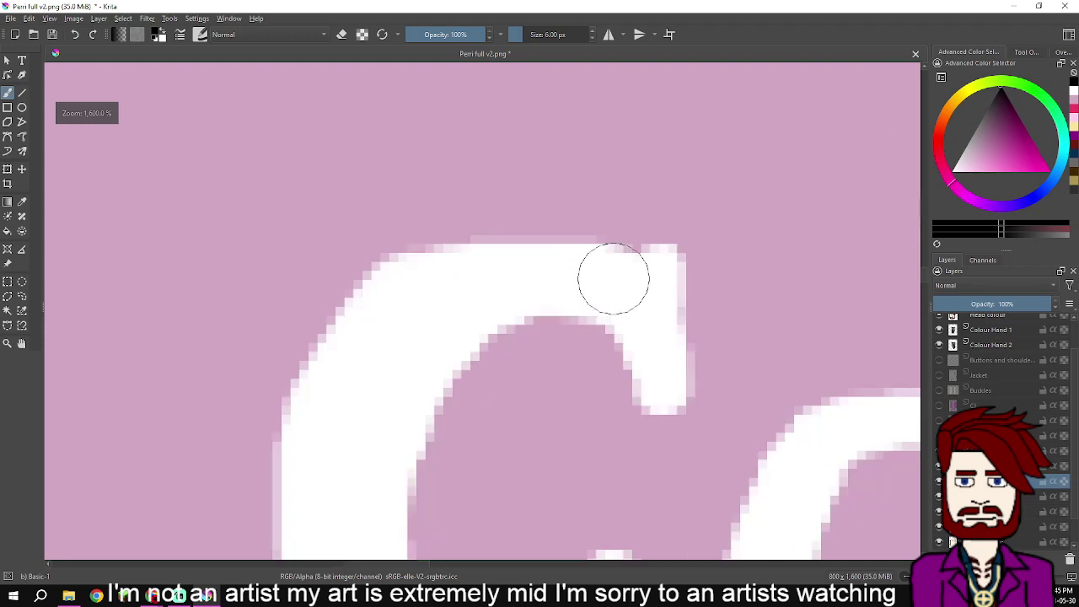
pyautogui.moveTo(614, 279); pyautogui.dragTo(625, 270)
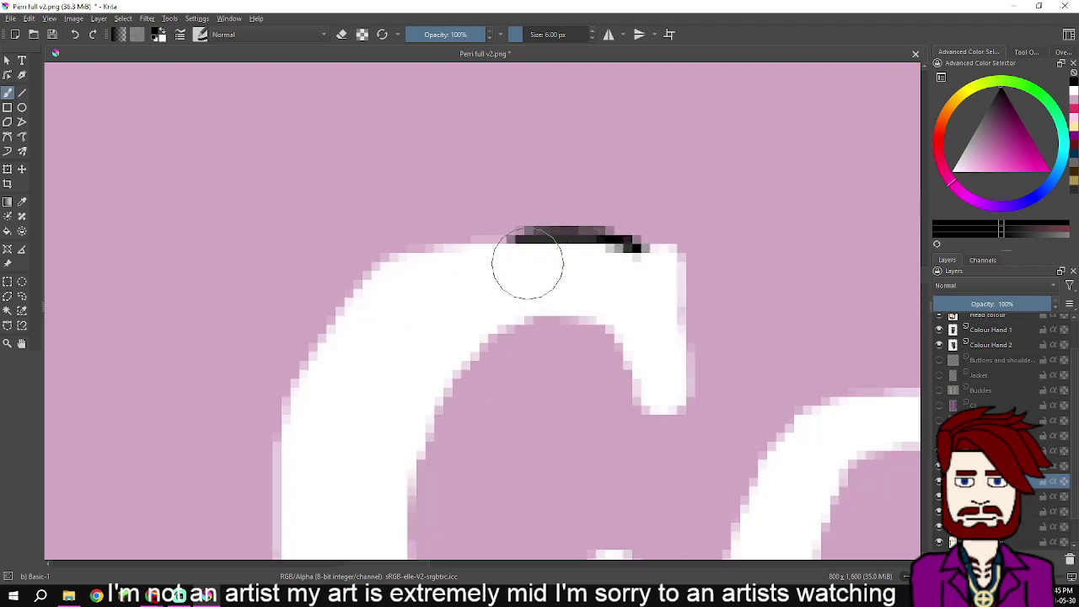
pyautogui.moveTo(484, 263)
pyautogui.mouseDown()
pyautogui.moveTo(397, 274)
pyautogui.moveTo(367, 293)
pyautogui.moveTo(305, 409)
pyautogui.moveTo(306, 465)
pyautogui.moveTo(435, 195)
pyautogui.moveTo(411, 216)
pyautogui.moveTo(429, 264)
pyautogui.moveTo(433, 360)
pyautogui.mouseUp()
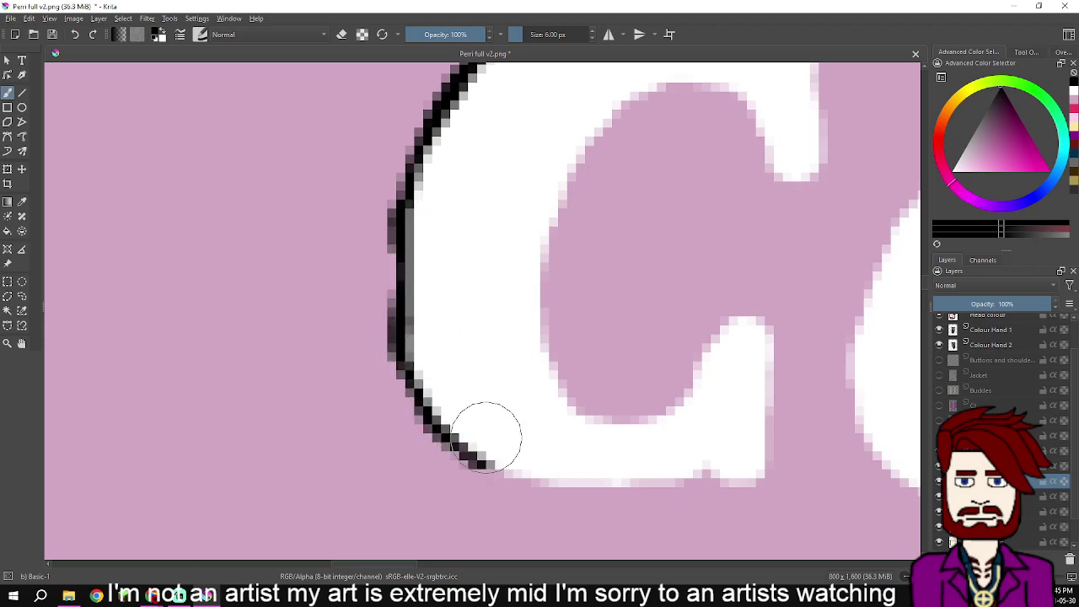
pyautogui.scroll(2, 473, 433)
pyautogui.moveTo(470, 403)
pyautogui.mouseDown()
pyautogui.moveTo(451, 272)
pyautogui.moveTo(447, 284)
pyautogui.moveTo(512, 335)
pyautogui.moveTo(583, 360)
pyautogui.moveTo(661, 356)
pyautogui.mouseUp()
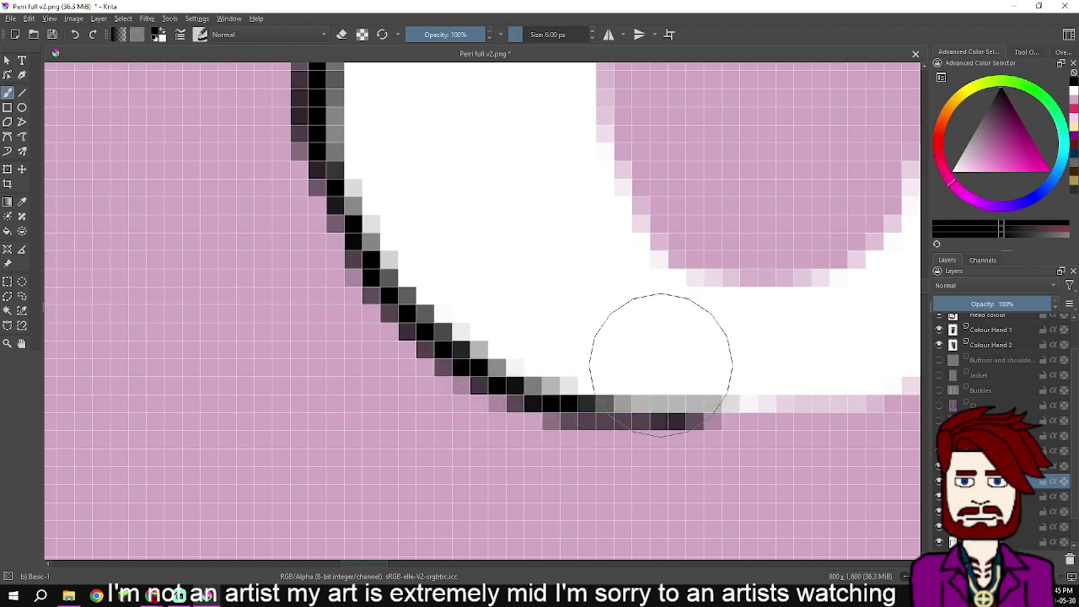
# - Complete the C's black outline along its base, lower tip, inner curve and upper serif
pyautogui.moveTo(589, 363)
pyautogui.mouseDown()
pyautogui.moveTo(624, 368)
pyautogui.moveTo(523, 380)
pyautogui.moveTo(731, 381)
pyautogui.moveTo(787, 358)
pyautogui.moveTo(849, 378)
pyautogui.moveTo(704, 426)
pyautogui.moveTo(716, 433)
pyautogui.moveTo(734, 422)
pyautogui.moveTo(747, 390)
pyautogui.moveTo(716, 284)
pyautogui.moveTo(722, 253)
pyautogui.moveTo(723, 326)
pyautogui.moveTo(745, 302)
pyautogui.moveTo(725, 264)
pyautogui.moveTo(733, 193)
pyautogui.moveTo(716, 198)
pyautogui.mouseUp()
pyautogui.moveTo(721, 202)
pyautogui.mouseDown()
pyautogui.moveTo(676, 296)
pyautogui.moveTo(687, 226)
pyautogui.moveTo(659, 326)
pyautogui.moveTo(621, 354)
pyautogui.moveTo(634, 328)
pyautogui.moveTo(613, 366)
pyautogui.moveTo(623, 363)
pyautogui.moveTo(582, 409)
pyautogui.moveTo(587, 388)
pyautogui.moveTo(518, 406)
pyautogui.moveTo(569, 401)
pyautogui.moveTo(516, 402)
pyautogui.moveTo(571, 388)
pyautogui.moveTo(487, 400)
pyautogui.moveTo(539, 397)
pyautogui.moveTo(466, 396)
pyautogui.moveTo(547, 396)
pyautogui.moveTo(390, 381)
pyautogui.moveTo(405, 395)
pyautogui.moveTo(372, 363)
pyautogui.moveTo(381, 387)
pyautogui.moveTo(330, 329)
pyautogui.moveTo(342, 344)
pyautogui.moveTo(311, 269)
pyautogui.moveTo(267, 373)
pyautogui.moveTo(260, 336)
pyautogui.moveTo(268, 355)
pyautogui.moveTo(280, 257)
pyautogui.moveTo(268, 140)
pyautogui.mouseUp()
pyautogui.moveTo(304, 110)
pyautogui.mouseDown()
pyautogui.moveTo(253, 321)
pyautogui.moveTo(253, 418)
pyautogui.moveTo(231, 397)
pyautogui.moveTo(255, 388)
pyautogui.mouseUp()
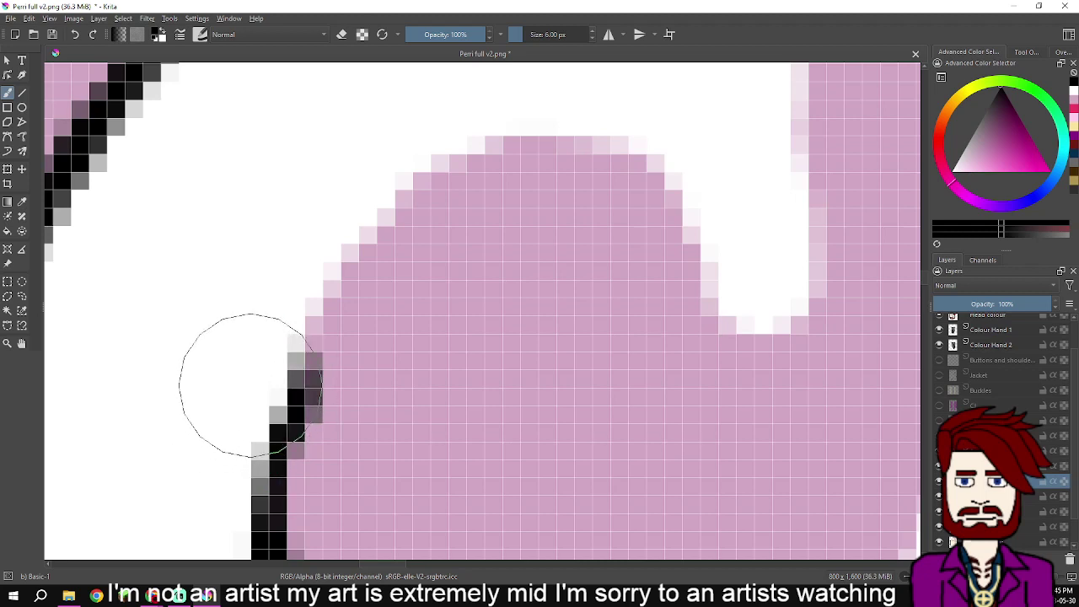
pyautogui.moveTo(268, 339)
pyautogui.mouseDown()
pyautogui.moveTo(270, 311)
pyautogui.moveTo(260, 330)
pyautogui.moveTo(340, 186)
pyautogui.moveTo(383, 159)
pyautogui.moveTo(515, 99)
pyautogui.moveTo(600, 99)
pyautogui.moveTo(650, 113)
pyautogui.moveTo(556, 80)
pyautogui.moveTo(567, 98)
pyautogui.moveTo(602, 102)
pyautogui.moveTo(585, 96)
pyautogui.moveTo(579, 107)
pyautogui.moveTo(591, 113)
pyautogui.moveTo(683, 123)
pyautogui.moveTo(723, 183)
pyautogui.moveTo(714, 180)
pyautogui.moveTo(732, 258)
pyautogui.moveTo(754, 265)
pyautogui.moveTo(751, 297)
pyautogui.moveTo(770, 261)
pyautogui.moveTo(752, 281)
pyautogui.moveTo(773, 268)
pyautogui.moveTo(779, 199)
pyautogui.moveTo(718, 390)
pyautogui.moveTo(710, 259)
pyautogui.moveTo(689, 221)
pyautogui.mouseUp()
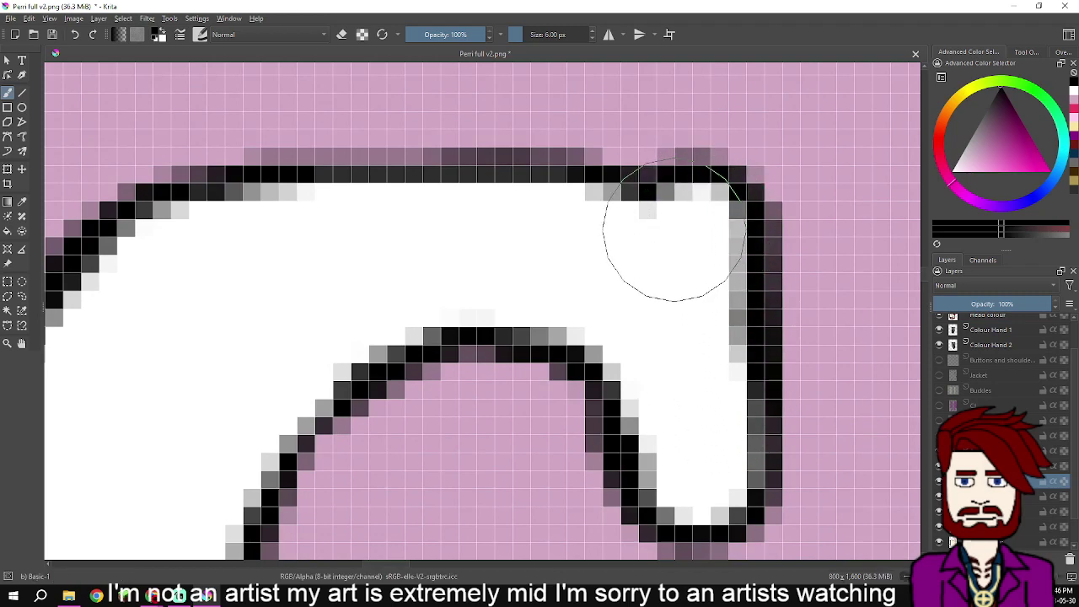
# - Outline the first o of "Cook" in black around its outer edge and inner opening, undoing a misplaced stroke
pyautogui.scroll(-3, 666, 253)
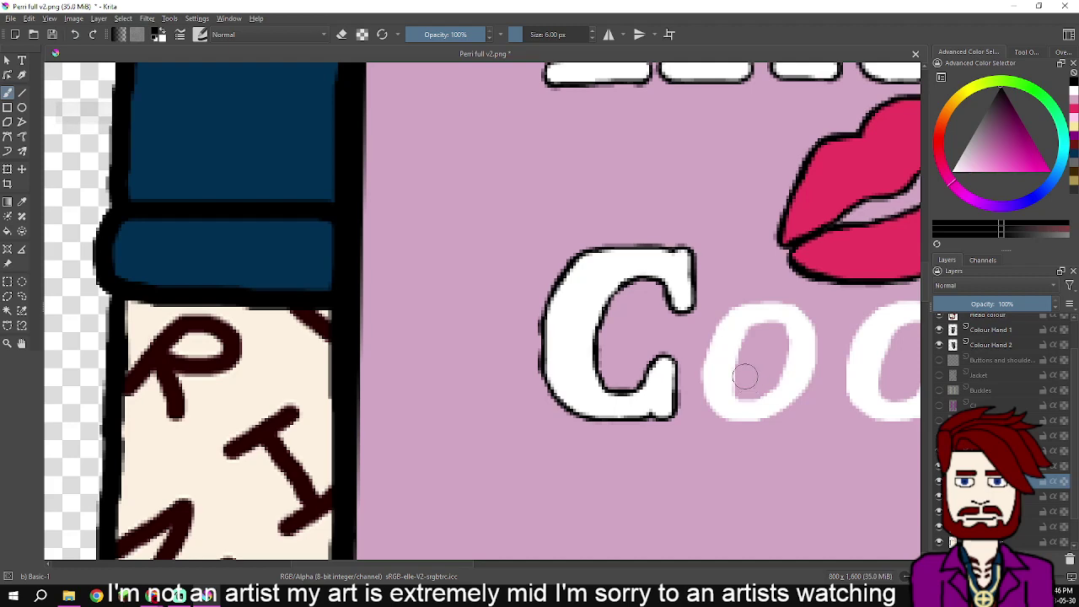
pyautogui.scroll(8, 734, 363)
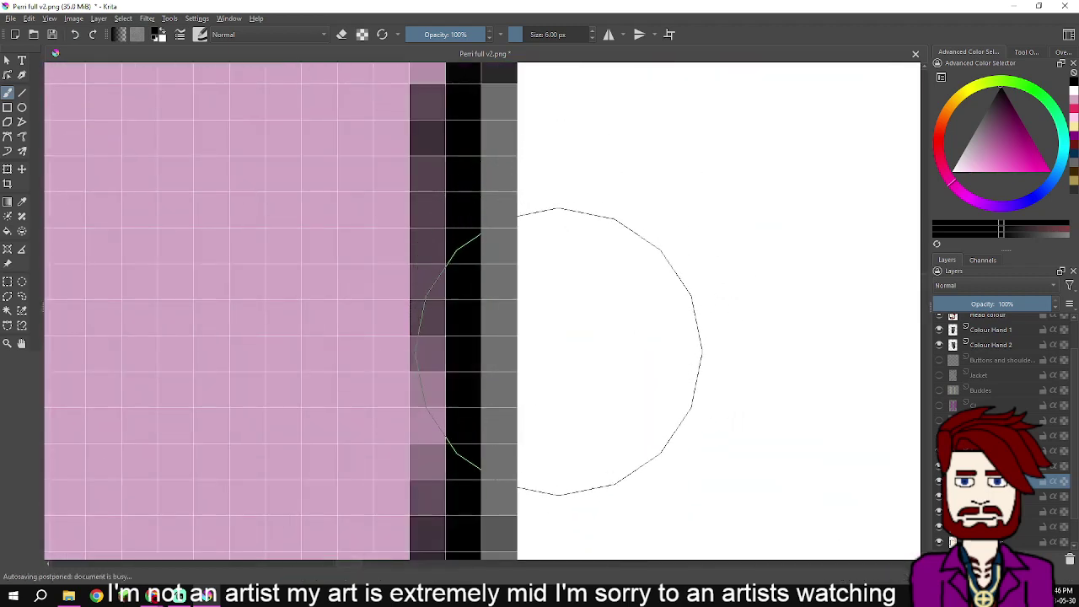
pyautogui.scroll(-8, 719, 366)
pyautogui.scroll(-1, 776, 358)
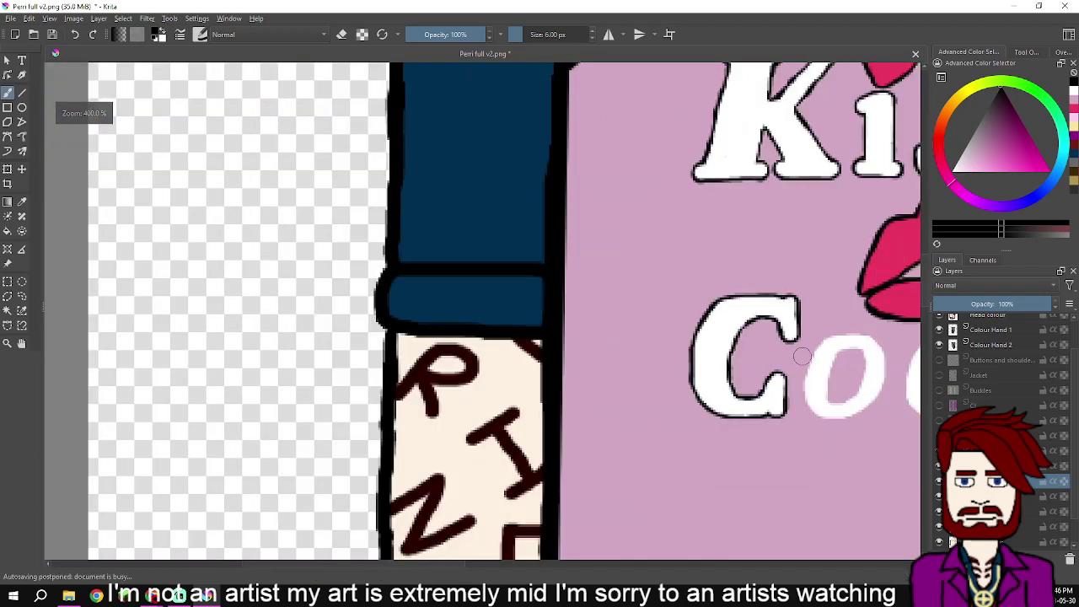
pyautogui.moveTo(803, 356); pyautogui.dragTo(723, 361)
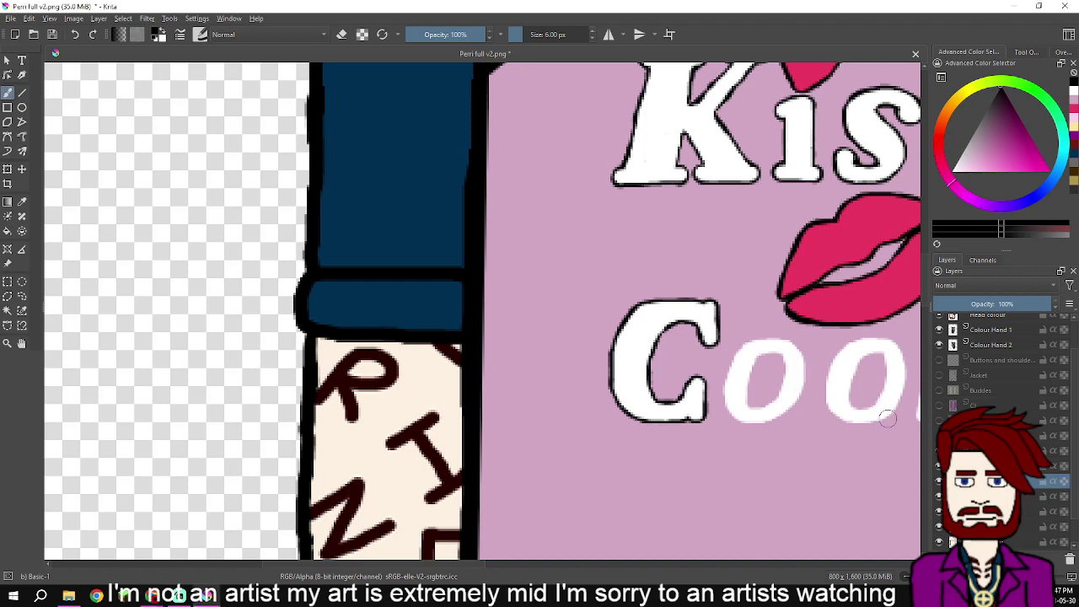
pyautogui.scroll(4, 717, 371)
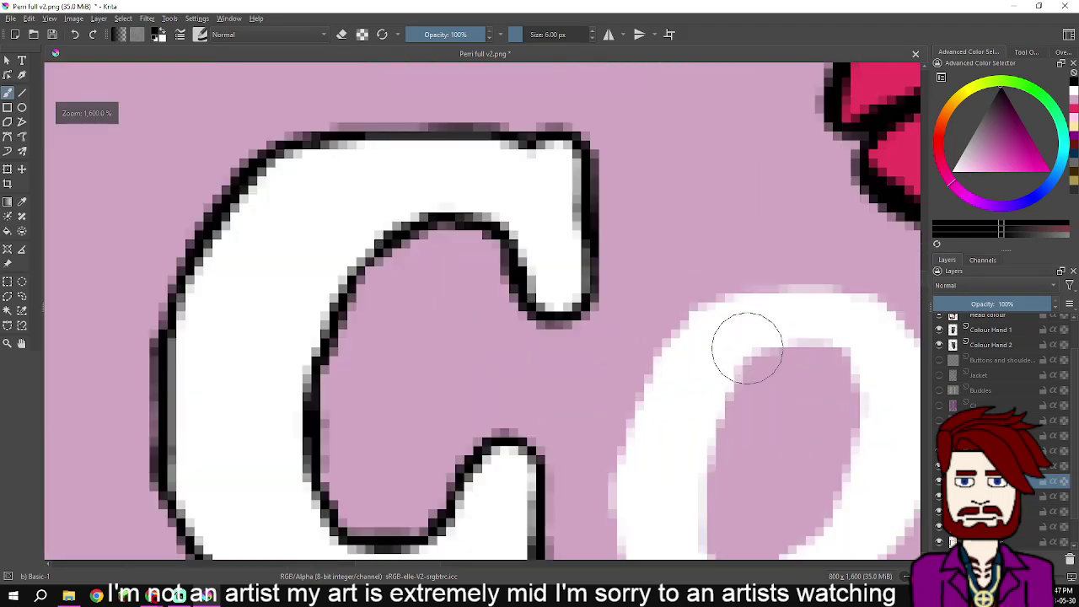
pyautogui.moveTo(726, 320)
pyautogui.mouseDown()
pyautogui.moveTo(682, 337)
pyautogui.moveTo(640, 438)
pyautogui.moveTo(638, 482)
pyautogui.moveTo(668, 461)
pyautogui.moveTo(693, 272)
pyautogui.moveTo(675, 296)
pyautogui.moveTo(680, 380)
pyautogui.moveTo(692, 395)
pyautogui.moveTo(776, 429)
pyautogui.moveTo(865, 392)
pyautogui.mouseUp()
pyautogui.moveTo(808, 423)
pyautogui.mouseDown()
pyautogui.moveTo(727, 477)
pyautogui.moveTo(811, 406)
pyautogui.moveTo(830, 365)
pyautogui.moveTo(835, 241)
pyautogui.moveTo(786, 198)
pyautogui.moveTo(656, 202)
pyautogui.moveTo(672, 218)
pyautogui.moveTo(629, 260)
pyautogui.moveTo(609, 428)
pyautogui.moveTo(616, 453)
pyautogui.moveTo(641, 463)
pyautogui.moveTo(669, 472)
pyautogui.moveTo(716, 463)
pyautogui.mouseUp()
pyautogui.hotkey('ctrl', 'z')
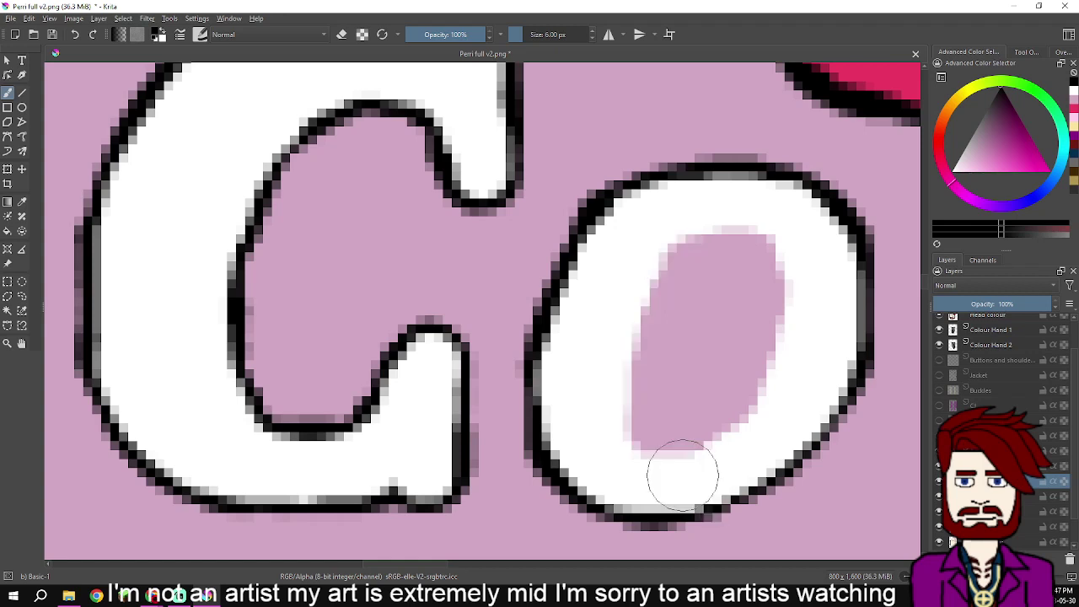
pyautogui.moveTo(687, 224)
pyautogui.mouseDown()
pyautogui.moveTo(653, 253)
pyautogui.moveTo(624, 317)
pyautogui.moveTo(611, 393)
pyautogui.moveTo(615, 441)
pyautogui.moveTo(633, 465)
pyautogui.moveTo(679, 472)
pyautogui.moveTo(730, 456)
pyautogui.moveTo(777, 405)
pyautogui.moveTo(810, 309)
pyautogui.moveTo(805, 270)
pyautogui.moveTo(811, 337)
pyautogui.moveTo(803, 280)
pyautogui.moveTo(771, 217)
pyautogui.moveTo(713, 211)
pyautogui.mouseUp()
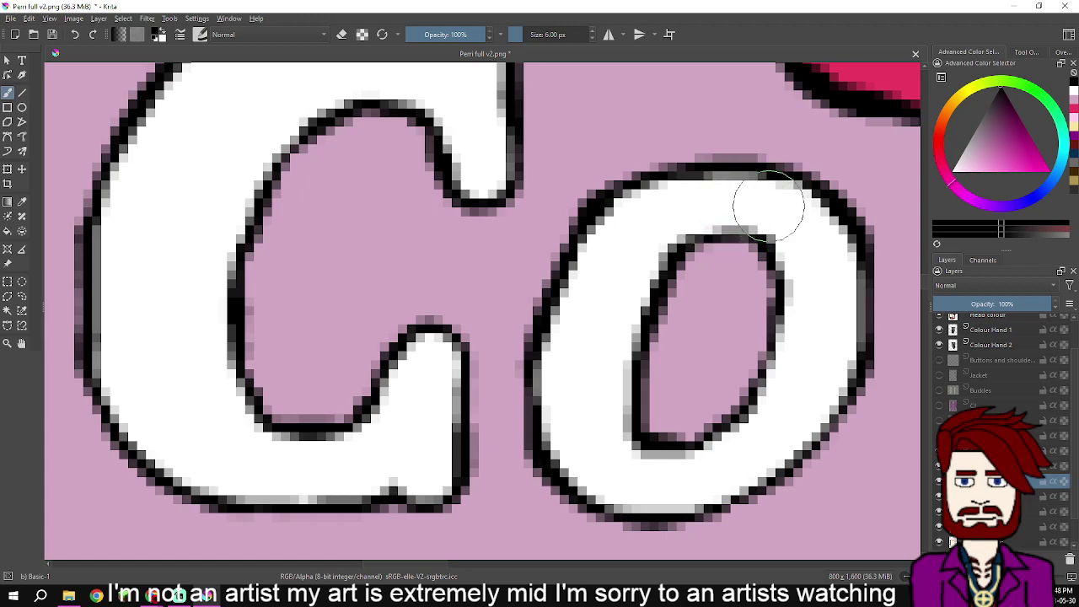
pyautogui.scroll(-6, 766, 355)
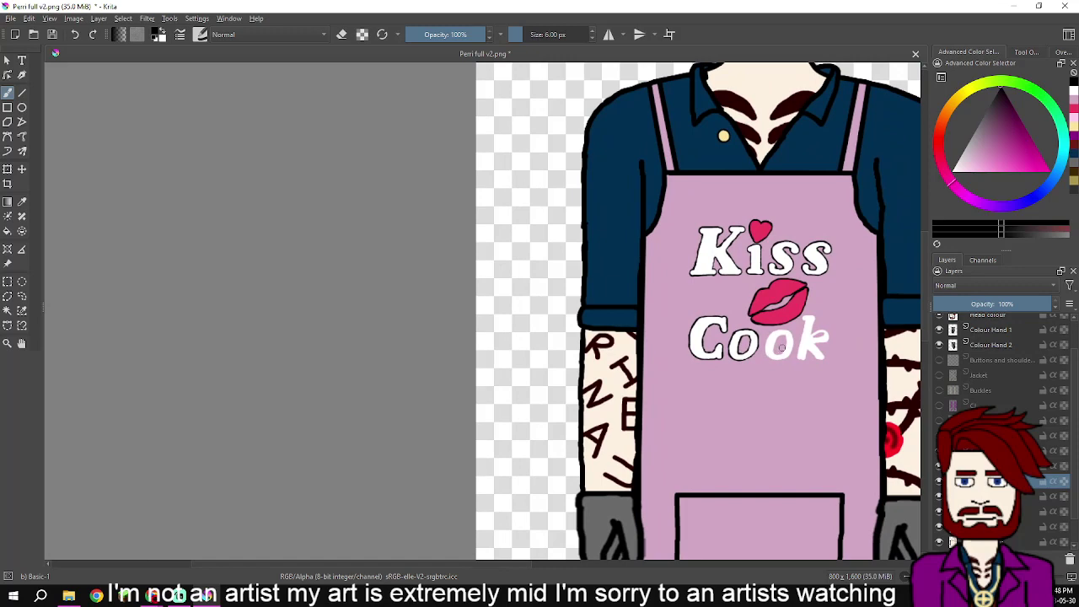
pyautogui.scroll(6, 782, 347)
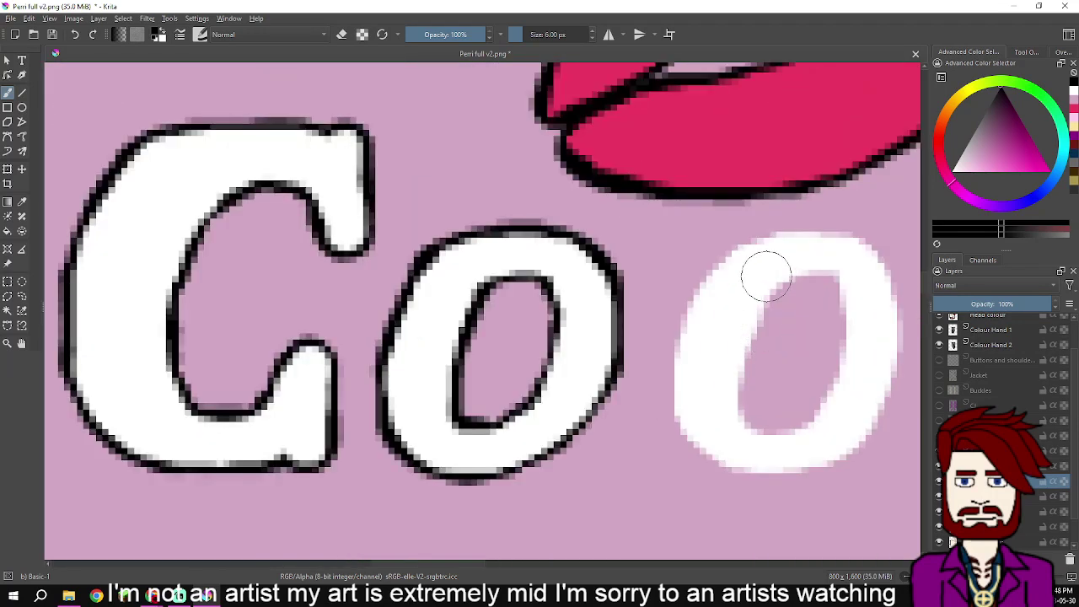
pyautogui.moveTo(766, 276)
pyautogui.mouseDown()
pyautogui.moveTo(729, 382)
pyautogui.moveTo(734, 417)
pyautogui.moveTo(771, 439)
pyautogui.mouseUp()
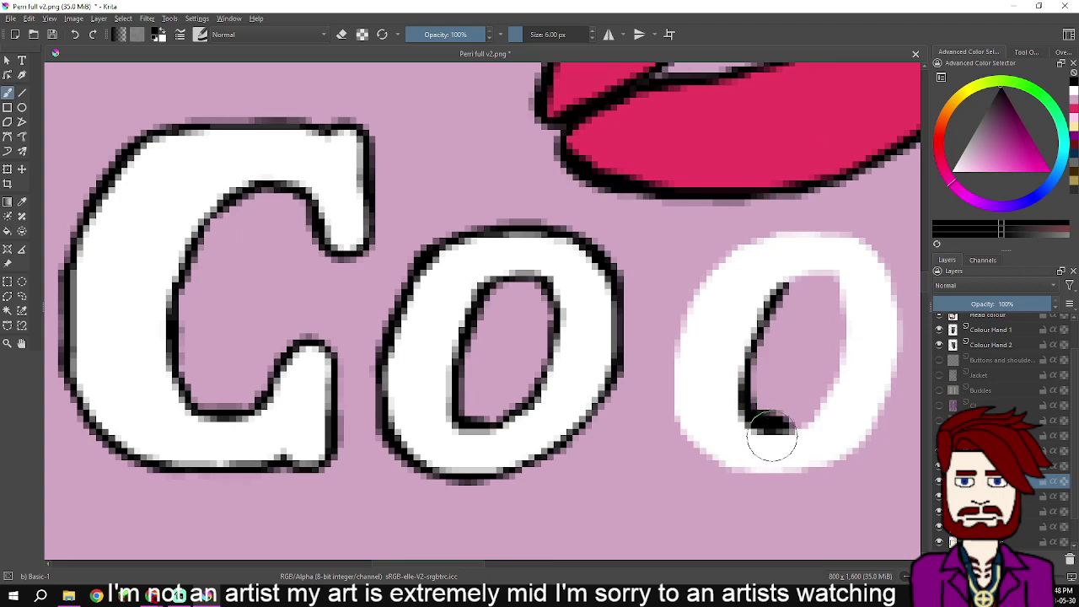
pyautogui.hotkey('ctrl', 'z')
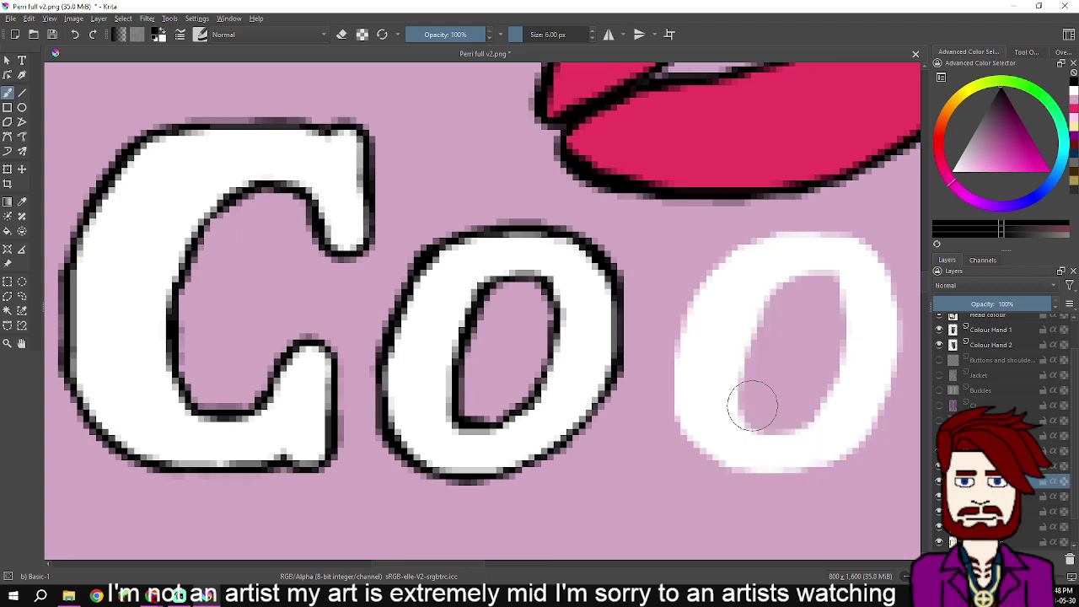
pyautogui.moveTo(773, 276)
pyautogui.mouseDown()
pyautogui.moveTo(747, 309)
pyautogui.moveTo(732, 403)
pyautogui.mouseUp()
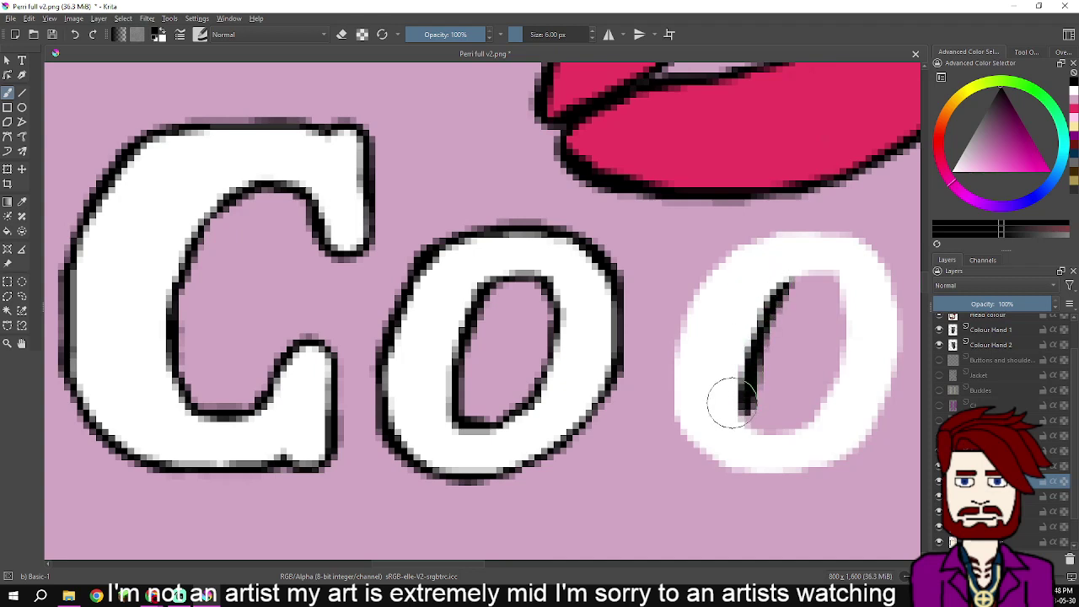
pyautogui.moveTo(766, 448); pyautogui.dragTo(796, 447)
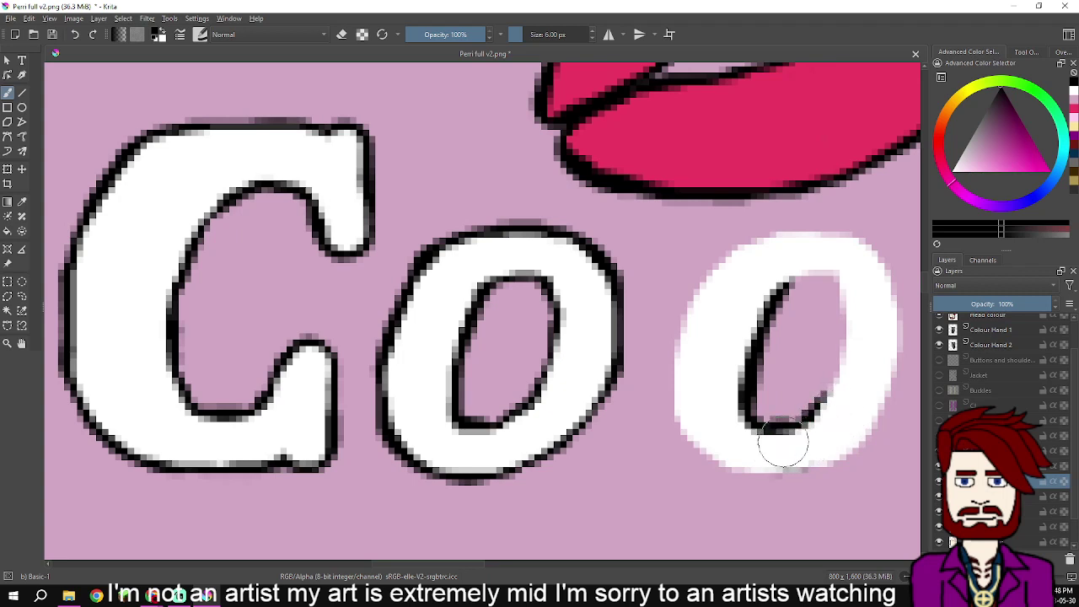
pyautogui.hotkey('ctrl', 'z')
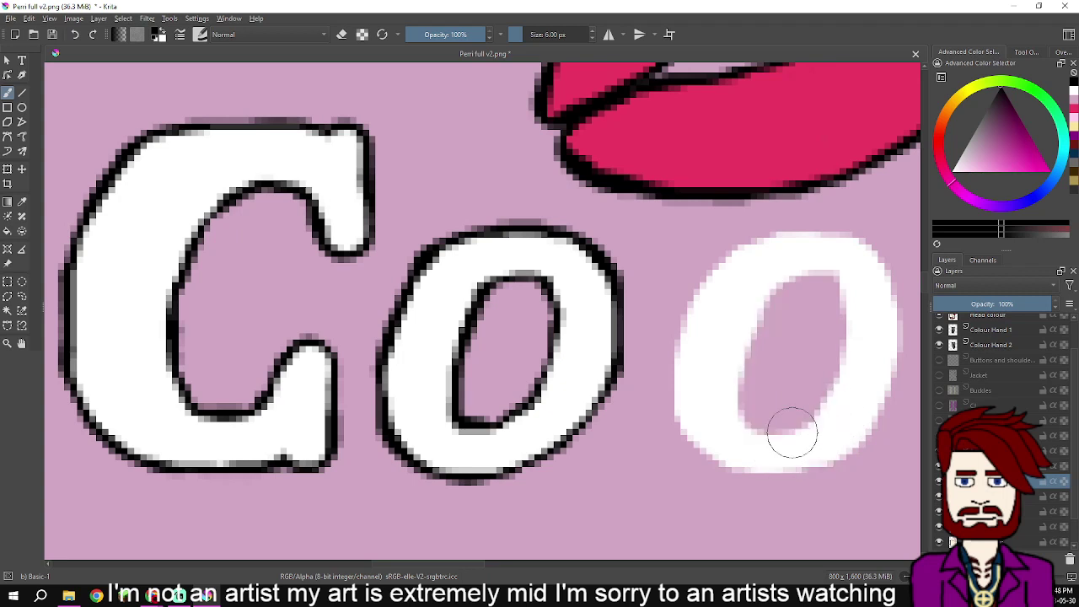
pyautogui.moveTo(779, 270)
pyautogui.mouseDown()
pyautogui.moveTo(742, 327)
pyautogui.moveTo(730, 382)
pyautogui.mouseUp()
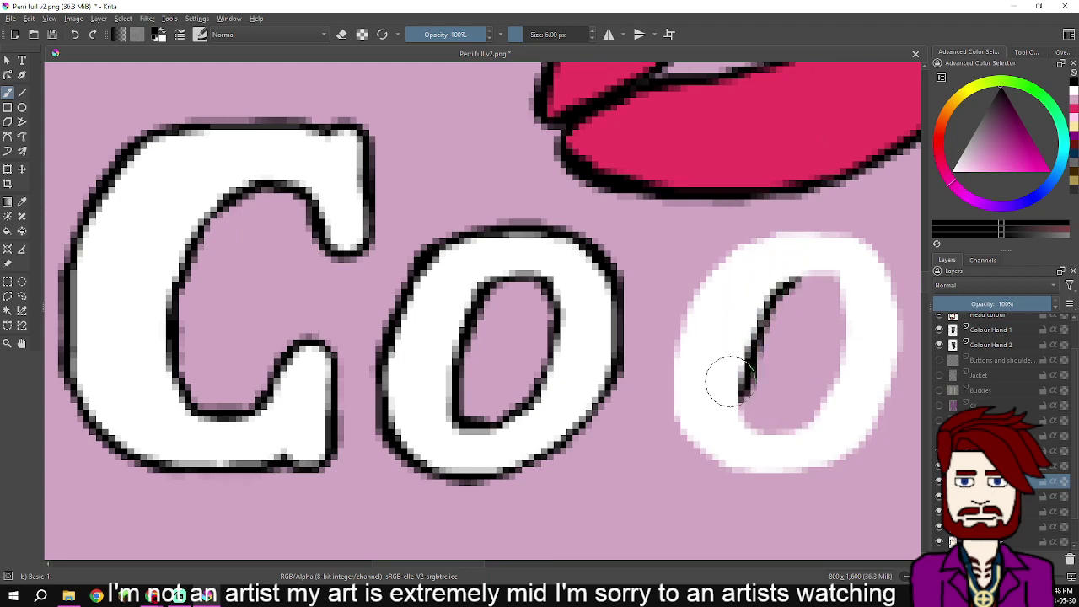
pyautogui.moveTo(730, 422); pyautogui.dragTo(765, 438)
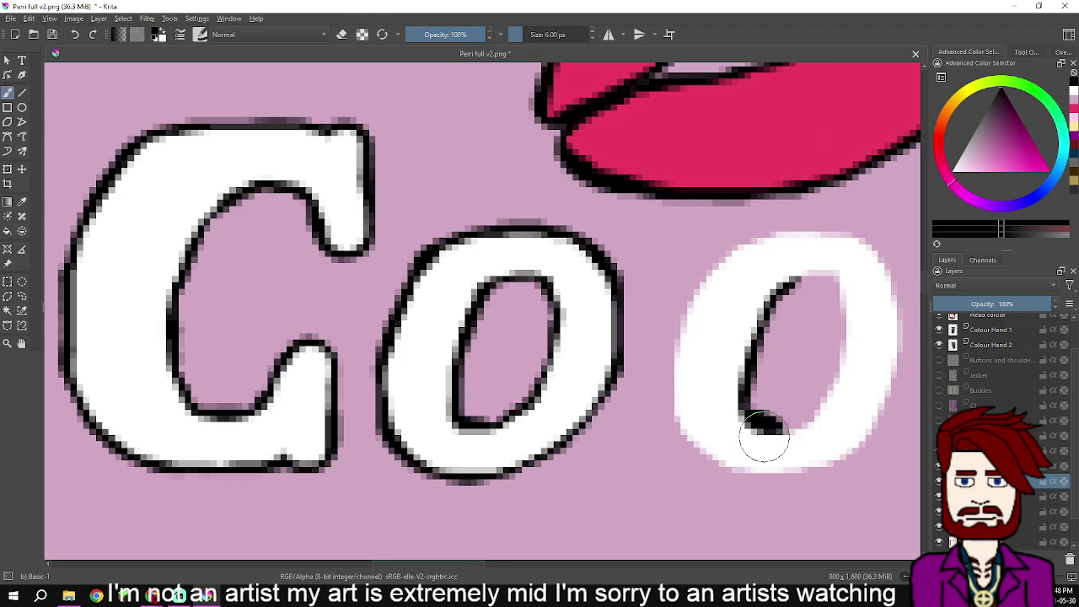
pyautogui.hotkey('ctrl', 'z')
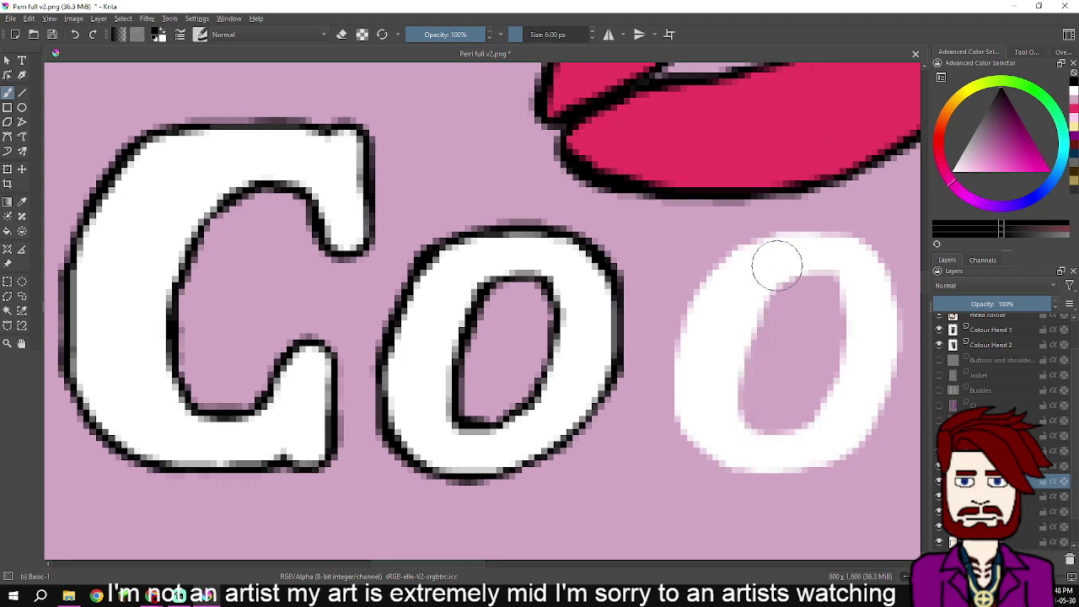
# - Outline the second o of "Cook" in black around its inner opening and its outer edge
pyautogui.moveTo(780, 270)
pyautogui.mouseDown()
pyautogui.moveTo(735, 330)
pyautogui.moveTo(731, 390)
pyautogui.mouseUp()
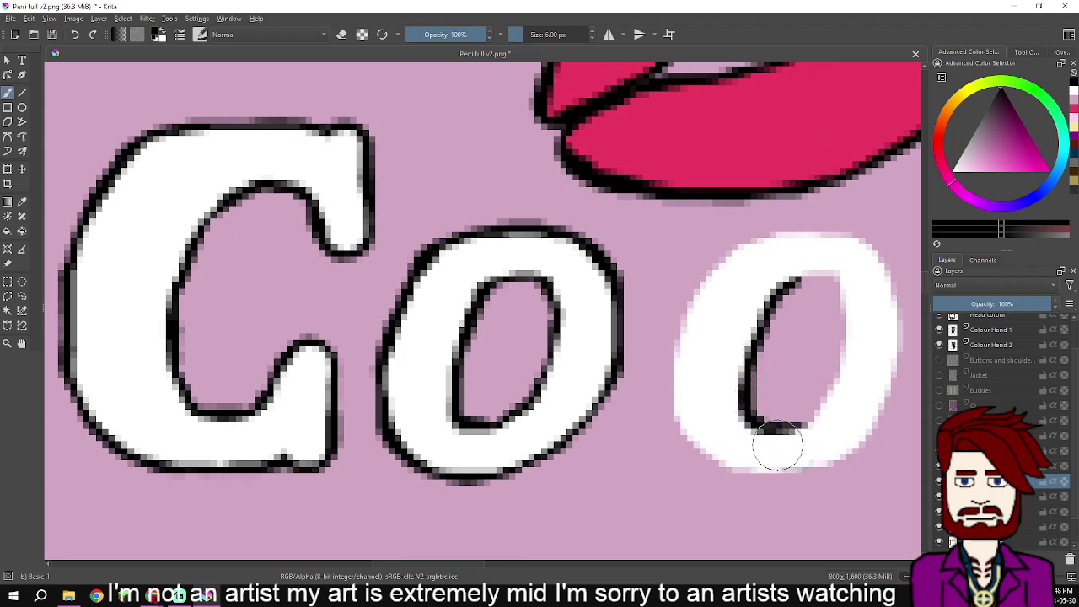
pyautogui.moveTo(776, 445); pyautogui.dragTo(798, 440)
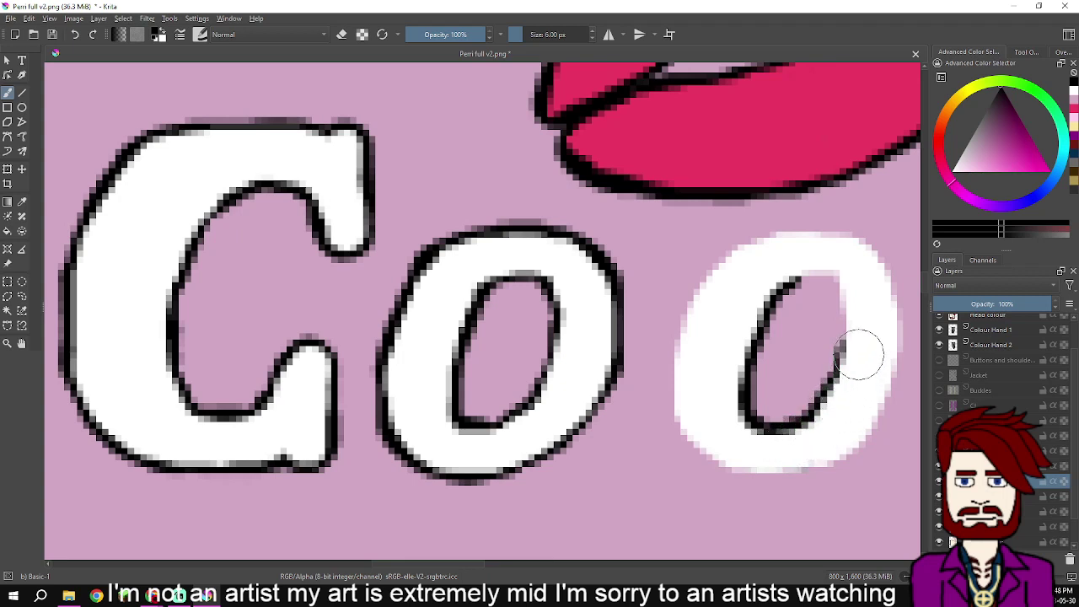
pyautogui.moveTo(861, 334)
pyautogui.mouseDown()
pyautogui.moveTo(846, 276)
pyautogui.moveTo(811, 258)
pyautogui.mouseUp()
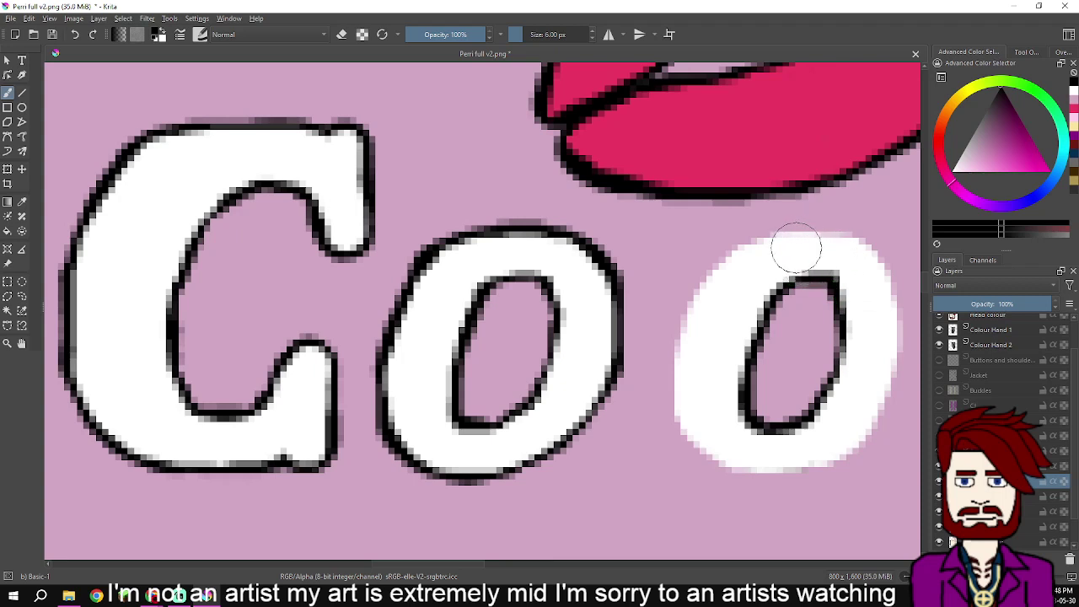
pyautogui.moveTo(800, 246); pyautogui.dragTo(742, 262)
pyautogui.moveTo(733, 271)
pyautogui.mouseDown()
pyautogui.moveTo(711, 292)
pyautogui.moveTo(692, 349)
pyautogui.moveTo(694, 332)
pyautogui.moveTo(689, 405)
pyautogui.moveTo(701, 431)
pyautogui.moveTo(731, 455)
pyautogui.moveTo(772, 454)
pyautogui.moveTo(816, 450)
pyautogui.moveTo(870, 424)
pyautogui.mouseUp()
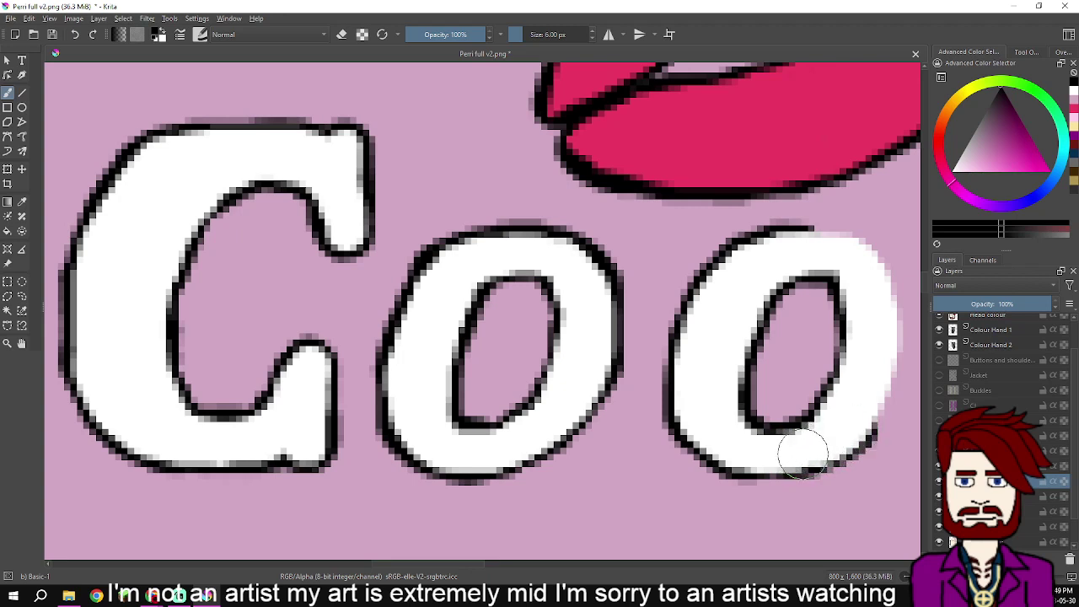
pyautogui.moveTo(802, 453)
pyautogui.mouseDown()
pyautogui.moveTo(857, 424)
pyautogui.moveTo(871, 385)
pyautogui.moveTo(778, 434)
pyautogui.moveTo(786, 448)
pyautogui.moveTo(796, 374)
pyautogui.moveTo(776, 325)
pyautogui.moveTo(728, 308)
pyautogui.mouseUp()
# - Outline the k of "Cook" in black along its top-left serif, left stem edge and foot, undoing a misplaced stroke at the leg
pyautogui.scroll(-1, 824, 324)
pyautogui.scroll(-1, 872, 298)
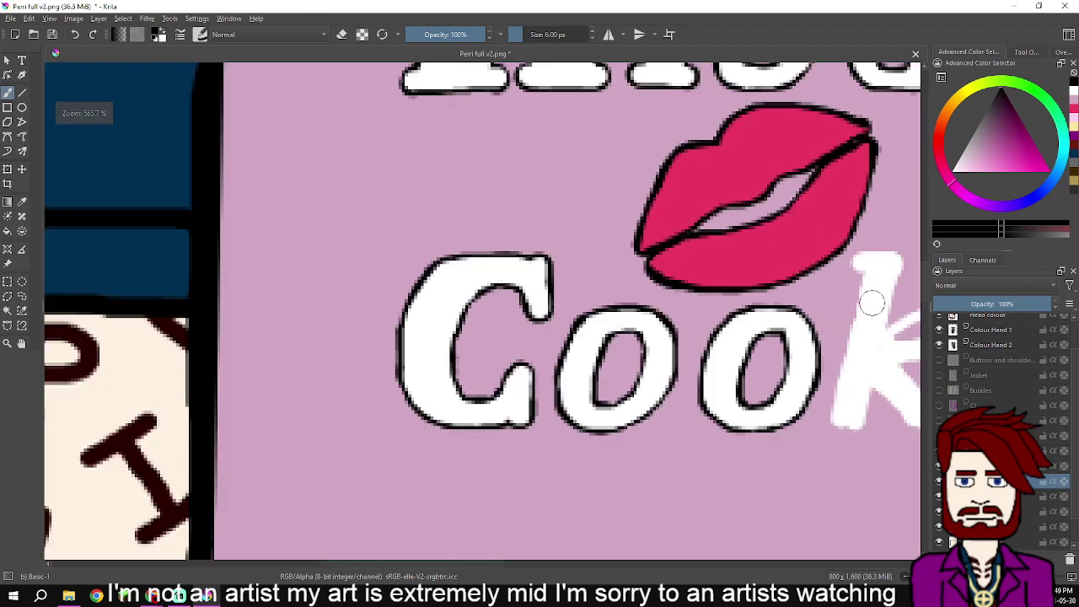
pyautogui.scroll(3, 776, 326)
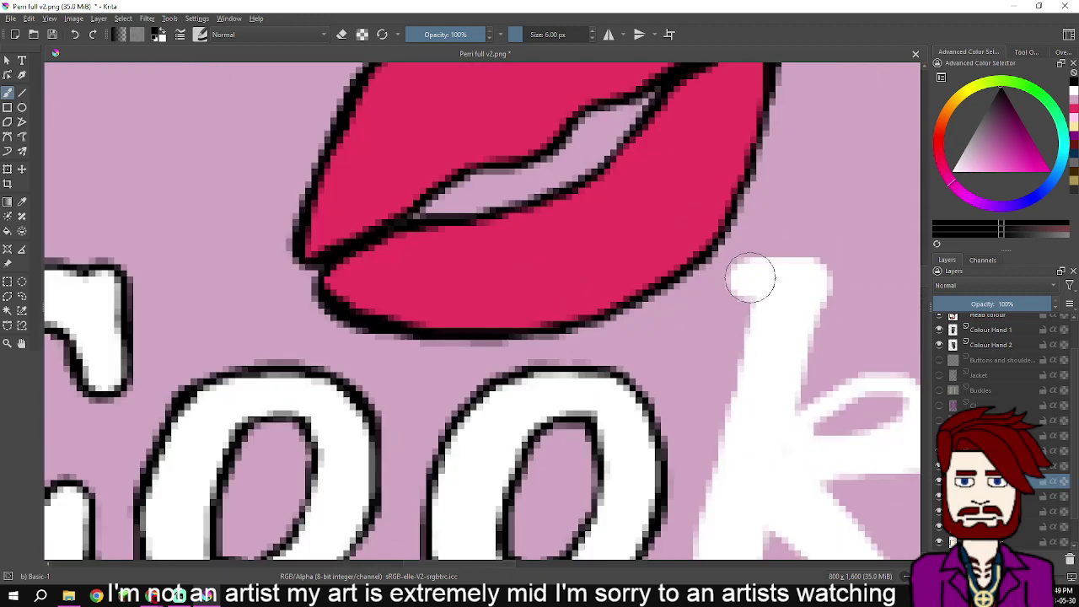
pyautogui.moveTo(754, 277)
pyautogui.mouseDown()
pyautogui.moveTo(782, 305)
pyautogui.moveTo(841, 189)
pyautogui.moveTo(820, 200)
pyautogui.moveTo(799, 322)
pyautogui.mouseUp()
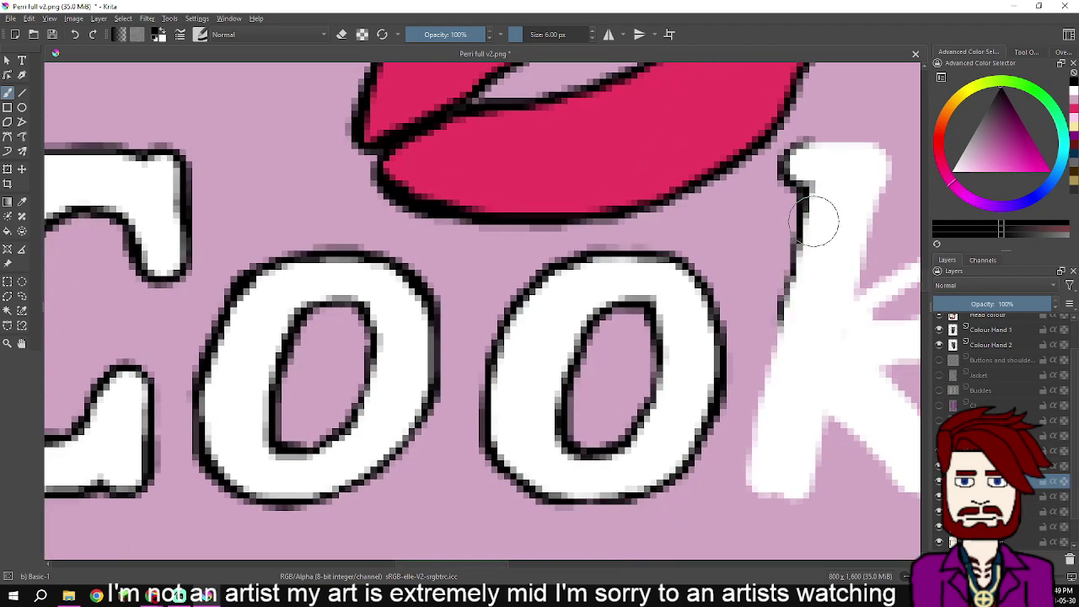
pyautogui.moveTo(824, 218)
pyautogui.mouseDown()
pyautogui.moveTo(777, 386)
pyautogui.moveTo(765, 483)
pyautogui.moveTo(795, 480)
pyautogui.moveTo(825, 414)
pyautogui.moveTo(846, 398)
pyautogui.moveTo(873, 443)
pyautogui.mouseUp()
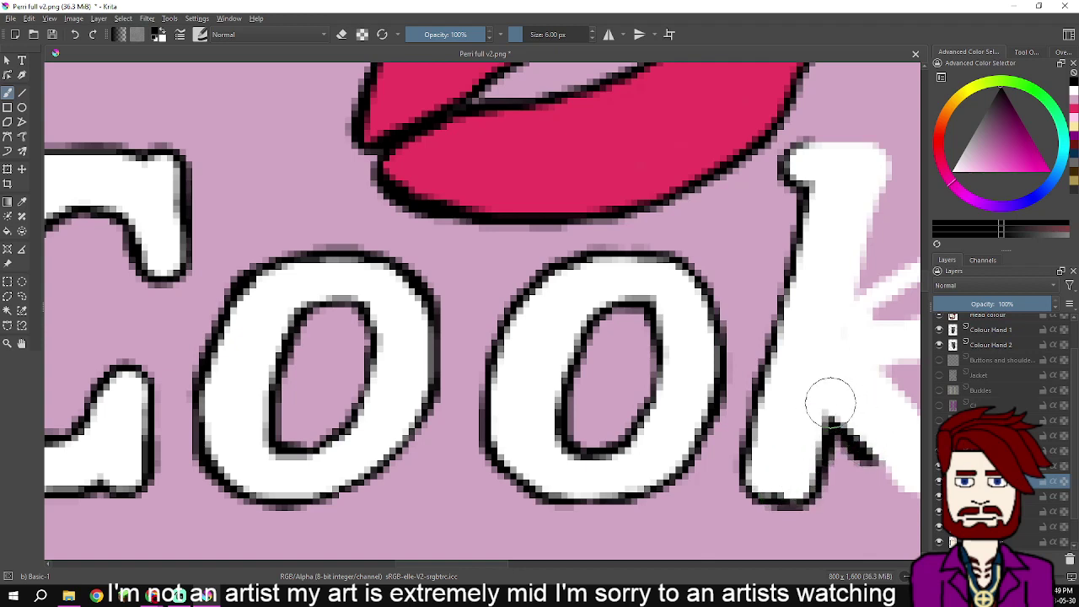
pyautogui.hotkey('ctrl', 'z')
# - Outline the k of "Cook" in black around its leg, arm, top serif and right stem edge, undoing a stray stroke
pyautogui.moveTo(788, 354)
pyautogui.mouseDown()
pyautogui.moveTo(764, 462)
pyautogui.moveTo(766, 478)
pyautogui.moveTo(794, 483)
pyautogui.moveTo(808, 479)
pyautogui.moveTo(825, 395)
pyautogui.moveTo(763, 296)
pyautogui.moveTo(768, 338)
pyautogui.moveTo(827, 396)
pyautogui.moveTo(855, 404)
pyautogui.moveTo(864, 392)
pyautogui.moveTo(793, 304)
pyautogui.moveTo(800, 289)
pyautogui.moveTo(710, 290)
pyautogui.moveTo(789, 287)
pyautogui.moveTo(807, 242)
pyautogui.moveTo(781, 226)
pyautogui.moveTo(786, 252)
pyautogui.moveTo(704, 281)
pyautogui.mouseUp()
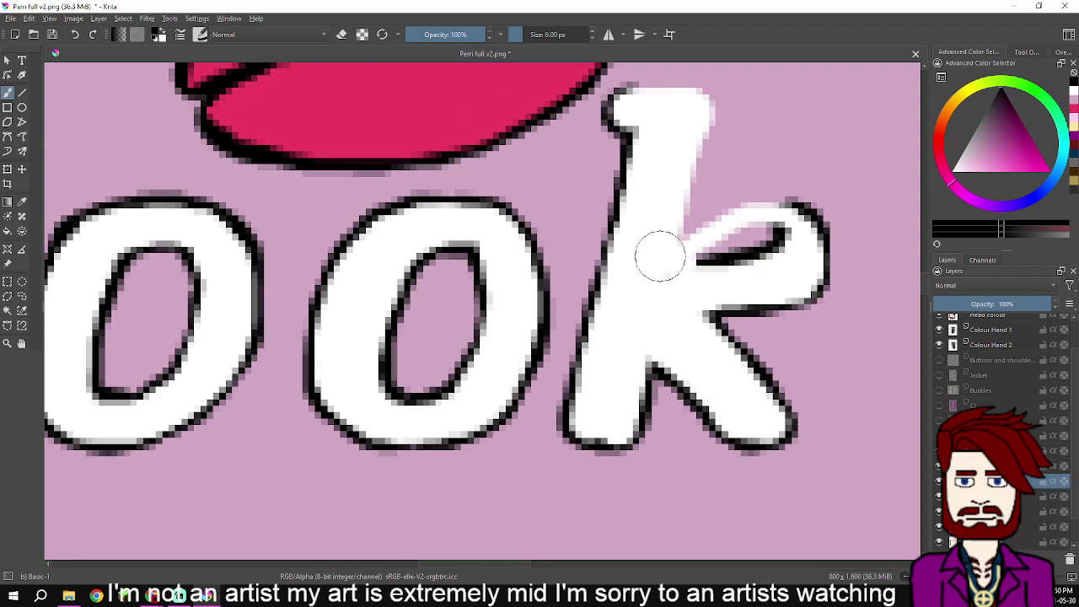
pyautogui.moveTo(664, 250)
pyautogui.mouseDown()
pyautogui.moveTo(690, 155)
pyautogui.moveTo(671, 174)
pyautogui.moveTo(655, 244)
pyautogui.mouseUp()
pyautogui.hotkey('ctrl', 'z')
pyautogui.scroll(1, 674, 181)
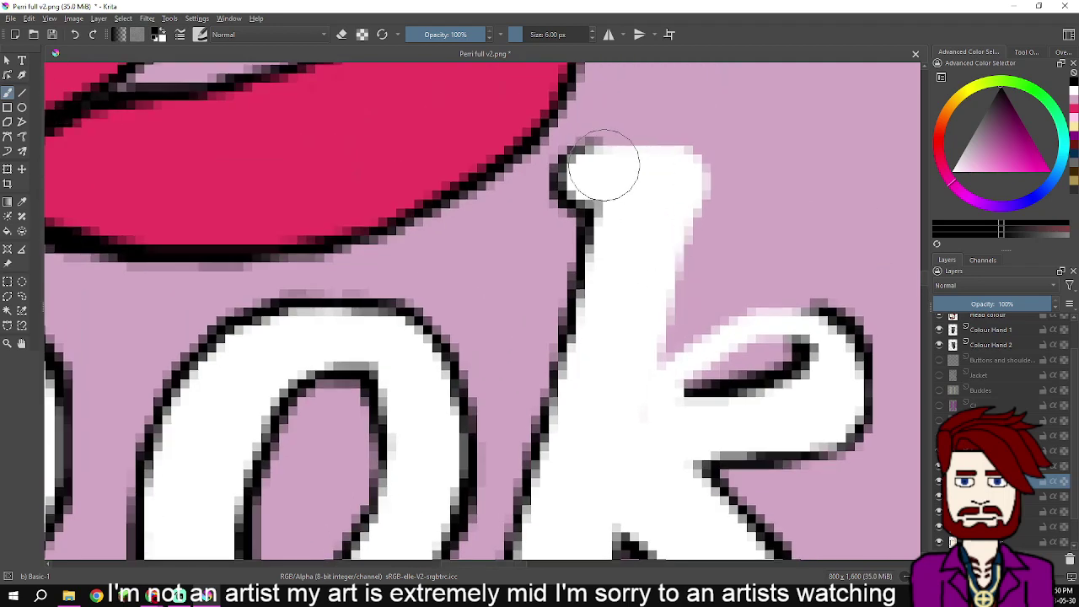
pyautogui.moveTo(599, 167)
pyautogui.mouseDown()
pyautogui.moveTo(681, 167)
pyautogui.moveTo(681, 202)
pyautogui.mouseUp()
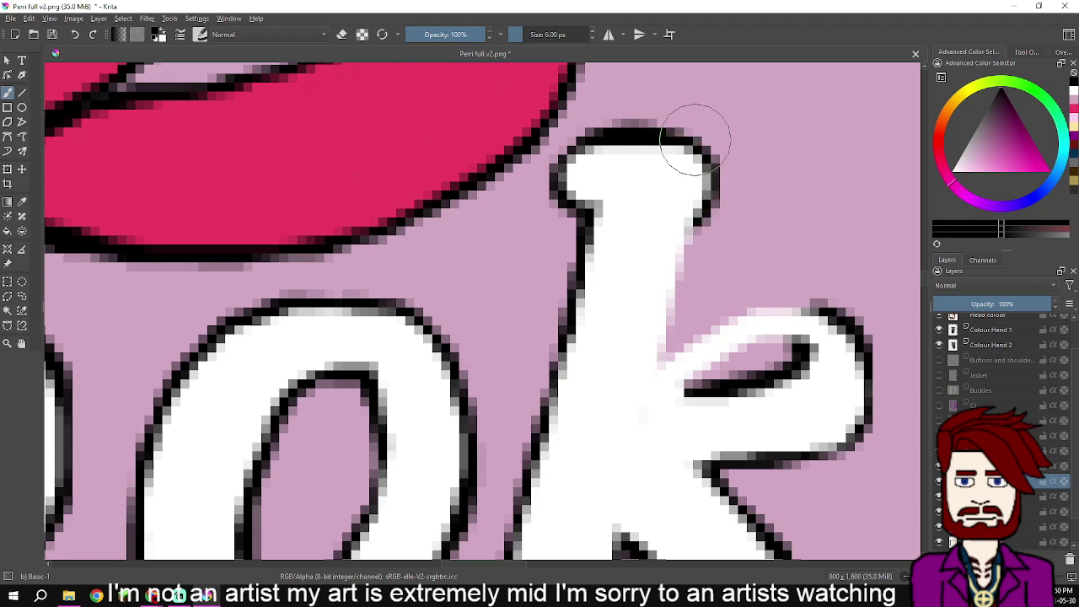
pyautogui.moveTo(650, 174)
pyautogui.mouseDown()
pyautogui.moveTo(681, 212)
pyautogui.moveTo(667, 225)
pyautogui.moveTo(652, 355)
pyautogui.mouseUp()
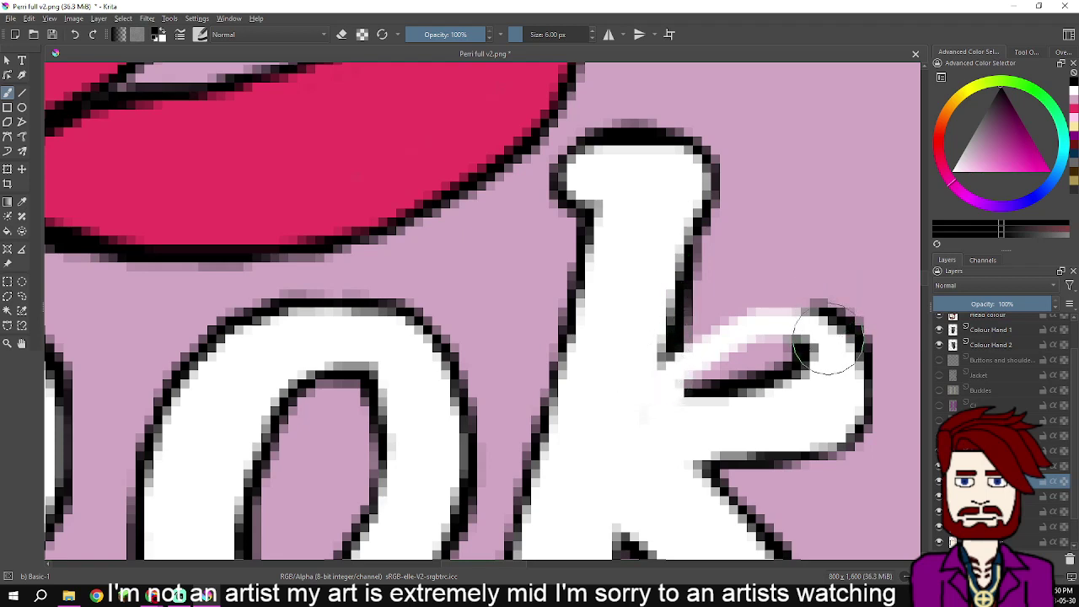
# - Reduce the brush to 1 px and complete the k's black outline along the upper edge of its arm
pyautogui.press('[')
pyautogui.press('[')
pyautogui.moveTo(687, 358)
pyautogui.mouseDown()
pyautogui.moveTo(761, 303)
pyautogui.moveTo(810, 310)
pyautogui.moveTo(794, 335)
pyautogui.moveTo(759, 337)
pyautogui.moveTo(796, 339)
pyautogui.moveTo(764, 333)
pyautogui.moveTo(750, 340)
pyautogui.moveTo(792, 332)
pyautogui.moveTo(766, 340)
pyautogui.moveTo(790, 342)
pyautogui.moveTo(717, 359)
pyautogui.moveTo(684, 387)
pyautogui.moveTo(763, 337)
pyautogui.mouseUp()
pyautogui.scroll(-2, 802, 336)
pyautogui.scroll(-2, 803, 336)
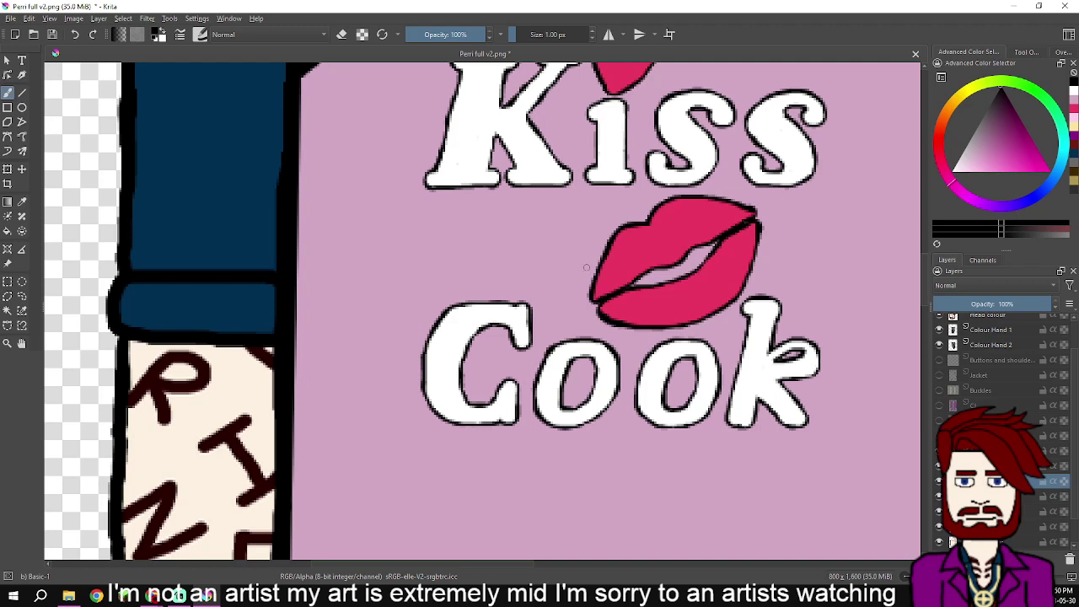
# - Select the layer directly above the outline layer and set up a white 4 px brush for the remaining lettering
pyautogui.scroll(-5, 586, 267)
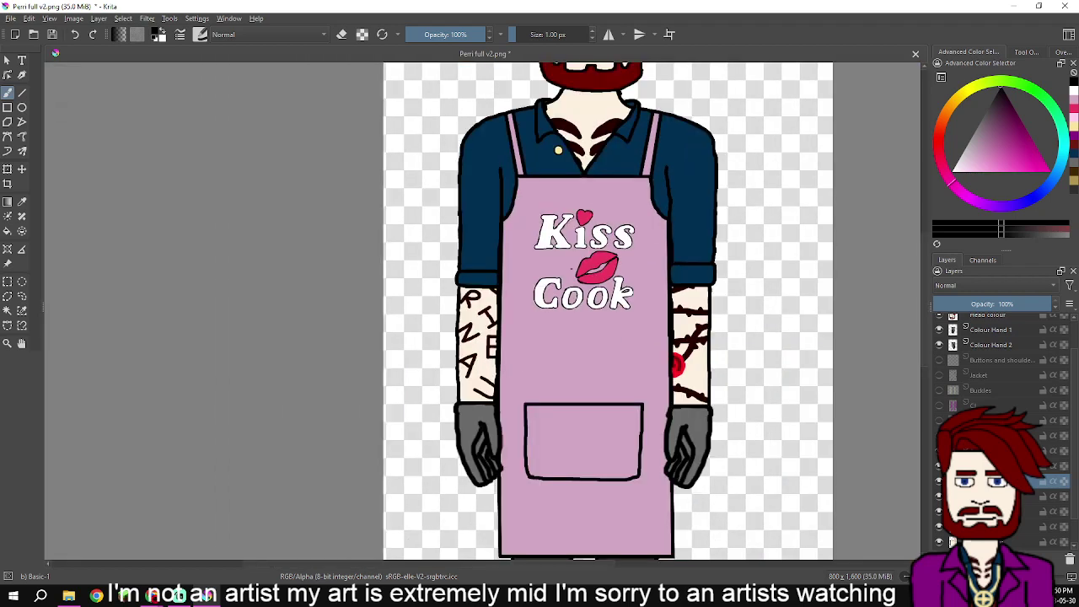
pyautogui.scroll(3, 582, 270)
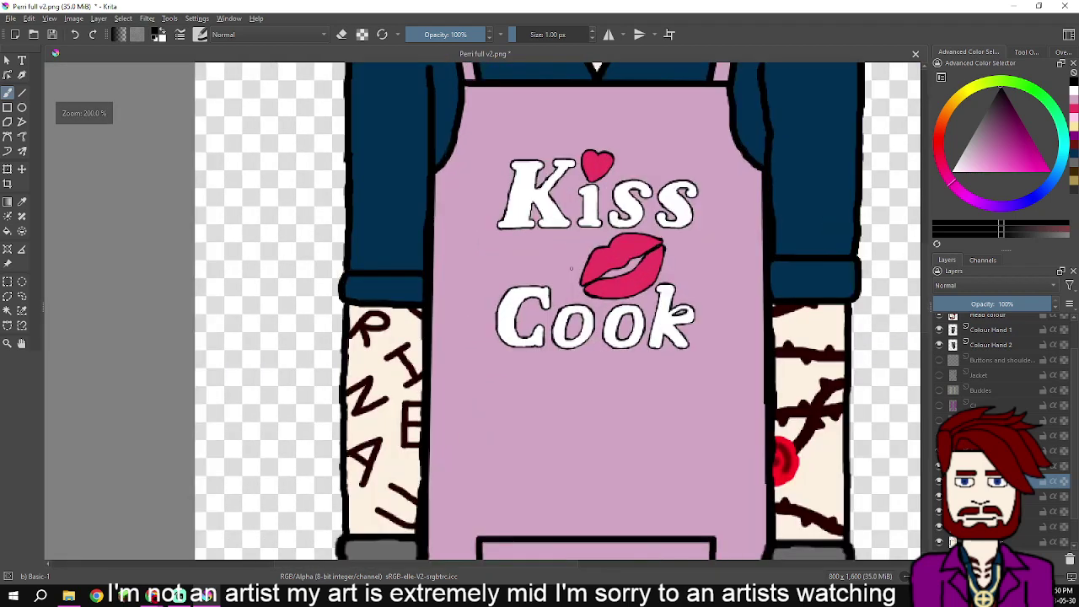
pyautogui.scroll(-6, 553, 273)
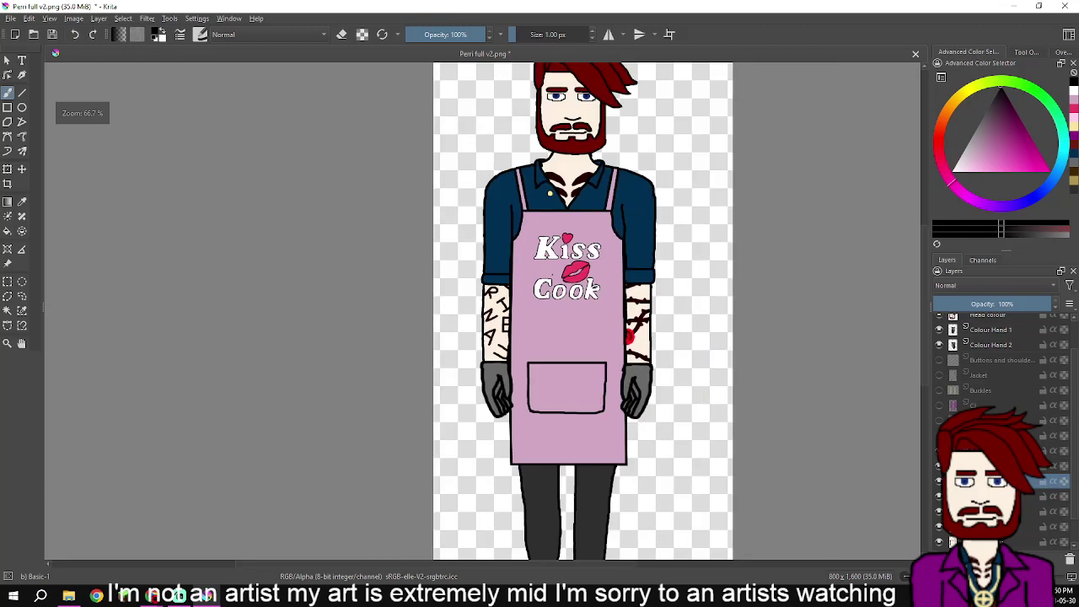
pyautogui.scroll(8, 592, 290)
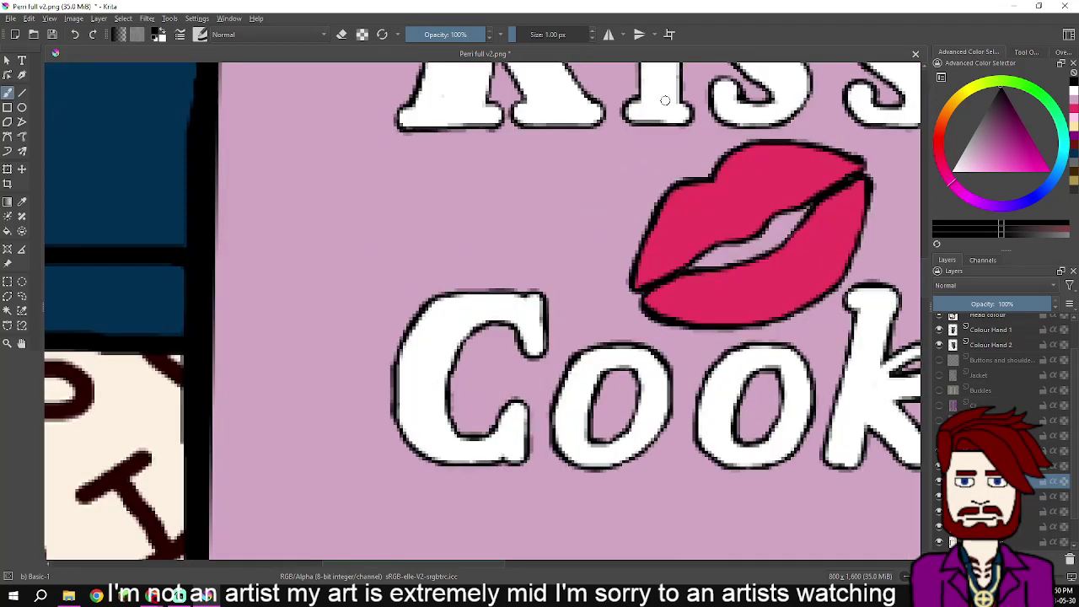
pyautogui.click(593, 38)
pyautogui.click(1000, 467)
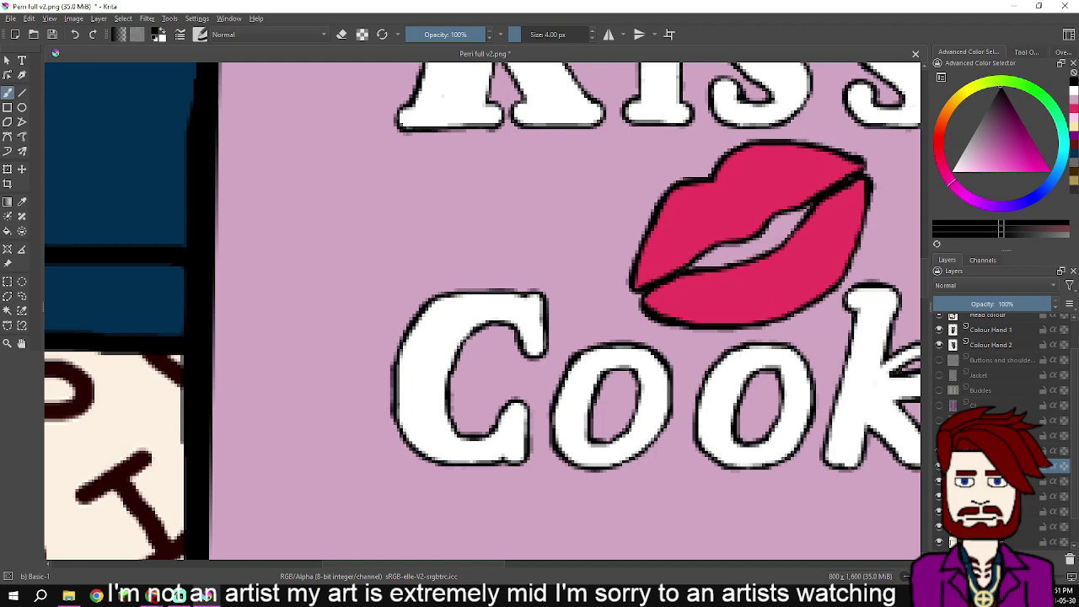
pyautogui.press('x')
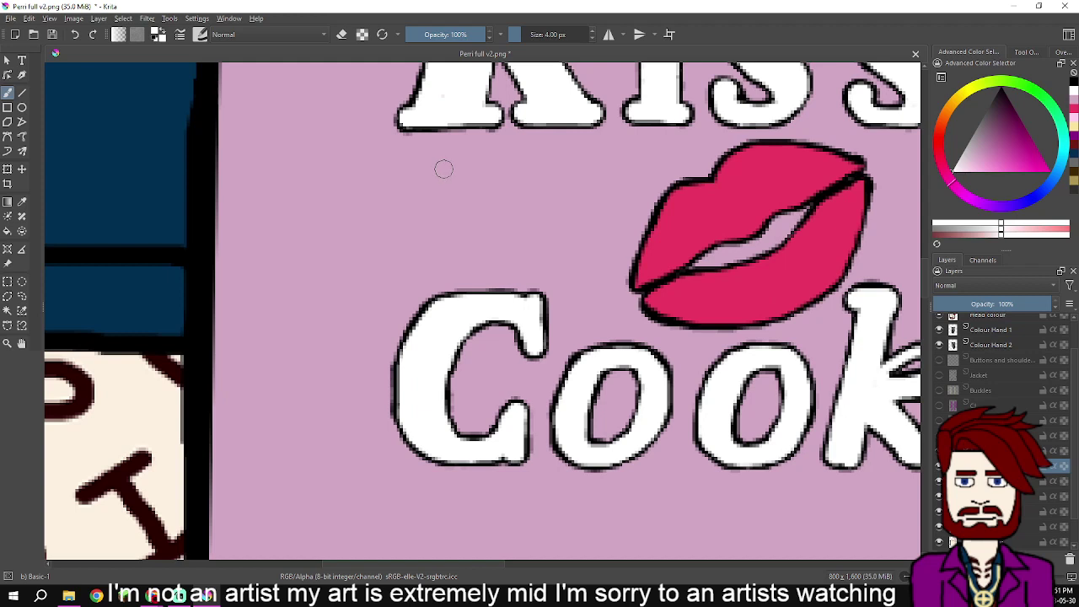
# - Try hand-lettering "the" in white between "Kiss" and "Cook", beside the lips, and undo its strokes
pyautogui.click(444, 171)
pyautogui.moveTo(443, 191); pyautogui.dragTo(444, 255)
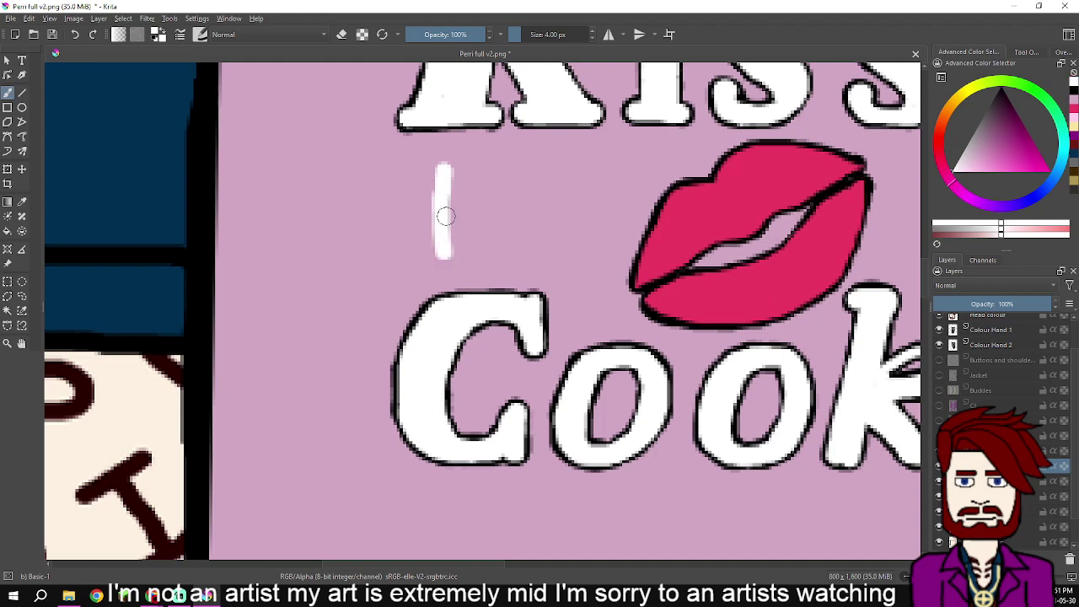
pyautogui.moveTo(419, 198)
pyautogui.mouseDown()
pyautogui.moveTo(509, 187)
pyautogui.moveTo(504, 247)
pyautogui.moveTo(518, 210)
pyautogui.moveTo(538, 221)
pyautogui.moveTo(543, 250)
pyautogui.moveTo(620, 216)
pyautogui.moveTo(616, 201)
pyautogui.moveTo(581, 204)
pyautogui.moveTo(592, 253)
pyautogui.mouseUp()
pyautogui.scroll(-4, 592, 253)
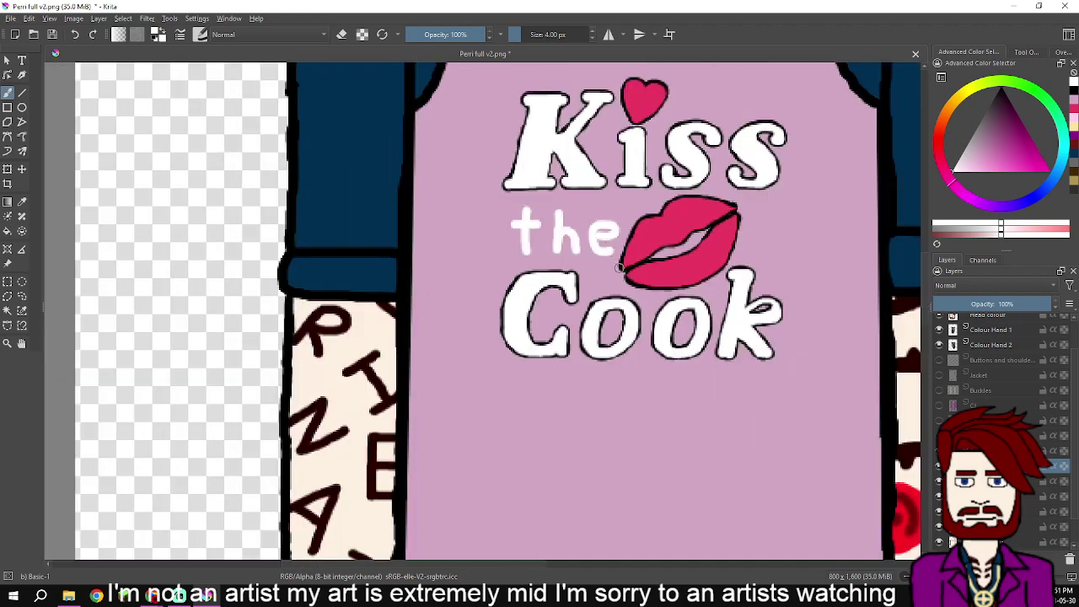
pyautogui.hotkey('ctrl', 'z')
pyautogui.hotkey('ctrl', 'z')
pyautogui.hotkey('ctrl', 'z')
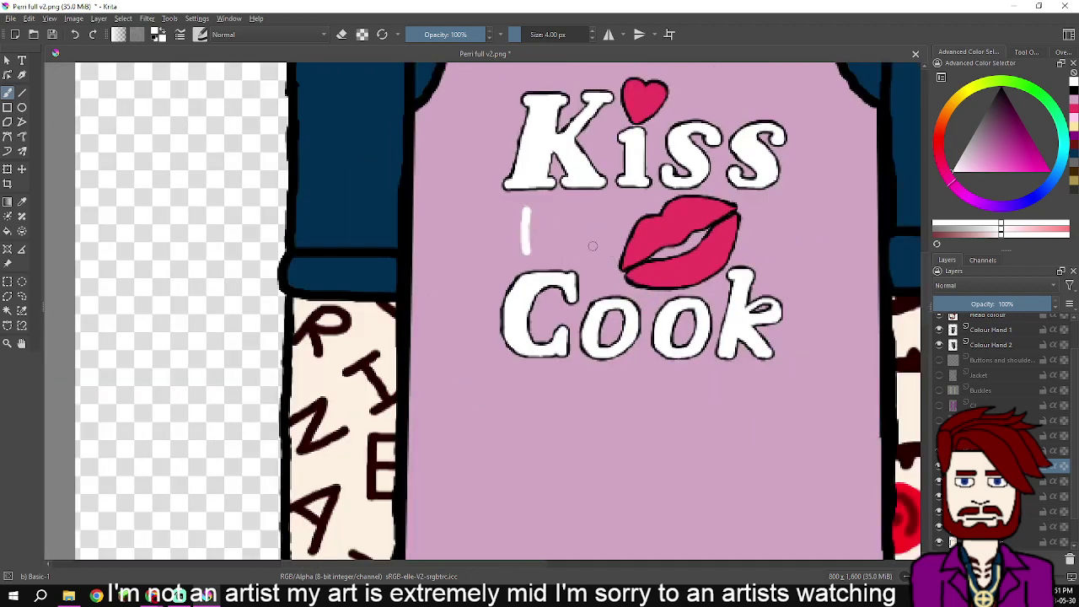
pyautogui.hotkey('ctrl', 'z')
# - Hand-letter "the" in white with the 4 px brush between "Kiss" and "Cook", ending just before the lips
pyautogui.scroll(3, 560, 207)
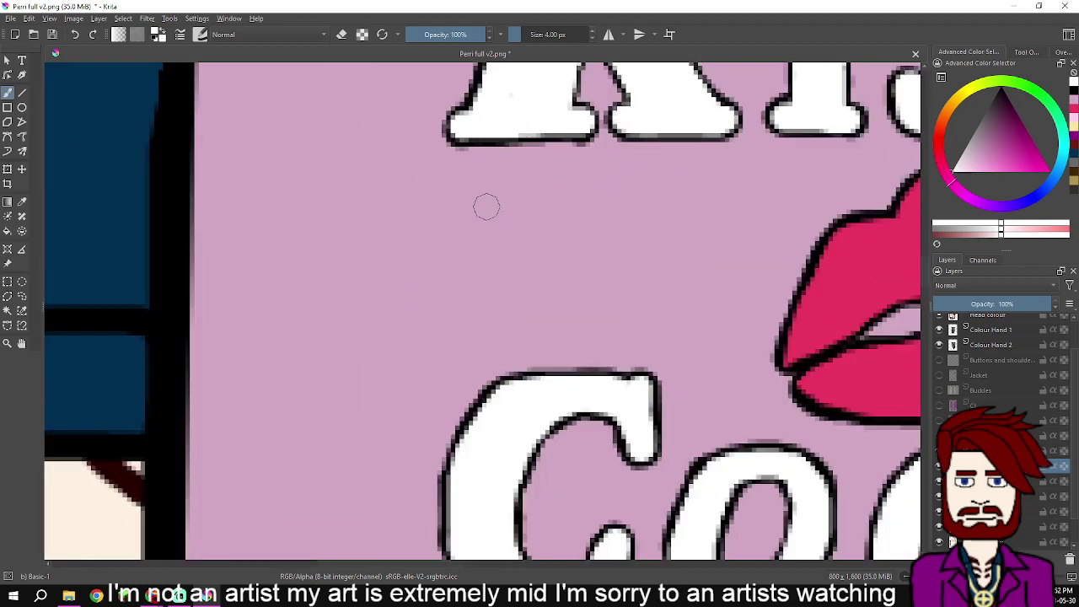
pyautogui.moveTo(493, 203); pyautogui.dragTo(494, 268)
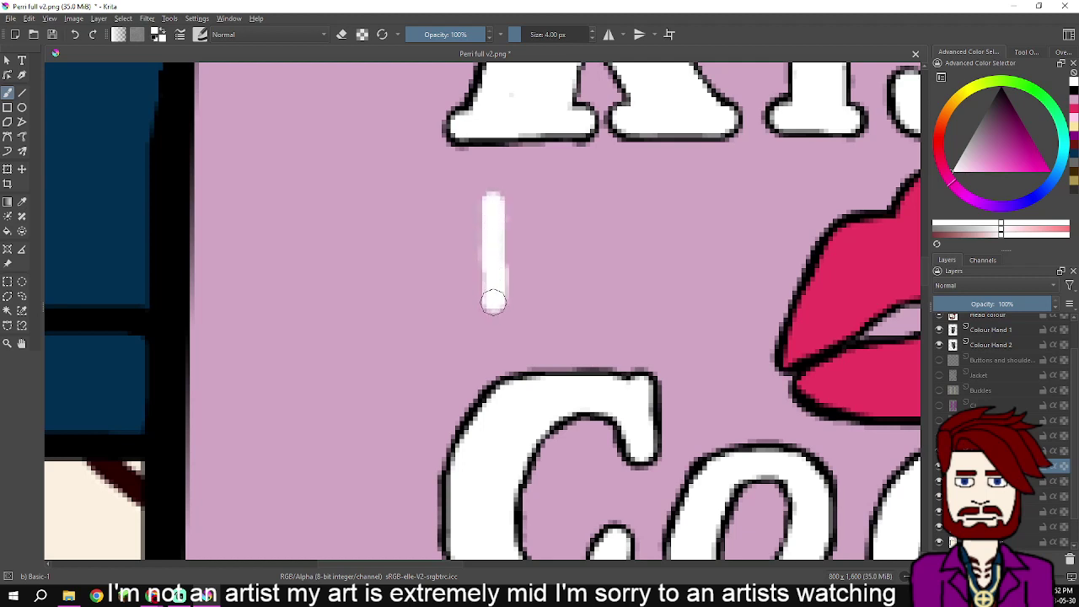
pyautogui.click(459, 242)
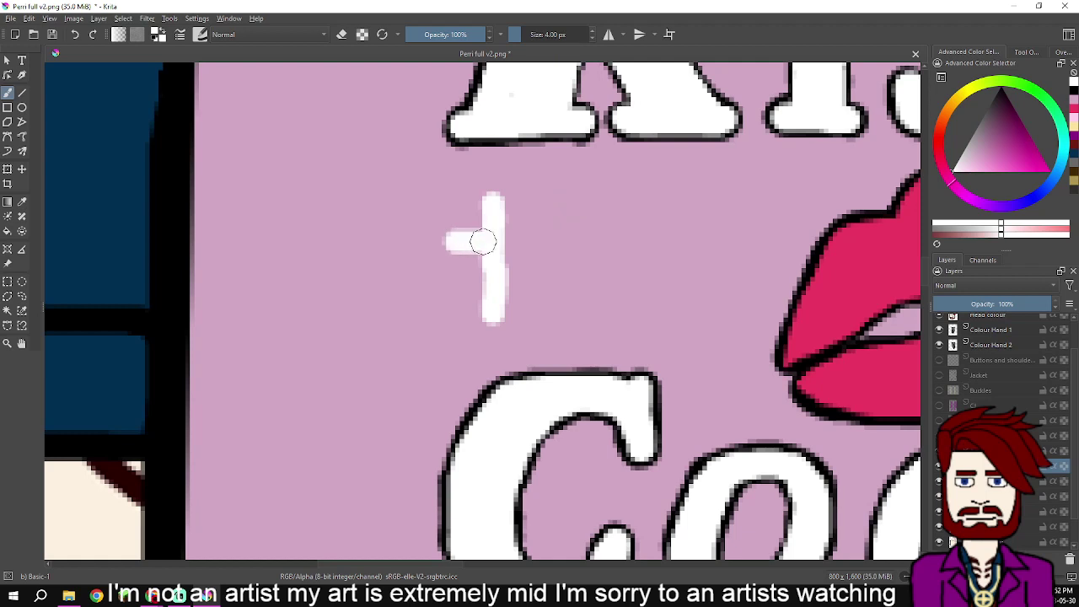
pyautogui.moveTo(484, 242); pyautogui.dragTo(521, 241)
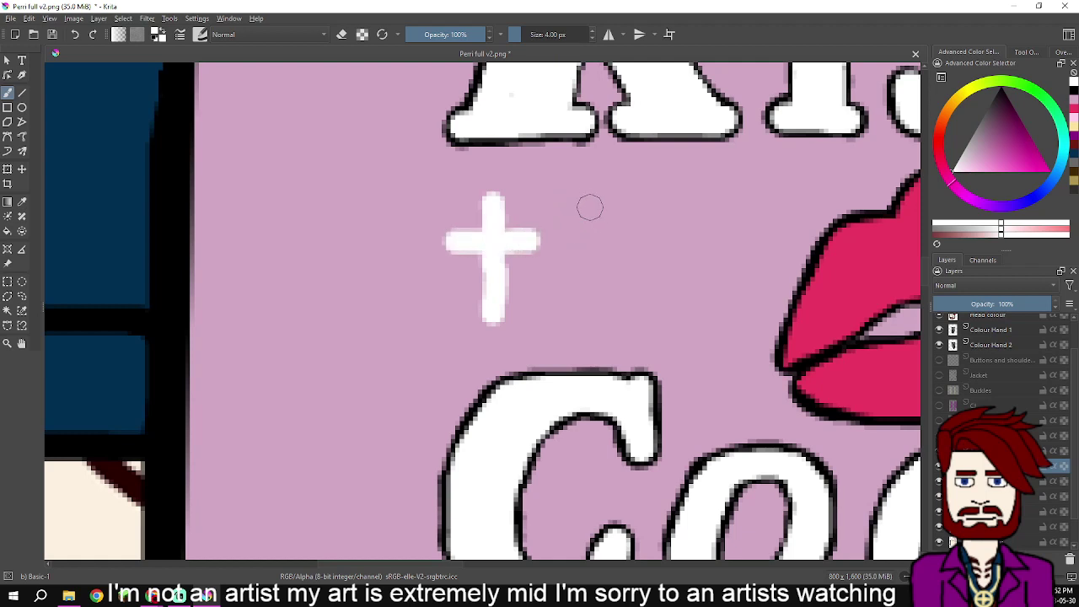
pyautogui.moveTo(586, 202); pyautogui.dragTo(582, 308)
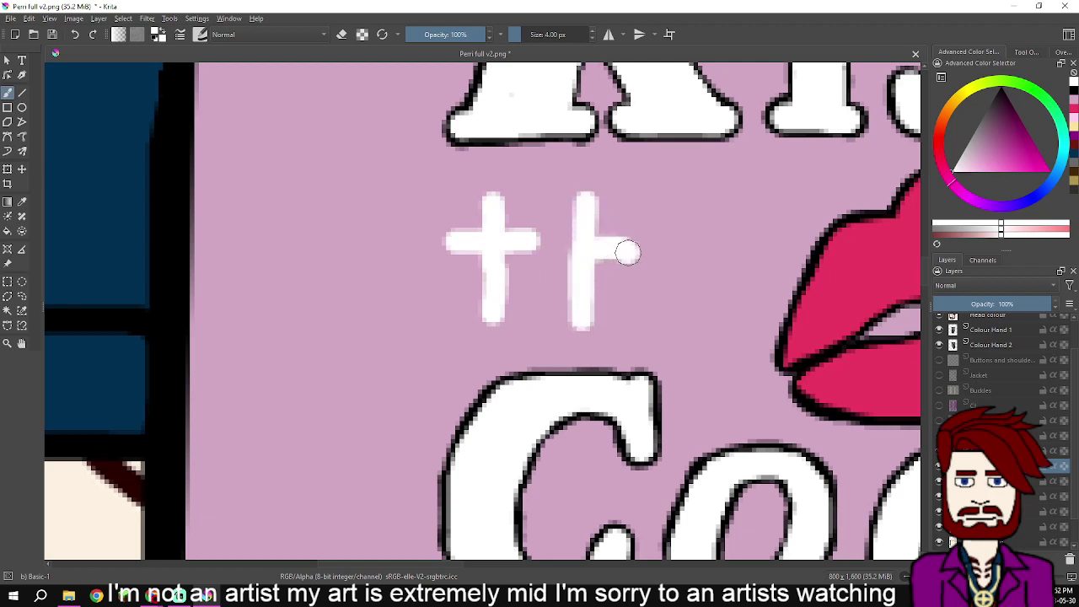
pyautogui.moveTo(627, 253)
pyautogui.mouseDown()
pyautogui.moveTo(645, 265)
pyautogui.moveTo(642, 297)
pyautogui.mouseUp()
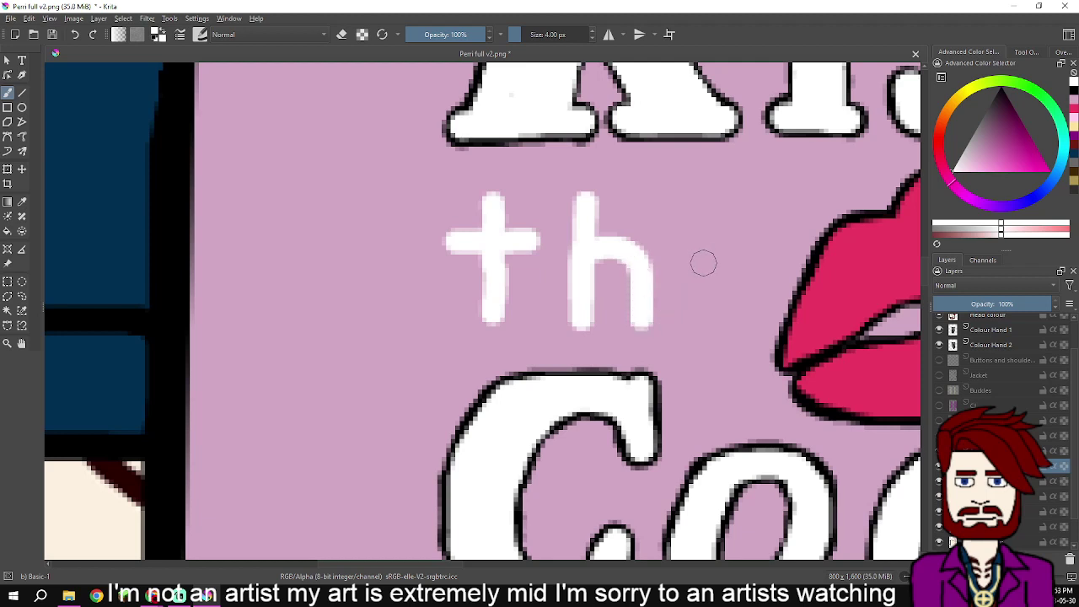
pyautogui.moveTo(704, 264)
pyautogui.mouseDown()
pyautogui.moveTo(754, 263)
pyautogui.moveTo(766, 229)
pyautogui.moveTo(752, 212)
pyautogui.moveTo(729, 209)
pyautogui.moveTo(707, 226)
pyautogui.moveTo(690, 292)
pyautogui.moveTo(717, 317)
pyautogui.moveTo(747, 315)
pyautogui.mouseUp()
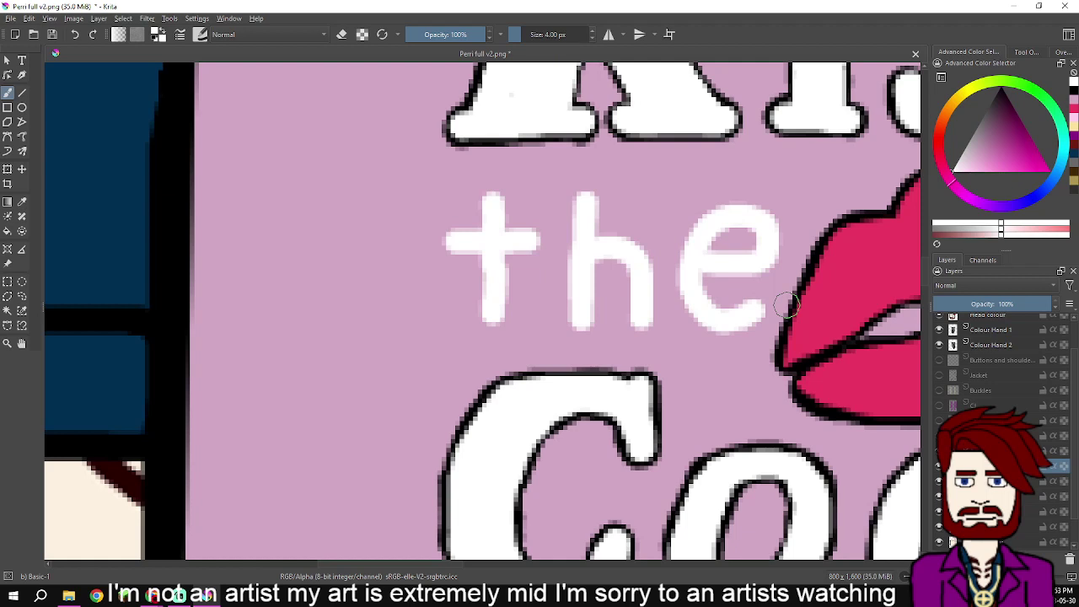
# - Outline the e of "the" in black with a 2 px brush on the outline layer, around its eye and outer edge
pyautogui.press('d')
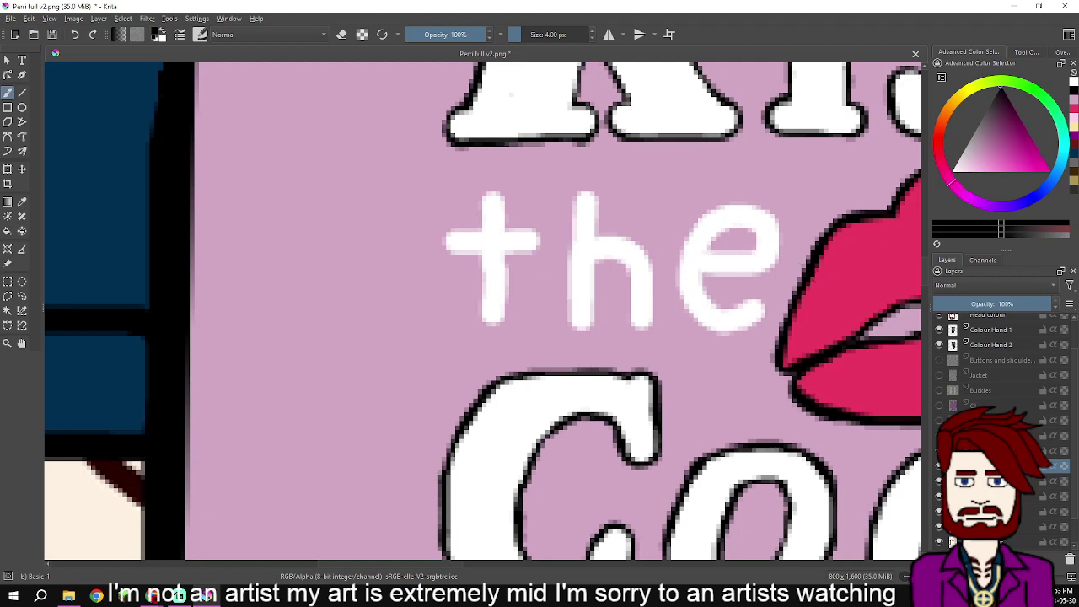
pyautogui.click(999, 481)
pyautogui.scroll(2, 721, 257)
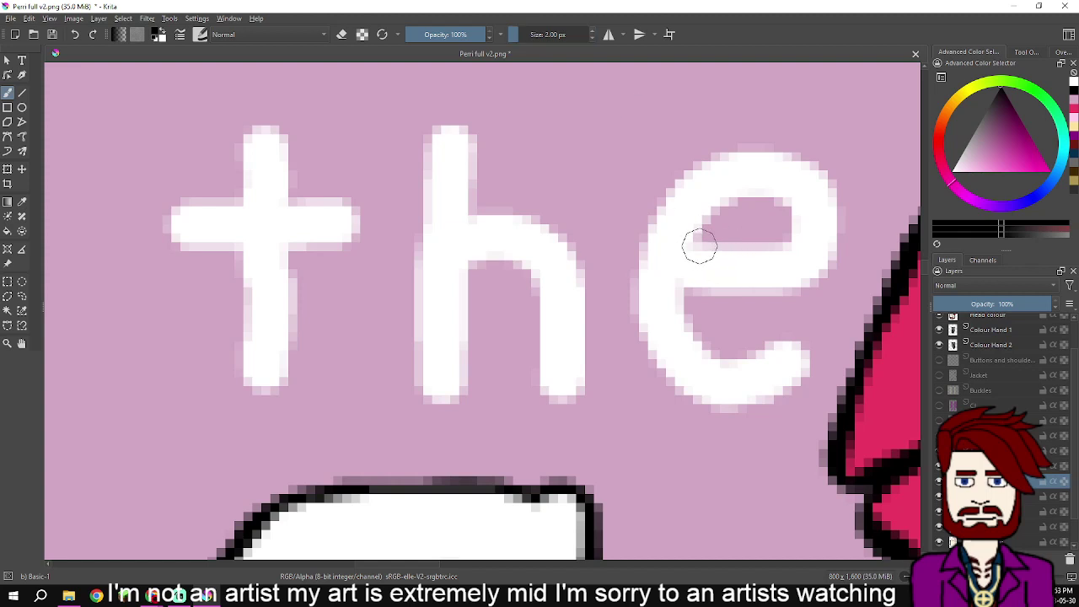
pyautogui.moveTo(694, 239)
pyautogui.mouseDown()
pyautogui.moveTo(796, 235)
pyautogui.moveTo(778, 191)
pyautogui.moveTo(753, 189)
pyautogui.moveTo(787, 199)
pyautogui.moveTo(755, 188)
pyautogui.moveTo(727, 199)
pyautogui.mouseUp()
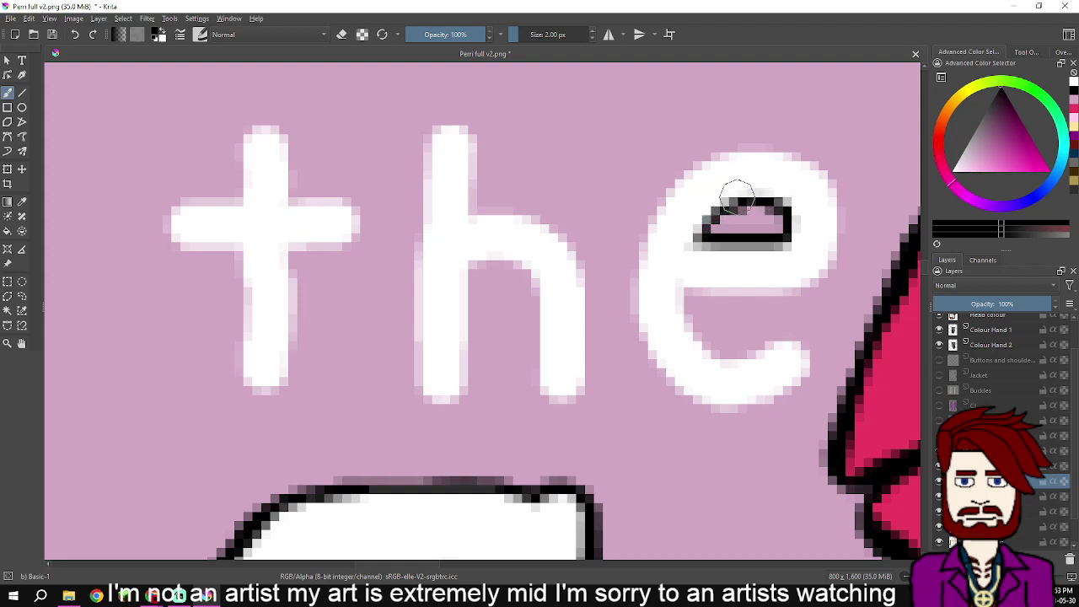
pyautogui.moveTo(685, 290)
pyautogui.mouseDown()
pyautogui.moveTo(707, 349)
pyautogui.moveTo(782, 351)
pyautogui.moveTo(771, 338)
pyautogui.moveTo(794, 337)
pyautogui.moveTo(808, 371)
pyautogui.moveTo(775, 394)
pyautogui.moveTo(727, 405)
pyautogui.moveTo(681, 391)
pyautogui.moveTo(651, 348)
pyautogui.moveTo(637, 291)
pyautogui.moveTo(645, 239)
pyautogui.moveTo(707, 160)
pyautogui.moveTo(747, 152)
pyautogui.moveTo(815, 164)
pyautogui.moveTo(846, 221)
pyautogui.moveTo(846, 242)
pyautogui.moveTo(811, 280)
pyautogui.moveTo(700, 290)
pyautogui.moveTo(777, 285)
pyautogui.mouseUp()
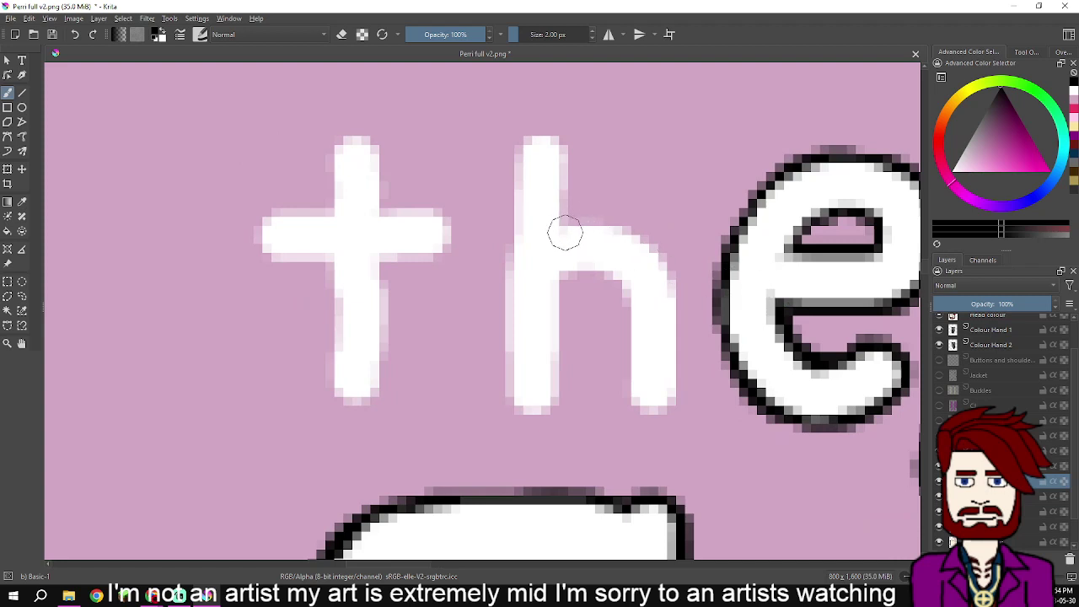
# - Outline the h of "the" in black around its arch, both feet and the full stem
pyautogui.moveTo(566, 238)
pyautogui.mouseDown()
pyautogui.moveTo(582, 223)
pyautogui.moveTo(619, 228)
pyautogui.moveTo(657, 253)
pyautogui.moveTo(672, 285)
pyautogui.moveTo(669, 394)
pyautogui.moveTo(662, 407)
pyautogui.moveTo(642, 405)
pyautogui.moveTo(623, 285)
pyautogui.moveTo(583, 270)
pyautogui.moveTo(554, 291)
pyautogui.moveTo(556, 370)
pyautogui.moveTo(538, 407)
pyautogui.mouseUp()
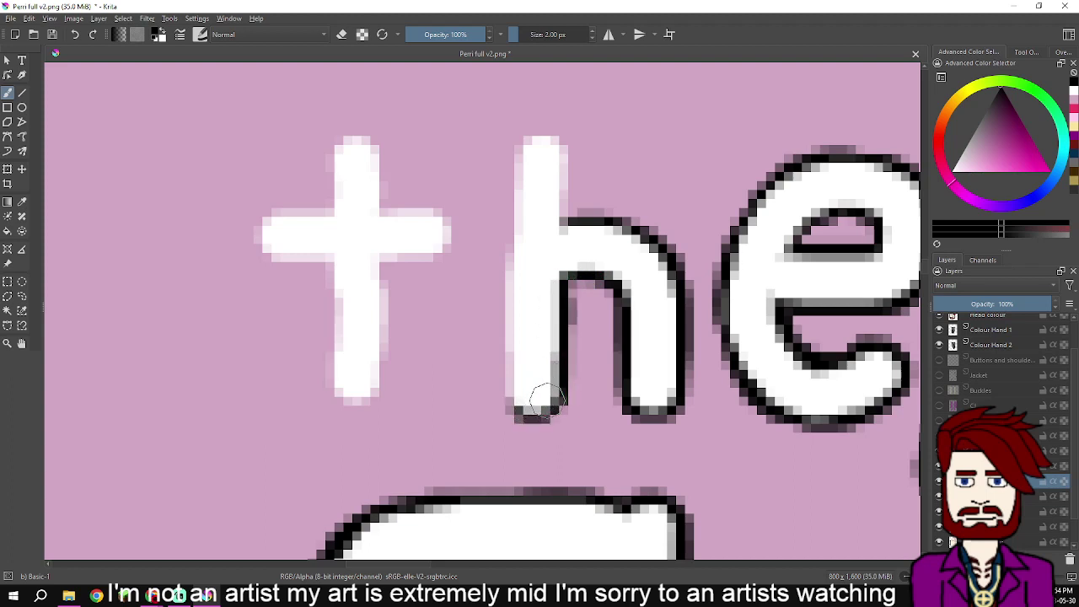
pyautogui.moveTo(540, 410)
pyautogui.mouseDown()
pyautogui.moveTo(514, 393)
pyautogui.moveTo(519, 254)
pyautogui.mouseUp()
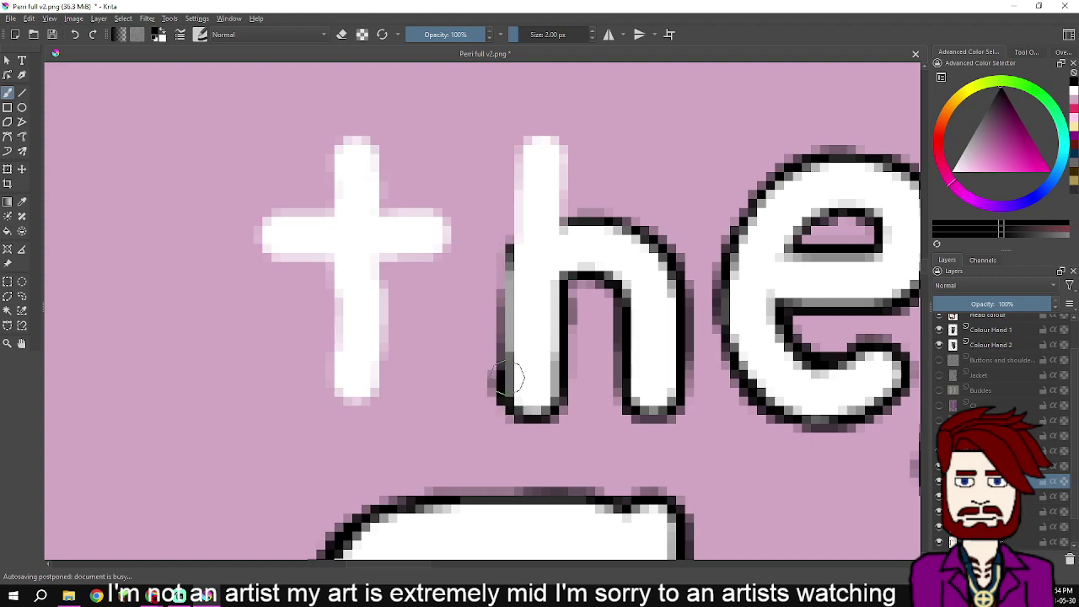
pyautogui.moveTo(507, 380)
pyautogui.mouseDown()
pyautogui.moveTo(520, 169)
pyautogui.moveTo(537, 148)
pyautogui.moveTo(516, 153)
pyautogui.moveTo(536, 141)
pyautogui.moveTo(560, 153)
pyautogui.moveTo(558, 219)
pyautogui.mouseUp()
# - Outline the t of "the" in black around its stem and both sides of the crossbar
pyautogui.scroll(-2, 557, 232)
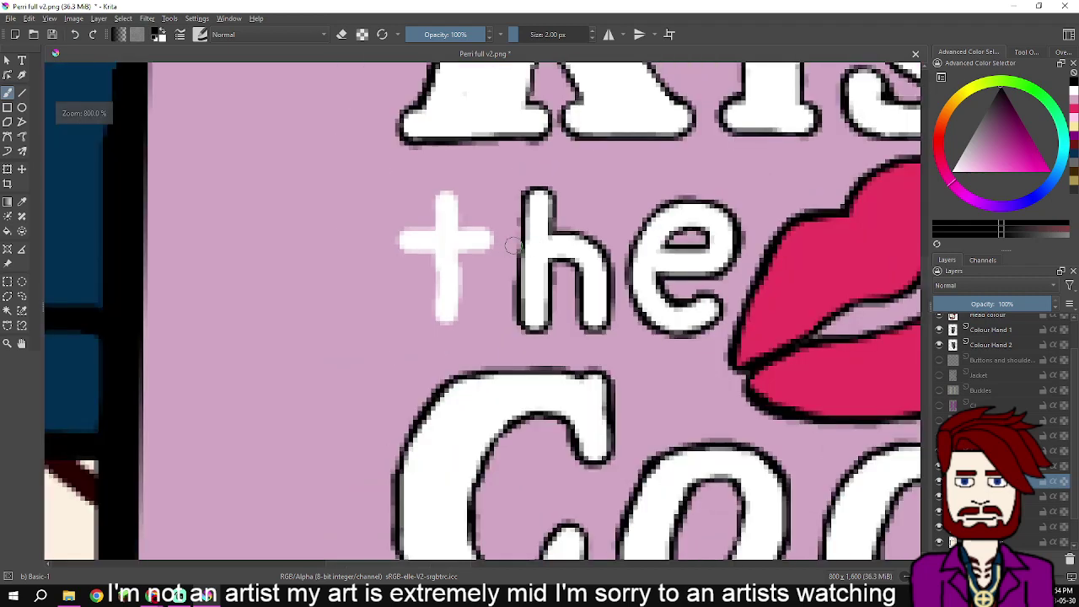
pyautogui.scroll(5, 432, 237)
pyautogui.moveTo(442, 245)
pyautogui.mouseDown()
pyautogui.moveTo(398, 318)
pyautogui.moveTo(396, 231)
pyautogui.moveTo(415, 160)
pyautogui.moveTo(454, 147)
pyautogui.moveTo(498, 165)
pyautogui.moveTo(515, 220)
pyautogui.moveTo(509, 358)
pyautogui.moveTo(520, 383)
pyautogui.moveTo(561, 362)
pyautogui.moveTo(611, 364)
pyautogui.moveTo(570, 361)
pyautogui.moveTo(581, 358)
pyautogui.moveTo(654, 358)
pyautogui.moveTo(689, 373)
pyautogui.moveTo(627, 361)
pyautogui.moveTo(658, 358)
pyautogui.moveTo(693, 371)
pyautogui.moveTo(701, 408)
pyautogui.moveTo(700, 389)
pyautogui.moveTo(717, 407)
pyautogui.moveTo(715, 429)
pyautogui.moveTo(657, 450)
pyautogui.moveTo(675, 447)
pyautogui.moveTo(565, 454)
pyautogui.moveTo(553, 436)
pyautogui.moveTo(588, 314)
pyautogui.moveTo(579, 365)
pyautogui.moveTo(577, 346)
pyautogui.moveTo(587, 349)
pyautogui.moveTo(556, 349)
pyautogui.moveTo(692, 344)
pyautogui.mouseUp()
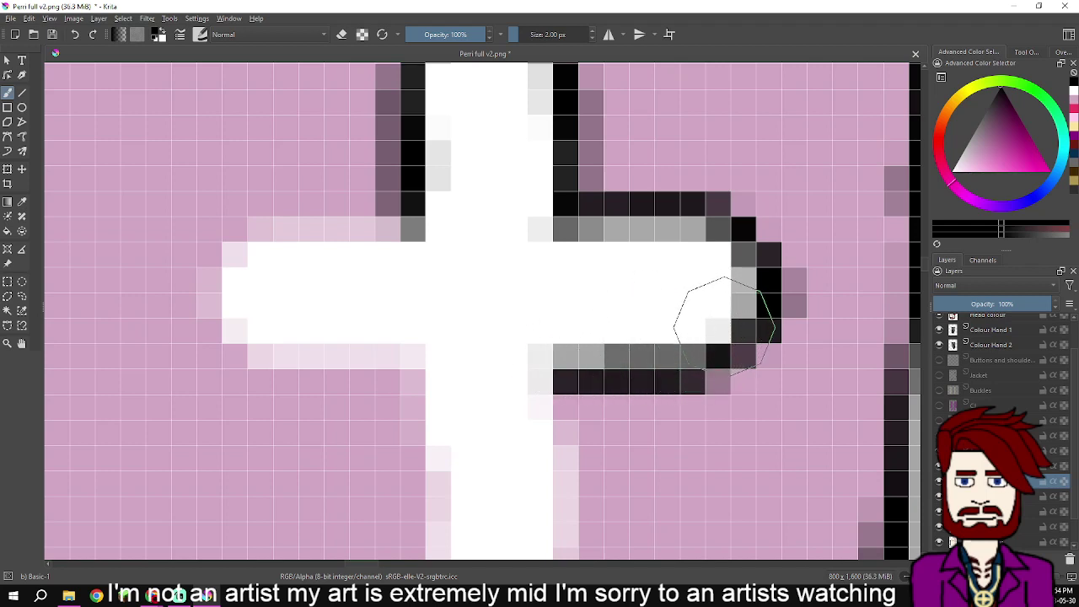
pyautogui.scroll(-4, 699, 301)
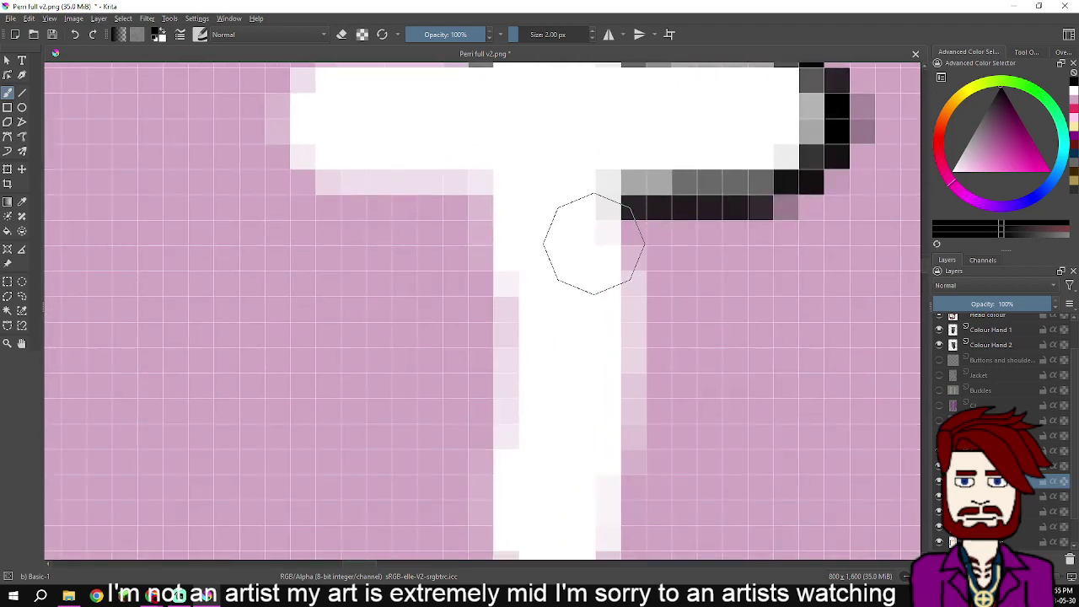
pyautogui.scroll(-3, 598, 233)
pyautogui.moveTo(602, 120)
pyautogui.mouseDown()
pyautogui.moveTo(611, 203)
pyautogui.moveTo(607, 152)
pyautogui.moveTo(621, 169)
pyautogui.moveTo(629, 242)
pyautogui.moveTo(624, 161)
pyautogui.moveTo(627, 342)
pyautogui.moveTo(611, 427)
pyautogui.moveTo(591, 453)
pyautogui.moveTo(518, 452)
pyautogui.moveTo(561, 465)
pyautogui.moveTo(576, 458)
pyautogui.moveTo(565, 469)
pyautogui.moveTo(529, 462)
pyautogui.moveTo(494, 392)
pyautogui.moveTo(494, 370)
pyautogui.moveTo(500, 426)
pyautogui.moveTo(504, 107)
pyautogui.moveTo(527, 204)
pyautogui.moveTo(588, 344)
pyautogui.mouseUp()
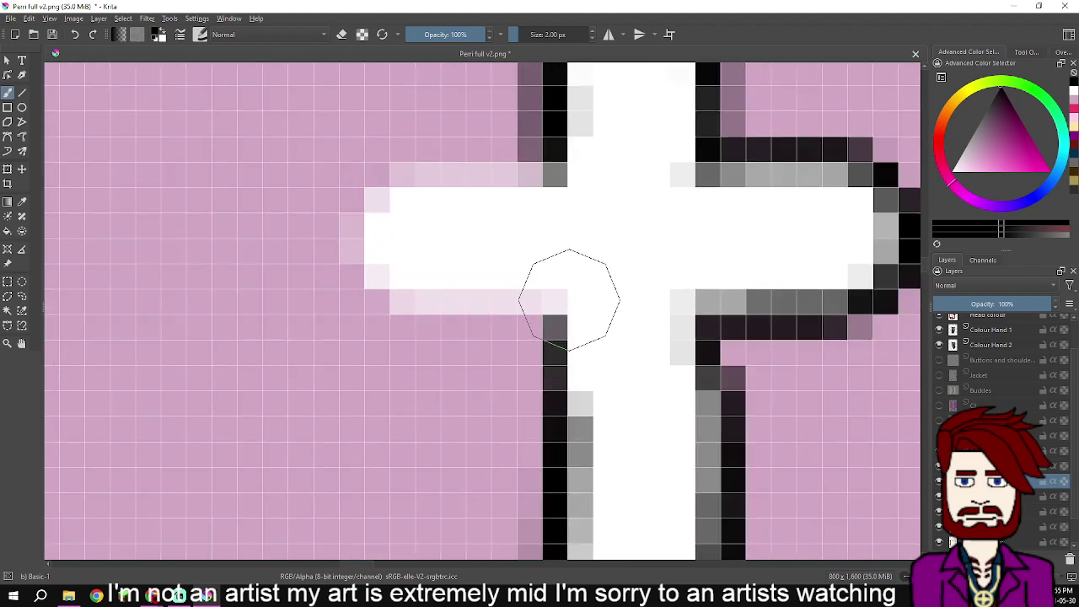
pyautogui.moveTo(568, 292)
pyautogui.mouseDown()
pyautogui.moveTo(512, 293)
pyautogui.moveTo(573, 301)
pyautogui.moveTo(430, 299)
pyautogui.moveTo(392, 287)
pyautogui.moveTo(440, 306)
pyautogui.moveTo(482, 297)
pyautogui.moveTo(409, 281)
pyautogui.moveTo(373, 248)
pyautogui.moveTo(372, 233)
pyautogui.moveTo(375, 264)
pyautogui.moveTo(372, 244)
pyautogui.moveTo(382, 251)
pyautogui.moveTo(389, 221)
pyautogui.moveTo(367, 249)
pyautogui.moveTo(401, 202)
pyautogui.moveTo(439, 190)
pyautogui.moveTo(536, 194)
pyautogui.moveTo(505, 194)
pyautogui.mouseUp()
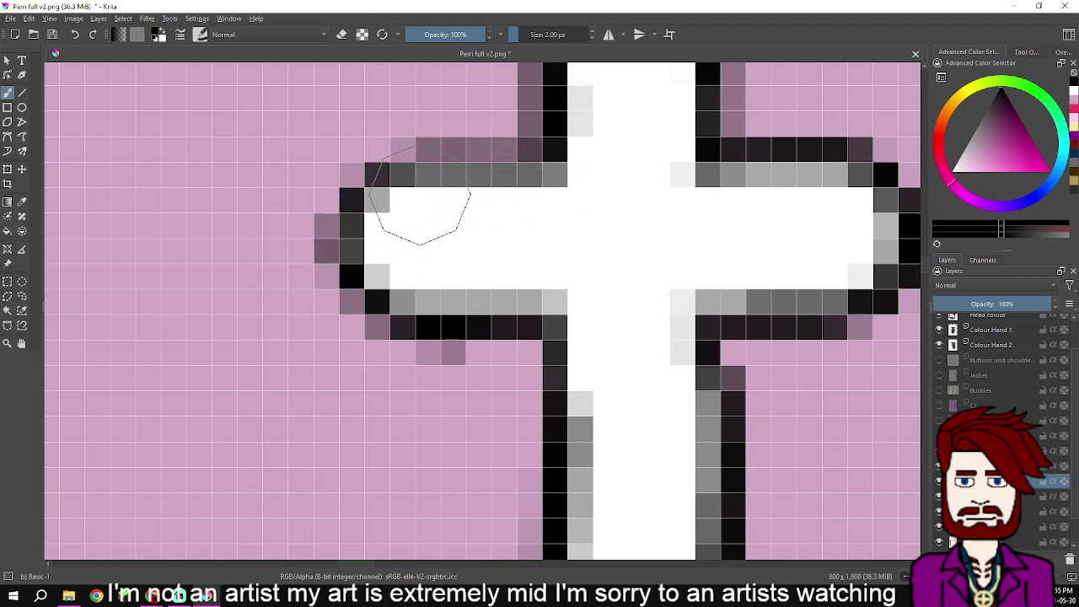
pyautogui.scroll(-2, 526, 236)
pyautogui.scroll(1, 525, 236)
pyautogui.scroll(-2, 567, 241)
pyautogui.scroll(-6, 566, 241)
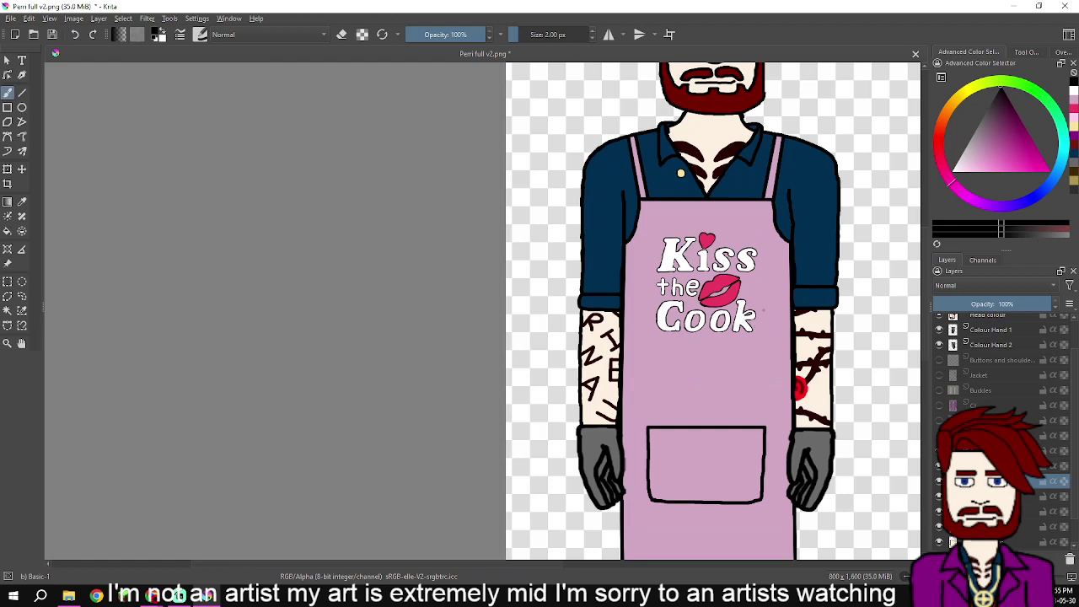
pyautogui.scroll(-2, 791, 276)
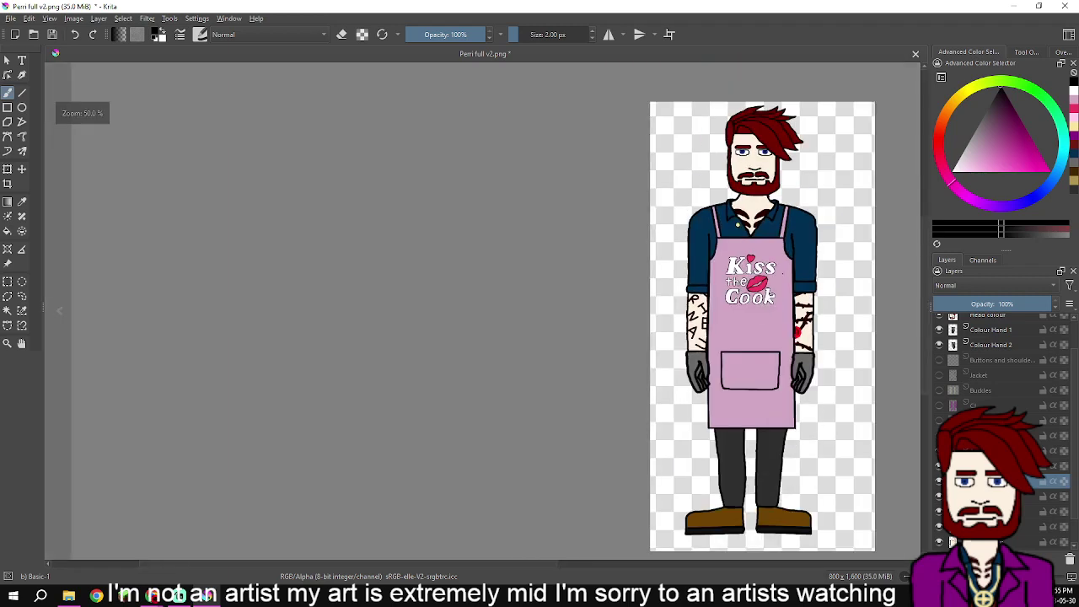
pyautogui.scroll(2, 730, 238)
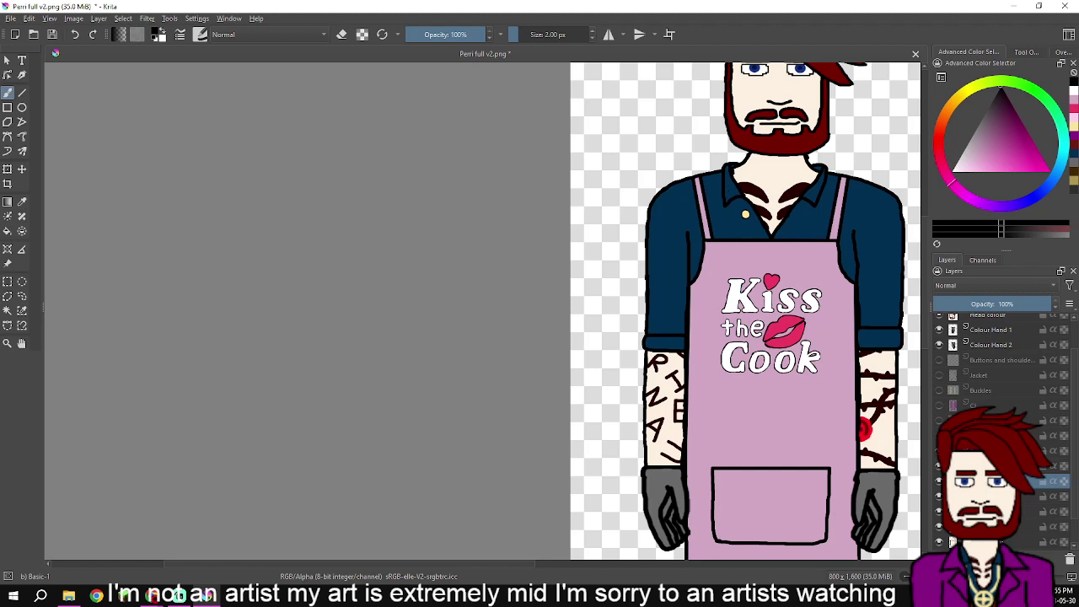
# - Set the brush size to 5 px and review the whole figure with the finished apron lettering
pyautogui.press(']')
pyautogui.press(']')
pyautogui.moveTo(510, 232); pyautogui.dragTo(410, 202)
pyautogui.scroll(-3, 416, 242)
pyautogui.scroll(2, 415, 242)
pyautogui.scroll(-2, 415, 241)
pyautogui.scroll(2, 392, 194)
pyautogui.scroll(-1, 390, 194)
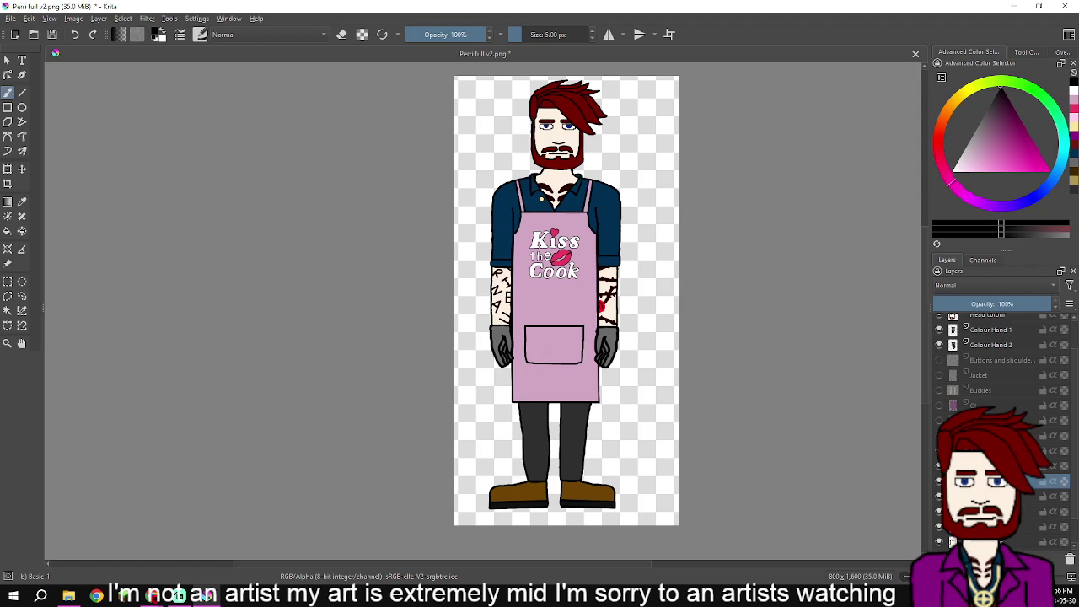
# - Save the drawing as a new PNG image named "KtC Perri", also keeping a Krita file copy
pyautogui.click(29, 18)
pyautogui.moveTo(10, 18)
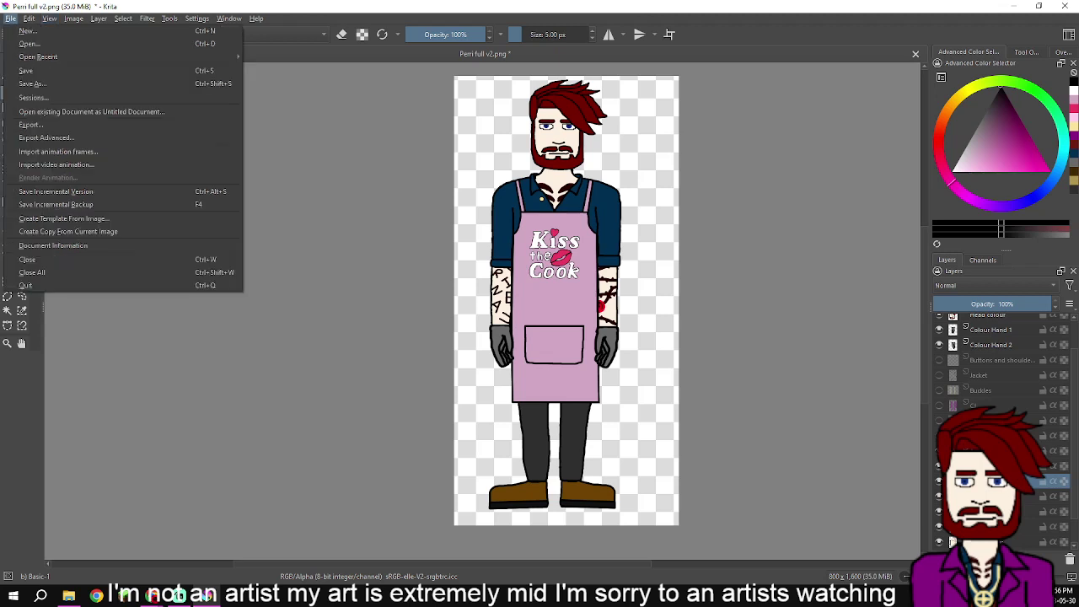
pyautogui.click(33, 84)
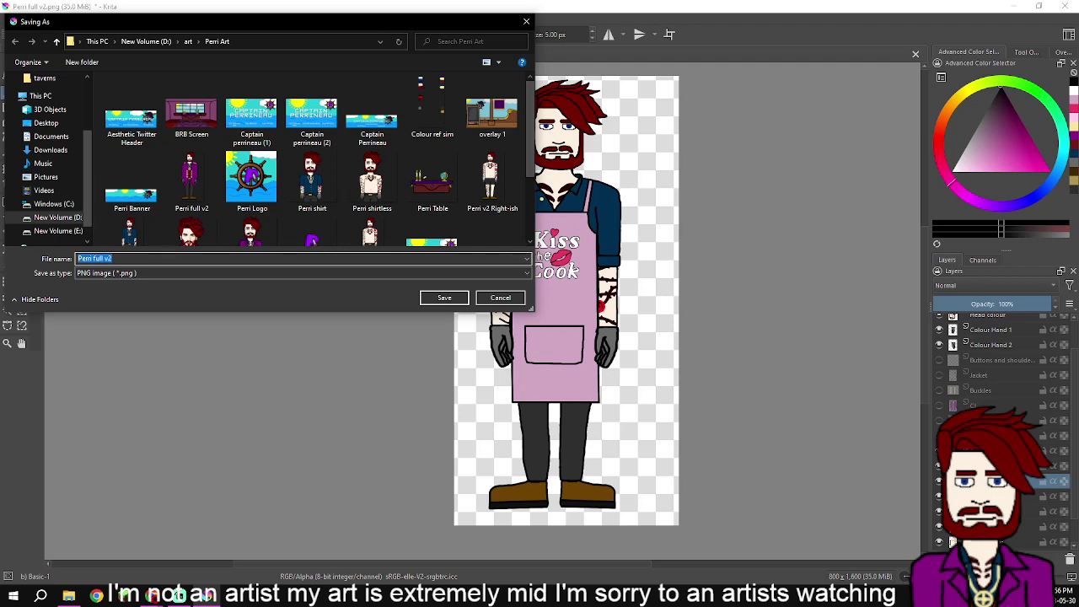
pyautogui.write('KtC Perri')
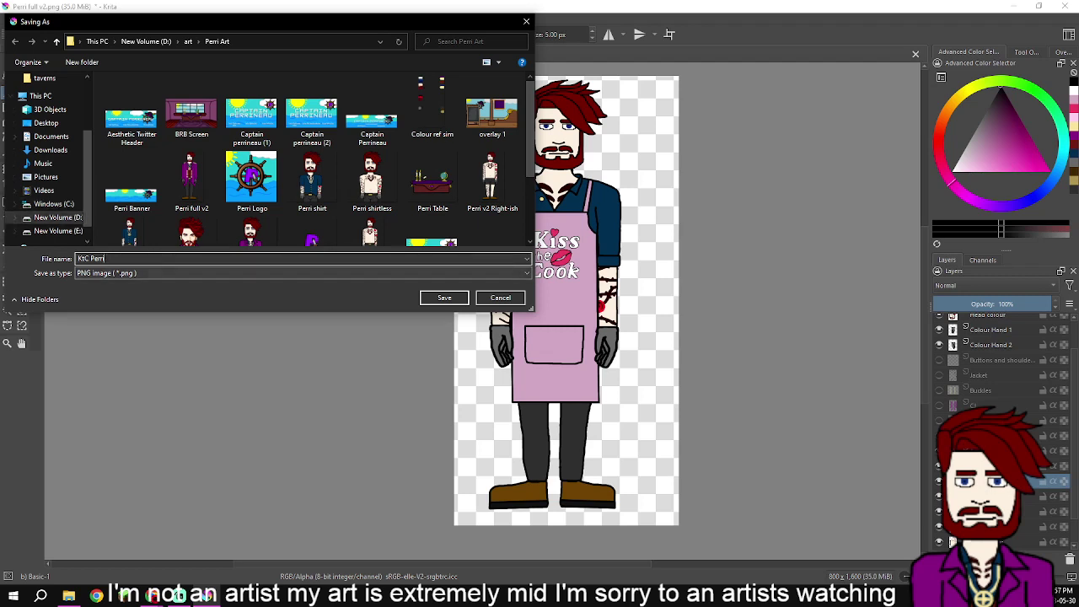
pyautogui.press('Return')
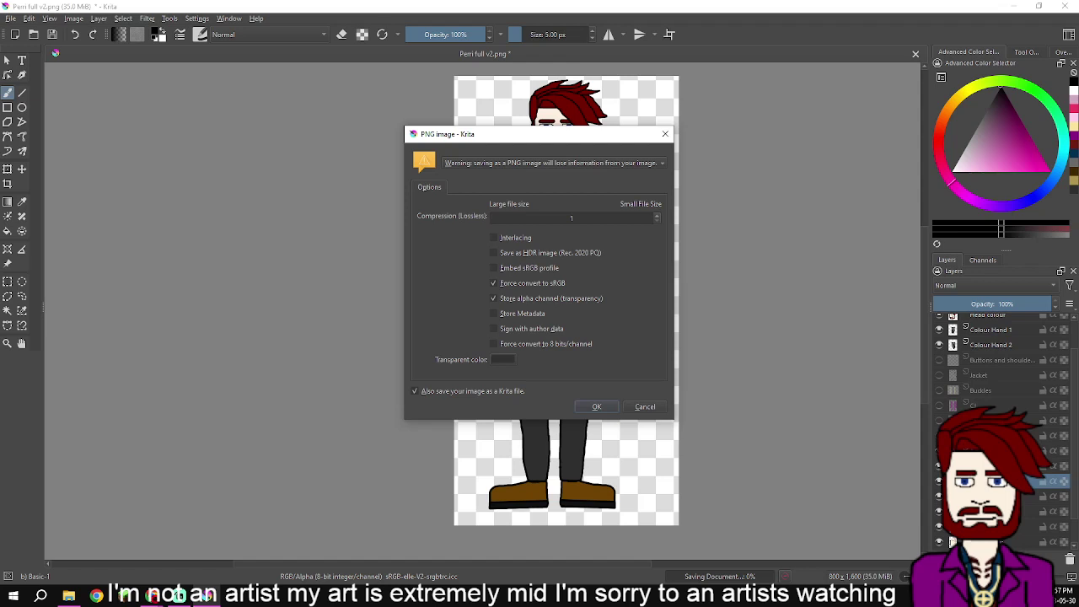
pyautogui.press('Return')
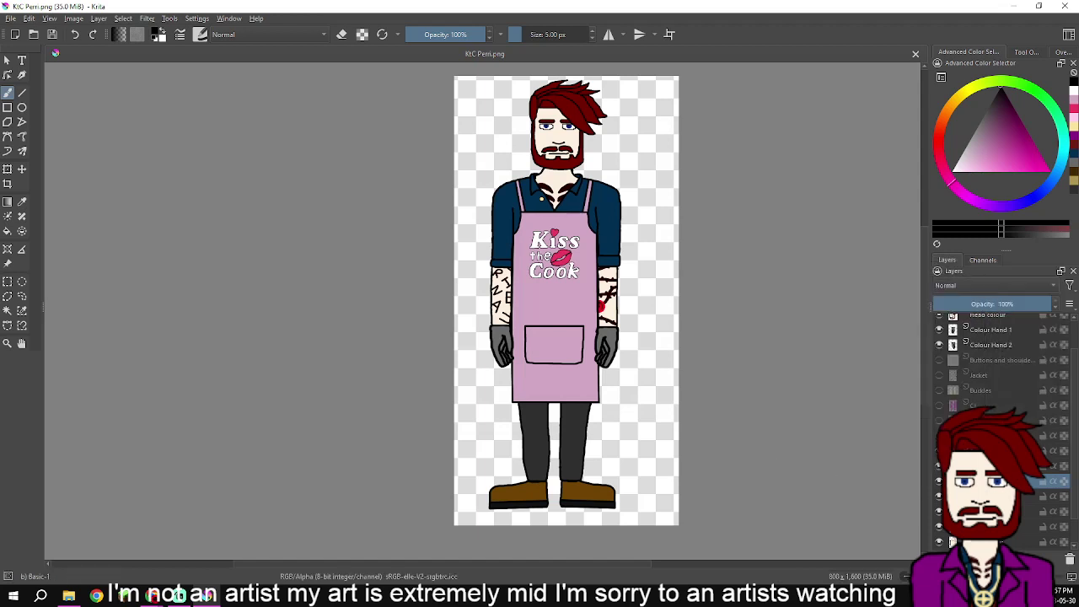
# - Hide the blue shirt and dark trousers layers so the figure wears only the apron, gloves and shoes
pyautogui.click(939, 496)
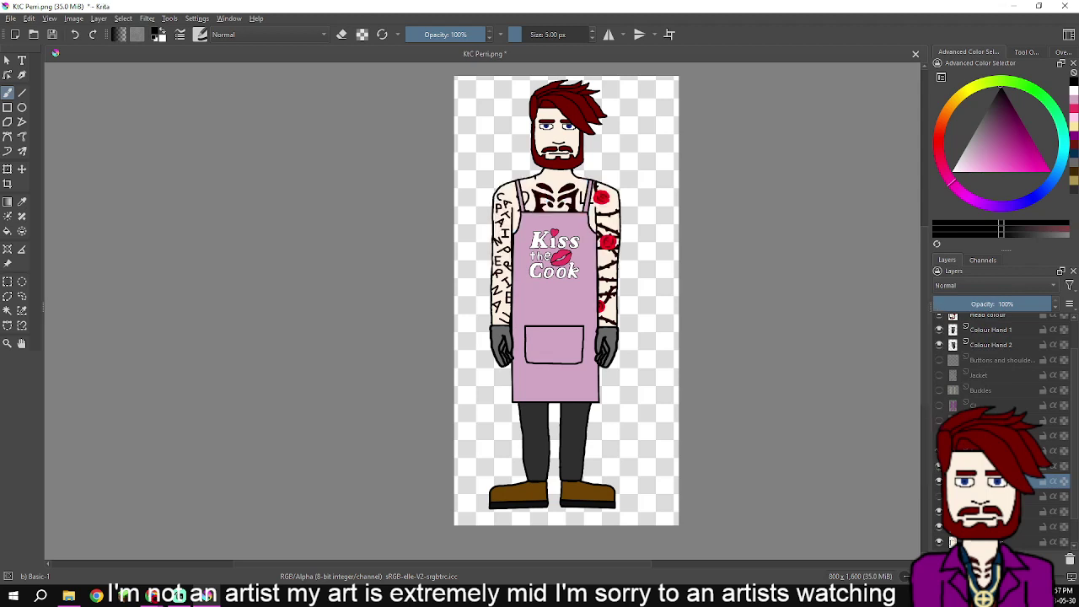
pyautogui.scroll(-1, 995, 422)
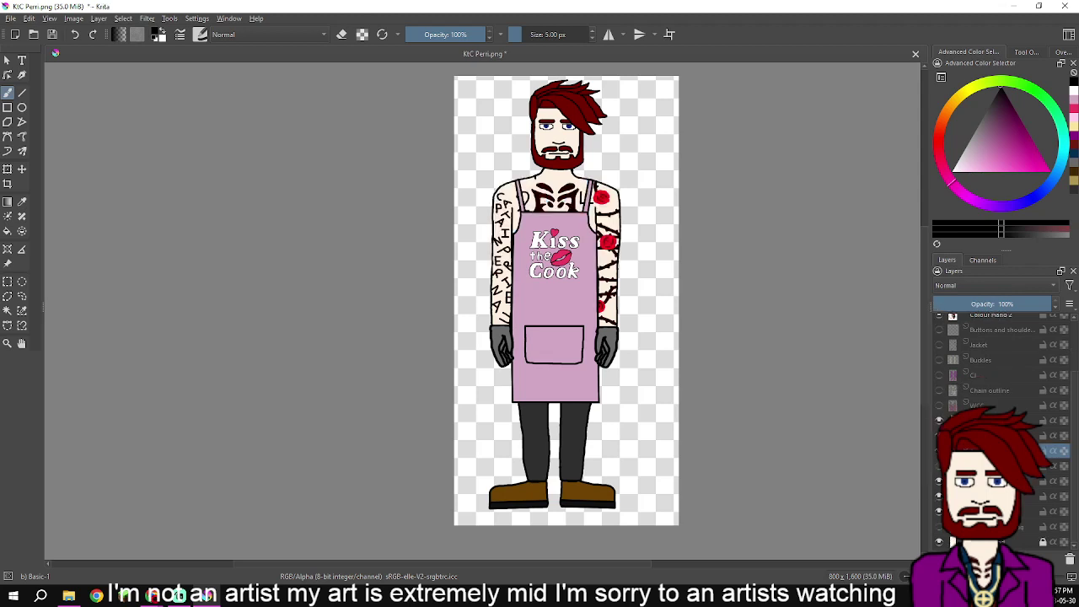
pyautogui.click(940, 481)
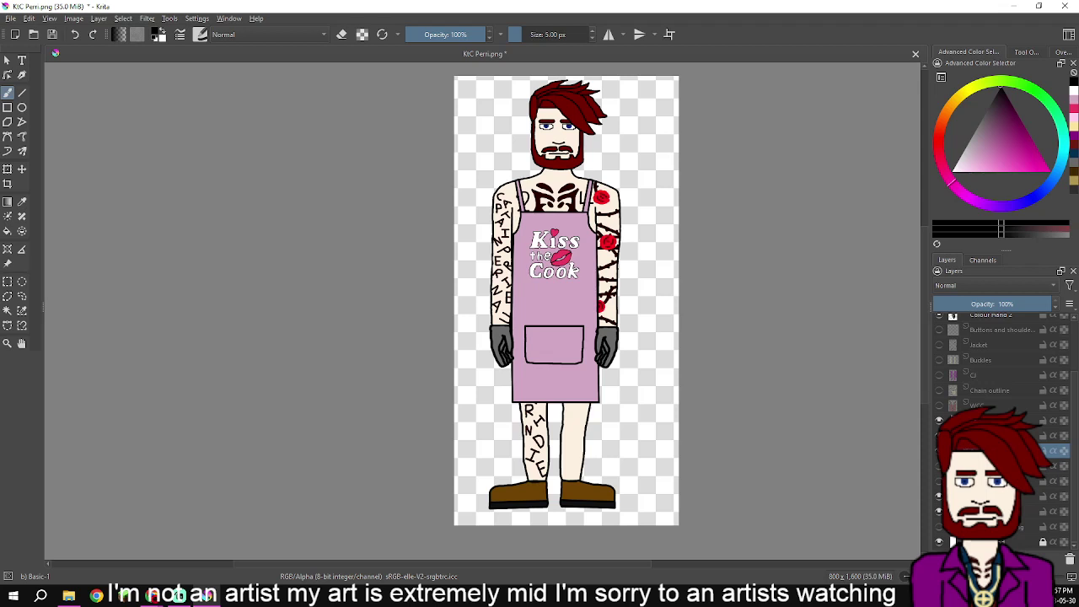
# - Save this variant as a PNG image named "KtCN Perri", without the additional Krita file
pyautogui.click(28, 19)
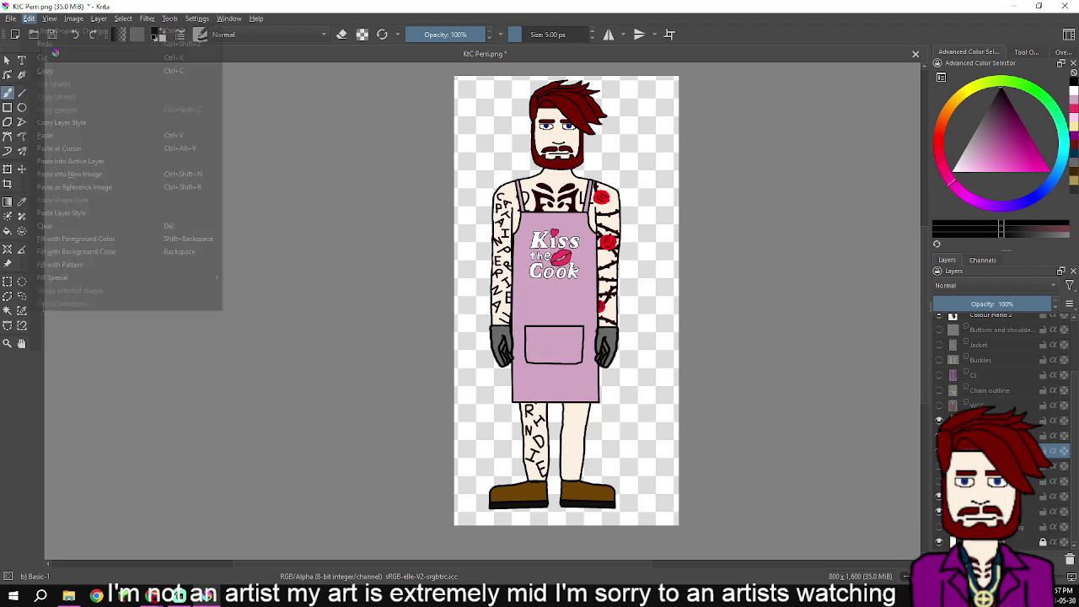
pyautogui.moveTo(10, 19)
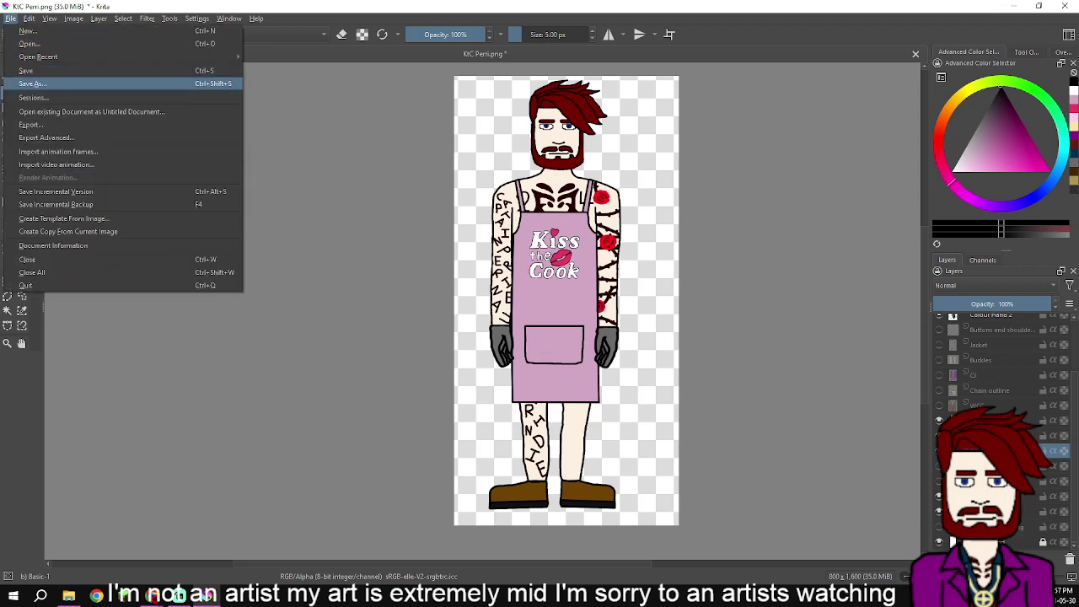
pyautogui.click(32, 84)
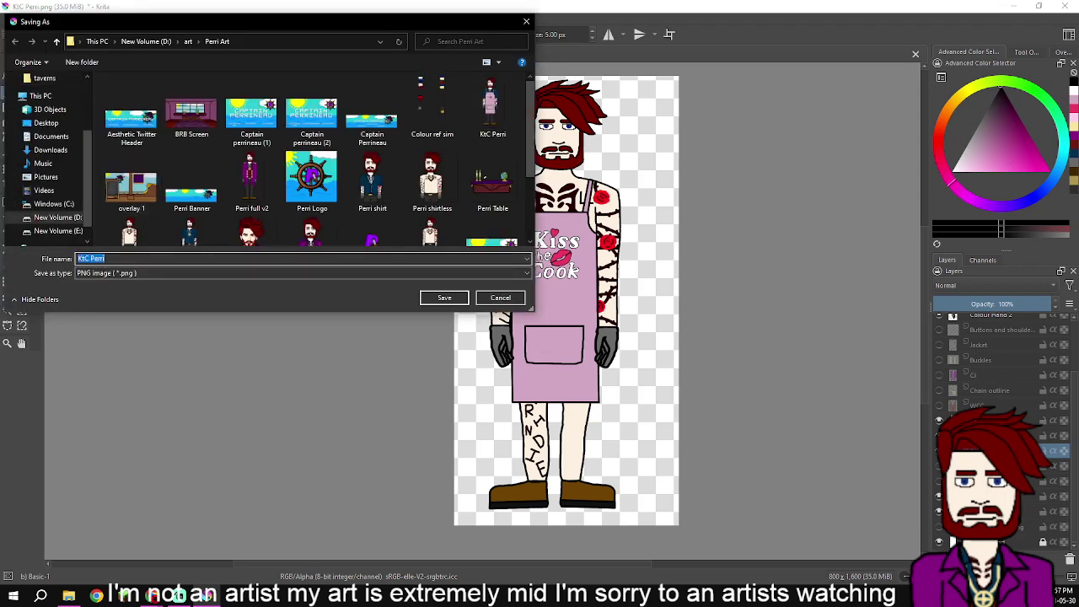
pyautogui.click(91, 259)
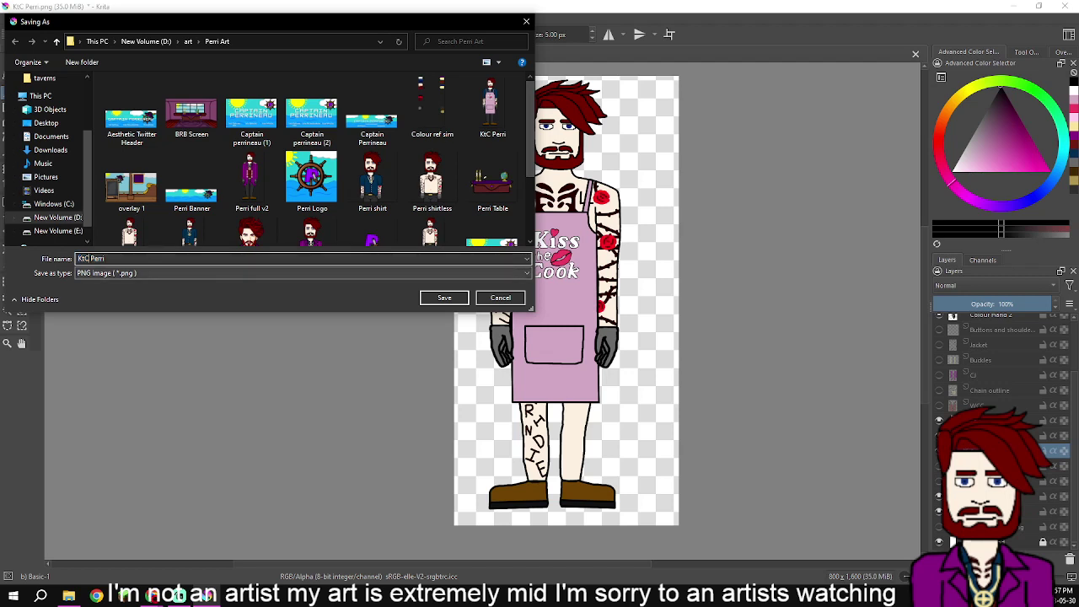
pyautogui.write('N')
pyautogui.press('Return')
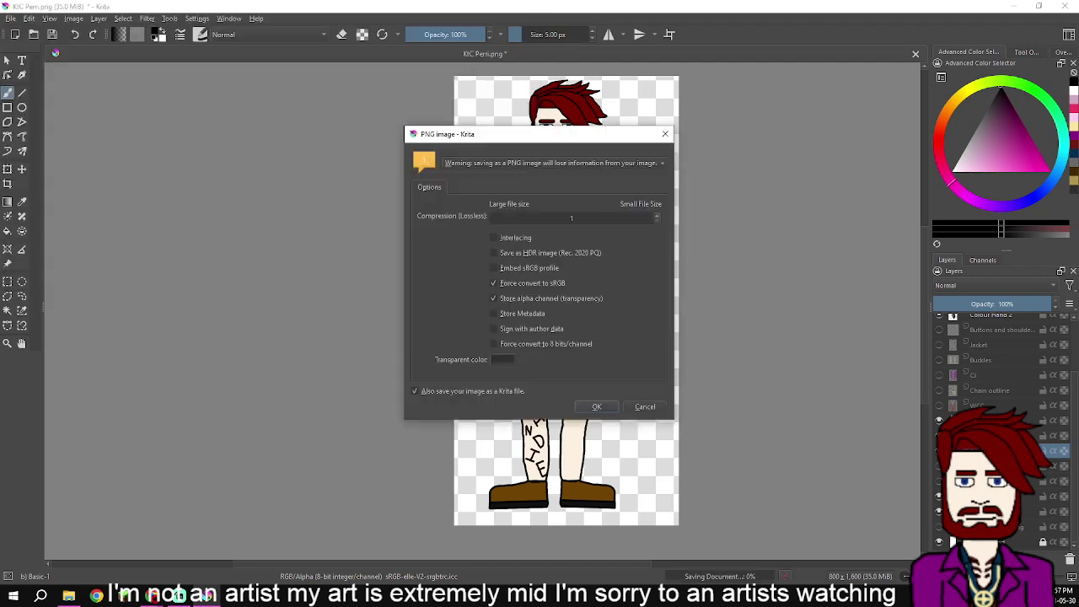
pyautogui.click(415, 392)
pyautogui.click(596, 406)
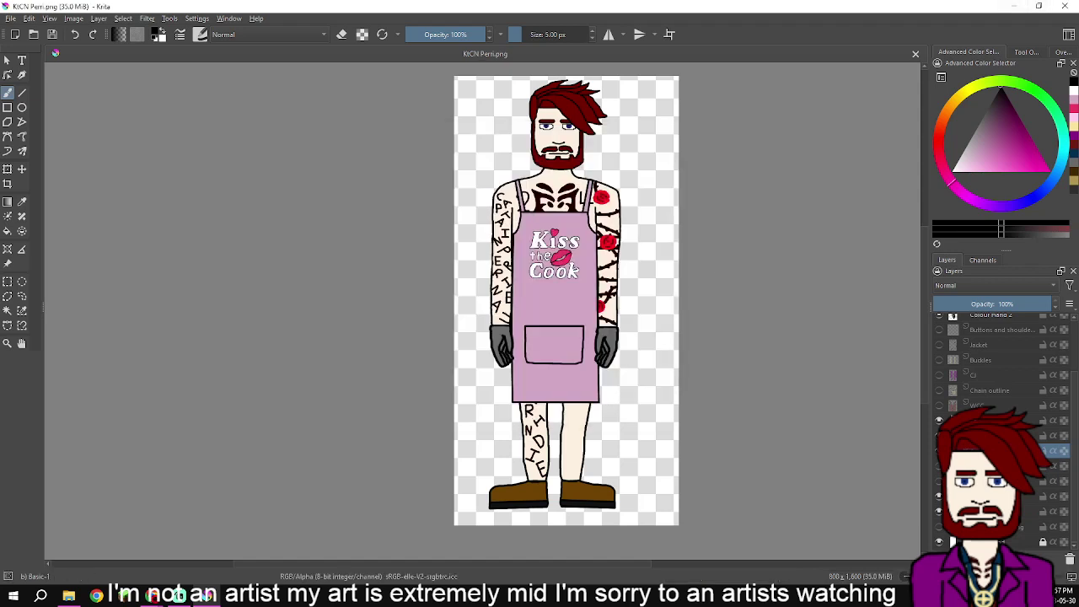
# - Open the "KtC Perri" PNG image from the Perri Art folder and close the "KtCN Perri" document
pyautogui.click(10, 18)
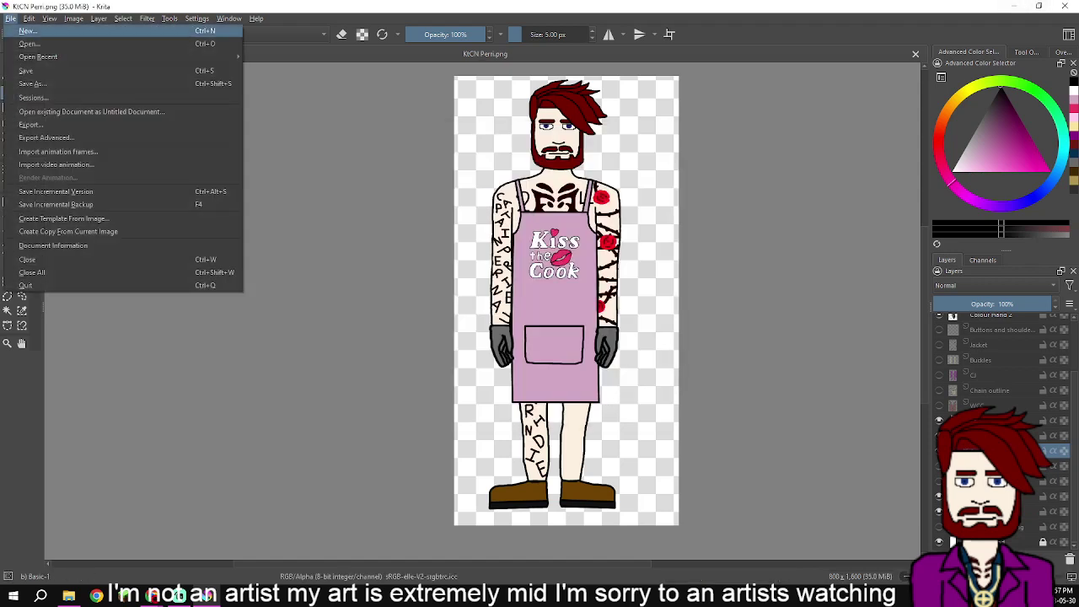
pyautogui.click(30, 43)
pyautogui.scroll(-1, 254, 182)
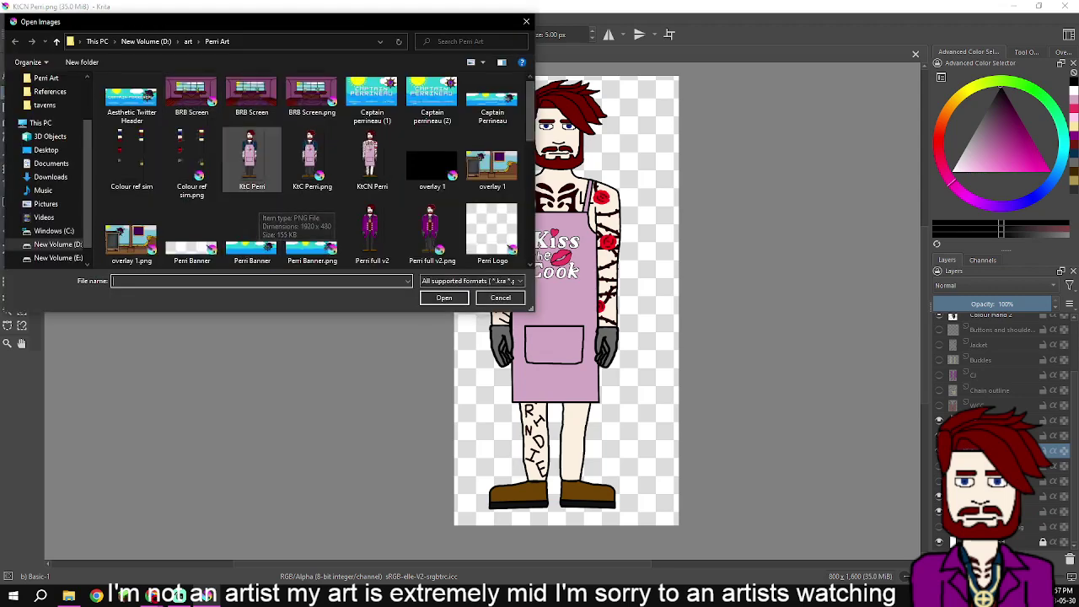
pyautogui.doubleClick(254, 182)
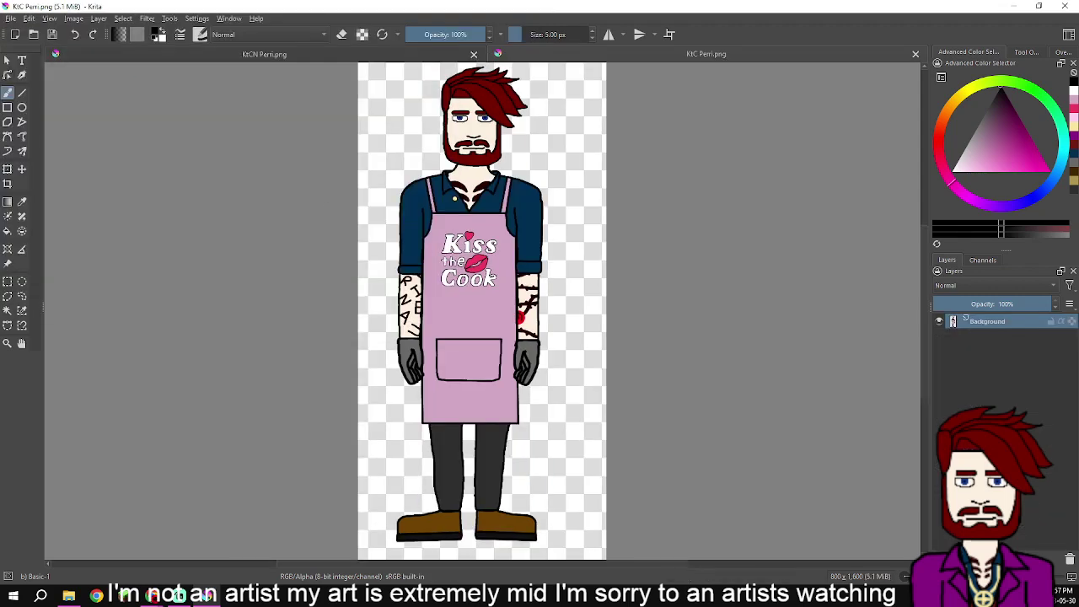
pyautogui.click(473, 54)
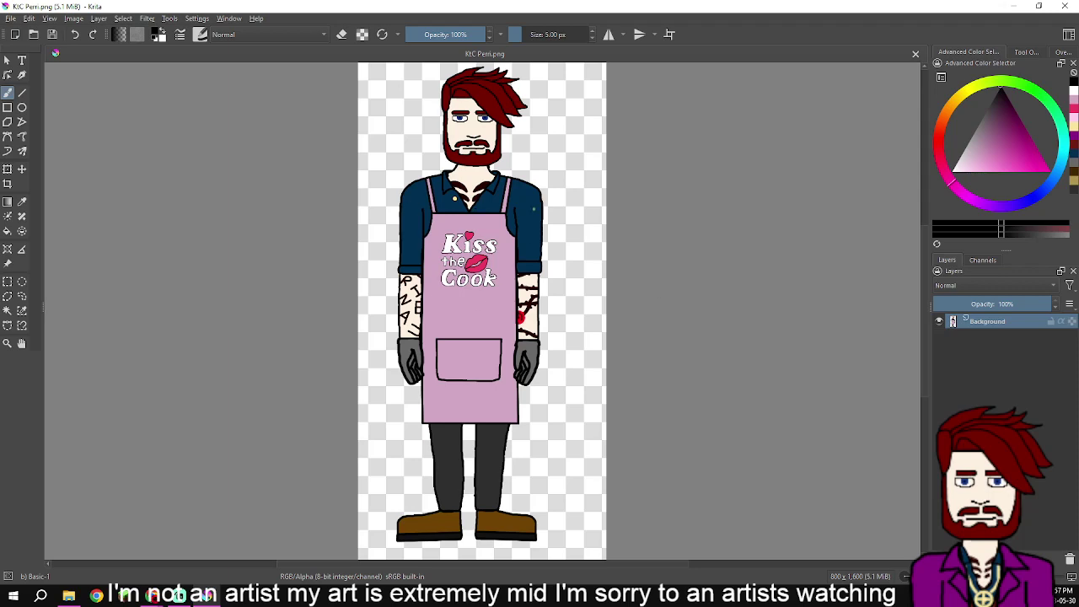
# - Examine the "Kiss the Cook" lettering up close and the complete figure in the exported image
pyautogui.scroll(6, 495, 237)
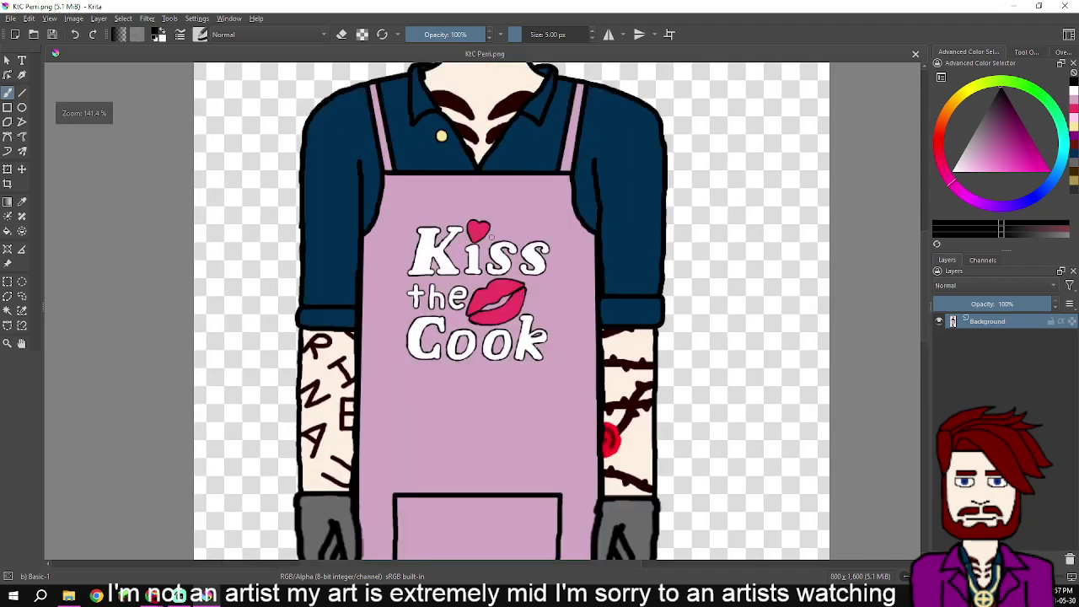
pyautogui.scroll(5, 496, 237)
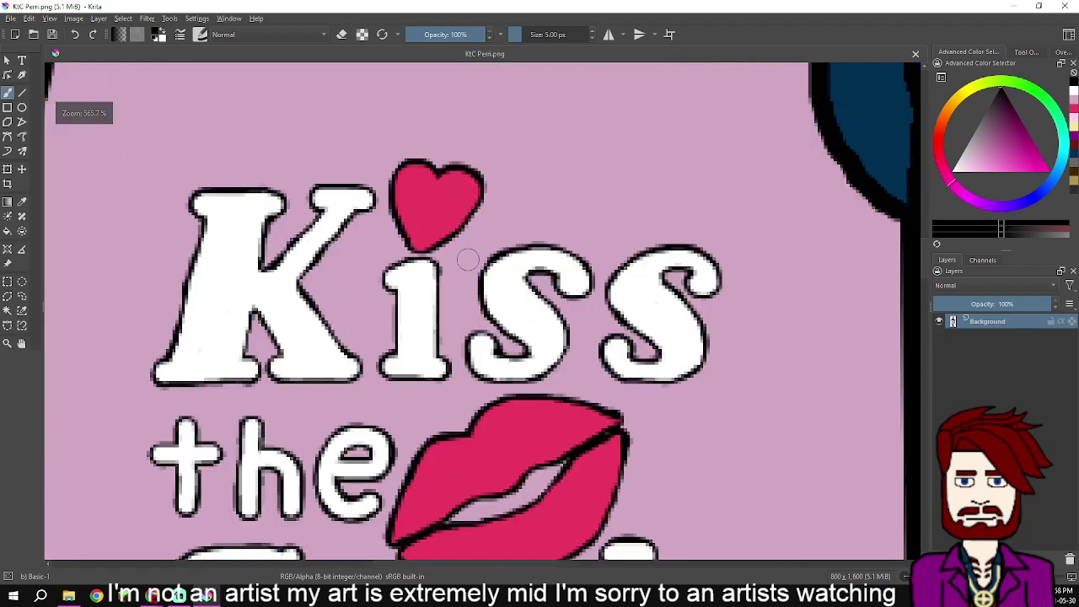
pyautogui.scroll(-4, 468, 253)
pyautogui.scroll(-6, 824, 312)
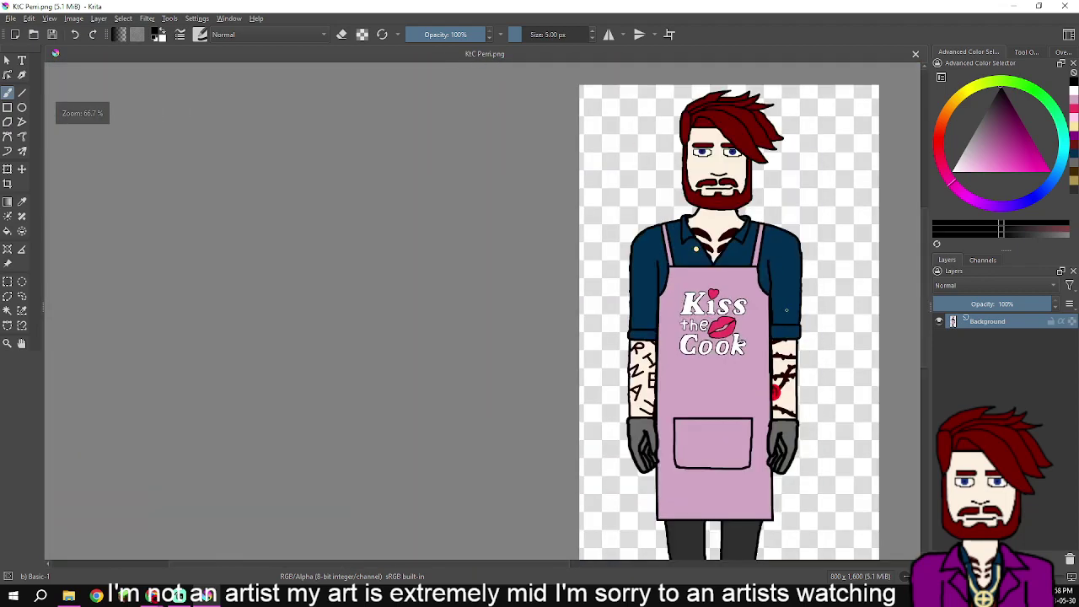
pyautogui.scroll(3, 810, 307)
pyautogui.scroll(-2, 800, 305)
pyautogui.moveTo(800, 305); pyautogui.dragTo(638, 251)
pyautogui.scroll(-1, 657, 214)
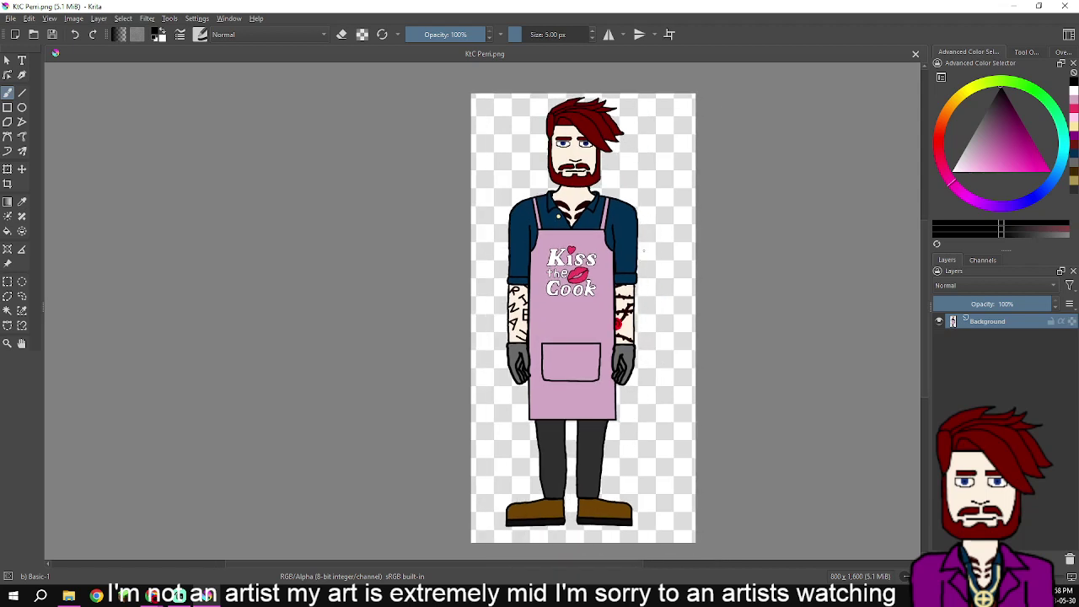